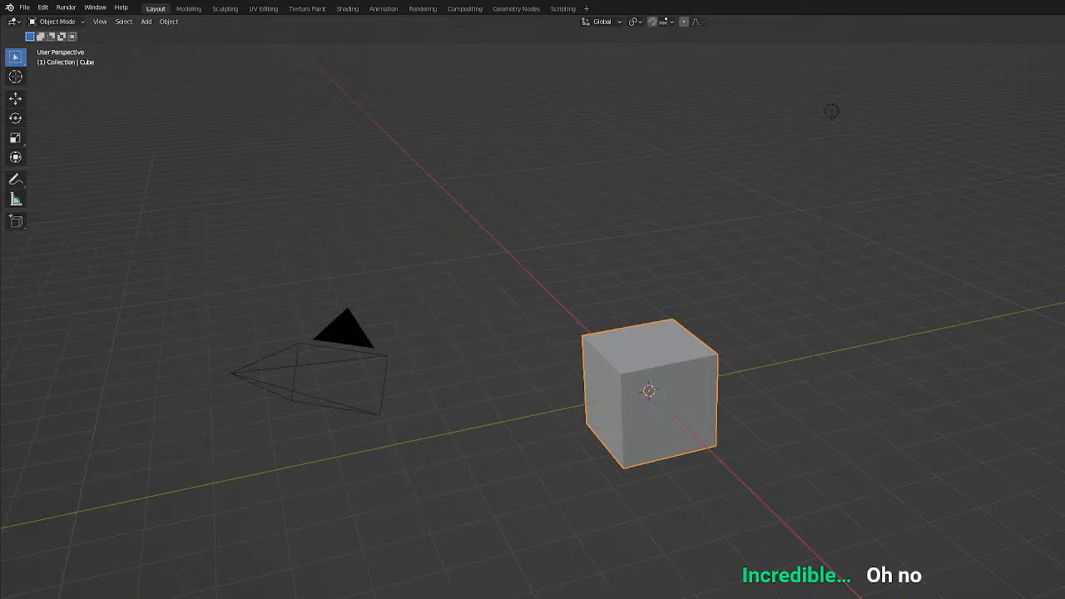
pyautogui.scroll(-2, 649, 391)
pyautogui.scroll(3, 649, 391)
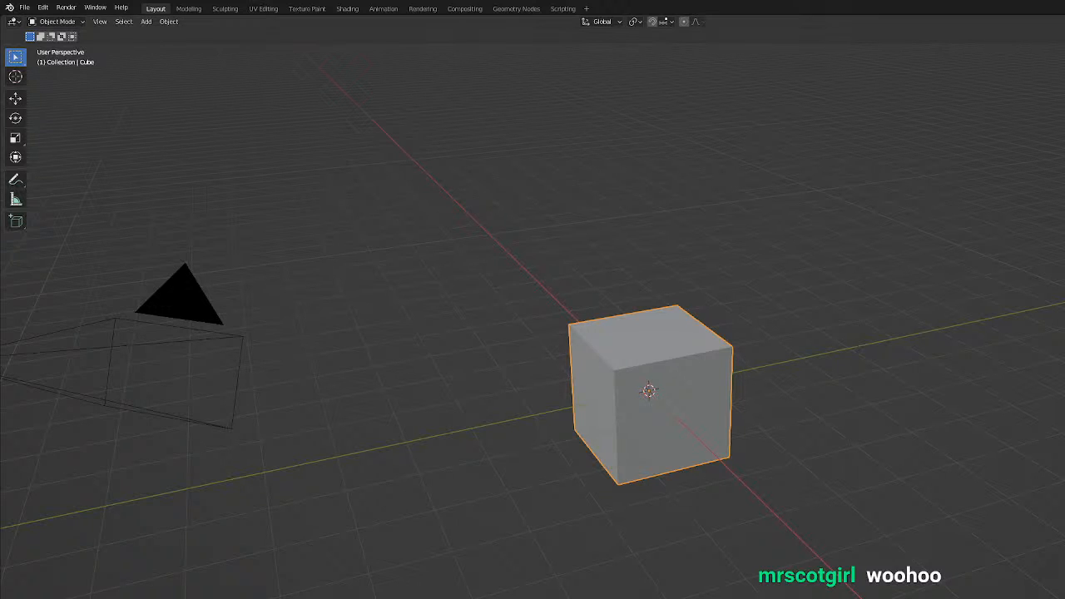
pyautogui.scroll(-3, 595, 333)
pyautogui.moveTo(592, 333); pyautogui.dragTo(637, 332, button='middle')
pyautogui.scroll(3, 637, 331)
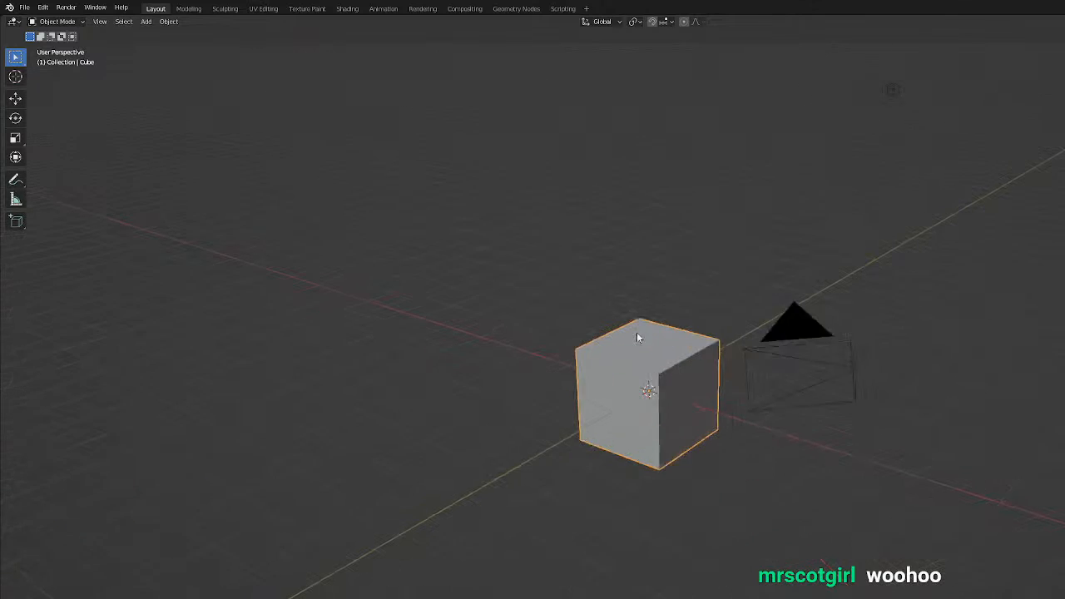
# Open the recent file Template.blend containing the blocky dummy character.
pyautogui.click(30, 8)
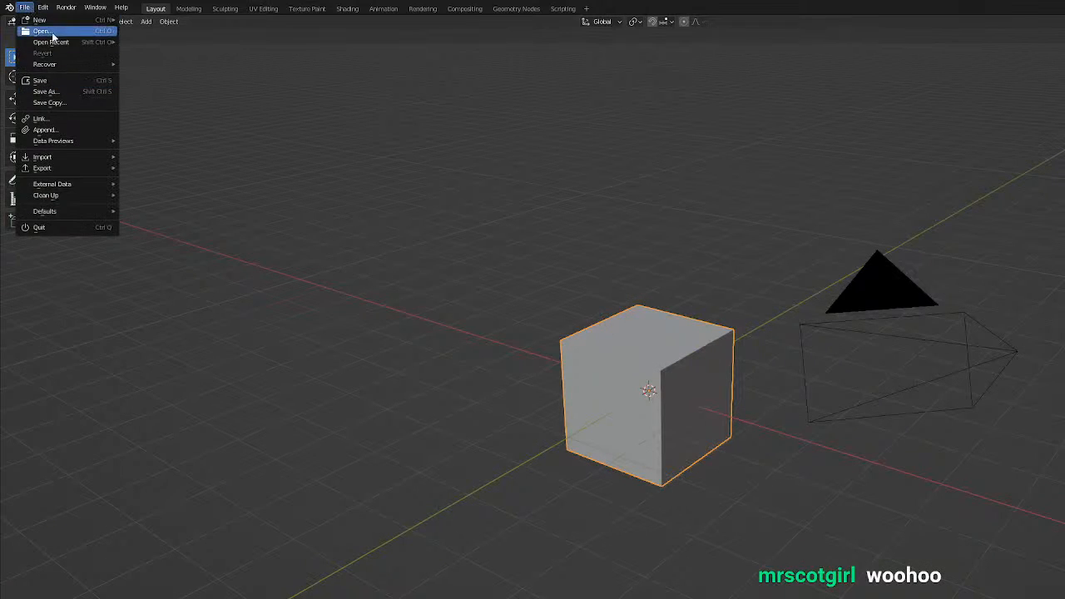
pyautogui.click(25, 8)
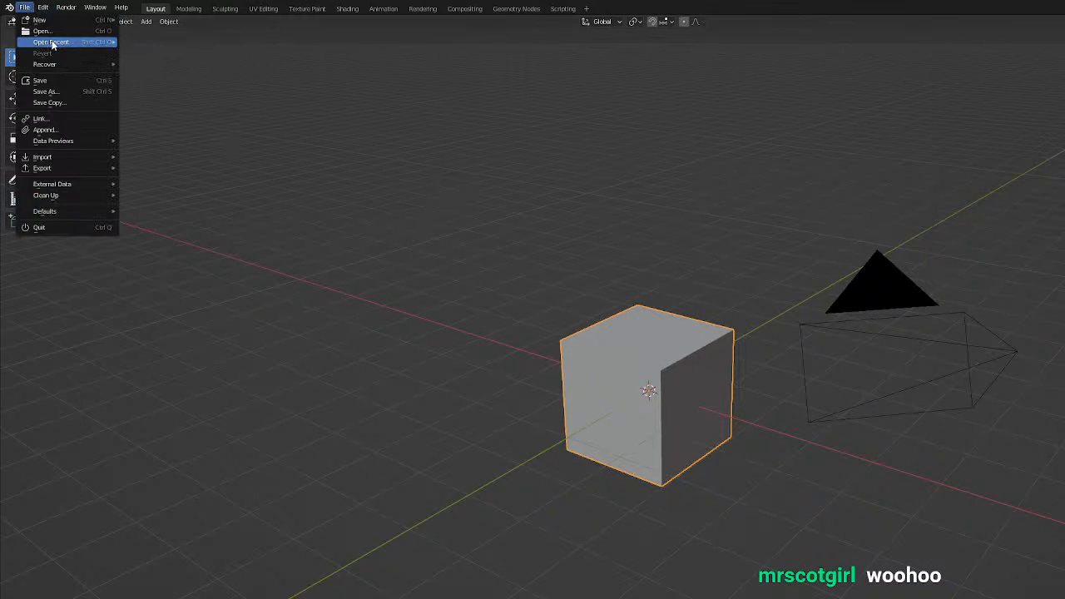
pyautogui.moveTo(54, 42)
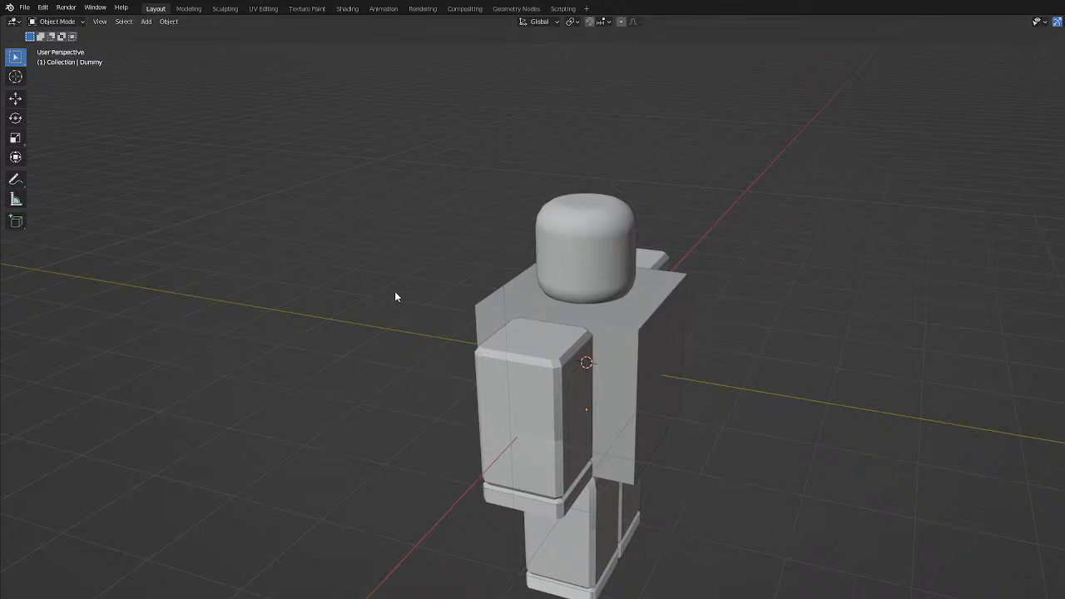
# Examine the template dummy's head, torso and arms from several sides.
pyautogui.moveTo(395, 297); pyautogui.dragTo(521, 273, button='middle')
pyautogui.click(590, 247)
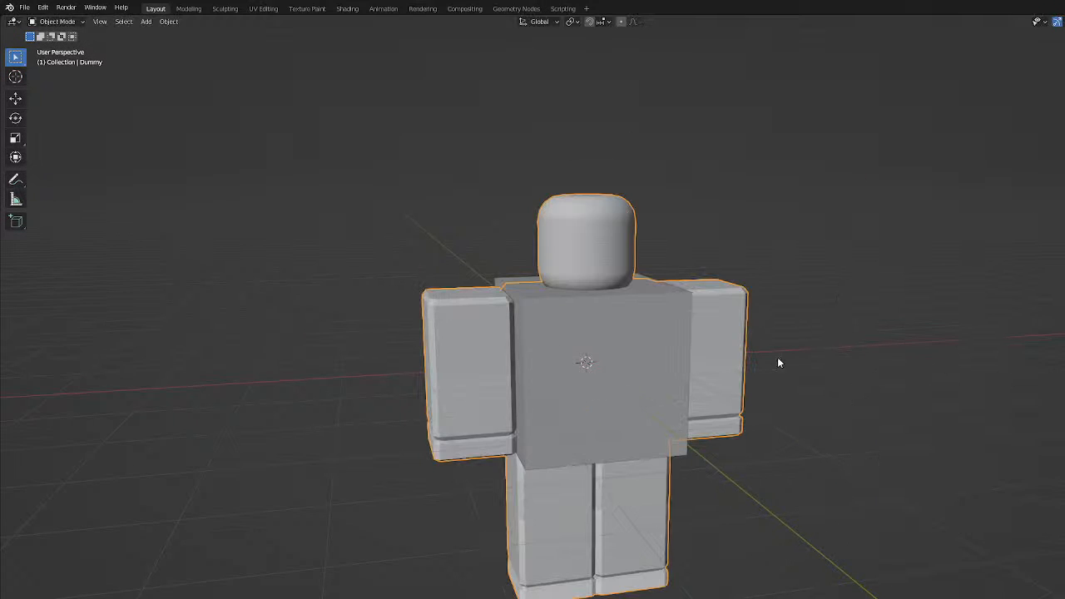
pyautogui.moveTo(744, 288); pyautogui.dragTo(568, 321, button='middle')
pyautogui.scroll(2, 568, 321)
pyautogui.keyDown('shift'); pyautogui.moveTo(630, 396); pyautogui.dragTo(615, 284, button='middle'); pyautogui.keyUp('shift')
pyautogui.moveTo(528, 251); pyautogui.dragTo(677, 291, button='middle')
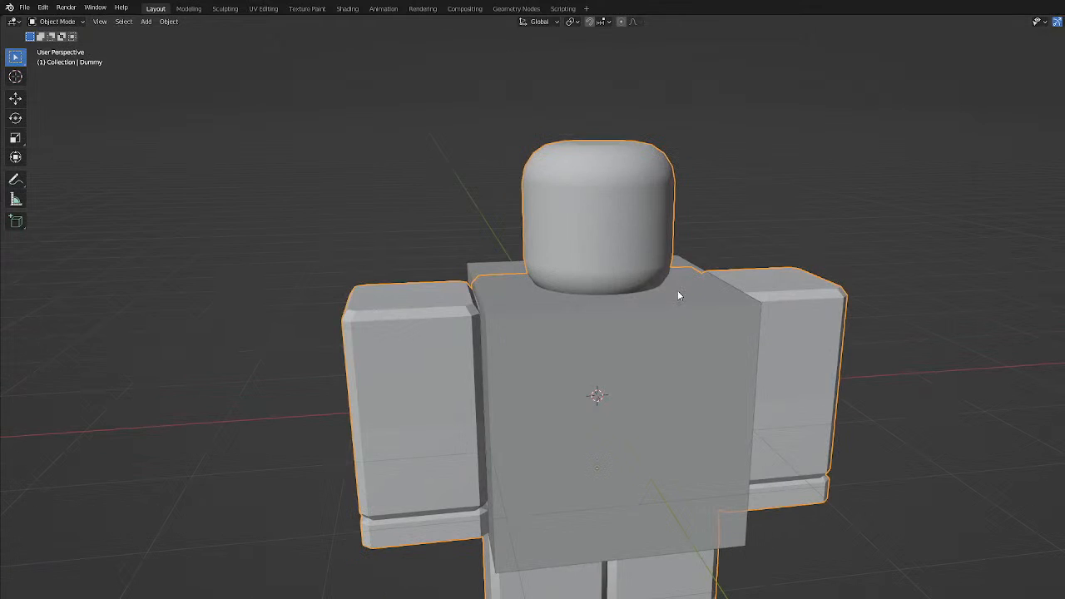
pyautogui.scroll(-2, 677, 290)
pyautogui.scroll(1, 713, 280)
# Open DollFaceSculpt.blend, discarding the unsaved changes to Template.blend.
pyautogui.click(24, 7)
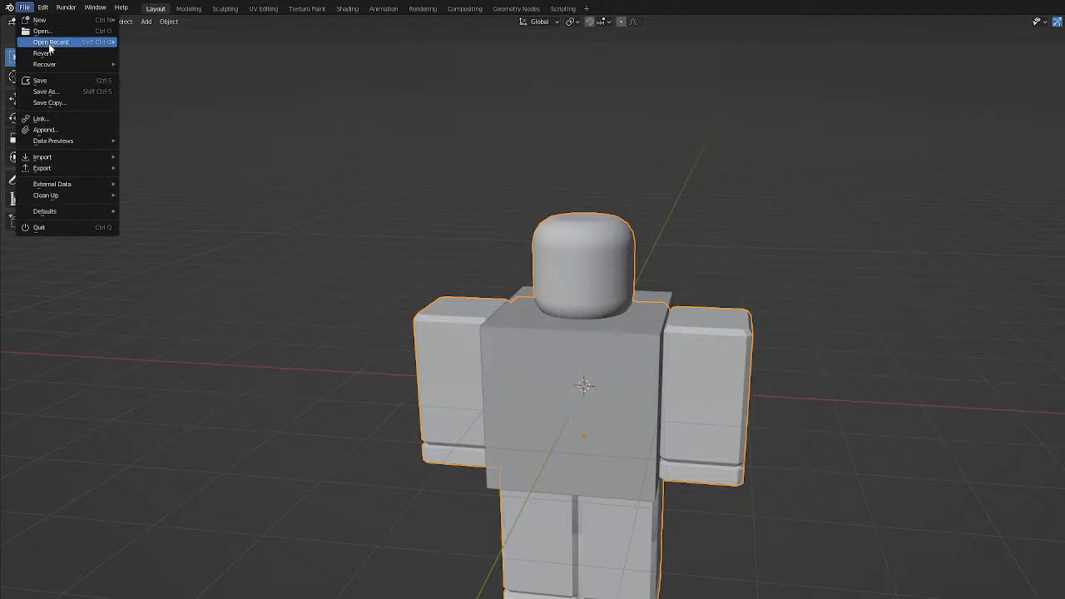
pyautogui.click(46, 32)
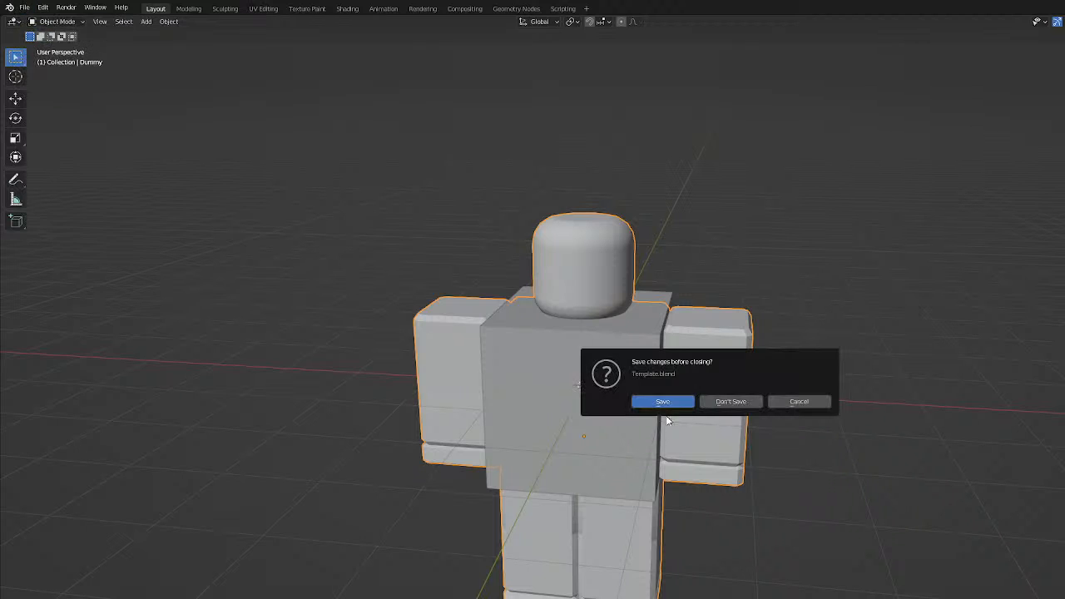
pyautogui.click(730, 403)
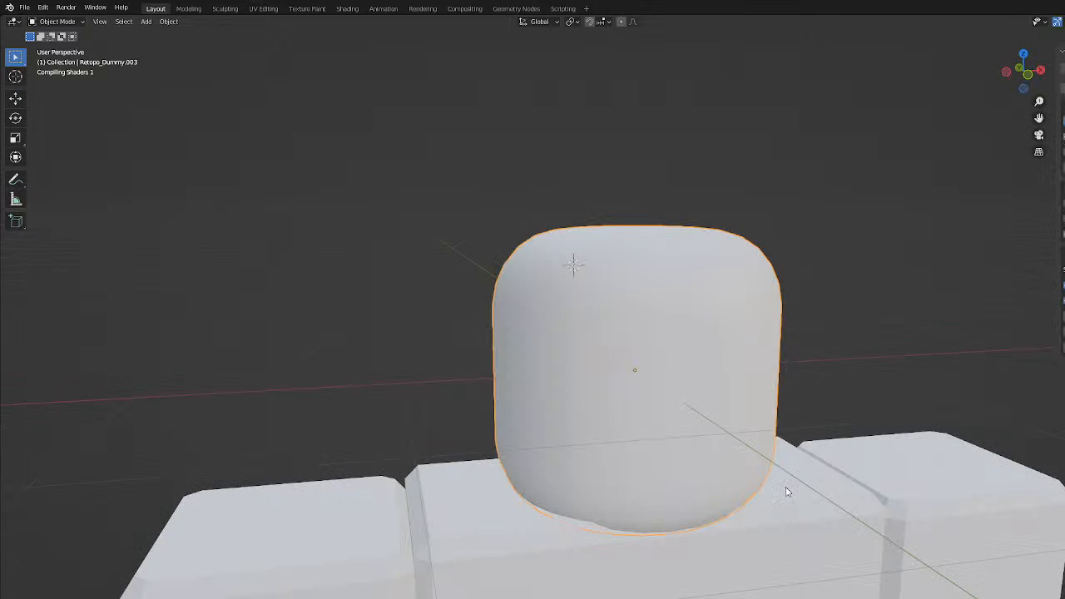
pyautogui.moveTo(785, 487); pyautogui.dragTo(594, 449, button='middle')
pyautogui.press('g')
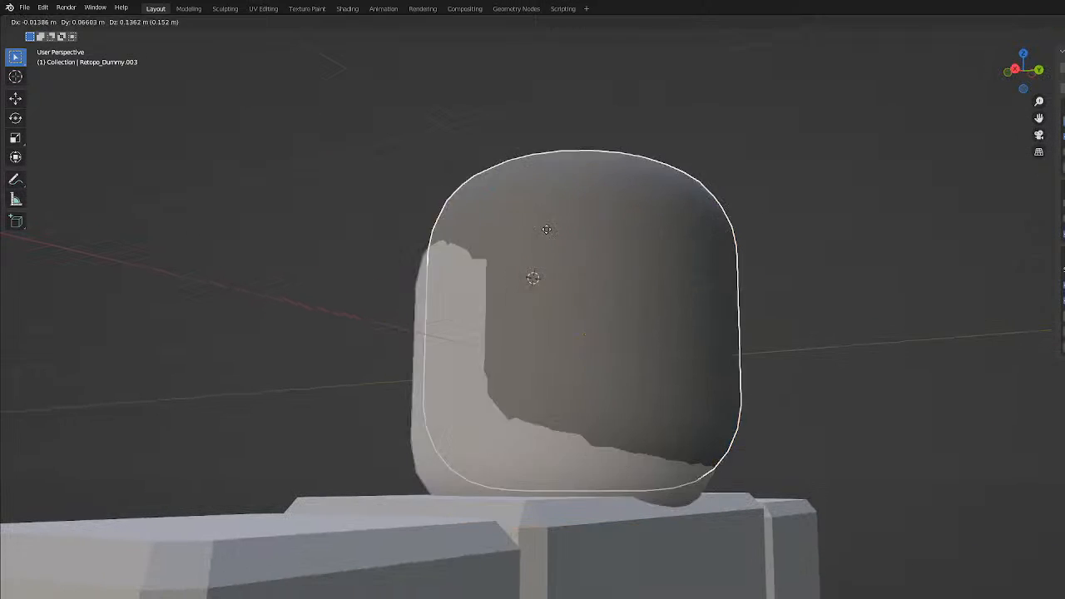
pyautogui.rightClick(861, 238)
# Examine the whole dummy and the mesh topology of its retopologised head.
pyautogui.scroll(-6, 646, 406)
pyautogui.scroll(-3, 647, 404)
pyautogui.moveTo(541, 452); pyautogui.dragTo(715, 449, button='middle')
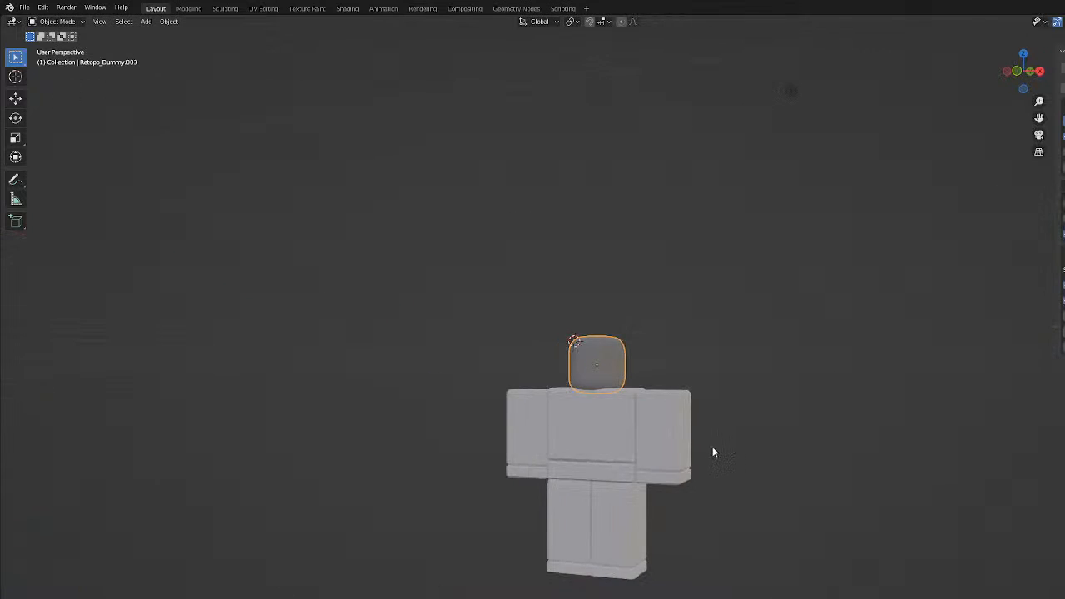
pyautogui.scroll(5, 704, 435)
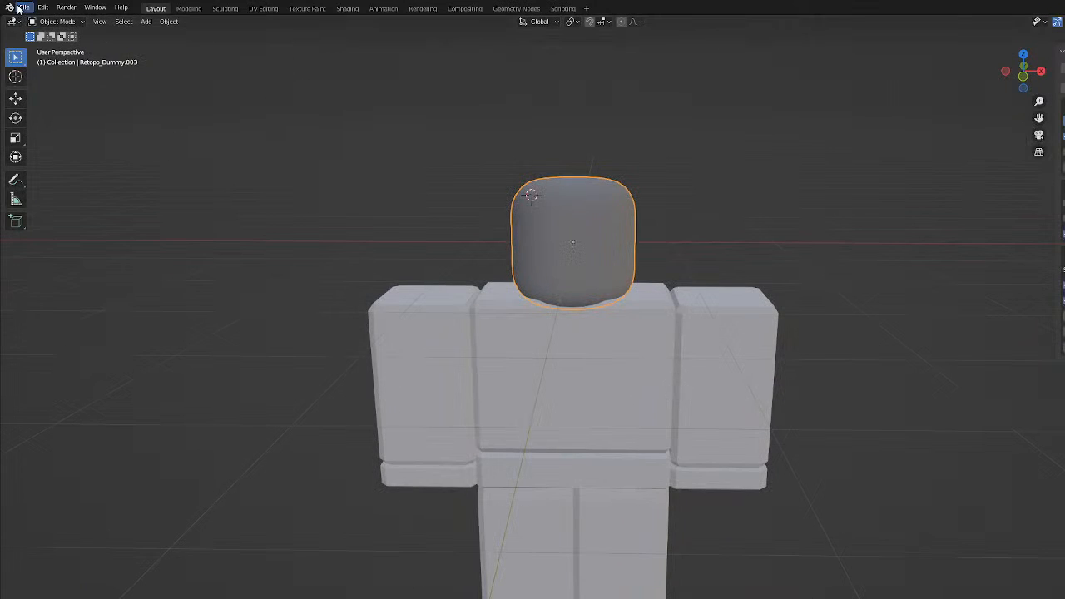
pyautogui.press('Tab')
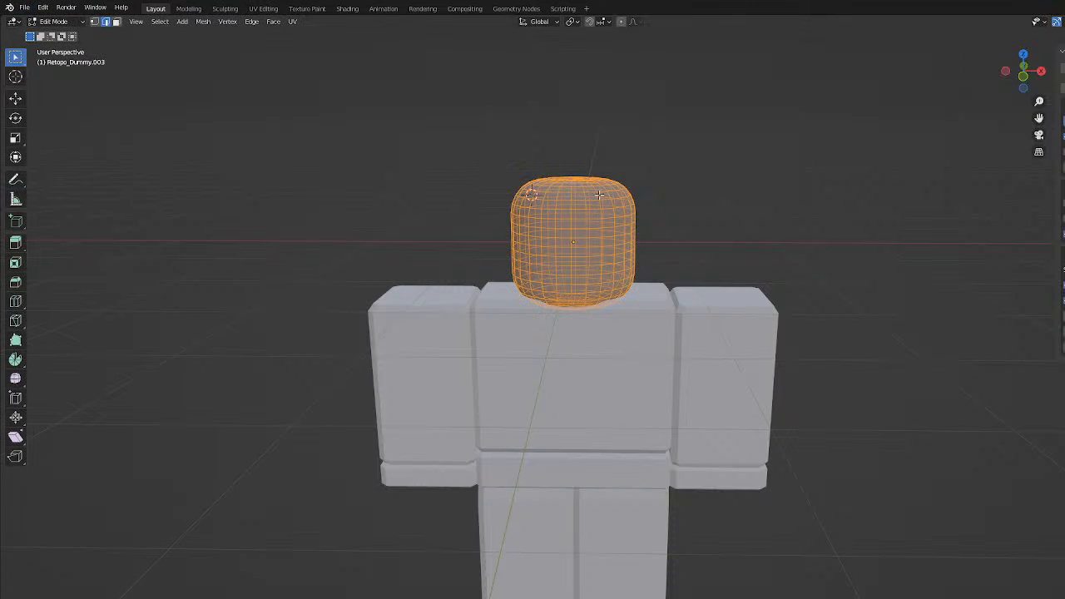
pyautogui.moveTo(466, 176); pyautogui.dragTo(464, 153, button='middle')
pyautogui.press('Tab')
pyautogui.click(25, 7)
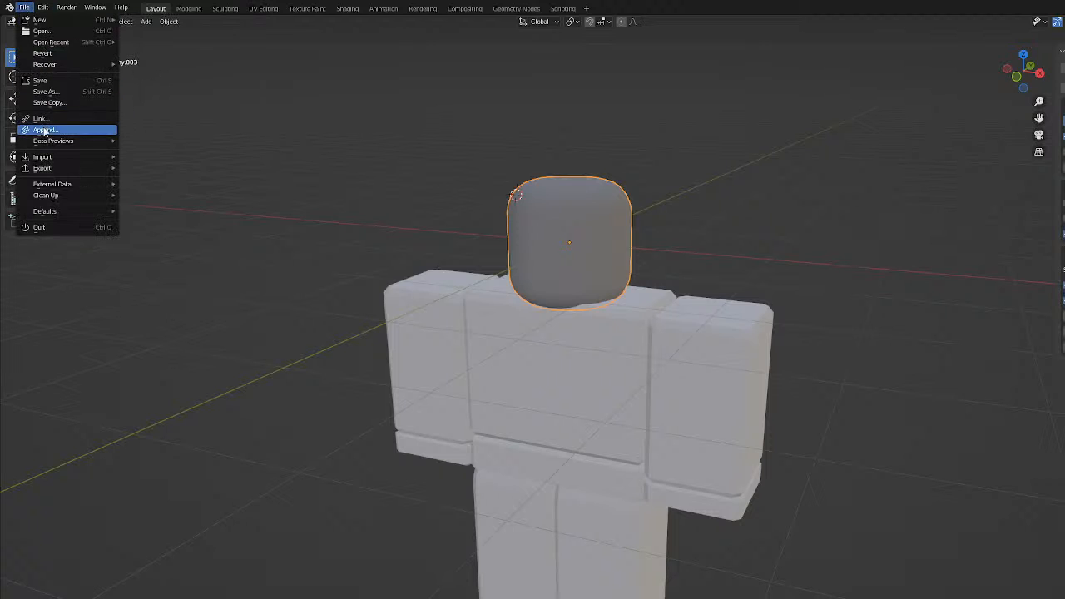
pyautogui.moveTo(81, 142)
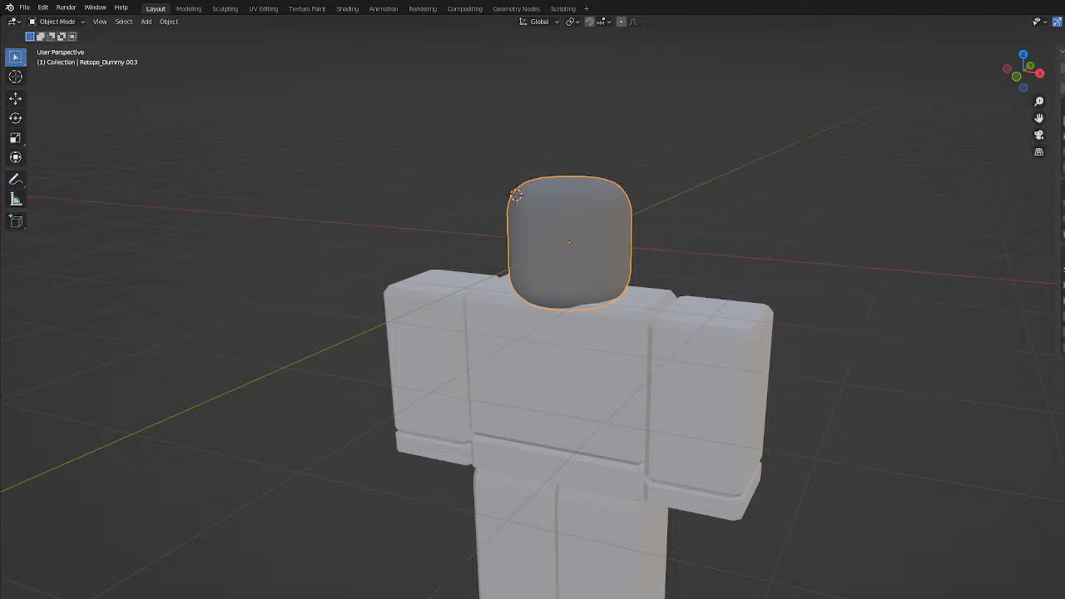
pyautogui.keyDown('shift'); pyautogui.scroll(2, 533, 299); pyautogui.keyUp('shift')
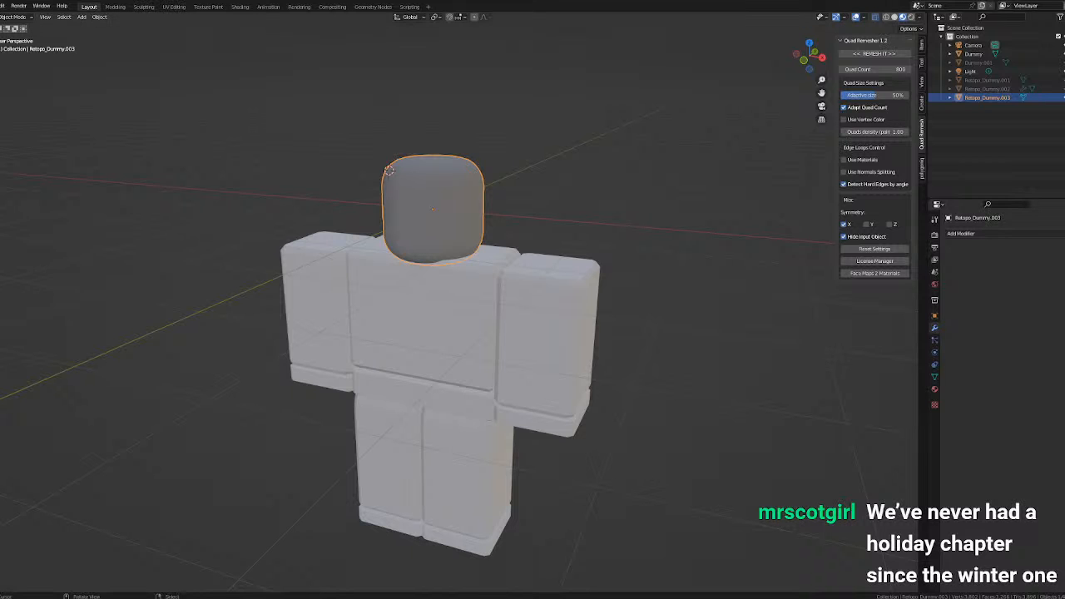
pyautogui.scroll(3, 441, 299)
pyautogui.moveTo(700, 87); pyautogui.dragTo(517, 230, button='middle')
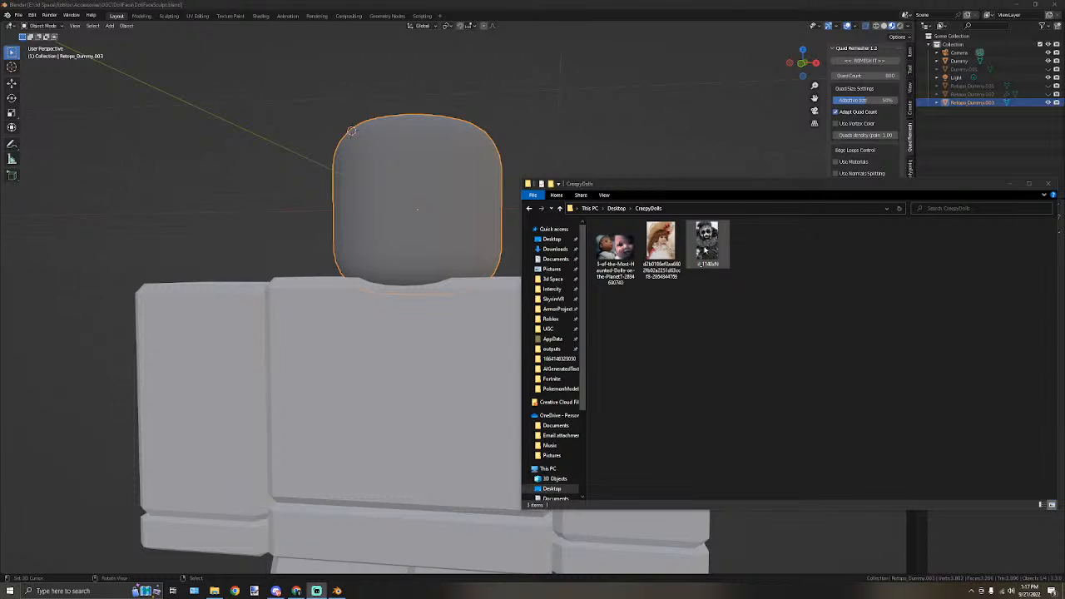
# Open the haunted dolls photo from the CreepyDolls folder and advance to the doll in the lace hat.
pyautogui.doubleClick(619, 247)
pyautogui.moveTo(815, 56); pyautogui.dragTo(539, 40)
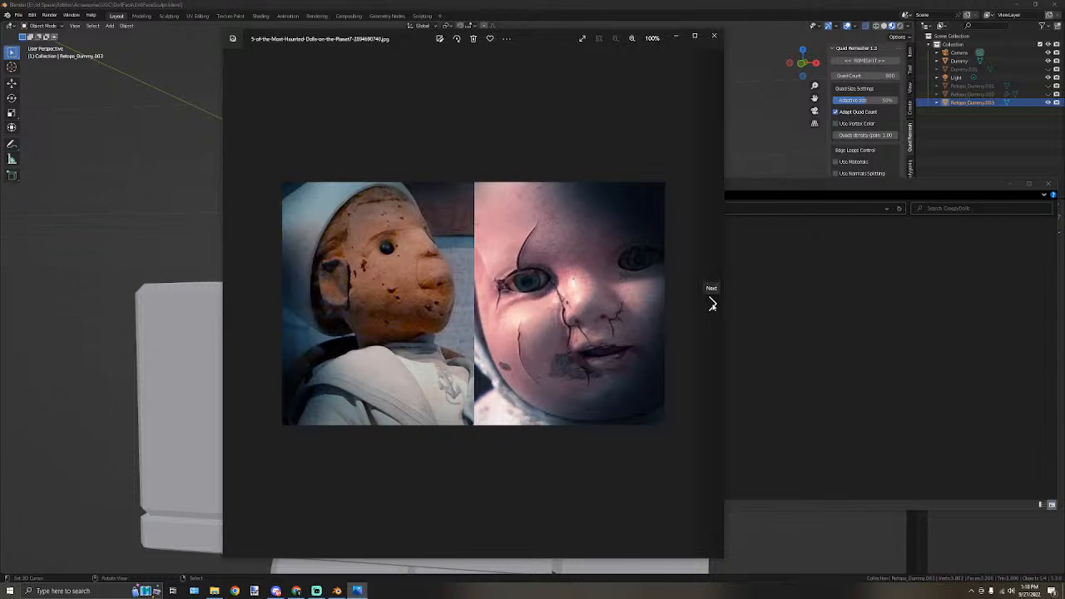
pyautogui.click(713, 306)
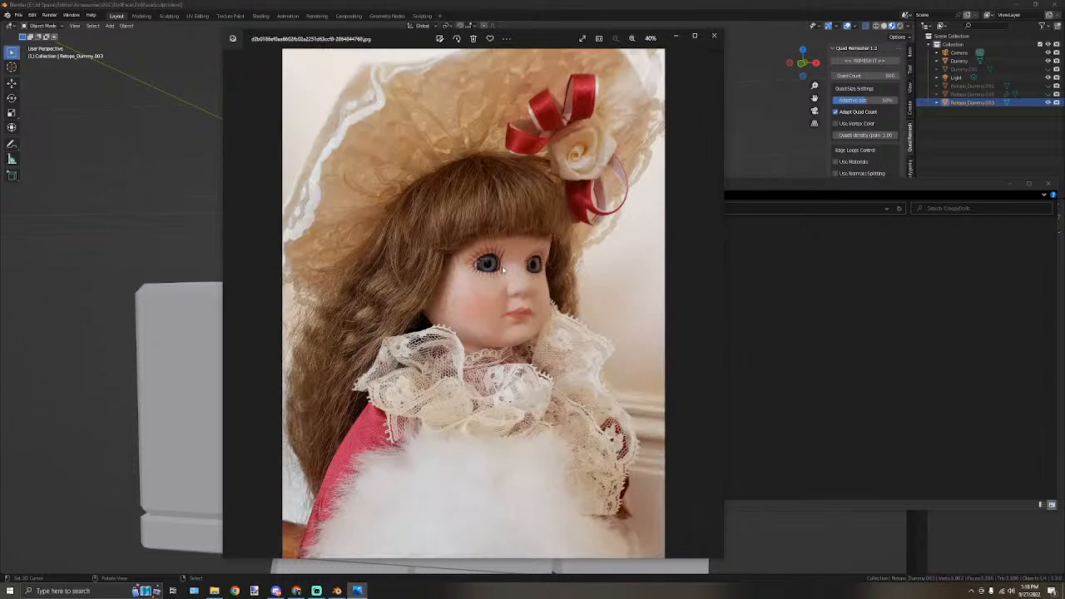
# Study the lace-hat doll's eyes, painted lashes, nose and lips close up.
pyautogui.scroll(2, 503, 271)
pyautogui.scroll(6, 502, 270)
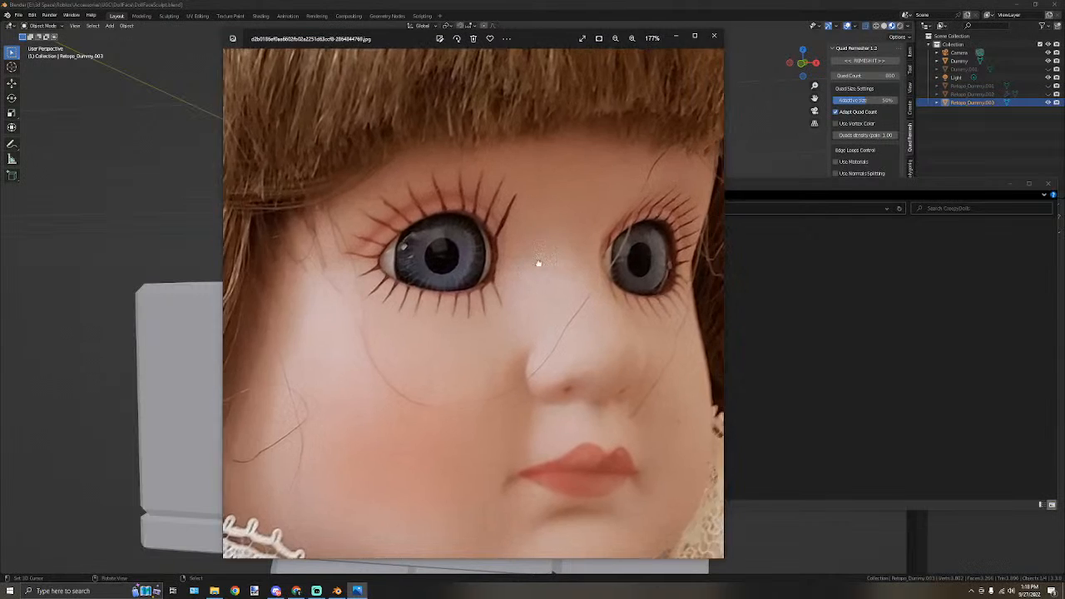
pyautogui.scroll(4, 459, 288)
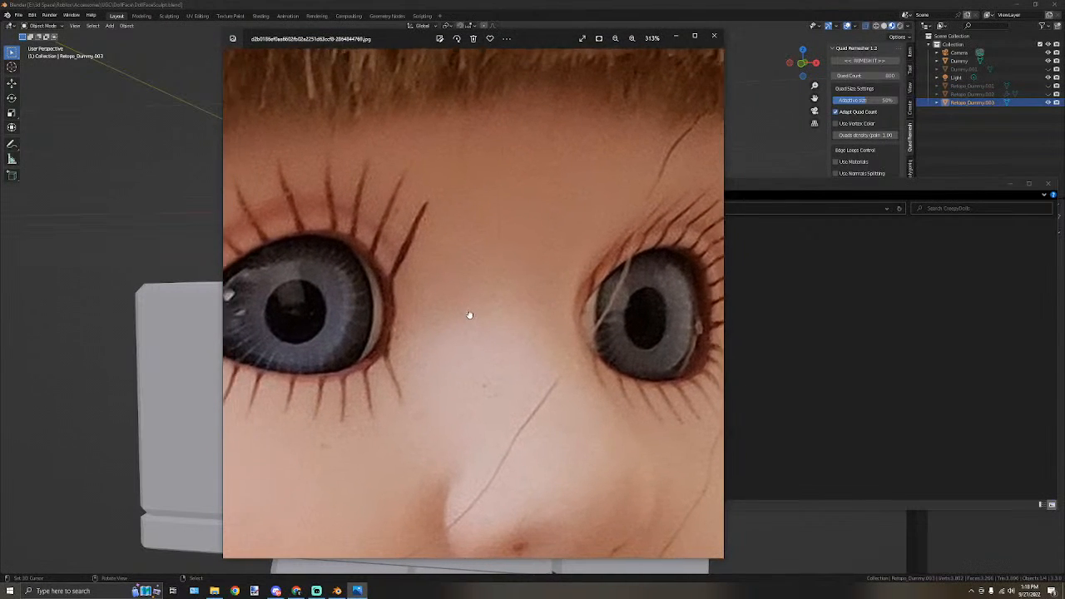
pyautogui.scroll(-1, 498, 316)
pyautogui.scroll(-8, 497, 318)
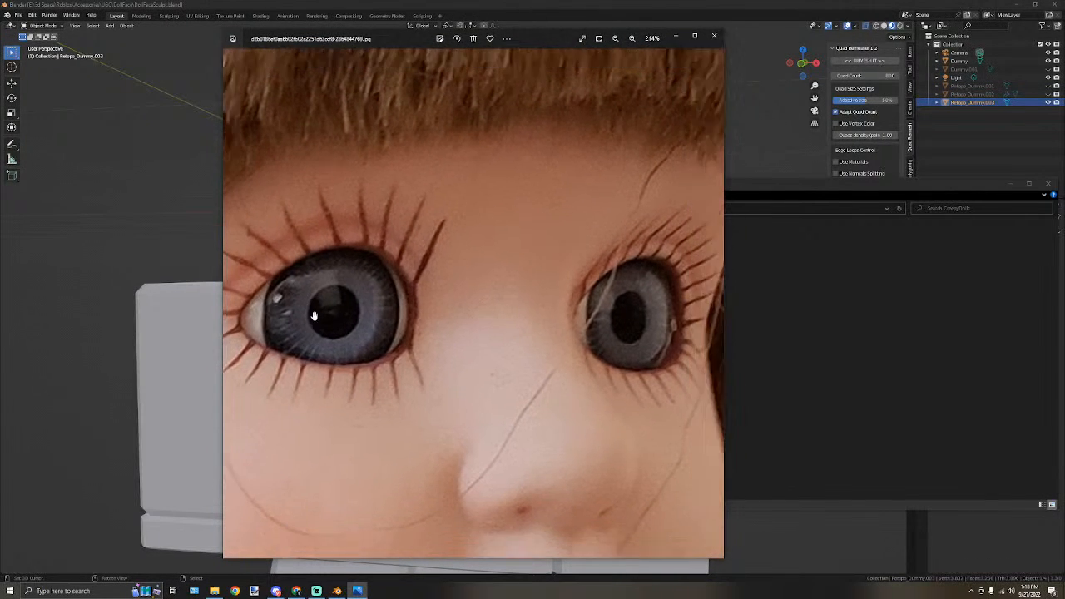
pyautogui.scroll(-3, 544, 267)
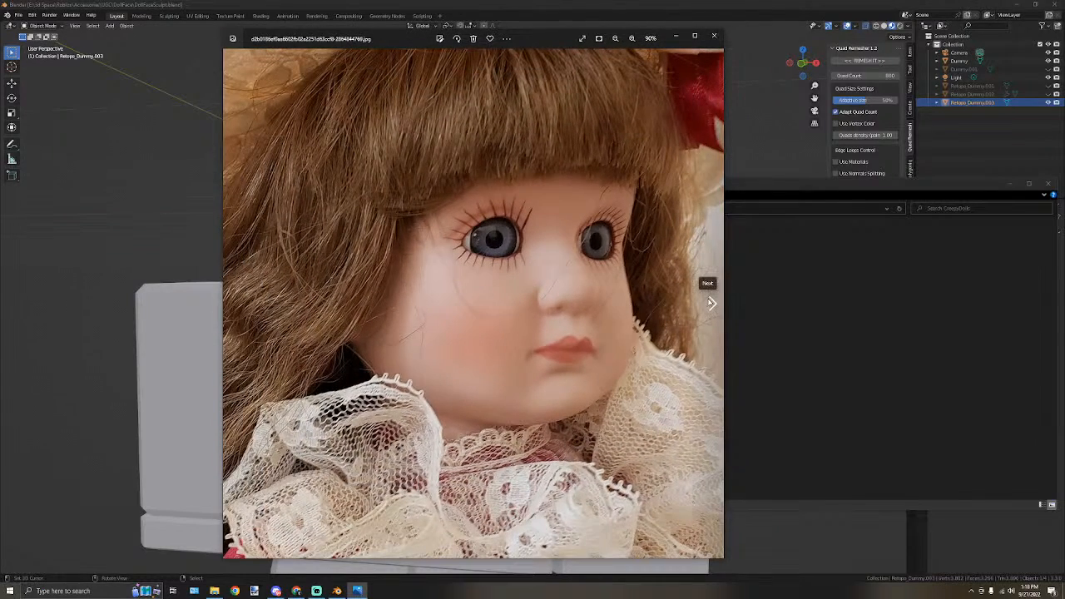
# Bring up the black-haired doll photo and study its dark eye makeup, streaked cheeks, stitched mouth and forehead cross.
pyautogui.click(711, 303)
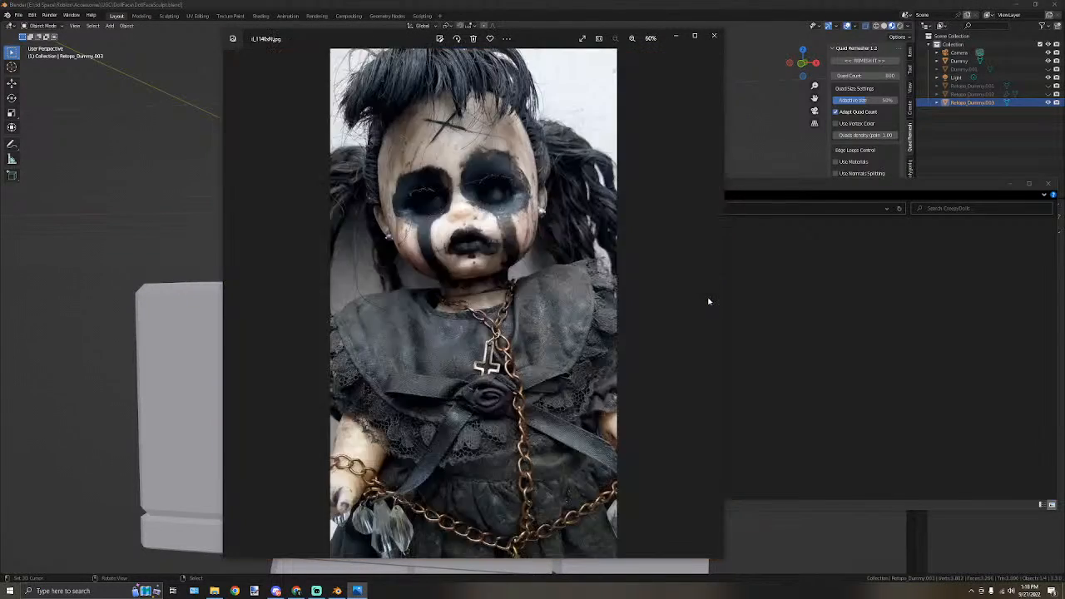
pyautogui.scroll(5, 420, 217)
pyautogui.moveTo(555, 226); pyautogui.dragTo(563, 381)
pyautogui.moveTo(677, 438); pyautogui.dragTo(625, 357)
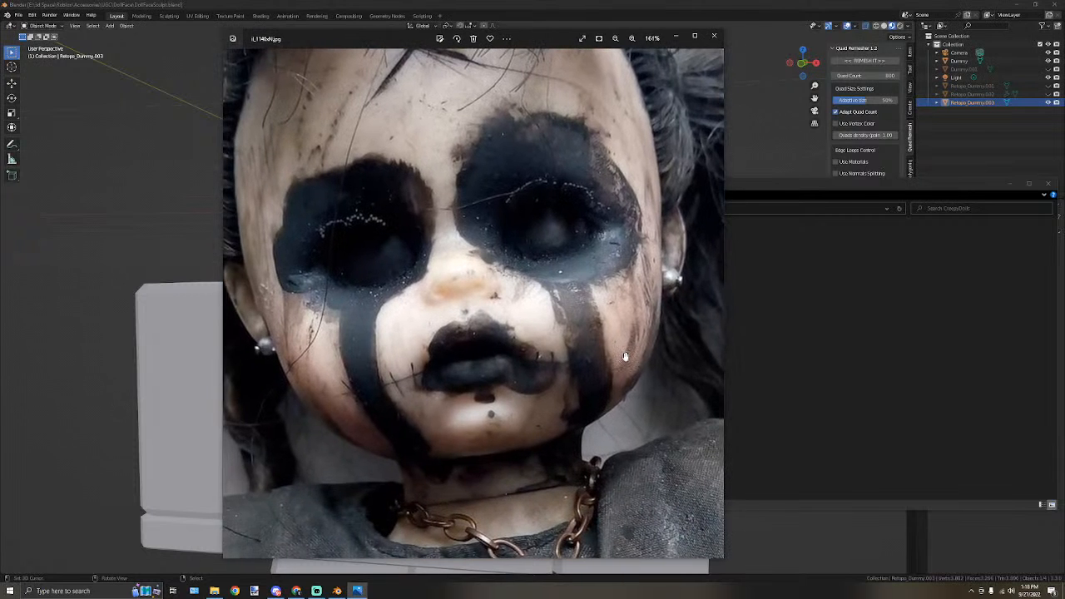
pyautogui.scroll(3, 486, 378)
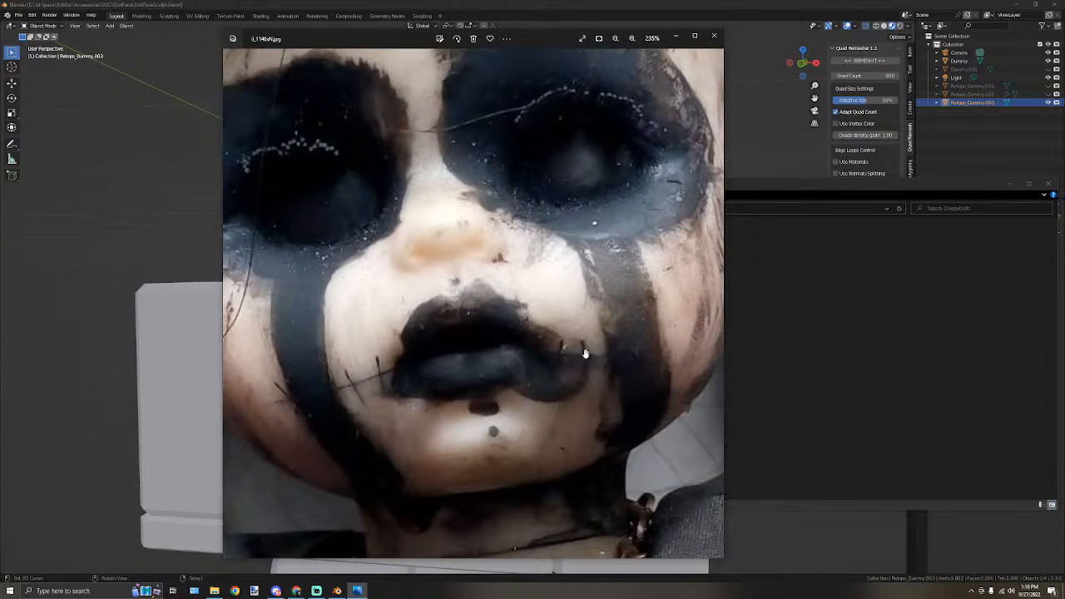
pyautogui.scroll(-2, 554, 369)
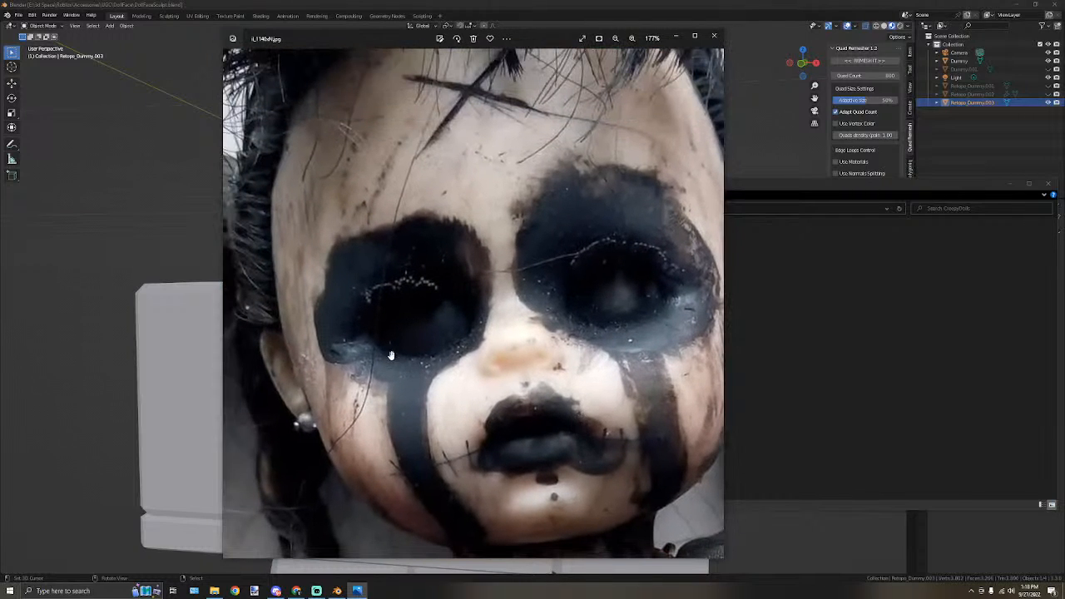
pyautogui.moveTo(636, 336); pyautogui.dragTo(501, 297)
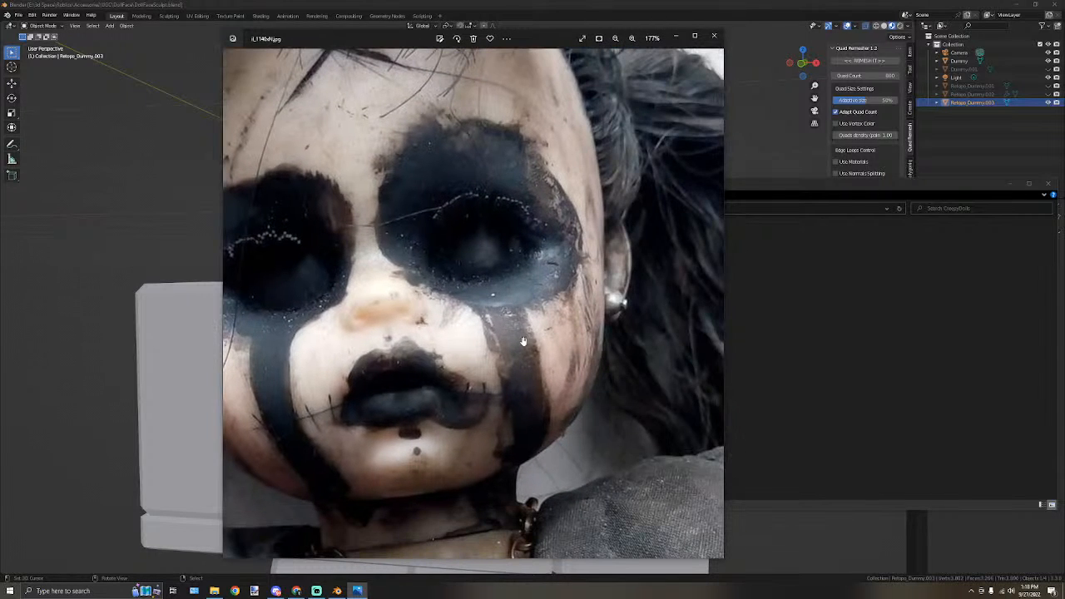
pyautogui.scroll(-2, 456, 362)
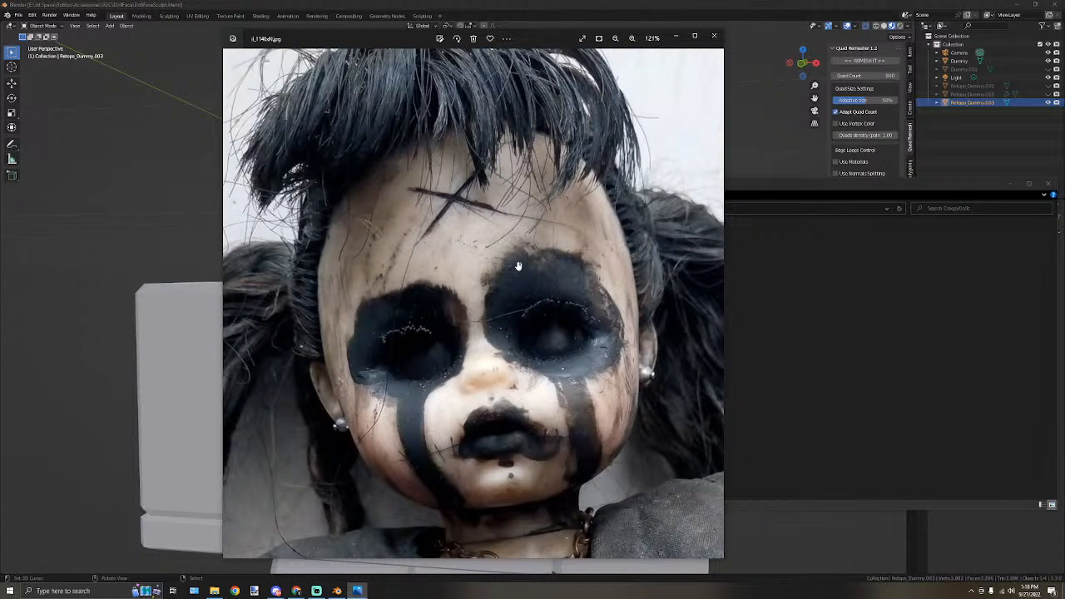
pyautogui.scroll(-2, 518, 265)
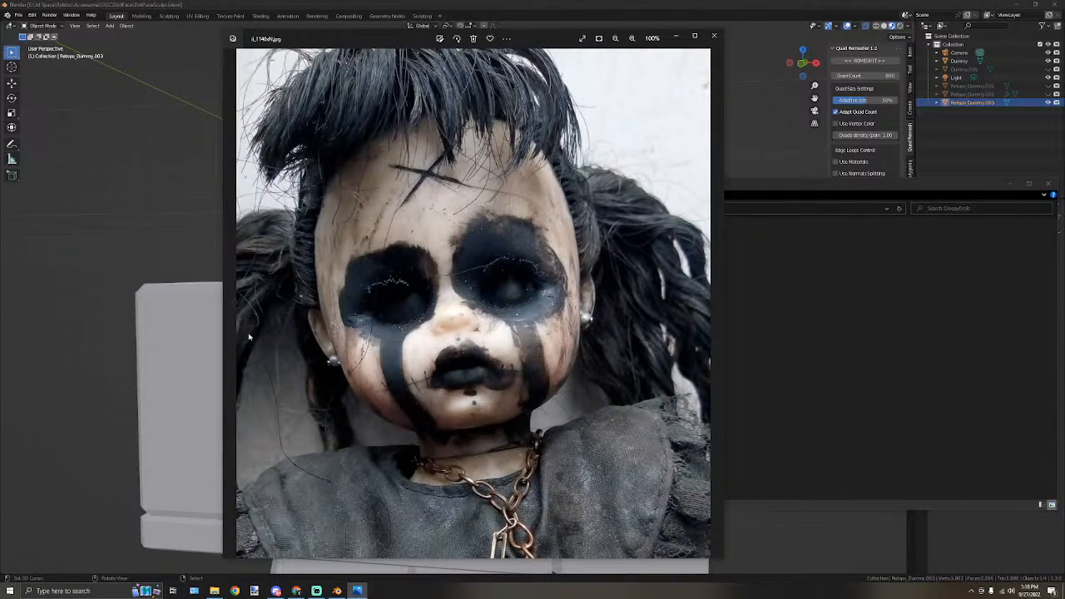
# Page back through the reference photos to the cracked-face doll, and return to the black-haired doll for comparison.
pyautogui.click(234, 303)
pyautogui.scroll(5, 521, 264)
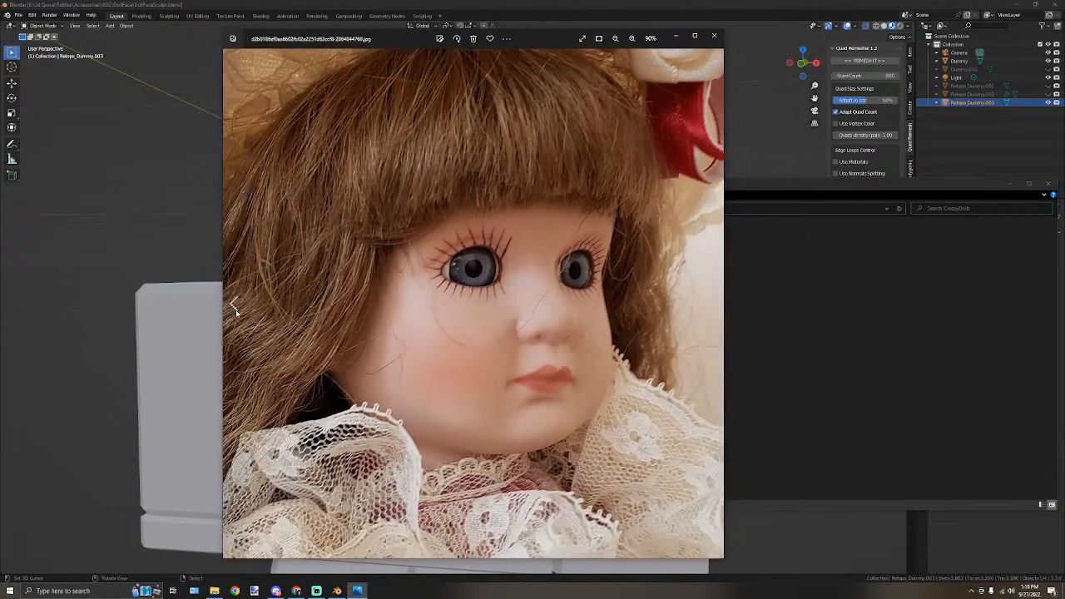
pyautogui.click(236, 309)
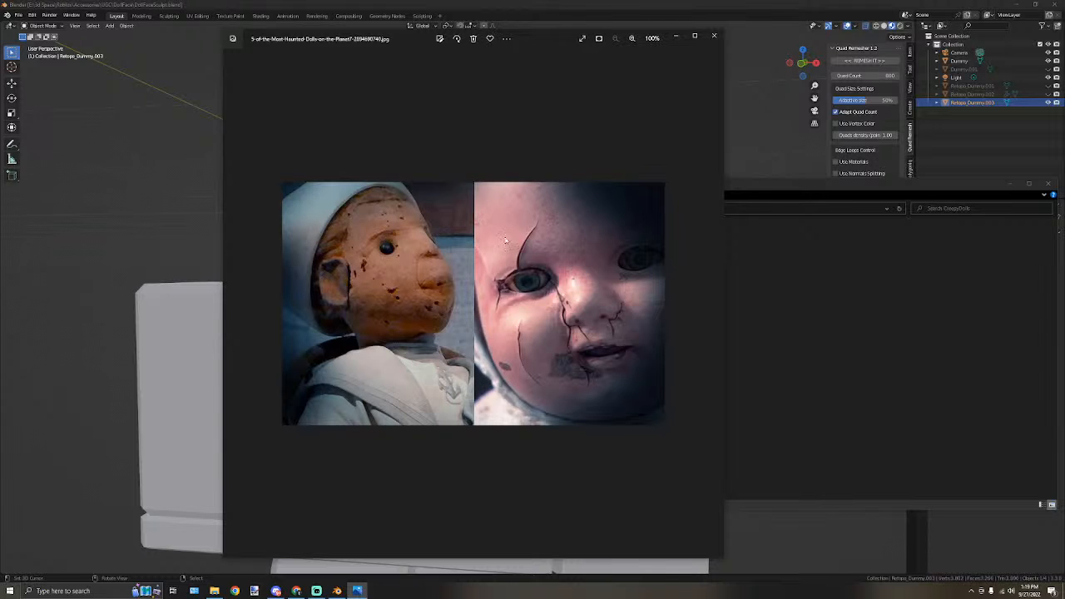
pyautogui.click(711, 304)
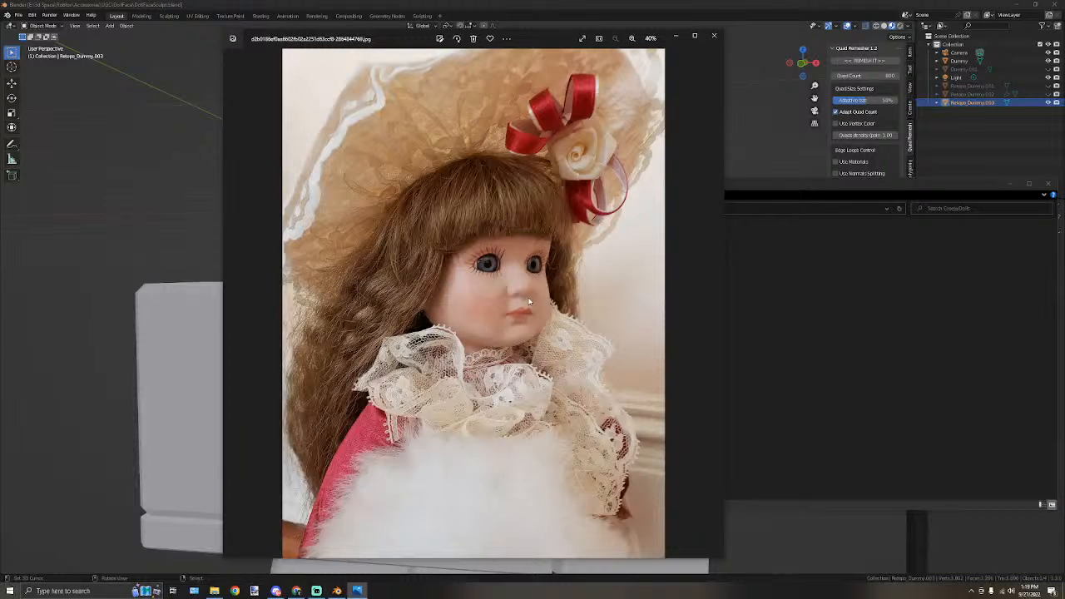
pyautogui.click(712, 304)
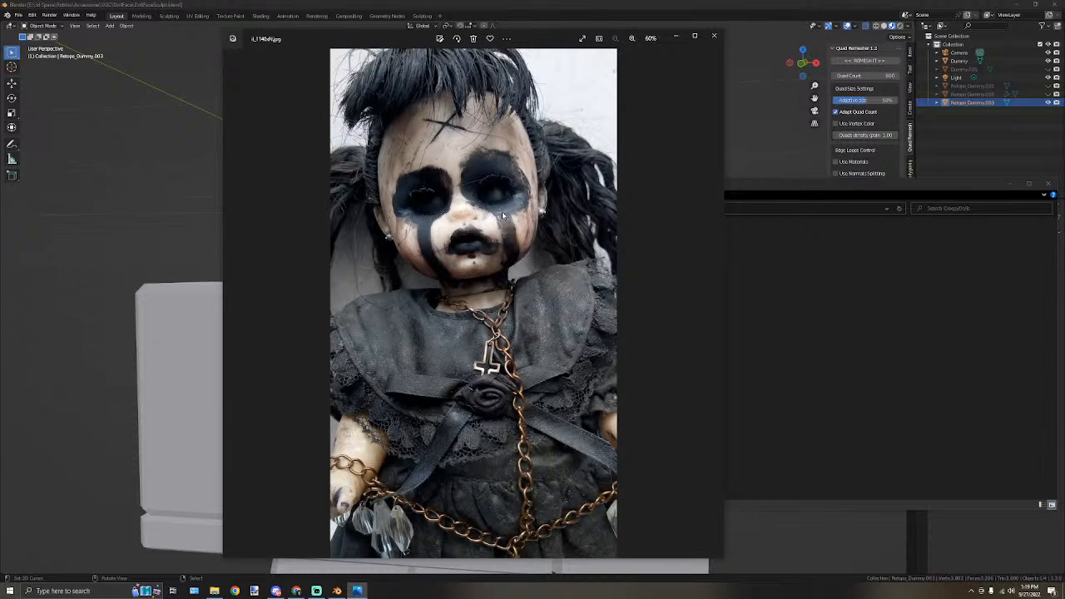
# Study the black-haired doll's painted eyes, nose and stitched mouth close up, with the photo set beside the dummy head.
pyautogui.scroll(5, 503, 216)
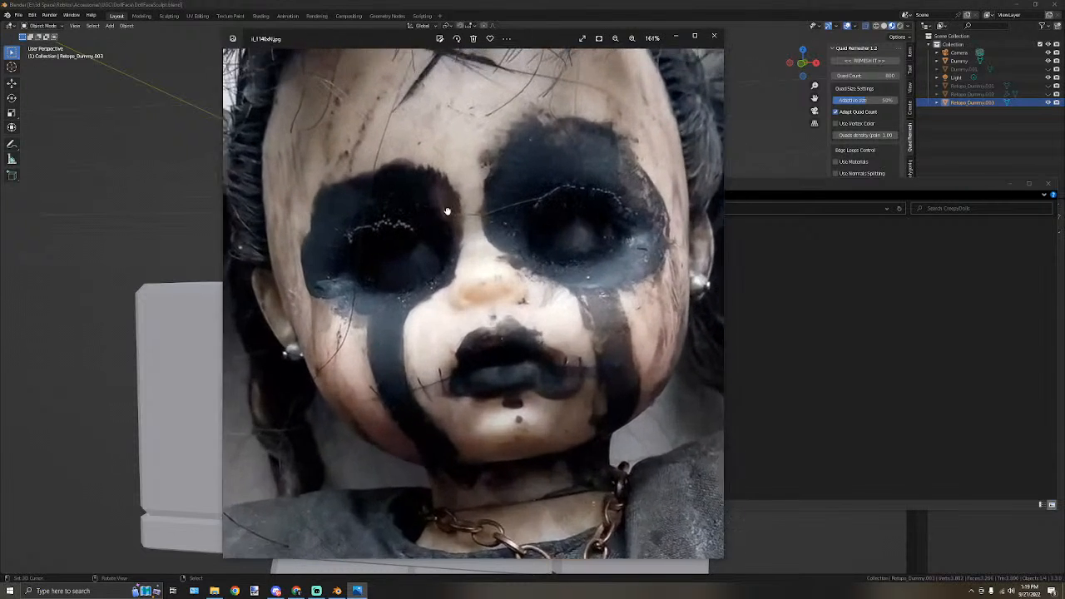
pyautogui.scroll(-3, 430, 285)
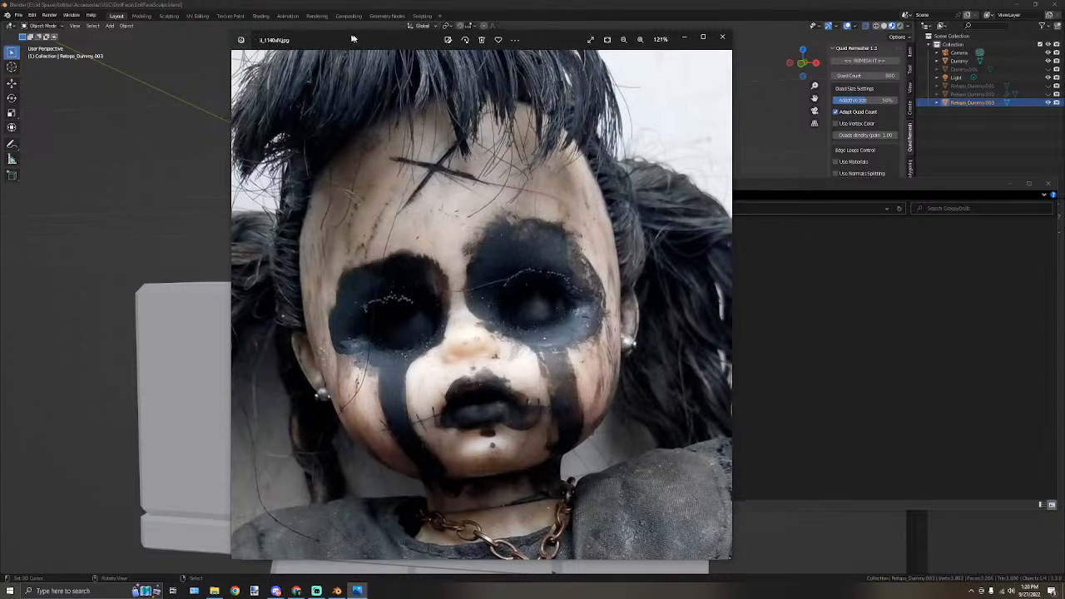
pyautogui.moveTo(346, 39); pyautogui.dragTo(509, 46)
pyautogui.click(907, 342)
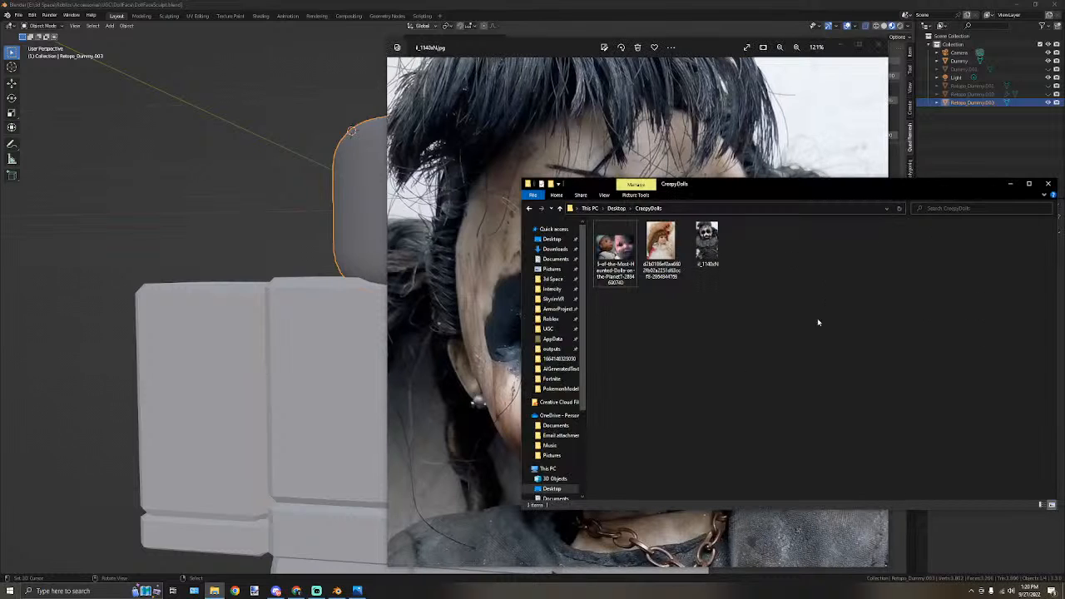
pyautogui.moveTo(709, 47)
pyautogui.mouseDown()
pyautogui.moveTo(712, 24)
pyautogui.moveTo(721, 57)
pyautogui.mouseUp()
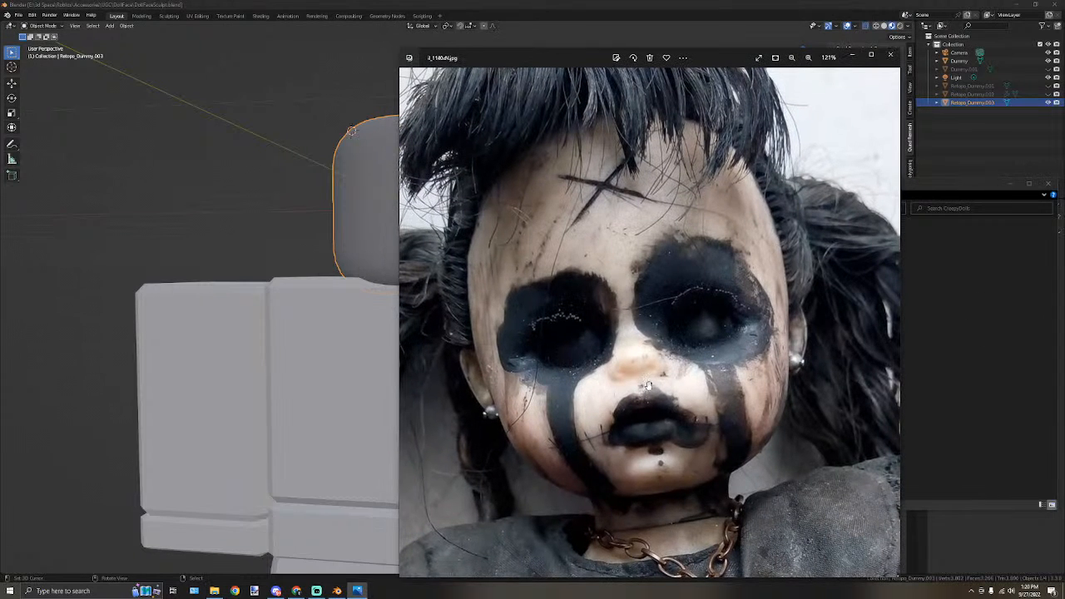
pyautogui.scroll(-4, 608, 286)
pyautogui.moveTo(609, 301); pyautogui.dragTo(597, 245)
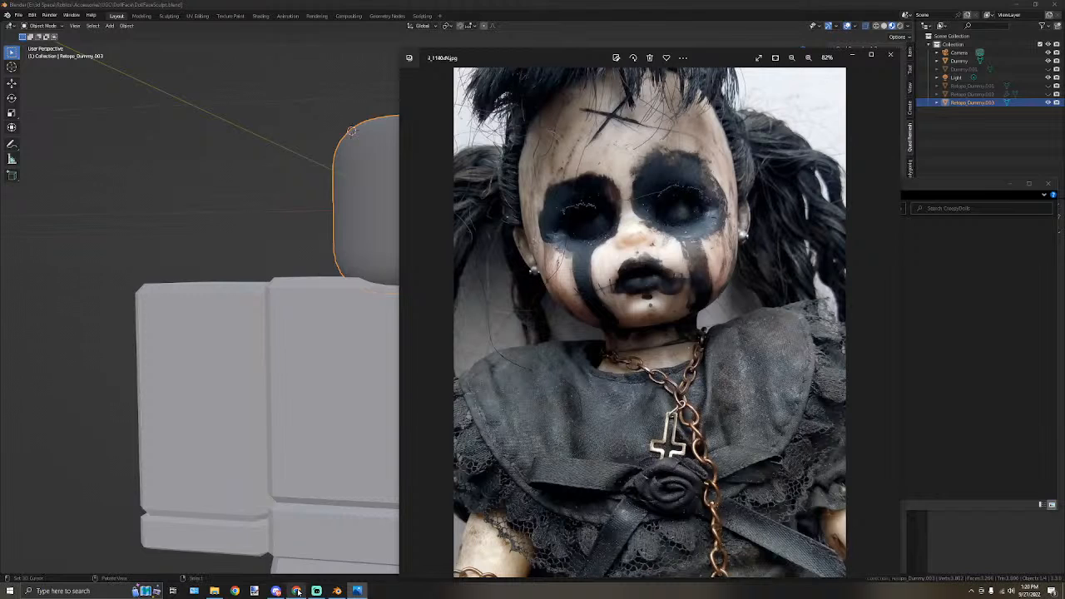
# Bring up the porcelain doll photo in the browser, study its eyes, lashes, nose and lips, and put it away.
pyautogui.moveTo(296, 591)
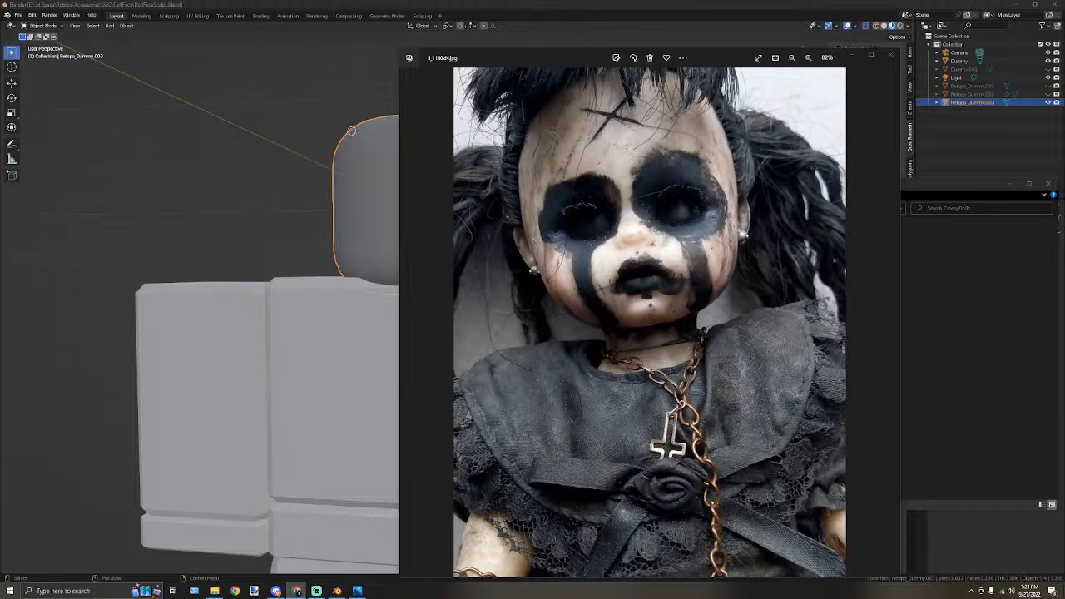
pyautogui.moveTo(1064, 83); pyautogui.dragTo(464, 89)
pyautogui.scroll(-1, 485, 369)
pyautogui.moveTo(388, 506); pyautogui.dragTo(457, 505)
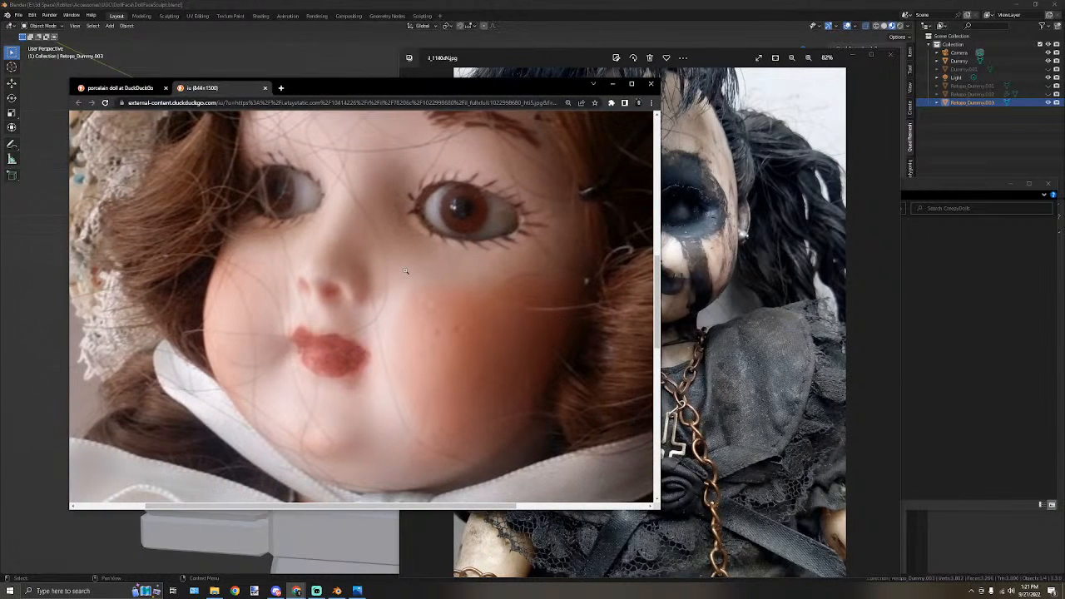
pyautogui.moveTo(397, 93); pyautogui.dragTo(1064, 150)
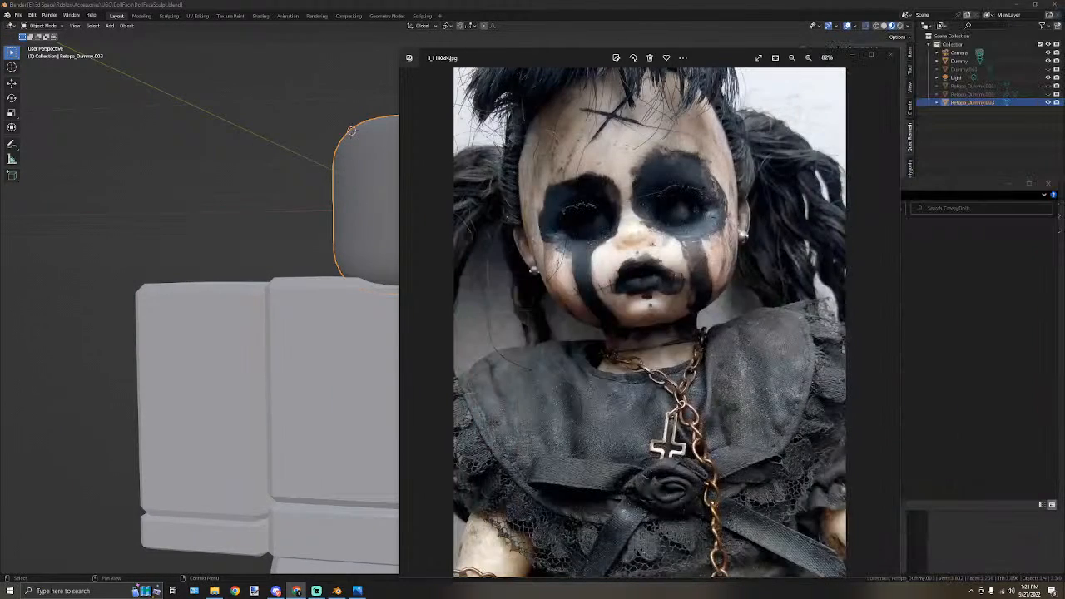
# Switch back to Blender and look at the blank dummy head up close.
pyautogui.click(198, 131)
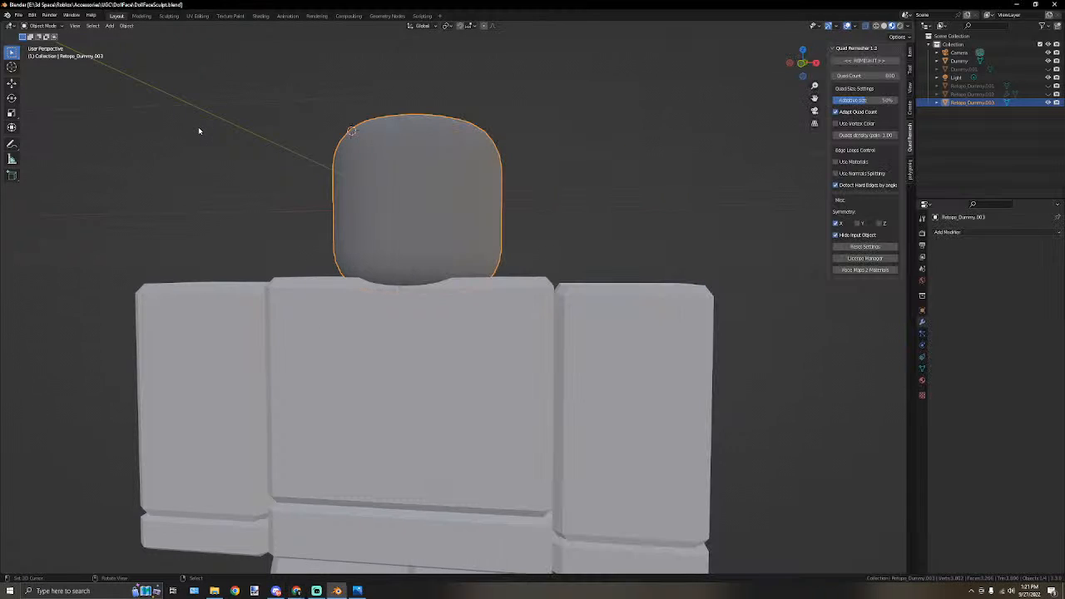
pyautogui.scroll(4, 360, 158)
pyautogui.moveTo(535, 142); pyautogui.dragTo(501, 227, button='middle')
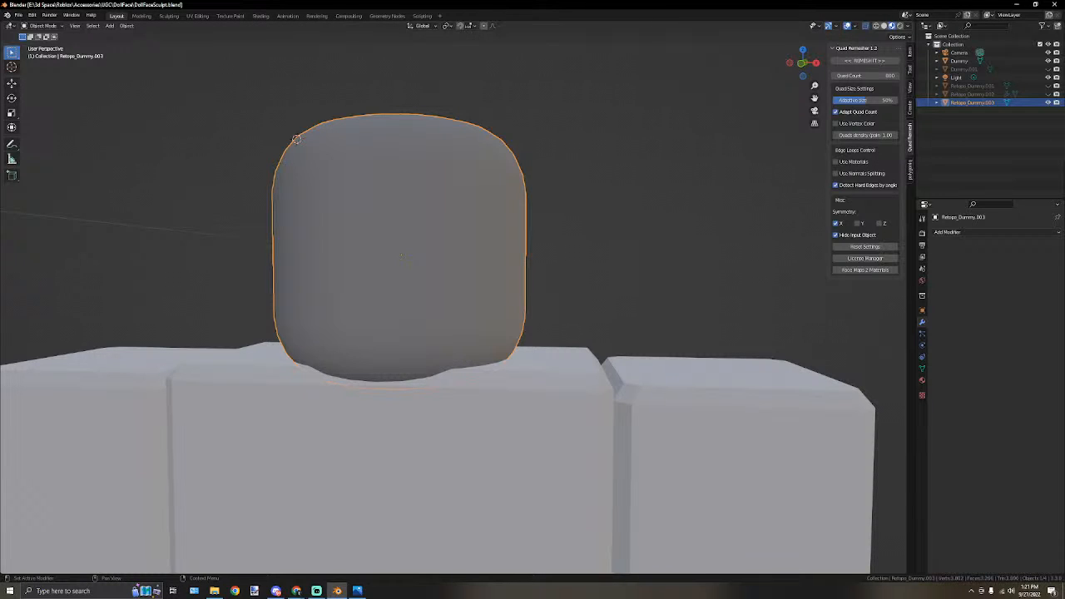
# Open the render of the bald doll head with yellow eyes, study its head shape, eye sockets and nose, and close it.
pyautogui.moveTo(1064, 179); pyautogui.dragTo(673, 179)
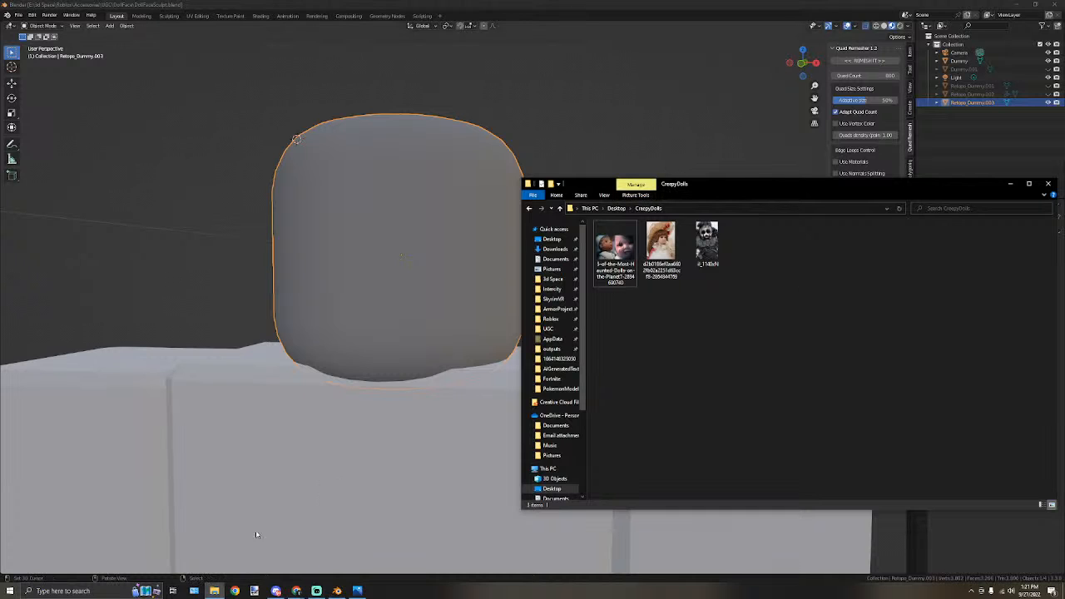
pyautogui.rightClick(214, 591)
pyautogui.click(200, 548)
pyautogui.moveTo(291, 8); pyautogui.dragTo(1064, 100)
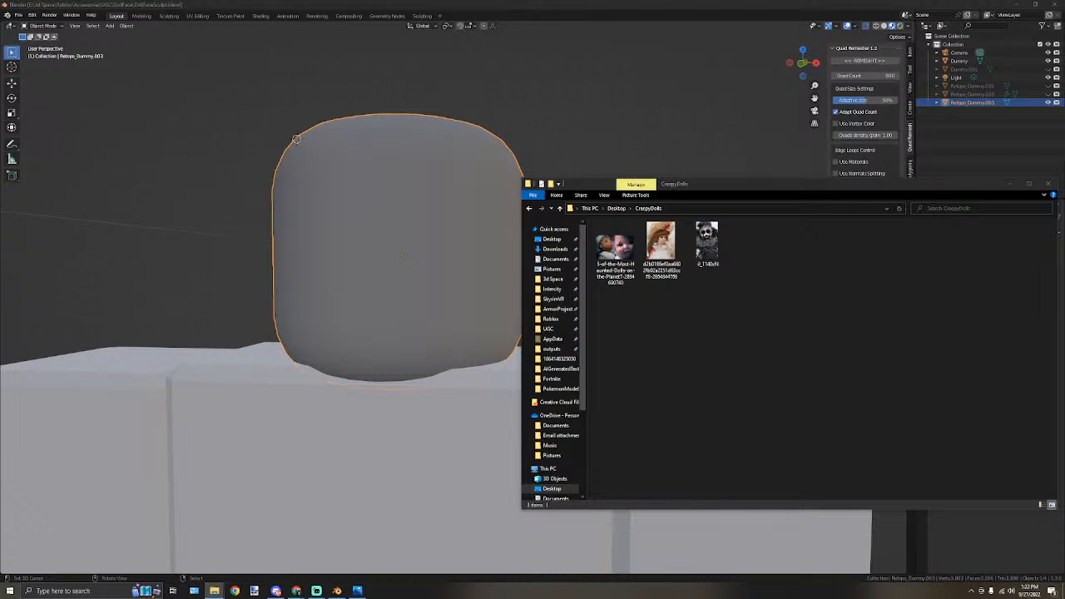
pyautogui.scroll(2, 792, 282)
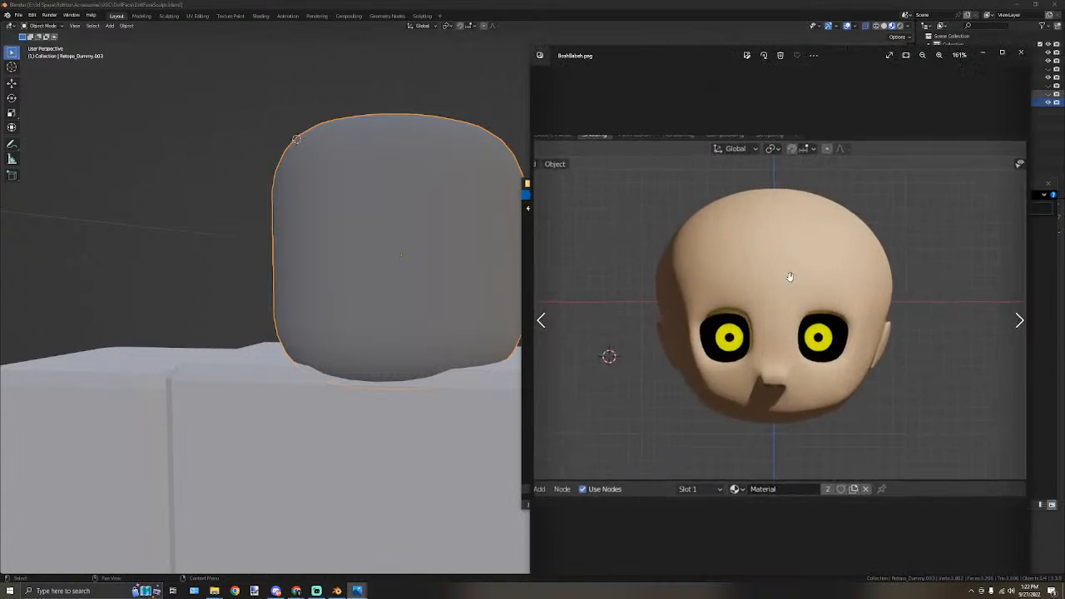
pyautogui.scroll(3, 790, 277)
pyautogui.moveTo(852, 51); pyautogui.dragTo(353, 46)
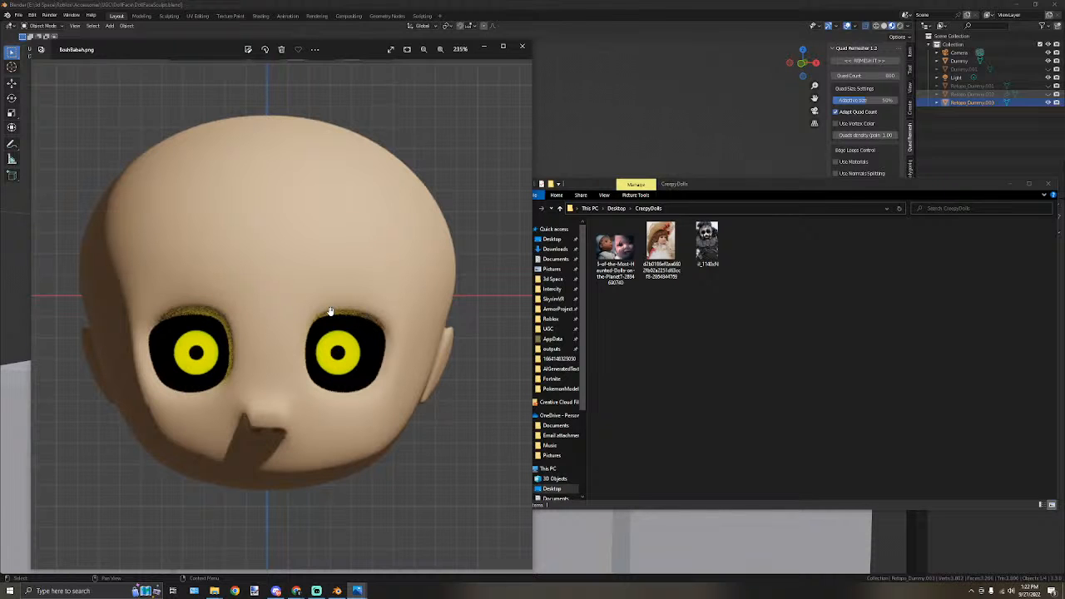
pyautogui.scroll(-1, 330, 311)
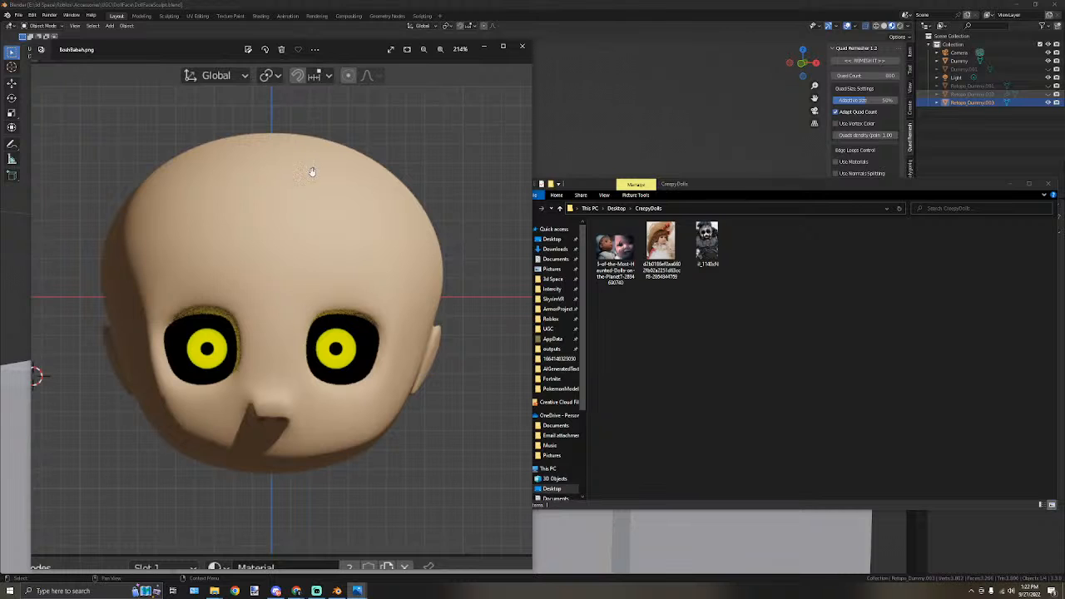
pyautogui.moveTo(344, 49); pyautogui.dragTo(702, 62)
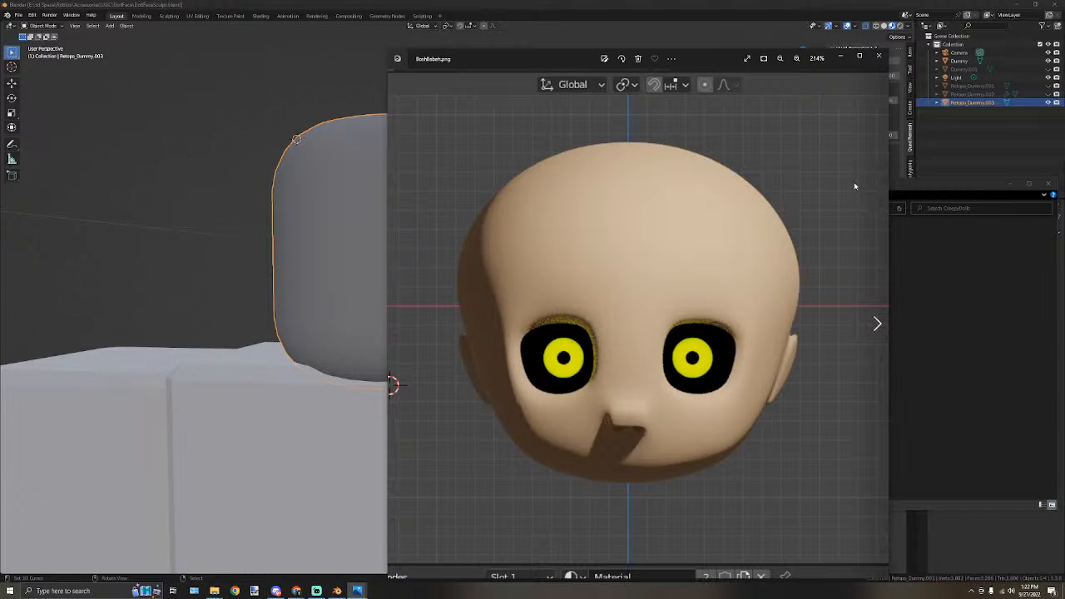
pyautogui.click(880, 56)
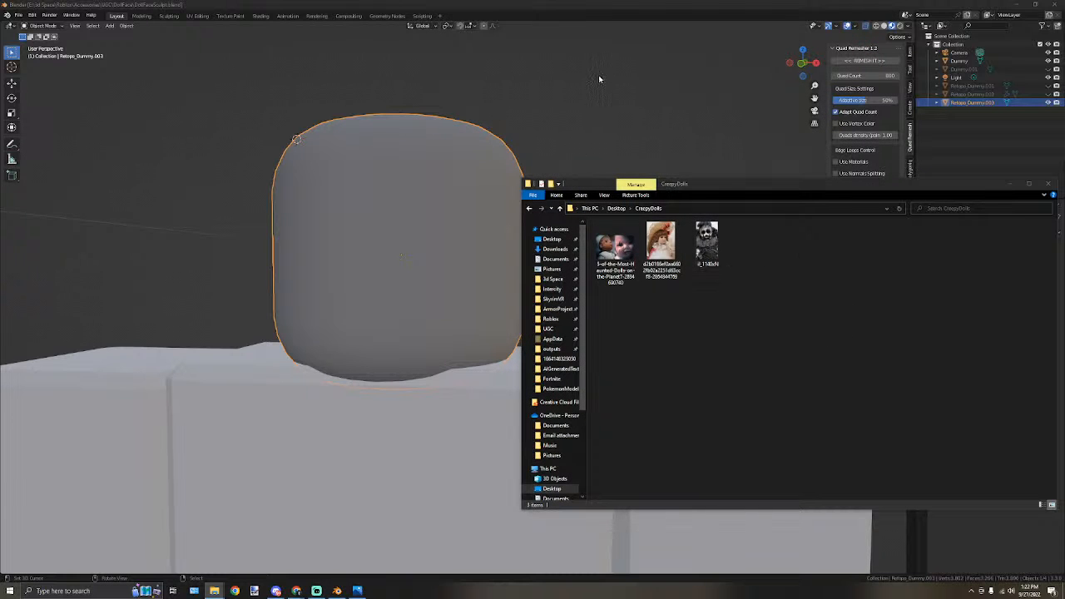
# Switch to the Sculpting workspace and face the dummy head in the front orthographic view.
pyautogui.scroll(-4, 304, 217)
pyautogui.moveTo(327, 209); pyautogui.dragTo(349, 213, button='middle')
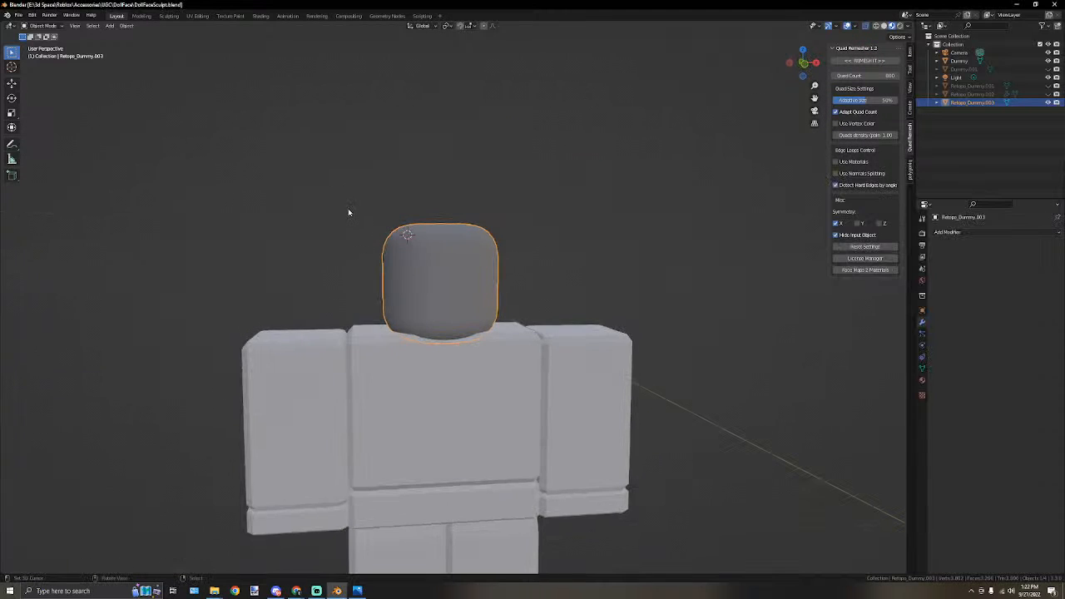
pyautogui.press('KP_1')
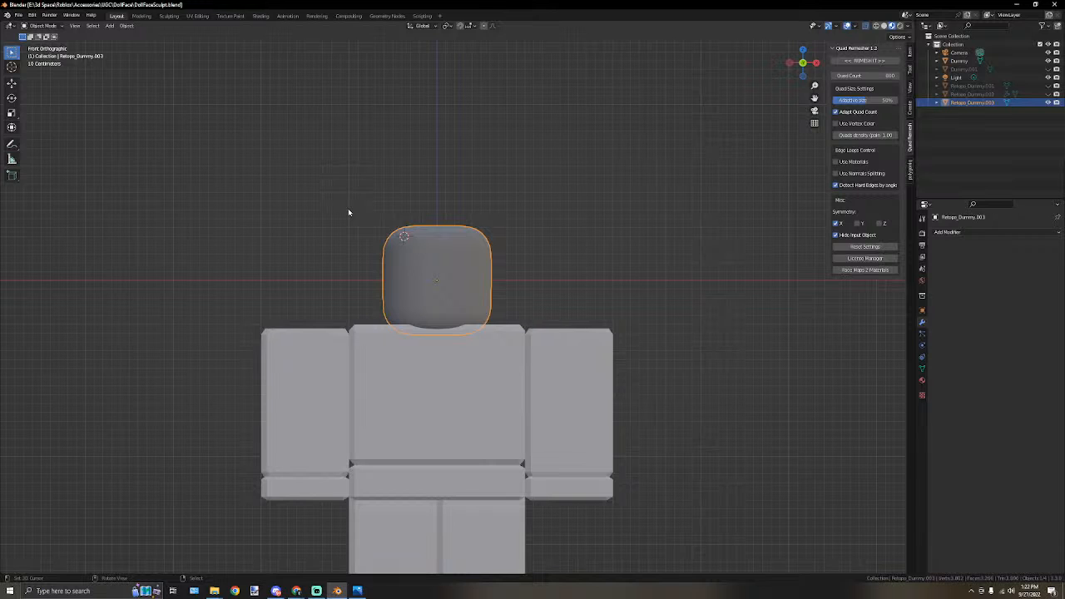
pyautogui.click(169, 16)
pyautogui.scroll(3, 323, 286)
pyautogui.press('KP_1')
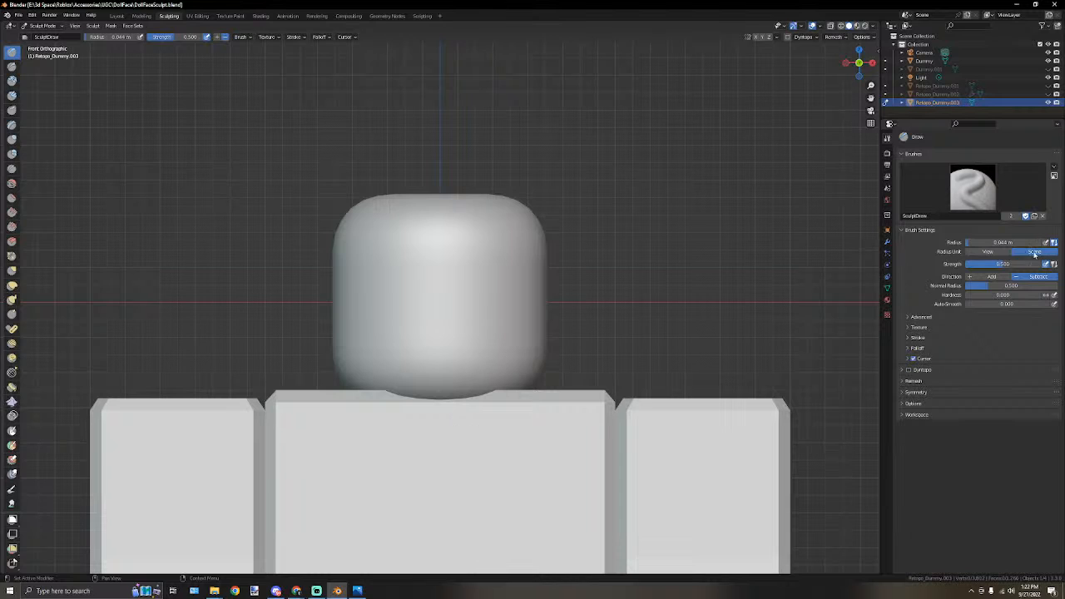
# Enable dynamic topology for sculpting and check the head's surface from an angle.
pyautogui.click(907, 370)
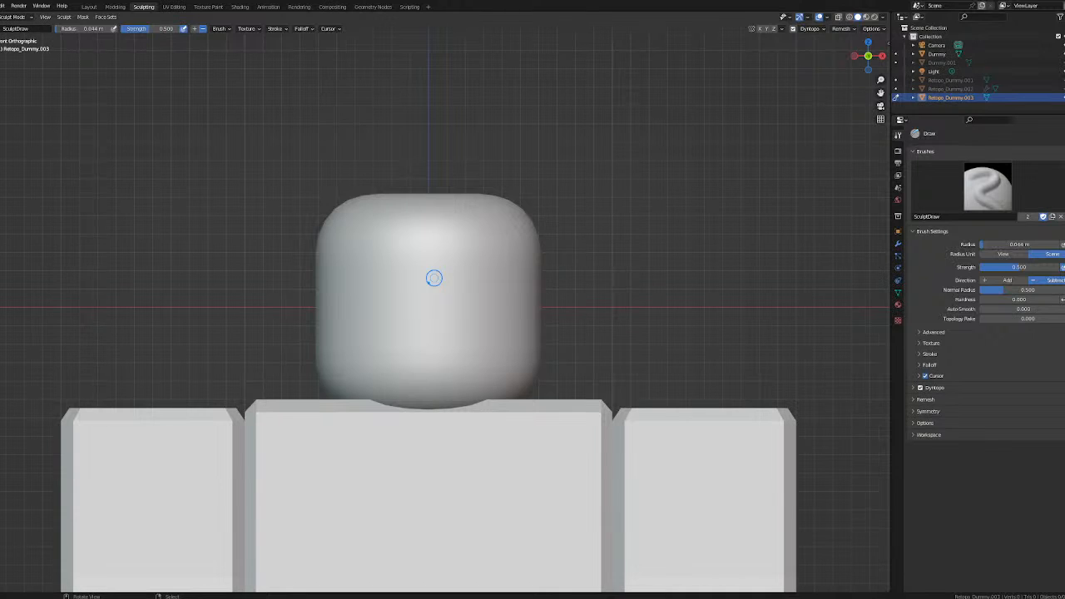
pyautogui.moveTo(368, 108); pyautogui.dragTo(457, 133, button='middle')
pyautogui.moveTo(556, 340); pyautogui.dragTo(452, 311, button='middle')
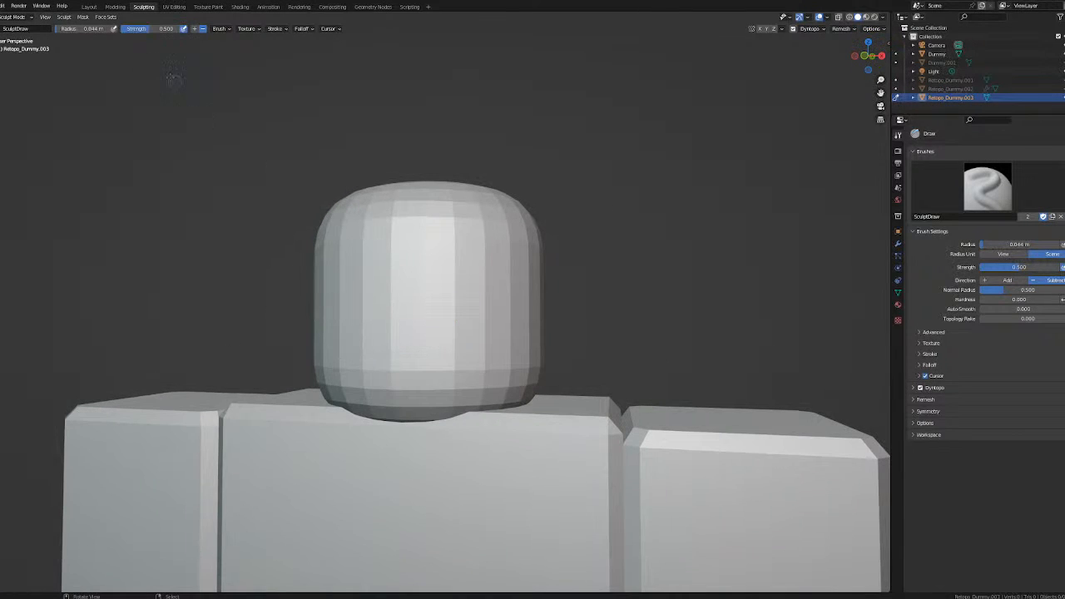
# Return the head to Object Mode and add a Subdivision Surface modifier to it.
pyautogui.click(4, 19)
pyautogui.click(15, 28)
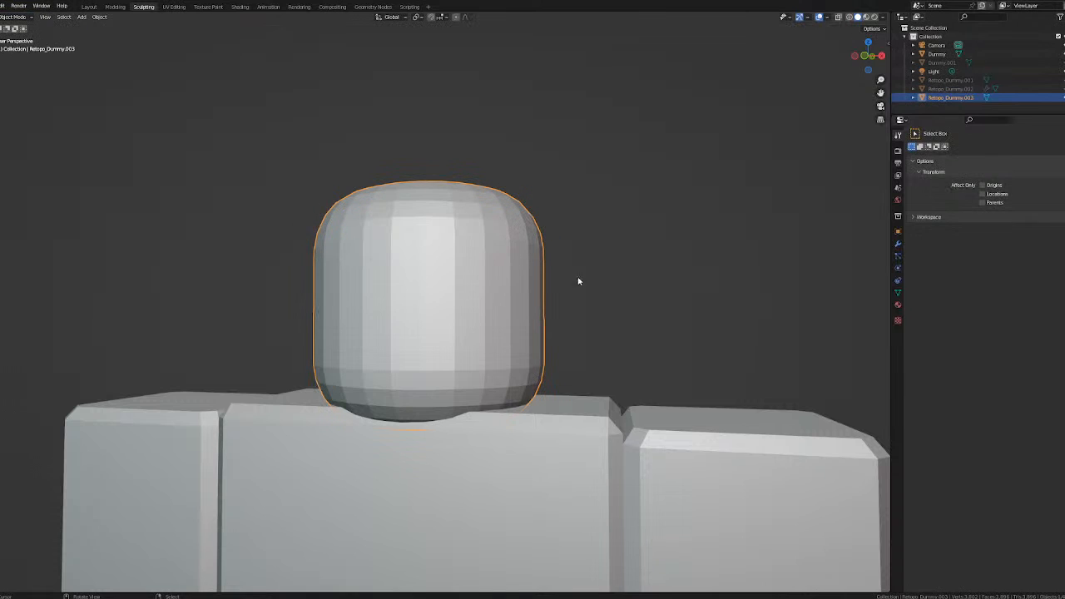
pyautogui.click(898, 293)
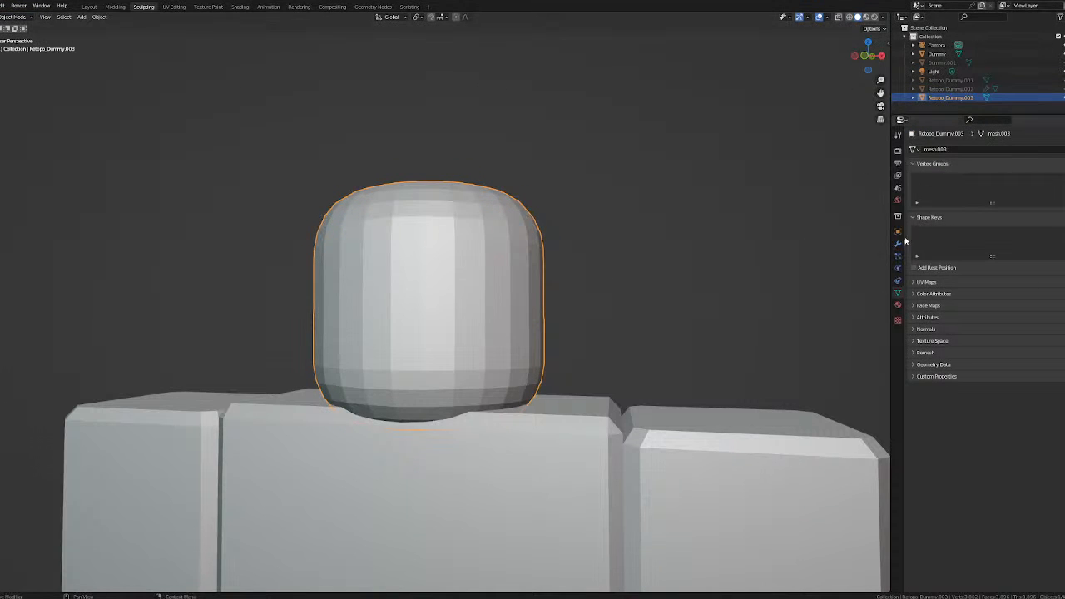
pyautogui.click(898, 243)
pyautogui.click(945, 152)
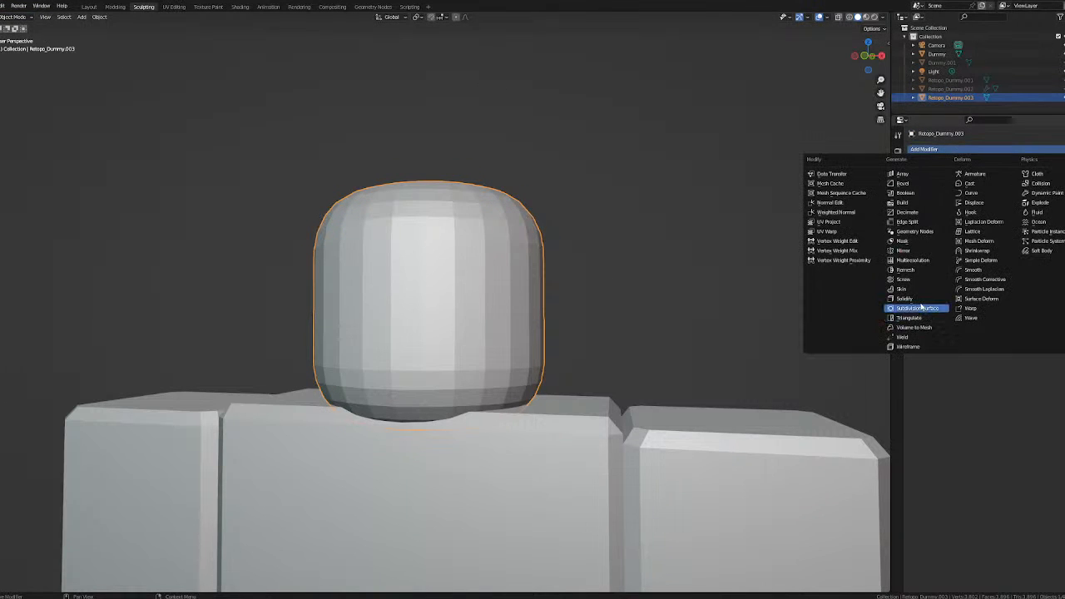
pyautogui.click(916, 309)
pyautogui.moveTo(460, 270); pyautogui.dragTo(484, 275, button='middle')
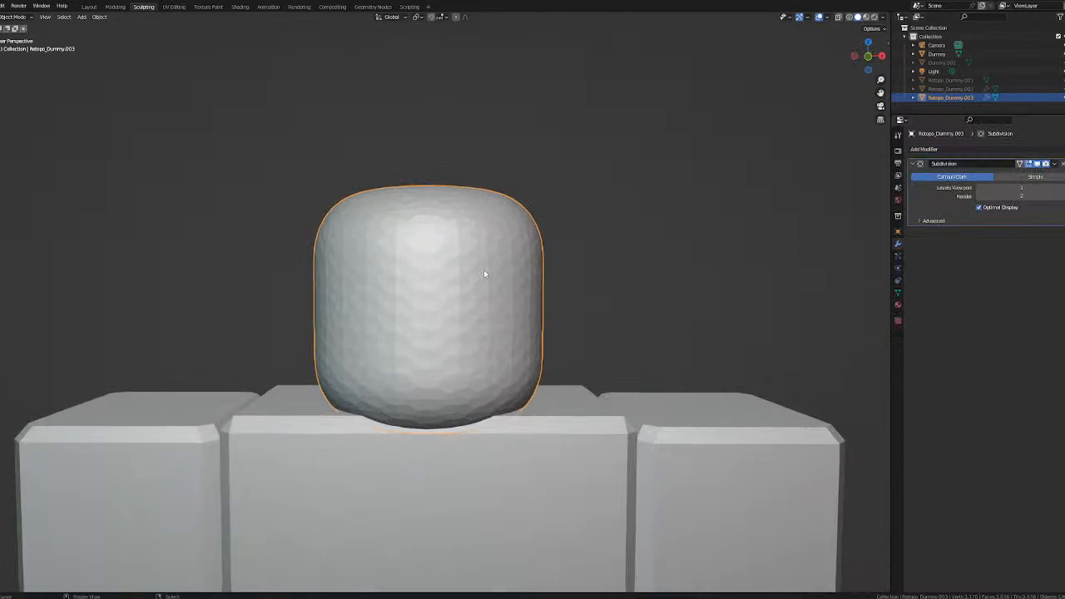
# Inspect the subdivided head's faceted surface and its mesh edges in Edit Mode.
pyautogui.scroll(5, 484, 274)
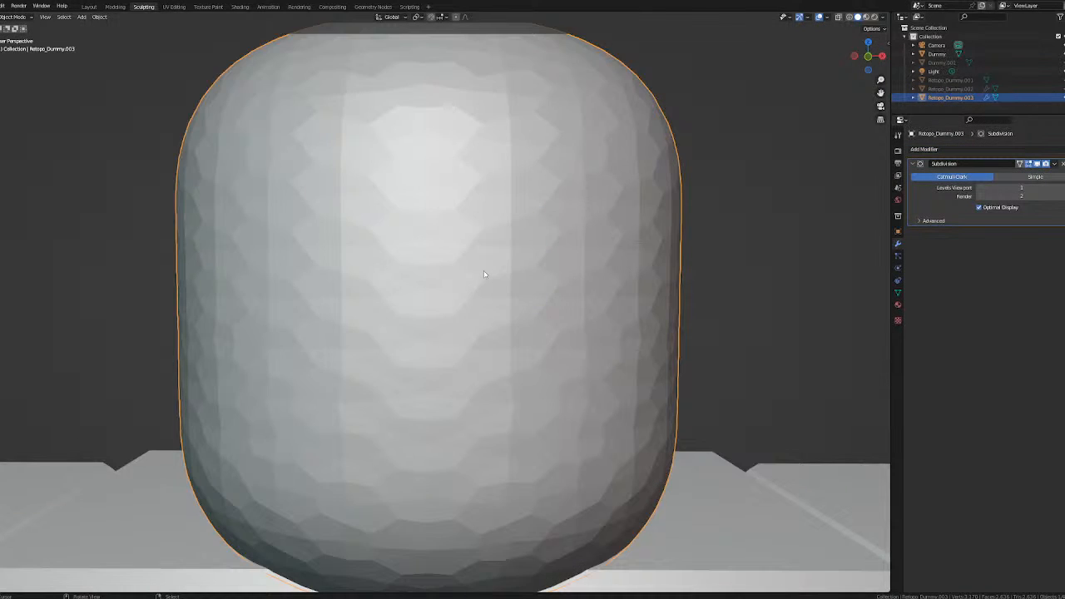
pyautogui.moveTo(484, 270); pyautogui.dragTo(485, 316, button='middle')
pyautogui.press('Tab')
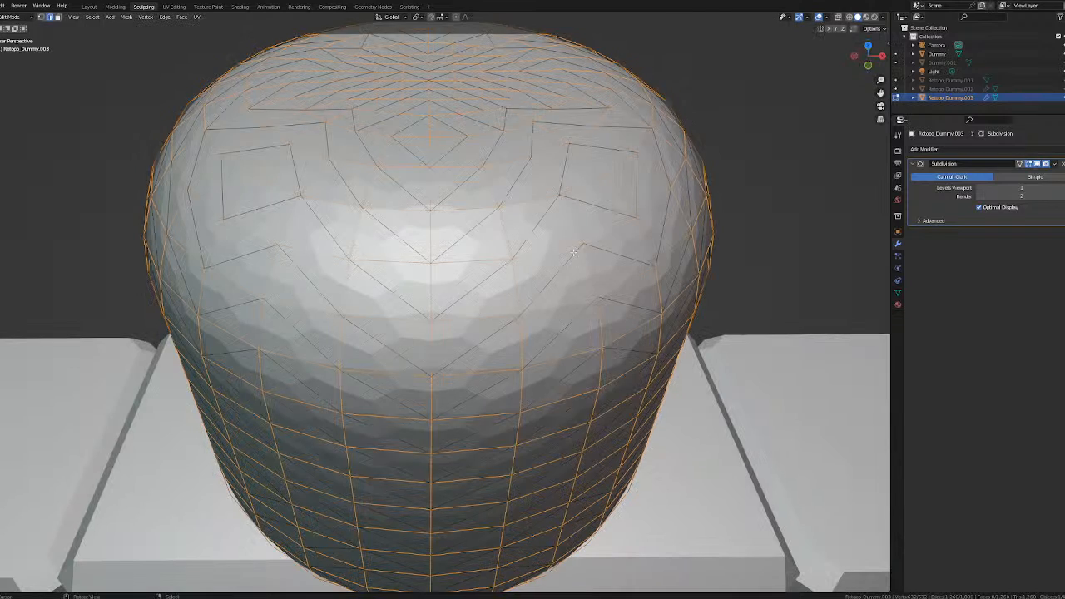
pyautogui.scroll(-5, 573, 251)
pyautogui.moveTo(580, 301); pyautogui.dragTo(687, 259, button='middle')
pyautogui.scroll(5, 590, 282)
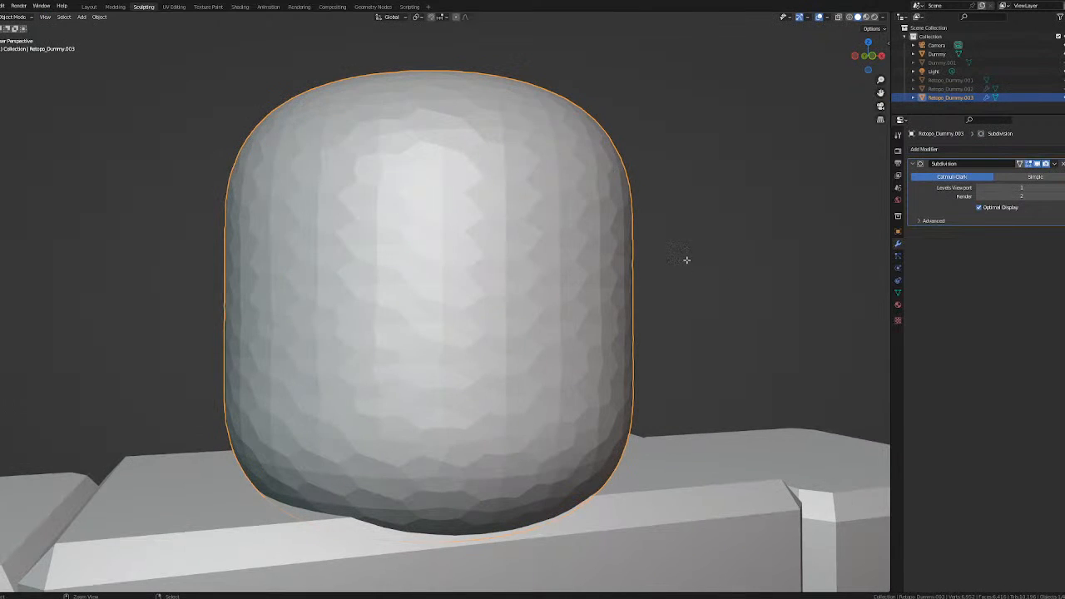
# Undo the Subdivision Surface modifier and the dynamic topology conversion on the head.
pyautogui.hotkey('ctrl', 'z')
pyautogui.hotkey('ctrl', 'z')
pyautogui.moveTo(688, 261); pyautogui.dragTo(715, 259, button='middle')
pyautogui.scroll(-3, 715, 259)
pyautogui.hotkey('ctrl', 'z')
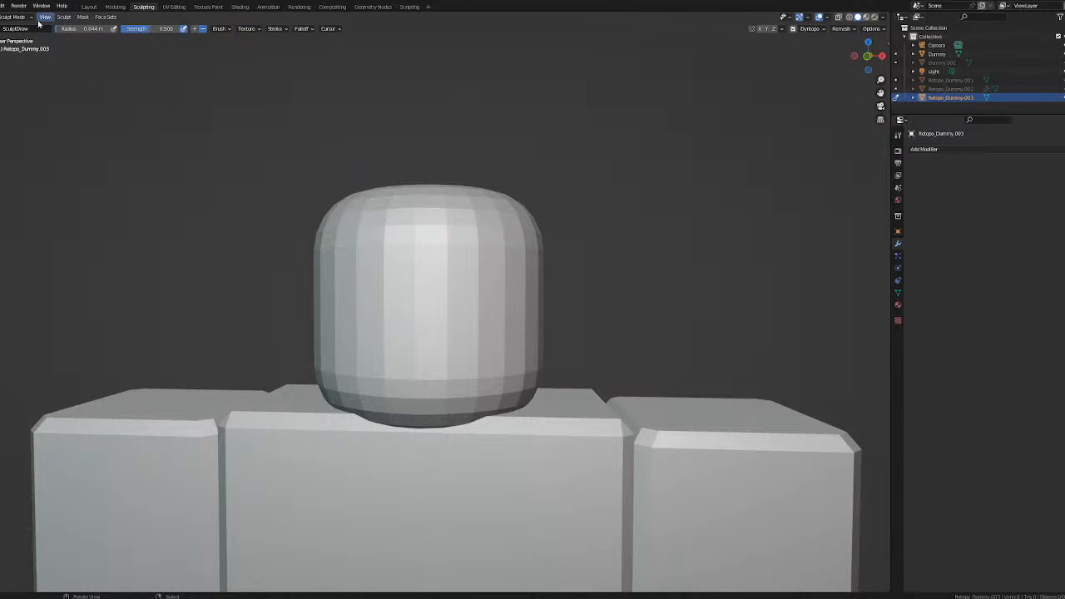
pyautogui.hotkey('ctrl', 'z')
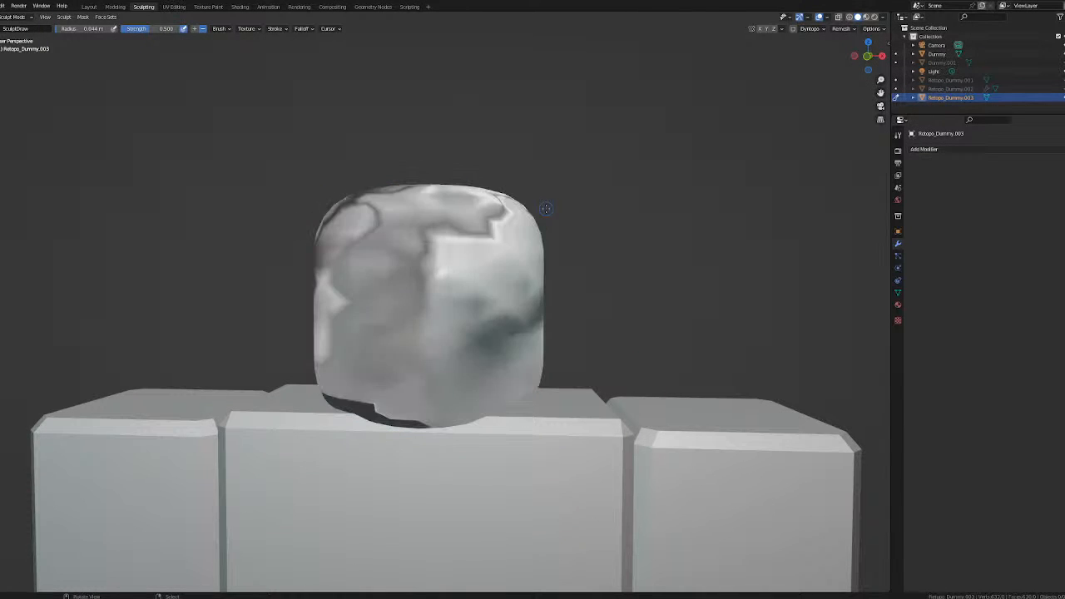
pyautogui.moveTo(550, 197)
pyautogui.mouseDown(button='middle')
pyautogui.moveTo(588, 238)
pyautogui.moveTo(655, 214)
pyautogui.moveTo(571, 194)
pyautogui.mouseUp(button='middle')
pyautogui.hotkey('ctrl', 'z')
# Put the smooth head in Object Mode, add a Subdivision Surface modifier, and check the surface and mesh.
pyautogui.moveTo(674, 216); pyautogui.dragTo(565, 250, button='middle')
pyautogui.click(565, 249)
pyautogui.click(524, 246)
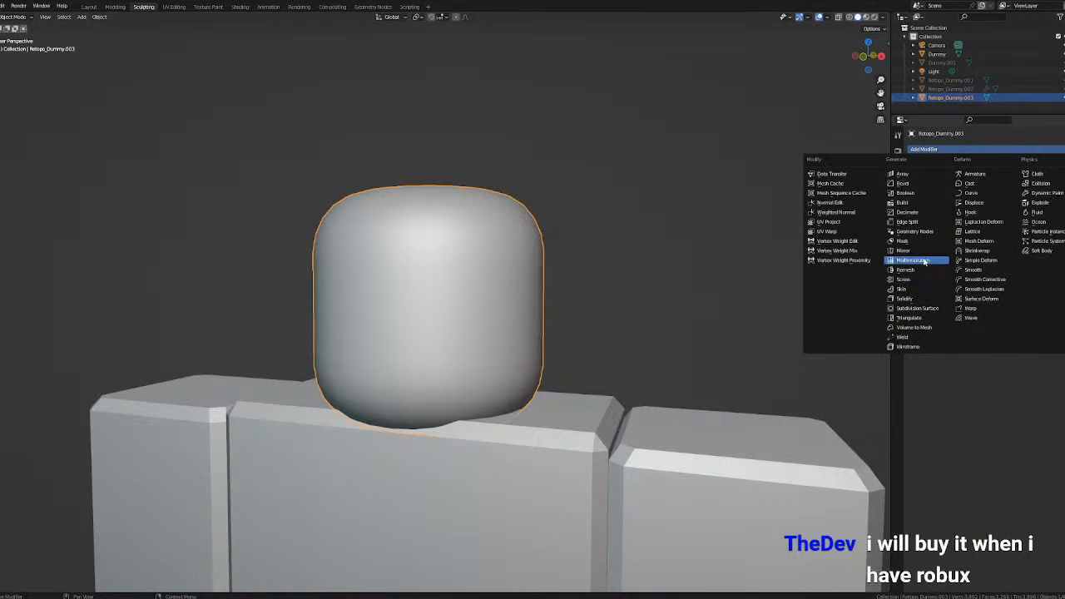
pyautogui.click(950, 149)
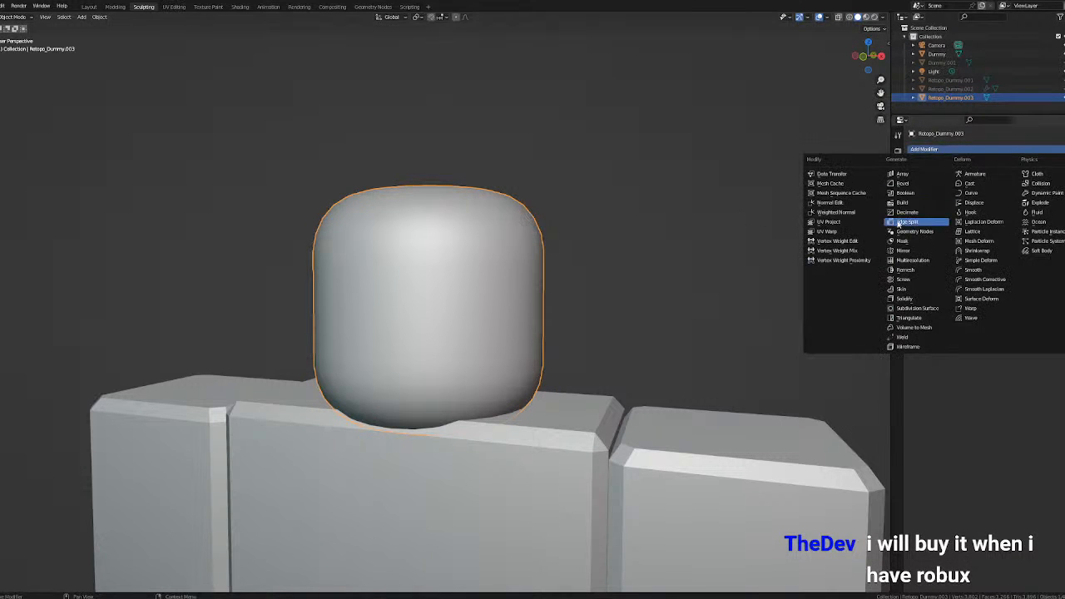
pyautogui.click(910, 309)
pyautogui.moveTo(428, 264); pyautogui.dragTo(577, 273, button='middle')
pyautogui.scroll(5, 536, 273)
pyautogui.scroll(-5, 494, 275)
pyautogui.press('Tab')
pyautogui.press('Tab')
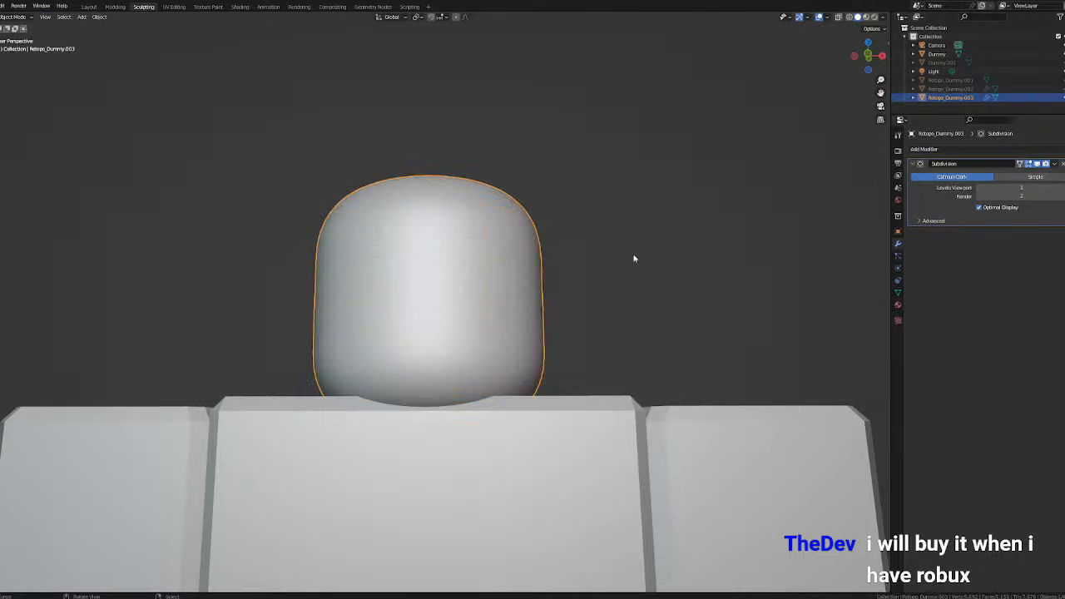
# Raise the head's viewport subdivision level, apply the modifier, and return to Sculpt Mode.
pyautogui.click(1063, 188)
pyautogui.click(1062, 188)
pyautogui.click(1054, 164)
pyautogui.click(1021, 175)
pyautogui.moveTo(519, 176); pyautogui.dragTo(518, 197, button='middle')
pyautogui.click(17, 17)
pyautogui.click(45, 64)
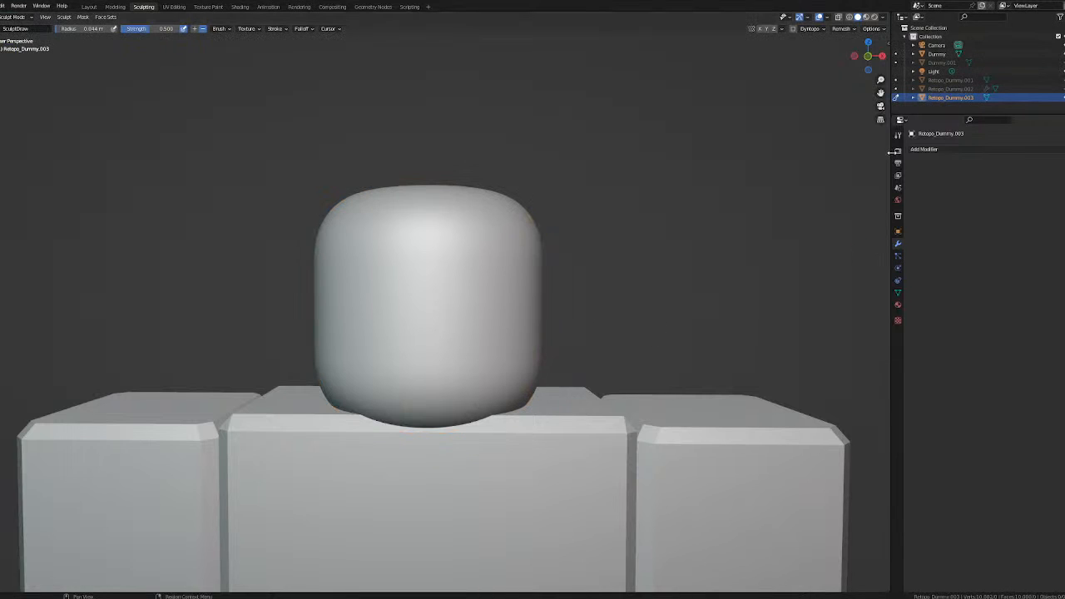
# Change the viewport's MatCap to the pale pink, skin-toned sphere.
pyautogui.click(898, 134)
pyautogui.click(884, 17)
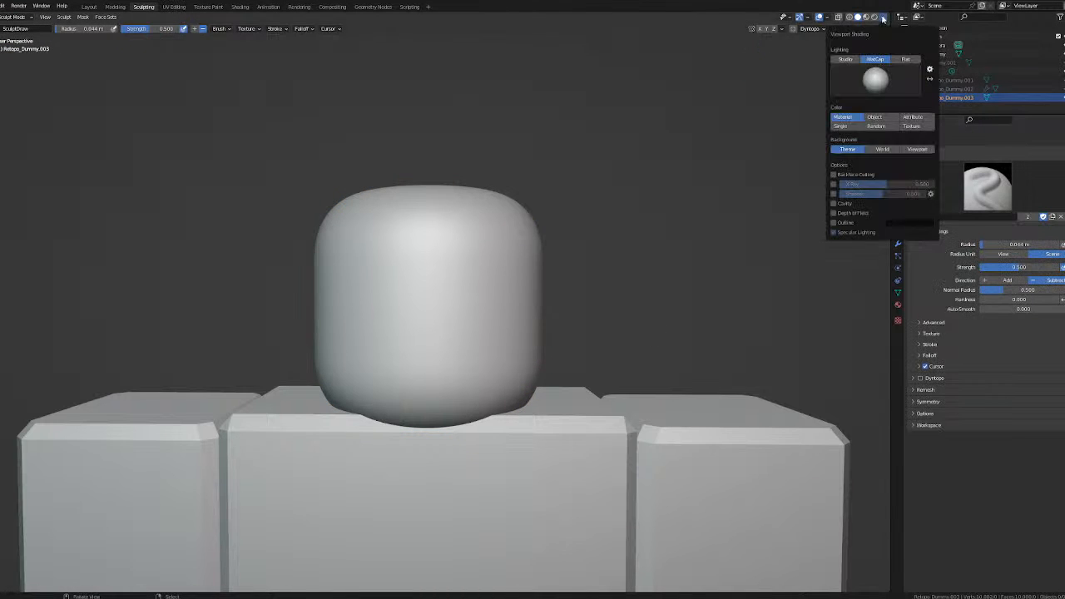
pyautogui.click(875, 79)
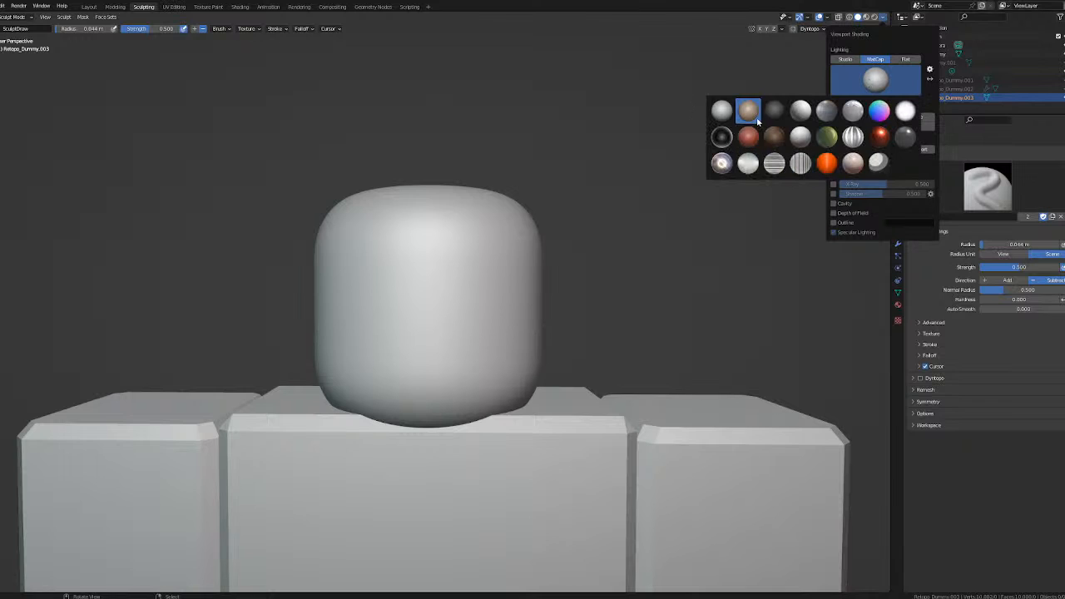
pyautogui.click(751, 112)
pyautogui.click(865, 84)
pyautogui.click(855, 163)
pyautogui.moveTo(609, 233)
pyautogui.mouseDown(button='middle')
pyautogui.moveTo(522, 229)
pyautogui.moveTo(626, 237)
pyautogui.mouseUp(button='middle')
pyautogui.scroll(3, 501, 273)
pyautogui.moveTo(532, 274)
pyautogui.mouseDown(button='middle')
pyautogui.moveTo(593, 270)
pyautogui.moveTo(519, 266)
pyautogui.moveTo(512, 305)
pyautogui.mouseUp(button='middle')
pyautogui.scroll(-9, 509, 280)
pyautogui.scroll(5, 512, 306)
pyautogui.scroll(3, 511, 306)
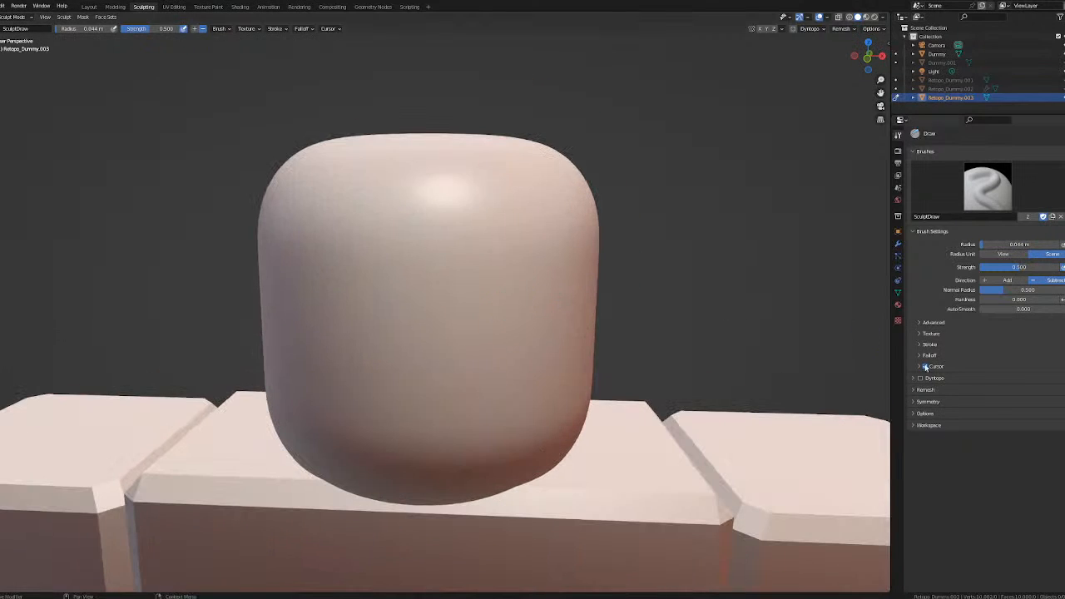
# Enable Dyntopo for the head and view it from the front in orthographic projection.
pyautogui.click(919, 378)
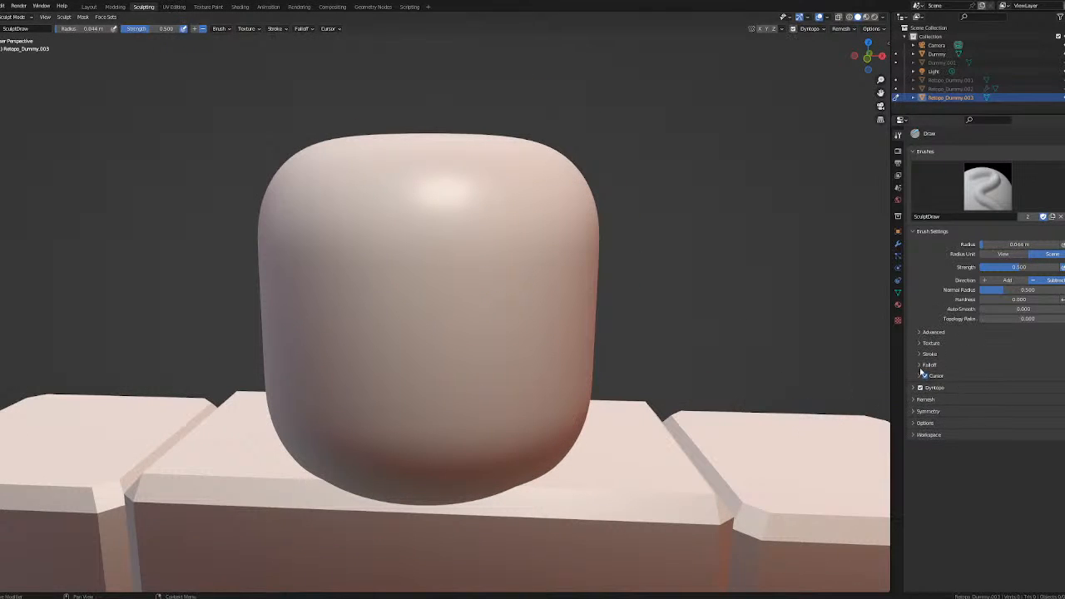
pyautogui.moveTo(560, 384); pyautogui.dragTo(552, 352, button='middle')
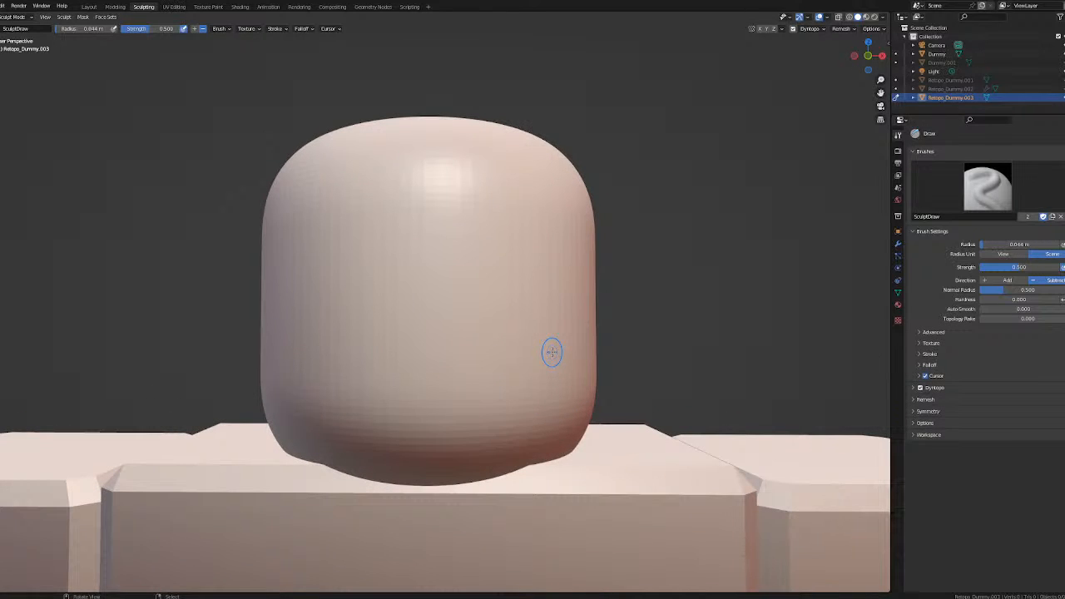
pyautogui.press('KP_1')
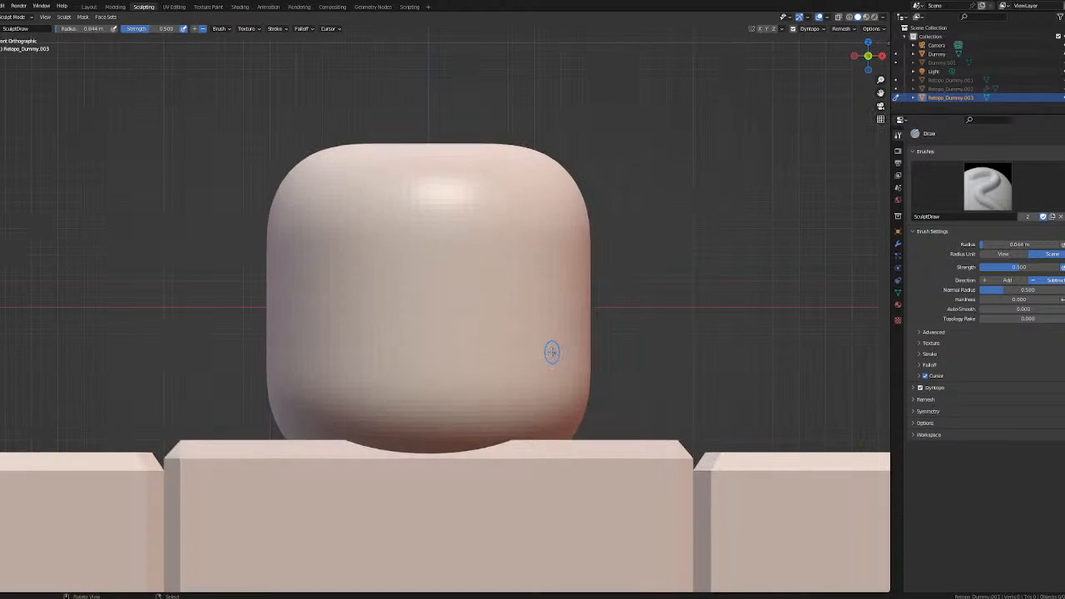
pyautogui.scroll(-3, 552, 352)
pyautogui.scroll(2, 547, 343)
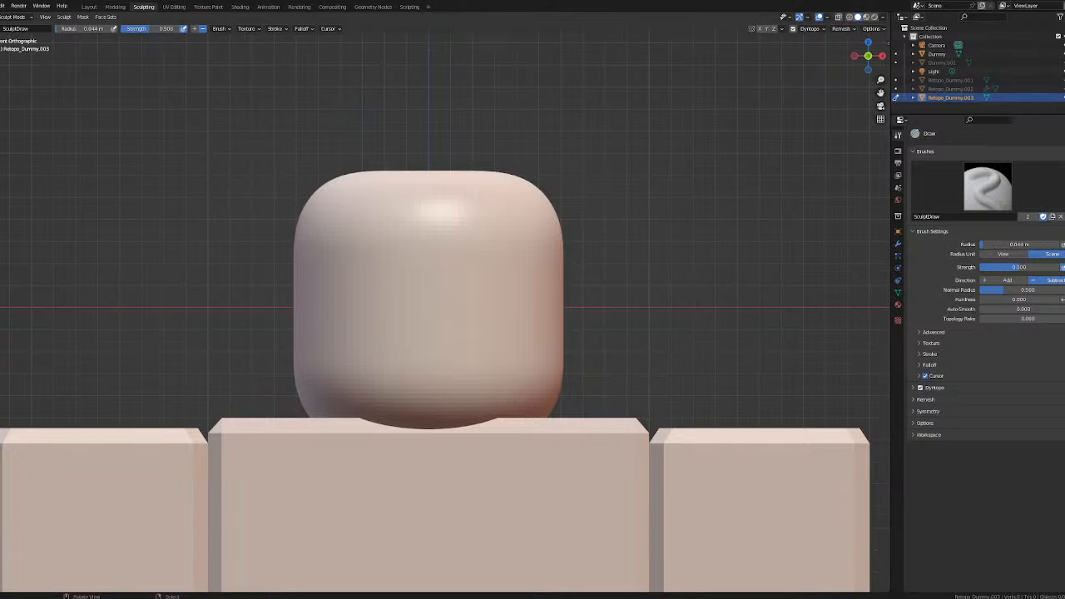
pyautogui.scroll(-3, 378, 141)
# Add the doll photo il_1140xN.jpg as an image node in the Shading workspace and return to the Sculpting workspace.
pyautogui.click(240, 7)
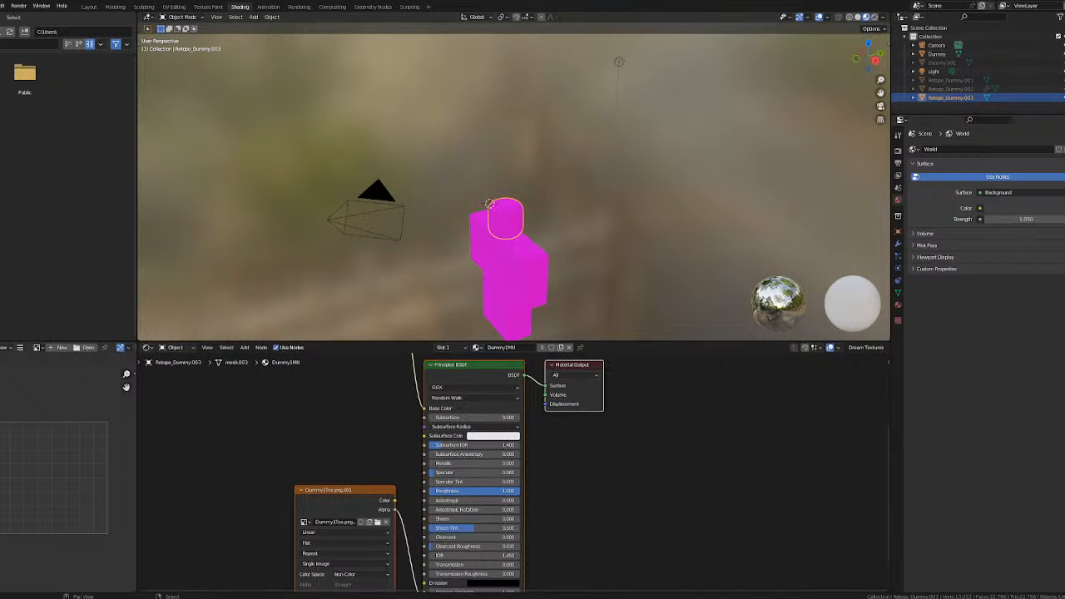
pyautogui.moveTo(278, 595); pyautogui.dragTo(281, 419)
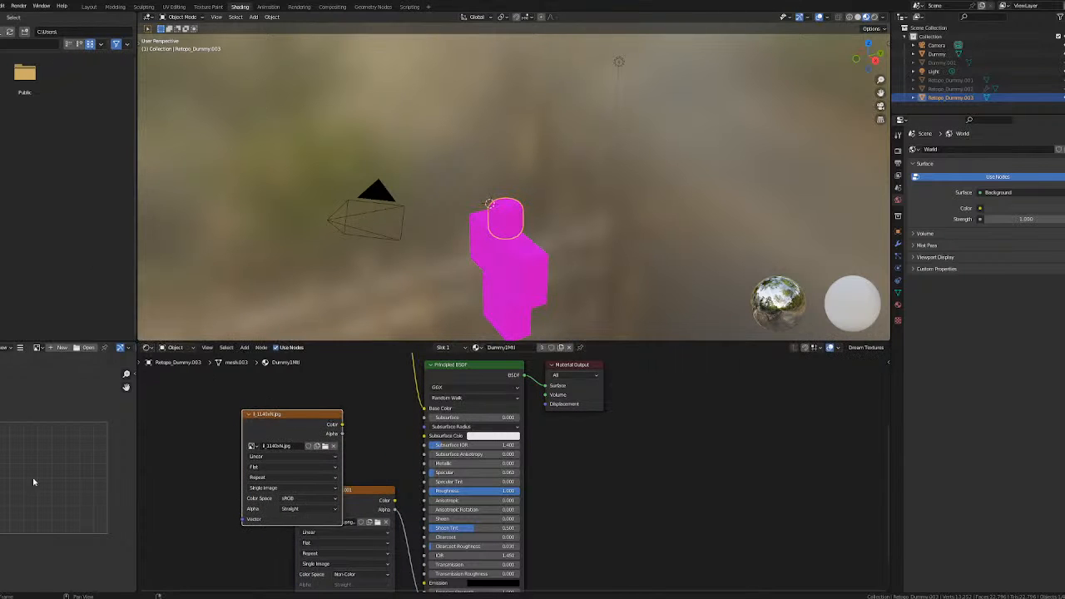
pyautogui.click(144, 7)
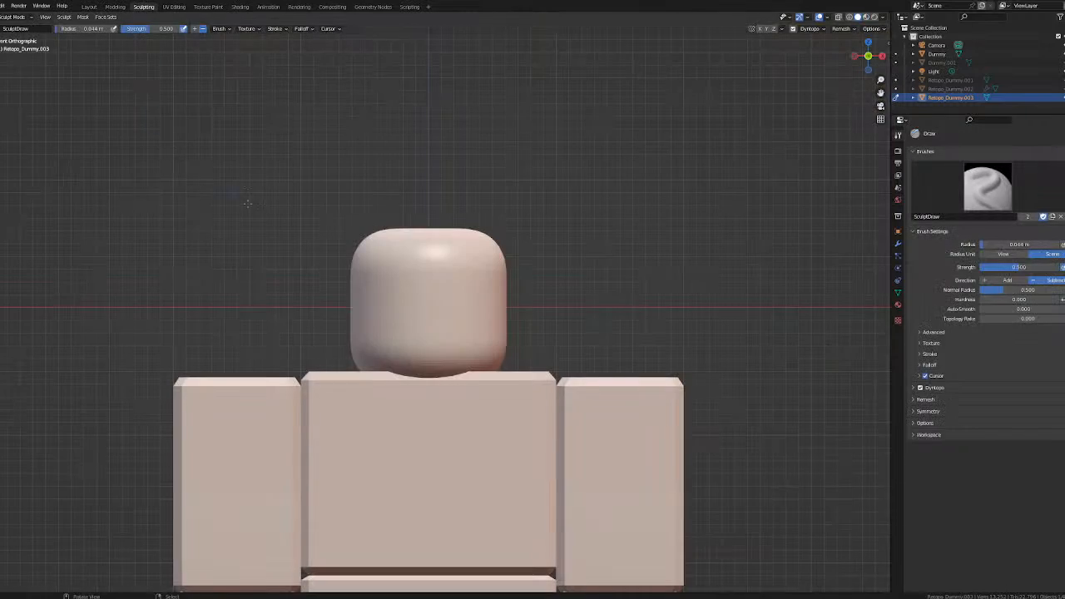
# Split the sculpting viewport in two and turn the new area into an Image Editor in View mode.
pyautogui.moveTo(889, 17); pyautogui.dragTo(337, 46)
pyautogui.click(8, 17)
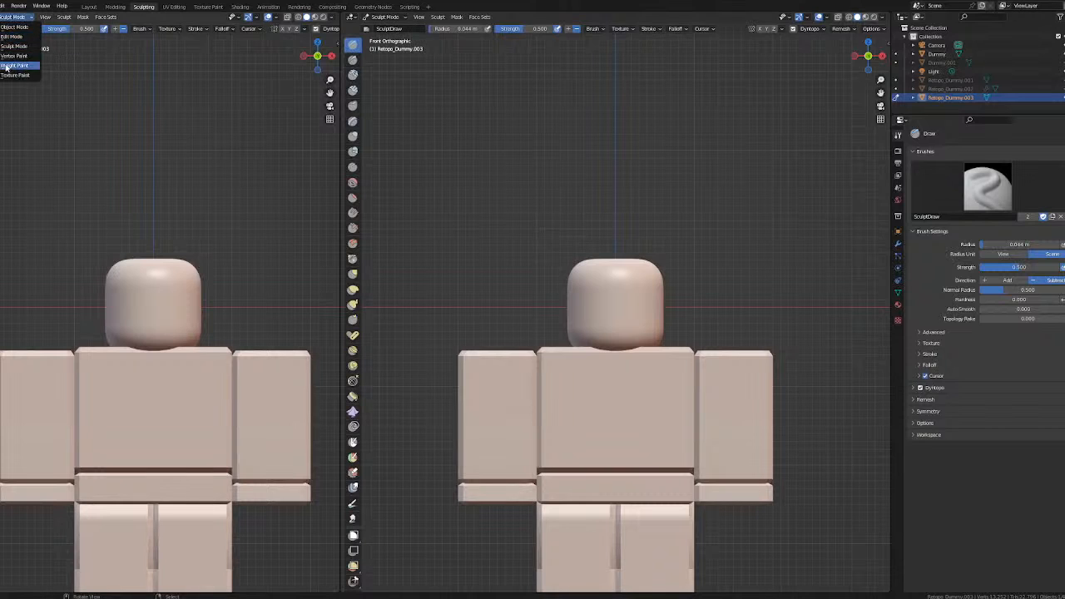
pyautogui.click(0, 17)
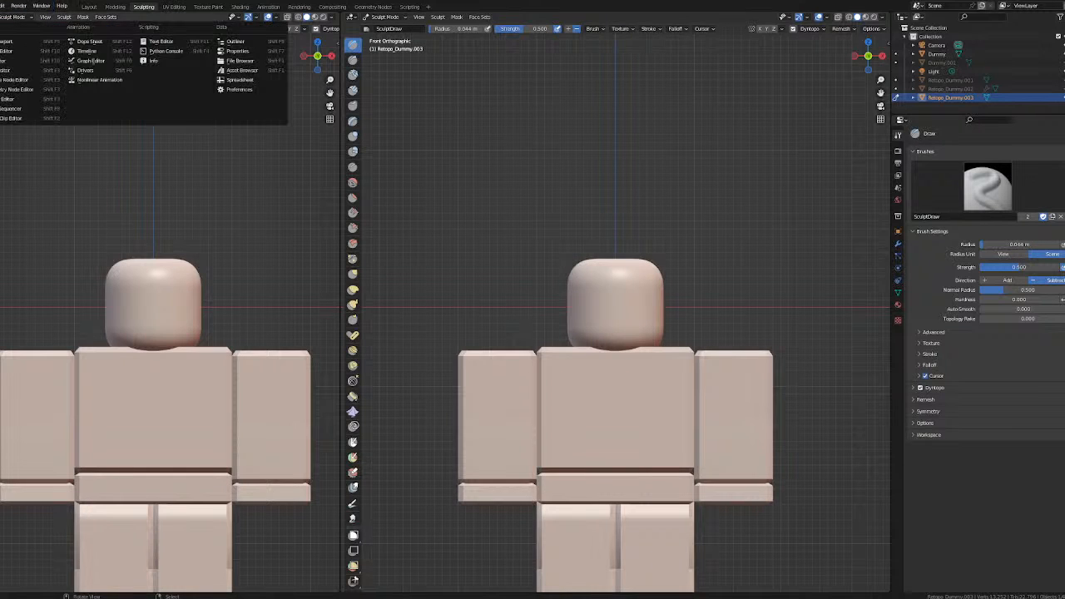
pyautogui.click(4, 51)
pyautogui.click(6, 17)
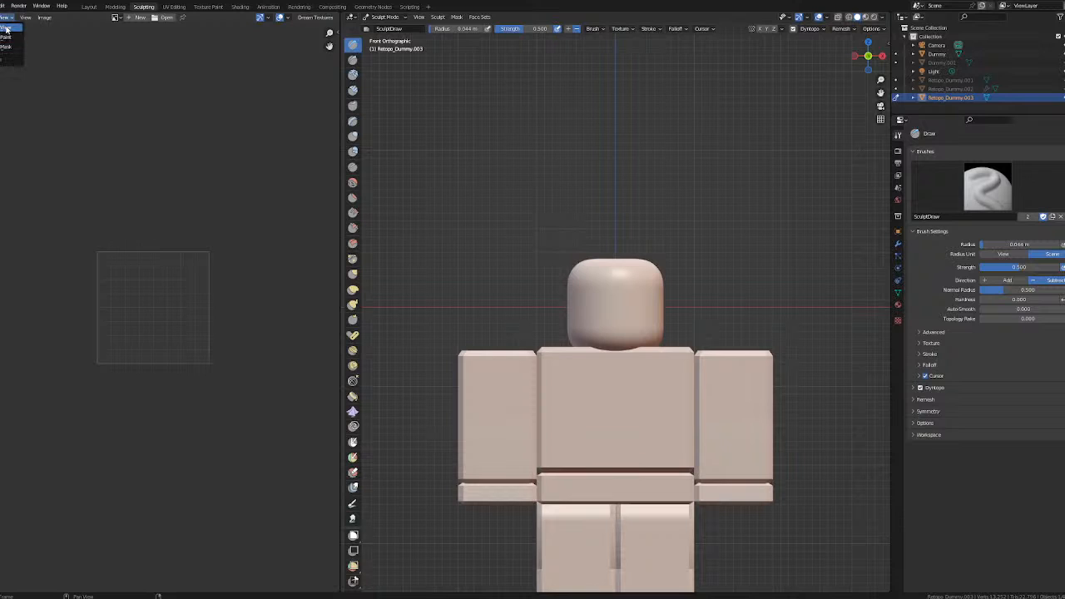
pyautogui.click(6, 29)
pyautogui.click(52, 17)
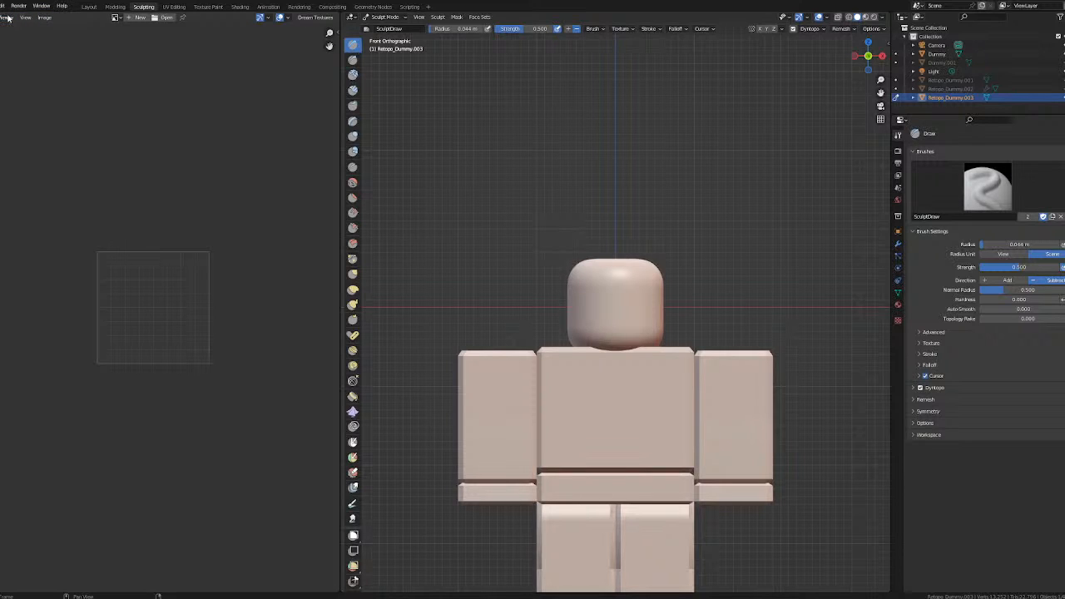
# Display the doll photo il_1140xN.jpg in the Image Editor and frame its face beside the enlarged front view of the head.
pyautogui.click(116, 17)
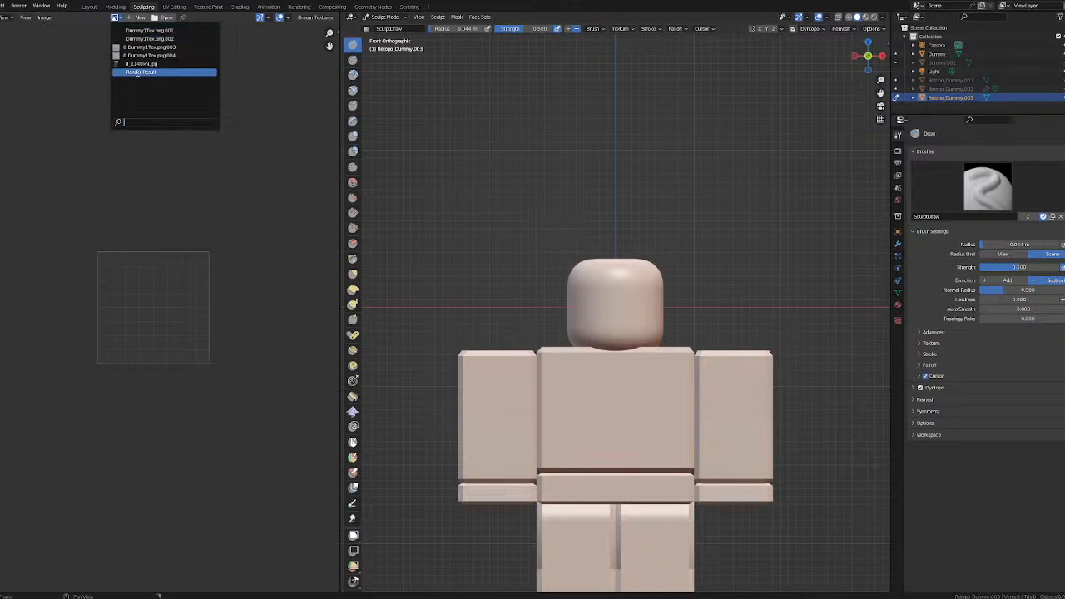
pyautogui.click(158, 71)
pyautogui.moveTo(145, 127); pyautogui.dragTo(135, 408, button='middle')
pyautogui.scroll(1, 135, 407)
pyautogui.scroll(1, 150, 283)
pyautogui.moveTo(150, 283); pyautogui.dragTo(183, 233, button='middle')
pyautogui.scroll(-1, 184, 233)
pyautogui.scroll(-2, 183, 228)
pyautogui.scroll(2, 174, 237)
pyautogui.scroll(5, 589, 218)
pyautogui.scroll(1, 615, 246)
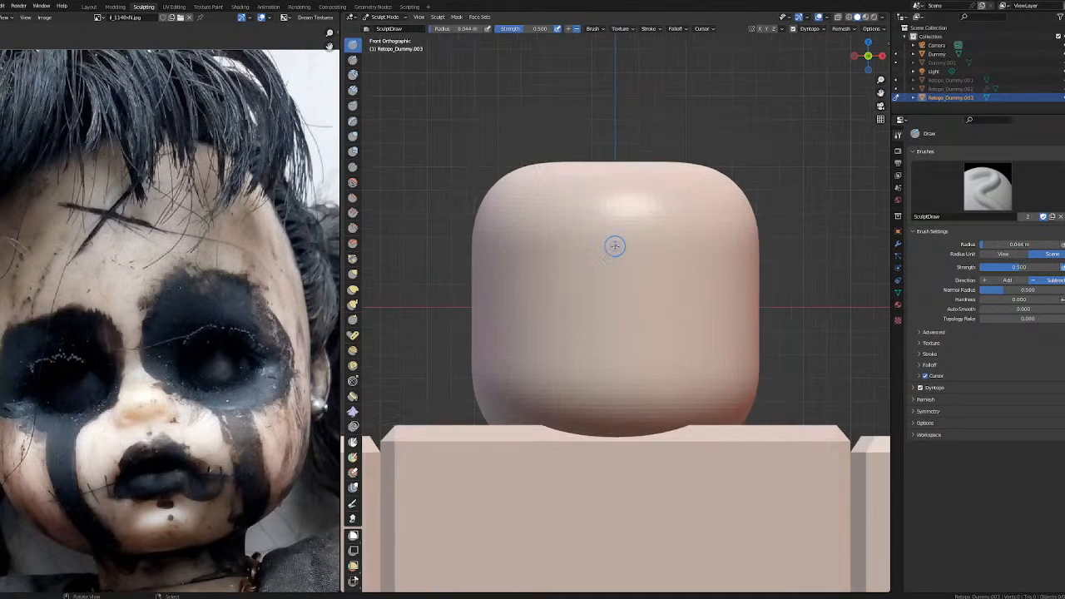
pyautogui.scroll(1, 615, 246)
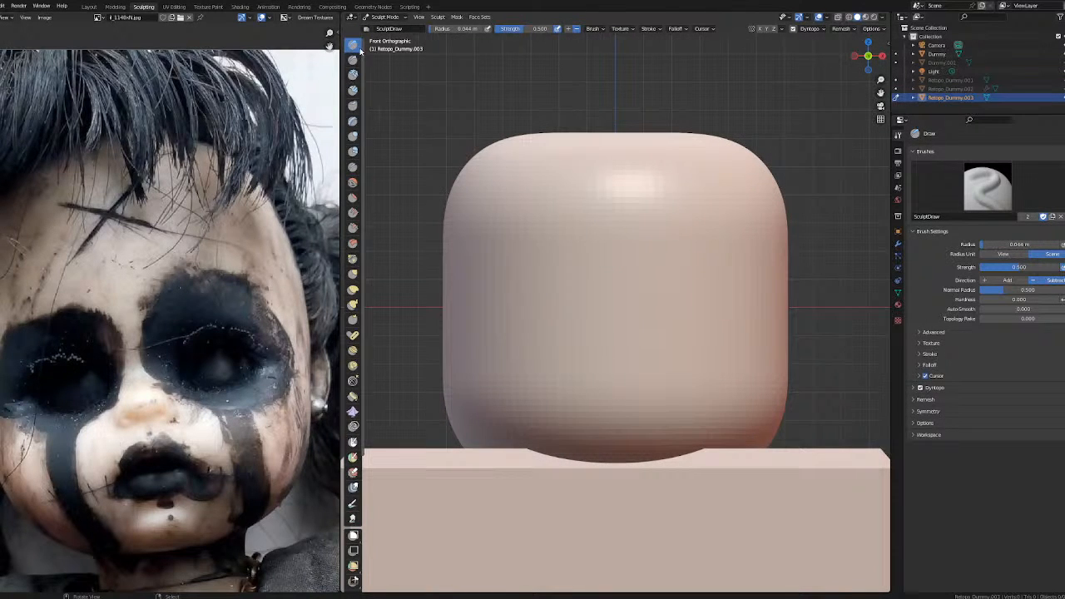
# Select the Clay Strips brush with X symmetry and try a nose stroke at the middle of the face.
pyautogui.click(353, 90)
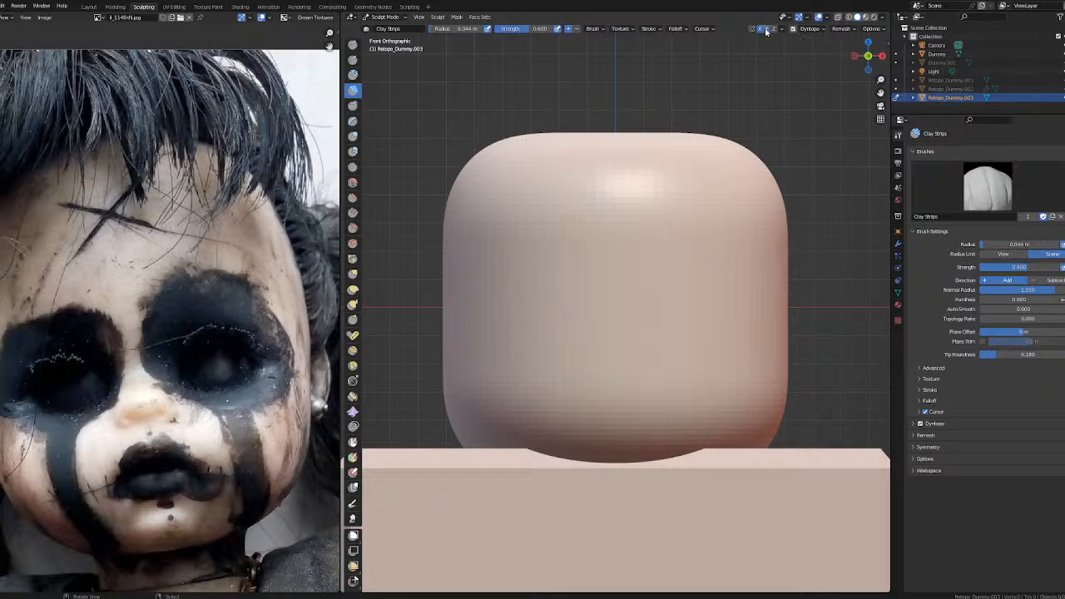
pyautogui.scroll(1, 603, 341)
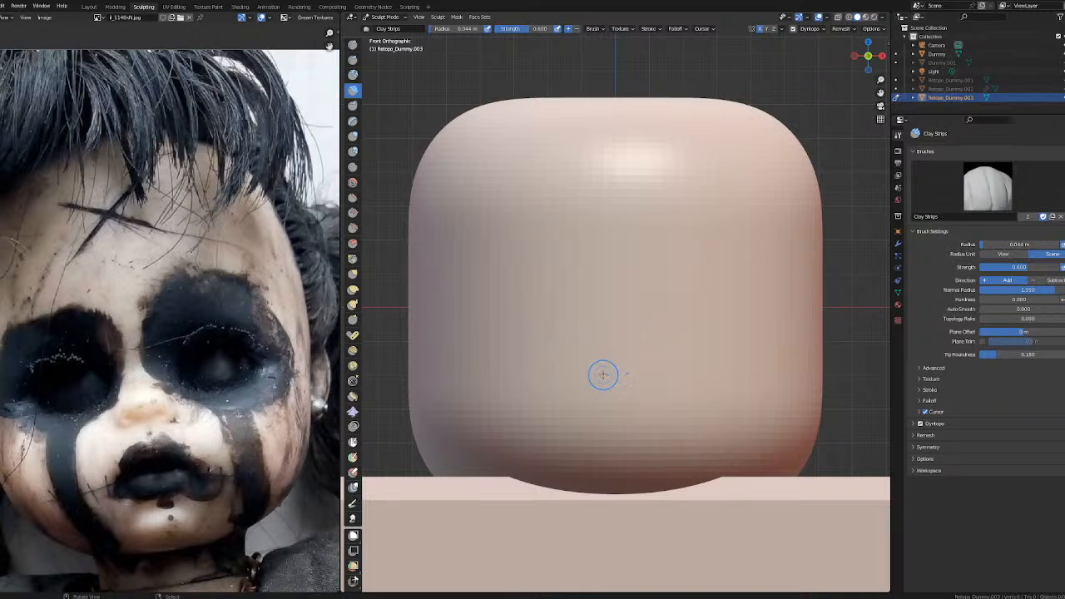
pyautogui.moveTo(610, 342)
pyautogui.mouseDown()
pyautogui.moveTo(614, 330)
pyautogui.moveTo(596, 348)
pyautogui.moveTo(586, 341)
pyautogui.moveTo(612, 336)
pyautogui.mouseUp()
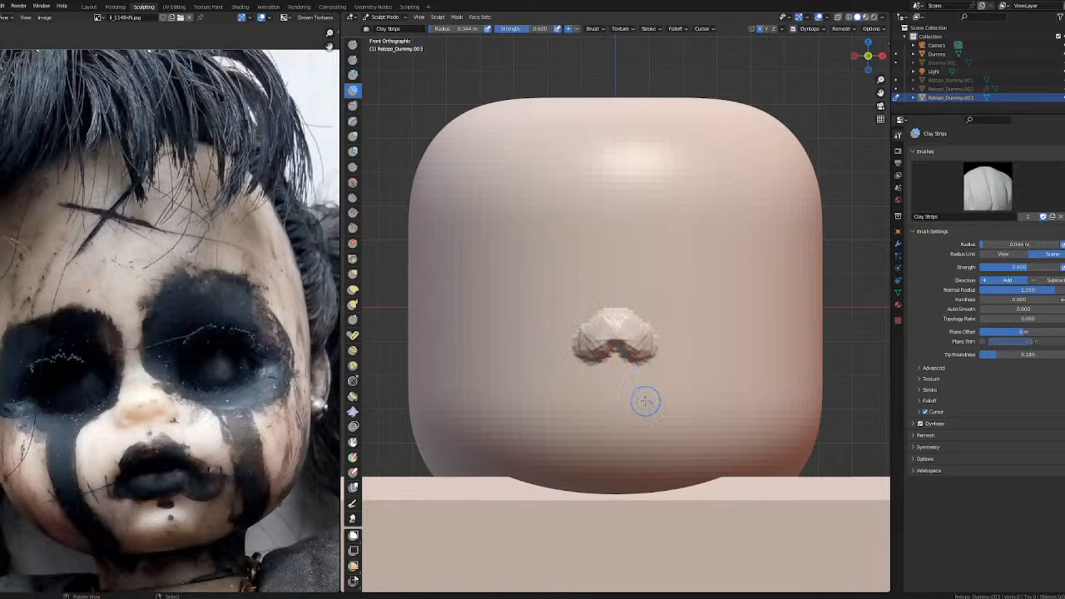
pyautogui.scroll(4, 646, 401)
pyautogui.scroll(-4, 646, 401)
# Re-enable Dyntopo with Constant Detail as its detailing method and test a stroke over the nose area.
pyautogui.click(920, 423)
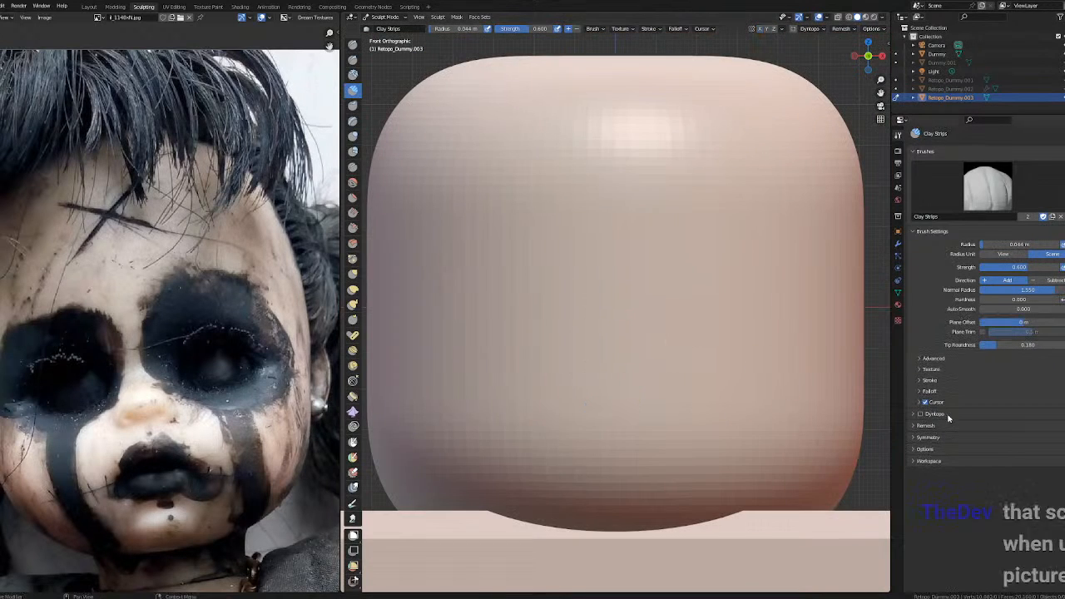
pyautogui.click(921, 413)
pyautogui.click(914, 423)
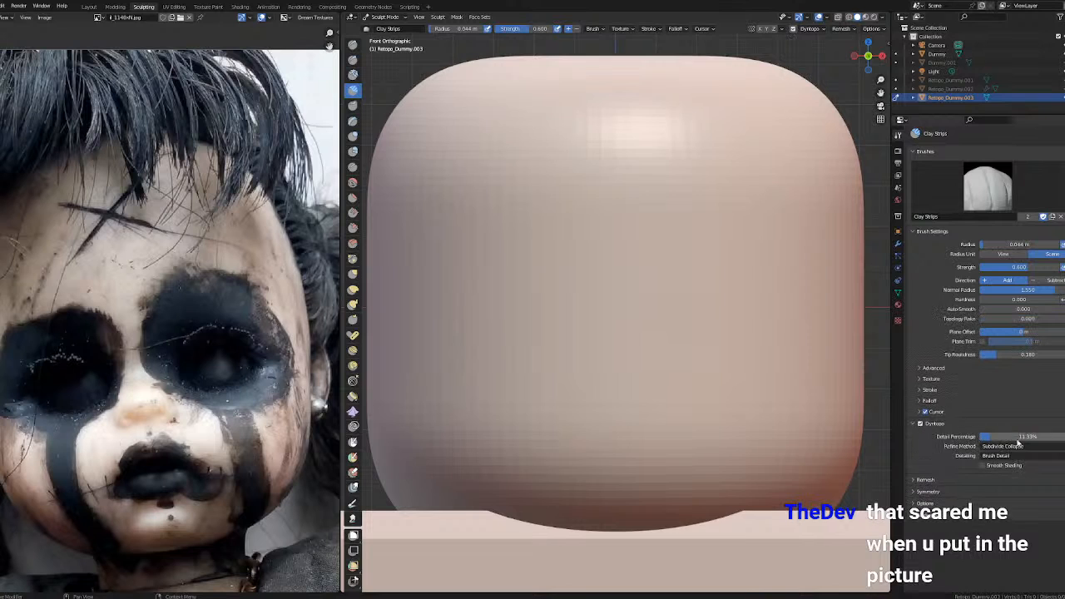
pyautogui.click(1018, 456)
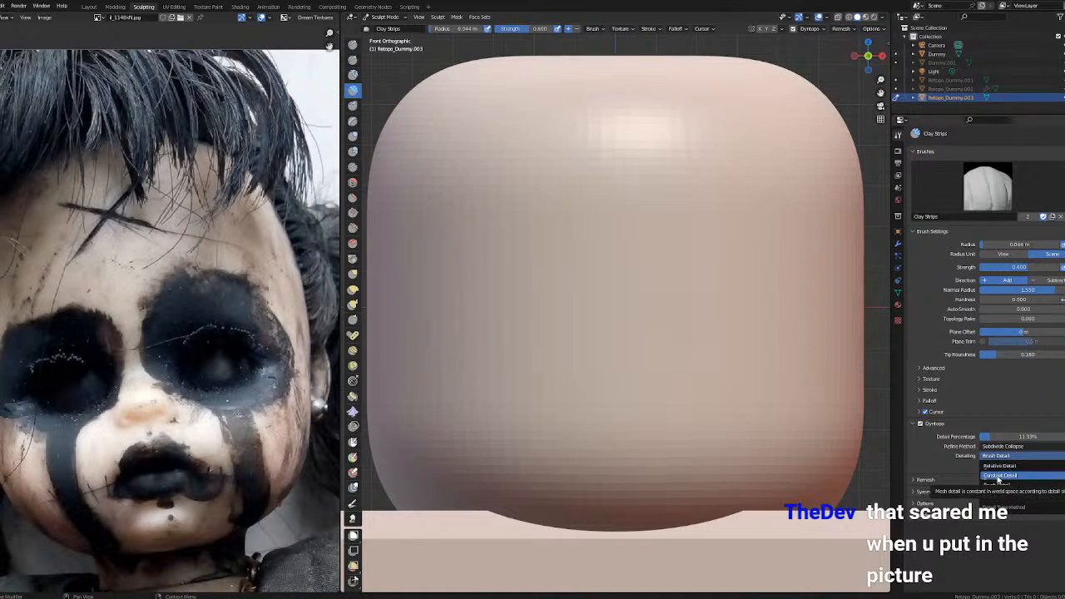
pyautogui.click(998, 477)
pyautogui.moveTo(577, 358)
pyautogui.mouseDown()
pyautogui.moveTo(582, 317)
pyautogui.moveTo(607, 308)
pyautogui.moveTo(627, 321)
pyautogui.mouseUp()
pyautogui.hotkey('ctrl', 'z')
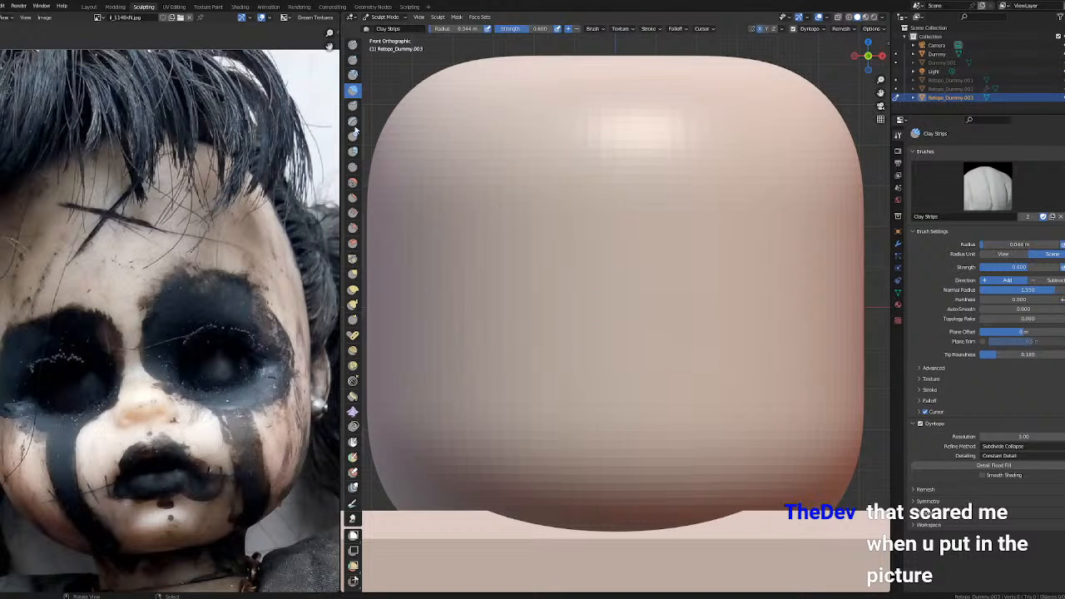
# Set the Dyntopo resolution to 50 and try another Clay Strips stroke over the nose area.
pyautogui.click(1024, 436)
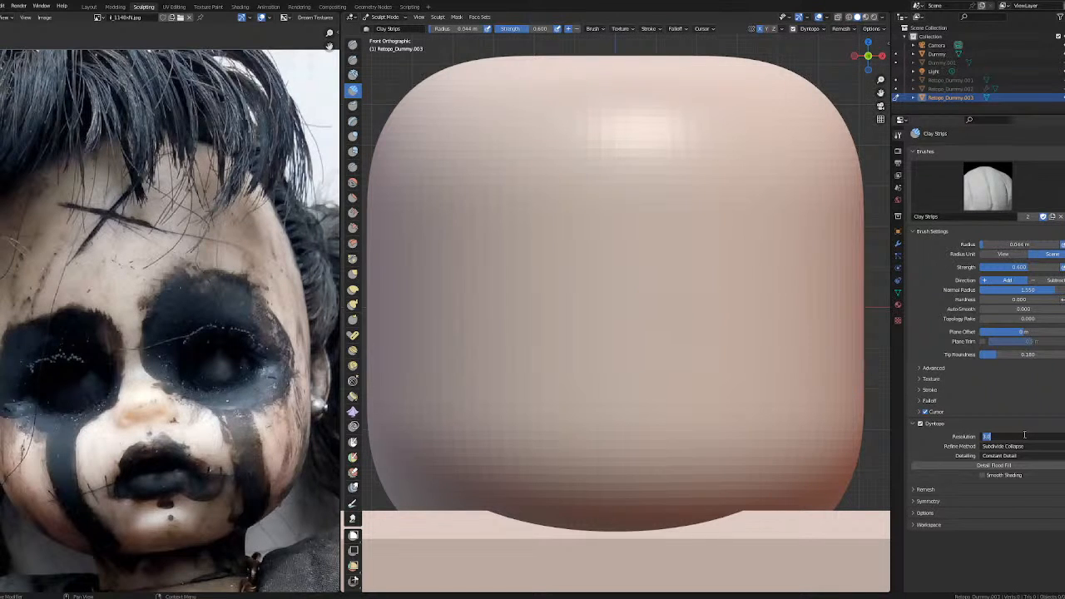
pyautogui.press('Return')
pyautogui.moveTo(569, 364)
pyautogui.mouseDown()
pyautogui.moveTo(609, 315)
pyautogui.moveTo(559, 379)
pyautogui.moveTo(582, 351)
pyautogui.moveTo(607, 355)
pyautogui.mouseUp()
pyautogui.hotkey('ctrl', 'z')
# Build up a rounded nose mound at the middle of the face with mirrored Clay Strips strokes.
pyautogui.scroll(2, 571, 349)
pyautogui.scroll(-3, 620, 334)
pyautogui.scroll(3, 620, 337)
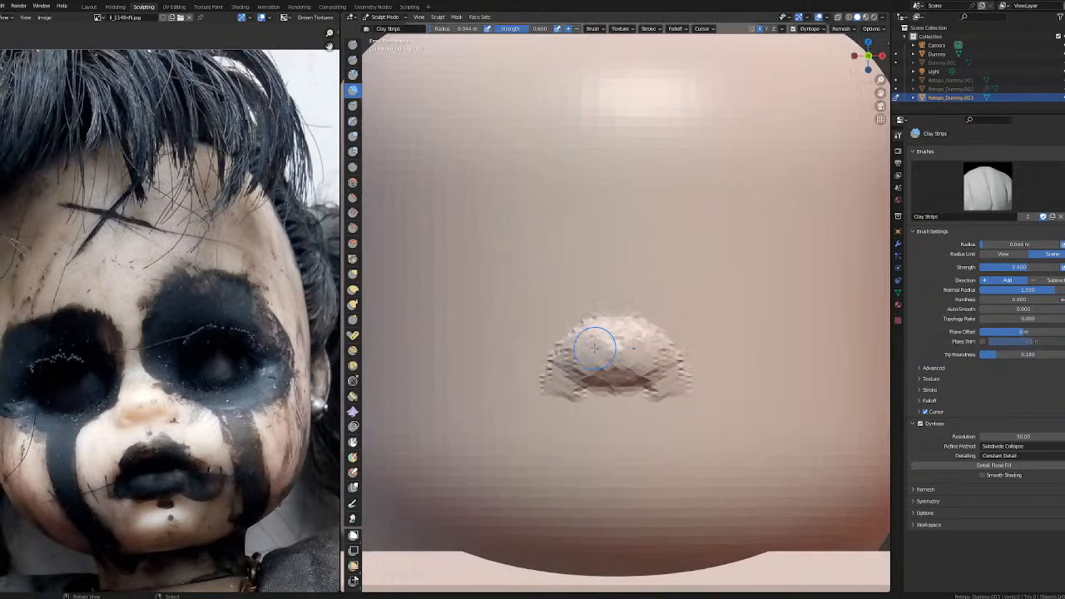
pyautogui.moveTo(574, 381)
pyautogui.mouseDown()
pyautogui.moveTo(560, 377)
pyautogui.moveTo(605, 351)
pyautogui.moveTo(578, 385)
pyautogui.moveTo(617, 361)
pyautogui.moveTo(612, 375)
pyautogui.mouseUp()
pyautogui.moveTo(608, 408)
pyautogui.mouseDown(button='middle')
pyautogui.moveTo(647, 377)
pyautogui.moveTo(594, 380)
pyautogui.mouseUp(button='middle')
# Switch to the Smooth brush and set its strength to 0.389 and its radius to 0.19 m.
pyautogui.click(353, 182)
pyautogui.moveTo(441, 232); pyautogui.dragTo(533, 270, button='middle')
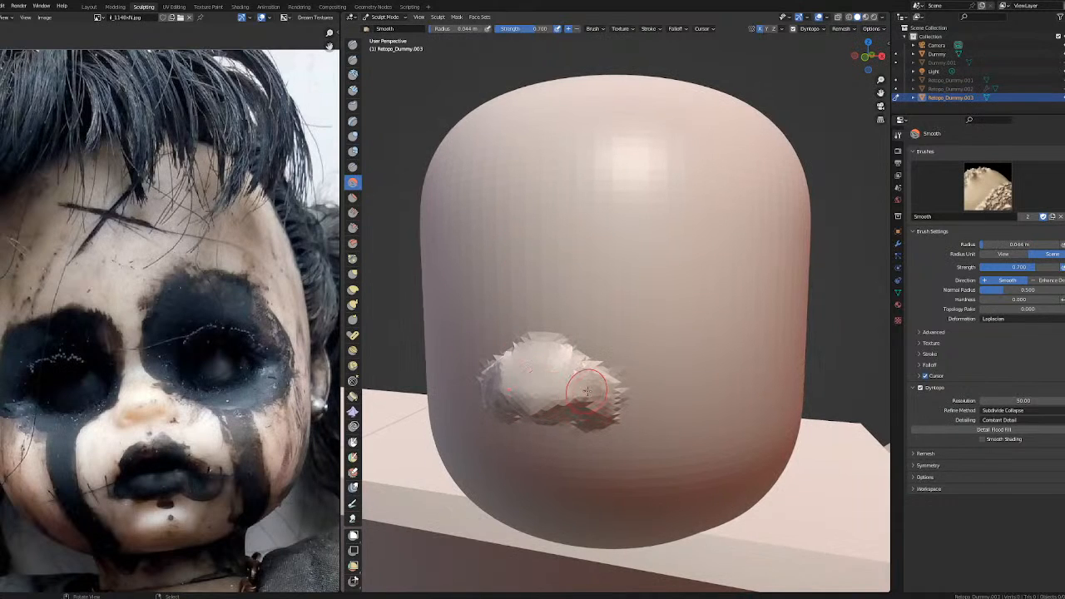
pyautogui.moveTo(587, 391); pyautogui.dragTo(530, 363)
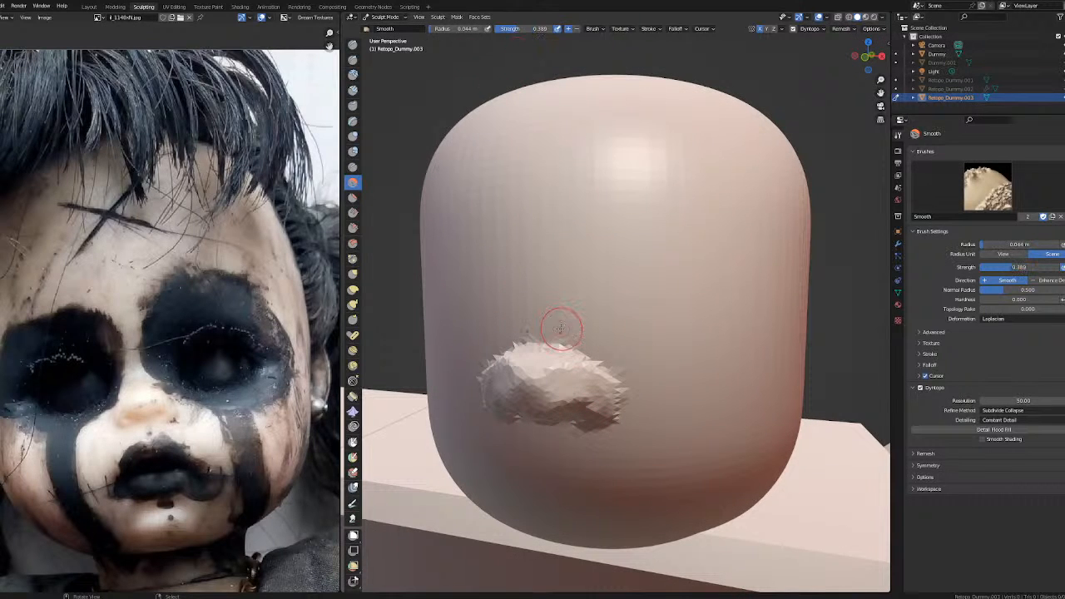
pyautogui.press('f')
pyautogui.click(599, 361)
# Smooth the jagged nose mound from several angles until it blends into the face.
pyautogui.moveTo(541, 366)
pyautogui.mouseDown()
pyautogui.moveTo(532, 378)
pyautogui.moveTo(565, 383)
pyautogui.mouseUp()
pyautogui.moveTo(549, 374)
pyautogui.mouseDown(button='middle')
pyautogui.moveTo(557, 339)
pyautogui.moveTo(594, 327)
pyautogui.mouseUp(button='middle')
pyautogui.moveTo(594, 327)
pyautogui.mouseDown()
pyautogui.moveTo(545, 319)
pyautogui.moveTo(600, 292)
pyautogui.mouseUp()
pyautogui.moveTo(606, 289); pyautogui.dragTo(608, 336, button='middle')
pyautogui.moveTo(574, 394)
pyautogui.mouseDown(button='middle')
pyautogui.moveTo(605, 365)
pyautogui.moveTo(584, 385)
pyautogui.mouseUp(button='middle')
pyautogui.moveTo(611, 333); pyautogui.dragTo(604, 313)
pyautogui.press('KP_1')
pyautogui.scroll(3, 628, 327)
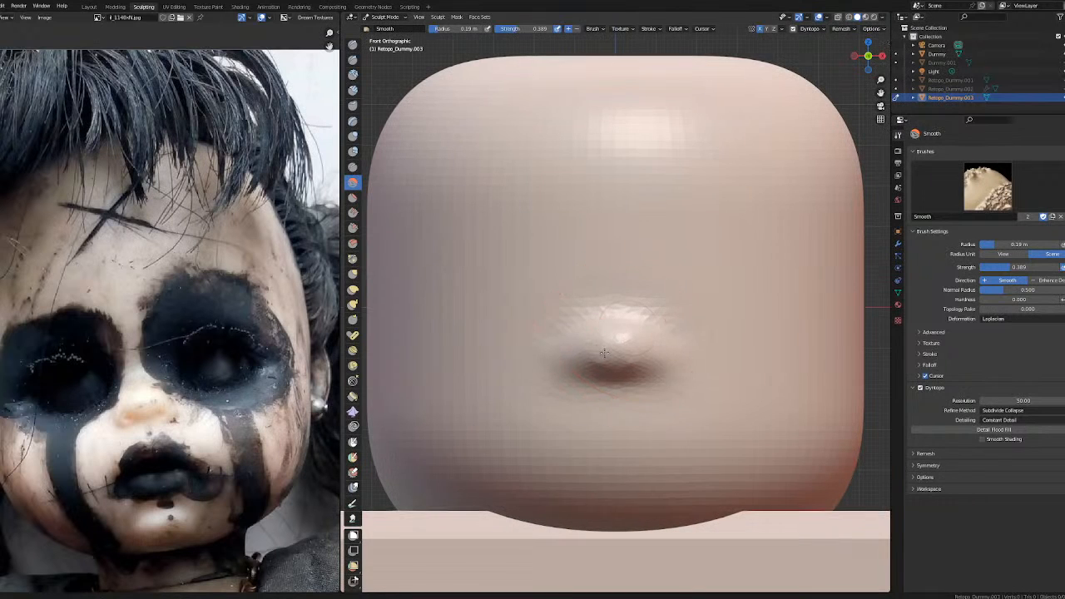
# Select the Elastic Deform brush, reduce its radius, and push in the face just above the nose in profile.
pyautogui.scroll(-5, 619, 343)
pyautogui.moveTo(620, 343)
pyautogui.mouseDown(button='middle')
pyautogui.moveTo(545, 331)
pyautogui.moveTo(670, 339)
pyautogui.moveTo(707, 309)
pyautogui.mouseUp(button='middle')
pyautogui.scroll(-4, 597, 345)
pyautogui.scroll(5, 546, 332)
pyautogui.click(353, 289)
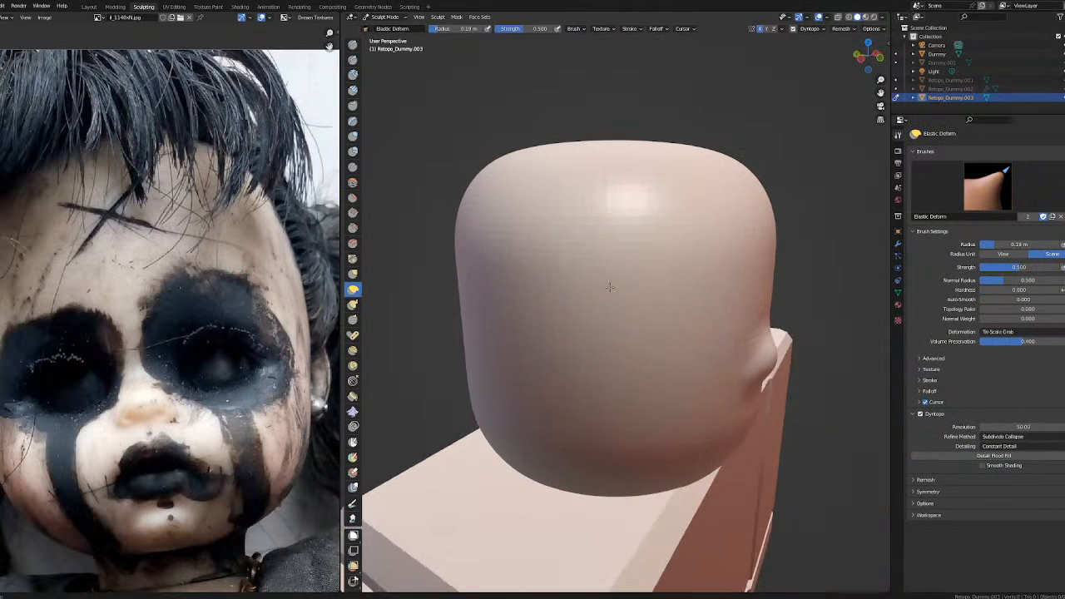
pyautogui.press('[')
pyautogui.press('[')
pyautogui.moveTo(745, 317); pyautogui.dragTo(738, 317)
# Enlarge the Elastic Deform radius to 0.36 m and pull the nose area slightly forward from the opposite profile.
pyautogui.scroll(-2, 726, 316)
pyautogui.moveTo(725, 316)
pyautogui.mouseDown(button='middle')
pyautogui.moveTo(556, 303)
pyautogui.moveTo(535, 322)
pyautogui.mouseUp(button='middle')
pyautogui.press(']')
pyautogui.press(']')
pyautogui.press(']')
pyautogui.press(']')
pyautogui.press(']')
pyautogui.press(']')
pyautogui.press(']')
pyautogui.press(']')
pyautogui.press(']')
pyautogui.press(']')
pyautogui.moveTo(535, 323); pyautogui.dragTo(528, 320)
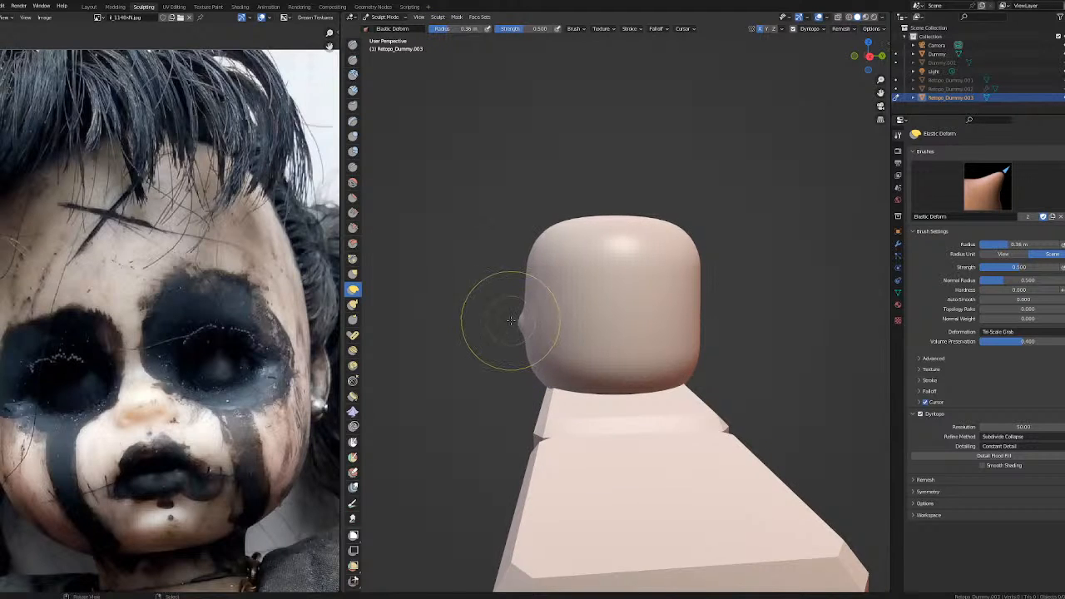
pyautogui.scroll(1, 512, 319)
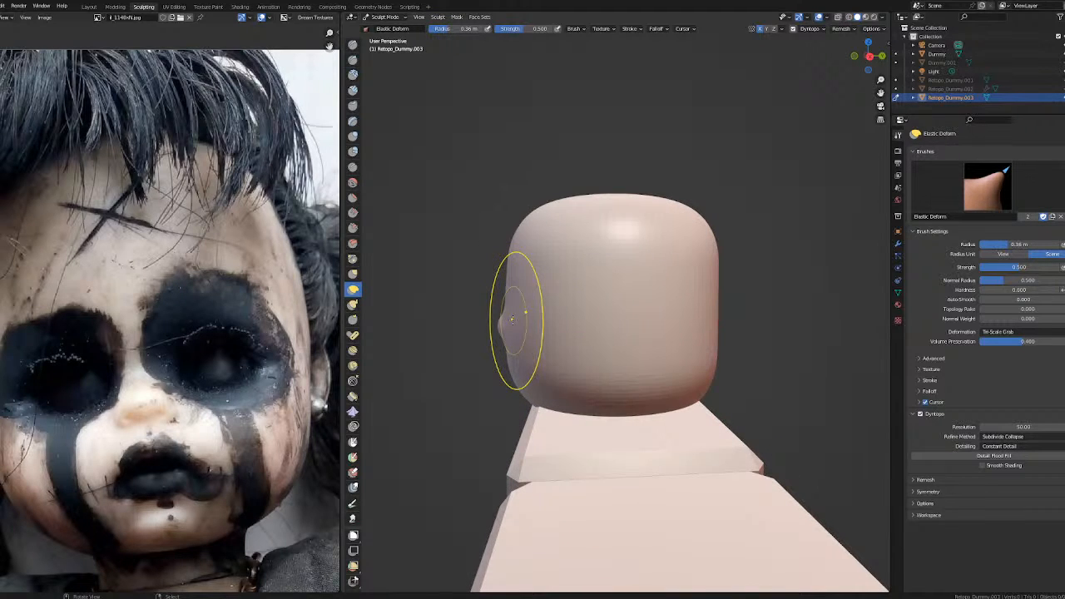
pyautogui.scroll(2, 523, 316)
# Set the Elastic Deform radius to 0.29 m and pull the mouth area below the nose outward in profile.
pyautogui.moveTo(467, 406)
pyautogui.mouseDown(button='middle')
pyautogui.moveTo(522, 403)
pyautogui.moveTo(466, 423)
pyautogui.mouseUp(button='middle')
pyautogui.press('f')
pyautogui.click(499, 417)
pyautogui.press('[')
pyautogui.press('[')
pyautogui.press('[')
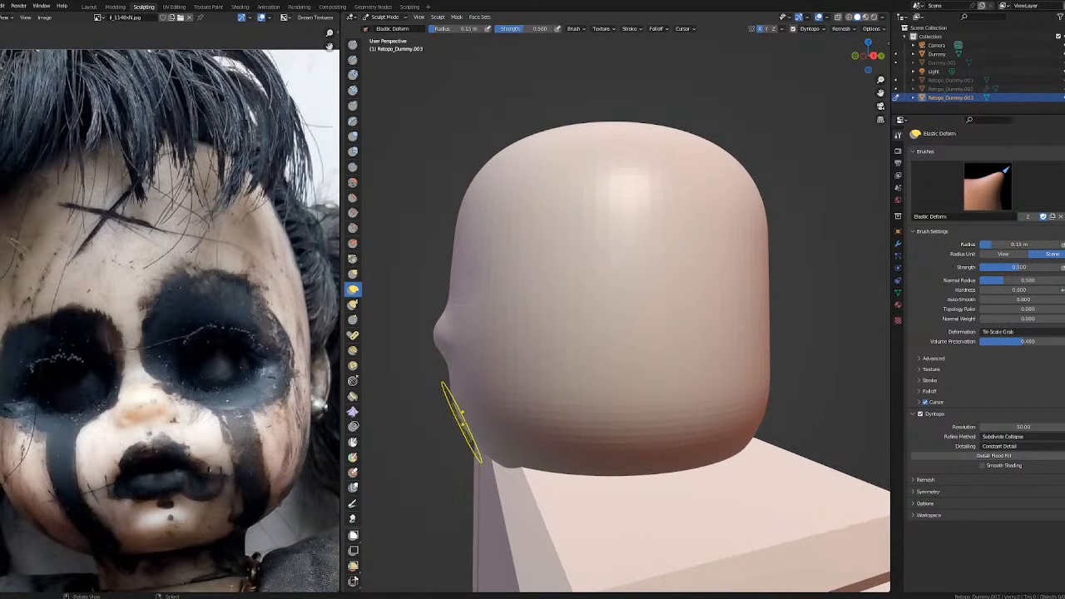
pyautogui.moveTo(447, 375)
pyautogui.mouseDown(button='middle')
pyautogui.moveTo(545, 407)
pyautogui.moveTo(629, 358)
pyautogui.moveTo(601, 365)
pyautogui.moveTo(649, 370)
pyautogui.moveTo(549, 383)
pyautogui.moveTo(533, 371)
pyautogui.mouseUp(button='middle')
pyautogui.scroll(2, 630, 359)
pyautogui.press(']')
pyautogui.scroll(-3, 690, 366)
pyautogui.press(']')
pyautogui.press(']')
pyautogui.press(']')
pyautogui.press(']')
pyautogui.moveTo(450, 322)
pyautogui.mouseDown(button='middle')
pyautogui.moveTo(608, 314)
pyautogui.moveTo(662, 323)
pyautogui.mouseUp(button='middle')
pyautogui.moveTo(728, 345); pyautogui.dragTo(746, 362, button='middle')
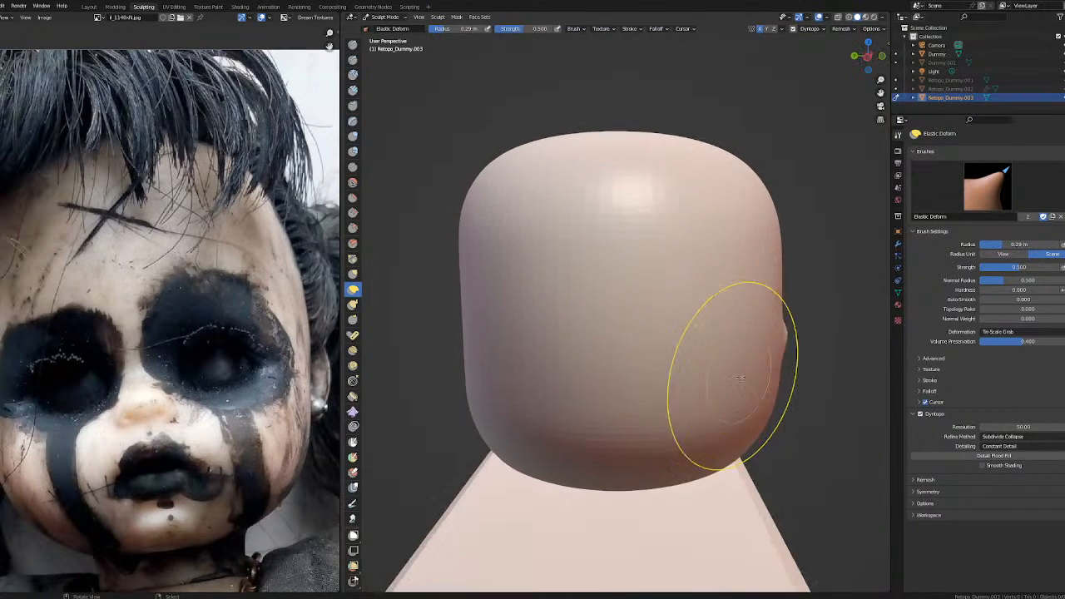
pyautogui.moveTo(739, 404); pyautogui.dragTo(748, 406)
pyautogui.moveTo(749, 392); pyautogui.dragTo(523, 392, button='middle')
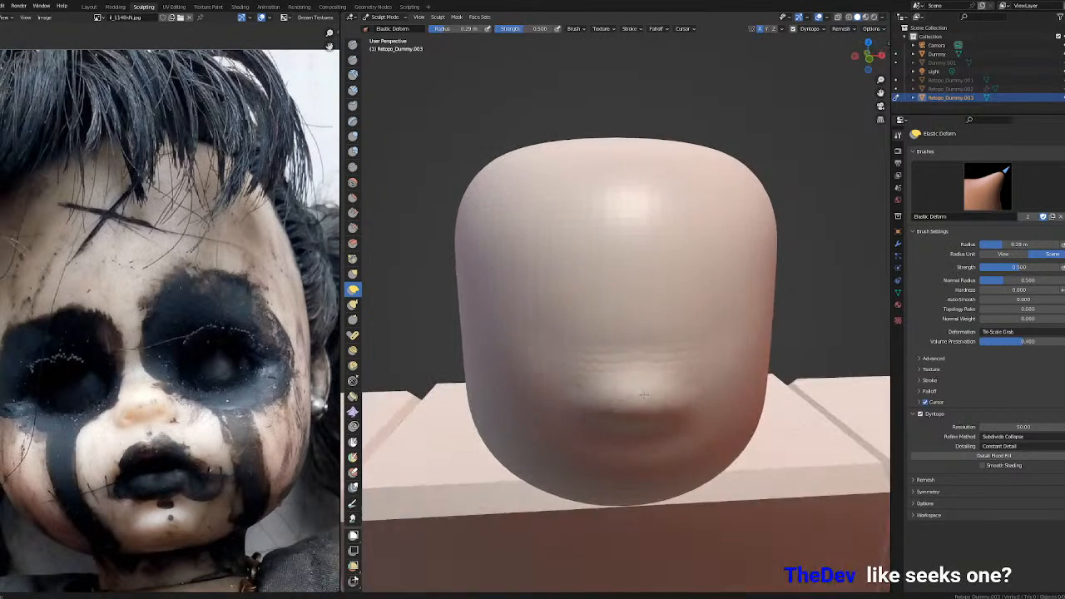
# Examine the nose and mouth area from the front and in profile, with the Elastic Deform radius reduced.
pyautogui.scroll(6, 524, 392)
pyautogui.scroll(-6, 615, 361)
pyautogui.moveTo(637, 359); pyautogui.dragTo(728, 366, button='middle')
pyautogui.moveTo(761, 368)
pyautogui.keyDown('shift'); pyautogui.mouseDown(button='middle')
pyautogui.moveTo(592, 374)
pyautogui.moveTo(607, 374)
pyautogui.mouseUp(button='middle'); pyautogui.keyUp('shift')
pyautogui.scroll(4, 591, 375)
pyautogui.scroll(2, 592, 375)
pyautogui.press('[')
pyautogui.press('[')
pyautogui.press('[')
pyautogui.press('[')
pyautogui.press('[')
pyautogui.press('[')
pyautogui.scroll(-5, 606, 373)
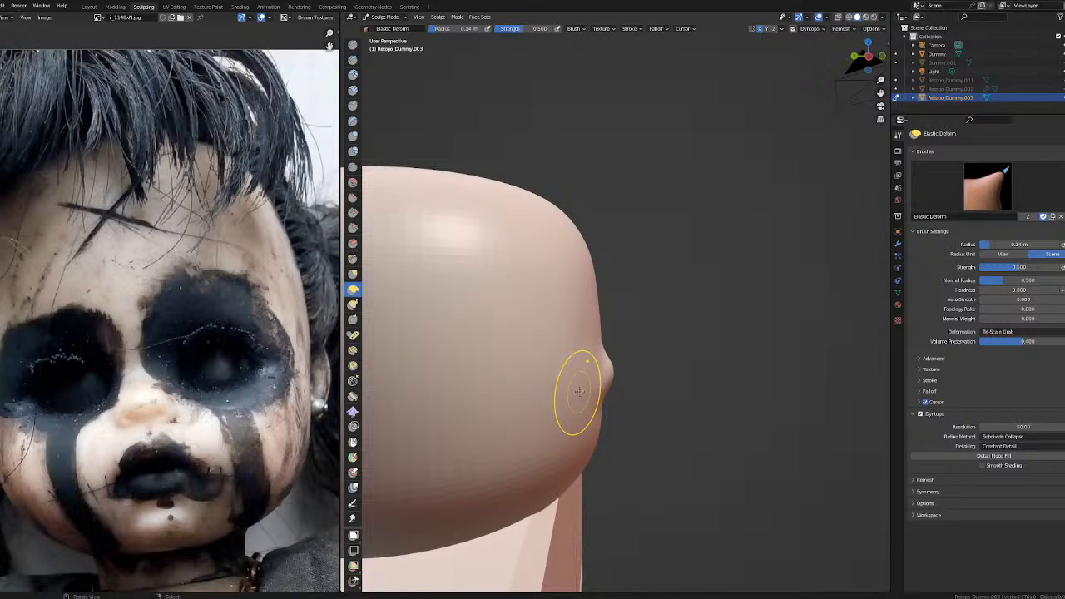
pyautogui.moveTo(670, 373); pyautogui.dragTo(581, 369, button='middle')
pyautogui.scroll(4, 625, 352)
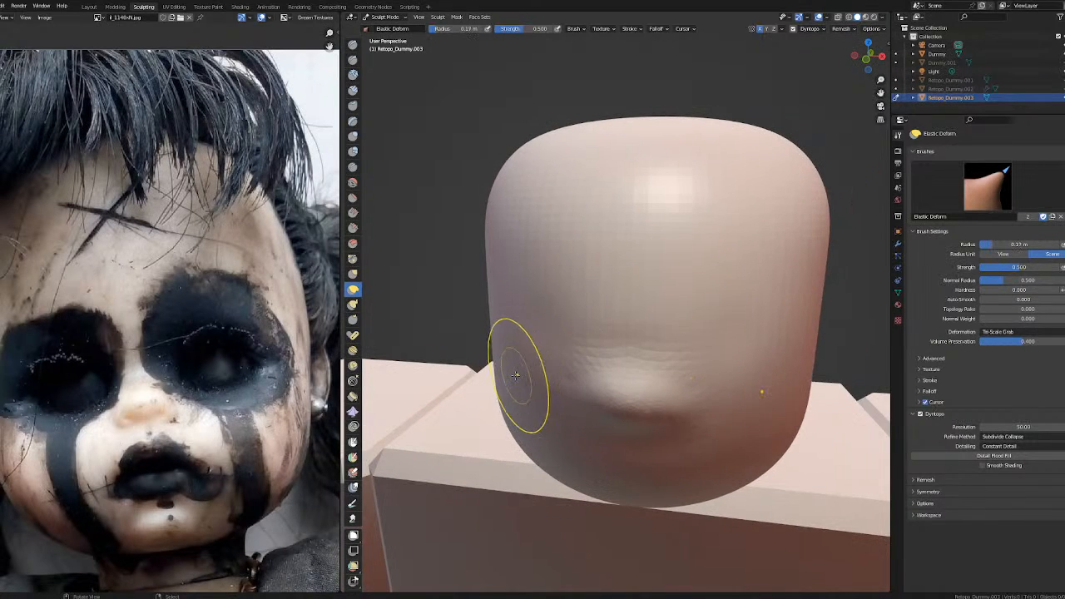
pyautogui.moveTo(496, 375); pyautogui.dragTo(561, 359, button='middle')
pyautogui.scroll(2, 565, 371)
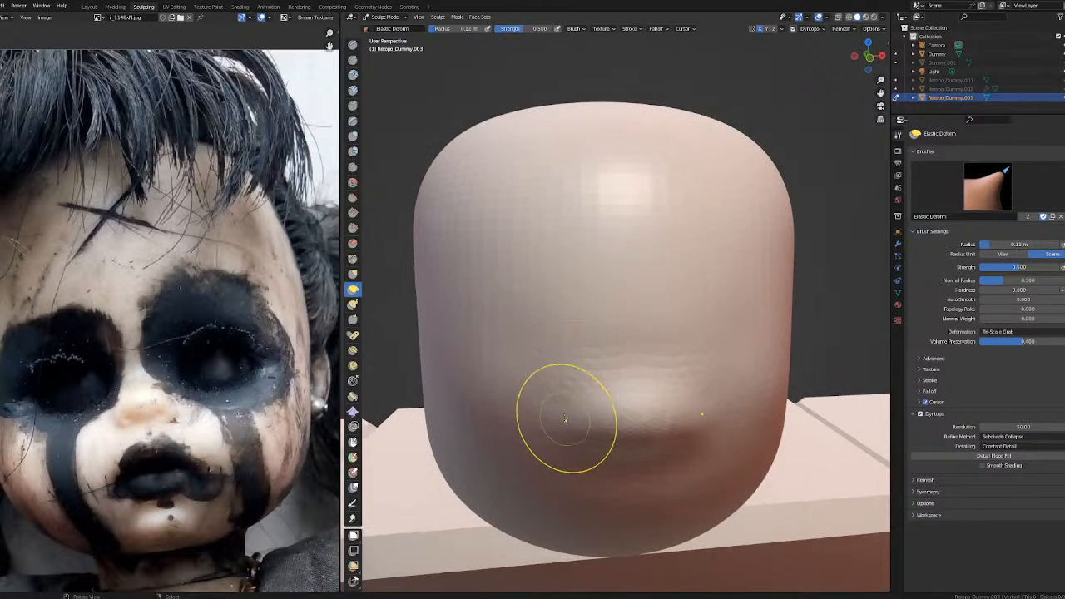
# Set the Elastic Deform radius to 0.12 m and push shallow eye sockets into the face on both sides above the nose.
pyautogui.moveTo(420, 408); pyautogui.dragTo(524, 307, button='middle')
pyautogui.scroll(-3, 557, 388)
pyautogui.scroll(3, 499, 387)
pyautogui.moveTo(637, 298)
pyautogui.keyDown('shift'); pyautogui.mouseDown(button='middle')
pyautogui.moveTo(475, 369)
pyautogui.moveTo(575, 352)
pyautogui.moveTo(504, 359)
pyautogui.moveTo(632, 361)
pyautogui.moveTo(567, 374)
pyautogui.moveTo(575, 350)
pyautogui.mouseUp(button='middle'); pyautogui.keyUp('shift')
pyautogui.scroll(-3, 575, 352)
pyautogui.scroll(3, 632, 361)
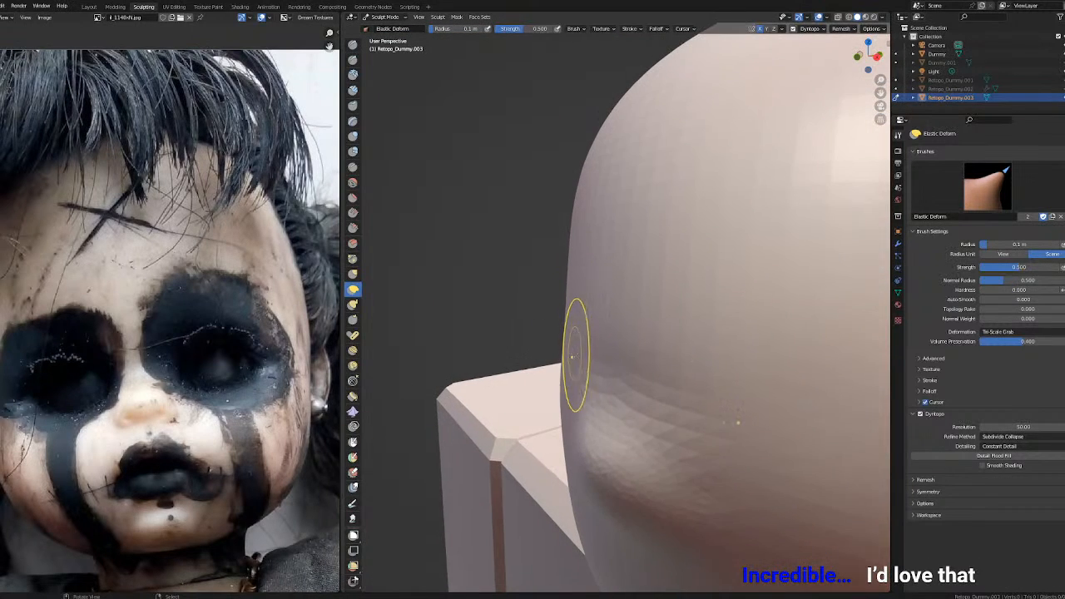
pyautogui.press('f')
pyautogui.click(570, 351)
pyautogui.moveTo(568, 352); pyautogui.dragTo(575, 353)
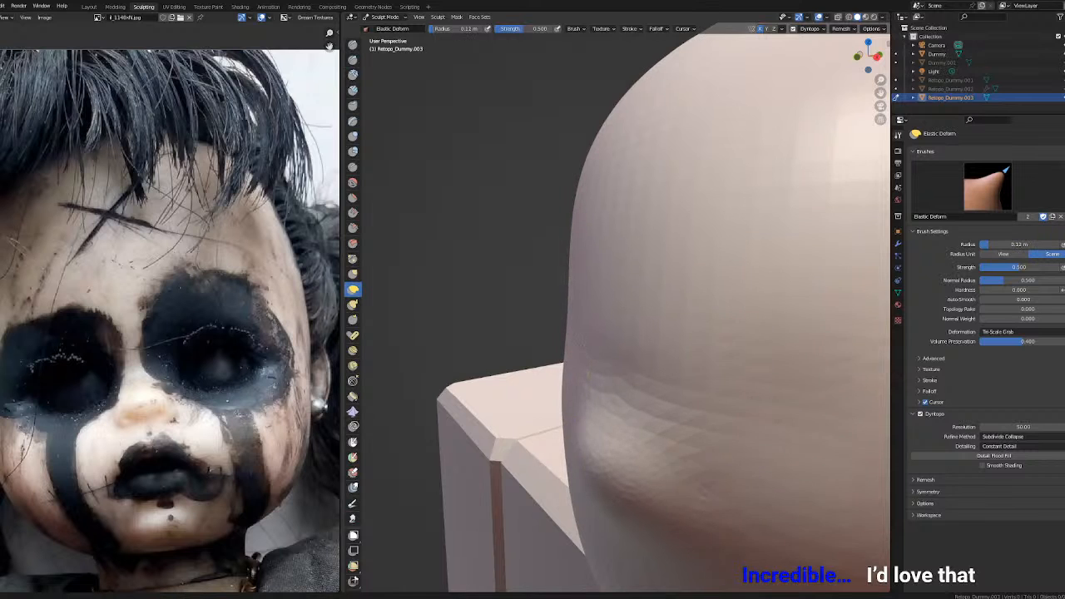
pyautogui.moveTo(499, 347); pyautogui.dragTo(654, 374, button='middle')
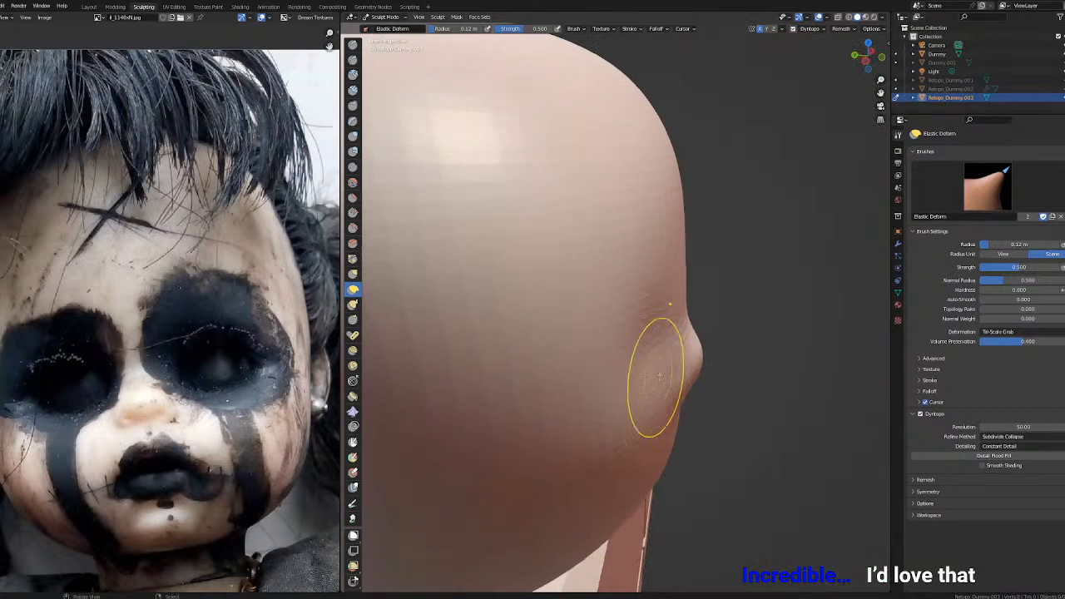
pyautogui.moveTo(651, 347)
pyautogui.mouseDown()
pyautogui.moveTo(574, 334)
pyautogui.moveTo(587, 336)
pyautogui.mouseUp()
pyautogui.moveTo(588, 336); pyautogui.dragTo(580, 315, button='middle')
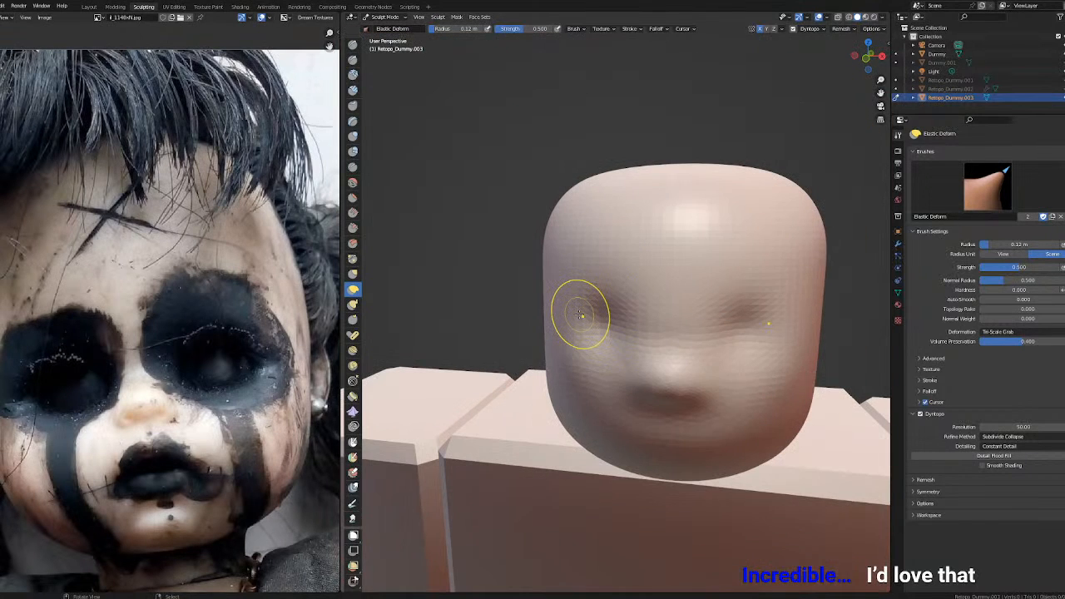
# Examine the eye sockets and nose in the front view, both close up and from farther away.
pyautogui.press('KP_1')
pyautogui.scroll(3, 579, 312)
pyautogui.moveTo(652, 297)
pyautogui.keyDown('shift'); pyautogui.mouseDown(button='middle')
pyautogui.moveTo(600, 311)
pyautogui.moveTo(545, 355)
pyautogui.moveTo(526, 411)
pyautogui.moveTo(528, 392)
pyautogui.mouseUp(button='middle'); pyautogui.keyUp('shift')
pyautogui.press('KP_1')
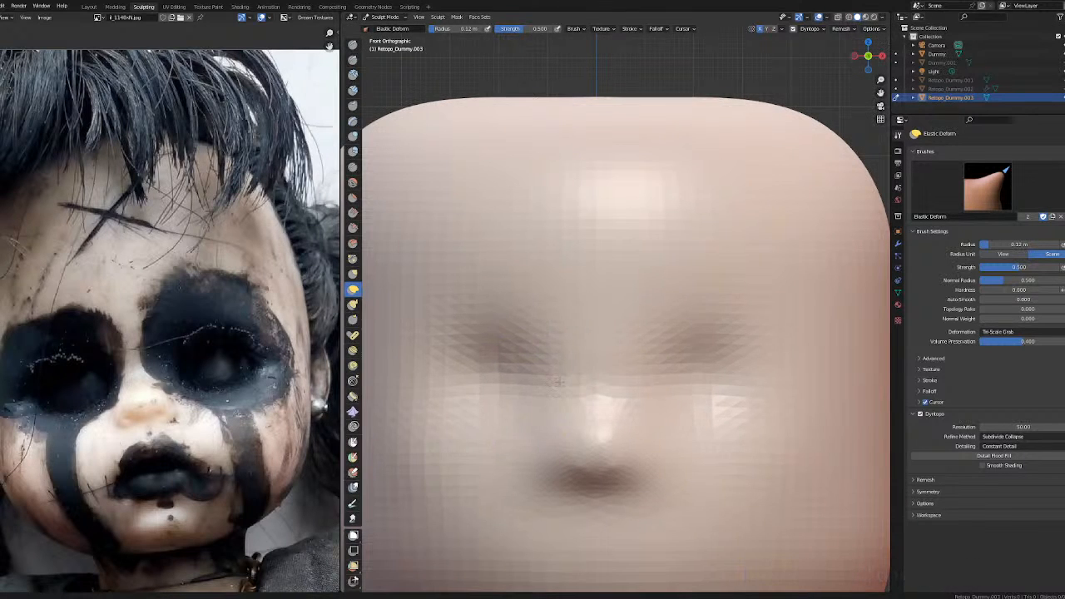
pyautogui.scroll(-4, 553, 381)
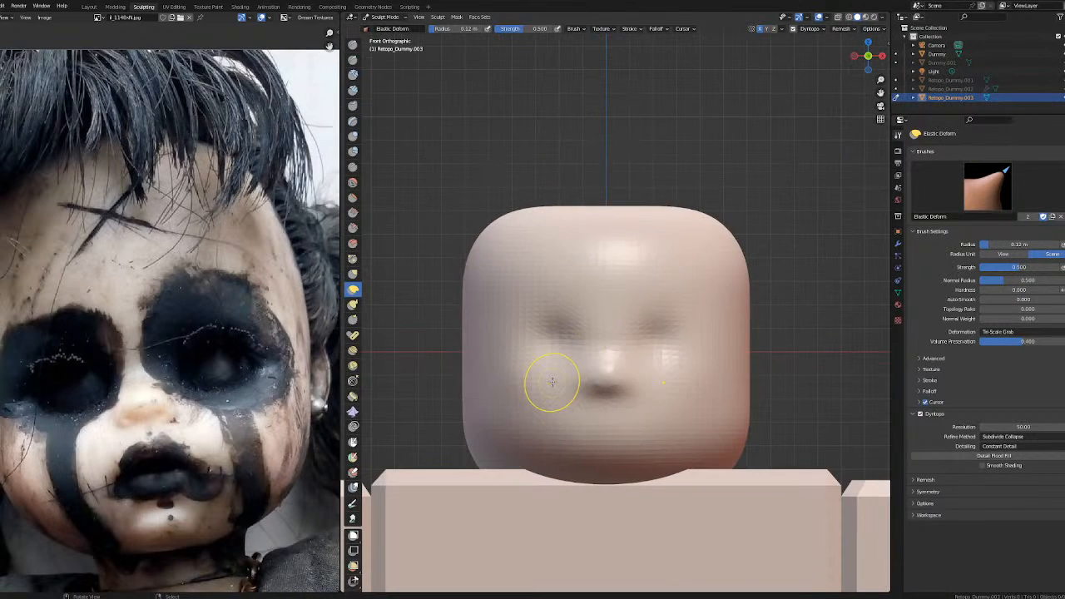
pyautogui.scroll(4, 553, 381)
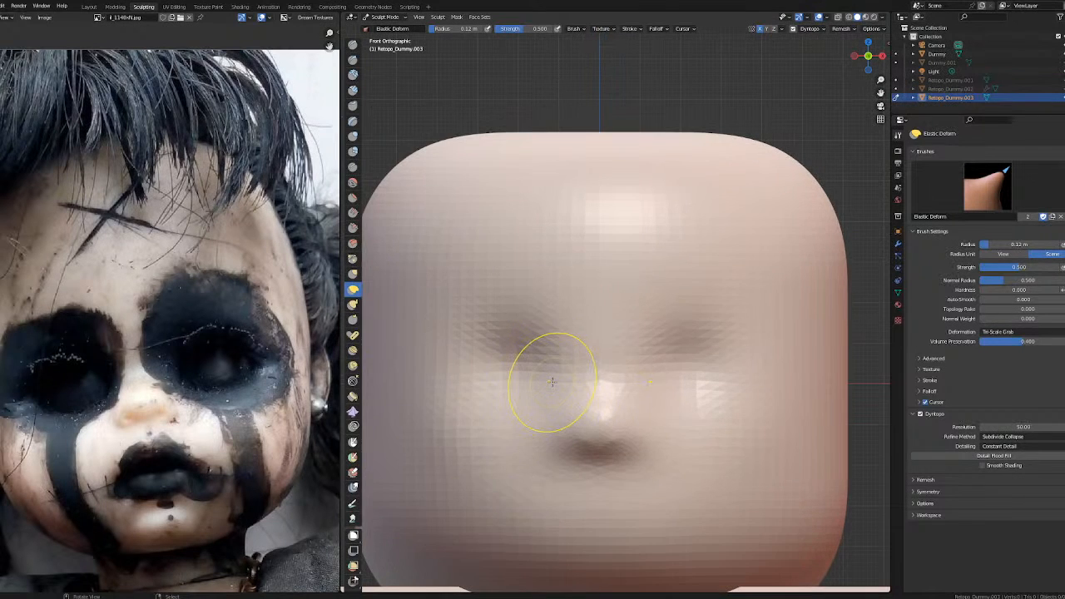
pyautogui.scroll(-3, 546, 385)
pyautogui.keyDown('shift'); pyautogui.moveTo(530, 404); pyautogui.dragTo(598, 348, button='middle'); pyautogui.keyUp('shift')
pyautogui.moveTo(599, 348)
pyautogui.mouseDown(button='middle')
pyautogui.moveTo(601, 369)
pyautogui.moveTo(587, 357)
pyautogui.mouseUp(button='middle')
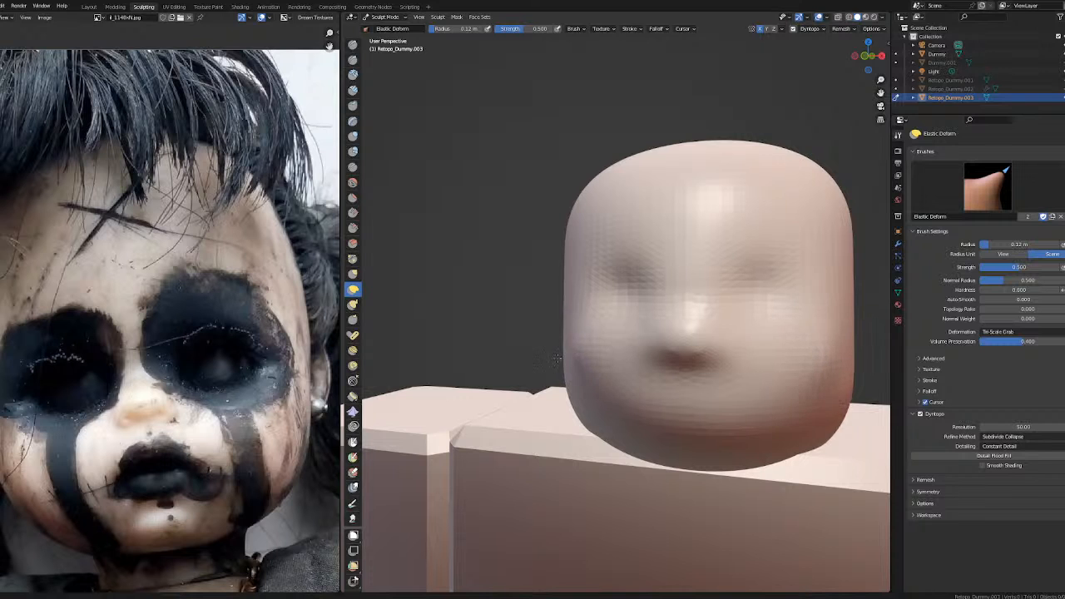
# Pull the cheeks fuller beside the nose with an enlarged Elastic Deform brush, then refine them from the opposite angle with a smaller radius.
pyautogui.moveTo(556, 359); pyautogui.dragTo(539, 363, button='middle')
pyautogui.press(']')
pyautogui.press(']')
pyautogui.press(']')
pyautogui.press(']')
pyautogui.moveTo(584, 359); pyautogui.dragTo(581, 359)
pyautogui.moveTo(563, 352); pyautogui.dragTo(706, 374, button='middle')
pyautogui.moveTo(640, 368); pyautogui.dragTo(637, 384, button='middle')
pyautogui.press('[')
pyautogui.press('[')
pyautogui.press('[')
pyautogui.moveTo(636, 358); pyautogui.dragTo(648, 348)
# Reduce the Elastic Deform radius to 0.091 m and nudge the lower face around the chin into shape.
pyautogui.moveTo(648, 348)
pyautogui.mouseDown(button='middle')
pyautogui.moveTo(582, 395)
pyautogui.moveTo(601, 404)
pyautogui.moveTo(578, 405)
pyautogui.moveTo(613, 421)
pyautogui.moveTo(705, 406)
pyautogui.mouseUp(button='middle')
pyautogui.press('[')
pyautogui.press('[')
pyautogui.press('[')
pyautogui.press('[')
pyautogui.scroll(3, 704, 406)
pyautogui.moveTo(709, 451); pyautogui.dragTo(757, 455, button='middle')
pyautogui.moveTo(687, 444); pyautogui.dragTo(678, 446)
pyautogui.moveTo(678, 446)
pyautogui.mouseDown(button='middle')
pyautogui.moveTo(643, 421)
pyautogui.moveTo(594, 409)
pyautogui.moveTo(594, 451)
pyautogui.moveTo(653, 471)
pyautogui.moveTo(676, 463)
pyautogui.mouseUp(button='middle')
pyautogui.scroll(-3, 578, 482)
pyautogui.press('KP_1')
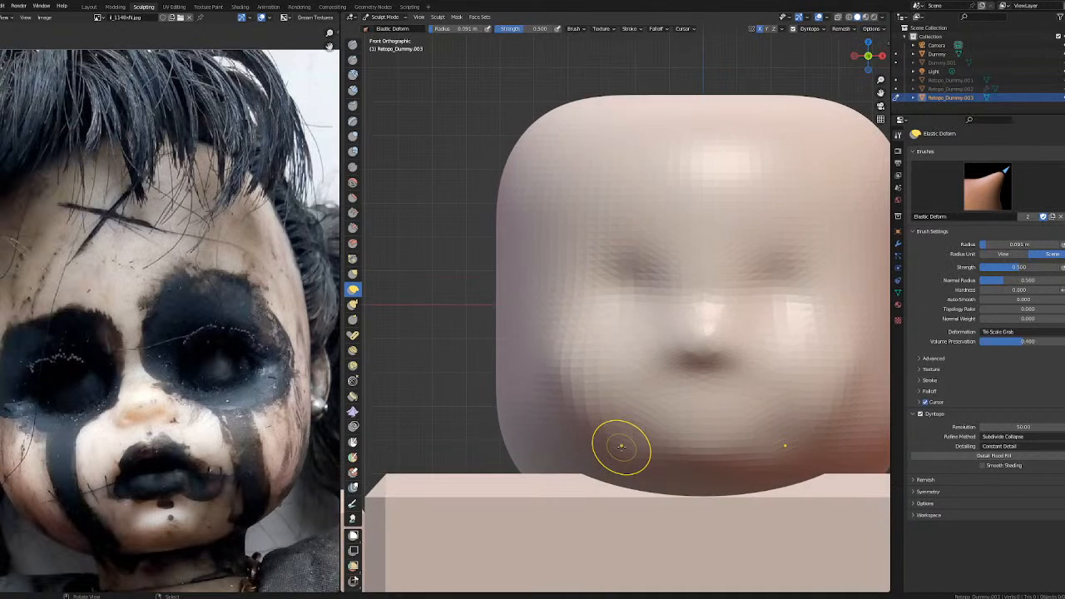
# Choose the Draw brush for the mouth area, with its direction set to Add and its radius to 0.032 m.
pyautogui.scroll(3, 622, 445)
pyautogui.keyDown('shift'); pyautogui.moveTo(651, 414); pyautogui.dragTo(506, 366, button='middle'); pyautogui.keyUp('shift')
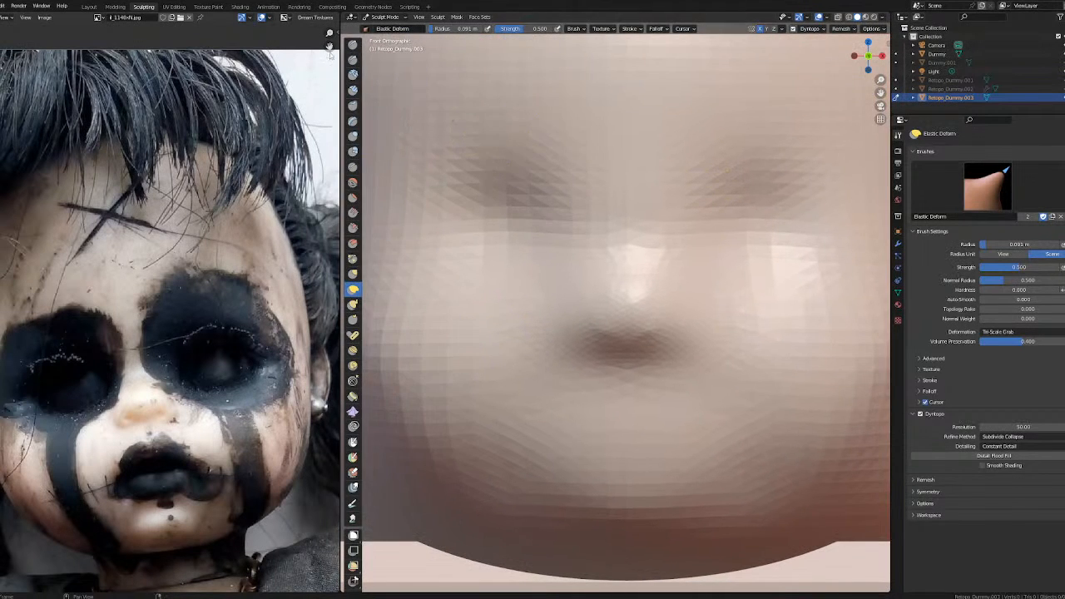
pyautogui.press('x')
pyautogui.press('f')
pyautogui.click(624, 407)
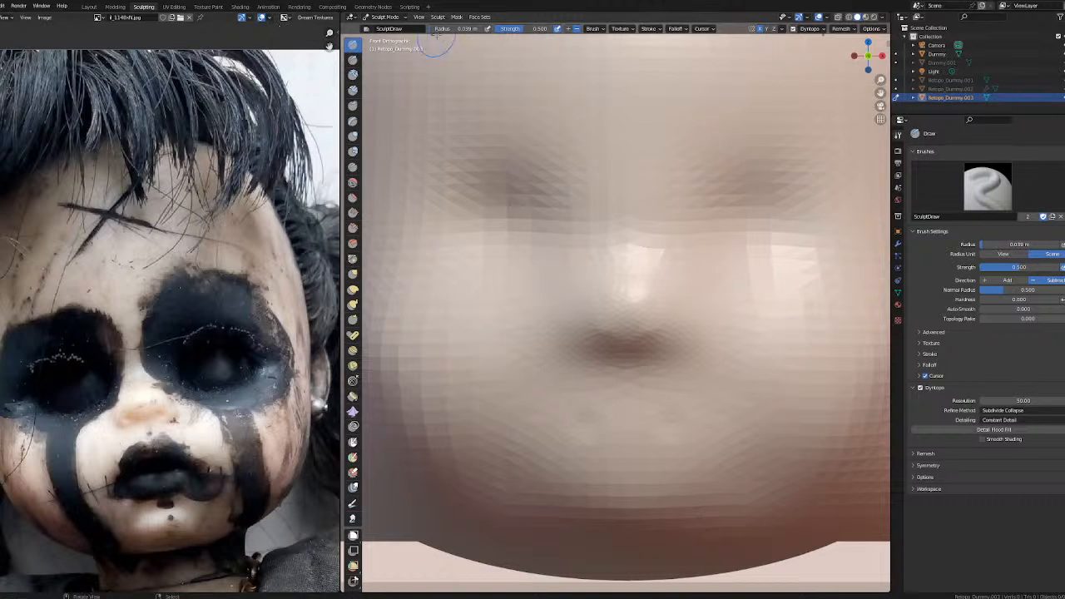
pyautogui.click(570, 30)
pyautogui.press('f')
pyautogui.click(612, 422)
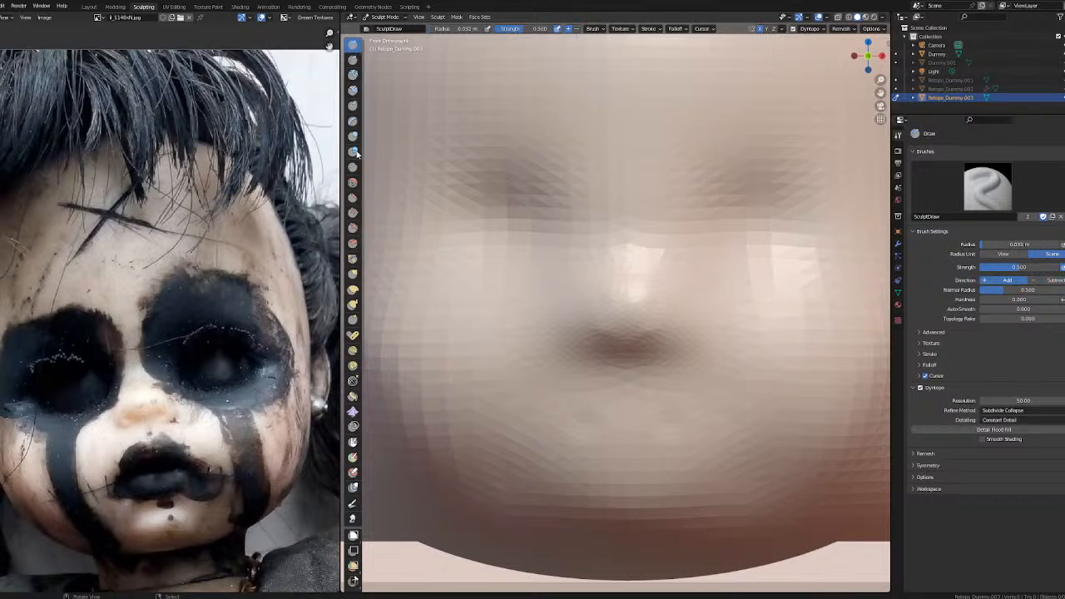
# Build up a rough lip mound below the nose with the Clay Strips brush and check it in the right side view.
pyautogui.click(353, 89)
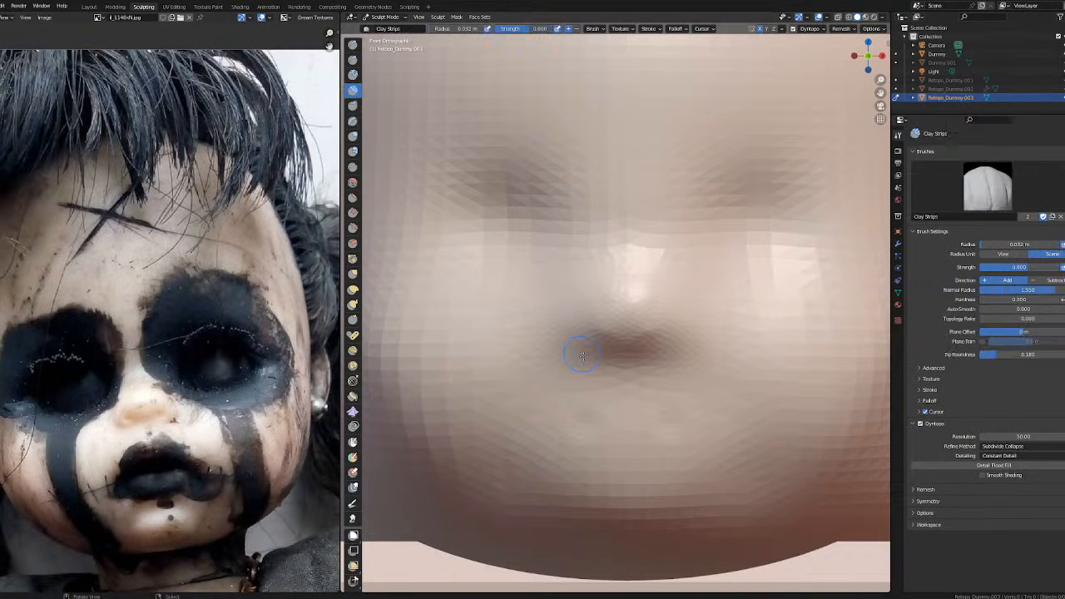
pyautogui.moveTo(588, 425)
pyautogui.mouseDown()
pyautogui.moveTo(639, 411)
pyautogui.moveTo(574, 437)
pyautogui.mouseUp()
pyautogui.moveTo(574, 437)
pyautogui.mouseDown(button='middle')
pyautogui.moveTo(670, 428)
pyautogui.moveTo(636, 428)
pyautogui.mouseUp(button='middle')
pyautogui.press('KP_3')
pyautogui.scroll(1, 660, 429)
pyautogui.press('z')
pyautogui.click(608, 412)
pyautogui.press('z')
pyautogui.click(675, 411)
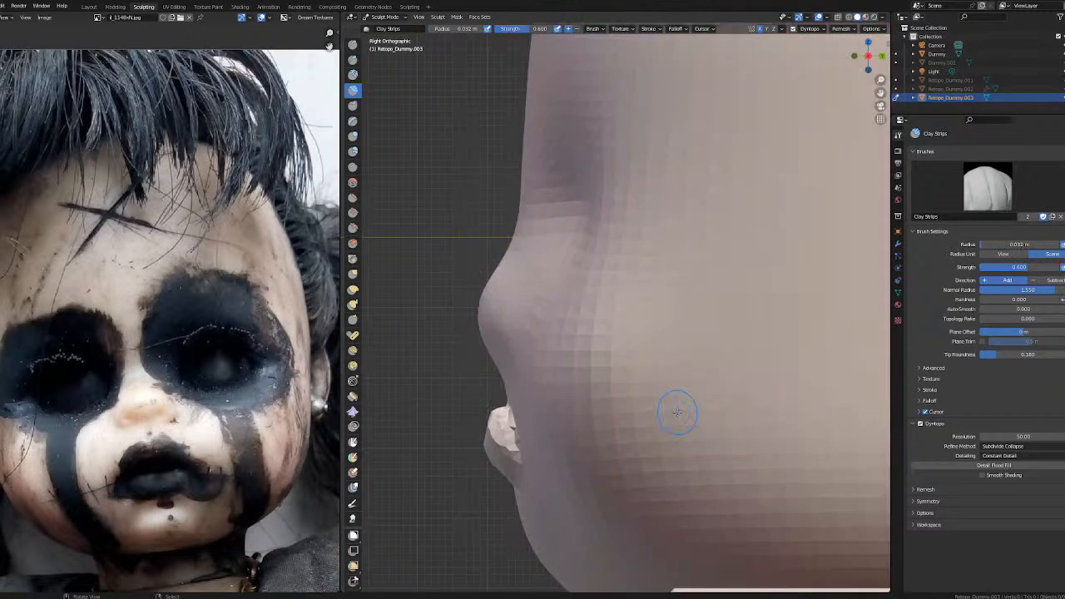
# Add more Clay Strips strokes to form full upper and lower lips around a slightly open mouth.
pyautogui.moveTo(675, 411); pyautogui.dragTo(732, 334, button='middle')
pyautogui.moveTo(624, 321); pyautogui.dragTo(717, 334)
pyautogui.moveTo(707, 313); pyautogui.dragTo(619, 294)
pyautogui.scroll(-4, 665, 337)
pyautogui.moveTo(666, 337)
pyautogui.keyDown('shift'); pyautogui.mouseDown(button='middle')
pyautogui.moveTo(594, 428)
pyautogui.moveTo(686, 390)
pyautogui.moveTo(653, 404)
pyautogui.moveTo(614, 384)
pyautogui.moveTo(638, 381)
pyautogui.mouseUp(button='middle'); pyautogui.keyUp('shift')
pyautogui.scroll(2, 685, 390)
pyautogui.scroll(-4, 686, 391)
pyautogui.scroll(4, 655, 402)
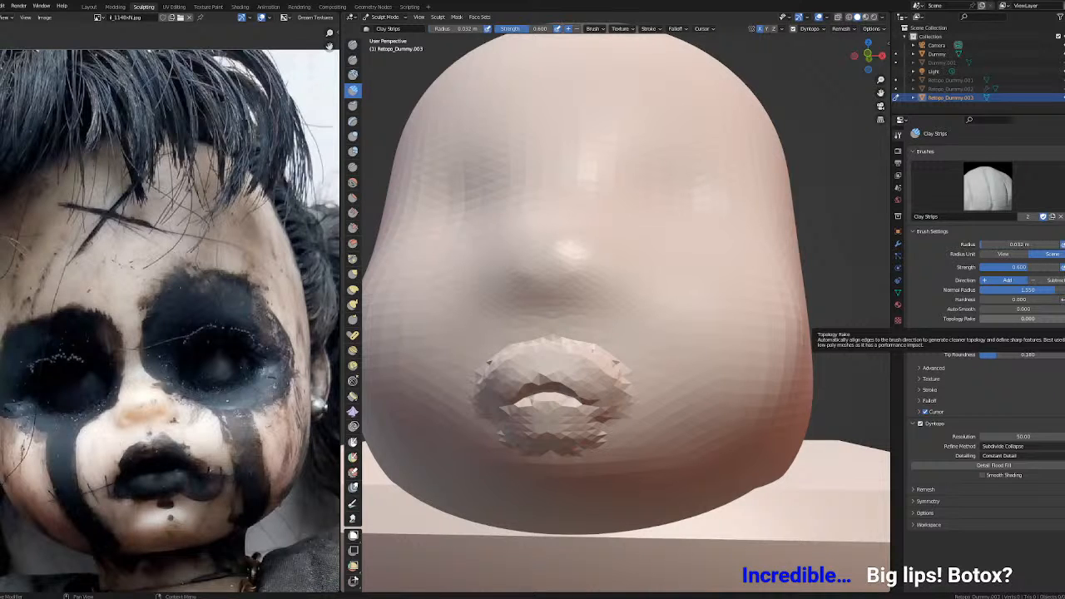
# Examine the rough lips from the front, in three-quarter view and close up against the rest of the face.
pyautogui.scroll(-3, 599, 416)
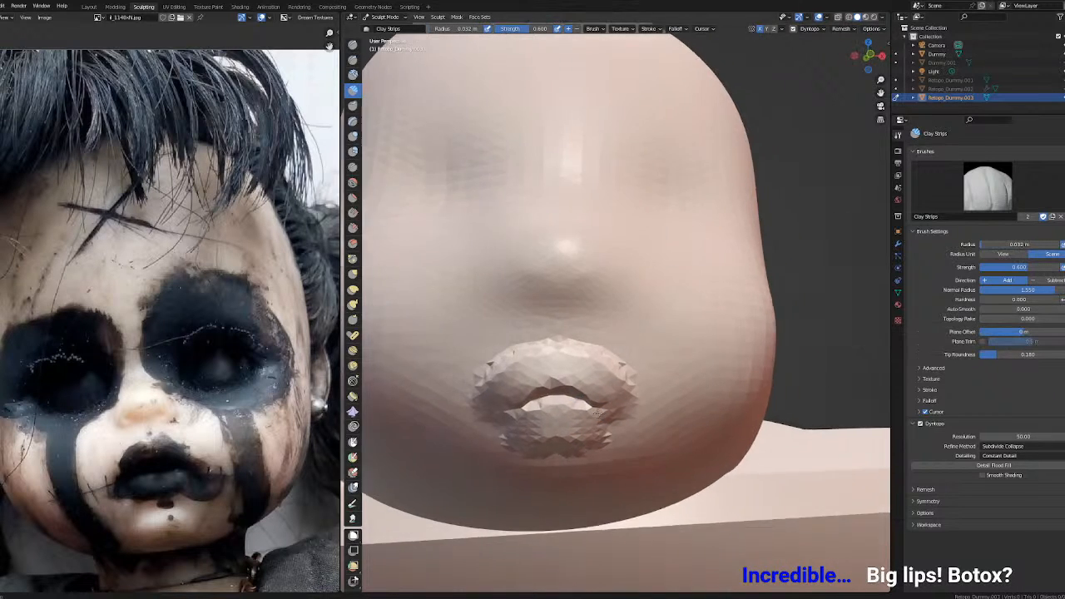
pyautogui.scroll(-1, 601, 413)
pyautogui.moveTo(610, 392); pyautogui.dragTo(662, 384, button='middle')
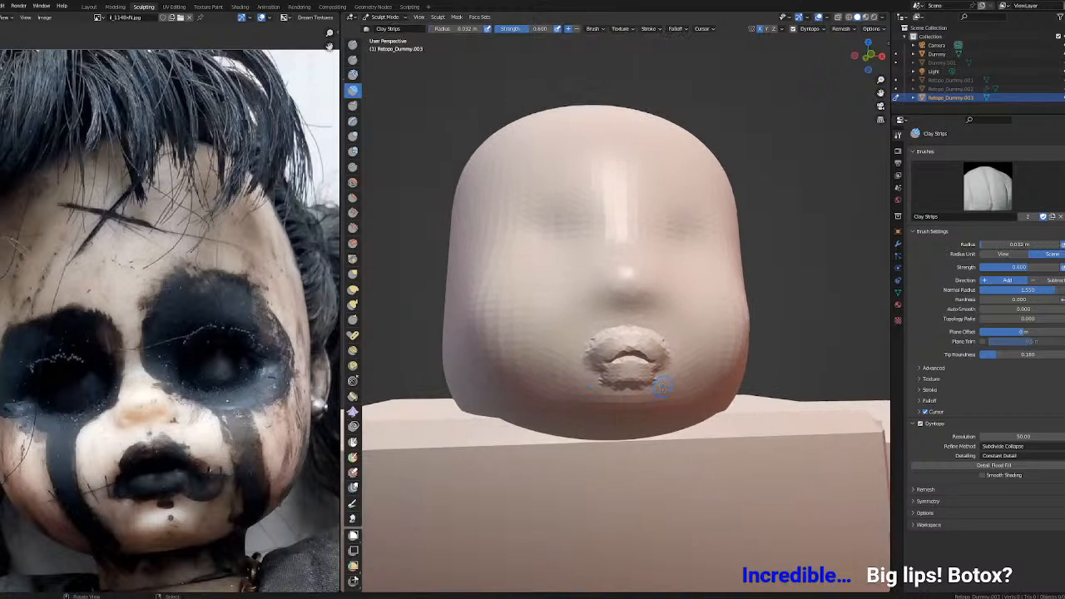
pyautogui.press('KP_1')
pyautogui.scroll(4, 662, 385)
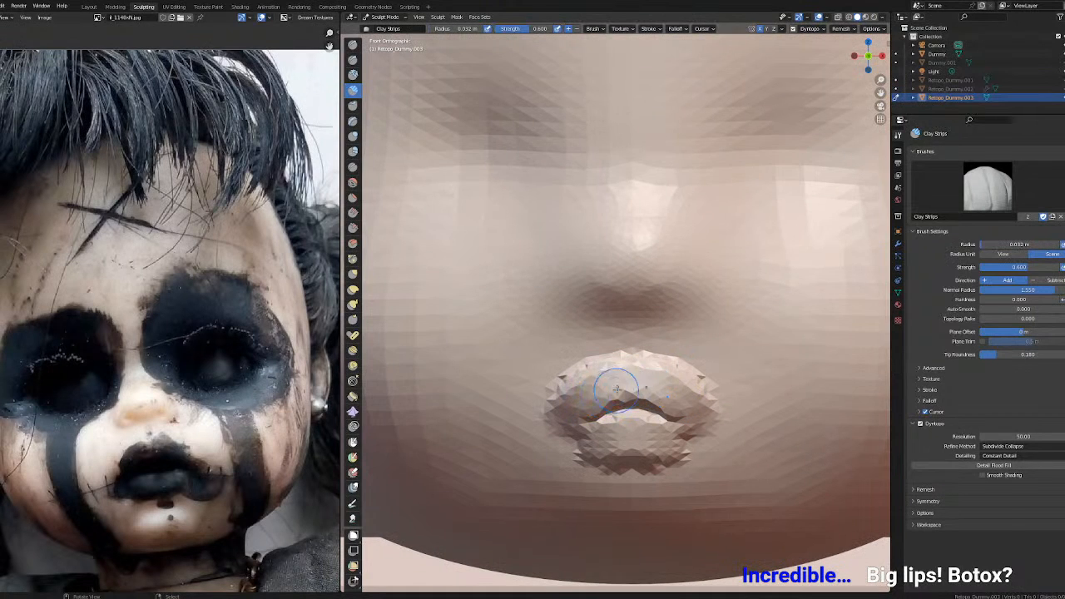
pyautogui.scroll(-3, 599, 388)
pyautogui.moveTo(599, 389)
pyautogui.mouseDown(button='middle')
pyautogui.moveTo(749, 374)
pyautogui.moveTo(676, 361)
pyautogui.mouseUp(button='middle')
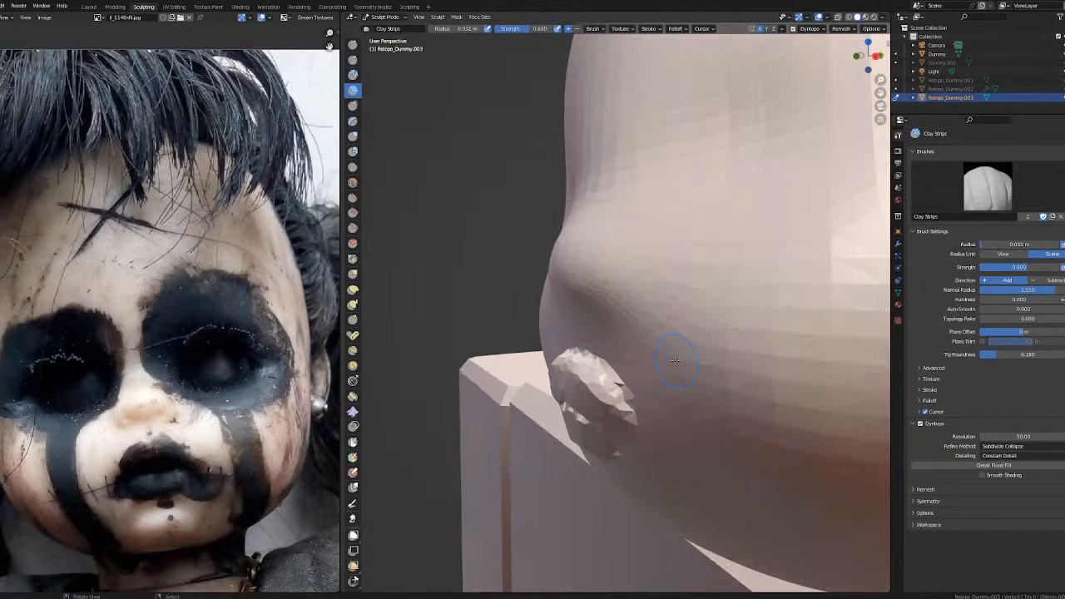
pyautogui.scroll(3, 676, 361)
pyautogui.scroll(-4, 587, 339)
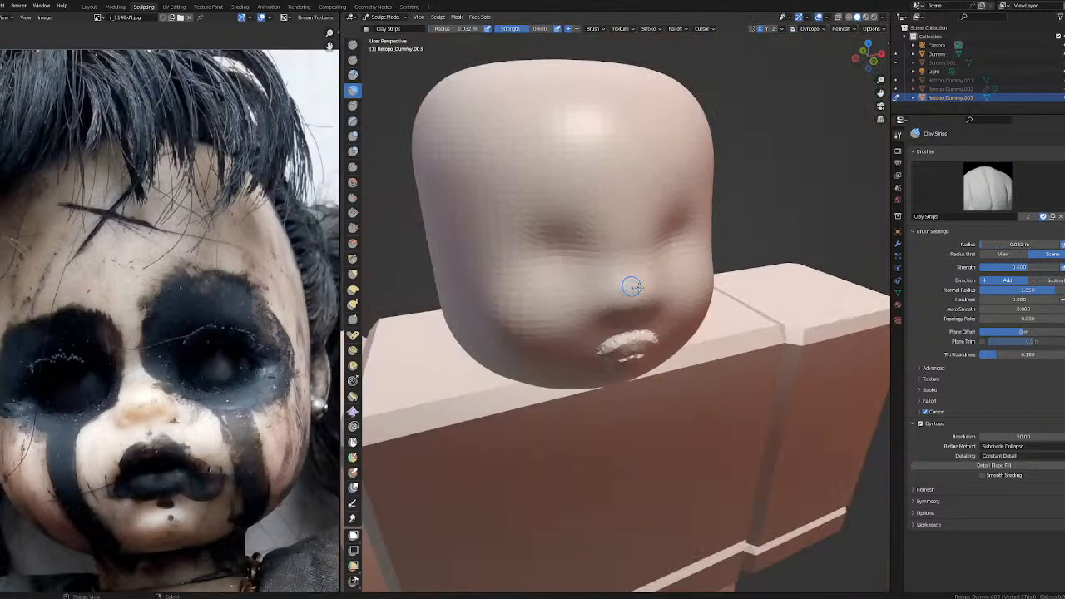
pyautogui.moveTo(604, 278); pyautogui.dragTo(705, 262, button='middle')
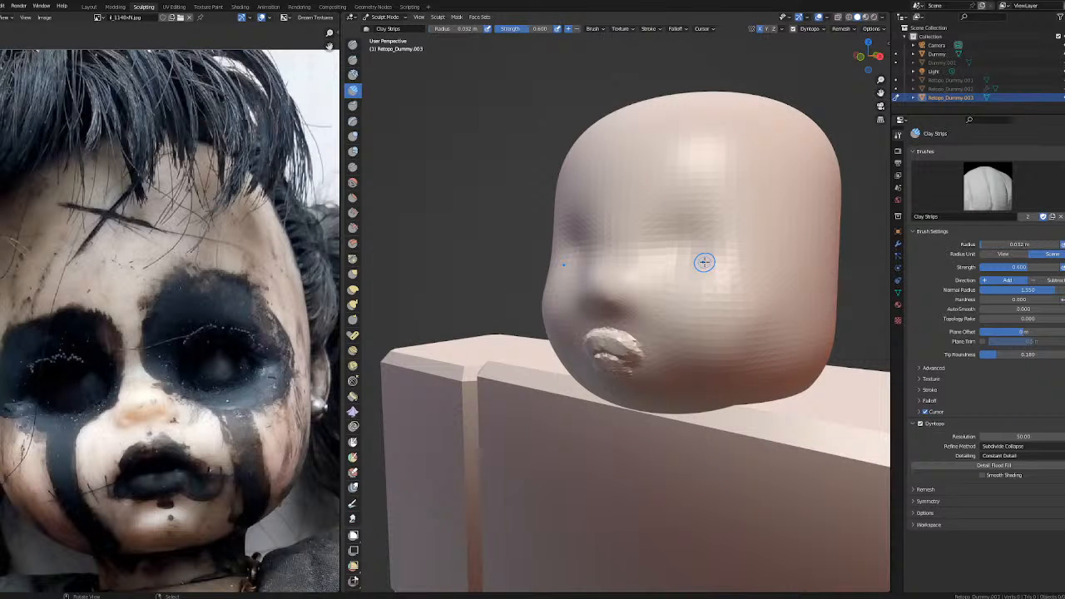
pyautogui.scroll(3, 600, 269)
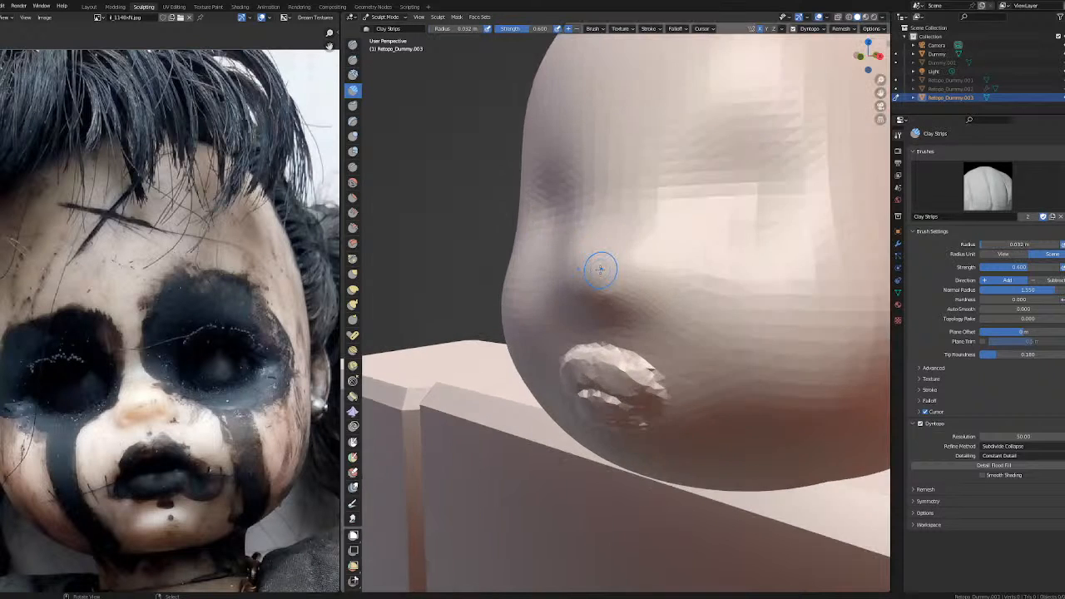
pyautogui.moveTo(601, 269); pyautogui.dragTo(625, 294, button='middle')
# Select the Smooth brush and soften the jagged lips and the skin between the upper lip and nose.
pyautogui.hotkey('shift', 's')
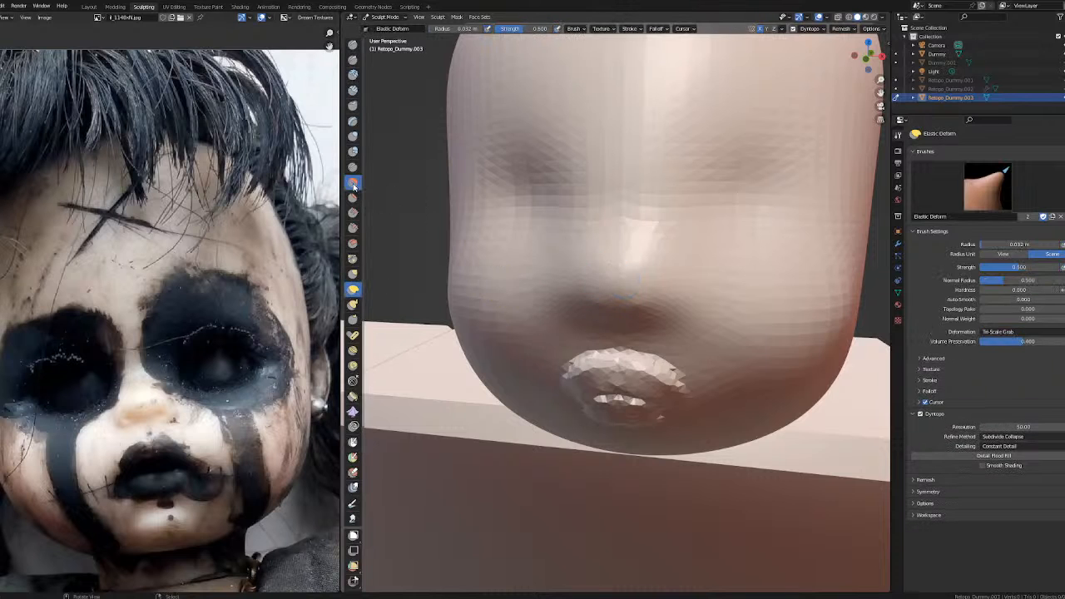
pyautogui.moveTo(672, 355); pyautogui.dragTo(611, 344)
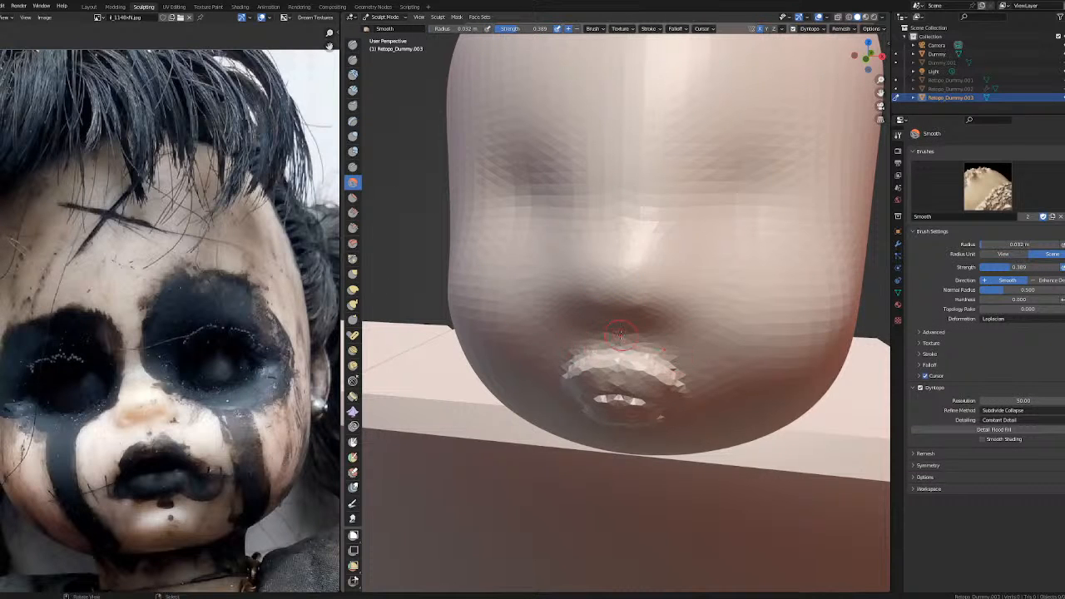
pyautogui.moveTo(612, 345); pyautogui.dragTo(663, 339, button='middle')
pyautogui.moveTo(657, 338)
pyautogui.mouseDown()
pyautogui.moveTo(630, 340)
pyautogui.moveTo(584, 378)
pyautogui.mouseUp()
# Examine the head with its smoothed lips from the side, at full-body distance and from the front.
pyautogui.moveTo(691, 362); pyautogui.dragTo(466, 355, button='middle')
pyautogui.scroll(-3, 465, 353)
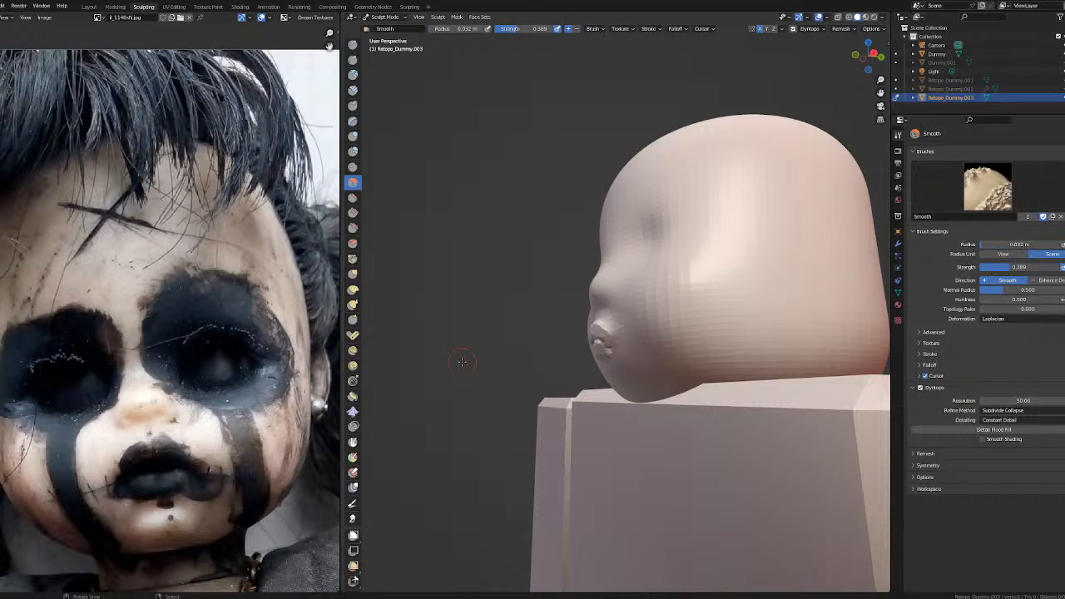
pyautogui.moveTo(574, 332); pyautogui.dragTo(657, 333, button='middle')
pyautogui.scroll(-2, 660, 334)
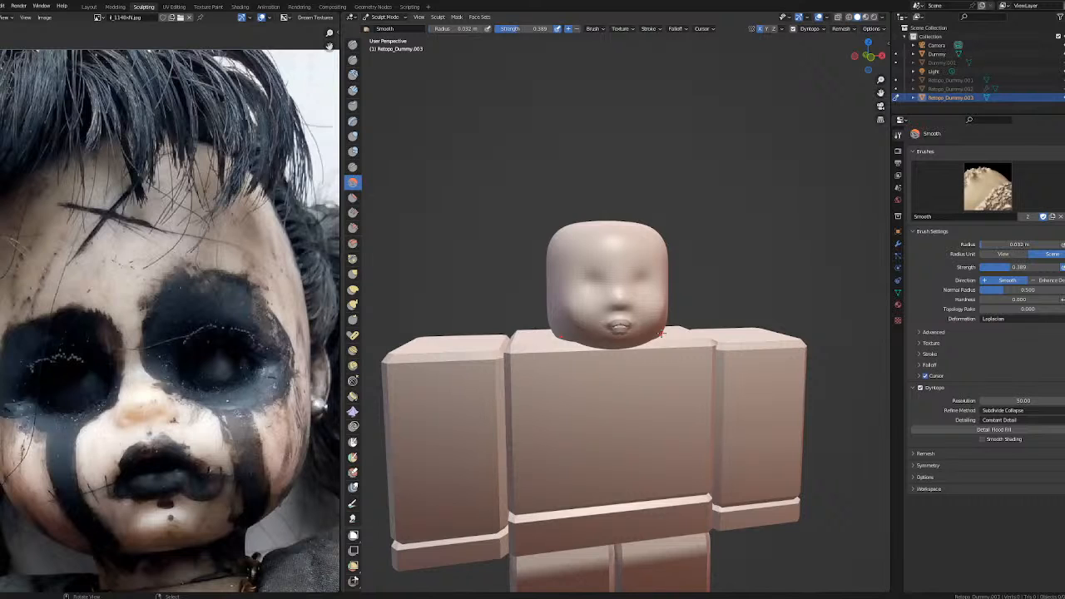
pyautogui.scroll(4, 661, 333)
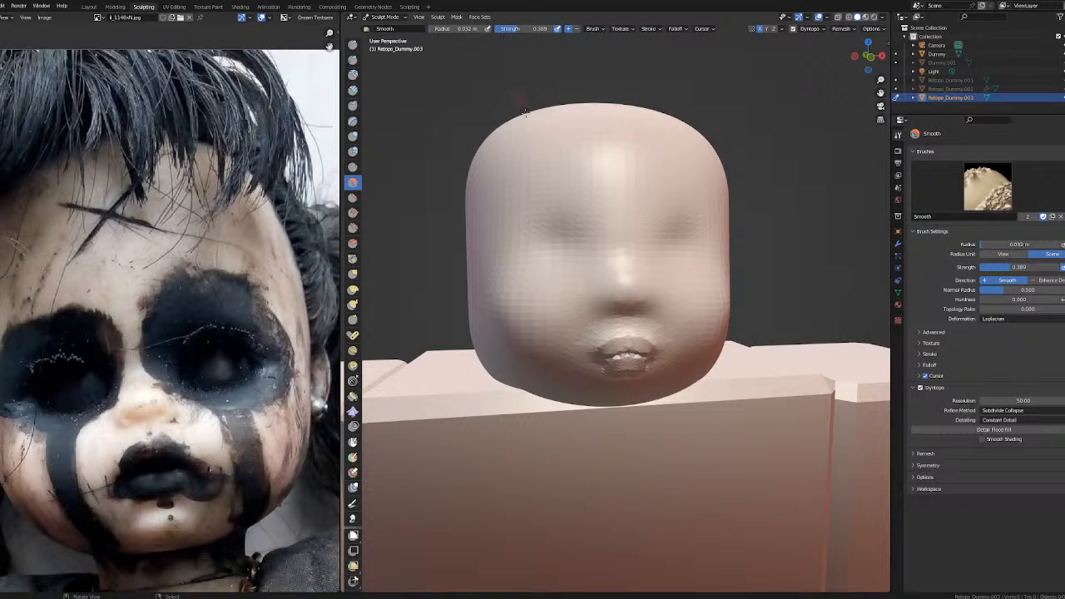
pyautogui.moveTo(704, 287)
pyautogui.mouseDown(button='middle')
pyautogui.moveTo(549, 192)
pyautogui.moveTo(661, 194)
pyautogui.mouseUp(button='middle')
pyautogui.scroll(-3, 549, 192)
pyautogui.scroll(4, 544, 190)
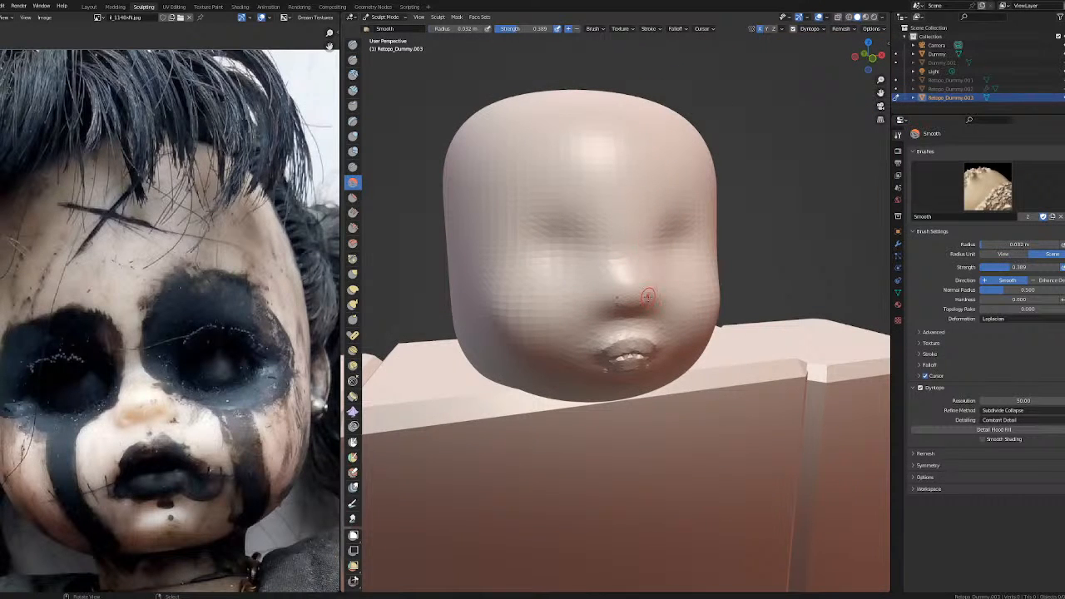
pyautogui.scroll(2, 647, 295)
# Set the Elastic Deform brush radius to 0.021 m and push two nostrils into the underside of the nose.
pyautogui.moveTo(636, 256)
pyautogui.mouseDown(button='middle')
pyautogui.moveTo(670, 287)
pyautogui.moveTo(684, 323)
pyautogui.moveTo(628, 294)
pyautogui.moveTo(620, 379)
pyautogui.mouseUp(button='middle')
pyautogui.scroll(3, 685, 324)
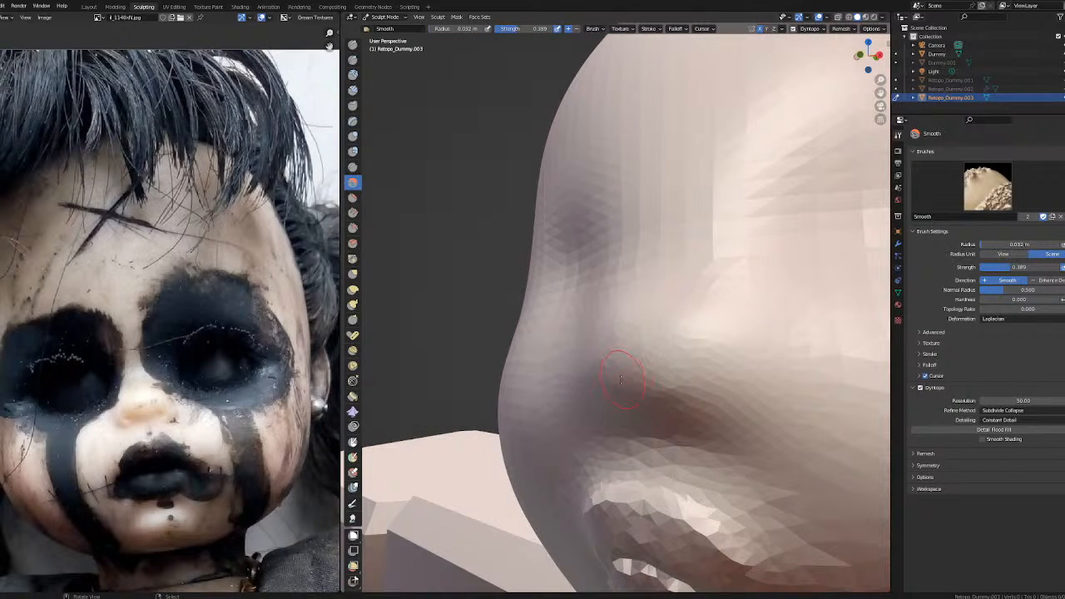
pyautogui.click(352, 288)
pyautogui.press('[')
pyautogui.press('[')
pyautogui.press('[')
pyautogui.press('[')
pyautogui.moveTo(606, 405); pyautogui.dragTo(625, 391)
pyautogui.moveTo(523, 356); pyautogui.dragTo(562, 350, button='middle')
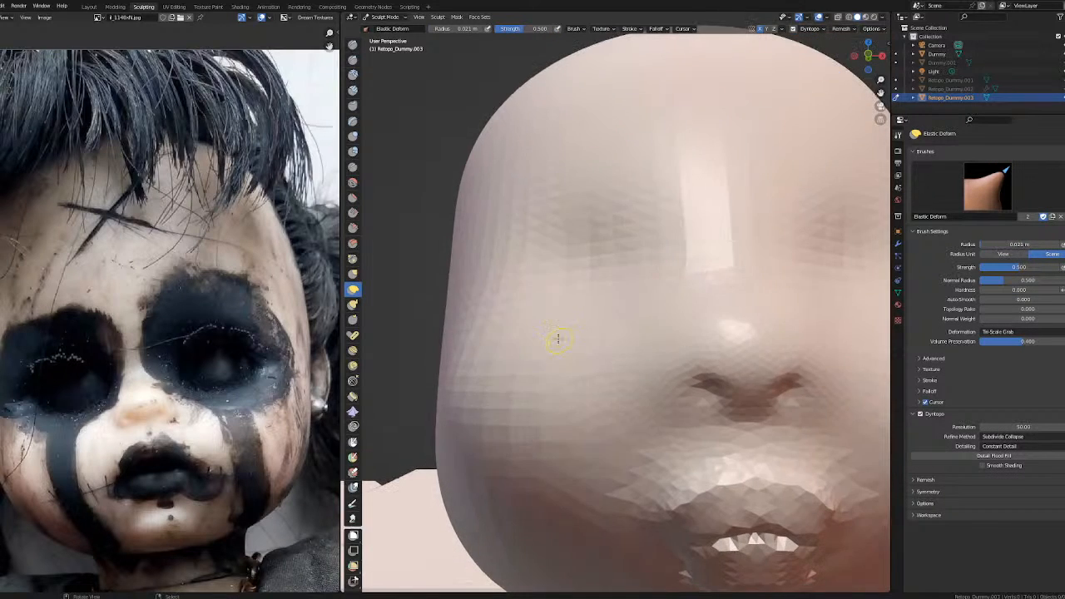
# Select the Clay Strips brush and build up the nostril wings around both sides of the nose.
pyautogui.click(353, 90)
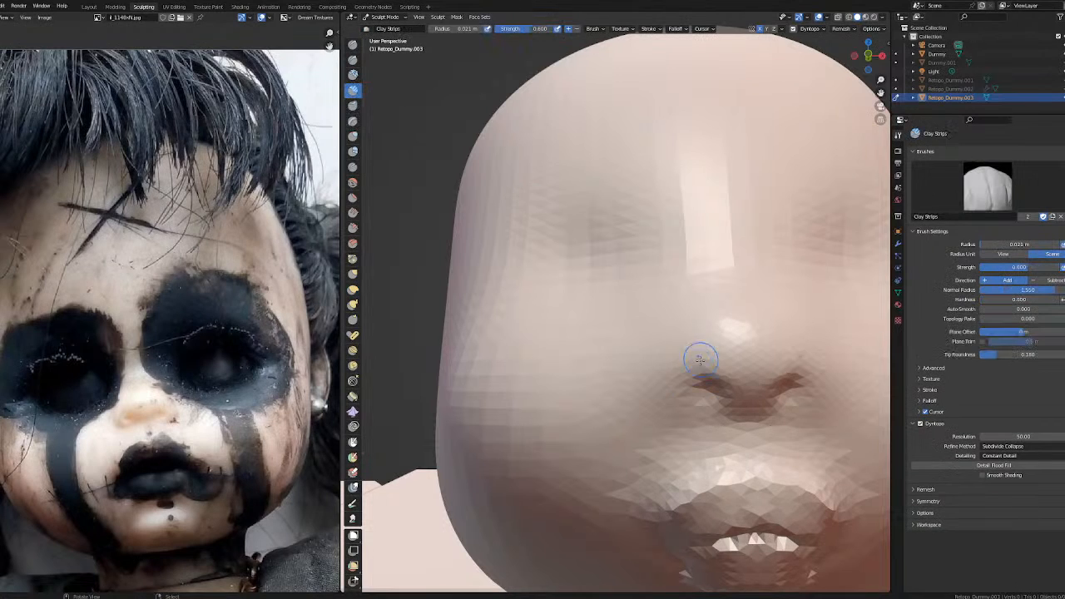
pyautogui.moveTo(682, 392)
pyautogui.mouseDown()
pyautogui.moveTo(694, 359)
pyautogui.moveTo(674, 369)
pyautogui.mouseUp()
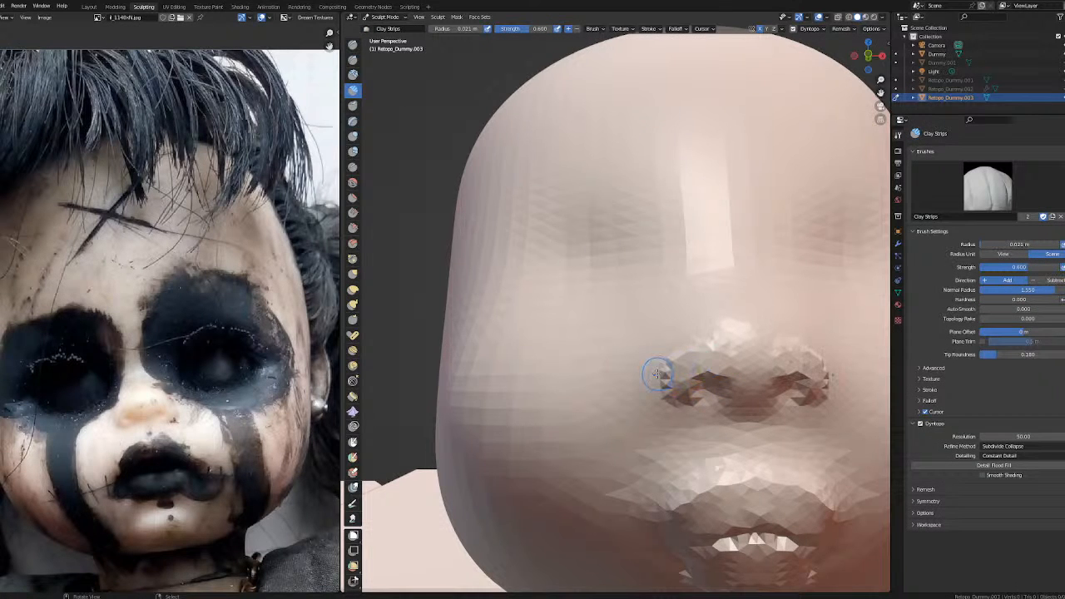
pyautogui.scroll(-3, 653, 374)
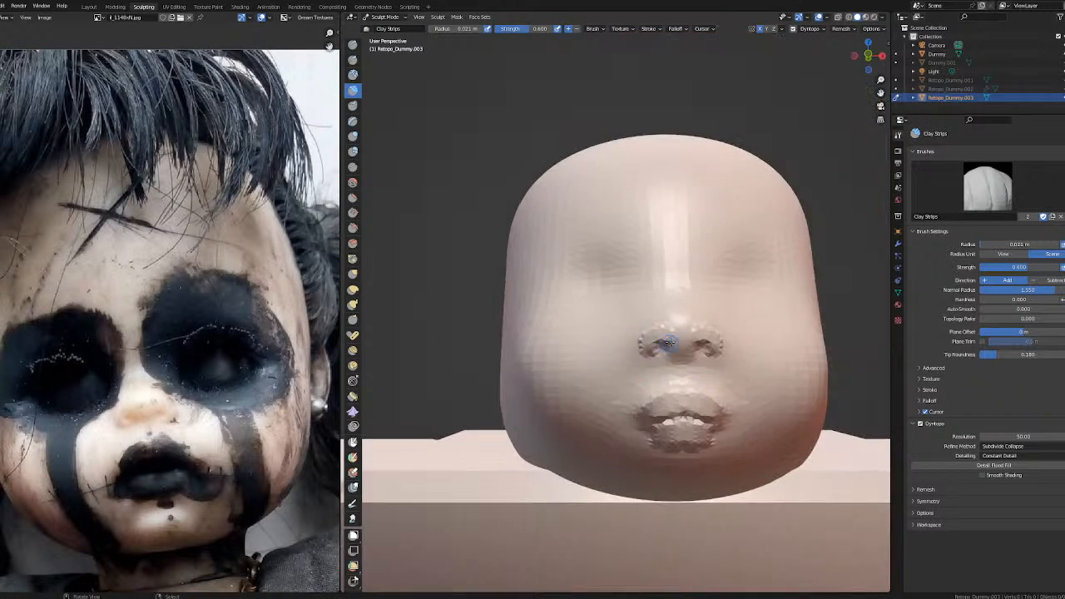
pyautogui.moveTo(666, 349); pyautogui.dragTo(641, 341, button='middle')
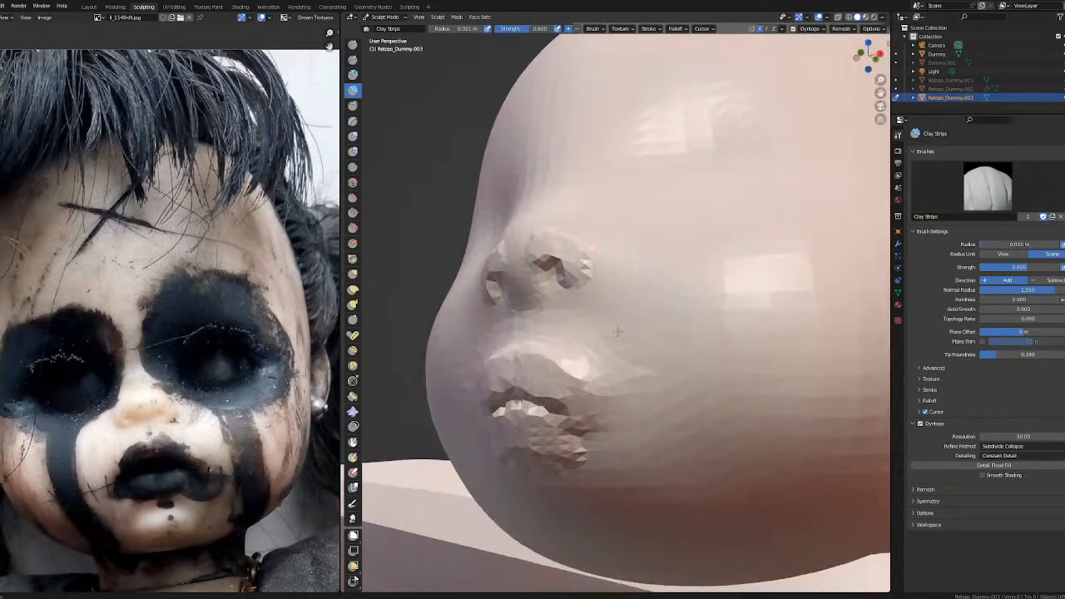
pyautogui.scroll(3, 634, 335)
# Smooth the jagged surface below the lower lip and set the Dyntopo resolution to 100.
pyautogui.click(352, 181)
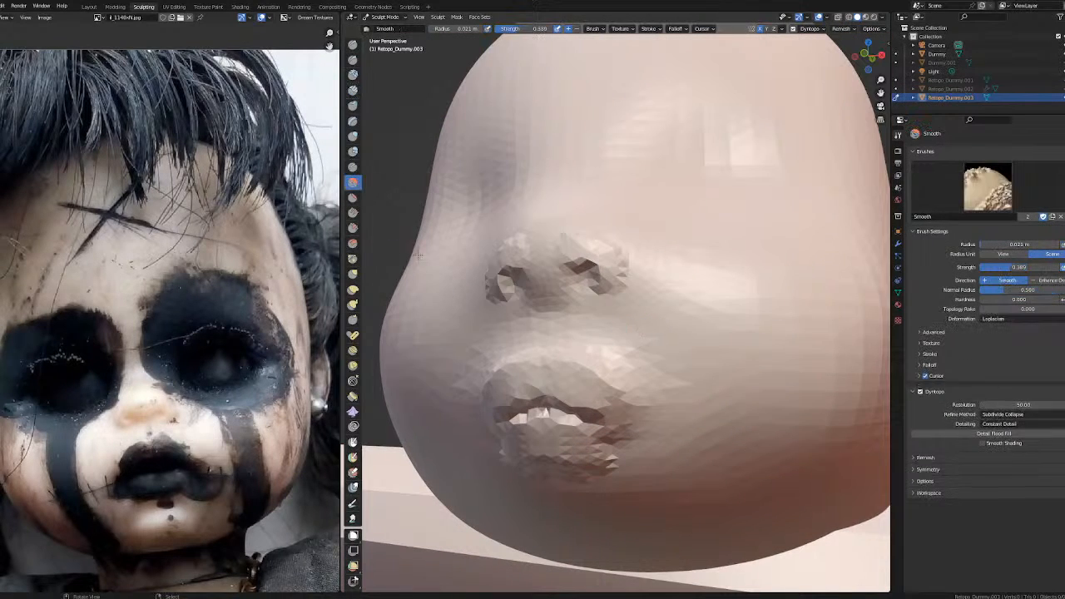
pyautogui.moveTo(545, 461); pyautogui.dragTo(600, 456)
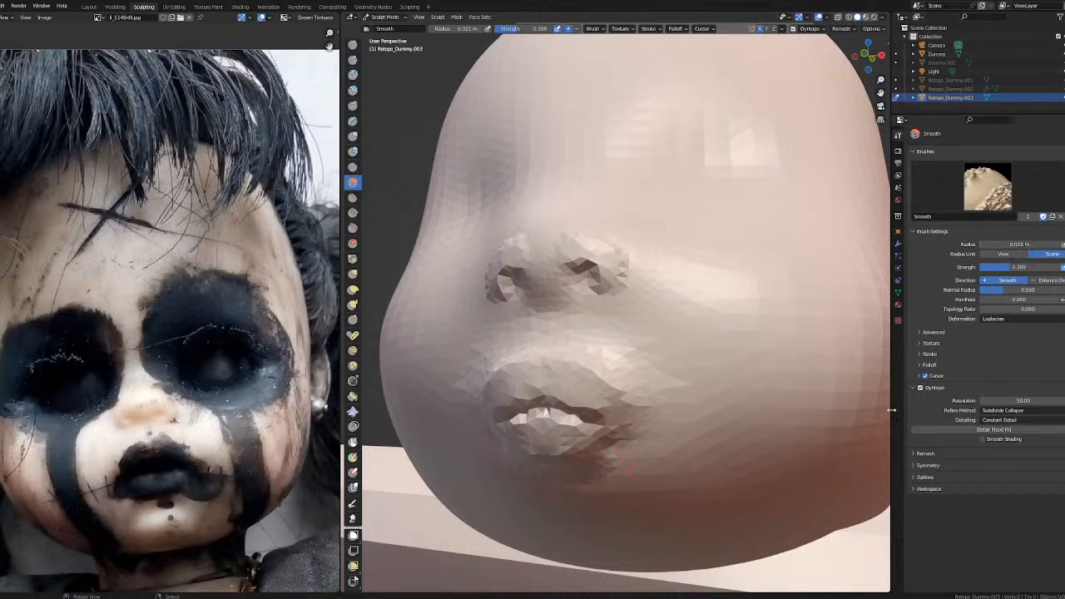
pyautogui.click(1034, 402)
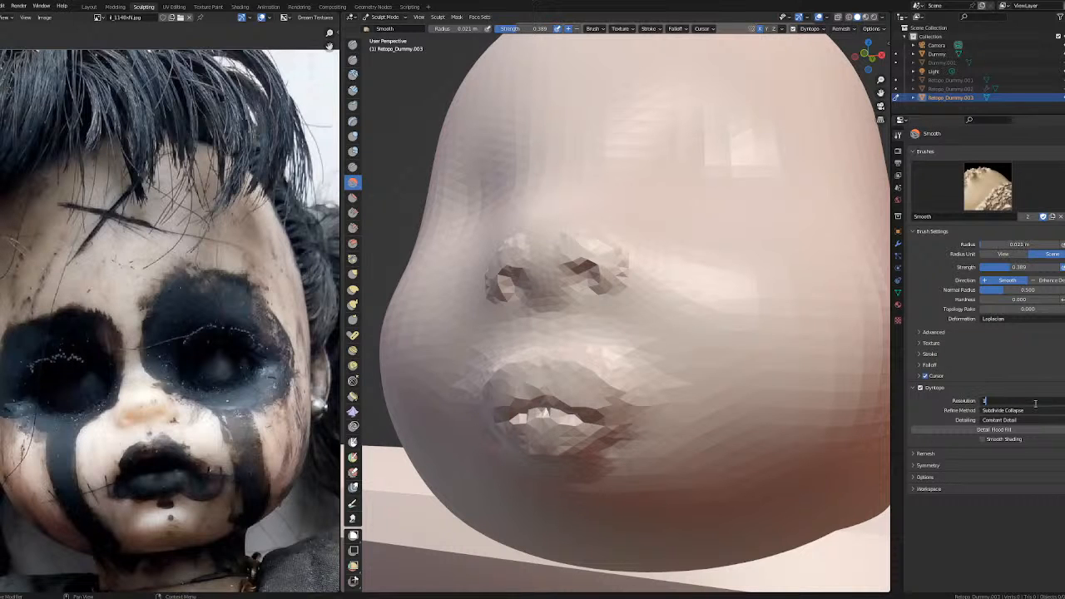
pyautogui.press('Return')
# Smooth the lower lip and mouth opening until the lips blend into the chin.
pyautogui.moveTo(564, 457); pyautogui.dragTo(599, 449, button='middle')
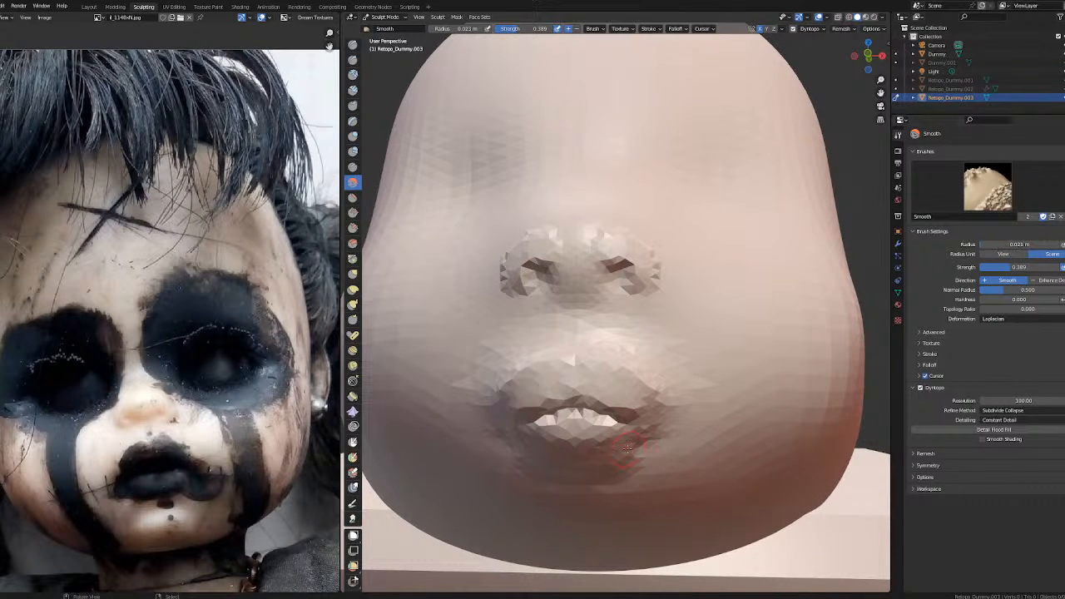
pyautogui.moveTo(619, 452)
pyautogui.mouseDown()
pyautogui.moveTo(530, 457)
pyautogui.moveTo(502, 433)
pyautogui.moveTo(566, 409)
pyautogui.moveTo(633, 414)
pyautogui.mouseUp()
pyautogui.moveTo(492, 464)
pyautogui.mouseDown(button='middle')
pyautogui.moveTo(583, 469)
pyautogui.moveTo(475, 463)
pyautogui.mouseUp(button='middle')
pyautogui.scroll(-5, 583, 469)
pyautogui.scroll(-3, 583, 468)
pyautogui.scroll(6, 483, 458)
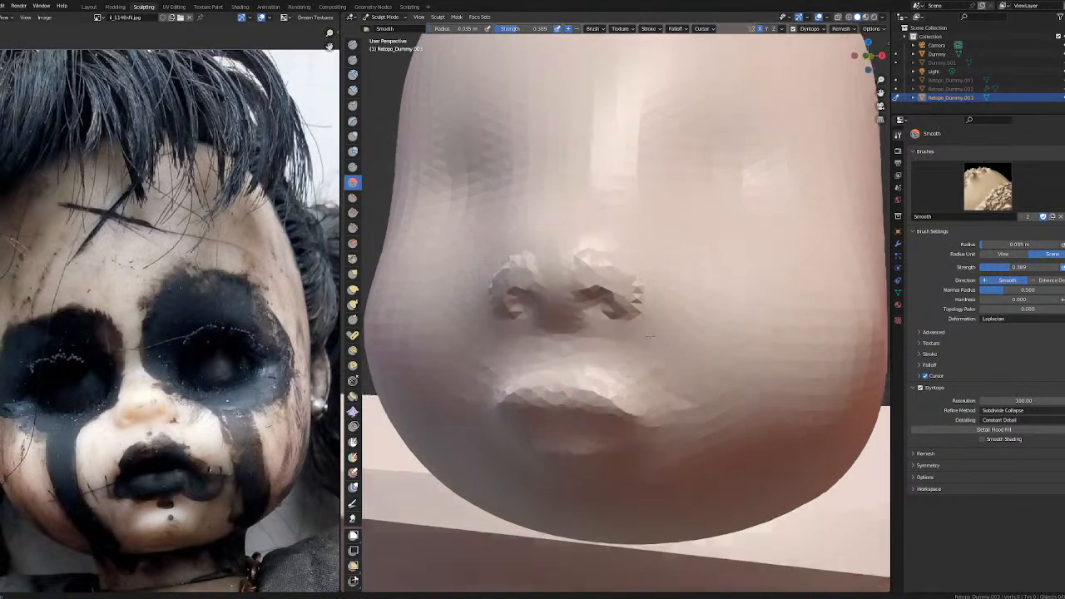
# Smooth the rough nostril wings and nose tip with a 0.035 m brush radius, working around the face.
pyautogui.moveTo(663, 358); pyautogui.dragTo(583, 324, button='middle')
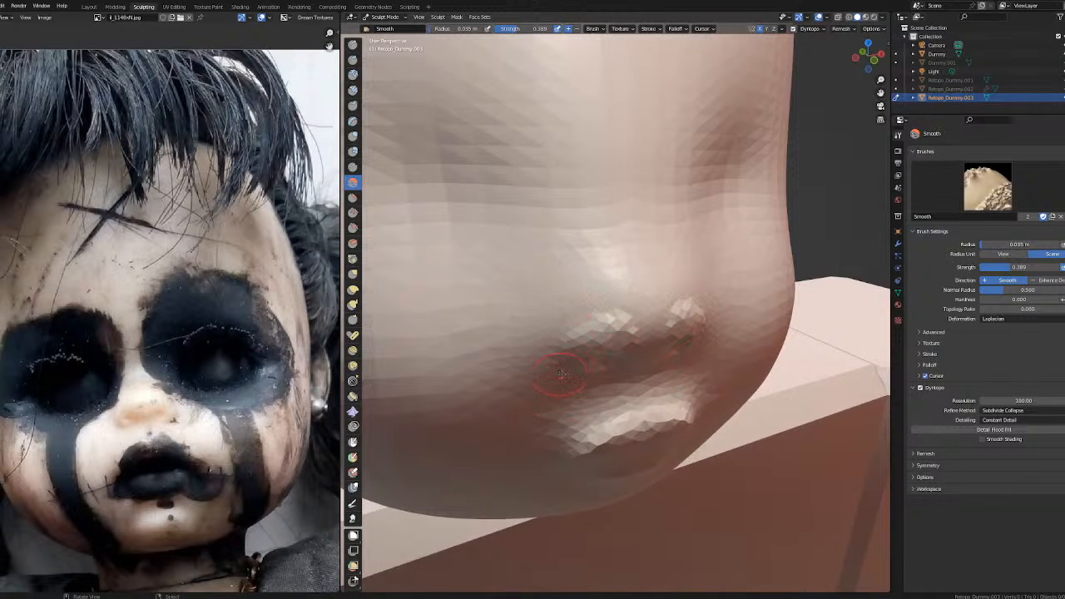
pyautogui.moveTo(559, 376); pyautogui.dragTo(570, 297, button='middle')
pyautogui.moveTo(617, 438); pyautogui.dragTo(542, 407, button='middle')
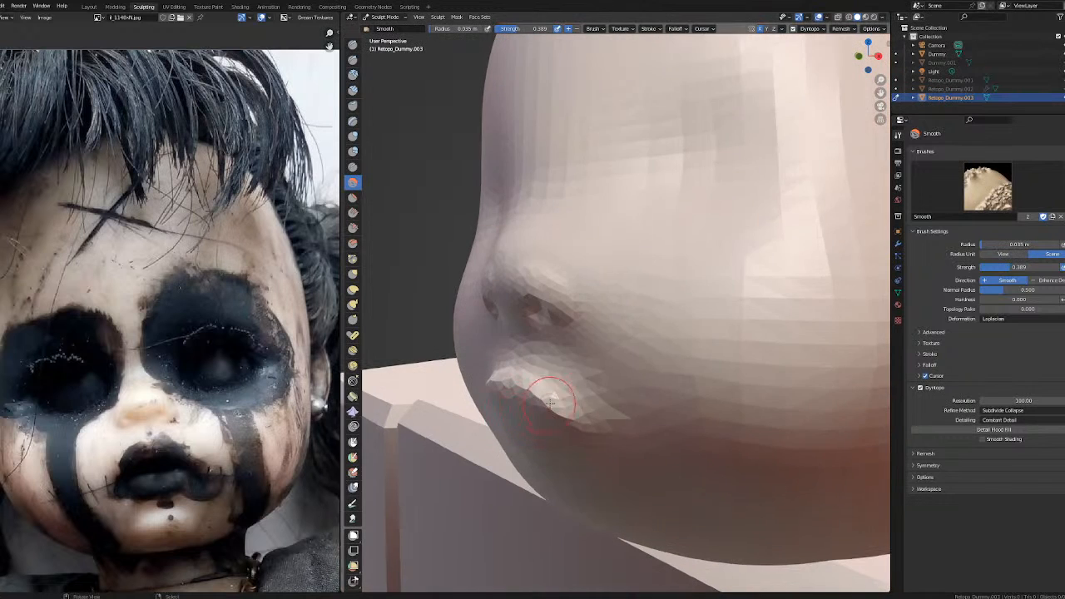
pyautogui.moveTo(589, 449); pyautogui.dragTo(690, 398, button='middle')
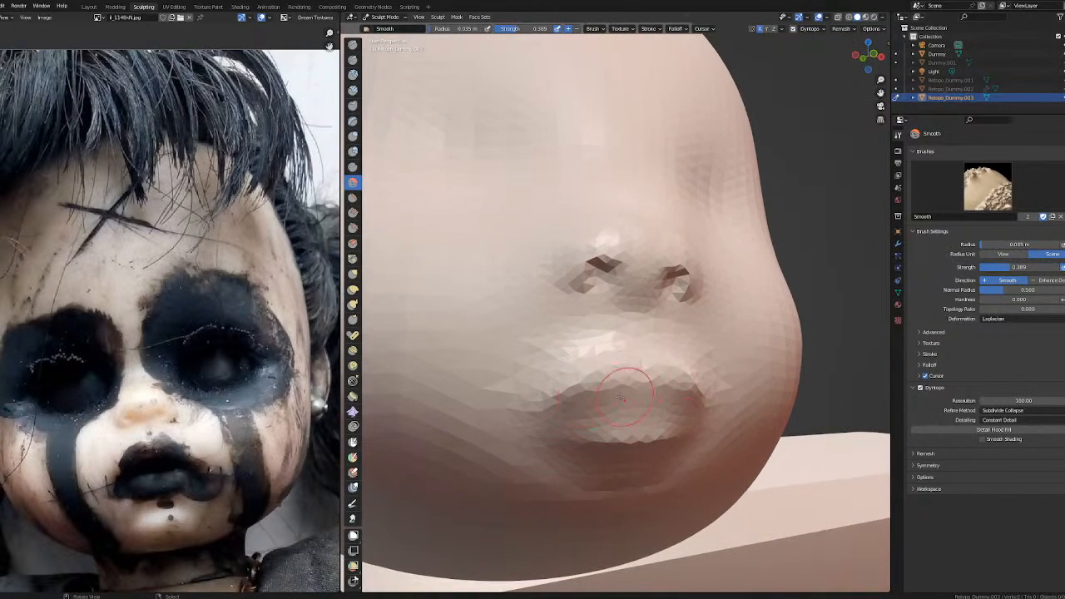
# Select the Crease brush and carve the mouth line between the upper and lower lips.
pyautogui.click(353, 167)
pyautogui.moveTo(614, 342); pyautogui.dragTo(594, 347, button='middle')
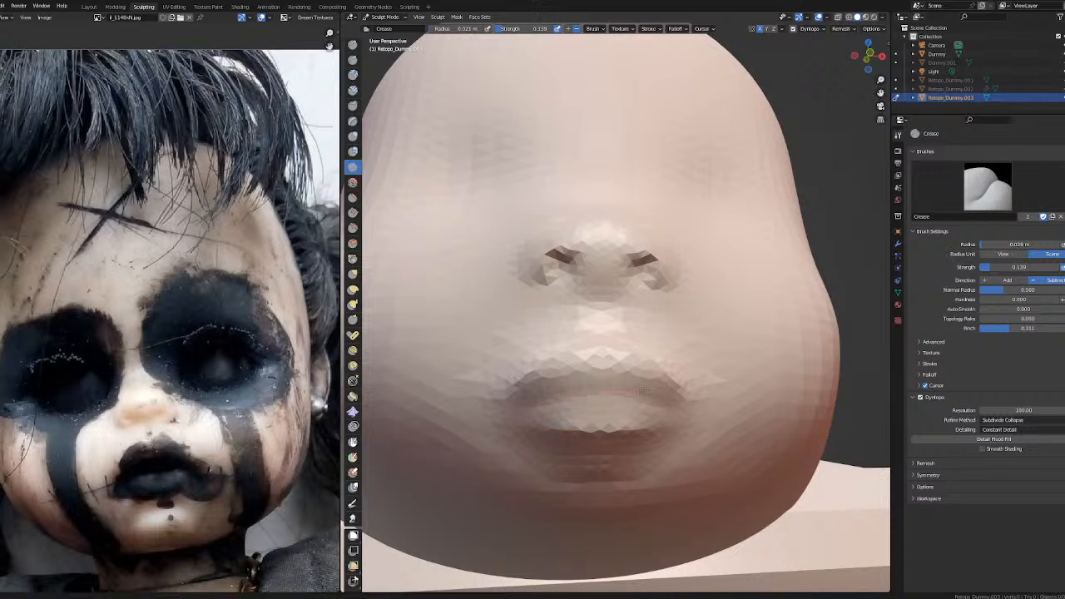
pyautogui.moveTo(678, 406); pyautogui.dragTo(568, 401, button='middle')
pyautogui.moveTo(543, 396); pyautogui.dragTo(660, 413)
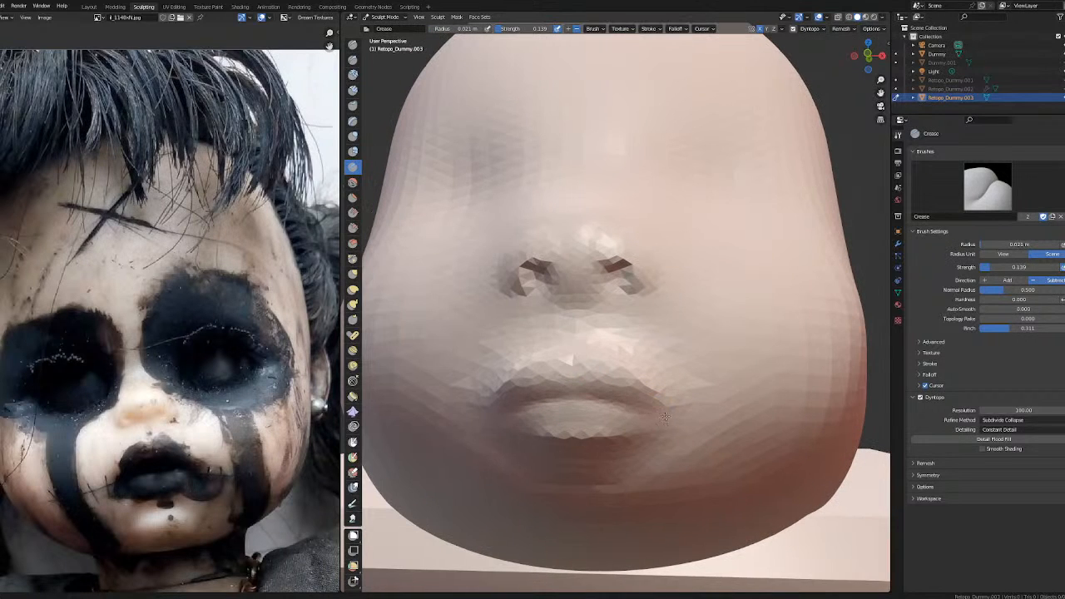
pyautogui.moveTo(596, 347); pyautogui.dragTo(620, 369, button='middle')
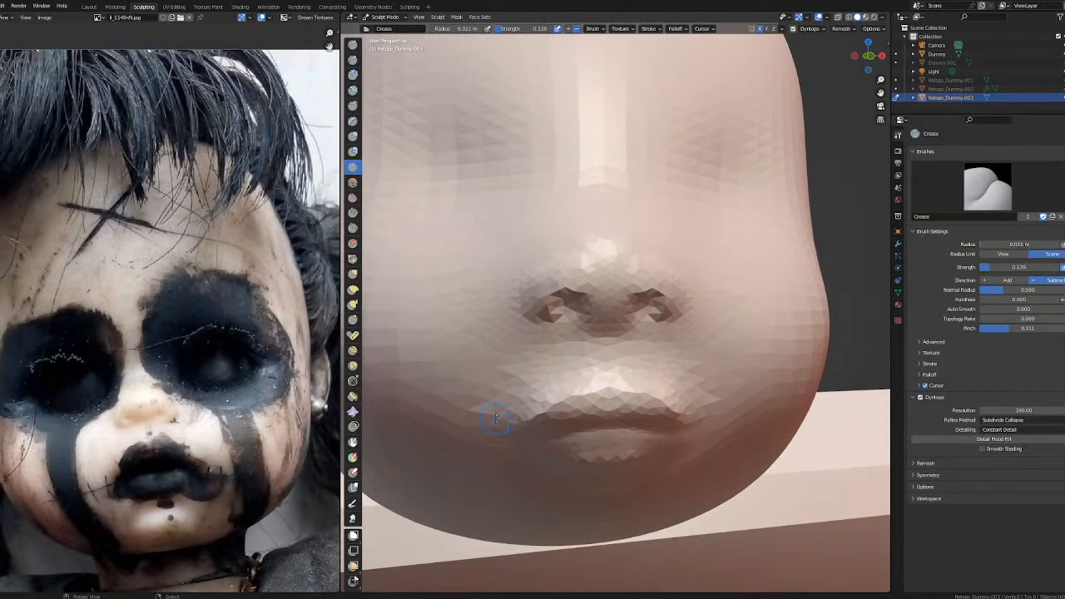
pyautogui.moveTo(530, 381); pyautogui.dragTo(568, 368, button='middle')
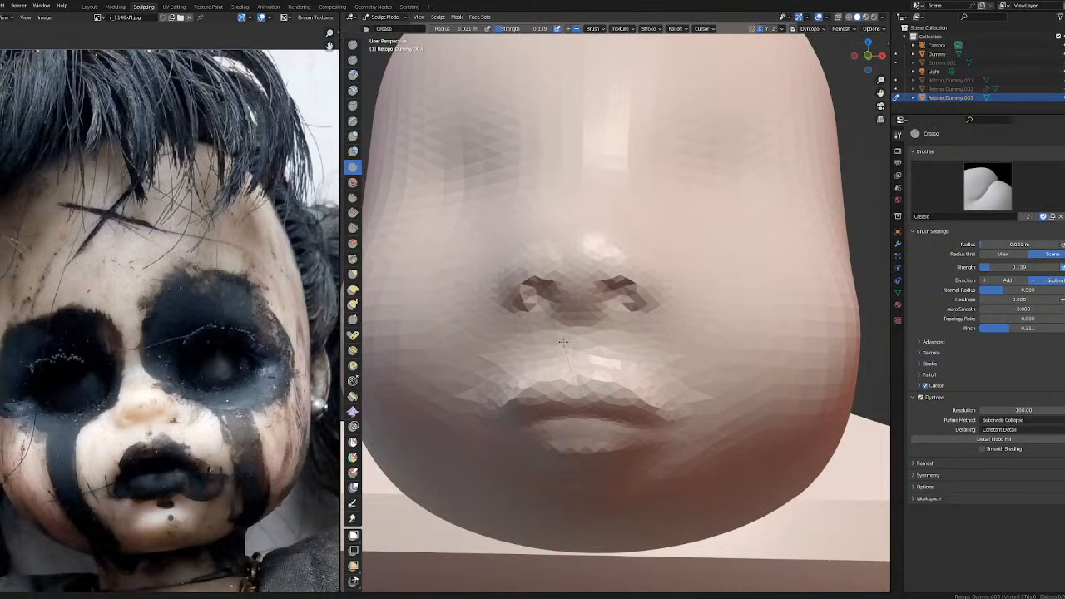
# Crease the outline of both nostril wings where they meet the cheeks.
pyautogui.scroll(-3, 554, 308)
pyautogui.scroll(5, 570, 309)
pyautogui.moveTo(571, 310)
pyautogui.mouseDown(button='middle')
pyautogui.moveTo(528, 331)
pyautogui.moveTo(567, 316)
pyautogui.mouseUp(button='middle')
pyautogui.scroll(-4, 527, 334)
pyautogui.scroll(3, 567, 316)
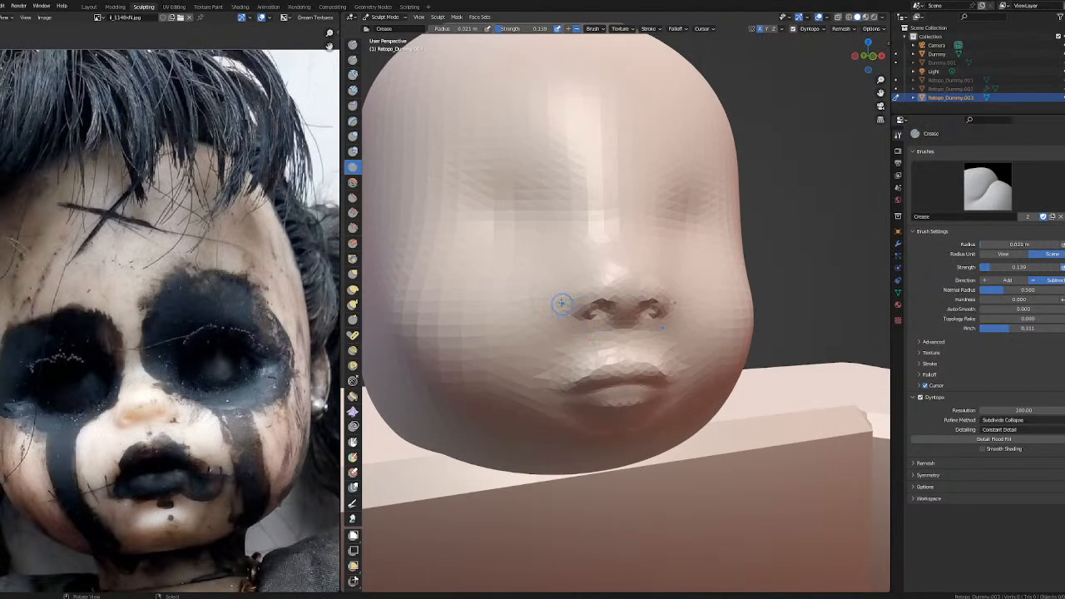
pyautogui.scroll(2, 565, 286)
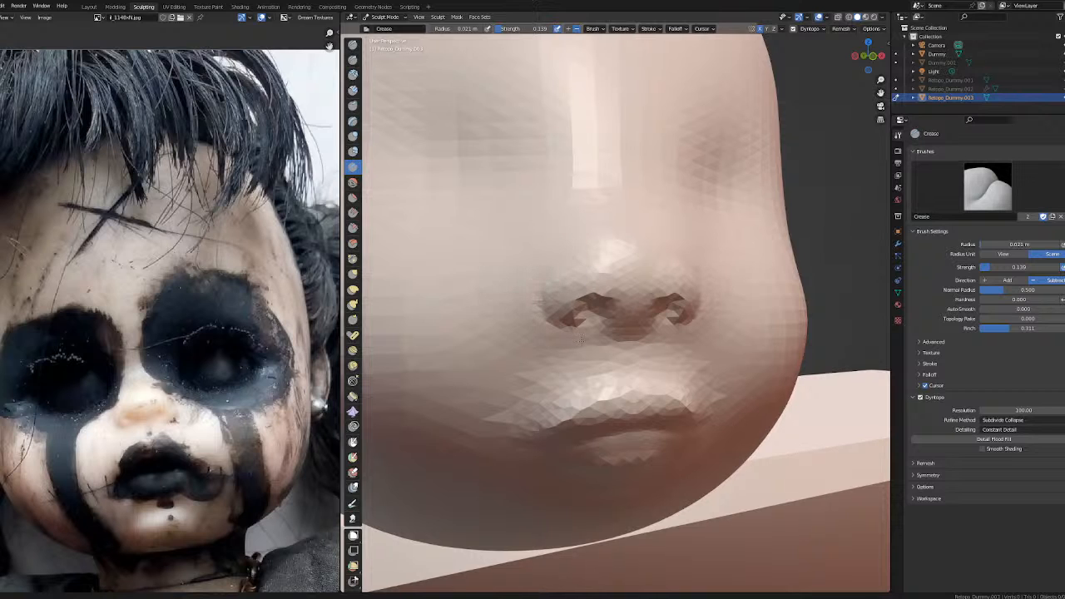
pyautogui.moveTo(579, 250); pyautogui.dragTo(528, 254, button='middle')
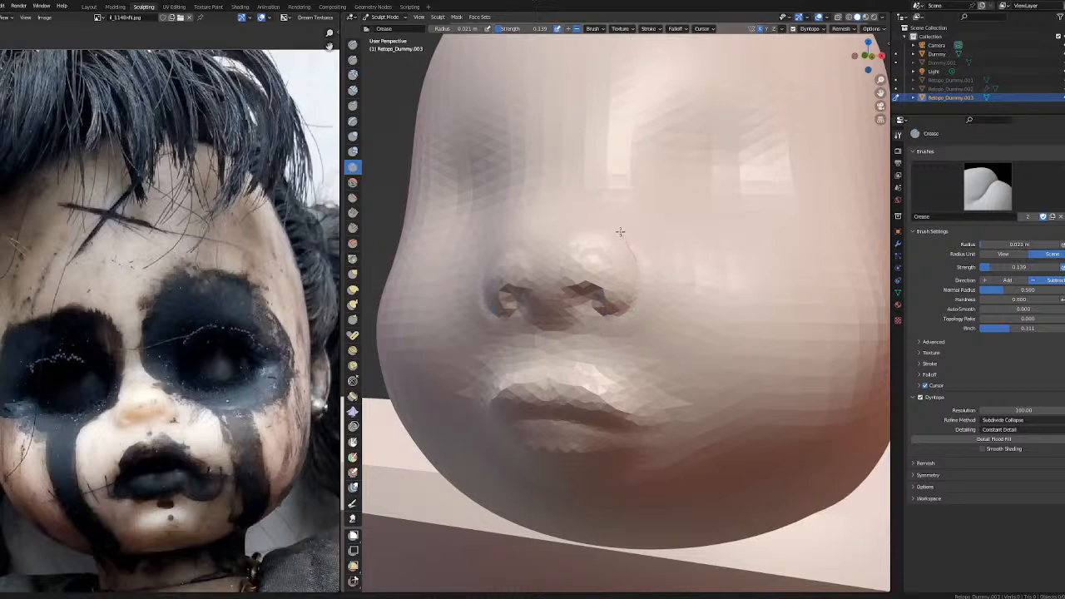
pyautogui.moveTo(436, 288)
pyautogui.mouseDown(button='middle')
pyautogui.moveTo(497, 311)
pyautogui.moveTo(554, 278)
pyautogui.mouseUp(button='middle')
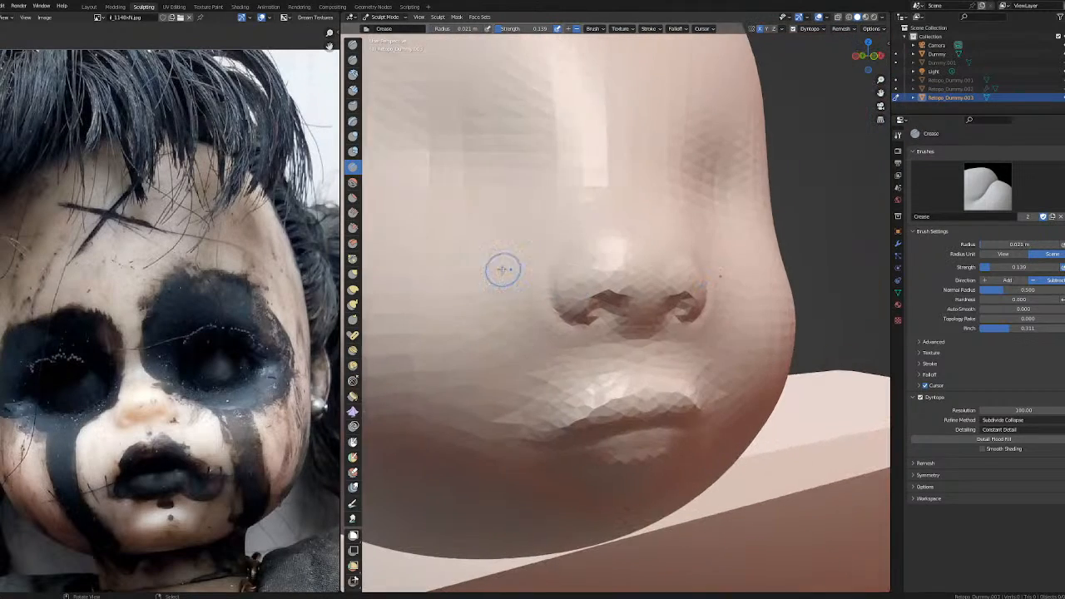
# Switch to the Elastic Deform brush and adjust the shape of the nostril wing from the side.
pyautogui.click(354, 184)
pyautogui.moveTo(603, 222); pyautogui.dragTo(517, 229, button='middle')
pyautogui.click(353, 290)
pyautogui.moveTo(504, 278)
pyautogui.mouseDown(button='middle')
pyautogui.moveTo(611, 288)
pyautogui.moveTo(672, 312)
pyautogui.moveTo(574, 315)
pyautogui.moveTo(513, 291)
pyautogui.mouseUp(button='middle')
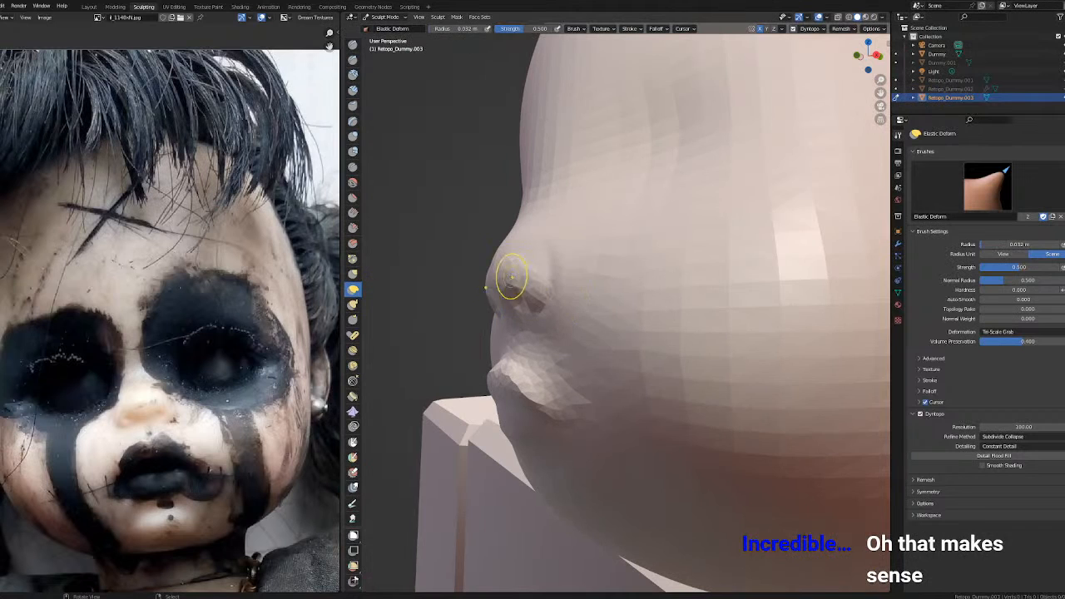
pyautogui.moveTo(490, 275); pyautogui.dragTo(494, 276)
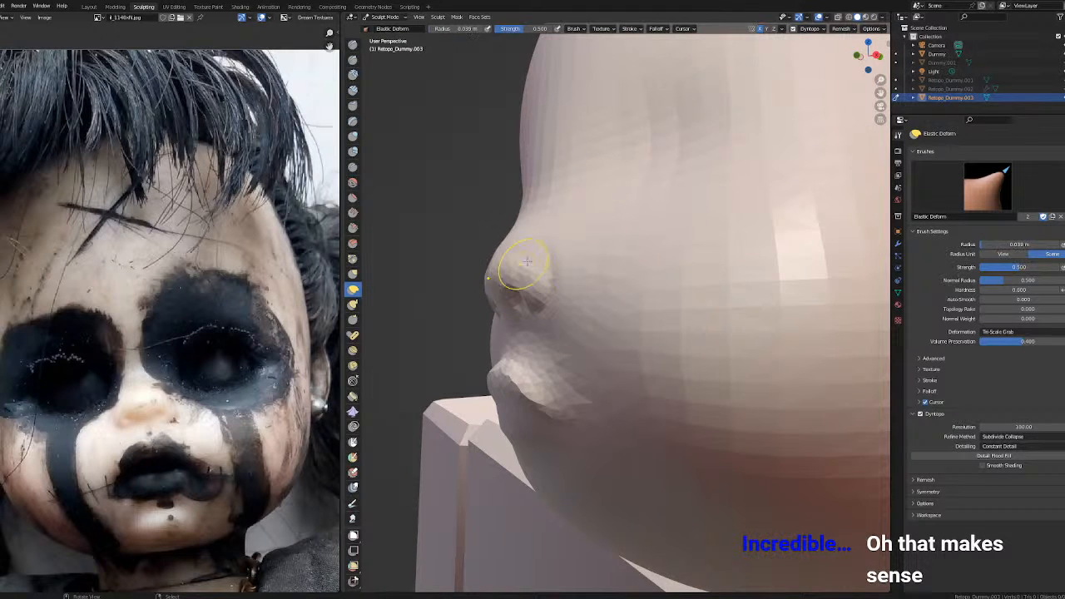
# Resize the Elastic Deform brush and nudge the face profile above the nose in side view.
pyautogui.moveTo(497, 271); pyautogui.dragTo(471, 264, button='middle')
pyautogui.press('f')
pyautogui.click(530, 193)
pyautogui.moveTo(529, 193); pyautogui.dragTo(535, 193)
pyautogui.moveTo(534, 171); pyautogui.dragTo(535, 168)
# Enlarge the Elastic Deform brush radius to 0.17 m and reshape the upper face around eye level.
pyautogui.scroll(-4, 541, 178)
pyautogui.moveTo(544, 183); pyautogui.dragTo(559, 181, button='middle')
pyautogui.press('f')
pyautogui.click(600, 185)
pyautogui.press(']')
pyautogui.press(']')
pyautogui.press(']')
pyautogui.press(']')
pyautogui.press(']')
pyautogui.press(']')
pyautogui.press(']')
pyautogui.moveTo(584, 189); pyautogui.dragTo(552, 186)
pyautogui.moveTo(552, 186)
pyautogui.mouseDown(button='middle')
pyautogui.moveTo(449, 285)
pyautogui.moveTo(544, 282)
pyautogui.mouseUp(button='middle')
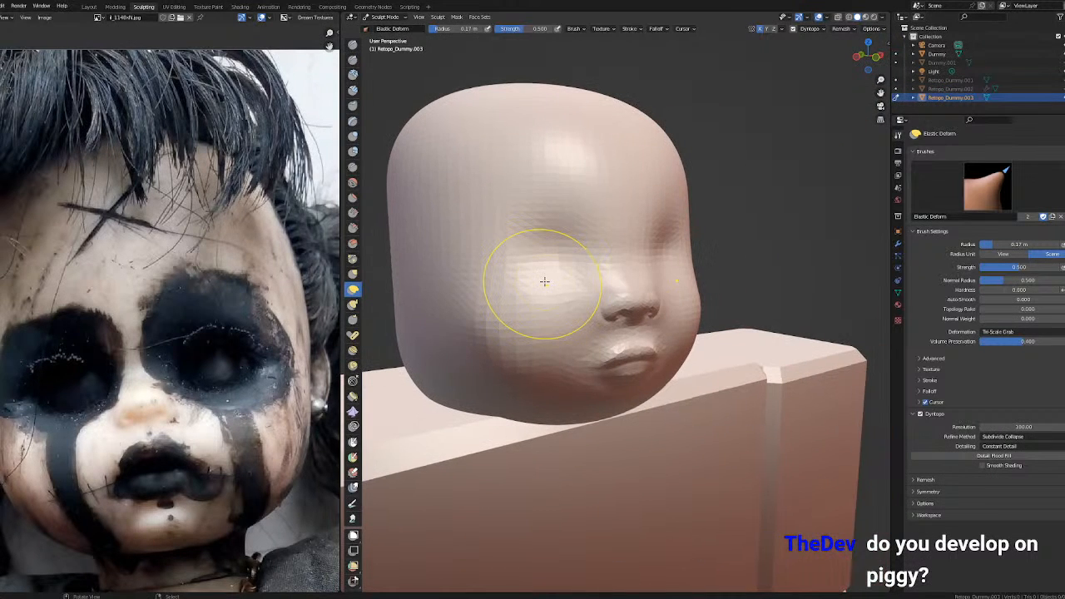
# Reduce the Elastic Deform brush radius to 0.082 m for work on the nose bridge.
pyautogui.scroll(4, 544, 281)
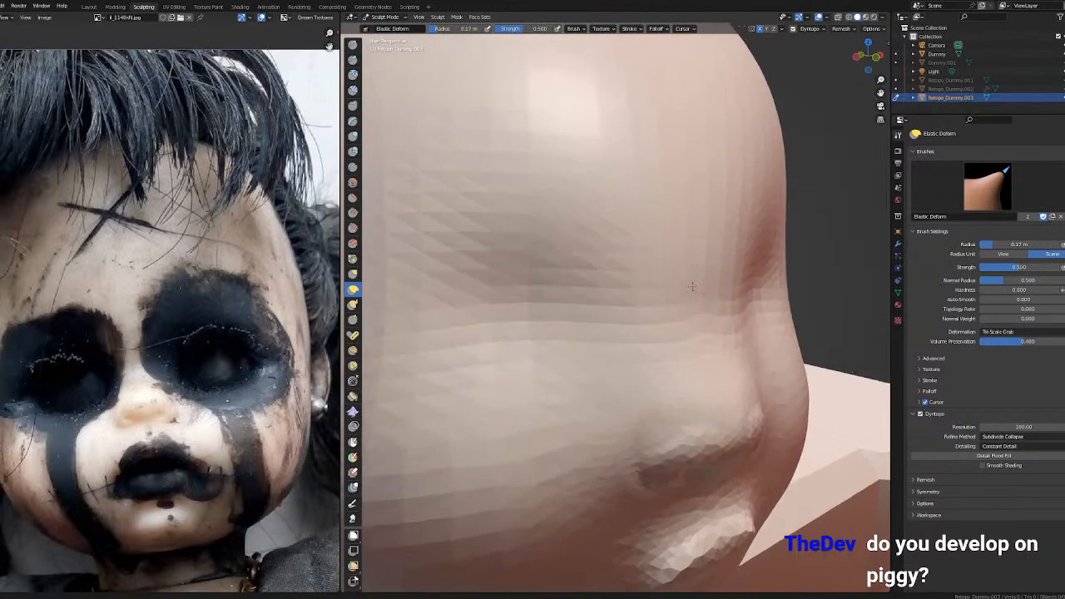
pyautogui.moveTo(692, 287); pyautogui.dragTo(640, 297, button='middle')
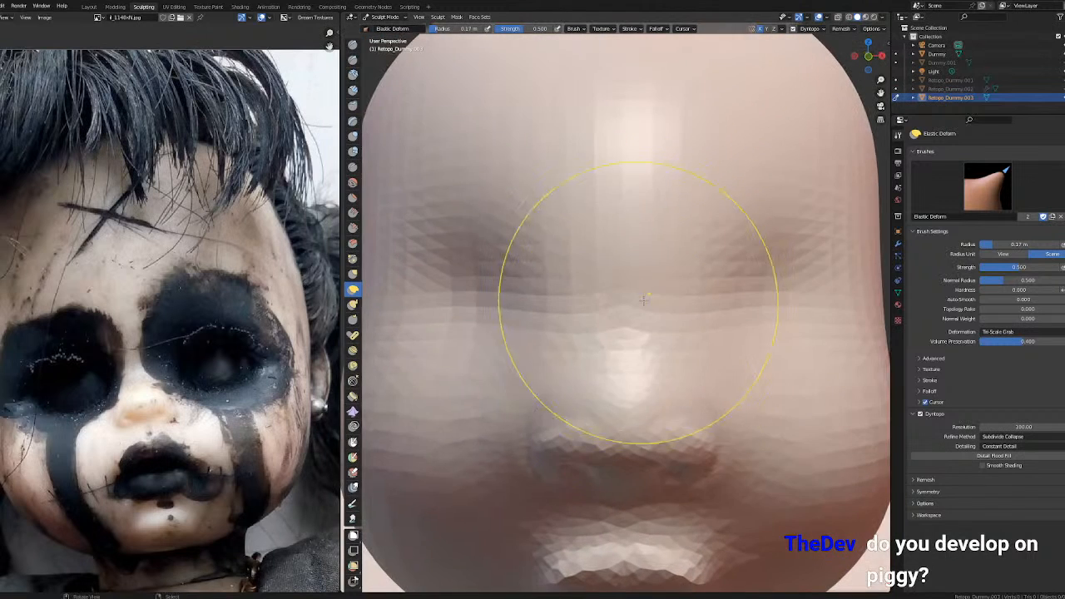
pyautogui.press('[')
pyautogui.press('[')
pyautogui.press('[')
pyautogui.press('[')
pyautogui.press('[')
pyautogui.press('[')
pyautogui.press('[')
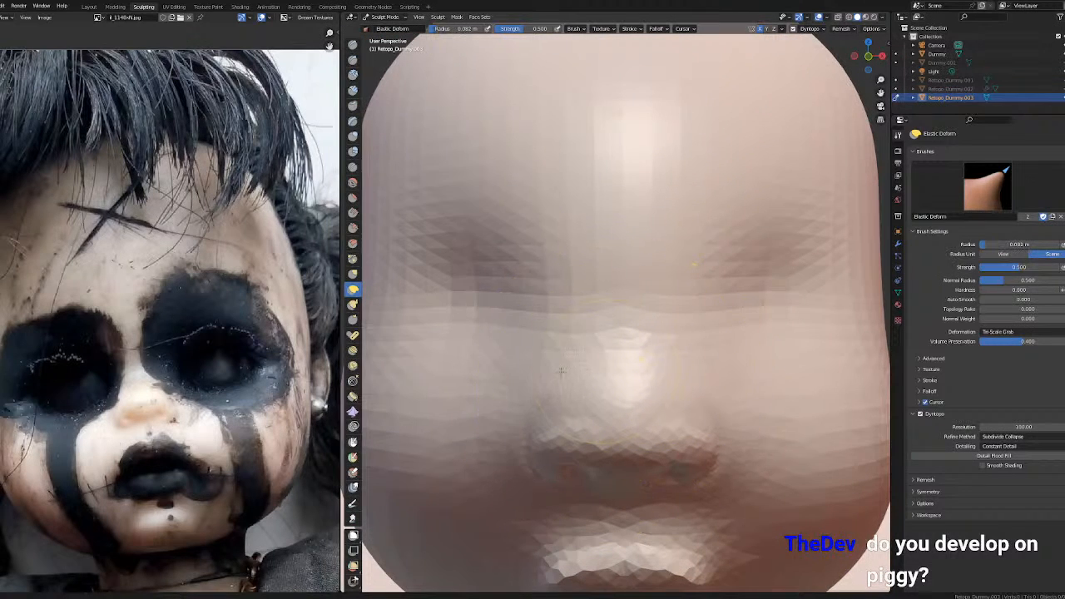
# Examine the nose and nostrils from the front and from below.
pyautogui.scroll(-5, 556, 374)
pyautogui.moveTo(620, 366)
pyautogui.mouseDown(button='middle')
pyautogui.moveTo(689, 359)
pyautogui.moveTo(590, 314)
pyautogui.moveTo(608, 287)
pyautogui.mouseUp(button='middle')
pyautogui.scroll(5, 650, 335)
pyautogui.scroll(2, 609, 287)
pyautogui.scroll(-4, 608, 286)
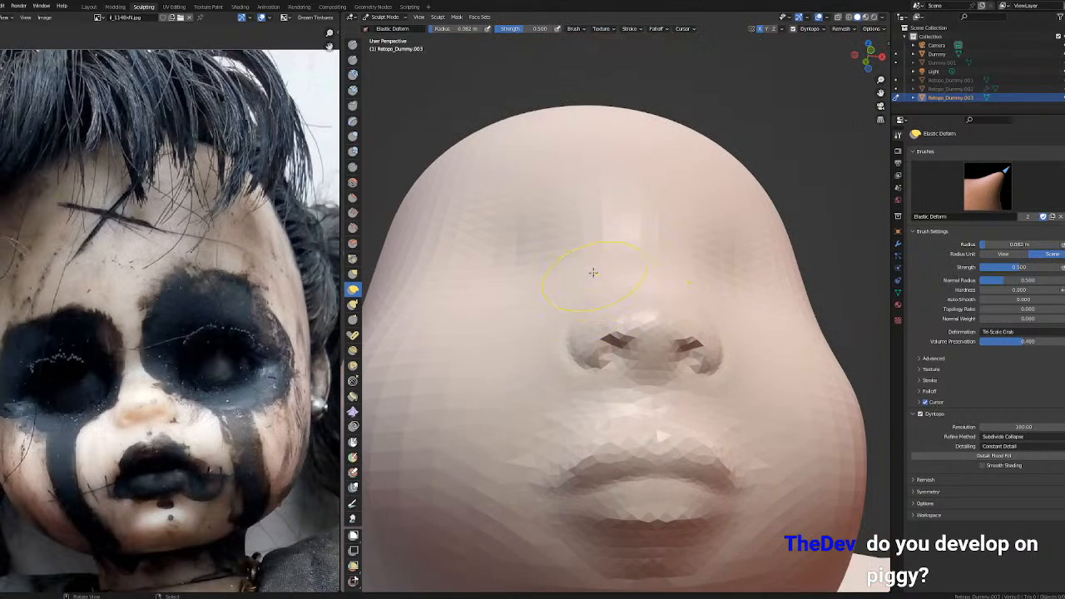
pyautogui.scroll(2, 591, 271)
pyautogui.moveTo(464, 249); pyautogui.dragTo(439, 233, button='middle')
# Select the Smooth brush, shrink its radius to 0.019 m and soften the inside of the nostrils.
pyautogui.click(353, 183)
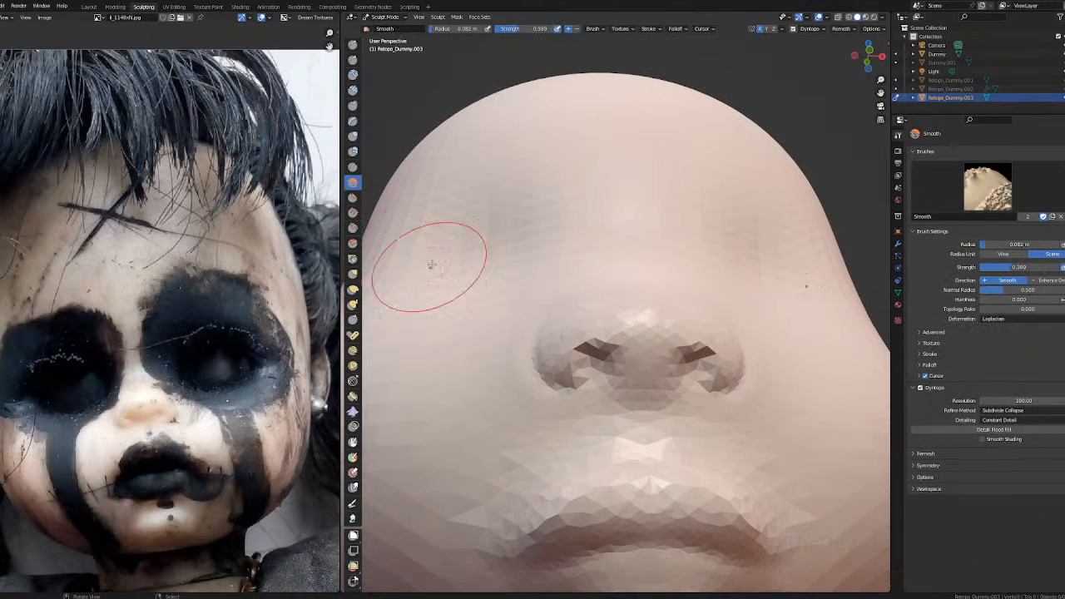
pyautogui.press('[')
pyautogui.press('[')
pyautogui.press('[')
pyautogui.press('[')
pyautogui.press('[')
pyautogui.press('[')
pyautogui.press('[')
pyautogui.press('[')
pyautogui.press('[')
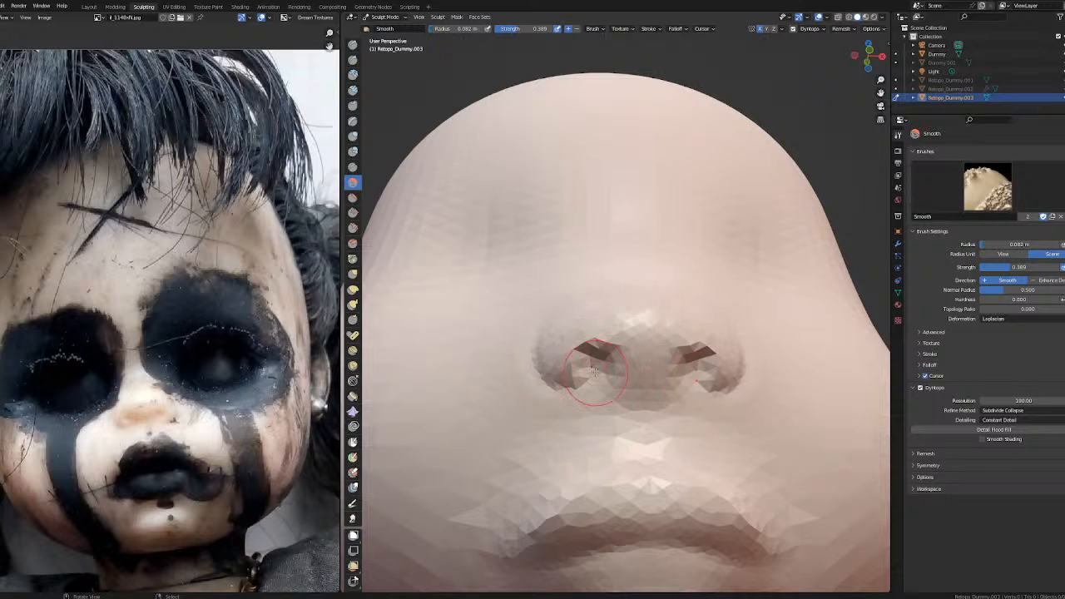
pyautogui.press('[')
pyautogui.press('[')
pyautogui.moveTo(619, 380)
pyautogui.mouseDown()
pyautogui.moveTo(587, 367)
pyautogui.moveTo(609, 359)
pyautogui.mouseUp()
pyautogui.moveTo(632, 318); pyautogui.dragTo(600, 333, button='middle')
# Switch to the Elastic Deform brush and pull the upper rims of the nostrils upward.
pyautogui.click(353, 289)
pyautogui.moveTo(505, 316)
pyautogui.mouseDown(button='middle')
pyautogui.moveTo(612, 374)
pyautogui.moveTo(663, 366)
pyautogui.mouseUp(button='middle')
pyautogui.scroll(4, 760, 387)
pyautogui.moveTo(817, 407); pyautogui.dragTo(754, 399, button='middle')
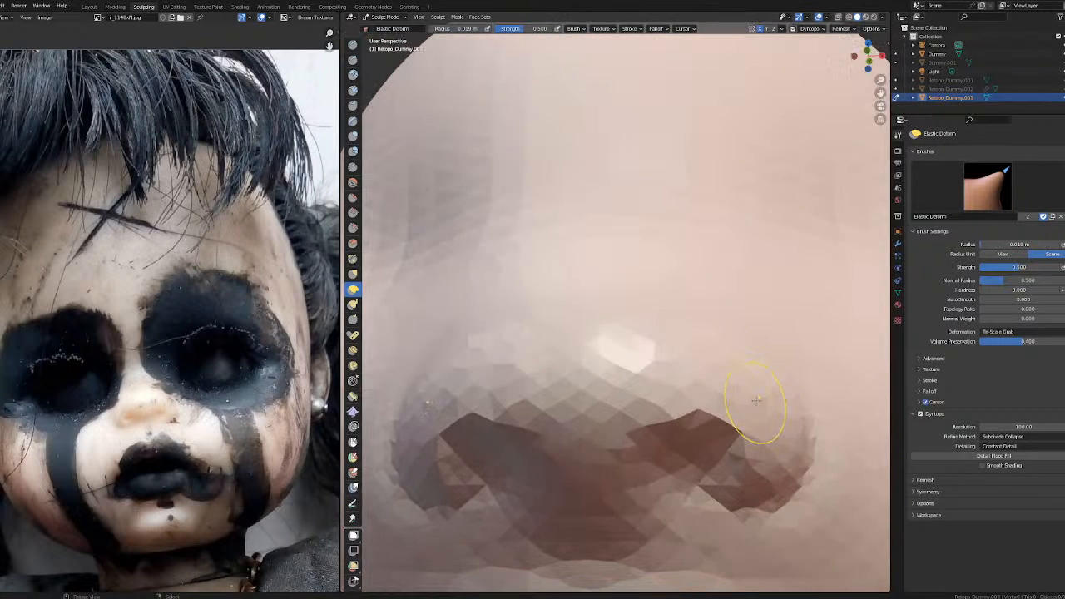
pyautogui.moveTo(690, 457); pyautogui.dragTo(689, 425)
pyautogui.moveTo(698, 421)
pyautogui.mouseDown(button='middle')
pyautogui.moveTo(458, 380)
pyautogui.moveTo(536, 379)
pyautogui.moveTo(691, 423)
pyautogui.mouseUp(button='middle')
pyautogui.moveTo(759, 426); pyautogui.dragTo(637, 366, button='middle')
# Refine the nostril openings with Elastic Deform, pulling their inner edges up and outward.
pyautogui.scroll(4, 634, 324)
pyautogui.scroll(3, 635, 324)
pyautogui.moveTo(634, 324); pyautogui.dragTo(675, 335, button='middle')
pyautogui.moveTo(641, 349); pyautogui.dragTo(629, 326)
pyautogui.scroll(-5, 541, 292)
pyautogui.moveTo(611, 306); pyautogui.dragTo(670, 314, button='middle')
pyautogui.scroll(4, 645, 400)
pyautogui.moveTo(645, 401); pyautogui.dragTo(670, 368)
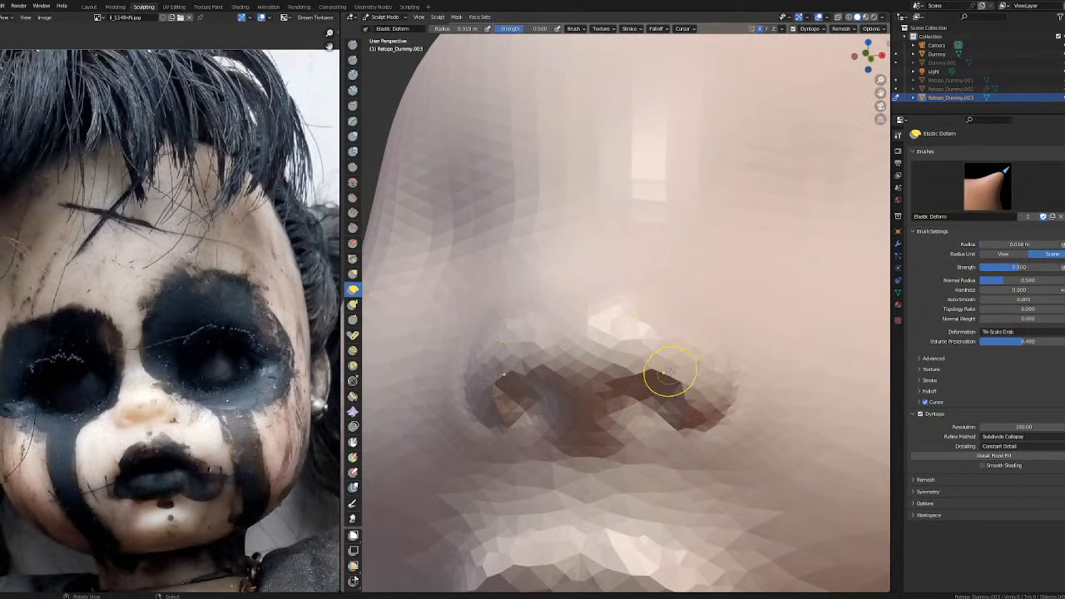
pyautogui.click(1015, 460)
pyautogui.scroll(-5, 706, 404)
pyautogui.scroll(5, 718, 404)
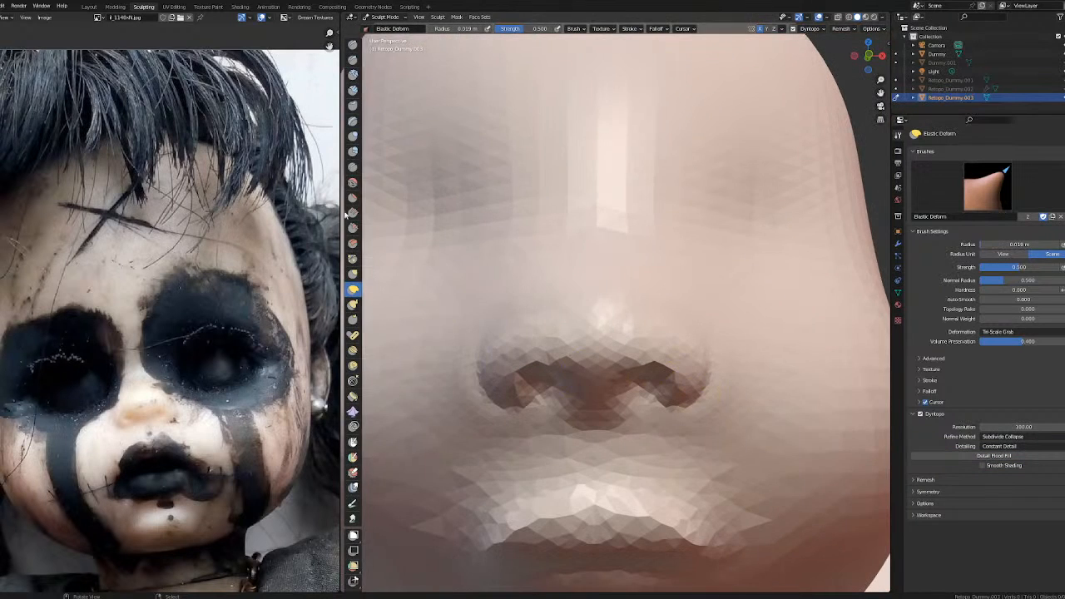
# Select the Smooth brush at 0.181 strength and soften the surface of the nose above the nostrils.
pyautogui.click(352, 182)
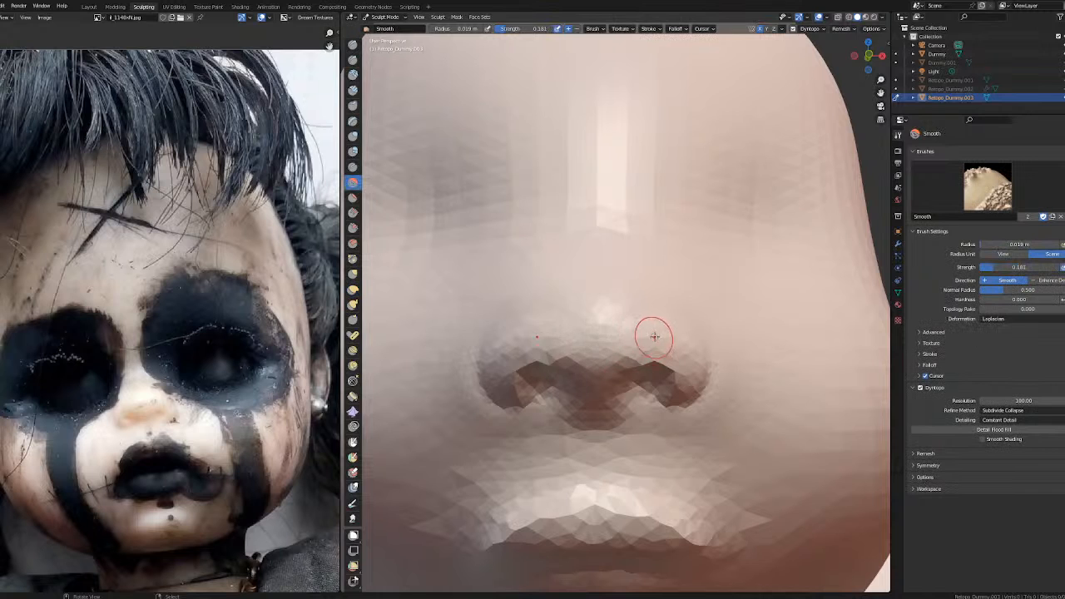
pyautogui.scroll(-6, 635, 320)
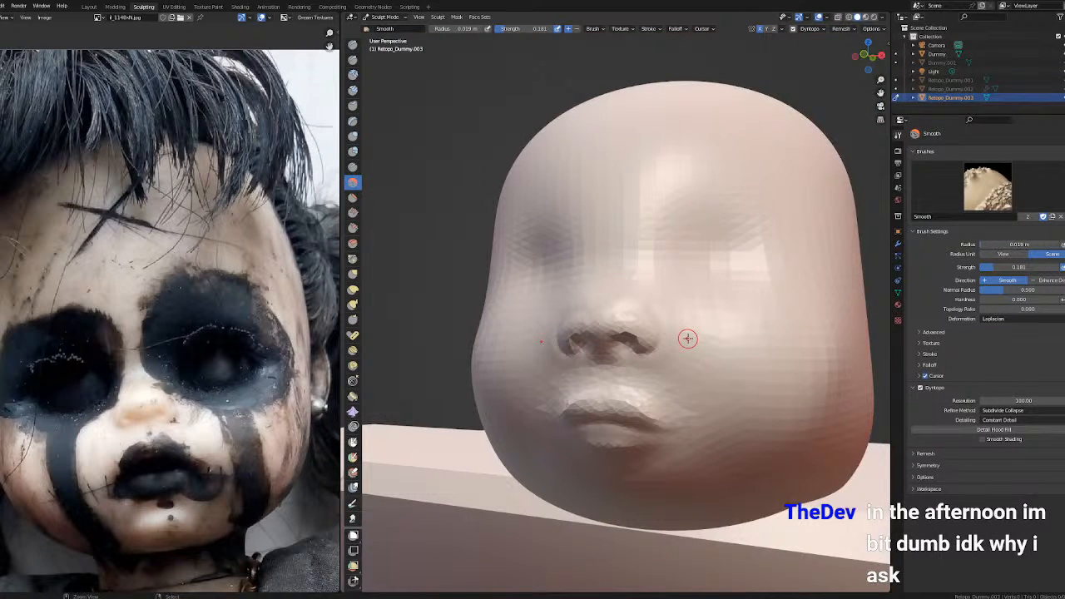
pyautogui.scroll(4, 674, 339)
# Set the Dyntopo resolution to 150.
pyautogui.click(1024, 400)
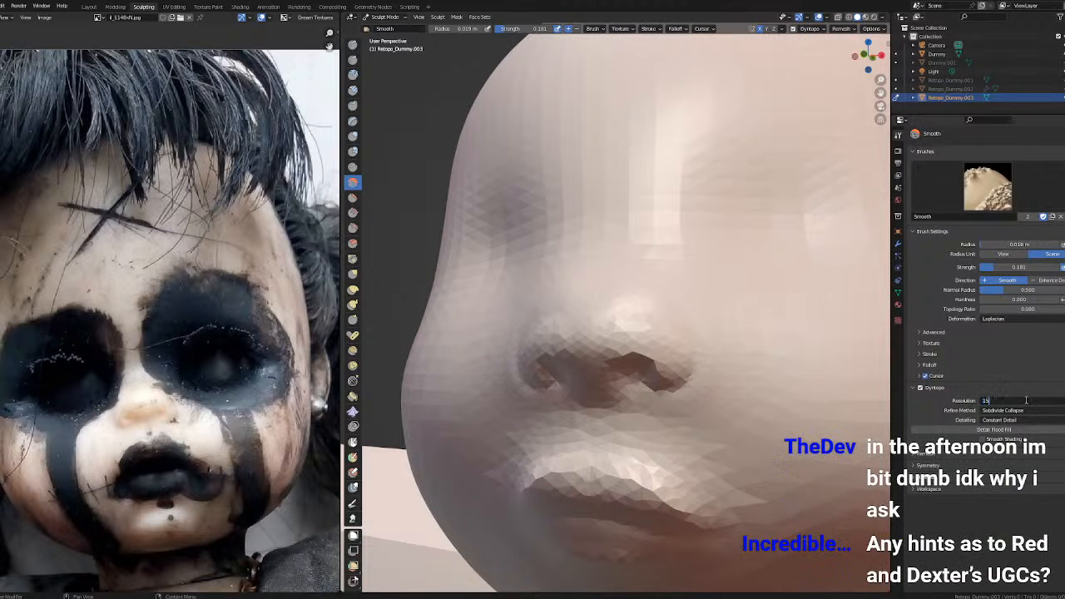
pyautogui.write('150')
pyautogui.press('Return')
# Select the Elastic Deform brush, enlarge its radius to 0.039 m and adjust the upper edges of the nostrils.
pyautogui.scroll(2, 637, 328)
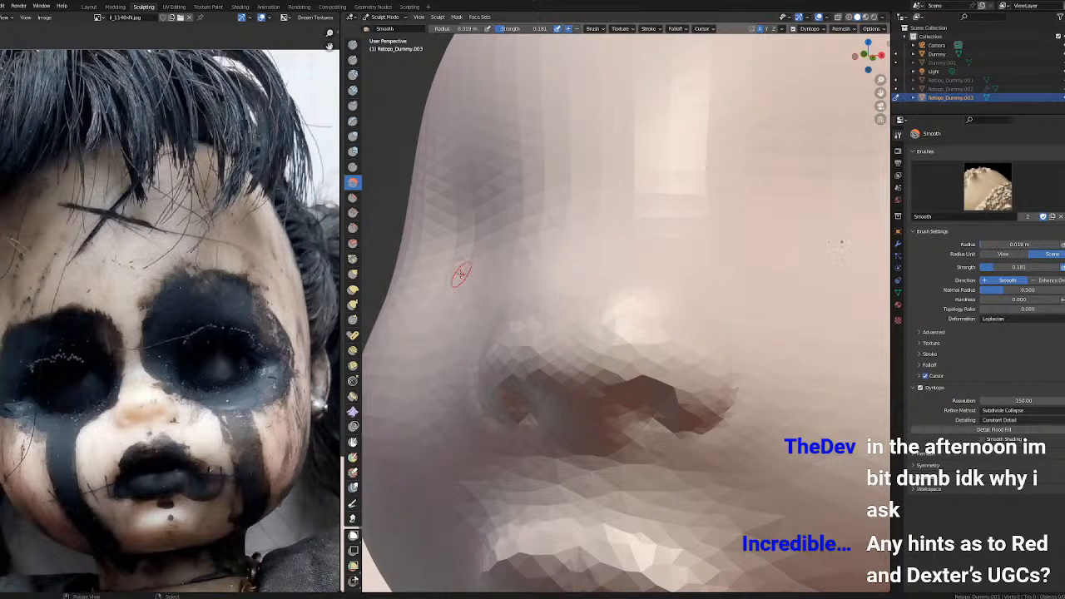
pyautogui.click(355, 291)
pyautogui.moveTo(601, 279)
pyautogui.mouseDown(button='middle')
pyautogui.moveTo(561, 273)
pyautogui.moveTo(544, 301)
pyautogui.mouseUp(button='middle')
pyautogui.moveTo(558, 344); pyautogui.dragTo(521, 350, button='middle')
pyautogui.press(']')
pyautogui.press(']')
pyautogui.moveTo(563, 346); pyautogui.dragTo(547, 340)
pyautogui.moveTo(530, 342)
pyautogui.mouseDown(button='middle')
pyautogui.moveTo(539, 322)
pyautogui.moveTo(654, 333)
pyautogui.moveTo(576, 322)
pyautogui.moveTo(630, 380)
pyautogui.mouseUp(button='middle')
pyautogui.scroll(-4, 674, 316)
pyautogui.scroll(-3, 574, 323)
pyautogui.scroll(-2, 574, 326)
pyautogui.scroll(8, 642, 344)
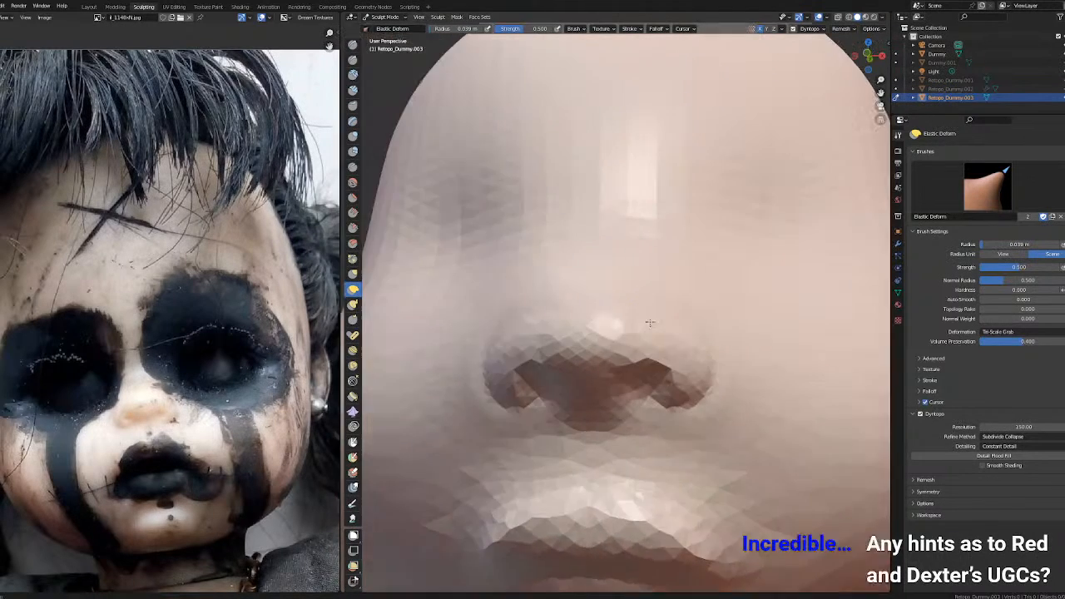
# Select the Smooth brush, reduce its radius to 0.021 m and soften the inside of the nostrils.
pyautogui.click(350, 183)
pyautogui.moveTo(510, 301); pyautogui.dragTo(537, 242, button='middle')
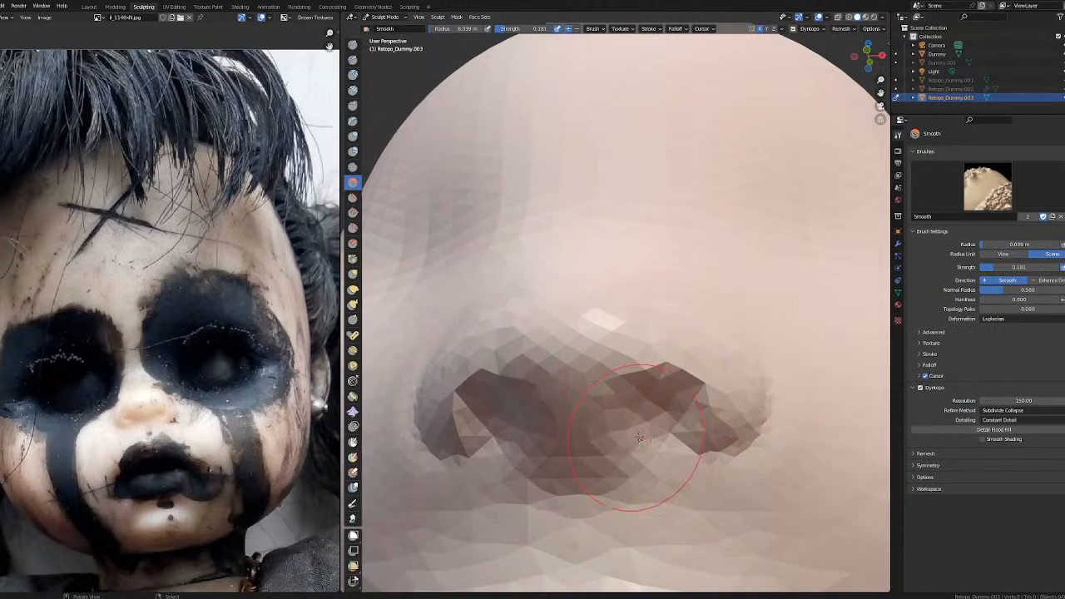
pyautogui.moveTo(652, 418); pyautogui.dragTo(659, 414)
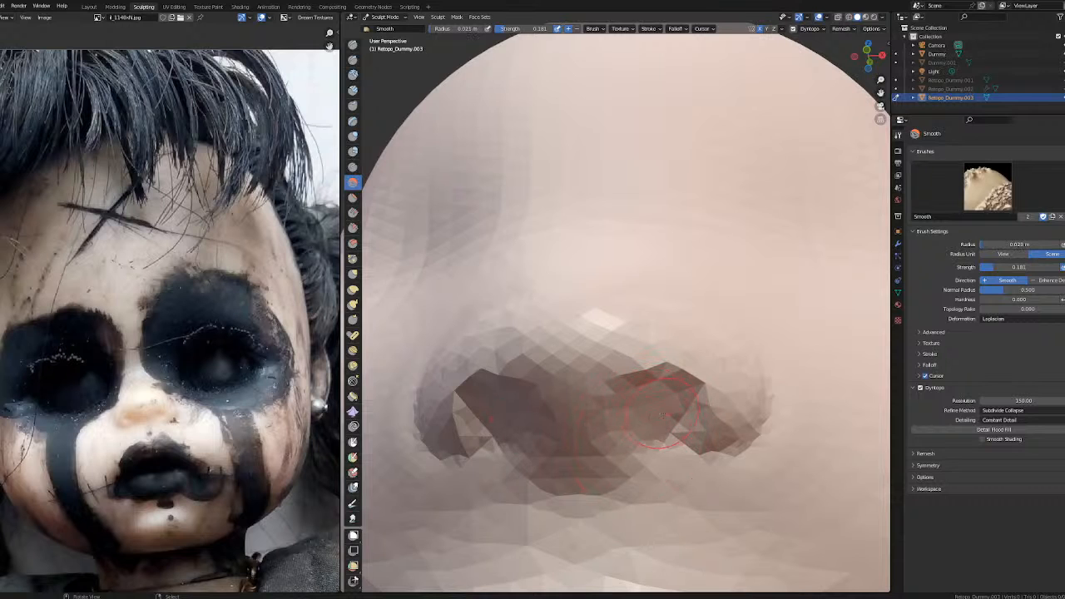
# Switch to Elastic Deform and nudge the lower inner edges of the nostrils into shape.
pyautogui.scroll(-3, 656, 447)
pyautogui.moveTo(657, 447); pyautogui.dragTo(564, 439, button='middle')
pyautogui.click(354, 290)
pyautogui.scroll(3, 599, 447)
pyautogui.moveTo(614, 438); pyautogui.dragTo(615, 439)
pyautogui.moveTo(625, 411); pyautogui.dragTo(354, 193, button='middle')
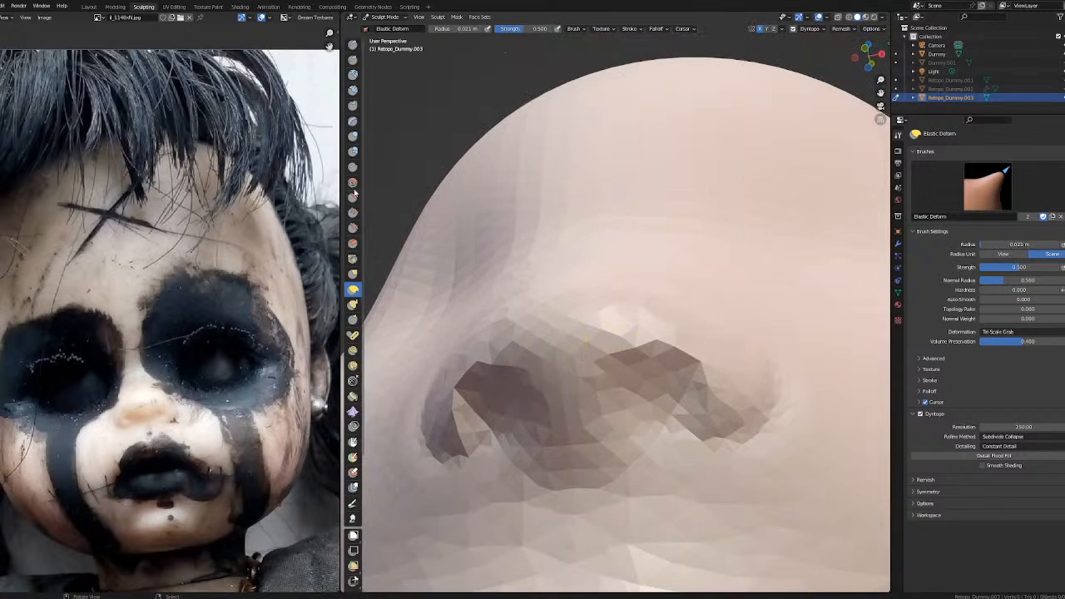
# Select the Draw Sharp brush, set its direction to Subtract and carve into the nostril openings.
pyautogui.click(353, 59)
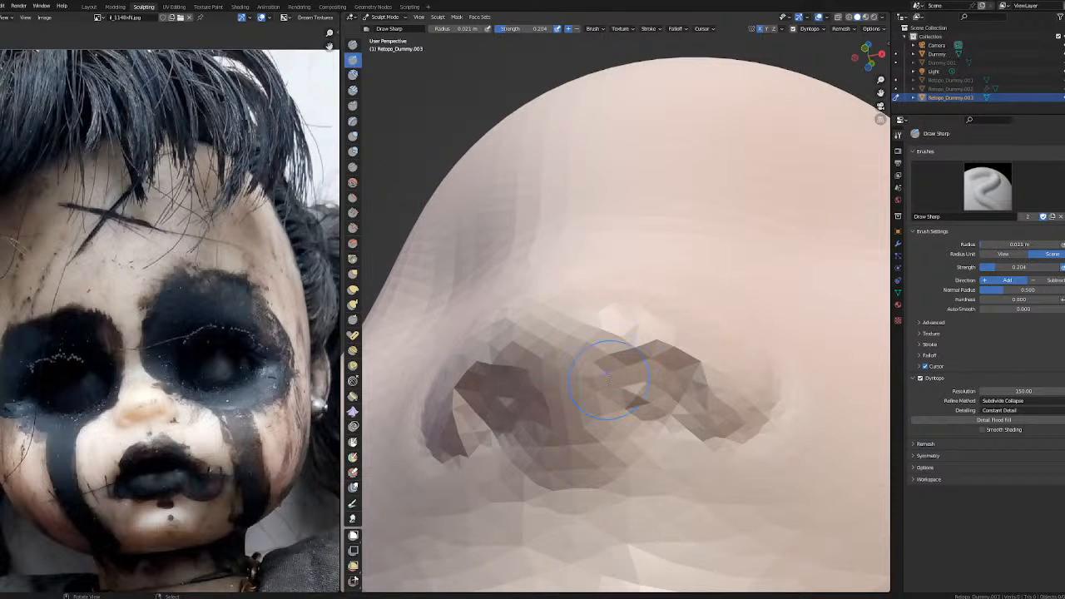
pyautogui.moveTo(677, 384); pyautogui.dragTo(670, 356)
pyautogui.click(578, 29)
pyautogui.moveTo(688, 385)
pyautogui.mouseDown()
pyautogui.moveTo(625, 376)
pyautogui.moveTo(643, 401)
pyautogui.moveTo(665, 359)
pyautogui.moveTo(674, 392)
pyautogui.mouseUp()
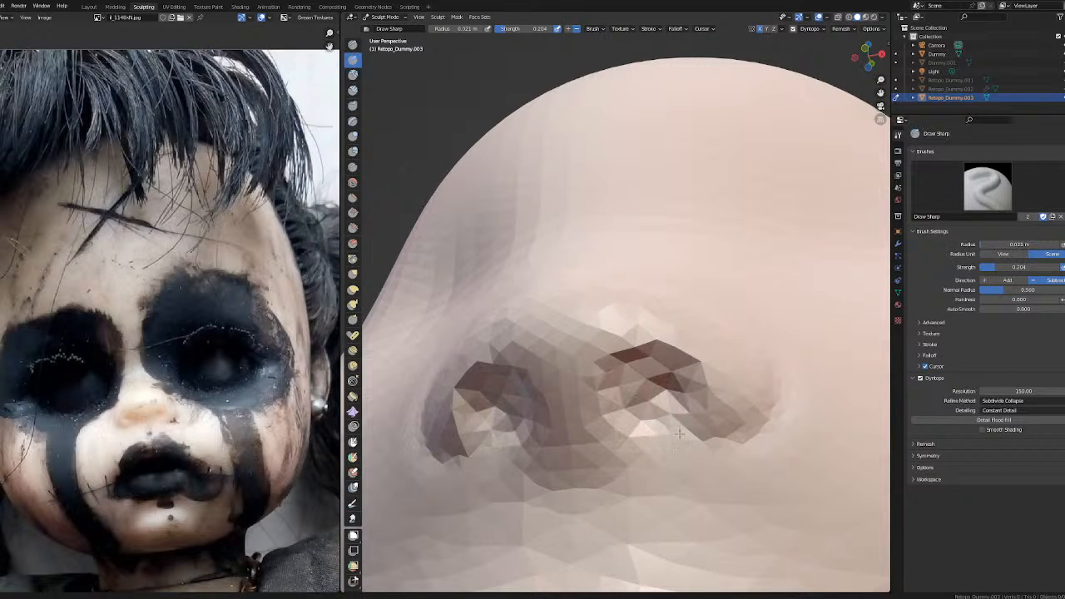
pyautogui.scroll(-5, 627, 376)
pyautogui.moveTo(628, 376)
pyautogui.mouseDown(button='middle')
pyautogui.moveTo(637, 466)
pyautogui.moveTo(641, 383)
pyautogui.mouseUp(button='middle')
pyautogui.scroll(4, 608, 366)
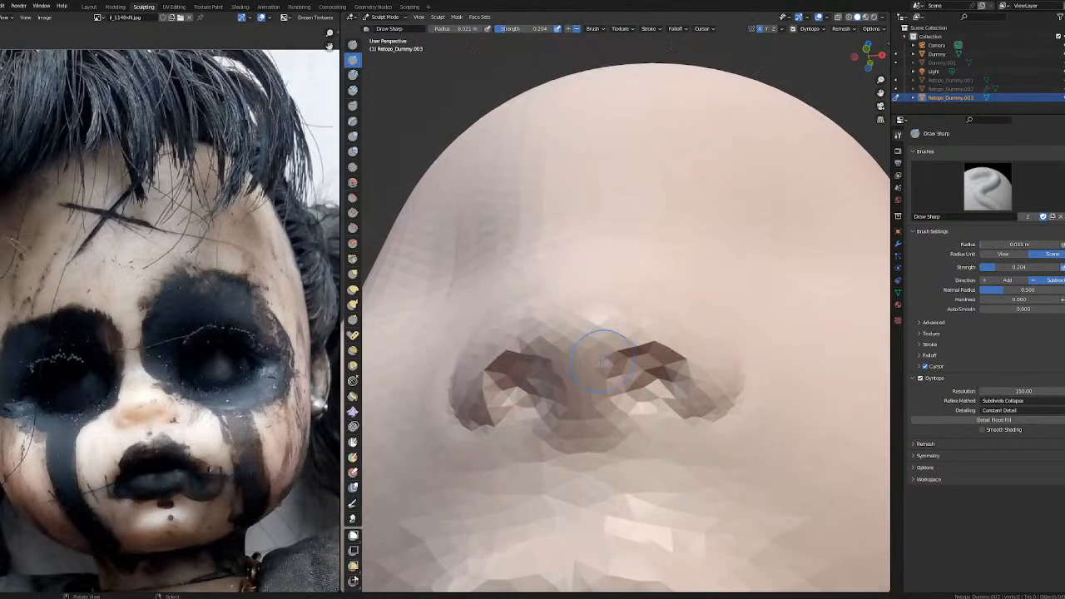
# Try smoothing the inside of the nostrils with the Smooth brush, and undo the last three strokes.
pyautogui.click(353, 182)
pyautogui.moveTo(647, 379); pyautogui.dragTo(645, 385)
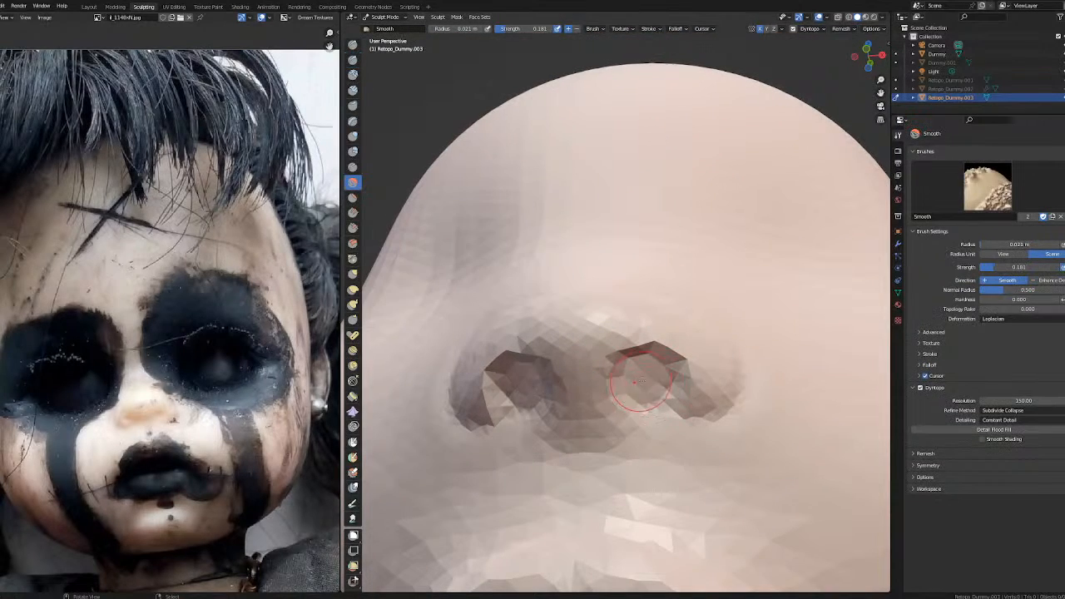
pyautogui.scroll(-4, 628, 406)
pyautogui.moveTo(624, 409); pyautogui.dragTo(575, 405, button='middle')
pyautogui.hotkey('ctrl', 'z')
pyautogui.hotkey('ctrl', 'z')
pyautogui.hotkey('ctrl', 'z')
pyautogui.scroll(3, 635, 410)
pyautogui.moveTo(598, 448); pyautogui.dragTo(695, 446, button='middle')
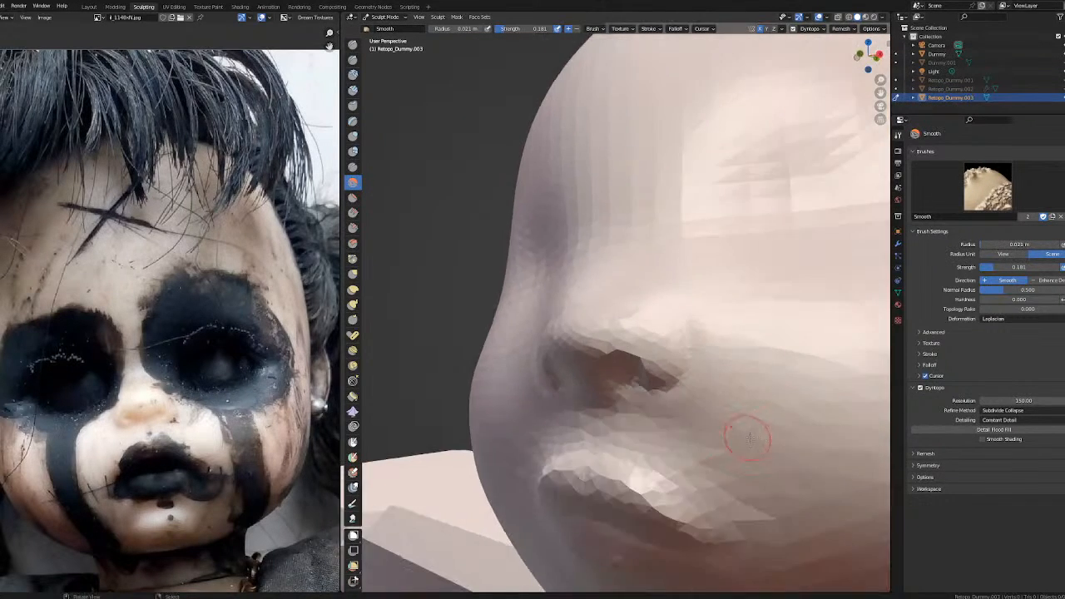
# Check the Dyntopo refine method options and inspect the nose and lips from the front and side.
pyautogui.click(1006, 410)
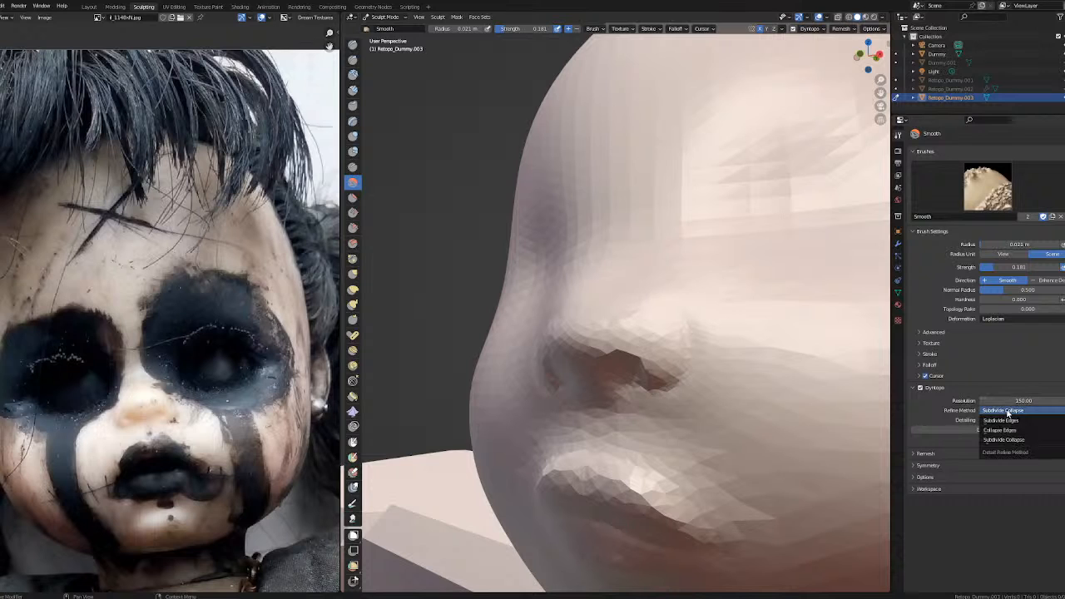
pyautogui.click(1008, 411)
pyautogui.click(970, 429)
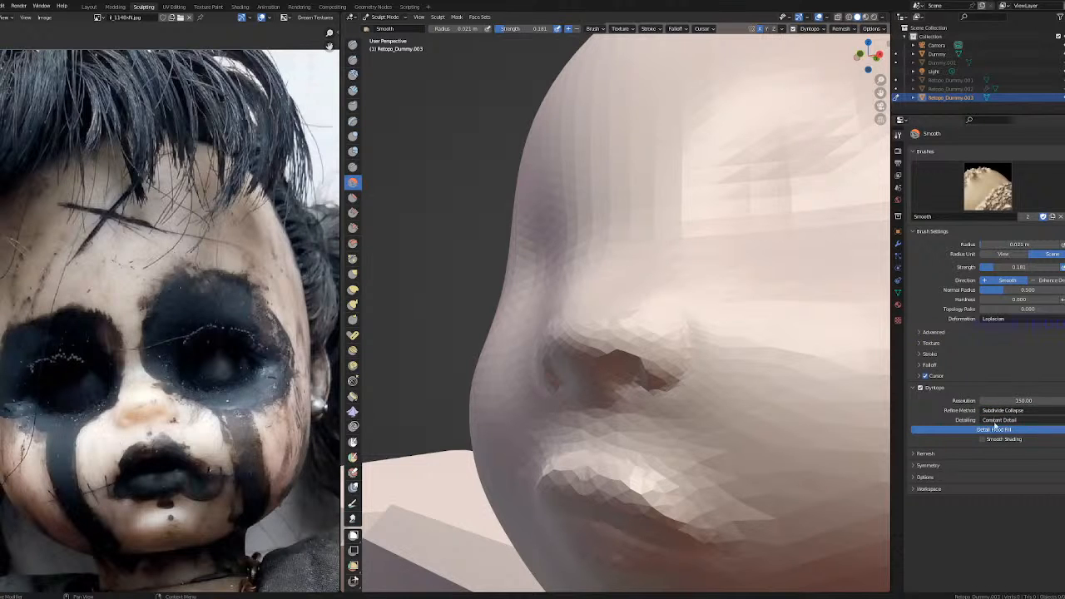
pyautogui.scroll(-5, 765, 403)
pyautogui.moveTo(688, 404); pyautogui.dragTo(732, 403, button='middle')
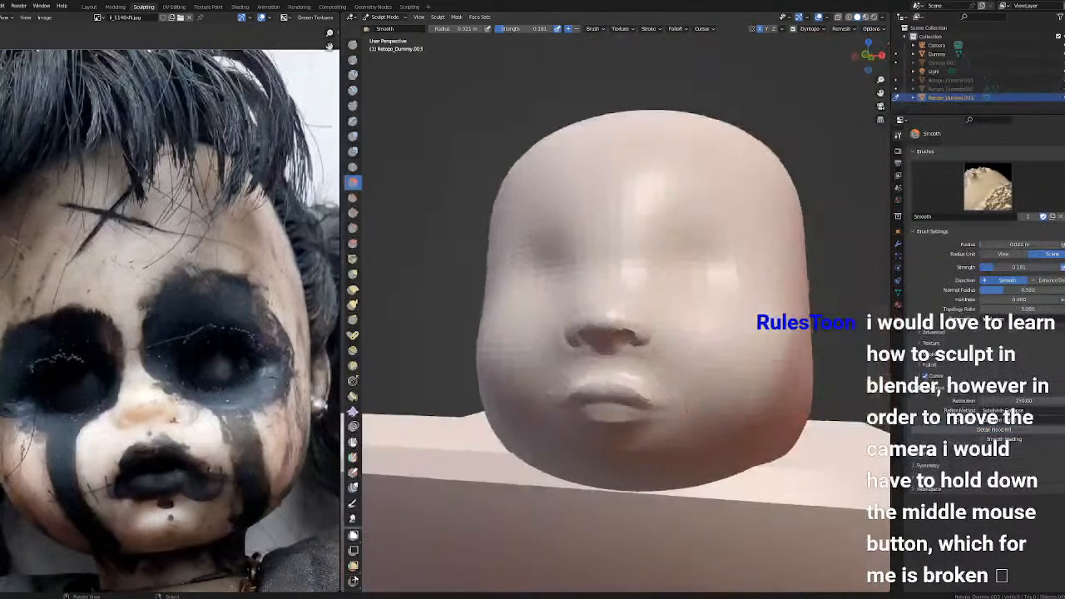
pyautogui.scroll(5, 679, 400)
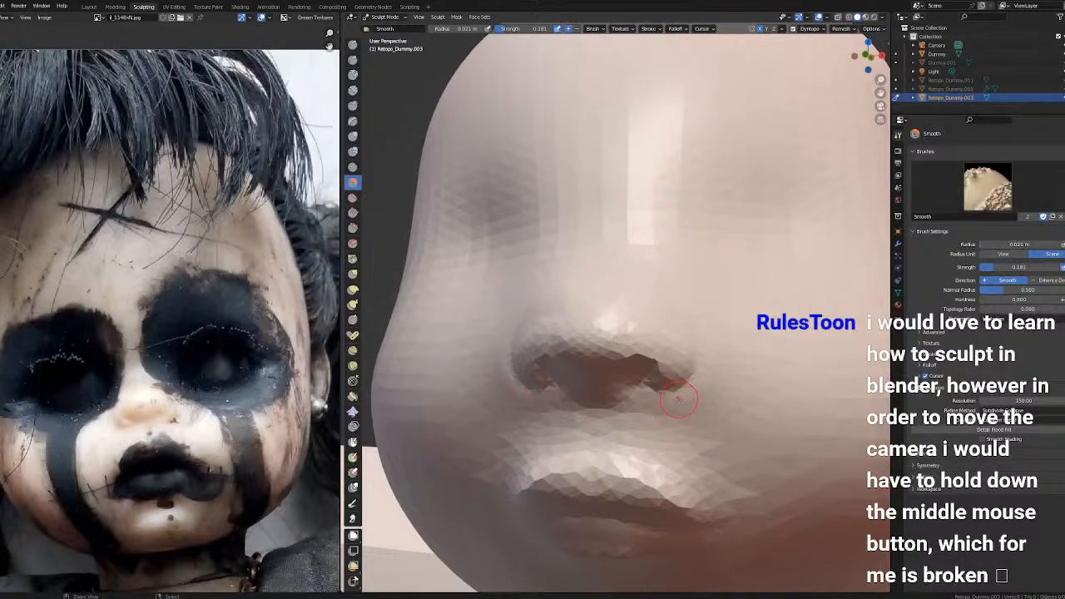
pyautogui.scroll(-5, 777, 371)
pyautogui.moveTo(689, 344)
pyautogui.mouseDown(button='middle')
pyautogui.moveTo(654, 346)
pyautogui.moveTo(691, 361)
pyautogui.mouseUp(button='middle')
pyautogui.scroll(5, 654, 346)
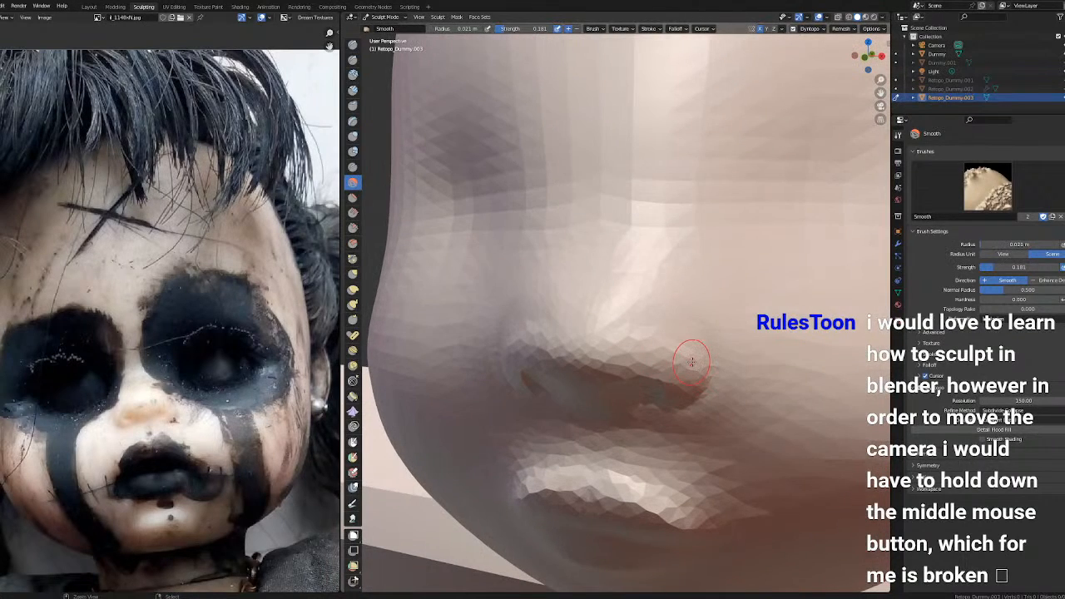
pyautogui.moveTo(691, 357); pyautogui.dragTo(851, 399, button='middle')
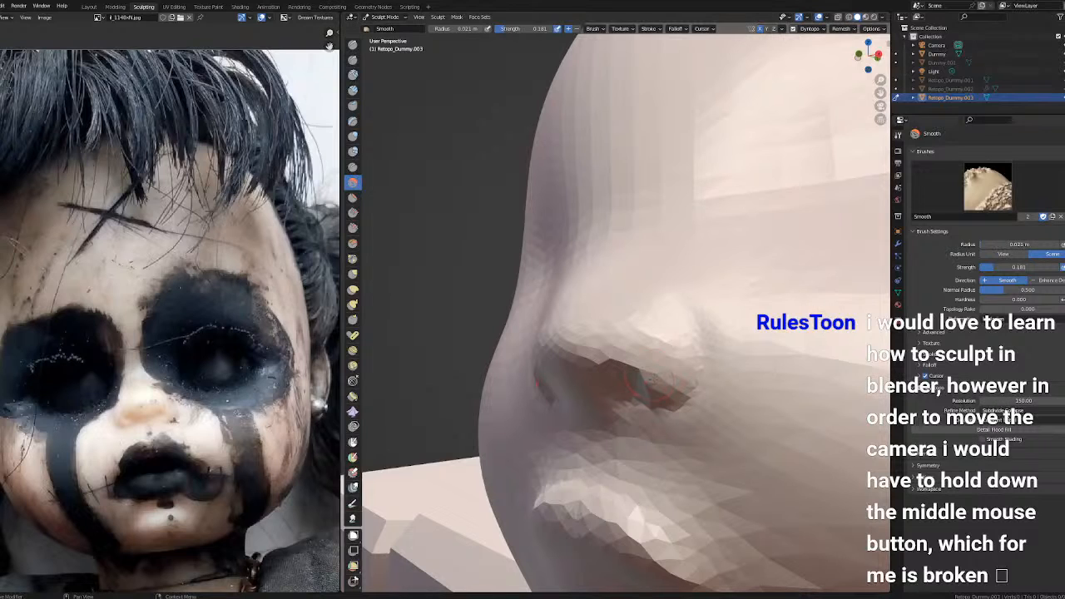
# Set the Dyntopo detailing to Brush Detail and smooth the outer wings of the nostrils.
pyautogui.click(995, 421)
pyautogui.click(1000, 447)
pyautogui.moveTo(718, 363); pyautogui.dragTo(765, 355, button='middle')
pyautogui.scroll(1, 765, 354)
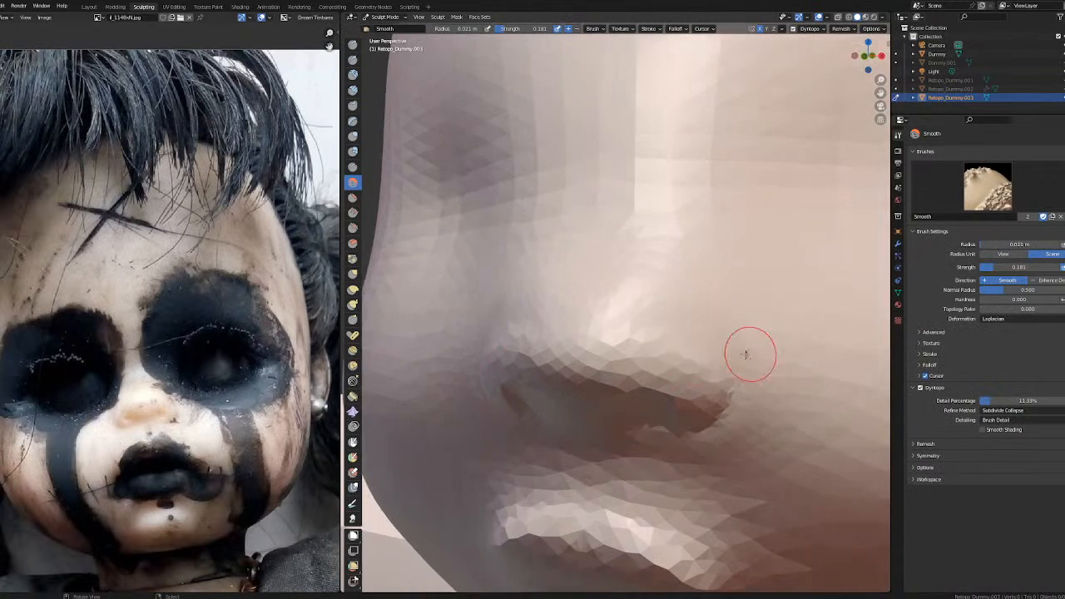
pyautogui.moveTo(697, 416); pyautogui.dragTo(705, 379, button='middle')
pyautogui.moveTo(702, 435)
pyautogui.mouseDown()
pyautogui.moveTo(690, 437)
pyautogui.moveTo(741, 392)
pyautogui.mouseUp()
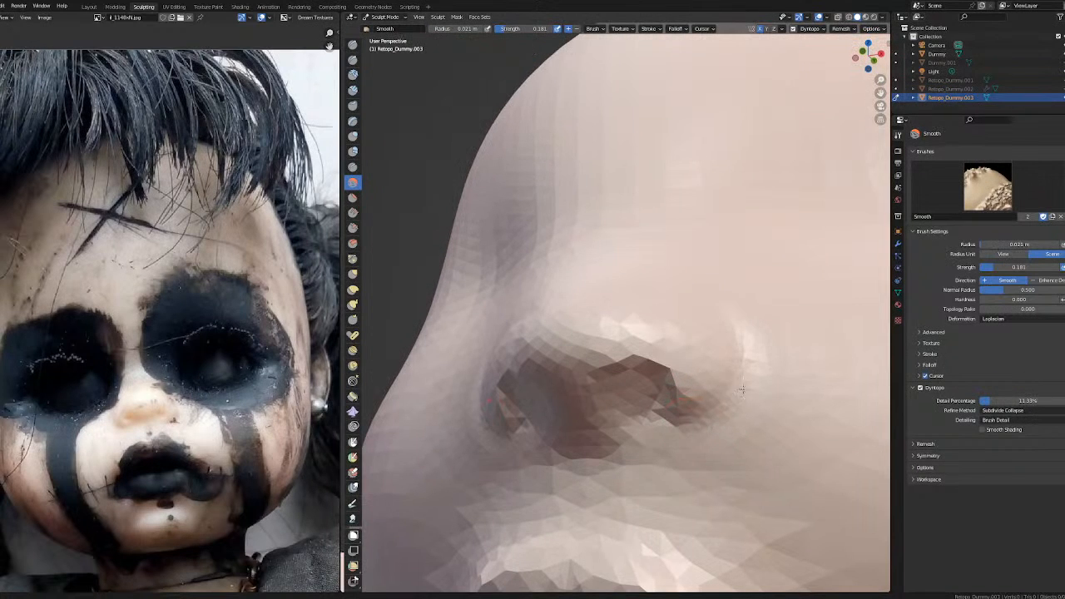
pyautogui.moveTo(726, 337)
pyautogui.mouseDown(button='middle')
pyautogui.moveTo(741, 333)
pyautogui.moveTo(677, 344)
pyautogui.moveTo(671, 363)
pyautogui.moveTo(686, 372)
pyautogui.mouseUp(button='middle')
# Lower the Dyntopo detail percentage to 2.48% and carve creases around the outer nostril wings with the Draw Sharp brush.
pyautogui.moveTo(990, 401); pyautogui.dragTo(987, 401)
pyautogui.moveTo(384, 195); pyautogui.dragTo(407, 195, button='middle')
pyautogui.click(351, 63)
pyautogui.moveTo(616, 391)
pyautogui.mouseDown(button='middle')
pyautogui.moveTo(707, 417)
pyautogui.moveTo(720, 364)
pyautogui.mouseUp(button='middle')
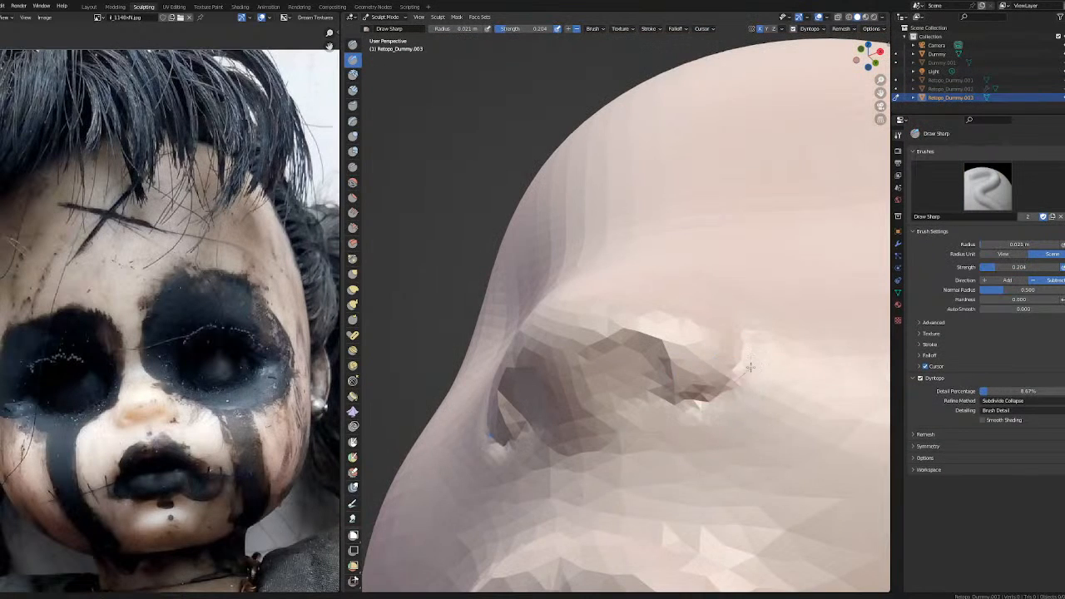
pyautogui.moveTo(744, 308); pyautogui.dragTo(715, 371, button='middle')
pyautogui.moveTo(1021, 391); pyautogui.dragTo(904, 420)
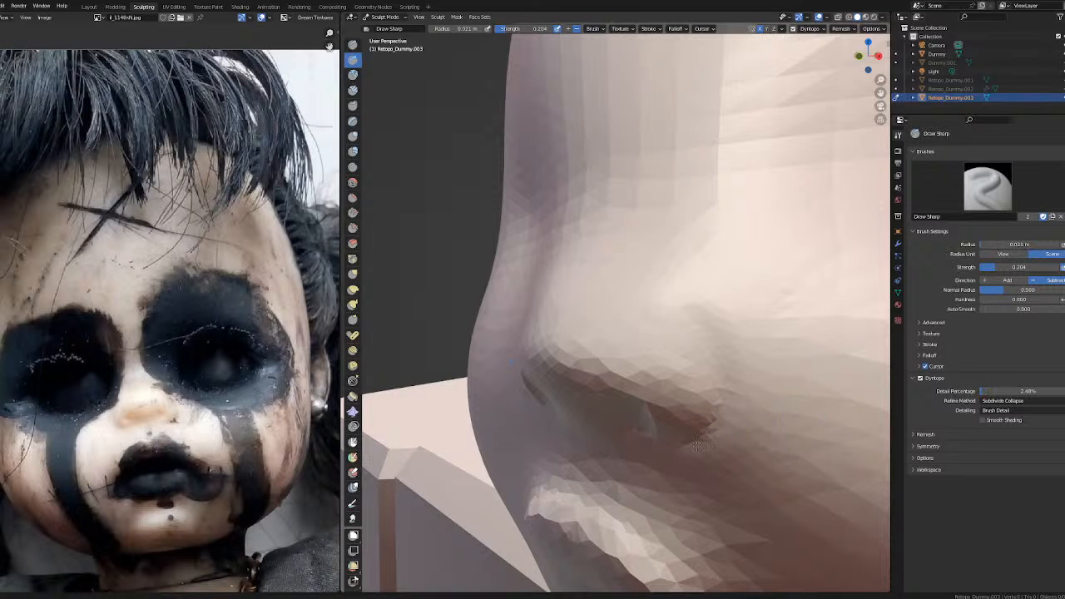
pyautogui.moveTo(680, 290); pyautogui.dragTo(672, 284)
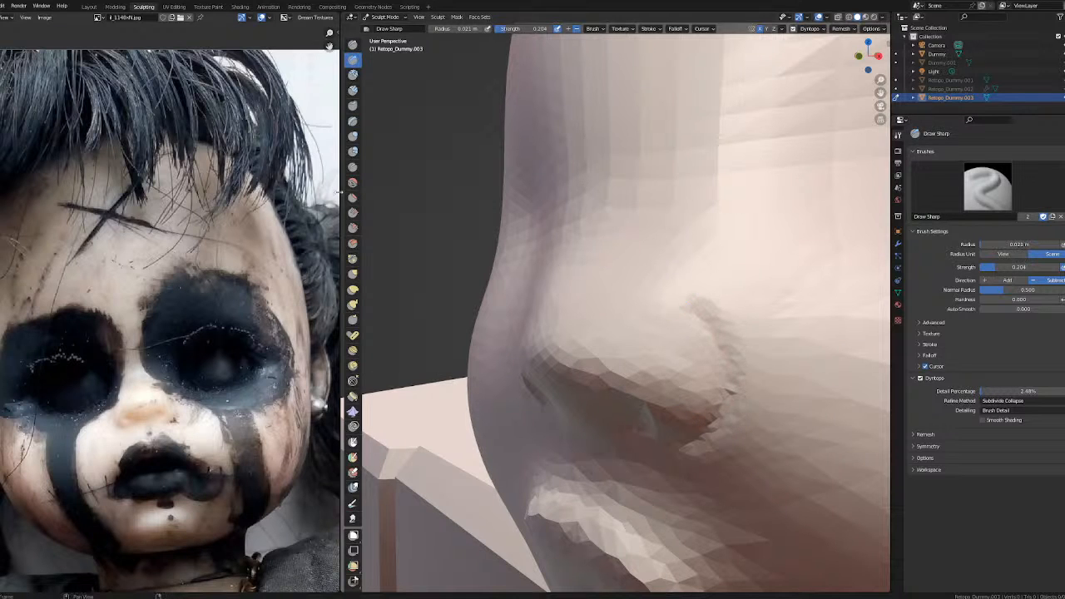
# Select the Smooth brush and soften the creases around the outer nostril wings.
pyautogui.click(354, 184)
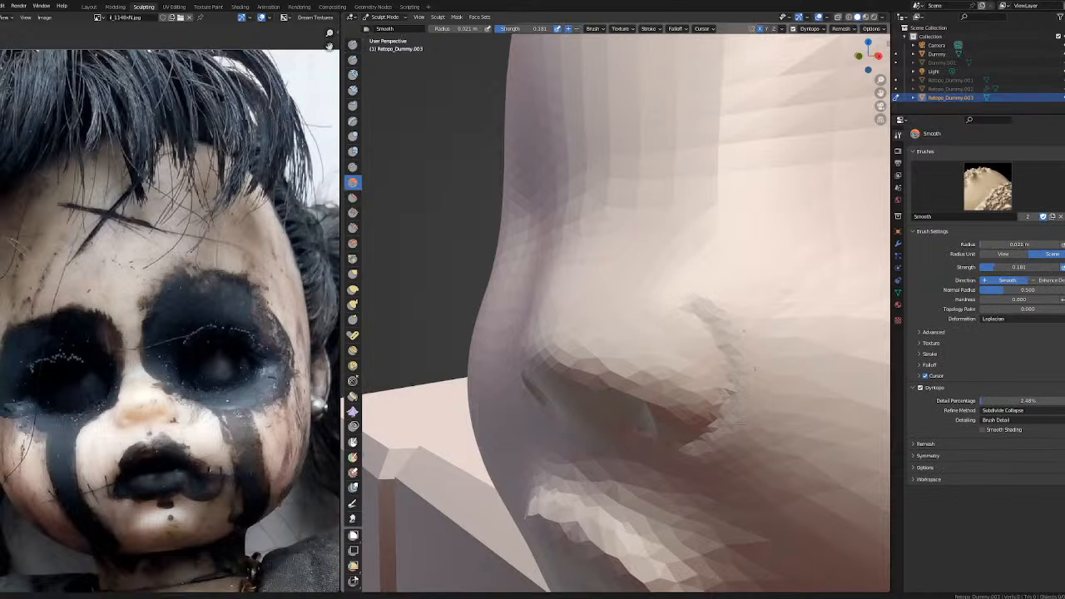
pyautogui.moveTo(759, 375); pyautogui.dragTo(763, 406, button='middle')
pyautogui.scroll(-2, 787, 411)
pyautogui.moveTo(687, 411); pyautogui.dragTo(737, 413, button='middle')
pyautogui.scroll(-2, 706, 426)
pyautogui.moveTo(689, 386); pyautogui.dragTo(664, 408, button='middle')
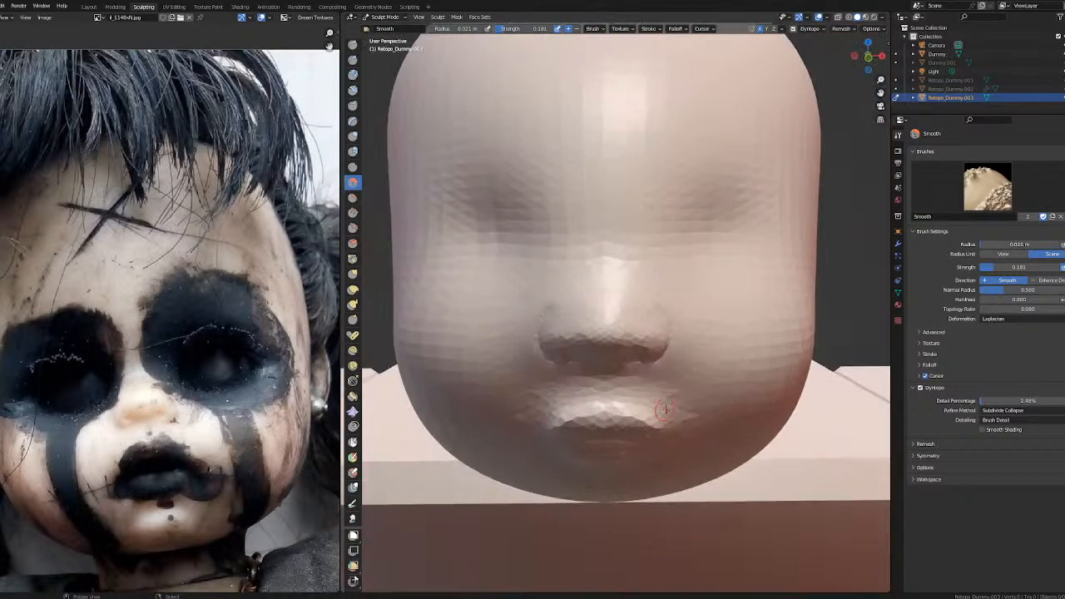
# Examine the nose, lips and overall head proportions from several angles and distances.
pyautogui.scroll(6, 664, 408)
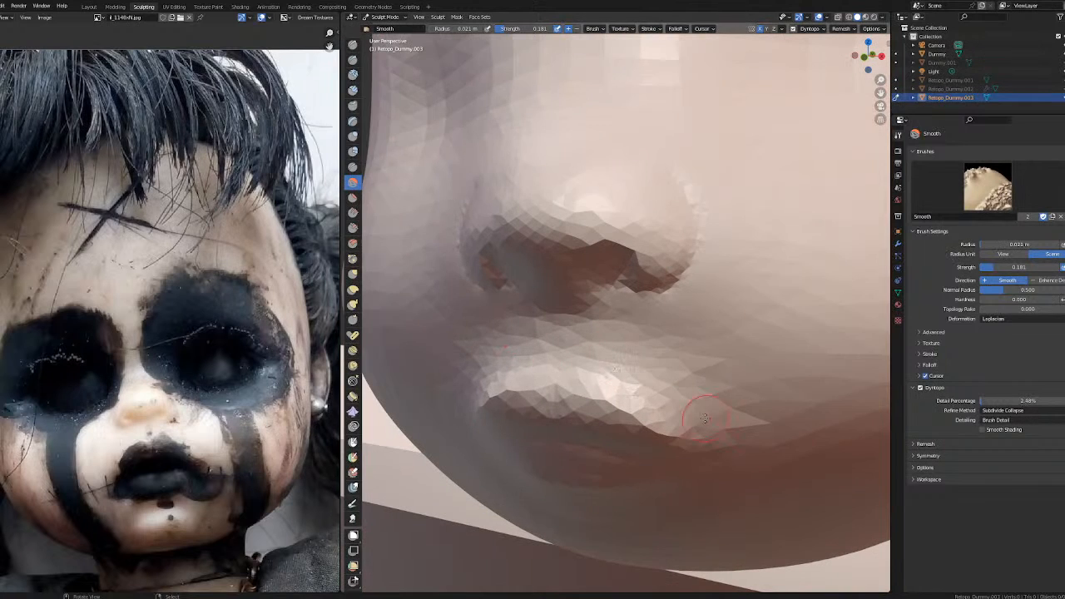
pyautogui.scroll(-8, 620, 324)
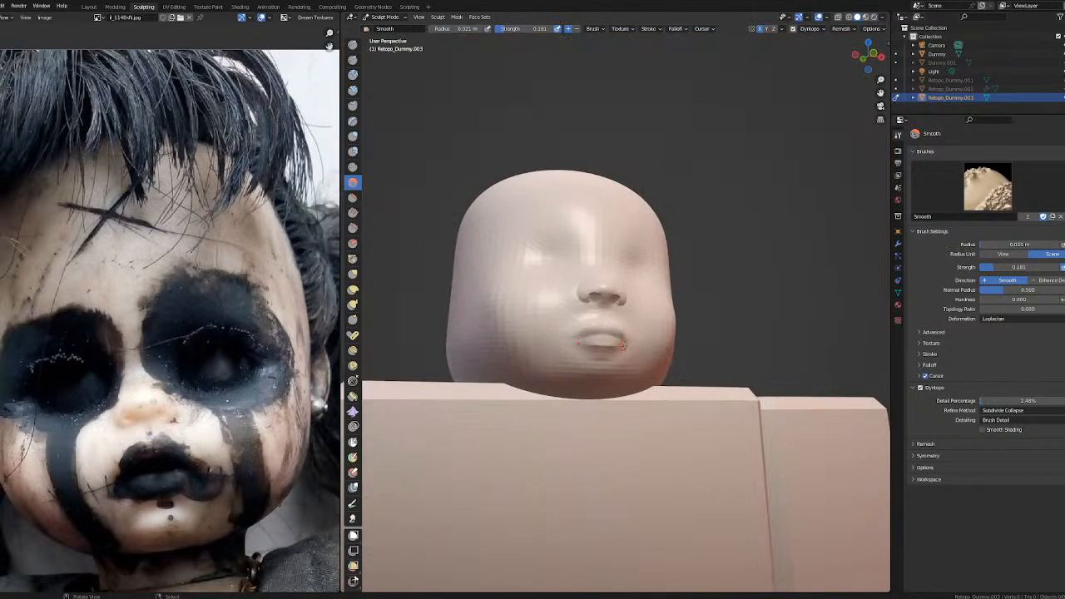
pyautogui.moveTo(707, 304); pyautogui.dragTo(699, 312, button='middle')
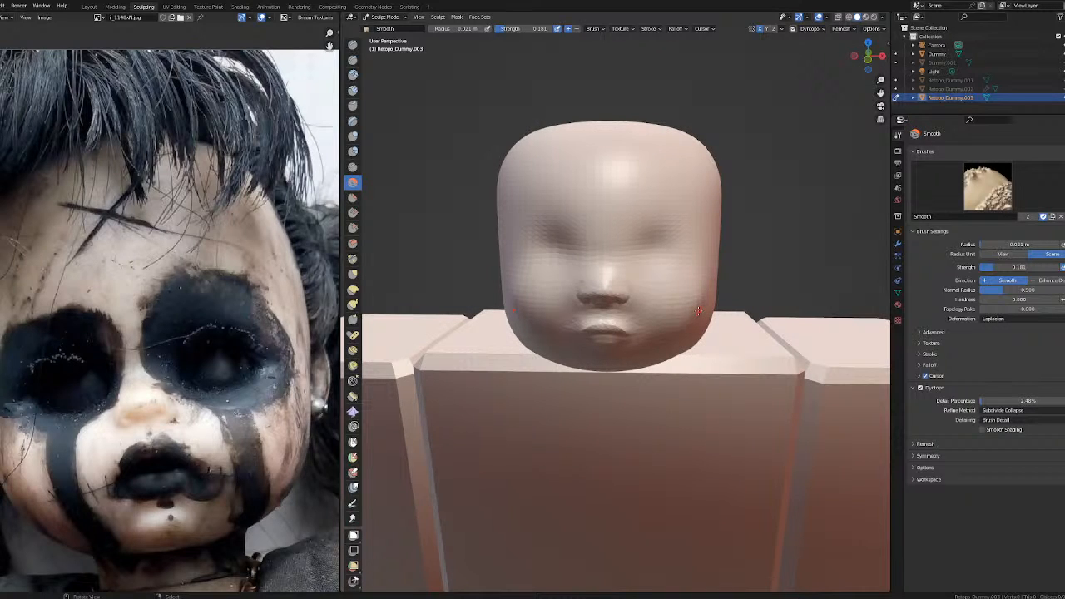
pyautogui.moveTo(722, 291); pyautogui.dragTo(637, 288, button='middle')
pyautogui.scroll(5, 620, 260)
pyautogui.scroll(-2, 616, 264)
pyautogui.scroll(4, 691, 317)
pyautogui.scroll(-6, 625, 328)
pyautogui.scroll(5, 627, 320)
pyautogui.scroll(-4, 606, 321)
pyautogui.scroll(3, 607, 321)
pyautogui.scroll(-3, 537, 321)
pyautogui.moveTo(674, 349); pyautogui.dragTo(640, 329, button='middle')
pyautogui.scroll(5, 617, 331)
pyautogui.scroll(-4, 666, 329)
pyautogui.scroll(4, 640, 329)
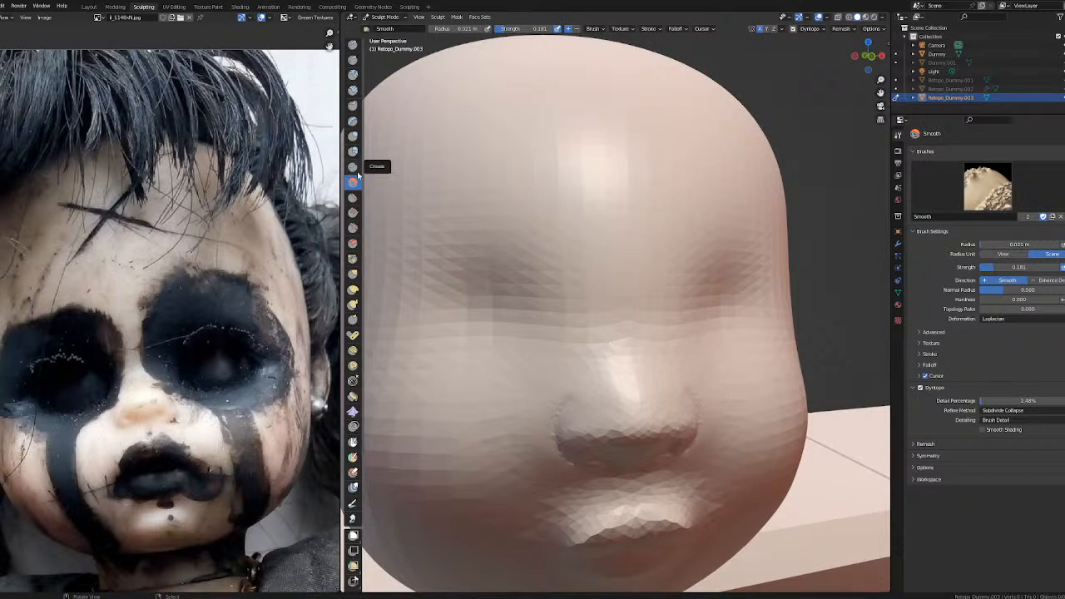
# Select Elastic Deform, enlarge its radius to 0.091 m and reshape the lower edges of the eye sockets.
pyautogui.click(354, 289)
pyautogui.moveTo(491, 285)
pyautogui.mouseDown(button='middle')
pyautogui.moveTo(450, 286)
pyautogui.moveTo(543, 327)
pyautogui.mouseUp(button='middle')
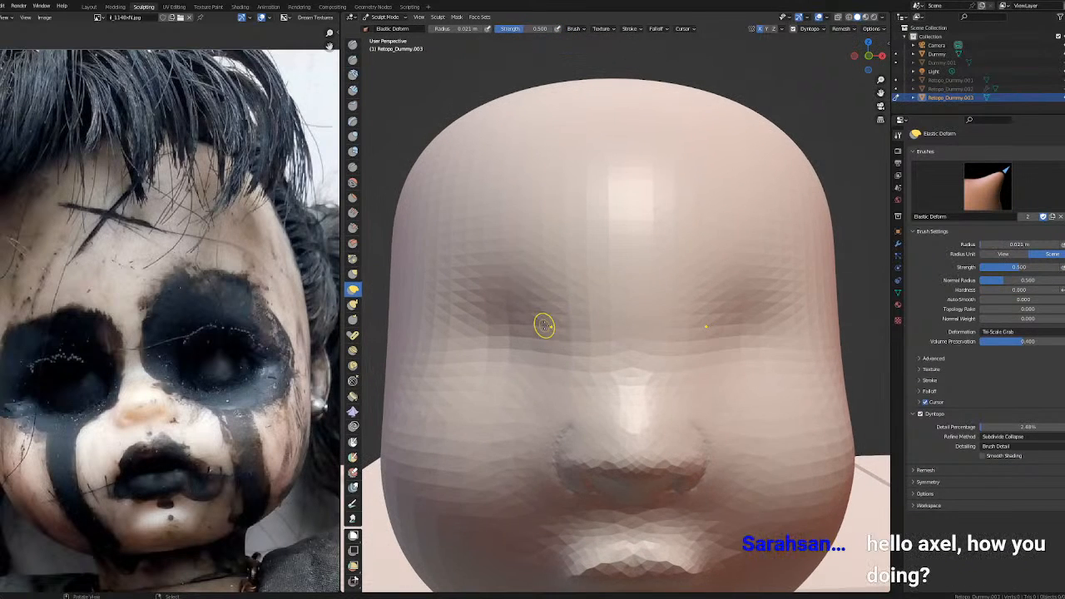
pyautogui.press('f')
pyautogui.click(556, 351)
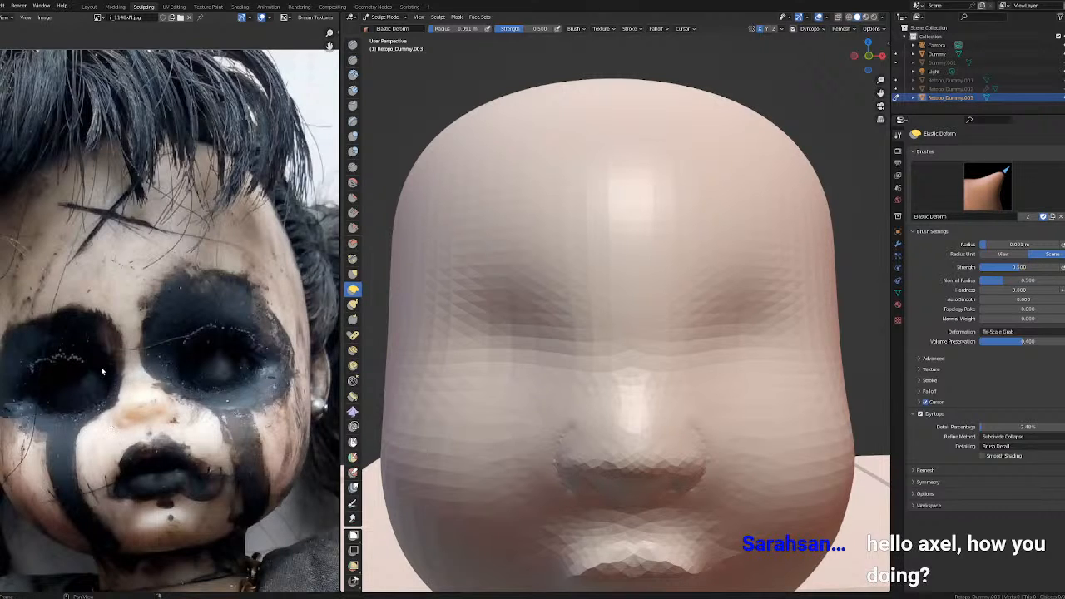
pyautogui.moveTo(570, 344); pyautogui.dragTo(657, 406, button='middle')
pyautogui.moveTo(621, 390); pyautogui.dragTo(613, 388)
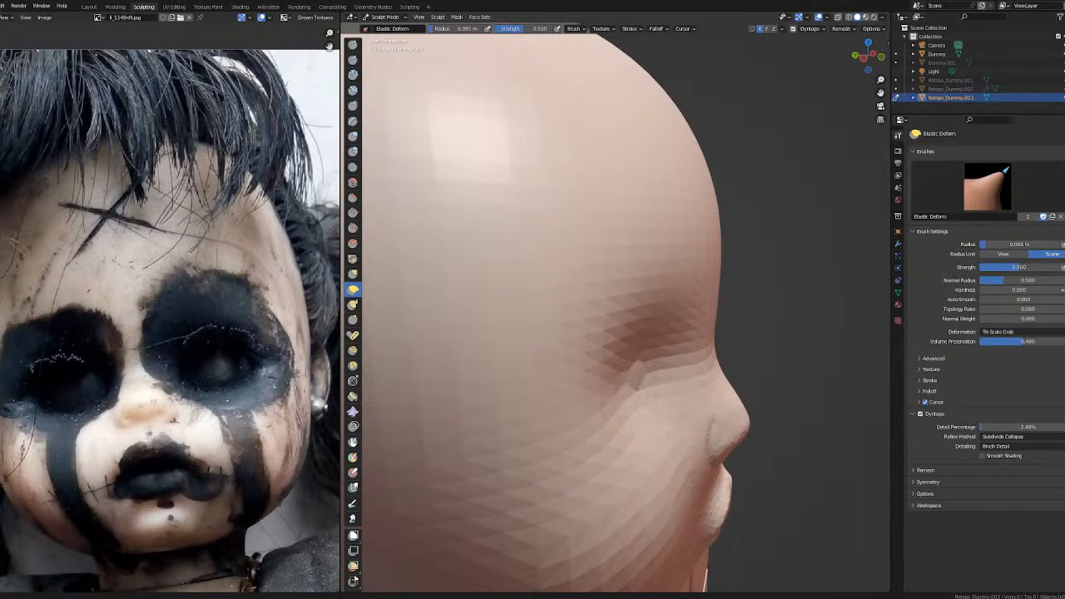
pyautogui.moveTo(624, 389); pyautogui.dragTo(401, 287, button='middle')
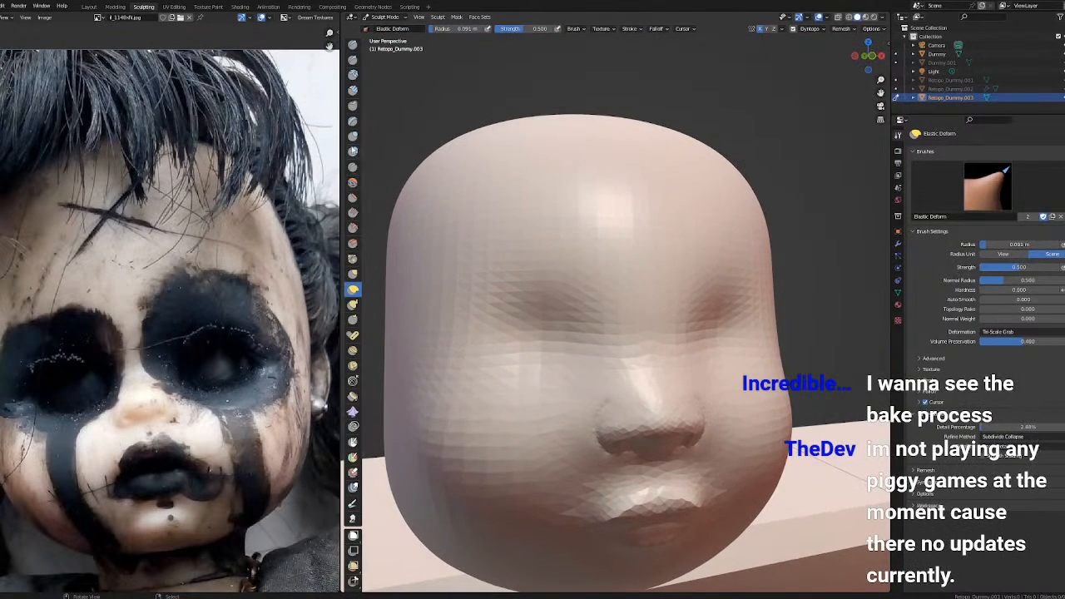
# Select the Draw brush, set its radius to 0.06 m and raise a bump on each upper outer cheek below the eye sockets.
pyautogui.click(353, 44)
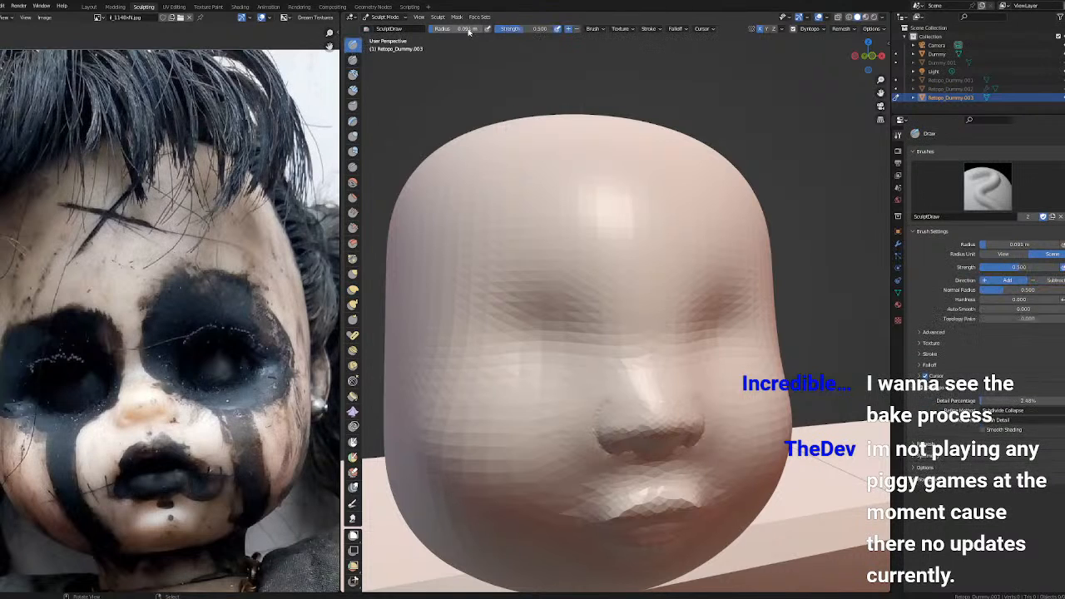
pyautogui.press('f')
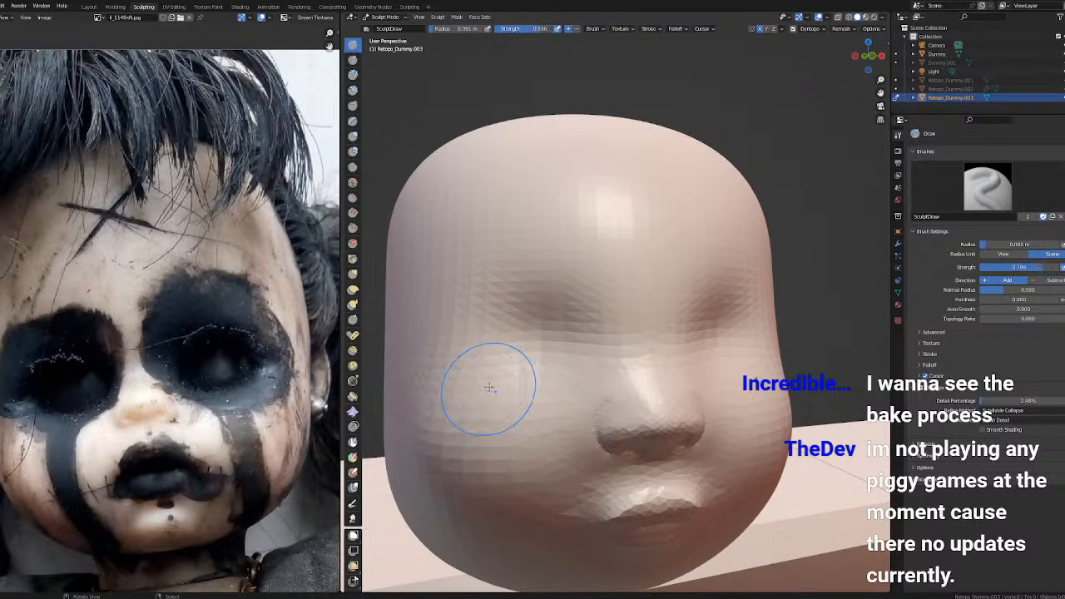
pyautogui.click(477, 369)
pyautogui.moveTo(482, 379); pyautogui.dragTo(489, 341)
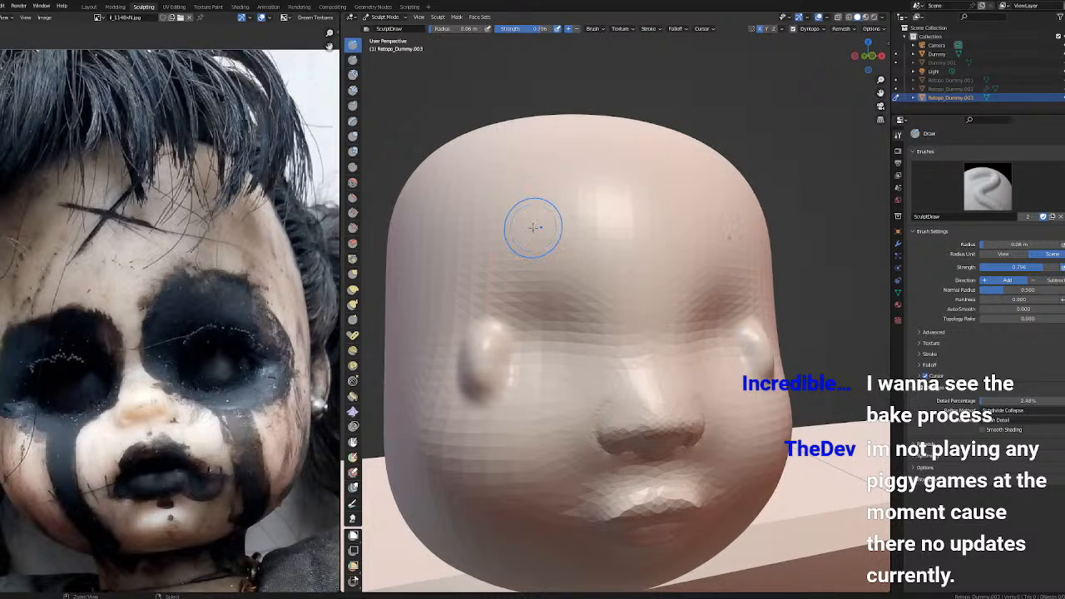
# Raise the Dyntopo detail percentage to 13.54% and undo the cheek bumps and test strokes around the eye sockets.
pyautogui.moveTo(673, 250); pyautogui.dragTo(836, 344, button='middle')
pyautogui.moveTo(990, 401); pyautogui.dragTo(996, 401)
pyautogui.moveTo(578, 350); pyautogui.dragTo(587, 352, button='middle')
pyautogui.scroll(2, 587, 351)
pyautogui.moveTo(416, 453)
pyautogui.mouseDown()
pyautogui.moveTo(391, 432)
pyautogui.moveTo(401, 275)
pyautogui.mouseUp()
pyautogui.hotkey('ctrl', 'z')
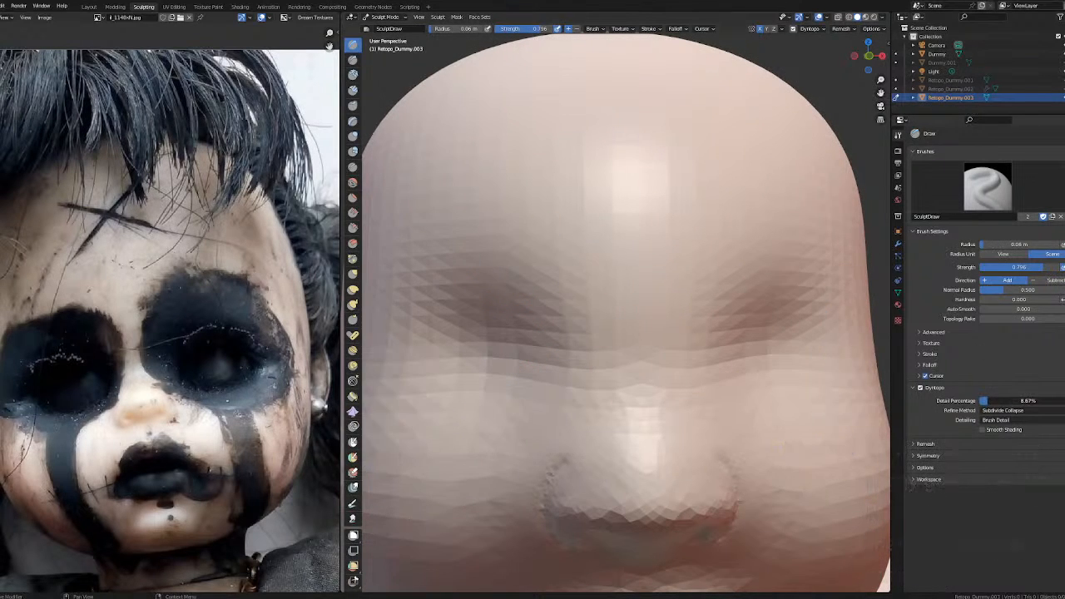
pyautogui.moveTo(416, 449)
pyautogui.mouseDown()
pyautogui.moveTo(387, 374)
pyautogui.moveTo(395, 253)
pyautogui.moveTo(522, 241)
pyautogui.moveTo(570, 297)
pyautogui.mouseUp()
pyautogui.hotkey('ctrl', 'z')
pyautogui.scroll(-4, 633, 283)
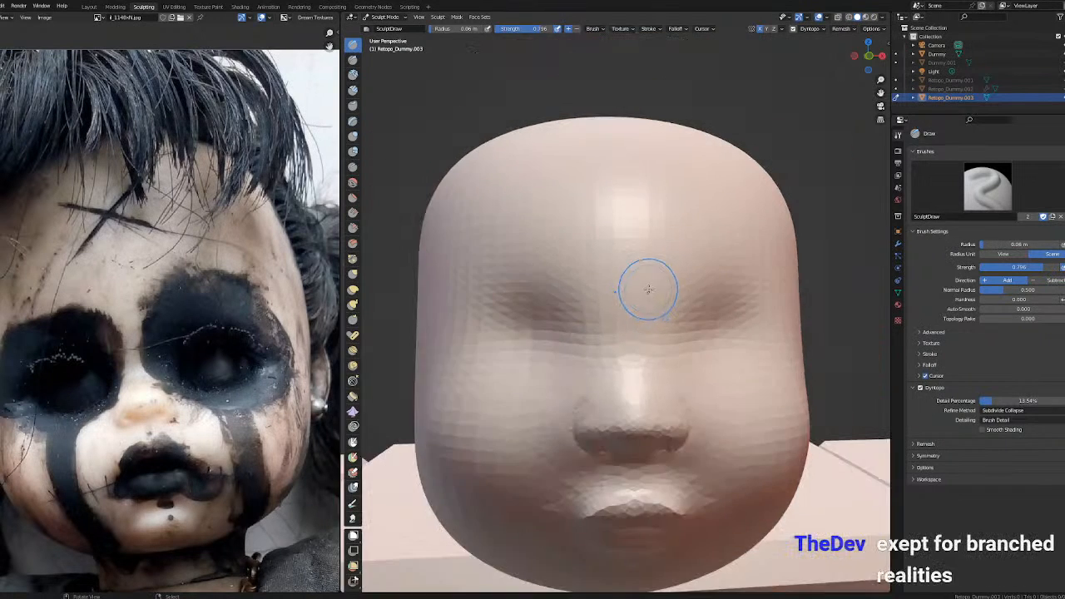
# Lower the Draw brush strength to 0.196 and build a soft ridge along the upper edges of the eye sockets.
pyautogui.scroll(4, 602, 281)
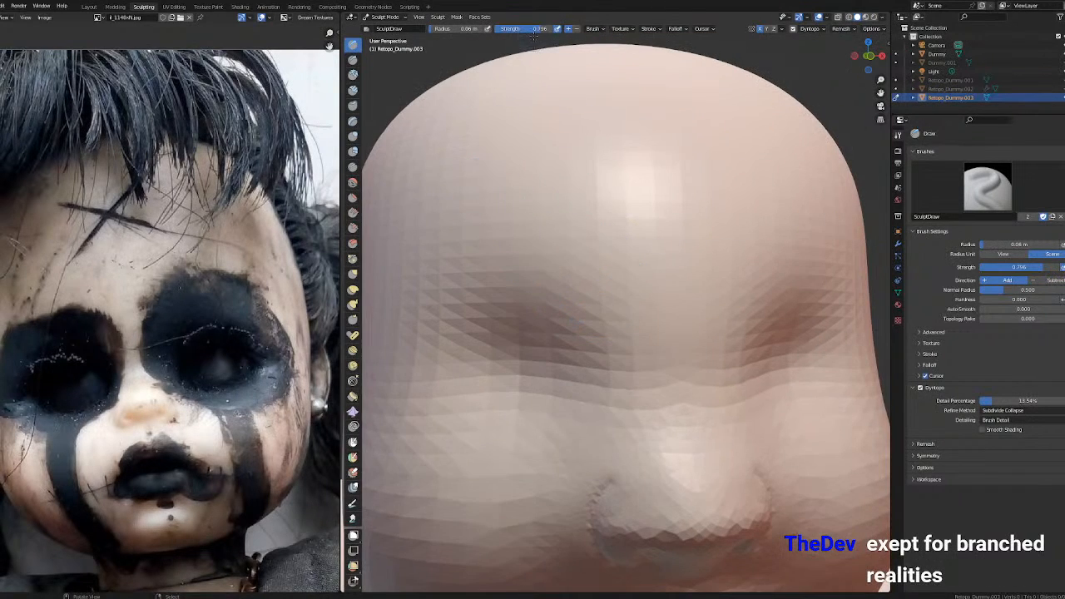
pyautogui.scroll(-3, 429, 390)
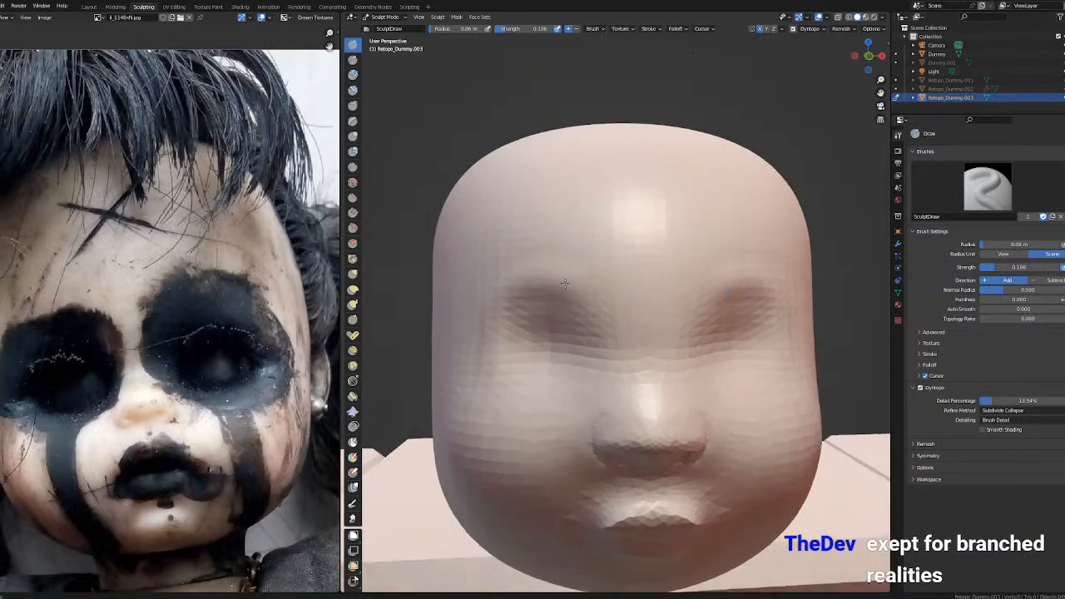
pyautogui.scroll(3, 564, 284)
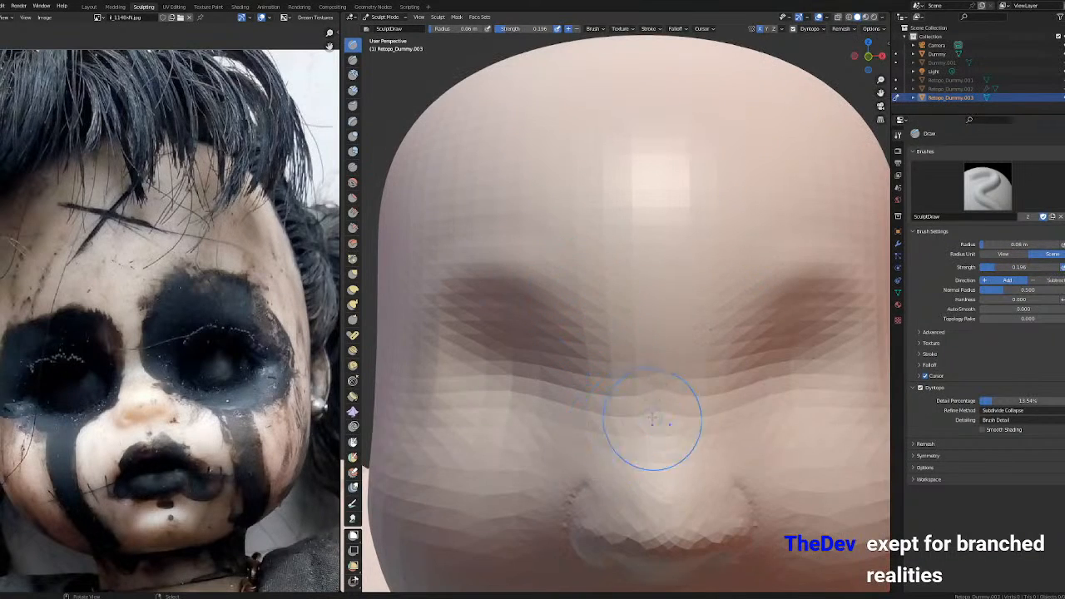
pyautogui.moveTo(619, 334); pyautogui.dragTo(498, 265)
pyautogui.scroll(-2, 470, 245)
pyautogui.moveTo(496, 251)
pyautogui.mouseDown(button='middle')
pyautogui.moveTo(566, 250)
pyautogui.moveTo(556, 247)
pyautogui.mouseUp(button='middle')
pyautogui.moveTo(642, 306)
pyautogui.mouseDown()
pyautogui.moveTo(552, 287)
pyautogui.moveTo(488, 323)
pyautogui.moveTo(491, 406)
pyautogui.mouseUp()
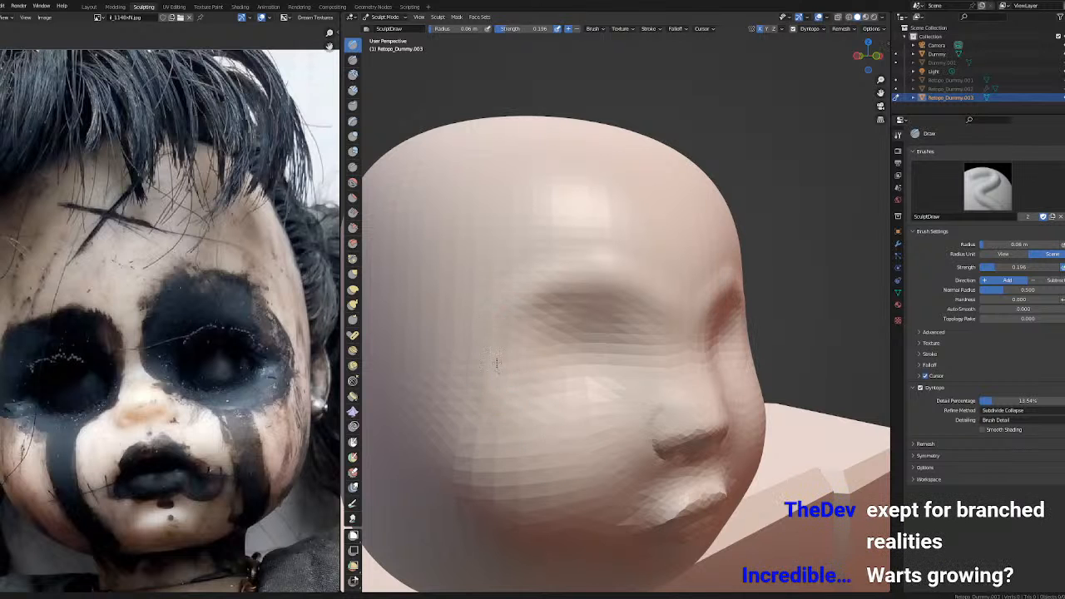
# Build up the outer rims of the eye sockets and extend the brow ridges around them.
pyautogui.moveTo(518, 292)
pyautogui.mouseDown()
pyautogui.moveTo(501, 410)
pyautogui.moveTo(522, 436)
pyautogui.mouseUp()
pyautogui.moveTo(523, 437); pyautogui.dragTo(612, 433, button='middle')
pyautogui.scroll(3, 611, 432)
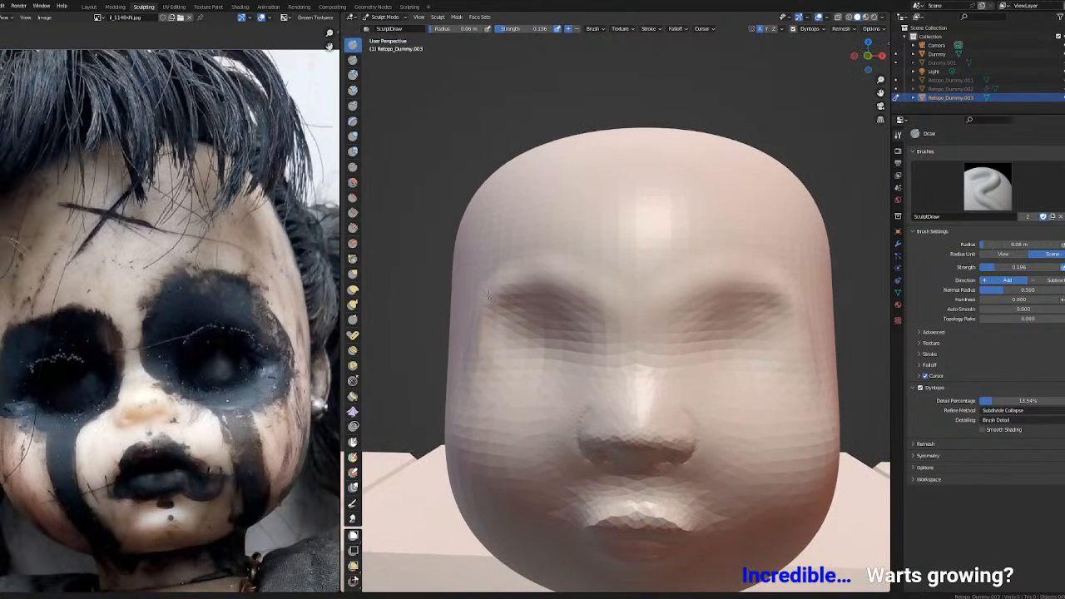
pyautogui.moveTo(480, 335); pyautogui.dragTo(494, 340, button='middle')
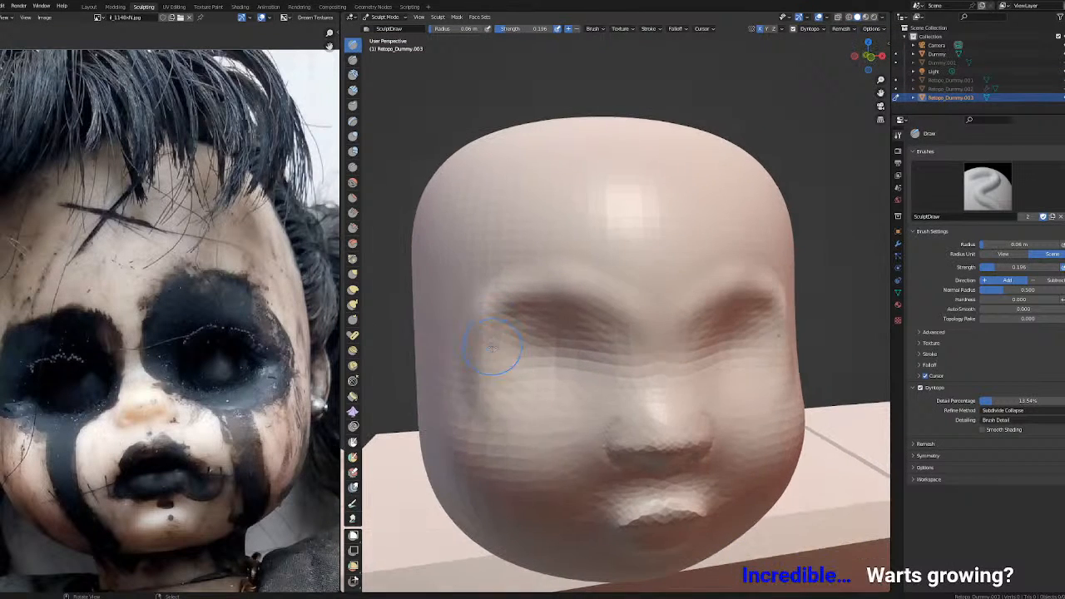
pyautogui.moveTo(506, 296)
pyautogui.mouseDown()
pyautogui.moveTo(559, 285)
pyautogui.moveTo(635, 331)
pyautogui.mouseUp()
pyautogui.moveTo(657, 308)
pyautogui.mouseDown(button='middle')
pyautogui.moveTo(584, 284)
pyautogui.moveTo(627, 327)
pyautogui.mouseUp(button='middle')
pyautogui.moveTo(665, 300)
pyautogui.mouseDown()
pyautogui.moveTo(732, 282)
pyautogui.moveTo(791, 309)
pyautogui.mouseUp()
pyautogui.moveTo(825, 355); pyautogui.dragTo(769, 353, button='middle')
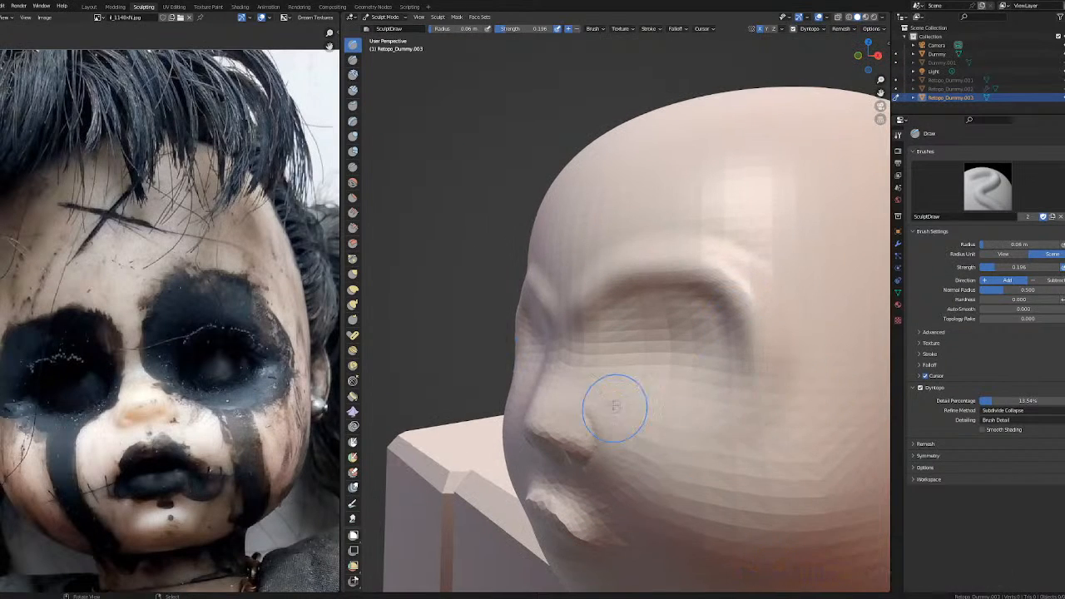
# Thicken the brow ridges above the eye sockets and carry them inward toward the nose bridge.
pyautogui.moveTo(603, 416); pyautogui.dragTo(666, 400, button='middle')
pyautogui.moveTo(625, 351)
pyautogui.mouseDown()
pyautogui.moveTo(668, 314)
pyautogui.moveTo(759, 306)
pyautogui.mouseUp()
pyautogui.moveTo(759, 311)
pyautogui.mouseDown(button='middle')
pyautogui.moveTo(699, 316)
pyautogui.moveTo(755, 310)
pyautogui.mouseUp(button='middle')
pyautogui.moveTo(619, 318)
pyautogui.mouseDown()
pyautogui.moveTo(637, 308)
pyautogui.moveTo(735, 308)
pyautogui.mouseUp()
pyautogui.moveTo(609, 343)
pyautogui.mouseDown()
pyautogui.moveTo(698, 315)
pyautogui.moveTo(729, 328)
pyautogui.moveTo(672, 319)
pyautogui.moveTo(718, 320)
pyautogui.mouseUp()
pyautogui.moveTo(687, 337)
pyautogui.mouseDown(button='middle')
pyautogui.moveTo(595, 402)
pyautogui.moveTo(604, 313)
pyautogui.mouseUp(button='middle')
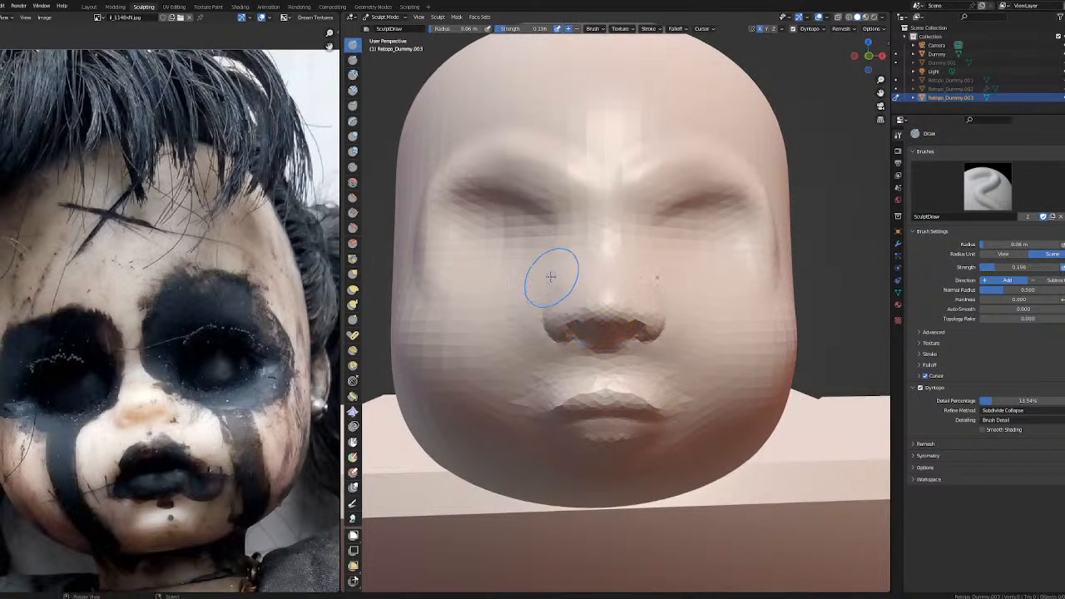
# Enlarge the Draw brush radius to 0.11 m, then reduce it slightly, and fill out the lower outer cheeks.
pyautogui.scroll(3, 552, 276)
pyautogui.moveTo(558, 261); pyautogui.dragTo(606, 285, button='middle')
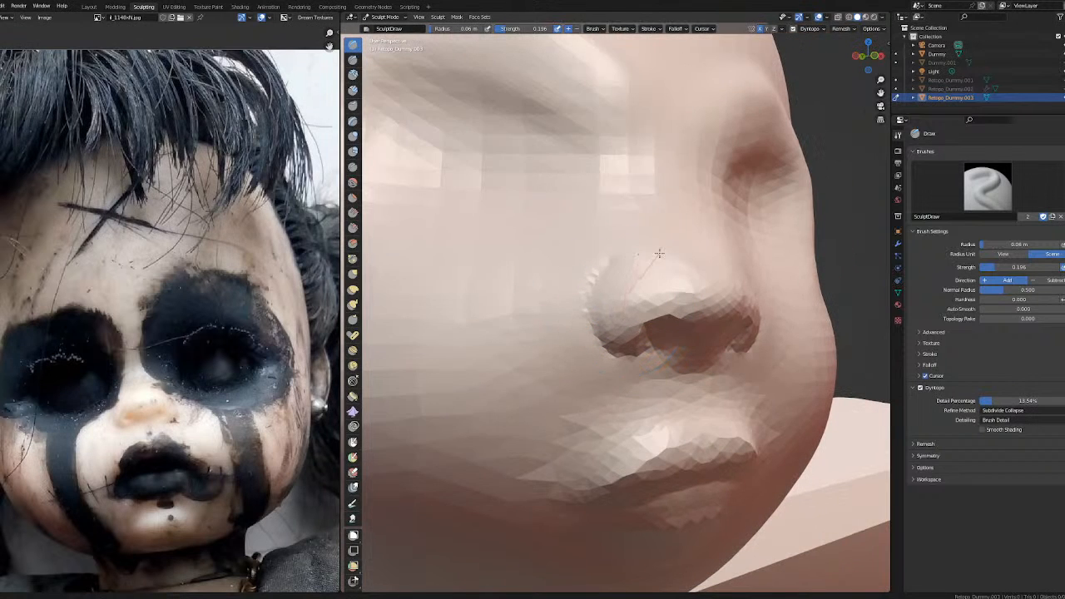
pyautogui.moveTo(694, 261); pyautogui.dragTo(610, 266, button='middle')
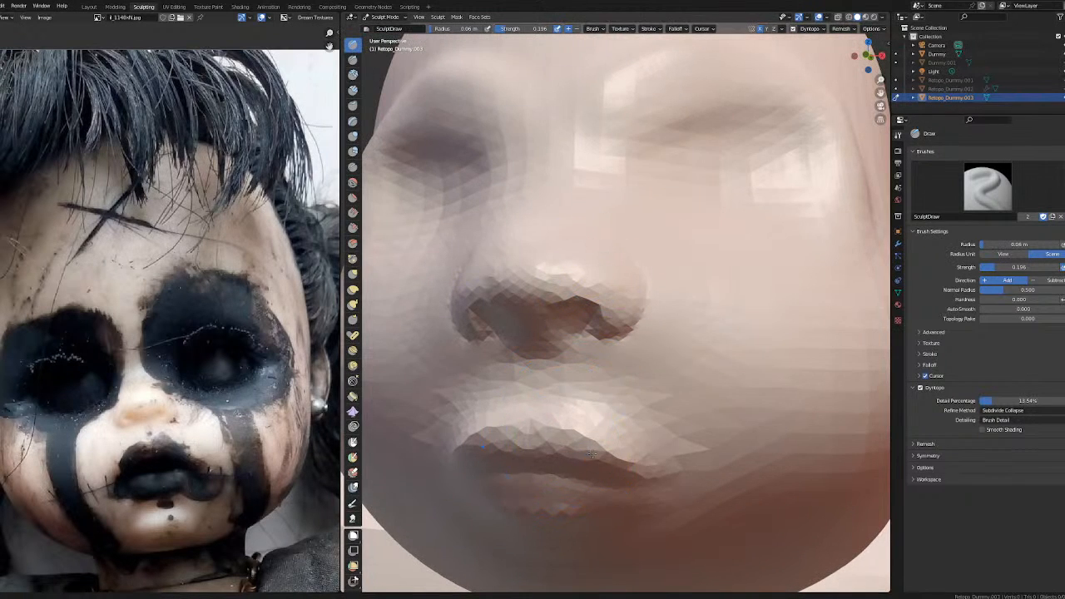
pyautogui.moveTo(677, 490)
pyautogui.keyDown('shift'); pyautogui.mouseDown(button='middle')
pyautogui.moveTo(712, 403)
pyautogui.moveTo(625, 366)
pyautogui.moveTo(646, 371)
pyautogui.mouseUp(button='middle'); pyautogui.keyUp('shift')
pyautogui.scroll(-4, 706, 383)
pyautogui.moveTo(742, 410)
pyautogui.mouseDown(button='middle')
pyautogui.moveTo(680, 388)
pyautogui.moveTo(718, 403)
pyautogui.mouseUp(button='middle')
pyautogui.press('f')
pyautogui.click(766, 425)
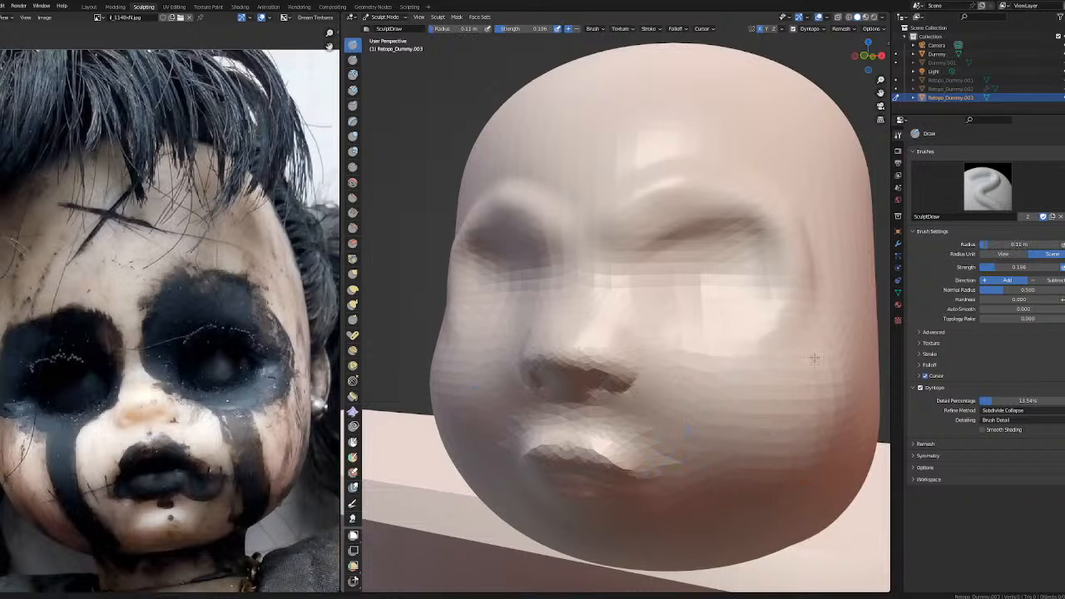
pyautogui.moveTo(859, 416); pyautogui.dragTo(774, 422, button='middle')
pyautogui.press('f')
pyautogui.click(774, 423)
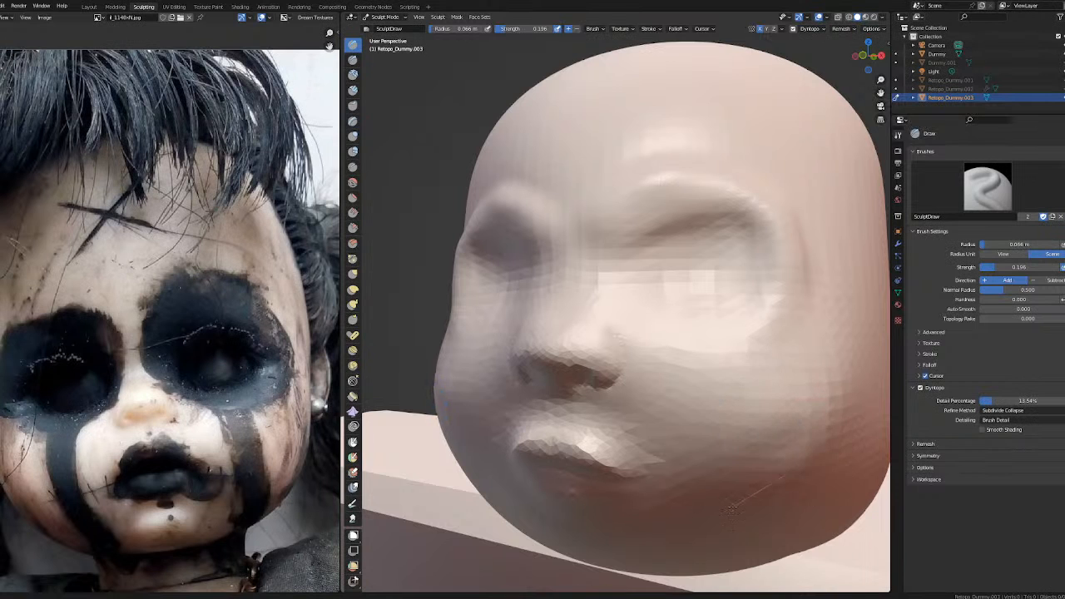
pyautogui.moveTo(683, 387)
pyautogui.mouseDown(button='middle')
pyautogui.moveTo(501, 428)
pyautogui.moveTo(490, 400)
pyautogui.moveTo(454, 398)
pyautogui.mouseUp(button='middle')
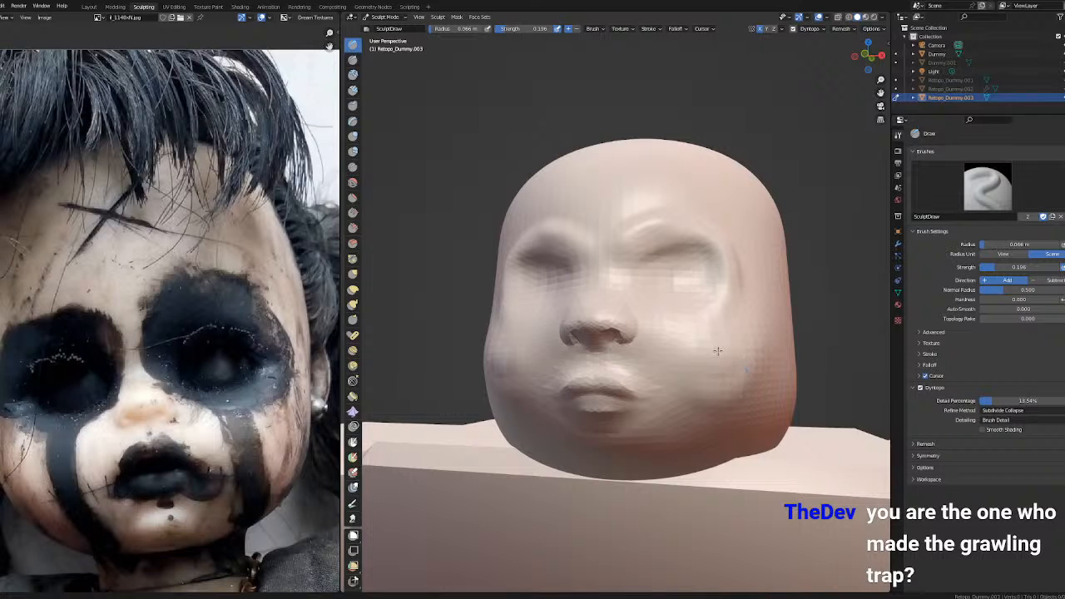
# Select the Smooth brush and soften the cheeks, the jaw and the area below the eye sockets.
pyautogui.moveTo(476, 287); pyautogui.dragTo(354, 218, button='middle')
pyautogui.click(353, 182)
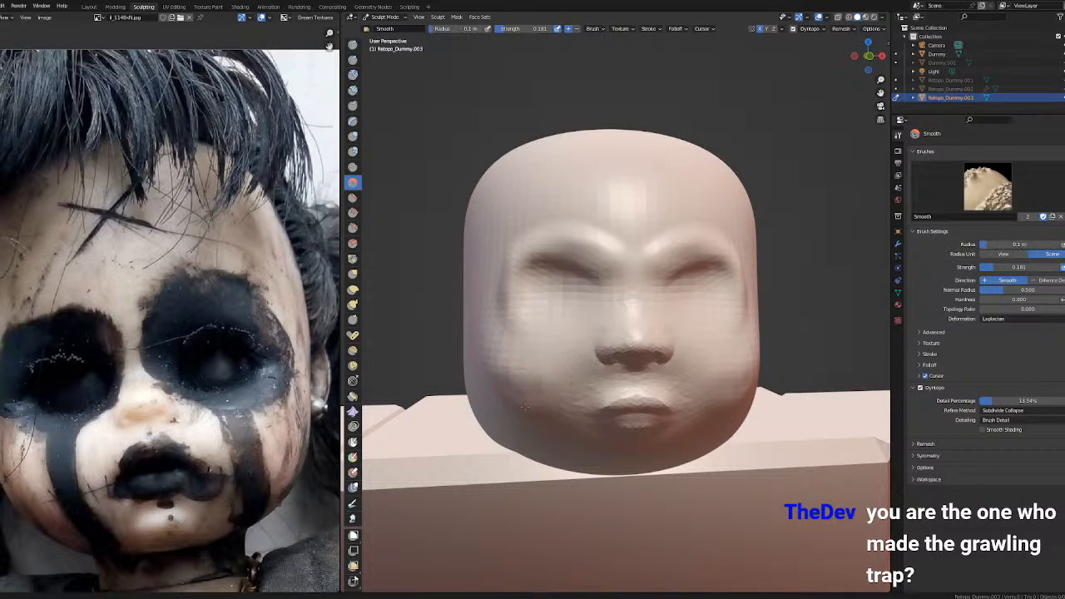
pyautogui.moveTo(510, 406); pyautogui.dragTo(523, 386, button='middle')
pyautogui.scroll(3, 513, 415)
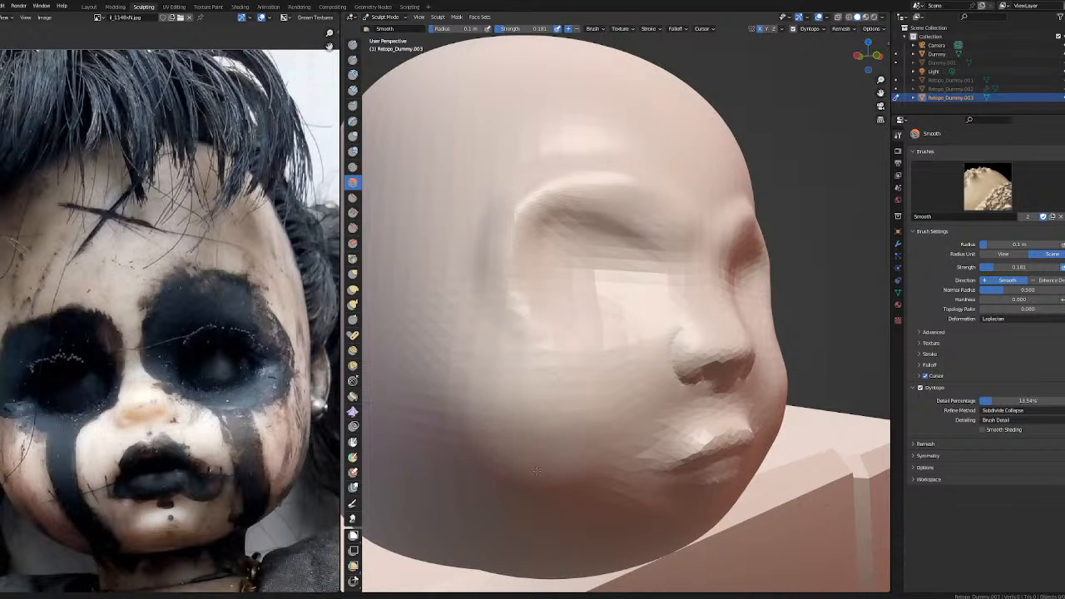
pyautogui.moveTo(613, 385); pyautogui.dragTo(520, 411, button='middle')
pyautogui.scroll(2, 486, 350)
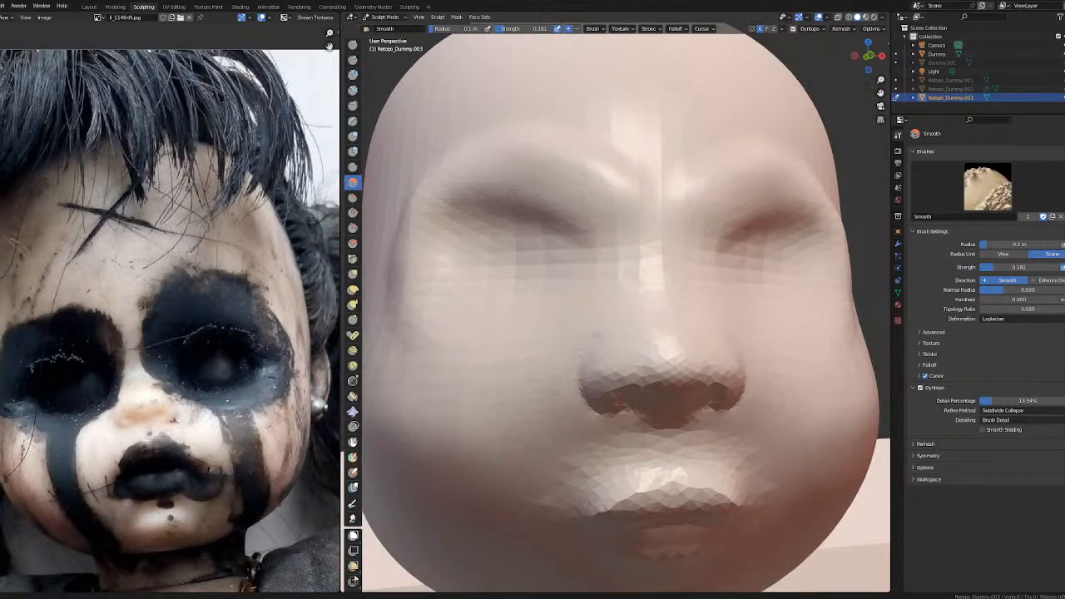
pyautogui.moveTo(464, 202); pyautogui.dragTo(505, 225, button='middle')
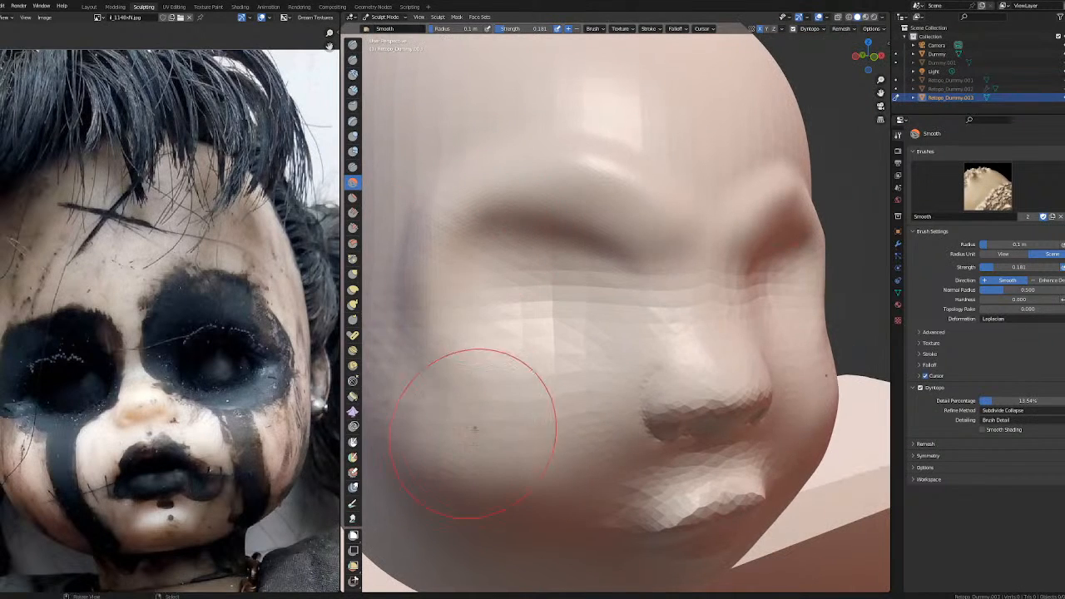
pyautogui.scroll(-3, 465, 429)
pyautogui.scroll(3, 545, 390)
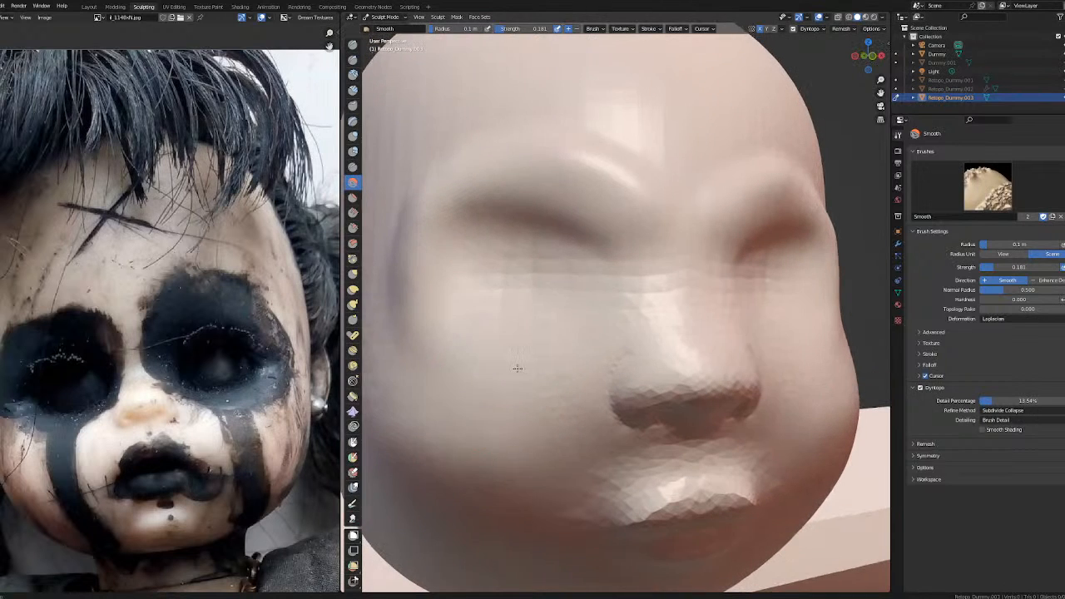
# Smooth the brow ridges and the lower forehead above the eye sockets.
pyautogui.moveTo(526, 189)
pyautogui.mouseDown(button='middle')
pyautogui.moveTo(673, 162)
pyautogui.moveTo(613, 238)
pyautogui.mouseUp(button='middle')
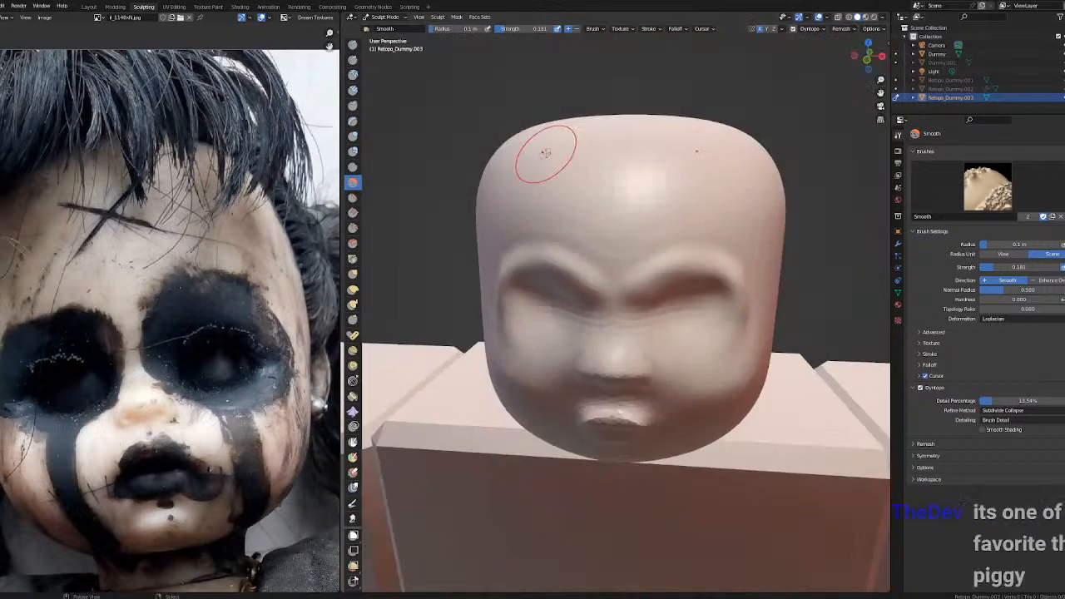
pyautogui.scroll(-4, 552, 157)
pyautogui.moveTo(675, 148)
pyautogui.mouseDown(button='middle')
pyautogui.moveTo(671, 188)
pyautogui.moveTo(624, 148)
pyautogui.moveTo(636, 166)
pyautogui.mouseUp(button='middle')
pyautogui.scroll(4, 636, 183)
pyautogui.scroll(-3, 636, 133)
pyautogui.scroll(5, 637, 198)
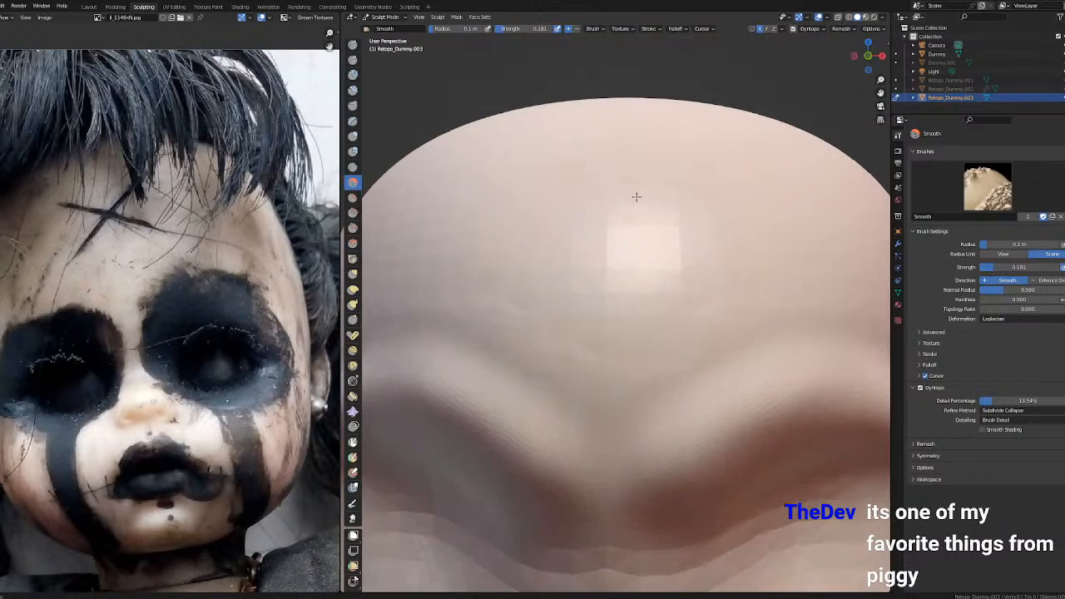
pyautogui.scroll(-5, 644, 331)
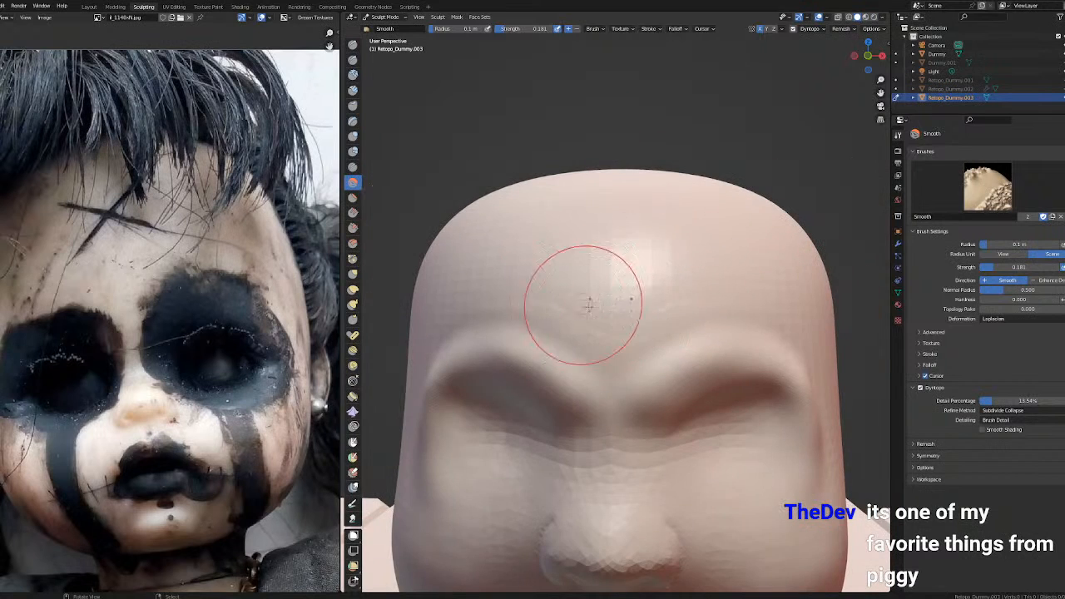
pyautogui.scroll(-1, 632, 291)
pyautogui.scroll(3, 619, 285)
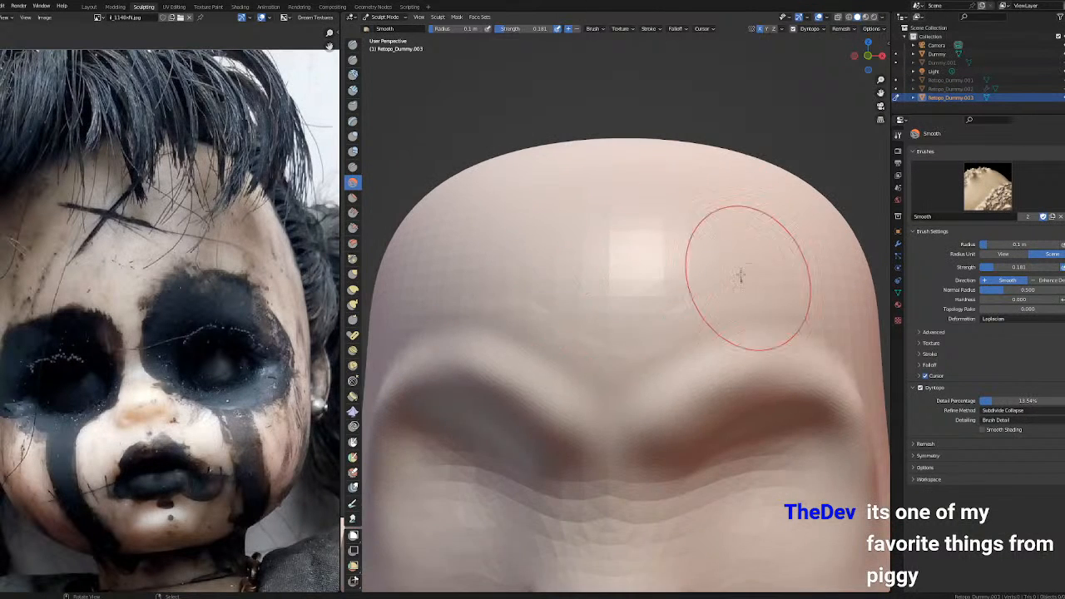
# Select the Draw brush and switch the Dyntopo detailing to Constant Detail.
pyautogui.click(353, 45)
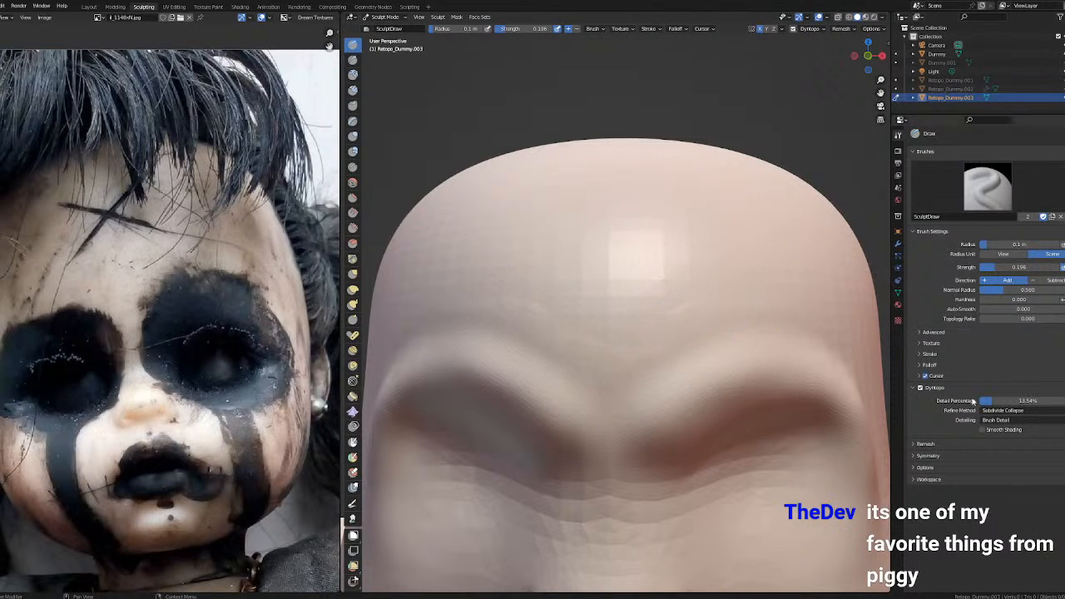
pyautogui.click(1040, 410)
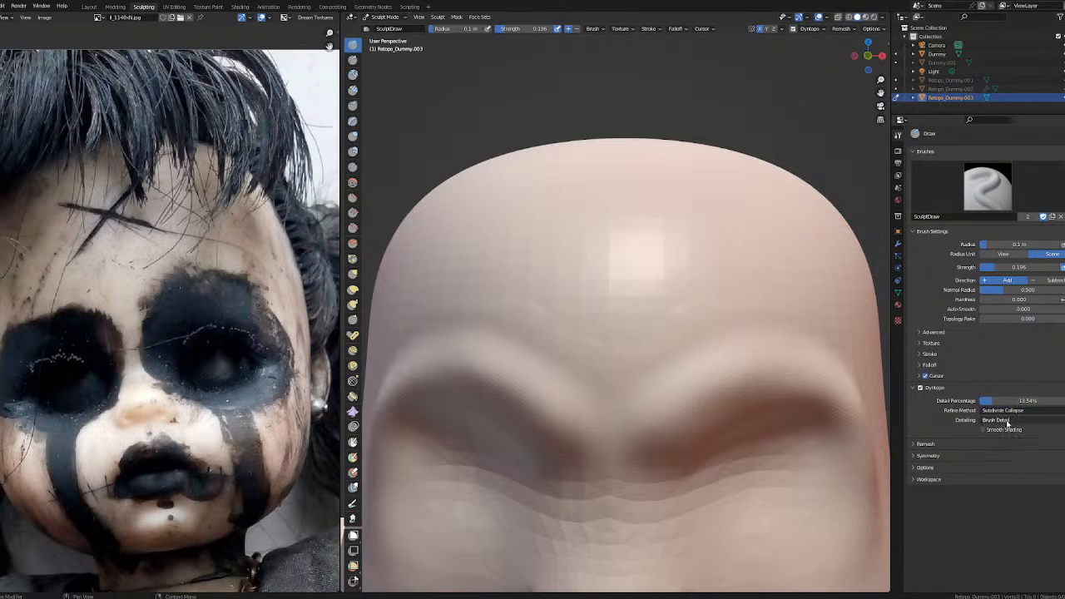
pyautogui.click(1005, 420)
pyautogui.click(1000, 440)
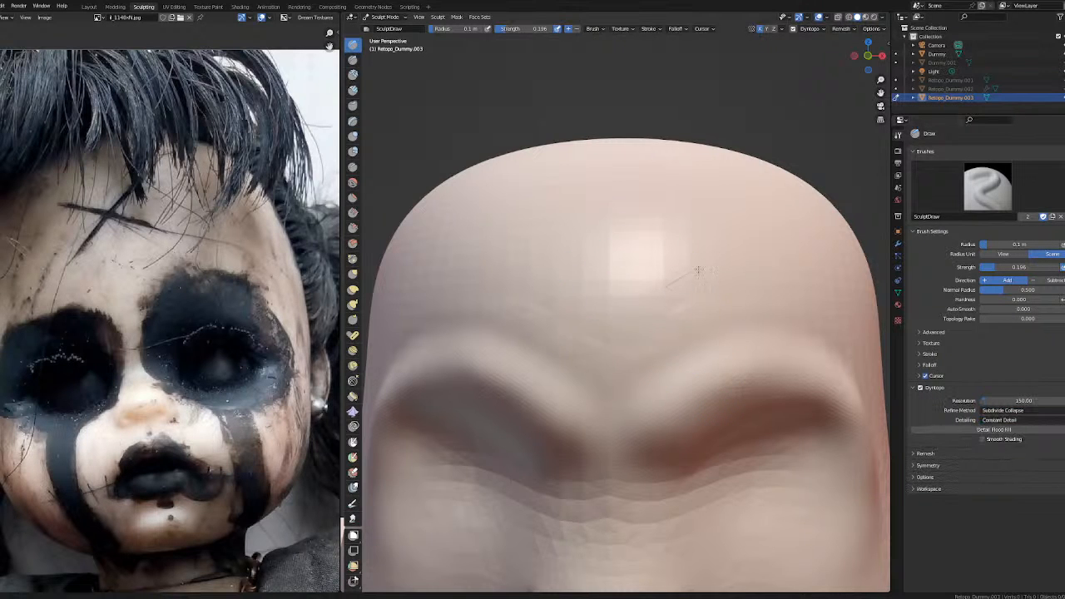
# Add volume to the brow ridges and the outer areas around the eye sockets with Draw strokes.
pyautogui.moveTo(794, 261); pyautogui.dragTo(606, 345, button='middle')
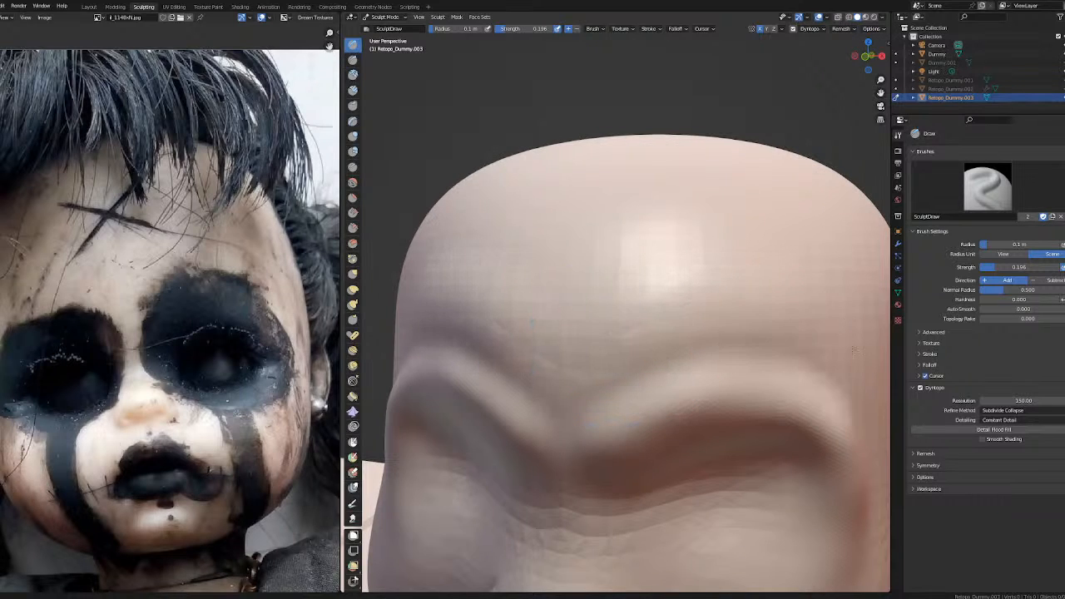
pyautogui.scroll(-1, 775, 344)
pyautogui.keyDown('shift'); pyautogui.moveTo(774, 345); pyautogui.dragTo(739, 230, button='middle'); pyautogui.keyUp('shift')
pyautogui.moveTo(705, 348); pyautogui.dragTo(694, 297, button='middle')
pyautogui.moveTo(654, 375); pyautogui.dragTo(650, 372)
pyautogui.moveTo(716, 391); pyautogui.dragTo(726, 385)
pyautogui.moveTo(640, 340); pyautogui.dragTo(639, 364, button='middle')
pyautogui.moveTo(656, 325); pyautogui.dragTo(680, 284)
pyautogui.moveTo(687, 248); pyautogui.dragTo(684, 215)
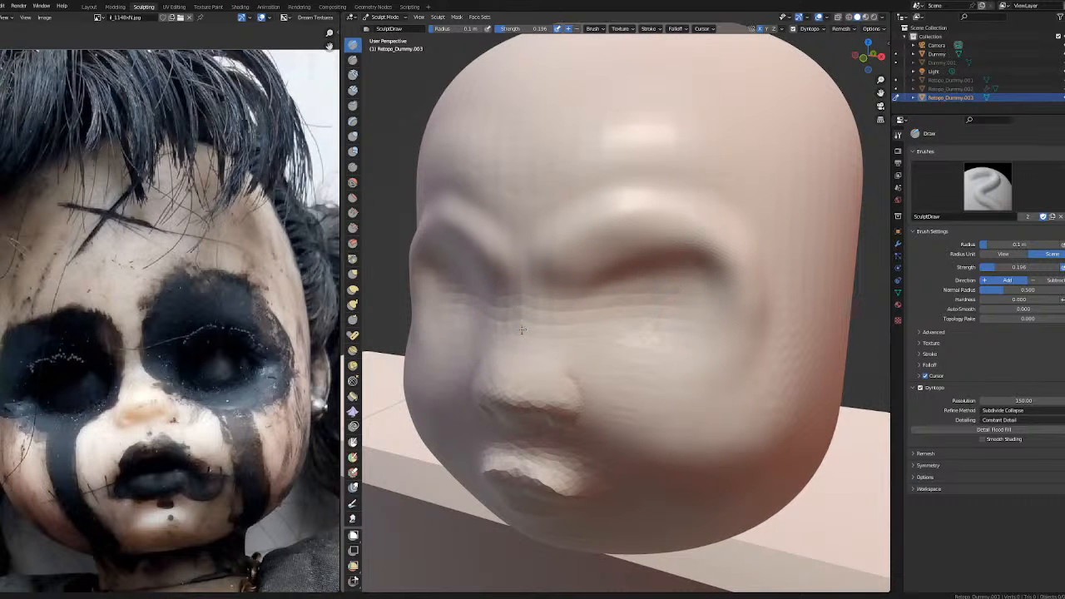
pyautogui.moveTo(539, 243); pyautogui.dragTo(574, 228, button='middle')
# Select the Smooth brush and blend the newly drawn brow ridges and eye socket edges into the face.
pyautogui.click(353, 182)
pyautogui.moveTo(618, 306)
pyautogui.mouseDown(button='middle')
pyautogui.moveTo(583, 331)
pyautogui.moveTo(494, 280)
pyautogui.mouseUp(button='middle')
pyautogui.scroll(3, 582, 332)
pyautogui.moveTo(494, 279); pyautogui.dragTo(460, 233)
pyautogui.scroll(-3, 475, 256)
pyautogui.moveTo(499, 262); pyautogui.dragTo(622, 308, button='middle')
pyautogui.moveTo(621, 308); pyautogui.dragTo(654, 299)
pyautogui.moveTo(567, 327); pyautogui.dragTo(633, 332, button='middle')
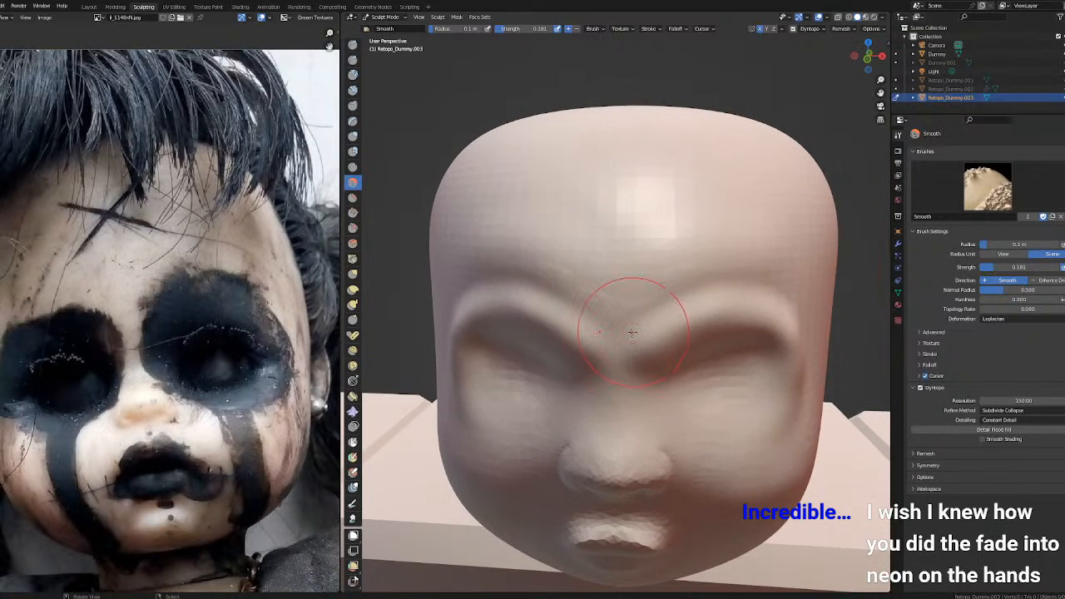
# Smooth out the creases on the forehead between and above the brow ridges.
pyautogui.scroll(2, 632, 332)
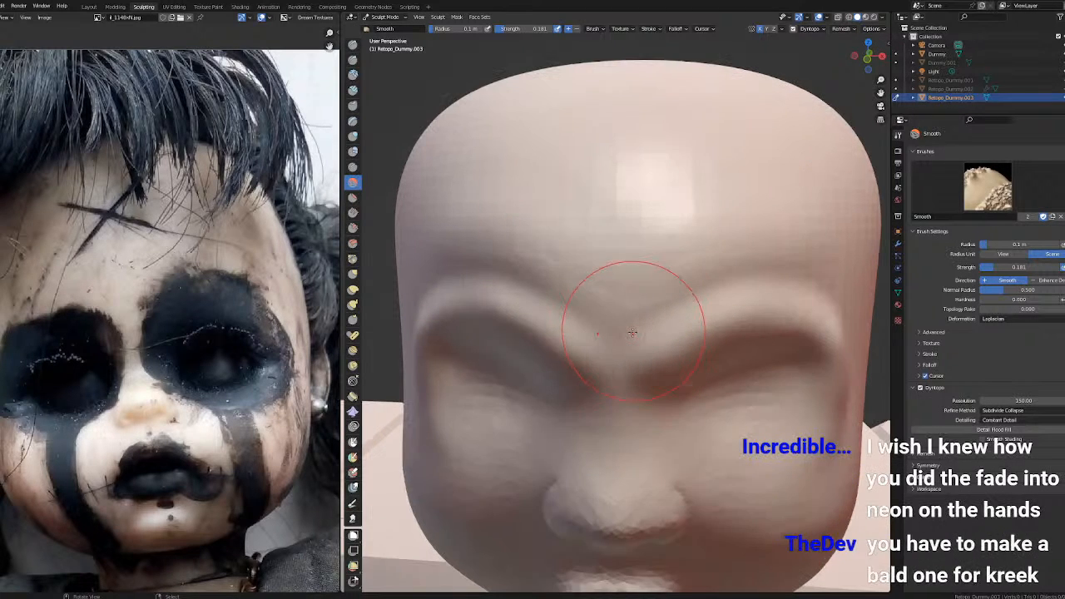
pyautogui.moveTo(667, 227); pyautogui.dragTo(714, 210, button='middle')
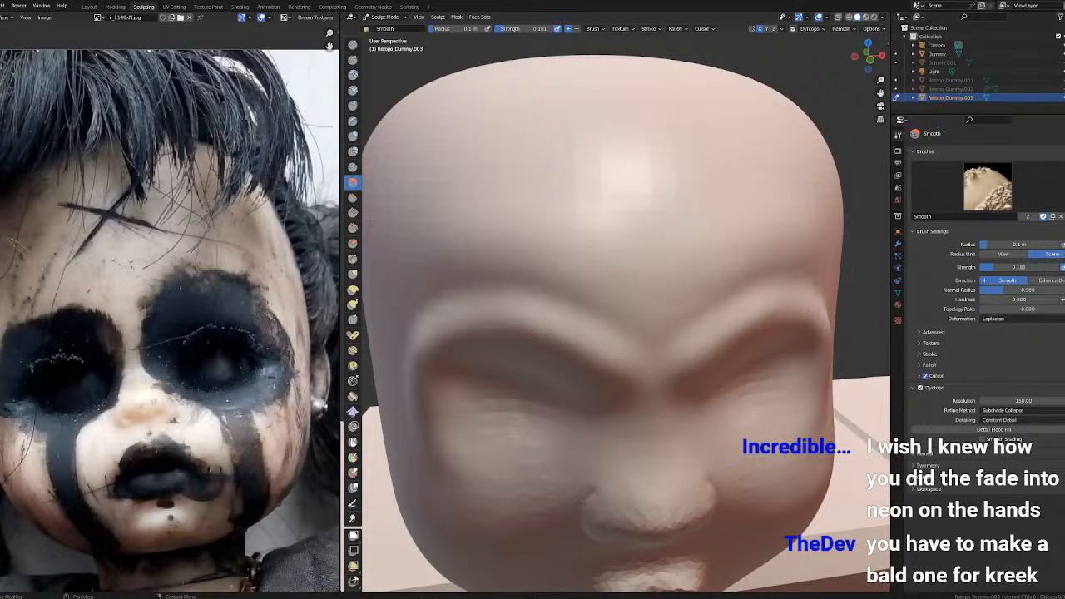
pyautogui.moveTo(523, 238); pyautogui.dragTo(580, 220, button='middle')
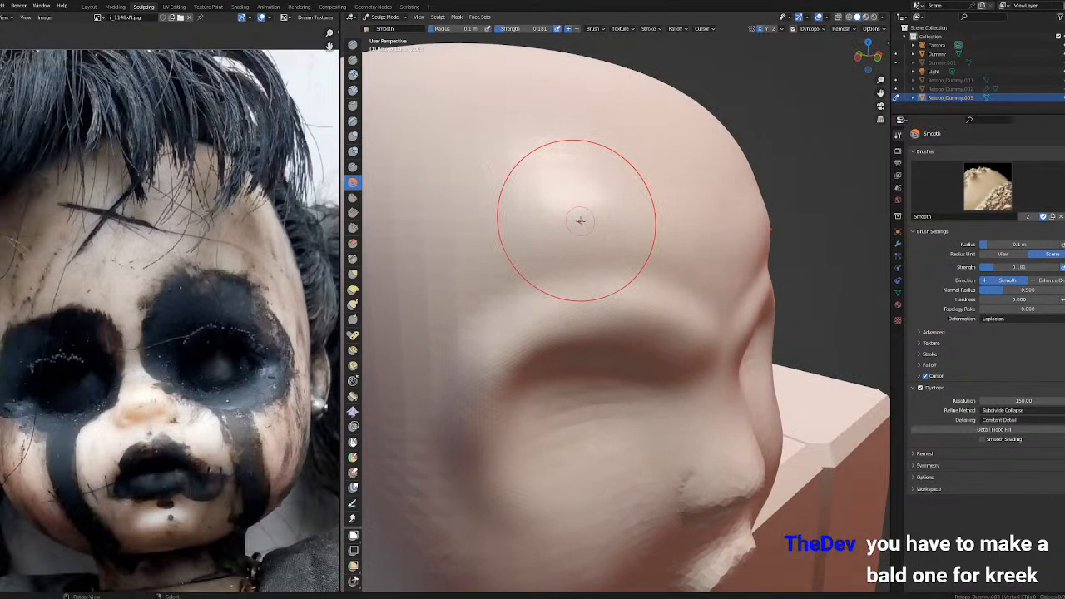
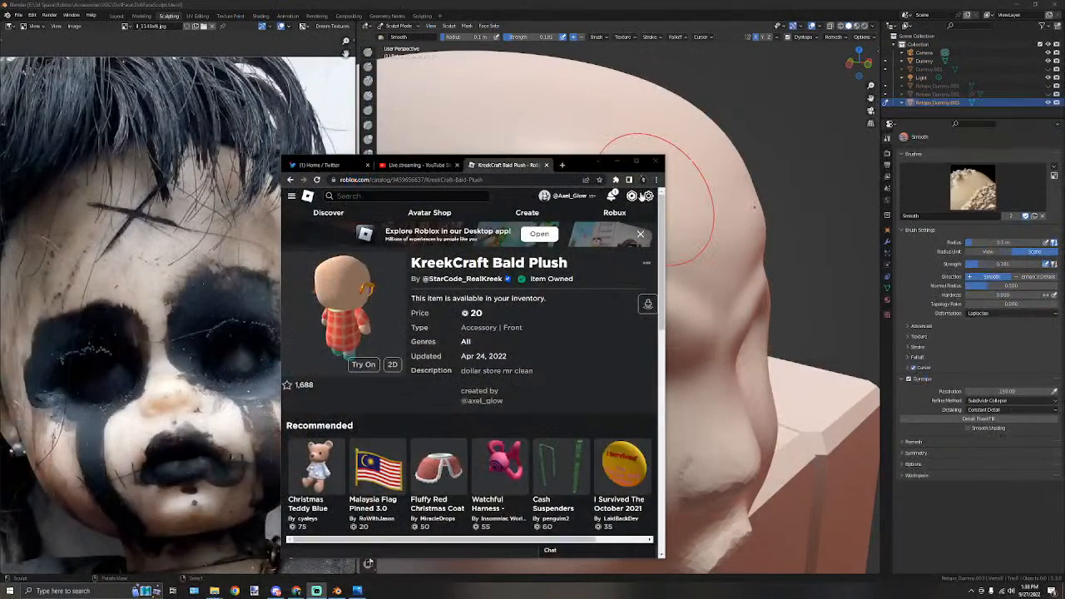
# Switch to the browser with the KreekCraft Bald Plush catalog page and move its window off the doll photo.
pyautogui.moveTo(570, 164); pyautogui.dragTo(729, 145)
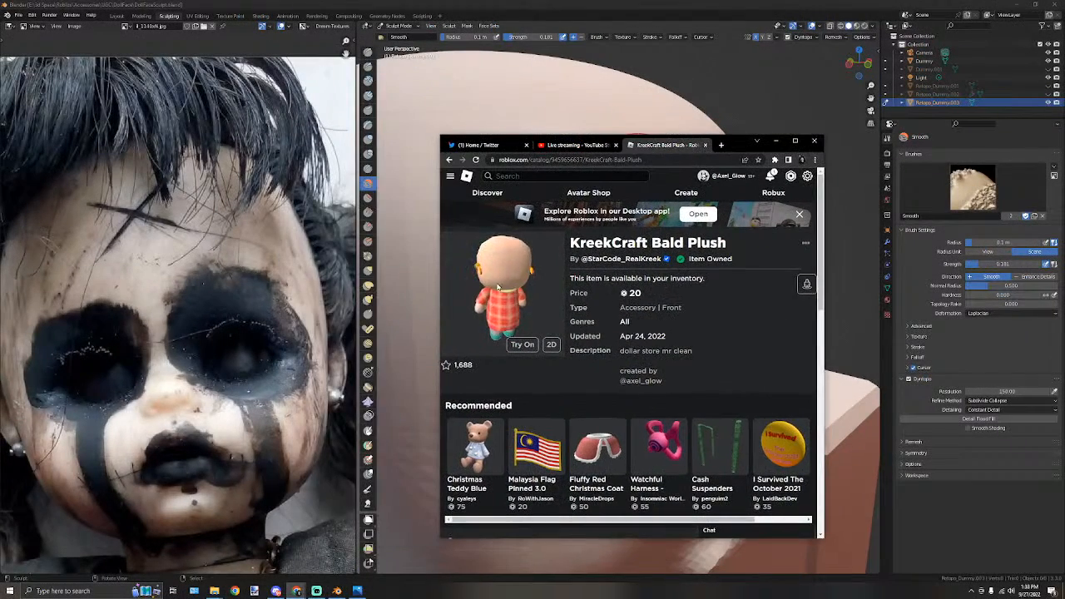
# Inspect the bald plush's 3D preview on its catalog page and move the browser window away from the sculpt.
pyautogui.scroll(-3, 494, 284)
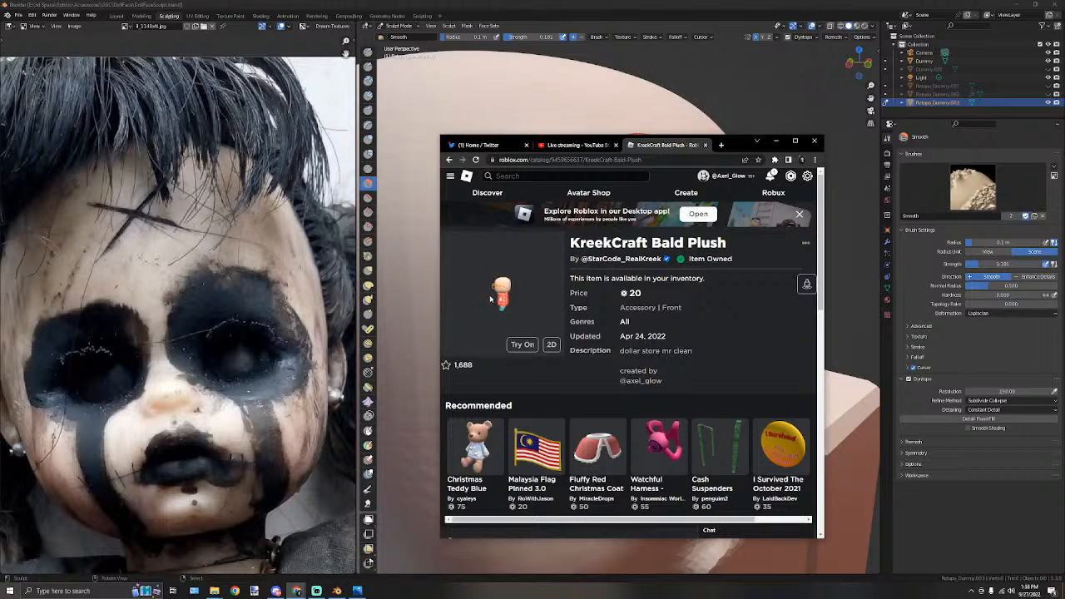
pyautogui.scroll(3, 499, 293)
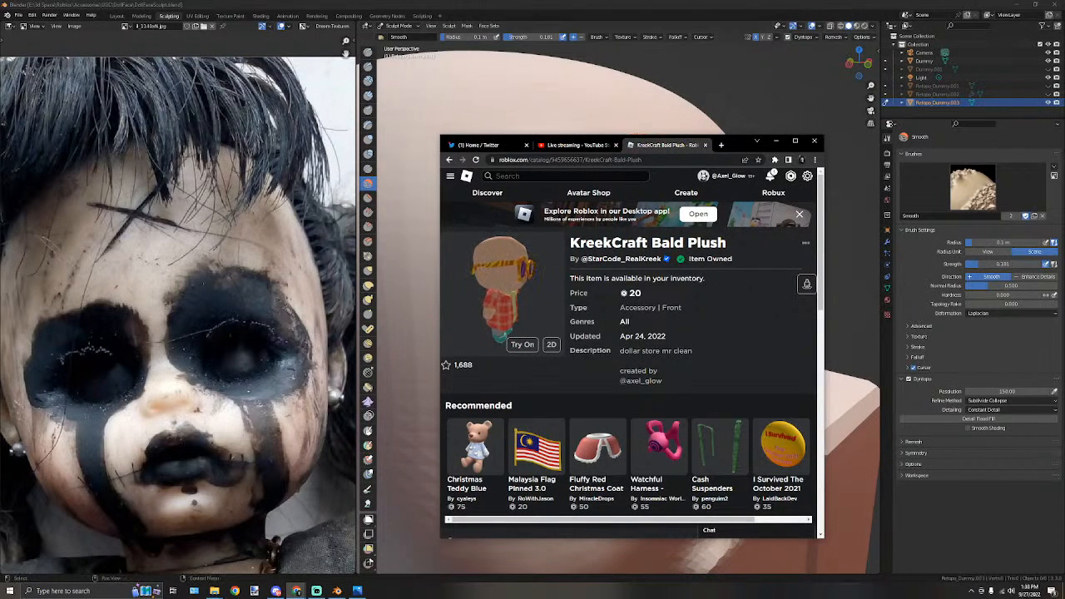
pyautogui.moveTo(738, 148); pyautogui.dragTo(1064, 128)
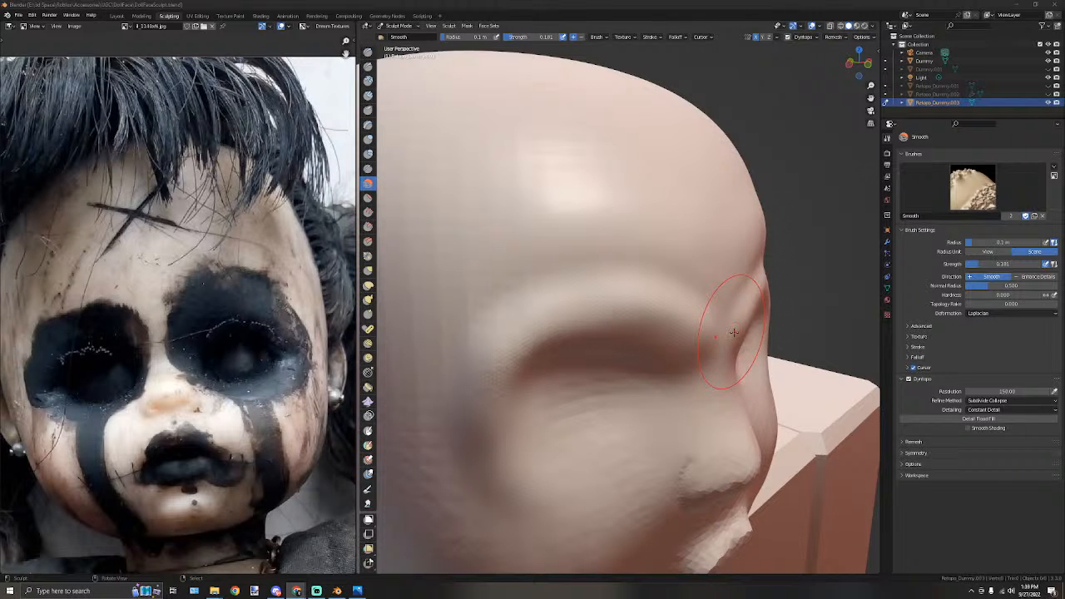
# Smooth the forehead between the brows and the upper edges of the brow ridges.
pyautogui.scroll(-5, 630, 349)
pyautogui.moveTo(639, 317); pyautogui.dragTo(584, 300, button='middle')
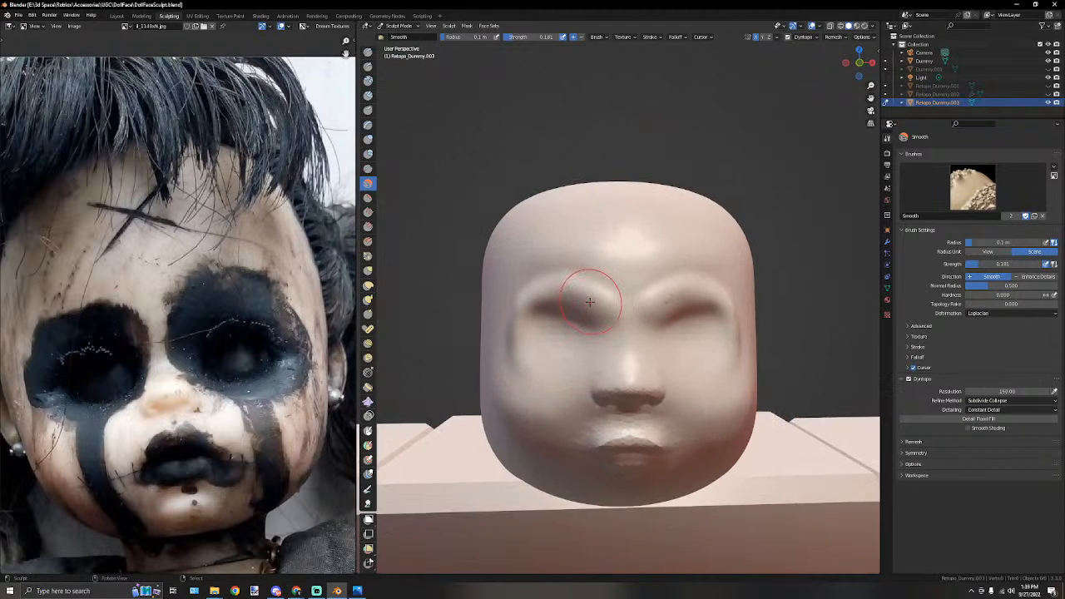
pyautogui.scroll(4, 584, 299)
pyautogui.moveTo(672, 269)
pyautogui.mouseDown(button='middle')
pyautogui.moveTo(613, 285)
pyautogui.moveTo(599, 324)
pyautogui.mouseUp(button='middle')
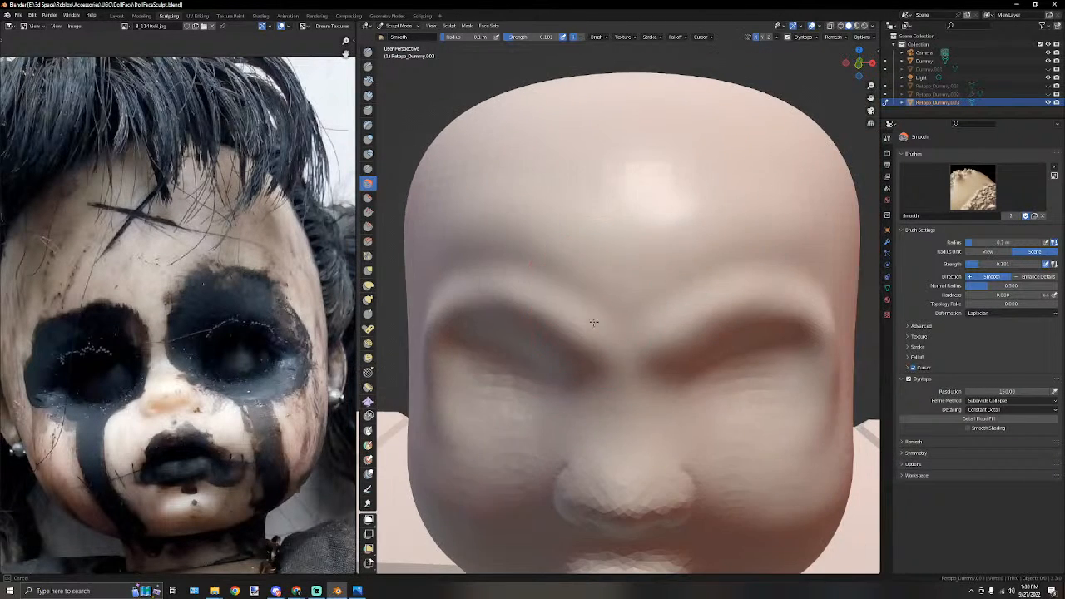
pyautogui.moveTo(580, 278); pyautogui.dragTo(606, 265, button='middle')
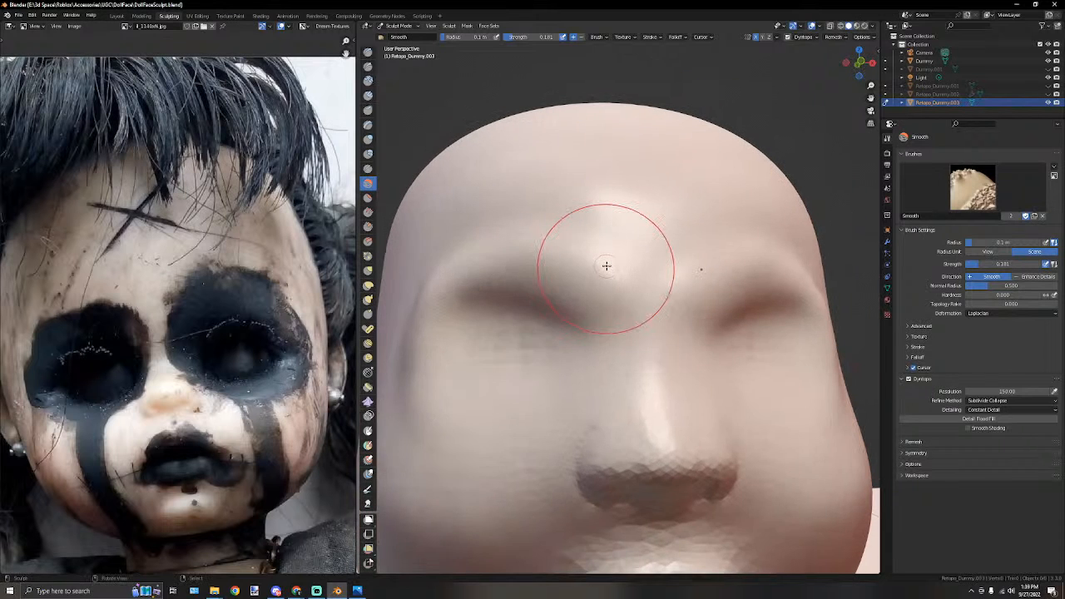
pyautogui.moveTo(606, 266); pyautogui.dragTo(651, 238)
pyautogui.moveTo(549, 267); pyautogui.dragTo(465, 271)
pyautogui.moveTo(453, 268); pyautogui.dragTo(559, 257, button='middle')
pyautogui.moveTo(558, 257)
pyautogui.mouseDown()
pyautogui.moveTo(445, 357)
pyautogui.moveTo(528, 281)
pyautogui.mouseUp()
pyautogui.moveTo(532, 275); pyautogui.dragTo(414, 268, button='middle')
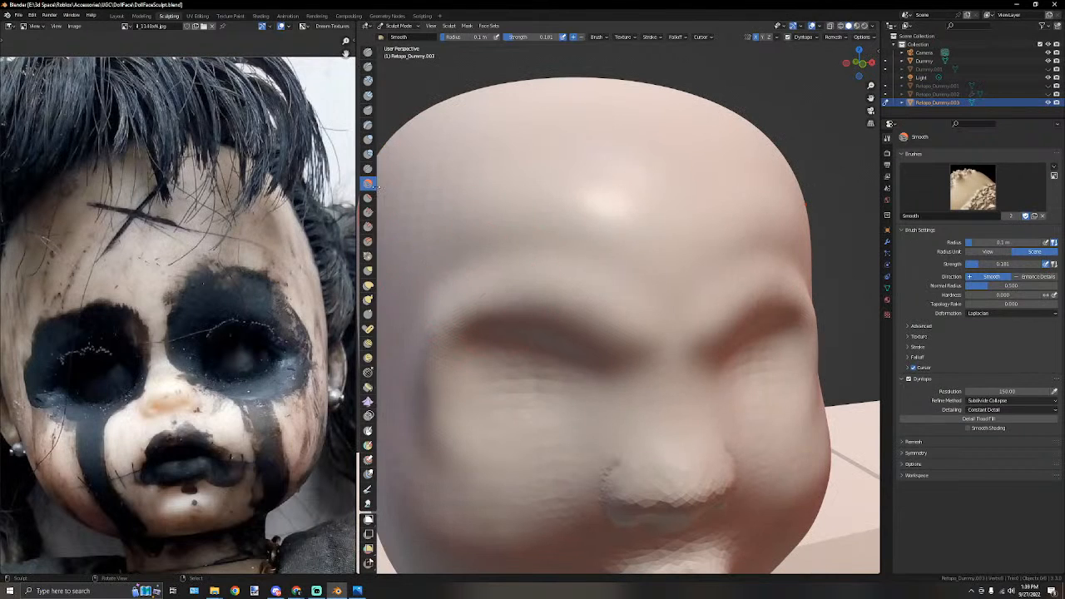
# Build up the temple and the side of the face behind the eye sockets with the Draw brush.
pyautogui.click(367, 52)
pyautogui.moveTo(468, 231); pyautogui.dragTo(458, 316, button='middle')
pyautogui.moveTo(458, 316); pyautogui.dragTo(436, 422)
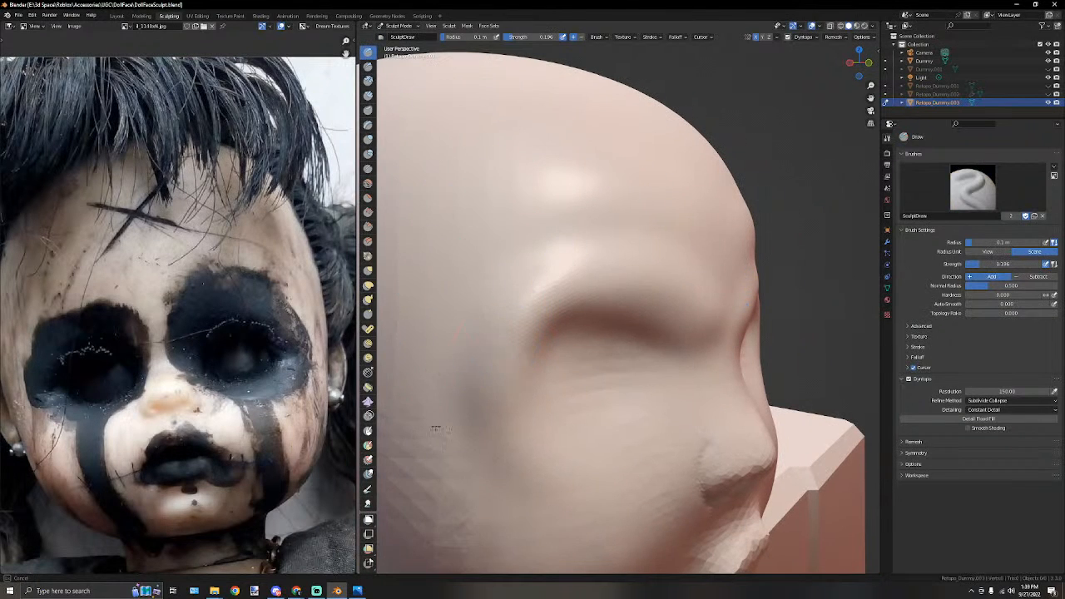
pyautogui.moveTo(433, 504); pyautogui.dragTo(449, 471)
pyautogui.scroll(-3, 449, 466)
pyautogui.moveTo(566, 391); pyautogui.dragTo(489, 372, button='middle')
pyautogui.moveTo(490, 371)
pyautogui.mouseDown()
pyautogui.moveTo(525, 452)
pyautogui.moveTo(520, 405)
pyautogui.mouseUp()
pyautogui.moveTo(520, 405)
pyautogui.mouseDown(button='middle')
pyautogui.moveTo(411, 396)
pyautogui.moveTo(379, 406)
pyautogui.mouseUp(button='middle')
# Carve into the face around the eye sockets with an inverted Draw stroke and add volume beside it with regular strokes.
pyautogui.keyDown('ctrl'); pyautogui.moveTo(675, 341); pyautogui.dragTo(740, 394); pyautogui.keyUp('ctrl')
pyautogui.moveTo(533, 215); pyautogui.dragTo(653, 287, button='middle')
pyautogui.moveTo(653, 283)
pyautogui.mouseDown()
pyautogui.moveTo(709, 262)
pyautogui.moveTo(750, 311)
pyautogui.mouseUp()
pyautogui.moveTo(751, 311)
pyautogui.mouseDown(button='middle')
pyautogui.moveTo(666, 259)
pyautogui.moveTo(647, 264)
pyautogui.mouseUp(button='middle')
pyautogui.moveTo(630, 279)
pyautogui.mouseDown()
pyautogui.moveTo(773, 277)
pyautogui.moveTo(780, 312)
pyautogui.mouseUp()
pyautogui.moveTo(605, 294)
pyautogui.mouseDown()
pyautogui.moveTo(606, 305)
pyautogui.moveTo(741, 278)
pyautogui.moveTo(781, 346)
pyautogui.mouseUp()
pyautogui.moveTo(749, 337)
pyautogui.mouseDown(button='middle')
pyautogui.moveTo(611, 257)
pyautogui.moveTo(564, 265)
pyautogui.mouseUp(button='middle')
pyautogui.moveTo(653, 224); pyautogui.dragTo(666, 244, button='middle')
pyautogui.moveTo(712, 219); pyautogui.dragTo(579, 205, button='middle')
pyautogui.scroll(-3, 600, 205)
pyautogui.scroll(2, 549, 203)
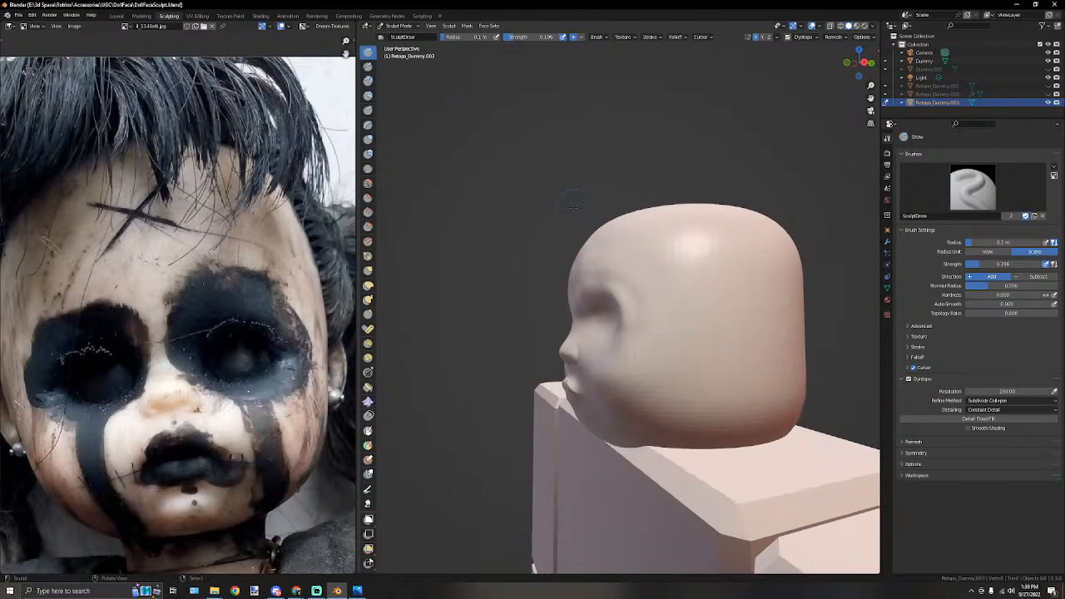
# Enlarge the Elastic Deform brush to a 0.49 m radius and pull the nose-mouth area and the brow forward in profile.
pyautogui.scroll(2, 579, 205)
pyautogui.click(368, 285)
pyautogui.moveTo(617, 268)
pyautogui.mouseDown(button='middle')
pyautogui.moveTo(596, 272)
pyautogui.moveTo(606, 280)
pyautogui.mouseUp(button='middle')
pyautogui.press(']')
pyautogui.press(']')
pyautogui.press(']')
pyautogui.press(']')
pyautogui.press(']')
pyautogui.press(']')
pyautogui.press(']')
pyautogui.press(']')
pyautogui.press(']')
pyautogui.press(']')
pyautogui.press(']')
pyautogui.press(']')
pyautogui.press(']')
pyautogui.press(']')
pyautogui.press(']')
pyautogui.moveTo(566, 373); pyautogui.dragTo(529, 365)
pyautogui.moveTo(556, 278); pyautogui.dragTo(540, 285)
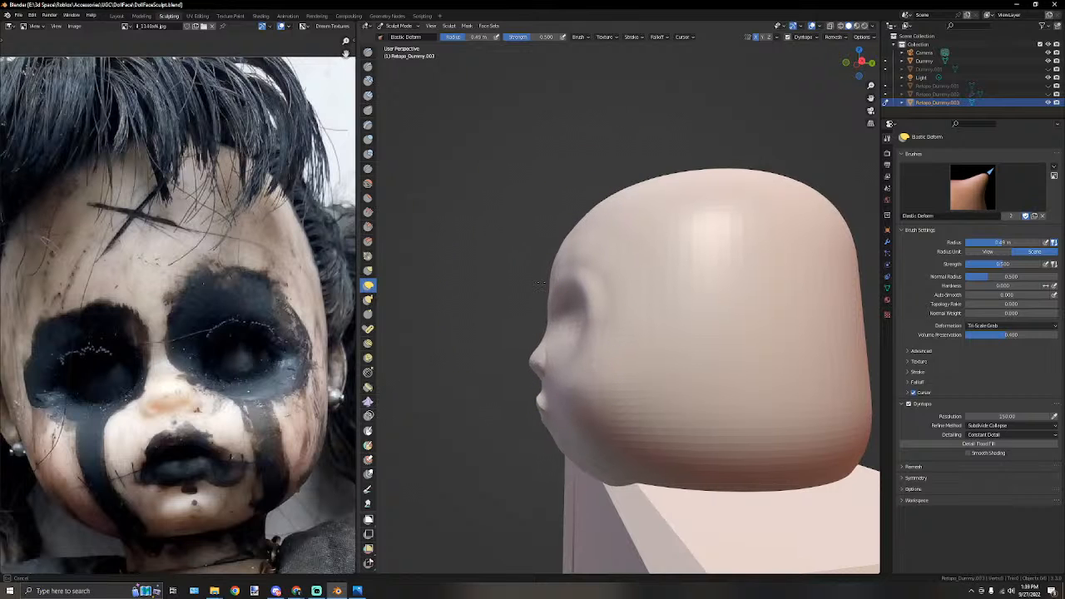
# Shrink the Elastic Deform brush and nudge the outer edge of the eye socket.
pyautogui.moveTo(543, 283)
pyautogui.mouseDown(button='middle')
pyautogui.moveTo(690, 274)
pyautogui.moveTo(665, 320)
pyautogui.moveTo(668, 342)
pyautogui.mouseUp(button='middle')
pyautogui.press('[')
pyautogui.press('[')
pyautogui.press('[')
pyautogui.press('[')
pyautogui.press('[')
pyautogui.press('[')
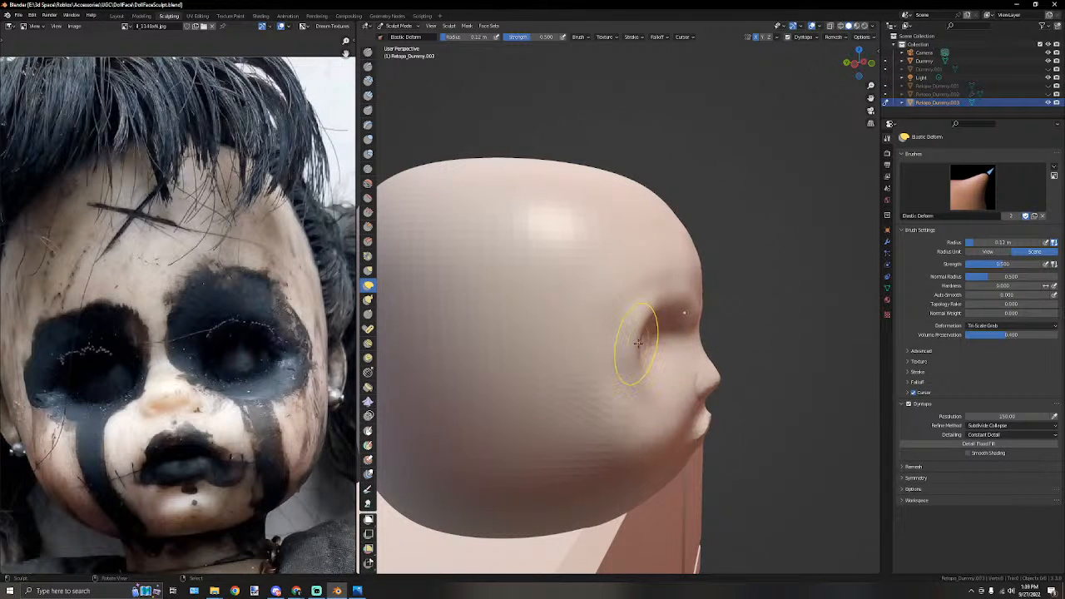
pyautogui.moveTo(638, 343); pyautogui.dragTo(636, 342)
# Refine the outer contour of the eye sockets from several angles with small Elastic Deform pulls.
pyautogui.moveTo(636, 342); pyautogui.dragTo(541, 332, button='middle')
pyautogui.scroll(2, 582, 321)
pyautogui.moveTo(599, 308); pyautogui.dragTo(661, 316, button='middle')
pyautogui.press('[')
pyautogui.moveTo(622, 375); pyautogui.dragTo(701, 366, button='middle')
pyautogui.moveTo(672, 356); pyautogui.dragTo(670, 356)
pyautogui.moveTo(671, 356); pyautogui.dragTo(523, 383, button='middle')
pyautogui.moveTo(520, 382); pyautogui.dragTo(526, 370)
pyautogui.moveTo(526, 370)
pyautogui.mouseDown(button='middle')
pyautogui.moveTo(692, 347)
pyautogui.moveTo(658, 352)
pyautogui.mouseUp(button='middle')
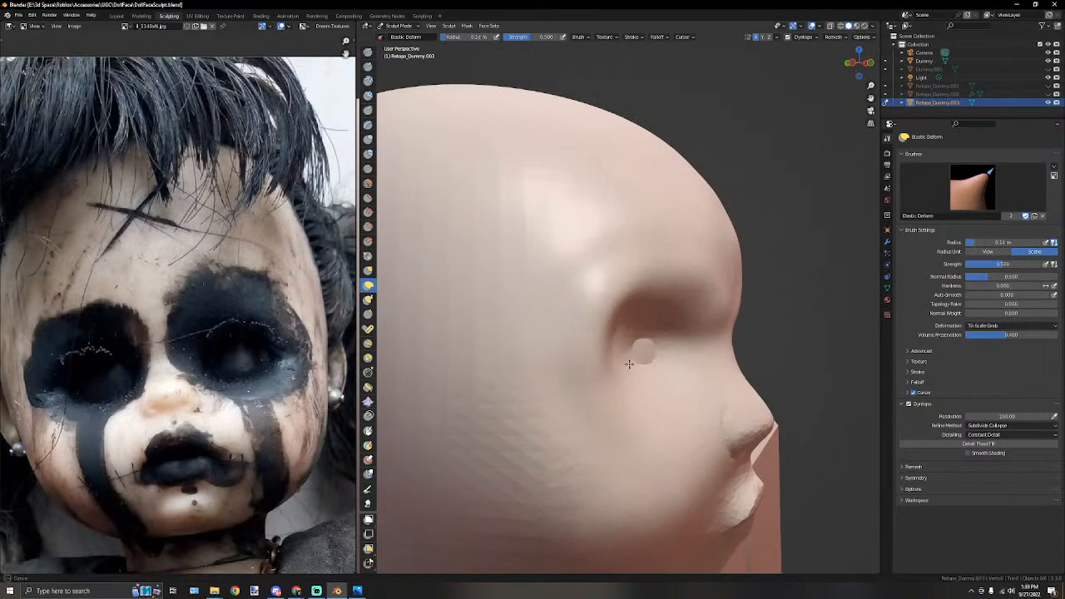
pyautogui.moveTo(655, 362)
pyautogui.mouseDown(button='middle')
pyautogui.moveTo(558, 404)
pyautogui.moveTo(566, 276)
pyautogui.moveTo(607, 324)
pyautogui.moveTo(656, 270)
pyautogui.mouseUp(button='middle')
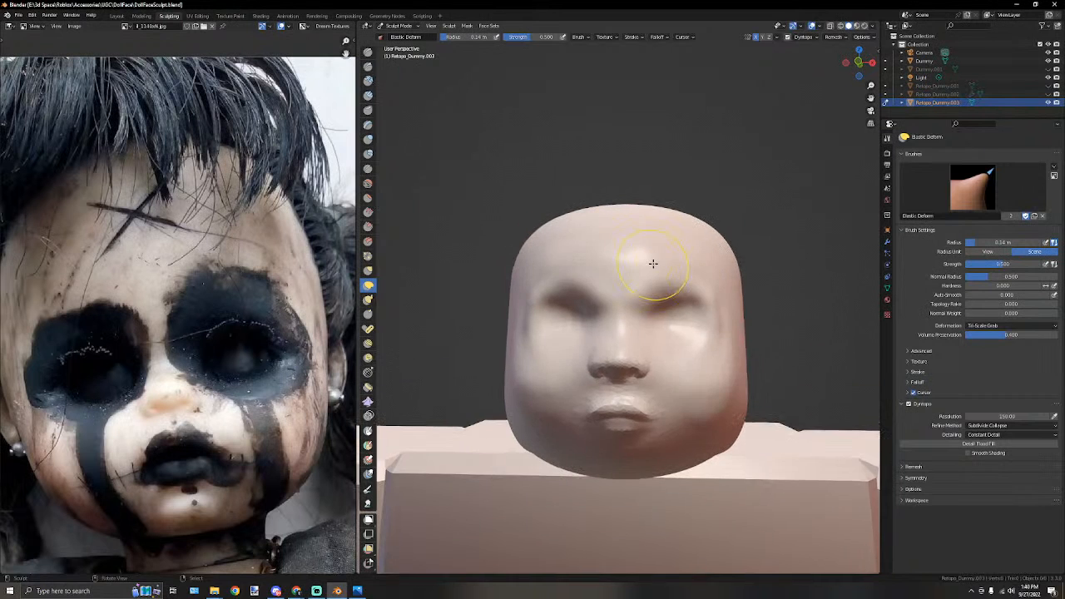
# Smooth the skin around the upper lip and the area beneath the lower lip with a 0.048 m Smooth brush.
pyautogui.scroll(4, 653, 264)
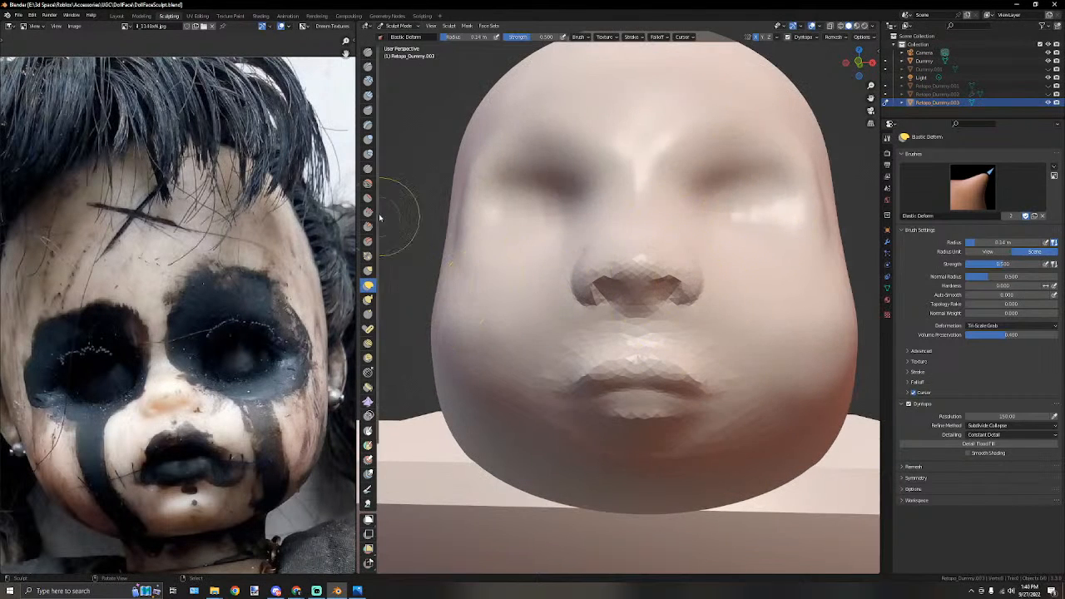
pyautogui.click(368, 182)
pyautogui.scroll(5, 640, 350)
pyautogui.scroll(-4, 647, 345)
pyautogui.press('[')
pyautogui.press('[')
pyautogui.press('[')
pyautogui.press('[')
pyautogui.press('[')
pyautogui.press('[')
pyautogui.press('[')
pyautogui.press('[')
pyautogui.press('[')
pyautogui.moveTo(554, 386)
pyautogui.mouseDown()
pyautogui.moveTo(628, 360)
pyautogui.moveTo(649, 364)
pyautogui.mouseUp()
pyautogui.moveTo(557, 365); pyautogui.dragTo(663, 355)
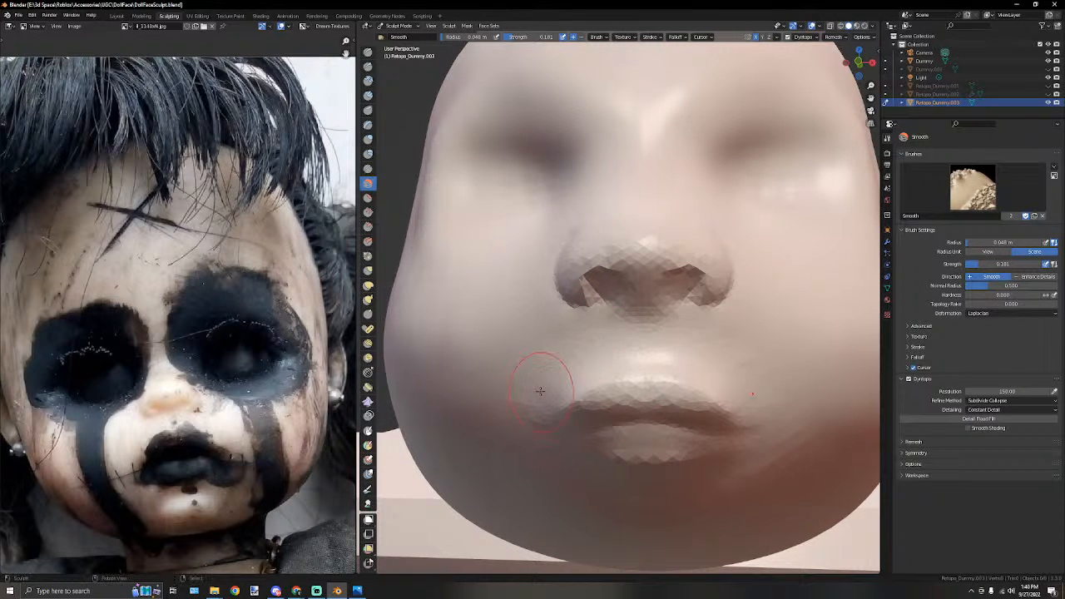
pyautogui.moveTo(603, 447); pyautogui.dragTo(706, 446)
# Smooth the lip corners and the lower lip with a 0.032 m Smooth brush.
pyautogui.moveTo(673, 404); pyautogui.dragTo(563, 316, button='middle')
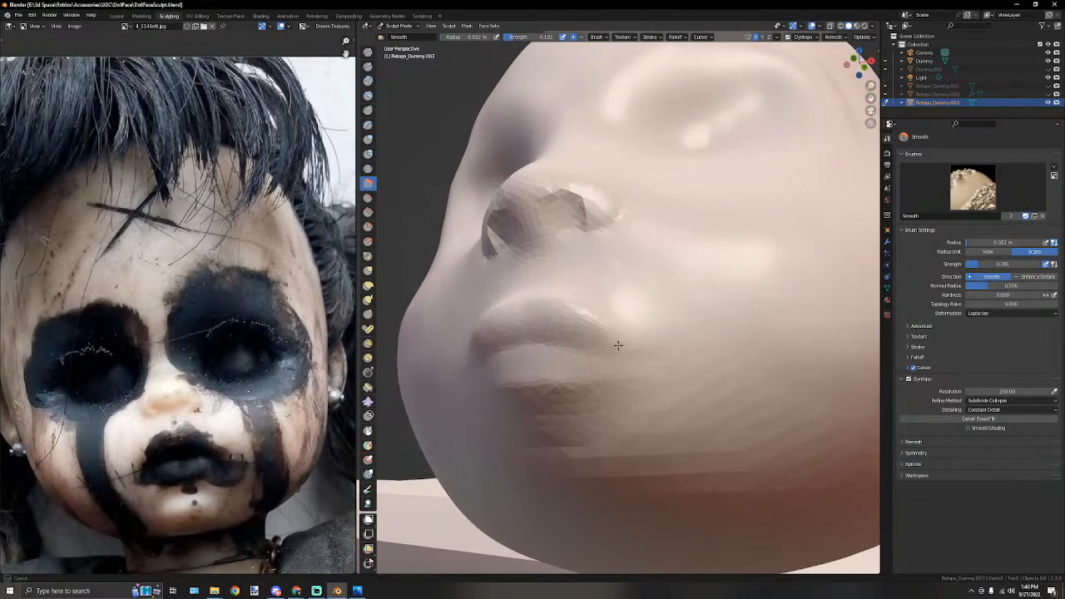
pyautogui.moveTo(603, 346); pyautogui.dragTo(627, 343, button='middle')
pyautogui.moveTo(627, 343)
pyautogui.mouseDown()
pyautogui.moveTo(650, 372)
pyautogui.moveTo(608, 368)
pyautogui.mouseUp()
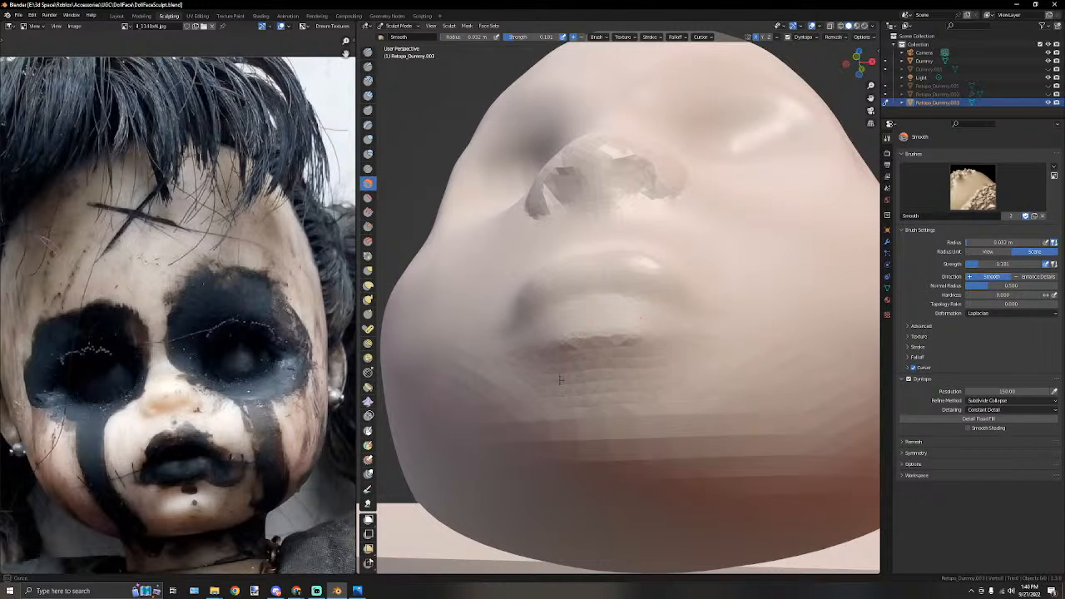
pyautogui.moveTo(561, 370); pyautogui.dragTo(528, 349, button='middle')
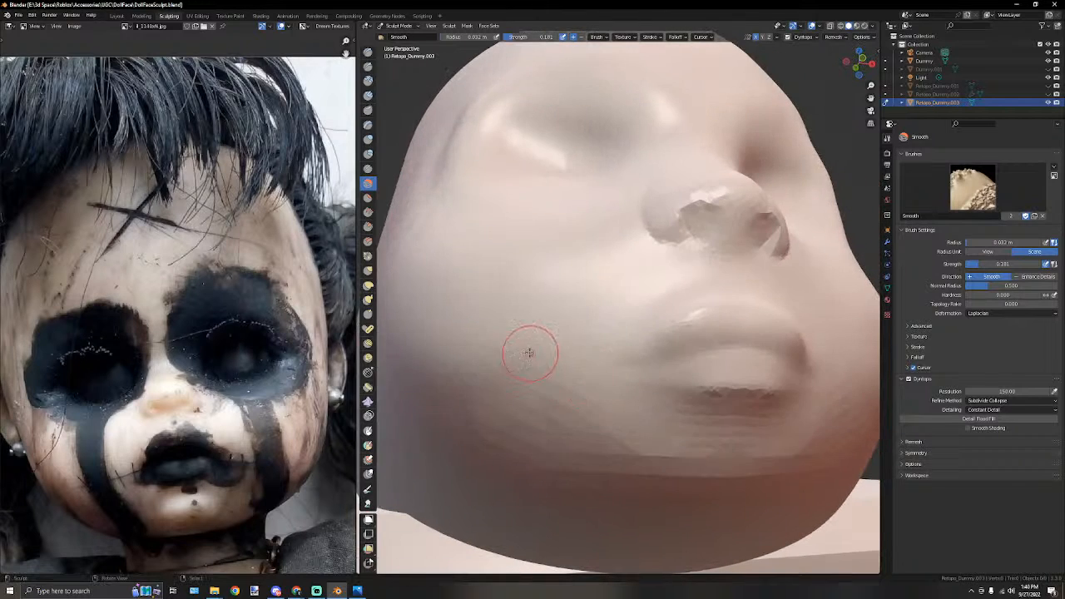
# Try a Draw stroke below the lower lip, undo it, and lower the brush strength to 0.100.
pyautogui.click(368, 139)
pyautogui.click(368, 52)
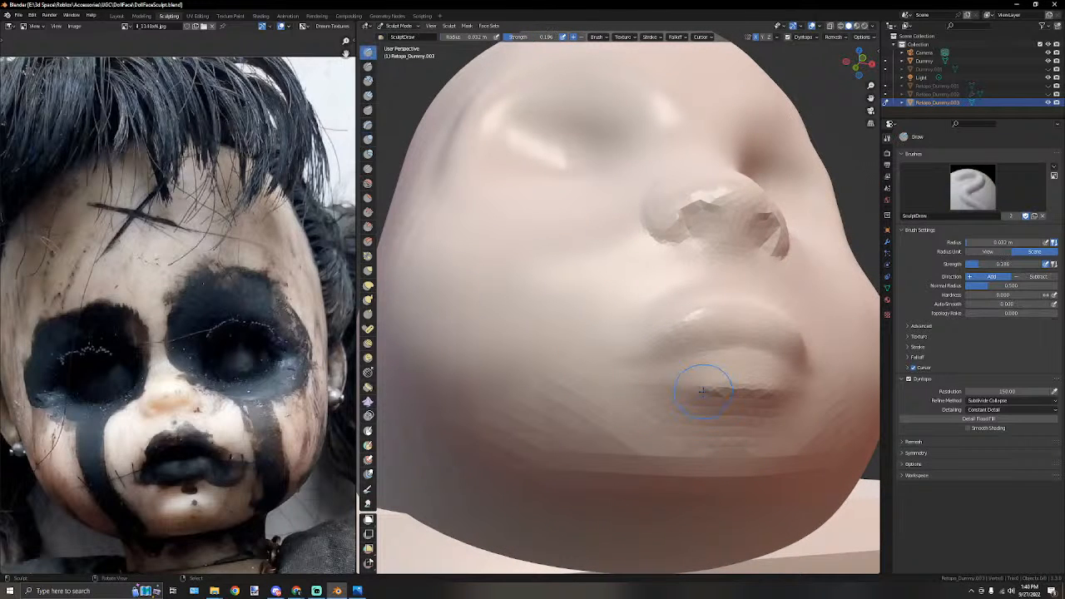
pyautogui.moveTo(723, 438); pyautogui.dragTo(795, 454)
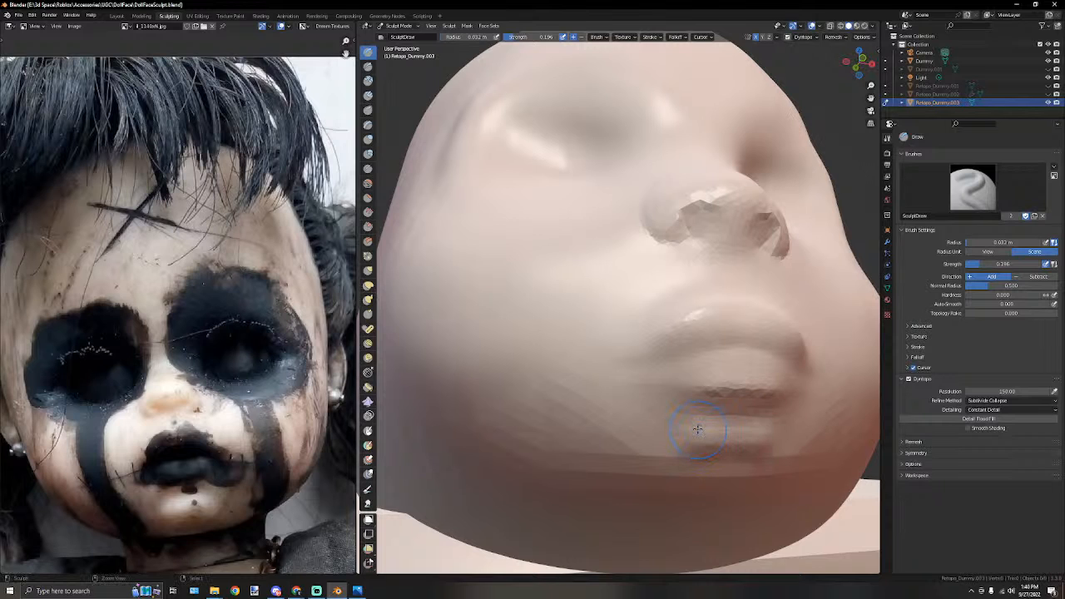
pyautogui.hotkey('ctrl', 'z')
pyautogui.moveTo(536, 37); pyautogui.dragTo(531, 37)
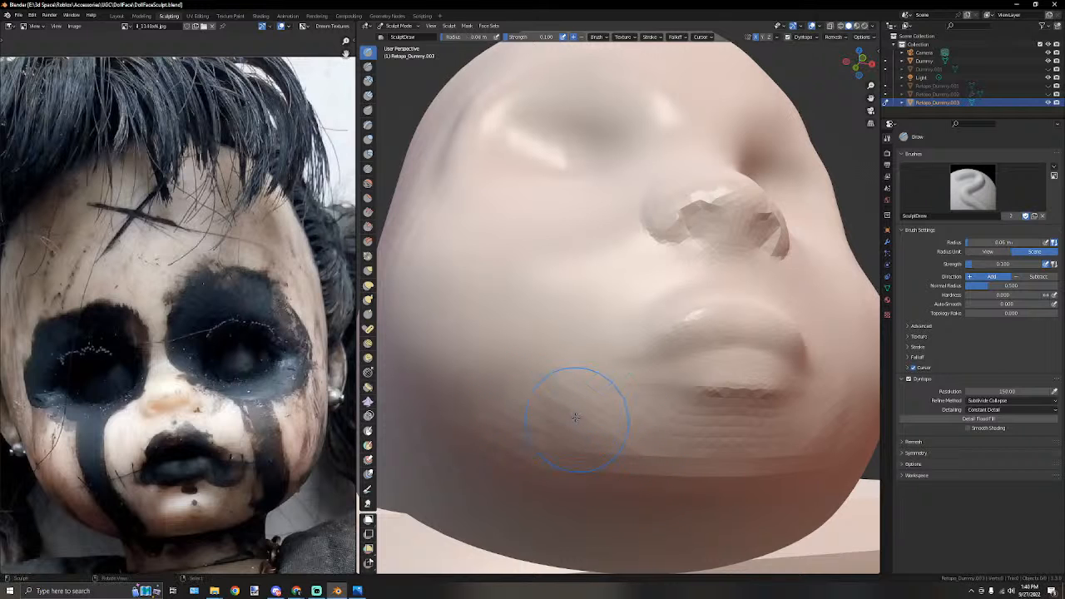
# Try to cut a crease below the lower lip with the Draw Sharp brush and undo it.
pyautogui.click(367, 66)
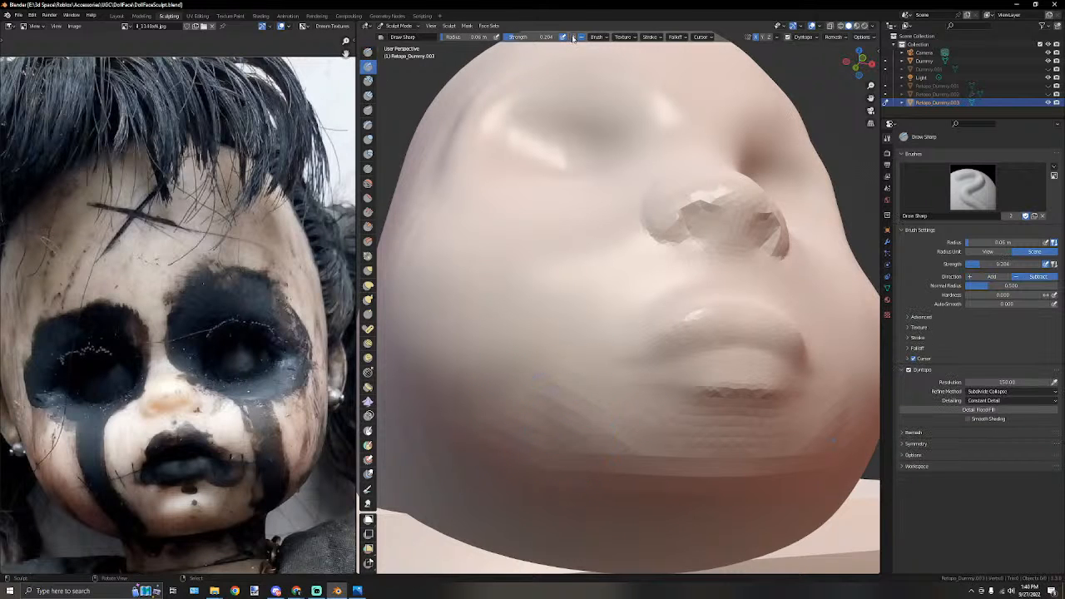
pyautogui.moveTo(668, 414); pyautogui.dragTo(728, 426)
pyautogui.moveTo(728, 426); pyautogui.dragTo(711, 413, button='middle')
pyautogui.hotkey('ctrl', 'z')
pyautogui.moveTo(564, 389); pyautogui.dragTo(559, 390, button='middle')
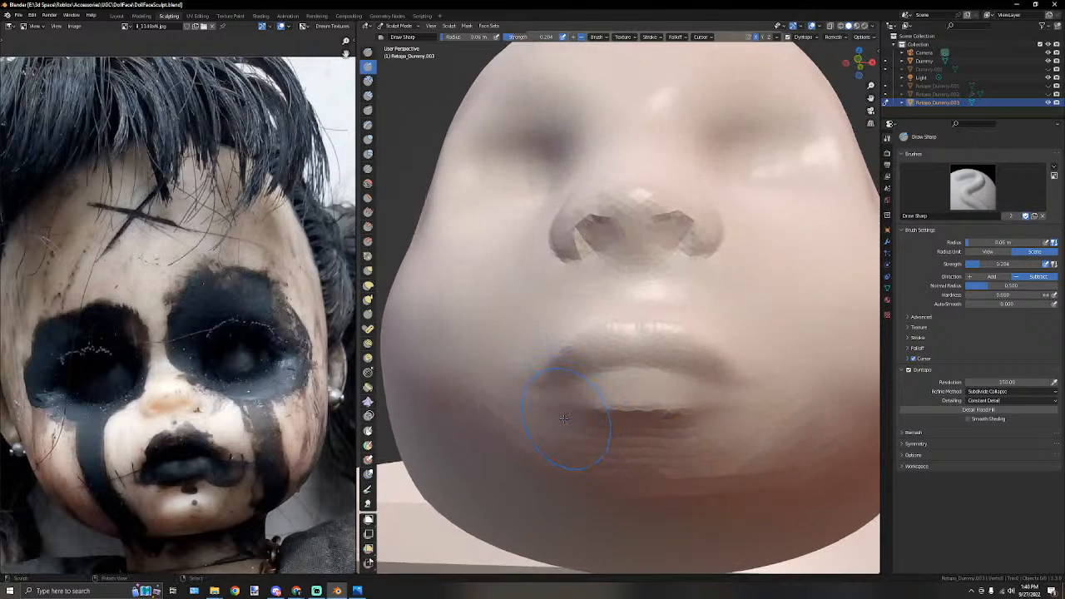
# Compare the nose and lips in the doll photo closely with the sculpted mouth in front view.
pyautogui.press('KP_1')
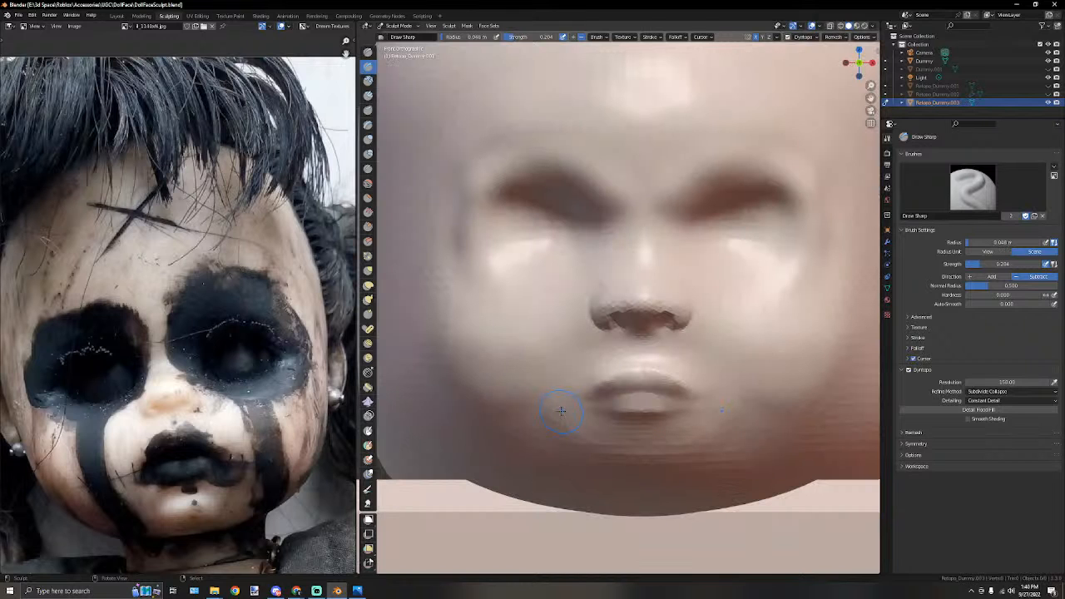
pyautogui.scroll(5, 218, 441)
pyautogui.scroll(-4, 210, 464)
pyautogui.moveTo(213, 467); pyautogui.dragTo(220, 317, button='middle')
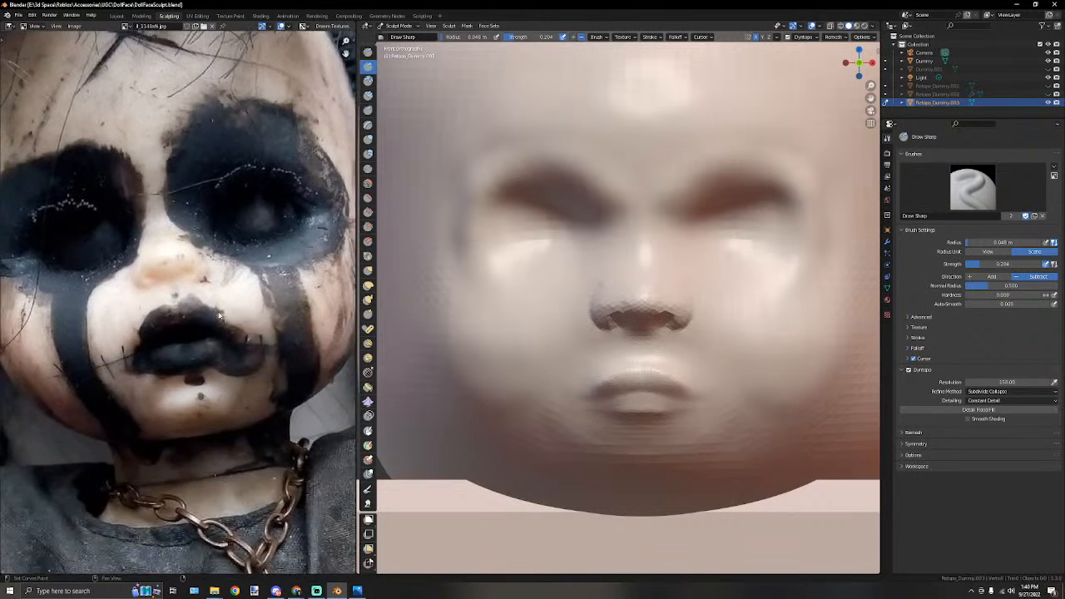
pyautogui.scroll(4, 221, 318)
pyautogui.moveTo(267, 369)
pyautogui.mouseDown(button='middle')
pyautogui.moveTo(238, 337)
pyautogui.moveTo(242, 357)
pyautogui.mouseUp(button='middle')
pyautogui.scroll(2, 238, 337)
pyautogui.scroll(-2, 237, 341)
pyautogui.scroll(5, 639, 388)
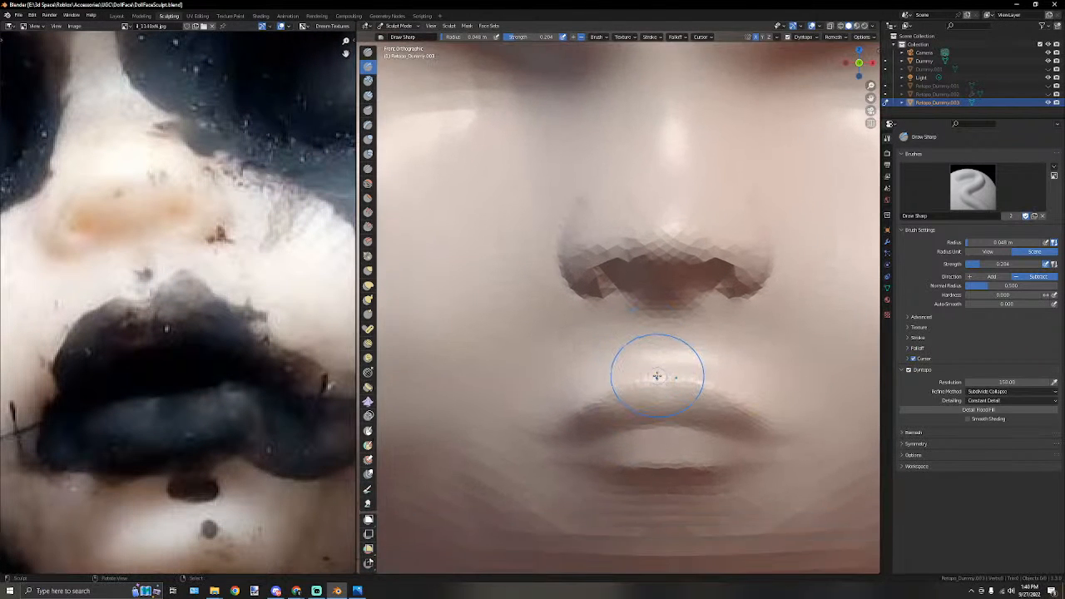
# Reshape the profile of the upper and lower lips with the Grab brush, working from both sides of the face.
pyautogui.scroll(-1, 654, 394)
pyautogui.moveTo(658, 404)
pyautogui.mouseDown(button='middle')
pyautogui.moveTo(570, 396)
pyautogui.moveTo(643, 371)
pyautogui.moveTo(587, 366)
pyautogui.mouseUp(button='middle')
pyautogui.scroll(-4, 644, 410)
pyautogui.scroll(2, 646, 367)
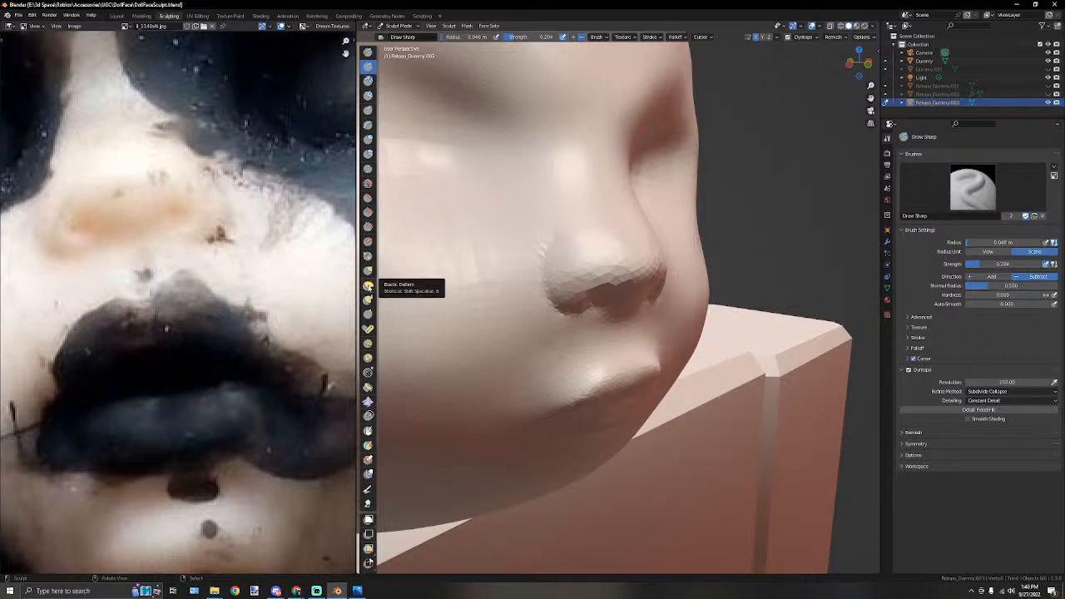
pyautogui.click(368, 270)
pyautogui.moveTo(428, 226)
pyautogui.mouseDown(button='middle')
pyautogui.moveTo(677, 356)
pyautogui.moveTo(655, 380)
pyautogui.mouseUp(button='middle')
pyautogui.moveTo(661, 412); pyautogui.dragTo(654, 412)
pyautogui.moveTo(654, 412)
pyautogui.mouseDown(button='middle')
pyautogui.moveTo(668, 404)
pyautogui.moveTo(687, 426)
pyautogui.mouseUp(button='middle')
pyautogui.moveTo(691, 412); pyautogui.dragTo(698, 406)
pyautogui.moveTo(706, 396); pyautogui.dragTo(712, 392)
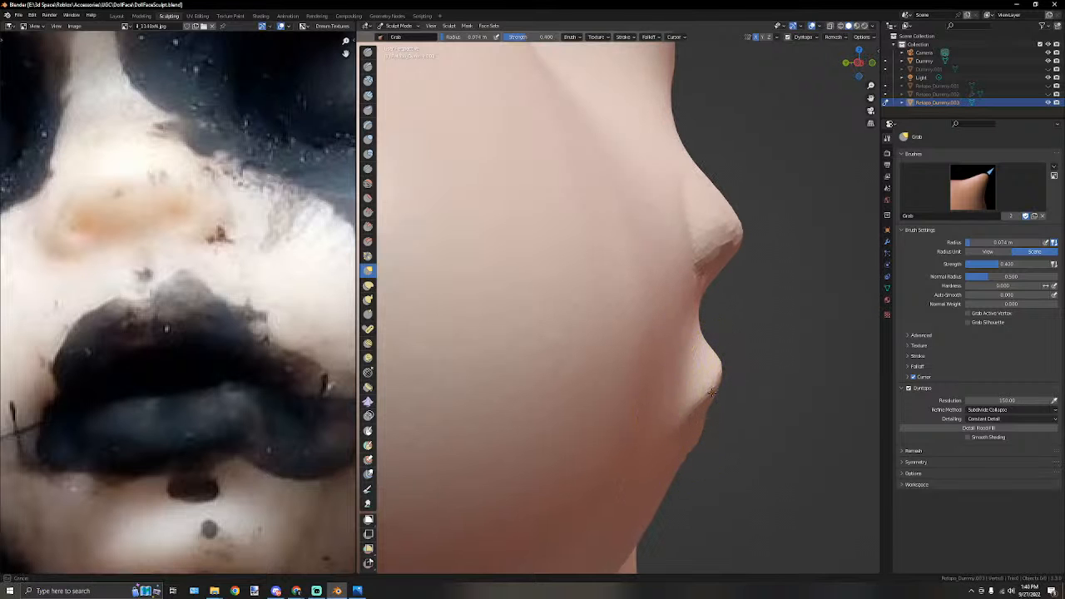
pyautogui.moveTo(702, 404); pyautogui.dragTo(485, 382, button='middle')
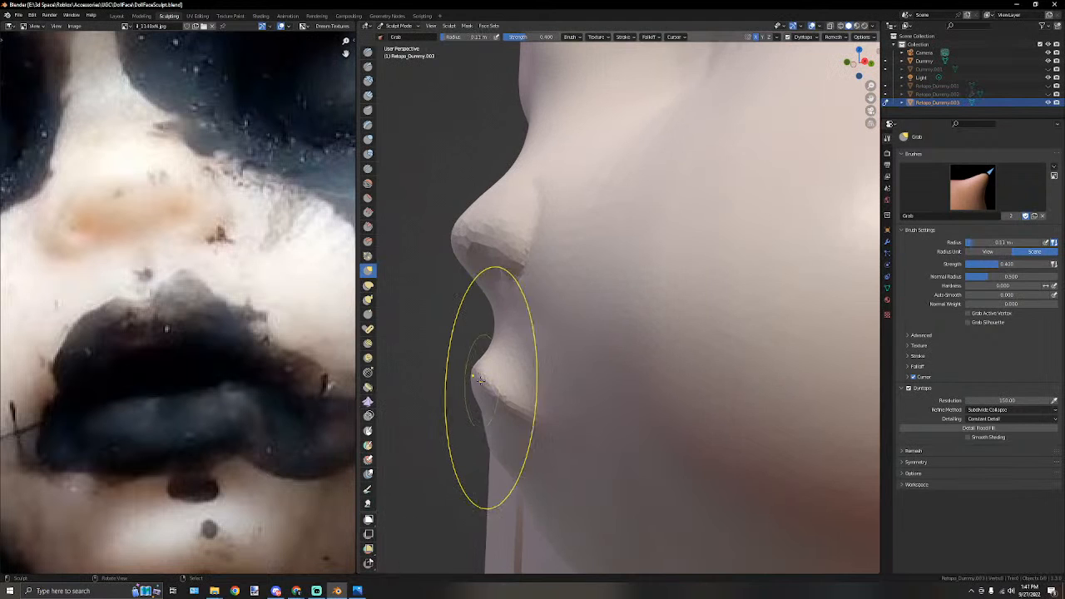
pyautogui.moveTo(485, 382); pyautogui.dragTo(498, 383)
pyautogui.moveTo(518, 299); pyautogui.dragTo(575, 305, button='middle')
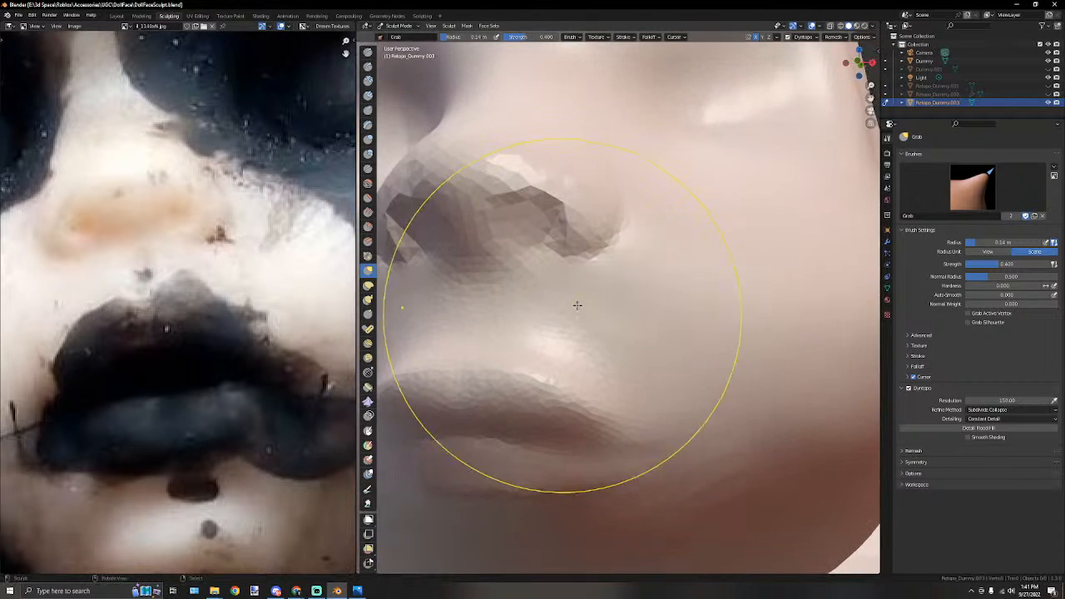
# Carve the line between the lips out to the mouth corner with the Draw Sharp brush in Subtract mode.
pyautogui.click(368, 69)
pyautogui.moveTo(612, 441); pyautogui.dragTo(606, 421, button='middle')
pyautogui.press('[')
pyautogui.press('[')
pyautogui.press('[')
pyautogui.press('[')
pyautogui.press('[')
pyautogui.press('[')
pyautogui.press('[')
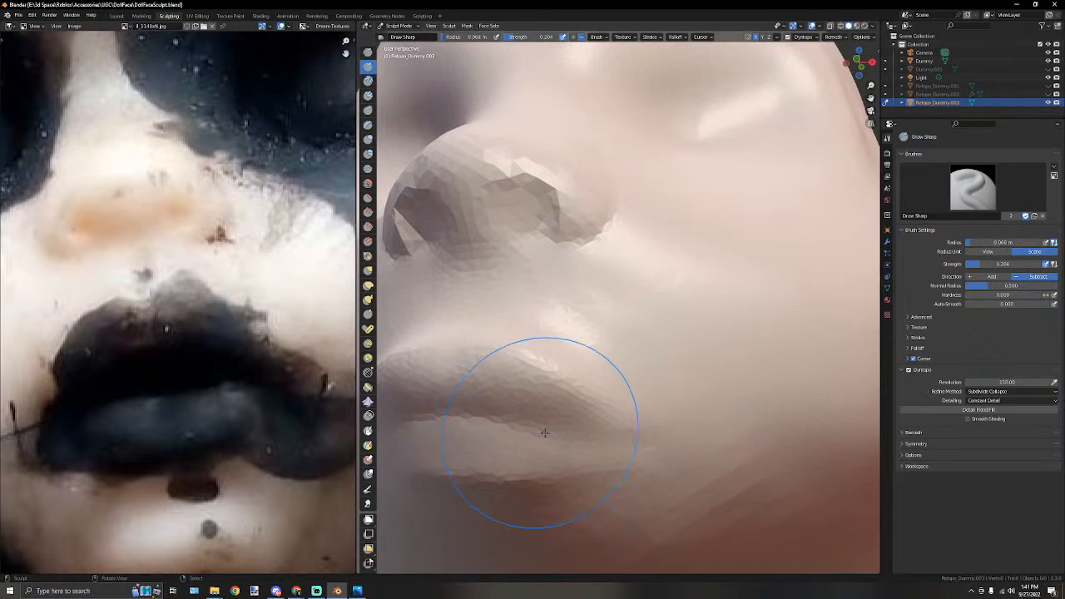
pyautogui.moveTo(482, 415)
pyautogui.mouseDown()
pyautogui.moveTo(614, 437)
pyautogui.moveTo(455, 418)
pyautogui.moveTo(538, 416)
pyautogui.moveTo(590, 445)
pyautogui.moveTo(627, 437)
pyautogui.mouseUp()
pyautogui.scroll(-5, 538, 416)
pyautogui.scroll(5, 583, 446)
# Reduce the Draw Sharp radius to 0.039 m and deepen the mouth line and its corners.
pyautogui.press('[')
pyautogui.press('[')
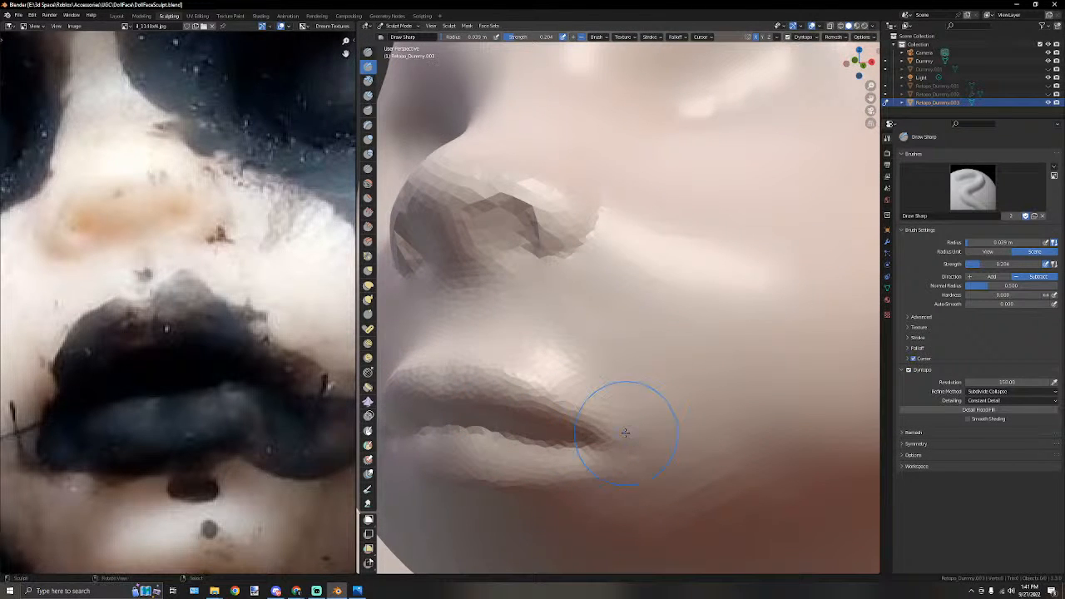
pyautogui.moveTo(627, 432); pyautogui.dragTo(666, 432, button='middle')
pyautogui.moveTo(452, 433)
pyautogui.mouseDown()
pyautogui.moveTo(540, 429)
pyautogui.moveTo(636, 451)
pyautogui.moveTo(663, 439)
pyautogui.mouseUp()
pyautogui.scroll(-5, 665, 409)
pyautogui.moveTo(637, 404)
pyautogui.mouseDown(button='middle')
pyautogui.moveTo(677, 423)
pyautogui.moveTo(646, 416)
pyautogui.moveTo(703, 394)
pyautogui.moveTo(630, 378)
pyautogui.mouseUp(button='middle')
pyautogui.scroll(3, 704, 393)
pyautogui.scroll(3, 645, 362)
pyautogui.moveTo(659, 323); pyautogui.dragTo(644, 333)
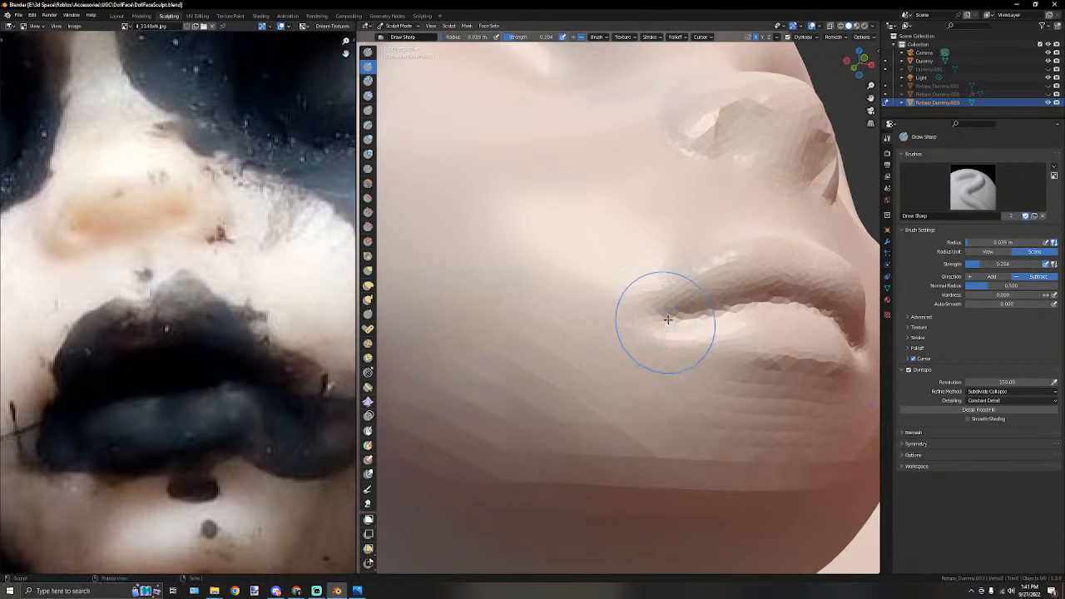
# Check the carved mouth from several angles and compare the face's proportions with the doll photo.
pyautogui.moveTo(644, 333); pyautogui.dragTo(646, 328, button='middle')
pyautogui.scroll(3, 657, 349)
pyautogui.scroll(-4, 646, 339)
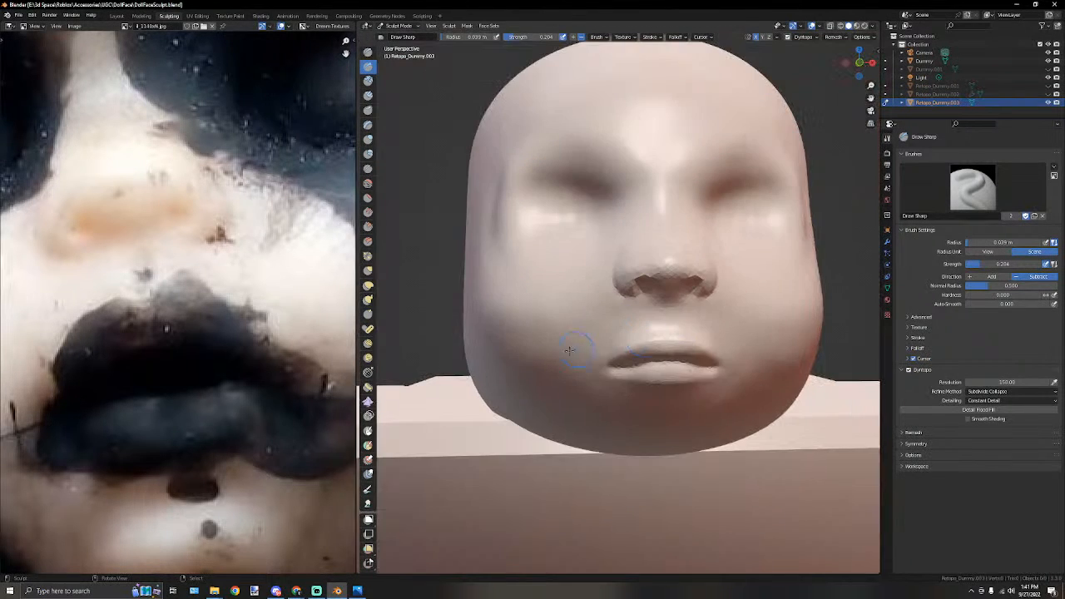
pyautogui.scroll(-4, 250, 416)
pyautogui.scroll(2, 268, 439)
pyautogui.scroll(4, 490, 352)
pyautogui.moveTo(490, 352); pyautogui.dragTo(594, 352, button='middle')
pyautogui.scroll(-1, 592, 351)
pyautogui.press('KP_1')
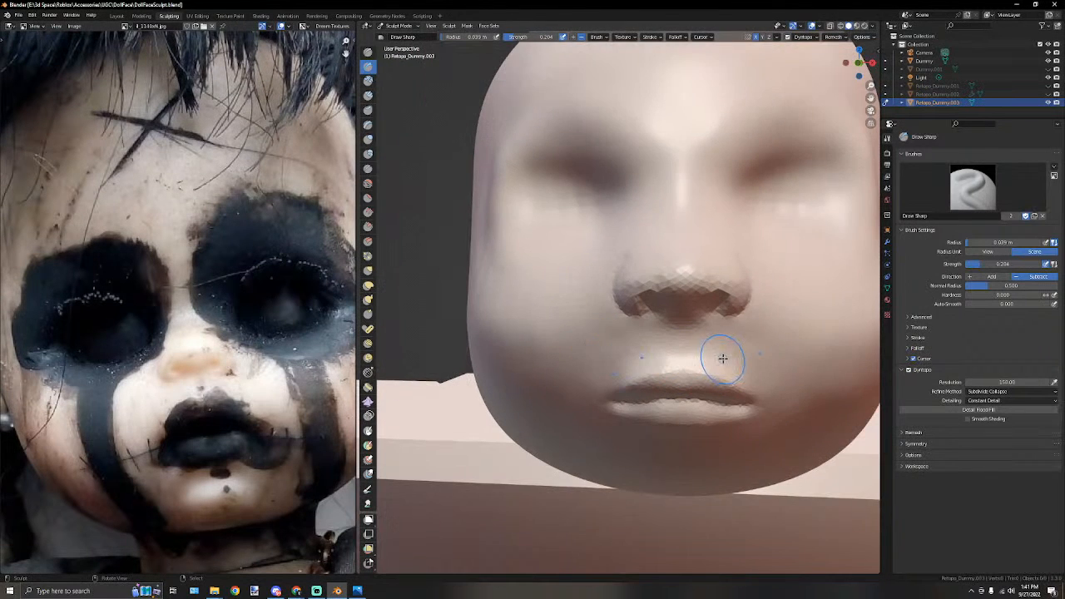
# Reshape the lips and mouth corners from the front with the Elastic Deform brush at a 0.074 m radius.
pyautogui.scroll(3, 711, 345)
pyautogui.scroll(3, 720, 341)
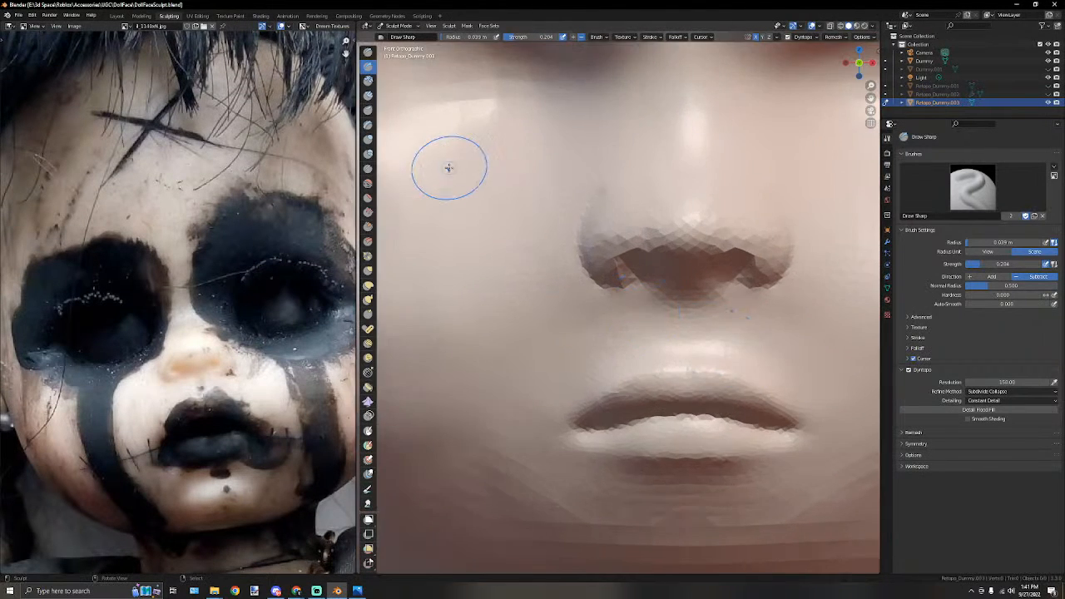
pyautogui.click(368, 285)
pyautogui.moveTo(689, 402); pyautogui.dragTo(682, 387)
pyautogui.press(']')
pyautogui.press(']')
pyautogui.press(']')
pyautogui.press(']')
pyautogui.press(']')
pyautogui.press(']')
pyautogui.press(']')
pyautogui.press(']')
pyautogui.press('[')
pyautogui.press('[')
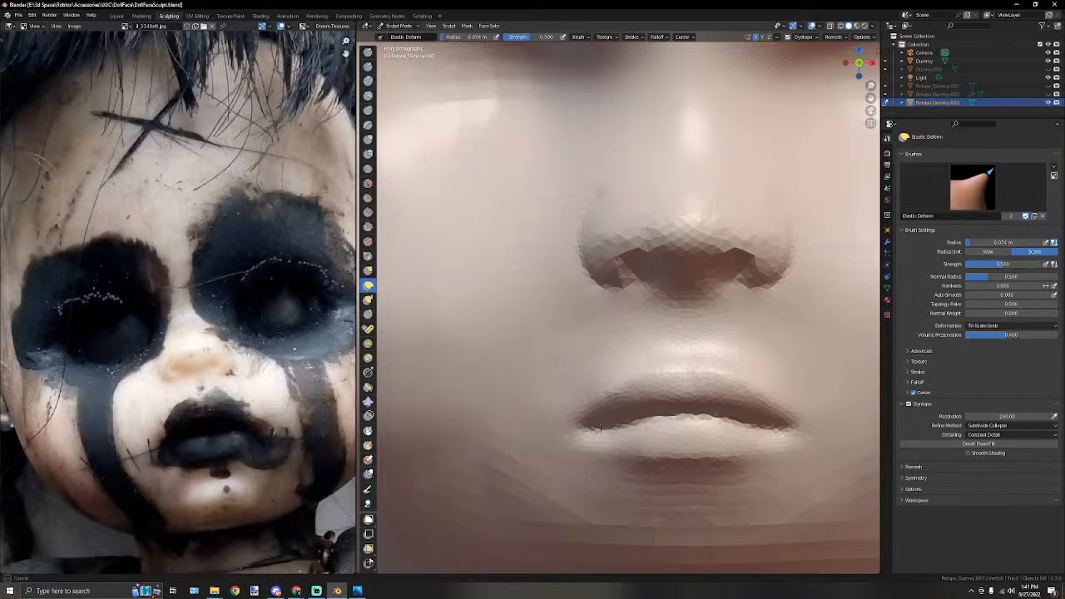
pyautogui.scroll(-4, 761, 380)
pyautogui.scroll(4, 767, 396)
pyautogui.scroll(-1, 704, 380)
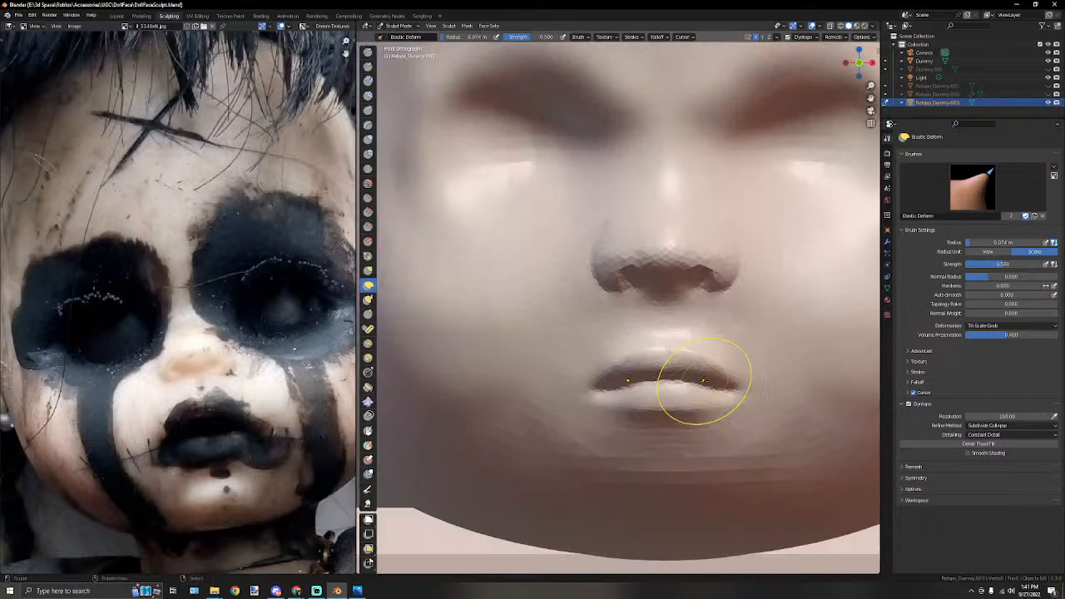
# Raise the middle of the upper lip and pull the lower lip downward with a smaller Elastic Deform brush.
pyautogui.press('[')
pyautogui.press('[')
pyautogui.moveTo(652, 362); pyautogui.dragTo(650, 338)
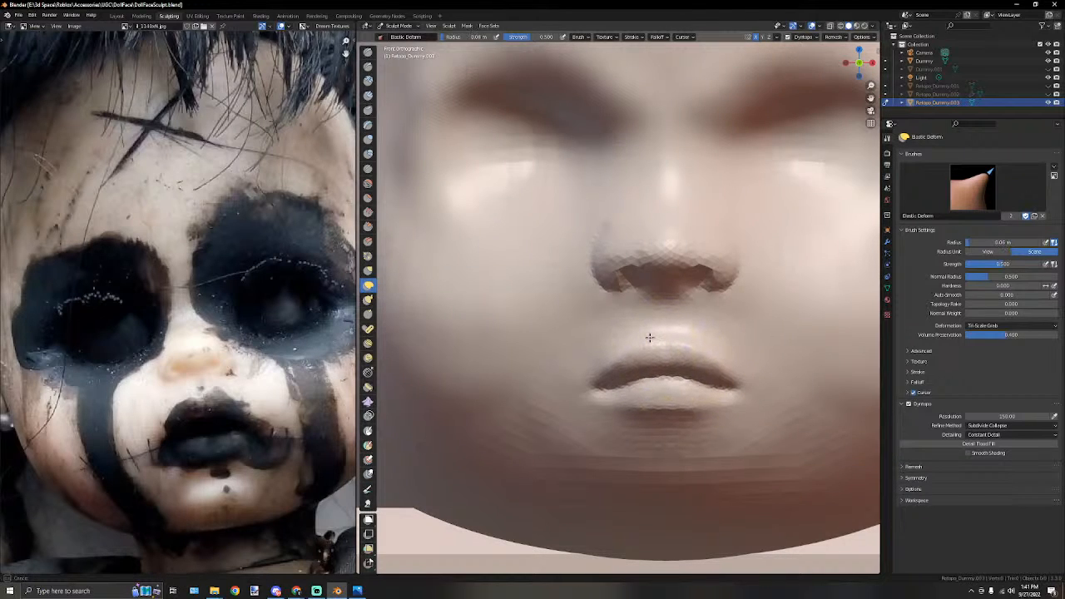
pyautogui.moveTo(658, 404); pyautogui.dragTo(659, 424)
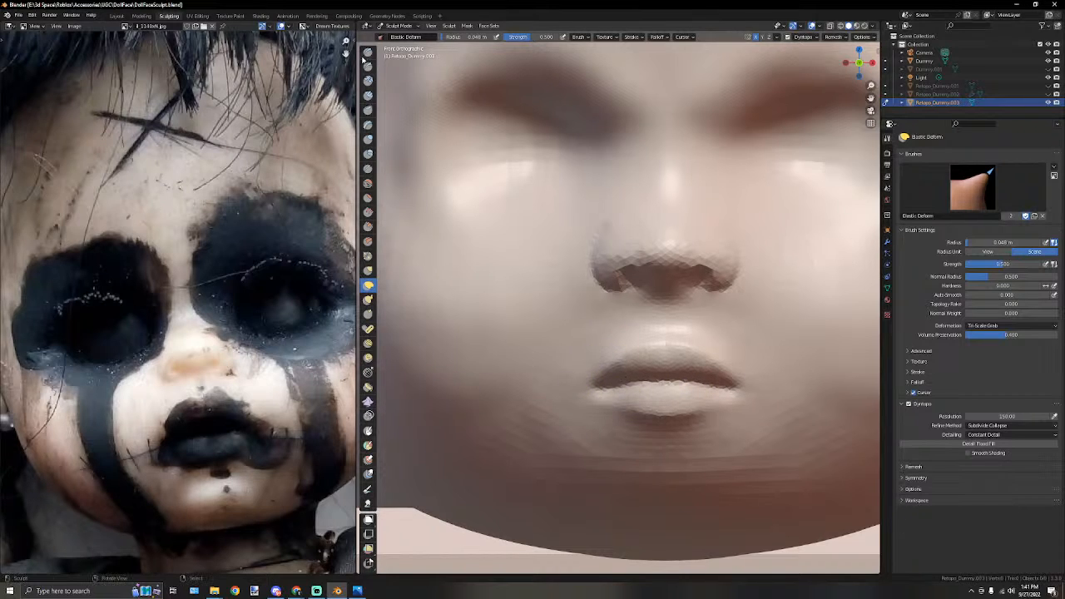
# Soften the lower lip with the Smooth brush and check it from an angle.
pyautogui.click(368, 182)
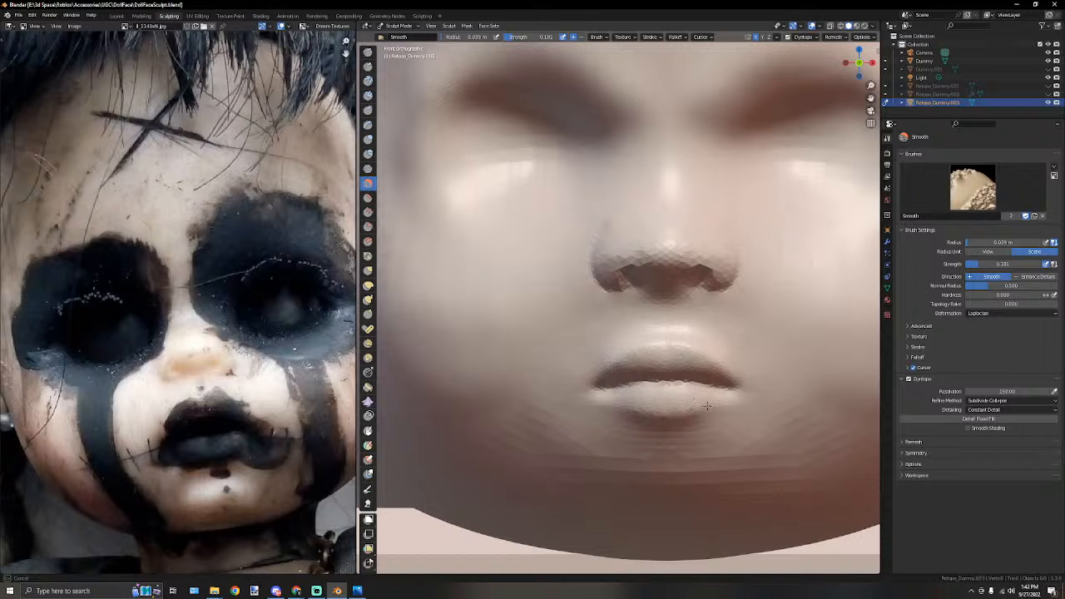
pyautogui.moveTo(715, 407); pyautogui.dragTo(697, 411)
pyautogui.scroll(-3, 682, 403)
pyautogui.moveTo(657, 391)
pyautogui.mouseDown(button='middle')
pyautogui.moveTo(602, 408)
pyautogui.moveTo(542, 398)
pyautogui.moveTo(613, 394)
pyautogui.moveTo(619, 366)
pyautogui.mouseUp(button='middle')
pyautogui.scroll(2, 567, 410)
pyautogui.scroll(-2, 613, 394)
pyautogui.scroll(2, 582, 349)
pyautogui.moveTo(545, 337); pyautogui.dragTo(550, 309, button='middle')
# Sharpen the mouth corner with a smaller Draw Sharp brush in Add mode and check the lips from below.
pyautogui.click(368, 67)
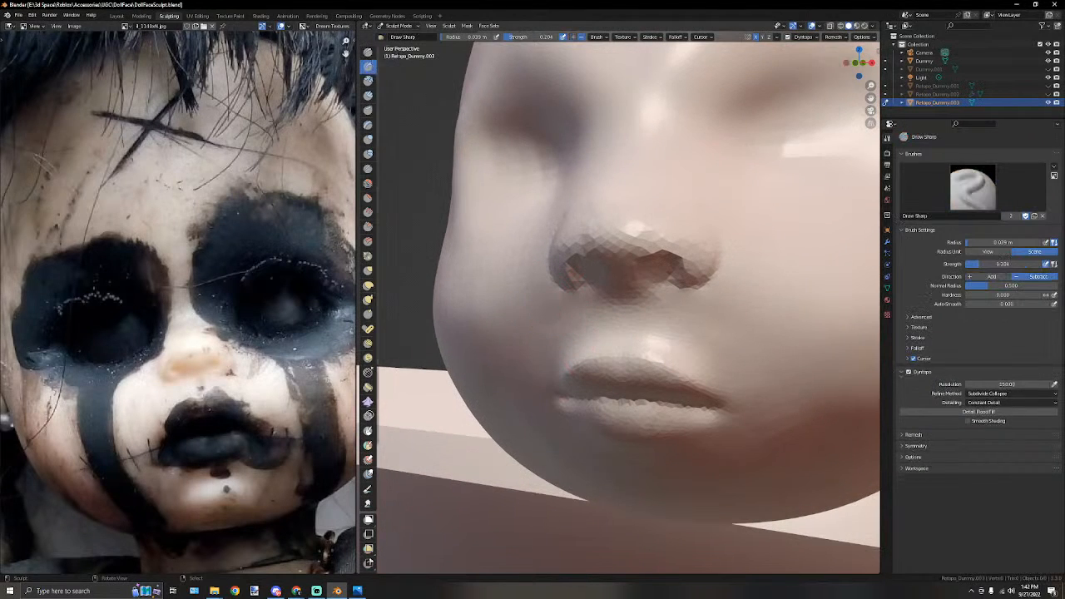
pyautogui.moveTo(649, 308); pyautogui.dragTo(665, 298, button='middle')
pyautogui.scroll(3, 671, 295)
pyautogui.press('f')
pyautogui.click(665, 298)
pyautogui.moveTo(594, 389)
pyautogui.mouseDown()
pyautogui.moveTo(660, 350)
pyautogui.moveTo(701, 358)
pyautogui.moveTo(671, 345)
pyautogui.moveTo(678, 363)
pyautogui.moveTo(640, 364)
pyautogui.moveTo(589, 394)
pyautogui.mouseUp()
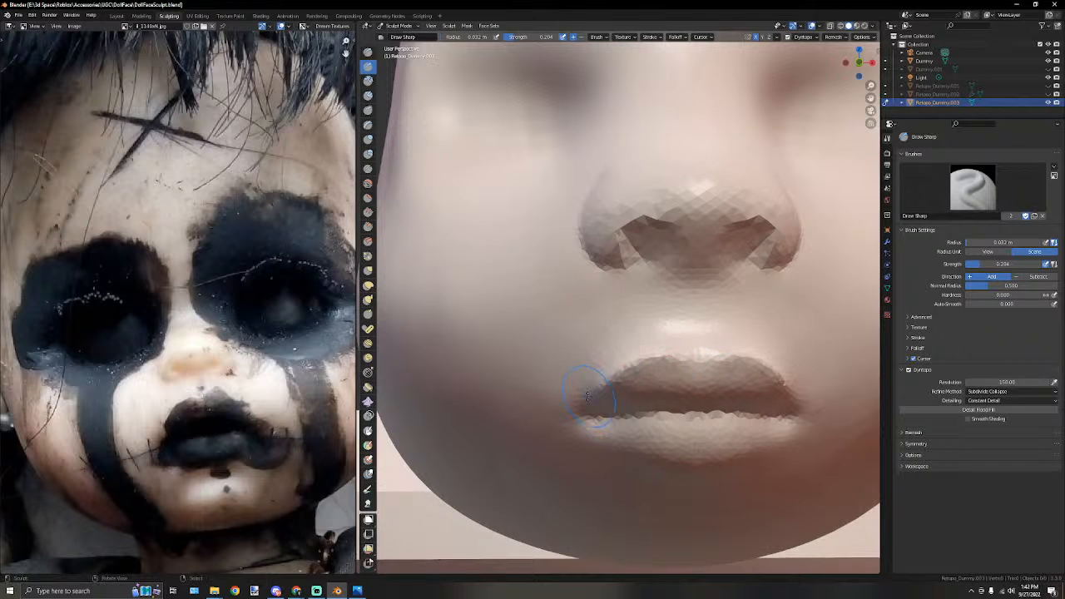
pyautogui.scroll(-4, 628, 357)
pyautogui.moveTo(630, 358); pyautogui.dragTo(582, 240, button='middle')
pyautogui.scroll(3, 607, 286)
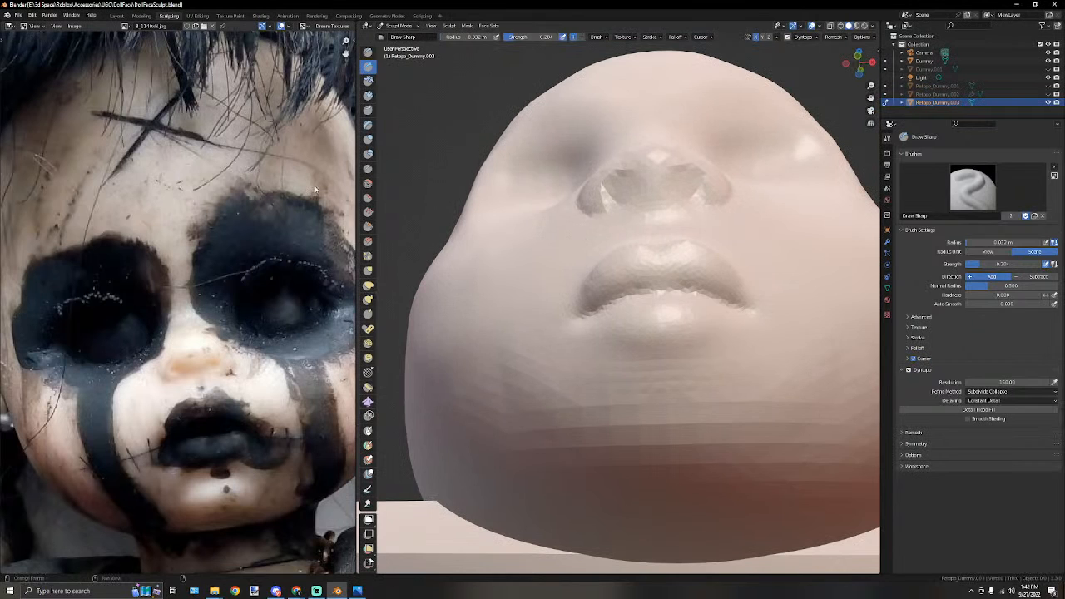
# Smooth the jagged underside of the upper lip with the Smooth brush at a 0.021 m radius.
pyautogui.click(368, 183)
pyautogui.scroll(4, 665, 249)
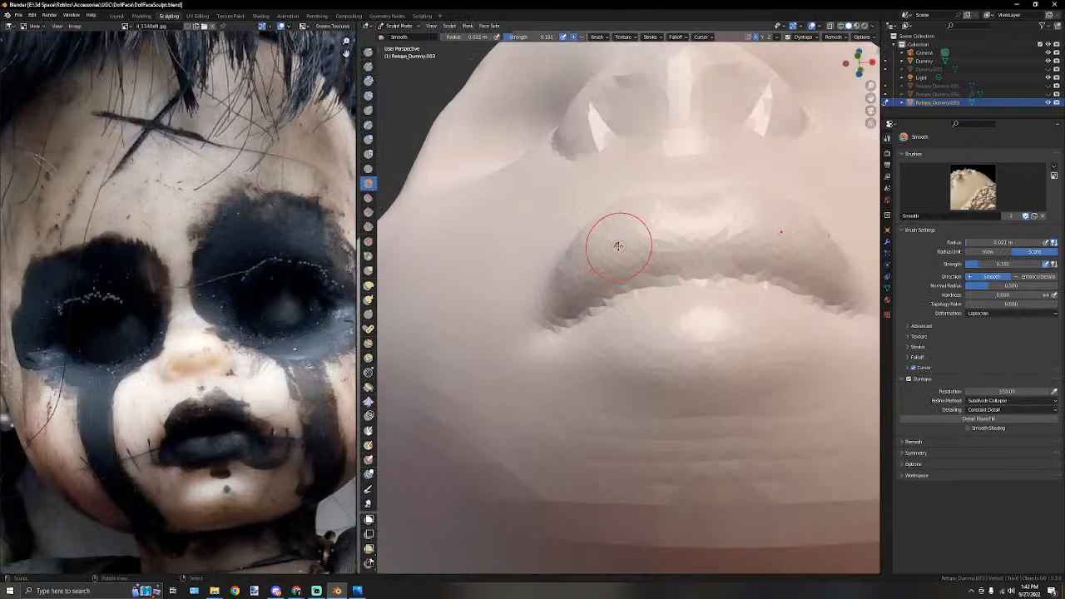
pyautogui.moveTo(729, 244); pyautogui.dragTo(692, 281, button='middle')
pyautogui.scroll(-4, 678, 253)
pyautogui.scroll(-4, 661, 297)
pyautogui.scroll(6, 710, 290)
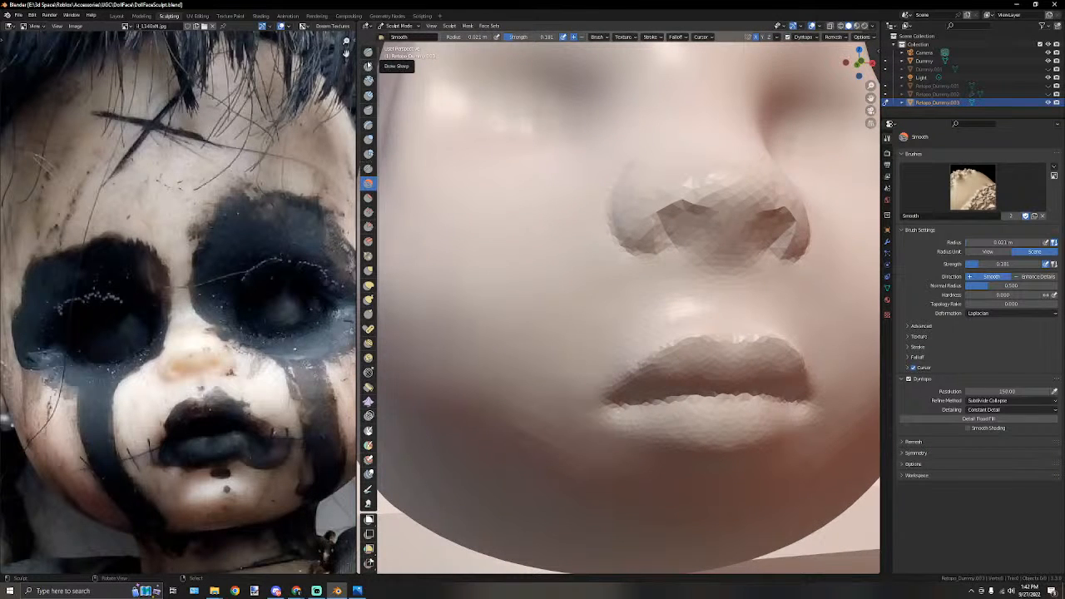
# Carve the mouth corner deeper and further outward with Draw Sharp in Subtract mode at a 0.021 m radius.
pyautogui.click(368, 65)
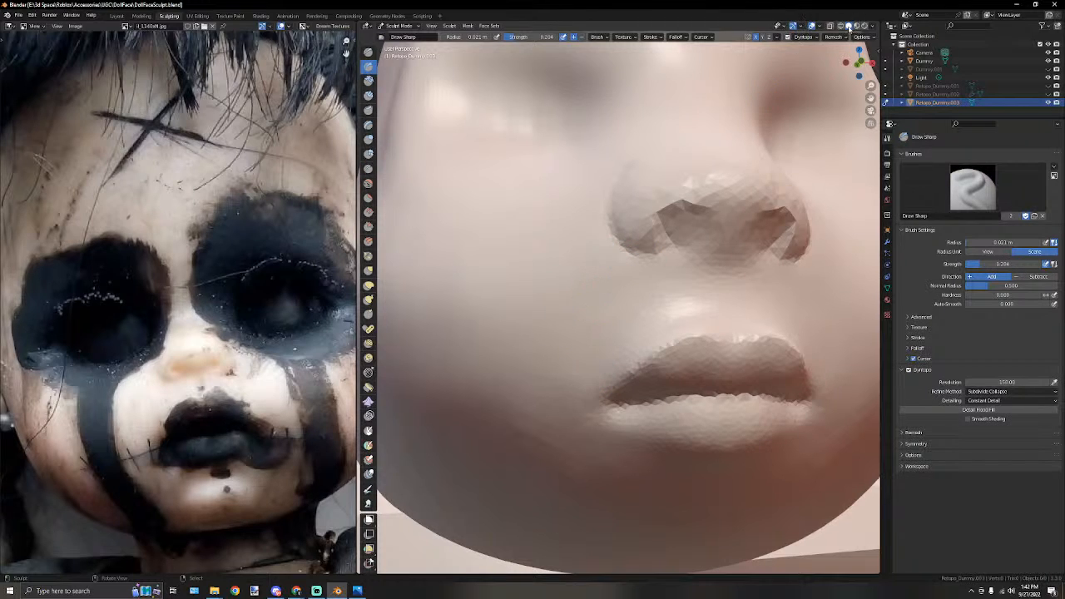
pyautogui.click(581, 37)
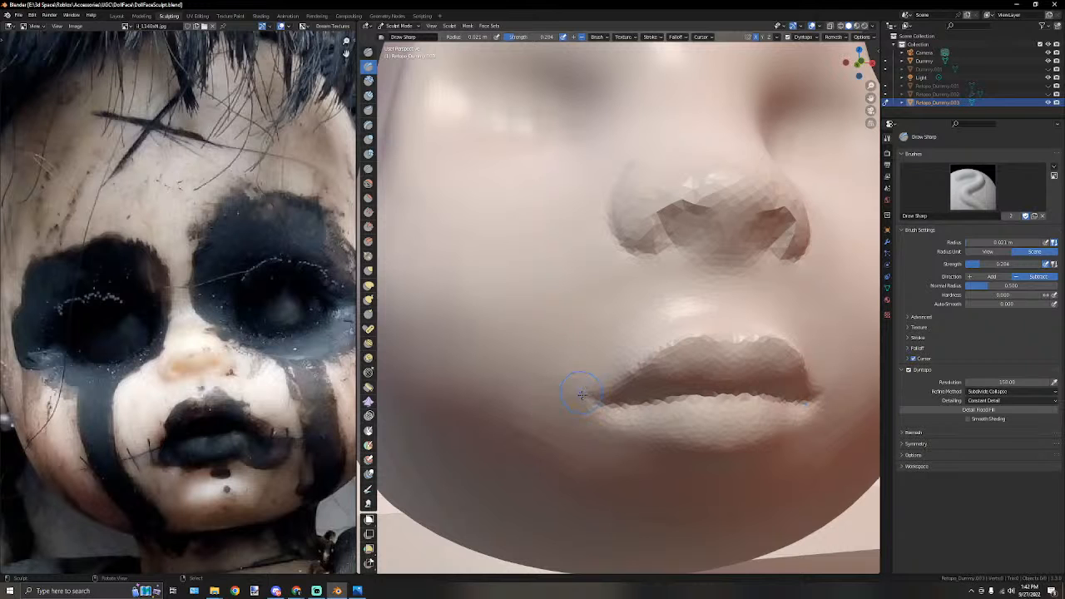
pyautogui.scroll(-4, 634, 410)
pyautogui.moveTo(633, 410); pyautogui.dragTo(516, 353, button='middle')
pyautogui.moveTo(441, 340); pyautogui.dragTo(570, 318, button='middle')
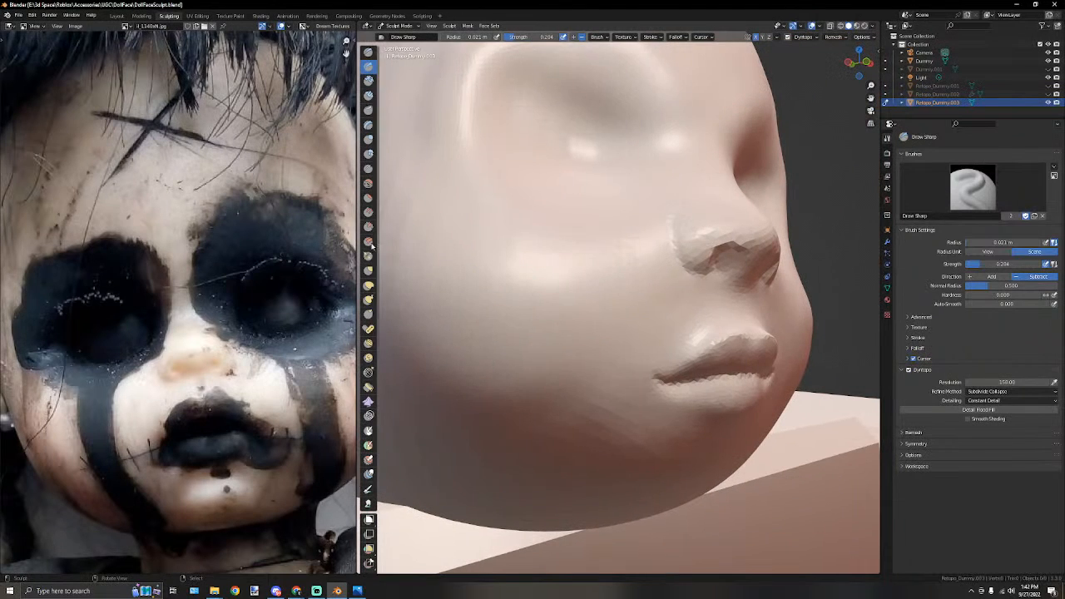
# Pull the mouth corner back into the cheek from the side with an enlarged Grab brush.
pyautogui.click(371, 271)
pyautogui.moveTo(625, 340); pyautogui.dragTo(697, 353, button='middle')
pyautogui.moveTo(706, 382); pyautogui.dragTo(698, 381)
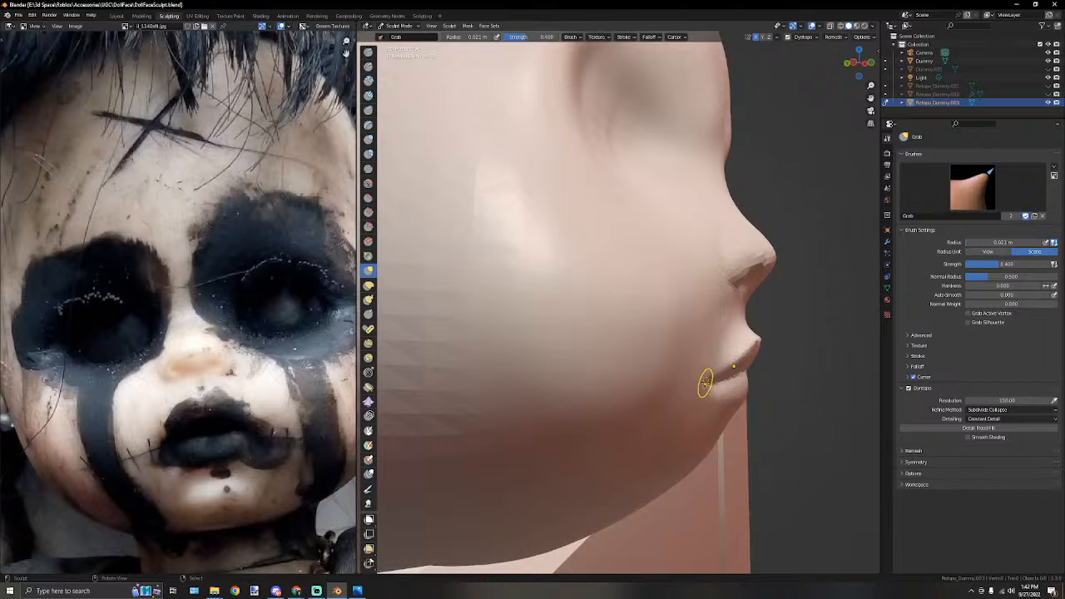
pyautogui.press(']')
pyautogui.press(']')
pyautogui.press(']')
pyautogui.press(']')
pyautogui.press(']')
pyautogui.moveTo(708, 383); pyautogui.dragTo(700, 384)
pyautogui.scroll(-2, 701, 381)
pyautogui.moveTo(701, 381); pyautogui.dragTo(742, 374, button='middle')
# Push the mouth corner and surrounding cheek back with the Elastic Deform brush at a 0.082 m radius.
pyautogui.click(369, 284)
pyautogui.press(']')
pyautogui.press(']')
pyautogui.press(']')
pyautogui.moveTo(677, 356); pyautogui.dragTo(677, 357)
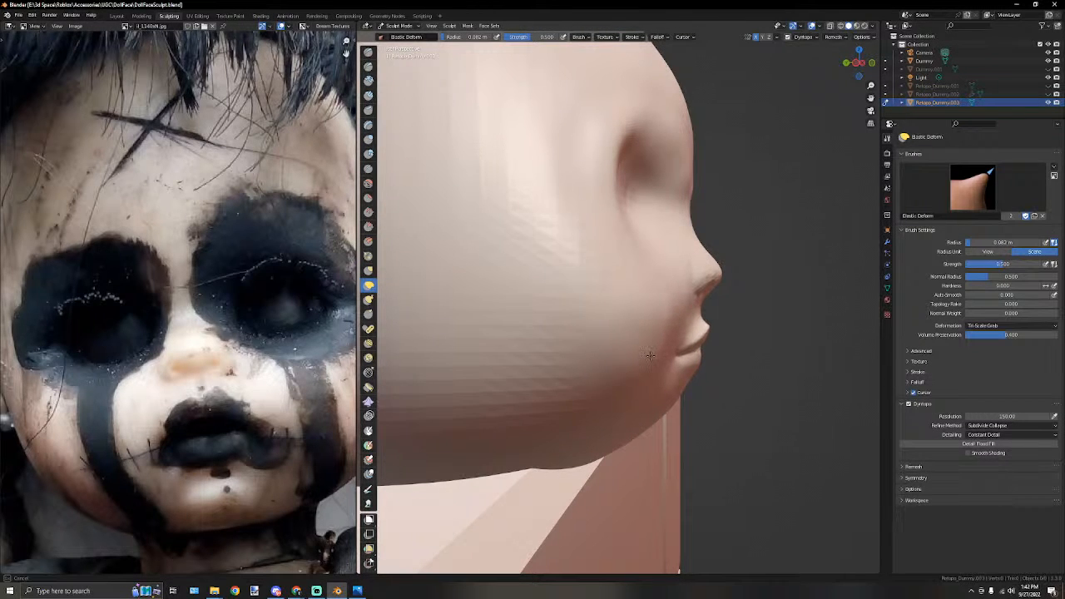
pyautogui.moveTo(732, 345); pyautogui.dragTo(781, 326, button='middle')
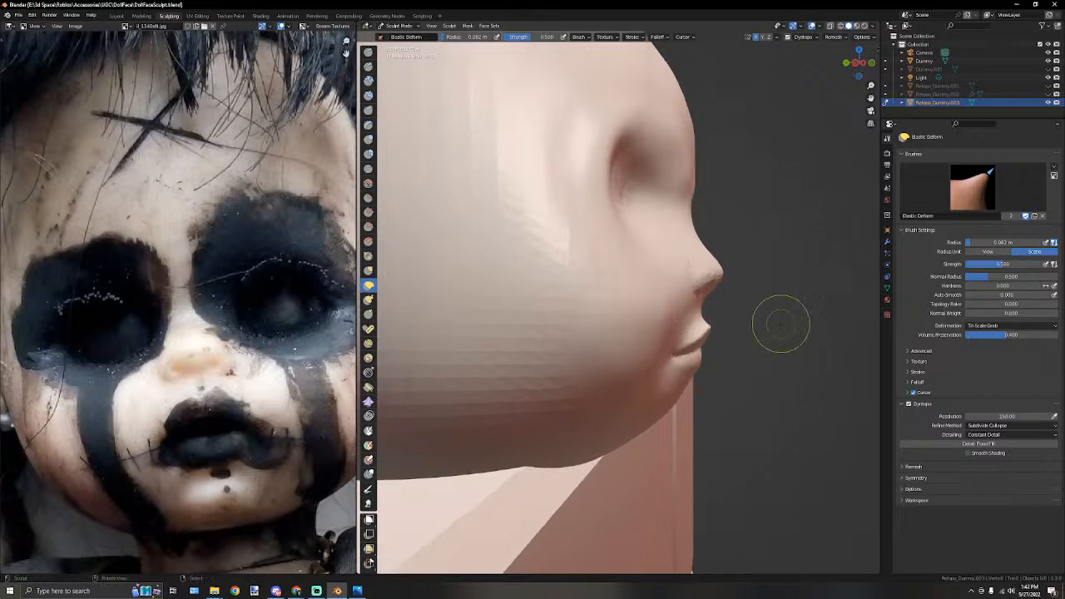
# Enlarge the Elastic Deform radius to 0.14 m and pull the lips forward in the side profile.
pyautogui.press(']')
pyautogui.press(']')
pyautogui.press(']')
pyautogui.press(']')
pyautogui.press(']')
pyautogui.press(']')
pyautogui.moveTo(699, 344); pyautogui.dragTo(702, 350)
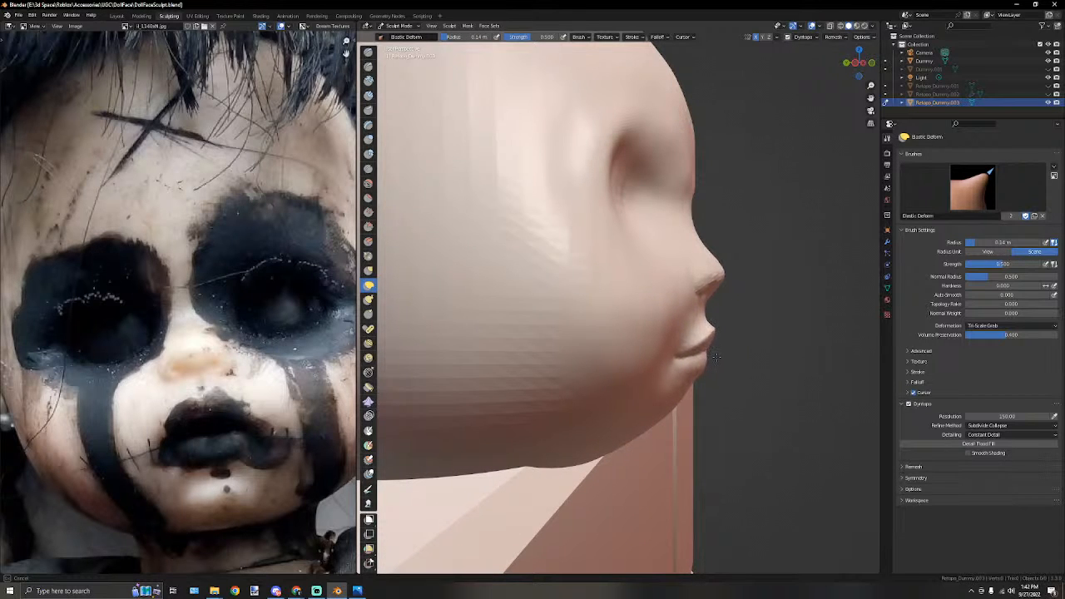
pyautogui.moveTo(717, 357); pyautogui.dragTo(720, 357)
# Reduce the Elastic Deform radius to 0.1 m and lift the lower lip from the opposite side of the face.
pyautogui.scroll(-2, 720, 355)
pyautogui.moveTo(754, 349)
pyautogui.mouseDown(button='middle')
pyautogui.moveTo(630, 345)
pyautogui.moveTo(613, 333)
pyautogui.moveTo(571, 357)
pyautogui.mouseUp(button='middle')
pyautogui.scroll(2, 630, 345)
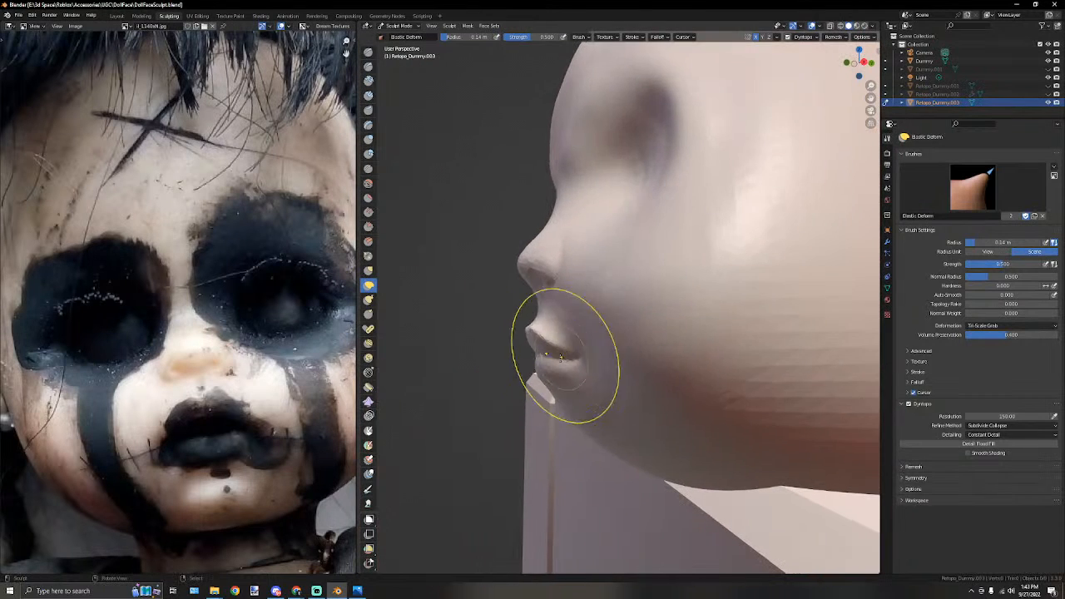
pyautogui.press('[')
pyautogui.moveTo(543, 371); pyautogui.dragTo(546, 357)
pyautogui.moveTo(547, 357); pyautogui.dragTo(607, 357, button='middle')
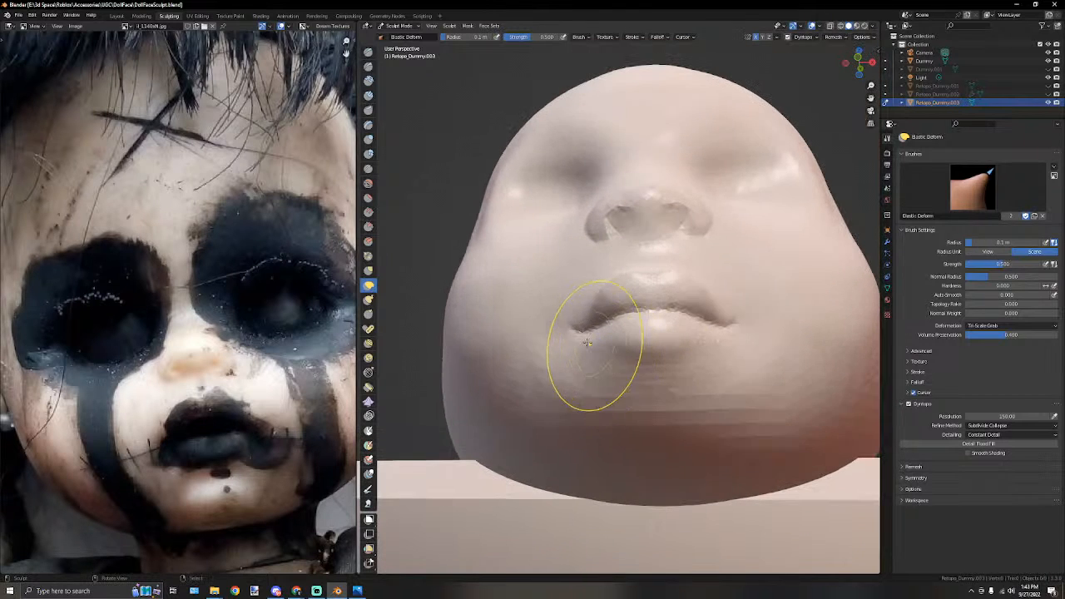
# Hollow the area beneath the lower lip and mouth corners with the Draw brush in Subtract mode, enlarging its radius to 0.1 m.
pyautogui.press('x')
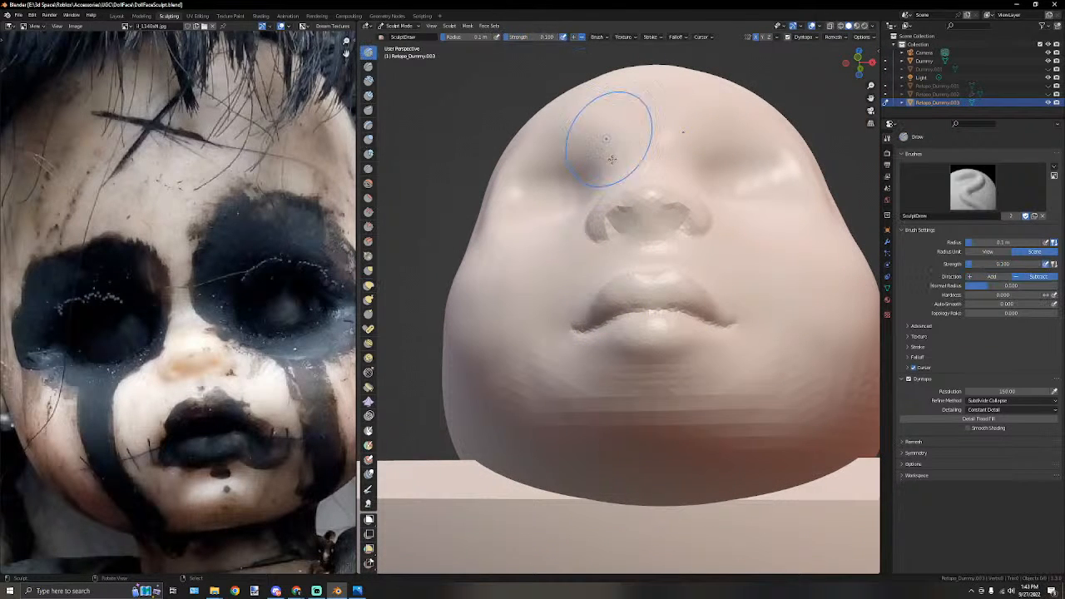
pyautogui.moveTo(599, 360); pyautogui.dragTo(623, 368)
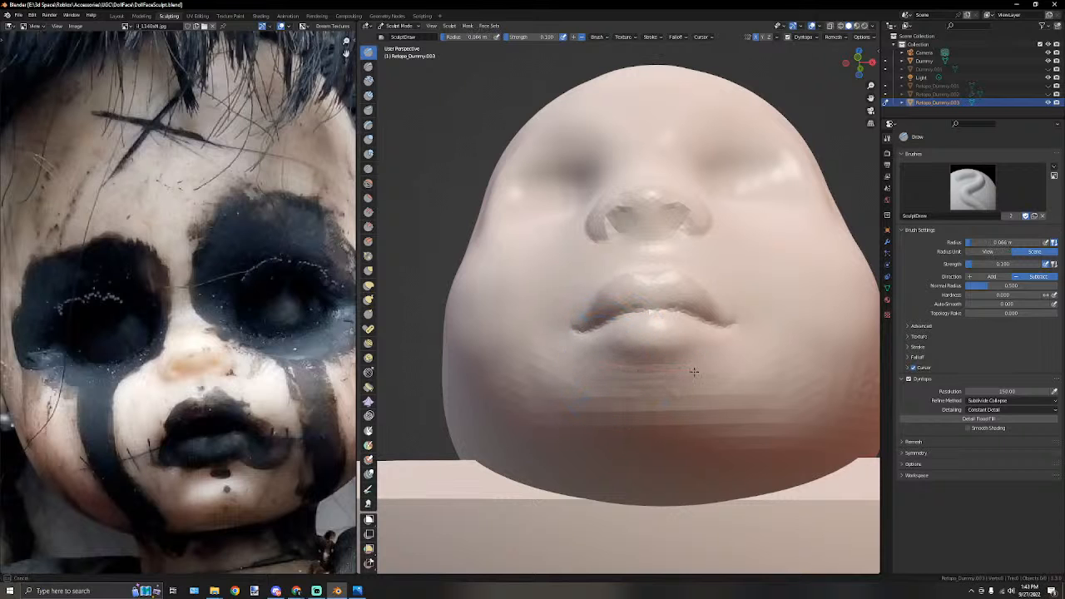
pyautogui.moveTo(750, 346); pyautogui.dragTo(762, 337)
pyautogui.moveTo(597, 363)
pyautogui.mouseDown()
pyautogui.moveTo(681, 377)
pyautogui.moveTo(759, 361)
pyautogui.moveTo(595, 372)
pyautogui.moveTo(535, 352)
pyautogui.mouseUp()
pyautogui.moveTo(535, 352); pyautogui.dragTo(589, 369, button='middle')
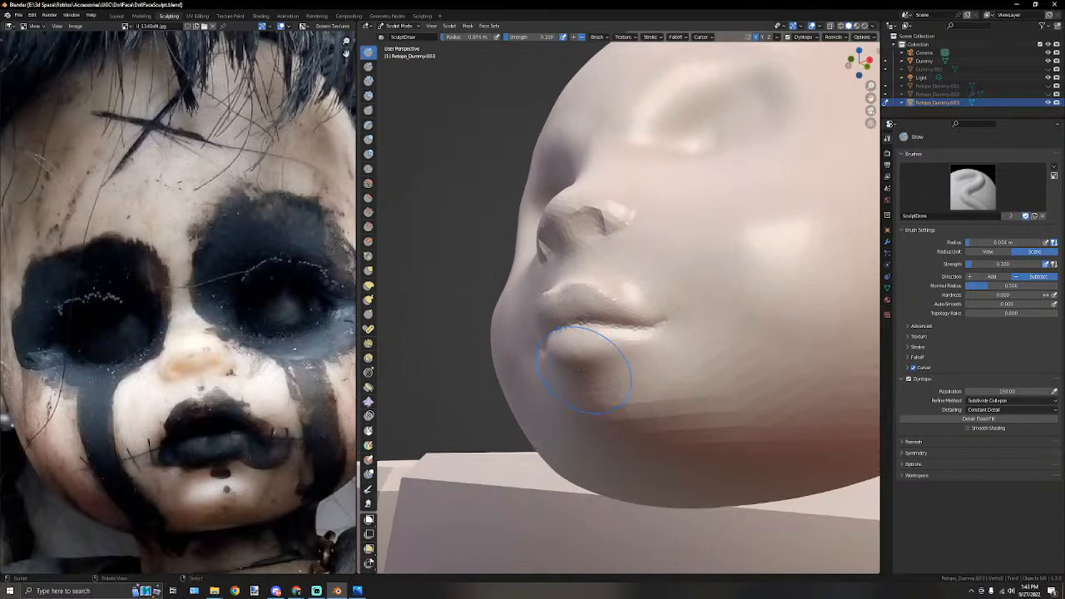
pyautogui.press('f')
pyautogui.click(716, 340)
pyautogui.scroll(-3, 629, 349)
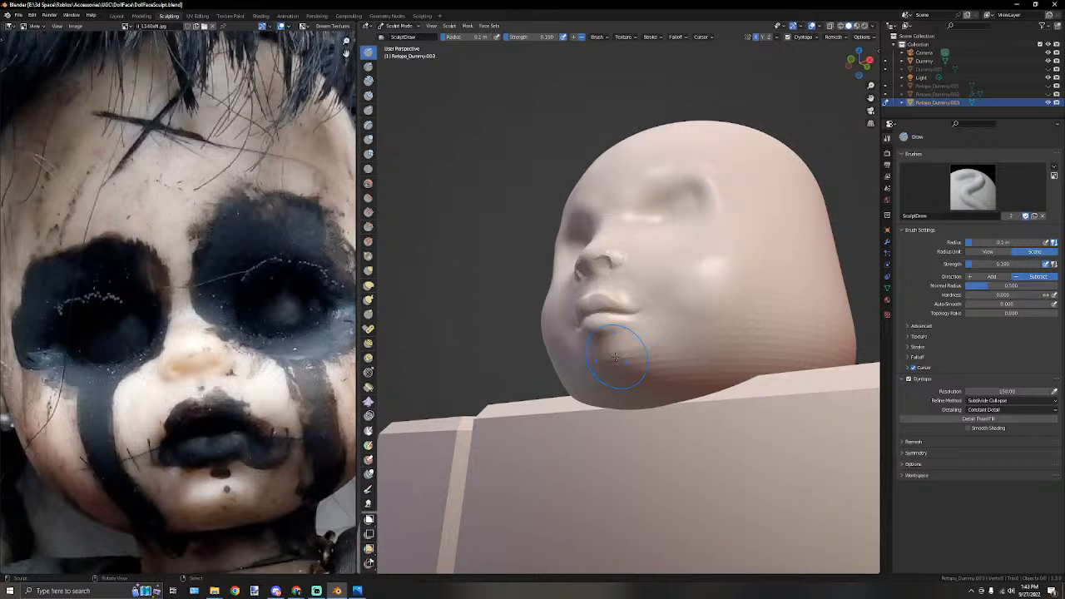
pyautogui.scroll(4, 615, 358)
pyautogui.moveTo(542, 358); pyautogui.dragTo(603, 341, button='middle')
pyautogui.moveTo(667, 366); pyautogui.dragTo(646, 357, button='middle')
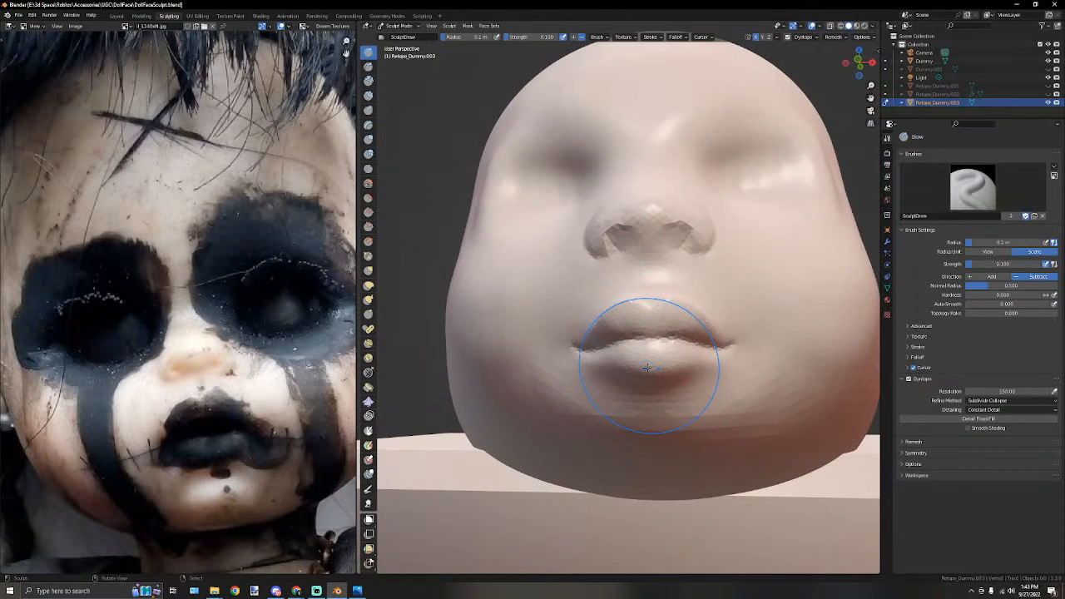
# Smooth the chin, lower cheeks and nose tip from the front with the Smooth brush at a 0.1 m radius.
pyautogui.press('KP_1')
pyautogui.scroll(2, 475, 368)
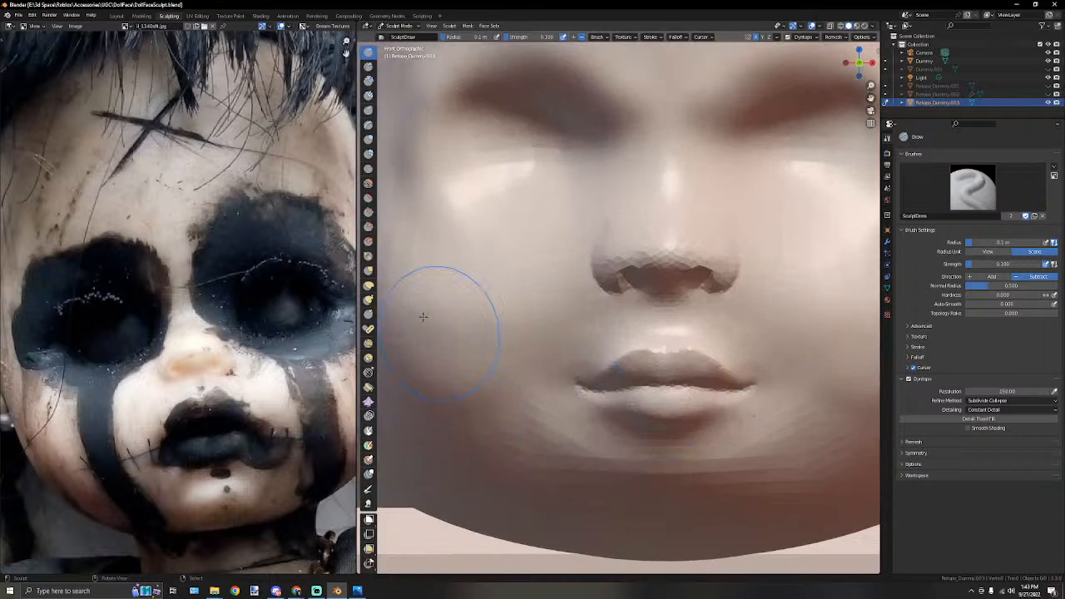
pyautogui.click(369, 183)
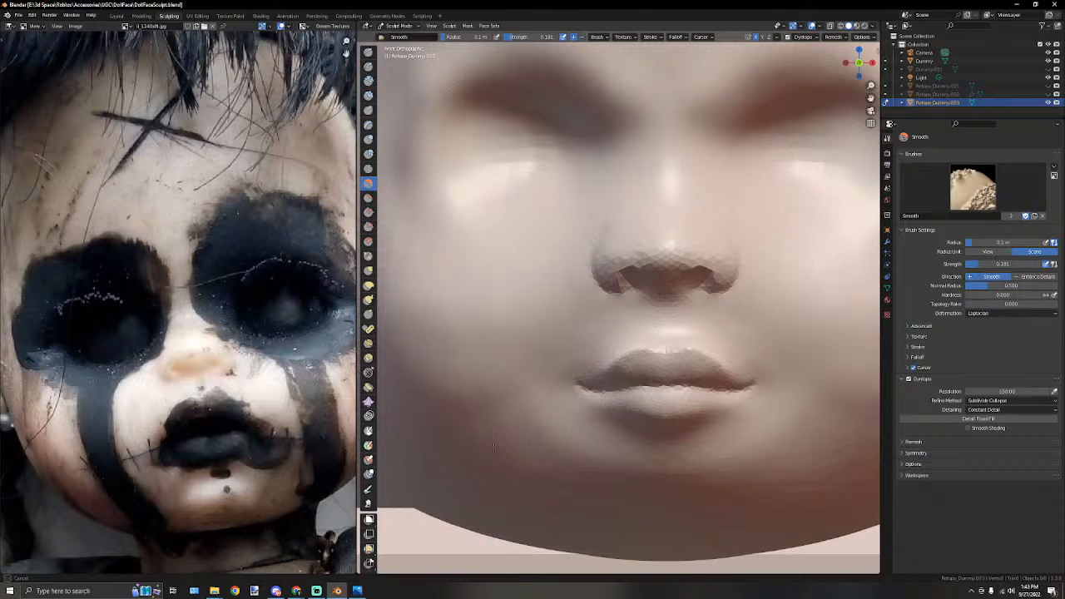
pyautogui.scroll(-1, 491, 466)
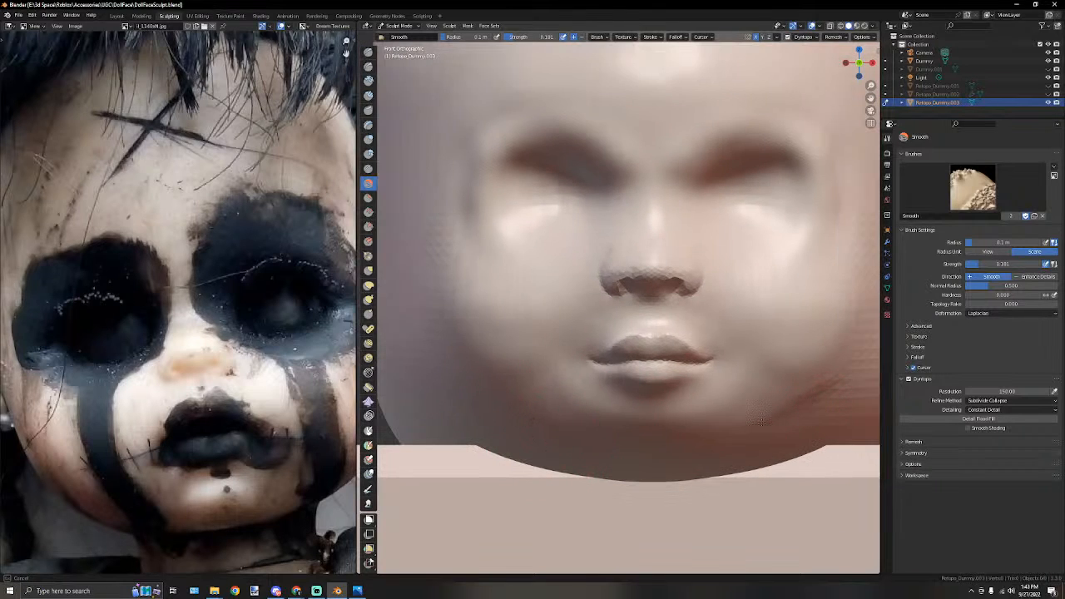
pyautogui.scroll(2, 756, 389)
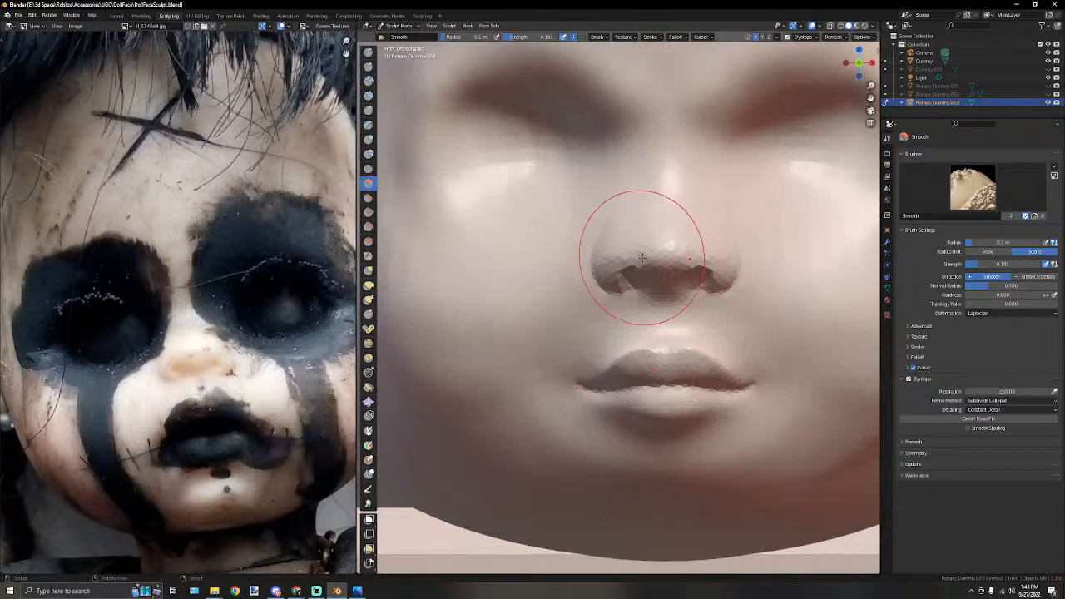
pyautogui.moveTo(612, 259); pyautogui.dragTo(716, 217)
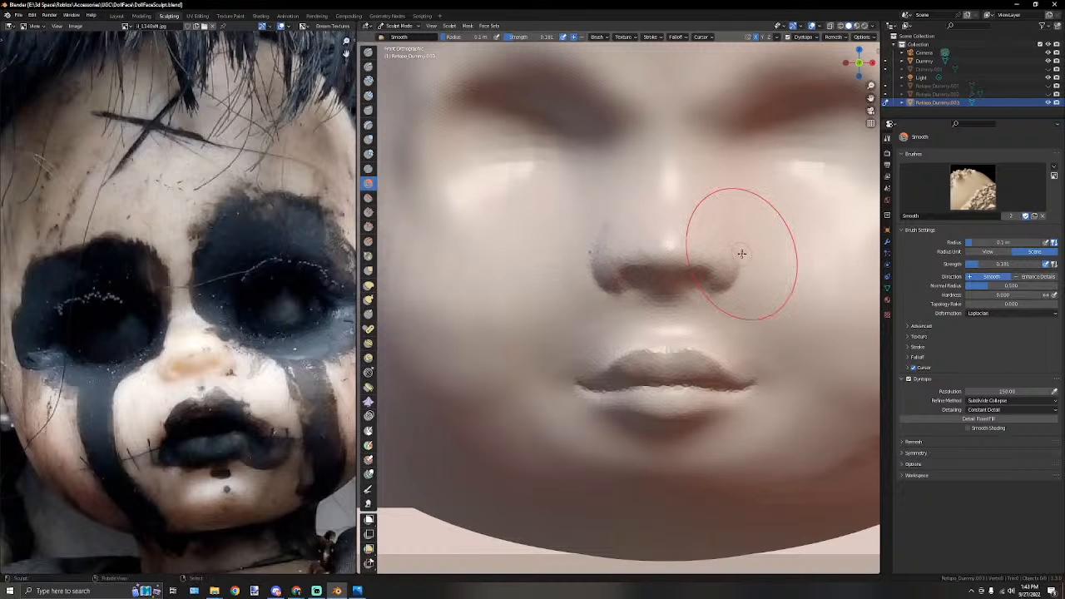
pyautogui.scroll(-4, 702, 316)
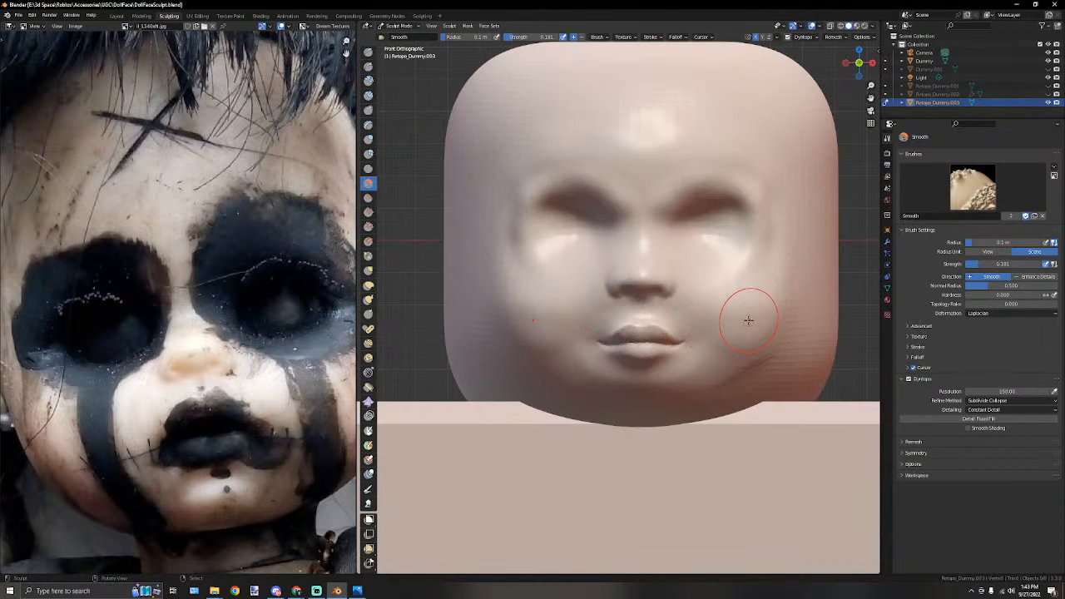
# Examine the overall face from the front and at angles, comparing its proportions with the doll photo.
pyautogui.scroll(2, 746, 312)
pyautogui.moveTo(746, 309); pyautogui.dragTo(703, 342, button='middle')
pyautogui.scroll(-2, 751, 279)
pyautogui.scroll(-2, 751, 281)
pyautogui.press('KP_1')
pyautogui.scroll(5, 720, 309)
pyautogui.scroll(-5, 720, 309)
pyautogui.scroll(4, 701, 343)
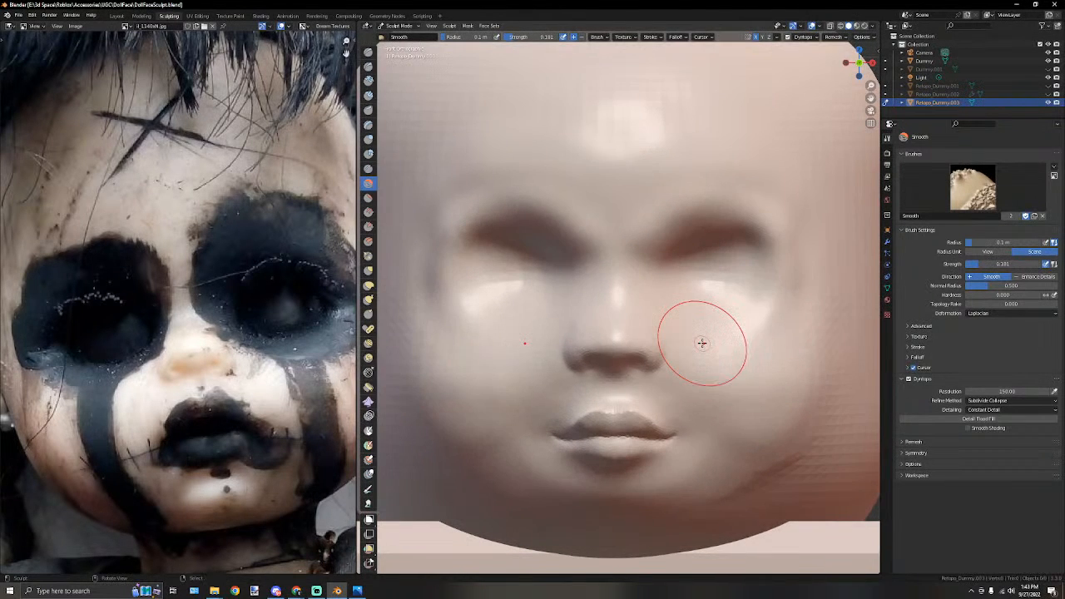
pyautogui.moveTo(661, 317); pyautogui.dragTo(688, 320, button='middle')
pyautogui.scroll(-3, 655, 319)
pyautogui.scroll(-2, 657, 318)
pyautogui.scroll(1, 567, 318)
pyautogui.scroll(1, 566, 319)
# Smooth the cheek, temple and side of the head beside the eye socket with the Smooth brush.
pyautogui.moveTo(565, 319); pyautogui.dragTo(608, 325, button='middle')
pyautogui.moveTo(609, 325)
pyautogui.mouseDown()
pyautogui.moveTo(537, 335)
pyautogui.moveTo(521, 319)
pyautogui.mouseUp()
pyautogui.moveTo(533, 265); pyautogui.dragTo(584, 206)
pyautogui.moveTo(591, 205); pyautogui.dragTo(550, 210, button='middle')
pyautogui.keyDown('shift'); pyautogui.moveTo(553, 210); pyautogui.dragTo(645, 273, button='middle'); pyautogui.keyUp('shift')
pyautogui.scroll(3, 625, 257)
pyautogui.moveTo(622, 278)
pyautogui.mouseDown()
pyautogui.moveTo(564, 411)
pyautogui.moveTo(572, 389)
pyautogui.mouseUp()
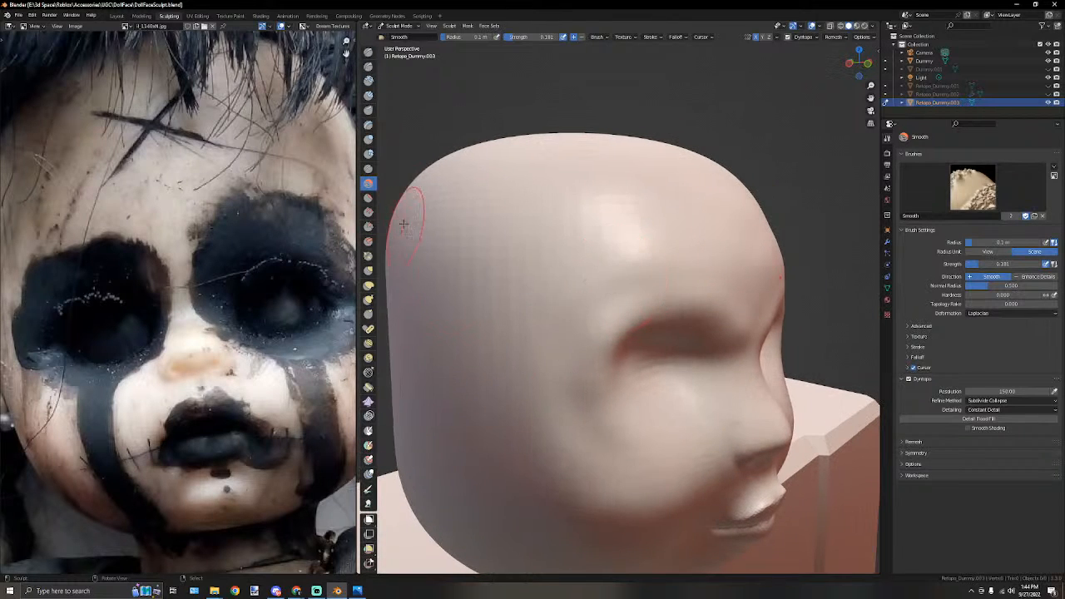
# Build up the upper cheek and the area beside the eye socket with the Draw brush in Add mode.
pyautogui.click(369, 52)
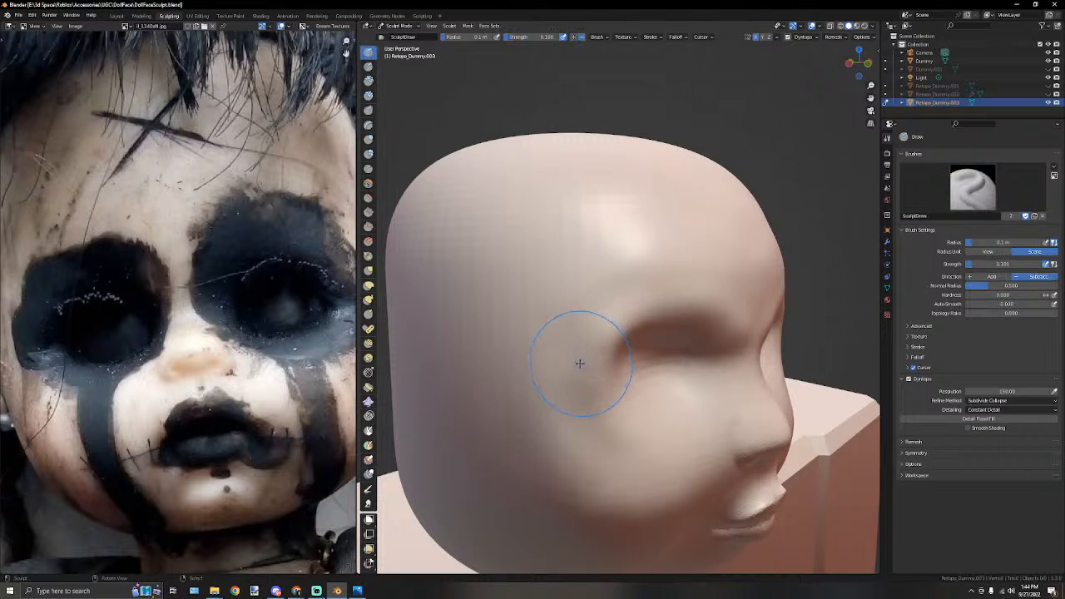
pyautogui.click(572, 36)
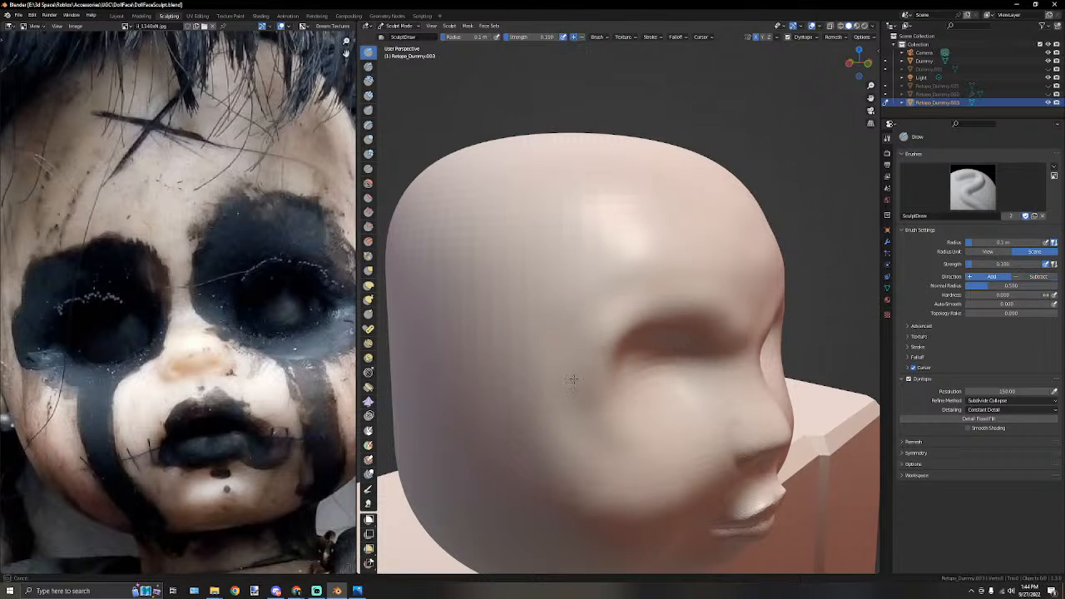
pyautogui.moveTo(580, 468)
pyautogui.mouseDown(button='middle')
pyautogui.moveTo(641, 399)
pyautogui.moveTo(701, 356)
pyautogui.moveTo(682, 338)
pyautogui.mouseUp(button='middle')
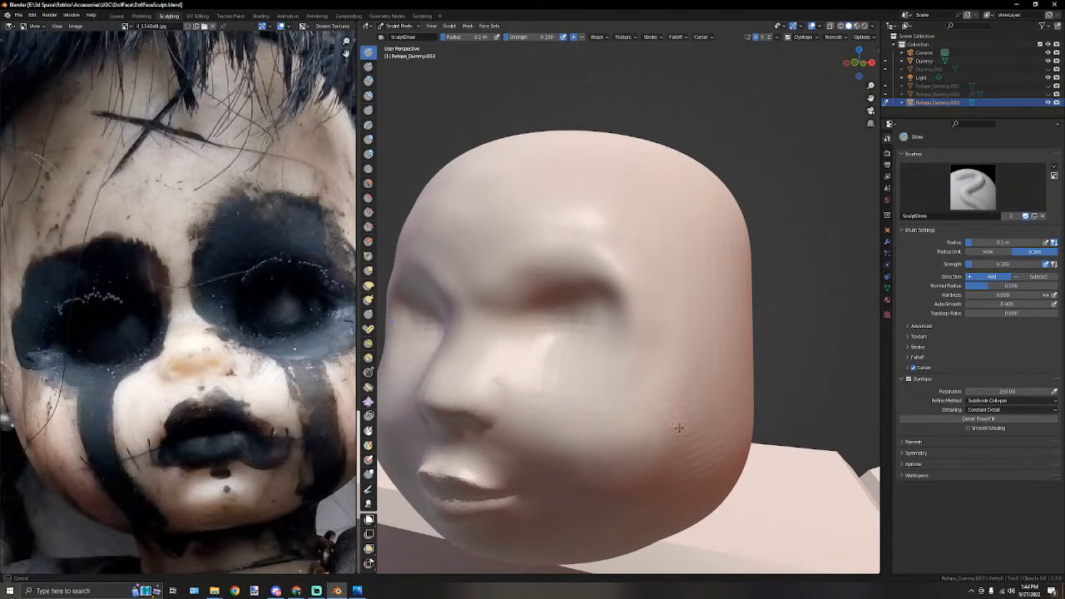
pyautogui.moveTo(584, 409)
pyautogui.mouseDown(button='middle')
pyautogui.moveTo(512, 406)
pyautogui.moveTo(625, 405)
pyautogui.mouseUp(button='middle')
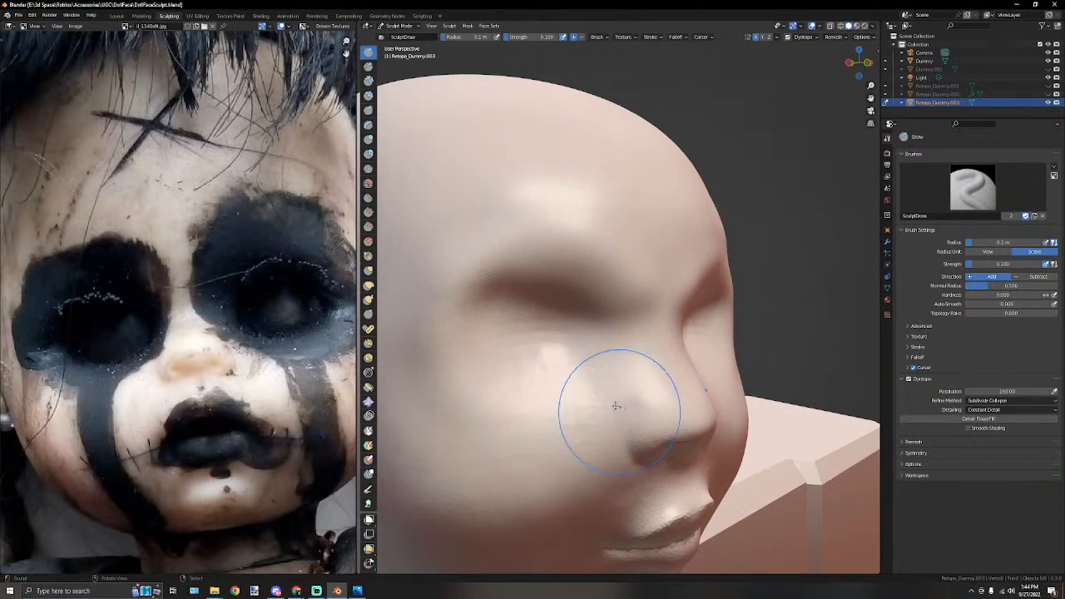
# Pull the side of the nostril back toward the cheek with the Elastic Deform brush at a 0.06 m radius.
pyautogui.click(369, 285)
pyautogui.moveTo(546, 296)
pyautogui.mouseDown(button='middle')
pyautogui.moveTo(571, 297)
pyautogui.moveTo(545, 288)
pyautogui.mouseUp(button='middle')
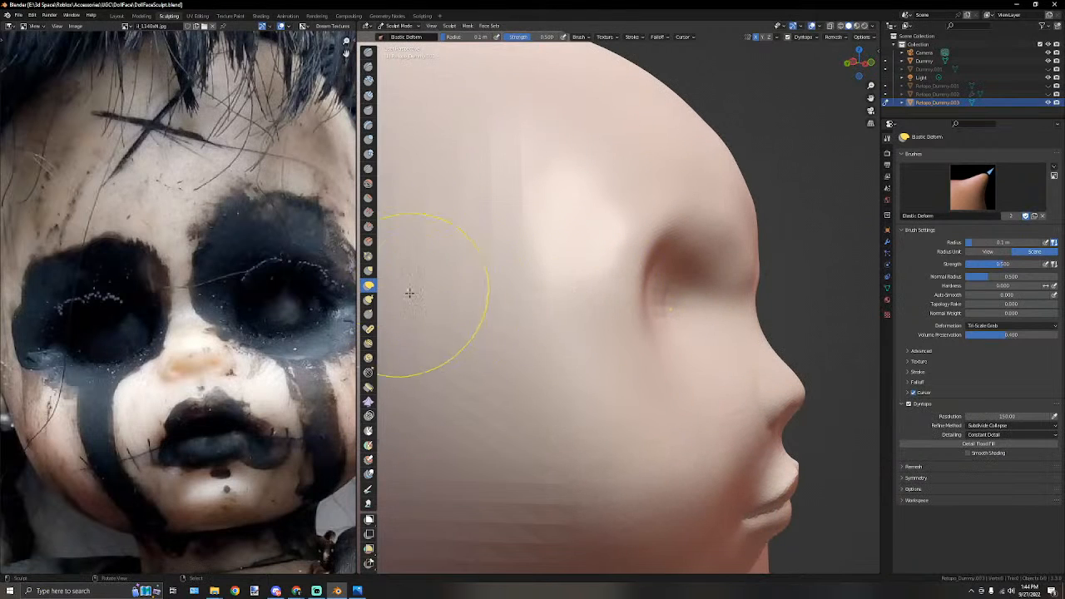
pyautogui.press('[')
pyautogui.press('[')
pyautogui.press('[')
pyautogui.press('[')
pyautogui.press('[')
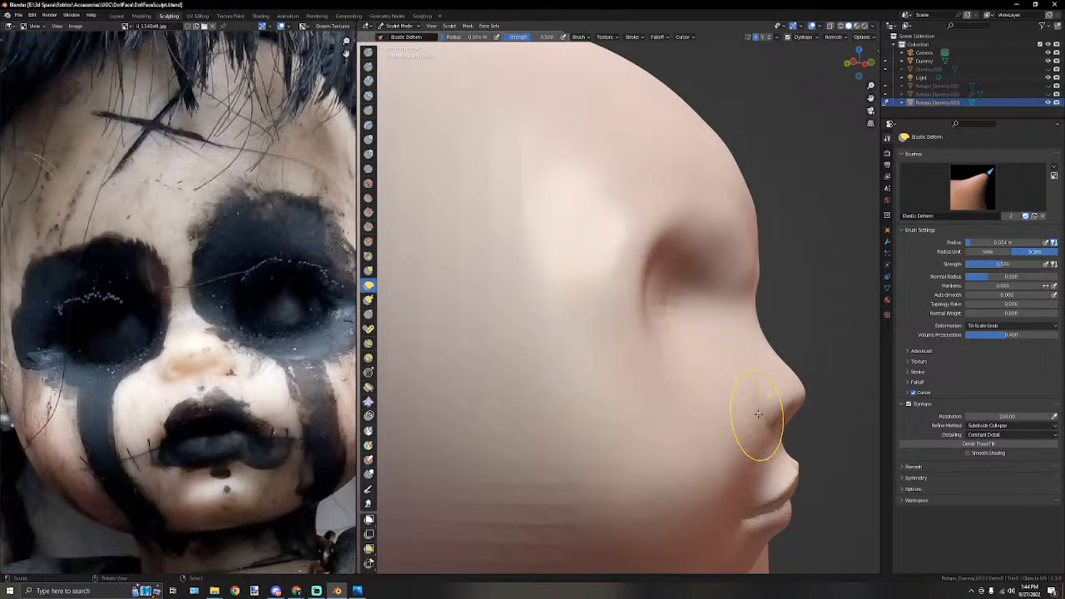
pyautogui.moveTo(759, 418); pyautogui.dragTo(740, 414)
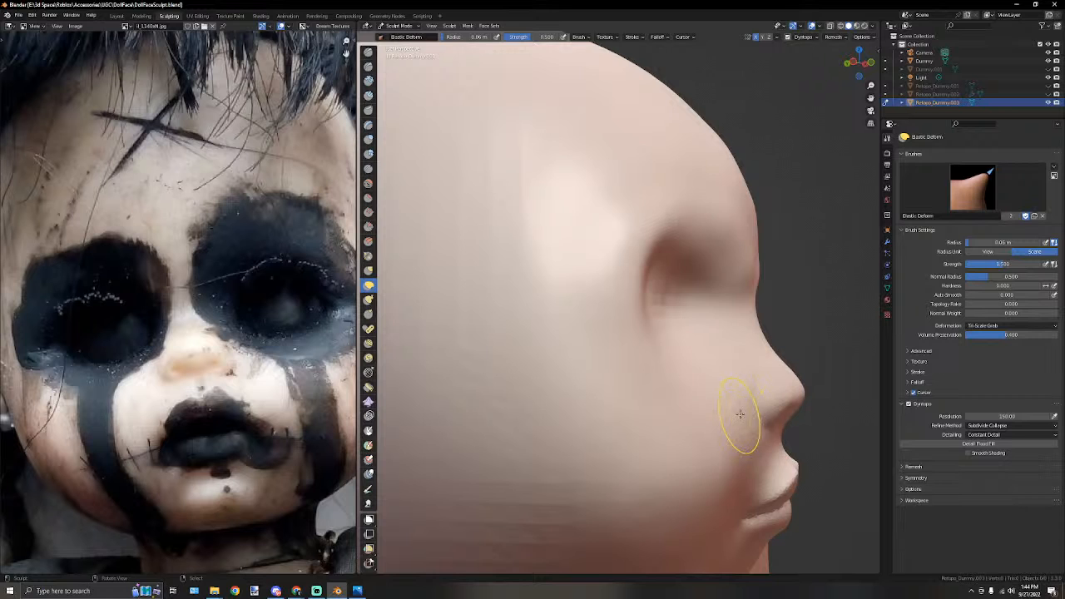
pyautogui.moveTo(679, 340)
pyautogui.mouseDown(button='middle')
pyautogui.moveTo(539, 332)
pyautogui.moveTo(602, 333)
pyautogui.moveTo(665, 356)
pyautogui.moveTo(604, 352)
pyautogui.mouseUp(button='middle')
# Smooth the sides of the nose and the adjoining cheek with the Smooth brush.
pyautogui.click(368, 183)
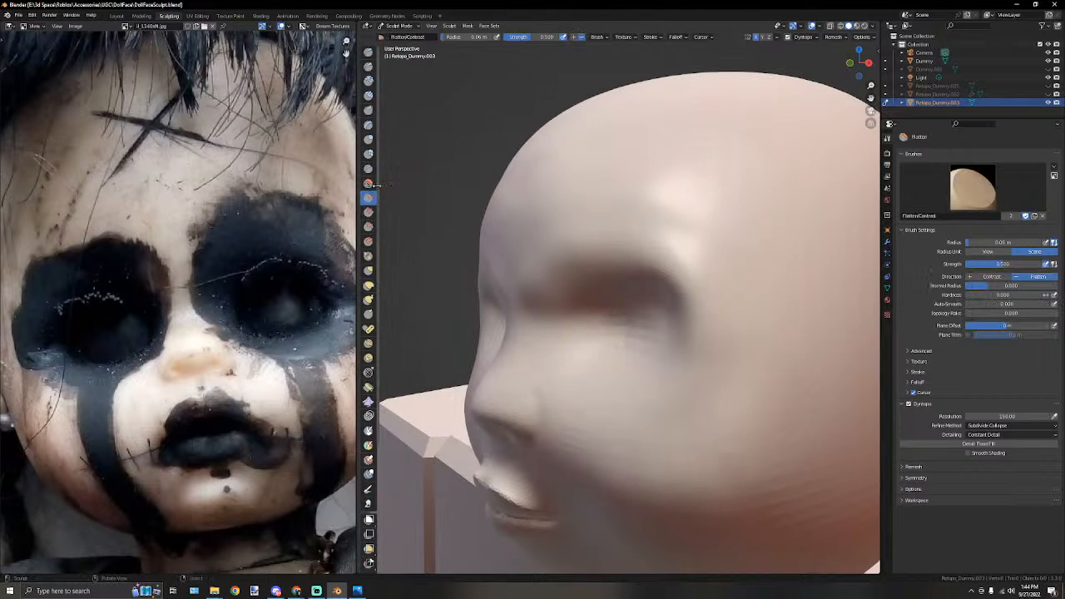
pyautogui.moveTo(540, 381); pyautogui.dragTo(593, 356, button='middle')
pyautogui.scroll(-4, 562, 364)
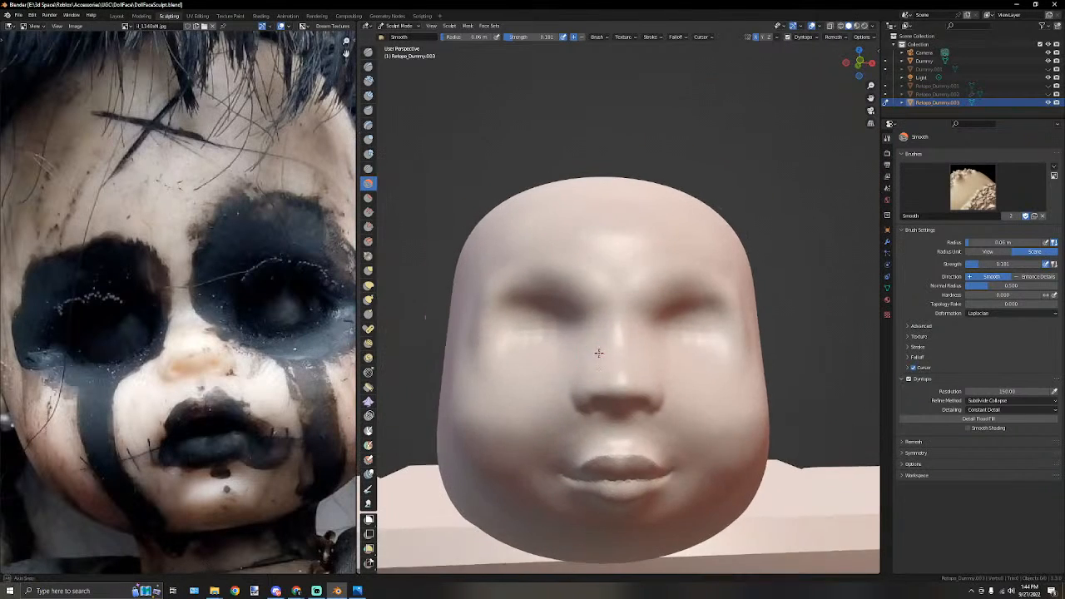
pyautogui.scroll(3, 582, 352)
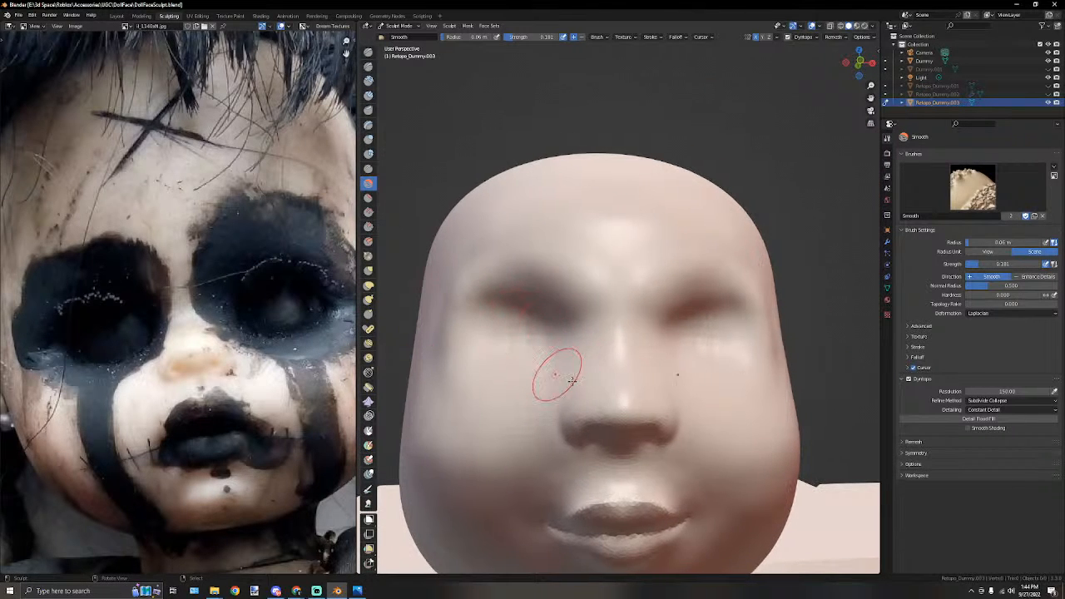
pyautogui.moveTo(574, 391); pyautogui.dragTo(555, 412, button='middle')
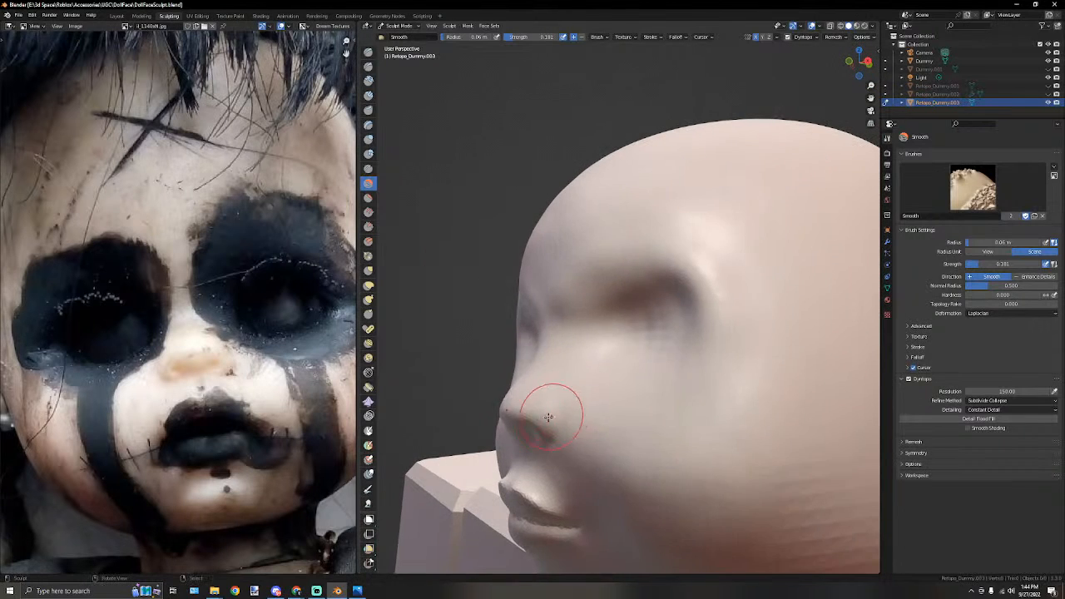
# Reshape the nostril wing and the underside of the nose with the Elastic Deform brush.
pyautogui.click(369, 284)
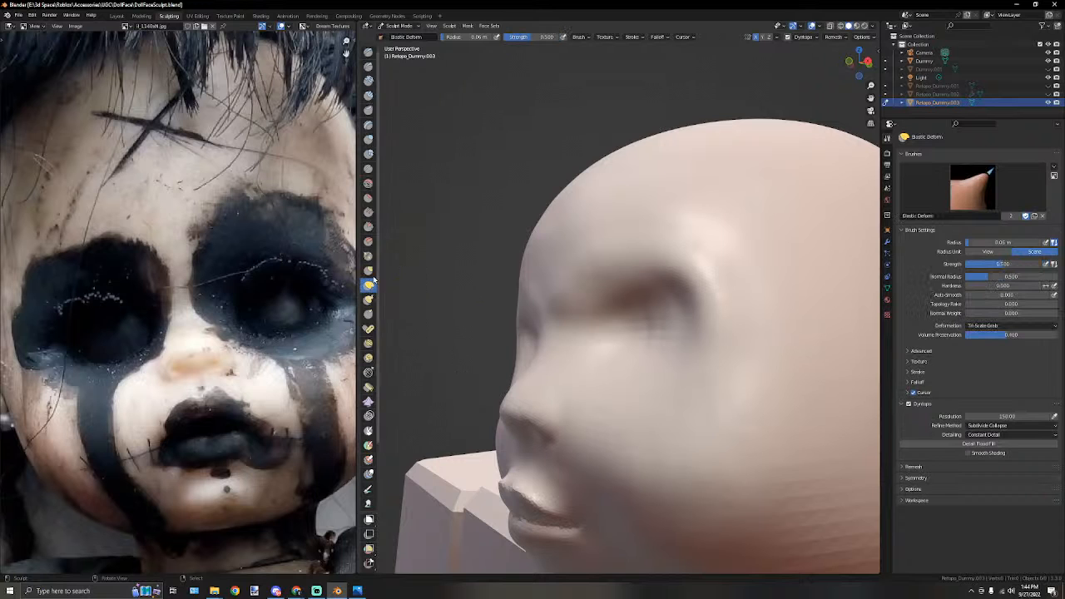
pyautogui.moveTo(541, 322); pyautogui.dragTo(665, 353, button='middle')
pyautogui.moveTo(669, 406); pyautogui.dragTo(672, 384)
pyautogui.moveTo(659, 434); pyautogui.dragTo(660, 442)
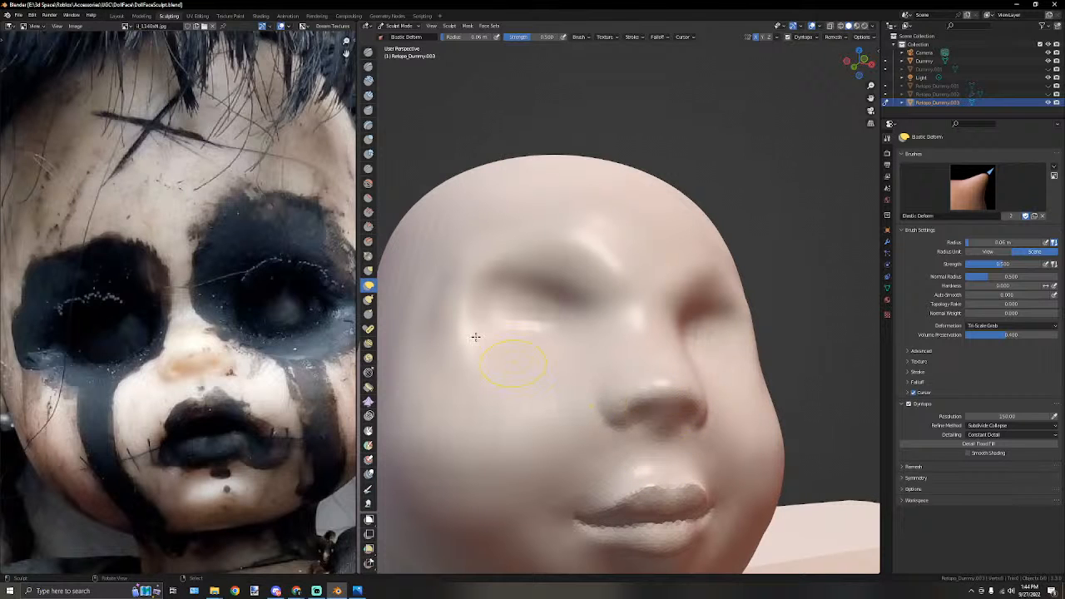
# Carve the fold around the nostril wing where it meets the cheek with the Crease brush in Subtract mode.
pyautogui.click(368, 169)
pyautogui.moveTo(488, 209); pyautogui.dragTo(637, 373, button='middle')
pyautogui.scroll(2, 638, 373)
pyautogui.moveTo(572, 409)
pyautogui.mouseDown()
pyautogui.moveTo(665, 385)
pyautogui.moveTo(683, 404)
pyautogui.moveTo(583, 388)
pyautogui.moveTo(547, 405)
pyautogui.mouseUp()
pyautogui.moveTo(546, 405); pyautogui.dragTo(525, 390, button='middle')
pyautogui.moveTo(526, 388)
pyautogui.mouseDown()
pyautogui.moveTo(560, 394)
pyautogui.moveTo(586, 443)
pyautogui.mouseUp()
pyautogui.moveTo(586, 472); pyautogui.dragTo(546, 408, button='middle')
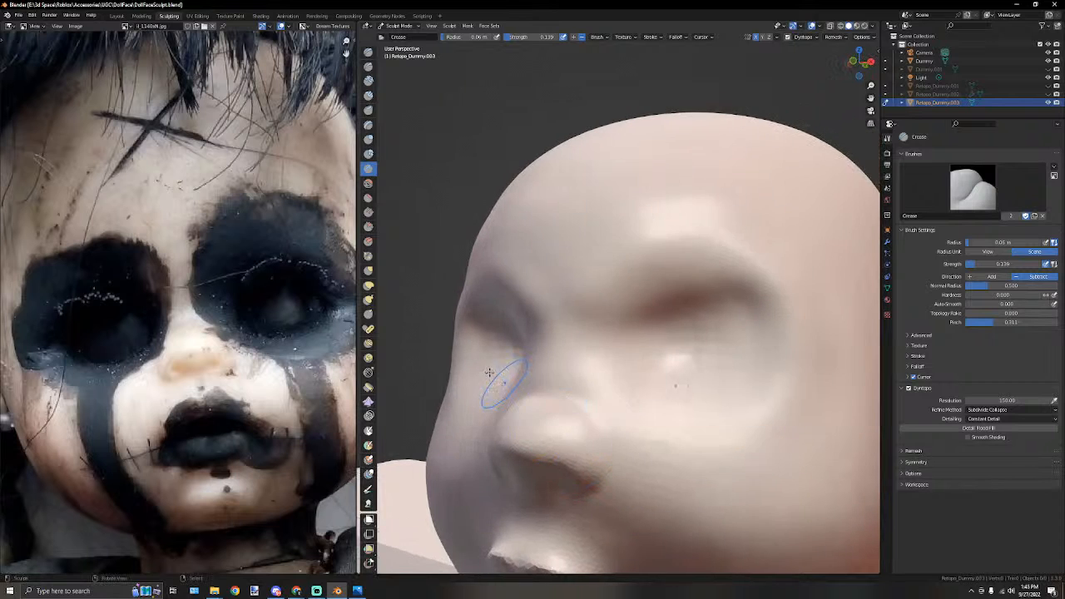
# Soften the creased nostril edges and the inner eye socket area with the Smooth brush.
pyautogui.hotkey('shift', 's')
pyautogui.moveTo(565, 385)
pyautogui.mouseDown()
pyautogui.moveTo(597, 418)
pyautogui.moveTo(608, 410)
pyautogui.mouseUp()
pyautogui.moveTo(624, 394); pyautogui.dragTo(648, 389, button='middle')
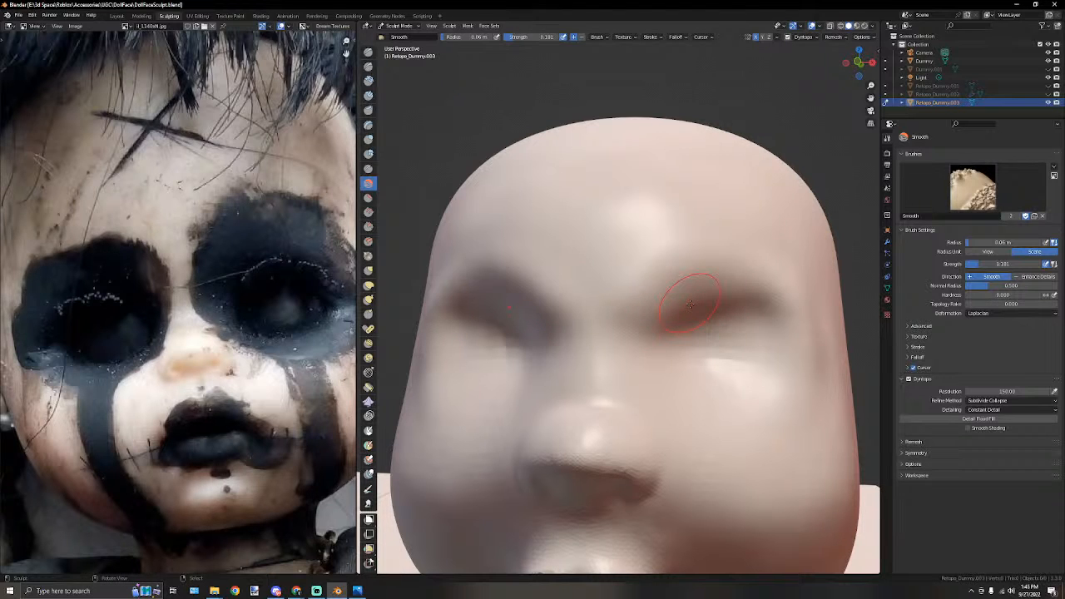
pyautogui.scroll(-2, 689, 304)
pyautogui.moveTo(585, 291)
pyautogui.mouseDown(button='middle')
pyautogui.moveTo(577, 274)
pyautogui.moveTo(545, 279)
pyautogui.moveTo(603, 293)
pyautogui.mouseUp(button='middle')
pyautogui.scroll(2, 576, 280)
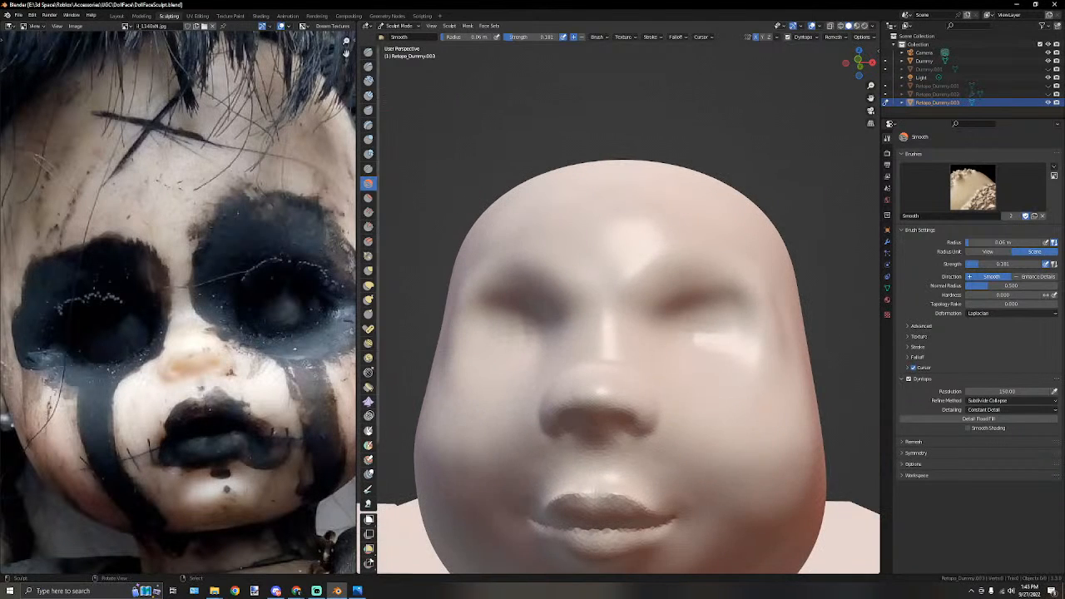
# Smooth the nose bridge down to the tip from the front with the Smooth brush.
pyautogui.moveTo(597, 249); pyautogui.dragTo(578, 239, button='middle')
pyautogui.moveTo(574, 336); pyautogui.dragTo(597, 343, button='middle')
pyautogui.moveTo(598, 343); pyautogui.dragTo(607, 384)
pyautogui.moveTo(608, 380)
pyautogui.mouseDown(button='middle')
pyautogui.moveTo(610, 368)
pyautogui.moveTo(667, 369)
pyautogui.moveTo(625, 367)
pyautogui.moveTo(693, 375)
pyautogui.moveTo(629, 372)
pyautogui.mouseUp(button='middle')
pyautogui.scroll(-5, 667, 369)
pyautogui.scroll(2, 587, 407)
# Smooth the lower cheek and jaw side with the Smooth brush, enlarging its radius to 0.1 m.
pyautogui.moveTo(505, 363); pyautogui.dragTo(575, 333, button='middle')
pyautogui.scroll(-3, 560, 330)
pyautogui.scroll(3, 580, 374)
pyautogui.moveTo(580, 374); pyautogui.dragTo(537, 409, button='middle')
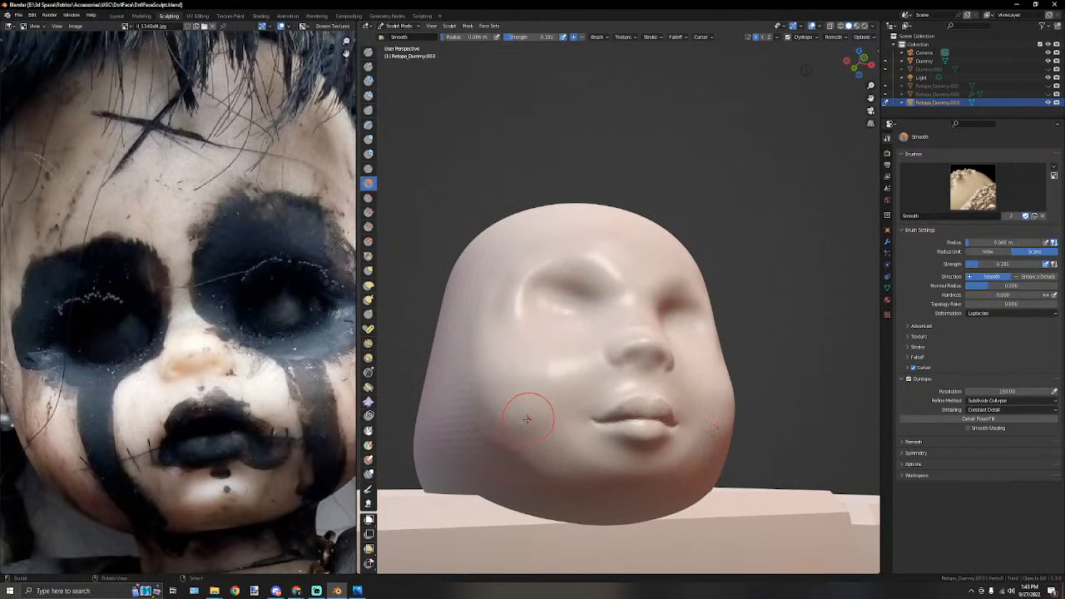
pyautogui.press('f')
pyautogui.click(497, 430)
pyautogui.moveTo(499, 422)
pyautogui.mouseDown(button='middle')
pyautogui.moveTo(554, 410)
pyautogui.moveTo(433, 173)
pyautogui.mouseUp(button='middle')
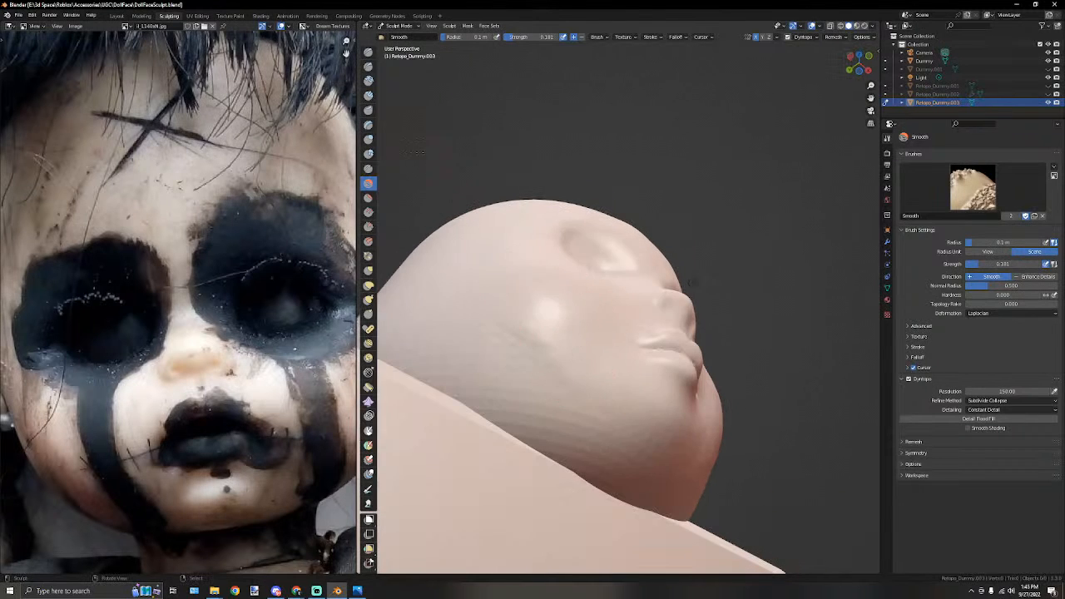
# Build up the lower cheek toward the jaw using the Draw brush with a 0.1 m radius and 0.100 strength.
pyautogui.press('x')
pyautogui.moveTo(532, 290); pyautogui.dragTo(544, 342, button='middle')
pyautogui.scroll(1, 543, 345)
pyautogui.moveTo(491, 385); pyautogui.dragTo(560, 450)
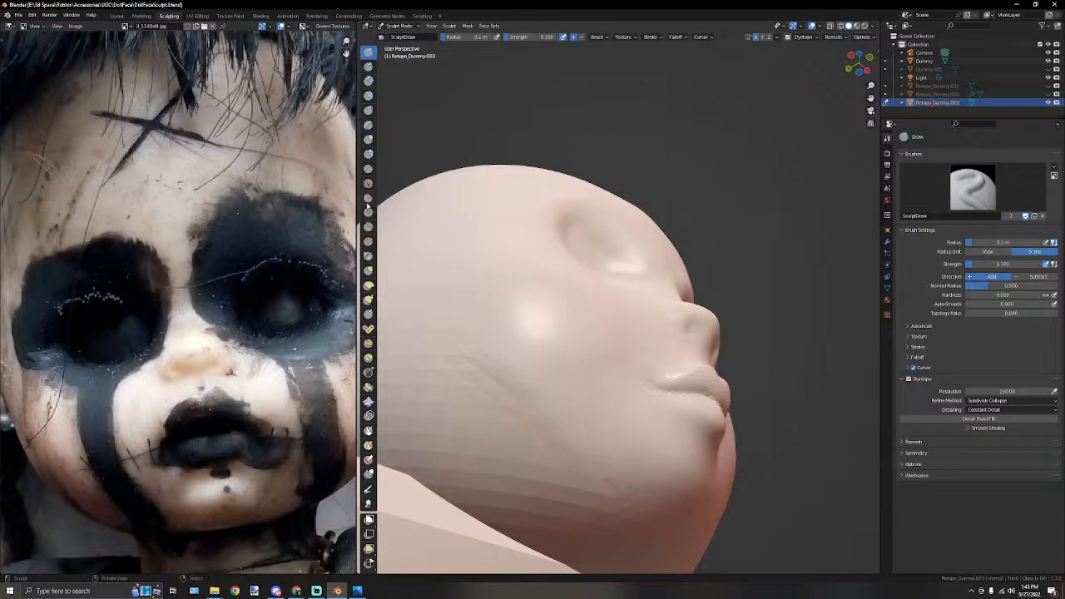
# Blend the lower cheek and jaw surface with the Smooth brush, working from both sides of the head.
pyautogui.press('s')
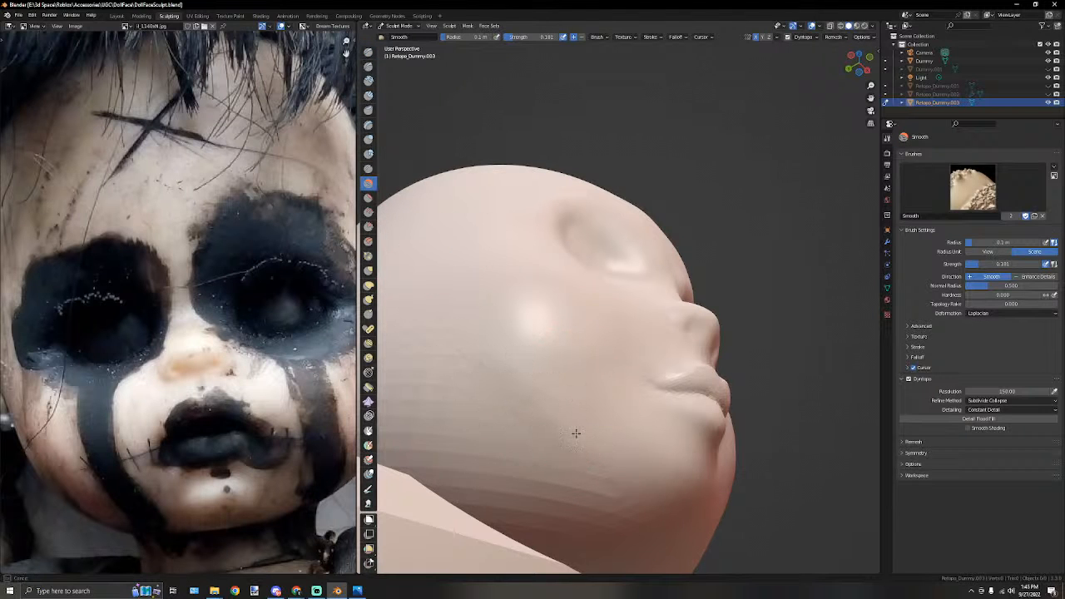
pyautogui.moveTo(616, 407); pyautogui.dragTo(692, 471, button='middle')
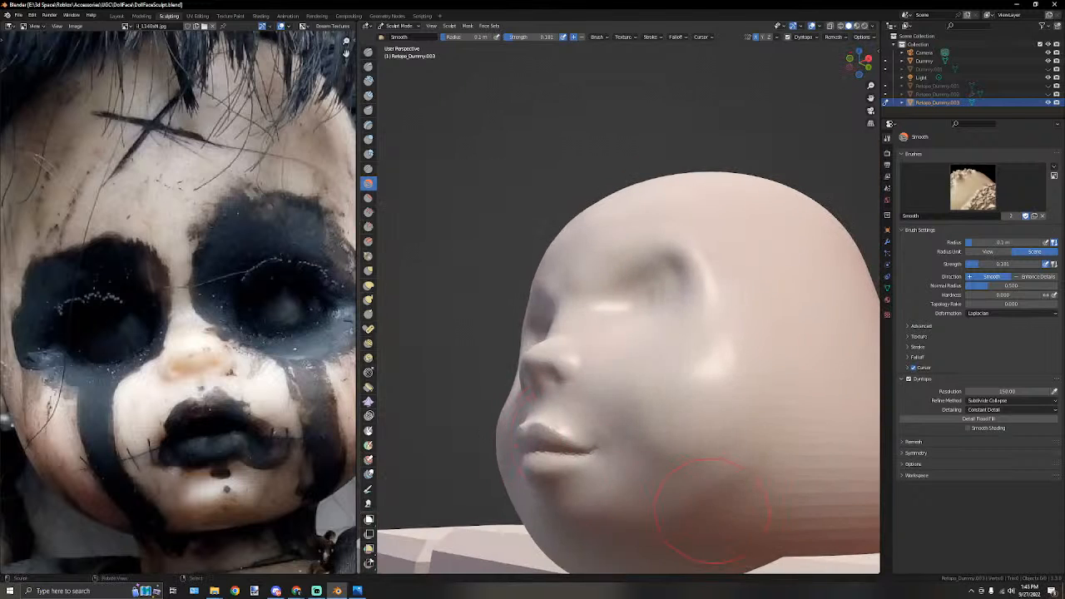
pyautogui.moveTo(711, 475); pyautogui.dragTo(697, 416)
pyautogui.scroll(-1, 694, 401)
pyautogui.moveTo(694, 401); pyautogui.dragTo(690, 433, button='middle')
pyautogui.moveTo(678, 463)
pyautogui.mouseDown()
pyautogui.moveTo(700, 461)
pyautogui.moveTo(666, 462)
pyautogui.mouseUp()
# Carve soft folds in the cheeks beside the mouth corners using the Crease brush with a 0.06 m radius.
pyautogui.moveTo(652, 462)
pyautogui.mouseDown(button='middle')
pyautogui.moveTo(701, 441)
pyautogui.moveTo(677, 382)
pyautogui.mouseUp(button='middle')
pyautogui.scroll(1, 689, 455)
pyautogui.scroll(-3, 689, 456)
pyautogui.scroll(3, 672, 380)
pyautogui.moveTo(592, 367); pyautogui.dragTo(547, 314, button='middle')
pyautogui.scroll(2, 547, 313)
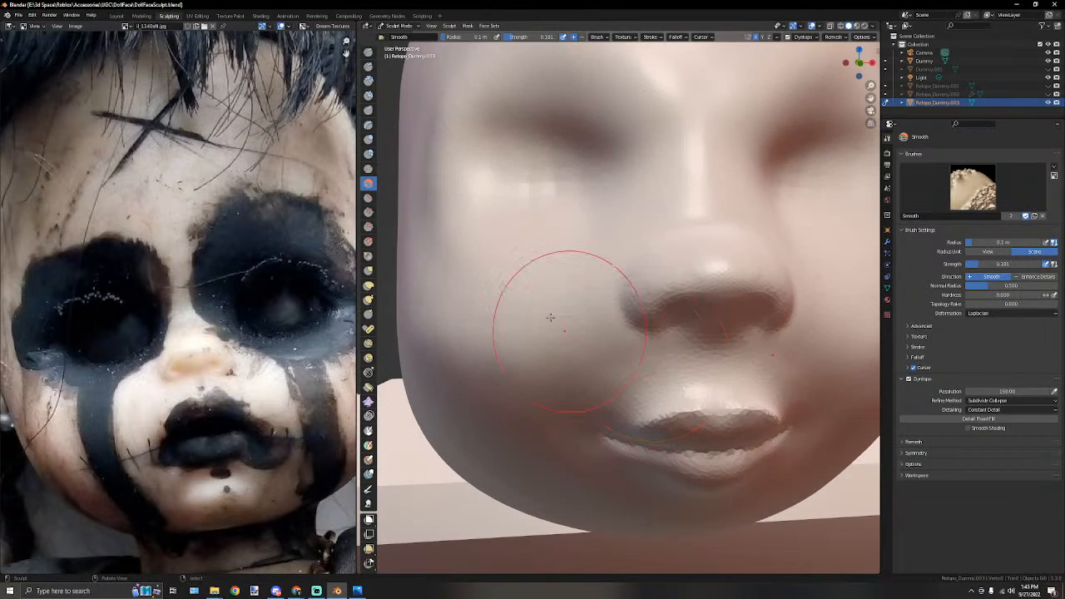
pyautogui.click(369, 168)
pyautogui.press('f')
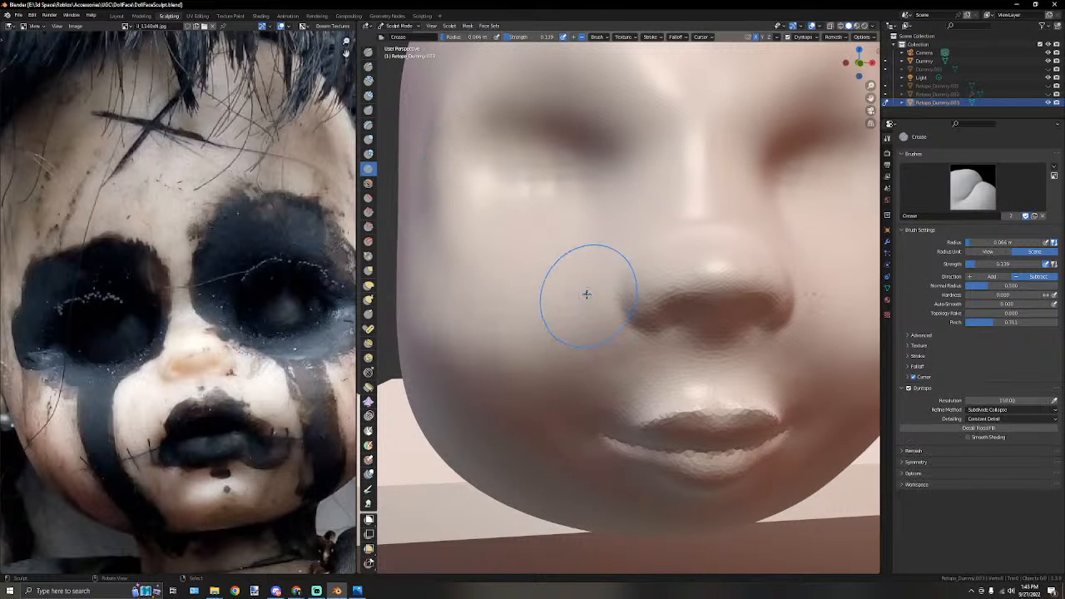
pyautogui.moveTo(598, 402); pyautogui.dragTo(579, 428)
pyautogui.scroll(-4, 582, 349)
pyautogui.moveTo(582, 350)
pyautogui.mouseDown(button='middle')
pyautogui.moveTo(578, 330)
pyautogui.moveTo(605, 252)
pyautogui.moveTo(642, 352)
pyautogui.mouseUp(button='middle')
pyautogui.scroll(3, 605, 250)
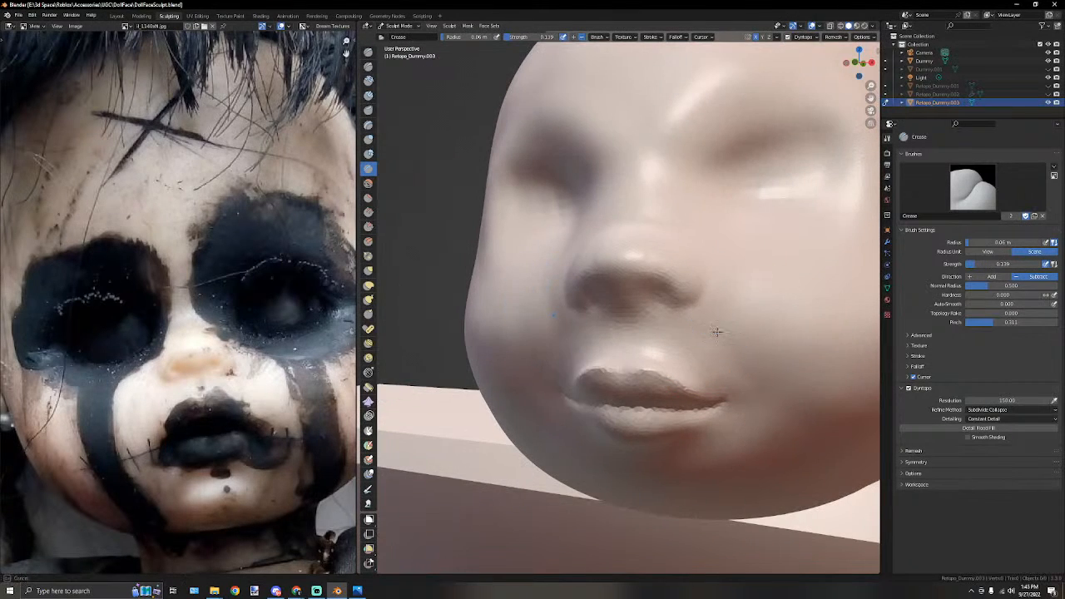
pyautogui.moveTo(746, 414); pyautogui.dragTo(770, 427)
# Capture a screen snip of the 3D viewport showing the sculpted head from an angle.
pyautogui.moveTo(524, 195); pyautogui.dragTo(599, 222, button='middle')
pyautogui.scroll(-4, 601, 220)
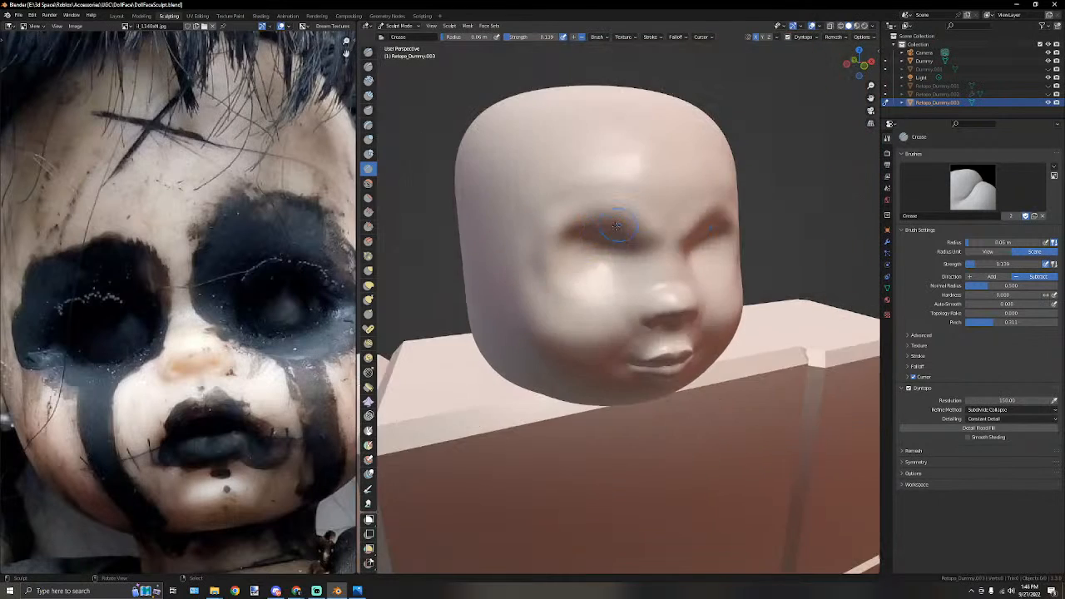
pyautogui.moveTo(661, 212); pyautogui.dragTo(610, 181, button='middle')
pyautogui.scroll(2, 613, 180)
pyautogui.moveTo(672, 155); pyautogui.dragTo(650, 169, button='middle')
pyautogui.scroll(-3, 641, 173)
pyautogui.scroll(2, 687, 172)
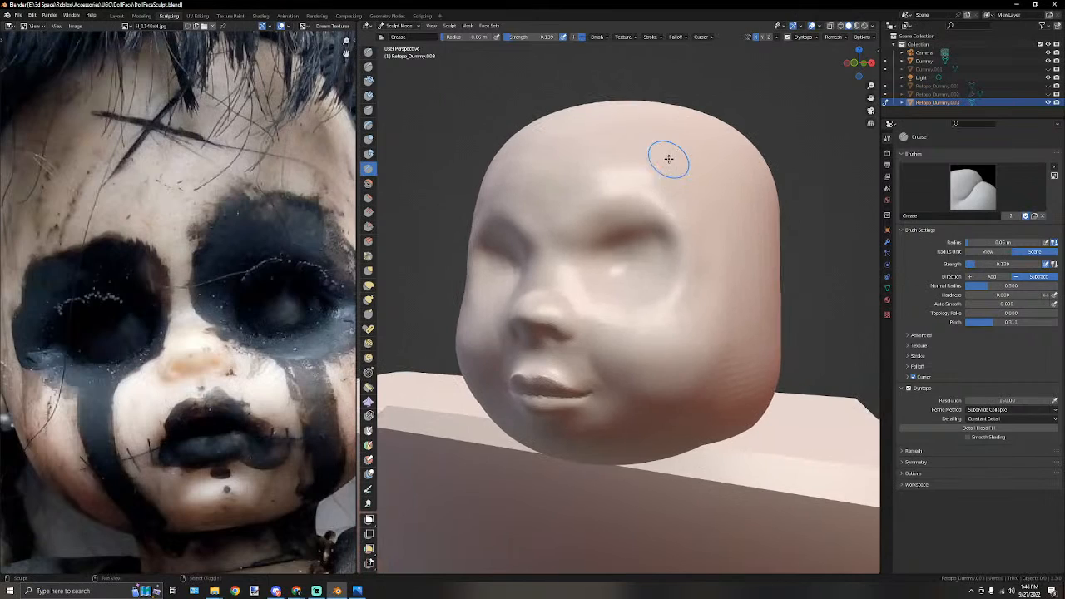
pyautogui.moveTo(698, 233); pyautogui.dragTo(697, 231)
pyautogui.press('super+shift+s')
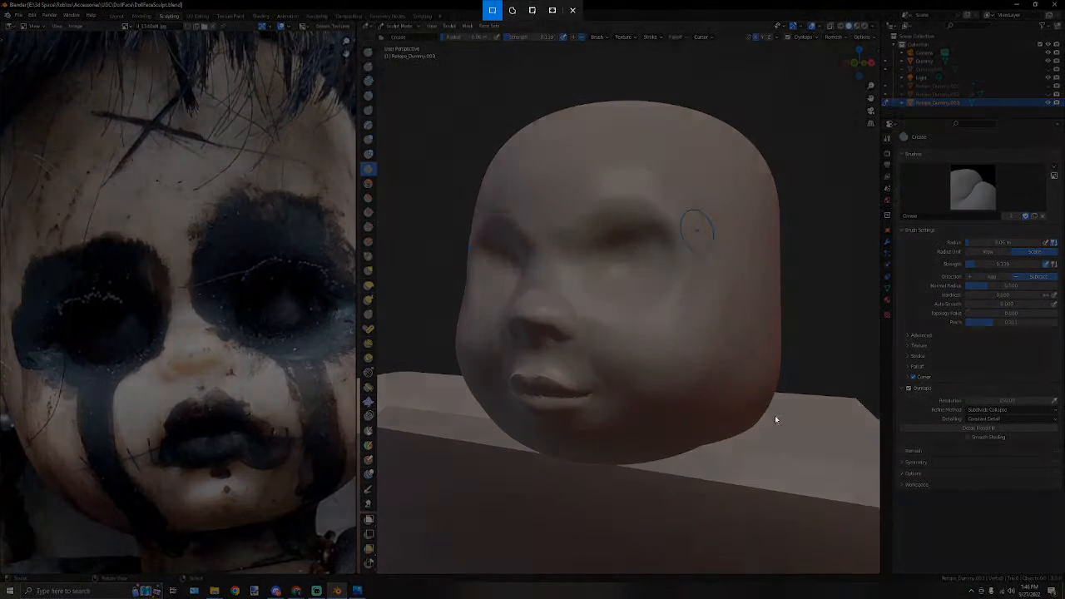
pyautogui.moveTo(878, 572); pyautogui.dragTo(356, 40)
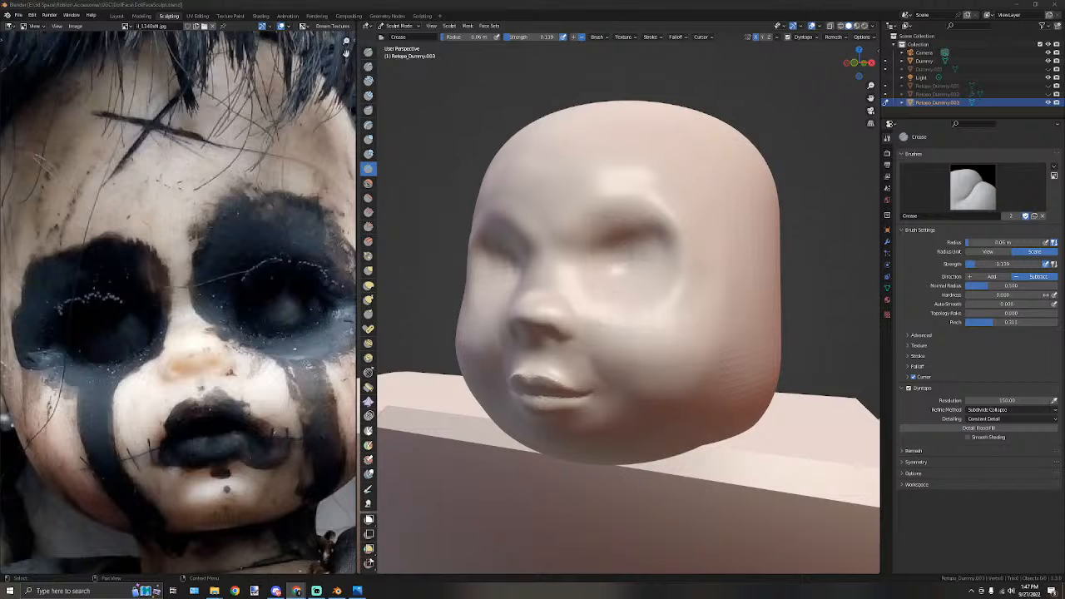
# Examine the head's proportions from the front and right side against the full doll reference photo.
pyautogui.click(529, 28)
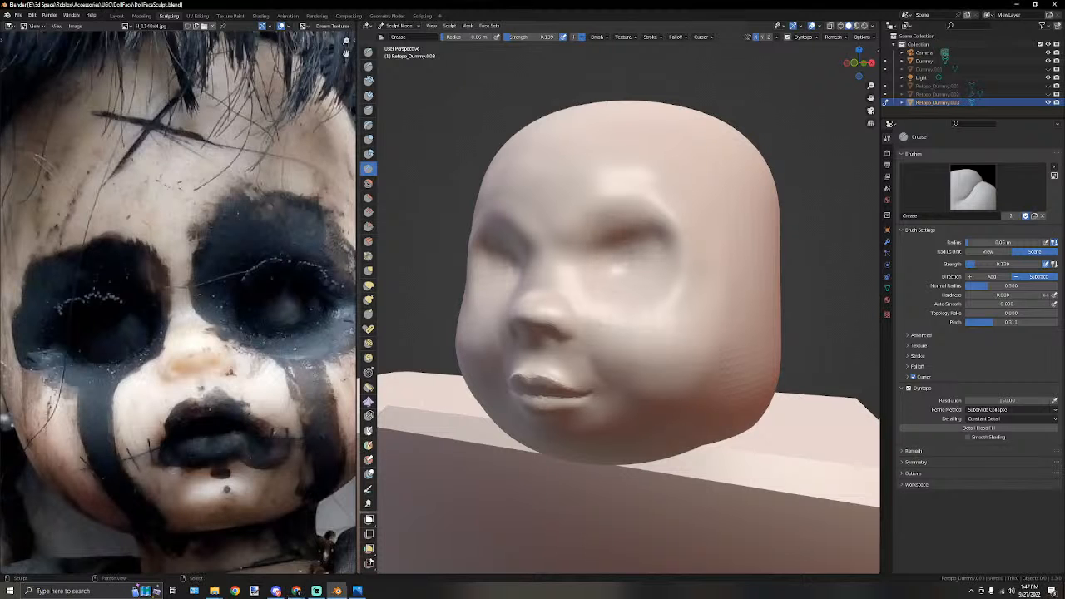
pyautogui.scroll(-1, 499, 167)
pyautogui.scroll(-4, 265, 227)
pyautogui.moveTo(512, 239); pyautogui.dragTo(586, 237, button='middle')
pyautogui.press('KP_1')
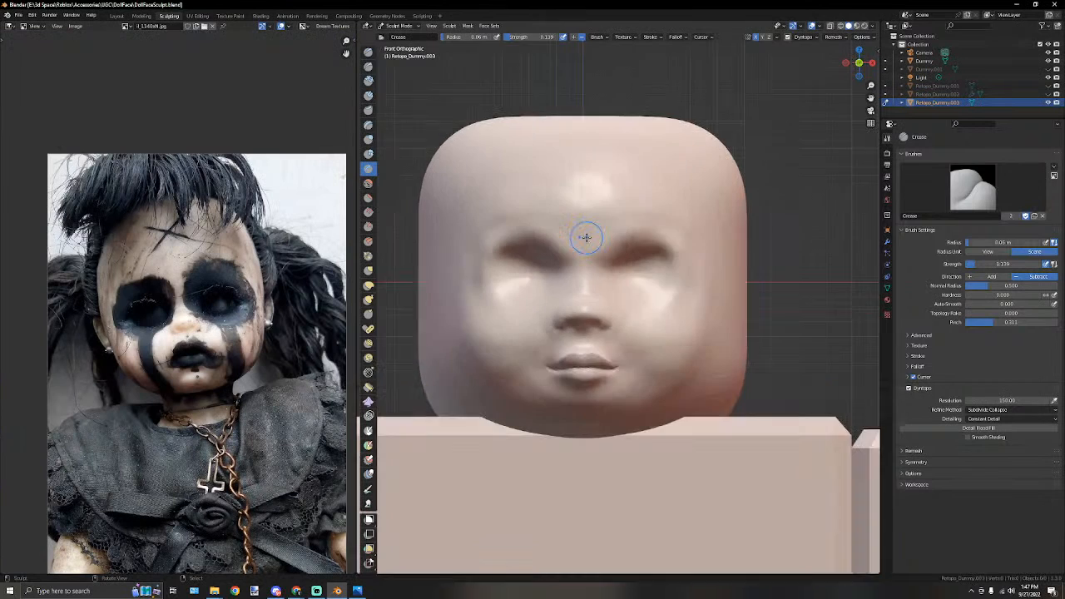
pyautogui.scroll(-5, 585, 238)
pyautogui.scroll(4, 585, 238)
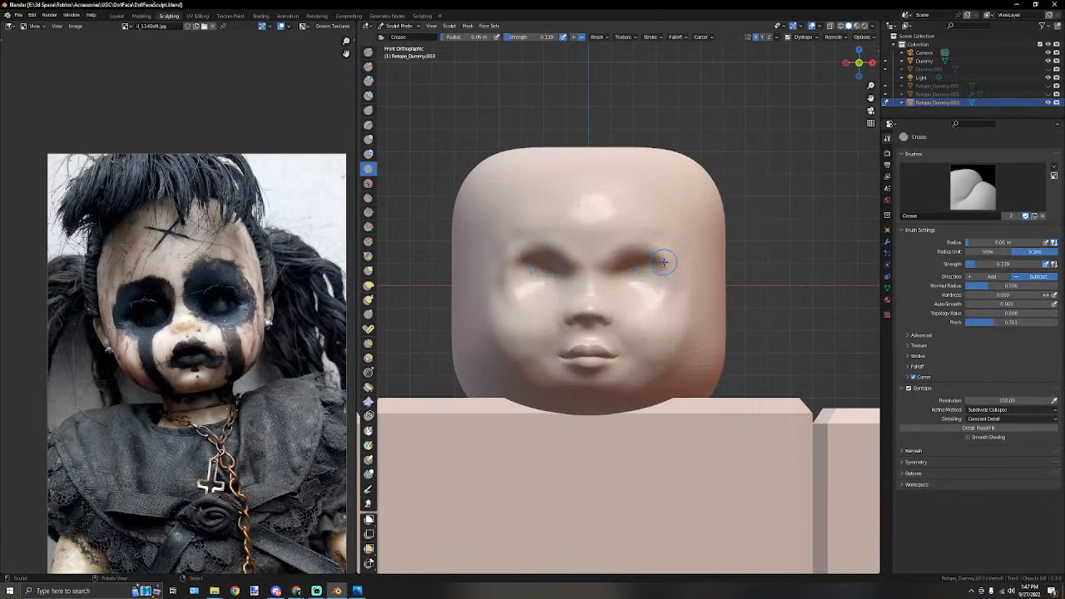
pyautogui.moveTo(686, 291); pyautogui.dragTo(634, 283, button='middle')
pyautogui.scroll(-3, 636, 287)
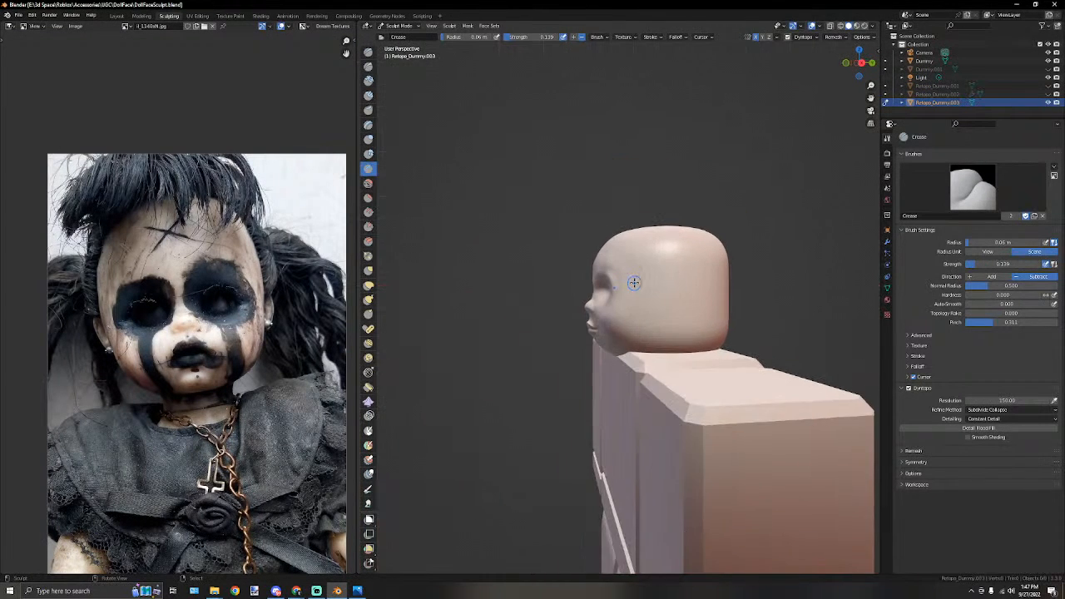
pyautogui.press('KP_3')
pyautogui.scroll(3, 634, 283)
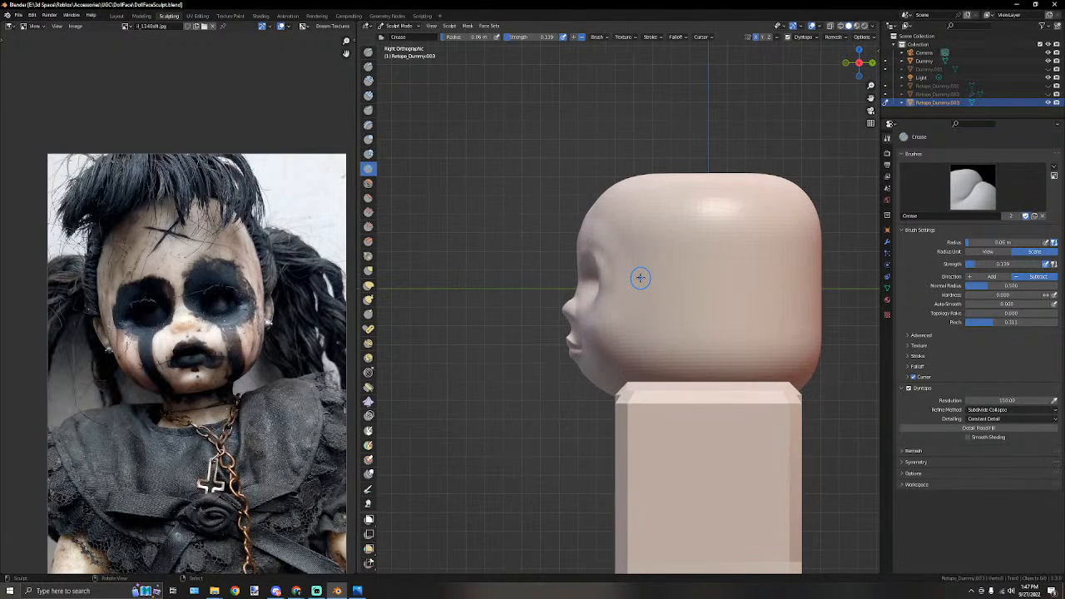
# Pull the eye sockets downward in front view using the Elastic Deform brush with a 0.4 m radius, comparing with the enlarged doll reference.
pyautogui.press('KP_1')
pyautogui.click(367, 285)
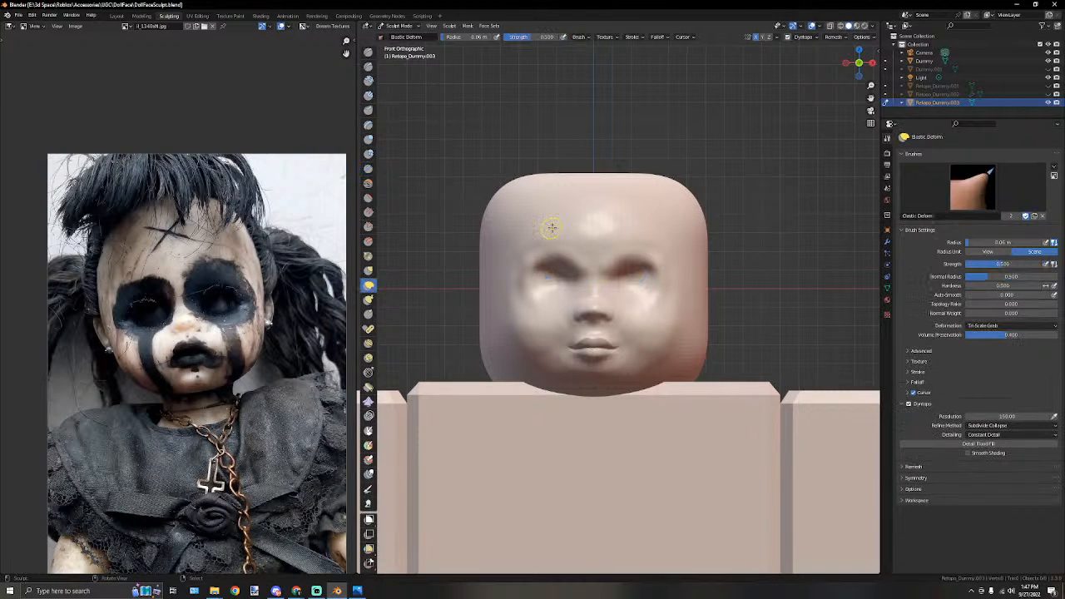
pyautogui.scroll(4, 624, 245)
pyautogui.press('f')
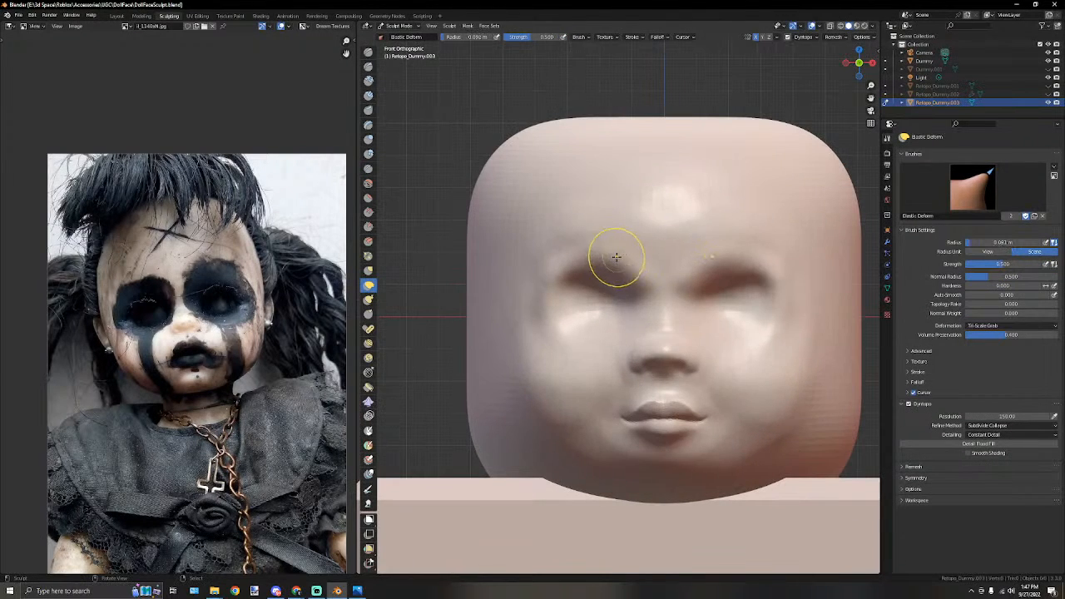
pyautogui.click(532, 249)
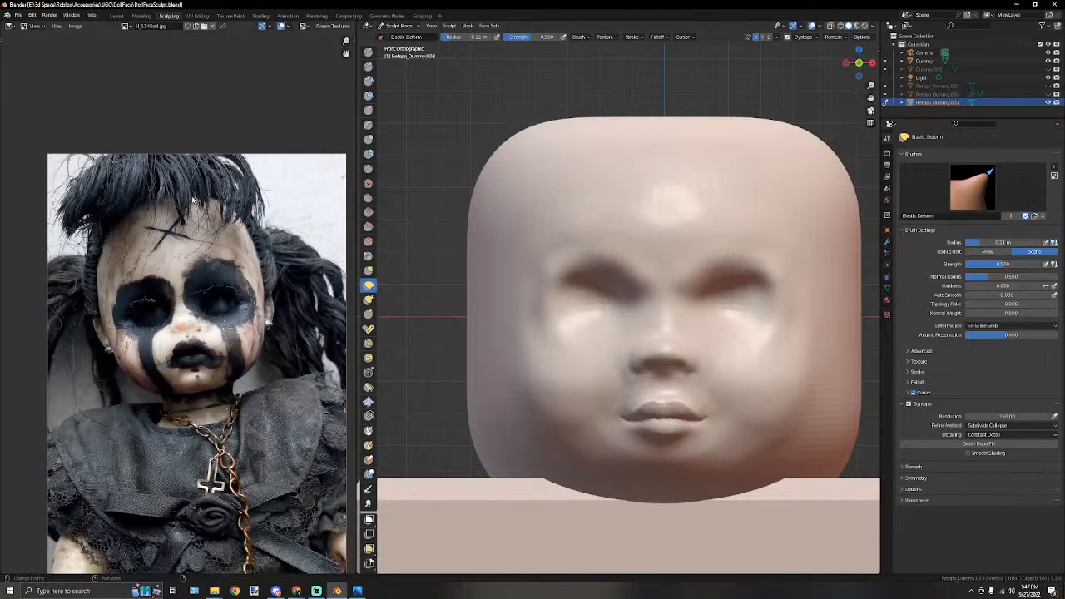
pyautogui.scroll(3, 176, 308)
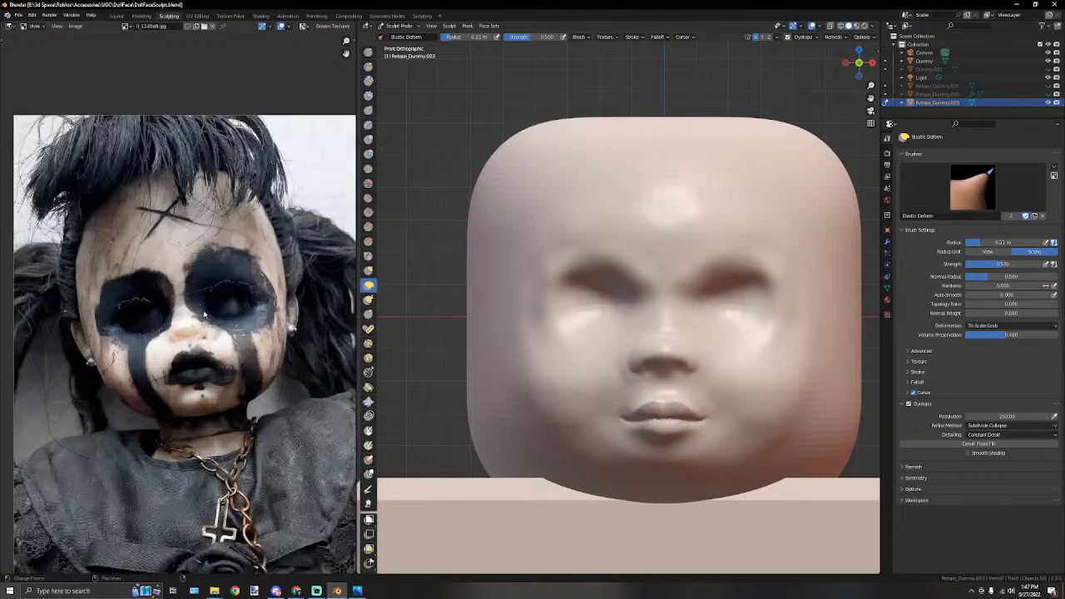
pyautogui.scroll(-1, 221, 297)
pyautogui.moveTo(257, 297); pyautogui.dragTo(245, 332, button='middle')
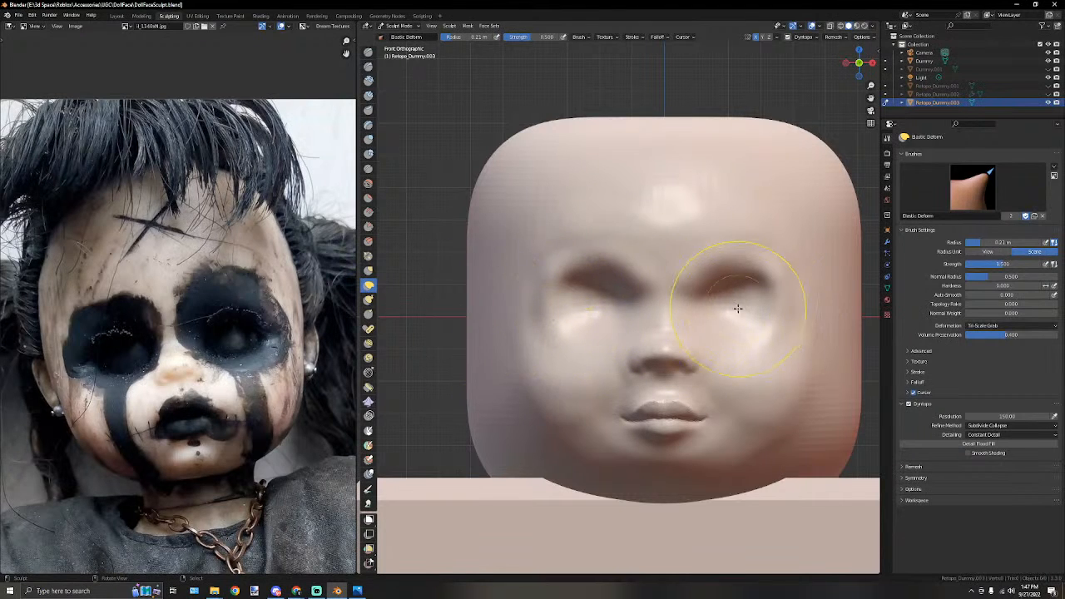
pyautogui.scroll(-2, 620, 283)
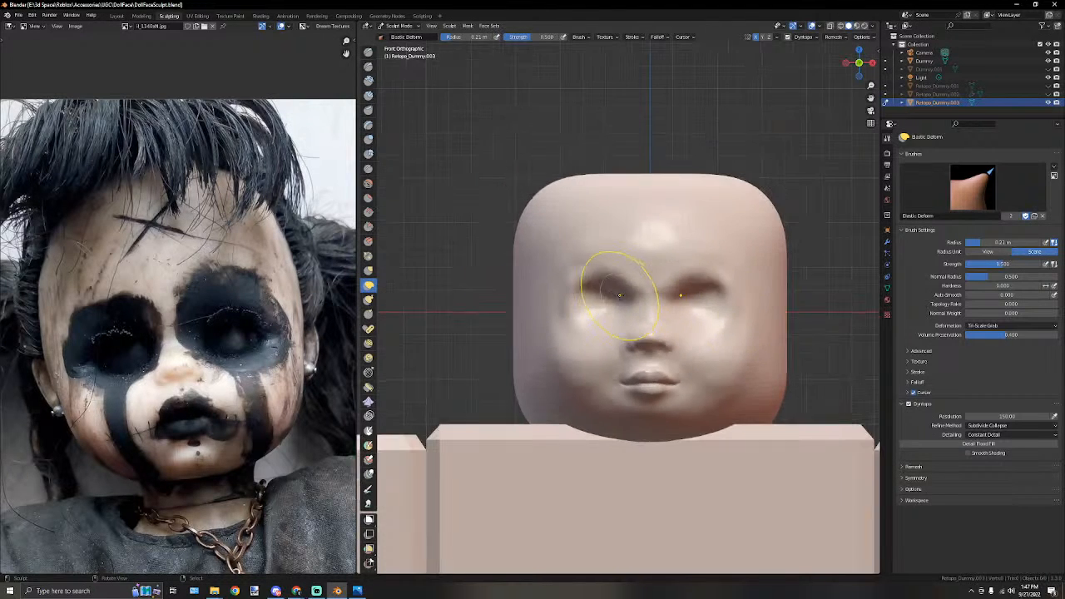
pyautogui.press('f')
pyautogui.click(605, 288)
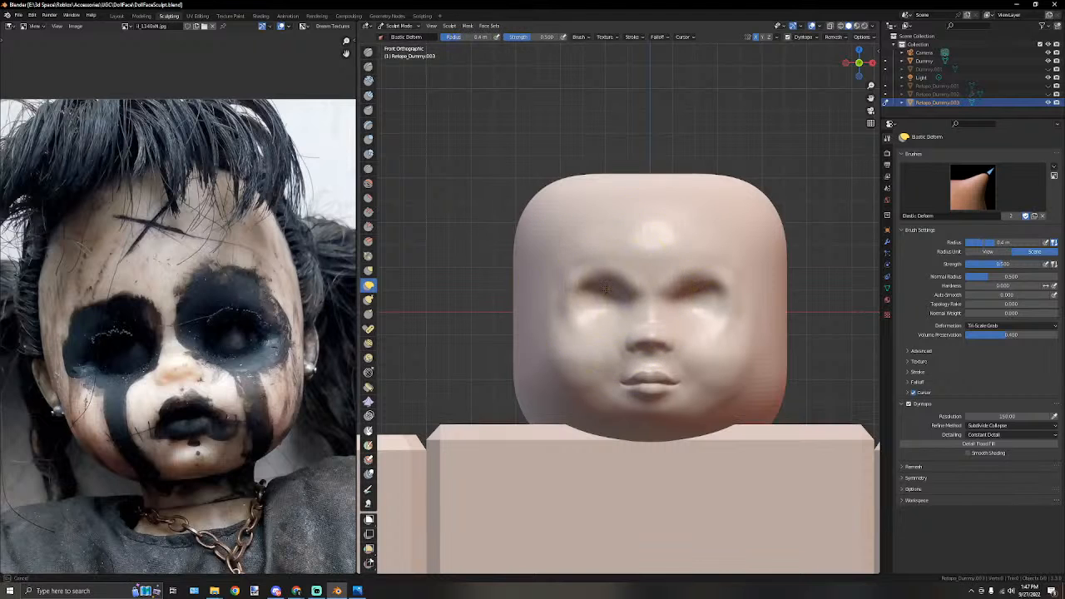
pyautogui.moveTo(605, 293); pyautogui.dragTo(606, 314)
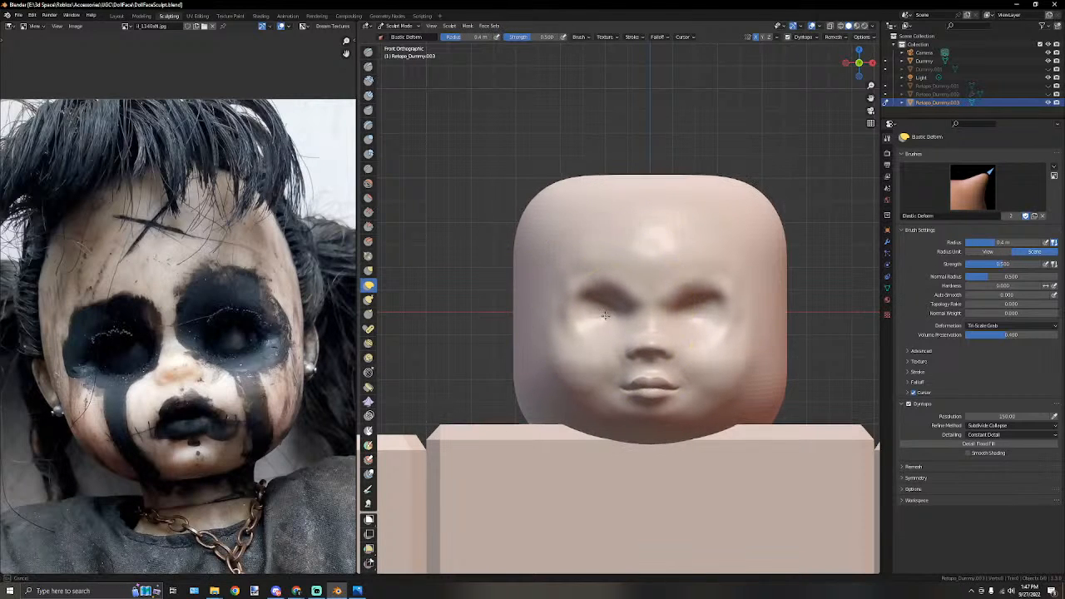
# Nudge the face slightly downward from an angled view with the 0.4 m Elastic Deform brush.
pyautogui.moveTo(605, 312)
pyautogui.mouseDown(button='middle')
pyautogui.moveTo(600, 297)
pyautogui.moveTo(545, 296)
pyautogui.moveTo(562, 294)
pyautogui.mouseUp(button='middle')
pyautogui.scroll(-3, 601, 296)
pyautogui.scroll(1, 672, 305)
pyautogui.moveTo(675, 302); pyautogui.dragTo(674, 305)
# Reduce the Elastic Deform radius to 0.29 m and lower the eye sockets and outer cheeks slightly in front view.
pyautogui.press('KP_1')
pyautogui.scroll(3, 618, 302)
pyautogui.press('[')
pyautogui.press('[')
pyautogui.press('[')
pyautogui.moveTo(604, 283); pyautogui.dragTo(603, 295)
pyautogui.moveTo(541, 331); pyautogui.dragTo(542, 339)
# Reshape the head from the side with small Elastic Deform pulls, using a 0.15 m brush radius.
pyautogui.scroll(-3, 718, 255)
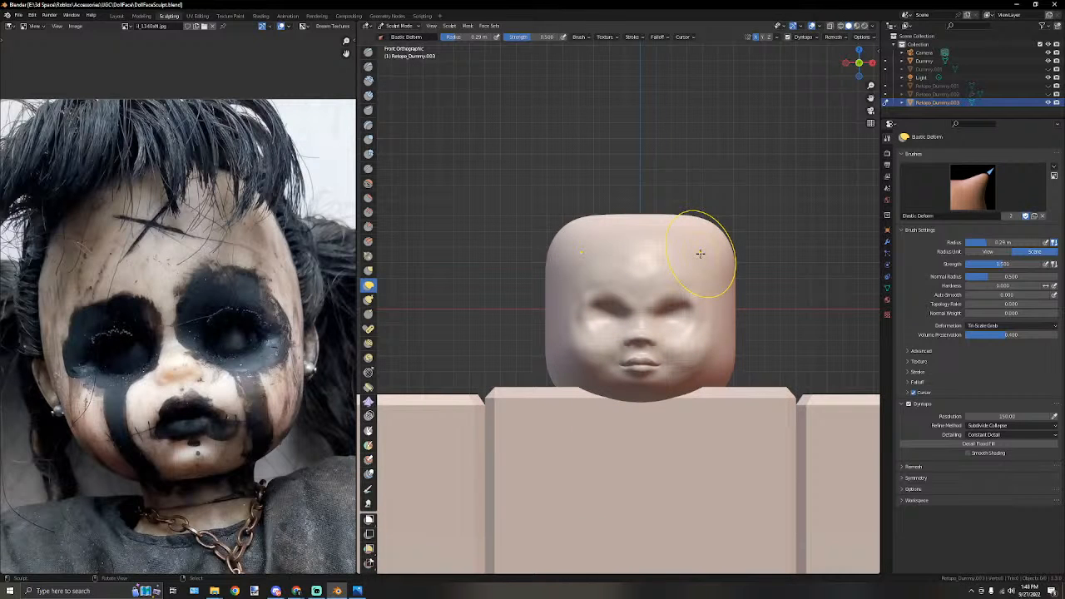
pyautogui.moveTo(685, 238)
pyautogui.mouseDown(button='middle')
pyautogui.moveTo(606, 246)
pyautogui.moveTo(761, 261)
pyautogui.moveTo(630, 226)
pyautogui.moveTo(425, 216)
pyautogui.mouseUp(button='middle')
pyautogui.scroll(4, 592, 245)
pyautogui.scroll(-5, 592, 245)
pyautogui.scroll(2, 607, 246)
pyautogui.scroll(-2, 607, 246)
pyautogui.press('f')
pyautogui.moveTo(763, 309); pyautogui.dragTo(762, 338)
pyautogui.moveTo(701, 311); pyautogui.dragTo(702, 302)
# Set the Elastic Deform radius to 0.1 m and pull the eye sockets slightly upward from the front.
pyautogui.moveTo(707, 303)
pyautogui.mouseDown(button='middle')
pyautogui.moveTo(639, 286)
pyautogui.moveTo(695, 298)
pyautogui.moveTo(763, 286)
pyautogui.moveTo(653, 311)
pyautogui.moveTo(631, 301)
pyautogui.mouseUp(button='middle')
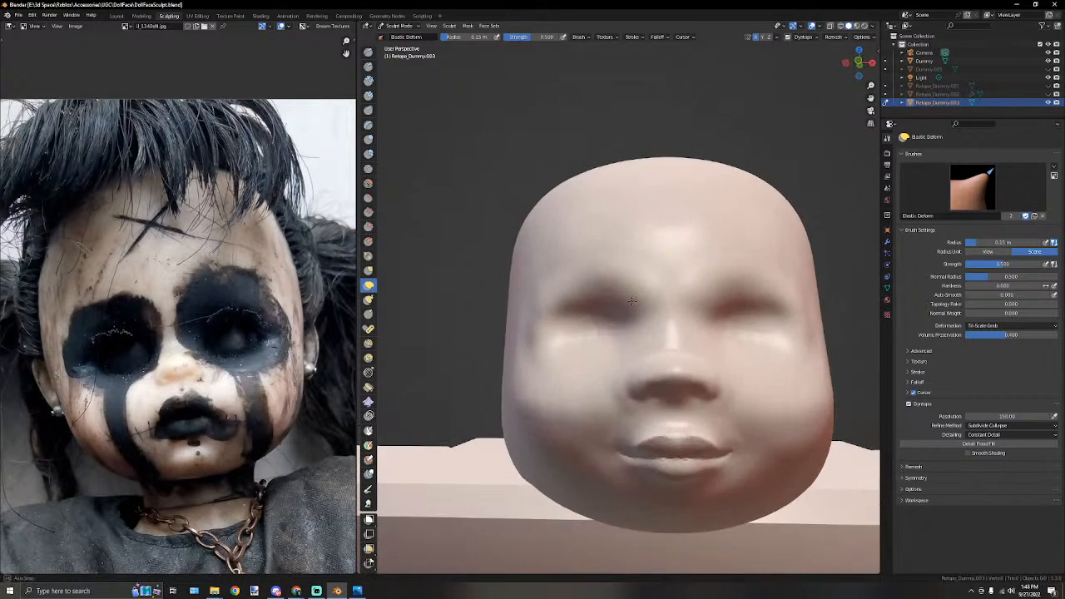
pyautogui.scroll(4, 637, 274)
pyautogui.press('[')
pyautogui.press('[')
pyautogui.moveTo(571, 309); pyautogui.dragTo(569, 296)
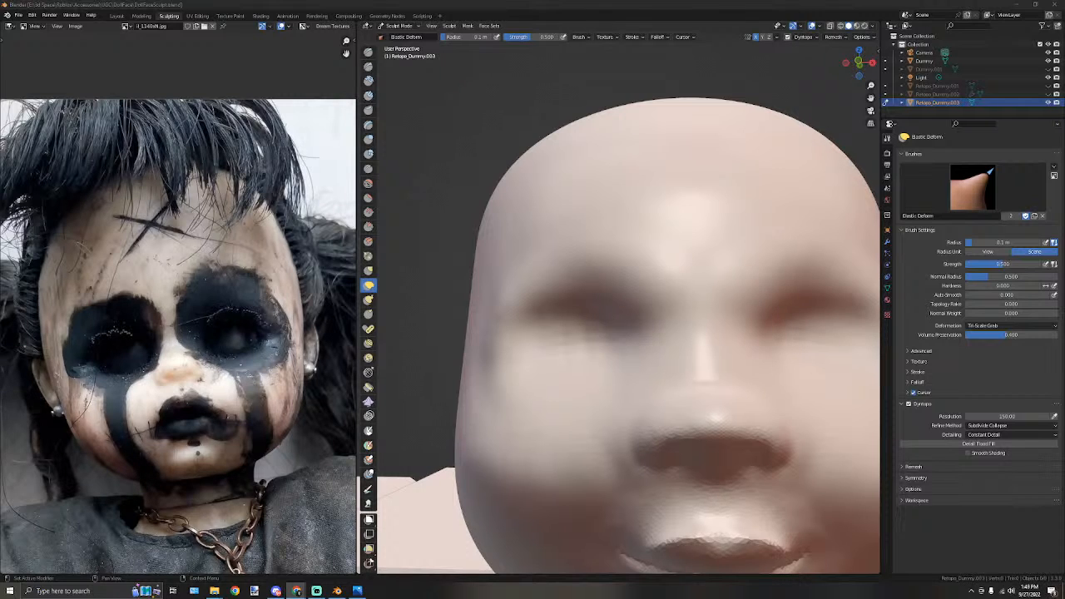
# Switch to the browser and examine the Toy Story spider-doll reference images, enlarging the second one to 300%.
pyautogui.moveTo(1064, 196); pyautogui.dragTo(793, 156)
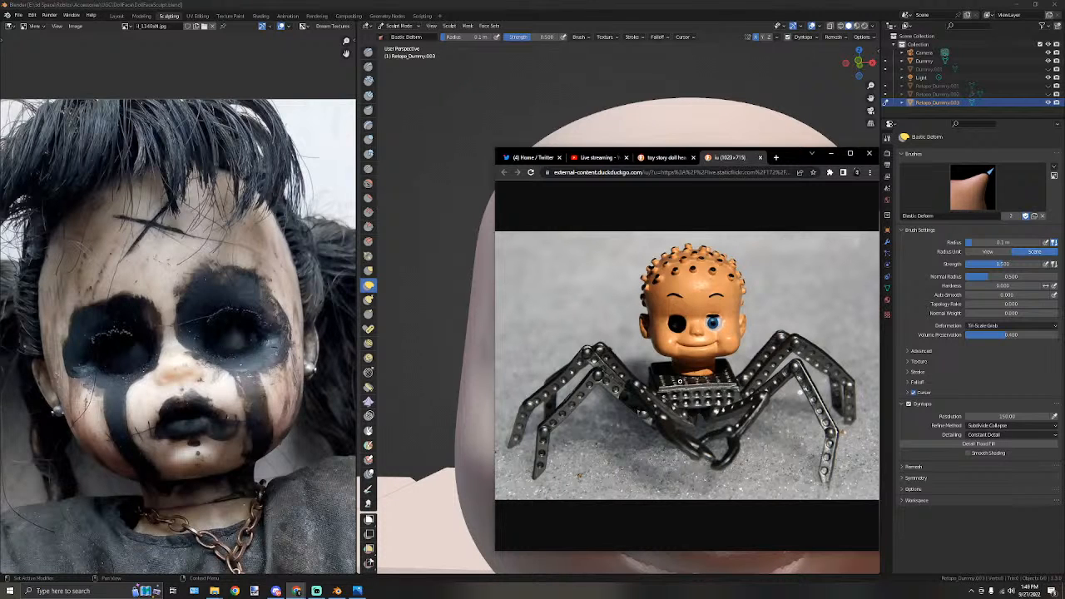
pyautogui.moveTo(786, 153)
pyautogui.mouseDown()
pyautogui.moveTo(847, 153)
pyautogui.moveTo(1064, 108)
pyautogui.mouseUp()
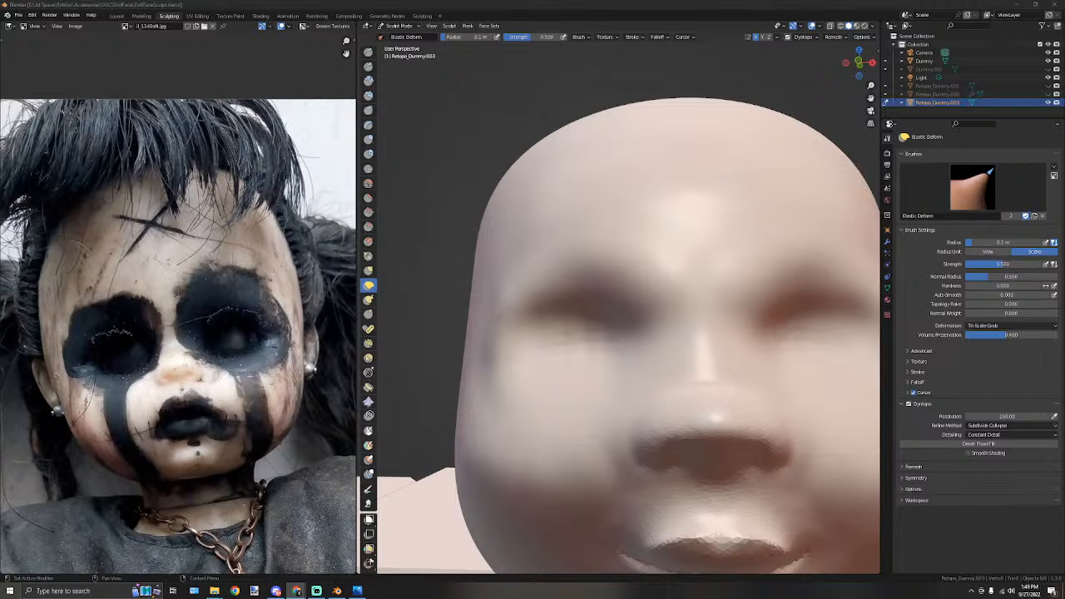
pyautogui.moveTo(1064, 162); pyautogui.dragTo(612, 96)
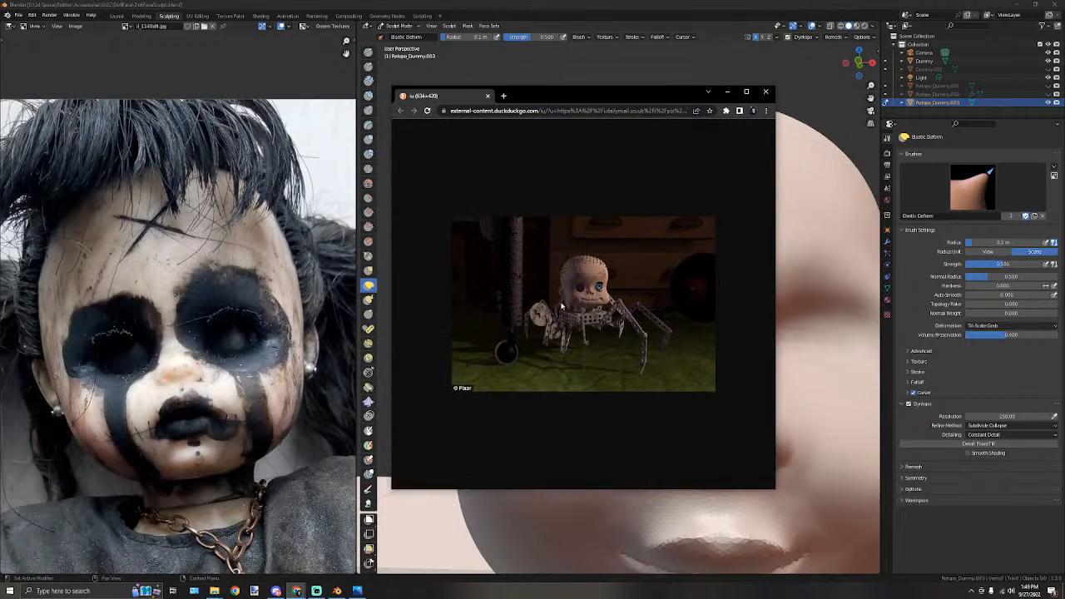
pyautogui.keyDown('ctrl'); pyautogui.scroll(7, 578, 294); pyautogui.keyUp('ctrl')
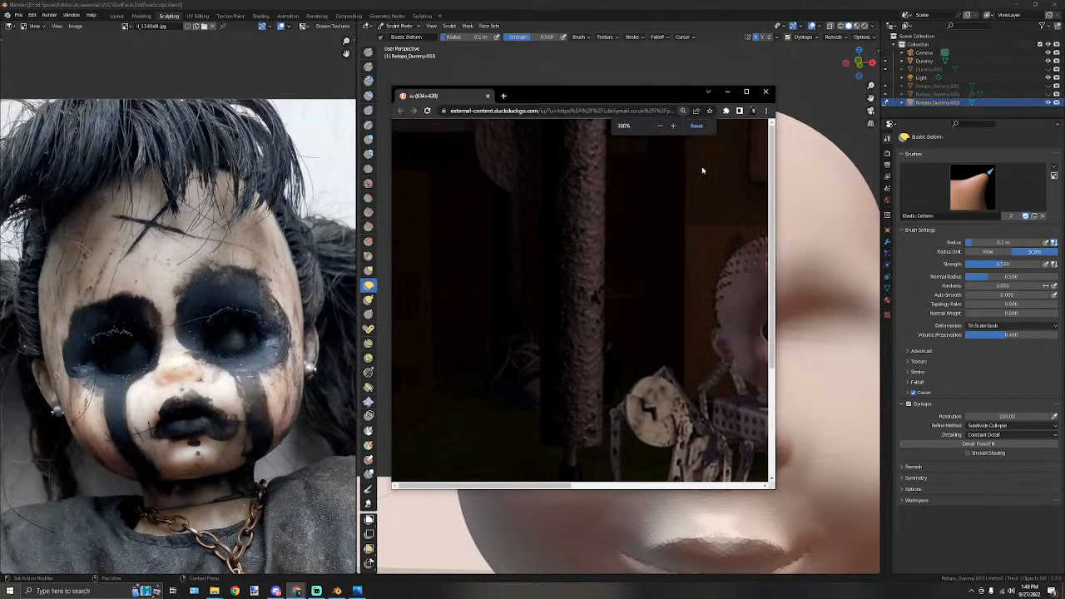
pyautogui.moveTo(776, 306); pyautogui.dragTo(1003, 301)
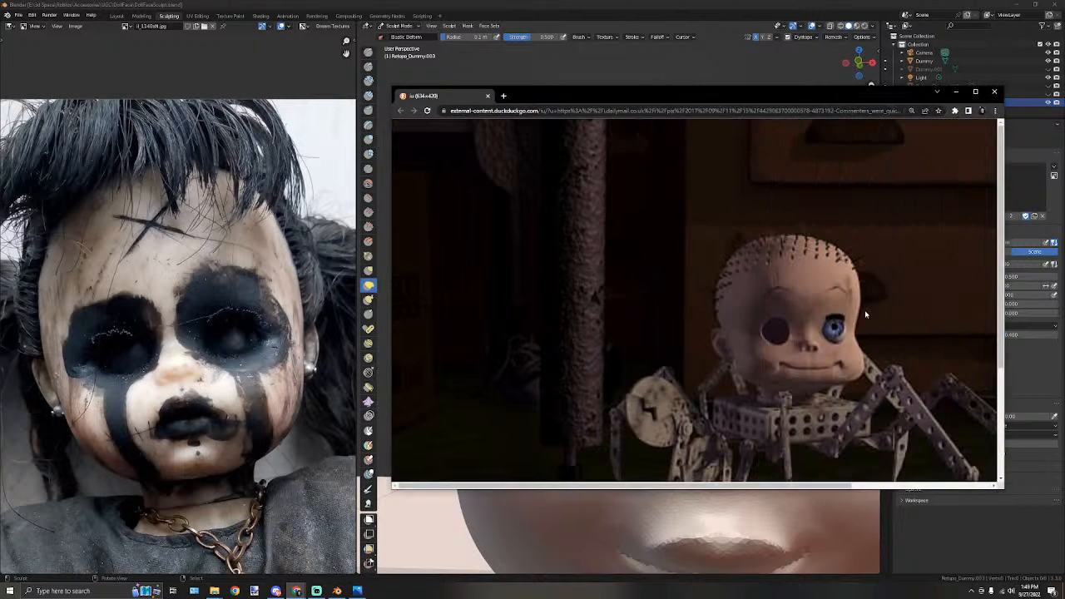
pyautogui.scroll(-2, 865, 313)
pyautogui.moveTo(778, 485); pyautogui.dragTo(888, 485)
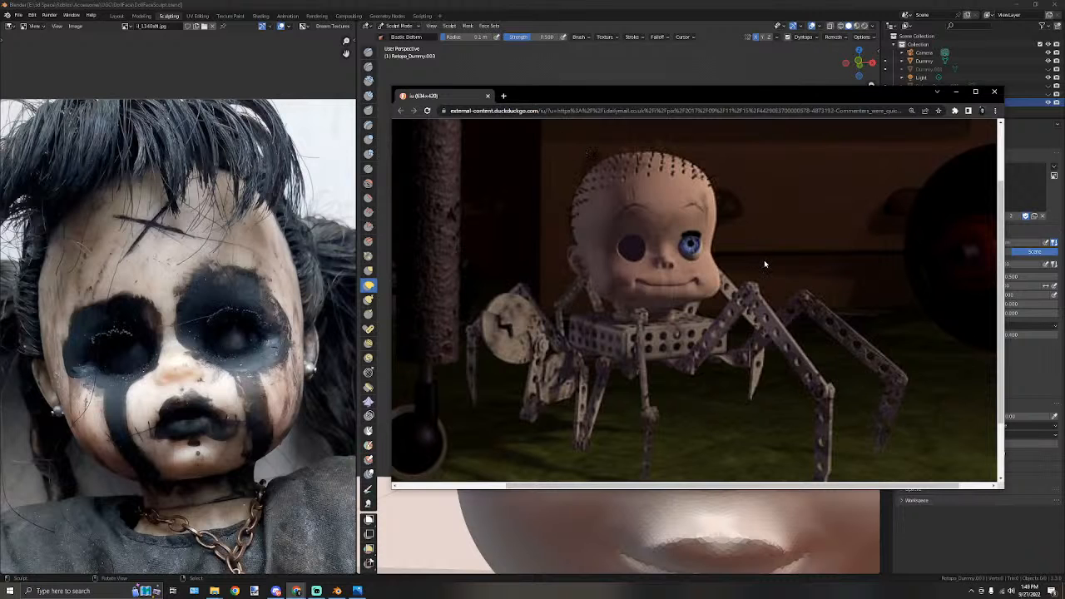
pyautogui.click(995, 90)
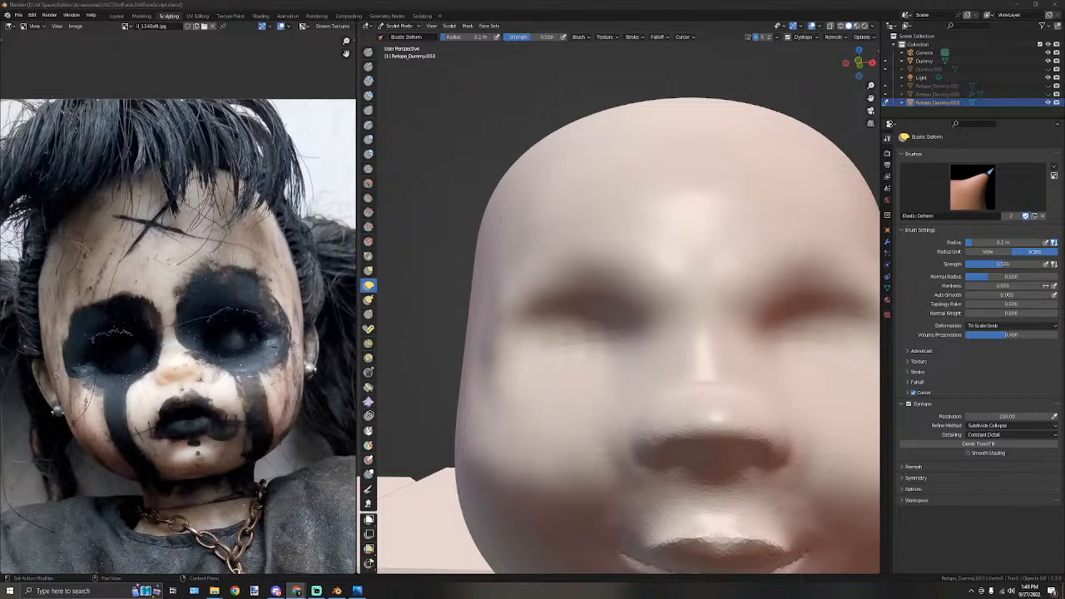
# Switch to the Smooth brush and examine the head's overall proportions from the front and three-quarter angle.
pyautogui.scroll(-3, 582, 285)
pyautogui.moveTo(583, 285); pyautogui.dragTo(658, 285, button='middle')
pyautogui.scroll(1, 623, 285)
pyautogui.scroll(-1, 623, 285)
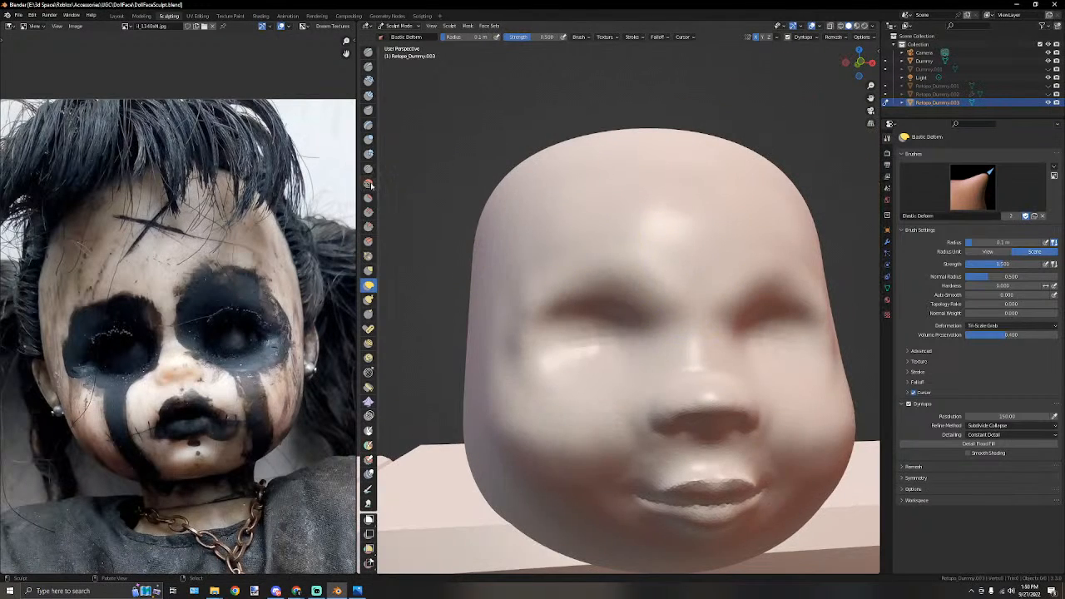
pyautogui.click(369, 183)
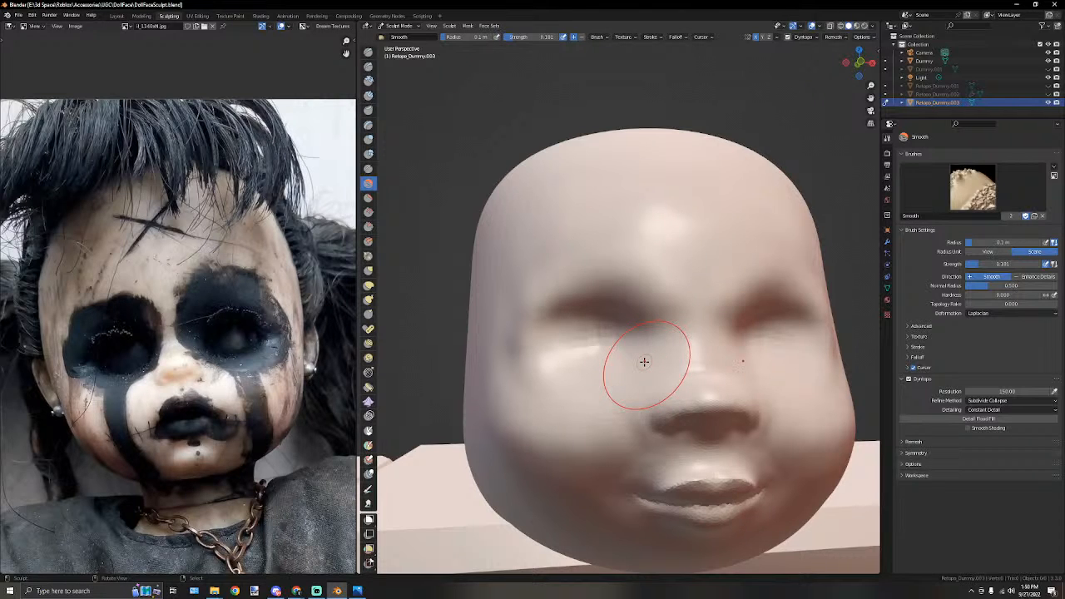
pyautogui.moveTo(669, 348)
pyautogui.mouseDown(button='middle')
pyautogui.moveTo(658, 304)
pyautogui.moveTo(593, 291)
pyautogui.moveTo(603, 301)
pyautogui.mouseUp(button='middle')
pyautogui.scroll(-6, 647, 309)
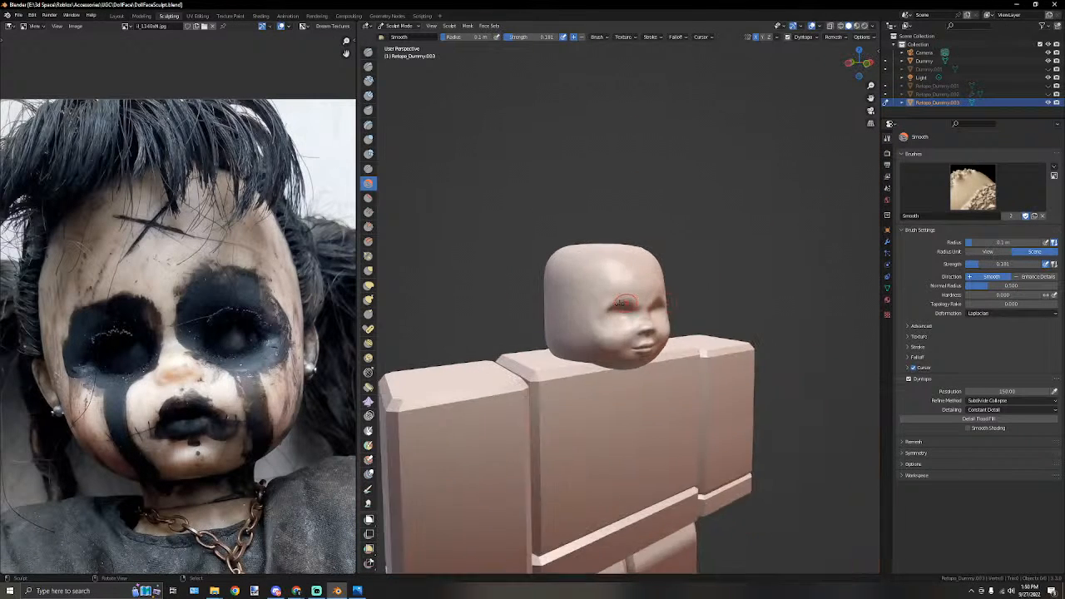
pyautogui.scroll(4, 605, 304)
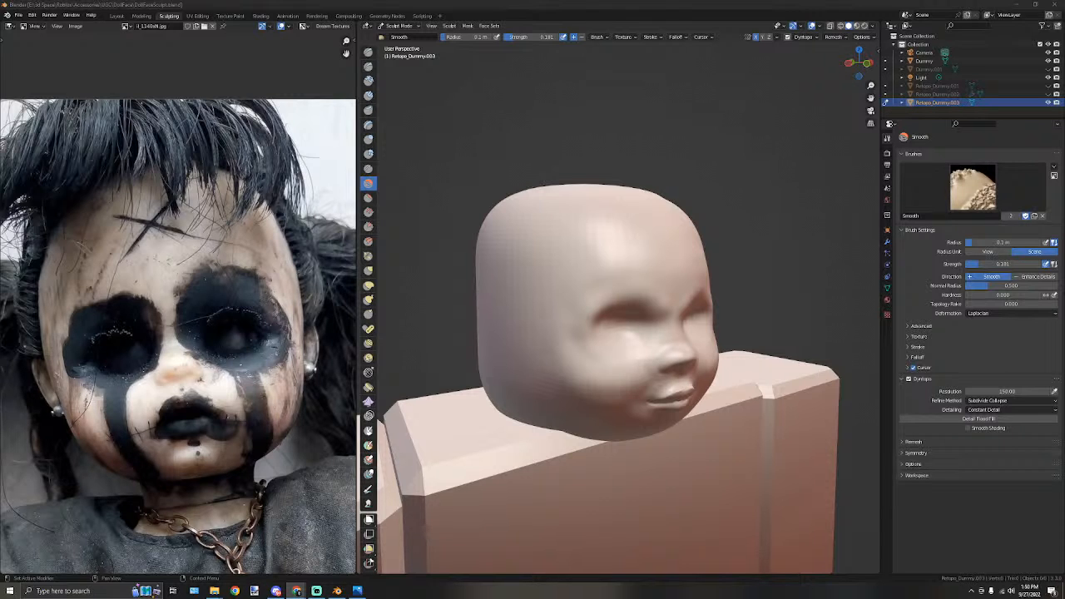
# Bring up the browser's infant-to-teen head proportions drawing, enlarge it to compare the four faces, and close it.
pyautogui.moveTo(1064, 109); pyautogui.dragTo(644, 109)
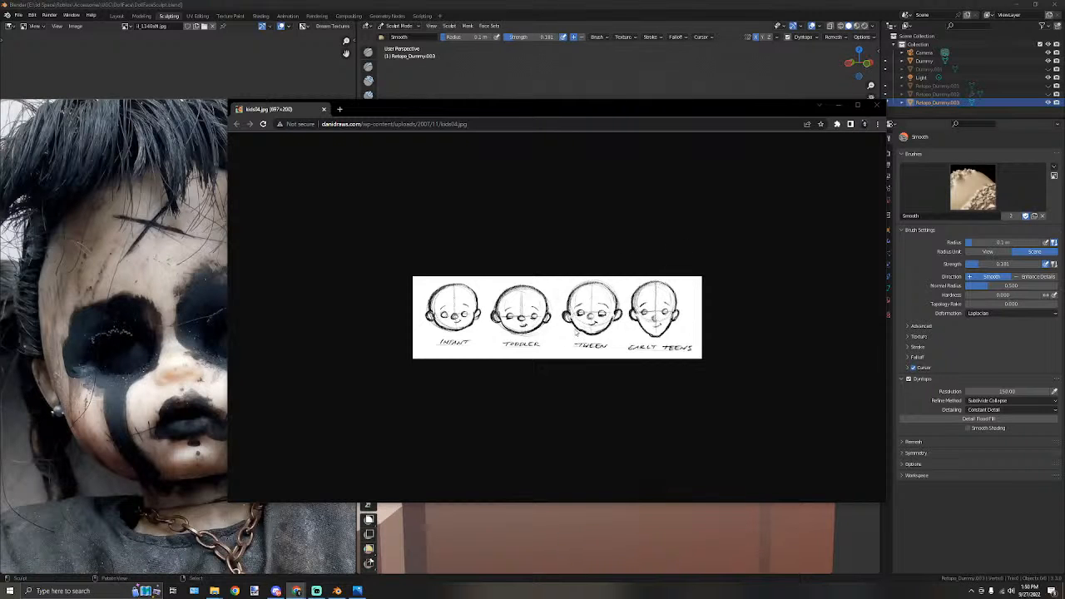
pyautogui.keyDown('ctrl'); pyautogui.scroll(6, 605, 325); pyautogui.keyUp('ctrl')
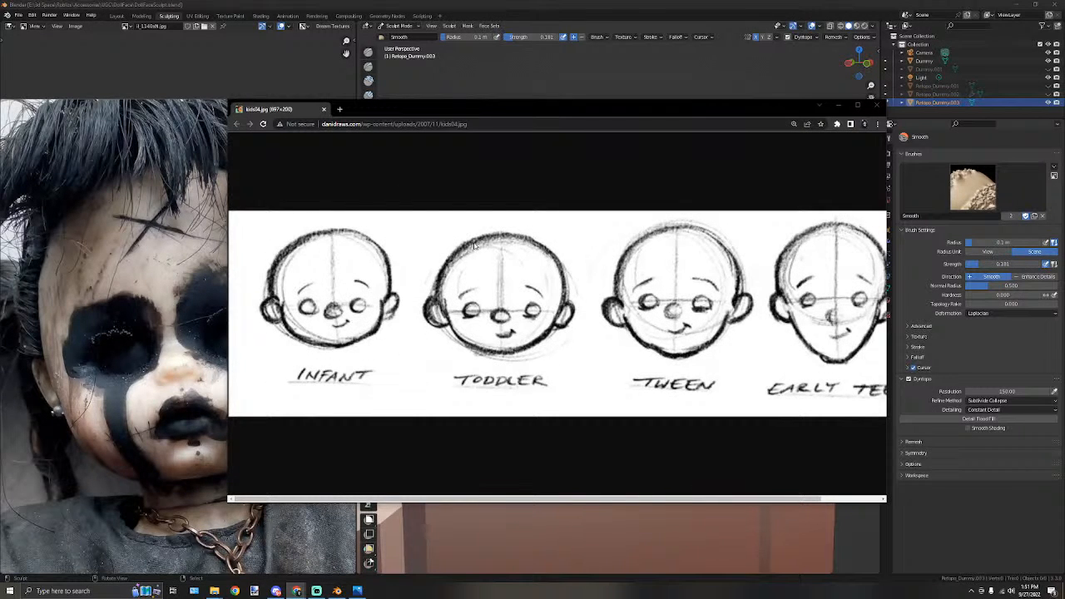
pyautogui.moveTo(504, 500); pyautogui.dragTo(564, 501)
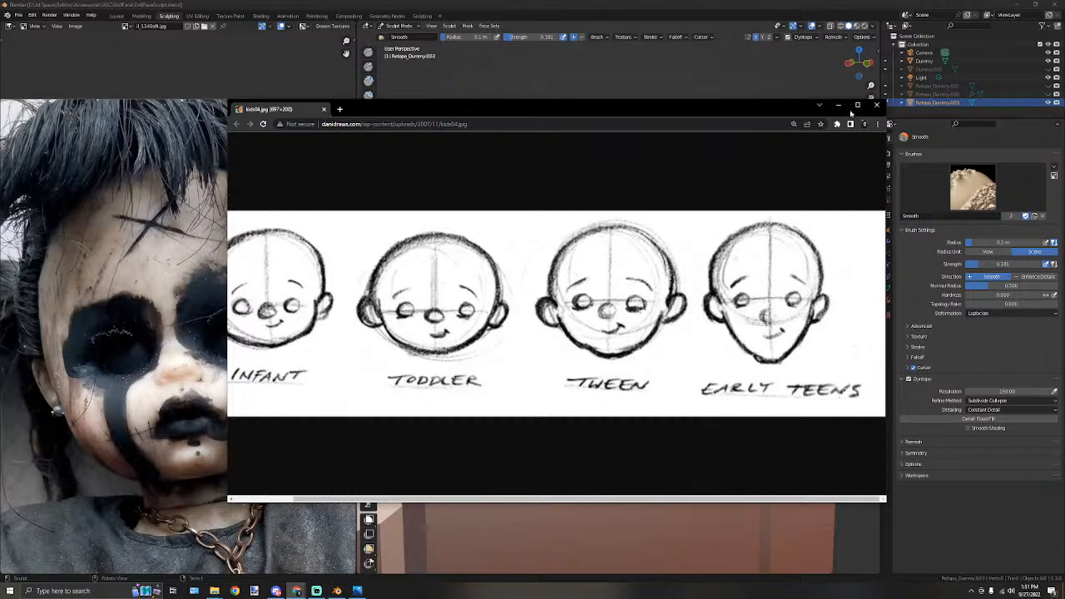
pyautogui.moveTo(738, 109); pyautogui.dragTo(735, 121)
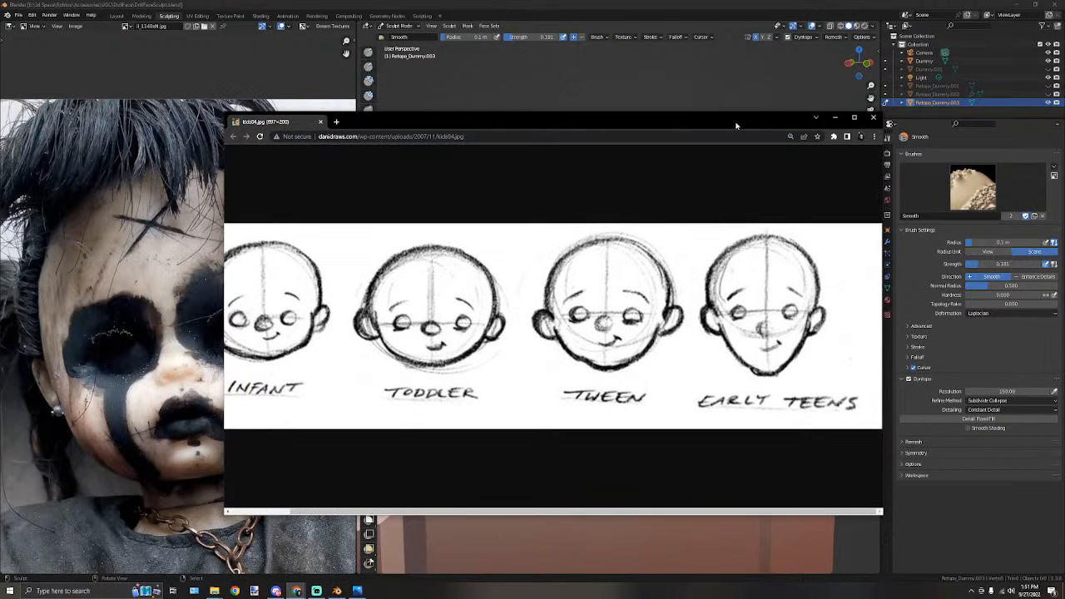
pyautogui.click(875, 118)
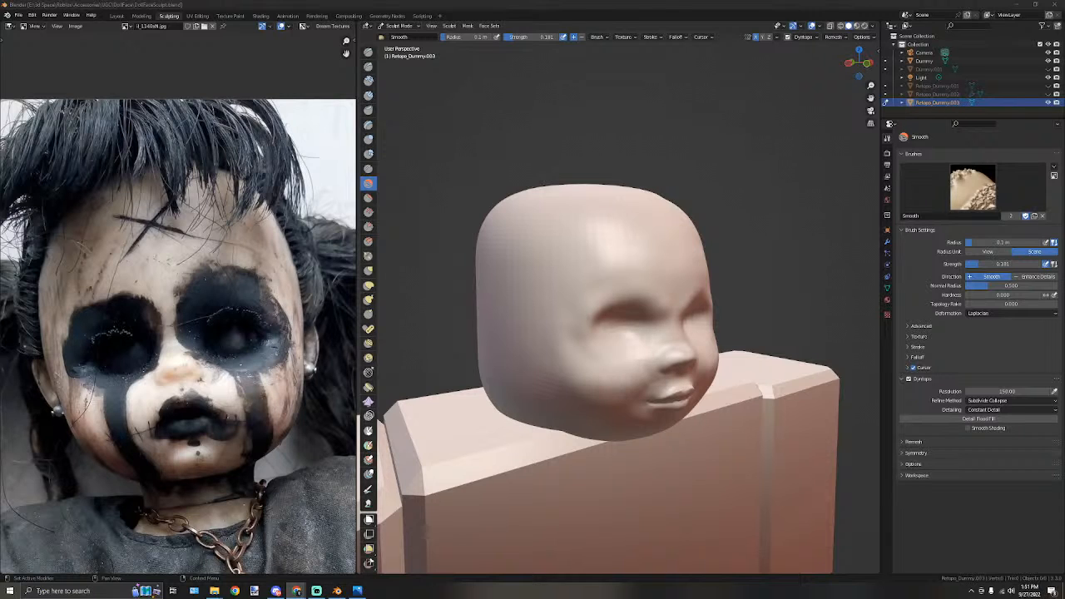
# Examine the cute face proportion images in the browser, including the regular versus kawaii comparison, and return to the sculpt.
pyautogui.hotkey('alt', 'Tab')
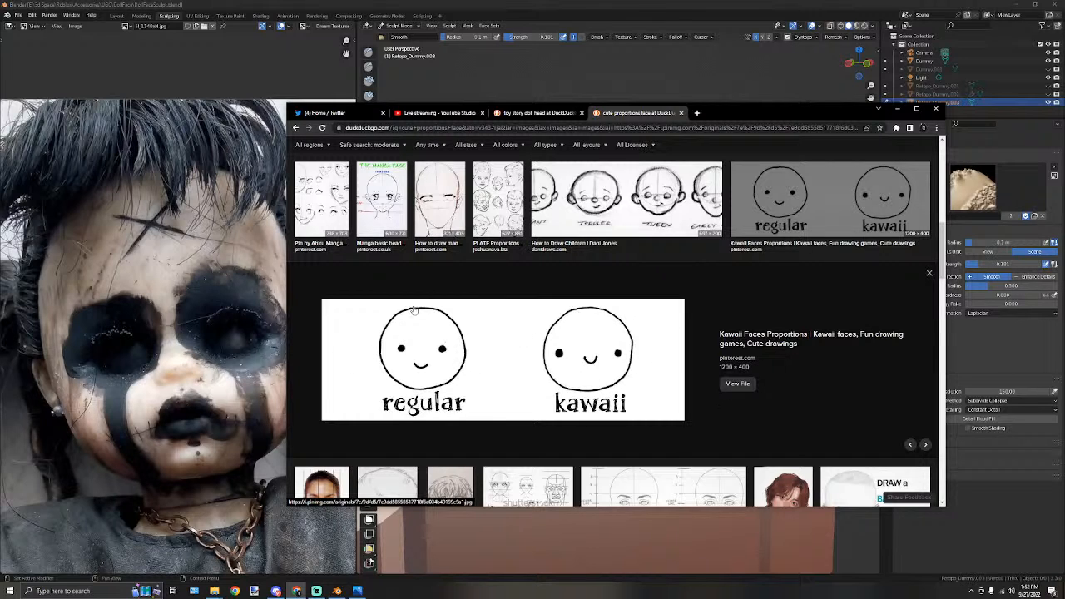
pyautogui.moveTo(750, 111); pyautogui.dragTo(1064, 96)
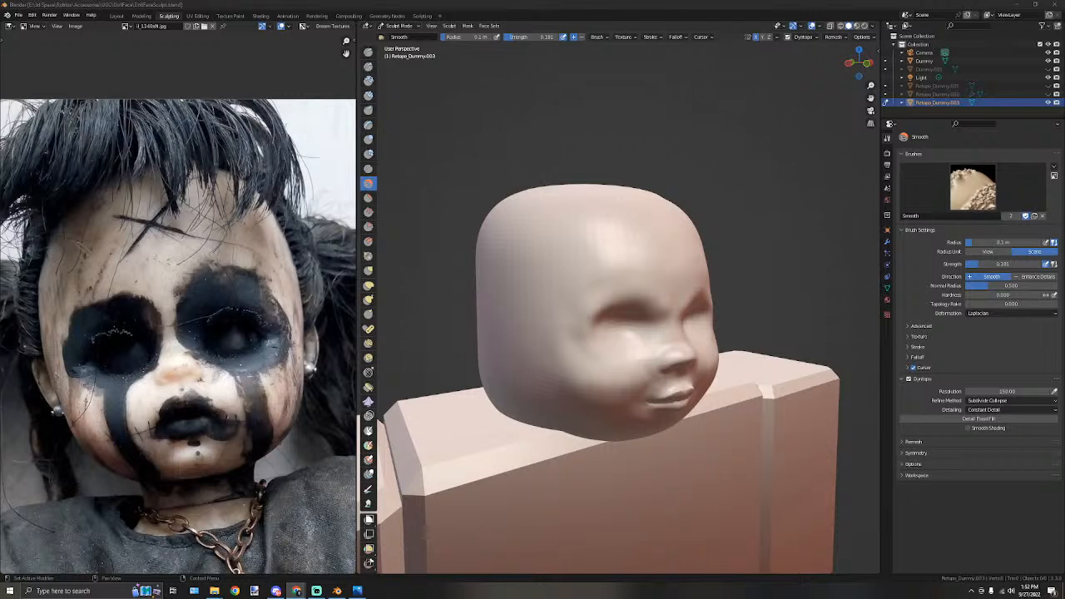
pyautogui.moveTo(1064, 102); pyautogui.dragTo(873, 97)
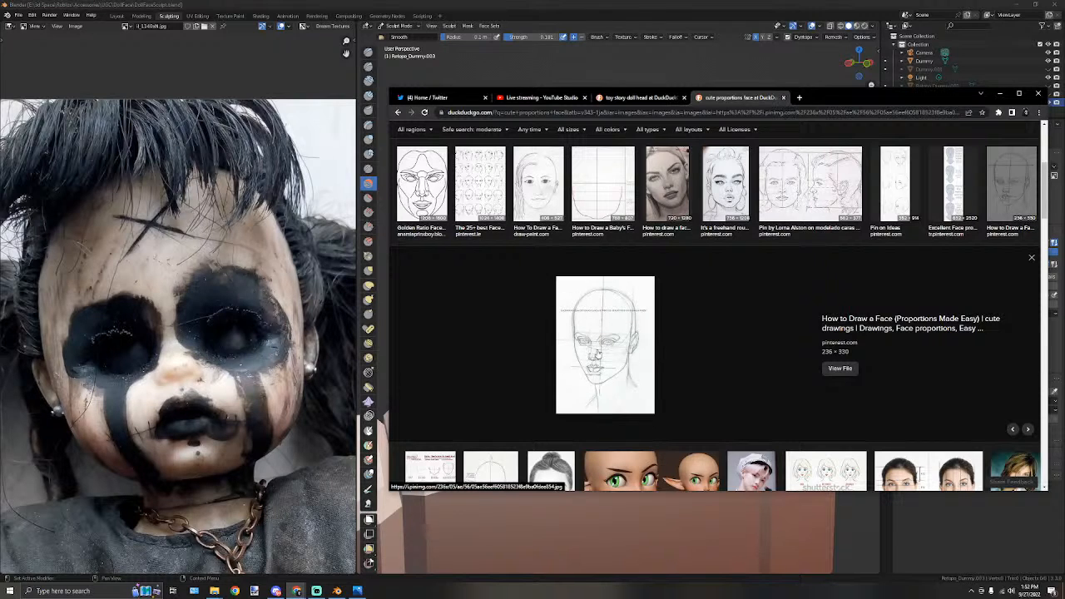
pyautogui.moveTo(820, 98); pyautogui.dragTo(1064, 191)
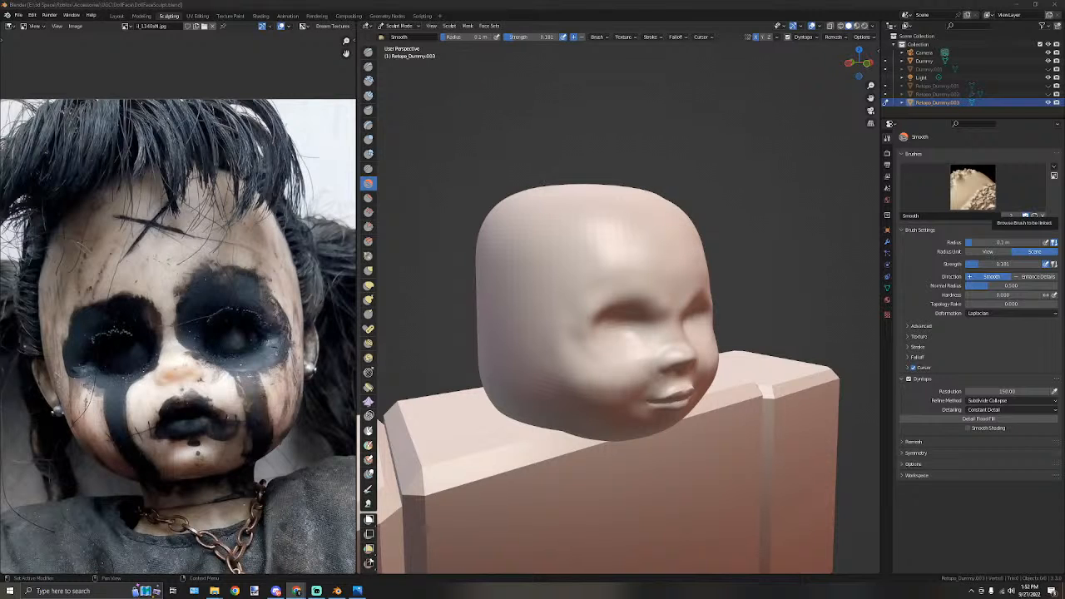
# Build up the brow ridge above the eye sockets with the Draw brush at a 0.1 m radius.
pyautogui.moveTo(683, 224); pyautogui.dragTo(601, 214, button='middle')
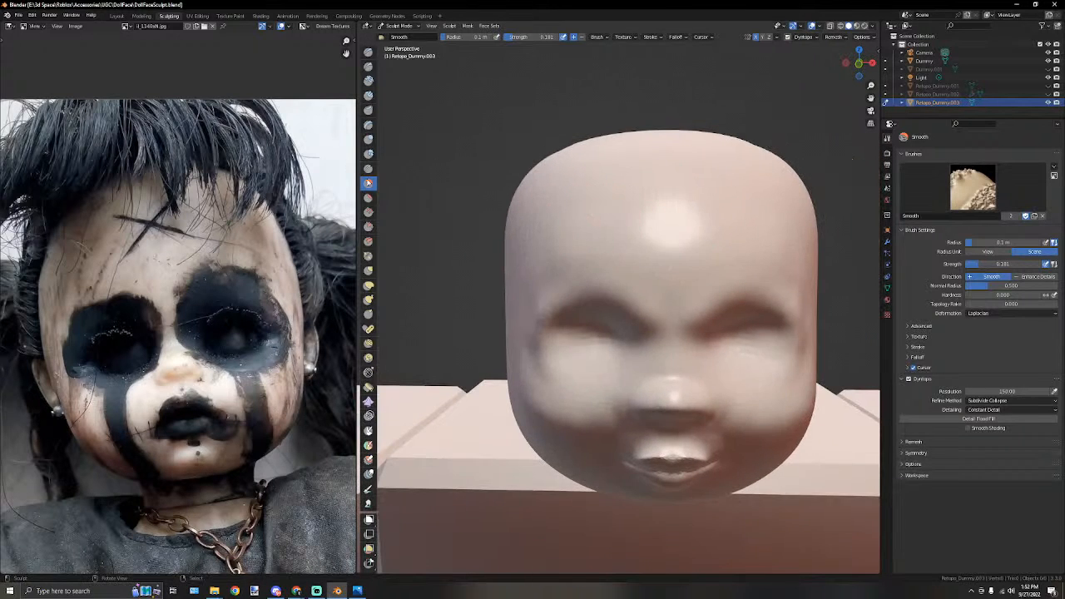
pyautogui.moveTo(428, 171); pyautogui.dragTo(399, 170, button='middle')
pyautogui.click(368, 51)
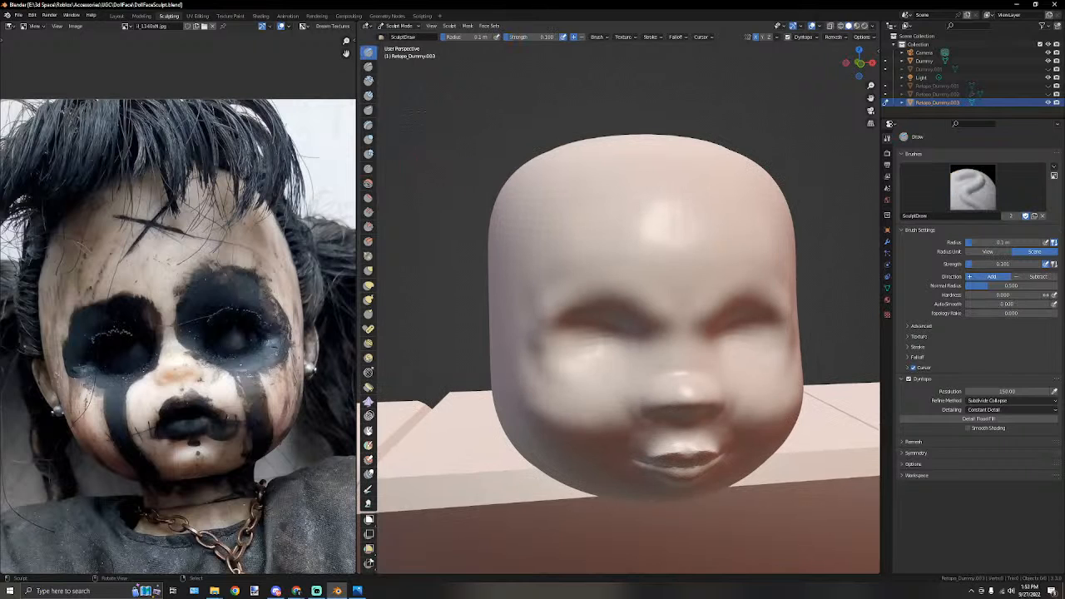
pyautogui.moveTo(482, 217); pyautogui.dragTo(565, 221, button='middle')
pyautogui.moveTo(558, 290); pyautogui.dragTo(624, 261)
pyautogui.moveTo(623, 262); pyautogui.dragTo(543, 291, button='middle')
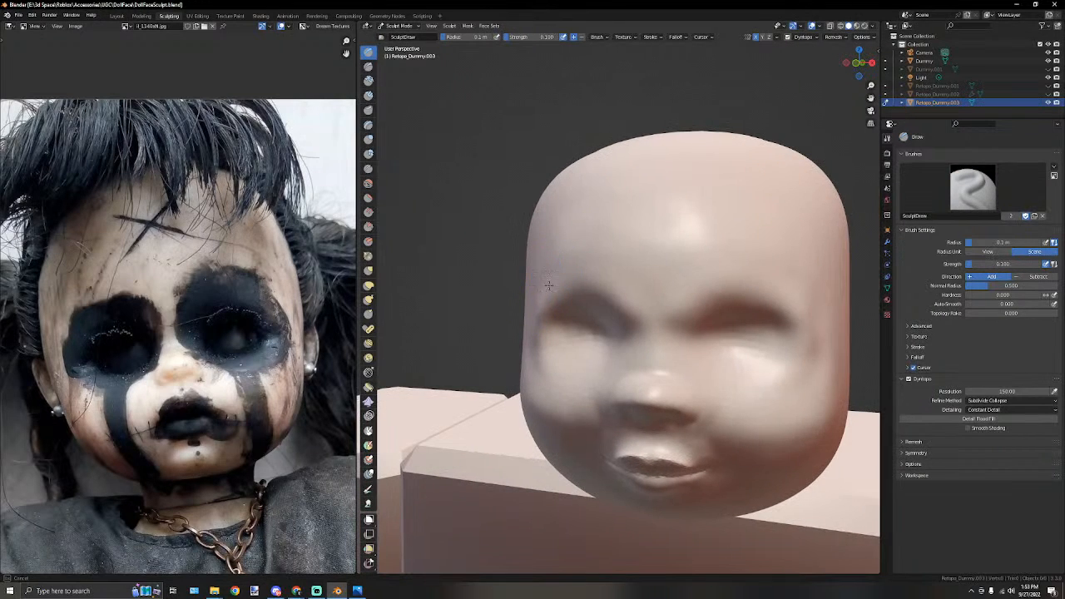
pyautogui.moveTo(571, 249); pyautogui.dragTo(591, 249, button='middle')
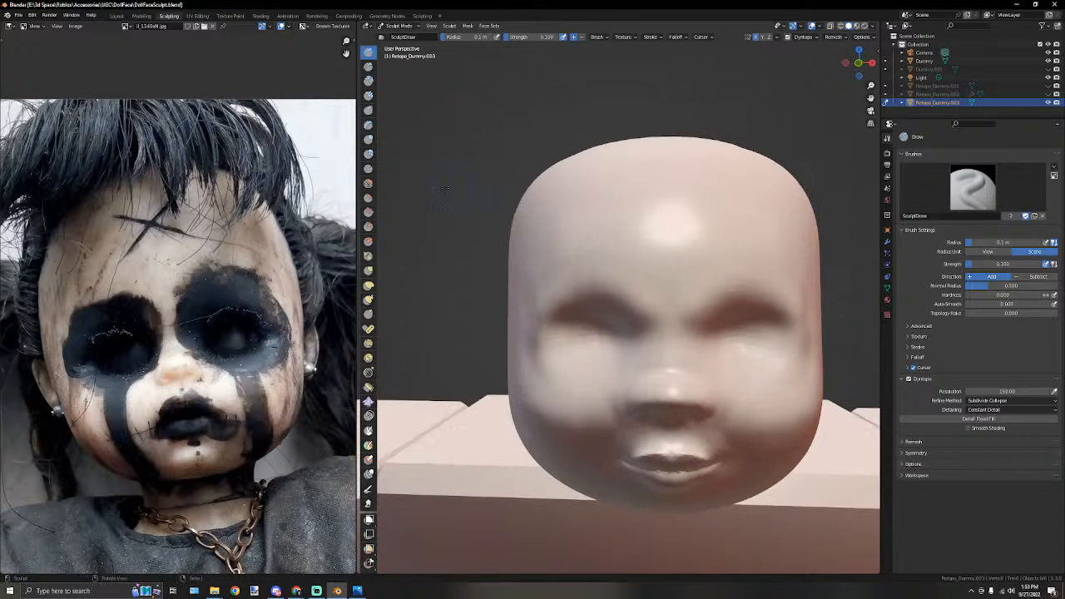
# Smooth the outer brow and temple area with the Smooth brush.
pyautogui.click(367, 183)
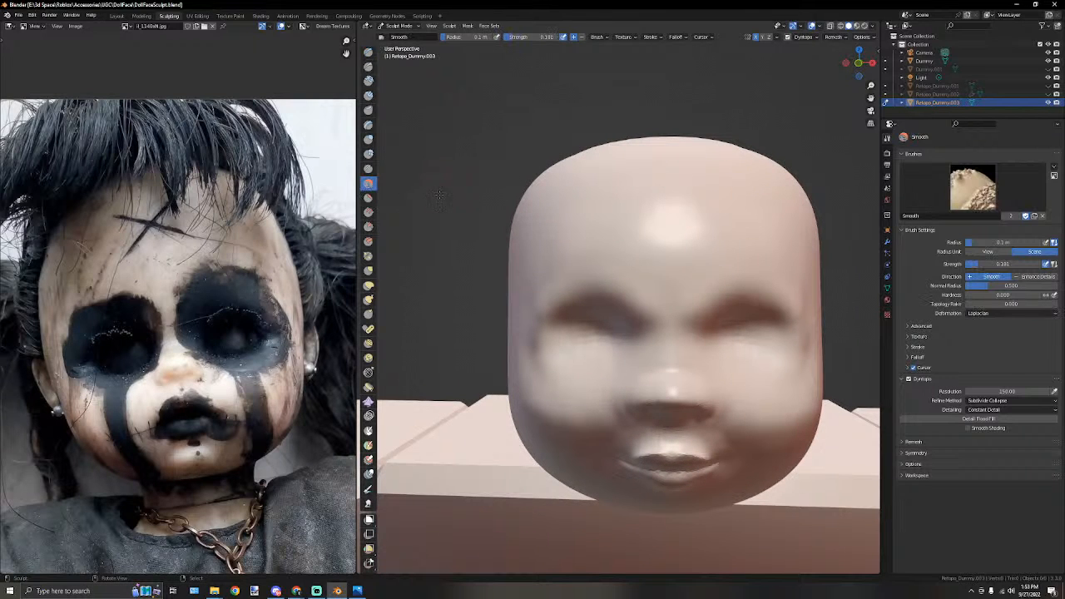
pyautogui.moveTo(482, 238); pyautogui.dragTo(550, 229, button='middle')
pyautogui.moveTo(566, 276)
pyautogui.mouseDown()
pyautogui.moveTo(552, 324)
pyautogui.moveTo(551, 271)
pyautogui.moveTo(562, 268)
pyautogui.mouseUp()
pyautogui.moveTo(576, 269); pyautogui.dragTo(541, 261, button='middle')
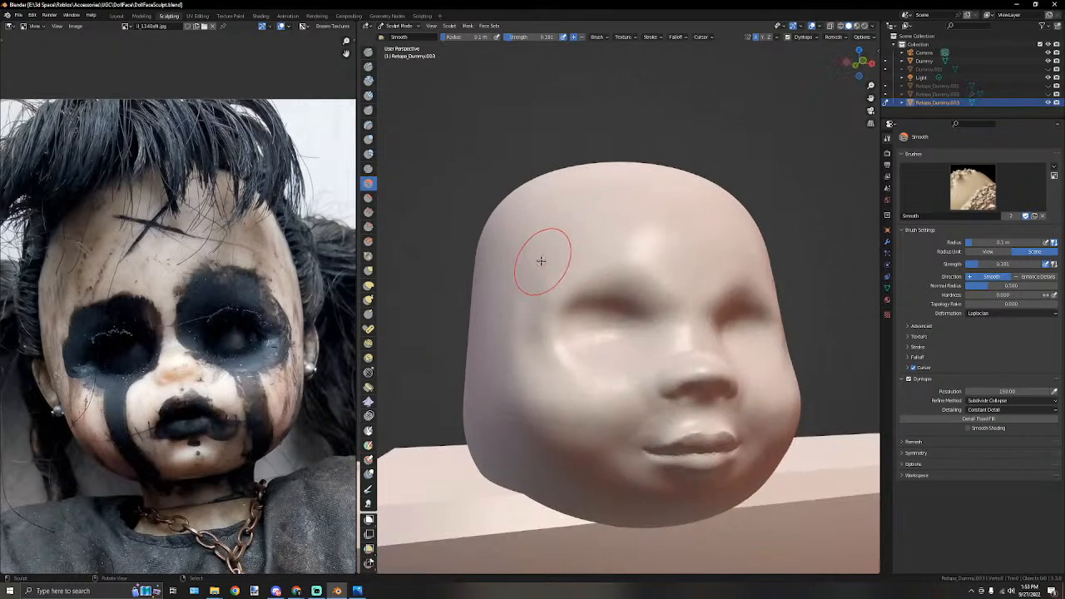
pyautogui.scroll(2, 542, 262)
pyautogui.moveTo(499, 300); pyautogui.dragTo(491, 313)
pyautogui.scroll(-4, 493, 354)
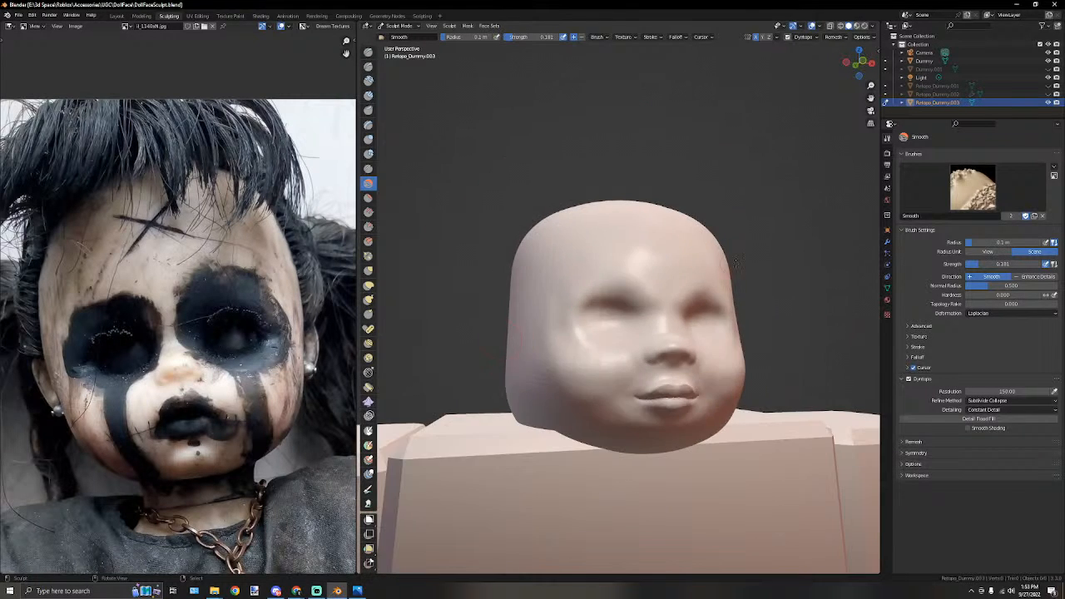
# Smooth the side of the face around the cheek and jaw, finishing in front view.
pyautogui.moveTo(723, 267); pyautogui.dragTo(667, 261, button='middle')
pyautogui.scroll(4, 667, 260)
pyautogui.moveTo(734, 248); pyautogui.dragTo(683, 255, button='middle')
pyautogui.scroll(-4, 682, 255)
pyautogui.moveTo(637, 287)
pyautogui.mouseDown()
pyautogui.moveTo(650, 329)
pyautogui.moveTo(620, 379)
pyautogui.mouseUp()
pyautogui.moveTo(619, 379); pyautogui.dragTo(675, 318, button='middle')
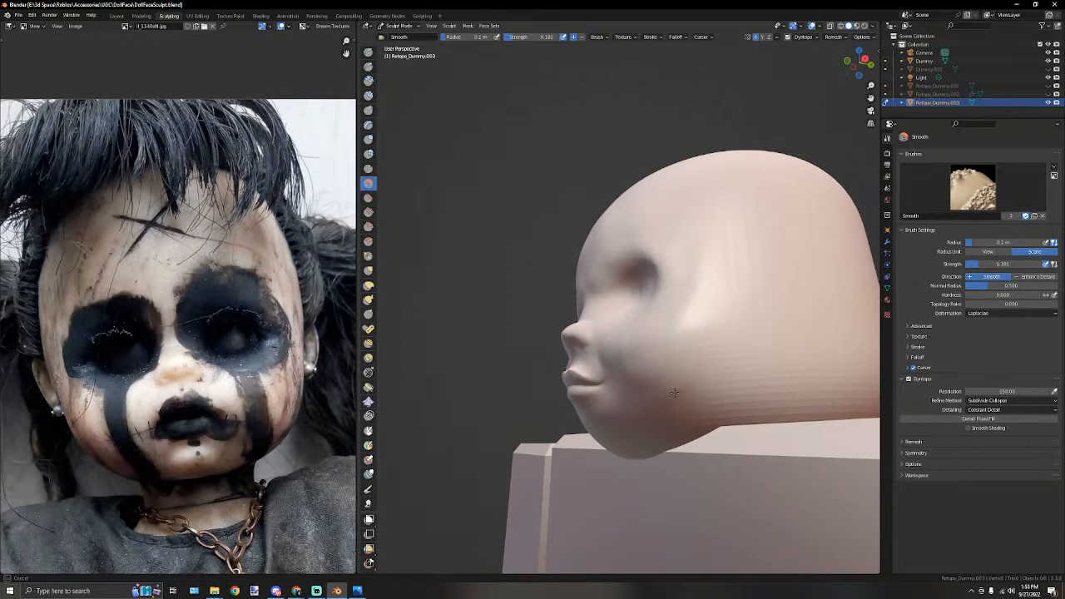
pyautogui.moveTo(649, 400); pyautogui.dragTo(696, 372, button='middle')
pyautogui.moveTo(697, 371); pyautogui.dragTo(728, 358)
pyautogui.moveTo(615, 350)
pyautogui.mouseDown(button='middle')
pyautogui.moveTo(673, 328)
pyautogui.moveTo(690, 299)
pyautogui.moveTo(677, 309)
pyautogui.mouseUp(button='middle')
pyautogui.scroll(3, 673, 328)
pyautogui.press('KP_1')
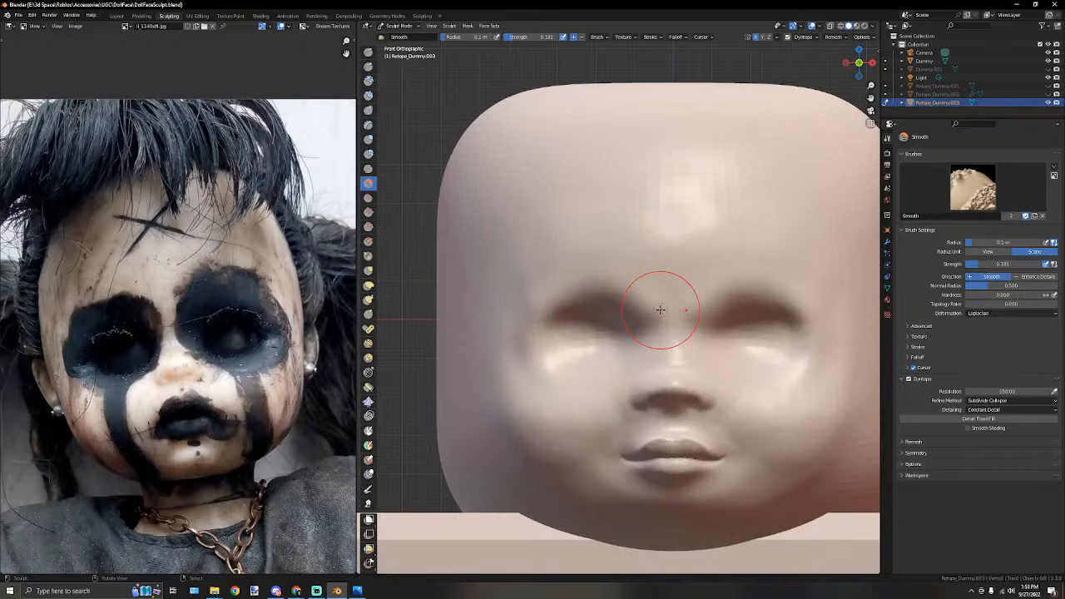
# Set the Elastic Deform brush to a 0.15 m radius and pull the brow above the eye sockets outward.
pyautogui.scroll(-4, 659, 309)
pyautogui.scroll(3, 670, 233)
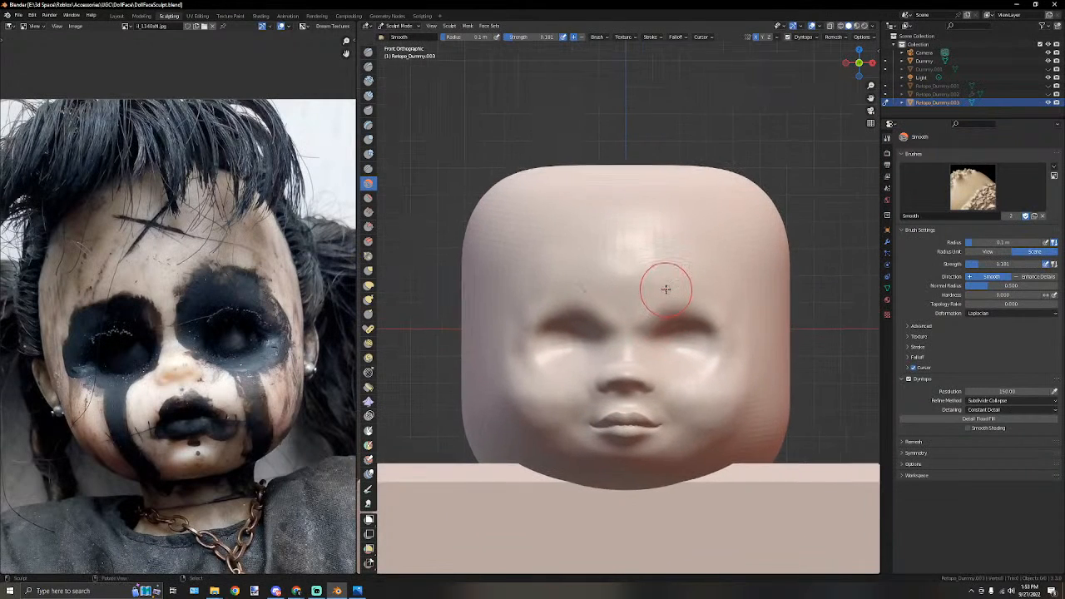
pyautogui.scroll(2, 665, 289)
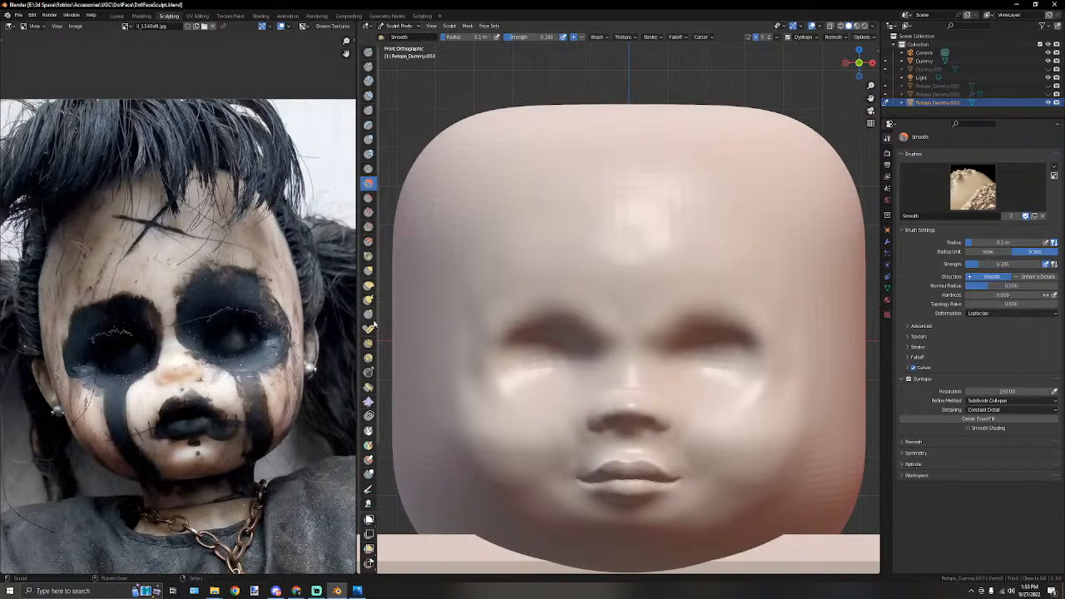
pyautogui.click(369, 285)
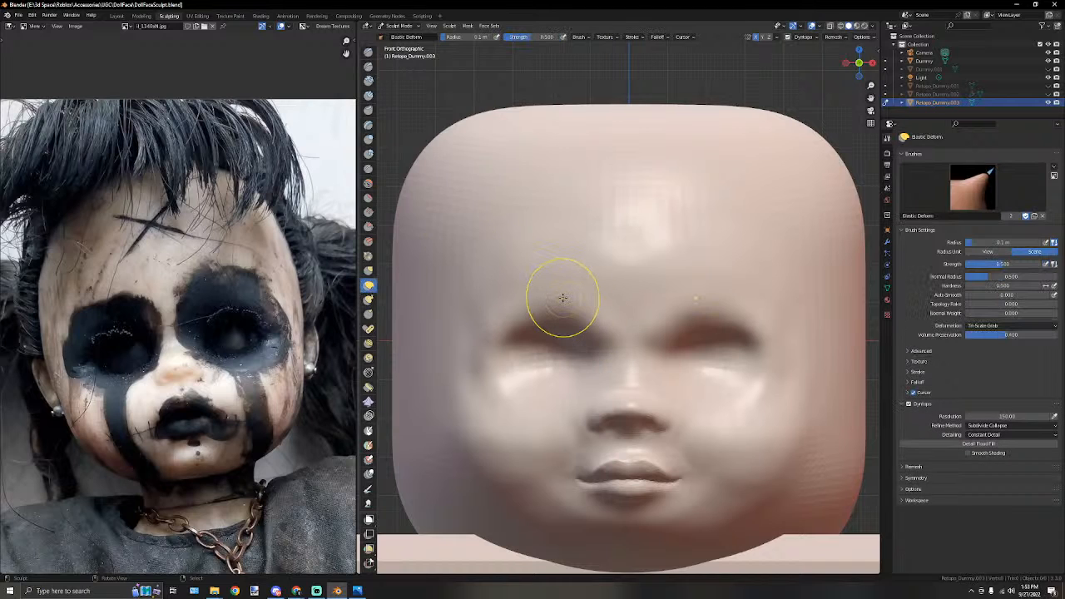
pyautogui.press(']')
pyautogui.press(']')
pyautogui.press(']')
pyautogui.press(']')
pyautogui.moveTo(560, 296)
pyautogui.mouseDown()
pyautogui.moveTo(562, 313)
pyautogui.moveTo(515, 308)
pyautogui.mouseUp()
pyautogui.scroll(2, 582, 321)
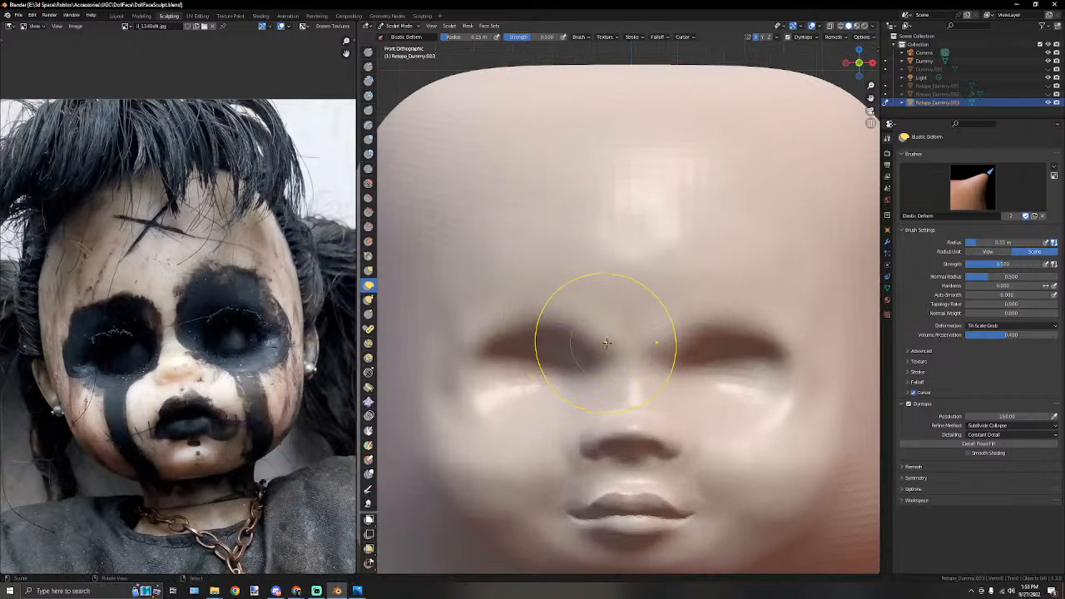
# Increase the Elastic Deform brush radius to 0.24 m.
pyautogui.press(']')
pyautogui.press(']')
pyautogui.press(']')
pyautogui.press(']')
pyautogui.scroll(-3, 599, 341)
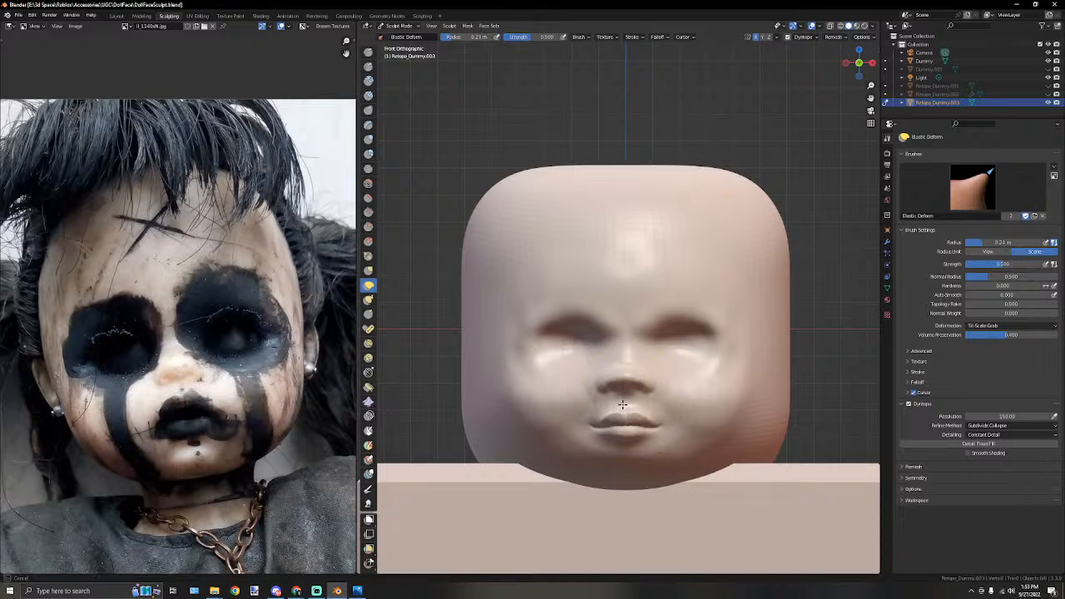
pyautogui.moveTo(622, 407)
pyautogui.mouseDown(button='middle')
pyautogui.moveTo(619, 353)
pyautogui.moveTo(511, 248)
pyautogui.moveTo(534, 252)
pyautogui.mouseUp(button='middle')
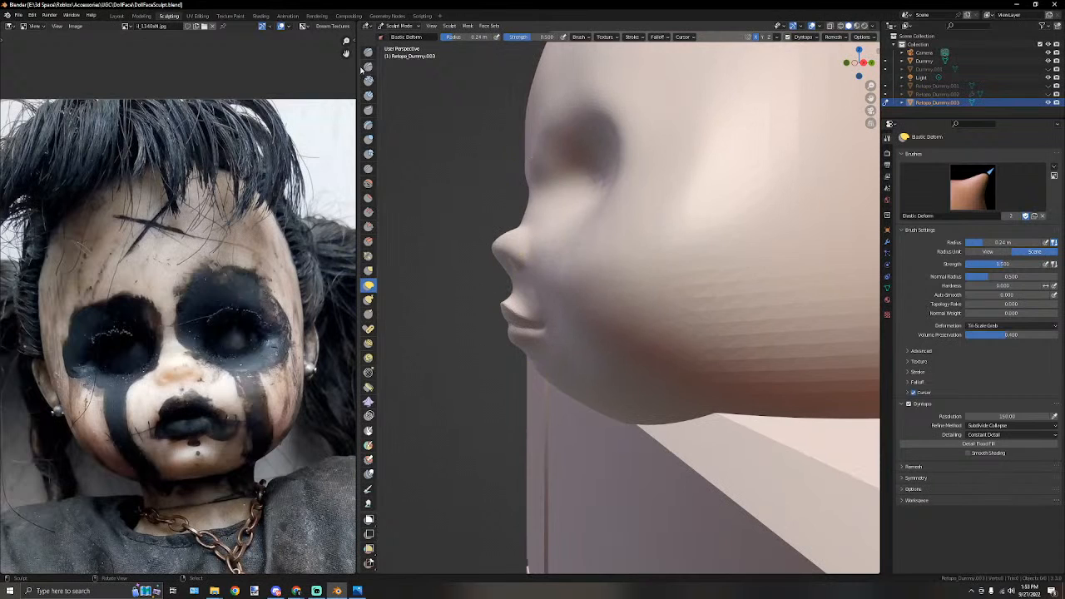
pyautogui.moveTo(577, 338); pyautogui.dragTo(587, 337, button='middle')
# Switch to the Grab brush with a 0.12 m radius and pull the chin slightly downward.
pyautogui.click(368, 271)
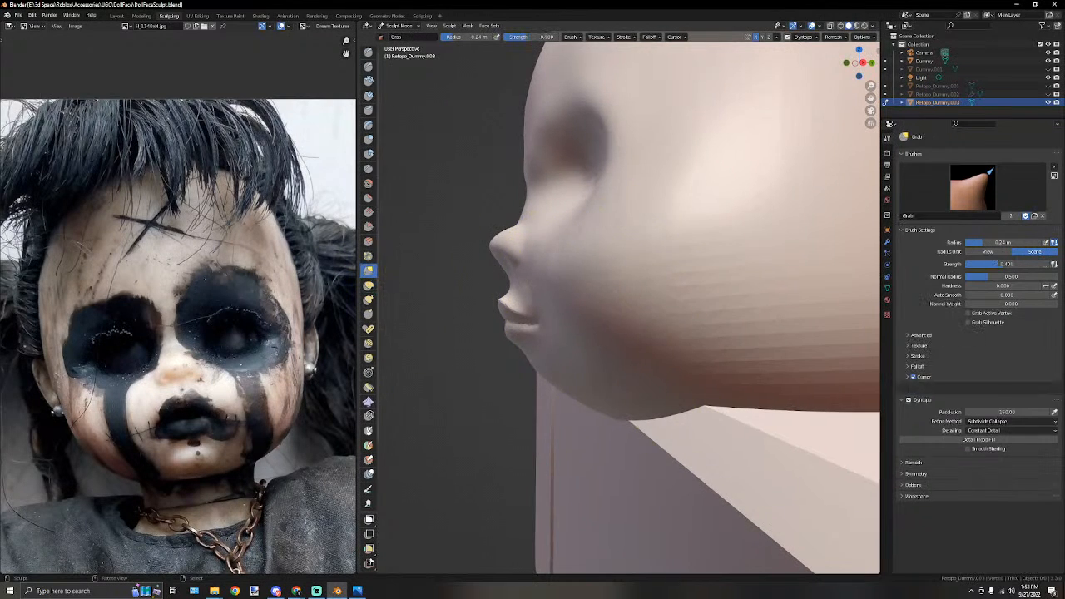
pyautogui.moveTo(504, 309); pyautogui.dragTo(540, 327, button='middle')
pyautogui.press('[')
pyautogui.press('[')
pyautogui.press('[')
pyautogui.press('[')
pyautogui.press('[')
pyautogui.press('[')
pyautogui.press('[')
pyautogui.moveTo(574, 372); pyautogui.dragTo(556, 368, button='middle')
pyautogui.press('[')
pyautogui.press('[')
pyautogui.press('[')
pyautogui.press('[')
pyautogui.press('[')
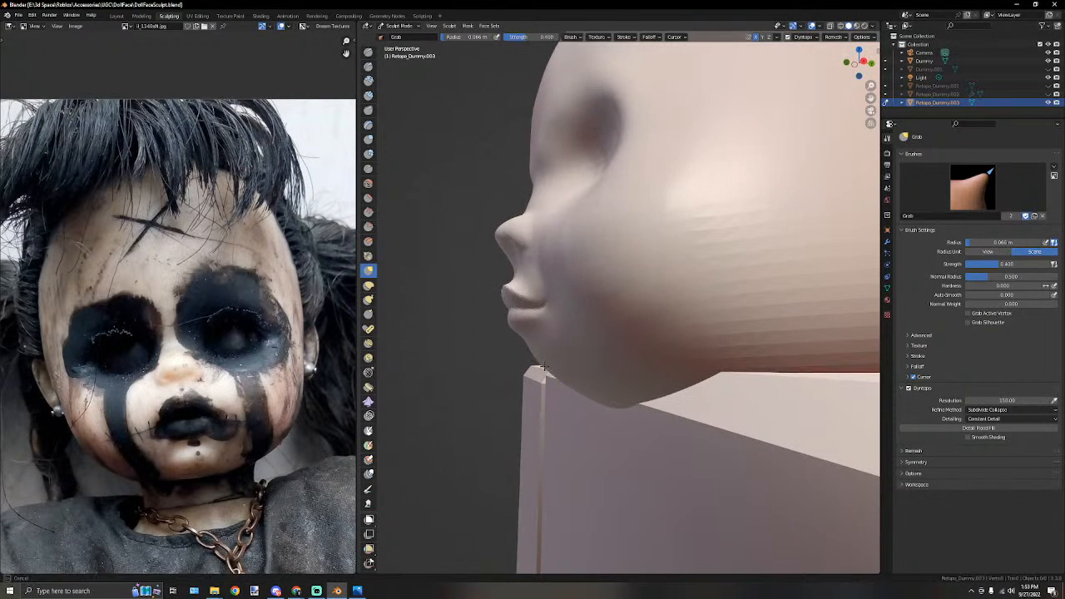
pyautogui.press(']')
pyautogui.press(']')
pyautogui.press(']')
pyautogui.press(']')
pyautogui.press(']')
pyautogui.press(']')
pyautogui.moveTo(527, 380); pyautogui.dragTo(682, 383, button='middle')
pyautogui.scroll(3, 682, 384)
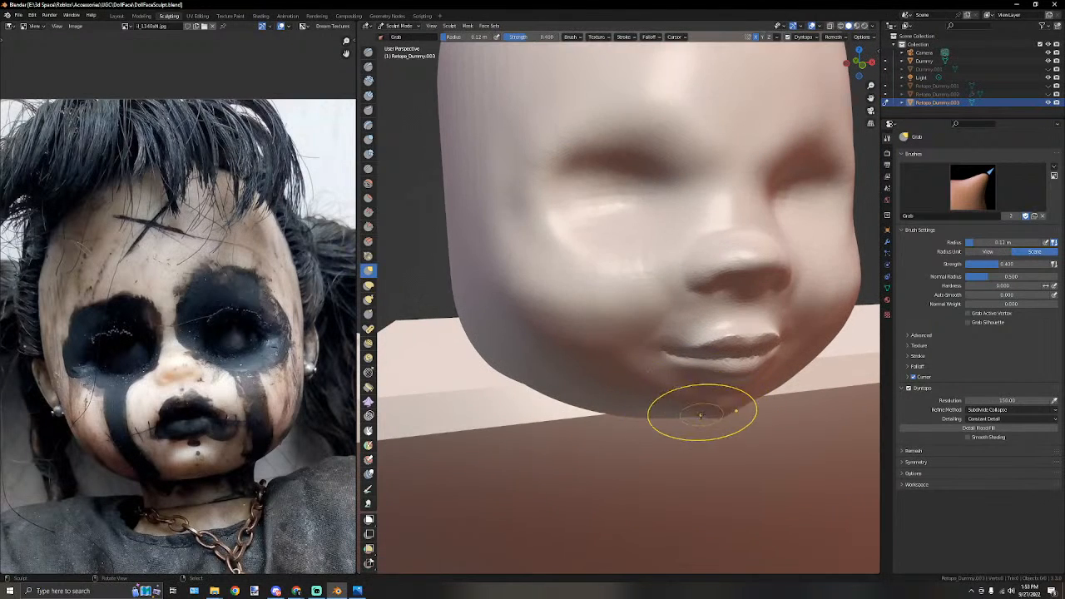
pyautogui.moveTo(680, 431); pyautogui.dragTo(680, 434)
# Reshape the chin and jawline with small Grab pulls, working from below and from the side.
pyautogui.moveTo(677, 404); pyautogui.dragTo(629, 385, button='middle')
pyautogui.scroll(-4, 627, 383)
pyautogui.moveTo(664, 353)
pyautogui.mouseDown(button='middle')
pyautogui.moveTo(641, 361)
pyautogui.moveTo(637, 345)
pyautogui.moveTo(577, 354)
pyautogui.moveTo(696, 405)
pyautogui.moveTo(594, 390)
pyautogui.moveTo(624, 352)
pyautogui.mouseUp(button='middle')
pyautogui.scroll(2, 667, 346)
pyautogui.scroll(2, 668, 346)
pyautogui.scroll(2, 532, 391)
pyautogui.scroll(-3, 639, 387)
pyautogui.scroll(4, 594, 388)
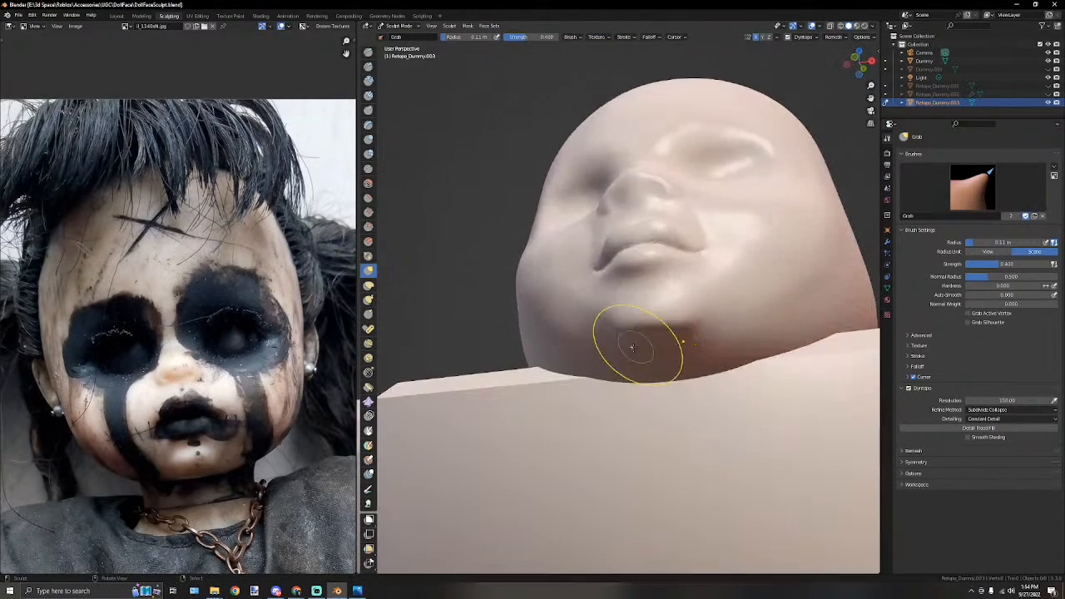
pyautogui.moveTo(832, 280); pyautogui.dragTo(690, 240, button='middle')
pyautogui.scroll(2, 721, 277)
pyautogui.scroll(2, 670, 253)
pyautogui.moveTo(399, 195); pyautogui.dragTo(524, 240, button='middle')
pyautogui.moveTo(690, 324); pyautogui.dragTo(705, 355, button='middle')
pyautogui.moveTo(681, 342)
pyautogui.mouseDown(button='middle')
pyautogui.moveTo(637, 336)
pyautogui.moveTo(604, 381)
pyautogui.moveTo(551, 344)
pyautogui.mouseUp(button='middle')
pyautogui.moveTo(486, 370); pyautogui.dragTo(497, 362)
pyautogui.moveTo(491, 368)
pyautogui.mouseDown(button='middle')
pyautogui.moveTo(463, 335)
pyautogui.moveTo(470, 321)
pyautogui.mouseUp(button='middle')
pyautogui.moveTo(477, 327); pyautogui.dragTo(487, 328)
pyautogui.moveTo(487, 329)
pyautogui.mouseDown(button='middle')
pyautogui.moveTo(541, 278)
pyautogui.moveTo(507, 254)
pyautogui.mouseUp(button='middle')
# Set the Grab brush radius to 0.1 m and refine the lower face with small pulls.
pyautogui.press('[')
pyautogui.press('[')
pyautogui.moveTo(568, 179)
pyautogui.mouseDown()
pyautogui.moveTo(566, 160)
pyautogui.moveTo(535, 180)
pyautogui.moveTo(528, 166)
pyautogui.mouseUp()
pyautogui.moveTo(527, 165)
pyautogui.mouseDown(button='middle')
pyautogui.moveTo(554, 188)
pyautogui.moveTo(565, 242)
pyautogui.moveTo(616, 240)
pyautogui.moveTo(583, 255)
pyautogui.moveTo(568, 232)
pyautogui.moveTo(527, 238)
pyautogui.moveTo(532, 257)
pyautogui.moveTo(470, 331)
pyautogui.mouseUp(button='middle')
pyautogui.press('f')
pyautogui.moveTo(456, 333); pyautogui.dragTo(451, 334)
pyautogui.moveTo(451, 334)
pyautogui.mouseDown(button='middle')
pyautogui.moveTo(458, 287)
pyautogui.moveTo(549, 264)
pyautogui.mouseUp(button='middle')
pyautogui.press('f')
pyautogui.moveTo(624, 174)
pyautogui.mouseDown(button='middle')
pyautogui.moveTo(609, 169)
pyautogui.moveTo(690, 196)
pyautogui.mouseUp(button='middle')
pyautogui.click(588, 175)
pyautogui.moveTo(728, 245); pyautogui.dragTo(729, 238)
# Shape the outer cheek contour with small Grab pulls from several angles.
pyautogui.moveTo(730, 236)
pyautogui.mouseDown(button='middle')
pyautogui.moveTo(646, 171)
pyautogui.moveTo(613, 216)
pyautogui.moveTo(613, 254)
pyautogui.moveTo(468, 264)
pyautogui.mouseUp(button='middle')
pyautogui.moveTo(467, 265); pyautogui.dragTo(468, 264)
pyautogui.moveTo(469, 265)
pyautogui.mouseDown(button='middle')
pyautogui.moveTo(570, 249)
pyautogui.moveTo(630, 285)
pyautogui.mouseUp(button='middle')
pyautogui.moveTo(754, 310); pyautogui.dragTo(504, 216, button='middle')
pyautogui.moveTo(501, 216); pyautogui.dragTo(500, 205)
pyautogui.moveTo(500, 207); pyautogui.dragTo(520, 213, button='middle')
pyautogui.moveTo(520, 213); pyautogui.dragTo(514, 205)
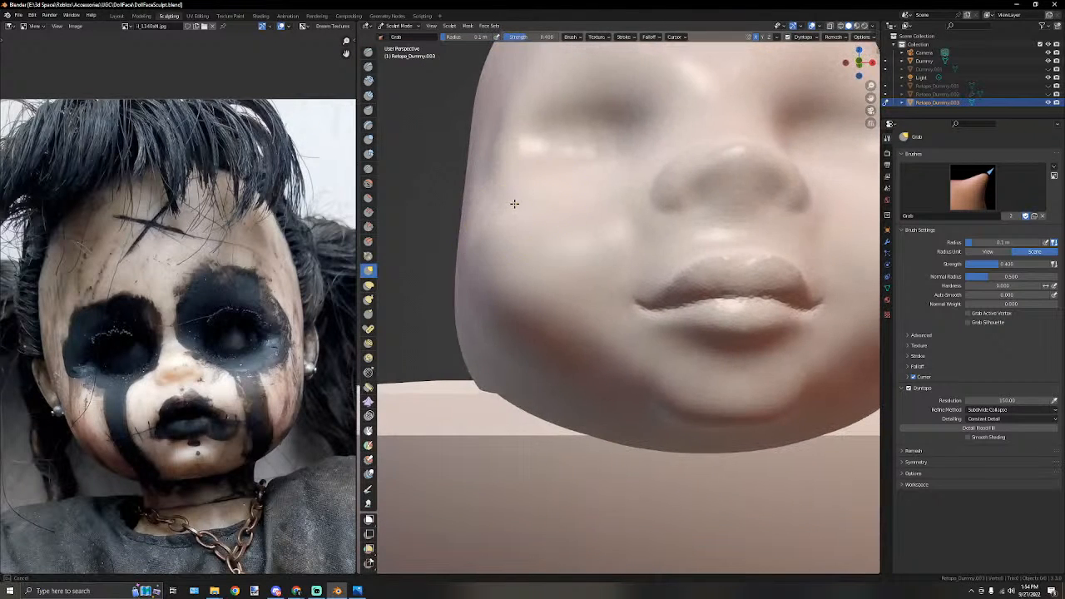
pyautogui.moveTo(512, 200)
pyautogui.mouseDown(button='middle')
pyautogui.moveTo(475, 240)
pyautogui.moveTo(560, 245)
pyautogui.moveTo(487, 258)
pyautogui.moveTo(502, 272)
pyautogui.mouseUp(button='middle')
pyautogui.moveTo(501, 271); pyautogui.dragTo(500, 269)
# Fine-tune the cheek and jaw contours with a few more Grab pulls and check the side profile.
pyautogui.moveTo(500, 269)
pyautogui.mouseDown(button='middle')
pyautogui.moveTo(546, 252)
pyautogui.moveTo(629, 254)
pyautogui.mouseUp(button='middle')
pyautogui.moveTo(629, 254); pyautogui.dragTo(645, 239)
pyautogui.moveTo(645, 239); pyautogui.dragTo(613, 276, button='middle')
pyautogui.moveTo(611, 300); pyautogui.dragTo(614, 301)
pyautogui.moveTo(594, 300)
pyautogui.mouseDown(button='middle')
pyautogui.moveTo(616, 253)
pyautogui.moveTo(660, 273)
pyautogui.moveTo(682, 266)
pyautogui.moveTo(668, 285)
pyautogui.mouseUp(button='middle')
pyautogui.scroll(-5, 660, 274)
pyautogui.scroll(6, 668, 286)
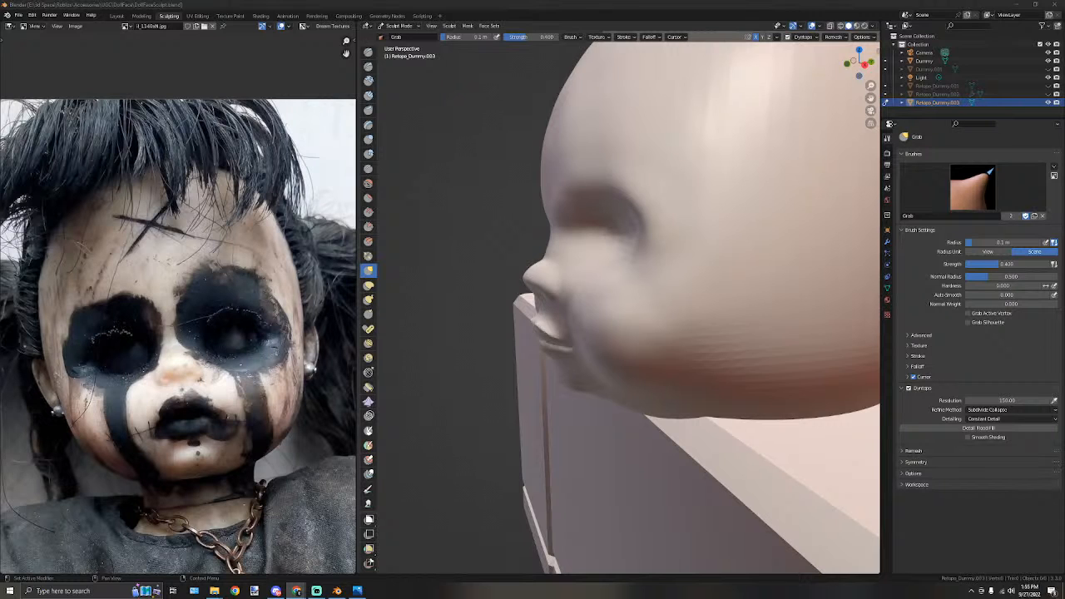
# Bring up the ventriloquist dummy reference beside the sculpt and compare its facial features with the head.
pyautogui.moveTo(1064, 73); pyautogui.dragTo(594, 100)
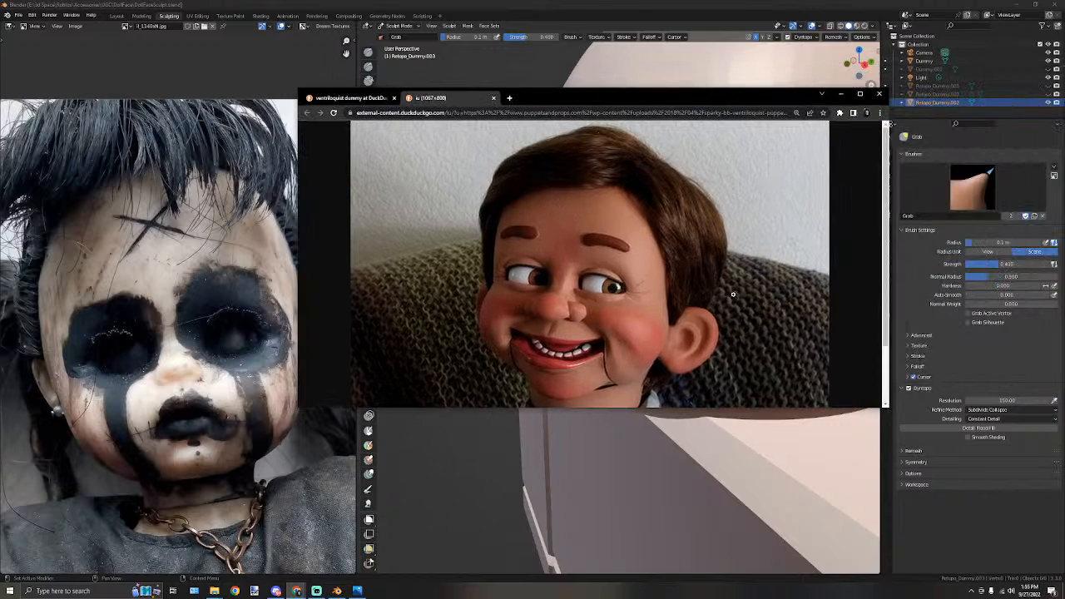
pyautogui.moveTo(672, 100); pyautogui.dragTo(210, 96)
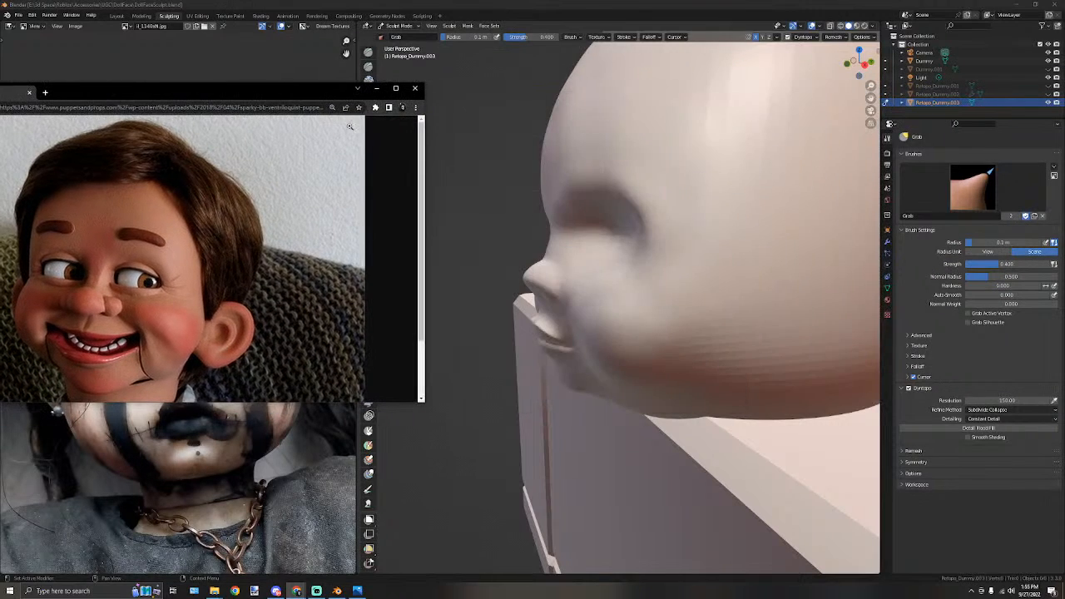
pyautogui.scroll(-3, 559, 171)
pyautogui.moveTo(558, 172); pyautogui.dragTo(590, 187, button='middle')
pyautogui.click(296, 590)
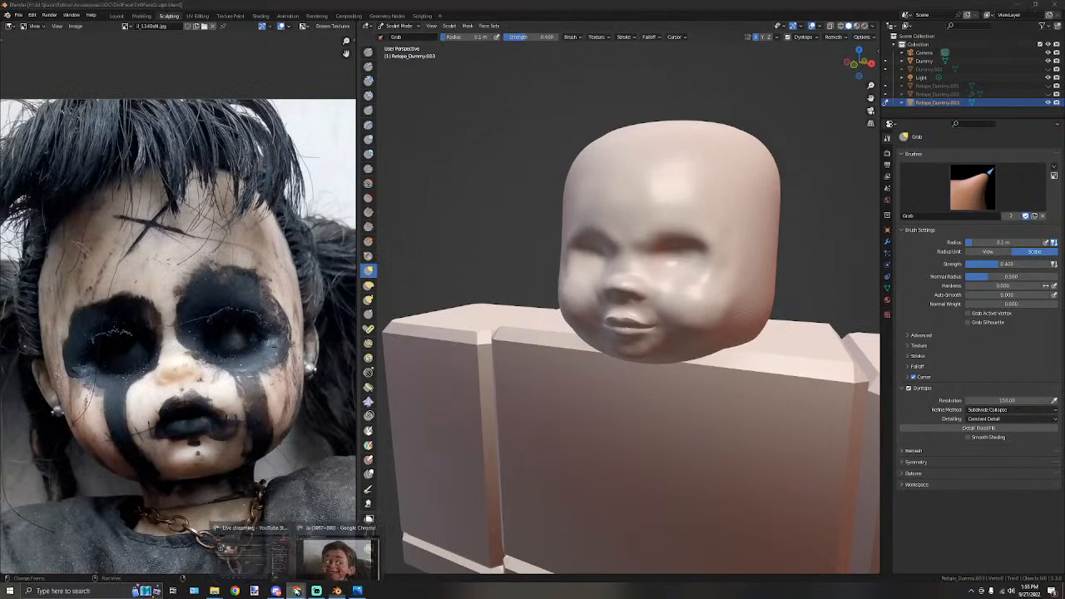
pyautogui.click(322, 564)
pyautogui.moveTo(209, 92); pyautogui.dragTo(293, 93)
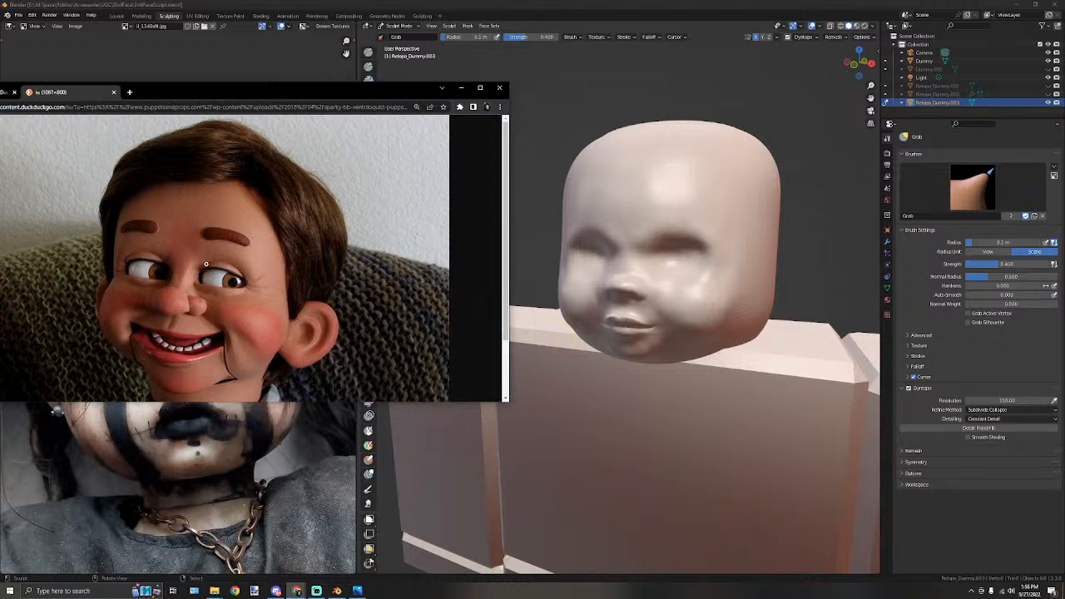
pyautogui.moveTo(212, 92); pyautogui.dragTo(0, 106)
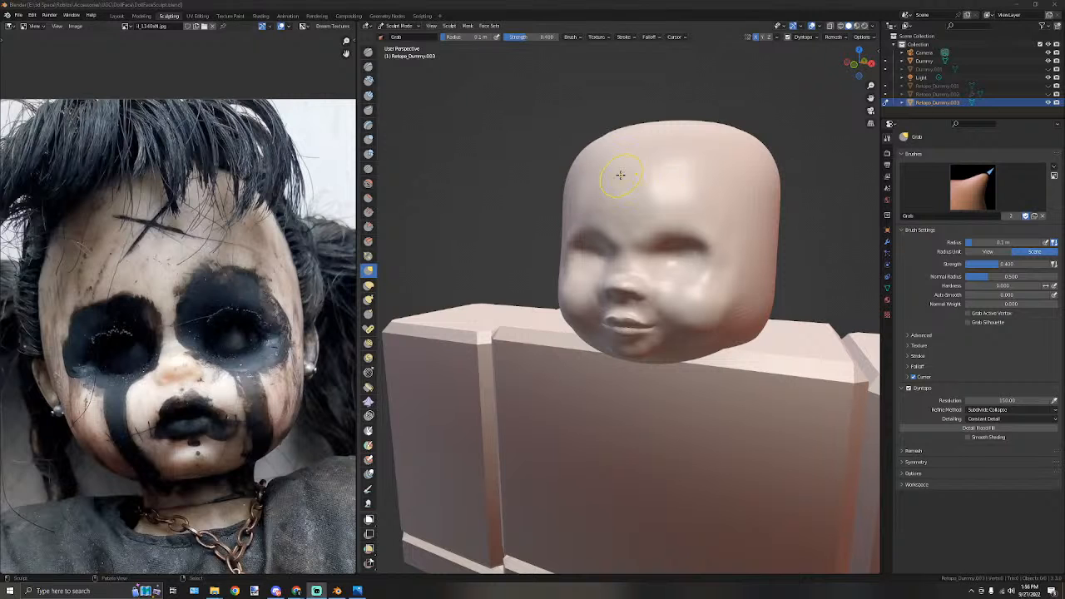
# Soften the area beneath the eye sockets with the Smooth brush and check it from several angles.
pyautogui.scroll(2, 621, 178)
pyautogui.moveTo(611, 164); pyautogui.dragTo(646, 152, button='middle')
pyautogui.press('KP_1')
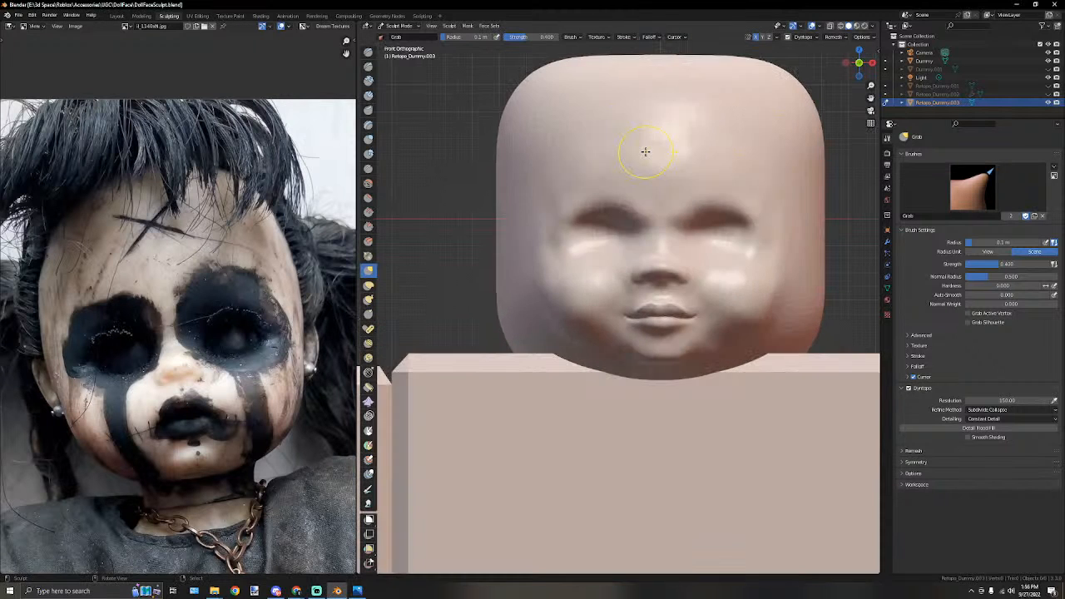
pyautogui.scroll(6, 644, 150)
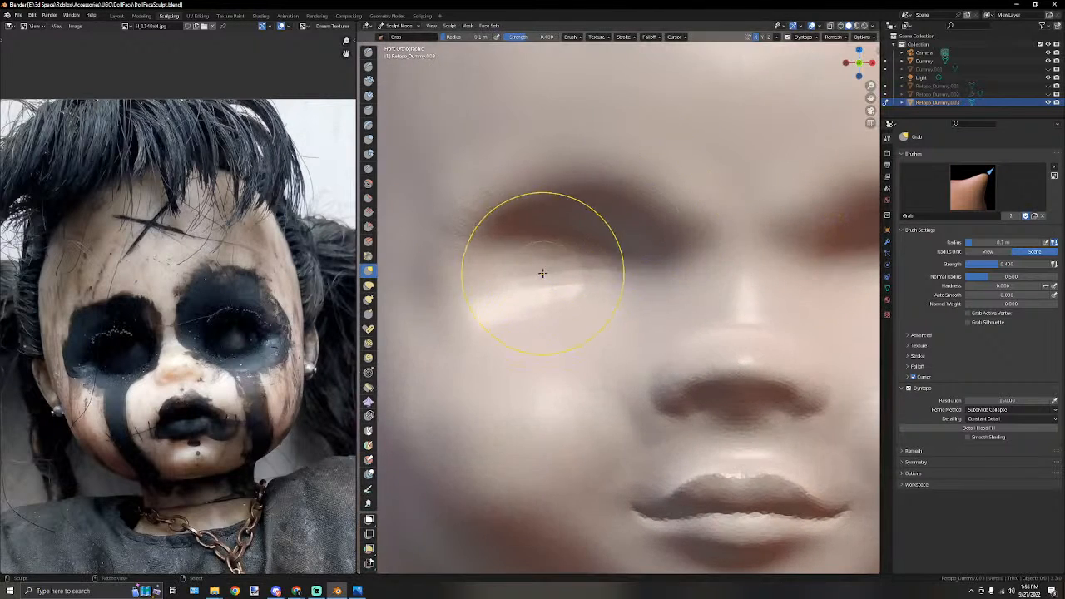
pyautogui.click(369, 138)
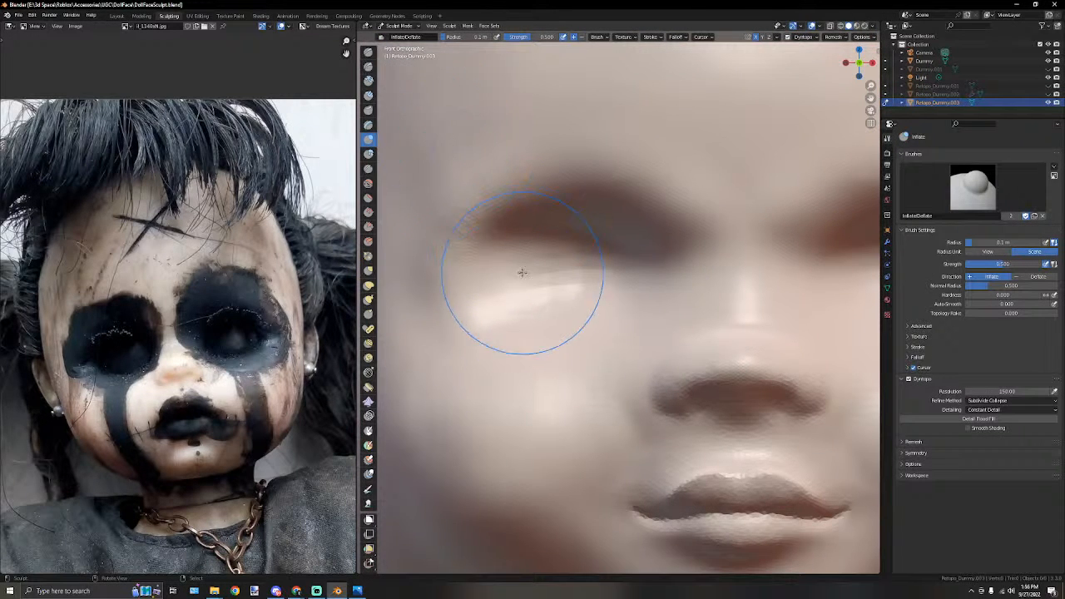
pyautogui.click(369, 182)
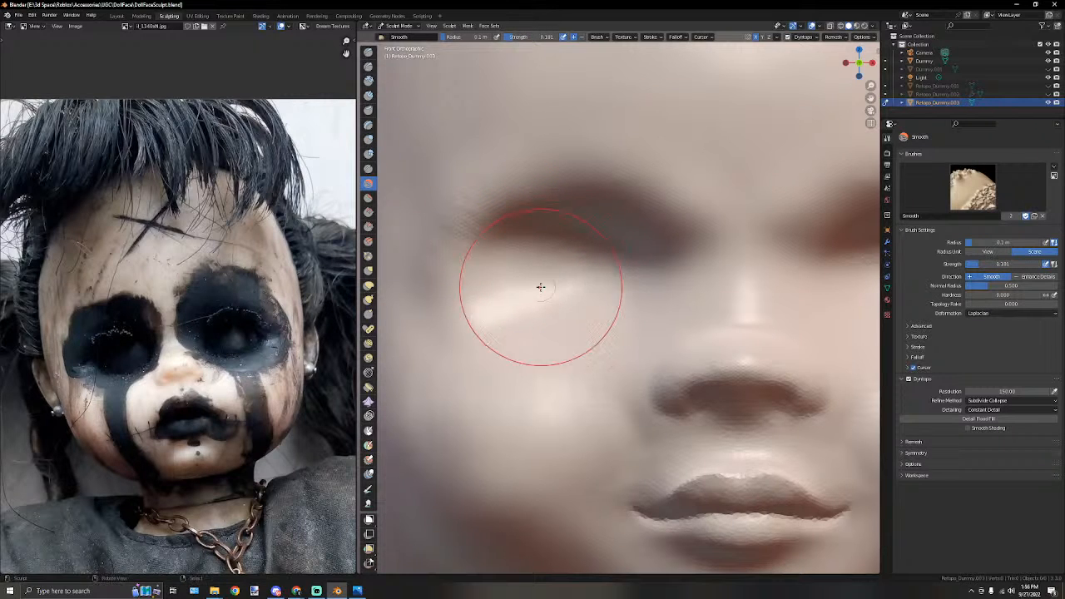
pyautogui.scroll(-5, 538, 290)
pyautogui.moveTo(577, 297); pyautogui.dragTo(634, 302, button='middle')
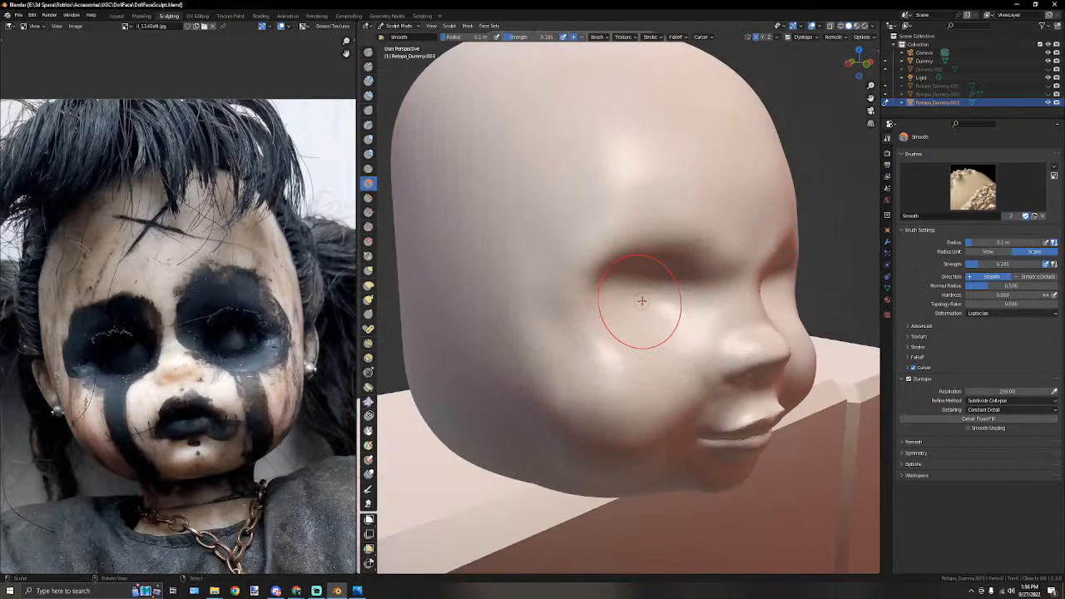
pyautogui.scroll(4, 637, 305)
pyautogui.moveTo(689, 273)
pyautogui.mouseDown(button='middle')
pyautogui.moveTo(732, 281)
pyautogui.moveTo(649, 260)
pyautogui.mouseUp(button='middle')
pyautogui.scroll(-4, 682, 267)
pyautogui.scroll(2, 650, 260)
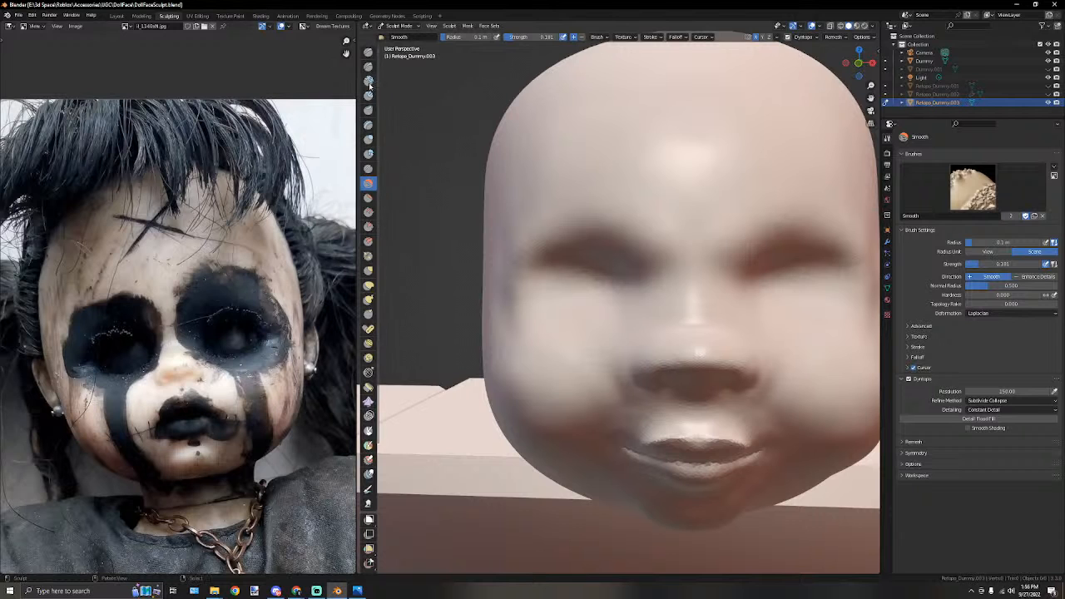
# Reshape the eye sockets and brow edge from the front with Elastic Deform, adjusting the brush radius to 0.091 m.
pyautogui.click(368, 285)
pyautogui.moveTo(620, 200); pyautogui.dragTo(642, 214, button='middle')
pyautogui.press('KP_1')
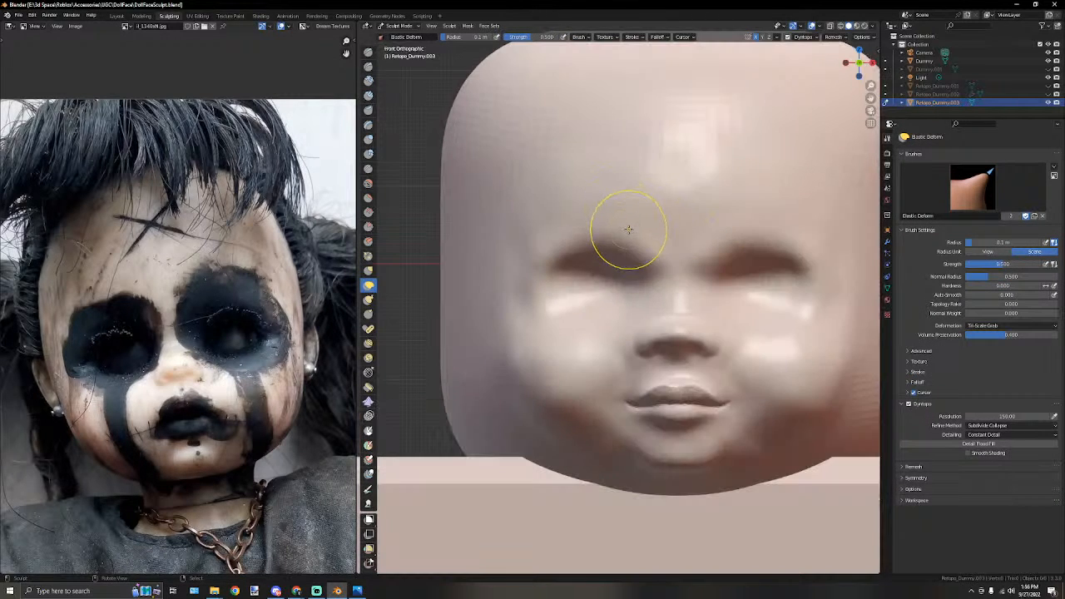
pyautogui.press('[')
pyautogui.press('[')
pyautogui.press('[')
pyautogui.press('[')
pyautogui.moveTo(608, 258)
pyautogui.mouseDown()
pyautogui.moveTo(618, 257)
pyautogui.moveTo(582, 261)
pyautogui.moveTo(570, 238)
pyautogui.mouseUp()
pyautogui.press(']')
pyautogui.press(']')
pyautogui.press(']')
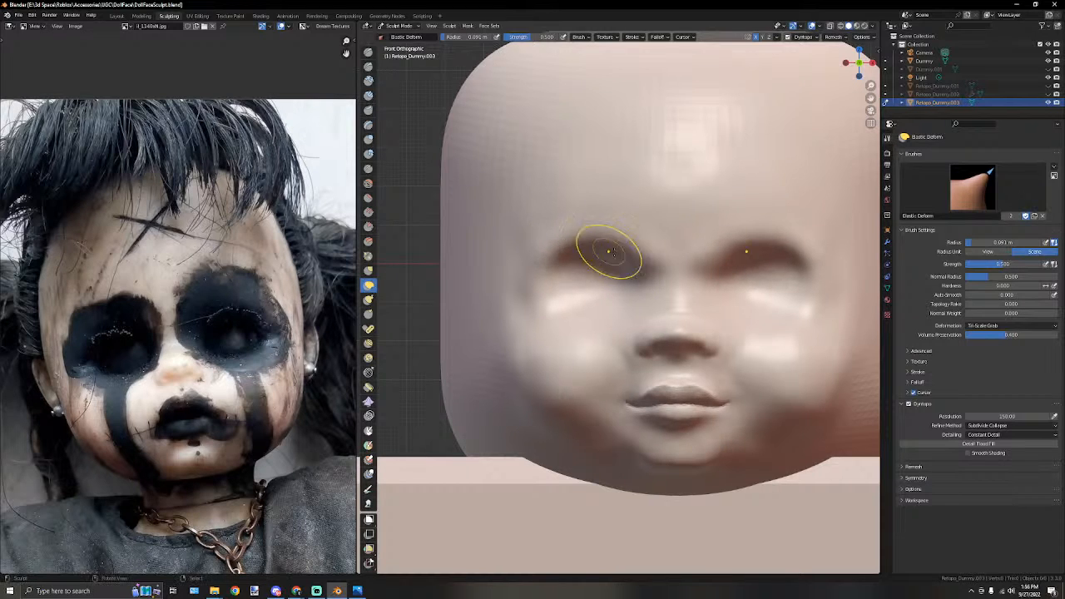
# Pull the nose sideways slightly with Elastic Deform to adjust its width.
pyautogui.scroll(3, 793, 280)
pyautogui.keyDown('shift'); pyautogui.moveTo(793, 279); pyautogui.dragTo(711, 233, button='middle'); pyautogui.keyUp('shift')
pyautogui.scroll(1, 695, 255)
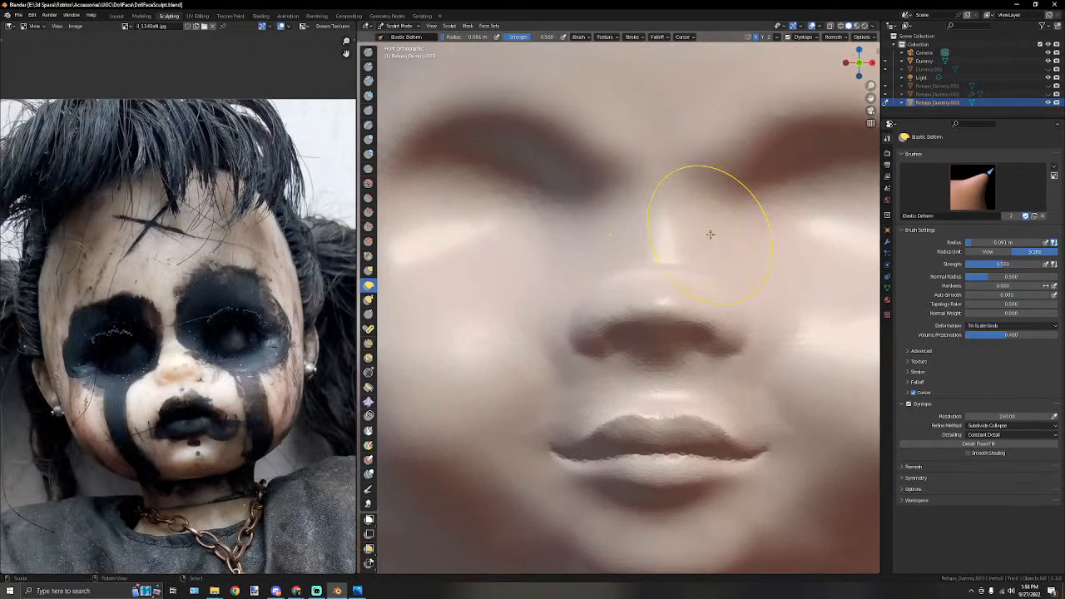
pyautogui.moveTo(662, 308)
pyautogui.mouseDown()
pyautogui.moveTo(663, 297)
pyautogui.moveTo(637, 302)
pyautogui.mouseUp()
pyautogui.moveTo(637, 303)
pyautogui.mouseDown(button='middle')
pyautogui.moveTo(621, 283)
pyautogui.moveTo(555, 280)
pyautogui.moveTo(632, 278)
pyautogui.moveTo(574, 283)
pyautogui.mouseUp(button='middle')
# Reduce the Elastic Deform radius to 0.054 m and refine the nose wings and tip with small pulls.
pyautogui.scroll(4, 632, 278)
pyautogui.moveTo(589, 203)
pyautogui.mouseDown(button='middle')
pyautogui.moveTo(496, 254)
pyautogui.moveTo(554, 266)
pyautogui.mouseUp(button='middle')
pyautogui.press('[')
pyautogui.press('[')
pyautogui.press('[')
pyautogui.press('[')
pyautogui.press('[')
pyautogui.moveTo(558, 321); pyautogui.dragTo(611, 296)
pyautogui.moveTo(611, 296)
pyautogui.mouseDown(button='middle')
pyautogui.moveTo(671, 268)
pyautogui.moveTo(697, 274)
pyautogui.mouseUp(button='middle')
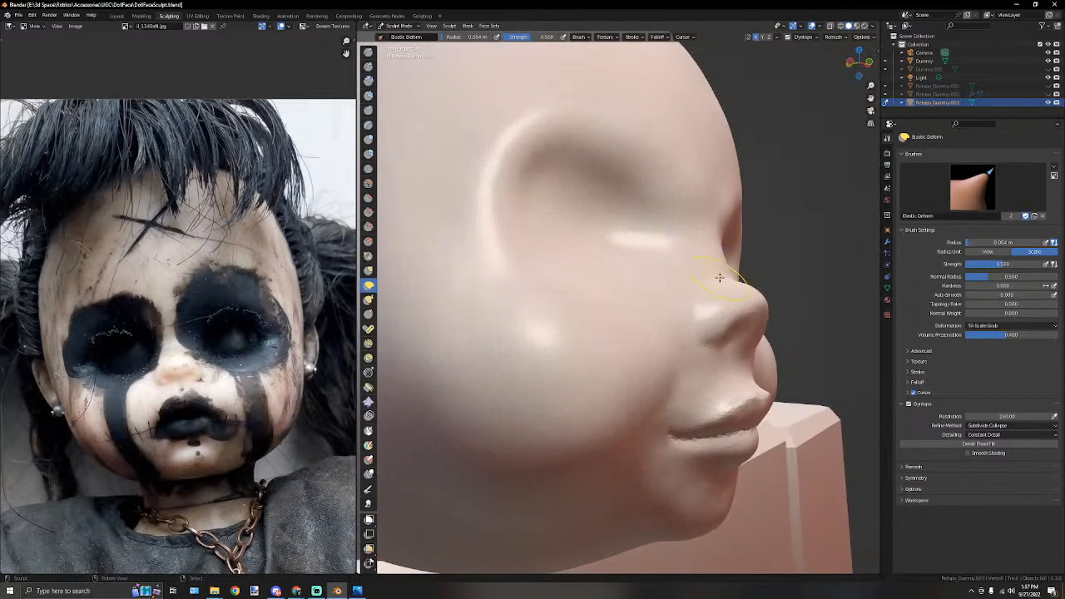
pyautogui.moveTo(759, 305); pyautogui.dragTo(755, 304)
pyautogui.moveTo(755, 304)
pyautogui.mouseDown(button='middle')
pyautogui.moveTo(732, 283)
pyautogui.moveTo(620, 283)
pyautogui.moveTo(679, 295)
pyautogui.moveTo(720, 267)
pyautogui.mouseUp(button='middle')
# Smooth the bridge and sides of the nose, reducing the Smooth brush radius to 0.035 m.
pyautogui.hotkey('shift', 's')
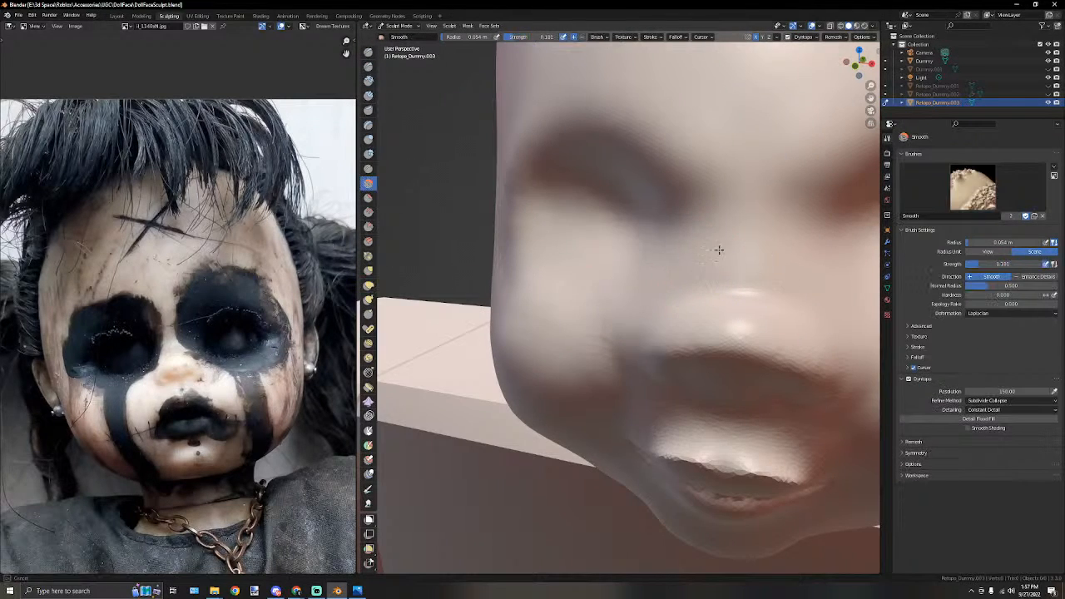
pyautogui.moveTo(728, 254); pyautogui.dragTo(724, 257)
pyautogui.moveTo(722, 257); pyautogui.dragTo(688, 223, button='middle')
pyautogui.moveTo(684, 229)
pyautogui.mouseDown()
pyautogui.moveTo(668, 259)
pyautogui.moveTo(675, 278)
pyautogui.mouseUp()
pyautogui.moveTo(685, 293); pyautogui.dragTo(654, 261, button='middle')
pyautogui.moveTo(648, 312); pyautogui.dragTo(634, 262)
pyautogui.moveTo(658, 255); pyautogui.dragTo(648, 273, button='middle')
pyautogui.press('[')
pyautogui.press('[')
pyautogui.press('[')
pyautogui.press('[')
pyautogui.moveTo(704, 339); pyautogui.dragTo(743, 352, button='middle')
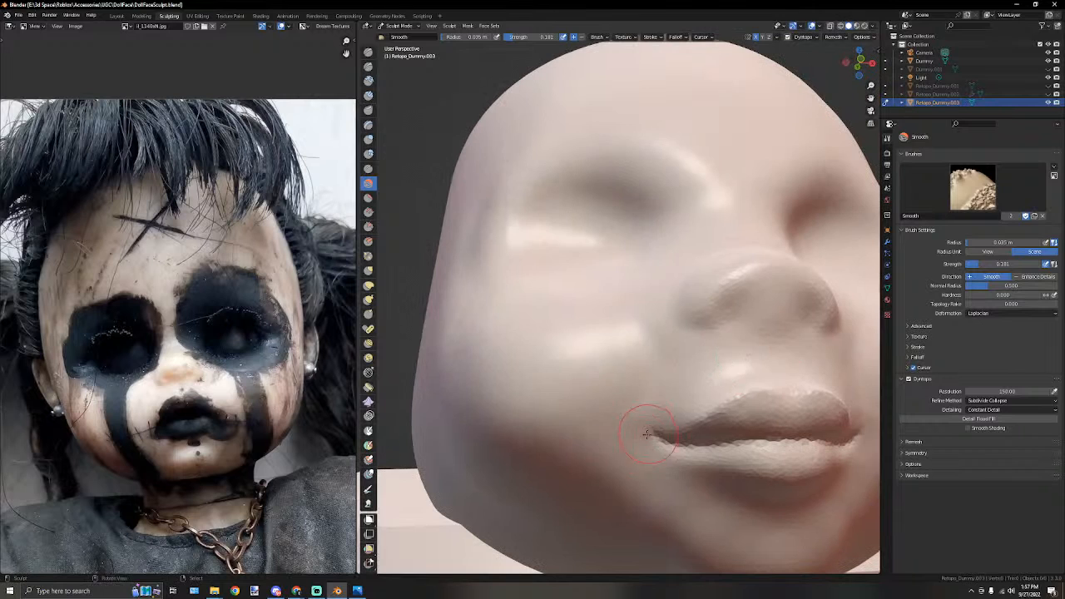
# Enlarge the Smooth brush and even out the rounded front of the cheeks.
pyautogui.moveTo(538, 404)
pyautogui.mouseDown(button='middle')
pyautogui.moveTo(583, 373)
pyautogui.moveTo(631, 380)
pyautogui.moveTo(619, 398)
pyautogui.moveTo(625, 423)
pyautogui.moveTo(614, 388)
pyautogui.moveTo(574, 424)
pyautogui.moveTo(571, 416)
pyautogui.mouseUp(button='middle')
pyautogui.press(']')
pyautogui.press(']')
pyautogui.press(']')
pyautogui.press(']')
pyautogui.press(']')
pyautogui.press(']')
pyautogui.press(']')
pyautogui.press(']')
pyautogui.press(']')
pyautogui.press(']')
pyautogui.press(']')
pyautogui.press(']')
pyautogui.moveTo(563, 369); pyautogui.dragTo(530, 364)
pyautogui.moveTo(540, 350); pyautogui.dragTo(562, 374, button='middle')
pyautogui.press('[')
pyautogui.press('[')
pyautogui.moveTo(561, 374)
pyautogui.mouseDown()
pyautogui.moveTo(574, 356)
pyautogui.moveTo(556, 367)
pyautogui.mouseUp()
# Blend the outer side of the cheeks with the Smooth brush, reducing its radius to 0.054 m.
pyautogui.scroll(3, 557, 358)
pyautogui.moveTo(556, 357); pyautogui.dragTo(569, 384, button='middle')
pyautogui.press('[')
pyautogui.press('[')
pyautogui.press('[')
pyautogui.press('[')
pyautogui.press('[')
pyautogui.press('[')
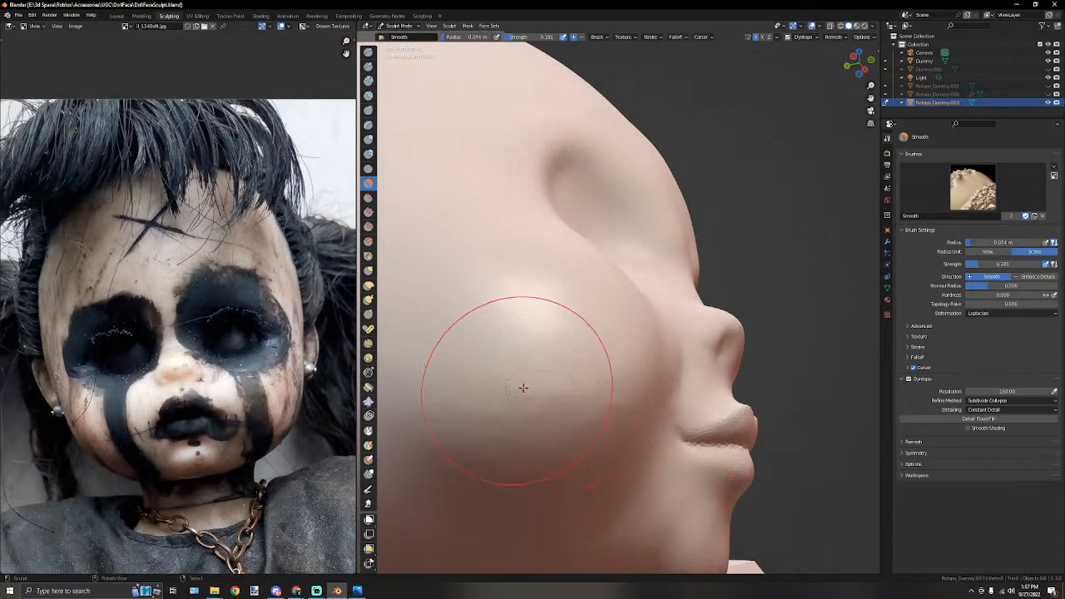
pyautogui.moveTo(518, 385); pyautogui.dragTo(576, 398)
pyautogui.moveTo(510, 392)
pyautogui.mouseDown(button='middle')
pyautogui.moveTo(482, 352)
pyautogui.moveTo(464, 386)
pyautogui.moveTo(492, 361)
pyautogui.moveTo(587, 357)
pyautogui.moveTo(554, 385)
pyautogui.mouseUp(button='middle')
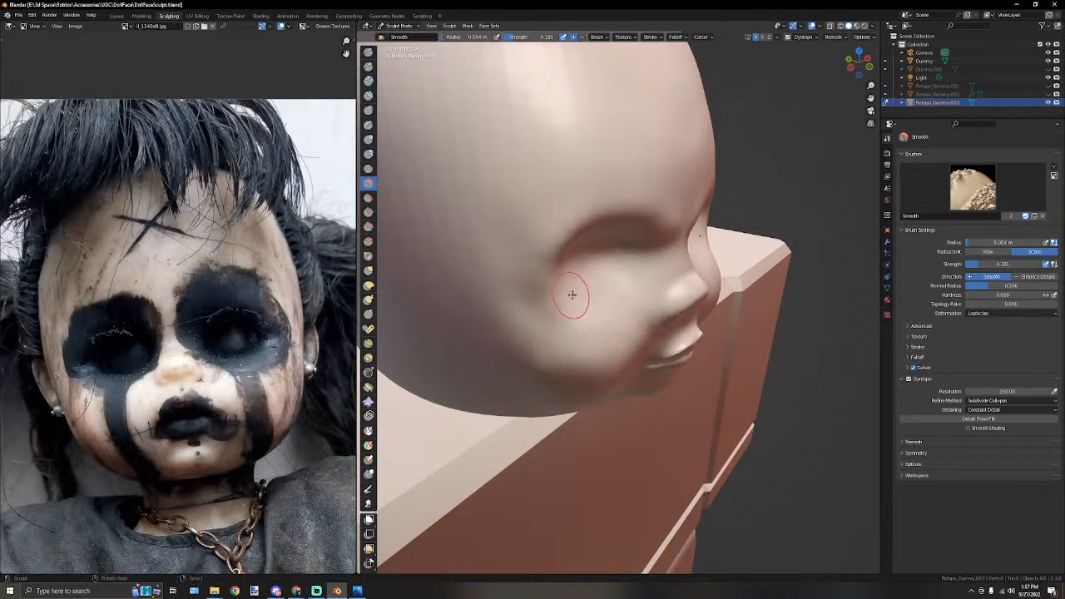
pyautogui.moveTo(569, 297); pyautogui.dragTo(555, 277, button='middle')
# Build up volume along the outer cheek and temple beside the eye using Draw brush strokes with a 0.035 m radius.
pyautogui.click(369, 53)
pyautogui.moveTo(559, 171); pyautogui.dragTo(574, 177, button='middle')
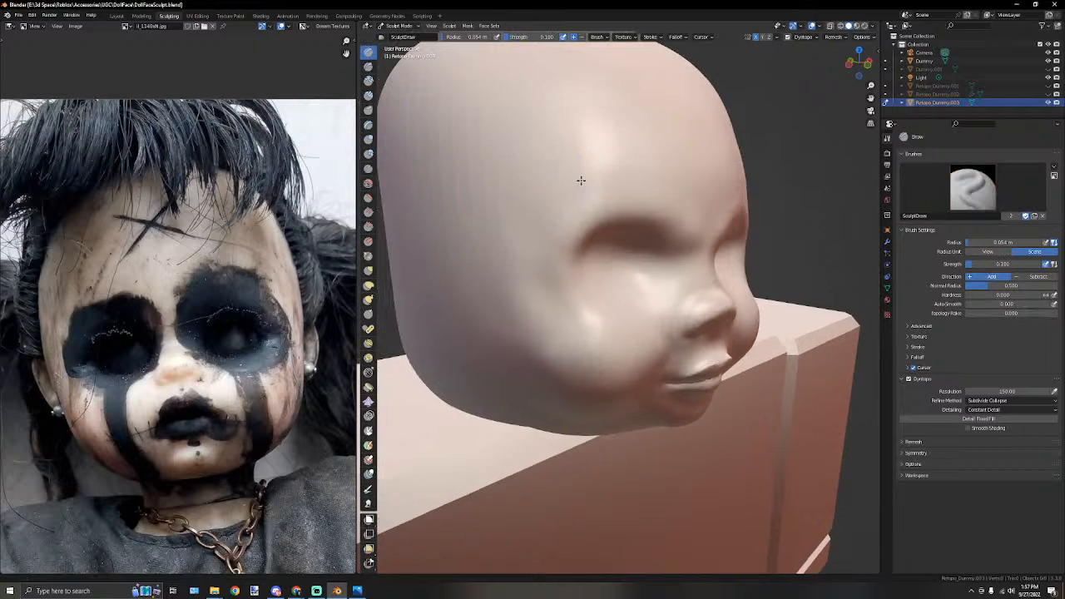
pyautogui.scroll(2, 572, 199)
pyautogui.moveTo(568, 244); pyautogui.dragTo(545, 279, button='middle')
pyautogui.moveTo(527, 301); pyautogui.dragTo(507, 243)
pyautogui.moveTo(500, 157); pyautogui.dragTo(516, 314, button='middle')
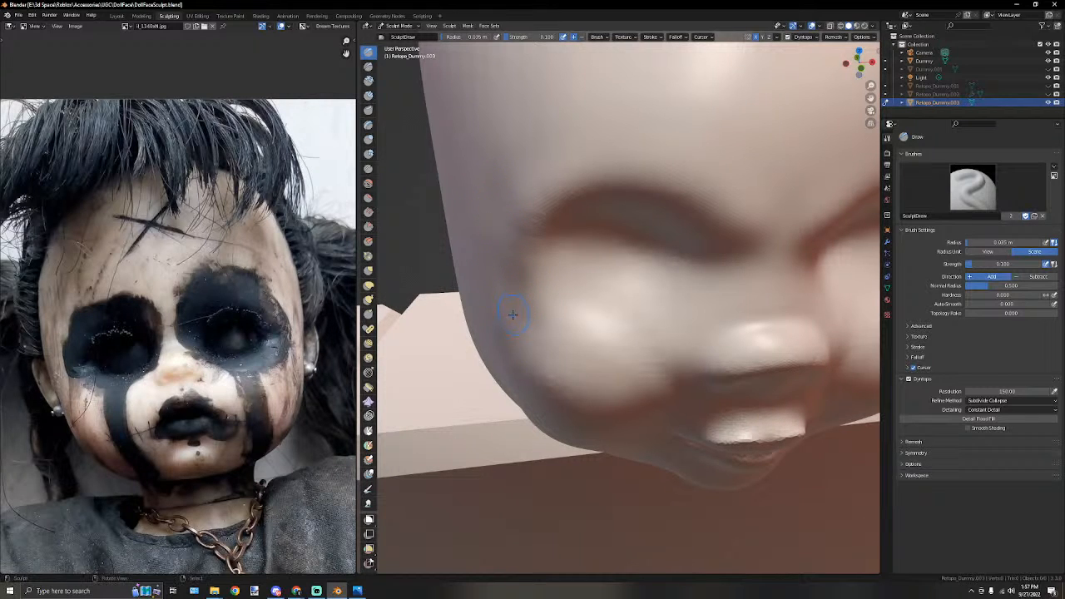
pyautogui.moveTo(511, 306); pyautogui.dragTo(512, 309)
pyautogui.moveTo(512, 307); pyautogui.dragTo(520, 237, button='middle')
pyautogui.moveTo(546, 284); pyautogui.dragTo(502, 258, button='middle')
pyautogui.moveTo(524, 273); pyautogui.dragTo(523, 262)
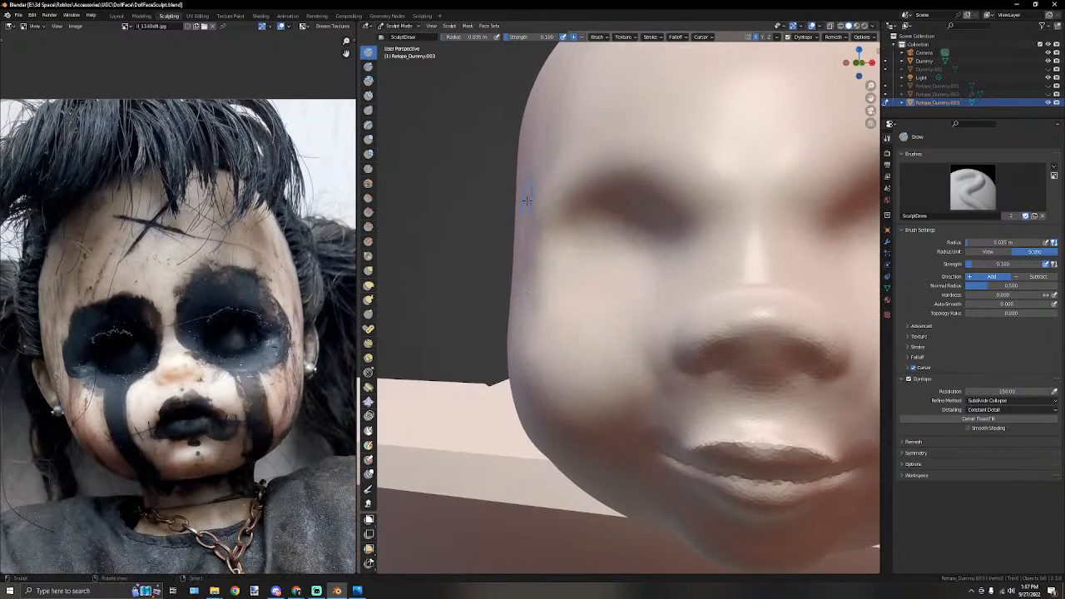
pyautogui.moveTo(526, 222); pyautogui.dragTo(515, 241, button='middle')
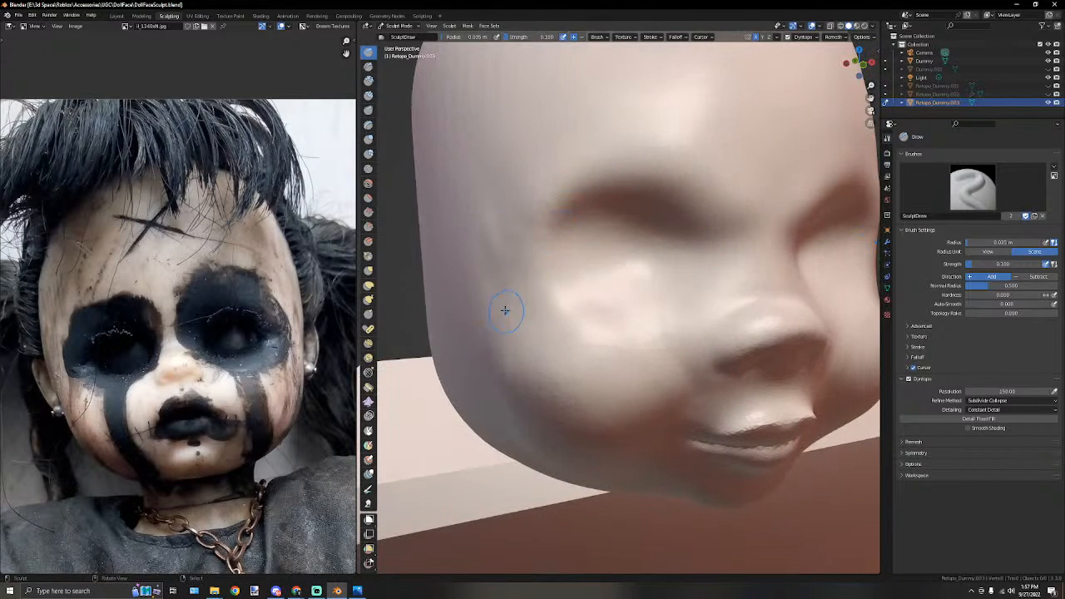
# Set the Smooth brush to strength 0.256 and radius 0.1 m and blend the new strokes between temple and outer cheek.
pyautogui.click(369, 185)
pyautogui.moveTo(454, 127); pyautogui.dragTo(496, 114, button='middle')
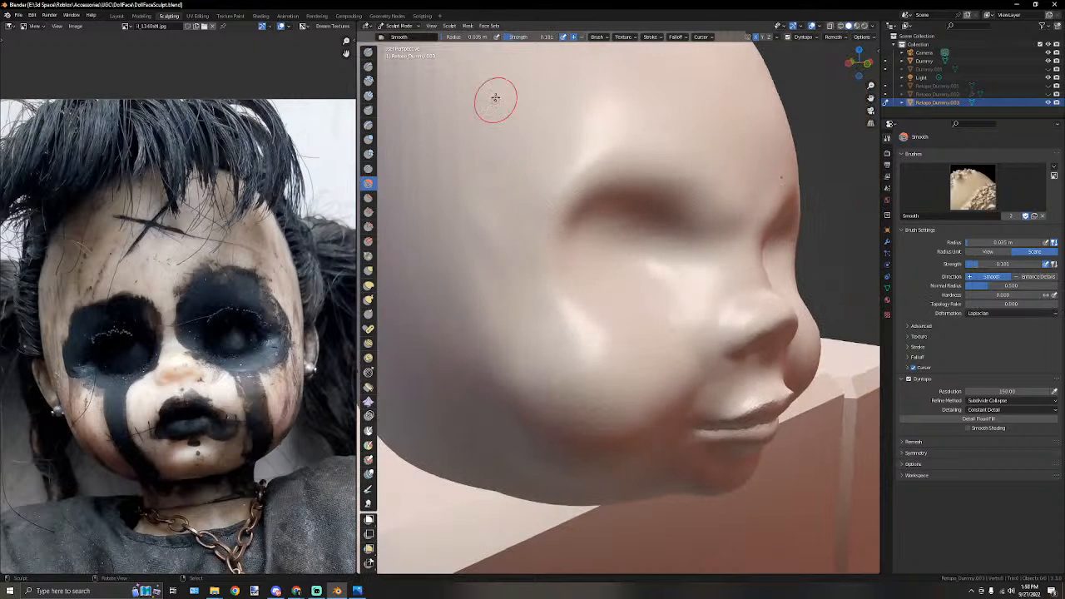
pyautogui.moveTo(534, 37); pyautogui.dragTo(538, 37)
pyautogui.press(']')
pyautogui.press(']')
pyautogui.press(']')
pyautogui.press(']')
pyautogui.press(']')
pyautogui.press(']')
pyautogui.moveTo(518, 311)
pyautogui.mouseDown()
pyautogui.moveTo(499, 249)
pyautogui.moveTo(508, 273)
pyautogui.moveTo(522, 152)
pyautogui.mouseUp()
pyautogui.press(']')
pyautogui.press(']')
pyautogui.press(']')
pyautogui.press(']')
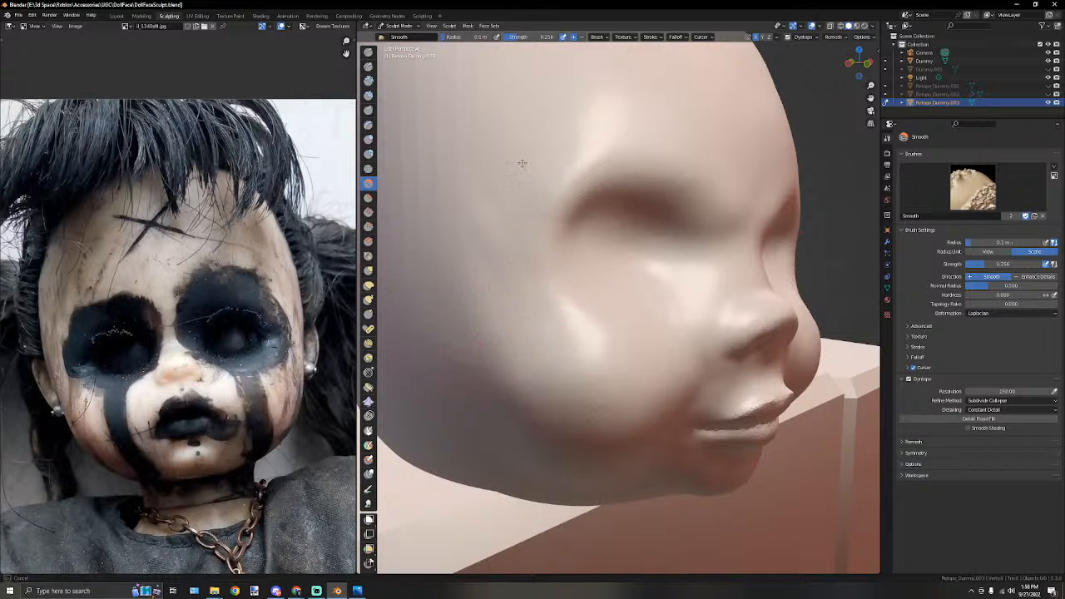
pyautogui.moveTo(499, 253); pyautogui.dragTo(511, 281)
pyautogui.moveTo(540, 312)
pyautogui.mouseDown()
pyautogui.moveTo(585, 342)
pyautogui.moveTo(542, 323)
pyautogui.mouseUp()
# Smooth the lower and inner cheeks, reducing the brush radius to 0.074 m.
pyautogui.moveTo(542, 328); pyautogui.dragTo(454, 325, button='middle')
pyautogui.moveTo(569, 341)
pyautogui.mouseDown()
pyautogui.moveTo(580, 356)
pyautogui.moveTo(575, 404)
pyautogui.mouseUp()
pyautogui.moveTo(563, 408); pyautogui.dragTo(617, 368, button='middle')
pyautogui.press('[')
pyautogui.press('[')
pyautogui.press('[')
pyautogui.moveTo(614, 354); pyautogui.dragTo(623, 350)
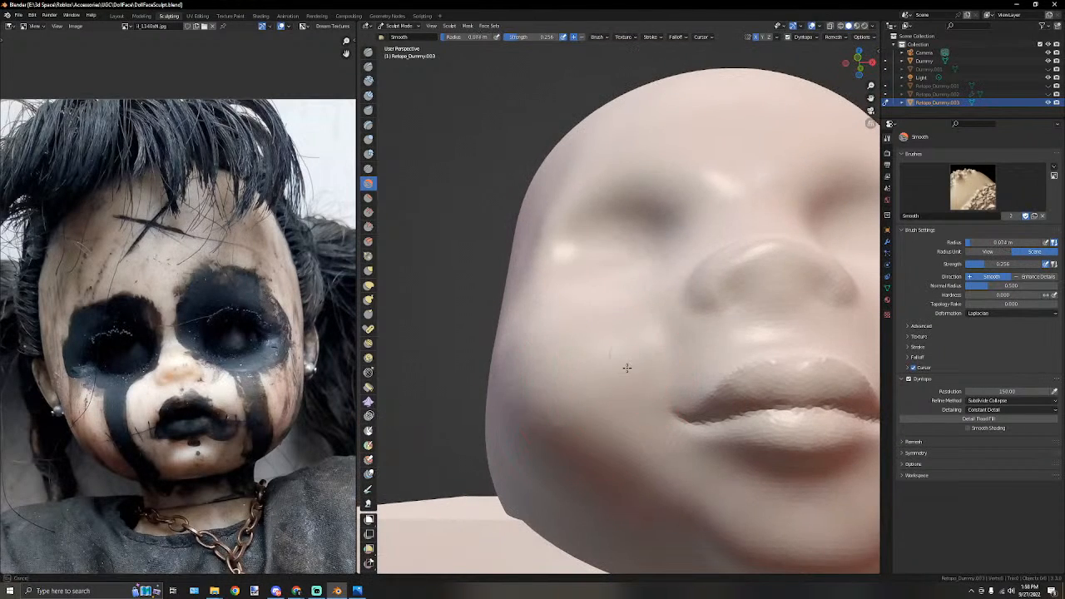
# Smooth the transition behind the cheek and review the face from the side and front.
pyautogui.moveTo(556, 463); pyautogui.dragTo(653, 441, button='middle')
pyautogui.scroll(-3, 540, 433)
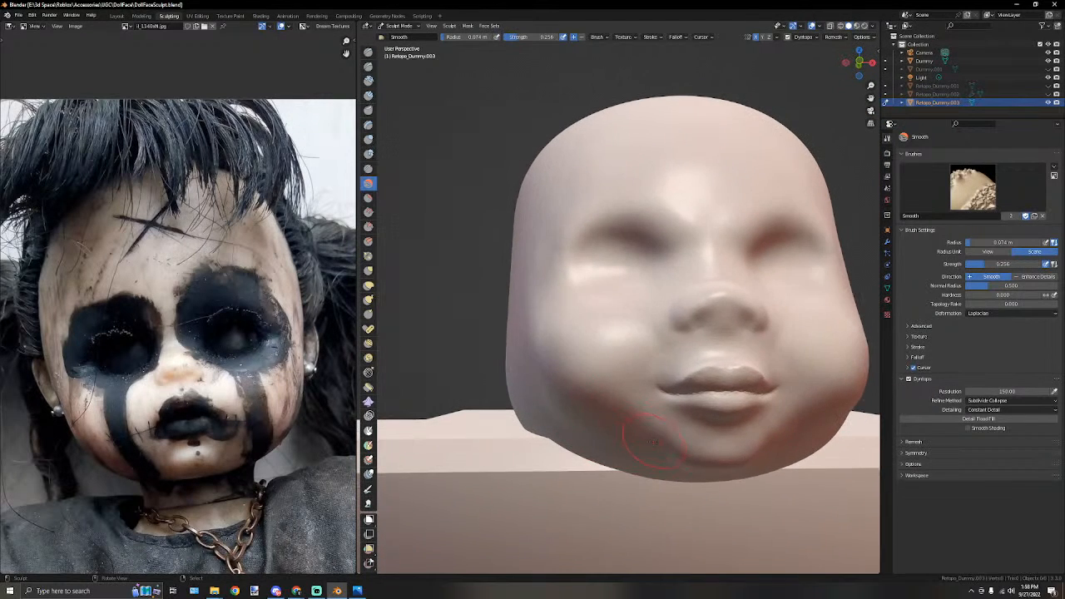
pyautogui.moveTo(616, 399)
pyautogui.mouseDown(button='middle')
pyautogui.moveTo(616, 345)
pyautogui.moveTo(568, 316)
pyautogui.mouseUp(button='middle')
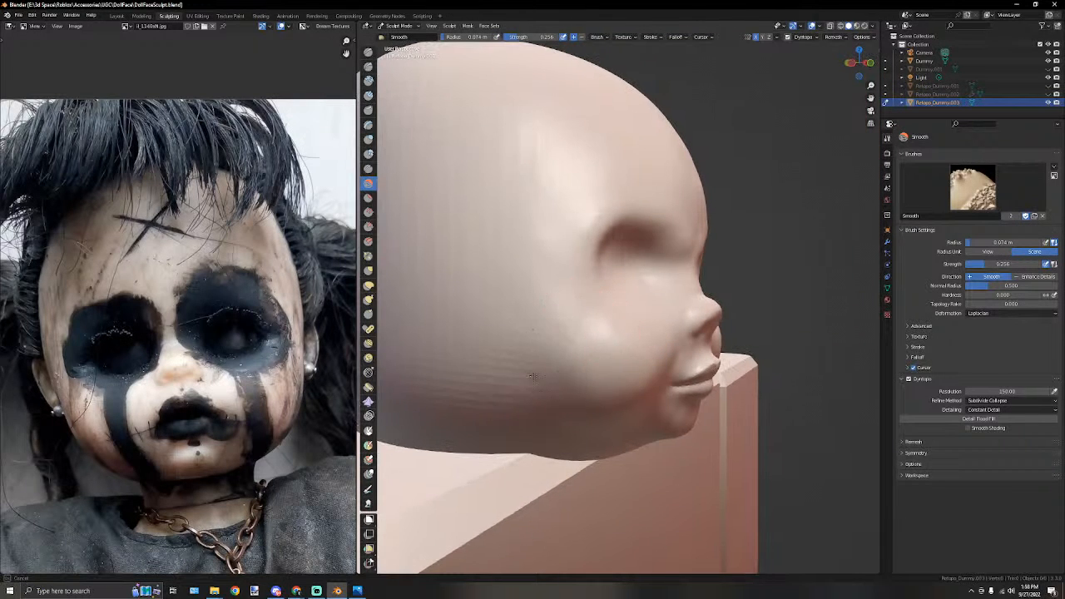
pyautogui.scroll(-3, 528, 356)
pyautogui.moveTo(529, 356)
pyautogui.mouseDown(button='middle')
pyautogui.moveTo(590, 359)
pyautogui.moveTo(512, 351)
pyautogui.mouseUp(button='middle')
pyautogui.press('KP_1')
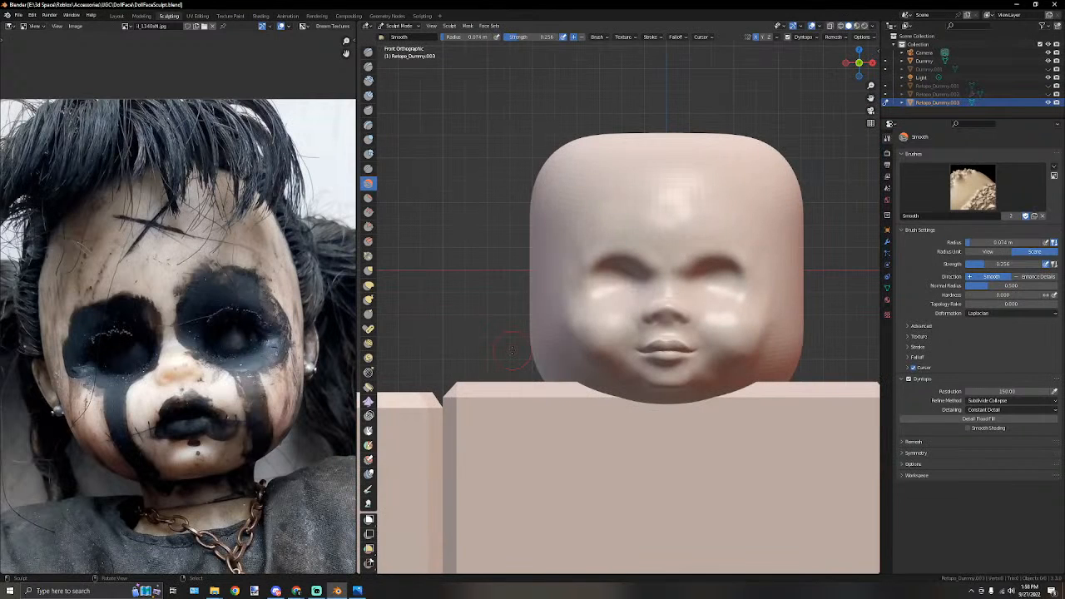
pyautogui.scroll(4, 503, 319)
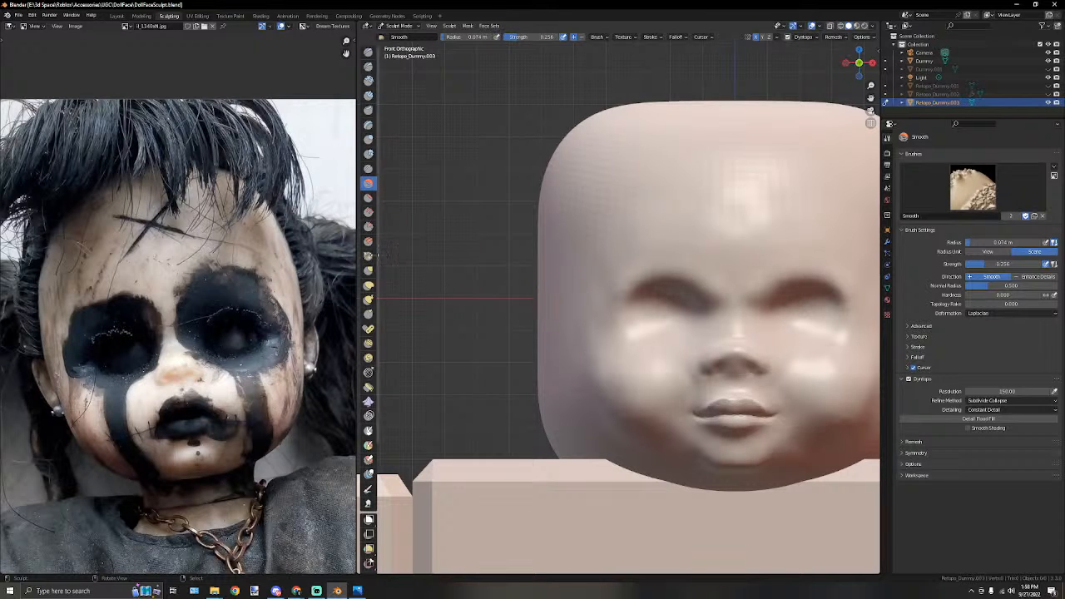
# Pull an ear bump out of the side of the head using the Snake Hook brush with a 0.14 m radius.
pyautogui.click(368, 286)
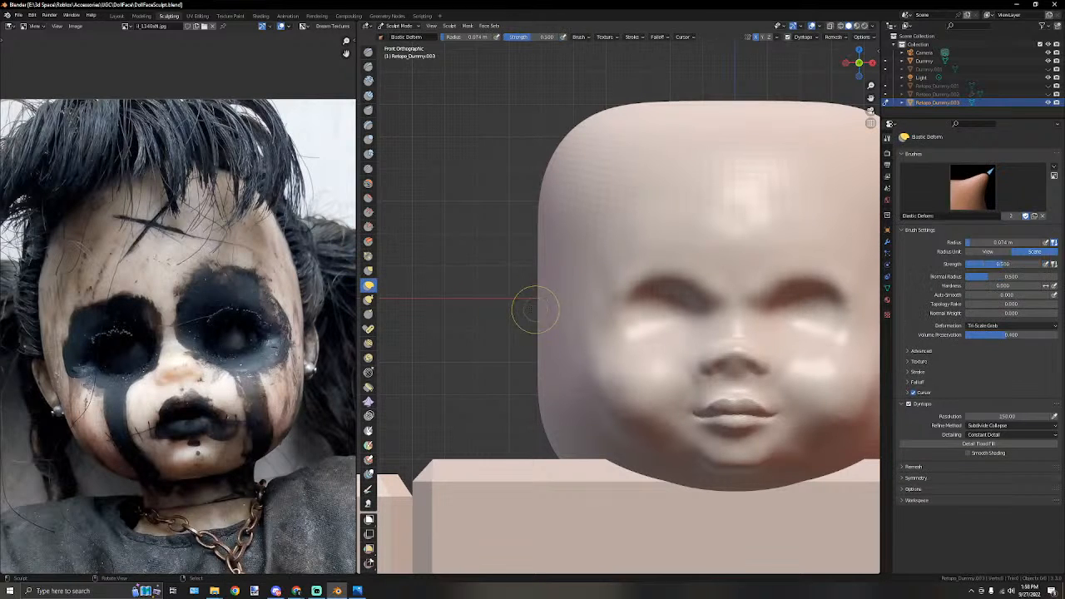
pyautogui.press('g')
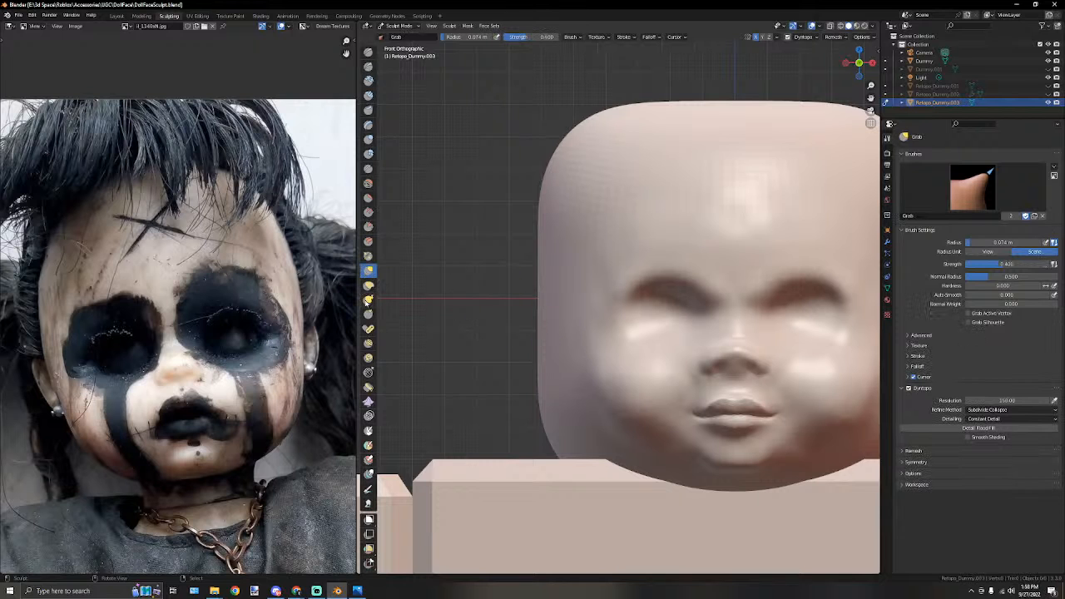
pyautogui.click(369, 299)
pyautogui.moveTo(524, 321)
pyautogui.mouseDown(button='middle')
pyautogui.moveTo(623, 318)
pyautogui.moveTo(568, 332)
pyautogui.moveTo(653, 331)
pyautogui.mouseUp(button='middle')
pyautogui.scroll(3, 654, 331)
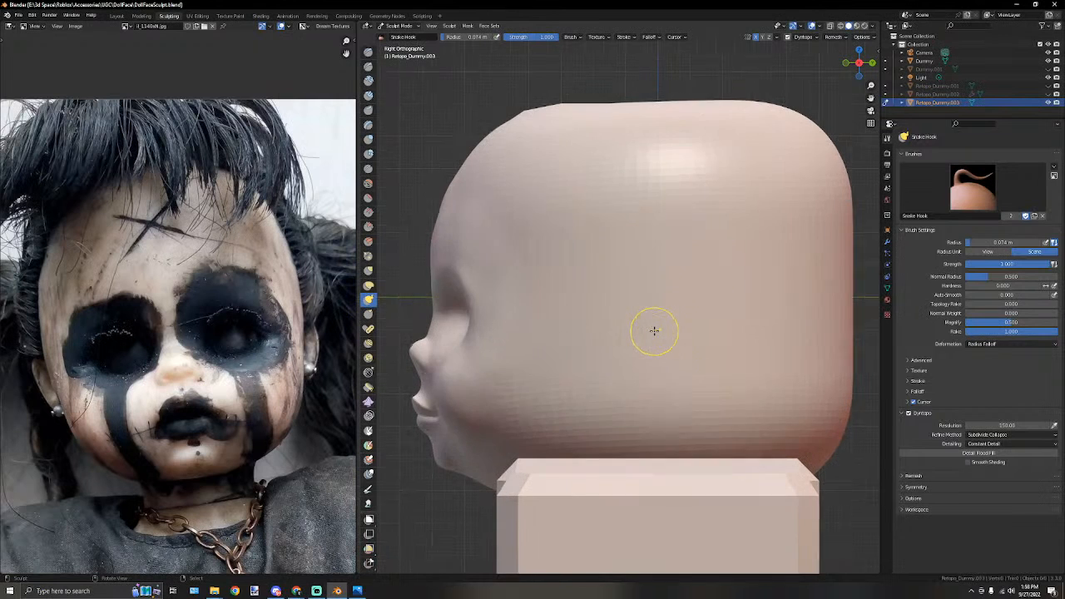
pyautogui.press(']')
pyautogui.press(']')
pyautogui.press(']')
pyautogui.press(']')
pyautogui.press('KP_5')
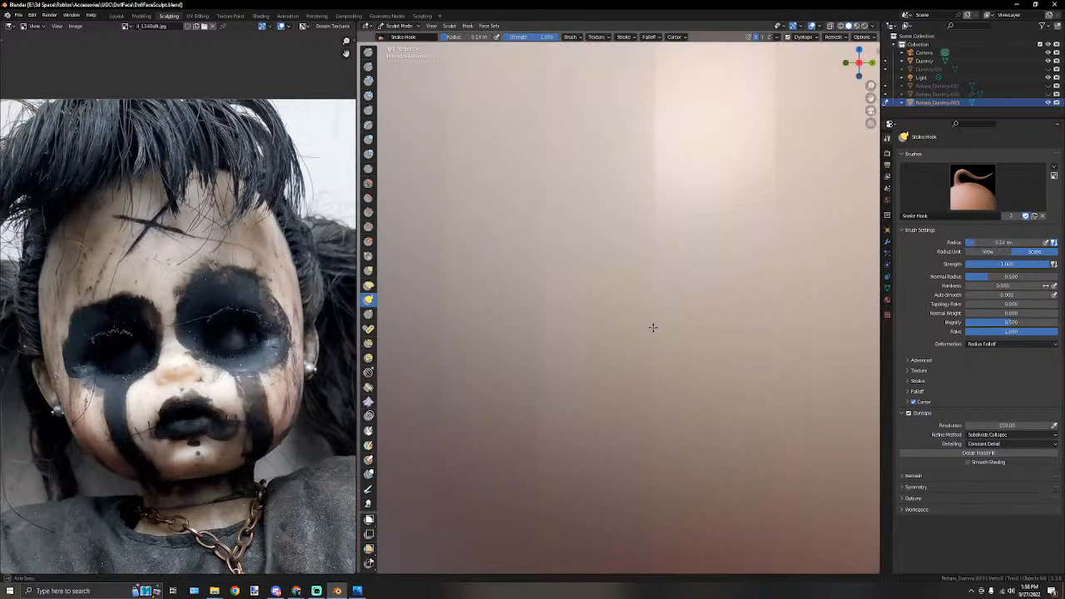
pyautogui.scroll(-5, 653, 328)
pyautogui.moveTo(655, 322); pyautogui.dragTo(673, 268, button='middle')
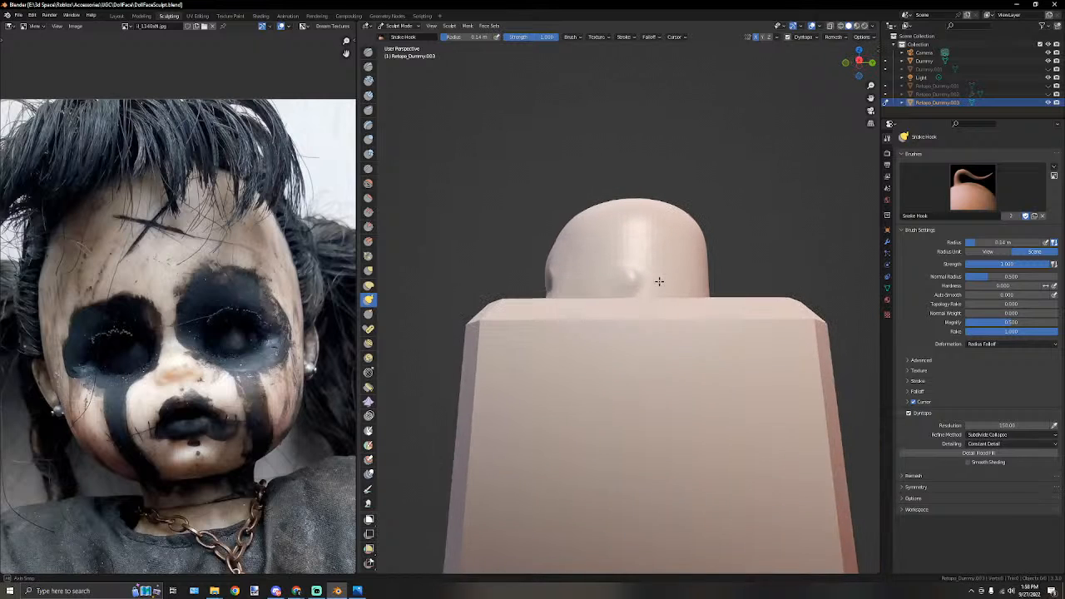
pyautogui.press('KP_3')
pyautogui.scroll(3, 663, 272)
pyautogui.scroll(1, 663, 273)
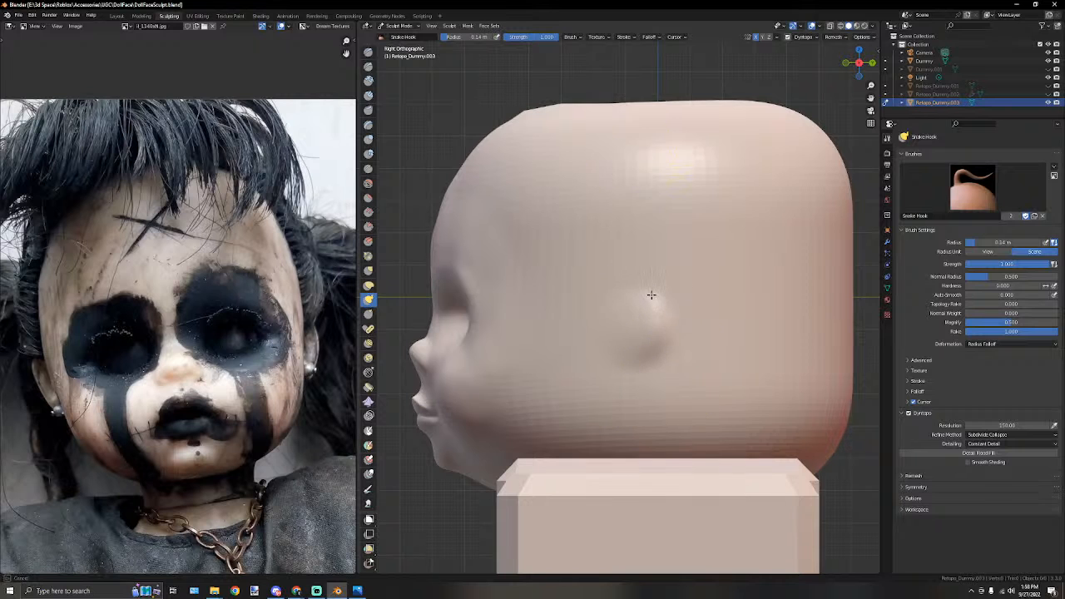
# Extend the ear bump outward and along its height with more Snake Hook strokes, forming a raised rear edge.
pyautogui.moveTo(652, 294); pyautogui.dragTo(686, 305, button='middle')
pyautogui.scroll(-5, 685, 305)
pyautogui.keyDown('shift'); pyautogui.moveTo(768, 307); pyautogui.dragTo(818, 306, button='middle'); pyautogui.keyUp('shift')
pyautogui.scroll(5, 705, 304)
pyautogui.scroll(-3, 734, 289)
pyautogui.scroll(4, 818, 306)
pyautogui.scroll(-6, 818, 306)
pyautogui.moveTo(649, 306); pyautogui.dragTo(628, 308, button='middle')
pyautogui.scroll(3, 582, 311)
pyautogui.moveTo(627, 308); pyautogui.dragTo(638, 306)
pyautogui.moveTo(629, 286)
pyautogui.mouseDown()
pyautogui.moveTo(639, 275)
pyautogui.moveTo(628, 362)
pyautogui.mouseUp()
pyautogui.moveTo(630, 358); pyautogui.dragTo(594, 344, button='middle')
pyautogui.scroll(-3, 593, 351)
pyautogui.press('KP_3')
pyautogui.scroll(6, 601, 350)
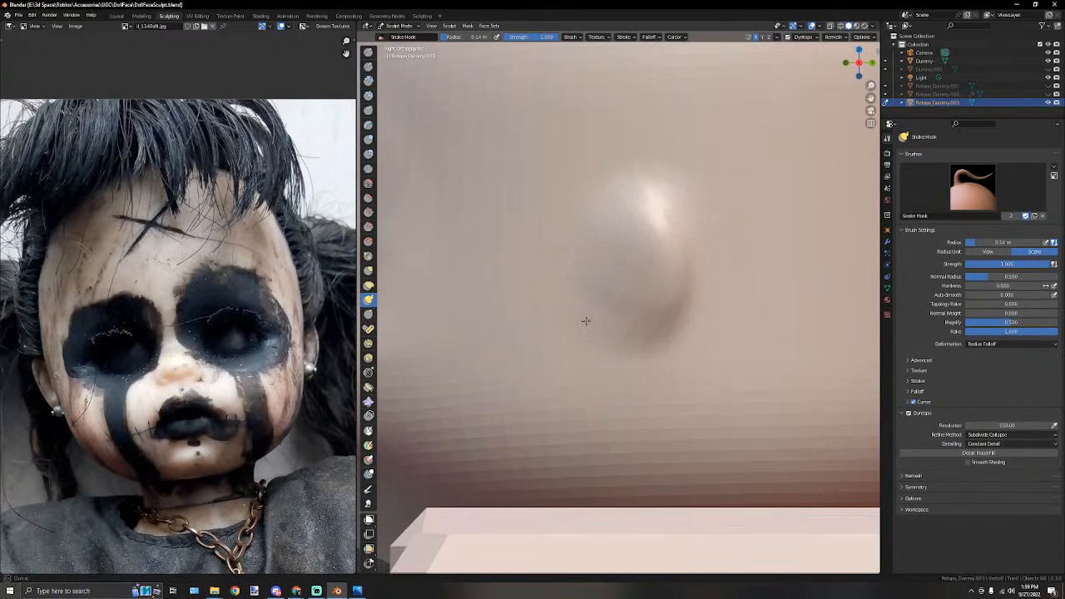
# Refine the front of the ear bump with Snake Hook, reducing the brush radius for finer control.
pyautogui.moveTo(583, 322); pyautogui.dragTo(585, 322)
pyautogui.press('[')
pyautogui.press('[')
pyautogui.press('[')
pyautogui.press('[')
pyautogui.press('[')
pyautogui.press('[')
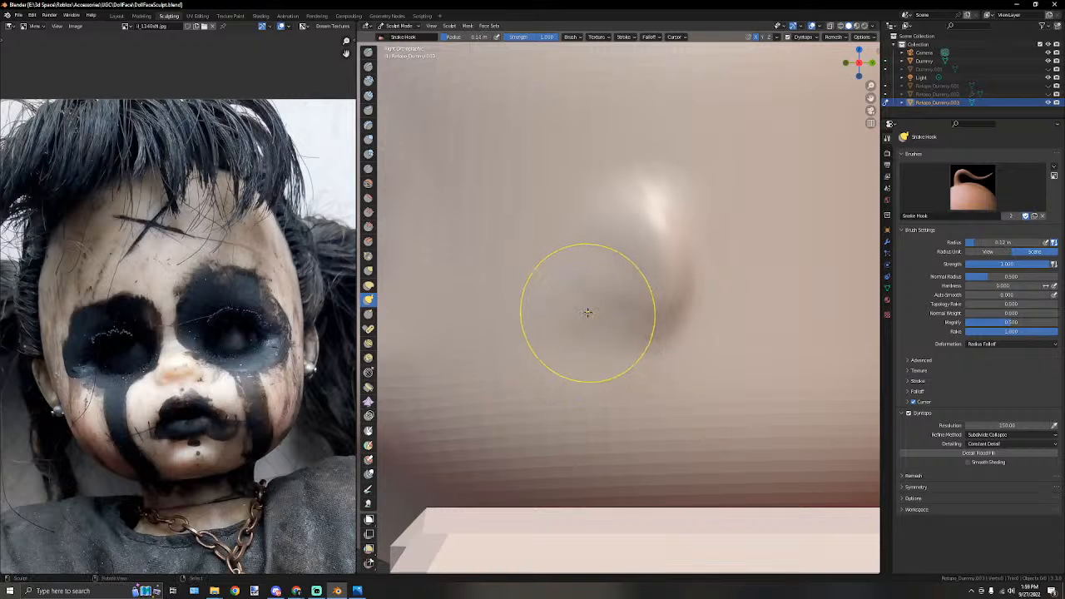
pyautogui.moveTo(589, 316); pyautogui.dragTo(583, 308, button='middle')
pyautogui.scroll(-6, 583, 308)
pyautogui.press('[')
pyautogui.press('[')
pyautogui.press('[')
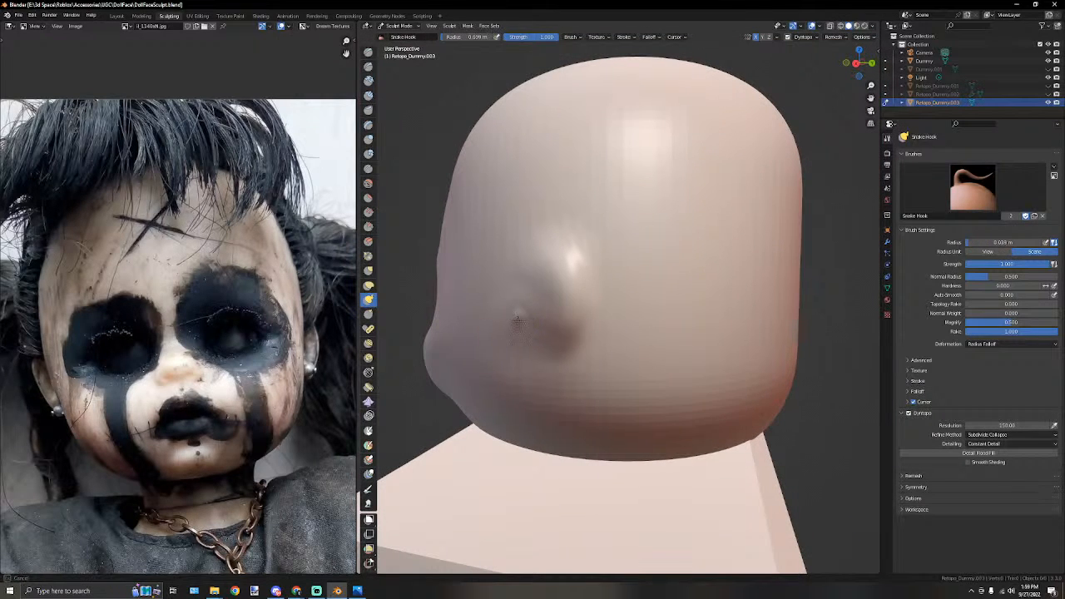
pyautogui.moveTo(537, 312); pyautogui.dragTo(563, 308, button='middle')
# Smooth the front, surface and rear edge of the ear bump with the Smooth brush at strength 0.256.
pyautogui.click(368, 183)
pyautogui.moveTo(668, 317); pyautogui.dragTo(658, 255)
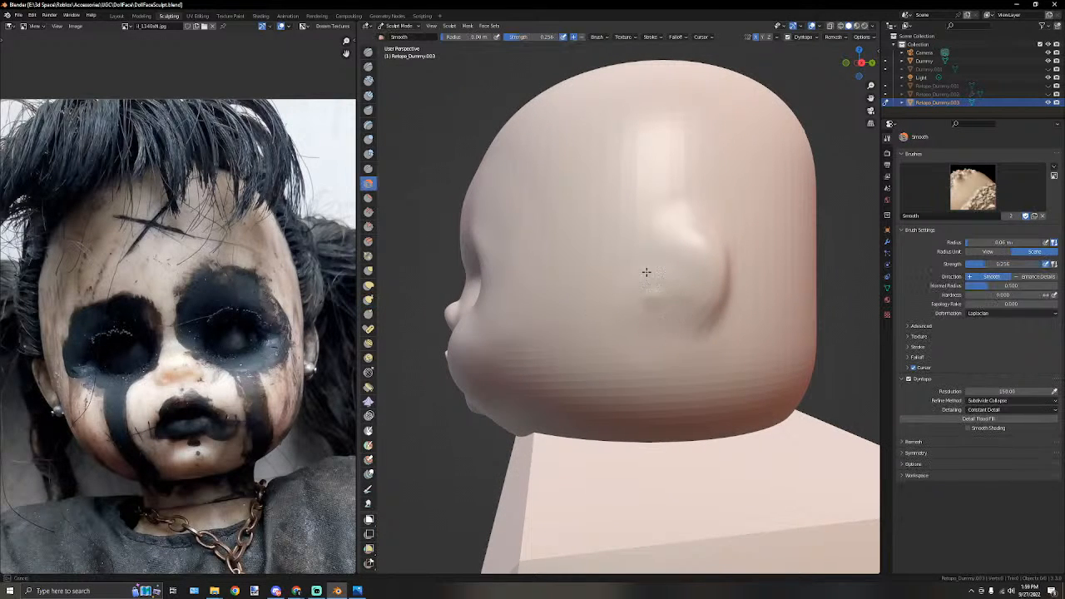
pyautogui.moveTo(697, 330); pyautogui.dragTo(712, 273)
pyautogui.moveTo(712, 273); pyautogui.dragTo(640, 297, button='middle')
pyautogui.scroll(-3, 689, 280)
pyautogui.press(']')
pyautogui.press(']')
pyautogui.press(']')
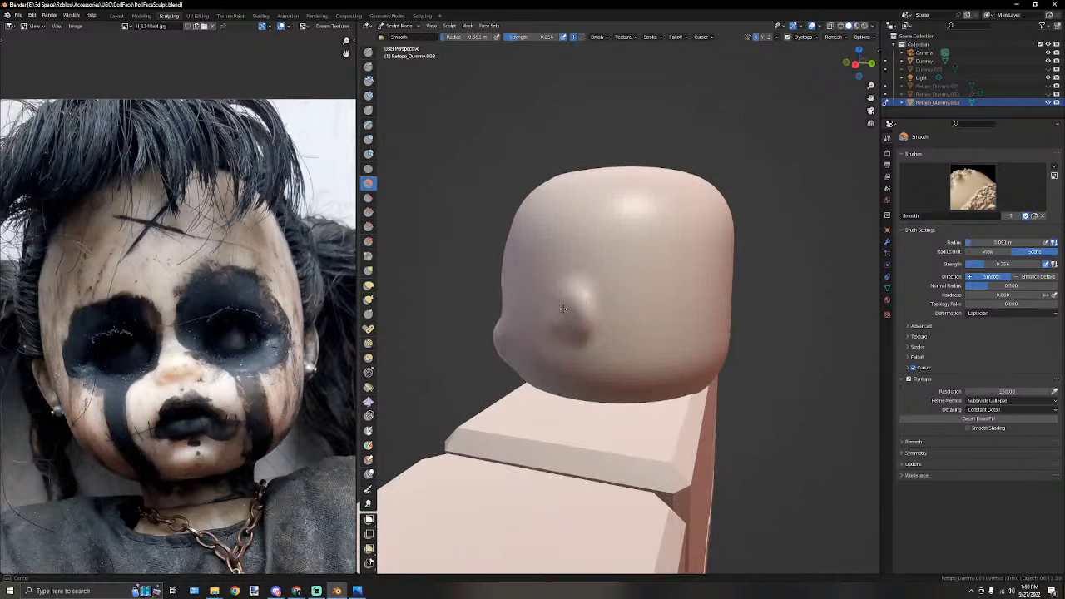
pyautogui.moveTo(582, 363); pyautogui.dragTo(551, 310, button='middle')
pyautogui.moveTo(557, 290); pyautogui.dragTo(551, 259)
pyautogui.moveTo(545, 260)
pyautogui.mouseDown(button='middle')
pyautogui.moveTo(682, 316)
pyautogui.moveTo(623, 316)
pyautogui.moveTo(483, 281)
pyautogui.mouseUp(button='middle')
# Push the front of the ear bump toward the head using the Grab brush with a 0.066 m radius.
pyautogui.press(']')
pyautogui.press(']')
pyautogui.press(']')
pyautogui.press(']')
pyautogui.scroll(2, 680, 299)
pyautogui.click(368, 284)
pyautogui.scroll(1, 483, 280)
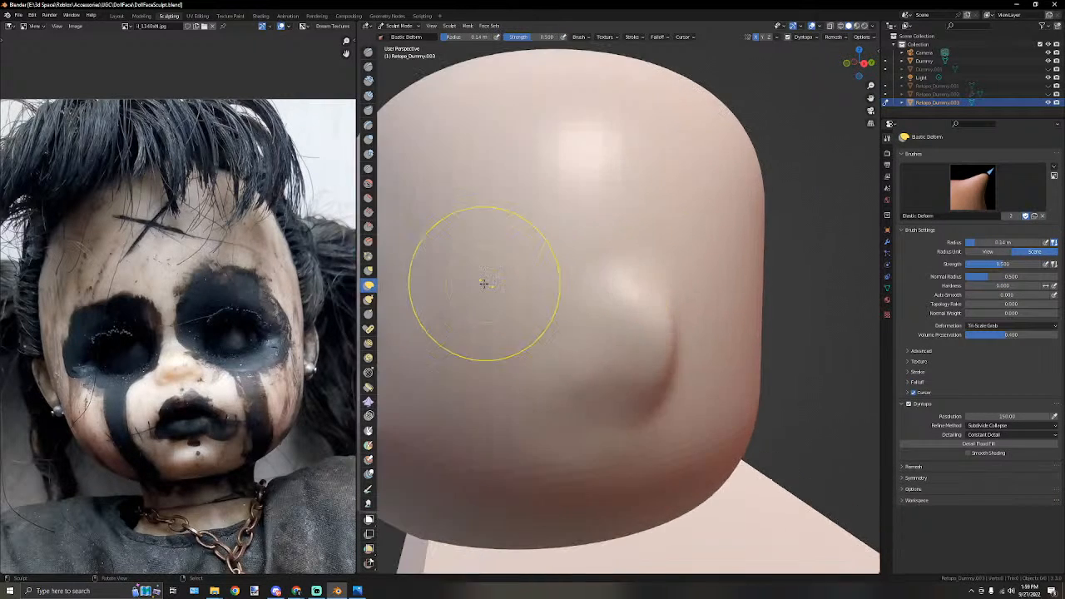
pyautogui.click(367, 273)
pyautogui.moveTo(648, 338); pyautogui.dragTo(611, 331, button='middle')
pyautogui.moveTo(541, 339)
pyautogui.keyDown('shift'); pyautogui.mouseDown(button='middle')
pyautogui.moveTo(623, 323)
pyautogui.moveTo(593, 339)
pyautogui.mouseUp(button='middle'); pyautogui.keyUp('shift')
pyautogui.press('[')
pyautogui.press('[')
pyautogui.press('[')
pyautogui.press('[')
pyautogui.press('[')
pyautogui.press('[')
pyautogui.press('[')
pyautogui.moveTo(545, 336); pyautogui.dragTo(553, 336)
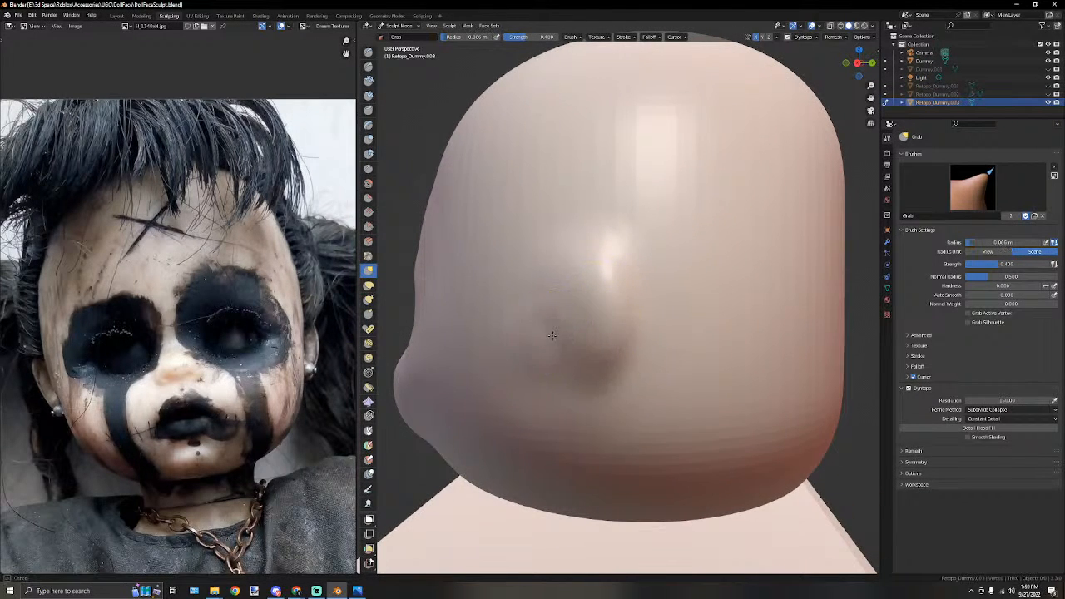
# Shape a hollow in the middle of the ear with the Grab brush at a 0.044 m radius.
pyautogui.moveTo(552, 338); pyautogui.dragTo(582, 349, button='middle')
pyautogui.press('[')
pyautogui.press('[')
pyautogui.press('[')
pyautogui.press('[')
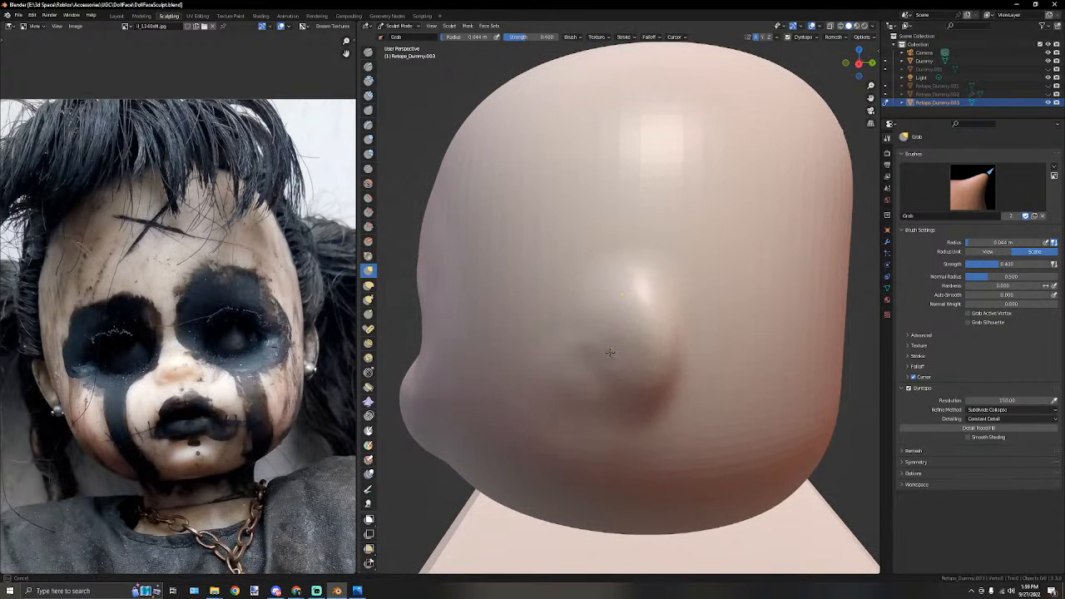
# Carve a groove across the upper part of the ear with the subtracting Draw Sharp brush at strength 0.204.
pyautogui.click(369, 65)
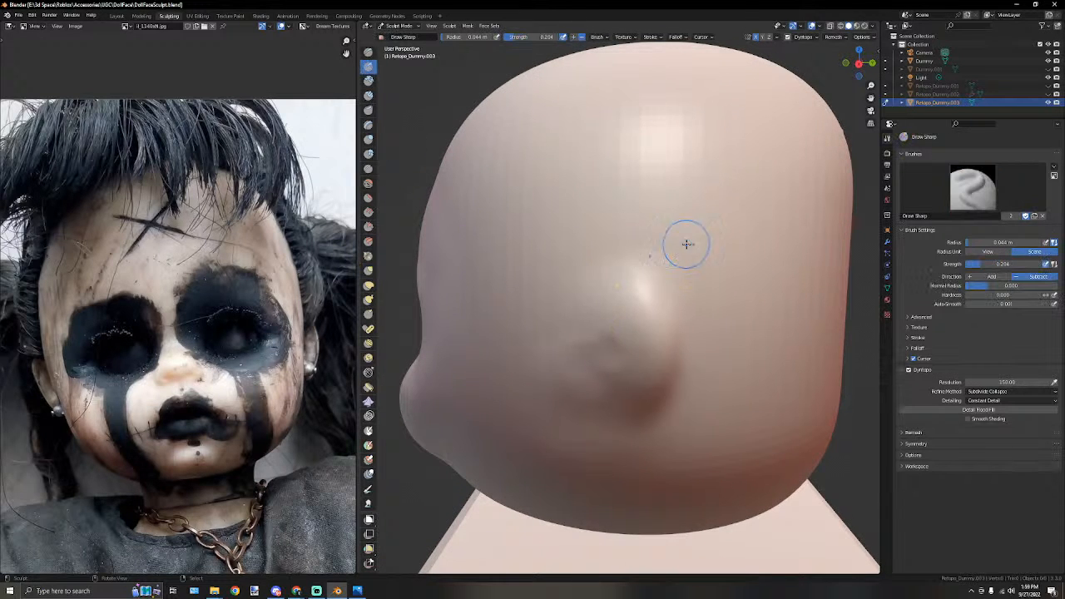
pyautogui.moveTo(681, 244); pyautogui.dragTo(739, 246, button='middle')
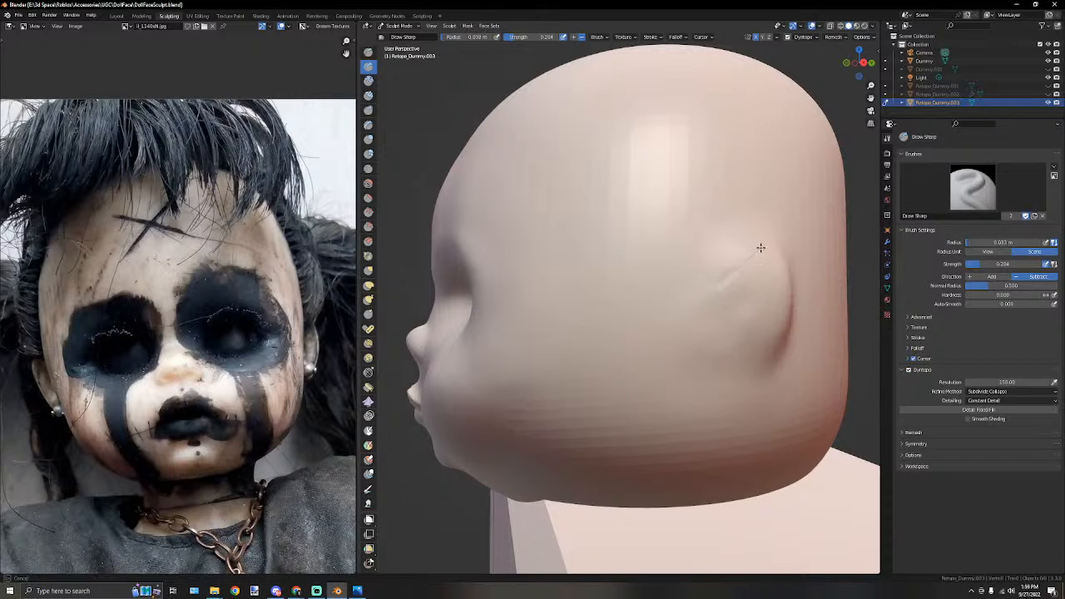
pyautogui.moveTo(778, 262); pyautogui.dragTo(773, 267)
pyautogui.moveTo(776, 240)
pyautogui.mouseDown(button='middle')
pyautogui.moveTo(677, 209)
pyautogui.moveTo(679, 238)
pyautogui.mouseUp(button='middle')
# Carve the curved inner folds, the lower notch and the outer rim line of the ear using Draw Sharp with a 0.06 m radius.
pyautogui.scroll(2, 675, 218)
pyautogui.press(']')
pyautogui.press(']')
pyautogui.moveTo(584, 283); pyautogui.dragTo(619, 251)
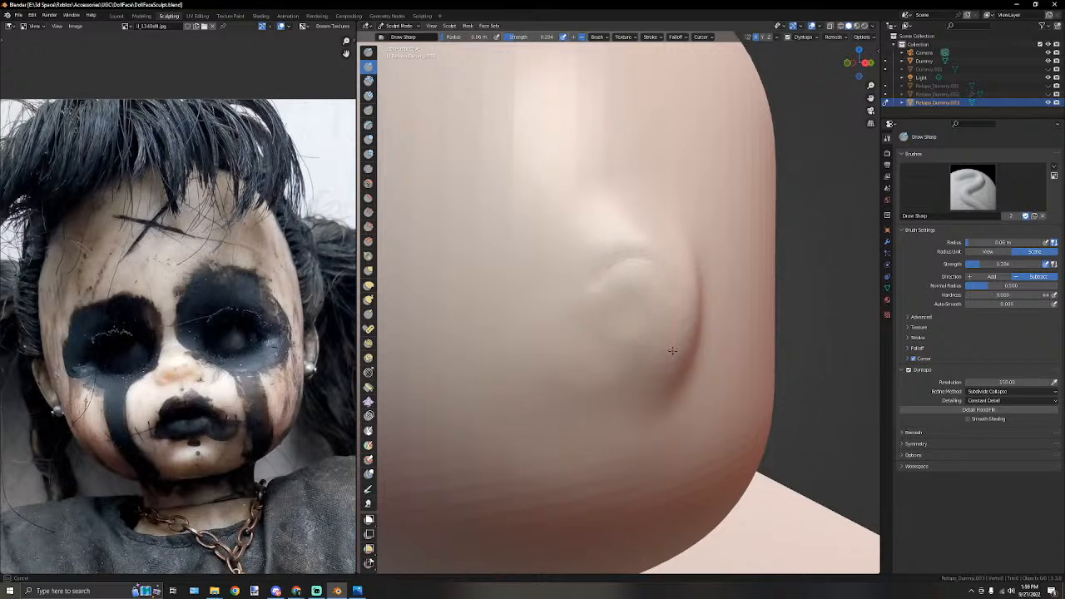
pyautogui.moveTo(590, 349); pyautogui.dragTo(576, 368)
pyautogui.moveTo(688, 323); pyautogui.dragTo(584, 360)
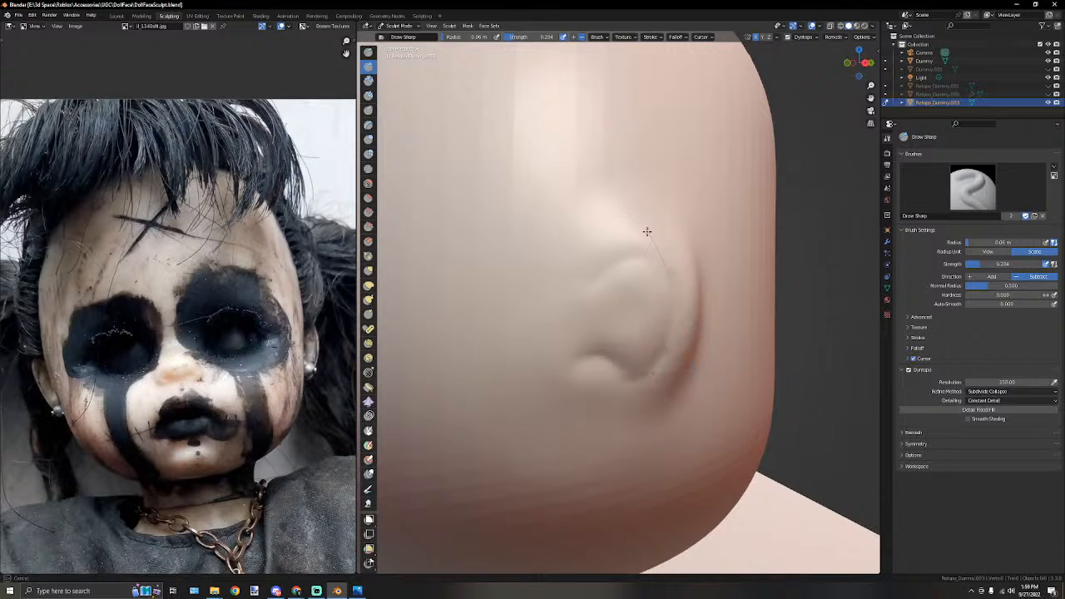
pyautogui.moveTo(583, 249)
pyautogui.mouseDown()
pyautogui.moveTo(580, 267)
pyautogui.moveTo(604, 263)
pyautogui.mouseUp()
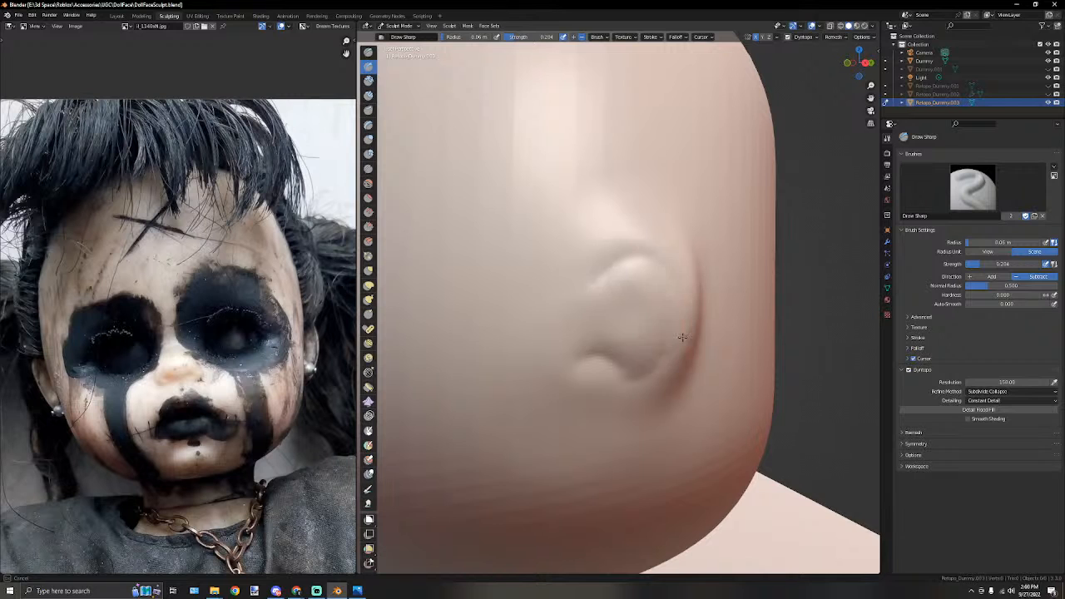
pyautogui.moveTo(660, 377); pyautogui.dragTo(642, 308)
# Cut around the top and back of the ear with Draw Sharp to separate its rim from the head.
pyautogui.moveTo(641, 308)
pyautogui.mouseDown(button='middle')
pyautogui.moveTo(559, 376)
pyautogui.moveTo(504, 302)
pyautogui.moveTo(673, 317)
pyautogui.moveTo(692, 364)
pyautogui.mouseUp(button='middle')
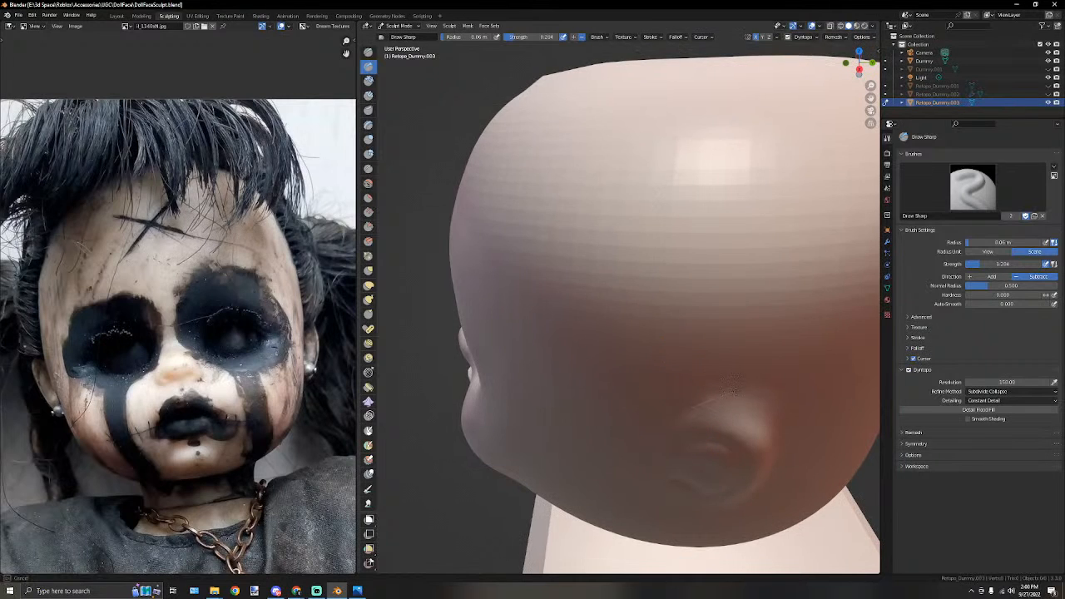
pyautogui.moveTo(775, 404); pyautogui.dragTo(588, 361, button='middle')
pyautogui.moveTo(573, 363); pyautogui.dragTo(632, 408)
pyautogui.moveTo(657, 403); pyautogui.dragTo(610, 384, button='middle')
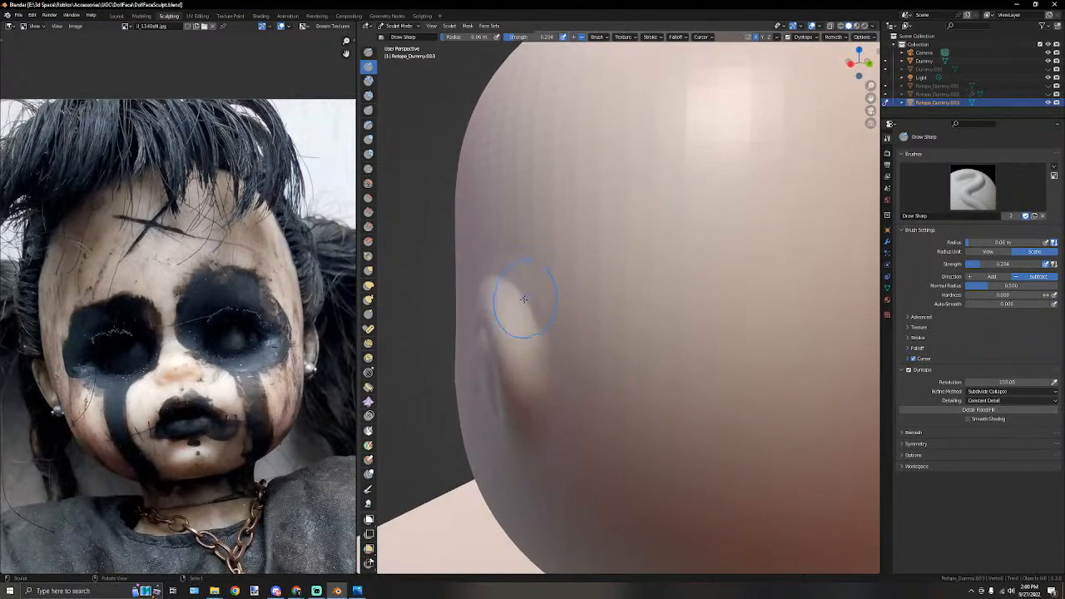
pyautogui.moveTo(542, 437)
pyautogui.mouseDown(button='middle')
pyautogui.moveTo(599, 361)
pyautogui.moveTo(674, 373)
pyautogui.mouseUp(button='middle')
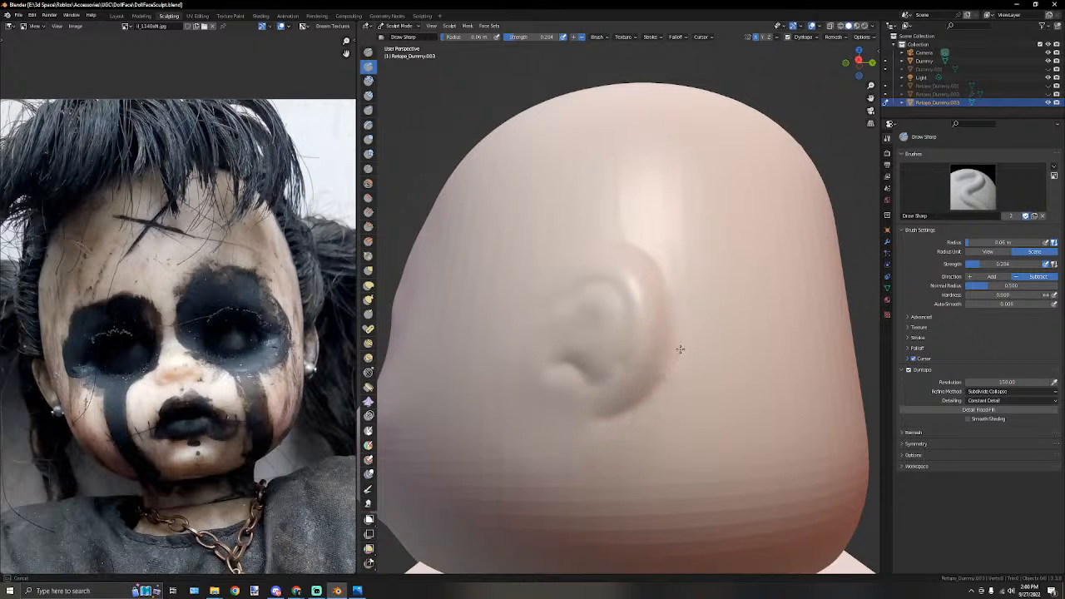
# Adjust the ear's outline and outer rim with Elastic Deform and the Grab brush, enlarging the Grab radius to 0.12 m.
pyautogui.moveTo(647, 278); pyautogui.dragTo(482, 222, button='middle')
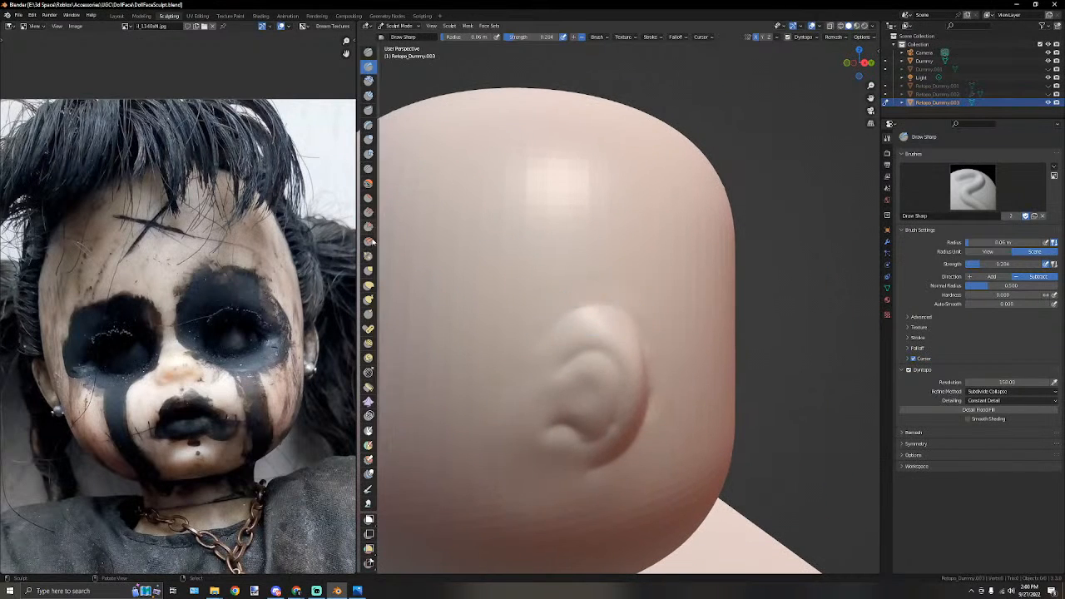
pyautogui.click(369, 285)
pyautogui.moveTo(583, 333); pyautogui.dragTo(563, 300)
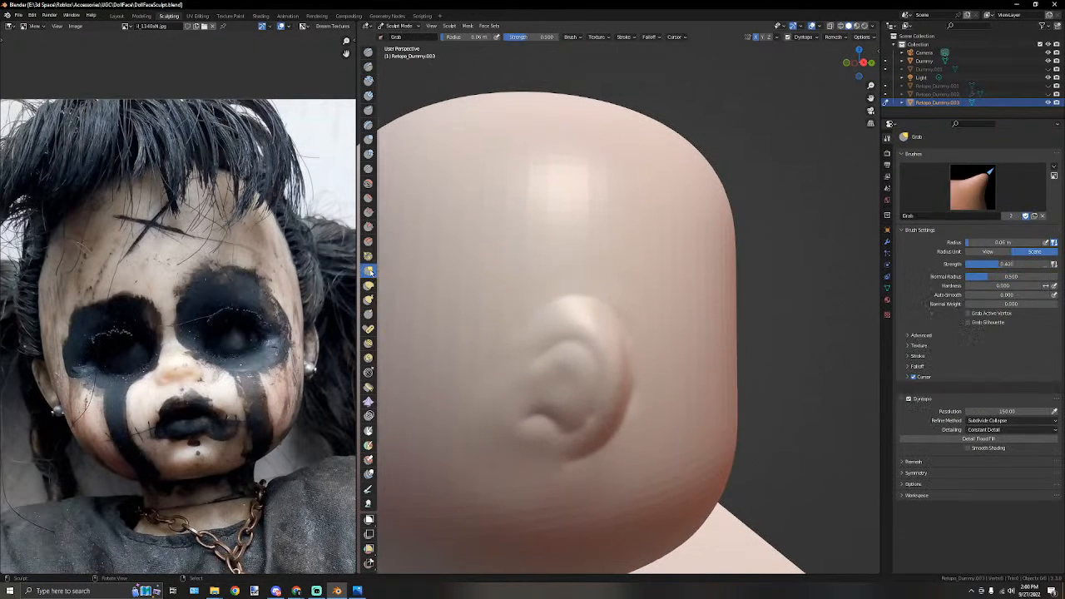
pyautogui.click(368, 272)
pyautogui.moveTo(487, 279); pyautogui.dragTo(514, 278, button='middle')
pyautogui.press(']')
pyautogui.press(']')
pyautogui.press(']')
pyautogui.press(']')
pyautogui.press(']')
pyautogui.press(']')
pyautogui.press(']')
pyautogui.press('[')
pyautogui.press('[')
pyautogui.press('[')
pyautogui.moveTo(624, 367); pyautogui.dragTo(665, 341)
pyautogui.press(']')
pyautogui.press(']')
pyautogui.moveTo(663, 392); pyautogui.dragTo(667, 386)
pyautogui.moveTo(664, 379); pyautogui.dragTo(589, 348, button='middle')
pyautogui.moveTo(574, 318); pyautogui.dragTo(581, 307)
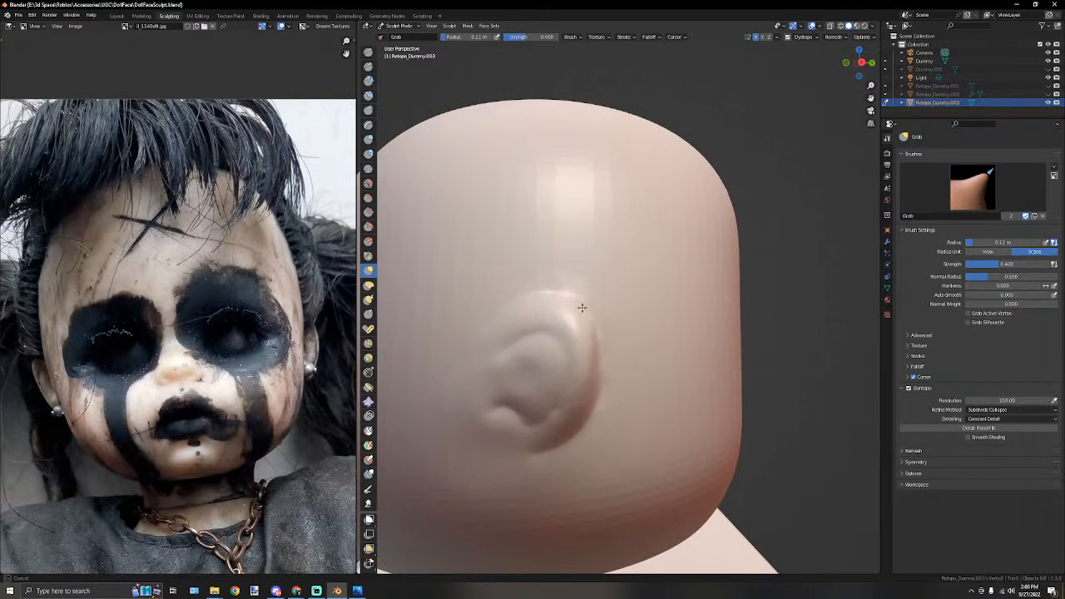
# Reshape the upper rim of the ear using the Grab brush with a 0.091 m radius.
pyautogui.moveTo(583, 321); pyautogui.dragTo(487, 309, button='middle')
pyautogui.press('[')
pyautogui.press('[')
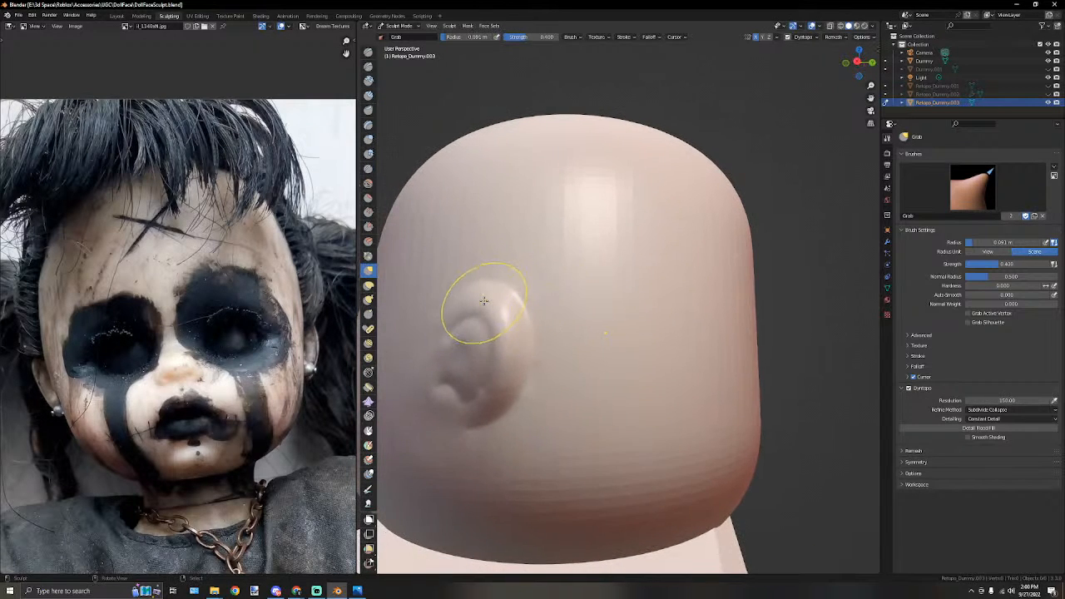
pyautogui.moveTo(485, 287); pyautogui.dragTo(482, 283)
pyautogui.moveTo(483, 287)
pyautogui.mouseDown(button='middle')
pyautogui.moveTo(427, 277)
pyautogui.moveTo(442, 314)
pyautogui.moveTo(691, 321)
pyautogui.mouseUp(button='middle')
pyautogui.press('[')
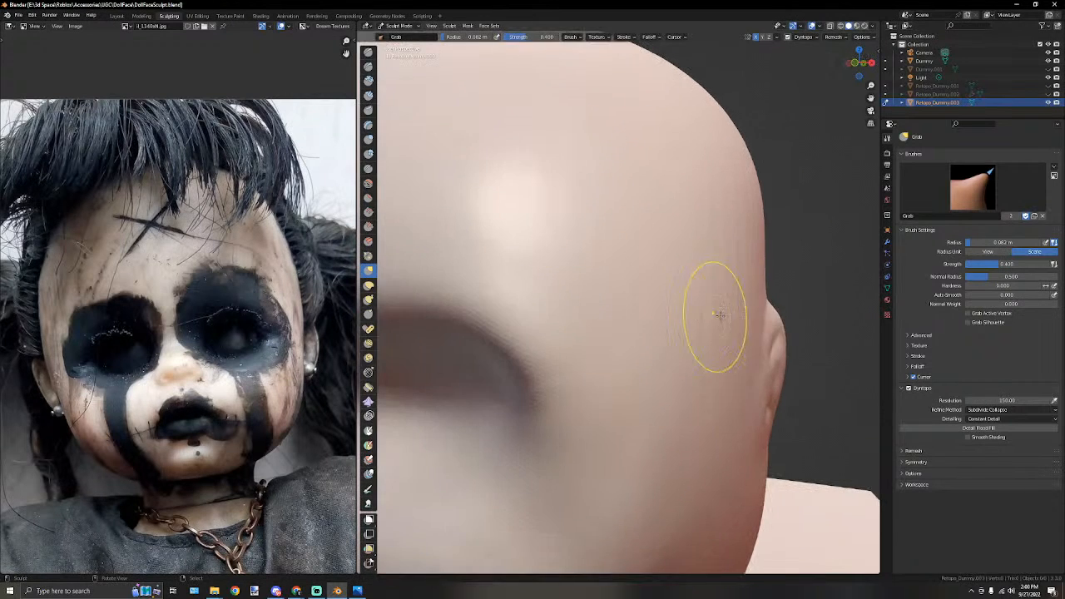
# Examine the ear's shape and protrusion from the front, side and above, with the Grab radius enlarged to 0.24 m.
pyautogui.press('KP_1')
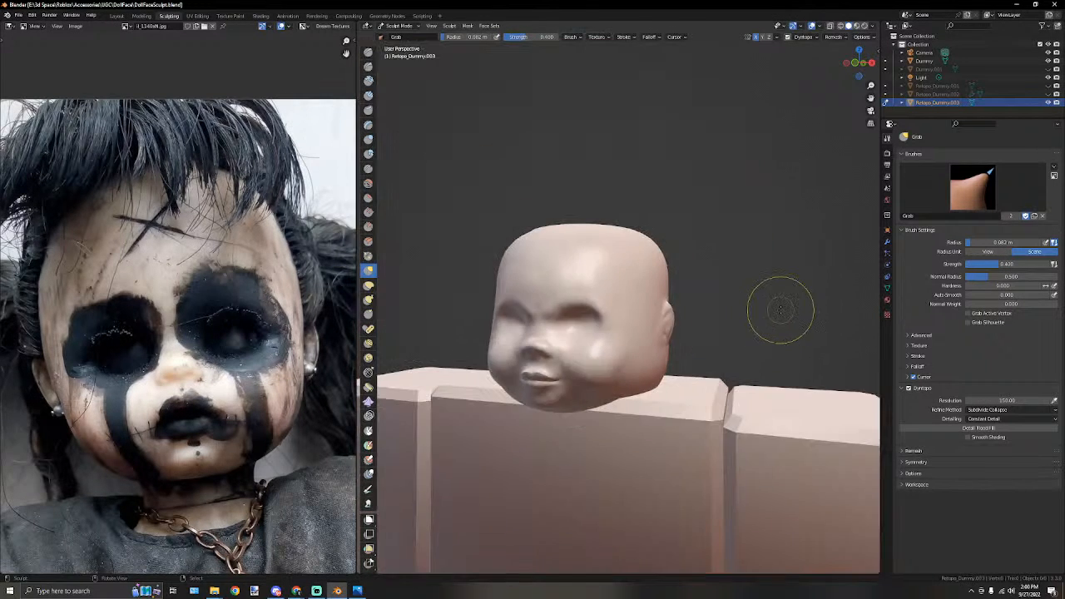
pyautogui.scroll(5, 780, 309)
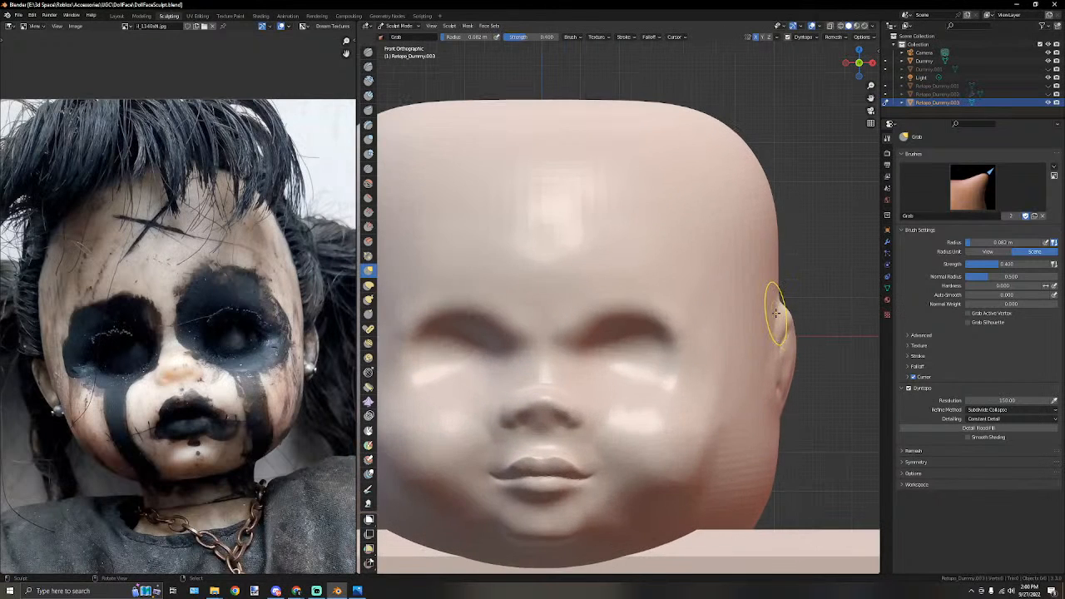
pyautogui.press('f')
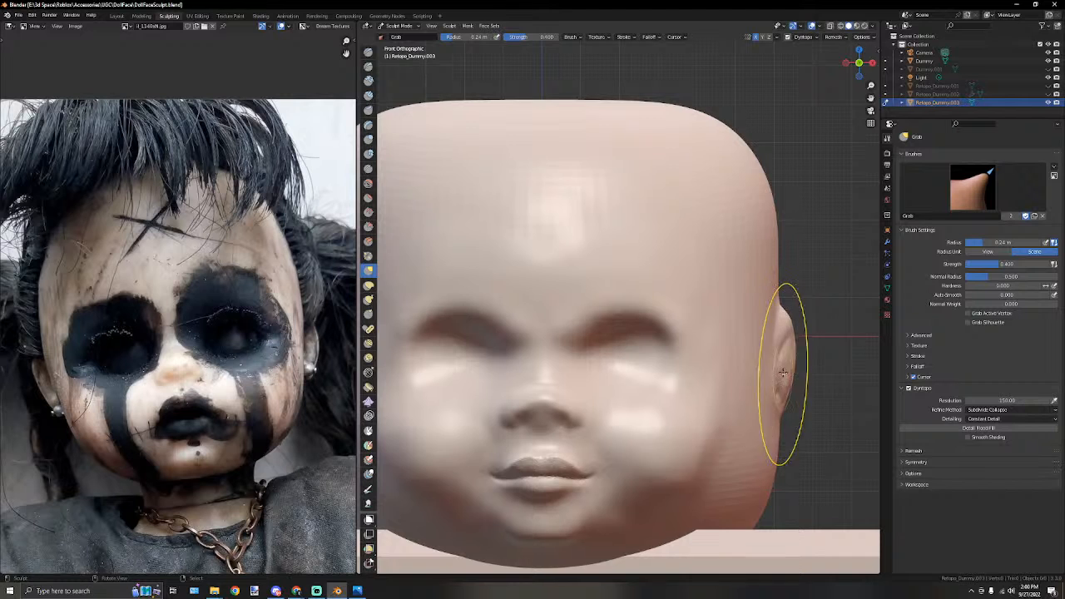
pyautogui.scroll(-2, 770, 312)
pyautogui.moveTo(771, 313); pyautogui.dragTo(615, 291, button='middle')
pyautogui.scroll(5, 618, 286)
pyautogui.moveTo(541, 257); pyautogui.dragTo(596, 275, button='middle')
pyautogui.scroll(2, 597, 274)
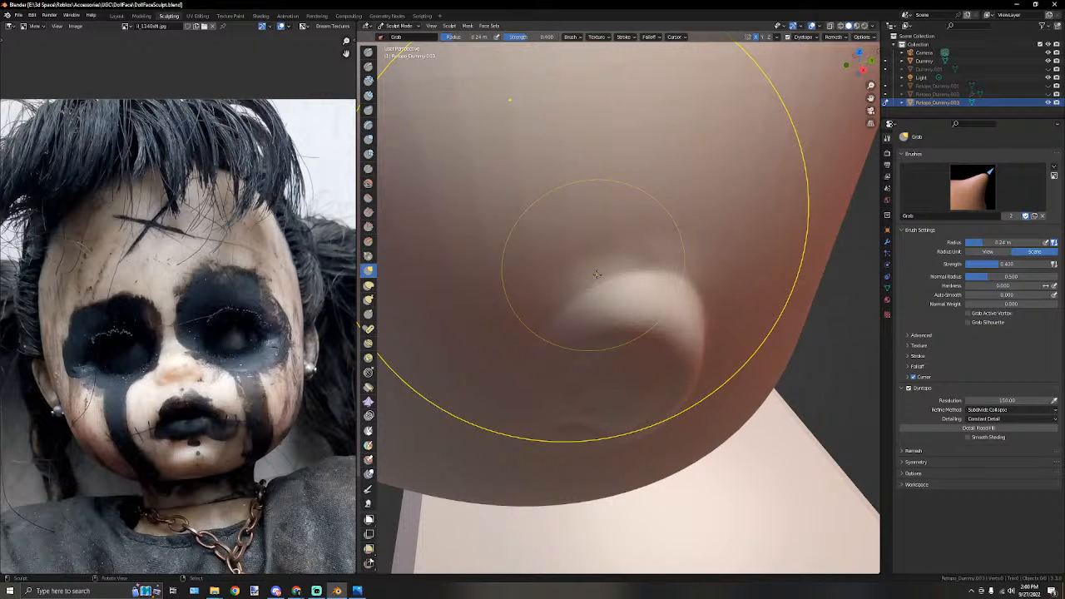
pyautogui.scroll(-3, 590, 262)
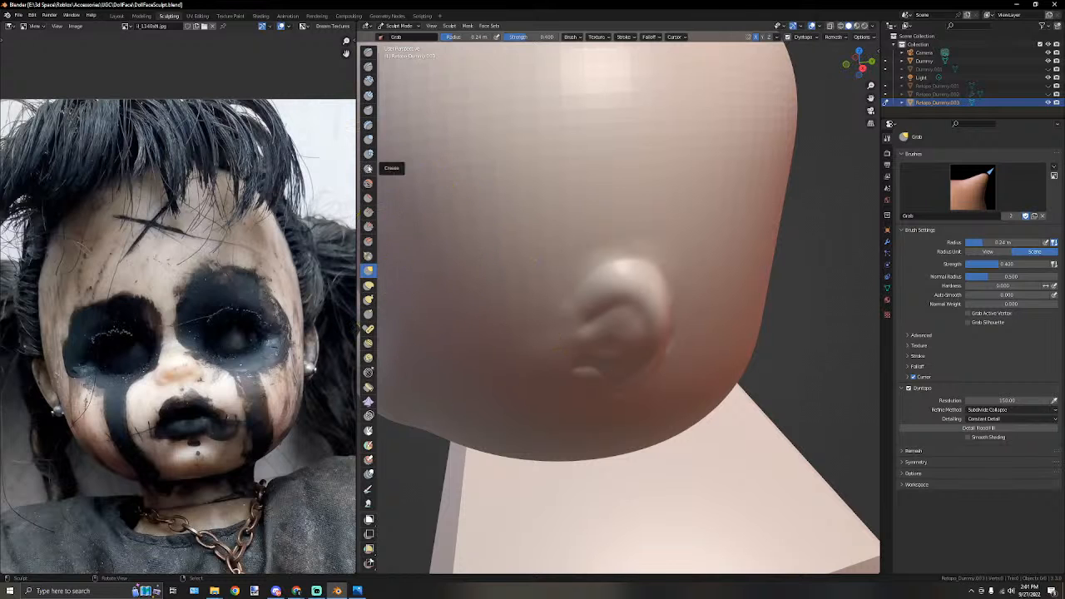
# Crease the junction behind the ear with the subtracting Crease brush at strength 0.139 and a 0.11 m radius.
pyautogui.click(369, 169)
pyautogui.moveTo(615, 195)
pyautogui.mouseDown(button='middle')
pyautogui.moveTo(620, 230)
pyautogui.moveTo(593, 210)
pyautogui.moveTo(563, 209)
pyautogui.mouseUp(button='middle')
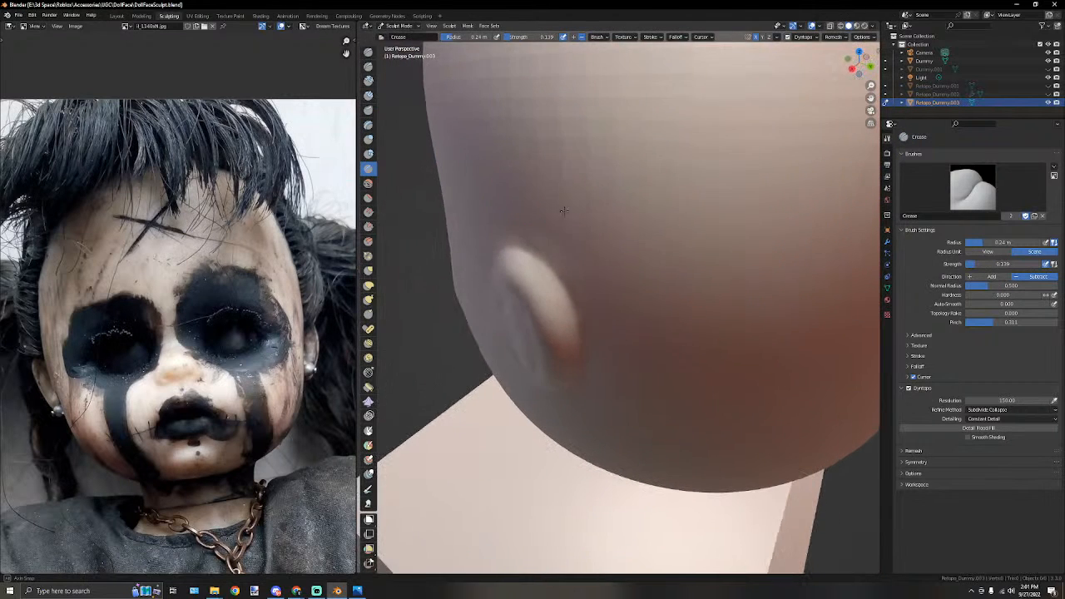
pyautogui.press('[')
pyautogui.press('[')
pyautogui.press('[')
pyautogui.press('[')
pyautogui.press('[')
pyautogui.press('[')
pyautogui.press('[')
pyautogui.moveTo(522, 257); pyautogui.dragTo(540, 267)
pyautogui.moveTo(606, 327); pyautogui.dragTo(605, 339)
pyautogui.moveTo(526, 278)
pyautogui.mouseDown(button='middle')
pyautogui.moveTo(563, 255)
pyautogui.moveTo(748, 283)
pyautogui.moveTo(695, 265)
pyautogui.mouseUp(button='middle')
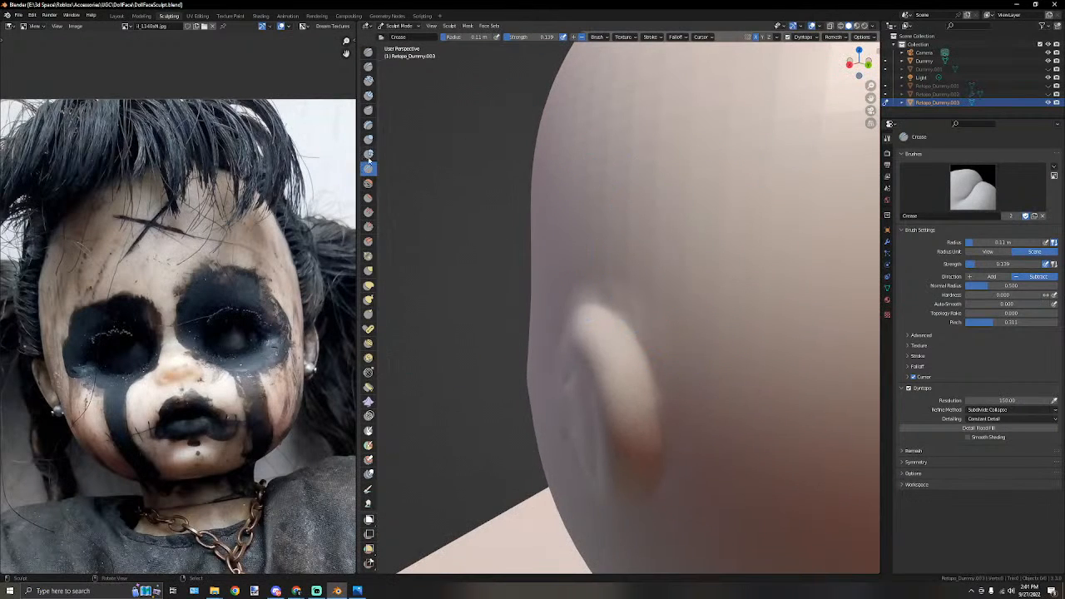
# Deepen the crease around the back of the ear with the subtracting Crease brush at a 0.048 m radius.
pyautogui.press('[')
pyautogui.press('[')
pyautogui.press('[')
pyautogui.press('[')
pyautogui.moveTo(593, 306); pyautogui.dragTo(629, 338)
pyautogui.moveTo(687, 408); pyautogui.dragTo(686, 441)
pyautogui.moveTo(684, 445); pyautogui.dragTo(639, 357, button='middle')
pyautogui.moveTo(614, 258); pyautogui.dragTo(620, 283)
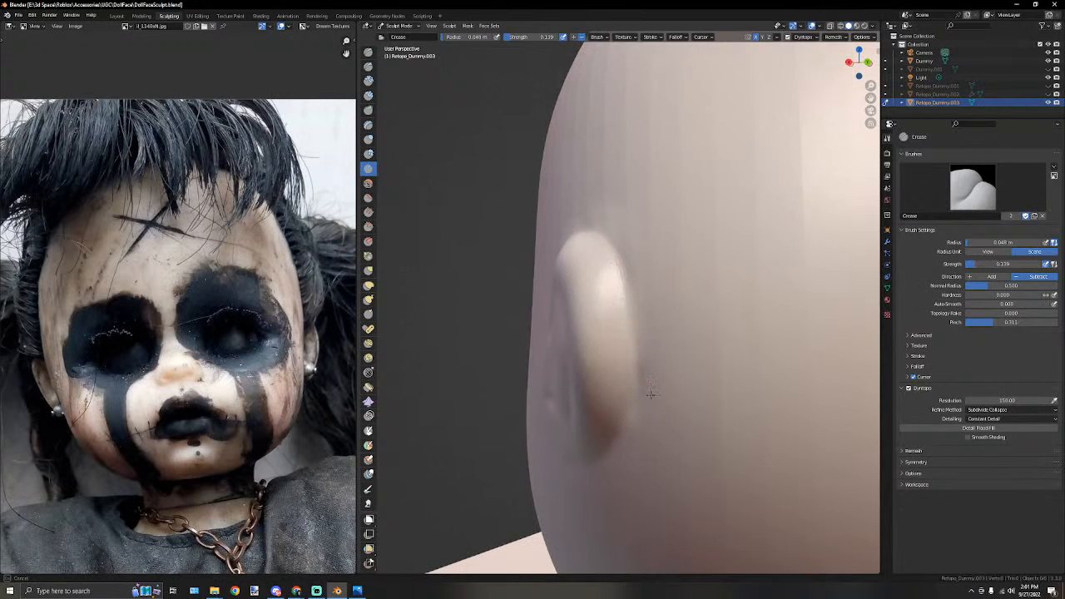
pyautogui.moveTo(595, 491); pyautogui.dragTo(593, 494)
pyautogui.moveTo(554, 474); pyautogui.dragTo(612, 426, button='middle')
pyautogui.moveTo(669, 406); pyautogui.dragTo(666, 411)
pyautogui.moveTo(726, 335); pyautogui.dragTo(711, 257)
# Examine the ear's shape from behind and from the side, with the Crease radius reduced to 0.032 m.
pyautogui.scroll(-4, 672, 275)
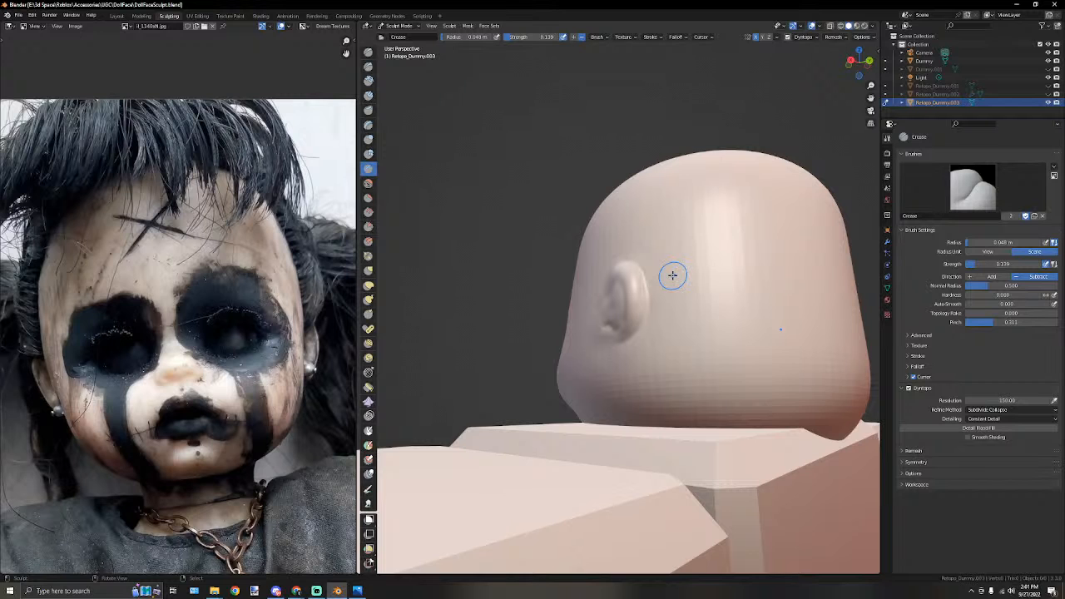
pyautogui.moveTo(672, 275)
pyautogui.mouseDown(button='middle')
pyautogui.moveTo(617, 284)
pyautogui.moveTo(713, 292)
pyautogui.moveTo(730, 312)
pyautogui.moveTo(646, 380)
pyautogui.mouseUp(button='middle')
pyautogui.scroll(4, 617, 284)
pyautogui.scroll(2, 723, 316)
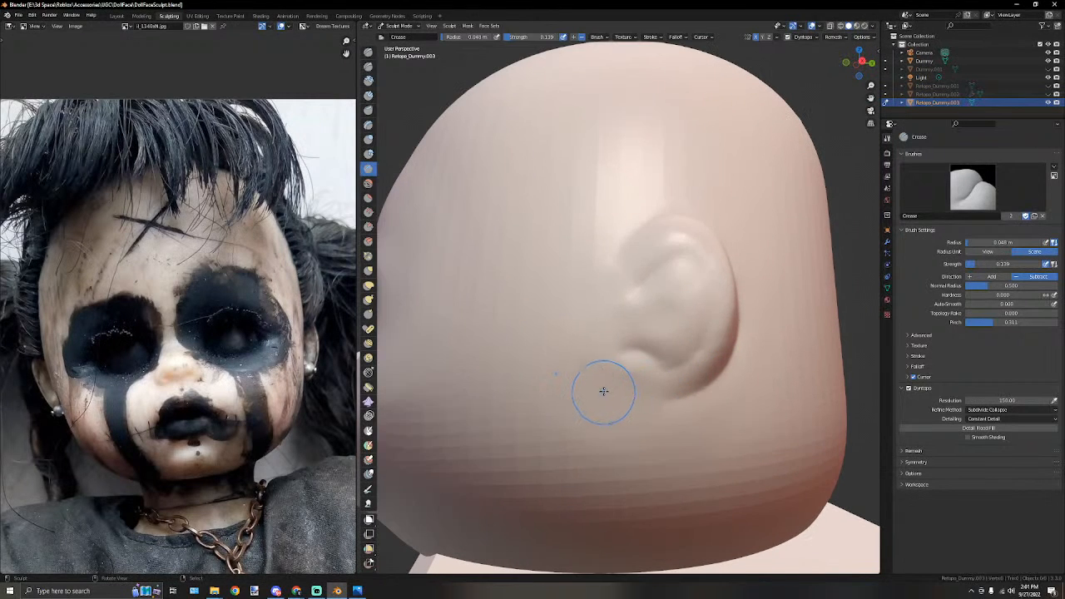
pyautogui.scroll(-3, 706, 361)
pyautogui.moveTo(706, 362)
pyautogui.mouseDown(button='middle')
pyautogui.moveTo(644, 369)
pyautogui.moveTo(678, 347)
pyautogui.moveTo(690, 355)
pyautogui.mouseUp(button='middle')
pyautogui.scroll(2, 653, 361)
pyautogui.scroll(2, 677, 347)
pyautogui.press('[')
pyautogui.press('[')
pyautogui.press('[')
pyautogui.press('[')
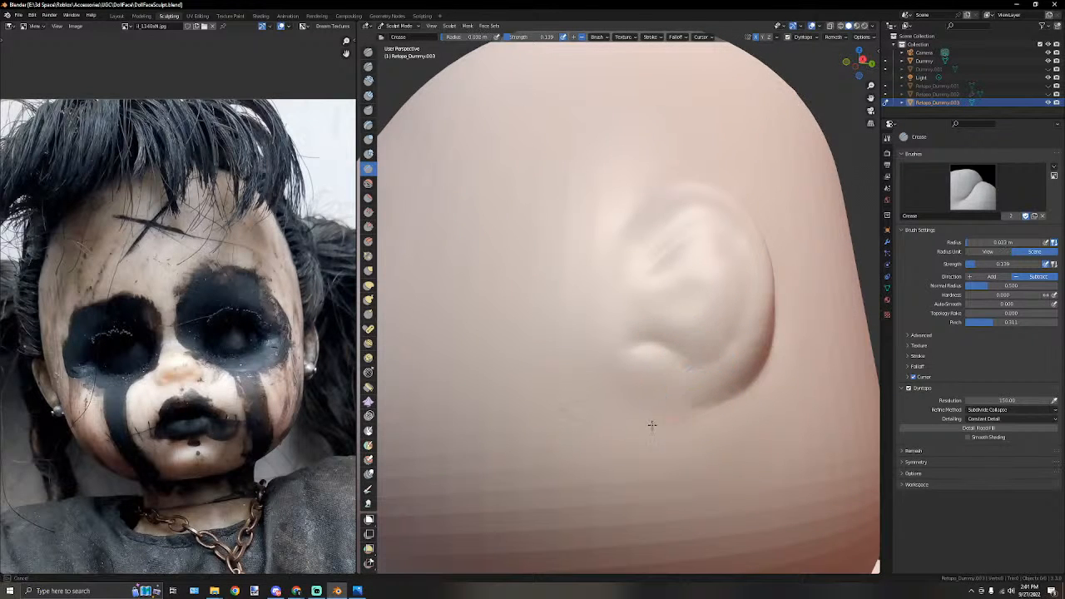
pyautogui.moveTo(542, 316); pyautogui.dragTo(376, 271, button='middle')
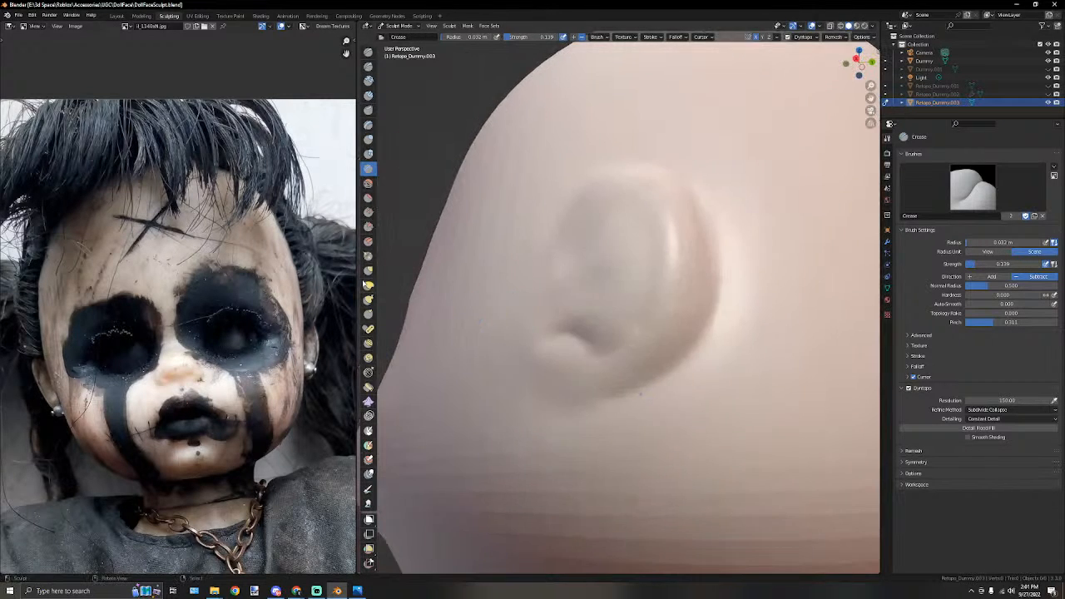
# Pull the earlobe outward with Elastic Deform at a 0.054 m radius, undoing the preceding stroke.
pyautogui.click(368, 284)
pyautogui.moveTo(570, 321); pyautogui.dragTo(743, 402, button='middle')
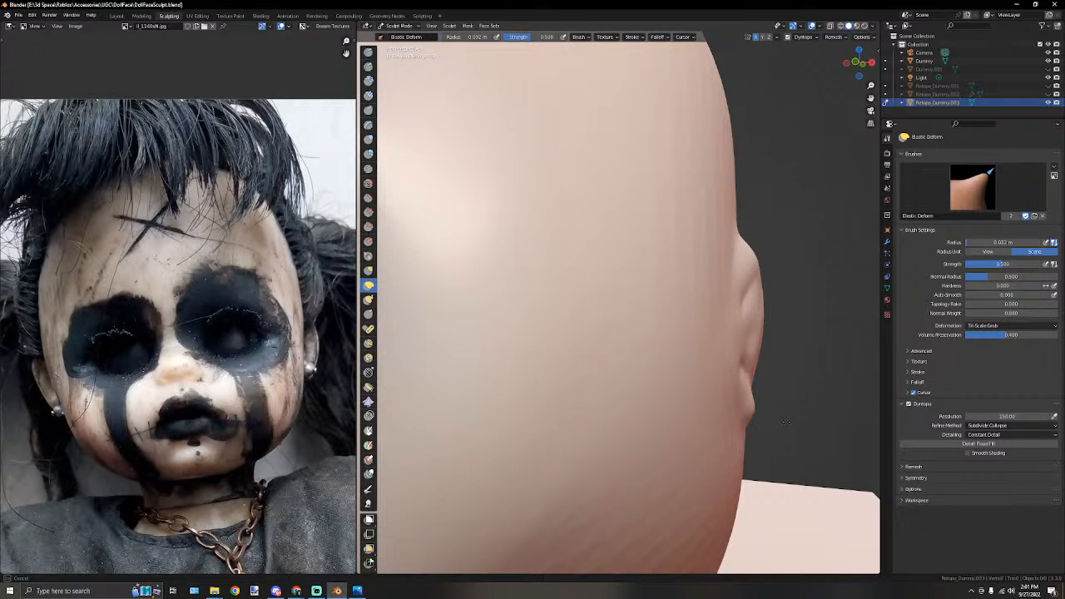
pyautogui.scroll(-3, 751, 367)
pyautogui.moveTo(752, 366); pyautogui.dragTo(715, 363, button='middle')
pyautogui.scroll(2, 714, 364)
pyautogui.hotkey('ctrl', 'z')
pyautogui.moveTo(596, 335); pyautogui.dragTo(634, 338, button='middle')
pyautogui.moveTo(713, 376)
pyautogui.mouseDown(button='middle')
pyautogui.moveTo(659, 407)
pyautogui.moveTo(666, 361)
pyautogui.moveTo(697, 369)
pyautogui.moveTo(717, 395)
pyautogui.moveTo(741, 394)
pyautogui.mouseUp(button='middle')
pyautogui.press('f')
pyautogui.click(715, 389)
pyautogui.moveTo(719, 388); pyautogui.dragTo(753, 406)
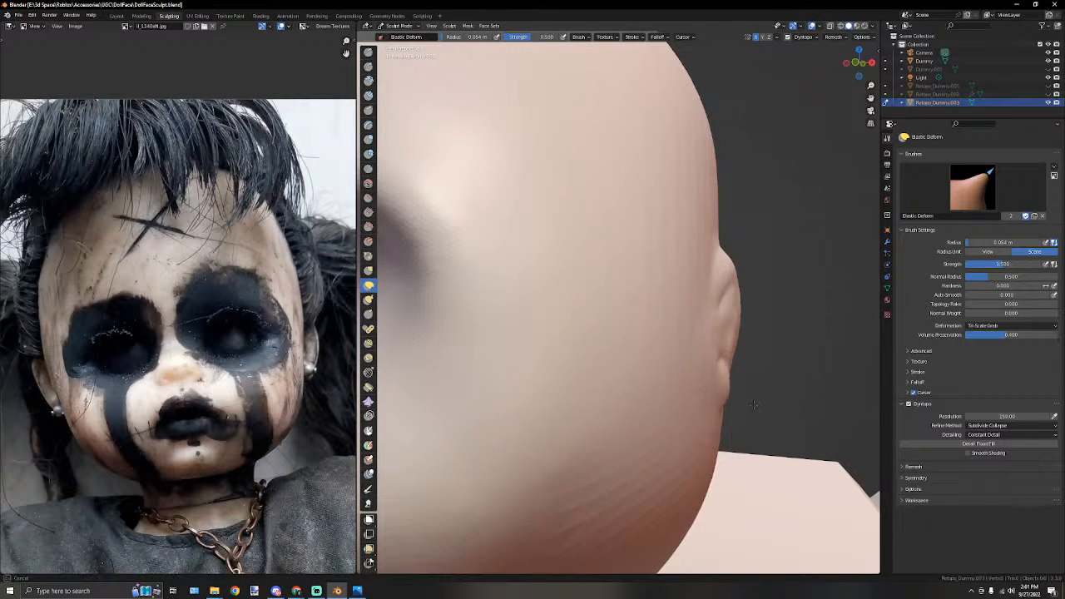
# Reshape the lower edge of the earlobe with Elastic Deform and smooth the lower ear at a 0.06 m radius.
pyautogui.moveTo(729, 371)
pyautogui.mouseDown(button='middle')
pyautogui.moveTo(601, 357)
pyautogui.moveTo(640, 371)
pyautogui.moveTo(654, 361)
pyautogui.moveTo(641, 367)
pyautogui.mouseUp(button='middle')
pyautogui.press('[')
pyautogui.press('[')
pyautogui.press('[')
pyautogui.moveTo(594, 412); pyautogui.dragTo(590, 422)
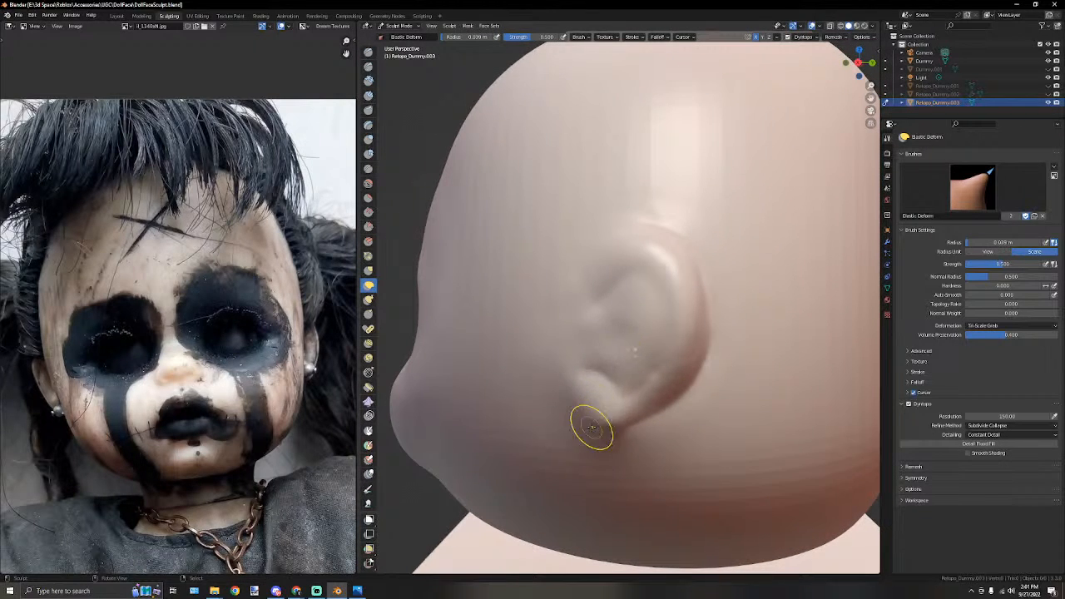
pyautogui.press(']')
pyautogui.press(']')
pyautogui.moveTo(647, 349); pyautogui.dragTo(645, 367, button='middle')
pyautogui.press(']')
pyautogui.press(']')
pyautogui.keyDown('shift'); pyautogui.moveTo(645, 368); pyautogui.dragTo(651, 358); pyautogui.keyUp('shift')
pyautogui.moveTo(651, 359); pyautogui.dragTo(673, 359, button='middle')
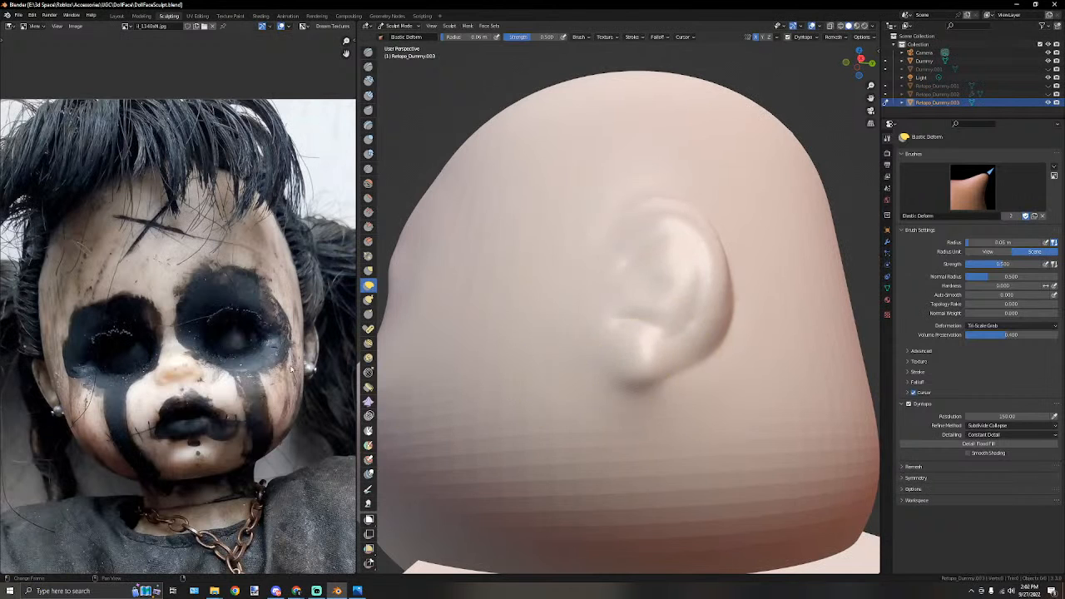
# Refine the ear and earlobe from several angles with Elastic Deform at a 0.048 m radius.
pyautogui.moveTo(632, 391); pyautogui.dragTo(724, 391, button='middle')
pyautogui.press('[')
pyautogui.press('[')
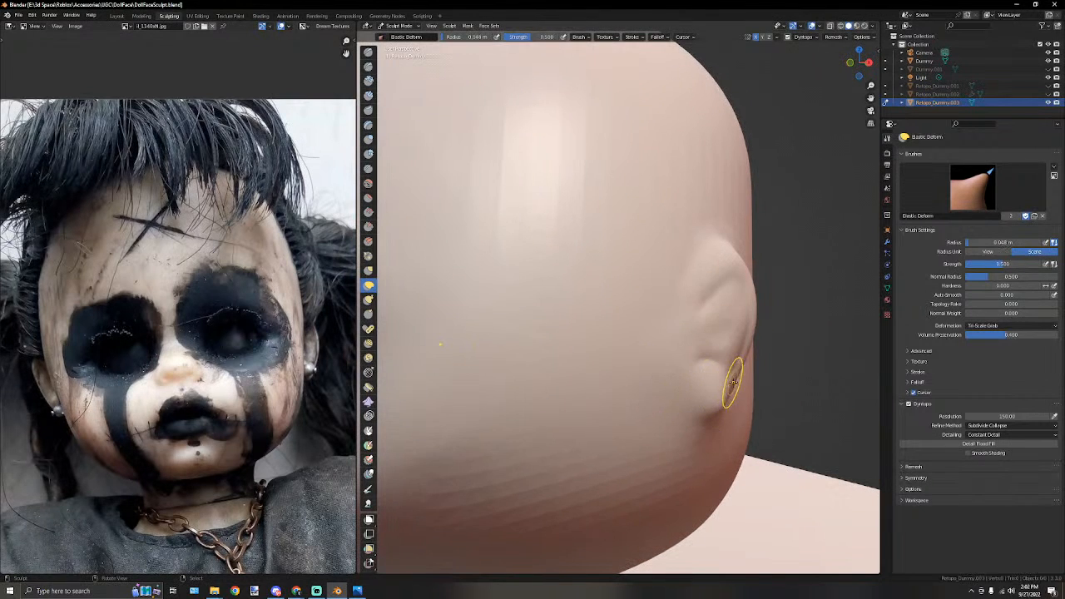
pyautogui.moveTo(749, 386); pyautogui.dragTo(750, 388)
pyautogui.moveTo(750, 388)
pyautogui.mouseDown(button='middle')
pyautogui.moveTo(669, 331)
pyautogui.moveTo(678, 330)
pyautogui.moveTo(632, 351)
pyautogui.moveTo(583, 344)
pyautogui.mouseUp(button='middle')
pyautogui.scroll(-4, 666, 342)
pyautogui.scroll(3, 669, 331)
pyautogui.scroll(1, 582, 343)
pyautogui.moveTo(534, 327); pyautogui.dragTo(520, 324)
pyautogui.moveTo(520, 324); pyautogui.dragTo(504, 328, button='middle')
pyautogui.moveTo(516, 339); pyautogui.dragTo(501, 354)
pyautogui.moveTo(502, 355)
pyautogui.mouseDown(button='middle')
pyautogui.moveTo(500, 367)
pyautogui.moveTo(541, 340)
pyautogui.moveTo(561, 353)
pyautogui.moveTo(546, 454)
pyautogui.mouseUp(button='middle')
pyautogui.moveTo(551, 456); pyautogui.dragTo(567, 446)
pyautogui.moveTo(542, 456)
pyautogui.mouseDown(button='middle')
pyautogui.moveTo(621, 435)
pyautogui.moveTo(713, 450)
pyautogui.mouseUp(button='middle')
pyautogui.moveTo(712, 450); pyautogui.dragTo(697, 448)
pyautogui.moveTo(697, 449); pyautogui.dragTo(737, 457, button='middle')
pyautogui.moveTo(710, 461); pyautogui.dragTo(704, 459)
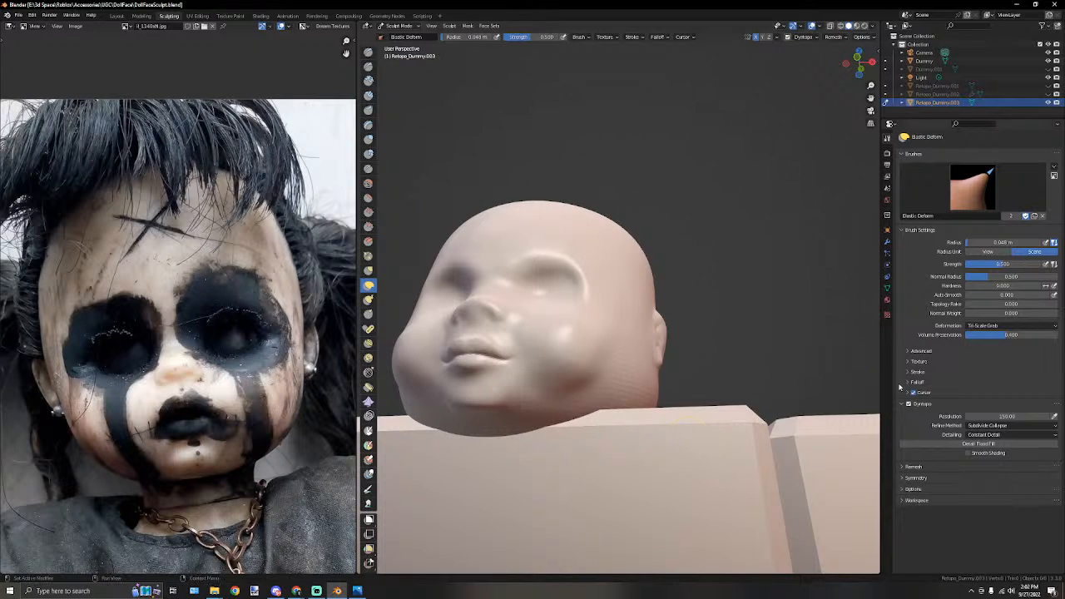
# Examine the whole head's proportions from several angles against the doll reference.
pyautogui.scroll(-4, 205, 326)
pyautogui.scroll(4, 176, 333)
pyautogui.moveTo(516, 240); pyautogui.dragTo(614, 301, button='middle')
pyautogui.scroll(5, 646, 233)
pyautogui.scroll(-1, 170, 362)
pyautogui.scroll(-4, 685, 254)
pyautogui.scroll(3, 632, 299)
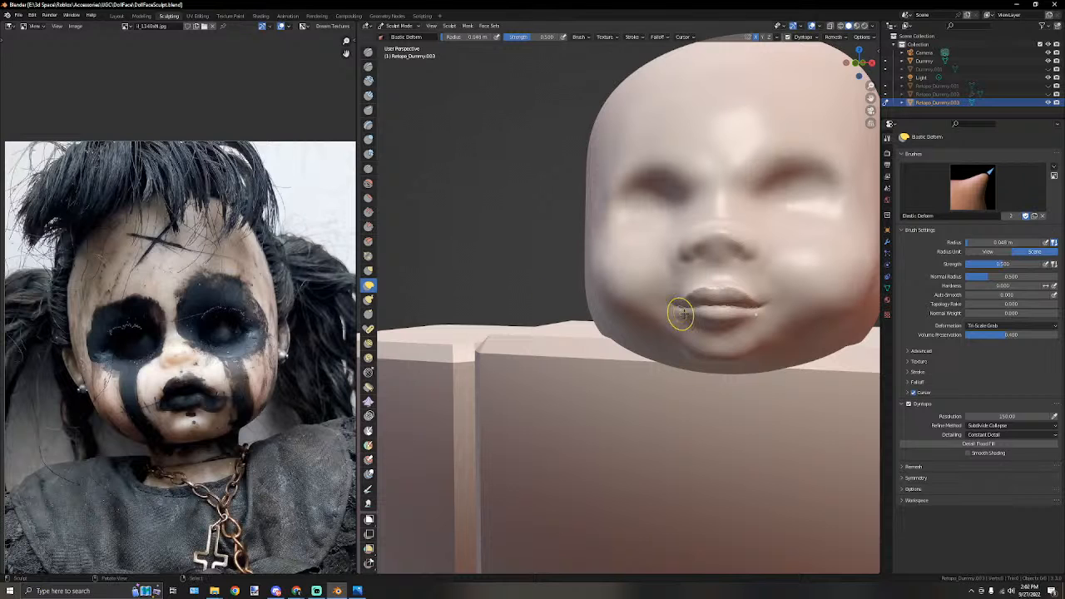
pyautogui.scroll(-4, 570, 317)
pyautogui.scroll(3, 578, 323)
pyautogui.keyDown('shift'); pyautogui.moveTo(665, 272); pyautogui.dragTo(604, 369, button='middle'); pyautogui.keyUp('shift')
pyautogui.scroll(3, 540, 316)
pyautogui.scroll(-3, 574, 378)
pyautogui.scroll(4, 583, 378)
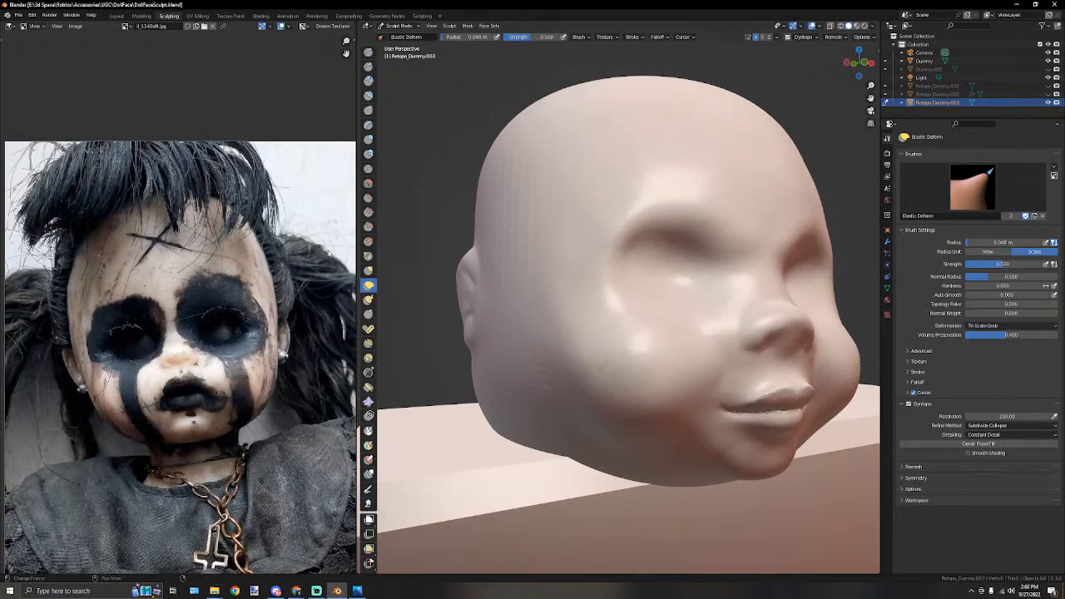
# Soften the cheek and jaw with the Smooth brush at strength 0.256, enlarging its radius to 0.082 m.
pyautogui.click(369, 182)
pyautogui.moveTo(624, 329); pyautogui.dragTo(622, 341, button='middle')
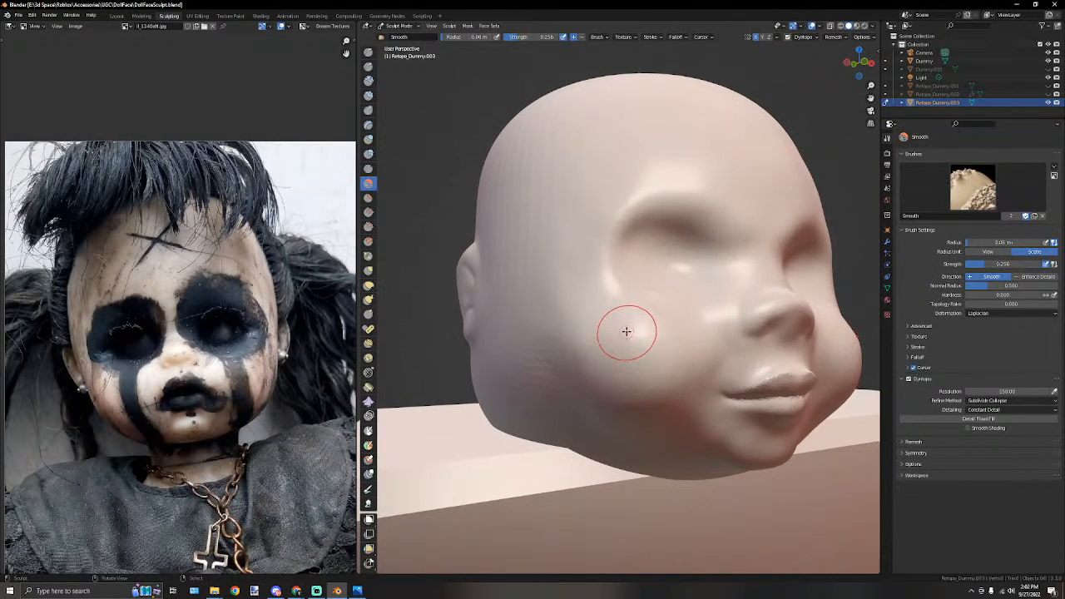
pyautogui.moveTo(628, 359)
pyautogui.mouseDown()
pyautogui.moveTo(642, 357)
pyautogui.moveTo(646, 386)
pyautogui.mouseUp()
pyautogui.moveTo(617, 332); pyautogui.dragTo(607, 302, button='middle')
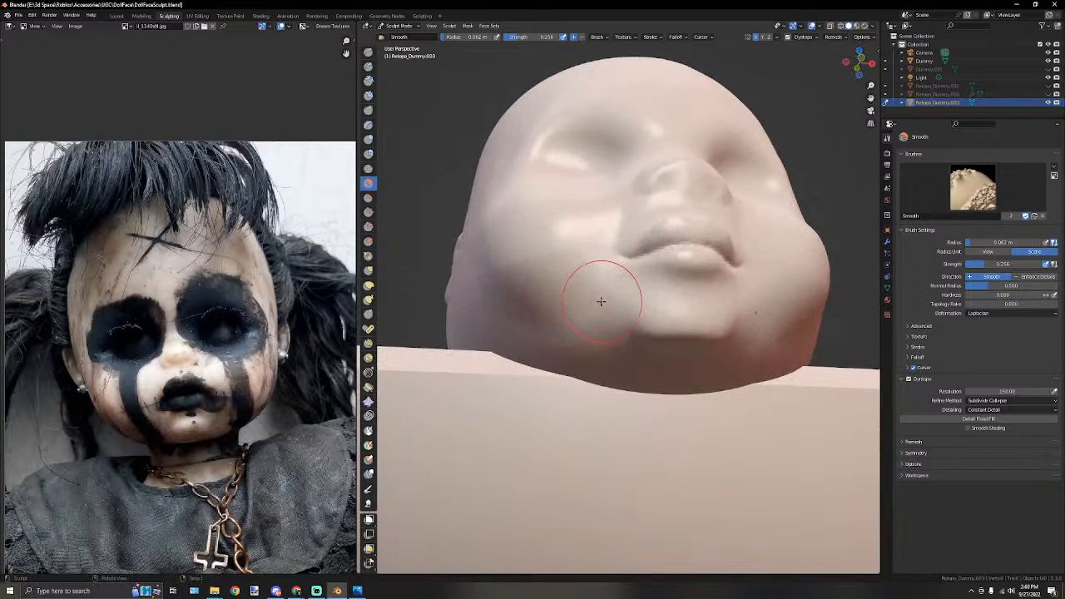
# Smooth the inside of the eye sockets and check the face from the front.
pyautogui.moveTo(561, 238); pyautogui.dragTo(581, 328, button='middle')
pyautogui.scroll(-3, 554, 276)
pyautogui.press('KP_1')
pyautogui.scroll(3, 554, 276)
pyautogui.scroll(-3, 531, 269)
pyautogui.scroll(2, 647, 258)
pyautogui.scroll(3, 577, 244)
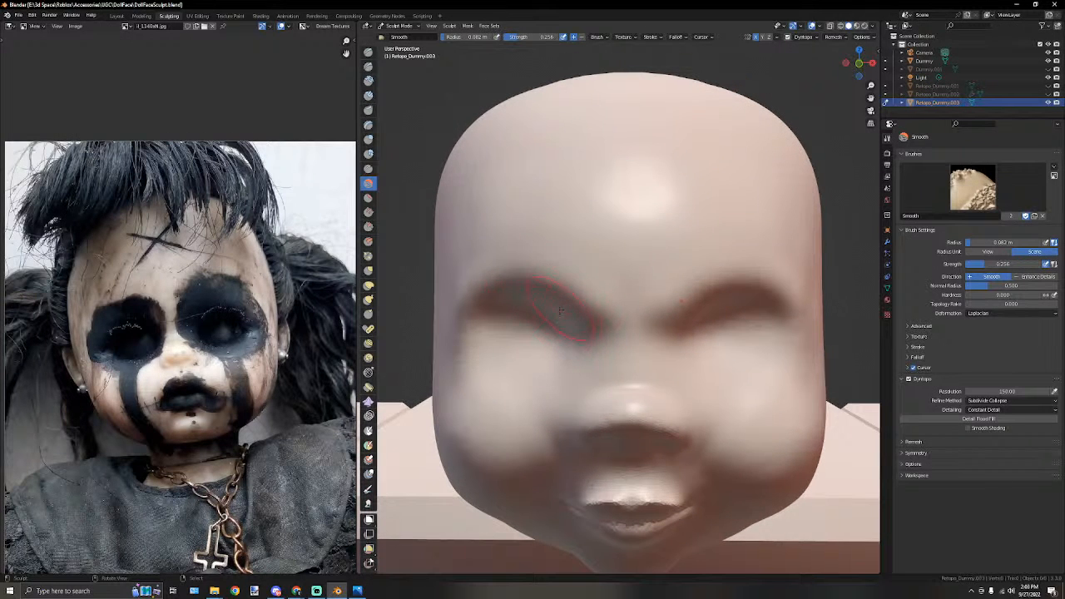
pyautogui.moveTo(517, 332); pyautogui.dragTo(580, 326)
pyautogui.scroll(-3, 579, 299)
pyautogui.moveTo(562, 291)
pyautogui.mouseDown(button='middle')
pyautogui.moveTo(580, 266)
pyautogui.moveTo(549, 250)
pyautogui.moveTo(563, 250)
pyautogui.mouseUp(button='middle')
pyautogui.scroll(3, 563, 250)
pyautogui.press('KP_1')
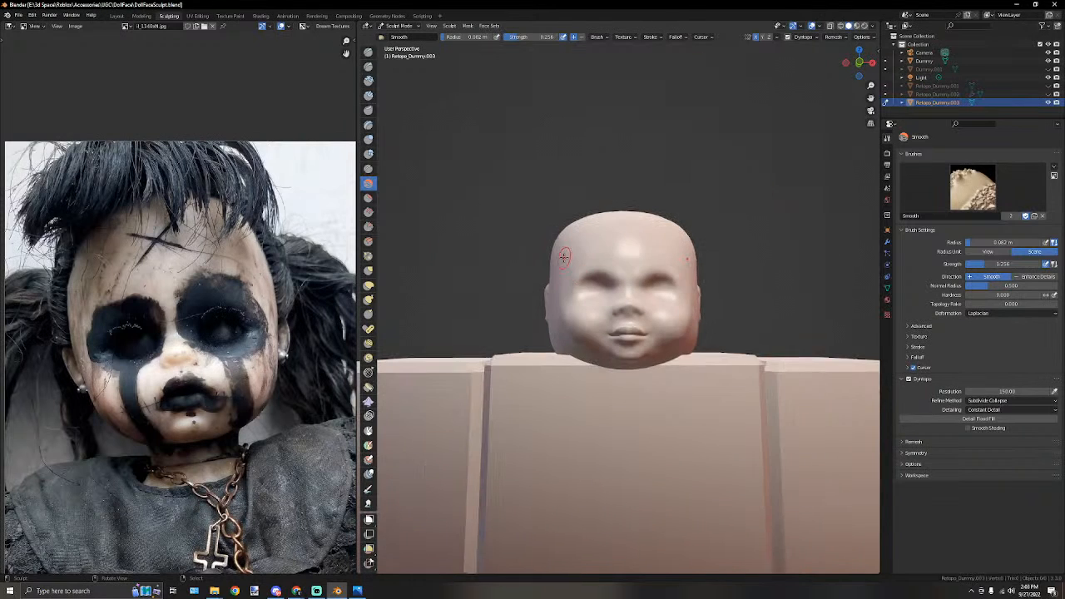
pyautogui.scroll(3, 564, 258)
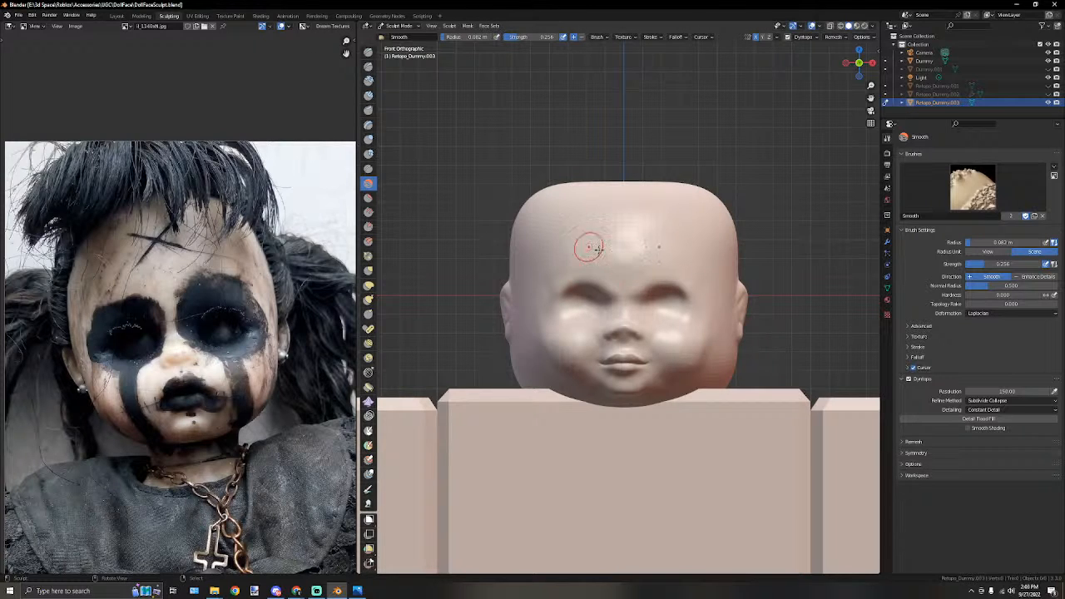
# Open the Layout workspace and show the model in solid viewport shading.
pyautogui.click(117, 16)
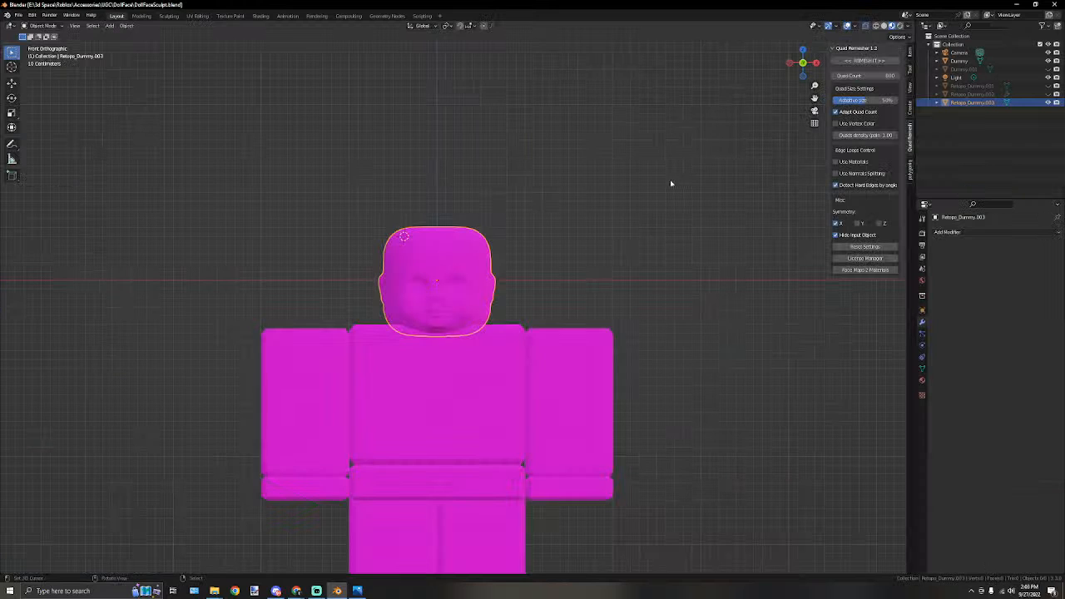
pyautogui.scroll(5, 439, 247)
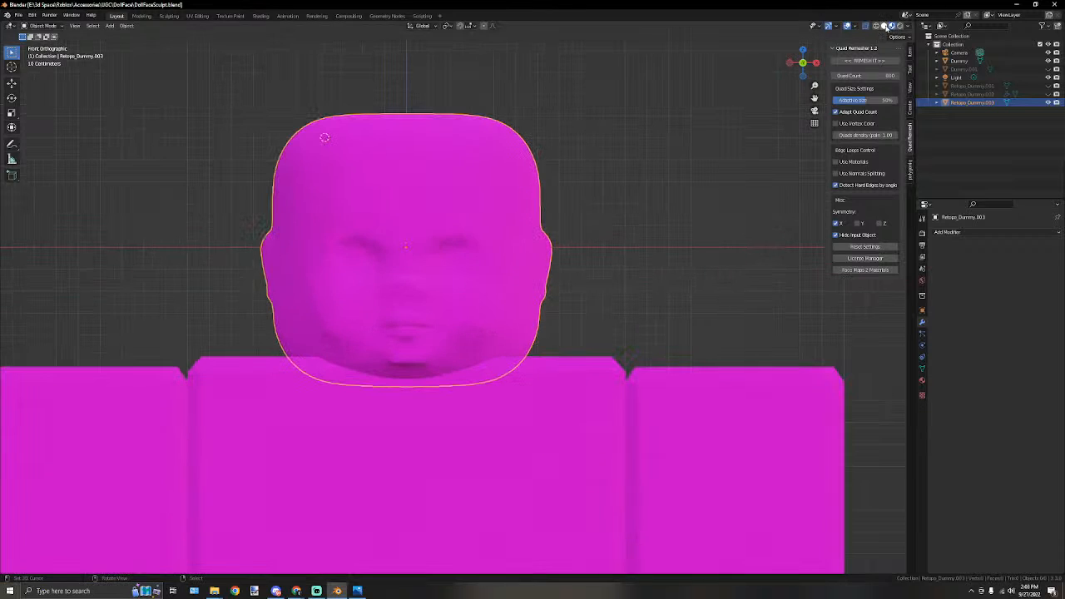
pyautogui.click(883, 26)
pyautogui.click(866, 26)
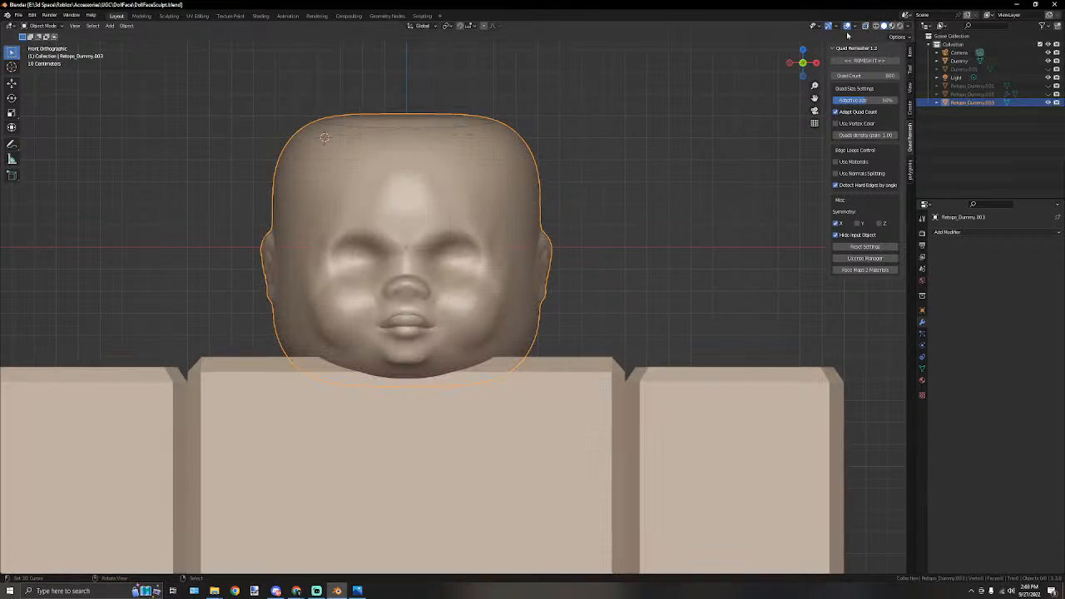
# Add a UV sphere and scale it down to a fraction of the head's size.
pyautogui.hotkey('shift', 'a')
pyautogui.moveTo(450, 219)
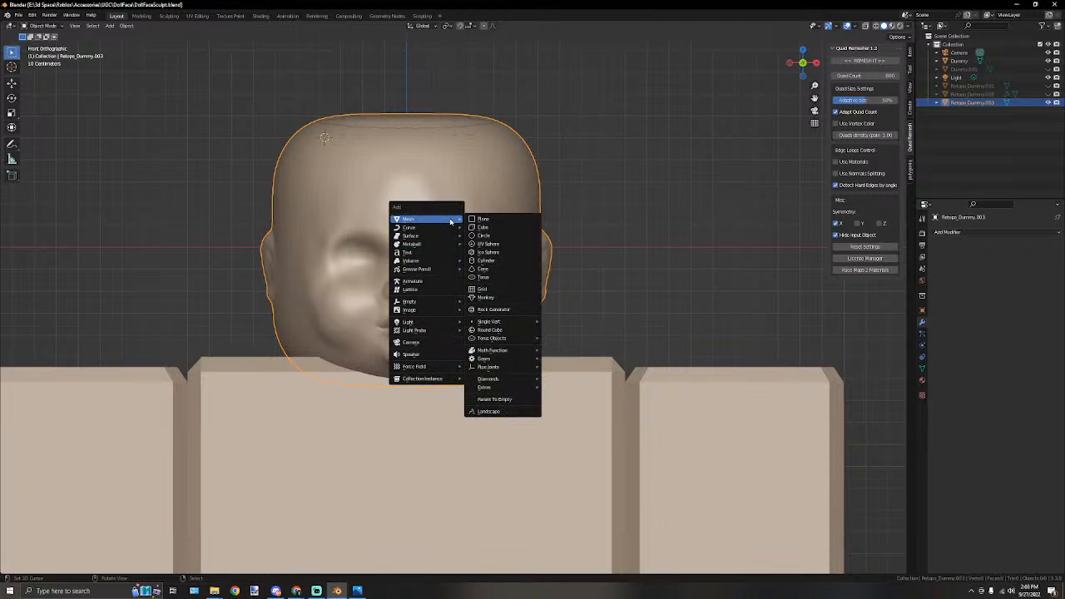
pyautogui.click(492, 244)
pyautogui.scroll(-4, 624, 158)
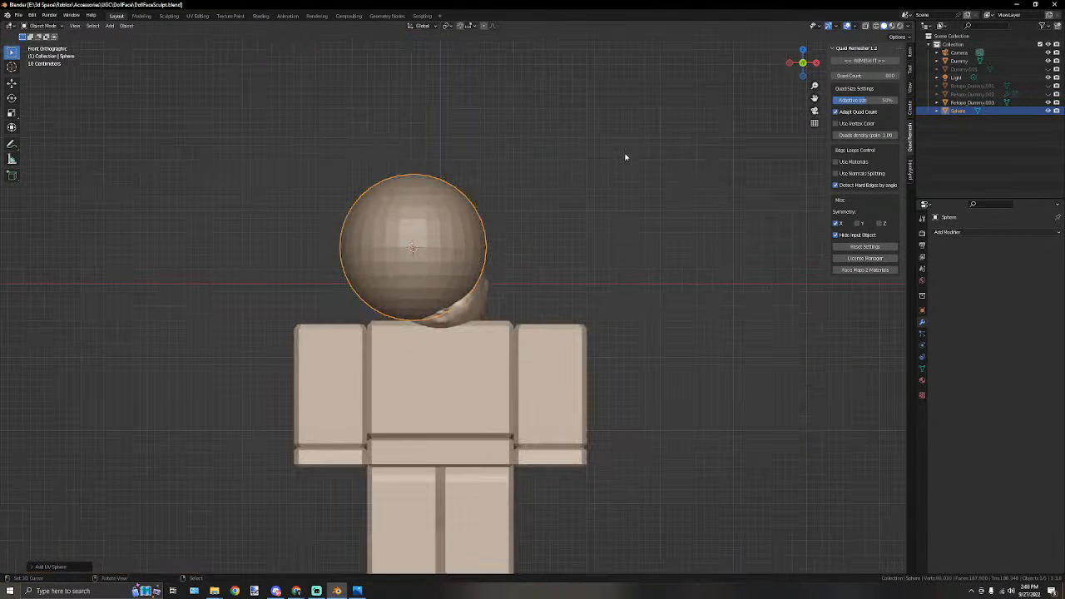
pyautogui.press('s')
pyautogui.click(461, 222)
pyautogui.scroll(3, 495, 193)
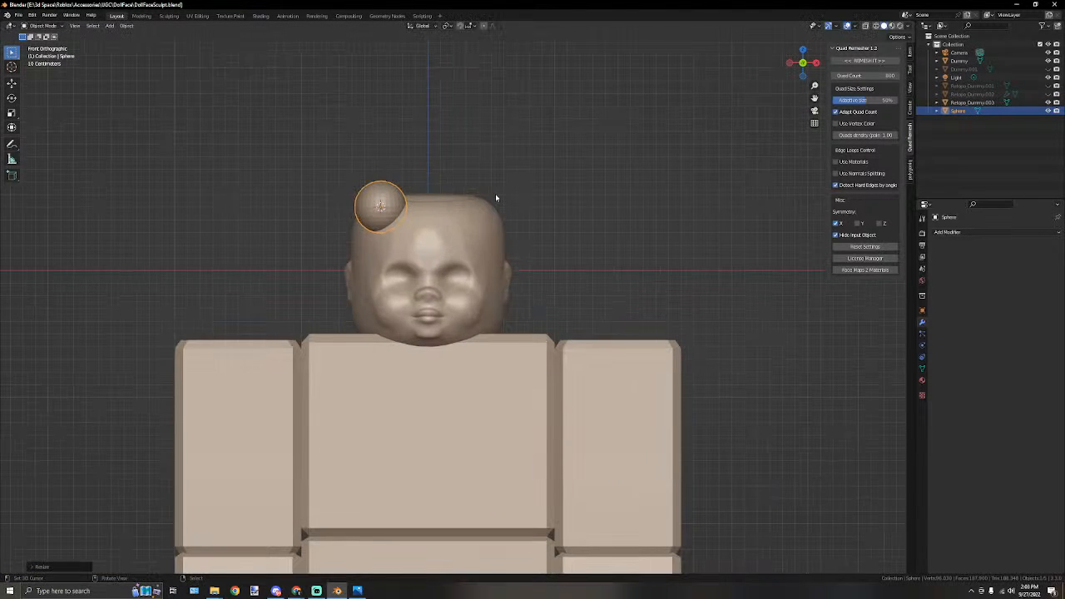
# Snap the 3D cursor to the world origin, snap the sphere to the cursor, and scale it down to eyeball size.
pyautogui.hotkey('shift', 's')
pyautogui.click(577, 180)
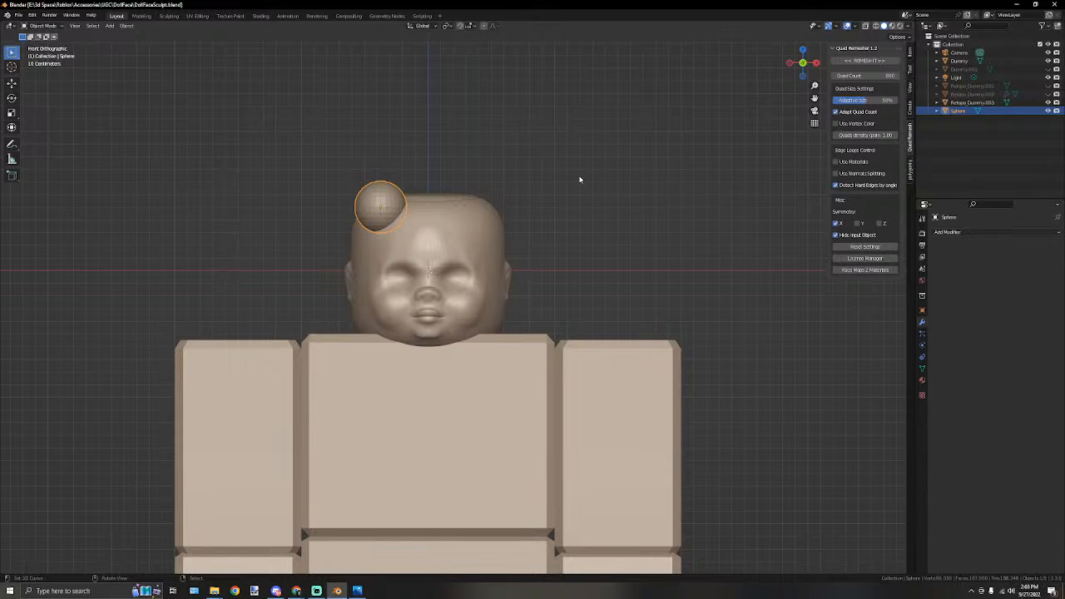
pyautogui.hotkey('shift', 's')
pyautogui.click(580, 130)
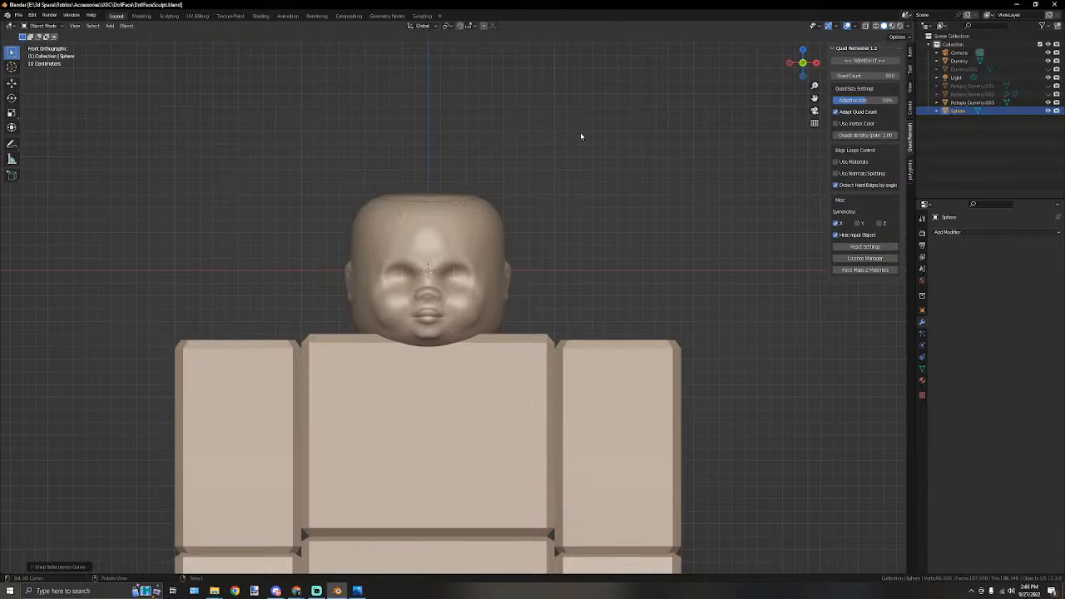
pyautogui.press('s')
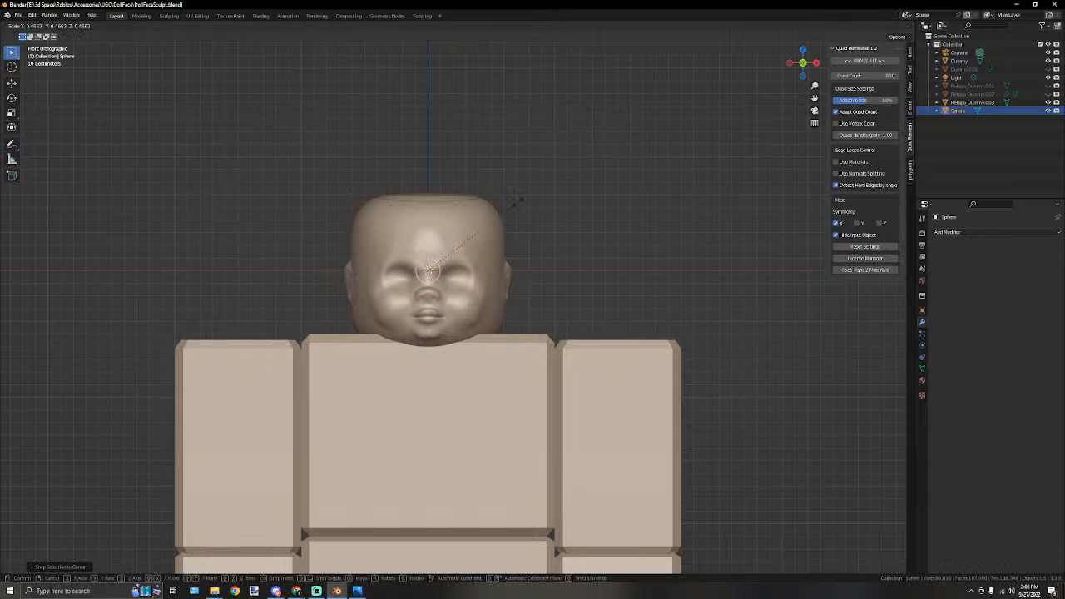
pyautogui.click(516, 199)
pyautogui.scroll(5, 507, 204)
pyautogui.press('g')
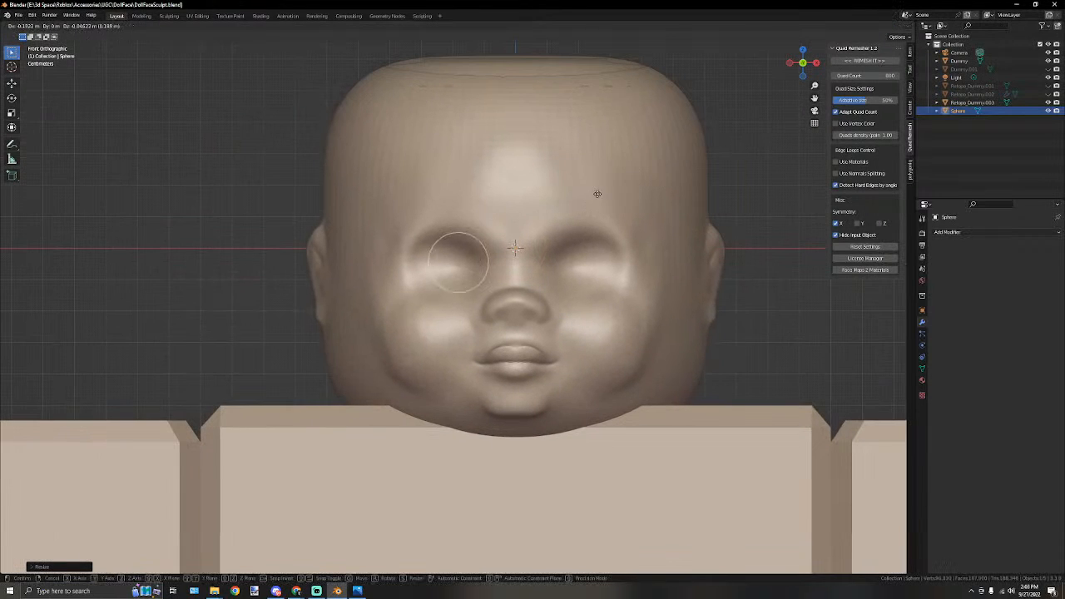
pyautogui.click(587, 205)
pyautogui.press('KP_3')
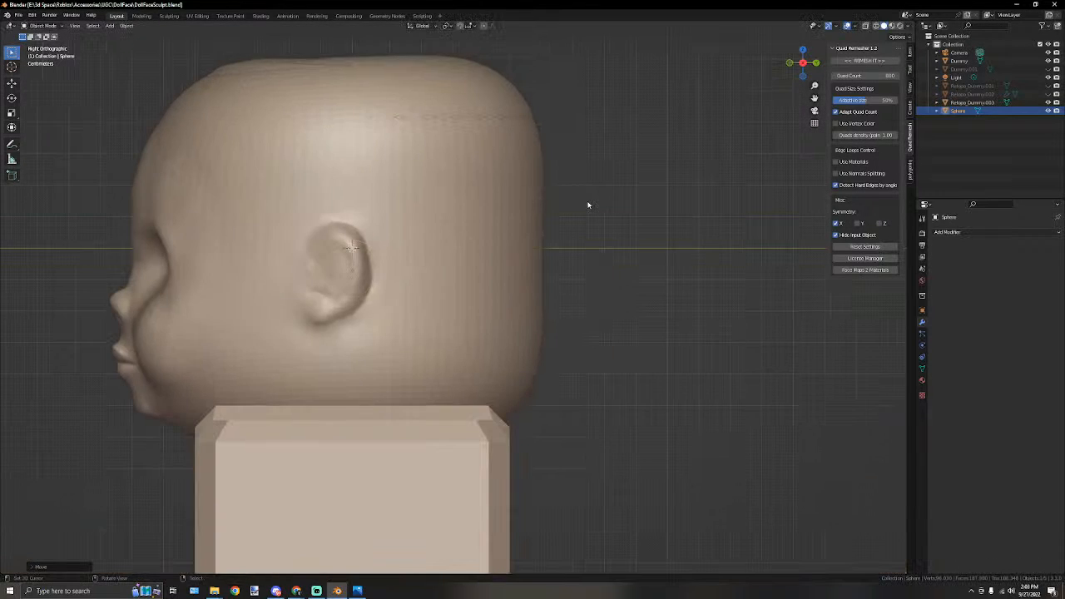
pyautogui.hotkey('ctrl', 'z')
# In Edit Mode, move the sphere's mesh forward out of the head to just in front of the face at eye level.
pyautogui.moveTo(395, 207); pyautogui.dragTo(461, 227, button='middle')
pyautogui.press('KP_1')
pyautogui.press('Tab')
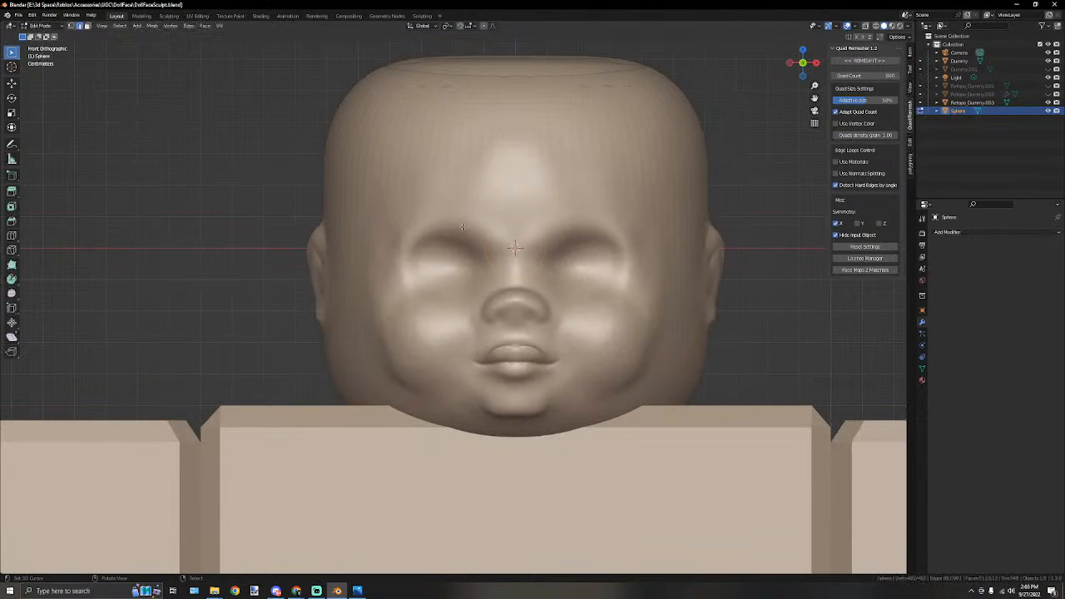
pyautogui.scroll(-4, 520, 230)
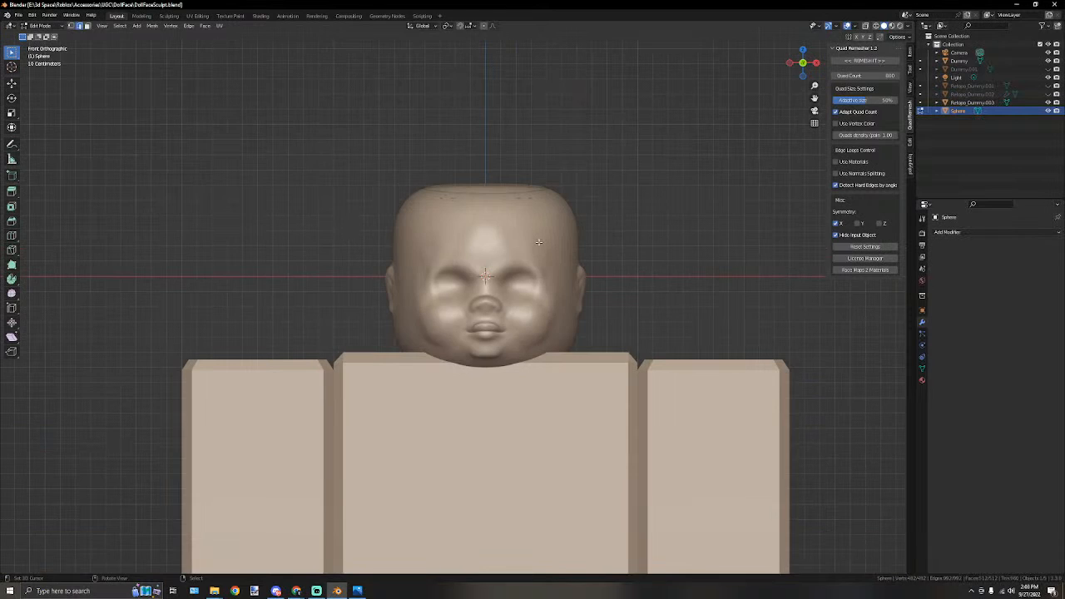
pyautogui.press('KP_3')
pyautogui.press('g')
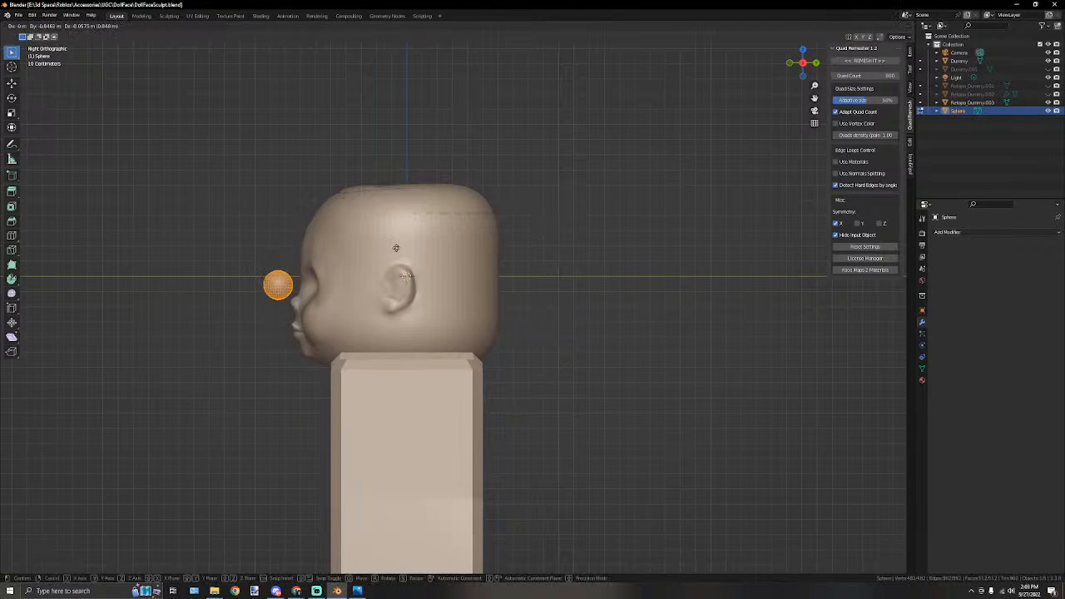
pyautogui.click(425, 249)
# Move the sphere's mesh along the X axis over one eye socket and leave Edit Mode.
pyautogui.press('KP_1')
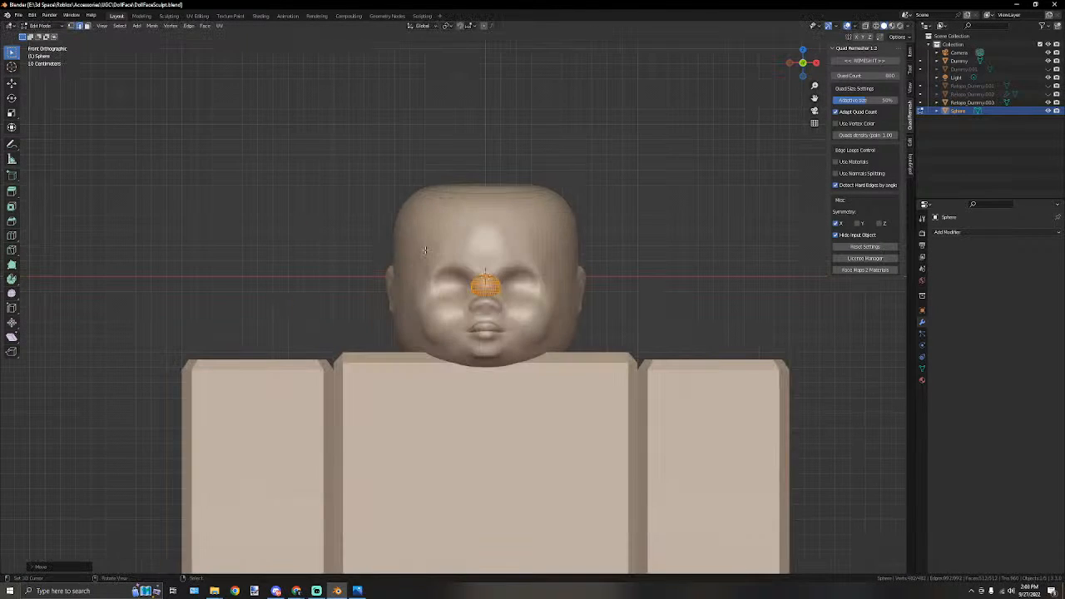
pyautogui.scroll(7, 488, 243)
pyautogui.press('g')
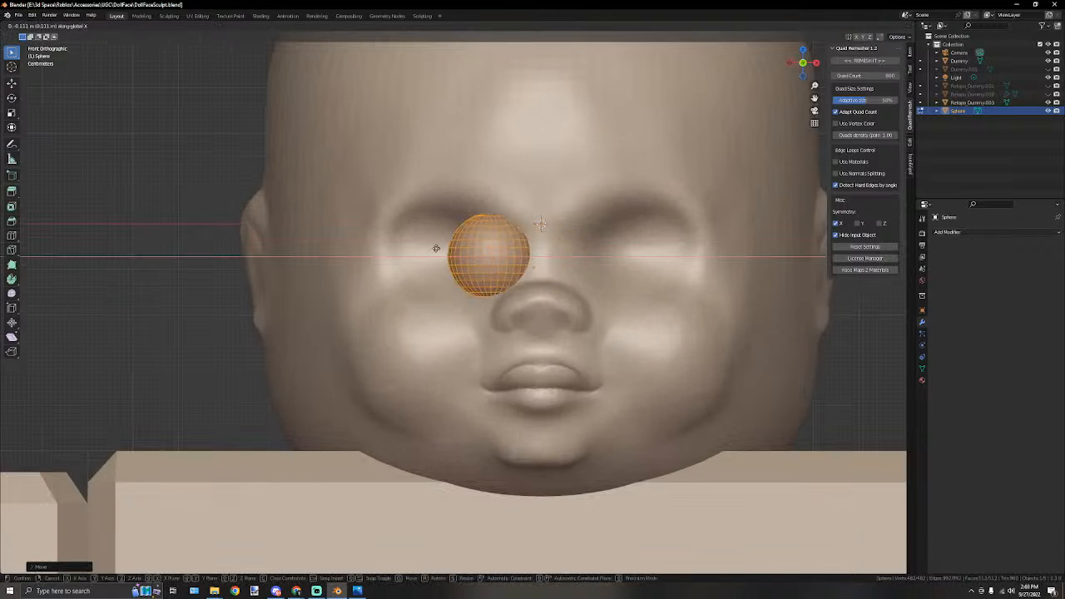
pyautogui.click(387, 251)
pyautogui.press('Tab')
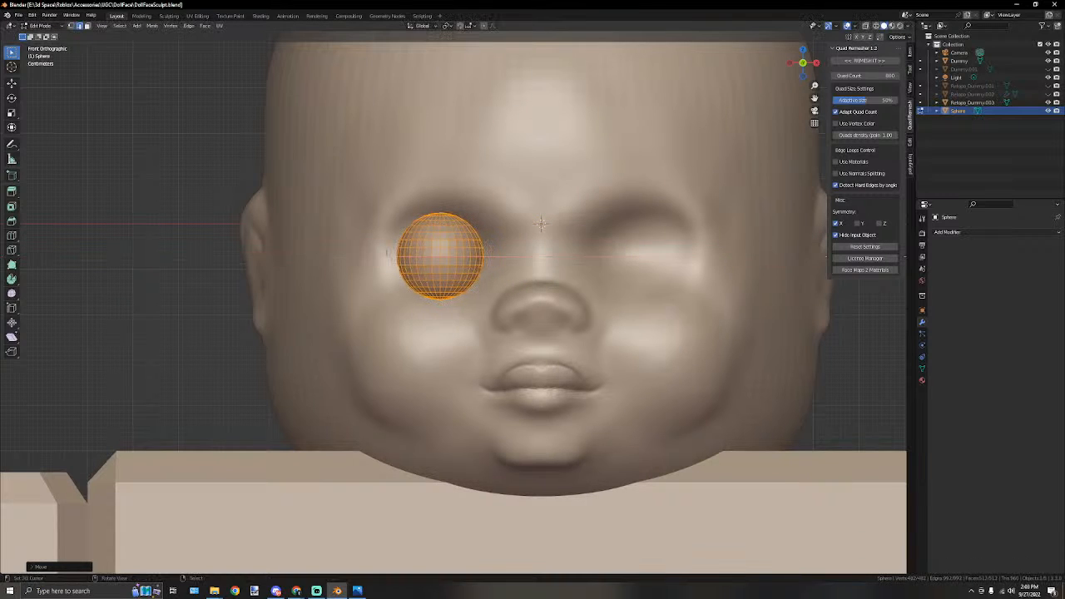
# Rotate the sphere's mesh so its pole faces forward, and move it along the Y axis toward the eye socket.
pyautogui.press('KP_3')
pyautogui.scroll(-5, 305, 223)
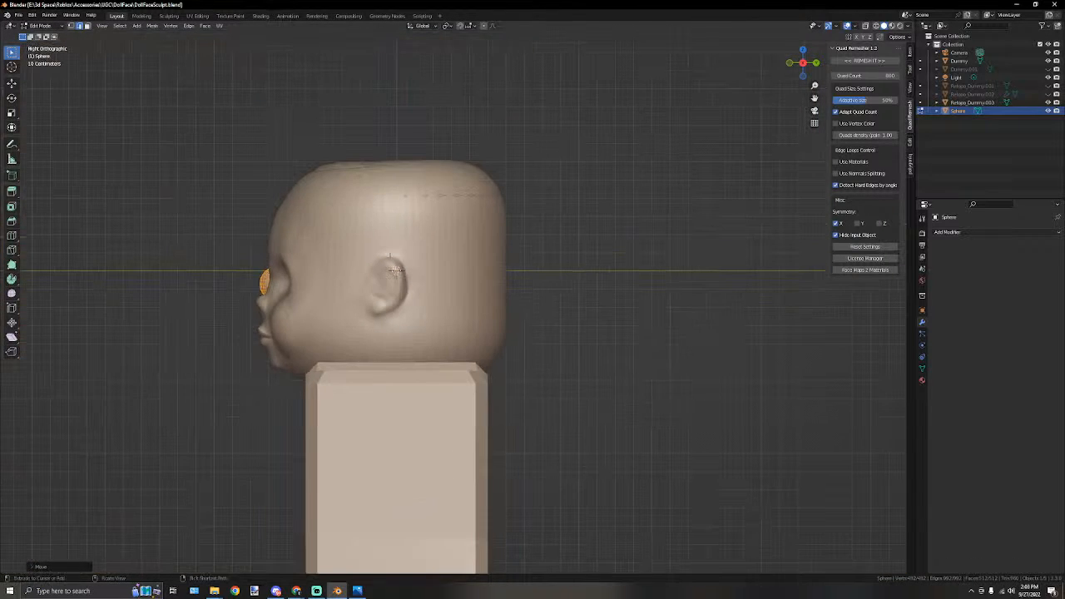
pyautogui.press('ctrl+KP_3')
pyautogui.scroll(4, 579, 276)
pyautogui.press('r')
pyautogui.press('g')
pyautogui.scroll(2, 582, 279)
pyautogui.press('y')
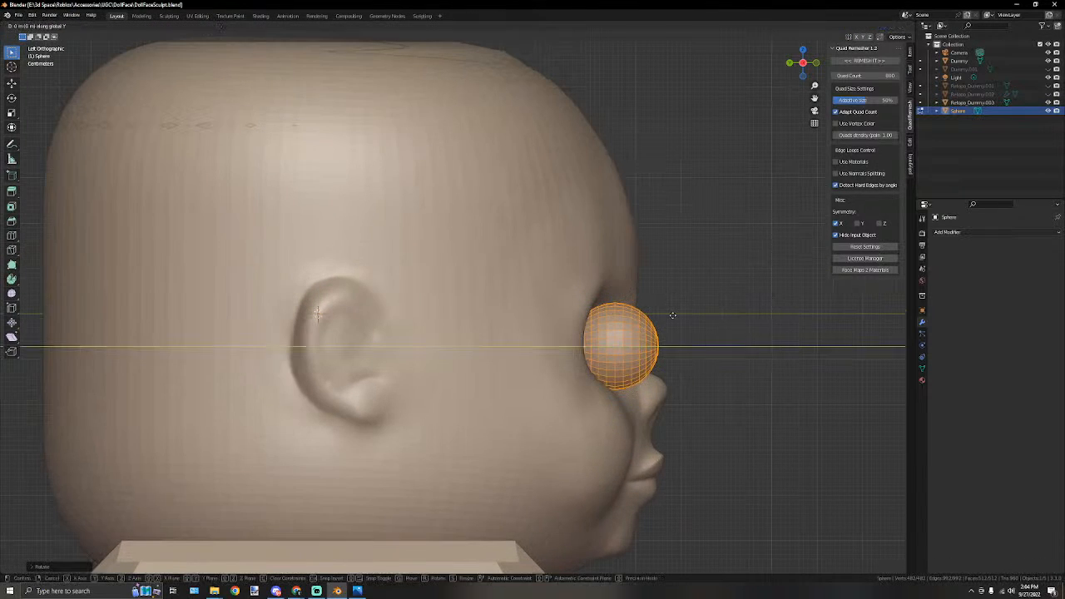
pyautogui.click(640, 317)
# Return to Object Mode and inspect the eyeball's placement in the socket from several angles.
pyautogui.scroll(-3, 640, 317)
pyautogui.moveTo(640, 317); pyautogui.dragTo(563, 316, button='middle')
pyautogui.click(38, 26)
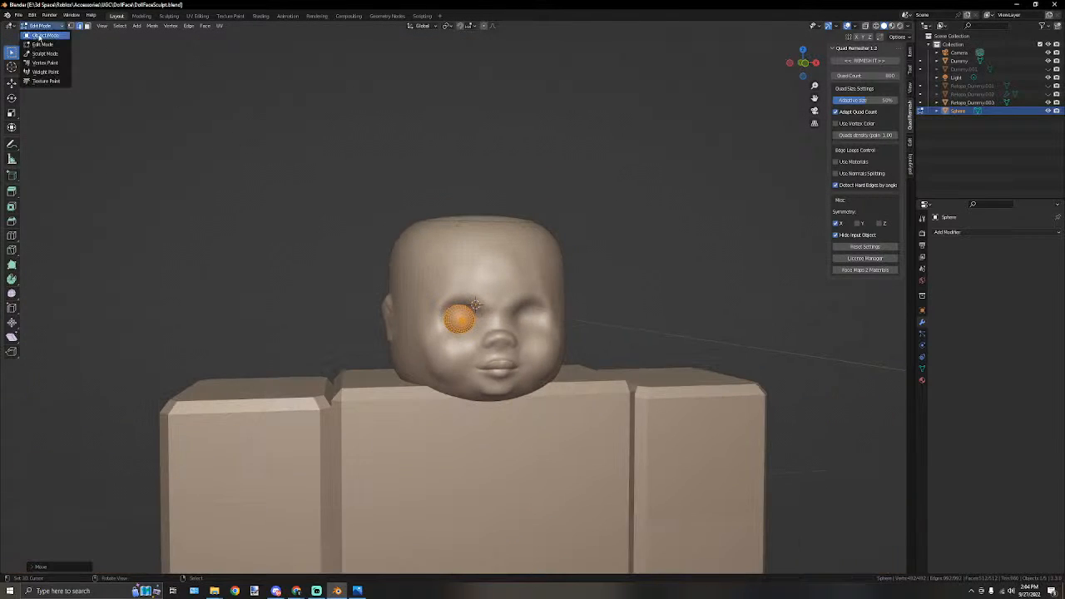
pyautogui.click(46, 36)
pyautogui.click(426, 163)
pyautogui.moveTo(435, 166); pyautogui.dragTo(372, 180, button='middle')
pyautogui.scroll(4, 372, 180)
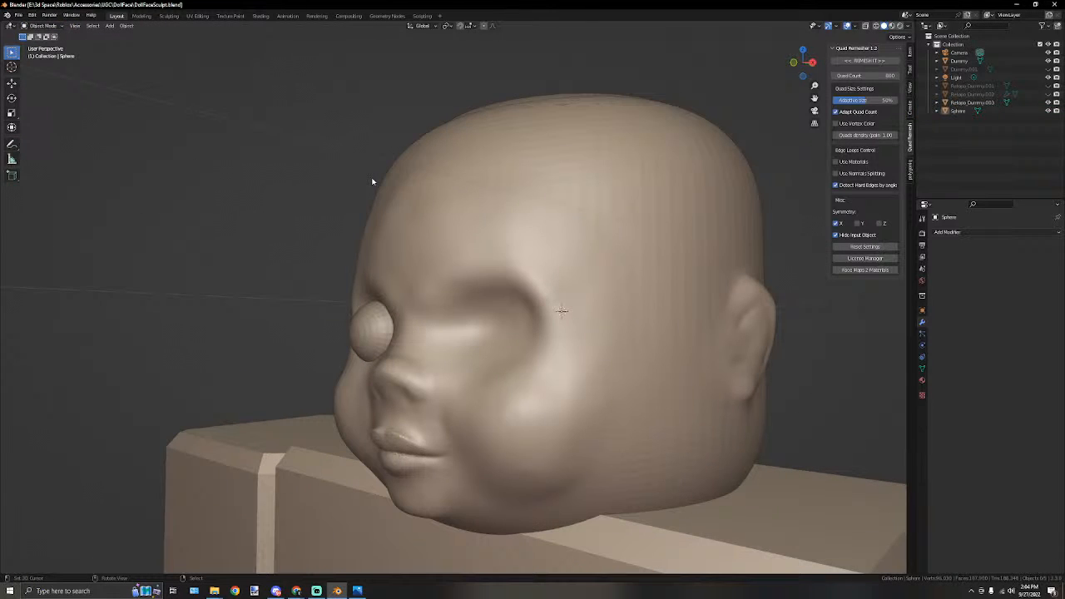
pyautogui.scroll(-5, 397, 214)
pyautogui.moveTo(431, 325); pyautogui.dragTo(456, 290, button='middle')
pyautogui.scroll(4, 456, 290)
# Add a Mirror modifier on the X axis to the eyeball sphere and return to Object Mode.
pyautogui.click(418, 326)
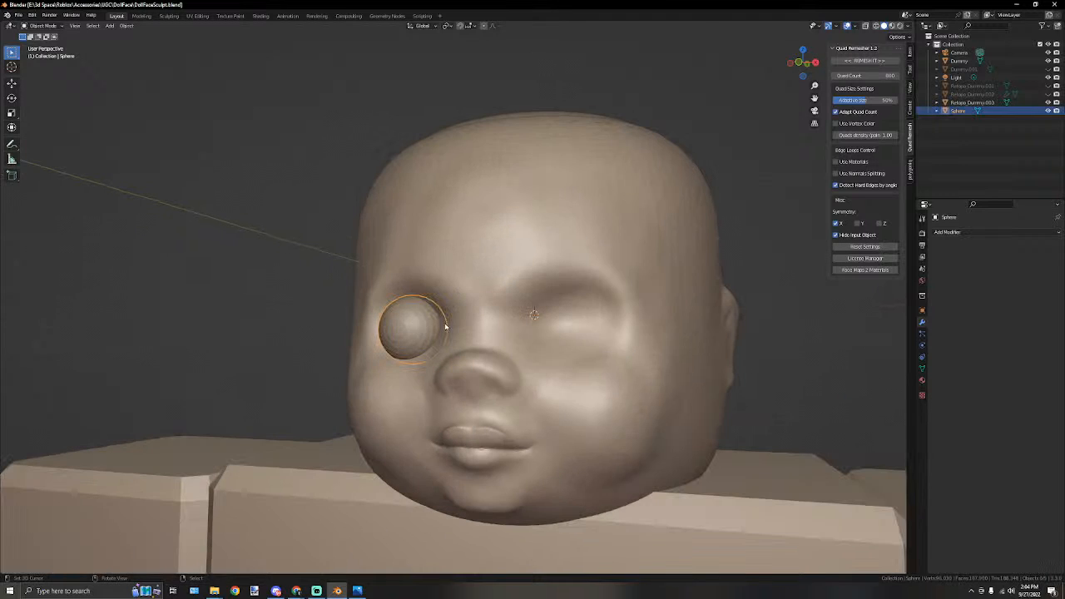
pyautogui.press('KP_1')
pyautogui.press('Tab')
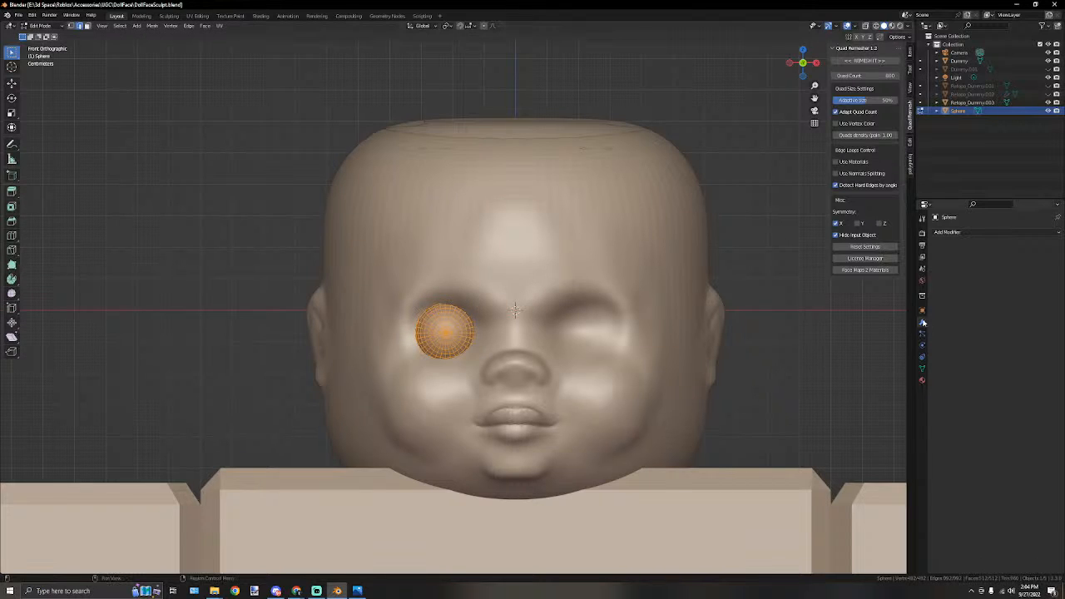
pyautogui.click(949, 232)
pyautogui.click(893, 330)
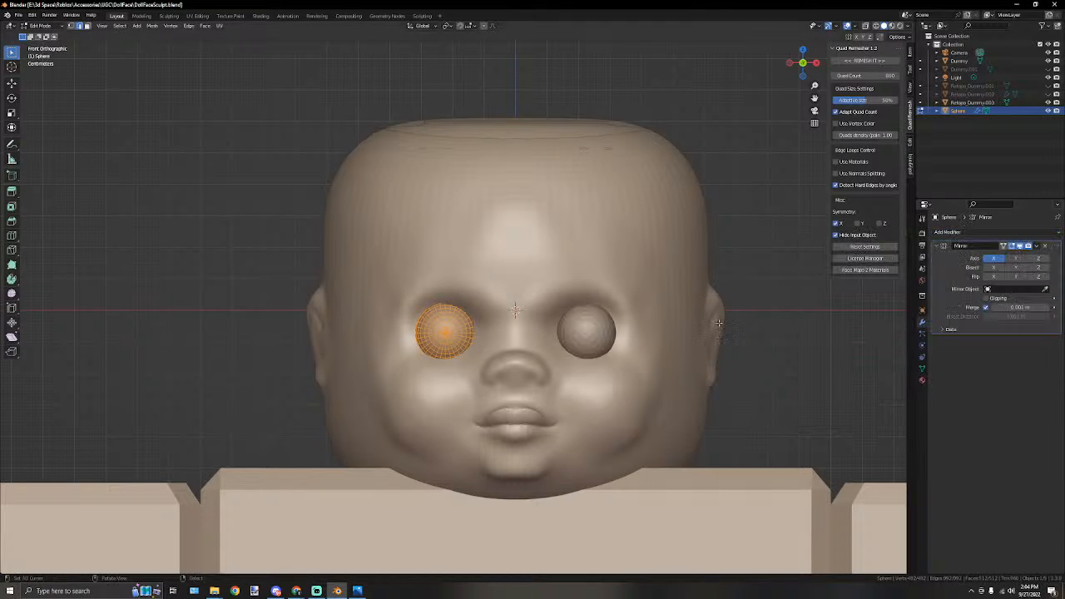
pyautogui.scroll(-4, 704, 295)
pyautogui.press('Tab')
pyautogui.click(706, 298)
pyautogui.scroll(-3, 679, 301)
pyautogui.scroll(8, 615, 296)
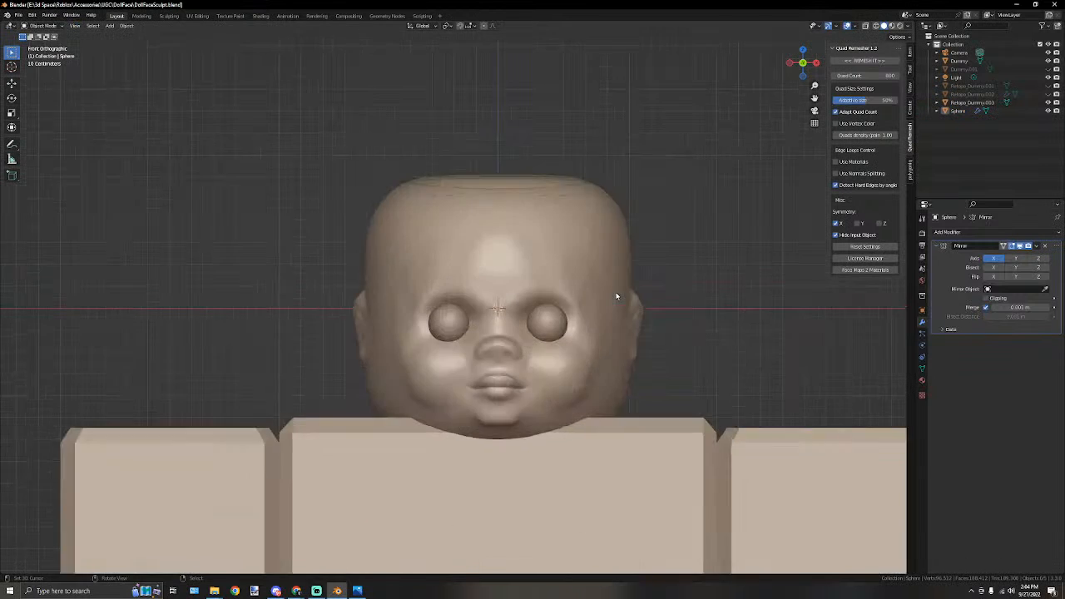
pyautogui.scroll(3, 591, 228)
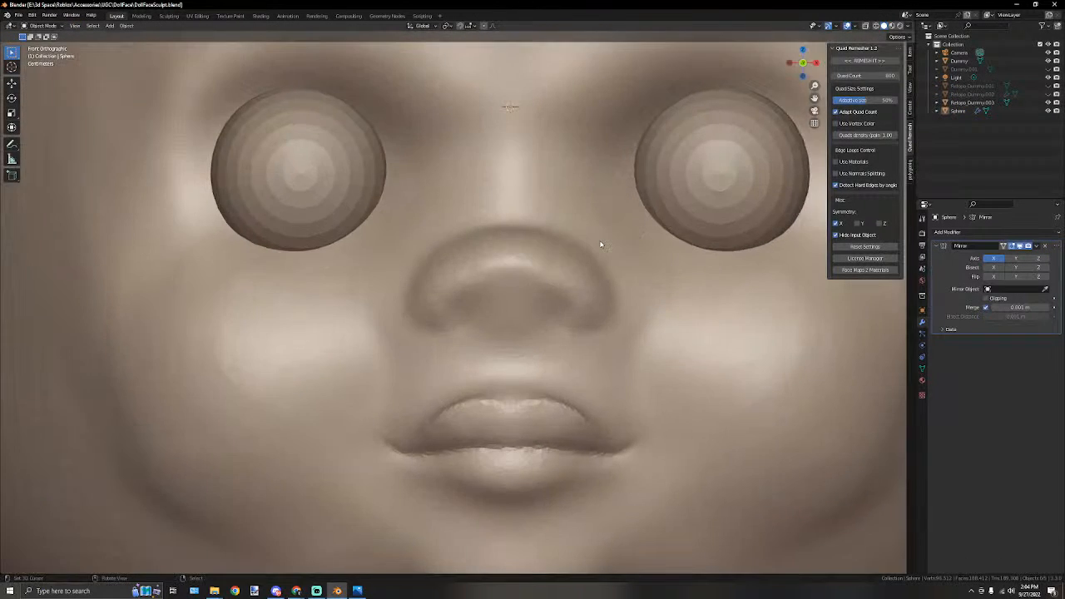
pyautogui.scroll(-4, 596, 250)
# Open the eyeball sphere in Edit Mode with vertex selection.
pyautogui.click(383, 226)
pyautogui.click(42, 25)
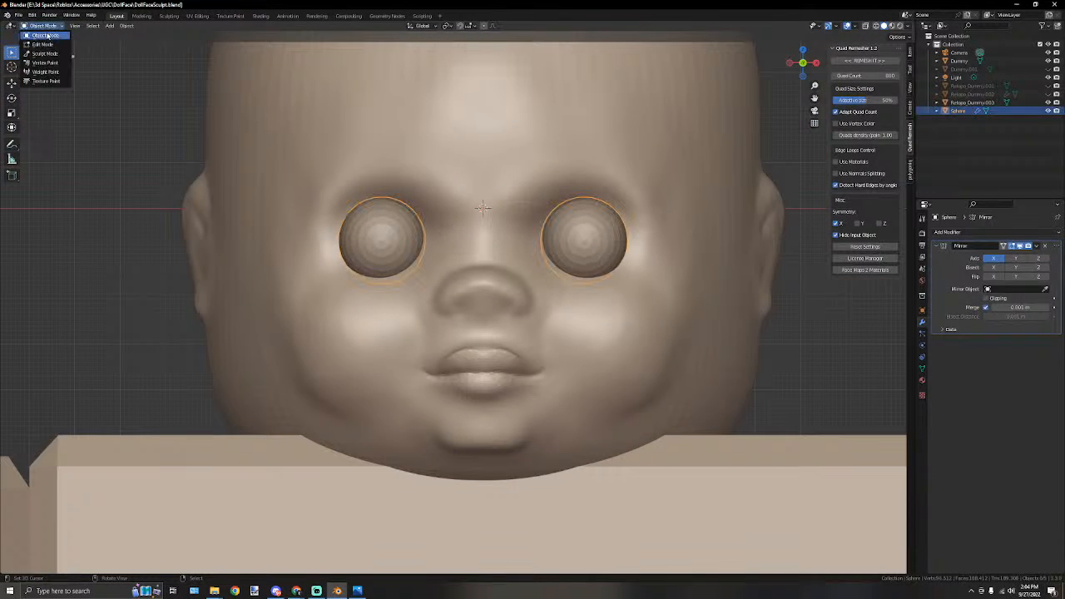
pyautogui.click(48, 45)
pyautogui.moveTo(391, 217); pyautogui.dragTo(582, 289, button='middle')
pyautogui.scroll(-3, 570, 228)
pyautogui.scroll(3, 611, 307)
pyautogui.click(86, 26)
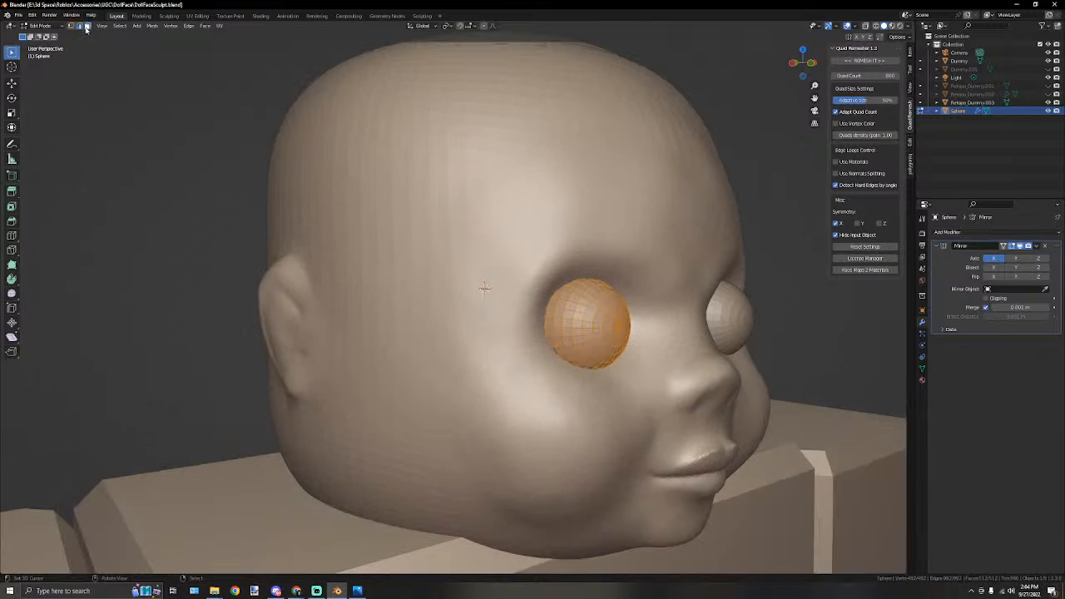
pyautogui.click(72, 26)
# Grow a selection from the eyeball's front pole vertex to cover the front half and delete those vertices.
pyautogui.click(614, 324)
pyautogui.moveTo(614, 324); pyautogui.dragTo(566, 289, button='middle')
pyautogui.press('ctrl+KP_Add')
pyautogui.press('ctrl+KP_Add')
pyautogui.press('ctrl+KP_Add')
pyautogui.press('ctrl+KP_Add')
pyautogui.press('ctrl+KP_Add')
pyautogui.press('ctrl+KP_Add')
pyautogui.press('ctrl+KP_Add')
pyautogui.press('ctrl+KP_Add')
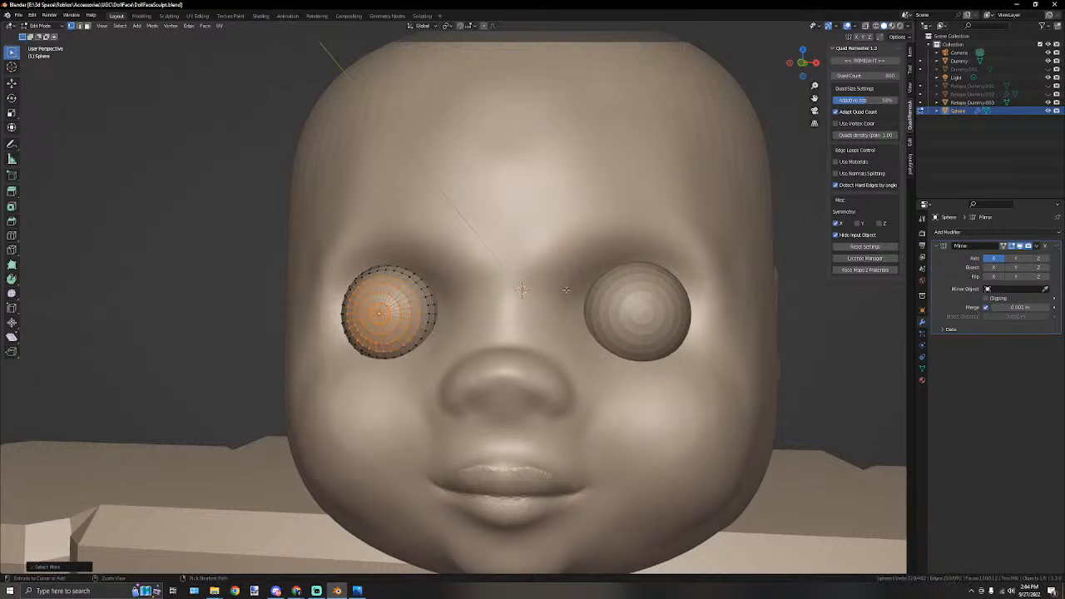
pyautogui.press('x')
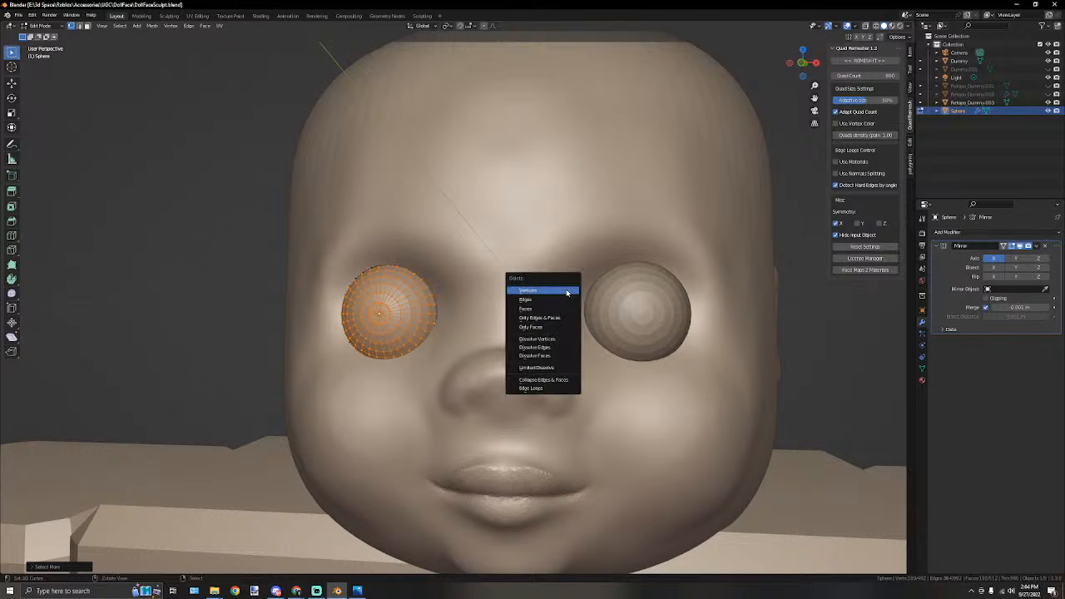
pyautogui.click(565, 289)
# Move the entire remaining half-shell of the eyeball forward along the Y axis.
pyautogui.moveTo(431, 275); pyautogui.dragTo(650, 294, button='middle')
pyautogui.press('a')
pyautogui.press('g')
pyautogui.press('y')
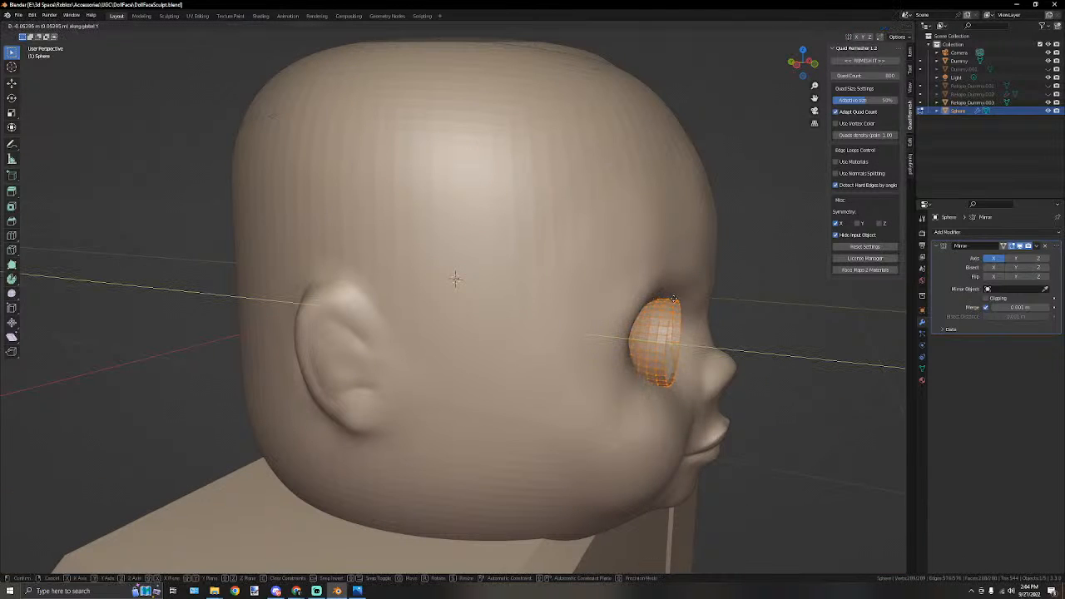
pyautogui.click(455, 278)
pyautogui.moveTo(452, 278); pyautogui.dragTo(528, 289, button='middle')
pyautogui.moveTo(476, 258)
pyautogui.mouseDown(button='middle')
pyautogui.moveTo(449, 258)
pyautogui.moveTo(489, 259)
pyautogui.mouseUp(button='middle')
pyautogui.scroll(-4, 441, 256)
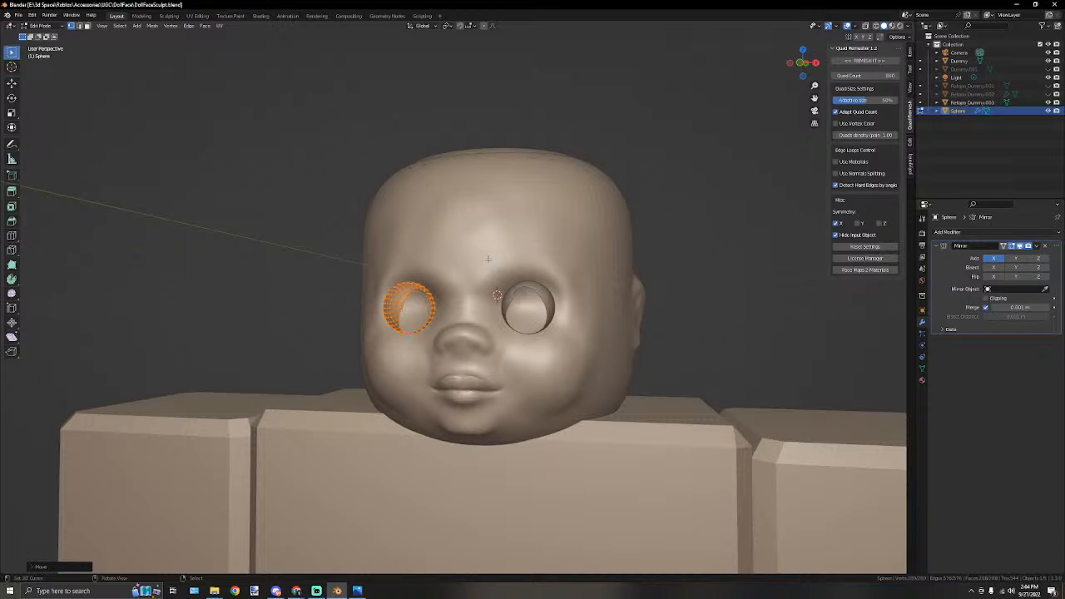
# Move the eyeball half-shell another roughly 0.03 m forward along the Y axis and deselect it.
pyautogui.moveTo(488, 259); pyautogui.dragTo(604, 276, button='middle')
pyautogui.scroll(3, 502, 252)
pyautogui.press('g')
pyautogui.press('y')
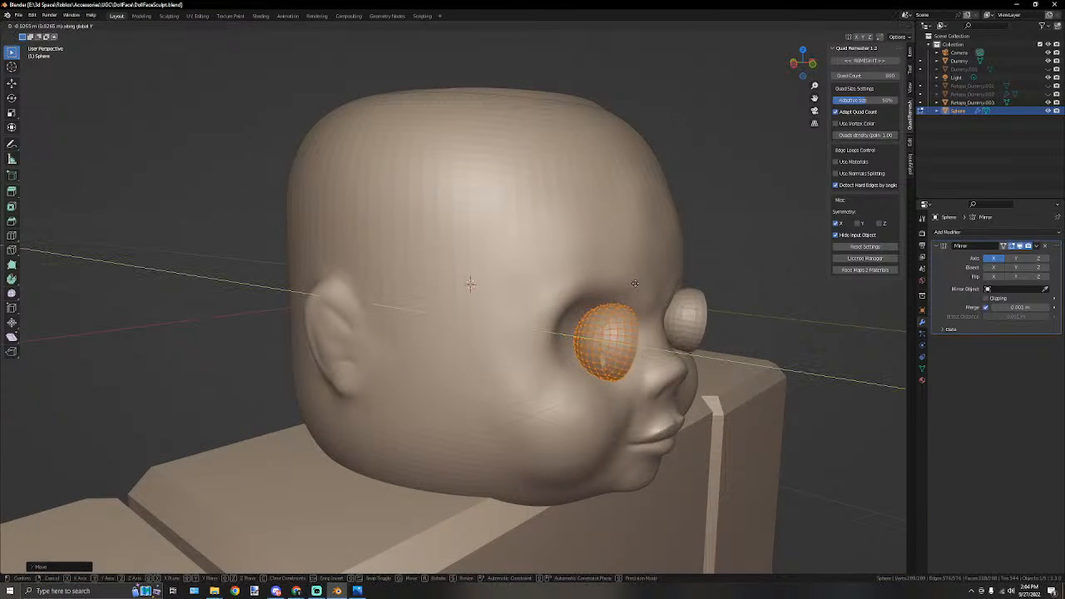
pyautogui.click(638, 283)
pyautogui.moveTo(638, 283); pyautogui.dragTo(224, 158, button='middle')
pyautogui.scroll(1, 455, 243)
pyautogui.hotkey('alt', 'a')
pyautogui.moveTo(234, 201); pyautogui.dragTo(361, 245, button='middle')
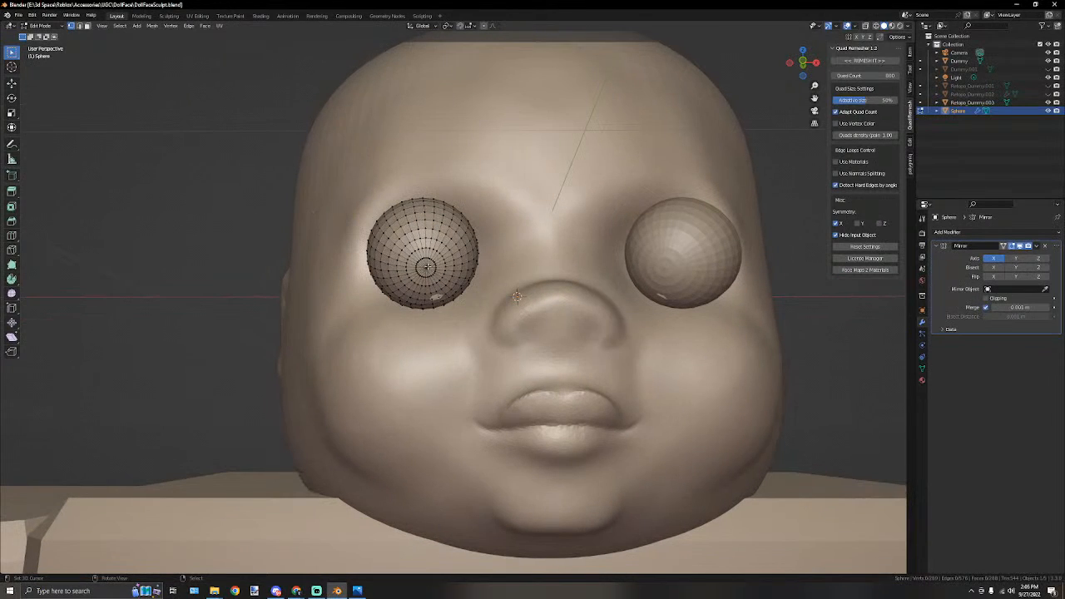
pyautogui.keyDown('alt'); pyautogui.click(418, 264); pyautogui.keyUp('alt')
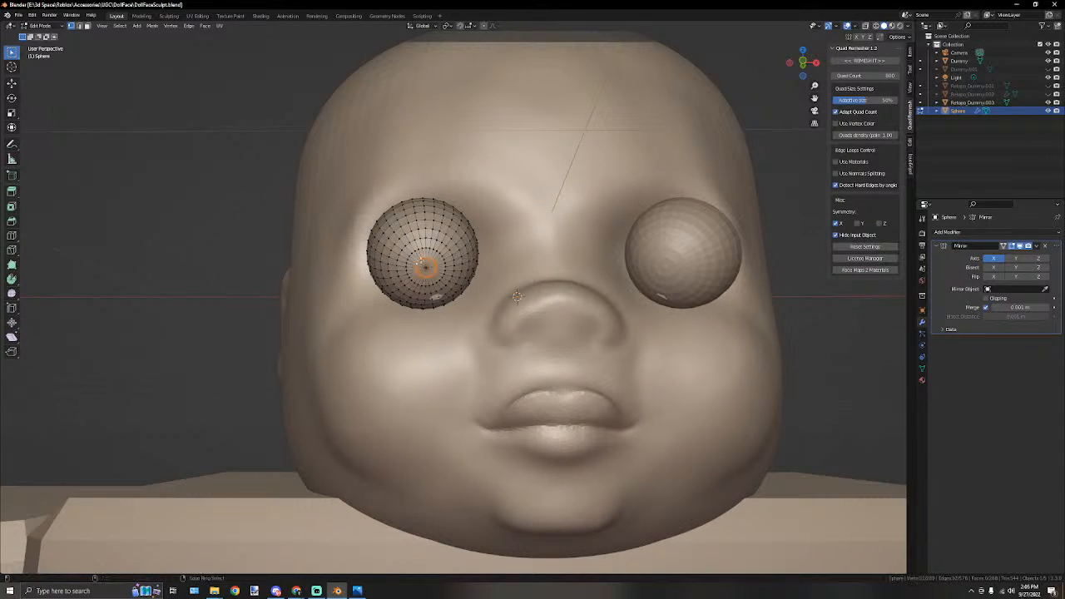
pyautogui.press('ctrl+KP_Add')
pyautogui.press('ctrl+KP_Add')
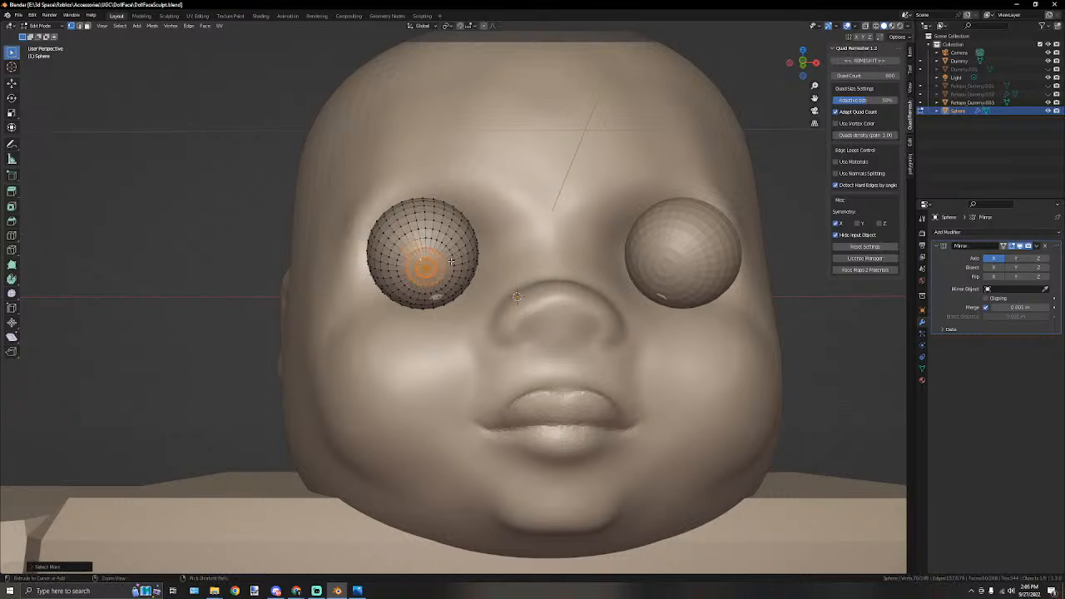
pyautogui.hotkey('alt', 'a')
# Grow a selection around the half-shell's centre pole vertex and delete those vertices to cut a round iris hole.
pyautogui.click(426, 267)
pyautogui.press('ctrl+KP_Add')
pyautogui.press('ctrl+KP_Add')
pyautogui.press('ctrl+KP_Add')
pyautogui.press('ctrl+KP_Subtract')
pyautogui.scroll(-4, 449, 270)
pyautogui.scroll(4, 449, 271)
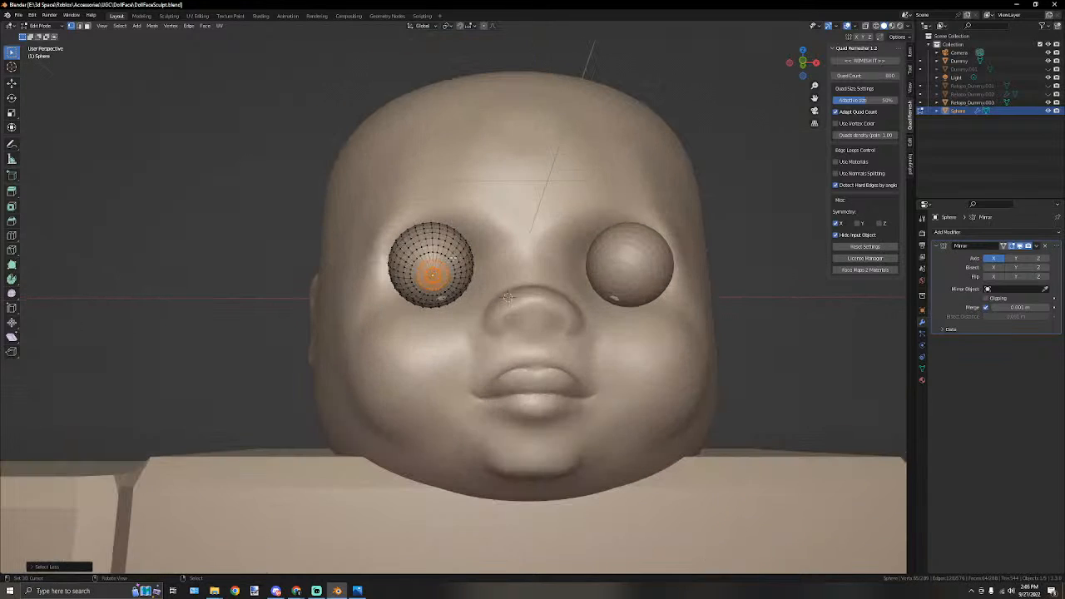
pyautogui.scroll(-2, 454, 262)
pyautogui.press('x')
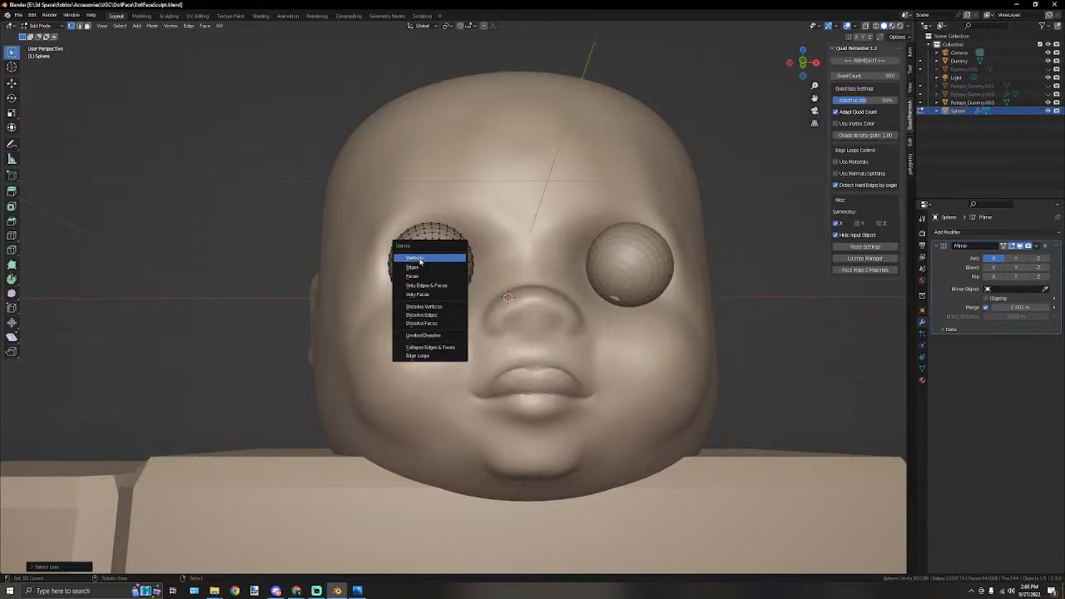
pyautogui.click(441, 258)
pyautogui.scroll(-2, 561, 245)
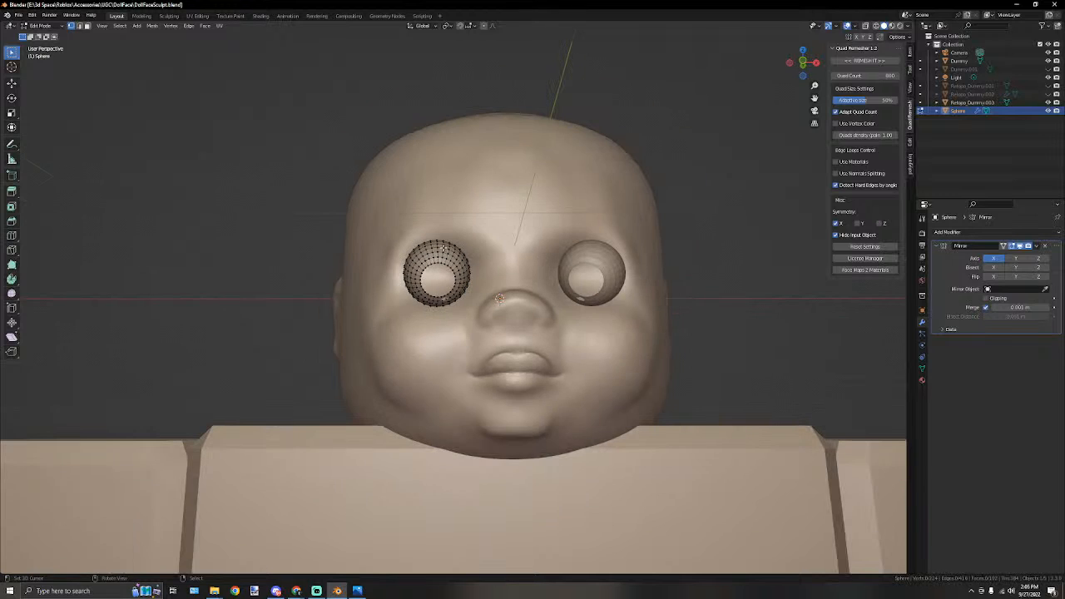
pyautogui.scroll(3, 457, 247)
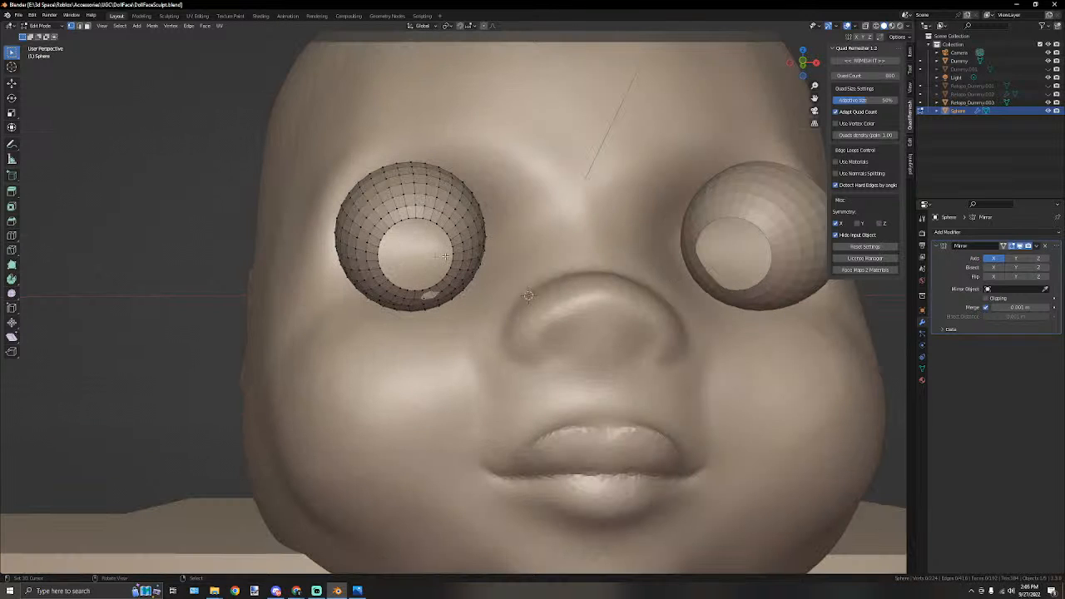
pyautogui.scroll(-7, 573, 250)
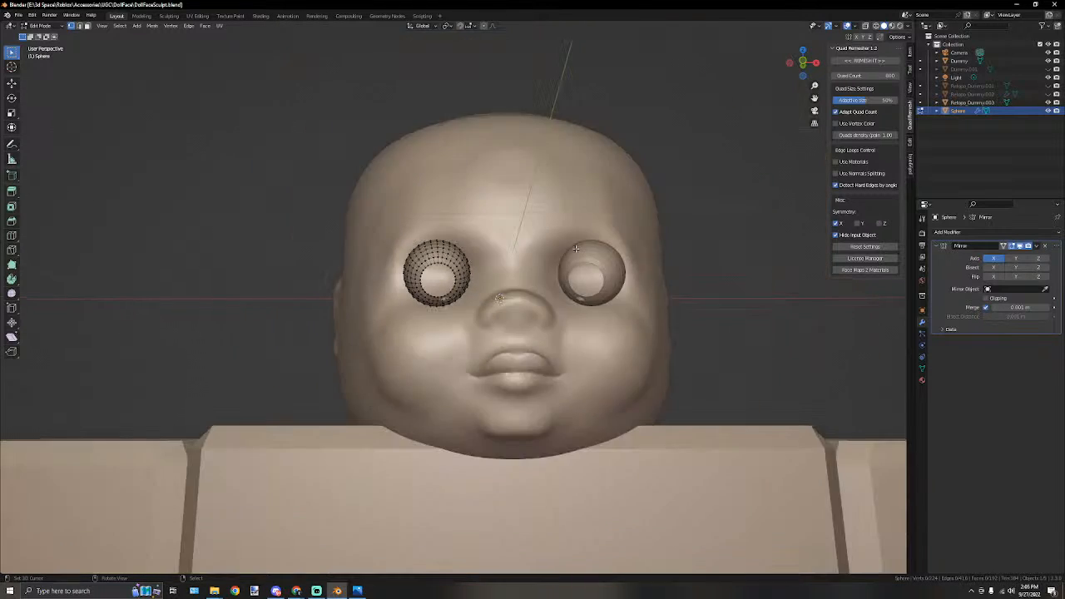
# Delete the ring of vertices bordering the eyeball's round hole to widen it.
pyautogui.moveTo(573, 249); pyautogui.dragTo(472, 223, button='middle')
pyautogui.scroll(4, 472, 223)
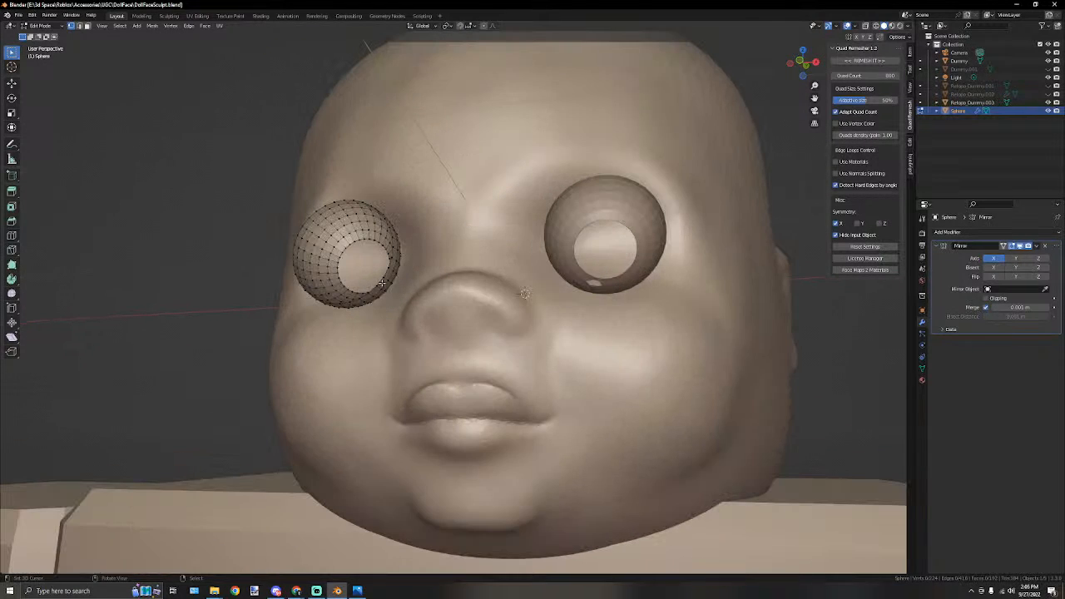
pyautogui.keyDown('alt'); pyautogui.rightClick(359, 299); pyautogui.keyUp('alt')
pyautogui.keyDown('alt'); pyautogui.rightClick(359, 299); pyautogui.keyUp('alt')
pyautogui.press('x')
pyautogui.click(383, 288)
pyautogui.moveTo(473, 248)
pyautogui.mouseDown(button='middle')
pyautogui.moveTo(441, 242)
pyautogui.moveTo(473, 250)
pyautogui.mouseUp(button='middle')
pyautogui.moveTo(395, 258); pyautogui.dragTo(429, 263, button='middle')
# Select the whole eyeball mesh and apply Rotate Normals to it.
pyautogui.press('a')
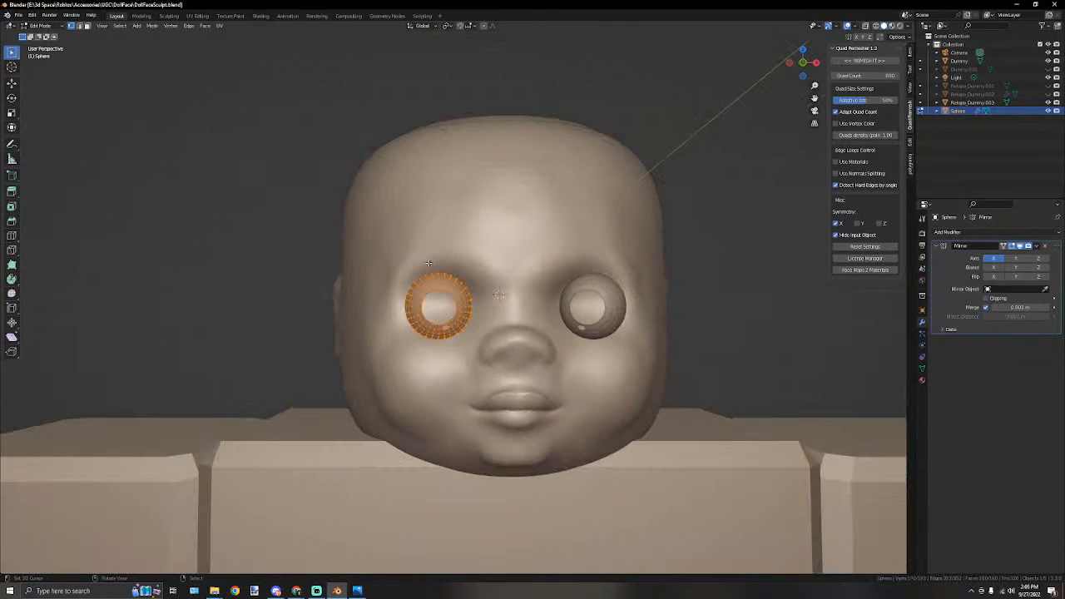
pyautogui.press('KP_1')
pyautogui.scroll(5, 428, 262)
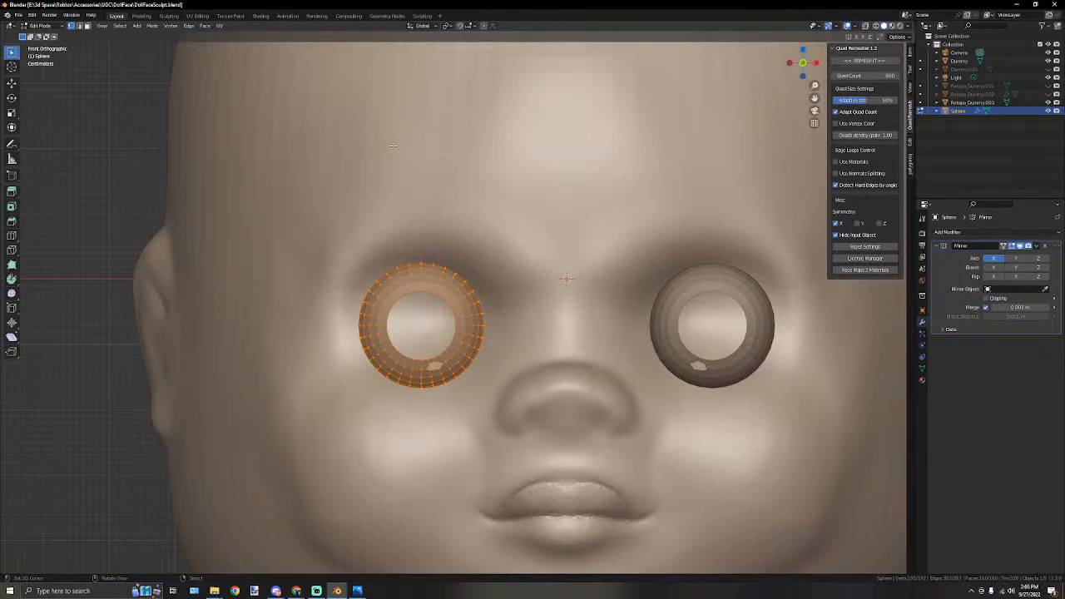
pyautogui.click(152, 25)
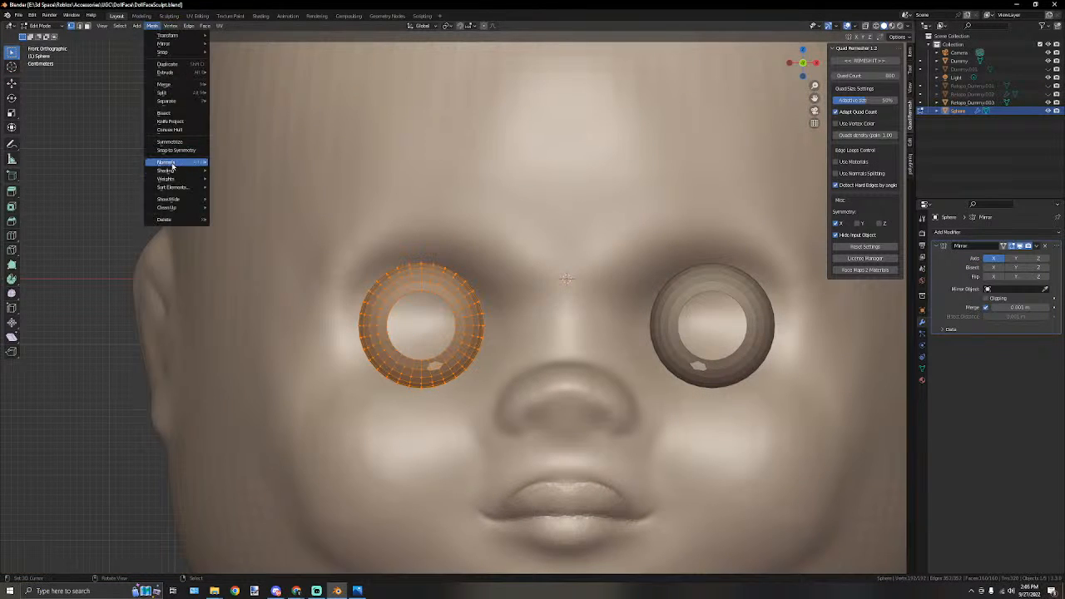
pyautogui.moveTo(178, 162)
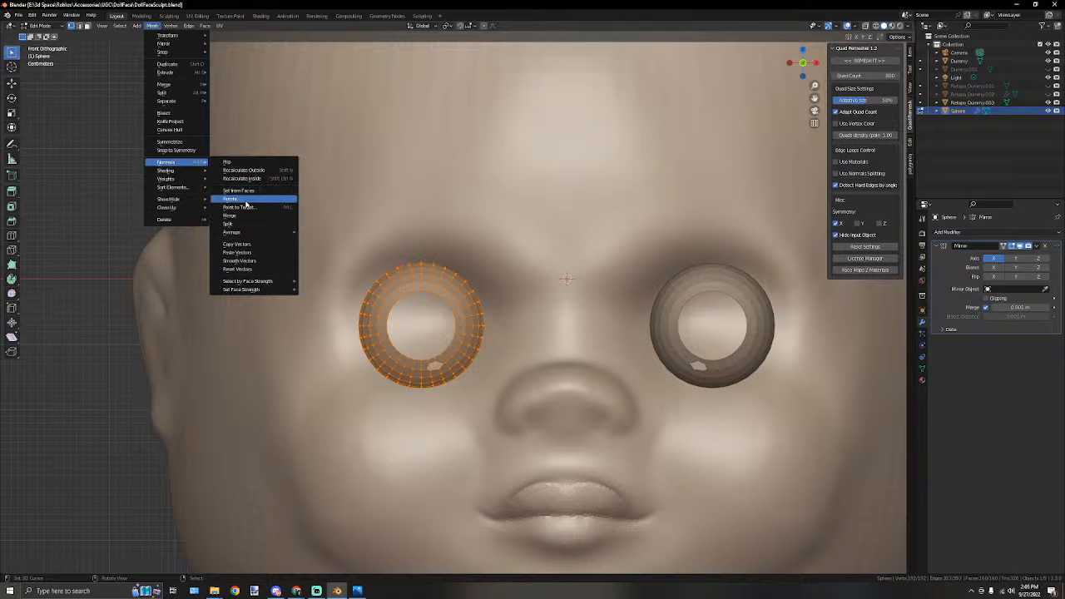
pyautogui.moveTo(250, 281)
pyautogui.click(232, 198)
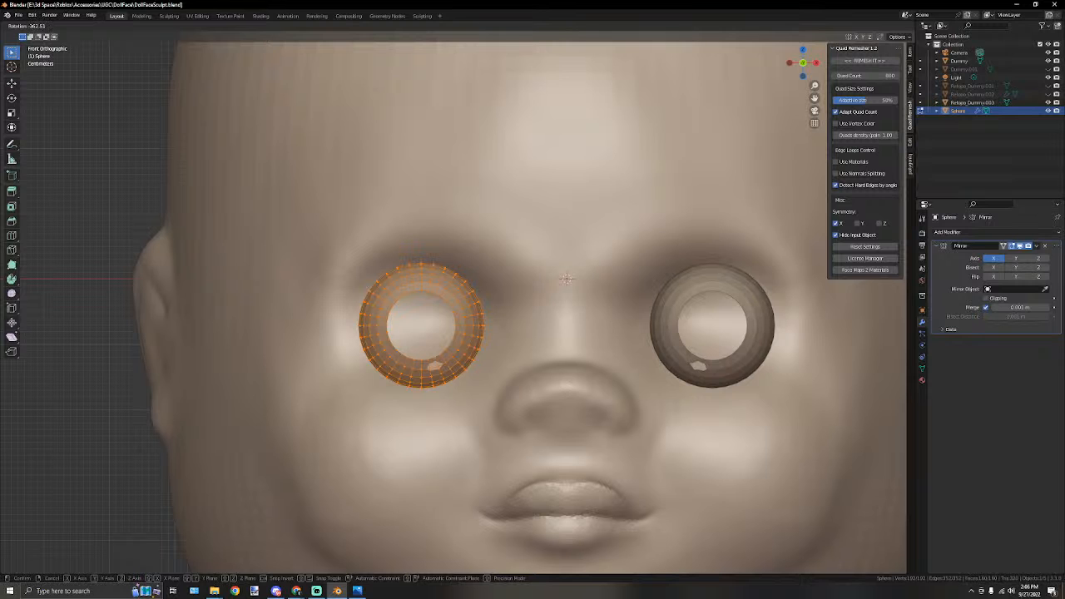
pyautogui.click(639, 286)
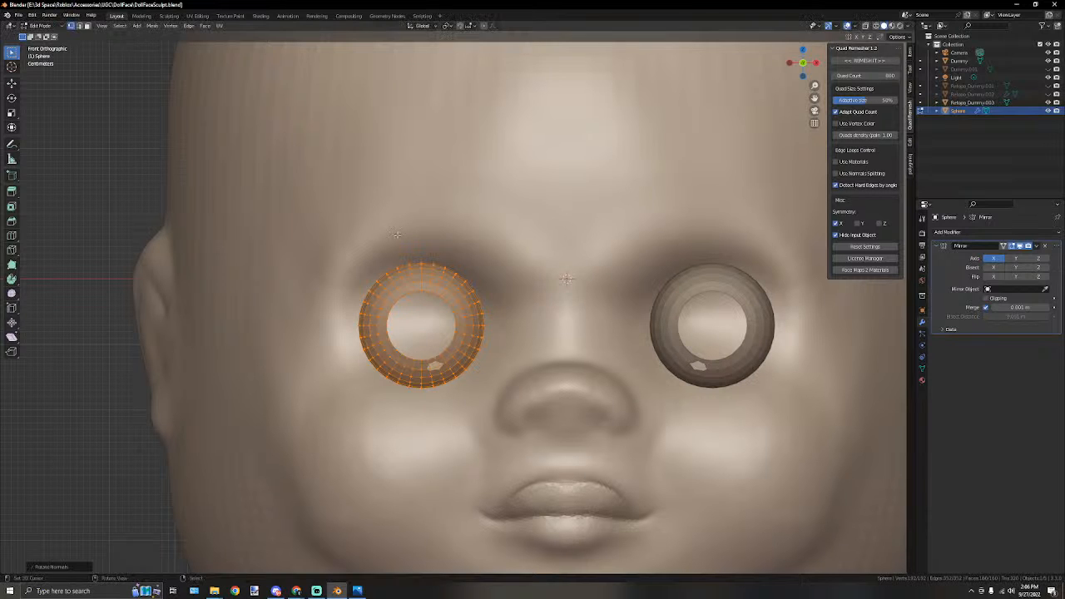
pyautogui.scroll(-4, 639, 287)
pyautogui.moveTo(639, 286); pyautogui.dragTo(625, 270, button='middle')
pyautogui.scroll(3, 660, 284)
pyautogui.scroll(-3, 630, 283)
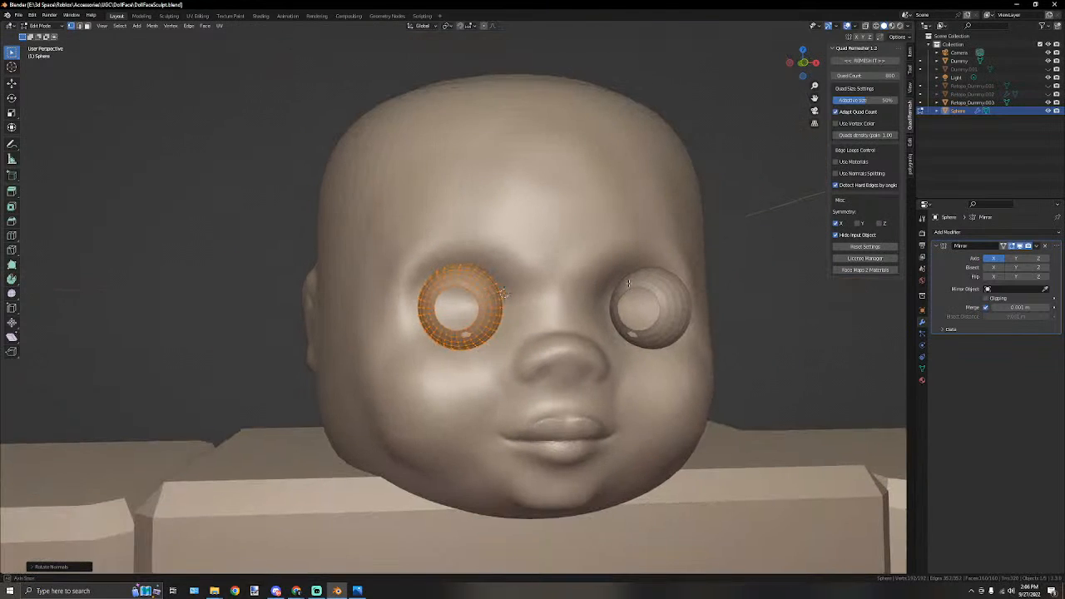
# Deselect the eyeball mesh, return to Object Mode and view the eyes from the side.
pyautogui.hotkey('alt', 'a')
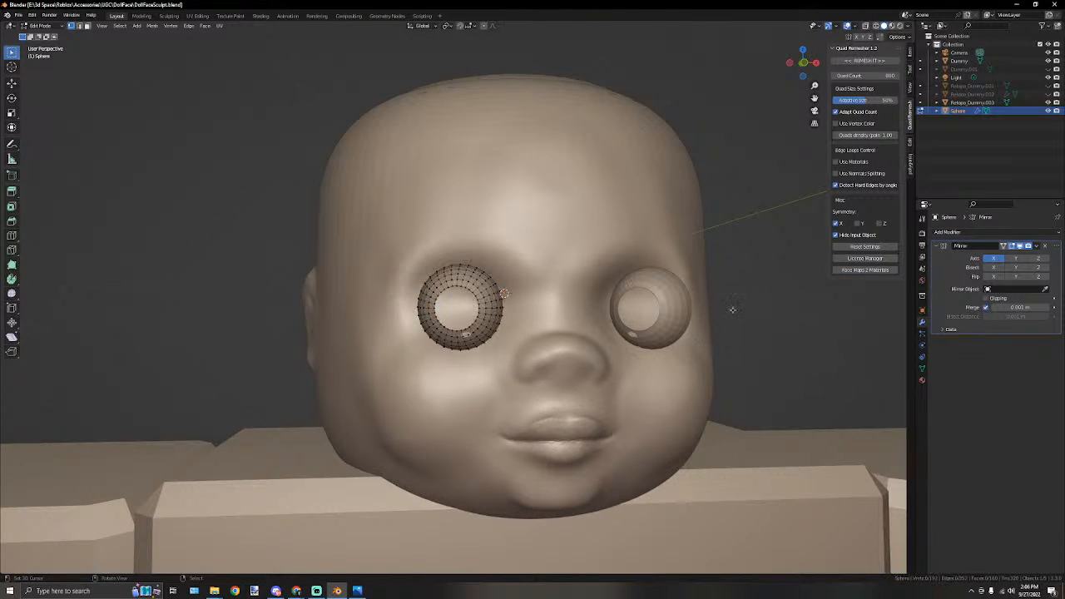
pyautogui.click(46, 25)
pyautogui.click(42, 40)
pyautogui.moveTo(847, 450); pyautogui.dragTo(820, 444, button='middle')
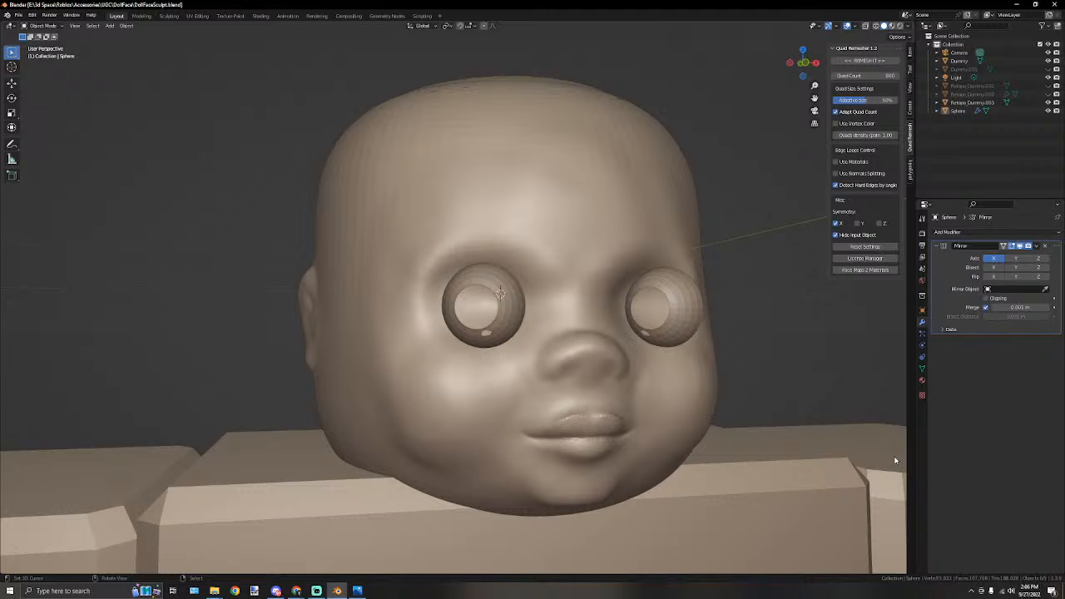
pyautogui.moveTo(724, 411); pyautogui.dragTo(646, 300, button='middle')
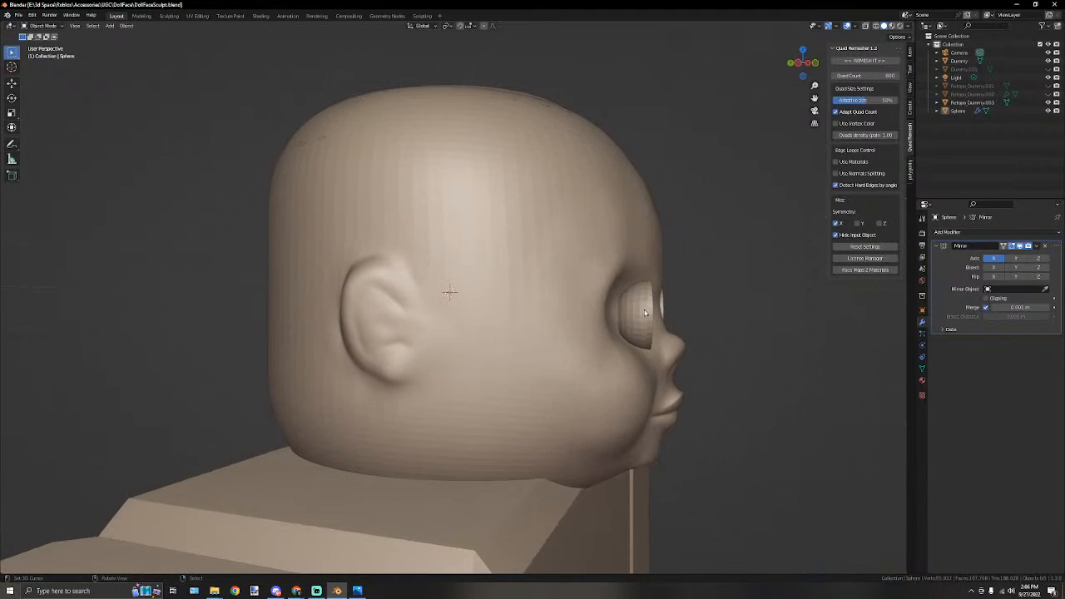
# Examine the eyeballs in their sockets from the side, the front and a wider view including the character's torso.
pyautogui.scroll(-3, 713, 437)
pyautogui.scroll(3, 712, 434)
pyautogui.moveTo(707, 429); pyautogui.dragTo(682, 430, button='middle')
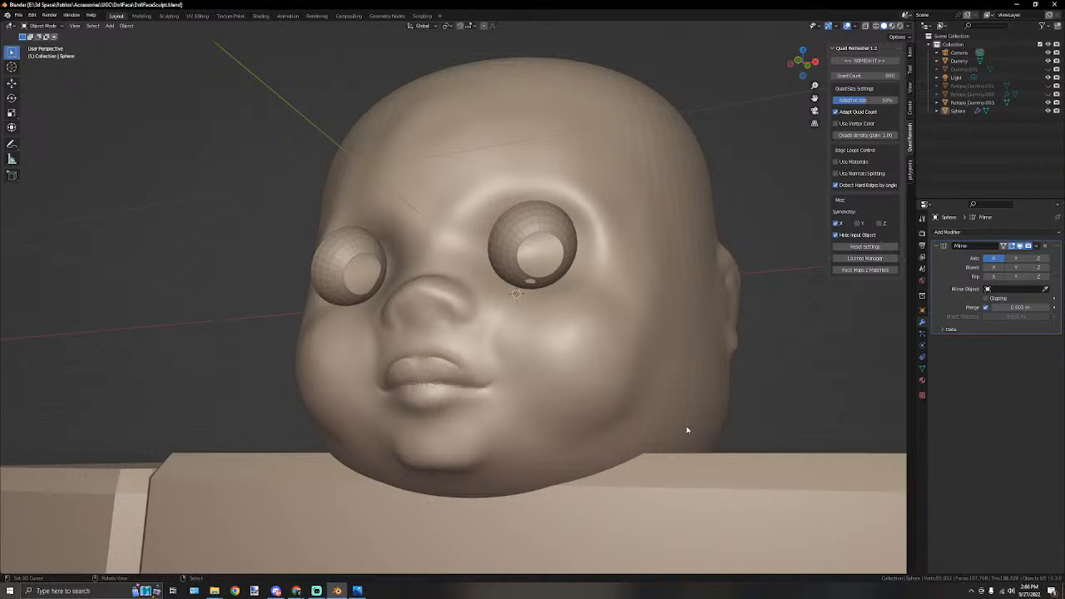
pyautogui.moveTo(458, 375); pyautogui.dragTo(500, 384, button='middle')
pyautogui.scroll(1, 502, 382)
pyautogui.scroll(-5, 499, 384)
pyautogui.moveTo(563, 407); pyautogui.dragTo(574, 457, button='middle')
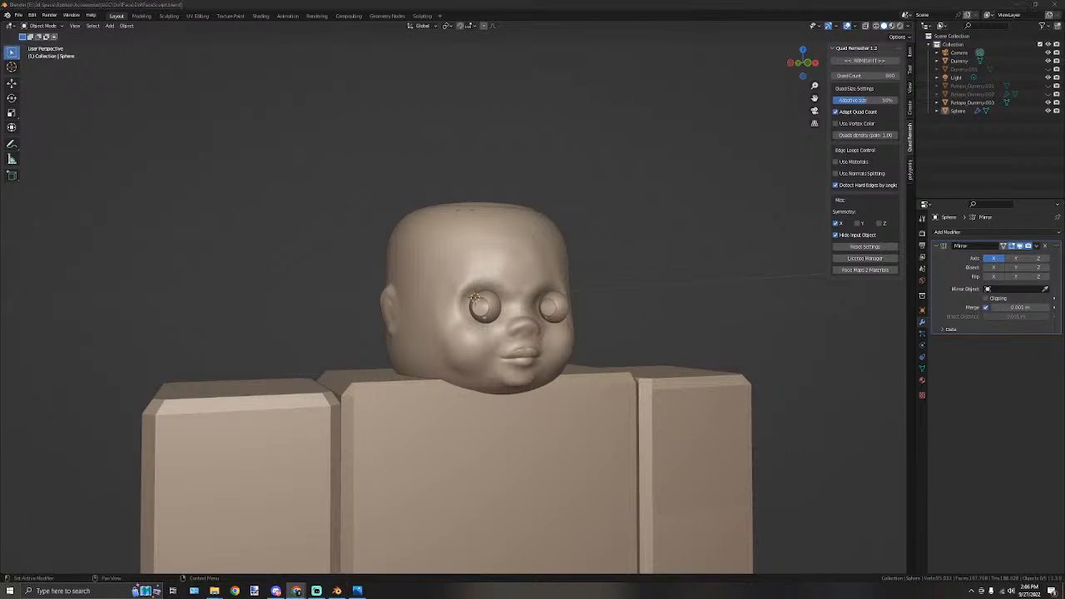
# Switch to the browser and open the frontal "Toy Story Doll Face RC Toy" image as reference, moving its window clear of the model.
pyautogui.moveTo(1064, 114); pyautogui.dragTo(807, 98)
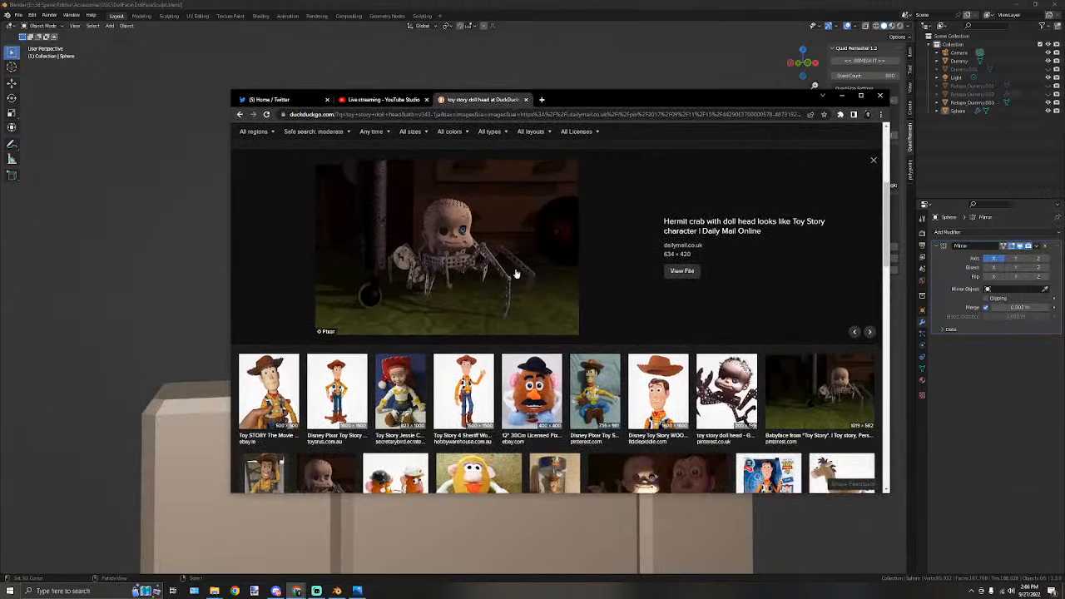
pyautogui.scroll(3, 441, 320)
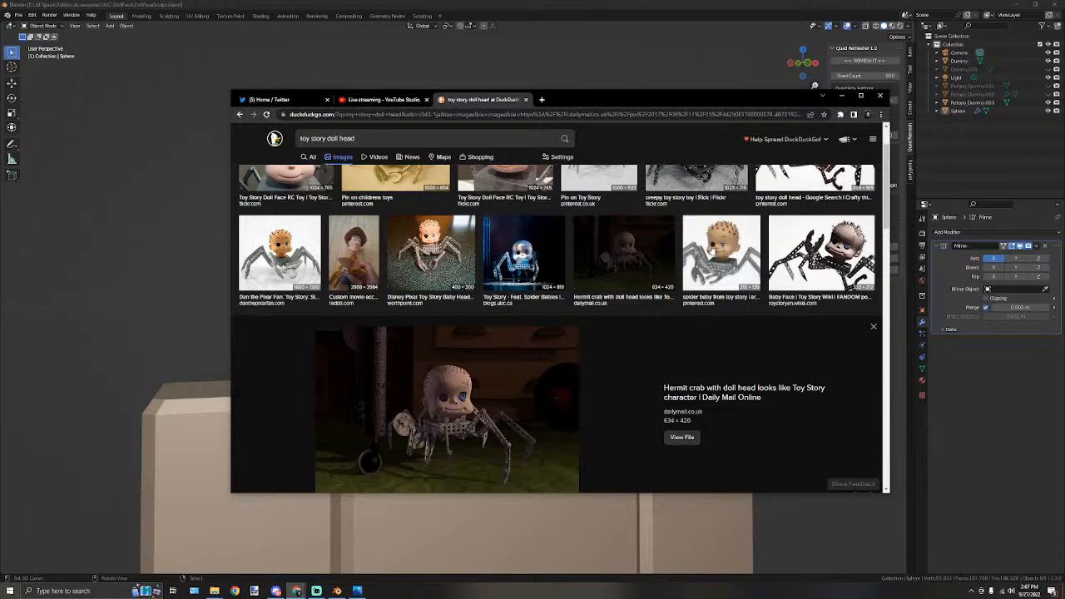
pyautogui.click(833, 247)
pyautogui.scroll(-1, 464, 329)
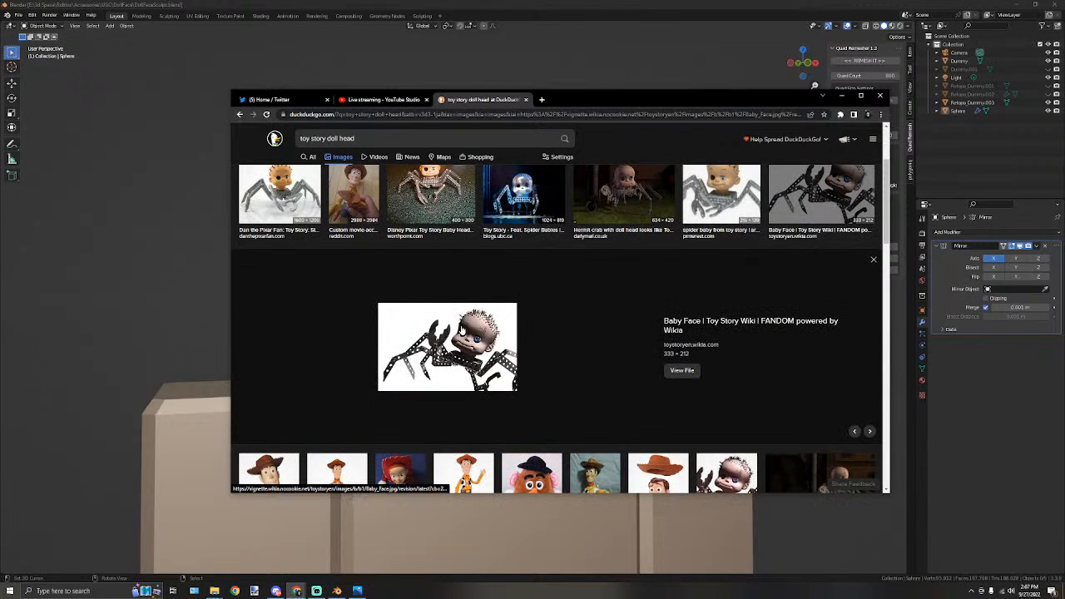
pyautogui.rightClick(483, 323)
pyautogui.click(739, 193)
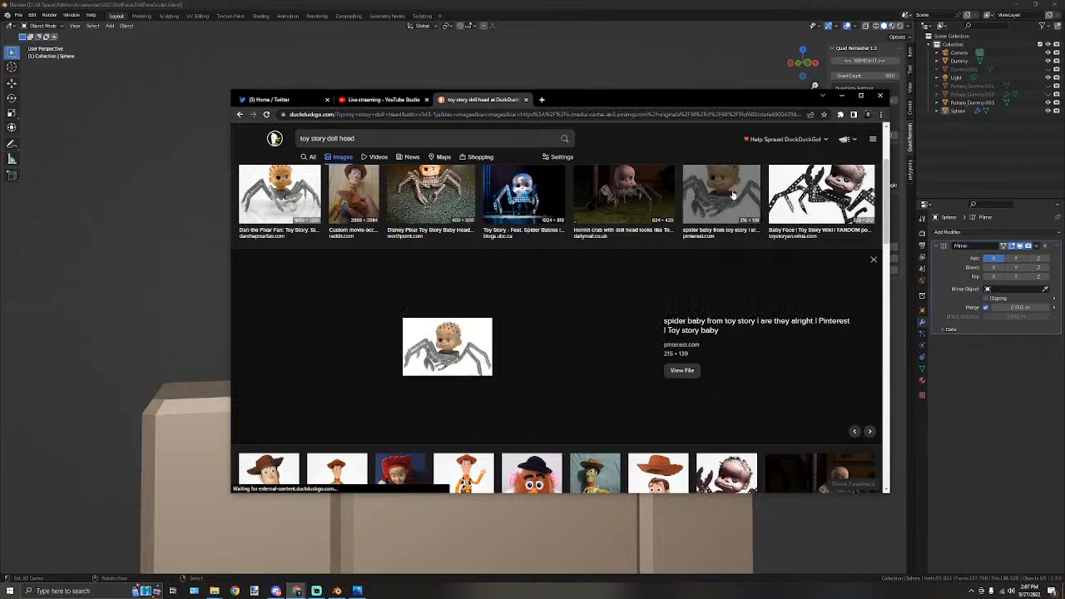
pyautogui.click(624, 193)
pyautogui.scroll(2, 566, 282)
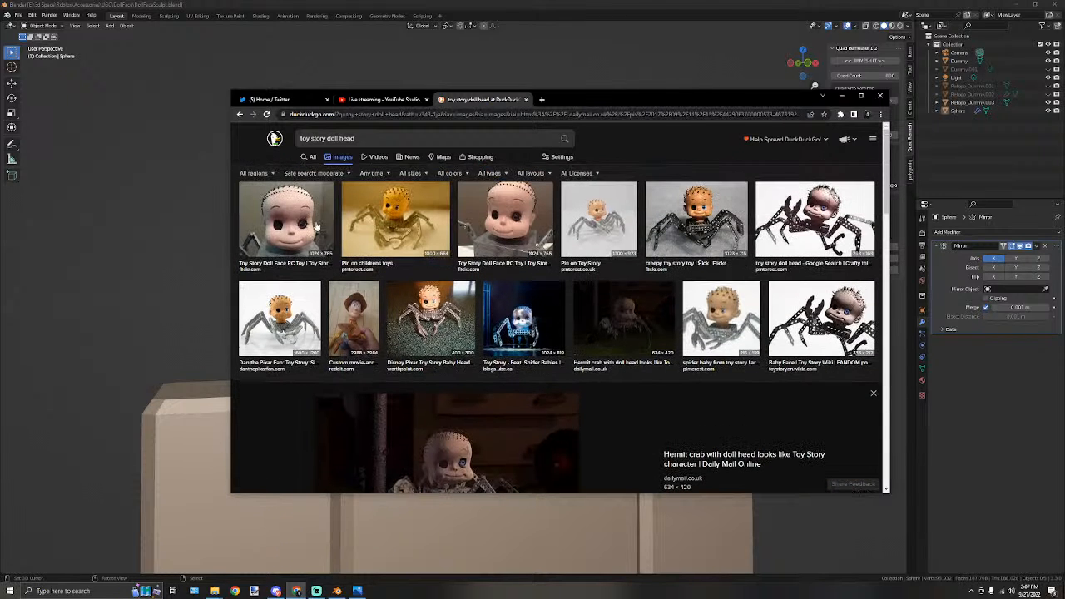
pyautogui.click(317, 226)
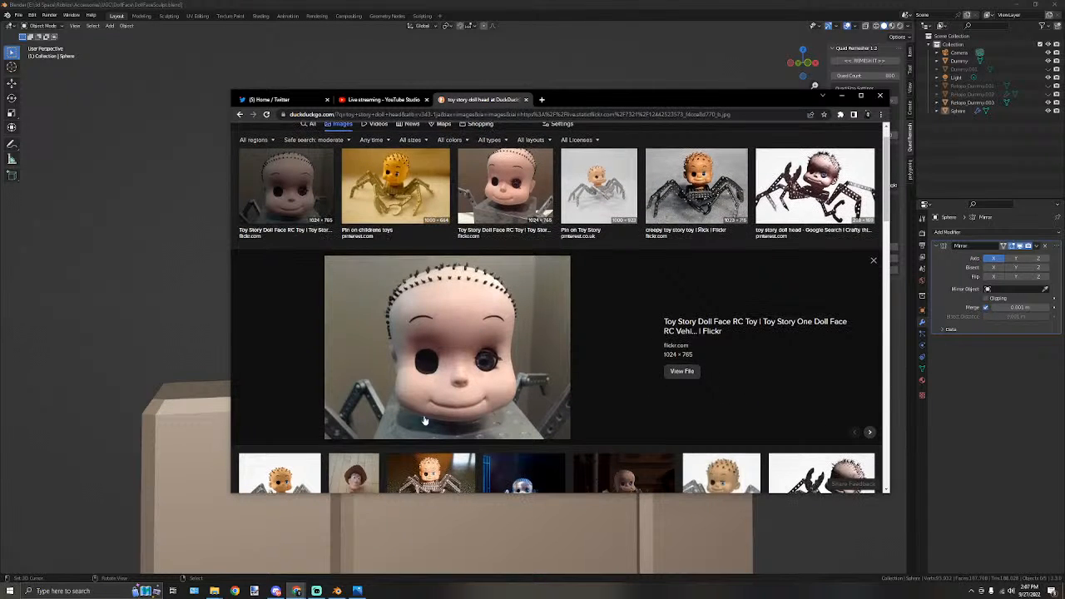
pyautogui.moveTo(582, 101); pyautogui.dragTo(0, 124)
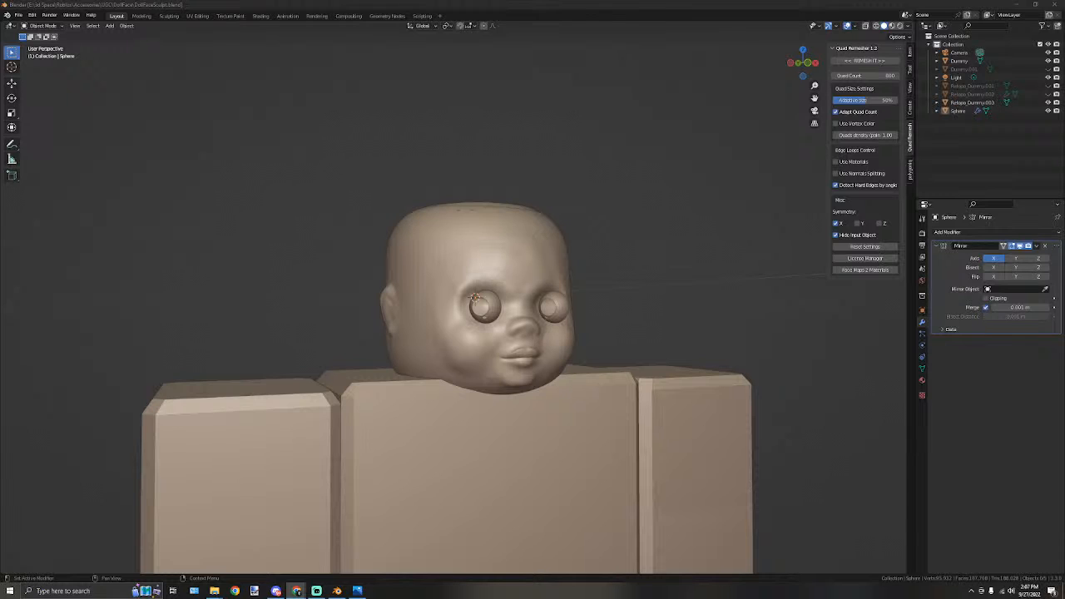
# Select the head mesh and switch it to Sculpt Mode.
pyautogui.scroll(3, 515, 298)
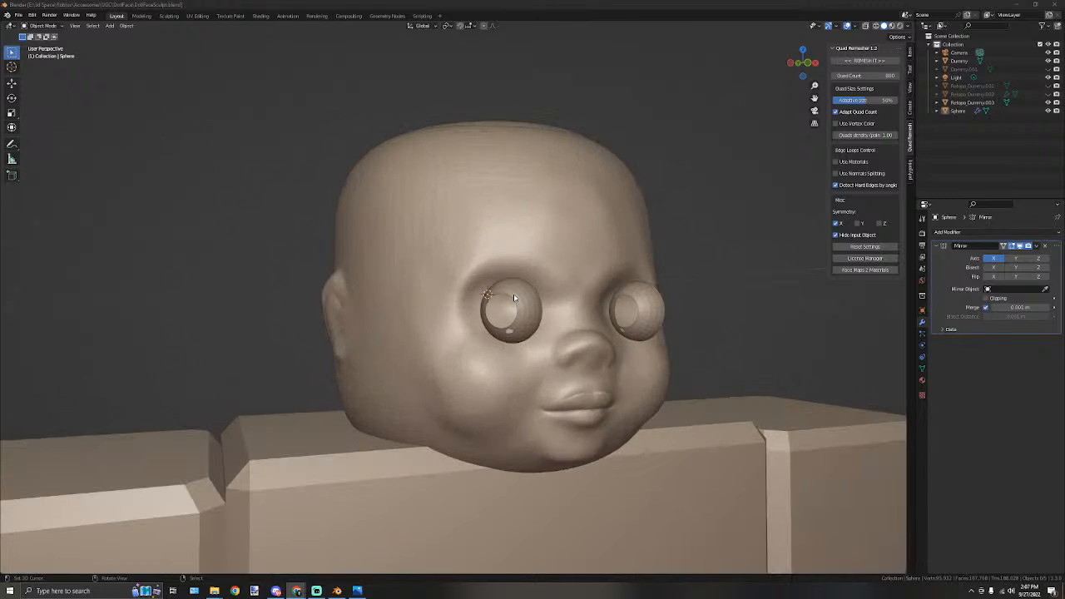
pyautogui.moveTo(557, 266); pyautogui.dragTo(502, 377, button='middle')
pyautogui.scroll(4, 507, 247)
pyautogui.scroll(-4, 497, 260)
pyautogui.moveTo(466, 358); pyautogui.dragTo(526, 344, button='middle')
pyautogui.click(526, 345)
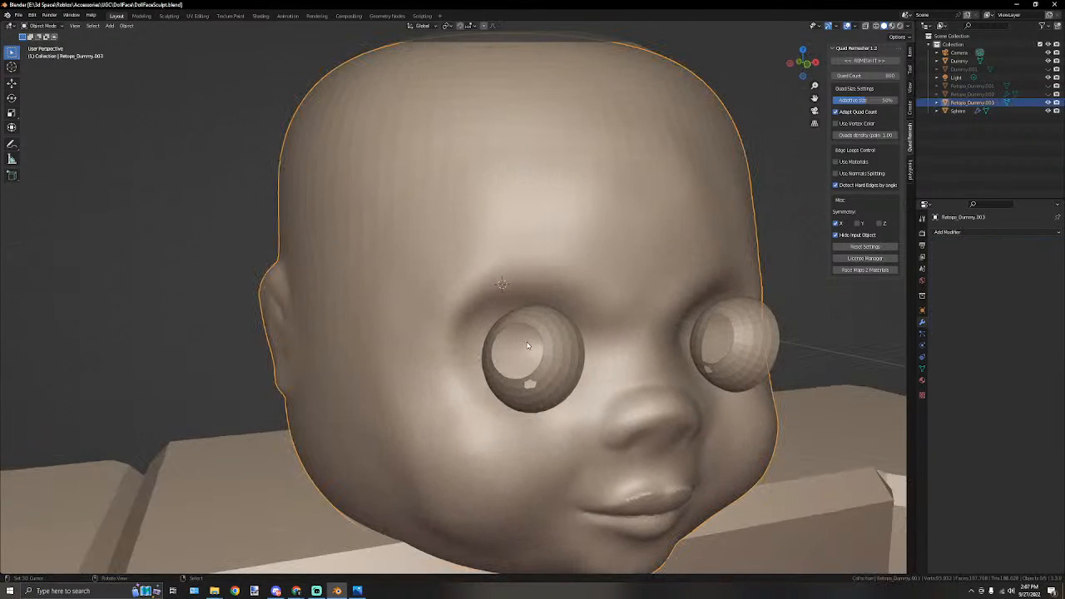
pyautogui.click(43, 25)
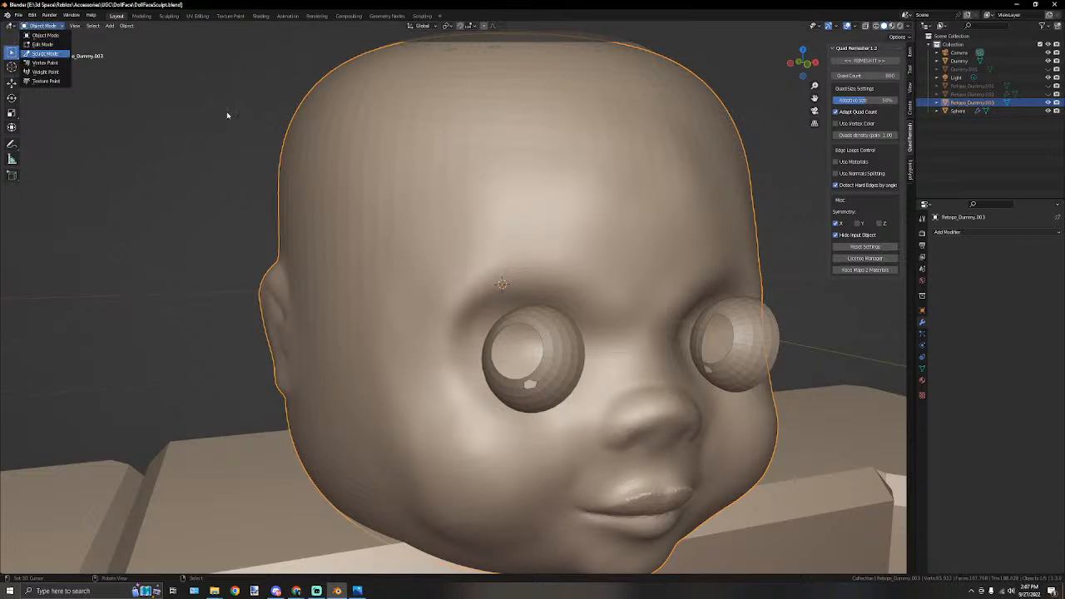
pyautogui.click(46, 57)
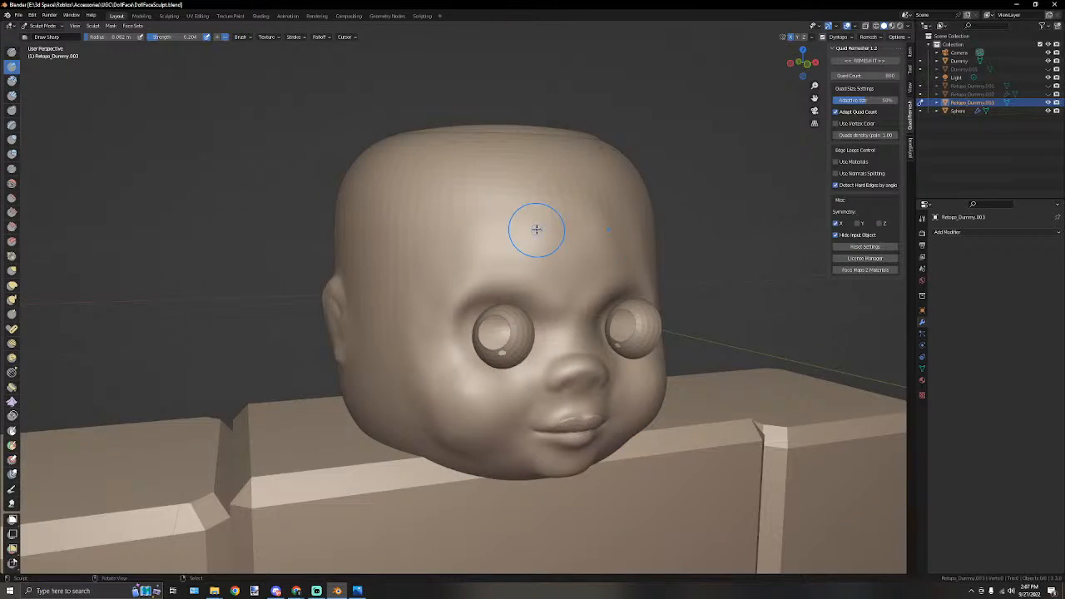
# Examine from the front and side how the eyeballs sit in the head's sockets.
pyautogui.scroll(2, 534, 283)
pyautogui.moveTo(532, 285)
pyautogui.mouseDown(button='middle')
pyautogui.moveTo(572, 302)
pyautogui.moveTo(531, 337)
pyautogui.mouseUp(button='middle')
pyautogui.scroll(3, 611, 324)
pyautogui.moveTo(239, 326); pyautogui.dragTo(308, 323, button='middle')
pyautogui.scroll(-5, 366, 320)
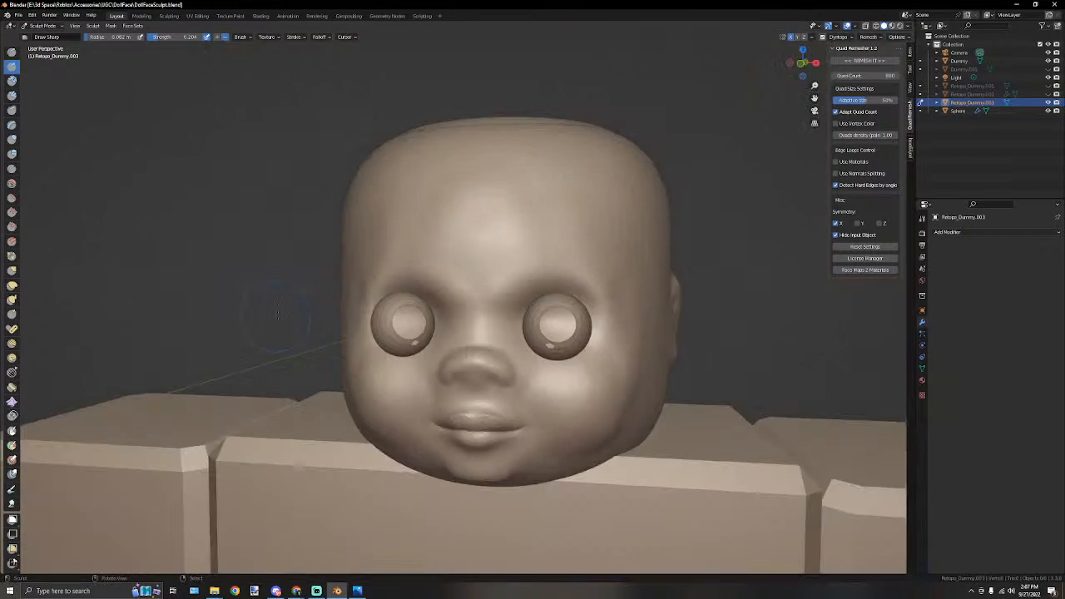
pyautogui.scroll(4, 396, 317)
pyautogui.moveTo(391, 315); pyautogui.dragTo(594, 314, button='middle')
pyautogui.moveTo(540, 346); pyautogui.dragTo(528, 350, button='middle')
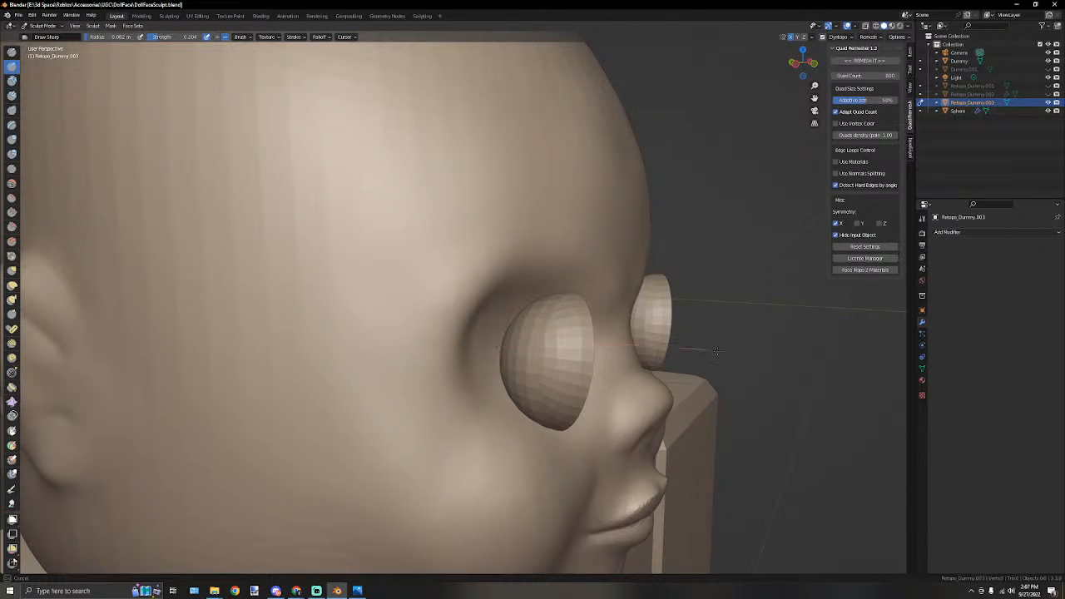
pyautogui.moveTo(380, 333); pyautogui.dragTo(400, 304, button='middle')
pyautogui.hotkey('ctrl', 'z')
pyautogui.moveTo(361, 276); pyautogui.dragTo(397, 277, button='middle')
# Choose the Elastic Deform brush for the head and check the gap between the eyeballs and sockets from the side.
pyautogui.click(12, 286)
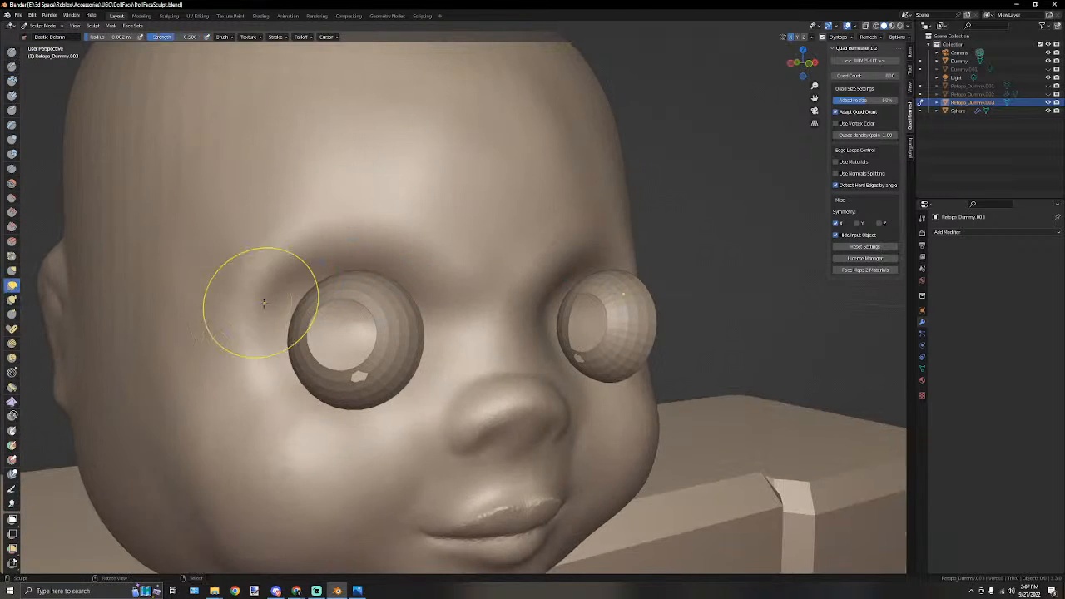
pyautogui.moveTo(261, 305); pyautogui.dragTo(319, 308, button='middle')
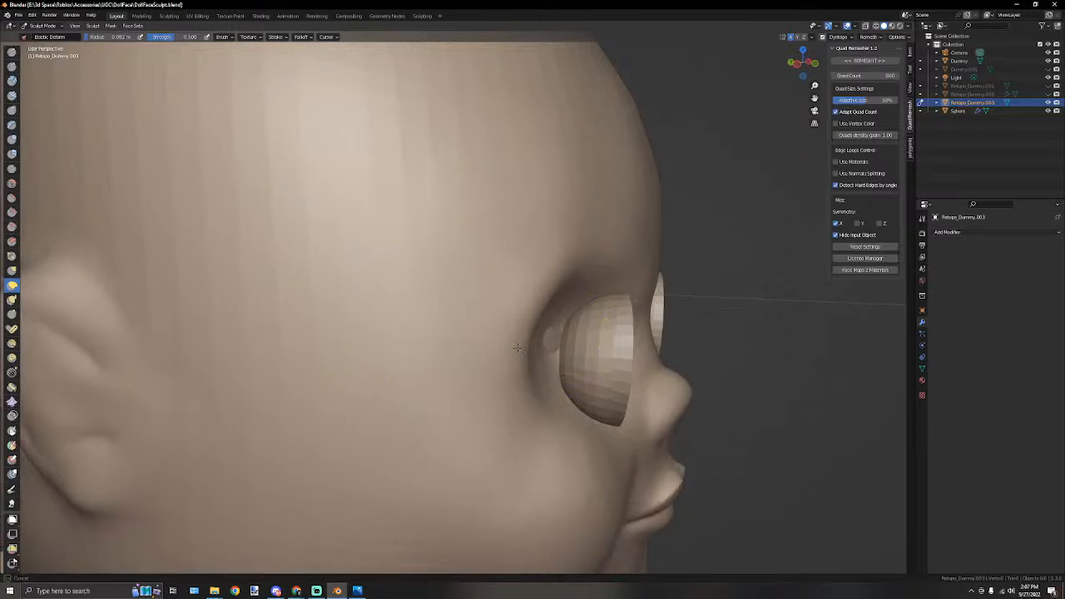
pyautogui.moveTo(543, 348)
pyautogui.mouseDown(button='middle')
pyautogui.moveTo(374, 323)
pyautogui.moveTo(511, 333)
pyautogui.moveTo(480, 338)
pyautogui.mouseUp(button='middle')
pyautogui.scroll(-4, 373, 321)
pyautogui.scroll(4, 511, 333)
pyautogui.moveTo(296, 157); pyautogui.dragTo(218, 150, button='middle')
# Select the eyeball object, enter Edit Mode and move its whole mesh along the Y axis, deeper into the socket.
pyautogui.click(41, 26)
pyautogui.click(45, 35)
pyautogui.click(358, 322)
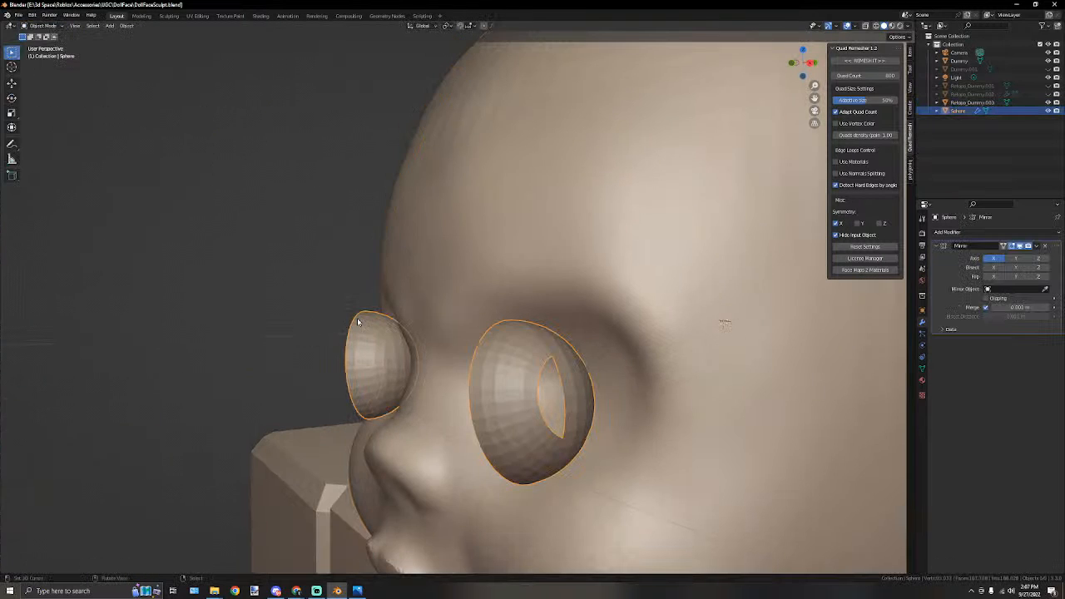
pyautogui.moveTo(137, 162); pyautogui.dragTo(480, 229, button='middle')
pyautogui.press('Tab')
pyautogui.press('a')
pyautogui.press('g')
pyautogui.press('y')
pyautogui.click(669, 249)
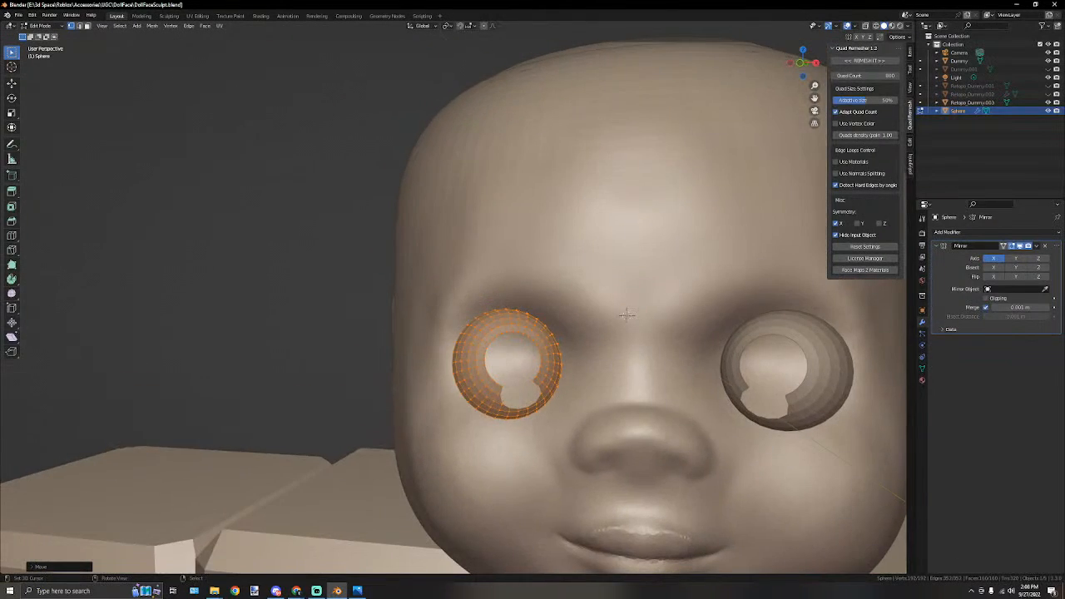
# Examine the repositioned eyeballs from the front for socket overlap and deselect the eyeball mesh.
pyautogui.scroll(-2, 499, 236)
pyautogui.scroll(6, 507, 240)
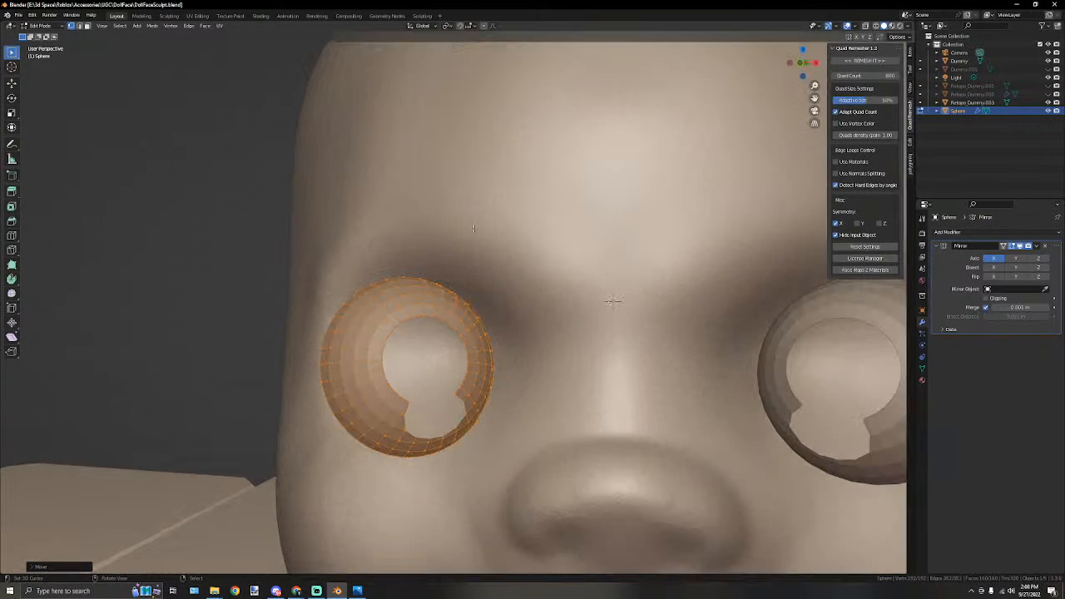
pyautogui.scroll(-5, 479, 239)
pyautogui.scroll(1, 472, 238)
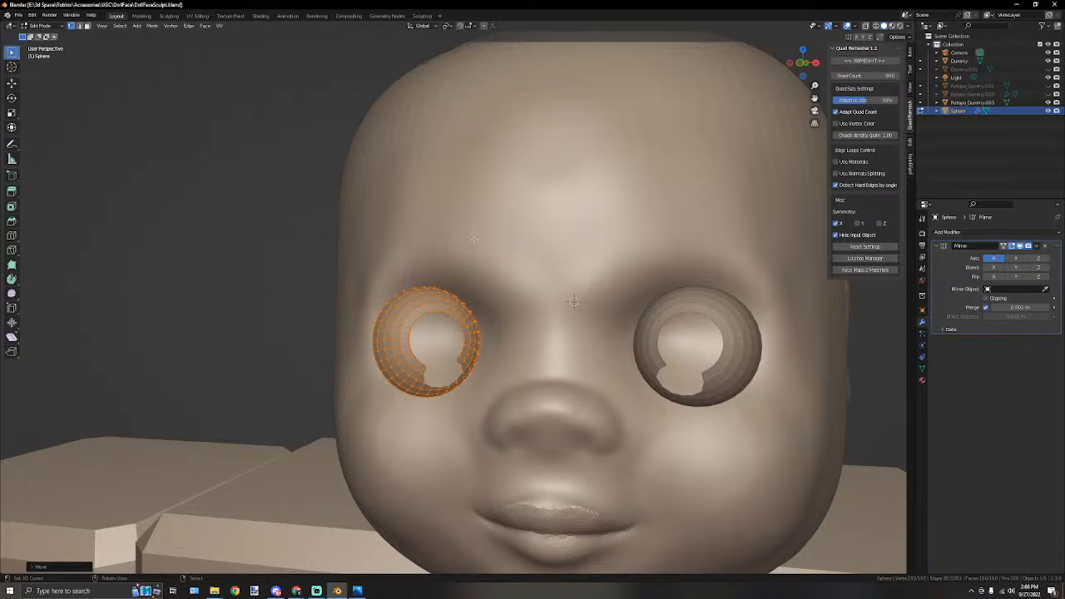
pyautogui.scroll(-4, 468, 238)
pyautogui.scroll(4, 467, 238)
pyautogui.moveTo(468, 238); pyautogui.dragTo(571, 267, button='middle')
pyautogui.hotkey('alt', 'a')
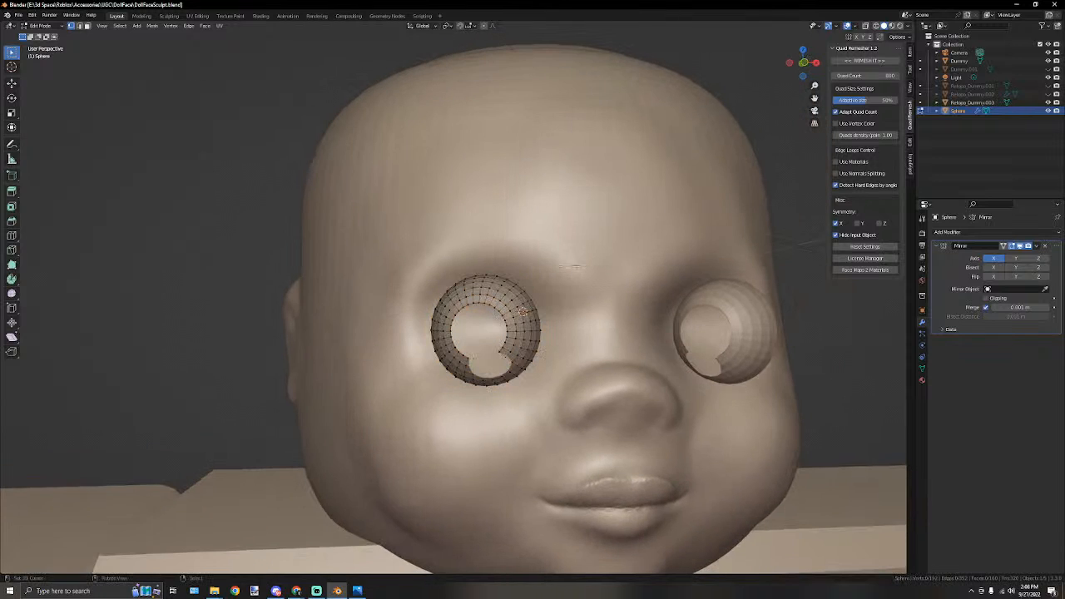
pyautogui.click(40, 26)
pyautogui.click(42, 54)
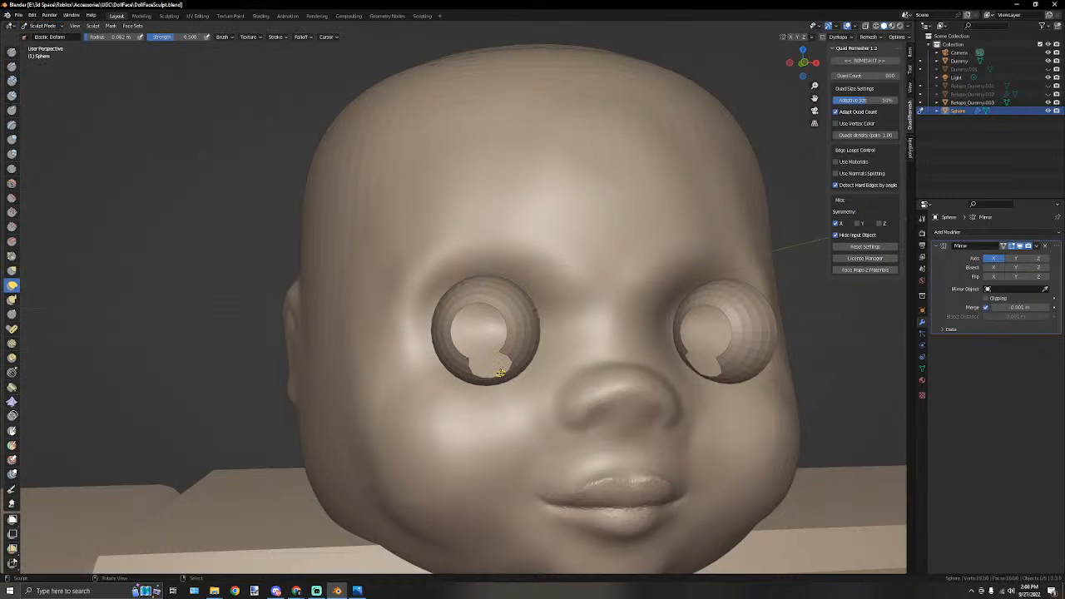
pyautogui.moveTo(490, 369); pyautogui.dragTo(582, 325, button='middle')
pyautogui.click(40, 26)
pyautogui.click(45, 35)
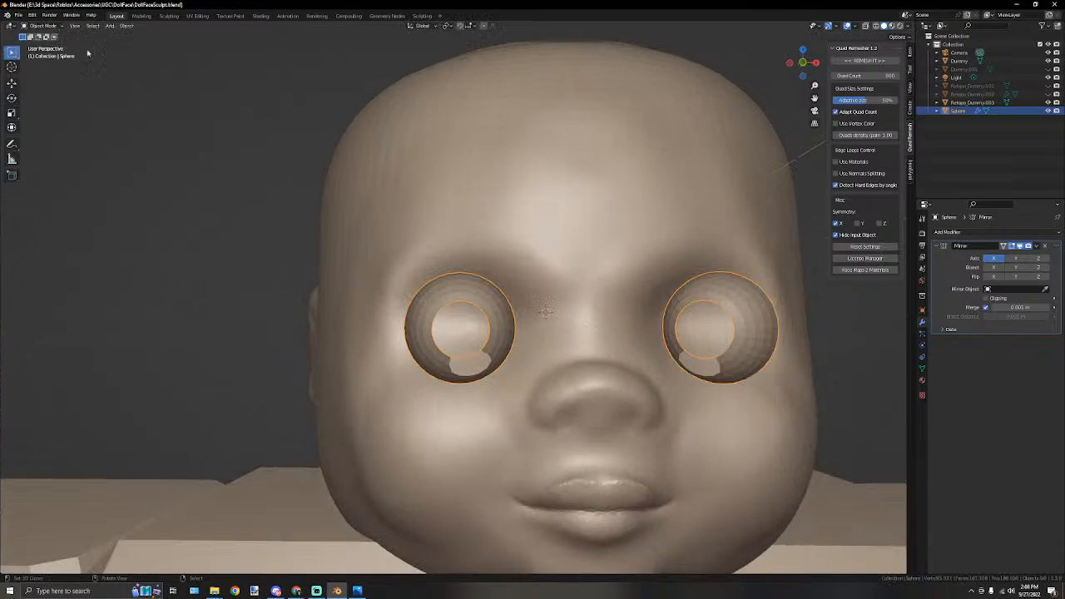
# Select the head, enter Sculpt Mode and use Elastic Deform to push the socket surface back behind the lower eyeball.
pyautogui.click(441, 75)
pyautogui.click(40, 25)
pyautogui.click(45, 53)
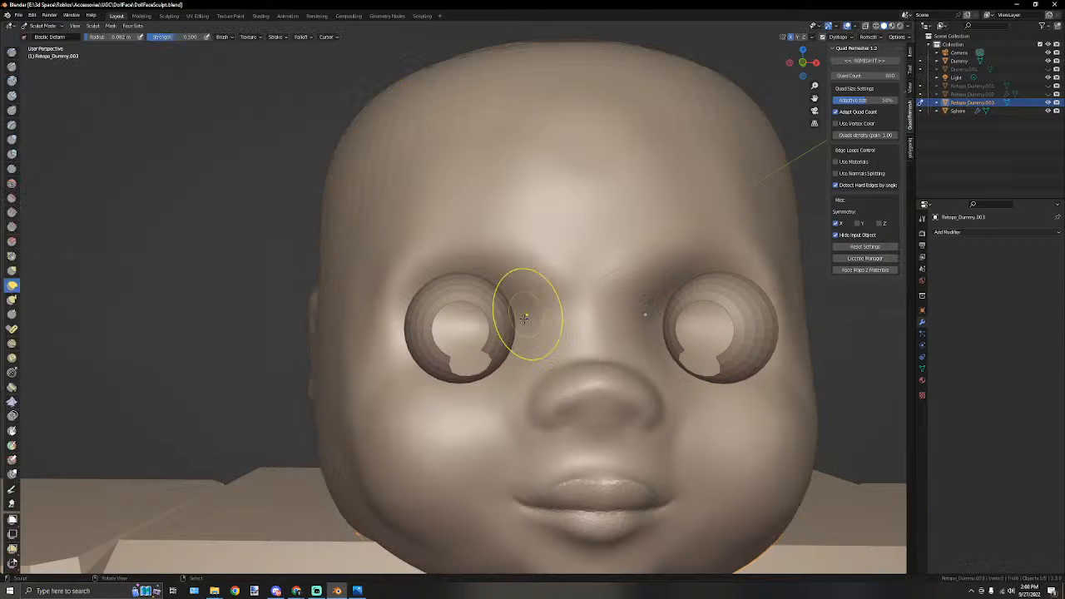
pyautogui.moveTo(470, 356)
pyautogui.mouseDown()
pyautogui.moveTo(464, 349)
pyautogui.moveTo(473, 373)
pyautogui.mouseUp()
pyautogui.moveTo(471, 369)
pyautogui.mouseDown(button='middle')
pyautogui.moveTo(475, 352)
pyautogui.moveTo(402, 355)
pyautogui.mouseUp(button='middle')
pyautogui.moveTo(402, 355); pyautogui.dragTo(394, 358)
# Examine the reshaped sockets and eyeball depth from the side and three-quarter views.
pyautogui.scroll(-4, 394, 358)
pyautogui.moveTo(245, 357)
pyautogui.mouseDown(button='middle')
pyautogui.moveTo(382, 359)
pyautogui.moveTo(348, 358)
pyautogui.mouseUp(button='middle')
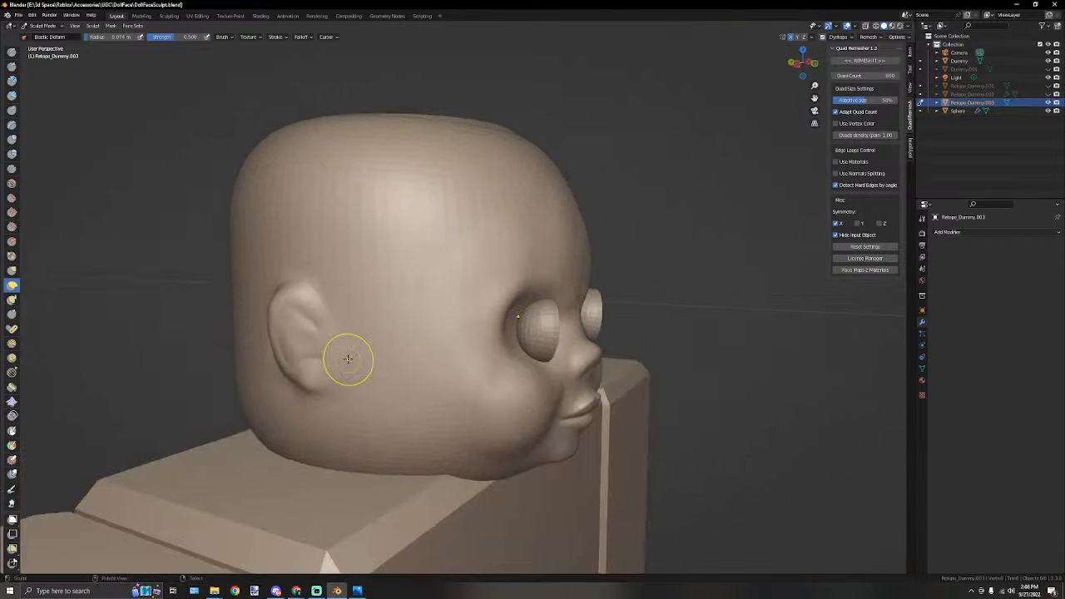
pyautogui.scroll(2, 347, 360)
pyautogui.moveTo(407, 328); pyautogui.dragTo(359, 319, button='middle')
pyautogui.scroll(1, 373, 323)
pyautogui.scroll(1, 319, 330)
pyautogui.scroll(-2, 318, 329)
pyautogui.scroll(-3, 358, 318)
# Leave Sculpt Mode, select the mirrored eyeball object and open it in Edit Mode from a side view.
pyautogui.click(50, 27)
pyautogui.click(50, 36)
pyautogui.click(514, 316)
pyautogui.click(52, 26)
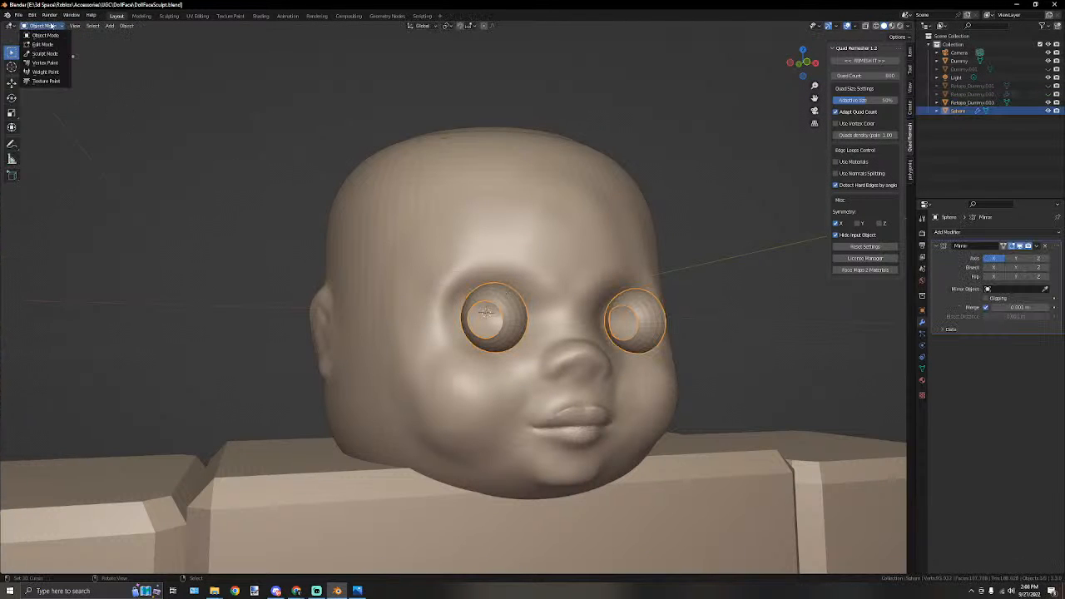
pyautogui.click(43, 45)
pyautogui.scroll(2, 536, 270)
pyautogui.moveTo(536, 271); pyautogui.dragTo(633, 273, button='middle')
# Grow a selection from the eyeball's open front rim and delete those vertices to make the shell shallower.
pyautogui.keyDown('alt'); pyautogui.rightClick(596, 296); pyautogui.keyUp('alt')
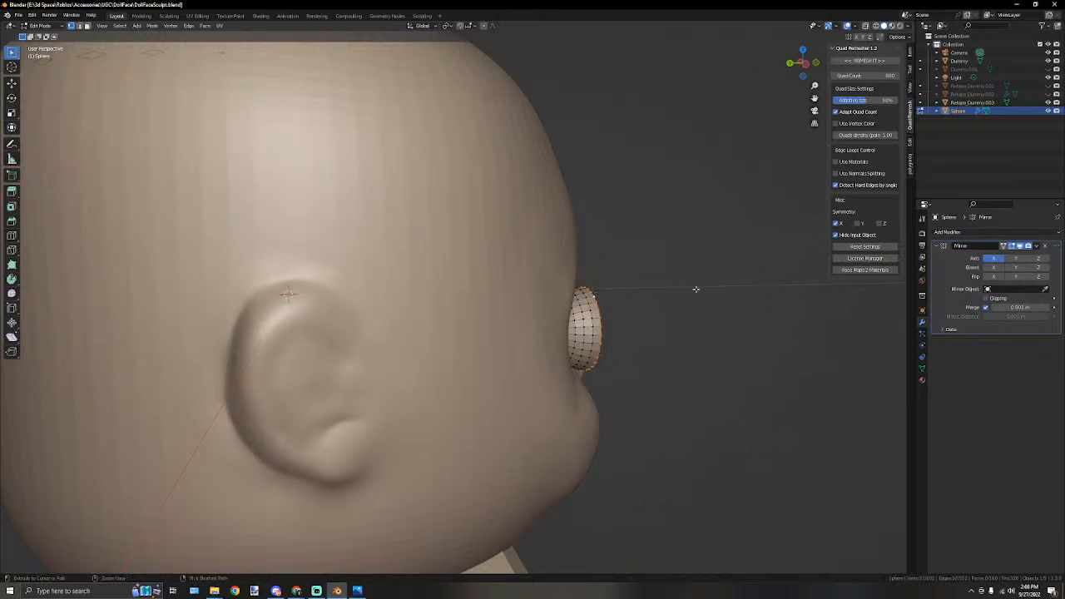
pyautogui.press('ctrl+KP_Add')
pyautogui.scroll(2, 709, 286)
pyautogui.press('x')
pyautogui.click(710, 285)
pyautogui.moveTo(710, 286); pyautogui.dragTo(697, 313, button='middle')
pyautogui.scroll(-3, 591, 266)
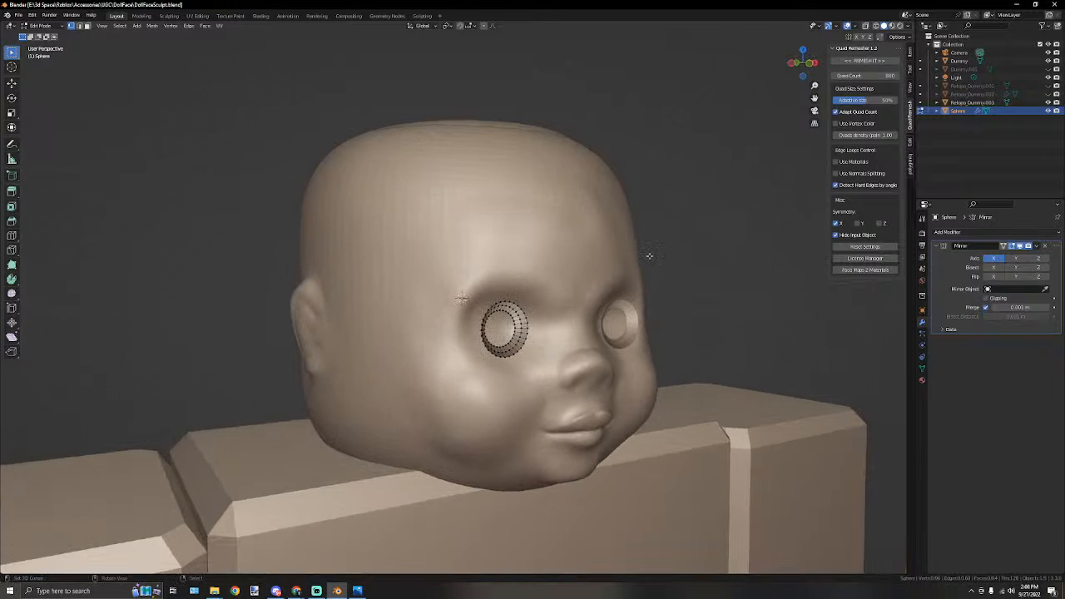
# Return to Object Mode and examine the trimmed eyeballs inside the sockets.
pyautogui.click(40, 26)
pyautogui.click(43, 38)
pyautogui.moveTo(667, 287)
pyautogui.mouseDown(button='middle')
pyautogui.moveTo(585, 285)
pyautogui.moveTo(589, 274)
pyautogui.moveTo(675, 287)
pyautogui.mouseUp(button='middle')
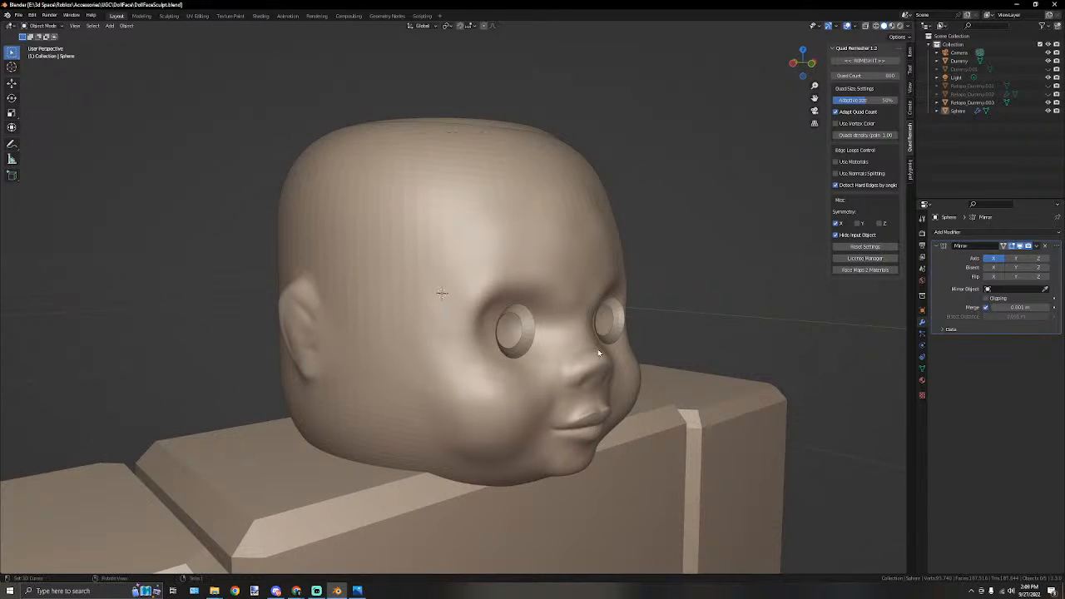
pyautogui.scroll(2, 593, 353)
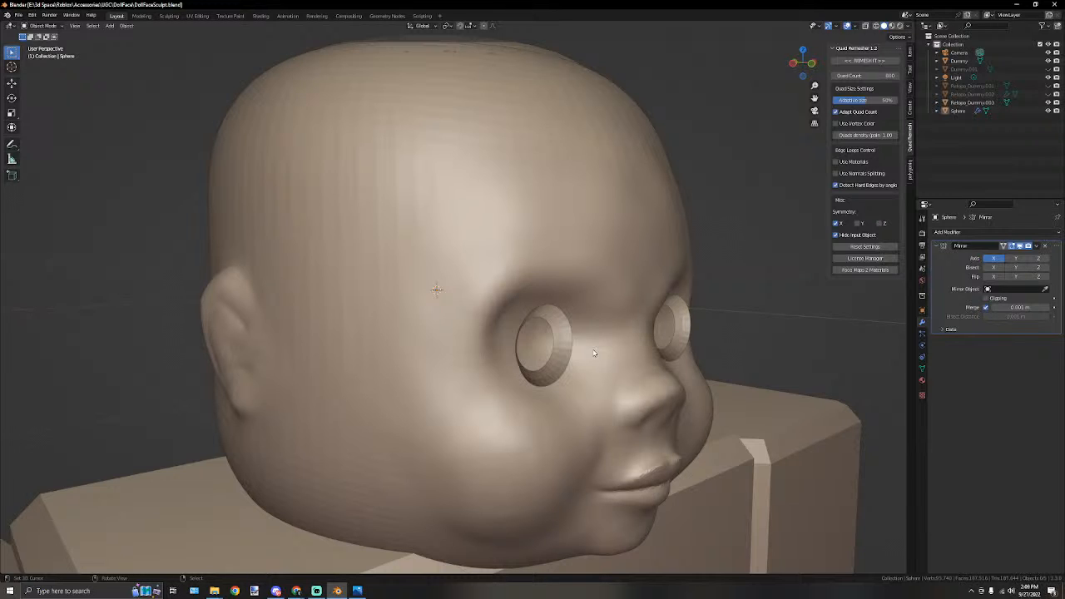
pyautogui.moveTo(535, 322); pyautogui.dragTo(454, 344, button='middle')
pyautogui.click(297, 590)
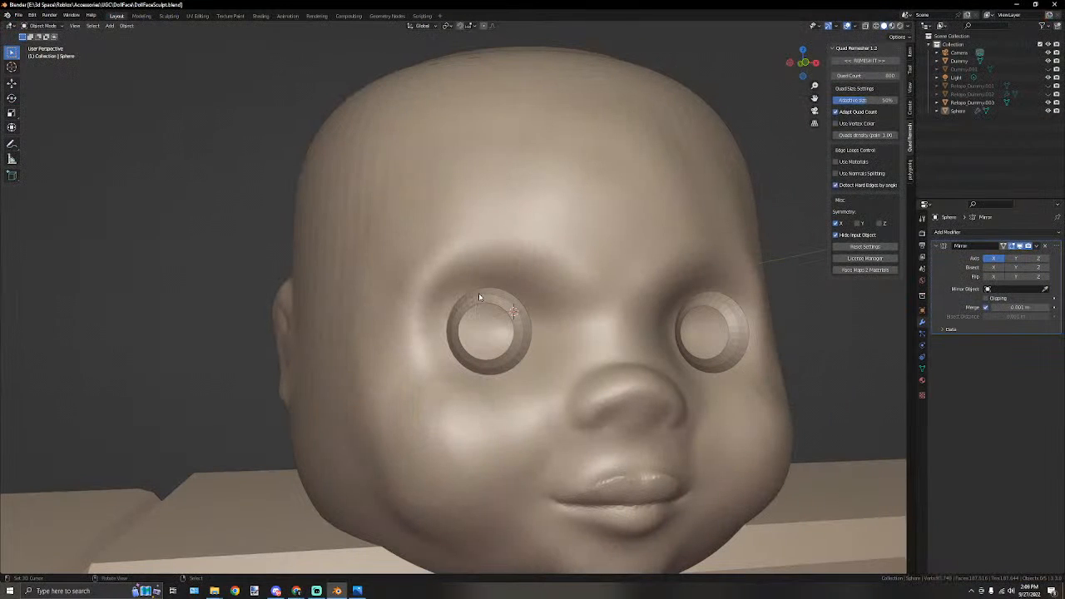
# Open the eyeball in Edit Mode, select the edge loop around its iris opening and extrude it inward to about two-thirds size.
pyautogui.click(479, 300)
pyautogui.press('Tab')
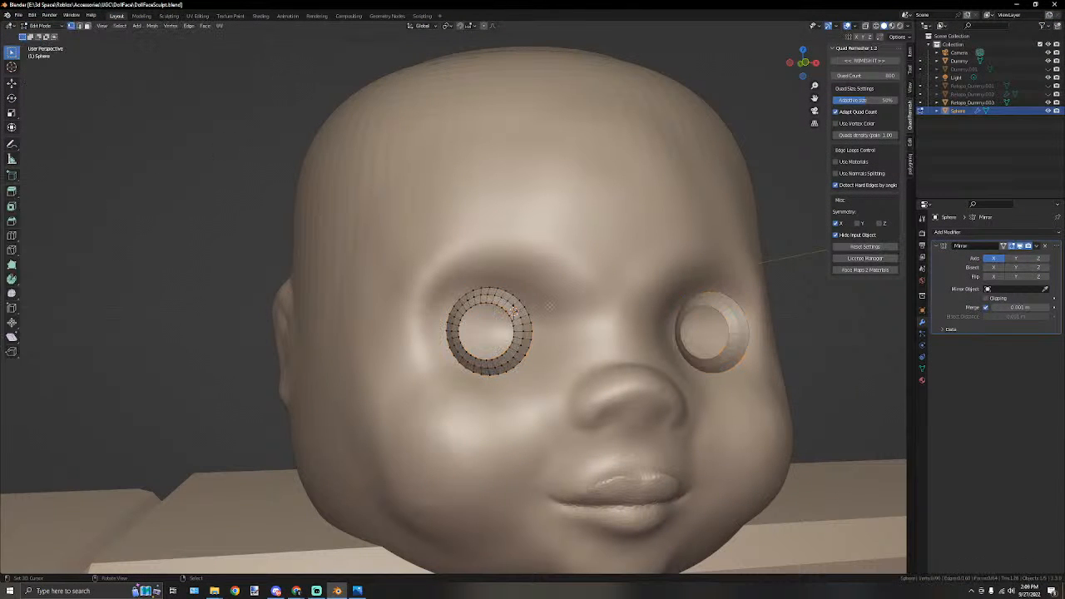
pyautogui.scroll(1, 550, 305)
pyautogui.keyDown('alt'); pyautogui.click(491, 302); pyautogui.keyUp('alt')
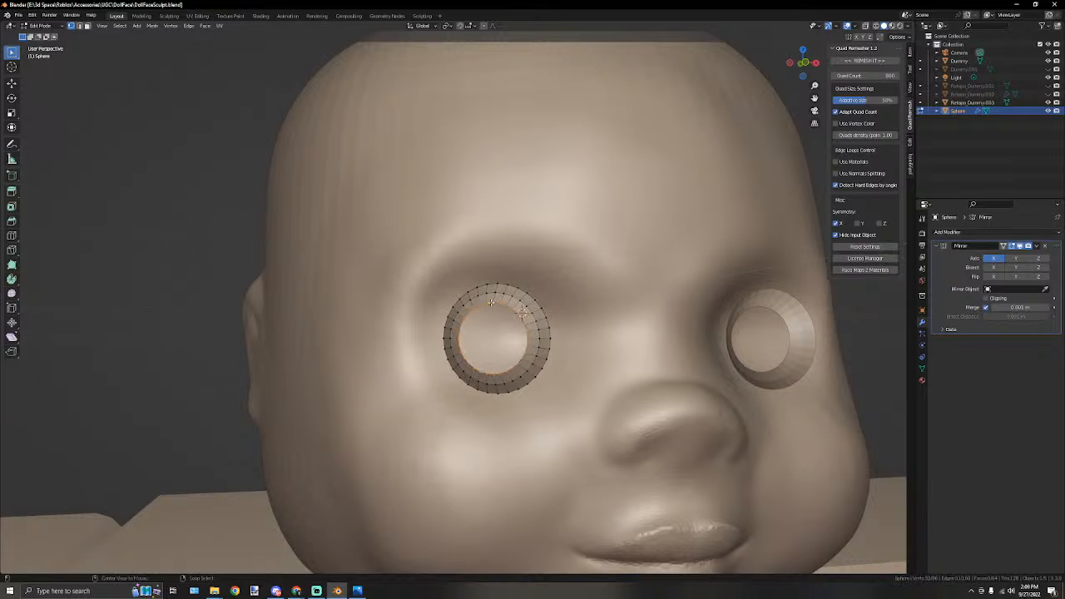
pyautogui.press('KP_1')
pyautogui.scroll(3, 633, 369)
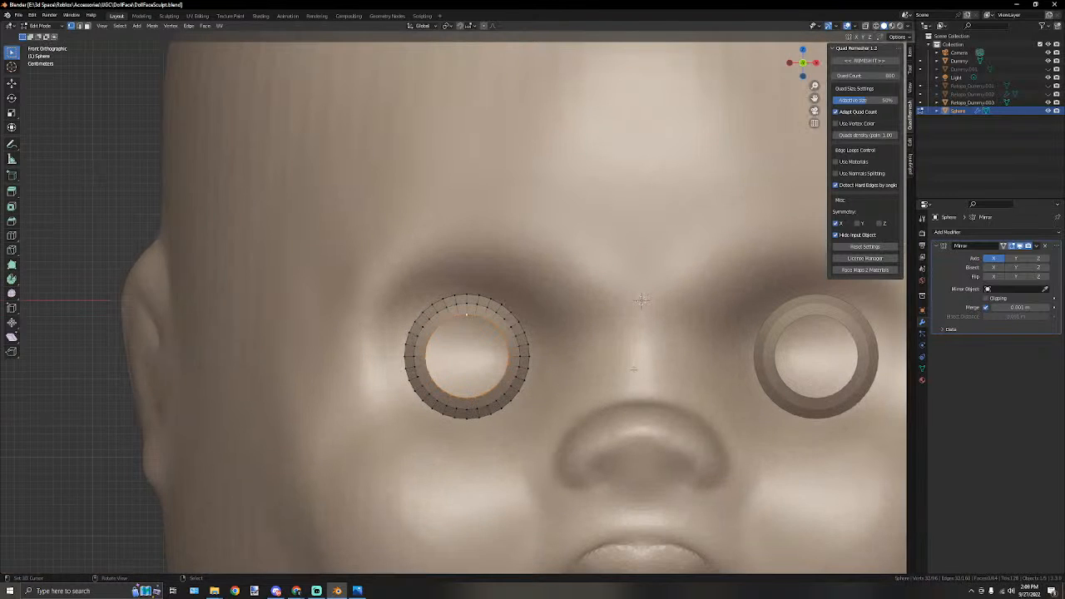
pyautogui.press('s')
pyautogui.rightClick(634, 340)
pyautogui.press('e')
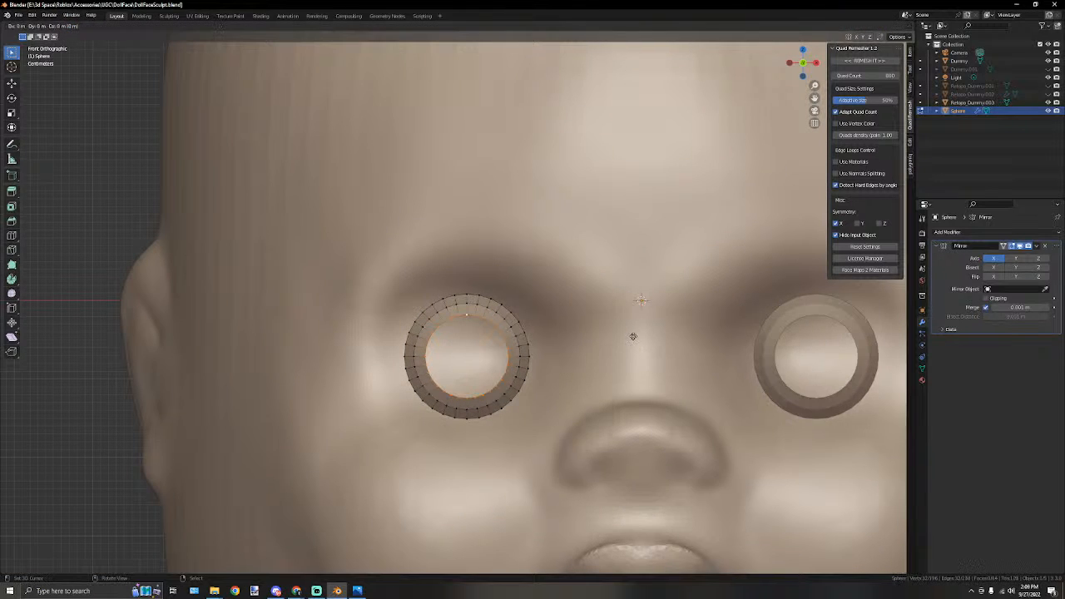
pyautogui.press('s')
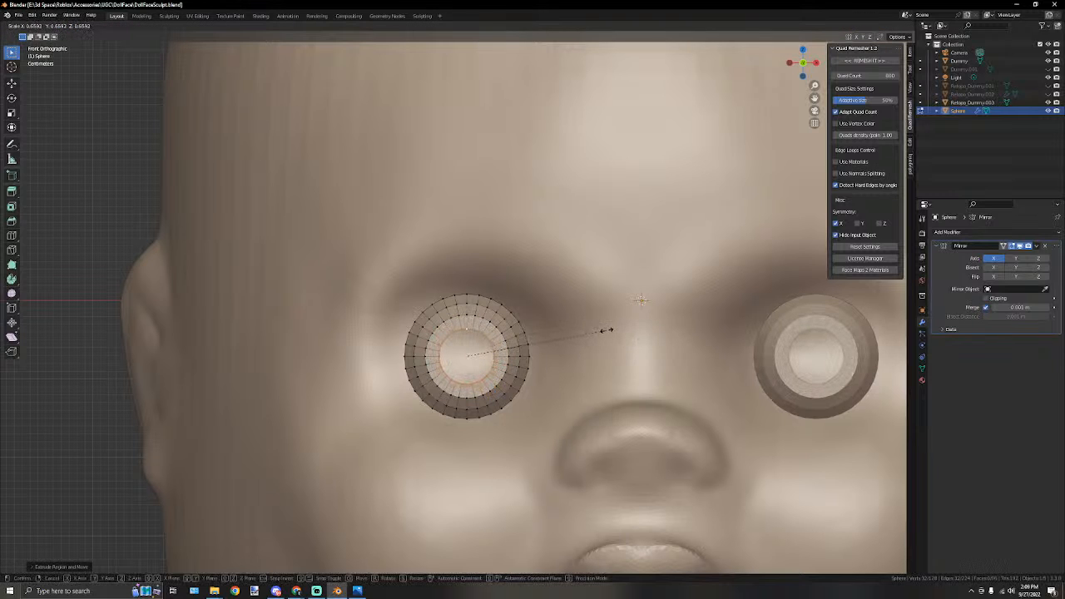
pyautogui.click(613, 329)
# Move the extruded iris ring along the Y axis to adjust its depth and scale it down.
pyautogui.moveTo(613, 329); pyautogui.dragTo(472, 339, button='middle')
pyautogui.press('g')
pyautogui.press('y')
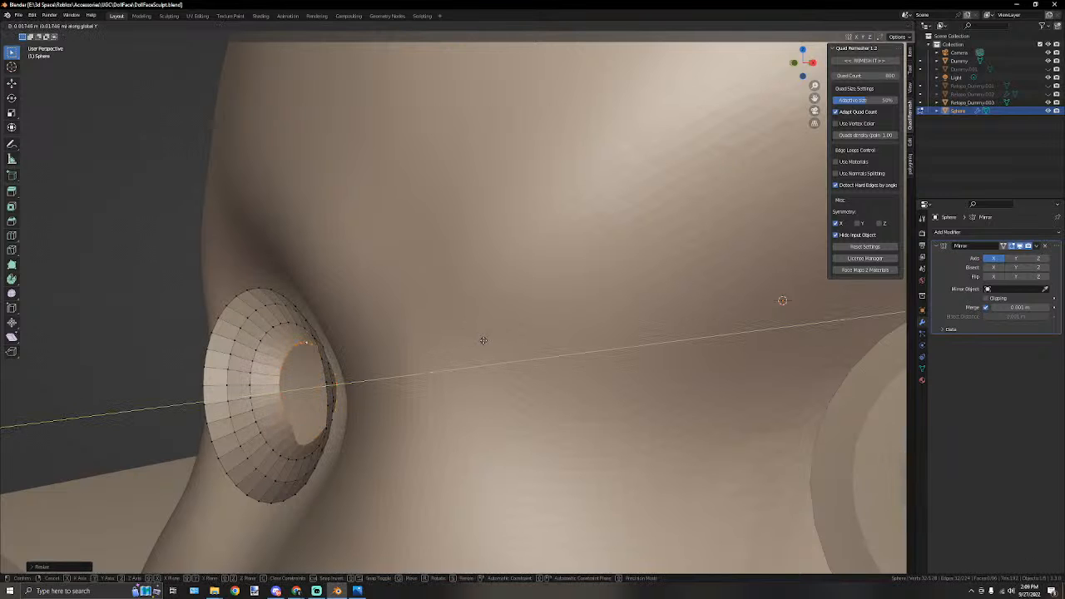
pyautogui.click(479, 341)
pyautogui.scroll(-5, 479, 341)
pyautogui.moveTo(479, 341); pyautogui.dragTo(419, 281, button='middle')
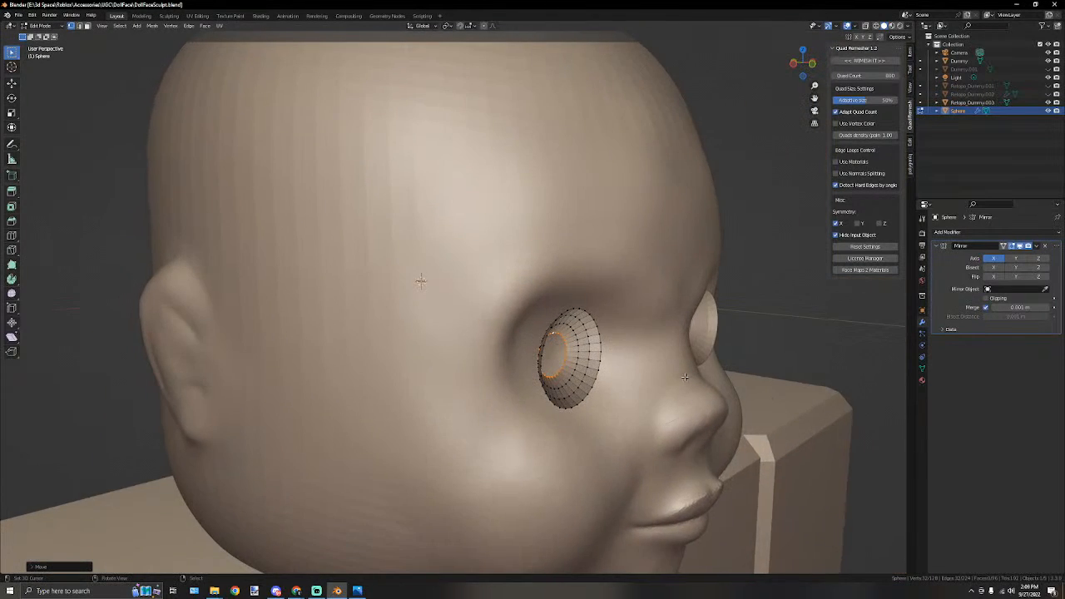
pyautogui.scroll(1, 418, 280)
pyautogui.press('s')
pyautogui.click(416, 277)
pyautogui.moveTo(416, 277); pyautogui.dragTo(632, 323, button='middle')
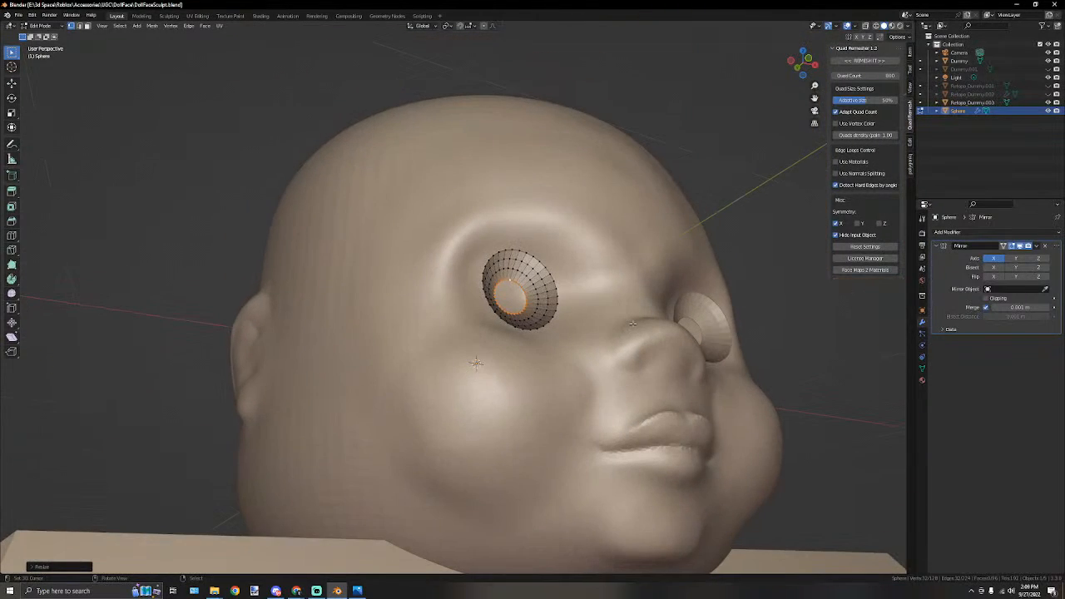
pyautogui.scroll(3, 632, 324)
pyautogui.scroll(-3, 626, 328)
pyautogui.moveTo(628, 323); pyautogui.dragTo(618, 348, button='middle')
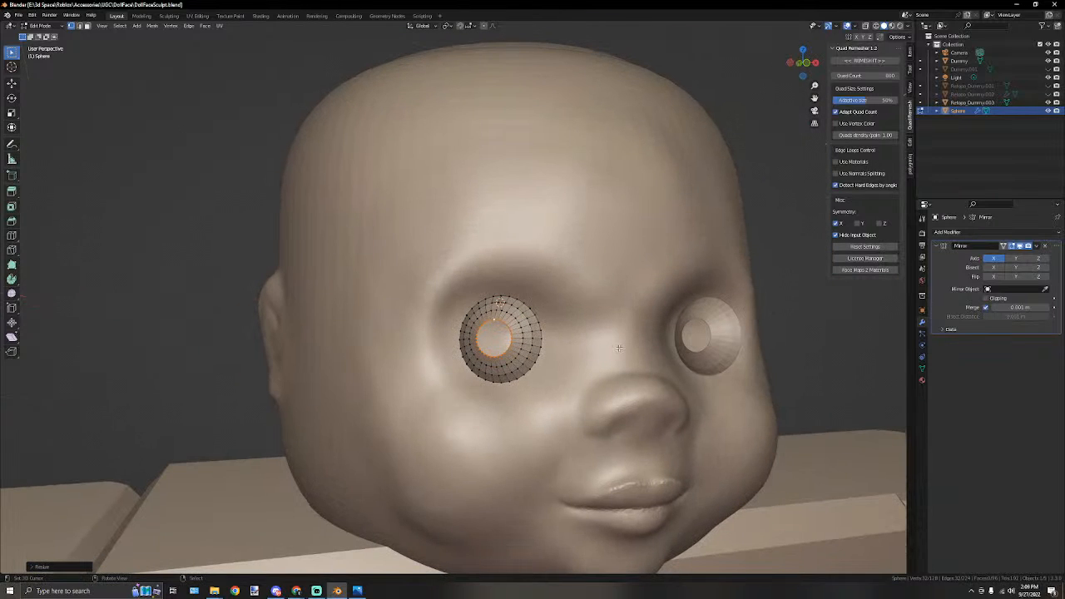
# Return to Object Mode and delete the mirrored eyeball object.
pyautogui.press('a')
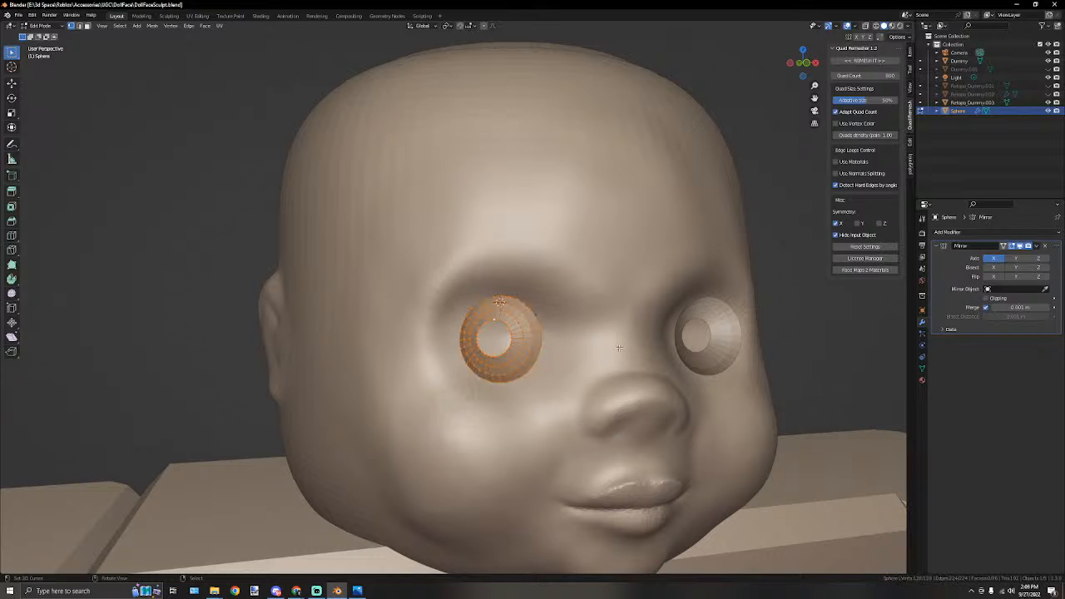
pyautogui.press('x')
pyautogui.click(44, 26)
pyautogui.click(45, 36)
pyautogui.click(152, 123)
pyautogui.click(538, 322)
pyautogui.press('Delete')
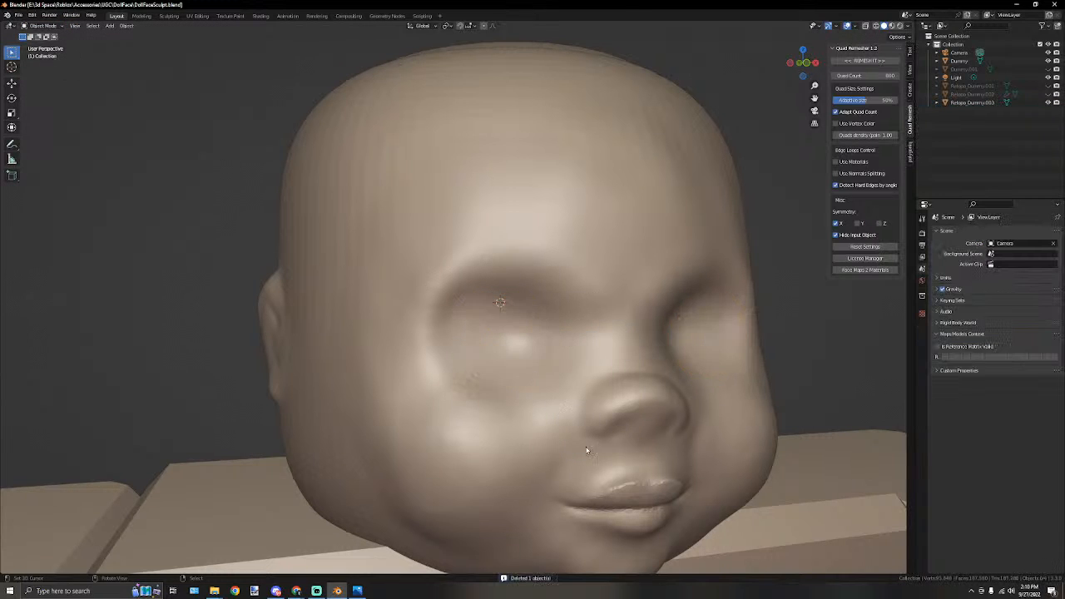
# Examine the empty eye sockets and the overall head shape from several angles and distances.
pyautogui.scroll(-5, 634, 512)
pyautogui.scroll(4, 612, 456)
pyautogui.moveTo(579, 311); pyautogui.dragTo(499, 405, button='middle')
pyautogui.scroll(-3, 539, 306)
pyautogui.scroll(3, 556, 311)
pyautogui.scroll(-4, 499, 406)
pyautogui.moveTo(637, 257); pyautogui.dragTo(509, 441, button='middle')
pyautogui.scroll(3, 541, 420)
pyautogui.scroll(-4, 502, 419)
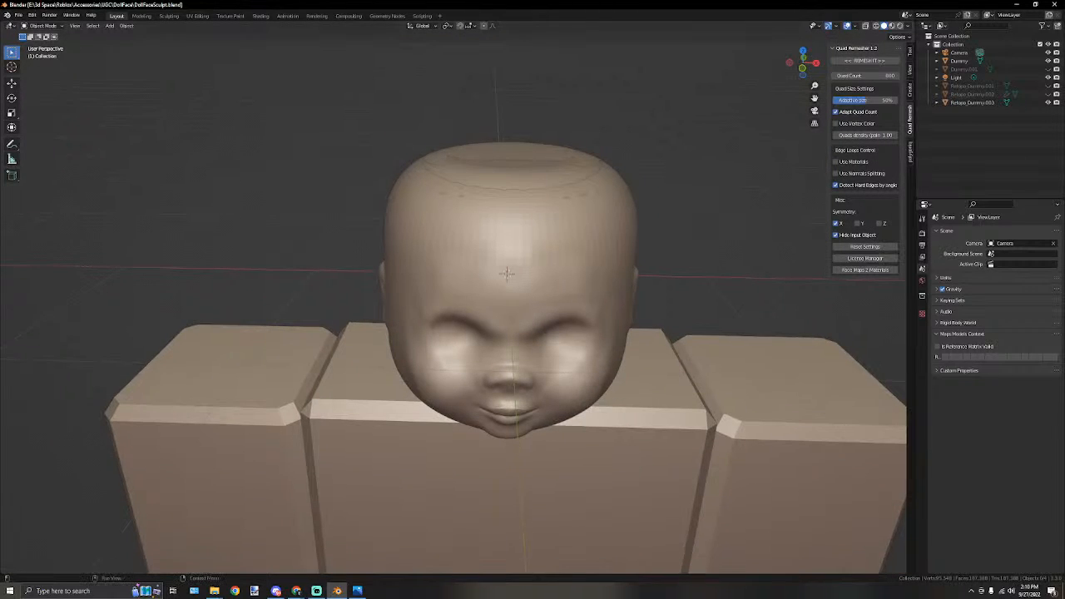
pyautogui.scroll(2, 321, 213)
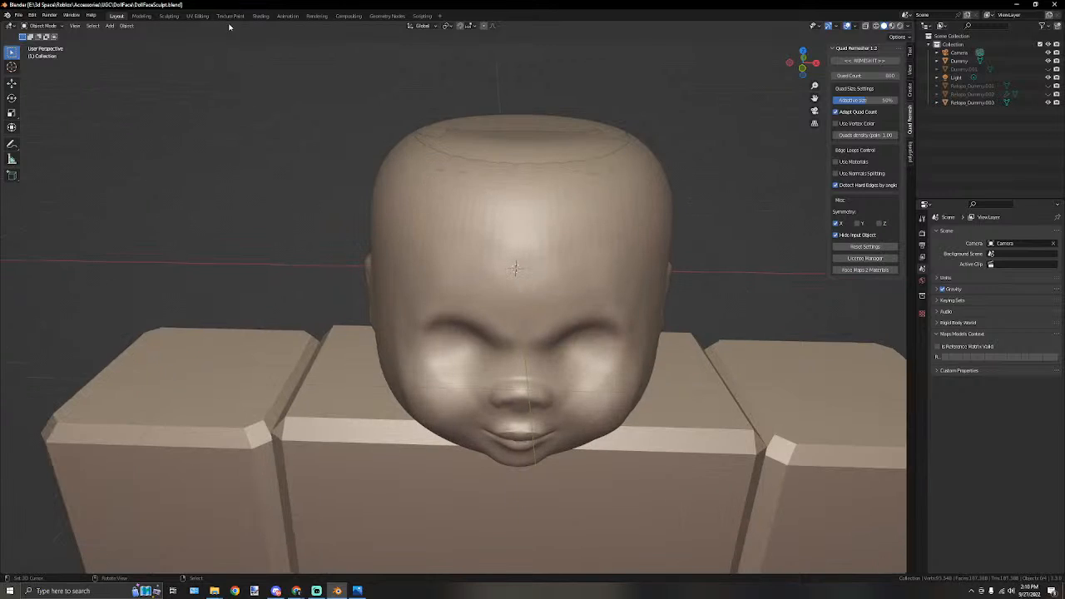
# Switch to the Sculpting workspace, select the doll head at its ear and enter Sculpt Mode.
pyautogui.click(167, 17)
pyautogui.scroll(5, 615, 203)
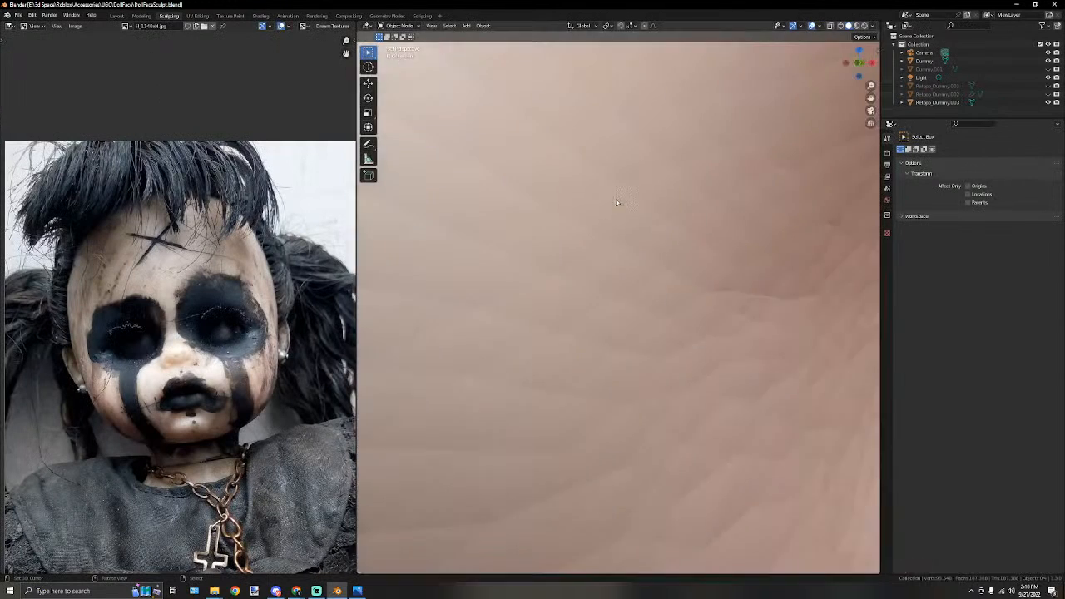
pyautogui.scroll(-6, 614, 203)
pyautogui.moveTo(614, 203); pyautogui.dragTo(520, 208, button='middle')
pyautogui.scroll(5, 546, 205)
pyautogui.scroll(3, 519, 207)
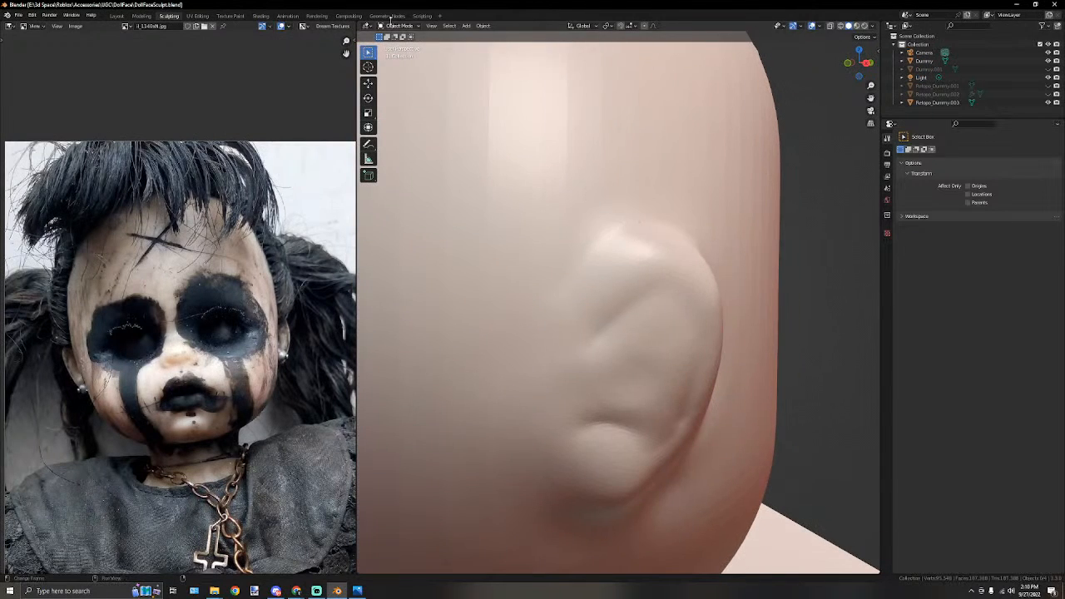
pyautogui.click(490, 199)
pyautogui.click(396, 26)
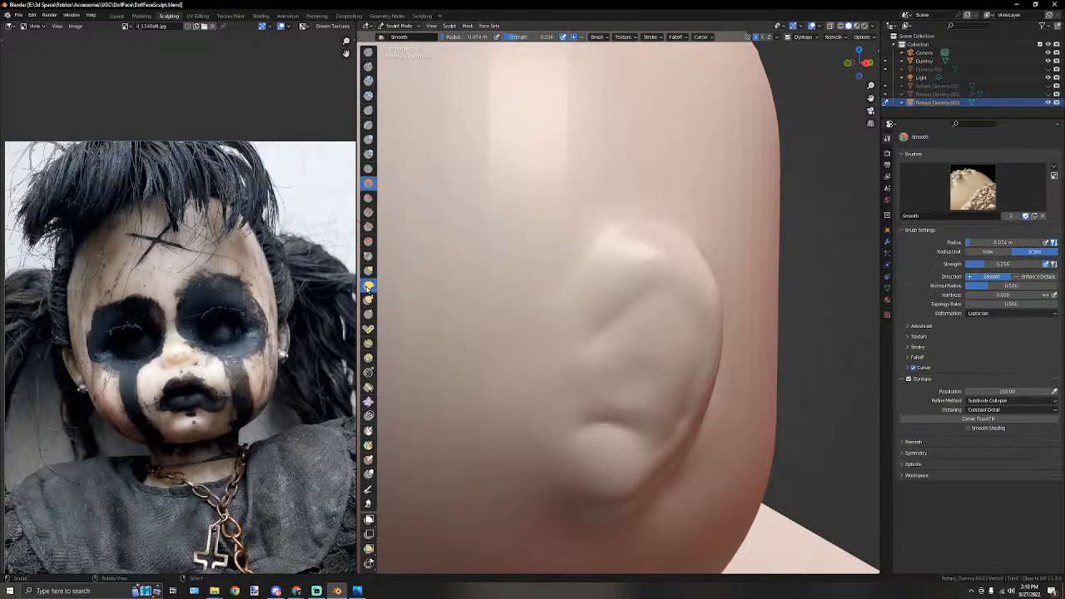
# Set up the Draw brush in Subtract direction with a smaller radius and a strength of 0.544 for detailing the ear.
pyautogui.click(369, 286)
pyautogui.click(369, 52)
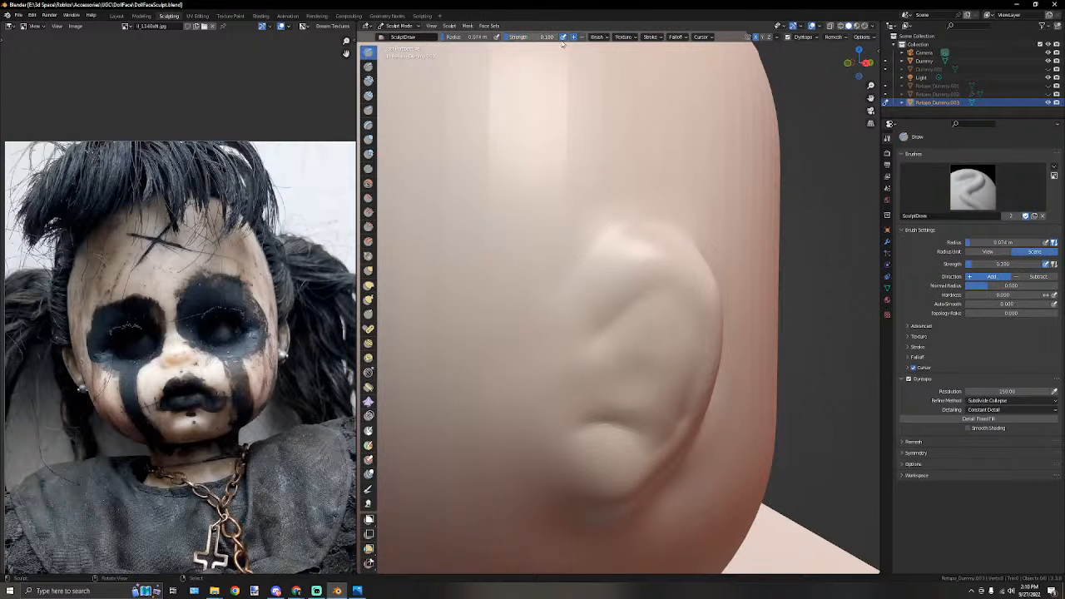
pyautogui.press('[')
pyautogui.press('[')
pyautogui.press('[')
pyautogui.press('[')
pyautogui.moveTo(649, 336); pyautogui.dragTo(529, 348, button='middle')
pyautogui.press('[')
pyautogui.press('[')
pyautogui.press('[')
pyautogui.press('[')
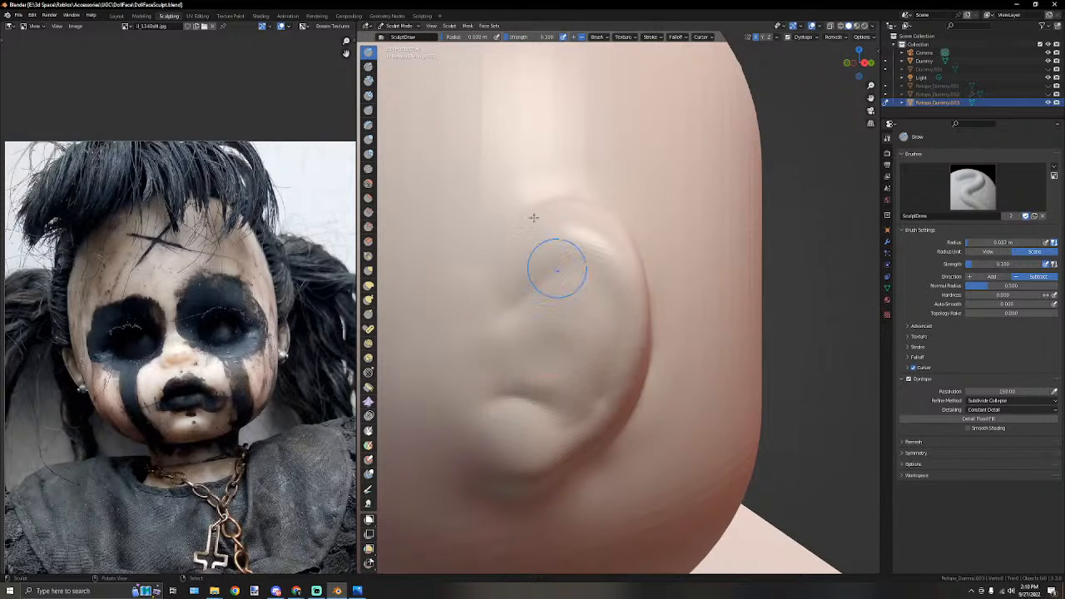
pyautogui.click(653, 37)
pyautogui.moveTo(512, 37); pyautogui.dragTo(534, 36)
# Carve the ear's inner folds and the groove beneath its outer rim, reducing the Draw brush radius for finer strokes.
pyautogui.moveTo(504, 354)
pyautogui.mouseDown()
pyautogui.moveTo(567, 388)
pyautogui.moveTo(545, 398)
pyautogui.moveTo(500, 389)
pyautogui.moveTo(571, 389)
pyautogui.moveTo(577, 356)
pyautogui.moveTo(531, 327)
pyautogui.mouseUp()
pyautogui.press('[')
pyautogui.press('[')
pyautogui.press('[')
pyautogui.moveTo(519, 278)
pyautogui.mouseDown()
pyautogui.moveTo(576, 255)
pyautogui.moveTo(606, 292)
pyautogui.moveTo(612, 366)
pyautogui.moveTo(582, 401)
pyautogui.moveTo(498, 388)
pyautogui.mouseUp()
pyautogui.hotkey('alt', 'Tab')
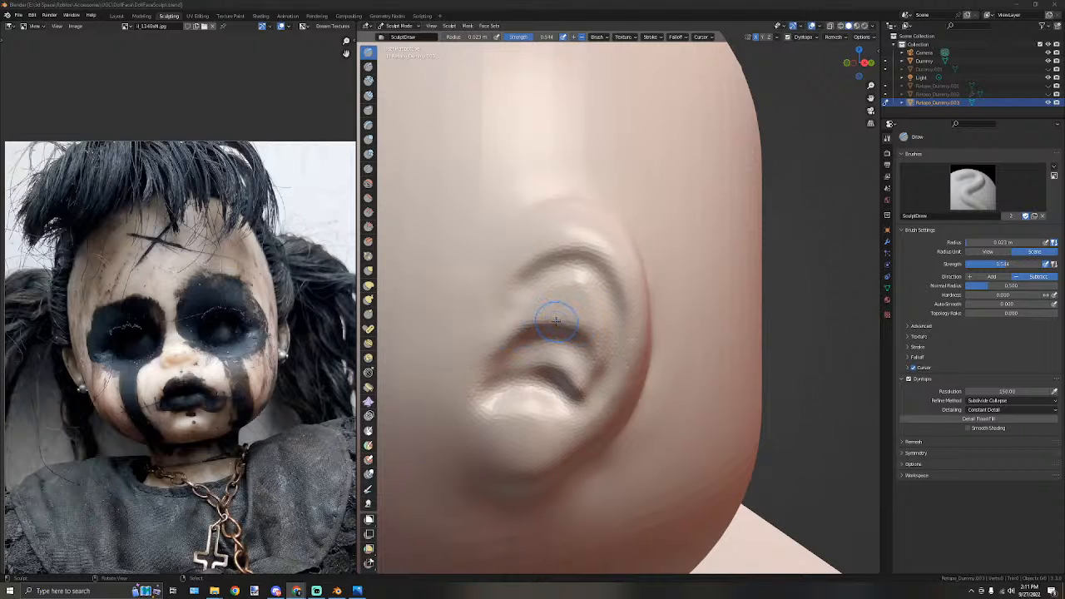
pyautogui.moveTo(530, 307)
pyautogui.mouseDown()
pyautogui.moveTo(575, 351)
pyautogui.moveTo(547, 312)
pyautogui.moveTo(510, 306)
pyautogui.moveTo(532, 274)
pyautogui.moveTo(586, 289)
pyautogui.mouseUp()
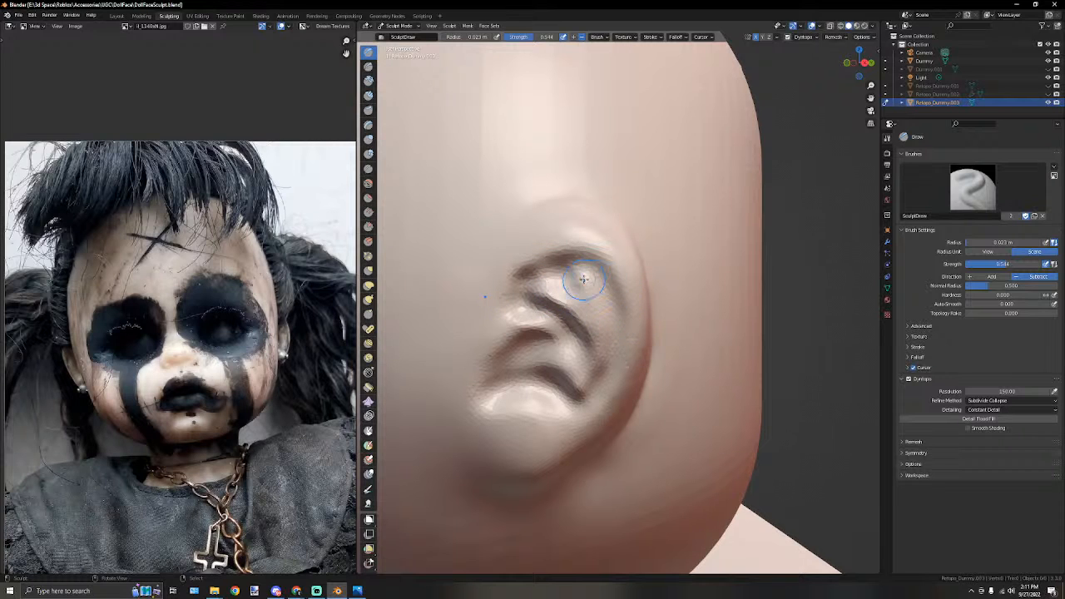
pyautogui.moveTo(530, 272)
pyautogui.mouseDown()
pyautogui.moveTo(561, 253)
pyautogui.moveTo(602, 264)
pyautogui.moveTo(625, 319)
pyautogui.mouseUp()
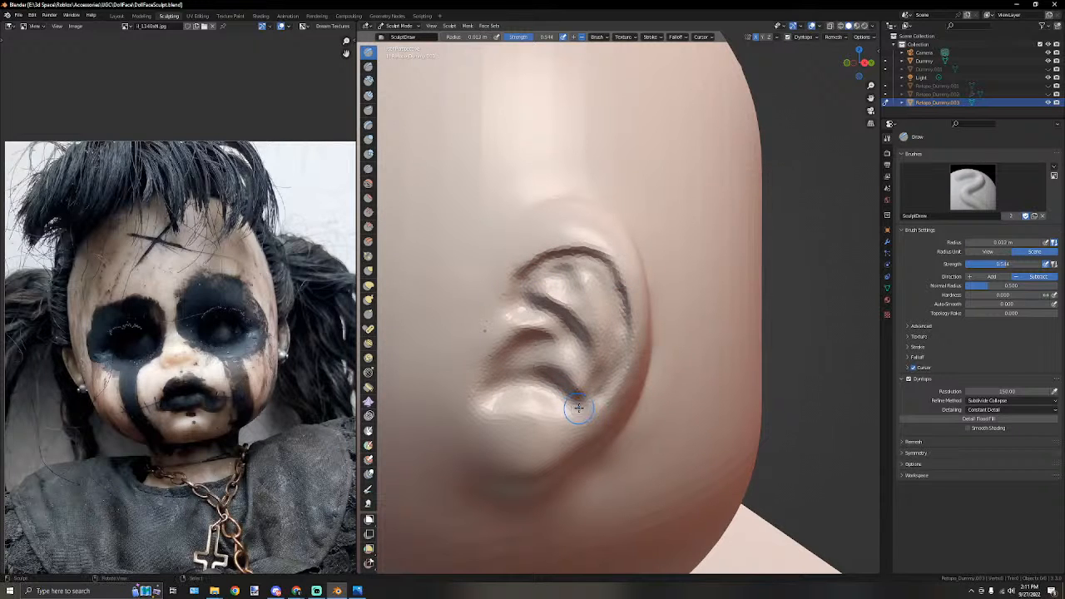
# Smooth the carved grooves of the lower ear and outer rim using the Smooth brush with a 0.026 m radius.
pyautogui.click(369, 182)
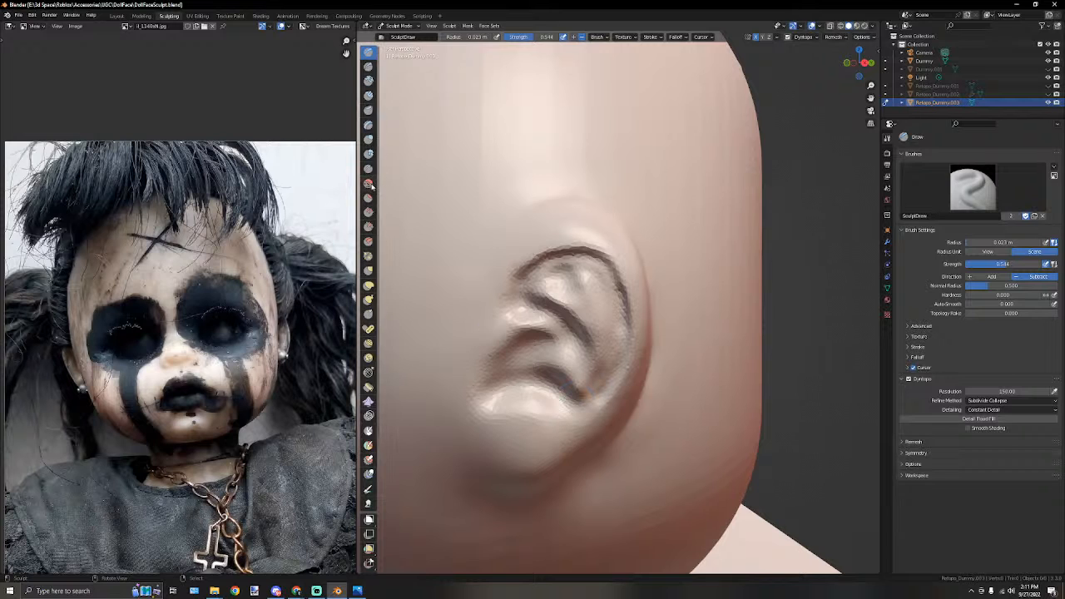
pyautogui.press(']')
pyautogui.press(']')
pyautogui.press(']')
pyautogui.press(']')
pyautogui.moveTo(552, 405)
pyautogui.mouseDown()
pyautogui.moveTo(556, 416)
pyautogui.moveTo(533, 425)
pyautogui.moveTo(560, 385)
pyautogui.moveTo(603, 391)
pyautogui.mouseUp()
pyautogui.moveTo(611, 326)
pyautogui.mouseDown()
pyautogui.moveTo(613, 348)
pyautogui.moveTo(593, 269)
pyautogui.moveTo(577, 265)
pyautogui.mouseUp()
# Soften the ear's inner folds and upper hollow with short Smooth strokes.
pyautogui.moveTo(399, 343); pyautogui.dragTo(370, 330, button='middle')
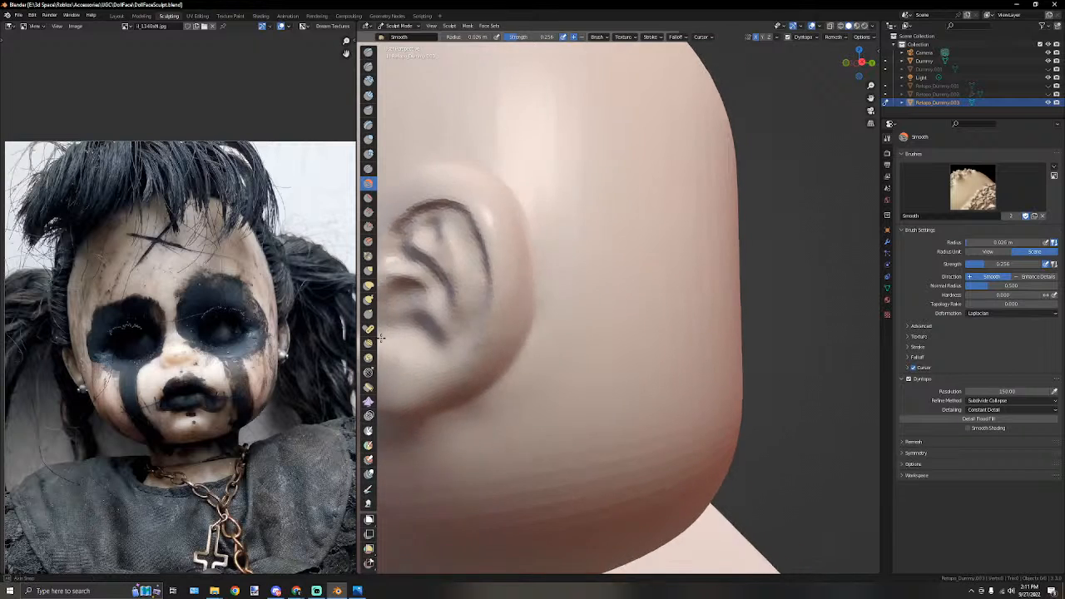
pyautogui.scroll(-1, 370, 329)
pyautogui.scroll(-2, 437, 333)
pyautogui.moveTo(512, 317)
pyautogui.mouseDown(button='middle')
pyautogui.moveTo(651, 316)
pyautogui.moveTo(580, 321)
pyautogui.mouseUp(button='middle')
pyautogui.scroll(2, 652, 316)
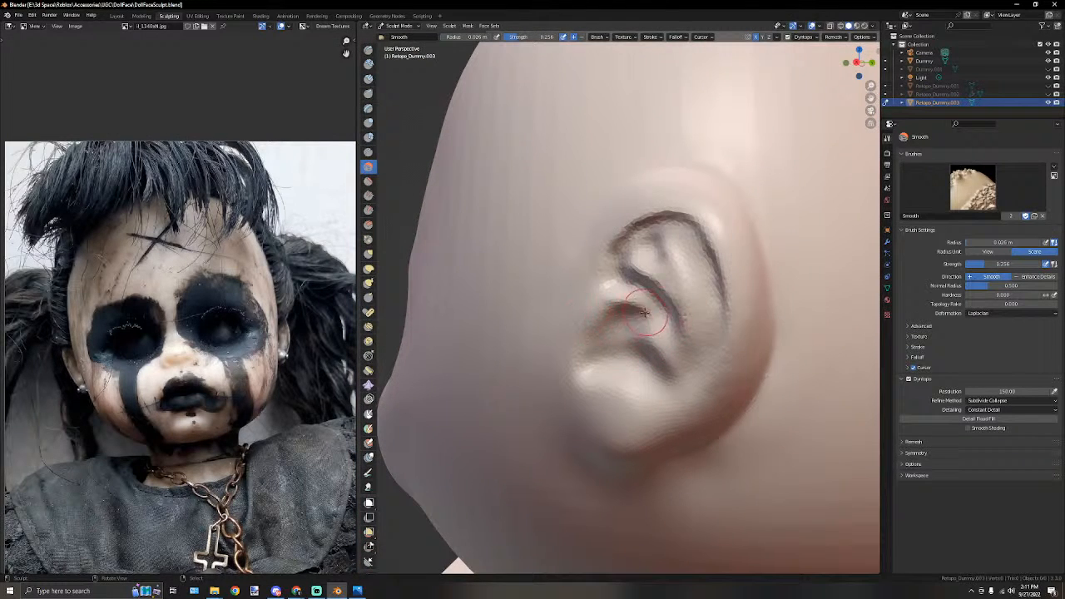
pyautogui.moveTo(625, 292); pyautogui.dragTo(640, 297)
pyautogui.moveTo(641, 236); pyautogui.dragTo(655, 238)
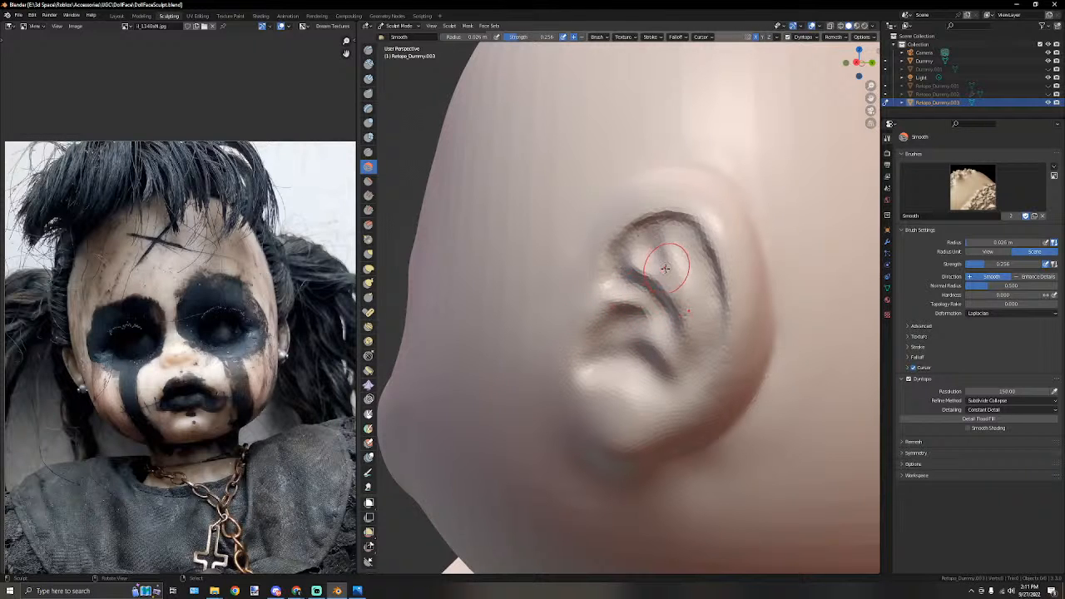
# Smooth the groove along the ear's upper rim from a closer view.
pyautogui.scroll(-5, 580, 269)
pyautogui.moveTo(580, 270)
pyautogui.mouseDown(button='middle')
pyautogui.moveTo(628, 340)
pyautogui.moveTo(721, 328)
pyautogui.moveTo(532, 304)
pyautogui.moveTo(625, 283)
pyautogui.moveTo(611, 281)
pyautogui.moveTo(616, 265)
pyautogui.mouseUp(button='middle')
pyautogui.scroll(3, 658, 313)
pyautogui.scroll(3, 612, 280)
pyautogui.moveTo(537, 185)
pyautogui.mouseDown()
pyautogui.moveTo(637, 191)
pyautogui.moveTo(641, 238)
pyautogui.mouseUp()
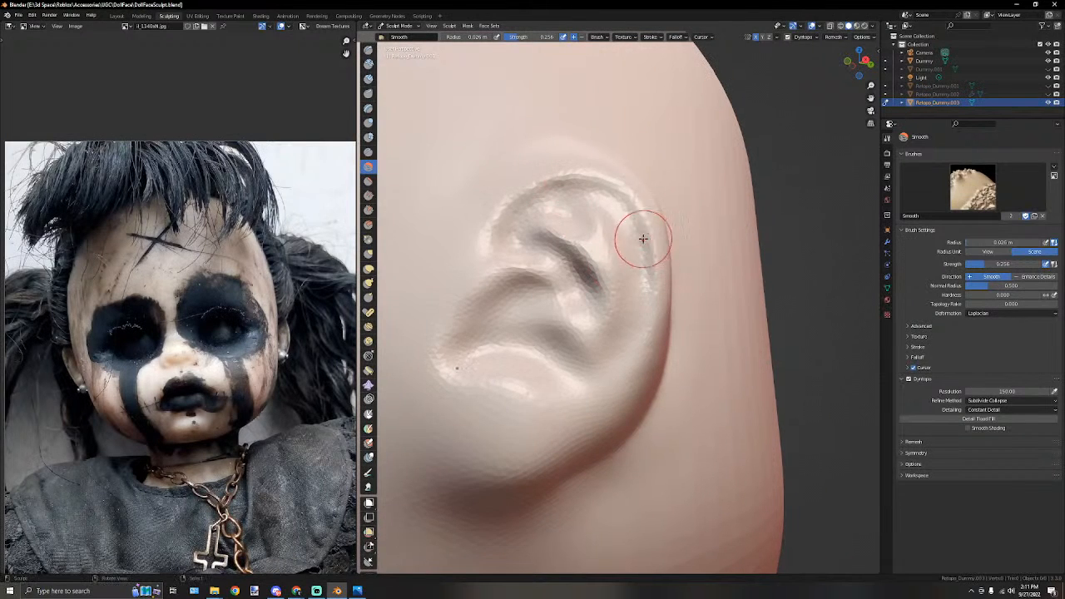
# Try carving the skin just in front of the ear with the Draw Sharp brush.
pyautogui.scroll(-4, 608, 199)
pyautogui.moveTo(607, 232)
pyautogui.mouseDown(button='middle')
pyautogui.moveTo(575, 274)
pyautogui.moveTo(606, 304)
pyautogui.mouseUp(button='middle')
pyautogui.scroll(3, 612, 316)
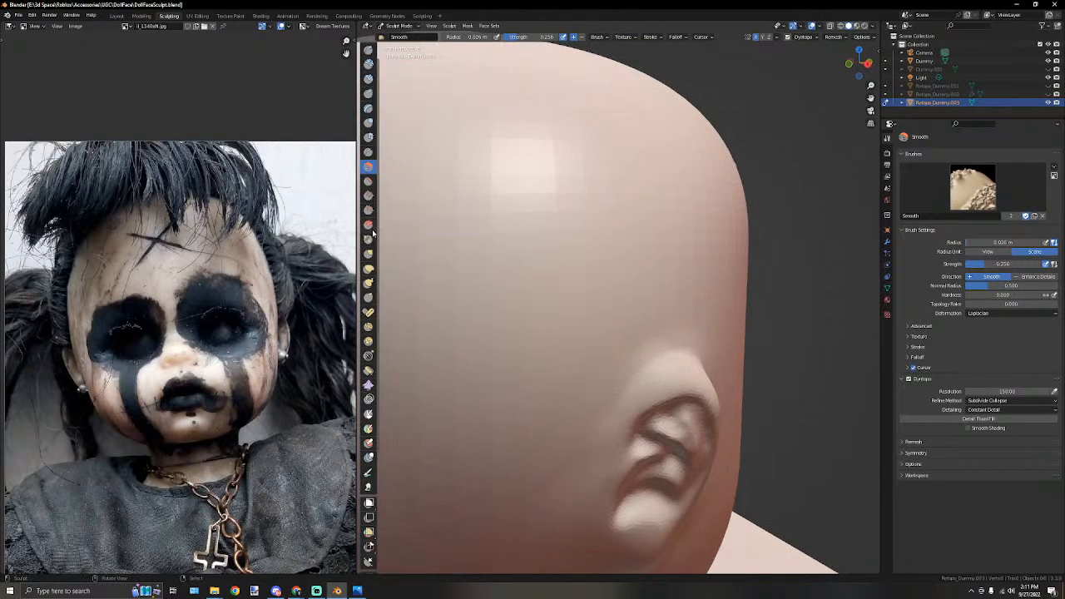
pyautogui.click(369, 268)
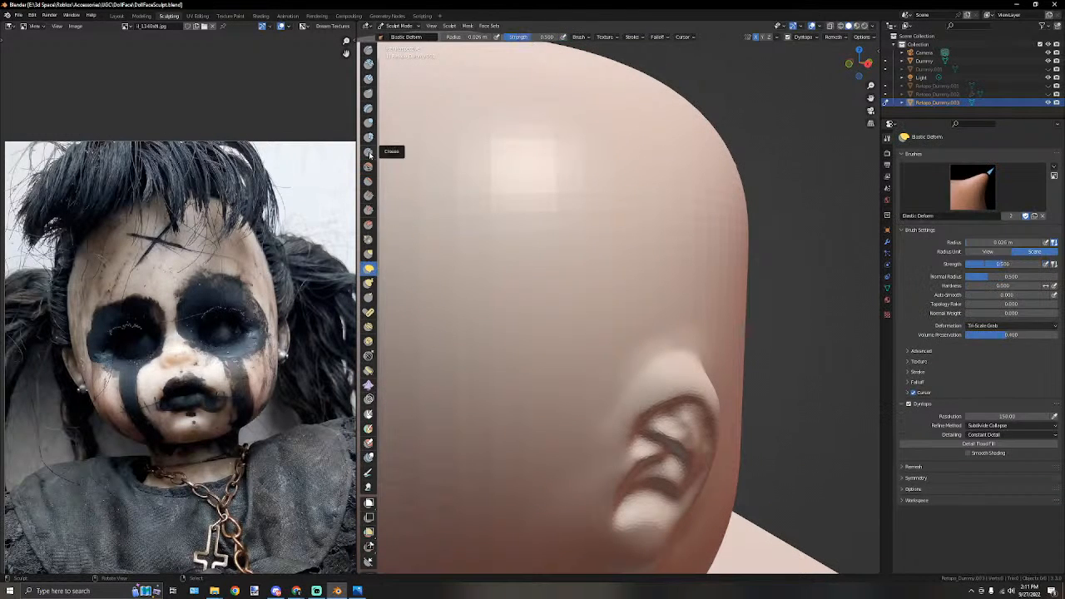
pyautogui.click(368, 49)
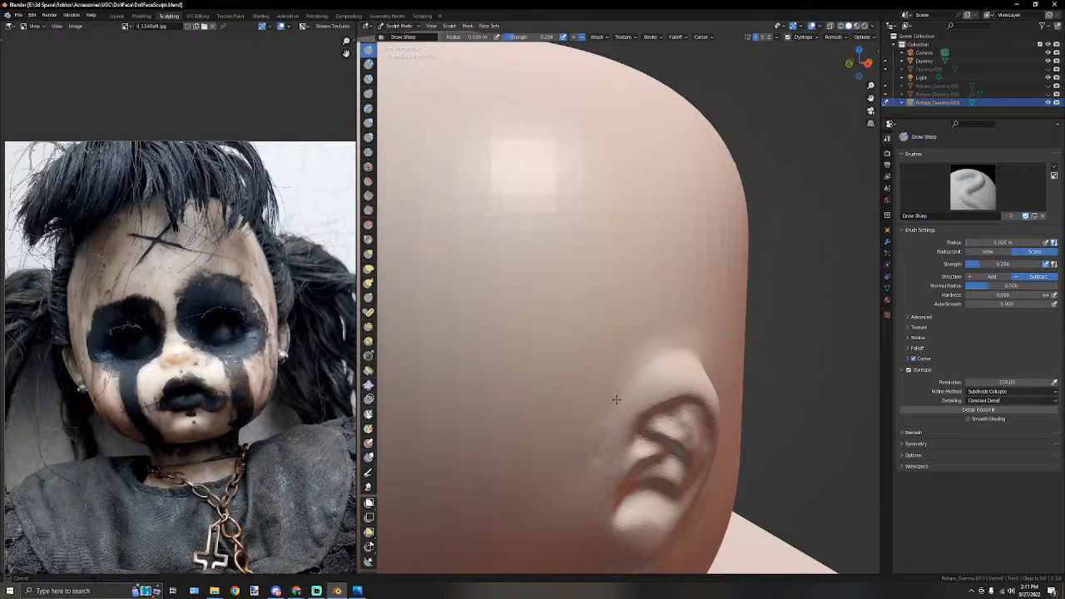
pyautogui.moveTo(633, 396); pyautogui.dragTo(555, 397, button='middle')
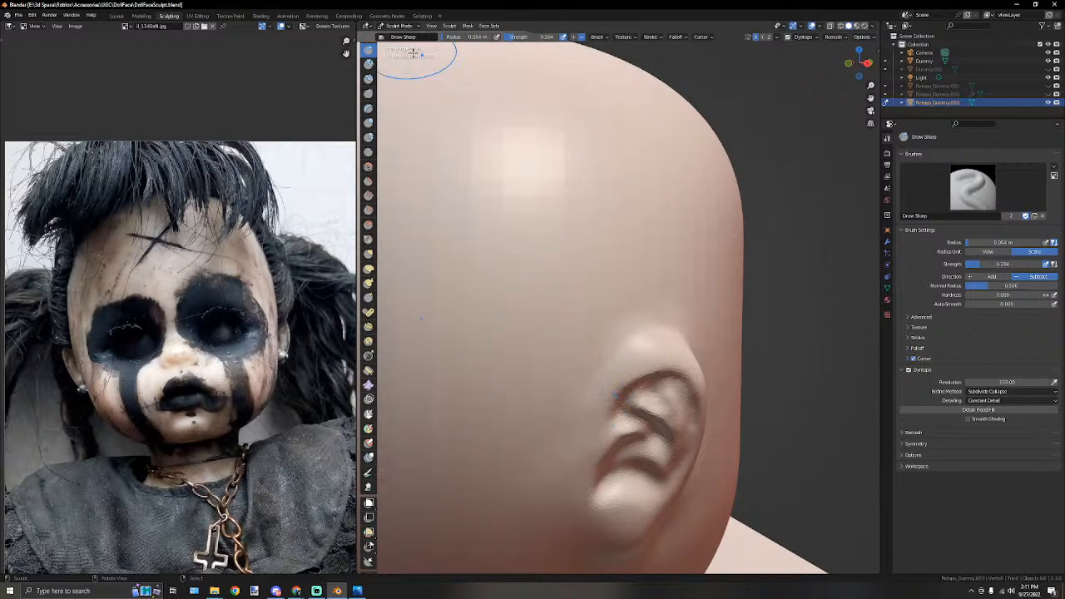
pyautogui.scroll(1, 368, 125)
# Try carving a groove around the ear's front and upper edge with the Draw brush, and undo the stroke.
pyautogui.click(369, 52)
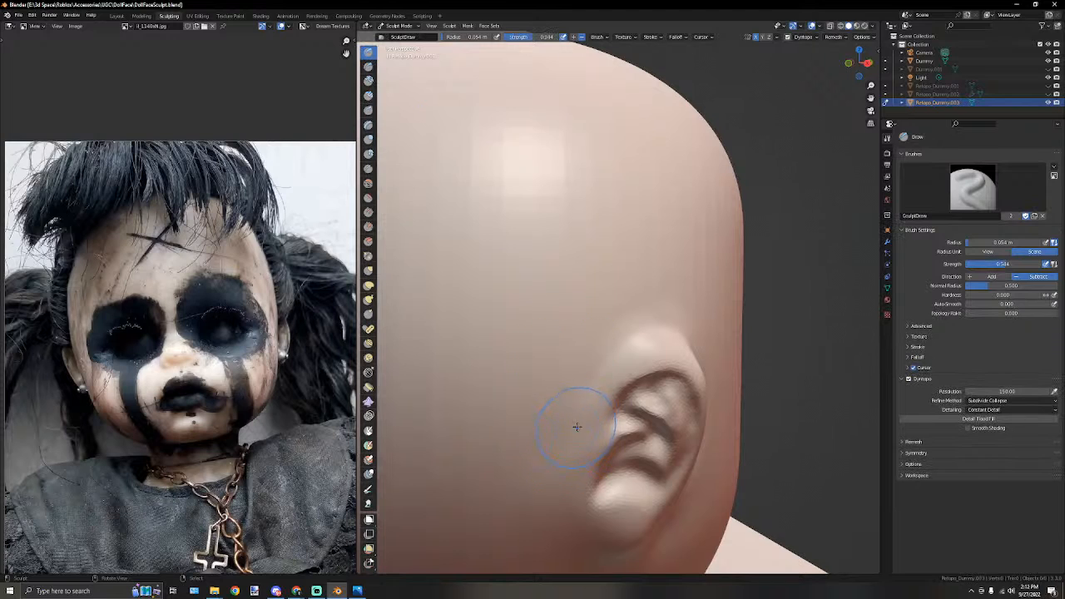
pyautogui.moveTo(583, 429)
pyautogui.mouseDown()
pyautogui.moveTo(586, 388)
pyautogui.moveTo(615, 351)
pyautogui.mouseUp()
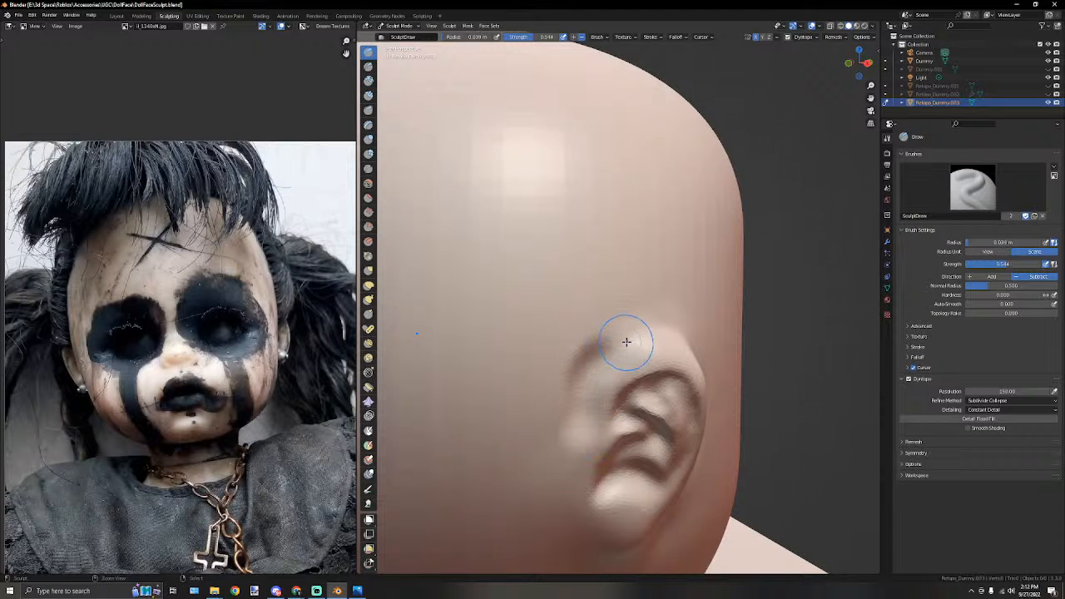
pyautogui.hotkey('ctrl', 'z')
# Set the Draw brush strength to 0.233 and enable Stabilize Stroke.
pyautogui.moveTo(532, 37); pyautogui.dragTo(517, 37)
pyautogui.click(684, 39)
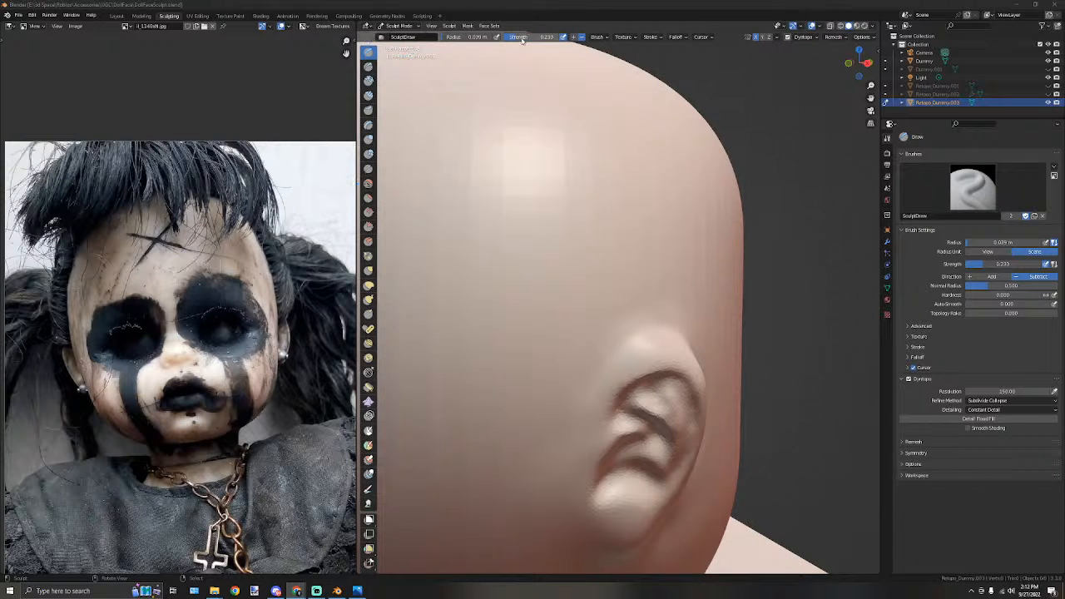
pyautogui.click(646, 36)
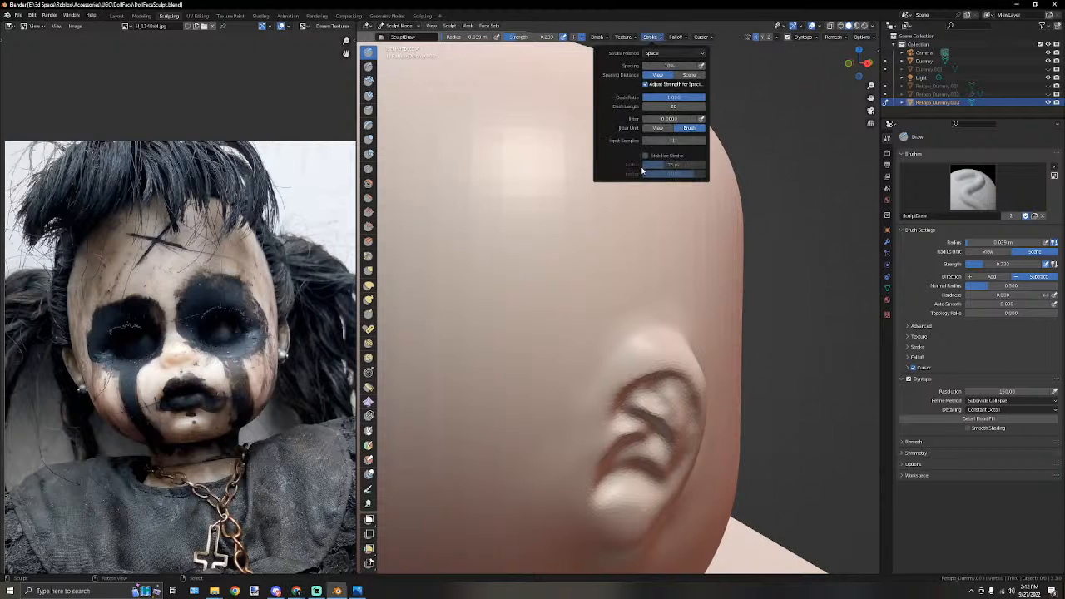
pyautogui.click(645, 156)
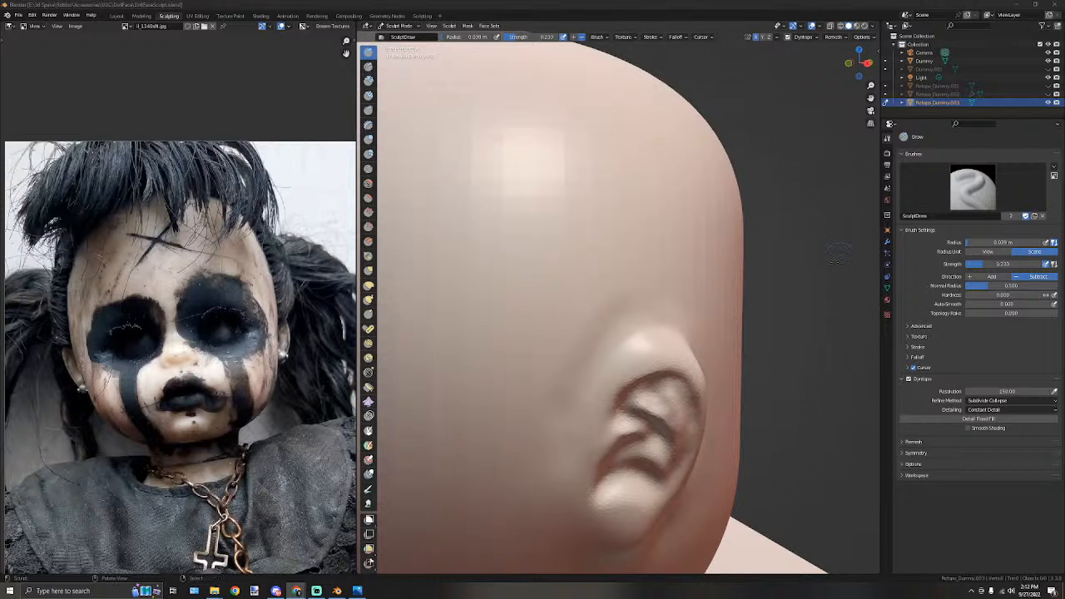
# Carve the skin along the front of the ear with the subtracting Draw brush, and check the ear from behind.
pyautogui.moveTo(565, 465)
pyautogui.mouseDown()
pyautogui.moveTo(575, 396)
pyautogui.moveTo(618, 315)
pyautogui.mouseUp()
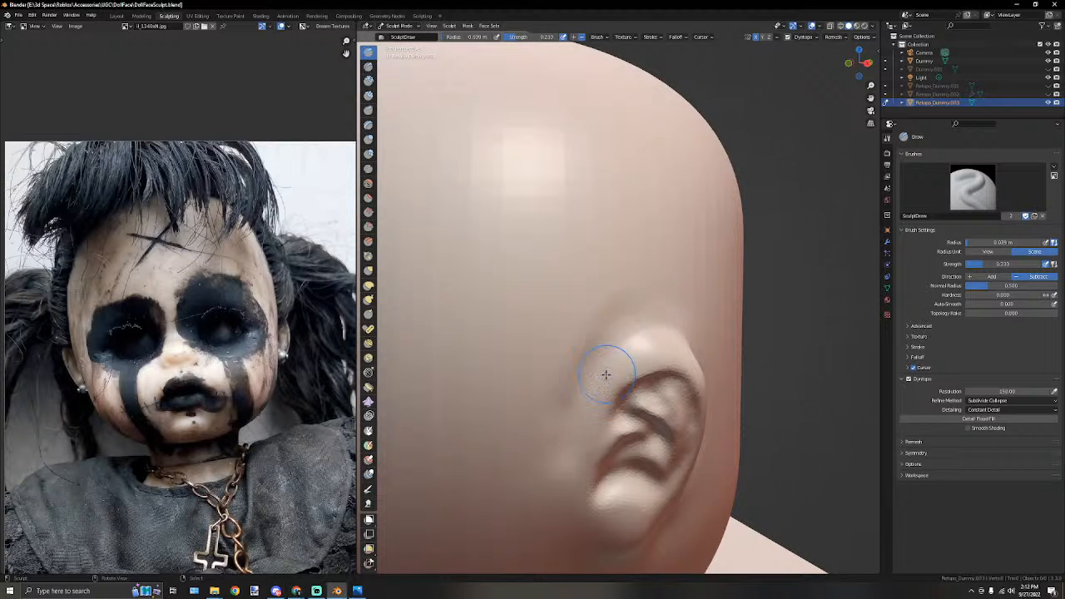
pyautogui.scroll(-5, 551, 319)
pyautogui.moveTo(552, 319); pyautogui.dragTo(639, 407, button='middle')
pyautogui.scroll(7, 519, 294)
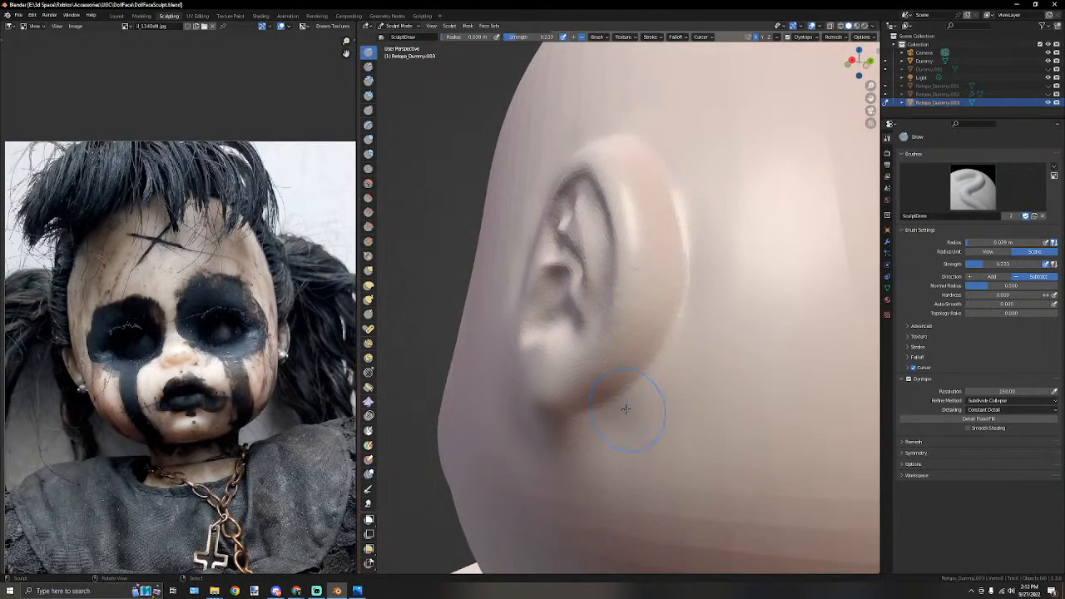
pyautogui.scroll(-2, 665, 250)
pyautogui.scroll(-2, 669, 195)
pyautogui.moveTo(659, 172); pyautogui.dragTo(569, 390, button='middle')
pyautogui.scroll(3, 733, 345)
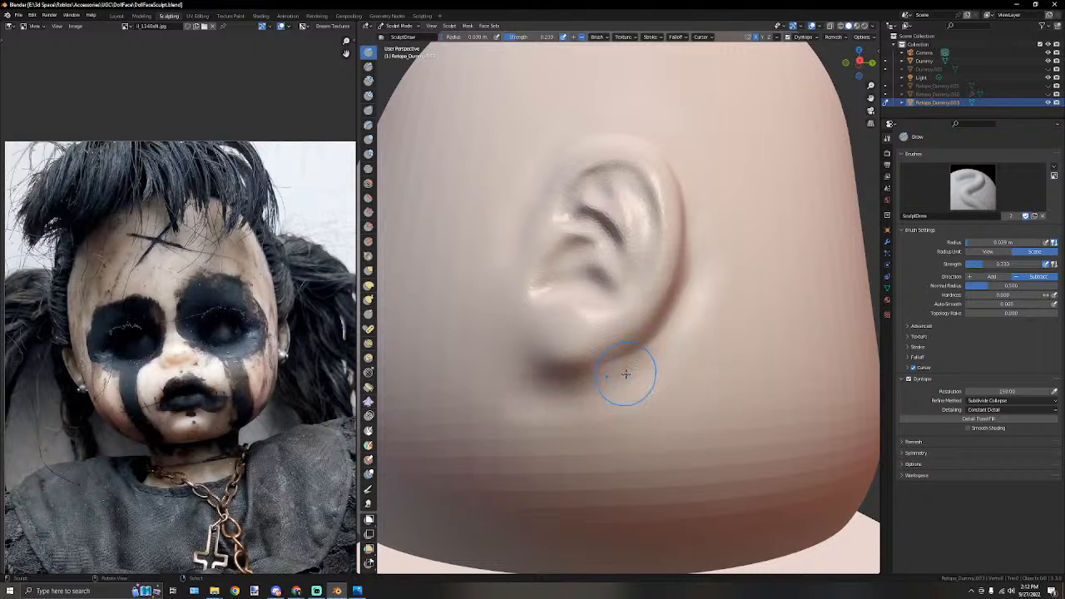
# Reshape the earlobe and the lower edge of the ear with Elastic Deform, adjusting the brush radius between pulls.
pyautogui.moveTo(613, 340); pyautogui.dragTo(590, 344, button='middle')
pyautogui.click(368, 284)
pyautogui.moveTo(616, 369); pyautogui.dragTo(495, 376, button='middle')
pyautogui.press('f')
pyautogui.click(527, 386)
pyautogui.moveTo(513, 377); pyautogui.dragTo(497, 399)
pyautogui.moveTo(524, 385); pyautogui.dragTo(542, 392, button='middle')
pyautogui.press('f')
pyautogui.click(588, 393)
pyautogui.moveTo(577, 394); pyautogui.dragTo(589, 401)
pyautogui.moveTo(512, 386)
pyautogui.mouseDown(button='middle')
pyautogui.moveTo(558, 367)
pyautogui.moveTo(620, 399)
pyautogui.mouseUp(button='middle')
pyautogui.moveTo(633, 438); pyautogui.dragTo(618, 453)
# Smooth the skin and groove around the ear with the Smooth brush at strength 0.500.
pyautogui.moveTo(589, 438)
pyautogui.mouseDown(button='middle')
pyautogui.moveTo(623, 411)
pyautogui.moveTo(693, 410)
pyautogui.moveTo(759, 381)
pyautogui.mouseUp(button='middle')
pyautogui.scroll(-7, 626, 395)
pyautogui.scroll(-4, 696, 406)
pyautogui.scroll(4, 687, 361)
pyautogui.moveTo(474, 363); pyautogui.dragTo(432, 358, button='middle')
pyautogui.click(369, 183)
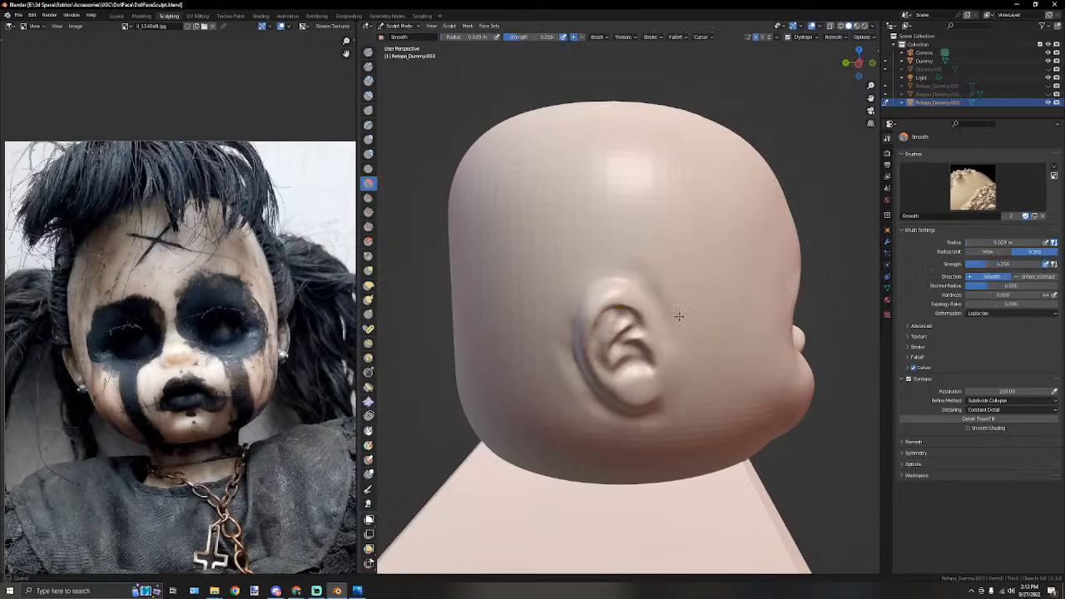
pyautogui.scroll(2, 682, 290)
pyautogui.moveTo(529, 37); pyautogui.dragTo(542, 37)
pyautogui.moveTo(597, 255); pyautogui.dragTo(613, 267)
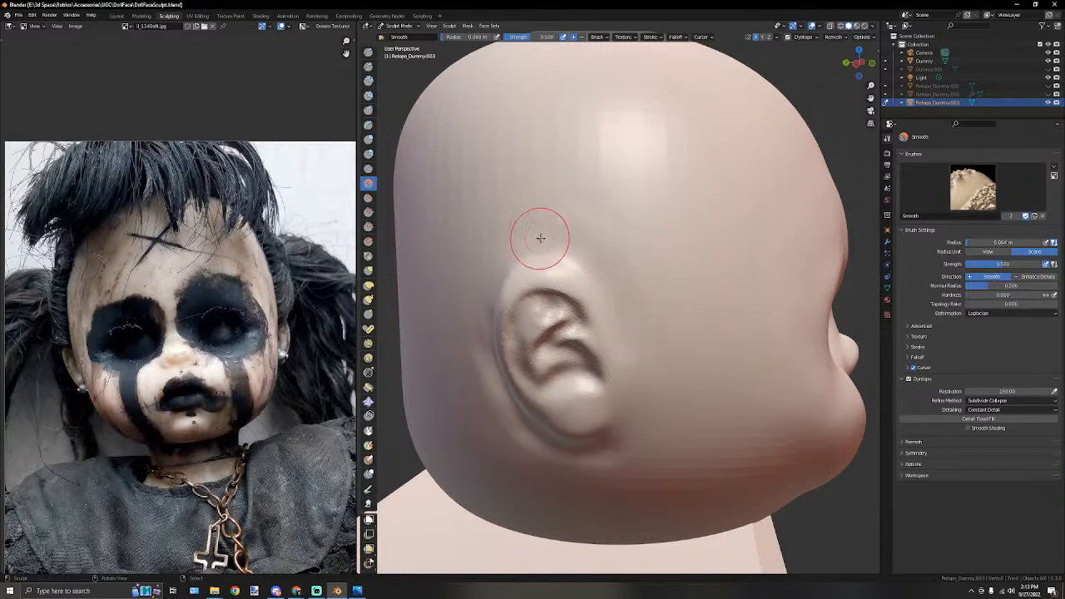
pyautogui.moveTo(537, 221); pyautogui.dragTo(578, 238, button='middle')
pyautogui.scroll(3, 632, 219)
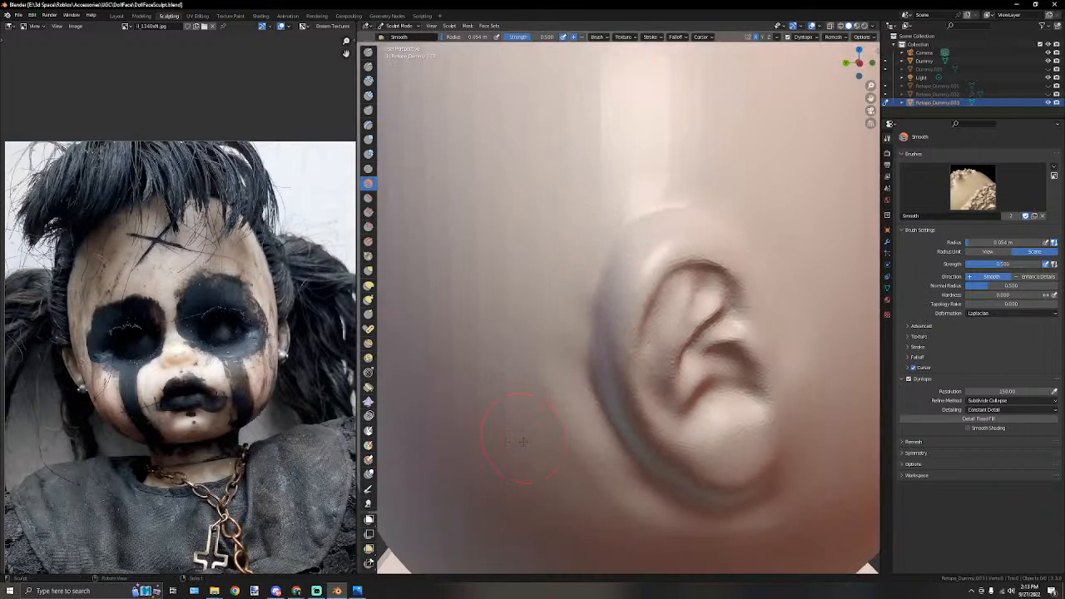
pyautogui.scroll(4, 564, 418)
pyautogui.scroll(-6, 563, 416)
pyautogui.moveTo(563, 416); pyautogui.dragTo(566, 398, button='middle')
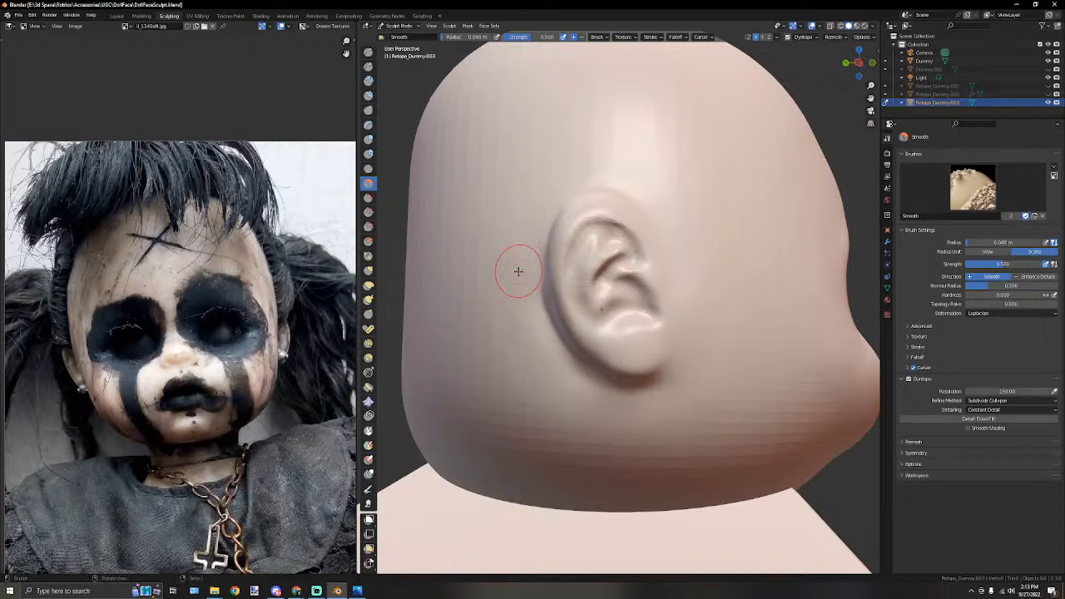
pyautogui.moveTo(554, 373); pyautogui.dragTo(590, 363, button='middle')
pyautogui.moveTo(588, 279); pyautogui.dragTo(540, 326, button='middle')
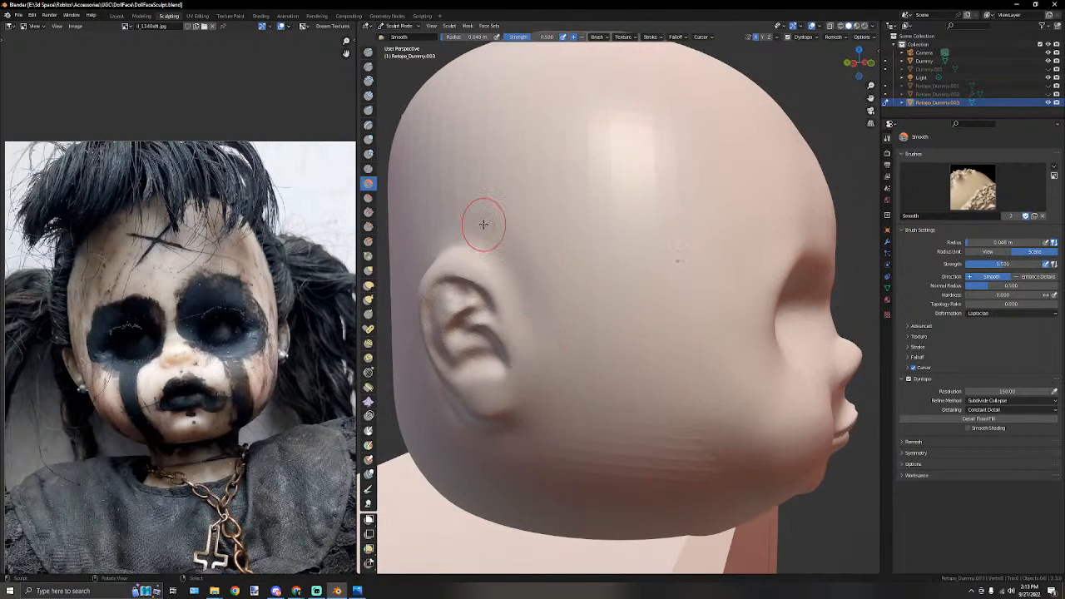
# Smooth the rough surface of the upper lip and the line between the lips with the Smooth brush.
pyautogui.scroll(-3, 555, 311)
pyautogui.moveTo(671, 300); pyautogui.dragTo(548, 345, button='middle')
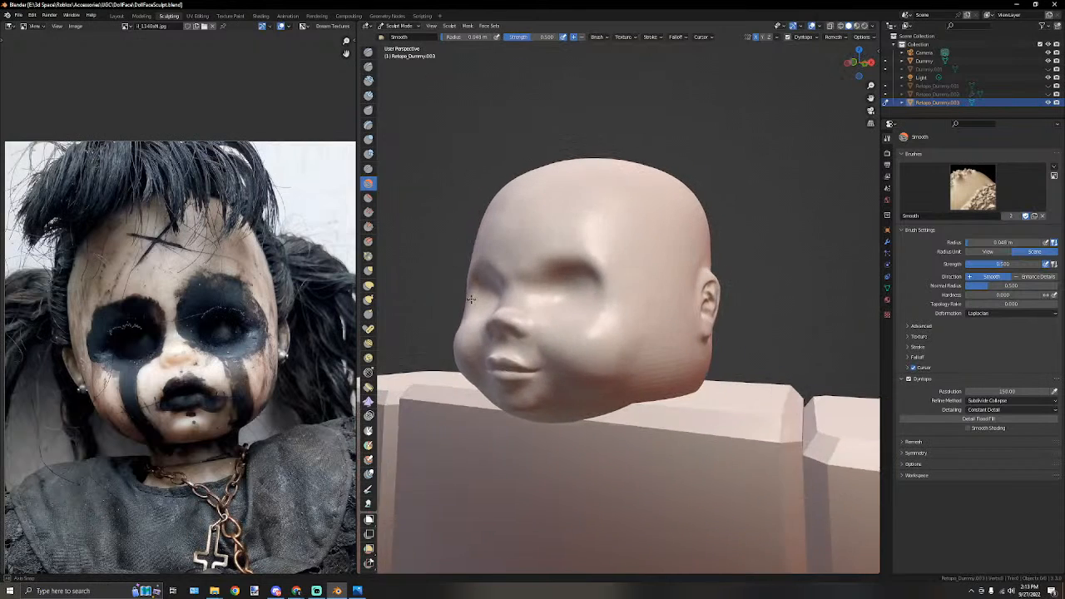
pyautogui.scroll(1, 548, 349)
pyautogui.moveTo(518, 380); pyautogui.dragTo(633, 373, button='middle')
pyautogui.scroll(2, 545, 371)
pyautogui.moveTo(701, 351)
pyautogui.mouseDown(button='middle')
pyautogui.moveTo(635, 327)
pyautogui.moveTo(657, 338)
pyautogui.moveTo(492, 325)
pyautogui.moveTo(621, 356)
pyautogui.moveTo(545, 401)
pyautogui.moveTo(614, 377)
pyautogui.mouseUp(button='middle')
pyautogui.scroll(-4, 653, 332)
pyautogui.scroll(5, 621, 356)
pyautogui.scroll(2, 545, 402)
pyautogui.scroll(2, 614, 377)
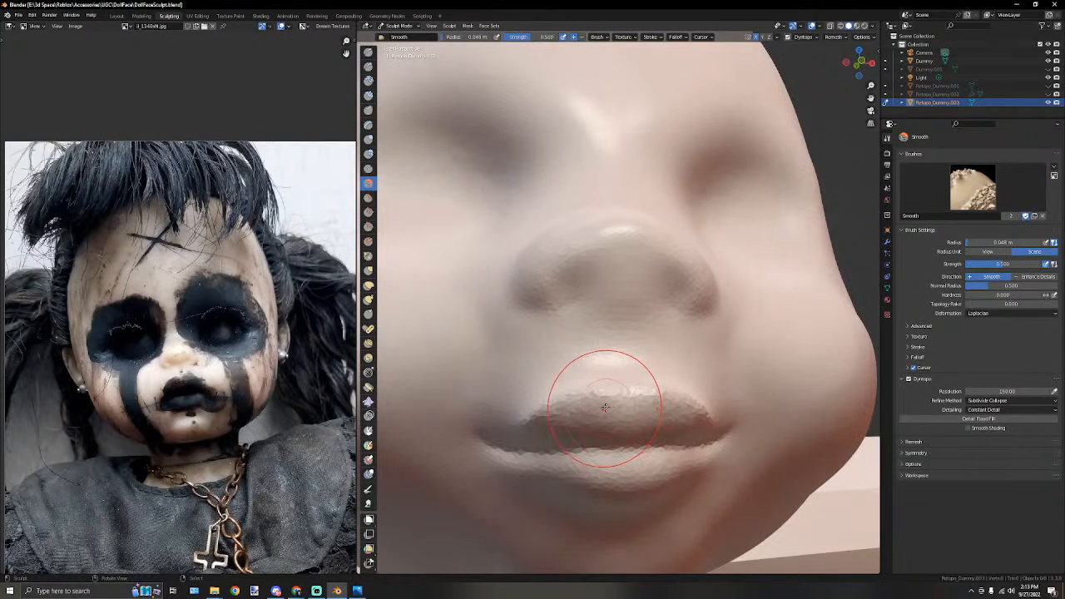
pyautogui.moveTo(587, 406); pyautogui.dragTo(530, 431)
pyautogui.moveTo(623, 423)
pyautogui.mouseDown()
pyautogui.moveTo(614, 423)
pyautogui.moveTo(632, 419)
pyautogui.moveTo(536, 436)
pyautogui.mouseUp()
# Pull the mouth corners inward and nudge the lower lip with Elastic Deform in the front view.
pyautogui.moveTo(540, 417)
pyautogui.mouseDown(button='middle')
pyautogui.moveTo(643, 369)
pyautogui.moveTo(632, 374)
pyautogui.mouseUp(button='middle')
pyautogui.press('KP_1')
pyautogui.scroll(4, 551, 325)
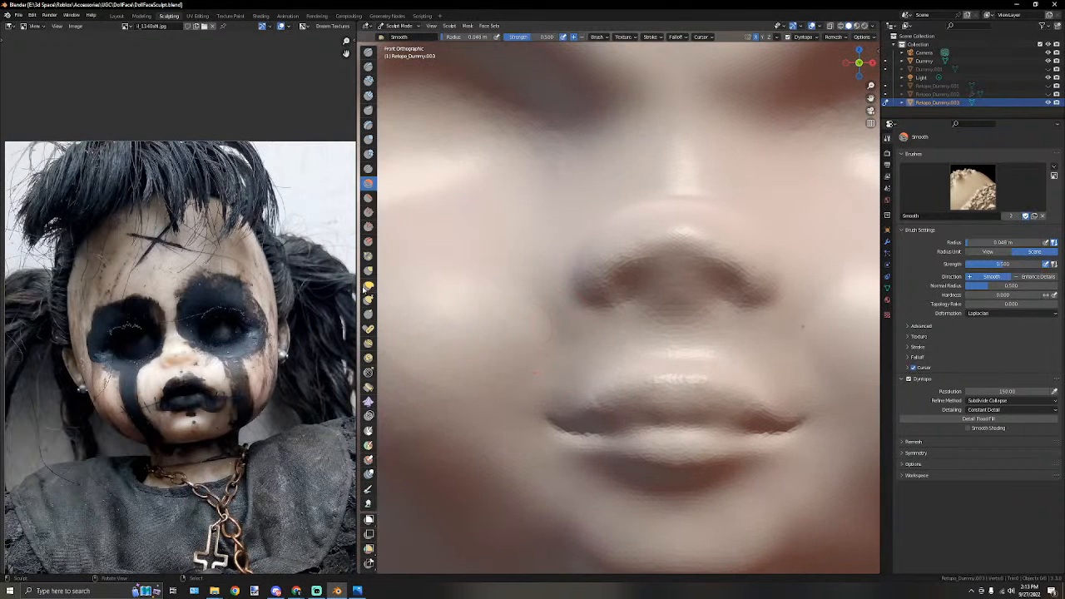
pyautogui.click(369, 285)
pyautogui.moveTo(543, 416); pyautogui.dragTo(593, 458)
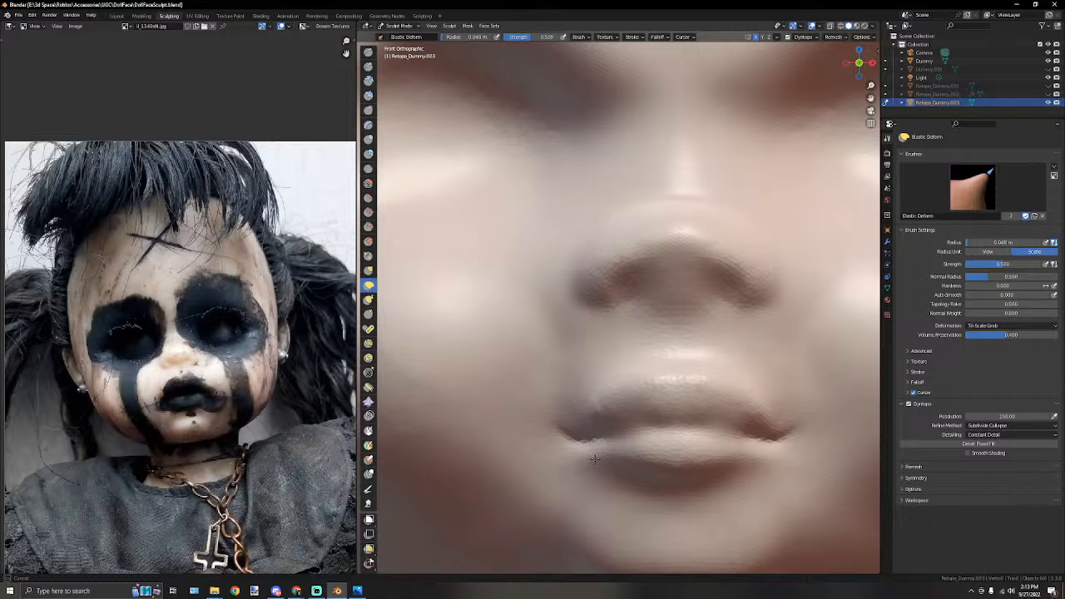
pyautogui.scroll(-3, 582, 416)
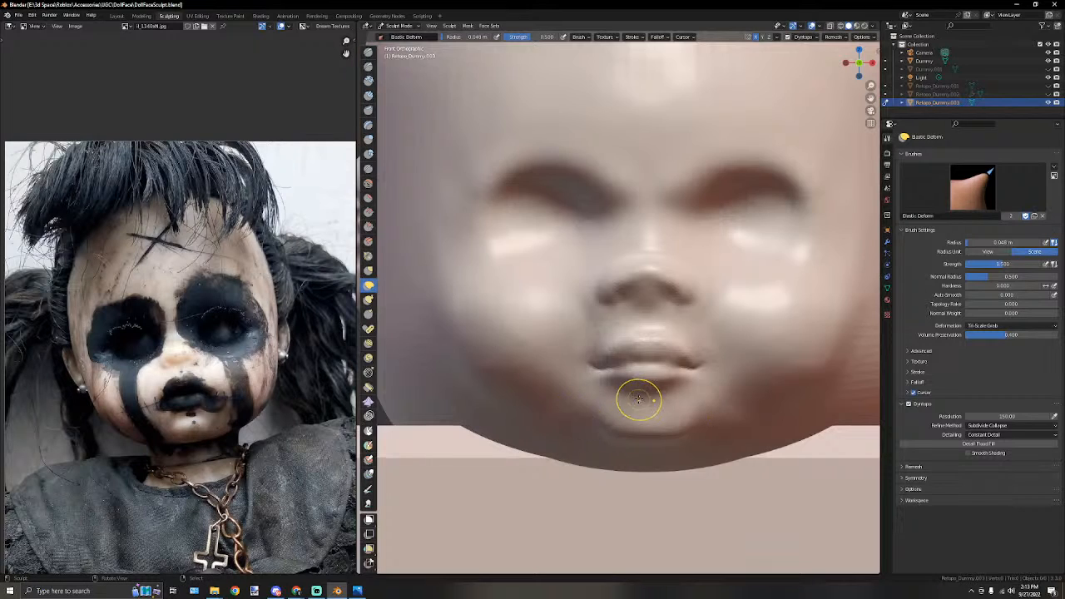
pyautogui.moveTo(639, 379); pyautogui.dragTo(638, 382)
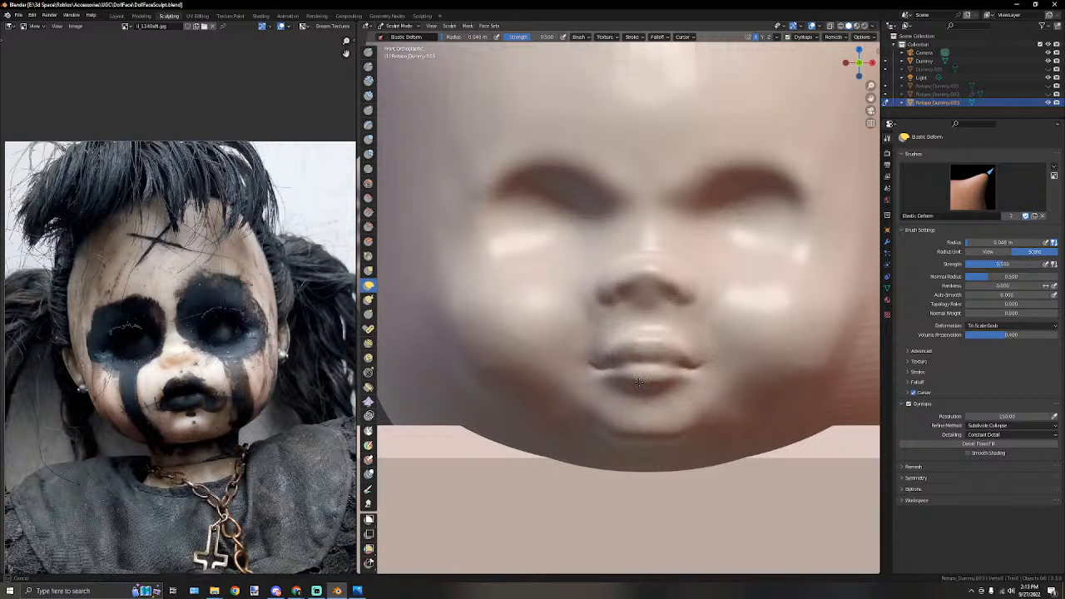
# Sharpen the line between the lips using the Crease brush with a smaller radius.
pyautogui.press('f')
pyautogui.click(633, 384)
pyautogui.click(369, 168)
pyautogui.scroll(2, 643, 339)
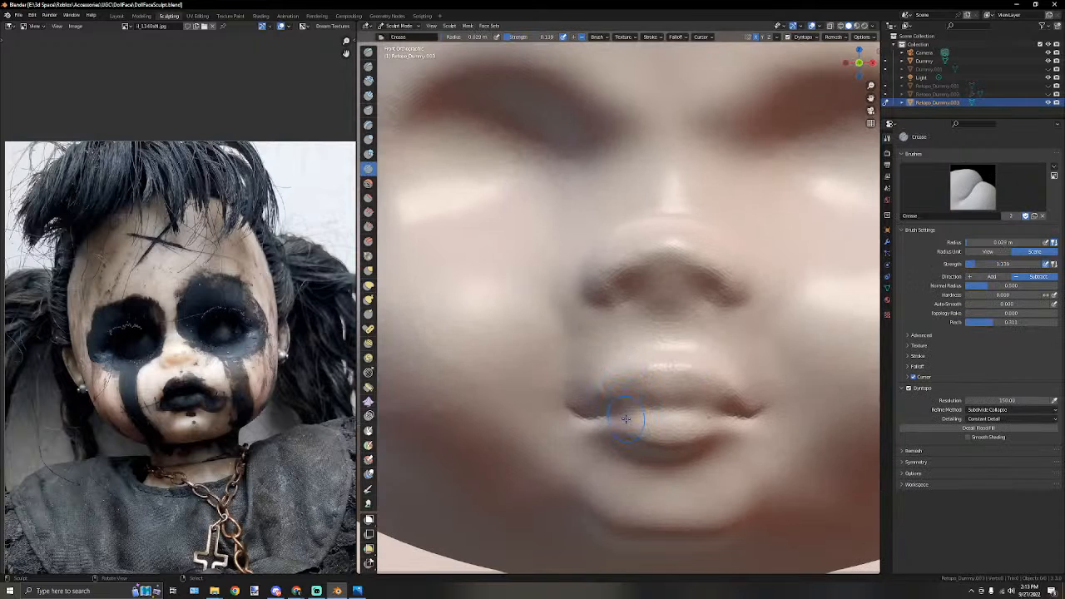
pyautogui.moveTo(703, 398); pyautogui.dragTo(712, 402)
pyautogui.moveTo(640, 408); pyautogui.dragTo(683, 419)
pyautogui.scroll(-3, 612, 390)
# Crease the nostrils on the underside of the nose with the Crease brush.
pyautogui.scroll(3, 612, 389)
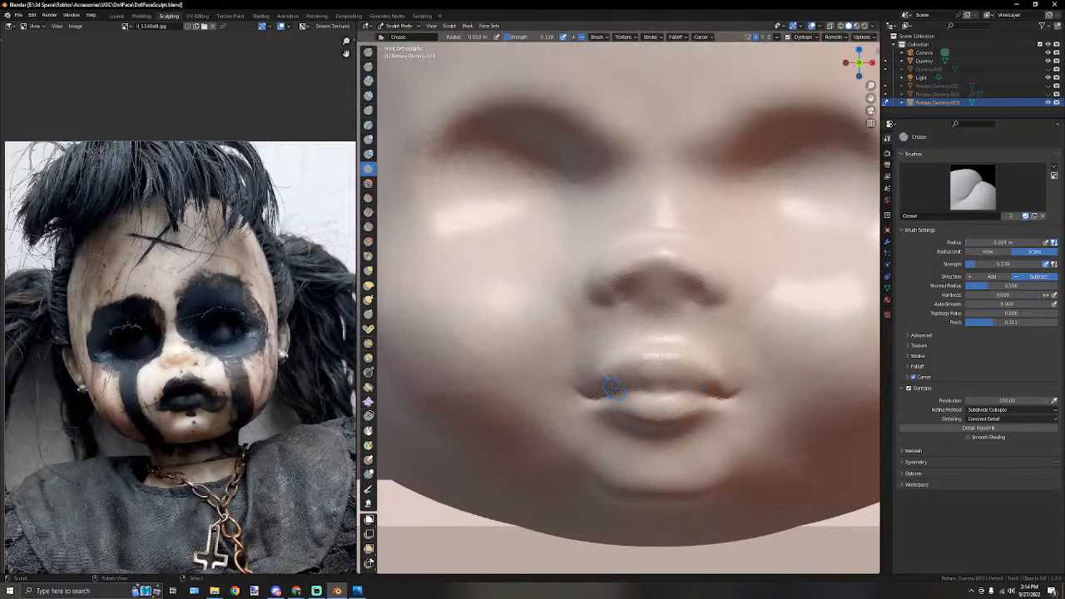
pyautogui.scroll(-3, 469, 241)
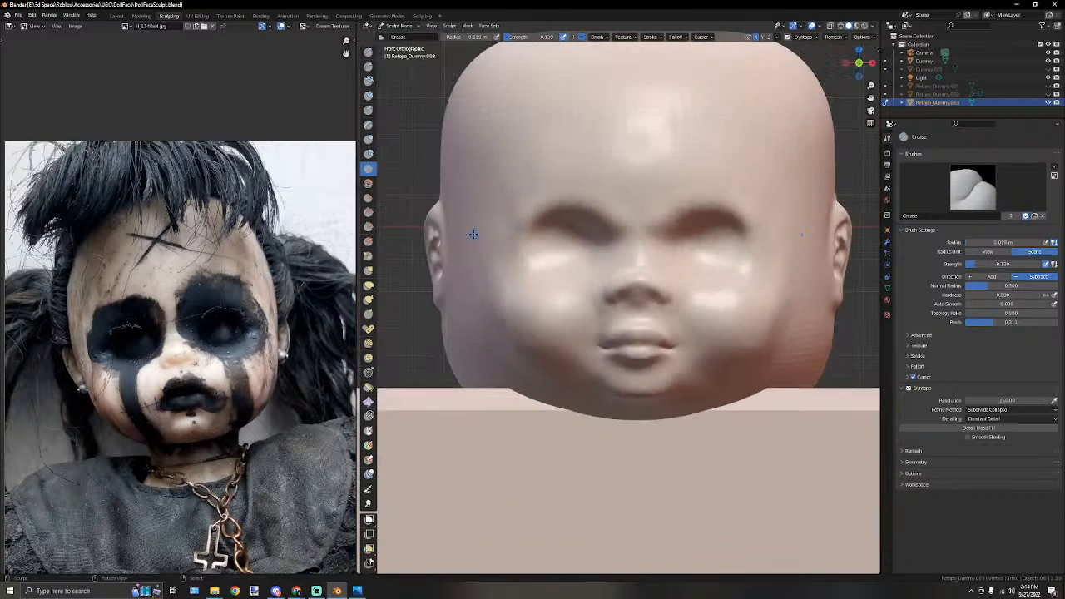
pyautogui.scroll(4, 482, 235)
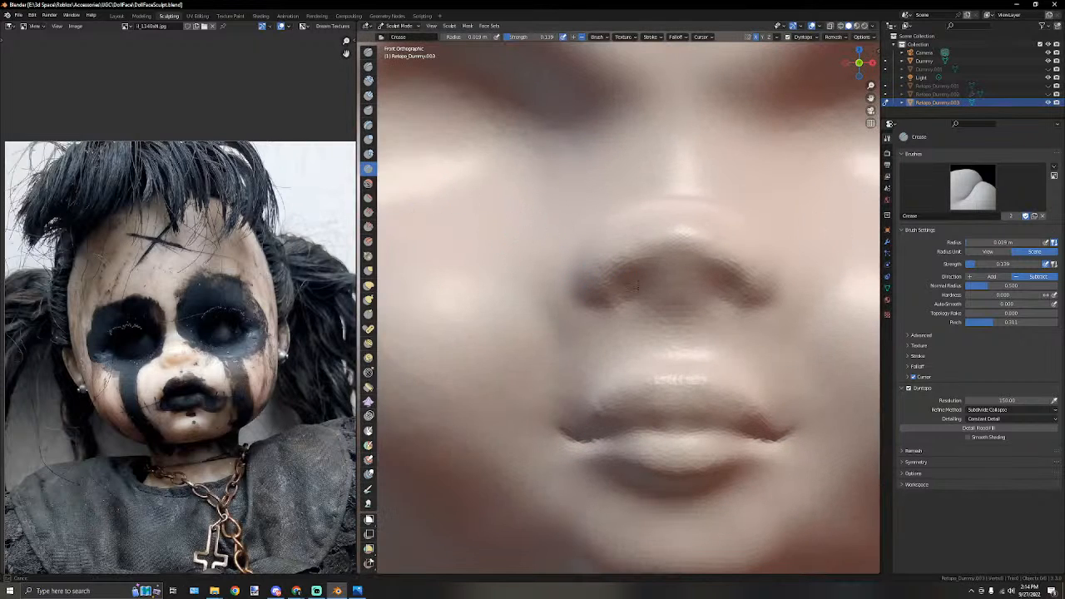
pyautogui.moveTo(629, 270); pyautogui.dragTo(625, 266)
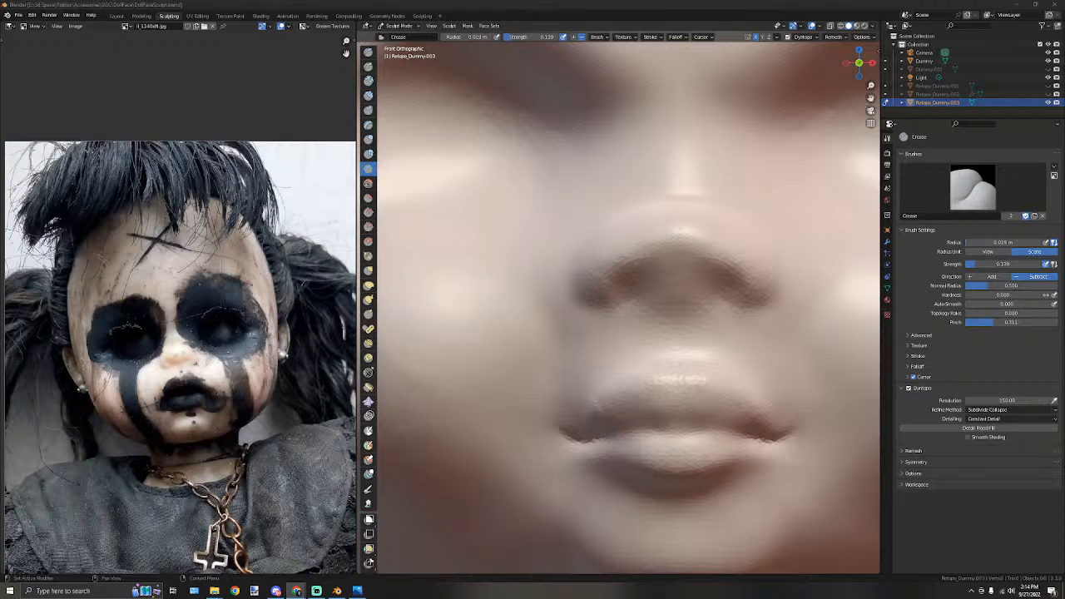
# Switch the viewport shading to Material Preview and frame the head and shoulders.
pyautogui.scroll(-10, 675, 333)
pyautogui.moveTo(675, 333); pyautogui.dragTo(681, 259, button='middle')
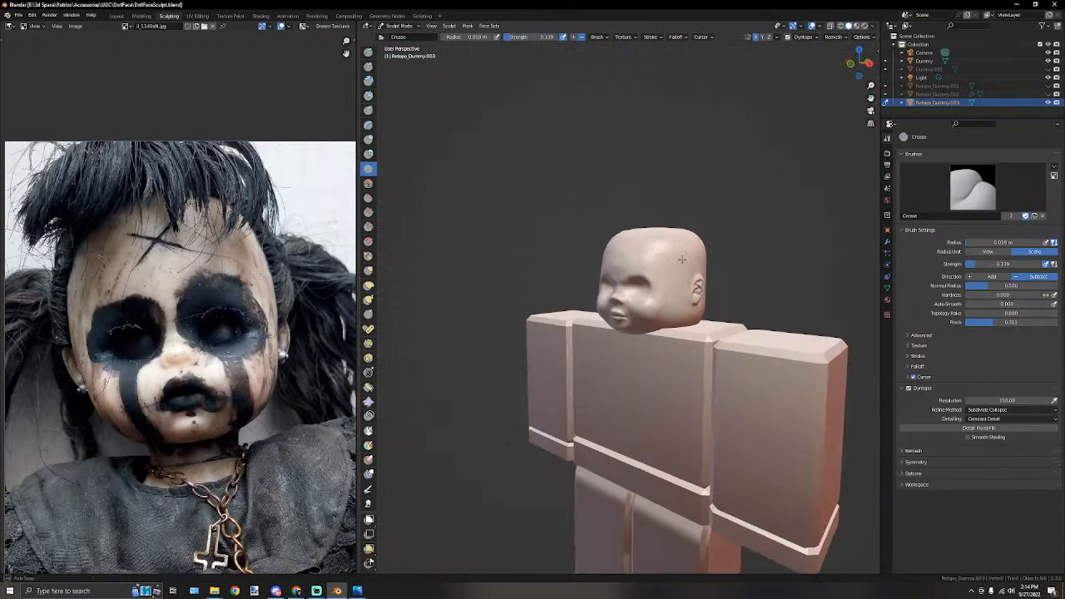
pyautogui.click(872, 26)
pyautogui.click(872, 26)
pyautogui.click(872, 26)
pyautogui.click(858, 26)
pyautogui.moveTo(699, 162); pyautogui.dragTo(655, 249, button='middle')
pyautogui.scroll(2, 655, 250)
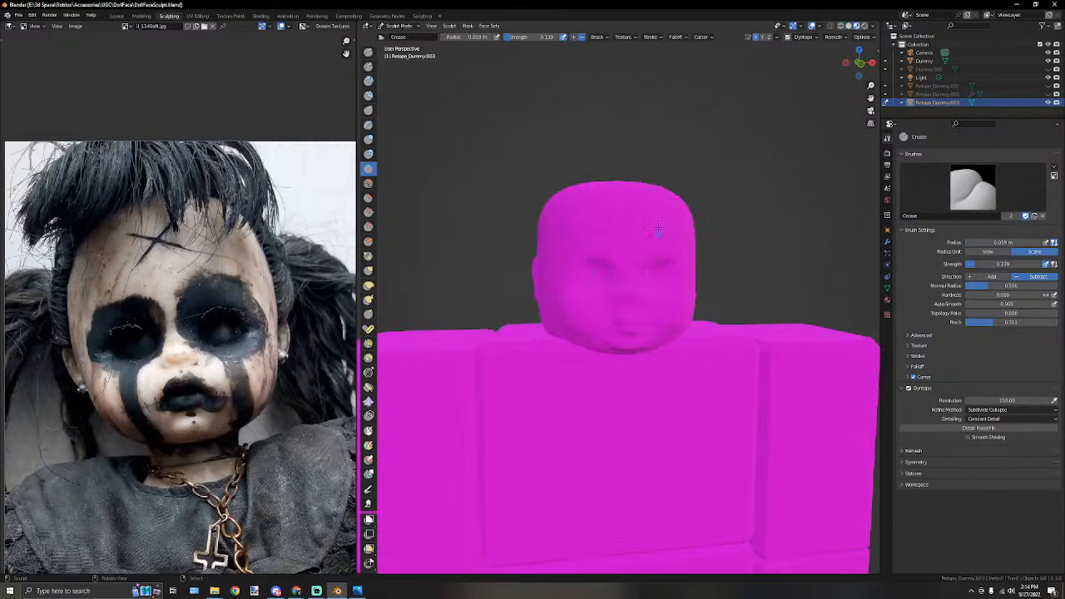
# Switch to Object Mode, select the sculpted head and unlink its existing material.
pyautogui.click(399, 26)
pyautogui.click(397, 37)
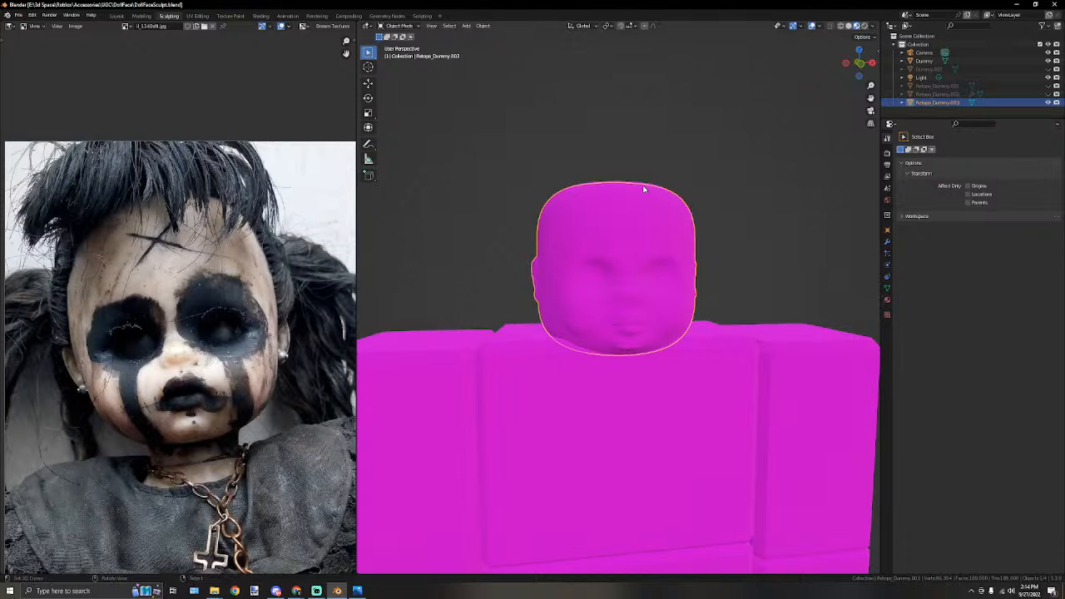
pyautogui.click(644, 189)
pyautogui.click(679, 238)
pyautogui.click(886, 301)
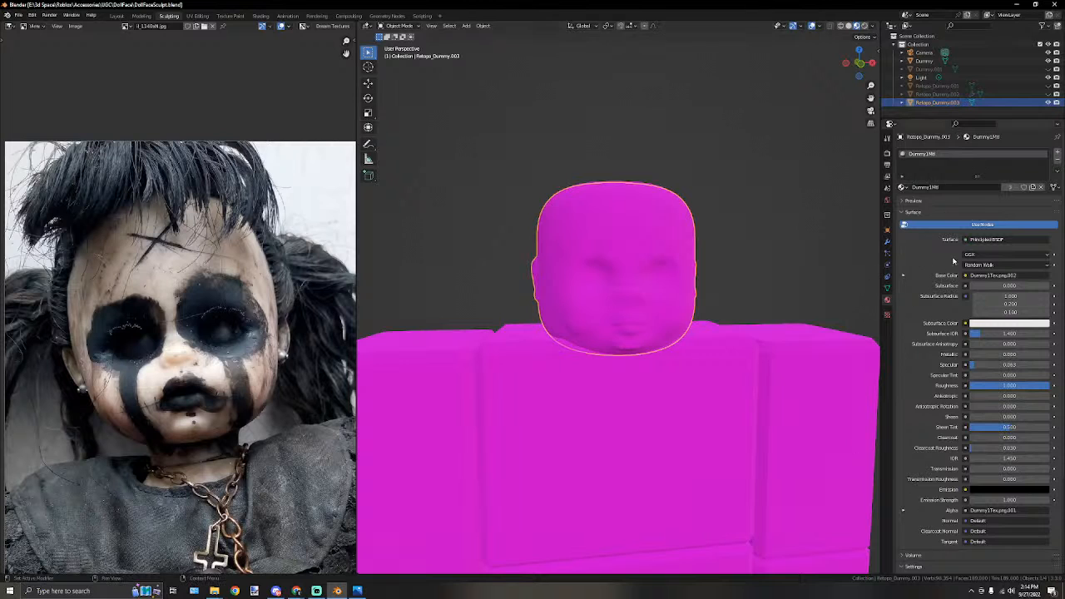
pyautogui.click(1040, 187)
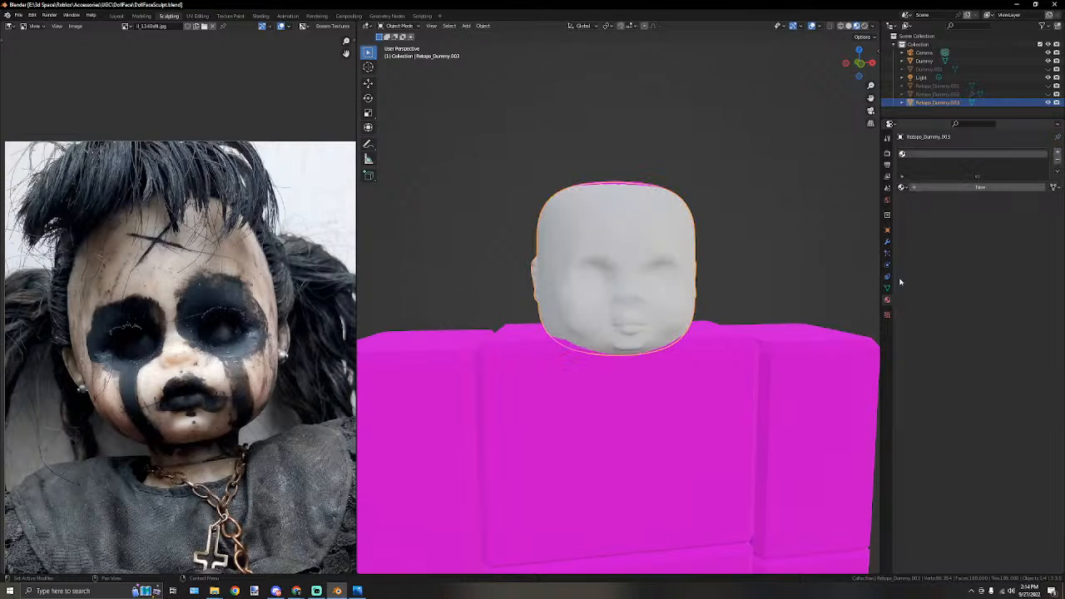
# Create a new material for the head and give it a pale yellow base color.
pyautogui.moveTo(714, 253); pyautogui.dragTo(732, 275, button='middle')
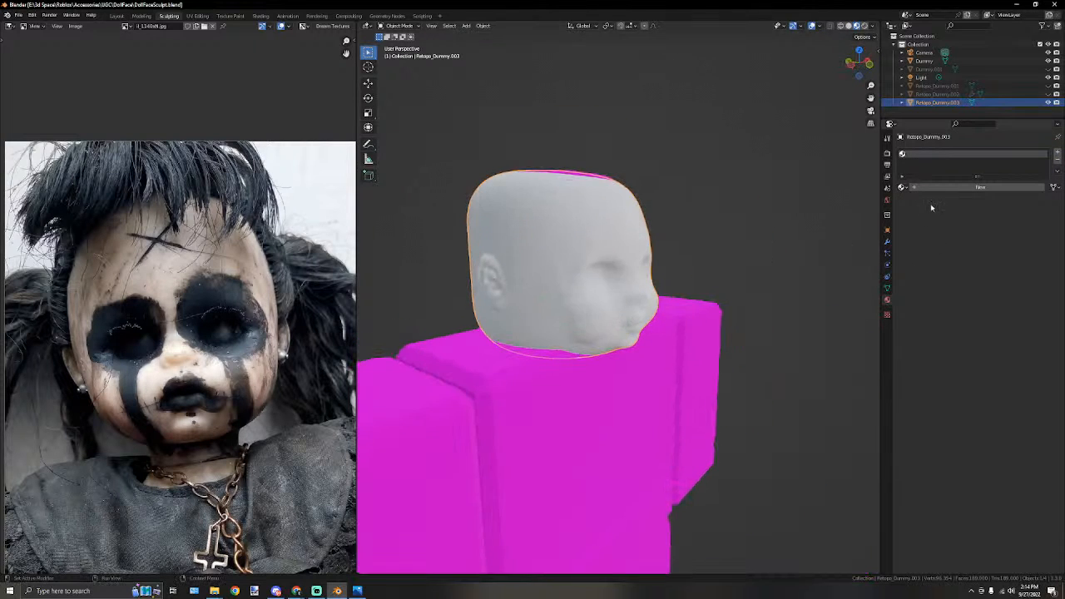
pyautogui.click(980, 187)
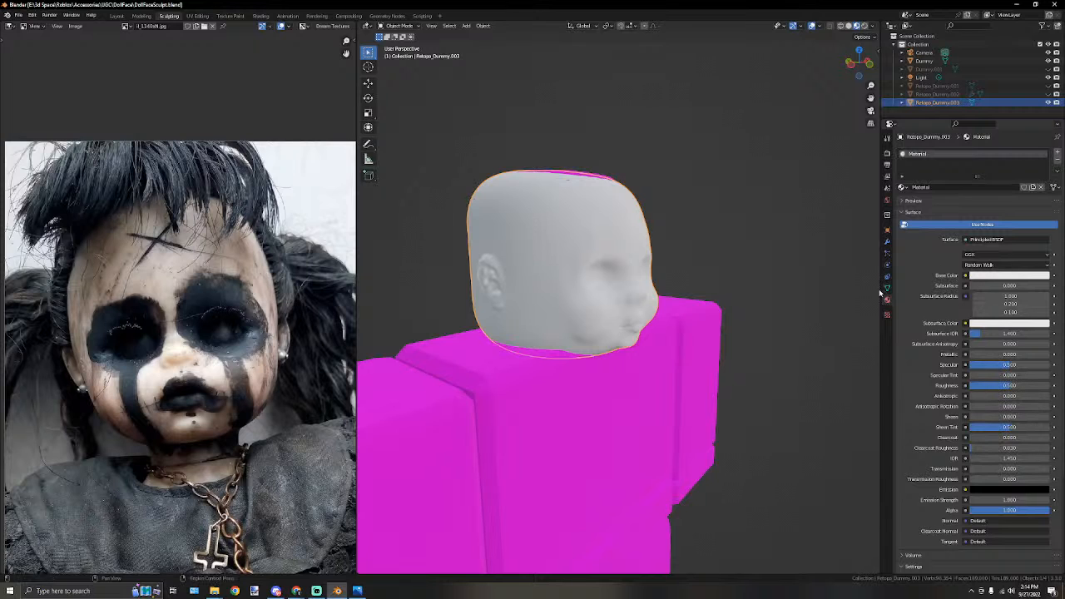
pyautogui.scroll(1, 746, 333)
pyautogui.moveTo(737, 320); pyautogui.dragTo(690, 315, button='middle')
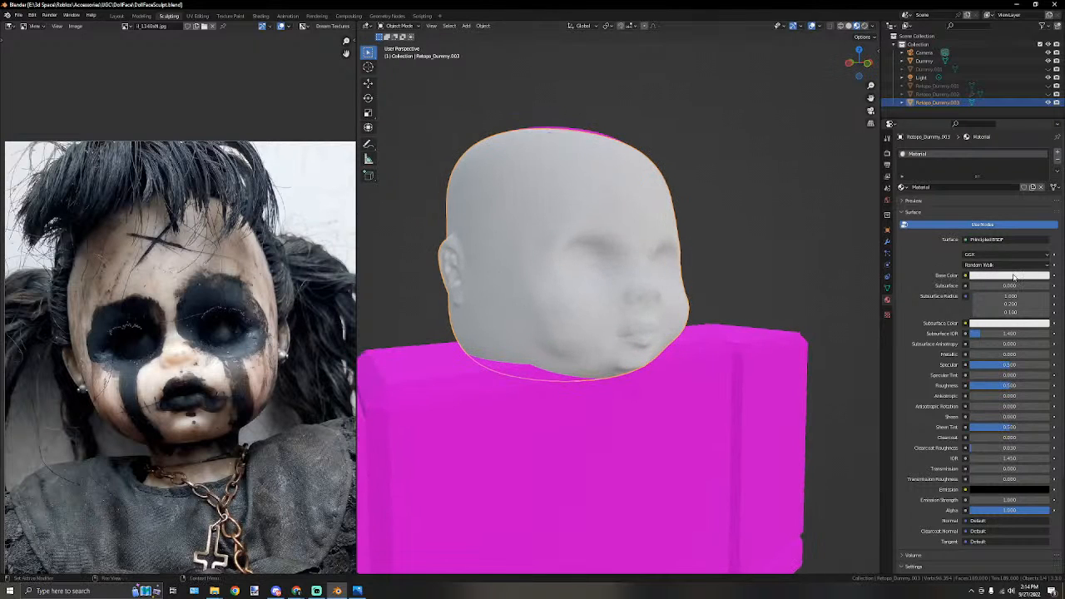
pyautogui.click(1012, 276)
pyautogui.click(995, 196)
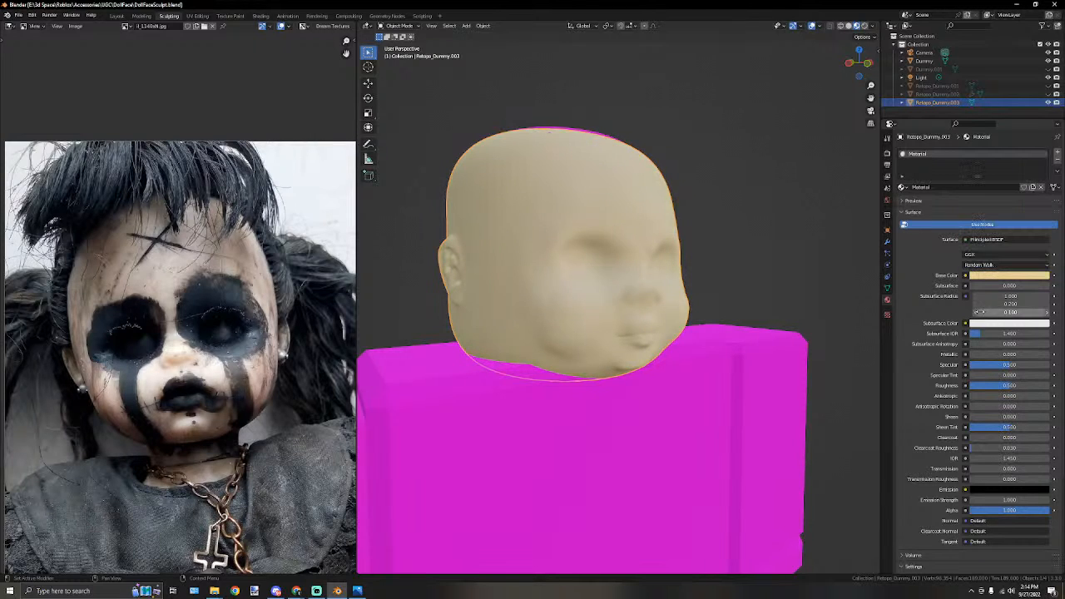
# Set the head material's subsurface color to red and raise its subsurface amount to 0.264.
pyautogui.click(987, 321)
pyautogui.click(1003, 256)
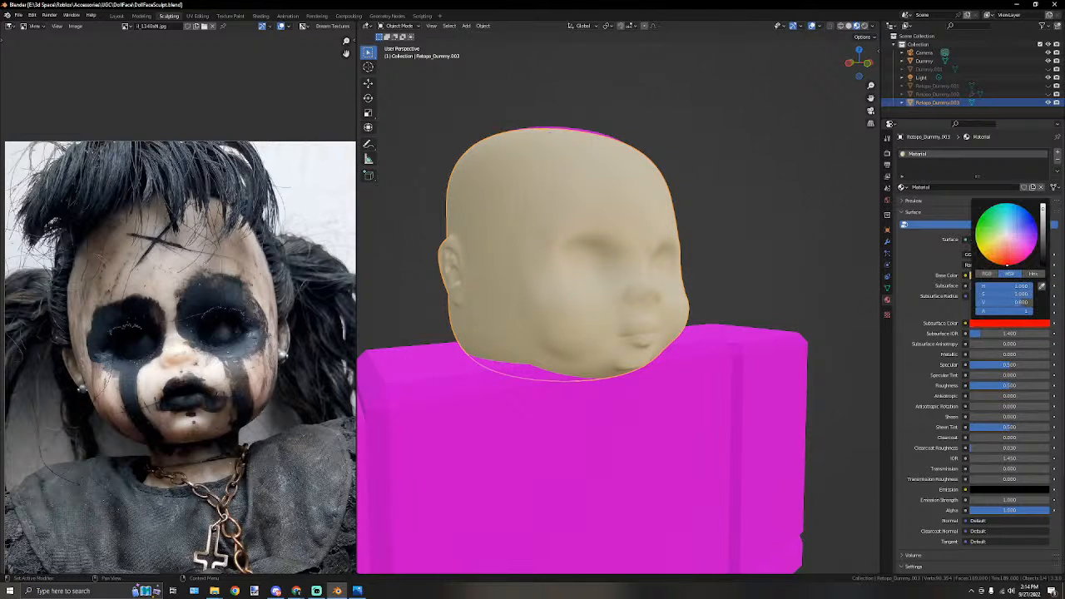
pyautogui.moveTo(994, 286)
pyautogui.mouseDown()
pyautogui.moveTo(1011, 285)
pyautogui.moveTo(983, 286)
pyautogui.mouseUp()
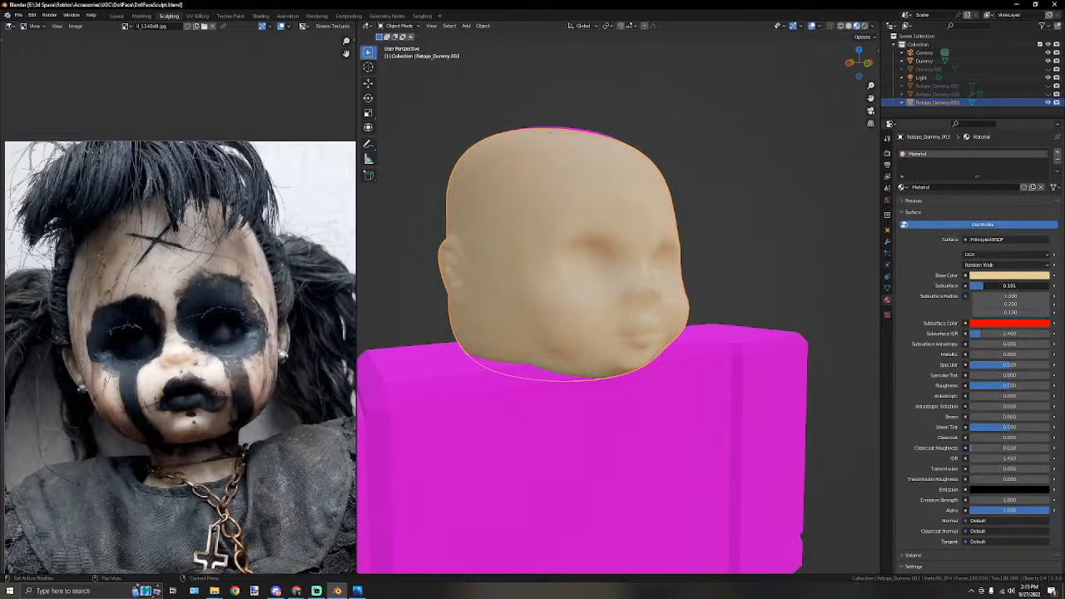
# Shift the head material's base color to a peach skin tone and check the deselected head from several angles.
pyautogui.click(995, 276)
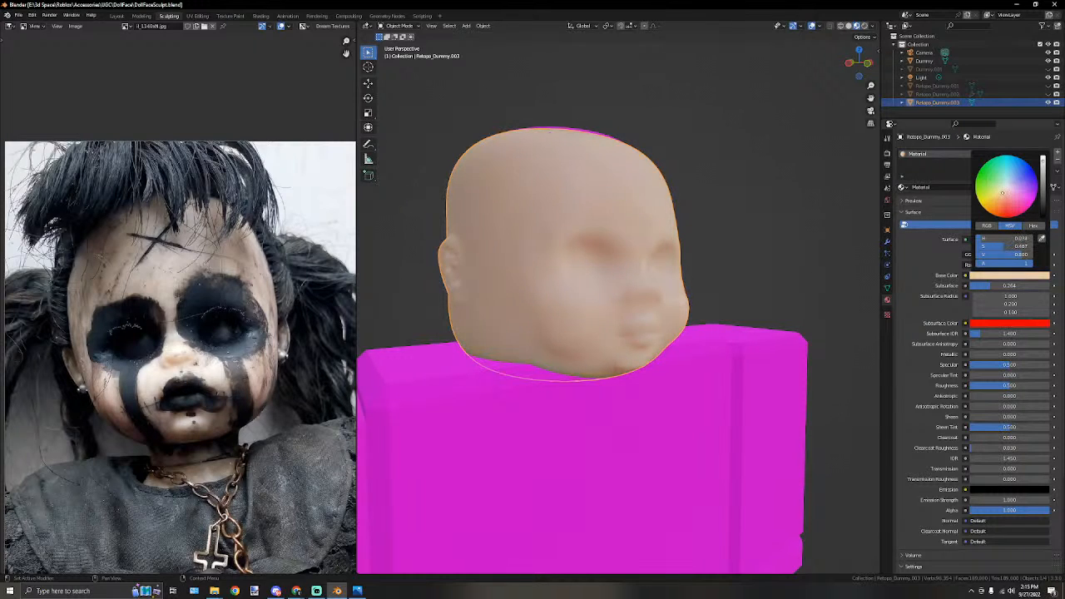
pyautogui.moveTo(615, 303); pyautogui.dragTo(556, 283, button='middle')
pyautogui.moveTo(680, 276); pyautogui.dragTo(654, 274, button='middle')
pyautogui.click(502, 278)
pyautogui.scroll(-3, 502, 278)
pyautogui.moveTo(501, 277); pyautogui.dragTo(585, 304, button='middle')
pyautogui.scroll(4, 591, 281)
pyautogui.scroll(-2, 597, 271)
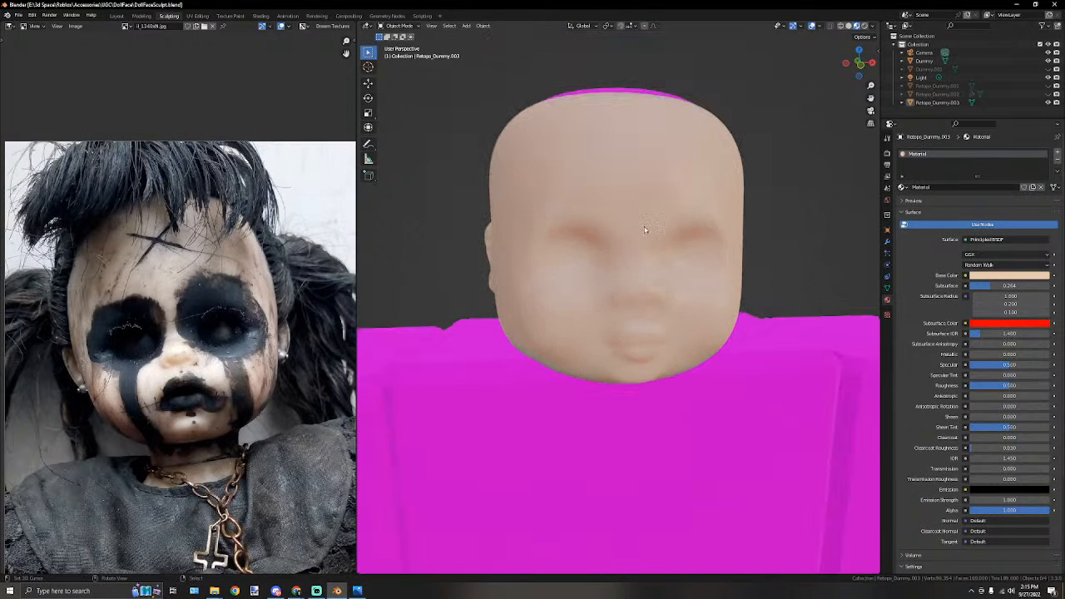
# Change the Material Preview lighting to the dark studio environment and check how the face is lit.
pyautogui.click(872, 27)
pyautogui.click(865, 94)
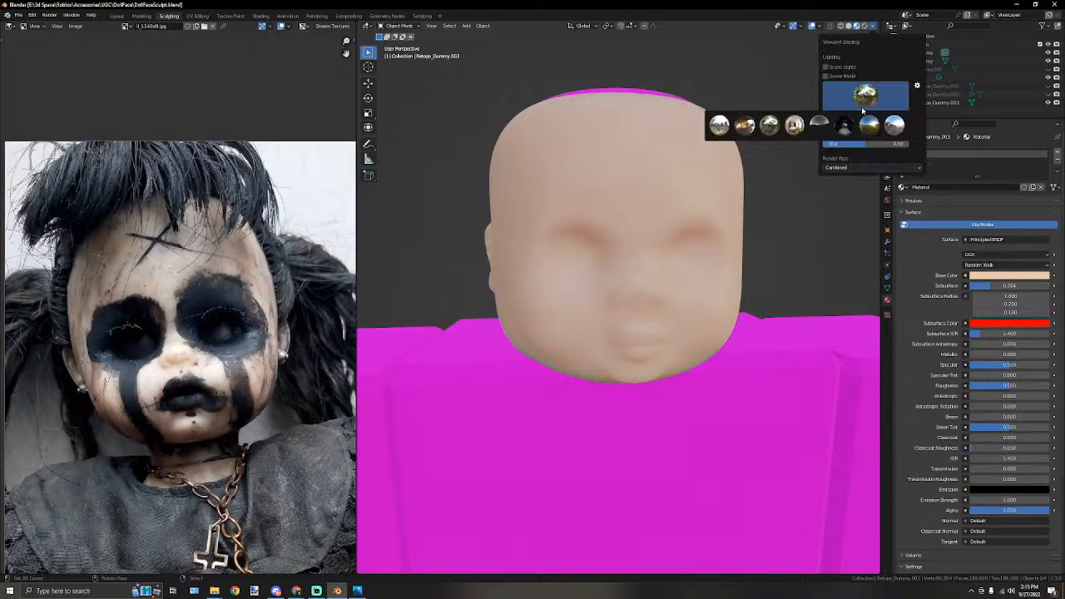
pyautogui.click(838, 125)
pyautogui.scroll(-3, 670, 145)
pyautogui.moveTo(647, 148)
pyautogui.mouseDown(button='middle')
pyautogui.moveTo(668, 152)
pyautogui.moveTo(730, 128)
pyautogui.moveTo(728, 154)
pyautogui.moveTo(653, 166)
pyautogui.mouseUp(button='middle')
pyautogui.scroll(4, 728, 155)
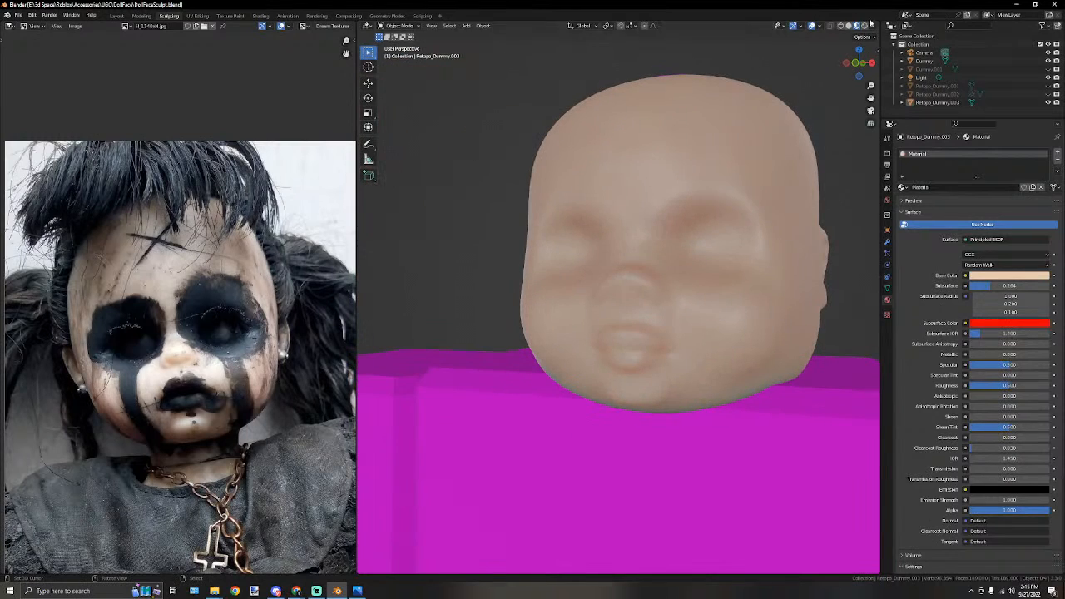
# Compare the head's skin material under the sunrise, interior, forest, courtyard and sunset environments of the Material Preview.
pyautogui.click(875, 26)
pyautogui.click(865, 94)
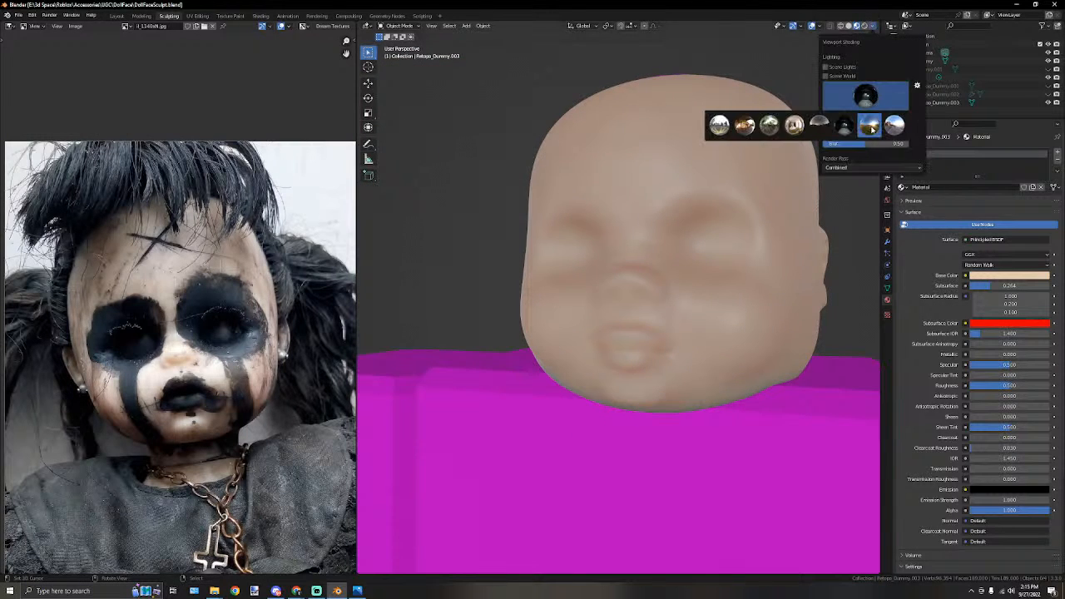
pyautogui.click(871, 126)
pyautogui.click(866, 96)
pyautogui.click(791, 126)
pyautogui.click(862, 97)
pyautogui.click(770, 126)
pyautogui.click(865, 95)
pyautogui.click(745, 125)
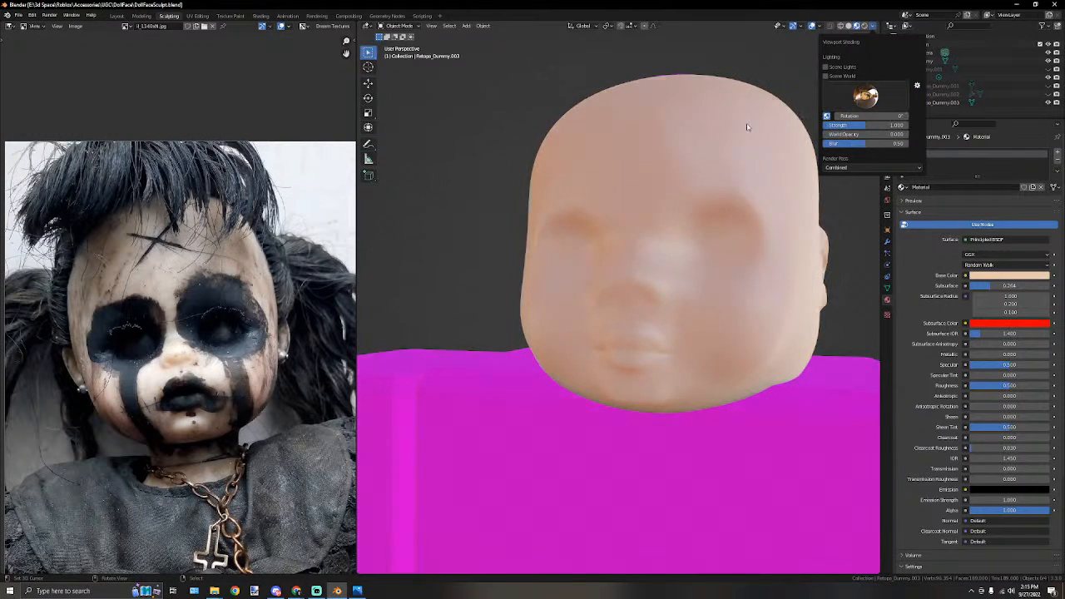
pyautogui.click(865, 96)
pyautogui.click(894, 125)
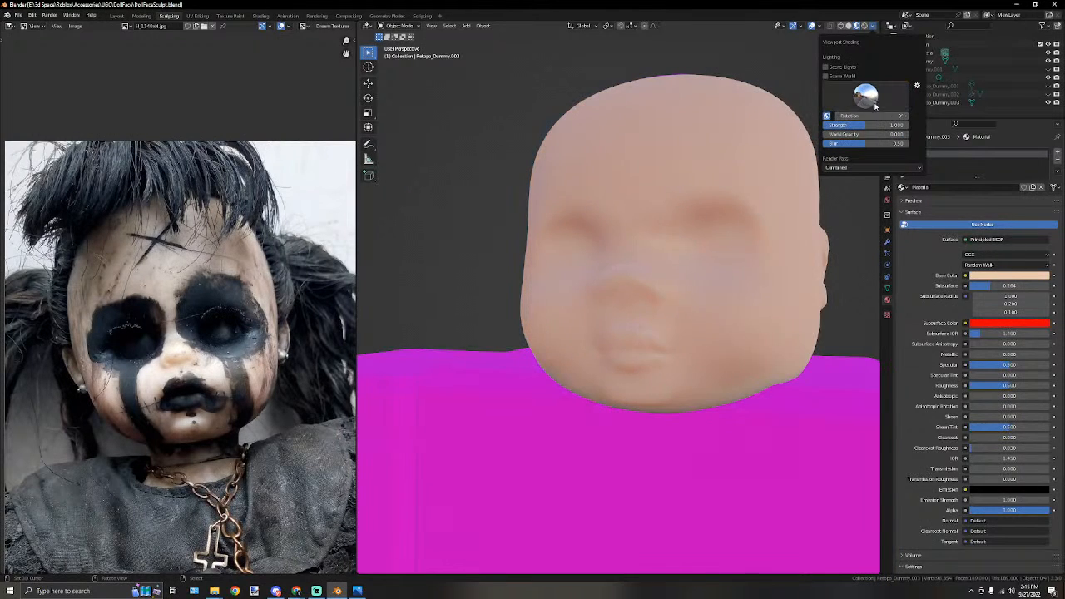
pyautogui.click(869, 99)
pyautogui.click(747, 123)
pyautogui.moveTo(577, 178); pyautogui.dragTo(678, 177, button='middle')
# Try further Material Preview environments on the head and set the lighting to the blue-sky sunset environment.
pyautogui.click(865, 26)
pyautogui.click(872, 26)
pyautogui.click(857, 26)
pyautogui.click(872, 26)
pyautogui.click(865, 95)
pyautogui.click(875, 124)
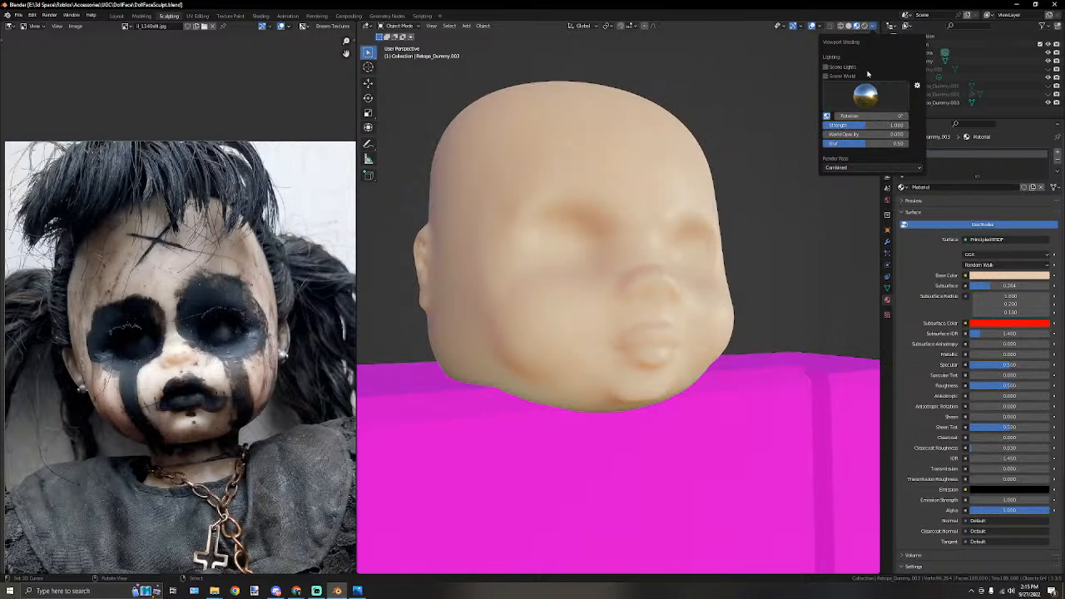
pyautogui.click(865, 96)
pyautogui.click(816, 113)
pyautogui.click(873, 91)
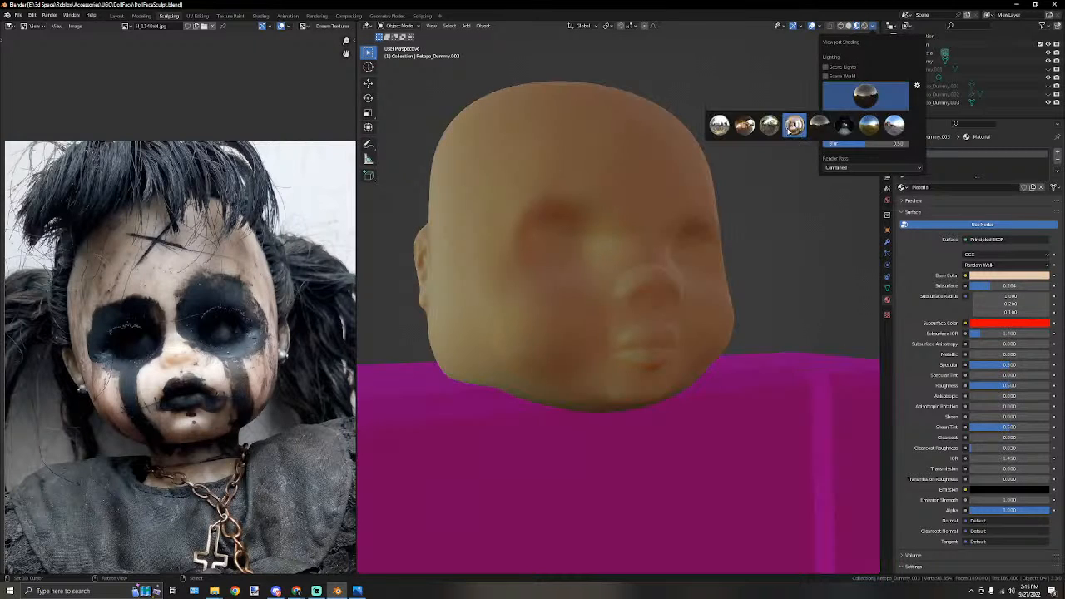
pyautogui.click(865, 124)
pyautogui.click(863, 96)
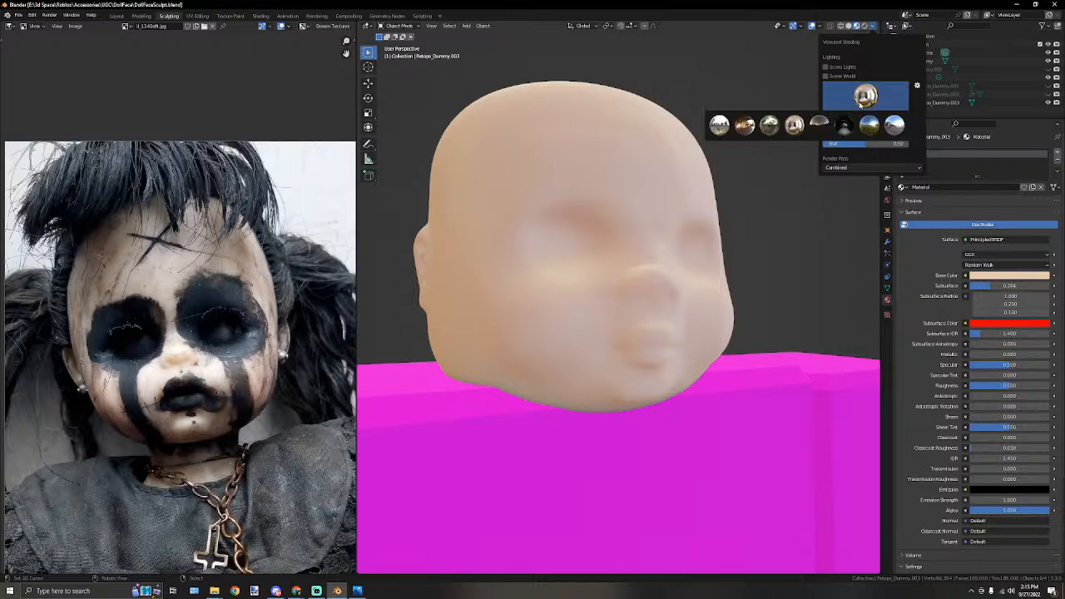
pyautogui.click(890, 125)
# Select the head and examine its crown, back and sides for spots where the magenta dummy pokes through.
pyautogui.scroll(-3, 628, 214)
pyautogui.moveTo(628, 213); pyautogui.dragTo(536, 219, button='middle')
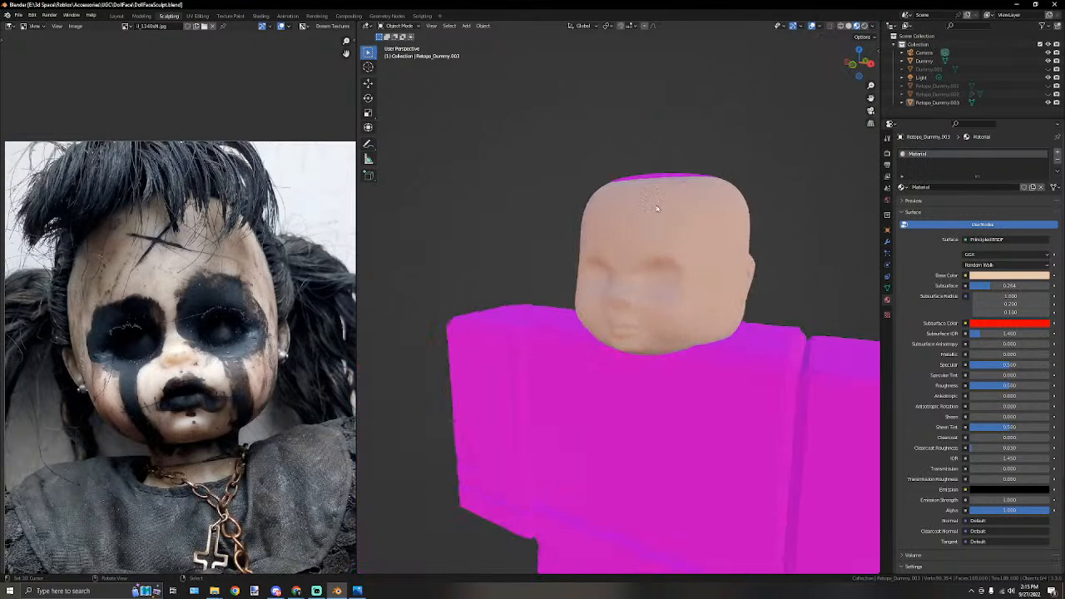
pyautogui.scroll(3, 532, 219)
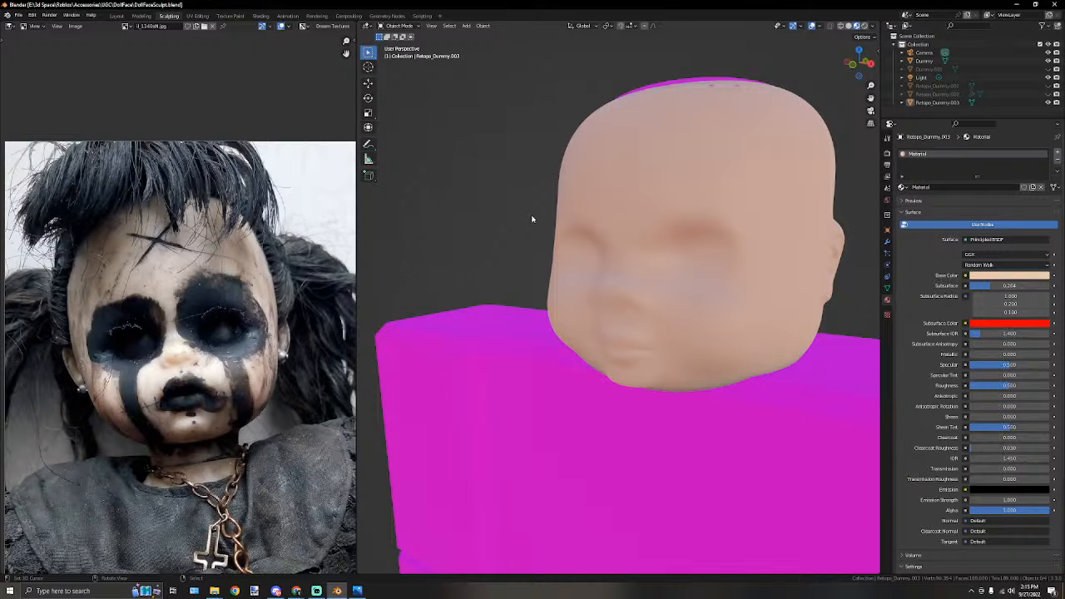
pyautogui.moveTo(552, 216); pyautogui.dragTo(720, 317, button='middle')
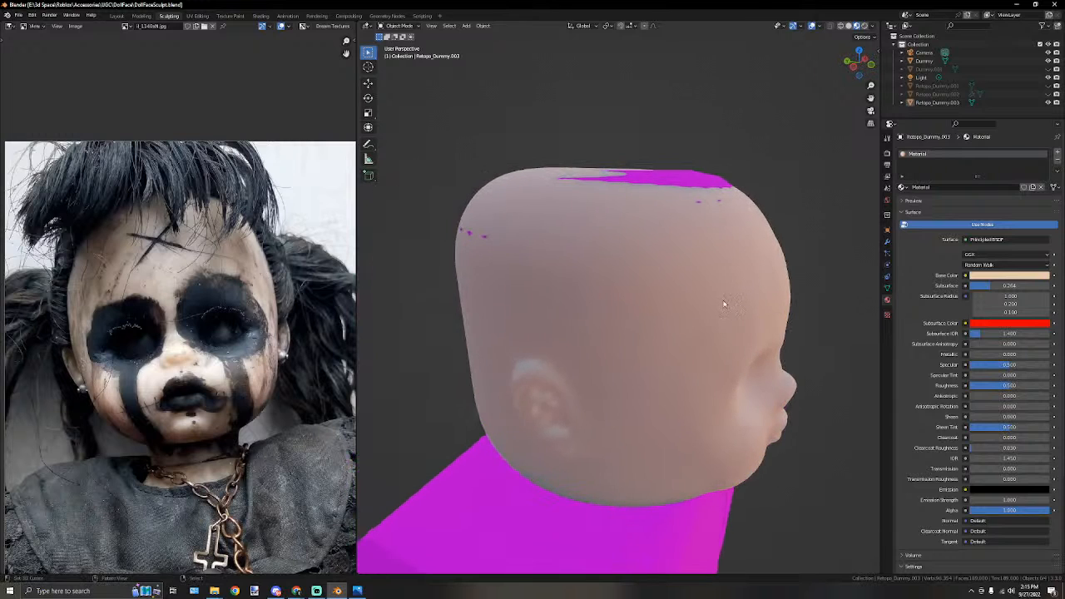
pyautogui.click(755, 215)
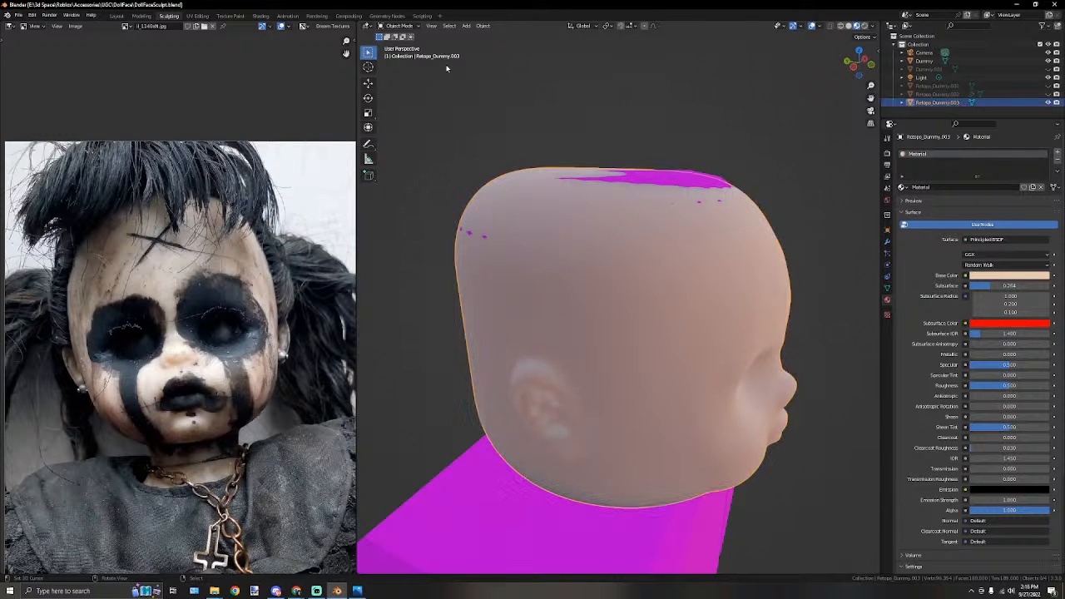
pyautogui.moveTo(613, 138); pyautogui.dragTo(453, 127, button='middle')
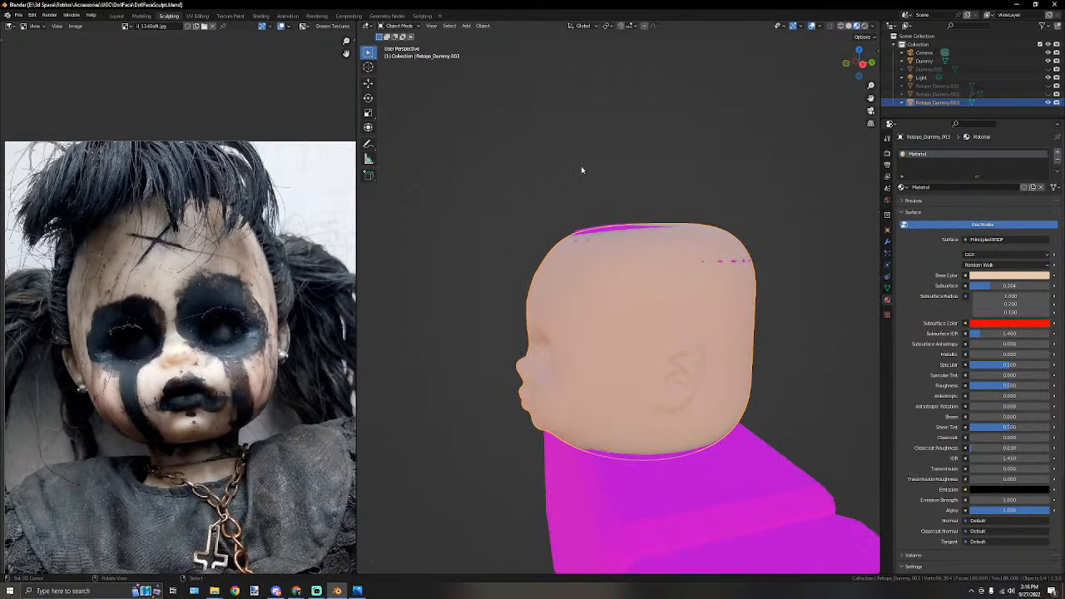
pyautogui.press('KP_3')
pyautogui.scroll(3, 581, 170)
pyautogui.keyDown('shift'); pyautogui.moveTo(582, 170); pyautogui.dragTo(587, 247, button='middle'); pyautogui.keyUp('shift')
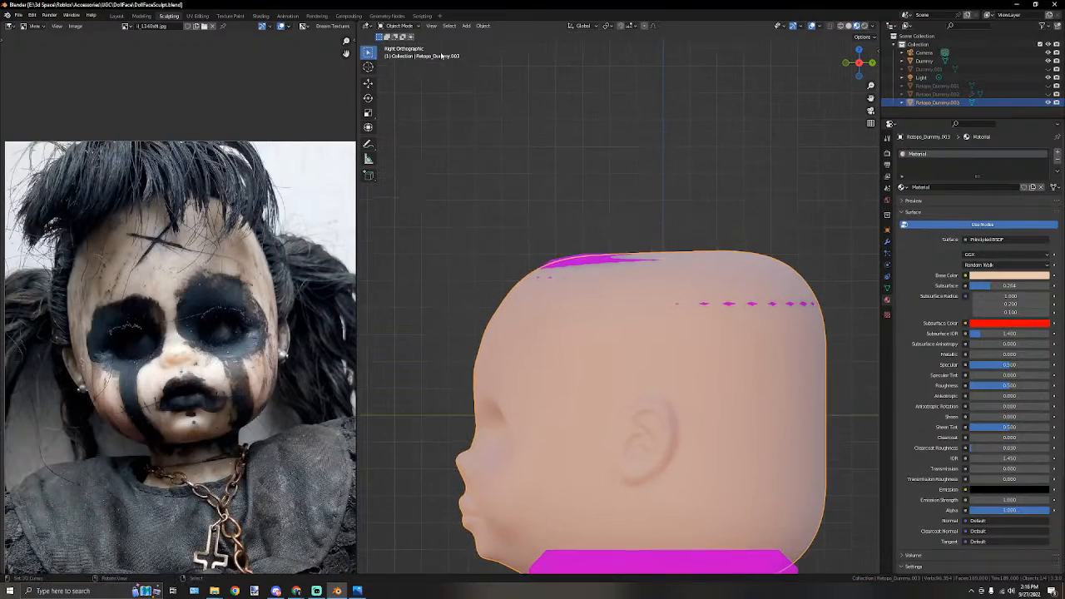
pyautogui.click(399, 26)
pyautogui.click(398, 46)
pyautogui.moveTo(487, 172); pyautogui.dragTo(504, 208, button='middle')
pyautogui.press('Tab')
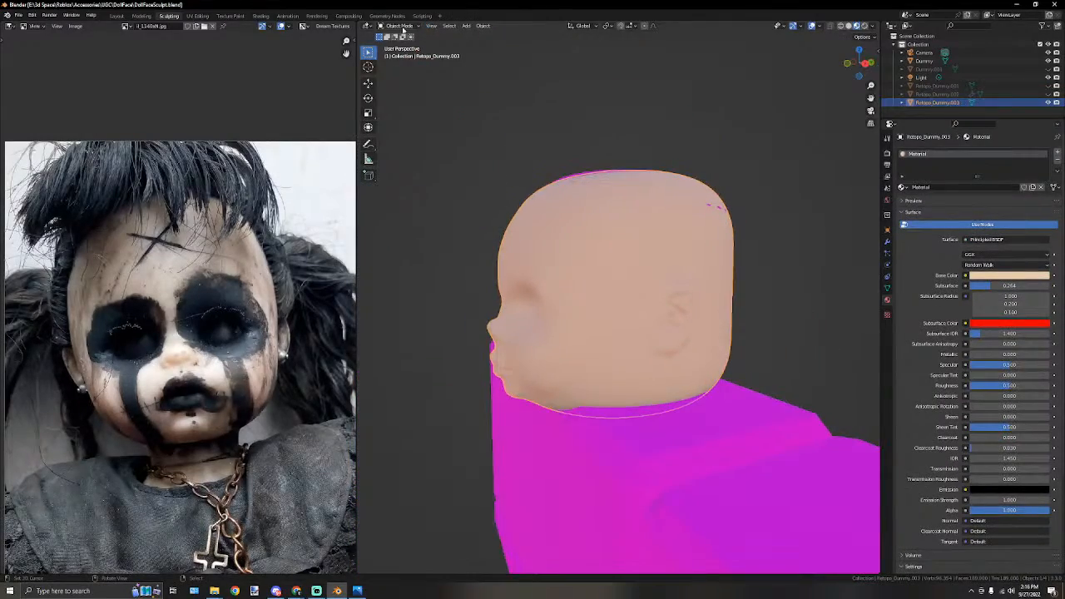
# In Sculpt Mode, use an enlarged Elastic Deform brush to start pulling the head's crown over the protruding dummy mesh.
pyautogui.click(399, 26)
pyautogui.click(401, 54)
pyautogui.moveTo(532, 217); pyautogui.dragTo(632, 226, button='middle')
pyautogui.scroll(3, 632, 226)
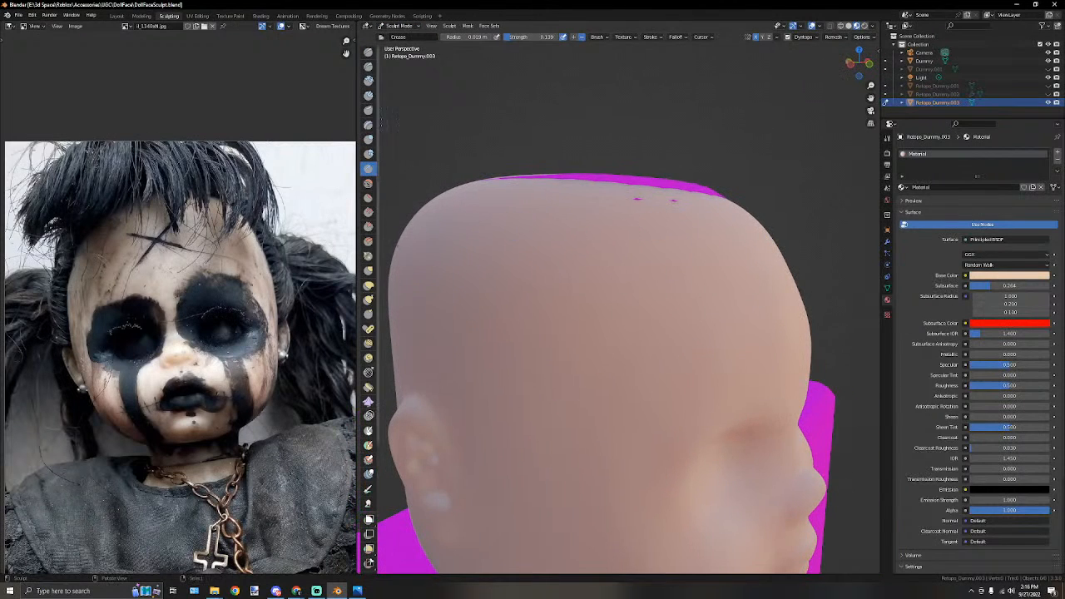
pyautogui.click(368, 286)
pyautogui.scroll(-3, 664, 205)
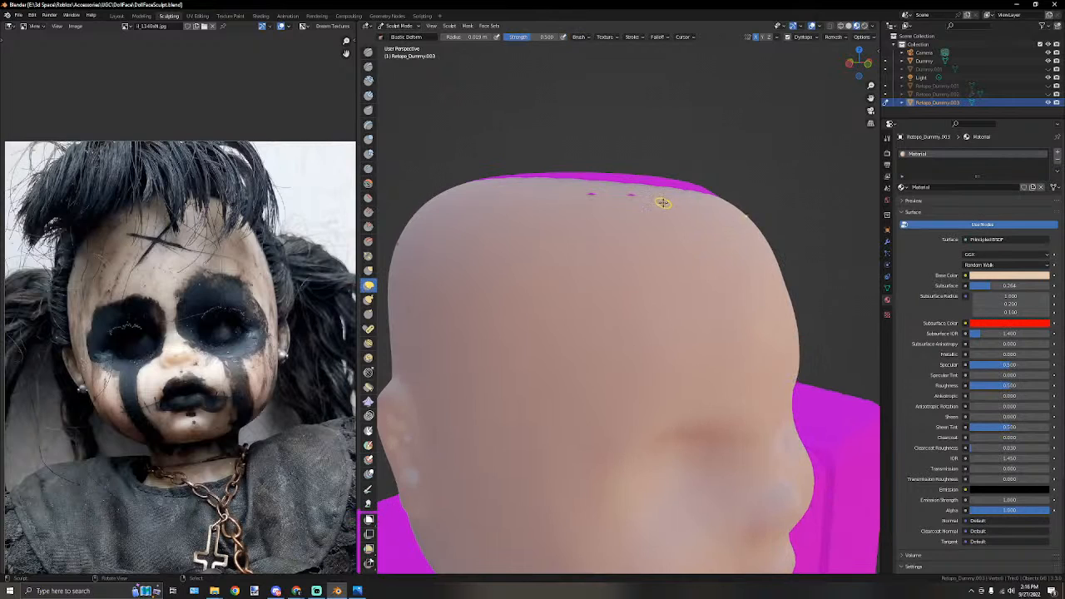
pyautogui.press(']')
pyautogui.press(']')
pyautogui.press(']')
pyautogui.press(']')
pyautogui.press(']')
pyautogui.press(']')
pyautogui.press(']')
pyautogui.press(']')
pyautogui.press(']')
pyautogui.press(']')
pyautogui.press(']')
pyautogui.press(']')
pyautogui.press(']')
pyautogui.press(']')
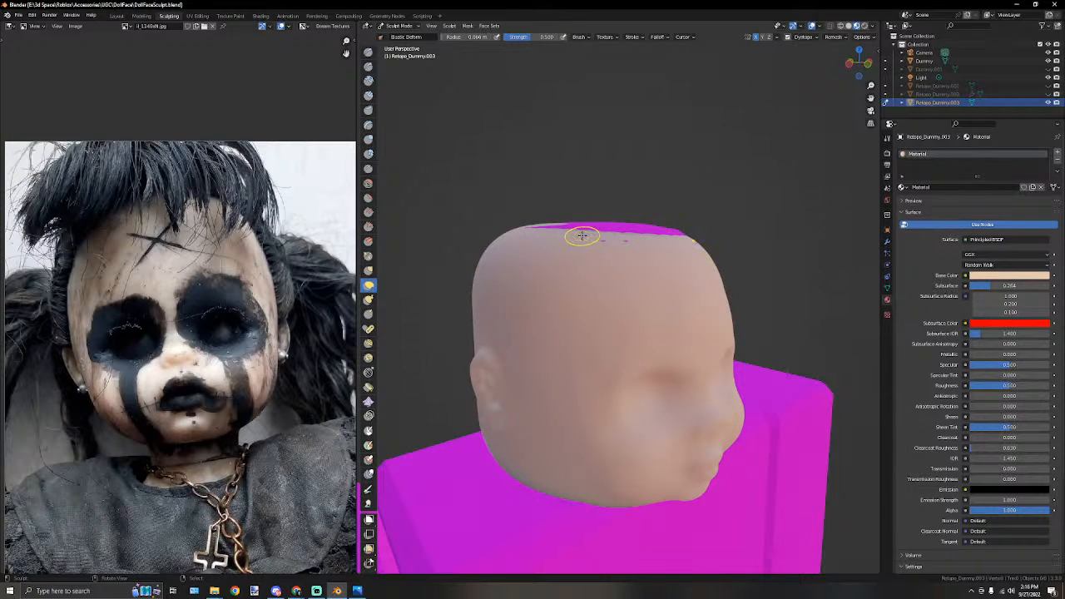
pyautogui.moveTo(582, 235); pyautogui.dragTo(588, 227)
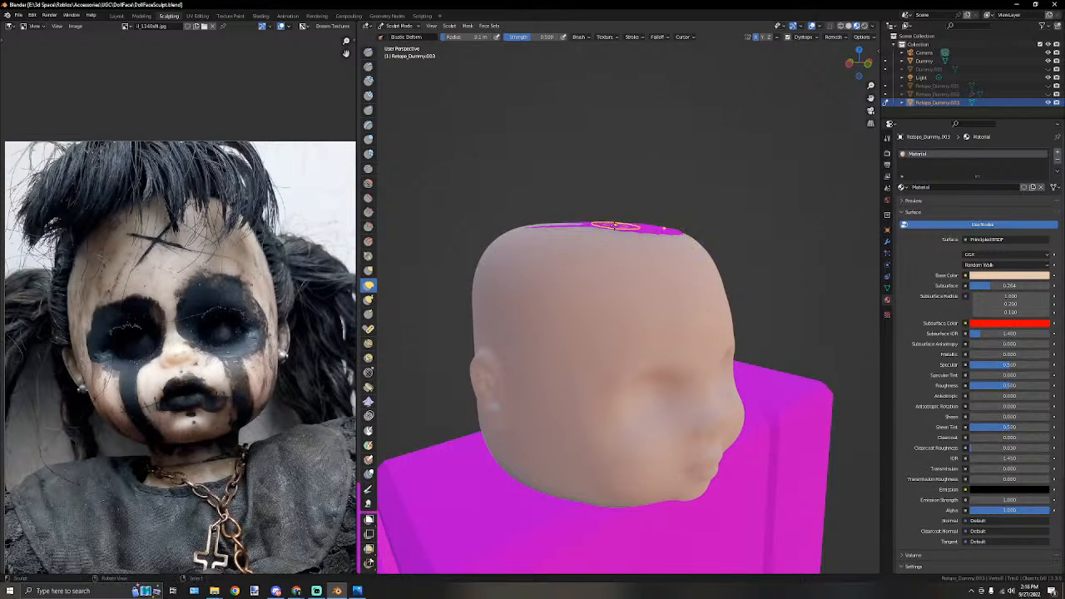
# Enlarge the Elastic Deform brush to 0.19 m and raise the rest of the crown until it covers the magenta dummy.
pyautogui.moveTo(601, 230); pyautogui.dragTo(592, 236, button='middle')
pyautogui.press(']')
pyautogui.press(']')
pyautogui.press(']')
pyautogui.press(']')
pyautogui.press(']')
pyautogui.press(']')
pyautogui.moveTo(599, 239); pyautogui.dragTo(607, 236)
pyautogui.moveTo(608, 237); pyautogui.dragTo(598, 242, button='middle')
pyautogui.moveTo(598, 242); pyautogui.dragTo(599, 238)
pyautogui.moveTo(599, 238); pyautogui.dragTo(663, 226, button='middle')
pyautogui.moveTo(663, 228); pyautogui.dragTo(675, 230)
pyautogui.moveTo(608, 230); pyautogui.dragTo(607, 225)
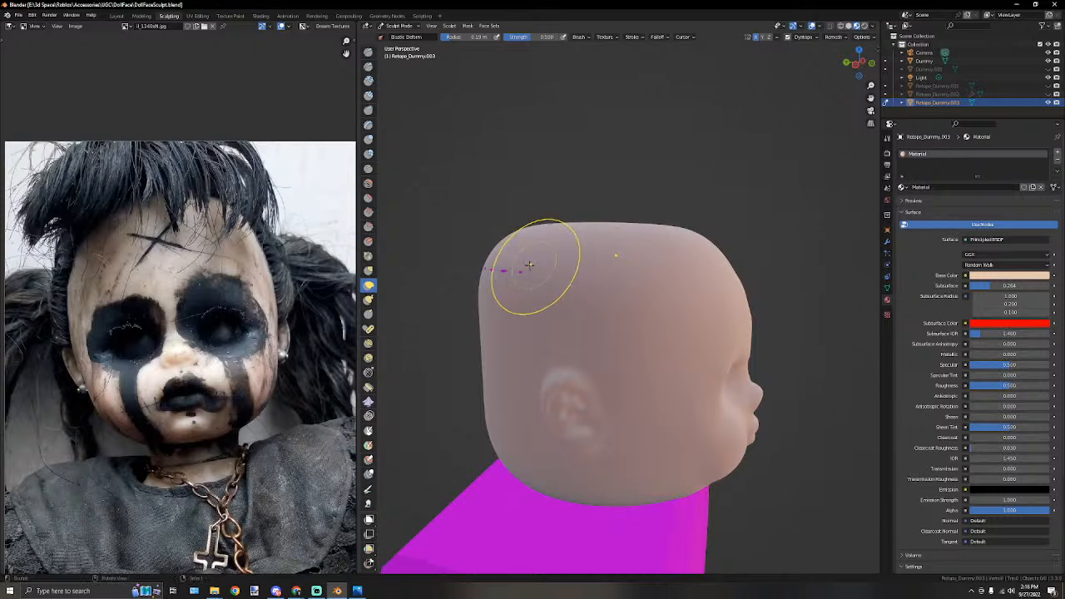
# Reshape the back of the head with Elastic Deform, using a 0.26 m brush for its lower part.
pyautogui.moveTo(503, 270)
pyautogui.mouseDown(button='middle')
pyautogui.moveTo(737, 273)
pyautogui.moveTo(713, 280)
pyautogui.moveTo(741, 297)
pyautogui.moveTo(737, 264)
pyautogui.mouseUp(button='middle')
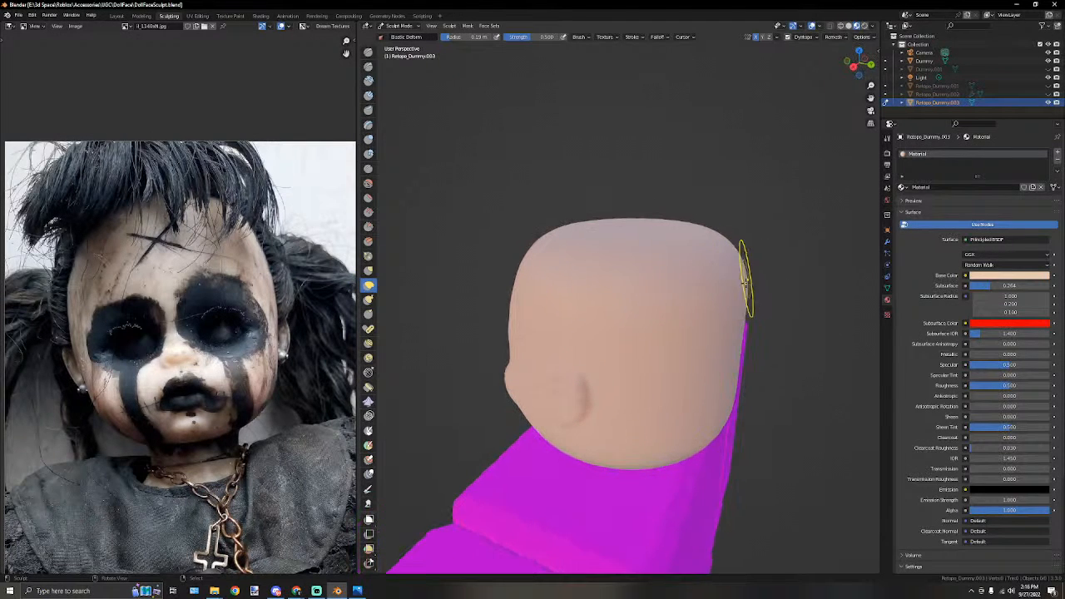
pyautogui.moveTo(741, 294); pyautogui.dragTo(742, 294)
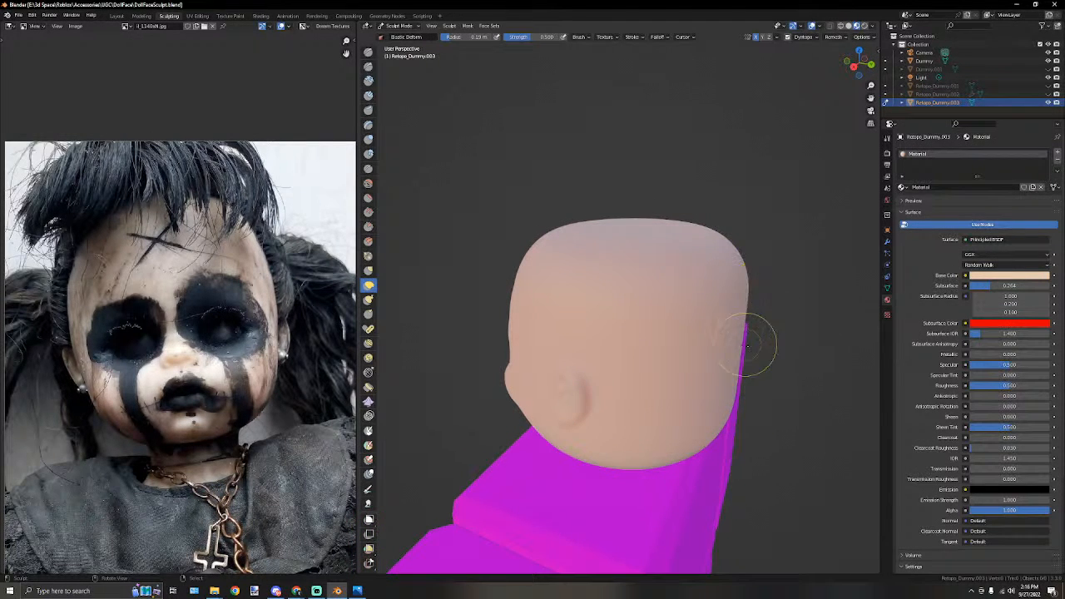
pyautogui.press(']')
pyautogui.press(']')
pyautogui.press(']')
pyautogui.moveTo(733, 345); pyautogui.dragTo(734, 376)
# Examine the reshaped head and the ear area from the back, the sides and close up.
pyautogui.moveTo(576, 308); pyautogui.dragTo(673, 290, button='middle')
pyautogui.scroll(-4, 649, 271)
pyautogui.moveTo(612, 254); pyautogui.dragTo(656, 236, button='middle')
pyautogui.scroll(3, 656, 235)
pyautogui.moveTo(623, 202)
pyautogui.mouseDown(button='middle')
pyautogui.moveTo(665, 204)
pyautogui.moveTo(626, 190)
pyautogui.mouseUp(button='middle')
pyautogui.scroll(4, 658, 200)
pyautogui.scroll(2, 625, 190)
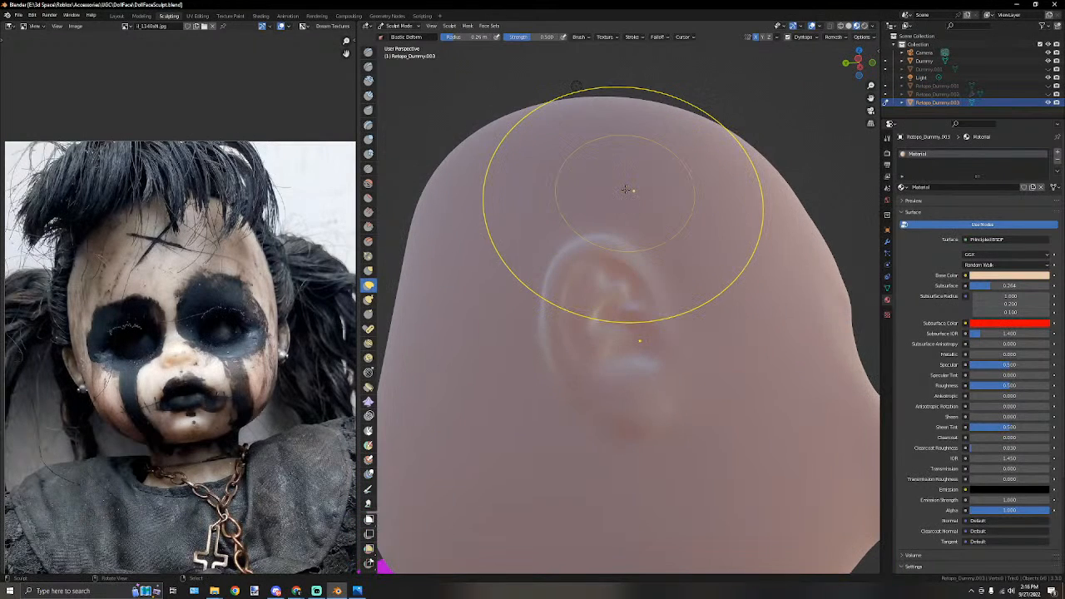
pyautogui.moveTo(690, 193)
pyautogui.mouseDown(button='middle')
pyautogui.moveTo(537, 205)
pyautogui.moveTo(557, 202)
pyautogui.mouseUp(button='middle')
pyautogui.scroll(-3, 561, 204)
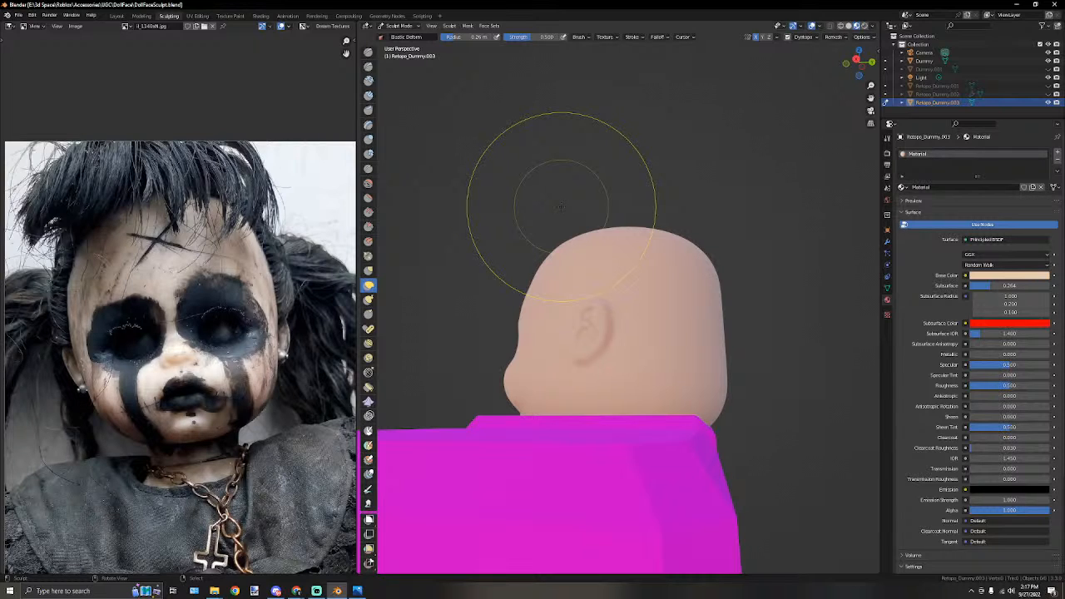
# Carve a crease along the back edge of the ear with a reduced Crease brush.
pyautogui.scroll(5, 560, 206)
pyautogui.moveTo(586, 205); pyautogui.dragTo(584, 268, button='middle')
pyautogui.click(368, 168)
pyautogui.press('[')
pyautogui.press('[')
pyautogui.press('[')
pyautogui.press('[')
pyautogui.press('[')
pyautogui.press('[')
pyautogui.press('[')
pyautogui.press('[')
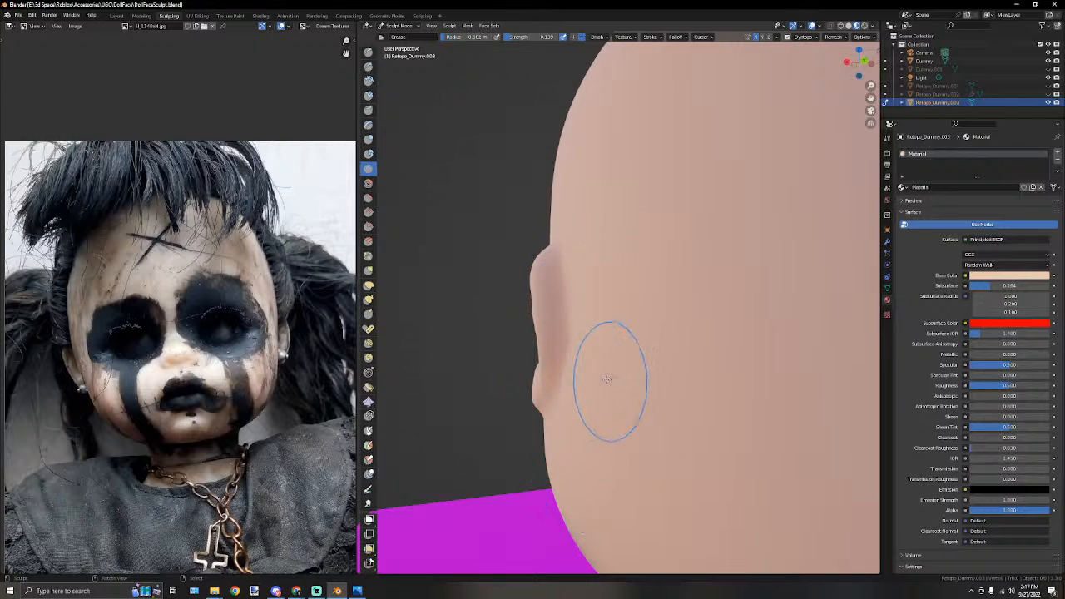
pyautogui.moveTo(604, 381); pyautogui.dragTo(628, 383, button='middle')
pyautogui.press('[')
pyautogui.press('[')
pyautogui.press('[')
pyautogui.press('[')
pyautogui.press('[')
pyautogui.moveTo(610, 421)
pyautogui.mouseDown()
pyautogui.moveTo(652, 399)
pyautogui.moveTo(667, 359)
pyautogui.moveTo(663, 317)
pyautogui.mouseUp()
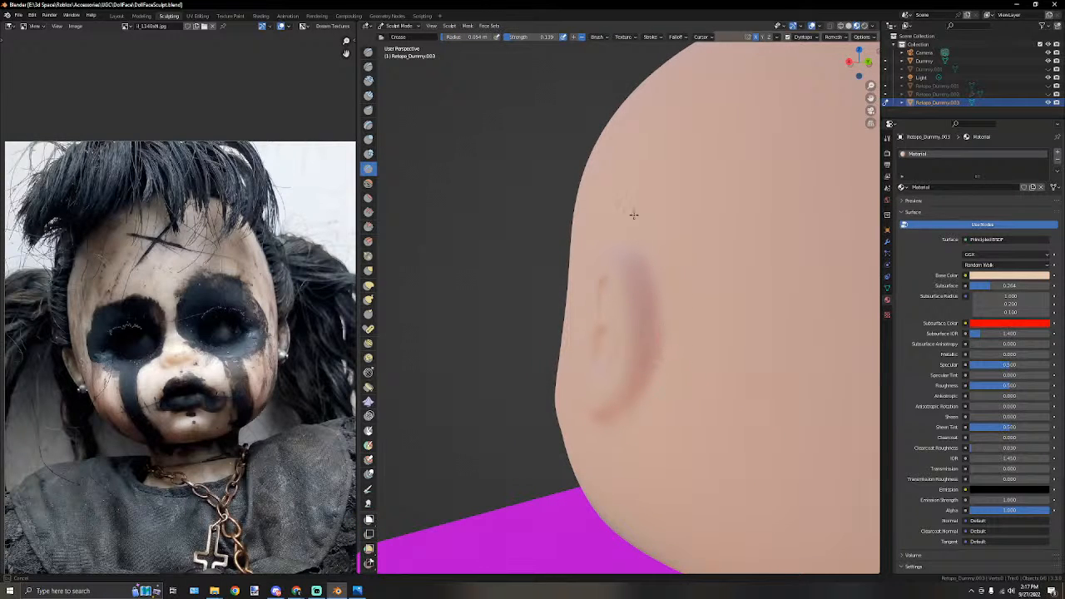
# Switch the viewport to Solid shading and focus on the back edge of the ear.
pyautogui.click(848, 26)
pyautogui.scroll(-3, 595, 305)
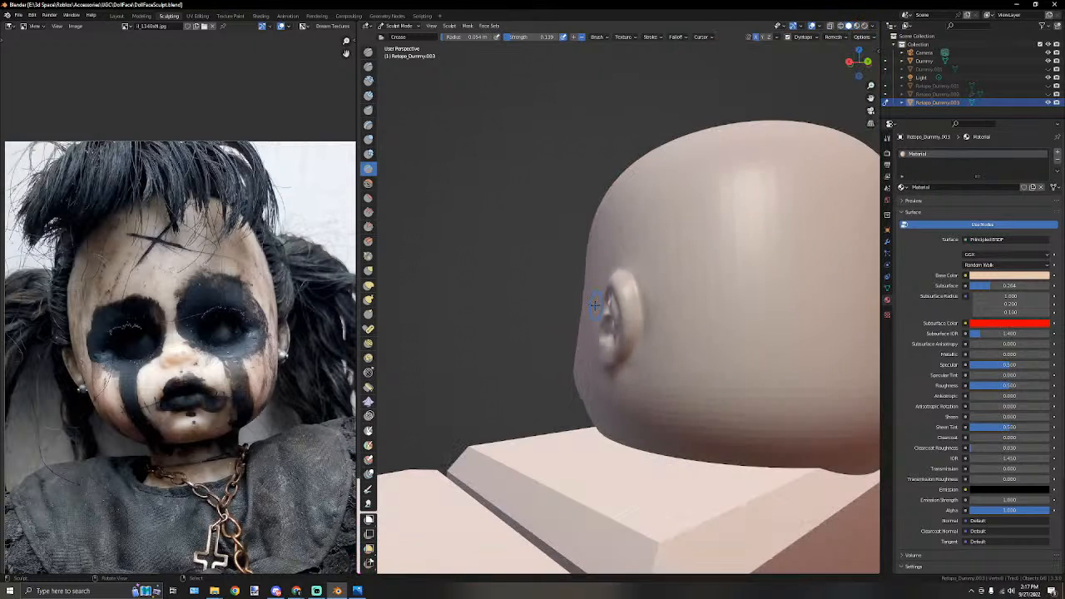
pyautogui.scroll(5, 595, 306)
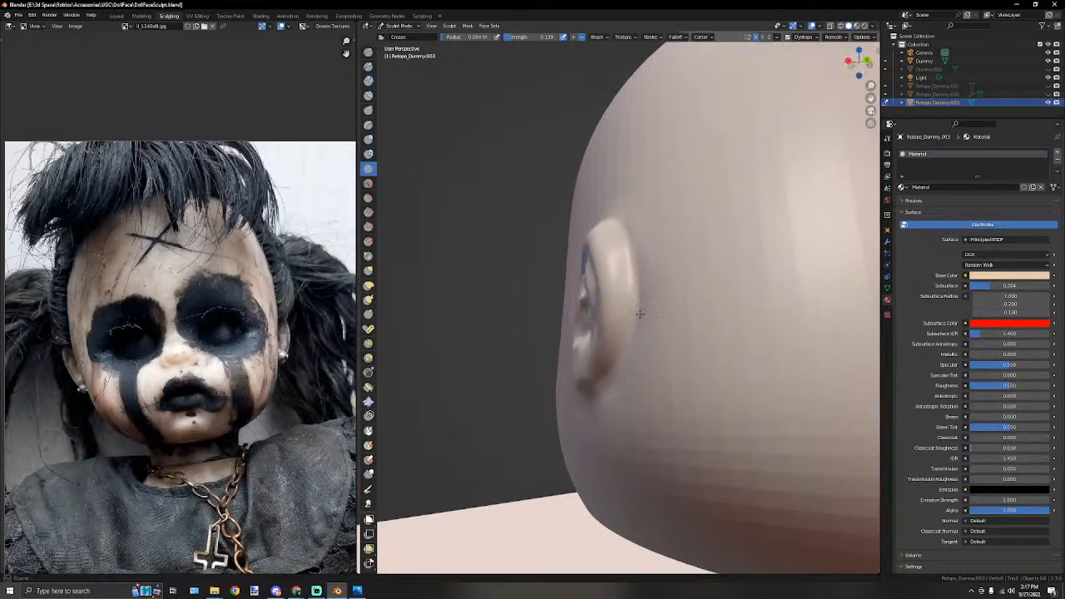
# Sharpen the fold behind and below the earlobe, where the ear meets the head, with the Crease brush.
pyautogui.moveTo(578, 421); pyautogui.dragTo(708, 375, button='middle')
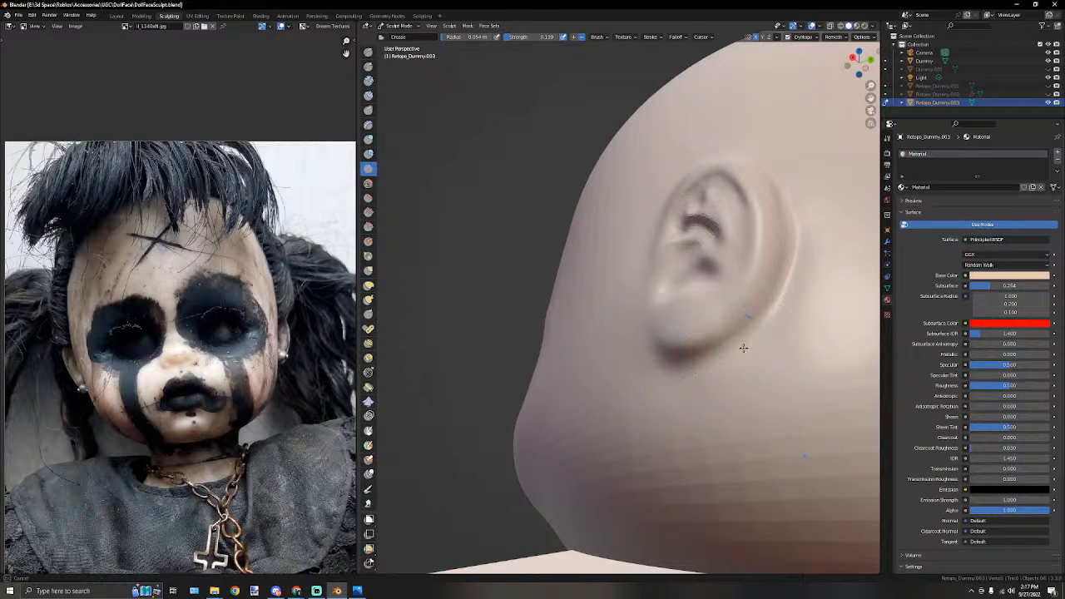
pyautogui.moveTo(773, 321); pyautogui.dragTo(732, 349)
pyautogui.scroll(-5, 575, 366)
pyautogui.moveTo(574, 366); pyautogui.dragTo(664, 384, button='middle')
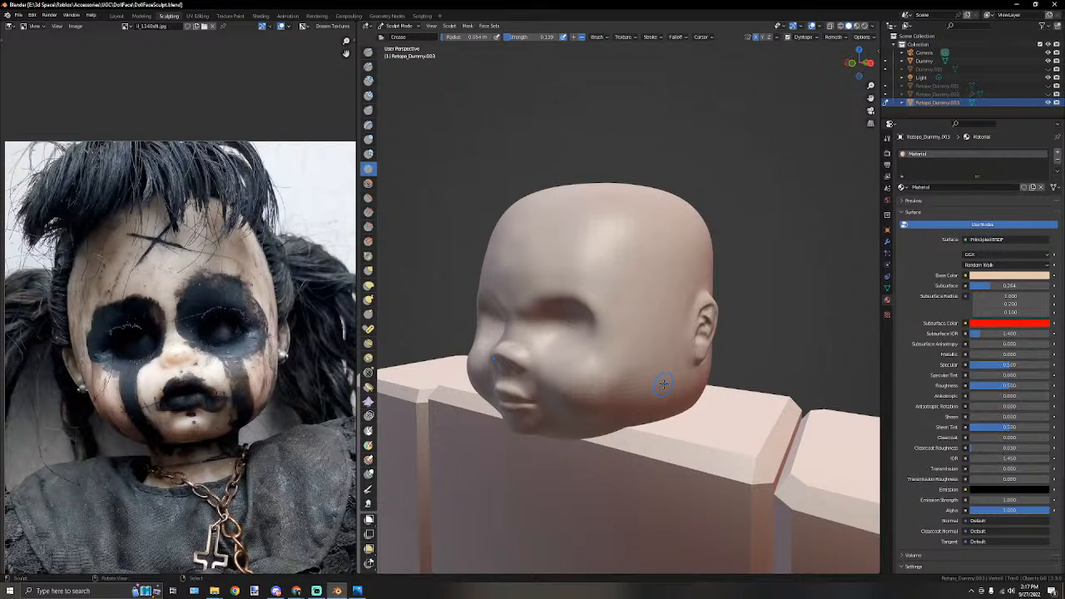
pyautogui.keyDown('shift'); pyautogui.moveTo(663, 341); pyautogui.dragTo(562, 293, button='middle'); pyautogui.keyUp('shift')
pyautogui.scroll(2, 620, 338)
pyautogui.scroll(2, 657, 352)
pyautogui.moveTo(694, 381); pyautogui.dragTo(627, 397, button='middle')
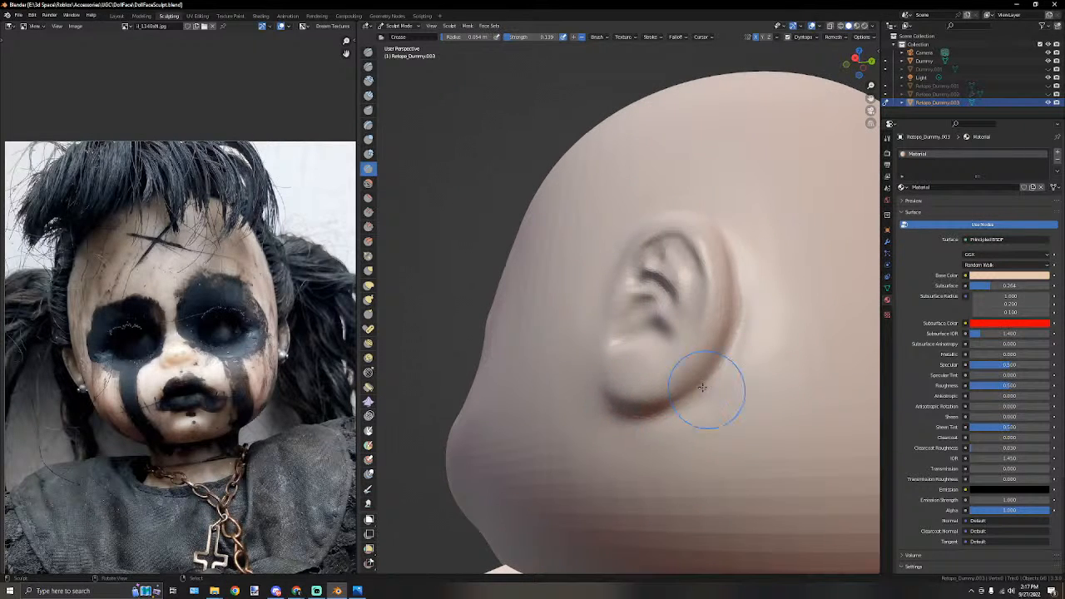
pyautogui.scroll(-3, 663, 374)
pyautogui.moveTo(608, 376); pyautogui.dragTo(696, 392, button='middle')
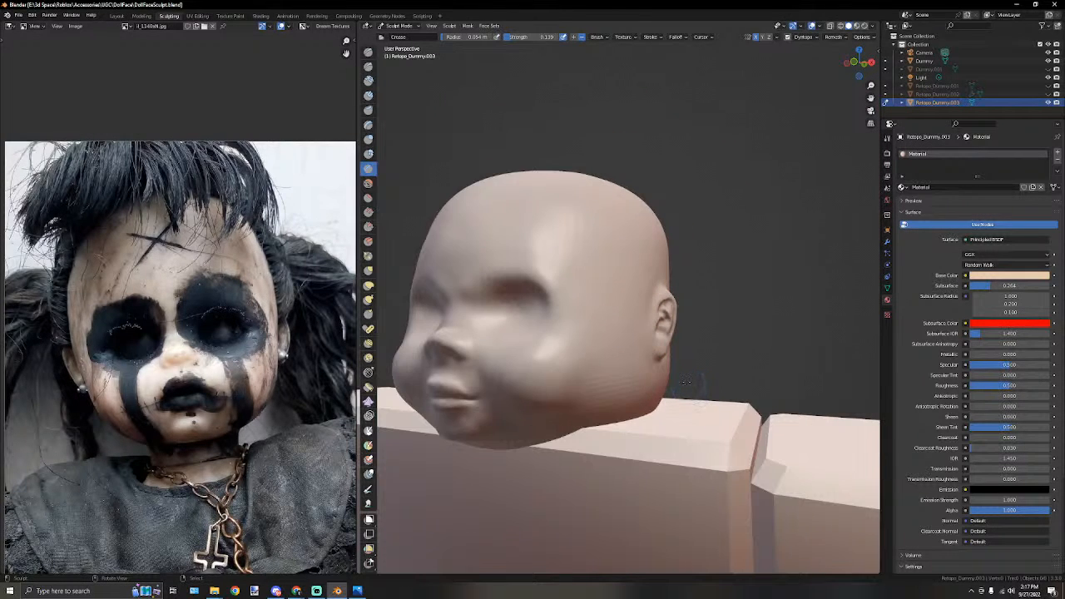
# Sculpt the outer edge and lower rim of the eye sockets and the upper cheeks with the Draw brush.
pyautogui.keyDown('shift'); pyautogui.moveTo(634, 371); pyautogui.dragTo(702, 415, button='middle'); pyautogui.keyUp('shift')
pyautogui.scroll(2, 701, 413)
pyautogui.keyDown('shift'); pyautogui.moveTo(631, 422); pyautogui.dragTo(643, 354, button='middle'); pyautogui.keyUp('shift')
pyautogui.moveTo(584, 369)
pyautogui.mouseDown(button='middle')
pyautogui.moveTo(678, 383)
pyautogui.moveTo(606, 361)
pyautogui.moveTo(536, 373)
pyautogui.moveTo(609, 375)
pyautogui.mouseUp(button='middle')
pyautogui.scroll(1, 683, 383)
pyautogui.scroll(2, 683, 383)
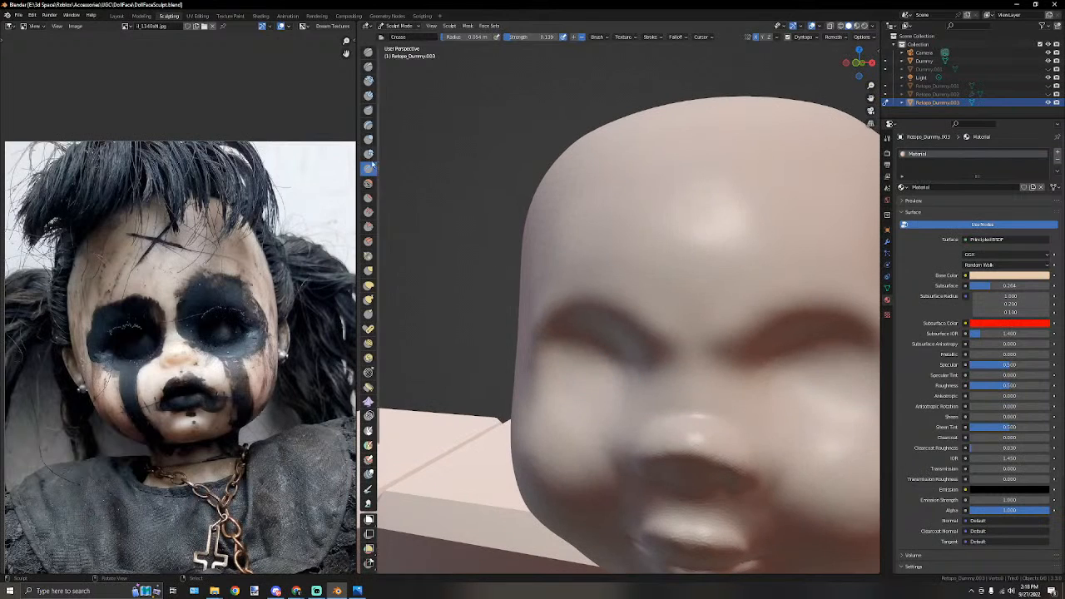
pyautogui.click(369, 52)
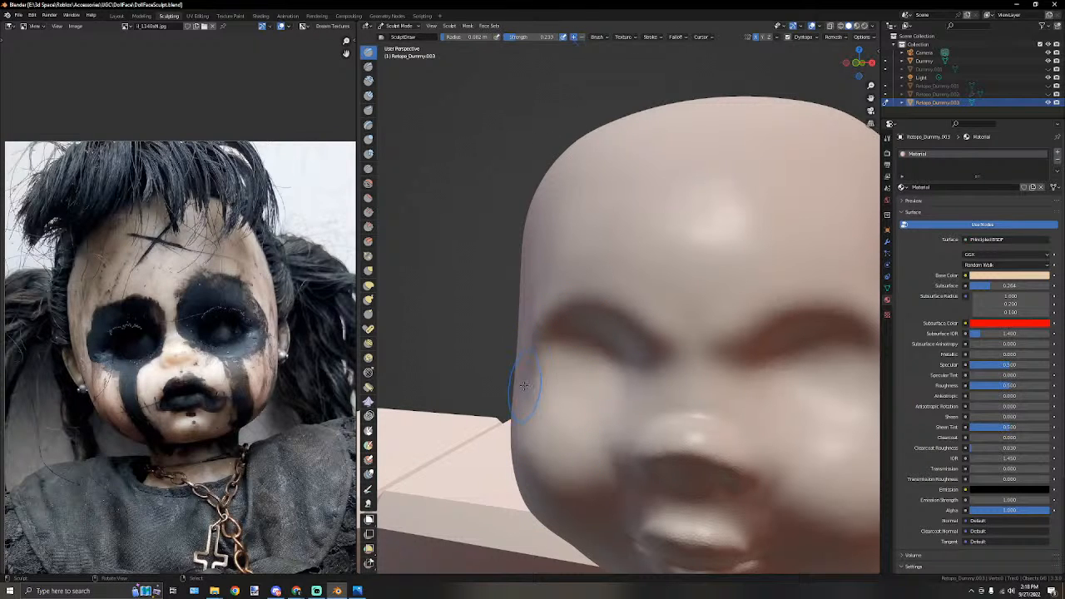
pyautogui.moveTo(554, 417); pyautogui.dragTo(594, 352, button='middle')
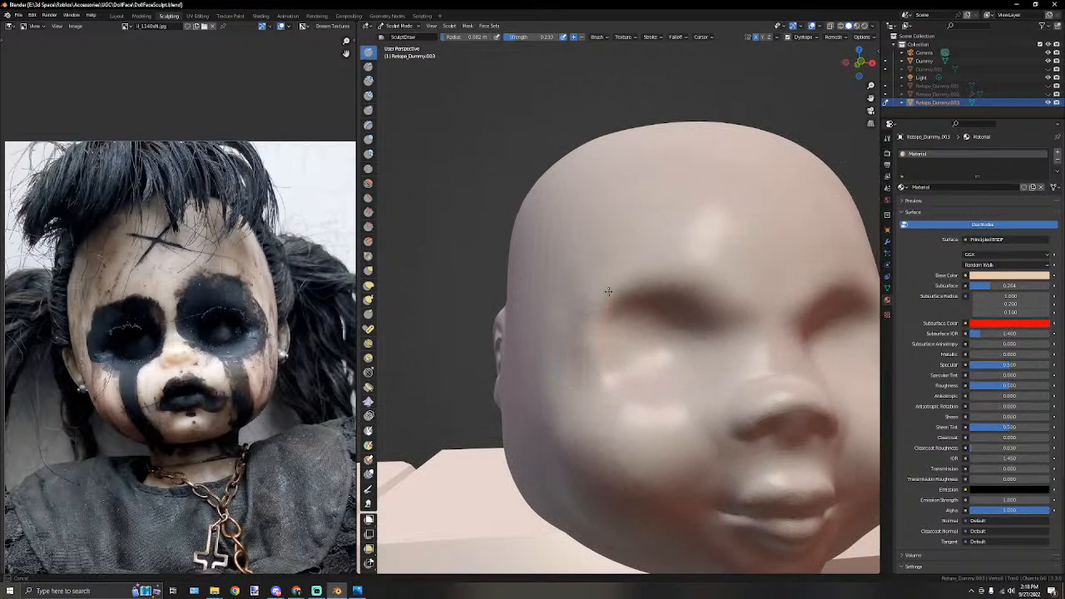
pyautogui.moveTo(642, 280); pyautogui.dragTo(613, 308, button='middle')
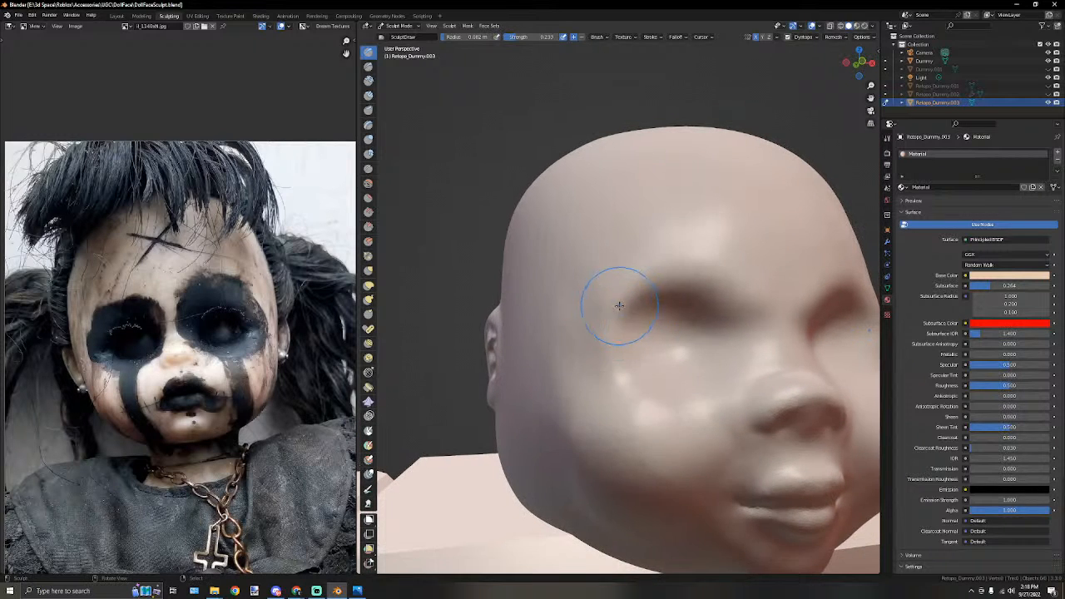
pyautogui.moveTo(620, 407); pyautogui.dragTo(658, 413, button='middle')
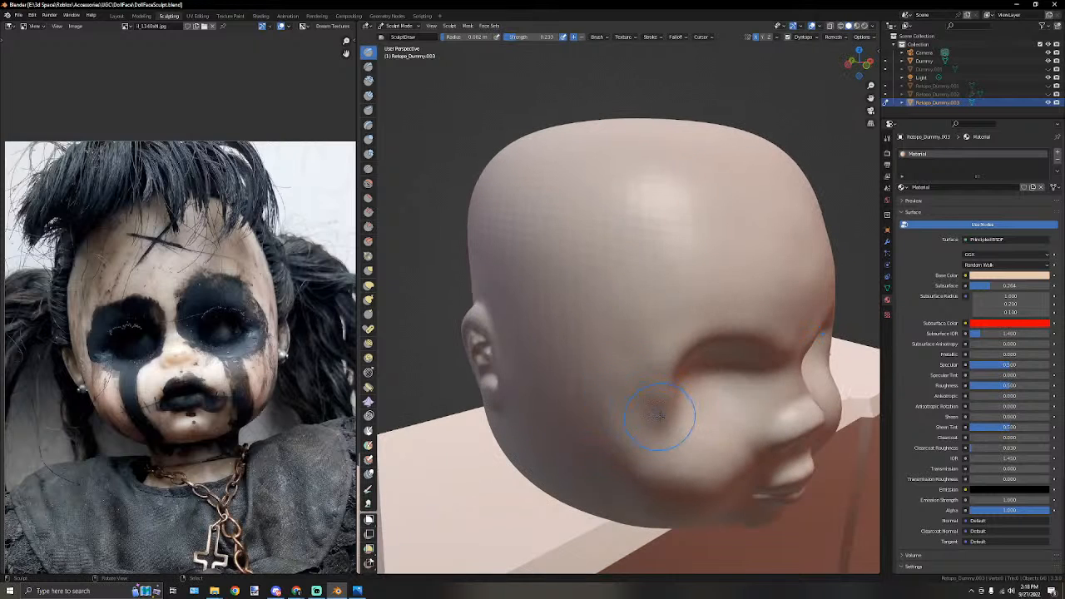
pyautogui.scroll(3, 742, 461)
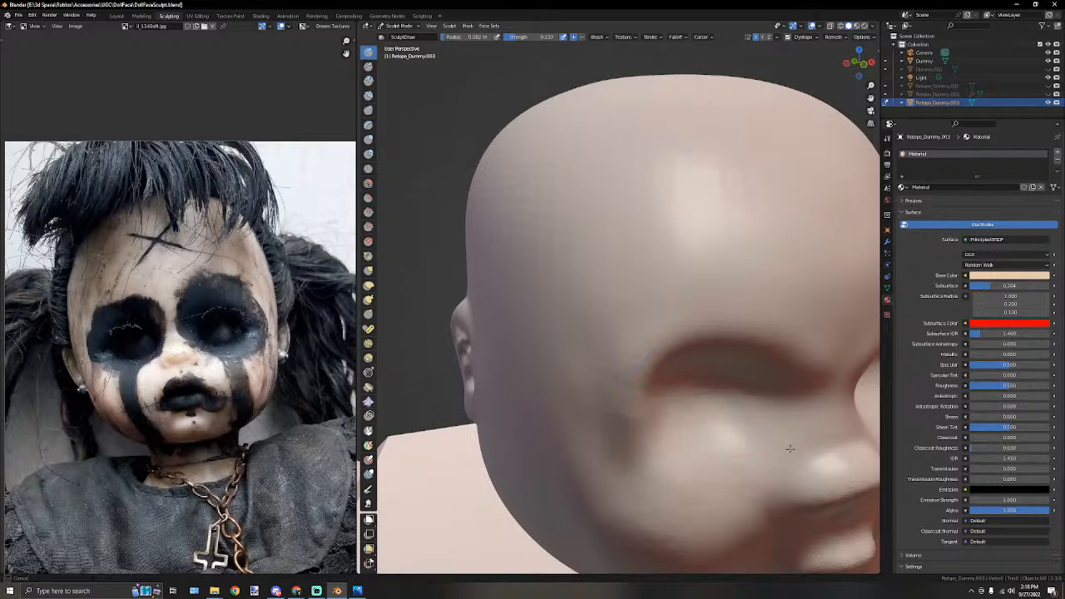
pyautogui.moveTo(787, 449); pyautogui.dragTo(732, 357, button='middle')
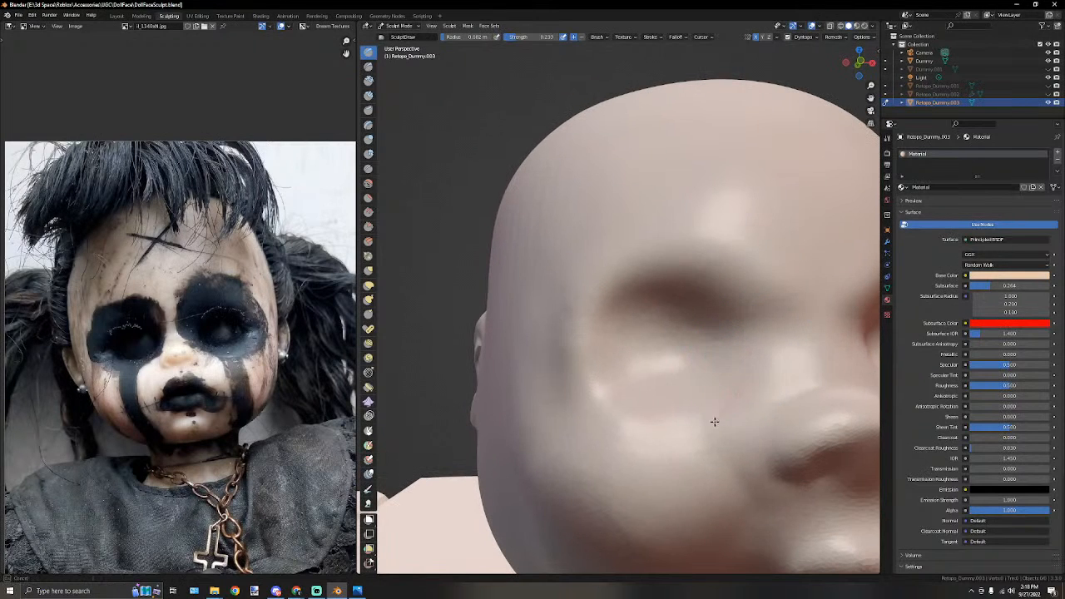
pyautogui.scroll(-4, 598, 350)
pyautogui.scroll(1, 571, 324)
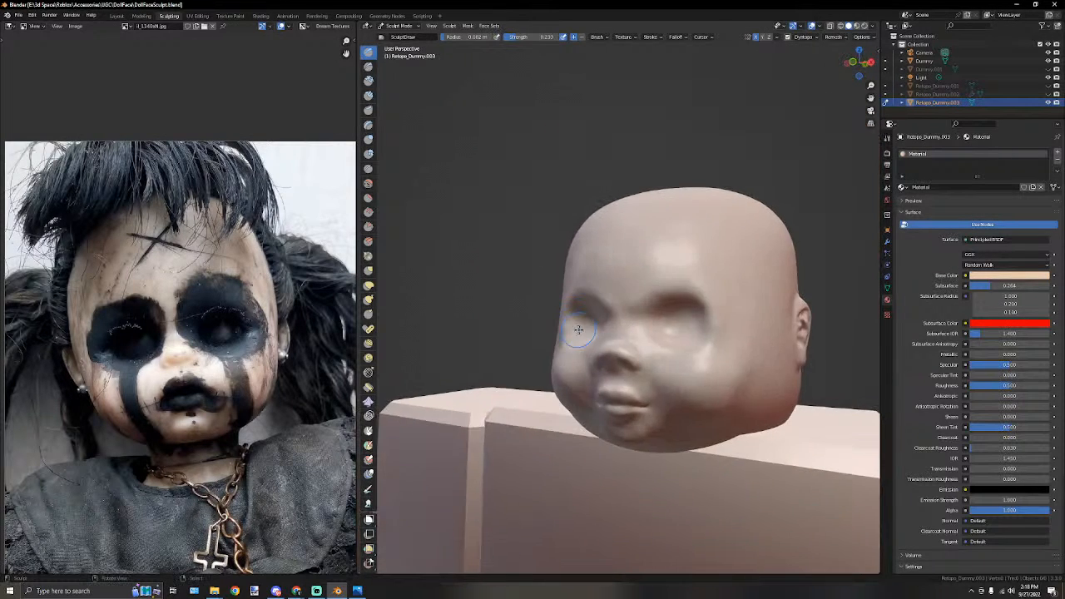
pyautogui.scroll(2, 672, 349)
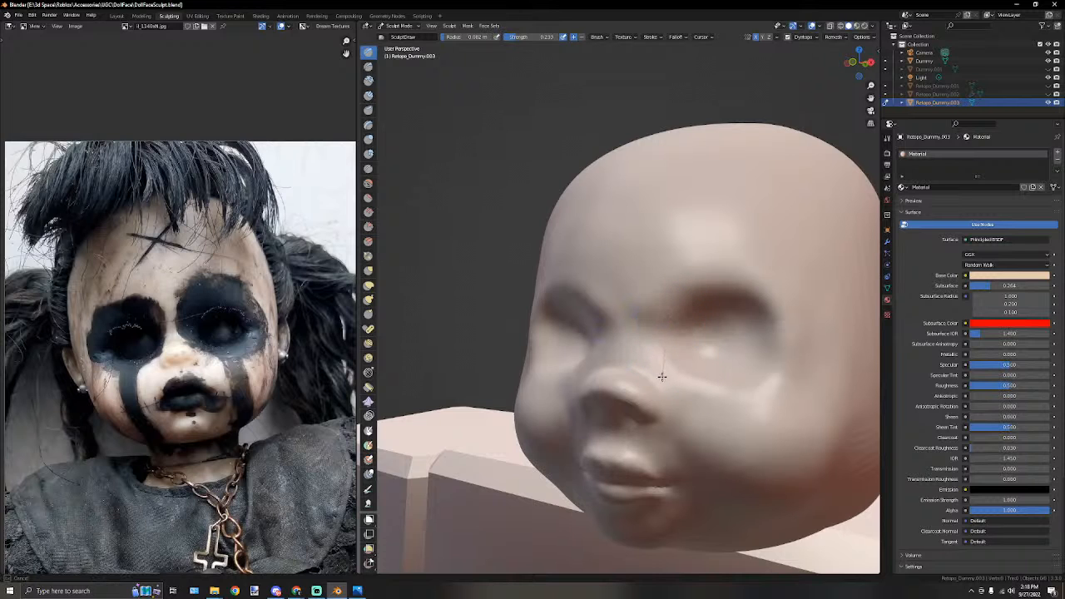
pyautogui.moveTo(677, 375); pyautogui.dragTo(411, 220, button='middle')
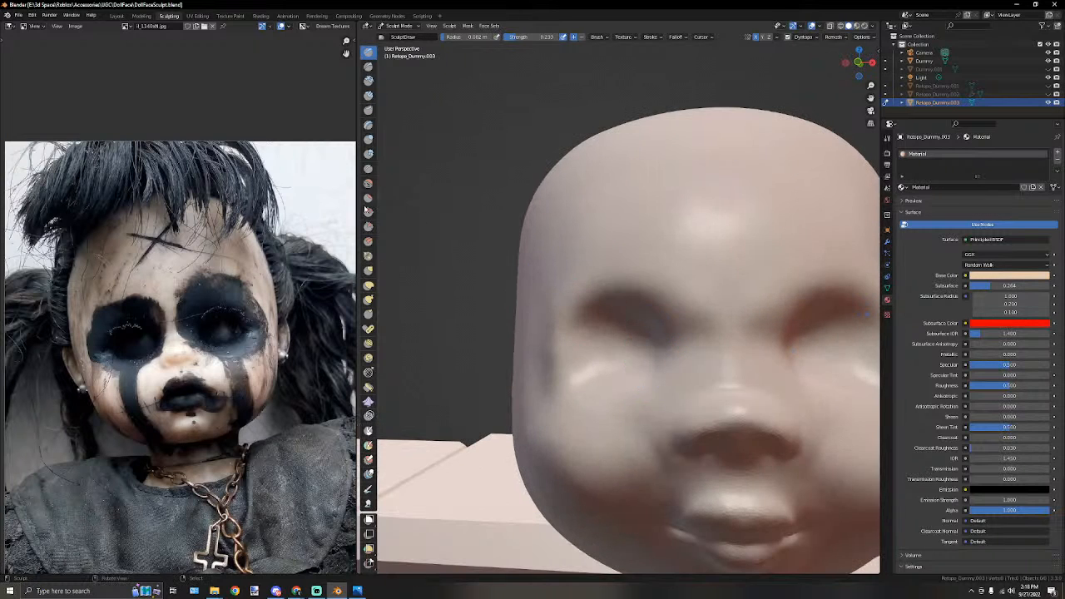
# Nudge the inner and outer corners of the eye sockets into shape with the Elastic Deform brush.
pyautogui.click(368, 284)
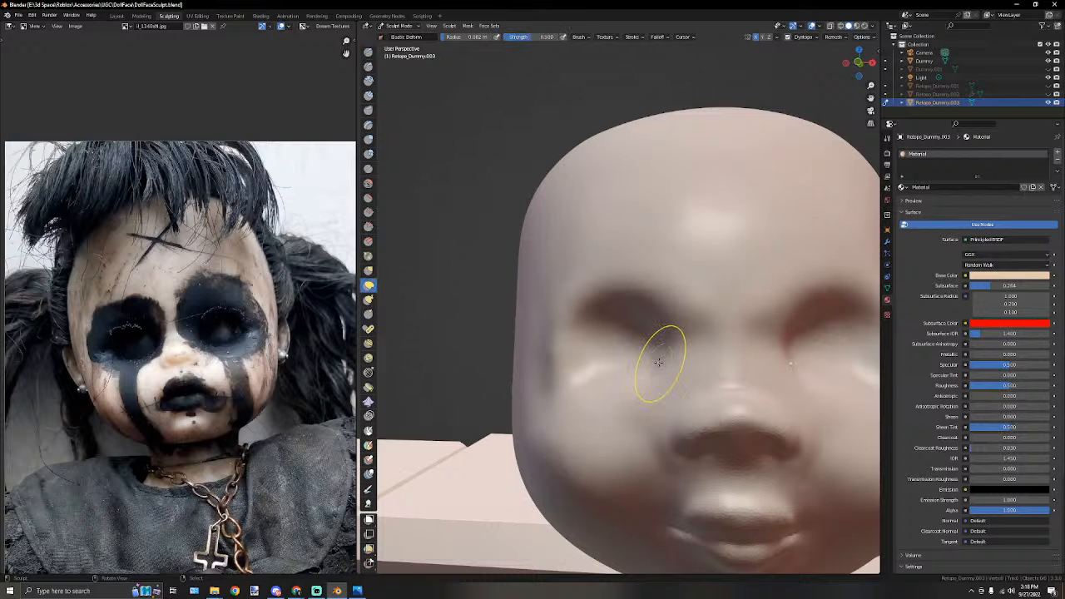
pyautogui.moveTo(657, 363); pyautogui.dragTo(675, 357)
pyautogui.moveTo(675, 357); pyautogui.dragTo(696, 357, button='middle')
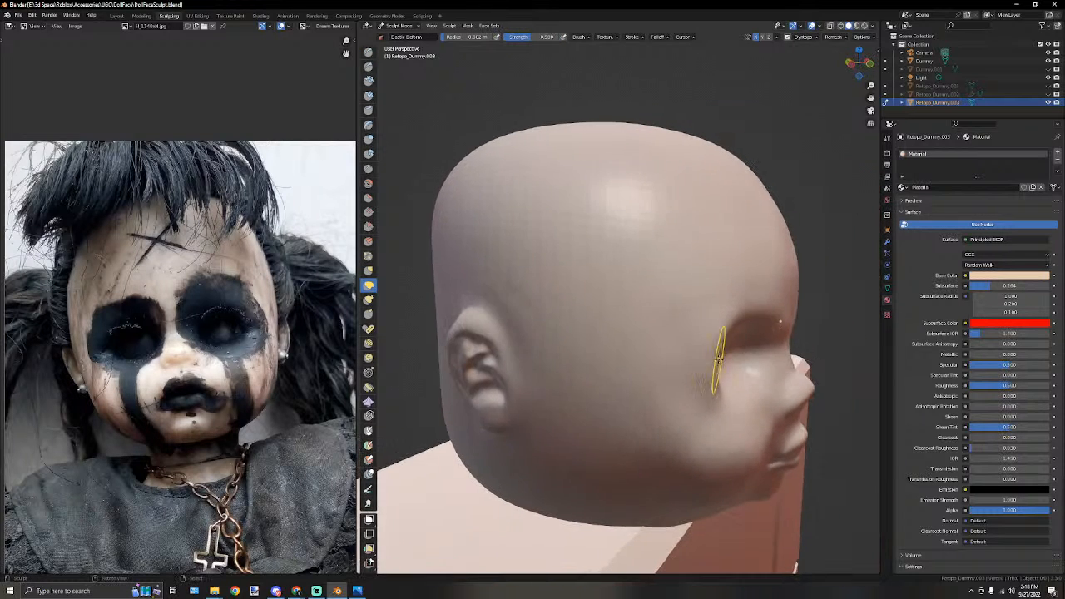
pyautogui.moveTo(729, 353); pyautogui.dragTo(724, 350)
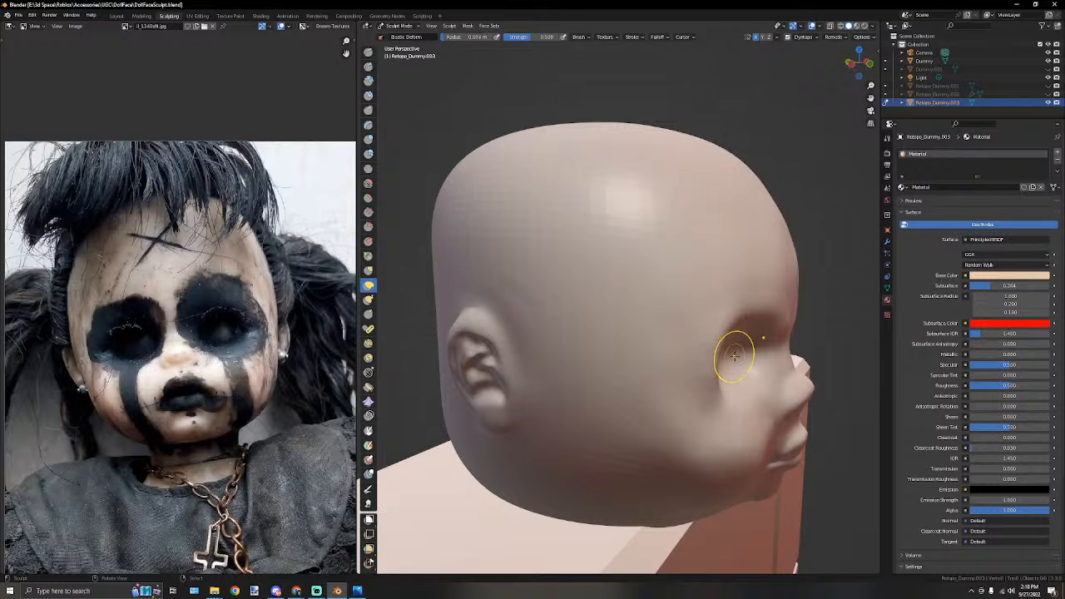
pyautogui.moveTo(701, 333); pyautogui.dragTo(667, 324, button='middle')
pyautogui.scroll(-3, 667, 324)
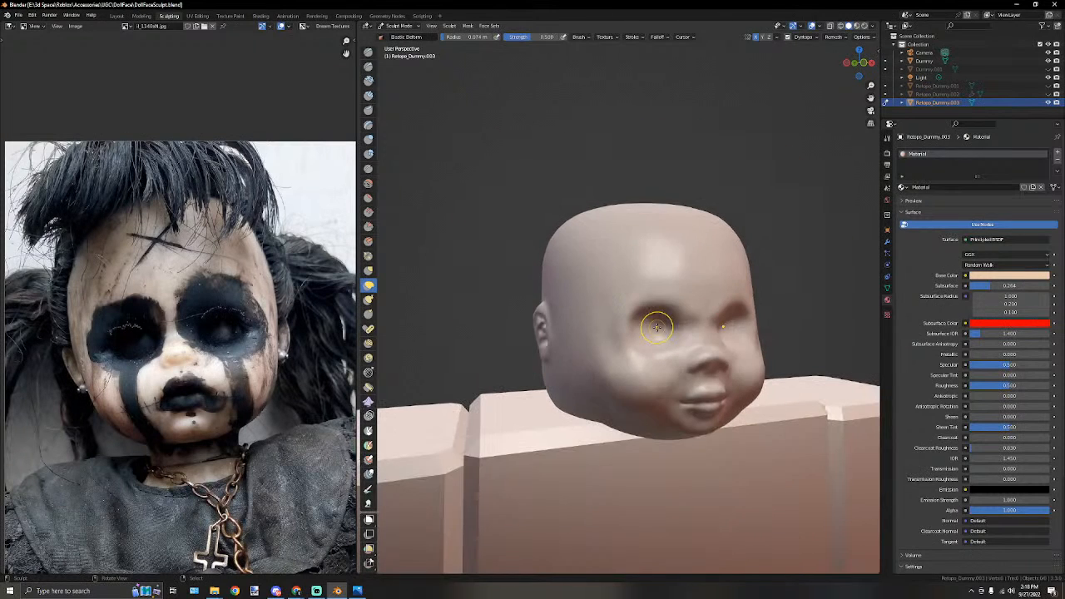
pyautogui.scroll(3, 657, 327)
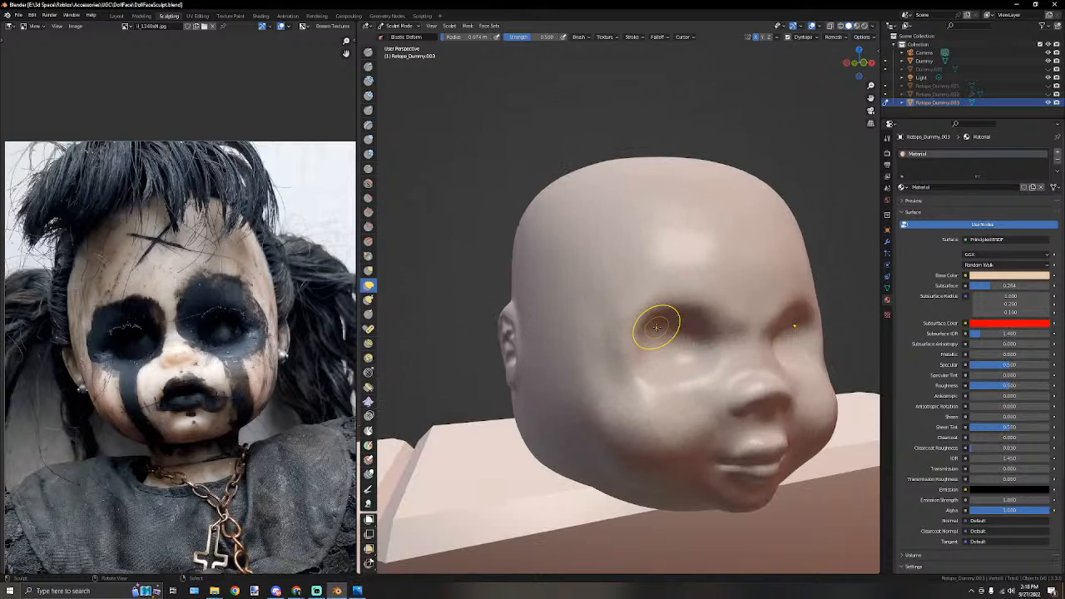
# From the front view, reshape the inner eye corners and the area under the eyes with Elastic Deform.
pyautogui.press('KP_1')
pyautogui.scroll(8, 682, 325)
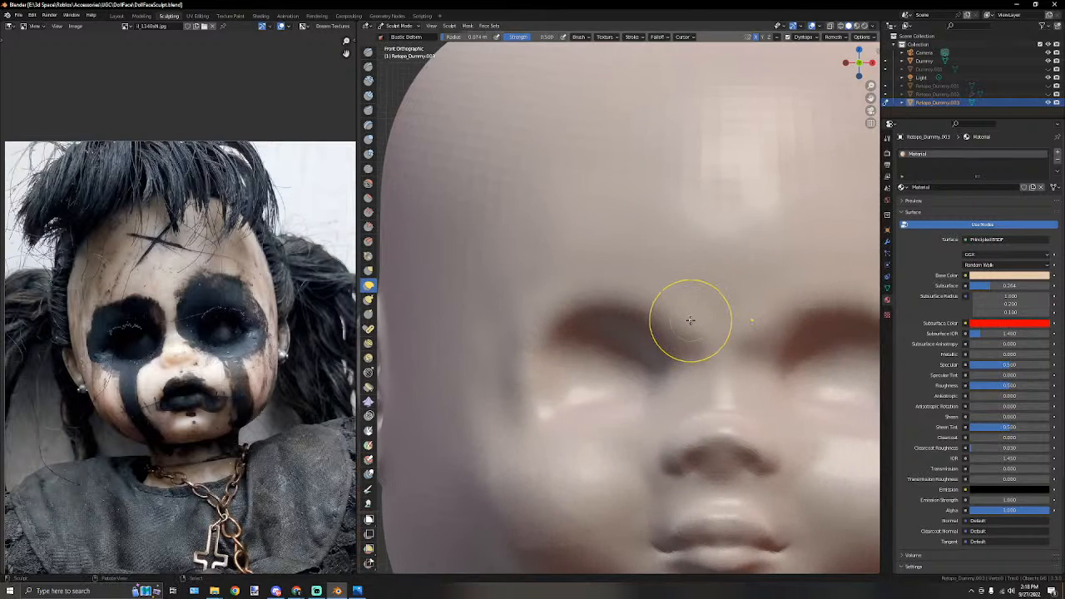
pyautogui.moveTo(667, 391); pyautogui.dragTo(674, 397)
pyautogui.moveTo(651, 435); pyautogui.dragTo(630, 427)
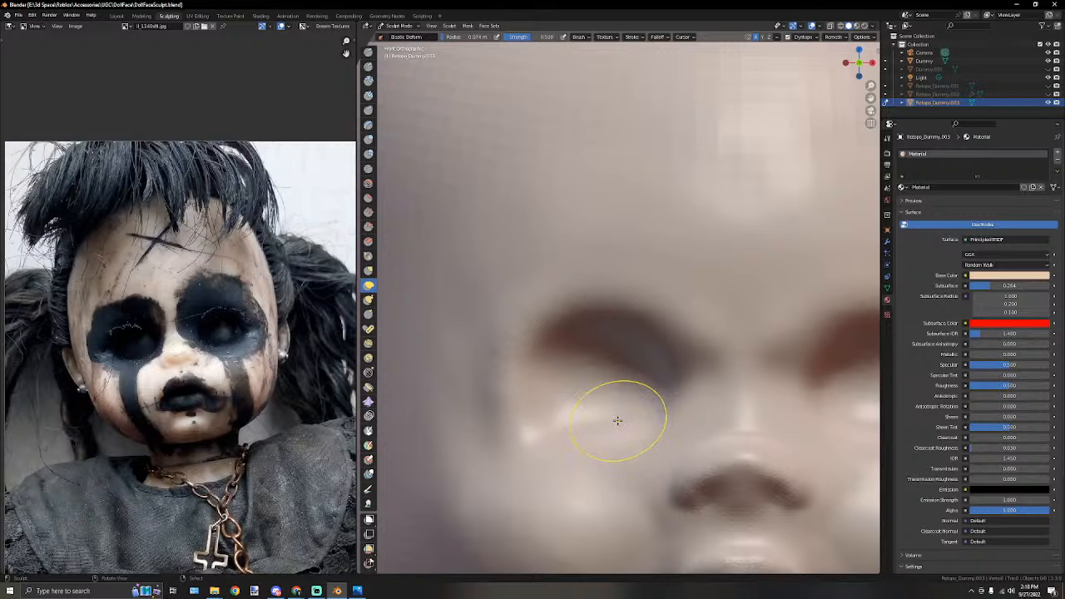
pyautogui.moveTo(593, 404); pyautogui.dragTo(599, 429)
pyautogui.moveTo(599, 429)
pyautogui.mouseDown(button='middle')
pyautogui.moveTo(605, 390)
pyautogui.moveTo(630, 409)
pyautogui.mouseUp(button='middle')
# Reduce the Elastic Deform brush size and refine the lower outer rim of the eye socket.
pyautogui.scroll(-5, 601, 405)
pyautogui.scroll(3, 602, 405)
pyautogui.moveTo(648, 431)
pyautogui.mouseDown()
pyautogui.moveTo(658, 419)
pyautogui.moveTo(691, 431)
pyautogui.mouseUp()
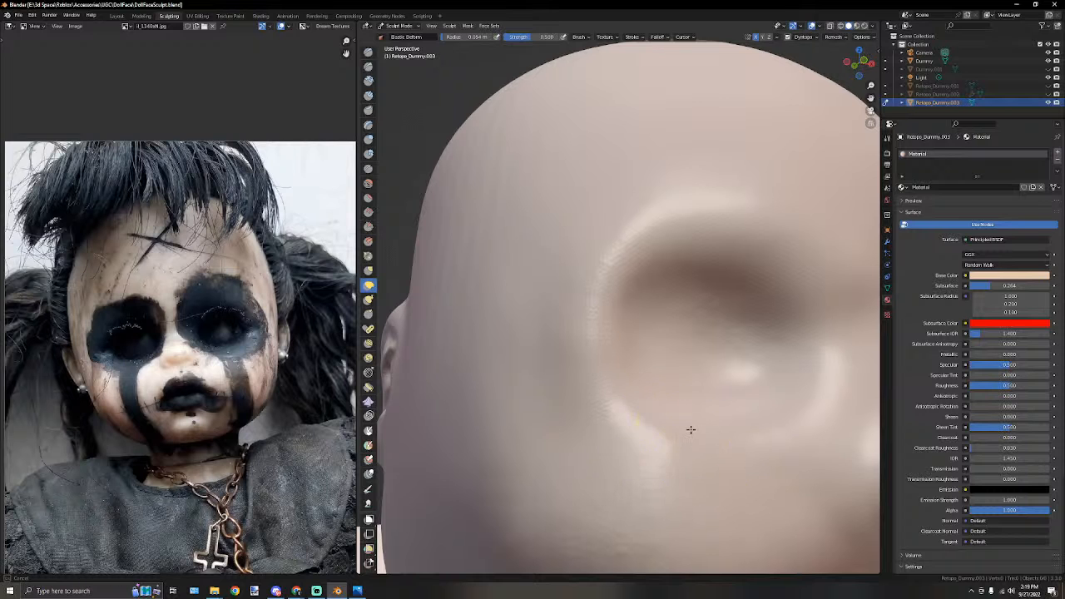
pyautogui.moveTo(676, 413); pyautogui.dragTo(627, 394, button='middle')
pyautogui.moveTo(535, 354); pyautogui.dragTo(535, 344)
pyautogui.scroll(-7, 535, 344)
pyautogui.moveTo(535, 344)
pyautogui.mouseDown(button='middle')
pyautogui.moveTo(557, 358)
pyautogui.moveTo(674, 371)
pyautogui.mouseUp(button='middle')
pyautogui.scroll(6, 730, 374)
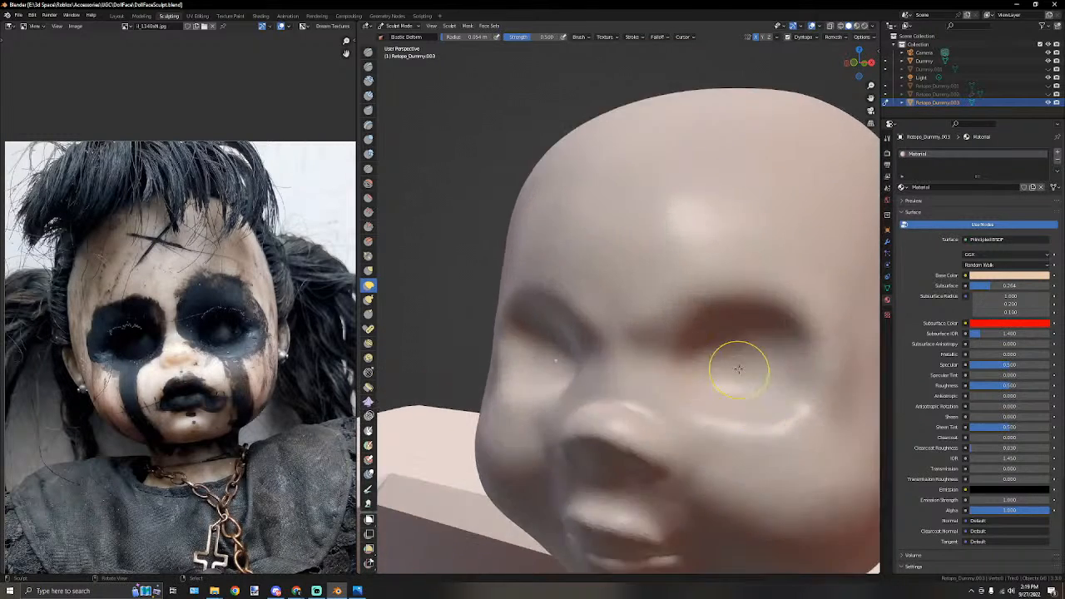
# Lift the lower edge of the other eye socket and pull in its outer rim with Elastic Deform.
pyautogui.moveTo(719, 361); pyautogui.dragTo(719, 349)
pyautogui.moveTo(714, 348); pyautogui.dragTo(661, 350, button='middle')
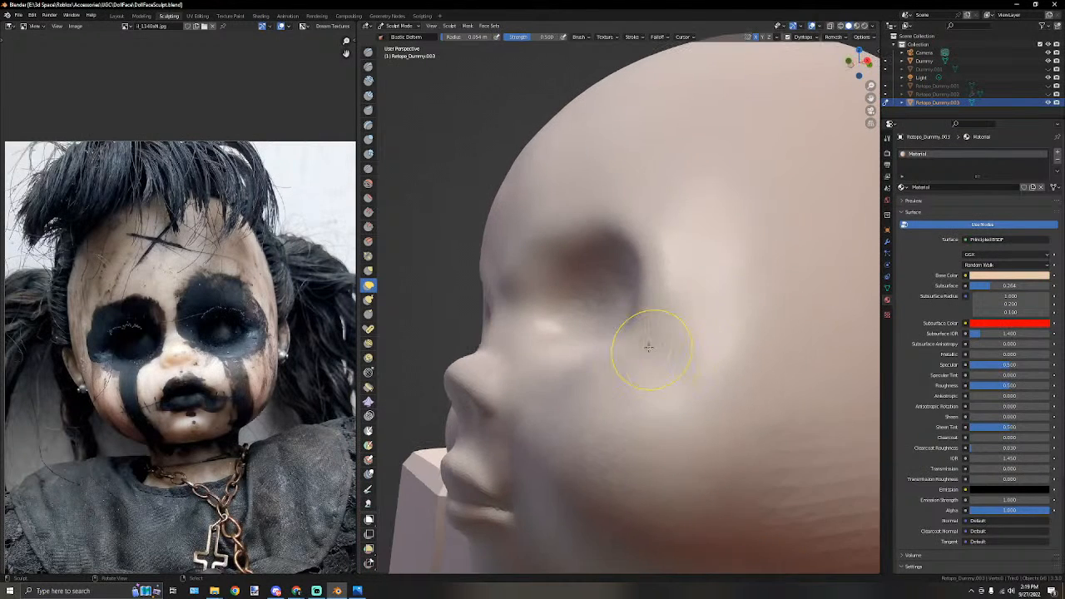
pyautogui.moveTo(636, 328); pyautogui.dragTo(626, 323)
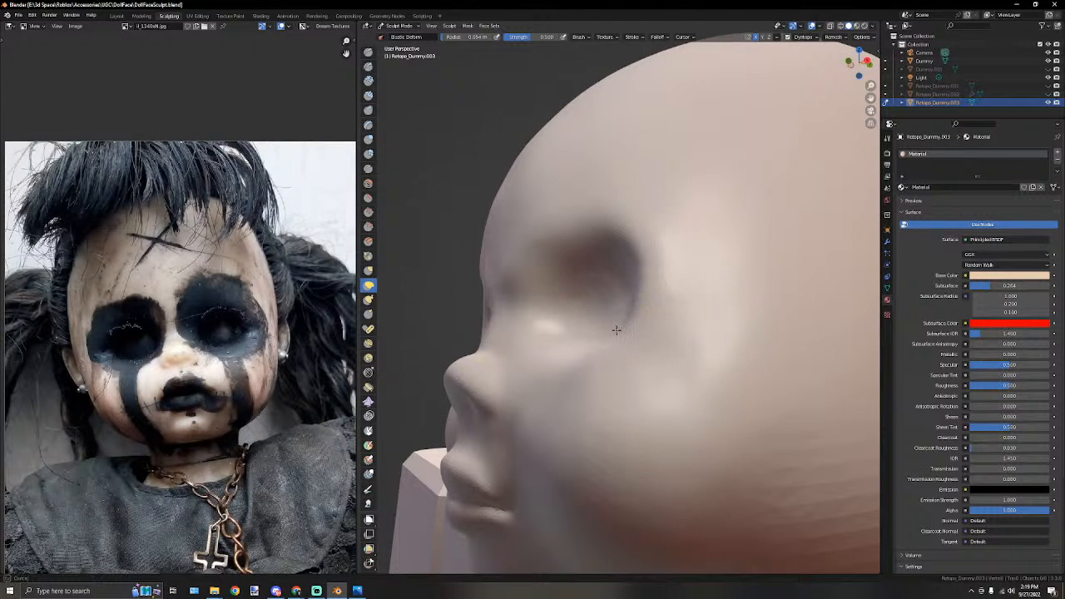
pyautogui.moveTo(639, 323)
pyautogui.mouseDown(button='middle')
pyautogui.moveTo(677, 317)
pyautogui.moveTo(743, 374)
pyautogui.moveTo(777, 354)
pyautogui.moveTo(655, 349)
pyautogui.mouseUp(button='middle')
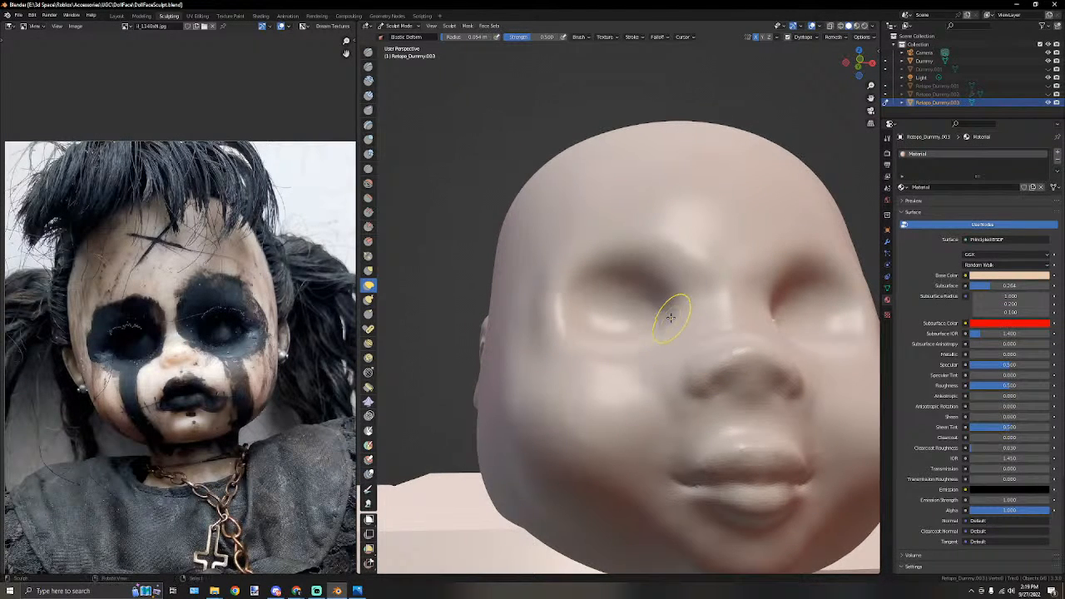
# Adjust the cheek contour beside the nose and mouth from the side with Elastic Deform.
pyautogui.moveTo(670, 322); pyautogui.dragTo(667, 344, button='middle')
pyautogui.scroll(3, 668, 346)
pyautogui.moveTo(691, 444); pyautogui.dragTo(732, 455, button='middle')
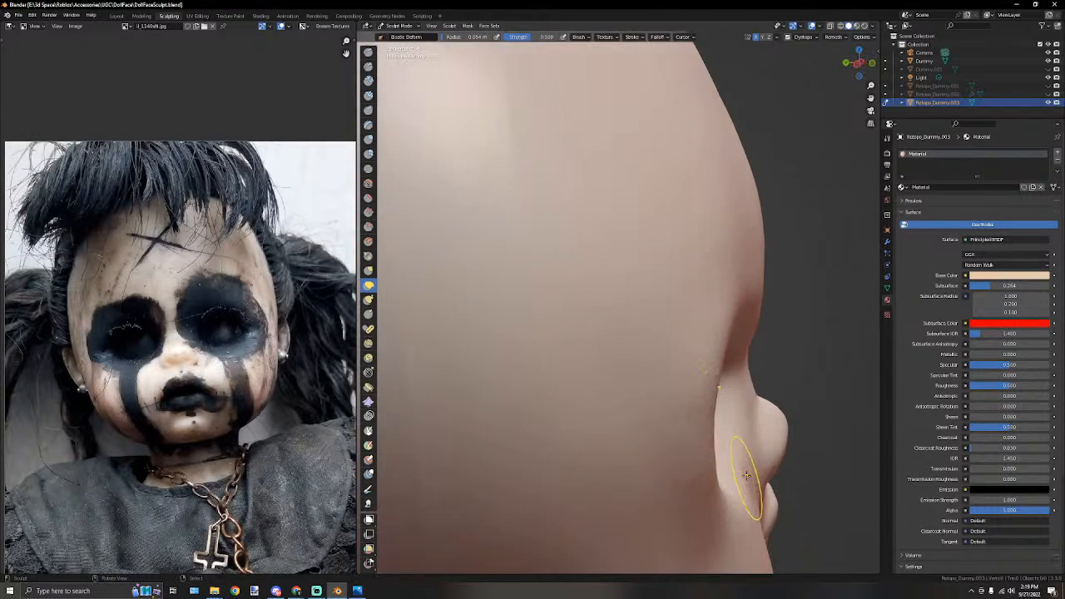
pyautogui.moveTo(737, 474); pyautogui.dragTo(742, 470)
pyautogui.moveTo(727, 464)
pyautogui.mouseDown(button='middle')
pyautogui.moveTo(623, 418)
pyautogui.moveTo(568, 415)
pyautogui.moveTo(589, 402)
pyautogui.moveTo(614, 439)
pyautogui.moveTo(658, 420)
pyautogui.moveTo(602, 412)
pyautogui.moveTo(660, 334)
pyautogui.moveTo(613, 294)
pyautogui.mouseUp(button='middle')
pyautogui.scroll(-3, 658, 420)
pyautogui.scroll(4, 601, 413)
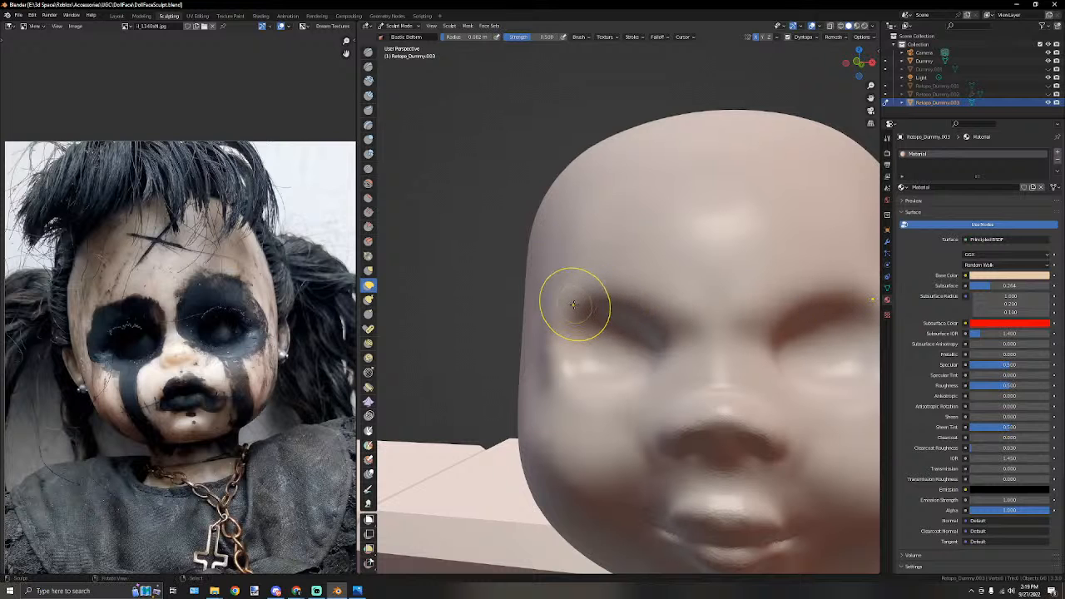
# Enlarge the Elastic Deform brush and reshape the outer upper corners of the eye sockets.
pyautogui.moveTo(573, 313)
pyautogui.mouseDown(button='middle')
pyautogui.moveTo(695, 323)
pyautogui.moveTo(588, 324)
pyautogui.mouseUp(button='middle')
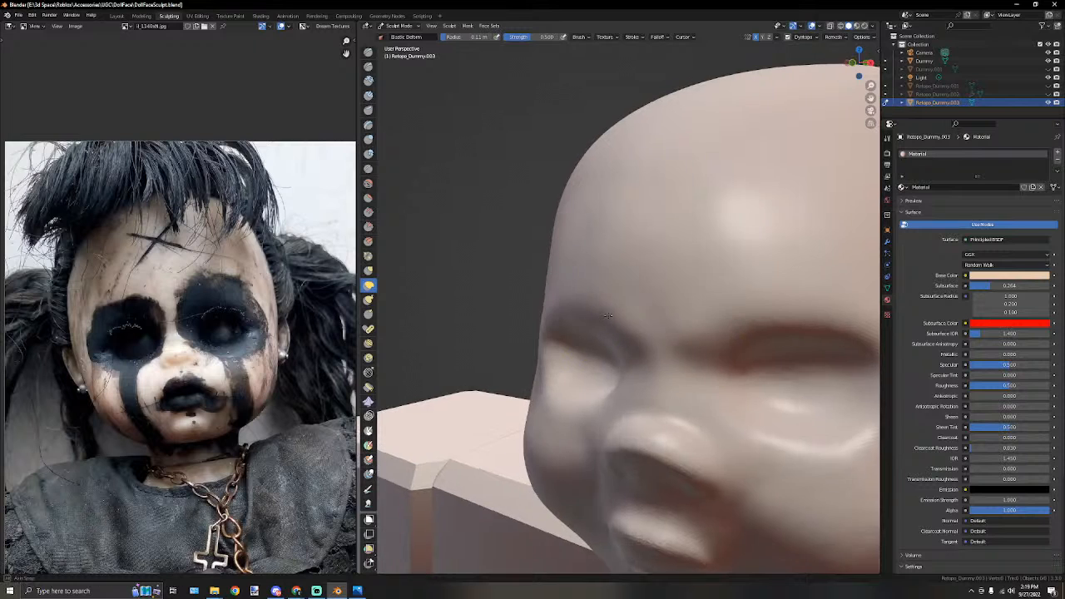
pyautogui.moveTo(589, 322); pyautogui.dragTo(639, 321, button='middle')
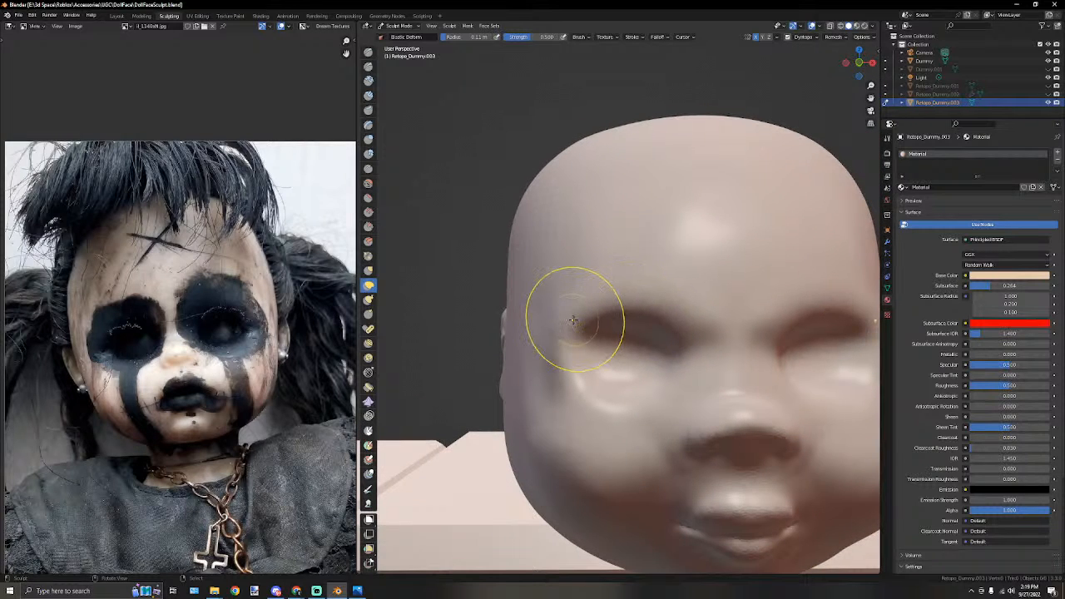
pyautogui.moveTo(573, 322)
pyautogui.mouseDown(button='middle')
pyautogui.moveTo(646, 356)
pyautogui.moveTo(630, 308)
pyautogui.mouseUp(button='middle')
pyautogui.scroll(4, 487, 326)
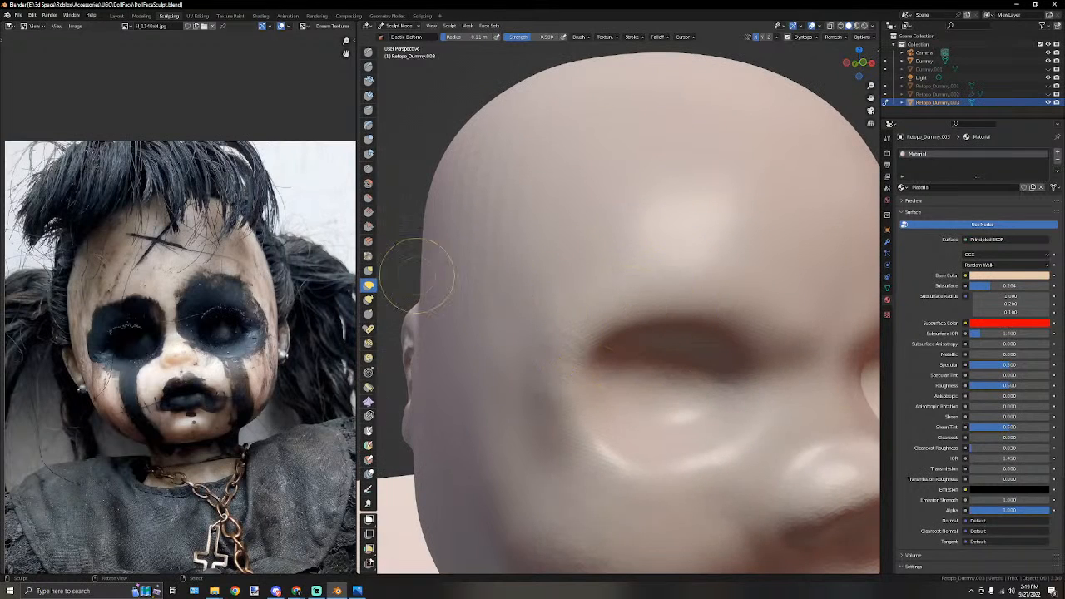
# Examine the head's overall proportions and facial features from near and far.
pyautogui.scroll(-6, 578, 311)
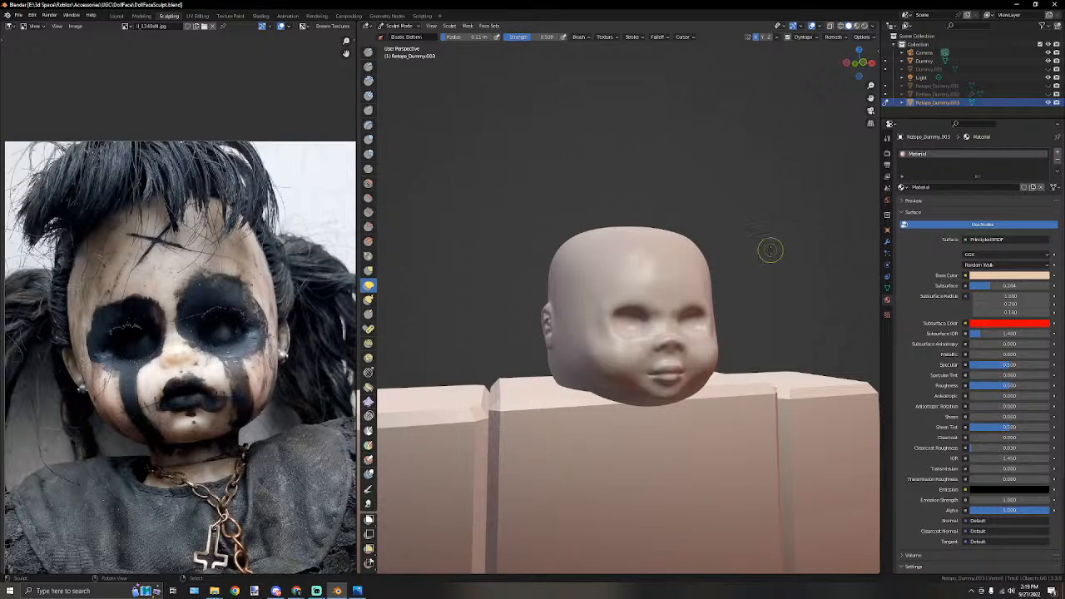
pyautogui.scroll(5, 602, 295)
pyautogui.moveTo(714, 283); pyautogui.dragTo(636, 333, button='middle')
pyautogui.scroll(-3, 644, 282)
pyautogui.scroll(3, 687, 306)
pyautogui.scroll(2, 663, 350)
pyautogui.scroll(-4, 589, 353)
pyautogui.scroll(2, 651, 352)
pyautogui.scroll(-2, 651, 352)
pyautogui.scroll(3, 668, 344)
# Define the outer edge and underside of the nostrils with the Crease brush.
pyautogui.click(369, 169)
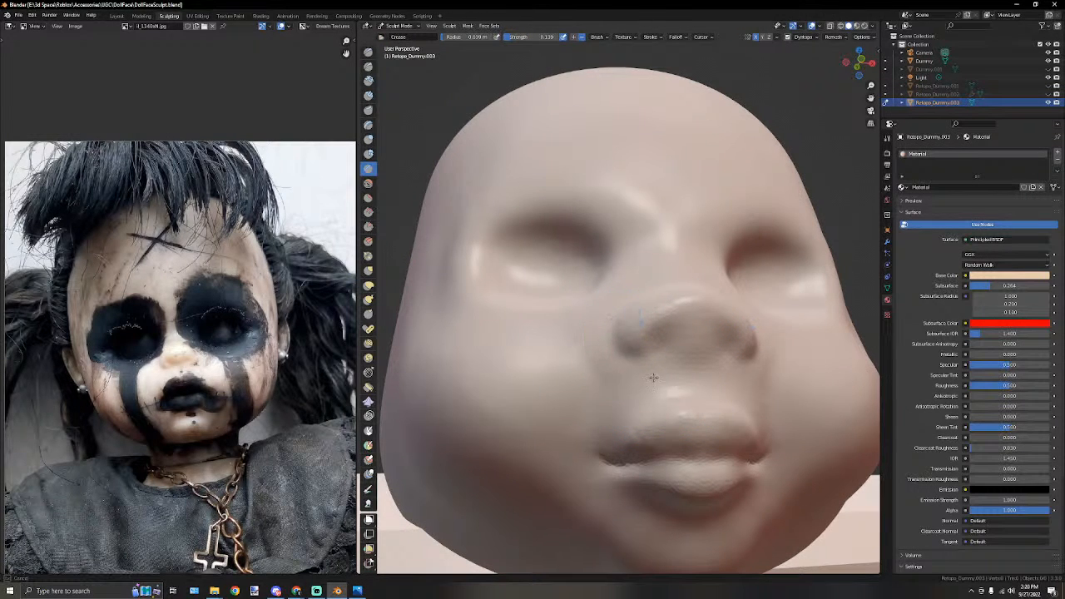
pyautogui.scroll(2, 629, 356)
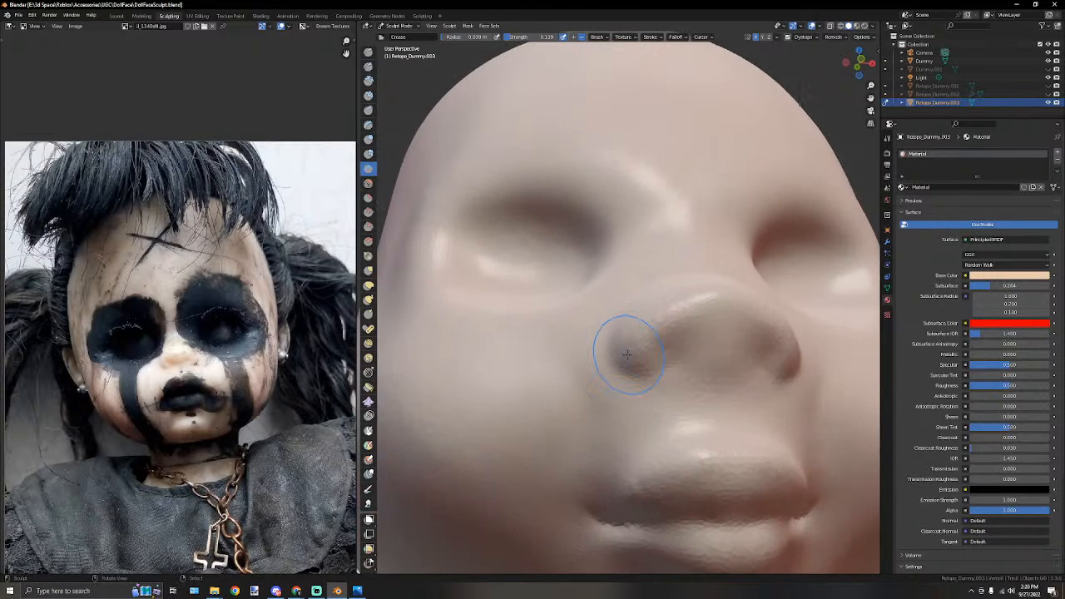
pyautogui.scroll(2, 632, 391)
pyautogui.moveTo(613, 325); pyautogui.dragTo(606, 392)
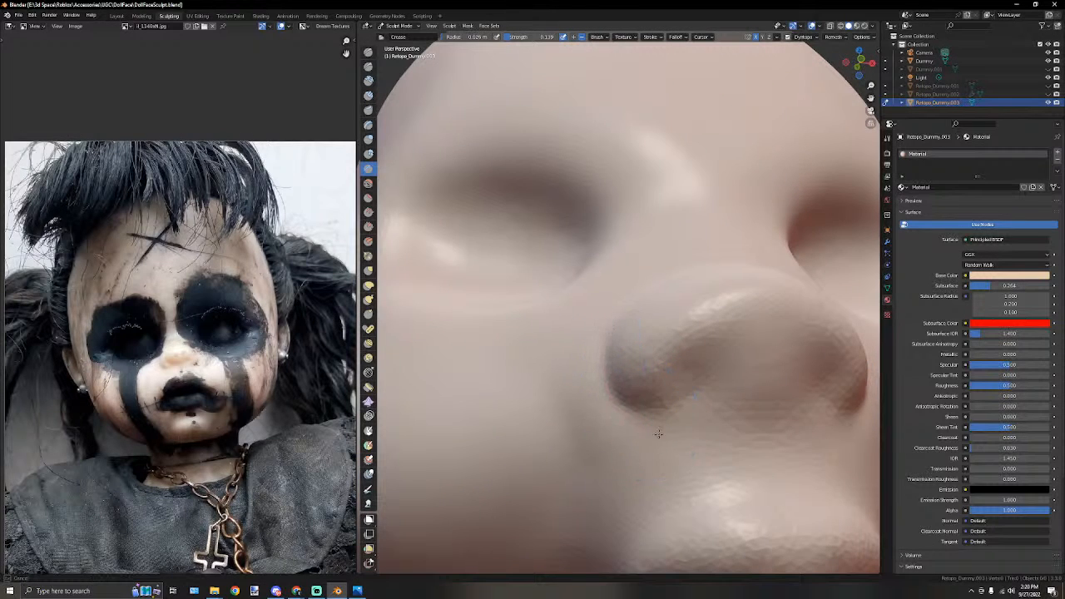
pyautogui.moveTo(652, 434); pyautogui.dragTo(705, 430)
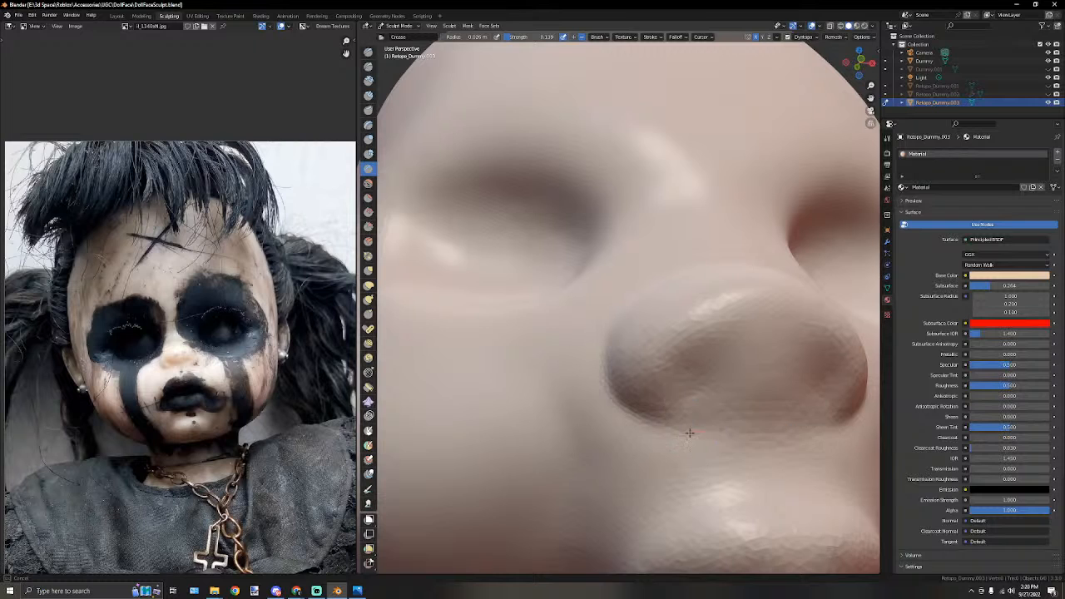
# Soften the side of the nose with the Smooth brush and undo the last stroke near the nostril.
pyautogui.scroll(-4, 694, 432)
pyautogui.scroll(-2, 640, 338)
pyautogui.moveTo(640, 339)
pyautogui.mouseDown(button='middle')
pyautogui.moveTo(642, 359)
pyautogui.moveTo(620, 340)
pyautogui.moveTo(653, 344)
pyautogui.moveTo(641, 366)
pyautogui.mouseUp(button='middle')
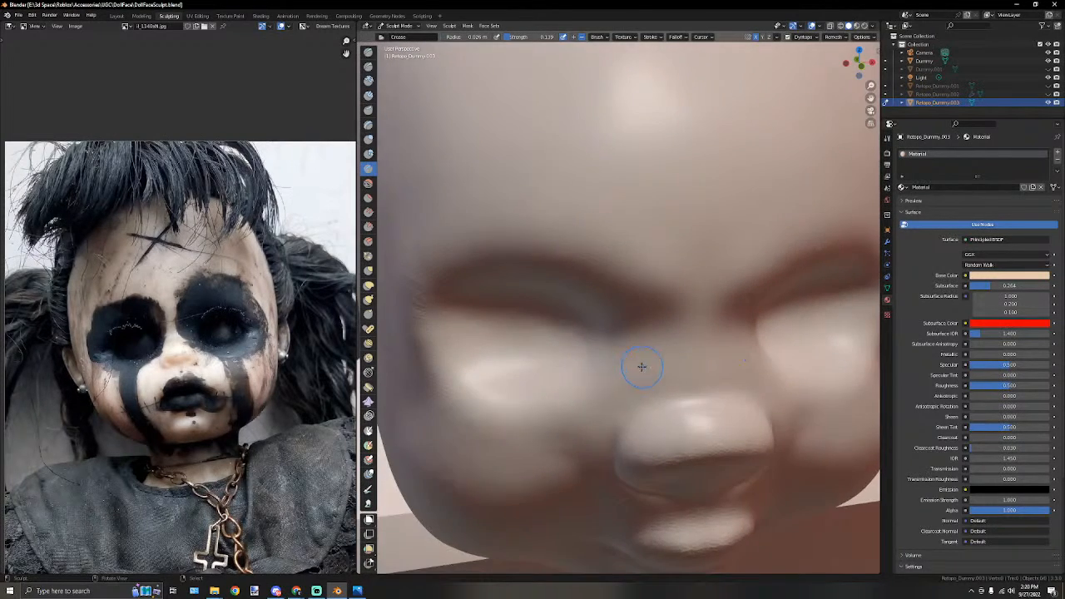
pyautogui.click(368, 184)
pyautogui.moveTo(645, 345)
pyautogui.mouseDown(button='middle')
pyautogui.moveTo(661, 359)
pyautogui.moveTo(716, 345)
pyautogui.mouseUp(button='middle')
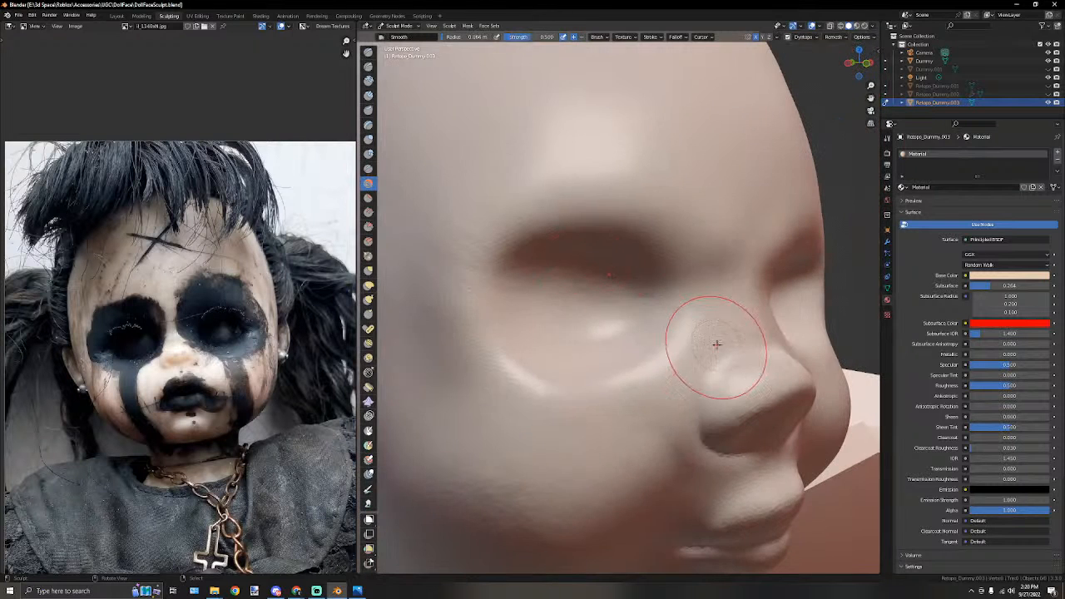
pyautogui.moveTo(738, 339); pyautogui.dragTo(708, 371)
pyautogui.moveTo(707, 370); pyautogui.dragTo(725, 344, button='middle')
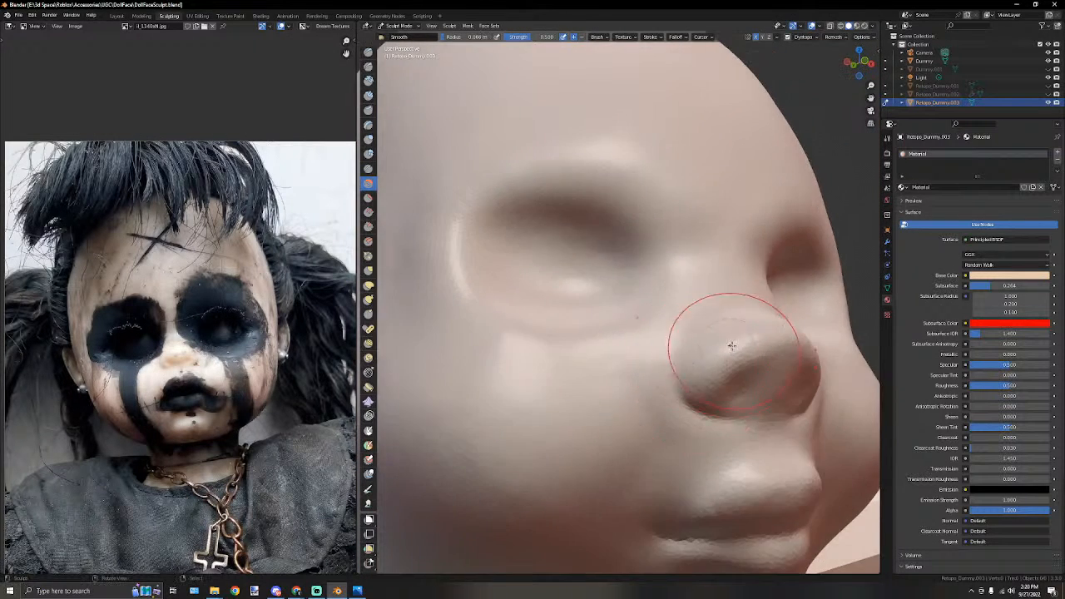
pyautogui.moveTo(749, 368); pyautogui.dragTo(737, 356)
pyautogui.hotkey('ctrl', 'z')
# Build up the tip of the nose with the Draw brush.
pyautogui.moveTo(723, 287); pyautogui.dragTo(587, 273, button='middle')
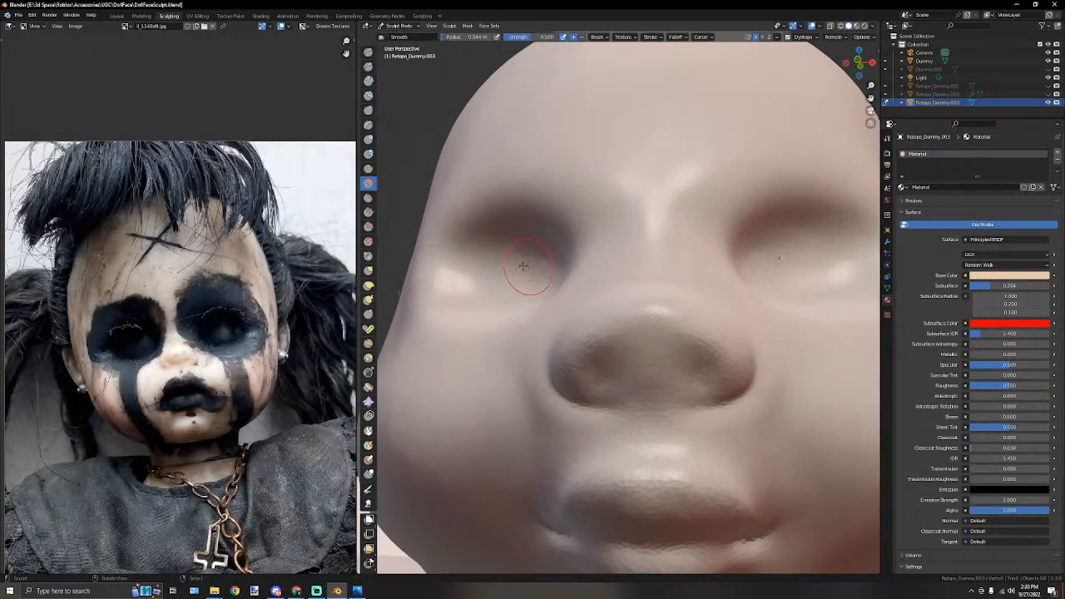
pyautogui.click(368, 52)
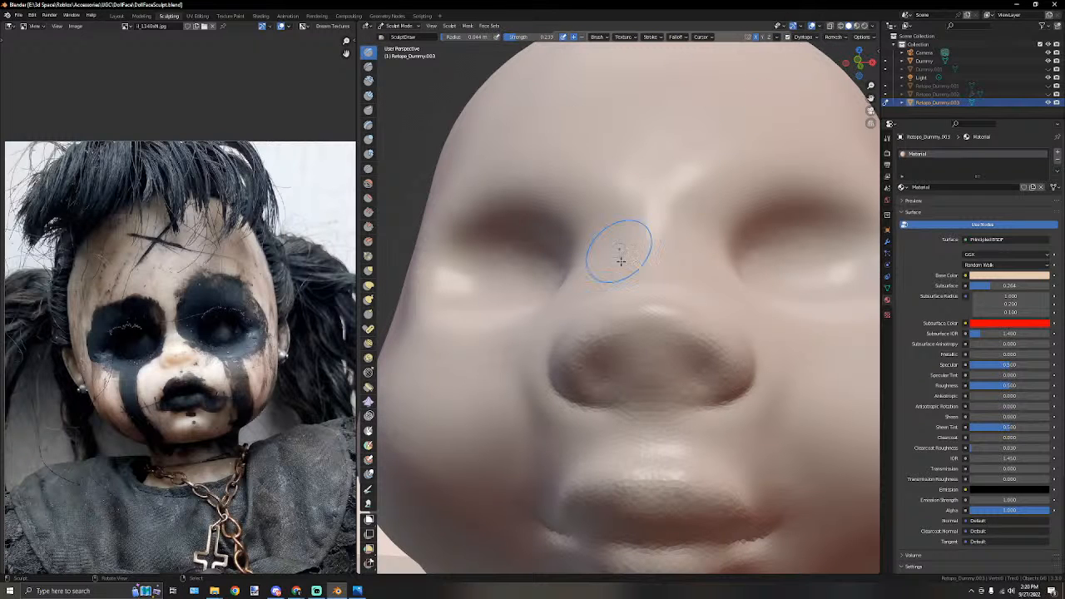
pyautogui.moveTo(658, 329)
pyautogui.mouseDown()
pyautogui.moveTo(654, 404)
pyautogui.moveTo(639, 323)
pyautogui.mouseUp()
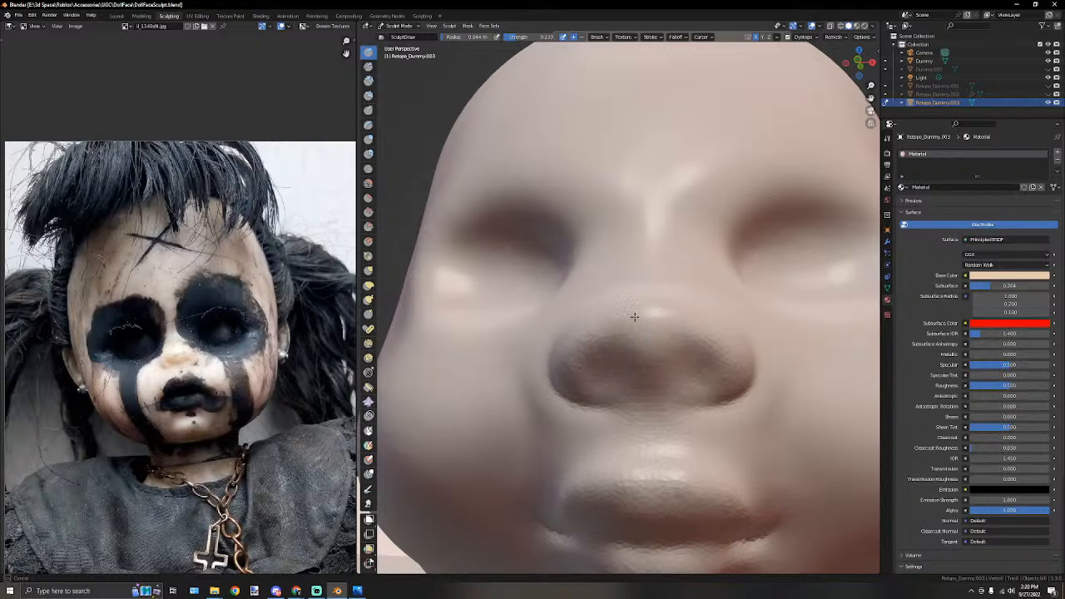
# Examine the reshaped nose and the face's proportions from several angles, near and far.
pyautogui.moveTo(646, 308)
pyautogui.mouseDown(button='middle')
pyautogui.moveTo(601, 320)
pyautogui.moveTo(533, 308)
pyautogui.moveTo(602, 330)
pyautogui.moveTo(650, 327)
pyautogui.mouseUp(button='middle')
pyautogui.scroll(-5, 535, 311)
pyautogui.scroll(-3, 535, 314)
pyautogui.scroll(4, 655, 327)
pyautogui.scroll(2, 655, 328)
pyautogui.scroll(-7, 655, 328)
pyautogui.moveTo(734, 314); pyautogui.dragTo(656, 312, button='middle')
pyautogui.scroll(2, 657, 312)
pyautogui.scroll(2, 656, 311)
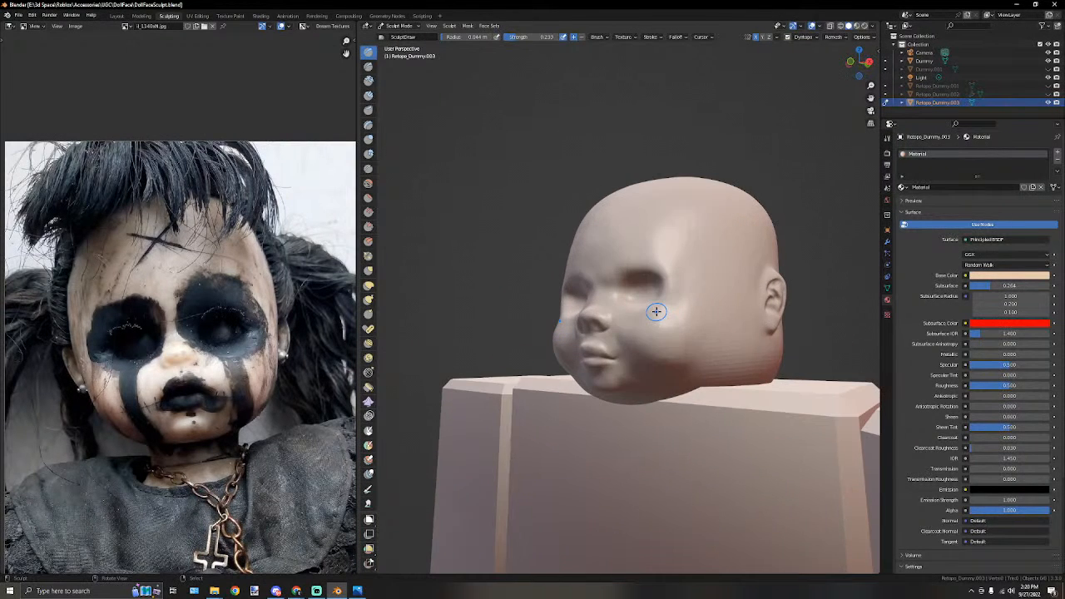
pyautogui.scroll(1, 655, 309)
pyautogui.moveTo(654, 309); pyautogui.dragTo(670, 314, button='middle')
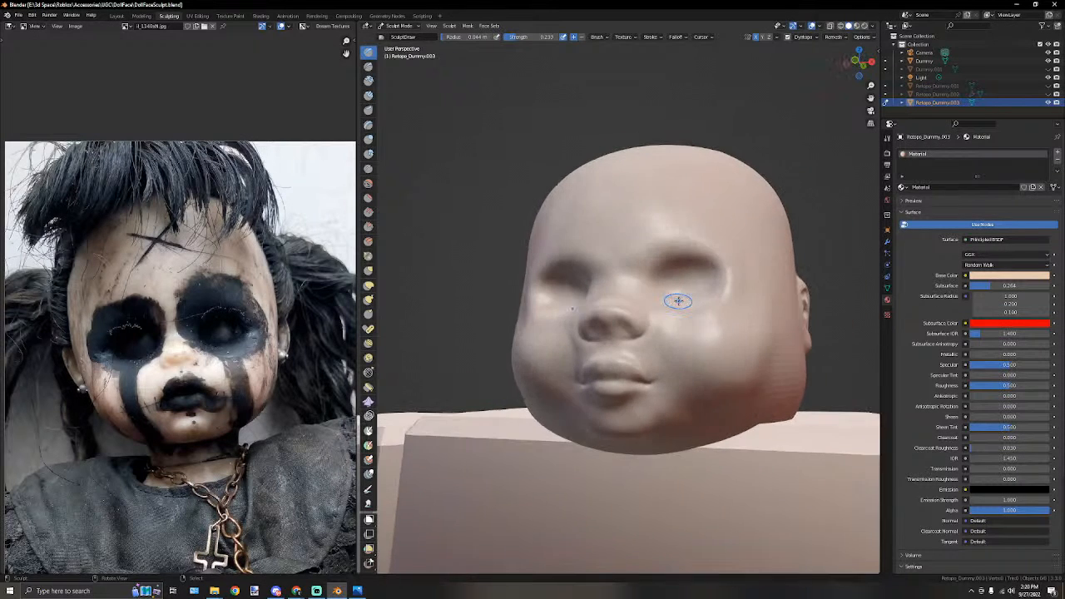
pyautogui.scroll(3, 676, 318)
pyautogui.scroll(1, 676, 318)
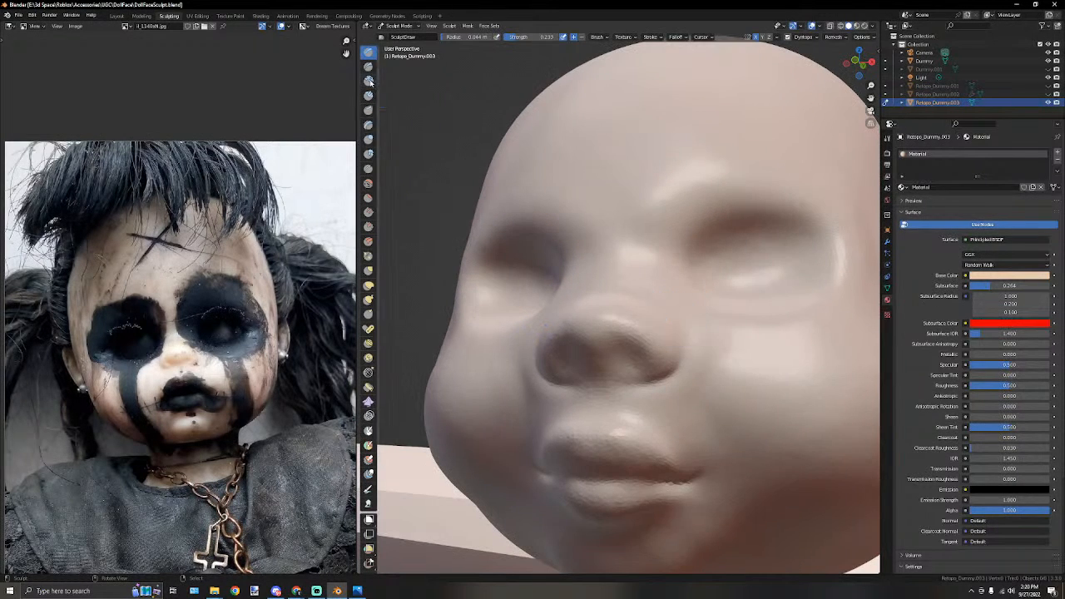
# Shrink the Draw Sharp brush and sharpen the line between the lips out to the mouth corner.
pyautogui.click(368, 168)
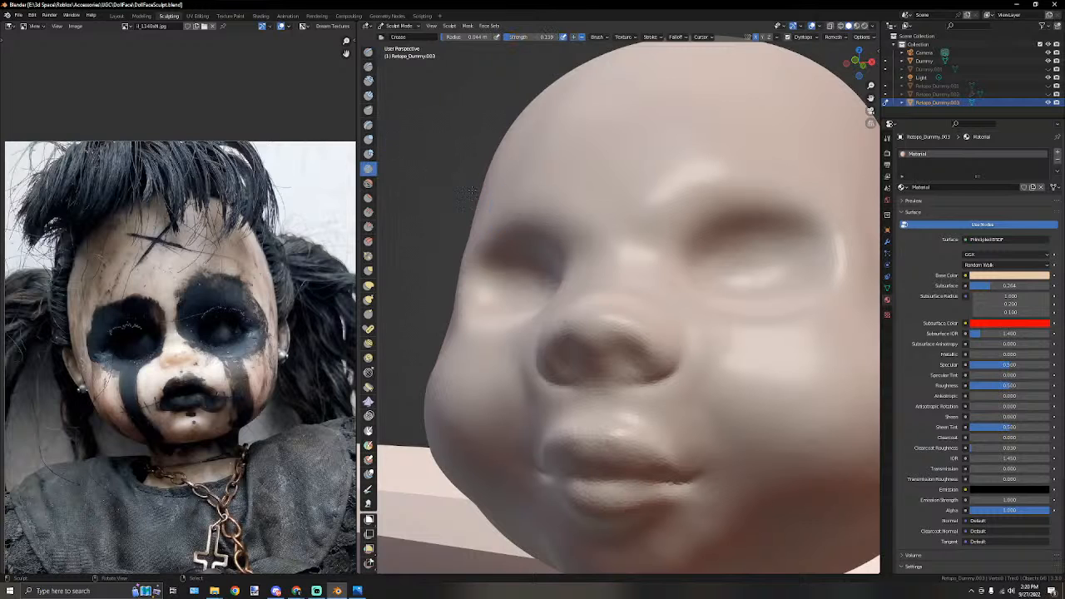
pyautogui.moveTo(473, 190); pyautogui.dragTo(535, 214, button='middle')
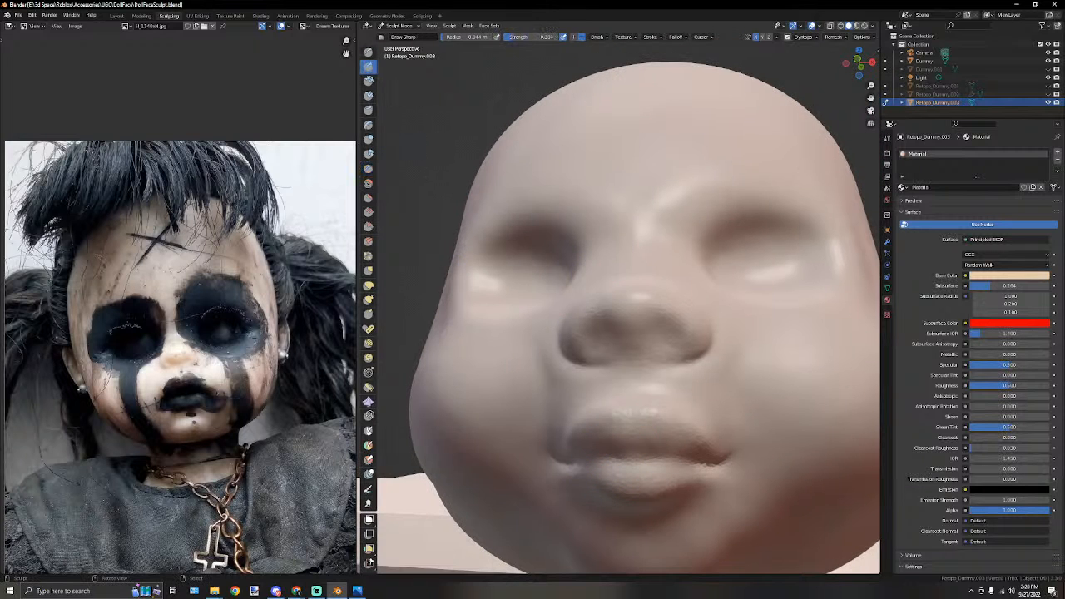
pyautogui.moveTo(603, 445); pyautogui.dragTo(622, 457, button='middle')
pyautogui.scroll(1, 635, 452)
pyautogui.press('[')
pyautogui.press('[')
pyautogui.press('[')
pyautogui.press('[')
pyautogui.press('[')
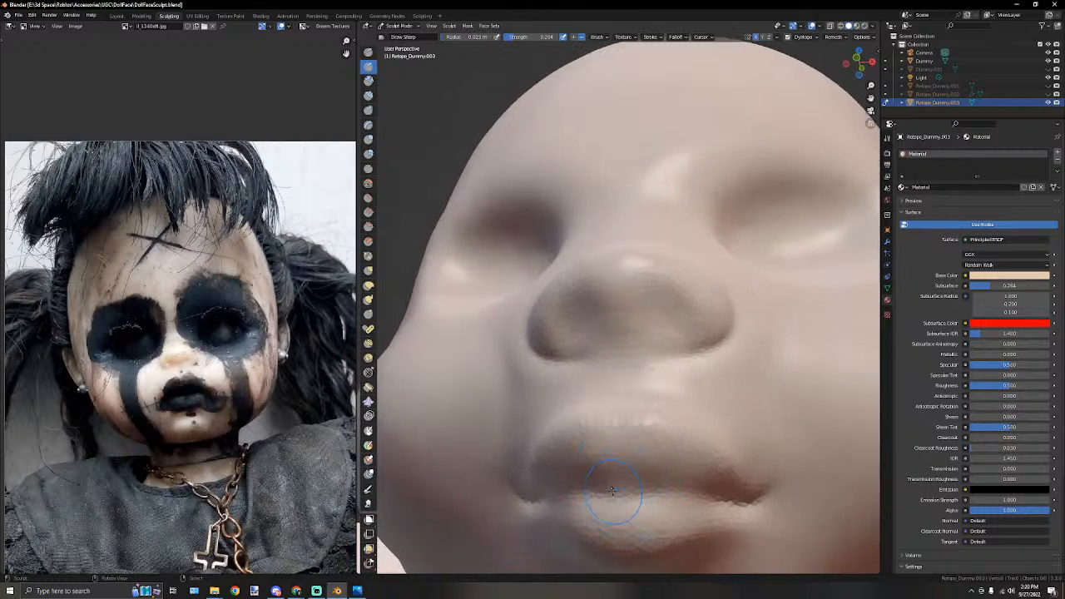
pyautogui.moveTo(602, 488)
pyautogui.mouseDown()
pyautogui.moveTo(693, 489)
pyautogui.moveTo(737, 507)
pyautogui.moveTo(640, 504)
pyautogui.moveTo(607, 487)
pyautogui.moveTo(773, 497)
pyautogui.mouseUp()
# Deepen the crease behind the ear where it meets the head with Draw Sharp.
pyautogui.scroll(-5, 773, 477)
pyautogui.moveTo(673, 444)
pyautogui.mouseDown(button='middle')
pyautogui.moveTo(716, 477)
pyautogui.moveTo(786, 437)
pyautogui.mouseUp(button='middle')
pyautogui.scroll(-4, 715, 476)
pyautogui.scroll(5, 574, 391)
pyautogui.moveTo(520, 378); pyautogui.dragTo(575, 380, button='middle')
pyautogui.moveTo(660, 360); pyautogui.dragTo(606, 384)
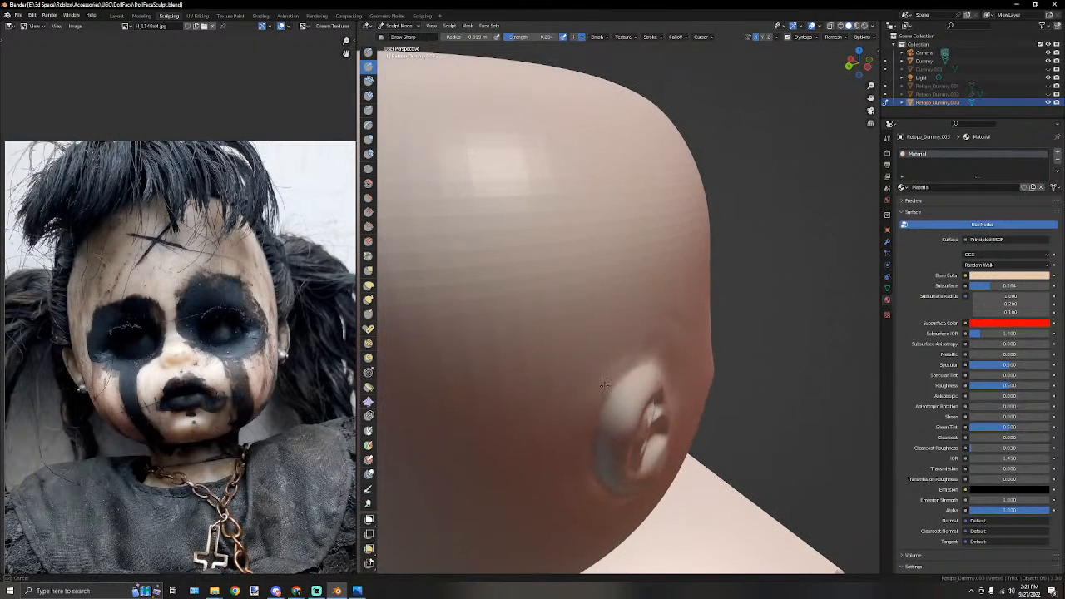
pyautogui.moveTo(589, 445); pyautogui.dragTo(589, 447)
pyautogui.moveTo(625, 422)
pyautogui.mouseDown(button='middle')
pyautogui.moveTo(596, 398)
pyautogui.moveTo(661, 358)
pyautogui.moveTo(675, 408)
pyautogui.mouseUp(button='middle')
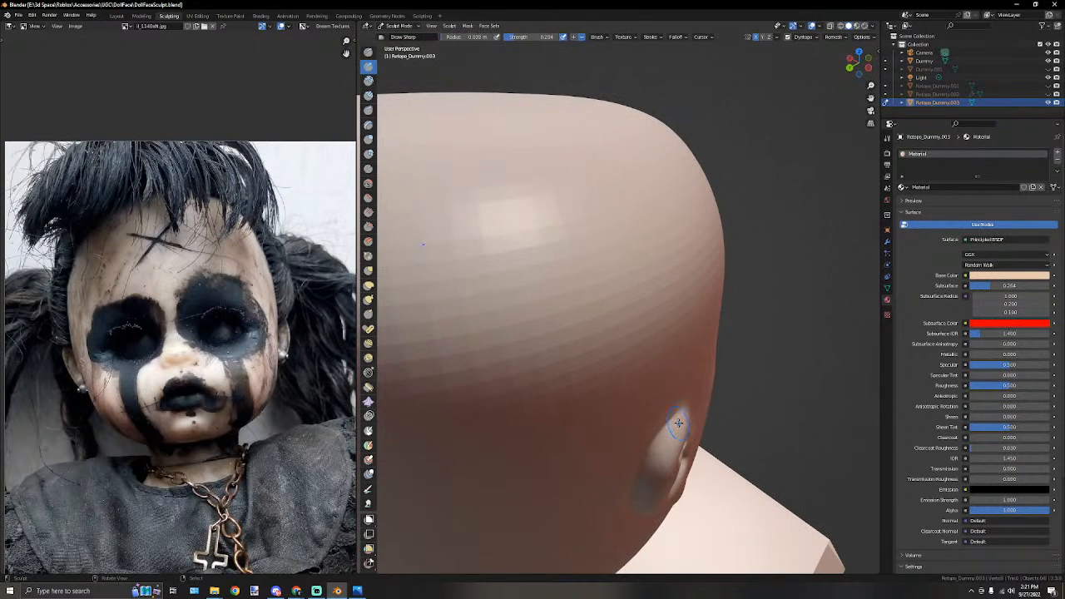
pyautogui.moveTo(631, 483); pyautogui.dragTo(634, 421, button='middle')
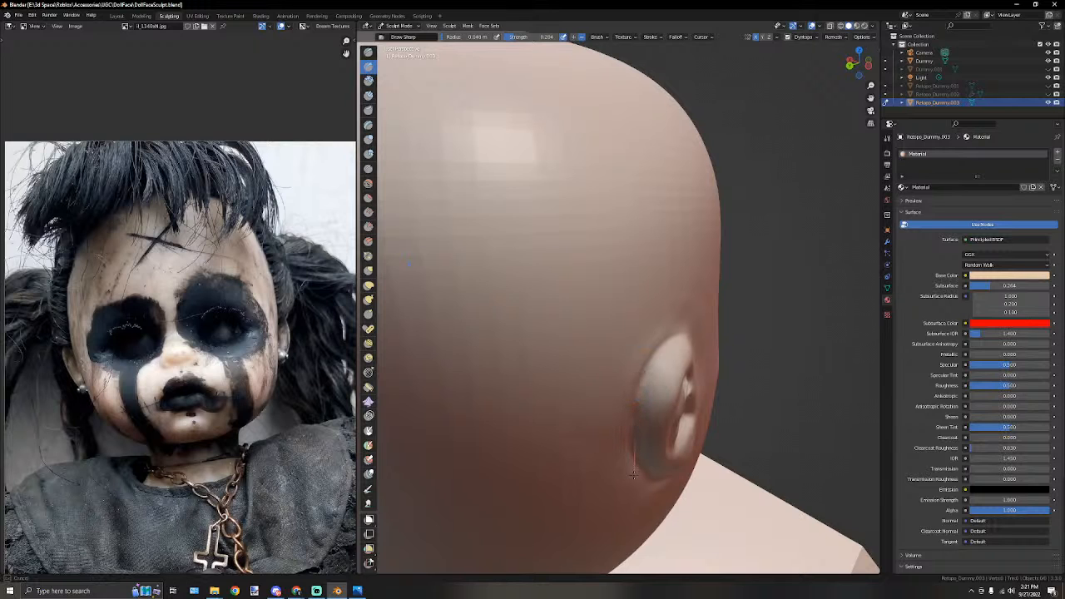
pyautogui.moveTo(632, 472); pyautogui.dragTo(615, 414, button='middle')
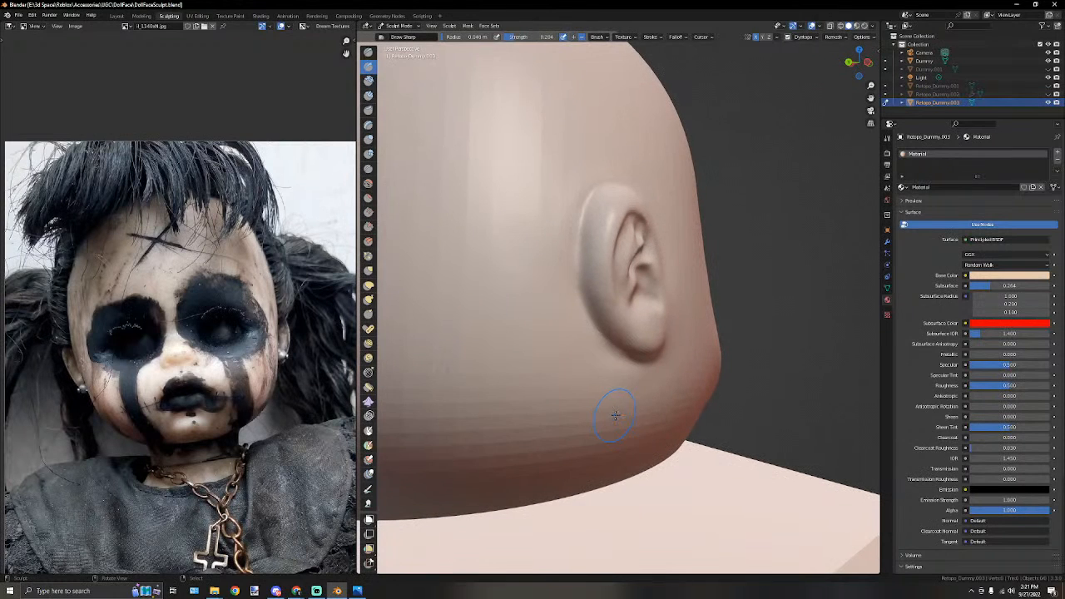
# Enlarge the Smooth brush to 0.12 m and smooth the temple beside the eye socket.
pyautogui.scroll(-6, 624, 421)
pyautogui.moveTo(688, 417); pyautogui.dragTo(613, 312, button='middle')
pyautogui.scroll(3, 576, 365)
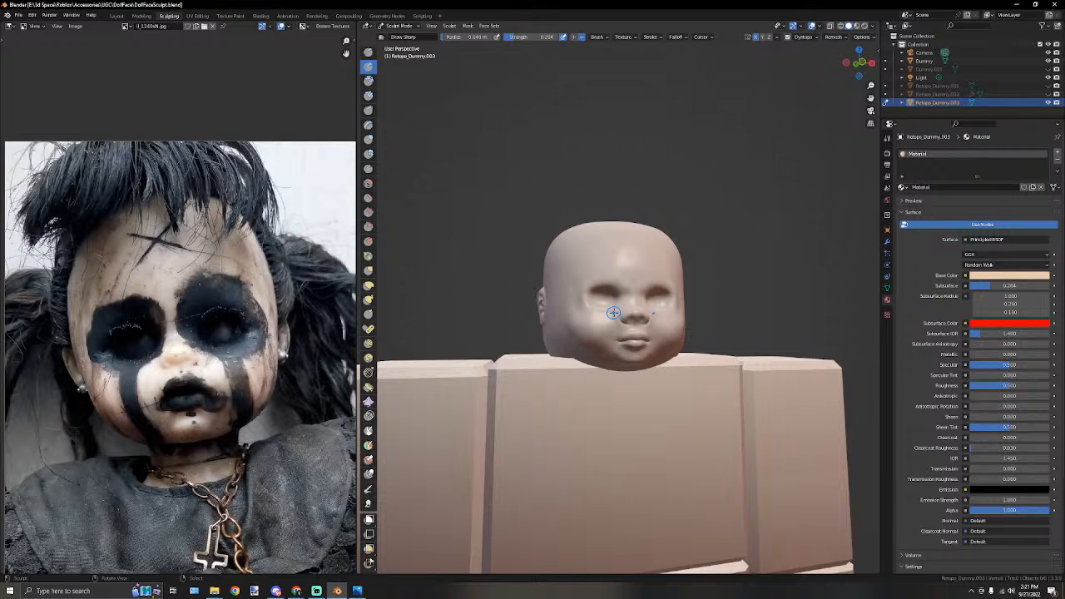
pyautogui.scroll(5, 587, 294)
pyautogui.moveTo(586, 293)
pyautogui.mouseDown(button='middle')
pyautogui.moveTo(541, 327)
pyautogui.moveTo(592, 303)
pyautogui.mouseUp(button='middle')
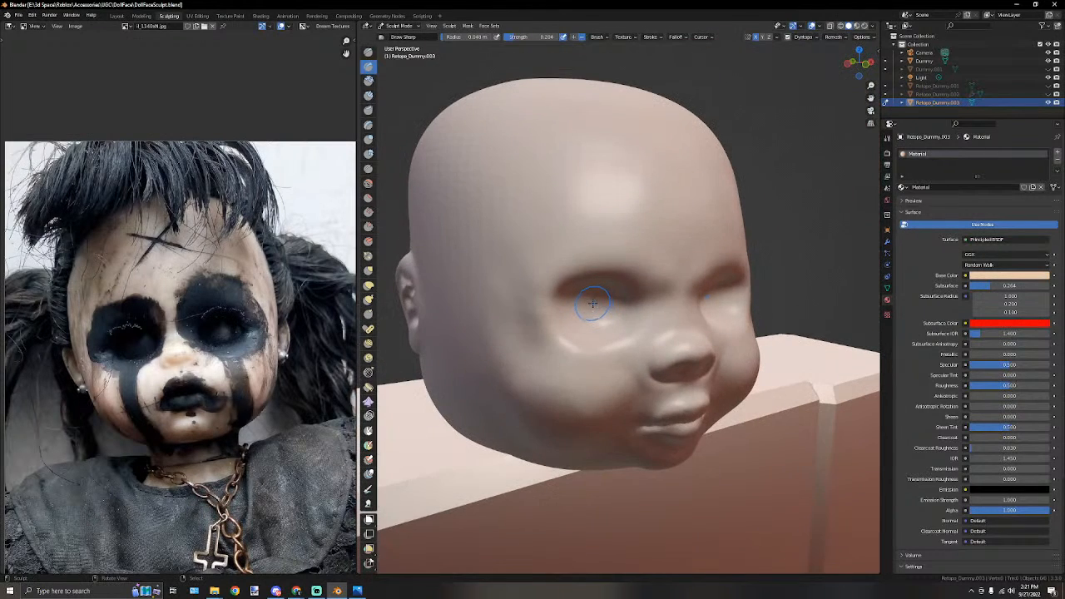
pyautogui.click(369, 182)
pyautogui.moveTo(499, 237)
pyautogui.mouseDown(button='middle')
pyautogui.moveTo(504, 214)
pyautogui.moveTo(476, 248)
pyautogui.mouseUp(button='middle')
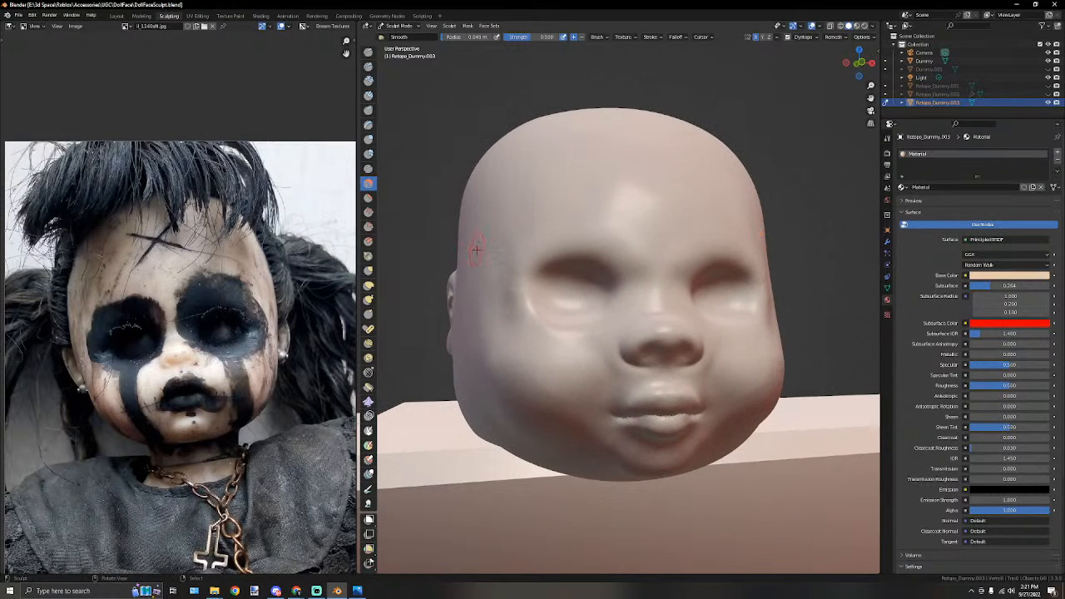
pyautogui.press('f')
pyautogui.click(521, 263)
pyautogui.moveTo(512, 264); pyautogui.dragTo(511, 293)
pyautogui.scroll(8, 552, 213)
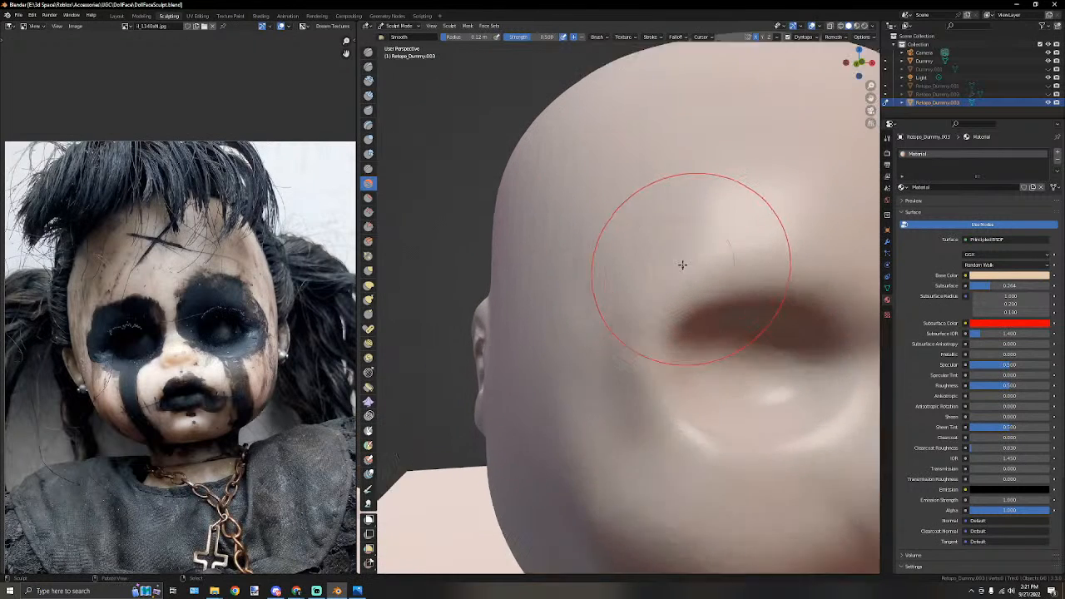
pyautogui.scroll(-4, 630, 380)
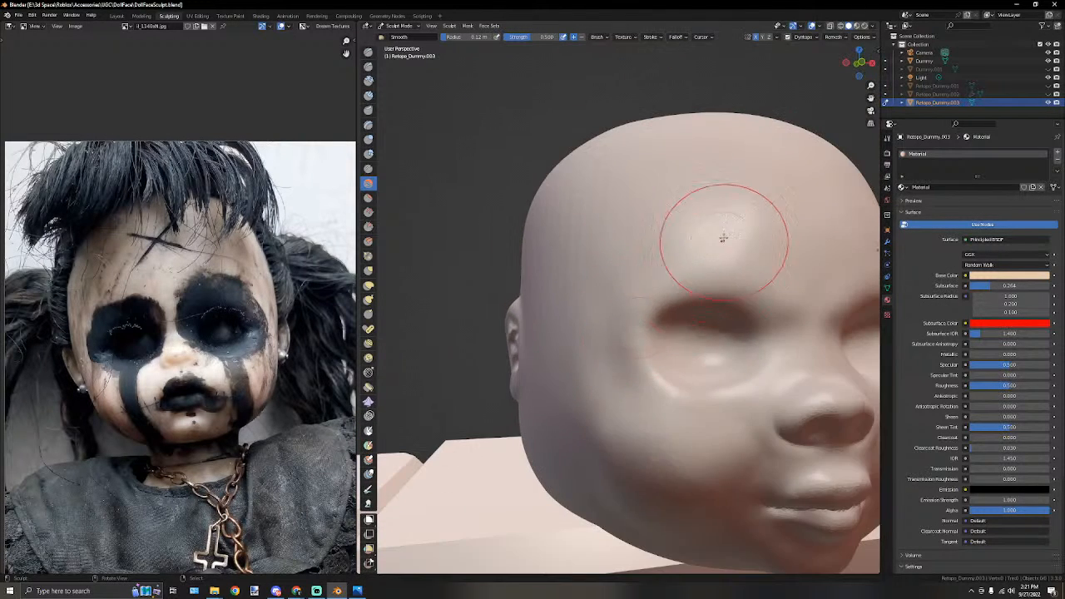
# Check the head's overall shape in three-quarter, front and side views.
pyautogui.keyDown('ctrl'); pyautogui.moveTo(737, 221); pyautogui.dragTo(733, 241, button='middle'); pyautogui.keyUp('ctrl')
pyautogui.moveTo(732, 241)
pyautogui.mouseDown(button='middle')
pyautogui.moveTo(708, 224)
pyautogui.moveTo(716, 241)
pyautogui.moveTo(632, 247)
pyautogui.mouseUp(button='middle')
pyautogui.moveTo(633, 258)
pyautogui.keyDown('ctrl'); pyautogui.mouseDown(button='middle')
pyautogui.moveTo(538, 242)
pyautogui.moveTo(592, 260)
pyautogui.mouseUp(button='middle'); pyautogui.keyUp('ctrl')
pyautogui.scroll(-5, 538, 242)
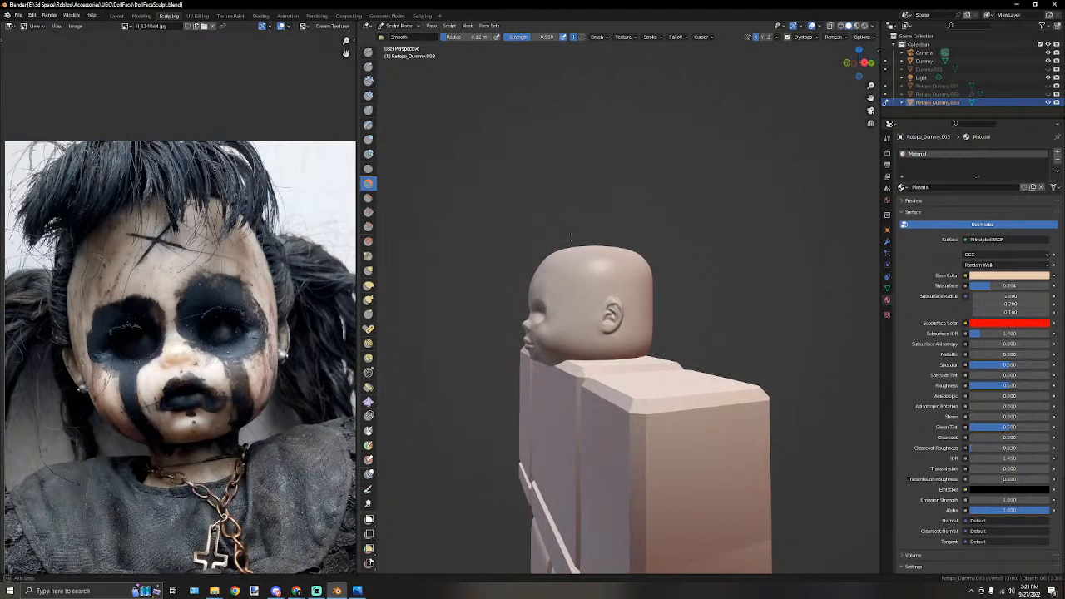
pyautogui.scroll(3, 592, 260)
pyautogui.press('KP_1')
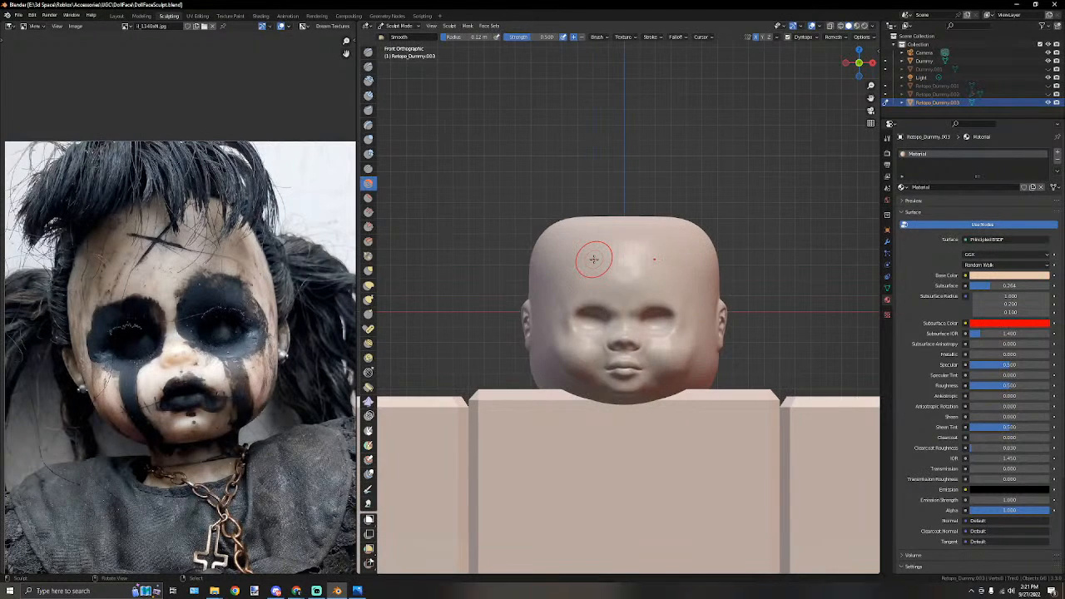
pyautogui.press('KP_3')
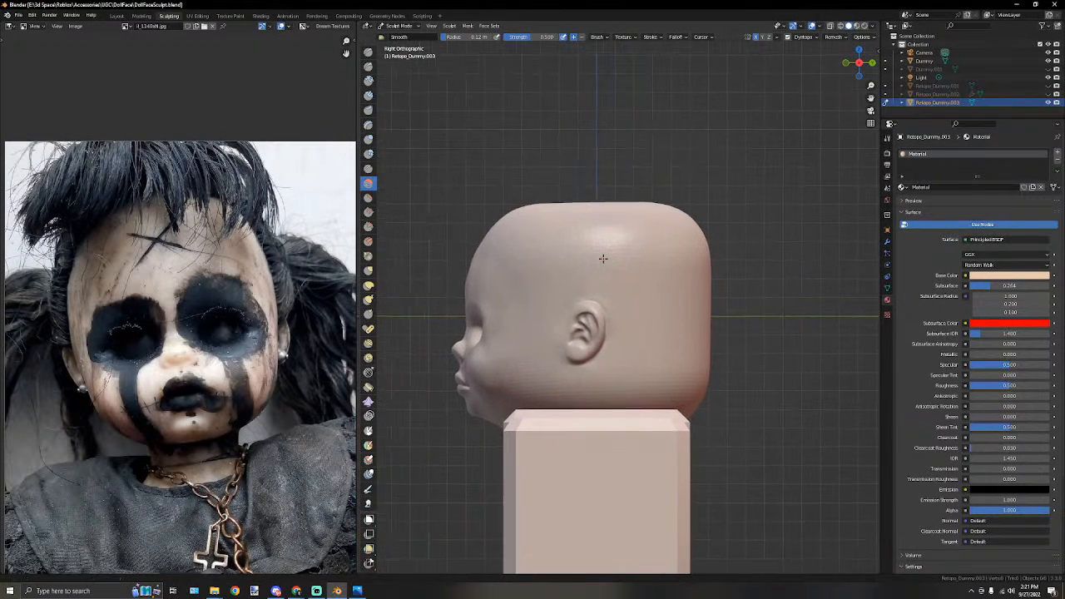
# In side view, lower the ear and pull the head surface above it upward using Elastic Deform with a 0.26 m radius.
pyautogui.scroll(3, 442, 216)
pyautogui.press(']')
pyautogui.press(']')
pyautogui.press(']')
pyautogui.press(']')
pyautogui.press(']')
pyautogui.press(']')
pyautogui.press(']')
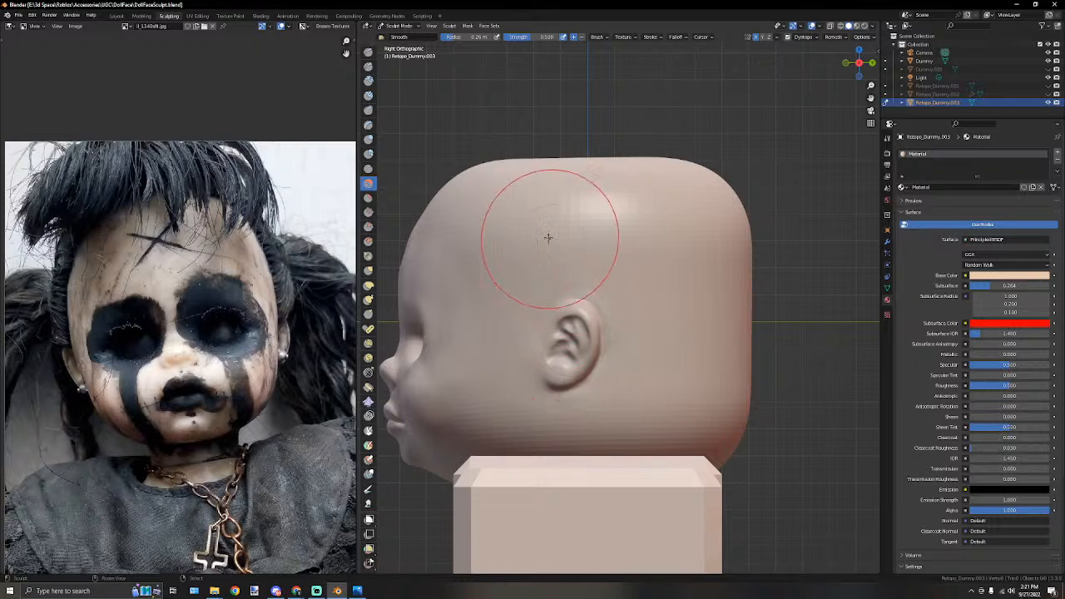
pyautogui.click(369, 285)
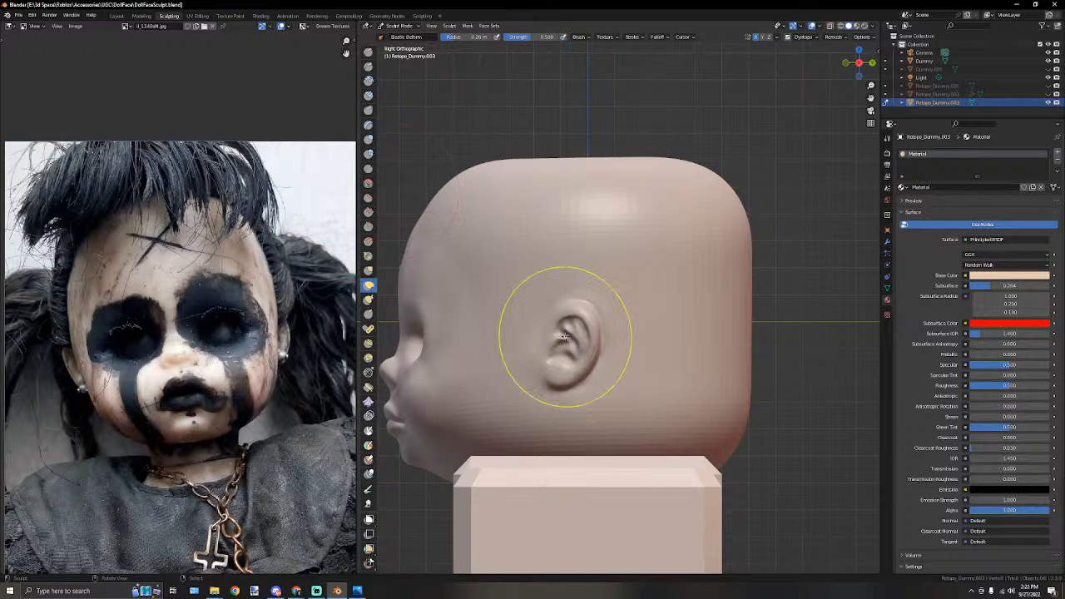
pyautogui.moveTo(565, 341); pyautogui.dragTo(565, 361)
pyautogui.moveTo(578, 212); pyautogui.dragTo(581, 200)
# Set up the Draw Sharp brush with a 0.066 m radius for the brow area in front view.
pyautogui.moveTo(507, 210)
pyautogui.mouseDown(button='middle')
pyautogui.moveTo(558, 245)
pyautogui.moveTo(680, 255)
pyautogui.mouseUp(button='middle')
pyautogui.press('KP_1')
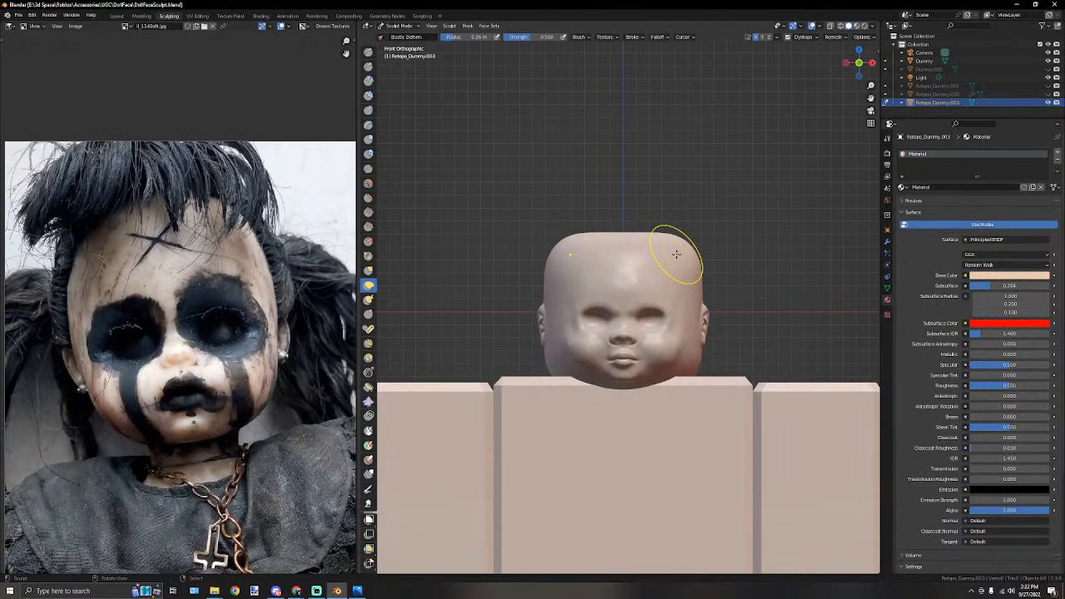
pyautogui.scroll(6, 672, 241)
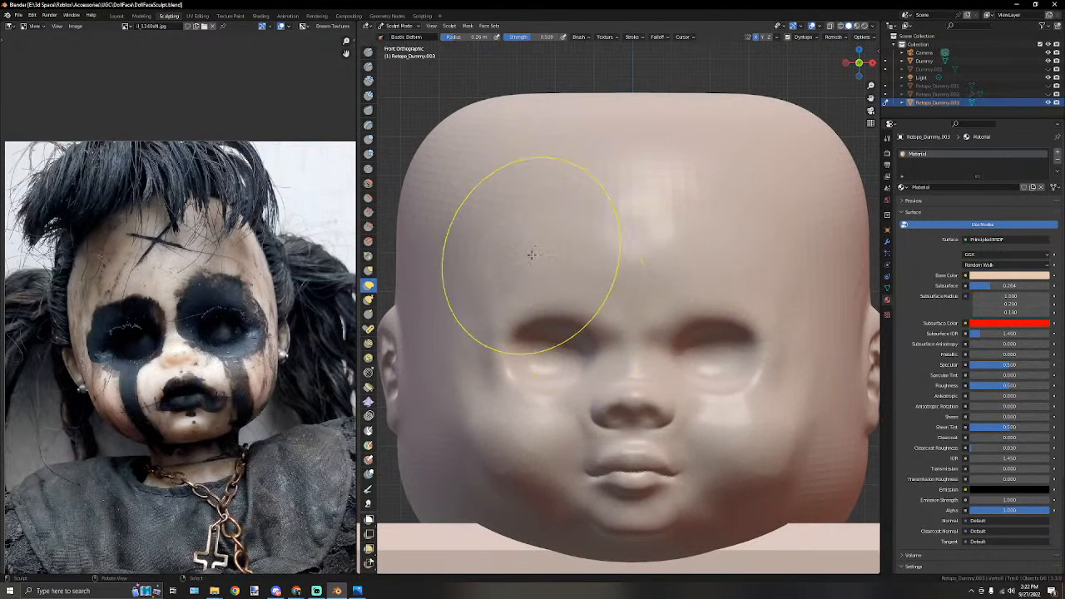
pyautogui.scroll(3, 571, 264)
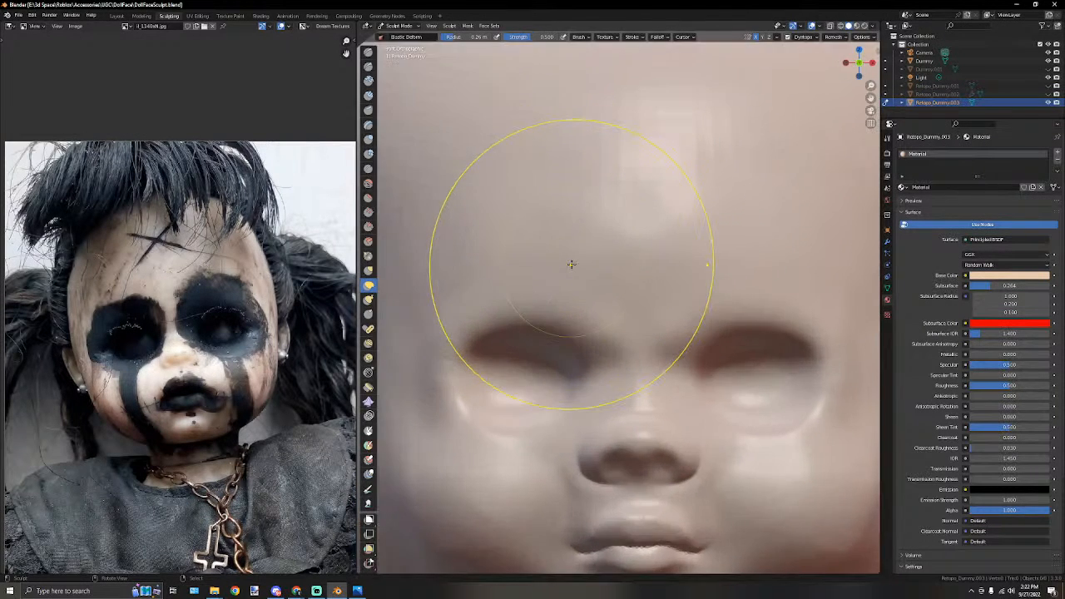
pyautogui.click(367, 168)
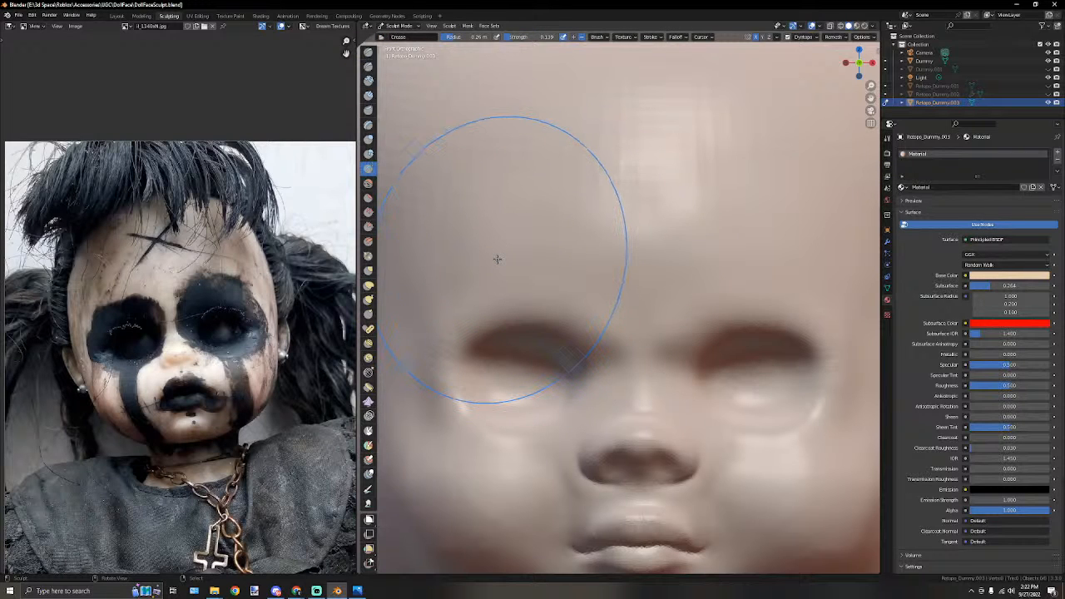
pyautogui.click(368, 66)
pyautogui.press('f')
pyautogui.click(453, 245)
# Try carving a brow crease on the forehead high above the eye sockets with Draw Sharp.
pyautogui.moveTo(447, 231); pyautogui.dragTo(490, 218)
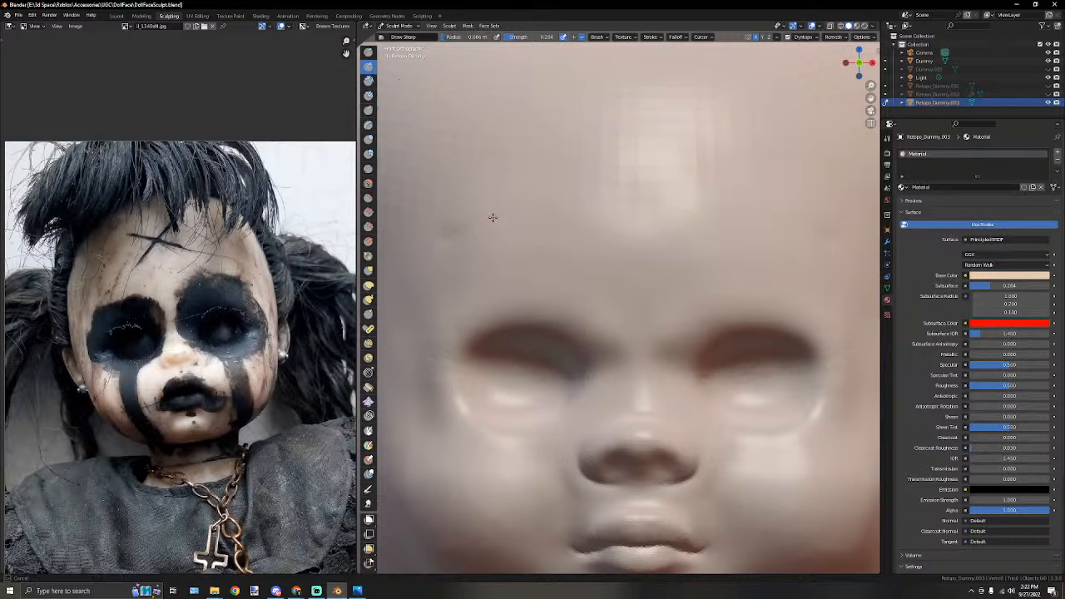
pyautogui.moveTo(578, 232); pyautogui.dragTo(583, 234)
pyautogui.scroll(-3, 581, 237)
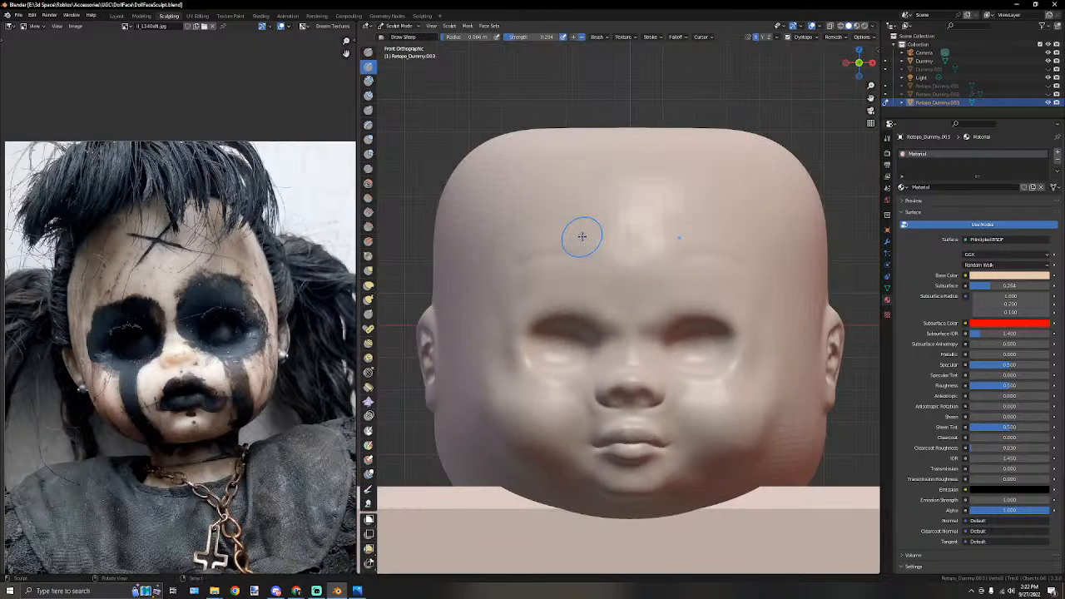
pyautogui.scroll(2, 581, 237)
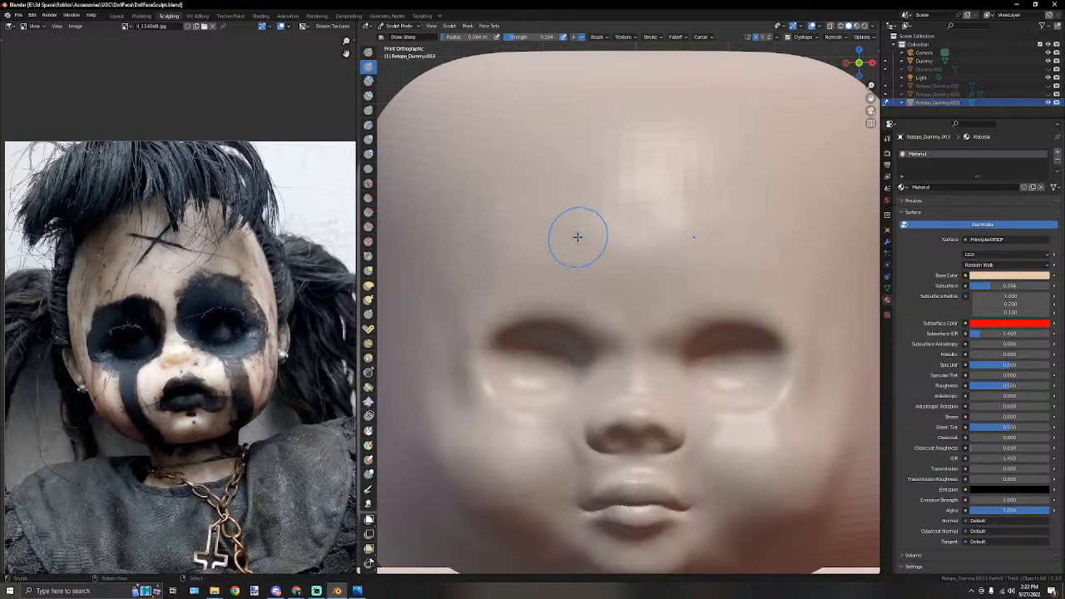
pyautogui.scroll(-3, 218, 309)
# Following the reference photo's eye area, carve a curved brow crease close above each eye socket with Draw Sharp.
pyautogui.scroll(7, 218, 309)
pyautogui.moveTo(241, 290); pyautogui.dragTo(243, 327, button='middle')
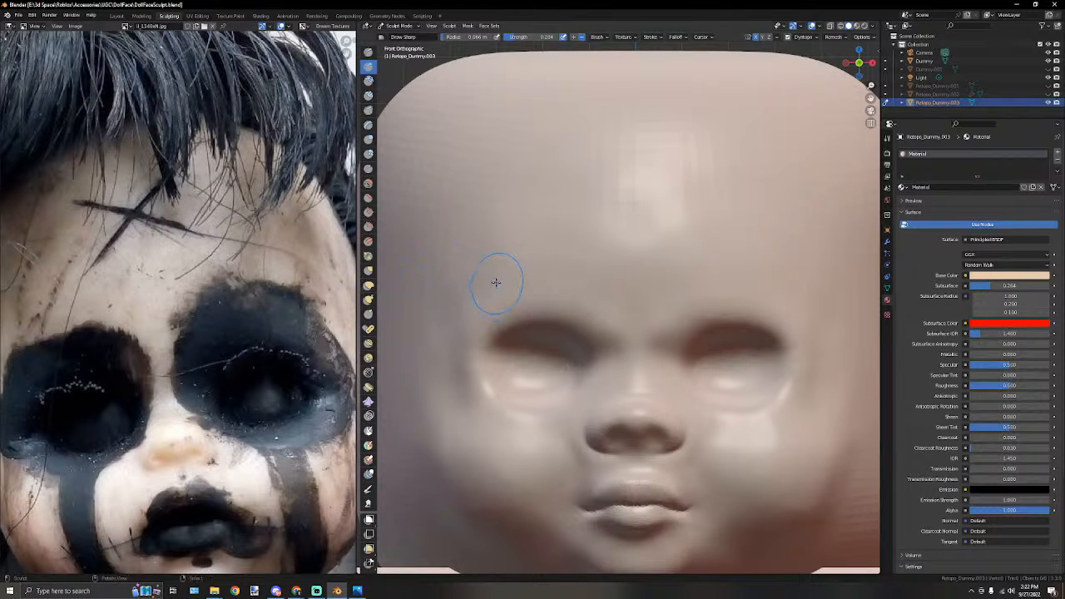
pyautogui.moveTo(250, 310); pyautogui.dragTo(248, 295, button='middle')
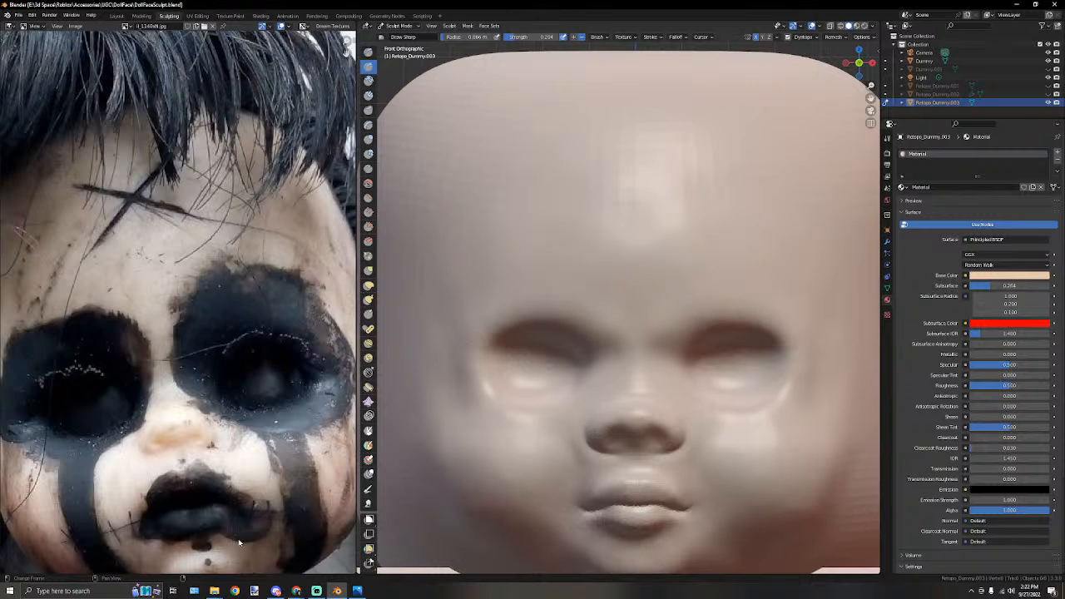
pyautogui.moveTo(196, 499); pyautogui.dragTo(194, 495, button='middle')
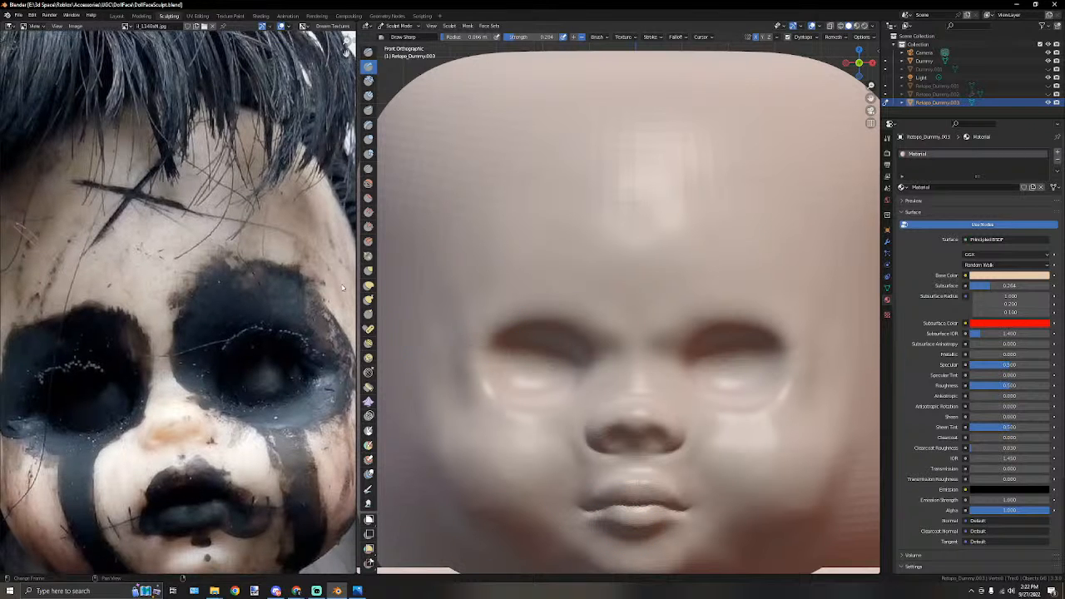
pyautogui.moveTo(486, 274); pyautogui.dragTo(501, 267)
pyautogui.moveTo(582, 262); pyautogui.dragTo(585, 263)
pyautogui.moveTo(456, 286); pyautogui.dragTo(462, 283)
pyautogui.moveTo(577, 269); pyautogui.dragTo(581, 268)
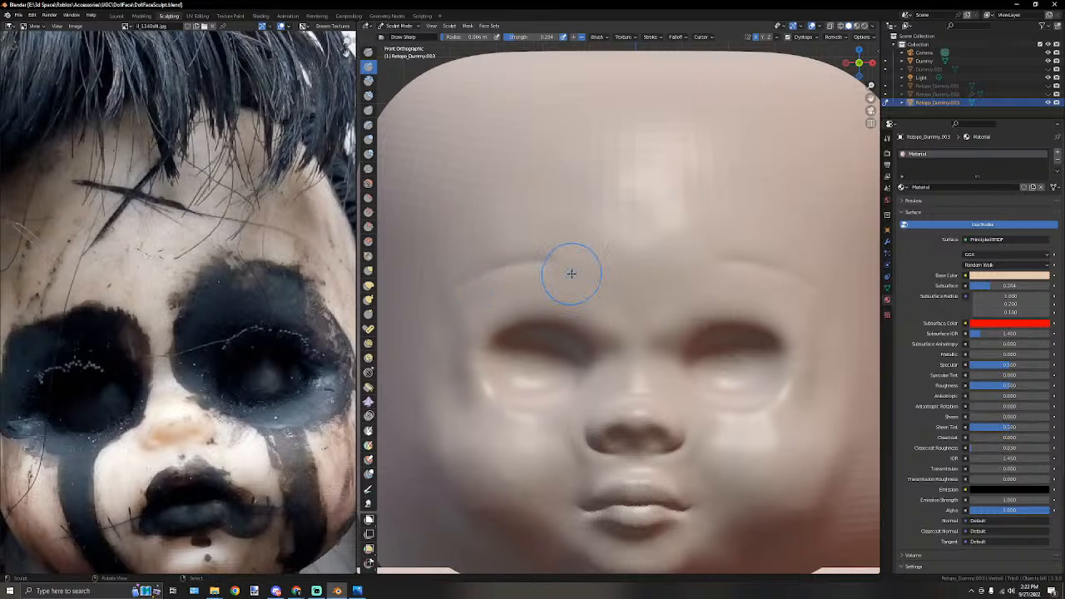
pyautogui.moveTo(578, 263)
pyautogui.mouseDown()
pyautogui.moveTo(535, 255)
pyautogui.moveTo(492, 268)
pyautogui.mouseUp()
# Check the brow creases from the front and in three-quarter view.
pyautogui.scroll(-8, 499, 268)
pyautogui.scroll(5, 478, 290)
pyautogui.scroll(-5, 478, 290)
pyautogui.moveTo(478, 290); pyautogui.dragTo(556, 269, button='middle')
pyautogui.scroll(3, 574, 285)
pyautogui.scroll(3, 556, 267)
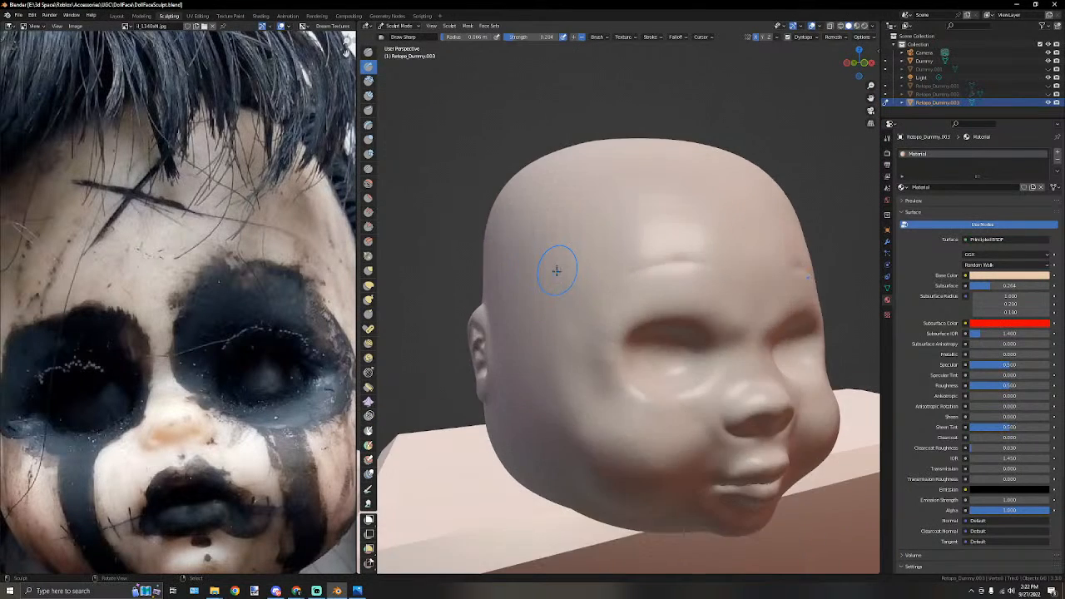
pyautogui.scroll(-5, 556, 275)
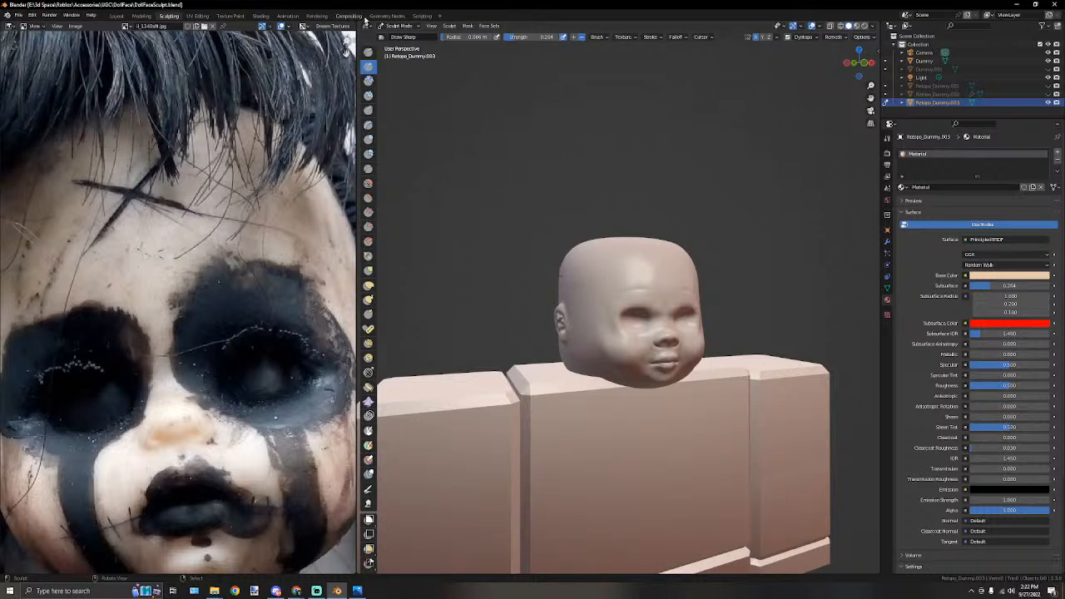
# Switch to the Layout workspace and view the selected head in three-quarter view.
pyautogui.click(117, 16)
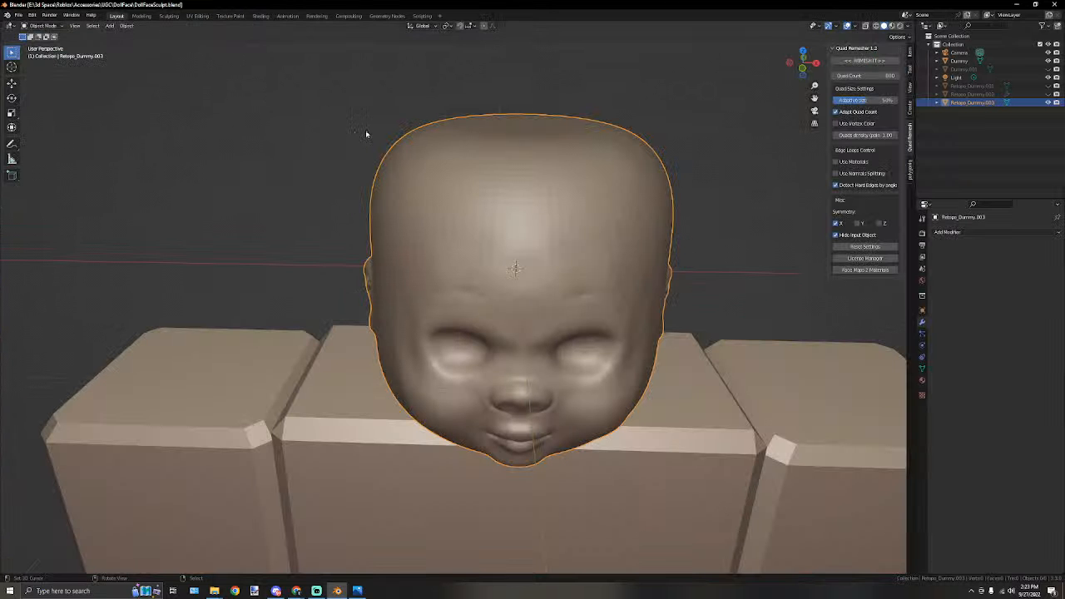
pyautogui.scroll(-3, 456, 167)
pyautogui.moveTo(553, 173); pyautogui.dragTo(492, 151, button='middle')
pyautogui.scroll(2, 496, 151)
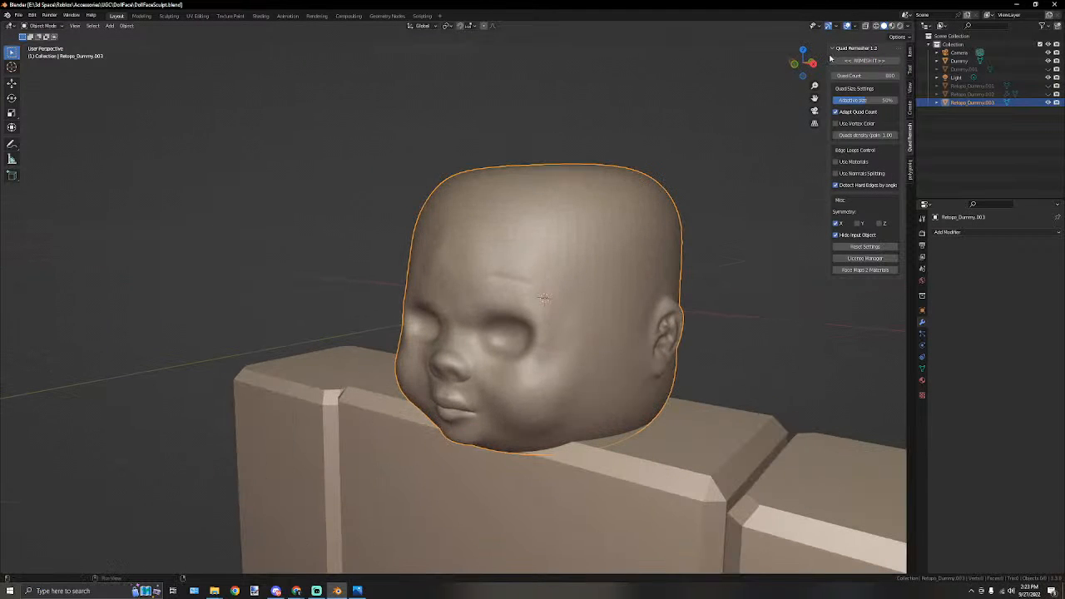
# Try remeshing the head with Quad Remesher at the preset quad count.
pyautogui.click(873, 62)
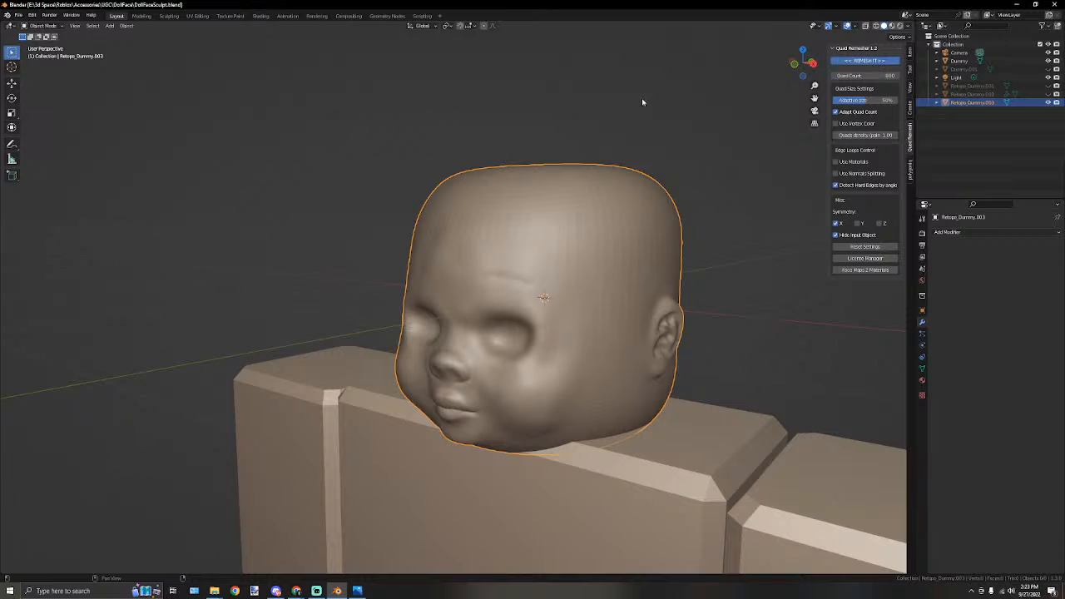
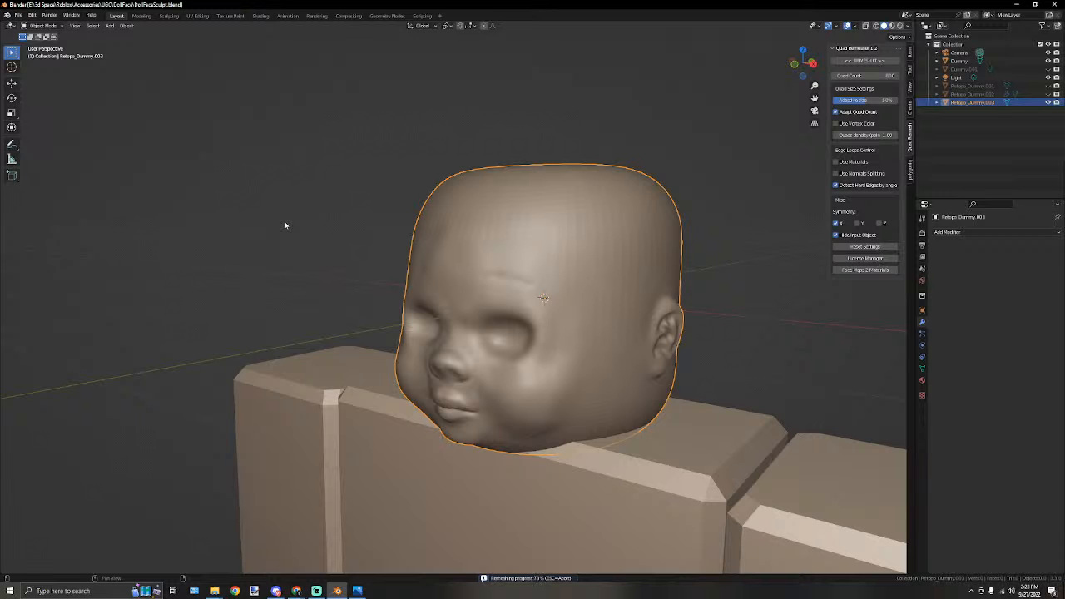
pyautogui.moveTo(285, 225); pyautogui.dragTo(330, 194, button='middle')
pyautogui.hotkey('ctrl', 'z')
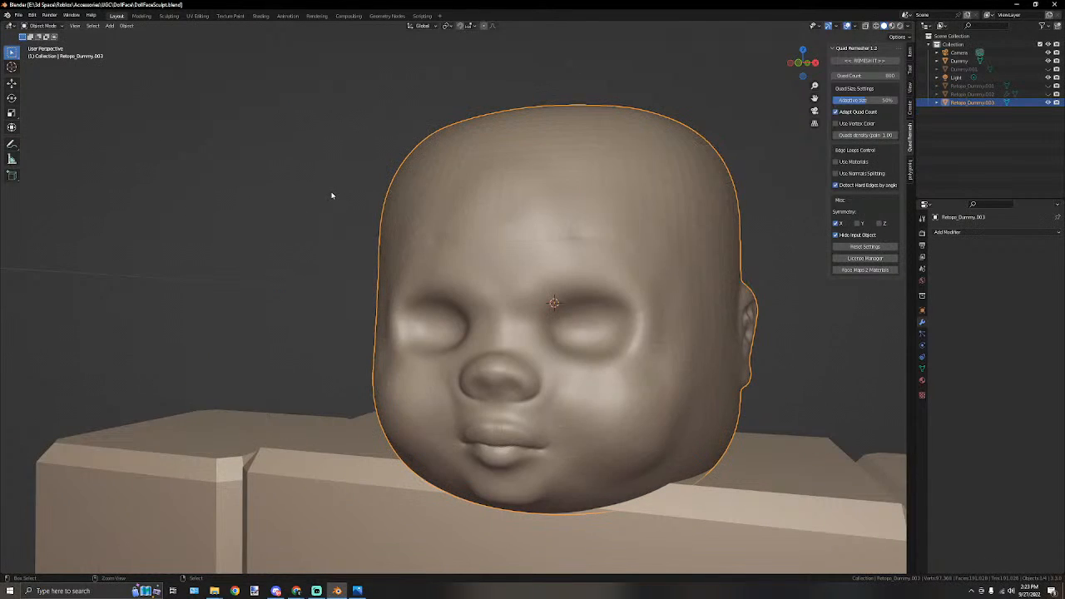
# Set the Quad Remesher quad count to 50000 and remesh the head.
pyautogui.click(865, 76)
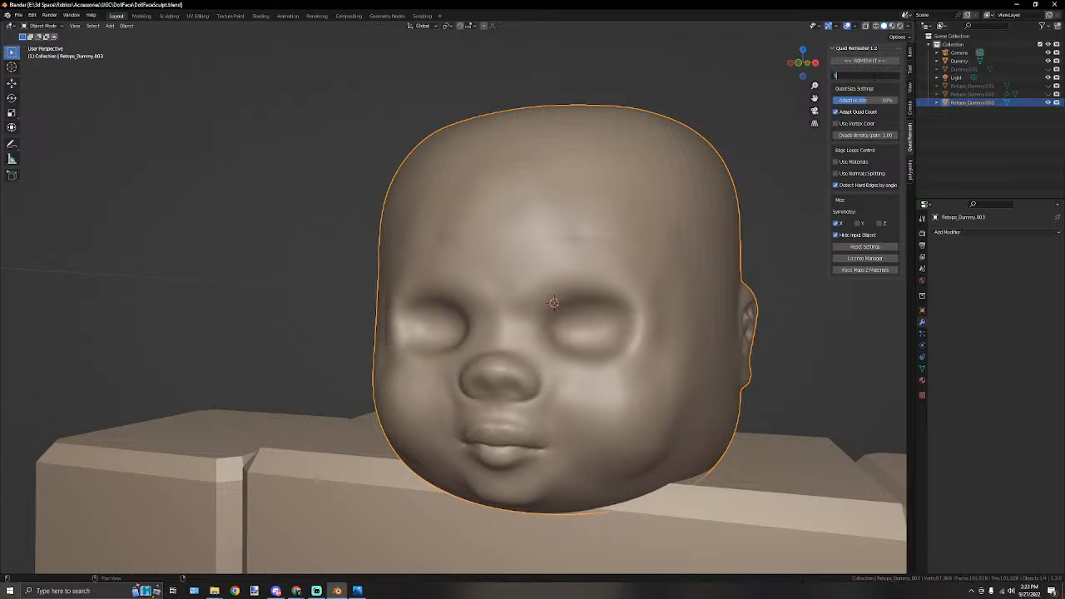
pyautogui.write('50000')
pyautogui.press('Return')
pyautogui.click(878, 62)
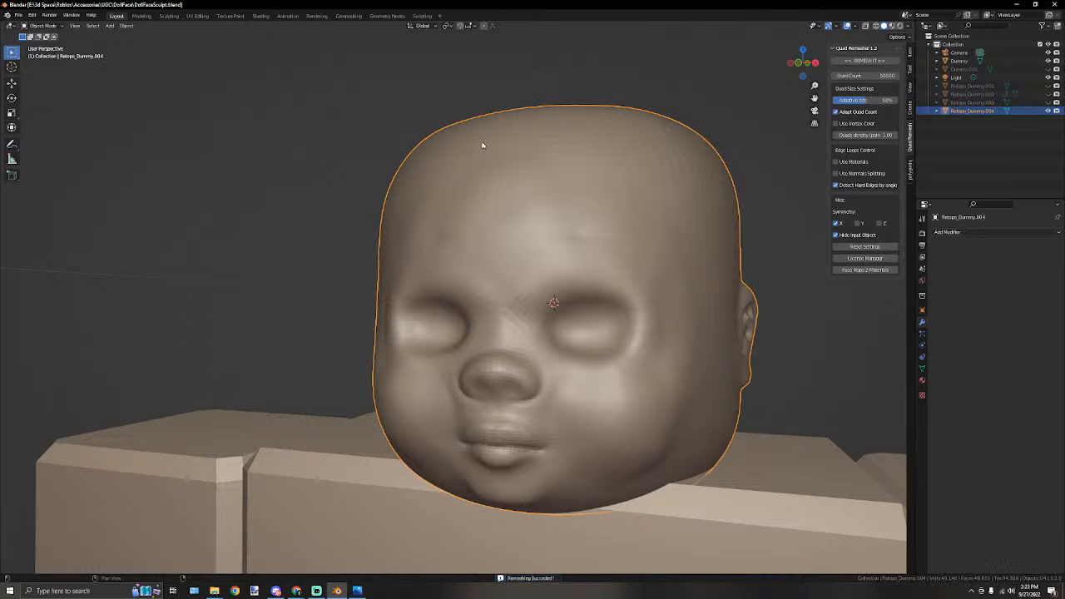
pyautogui.scroll(-3, 486, 147)
pyautogui.moveTo(372, 168); pyautogui.dragTo(459, 181, button='middle')
pyautogui.scroll(4, 462, 181)
pyautogui.moveTo(338, 201); pyautogui.dragTo(479, 204, button='middle')
pyautogui.scroll(-1, 374, 195)
pyautogui.scroll(-1, 374, 196)
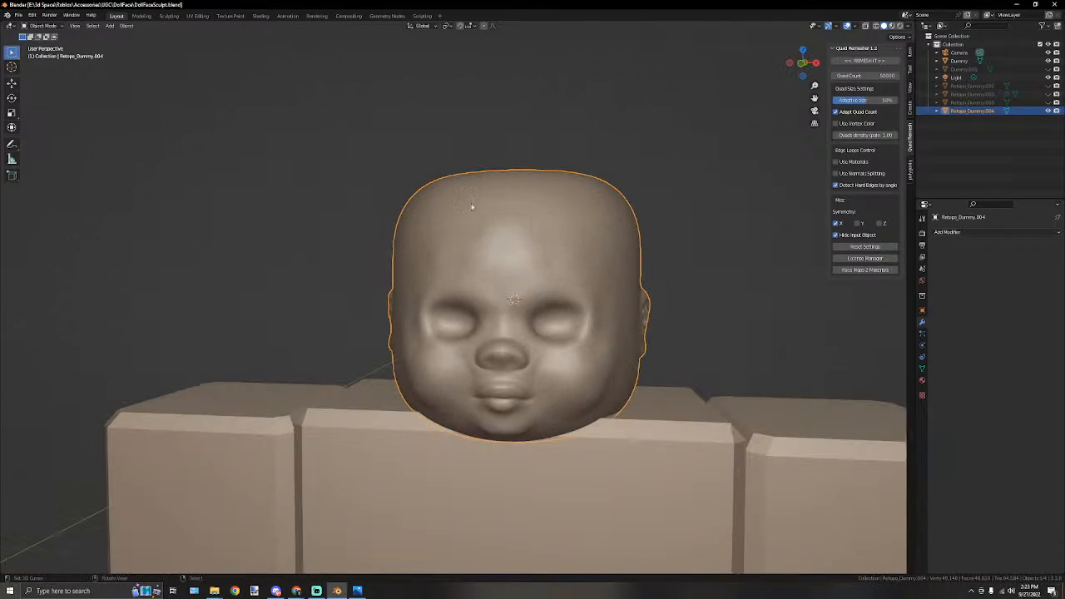
pyautogui.click(43, 26)
pyautogui.click(41, 56)
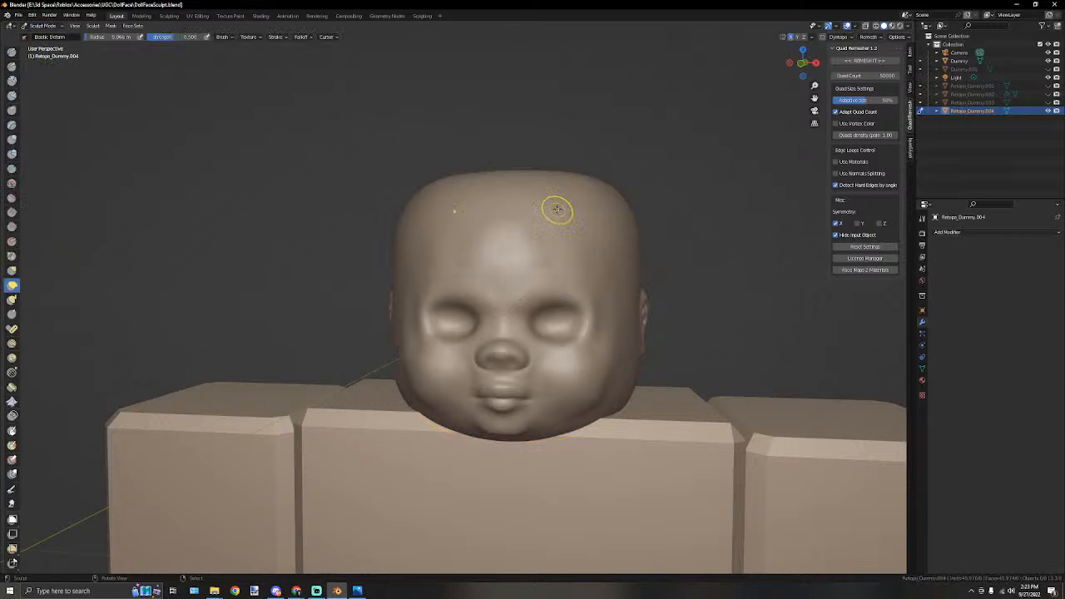
pyautogui.click(43, 26)
pyautogui.click(42, 38)
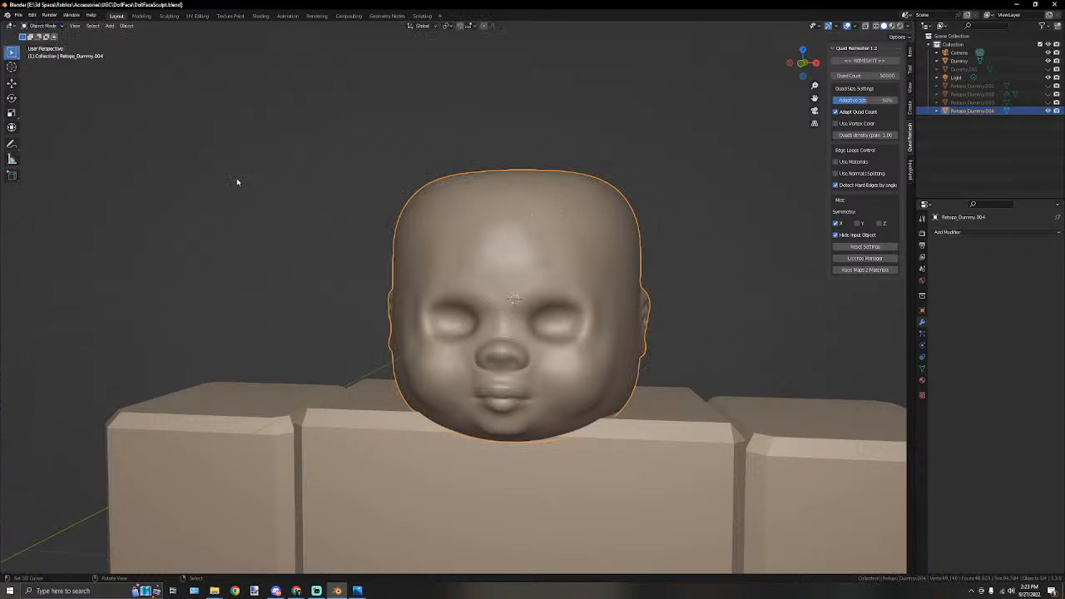
# Add a Multiresolution modifier to the remeshed head and subdivide it twice to level 2.
pyautogui.click(953, 232)
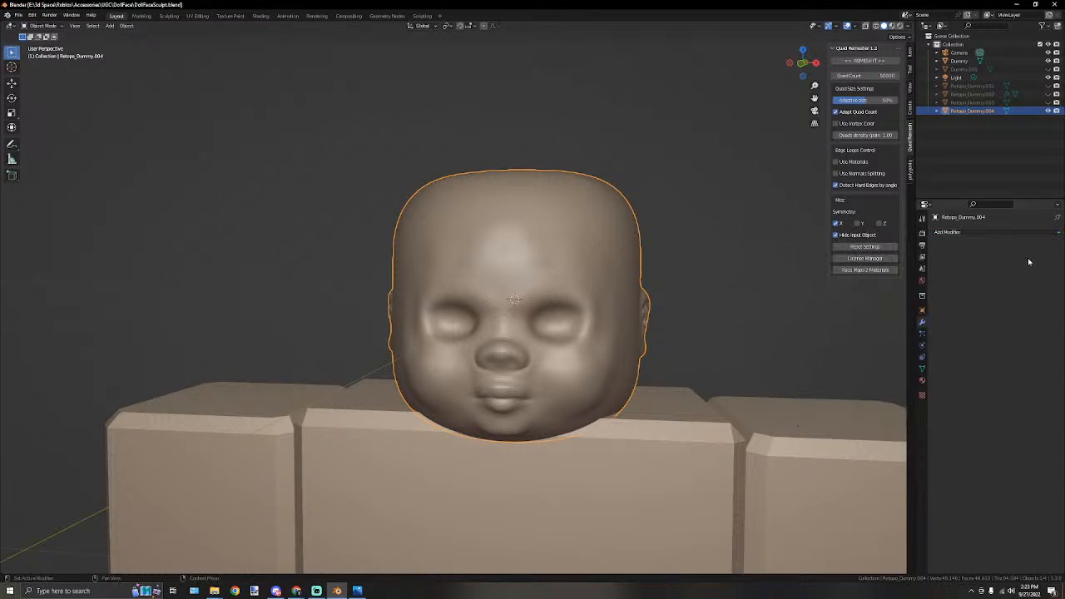
pyautogui.click(994, 233)
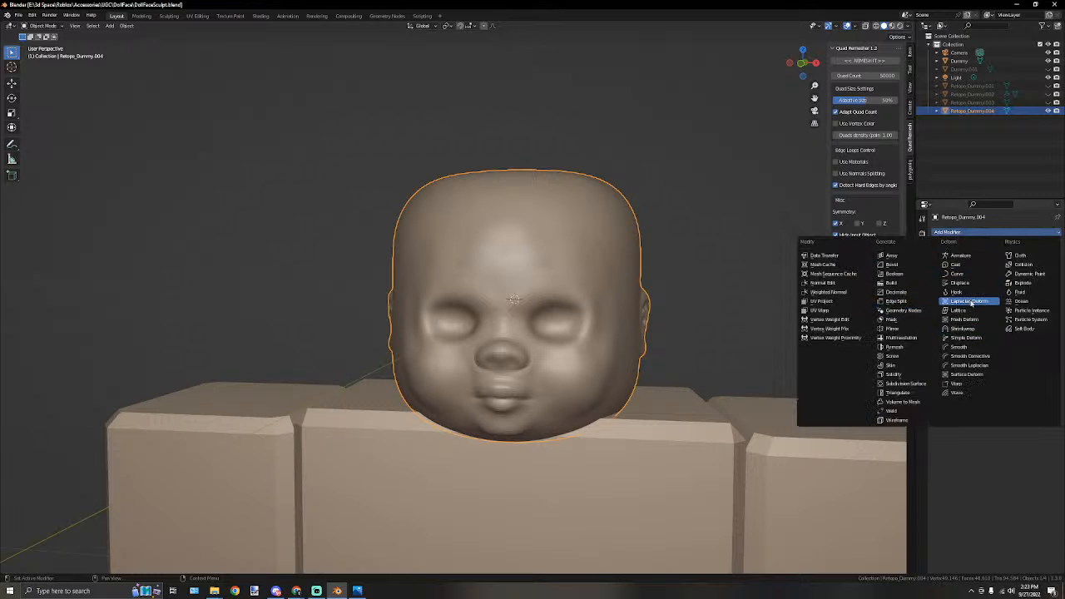
pyautogui.click(904, 339)
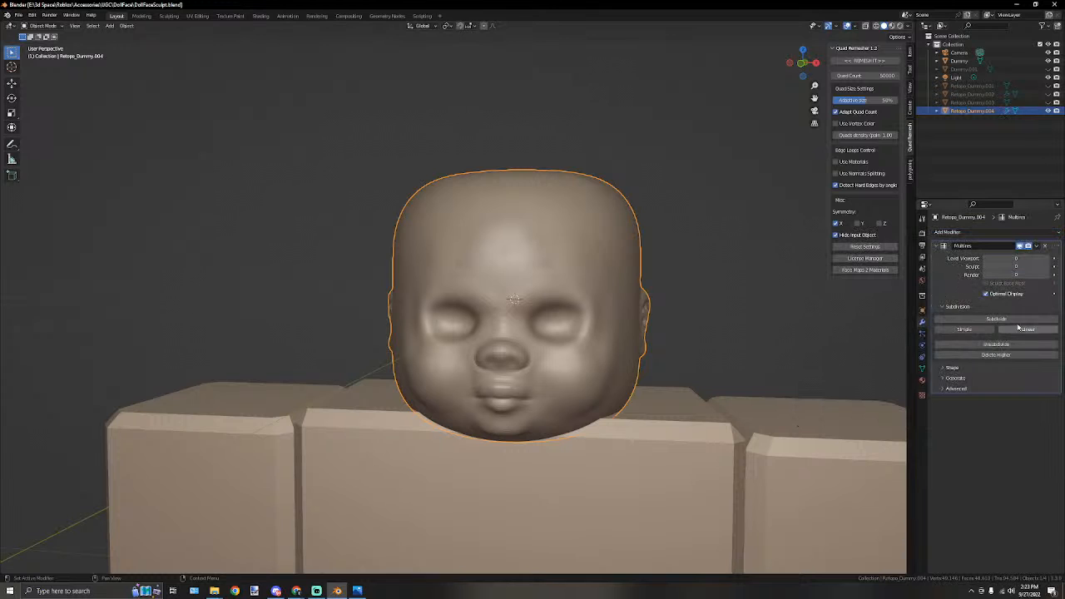
pyautogui.click(1007, 319)
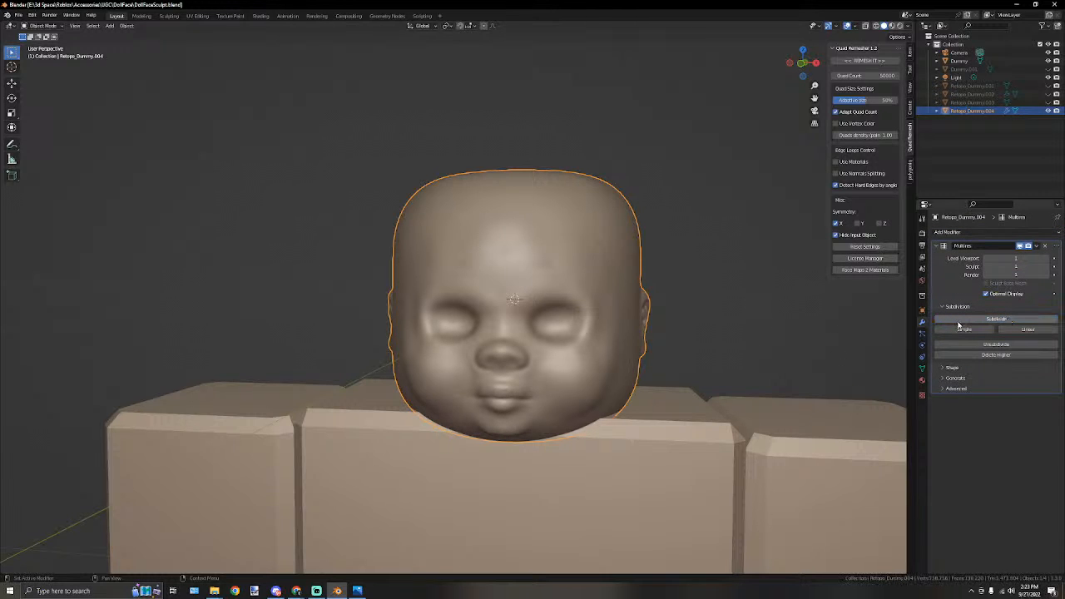
pyautogui.click(998, 320)
pyautogui.scroll(3, 521, 269)
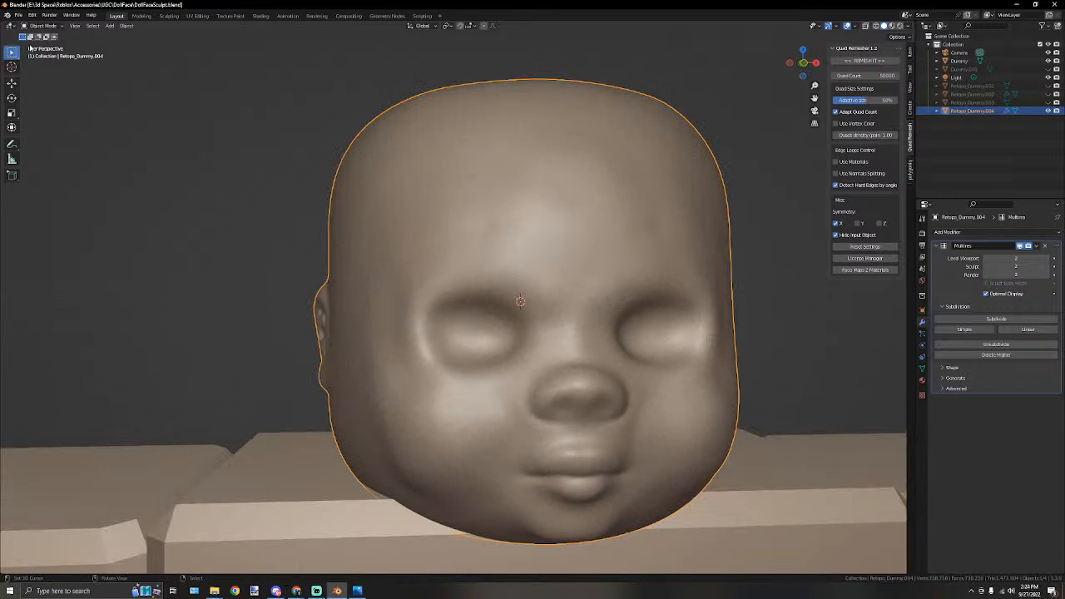
# Enter Sculpt Mode on the subdivided head and inspect the surface around the brow and eye sockets.
pyautogui.click(42, 25)
pyautogui.click(45, 56)
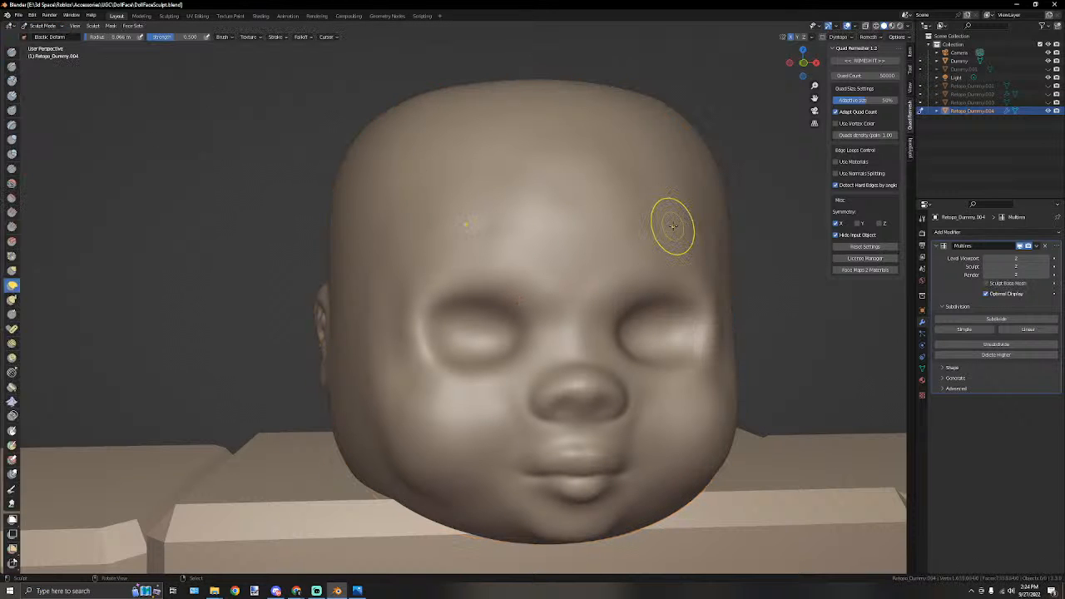
pyautogui.scroll(2, 673, 225)
pyautogui.moveTo(673, 226)
pyautogui.mouseDown(button='middle')
pyautogui.moveTo(722, 223)
pyautogui.moveTo(687, 224)
pyautogui.mouseUp(button='middle')
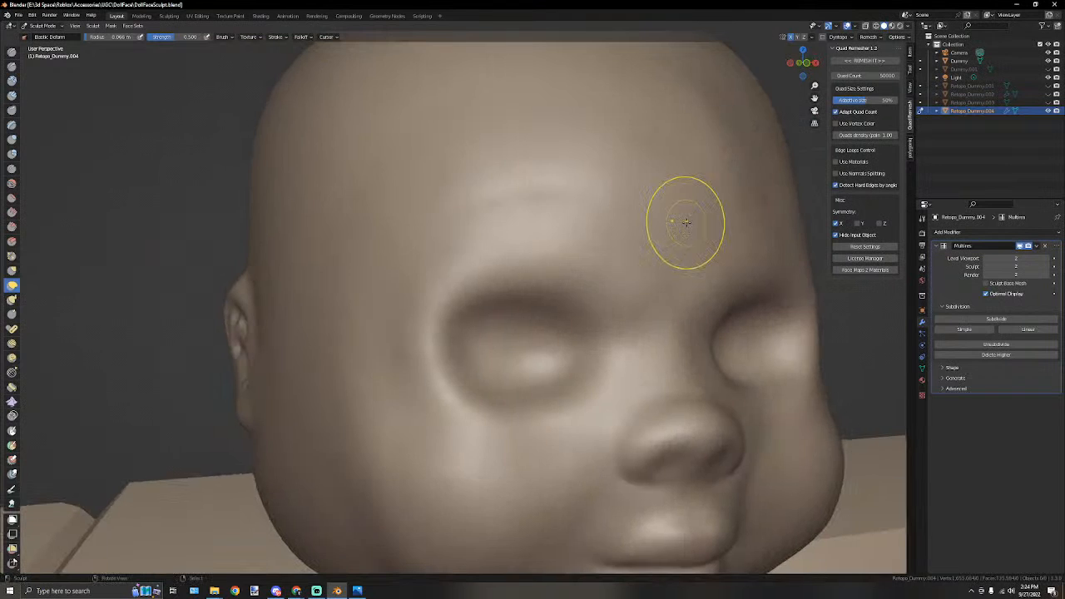
pyautogui.scroll(-2, 678, 226)
# In front view, frame the nose and lips and choose the Draw Sharp brush.
pyautogui.press('KP_1')
pyautogui.scroll(2, 679, 225)
pyautogui.moveTo(646, 257)
pyautogui.keyDown('shift'); pyautogui.mouseDown(button='middle')
pyautogui.moveTo(621, 252)
pyautogui.moveTo(599, 170)
pyautogui.mouseUp(button='middle'); pyautogui.keyUp('shift')
pyautogui.scroll(1, 596, 179)
pyautogui.keyDown('shift'); pyautogui.moveTo(580, 304); pyautogui.dragTo(556, 228, button='middle'); pyautogui.keyUp('shift')
pyautogui.scroll(1, 557, 228)
pyautogui.click(11, 170)
pyautogui.click(13, 66)
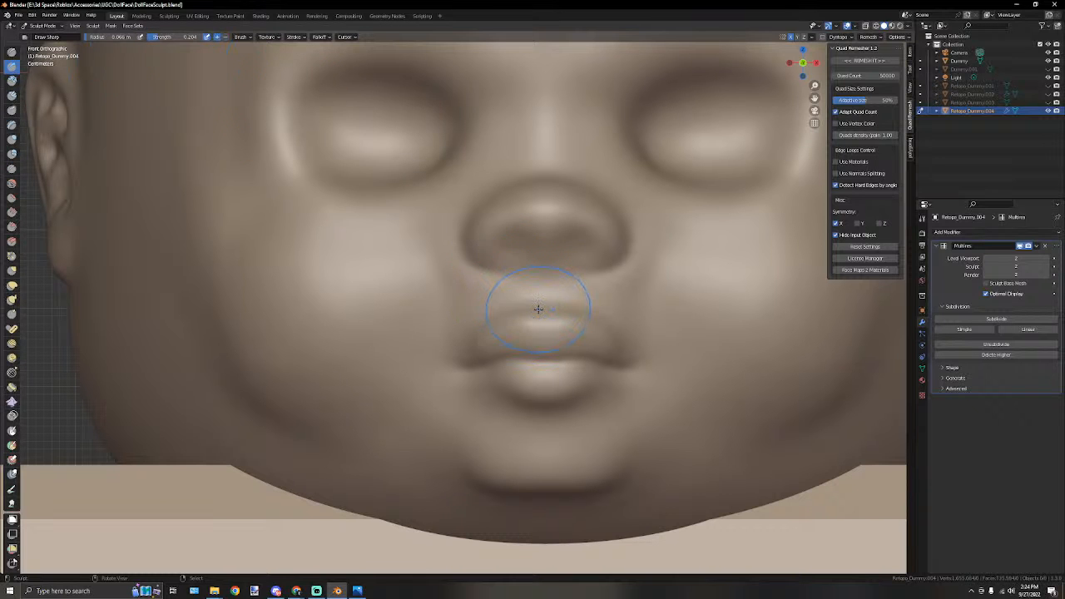
# Switch to the Sculpting workspace with the doll reference and frame the nose and mouth in front view.
pyautogui.scroll(-2, 518, 290)
pyautogui.click(169, 17)
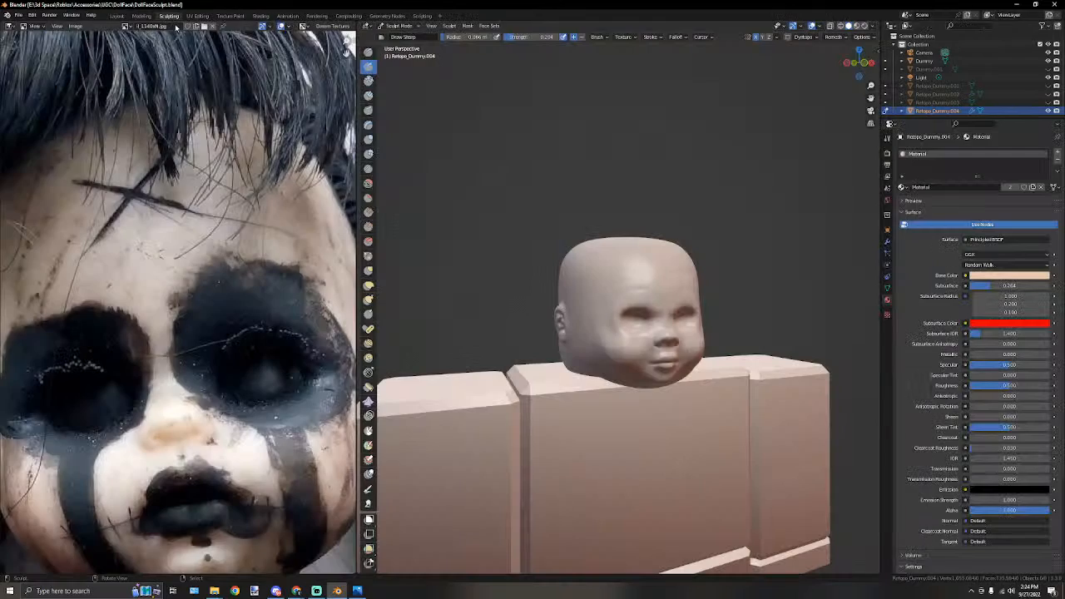
pyautogui.press('KP_1')
pyautogui.scroll(10, 637, 275)
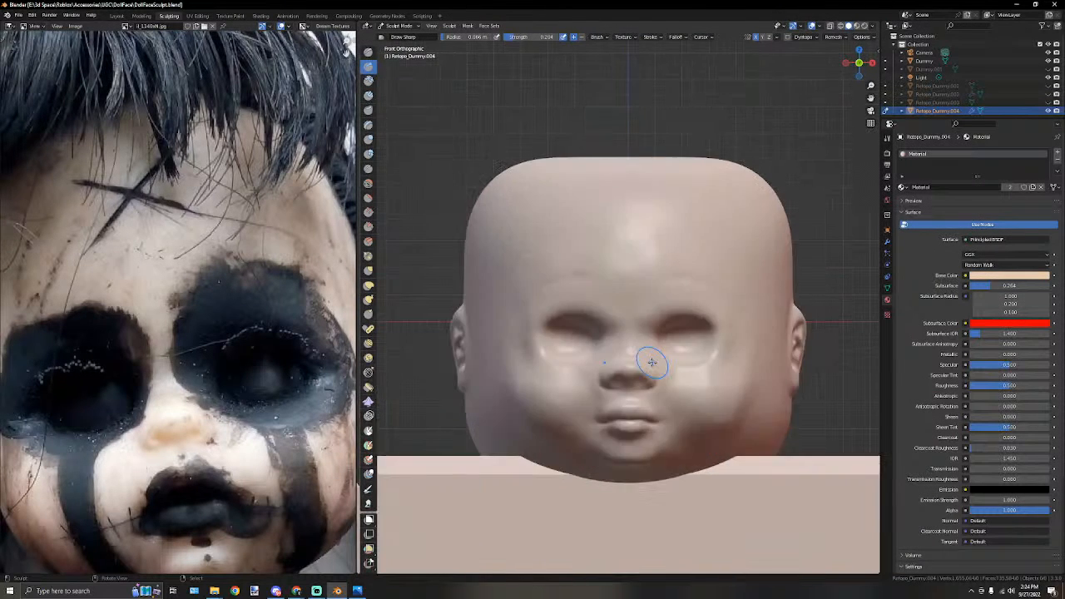
pyautogui.scroll(4, 697, 292)
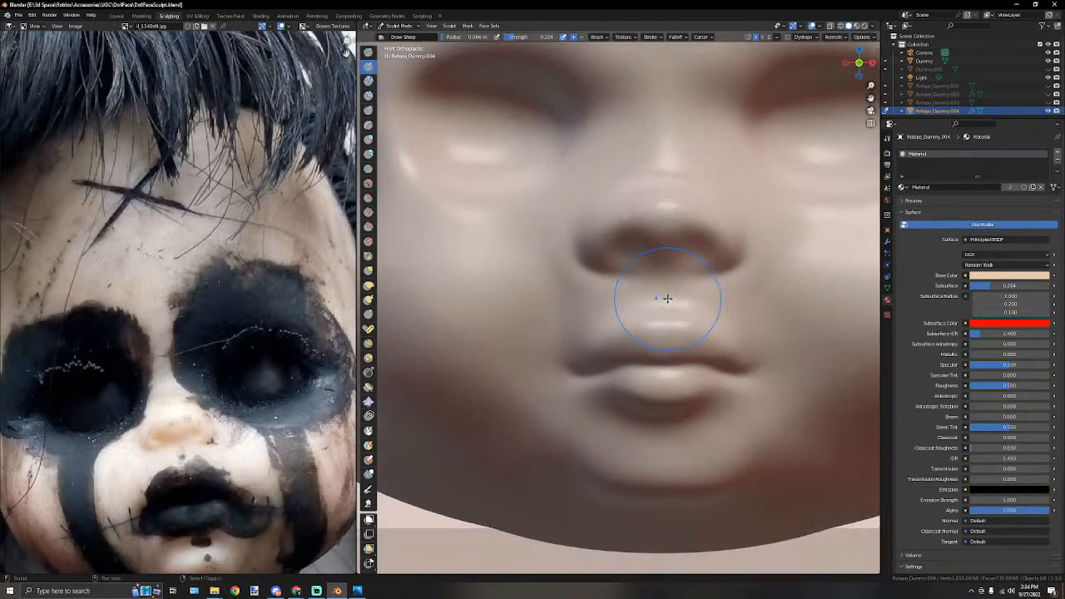
pyautogui.scroll(1, 668, 298)
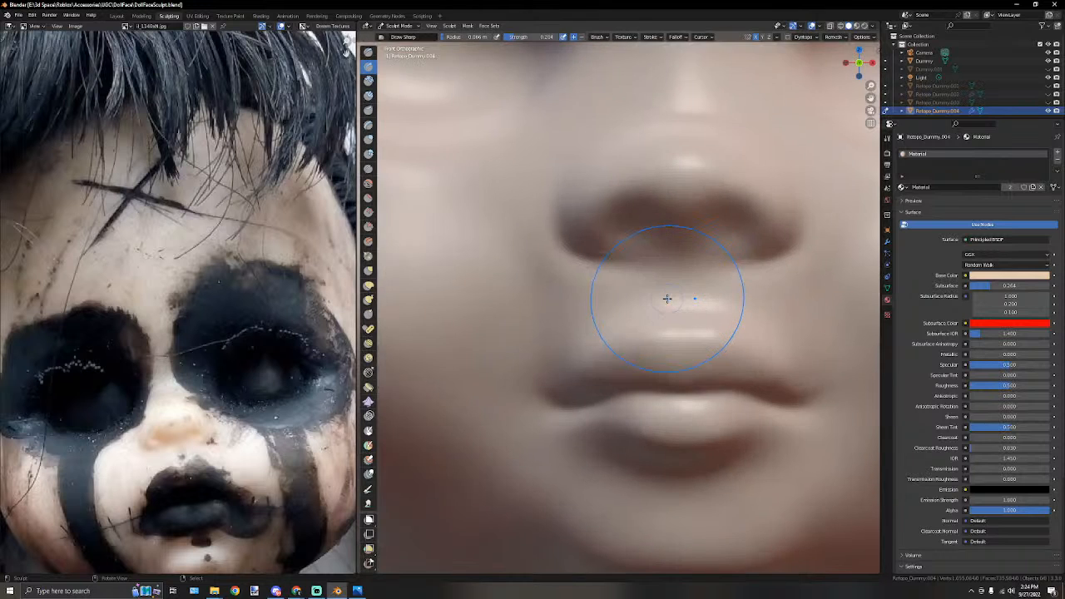
pyautogui.scroll(-3, 667, 297)
pyautogui.scroll(2, 667, 308)
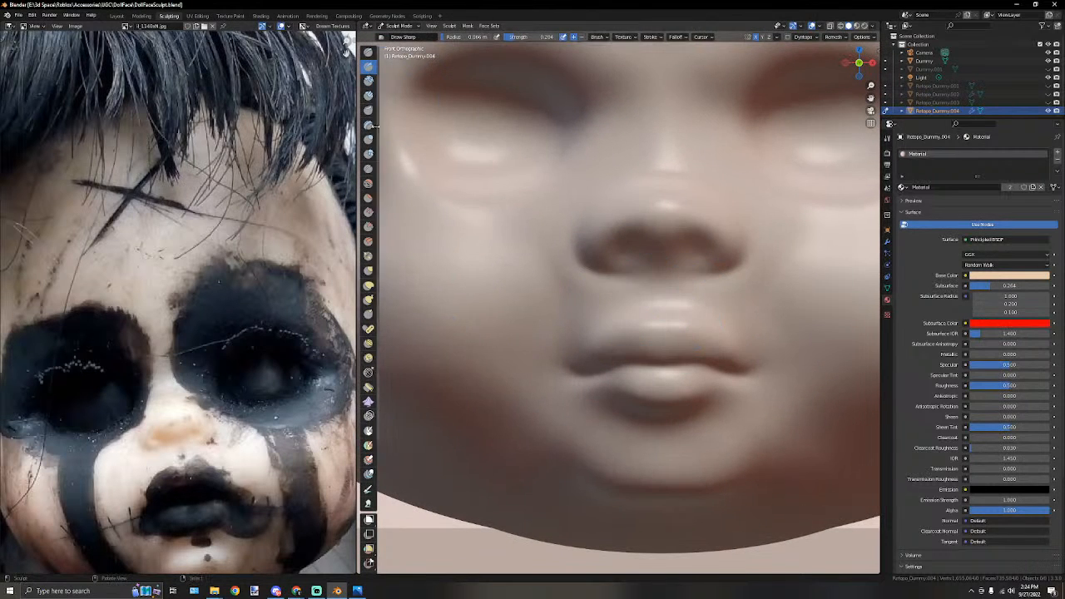
# Reduce the Draw Sharp brush radius and carve the philtrum grooves between the nose and upper lip.
pyautogui.press('[')
pyautogui.press('[')
pyautogui.press('[')
pyautogui.press('[')
pyautogui.press('[')
pyautogui.press('[')
pyautogui.press('[')
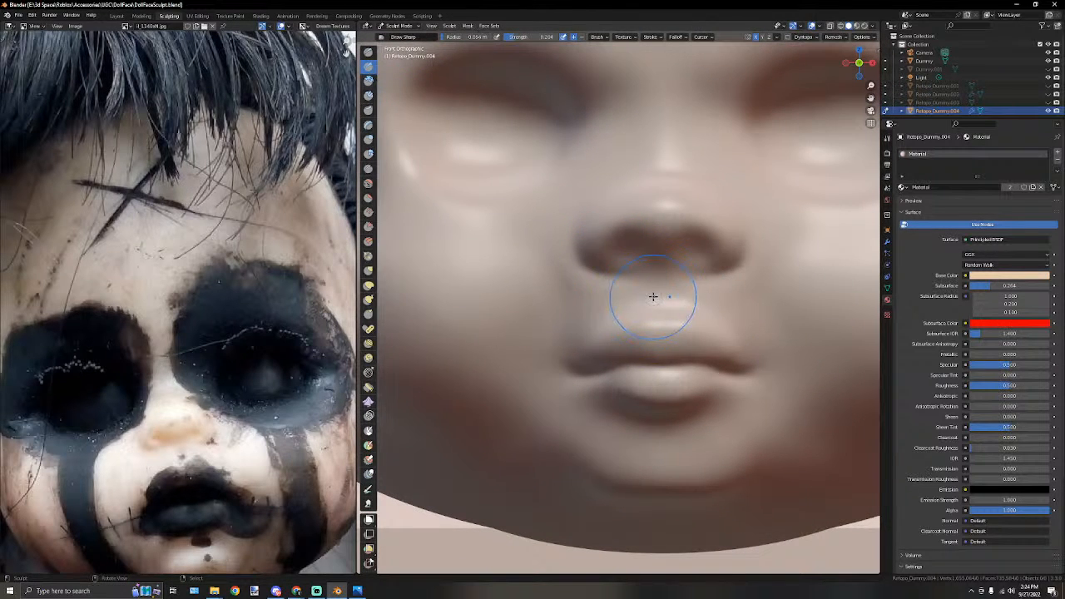
pyautogui.moveTo(650, 284); pyautogui.dragTo(649, 294)
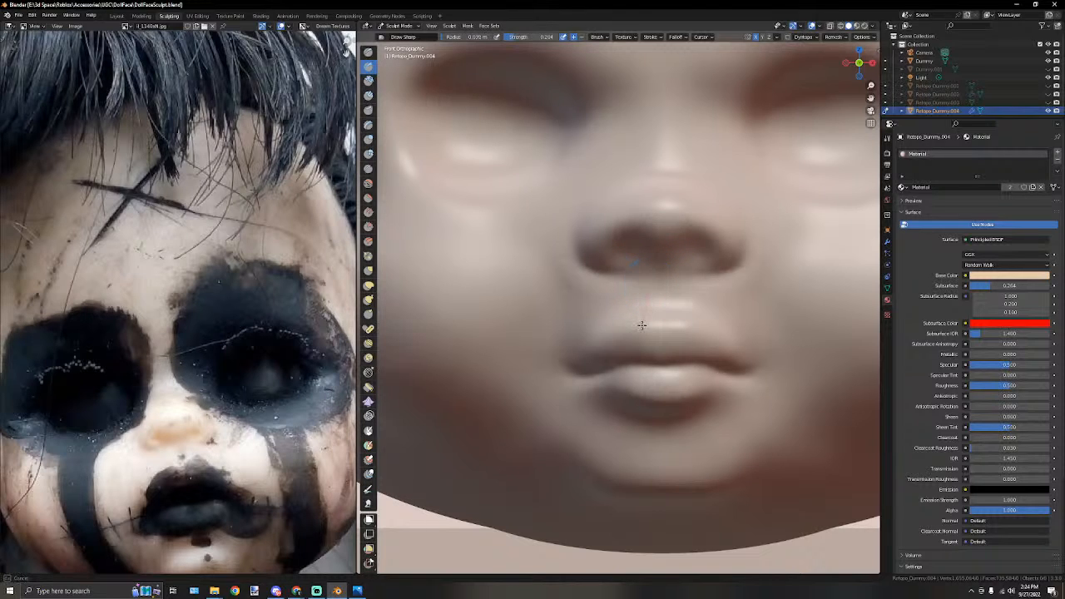
pyautogui.moveTo(641, 347); pyautogui.dragTo(640, 349)
pyautogui.moveTo(646, 306); pyautogui.dragTo(640, 346)
# Deepen the philtrum grooves down to the upper lip from a three-quarter view.
pyautogui.moveTo(639, 352)
pyautogui.mouseDown(button='middle')
pyautogui.moveTo(656, 329)
pyautogui.moveTo(726, 302)
pyautogui.moveTo(603, 310)
pyautogui.mouseUp(button='middle')
pyautogui.scroll(-5, 656, 329)
pyautogui.scroll(3, 600, 310)
pyautogui.moveTo(568, 320); pyautogui.dragTo(574, 364)
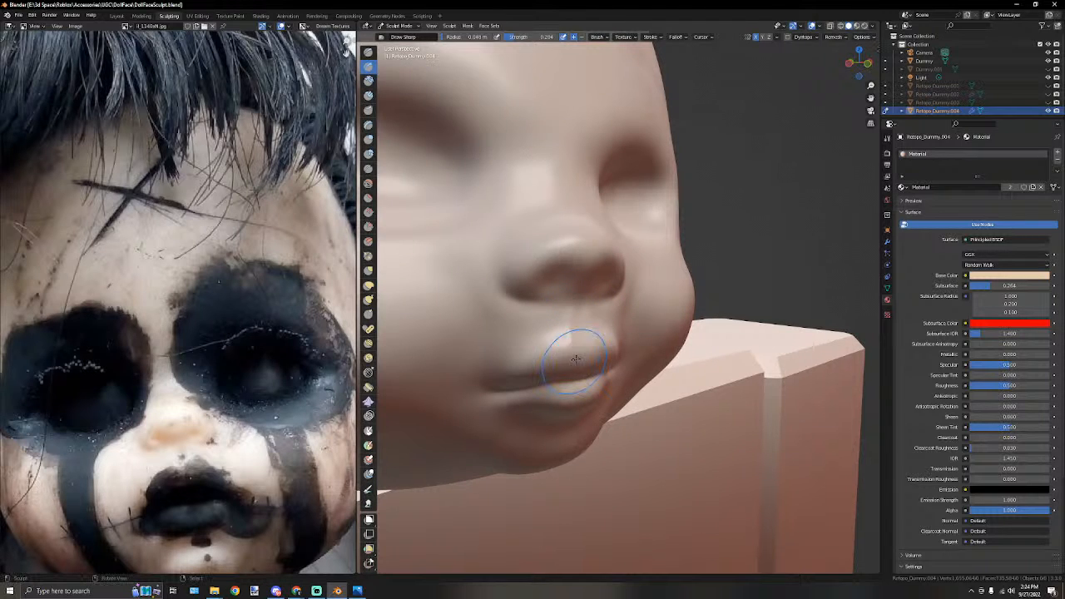
pyautogui.moveTo(567, 320); pyautogui.dragTo(577, 366)
pyautogui.moveTo(583, 344)
pyautogui.mouseDown(button='middle')
pyautogui.moveTo(499, 331)
pyautogui.moveTo(595, 337)
pyautogui.mouseUp(button='middle')
pyautogui.scroll(2, 596, 337)
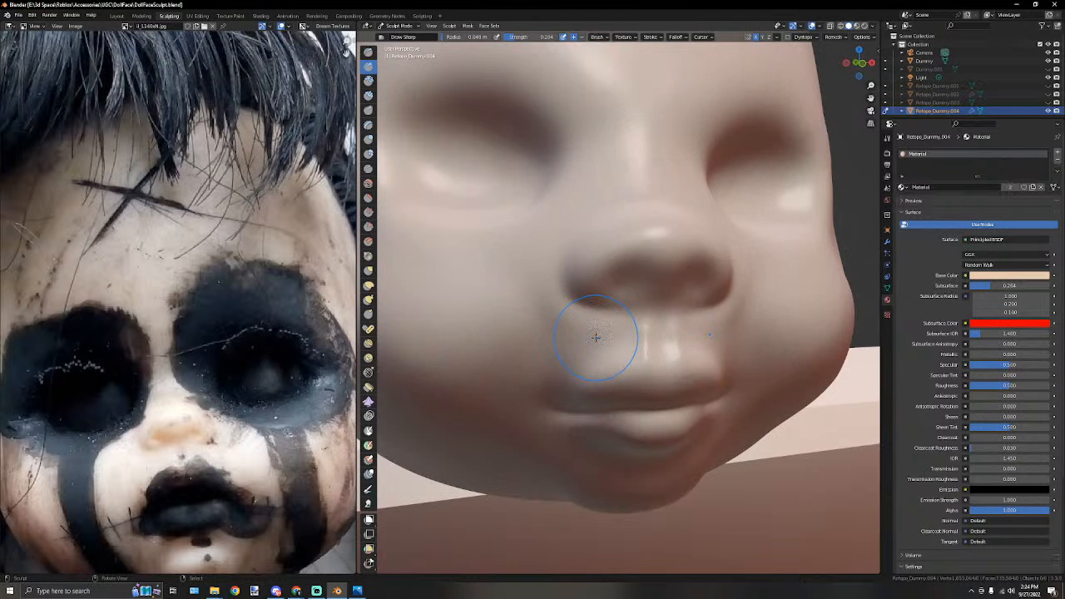
# Sharpen the nostril edges and the top of the philtrum with the Draw Sharp brush at a 0.023 m radius.
pyautogui.press('KP_1')
pyautogui.scroll(6, 594, 333)
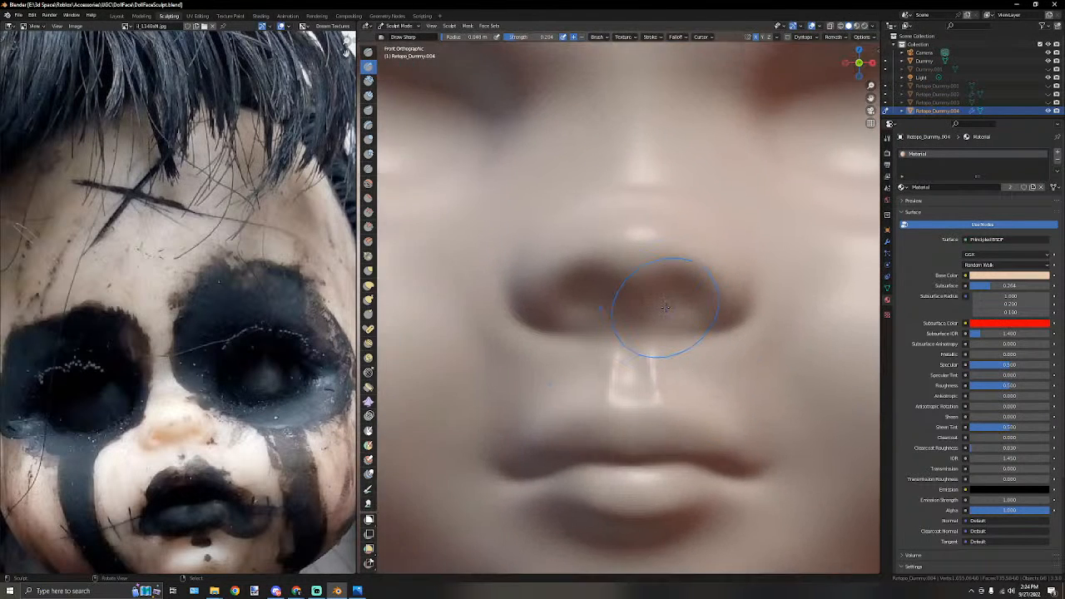
pyautogui.scroll(1, 653, 310)
pyautogui.moveTo(563, 319); pyautogui.dragTo(519, 303)
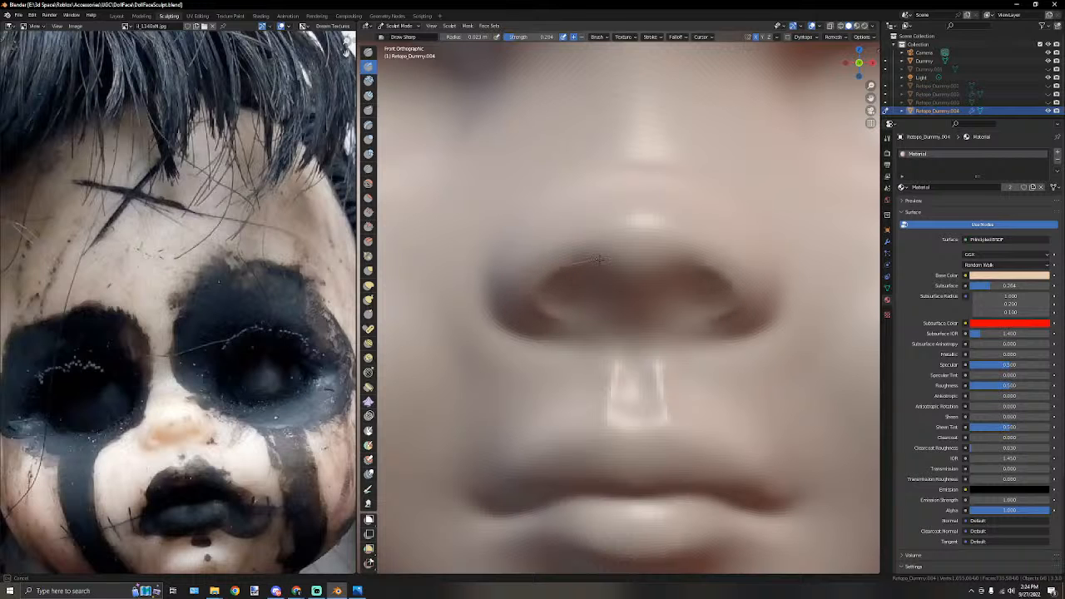
pyautogui.moveTo(606, 336); pyautogui.dragTo(609, 376)
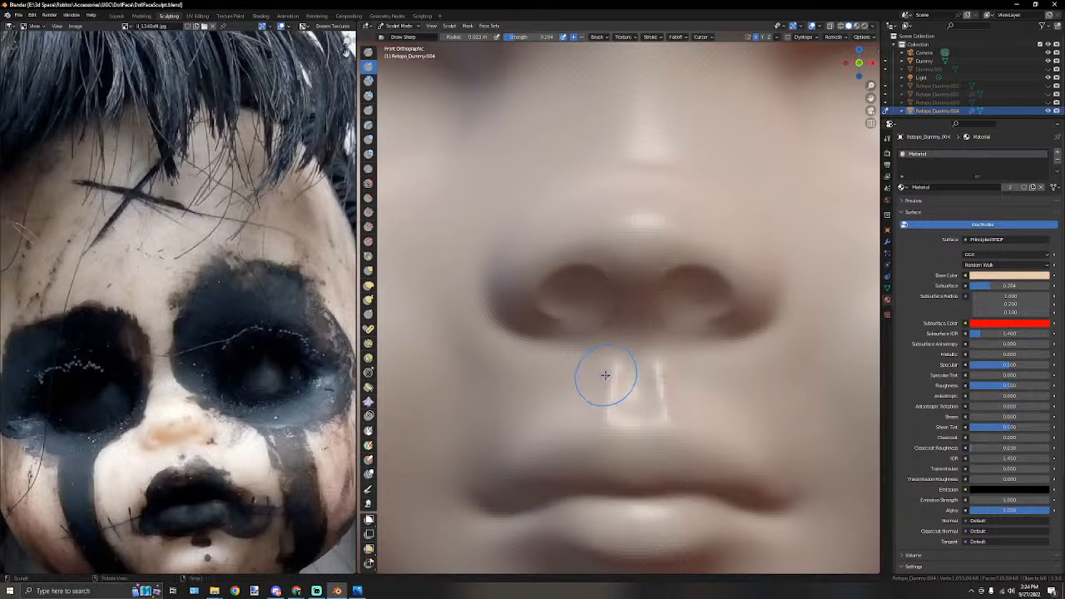
# Soften the nostril edges with the Smooth brush and check the nose against the whole face.
pyautogui.scroll(-2, 584, 370)
pyautogui.scroll(2, 584, 370)
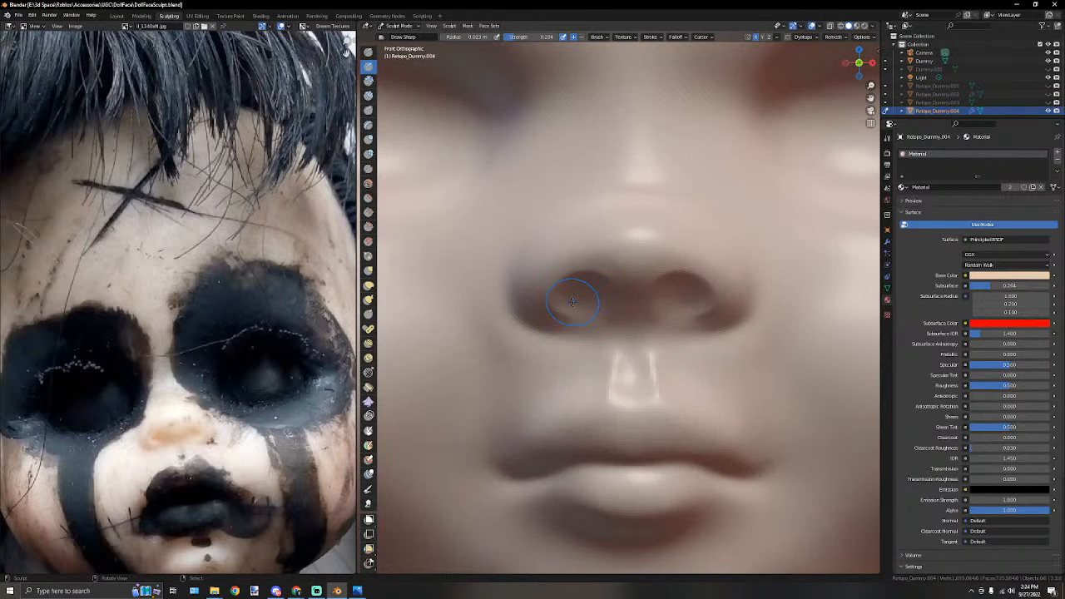
pyautogui.click(369, 183)
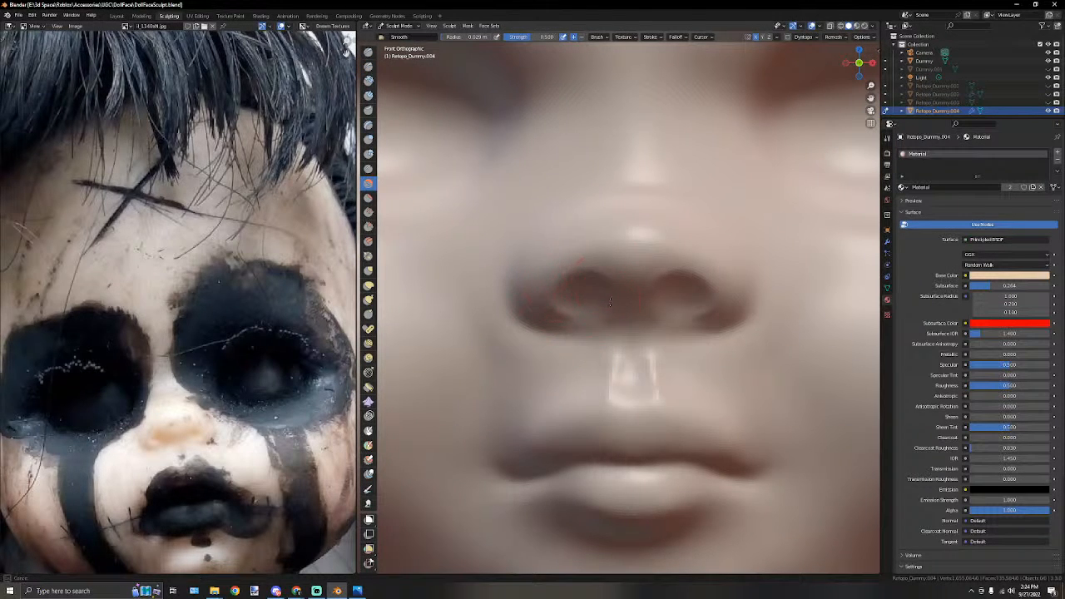
pyautogui.scroll(-2, 656, 254)
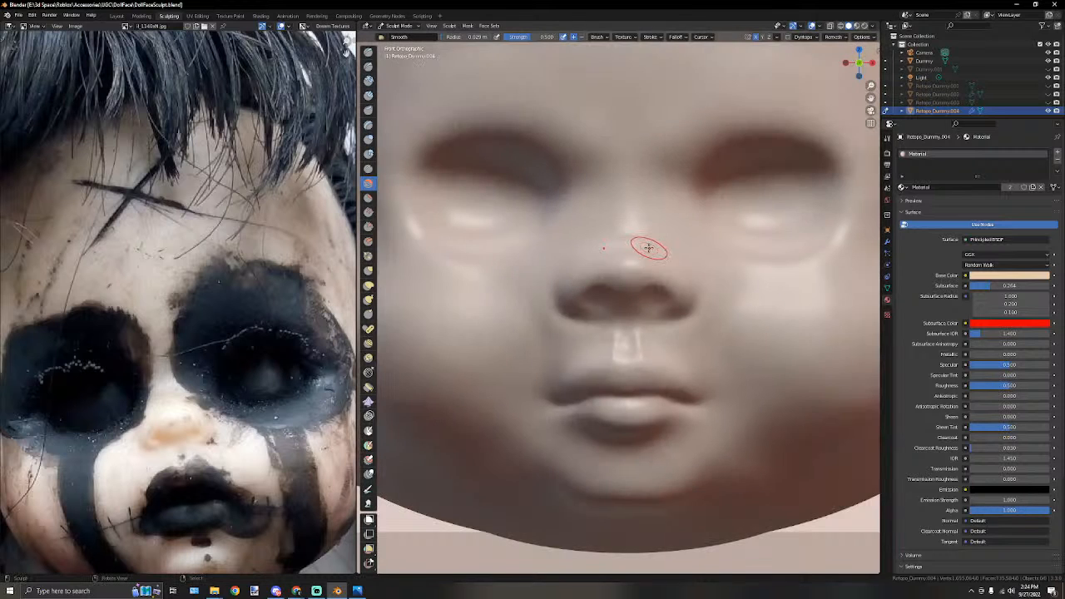
pyautogui.scroll(1, 620, 245)
pyautogui.scroll(-5, 620, 245)
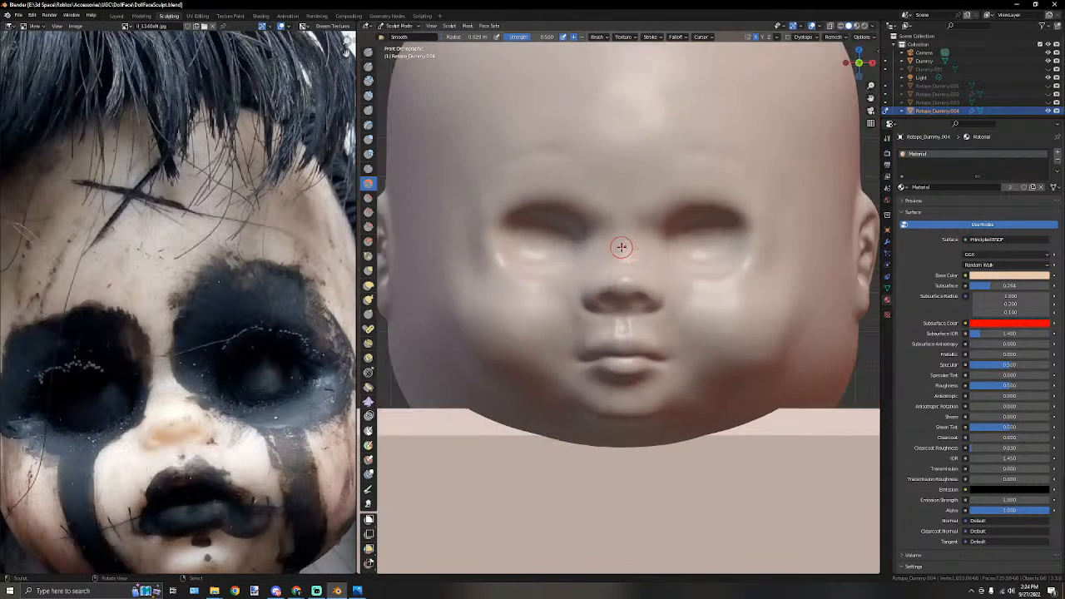
pyautogui.scroll(7, 618, 256)
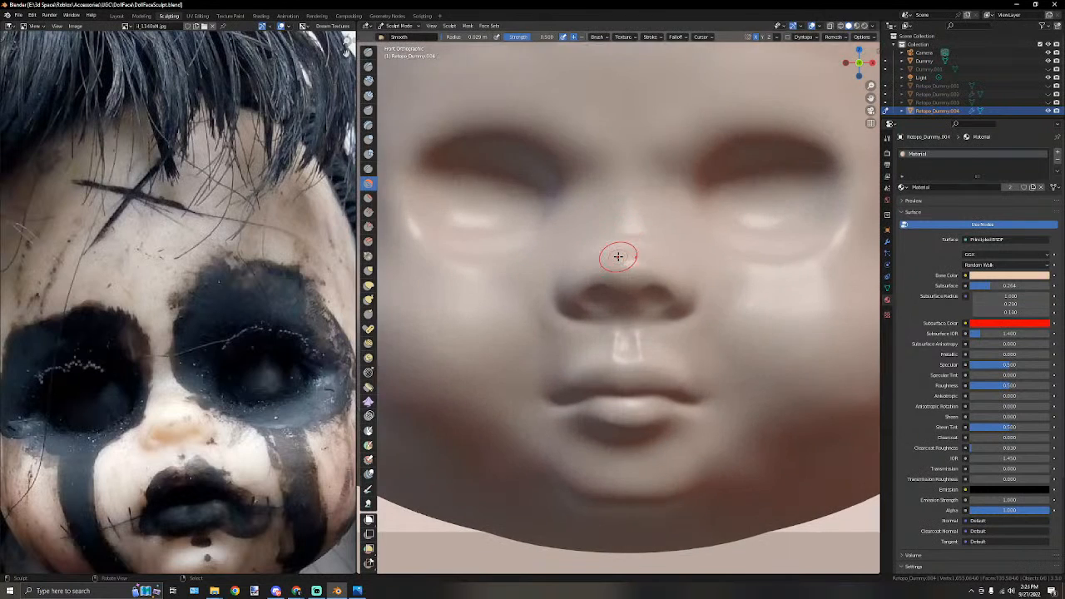
# Define the upper lip's border from the mouth corner to the philtrum with the Crease brush.
pyautogui.click(369, 169)
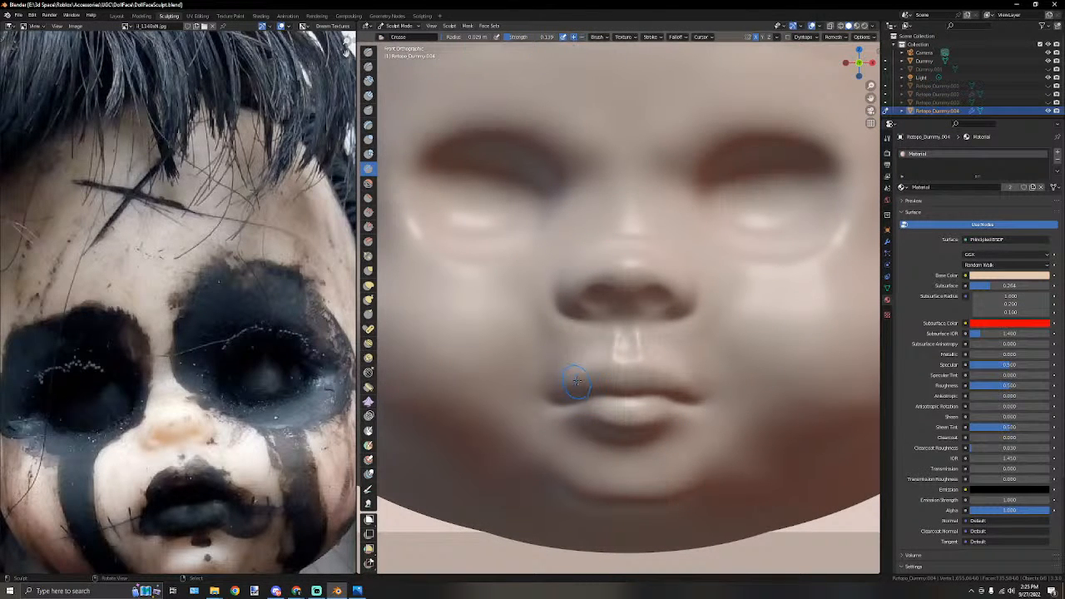
pyautogui.moveTo(577, 376); pyautogui.dragTo(585, 373)
pyautogui.moveTo(639, 351); pyautogui.dragTo(637, 349)
pyautogui.moveTo(627, 342); pyautogui.dragTo(617, 354)
pyautogui.moveTo(574, 383); pyautogui.dragTo(640, 341)
# Refine the upper lip's crease and cupid's bow from angled views of the mouth.
pyautogui.moveTo(725, 329)
pyautogui.mouseDown(button='middle')
pyautogui.moveTo(737, 335)
pyautogui.moveTo(723, 326)
pyautogui.mouseUp(button='middle')
pyautogui.scroll(-5, 735, 337)
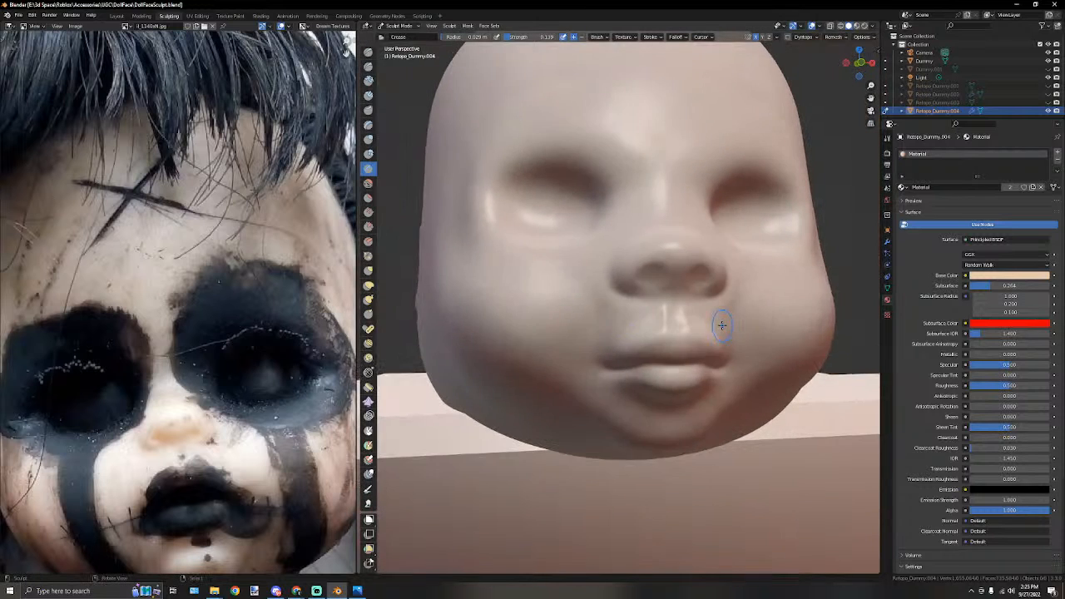
pyautogui.scroll(2, 723, 326)
pyautogui.moveTo(691, 333); pyautogui.dragTo(663, 358)
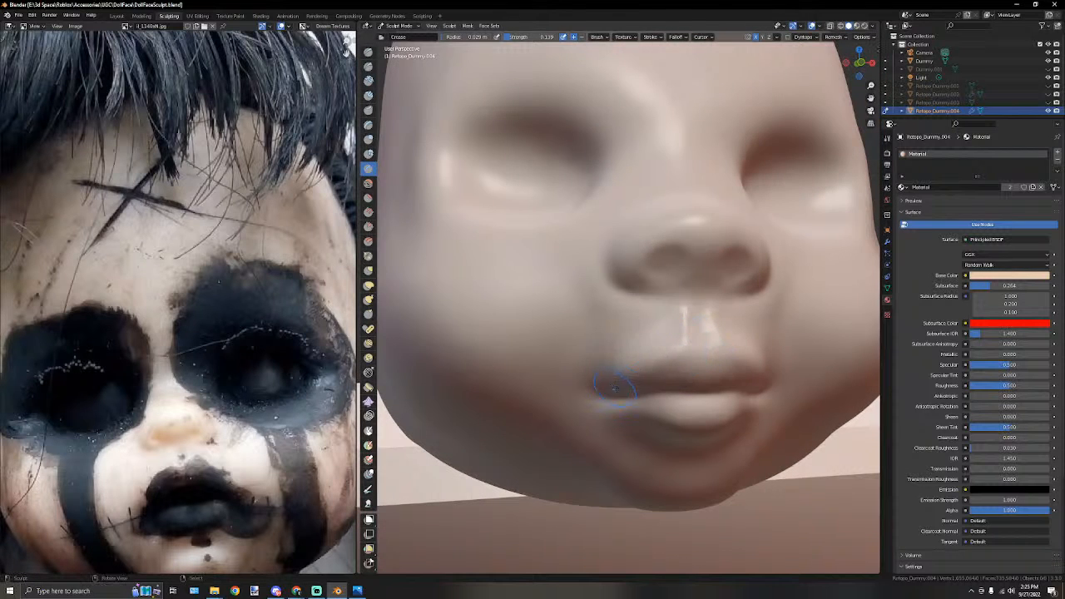
pyautogui.moveTo(611, 388); pyautogui.dragTo(637, 333, button='middle')
pyautogui.moveTo(635, 334); pyautogui.dragTo(631, 348)
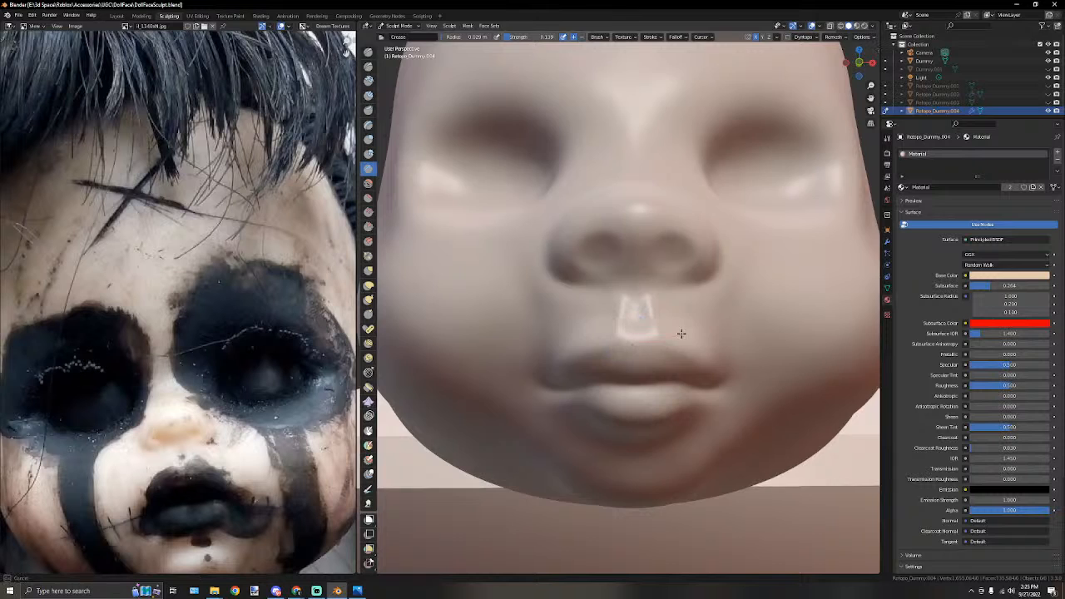
# Smooth the cheek and jaw surface with the Smooth brush.
pyautogui.scroll(-3, 724, 319)
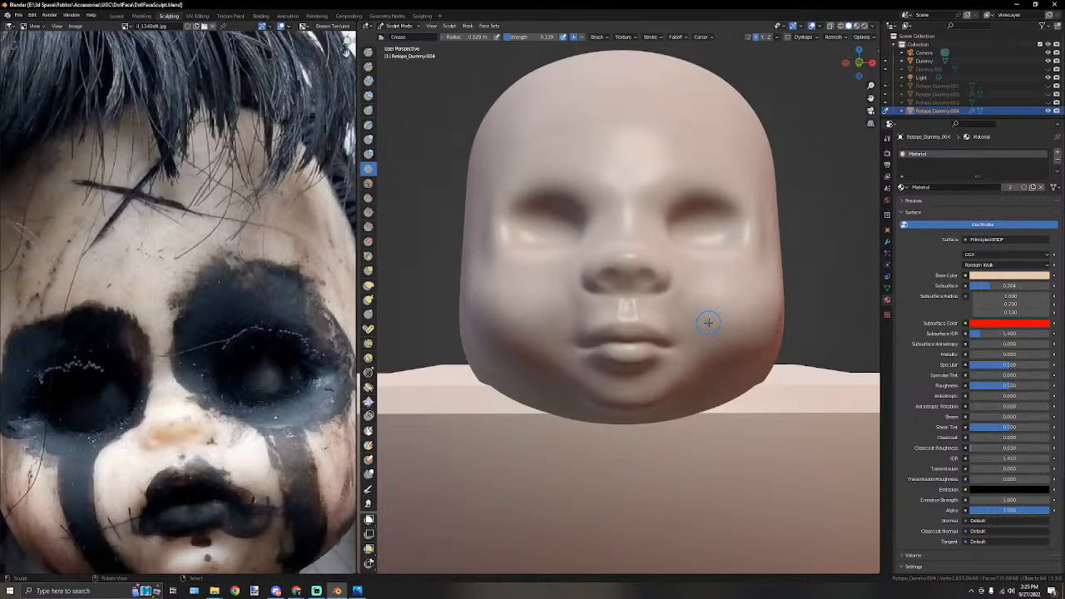
pyautogui.scroll(3, 708, 322)
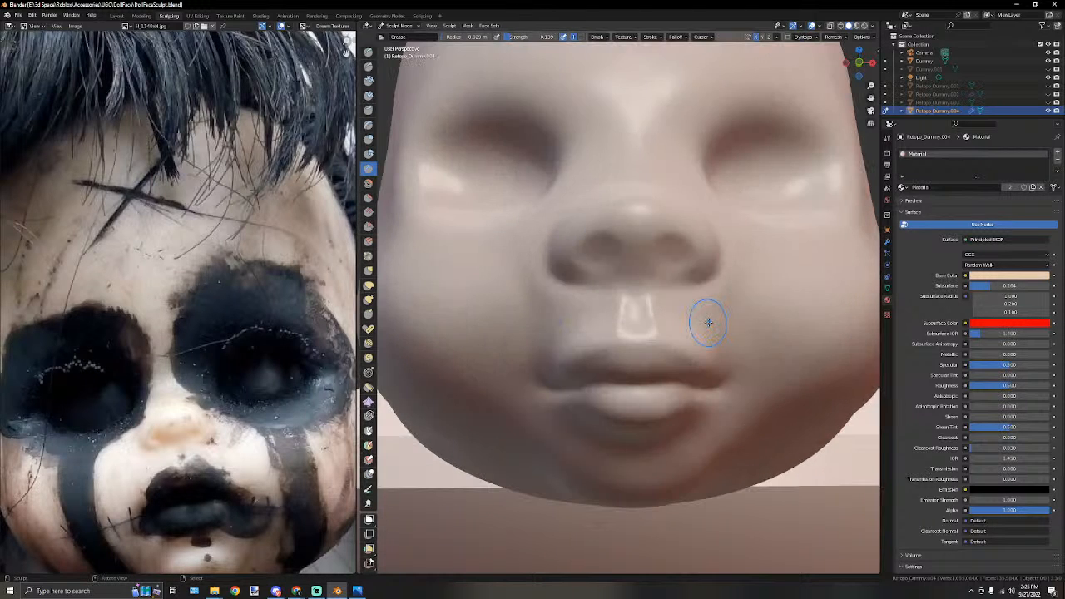
pyautogui.scroll(-7, 707, 322)
pyautogui.scroll(6, 668, 328)
pyautogui.moveTo(701, 323); pyautogui.dragTo(668, 308, button='middle')
pyautogui.scroll(-3, 668, 309)
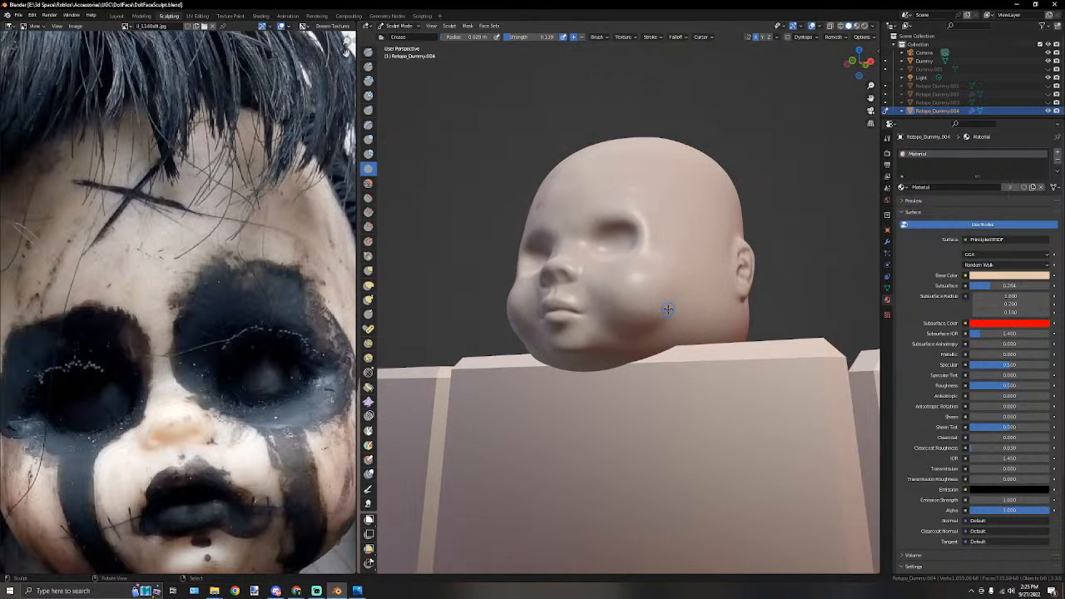
pyautogui.scroll(3, 668, 309)
pyautogui.click(369, 182)
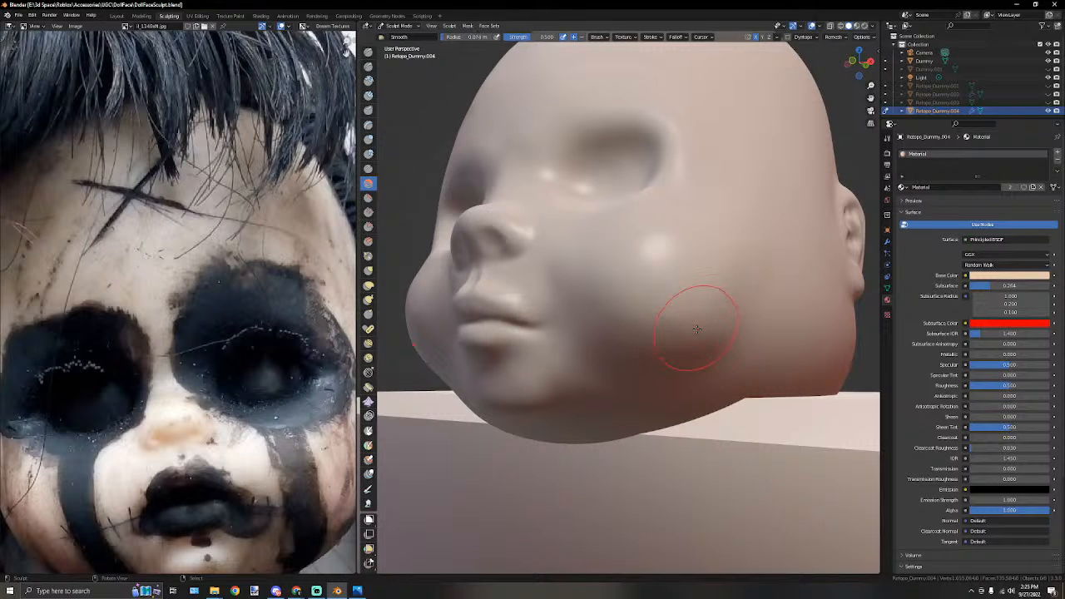
pyautogui.moveTo(644, 283)
pyautogui.mouseDown(button='middle')
pyautogui.moveTo(655, 304)
pyautogui.moveTo(636, 326)
pyautogui.moveTo(630, 359)
pyautogui.mouseUp(button='middle')
pyautogui.scroll(-3, 653, 291)
pyautogui.moveTo(617, 343); pyautogui.dragTo(609, 328)
# Smooth the side of the face between the cheek and the ear with a larger brush.
pyautogui.moveTo(608, 328); pyautogui.dragTo(594, 273, button='middle')
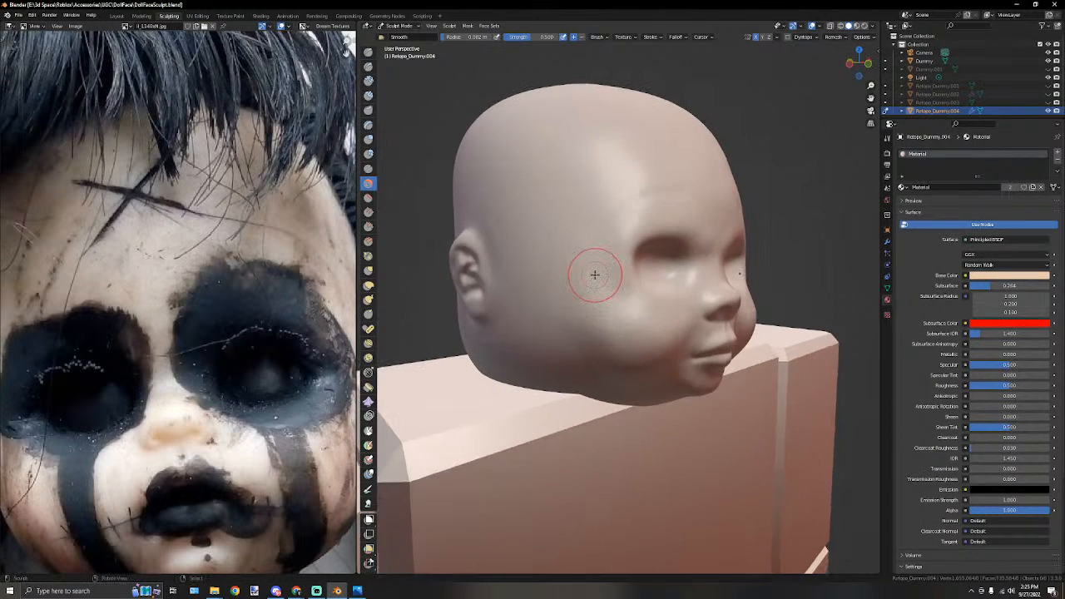
pyautogui.scroll(1, 597, 274)
pyautogui.moveTo(569, 325); pyautogui.dragTo(565, 308)
# Smooth the side of the head directly behind the ear, using a 0.074 m brush radius.
pyautogui.scroll(-4, 563, 302)
pyautogui.moveTo(563, 302)
pyautogui.mouseDown(button='middle')
pyautogui.moveTo(660, 345)
pyautogui.moveTo(663, 321)
pyautogui.moveTo(691, 374)
pyautogui.moveTo(689, 345)
pyautogui.moveTo(661, 334)
pyautogui.mouseUp(button='middle')
pyautogui.scroll(3, 661, 346)
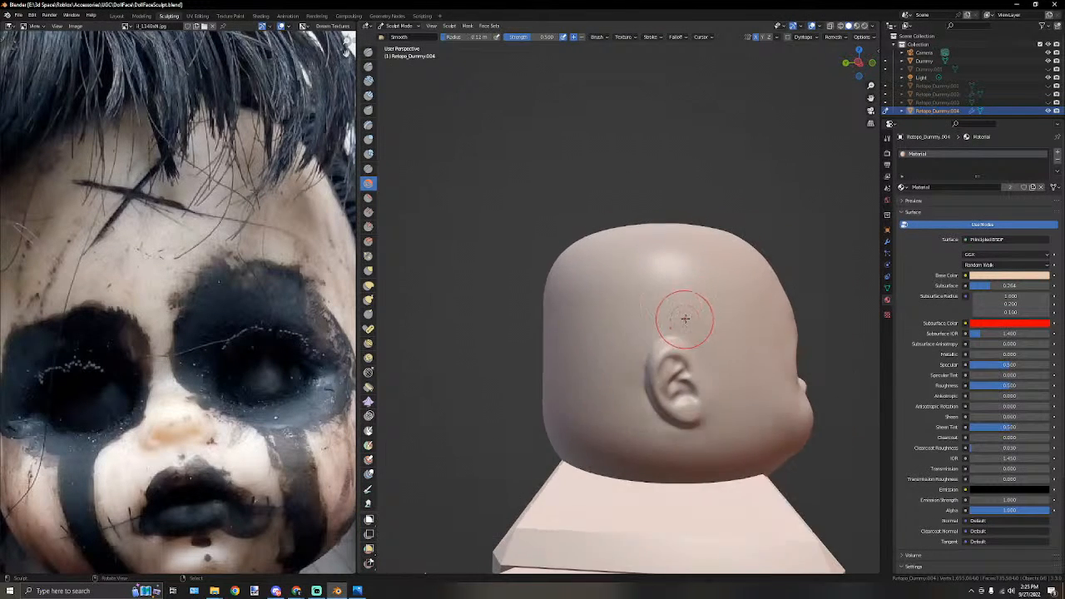
pyautogui.scroll(2, 658, 333)
pyautogui.moveTo(629, 381); pyautogui.dragTo(633, 404)
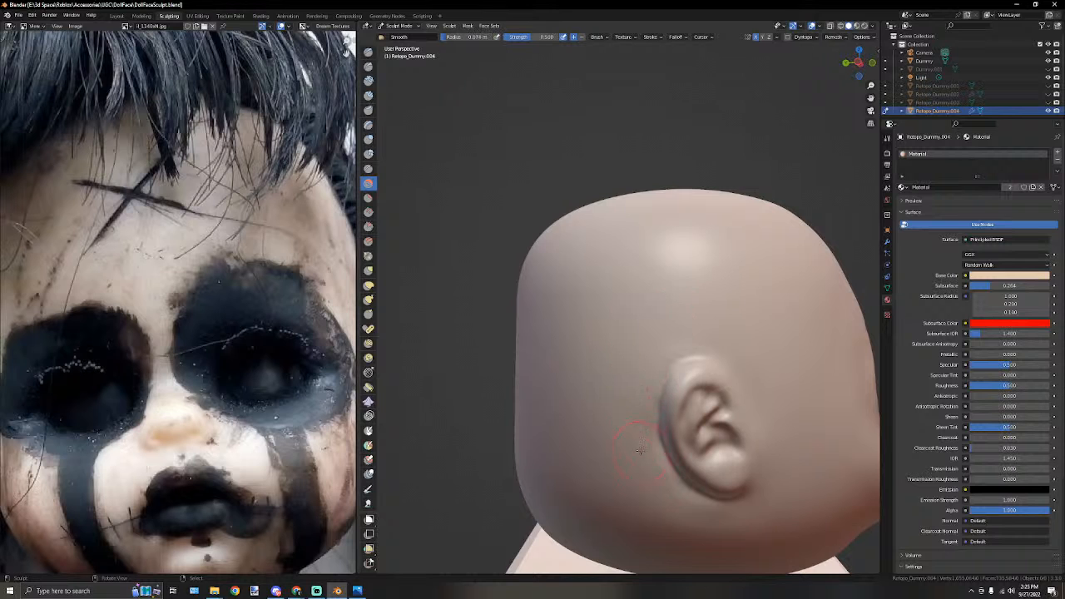
# Smooth the transition where the back of the ear meets the head.
pyautogui.moveTo(658, 332); pyautogui.dragTo(732, 336, button='middle')
pyautogui.keyDown('shift'); pyautogui.moveTo(713, 380); pyautogui.dragTo(641, 299, button='middle'); pyautogui.keyUp('shift')
pyautogui.scroll(2, 604, 350)
pyautogui.moveTo(611, 321); pyautogui.dragTo(620, 279)
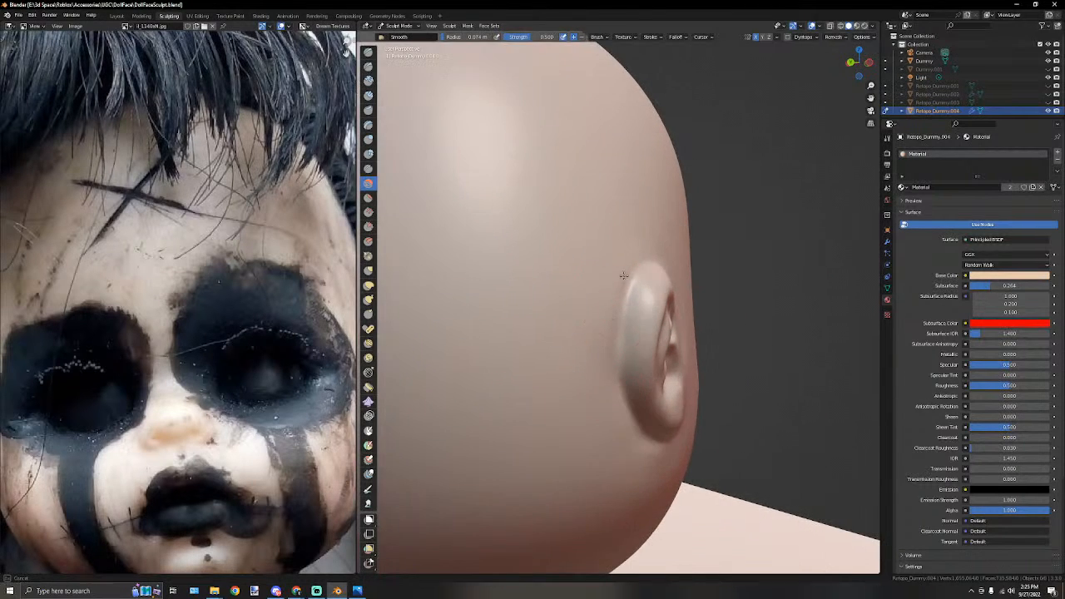
pyautogui.moveTo(598, 326); pyautogui.dragTo(597, 338)
# Pull the ear's rim and lobe outward from the head with the Elastic Deform brush.
pyautogui.moveTo(597, 338); pyautogui.dragTo(547, 316, button='middle')
pyautogui.scroll(-4, 583, 341)
pyautogui.moveTo(611, 361)
pyautogui.mouseDown(button='middle')
pyautogui.moveTo(567, 348)
pyautogui.moveTo(611, 381)
pyautogui.mouseUp(button='middle')
pyautogui.scroll(2, 648, 374)
pyautogui.moveTo(705, 321); pyautogui.dragTo(623, 373, button='middle')
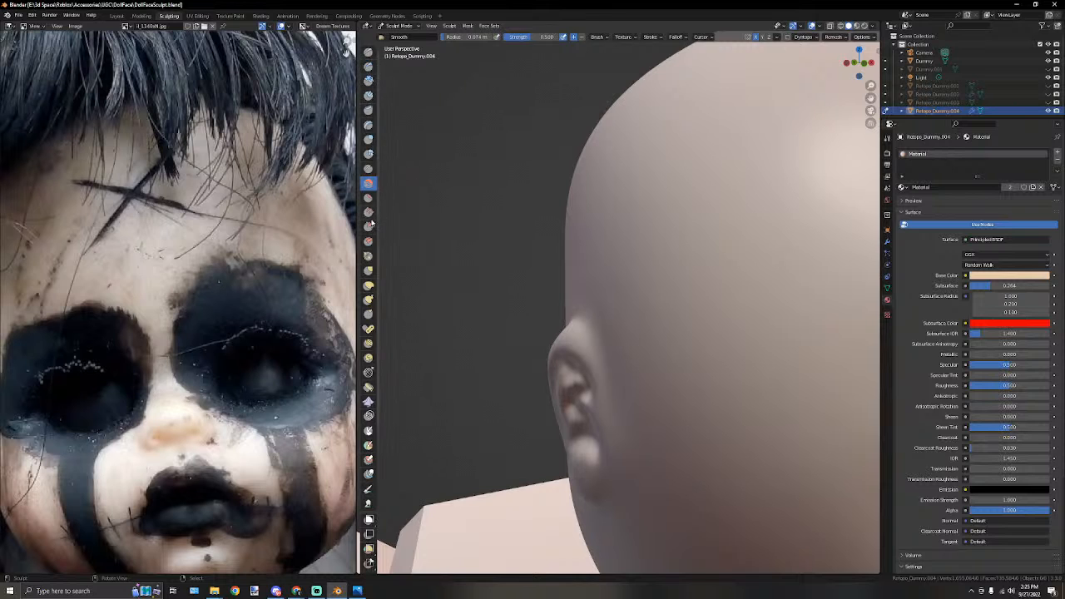
pyautogui.click(369, 286)
pyautogui.scroll(2, 621, 286)
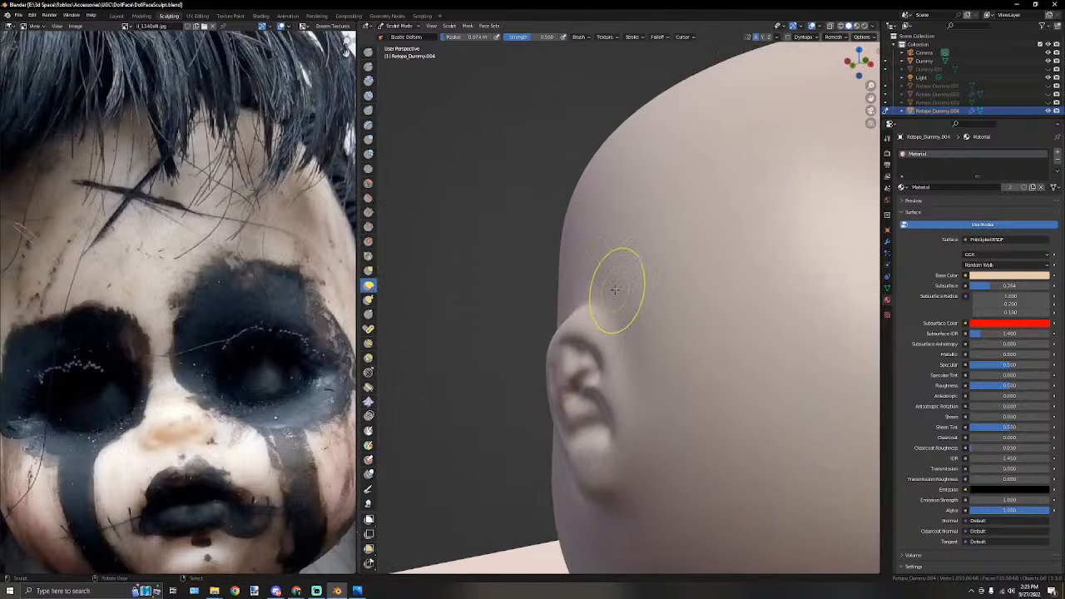
pyautogui.moveTo(563, 335); pyautogui.dragTo(547, 324)
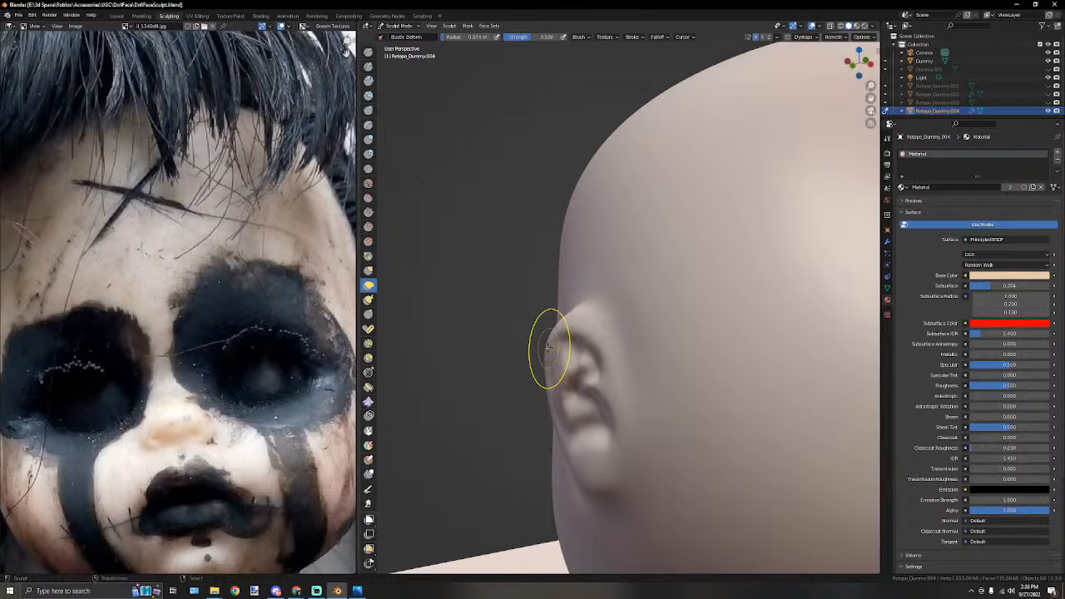
pyautogui.moveTo(544, 375); pyautogui.dragTo(542, 376)
pyautogui.moveTo(550, 416); pyautogui.dragTo(516, 443)
pyautogui.moveTo(516, 443); pyautogui.dragTo(679, 406, button='middle')
pyautogui.moveTo(691, 439); pyautogui.dragTo(707, 424)
# Pull the ear's upper rim farther outward with Elastic Deform, using a 0.091 m brush radius.
pyautogui.scroll(-6, 709, 399)
pyautogui.moveTo(710, 363)
pyautogui.mouseDown(button='middle')
pyautogui.moveTo(637, 394)
pyautogui.moveTo(508, 388)
pyautogui.mouseUp(button='middle')
pyautogui.moveTo(486, 393); pyautogui.dragTo(494, 397, button='middle')
pyautogui.press('KP_3')
pyautogui.moveTo(586, 371)
pyautogui.keyDown('shift'); pyautogui.mouseDown(button='middle')
pyautogui.moveTo(560, 354)
pyautogui.moveTo(618, 340)
pyautogui.moveTo(690, 358)
pyautogui.moveTo(618, 349)
pyautogui.moveTo(688, 342)
pyautogui.mouseUp(button='middle'); pyautogui.keyUp('shift')
pyautogui.scroll(4, 568, 342)
pyautogui.scroll(-4, 690, 358)
pyautogui.scroll(4, 620, 349)
pyautogui.moveTo(746, 302); pyautogui.dragTo(765, 299)
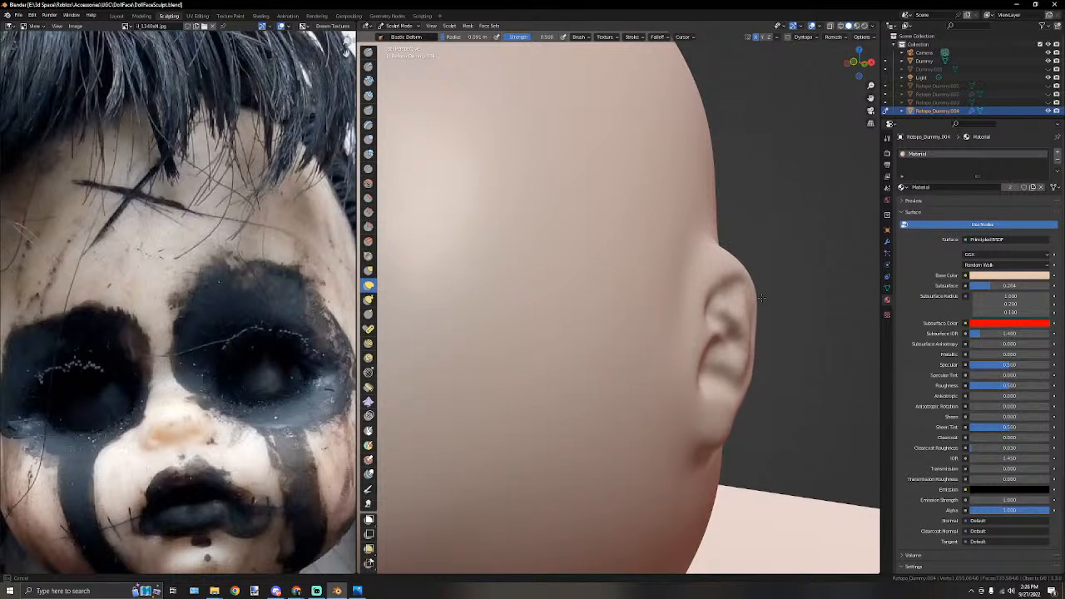
pyautogui.scroll(-6, 756, 373)
pyautogui.moveTo(756, 373); pyautogui.dragTo(788, 283, button='middle')
pyautogui.scroll(5, 755, 317)
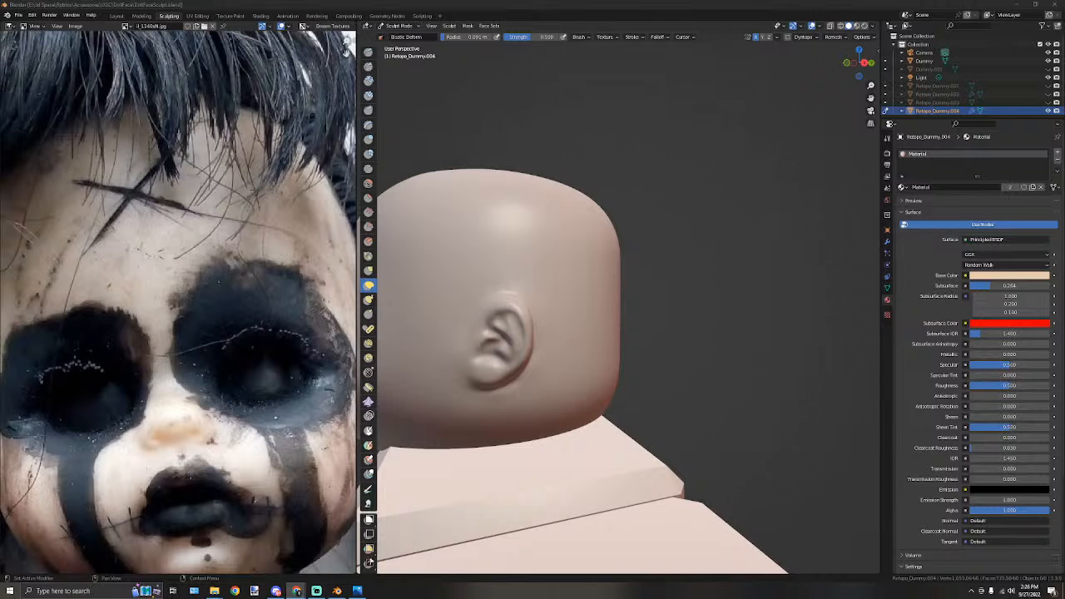
pyautogui.moveTo(721, 335); pyautogui.dragTo(590, 345, button='middle')
pyautogui.scroll(10, 590, 345)
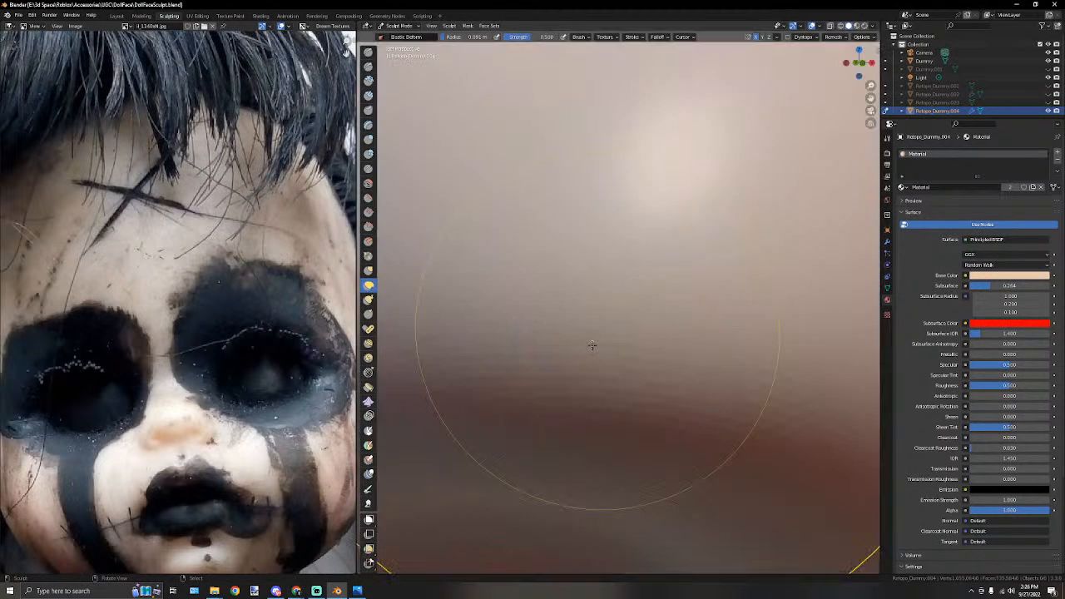
# Smooth the side of the face from the cheek up to the temple with the Smooth brush, raising its radius to 0.12 m.
pyautogui.scroll(-5, 594, 333)
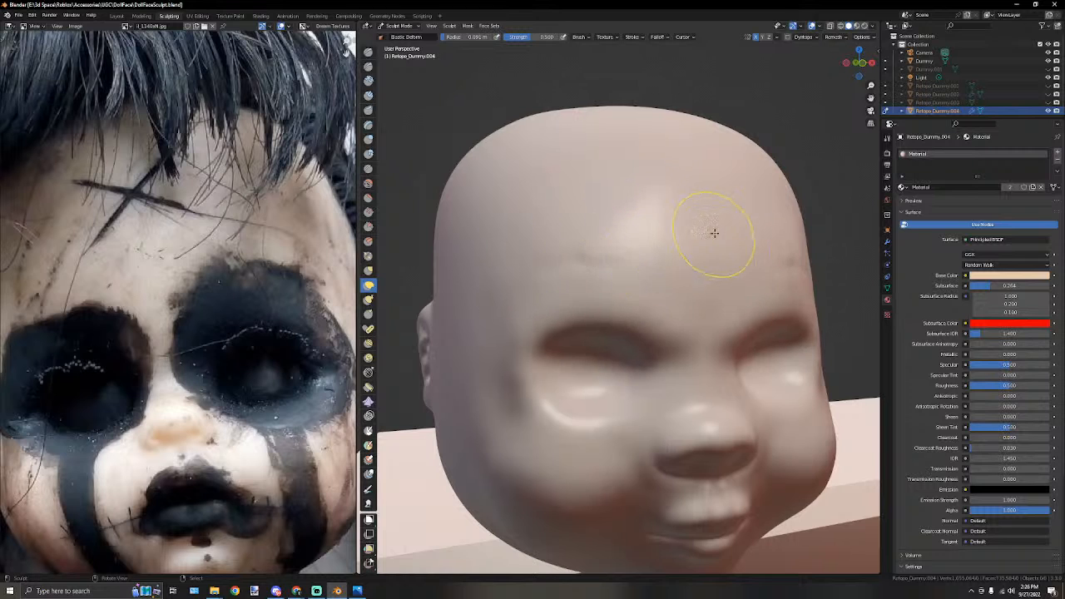
pyautogui.click(368, 183)
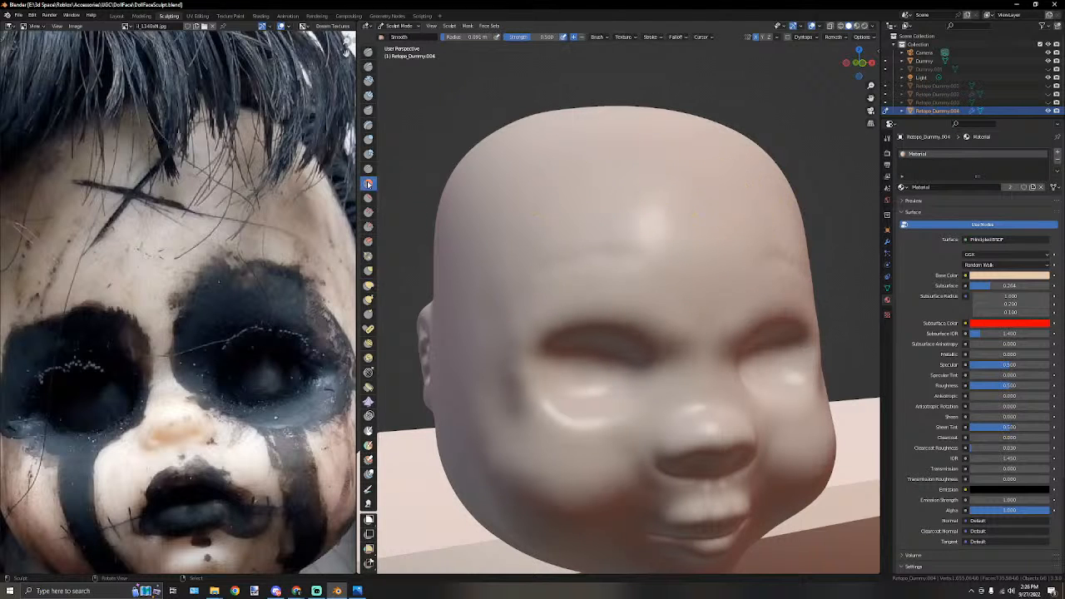
pyautogui.scroll(-6, 507, 307)
pyautogui.moveTo(507, 307); pyautogui.dragTo(449, 299, button='middle')
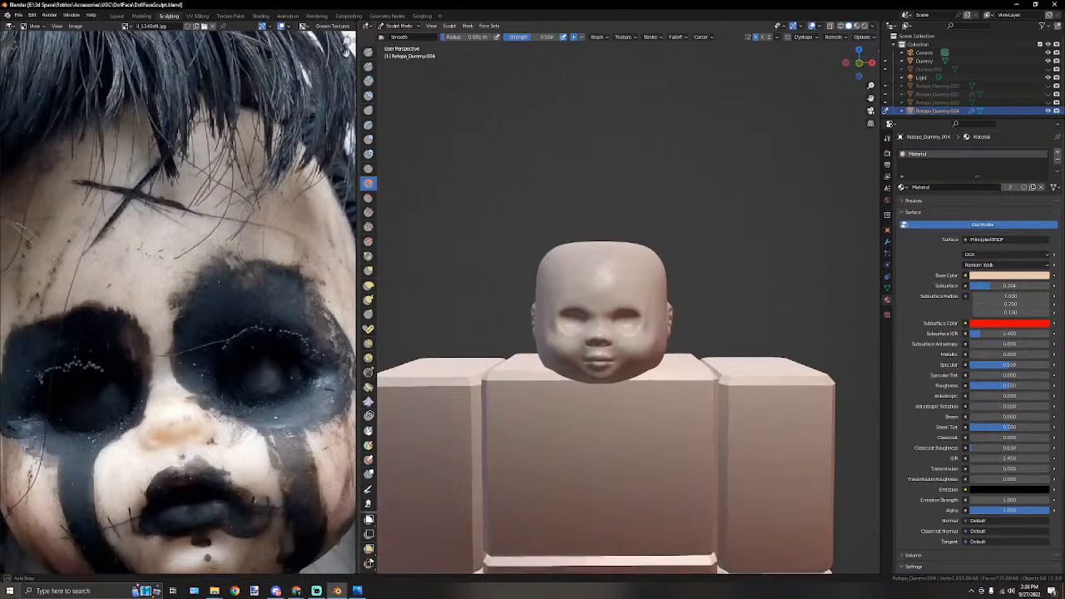
pyautogui.scroll(4, 574, 290)
pyautogui.moveTo(621, 276); pyautogui.dragTo(702, 288, button='middle')
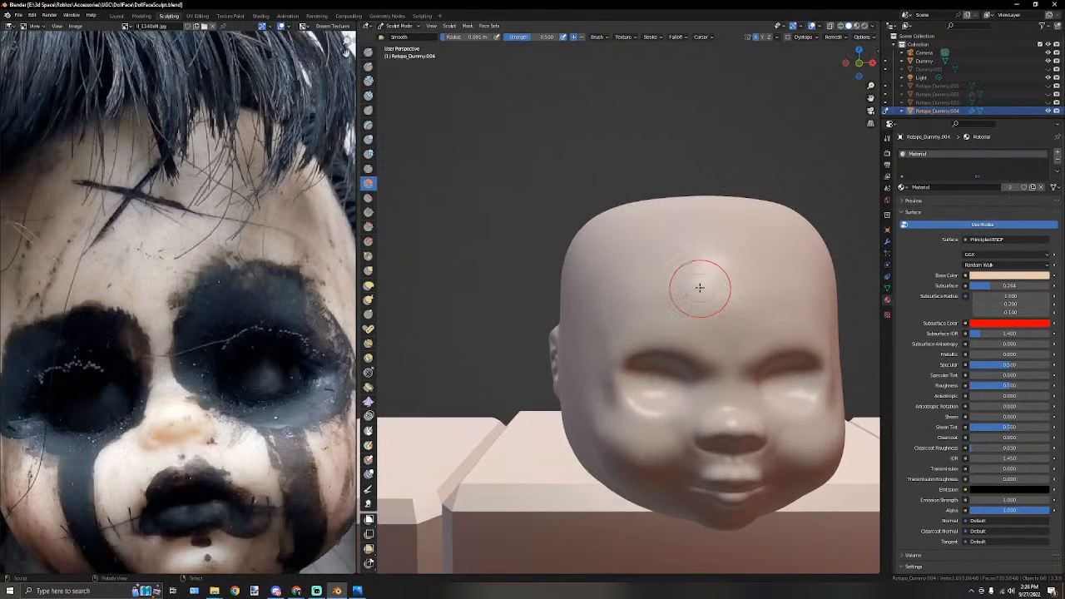
pyautogui.scroll(2, 701, 288)
pyautogui.press('KP_1')
pyautogui.scroll(3, 700, 287)
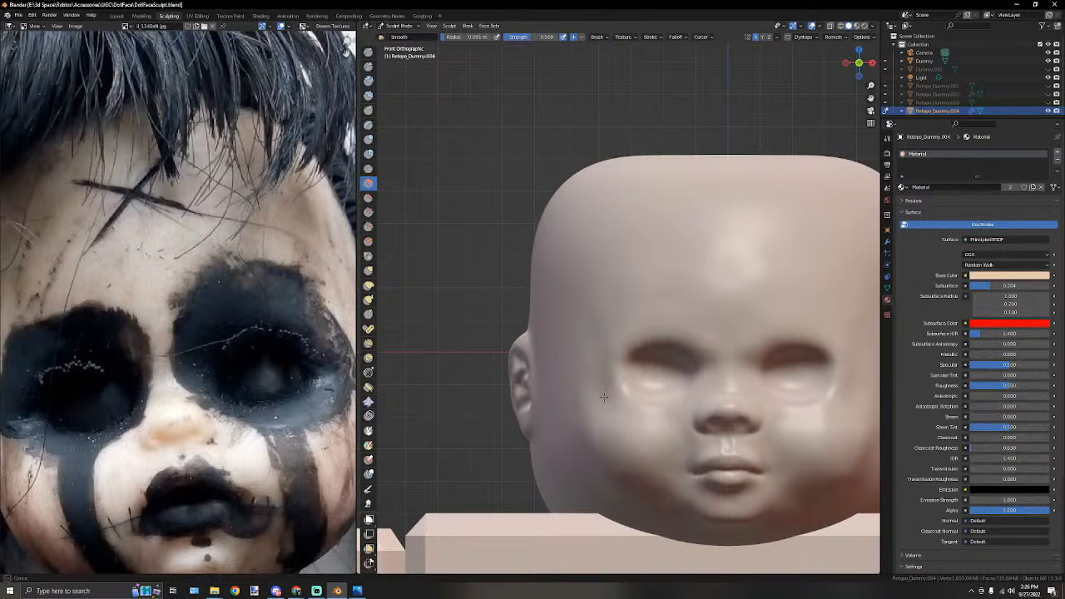
pyautogui.moveTo(588, 398); pyautogui.dragTo(590, 308)
pyautogui.scroll(-2, 607, 386)
pyautogui.scroll(-1, 593, 428)
pyautogui.scroll(4, 630, 381)
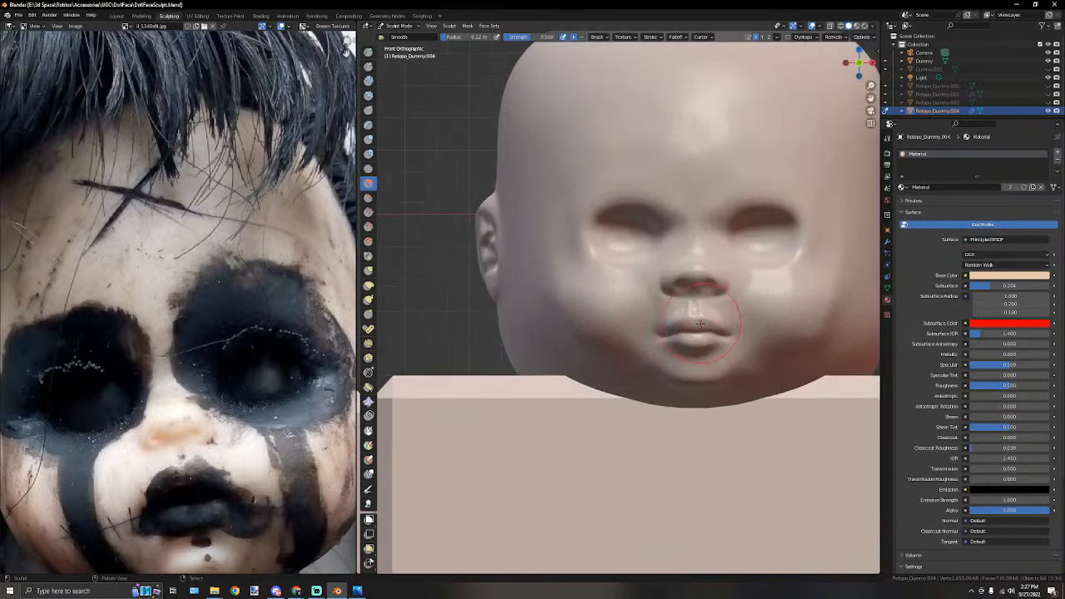
# Examine the head's proportions on the body from below, both sides and a distance.
pyautogui.moveTo(540, 298); pyautogui.dragTo(618, 308, button='middle')
pyautogui.scroll(3, 601, 290)
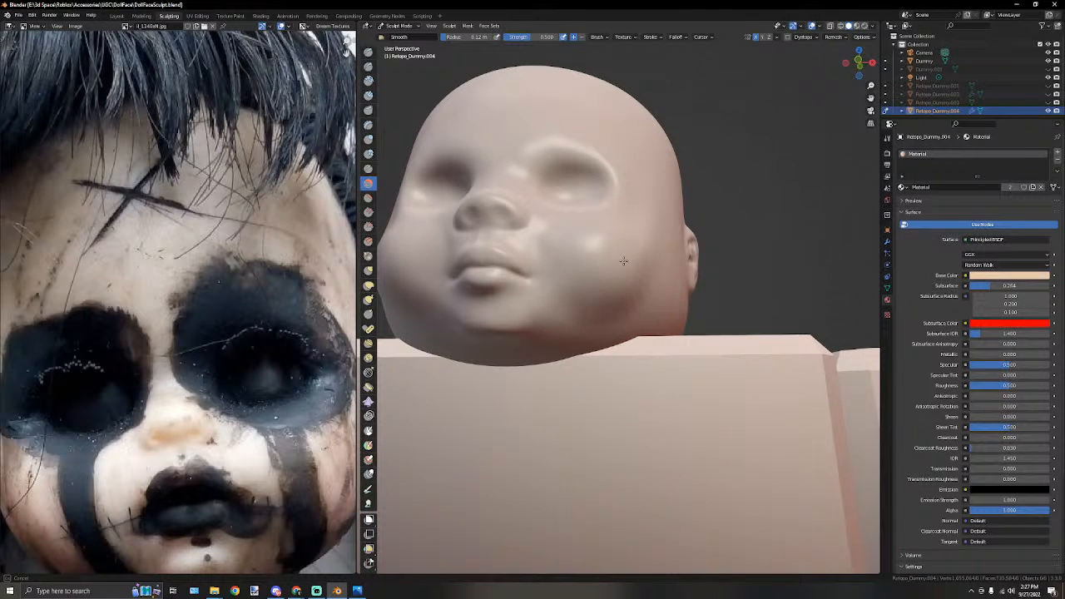
pyautogui.moveTo(657, 268); pyautogui.dragTo(692, 320, button='middle')
pyautogui.scroll(-4, 636, 291)
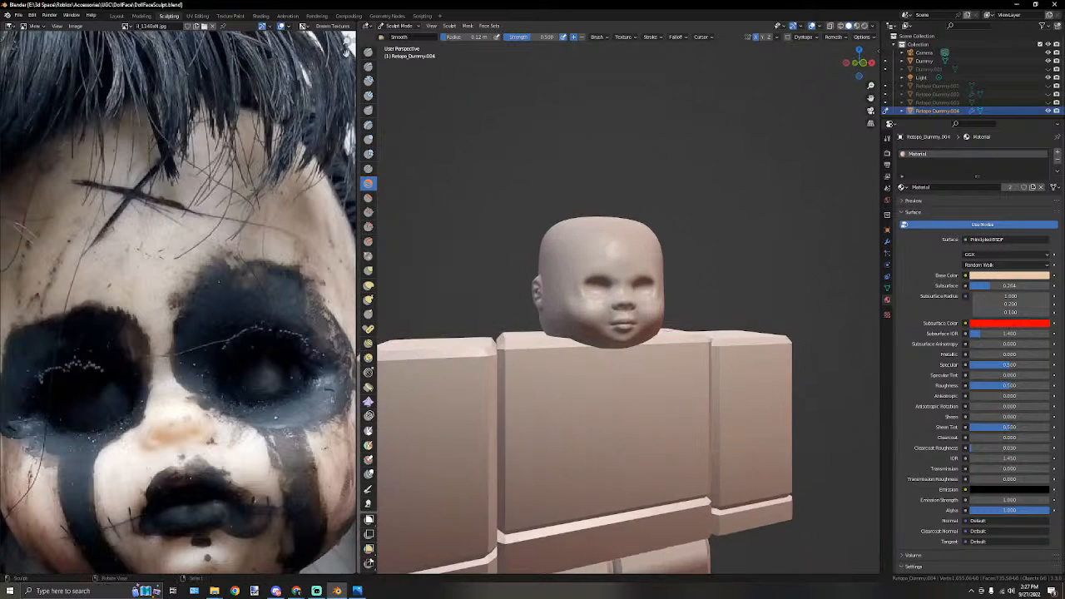
pyautogui.scroll(4, 671, 340)
pyautogui.moveTo(496, 278); pyautogui.dragTo(495, 277, button='middle')
pyautogui.scroll(-3, 496, 269)
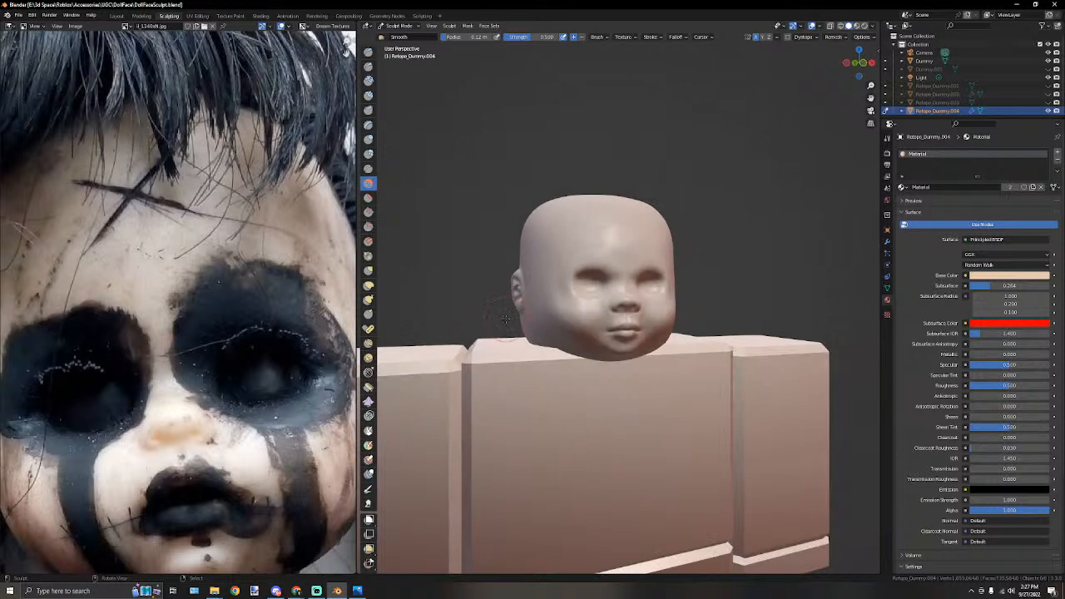
pyautogui.scroll(-5, 574, 332)
pyautogui.moveTo(594, 341); pyautogui.dragTo(509, 344, button='middle')
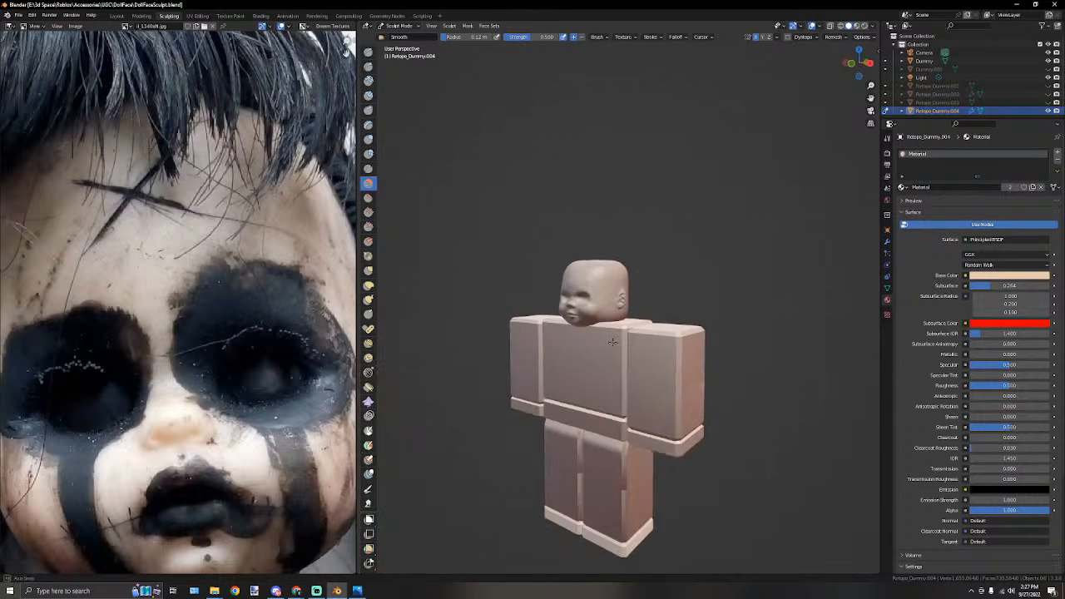
pyautogui.scroll(5, 582, 349)
pyautogui.keyDown('shift'); pyautogui.moveTo(589, 350); pyautogui.dragTo(704, 356, button='middle'); pyautogui.keyUp('shift')
# Smooth the forehead above the brows and reduce the brush radius to 0.091 m.
pyautogui.scroll(4, 665, 283)
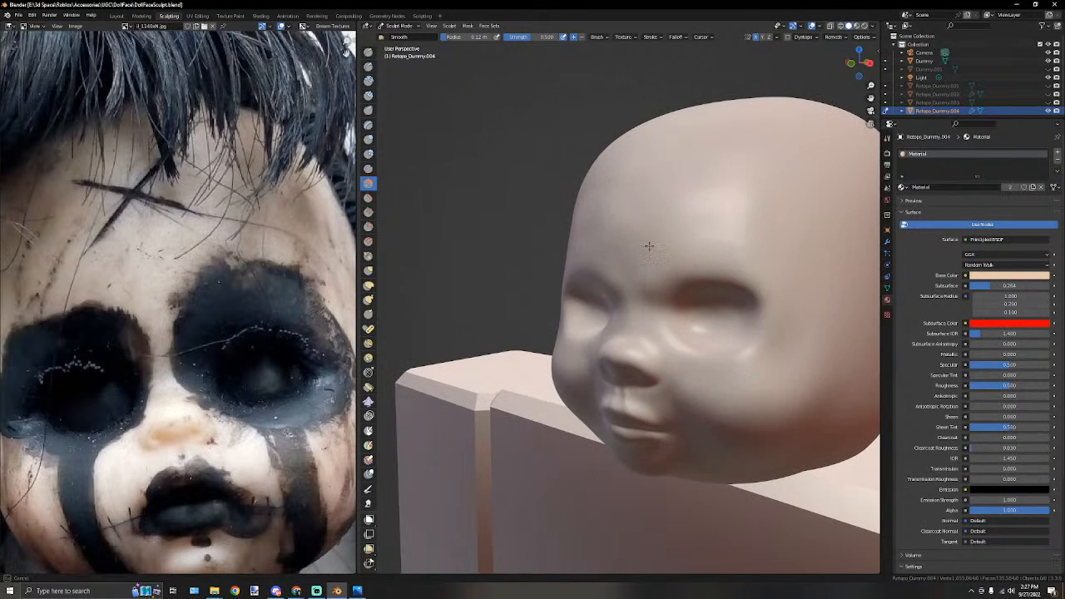
pyautogui.moveTo(641, 238); pyautogui.dragTo(687, 229, button='middle')
pyautogui.scroll(5, 690, 262)
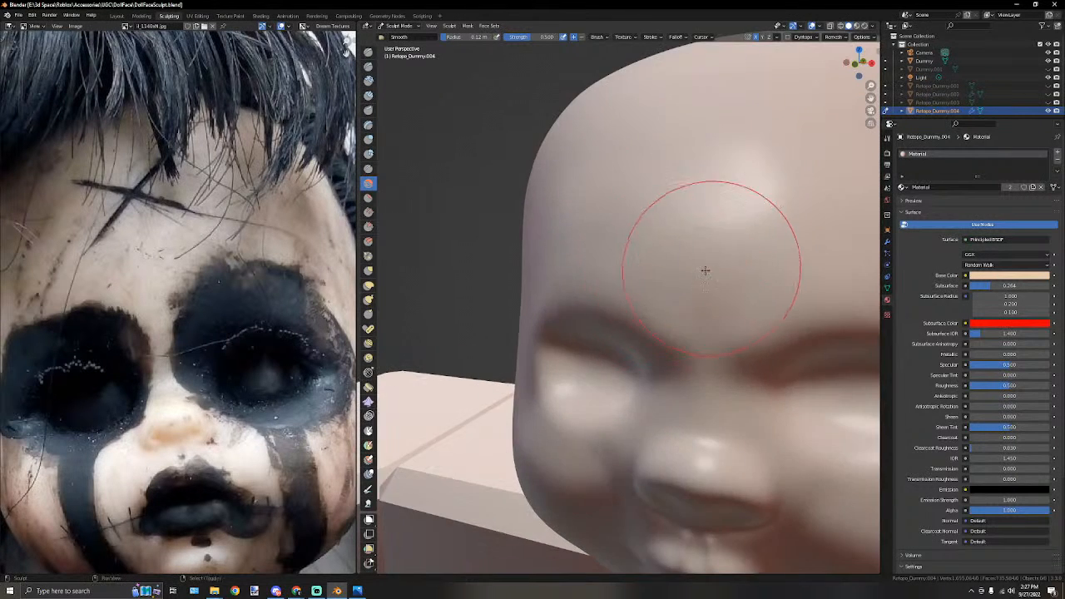
pyautogui.moveTo(665, 231)
pyautogui.mouseDown()
pyautogui.moveTo(680, 257)
pyautogui.moveTo(696, 256)
pyautogui.moveTo(663, 253)
pyautogui.mouseUp()
pyautogui.press('[')
pyautogui.press('[')
pyautogui.press('[')
# Smooth the outer side of the forehead with the 0.091 m Smooth brush.
pyautogui.scroll(-5, 663, 252)
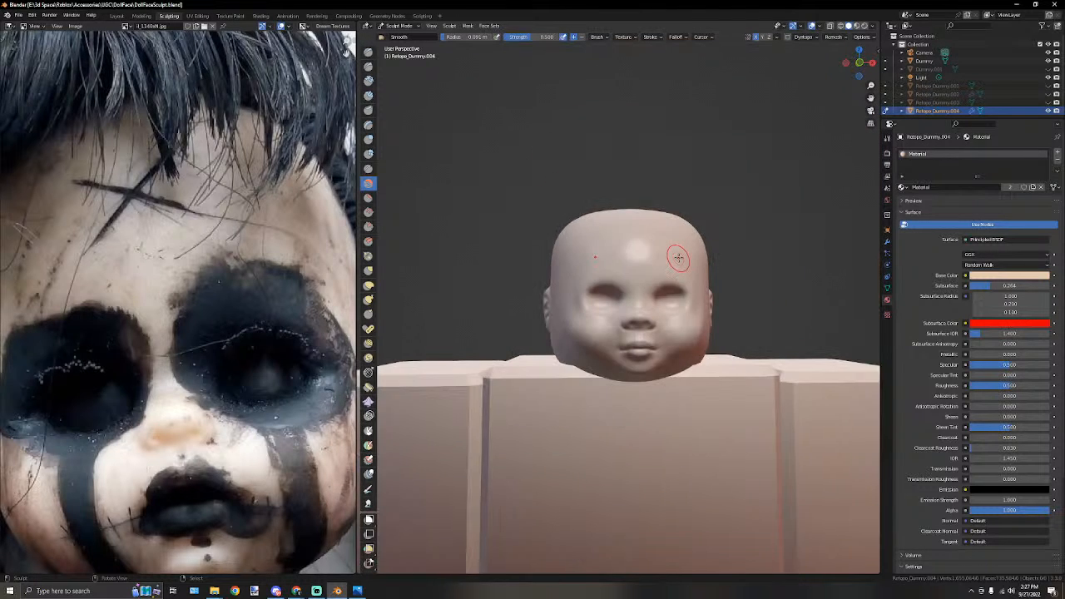
pyautogui.press('KP_1')
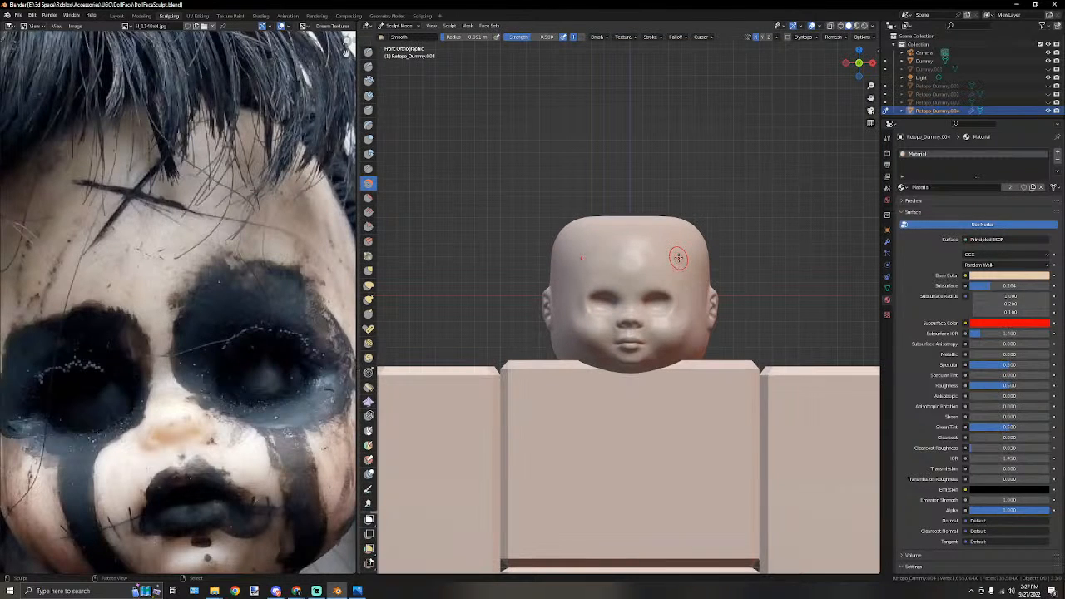
pyautogui.moveTo(678, 257); pyautogui.dragTo(594, 248, button='middle')
pyautogui.moveTo(594, 248); pyautogui.dragTo(608, 254)
pyautogui.scroll(-3, 608, 255)
pyautogui.moveTo(609, 254); pyautogui.dragTo(698, 271, button='middle')
# Switch to the Layout workspace and display the head and body in Rendered viewport shading.
pyautogui.scroll(-5, 699, 271)
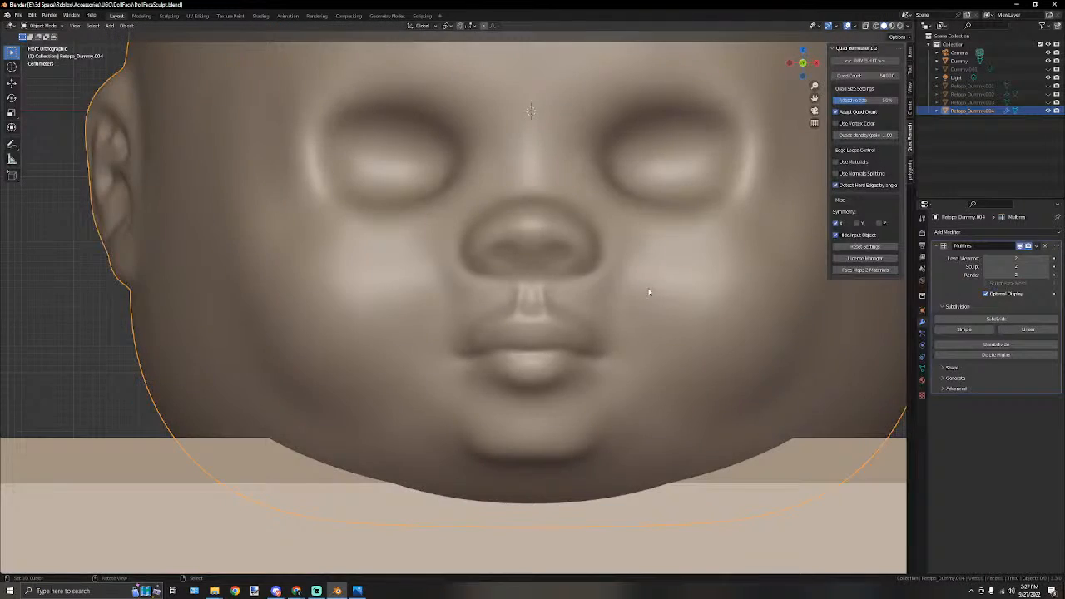
pyautogui.scroll(-2, 649, 292)
pyautogui.moveTo(651, 273); pyautogui.dragTo(725, 293, button='middle')
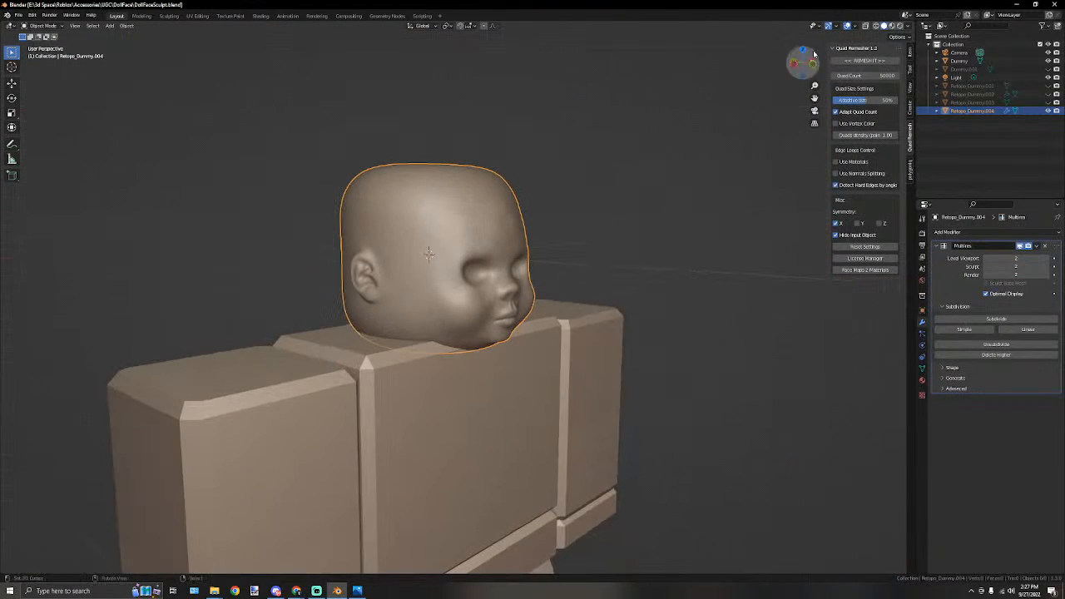
pyautogui.click(900, 26)
pyautogui.moveTo(620, 330)
pyautogui.mouseDown(button='middle')
pyautogui.moveTo(579, 303)
pyautogui.moveTo(533, 297)
pyautogui.moveTo(511, 266)
pyautogui.moveTo(619, 221)
pyautogui.mouseUp(button='middle')
pyautogui.click(892, 26)
pyautogui.click(904, 26)
pyautogui.click(899, 26)
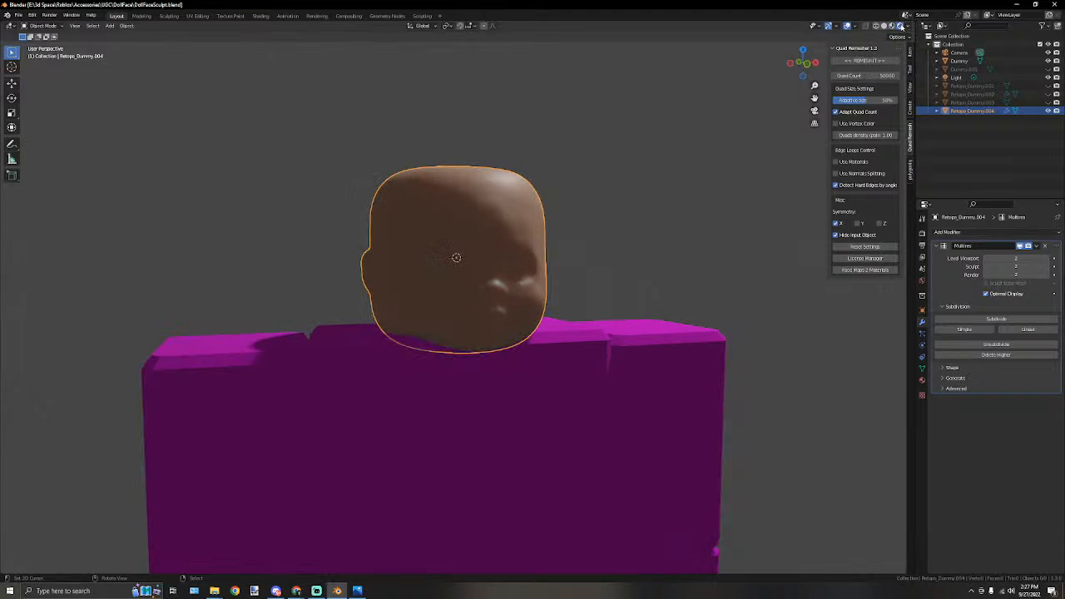
# Select the scene light and move it above and in front of the doll's face.
pyautogui.scroll(-8, 677, 202)
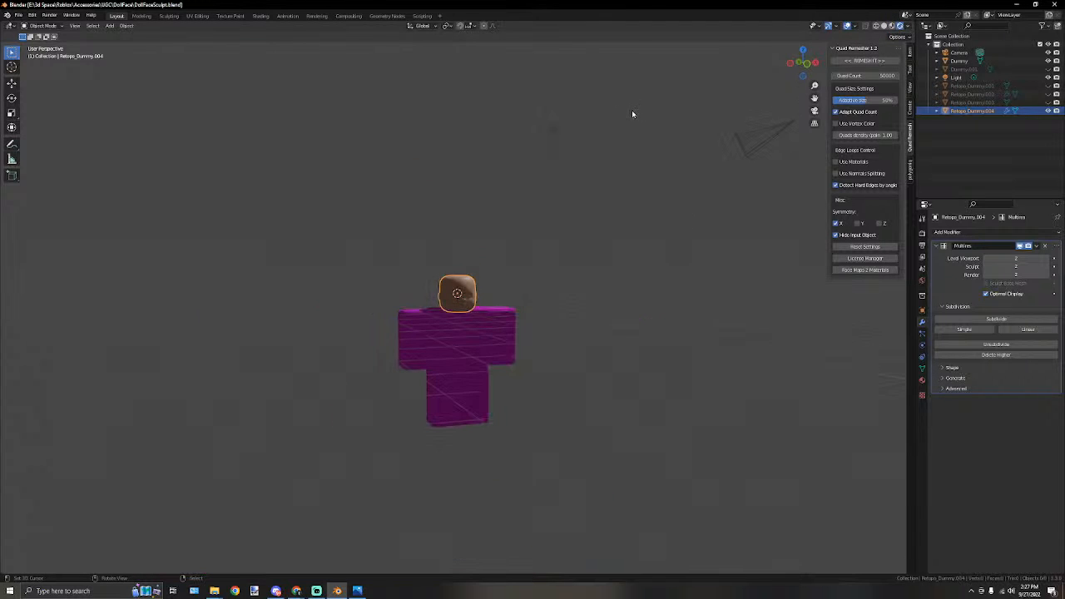
pyautogui.rightClick(558, 133)
pyautogui.moveTo(613, 139); pyautogui.dragTo(625, 135, button='middle')
pyautogui.press('g')
pyautogui.click(435, 189)
pyautogui.moveTo(437, 190); pyautogui.dragTo(585, 216, button='middle')
pyautogui.press('g')
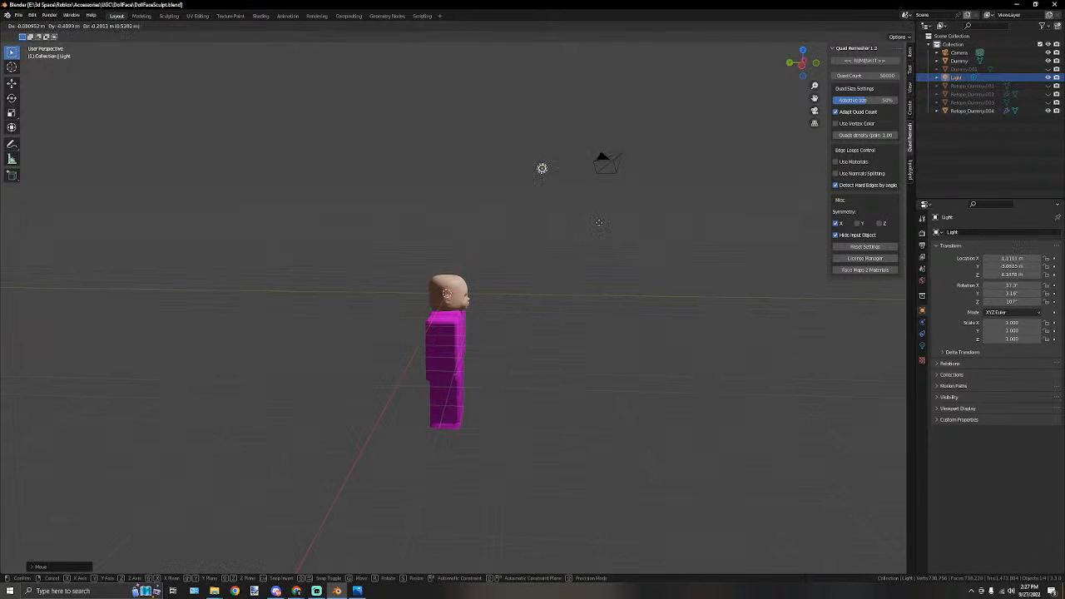
pyautogui.click(599, 221)
# Move the light farther forward and higher from the face, to about X -2.4 m and Y -4.5 m.
pyautogui.scroll(6, 542, 347)
pyautogui.moveTo(549, 354); pyautogui.dragTo(499, 269, button='middle')
pyautogui.scroll(-3, 470, 282)
pyautogui.scroll(-6, 470, 282)
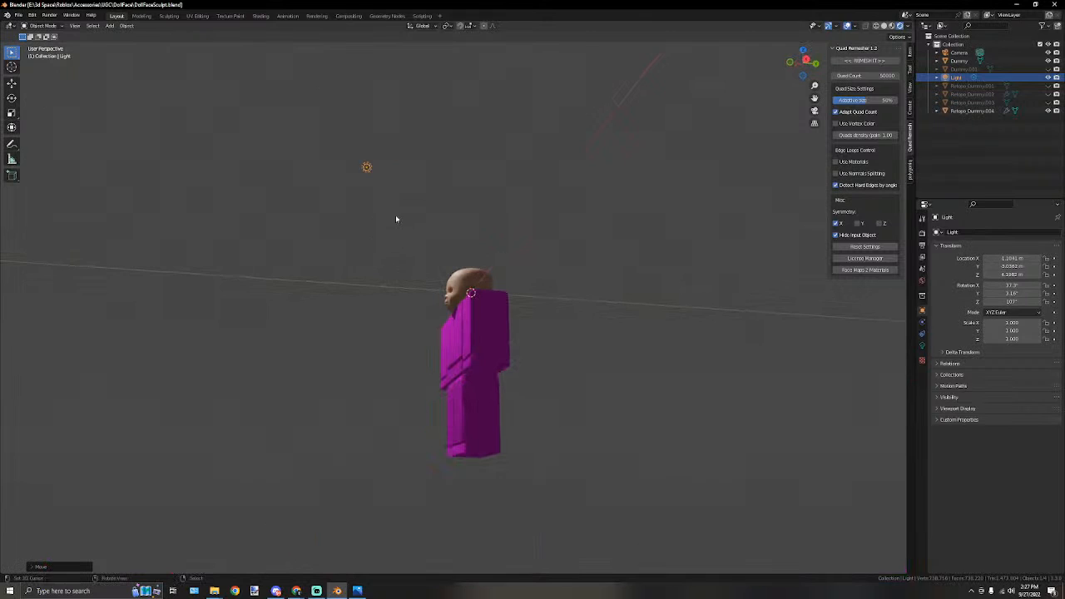
pyautogui.press('g')
pyautogui.click(321, 213)
pyautogui.moveTo(321, 213); pyautogui.dragTo(504, 242, button='middle')
pyautogui.press('g')
pyautogui.click(440, 231)
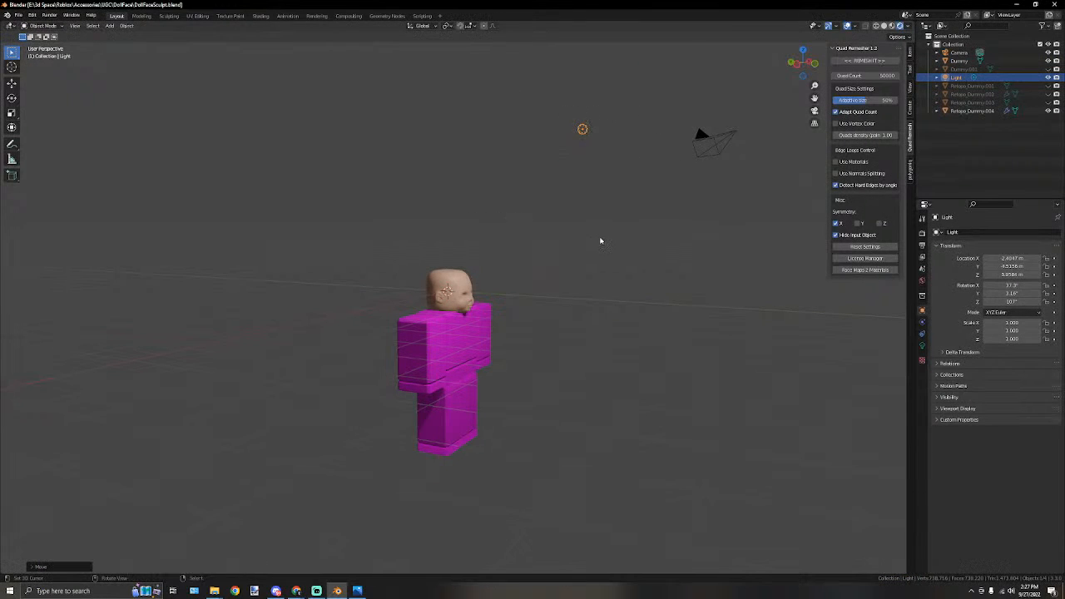
# Duplicate the light and place the copy low in front of the body on the opposite side.
pyautogui.scroll(5, 474, 329)
pyautogui.scroll(4, 476, 331)
pyautogui.moveTo(556, 325); pyautogui.dragTo(532, 291, button='middle')
pyautogui.scroll(2, 483, 310)
pyautogui.scroll(-6, 551, 280)
pyautogui.scroll(-5, 551, 280)
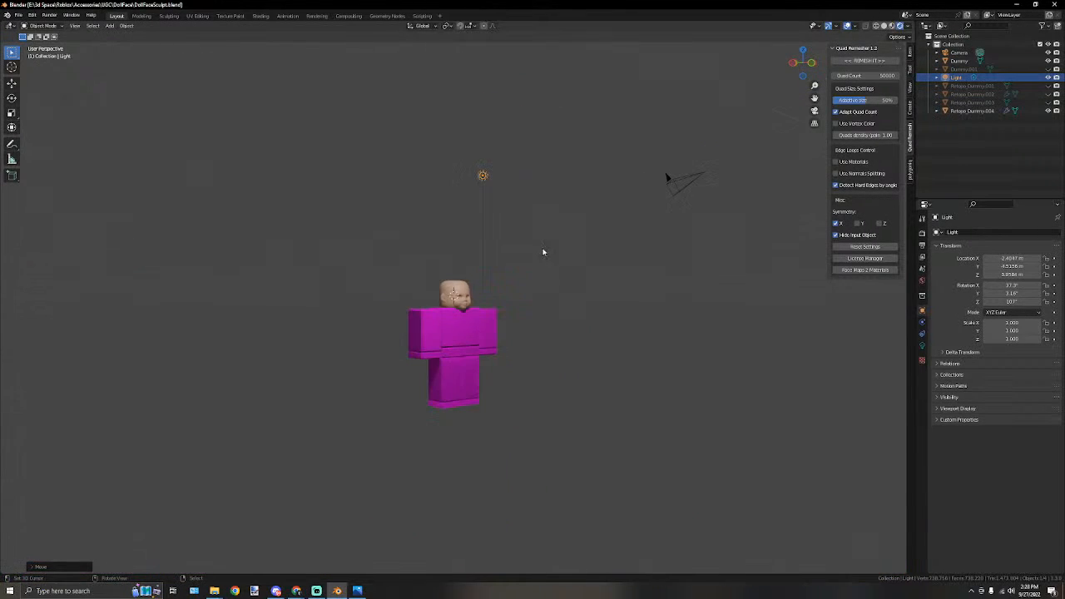
pyautogui.hotkey('shift', 'd')
pyautogui.click(760, 364)
pyautogui.moveTo(760, 364); pyautogui.dragTo(661, 365, button='middle')
pyautogui.press('g')
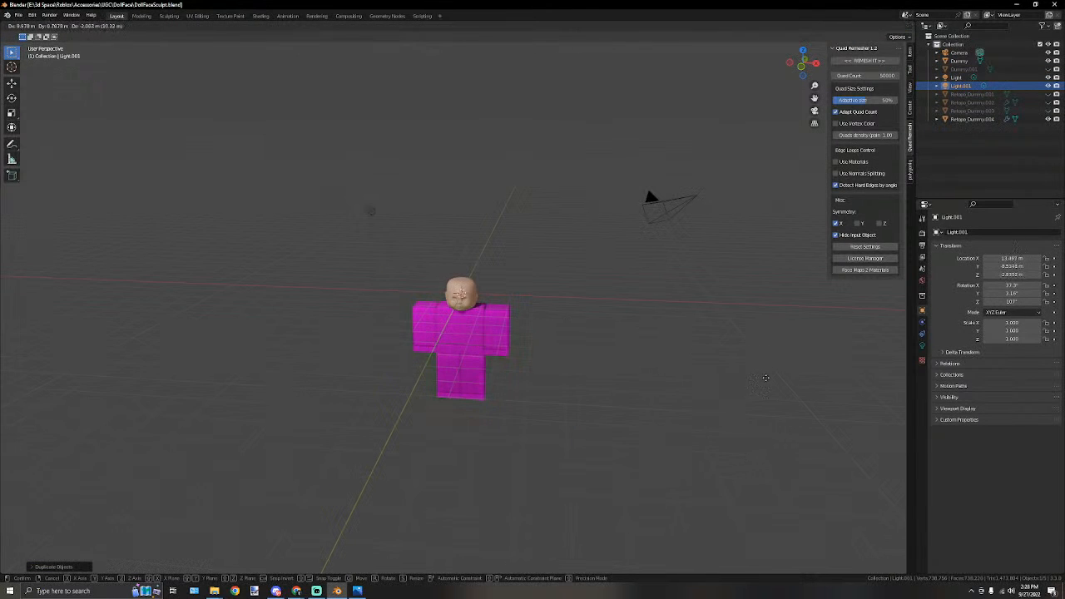
pyautogui.click(602, 361)
# Move the duplicated light back toward the head, to about X 10.4 m.
pyautogui.scroll(11, 513, 370)
pyautogui.moveTo(527, 342); pyautogui.dragTo(560, 326, button='middle')
pyautogui.press('g')
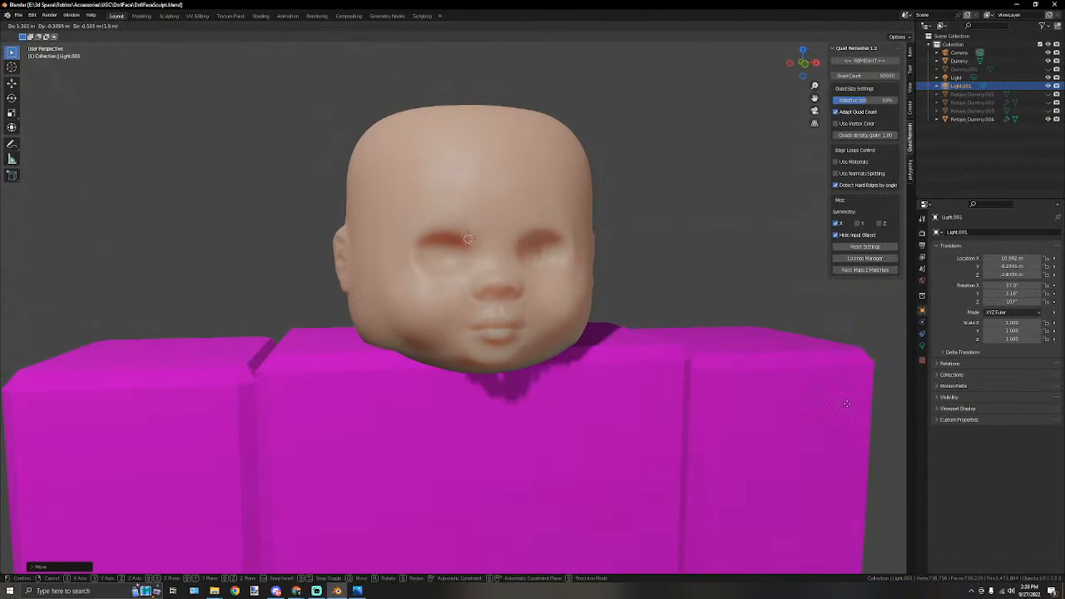
pyautogui.click(755, 382)
# Examine the head under the two lights from a three-quarter view.
pyautogui.moveTo(664, 292); pyautogui.dragTo(609, 284, button='middle')
pyautogui.scroll(-2, 632, 288)
pyautogui.scroll(5, 635, 280)
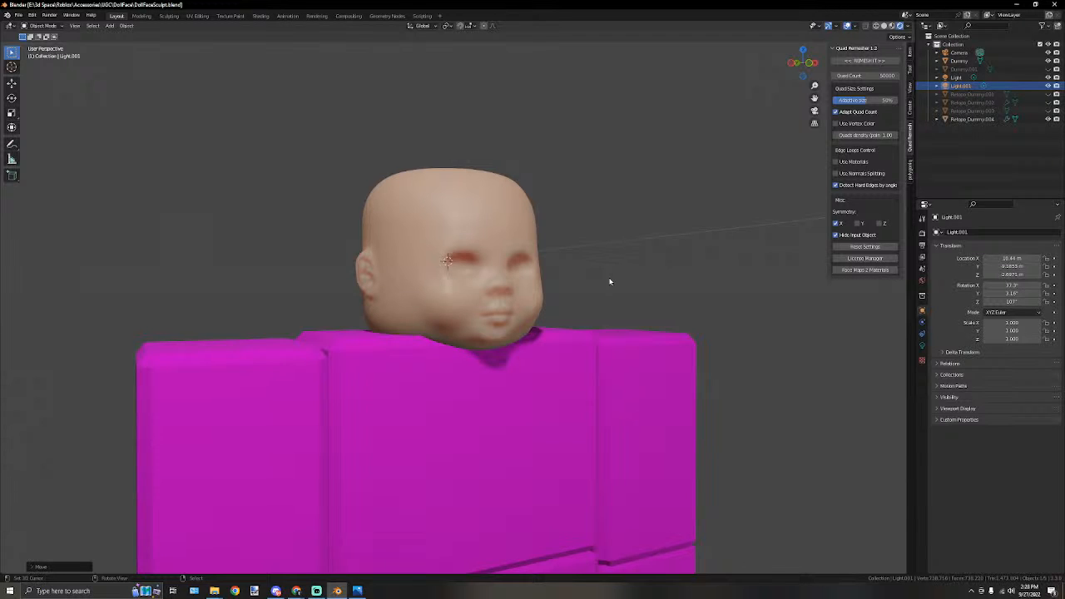
pyautogui.scroll(3, 608, 280)
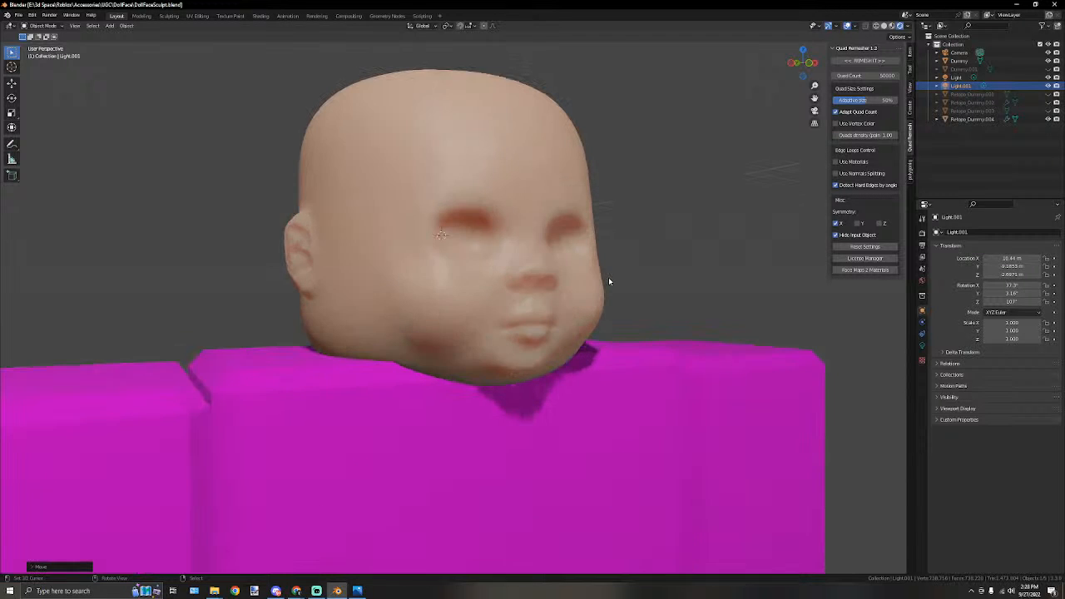
pyautogui.scroll(-3, 599, 257)
pyautogui.scroll(1, 551, 233)
pyautogui.scroll(3, 560, 271)
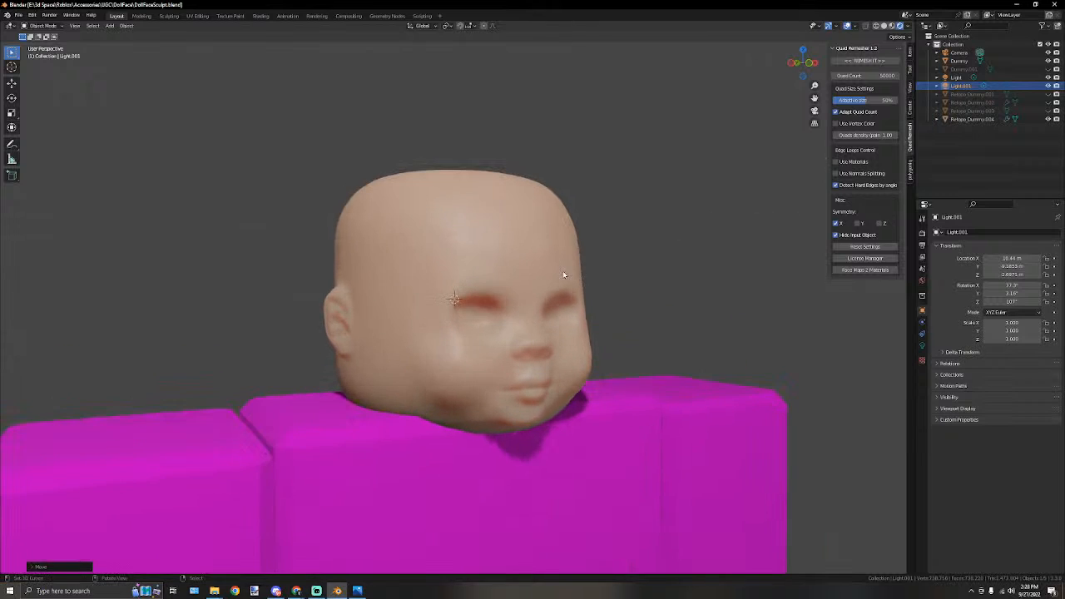
pyautogui.scroll(-2, 569, 270)
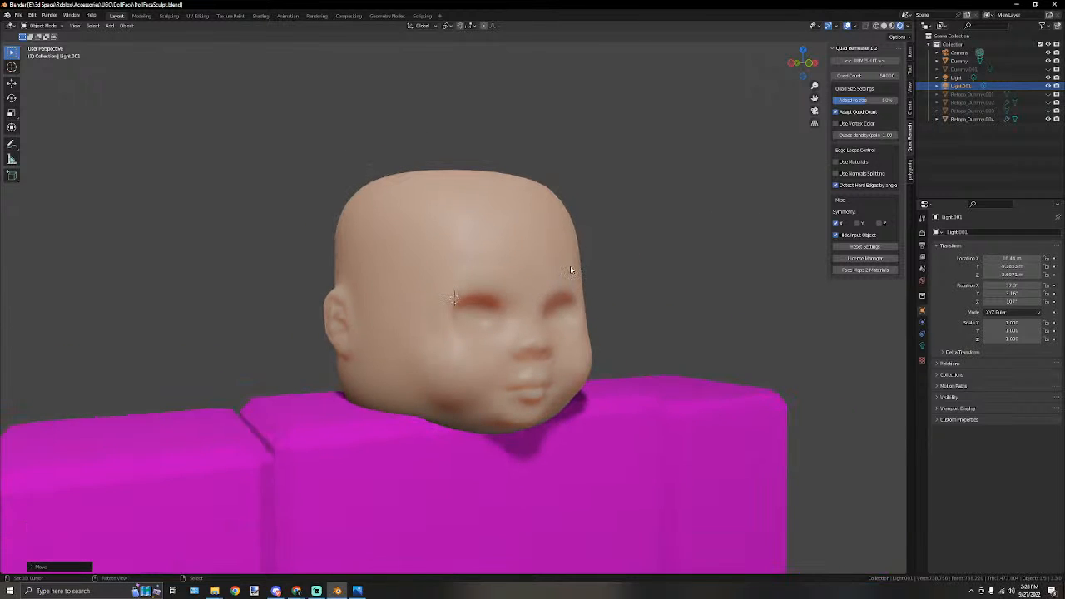
# Save the file and hide the viewport overlays.
pyautogui.click(18, 15)
pyautogui.click(33, 70)
pyautogui.hotkey('shift', 'alt', 'z')
# Remove the material from the Dummy body and deselect it.
pyautogui.rightClick(703, 397)
pyautogui.click(921, 380)
pyautogui.click(1057, 240)
pyautogui.rightClick(660, 268)
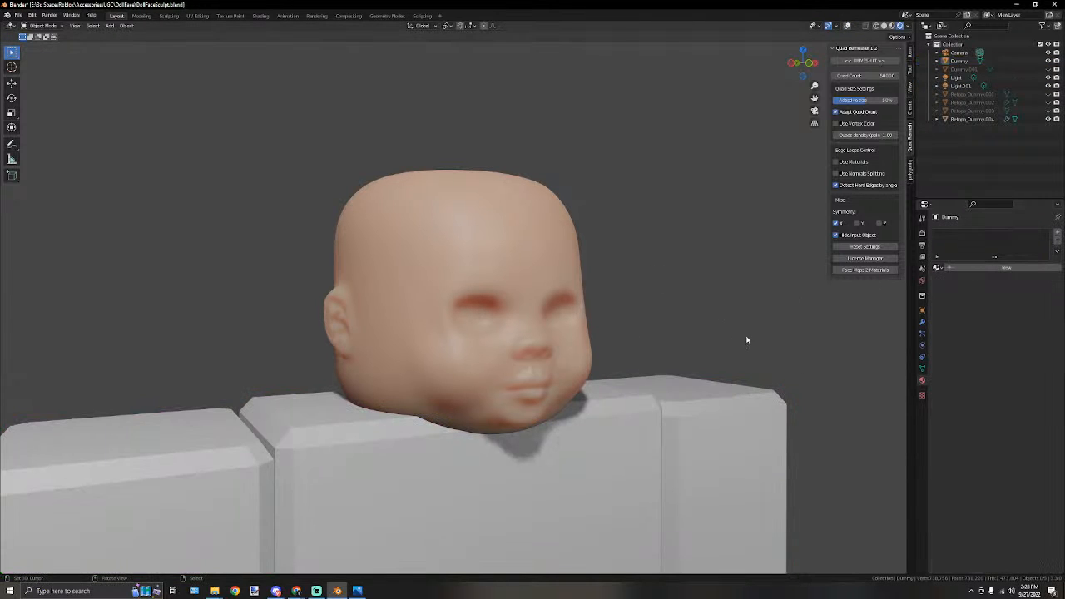
# Capture two rectangular screen snips of the rendered head and shoulders, the second framed slightly wider.
pyautogui.press('super+shift+s')
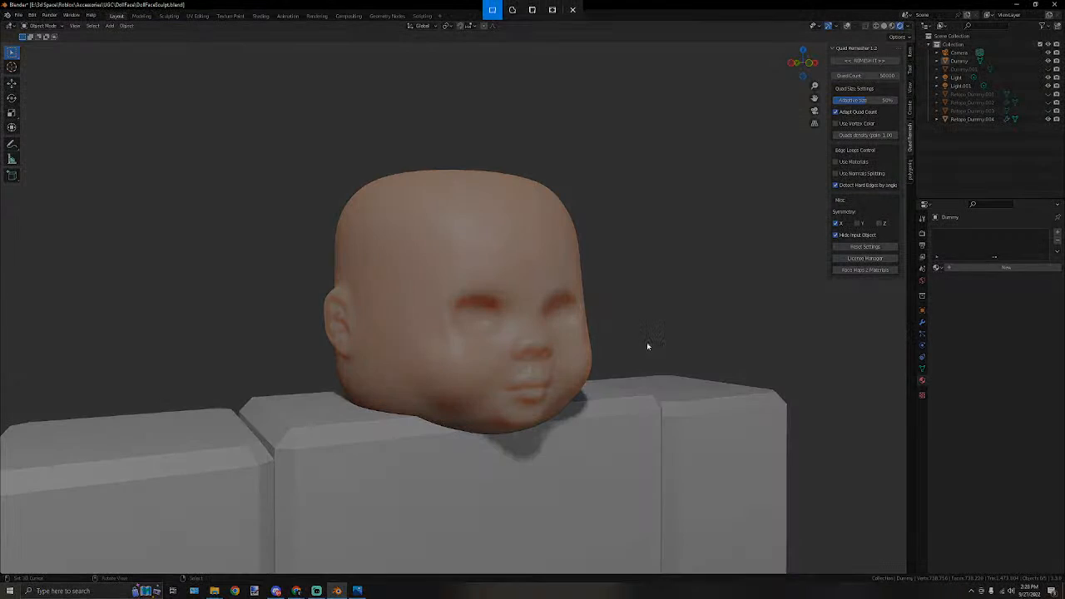
pyautogui.moveTo(705, 463); pyautogui.dragTo(223, 129)
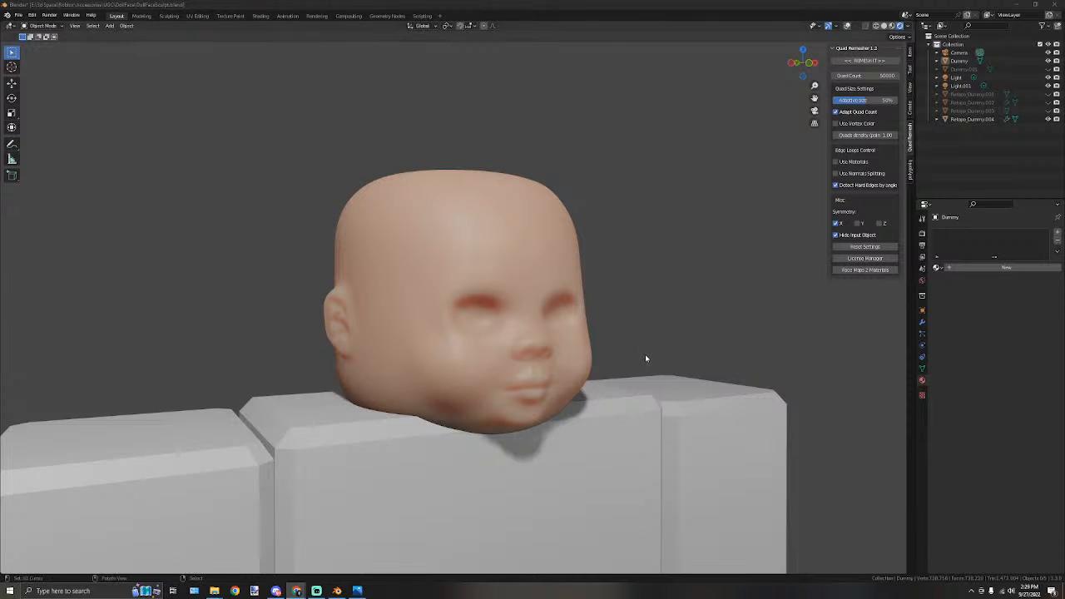
pyautogui.press('super+shift+s')
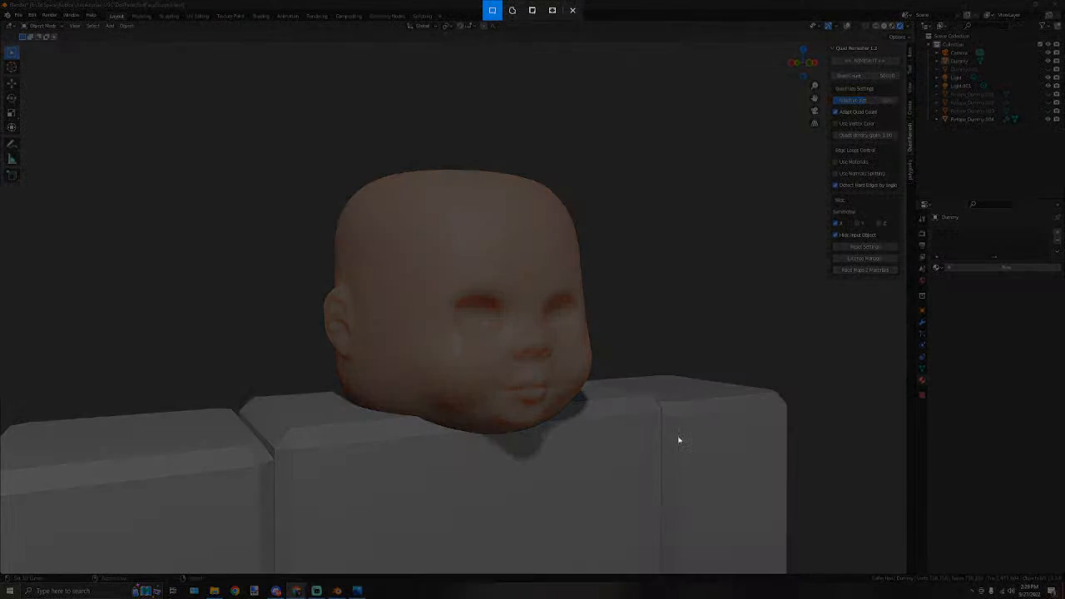
pyautogui.moveTo(724, 473)
pyautogui.mouseDown()
pyautogui.moveTo(202, 148)
pyautogui.moveTo(166, 104)
pyautogui.moveTo(180, 107)
pyautogui.mouseUp()
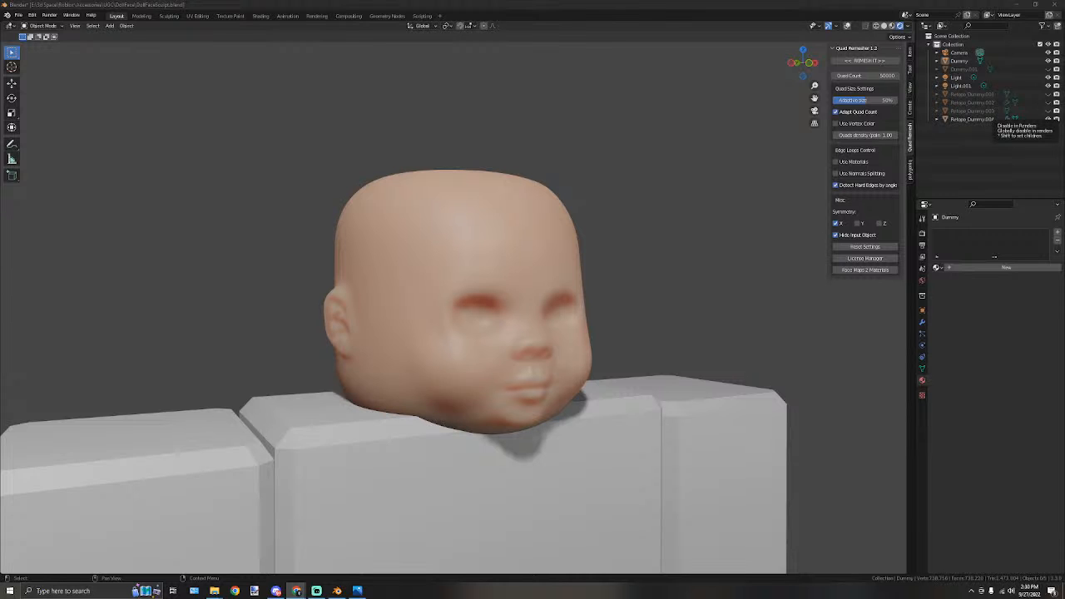
pyautogui.scroll(-3, 532, 233)
pyautogui.scroll(4, 508, 235)
pyautogui.moveTo(508, 235); pyautogui.dragTo(533, 220, button='middle')
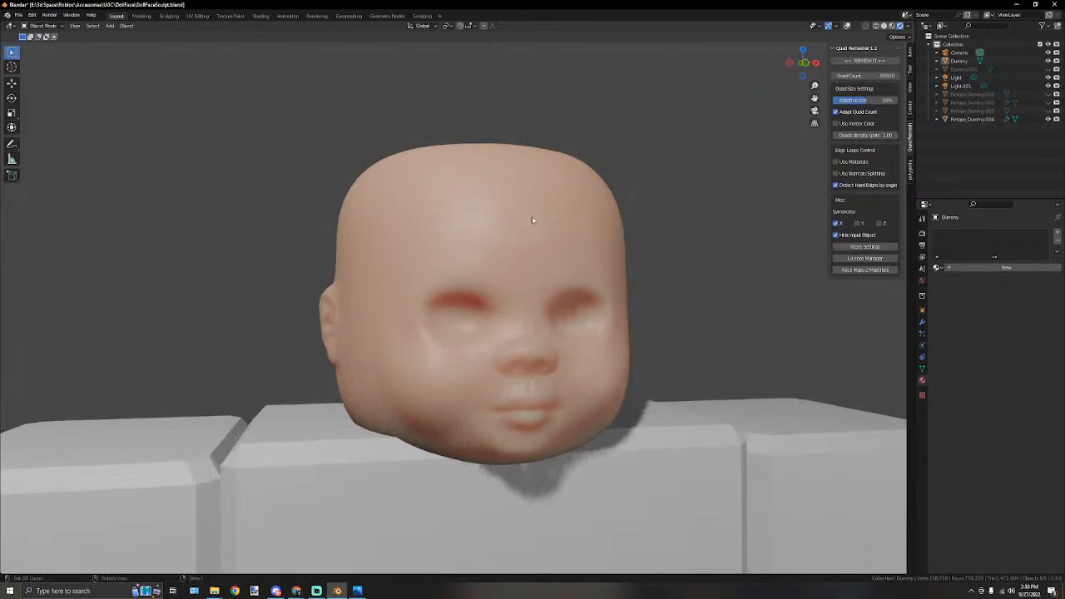
pyautogui.scroll(-3, 533, 221)
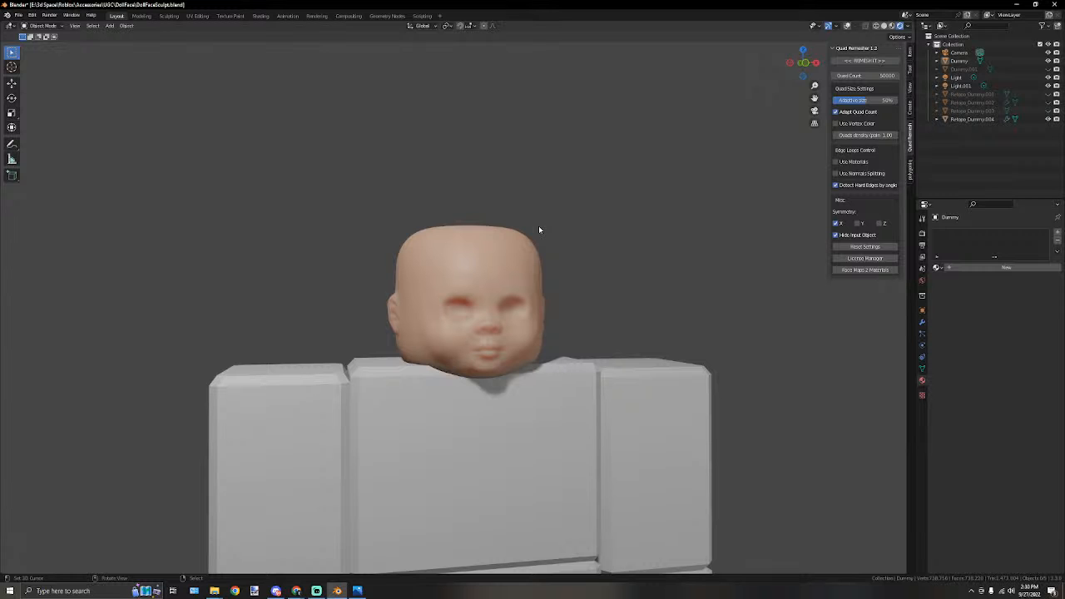
# Examine the rendered doll head's face and profile from front, three-quarter and low side views.
pyautogui.scroll(5, 469, 244)
pyautogui.moveTo(482, 249)
pyautogui.mouseDown(button='middle')
pyautogui.moveTo(433, 247)
pyautogui.moveTo(492, 241)
pyautogui.mouseUp(button='middle')
pyautogui.scroll(6, 431, 246)
pyautogui.scroll(-4, 494, 239)
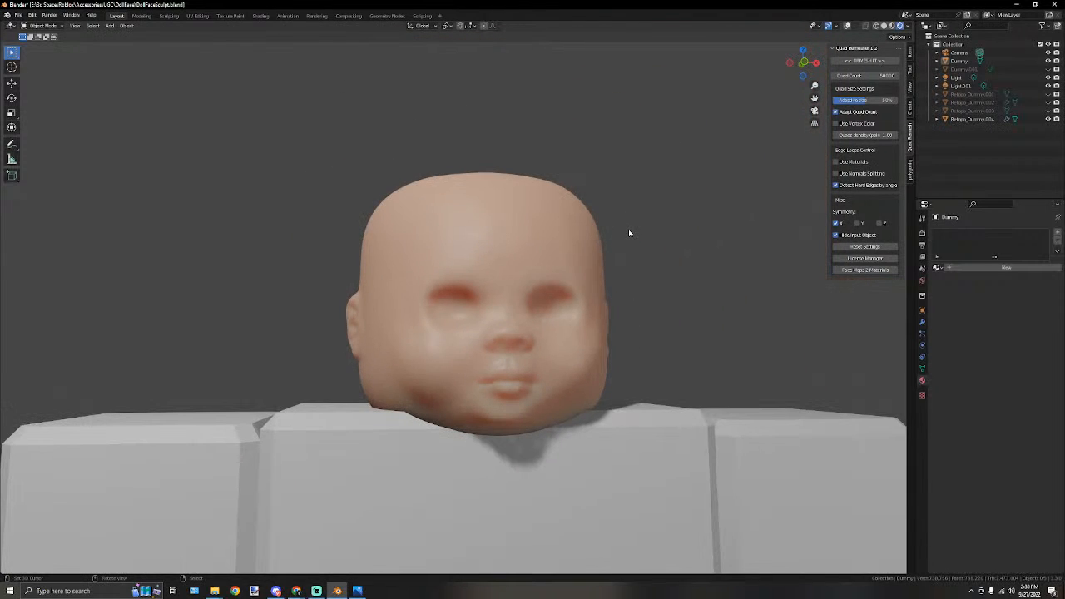
pyautogui.scroll(5, 629, 233)
pyautogui.moveTo(599, 233); pyautogui.dragTo(521, 260, button='middle')
pyautogui.scroll(3, 684, 237)
pyautogui.scroll(-4, 684, 238)
pyautogui.scroll(4, 515, 233)
pyautogui.scroll(-6, 510, 238)
pyautogui.scroll(6, 617, 256)
pyautogui.scroll(-8, 521, 246)
pyautogui.scroll(5, 510, 255)
pyautogui.scroll(-4, 606, 257)
pyautogui.scroll(5, 558, 262)
pyautogui.scroll(-3, 570, 291)
pyautogui.scroll(3, 565, 203)
pyautogui.scroll(3, 500, 246)
pyautogui.scroll(-4, 520, 261)
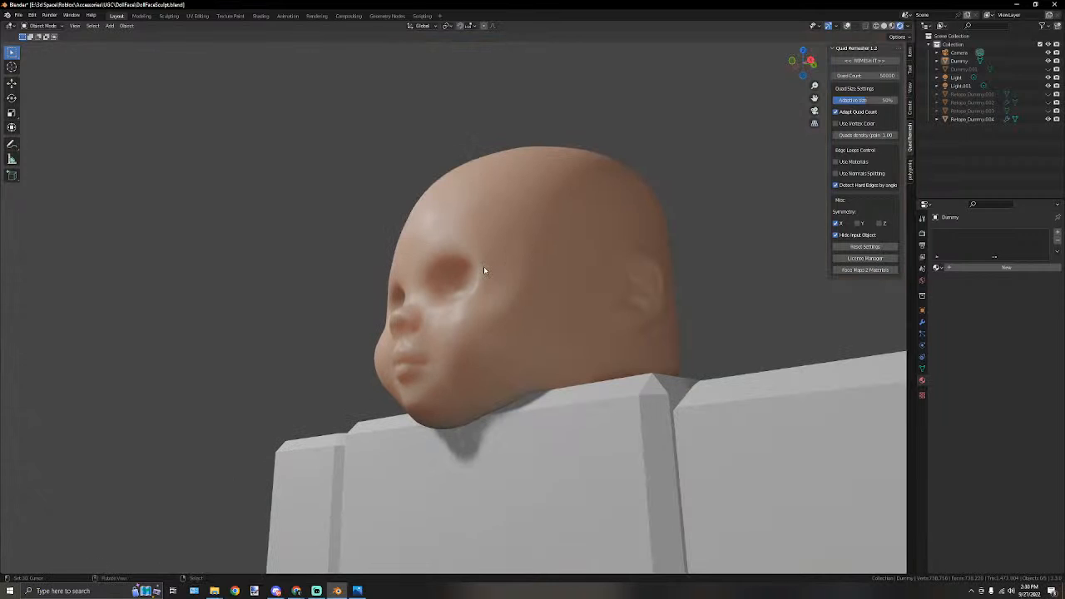
pyautogui.moveTo(391, 282); pyautogui.dragTo(476, 315, button='middle')
# Show the viewport overlays again and duplicate the doll head in place.
pyautogui.click(486, 314)
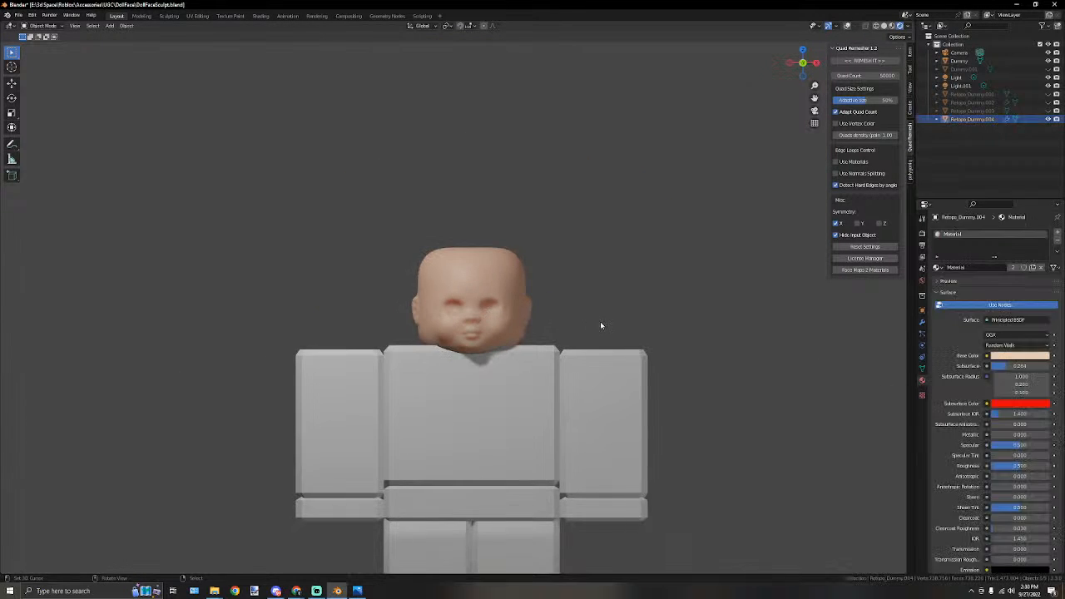
pyautogui.moveTo(587, 311); pyautogui.dragTo(651, 288, button='middle')
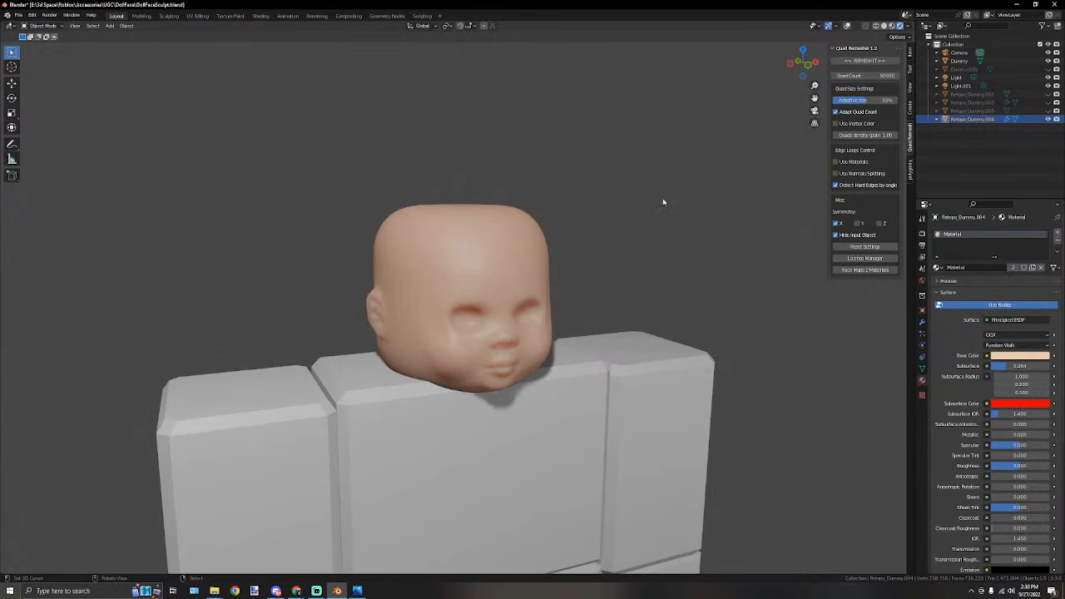
pyautogui.scroll(3, 637, 308)
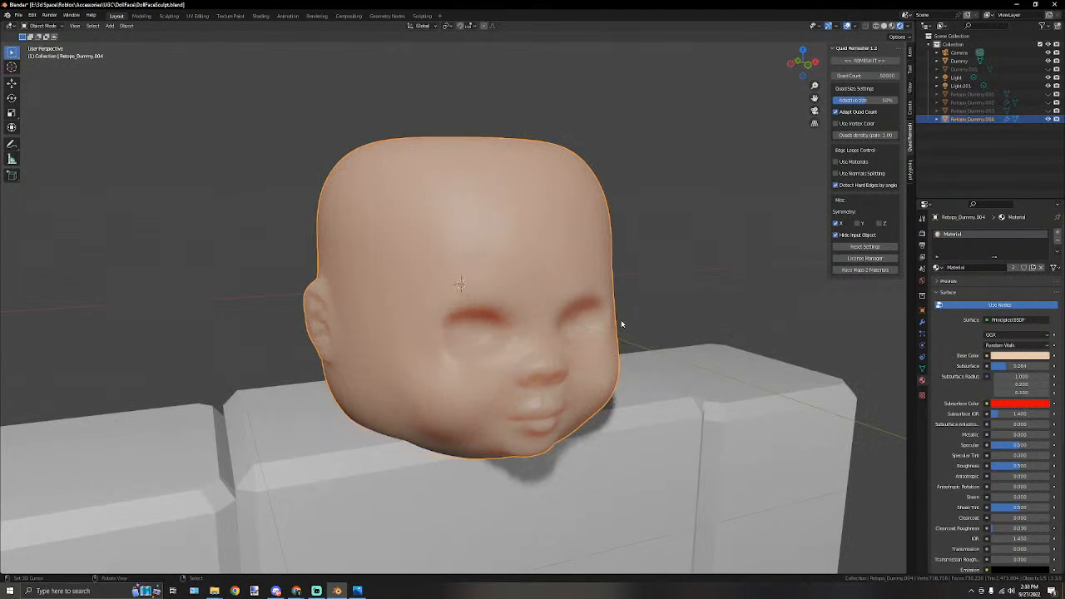
pyautogui.scroll(-3, 620, 324)
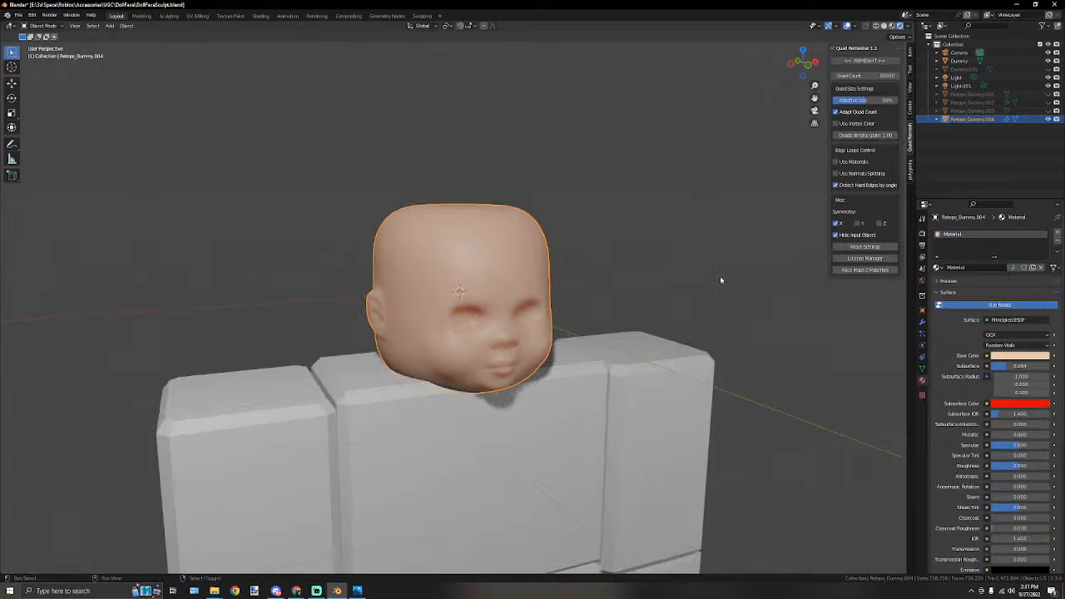
pyautogui.hotkey('shift', 'd')
pyautogui.rightClick(789, 298)
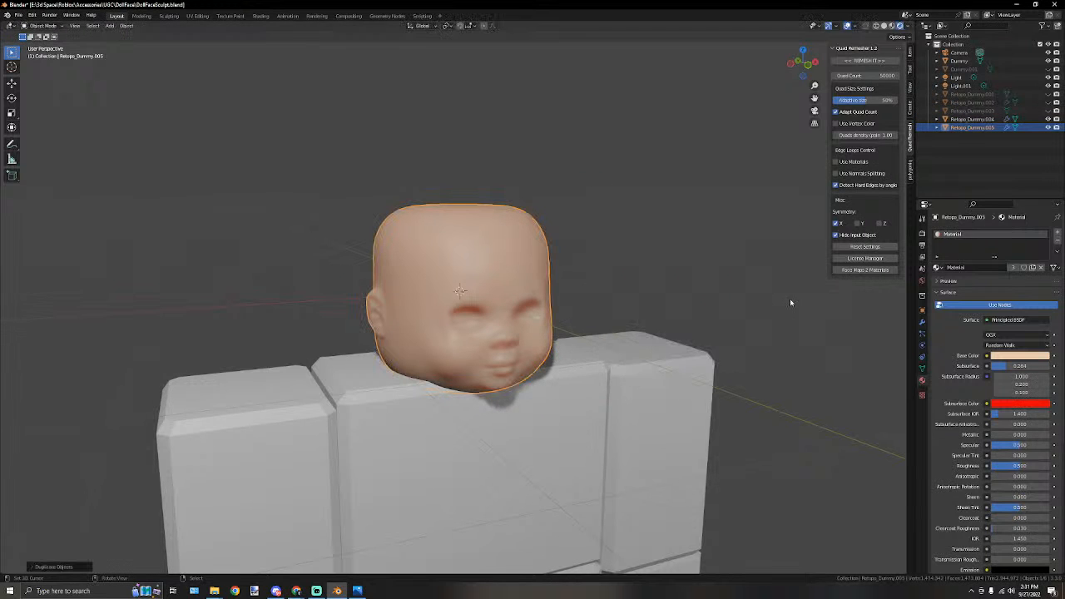
# Hide the original head Retopo_Dummy.004 and the Dummy body, and select the duplicated head.
pyautogui.click(972, 120)
pyautogui.click(1048, 120)
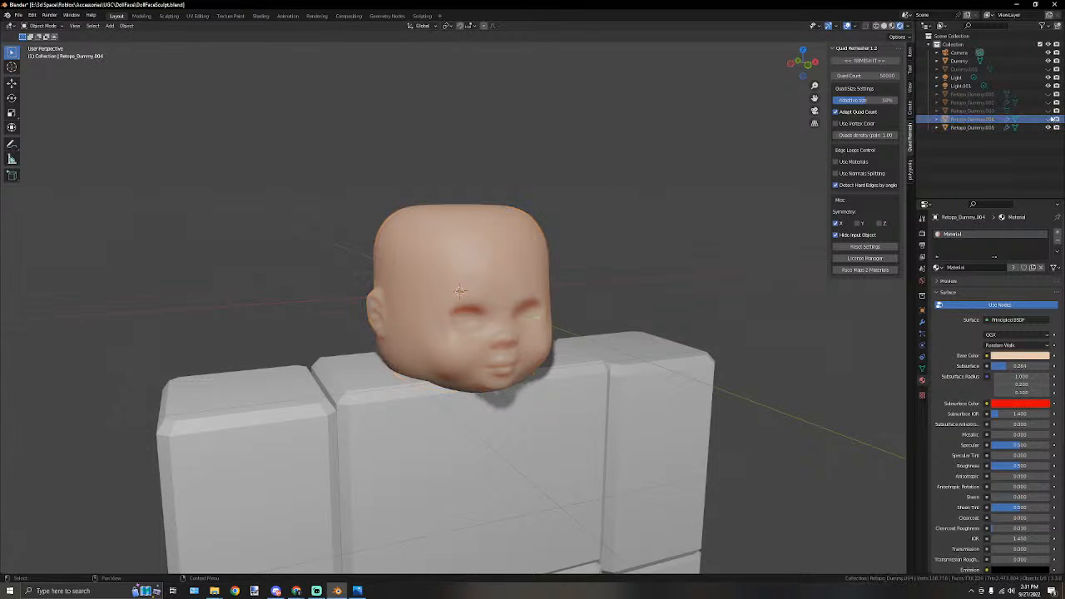
pyautogui.click(1049, 61)
pyautogui.moveTo(618, 340); pyautogui.dragTo(545, 286, button='middle')
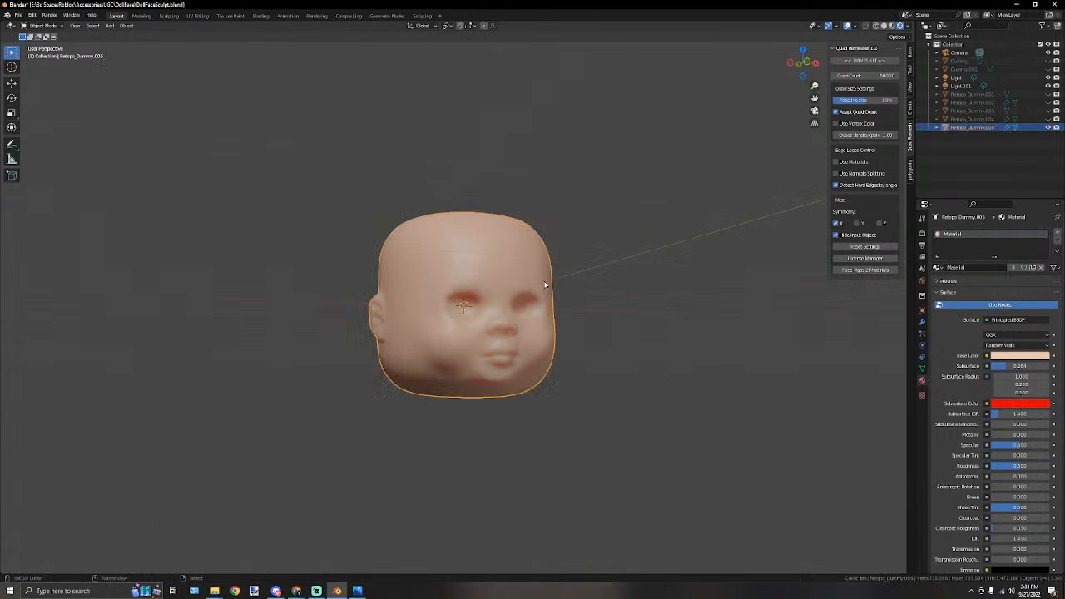
pyautogui.click(545, 285)
pyautogui.scroll(2, 623, 307)
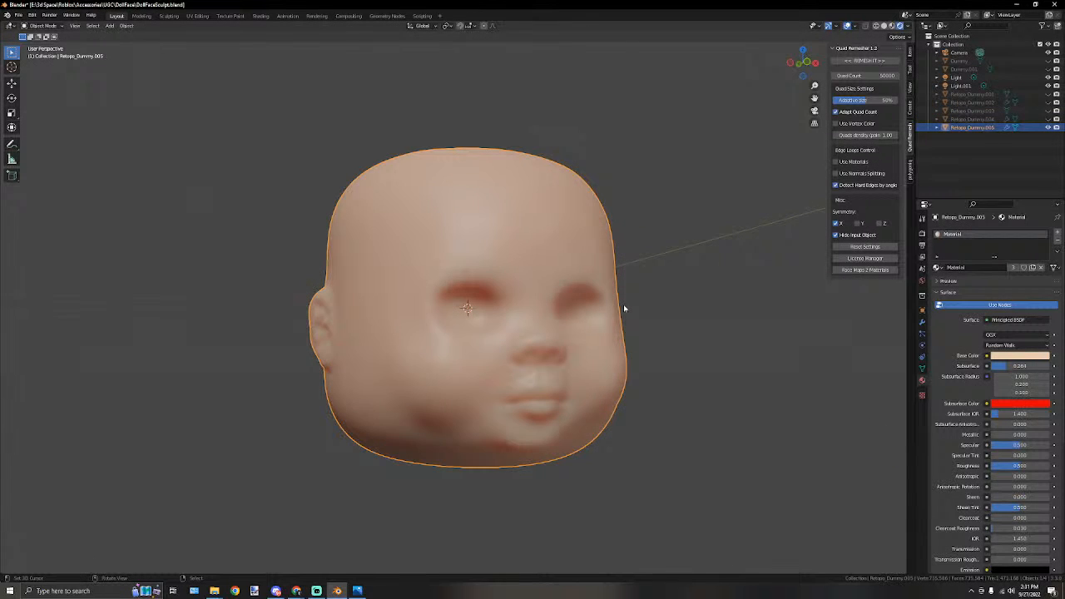
# Apply the Multires modifier on the duplicated head and remesh it with a quad count of 800.
pyautogui.click(872, 75)
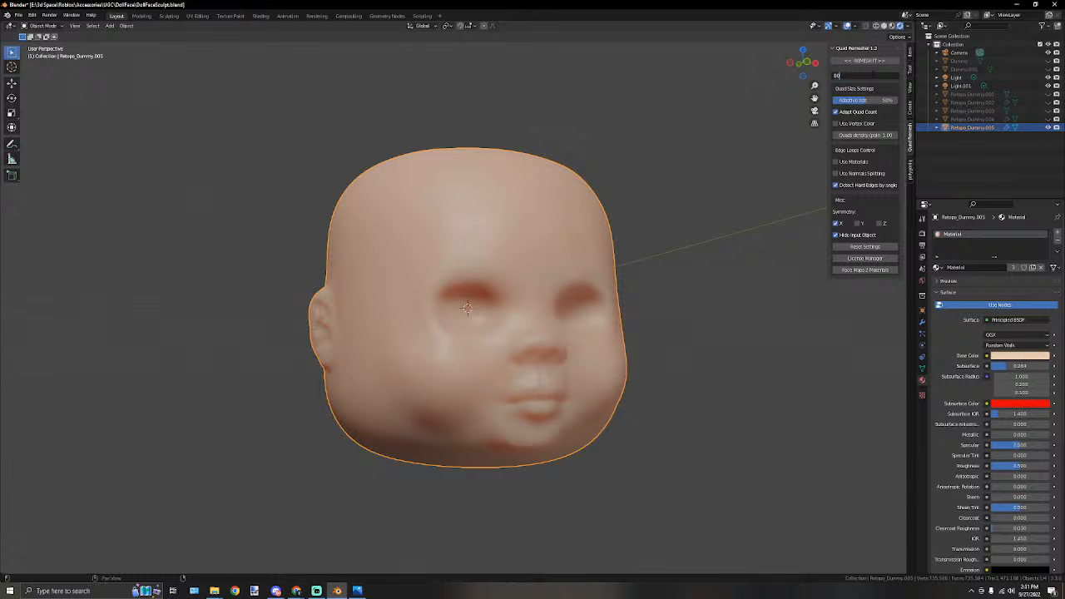
pyautogui.press('Return')
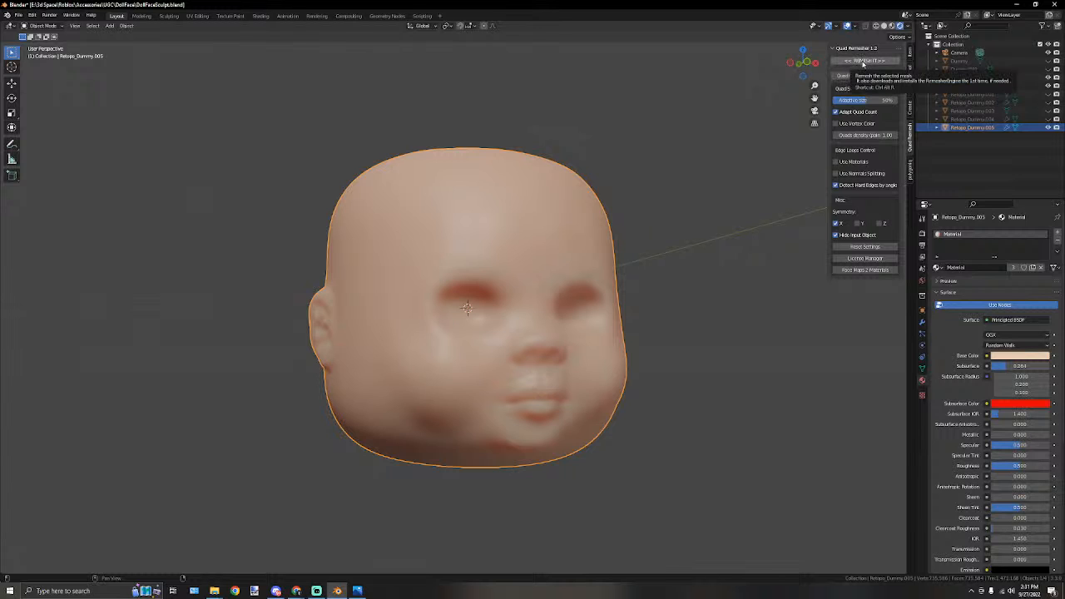
pyautogui.click(921, 321)
pyautogui.click(1045, 245)
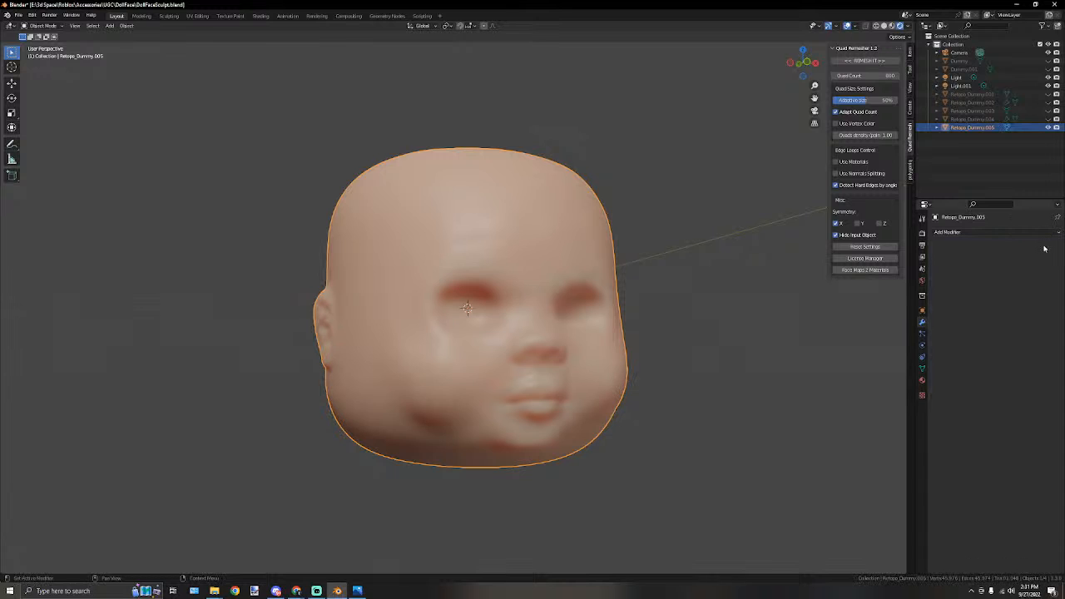
pyautogui.hotkey('ctrl', 'z')
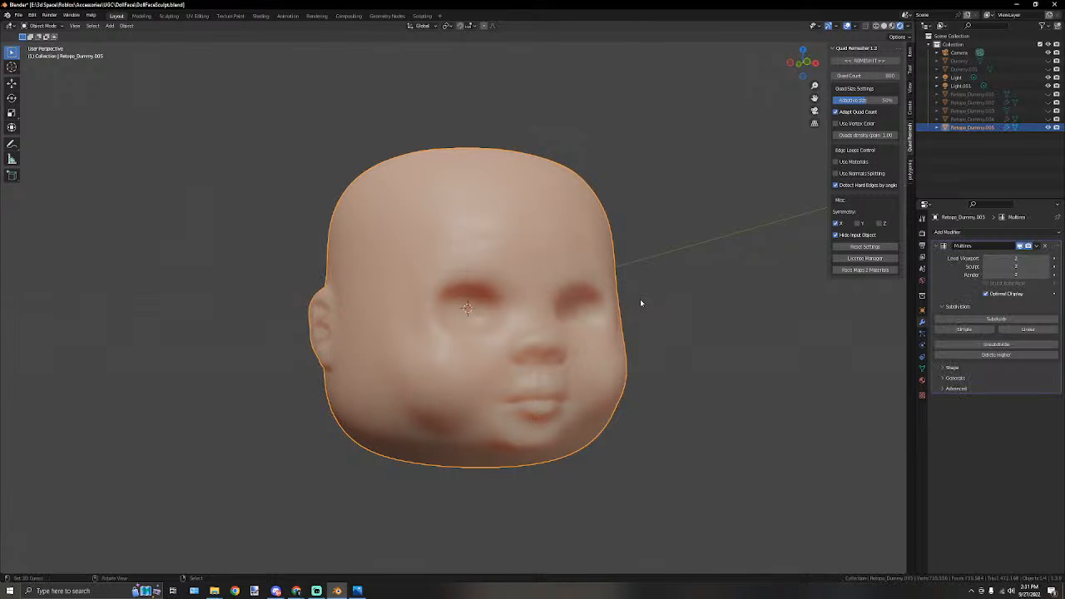
pyautogui.click(1036, 246)
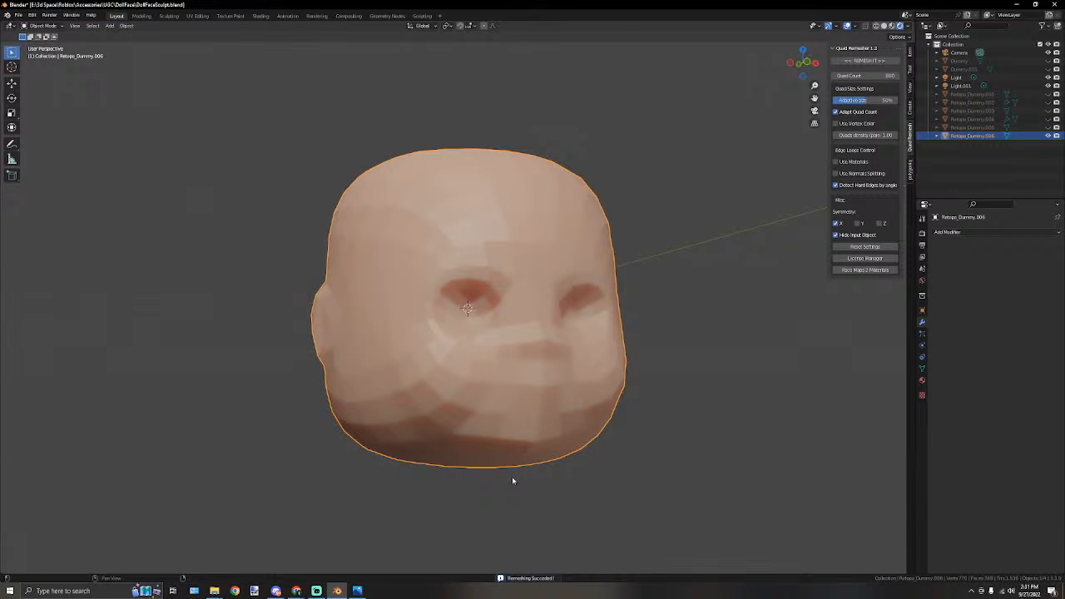
# Undo the remesh and remesh the duplicated head again with a quad count of 1000.
pyautogui.scroll(-2, 559, 428)
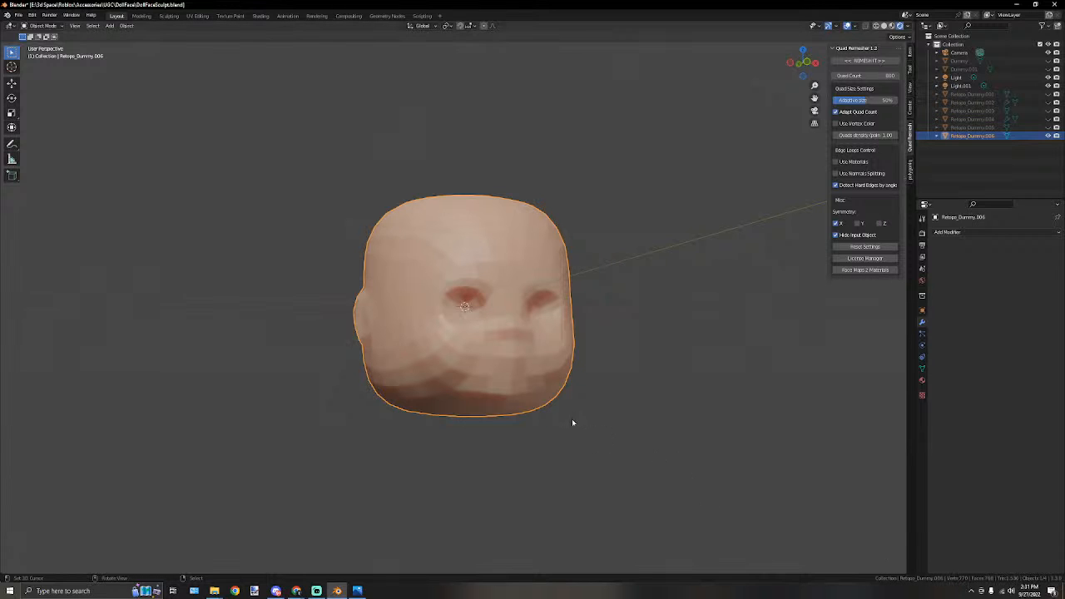
pyautogui.scroll(3, 577, 423)
pyautogui.hotkey('ctrl', 'z')
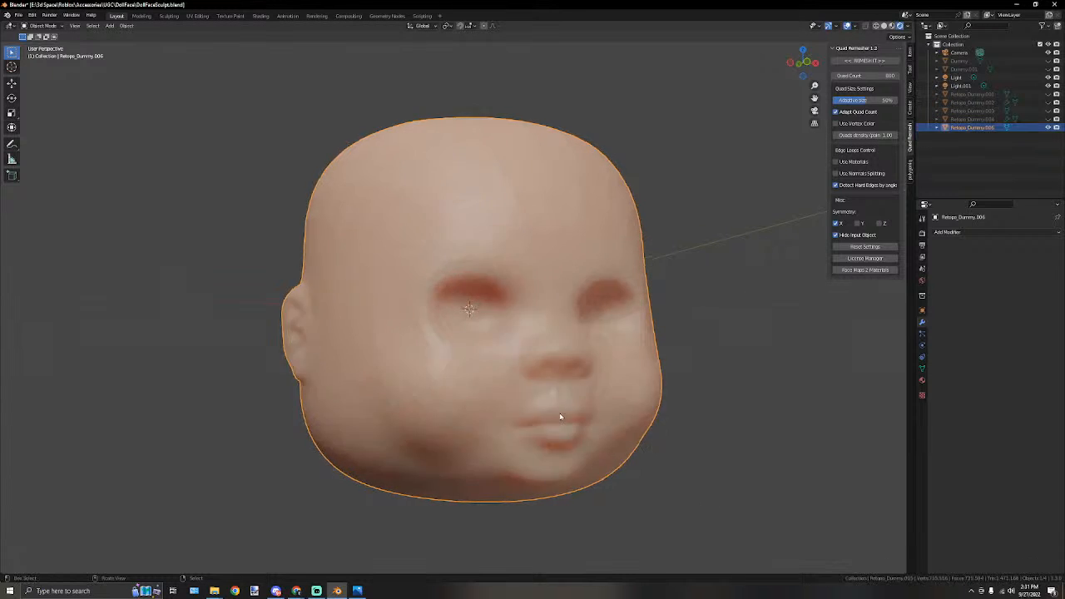
pyautogui.click(867, 76)
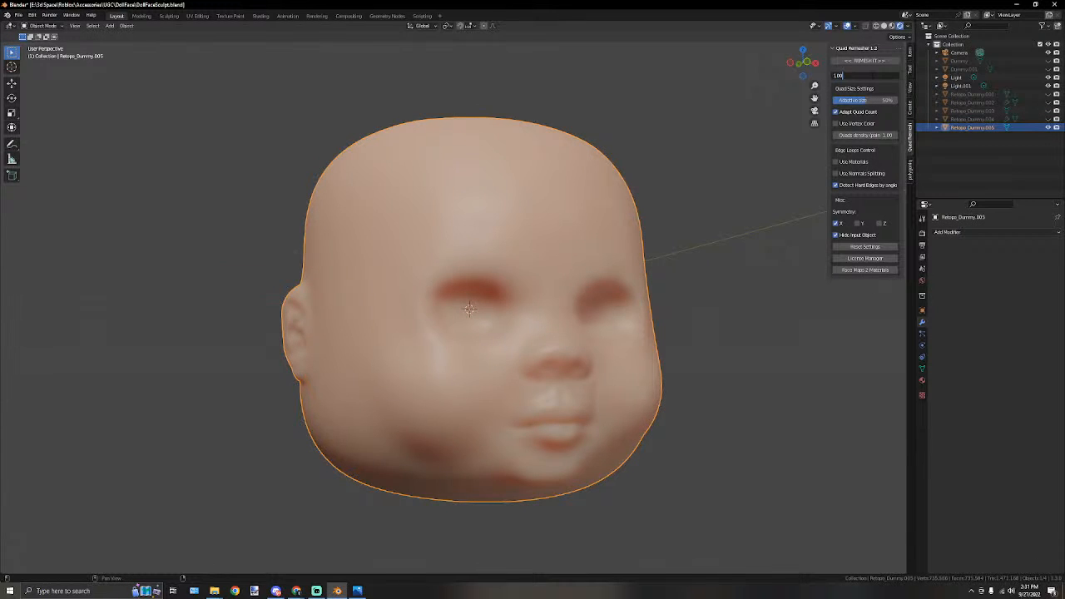
pyautogui.press('Return')
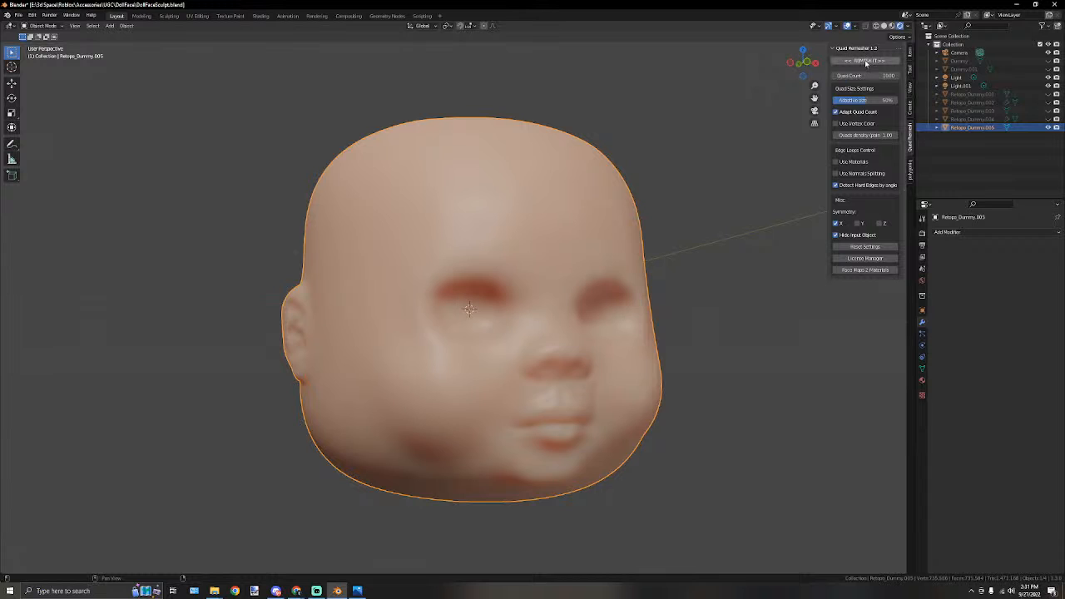
pyautogui.click(853, 65)
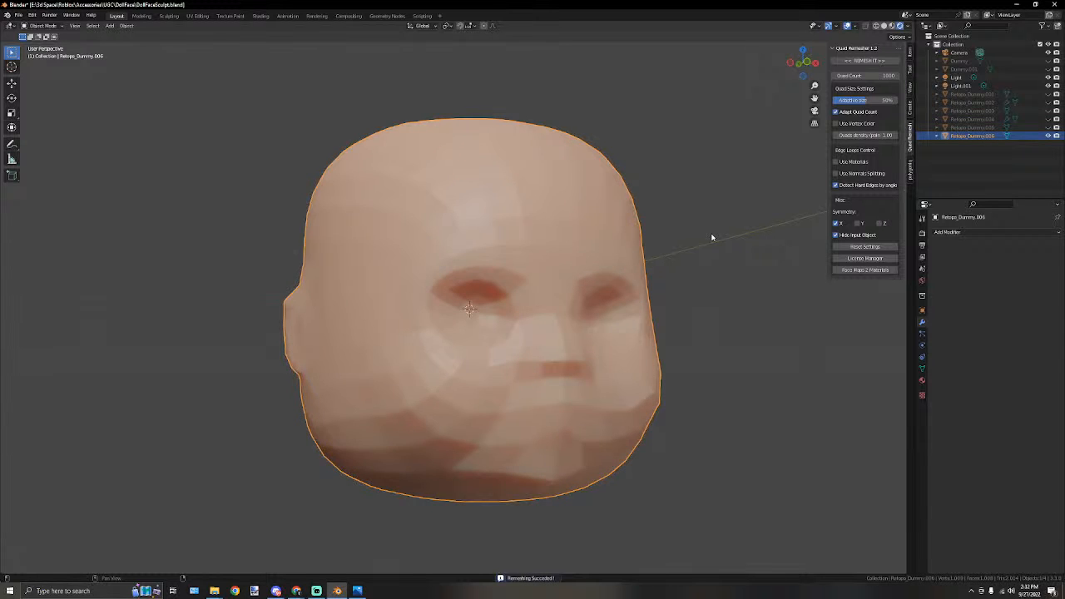
# In Edit Mode, move the front mouth vertex of the remeshed head down and slightly back in the right orthographic view.
pyautogui.scroll(-3, 658, 269)
pyautogui.scroll(2, 580, 311)
pyautogui.moveTo(580, 305); pyautogui.dragTo(541, 333, button='middle')
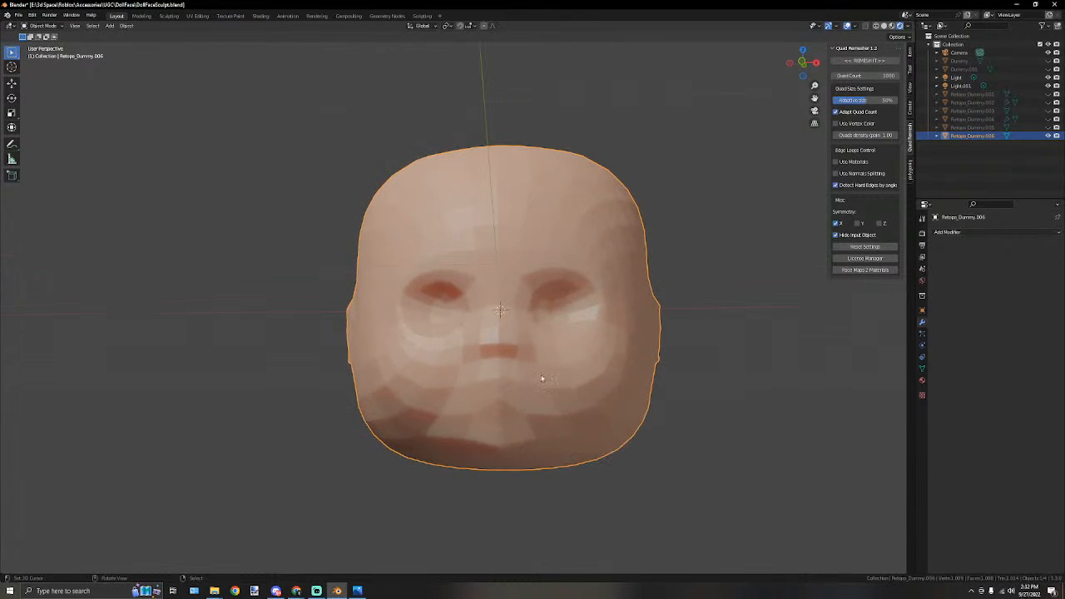
pyautogui.moveTo(587, 361); pyautogui.dragTo(520, 395, button='middle')
pyautogui.scroll(3, 585, 356)
pyautogui.press('Tab')
pyautogui.hotkey('alt', 'a')
pyautogui.press('KP_3')
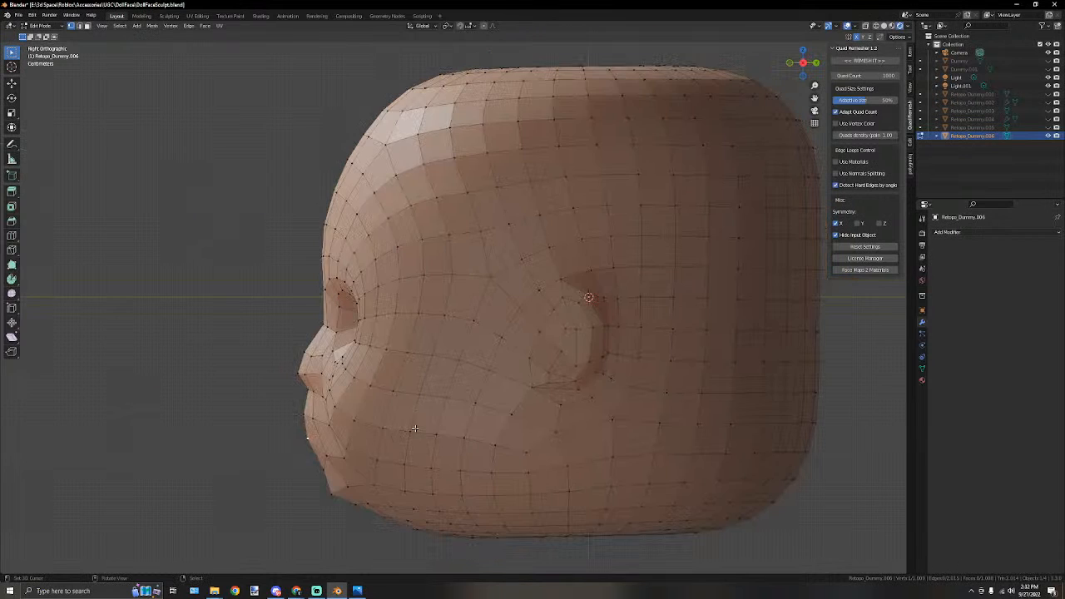
pyautogui.scroll(3, 414, 427)
pyautogui.scroll(-5, 414, 427)
pyautogui.scroll(6, 523, 337)
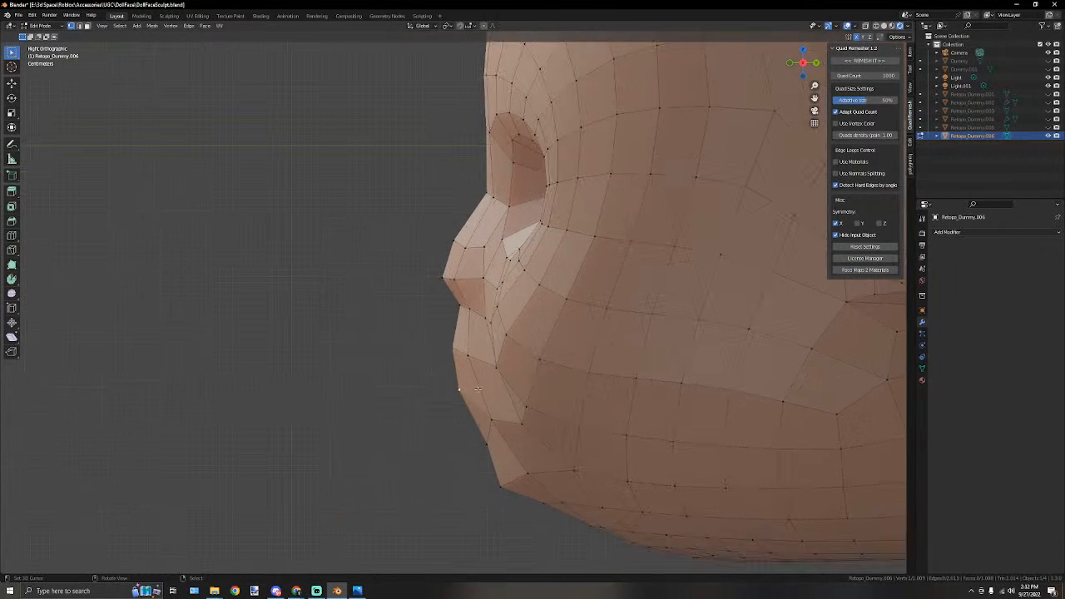
pyautogui.press('g')
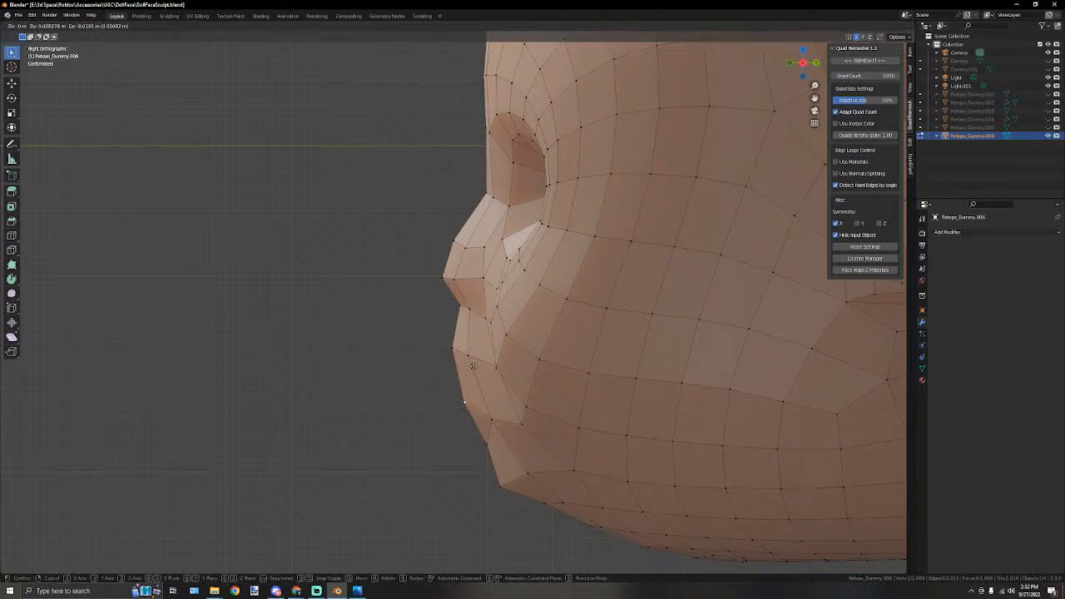
pyautogui.click(474, 366)
# Fine-tune the positions of the upper and lower lip vertices along the face profile and return to Object Mode.
pyautogui.rightClick(456, 344)
pyautogui.press('g')
pyautogui.click(457, 352)
pyautogui.rightClick(468, 402)
pyautogui.press('g')
pyautogui.click(464, 403)
pyautogui.press('KP_5')
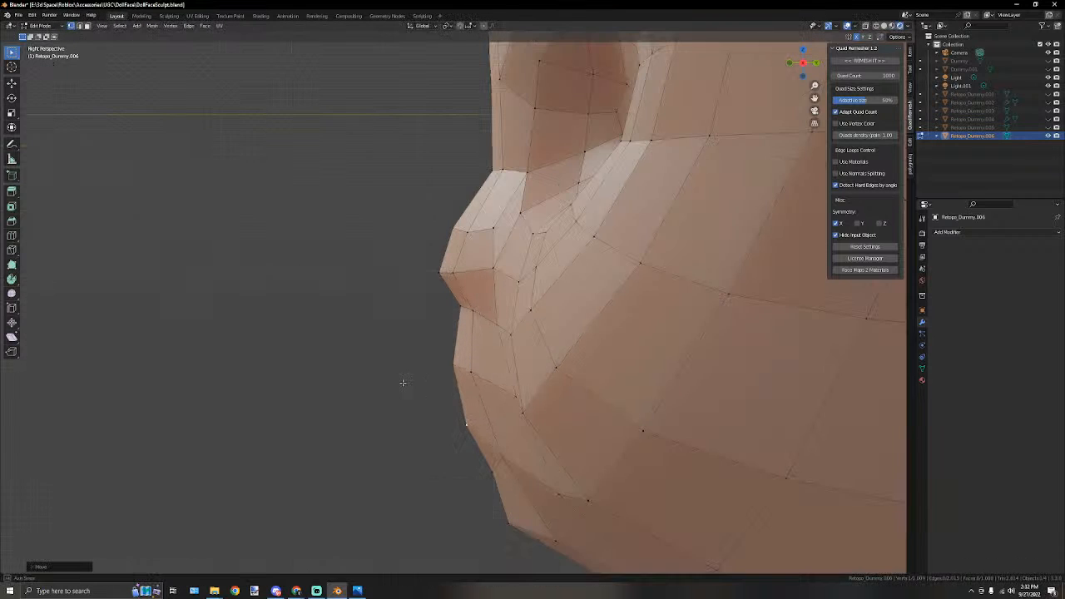
pyautogui.scroll(-5, 391, 378)
pyautogui.moveTo(377, 375); pyautogui.dragTo(573, 361, button='middle')
pyautogui.press('Tab')
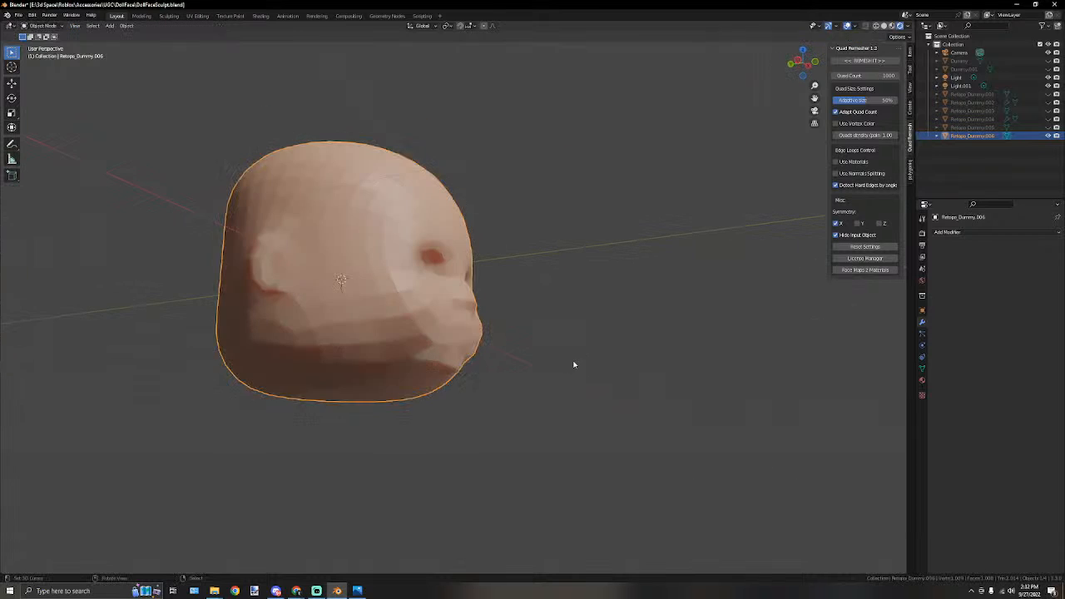
# Apply Shade Smooth to the remeshed head and deselect it to check the shading from several angles.
pyautogui.click(598, 334)
pyautogui.click(362, 186)
pyautogui.click(125, 25)
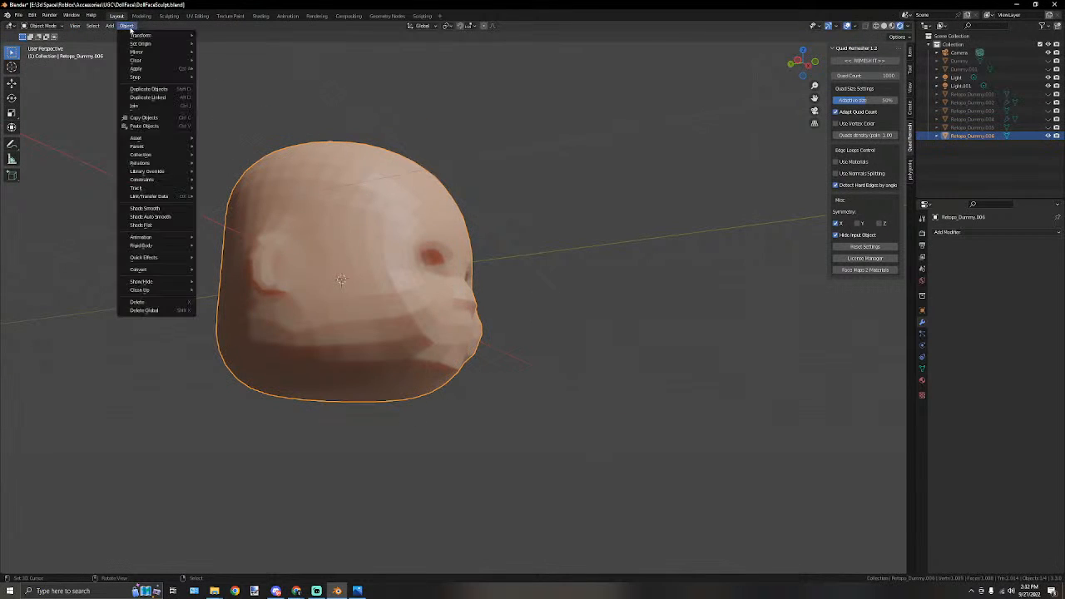
pyautogui.click(146, 208)
pyautogui.moveTo(195, 300); pyautogui.dragTo(426, 368, button='middle')
pyautogui.keyDown('shift'); pyautogui.moveTo(578, 379); pyautogui.dragTo(478, 355, button='middle'); pyautogui.keyUp('shift')
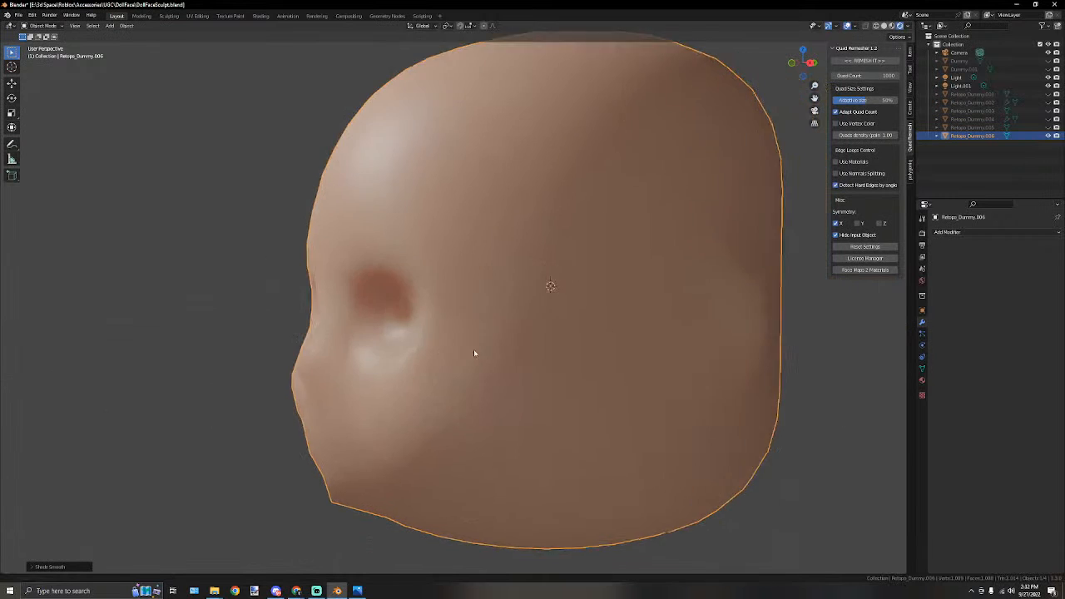
pyautogui.scroll(-3, 466, 351)
pyautogui.moveTo(413, 342); pyautogui.dragTo(453, 340, button='middle')
pyautogui.click(669, 315)
pyautogui.moveTo(556, 380); pyautogui.dragTo(514, 361, button='middle')
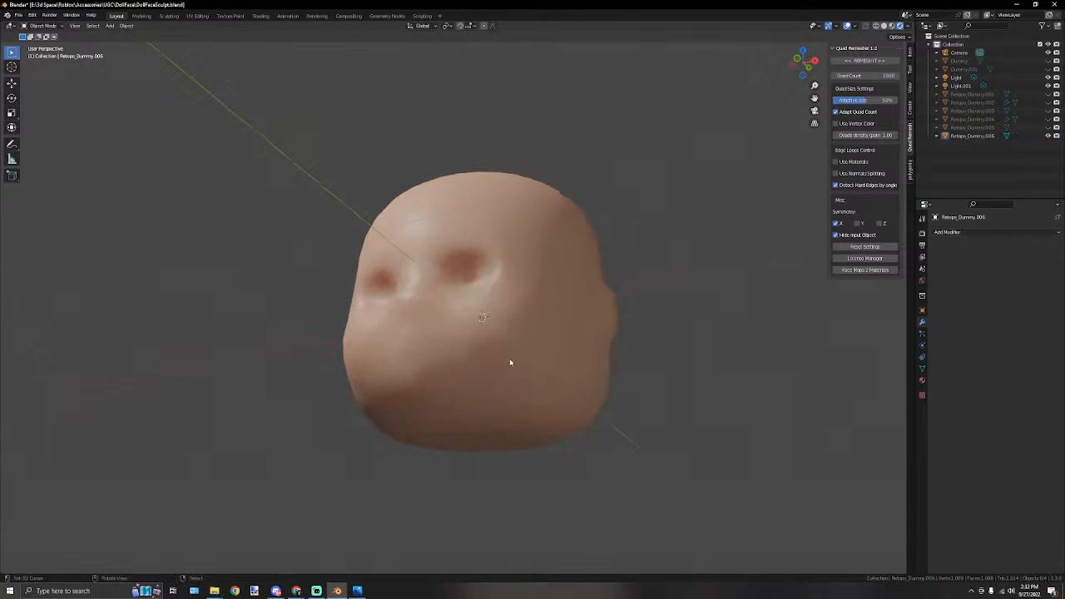
# In Edit Mode, bevel the vertical center geometry of the chin with one segment to form a small hexagonal patch.
pyautogui.click(454, 367)
pyautogui.press('Tab')
pyautogui.scroll(3, 447, 392)
pyautogui.moveTo(448, 392); pyautogui.dragTo(470, 400, button='middle')
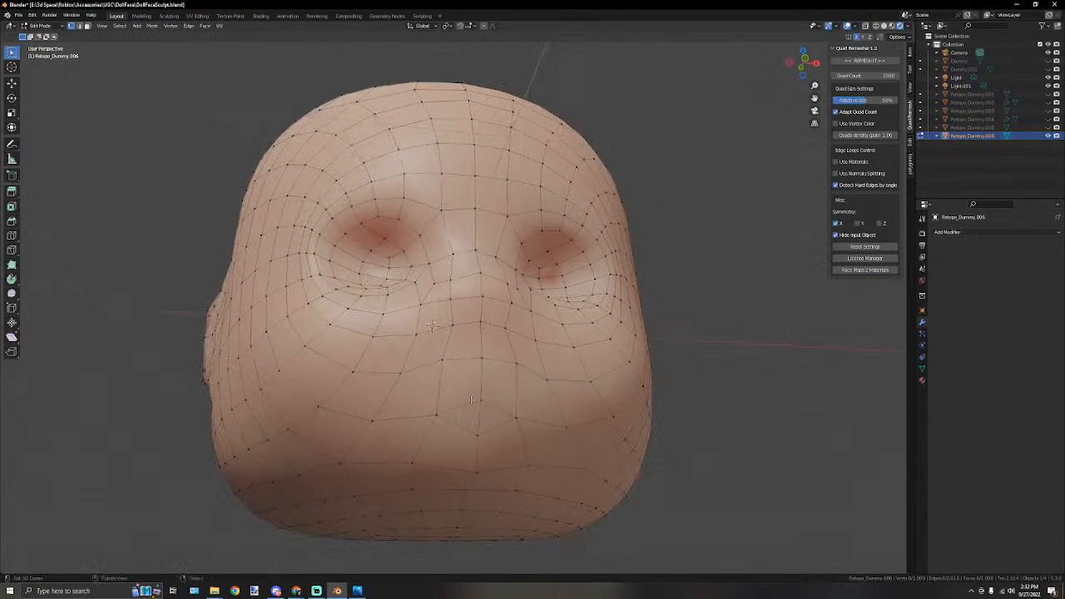
pyautogui.click(478, 441)
pyautogui.hotkey('ctrl', 'b')
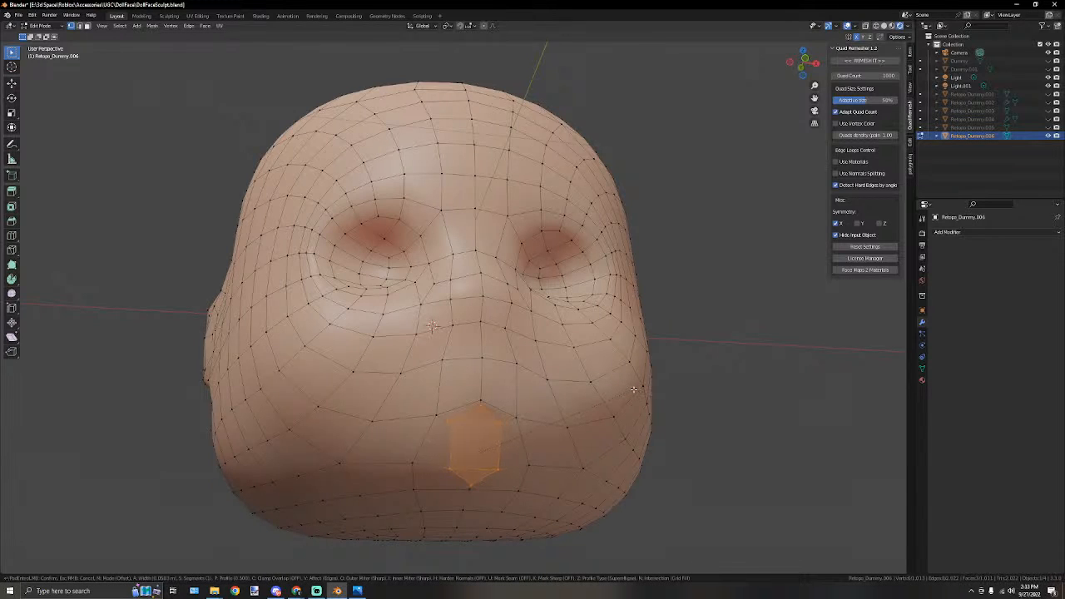
pyautogui.click(624, 391)
pyautogui.moveTo(558, 397); pyautogui.dragTo(536, 378, button='middle')
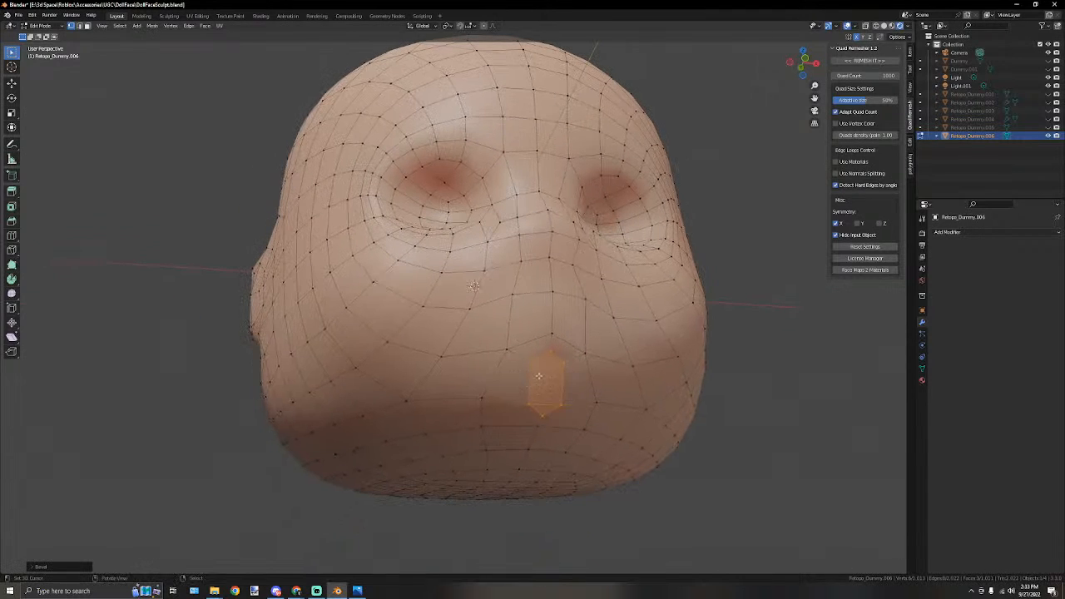
# Select the bevelled chin vertices and move them about 0.02 m down and 0.01 m forward in the right orthographic view.
pyautogui.click(537, 379)
pyautogui.moveTo(553, 340); pyautogui.dragTo(440, 384, button='middle')
pyautogui.keyDown('shift'); pyautogui.click(437, 389); pyautogui.keyUp('shift')
pyautogui.keyDown('shift'); pyautogui.click(409, 433); pyautogui.keyUp('shift')
pyautogui.keyDown('shift'); pyautogui.click(440, 429); pyautogui.keyUp('shift')
pyautogui.press('KP_3')
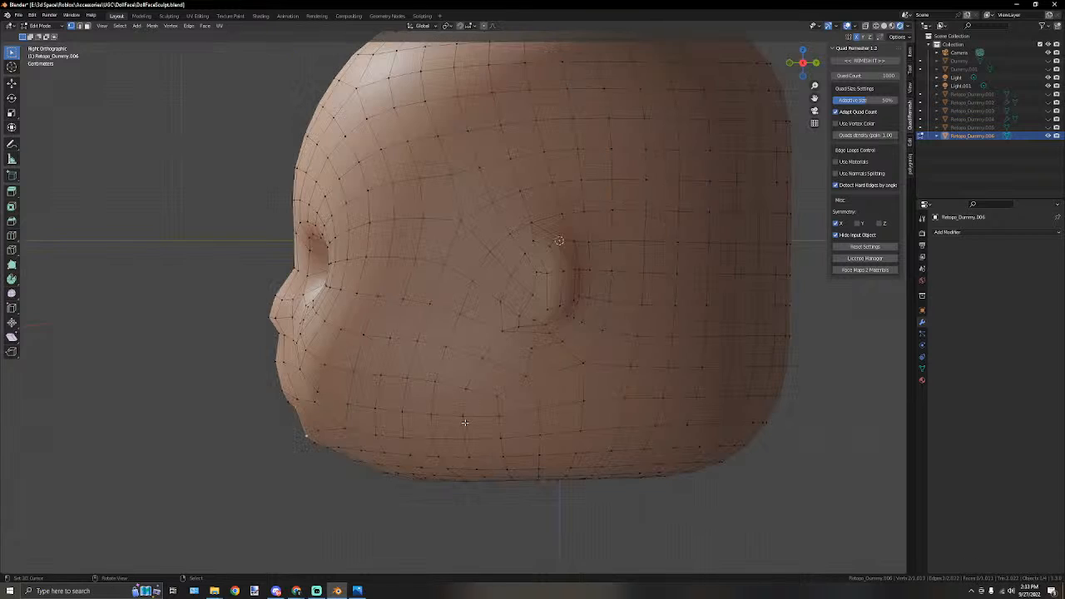
pyautogui.scroll(2, 465, 423)
pyautogui.keyDown('shift'); pyautogui.moveTo(258, 446); pyautogui.dragTo(487, 346, button='middle'); pyautogui.keyUp('shift')
pyautogui.press('g')
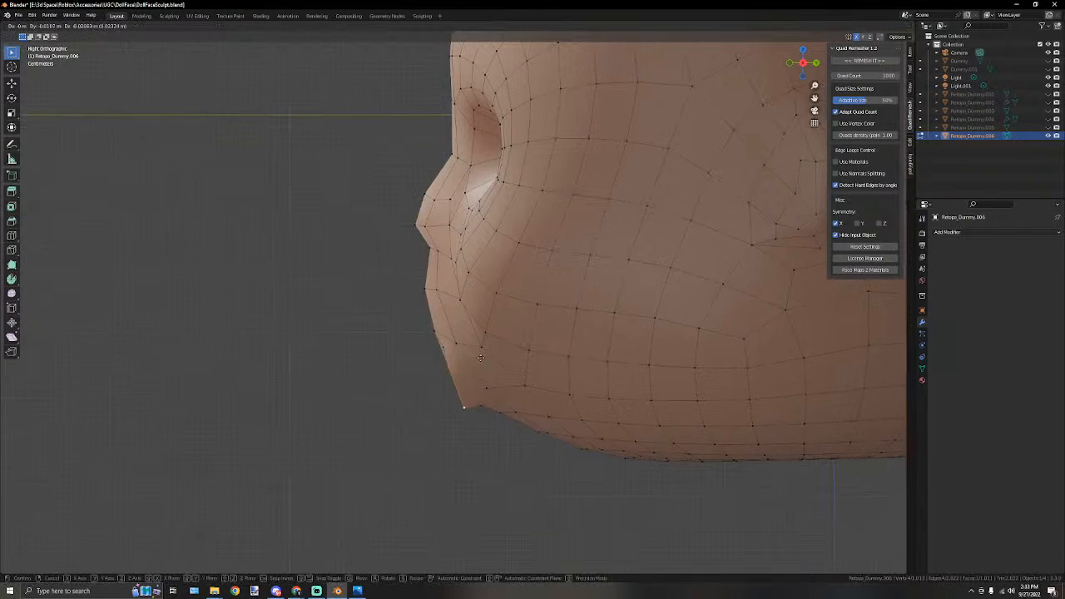
pyautogui.click(481, 358)
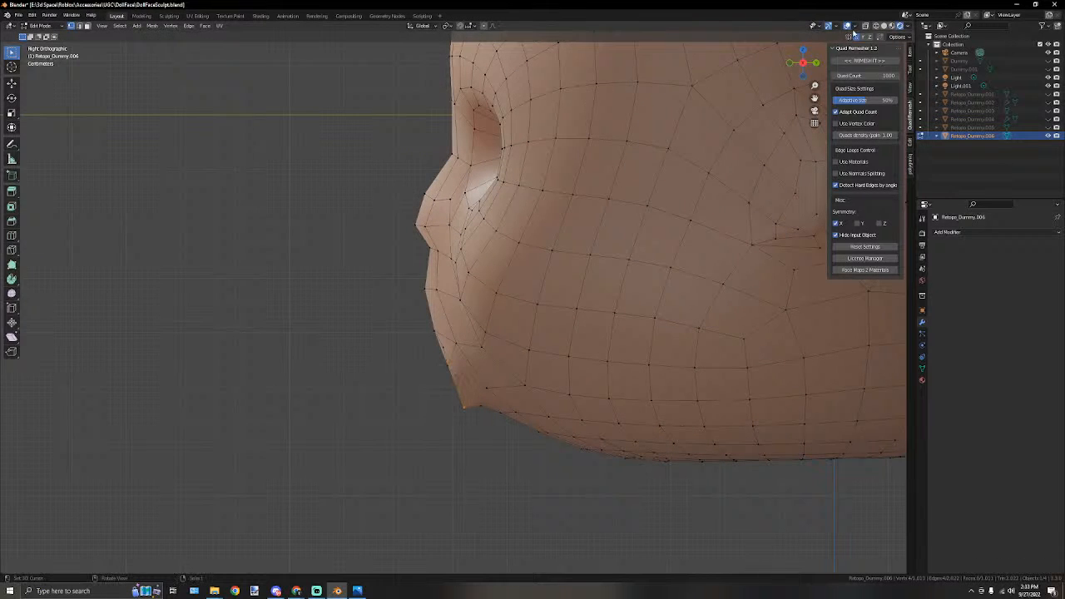
# Turn on X-ray, nudge the chin tip vertices up about 0.01 m, and unhide Retopo_Dummy.005 as a profile reference.
pyautogui.click(864, 27)
pyautogui.scroll(3, 502, 369)
pyautogui.press('g')
pyautogui.rightClick(481, 495)
pyautogui.moveTo(481, 497); pyautogui.dragTo(462, 460)
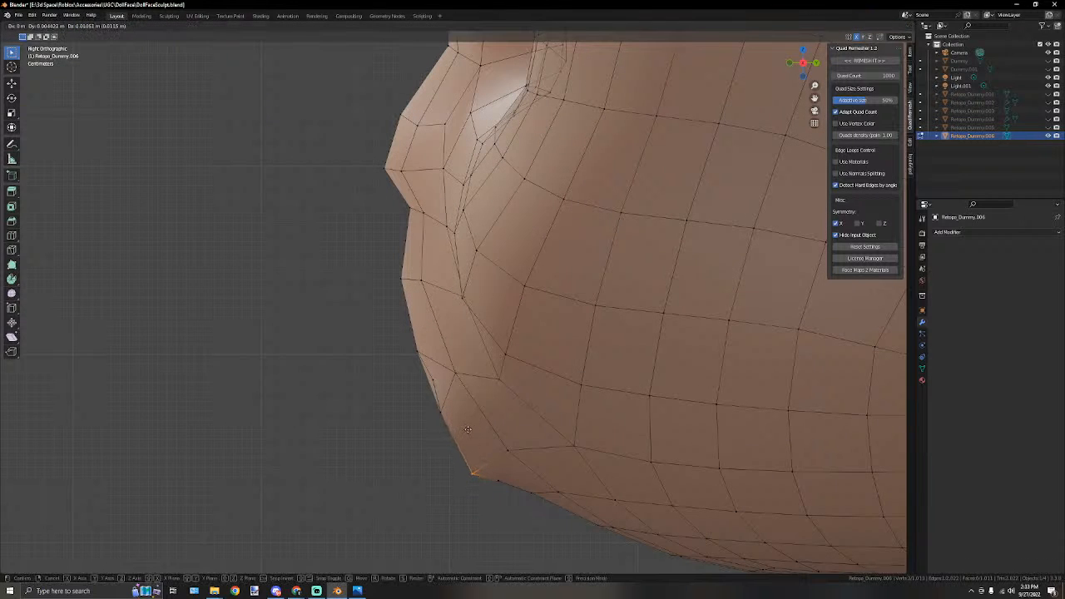
pyautogui.click(1048, 127)
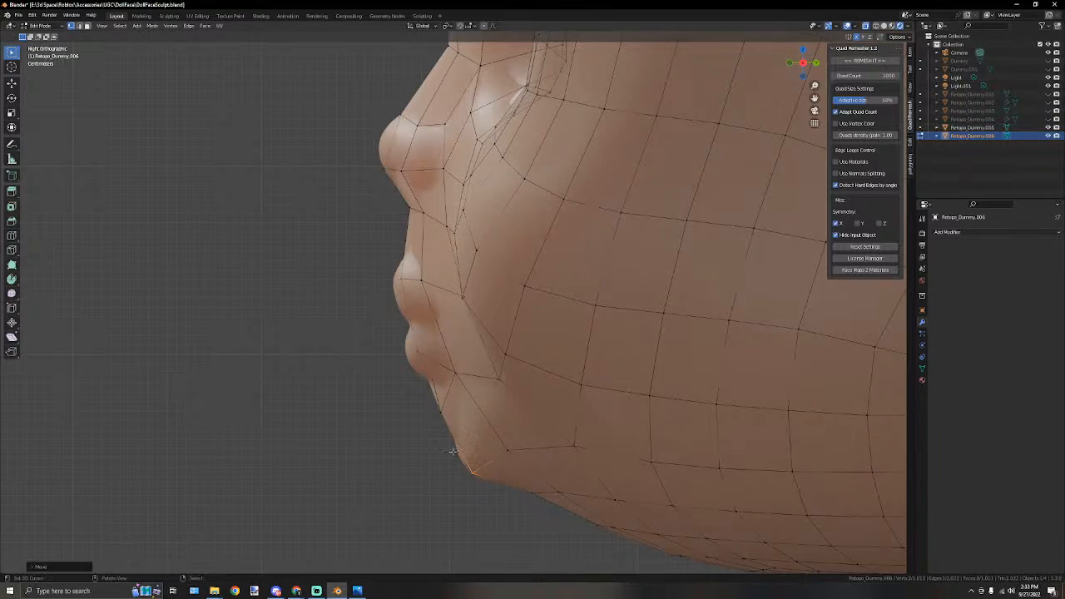
# Move the vertices below the lower lip and at the chin tip forward to match the sculpted reference profile.
pyautogui.press('g')
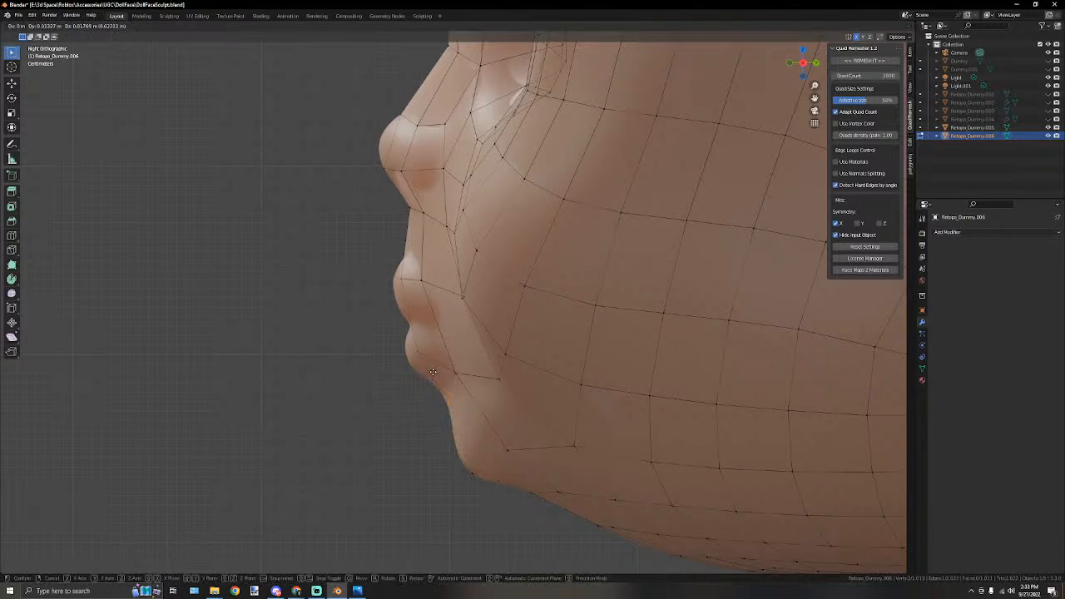
pyautogui.click(422, 373)
pyautogui.moveTo(485, 482); pyautogui.dragTo(455, 464)
pyautogui.press('g')
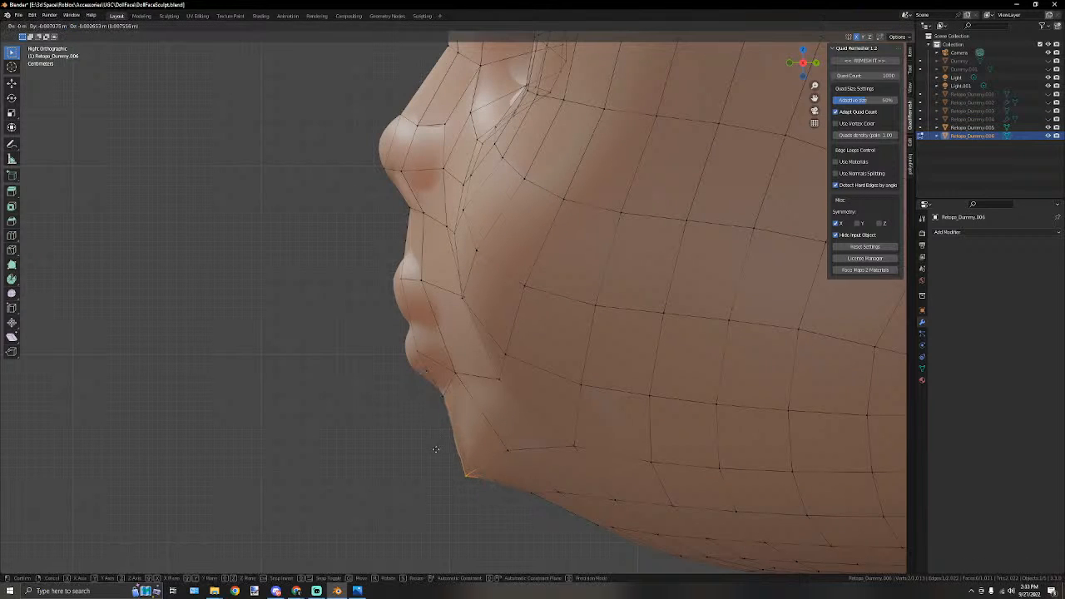
pyautogui.click(437, 449)
# Lower the upper vertices of the chin patch along the profile and reposition the center vertex under the lower lip.
pyautogui.moveTo(423, 448); pyautogui.dragTo(503, 428, button='middle')
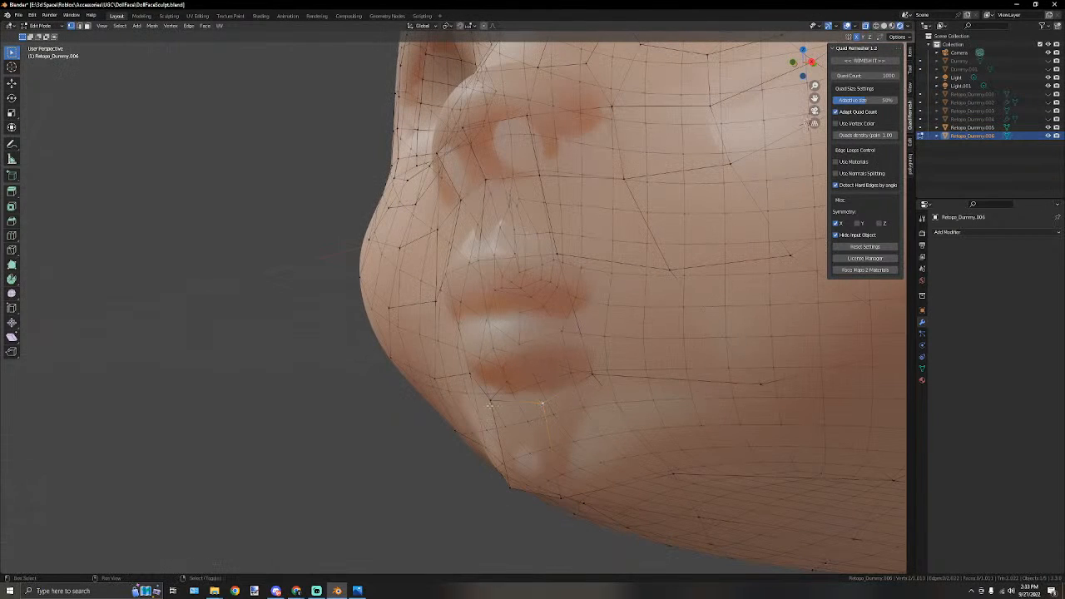
pyautogui.press('KP_3')
pyautogui.press('g')
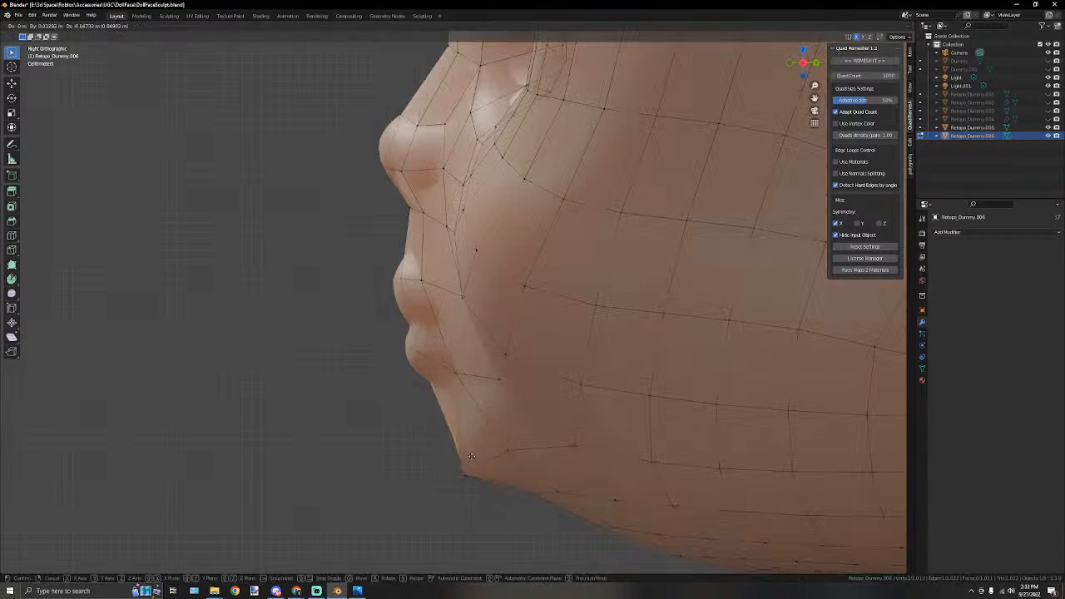
pyautogui.click(430, 382)
pyautogui.press('g')
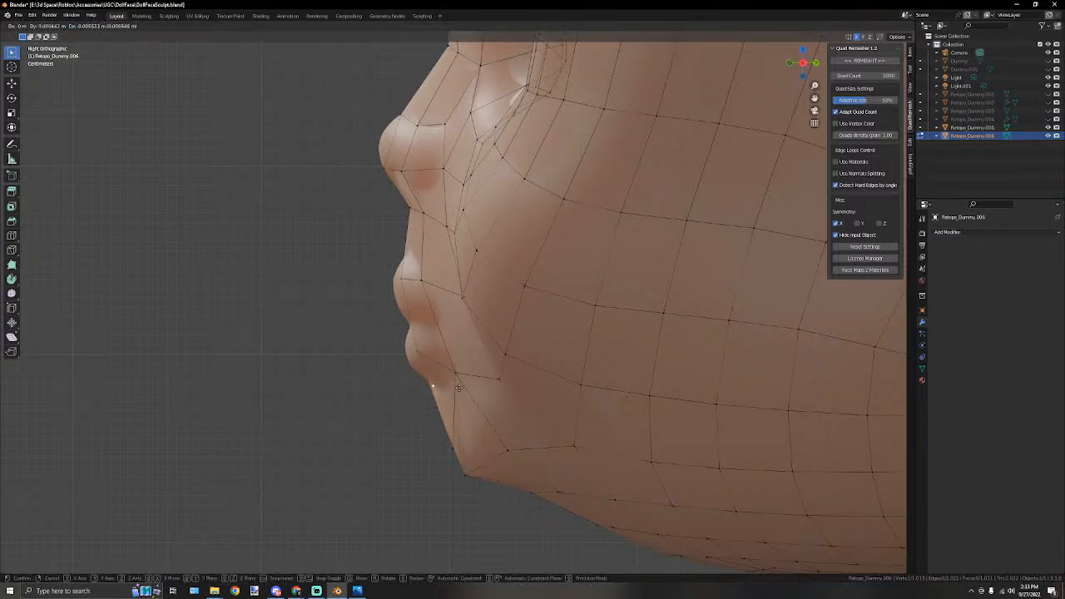
pyautogui.click(460, 388)
# Move the center vertex beneath the chin onto the underside of the sculpted reference in the right view.
pyautogui.moveTo(460, 388); pyautogui.dragTo(718, 244, button='middle')
pyautogui.rightClick(580, 480)
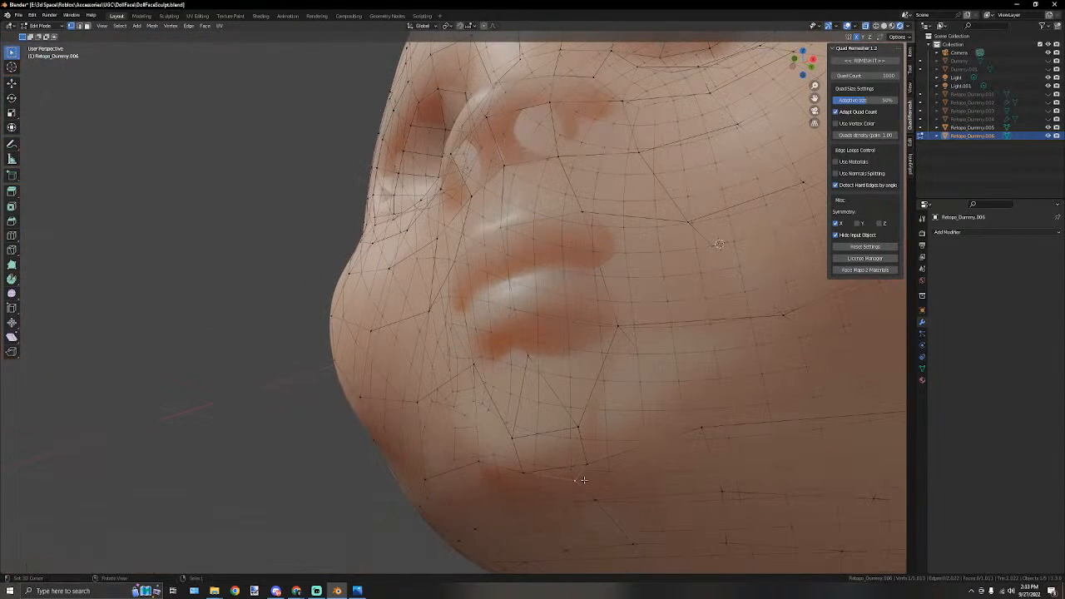
pyautogui.press('KP_3')
pyautogui.scroll(1, 582, 480)
pyautogui.press('g')
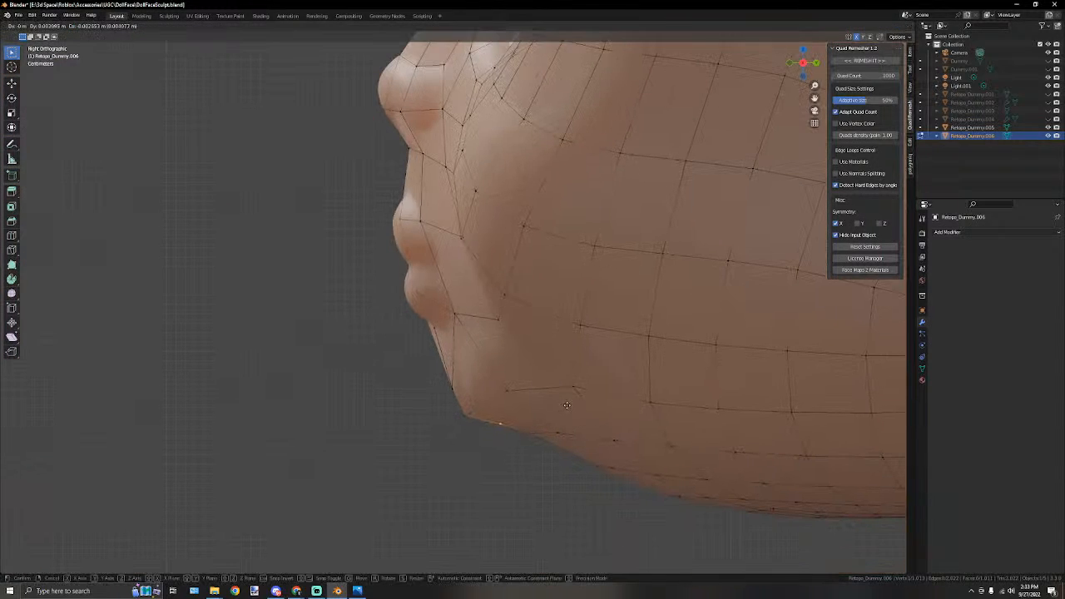
pyautogui.click(573, 408)
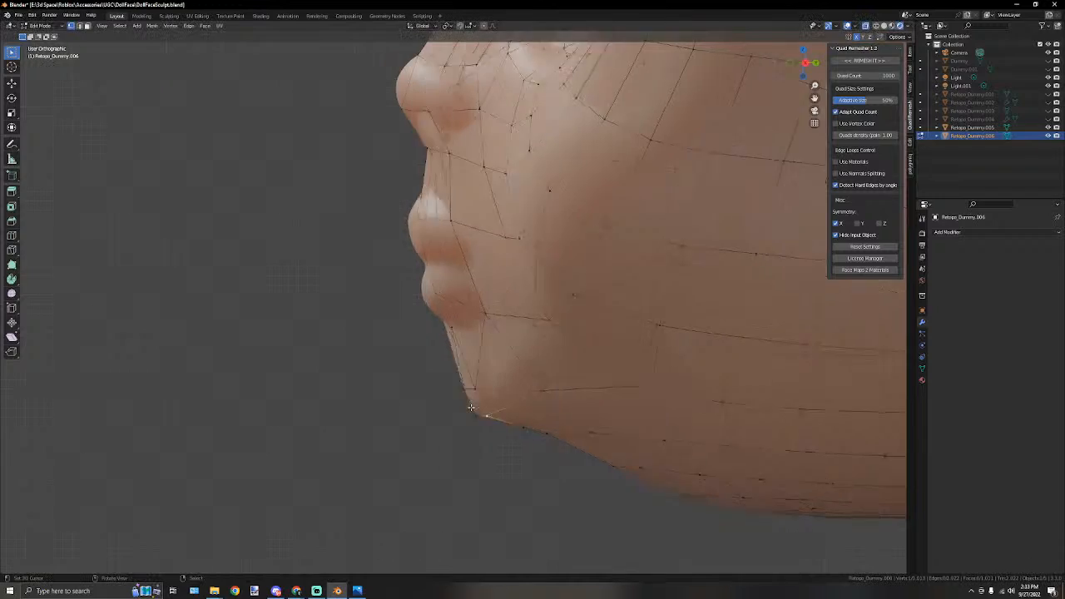
# Add a vertical loop cut through the middle of the chin patch.
pyautogui.press('KP_1')
pyautogui.keyDown('shift'); pyautogui.rightClick(524, 416); pyautogui.keyUp('shift')
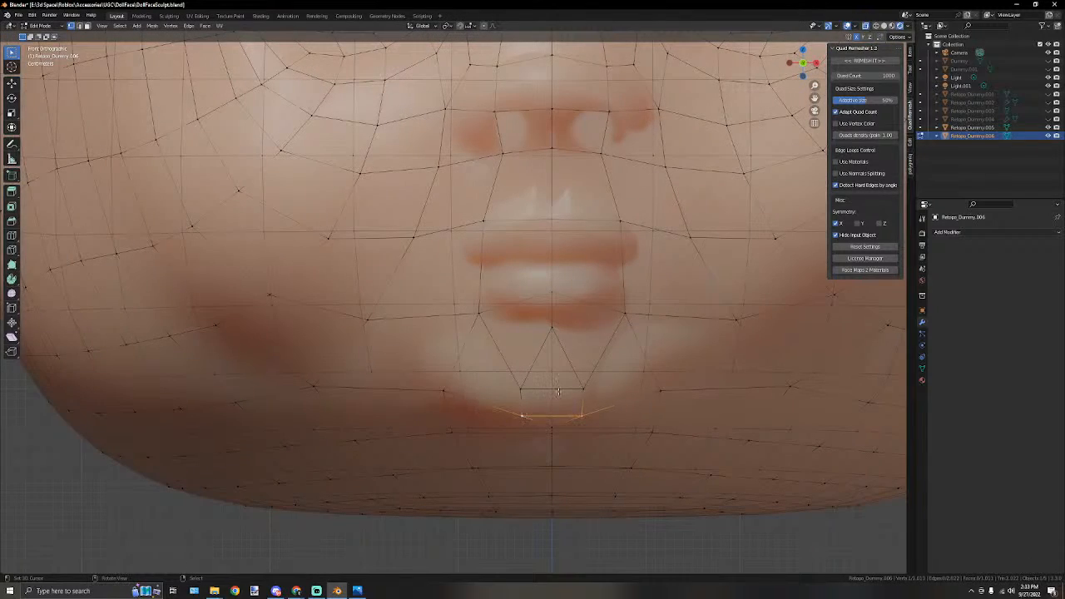
pyautogui.scroll(-4, 557, 391)
pyautogui.moveTo(557, 391); pyautogui.dragTo(541, 341, button='middle')
pyautogui.press('g')
pyautogui.press('g')
pyautogui.click(539, 348)
pyautogui.scroll(5, 533, 370)
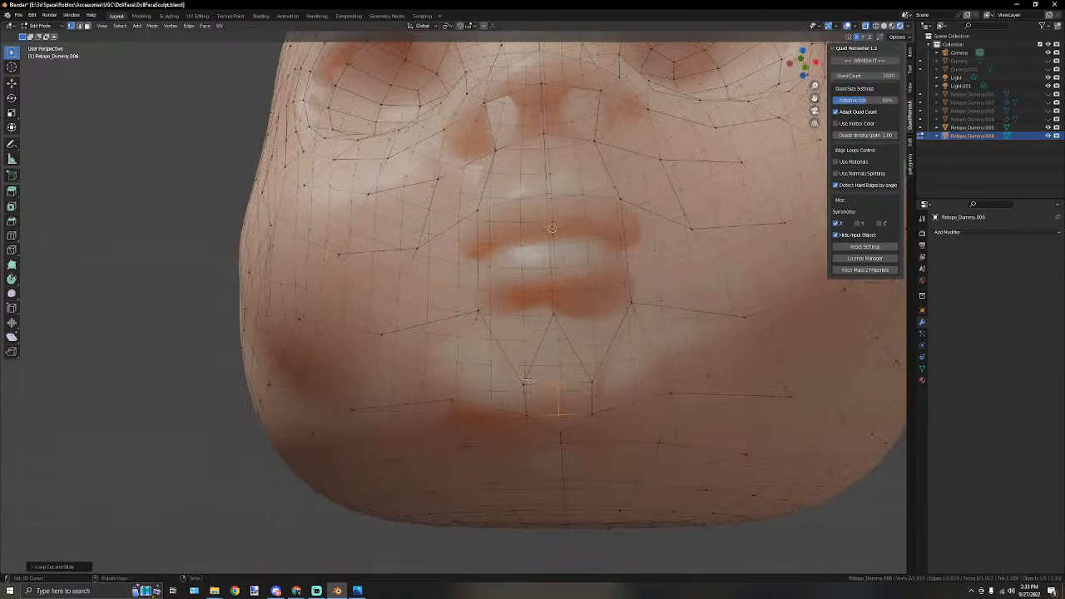
# Delete the faces directly above and below the divided chin patch.
pyautogui.click(87, 26)
pyautogui.click(555, 350)
pyautogui.keyDown('shift'); pyautogui.click(559, 423); pyautogui.keyUp('shift')
pyautogui.press('x')
pyautogui.click(556, 404)
# Fill the gaps above and below one half of the chin patch with triangles joined to its new middle vertices.
pyautogui.rightClick(557, 384)
pyautogui.keyDown('shift'); pyautogui.rightClick(525, 383); pyautogui.keyUp('shift')
pyautogui.keyDown('shift'); pyautogui.rightClick(552, 318); pyautogui.keyUp('shift')
pyautogui.rightClick(526, 414)
pyautogui.keyDown('shift'); pyautogui.rightClick(556, 414); pyautogui.keyUp('shift')
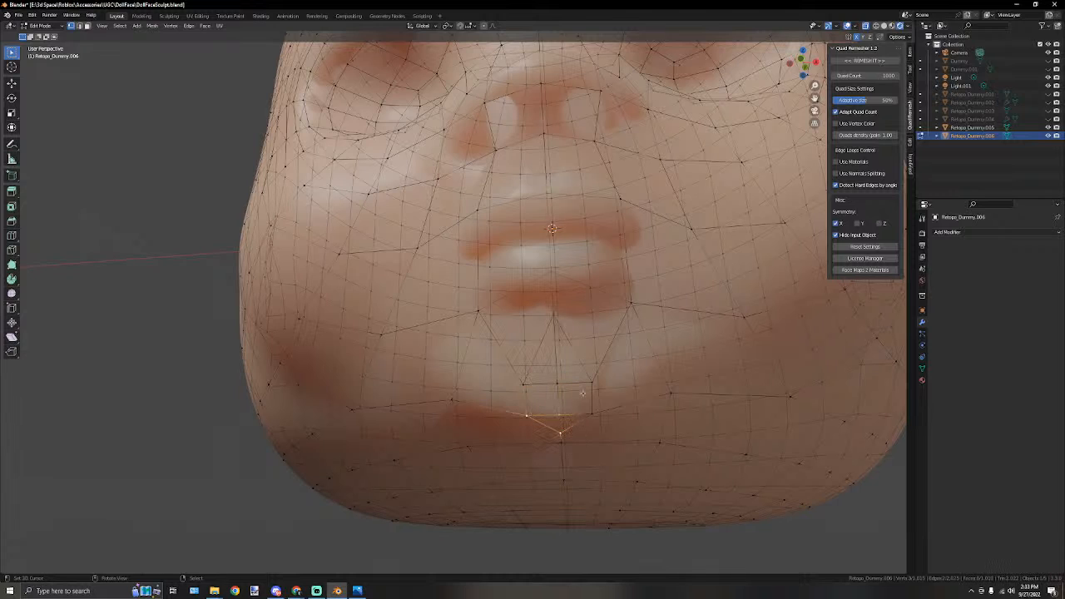
pyautogui.hotkey('alt', 'a')
pyautogui.scroll(-4, 178, 349)
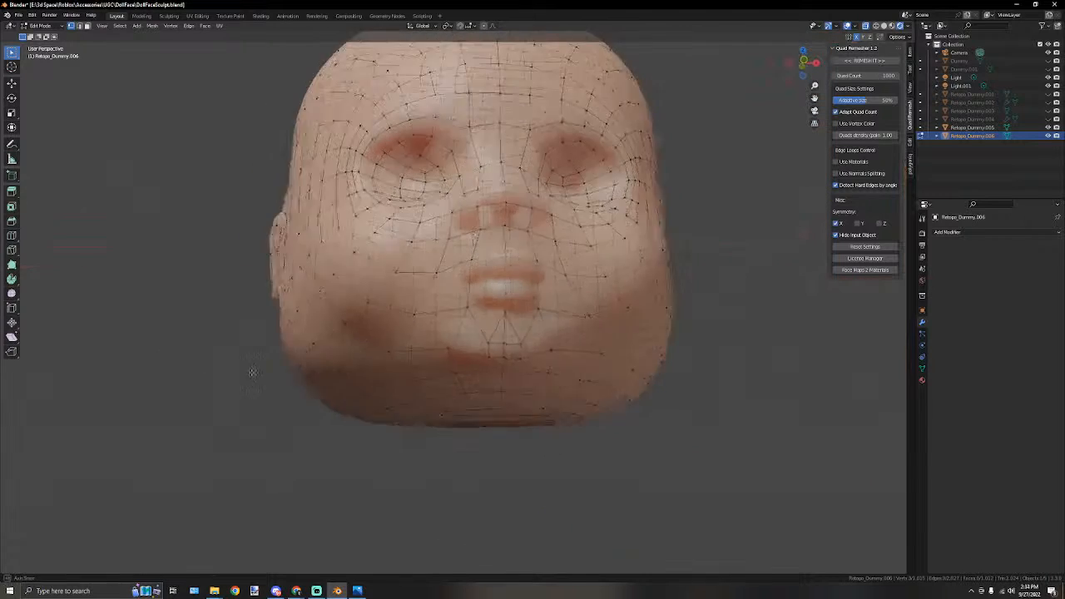
# Fill the remaining gaps above and below the other half of the chin patch with triangular faces.
pyautogui.moveTo(245, 371); pyautogui.dragTo(366, 375, button='middle')
pyautogui.scroll(3, 368, 375)
pyautogui.moveTo(589, 371); pyautogui.dragTo(568, 339, button='middle')
pyautogui.press('KP_3')
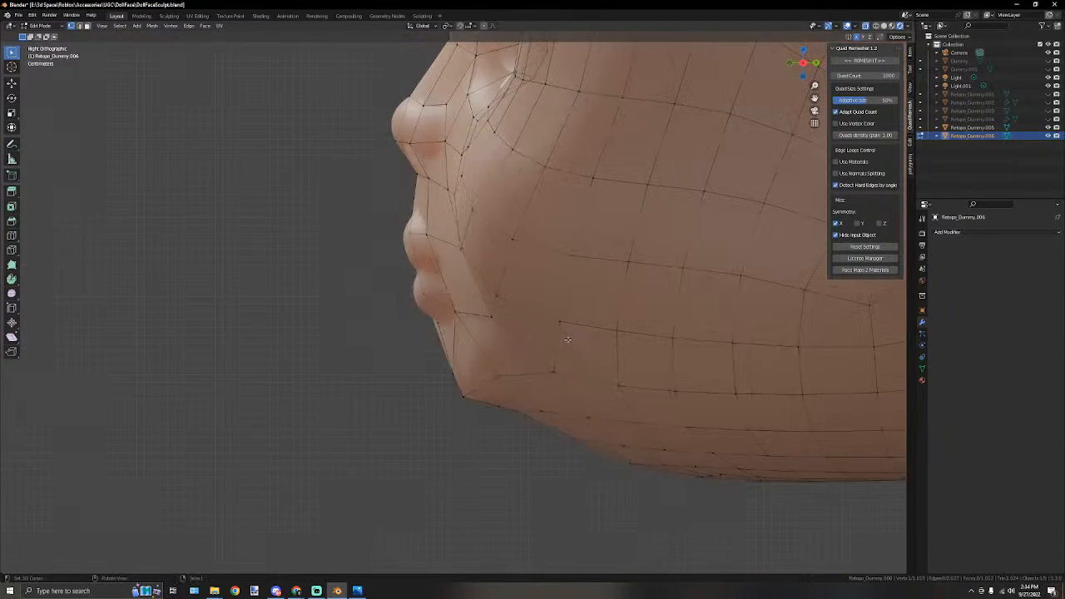
pyautogui.scroll(1, 565, 338)
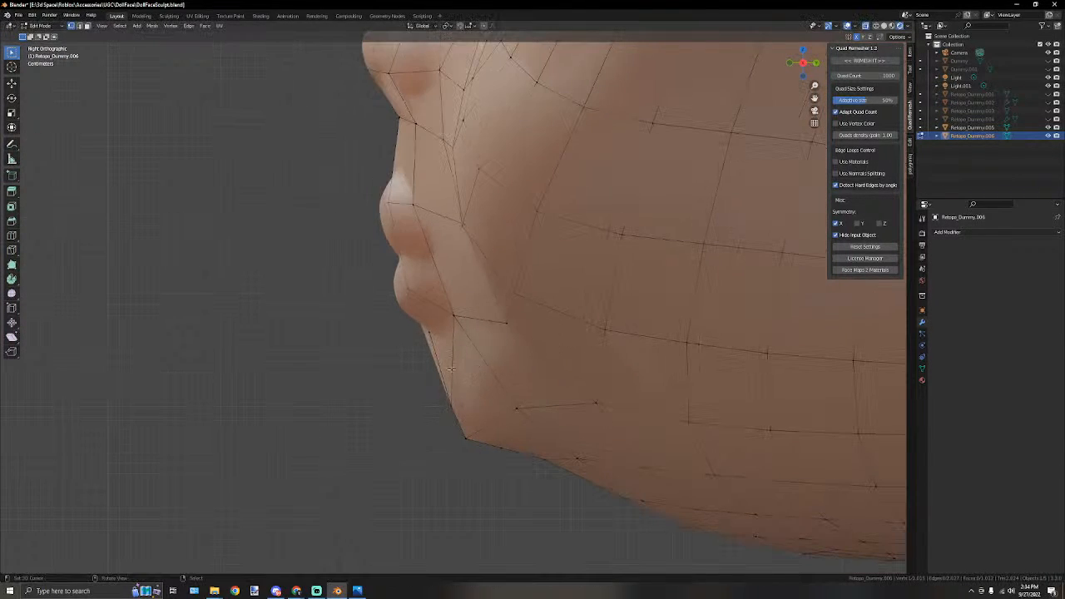
pyautogui.moveTo(582, 207); pyautogui.dragTo(599, 349, button='middle')
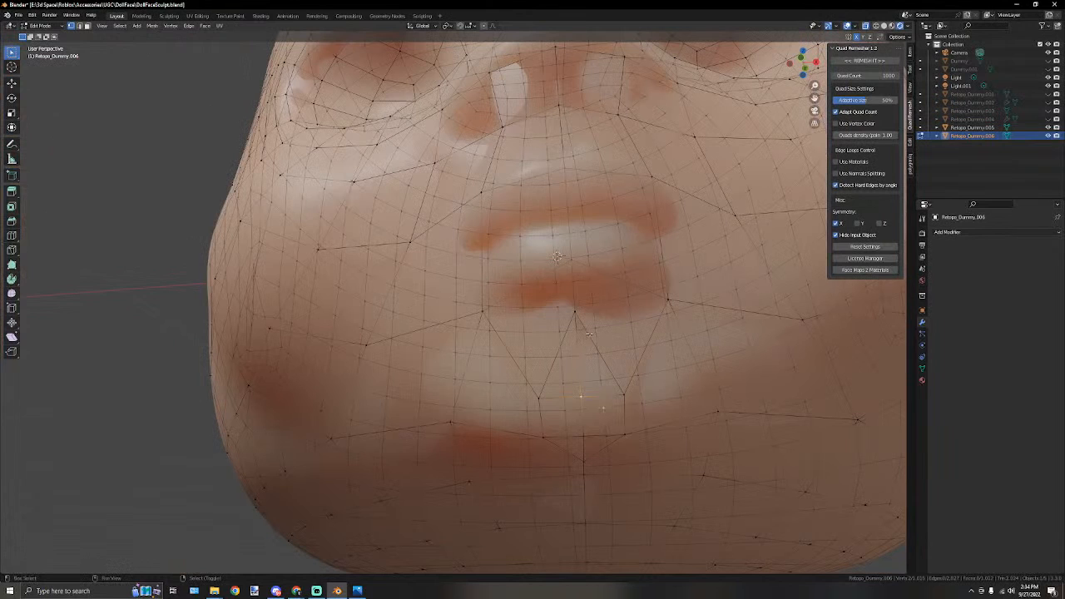
pyautogui.moveTo(578, 310); pyautogui.dragTo(574, 381)
pyautogui.click(583, 436)
pyautogui.click(625, 432)
pyautogui.keyDown('shift'); pyautogui.click(586, 437); pyautogui.keyUp('shift')
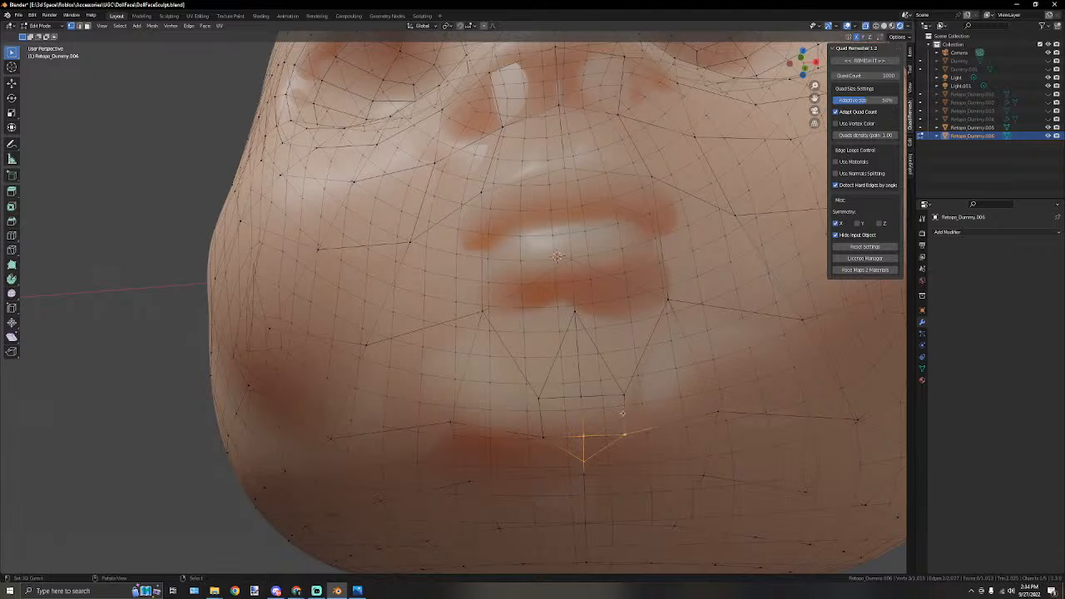
pyautogui.click(621, 400)
pyautogui.press('g')
pyautogui.rightClick(646, 386)
# Move the lower lip's center vertex forward onto the sculpted reference profile in the right view.
pyautogui.moveTo(644, 386); pyautogui.dragTo(581, 425, button='middle')
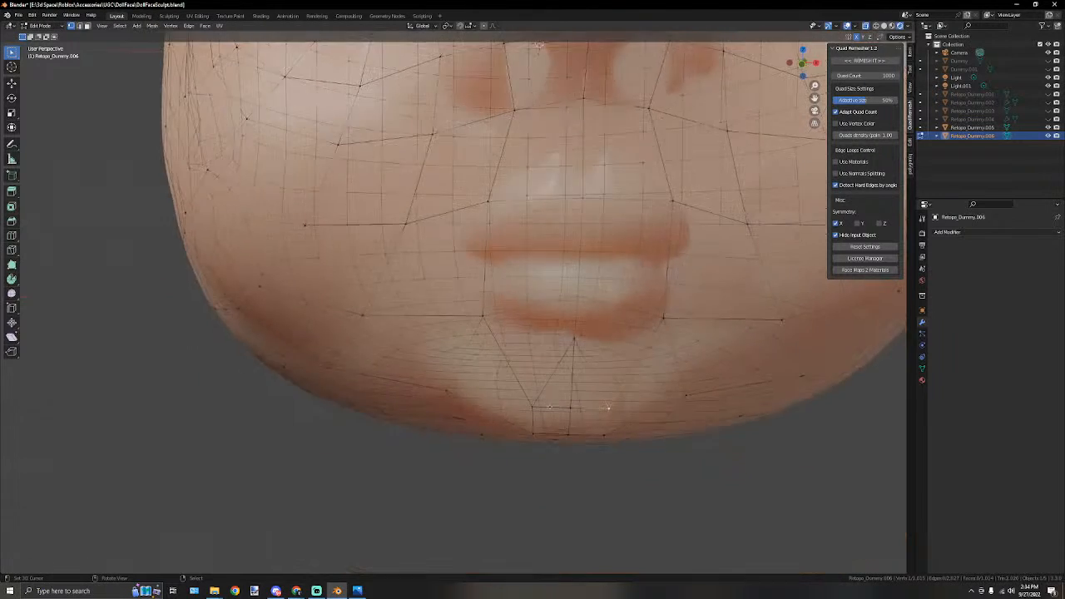
pyautogui.scroll(-5, 533, 410)
pyautogui.rightClick(591, 419)
pyautogui.moveTo(482, 433); pyautogui.dragTo(371, 408, button='middle')
pyautogui.scroll(-5, 424, 440)
pyautogui.scroll(3, 477, 439)
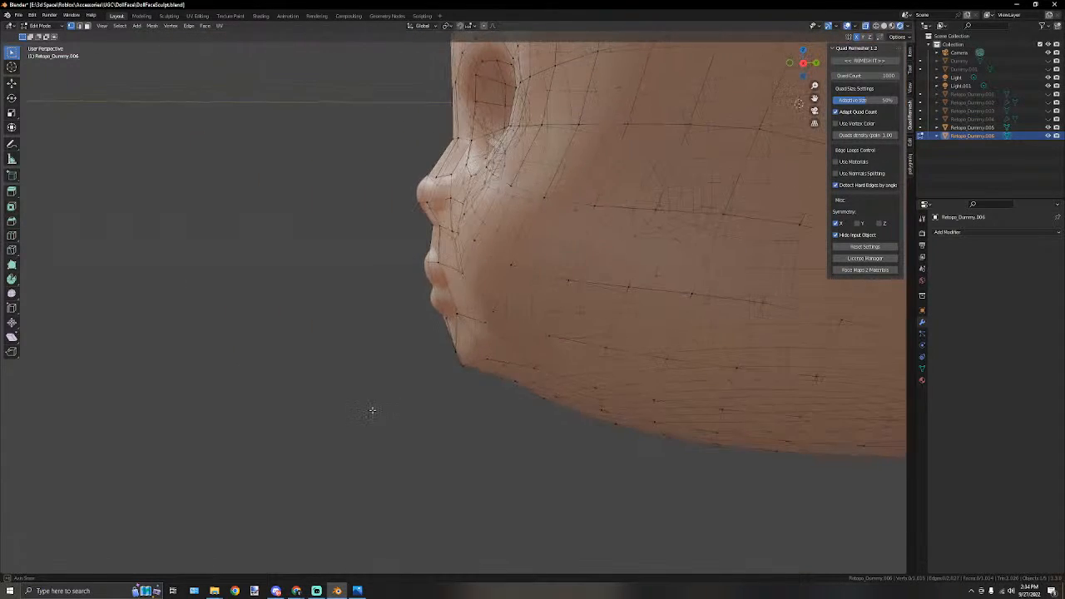
pyautogui.rightClick(434, 300)
pyautogui.press('KP_3')
pyautogui.scroll(4, 449, 283)
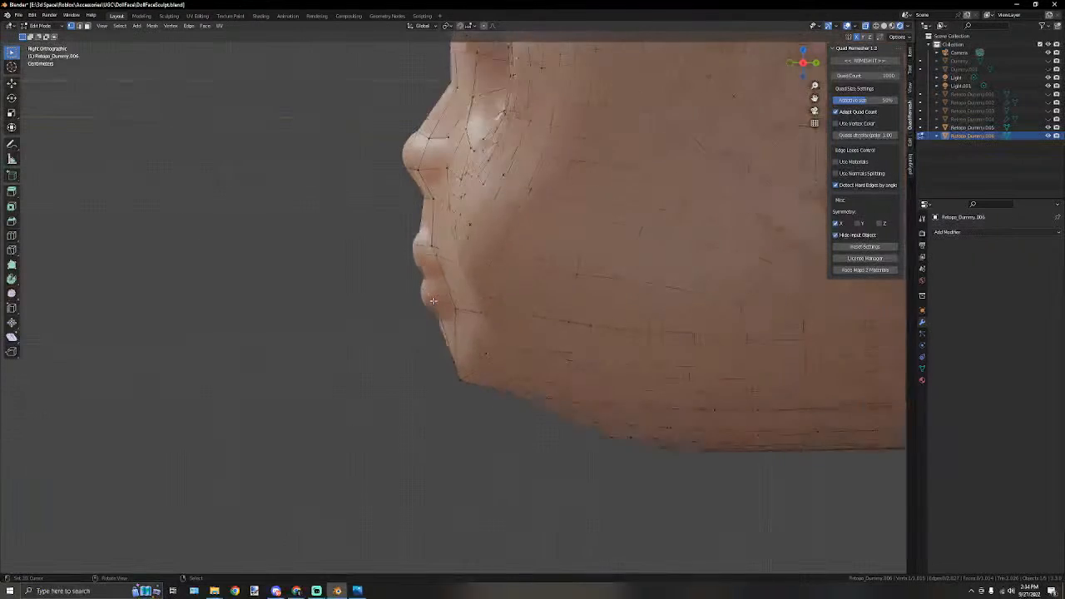
pyautogui.keyDown('shift'); pyautogui.moveTo(462, 266); pyautogui.dragTo(473, 329, button='middle'); pyautogui.keyUp('shift')
pyautogui.press('g')
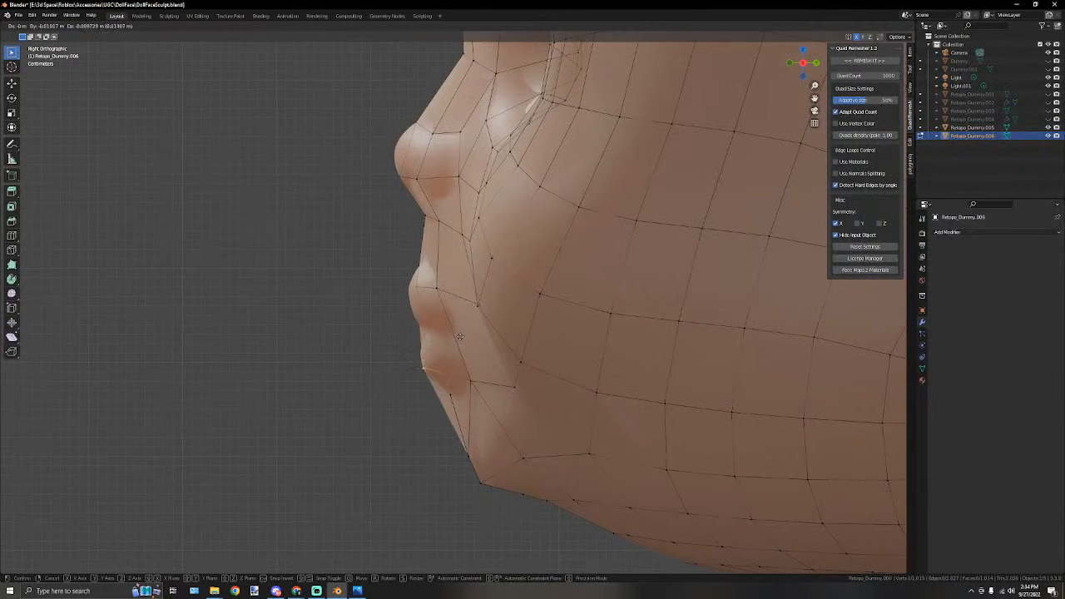
pyautogui.click(465, 339)
# Triangulate the two faces on either side of the chin's center, just below the lower lip.
pyautogui.moveTo(414, 380); pyautogui.dragTo(532, 368, button='middle')
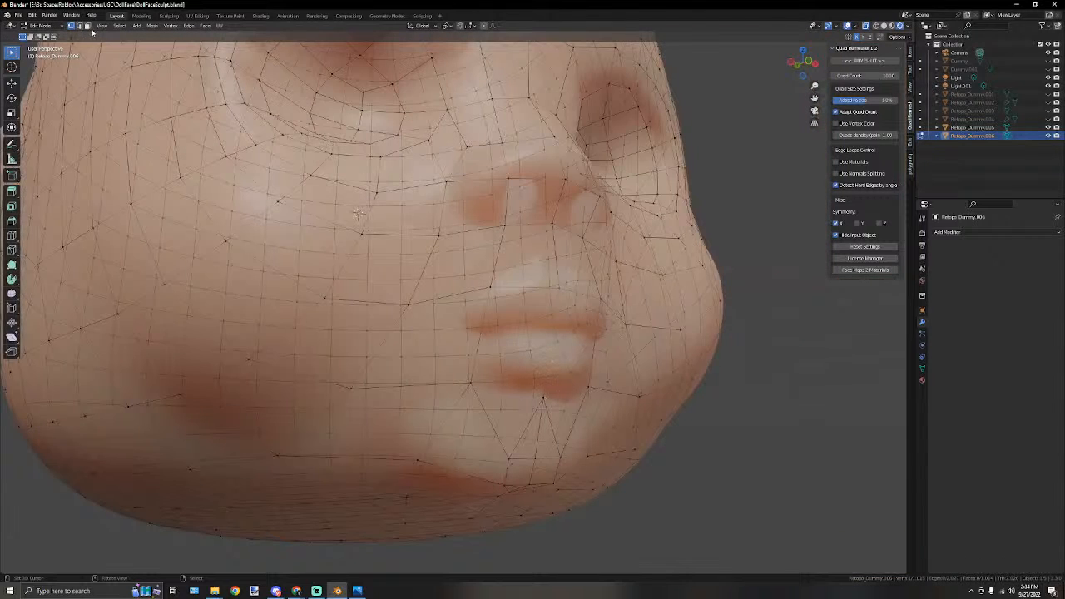
pyautogui.click(517, 420)
pyautogui.keyDown('shift'); pyautogui.click(563, 405); pyautogui.keyUp('shift')
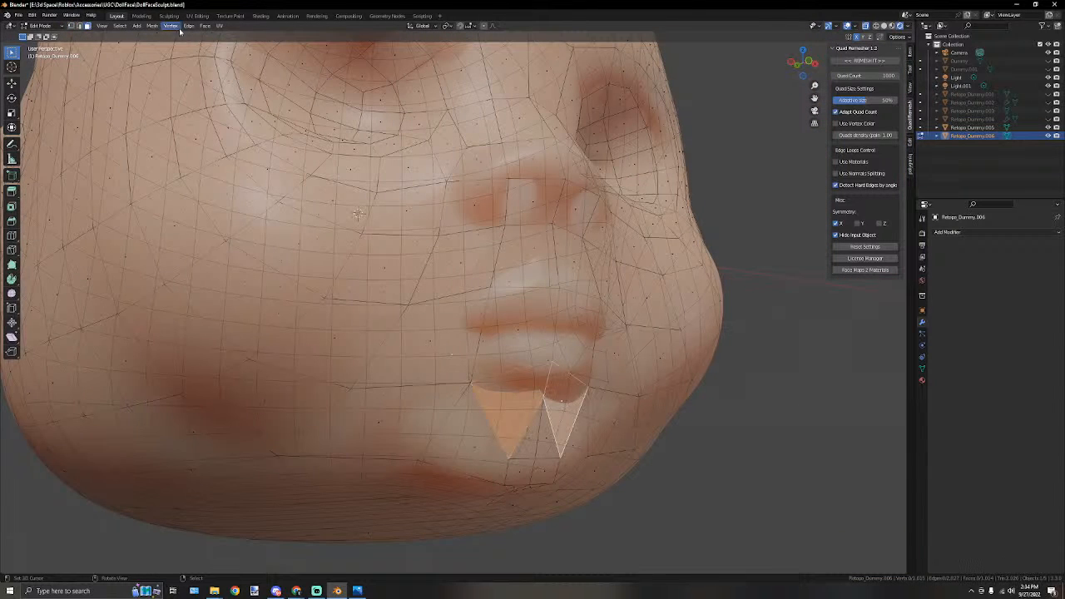
pyautogui.click(204, 25)
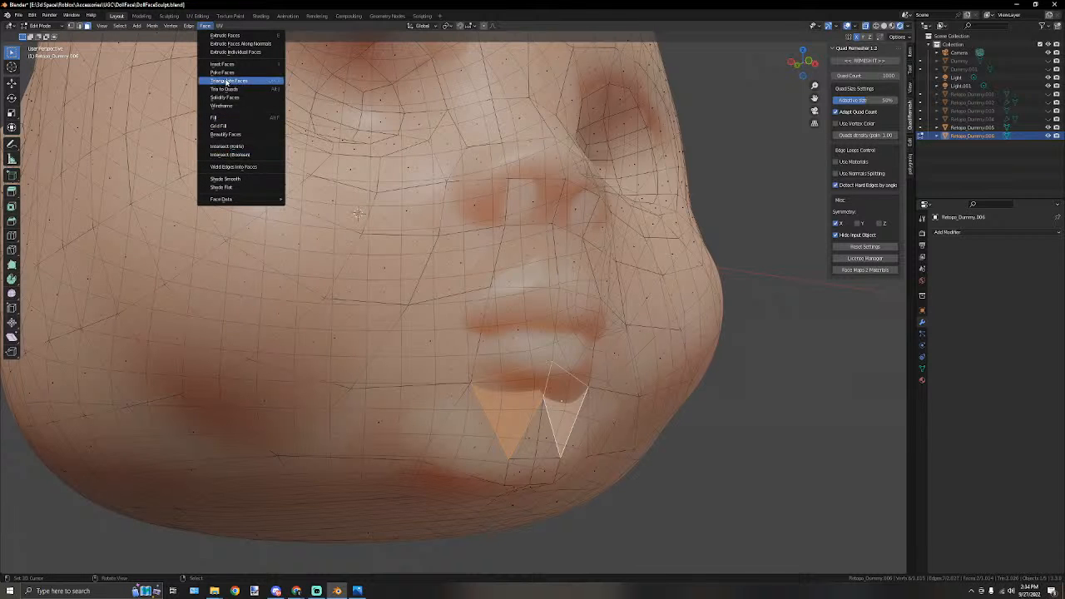
pyautogui.click(230, 81)
pyautogui.rightClick(791, 457)
# In the right view, move the lower lip's center vertex to follow the front curve of the sculpted lip.
pyautogui.scroll(2, 755, 457)
pyautogui.moveTo(754, 457); pyautogui.dragTo(131, 131, button='middle')
pyautogui.moveTo(439, 428); pyautogui.dragTo(503, 438, button='middle')
pyautogui.click(503, 439)
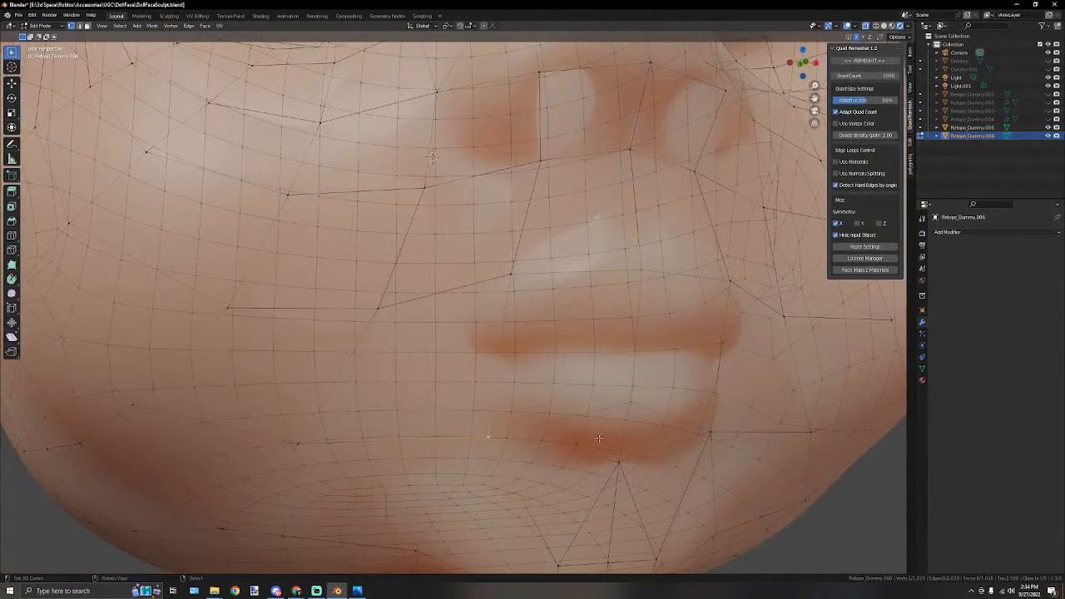
pyautogui.press('KP_3')
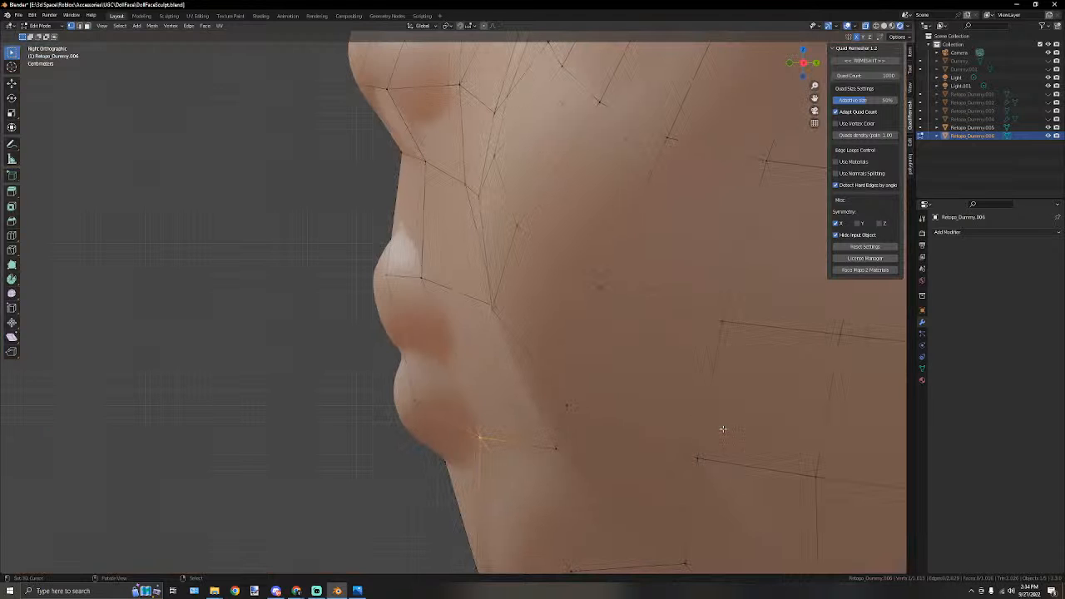
pyautogui.press('g')
pyautogui.rightClick(558, 425)
pyautogui.press('g')
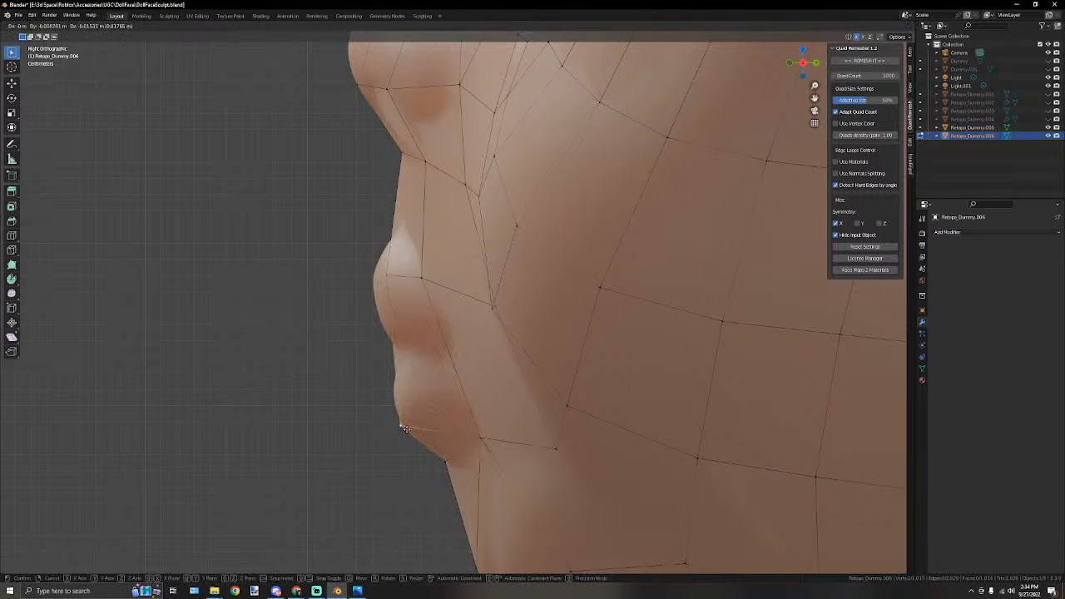
pyautogui.click(406, 429)
# Move the upper lip's center vertex and its neighboring side vertices forward to the sculpted lip profile.
pyautogui.click(392, 274)
pyautogui.press('g')
pyautogui.click(378, 282)
pyautogui.click(430, 278)
pyautogui.press('g')
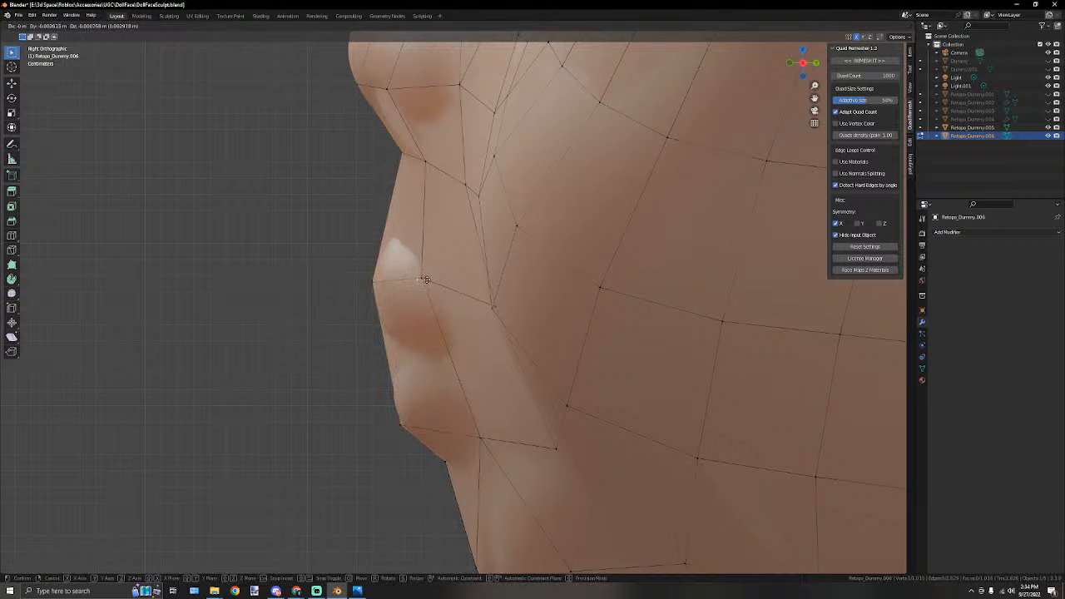
pyautogui.rightClick(409, 283)
pyautogui.click(419, 270)
pyautogui.press('g')
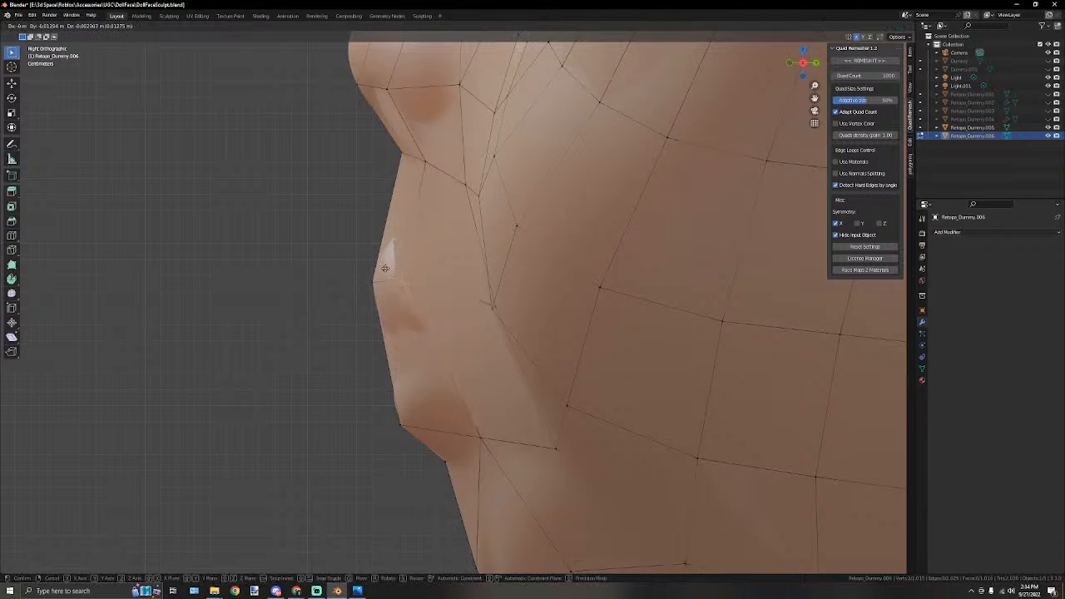
pyautogui.click(397, 277)
# Move the side vertices of the lower lip slightly forward and check the mouth shape on the whole head.
pyautogui.click(479, 435)
pyautogui.press('g')
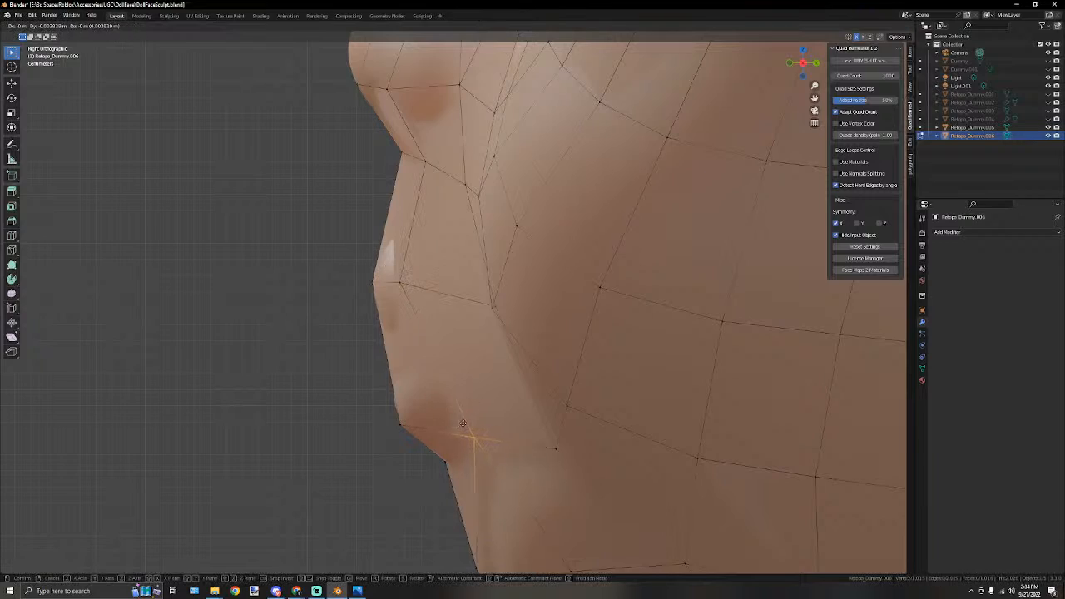
pyautogui.click(463, 424)
pyautogui.scroll(-3, 352, 451)
pyautogui.moveTo(352, 452); pyautogui.dragTo(533, 461, button='middle')
pyautogui.scroll(-3, 614, 449)
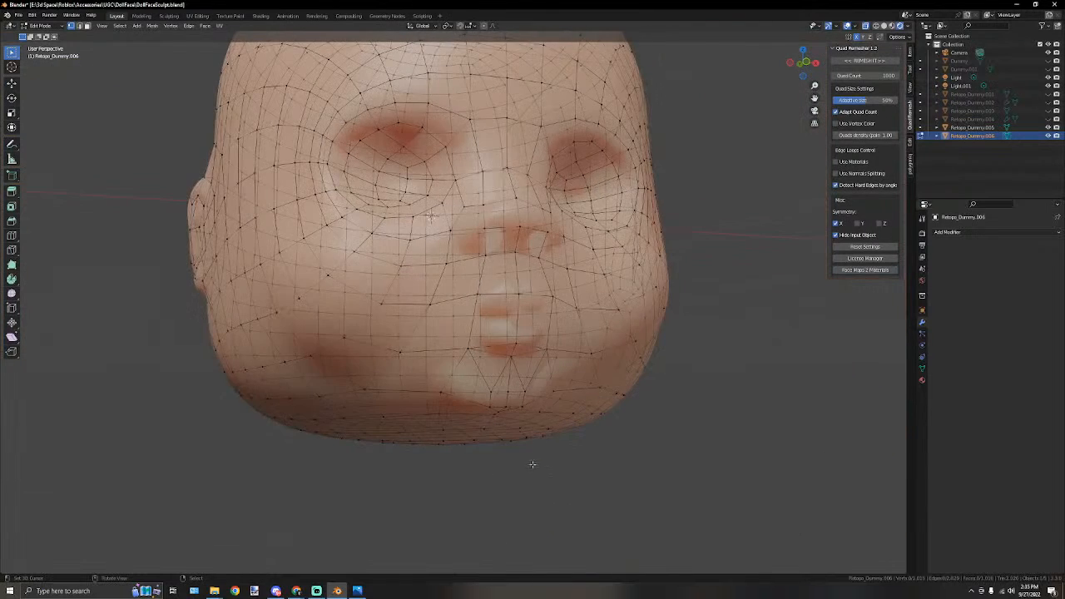
pyautogui.scroll(-3, 534, 469)
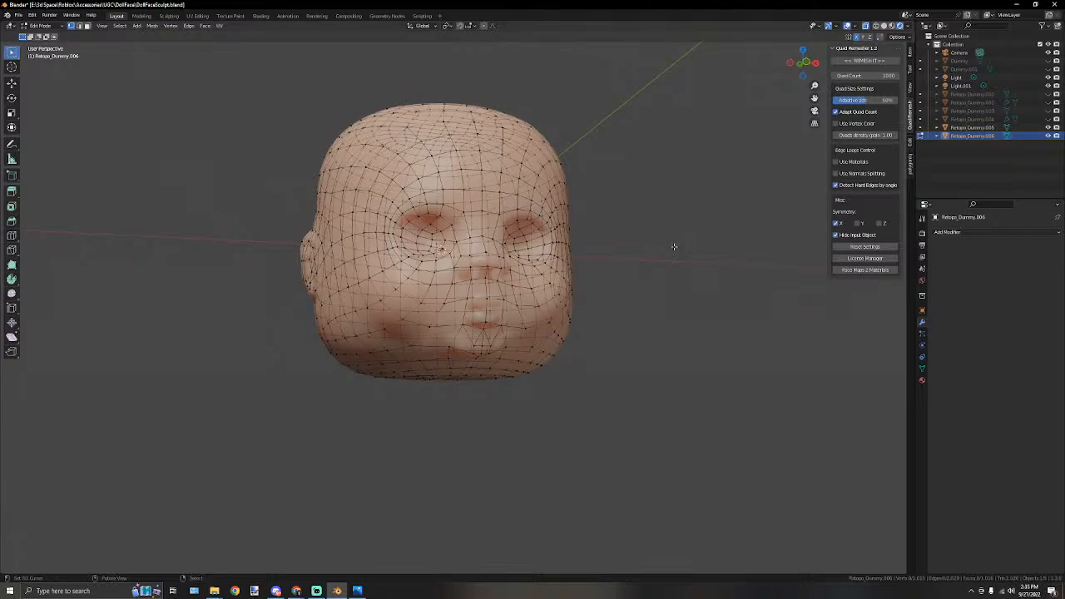
# Extrude the two faces at the tip of the nose outward.
pyautogui.scroll(5, 545, 305)
pyautogui.moveTo(425, 195); pyautogui.dragTo(410, 177, button='middle')
pyautogui.press('KP_3')
pyautogui.scroll(2, 407, 173)
pyautogui.keyDown('shift'); pyautogui.moveTo(340, 42); pyautogui.dragTo(426, 195, button='middle'); pyautogui.keyUp('shift')
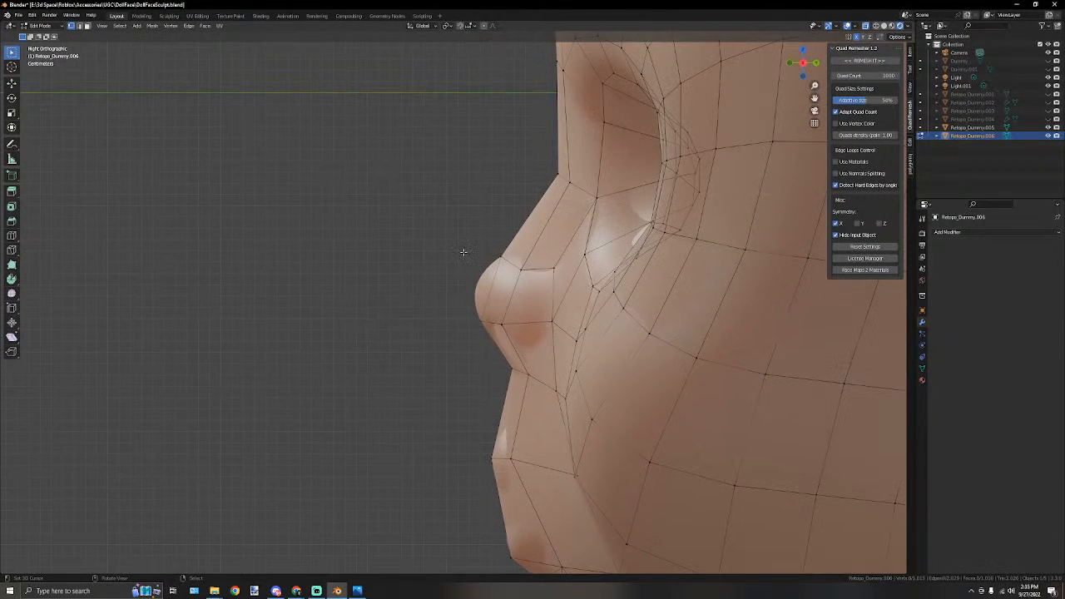
pyautogui.scroll(2, 286, 163)
pyautogui.click(89, 26)
pyautogui.moveTo(150, 158); pyautogui.dragTo(408, 222, button='middle')
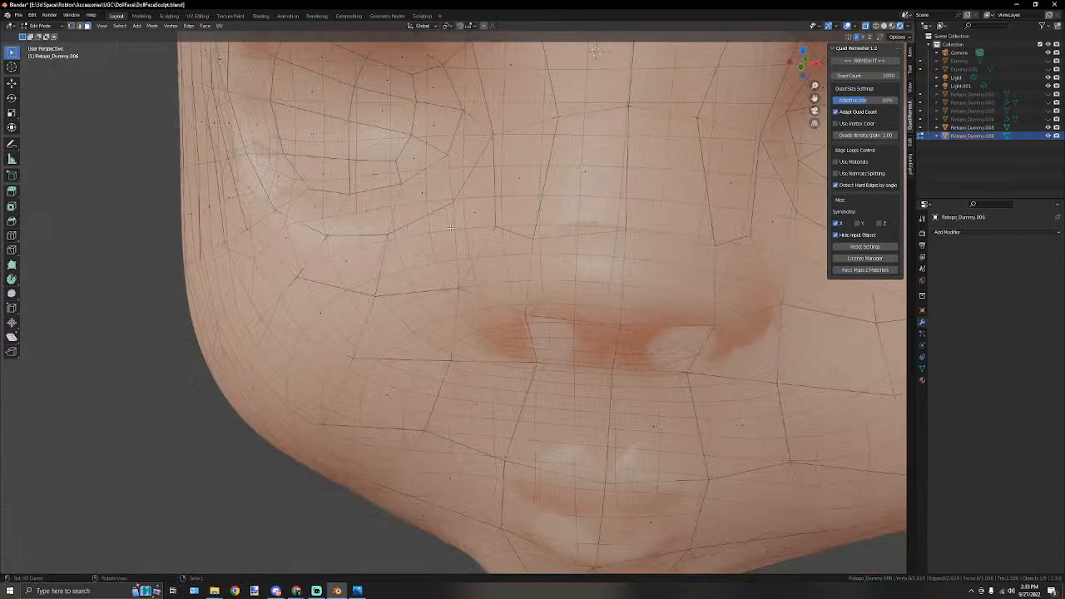
pyautogui.click(569, 275)
pyautogui.moveTo(569, 274); pyautogui.dragTo(665, 239, button='middle')
pyautogui.press('KP_3')
pyautogui.scroll(1, 660, 235)
pyautogui.press('e')
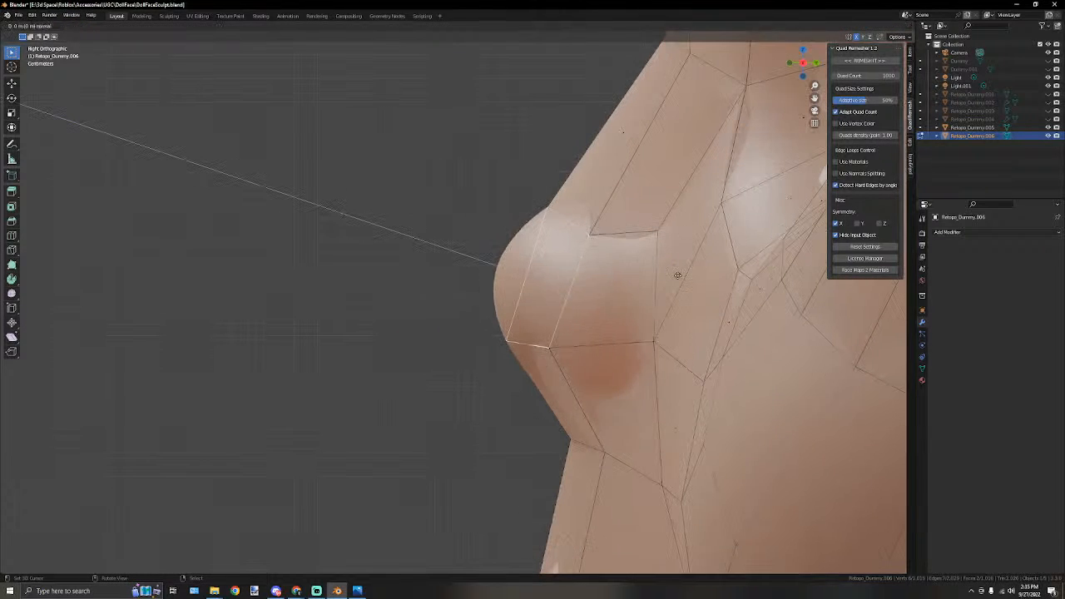
pyautogui.click(637, 262)
# Shrink the extruded nose tip faces and move them onto the sculpted nose profile in the right view.
pyautogui.press('s')
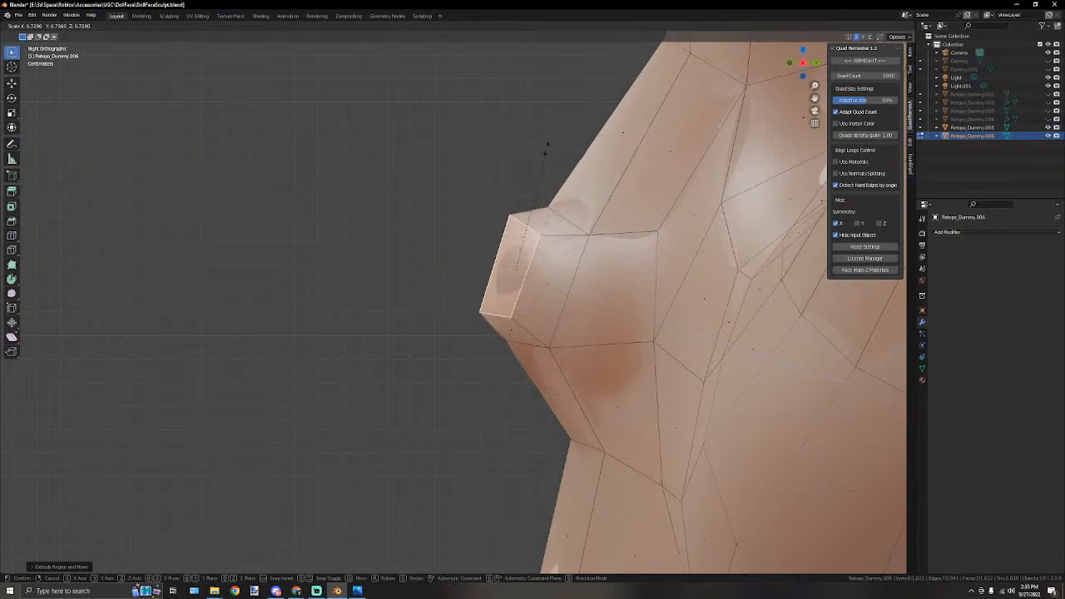
pyautogui.click(522, 196)
pyautogui.press('s')
pyautogui.click(594, 205)
pyautogui.press('g')
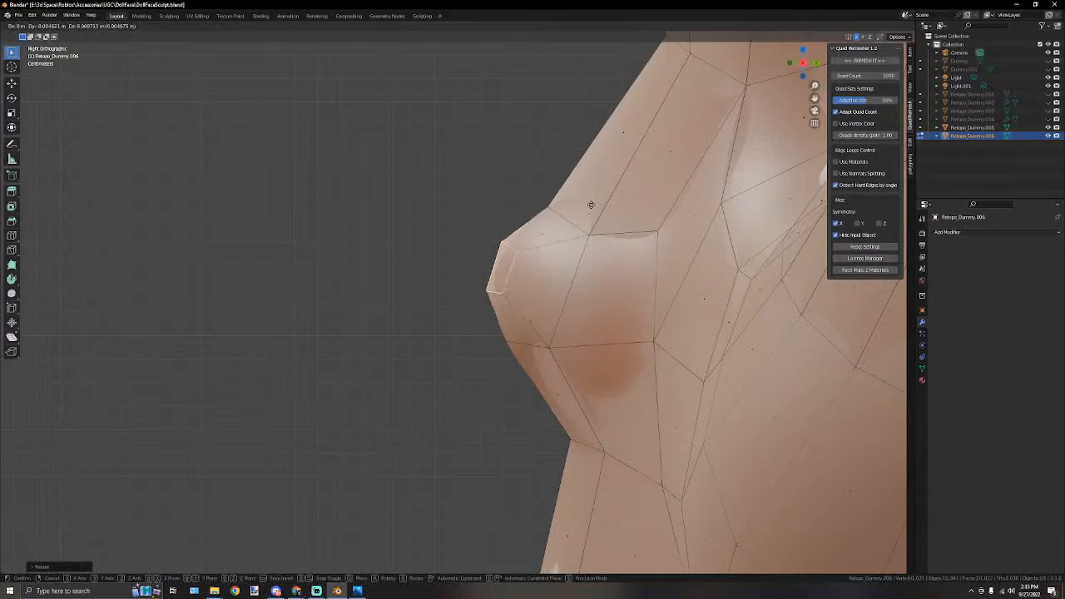
pyautogui.click(594, 204)
# Hide the Retopo_Dummy.005 reference and inspect the remeshed head on its own in Object Mode.
pyautogui.scroll(-4, 370, 258)
pyautogui.moveTo(370, 258); pyautogui.dragTo(361, 277, button='middle')
pyautogui.scroll(-3, 361, 278)
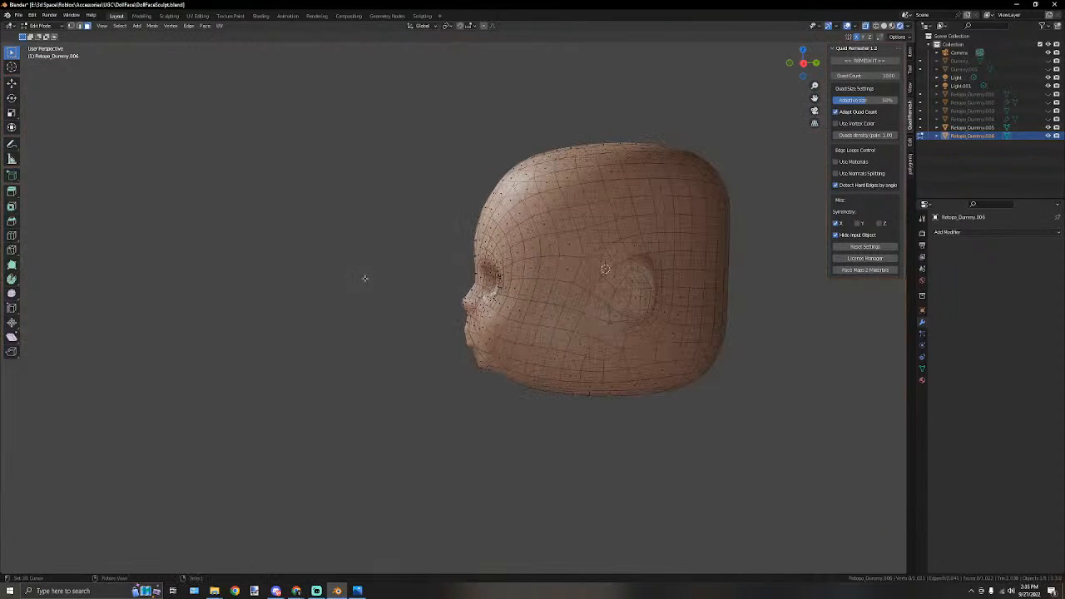
pyautogui.scroll(-4, 421, 265)
pyautogui.scroll(4, 420, 266)
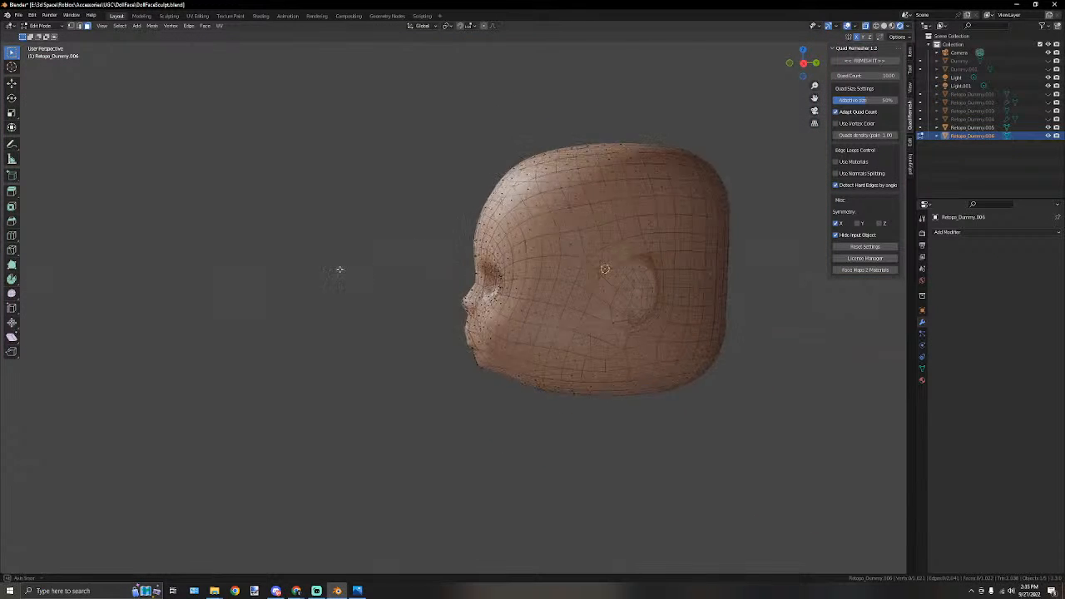
pyautogui.moveTo(337, 269); pyautogui.dragTo(421, 271, button='middle')
pyautogui.click(1049, 128)
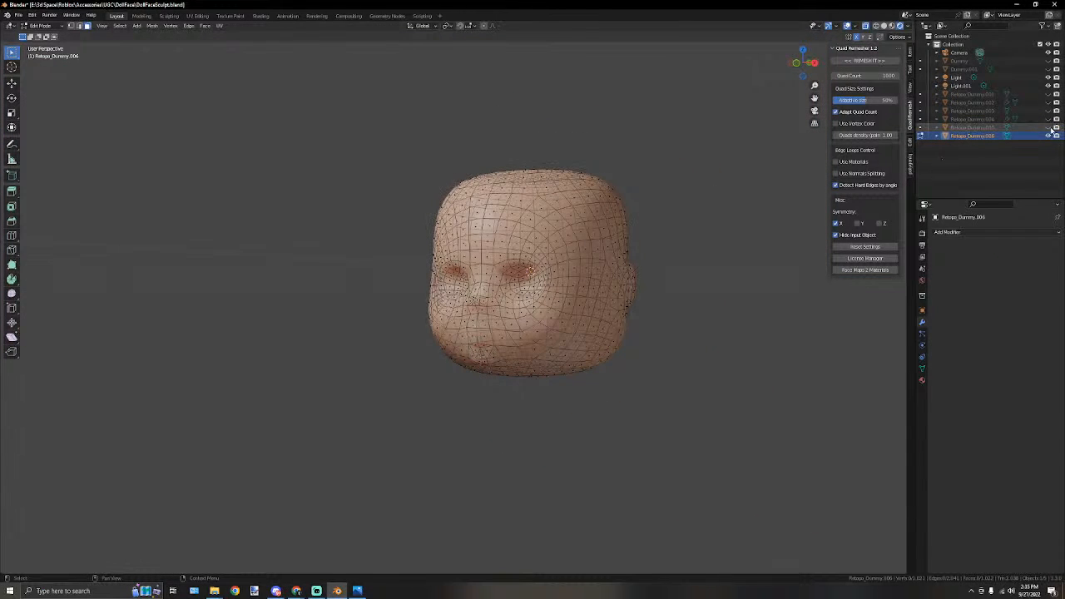
pyautogui.click(40, 26)
pyautogui.click(37, 38)
pyautogui.scroll(3, 425, 329)
pyautogui.moveTo(425, 328); pyautogui.dragTo(394, 361, button='middle')
pyautogui.click(490, 352)
pyautogui.click(40, 26)
pyautogui.click(38, 48)
# Bevel the two mouth corner vertices into small diamond-shaped faces.
pyautogui.scroll(4, 512, 298)
pyautogui.moveTo(511, 298); pyautogui.dragTo(536, 341, button='middle')
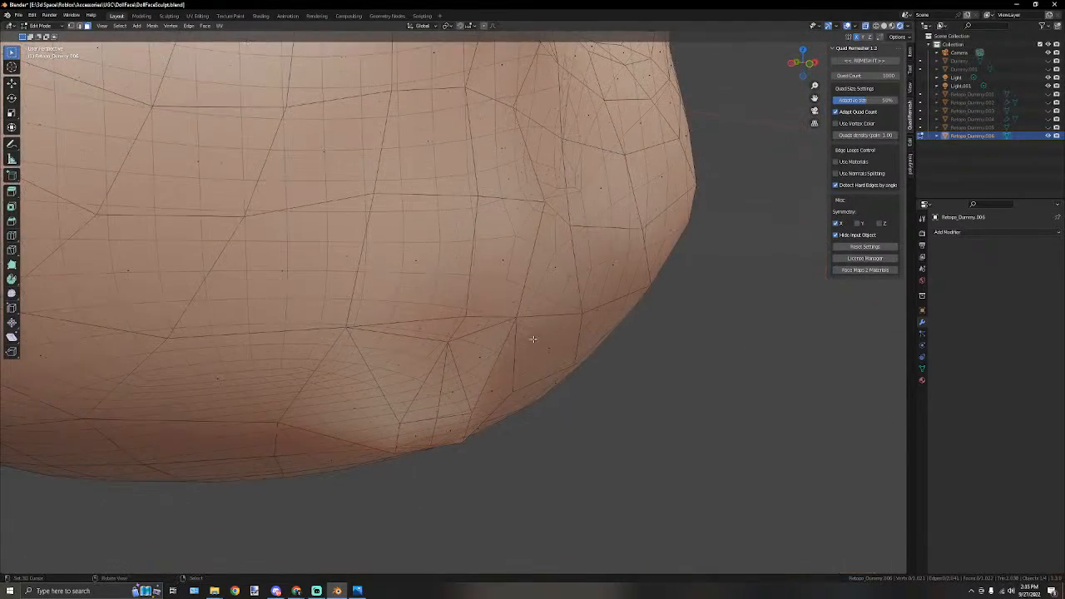
pyautogui.moveTo(440, 349); pyautogui.dragTo(442, 307, button='middle')
pyautogui.scroll(2, 375, 329)
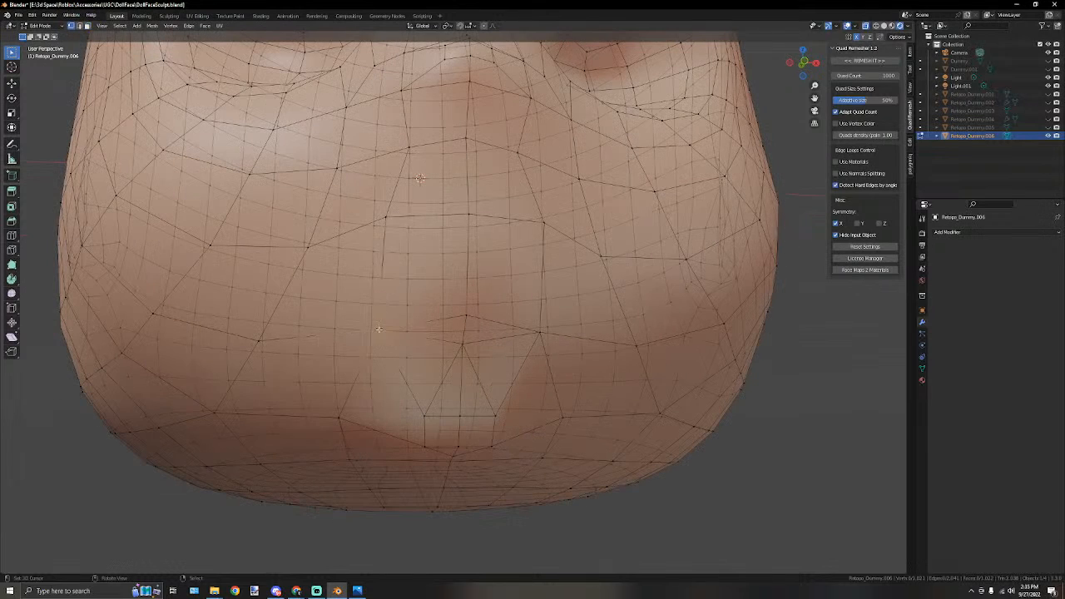
pyautogui.moveTo(544, 332); pyautogui.dragTo(534, 326, button='middle')
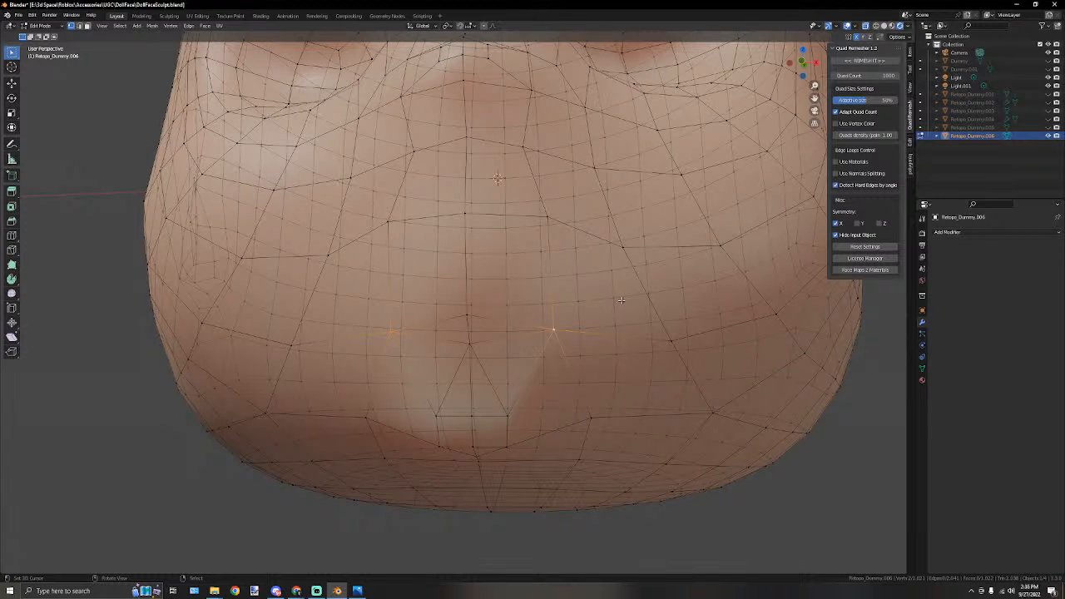
pyautogui.hotkey('ctrl', 'b')
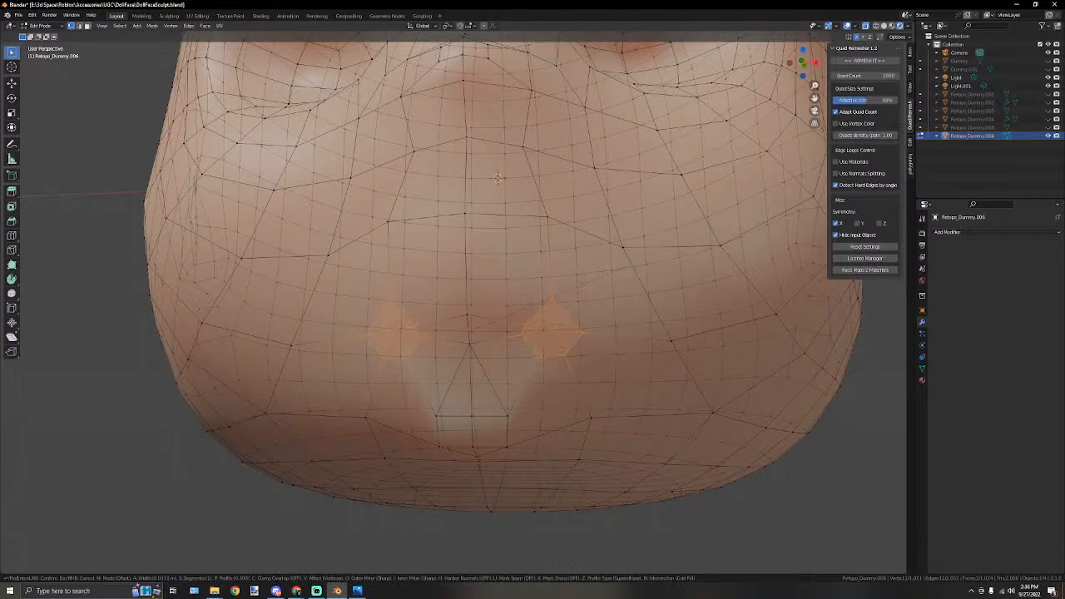
pyautogui.click(641, 260)
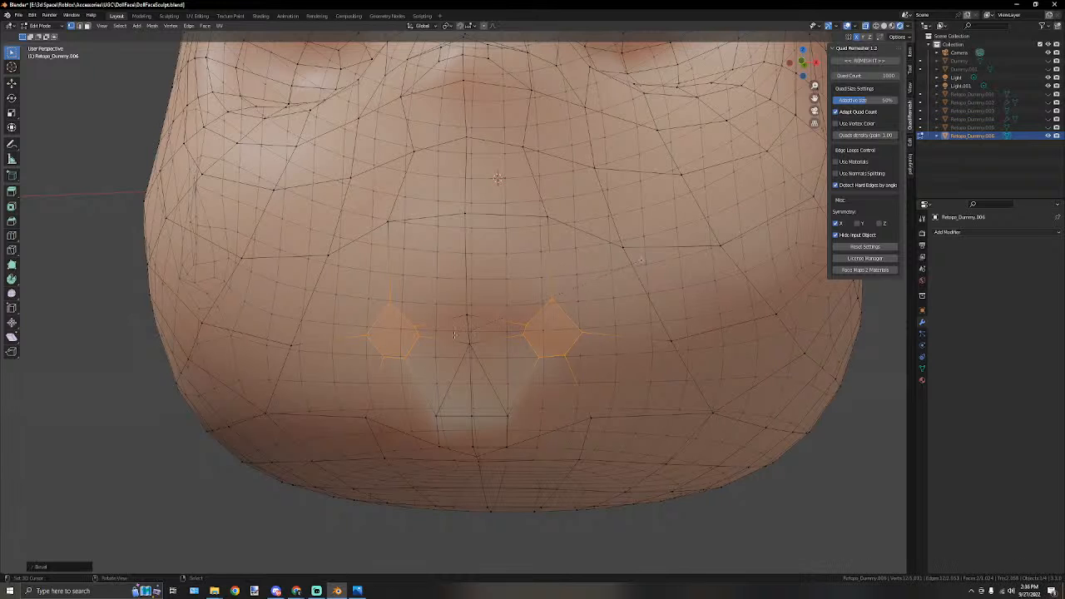
# Merge the top vertex of each beveled mouth corner into its outer vertex, using At Last.
pyautogui.click(417, 327)
pyautogui.keyDown('shift'); pyautogui.moveTo(384, 309); pyautogui.dragTo(412, 327, button='middle'); pyautogui.keyUp('shift')
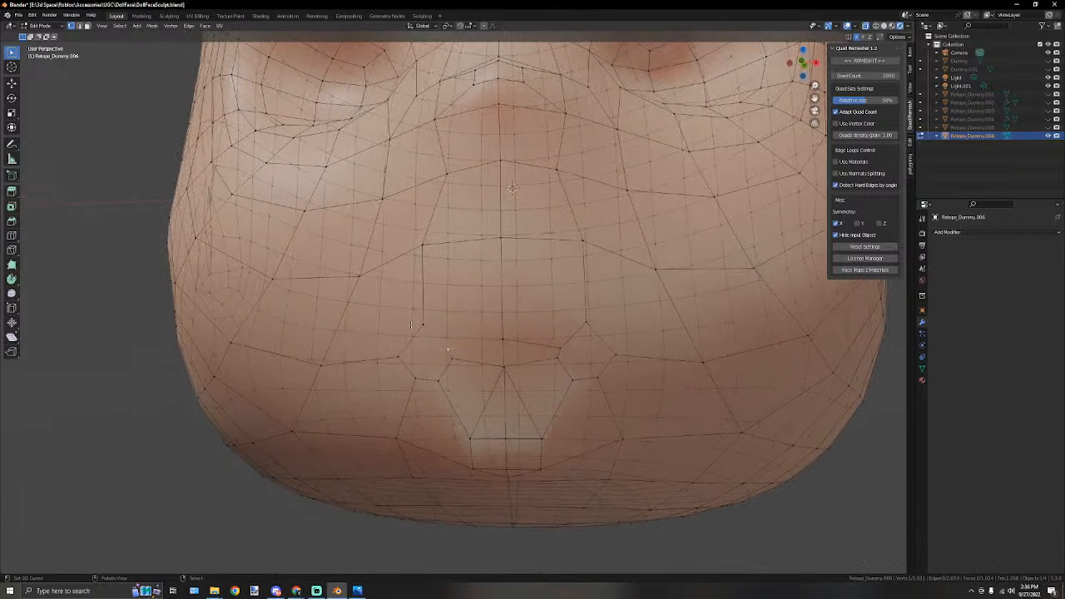
pyautogui.press('m')
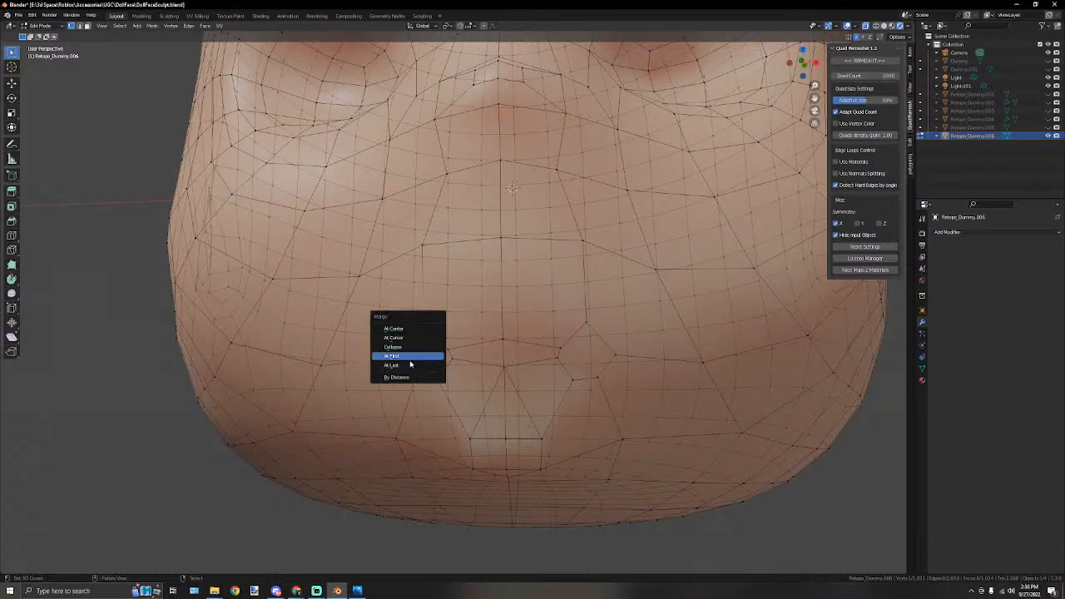
pyautogui.click(406, 363)
pyautogui.click(584, 322)
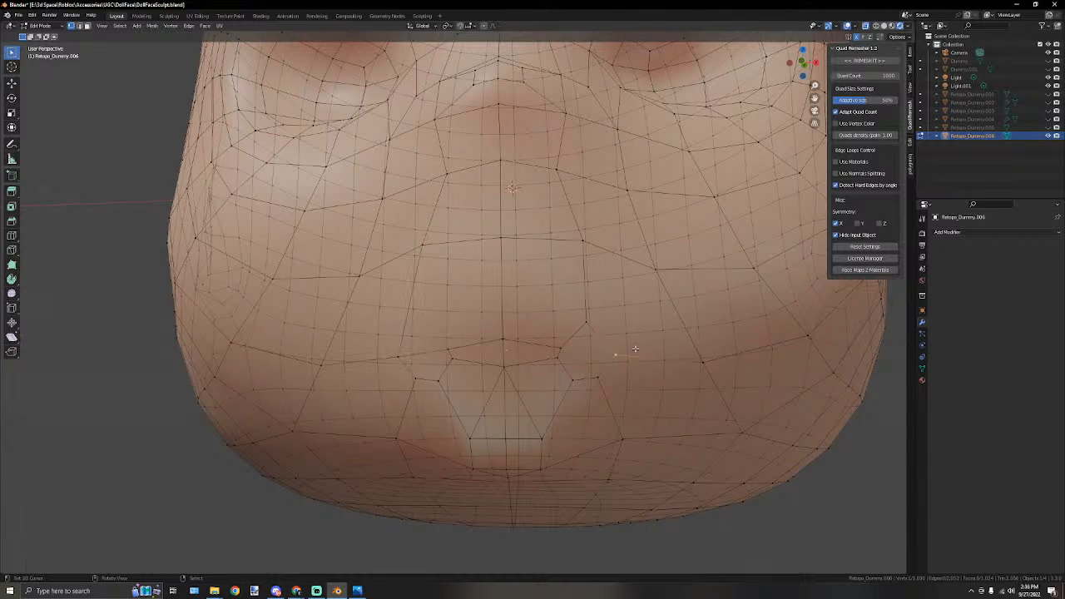
pyautogui.keyDown('shift'); pyautogui.click(616, 353); pyautogui.keyUp('shift')
pyautogui.press('m')
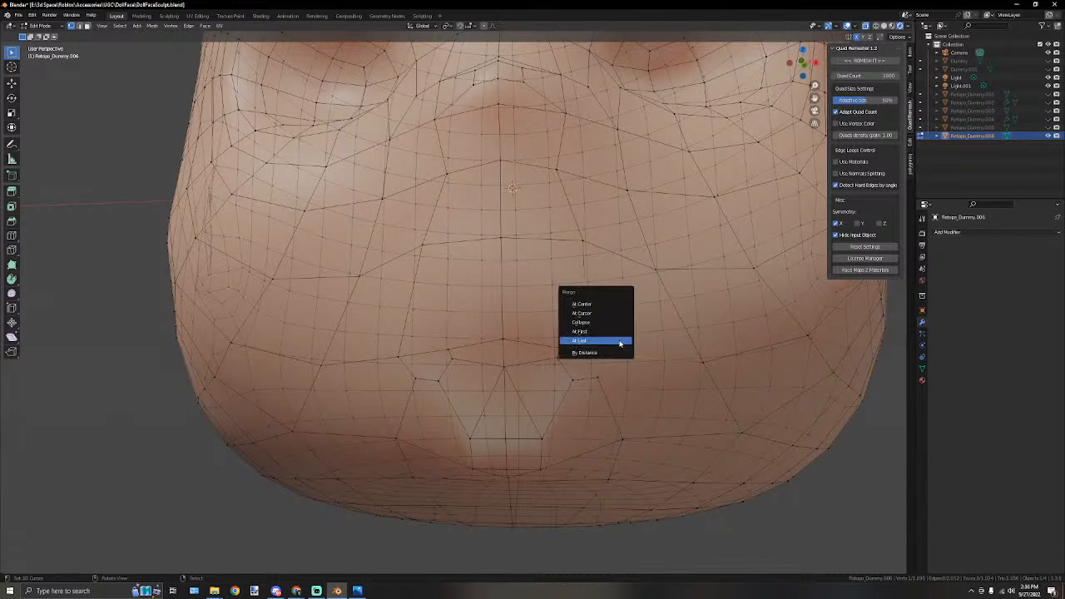
pyautogui.click(597, 343)
# Move the inner vertices of both mouth corners down toward the lower lip and merge the lower vertex pair of one corner.
pyautogui.scroll(1, 511, 363)
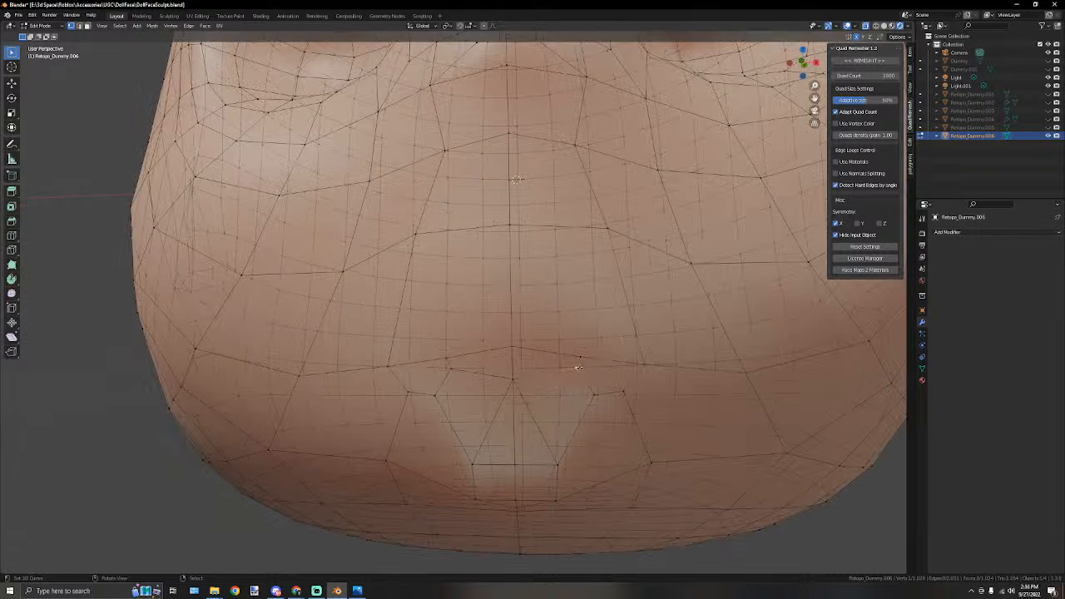
pyautogui.press('g')
pyautogui.click(583, 370)
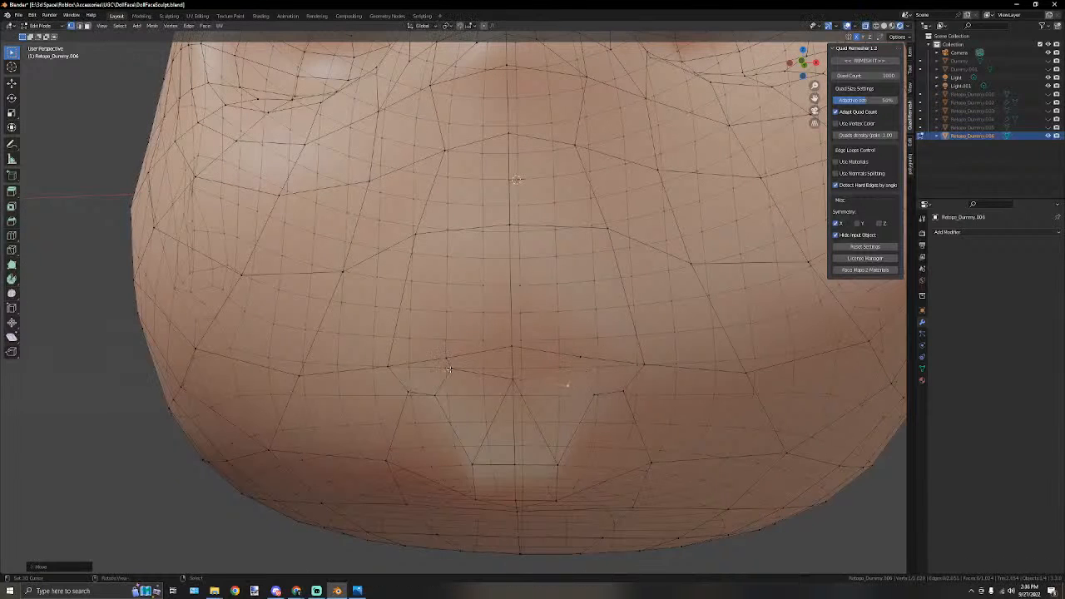
pyautogui.press('g')
pyautogui.click(433, 388)
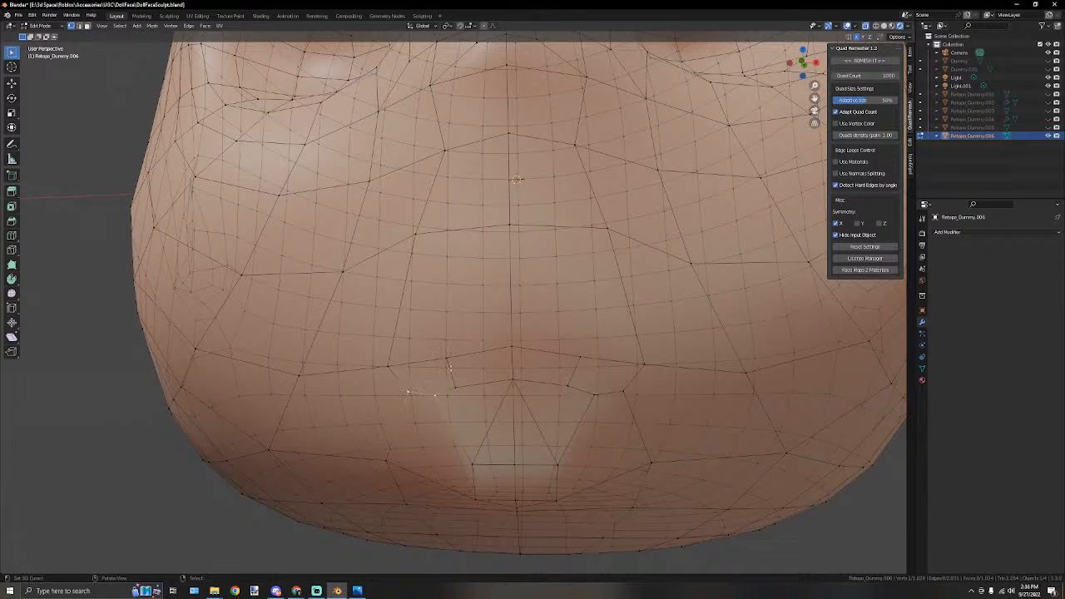
pyautogui.press('m')
pyautogui.click(451, 371)
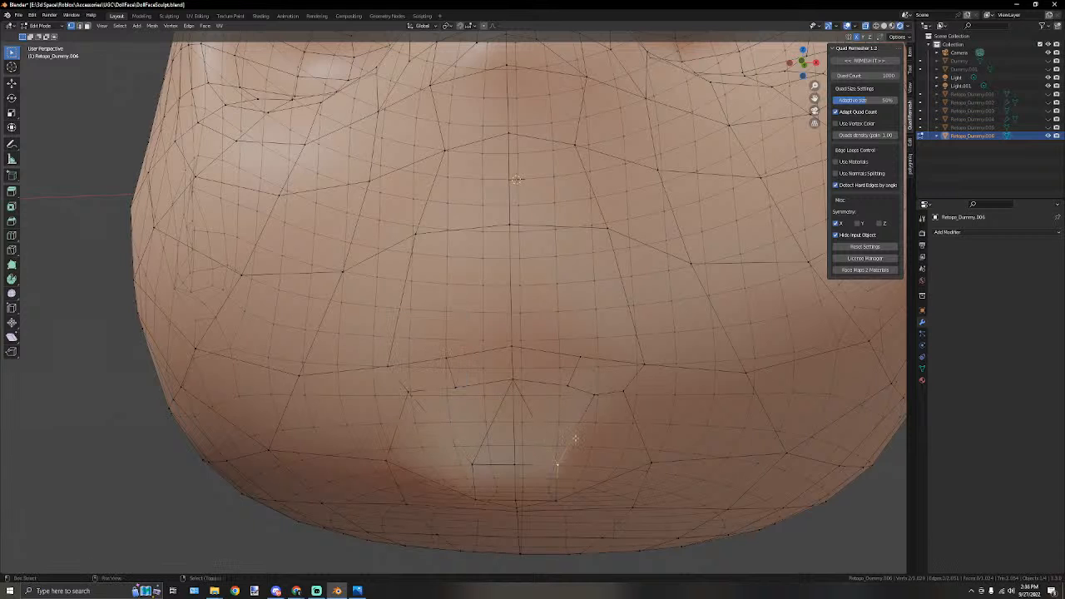
pyautogui.press('m')
pyautogui.click(608, 373)
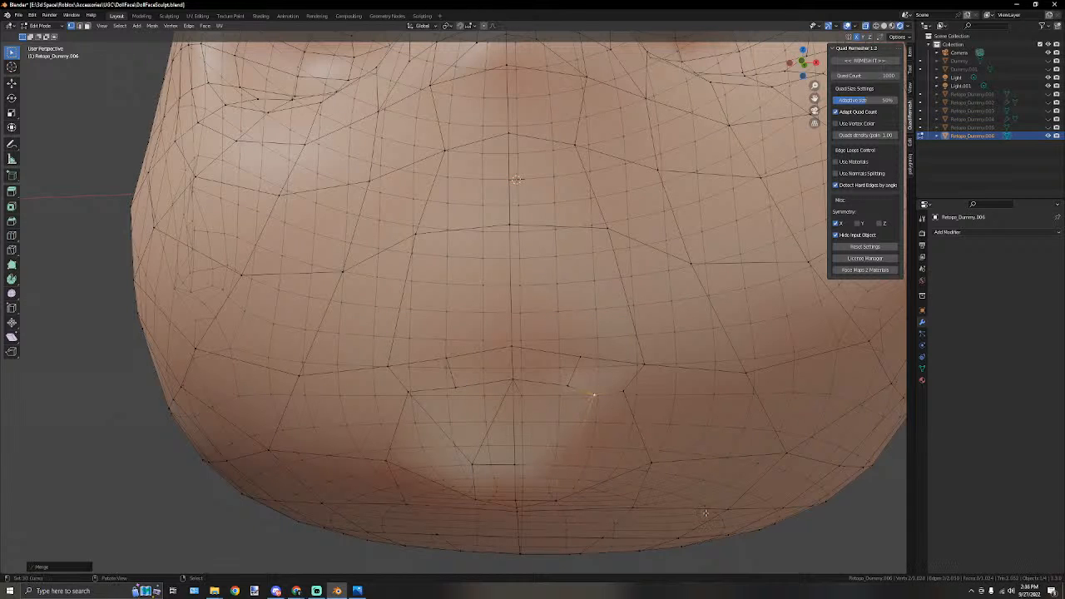
pyautogui.hotkey('ctrl', 'z')
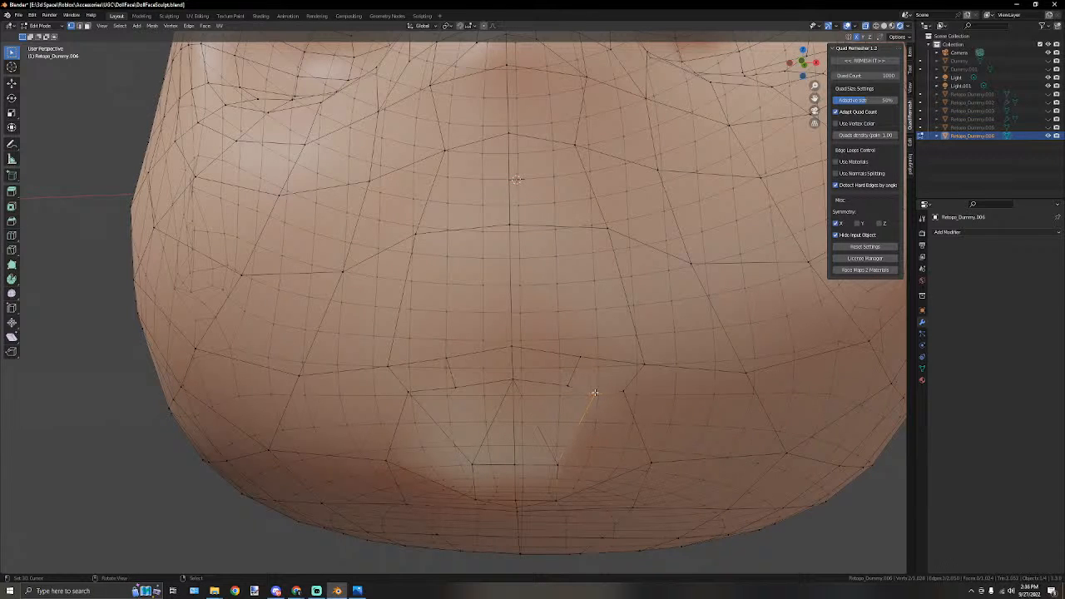
# Merge the lower vertex pair of the other mouth corner into its outer vertex.
pyautogui.press('m')
pyautogui.click(608, 379)
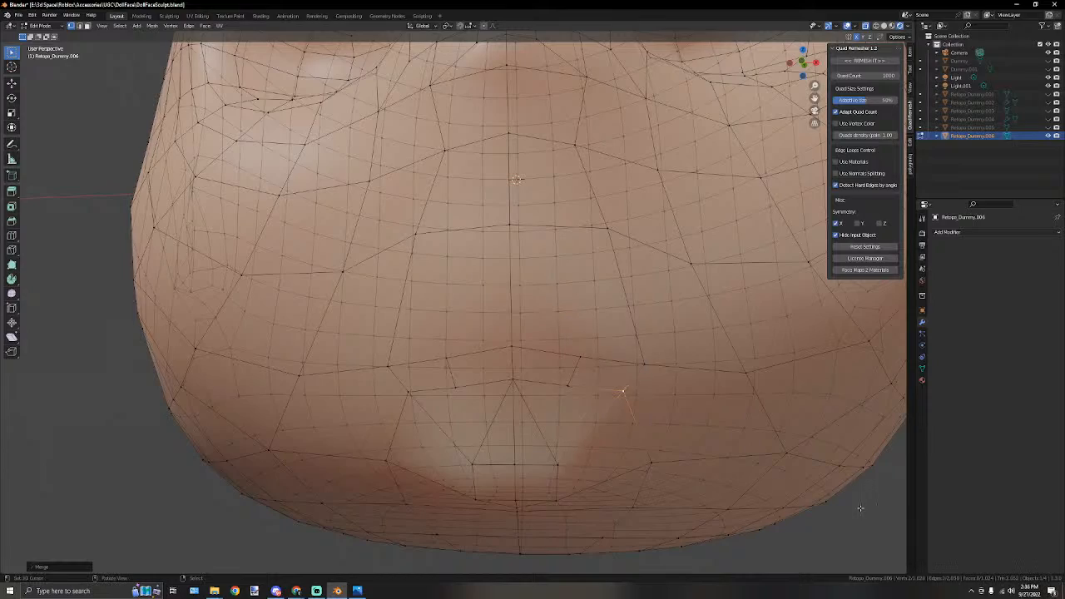
pyautogui.click(861, 508)
# Merge the four side vertices below the lower lip into the neighboring vertices on the chin's center line.
pyautogui.scroll(-4, 796, 490)
pyautogui.moveTo(514, 437)
pyautogui.mouseDown(button='middle')
pyautogui.moveTo(504, 438)
pyautogui.moveTo(571, 435)
pyautogui.moveTo(554, 426)
pyautogui.moveTo(599, 439)
pyautogui.moveTo(574, 414)
pyautogui.moveTo(422, 399)
pyautogui.moveTo(475, 446)
pyautogui.moveTo(574, 453)
pyautogui.moveTo(494, 445)
pyautogui.mouseUp(button='middle')
pyautogui.press('m')
pyautogui.click(521, 420)
pyautogui.rightClick(534, 440)
pyautogui.press('m')
pyautogui.click(503, 439)
pyautogui.rightClick(535, 481)
pyautogui.press('m')
pyautogui.click(511, 463)
pyautogui.rightClick(467, 479)
pyautogui.keyDown('shift'); pyautogui.rightClick(503, 477); pyautogui.keyUp('shift')
pyautogui.press('m')
pyautogui.click(510, 458)
# In the right view, move the chin tip's center vertex slightly up and back to round the profile.
pyautogui.scroll(-3, 511, 459)
pyautogui.moveTo(511, 459)
pyautogui.mouseDown(button='middle')
pyautogui.moveTo(554, 447)
pyautogui.moveTo(597, 455)
pyautogui.moveTo(599, 440)
pyautogui.moveTo(480, 427)
pyautogui.moveTo(394, 442)
pyautogui.moveTo(431, 457)
pyautogui.moveTo(523, 446)
pyautogui.moveTo(625, 455)
pyautogui.moveTo(545, 392)
pyautogui.moveTo(540, 353)
pyautogui.moveTo(454, 446)
pyautogui.moveTo(500, 444)
pyautogui.mouseUp(button='middle')
pyautogui.press('Tab')
pyautogui.press('Tab')
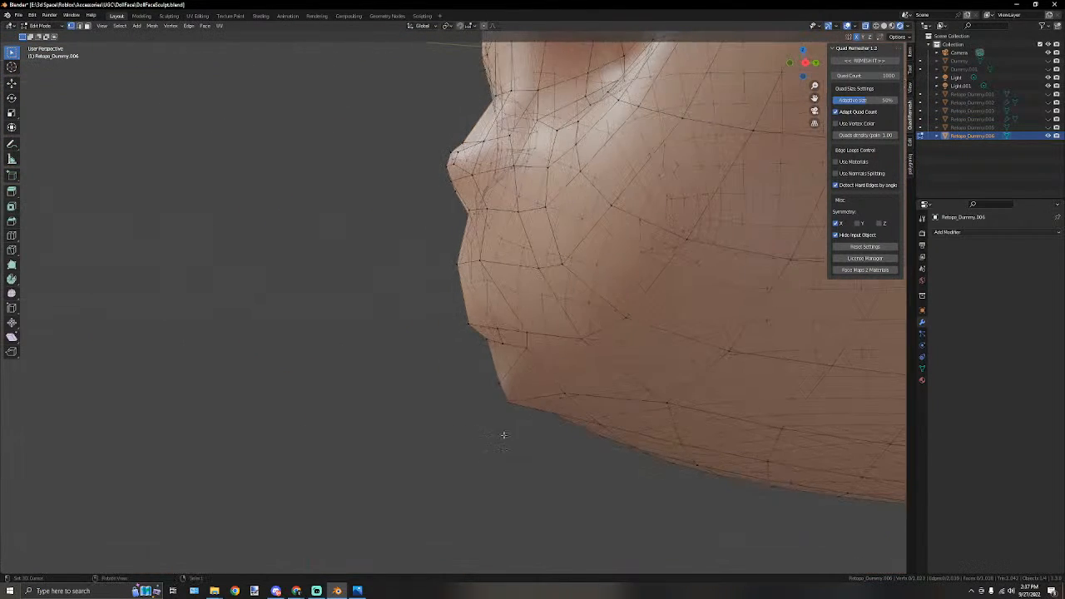
pyautogui.press('KP_3')
pyautogui.scroll(3, 535, 405)
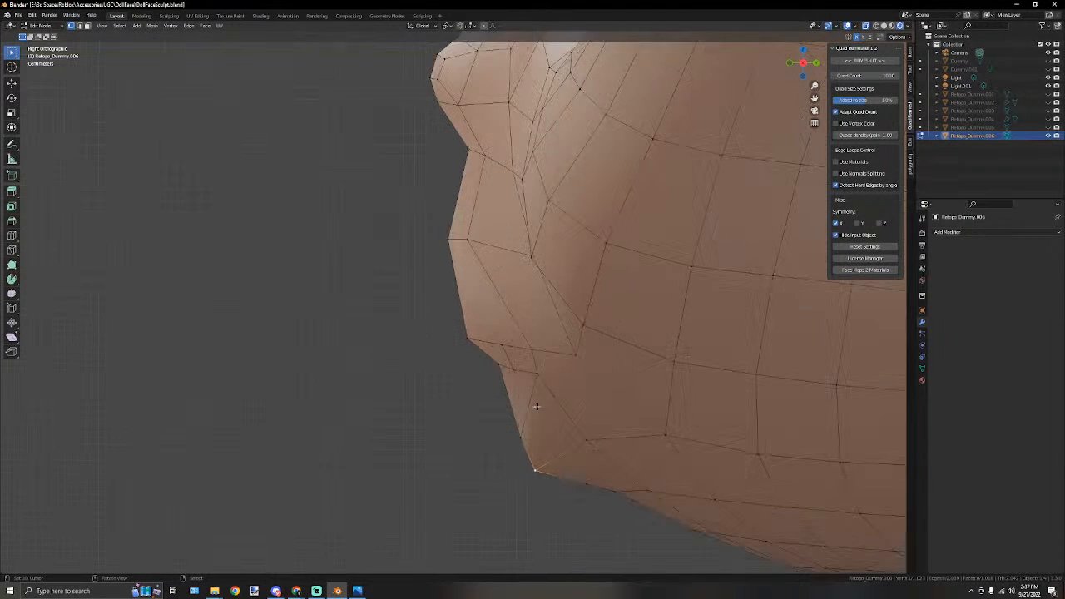
pyautogui.press('g')
pyautogui.click(554, 410)
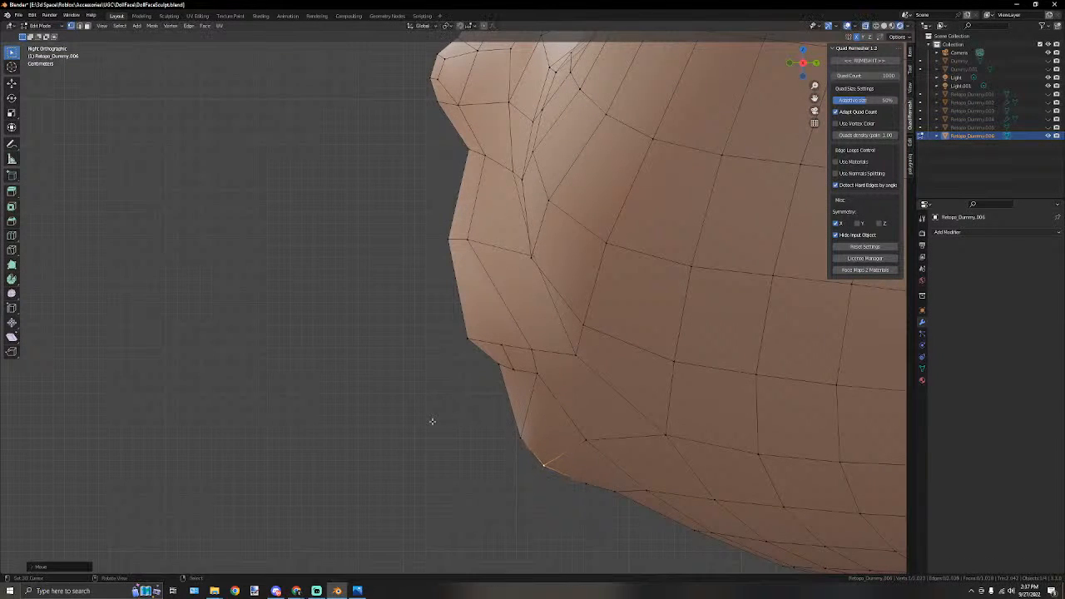
pyautogui.click(433, 422)
# Examine the mouth and chin shape on the whole head in Object Mode.
pyautogui.scroll(-4, 426, 414)
pyautogui.moveTo(425, 413); pyautogui.dragTo(211, 223, button='middle')
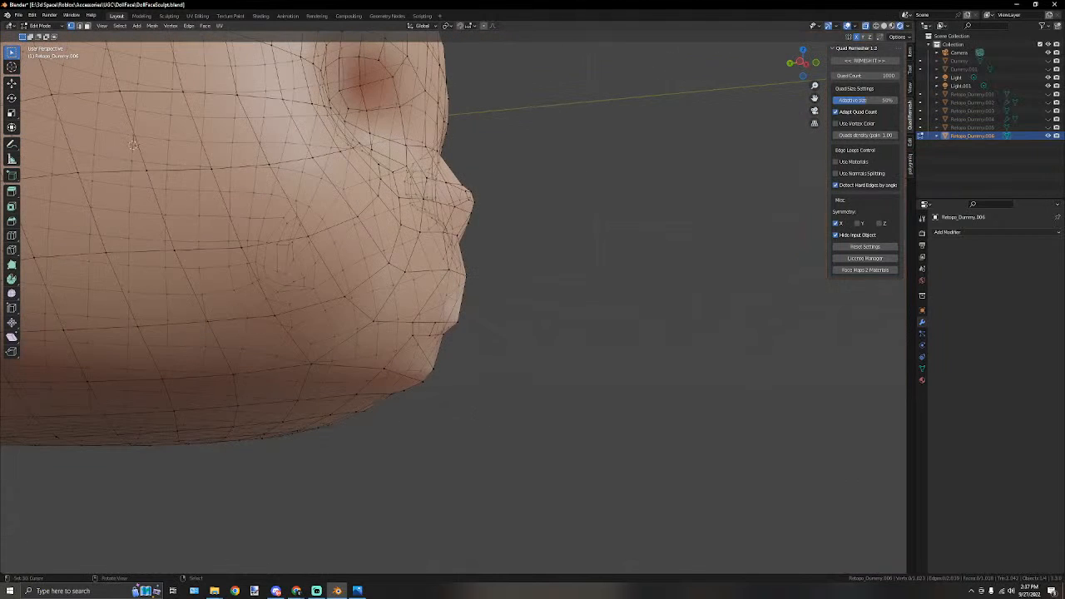
pyautogui.click(50, 26)
pyautogui.click(46, 35)
pyautogui.moveTo(625, 208); pyautogui.dragTo(492, 345, button='middle')
pyautogui.scroll(-5, 623, 299)
pyautogui.scroll(1, 608, 299)
pyautogui.press('Tab')
pyautogui.scroll(8, 584, 302)
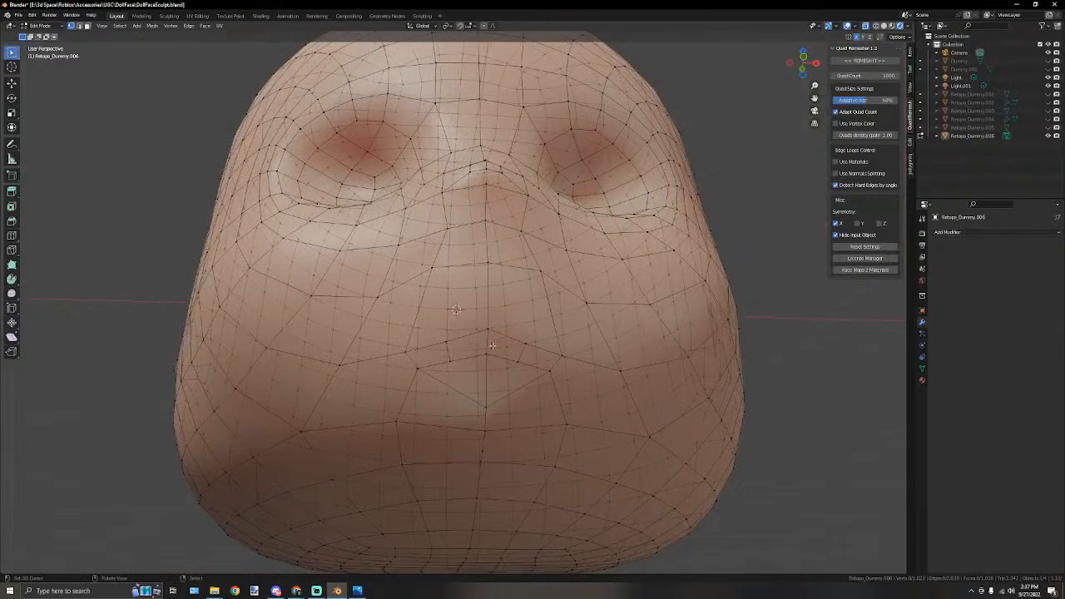
# Merge one side vertex of the upper lip into the upper lip's center vertex.
pyautogui.scroll(1, 492, 345)
pyautogui.moveTo(492, 346); pyautogui.dragTo(444, 357, button='middle')
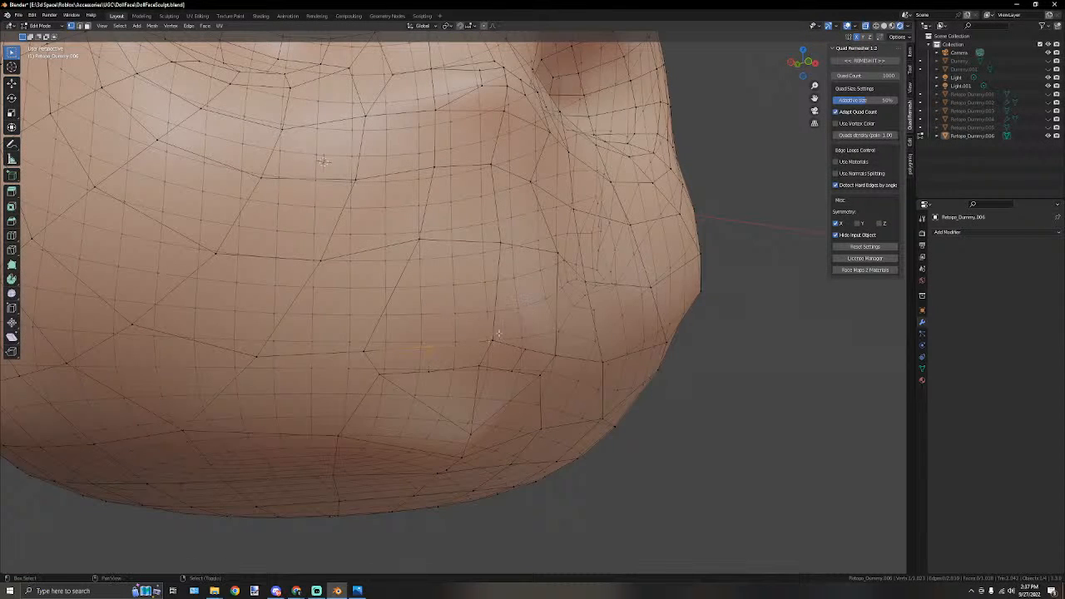
pyautogui.moveTo(427, 344); pyautogui.dragTo(489, 315, button='middle')
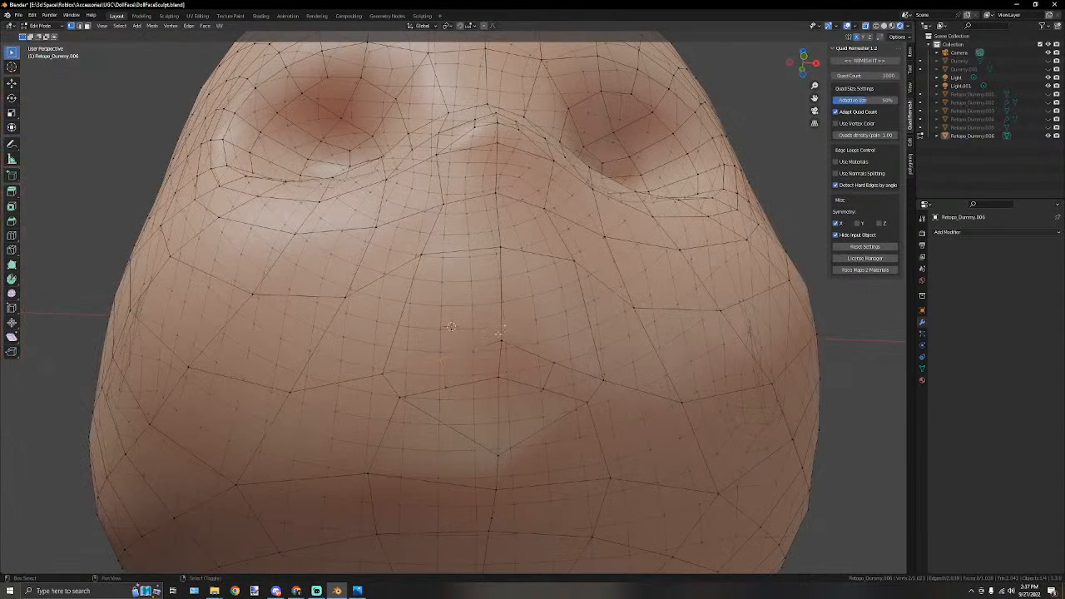
pyautogui.press('m')
pyautogui.click(484, 310)
# Try to merge the remaining side vertices of the lips into the center vertices.
pyautogui.click(446, 387)
pyautogui.press('m')
pyautogui.click(506, 344)
pyautogui.press('m')
pyautogui.click(511, 351)
pyautogui.press('m')
pyautogui.click(526, 319)
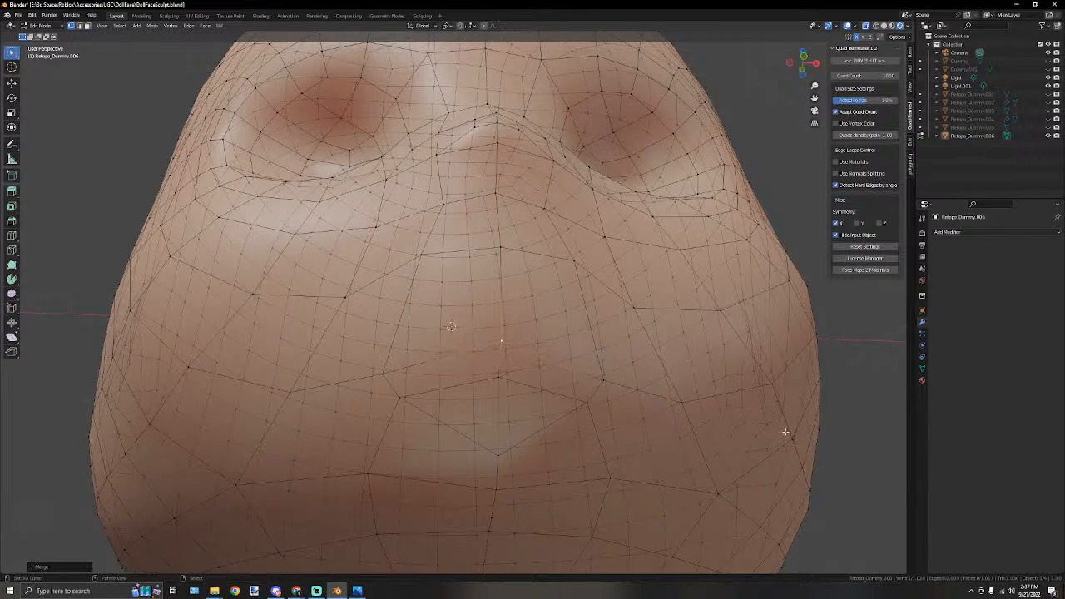
# Inspect the mouth on the whole head in Object Mode and undo the last lip vertex merges.
pyautogui.scroll(-2, 787, 425)
pyautogui.press('Tab')
pyautogui.scroll(-4, 724, 362)
pyautogui.moveTo(722, 361); pyautogui.dragTo(562, 350, button='middle')
pyautogui.scroll(4, 602, 397)
pyautogui.press('Tab')
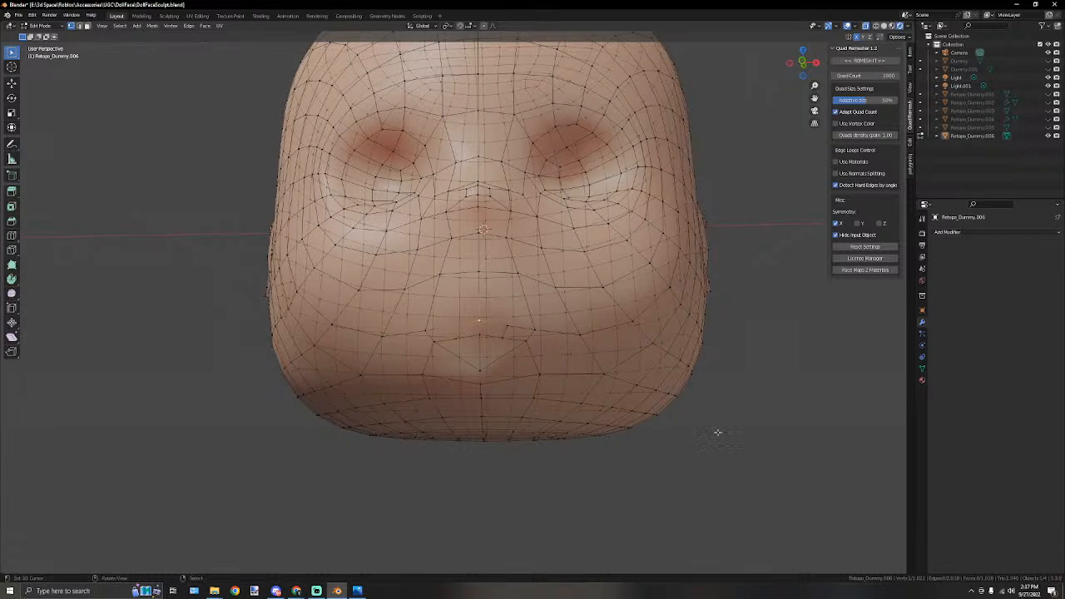
pyautogui.hotkey('ctrl', 'z')
# Merge the remaining side vertices of the upper and lower lip into their center vertices.
pyautogui.scroll(3, 495, 397)
pyautogui.press('m')
pyautogui.click(509, 329)
pyautogui.press('m')
pyautogui.click(519, 364)
pyautogui.click(545, 372)
pyautogui.press('g')
pyautogui.click(502, 342)
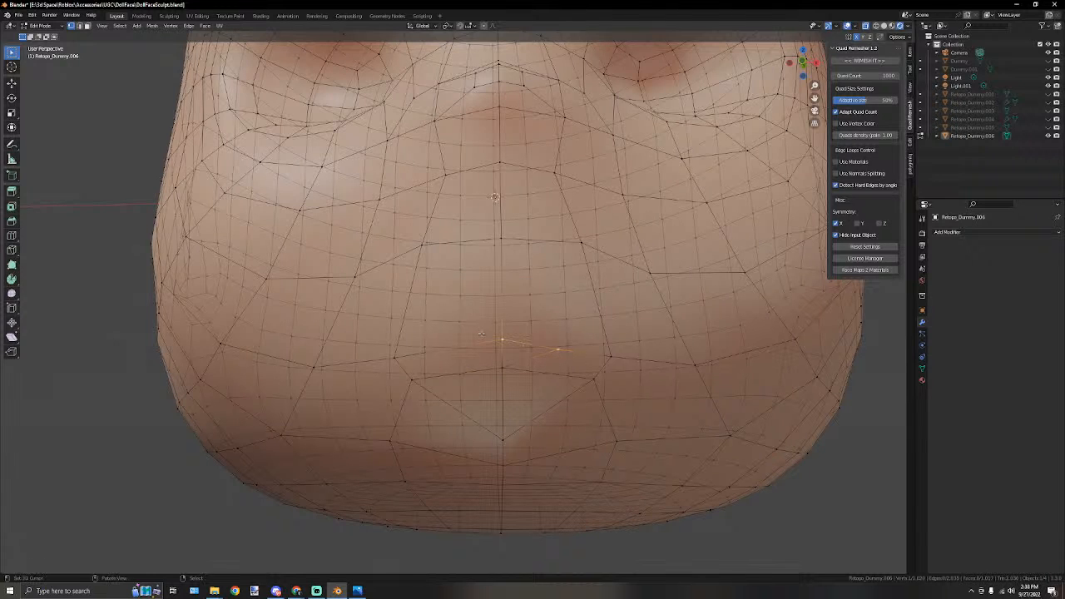
pyautogui.press('m')
pyautogui.click(481, 336)
pyautogui.moveTo(818, 499); pyautogui.dragTo(568, 361, button='middle')
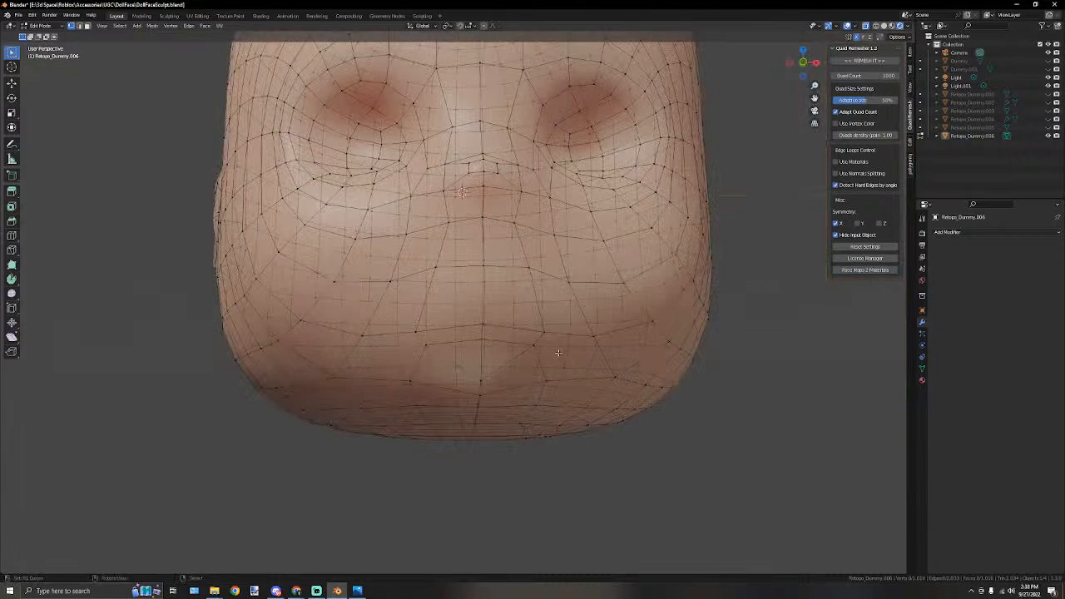
# Scale the two vertices beside the lower lip inward along X to about 0.78.
pyautogui.press('KP_1')
pyautogui.scroll(6, 587, 328)
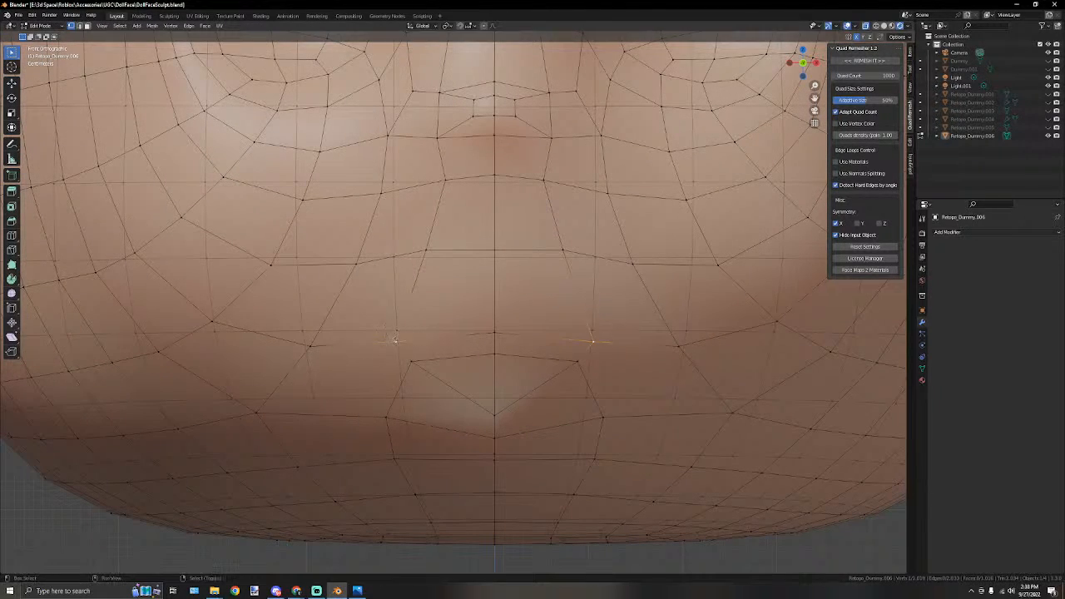
pyautogui.press('s')
pyautogui.press('x')
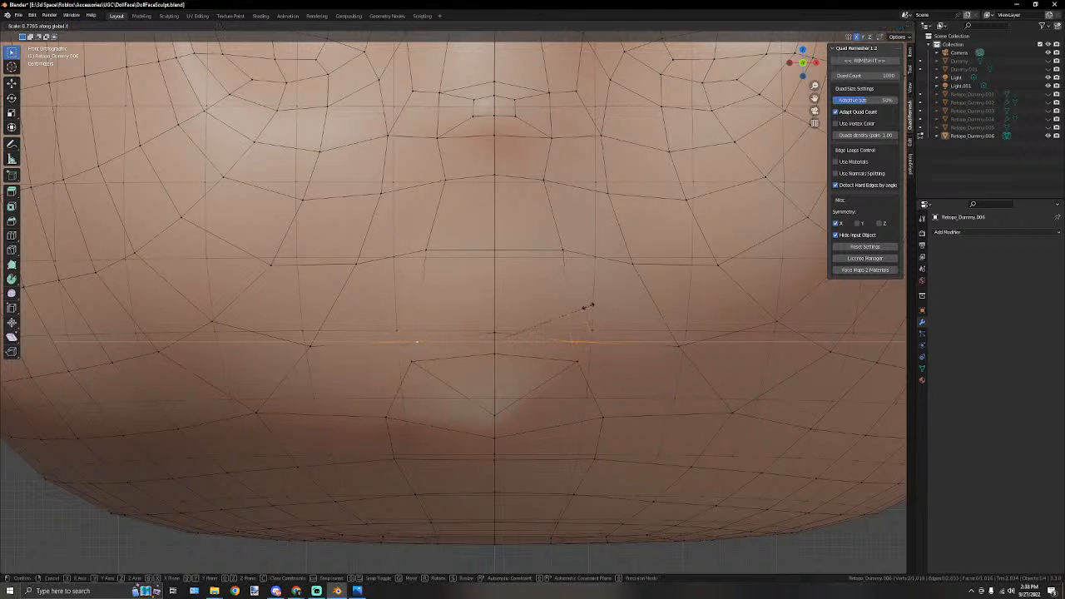
pyautogui.click(586, 306)
# Shift the same pair of lower-lip side vertices along the Y axis in the side profile.
pyautogui.press('KP_3')
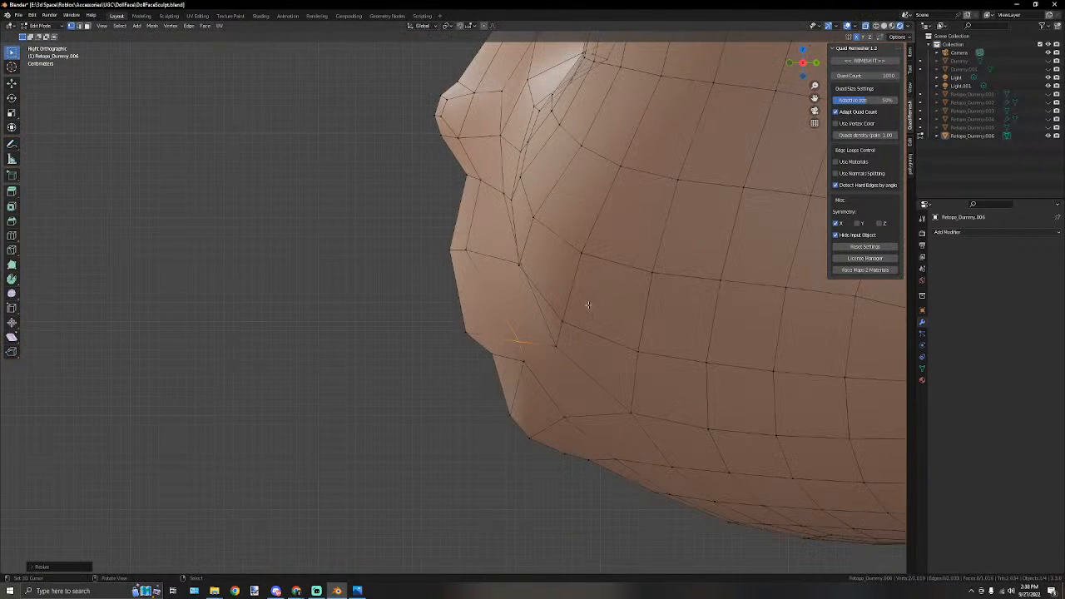
pyautogui.scroll(2, 597, 305)
pyautogui.press('g')
pyautogui.press('y')
pyautogui.click(592, 307)
pyautogui.moveTo(326, 302); pyautogui.dragTo(453, 362, button='middle')
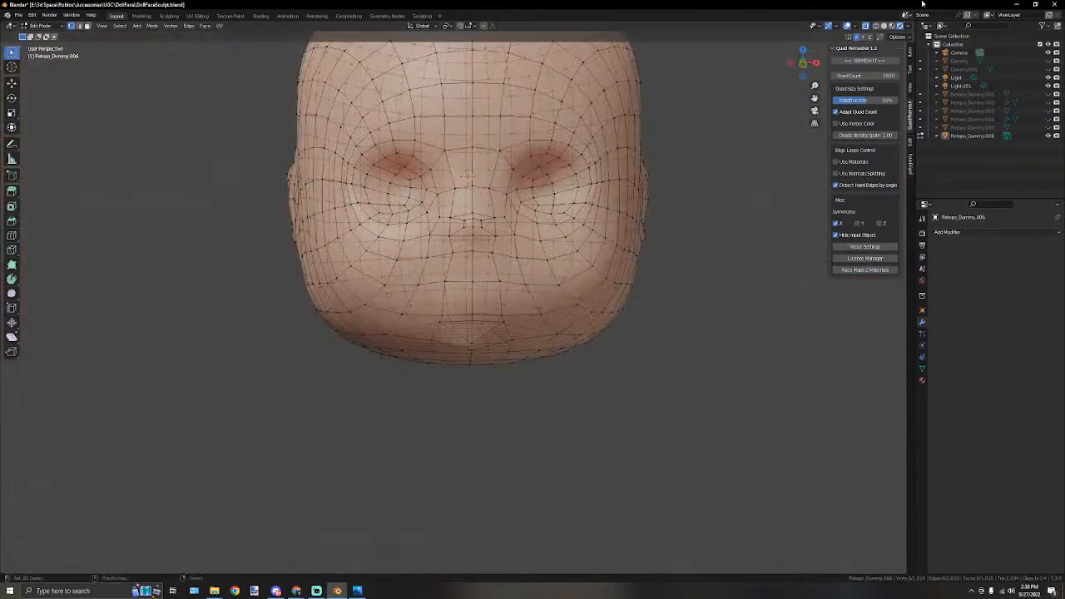
# Adjust the depth of the vertices around the mouth by moving them along the Y axis.
pyautogui.scroll(3, 561, 305)
pyautogui.moveTo(561, 305); pyautogui.dragTo(445, 286, button='middle')
pyautogui.press('g')
pyautogui.press('y')
pyautogui.click(451, 282)
# Scale the mouth's side vertices along X and adjust their depth along Y.
pyautogui.moveTo(451, 283); pyautogui.dragTo(500, 223, button='middle')
pyautogui.press('s')
pyautogui.press('x')
pyautogui.click(683, 260)
pyautogui.press('g')
pyautogui.press('y')
pyautogui.click(500, 223)
# Scale the symmetrical cheek vertices beside the mouth slightly along X.
pyautogui.moveTo(345, 257); pyautogui.dragTo(593, 164, button='middle')
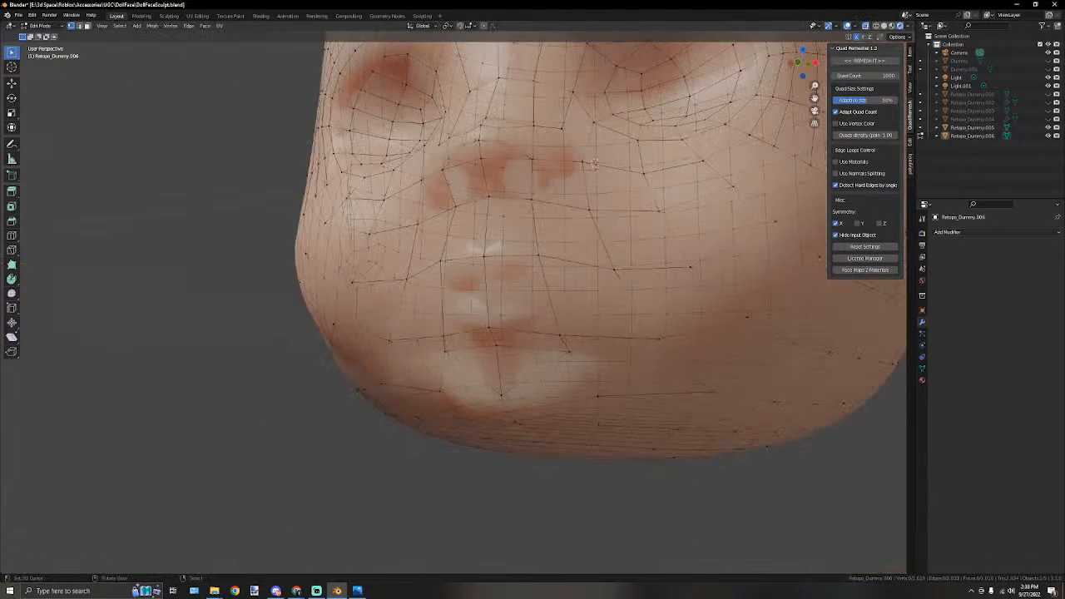
pyautogui.moveTo(589, 267); pyautogui.dragTo(408, 287, button='middle')
pyautogui.press('s')
pyautogui.press('x')
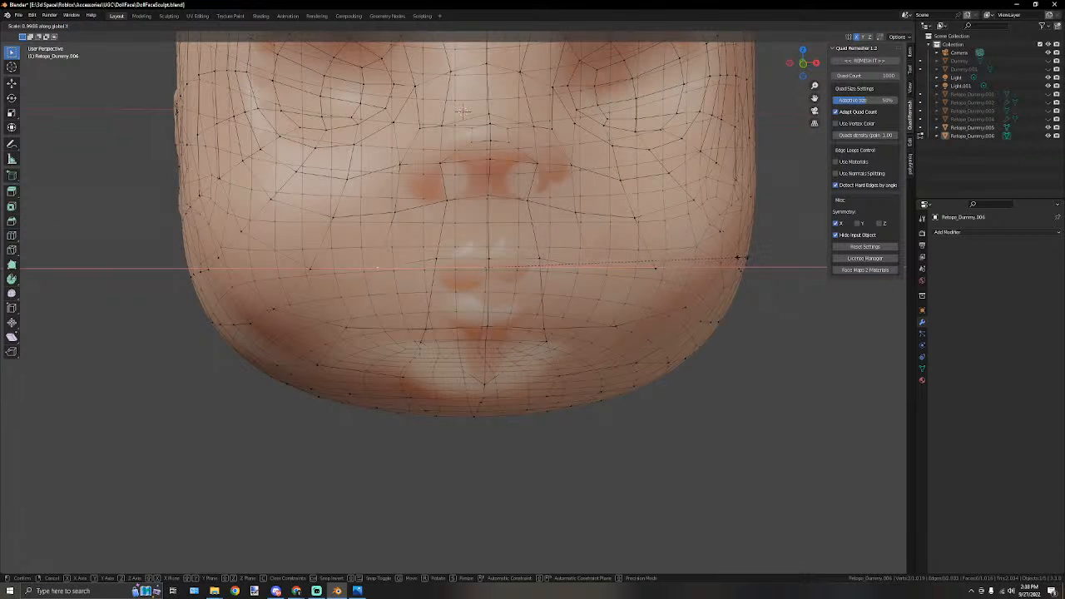
pyautogui.click(464, 110)
# Move the chin's upper center vertex upward in the side view to follow the sculpted chin profile.
pyautogui.scroll(-3, 718, 357)
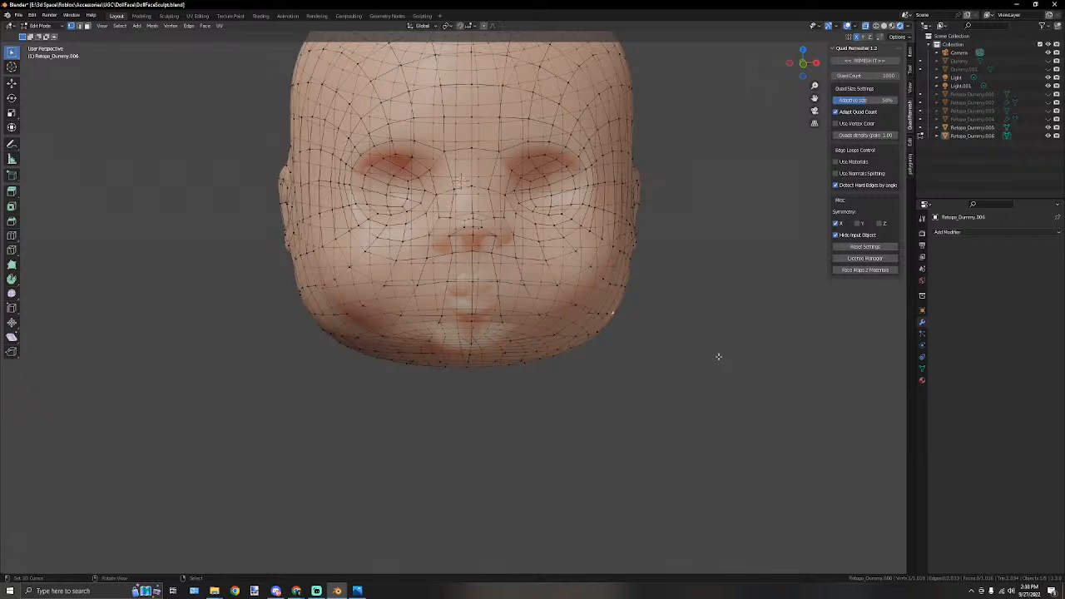
pyautogui.scroll(3, 572, 360)
pyautogui.moveTo(571, 399); pyautogui.dragTo(547, 339, button='middle')
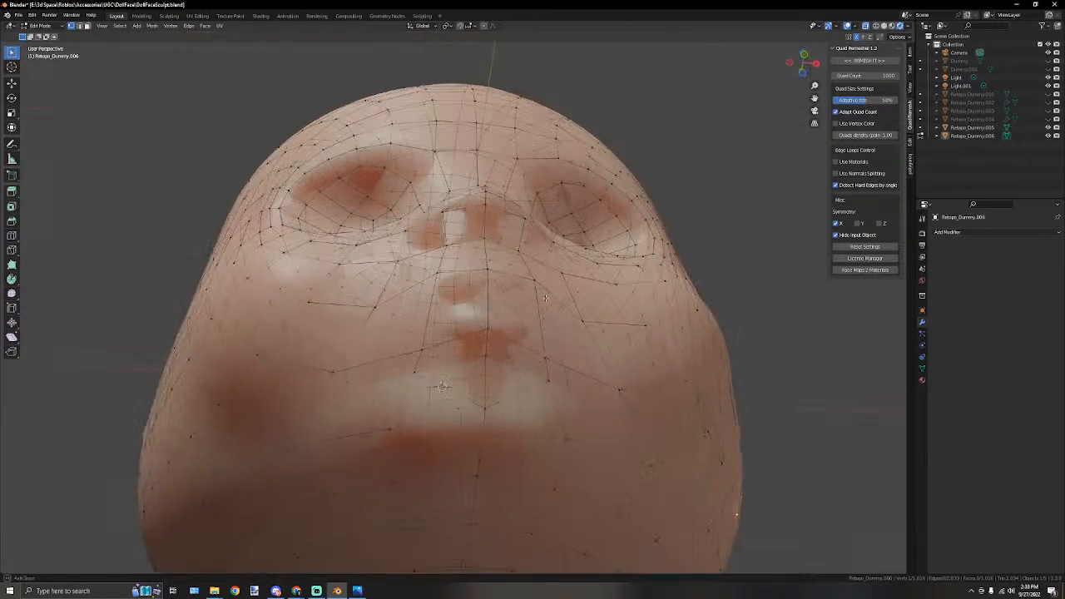
pyautogui.scroll(2, 546, 341)
pyautogui.scroll(-3, 525, 398)
pyautogui.moveTo(525, 398); pyautogui.dragTo(436, 407, button='middle')
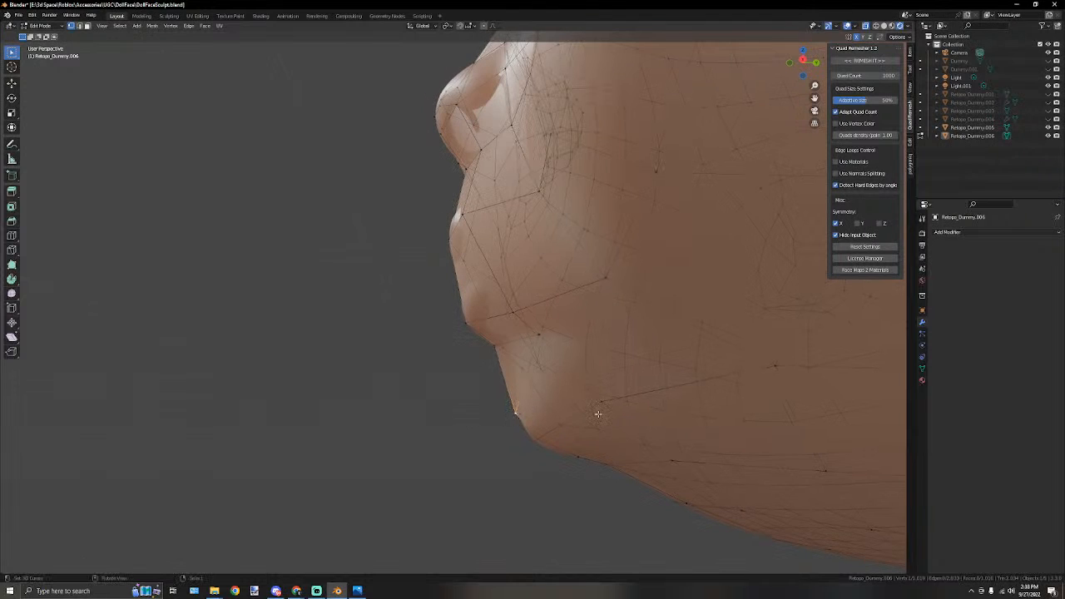
pyautogui.press('KP_3')
pyautogui.scroll(2, 549, 446)
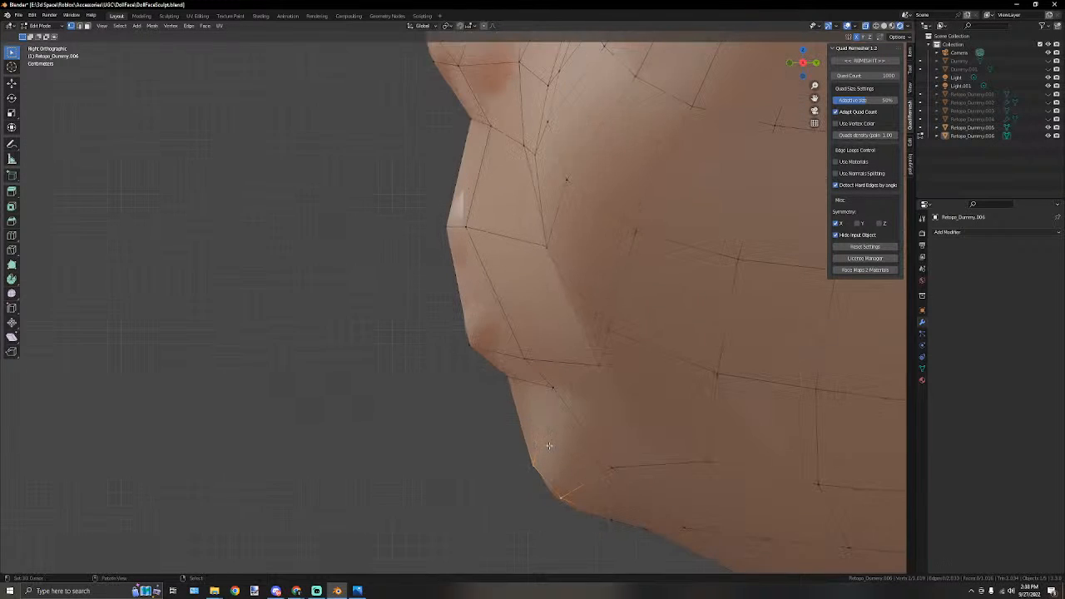
pyautogui.press('g')
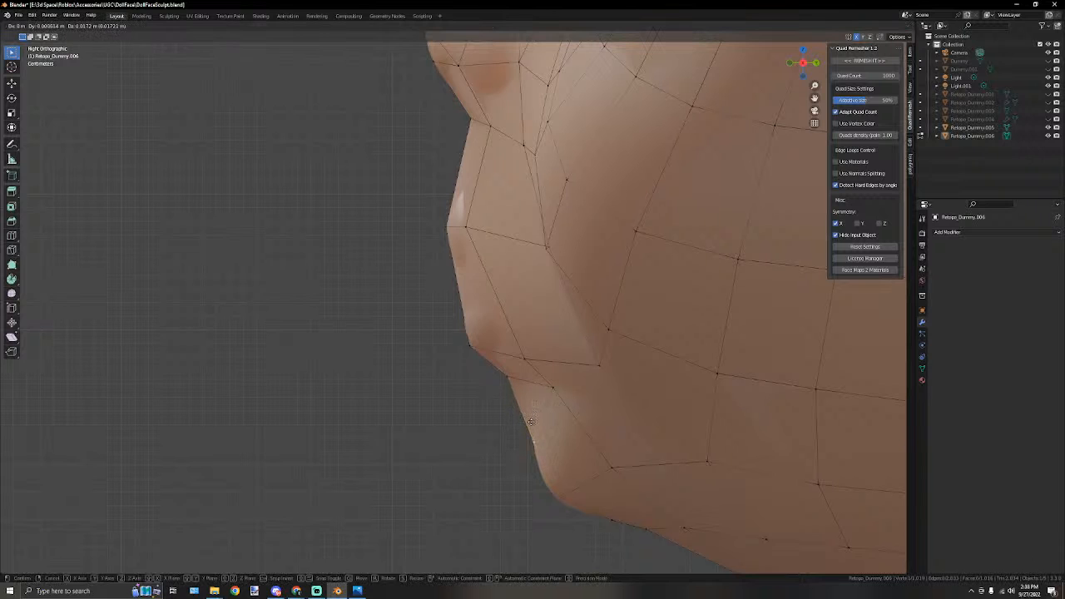
pyautogui.click(530, 423)
# Move the chin's lower center vertex onto the tip of the sculpted chin.
pyautogui.rightClick(572, 504)
pyautogui.press('g')
pyautogui.click(562, 504)
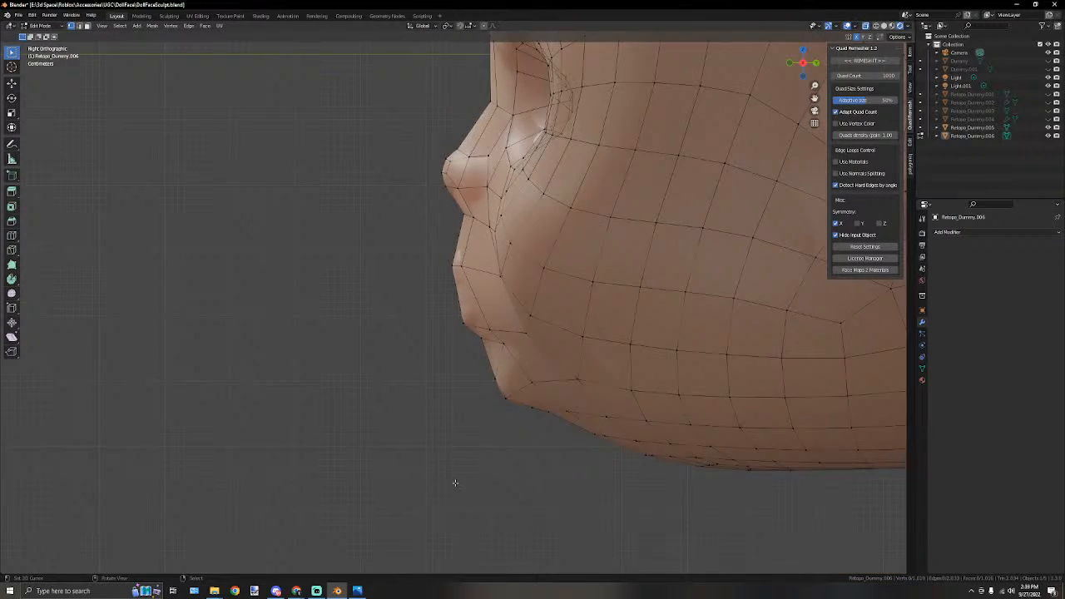
# Merge the selected center-line vertices beneath the chin.
pyautogui.moveTo(455, 482); pyautogui.dragTo(479, 444, button='middle')
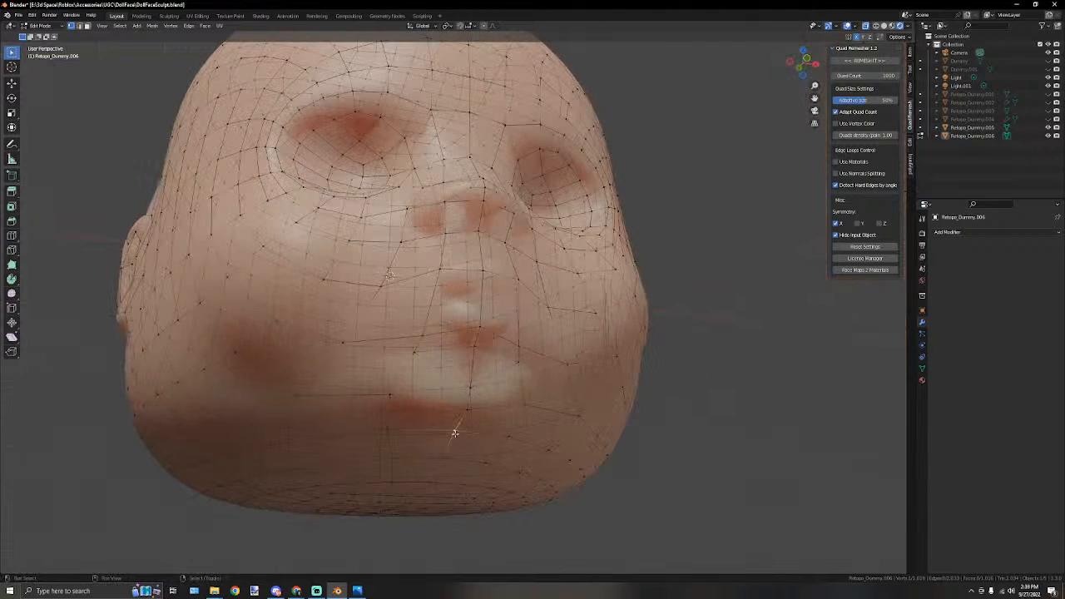
pyautogui.press('m')
pyautogui.click(527, 428)
pyautogui.rightClick(700, 469)
# Compare the low-poly chin and mouth with the sculpt in Object Mode from several angles.
pyautogui.moveTo(665, 498)
pyautogui.mouseDown(button='middle')
pyautogui.moveTo(568, 492)
pyautogui.moveTo(653, 490)
pyautogui.mouseUp(button='middle')
pyautogui.scroll(-4, 569, 493)
pyautogui.scroll(5, 653, 491)
pyautogui.moveTo(606, 461); pyautogui.dragTo(477, 442, button='middle')
pyautogui.scroll(-2, 477, 441)
pyautogui.click(39, 25)
pyautogui.click(42, 35)
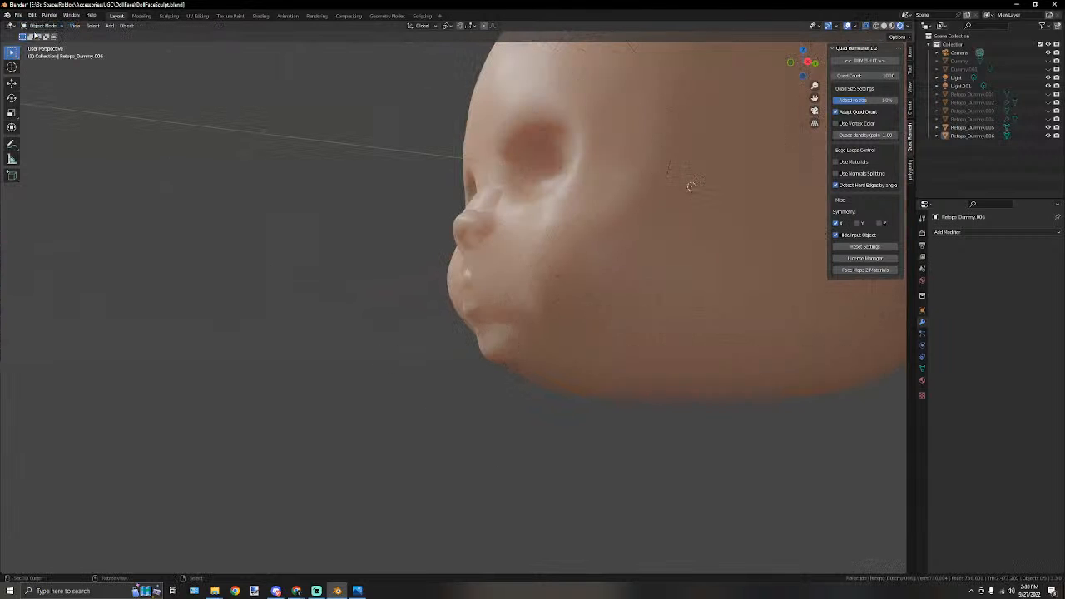
pyautogui.moveTo(333, 363); pyautogui.dragTo(411, 407, button='middle')
pyautogui.scroll(3, 499, 356)
pyautogui.moveTo(294, 406); pyautogui.dragTo(302, 386, button='middle')
pyautogui.scroll(-3, 430, 390)
pyautogui.scroll(5, 501, 335)
# Vertex-bevel the center vertex of the low-poly head's chin into a small central face.
pyautogui.click(501, 335)
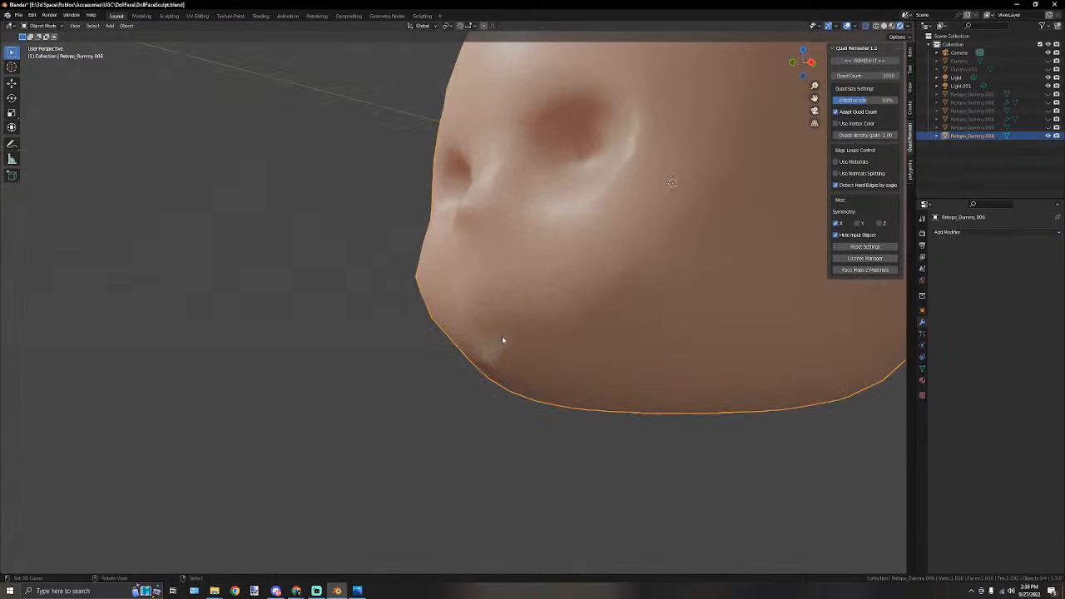
pyautogui.press('Tab')
pyautogui.scroll(2, 497, 364)
pyautogui.moveTo(497, 364); pyautogui.dragTo(504, 391, button='middle')
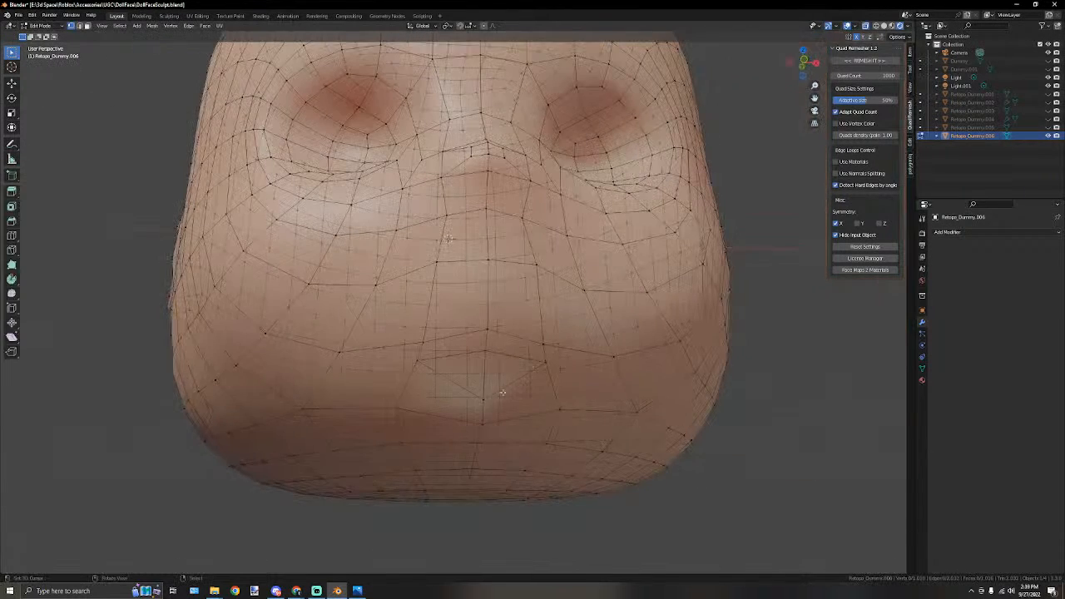
pyautogui.hotkey('ctrl', 'shift', 'b')
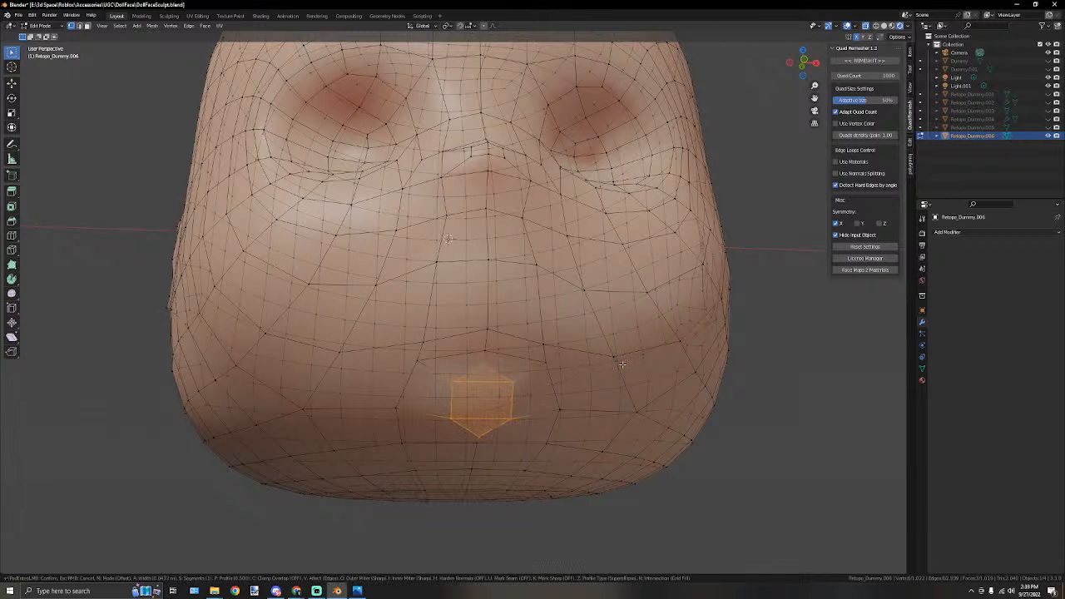
pyautogui.click(616, 366)
# Move the two upper corner vertices of the beveled chin face forward in the side view.
pyautogui.press('Tab')
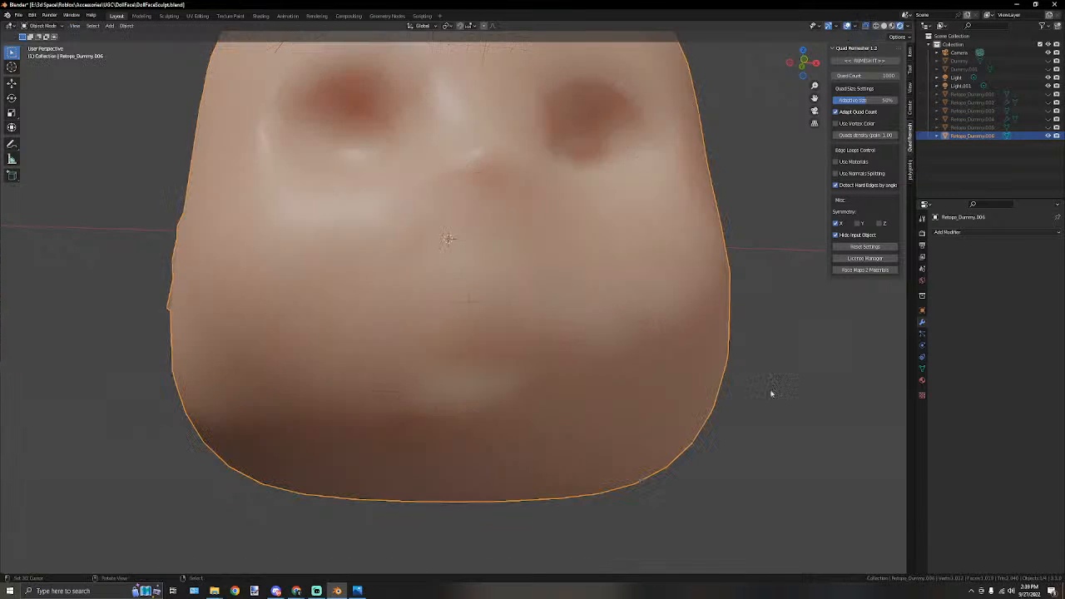
pyautogui.click(772, 394)
pyautogui.moveTo(768, 392); pyautogui.dragTo(484, 380, button='middle')
pyautogui.press('Tab')
pyautogui.scroll(3, 501, 384)
pyautogui.click(505, 378)
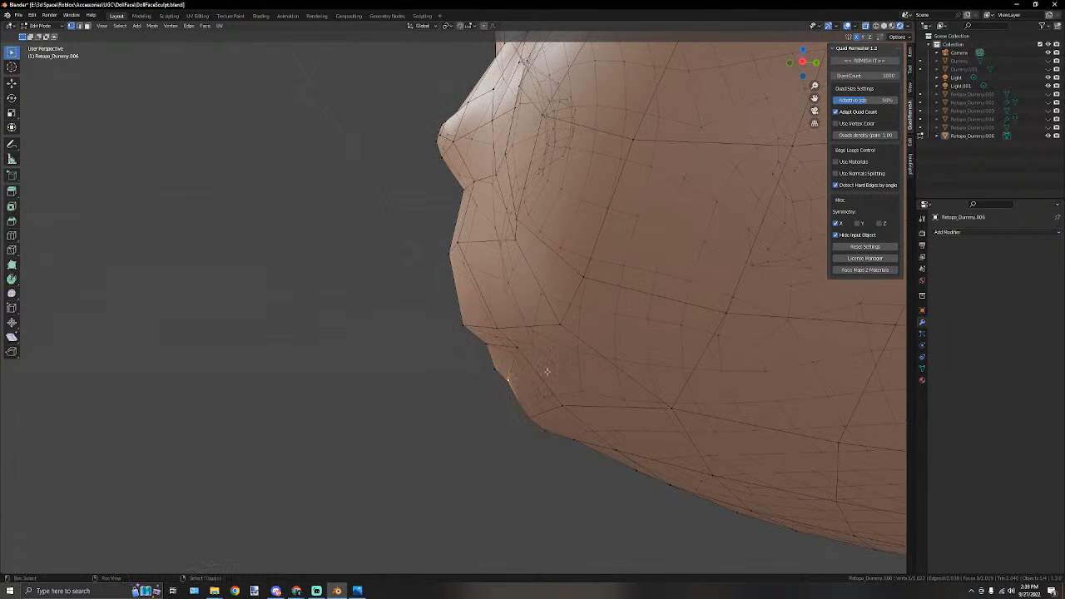
pyautogui.press('KP_3')
pyautogui.scroll(3, 546, 372)
pyautogui.press('g')
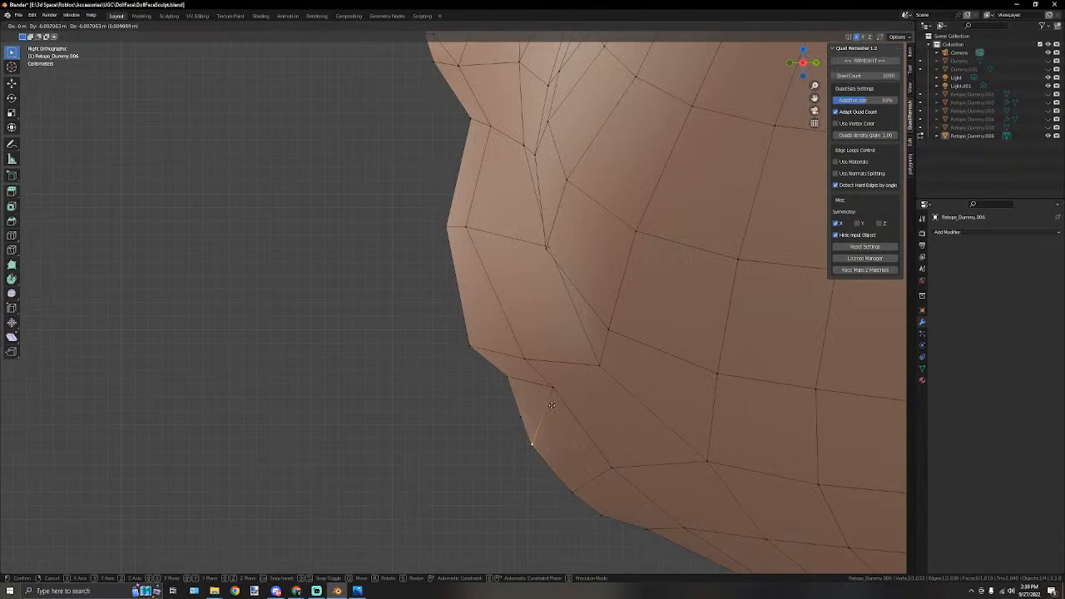
pyautogui.click(552, 405)
# Examine the low-poly head's chin and profile from the front and both sides in Object Mode.
pyautogui.moveTo(413, 427); pyautogui.dragTo(540, 401, button='middle')
pyautogui.press('Tab')
pyautogui.scroll(-5, 490, 487)
pyautogui.scroll(4, 509, 432)
pyautogui.scroll(-4, 508, 432)
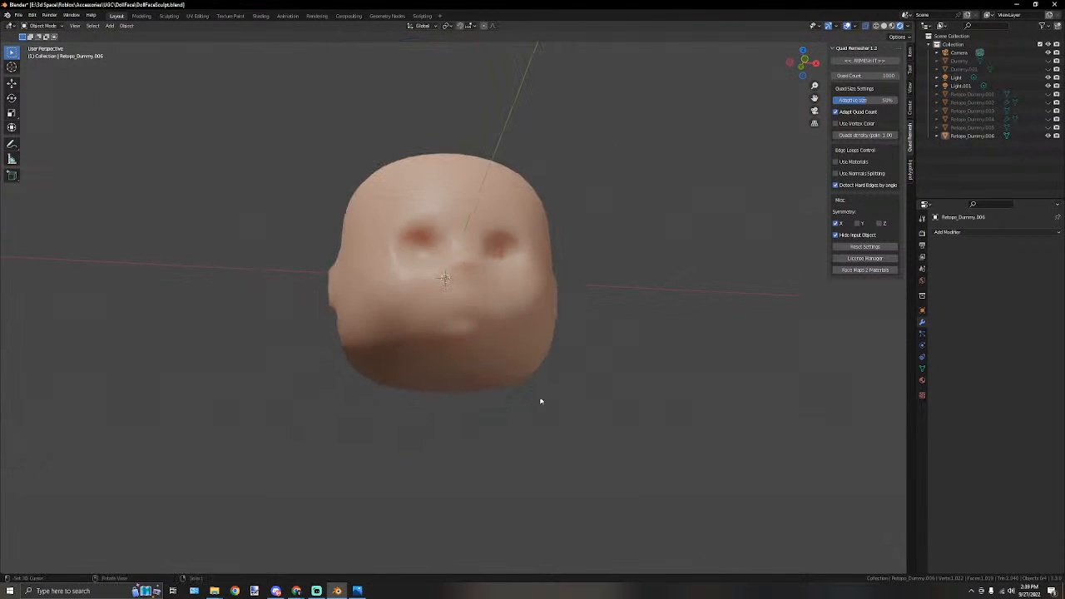
pyautogui.scroll(3, 541, 401)
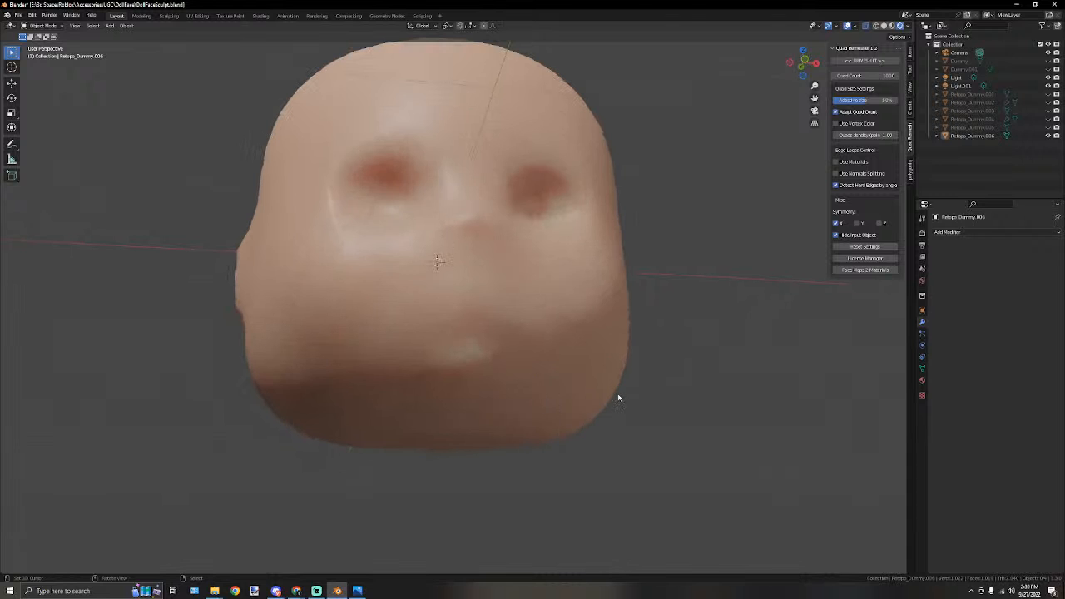
pyautogui.moveTo(618, 398); pyautogui.dragTo(637, 335, button='middle')
pyautogui.scroll(-4, 638, 336)
pyautogui.scroll(4, 635, 341)
pyautogui.moveTo(632, 292); pyautogui.dragTo(477, 383, button='middle')
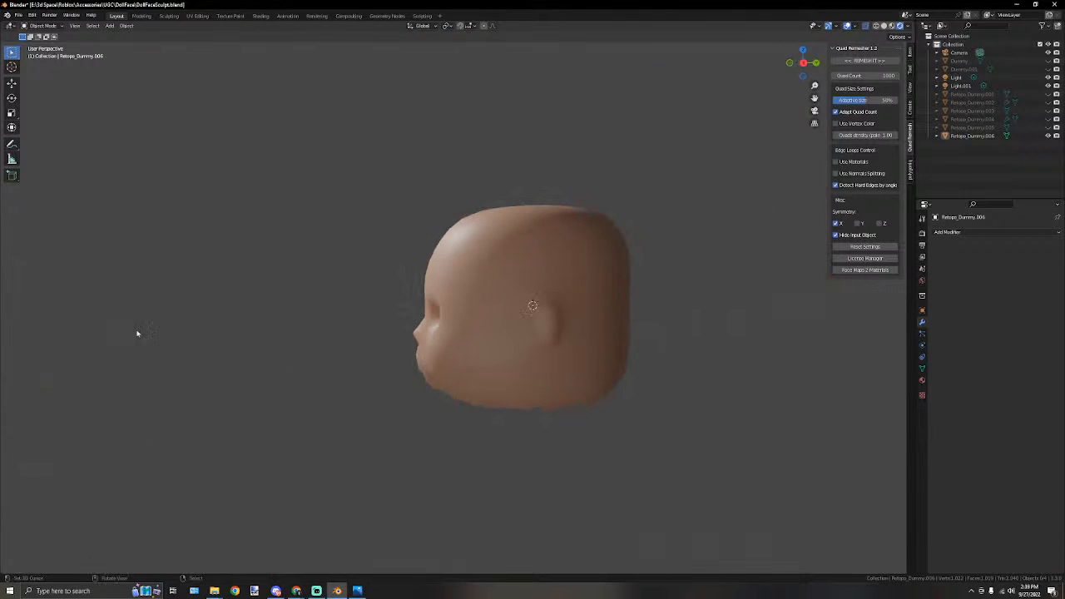
pyautogui.scroll(-4, 533, 449)
pyautogui.moveTo(353, 433); pyautogui.dragTo(560, 444, button='middle')
pyautogui.scroll(7, 420, 437)
pyautogui.scroll(-5, 559, 443)
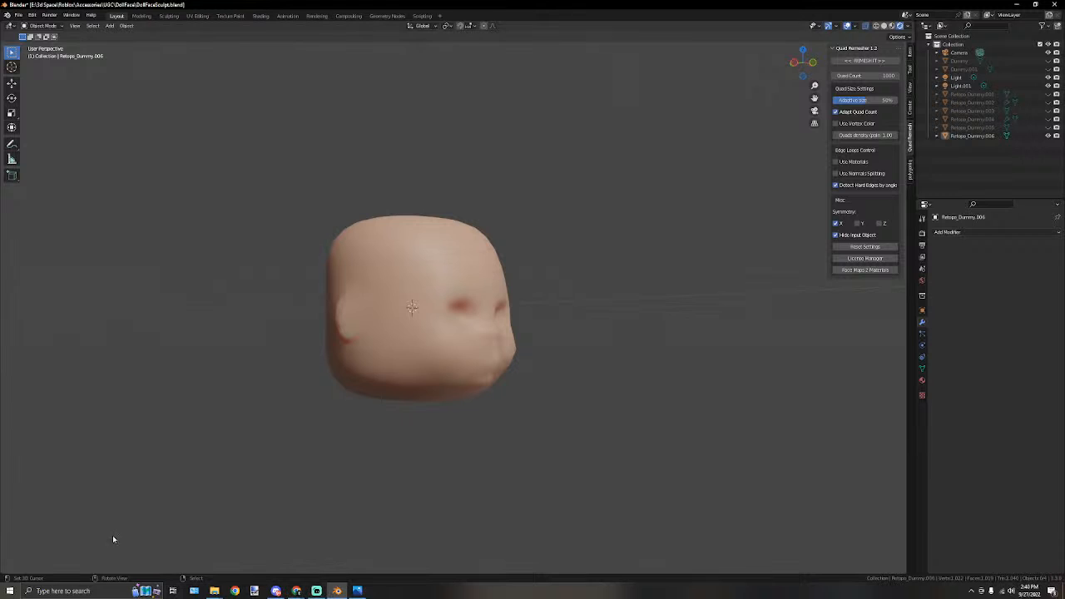
pyautogui.scroll(4, 527, 309)
# Add a centered vertical loop cut through the small square face of the beveled chin.
pyautogui.click(527, 308)
pyautogui.click(38, 25)
pyautogui.click(34, 45)
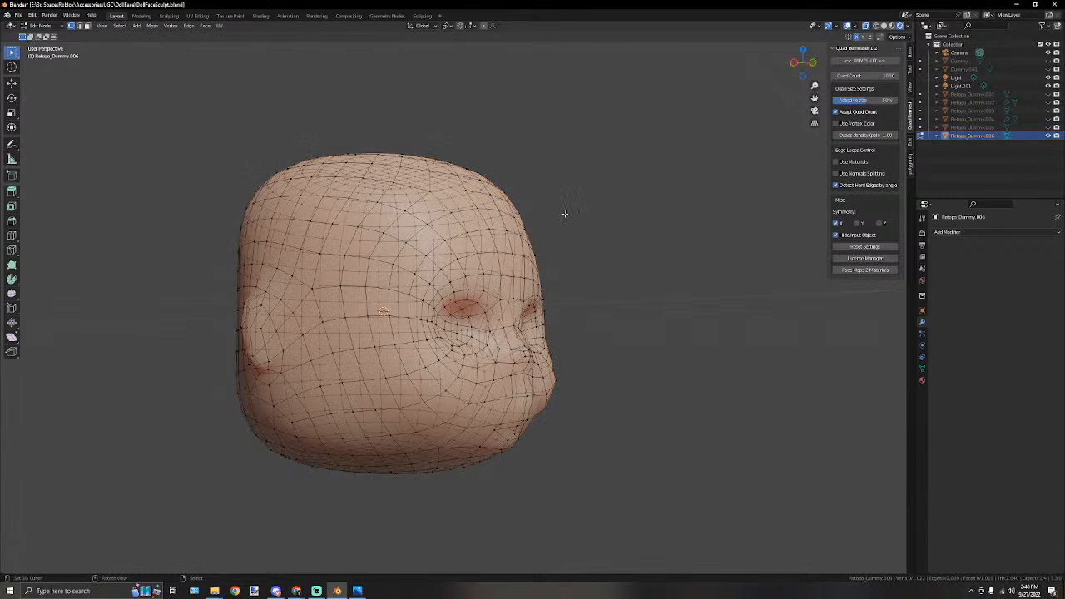
pyautogui.press('KP_1')
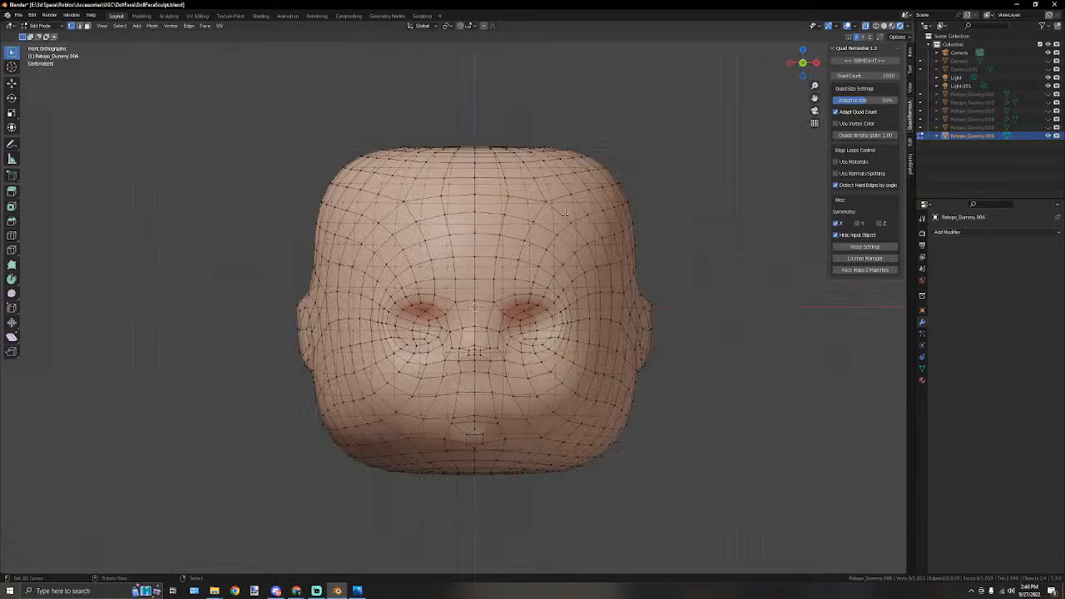
pyautogui.scroll(-3, 565, 214)
pyautogui.scroll(2, 617, 351)
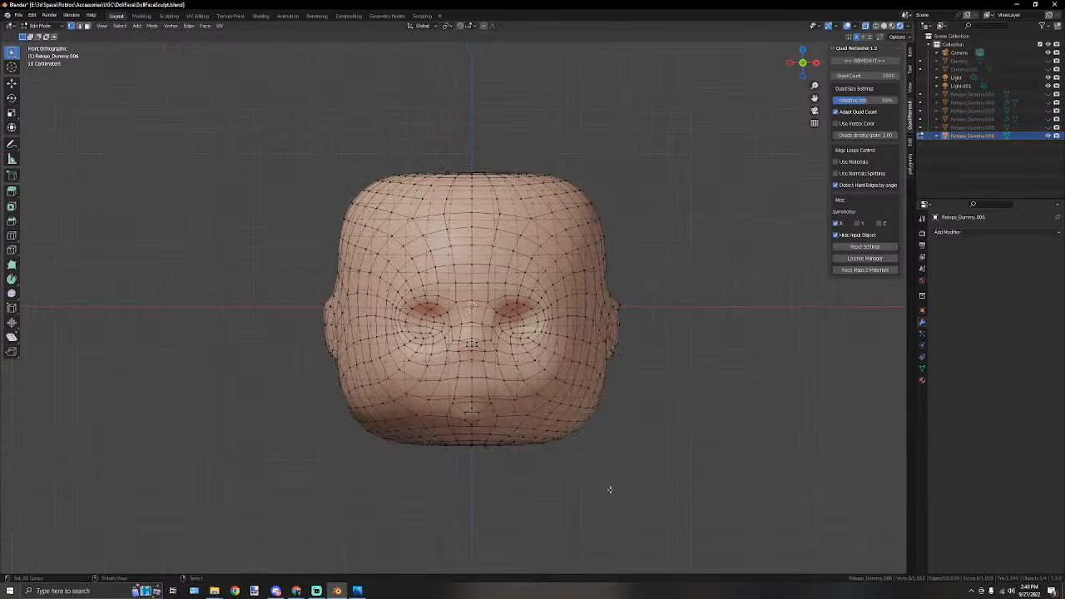
pyautogui.scroll(5, 609, 490)
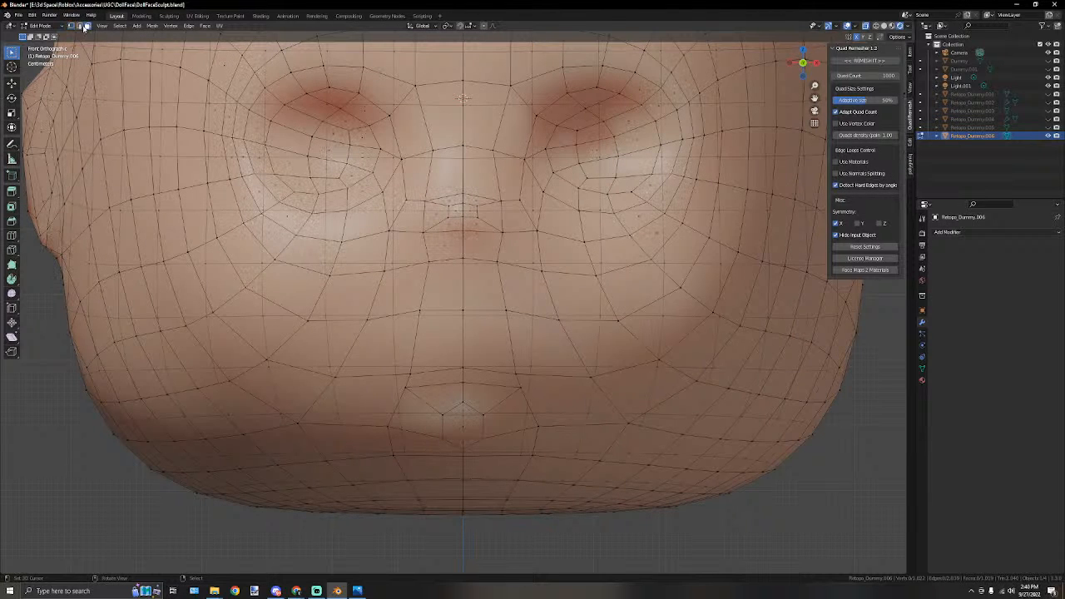
pyautogui.hotkey('ctrl', 'r')
pyautogui.click(454, 422)
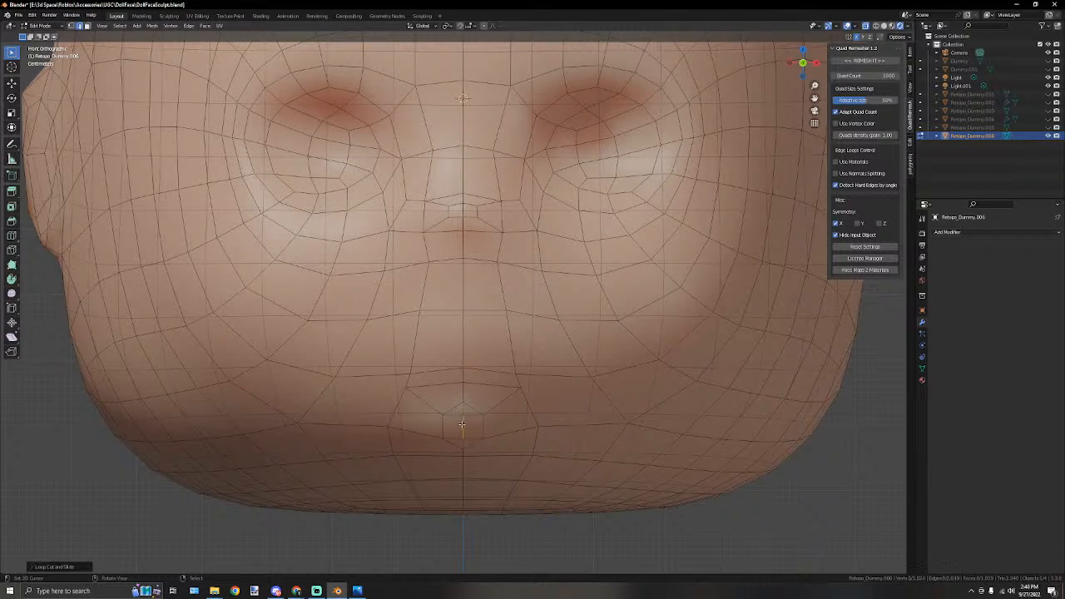
pyautogui.rightClick(459, 424)
# Delete the triangular faces directly above and below the chin's square.
pyautogui.scroll(2, 453, 422)
pyautogui.click(71, 26)
pyautogui.scroll(2, 457, 317)
pyautogui.middleClick(528, 590)
pyautogui.moveTo(504, 434); pyautogui.dragTo(482, 368, button='middle')
pyautogui.press('KP_1')
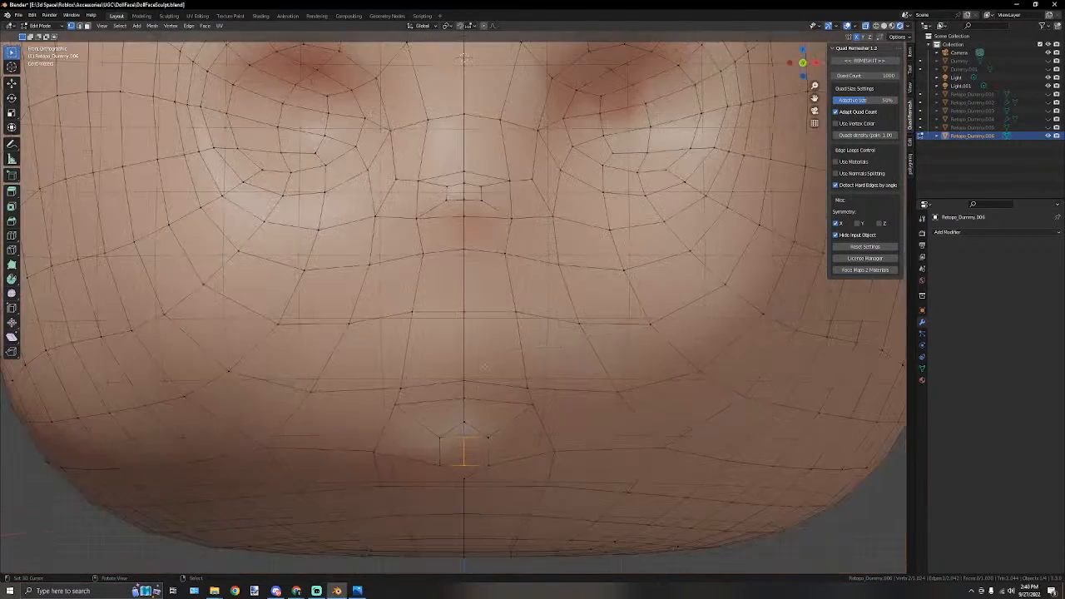
pyautogui.scroll(-1, 484, 366)
pyautogui.scroll(4, 499, 368)
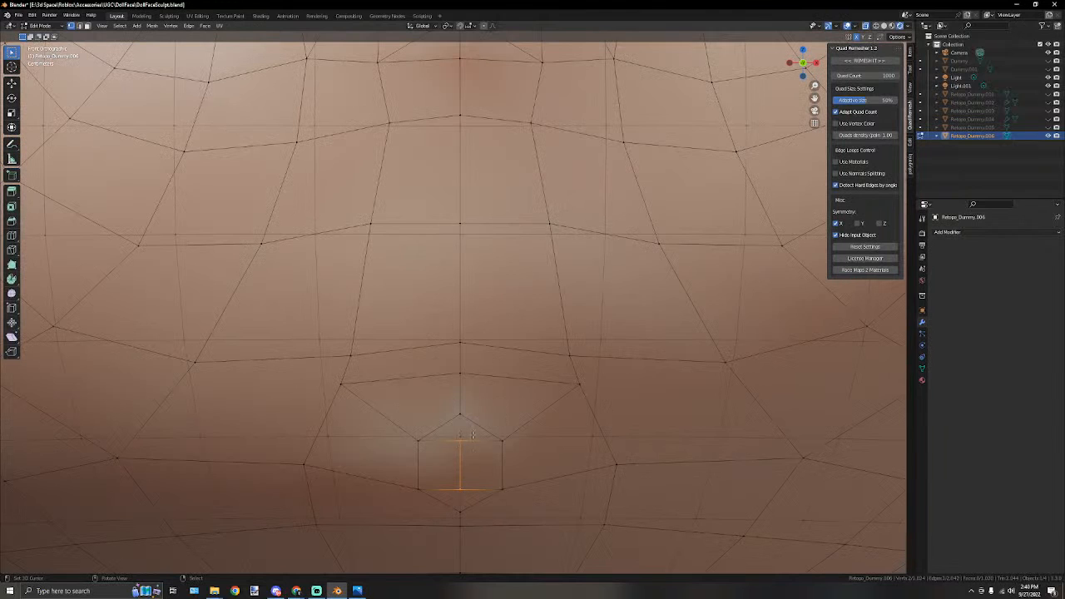
pyautogui.click(87, 27)
pyautogui.click(465, 427)
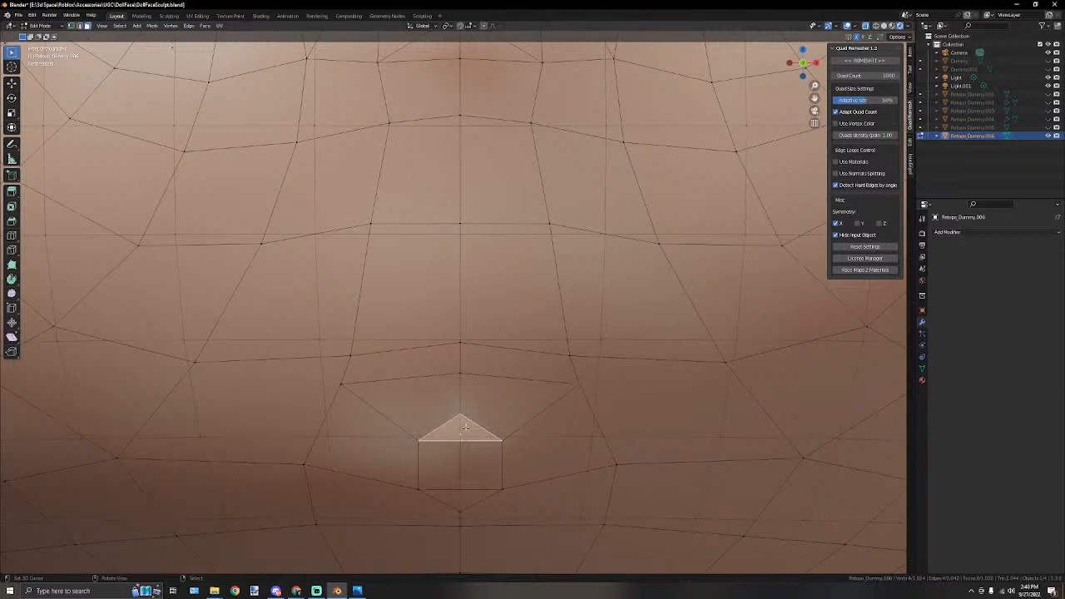
pyautogui.keyDown('shift'); pyautogui.click(459, 495); pyautogui.keyUp('shift')
pyautogui.press('x')
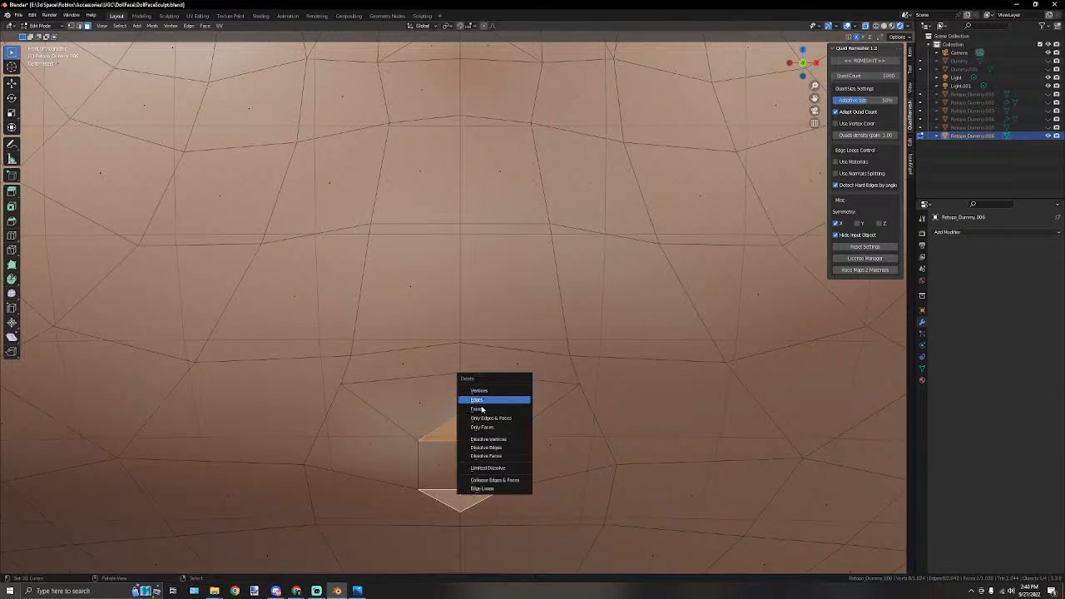
pyautogui.click(485, 406)
# Fill the gap above the chin's square with two faces joined to the new center vertex.
pyautogui.rightClick(418, 442)
pyautogui.keyDown('shift'); pyautogui.rightClick(460, 441); pyautogui.keyUp('shift')
pyautogui.keyDown('shift'); pyautogui.rightClick(461, 413); pyautogui.keyUp('shift')
pyautogui.press('f')
pyautogui.rightClick(461, 412)
pyautogui.keyDown('shift'); pyautogui.rightClick(461, 443); pyautogui.keyUp('shift')
pyautogui.press('f')
# Fill the gap below the chin's square with two triangles meeting at the center line.
pyautogui.rightClick(460, 488)
pyautogui.rightClick(460, 513)
pyautogui.keyDown('shift'); pyautogui.rightClick(420, 490); pyautogui.keyUp('shift')
pyautogui.keyDown('shift'); pyautogui.rightClick(459, 489); pyautogui.keyUp('shift')
pyautogui.press('f')
pyautogui.rightClick(461, 488)
pyautogui.keyDown('shift'); pyautogui.rightClick(510, 482); pyautogui.keyUp('shift')
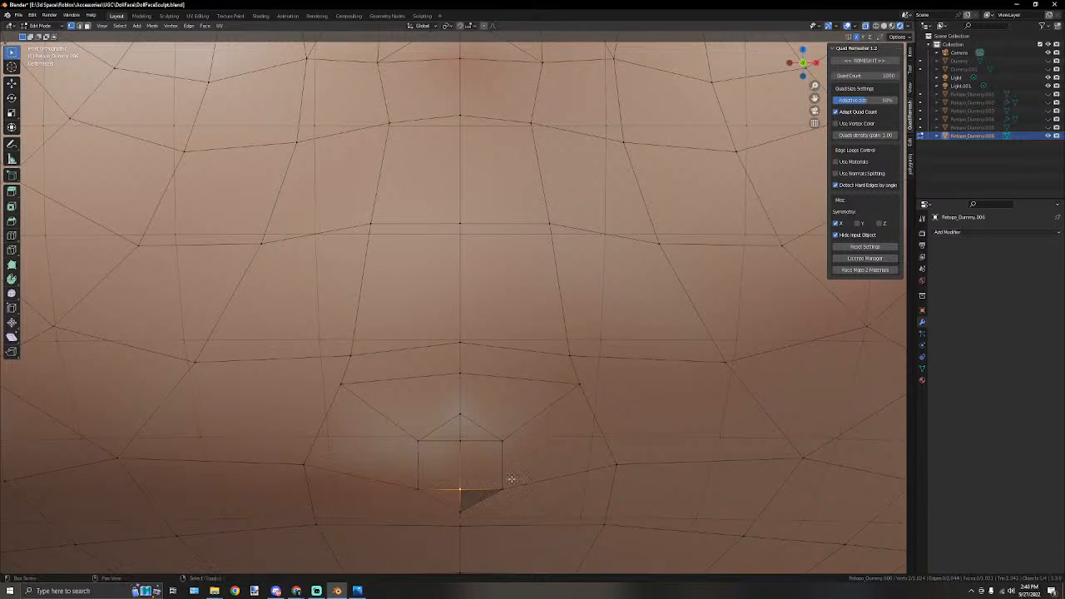
pyautogui.keyDown('shift'); pyautogui.rightClick(469, 508); pyautogui.keyUp('shift')
pyautogui.press('f')
pyautogui.scroll(-6, 624, 467)
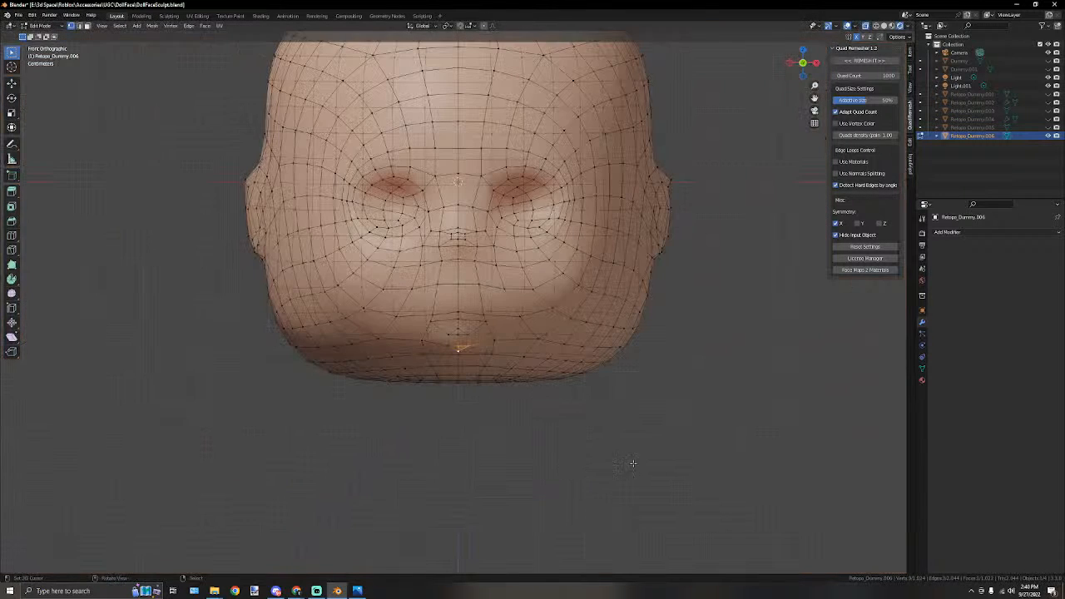
# Merge the stray vertex above the chin's square with the square's top center vertex, using At Last.
pyautogui.click(40, 26)
pyautogui.click(46, 35)
pyautogui.scroll(-5, 361, 314)
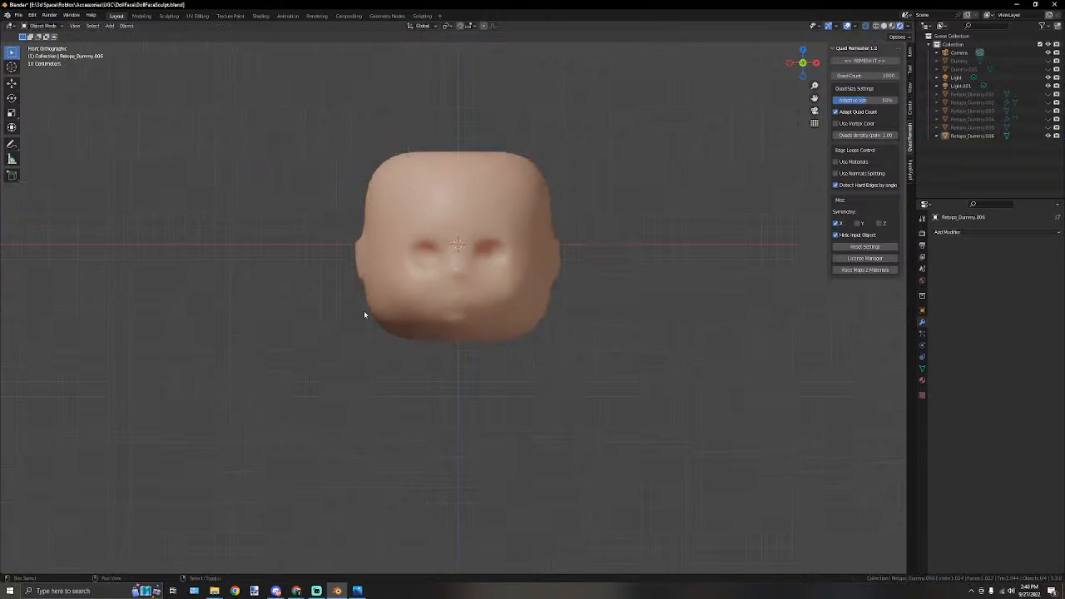
pyautogui.scroll(4, 371, 359)
pyautogui.moveTo(372, 358); pyautogui.dragTo(482, 321, button='middle')
pyautogui.press('Tab')
pyautogui.scroll(6, 482, 320)
pyautogui.scroll(1, 589, 388)
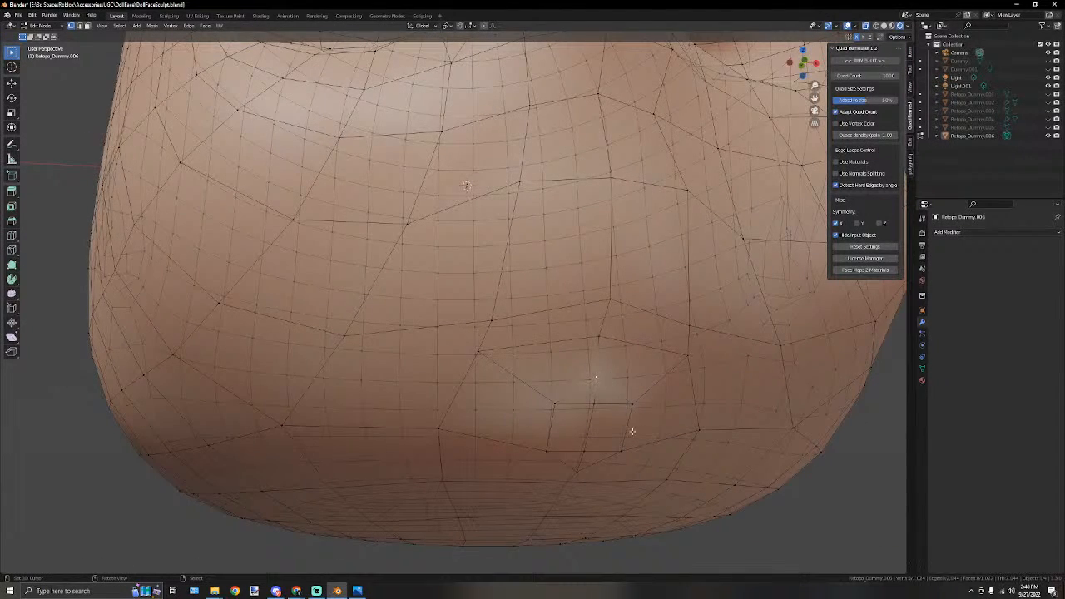
pyautogui.press('m')
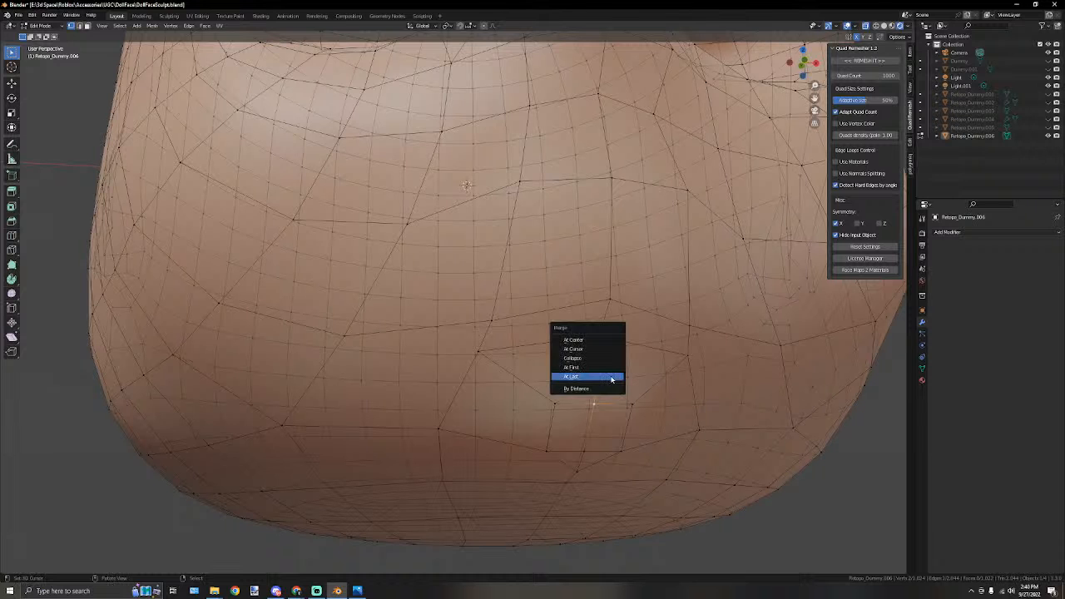
pyautogui.click(611, 379)
# Merge a second pair of neighbouring vertices around the chin's square into one.
pyautogui.scroll(-3, 764, 421)
pyautogui.press('Tab')
pyautogui.moveTo(753, 421); pyautogui.dragTo(728, 413, button='middle')
pyautogui.press('Tab')
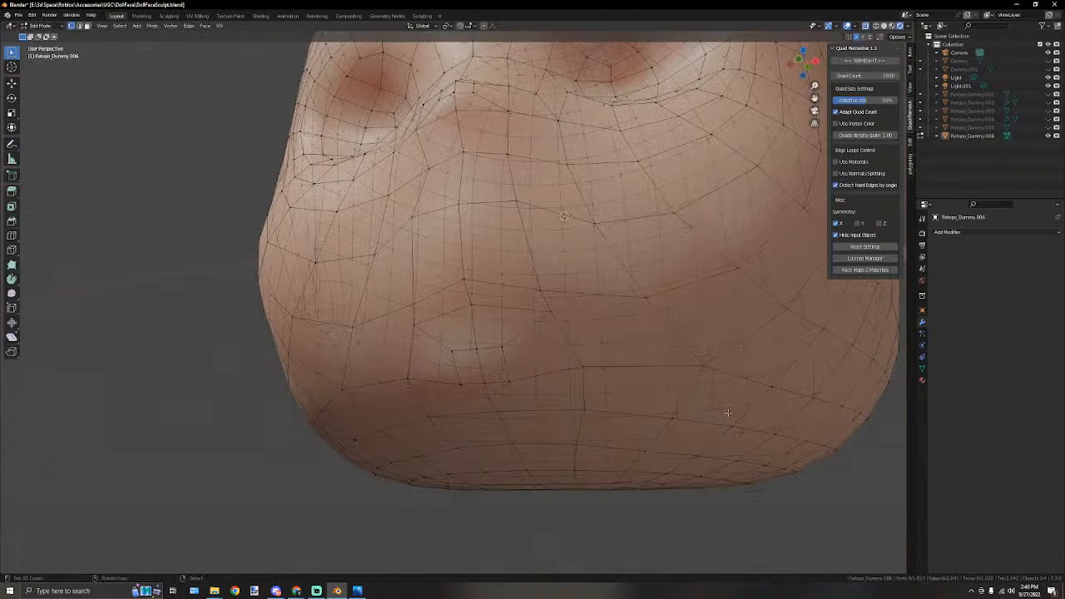
pyautogui.scroll(2, 552, 421)
pyautogui.press('m')
pyautogui.click(513, 405)
pyautogui.scroll(-4, 499, 402)
pyautogui.click(278, 377)
# Examine the smoothed chin and overall head shape from the side, front and back in Object Mode.
pyautogui.moveTo(358, 379); pyautogui.dragTo(467, 384, button='middle')
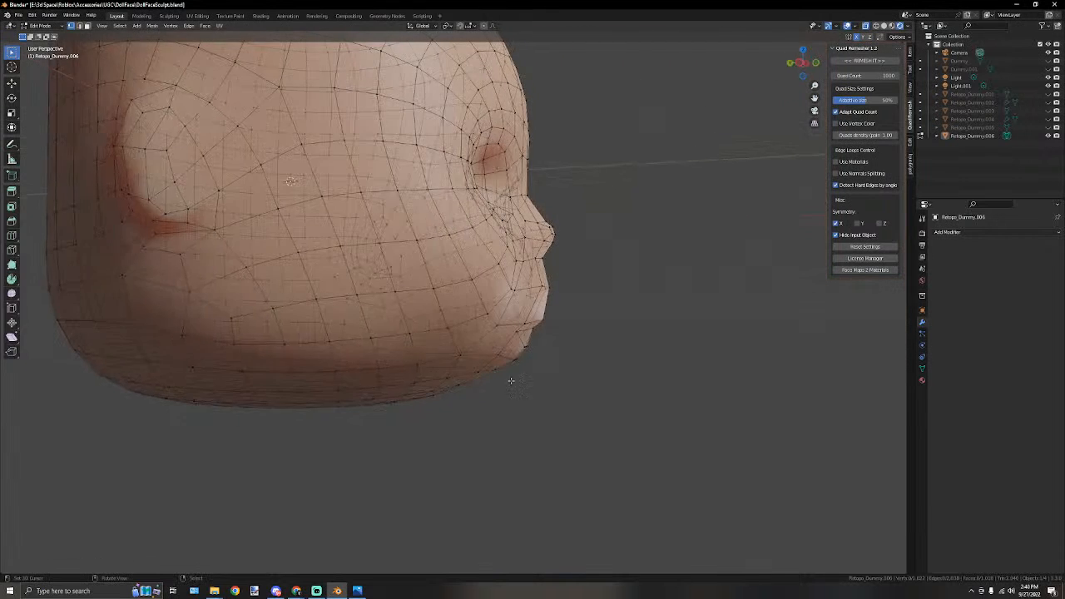
pyautogui.press('Tab')
pyautogui.scroll(-4, 676, 363)
pyautogui.moveTo(676, 363); pyautogui.dragTo(559, 353, button='middle')
pyautogui.scroll(4, 483, 360)
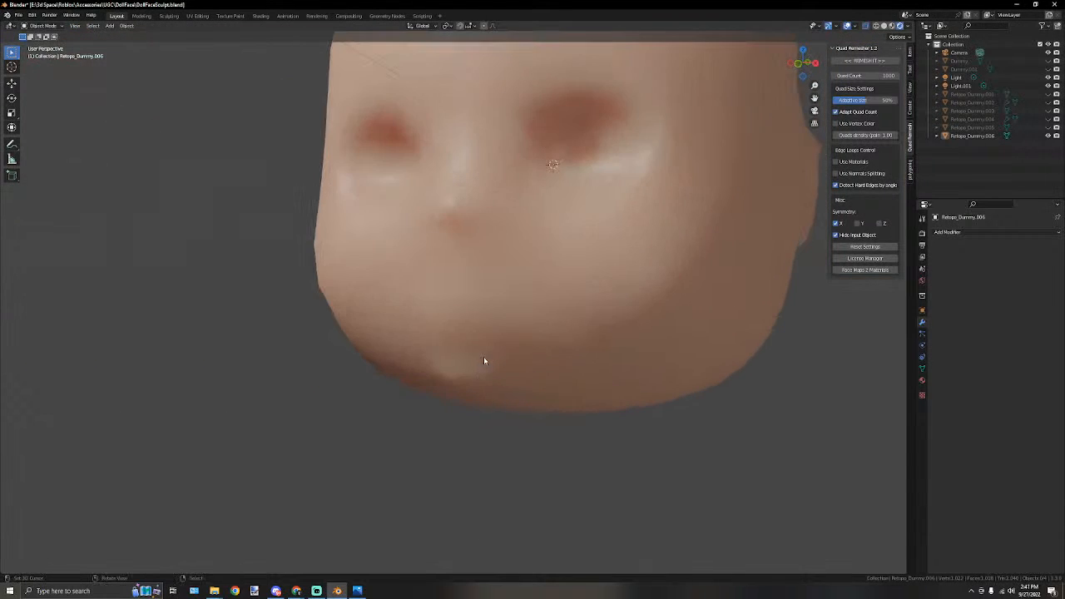
pyautogui.scroll(-4, 592, 377)
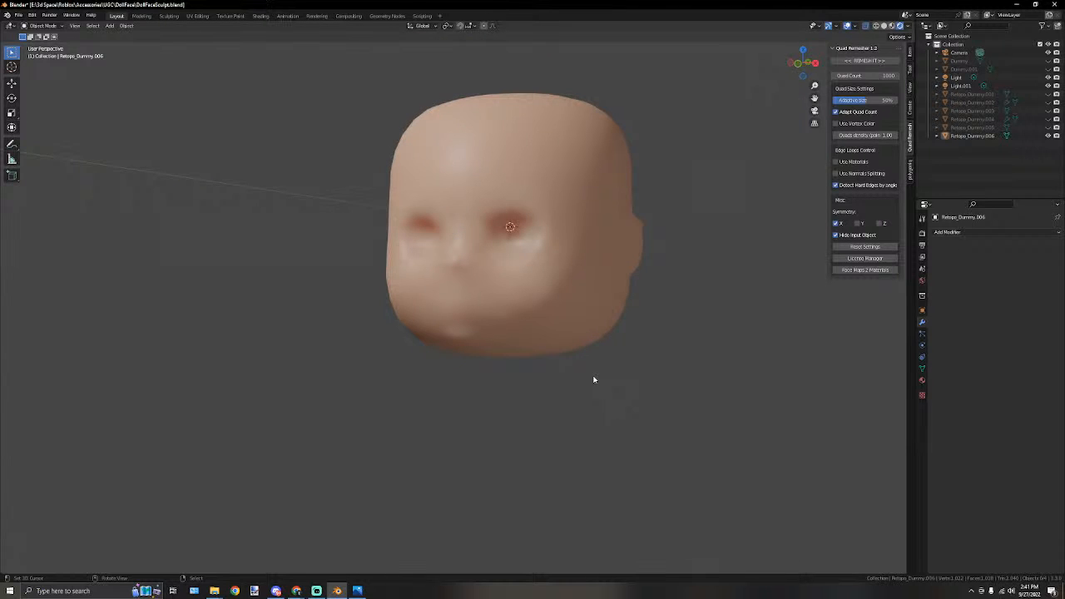
pyautogui.scroll(4, 594, 379)
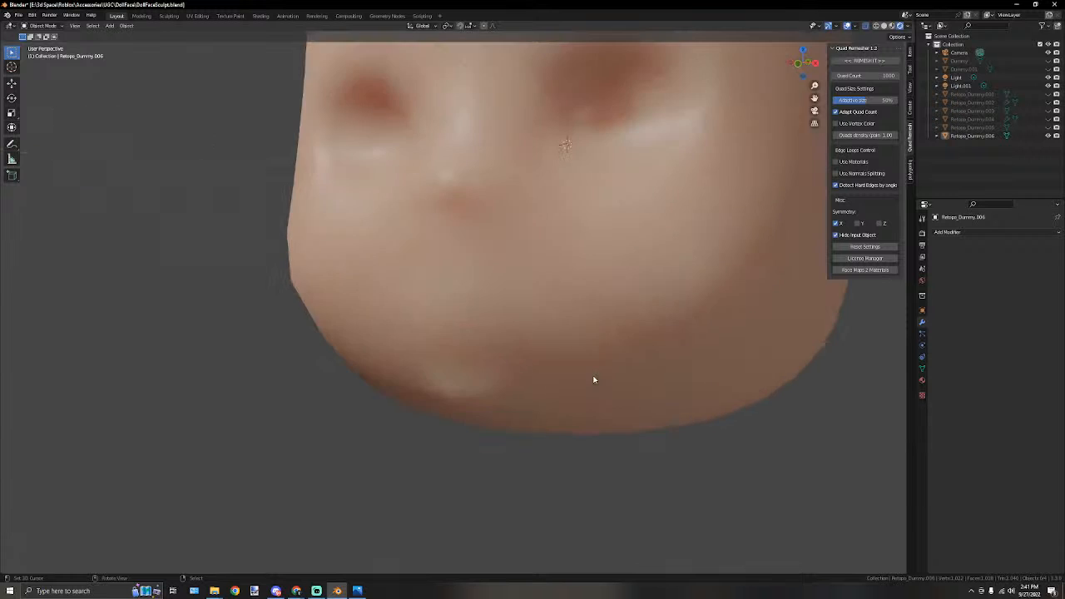
pyautogui.scroll(-4, 594, 378)
pyautogui.moveTo(504, 361); pyautogui.dragTo(566, 308, button='middle')
pyautogui.scroll(3, 571, 376)
pyautogui.scroll(-4, 402, 370)
pyautogui.click(565, 309)
pyautogui.click(661, 390)
pyautogui.moveTo(661, 390); pyautogui.dragTo(540, 330, button='middle')
# Triangulate the narrow quad on the upper back edge of one ear with the Fixed Alternate quad method.
pyautogui.click(366, 317)
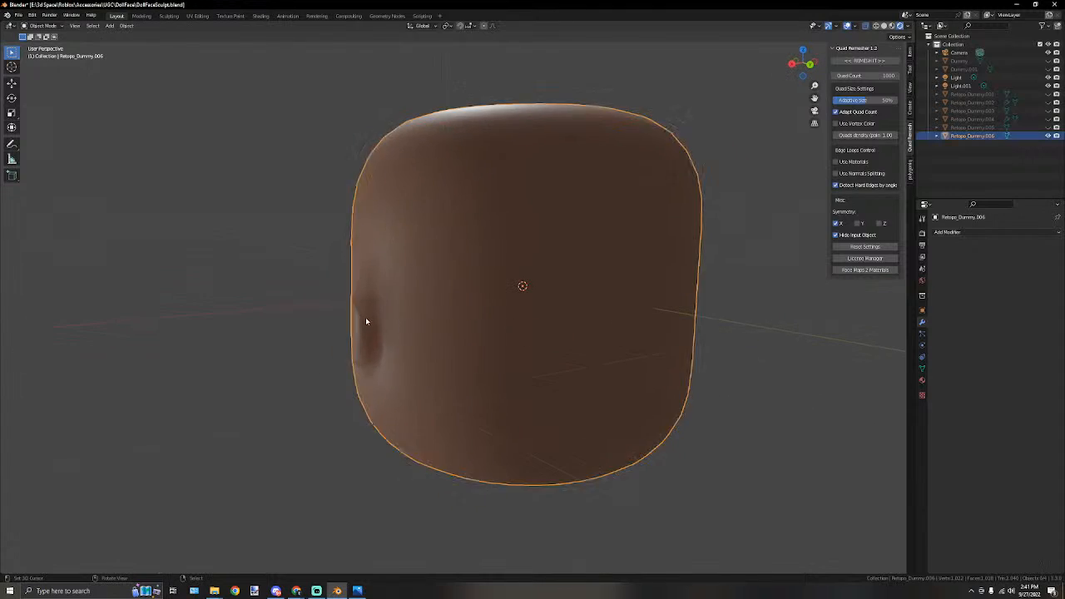
pyautogui.press('Tab')
pyautogui.moveTo(396, 326); pyautogui.dragTo(423, 379, button='middle')
pyautogui.scroll(5, 491, 388)
pyautogui.moveTo(492, 388); pyautogui.dragTo(443, 446, button='middle')
pyautogui.click(442, 446)
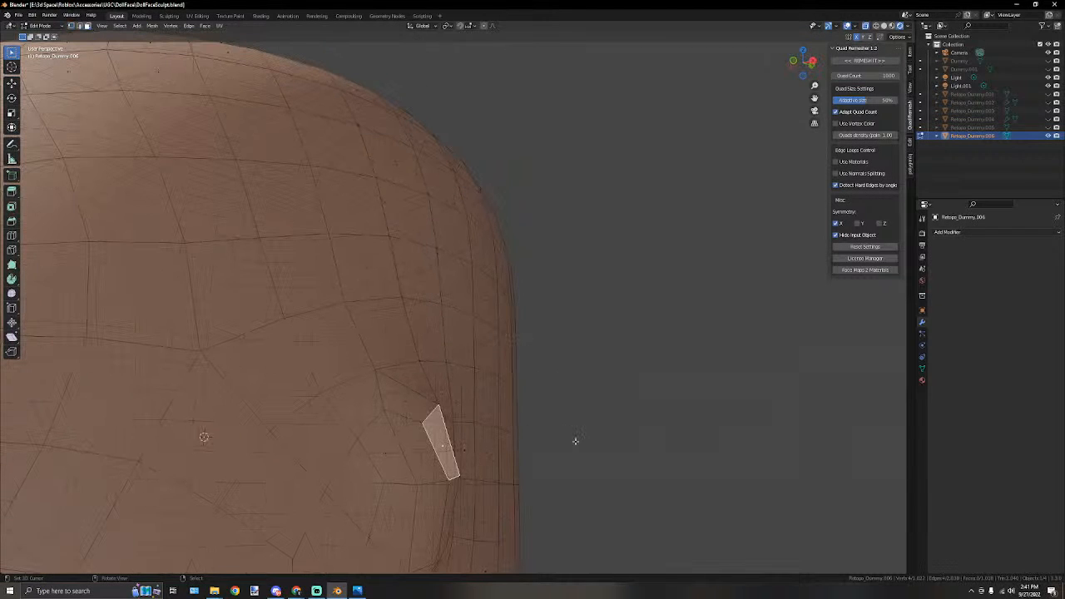
pyautogui.click(205, 26)
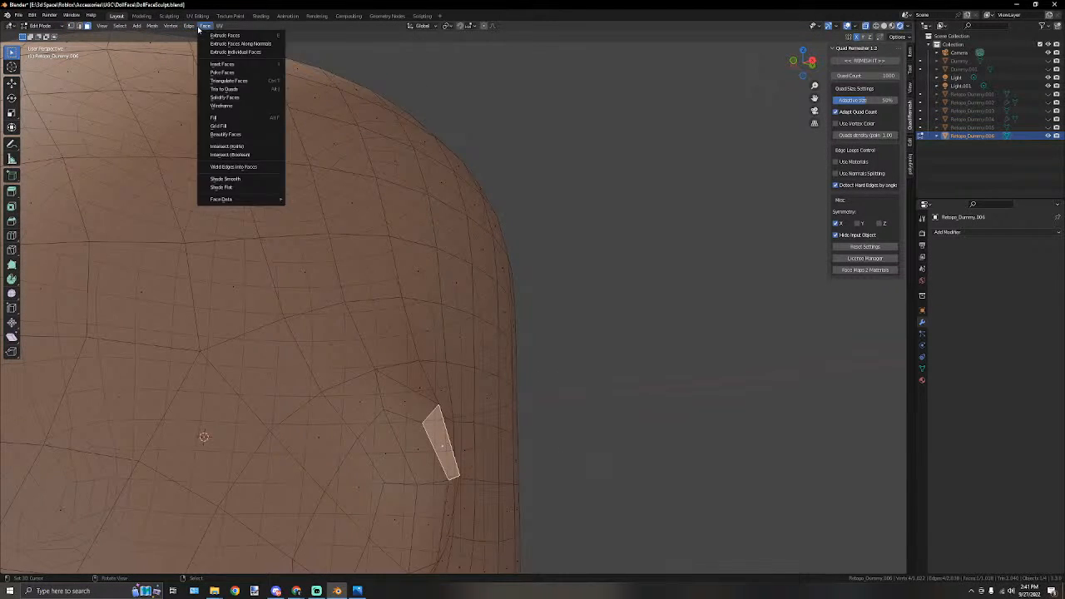
pyautogui.click(227, 80)
pyautogui.click(67, 568)
pyautogui.click(43, 543)
pyautogui.click(67, 568)
pyautogui.click(94, 555)
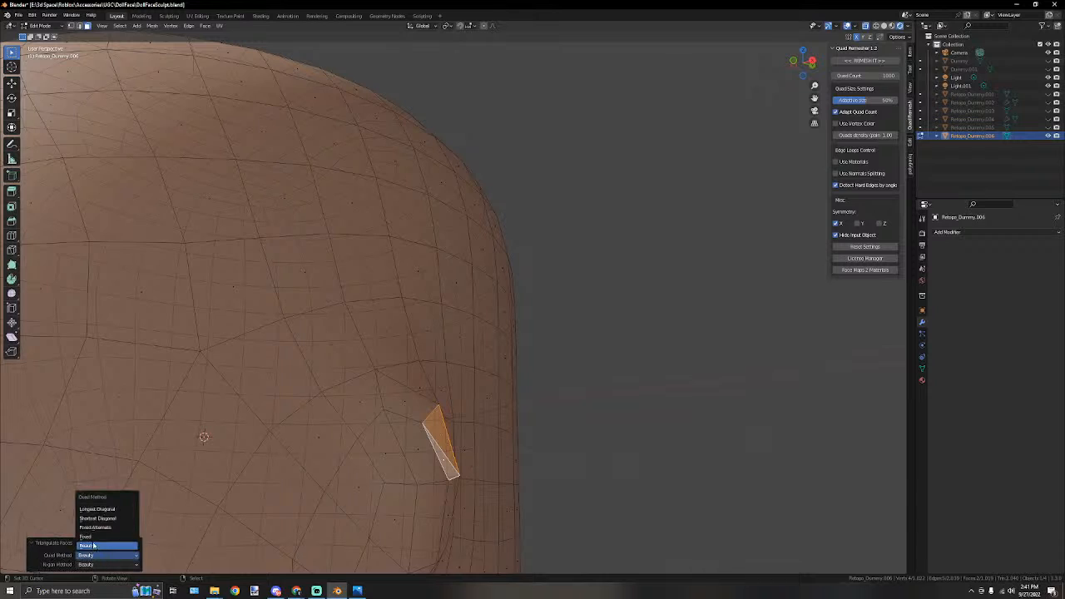
pyautogui.click(98, 528)
# Examine the matching narrow quad on the opposite ear and the rim around it from several angles.
pyautogui.scroll(-5, 171, 474)
pyautogui.moveTo(225, 416); pyautogui.dragTo(502, 374, button='middle')
pyautogui.click(380, 368)
pyautogui.moveTo(380, 367); pyautogui.dragTo(366, 341, button='middle')
pyautogui.keyDown('shift'); pyautogui.moveTo(366, 341); pyautogui.dragTo(401, 303, button='middle'); pyautogui.keyUp('shift')
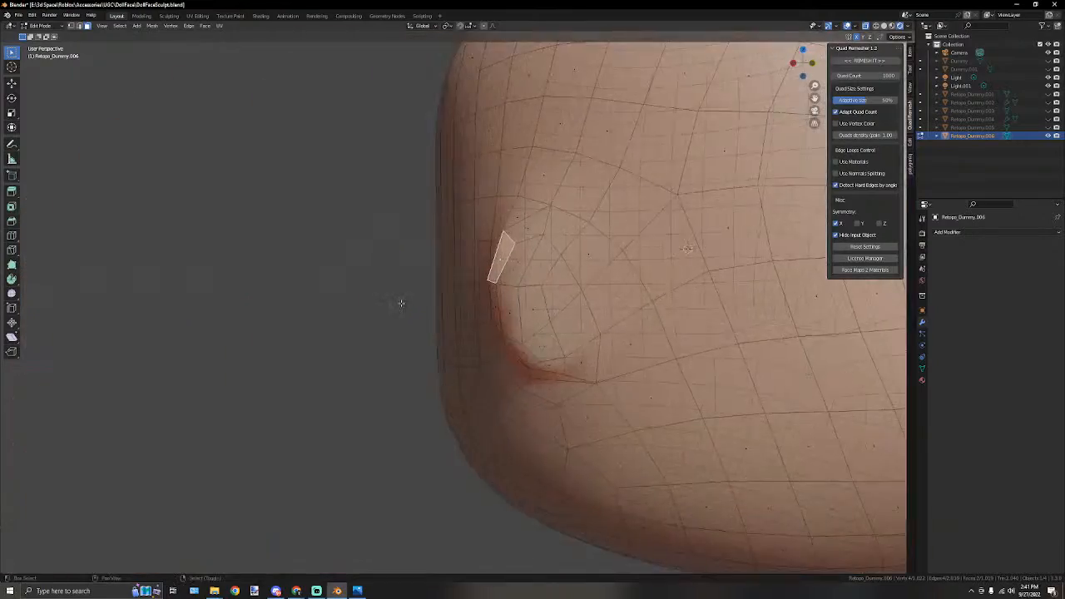
pyautogui.scroll(5, 274, 321)
pyautogui.scroll(-4, 272, 323)
pyautogui.moveTo(269, 326); pyautogui.dragTo(181, 357, button='middle')
pyautogui.moveTo(248, 499); pyautogui.dragTo(459, 376, button='middle')
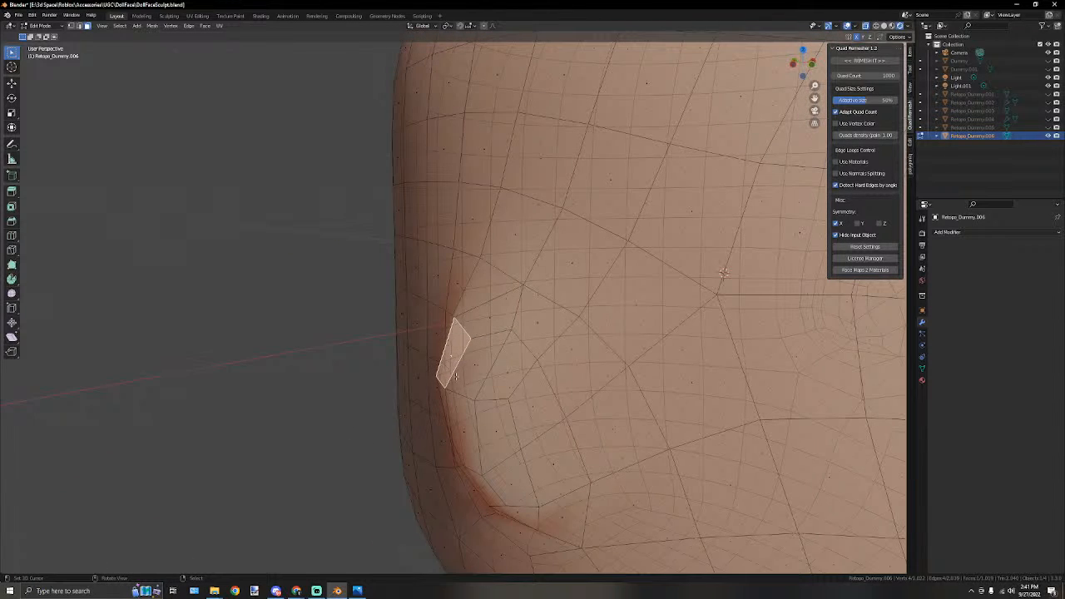
pyautogui.moveTo(419, 343); pyautogui.dragTo(245, 461, button='middle')
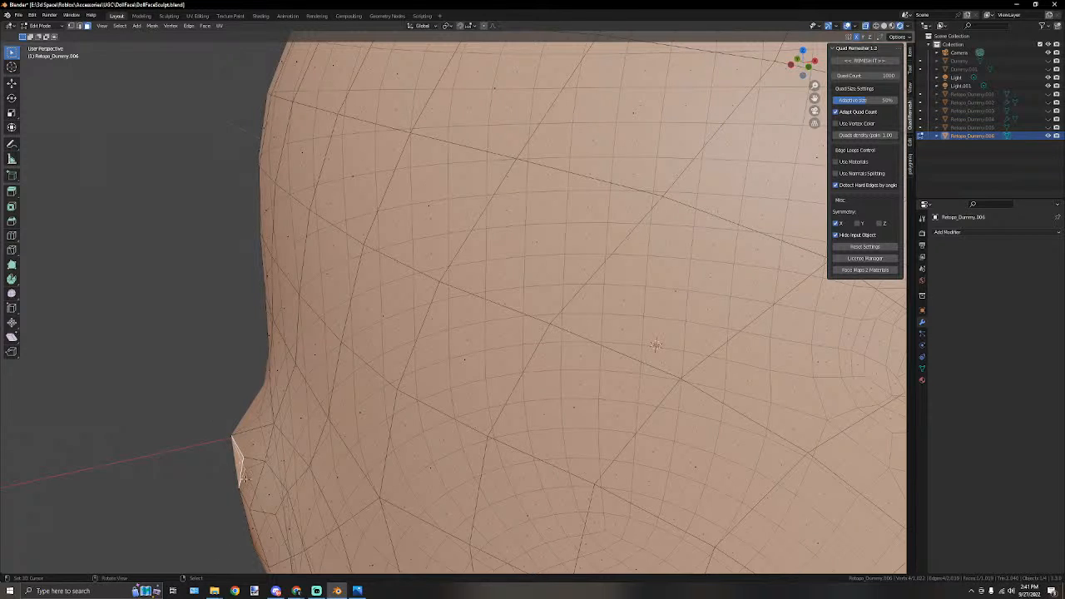
pyautogui.moveTo(270, 447); pyautogui.dragTo(214, 502, button='middle')
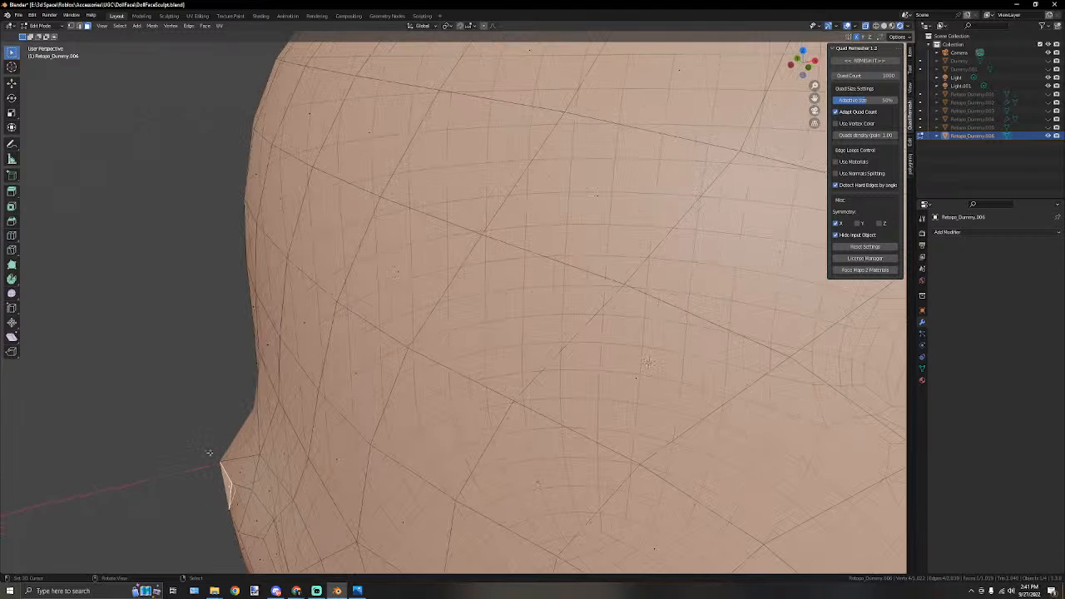
pyautogui.moveTo(216, 499); pyautogui.dragTo(309, 460, button='middle')
pyautogui.moveTo(644, 355); pyautogui.dragTo(340, 347, button='middle')
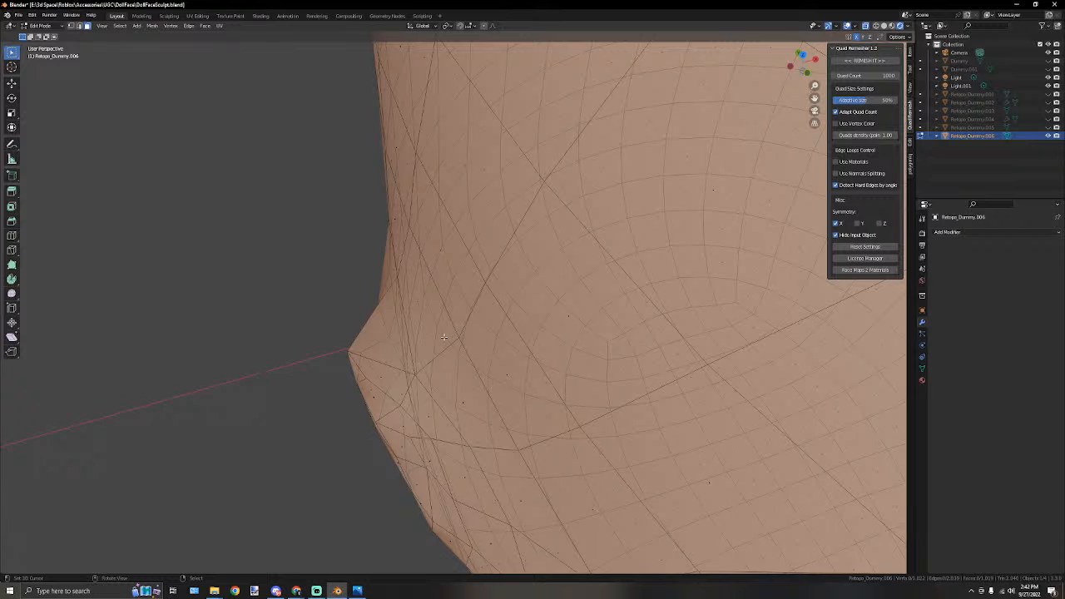
# Triangulate the matching narrow quad on the opposite ear with the Fixed quad method.
pyautogui.click(357, 366)
pyautogui.click(189, 26)
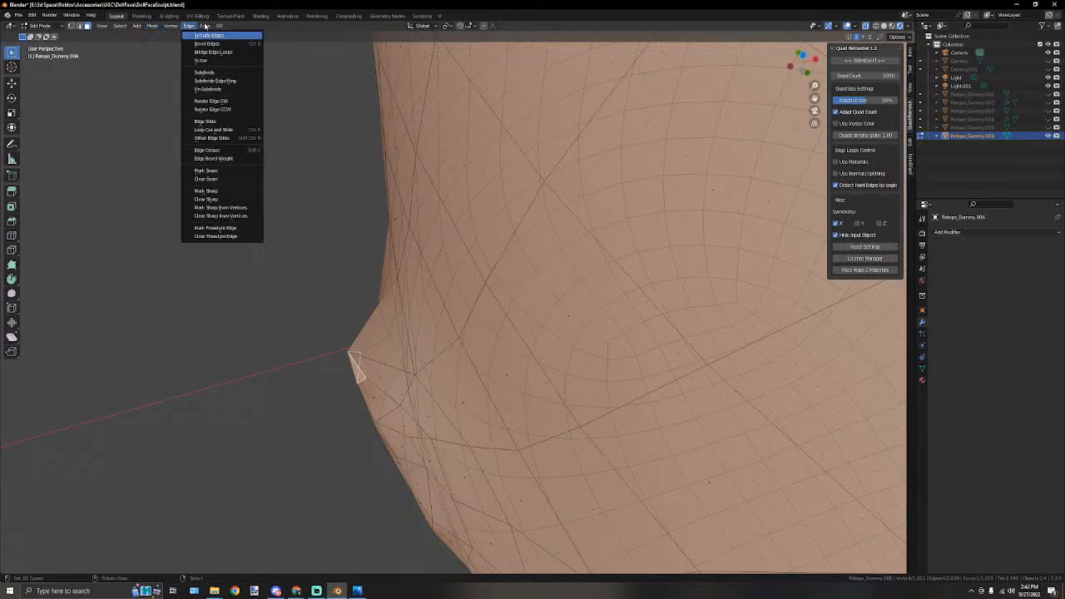
pyautogui.moveTo(205, 26)
pyautogui.click(233, 78)
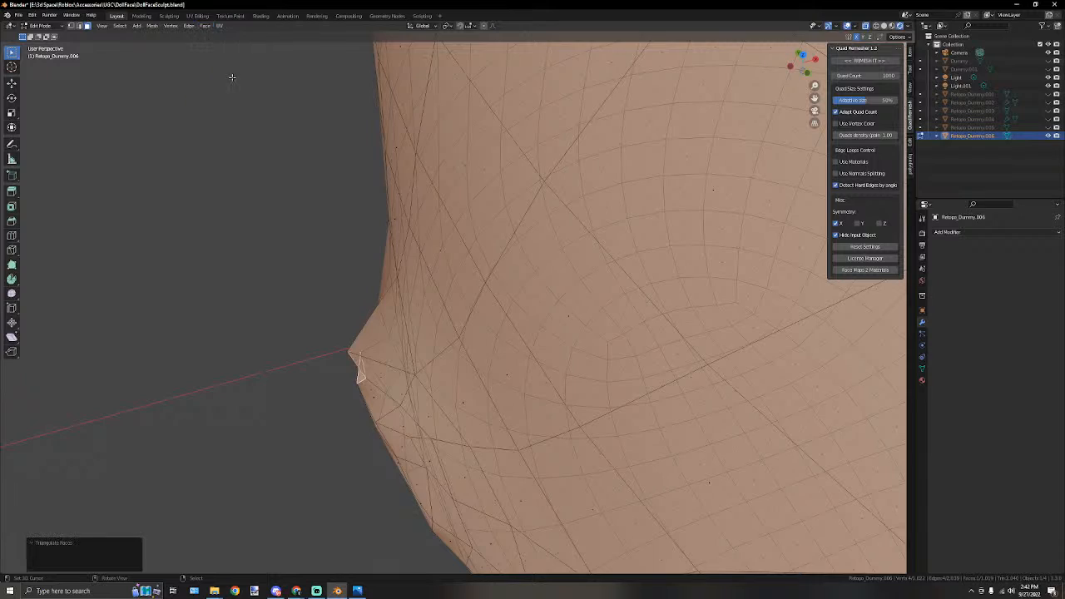
pyautogui.scroll(-4, 371, 194)
pyautogui.moveTo(371, 194); pyautogui.dragTo(314, 248, button='middle')
pyautogui.scroll(4, 442, 235)
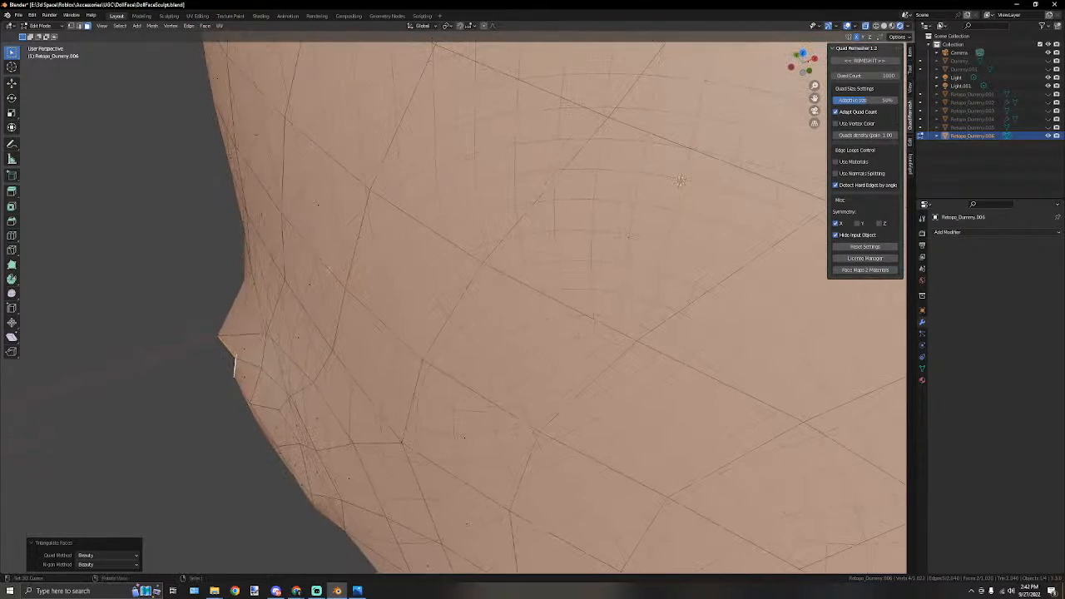
pyautogui.click(84, 555)
pyautogui.click(98, 530)
pyautogui.click(96, 555)
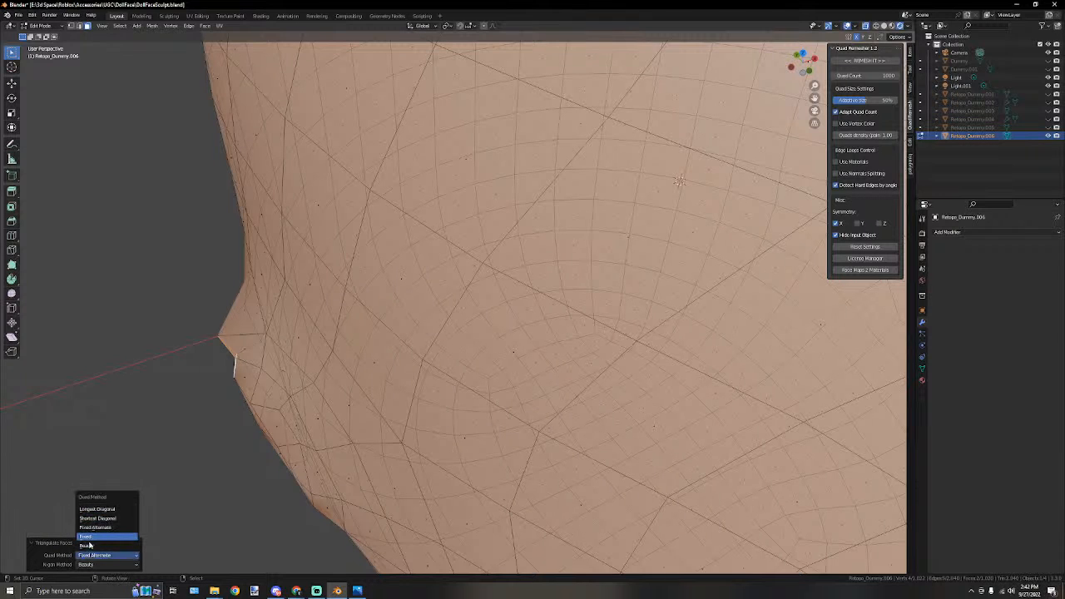
pyautogui.click(89, 547)
pyautogui.click(93, 556)
pyautogui.click(86, 537)
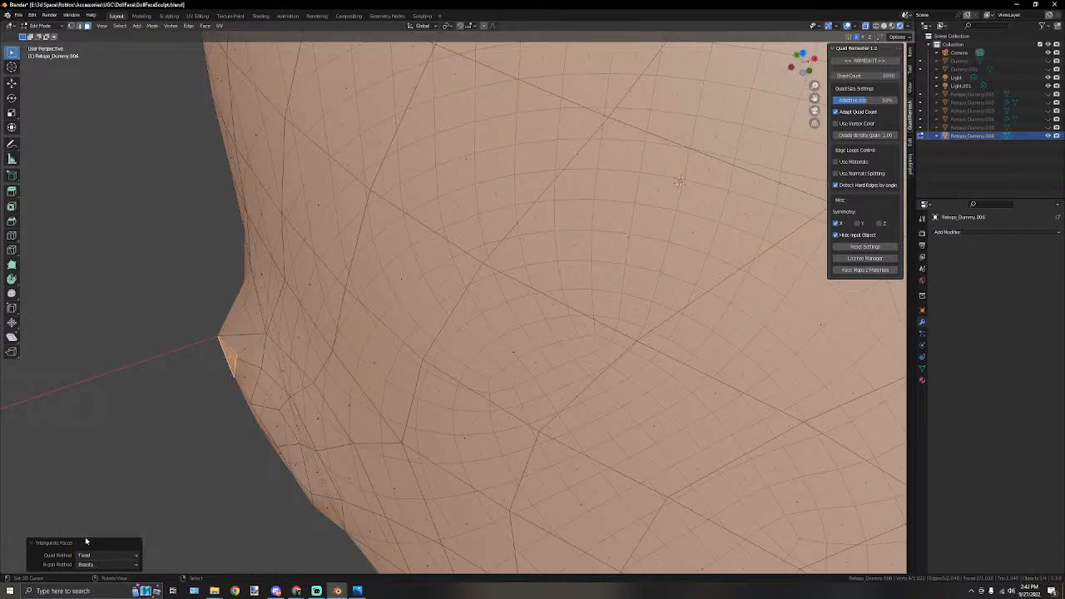
pyautogui.rightClick(95, 363)
# Examine the whole head from several angles, first with its wireframe and then smoothed in Object Mode.
pyautogui.scroll(-8, 104, 368)
pyautogui.moveTo(109, 371); pyautogui.dragTo(349, 253, button='middle')
pyautogui.scroll(1, 553, 230)
pyautogui.scroll(2, 553, 230)
pyautogui.keyDown('shift'); pyautogui.moveTo(554, 230); pyautogui.dragTo(235, 280, button='middle'); pyautogui.keyUp('shift')
pyautogui.scroll(-4, 516, 306)
pyautogui.scroll(2, 290, 356)
pyautogui.scroll(-3, 291, 362)
pyautogui.moveTo(292, 364)
pyautogui.mouseDown(button='middle')
pyautogui.moveTo(307, 330)
pyautogui.moveTo(383, 341)
pyautogui.moveTo(430, 364)
pyautogui.moveTo(309, 361)
pyautogui.moveTo(241, 374)
pyautogui.moveTo(268, 416)
pyautogui.moveTo(295, 361)
pyautogui.mouseUp(button='middle')
pyautogui.scroll(2, 413, 350)
pyautogui.click(40, 26)
pyautogui.click(45, 35)
pyautogui.moveTo(232, 136); pyautogui.dragTo(380, 222, button='middle')
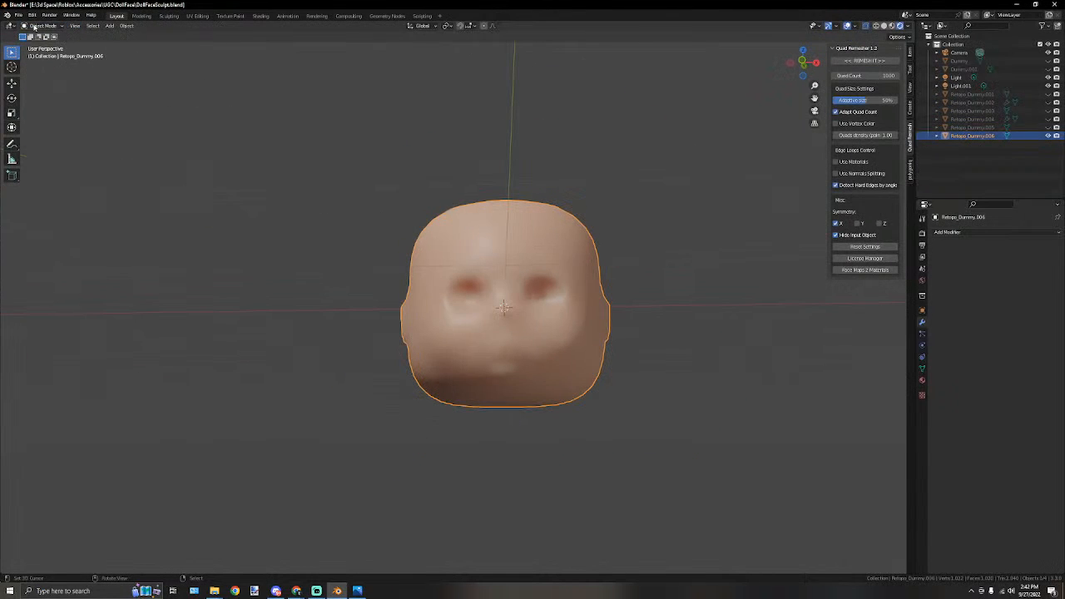
# Select all vertices of the head's positive X half in front view, leaving out the center line.
pyautogui.click(37, 26)
pyautogui.click(41, 44)
pyautogui.press('KP_1')
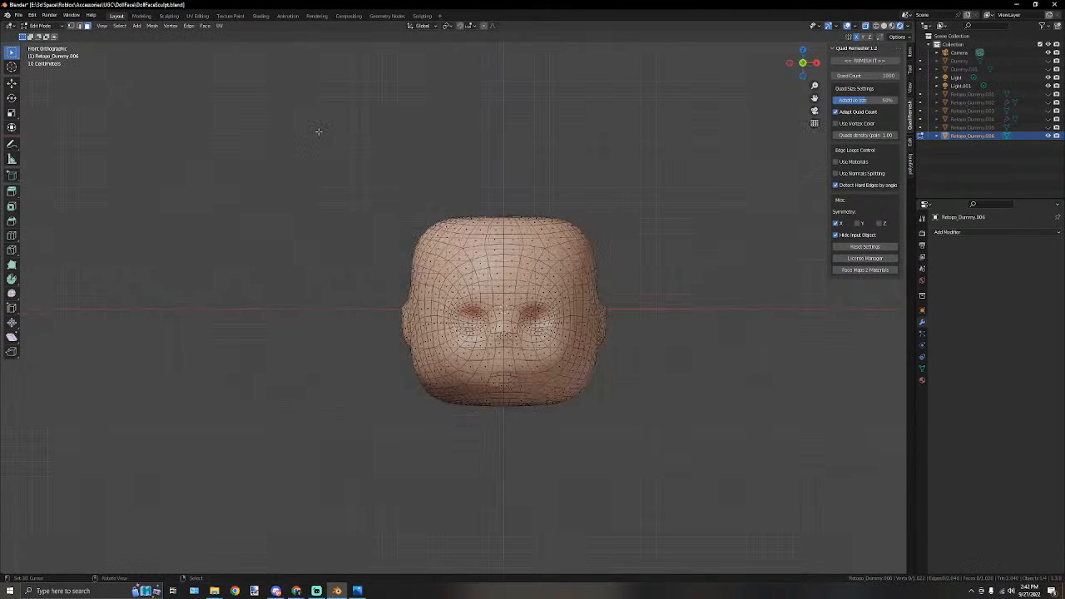
pyautogui.scroll(3, 345, 121)
pyautogui.click(71, 26)
pyautogui.keyDown('shift'); pyautogui.moveTo(845, 497); pyautogui.dragTo(782, 516, button='middle'); pyautogui.keyUp('shift')
pyautogui.moveTo(780, 534); pyautogui.dragTo(477, 147)
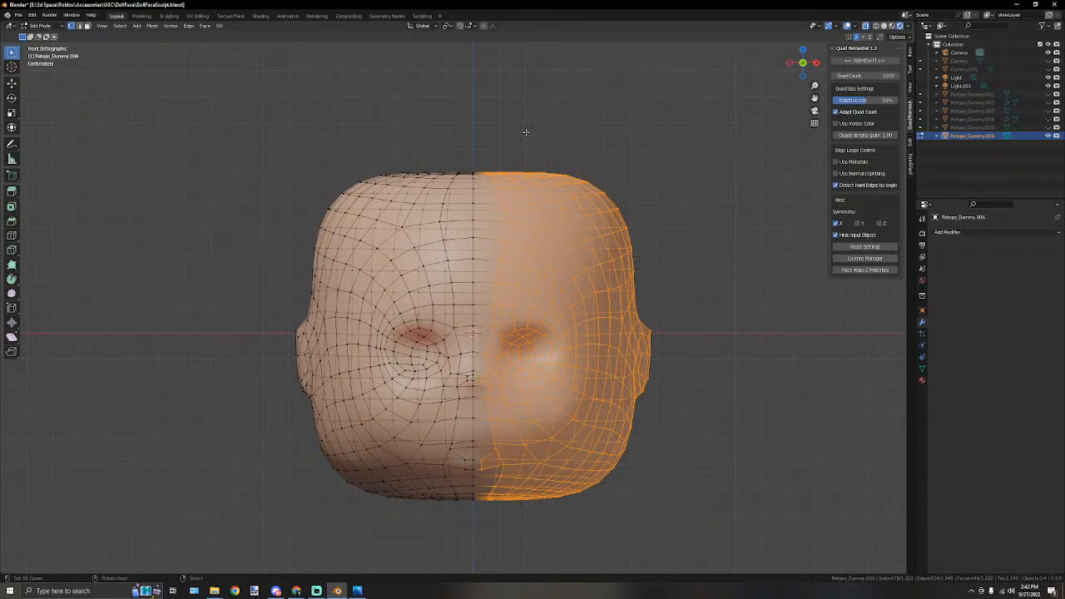
# Try to delete only the faces of the selected half of the head.
pyautogui.press('x')
pyautogui.click(490, 131)
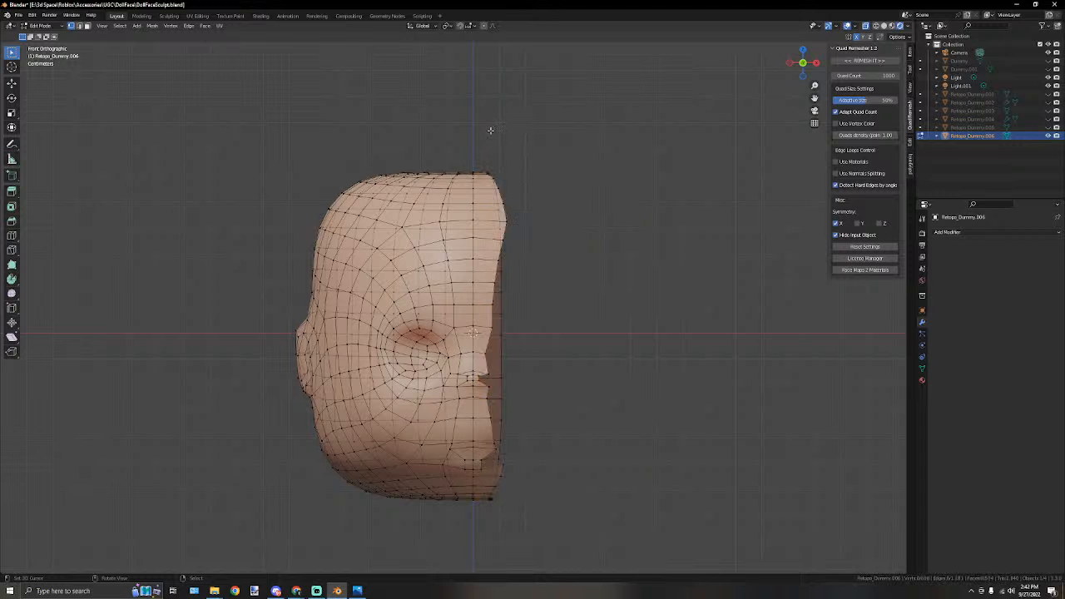
pyautogui.hotkey('ctrl', 'z')
# Delete the vertices of the selected positive X half of the head.
pyautogui.press('x')
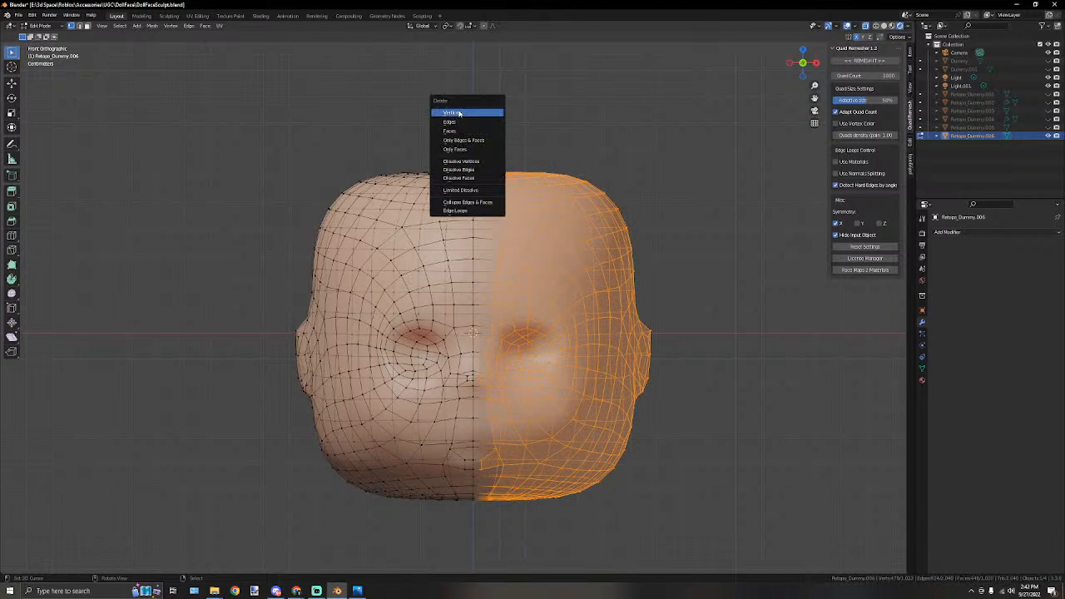
# Delete the selected half of the head's vertices and add a Mirror modifier on the X axis to the remaining half.
pyautogui.click(466, 113)
pyautogui.scroll(-4, 469, 139)
pyautogui.press('a')
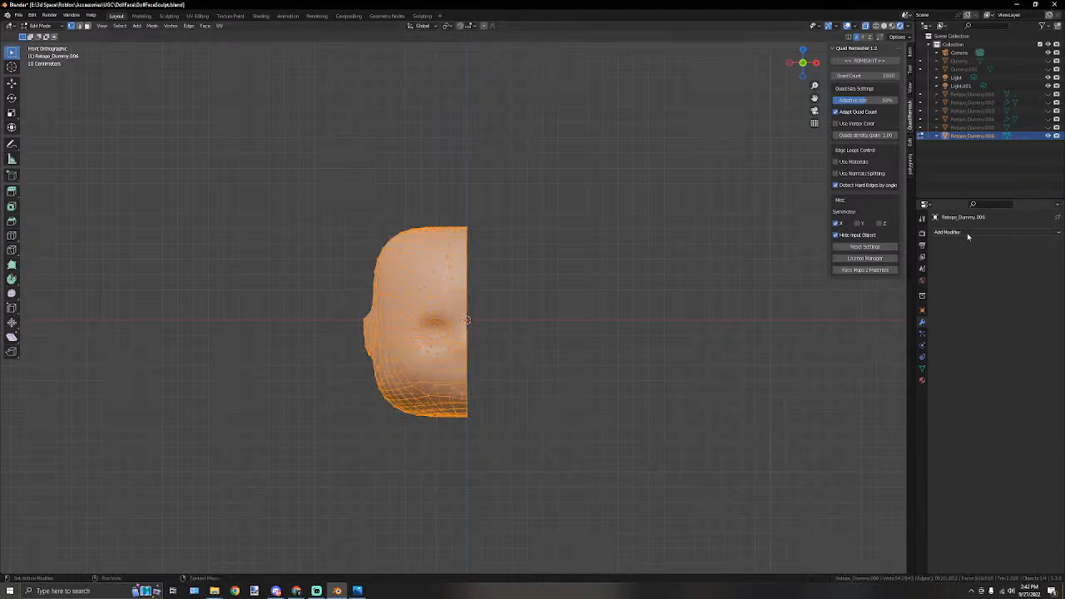
pyautogui.click(965, 233)
pyautogui.click(892, 329)
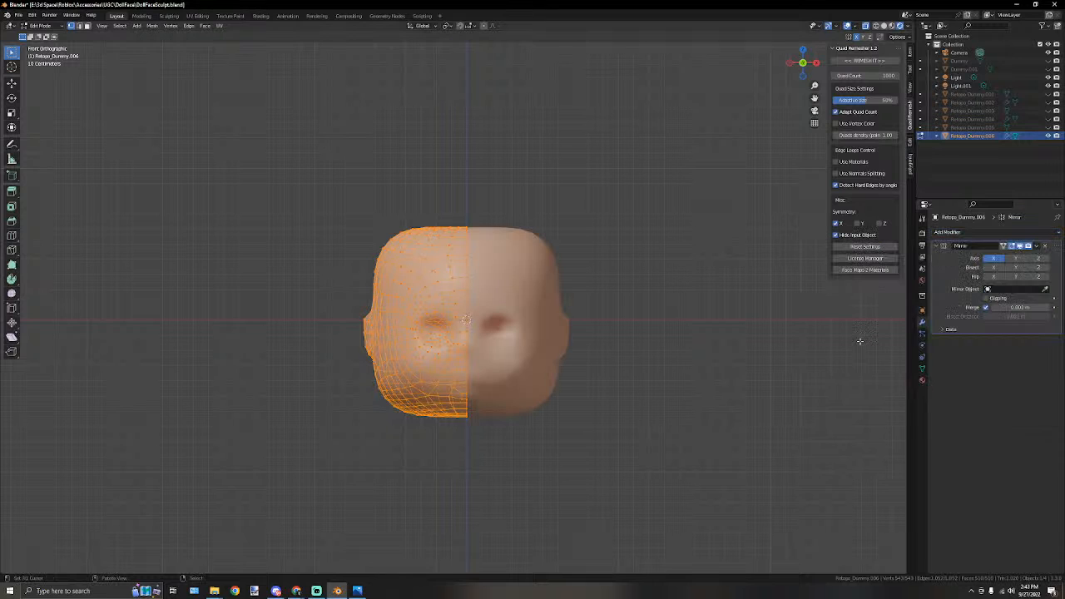
pyautogui.press('Tab')
pyautogui.scroll(-3, 535, 328)
pyautogui.moveTo(535, 328)
pyautogui.mouseDown(button='middle')
pyautogui.moveTo(587, 330)
pyautogui.moveTo(477, 304)
pyautogui.moveTo(519, 320)
pyautogui.mouseUp(button='middle')
pyautogui.scroll(4, 587, 331)
# In Edit Mode, select a starting edge at the centre of the face and grow the selection outward four times.
pyautogui.click(42, 25)
pyautogui.click(41, 44)
pyautogui.scroll(2, 461, 312)
pyautogui.press('KP_1')
pyautogui.keyDown('shift'); pyautogui.moveTo(458, 313); pyautogui.dragTo(528, 349, button='middle'); pyautogui.keyUp('shift')
pyautogui.keyDown('alt'); pyautogui.click(503, 258); pyautogui.keyUp('alt')
pyautogui.moveTo(504, 259); pyautogui.dragTo(627, 347, button='middle')
pyautogui.press('KP_1')
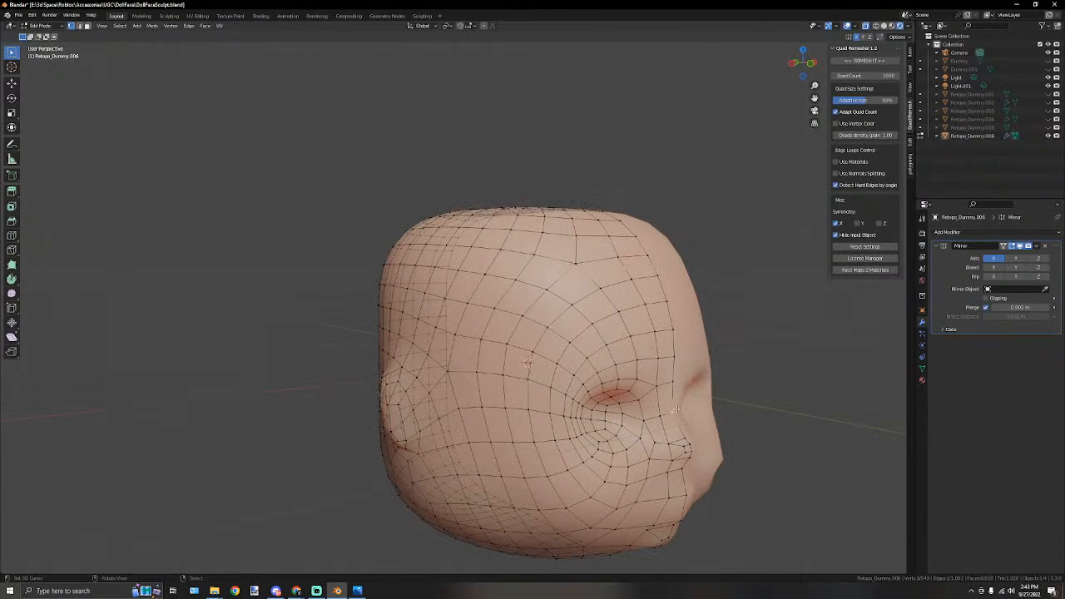
pyautogui.press('ctrl+KP_Add')
pyautogui.press('ctrl+KP_Add')
pyautogui.press('ctrl+KP_Add')
pyautogui.press('ctrl+KP_Add')
# Extend the face selection with Circle Select, grow it once more, and add the missing vertices at the chin.
pyautogui.press('c')
pyautogui.moveTo(572, 401)
pyautogui.mouseDown()
pyautogui.moveTo(577, 425)
pyautogui.moveTo(545, 396)
pyautogui.mouseUp()
pyautogui.rightClick(553, 364)
pyautogui.scroll(-3, 552, 363)
pyautogui.moveTo(552, 364); pyautogui.dragTo(549, 339, button='middle')
pyautogui.press('ctrl+KP_Add')
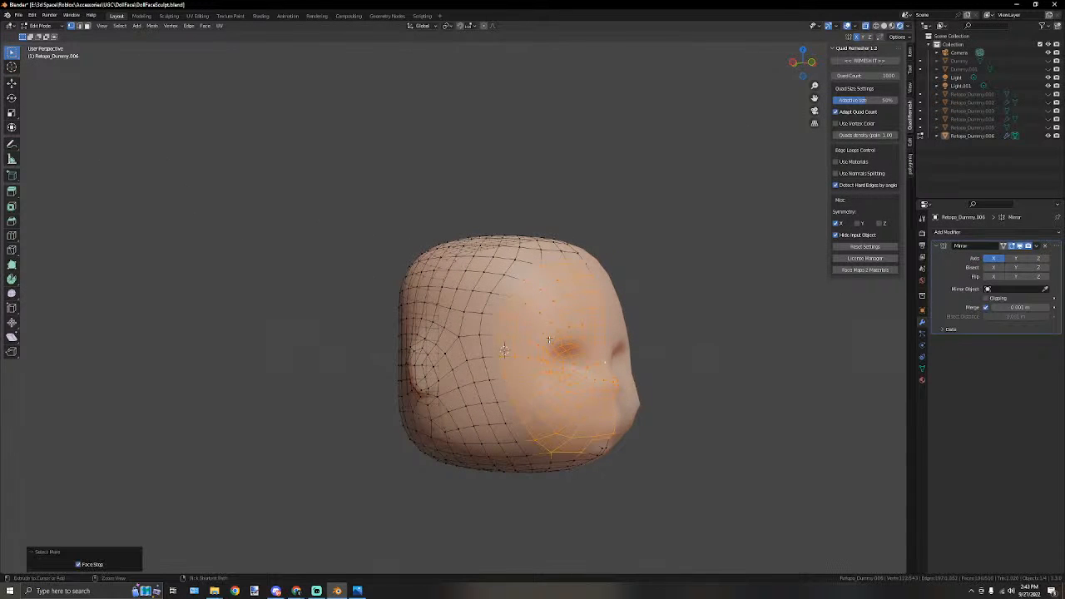
pyautogui.press('space')
pyautogui.press('c')
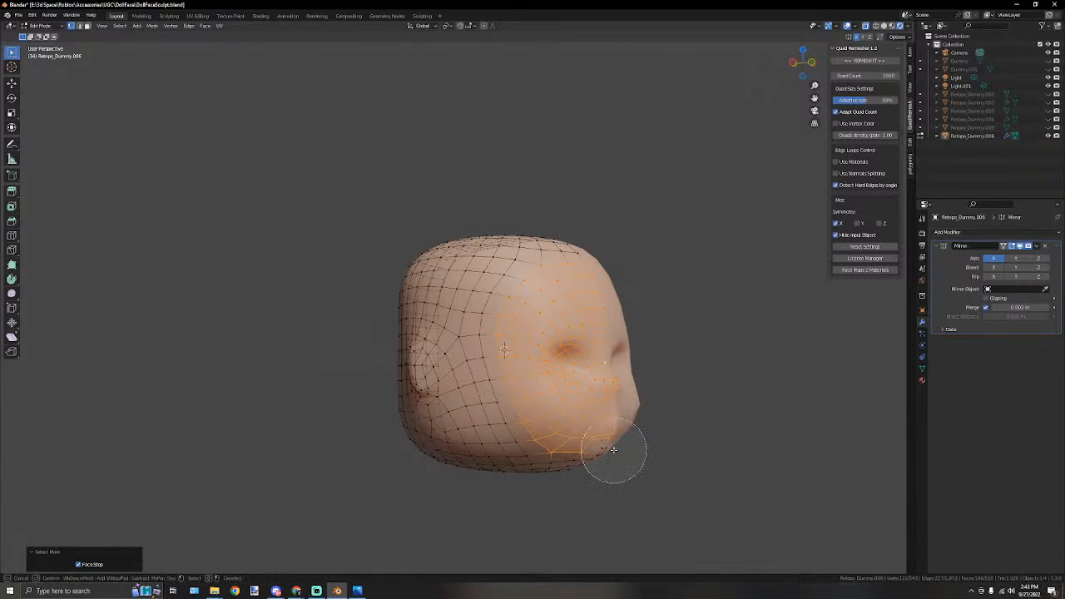
pyautogui.click(616, 435)
pyautogui.rightClick(616, 432)
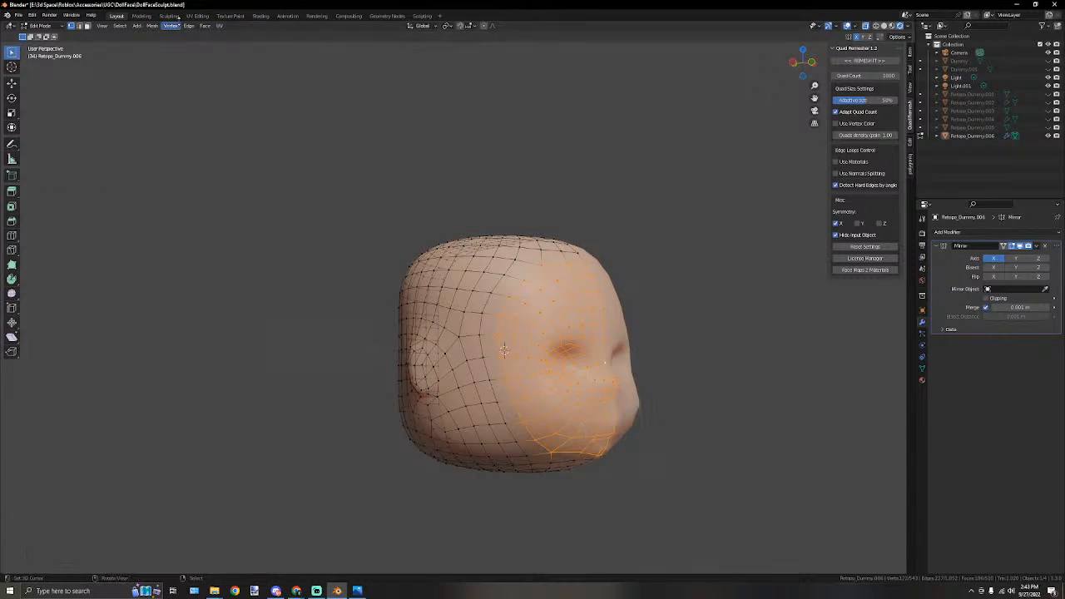
# Switch to the UV Editing workspace with the face region still selected.
pyautogui.click(205, 26)
pyautogui.moveTo(206, 29)
pyautogui.click(197, 16)
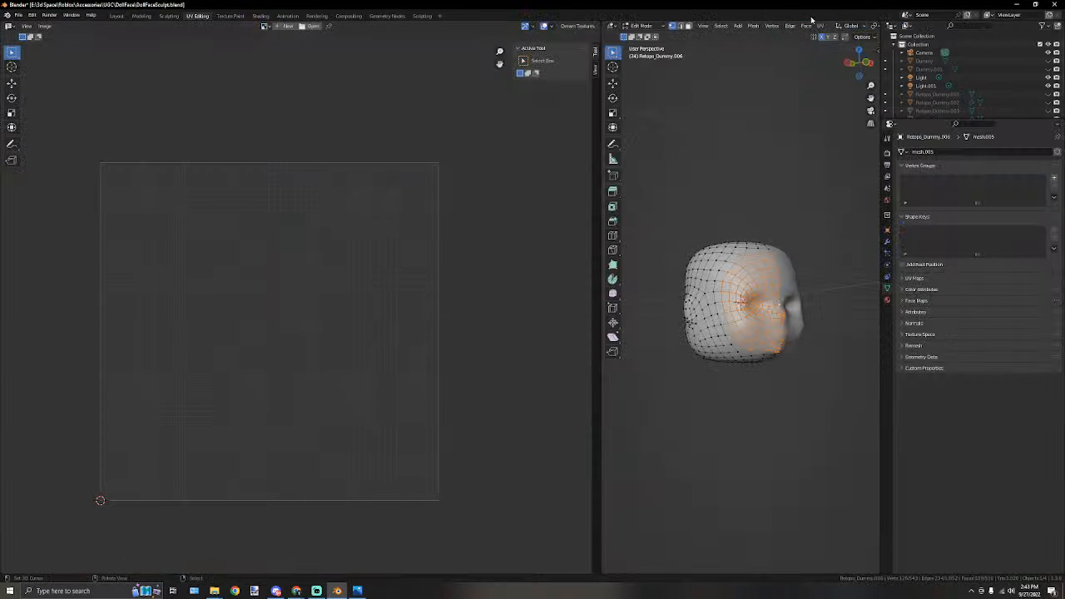
pyautogui.click(820, 26)
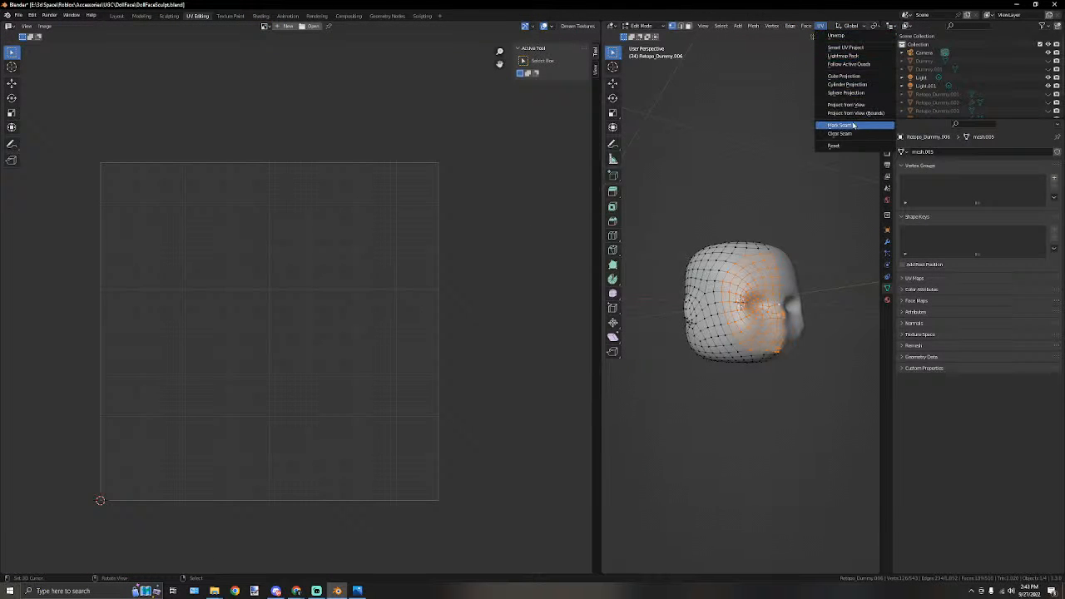
pyautogui.scroll(2, 768, 241)
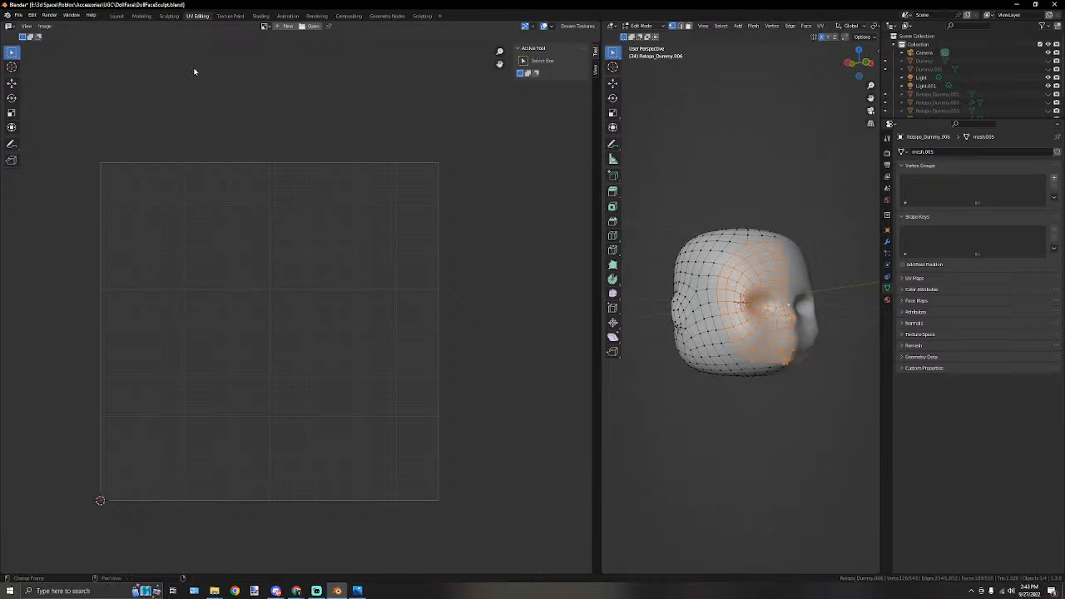
# Reduce the face selection to its boundary loop and mark that loop as a UV seam.
pyautogui.click(753, 27)
pyautogui.moveTo(720, 26)
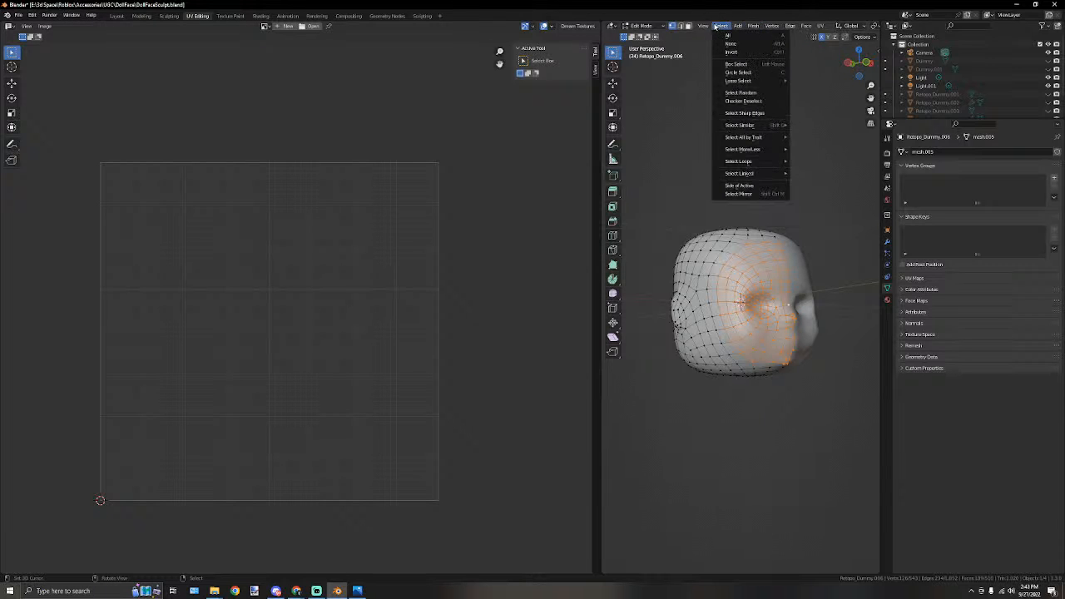
pyautogui.moveTo(743, 180)
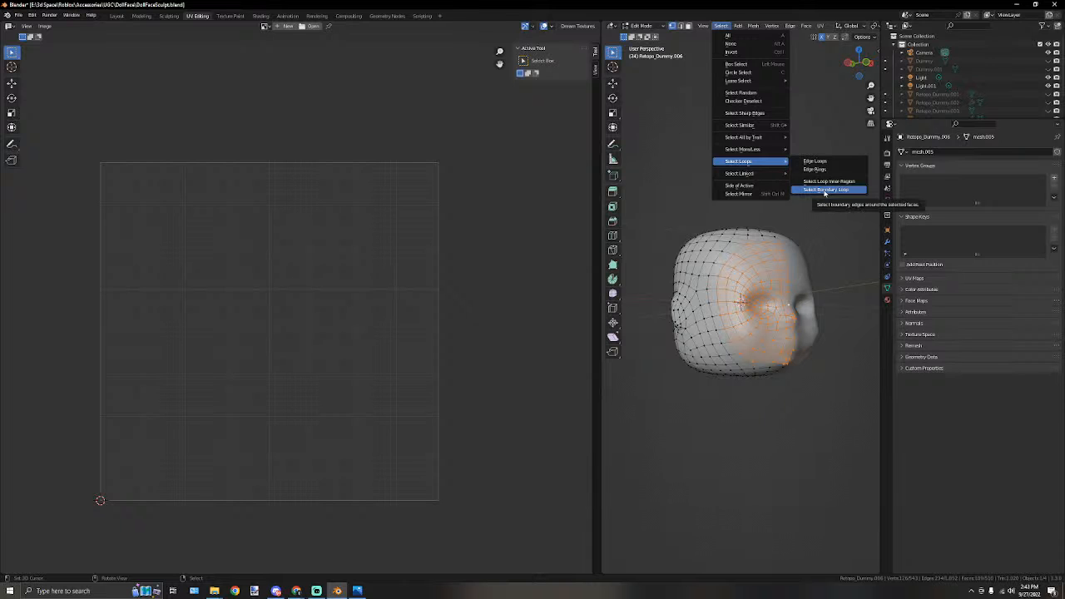
pyautogui.click(825, 192)
pyautogui.scroll(4, 797, 181)
pyautogui.scroll(-2, 797, 181)
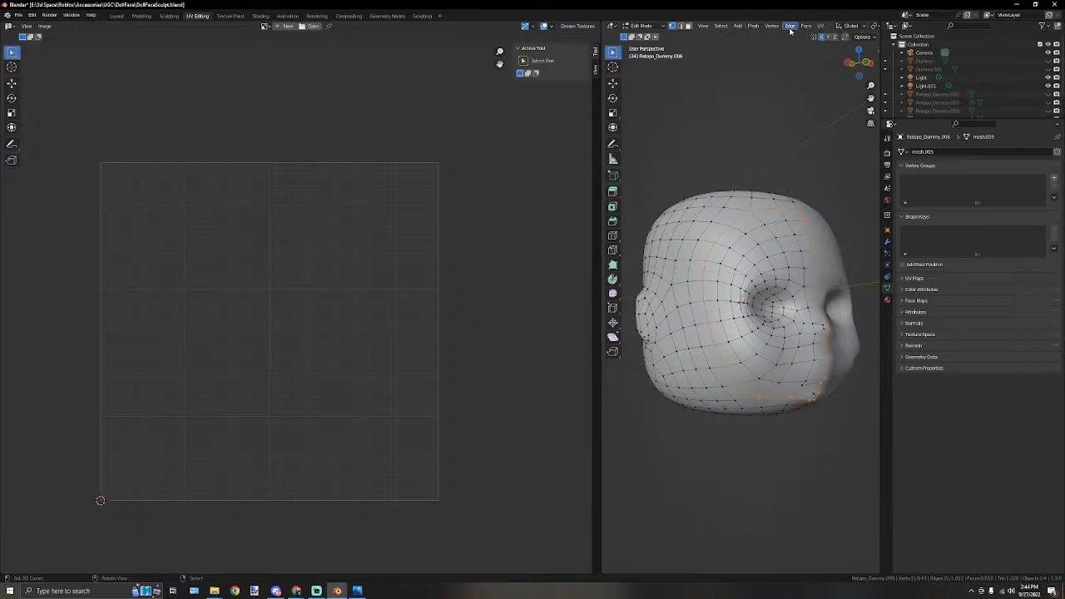
pyautogui.click(820, 26)
pyautogui.click(840, 124)
pyautogui.scroll(-3, 810, 206)
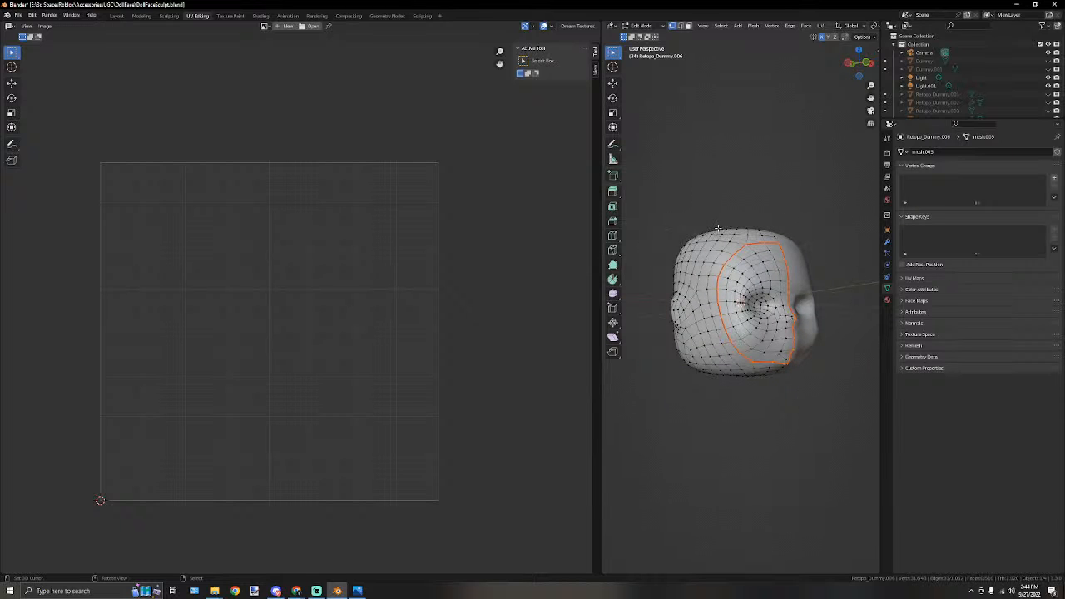
# Select a shortest edge path from the underside of the head up around the back of the ear to its top.
pyautogui.moveTo(733, 194); pyautogui.dragTo(770, 216, button='middle')
pyautogui.scroll(5, 771, 217)
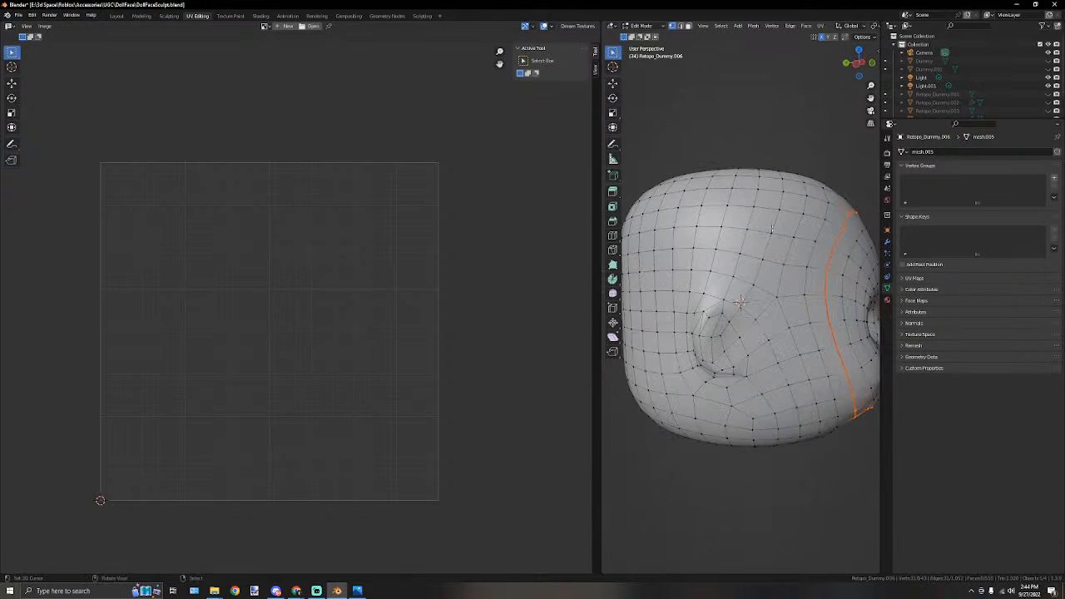
pyautogui.moveTo(787, 416); pyautogui.dragTo(819, 385, button='middle')
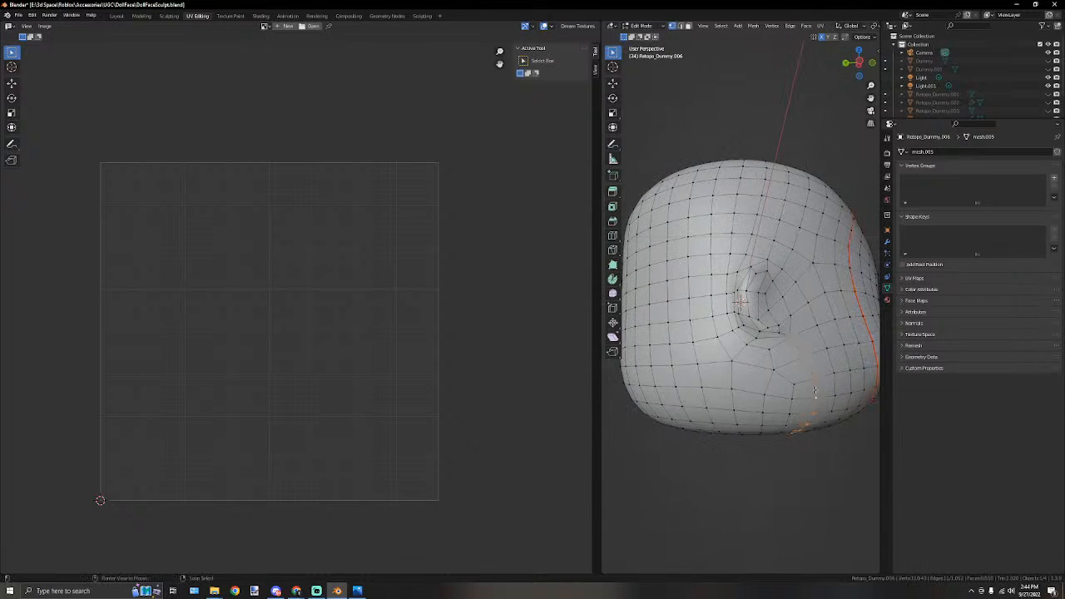
pyautogui.scroll(2, 774, 333)
pyautogui.keyDown('ctrl'); pyautogui.click(754, 326); pyautogui.keyUp('ctrl')
pyautogui.moveTo(755, 256); pyautogui.dragTo(735, 275, button='middle')
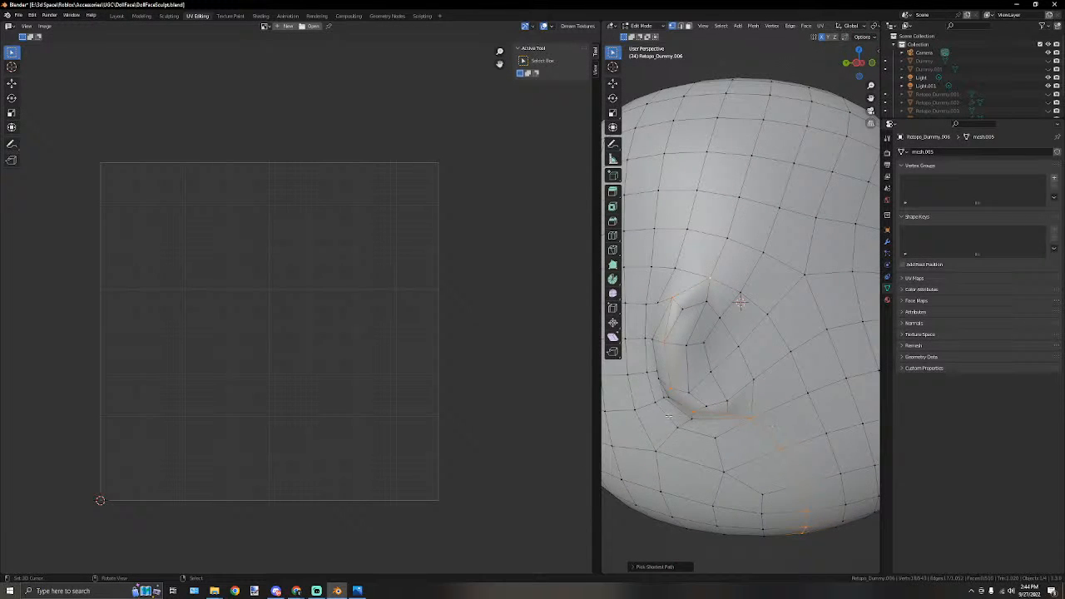
pyautogui.scroll(-4, 718, 398)
pyautogui.moveTo(770, 330); pyautogui.dragTo(744, 255, button='middle')
pyautogui.scroll(4, 759, 291)
pyautogui.scroll(-6, 746, 259)
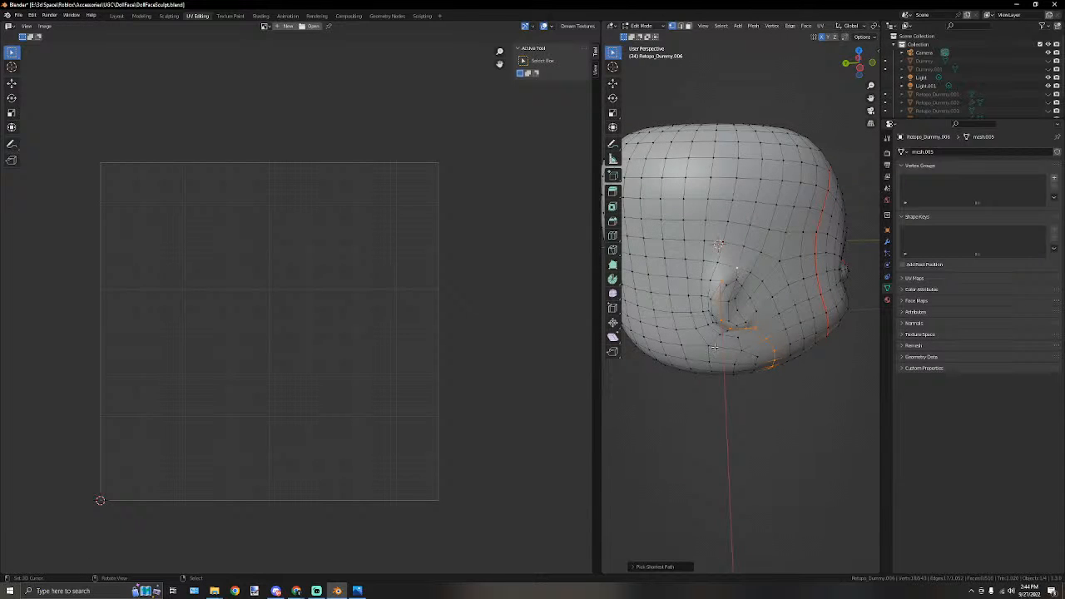
pyautogui.moveTo(766, 279); pyautogui.dragTo(735, 330, button='middle')
pyautogui.scroll(3, 767, 216)
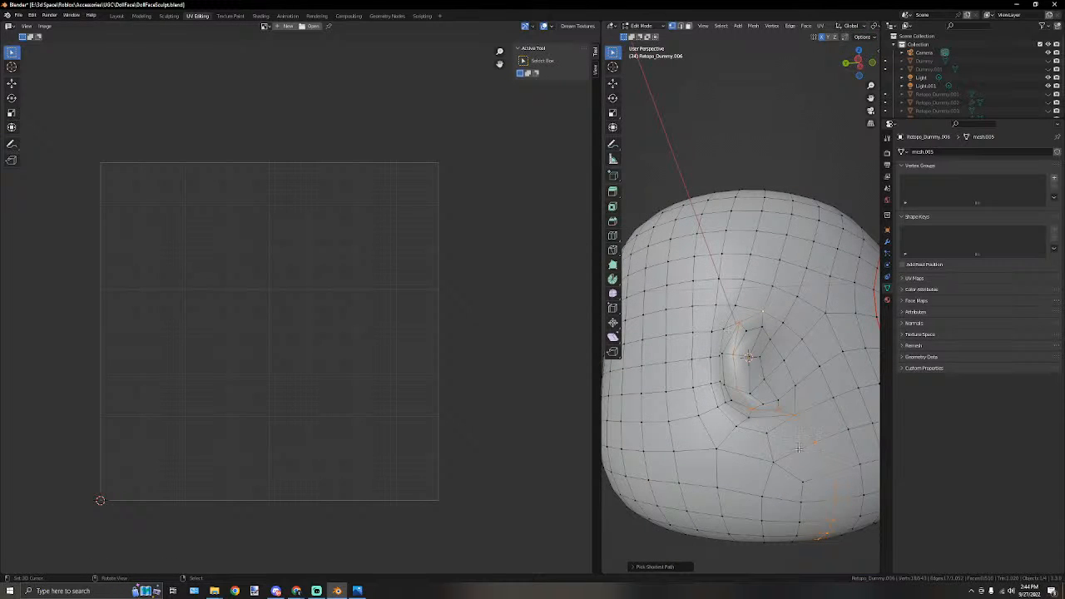
# Continue the edge path from the top of the ear to the top of the head and mark it as a seam.
pyautogui.moveTo(784, 491); pyautogui.dragTo(756, 263, button='middle')
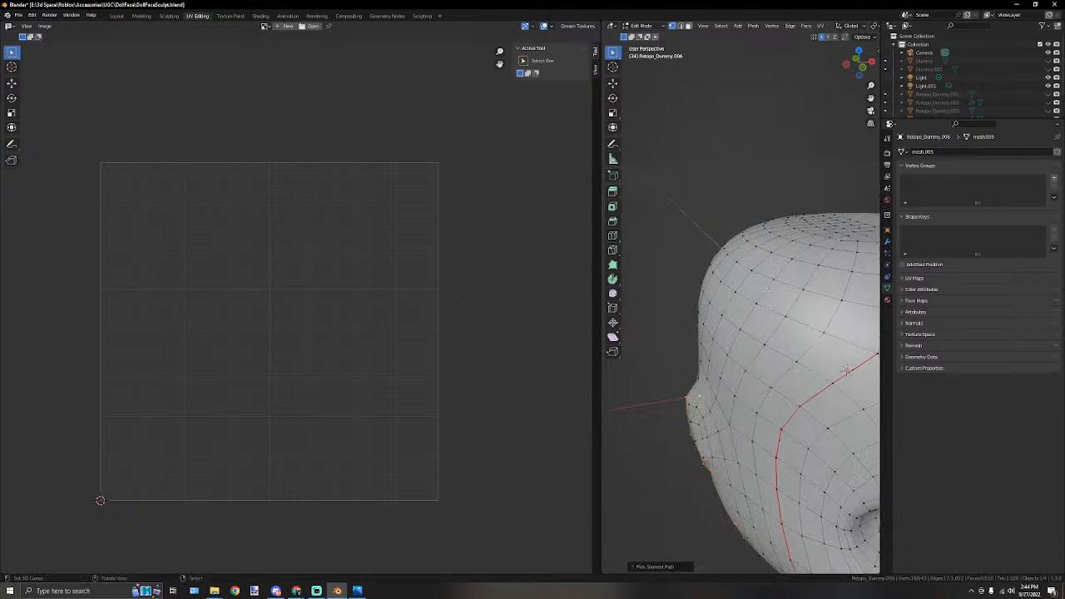
pyautogui.moveTo(680, 396); pyautogui.dragTo(748, 376, button='middle')
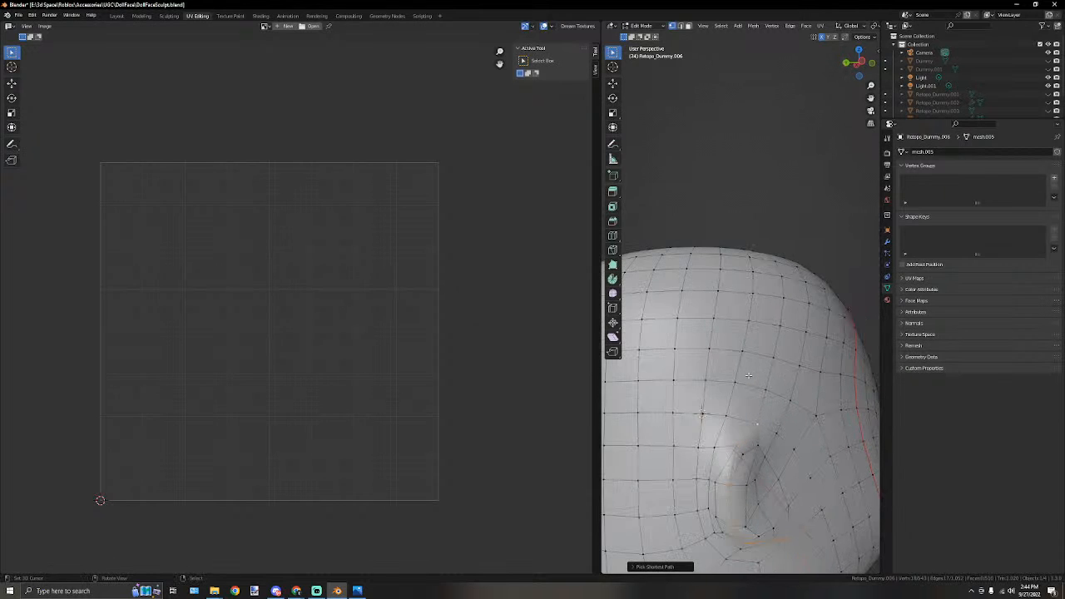
pyautogui.scroll(-3, 833, 338)
pyautogui.moveTo(833, 338); pyautogui.dragTo(776, 290, button='middle')
pyautogui.scroll(2, 763, 370)
pyautogui.scroll(-1, 770, 356)
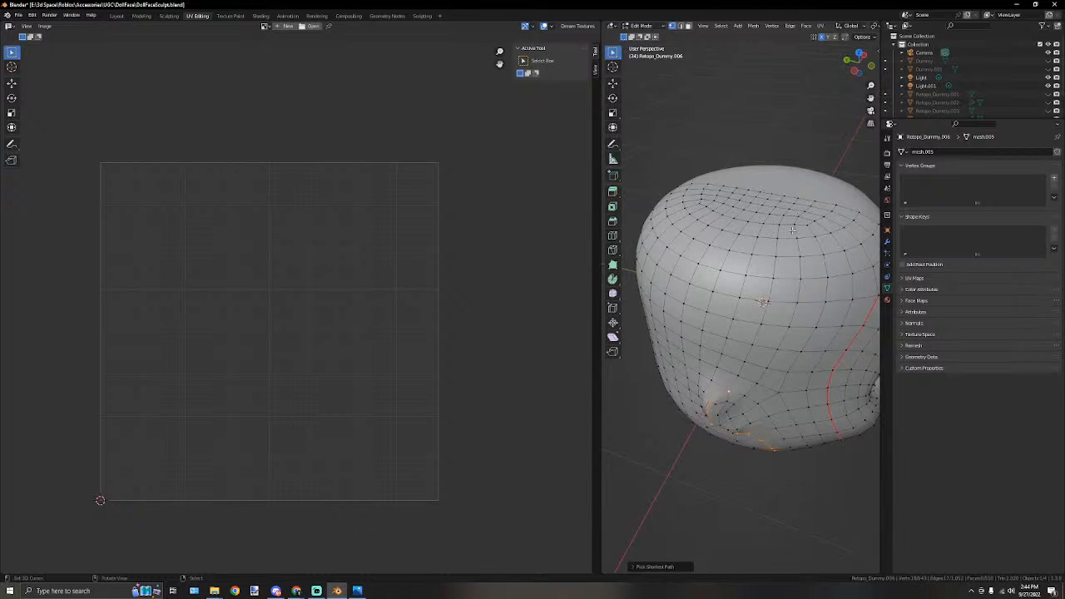
pyautogui.moveTo(800, 197); pyautogui.dragTo(755, 284, button='middle')
pyautogui.click(822, 25)
pyautogui.click(826, 126)
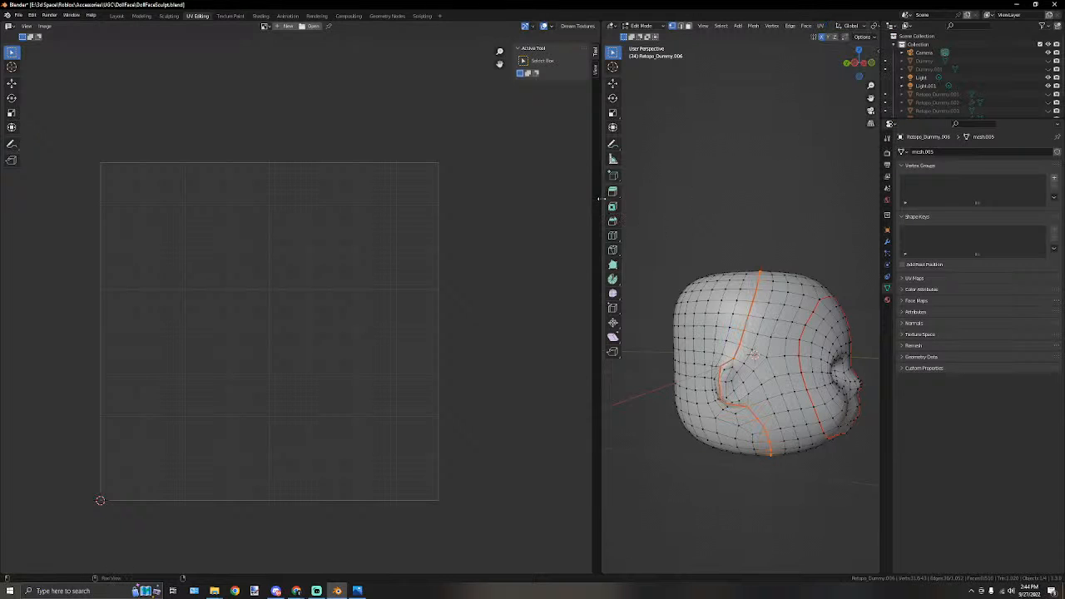
# Enlarge the 3D viewport and mark a seam along the shortest path between the ear seam and the face seam.
pyautogui.moveTo(601, 197); pyautogui.dragTo(476, 202)
pyautogui.scroll(3, 712, 335)
pyautogui.scroll(-2, 711, 334)
pyautogui.moveTo(713, 334); pyautogui.dragTo(727, 312, button='middle')
pyautogui.scroll(4, 738, 282)
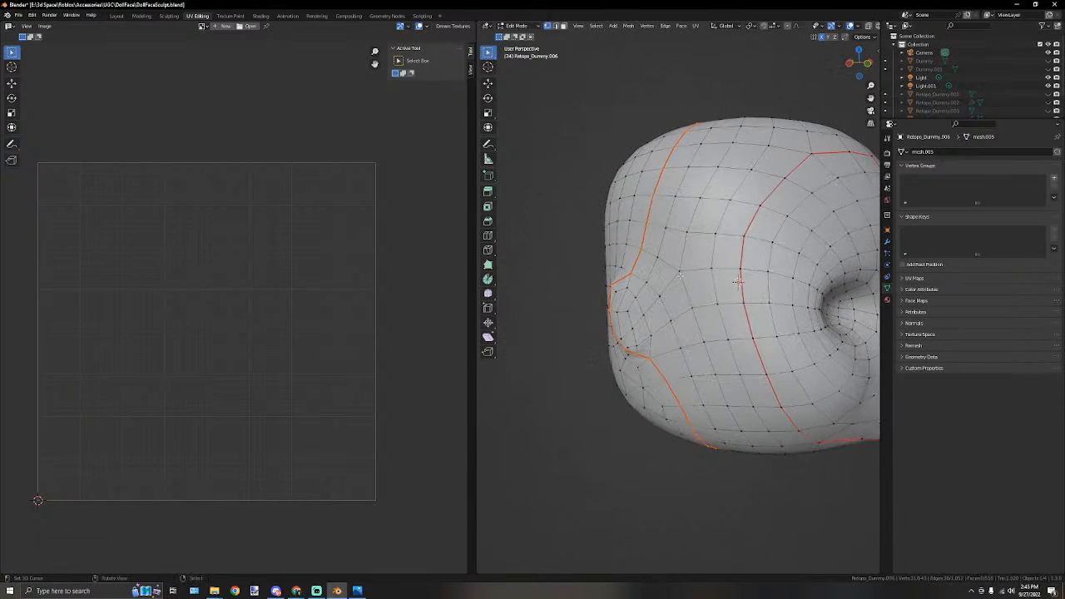
pyautogui.hotkey('alt', 'a')
pyautogui.moveTo(649, 283); pyautogui.dragTo(705, 283, button='middle')
pyautogui.keyDown('ctrl'); pyautogui.rightClick(666, 247); pyautogui.keyUp('ctrl')
pyautogui.keyDown('ctrl'); pyautogui.rightClick(770, 269); pyautogui.keyUp('ctrl')
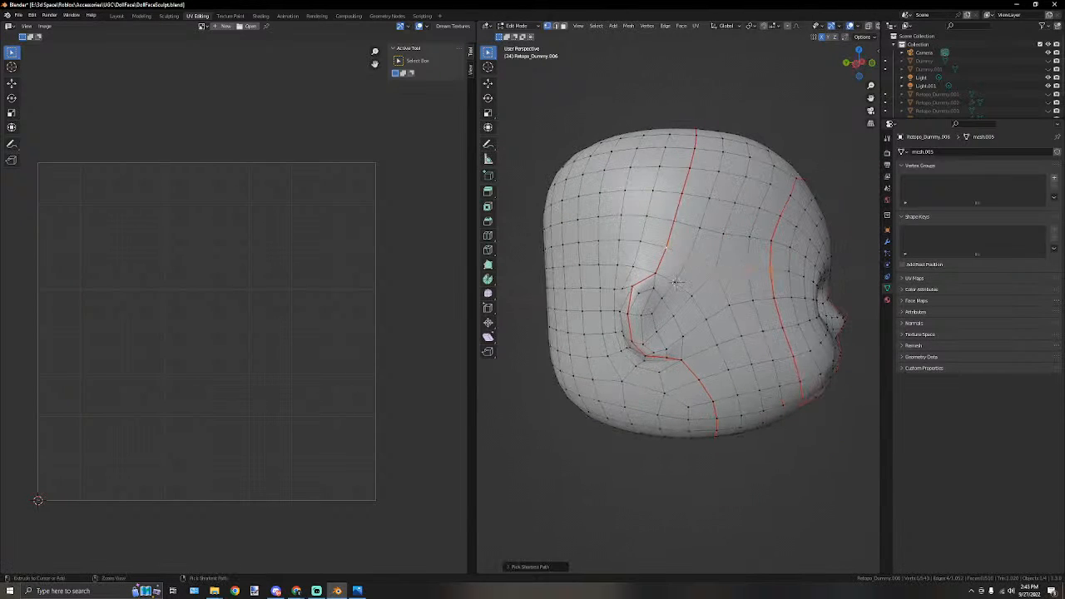
pyautogui.click(695, 26)
pyautogui.click(709, 126)
# Select a horizontal edge path from the ear seam across the back of the head to the mirror edge and mark it as a seam.
pyautogui.scroll(-4, 663, 201)
pyautogui.moveTo(657, 202); pyautogui.dragTo(675, 183, button='middle')
pyautogui.keyDown('shift'); pyautogui.moveTo(686, 288); pyautogui.dragTo(742, 299, button='middle'); pyautogui.keyUp('shift')
pyautogui.scroll(2, 724, 299)
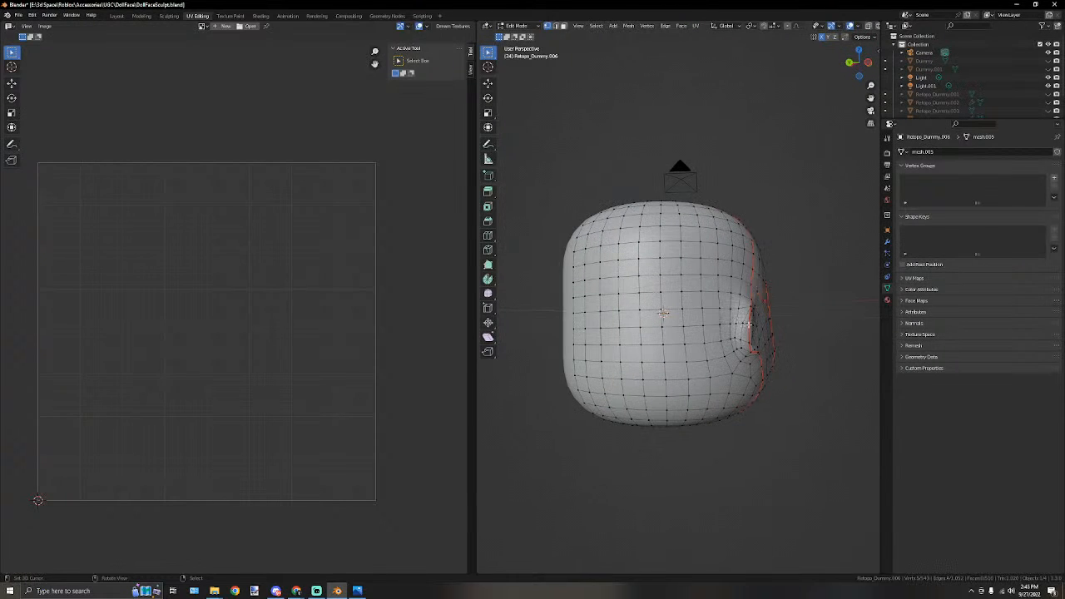
pyautogui.keyDown('ctrl'); pyautogui.click(572, 328); pyautogui.keyUp('ctrl')
pyautogui.click(694, 26)
pyautogui.click(713, 127)
# Select the whole half-head mesh and unwrap it along the marked seams.
pyautogui.press('a')
pyautogui.scroll(-3, 725, 225)
pyautogui.moveTo(725, 226); pyautogui.dragTo(671, 231, button='middle')
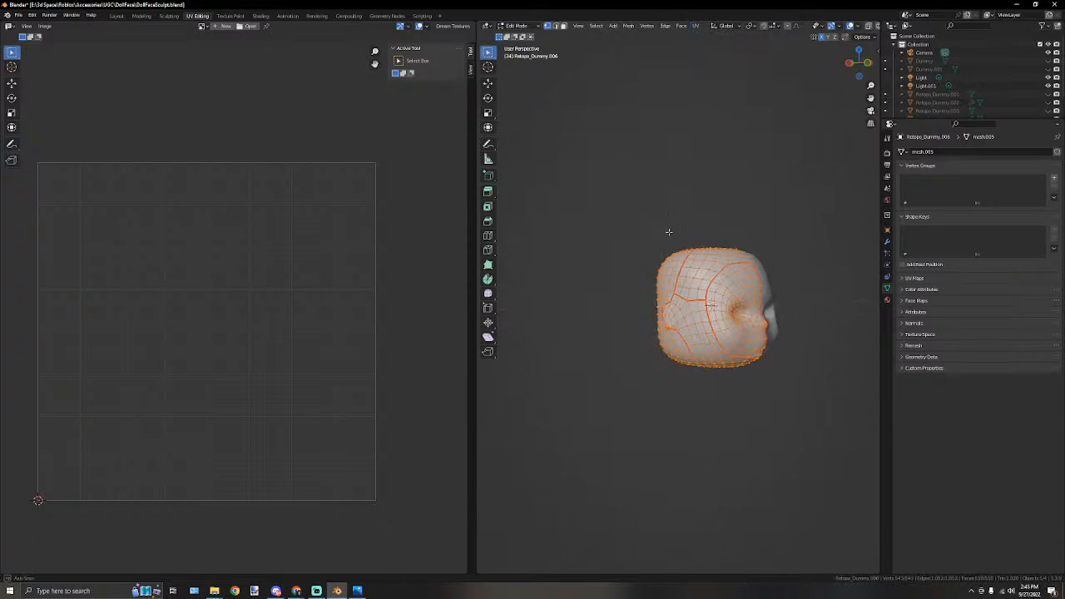
pyautogui.click(695, 26)
pyautogui.click(713, 34)
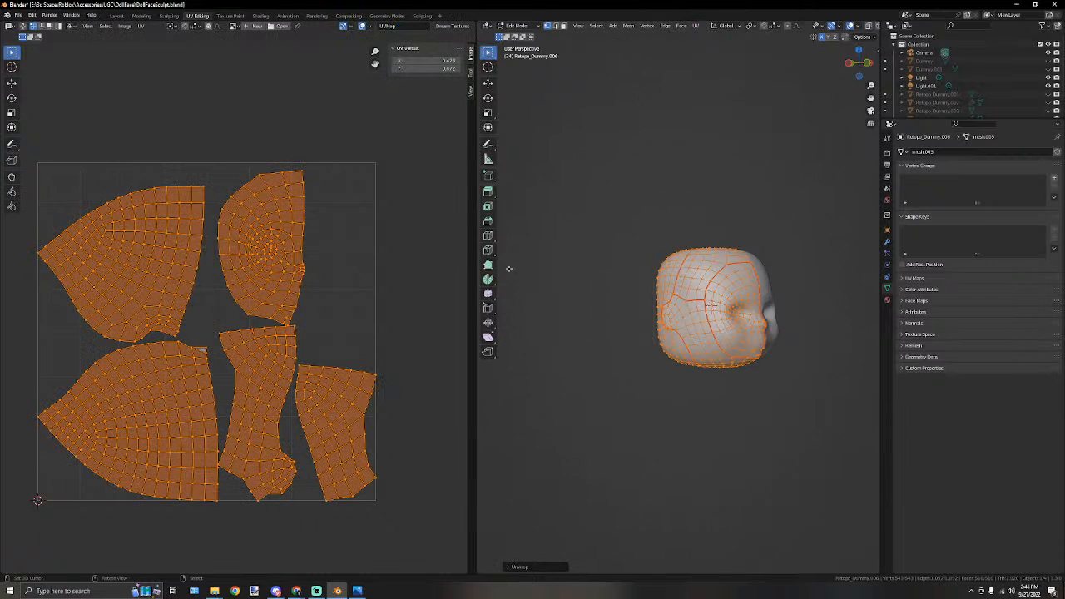
pyautogui.scroll(-3, 367, 315)
pyautogui.press('n')
pyautogui.press('n')
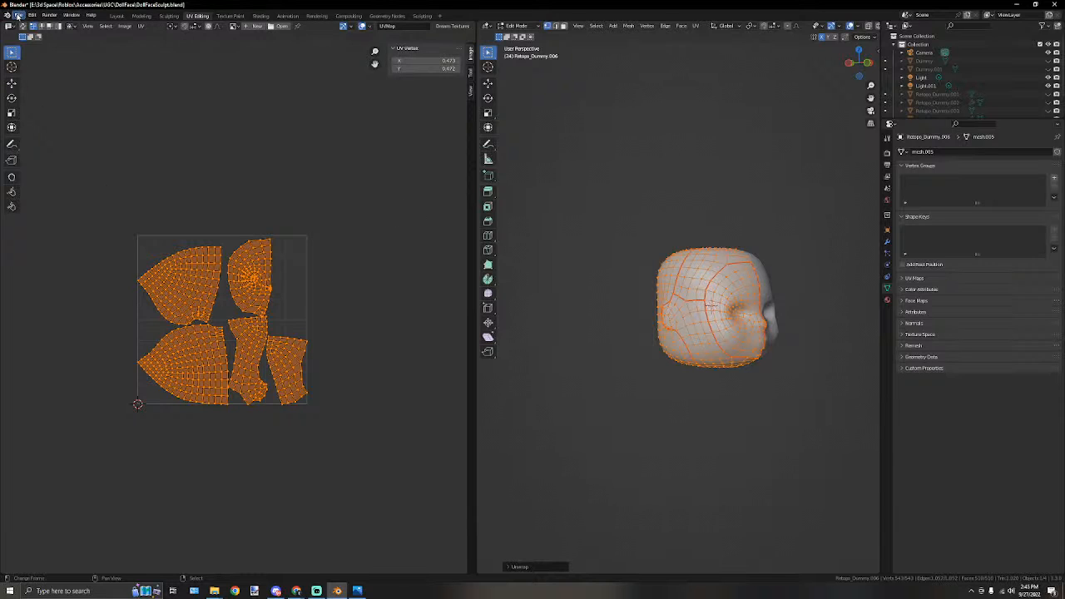
# Search the add-on preferences for "uv", clear the search, and open the file browser for installing an add-on.
pyautogui.click(31, 15)
pyautogui.click(48, 138)
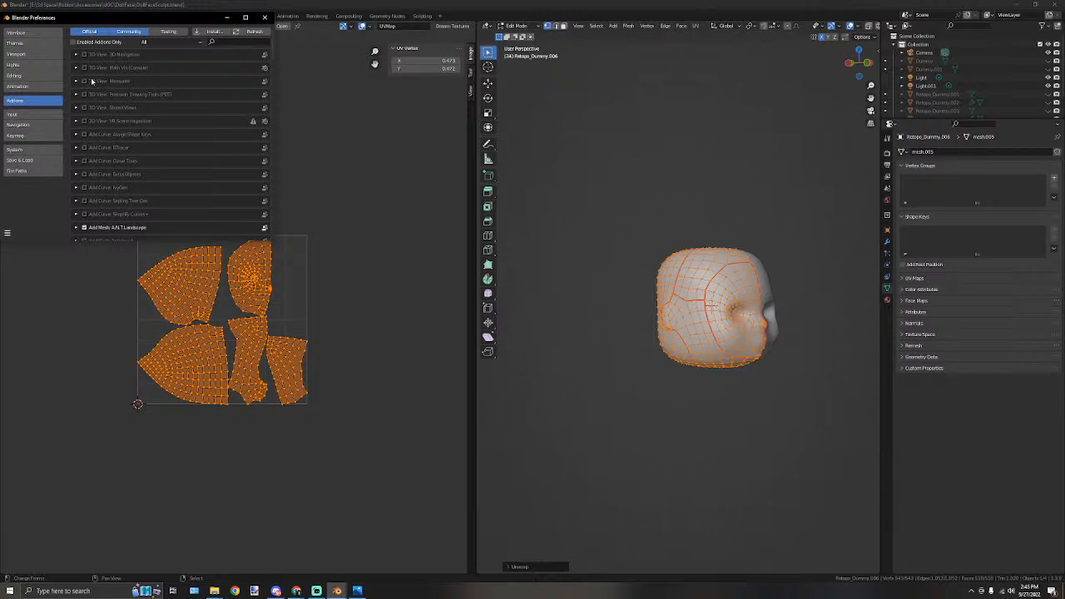
pyautogui.click(226, 43)
pyautogui.write('uv')
pyautogui.press('BackSpace')
pyautogui.press('BackSpace')
pyautogui.click(208, 31)
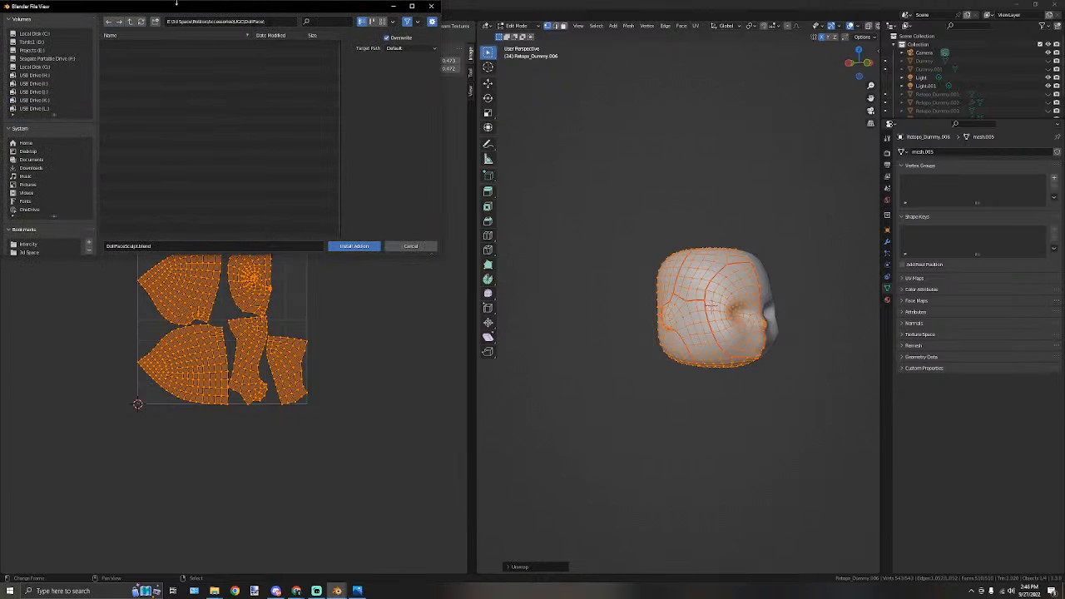
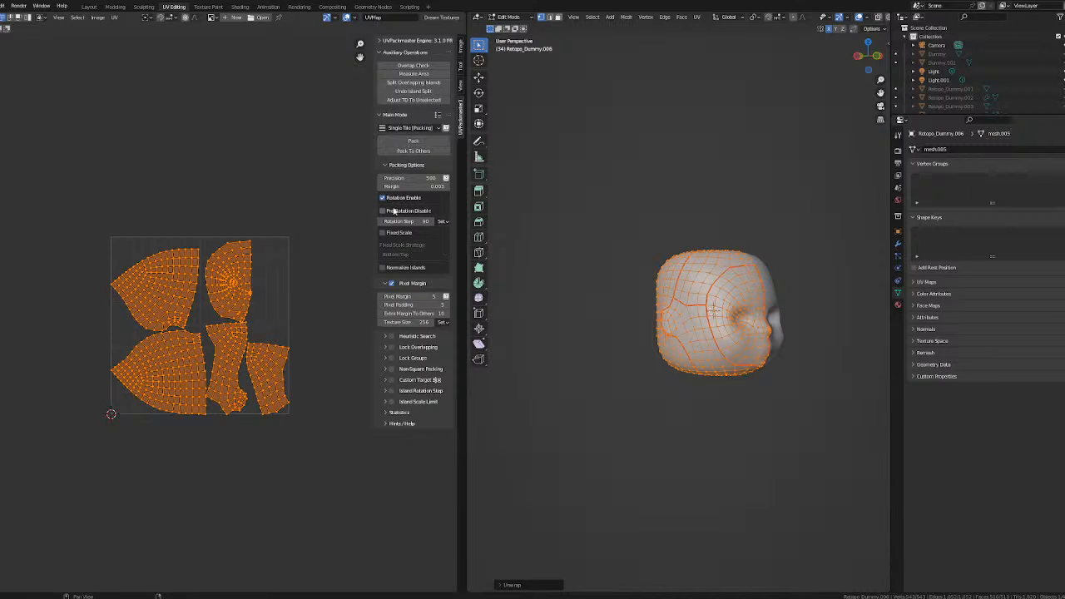
# Pack the UV islands with UVPackmaster in Single Tile mode, and deselect them to review the layout.
pyautogui.click(407, 141)
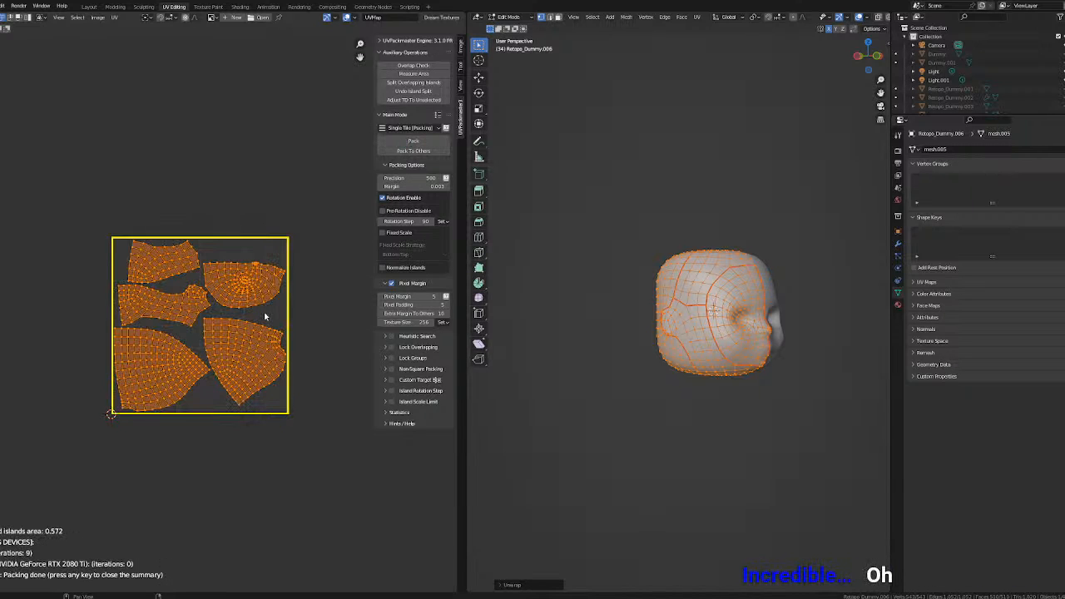
pyautogui.scroll(5, 124, 302)
pyautogui.scroll(-5, 149, 274)
pyautogui.click(88, 267)
pyautogui.scroll(5, 195, 451)
pyautogui.scroll(-3, 179, 408)
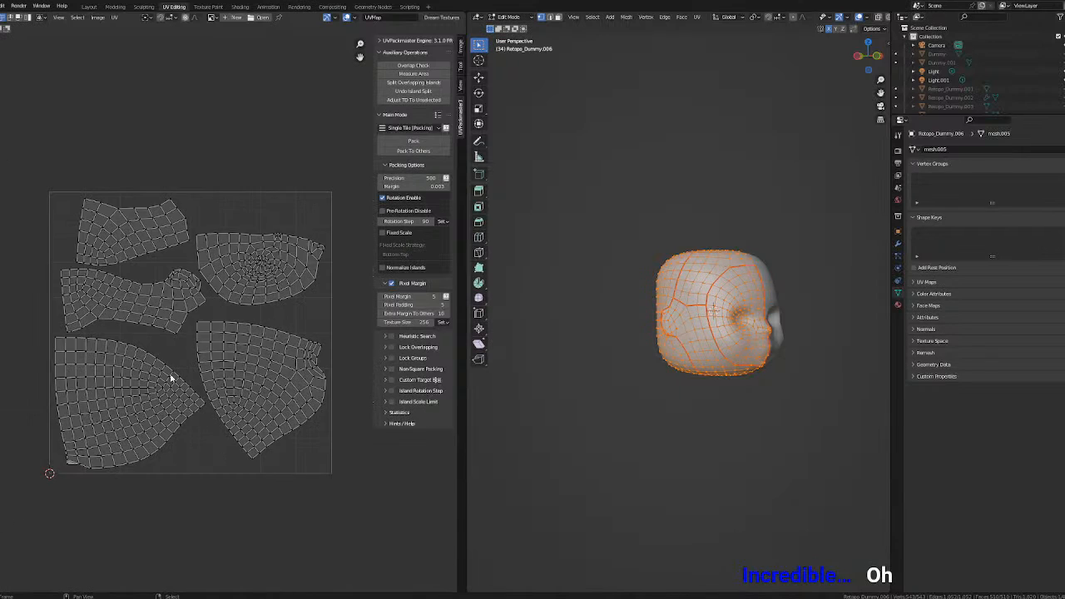
pyautogui.moveTo(174, 375); pyautogui.dragTo(215, 409, button='middle')
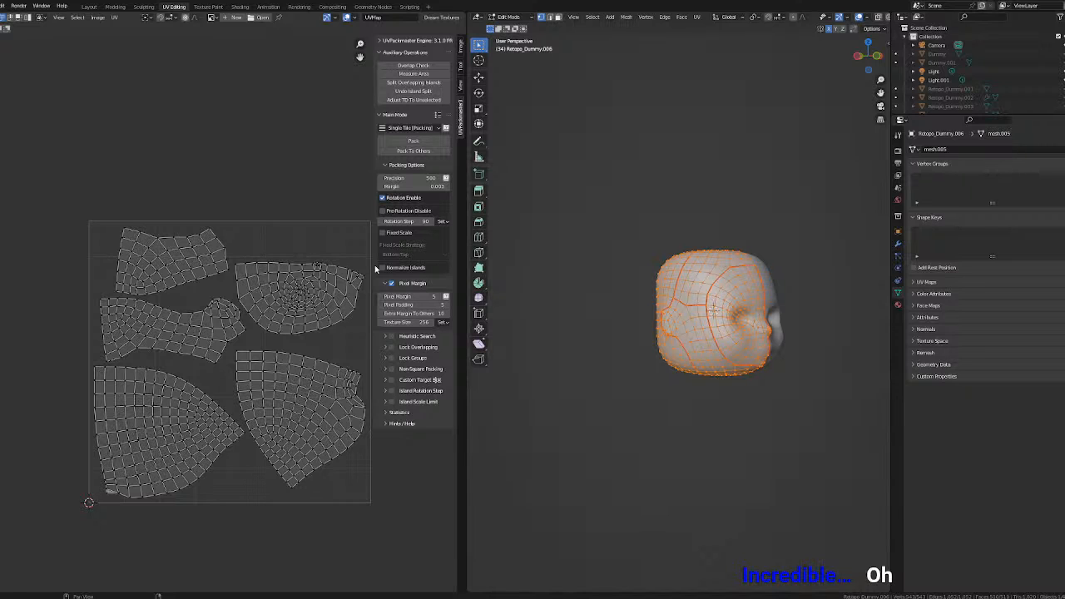
pyautogui.scroll(-12, 237, 306)
pyautogui.scroll(8, 239, 305)
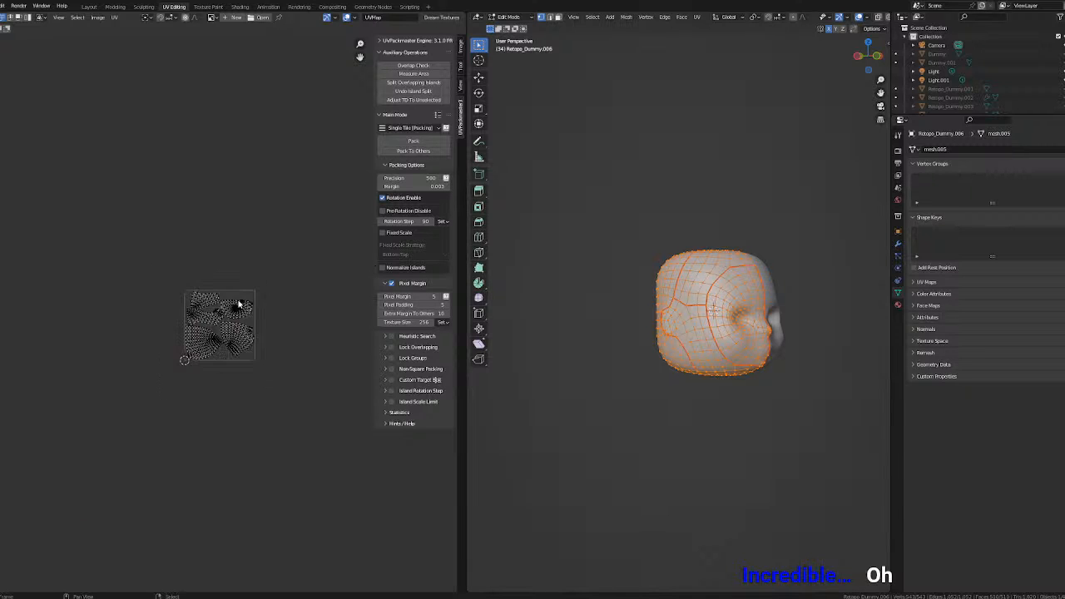
# Examine the packed UV islands up close and as a whole layout, checking for stretching and overlaps.
pyautogui.scroll(10, 239, 305)
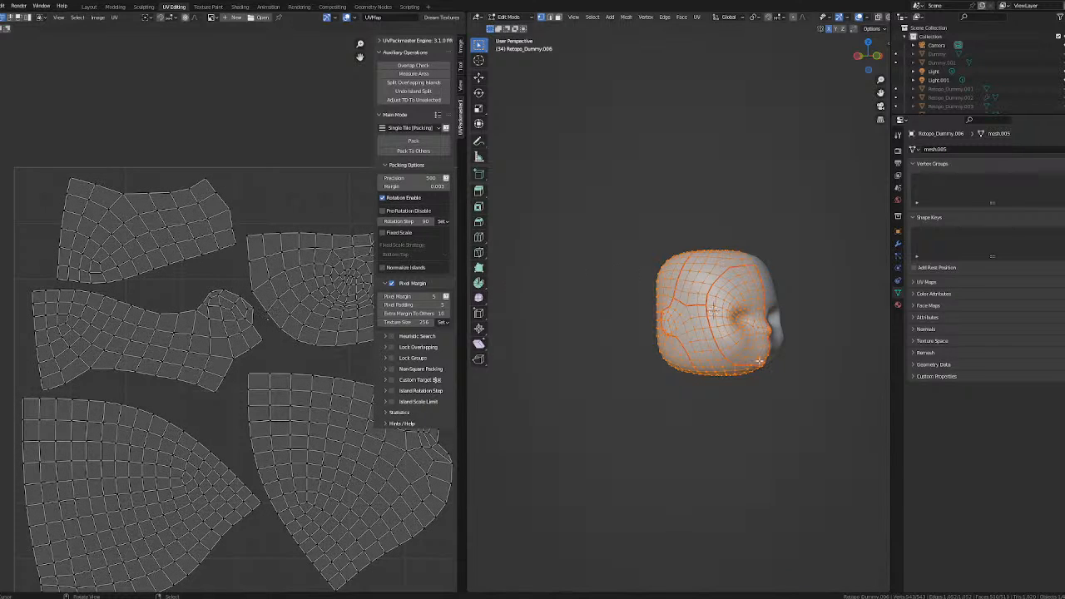
pyautogui.scroll(-4, 705, 298)
pyautogui.scroll(8, 657, 308)
pyautogui.moveTo(305, 350); pyautogui.dragTo(230, 308, button='middle')
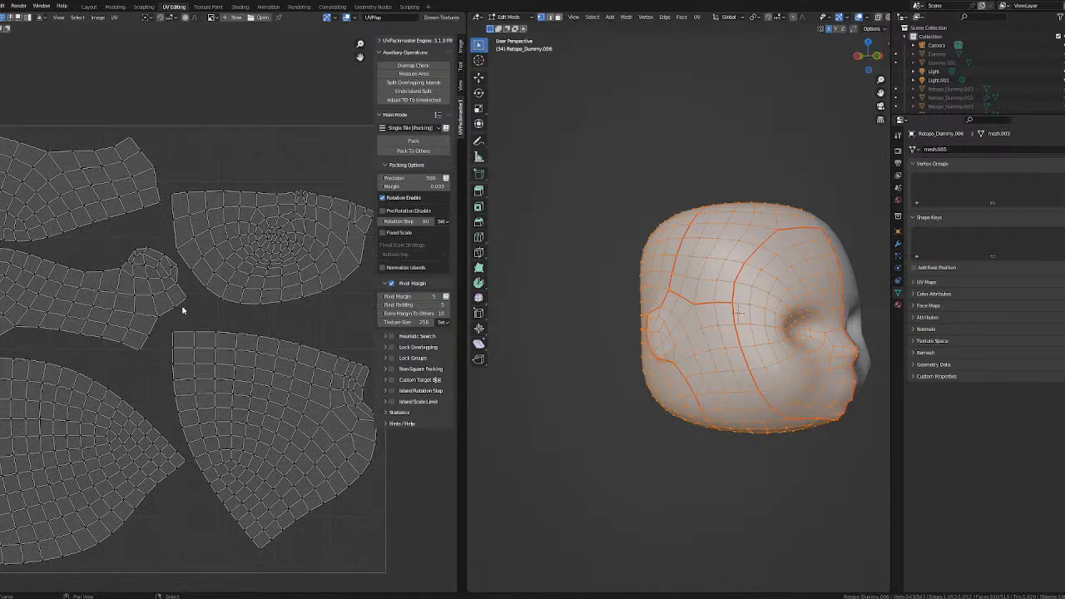
pyautogui.moveTo(158, 467); pyautogui.dragTo(163, 405, button='middle')
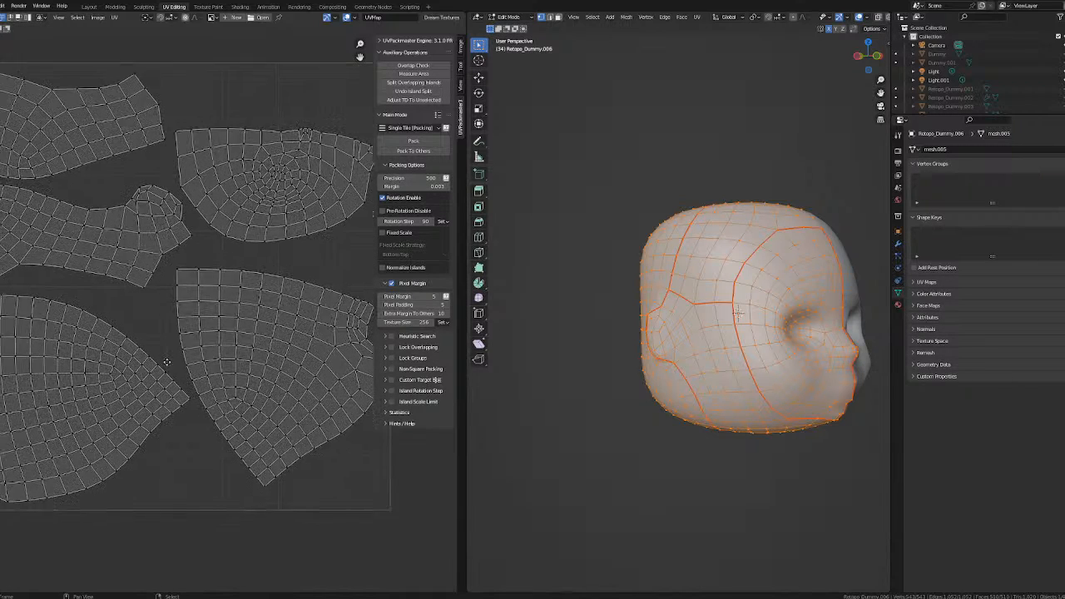
pyautogui.scroll(5, 167, 400)
pyautogui.scroll(-7, 188, 448)
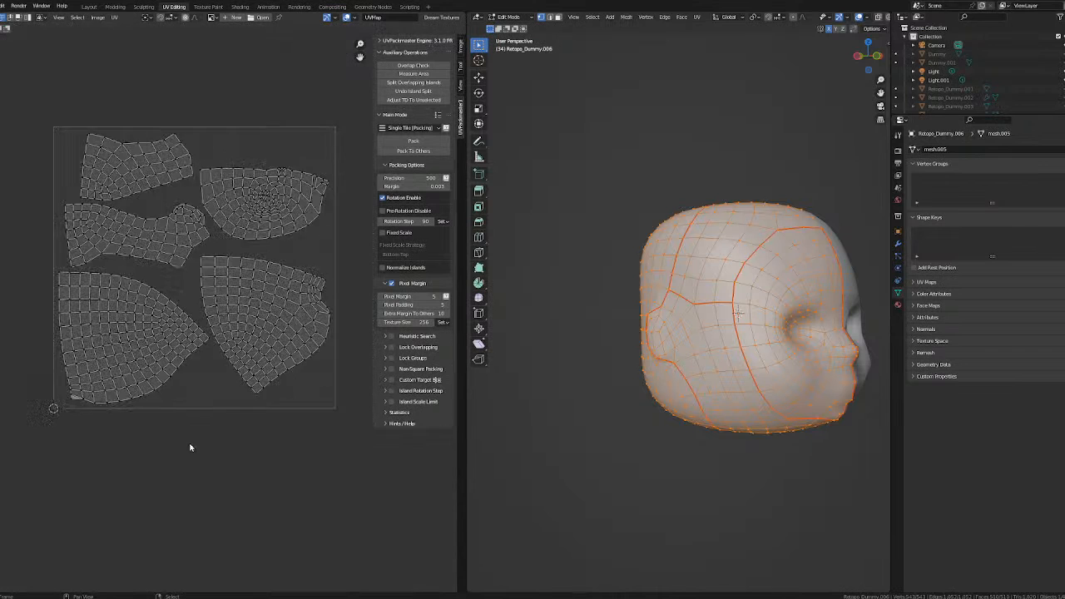
pyautogui.moveTo(188, 448); pyautogui.dragTo(261, 458, button='middle')
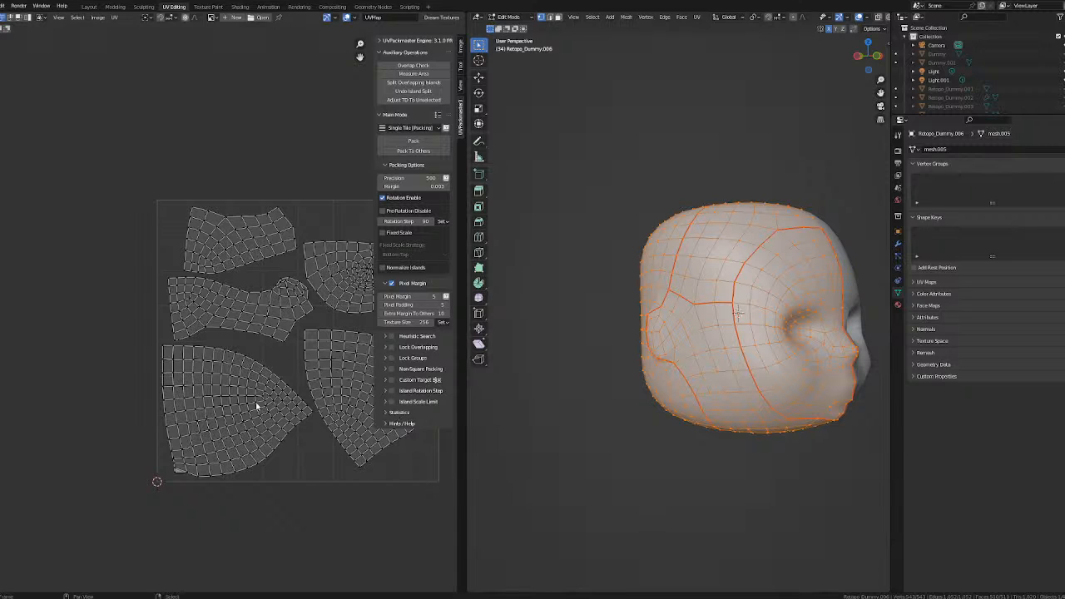
pyautogui.scroll(4, 299, 345)
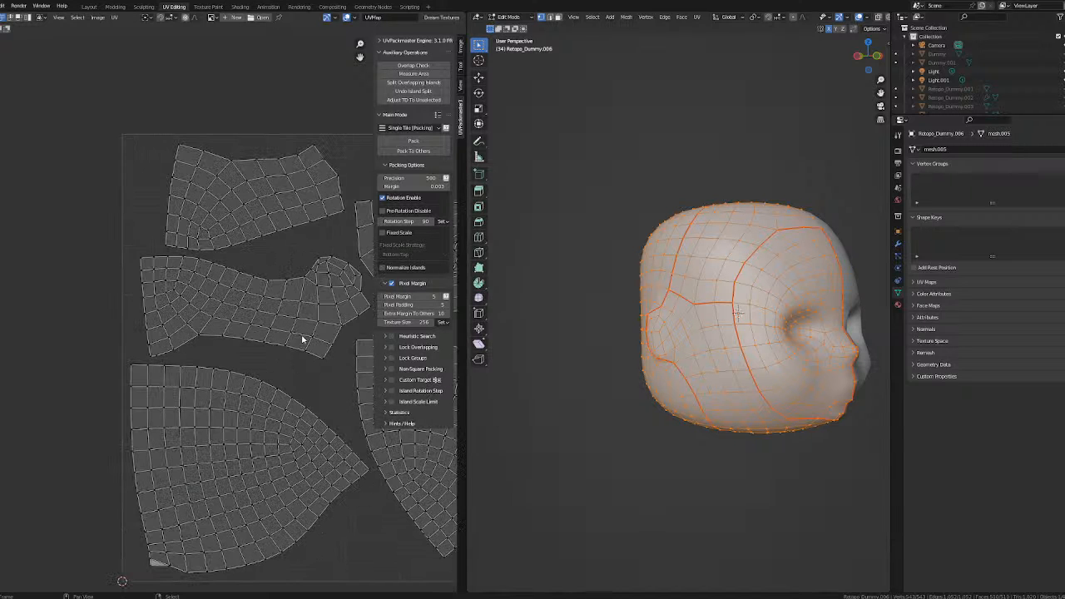
pyautogui.scroll(-6, 182, 310)
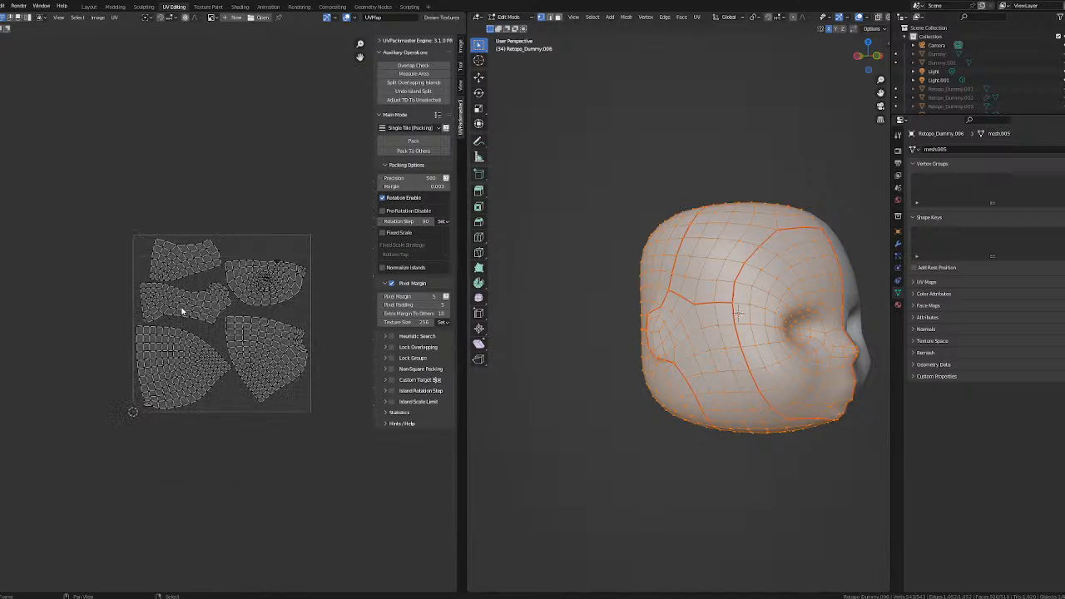
pyautogui.scroll(3, 181, 310)
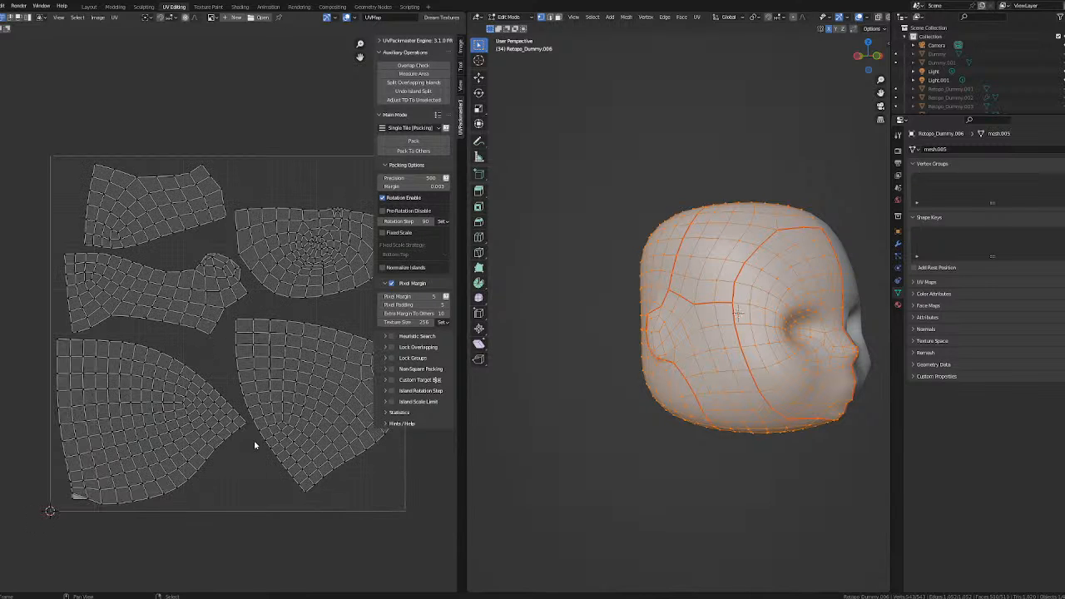
pyautogui.moveTo(235, 248); pyautogui.dragTo(154, 248, button='middle')
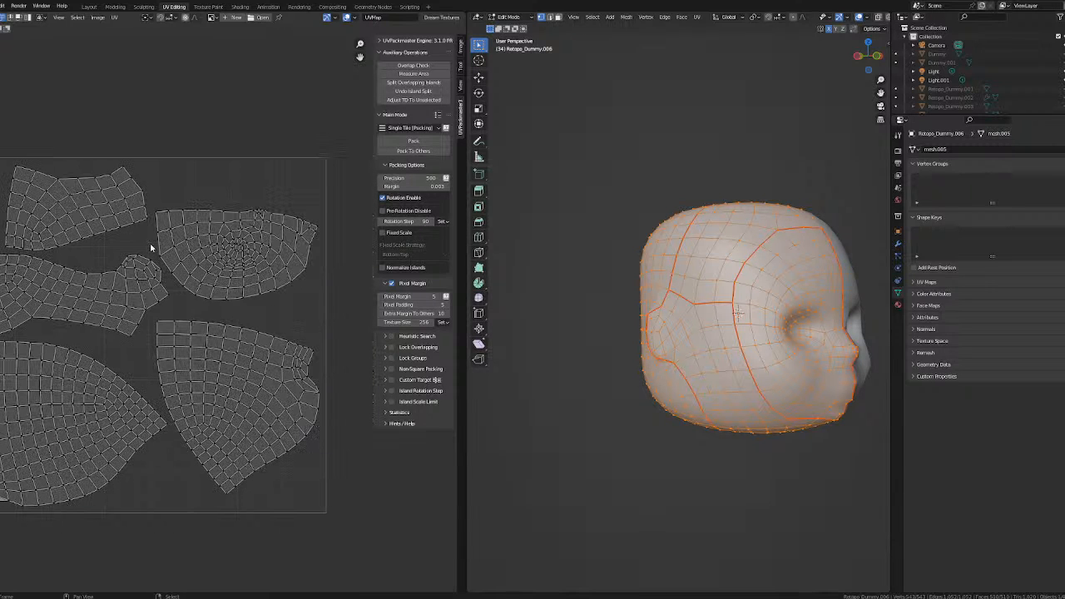
pyautogui.scroll(-2, 241, 233)
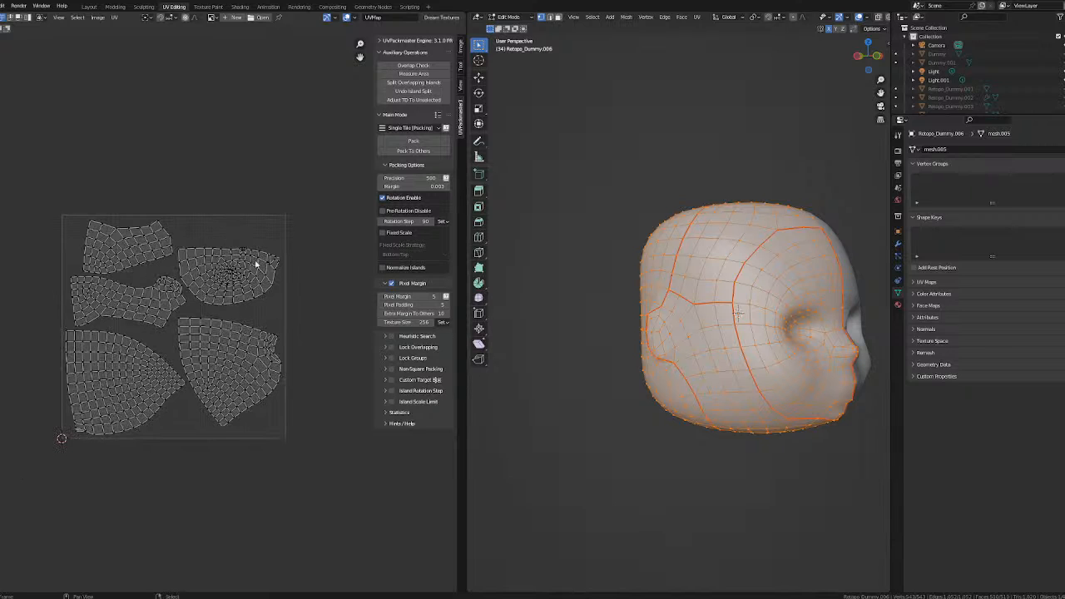
pyautogui.scroll(2, 171, 222)
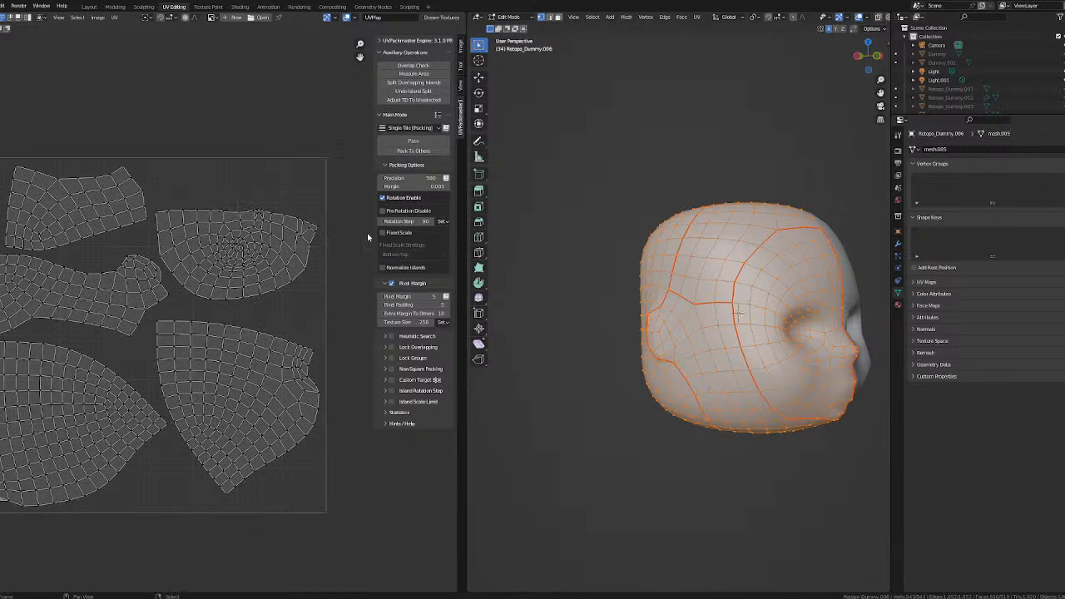
# Select all UV islands, minimize their stretch, and repack them with UVPackmaster in Single Tile mode.
pyautogui.press('a')
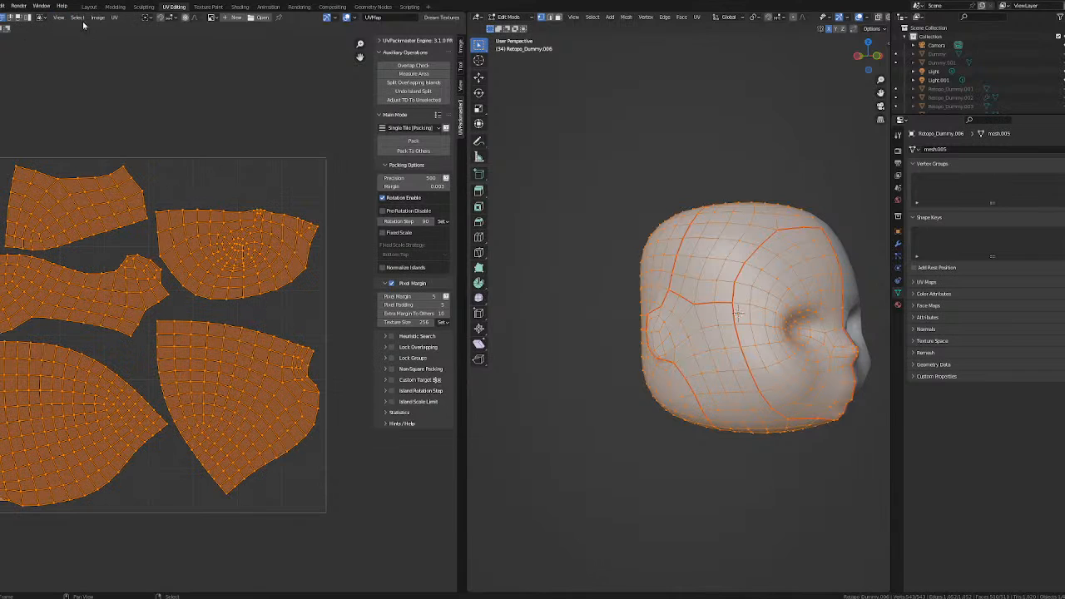
pyautogui.click(114, 18)
pyautogui.click(141, 190)
pyautogui.click(270, 116)
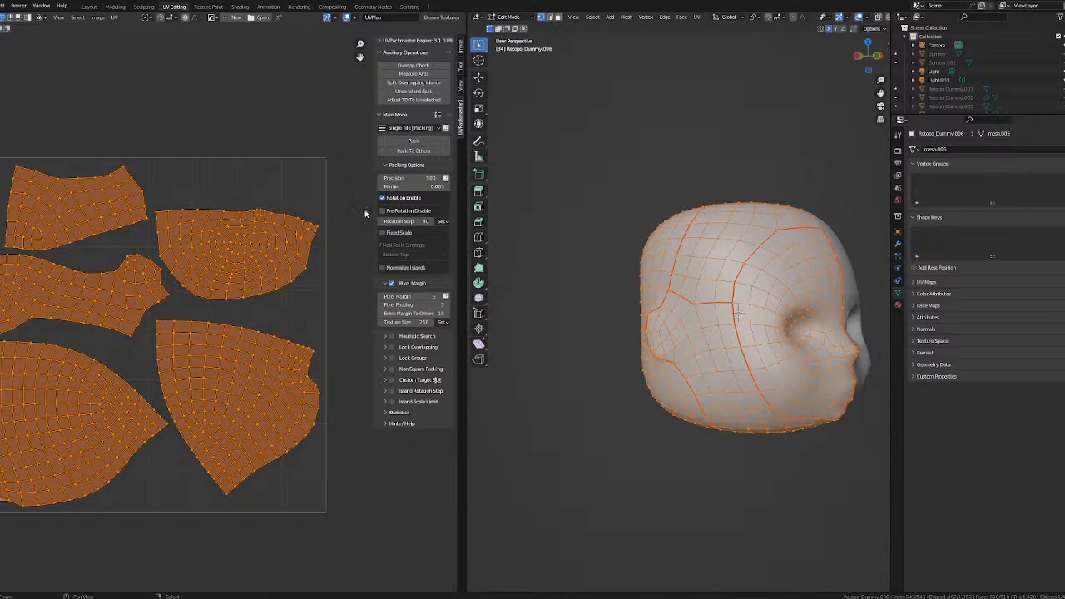
pyautogui.click(413, 142)
pyautogui.click(230, 114)
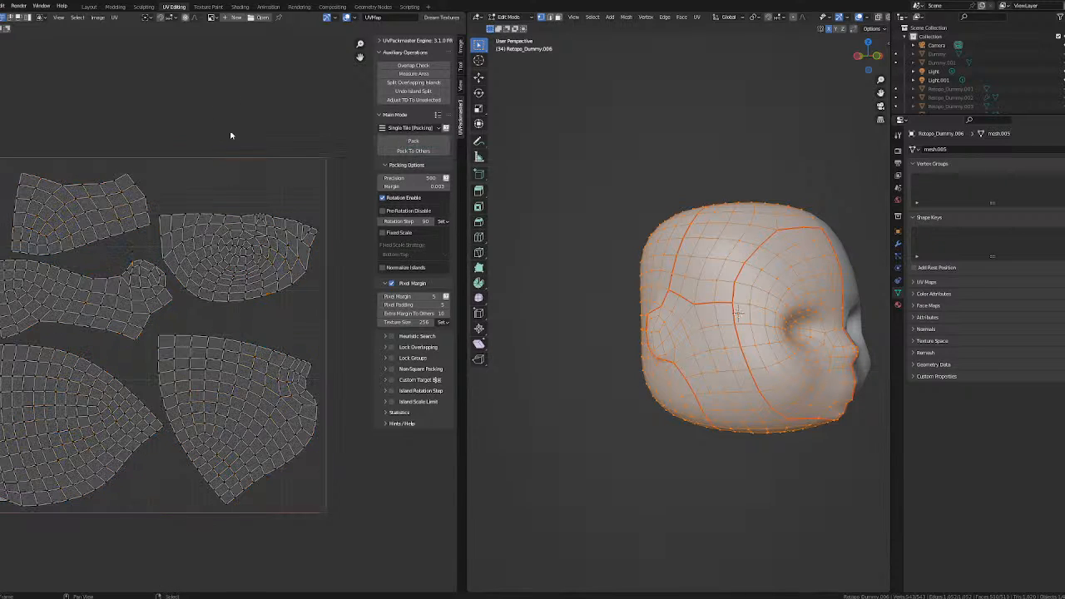
pyautogui.scroll(-2, 235, 195)
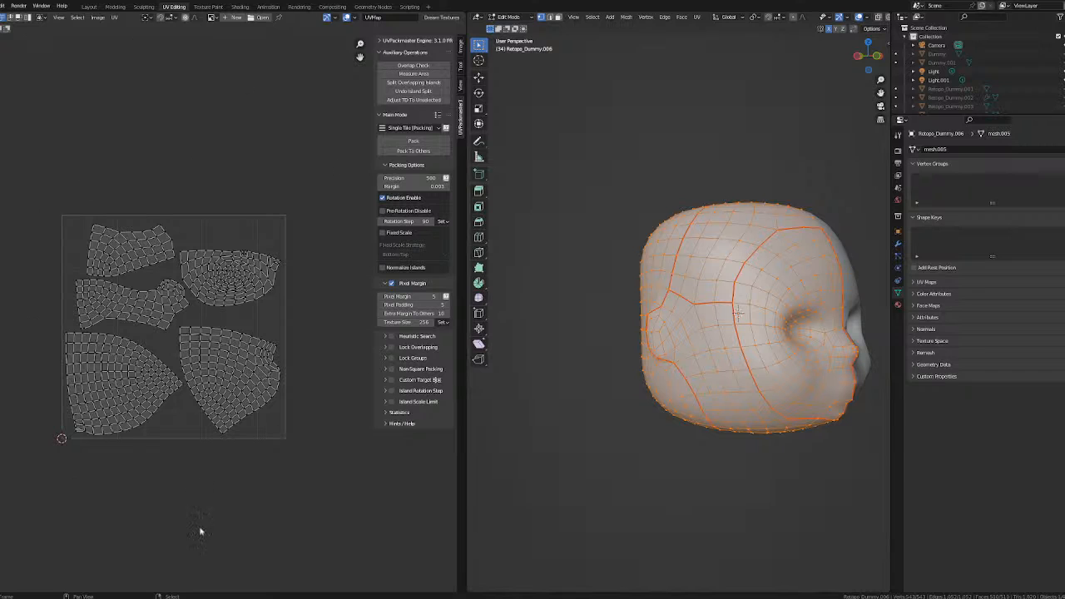
# Inspect the seams and mesh of the half head in the 3D view from the front and both sides.
pyautogui.scroll(-2, 681, 387)
pyautogui.scroll(5, 755, 333)
pyautogui.moveTo(755, 334); pyautogui.dragTo(697, 330, button='middle')
pyautogui.scroll(-4, 697, 325)
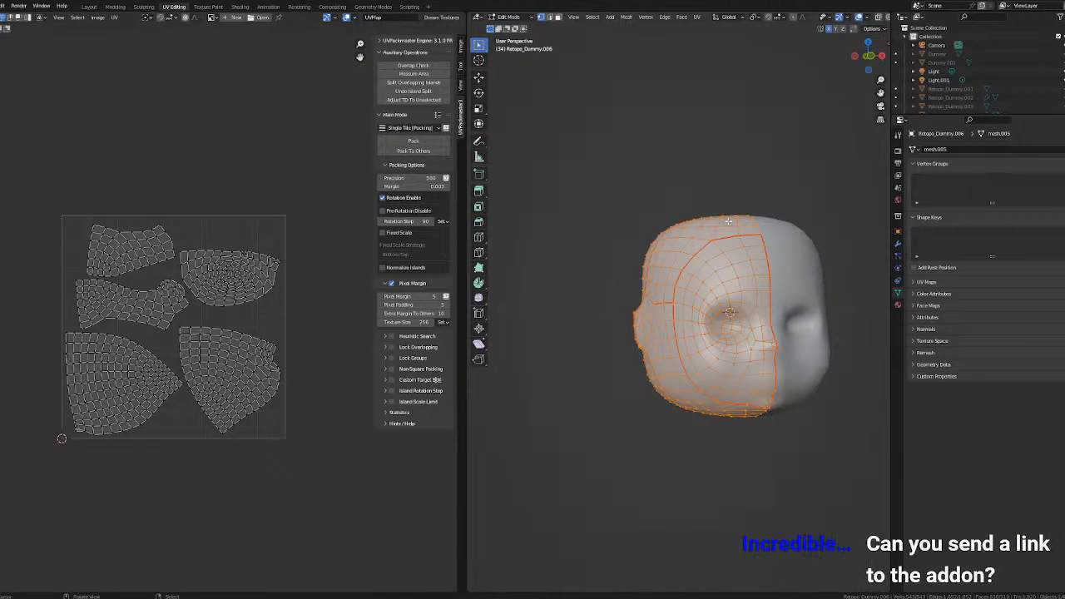
pyautogui.moveTo(764, 407); pyautogui.dragTo(727, 281, button='middle')
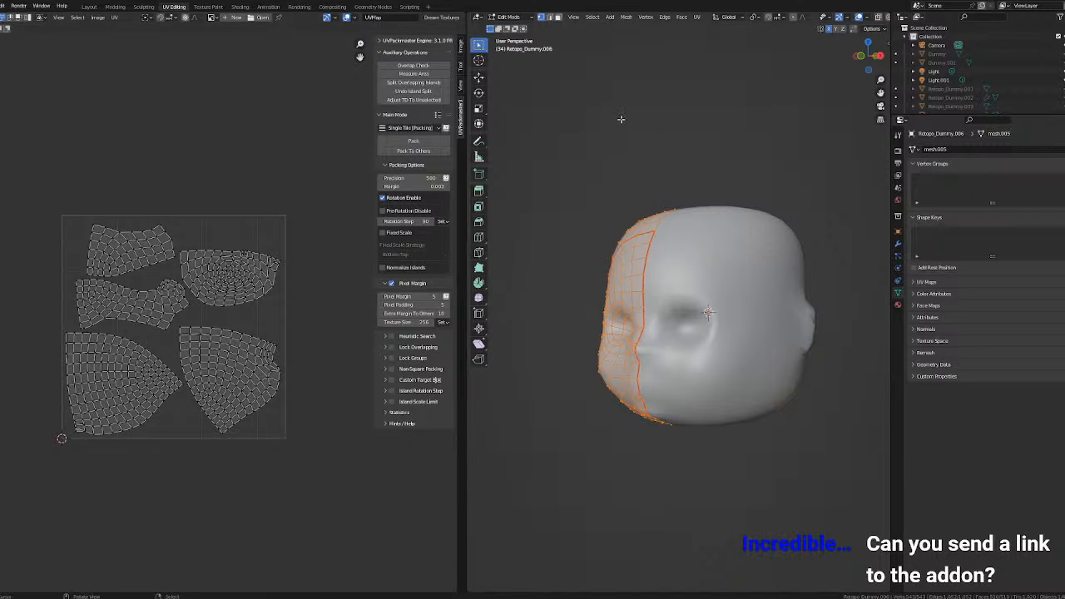
pyautogui.press('a')
pyautogui.moveTo(623, 119); pyautogui.dragTo(701, 124, button='middle')
pyautogui.moveTo(730, 204); pyautogui.dragTo(540, 152, button='middle')
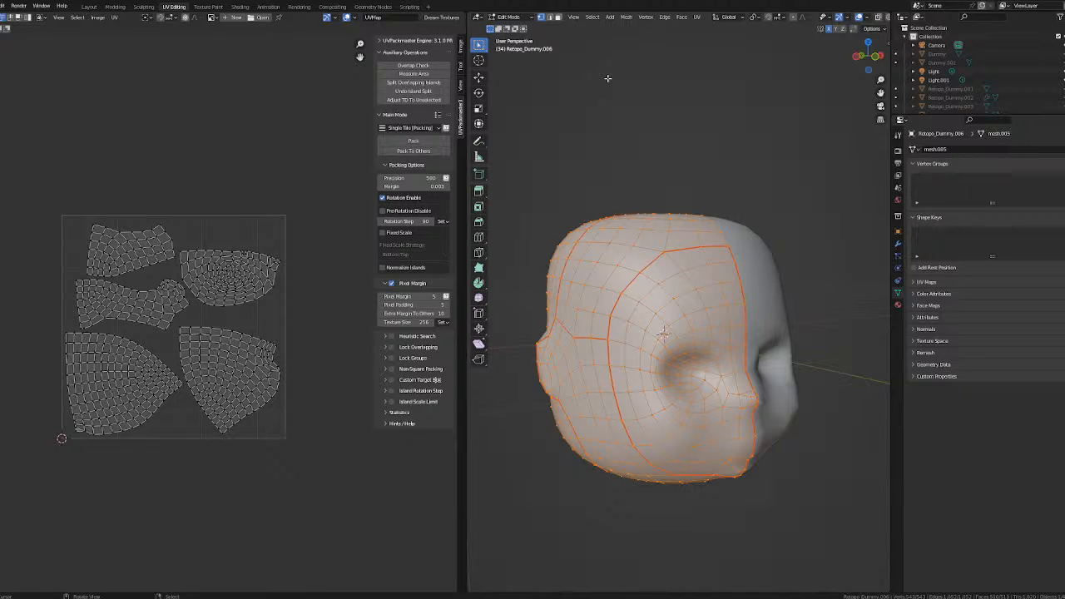
pyautogui.scroll(-5, 670, 158)
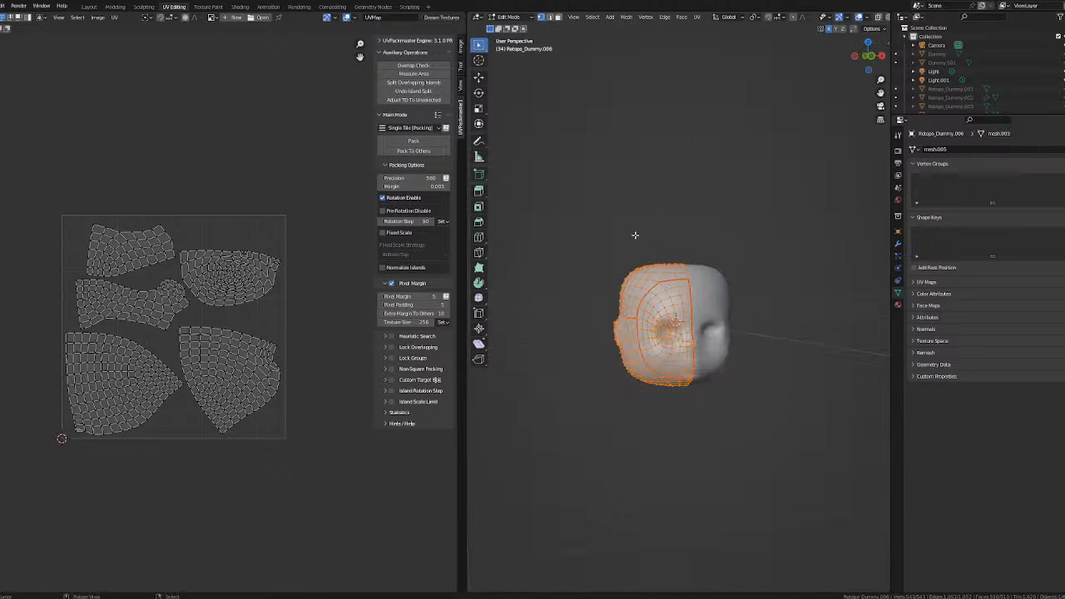
pyautogui.scroll(5, 632, 231)
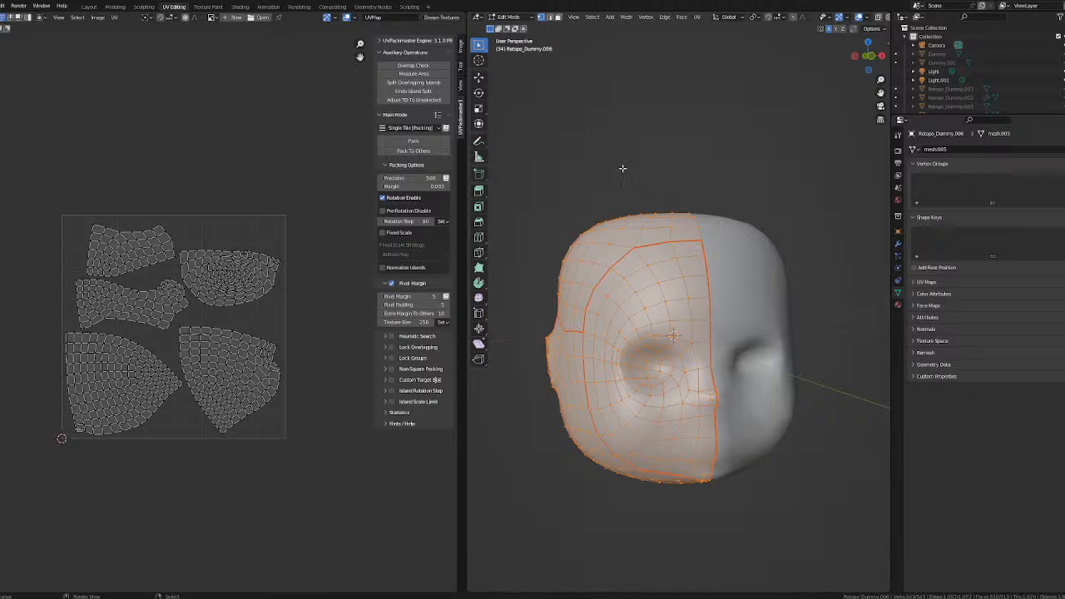
pyautogui.moveTo(622, 169); pyautogui.dragTo(689, 160, button='middle')
pyautogui.scroll(-3, 690, 160)
# Save the DollFaceSculpt.blend file.
pyautogui.click(0, 6)
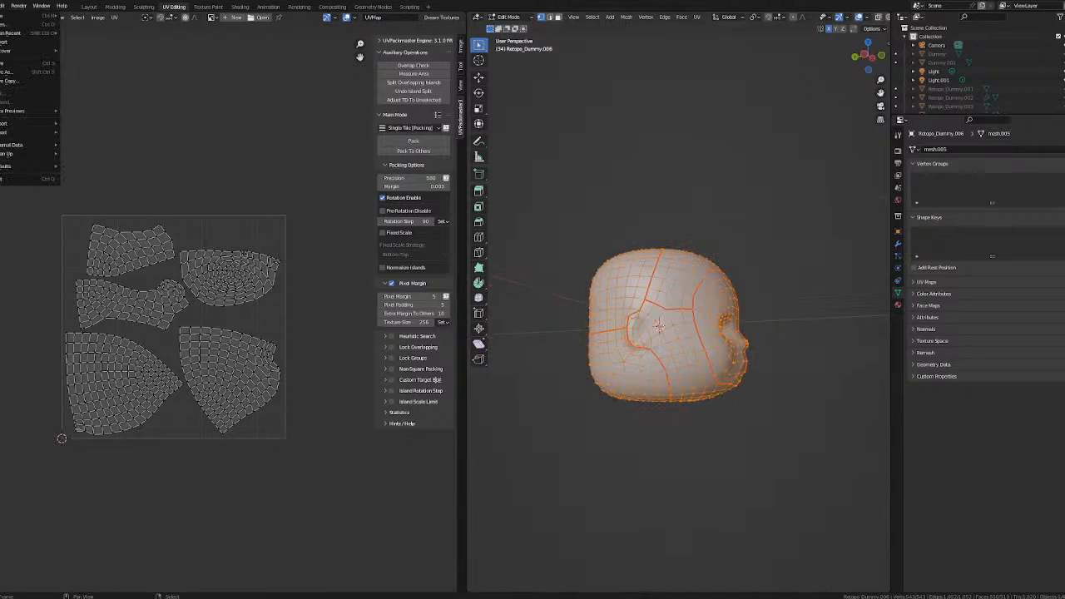
pyautogui.click(3, 66)
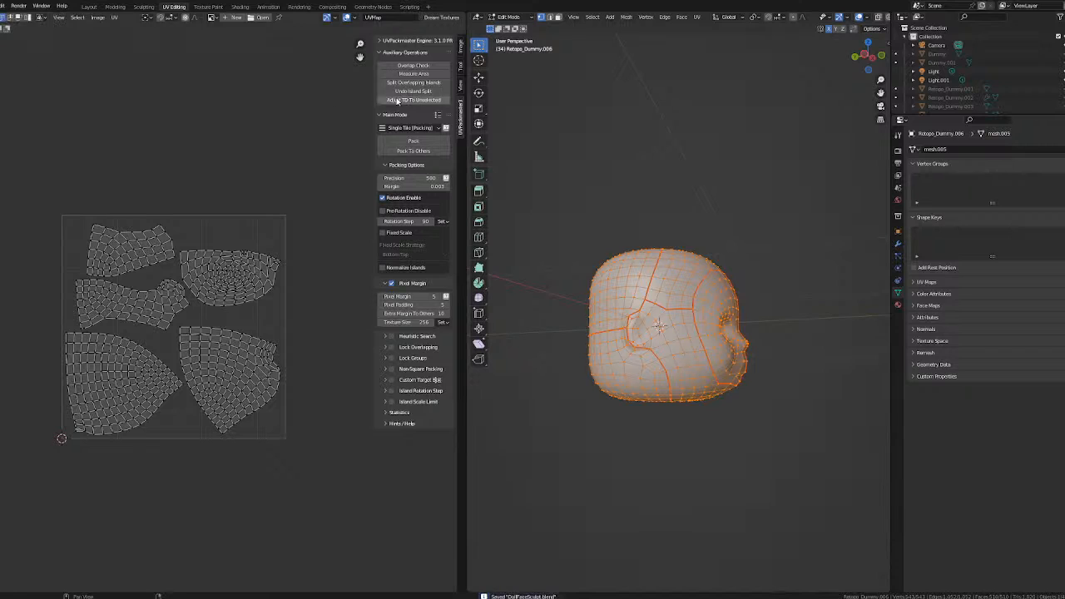
pyautogui.moveTo(621, 152); pyautogui.dragTo(516, 40, button='middle')
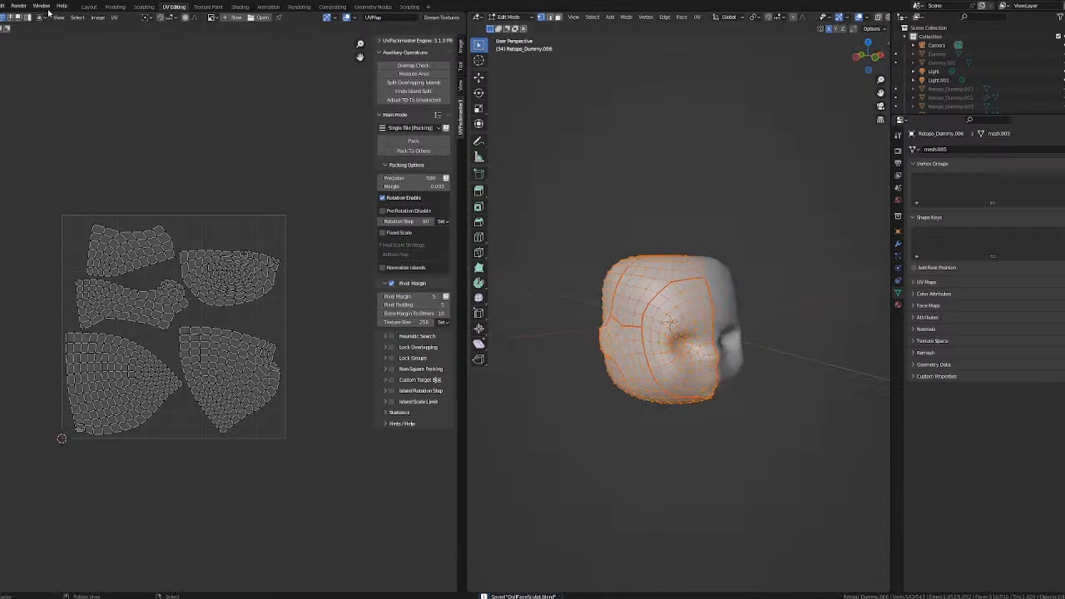
# Switch to the Layout workspace and export the selected low-poly head Retopo_Dummy.006 as a Wavefront (.obj) file.
pyautogui.click(89, 6)
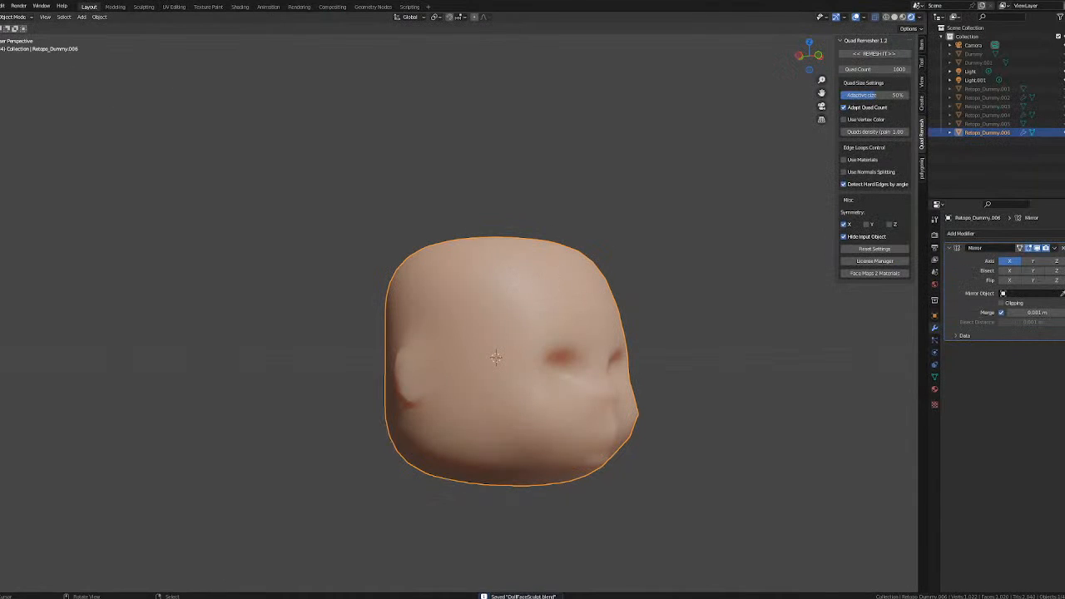
pyautogui.click(3, 6)
pyautogui.moveTo(25, 132)
pyautogui.click(2, 5)
pyautogui.moveTo(37, 132)
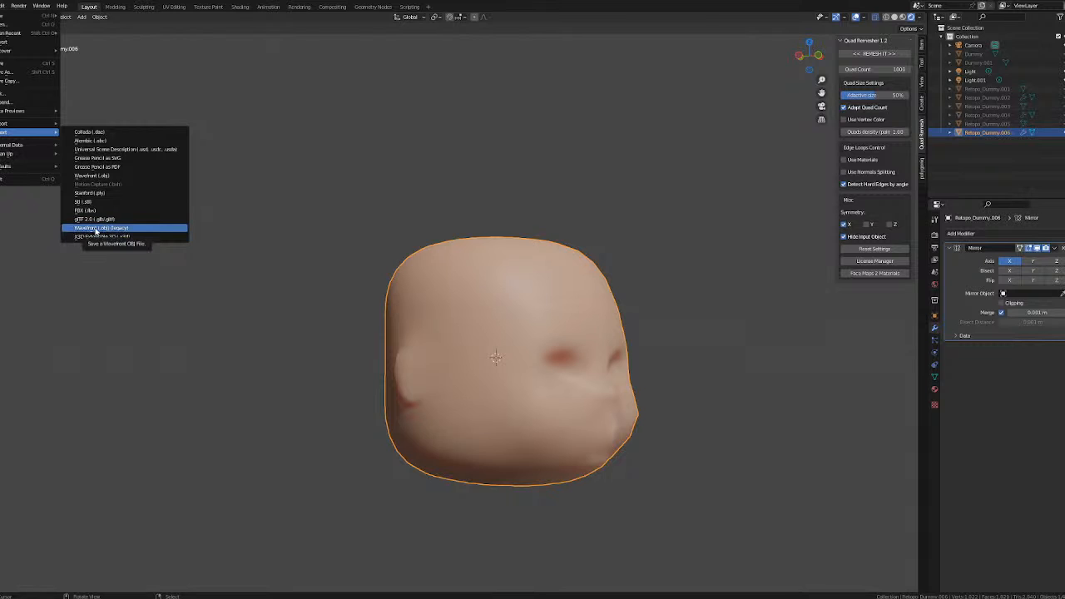
pyautogui.click(93, 176)
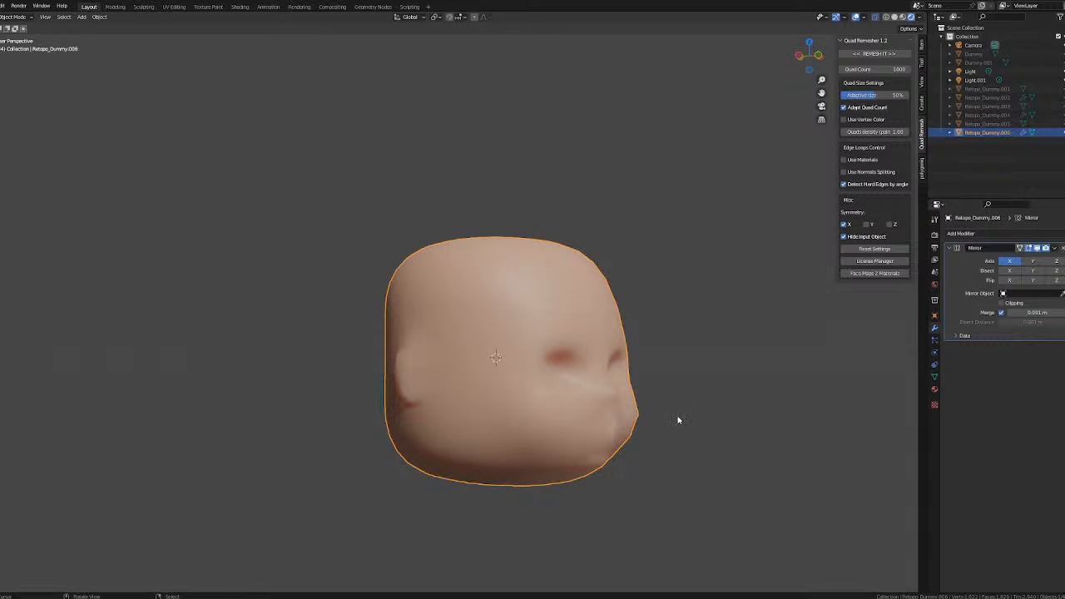
# Hide Retopo_Dummy.006, show and select the detailed head Retopo_Dummy.005, and export it as a Wavefront (.obj) file.
pyautogui.click(499, 217)
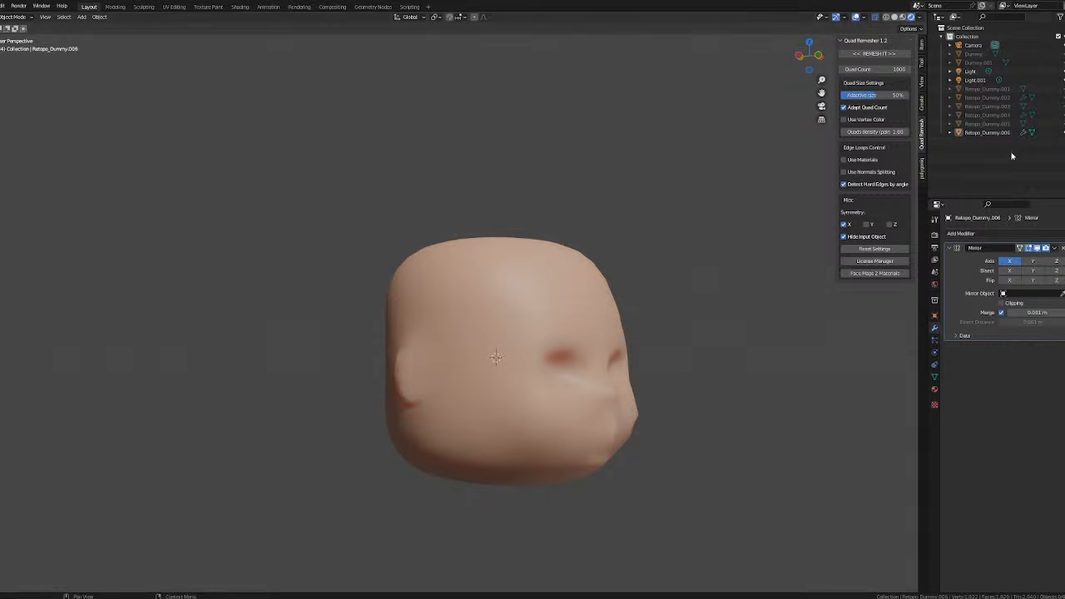
pyautogui.click(1063, 133)
pyautogui.click(1063, 124)
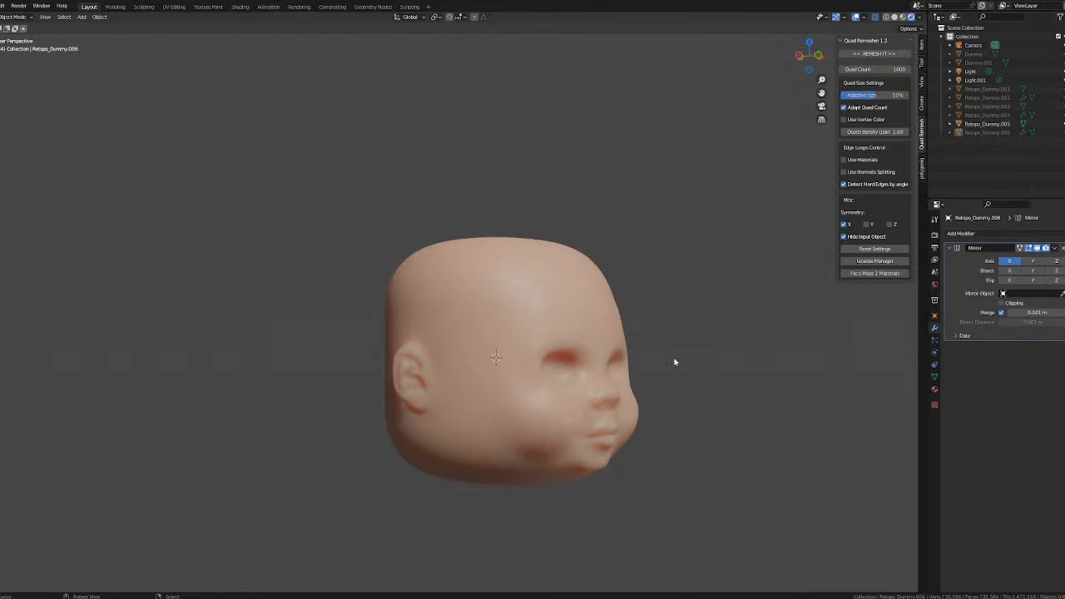
pyautogui.click(519, 266)
pyautogui.click(1, 6)
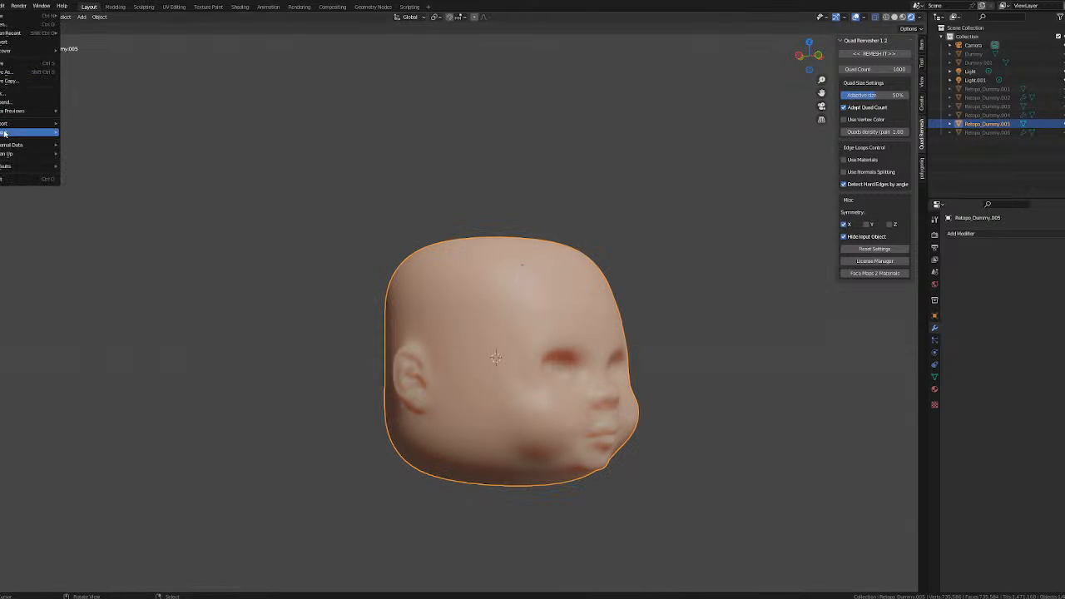
pyautogui.moveTo(5, 133)
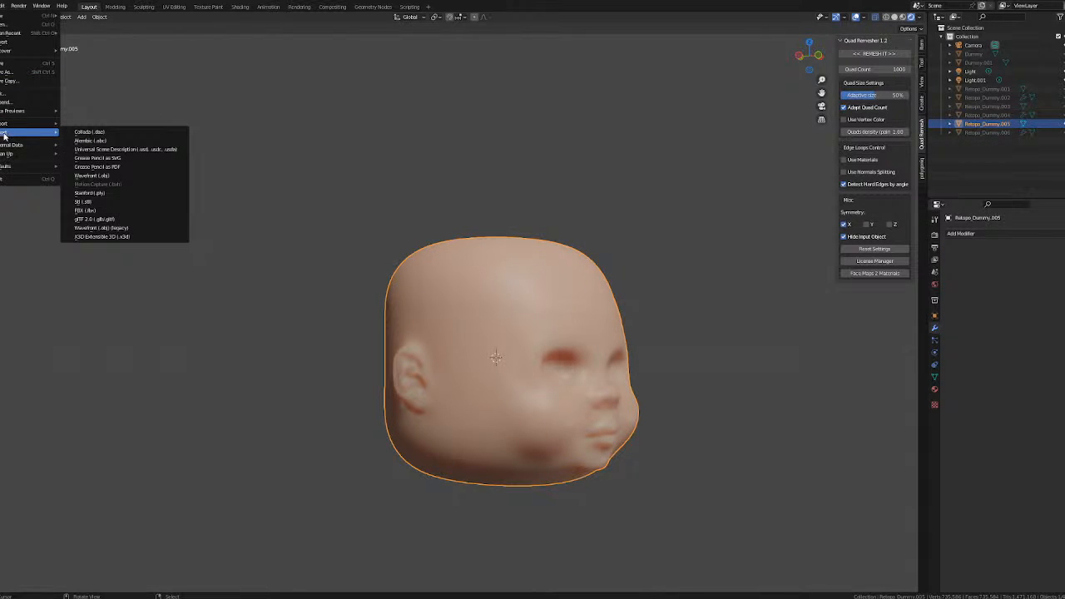
pyautogui.click(104, 176)
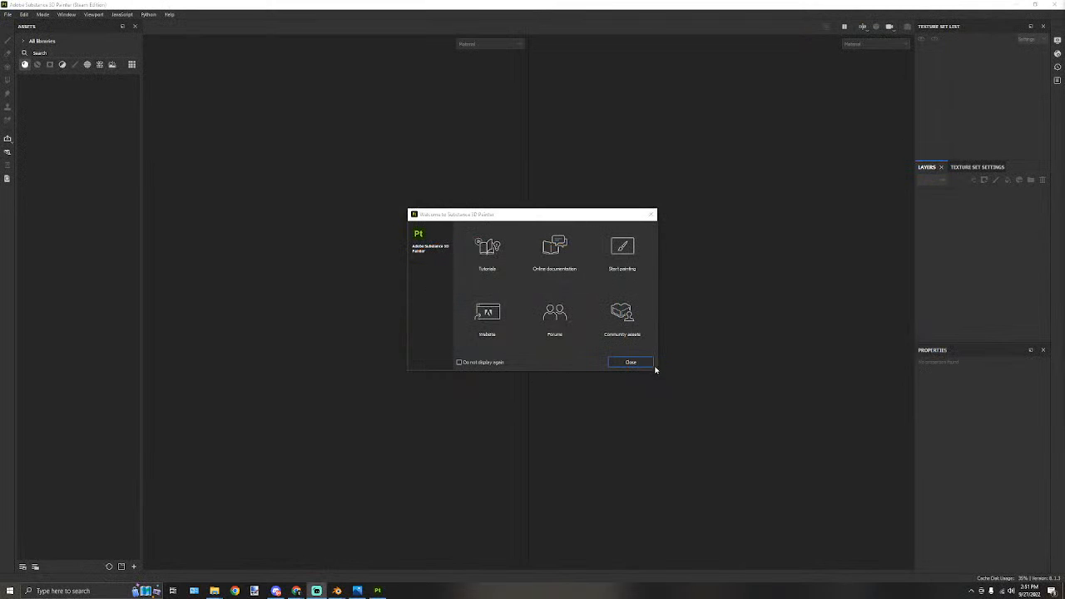
# Dismiss the welcome window and start creating a new project.
pyautogui.click(647, 363)
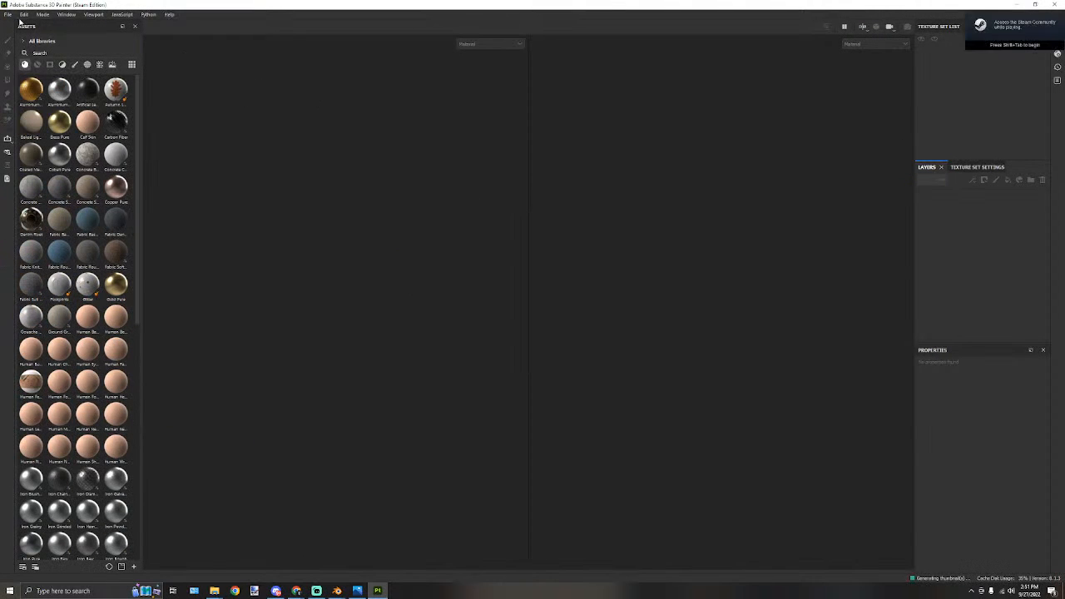
pyautogui.click(6, 15)
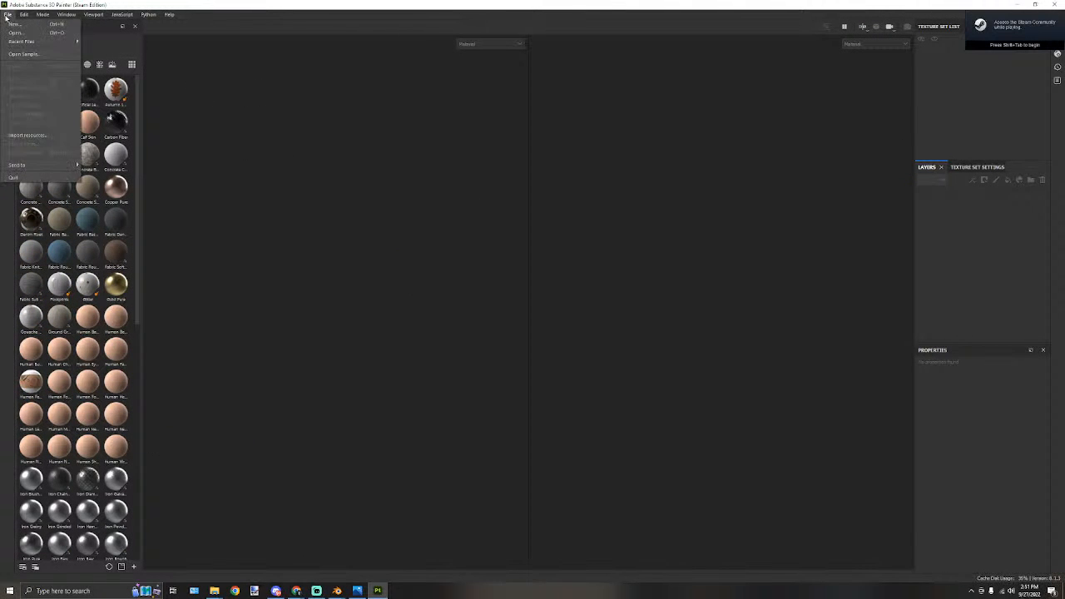
pyautogui.click(7, 14)
pyautogui.click(7, 15)
pyautogui.click(15, 23)
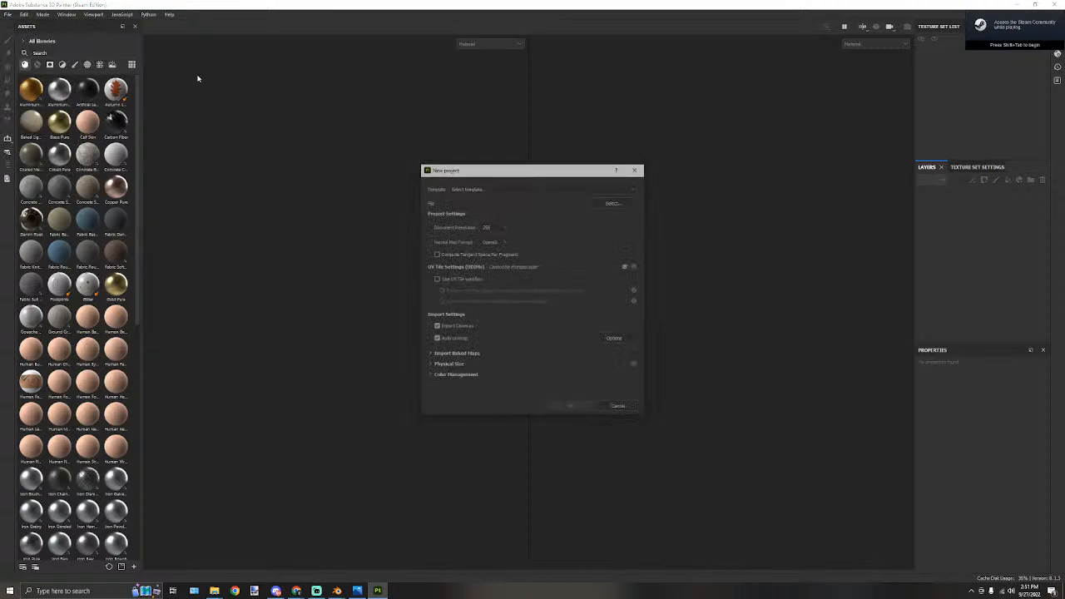
# Choose DollFace-LowPoly from the UGC DollFace folder as the mesh and create the project with the default settings.
pyautogui.click(613, 202)
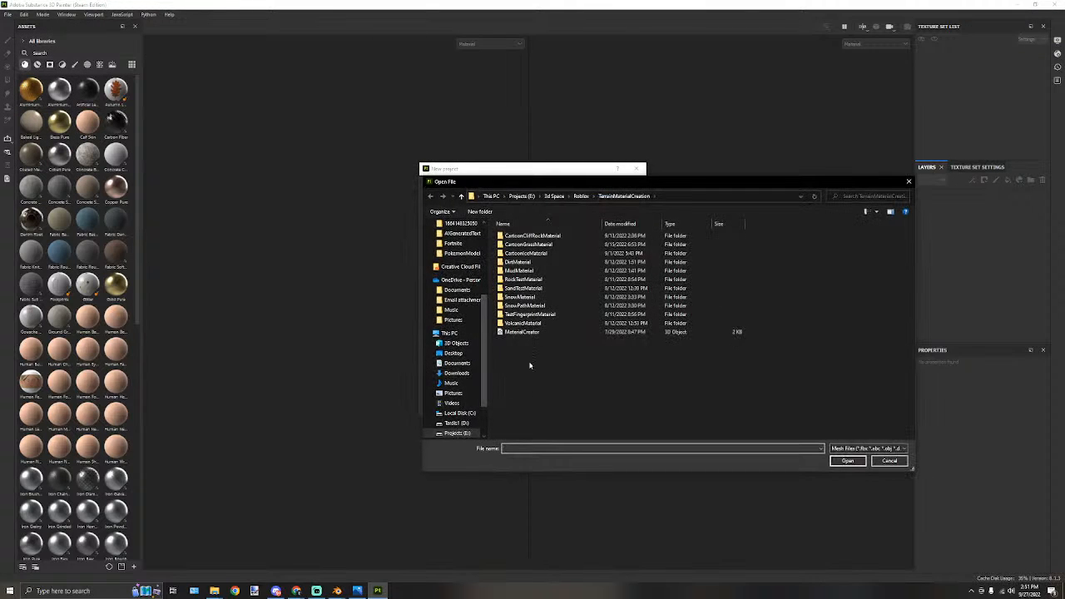
pyautogui.scroll(-2, 466, 416)
pyautogui.click(471, 433)
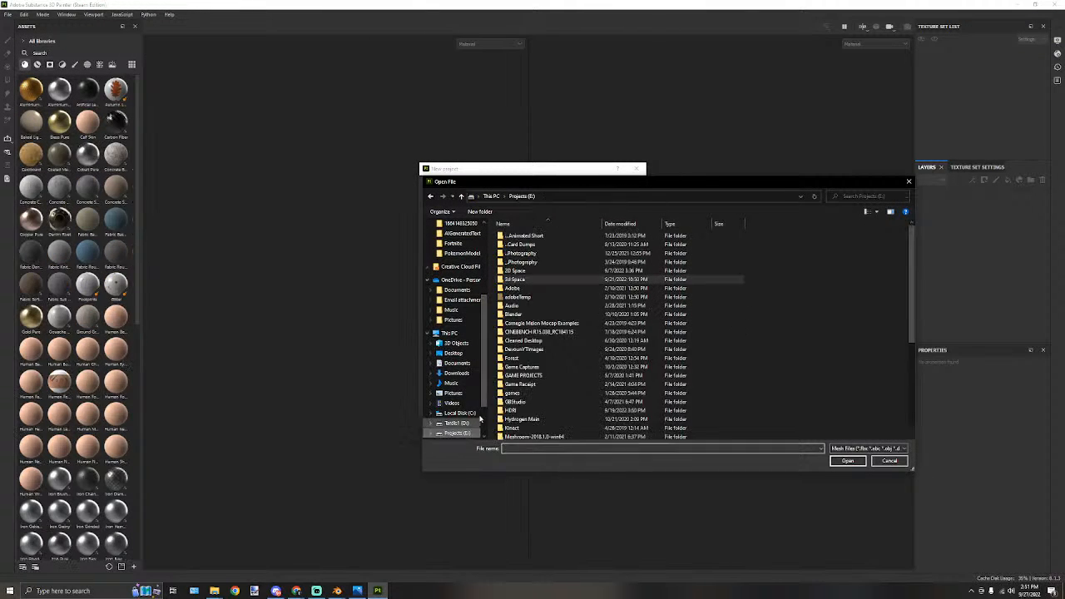
pyautogui.scroll(3, 466, 287)
pyautogui.click(449, 293)
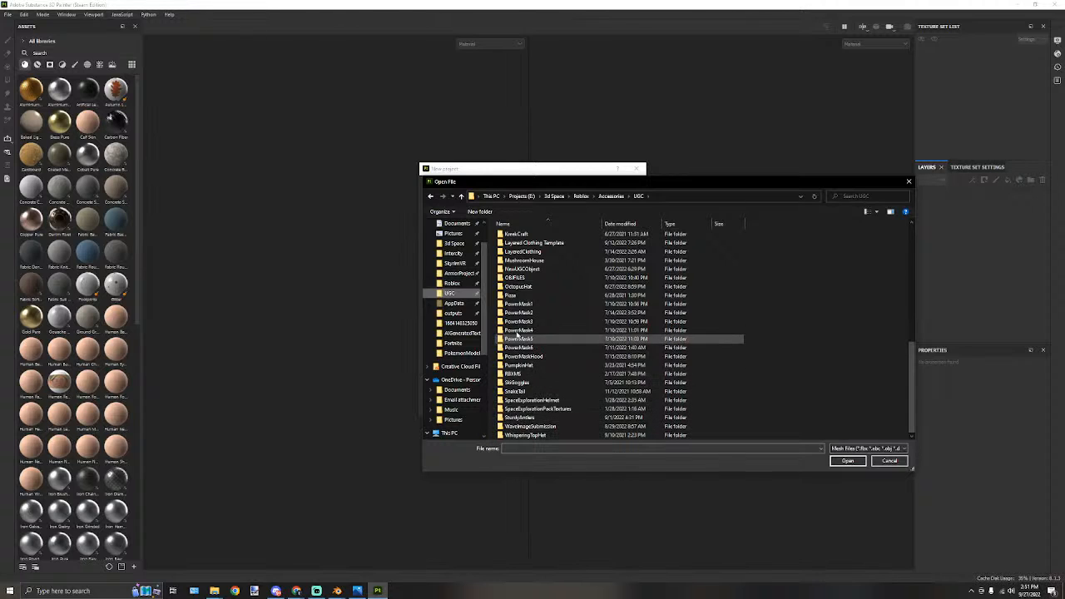
pyautogui.scroll(4, 515, 311)
pyautogui.scroll(7, 515, 311)
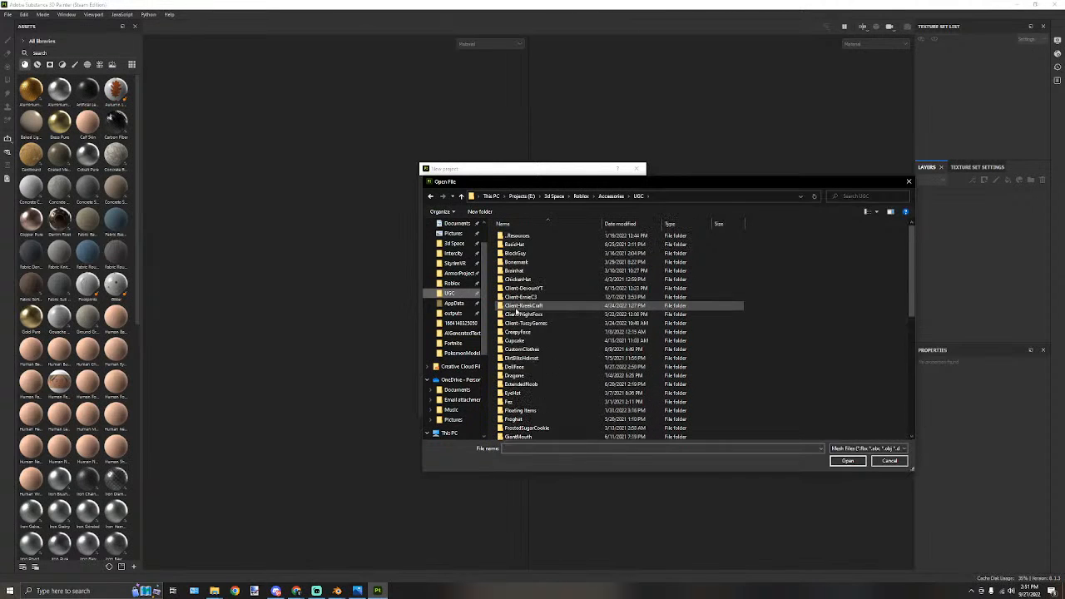
pyautogui.doubleClick(518, 367)
pyautogui.click(529, 244)
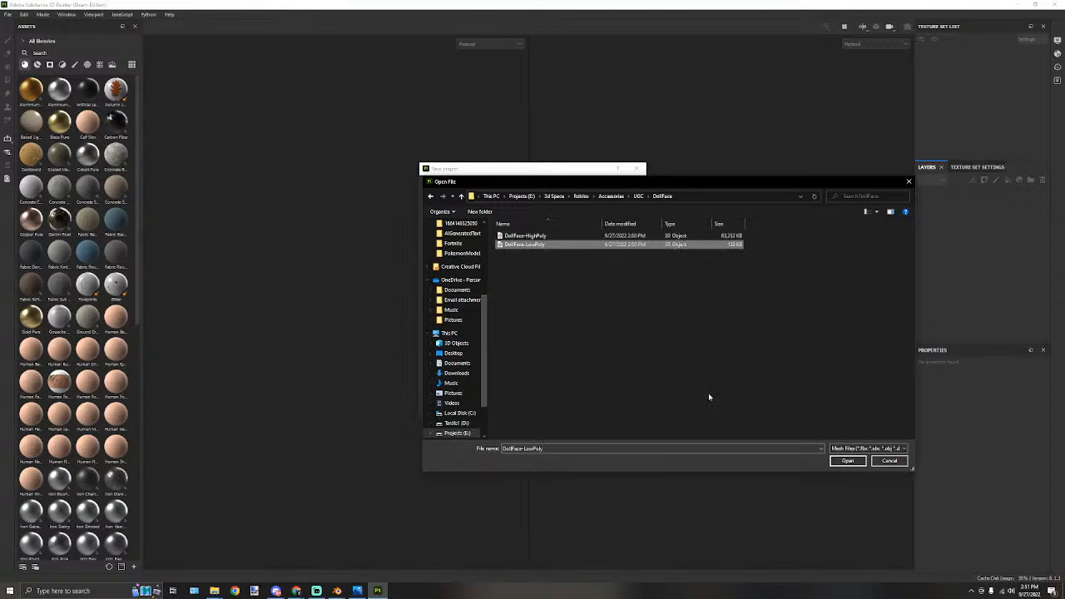
pyautogui.click(845, 463)
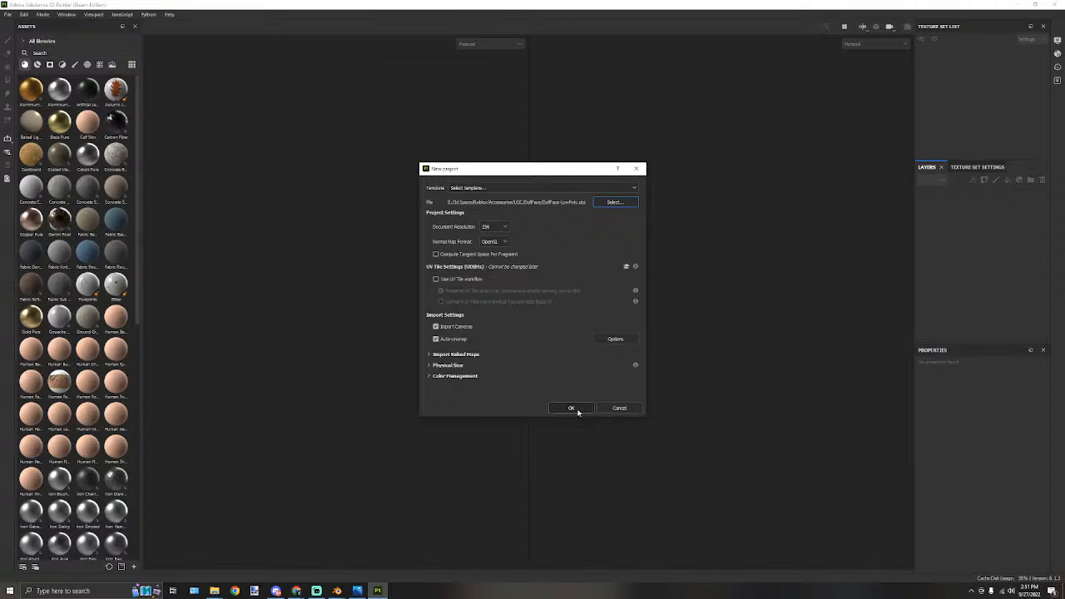
pyautogui.click(575, 408)
# Open the mesh map baking settings for the head's Material texture set.
pyautogui.scroll(-4, 273, 265)
pyautogui.scroll(4, 382, 224)
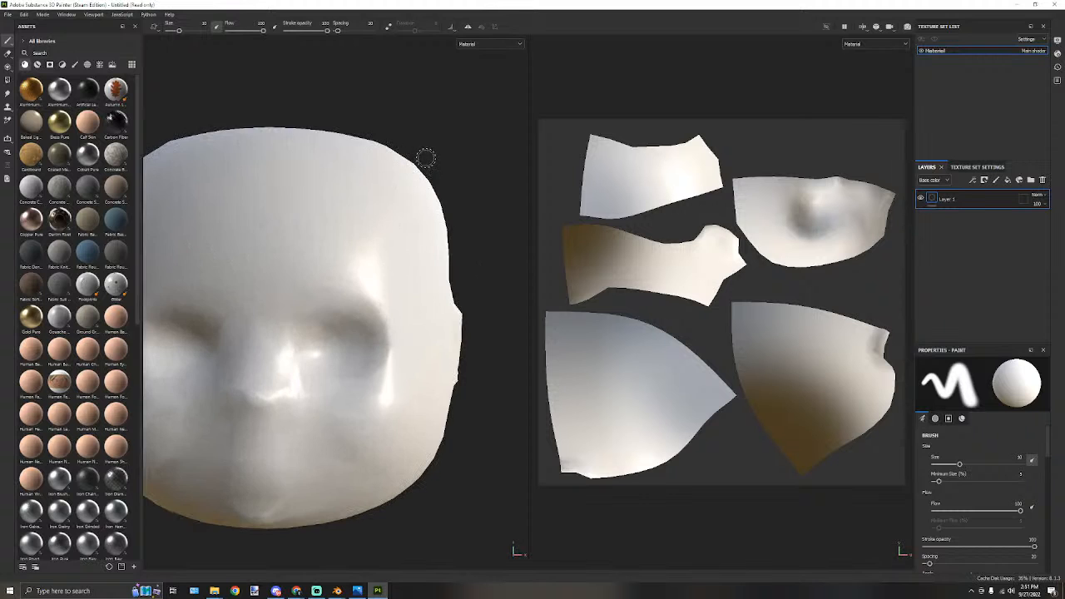
pyautogui.scroll(-2, 426, 170)
pyautogui.keyDown('alt'); pyautogui.moveTo(430, 183); pyautogui.dragTo(444, 294); pyautogui.keyUp('alt')
pyautogui.keyDown('alt'); pyautogui.moveTo(242, 373); pyautogui.dragTo(366, 341); pyautogui.keyUp('alt')
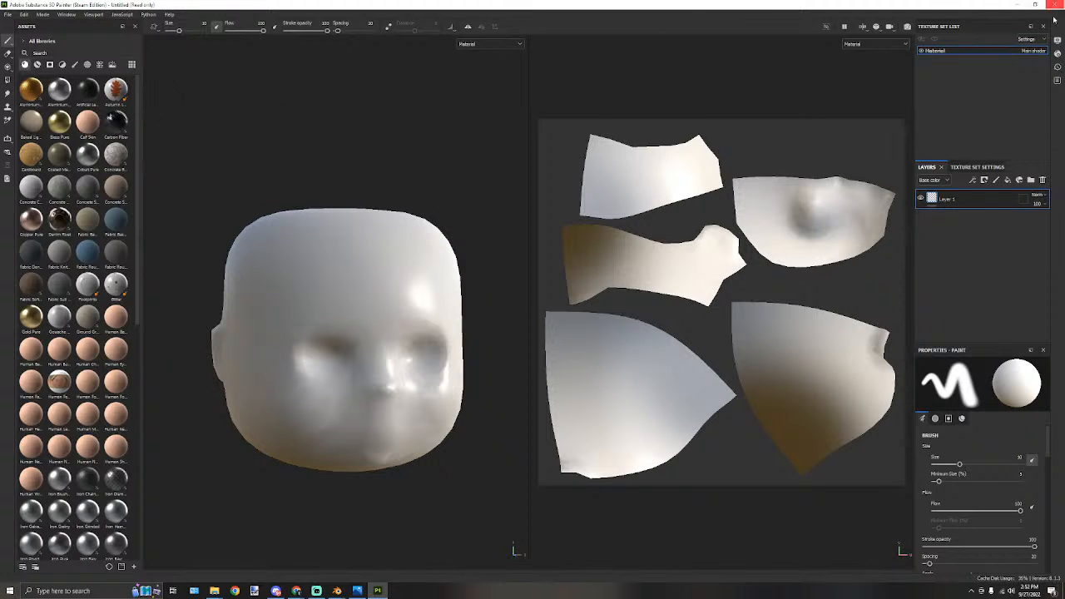
pyautogui.click(1030, 38)
pyautogui.click(942, 88)
pyautogui.click(976, 167)
pyautogui.scroll(-3, 964, 251)
pyautogui.click(1014, 247)
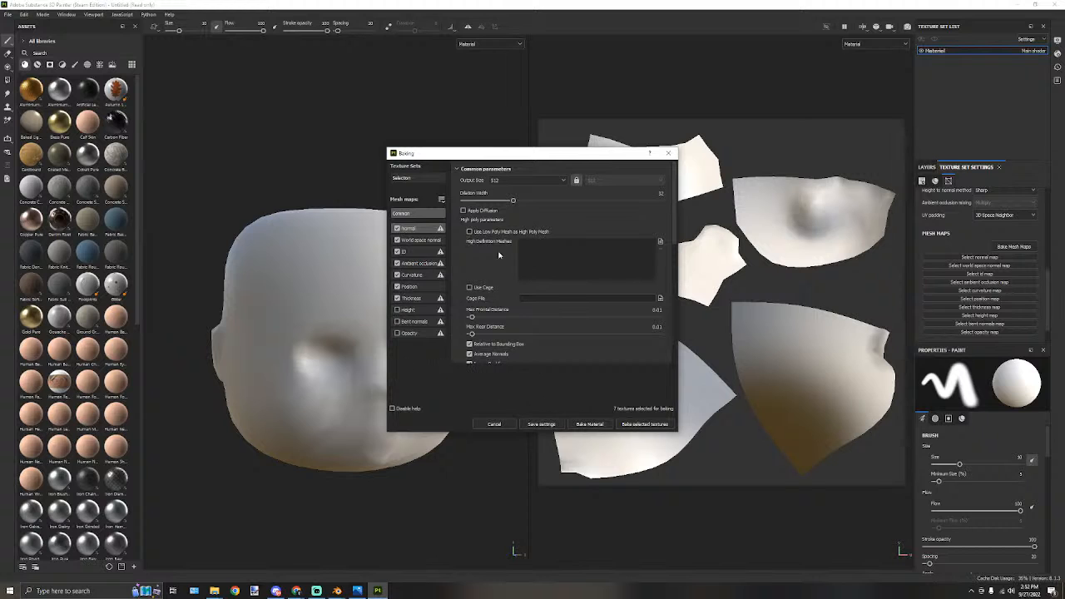
# Load DollFace-HighPoly as the high-definition mesh and bake the mesh maps for the material.
pyautogui.click(662, 242)
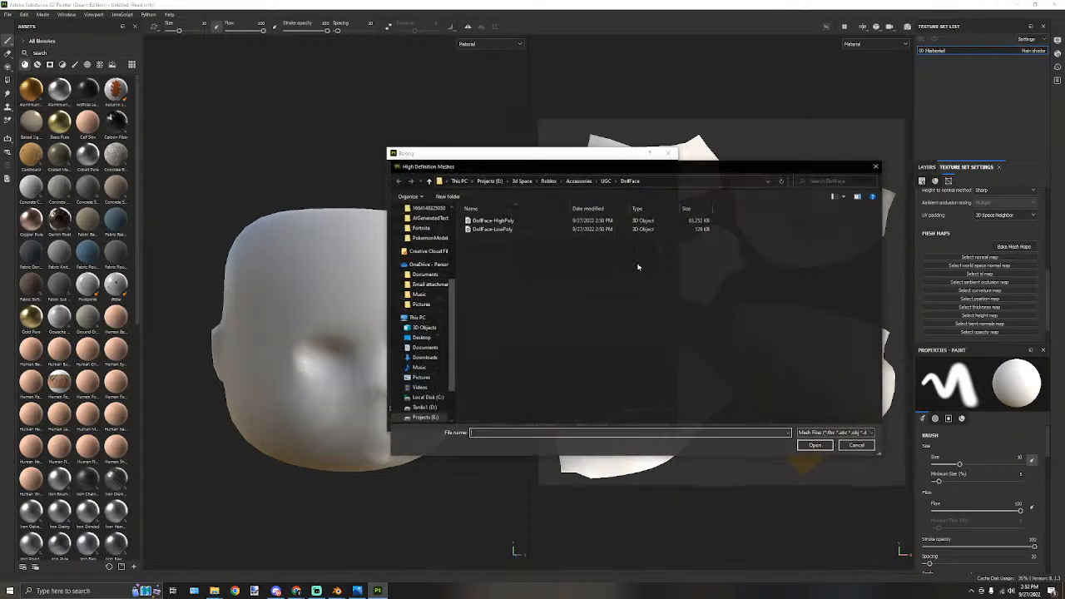
pyautogui.click(502, 221)
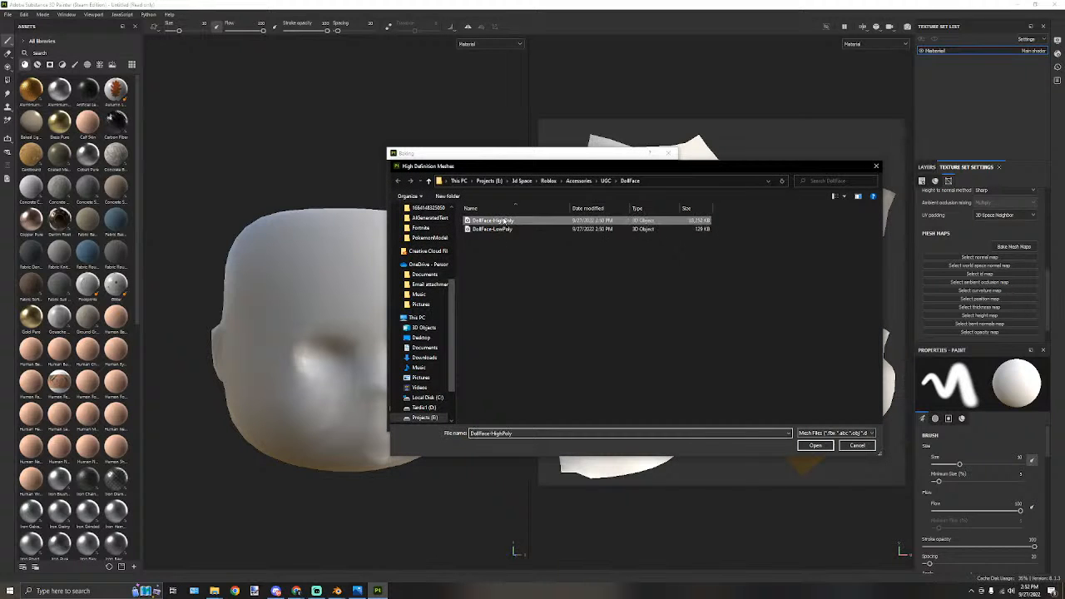
pyautogui.click(815, 446)
pyautogui.click(591, 424)
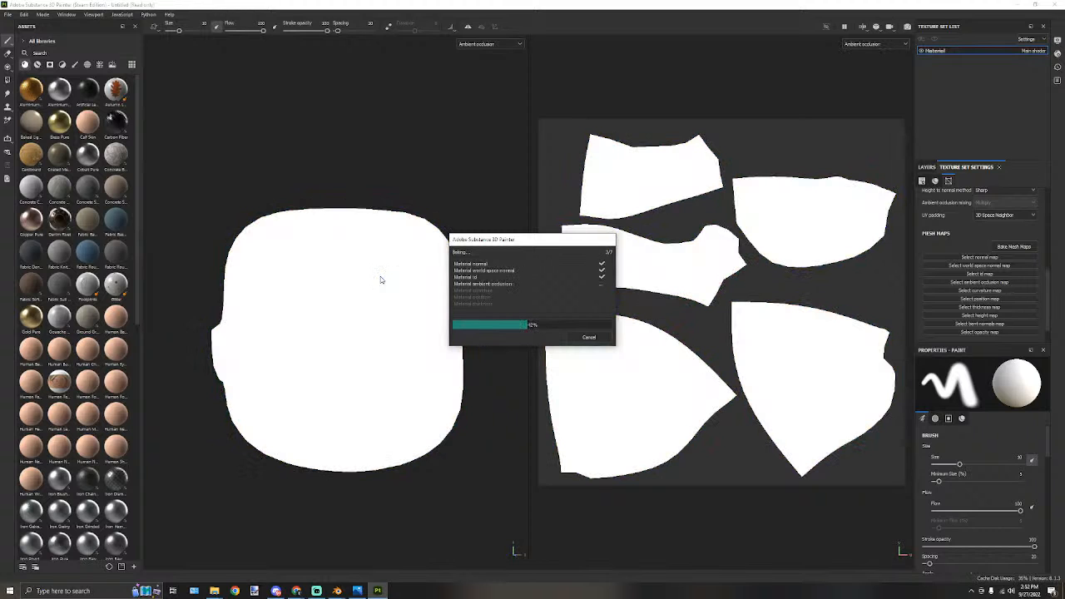
pyautogui.click(587, 337)
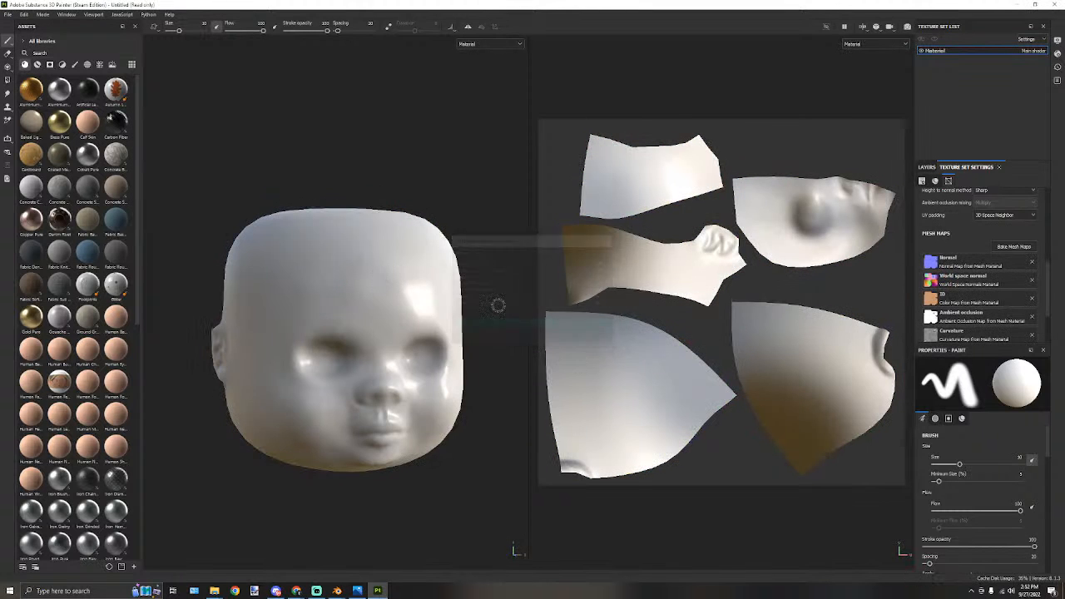
# Check the baked head, switch to Blender, hide Retopo_Dummy.005, and show and select the low-poly head Retopo_Dummy.006.
pyautogui.scroll(-3, 378, 171)
pyautogui.scroll(5, 384, 179)
pyautogui.moveTo(426, 210)
pyautogui.keyDown('alt'); pyautogui.mouseDown()
pyautogui.moveTo(327, 175)
pyautogui.moveTo(262, 176)
pyautogui.moveTo(321, 228)
pyautogui.moveTo(346, 212)
pyautogui.moveTo(280, 221)
pyautogui.moveTo(317, 259)
pyautogui.moveTo(318, 307)
pyautogui.moveTo(327, 228)
pyautogui.moveTo(335, 231)
pyautogui.moveTo(274, 361)
pyautogui.moveTo(165, 293)
pyautogui.moveTo(205, 275)
pyautogui.moveTo(245, 299)
pyautogui.moveTo(287, 363)
pyautogui.moveTo(245, 364)
pyautogui.moveTo(447, 357)
pyautogui.moveTo(515, 368)
pyautogui.moveTo(374, 290)
pyautogui.moveTo(440, 324)
pyautogui.moveTo(380, 302)
pyautogui.moveTo(250, 282)
pyautogui.moveTo(297, 327)
pyautogui.mouseUp(); pyautogui.keyUp('alt')
pyautogui.keyDown('alt'); pyautogui.moveTo(233, 332); pyautogui.dragTo(431, 384); pyautogui.keyUp('alt')
pyautogui.keyDown('alt'); pyautogui.moveTo(371, 335); pyautogui.dragTo(101, 348); pyautogui.keyUp('alt')
pyautogui.moveTo(337, 590)
pyautogui.click(308, 561)
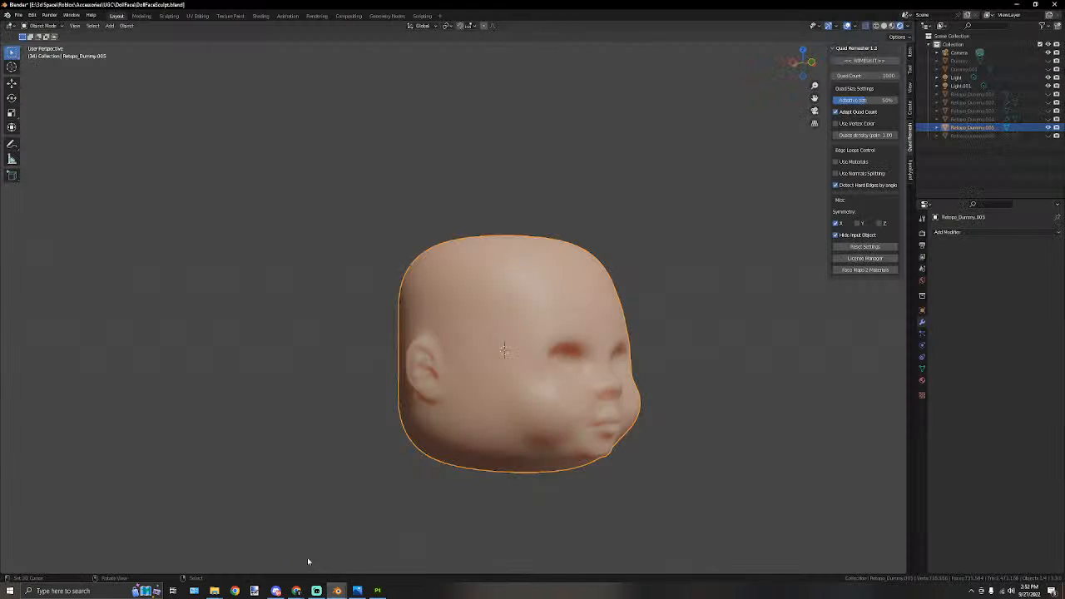
pyautogui.scroll(2, 470, 379)
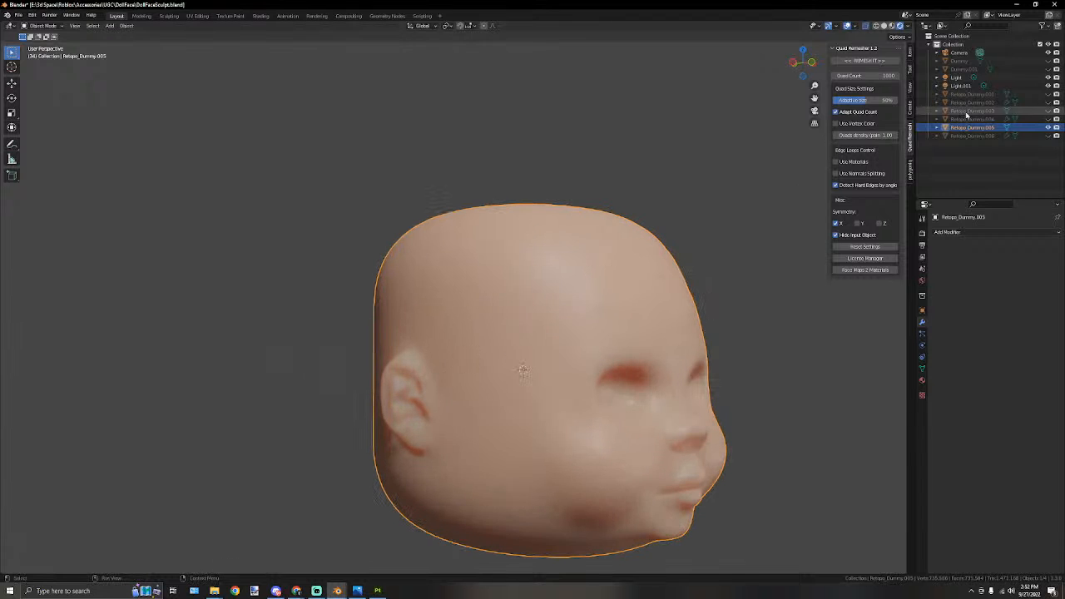
pyautogui.click(1049, 127)
pyautogui.click(1049, 136)
pyautogui.keyDown('alt'); pyautogui.moveTo(402, 288); pyautogui.dragTo(442, 333, button='middle'); pyautogui.keyUp('alt')
pyautogui.click(442, 333)
# Put the low-poly head into Edit Mode and triangulate the face beside the seam at the bottom of the ear.
pyautogui.click(41, 25)
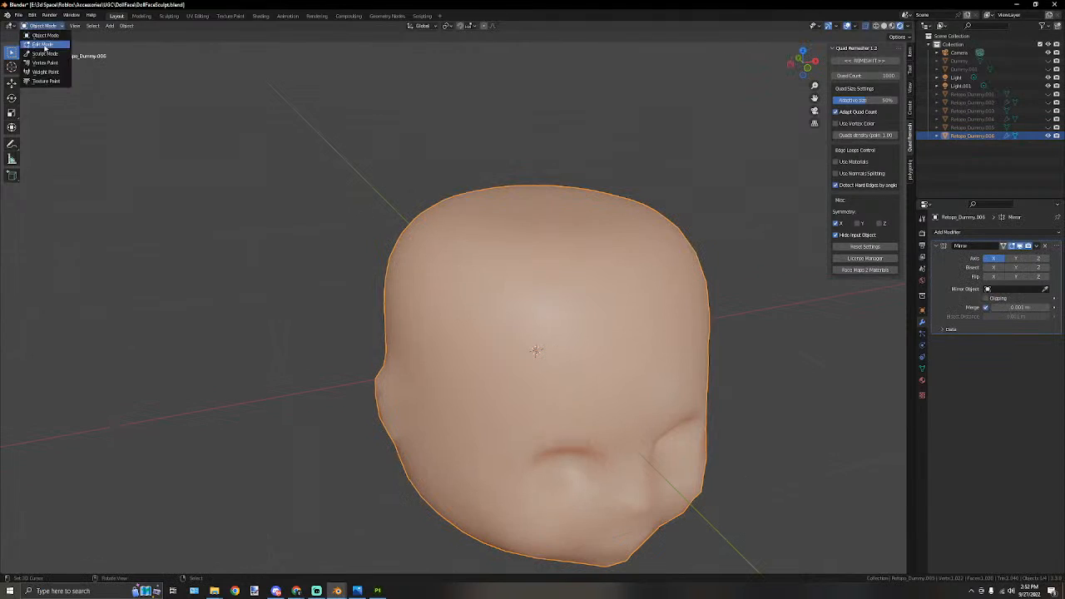
pyautogui.click(47, 53)
pyautogui.click(43, 25)
pyautogui.click(44, 45)
pyautogui.scroll(1, 408, 364)
pyautogui.moveTo(409, 364); pyautogui.dragTo(478, 312, button='middle')
pyautogui.scroll(5, 449, 291)
pyautogui.moveTo(423, 271); pyautogui.dragTo(202, 289, button='middle')
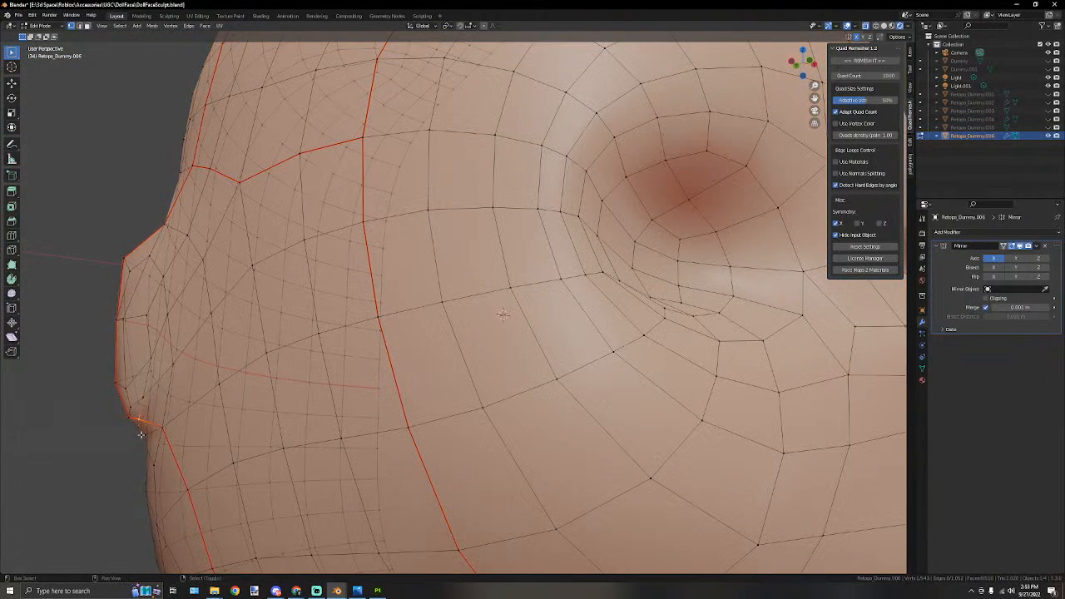
pyautogui.click(203, 25)
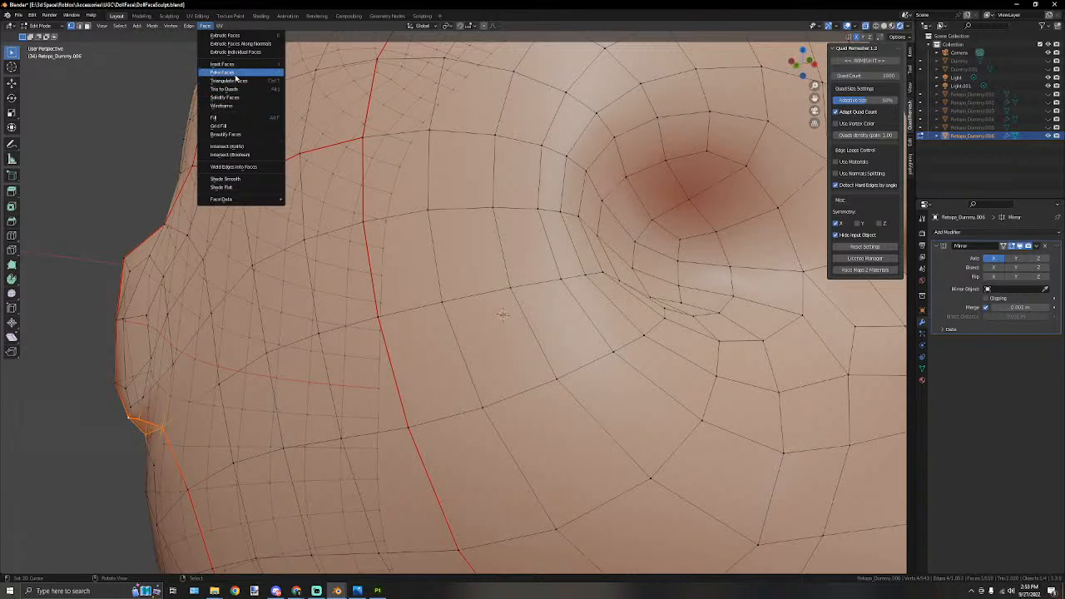
pyautogui.click(234, 83)
# Show the high-poly head Retopo_Dummy.005 together with the low-poly mesh and compare them around the ear.
pyautogui.moveTo(163, 256); pyautogui.dragTo(133, 293, button='middle')
pyautogui.click(78, 341)
pyautogui.moveTo(78, 337); pyautogui.dragTo(108, 323, button='middle')
pyautogui.scroll(-6, 218, 325)
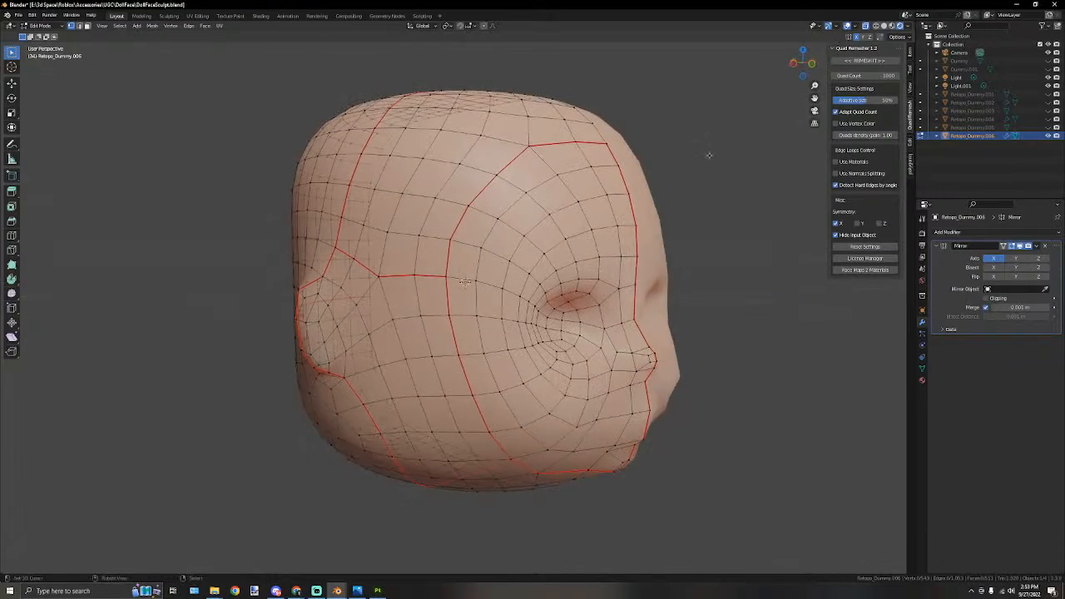
pyautogui.moveTo(455, 226)
pyautogui.mouseDown(button='middle')
pyautogui.moveTo(514, 220)
pyautogui.moveTo(539, 191)
pyautogui.moveTo(461, 218)
pyautogui.mouseUp(button='middle')
pyautogui.scroll(5, 449, 221)
pyautogui.moveTo(395, 226); pyautogui.dragTo(334, 263, button='middle')
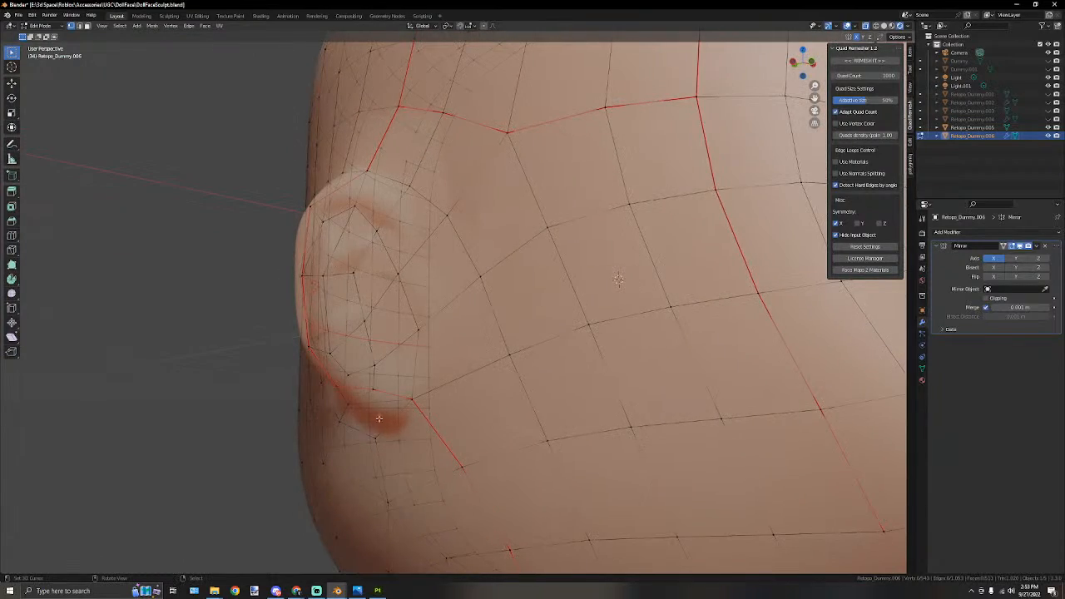
pyautogui.moveTo(366, 402)
pyautogui.mouseDown(button='middle')
pyautogui.moveTo(306, 394)
pyautogui.moveTo(376, 381)
pyautogui.moveTo(362, 381)
pyautogui.mouseUp(button='middle')
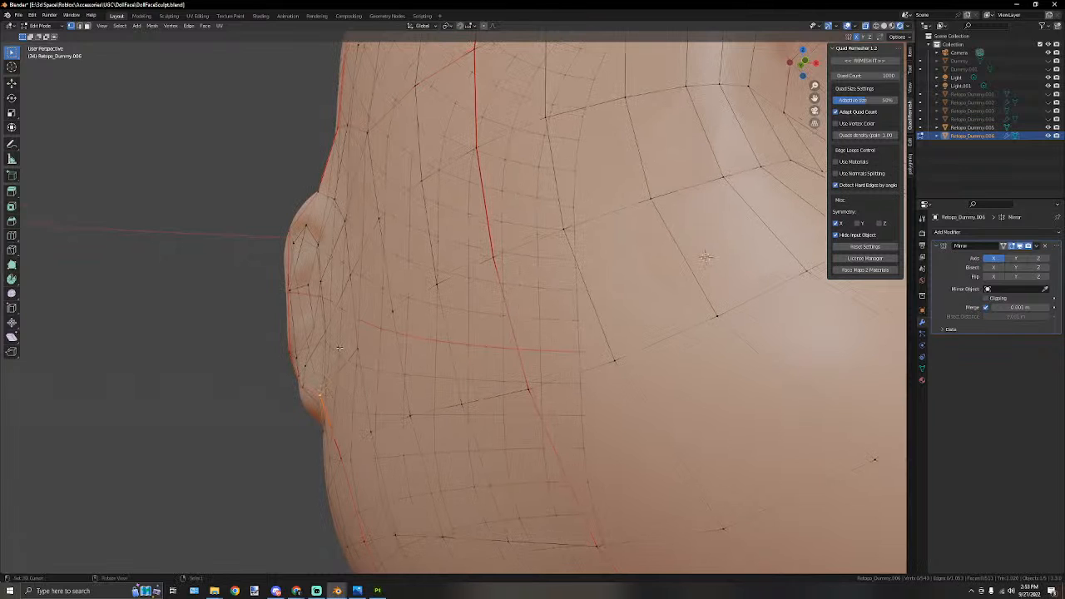
pyautogui.press('KP_3')
pyautogui.press('KP_1')
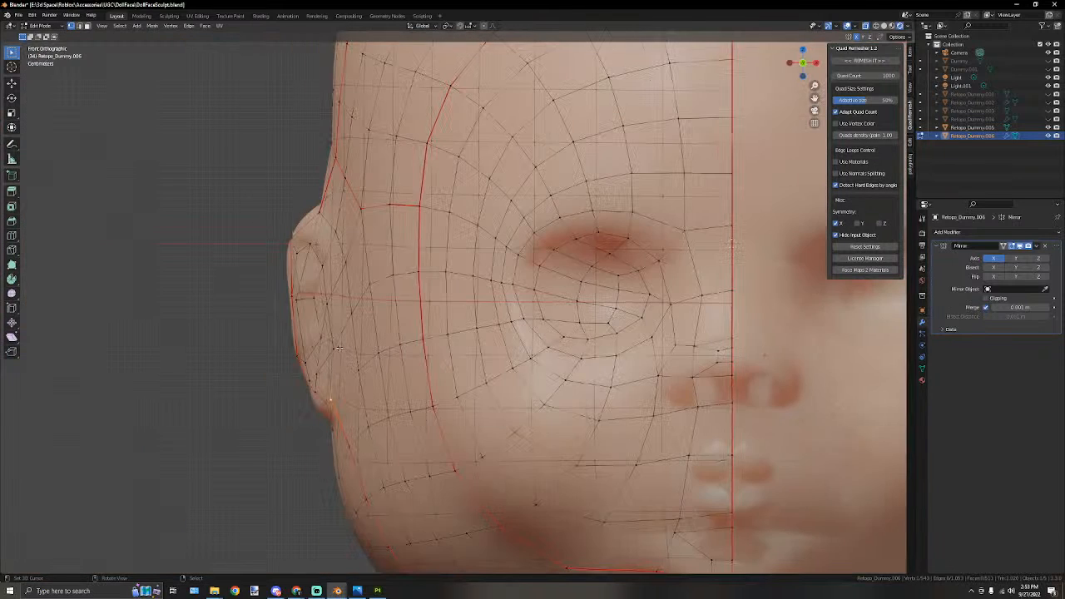
pyautogui.scroll(5, 338, 348)
pyautogui.scroll(2, 482, 333)
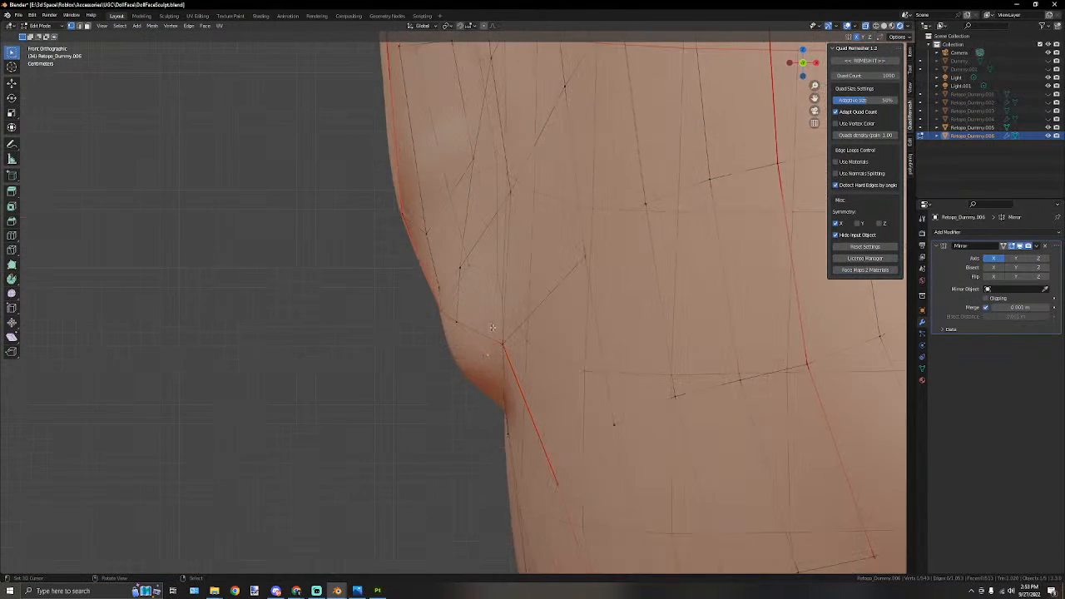
pyautogui.press('g')
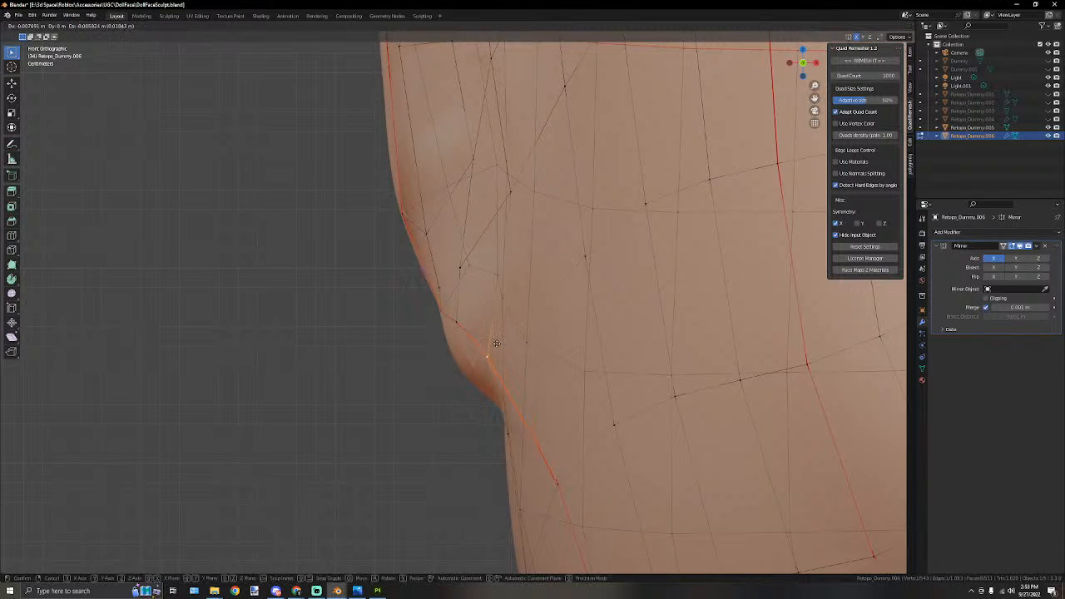
pyautogui.rightClick(489, 356)
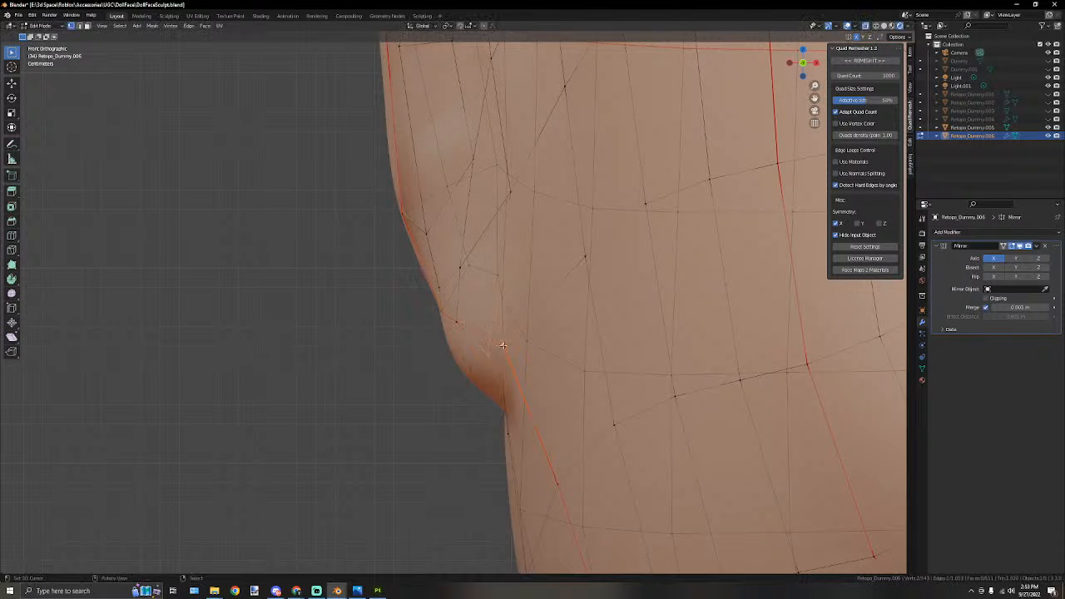
# Move the seam vertices under the earlobe to follow the lower edge of the high-poly ear.
pyautogui.moveTo(478, 317); pyautogui.dragTo(499, 310, button='middle')
pyautogui.scroll(-2, 475, 324)
pyautogui.rightClick(578, 329)
pyautogui.press('g')
pyautogui.click(549, 351)
pyautogui.press('g')
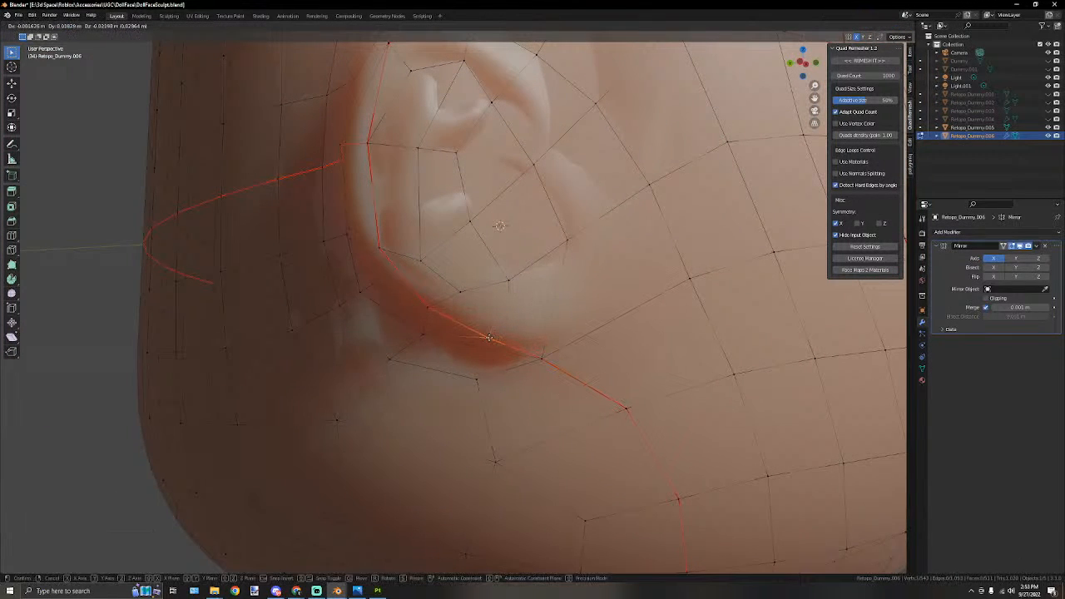
pyautogui.click(484, 337)
# Reposition the vertices where the earlobe meets the cheek so they line up with the detailed ear.
pyautogui.moveTo(484, 337); pyautogui.dragTo(426, 333, button='middle')
pyautogui.rightClick(543, 354)
pyautogui.press('g')
pyautogui.click(543, 345)
pyautogui.moveTo(543, 345); pyautogui.dragTo(635, 336, button='middle')
pyautogui.press('g')
pyautogui.click(474, 363)
pyautogui.press('g')
pyautogui.click(552, 357)
# Adjust the lowest earlobe vertices from the front to match the high-poly silhouette.
pyautogui.moveTo(552, 357); pyautogui.dragTo(319, 297, button='middle')
pyautogui.rightClick(476, 339)
pyautogui.press('g')
pyautogui.click(449, 329)
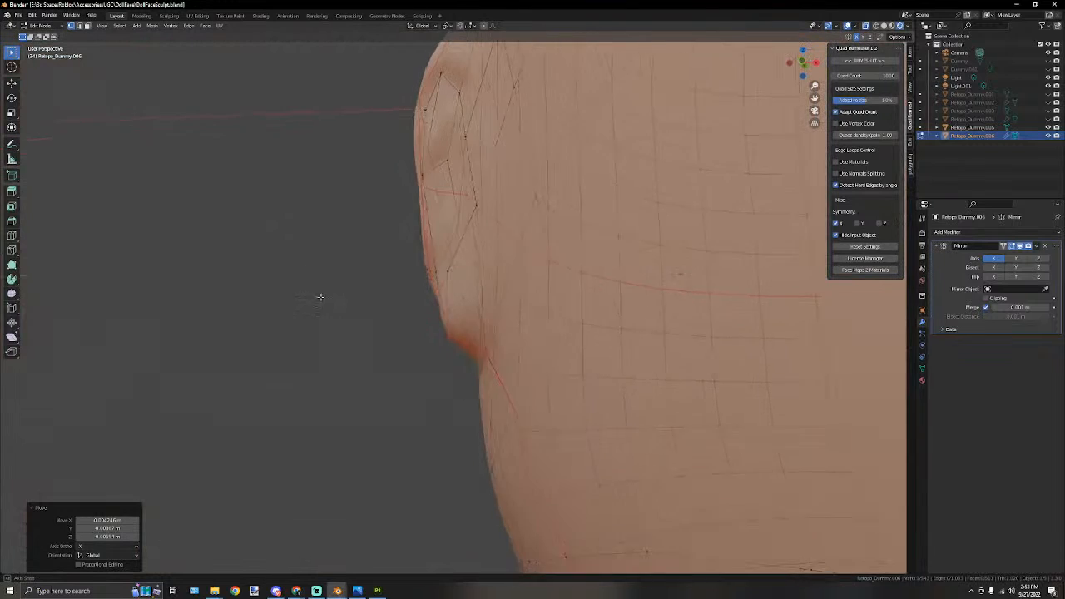
pyautogui.rightClick(480, 353)
pyautogui.press('g')
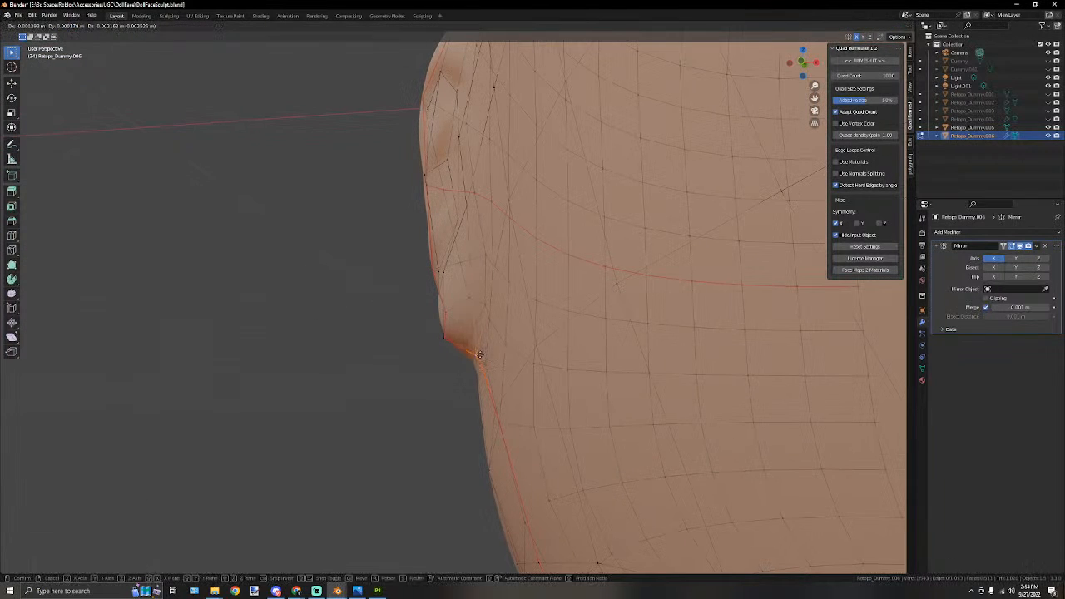
pyautogui.click(472, 356)
# Refine the vertices around the crease below the earlobe from several angles to fit the high-poly surface.
pyautogui.moveTo(426, 359); pyautogui.dragTo(311, 344, button='middle')
pyautogui.press('g')
pyautogui.click(492, 361)
pyautogui.rightClick(470, 343)
pyautogui.moveTo(457, 354); pyautogui.dragTo(649, 339, button='middle')
pyautogui.press('g')
pyautogui.click(471, 351)
# Nudge another vertex on the ear's outline into place against the high-poly head.
pyautogui.moveTo(498, 296); pyautogui.dragTo(359, 310, button='middle')
pyautogui.click(350, 299)
pyautogui.scroll(-3, 359, 300)
pyautogui.rightClick(444, 320)
pyautogui.press('g')
pyautogui.click(450, 318)
pyautogui.moveTo(428, 321); pyautogui.dragTo(513, 278, button='middle')
pyautogui.click(591, 317)
# Move the remaining vertices along the outer and back edge of the ear to fit the high-poly shape.
pyautogui.scroll(-3, 609, 317)
pyautogui.scroll(5, 431, 351)
pyautogui.keyDown('shift'); pyautogui.click(457, 330); pyautogui.keyUp('shift')
pyautogui.press('g')
pyautogui.click(448, 337)
pyautogui.click(502, 269)
pyautogui.press('g')
pyautogui.rightClick(475, 268)
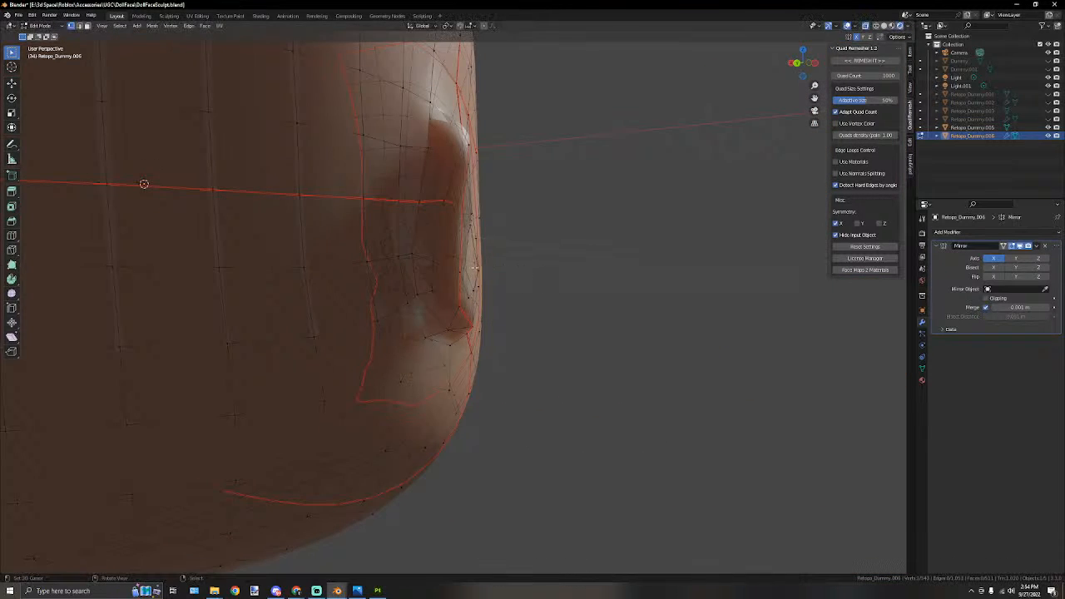
pyautogui.press('g')
pyautogui.click(494, 267)
# Inspect the low-poly mesh and its seams over the whole head from several angles.
pyautogui.moveTo(494, 267); pyautogui.dragTo(328, 333, button='middle')
pyautogui.click(332, 262)
pyautogui.scroll(-4, 328, 334)
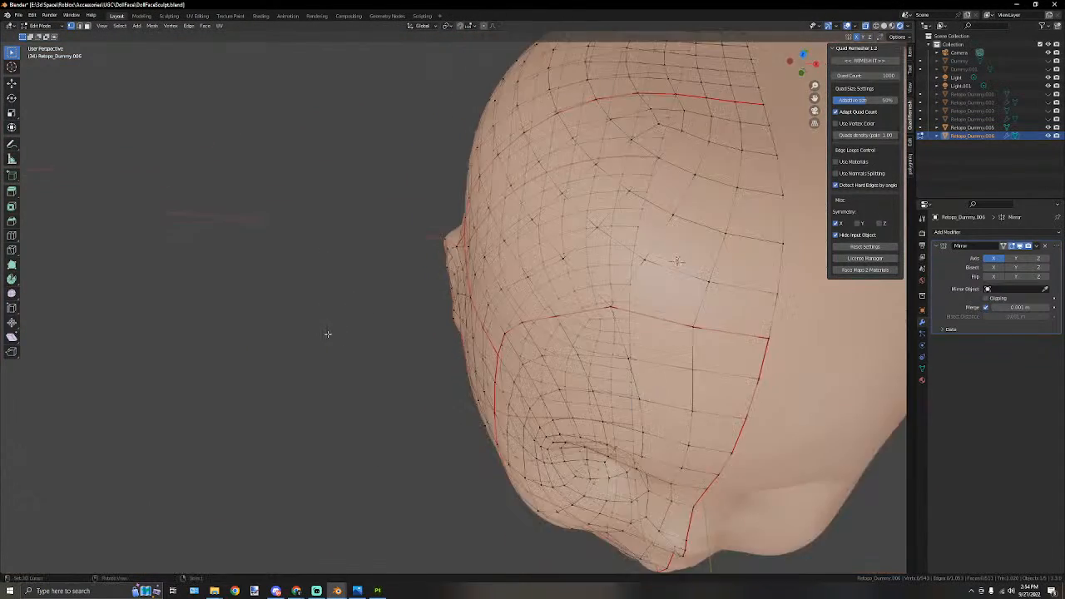
pyautogui.scroll(-6, 328, 334)
pyautogui.moveTo(391, 324); pyautogui.dragTo(696, 320, button='middle')
pyautogui.scroll(7, 535, 261)
pyautogui.scroll(-4, 499, 275)
pyautogui.scroll(-3, 697, 320)
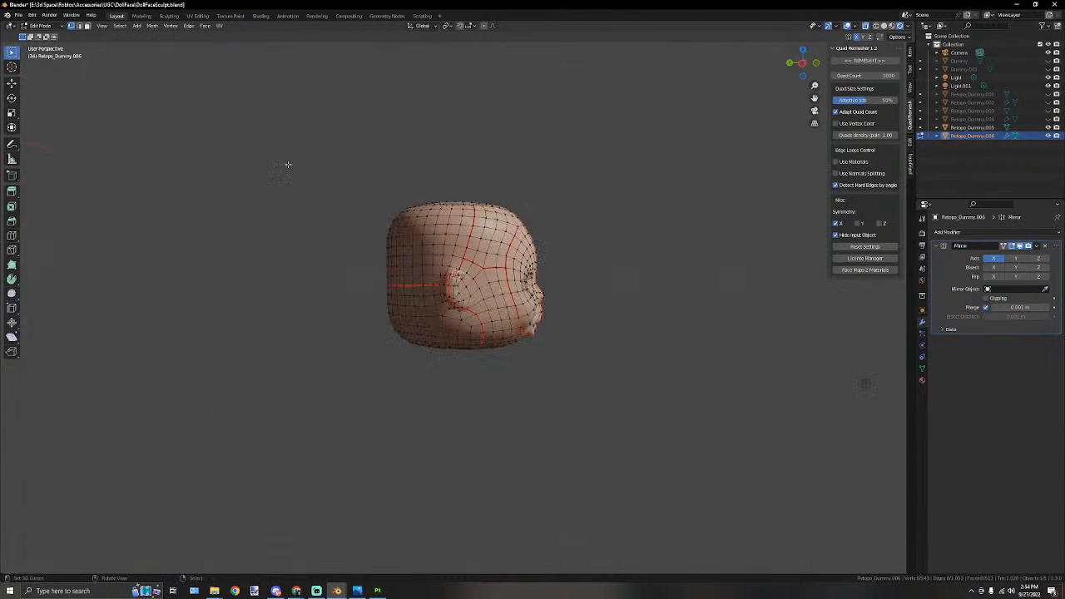
# Deselect the low-poly head's mesh and switch from Edit Mode to Object Mode.
pyautogui.click(18, 16)
pyautogui.moveTo(541, 192); pyautogui.dragTo(433, 167, button='middle')
pyautogui.scroll(3, 511, 178)
pyautogui.press('a')
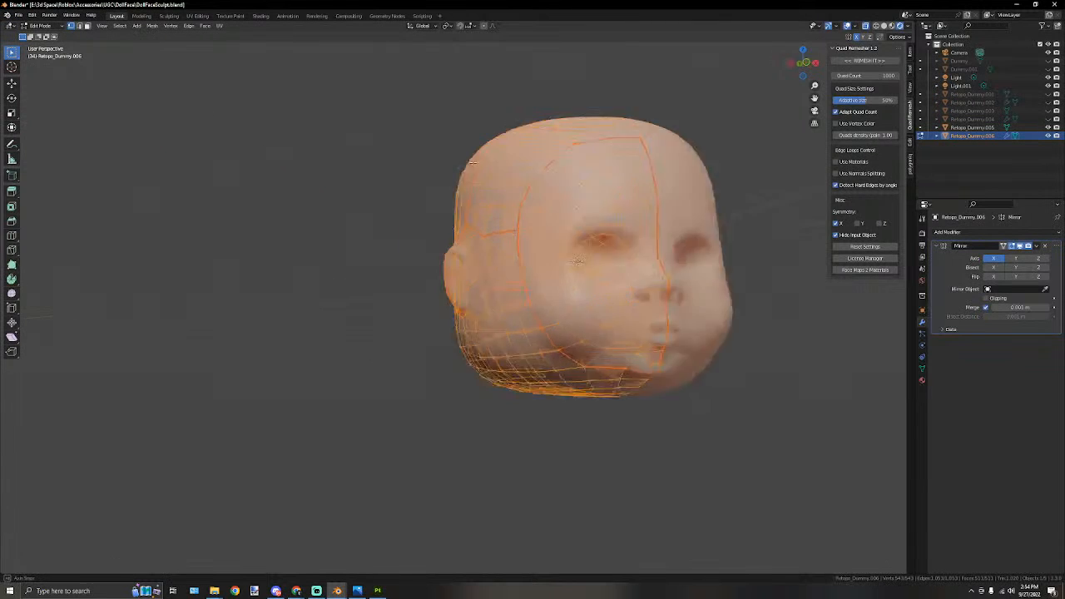
pyautogui.scroll(-3, 433, 167)
pyautogui.moveTo(256, 146); pyautogui.dragTo(299, 164, button='middle')
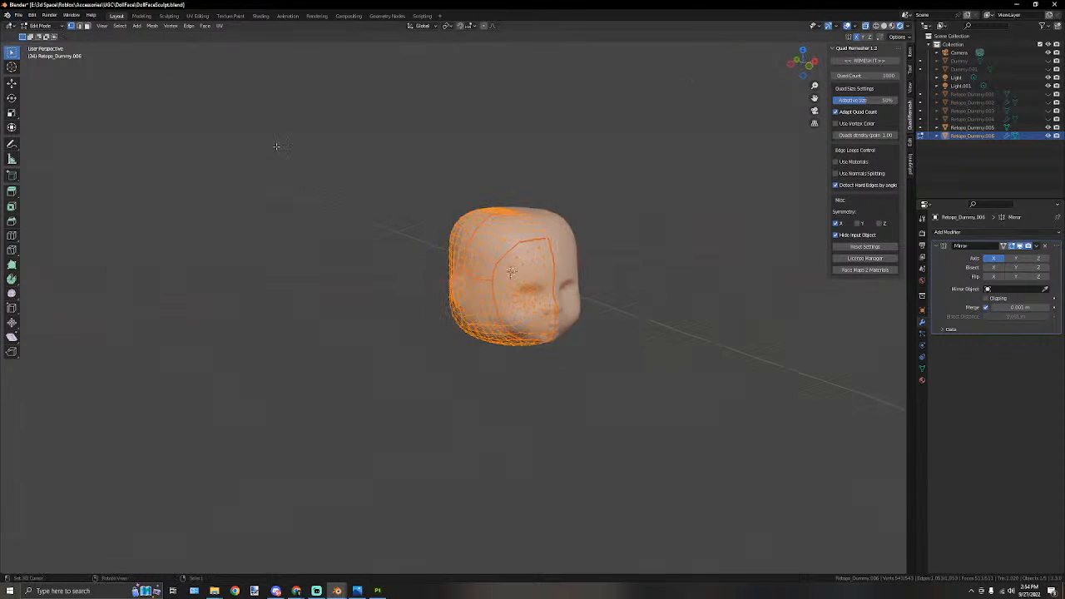
pyautogui.click(18, 16)
pyautogui.moveTo(20, 25)
pyautogui.click(275, 122)
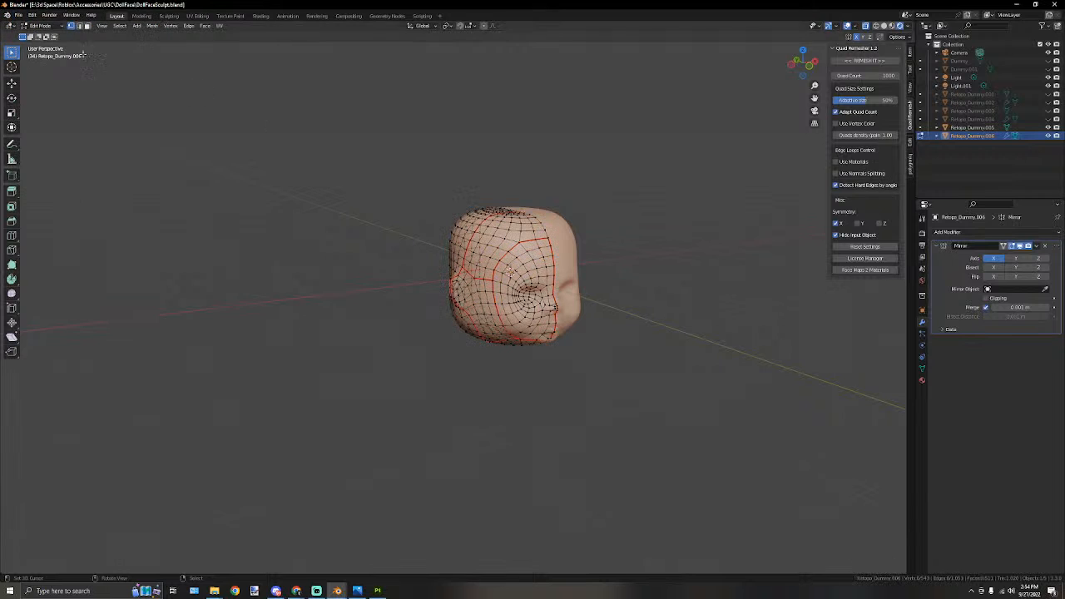
pyautogui.click(31, 27)
pyautogui.click(35, 35)
pyautogui.rightClick(357, 165)
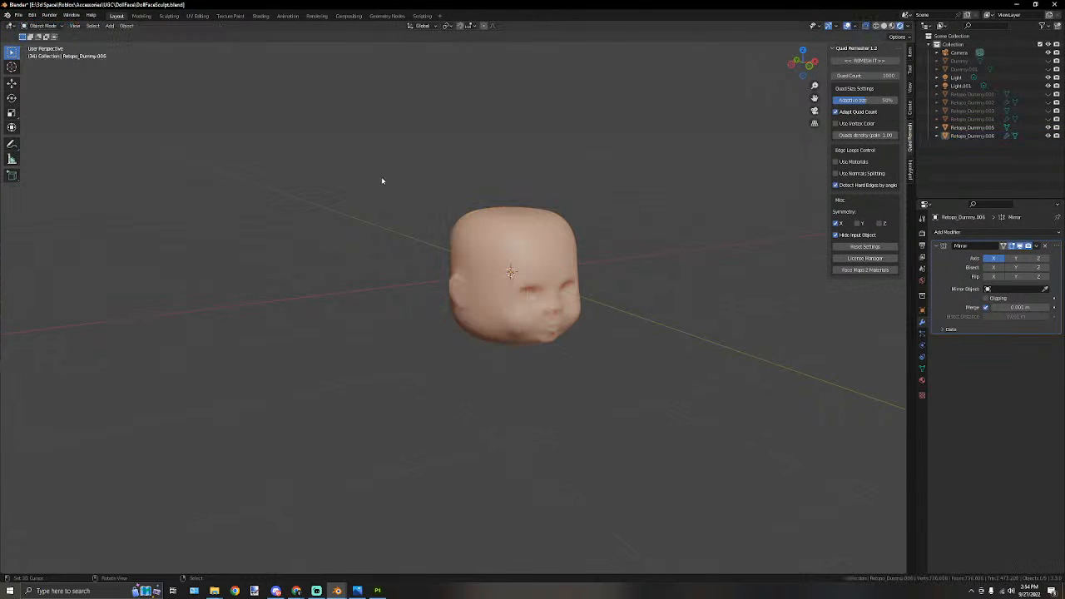
# Select the high-poly head Retopo_Dummy.005 and export it as Wavefront OBJ, overwriting DollFace-LowPoly.obj.
pyautogui.click(485, 223)
pyautogui.click(18, 16)
pyautogui.moveTo(33, 135)
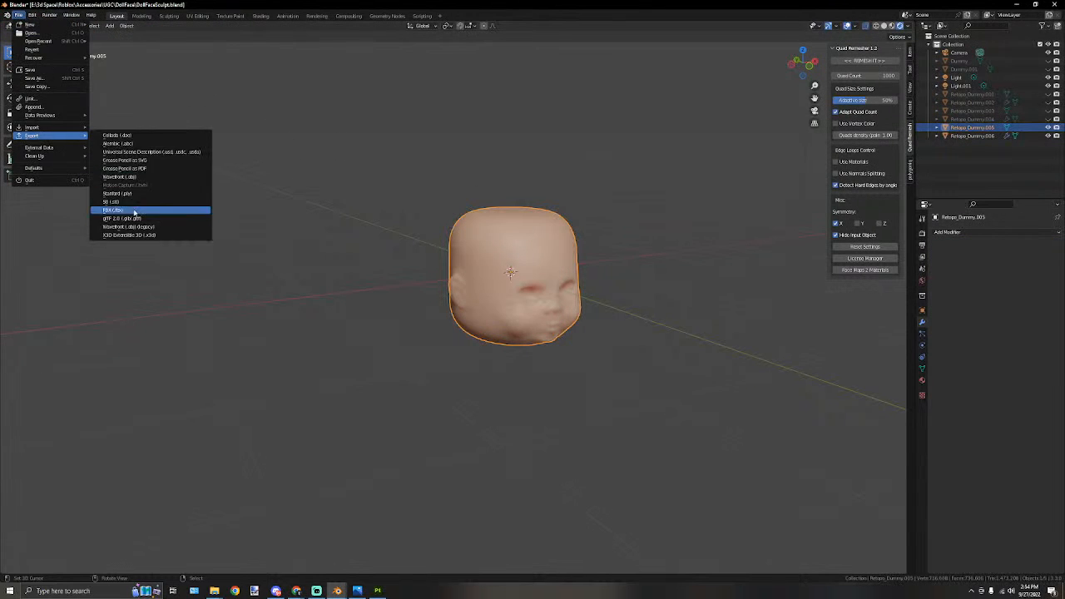
pyautogui.click(119, 176)
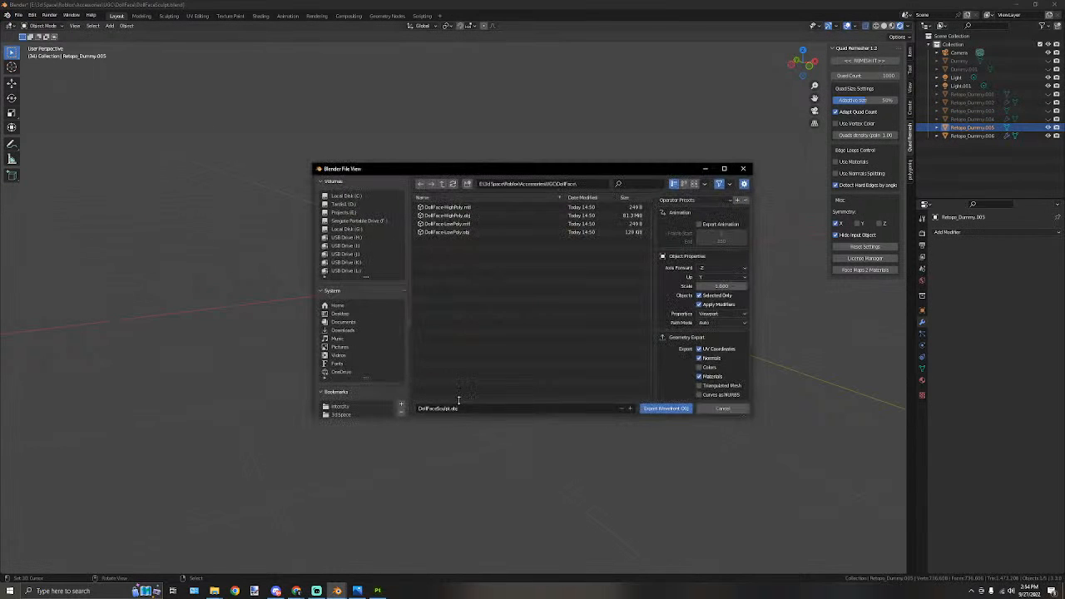
pyautogui.click(450, 233)
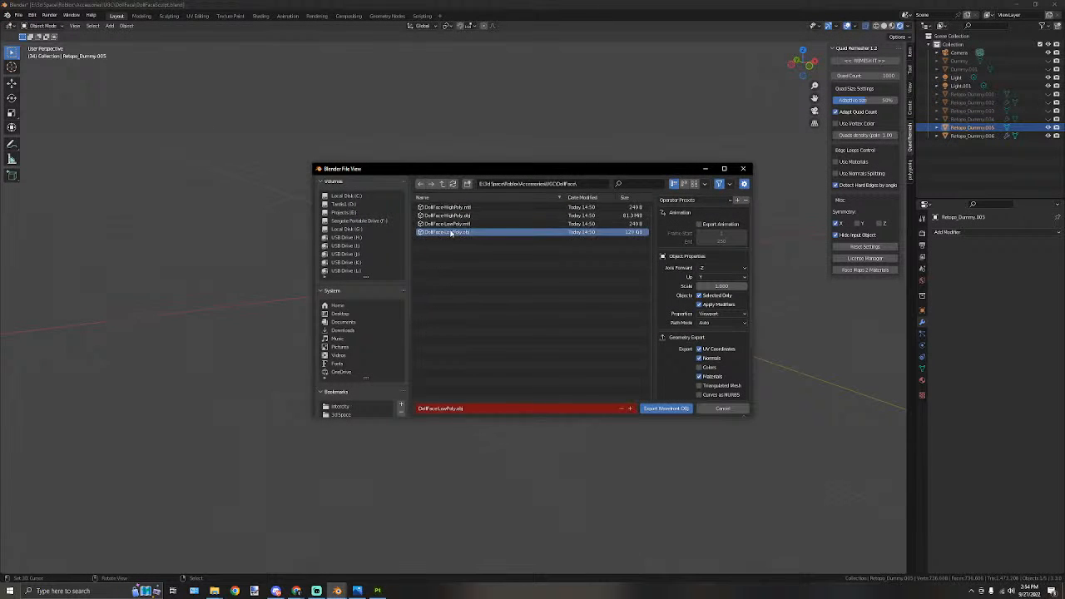
pyautogui.click(666, 409)
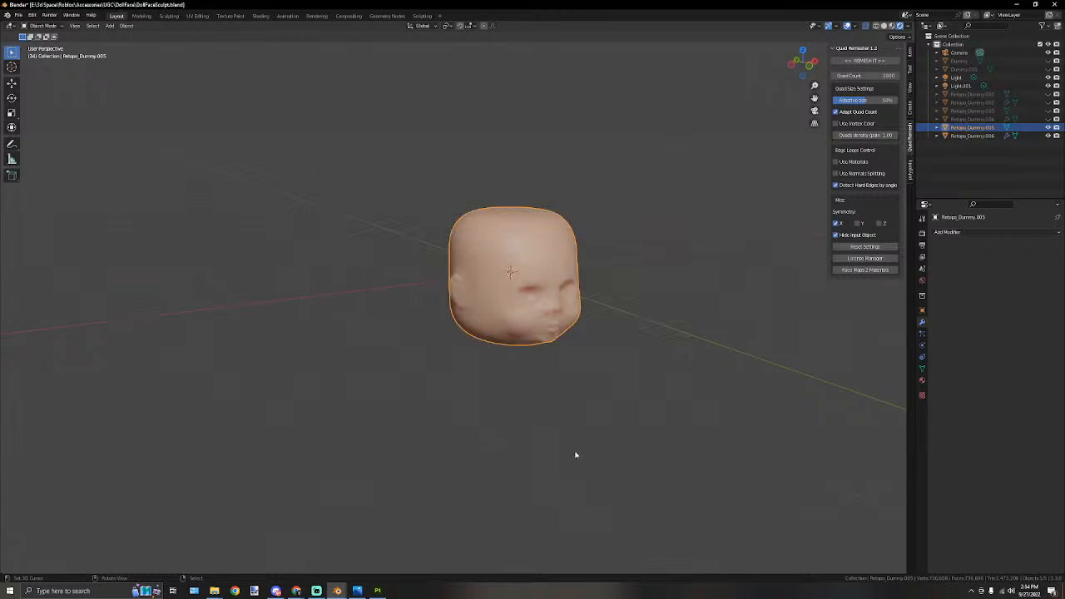
# Switch to Substance 3D Painter and reload DollFace-LowPoly as the project mesh through the project configuration.
pyautogui.click(378, 591)
pyautogui.moveTo(266, 214)
pyautogui.keyDown('alt'); pyautogui.mouseDown()
pyautogui.moveTo(352, 228)
pyautogui.moveTo(311, 242)
pyautogui.moveTo(336, 240)
pyautogui.moveTo(349, 264)
pyautogui.moveTo(286, 174)
pyautogui.moveTo(220, 131)
pyautogui.mouseUp(); pyautogui.keyUp('alt')
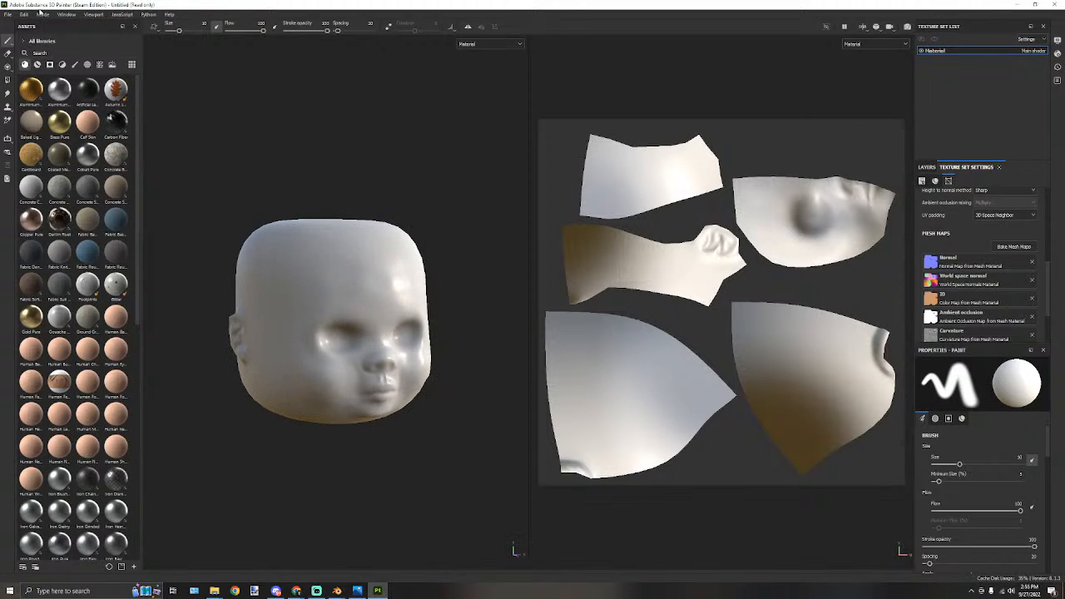
pyautogui.click(23, 16)
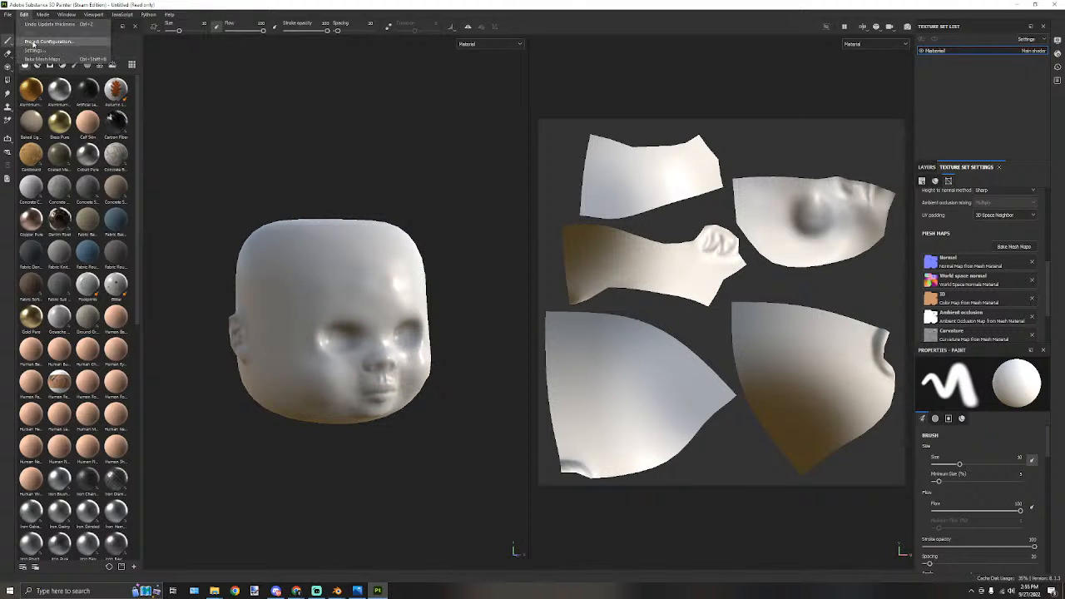
pyautogui.click(33, 42)
pyautogui.click(606, 228)
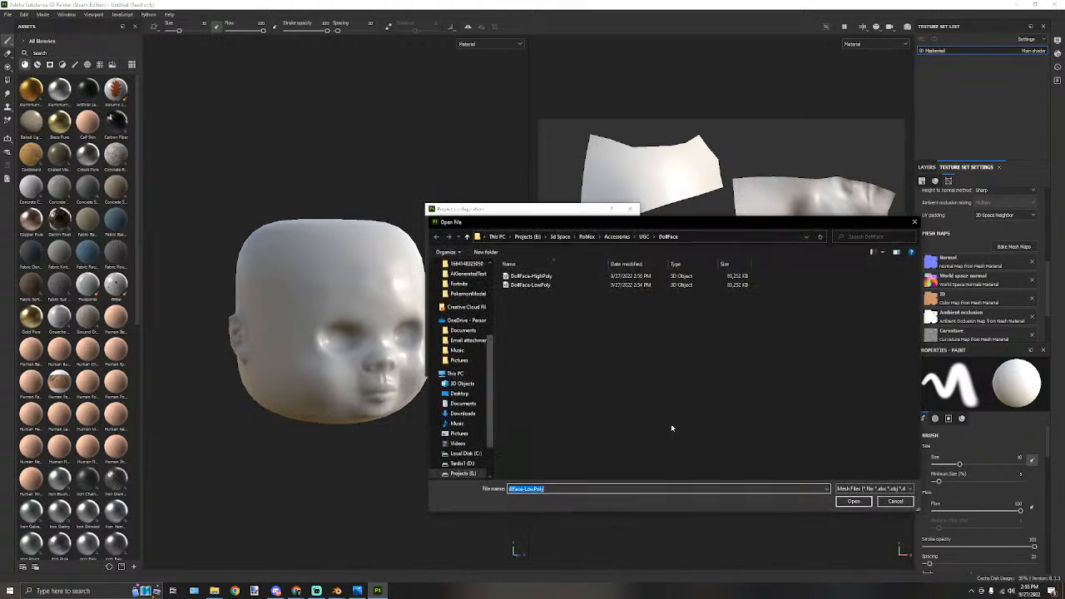
pyautogui.click(862, 502)
pyautogui.click(576, 366)
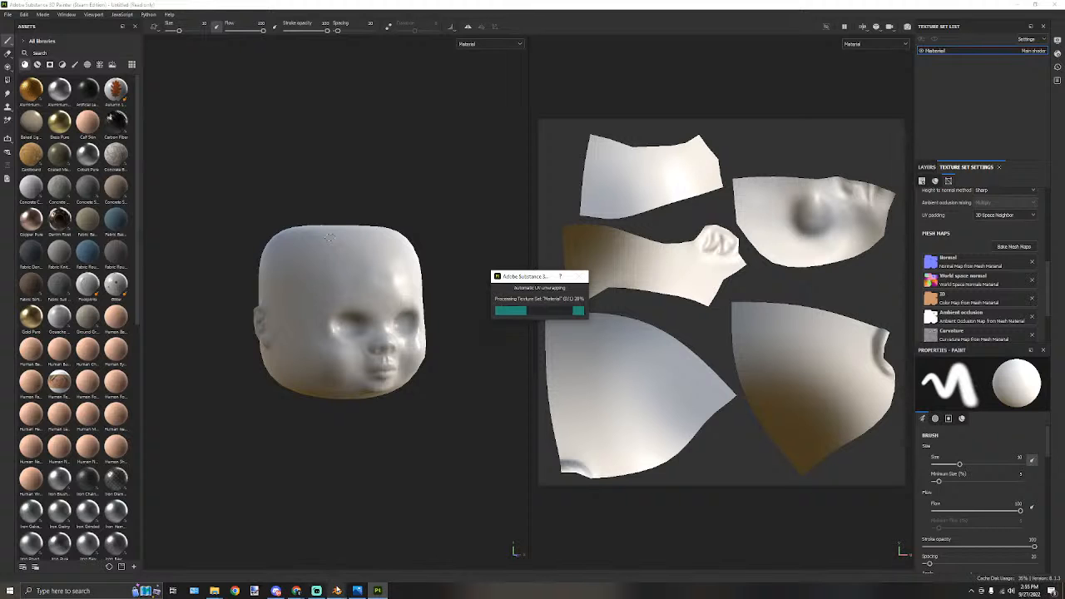
# Switch back to Blender, hide the high-poly head and select the low-poly head Retopo_Dummy.006.
pyautogui.moveTo(336, 591)
pyautogui.click(330, 532)
pyautogui.click(336, 591)
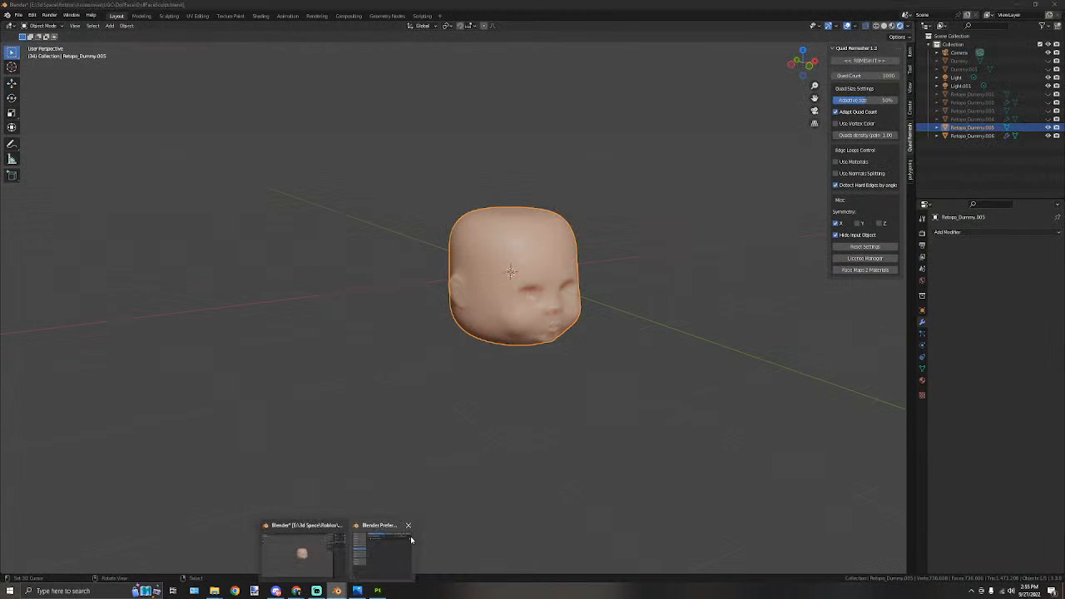
pyautogui.click(363, 557)
pyautogui.click(480, 244)
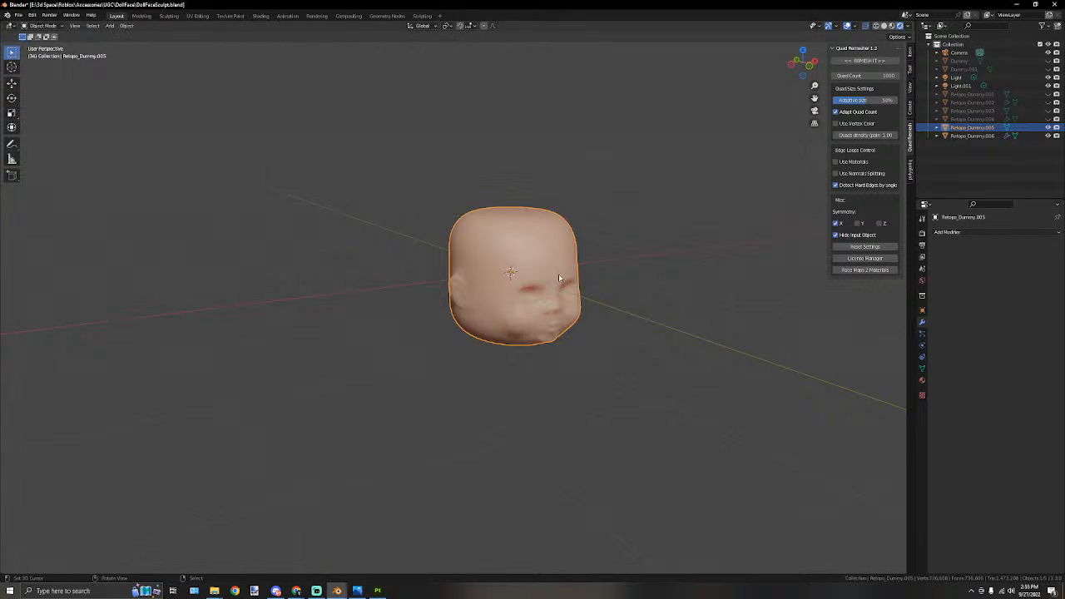
pyautogui.moveTo(456, 247); pyautogui.dragTo(519, 243, button='middle')
pyautogui.scroll(2, 519, 243)
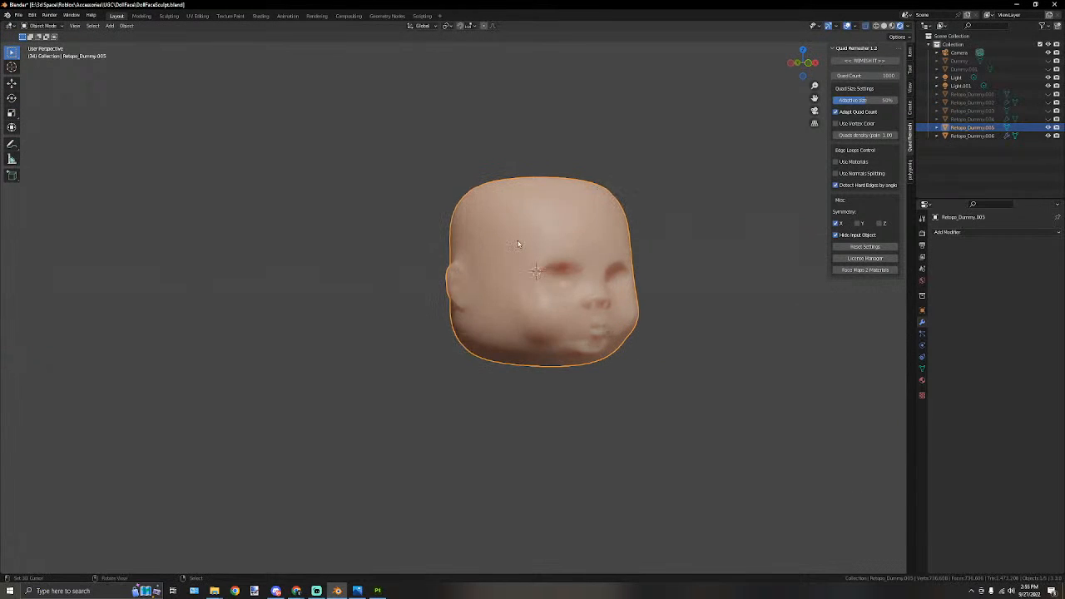
pyautogui.press('h')
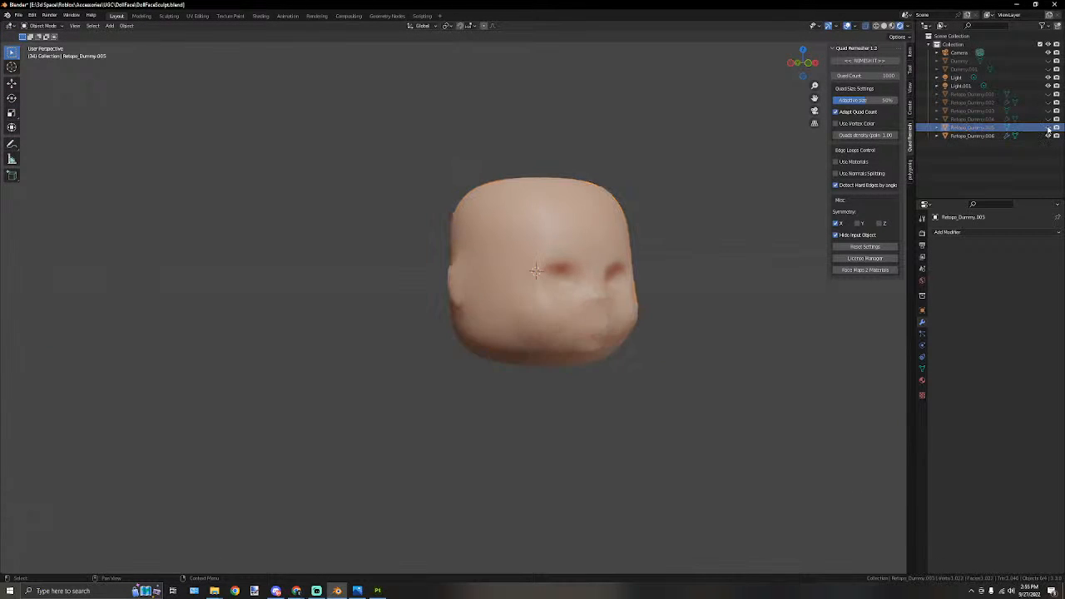
pyautogui.click(980, 135)
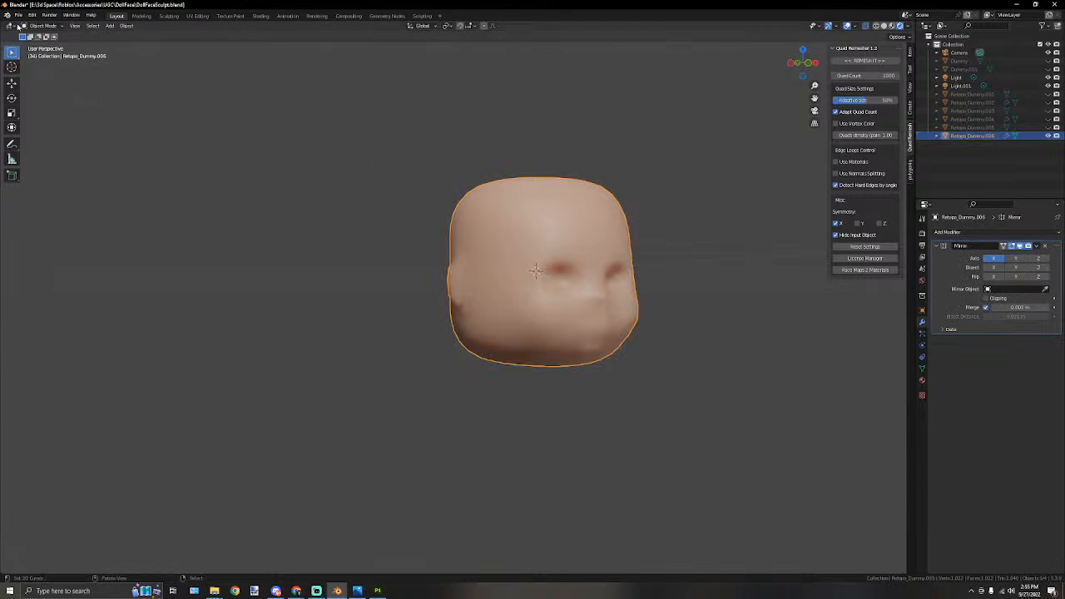
# Export the selected low-poly head as Wavefront OBJ, overwriting DollFace-LowPoly.obj.
pyautogui.click(17, 15)
pyautogui.moveTo(37, 137)
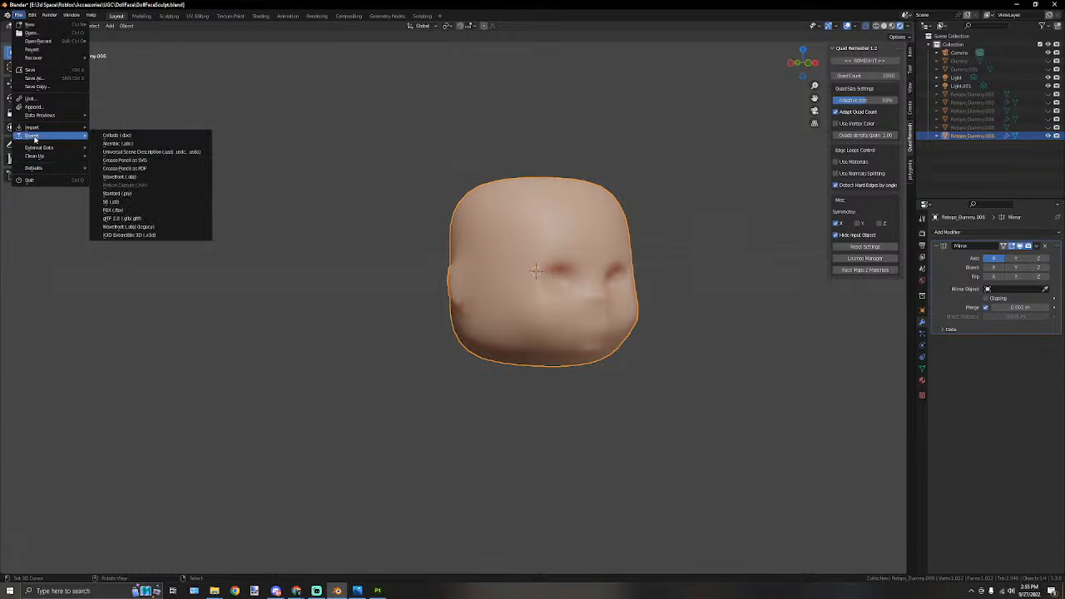
pyautogui.click(119, 177)
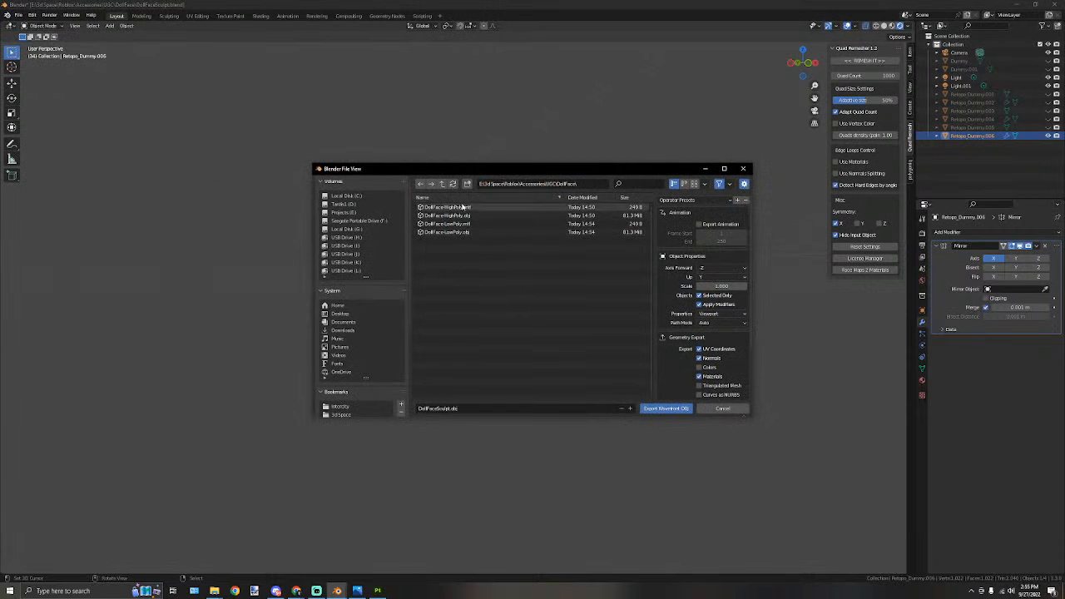
pyautogui.click(449, 231)
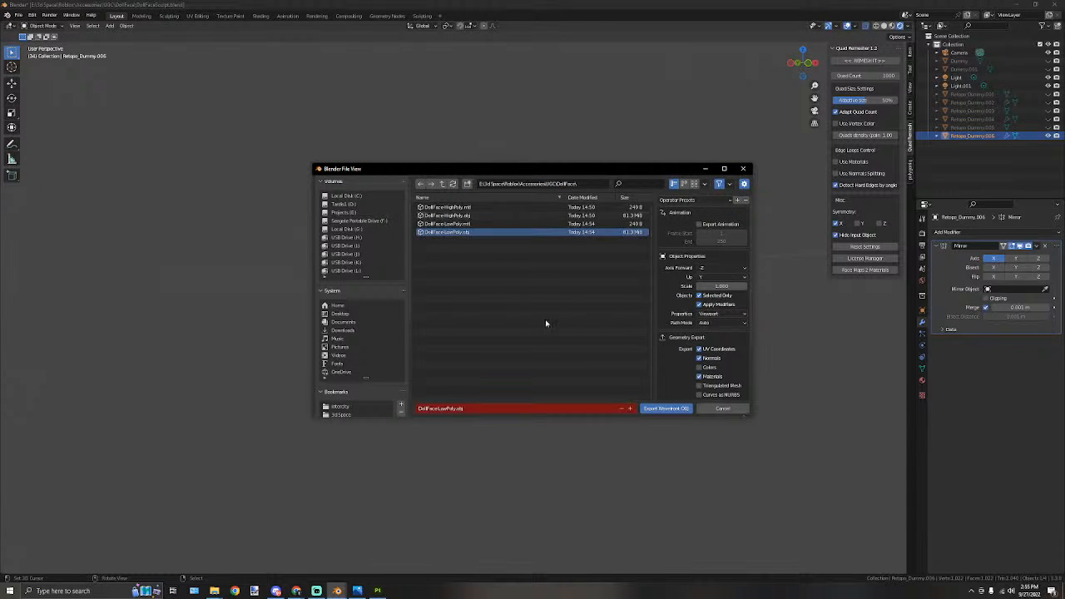
pyautogui.click(668, 409)
# Return to Substance 3D Painter and try to close its window while the automatic UV unwrapping is running.
pyautogui.click(381, 590)
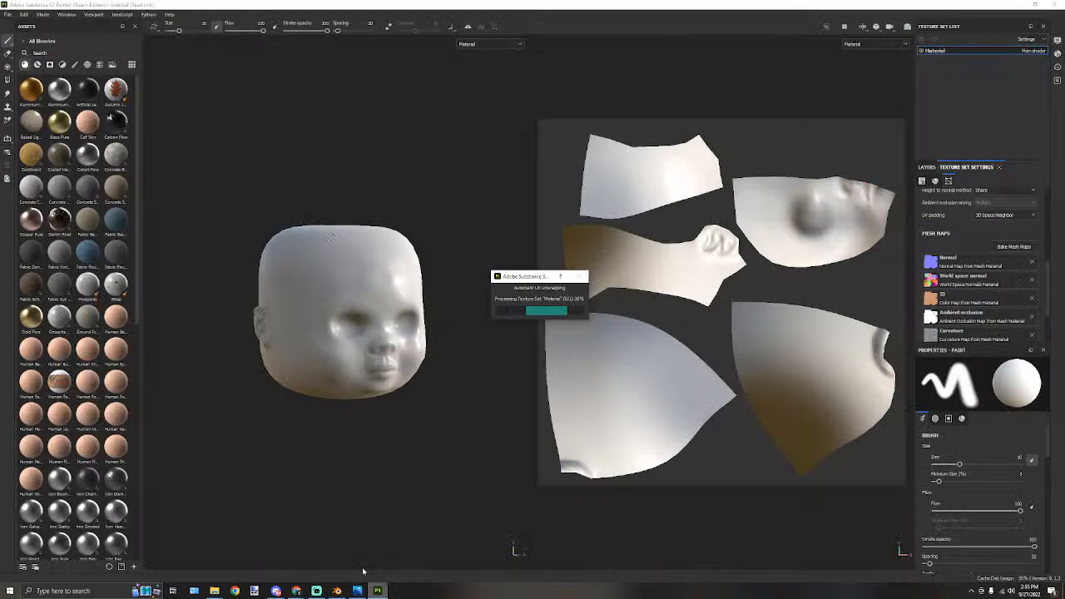
pyautogui.moveTo(518, 294); pyautogui.dragTo(418, 325)
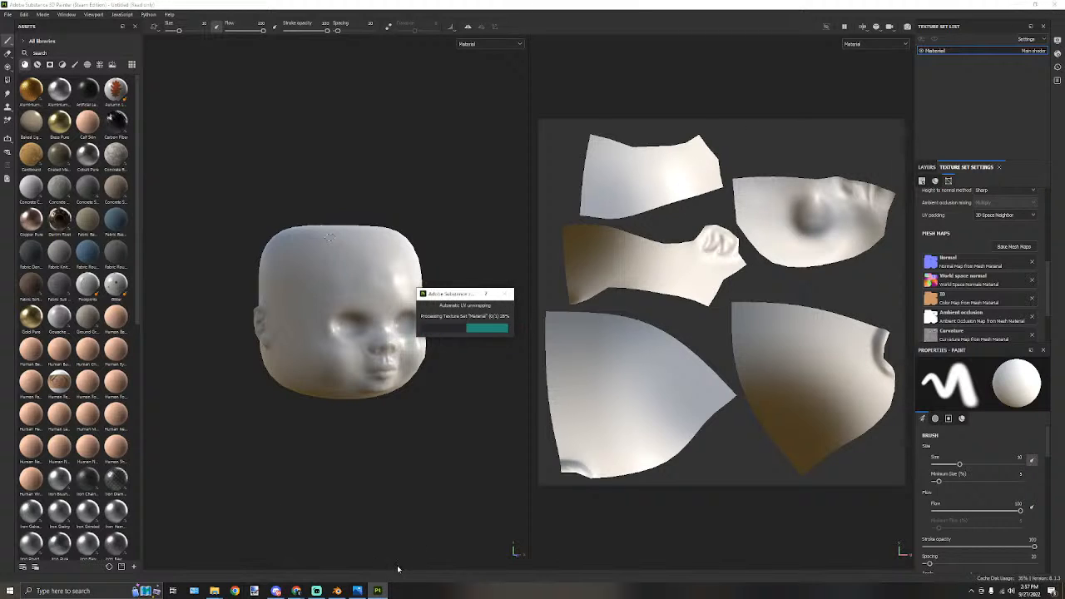
pyautogui.click(356, 591)
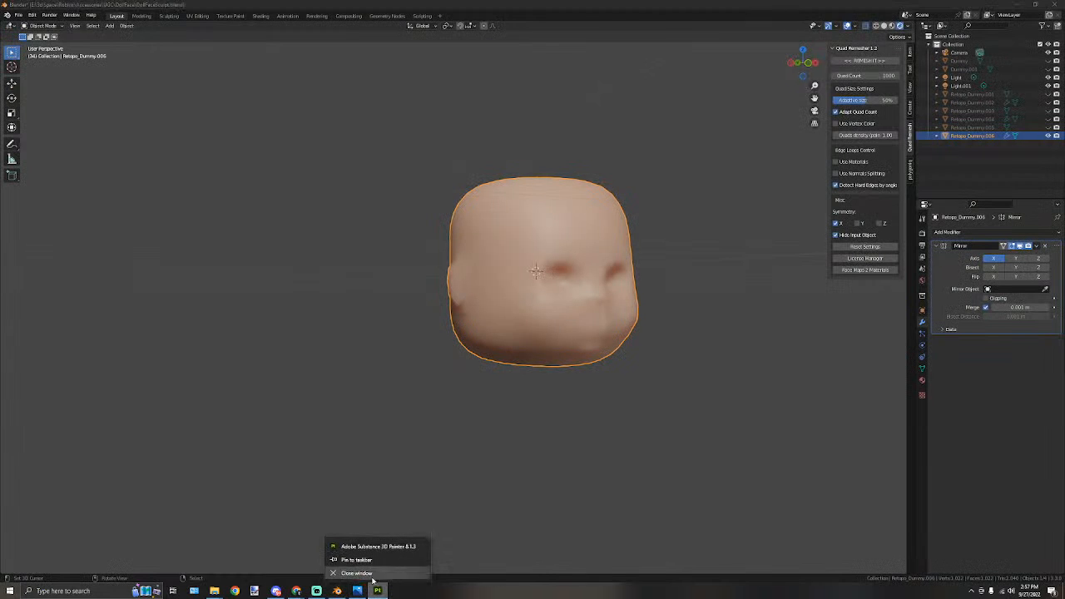
pyautogui.click(367, 578)
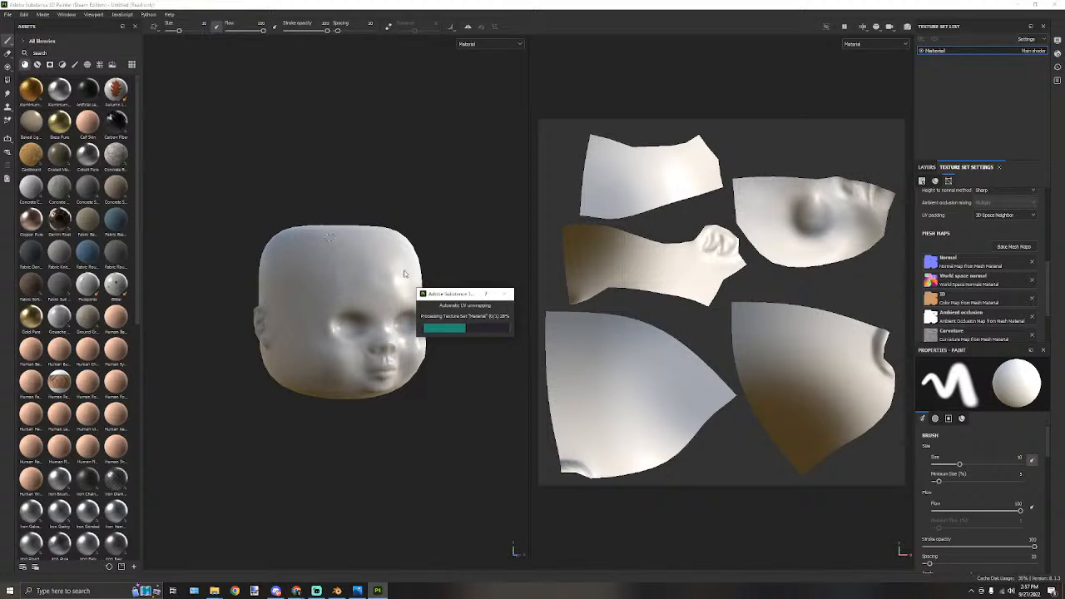
pyautogui.moveTo(469, 295); pyautogui.dragTo(495, 372)
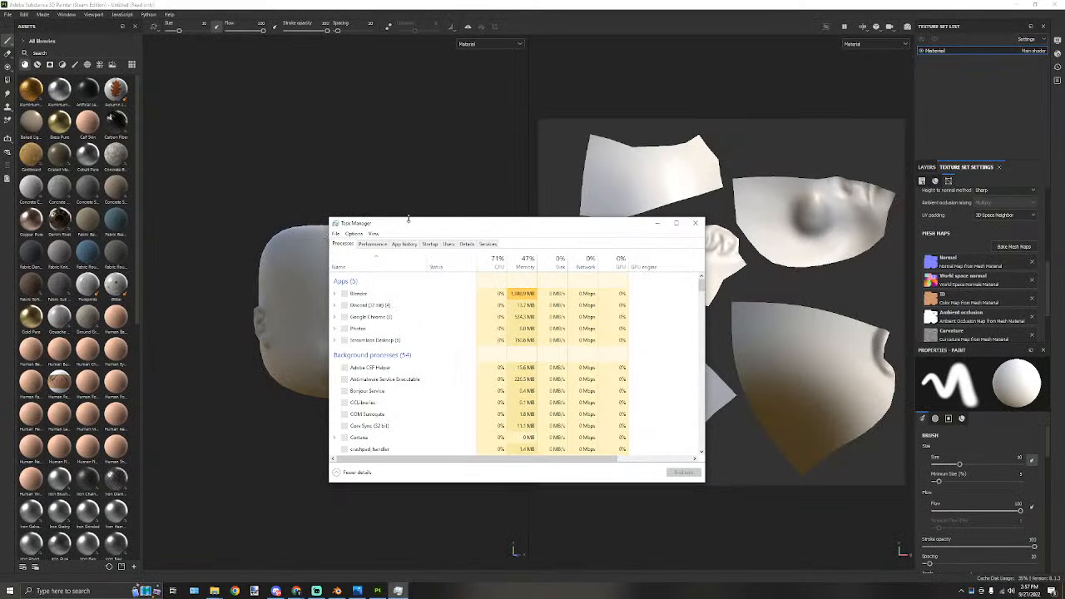
# End the Adobe Substance 3D Painter task in Task Manager and minimize Task Manager.
pyautogui.rightClick(393, 296)
pyautogui.click(399, 309)
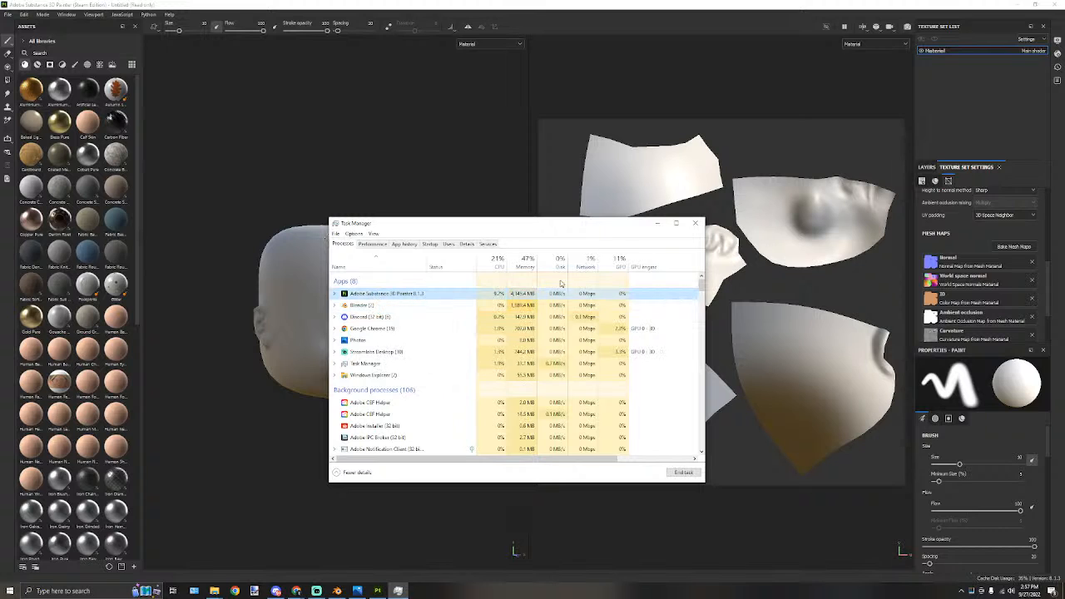
pyautogui.moveTo(525, 236); pyautogui.dragTo(783, 336)
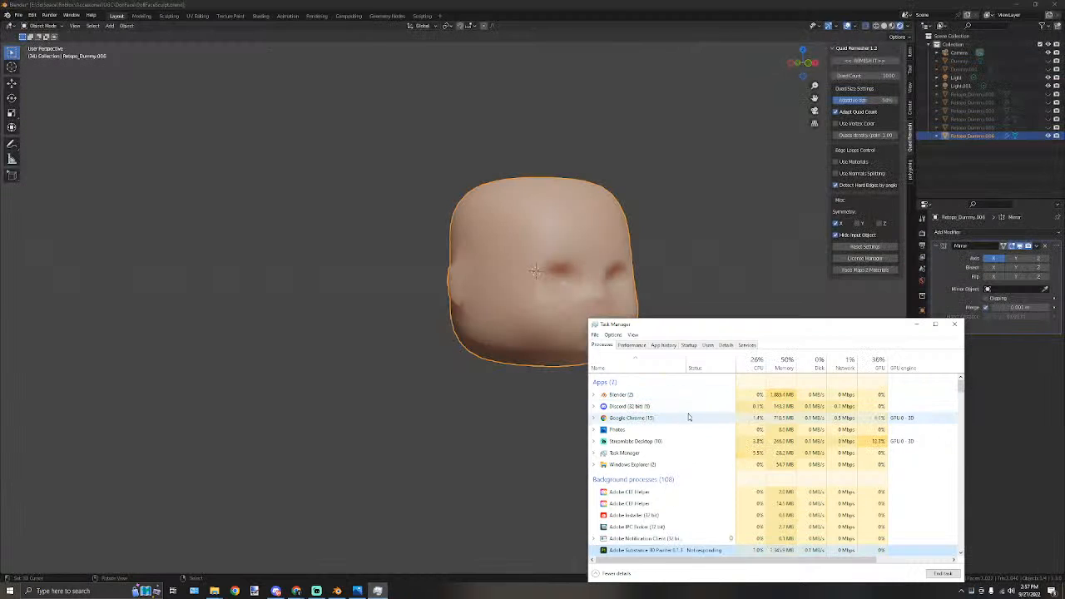
pyautogui.click(917, 325)
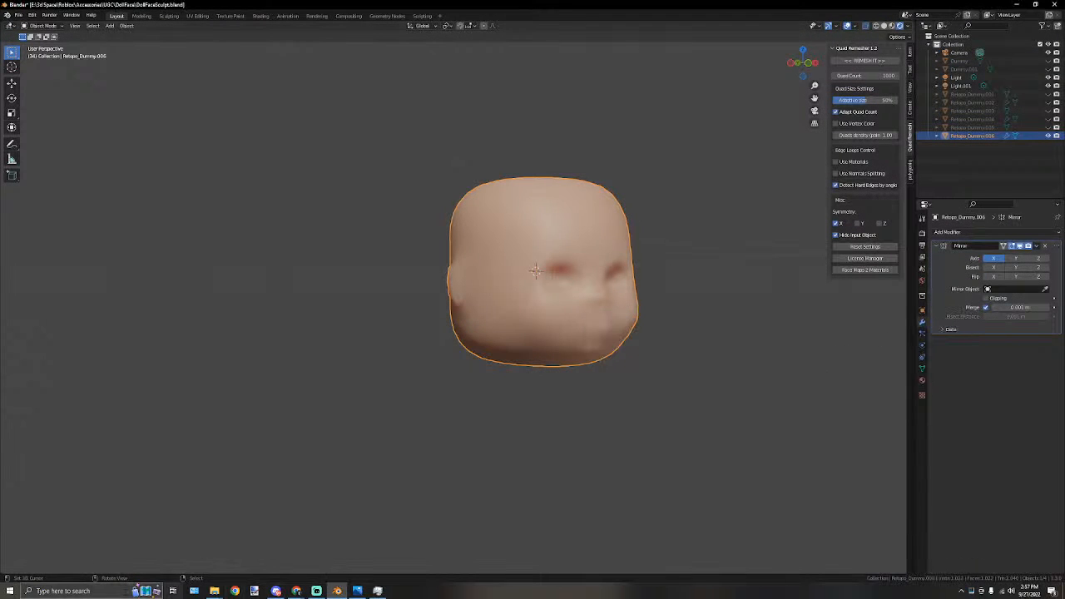
# Relaunch Substance 3D Painter and dismiss its welcome window.
pyautogui.click(67, 591)
pyautogui.click(79, 532)
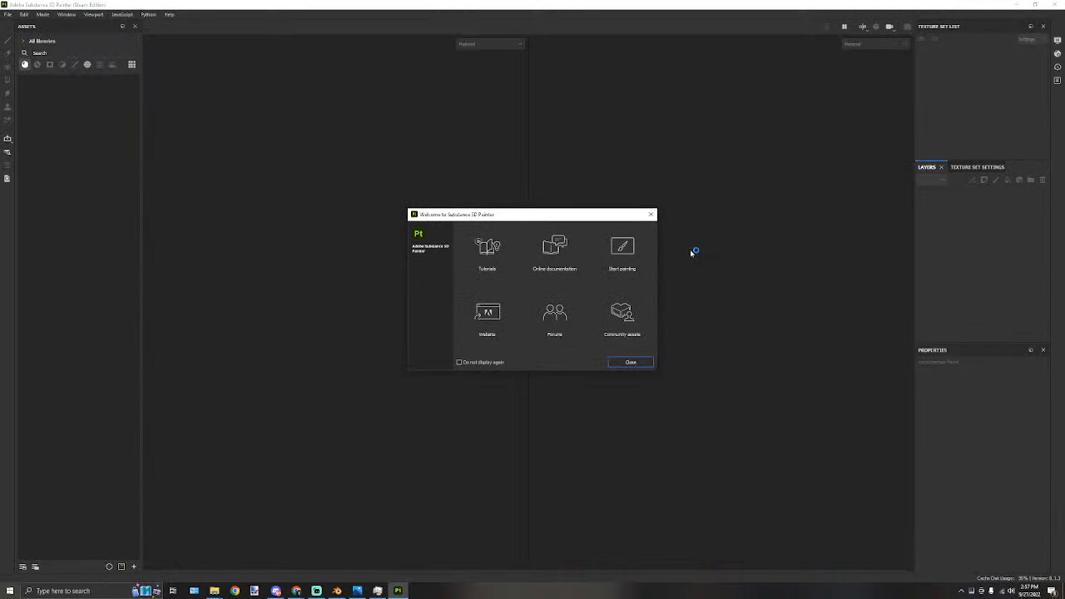
pyautogui.click(631, 362)
# Create a new project from the DollFace-LowPoly mesh with the default project settings.
pyautogui.click(9, 14)
pyautogui.click(15, 27)
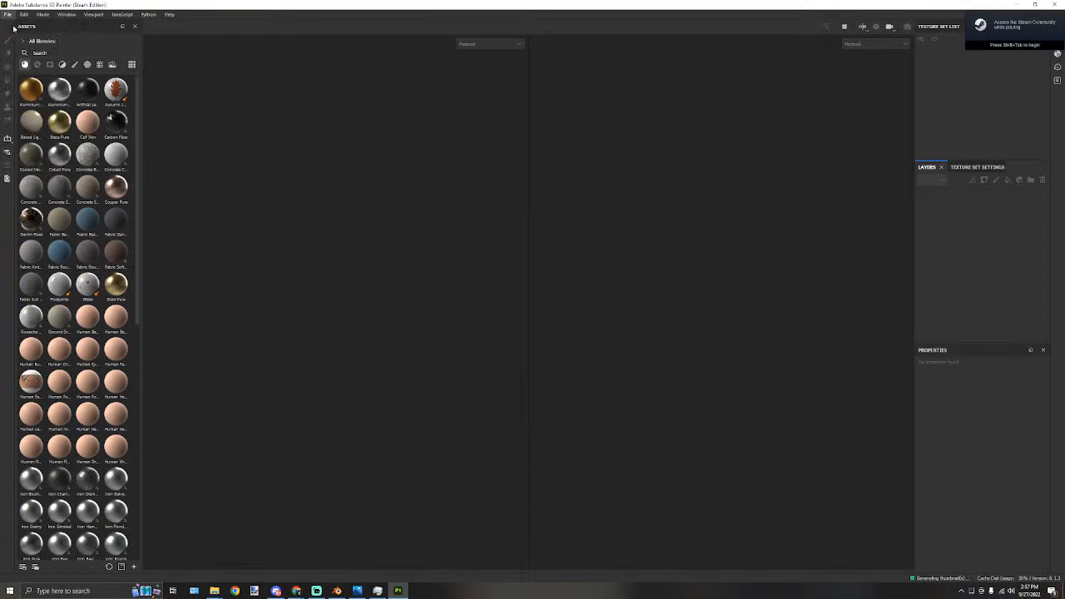
pyautogui.click(614, 203)
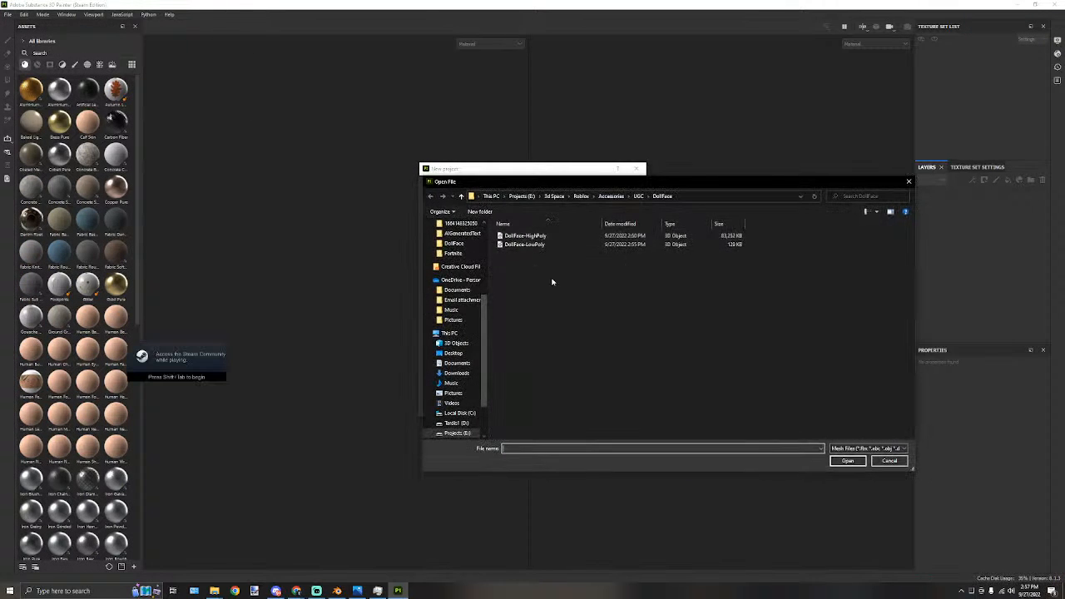
pyautogui.click(533, 246)
pyautogui.click(847, 462)
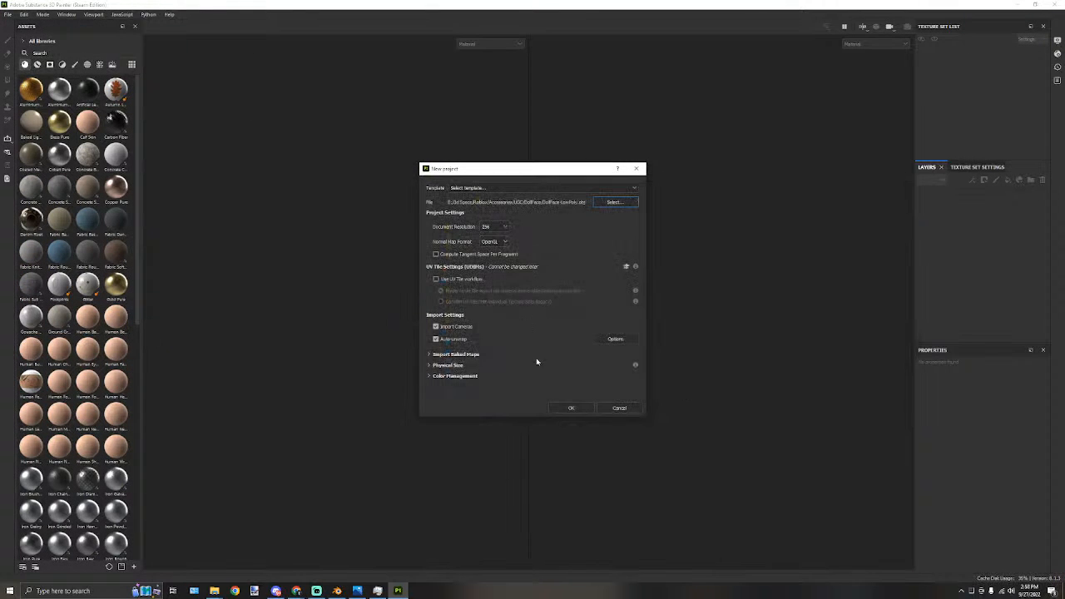
pyautogui.click(586, 408)
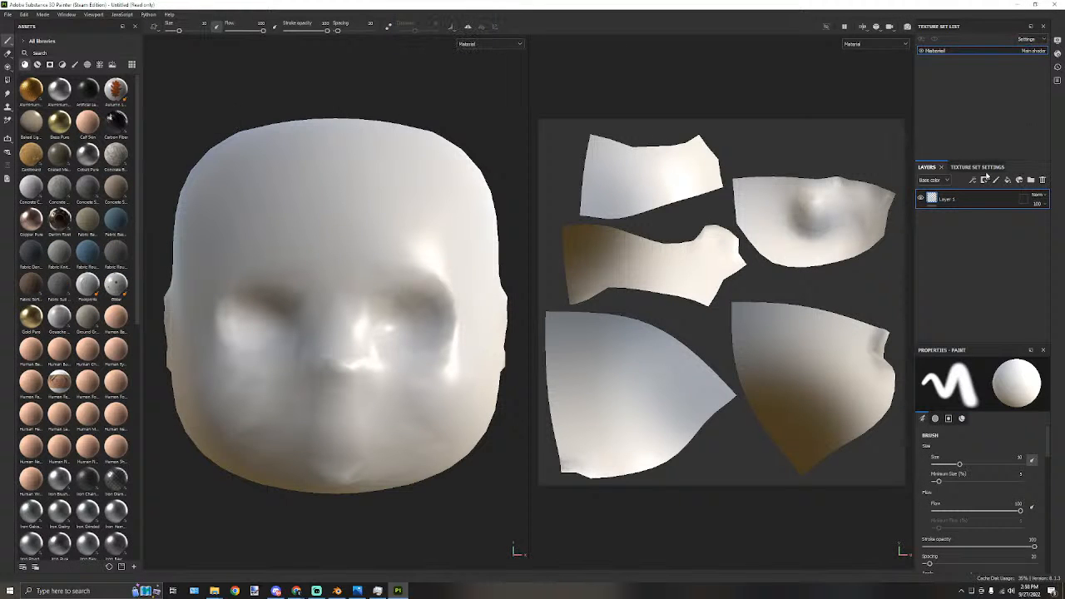
# Bake the Material texture set's mesh maps using DollFace-HighPoly as the high-definition mesh, keeping the 512 output size.
pyautogui.click(982, 168)
pyautogui.scroll(-5, 982, 259)
pyautogui.scroll(5, 999, 220)
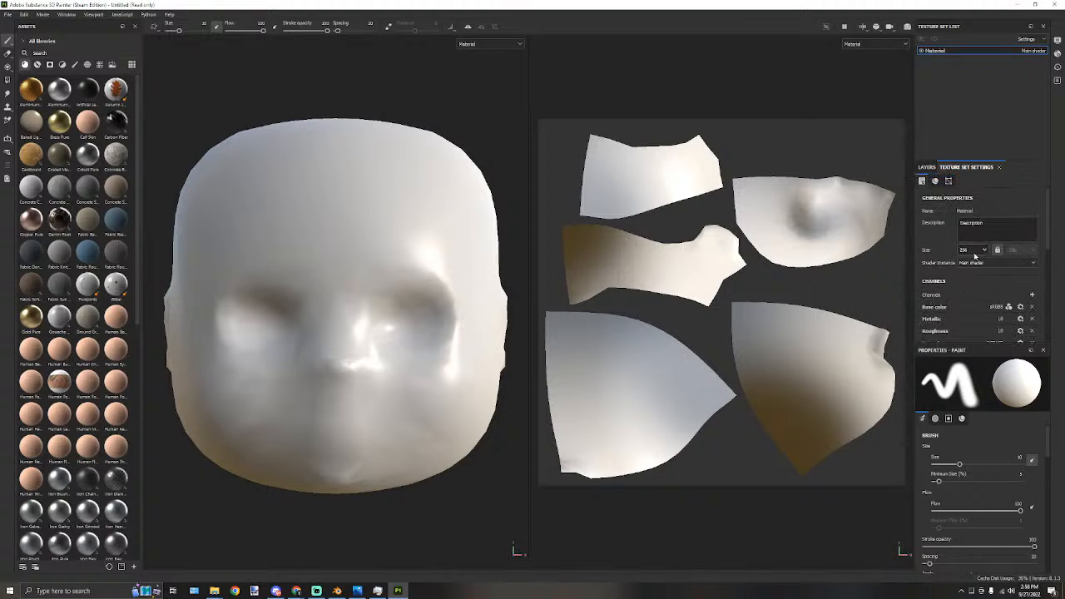
pyautogui.scroll(-4, 1011, 271)
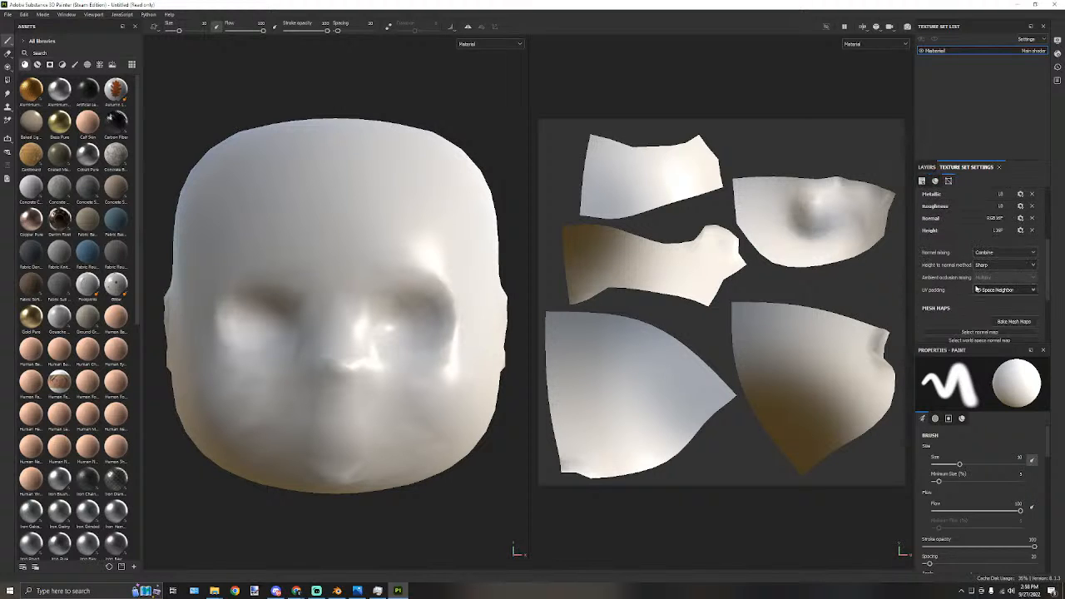
pyautogui.scroll(-2, 982, 285)
pyautogui.click(1013, 271)
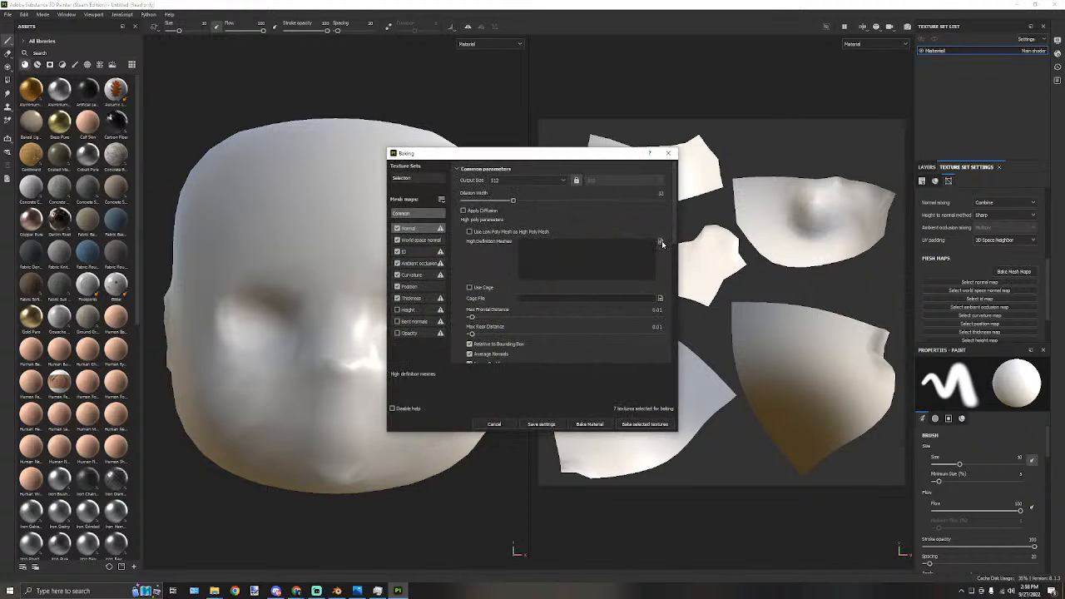
pyautogui.click(660, 241)
pyautogui.click(499, 219)
pyautogui.click(815, 447)
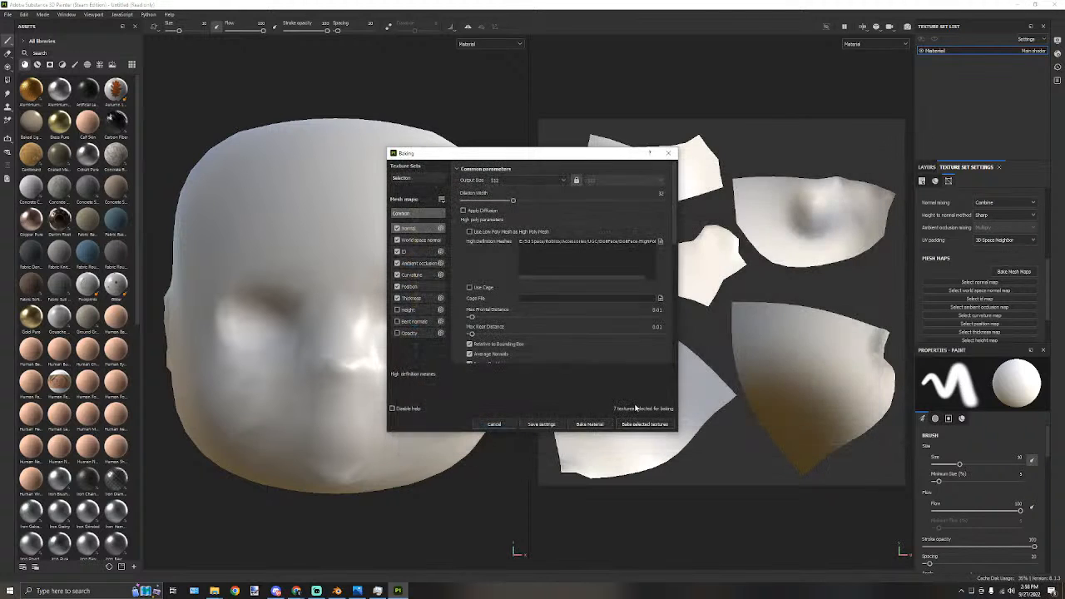
pyautogui.click(589, 425)
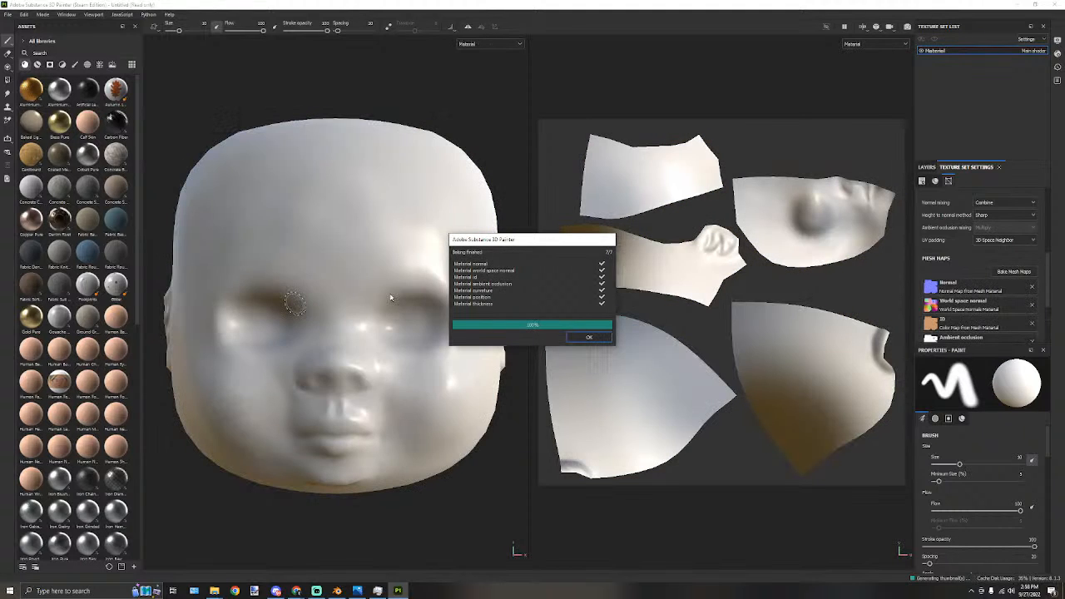
pyautogui.click(588, 338)
# Inspect the baked head around the ear, and open the low-poly head Retopo_Dummy.006 in Edit Mode in Blender.
pyautogui.keyDown('alt'); pyautogui.moveTo(497, 210); pyautogui.dragTo(226, 143); pyautogui.keyUp('alt')
pyautogui.scroll(3, 328, 223)
pyautogui.moveTo(328, 223)
pyautogui.keyDown('alt'); pyautogui.mouseDown()
pyautogui.moveTo(316, 321)
pyautogui.moveTo(349, 361)
pyautogui.moveTo(363, 332)
pyautogui.moveTo(393, 371)
pyautogui.moveTo(304, 394)
pyautogui.moveTo(159, 333)
pyautogui.moveTo(190, 321)
pyautogui.moveTo(335, 335)
pyautogui.moveTo(115, 301)
pyautogui.moveTo(115, 288)
pyautogui.mouseUp(); pyautogui.keyUp('alt')
pyautogui.keyDown('alt'); pyautogui.moveTo(202, 386); pyautogui.dragTo(189, 389); pyautogui.keyUp('alt')
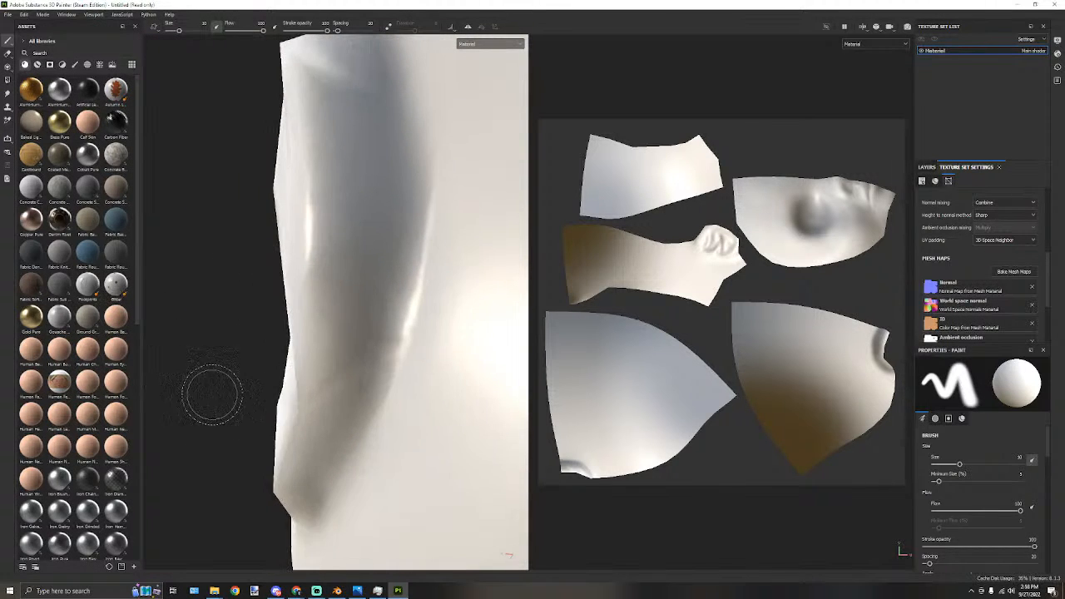
pyautogui.hotkey('alt', 'Tab')
pyautogui.scroll(4, 446, 323)
pyautogui.moveTo(447, 323)
pyautogui.mouseDown(button='middle')
pyautogui.moveTo(399, 313)
pyautogui.moveTo(424, 307)
pyautogui.mouseUp(button='middle')
pyautogui.click(41, 25)
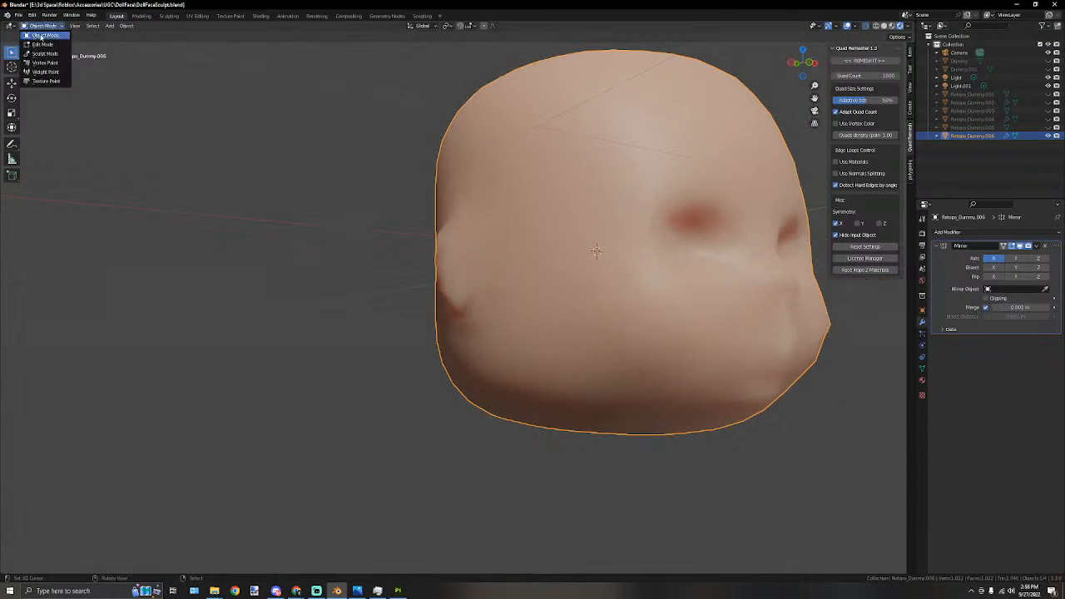
pyautogui.click(41, 40)
# Triangulate the small protruding face at the lower edge of the ear.
pyautogui.scroll(6, 371, 191)
pyautogui.moveTo(371, 192); pyautogui.dragTo(227, 179, button='middle')
pyautogui.scroll(2, 352, 257)
pyautogui.moveTo(352, 257); pyautogui.dragTo(460, 252, button='middle')
pyautogui.moveTo(442, 364); pyautogui.dragTo(481, 361, button='middle')
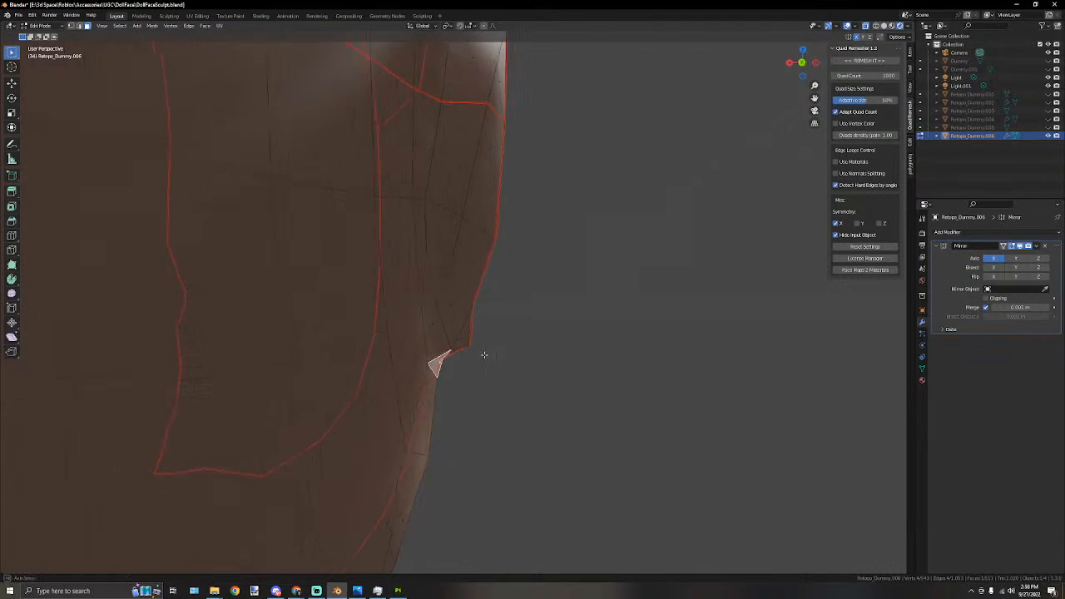
pyautogui.moveTo(484, 355); pyautogui.dragTo(336, 343, button='middle')
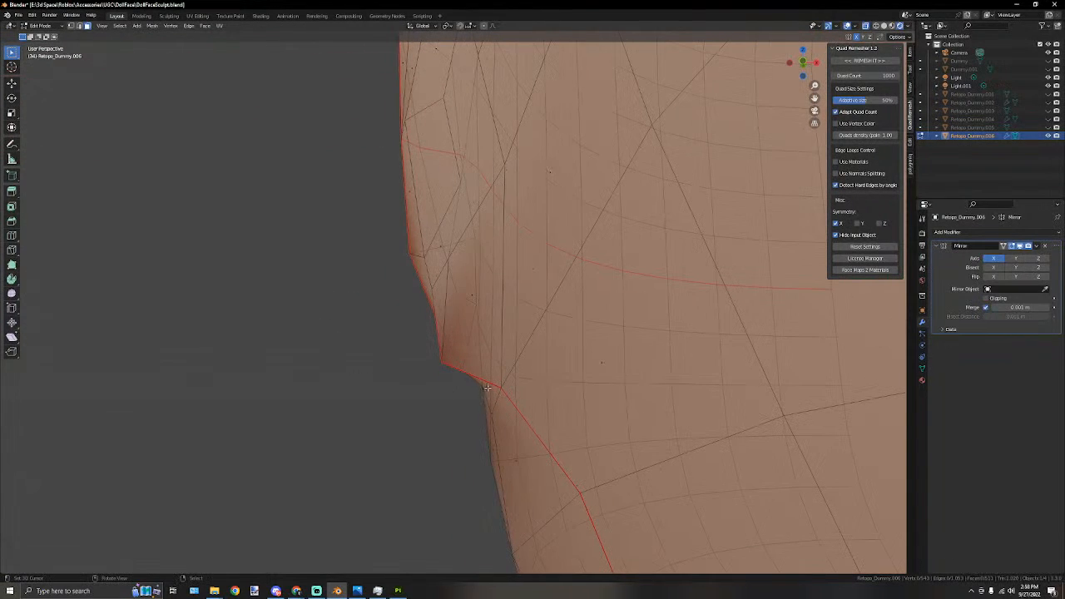
pyautogui.click(205, 26)
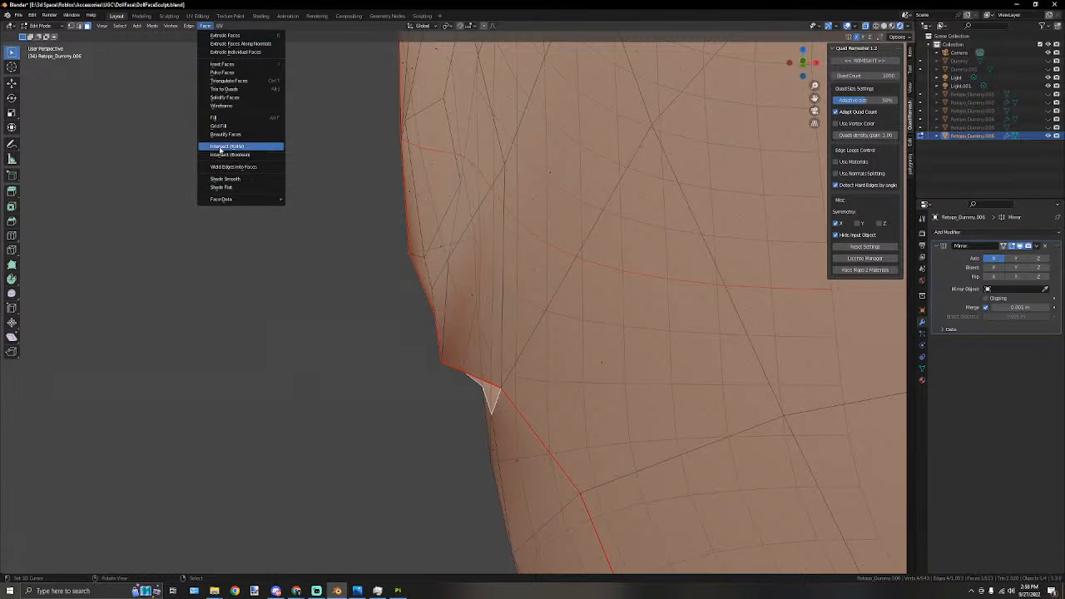
pyautogui.click(222, 80)
pyautogui.moveTo(226, 78); pyautogui.dragTo(217, 276, button='middle')
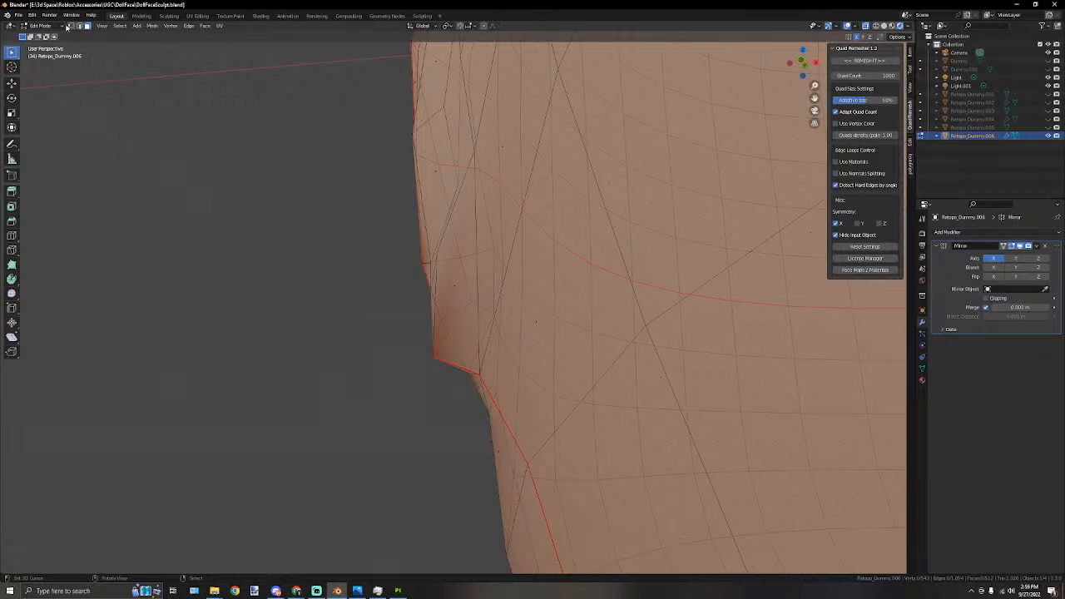
# Move the vertices at the bottom of the ear to smooth the notch where the earlobe meets the cheek.
pyautogui.press('g')
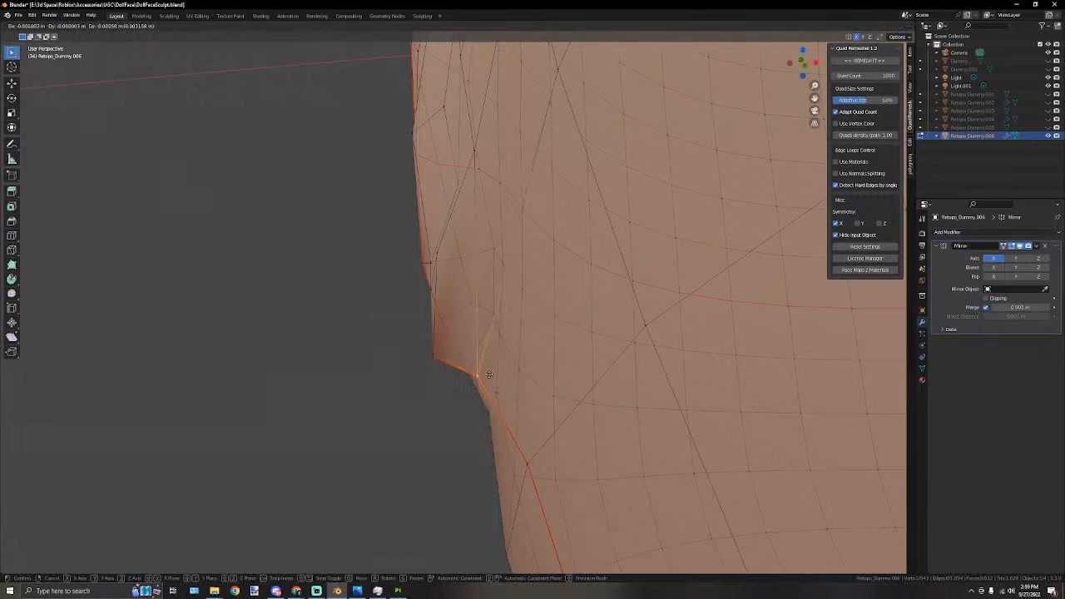
pyautogui.click(480, 381)
pyautogui.click(471, 382)
pyautogui.press('g')
pyautogui.click(449, 377)
pyautogui.moveTo(446, 377); pyautogui.dragTo(640, 390, button='middle')
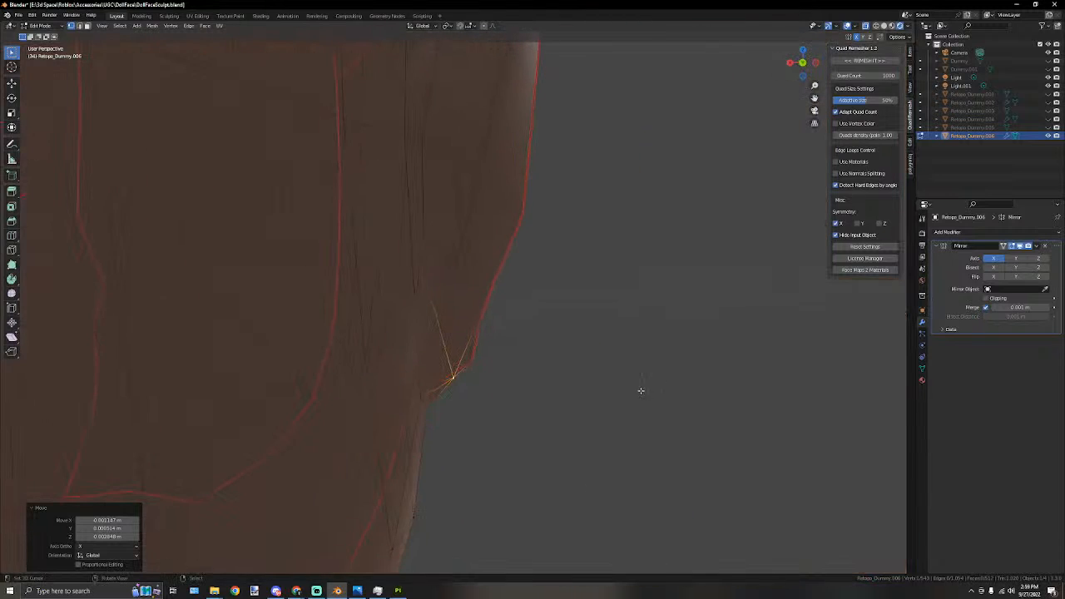
pyautogui.moveTo(463, 384); pyautogui.dragTo(655, 387, button='middle')
pyautogui.press('g')
pyautogui.click(488, 362)
pyautogui.click(469, 378)
pyautogui.press('g')
pyautogui.click(411, 380)
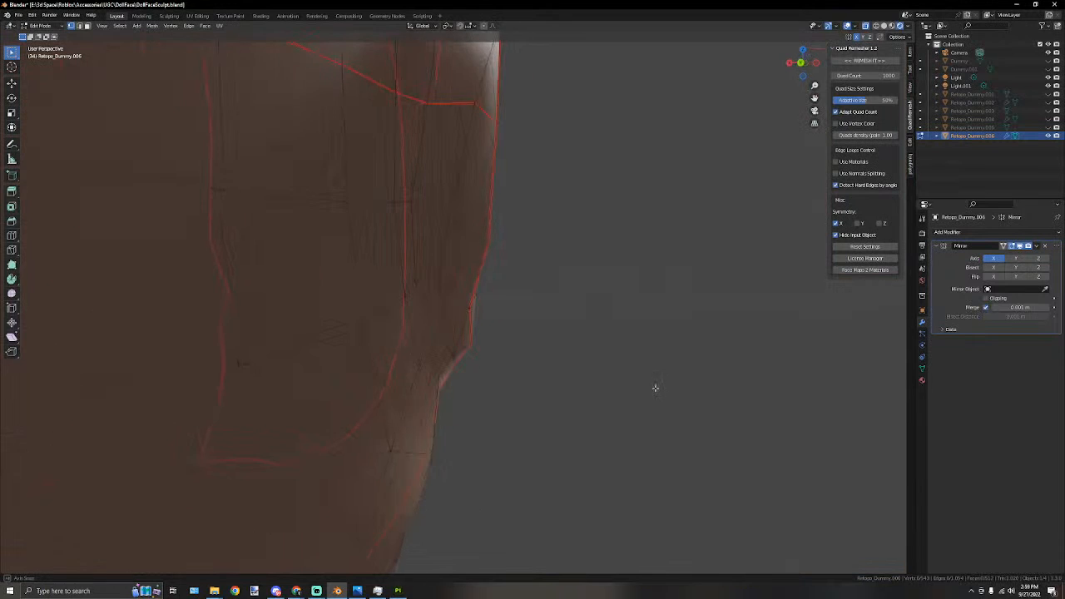
# Nudge one more vertex under the earlobe and return the head to Object Mode.
pyautogui.moveTo(458, 382); pyautogui.dragTo(441, 356, button='middle')
pyautogui.press('g')
pyautogui.click(465, 373)
pyautogui.rightClick(640, 338)
pyautogui.moveTo(640, 338); pyautogui.dragTo(416, 361, button='middle')
pyautogui.scroll(-8, 414, 364)
pyautogui.click(40, 27)
pyautogui.click(43, 35)
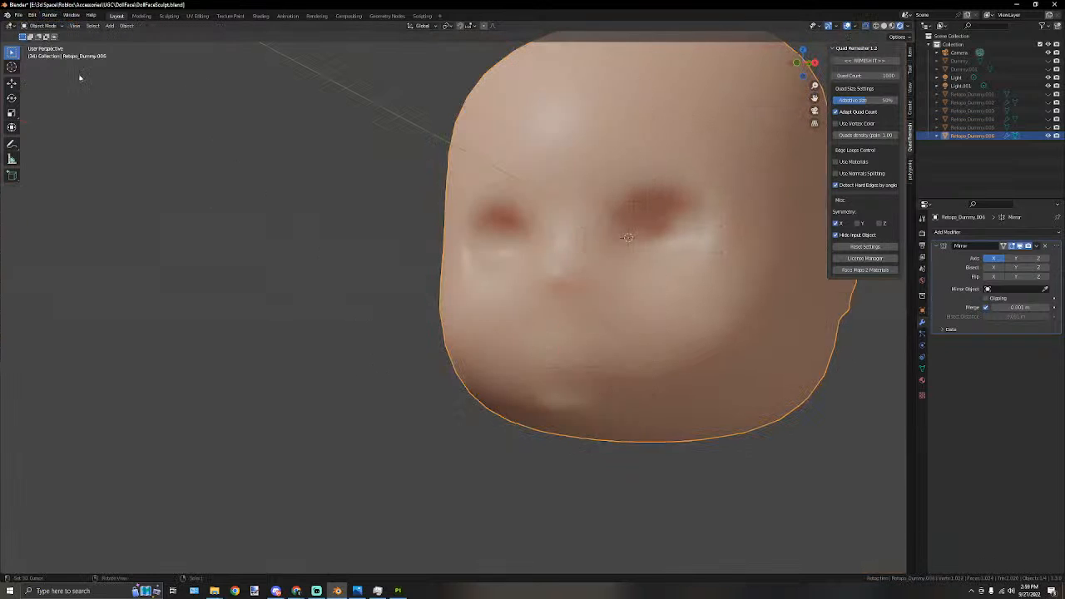
pyautogui.scroll(-5, 257, 243)
pyautogui.moveTo(257, 243); pyautogui.dragTo(476, 253, button='middle')
pyautogui.moveTo(611, 269); pyautogui.dragTo(158, 64, button='middle')
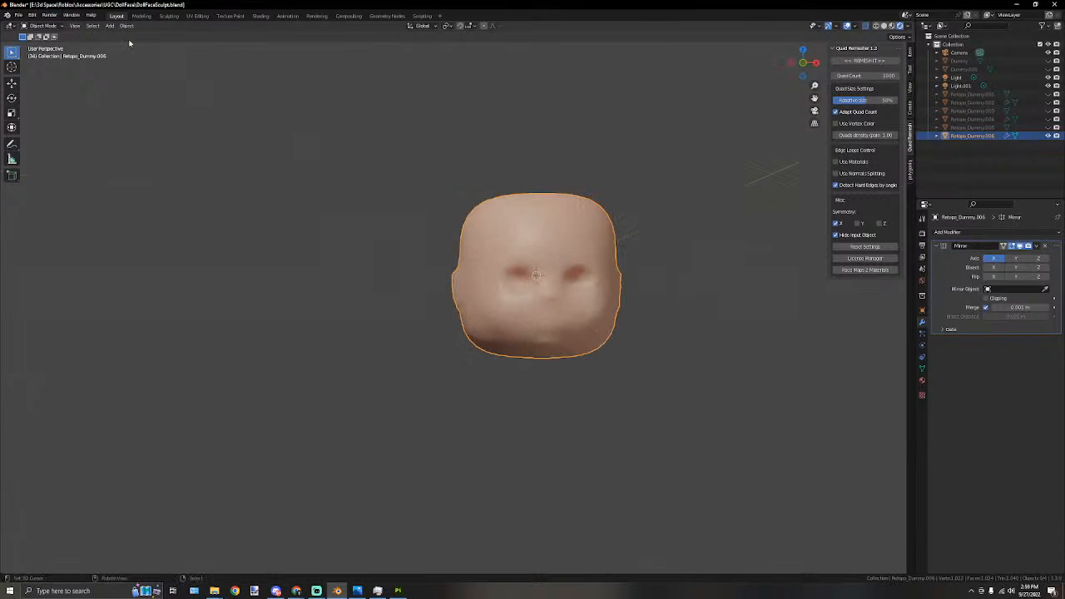
# Export the selected head as Wavefront OBJ, overwriting DollFace-LowPoly.obj.
pyautogui.click(20, 16)
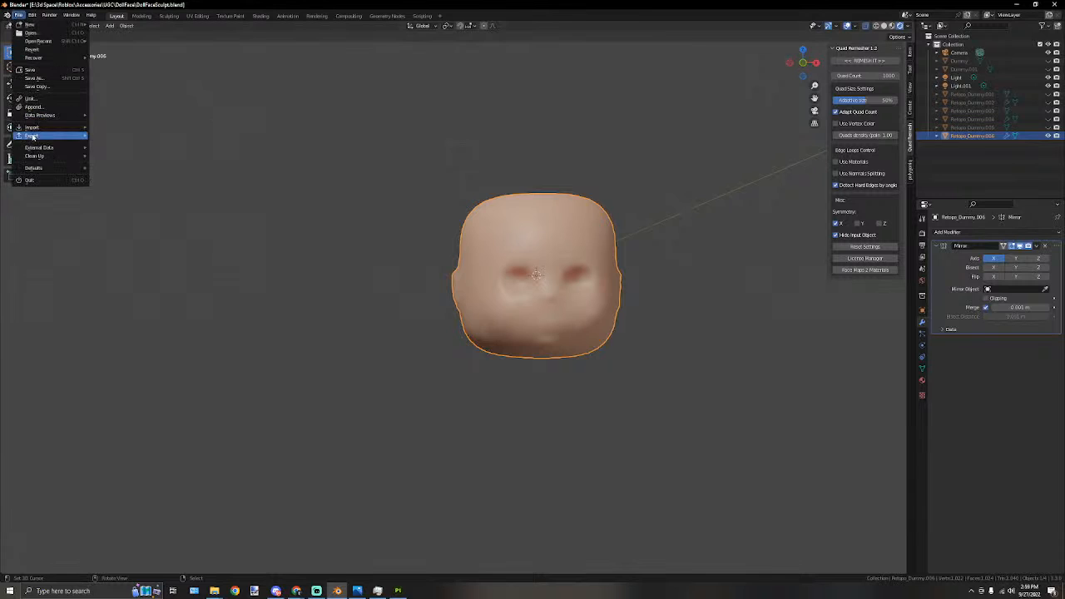
pyautogui.moveTo(33, 136)
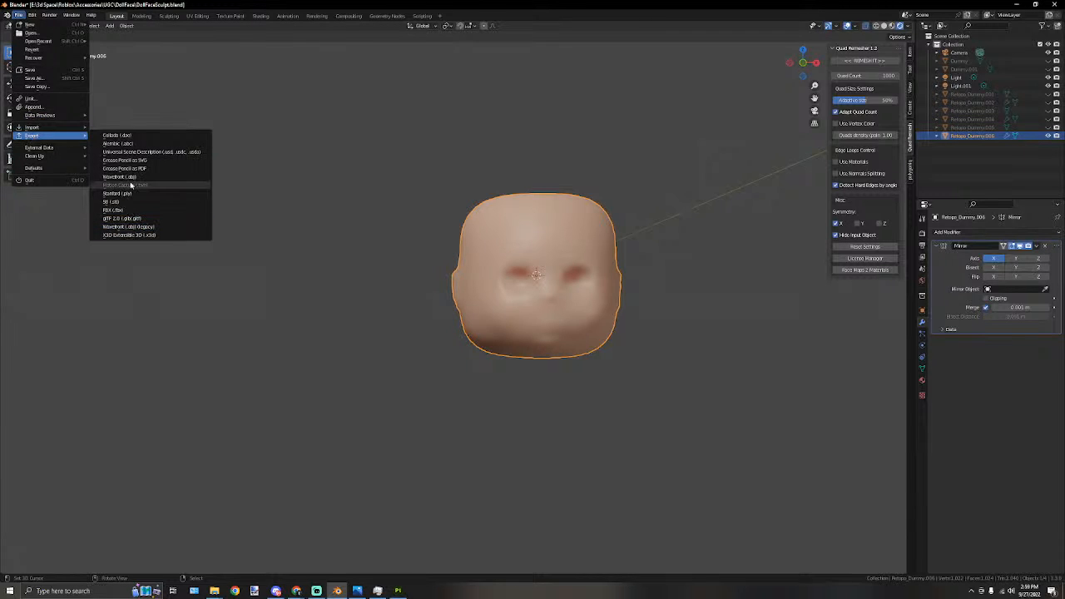
pyautogui.click(125, 177)
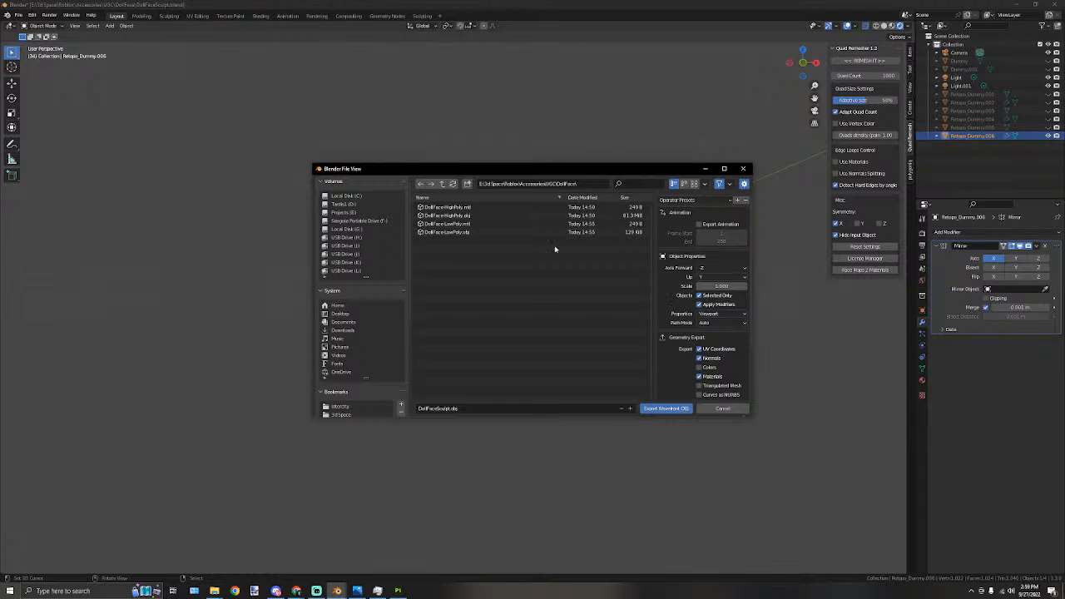
pyautogui.click(452, 232)
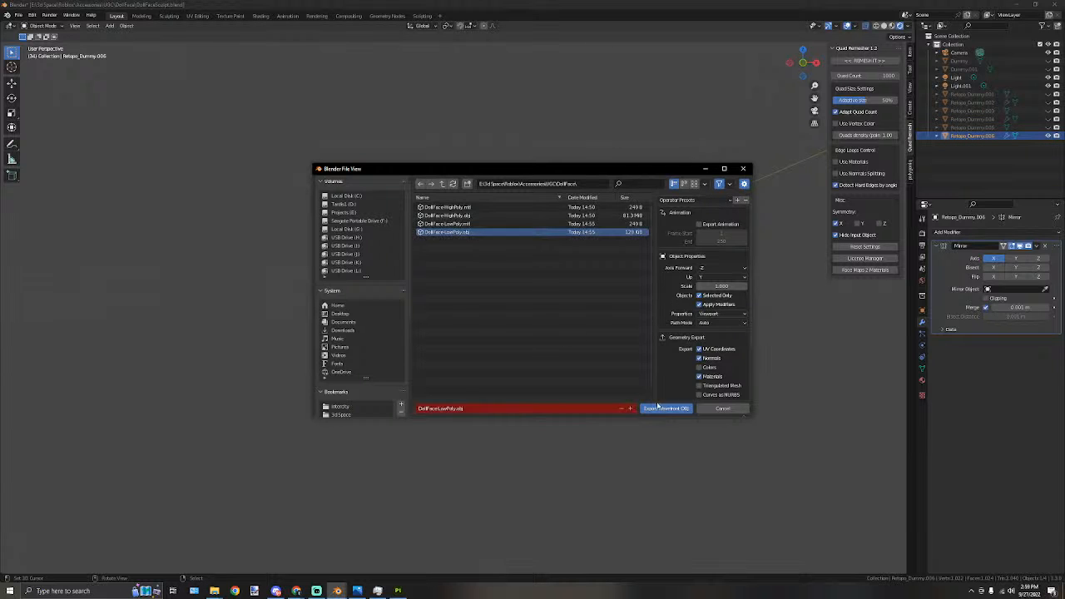
pyautogui.click(665, 408)
# Switch to Substance 3D Painter and reload the DollFace-LowPoly mesh through the project configuration.
pyautogui.click(397, 591)
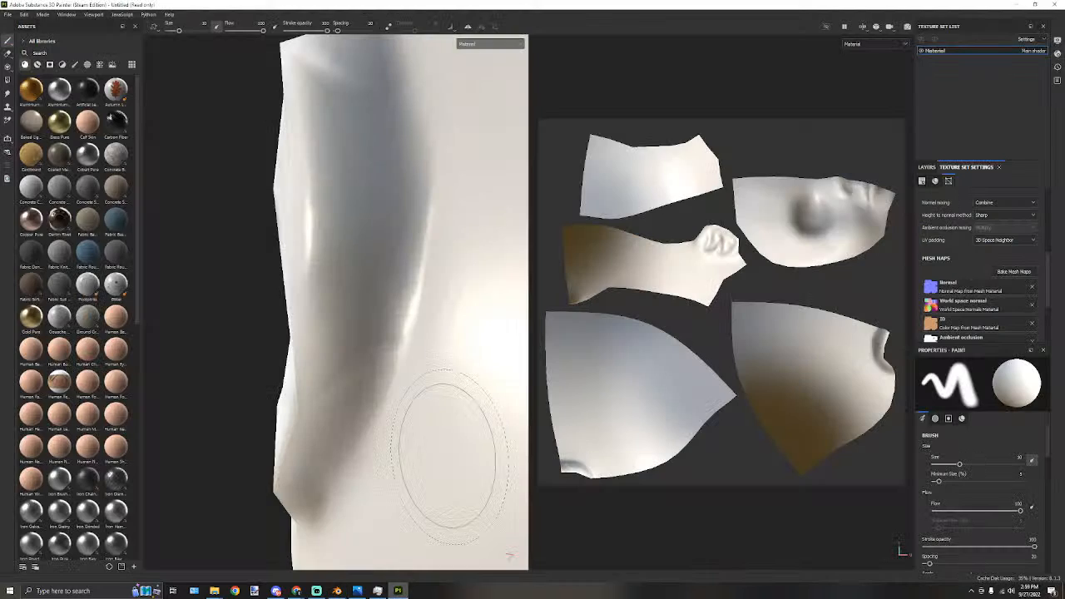
pyautogui.scroll(-4, 405, 232)
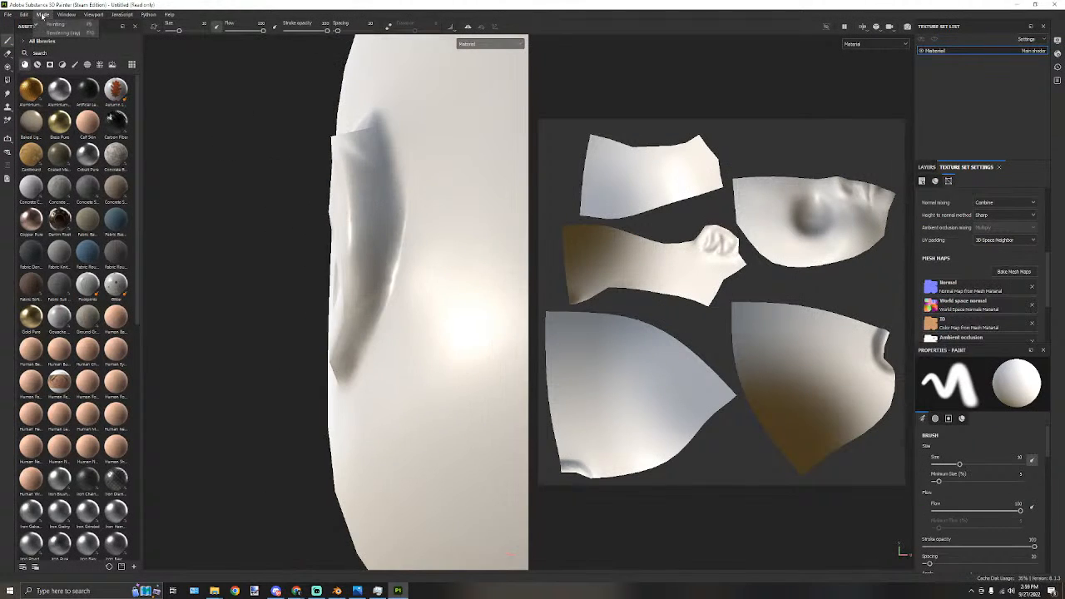
pyautogui.click(27, 15)
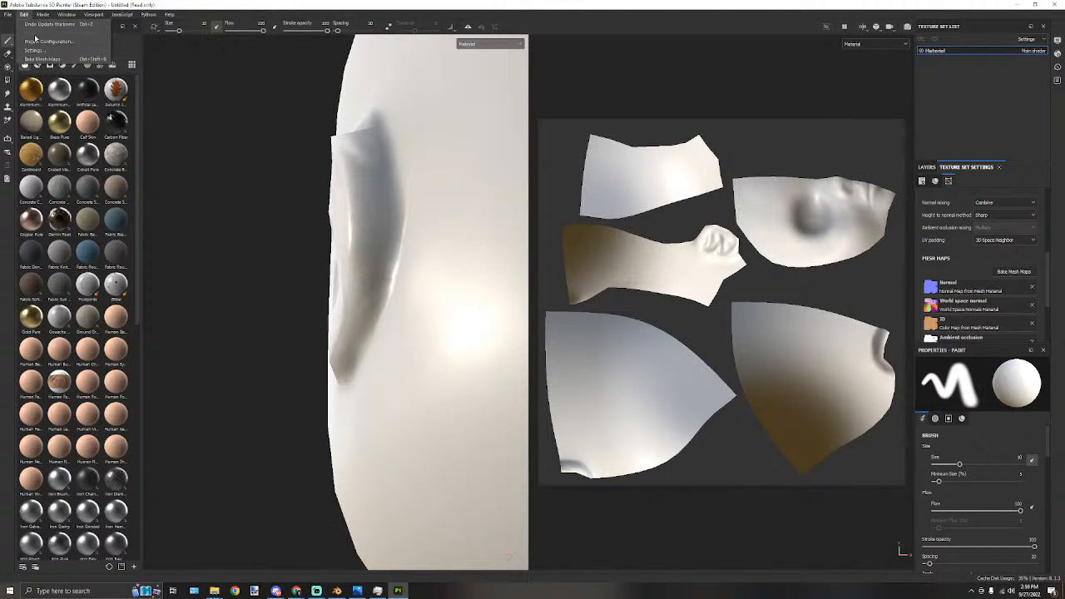
pyautogui.click(48, 41)
pyautogui.click(618, 231)
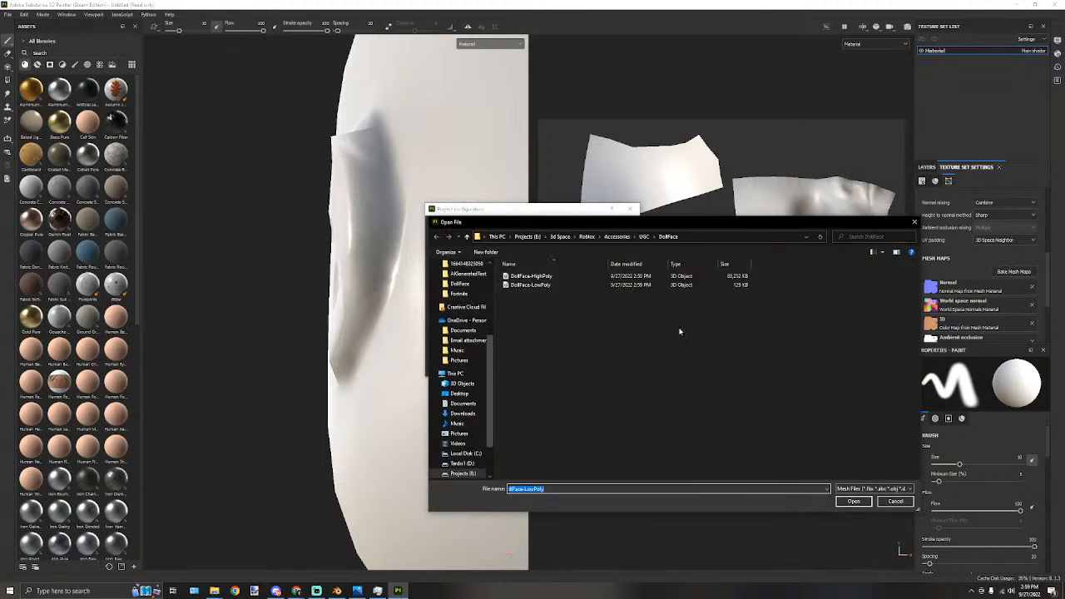
pyautogui.click(530, 286)
pyautogui.click(853, 501)
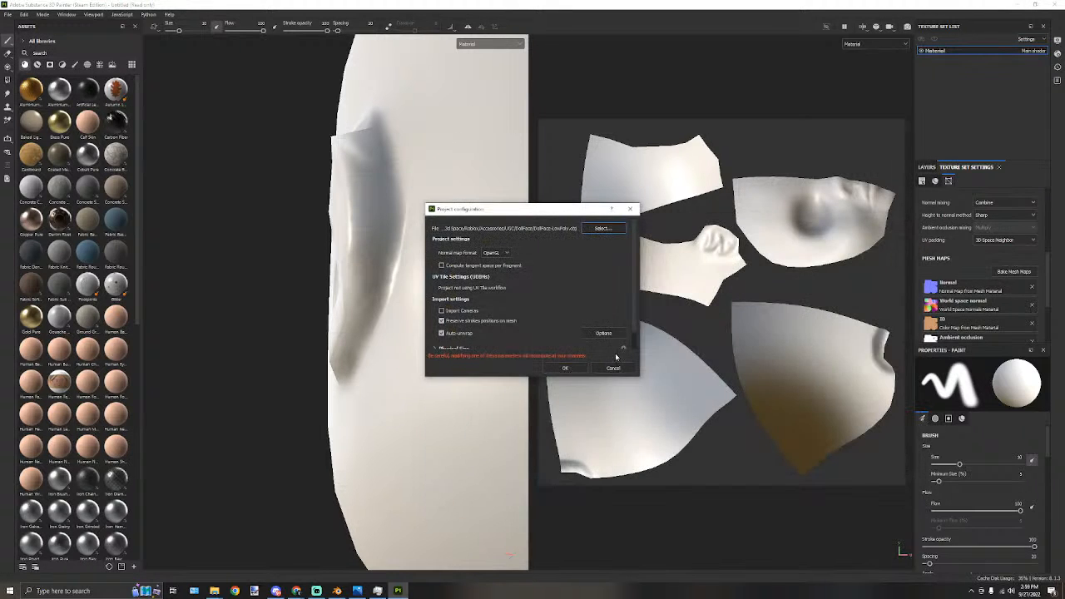
pyautogui.click(566, 368)
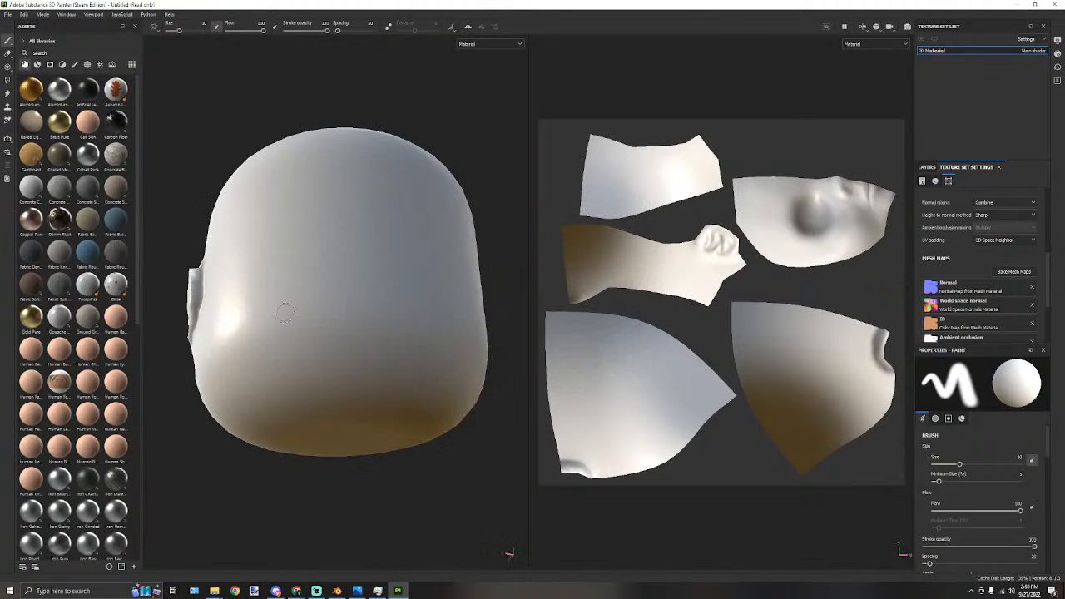
# Go back to Blender, triangulate the faces along the crease behind the earlobe, and return the head to Object Mode.
pyautogui.moveTo(185, 210)
pyautogui.keyDown('alt'); pyautogui.mouseDown()
pyautogui.moveTo(447, 250)
pyautogui.moveTo(391, 262)
pyautogui.moveTo(363, 291)
pyautogui.moveTo(380, 373)
pyautogui.moveTo(357, 380)
pyautogui.moveTo(223, 336)
pyautogui.moveTo(183, 261)
pyautogui.moveTo(364, 311)
pyautogui.moveTo(378, 330)
pyautogui.moveTo(366, 349)
pyautogui.mouseUp(); pyautogui.keyUp('alt')
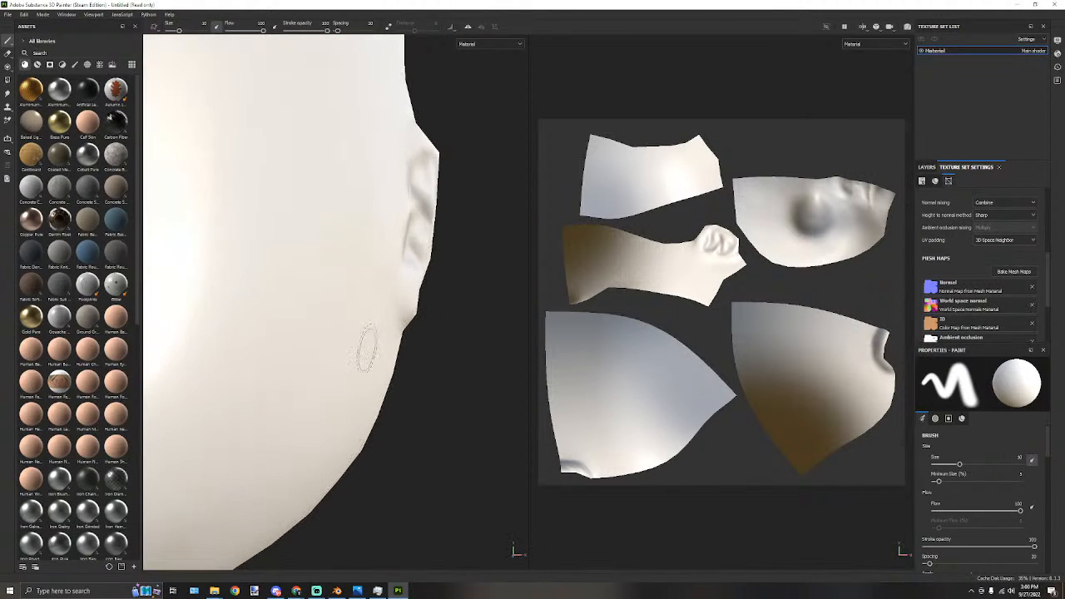
pyautogui.click(343, 593)
pyautogui.press('Tab')
pyautogui.scroll(8, 355, 195)
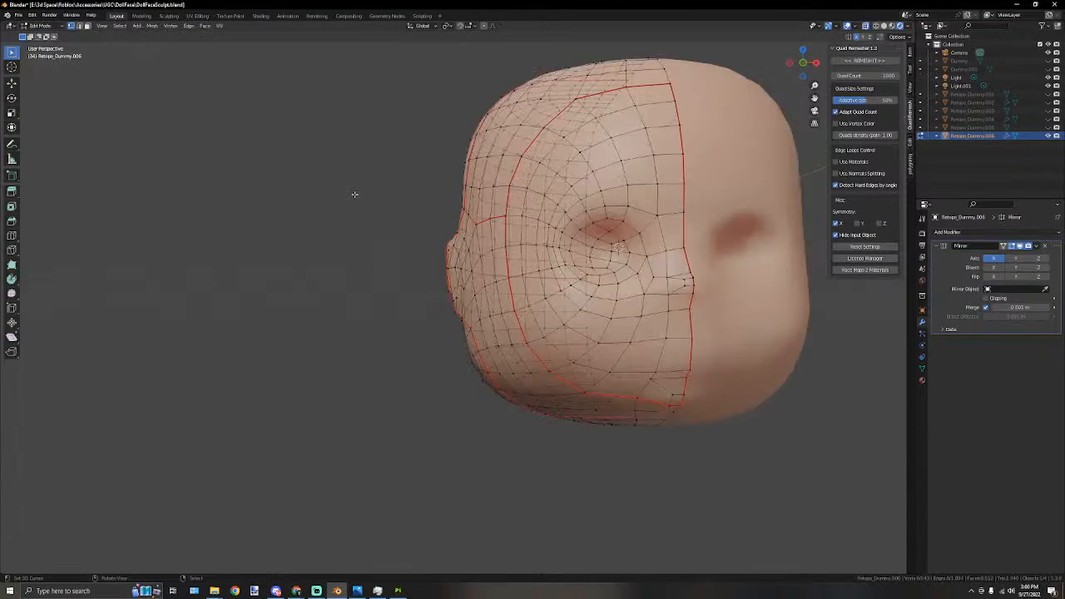
pyautogui.moveTo(356, 194); pyautogui.dragTo(460, 298, button='middle')
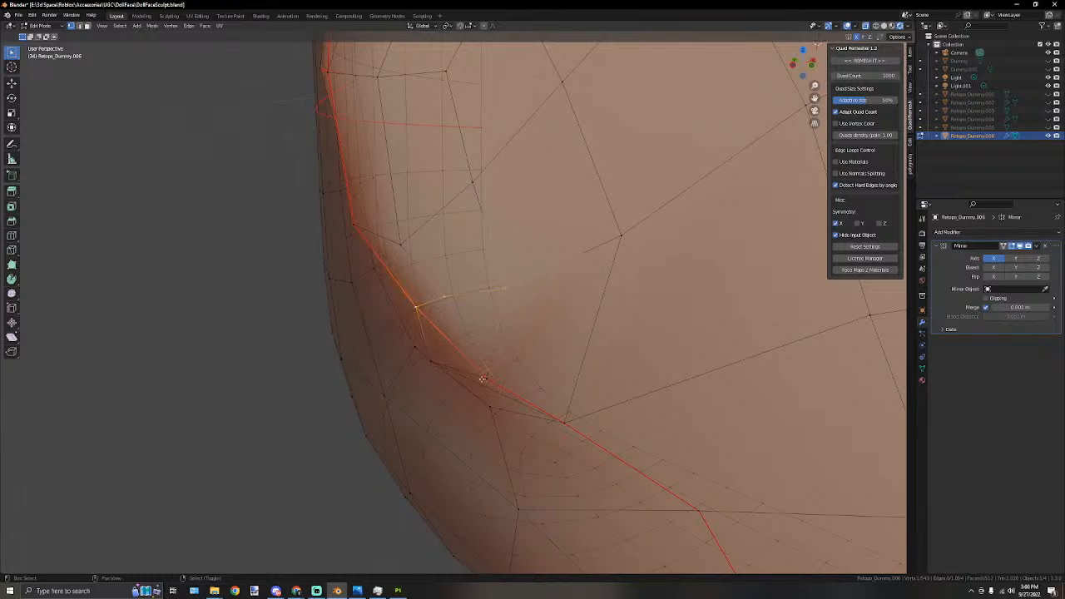
pyautogui.click(204, 26)
pyautogui.click(220, 84)
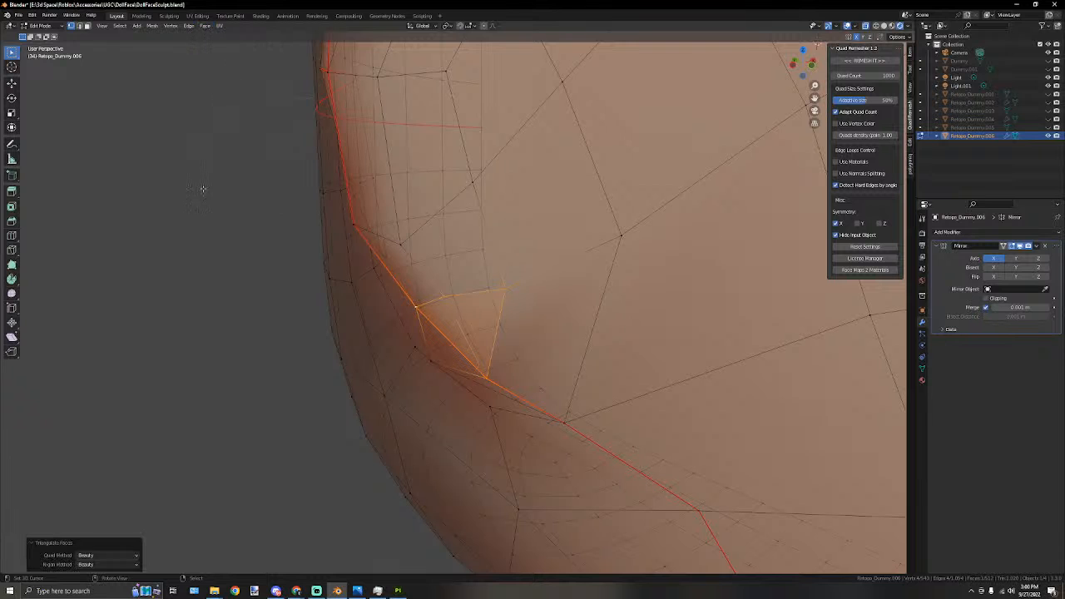
pyautogui.moveTo(211, 157); pyautogui.dragTo(212, 194, button='middle')
pyautogui.rightClick(211, 194)
pyautogui.scroll(-4, 211, 195)
pyautogui.scroll(-2, 45, 33)
pyautogui.click(40, 26)
pyautogui.click(42, 35)
# Overwrite DollFace-LowPoly.obj with a Wavefront OBJ export of the retouched head and switch to Substance 3D Painter.
pyautogui.click(19, 15)
pyautogui.moveTo(34, 136)
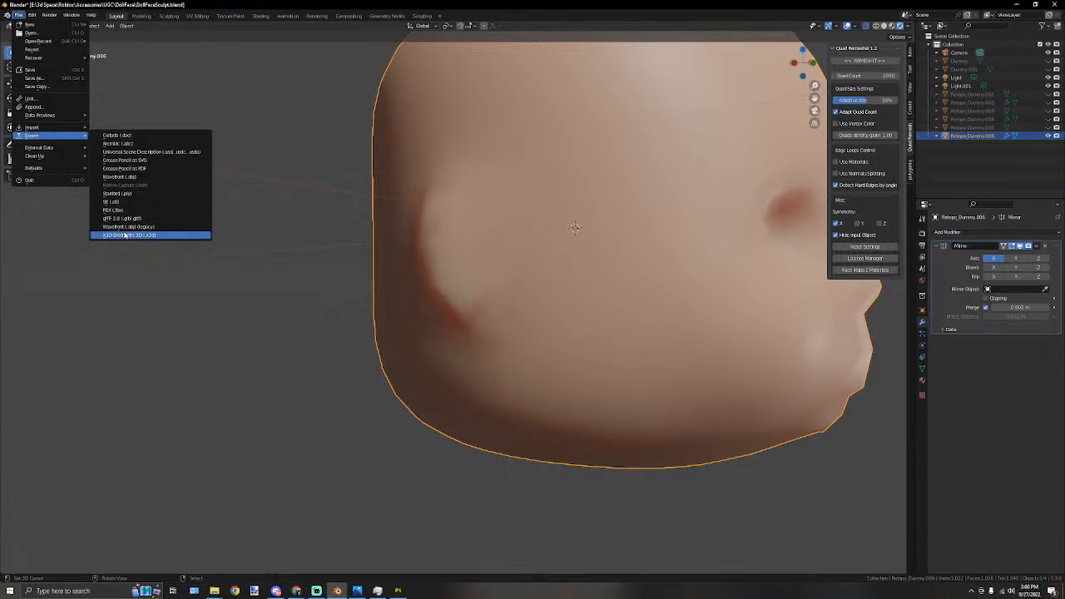
pyautogui.click(121, 177)
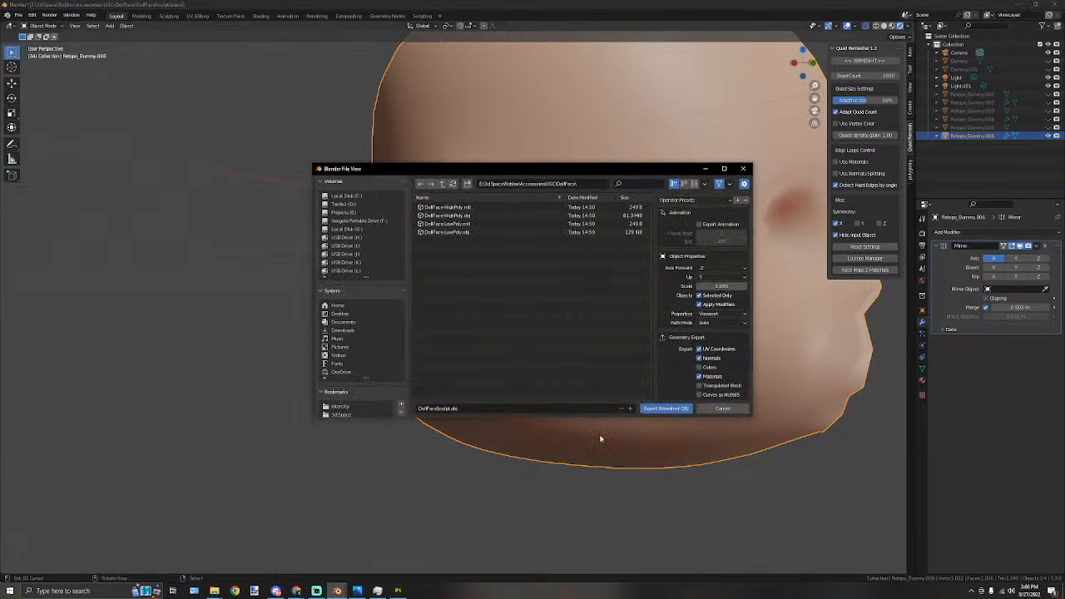
pyautogui.click(450, 224)
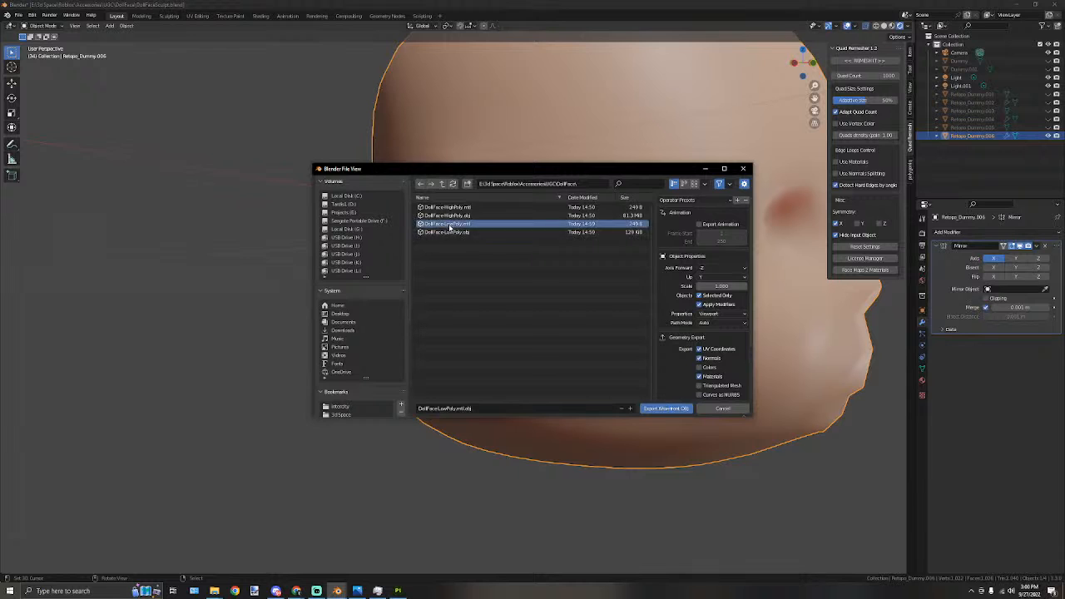
pyautogui.click(464, 233)
pyautogui.click(665, 409)
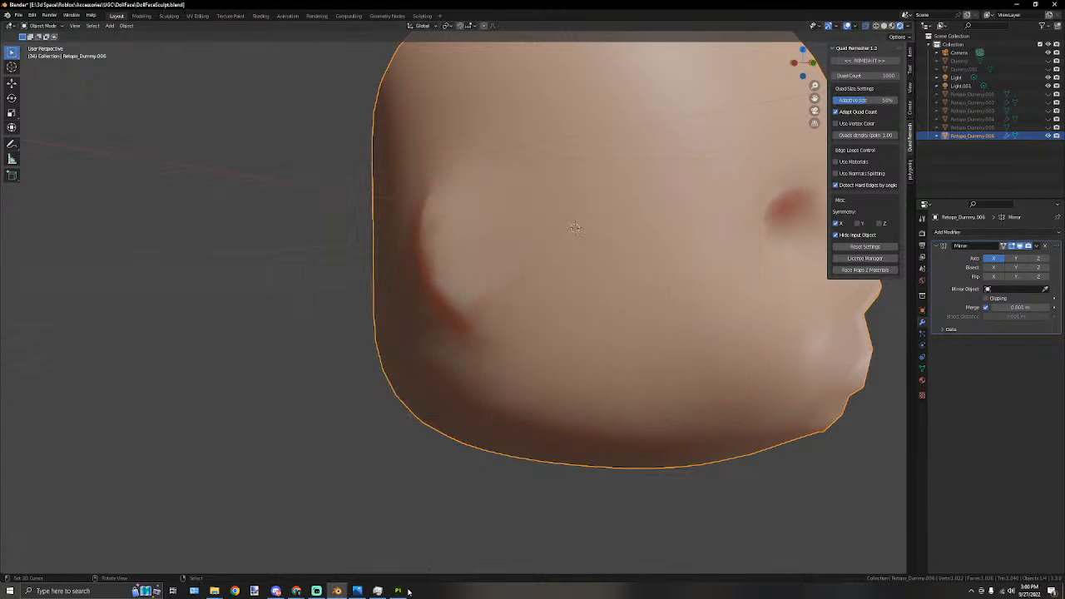
pyautogui.click(399, 591)
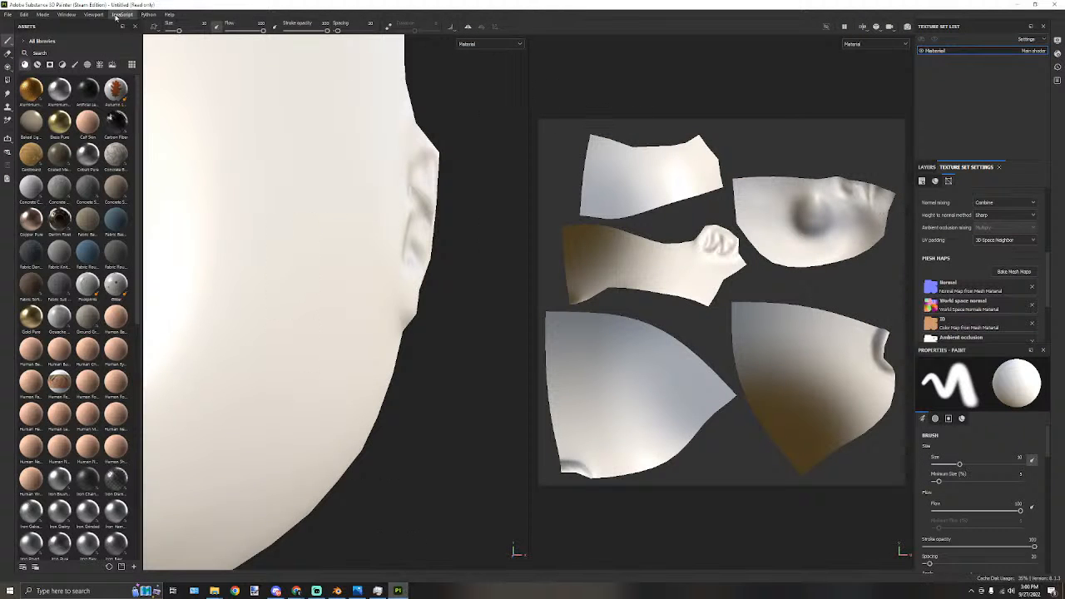
# Reload the project mesh from the re-exported DollFace-LowPoly file through the project configuration.
pyautogui.click(24, 15)
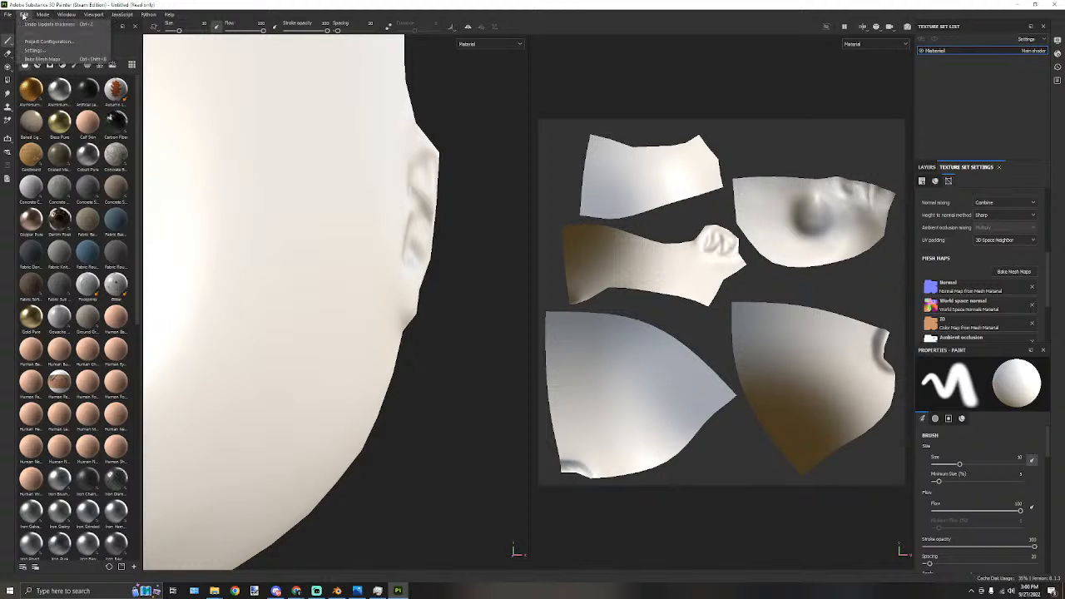
pyautogui.moveTo(7, 16)
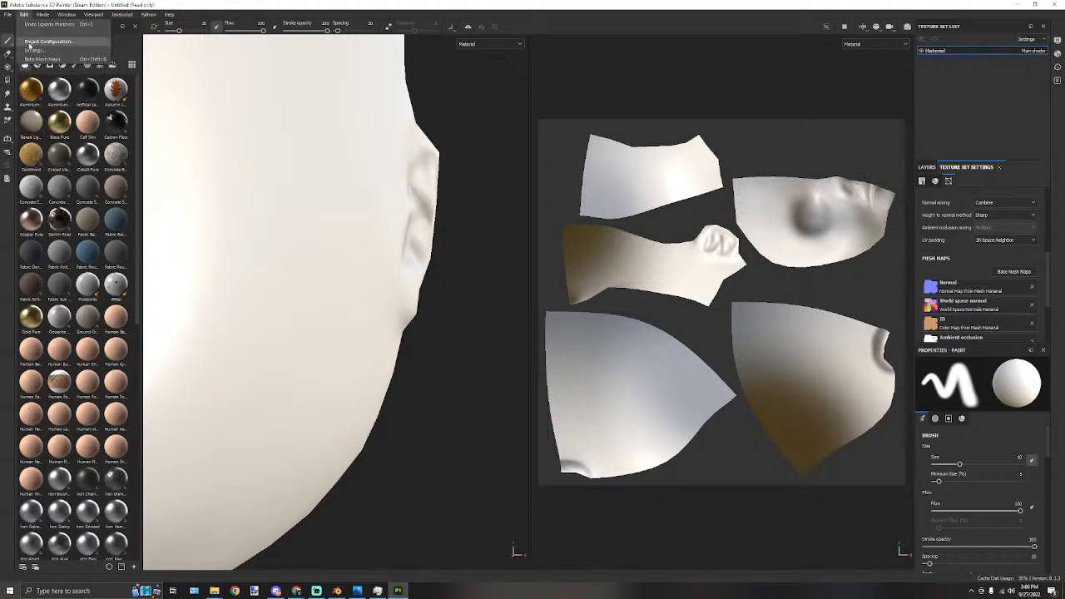
pyautogui.click(38, 42)
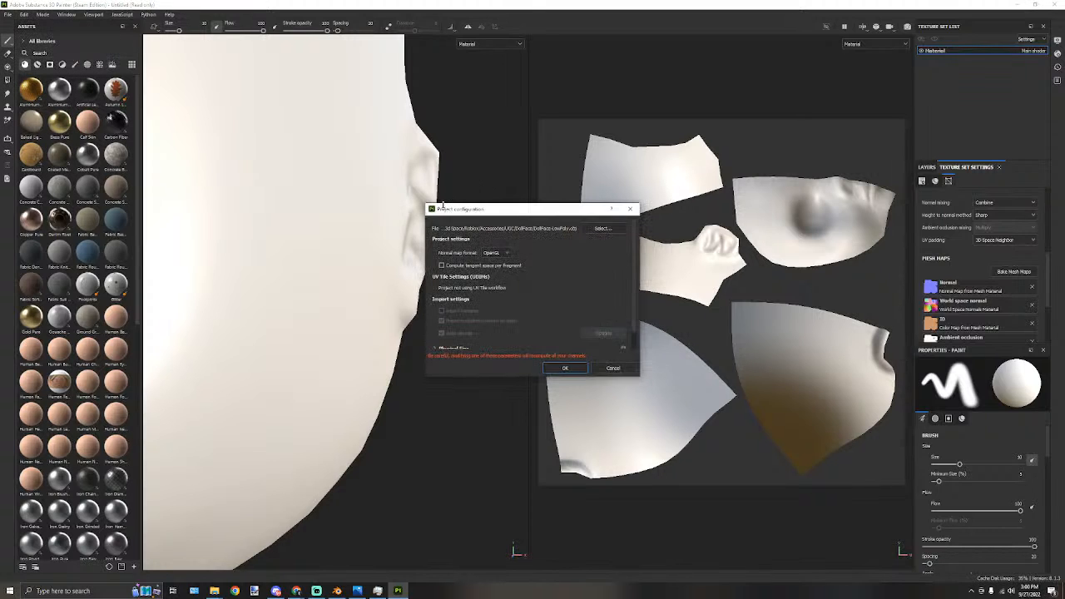
pyautogui.click(606, 228)
pyautogui.click(542, 286)
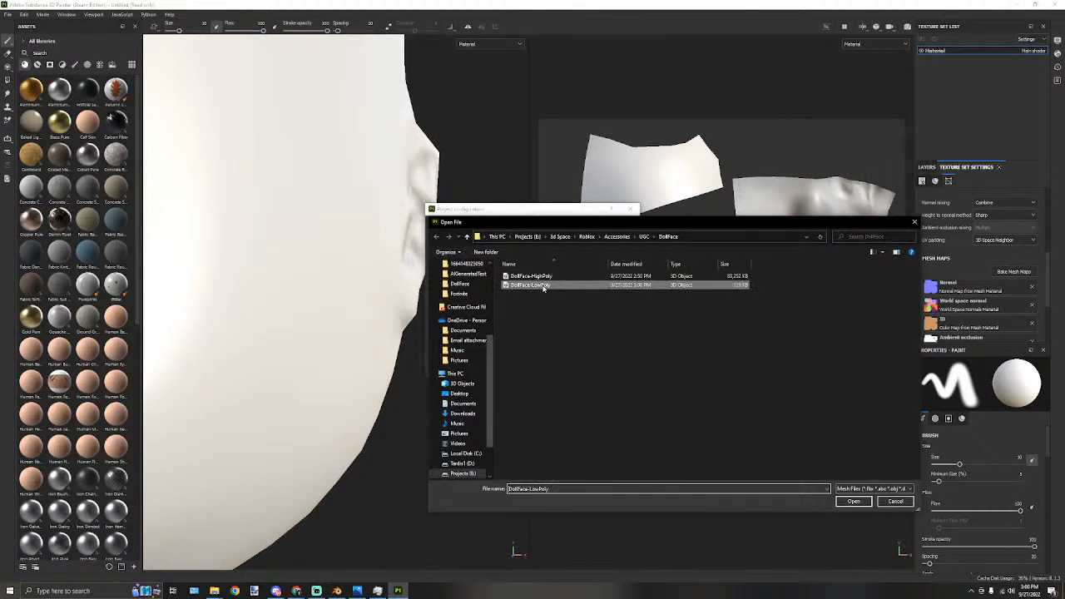
pyautogui.click(853, 501)
pyautogui.click(574, 368)
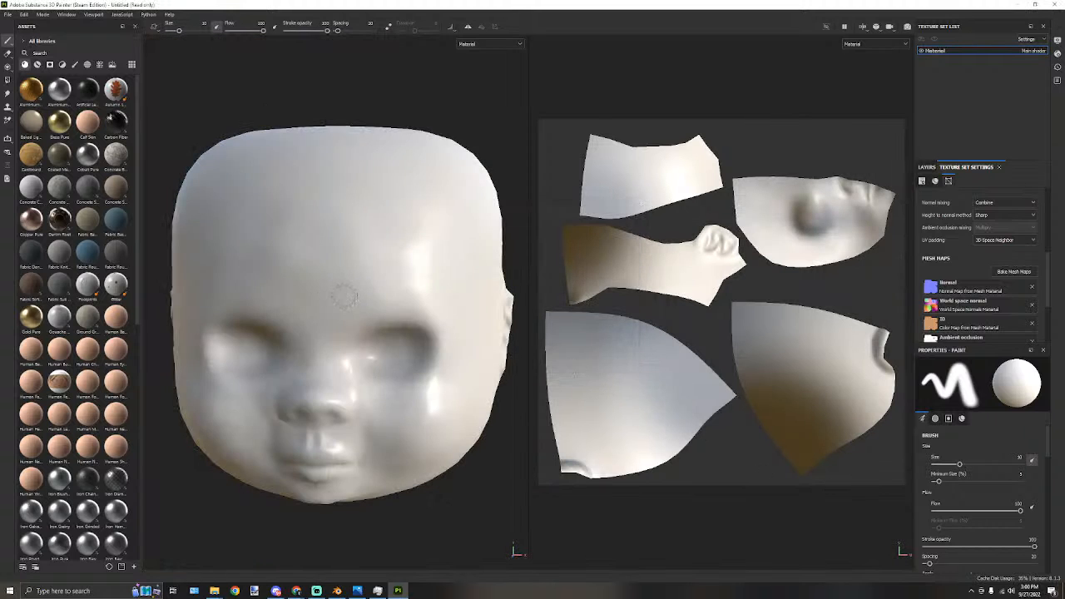
# Examine the reloaded doll head from the front and both sides, checking the ears and the baked facial details.
pyautogui.keyDown('alt'); pyautogui.moveTo(450, 245); pyautogui.dragTo(418, 269); pyautogui.keyUp('alt')
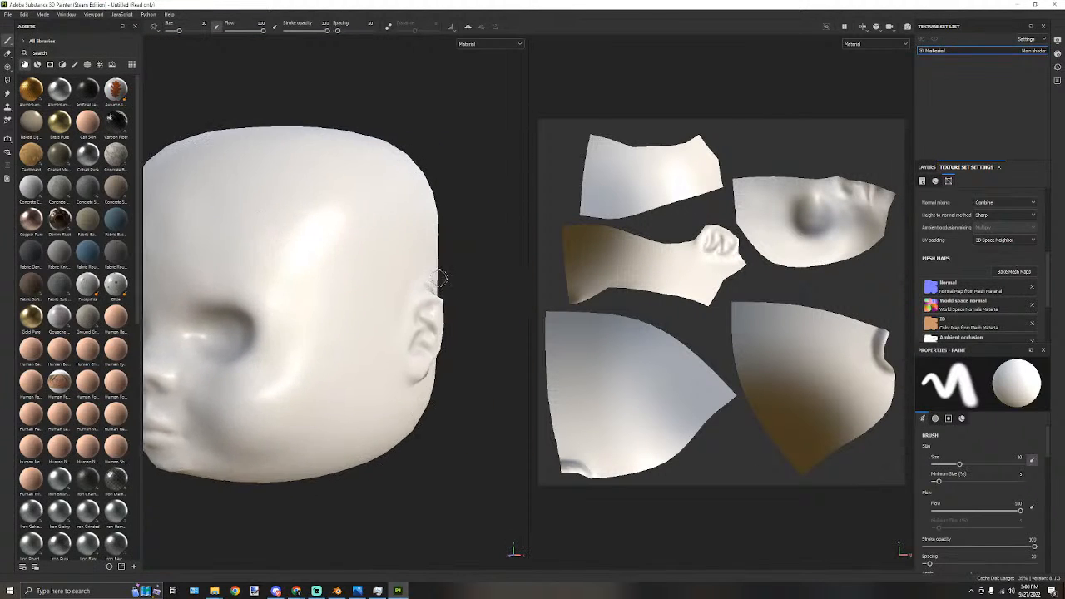
pyautogui.scroll(3, 419, 268)
pyautogui.keyDown('alt'); pyautogui.moveTo(328, 273); pyautogui.dragTo(288, 304); pyautogui.keyUp('alt')
pyautogui.scroll(-3, 291, 306)
pyautogui.keyDown('alt'); pyautogui.moveTo(301, 311); pyautogui.dragTo(549, 292, button='middle'); pyautogui.keyUp('alt')
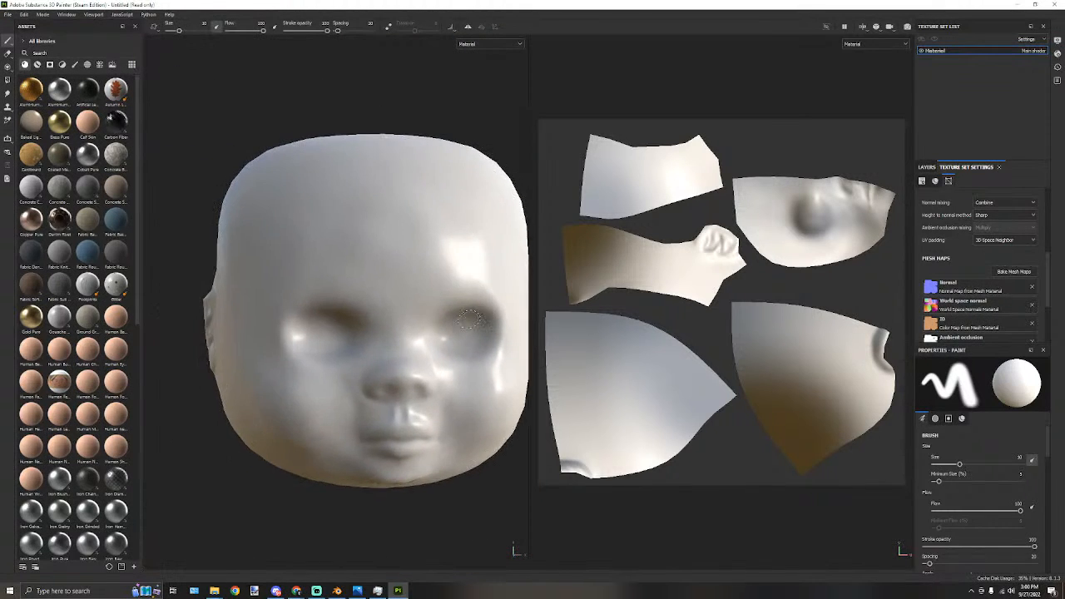
pyautogui.keyDown('alt'); pyautogui.moveTo(549, 291); pyautogui.dragTo(400, 334); pyautogui.keyUp('alt')
pyautogui.keyDown('alt'); pyautogui.moveTo(400, 335); pyautogui.dragTo(379, 276, button='middle'); pyautogui.keyUp('alt')
pyautogui.keyDown('alt'); pyautogui.moveTo(293, 269); pyautogui.dragTo(308, 286); pyautogui.keyUp('alt')
pyautogui.scroll(-2, 309, 286)
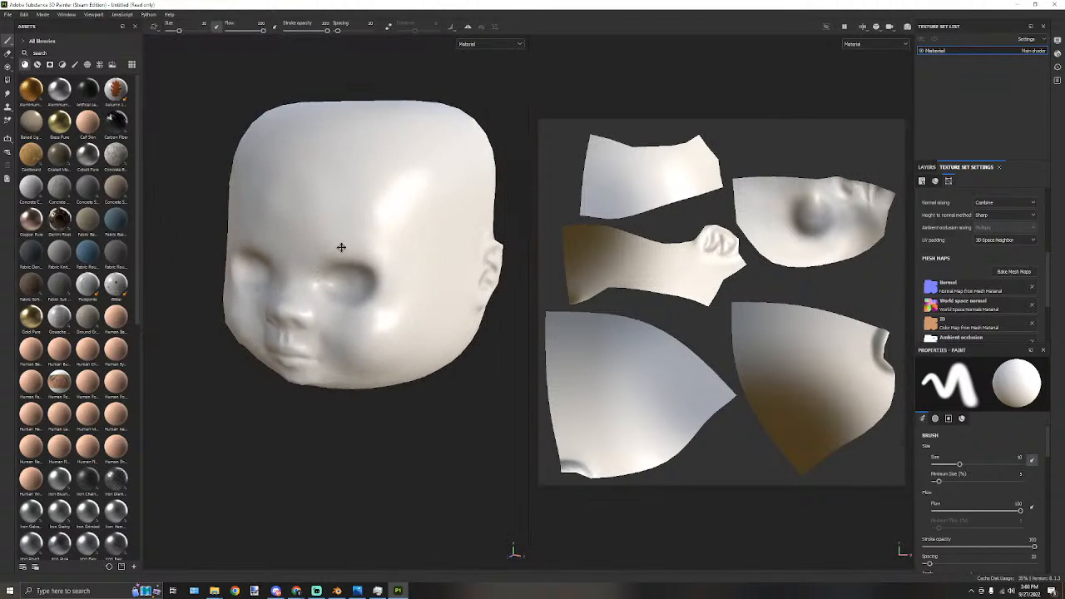
pyautogui.keyDown('alt'); pyautogui.moveTo(346, 246); pyautogui.dragTo(343, 313, button='middle'); pyautogui.keyUp('alt')
pyautogui.keyDown('alt'); pyautogui.moveTo(343, 313); pyautogui.dragTo(366, 291); pyautogui.keyUp('alt')
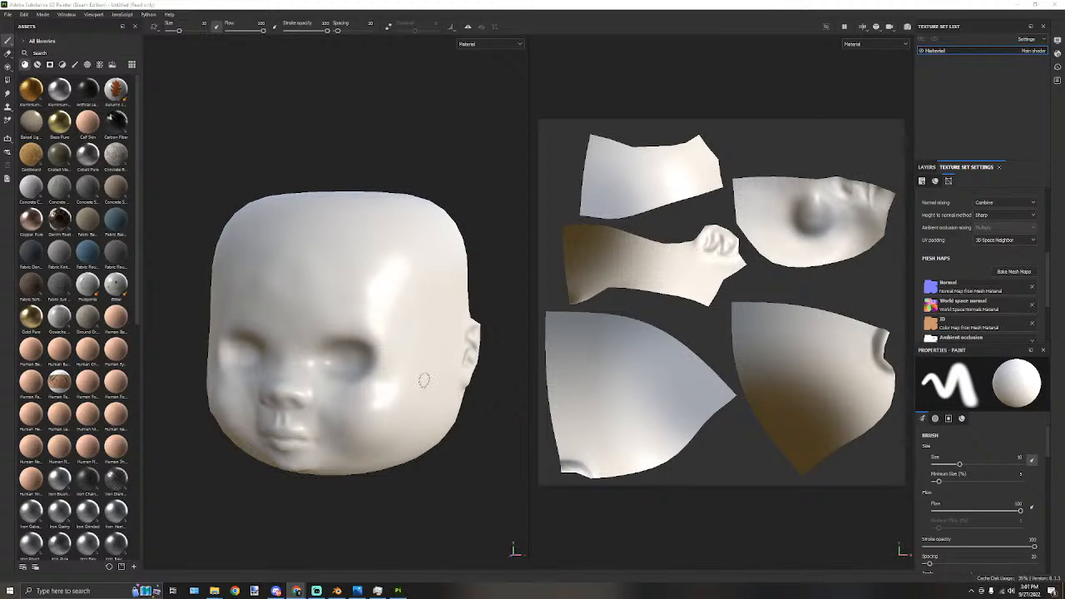
pyautogui.scroll(-1, 432, 371)
pyautogui.click(443, 362)
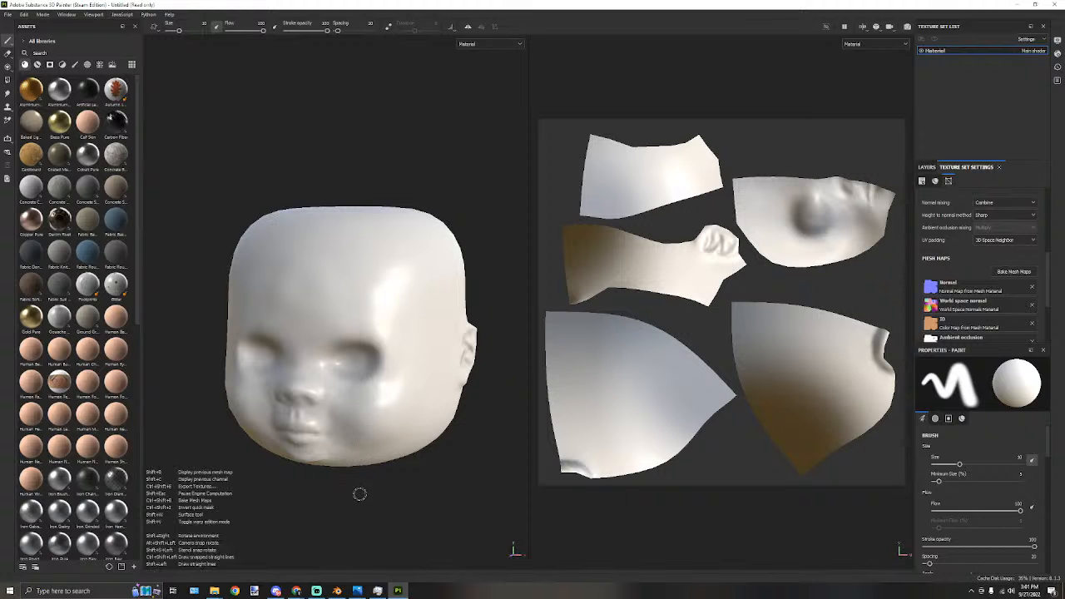
pyautogui.keyDown('alt'); pyautogui.moveTo(380, 504); pyautogui.dragTo(345, 394, button='middle'); pyautogui.keyUp('alt')
pyautogui.keyDown('alt'); pyautogui.moveTo(345, 395); pyautogui.dragTo(409, 483); pyautogui.keyUp('alt')
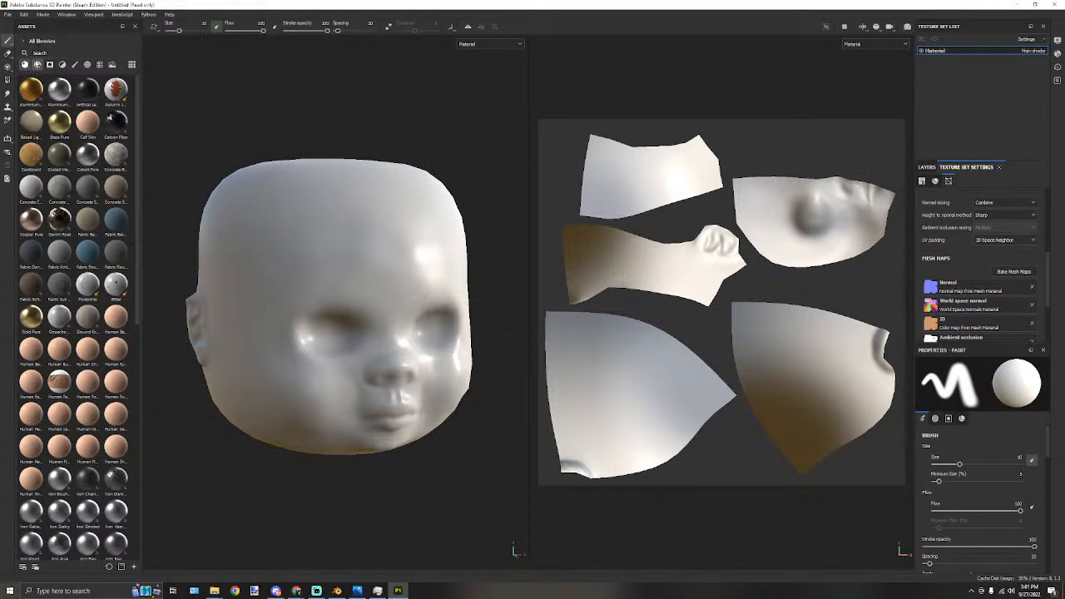
# Apply the light Wood Beech smart material to the doll head.
pyautogui.click(49, 65)
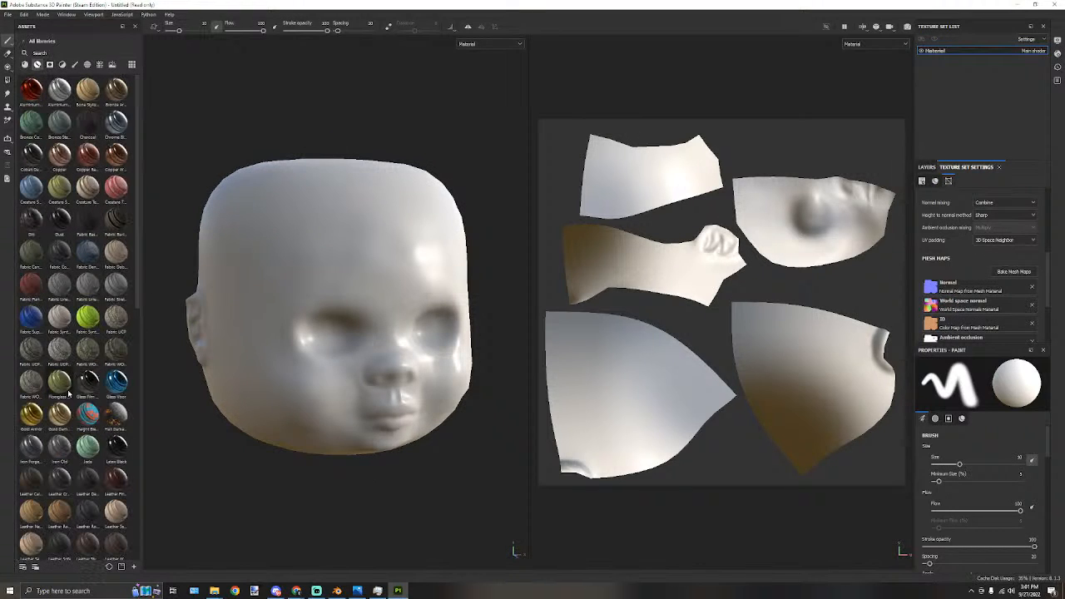
pyautogui.scroll(-10, 63, 397)
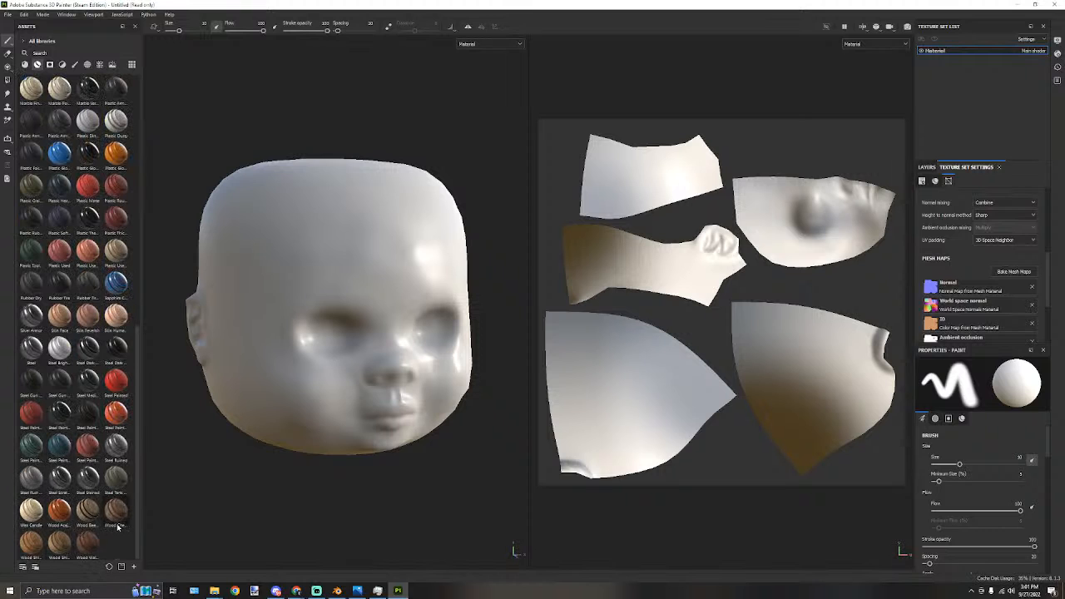
pyautogui.moveTo(88, 509); pyautogui.dragTo(290, 417)
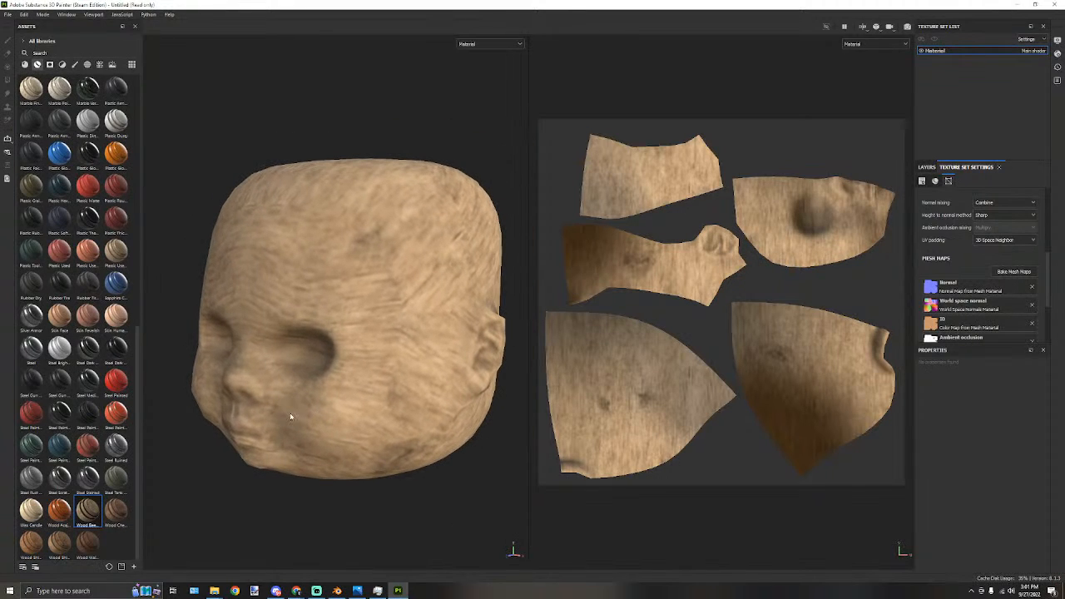
# Raise the texture set's size to 512 and finally to 1024 for a sharper wood texture.
pyautogui.click(1028, 40)
pyautogui.click(933, 108)
pyautogui.click(926, 168)
pyautogui.click(963, 168)
pyautogui.scroll(3, 968, 208)
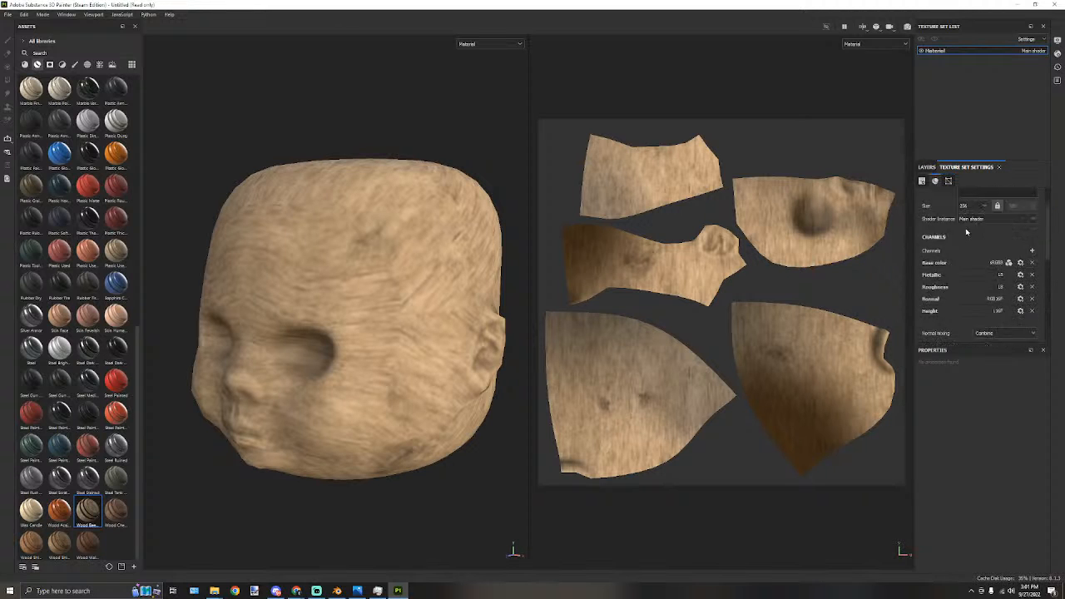
pyautogui.scroll(2, 961, 233)
pyautogui.click(975, 252)
pyautogui.click(972, 281)
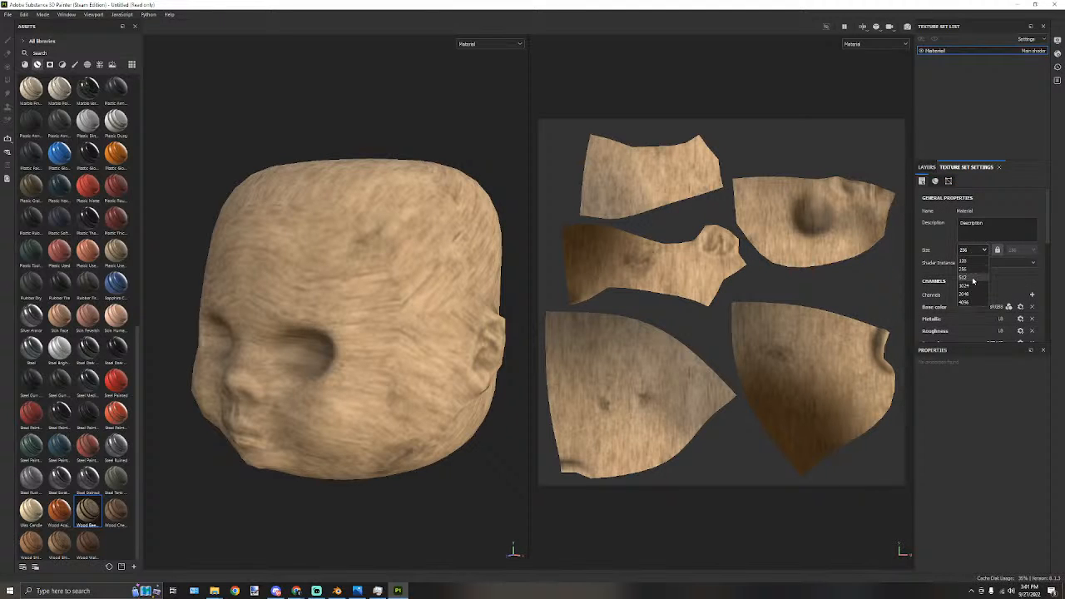
pyautogui.click(974, 250)
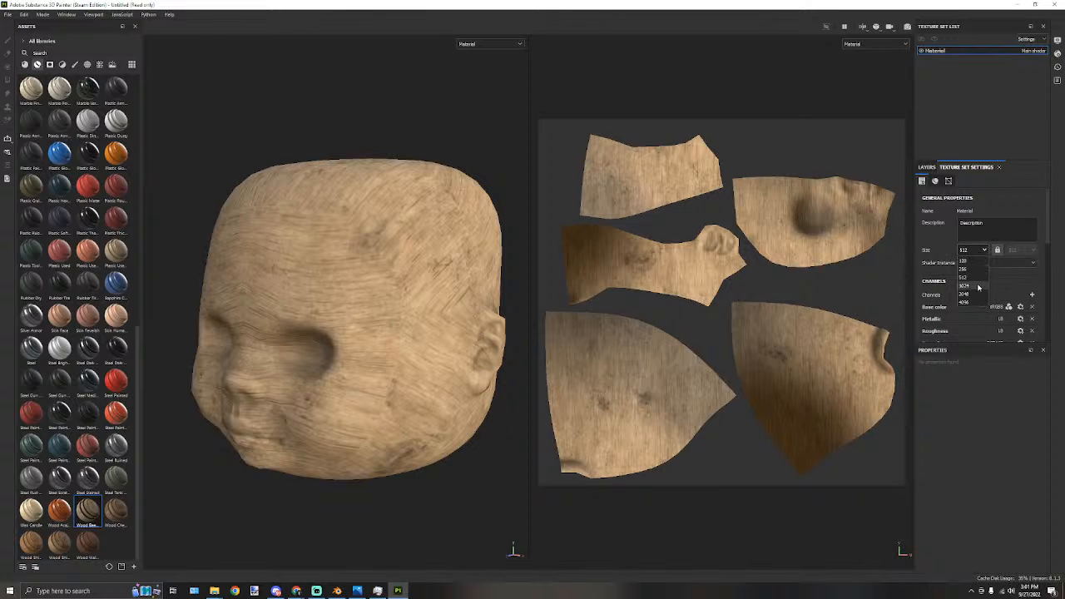
pyautogui.click(967, 286)
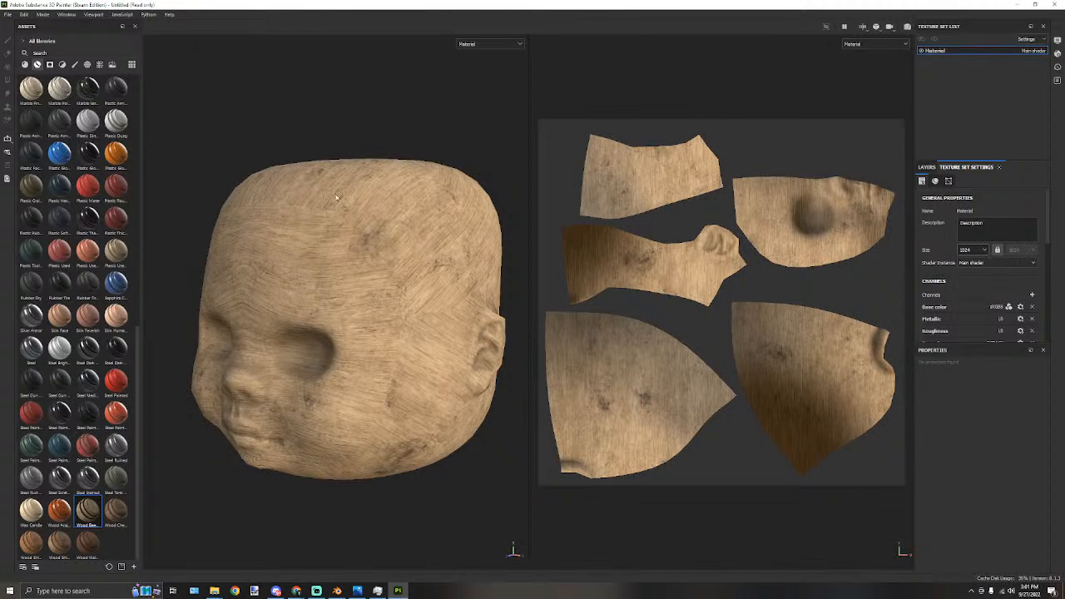
# Apply the weathered, dark-stained ship wood smart material to the doll head.
pyautogui.keyDown('alt'); pyautogui.moveTo(288, 271); pyautogui.dragTo(366, 258); pyautogui.keyUp('alt')
pyautogui.moveTo(64, 547); pyautogui.dragTo(373, 353)
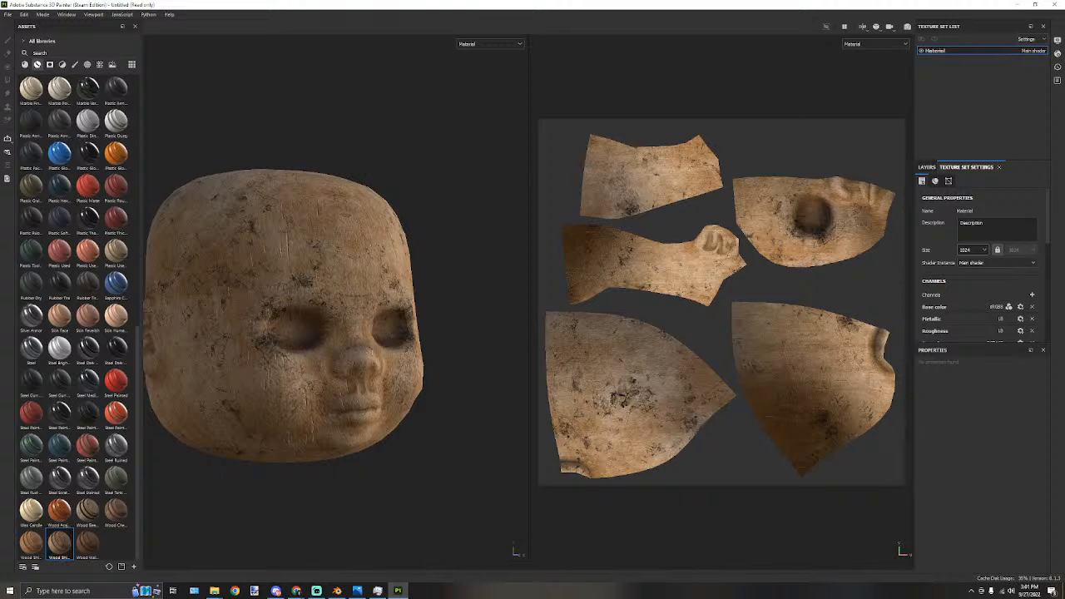
# Examine the weathered wood texture on the doll head from the front and both sides.
pyautogui.scroll(2, 418, 312)
pyautogui.keyDown('alt'); pyautogui.moveTo(442, 292); pyautogui.dragTo(353, 295); pyautogui.keyUp('alt')
pyautogui.keyDown('alt'); pyautogui.moveTo(353, 294); pyautogui.dragTo(281, 293, button='middle'); pyautogui.keyUp('alt')
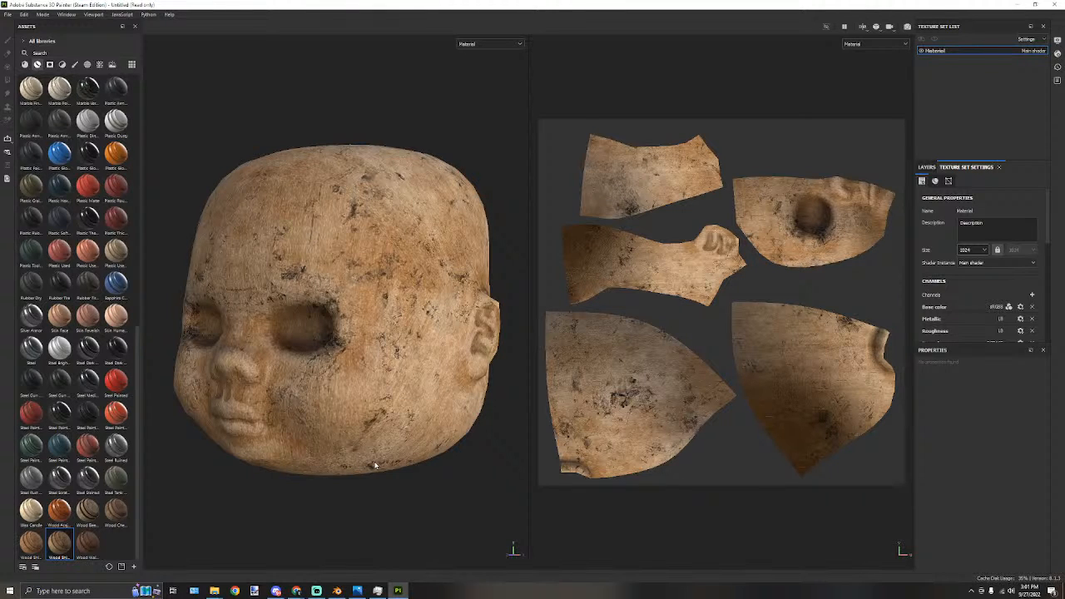
pyautogui.scroll(-2, 262, 428)
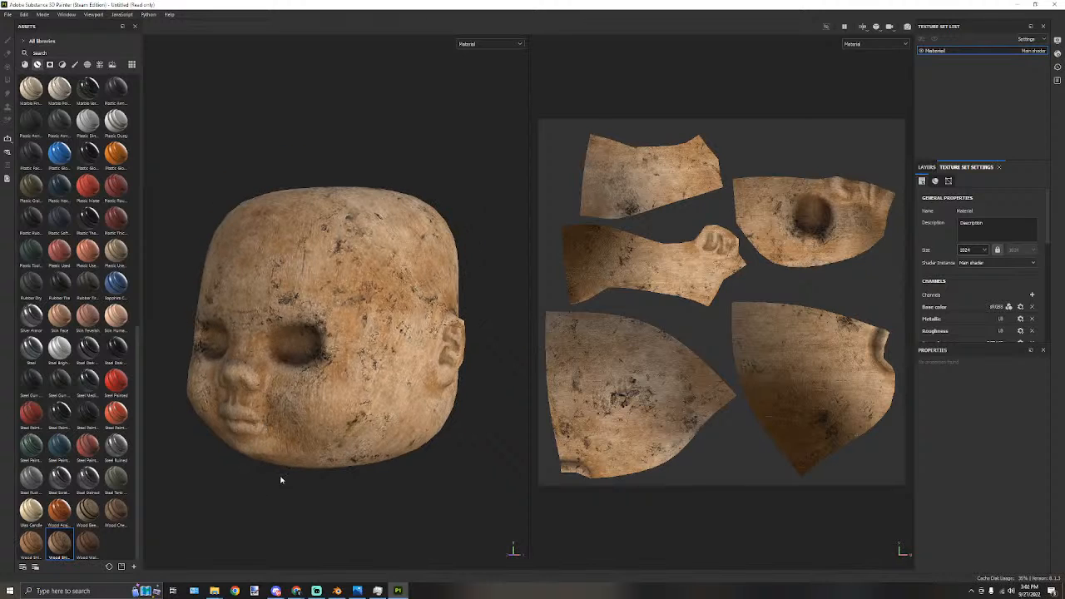
pyautogui.scroll(2, 270, 484)
pyautogui.keyDown('alt'); pyautogui.moveTo(214, 522); pyautogui.dragTo(302, 508); pyautogui.keyUp('alt')
pyautogui.keyDown('alt'); pyautogui.moveTo(301, 508); pyautogui.dragTo(438, 498, button='middle'); pyautogui.keyUp('alt')
pyautogui.keyDown('alt'); pyautogui.moveTo(289, 517); pyautogui.dragTo(316, 526); pyautogui.keyUp('alt')
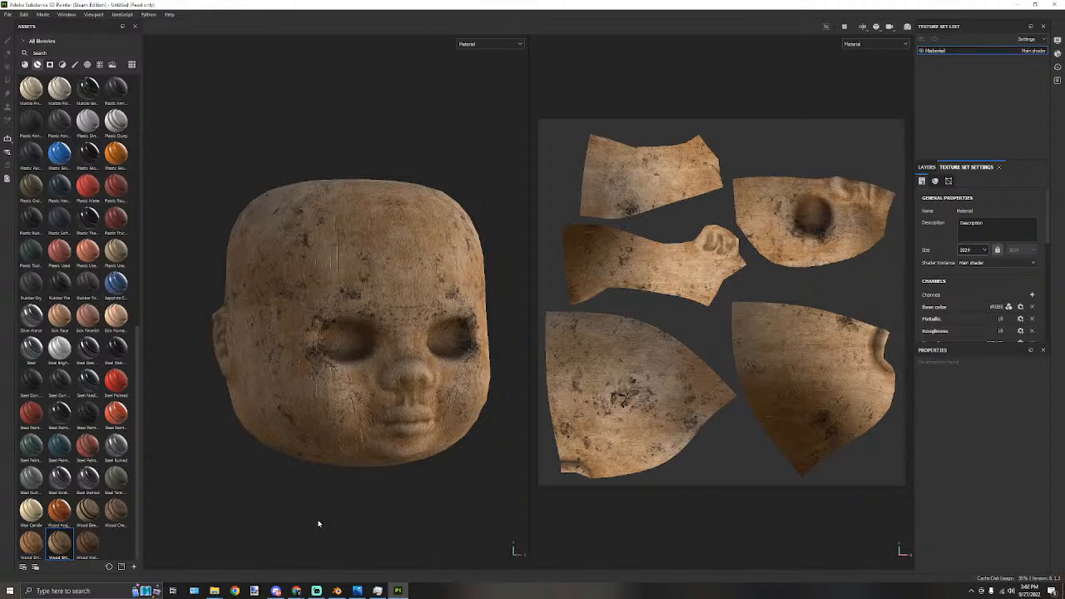
pyautogui.moveTo(403, 508); pyautogui.dragTo(249, 483, button='middle')
pyautogui.keyDown('alt'); pyautogui.moveTo(319, 484); pyautogui.dragTo(317, 510); pyautogui.keyUp('alt')
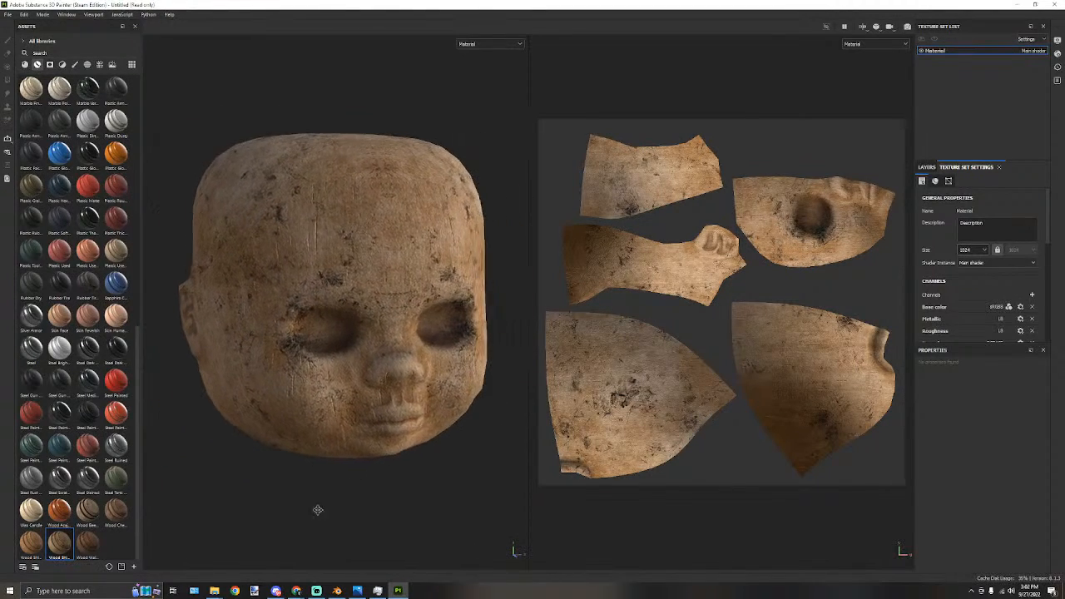
# Try three other wood smart materials on the doll head and undo them to return to the weathered wood.
pyautogui.moveTo(87, 542); pyautogui.dragTo(385, 310)
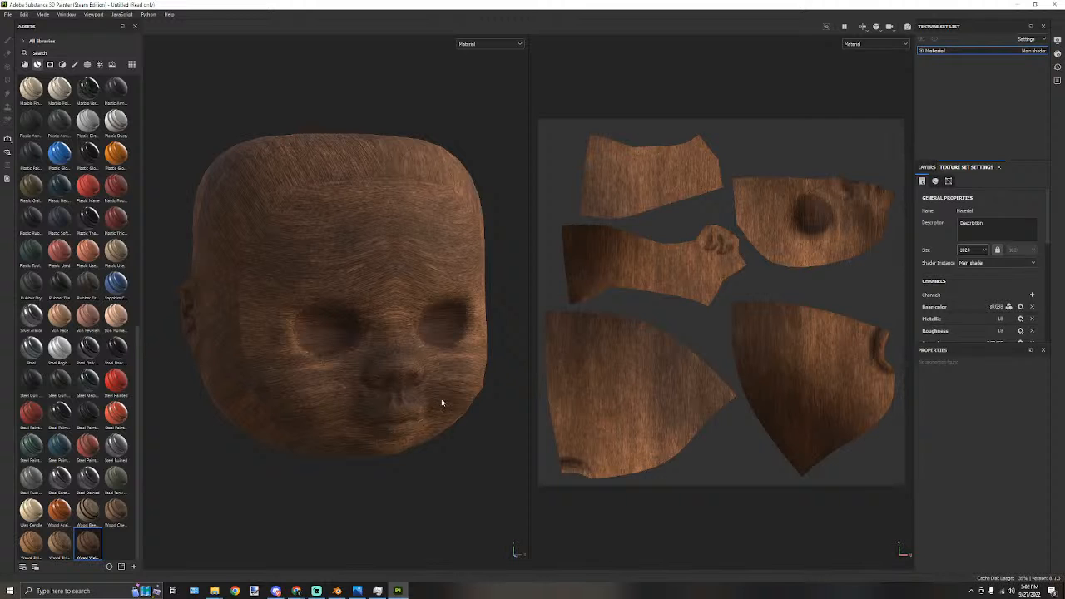
pyautogui.moveTo(115, 517)
pyautogui.mouseDown()
pyautogui.moveTo(347, 338)
pyautogui.moveTo(369, 427)
pyautogui.mouseUp()
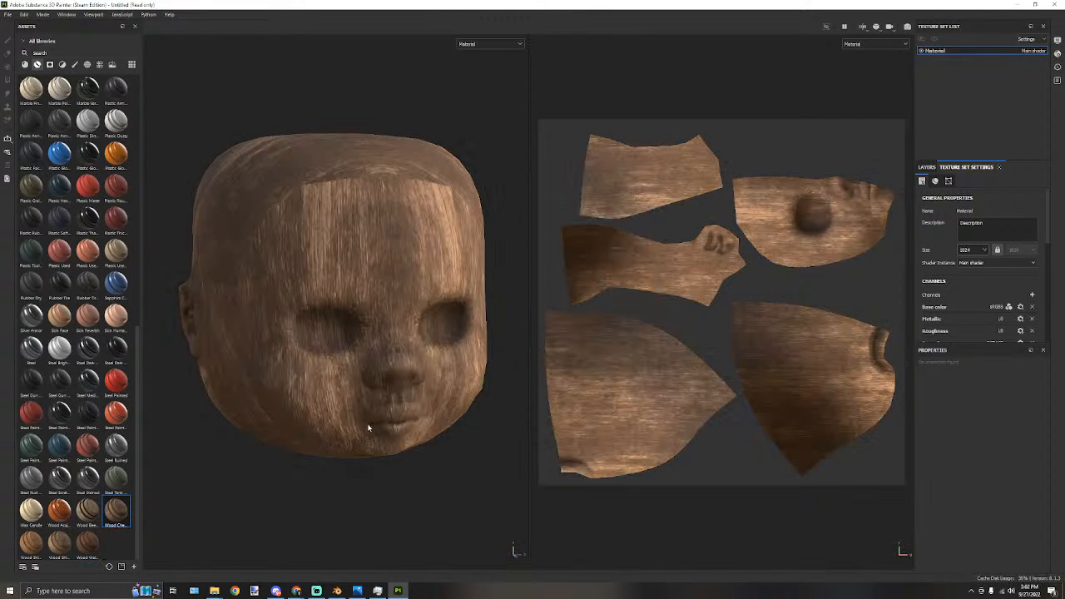
pyautogui.hotkey('ctrl', 'z')
pyautogui.moveTo(27, 545); pyautogui.dragTo(388, 254)
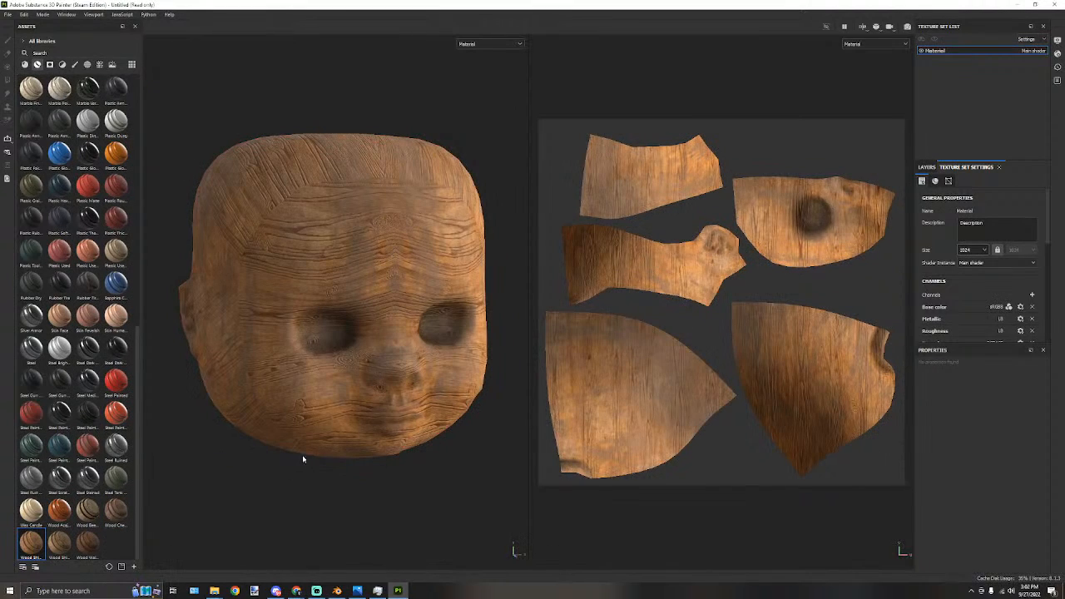
pyautogui.keyDown('alt'); pyautogui.moveTo(290, 502); pyautogui.dragTo(325, 477); pyautogui.keyUp('alt')
pyautogui.hotkey('ctrl', 'z')
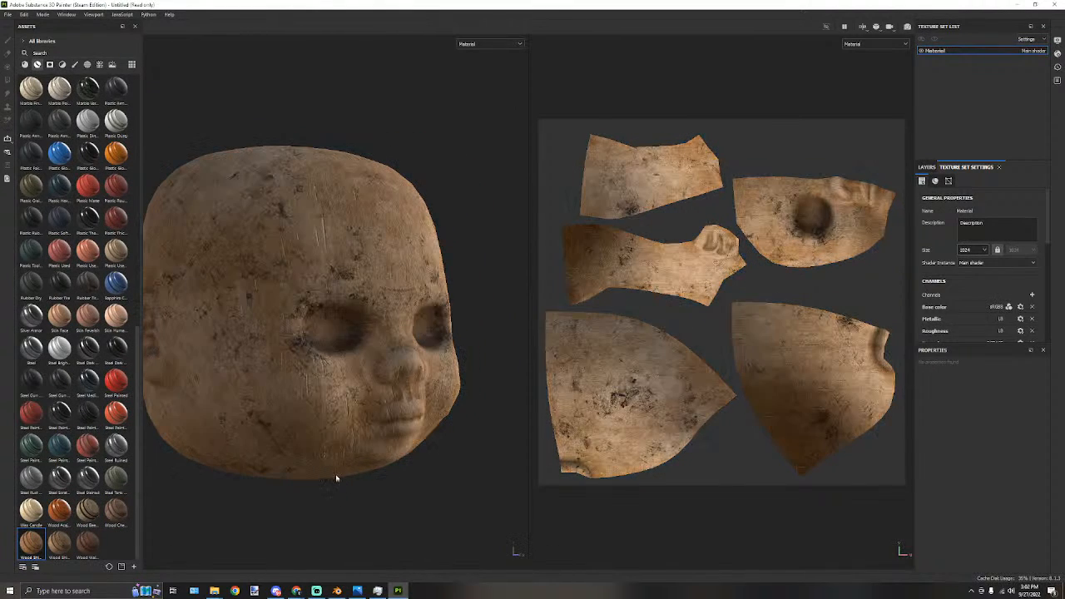
# Try the red painted steel, used plastic and dark steel smart materials on the doll head, undoing each one.
pyautogui.keyDown('alt'); pyautogui.moveTo(406, 477); pyautogui.dragTo(241, 479); pyautogui.keyUp('alt')
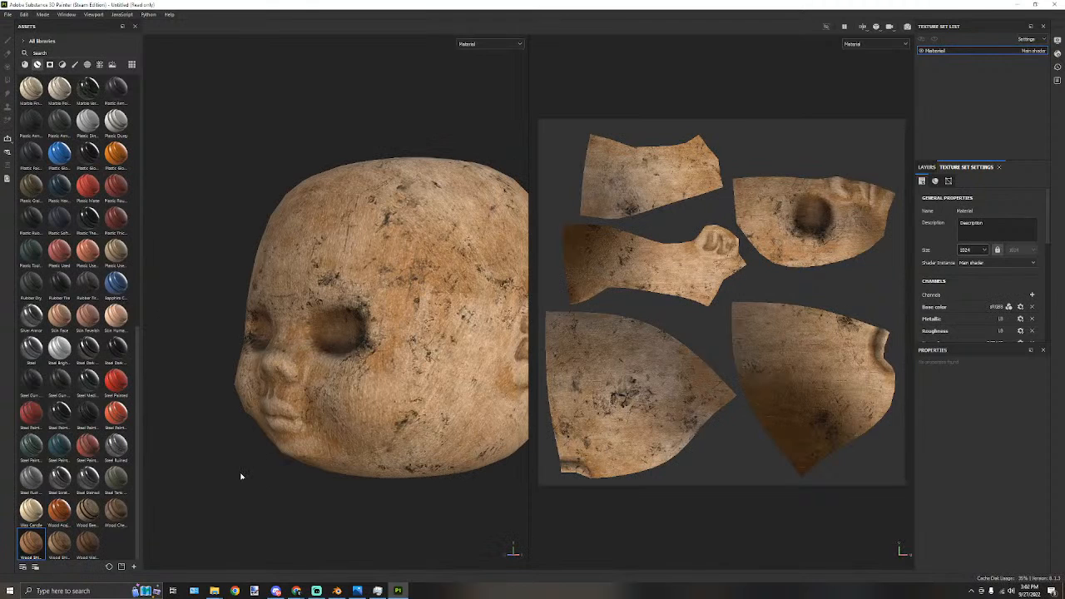
pyautogui.moveTo(87, 445); pyautogui.dragTo(441, 350)
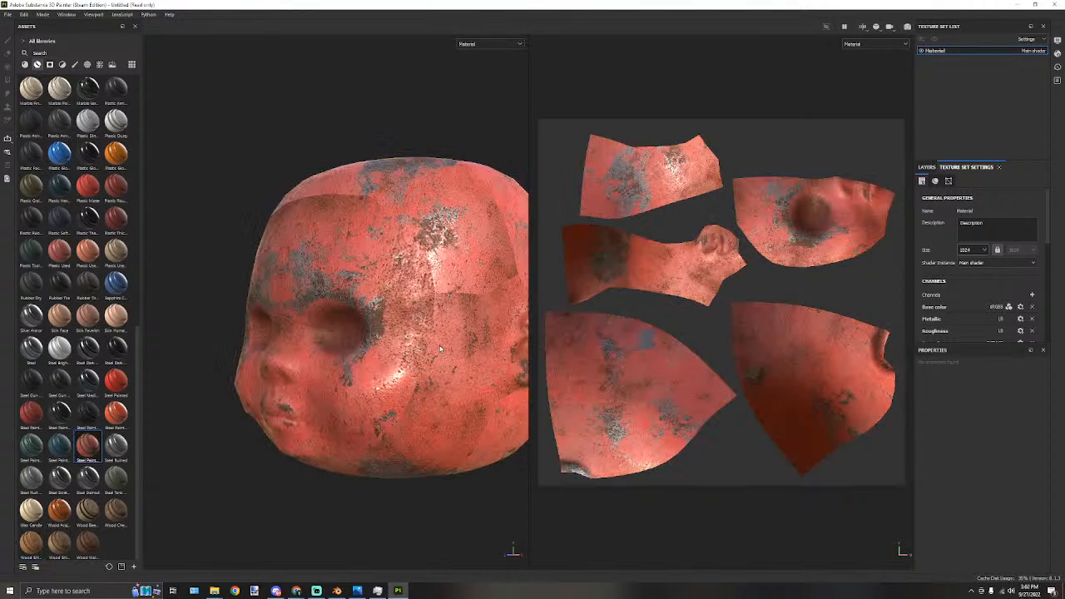
pyautogui.keyDown('alt'); pyautogui.moveTo(310, 468); pyautogui.dragTo(436, 519); pyautogui.keyUp('alt')
pyautogui.hotkey('ctrl', 'z')
pyautogui.moveTo(88, 251)
pyautogui.mouseDown()
pyautogui.moveTo(318, 206)
pyautogui.moveTo(418, 257)
pyautogui.mouseUp()
pyautogui.hotkey('ctrl', 'z')
pyautogui.keyDown('alt'); pyautogui.moveTo(381, 142); pyautogui.dragTo(229, 241); pyautogui.keyUp('alt')
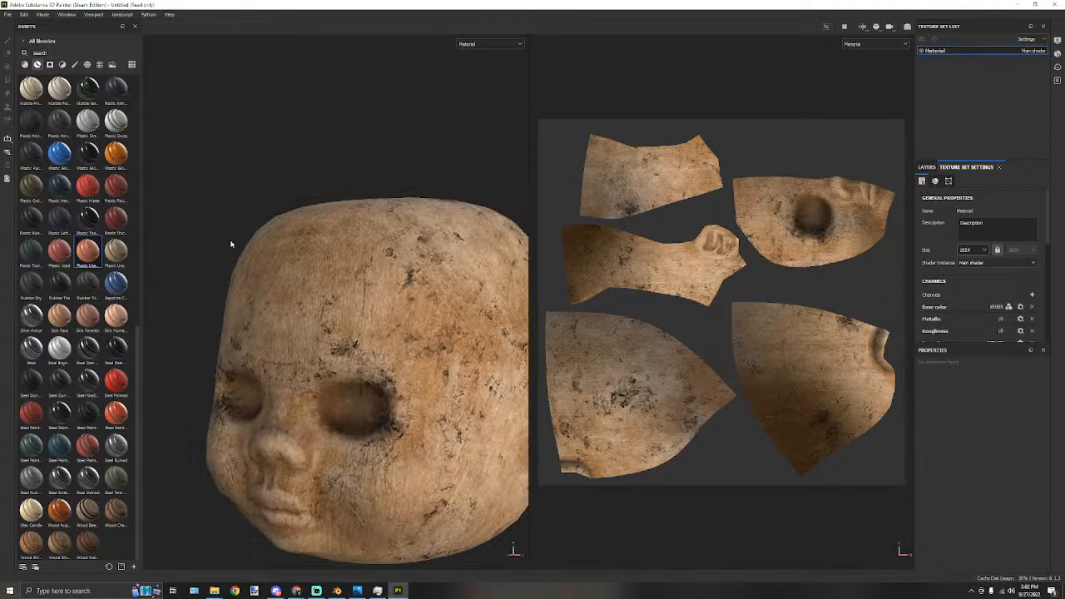
pyautogui.moveTo(87, 348); pyautogui.dragTo(435, 332)
pyautogui.hotkey('ctrl', 'z')
pyautogui.scroll(8, 83, 314)
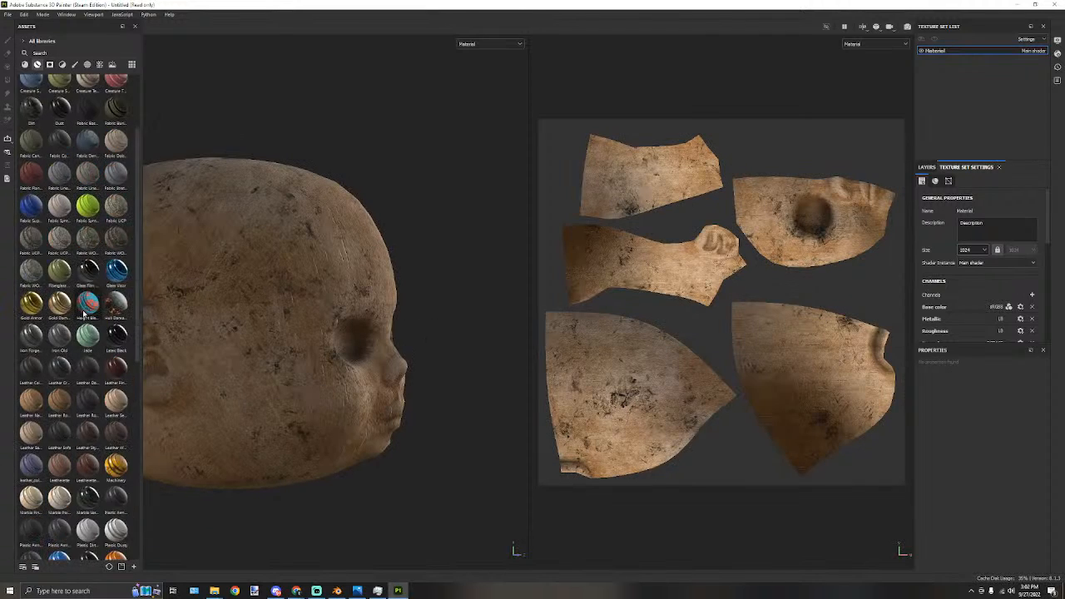
pyautogui.keyDown('alt'); pyautogui.moveTo(412, 248); pyautogui.dragTo(329, 276); pyautogui.keyUp('alt')
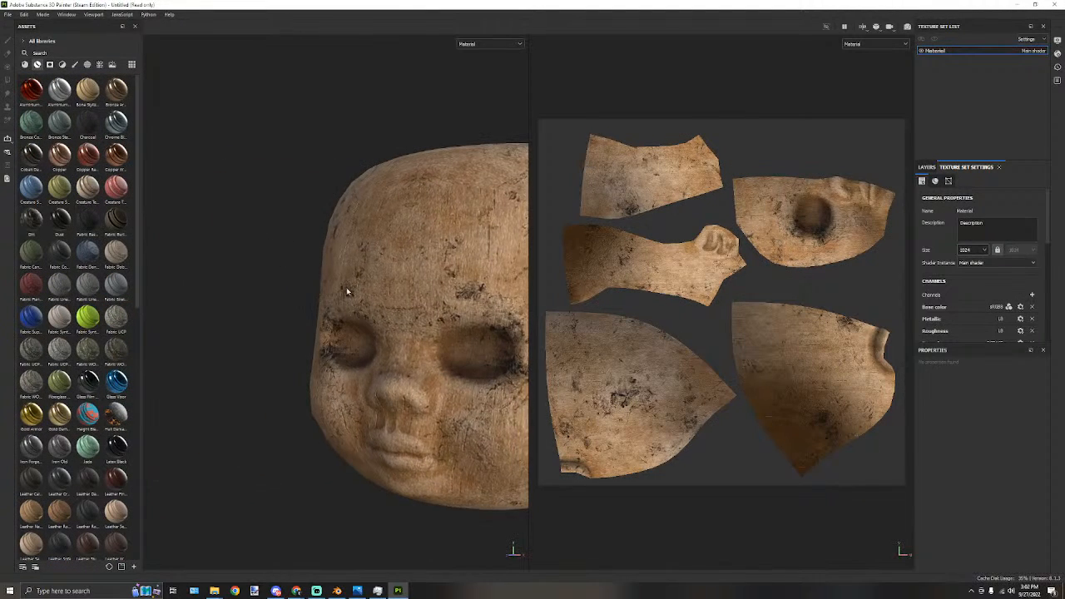
# Switch to Blender, hide the low-poly Retopo_Dummy.006, and show and select the high-poly head Retopo_Dummy.005.
pyautogui.click(337, 591)
pyautogui.scroll(-3, 411, 329)
pyautogui.moveTo(699, 354); pyautogui.dragTo(611, 378, button='middle')
pyautogui.click(1047, 136)
pyautogui.click(1047, 128)
pyautogui.click(974, 128)
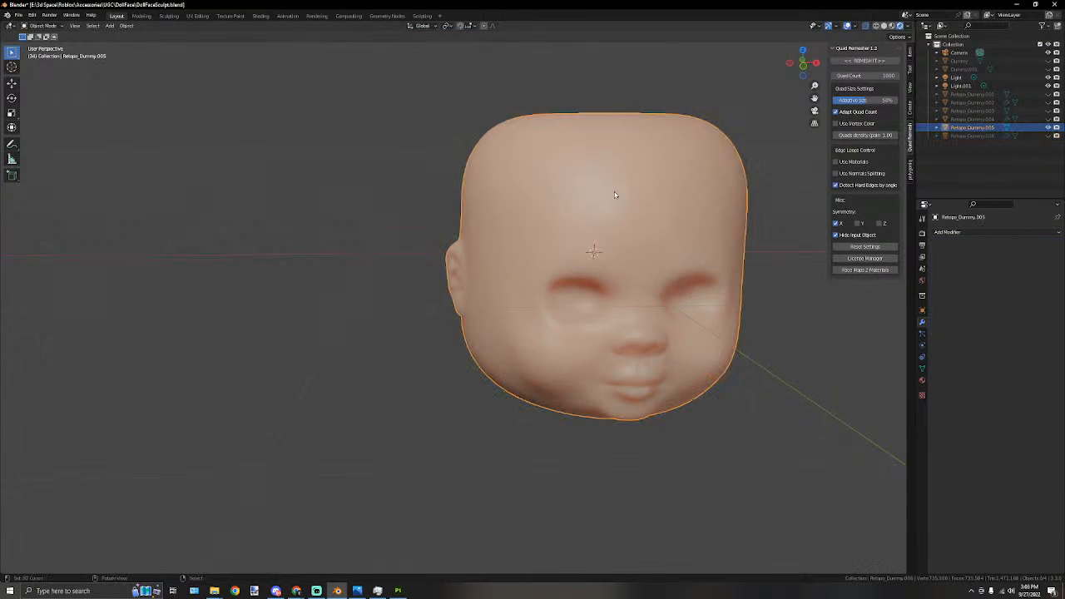
# Apply smooth shading to the high-poly head Retopo_Dummy.005.
pyautogui.scroll(8, 570, 294)
pyautogui.scroll(1, 543, 281)
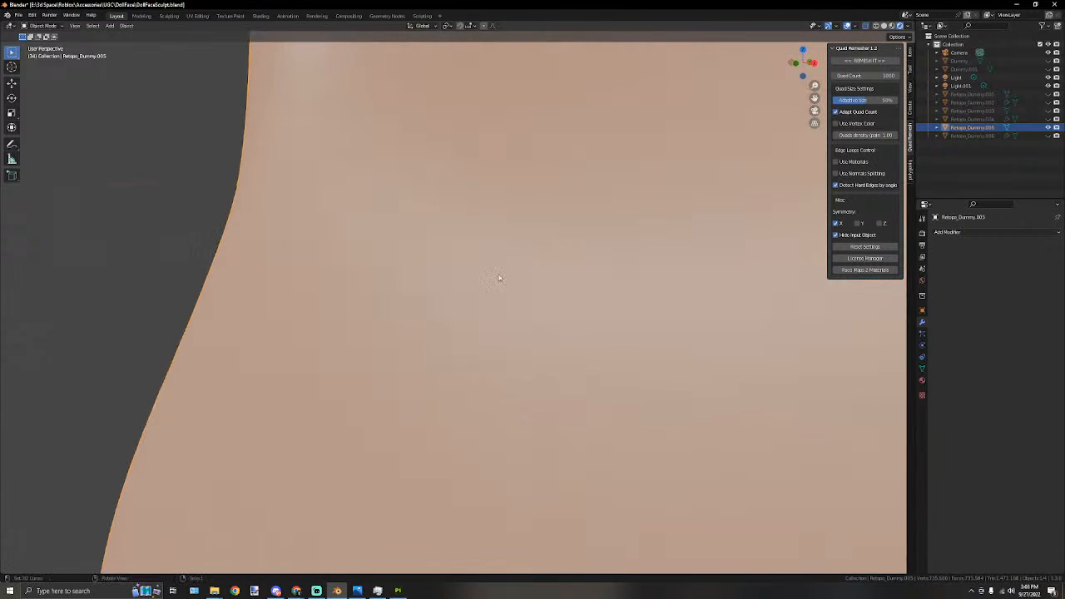
pyautogui.click(127, 26)
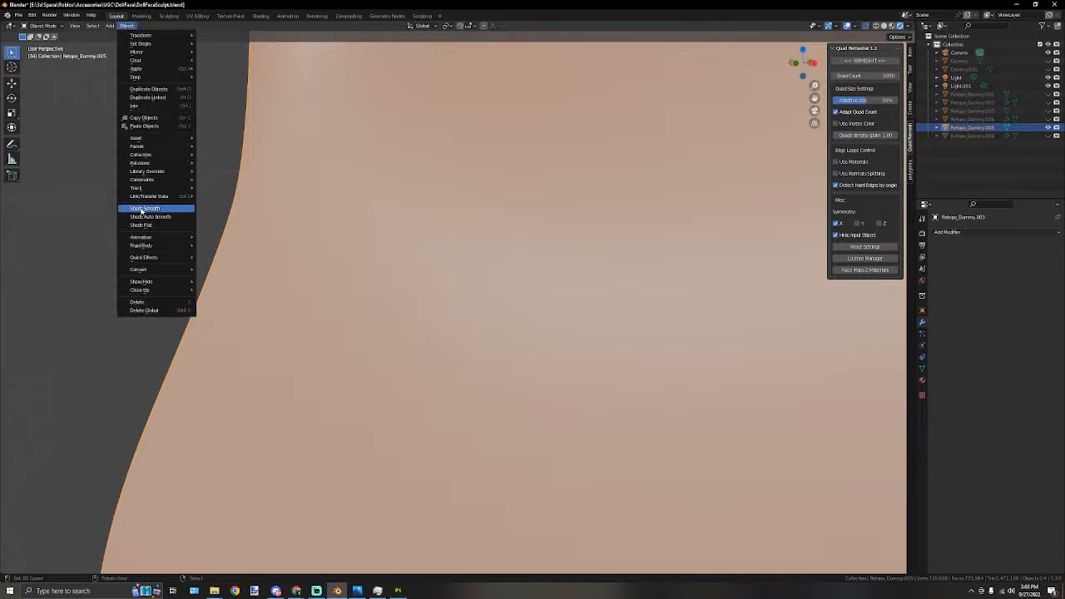
pyautogui.click(144, 208)
pyautogui.scroll(-6, 142, 214)
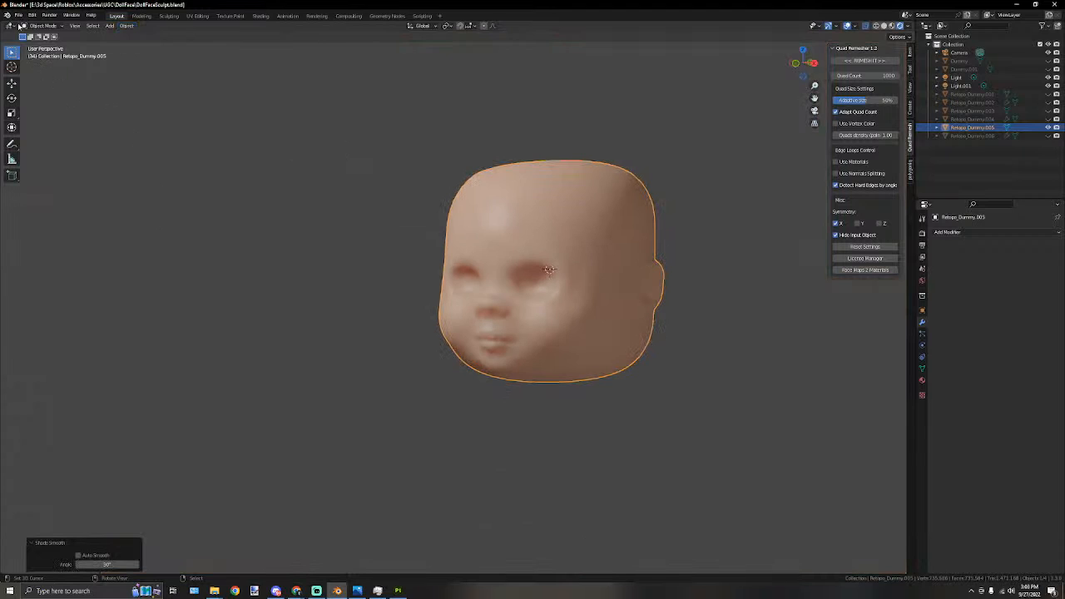
# Export the selected high-poly head as a Wavefront OBJ, overwriting DollFace-HighPoly.obj in the DollFace folder.
pyautogui.click(18, 15)
pyautogui.moveTo(35, 139)
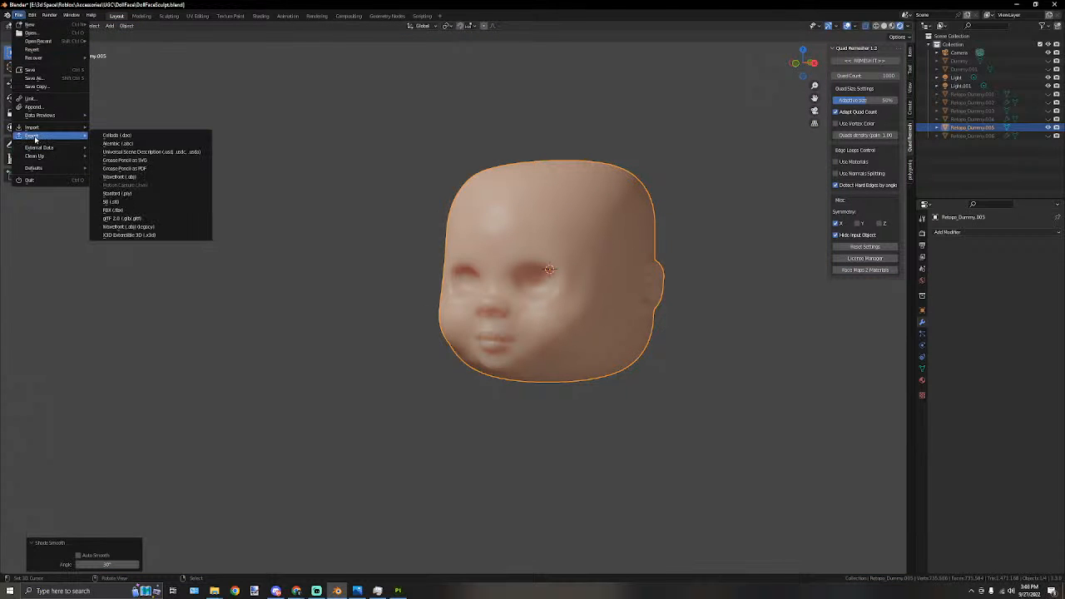
pyautogui.click(119, 178)
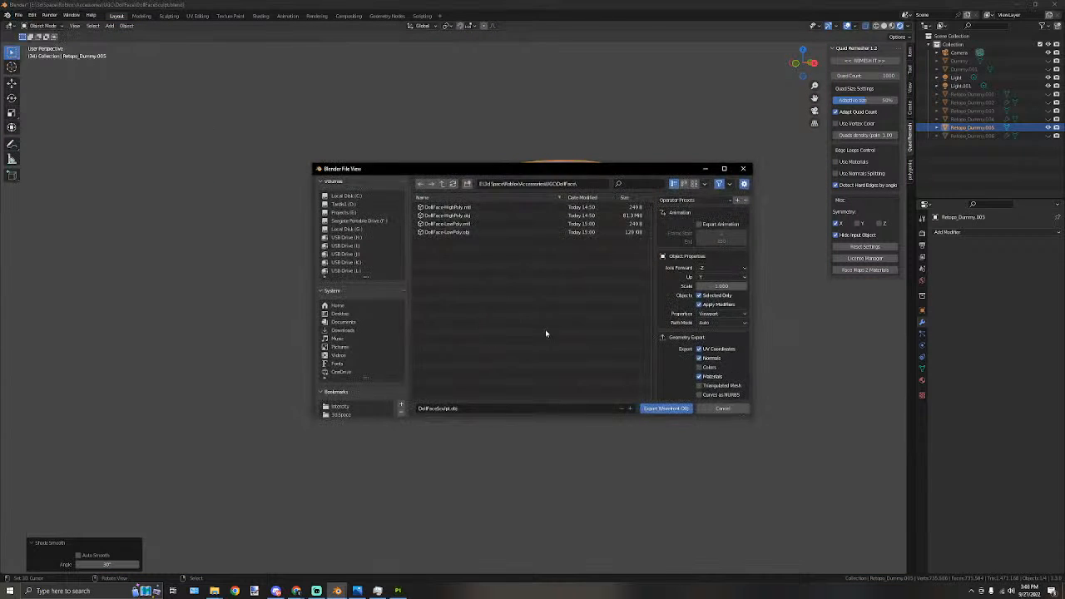
pyautogui.click(466, 216)
pyautogui.click(670, 407)
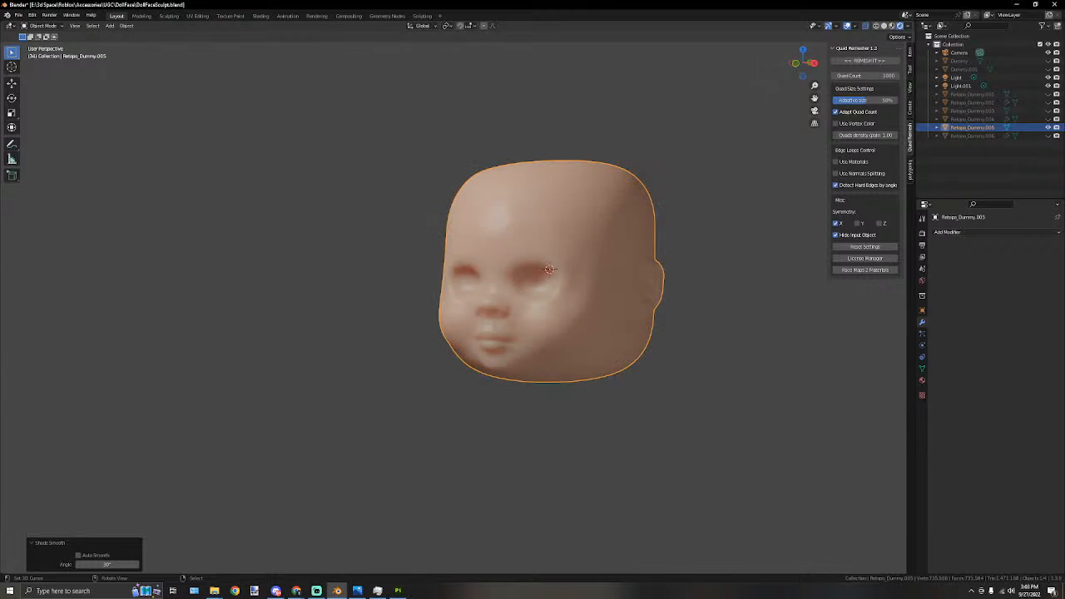
# Switch to Substance 3D Painter and open the mesh map baking settings for the head's texture set.
pyautogui.click(398, 591)
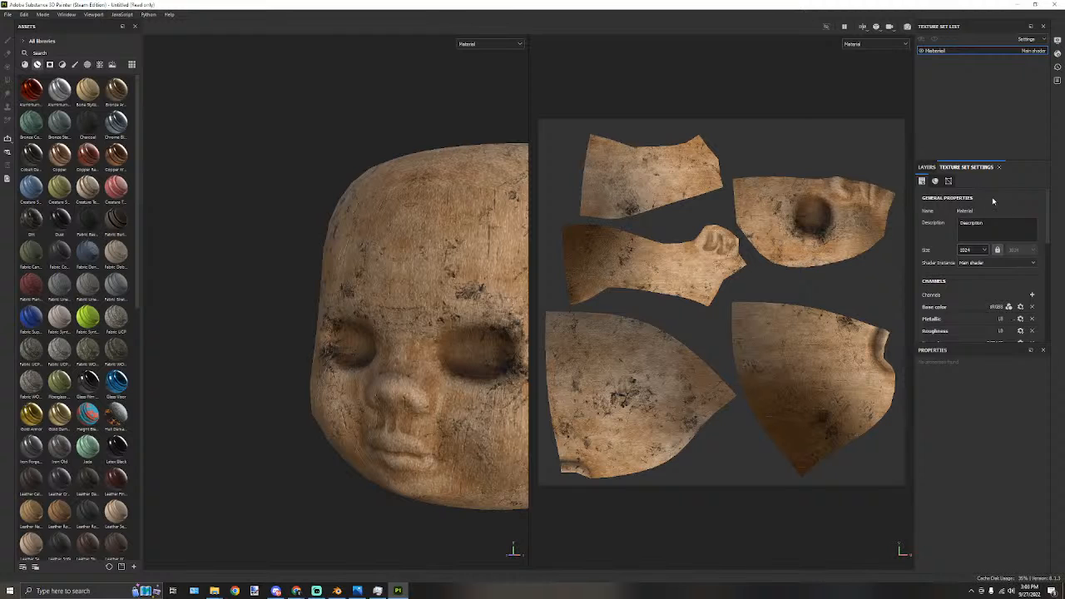
pyautogui.scroll(-3, 993, 203)
pyautogui.scroll(3, 973, 272)
pyautogui.click(926, 167)
pyautogui.click(965, 168)
pyautogui.scroll(-5, 933, 250)
pyautogui.click(1013, 246)
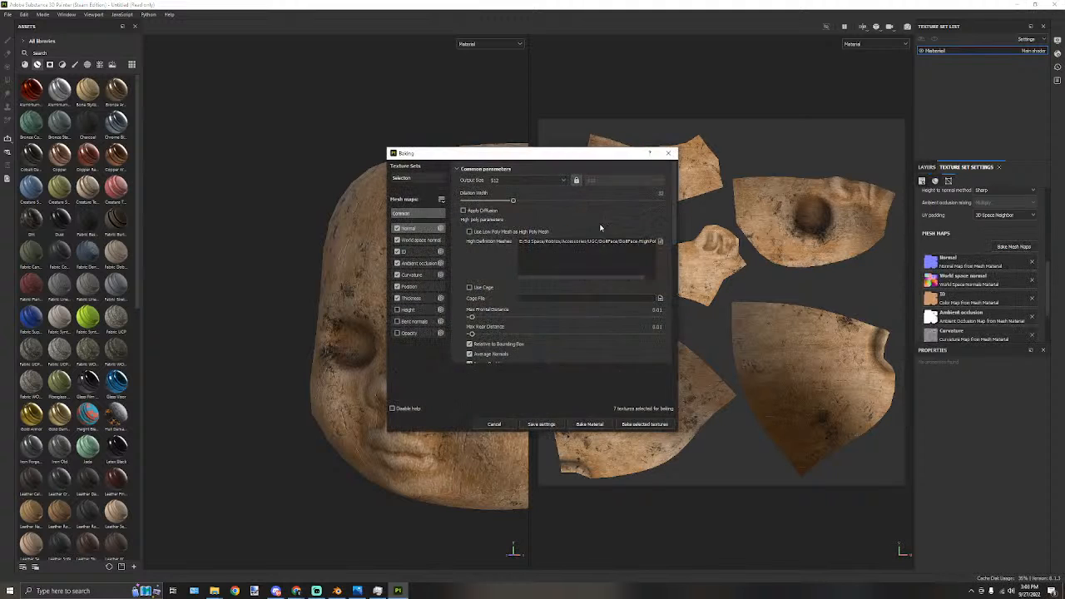
# Reload DollFace-HighPoly as the high definition mesh and bake the material's seven selected mesh maps.
pyautogui.click(660, 241)
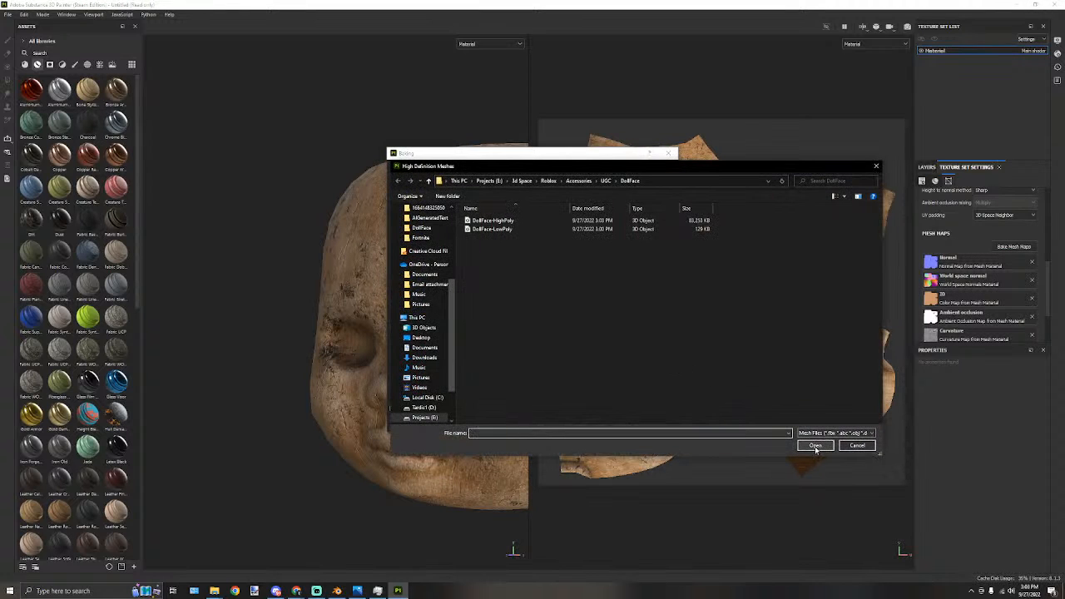
pyautogui.click(495, 220)
pyautogui.click(816, 445)
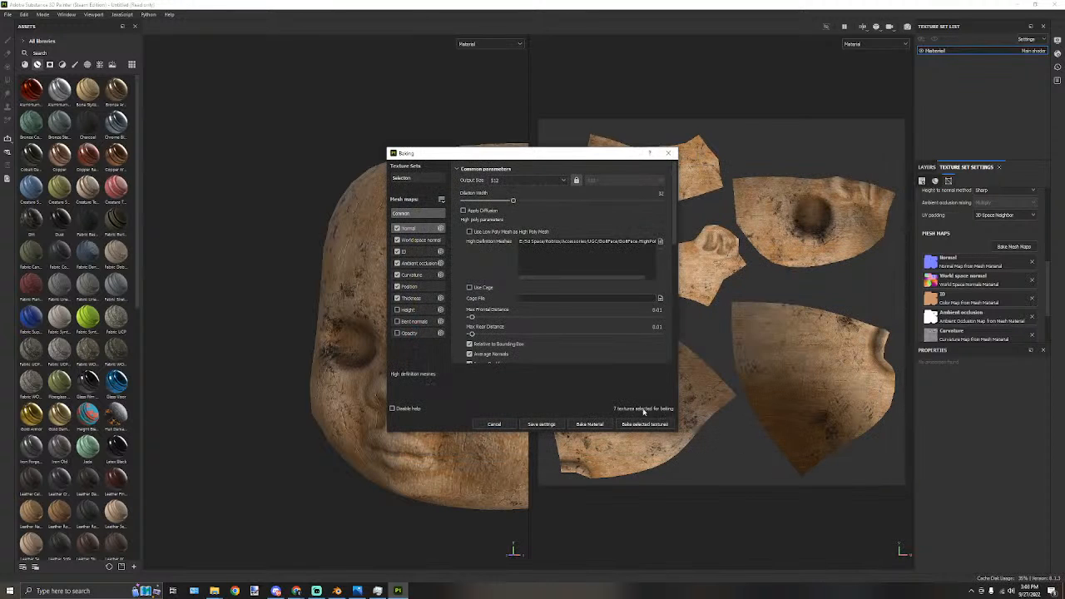
pyautogui.click(589, 424)
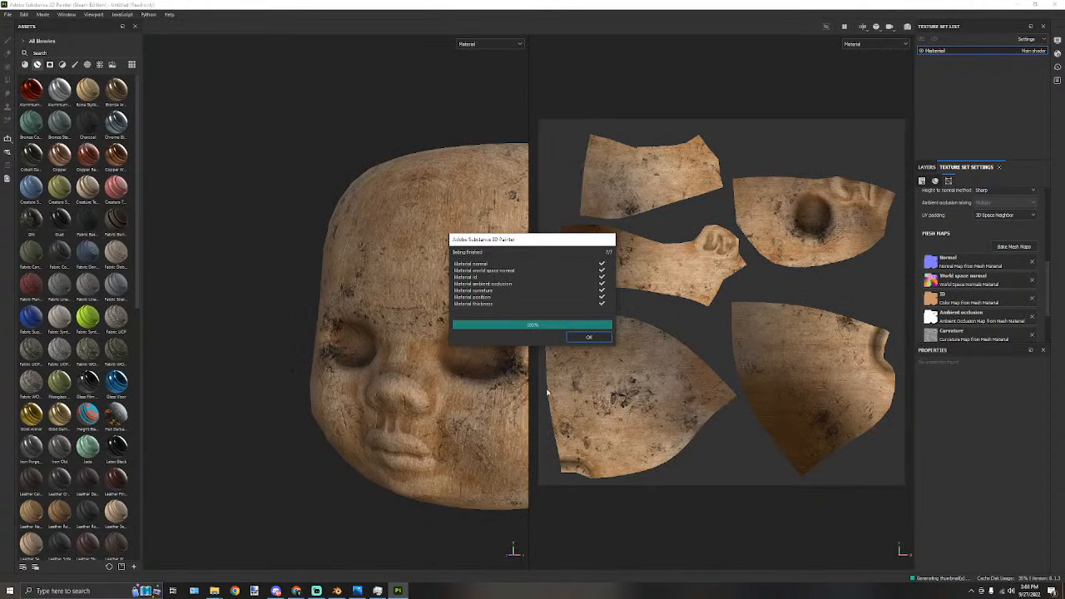
pyautogui.click(588, 337)
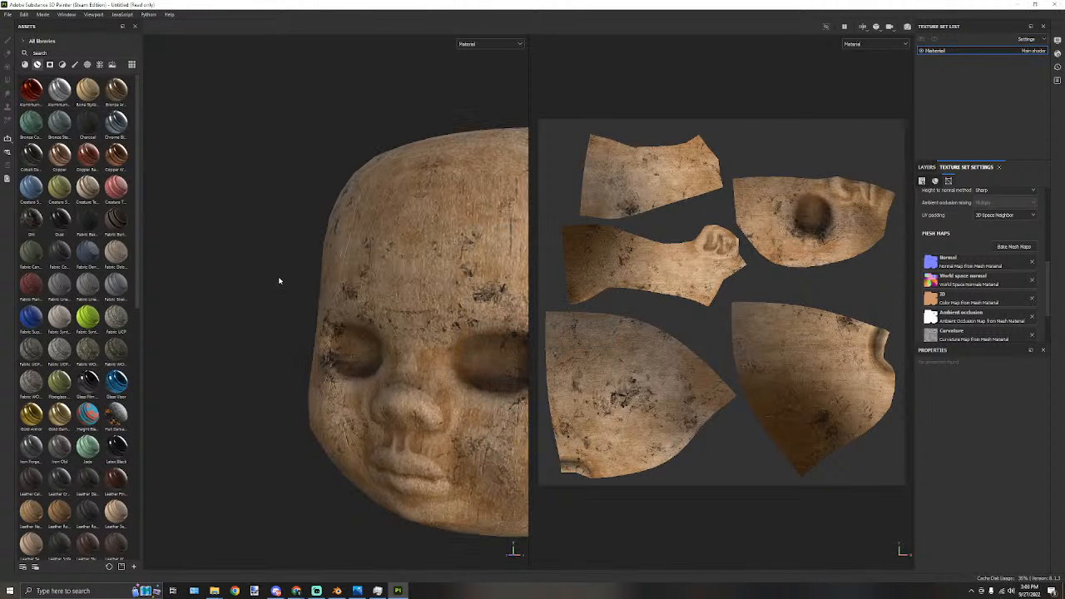
# Try a fabric smart material and the fiberglass smart material on the rebaked doll head, undoing each one.
pyautogui.scroll(-2, 281, 279)
pyautogui.keyDown('alt'); pyautogui.moveTo(247, 318); pyautogui.dragTo(381, 371); pyautogui.keyUp('alt')
pyautogui.scroll(2, 381, 371)
pyautogui.moveTo(88, 351); pyautogui.dragTo(337, 266)
pyautogui.keyDown('alt'); pyautogui.moveTo(406, 276); pyautogui.dragTo(427, 349); pyautogui.keyUp('alt')
pyautogui.hotkey('ctrl', 'z')
pyautogui.moveTo(61, 388); pyautogui.dragTo(301, 293)
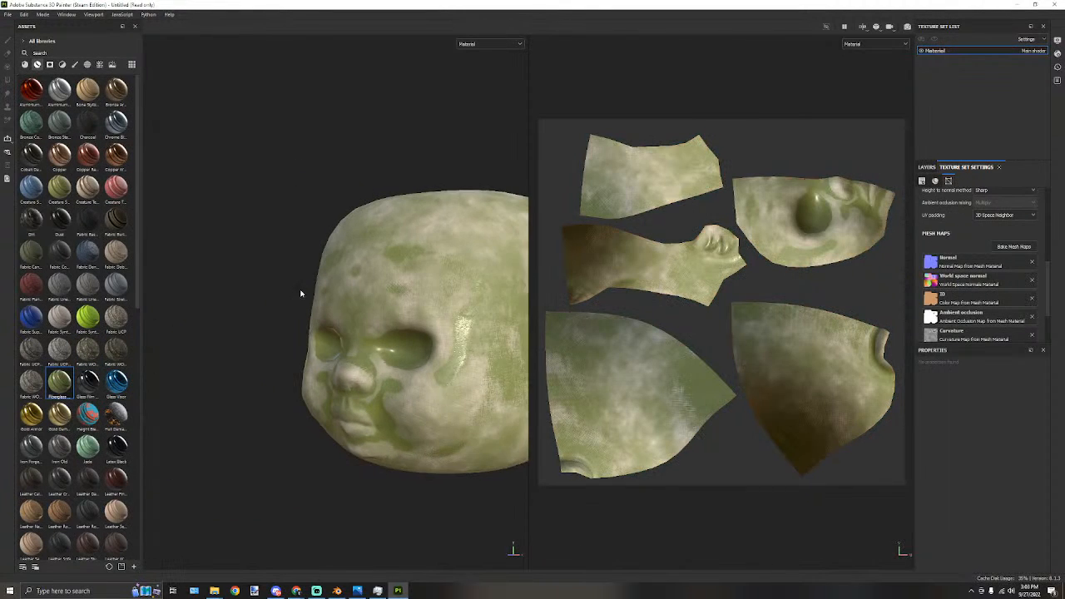
pyautogui.hotkey('ctrl', 'z')
# Try a leather smart material and the Iron Old smart material on the doll head, returning to the weathered wood.
pyautogui.moveTo(116, 477); pyautogui.dragTo(390, 250)
pyautogui.keyDown('alt'); pyautogui.moveTo(329, 314); pyautogui.dragTo(393, 384); pyautogui.keyUp('alt')
pyautogui.keyDown('alt'); pyautogui.moveTo(298, 361); pyautogui.dragTo(252, 381); pyautogui.keyUp('alt')
pyautogui.moveTo(60, 452); pyautogui.dragTo(330, 332)
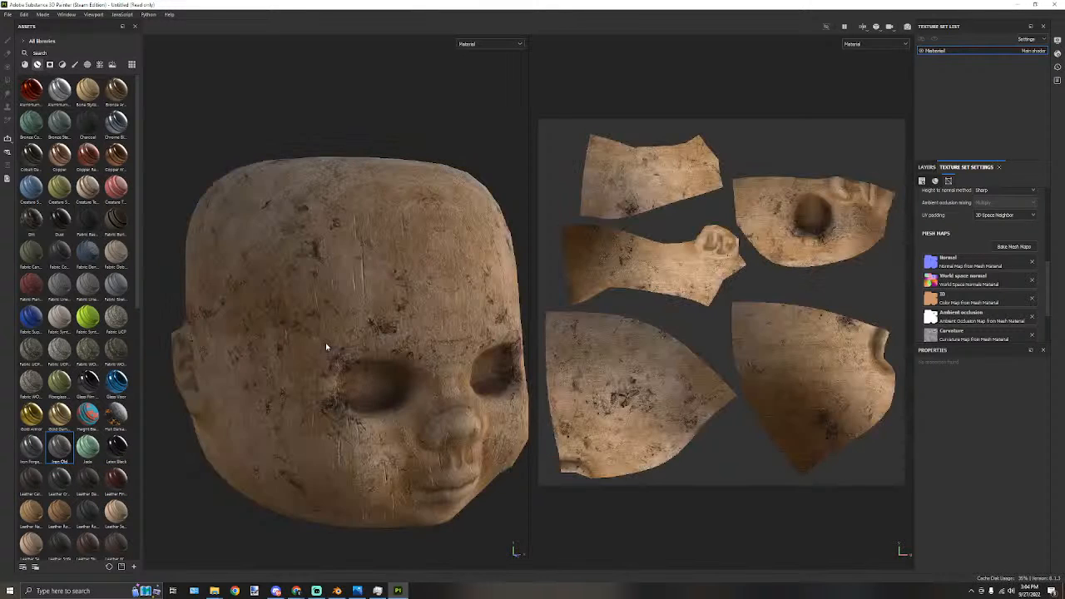
# Delete the Wood Bench smart material layer and hide the Wood Ship Hull Old layer.
pyautogui.click(927, 166)
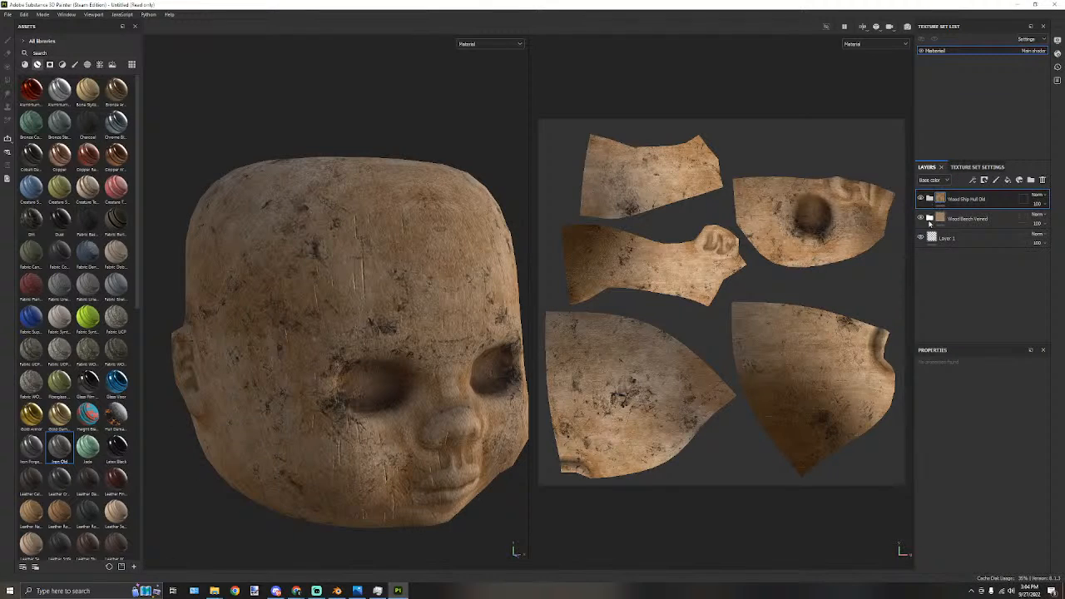
pyautogui.click(998, 219)
pyautogui.press('Delete')
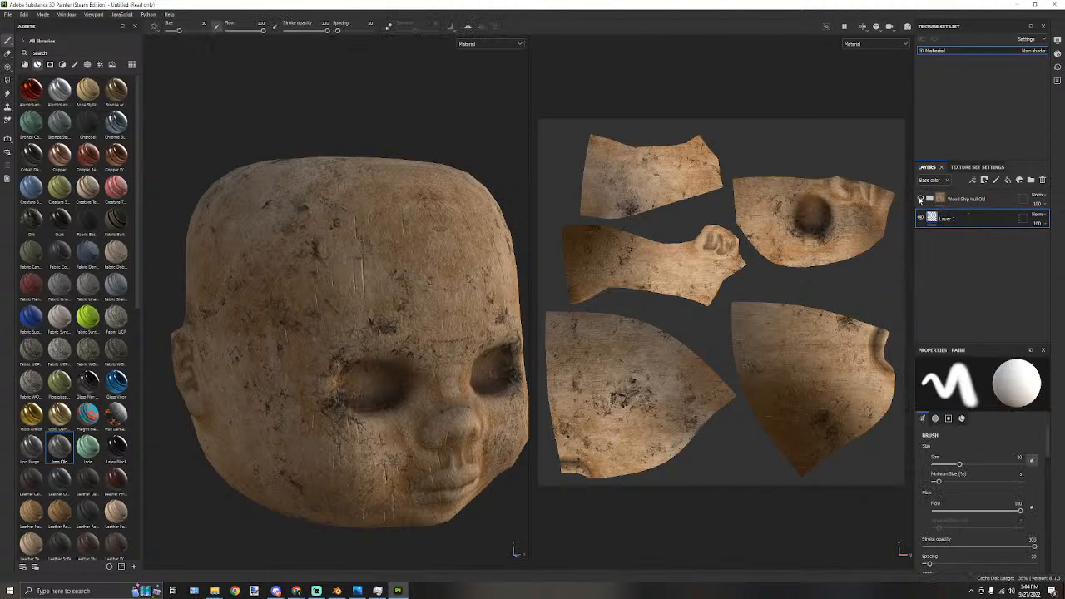
pyautogui.click(920, 198)
# Try the Fabric Synthetic Dots and Fabric Stretchy Sci-Fi smart materials on the head, deleting each one.
pyautogui.moveTo(59, 316); pyautogui.dragTo(295, 257)
pyautogui.keyDown('alt'); pyautogui.moveTo(420, 377); pyautogui.dragTo(363, 325); pyautogui.keyUp('alt')
pyautogui.keyDown('alt'); pyautogui.moveTo(364, 325); pyautogui.dragTo(248, 313, button='middle'); pyautogui.keyUp('alt')
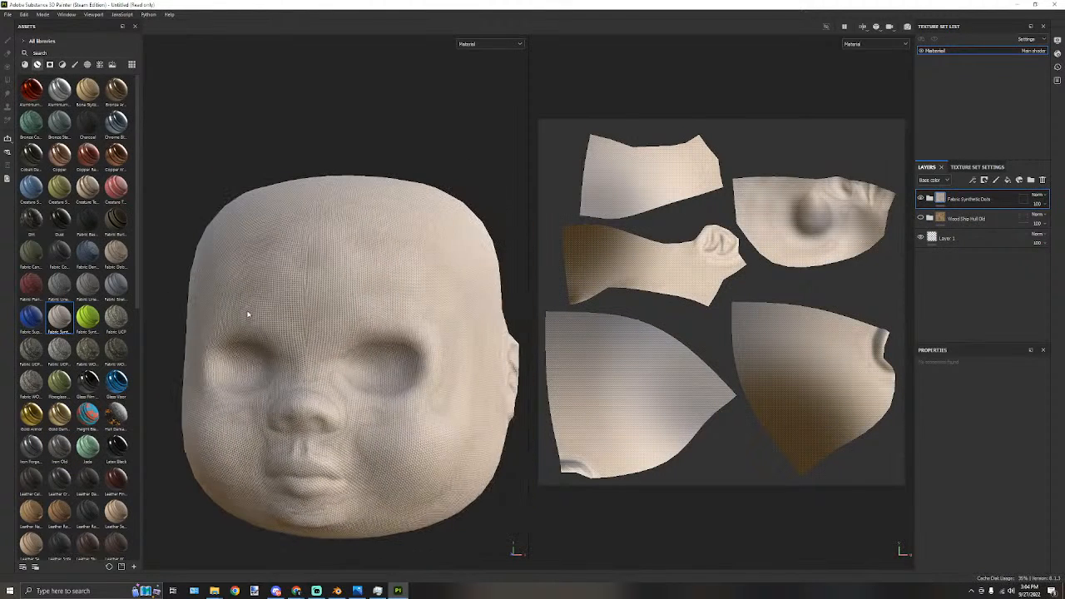
pyautogui.press('Delete')
pyautogui.moveTo(116, 286); pyautogui.dragTo(269, 221)
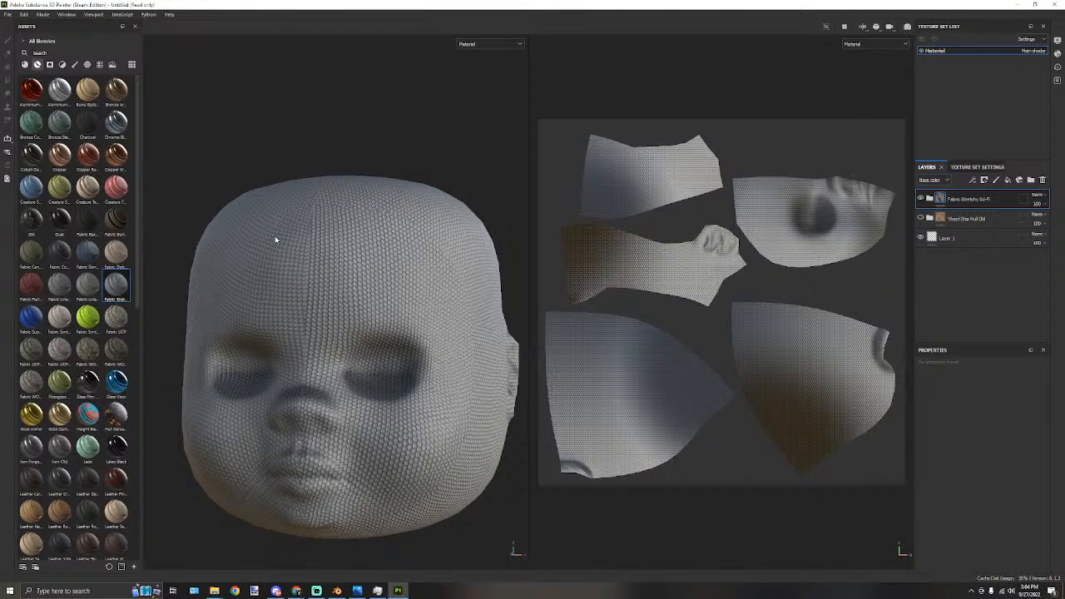
pyautogui.press('Delete')
# Try the Creature Teeth material, another creature material and a copper material on the head, deleting each one.
pyautogui.moveTo(88, 188); pyautogui.dragTo(333, 270)
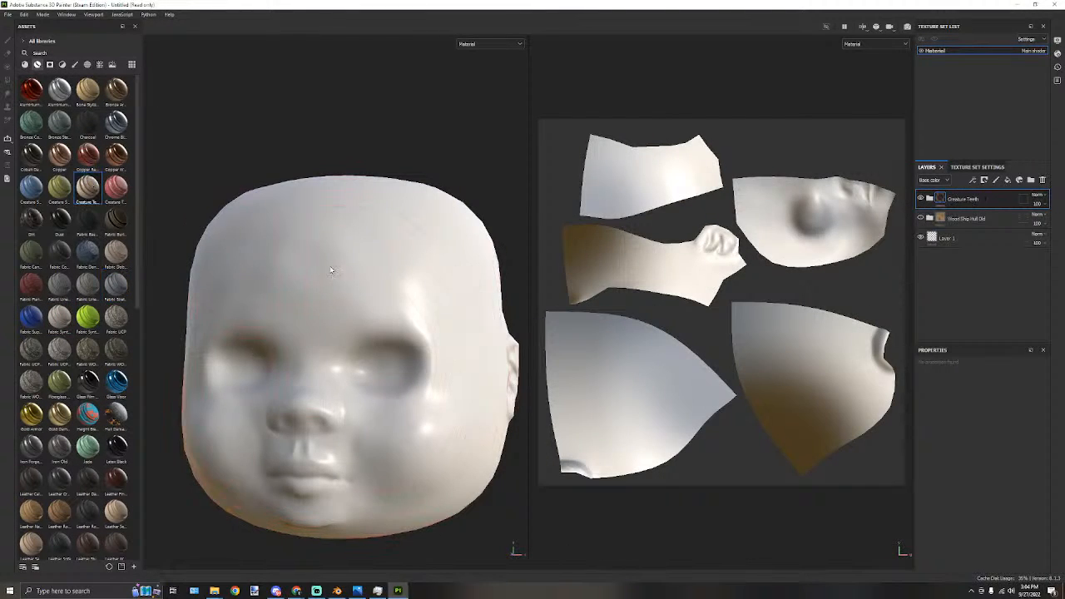
pyautogui.moveTo(390, 248)
pyautogui.keyDown('alt'); pyautogui.mouseDown()
pyautogui.moveTo(392, 194)
pyautogui.moveTo(399, 266)
pyautogui.mouseUp(); pyautogui.keyUp('alt')
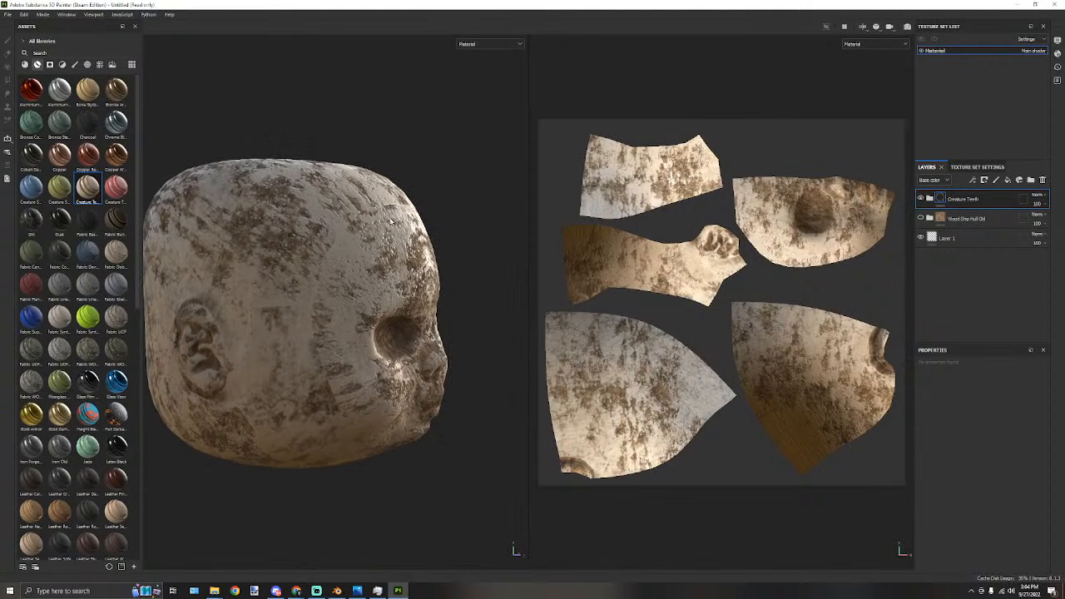
pyautogui.press('Delete')
pyautogui.moveTo(115, 187); pyautogui.dragTo(283, 271)
pyautogui.press('Delete')
pyautogui.moveTo(87, 154); pyautogui.dragTo(412, 296)
pyautogui.press('Delete')
# Apply the Plastic Thick Cracked smart material to the doll head.
pyautogui.scroll(-10, 96, 387)
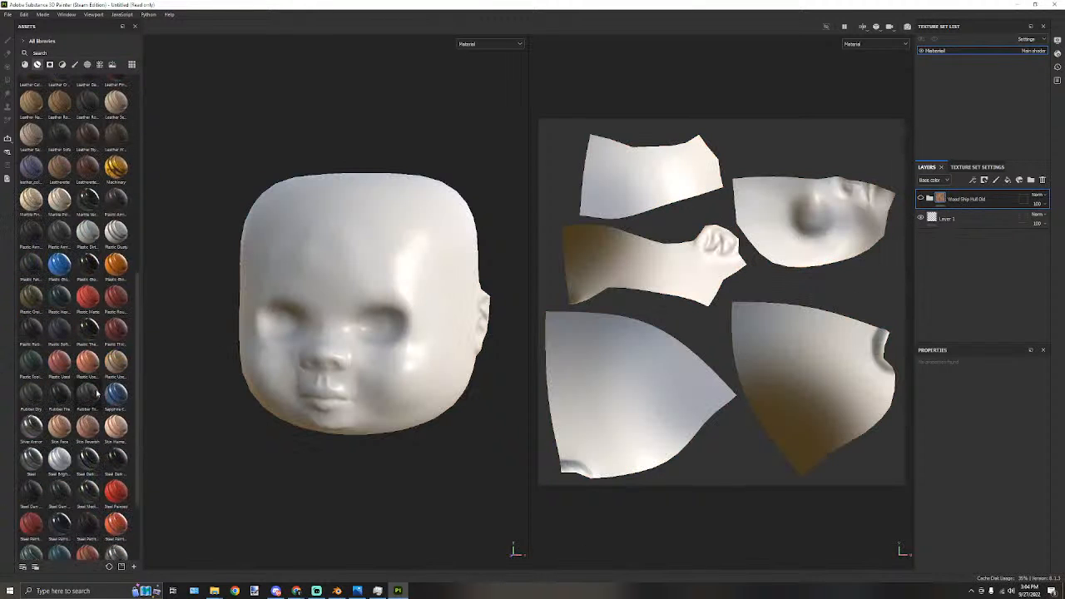
pyautogui.moveTo(116, 316); pyautogui.dragTo(383, 341)
pyautogui.scroll(3, 393, 390)
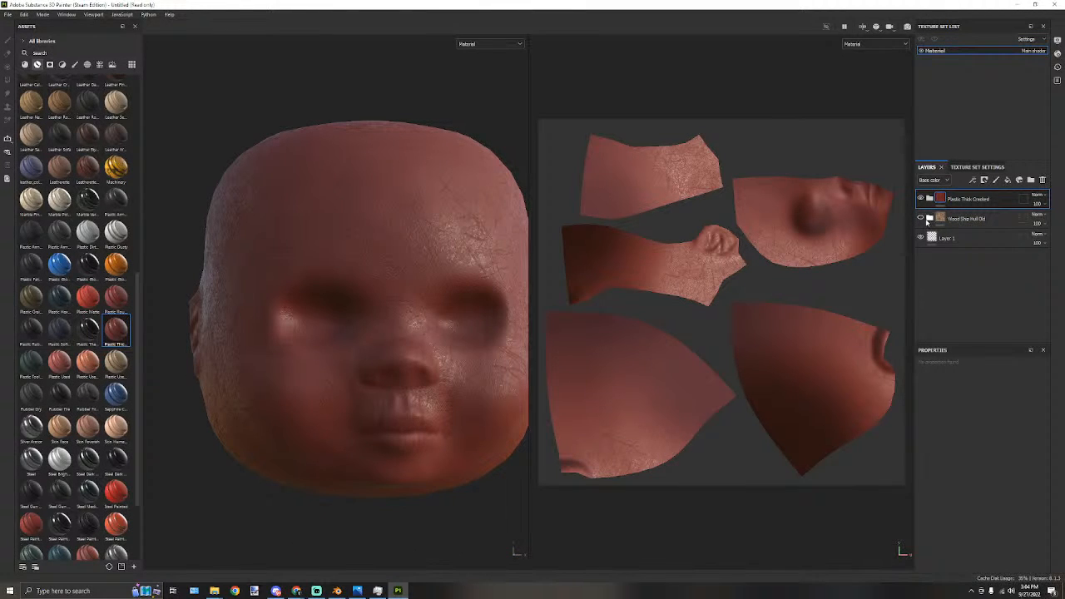
# Expand the Wood Ship Hull Old group, hide Plastic Thick Cracked, and show the wood material on the head.
pyautogui.click(929, 219)
pyautogui.scroll(-3, 986, 283)
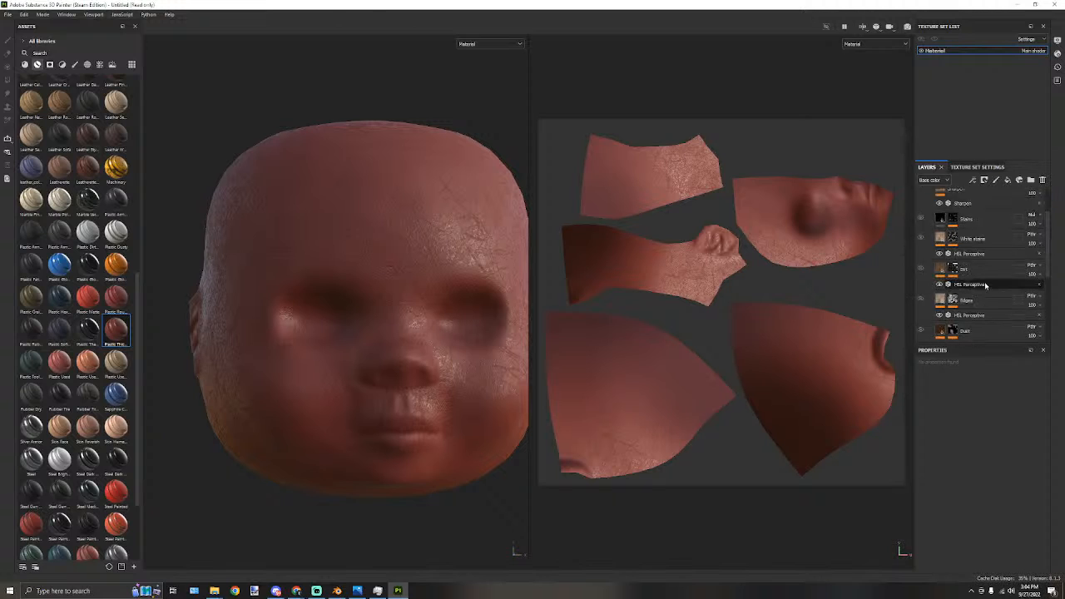
pyautogui.scroll(1, 984, 303)
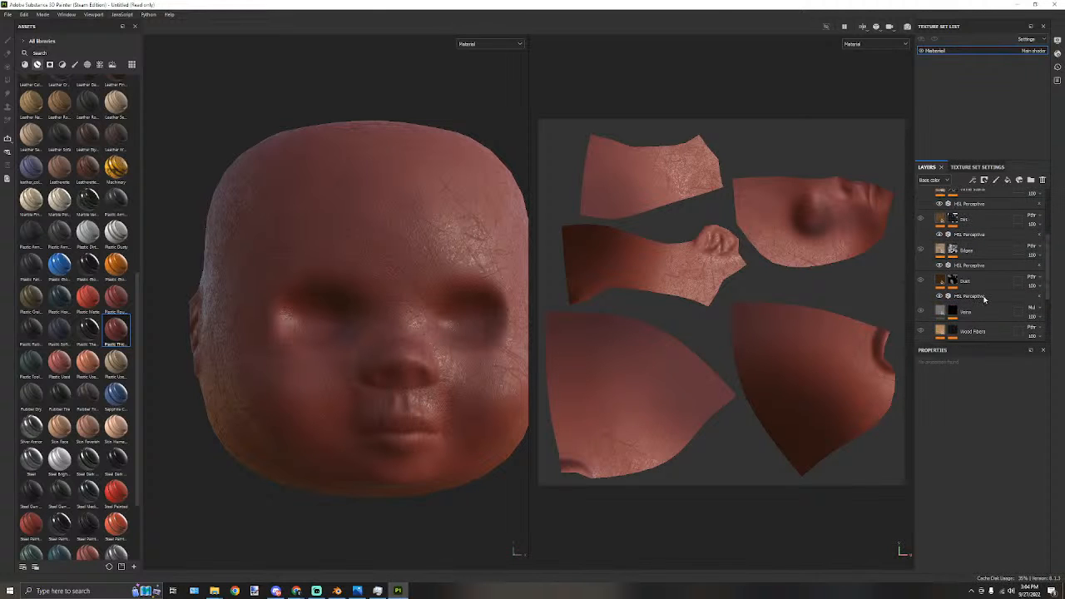
pyautogui.scroll(-2, 988, 295)
pyautogui.scroll(5, 985, 274)
pyautogui.click(920, 198)
pyautogui.click(920, 218)
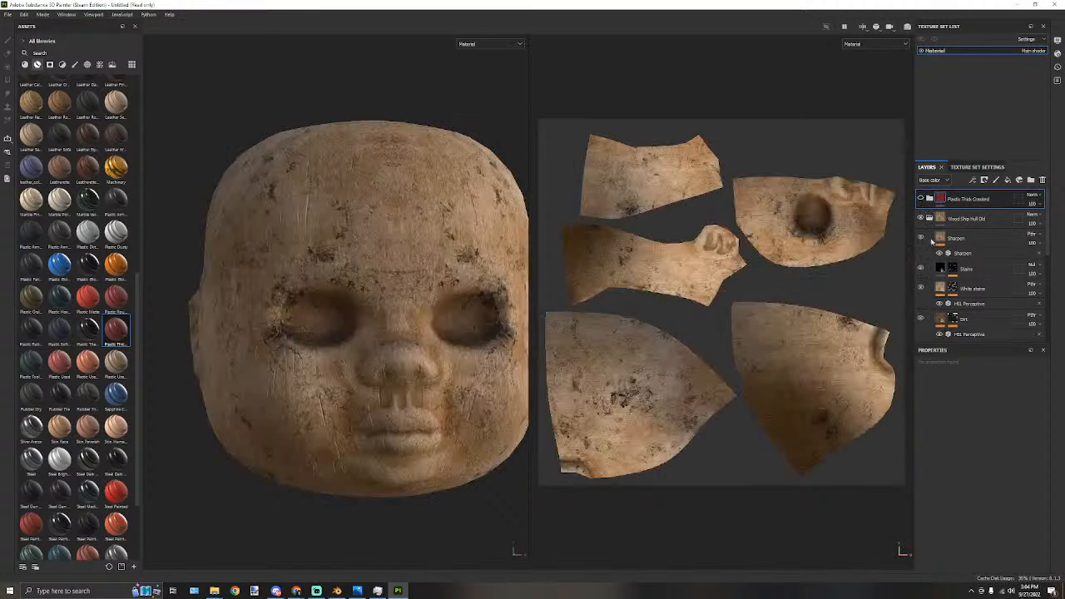
# Toggle the visibility of the wood material's Dirt layer to compare its effect on the head.
pyautogui.scroll(-4, 922, 226)
pyautogui.click(922, 220)
pyautogui.click(922, 220)
pyautogui.click(922, 219)
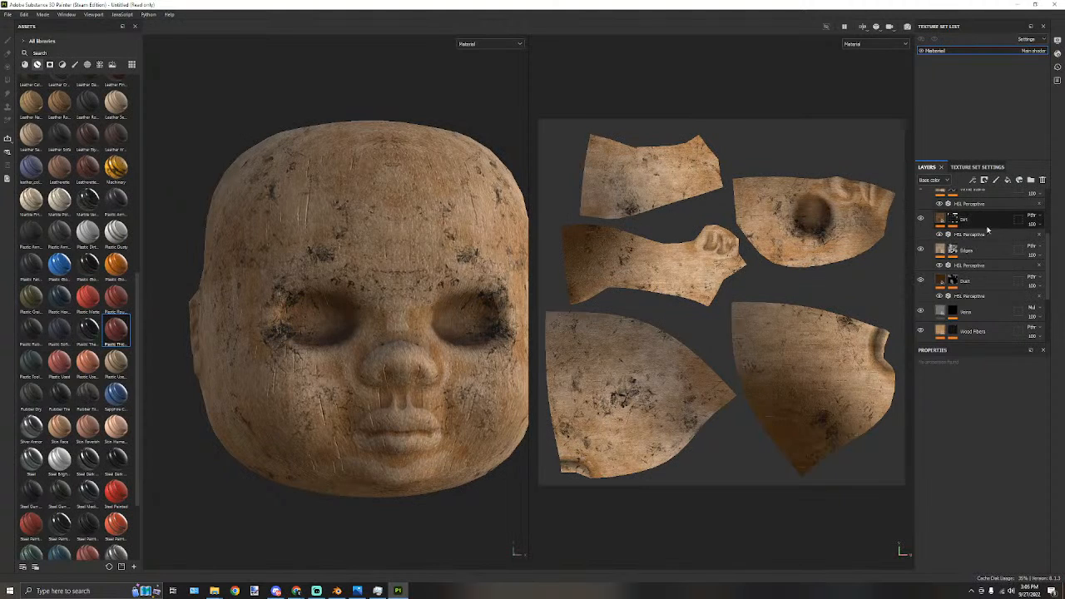
pyautogui.scroll(1, 990, 228)
pyautogui.scroll(1, 993, 254)
# Move the Dirt layer from Wood Ship Hull Old into the Plastic Thick Cracked group.
pyautogui.click(983, 272)
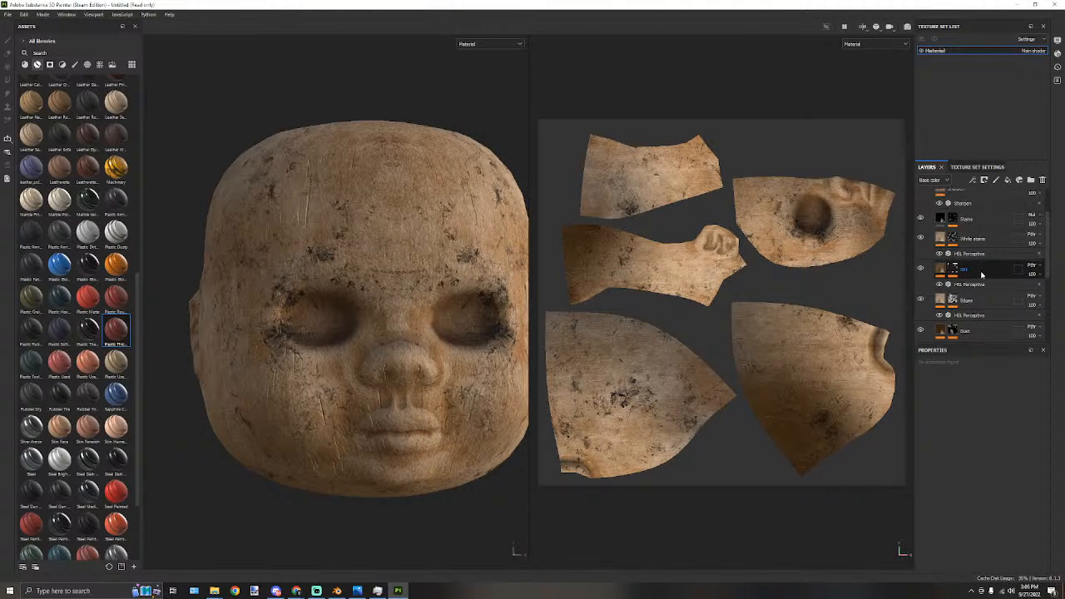
pyautogui.scroll(1, 1008, 273)
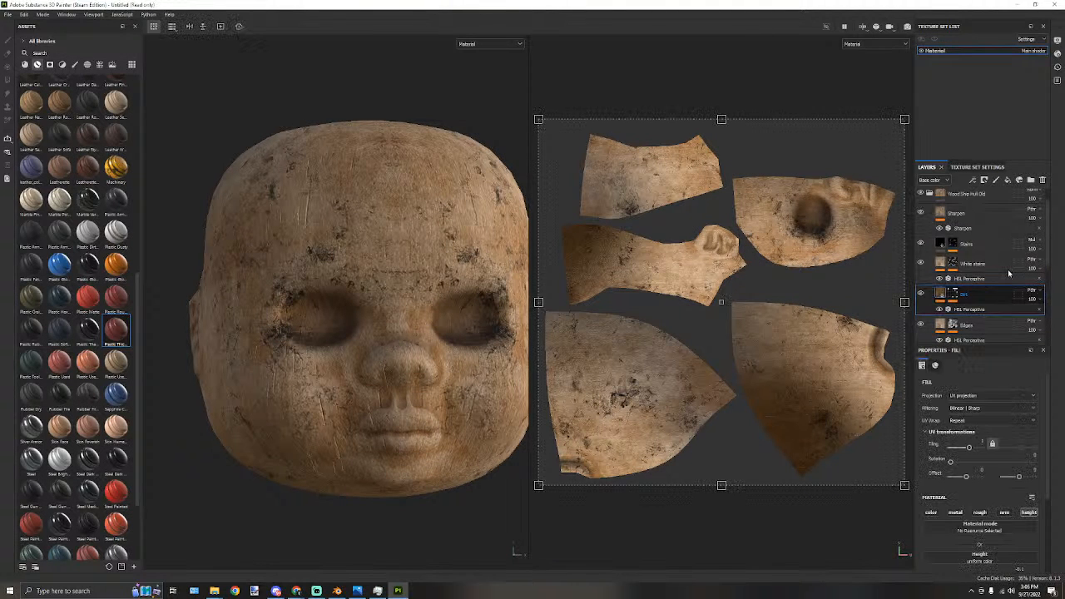
pyautogui.moveTo(986, 293); pyautogui.dragTo(973, 202)
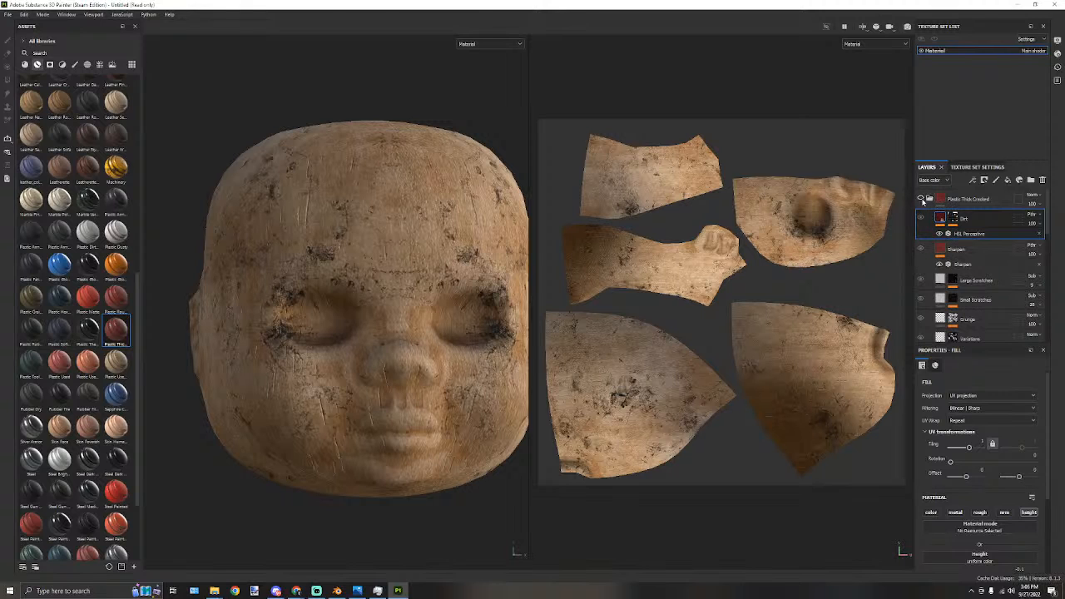
# Show the Plastic Thick Cracked group to check the moved Dirt layer on the head, and hide the group again.
pyautogui.click(921, 198)
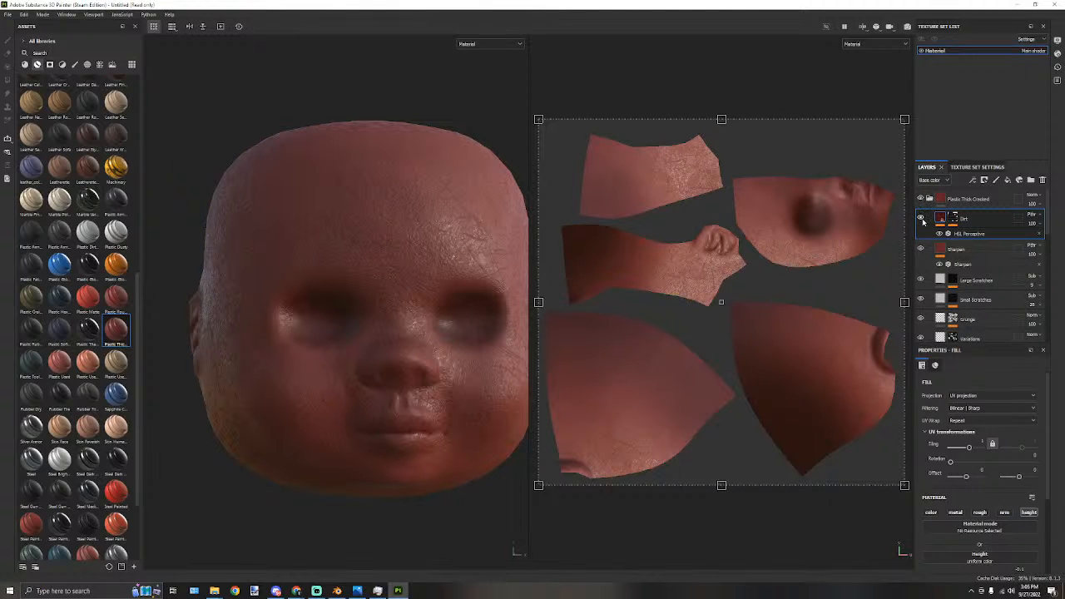
pyautogui.scroll(-5, 974, 266)
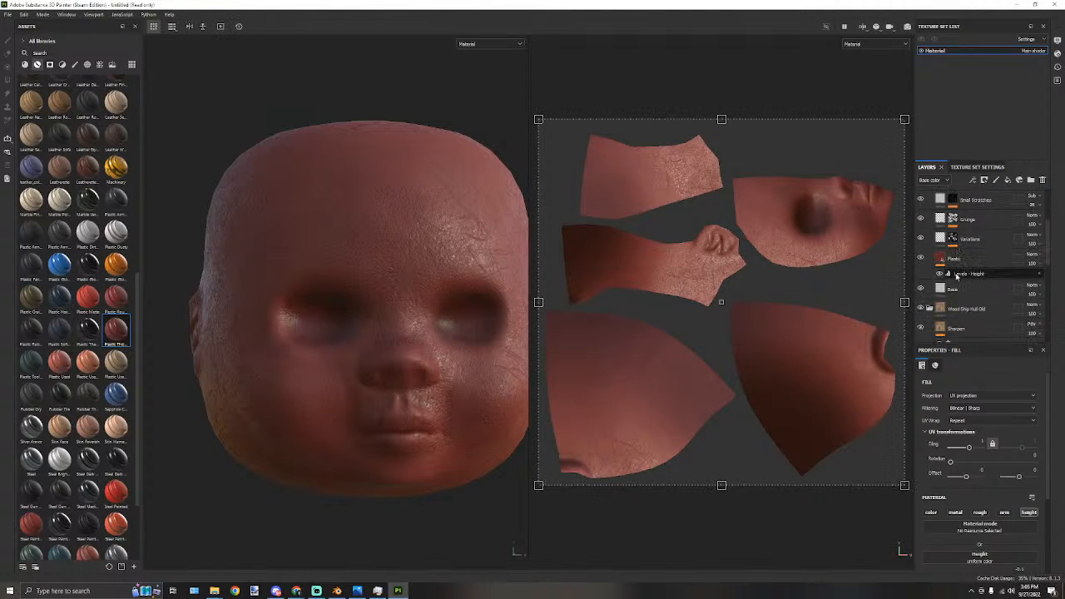
pyautogui.scroll(-3, 983, 286)
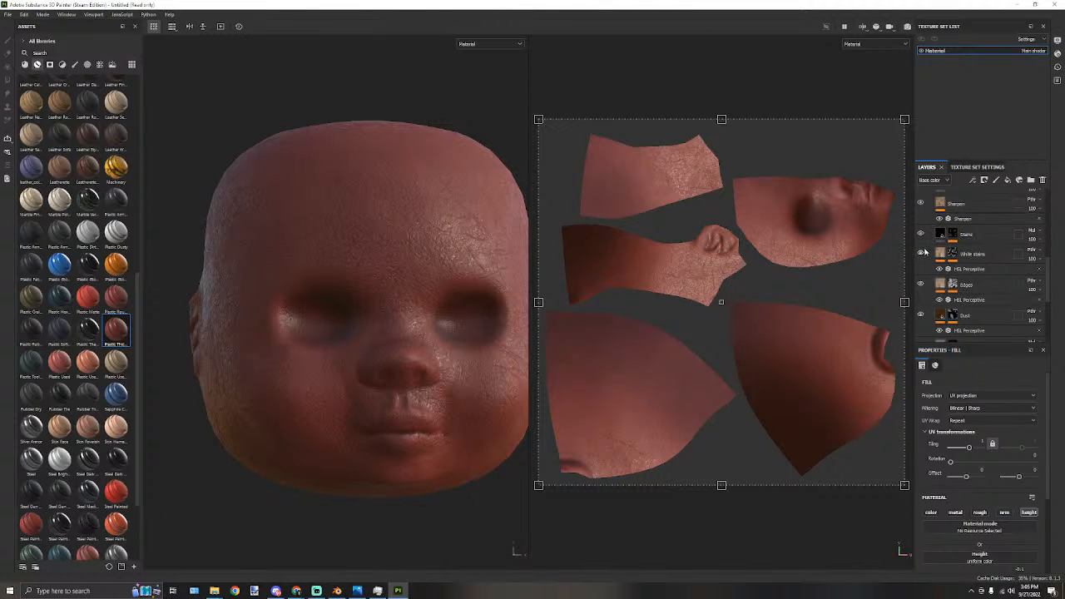
pyautogui.scroll(8, 925, 249)
pyautogui.click(920, 198)
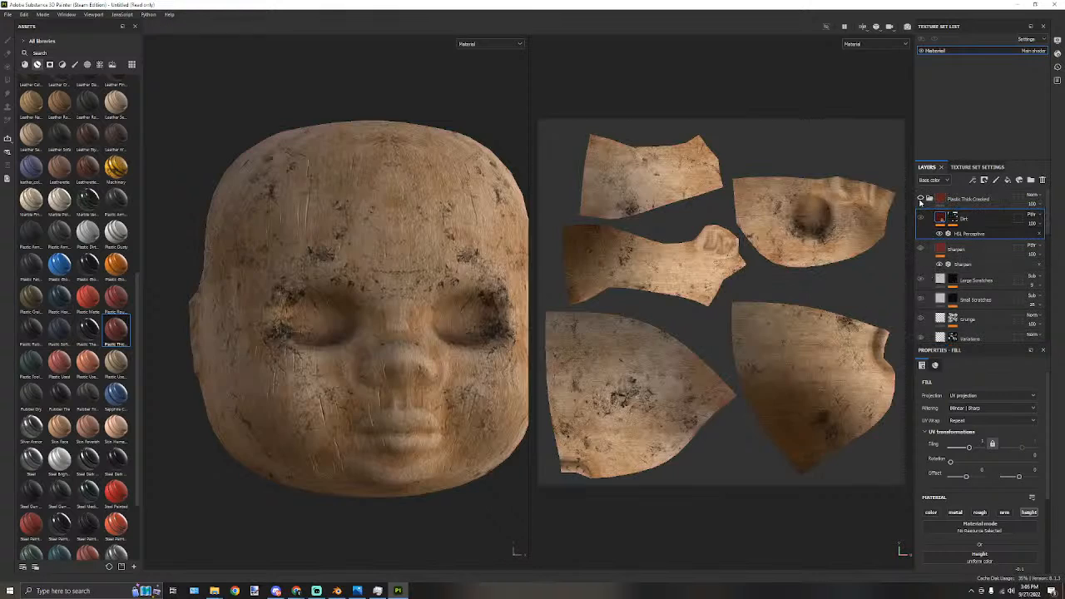
# Compare the wood material with and without its White stains layer, and leave that layer hidden.
pyautogui.scroll(-8, 929, 225)
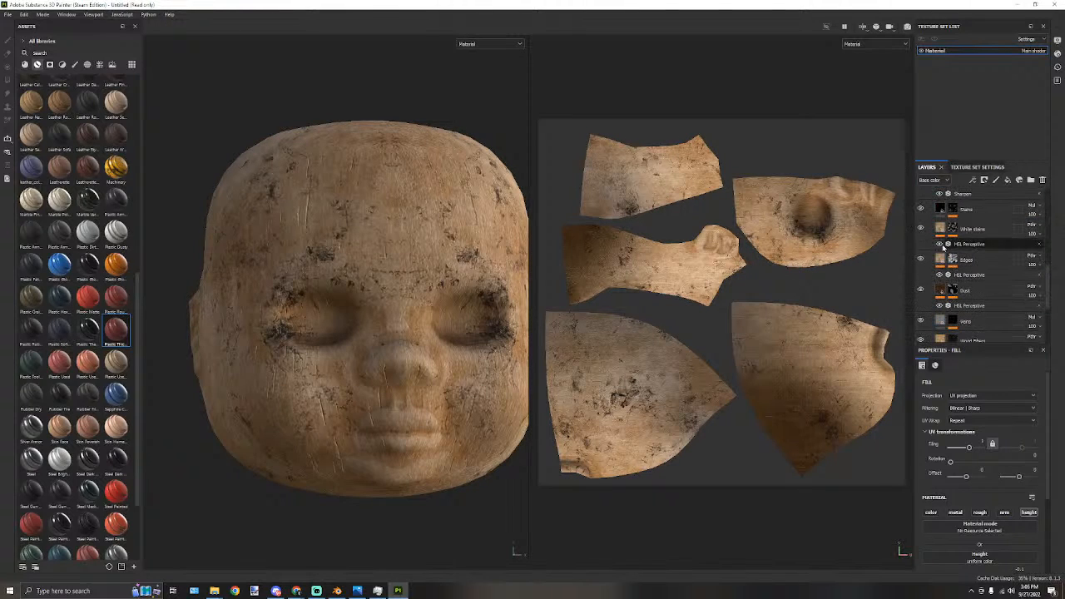
pyautogui.click(920, 228)
pyautogui.click(920, 228)
pyautogui.click(920, 229)
pyautogui.click(920, 228)
pyautogui.click(920, 228)
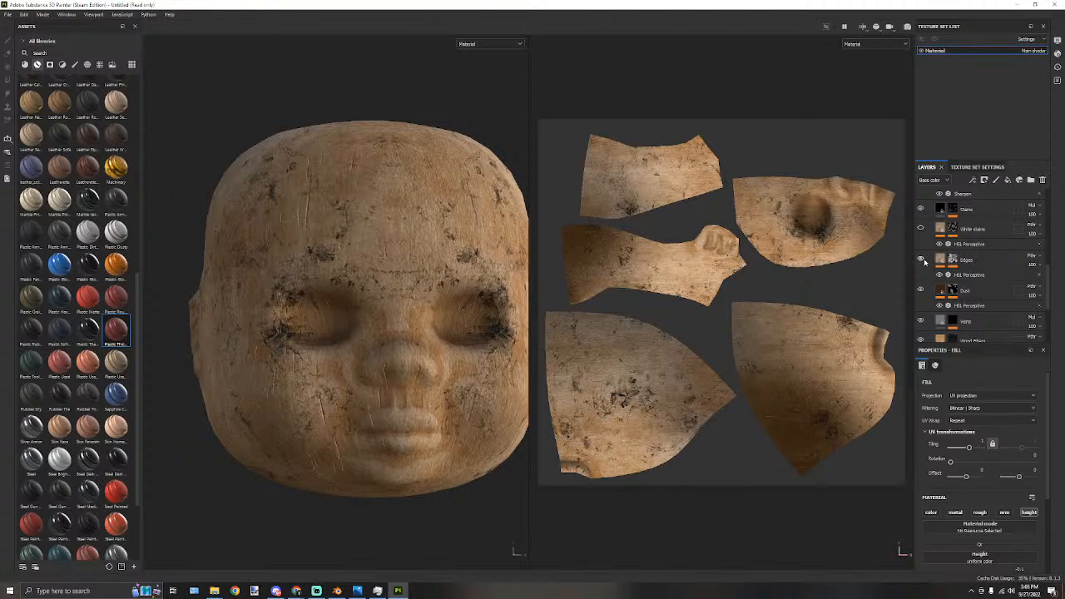
# Show the White stains layer again, compare the Edges layer on and off, and move Edges into the Plastic Thick Cracked group.
pyautogui.click(920, 228)
pyautogui.click(920, 260)
pyautogui.click(921, 259)
pyautogui.click(998, 262)
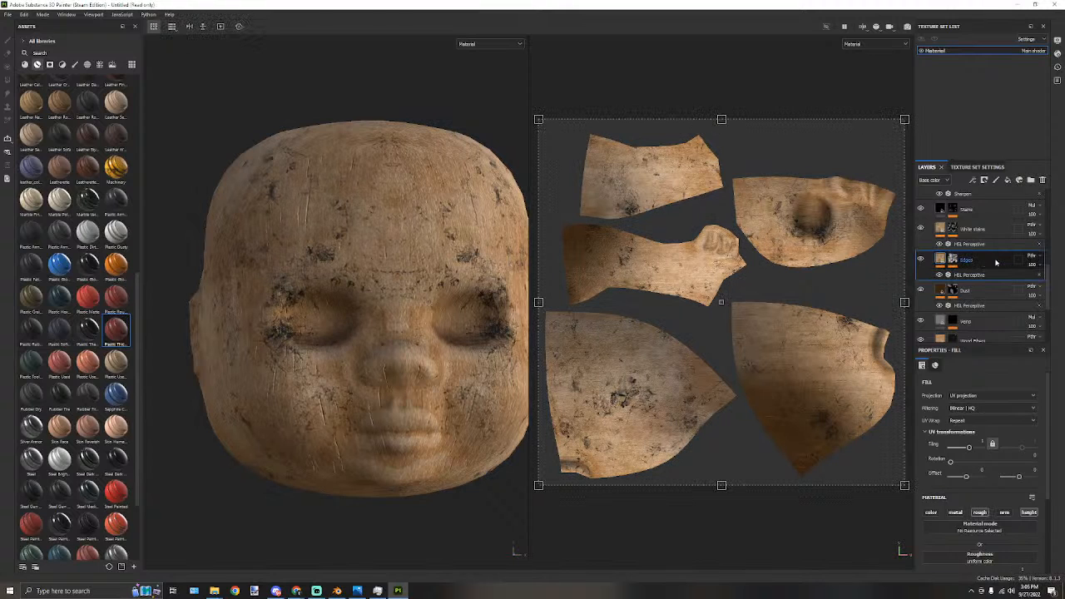
pyautogui.scroll(1, 995, 263)
pyautogui.moveTo(985, 284); pyautogui.dragTo(988, 214)
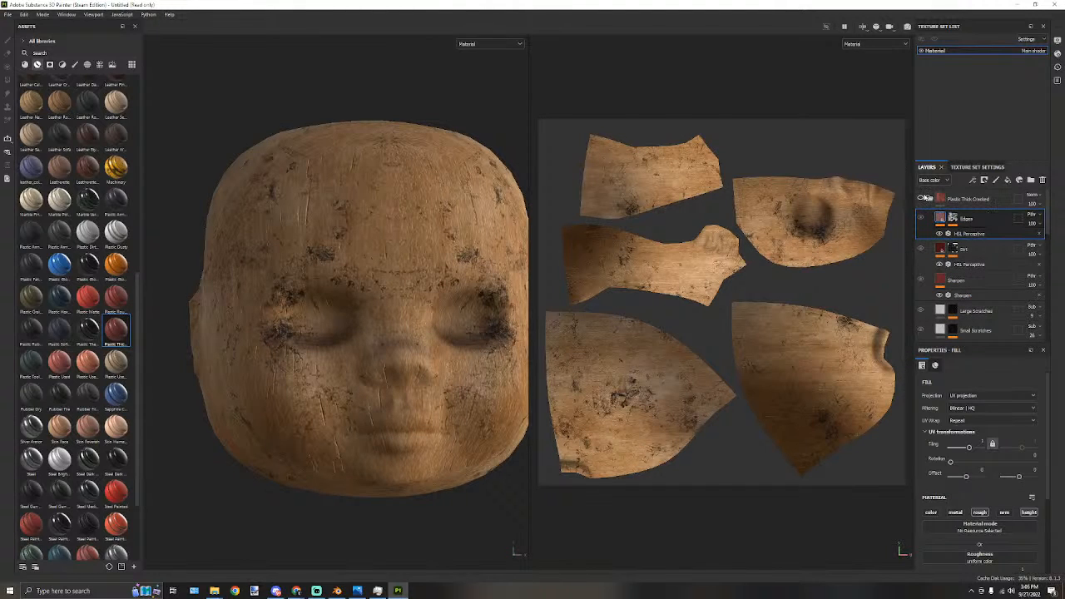
# Show the Plastic Thick Cracked group, check the effect of its Plastic layer, and hide the Wood Ship Hull Old group.
pyautogui.click(921, 198)
pyautogui.scroll(-5, 921, 250)
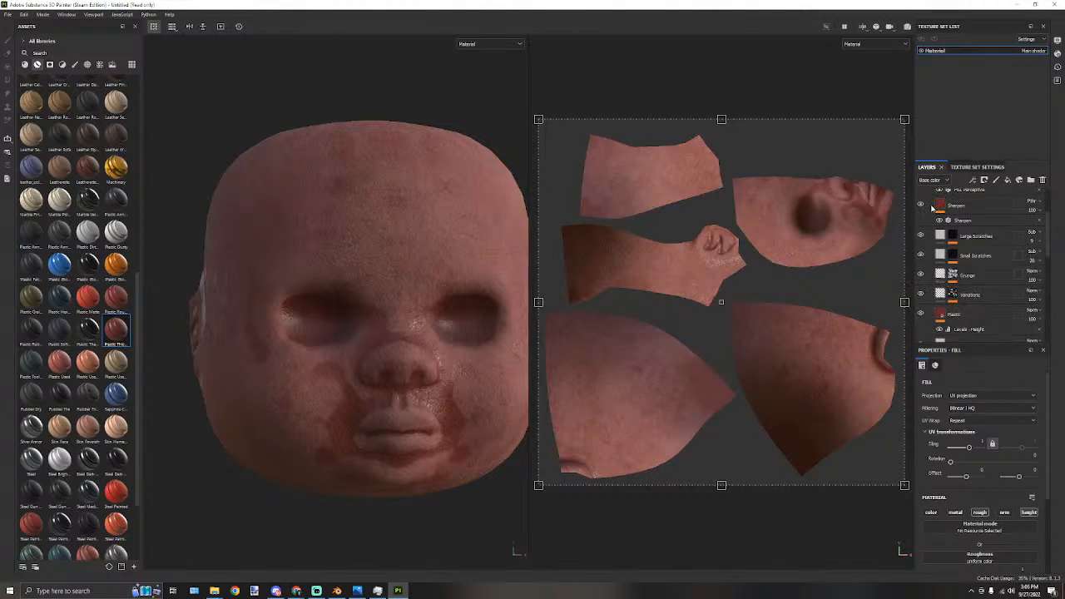
pyautogui.click(920, 264)
pyautogui.click(920, 264)
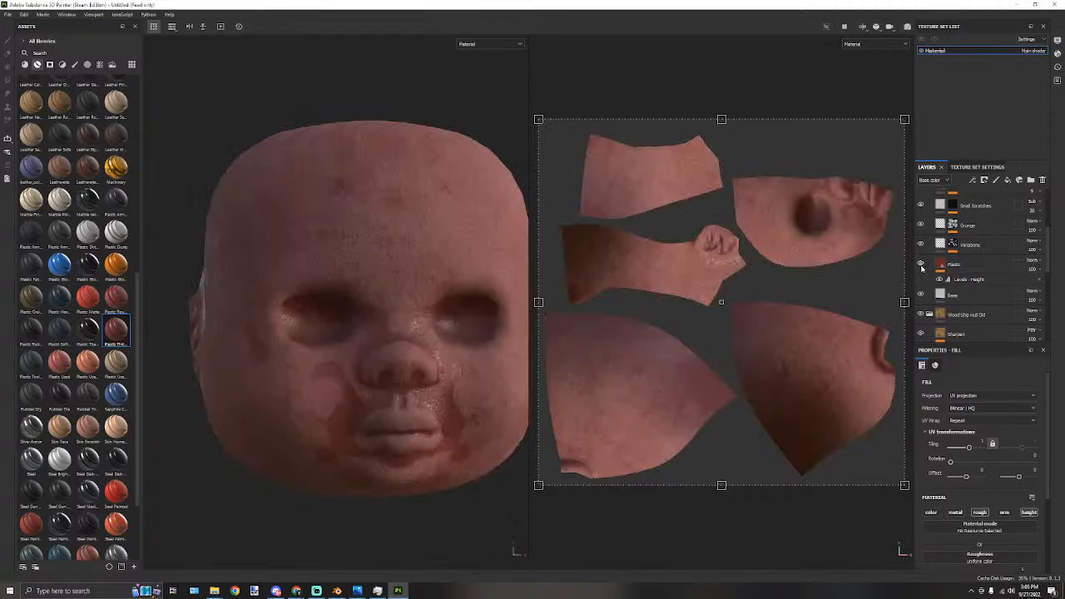
pyautogui.scroll(-3, 981, 274)
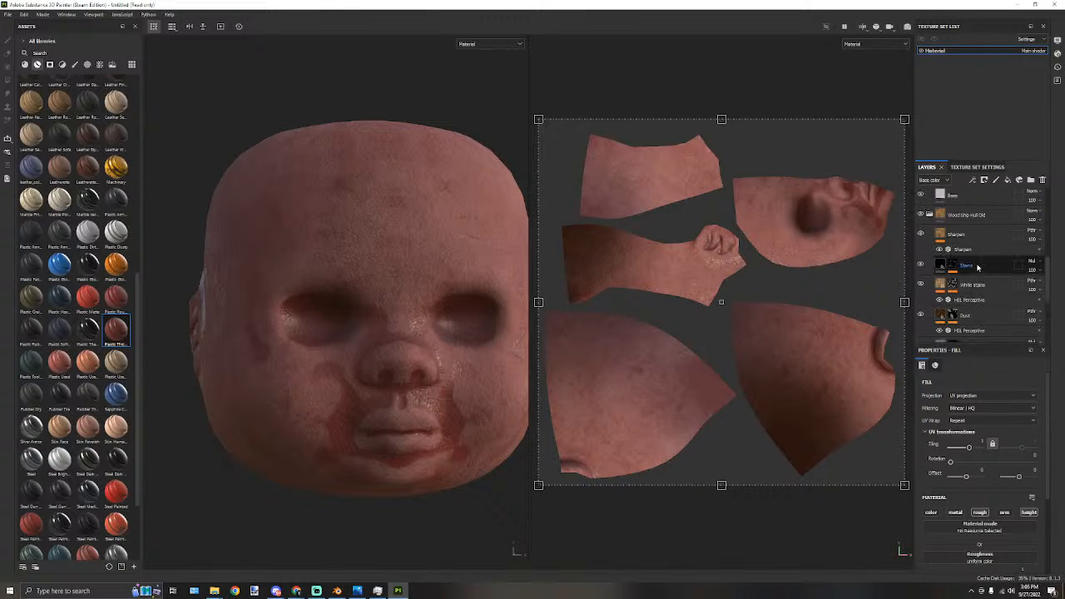
pyautogui.click(929, 216)
pyautogui.scroll(4, 952, 266)
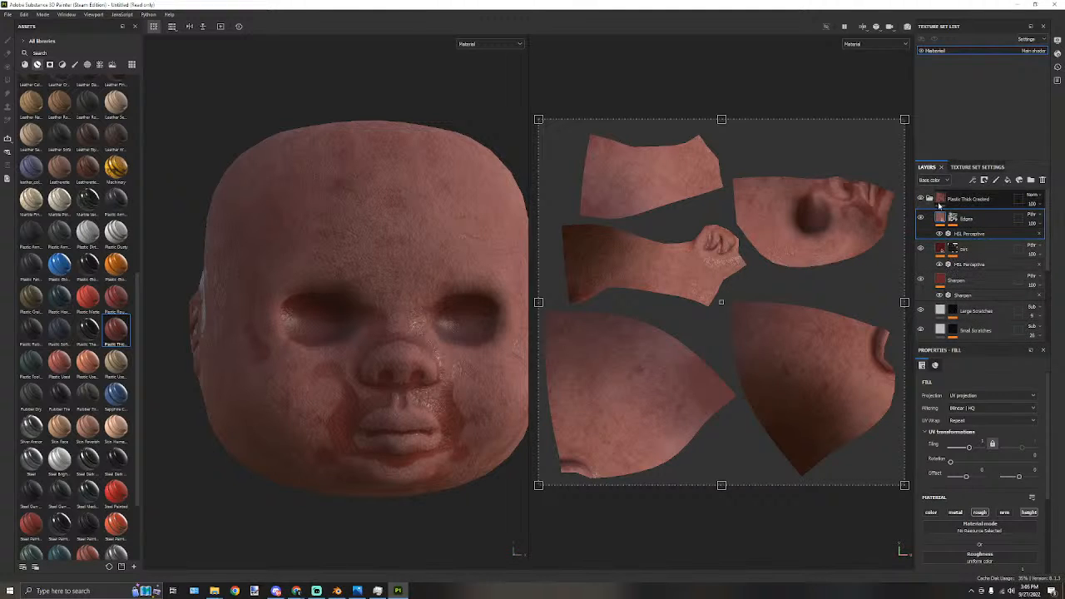
# Examine the attributes and parameters of the HSL Perceptive filter on the Edges layer.
pyautogui.click(969, 234)
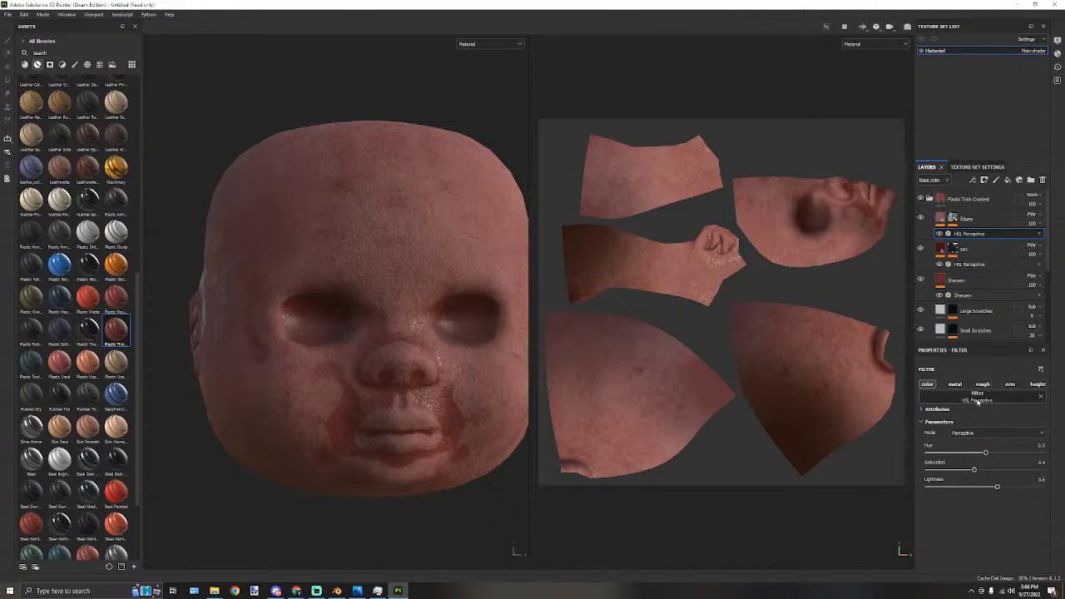
pyautogui.click(922, 409)
pyautogui.scroll(-1, 932, 454)
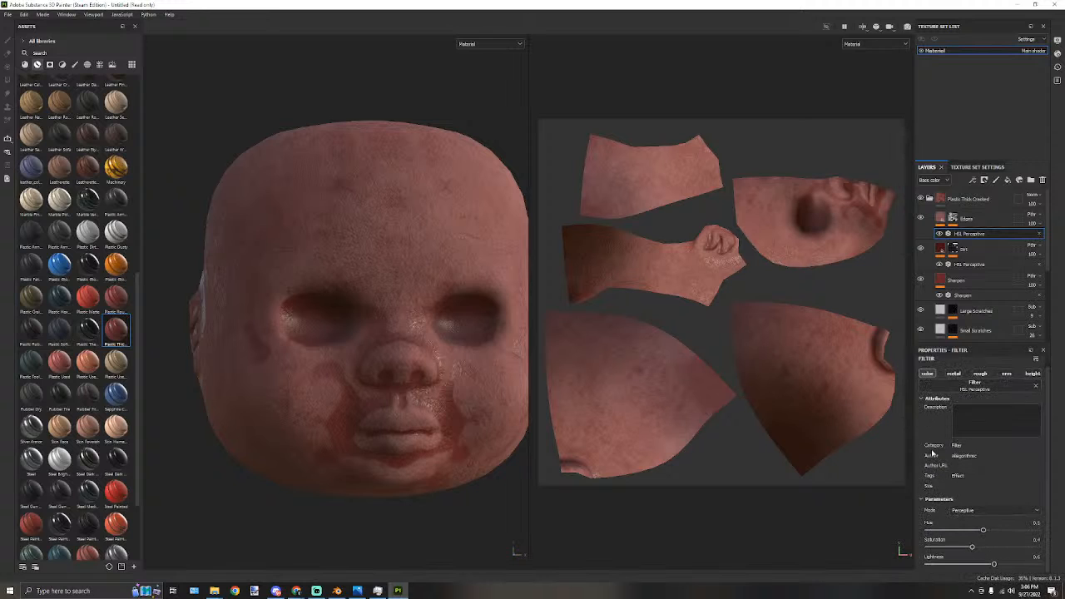
pyautogui.scroll(1, 932, 453)
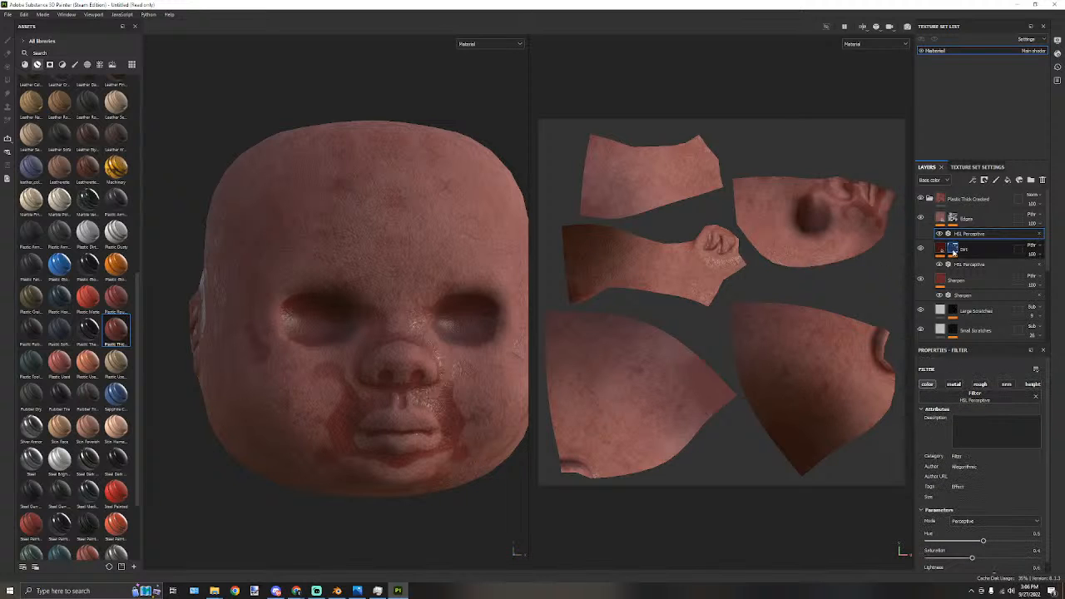
# Try a Blur filter with a raised blur intensity on the Edges layer and remove it again.
pyautogui.click(975, 217)
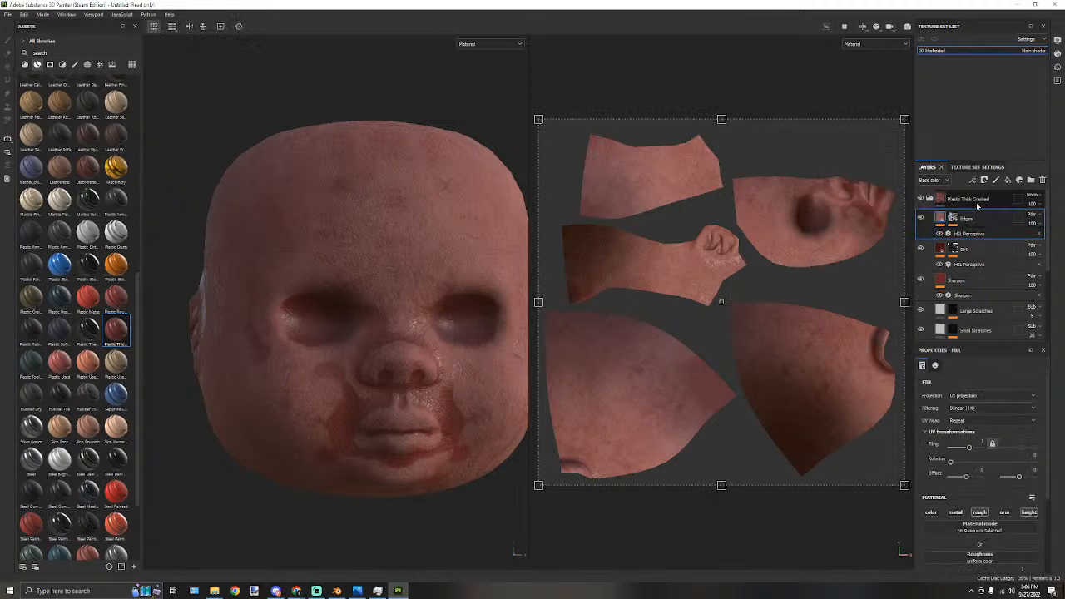
pyautogui.scroll(-2, 332, 417)
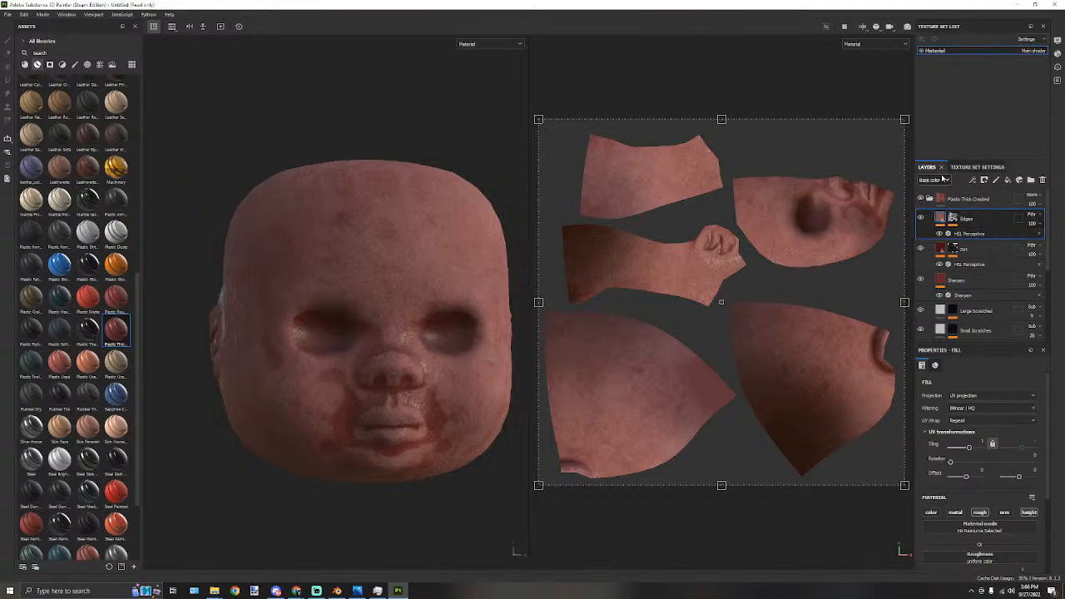
pyautogui.click(975, 182)
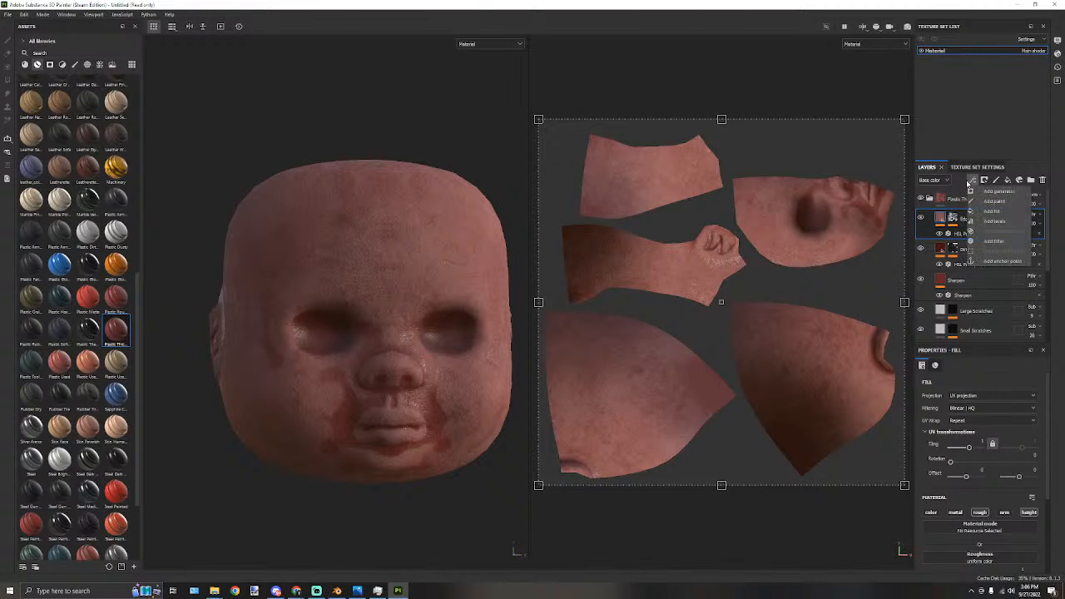
pyautogui.click(993, 240)
pyautogui.click(981, 400)
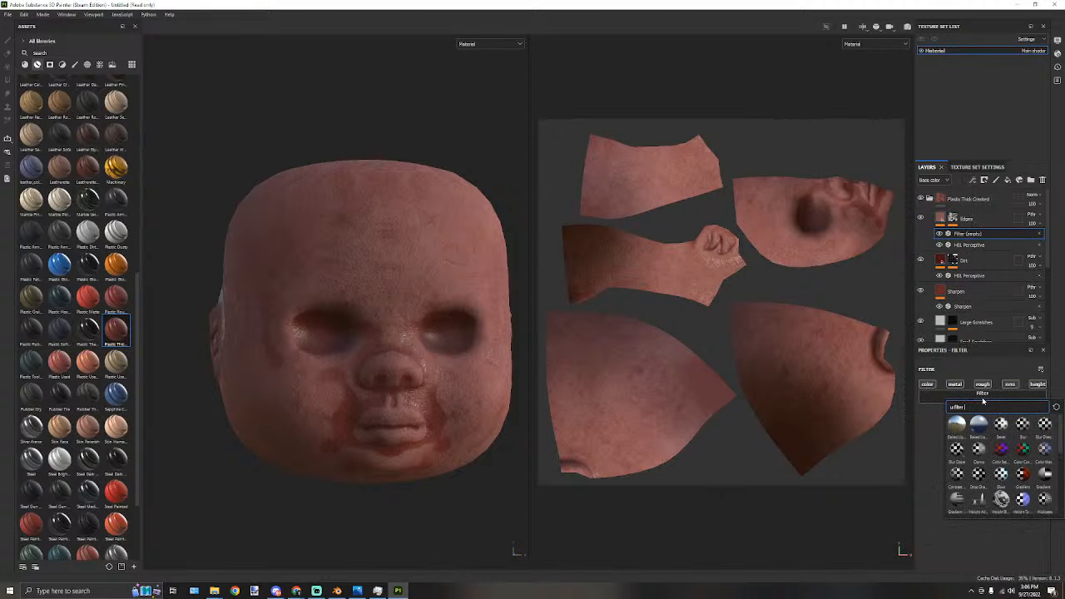
pyautogui.write('blur')
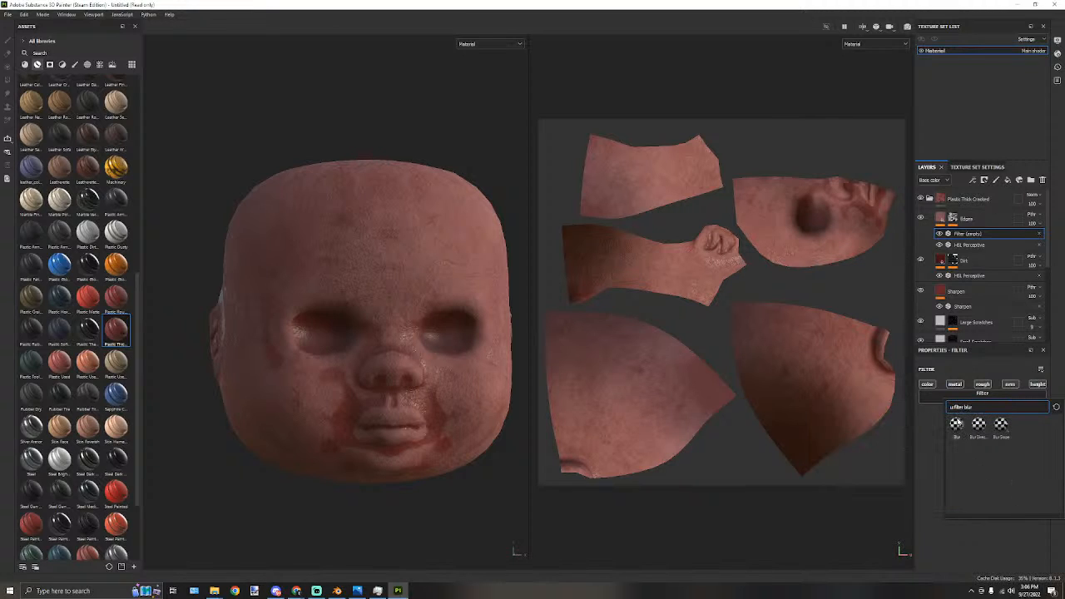
pyautogui.click(956, 424)
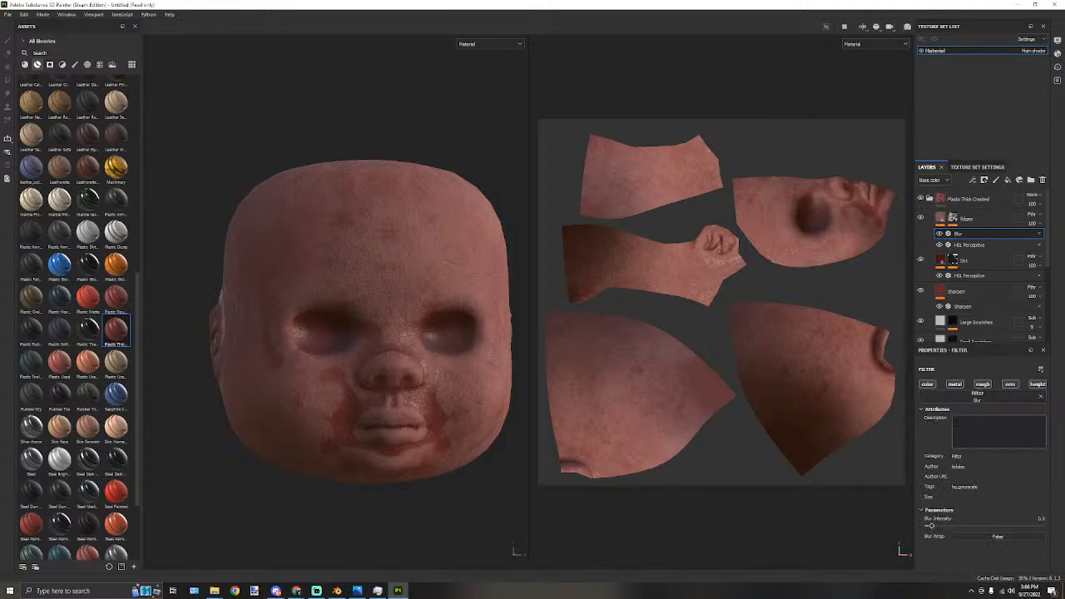
pyautogui.moveTo(931, 526); pyautogui.dragTo(959, 528)
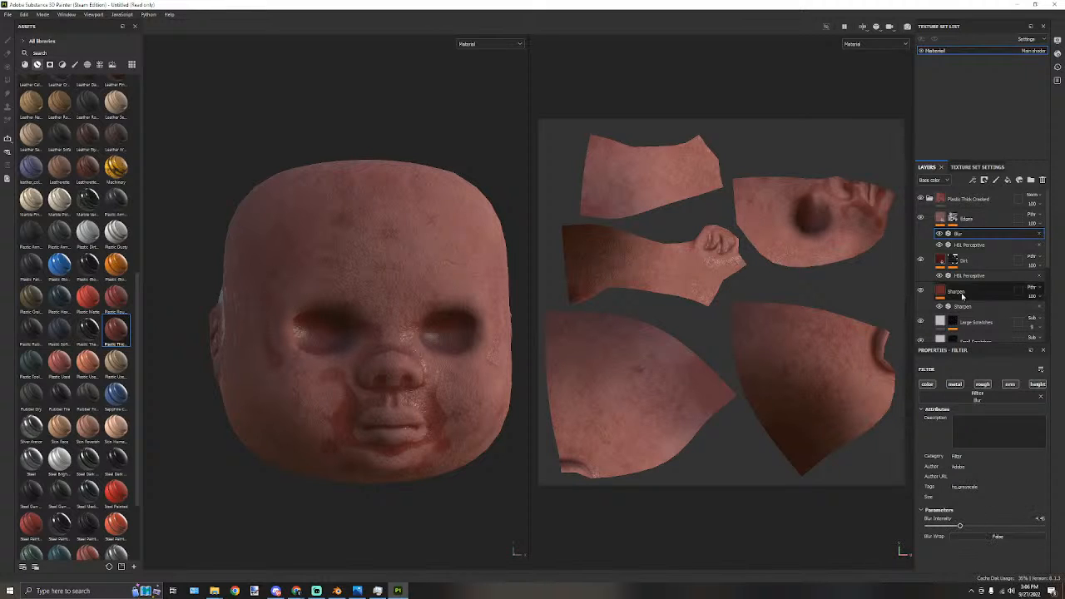
pyautogui.click(1038, 234)
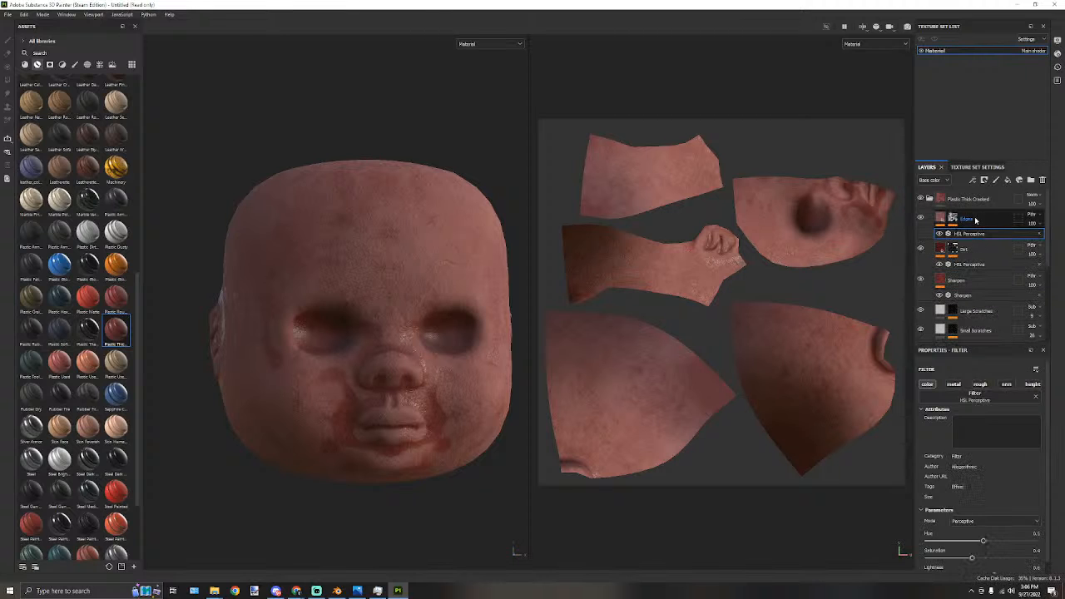
# Raise the Global Blur of the Curvature generator in the Edges mask, and move the Dirt layer above Edges.
pyautogui.click(973, 219)
pyautogui.click(954, 220)
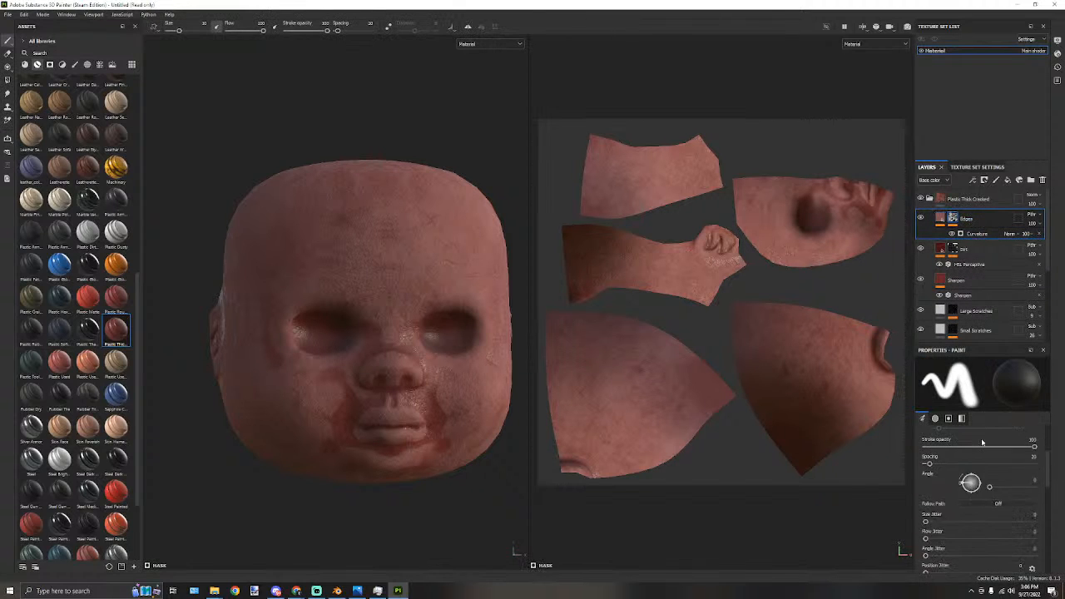
pyautogui.click(954, 248)
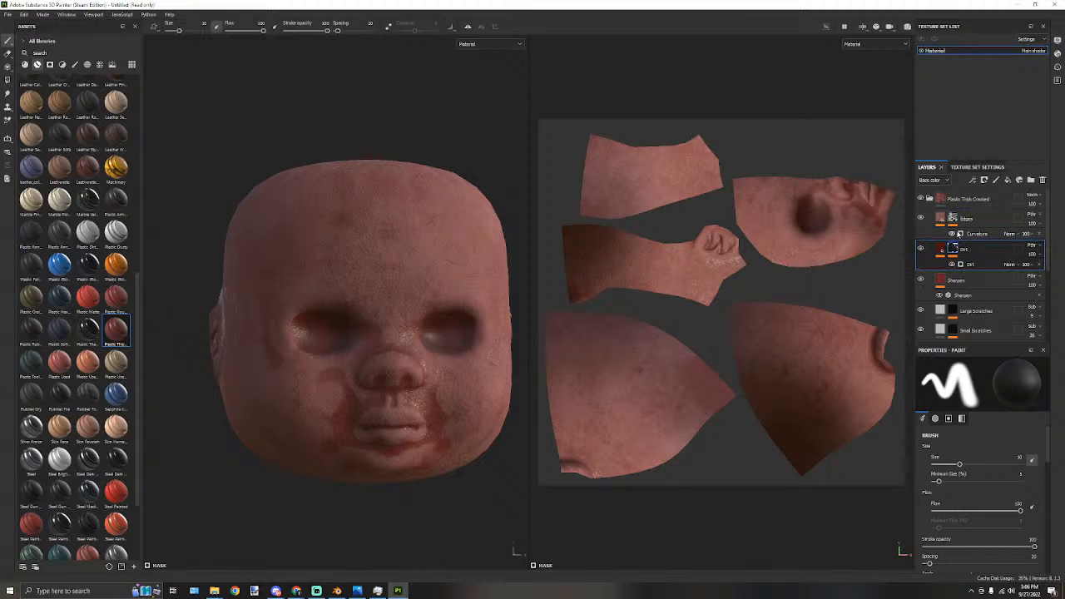
pyautogui.click(973, 235)
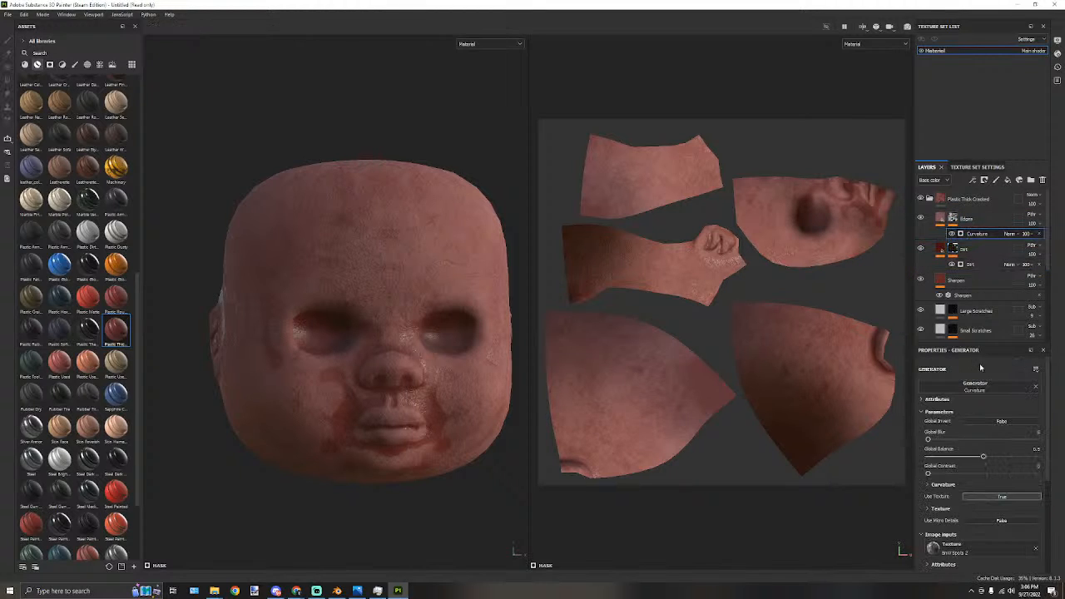
pyautogui.moveTo(929, 439); pyautogui.dragTo(948, 440)
pyautogui.moveTo(965, 250); pyautogui.dragTo(964, 216)
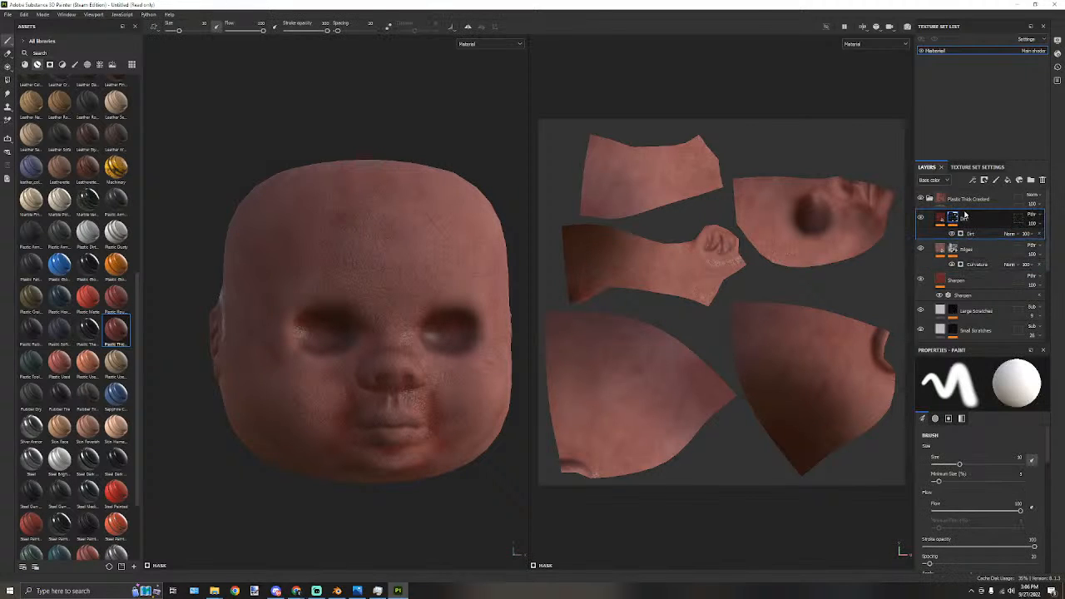
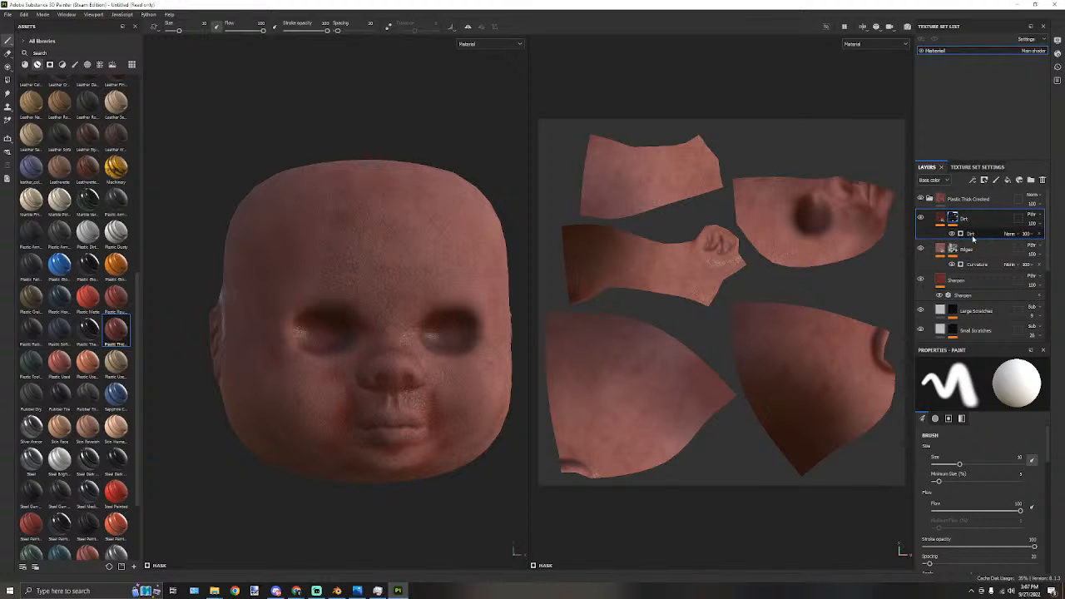
# Change the base color of the Plastic layer to a warm peach skin tone.
pyautogui.scroll(-4, 974, 241)
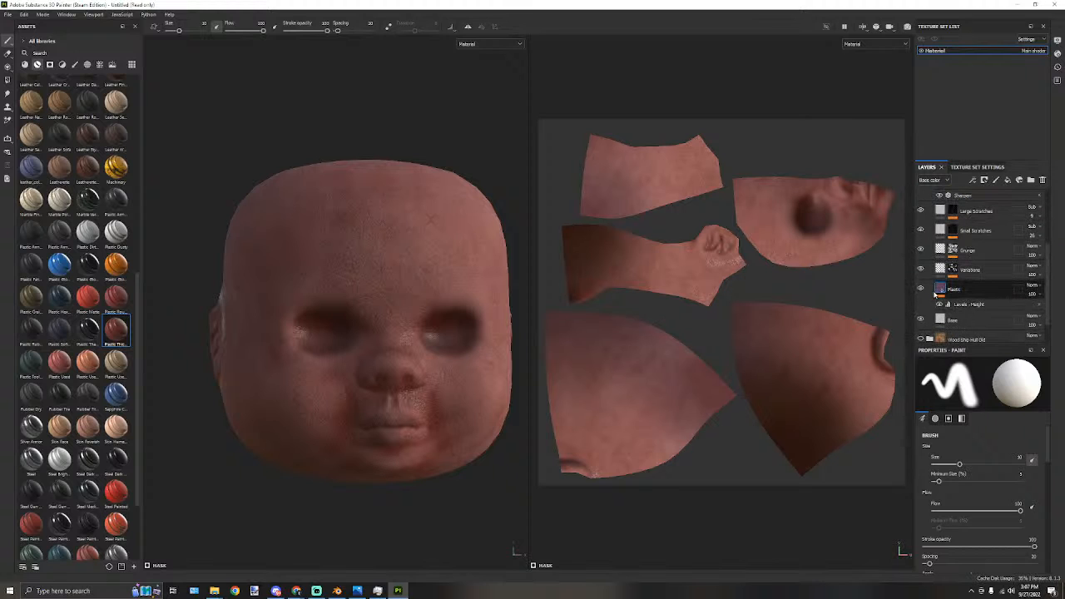
pyautogui.click(940, 288)
pyautogui.scroll(-2, 973, 465)
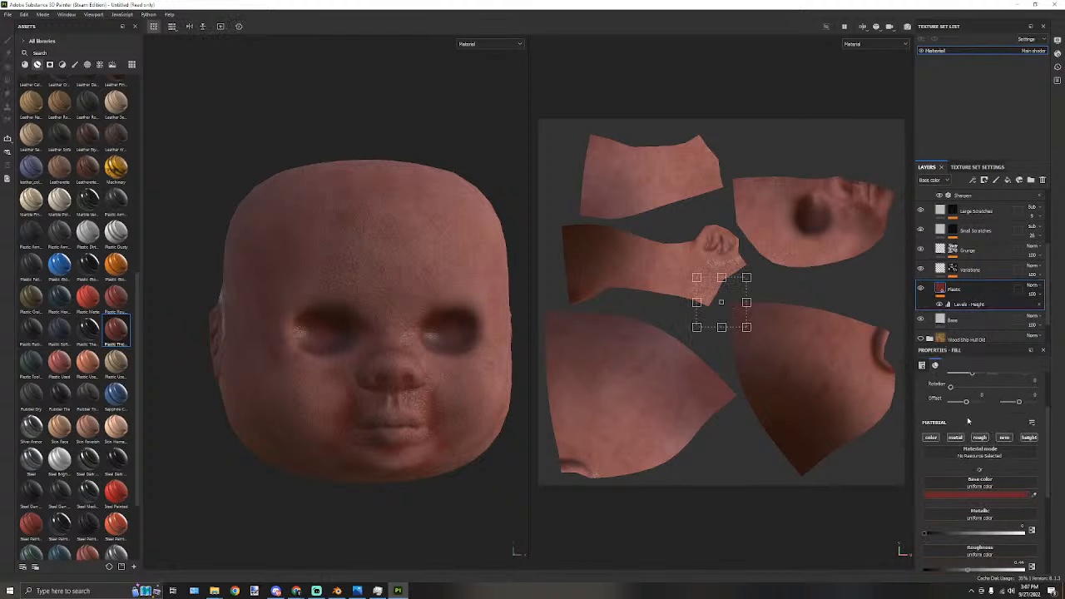
pyautogui.click(960, 495)
pyautogui.click(853, 480)
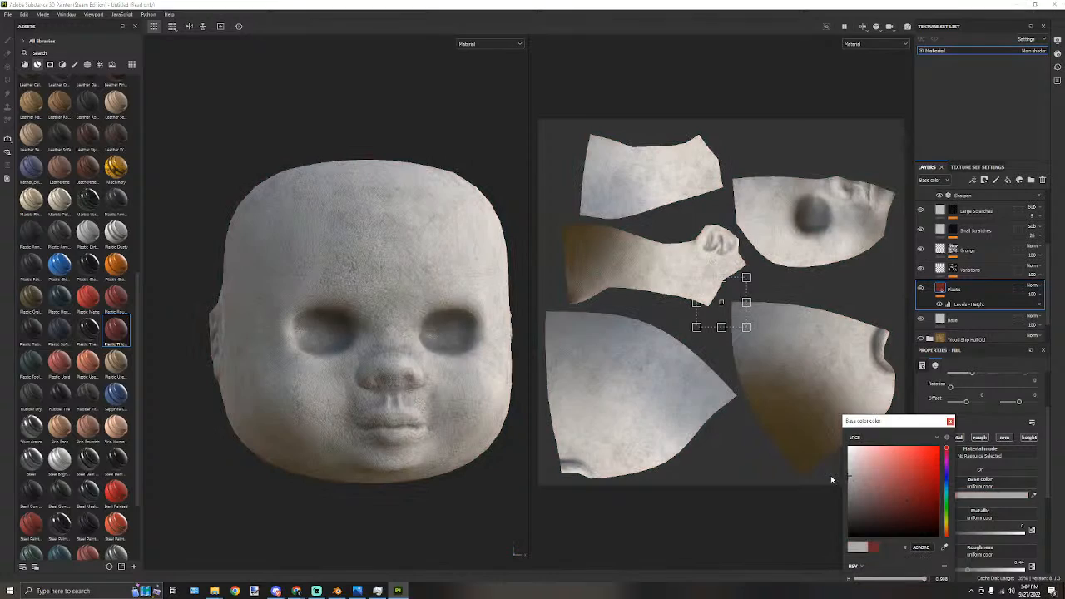
pyautogui.moveTo(853, 480); pyautogui.dragTo(861, 473)
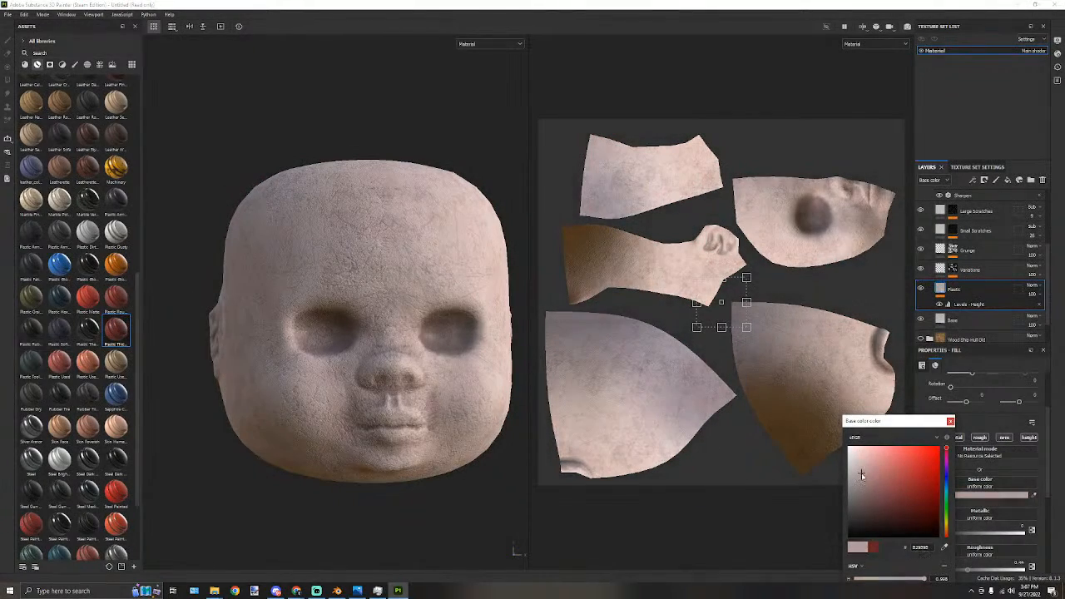
pyautogui.moveTo(947, 531); pyautogui.dragTo(950, 530)
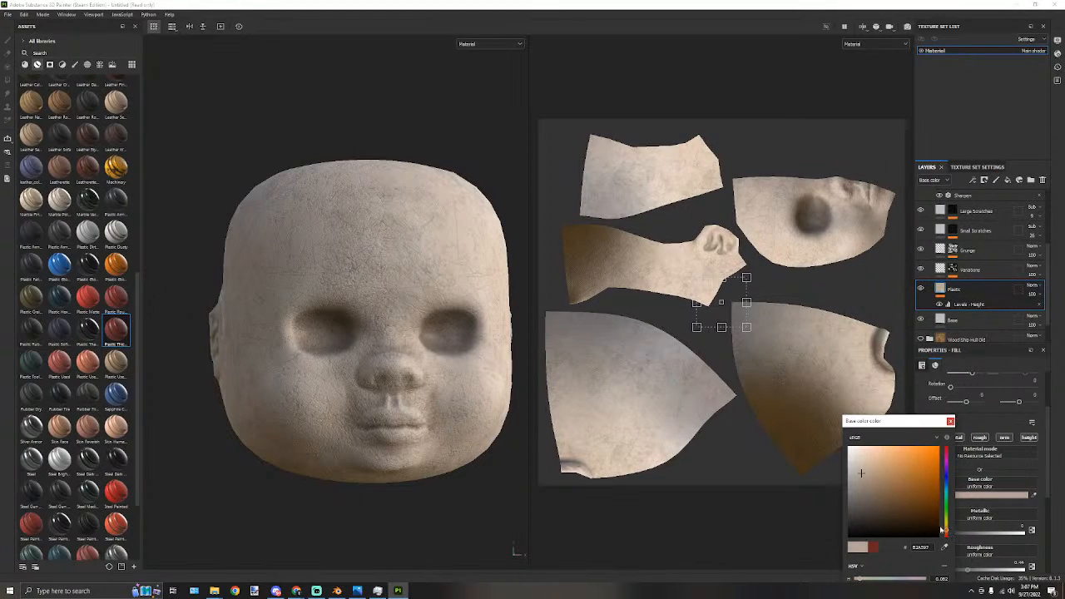
pyautogui.moveTo(860, 474); pyautogui.dragTo(882, 409)
pyautogui.moveTo(946, 533); pyautogui.dragTo(944, 533)
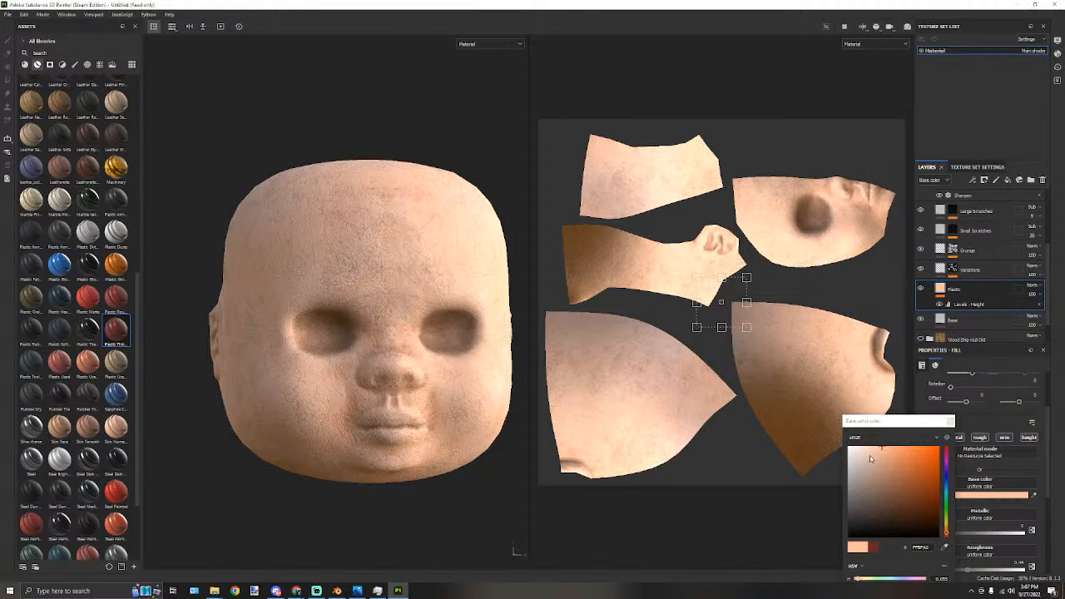
pyautogui.click(883, 458)
pyautogui.moveTo(895, 460); pyautogui.dragTo(881, 460)
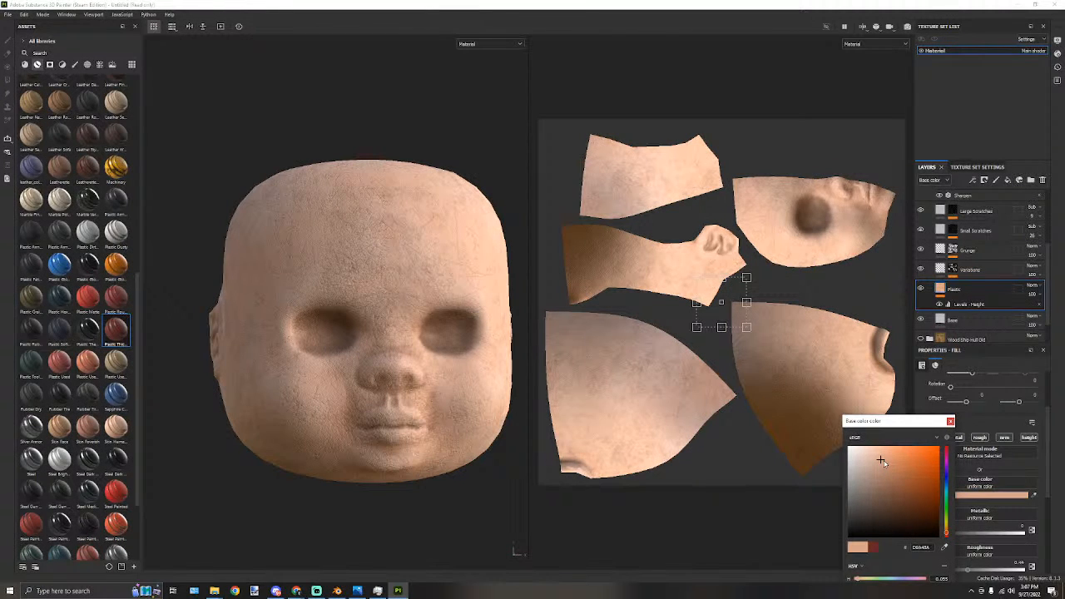
pyautogui.moveTo(875, 460); pyautogui.dragTo(879, 462)
pyautogui.click(950, 422)
# Try the Skin Human and Skin Feverish smart materials on the head, undoing each one.
pyautogui.moveTo(117, 428); pyautogui.dragTo(293, 298)
pyautogui.scroll(-3, 402, 272)
pyautogui.keyDown('alt'); pyautogui.moveTo(452, 226); pyautogui.dragTo(226, 374); pyautogui.keyUp('alt')
pyautogui.scroll(3, 347, 254)
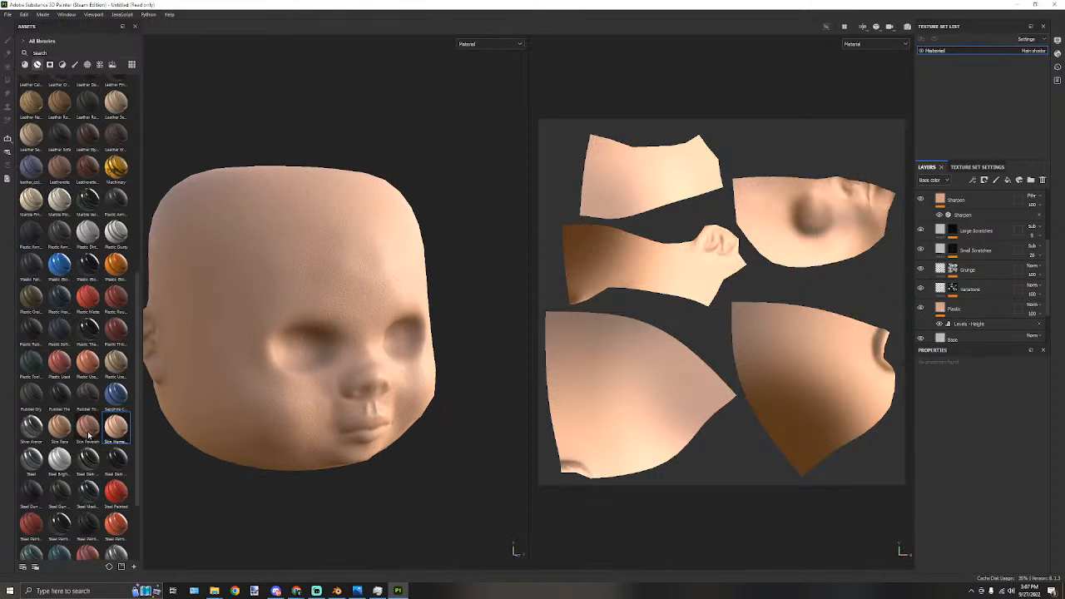
pyautogui.moveTo(90, 422); pyautogui.dragTo(253, 293)
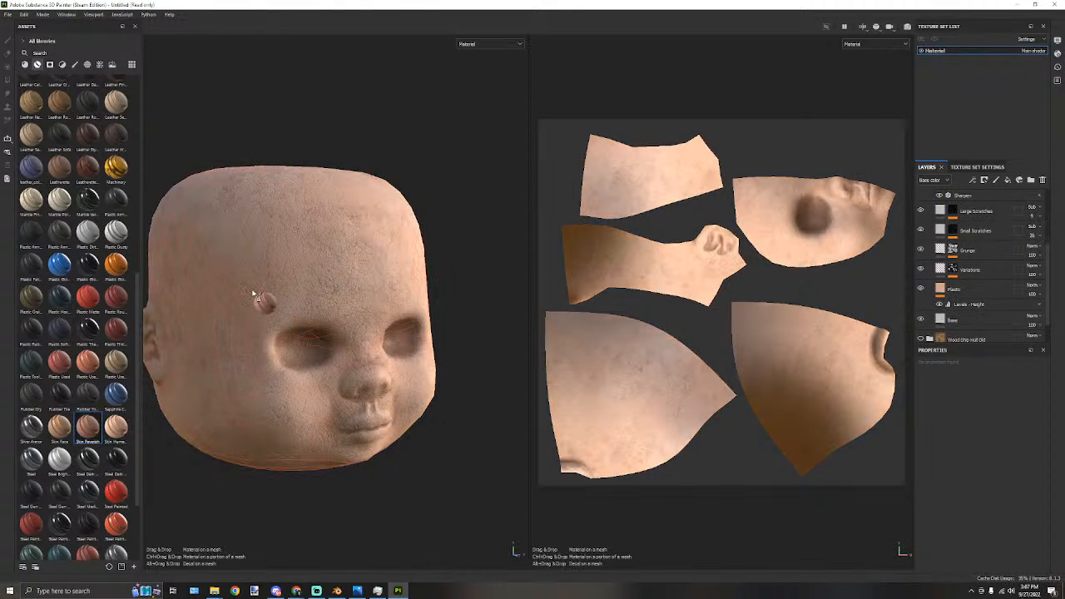
pyautogui.hotkey('ctrl', 'z')
pyautogui.keyDown('alt'); pyautogui.moveTo(462, 300); pyautogui.dragTo(406, 293); pyautogui.keyUp('alt')
# Apply the Skin Face smart material to the head and inspect its surface around the ear.
pyautogui.moveTo(59, 428); pyautogui.dragTo(273, 381)
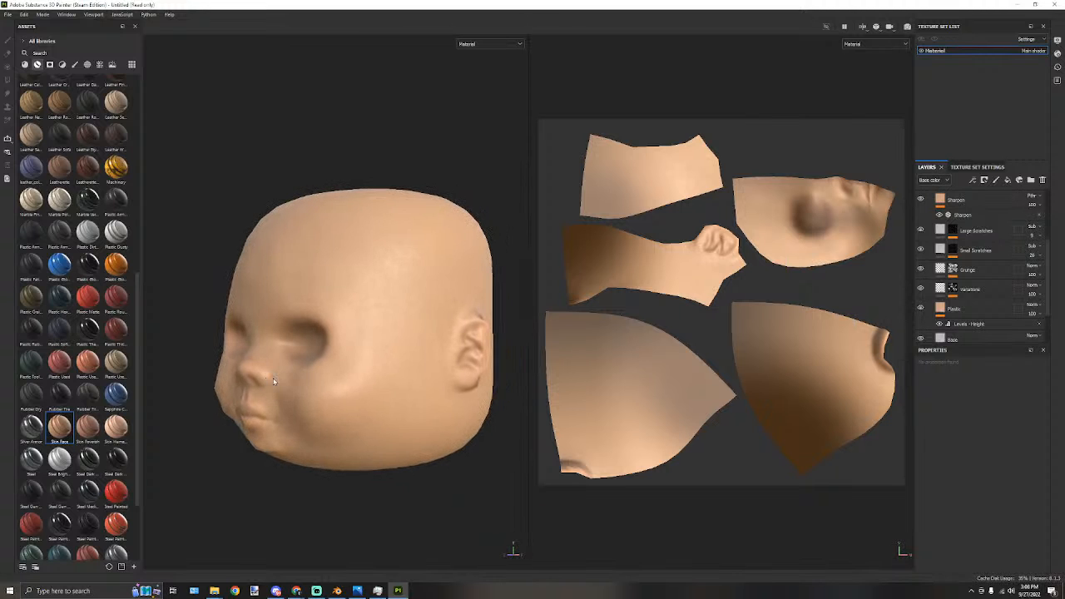
pyautogui.keyDown('alt'); pyautogui.moveTo(395, 358); pyautogui.dragTo(366, 360); pyautogui.keyUp('alt')
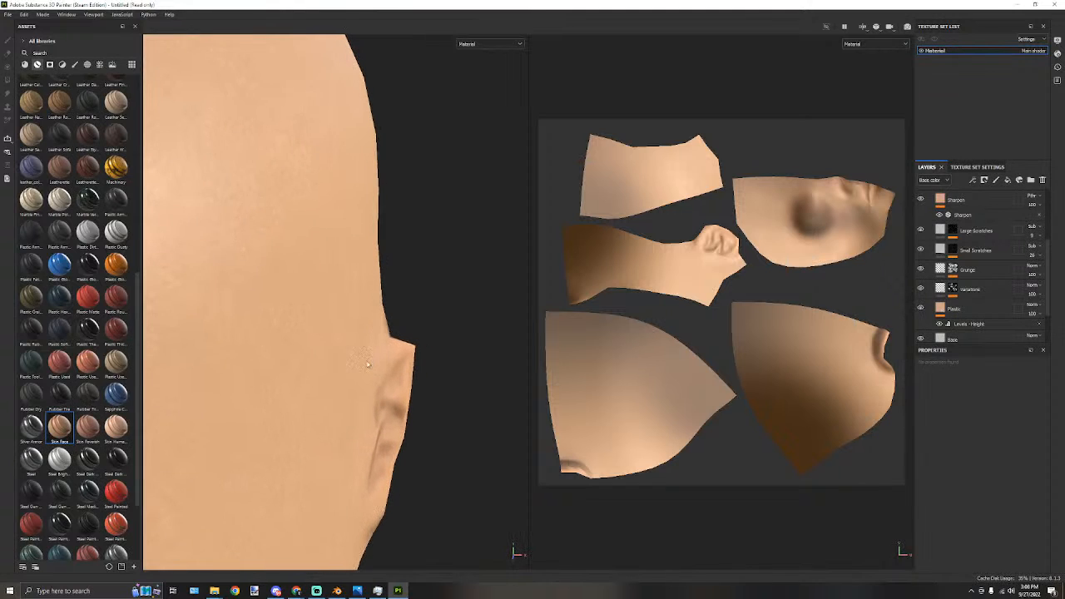
pyautogui.keyDown('alt'); pyautogui.moveTo(420, 482); pyautogui.dragTo(370, 451); pyautogui.keyUp('alt')
# Switch to Blender and check the head's ear outline, showing Retopo_Dummy.006 and hiding Retopo_Dummy.005 for comparison.
pyautogui.click(338, 592)
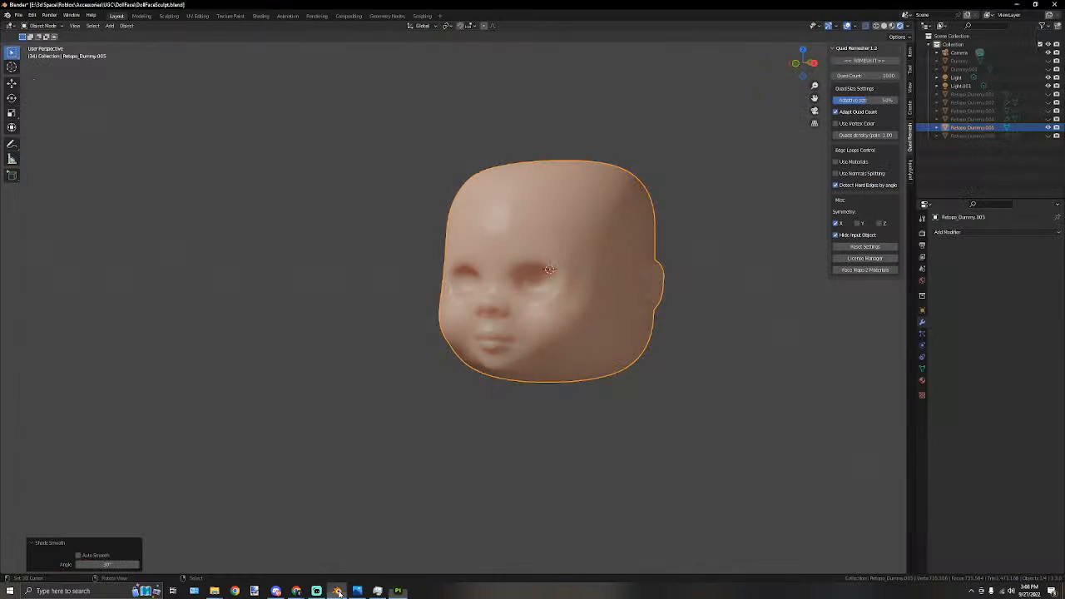
pyautogui.moveTo(550, 224); pyautogui.dragTo(568, 210, button='middle')
pyautogui.moveTo(433, 273); pyautogui.dragTo(498, 271, button='middle')
pyautogui.scroll(8, 495, 289)
pyautogui.click(1048, 135)
pyautogui.click(1048, 128)
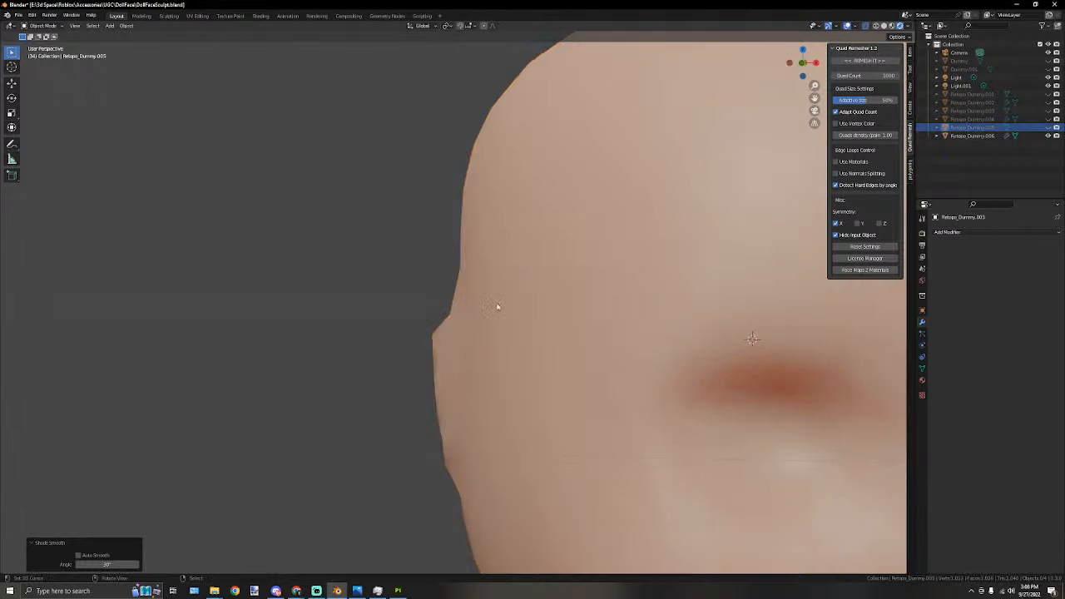
# Triangulate the face at the upper rear edge of the ear on Retopo_Dummy.006 and return to object mode.
pyautogui.click(458, 266)
pyautogui.press('Tab')
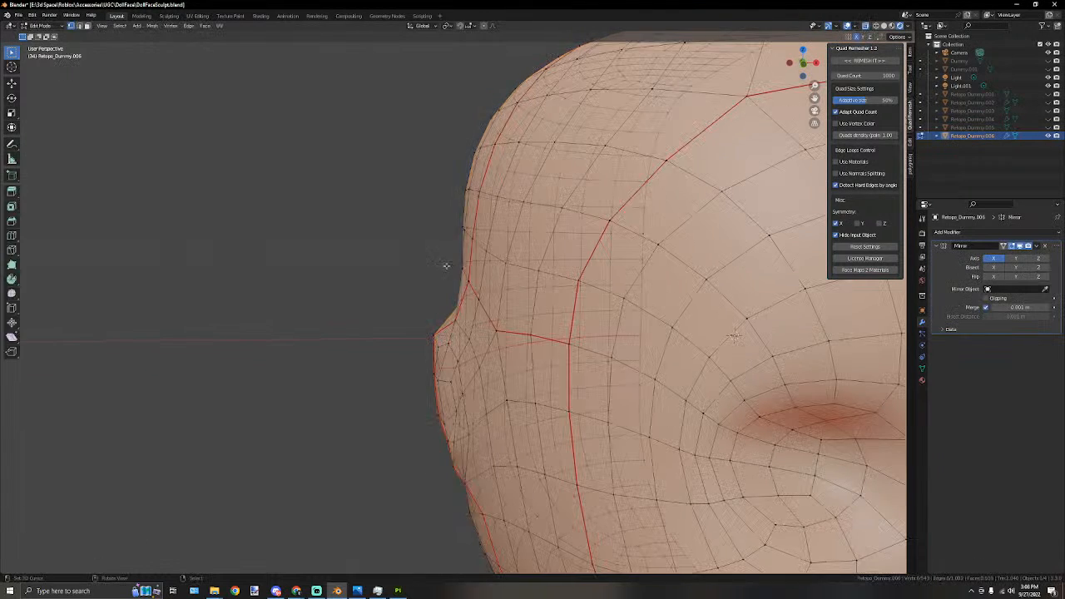
pyautogui.scroll(6, 450, 264)
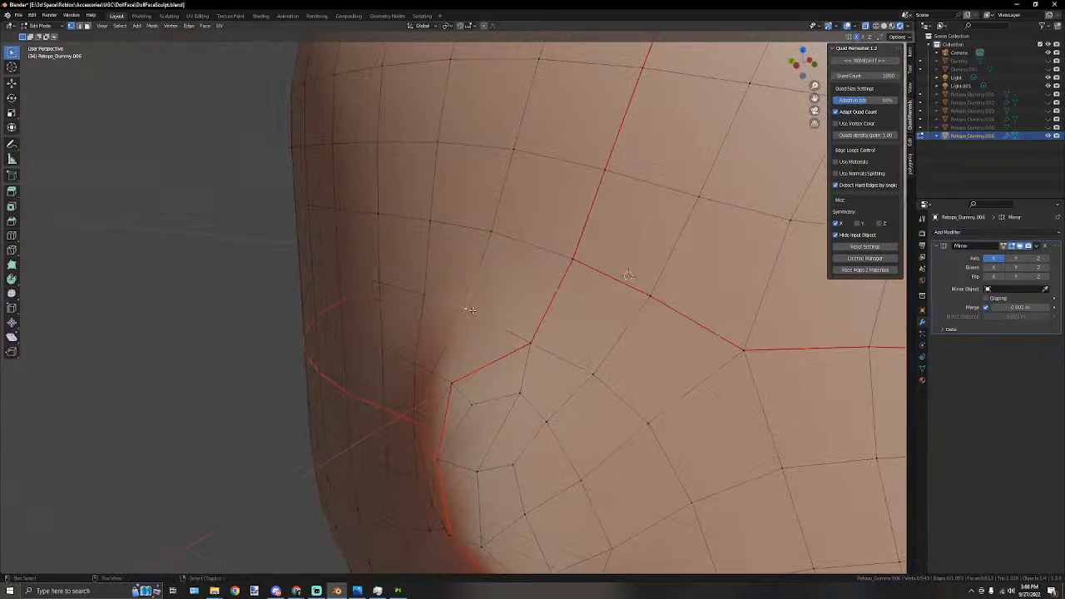
pyautogui.click(151, 28)
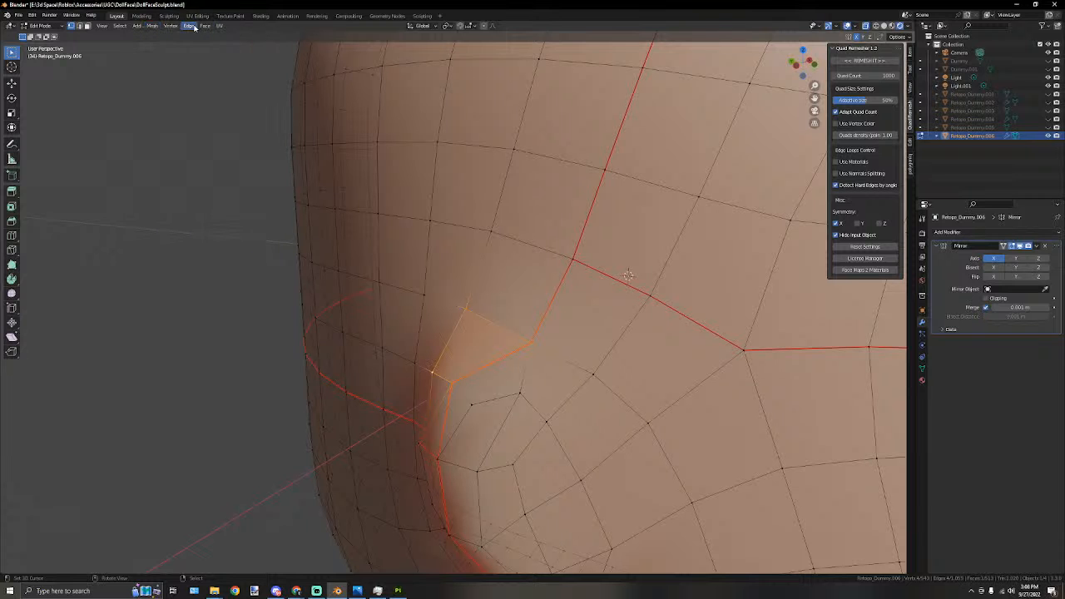
pyautogui.click(207, 27)
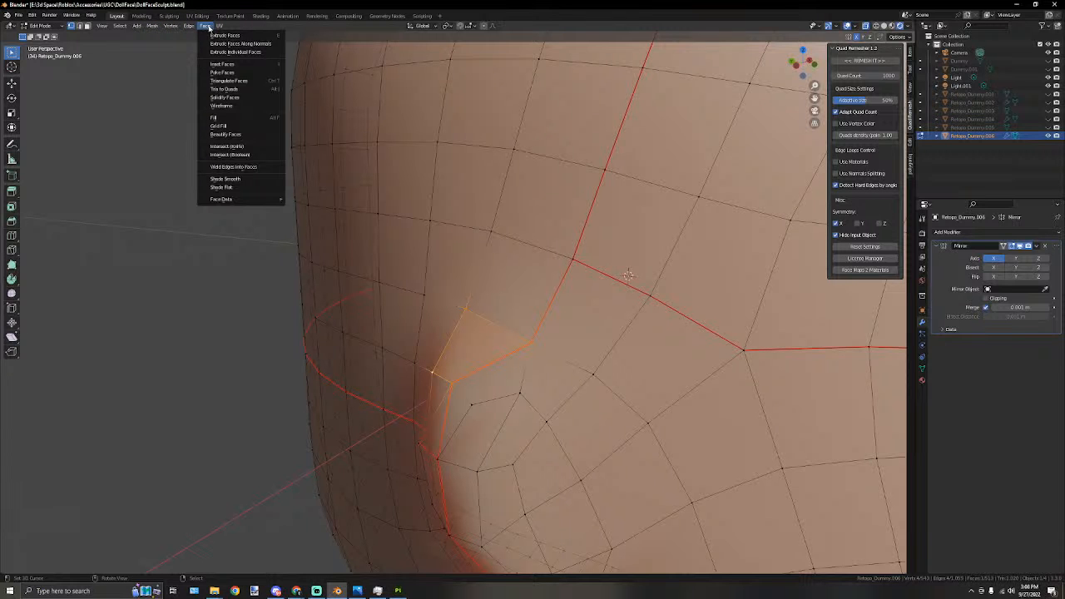
pyautogui.click(221, 83)
pyautogui.scroll(-3, 244, 136)
pyautogui.rightClick(257, 176)
pyautogui.moveTo(257, 175); pyautogui.dragTo(132, 193, button='middle')
pyautogui.scroll(-4, 253, 205)
pyautogui.press('a')
pyautogui.scroll(2, 131, 187)
pyautogui.click(41, 26)
pyautogui.click(43, 35)
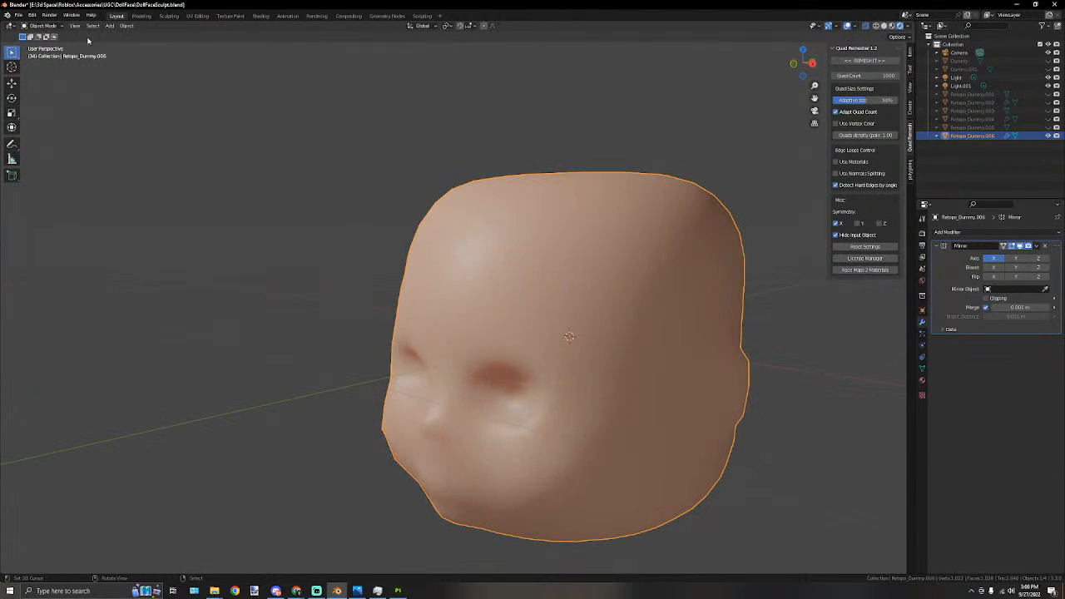
# Export the selected head as a Wavefront OBJ, overwriting DollFace-LowPoly.obj.
pyautogui.moveTo(104, 75); pyautogui.dragTo(191, 78, button='middle')
pyautogui.click(20, 16)
pyautogui.moveTo(33, 135)
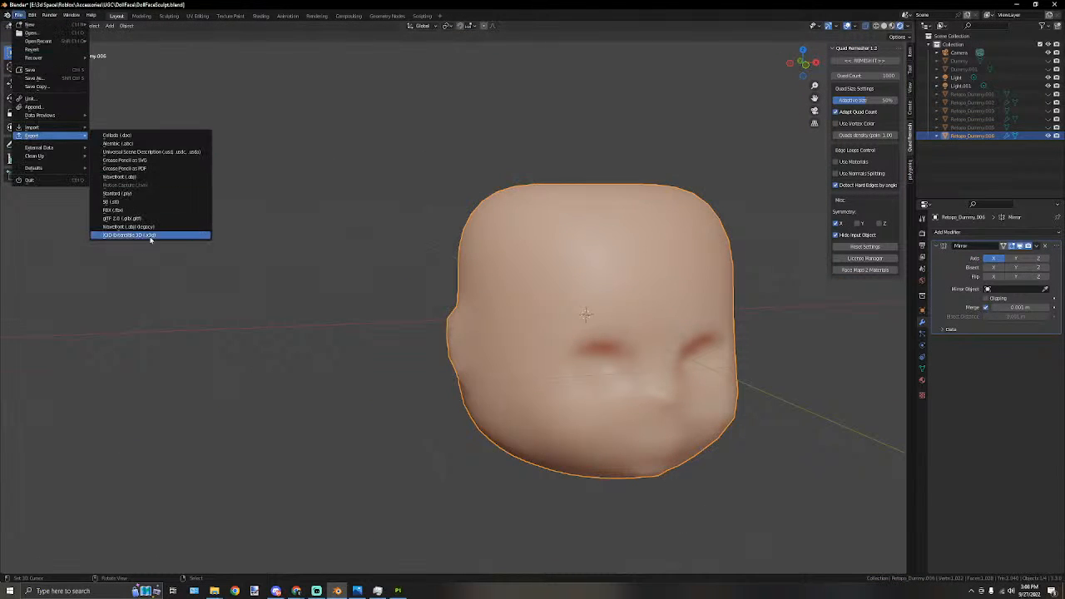
pyautogui.click(125, 177)
pyautogui.click(456, 225)
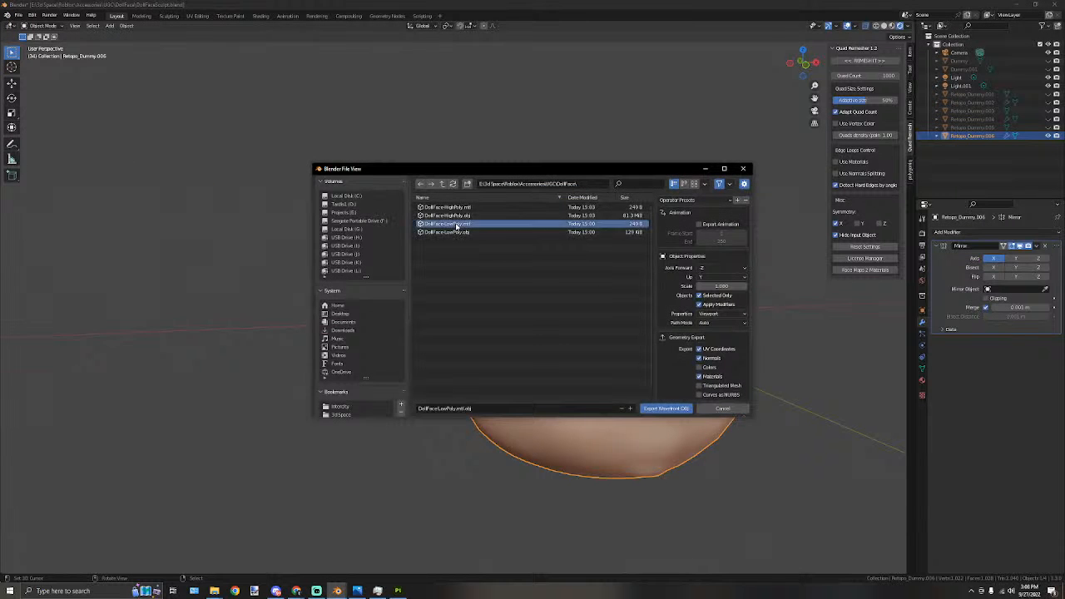
pyautogui.click(453, 232)
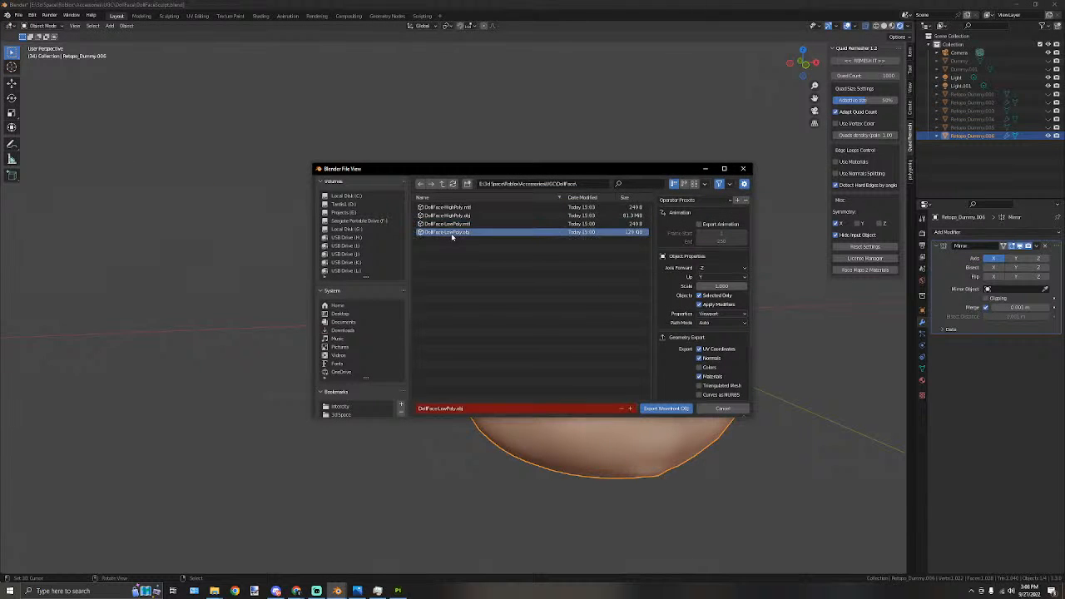
pyautogui.click(676, 408)
# Save the Blender file after a brief look at the head in Substance 3D Painter.
pyautogui.hotkey('alt', 'Tab')
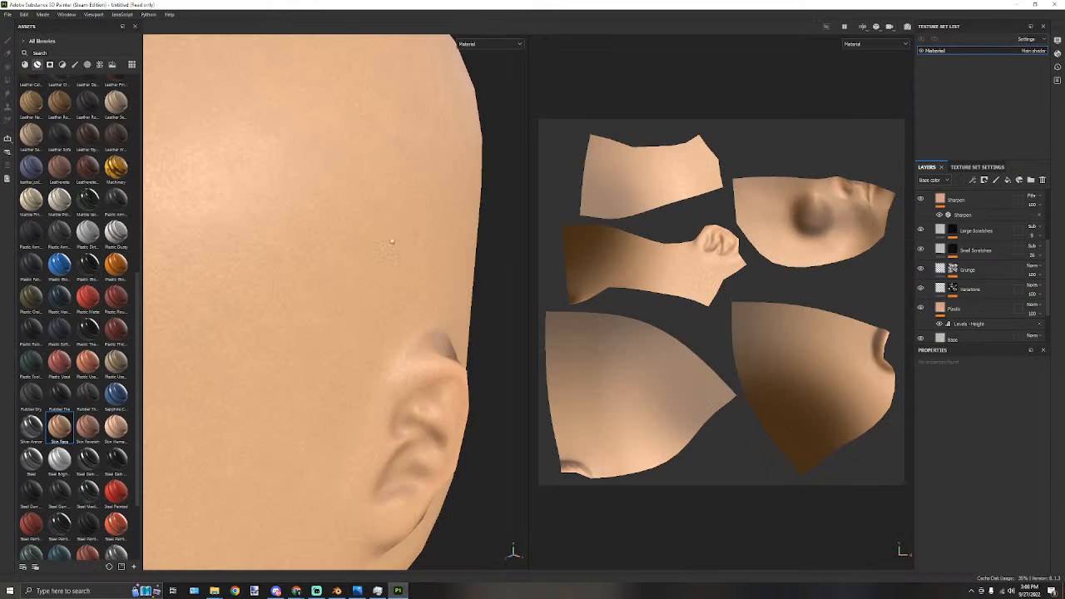
pyautogui.scroll(-3, 379, 247)
pyautogui.click(338, 587)
pyautogui.click(18, 15)
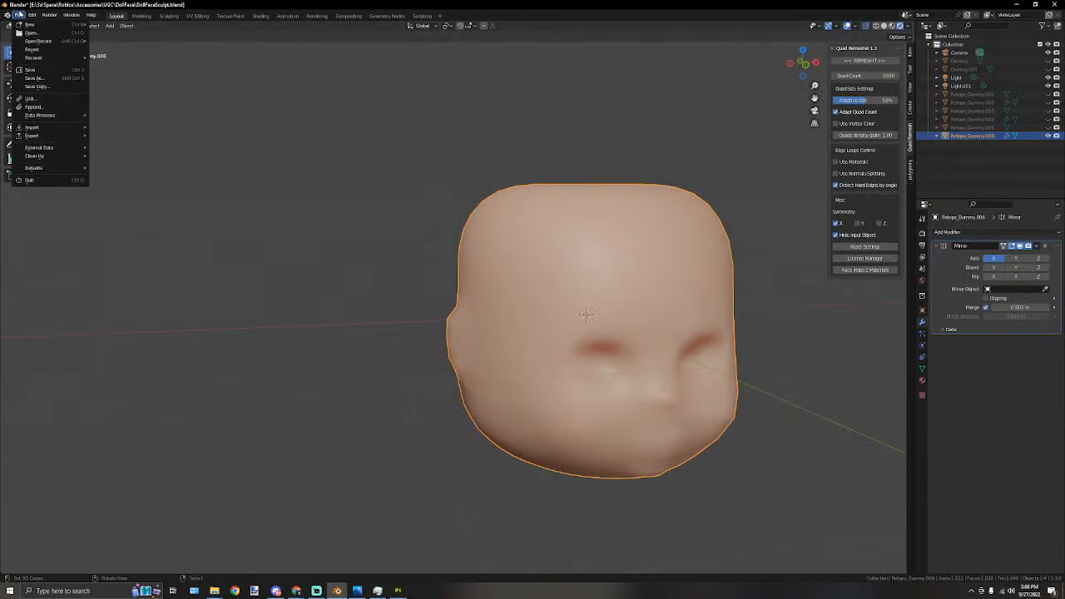
pyautogui.click(29, 69)
# Switch to Substance 3D Painter and save the project as DollFace in the DollFace folder.
pyautogui.click(397, 591)
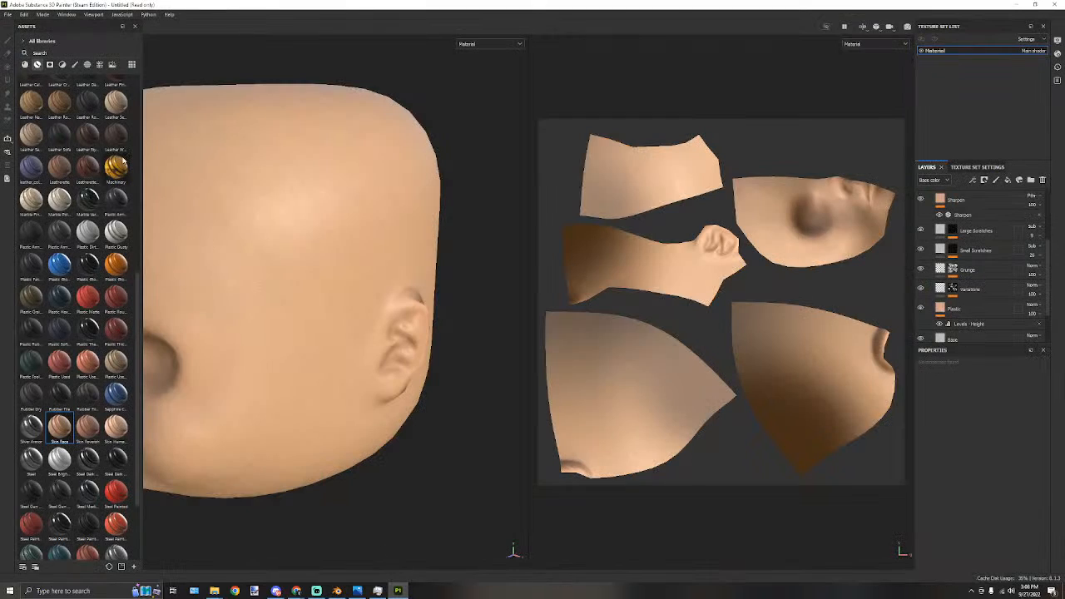
pyautogui.click(8, 14)
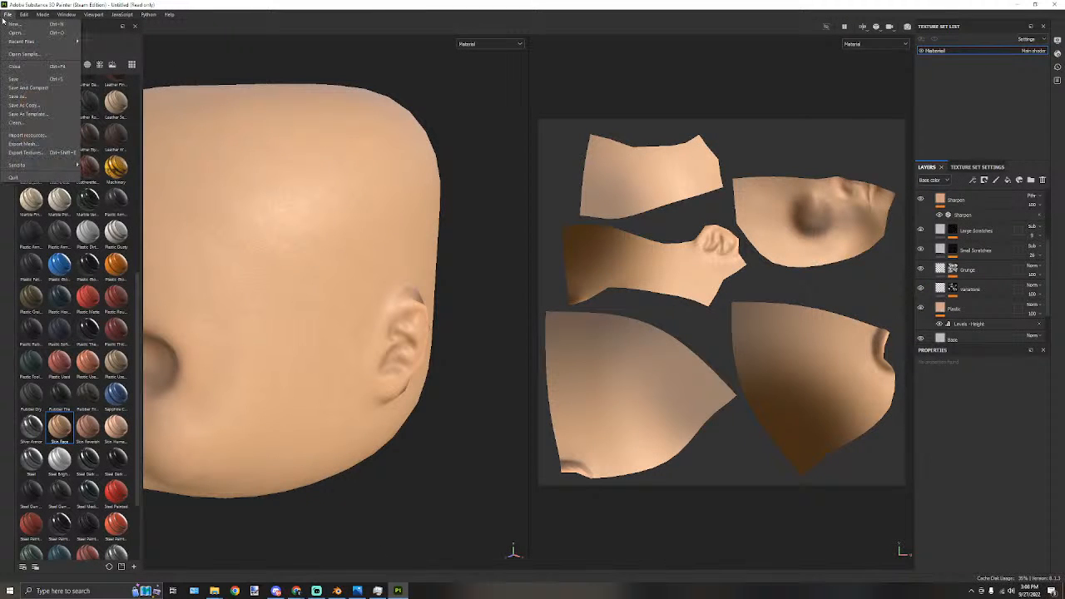
pyautogui.click(18, 96)
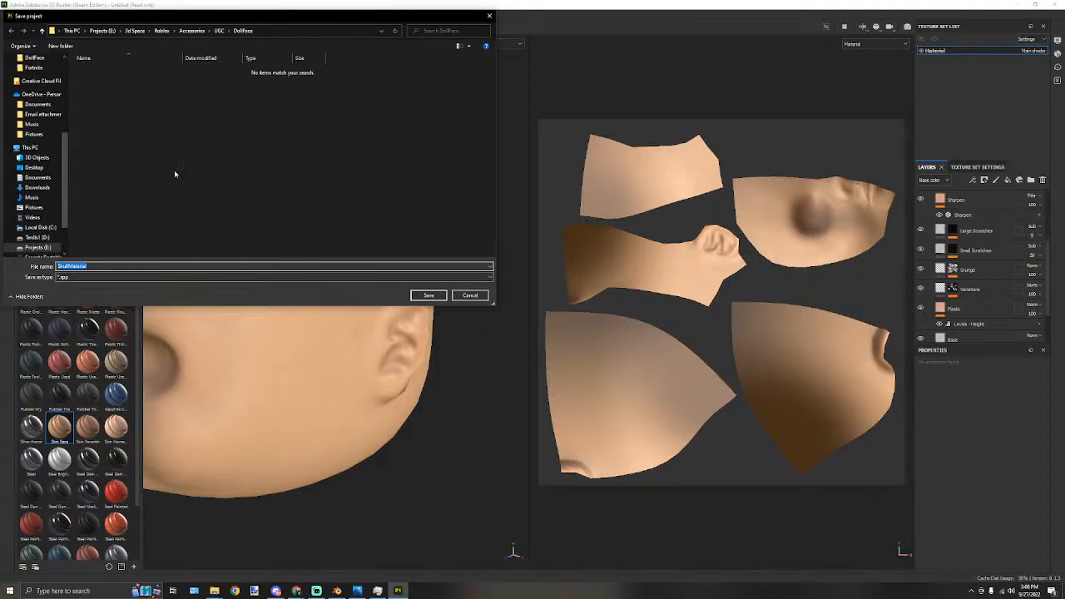
pyautogui.write('DollFace')
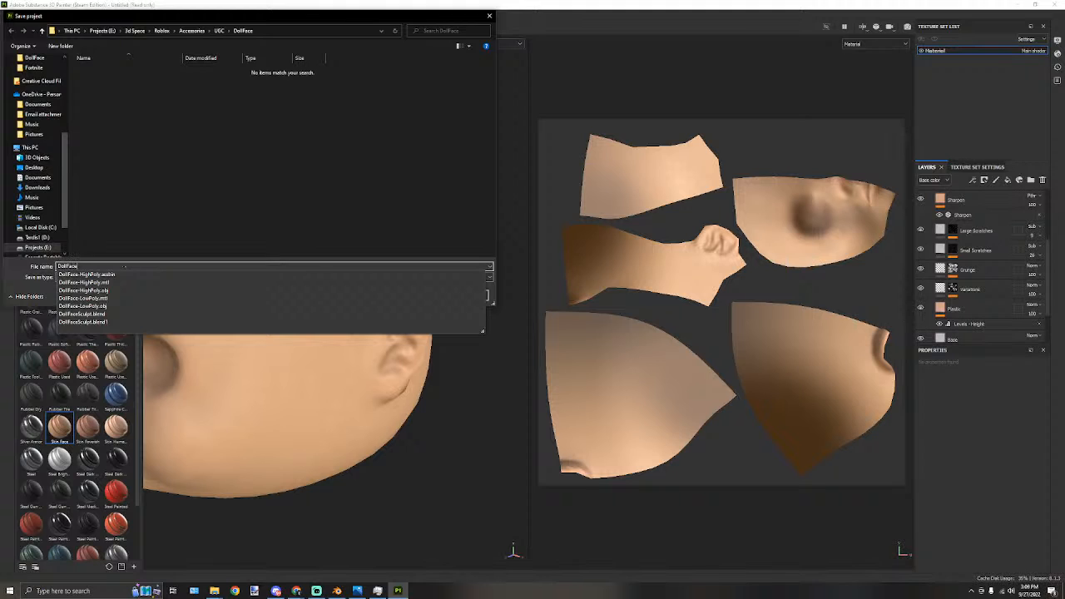
pyautogui.press('Return')
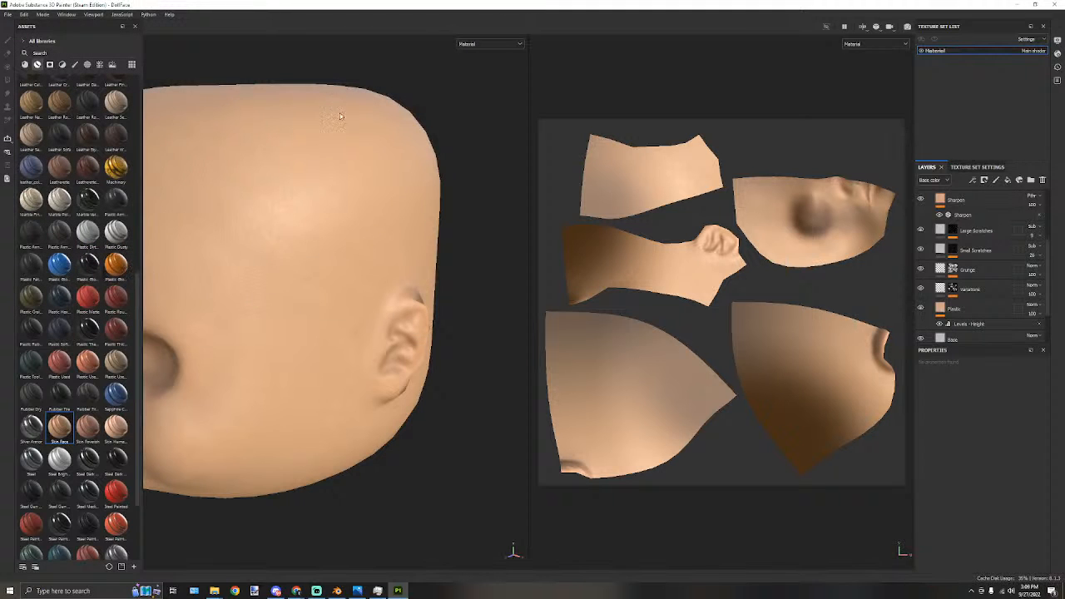
# Reload the project mesh from the re-exported DollFace-LowPoly file and inspect the area around the ear.
pyautogui.scroll(-4, 322, 195)
pyautogui.scroll(3, 361, 159)
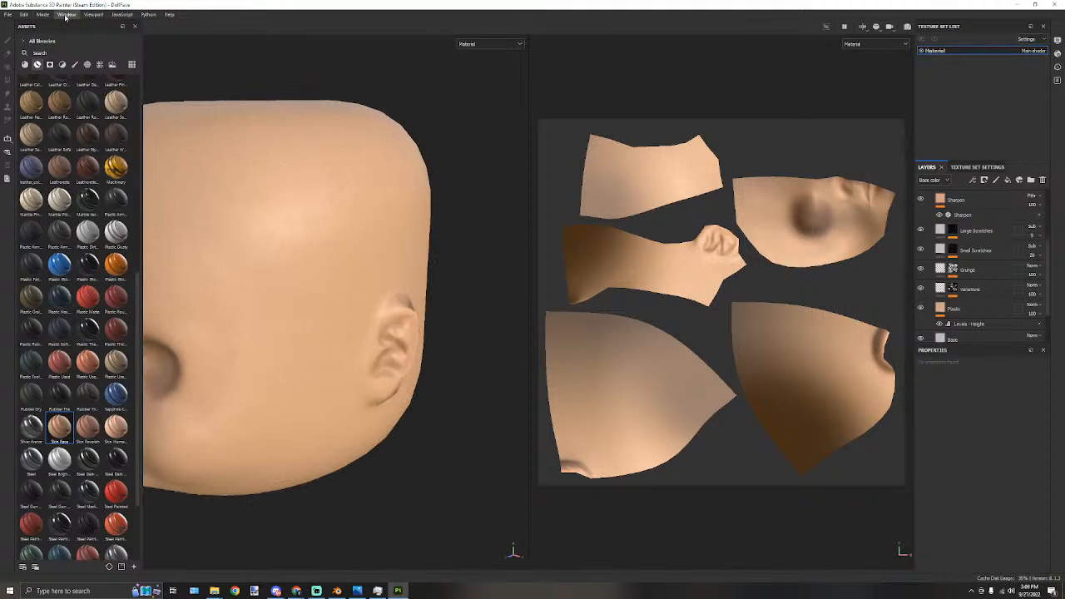
pyautogui.click(24, 15)
pyautogui.click(47, 40)
pyautogui.click(603, 231)
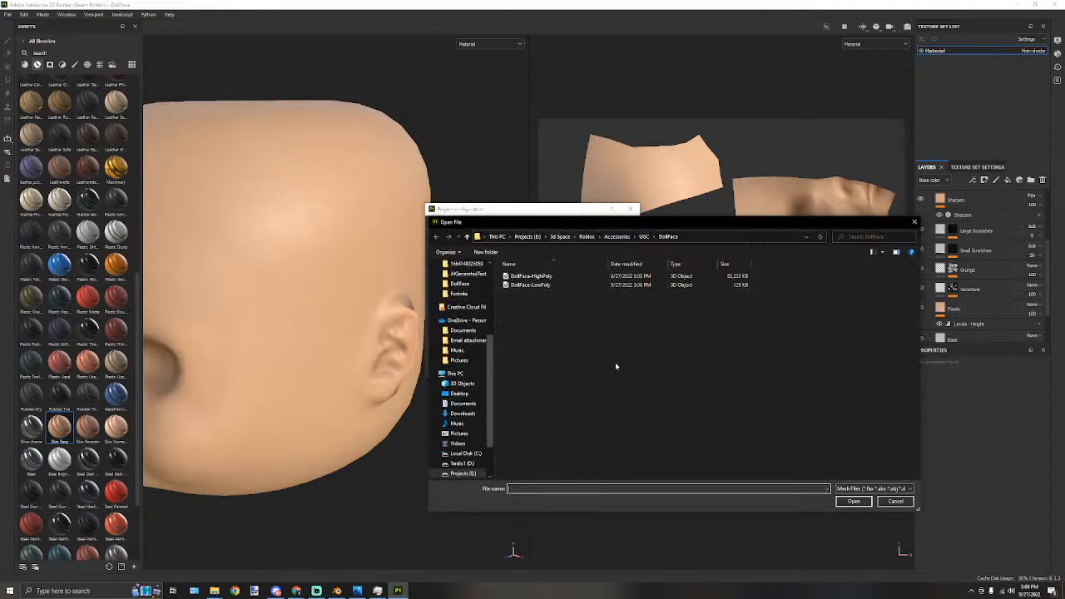
pyautogui.click(537, 287)
pyautogui.click(853, 501)
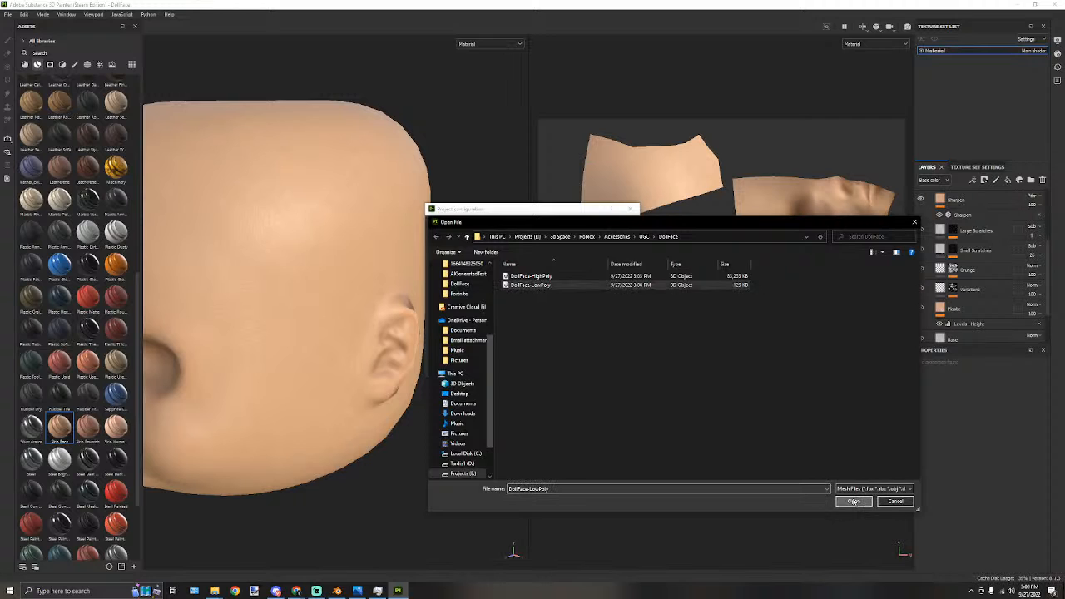
pyautogui.click(558, 368)
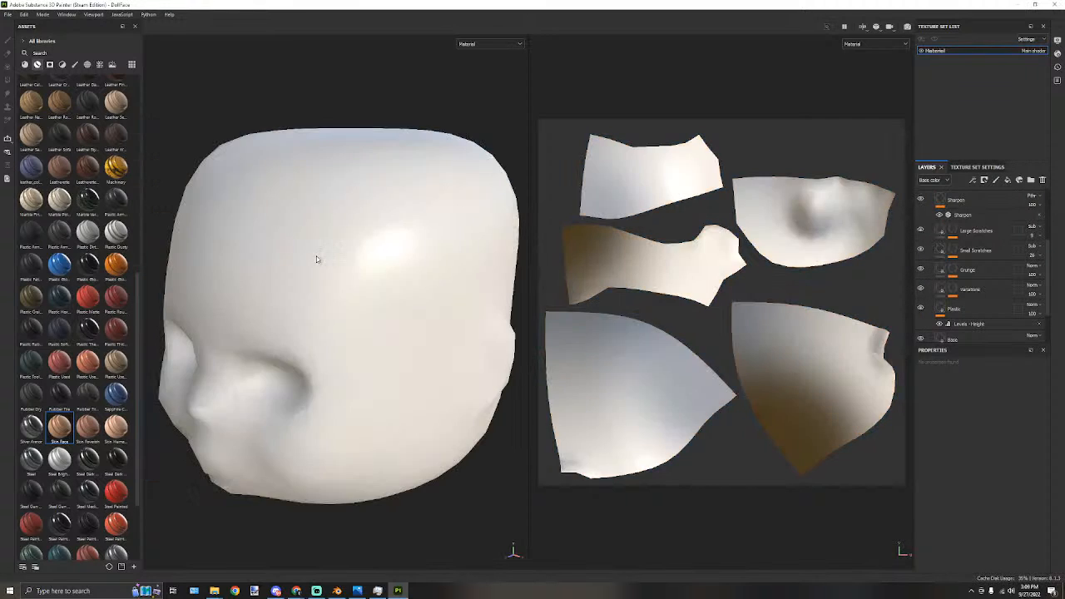
pyautogui.keyDown('alt'); pyautogui.moveTo(424, 219); pyautogui.dragTo(444, 242); pyautogui.keyUp('alt')
pyautogui.keyDown('alt'); pyautogui.moveTo(444, 242); pyautogui.dragTo(369, 248, button='middle'); pyautogui.keyUp('alt')
pyautogui.scroll(3, 369, 249)
pyautogui.keyDown('alt'); pyautogui.moveTo(369, 249); pyautogui.dragTo(357, 285); pyautogui.keyUp('alt')
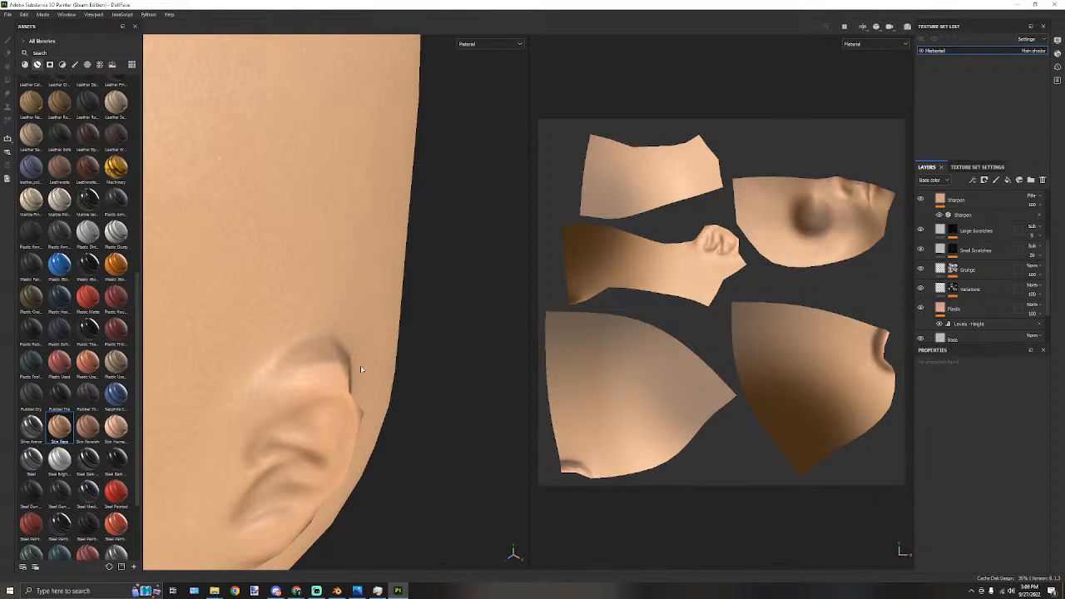
# Switch to Blender and triangulate the face directly behind the ear on Retopo_Dummy.006.
pyautogui.click(337, 592)
pyautogui.scroll(3, 392, 231)
pyautogui.moveTo(390, 234); pyautogui.dragTo(416, 267, button='middle')
pyautogui.press('Tab')
pyautogui.scroll(4, 471, 328)
pyautogui.moveTo(366, 397); pyautogui.dragTo(438, 363, button='middle')
pyautogui.click(438, 363)
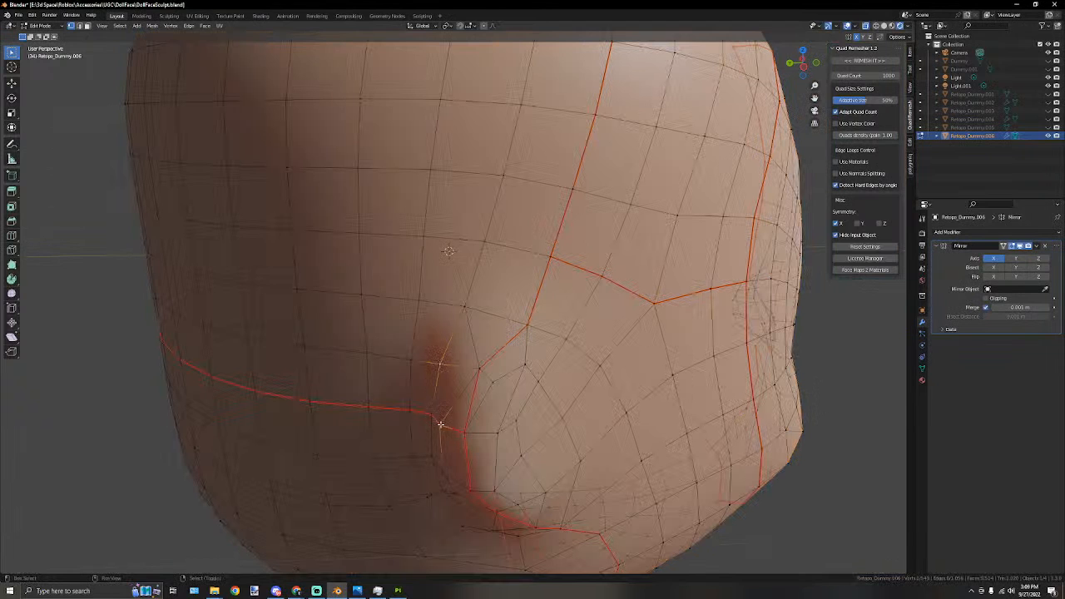
pyautogui.keyDown('shift'); pyautogui.click(426, 400); pyautogui.keyUp('shift')
pyautogui.click(153, 26)
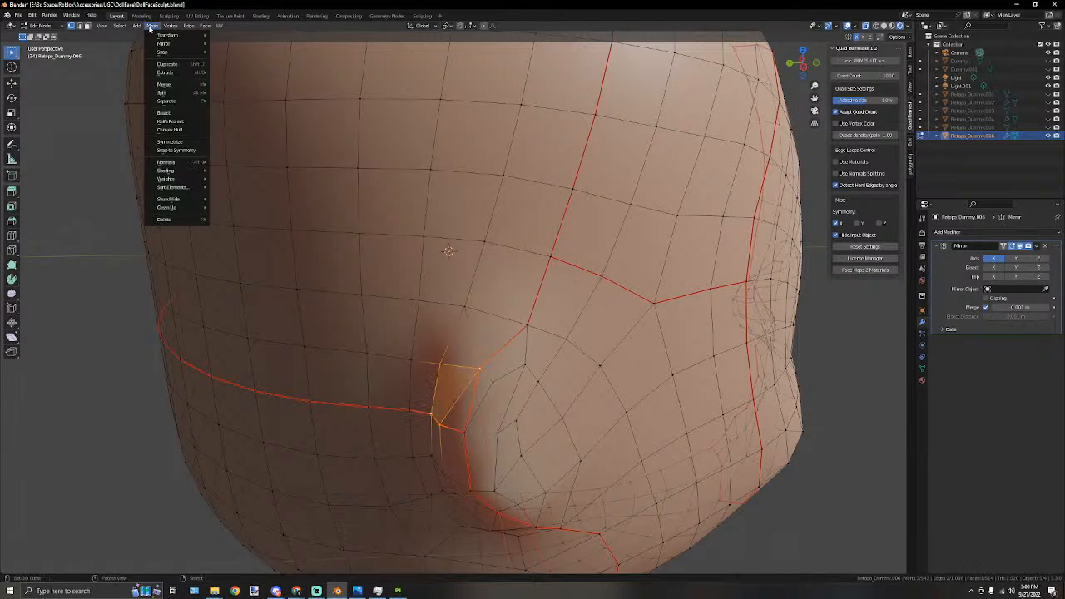
pyautogui.click(204, 26)
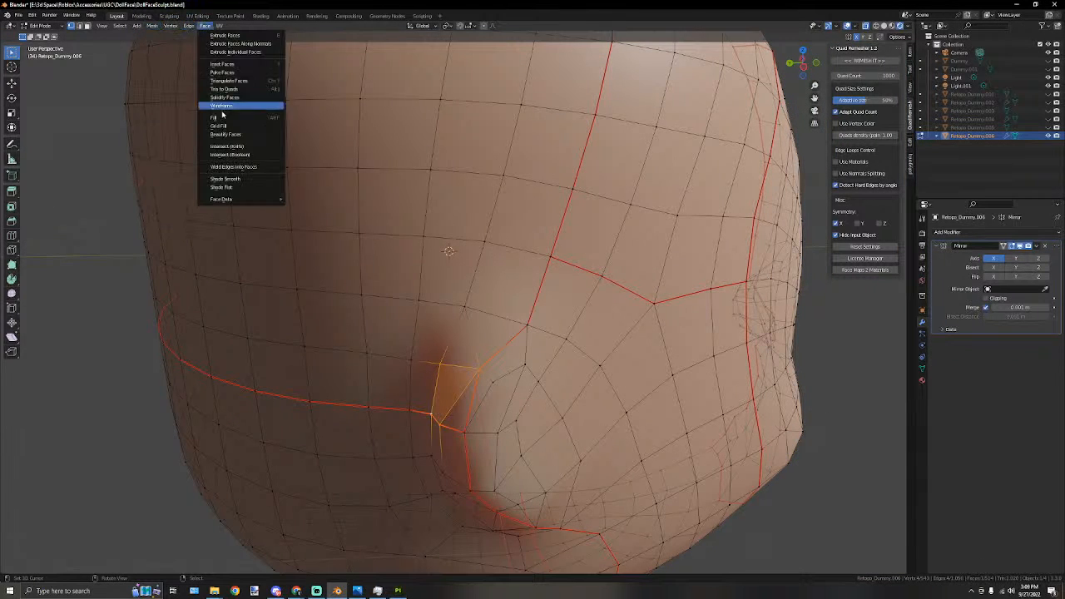
pyautogui.click(229, 84)
# Examine the ear's outline from several angles and adjust a vertex at its upper edge.
pyautogui.scroll(-3, 283, 158)
pyautogui.moveTo(374, 183); pyautogui.dragTo(359, 283, button='middle')
pyautogui.scroll(3, 294, 200)
pyautogui.rightClick(294, 199)
pyautogui.scroll(3, 274, 227)
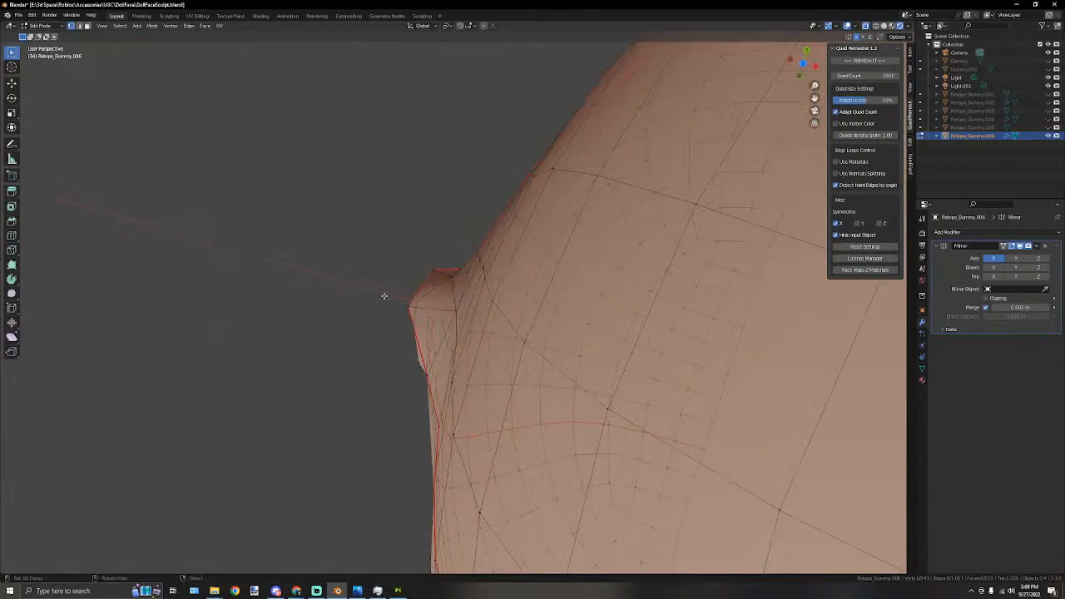
pyautogui.moveTo(427, 301); pyautogui.dragTo(428, 281, button='middle')
pyautogui.press('g')
pyautogui.click(435, 281)
pyautogui.click(349, 265)
pyautogui.moveTo(292, 255); pyautogui.dragTo(423, 200, button='middle')
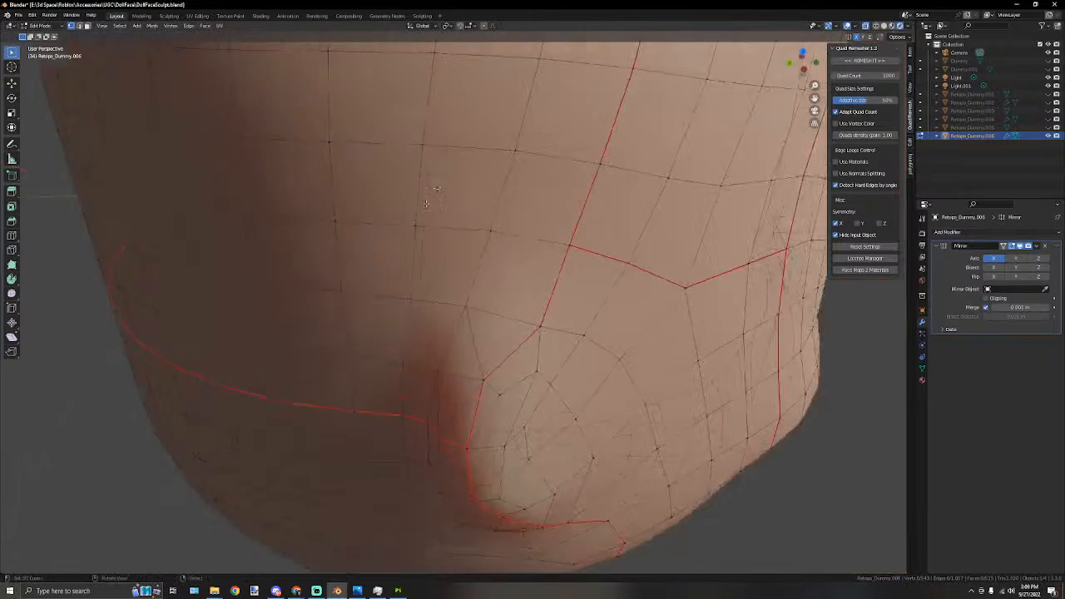
# Return the head to object mode and save the Blender file.
pyautogui.scroll(-7, 425, 201)
pyautogui.moveTo(574, 212); pyautogui.dragTo(449, 195, button='middle')
pyautogui.press('Tab')
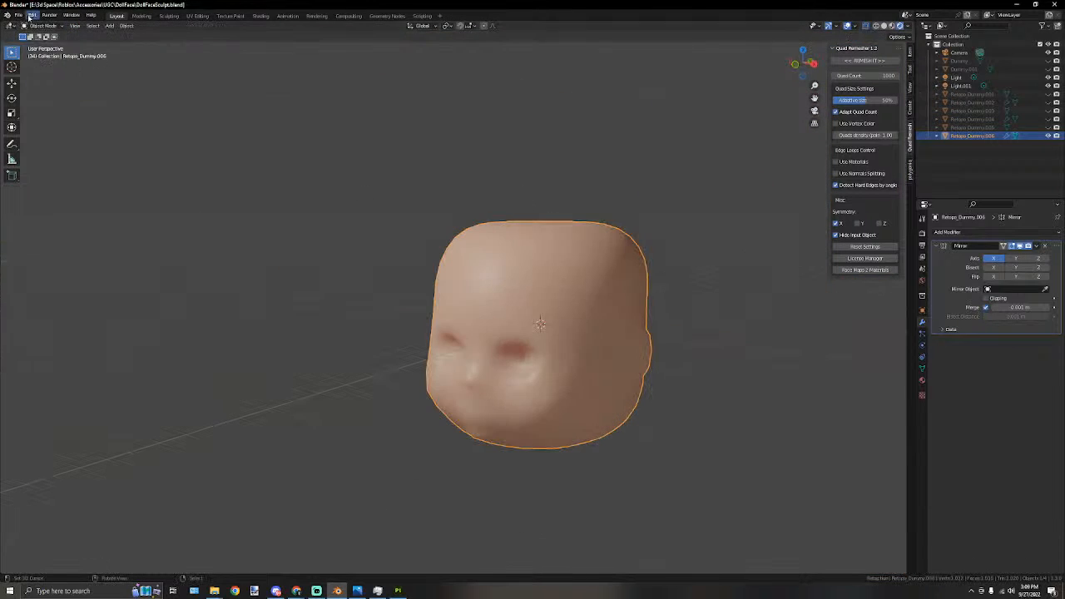
pyautogui.click(18, 15)
pyautogui.click(30, 69)
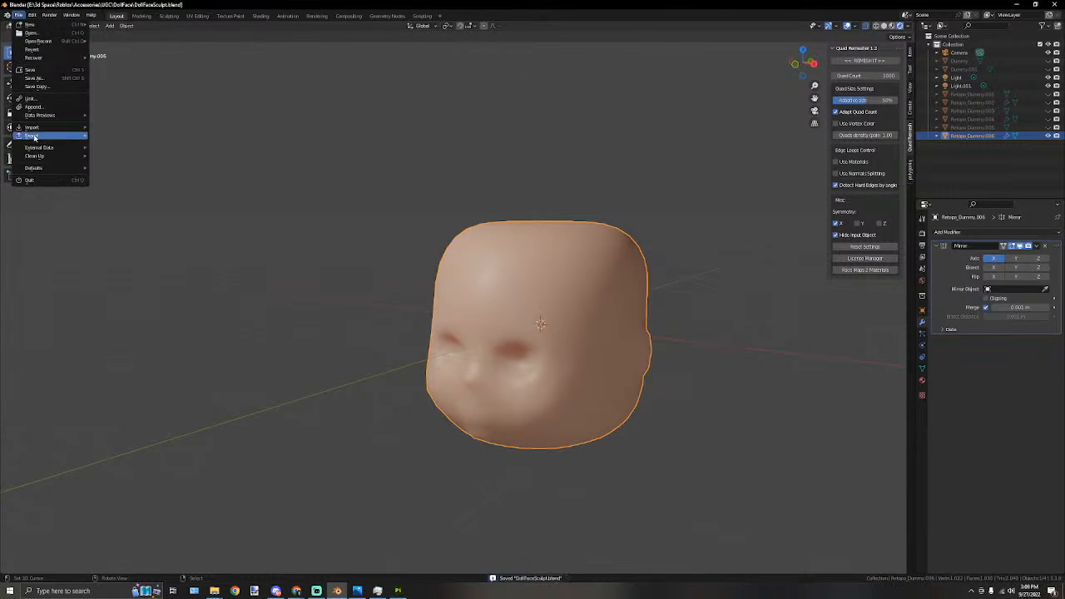
# Export the edited head as a Wavefront OBJ over DollFace-LowPoly.obj again.
pyautogui.moveTo(33, 136)
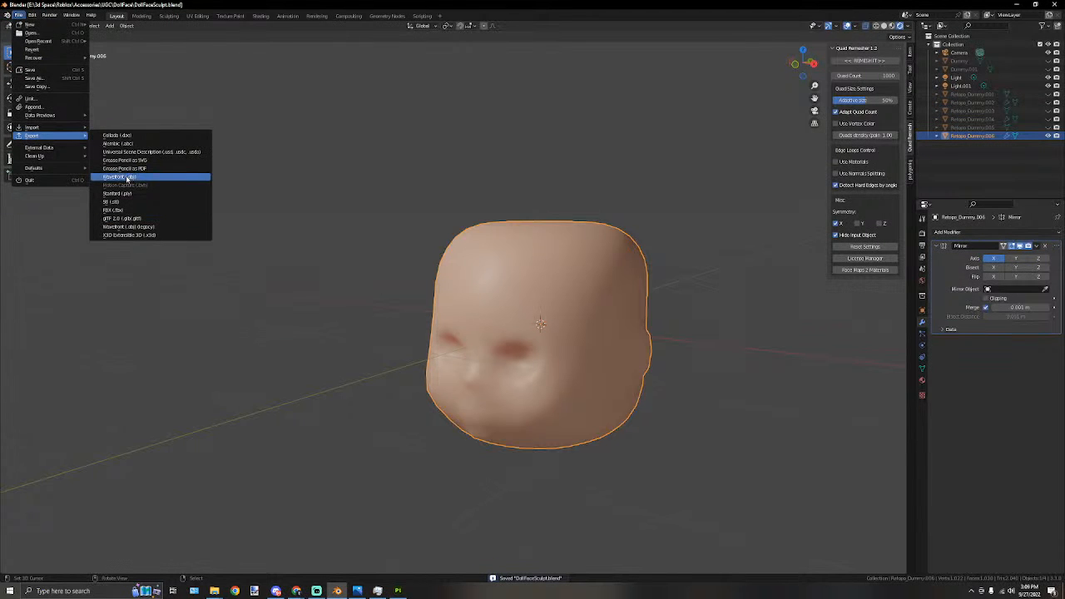
pyautogui.click(127, 178)
pyautogui.click(459, 225)
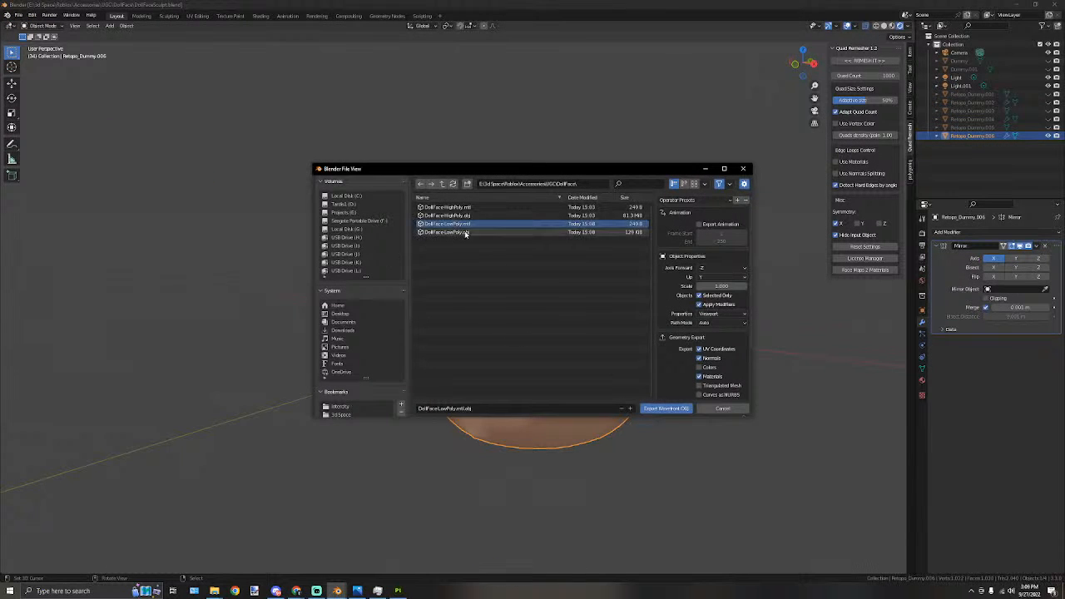
pyautogui.click(449, 232)
pyautogui.click(666, 409)
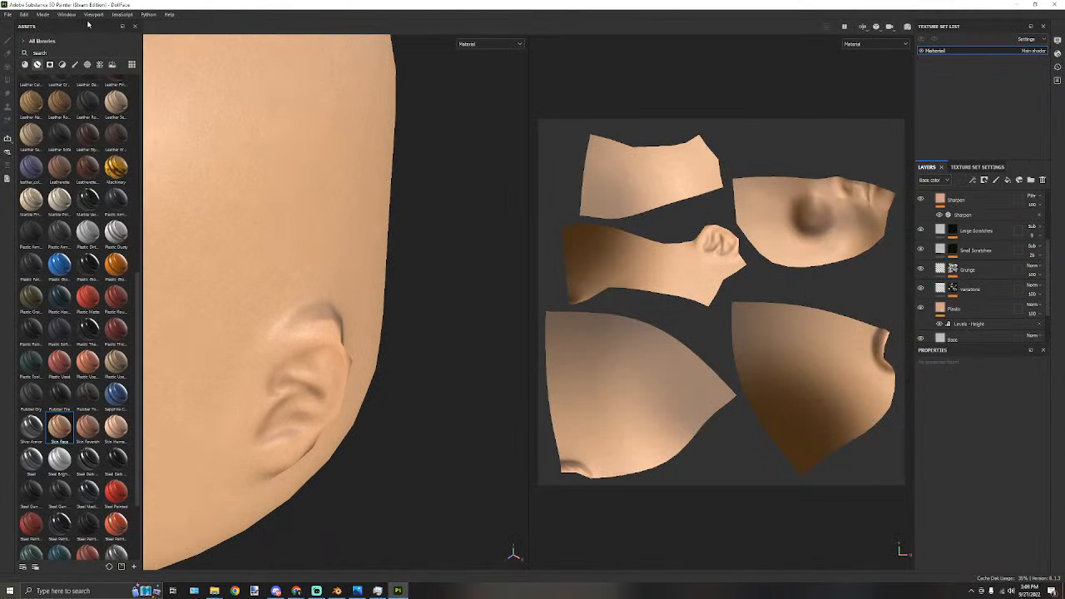
# Update the Substance 3D Painter project with the newly exported DollFace-LowPoly mesh and check the ear's silhouette.
pyautogui.click(24, 14)
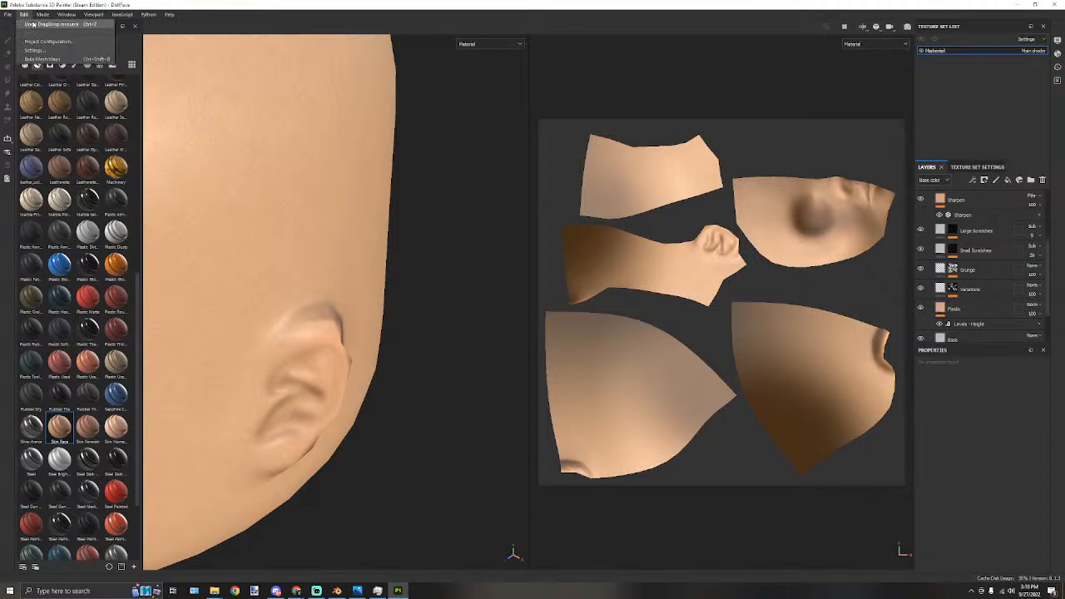
pyautogui.click(48, 40)
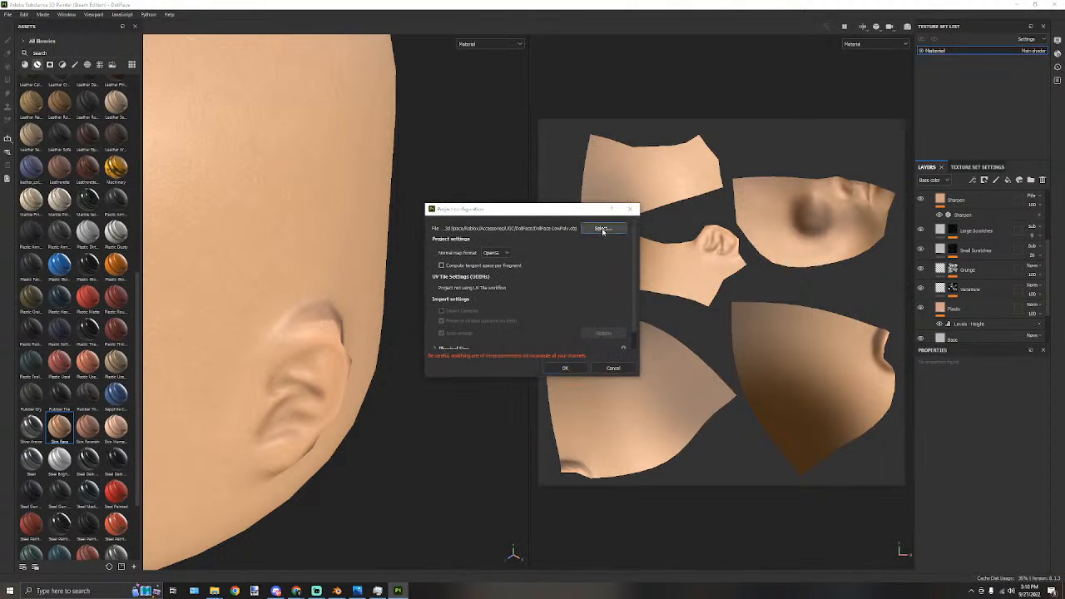
pyautogui.click(606, 230)
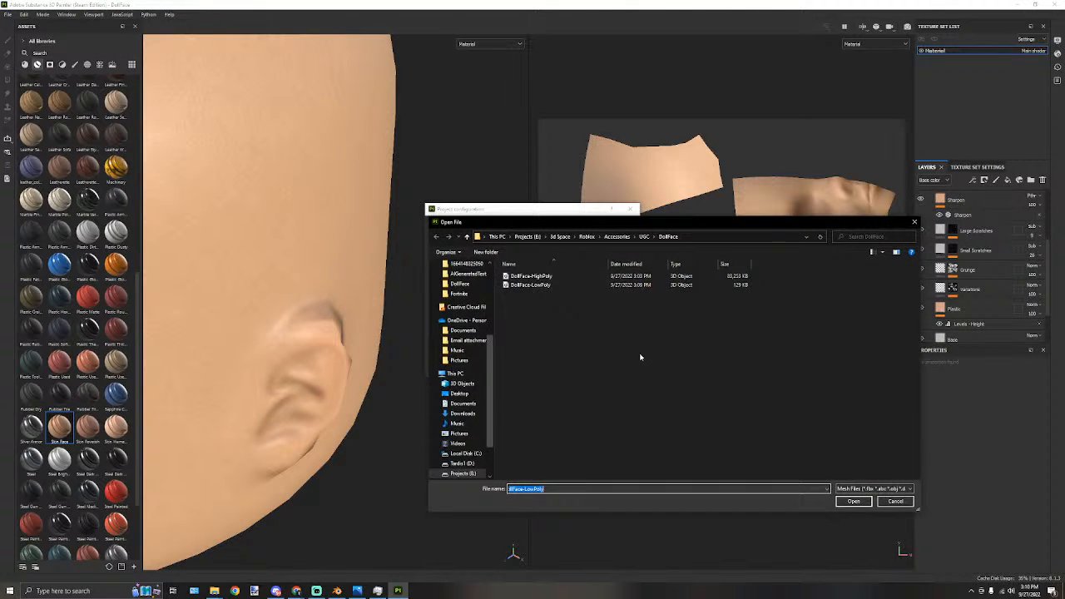
pyautogui.click(853, 501)
pyautogui.click(564, 367)
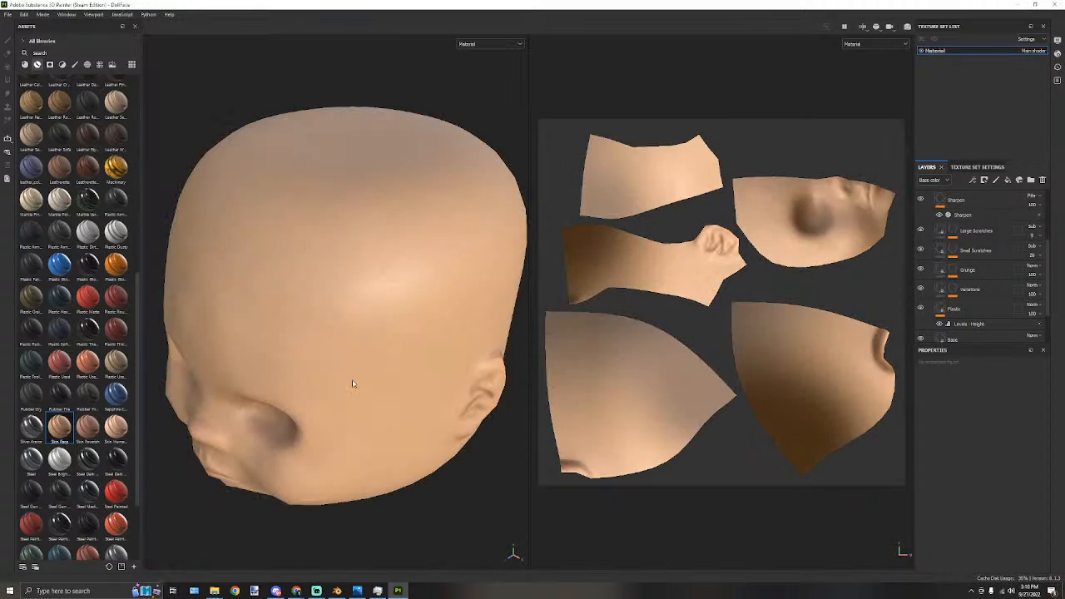
pyautogui.scroll(2, 474, 354)
pyautogui.scroll(-3, 448, 349)
pyautogui.scroll(1, 466, 306)
pyautogui.keyDown('alt'); pyautogui.moveTo(468, 304); pyautogui.dragTo(226, 483); pyautogui.keyUp('alt')
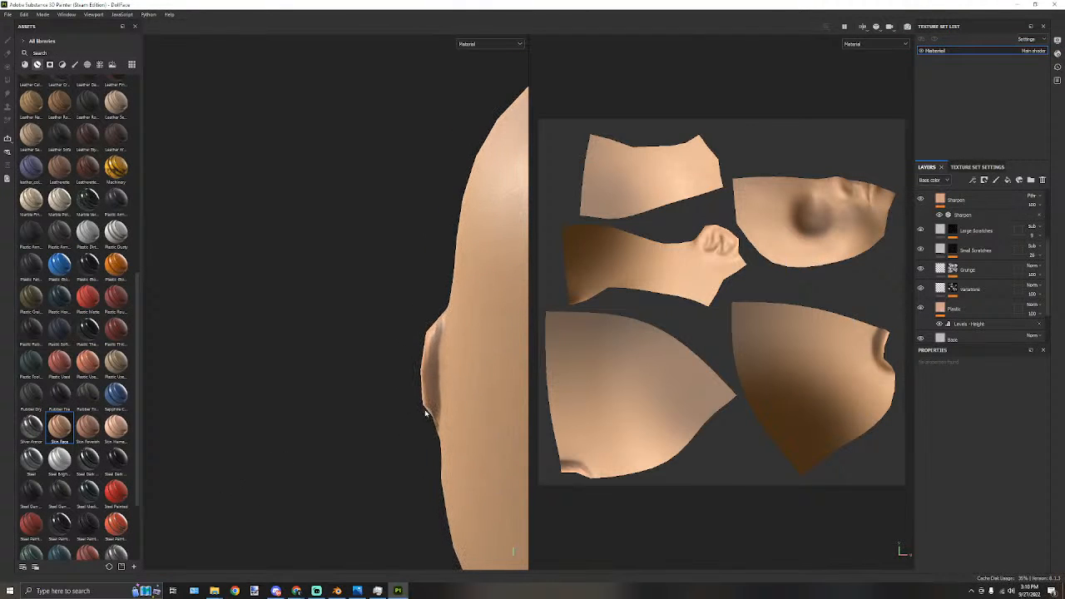
# Examine the reloaded head's overall shape and skin surface from the ear and the front.
pyautogui.click(392, 471)
pyautogui.keyDown('alt'); pyautogui.moveTo(304, 456); pyautogui.dragTo(392, 456); pyautogui.keyUp('alt')
pyautogui.keyDown('alt'); pyautogui.moveTo(391, 457); pyautogui.dragTo(430, 377, button='middle'); pyautogui.keyUp('alt')
pyautogui.scroll(-4, 431, 378)
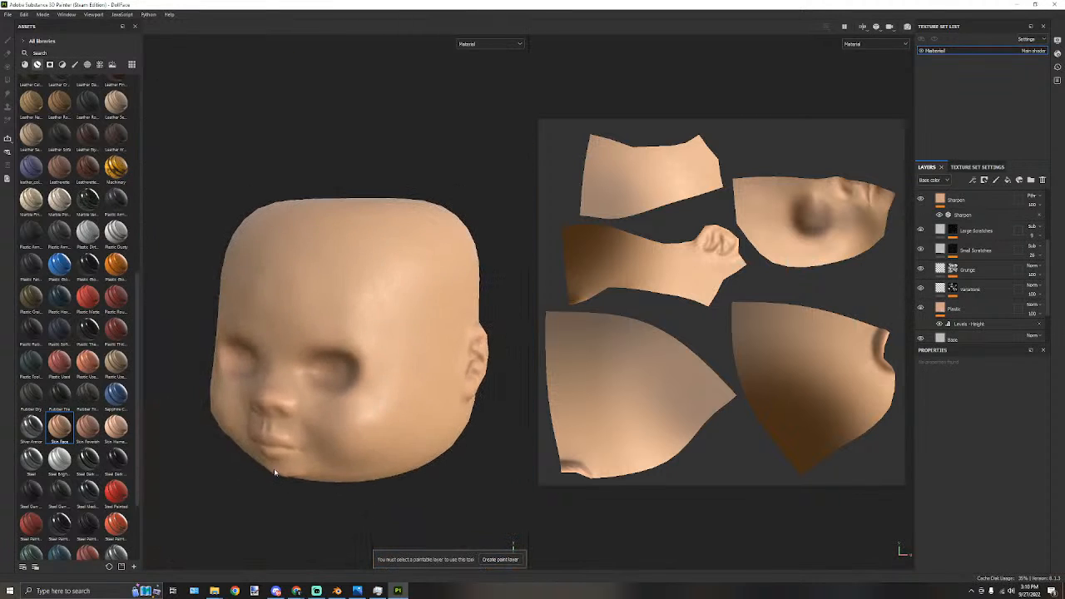
pyautogui.keyDown('alt'); pyautogui.moveTo(274, 473); pyautogui.dragTo(328, 472); pyautogui.keyUp('alt')
pyautogui.keyDown('alt'); pyautogui.moveTo(329, 473); pyautogui.dragTo(404, 424, button='middle'); pyautogui.keyUp('alt')
pyautogui.scroll(3, 404, 423)
pyautogui.keyDown('alt'); pyautogui.moveTo(404, 423); pyautogui.dragTo(308, 460); pyautogui.keyUp('alt')
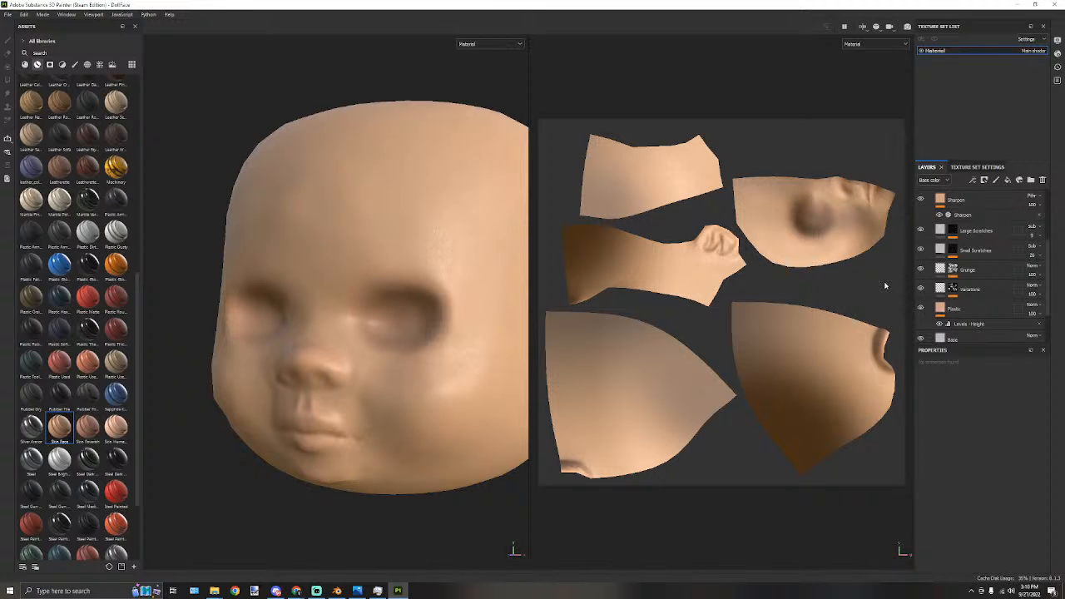
# Collapse the Skin Face folder, lower its base color opacity to 21, and check the blend on the face.
pyautogui.scroll(3, 1021, 212)
pyautogui.click(929, 218)
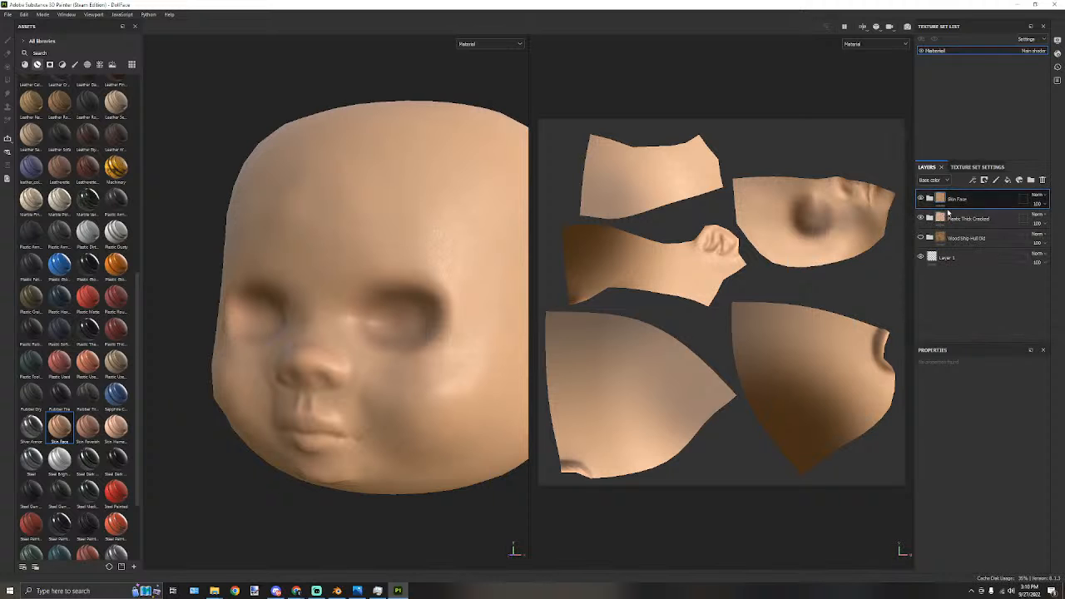
pyautogui.moveTo(1061, 220); pyautogui.dragTo(1031, 196)
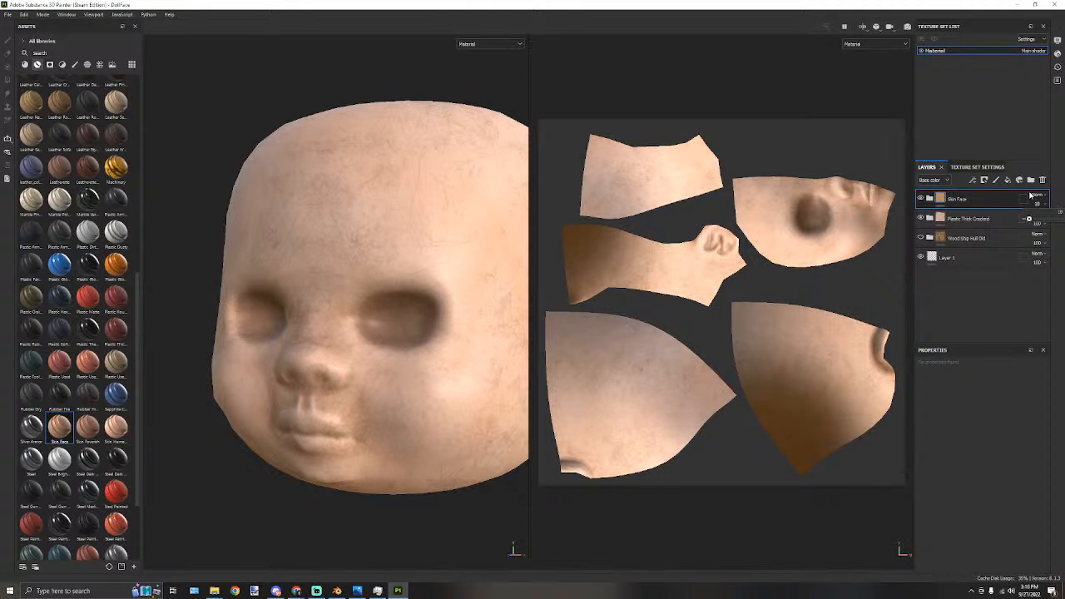
pyautogui.scroll(2, 407, 265)
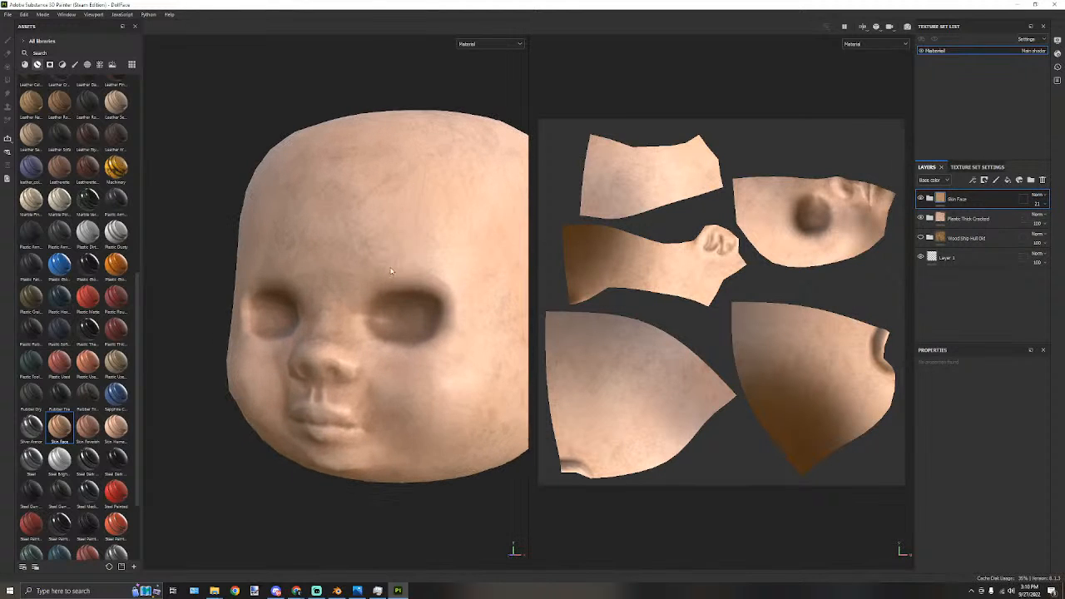
pyautogui.keyDown('alt'); pyautogui.moveTo(208, 273); pyautogui.dragTo(328, 241); pyautogui.keyUp('alt')
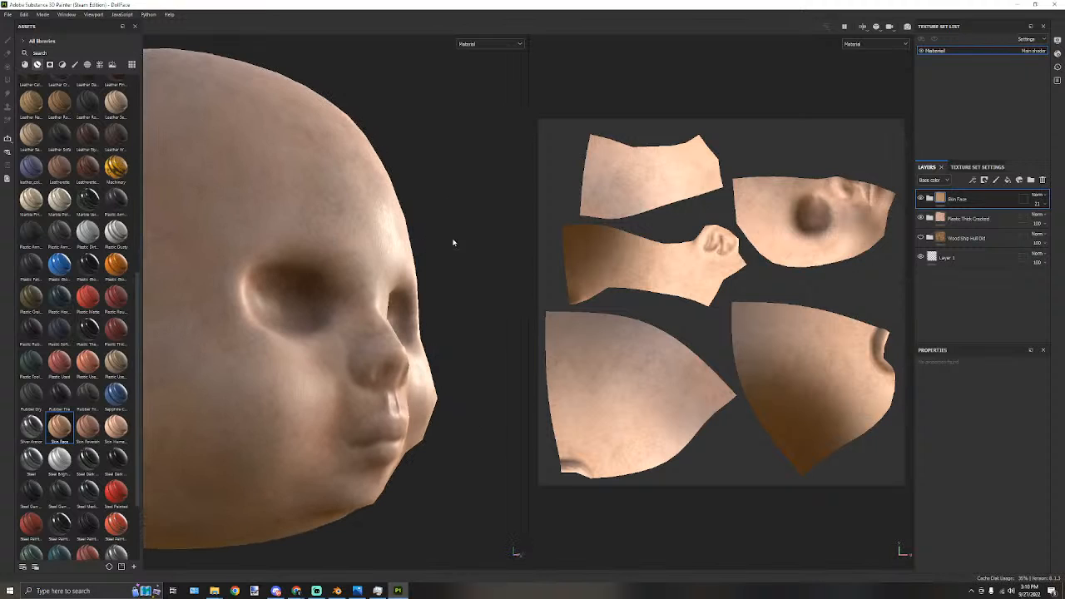
pyautogui.keyDown('alt'); pyautogui.moveTo(442, 243); pyautogui.dragTo(459, 238); pyautogui.keyUp('alt')
# Move the Plastic Thick Cracked folder above Skin Face and lower its base color opacity to 0.
pyautogui.click(929, 218)
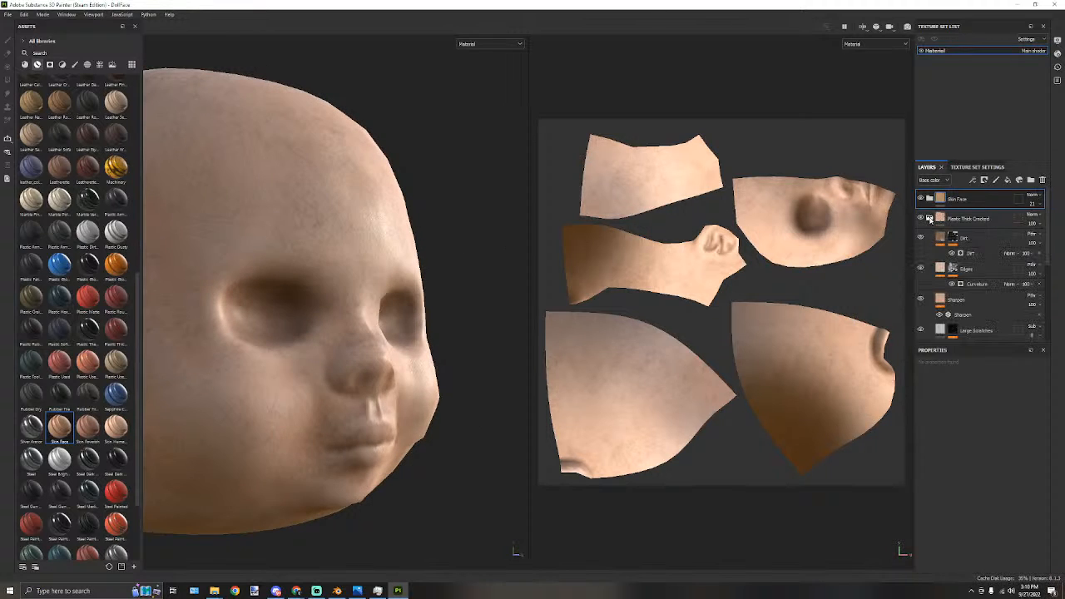
pyautogui.click(930, 219)
pyautogui.moveTo(1000, 222); pyautogui.dragTo(992, 196)
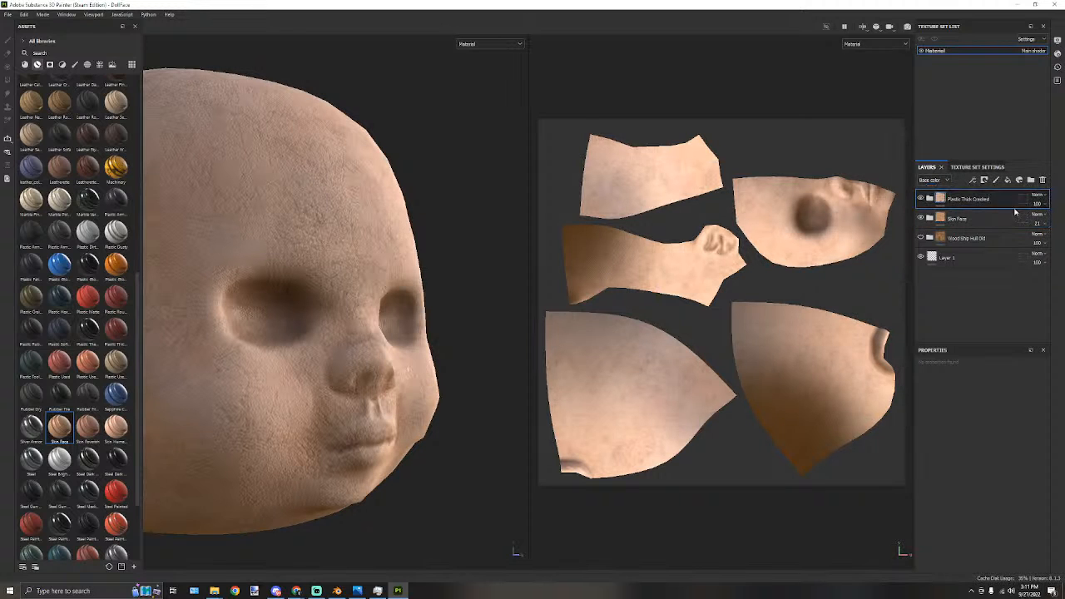
pyautogui.moveTo(1061, 224); pyautogui.dragTo(1009, 218)
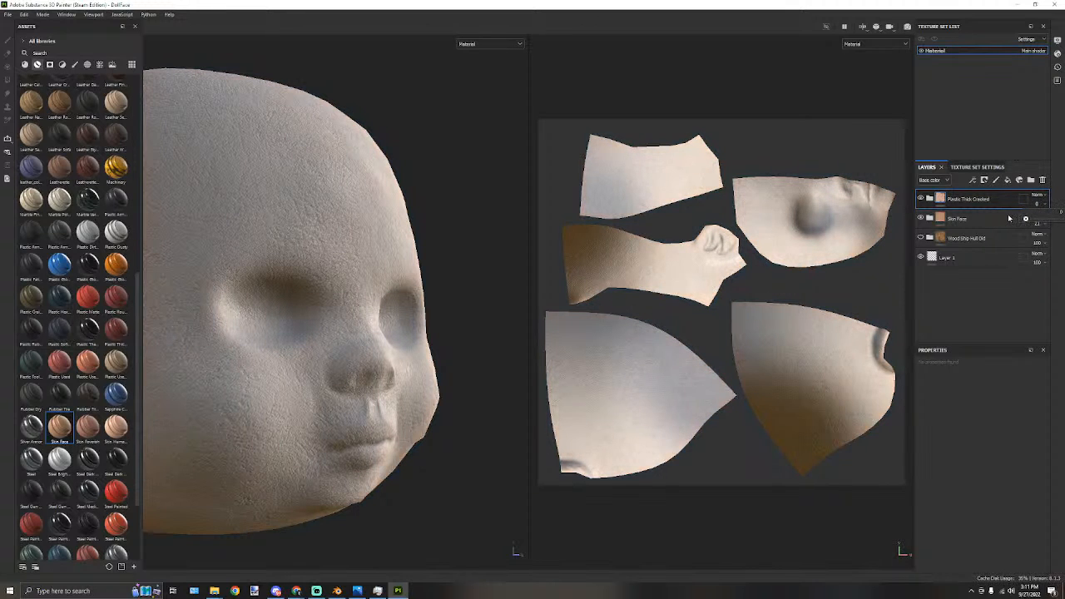
# Set Skin Face's base color opacity to 100 and raise the base color opacity of Plastic Thick Cracked.
pyautogui.click(965, 220)
pyautogui.click(1044, 224)
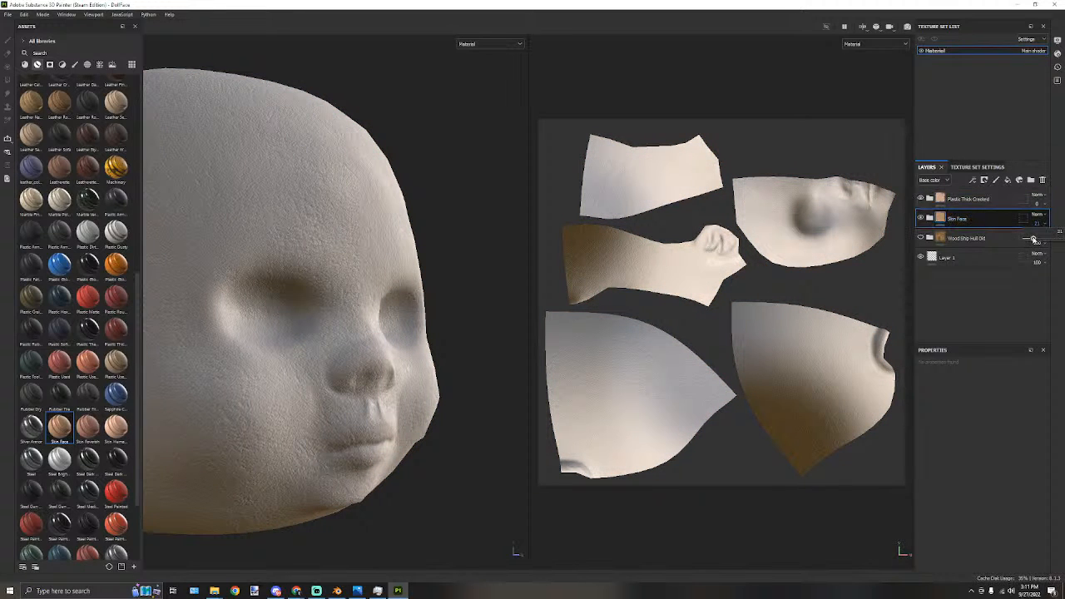
pyautogui.moveTo(1033, 238); pyautogui.dragTo(1059, 238)
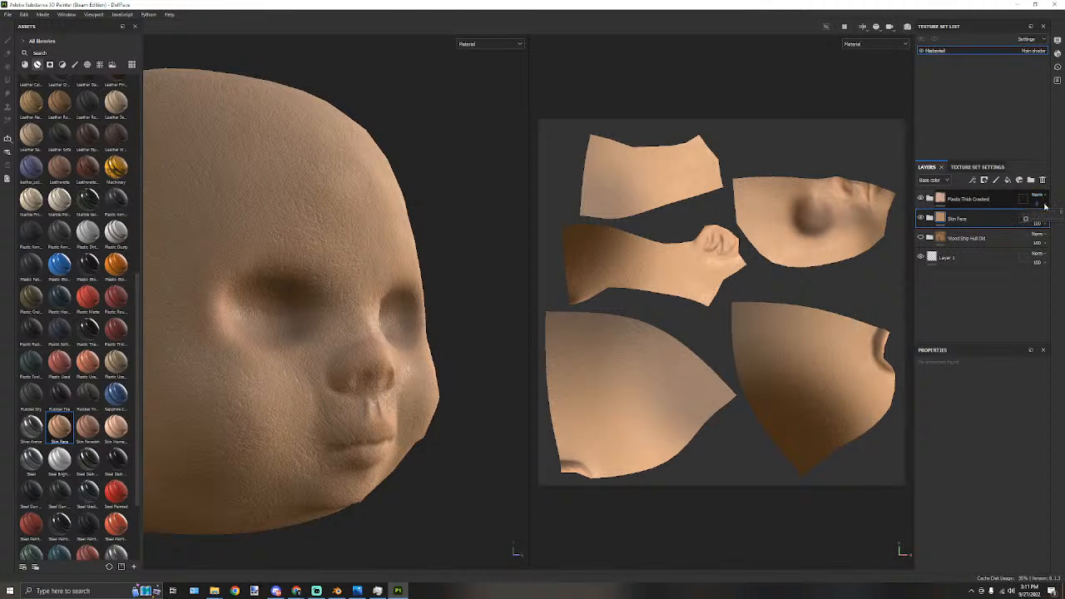
pyautogui.moveTo(1028, 222)
pyautogui.mouseDown()
pyautogui.moveTo(1060, 218)
pyautogui.moveTo(1028, 220)
pyautogui.moveTo(1042, 220)
pyautogui.mouseUp()
# Set the Plastic Thick Cracked folder's height channel opacity to about 36 and check the surface relief.
pyautogui.click(935, 179)
pyautogui.click(931, 221)
pyautogui.moveTo(1039, 203)
pyautogui.mouseDown()
pyautogui.moveTo(1055, 218)
pyautogui.moveTo(991, 216)
pyautogui.moveTo(1061, 216)
pyautogui.moveTo(1011, 222)
pyautogui.moveTo(1038, 221)
pyautogui.mouseUp()
pyautogui.click(944, 180)
pyautogui.click(931, 220)
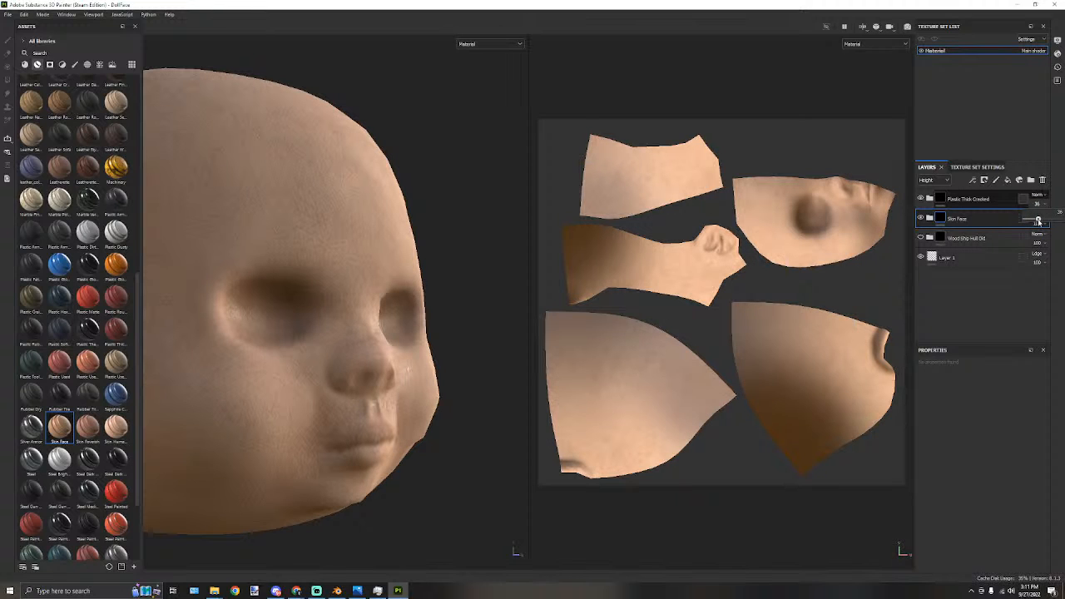
pyautogui.scroll(-2, 410, 272)
pyautogui.keyDown('alt'); pyautogui.moveTo(464, 232); pyautogui.dragTo(413, 171); pyautogui.keyUp('alt')
# Set the Plastic Thick Cracked folder's roughness channel opacity to 15 and check the shine on the head.
pyautogui.click(921, 182)
pyautogui.click(930, 212)
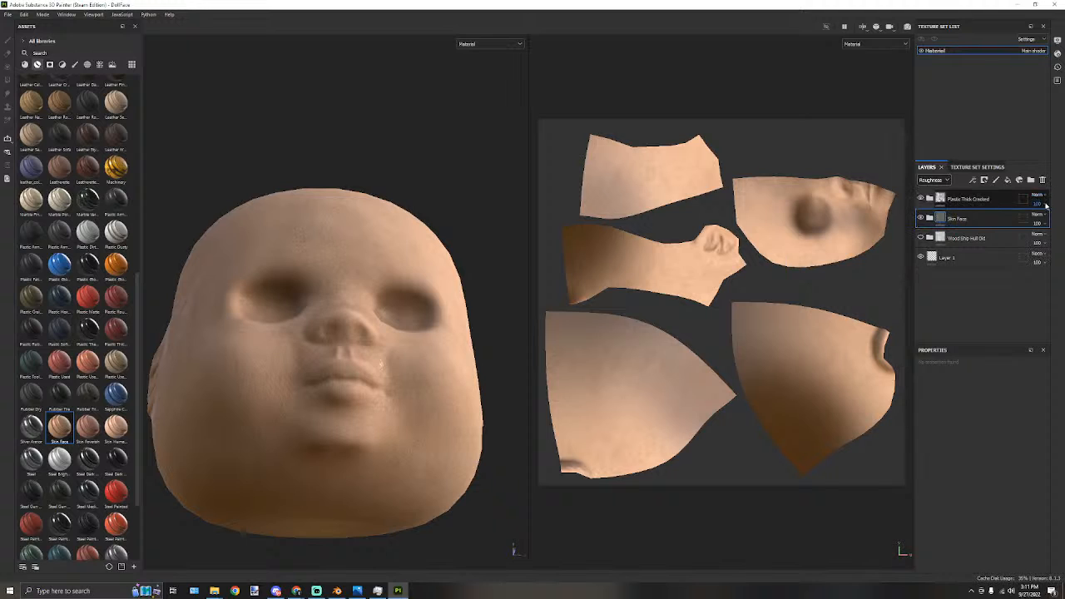
pyautogui.click(1045, 204)
pyautogui.moveTo(1060, 218); pyautogui.dragTo(1012, 220)
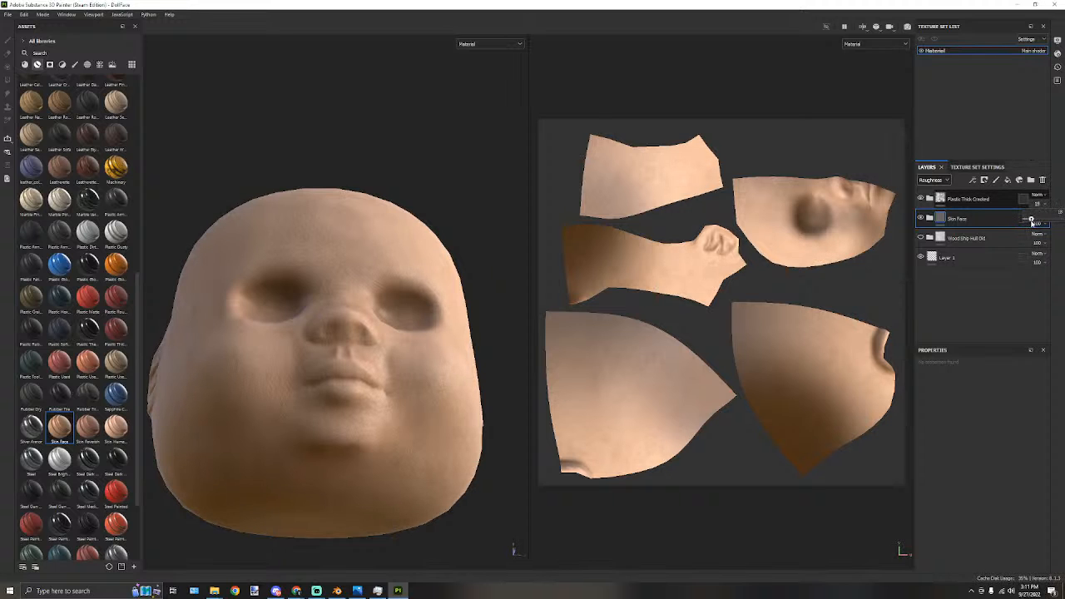
pyautogui.keyDown('alt'); pyautogui.moveTo(425, 171); pyautogui.dragTo(311, 216); pyautogui.keyUp('alt')
pyautogui.keyDown('alt'); pyautogui.moveTo(290, 188); pyautogui.dragTo(317, 282, button='middle'); pyautogui.keyUp('alt')
pyautogui.scroll(2, 317, 282)
pyautogui.keyDown('alt'); pyautogui.moveTo(283, 262); pyautogui.dragTo(347, 252); pyautogui.keyUp('alt')
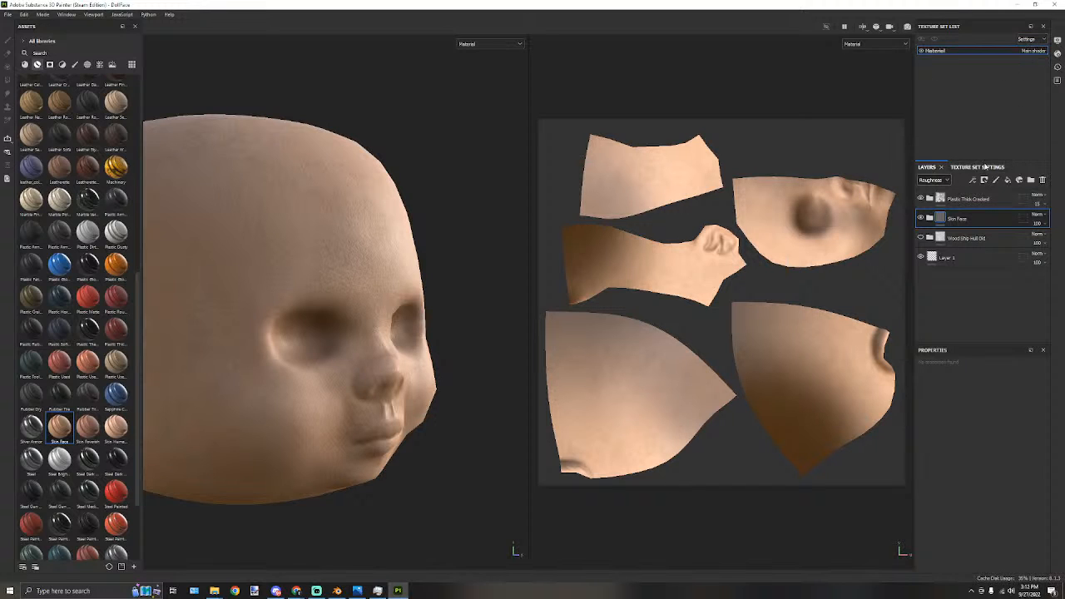
# Set the texture set's size to 256 and view the whole head.
pyautogui.click(973, 167)
pyautogui.scroll(5, 955, 234)
pyautogui.click(973, 249)
pyautogui.click(966, 269)
pyautogui.scroll(-3, 398, 200)
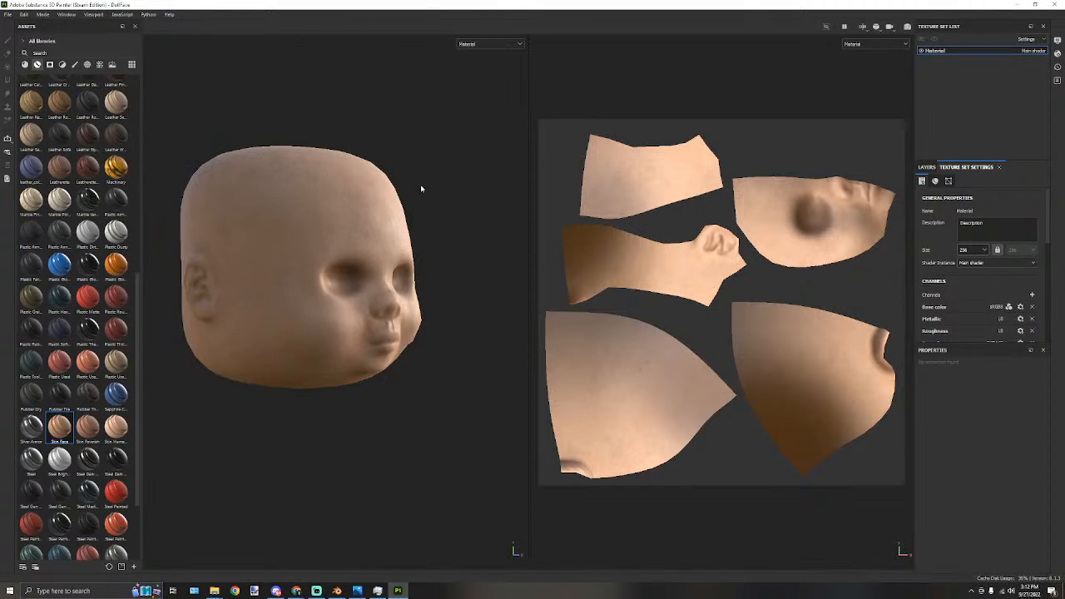
# Examine the blended skin texture on the face, forehead and ear from several angles and distances.
pyautogui.scroll(2, 421, 183)
pyautogui.keyDown('alt'); pyautogui.moveTo(441, 171); pyautogui.dragTo(354, 216); pyautogui.keyUp('alt')
pyautogui.scroll(-3, 336, 190)
pyautogui.keyDown('alt'); pyautogui.moveTo(353, 215); pyautogui.dragTo(398, 219, button='middle'); pyautogui.keyUp('alt')
pyautogui.scroll(3, 399, 222)
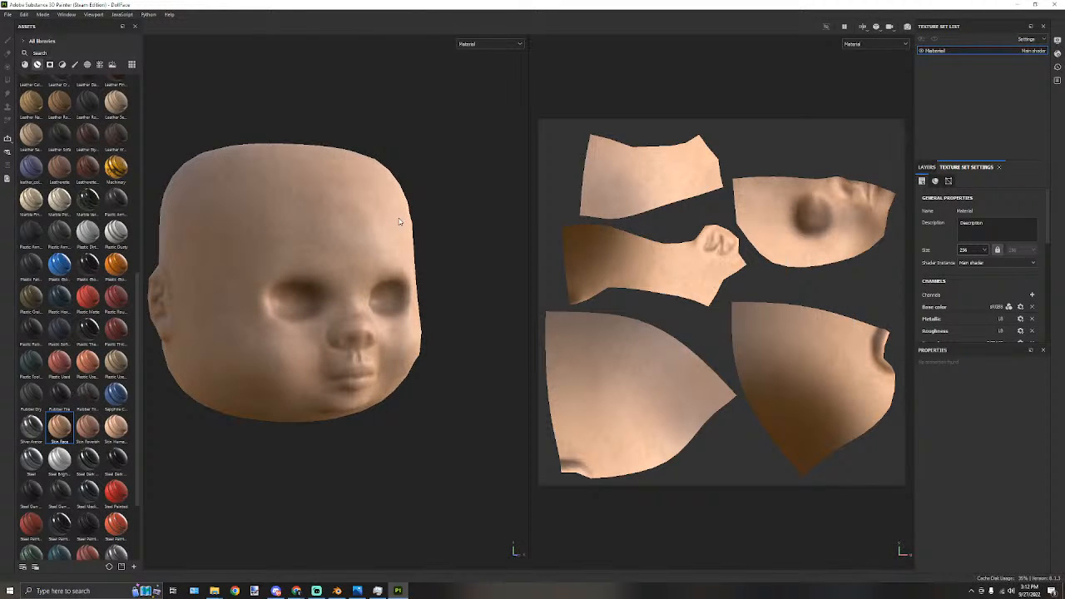
pyautogui.keyDown('alt'); pyautogui.moveTo(417, 230); pyautogui.dragTo(392, 227); pyautogui.keyUp('alt')
pyautogui.keyDown('alt'); pyautogui.moveTo(394, 227); pyautogui.dragTo(409, 227, button='middle'); pyautogui.keyUp('alt')
pyautogui.keyDown('alt'); pyautogui.moveTo(342, 253); pyautogui.dragTo(391, 252); pyautogui.keyUp('alt')
pyautogui.scroll(3, 391, 252)
pyautogui.keyDown('alt'); pyautogui.moveTo(391, 252); pyautogui.dragTo(380, 260, button='middle'); pyautogui.keyUp('alt')
pyautogui.keyDown('alt'); pyautogui.moveTo(380, 261); pyautogui.dragTo(387, 311); pyautogui.keyUp('alt')
pyautogui.keyDown('alt'); pyautogui.moveTo(388, 312); pyautogui.dragTo(393, 321, button='middle'); pyautogui.keyUp('alt')
# Apply the Plastic Used Soft smart material to the head and select its folder in the layer stack.
pyautogui.moveTo(117, 358)
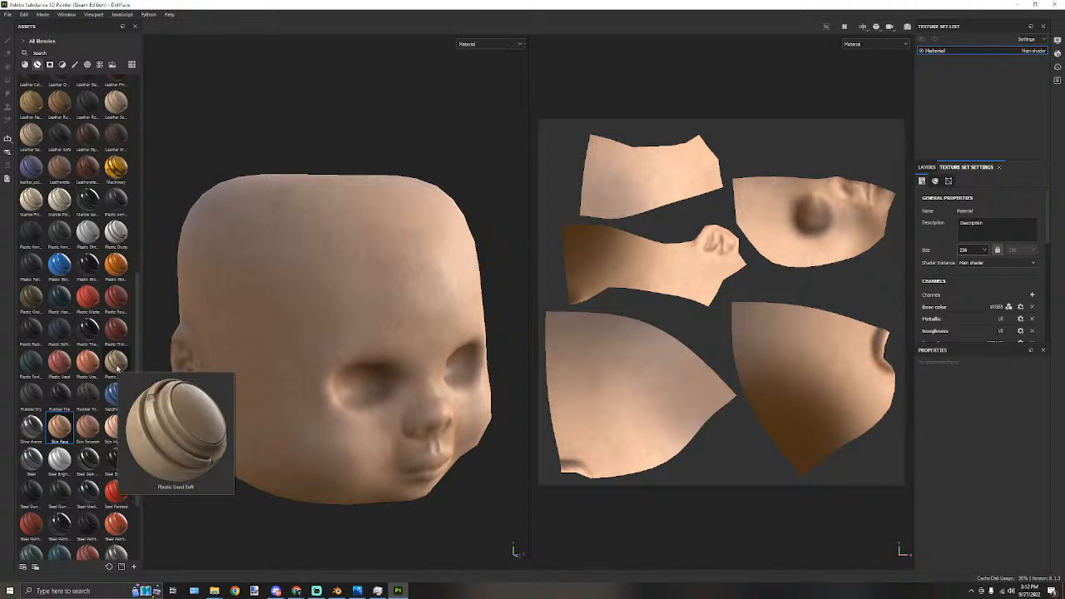
pyautogui.moveTo(117, 367); pyautogui.dragTo(434, 219)
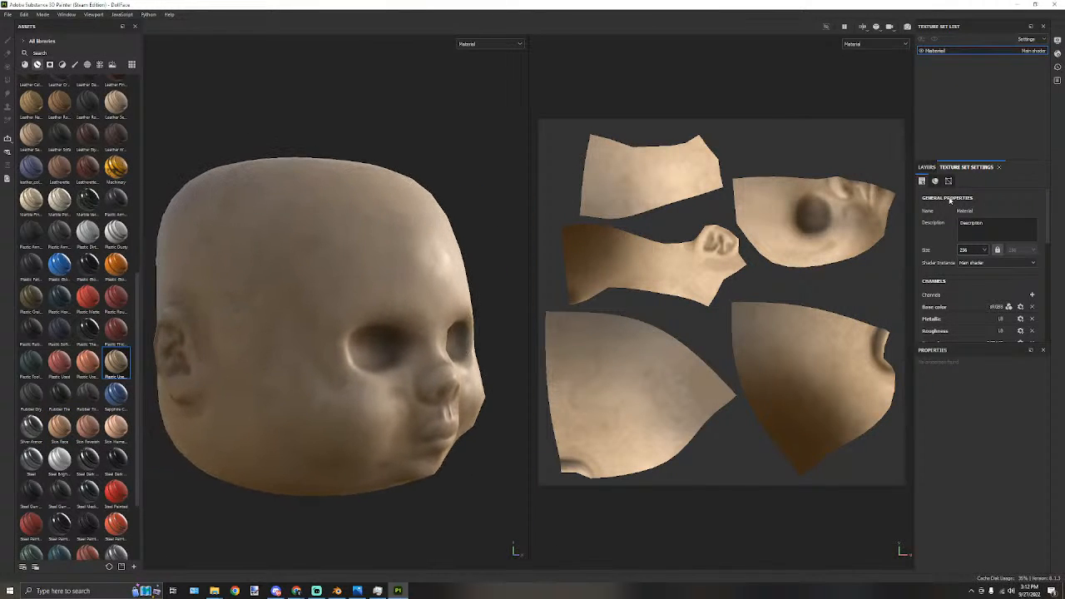
pyautogui.click(927, 168)
pyautogui.doubleClick(976, 200)
# Open the channel choices for the layer stack with the Plastic Used Soft folder selected.
pyautogui.click(934, 180)
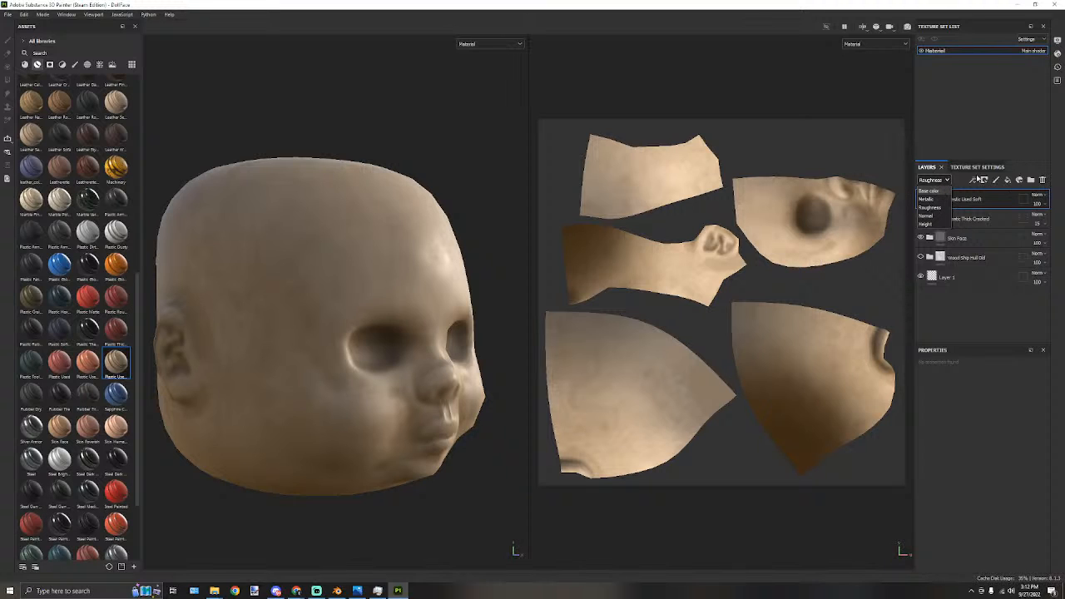
pyautogui.click(971, 201)
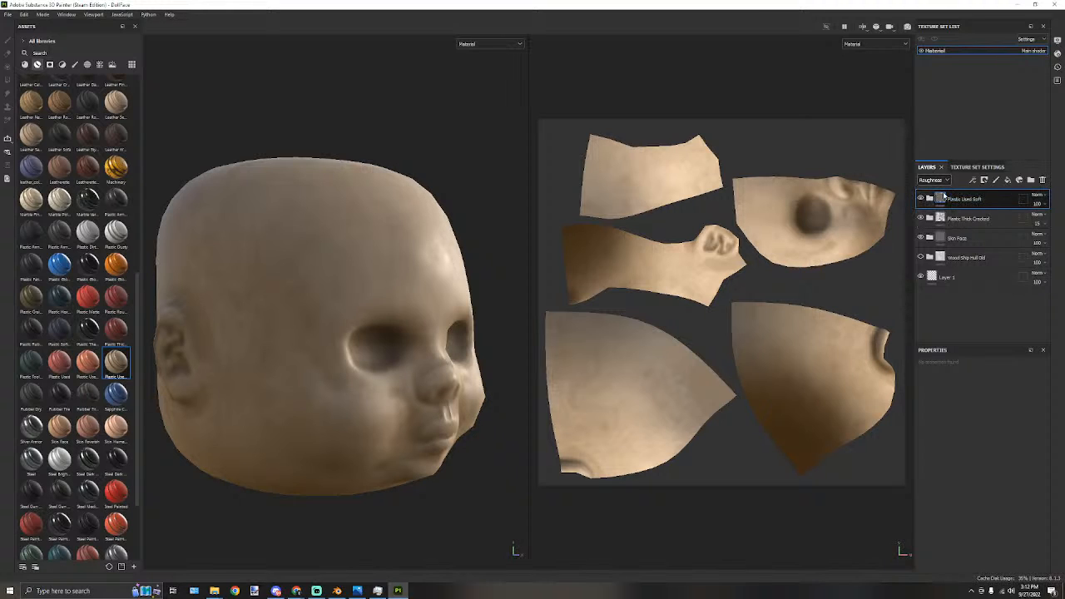
pyautogui.click(933, 179)
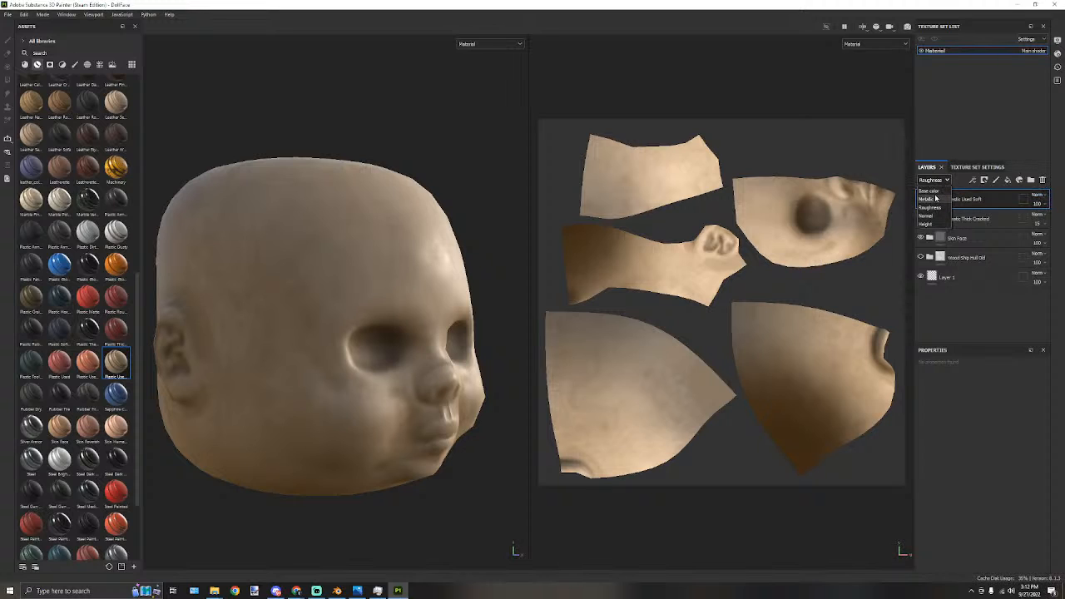
# Set the Plastic Used Soft folder's blend mode to Multiply in the Height channel.
pyautogui.click(931, 225)
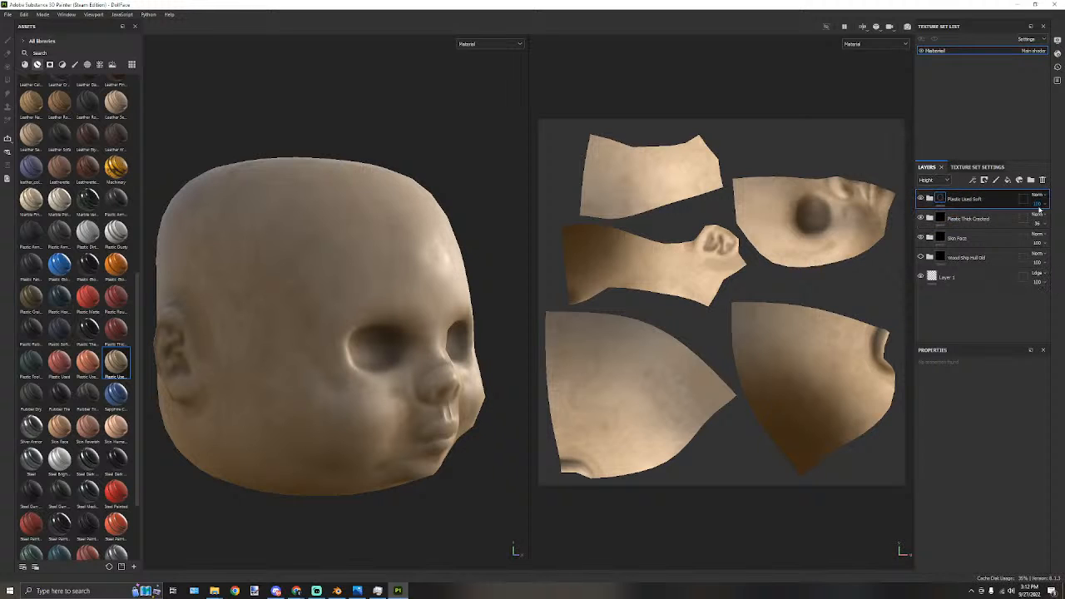
pyautogui.click(1040, 197)
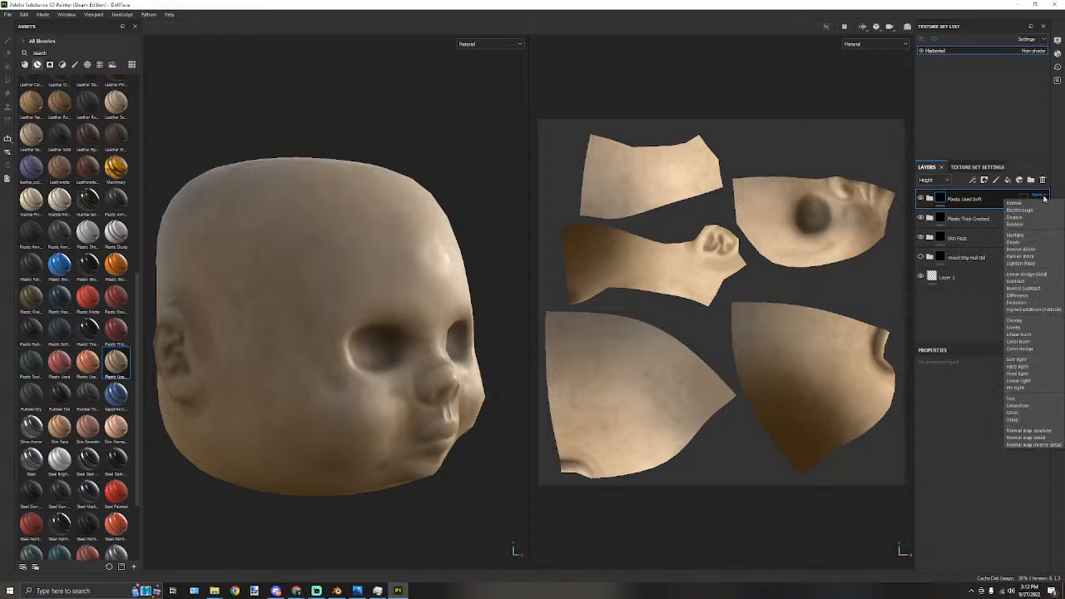
pyautogui.click(1015, 236)
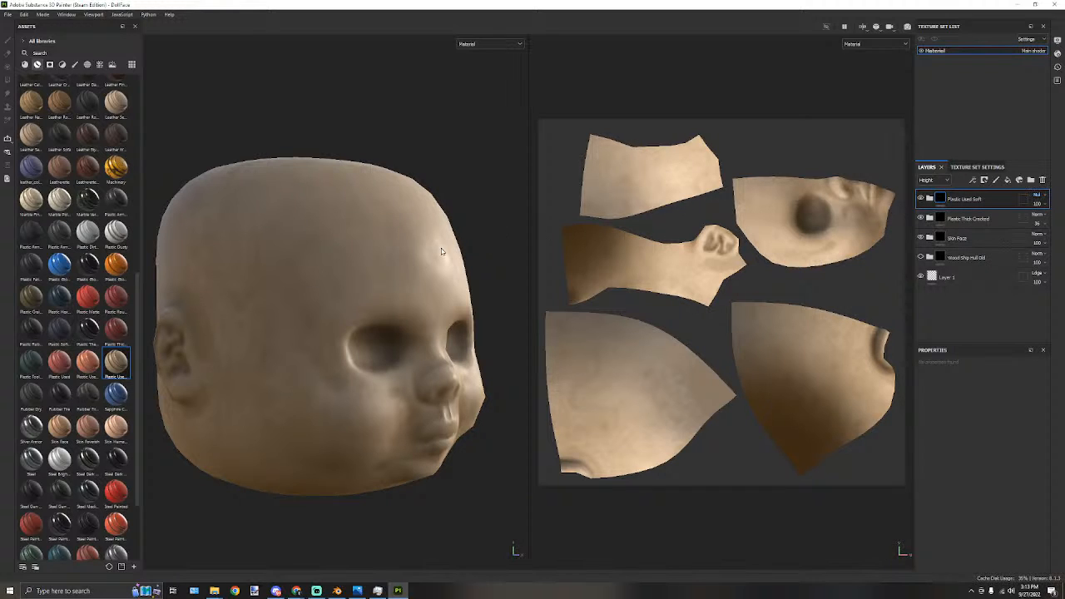
pyautogui.moveTo(483, 236)
pyautogui.keyDown('alt'); pyautogui.mouseDown()
pyautogui.moveTo(457, 231)
pyautogui.moveTo(466, 235)
pyautogui.mouseUp(); pyautogui.keyUp('alt')
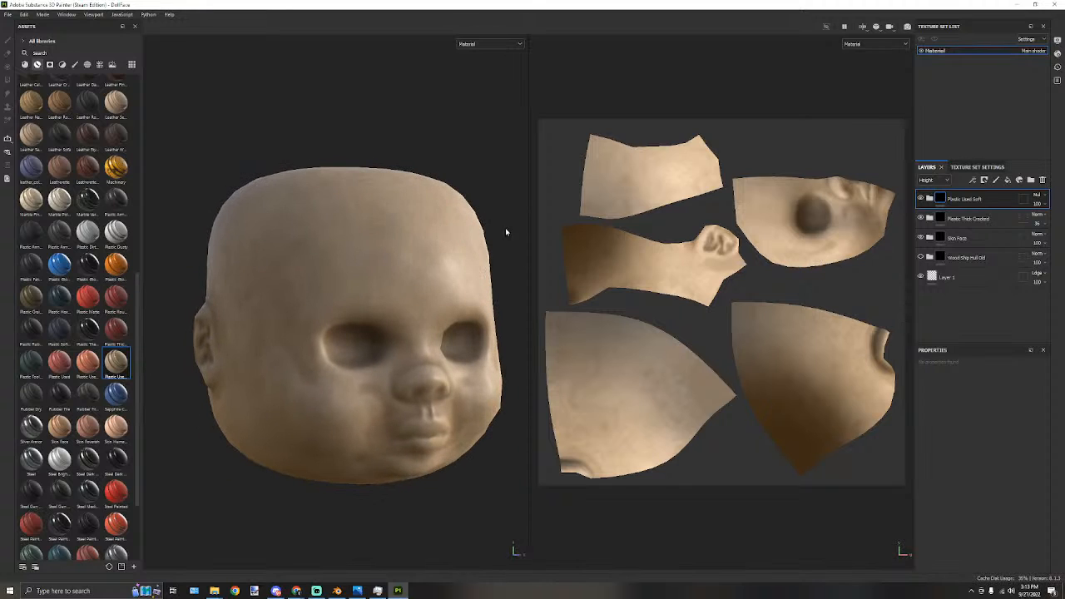
pyautogui.click(930, 198)
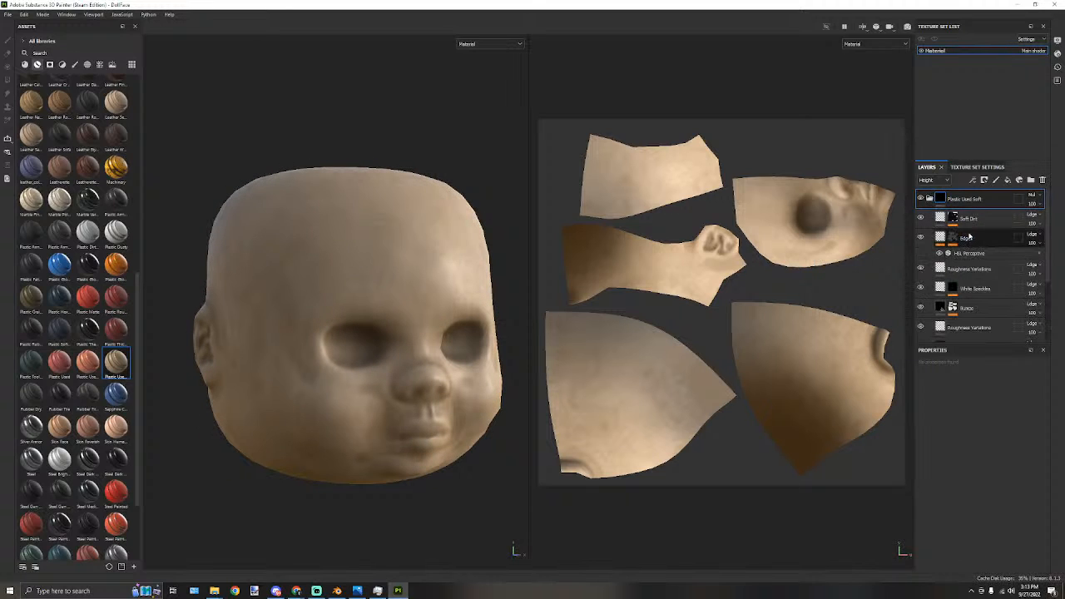
pyautogui.click(929, 198)
# Lower the Plastic Used Soft folder's opacity to about 44 in the Roughness channel.
pyautogui.click(933, 180)
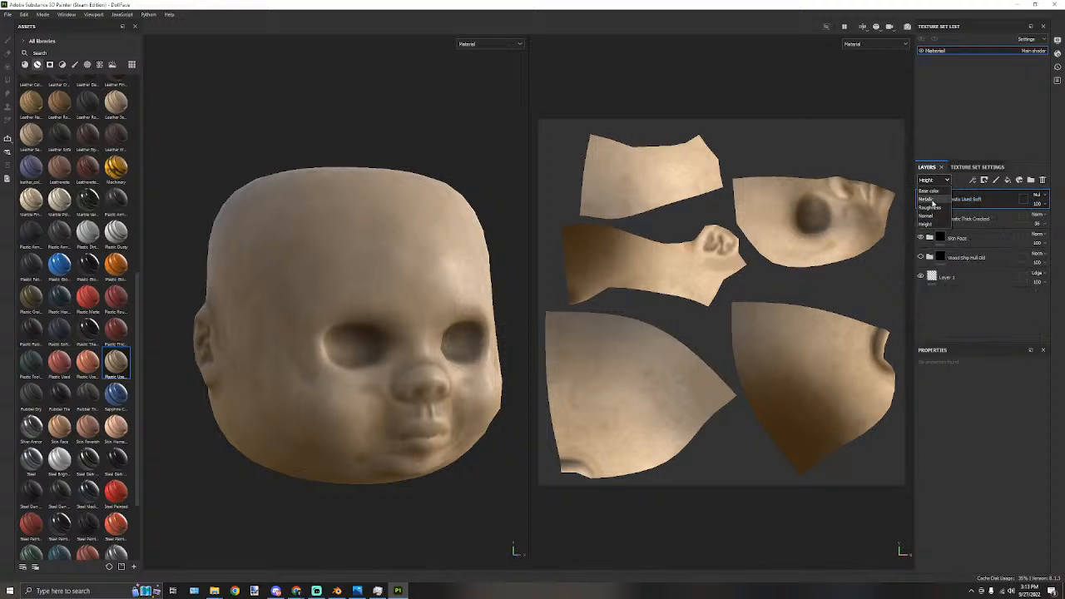
pyautogui.click(932, 208)
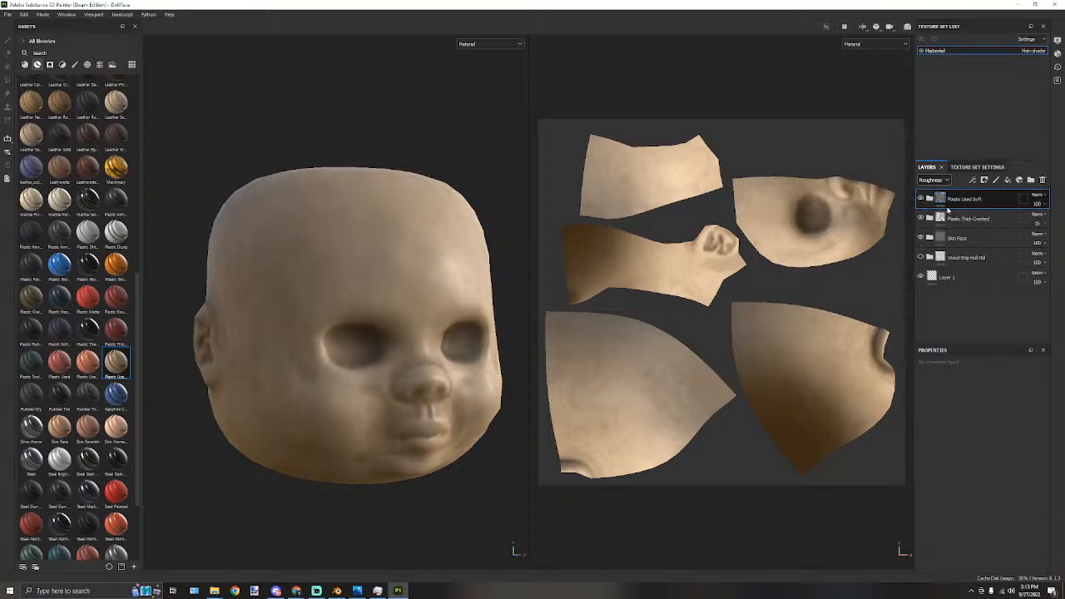
pyautogui.click(1045, 205)
pyautogui.moveTo(1060, 219)
pyautogui.mouseDown()
pyautogui.moveTo(1018, 220)
pyautogui.moveTo(1039, 219)
pyautogui.mouseUp()
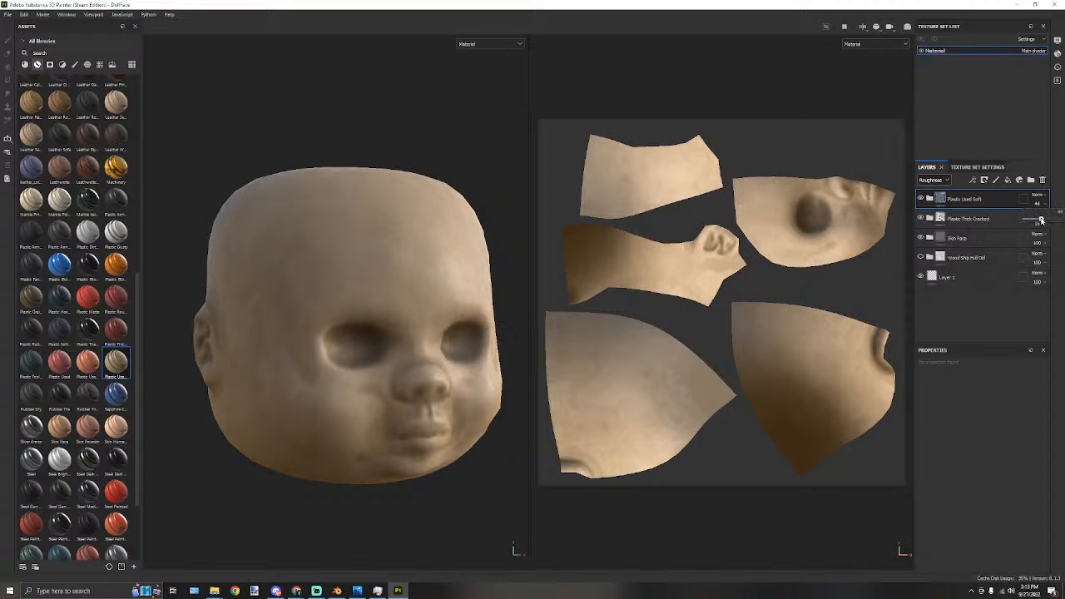
# Lower the Plastic Used Soft folder's opacity to about 85 in the Base color channel.
pyautogui.click(929, 198)
pyautogui.click(1045, 205)
pyautogui.moveTo(1059, 220)
pyautogui.mouseDown()
pyautogui.moveTo(1038, 219)
pyautogui.moveTo(1050, 220)
pyautogui.mouseUp()
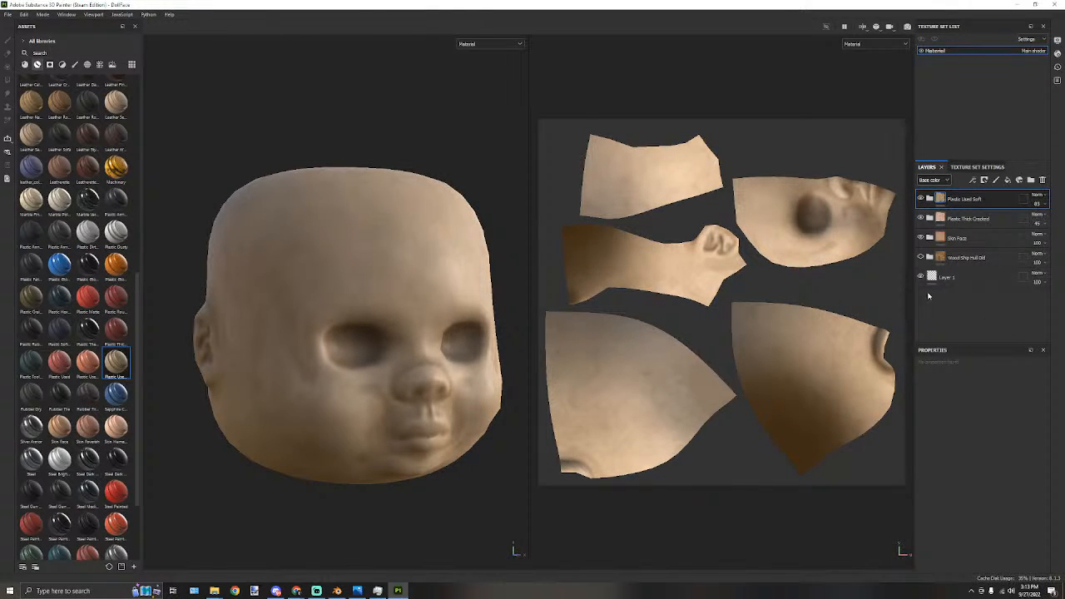
# Compare the doll head with the Soft Dirt and Edges layers inside Plastic Used Soft hidden and shown.
pyautogui.click(930, 199)
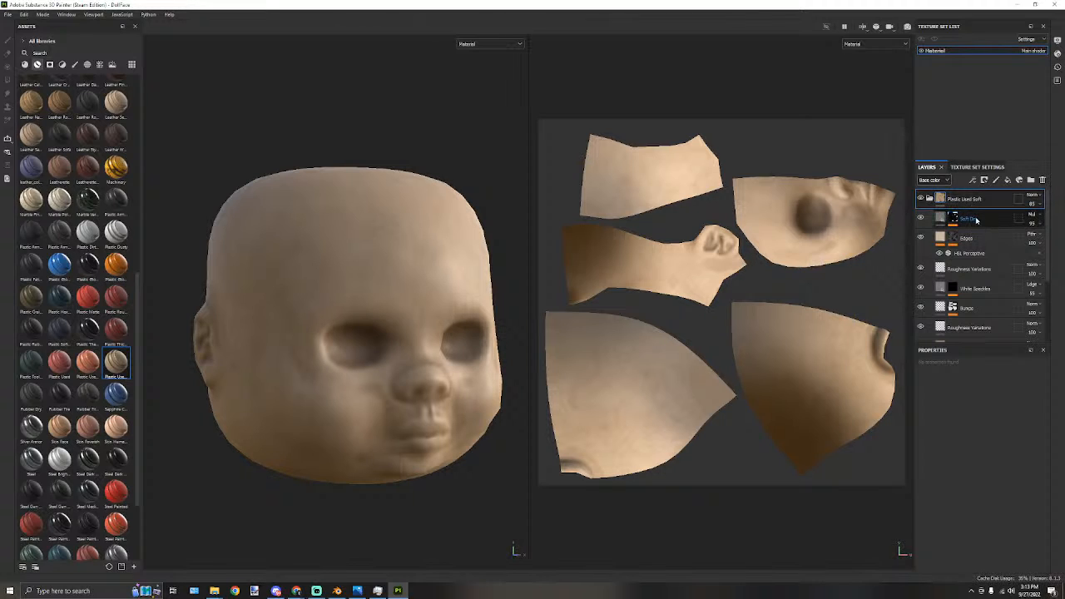
pyautogui.click(921, 218)
pyautogui.click(921, 218)
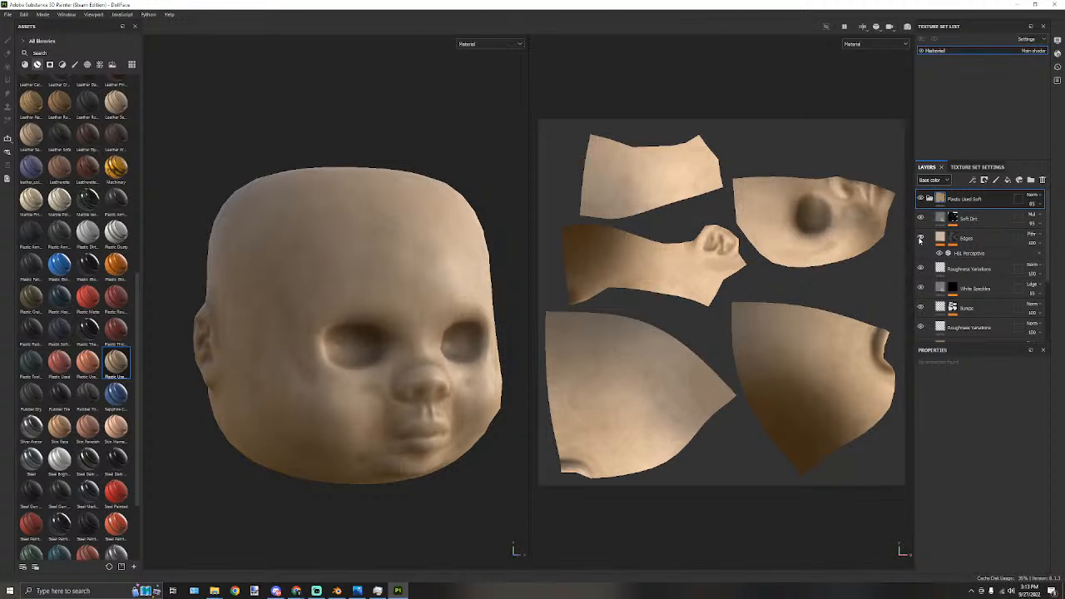
pyautogui.click(920, 238)
pyautogui.click(920, 238)
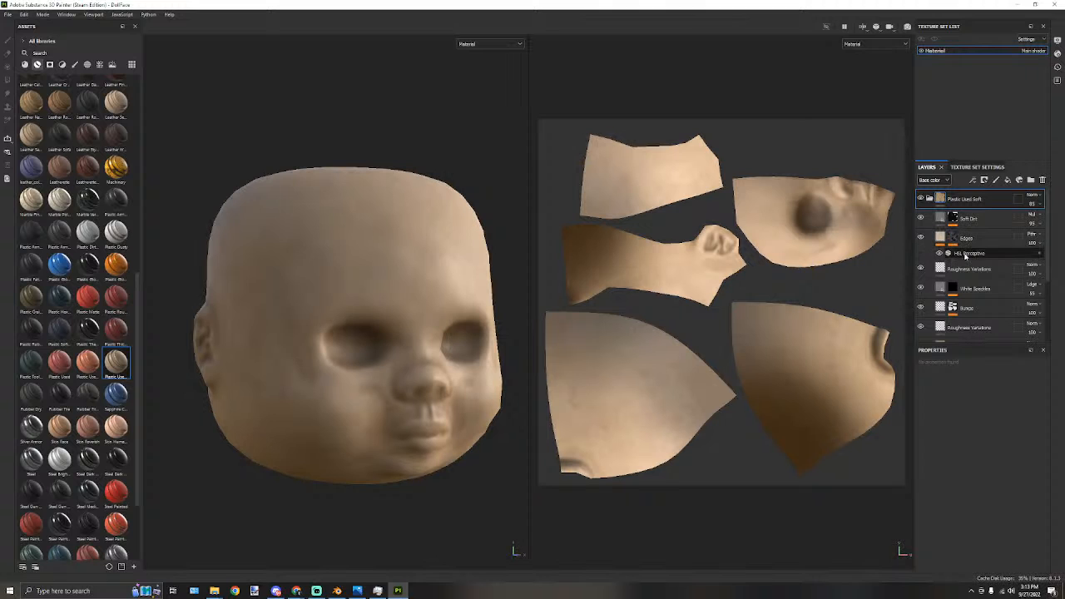
# Set the Edges mask's Curvature generator to a Global Blur of about 0.85 and a Global Balance of 0.48.
pyautogui.click(965, 254)
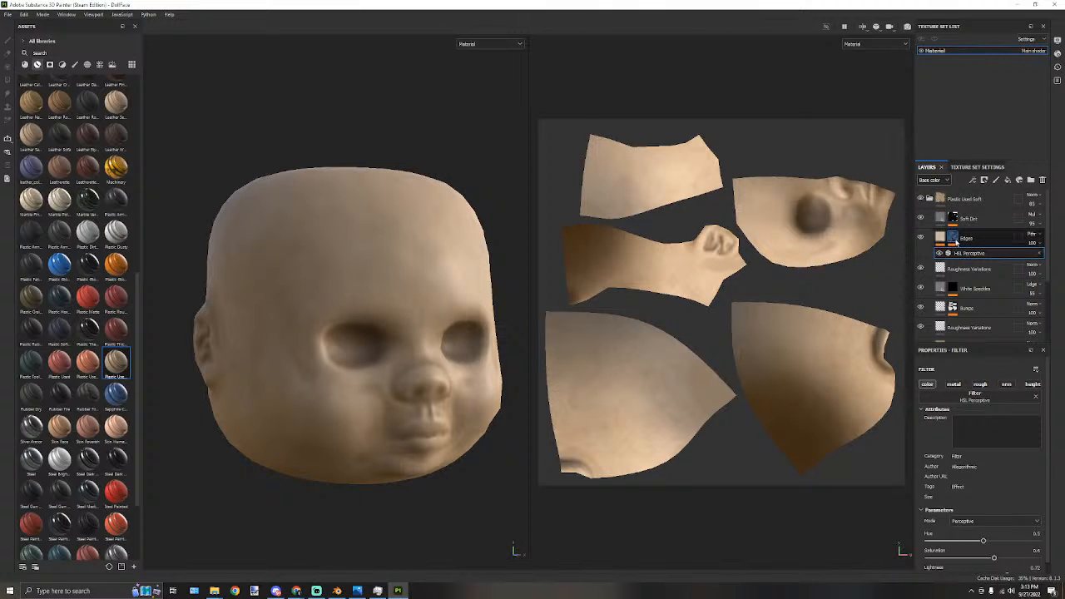
pyautogui.click(953, 238)
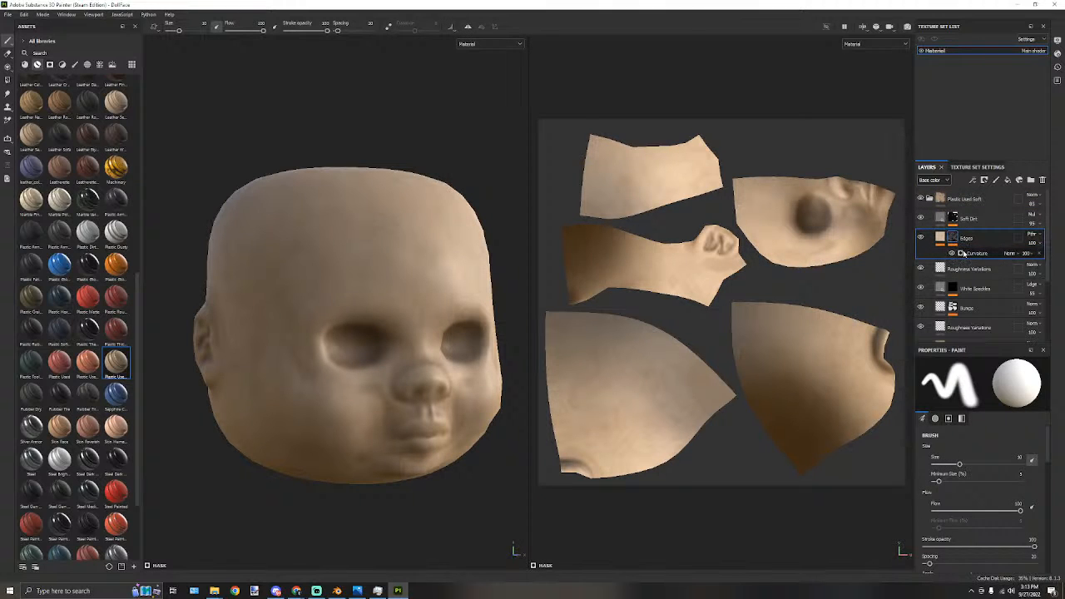
pyautogui.click(965, 253)
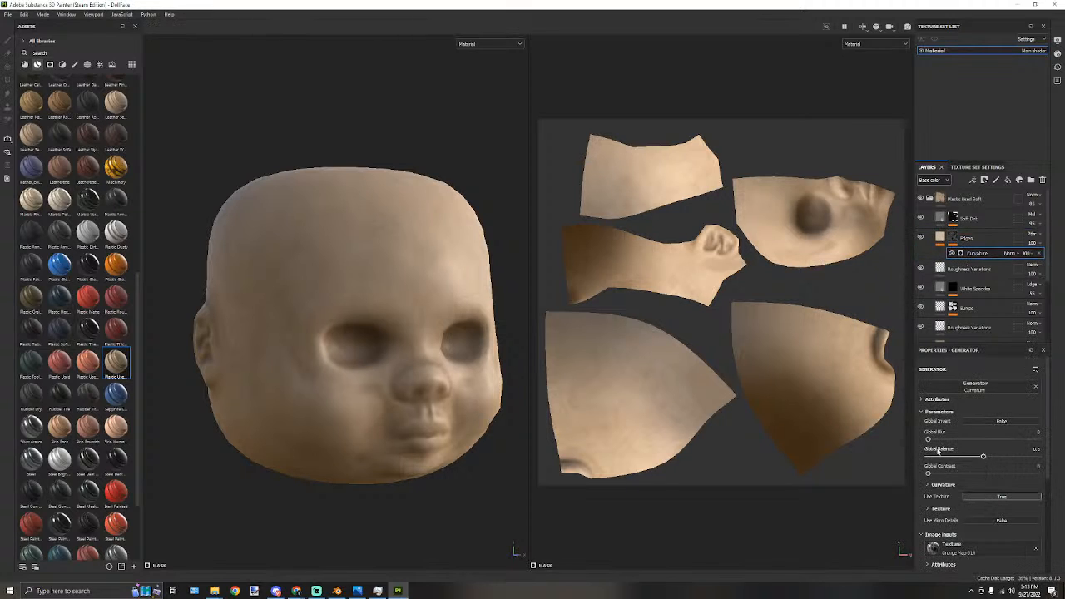
pyautogui.moveTo(930, 441); pyautogui.dragTo(939, 441)
pyautogui.moveTo(976, 456); pyautogui.dragTo(978, 456)
pyautogui.moveTo(928, 441)
pyautogui.mouseDown()
pyautogui.moveTo(988, 441)
pyautogui.moveTo(913, 438)
pyautogui.moveTo(944, 439)
pyautogui.mouseUp()
pyautogui.moveTo(933, 439); pyautogui.dragTo(932, 439)
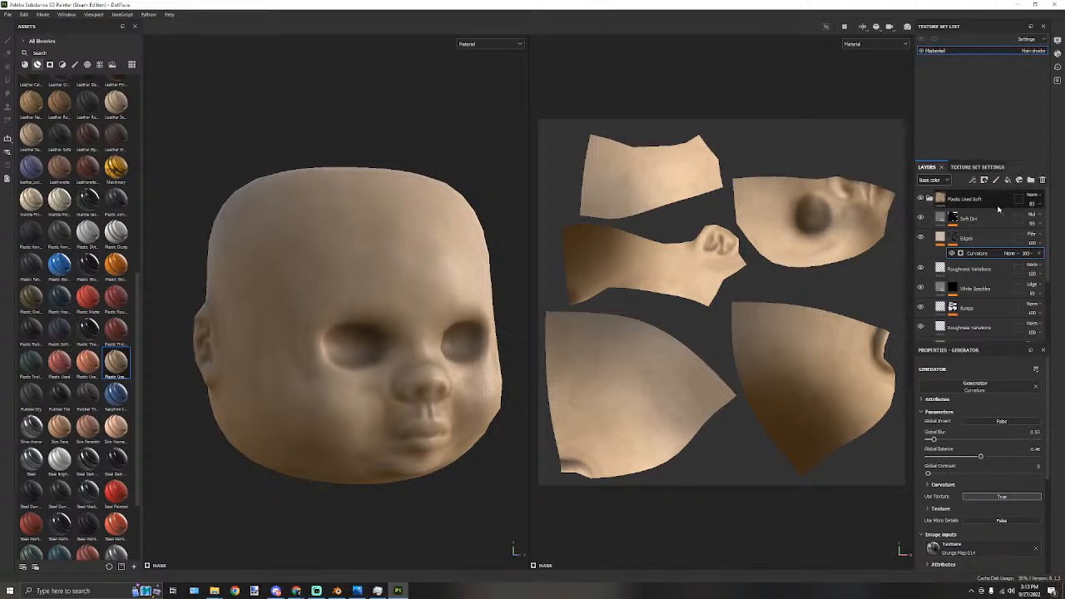
# Set the Plastic Used Soft folder's Base color opacity to 37.
pyautogui.click(929, 199)
pyautogui.click(1041, 204)
pyautogui.moveTo(1054, 219)
pyautogui.mouseDown()
pyautogui.moveTo(1032, 219)
pyautogui.moveTo(1063, 219)
pyautogui.moveTo(1015, 223)
pyautogui.moveTo(1046, 221)
pyautogui.moveTo(1037, 223)
pyautogui.mouseUp()
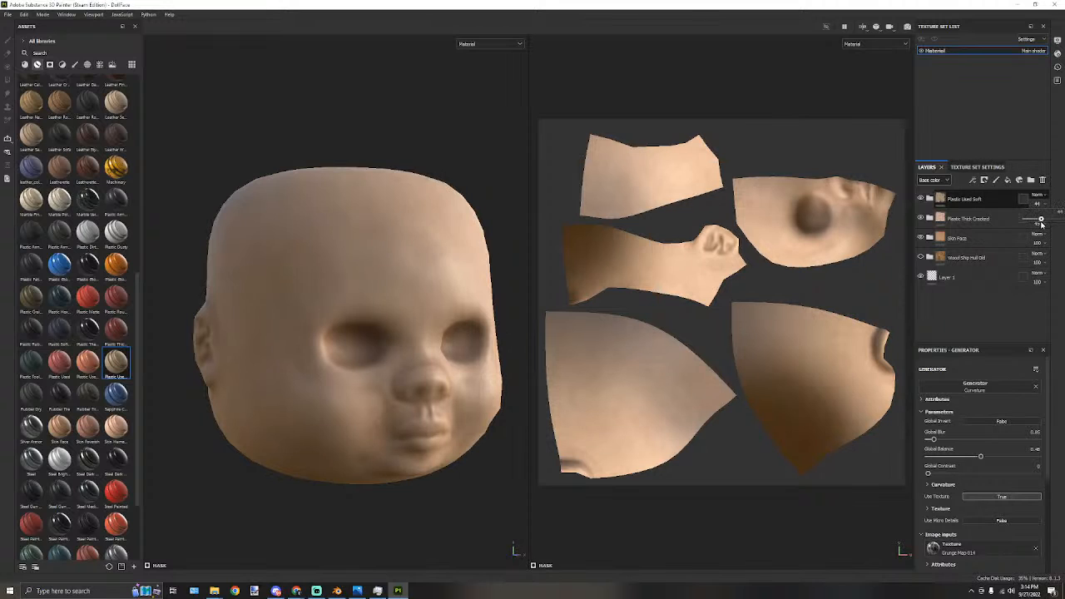
# Examine the doll head's blended skin and plastic texture from several angles.
pyautogui.scroll(-3, 466, 224)
pyautogui.scroll(3, 465, 273)
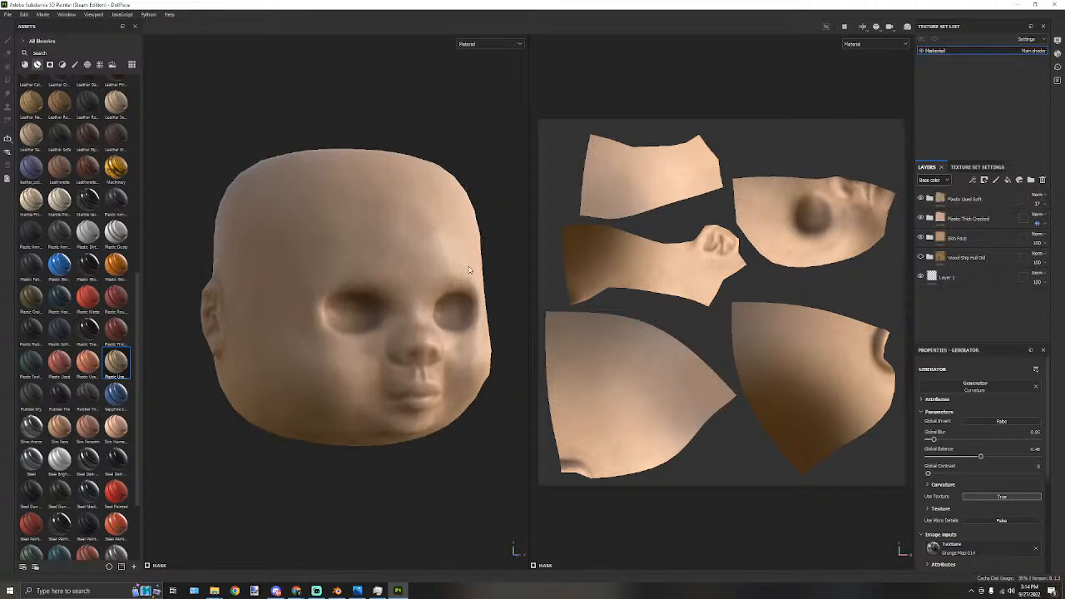
pyautogui.keyDown('alt'); pyautogui.moveTo(481, 234); pyautogui.dragTo(341, 273); pyautogui.keyUp('alt')
pyautogui.keyDown('alt'); pyautogui.moveTo(352, 281); pyautogui.dragTo(321, 273); pyautogui.keyUp('alt')
pyautogui.scroll(2, 374, 298)
pyautogui.scroll(-2, 416, 322)
pyautogui.keyDown('alt'); pyautogui.moveTo(386, 267); pyautogui.dragTo(309, 309); pyautogui.keyUp('alt')
pyautogui.keyDown('alt'); pyautogui.moveTo(297, 353); pyautogui.dragTo(455, 298); pyautogui.keyUp('alt')
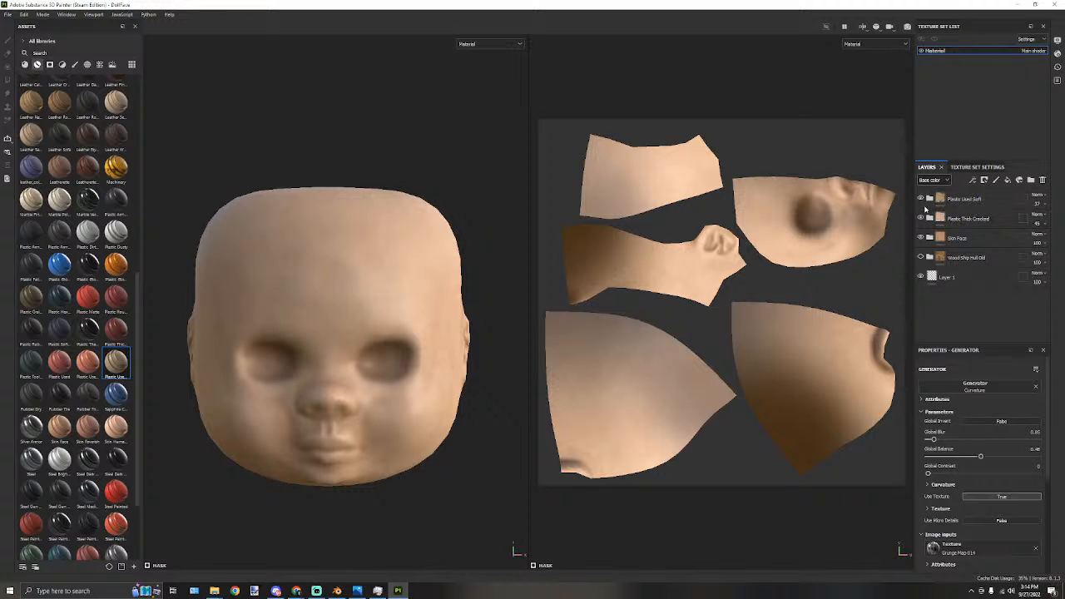
# Save the project and check the Plastic Thick Cracked folder's effect on the head and its sublayers.
pyautogui.click(9, 15)
pyautogui.click(33, 89)
pyautogui.click(920, 218)
pyautogui.click(920, 219)
pyautogui.click(920, 218)
pyautogui.click(920, 218)
pyautogui.click(935, 219)
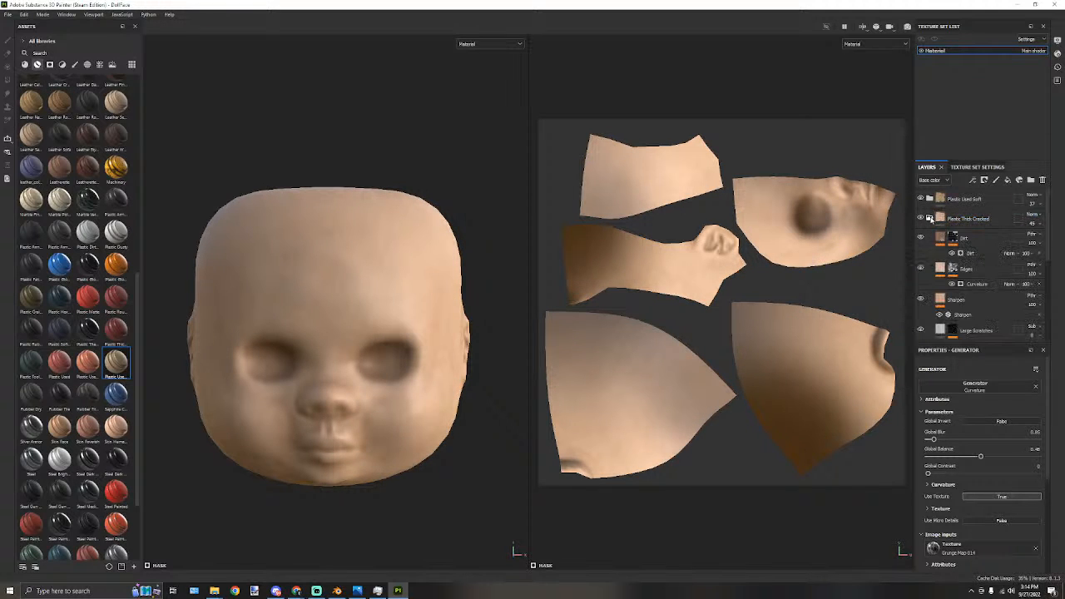
pyautogui.scroll(-3, 946, 273)
pyautogui.scroll(3, 965, 294)
pyautogui.click(940, 218)
# Set the Plastic Thick Cracked folder's opacity to 81 in the Height channel.
pyautogui.click(964, 218)
pyautogui.click(943, 181)
pyautogui.click(931, 226)
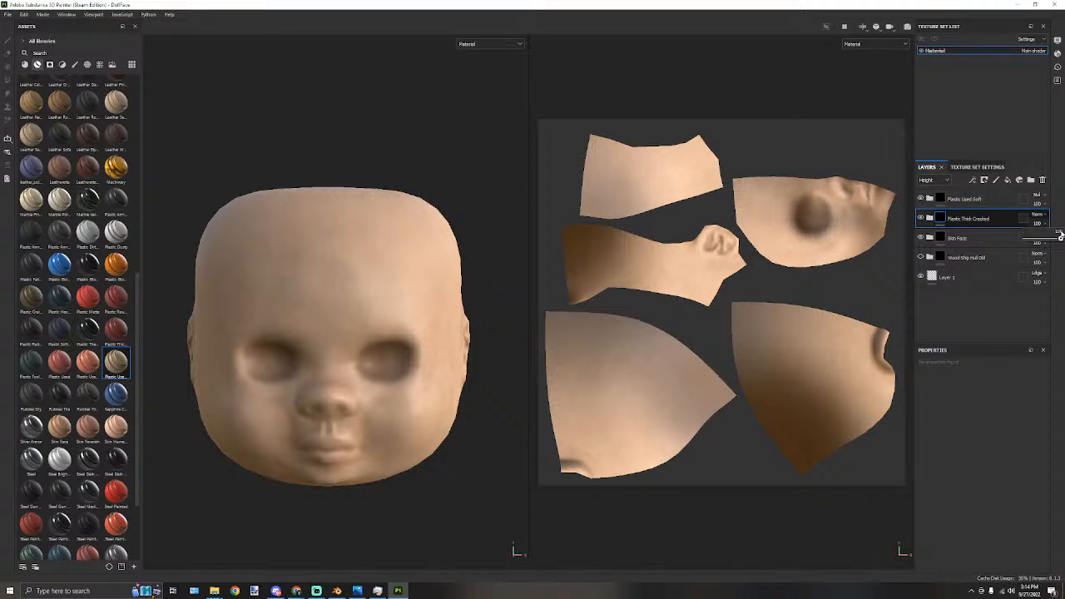
pyautogui.scroll(-1, 449, 221)
pyautogui.scroll(1, 449, 221)
pyautogui.keyDown('alt'); pyautogui.moveTo(471, 407); pyautogui.dragTo(301, 335); pyautogui.keyUp('alt')
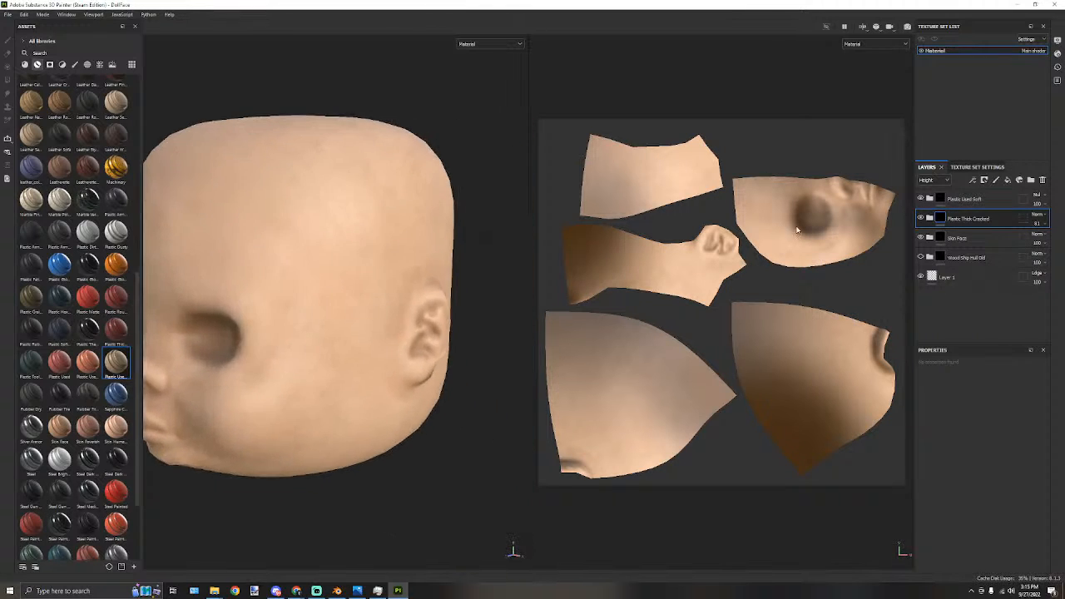
# Move the Plastic Thick Cracked folder above Plastic Used Soft and check the surface detail on the face and chin.
pyautogui.moveTo(966, 219); pyautogui.dragTo(956, 193)
pyautogui.moveTo(433, 262)
pyautogui.keyDown('alt'); pyautogui.mouseDown()
pyautogui.moveTo(409, 273)
pyautogui.moveTo(380, 262)
pyautogui.moveTo(430, 253)
pyautogui.mouseUp(); pyautogui.keyUp('alt')
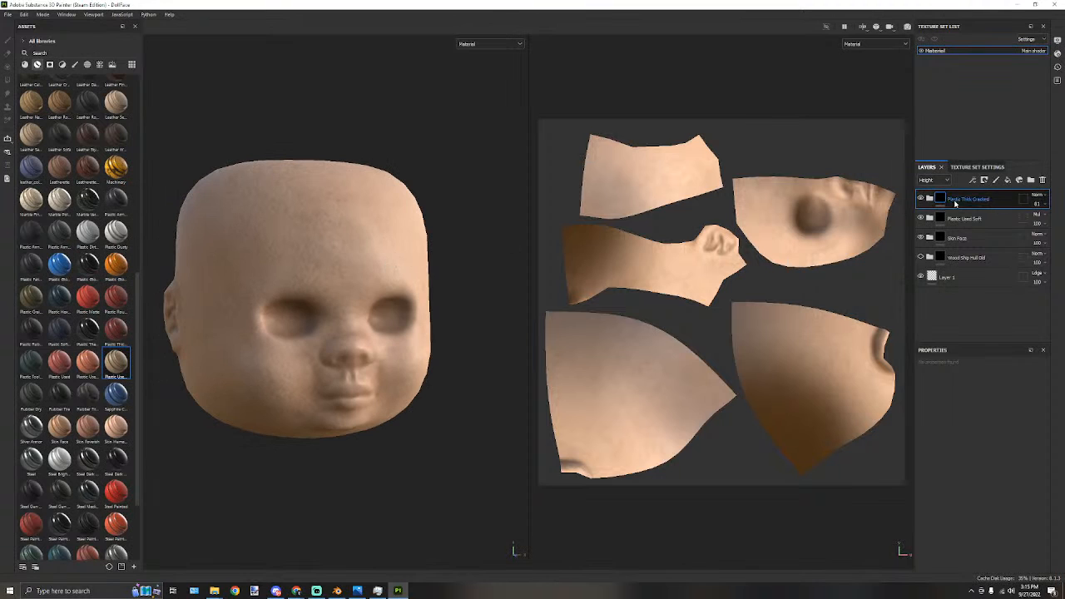
pyautogui.moveTo(964, 201)
pyautogui.mouseDown()
pyautogui.moveTo(969, 230)
pyautogui.moveTo(966, 194)
pyautogui.mouseUp()
pyautogui.moveTo(325, 244)
pyautogui.keyDown('alt'); pyautogui.mouseDown()
pyautogui.moveTo(376, 240)
pyautogui.moveTo(278, 197)
pyautogui.moveTo(240, 133)
pyautogui.moveTo(266, 191)
pyautogui.moveTo(247, 147)
pyautogui.moveTo(257, 126)
pyautogui.moveTo(341, 233)
pyautogui.mouseUp(); pyautogui.keyUp('alt')
pyautogui.keyDown('alt'); pyautogui.moveTo(341, 233); pyautogui.dragTo(333, 222, button='middle'); pyautogui.keyUp('alt')
pyautogui.scroll(3, 333, 222)
pyautogui.keyDown('alt'); pyautogui.moveTo(288, 259); pyautogui.dragTo(255, 245); pyautogui.keyUp('alt')
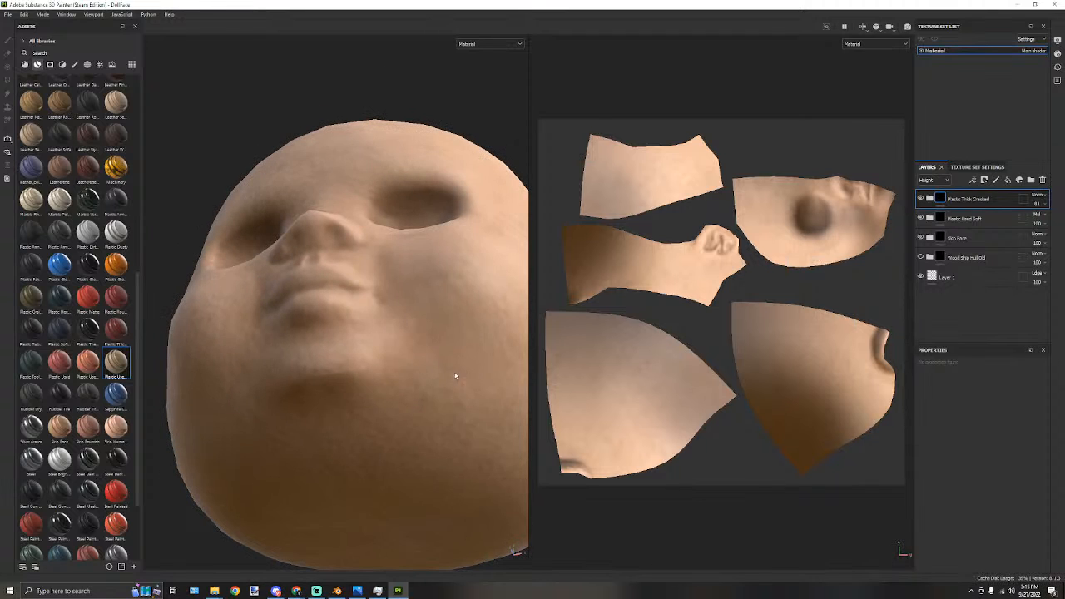
pyautogui.keyDown('alt'); pyautogui.moveTo(252, 389); pyautogui.dragTo(372, 341); pyautogui.keyUp('alt')
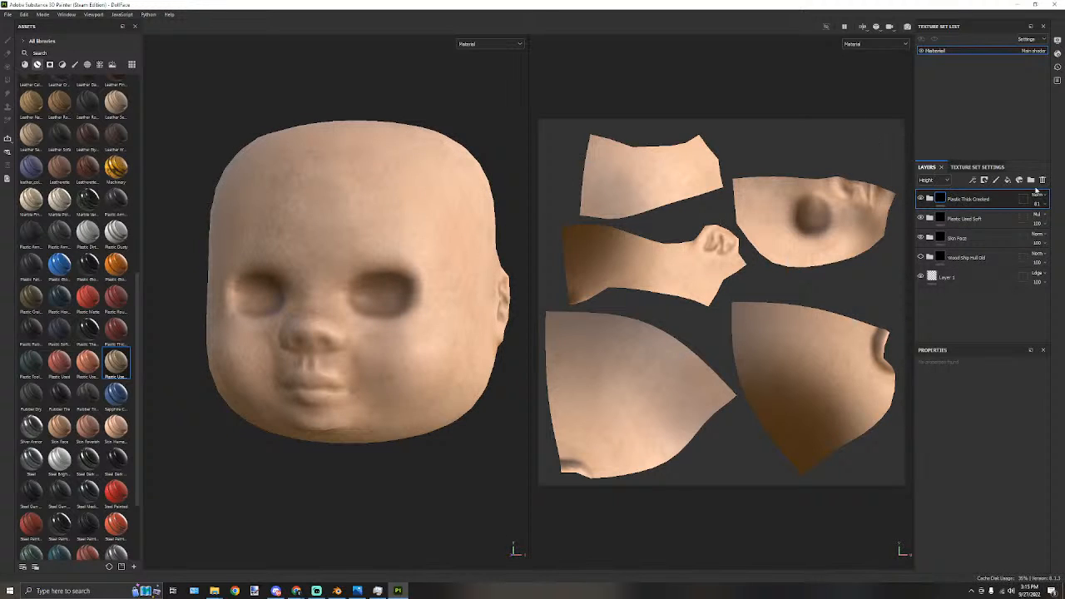
# Add a fill layer above Plastic Thick Cracked and set its base color to black (000000).
pyautogui.click(933, 179)
pyautogui.click(934, 193)
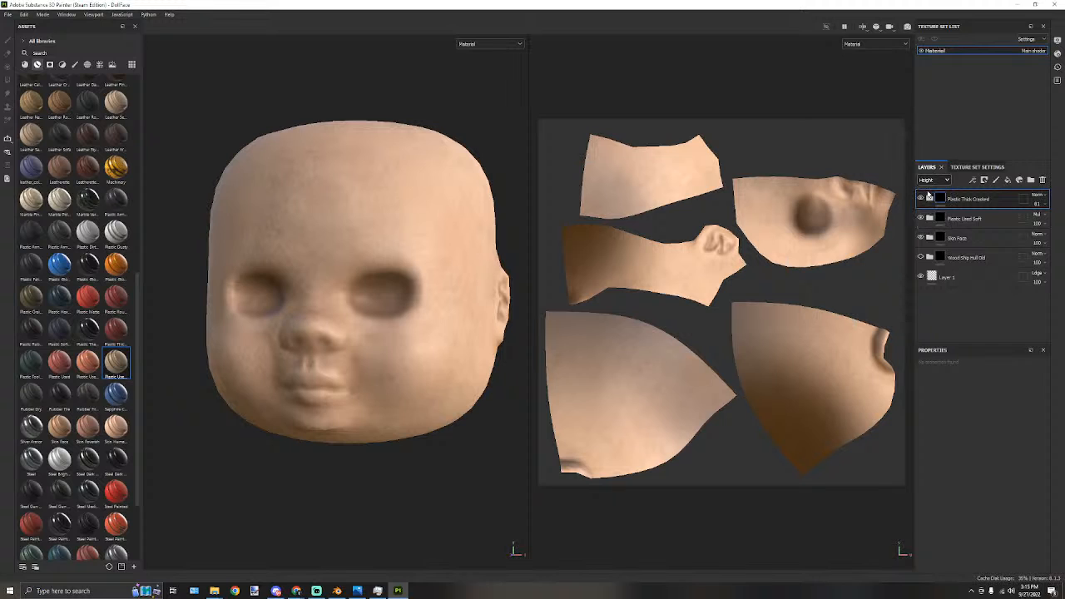
pyautogui.click(1008, 181)
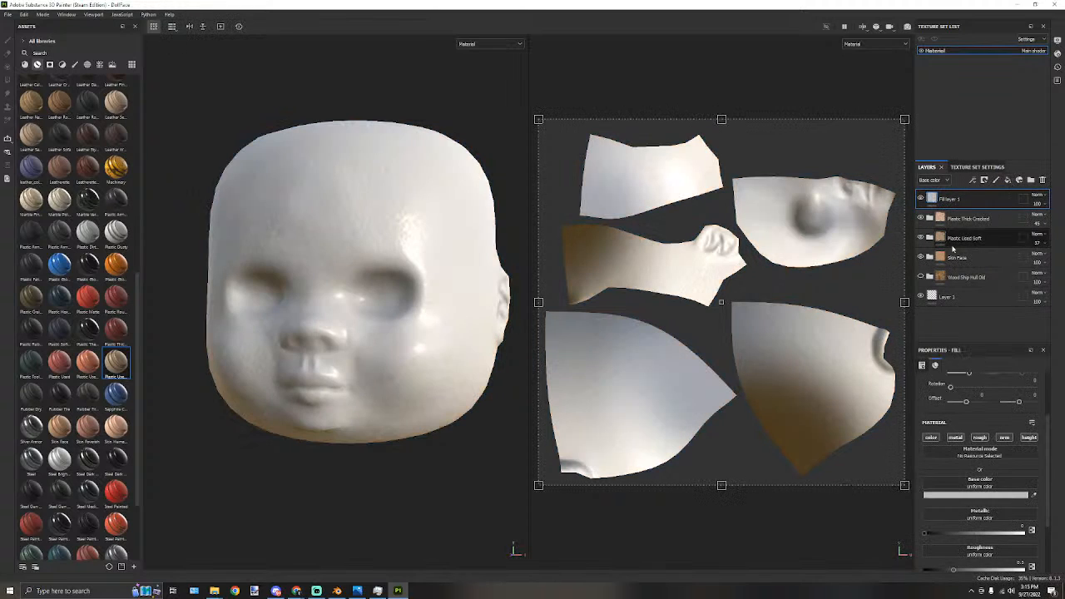
pyautogui.click(944, 496)
pyautogui.moveTo(862, 494); pyautogui.dragTo(830, 526)
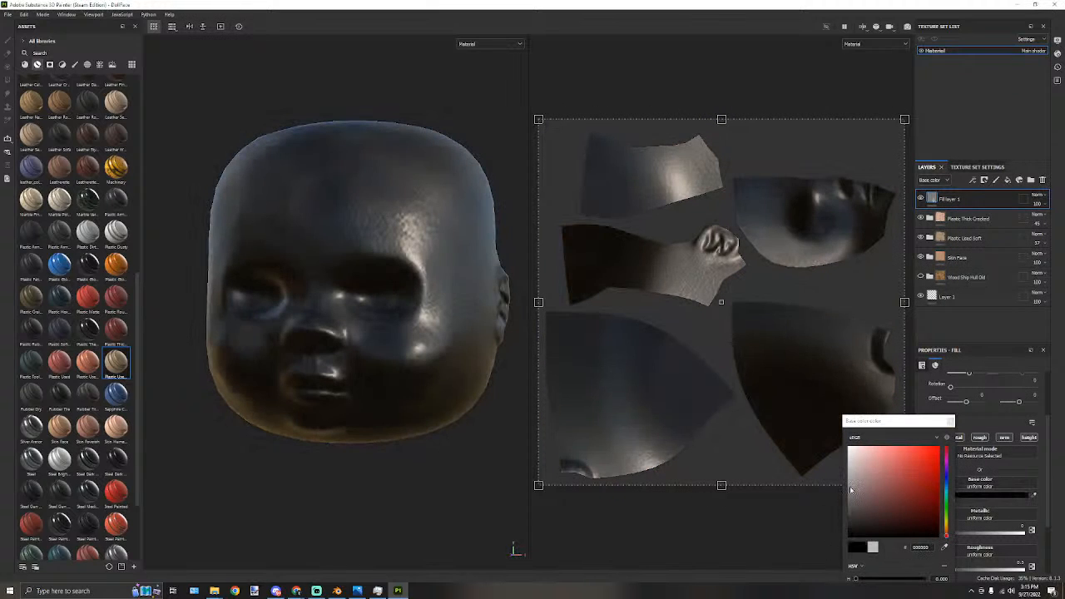
pyautogui.click(951, 421)
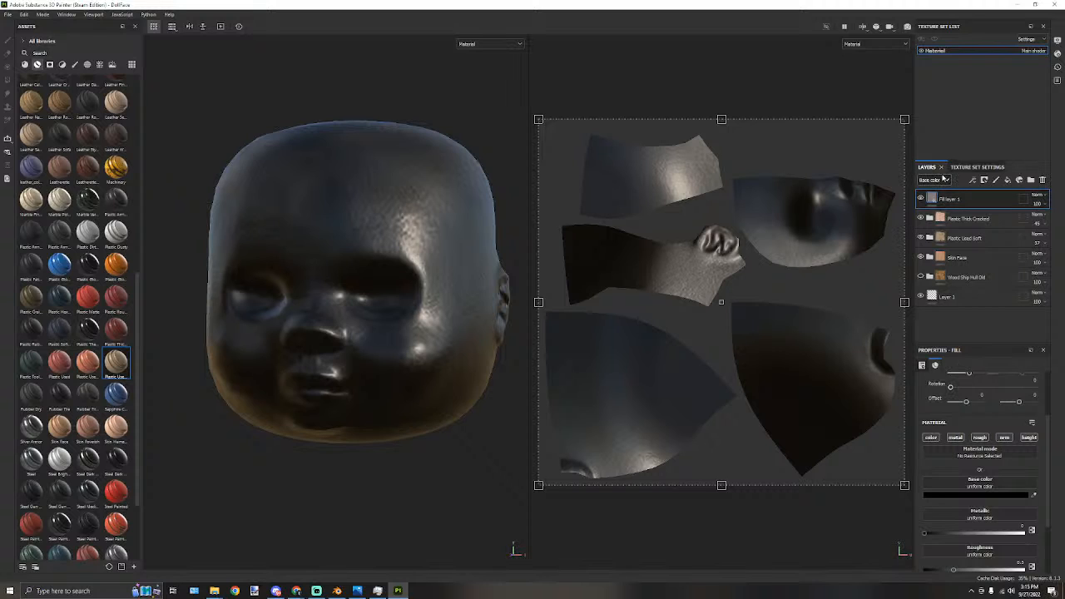
# Set the new fill layer's blend mode to Disable in the Metallic and Roughness channels.
pyautogui.click(949, 181)
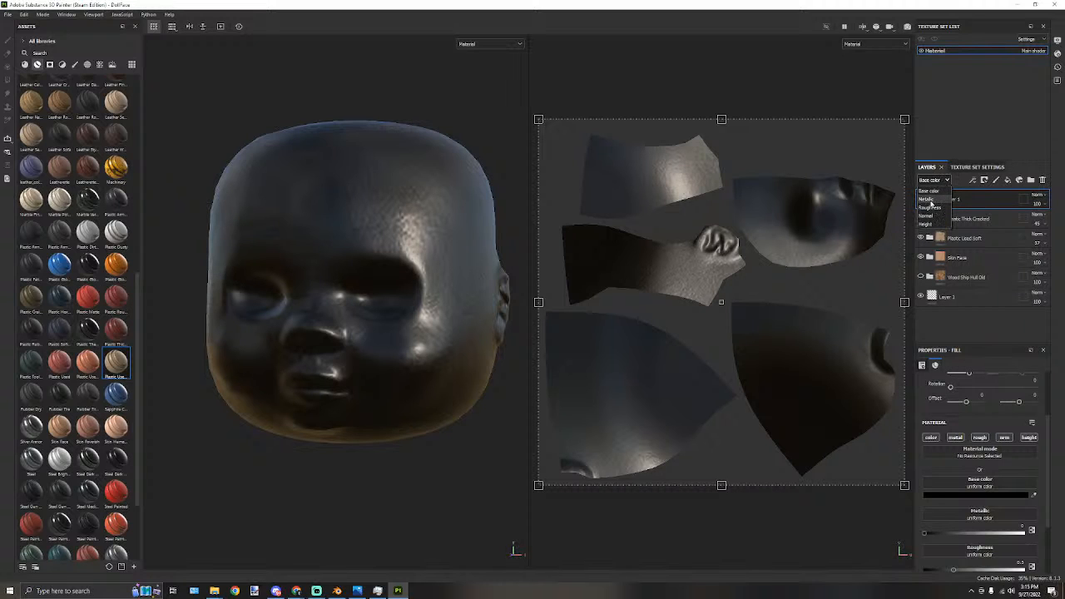
pyautogui.click(933, 200)
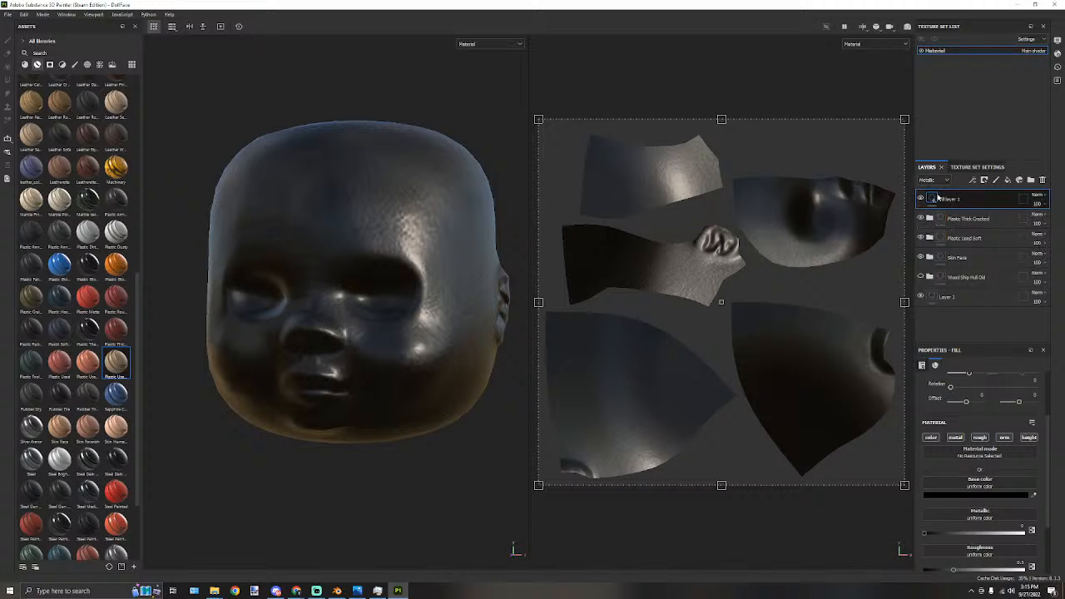
pyautogui.click(1038, 196)
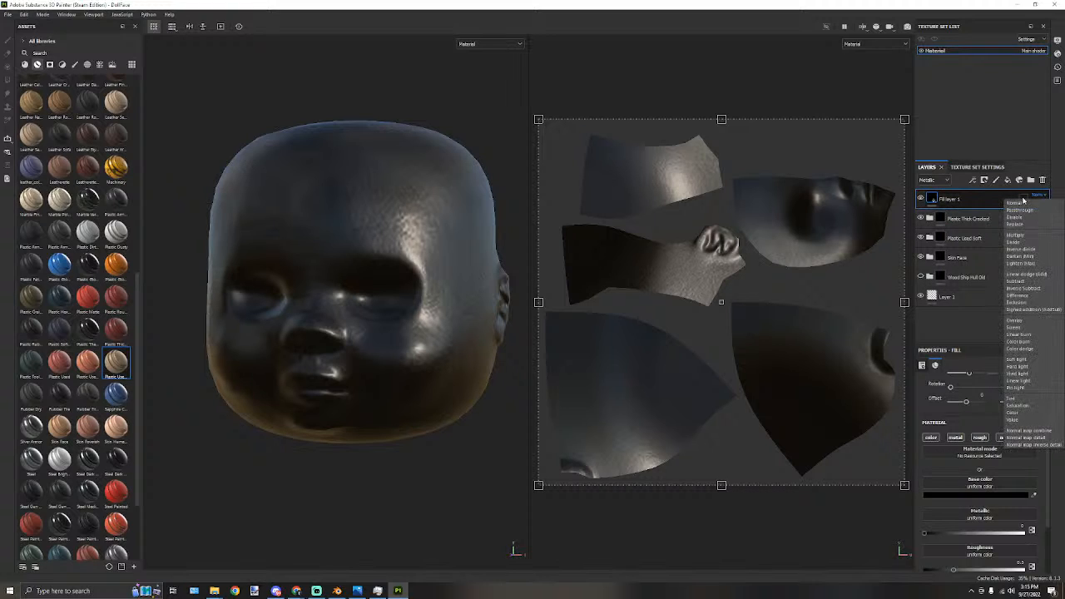
pyautogui.click(1021, 219)
pyautogui.click(934, 180)
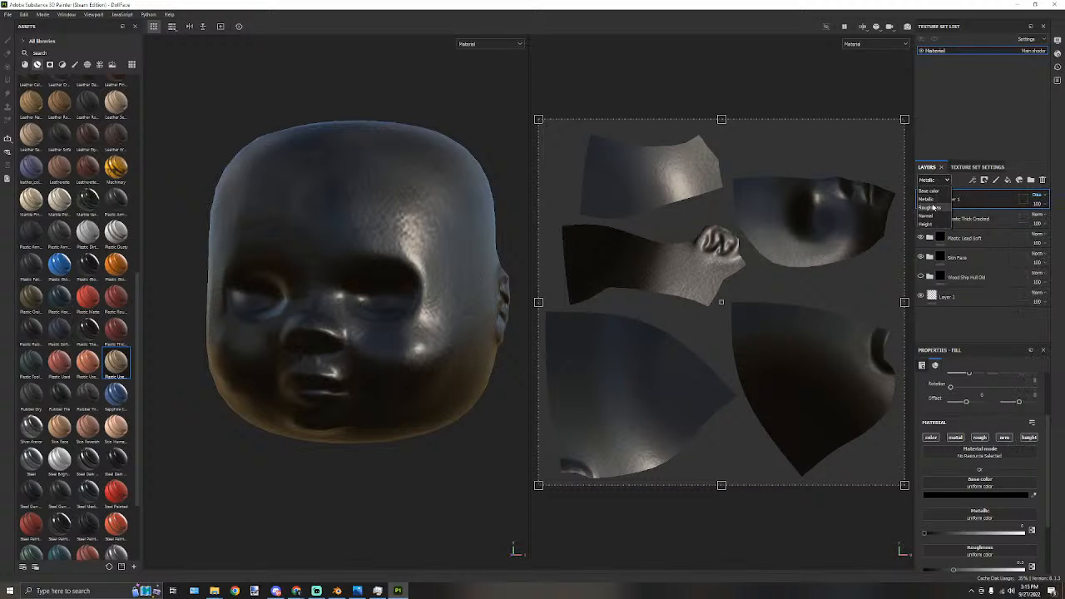
pyautogui.click(932, 208)
pyautogui.click(1038, 195)
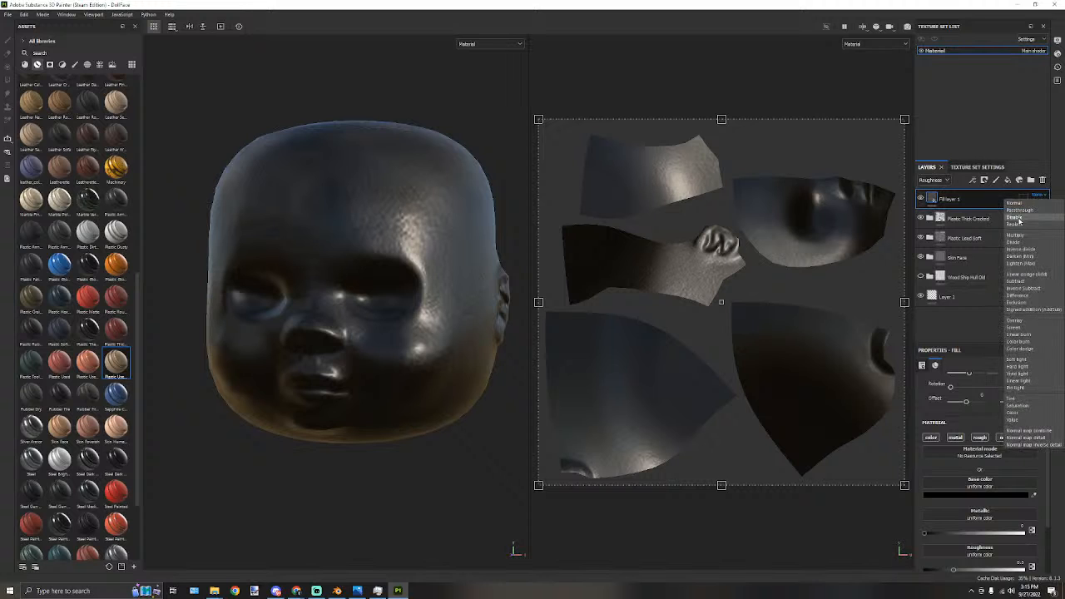
pyautogui.click(1019, 219)
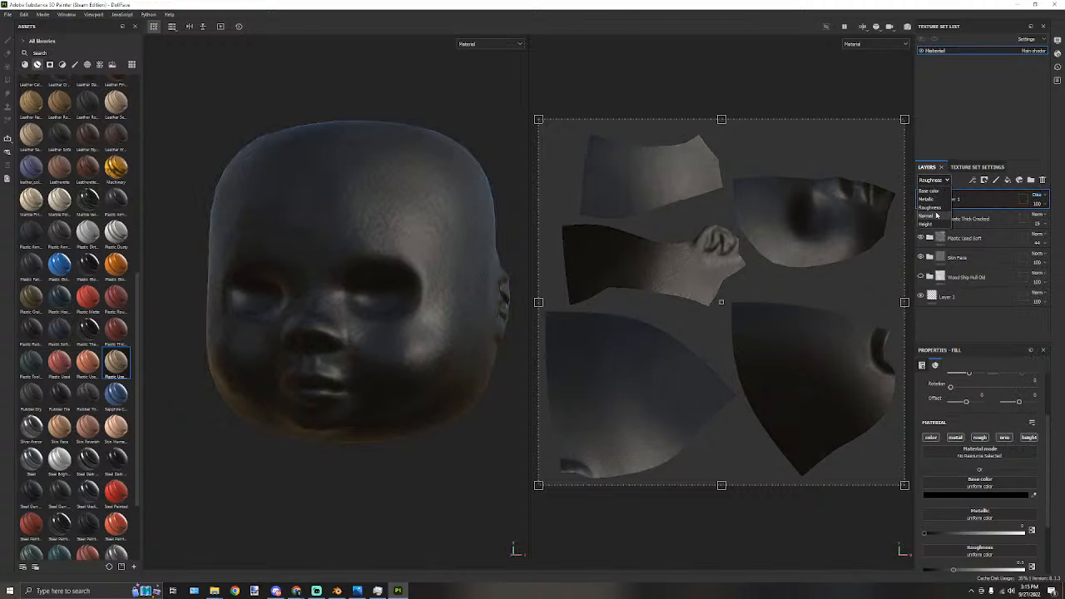
# Set the black fill layer's blend mode to Disable in the Normal and Height channels.
pyautogui.click(1036, 198)
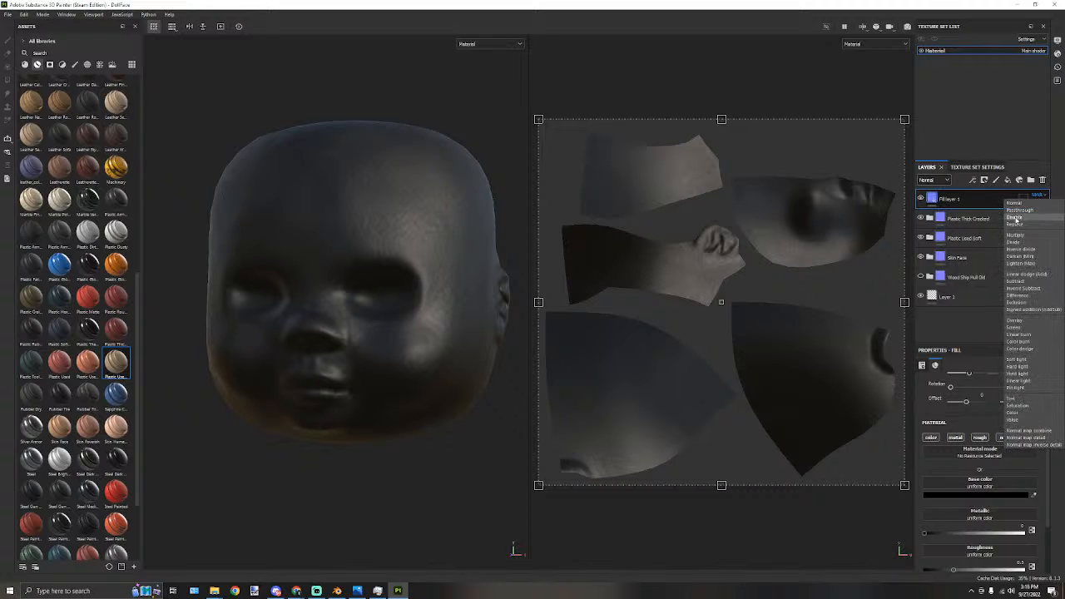
pyautogui.click(1015, 217)
pyautogui.click(934, 179)
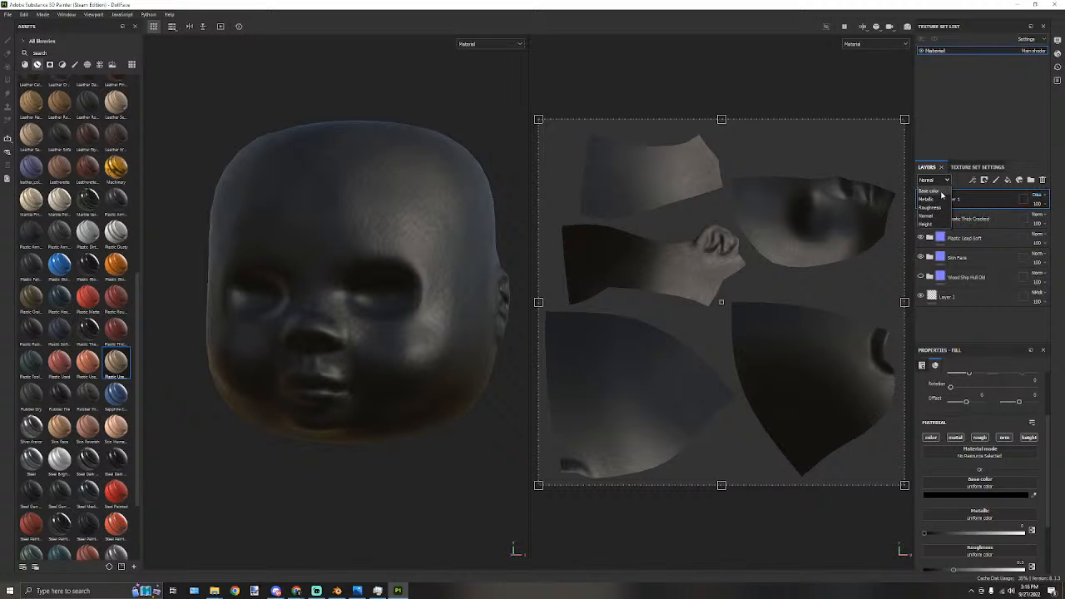
pyautogui.click(928, 224)
pyautogui.click(1036, 195)
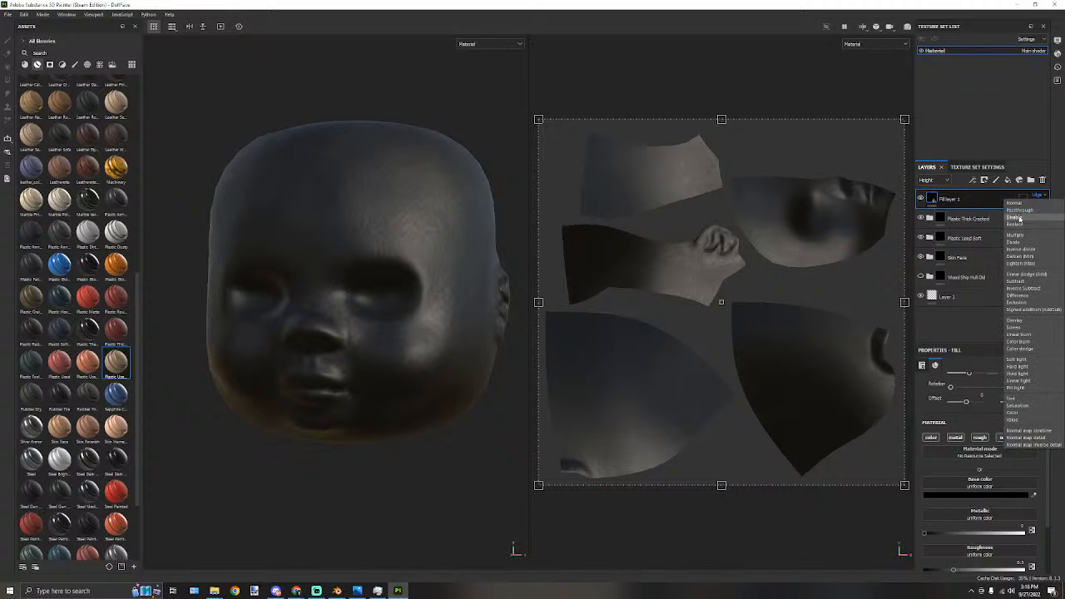
pyautogui.click(1020, 219)
pyautogui.scroll(-1, 407, 210)
pyautogui.scroll(3, 406, 208)
pyautogui.keyDown('alt'); pyautogui.moveTo(405, 208); pyautogui.dragTo(335, 231); pyautogui.keyUp('alt')
# Return the layer stack to the Base color channel and add a black mask to the black fill layer.
pyautogui.click(933, 179)
pyautogui.click(935, 192)
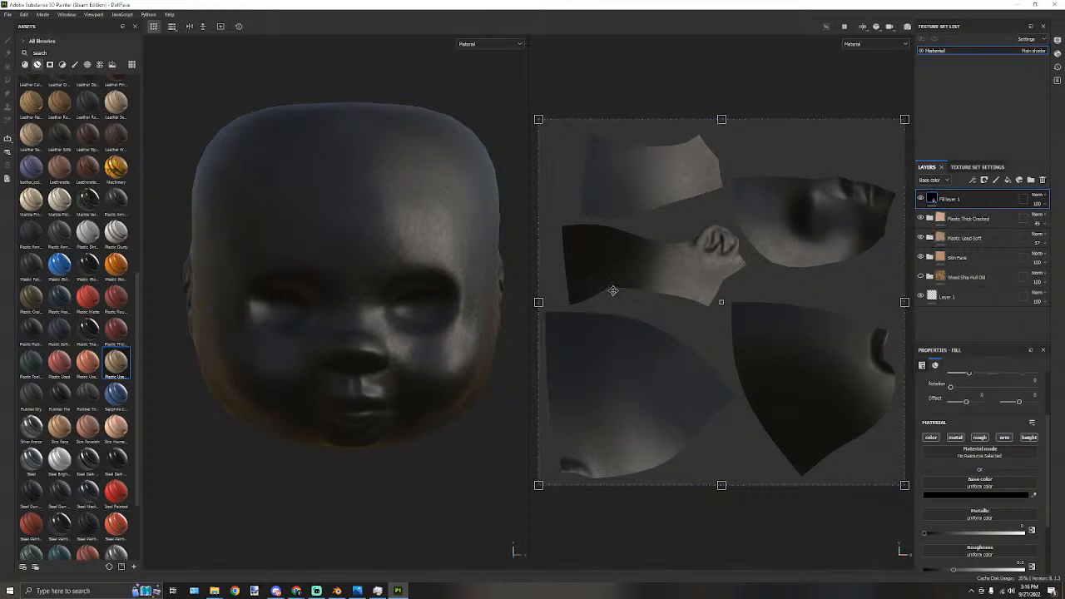
pyautogui.scroll(-2, 370, 318)
pyautogui.click(984, 179)
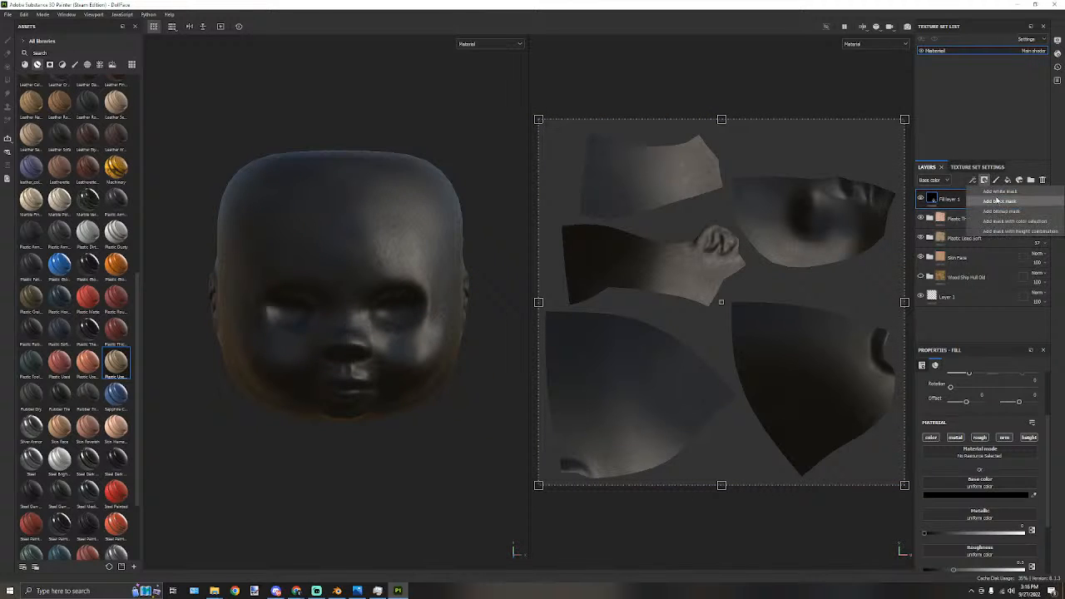
pyautogui.click(998, 201)
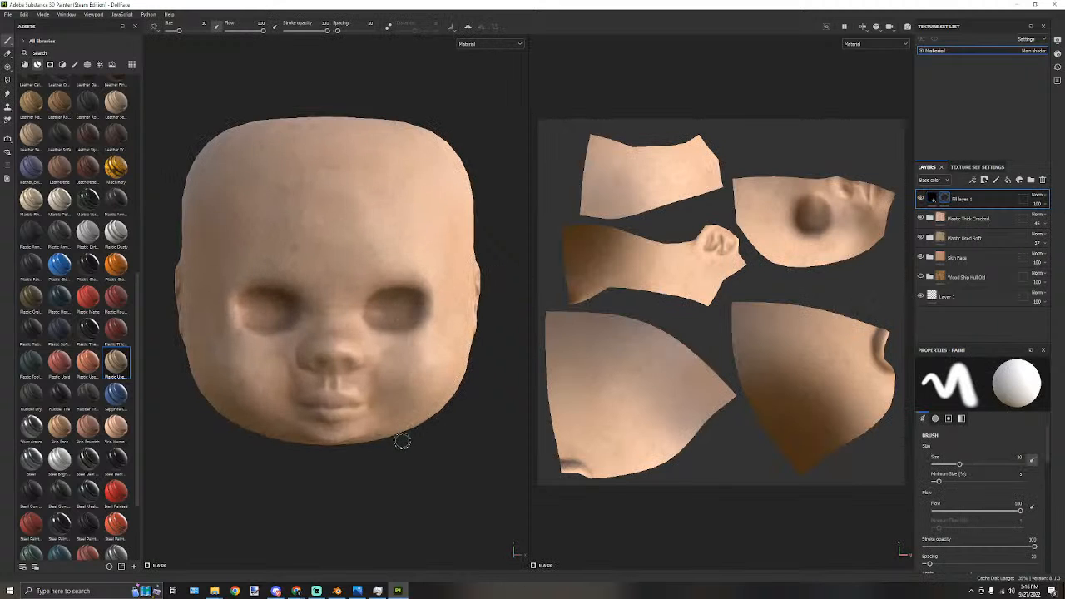
pyautogui.keyDown('alt'); pyautogui.moveTo(402, 439); pyautogui.dragTo(391, 404); pyautogui.keyUp('alt')
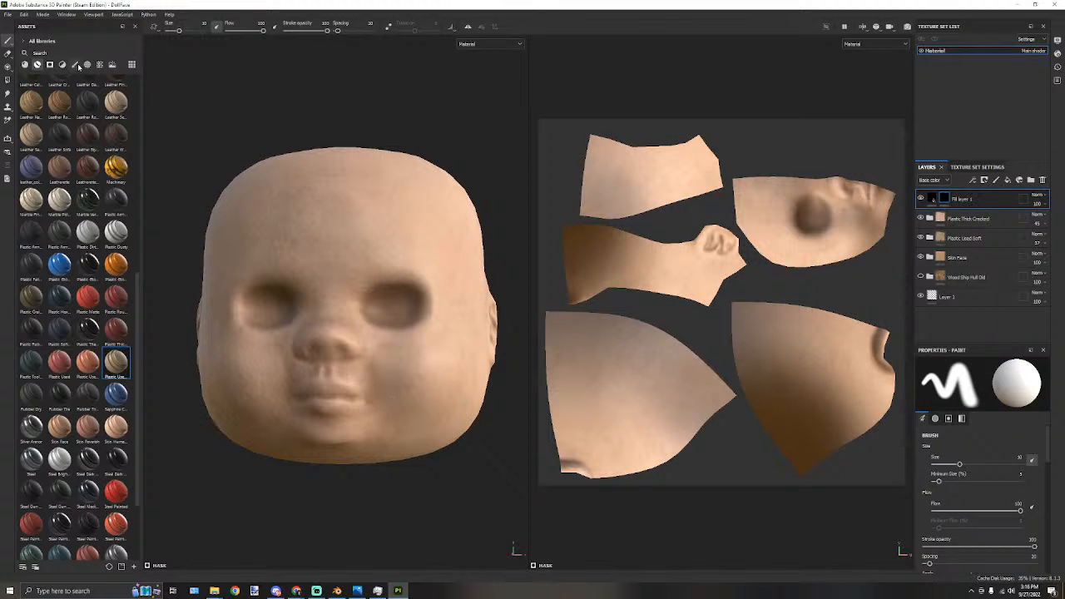
# Search the brush library for "paint" and "drip" brushes.
pyautogui.click(75, 64)
pyautogui.click(45, 52)
pyautogui.write('p')
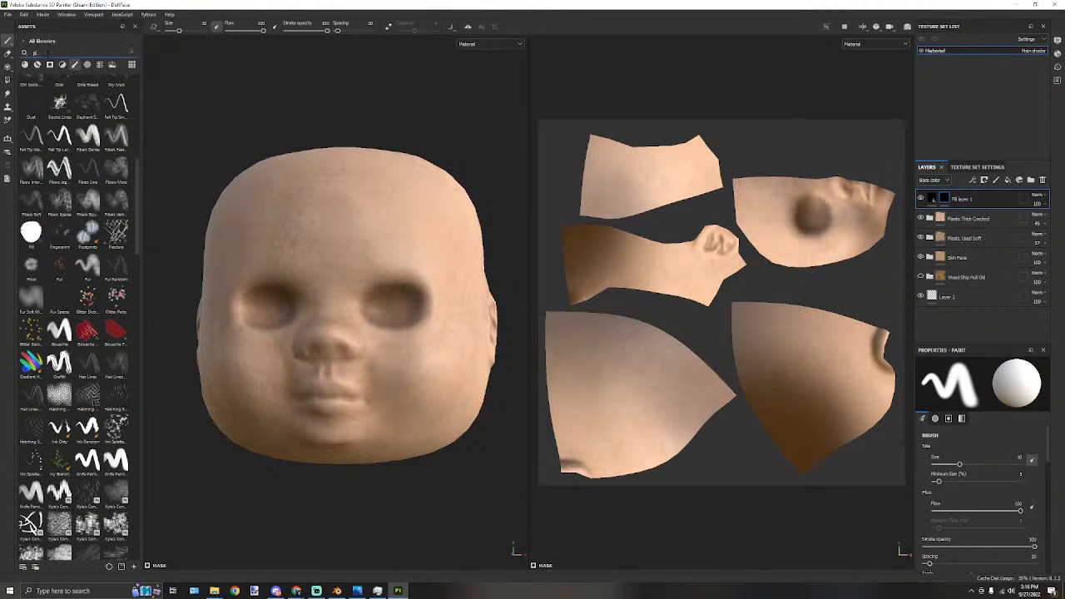
pyautogui.write('aint')
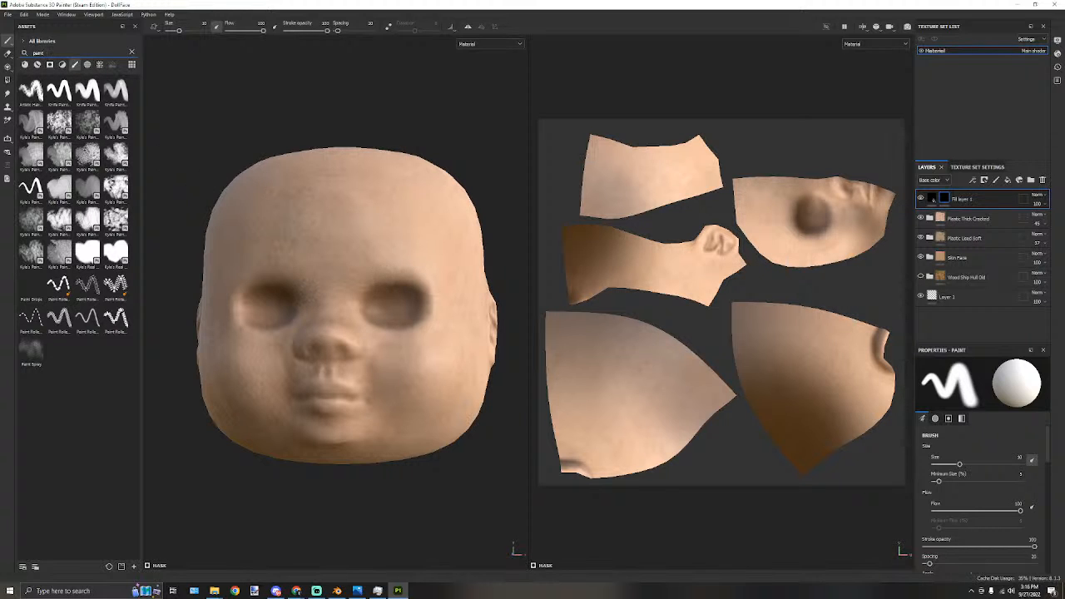
pyautogui.press('BackSpace')
pyautogui.press('BackSpace')
pyautogui.press('BackSpace')
pyautogui.press('BackSpace')
pyautogui.press('BackSpace')
pyautogui.write('drip')
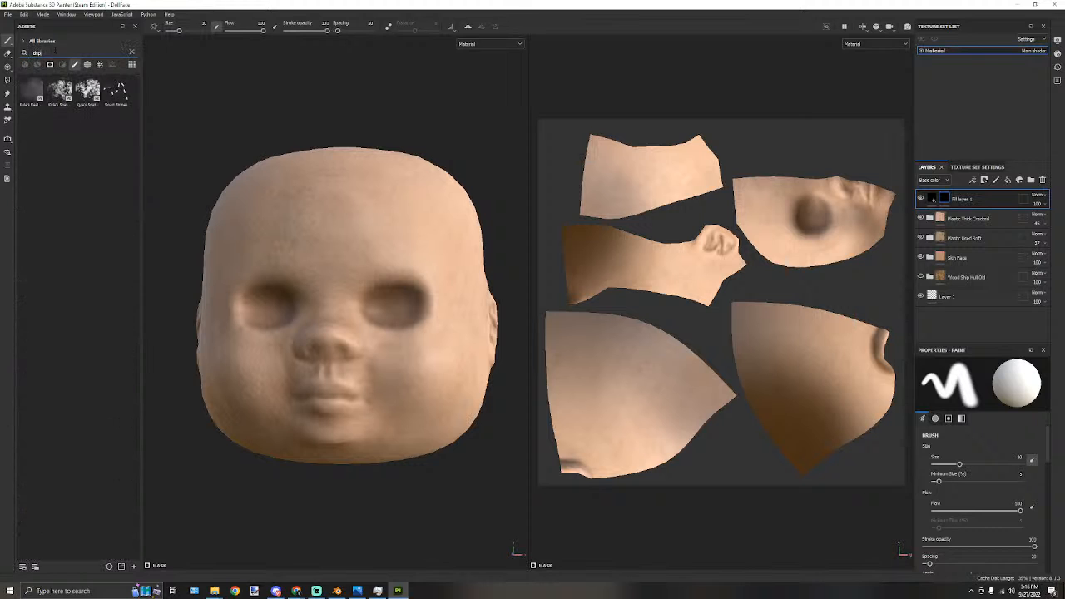
# Search the brushes for "particle" and choose the Liquid particle brush.
pyautogui.press('BackSpace')
pyautogui.press('BackSpace')
pyautogui.press('BackSpace')
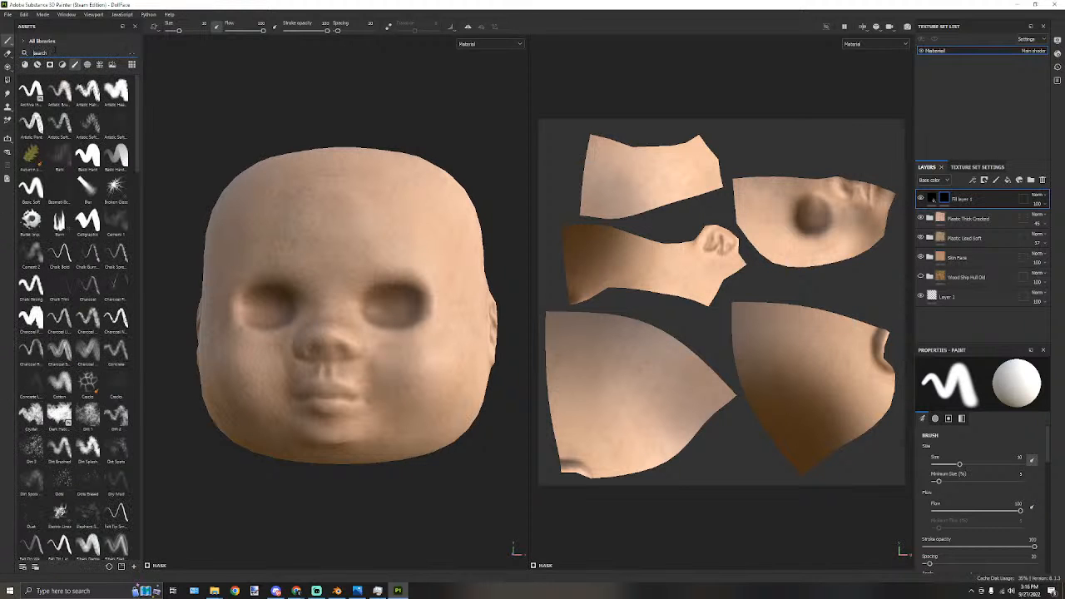
pyautogui.write('particle')
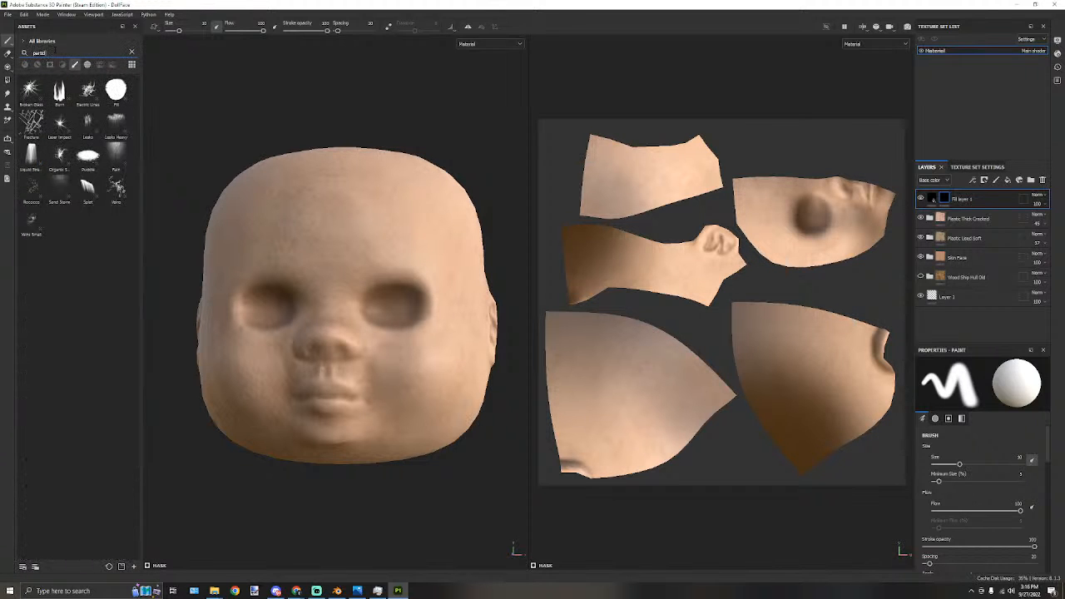
pyautogui.click(32, 157)
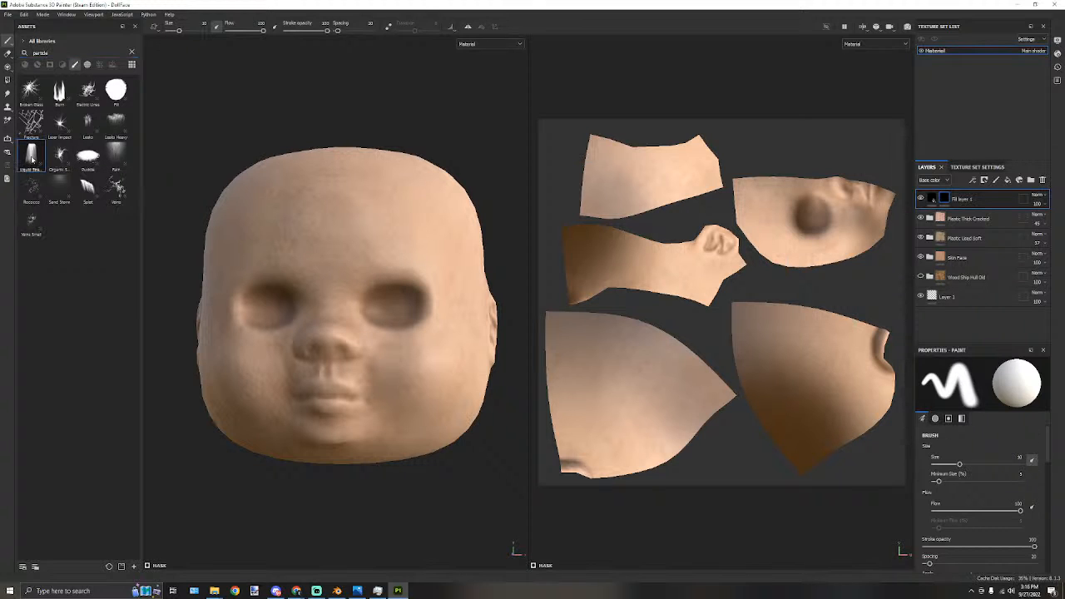
# Try painting black drips from the eye sockets on the fill layer's mask, and undo the stroke.
pyautogui.click(376, 304)
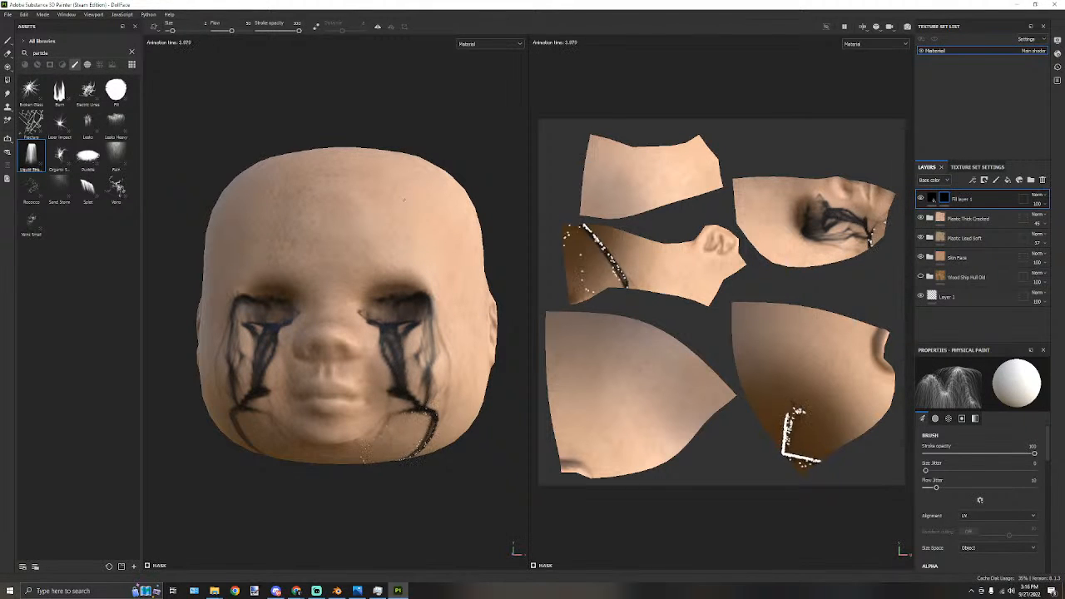
pyautogui.scroll(-1, 399, 198)
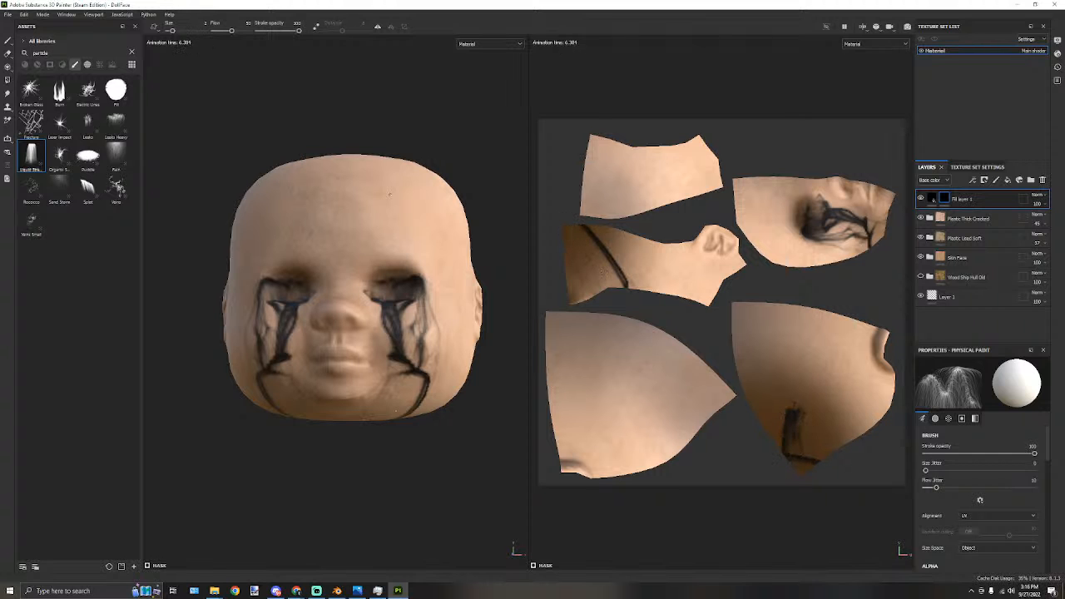
pyautogui.scroll(1, 389, 194)
pyautogui.moveTo(389, 194)
pyautogui.keyDown('alt'); pyautogui.mouseDown()
pyautogui.moveTo(356, 207)
pyautogui.moveTo(452, 226)
pyautogui.moveTo(371, 181)
pyautogui.moveTo(379, 85)
pyautogui.moveTo(325, 141)
pyautogui.moveTo(343, 169)
pyautogui.mouseUp(); pyautogui.keyUp('alt')
pyautogui.hotkey('ctrl', 'z')
# Try a heavier liquid stroke across the upper edge of the eye sockets, and undo it.
pyautogui.keyDown('alt'); pyautogui.moveTo(424, 215); pyautogui.dragTo(423, 253); pyautogui.keyUp('alt')
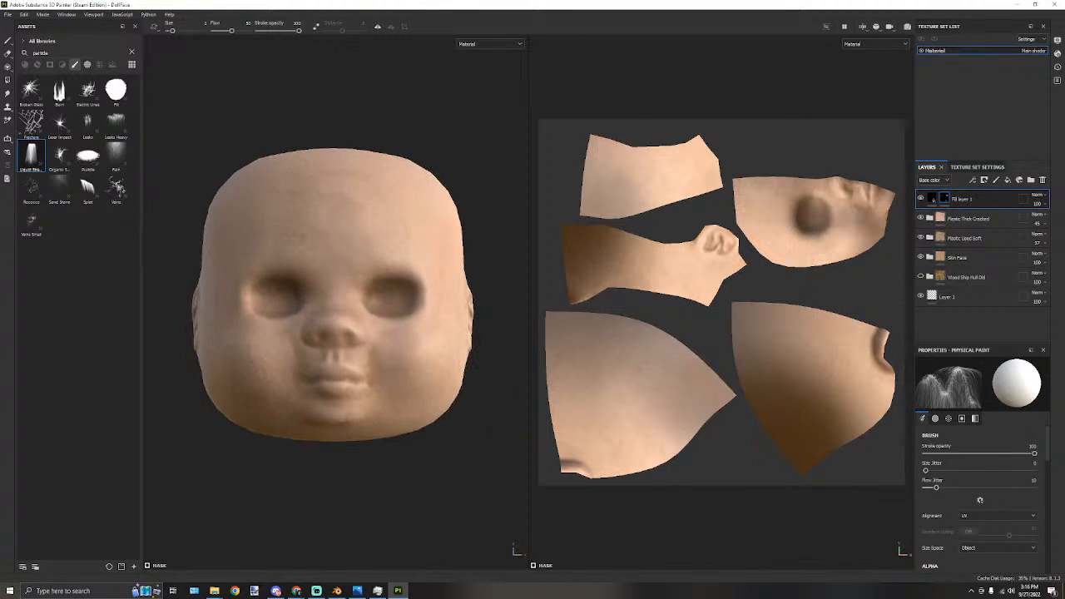
pyautogui.moveTo(379, 285); pyautogui.dragTo(410, 290)
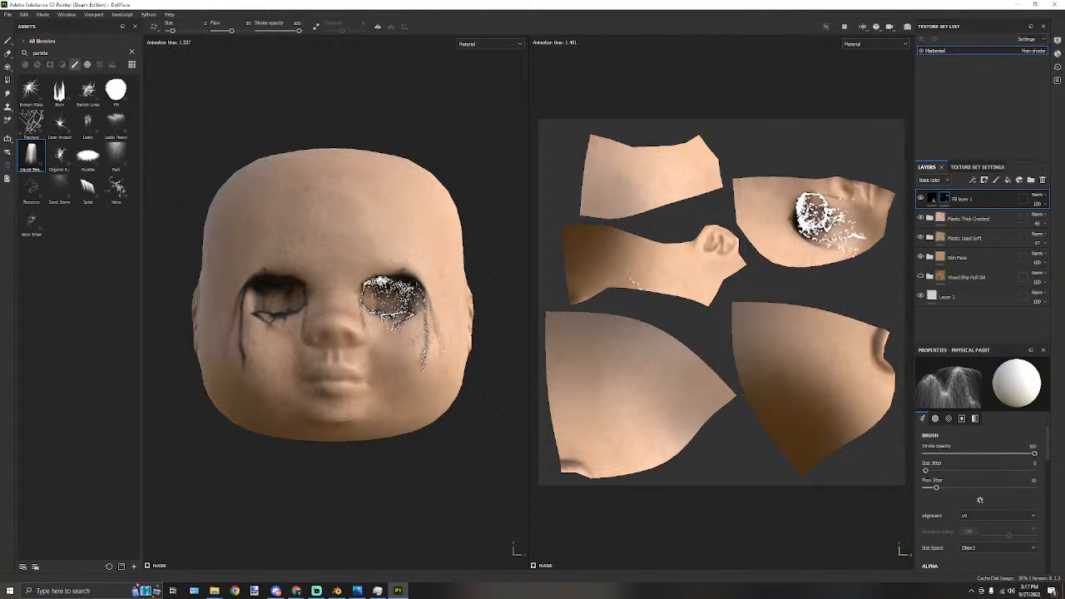
pyautogui.scroll(-2, 381, 241)
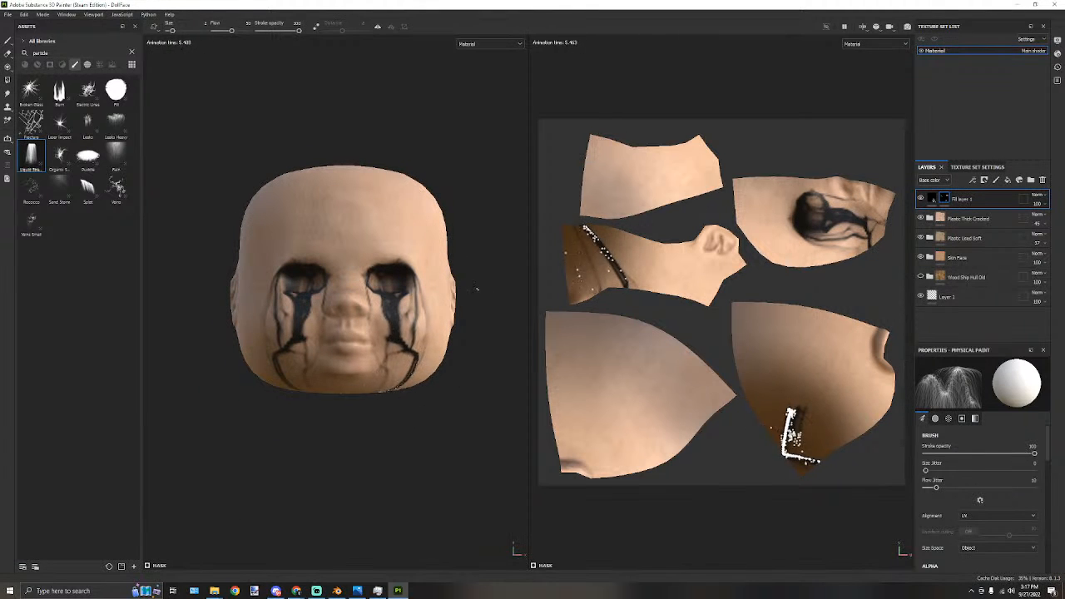
pyautogui.keyDown('alt'); pyautogui.moveTo(475, 283); pyautogui.dragTo(462, 225, button='middle'); pyautogui.keyUp('alt')
pyautogui.keyDown('alt'); pyautogui.moveTo(466, 326); pyautogui.dragTo(490, 338); pyautogui.keyUp('alt')
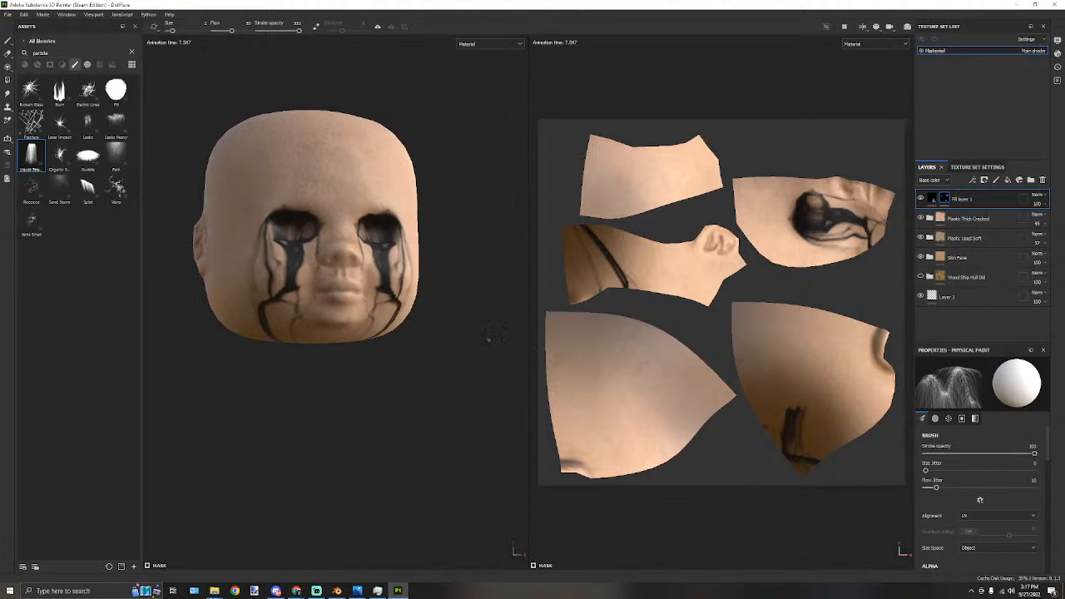
pyautogui.hotkey('ctrl', 'z')
# Set the liquid brush's ParticleLife to 1.63.
pyautogui.scroll(-4, 955, 496)
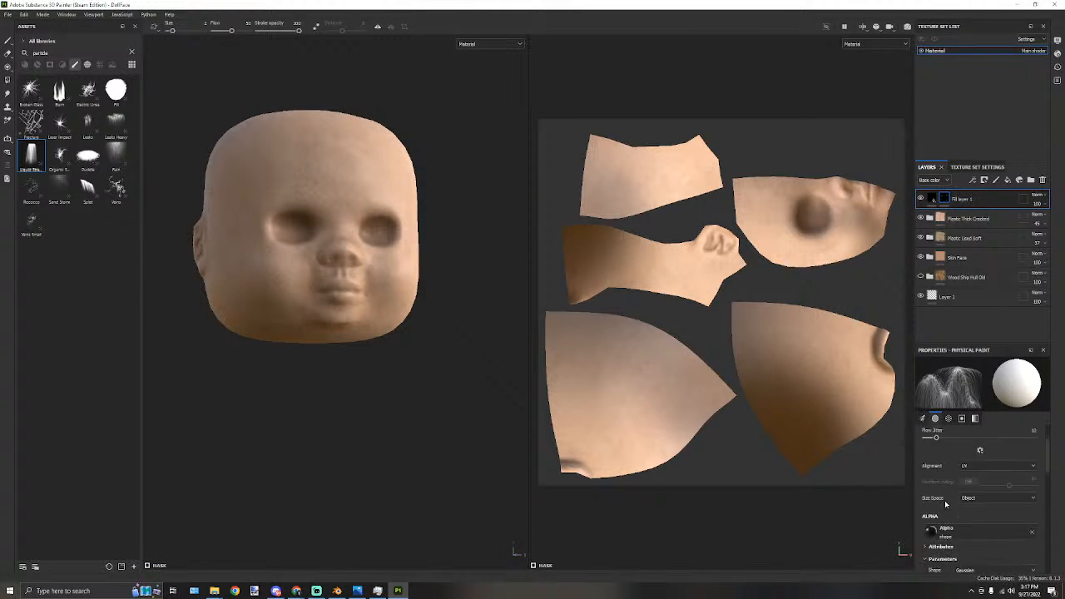
pyautogui.scroll(-3, 993, 510)
pyautogui.moveTo(1034, 526); pyautogui.dragTo(987, 529)
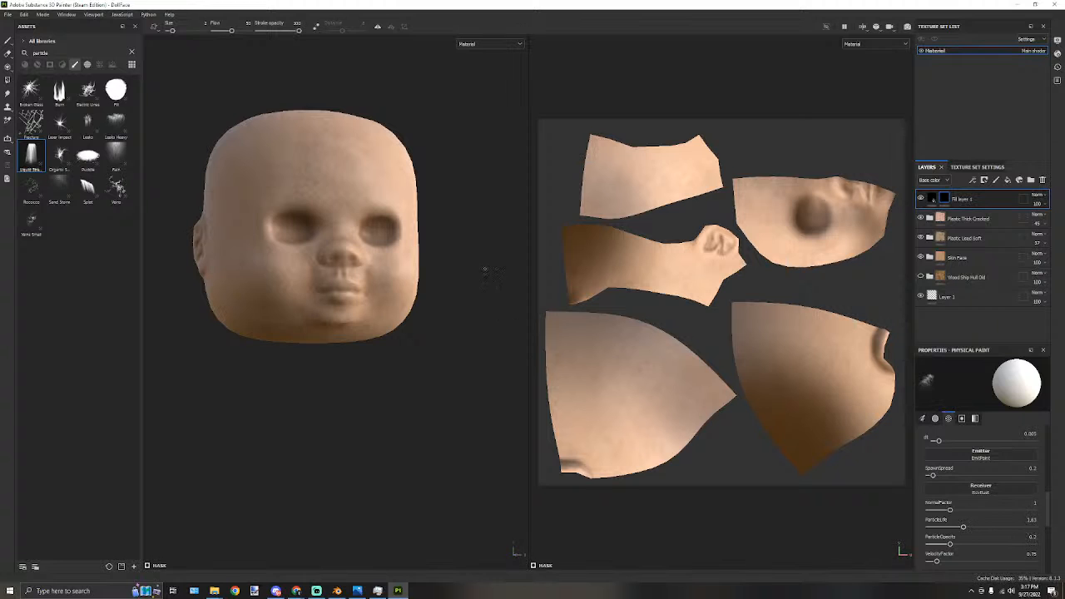
# Paint black liquid drips running from both eye sockets down the cheeks, building up several strokes on the mask.
pyautogui.moveTo(311, 220); pyautogui.dragTo(278, 219)
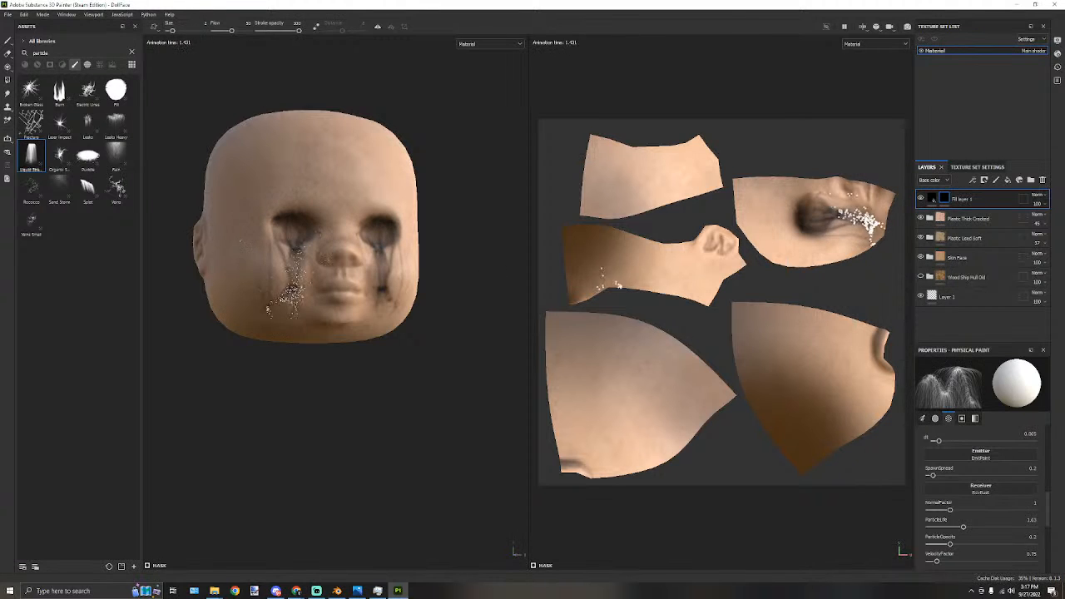
pyautogui.keyDown('alt'); pyautogui.moveTo(431, 435); pyautogui.dragTo(381, 438); pyautogui.keyUp('alt')
pyautogui.keyDown('alt'); pyautogui.moveTo(394, 403); pyautogui.dragTo(378, 437, button='middle'); pyautogui.keyUp('alt')
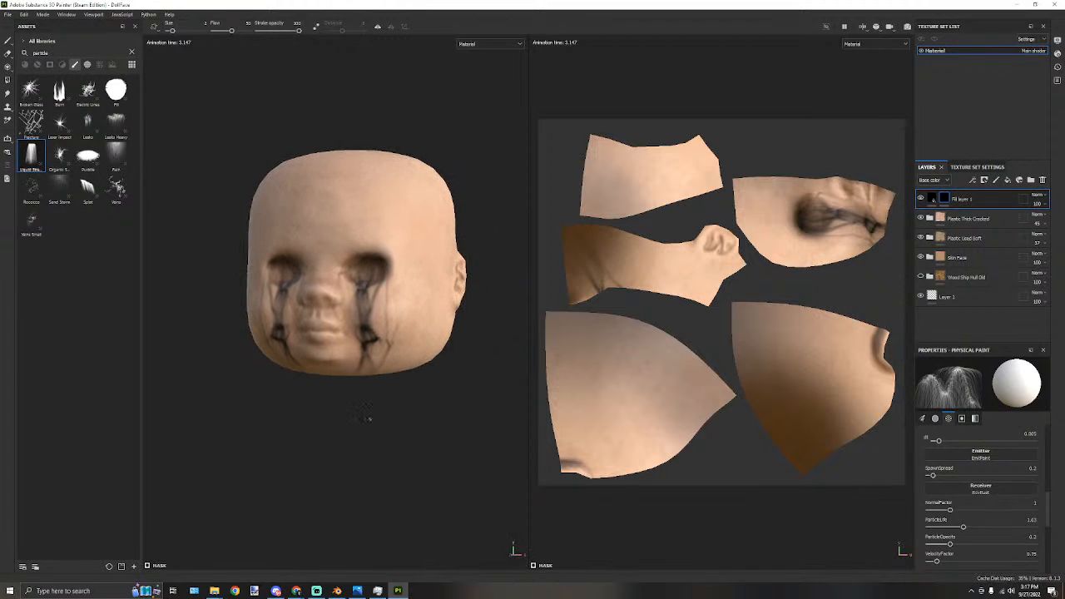
pyautogui.scroll(3, 369, 416)
pyautogui.scroll(2, 376, 186)
pyautogui.click(348, 224)
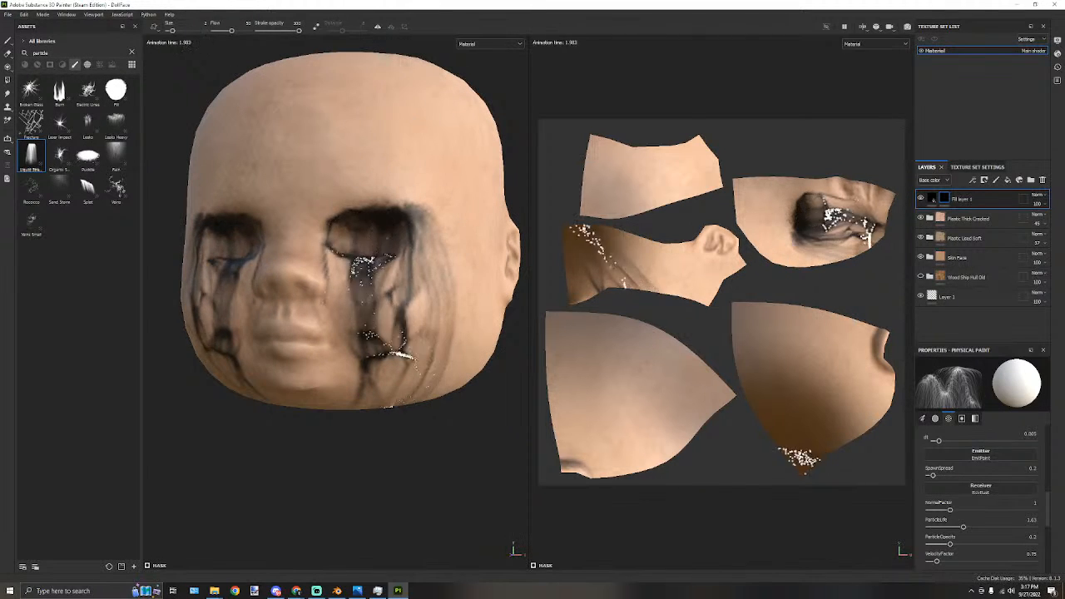
pyautogui.keyDown('alt'); pyautogui.moveTo(328, 434); pyautogui.dragTo(402, 457); pyautogui.keyUp('alt')
pyautogui.click(259, 226)
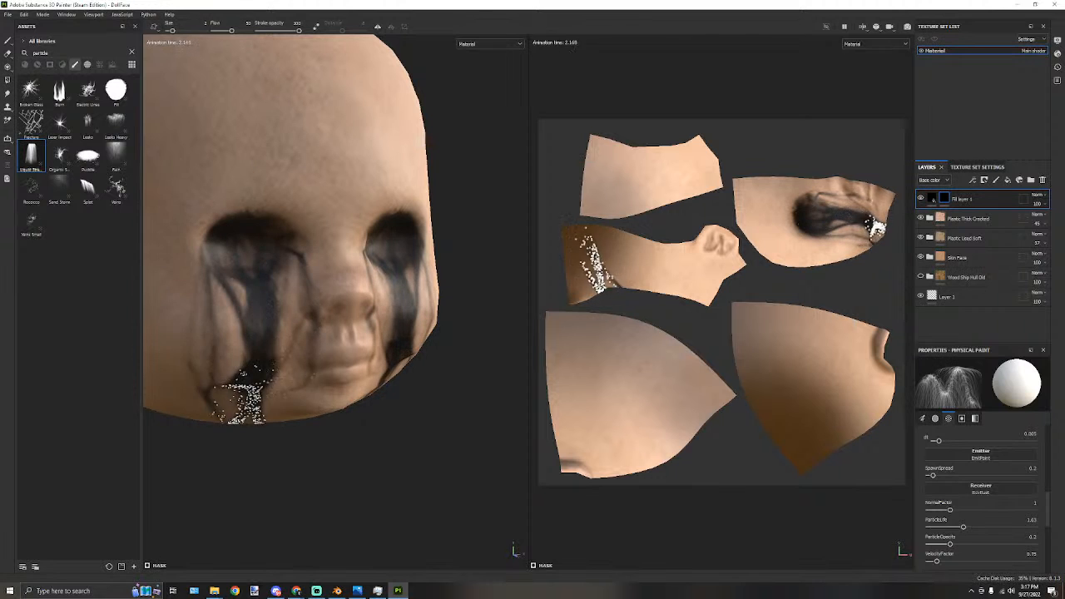
pyautogui.keyDown('alt'); pyautogui.moveTo(477, 506); pyautogui.dragTo(442, 491); pyautogui.keyUp('alt')
pyautogui.keyDown('alt'); pyautogui.moveTo(341, 470); pyautogui.dragTo(440, 502); pyautogui.keyUp('alt')
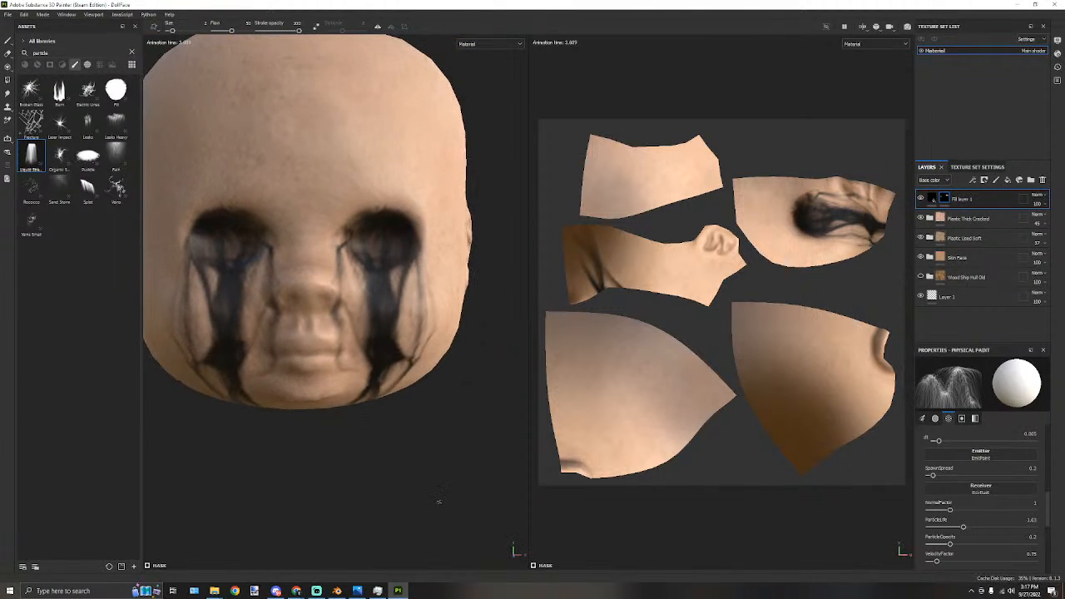
# Paint a black liquid drip running out of the ear toward the jaw.
pyautogui.keyDown('alt'); pyautogui.moveTo(457, 413); pyautogui.dragTo(390, 282); pyautogui.keyUp('alt')
pyautogui.click(390, 282)
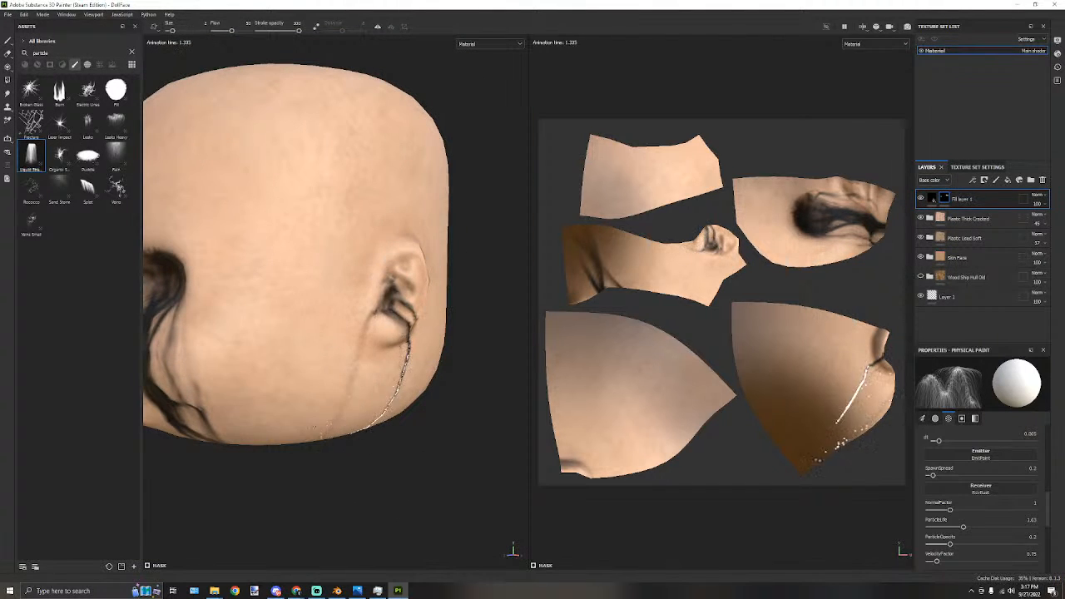
pyautogui.moveTo(414, 462)
pyautogui.keyDown('alt'); pyautogui.mouseDown()
pyautogui.moveTo(321, 430)
pyautogui.moveTo(362, 435)
pyautogui.mouseUp(); pyautogui.keyUp('alt')
pyautogui.keyDown('alt'); pyautogui.moveTo(362, 434); pyautogui.dragTo(262, 458, button='right'); pyautogui.keyUp('alt')
pyautogui.keyDown('alt'); pyautogui.moveTo(262, 457); pyautogui.dragTo(420, 442); pyautogui.keyUp('alt')
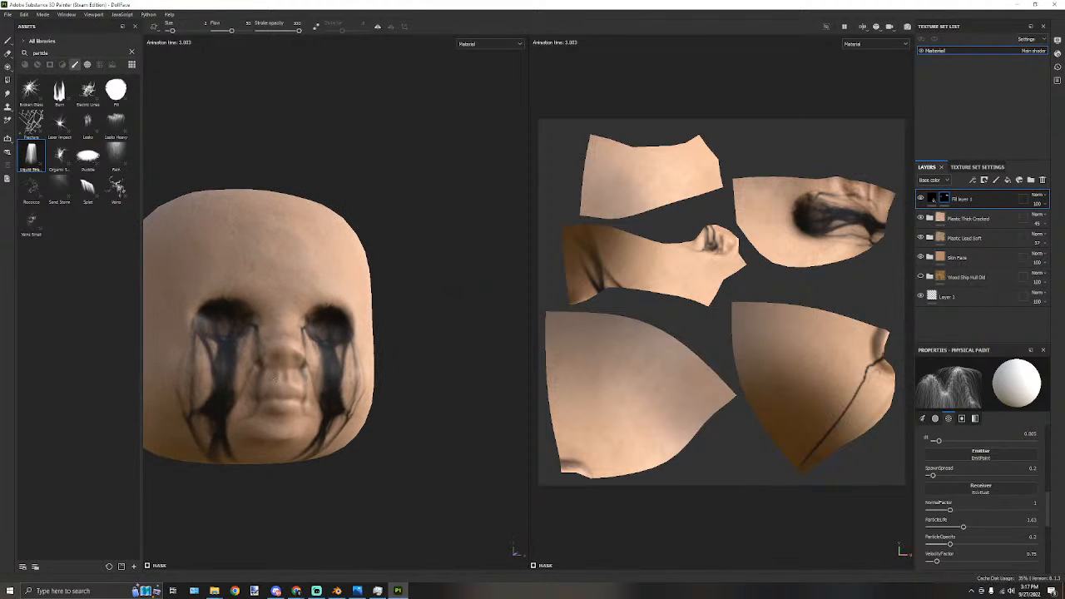
# Try painting liquid drips from the nostrils over the mouth, and undo them.
pyautogui.click(271, 358)
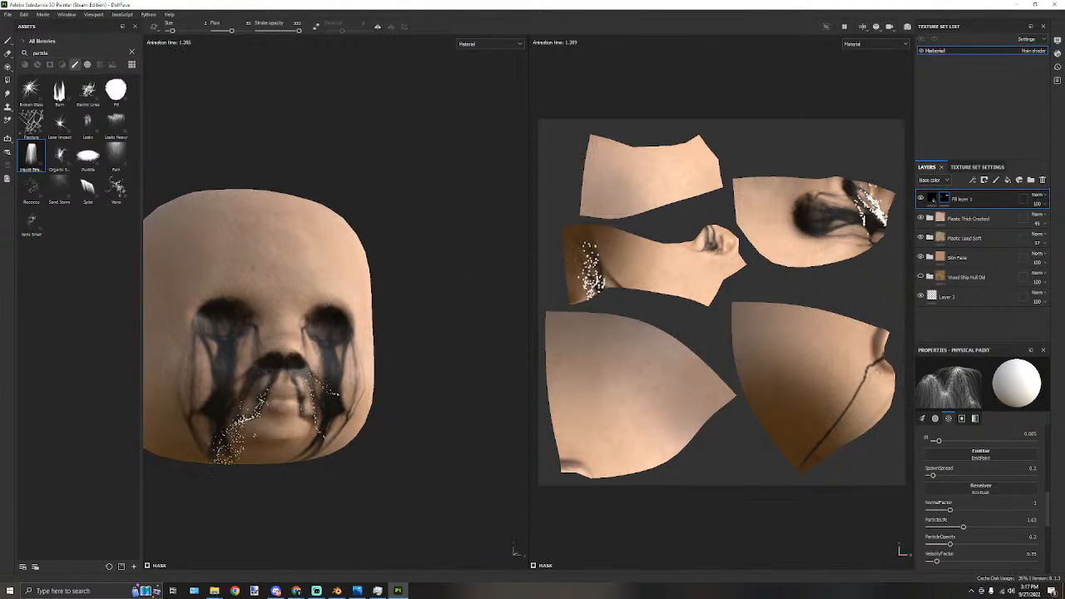
pyautogui.hotkey('ctrl', 'z')
pyautogui.keyDown('alt'); pyautogui.moveTo(489, 403); pyautogui.dragTo(428, 434); pyautogui.keyUp('alt')
pyautogui.keyDown('alt'); pyautogui.moveTo(358, 450); pyautogui.dragTo(431, 354, button='middle'); pyautogui.keyUp('alt')
pyautogui.scroll(3, 431, 354)
pyautogui.keyDown('alt'); pyautogui.moveTo(283, 387); pyautogui.dragTo(353, 420); pyautogui.keyUp('alt')
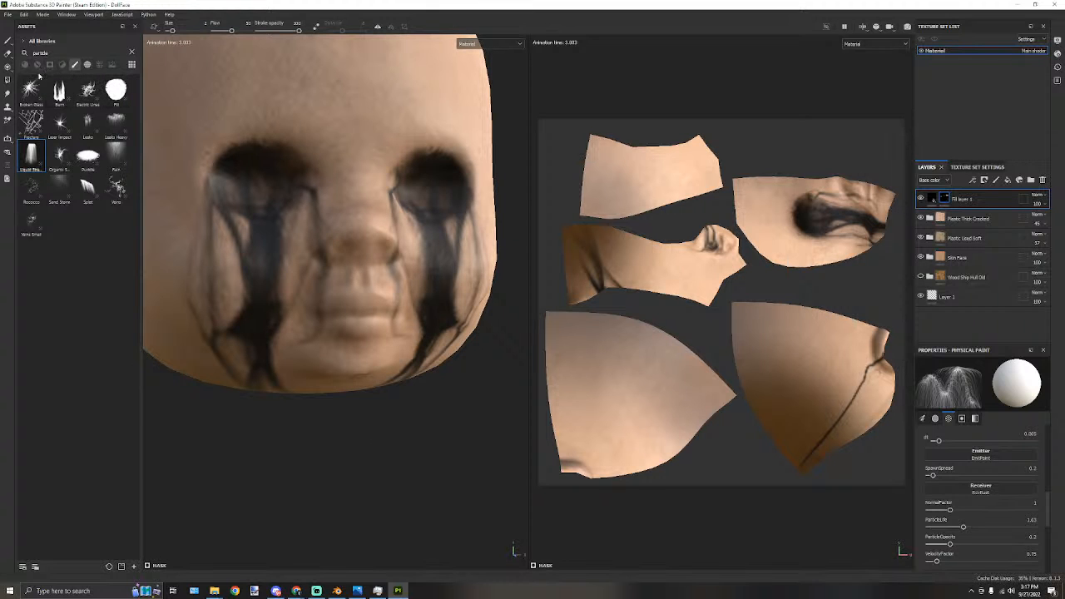
# Choose the Burn particle brush and try burn strokes across the eye sockets, undoing each attempt.
pyautogui.keyDown('alt'); pyautogui.moveTo(395, 231); pyautogui.dragTo(341, 235); pyautogui.keyUp('alt')
pyautogui.keyDown('alt'); pyautogui.moveTo(341, 235); pyautogui.dragTo(318, 310, button='middle'); pyautogui.keyUp('alt')
pyautogui.moveTo(230, 235)
pyautogui.keyDown('alt'); pyautogui.mouseDown()
pyautogui.moveTo(273, 239)
pyautogui.moveTo(198, 267)
pyautogui.mouseUp(); pyautogui.keyUp('alt')
pyautogui.click(59, 92)
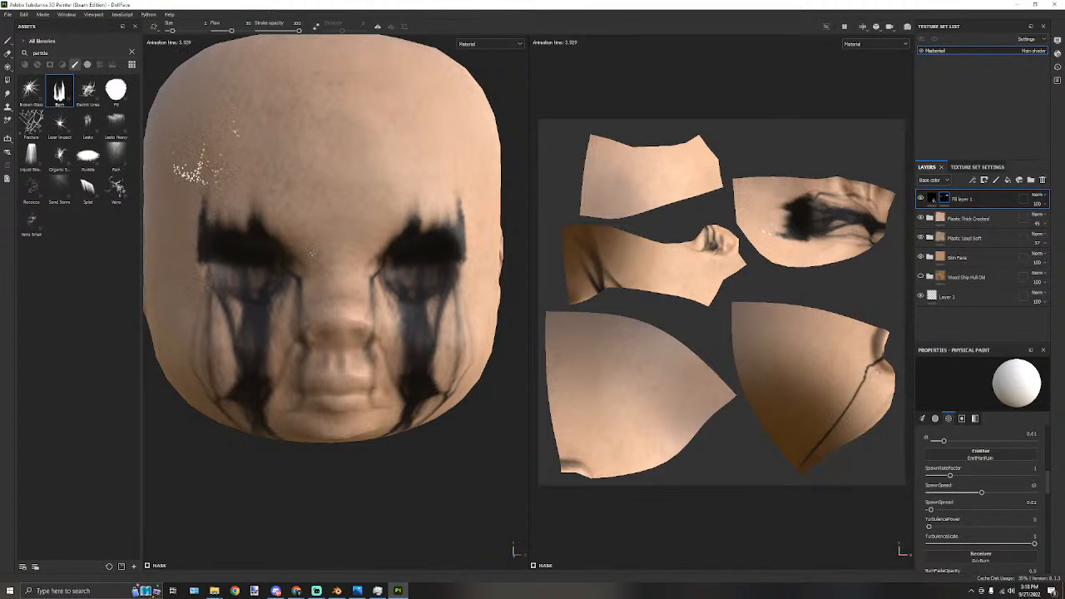
pyautogui.hotkey('ctrl', 'z')
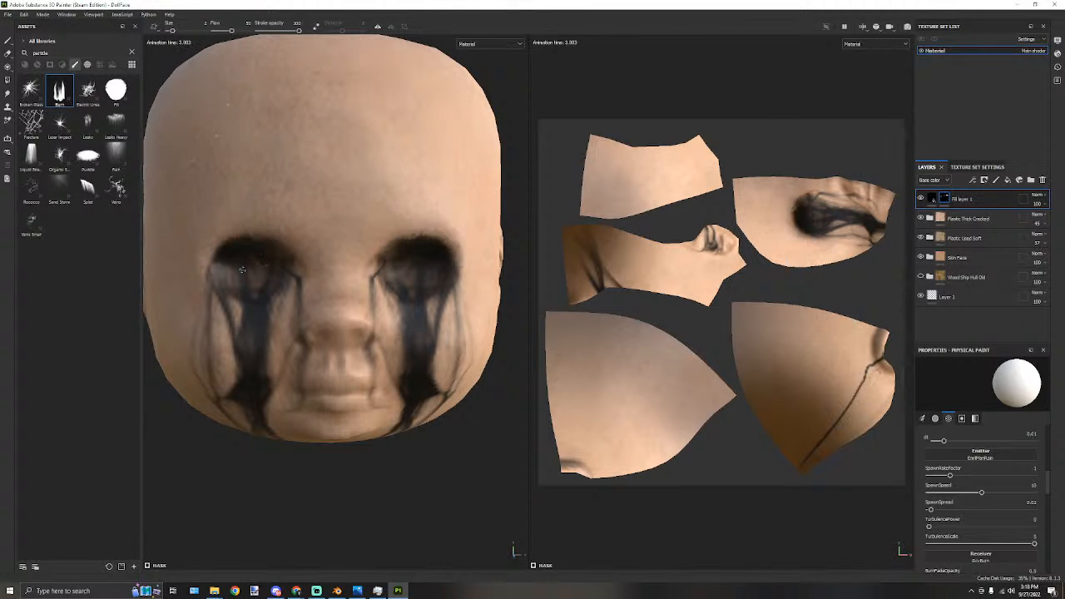
pyautogui.moveTo(217, 264); pyautogui.dragTo(310, 270)
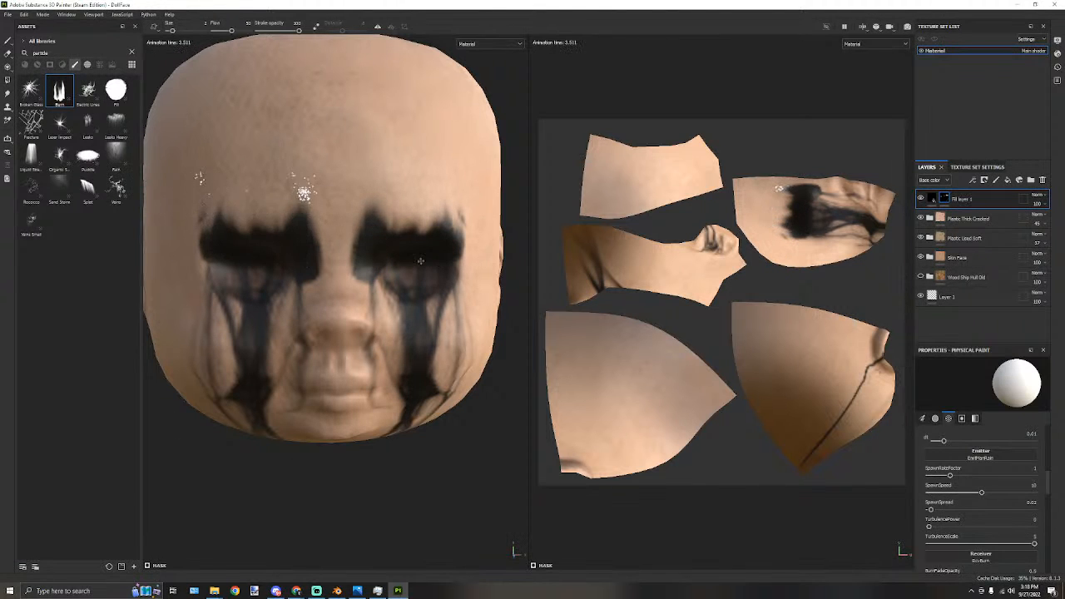
pyautogui.hotkey('ctrl', 'z')
# Try painting burn marks across the brows and forehead, and undo the stroke.
pyautogui.moveTo(213, 246)
pyautogui.mouseDown()
pyautogui.moveTo(226, 216)
pyautogui.moveTo(322, 218)
pyautogui.mouseUp()
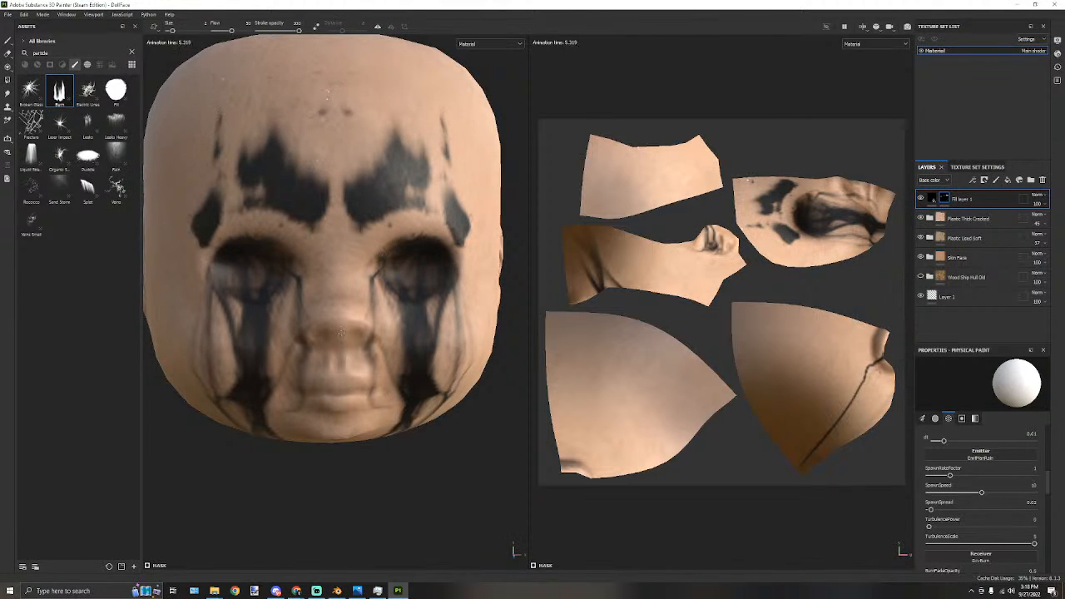
pyautogui.keyDown('alt'); pyautogui.moveTo(324, 337); pyautogui.dragTo(356, 331); pyautogui.keyUp('alt')
pyautogui.keyDown('alt'); pyautogui.moveTo(341, 314); pyautogui.dragTo(395, 343, button='middle'); pyautogui.keyUp('alt')
pyautogui.hotkey('ctrl', 'z')
# Try more burn strokes across the brows and forehead, undoing each attempt.
pyautogui.moveTo(323, 253); pyautogui.dragTo(343, 252)
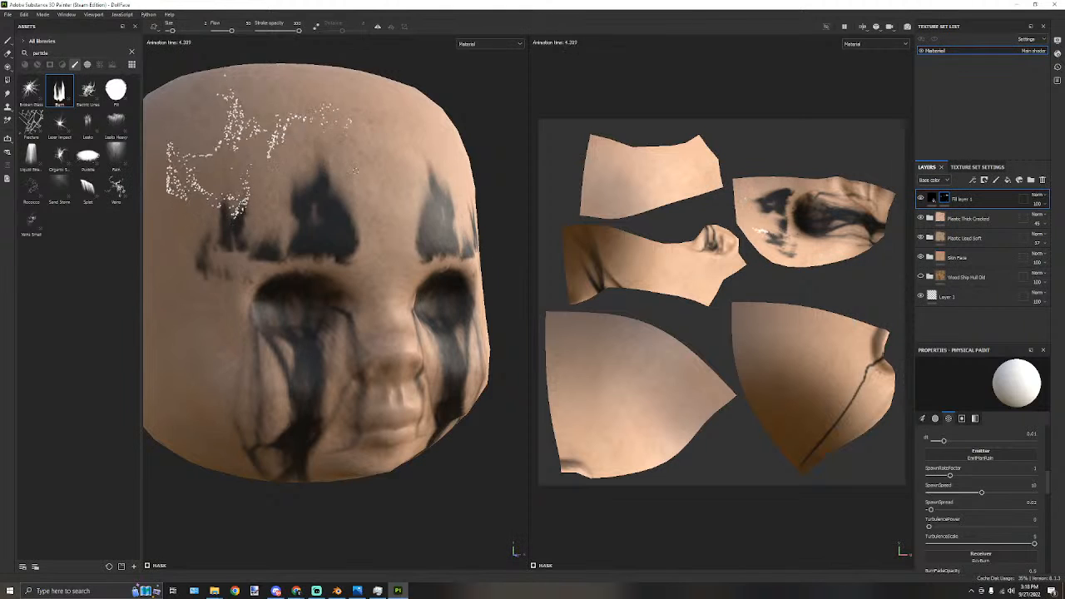
pyautogui.hotkey('ctrl', 'z')
pyautogui.click(243, 287)
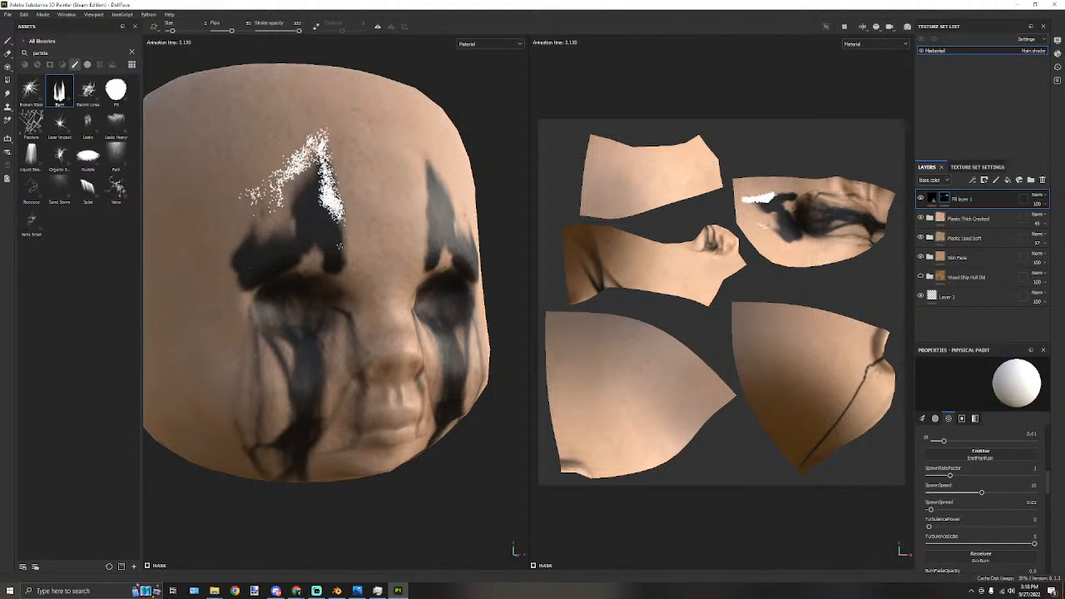
pyautogui.scroll(-3, 387, 267)
pyautogui.keyDown('alt'); pyautogui.moveTo(387, 267); pyautogui.dragTo(287, 343); pyautogui.keyUp('alt')
pyautogui.scroll(2, 324, 323)
pyautogui.hotkey('ctrl', 'z')
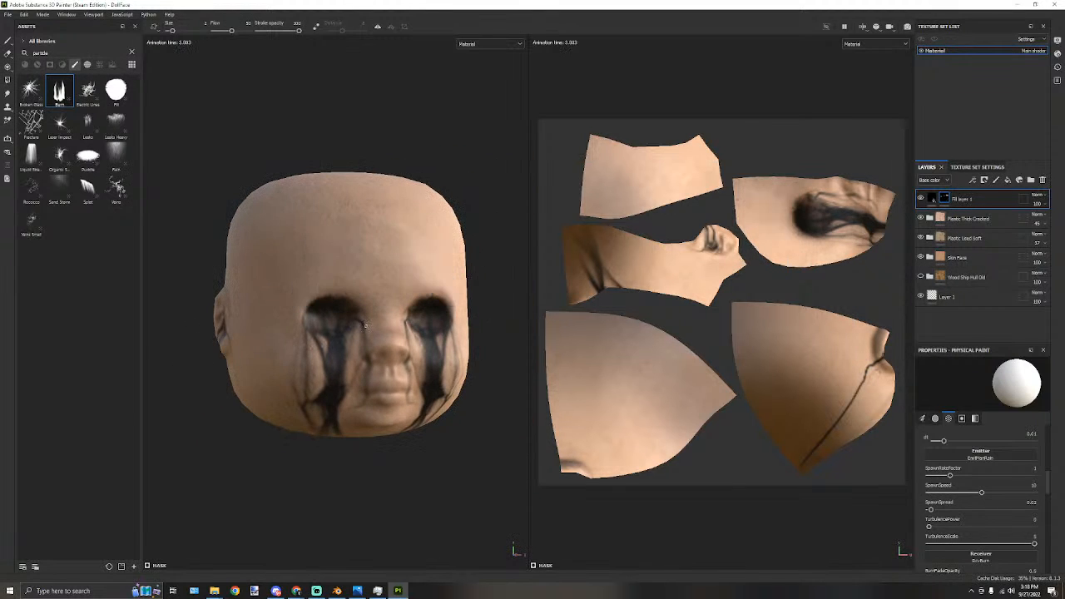
pyautogui.scroll(2, 313, 289)
pyautogui.keyDown('alt'); pyautogui.moveTo(314, 287); pyautogui.dragTo(309, 284); pyautogui.keyUp('alt')
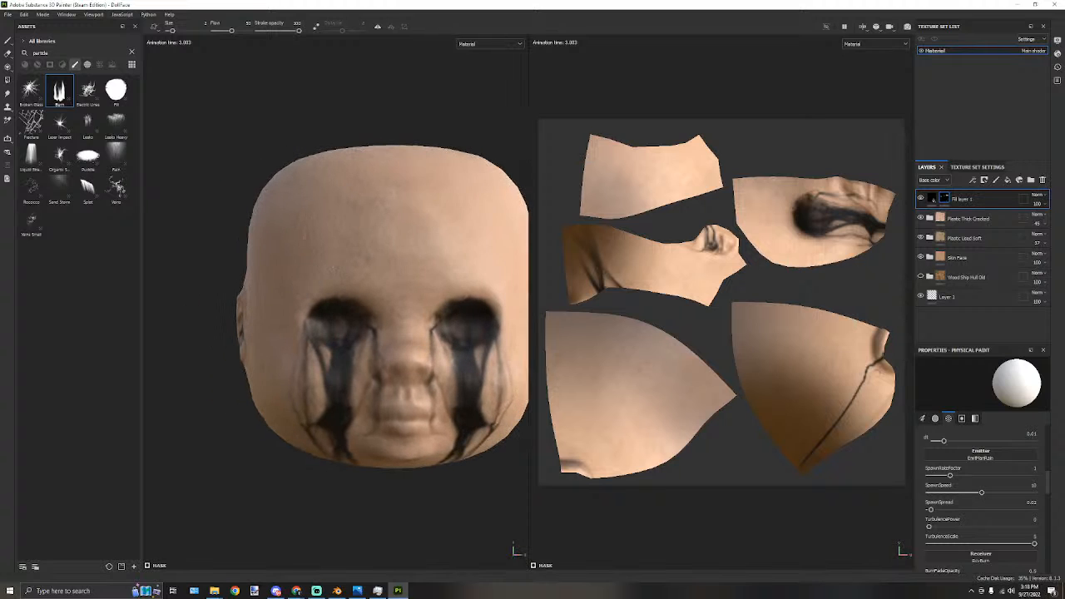
# Switch to the regular Paint tool, clear the asset search, and choose the Dirt 1 brush.
pyautogui.click(74, 64)
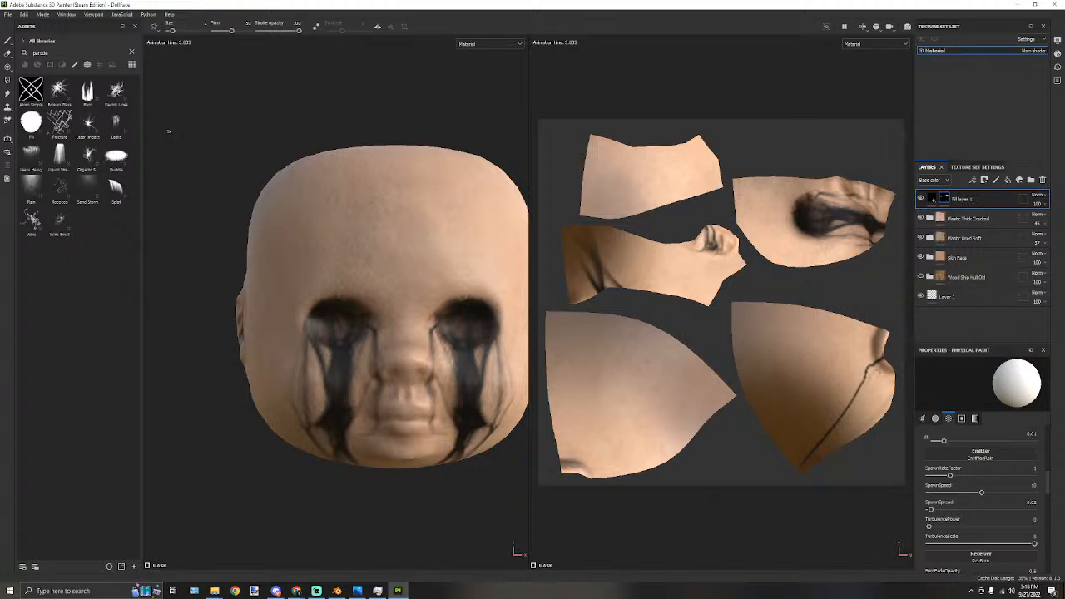
pyautogui.click(7, 40)
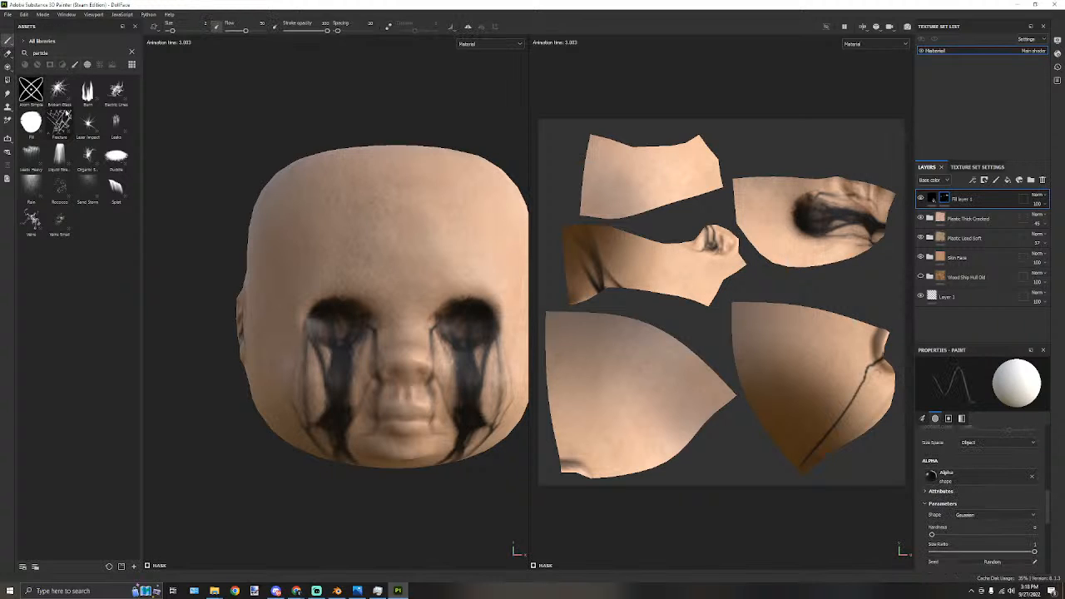
pyautogui.click(74, 65)
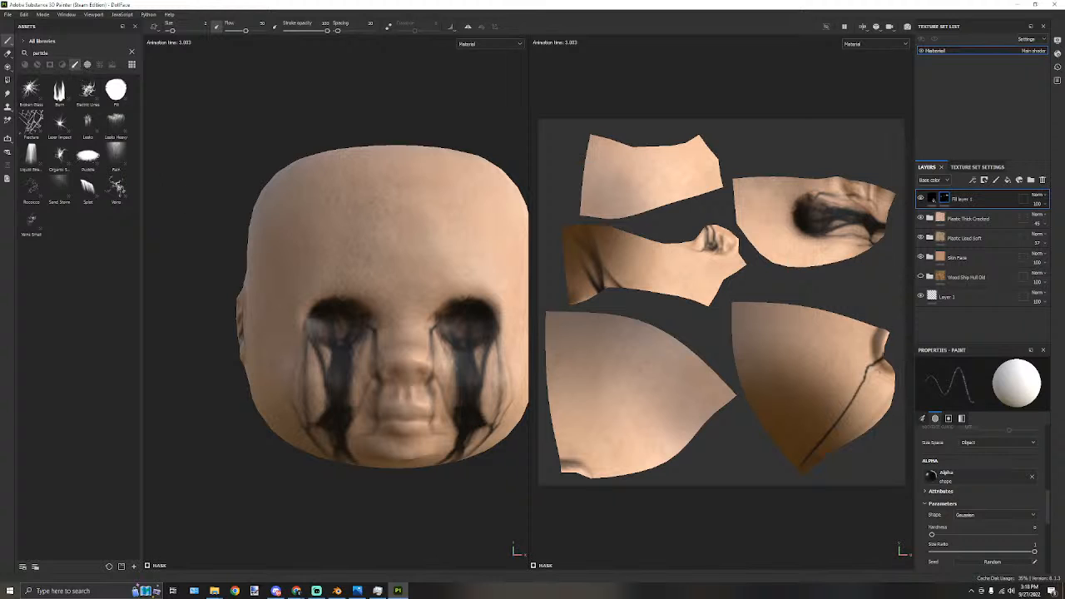
pyautogui.click(962, 418)
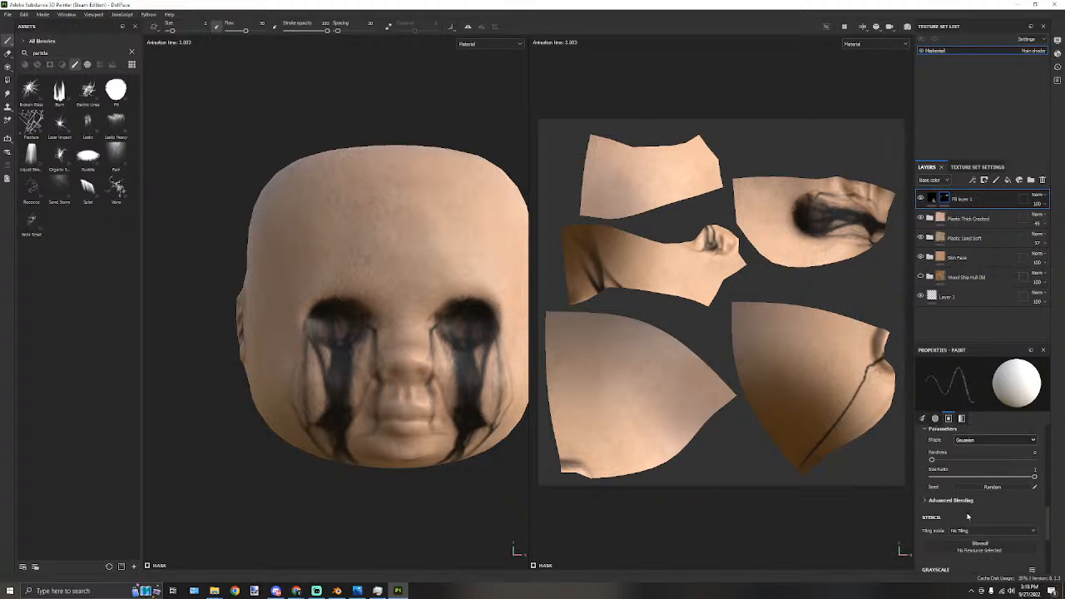
pyautogui.scroll(10, 974, 501)
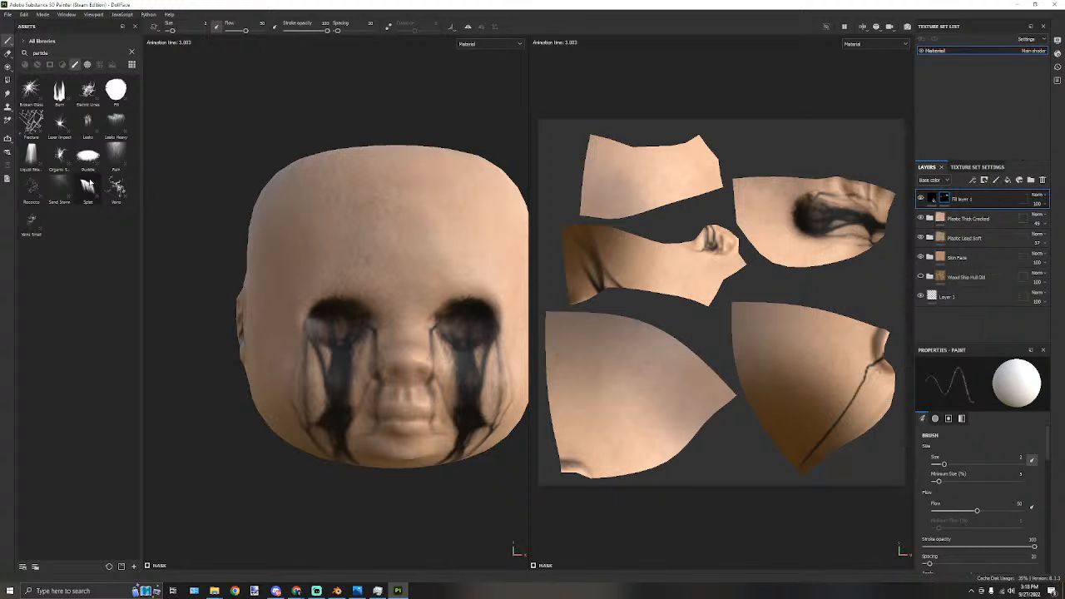
pyautogui.click(130, 53)
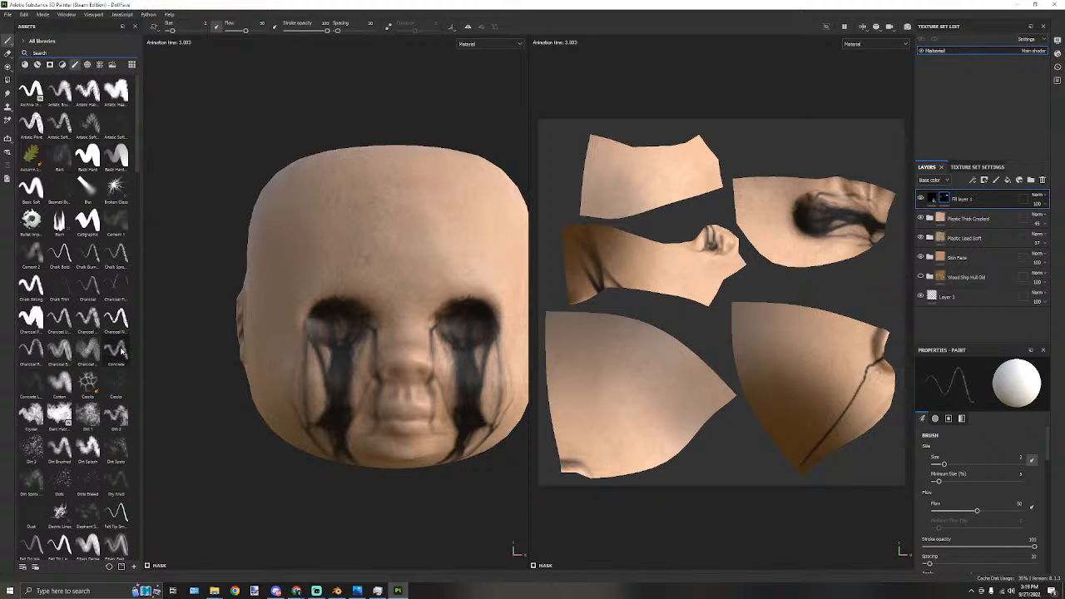
pyautogui.click(87, 415)
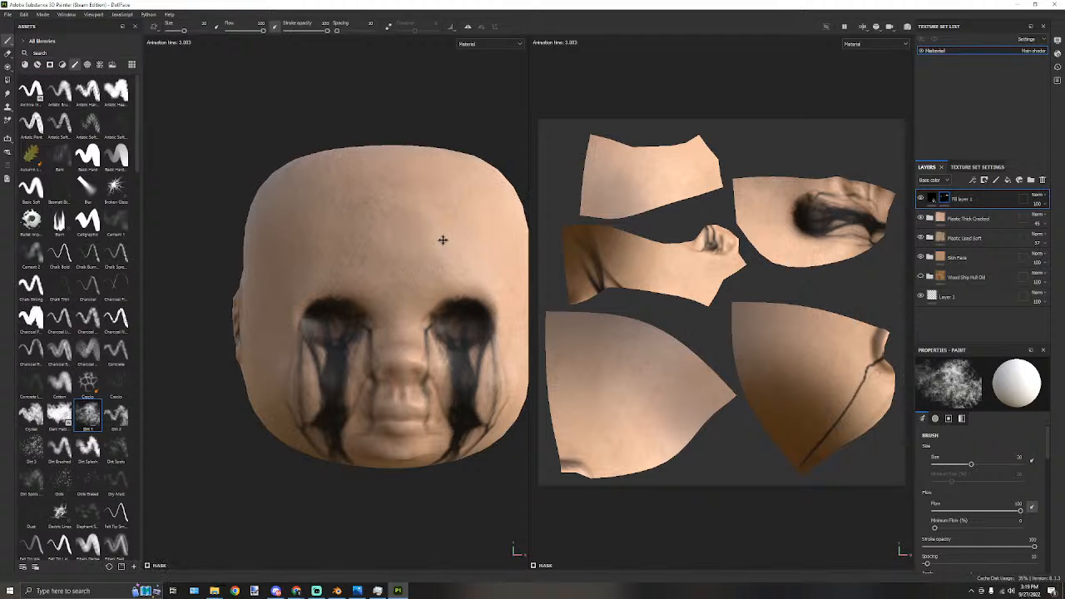
# Paint the doll's lips and mouth corners black with the Dirt 1 brush reduced to about size 7.
pyautogui.scroll(3, 381, 308)
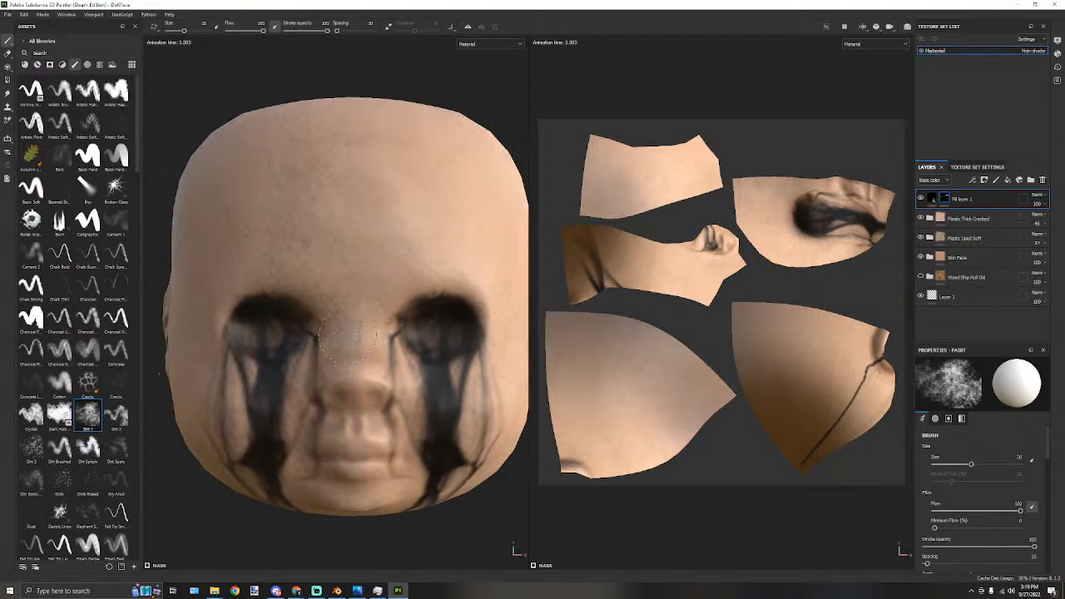
pyautogui.keyDown('alt'); pyautogui.moveTo(348, 336); pyautogui.dragTo(366, 458); pyautogui.keyUp('alt')
pyautogui.keyDown('ctrl'); pyautogui.moveTo(366, 454); pyautogui.dragTo(334, 441, button='right'); pyautogui.keyUp('ctrl')
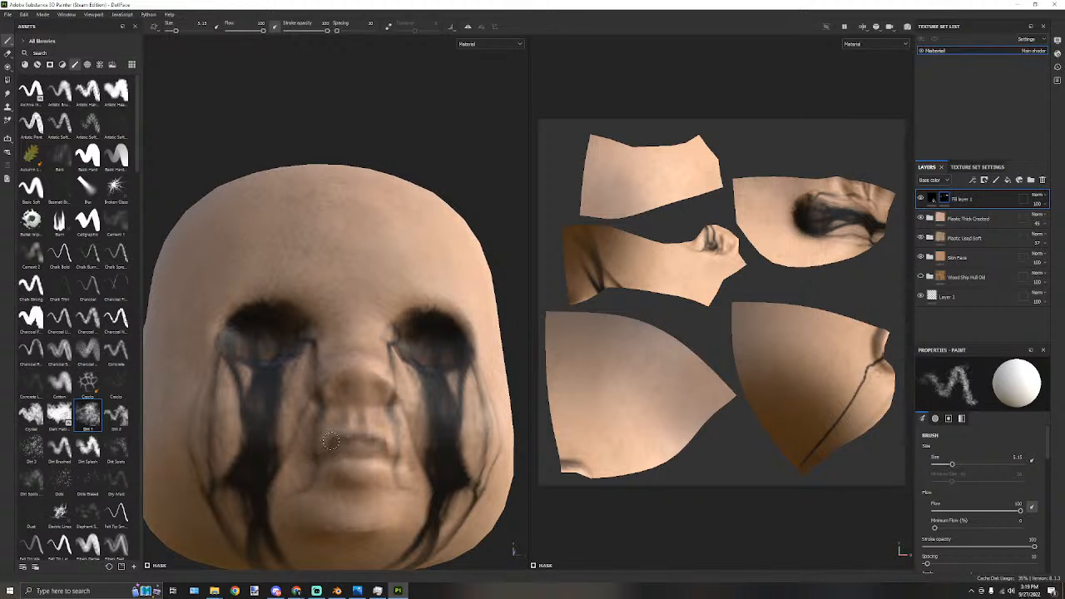
pyautogui.keyDown('ctrl'); pyautogui.moveTo(361, 447); pyautogui.dragTo(367, 448, button='right'); pyautogui.keyUp('ctrl')
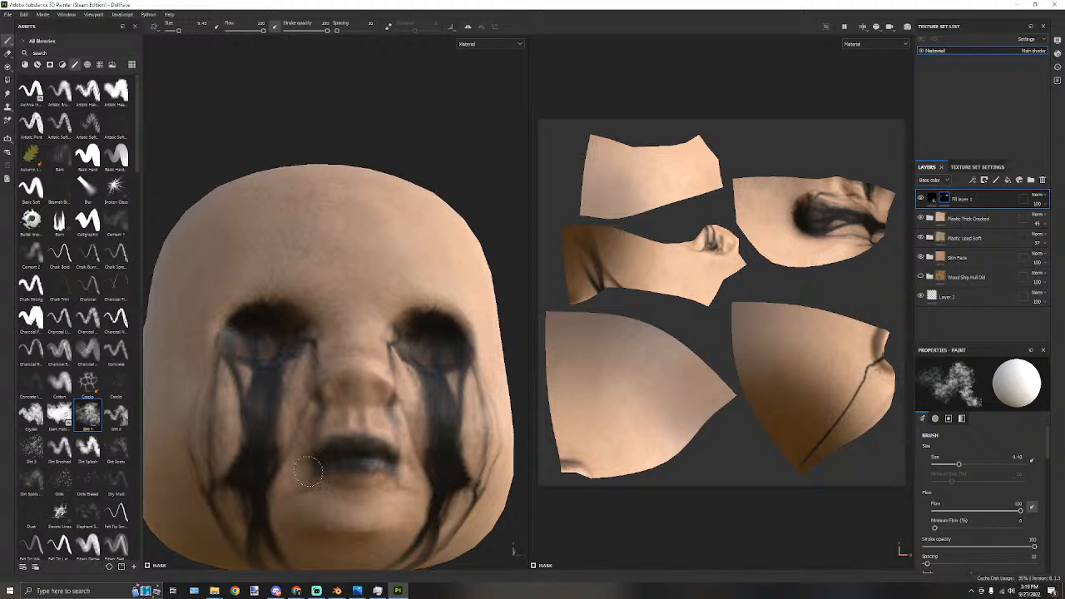
pyautogui.keyDown('ctrl'); pyautogui.moveTo(360, 464); pyautogui.dragTo(340, 458, button='right'); pyautogui.keyUp('ctrl')
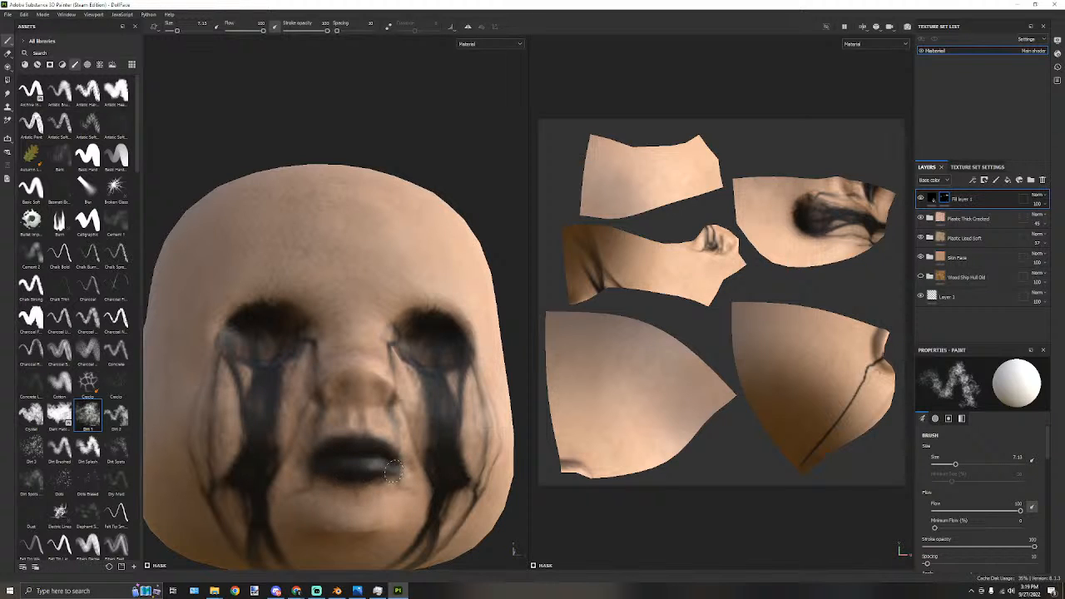
pyautogui.scroll(-2, 374, 476)
pyautogui.keyDown('alt'); pyautogui.moveTo(477, 359); pyautogui.dragTo(450, 349); pyautogui.keyUp('alt')
pyautogui.scroll(5, 451, 350)
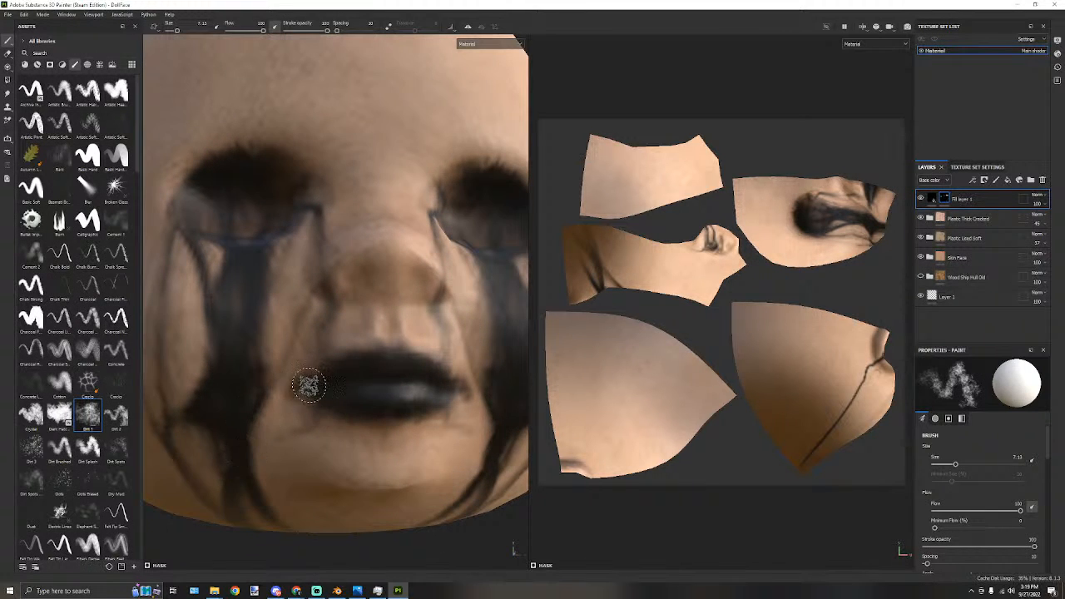
pyautogui.scroll(-8, 335, 370)
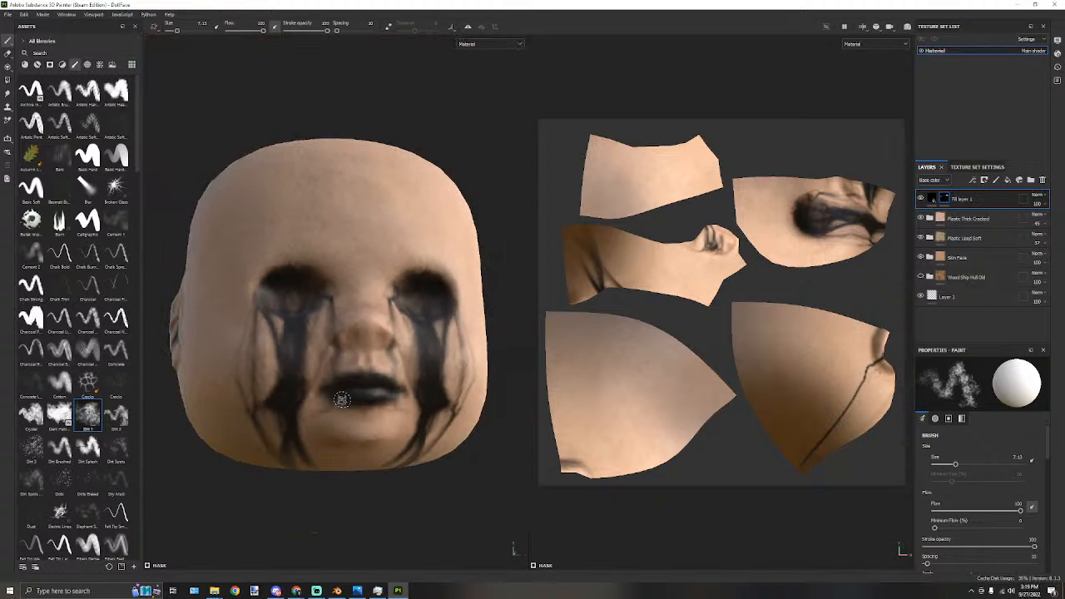
pyautogui.keyDown('alt'); pyautogui.moveTo(419, 532); pyautogui.dragTo(410, 489); pyautogui.keyUp('alt')
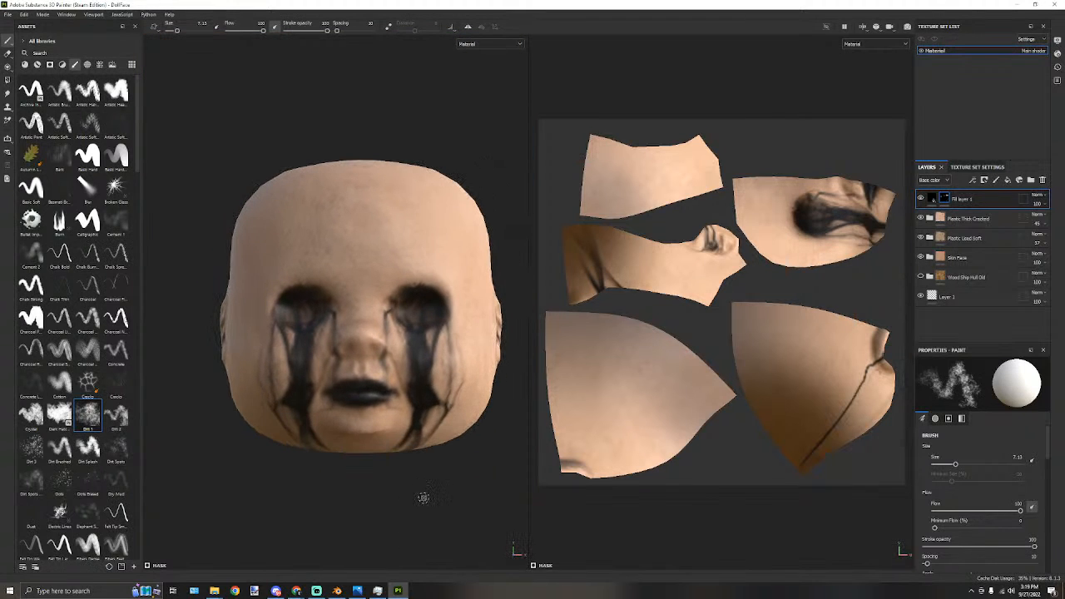
pyautogui.scroll(5, 404, 492)
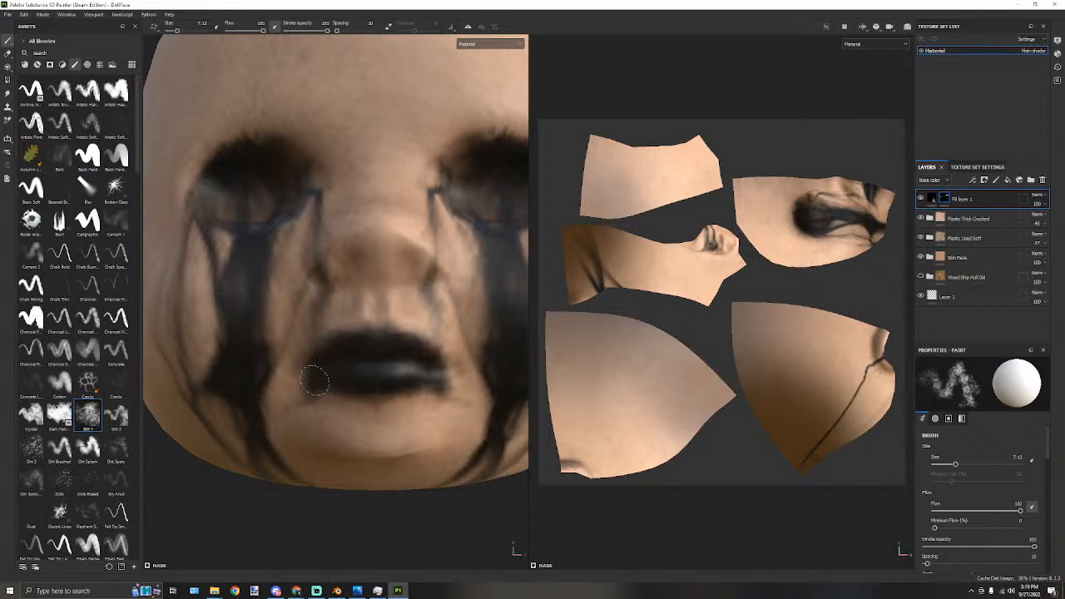
pyautogui.scroll(-6, 388, 507)
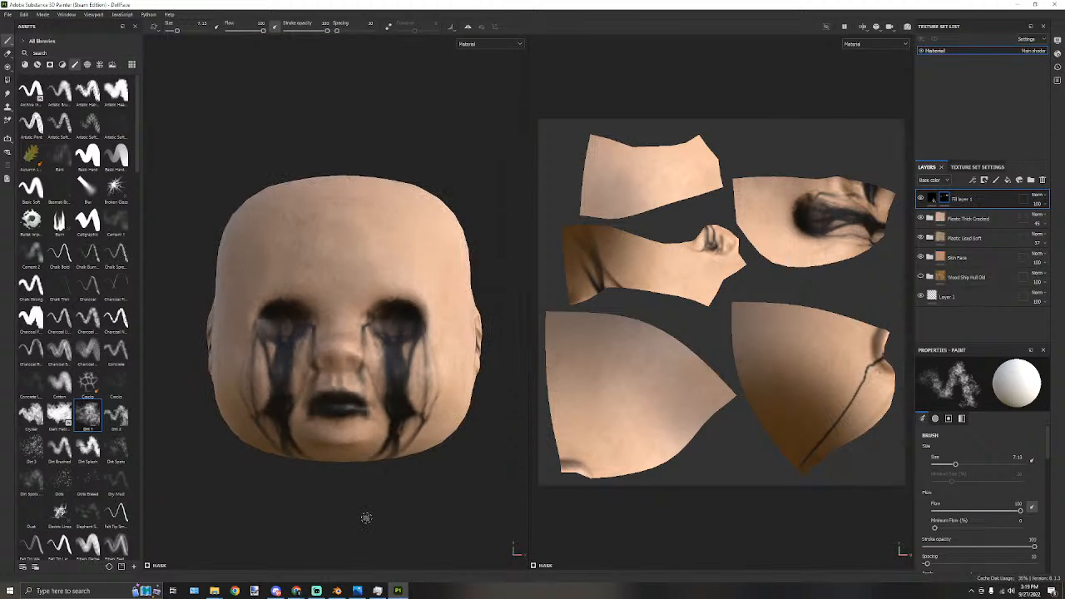
# Inspect the blackened lips, nose and eye drips up close and from several angles.
pyautogui.keyDown('alt'); pyautogui.moveTo(332, 496); pyautogui.dragTo(411, 501); pyautogui.keyUp('alt')
pyautogui.keyDown('alt'); pyautogui.moveTo(221, 499); pyautogui.dragTo(356, 474, button='middle'); pyautogui.keyUp('alt')
pyautogui.keyDown('alt'); pyautogui.moveTo(213, 502); pyautogui.dragTo(257, 506); pyautogui.keyUp('alt')
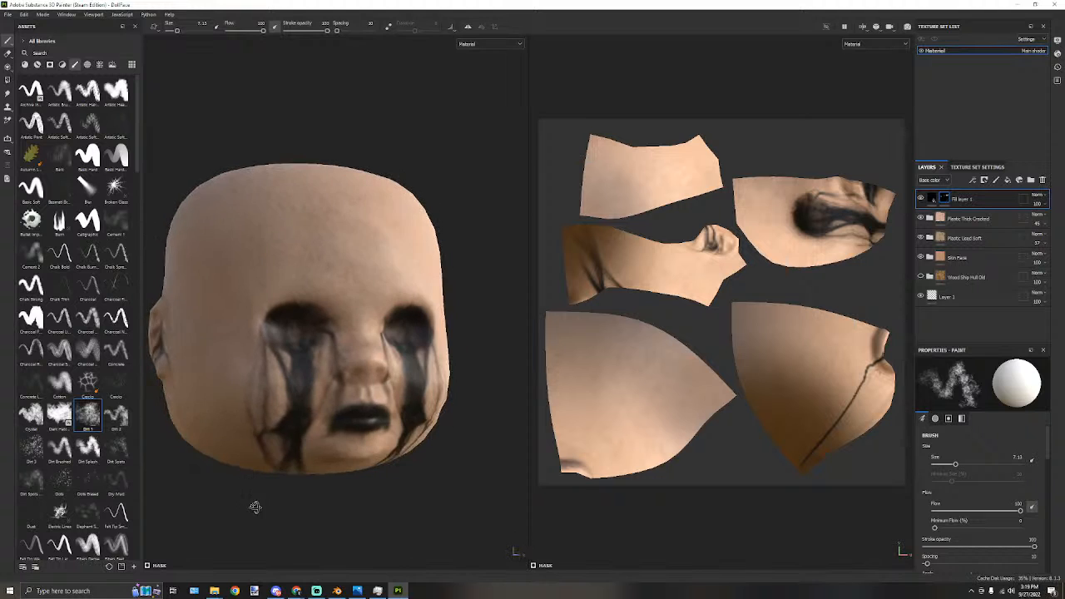
pyautogui.scroll(3, 306, 455)
pyautogui.keyDown('alt'); pyautogui.moveTo(305, 456); pyautogui.dragTo(382, 335); pyautogui.keyUp('alt')
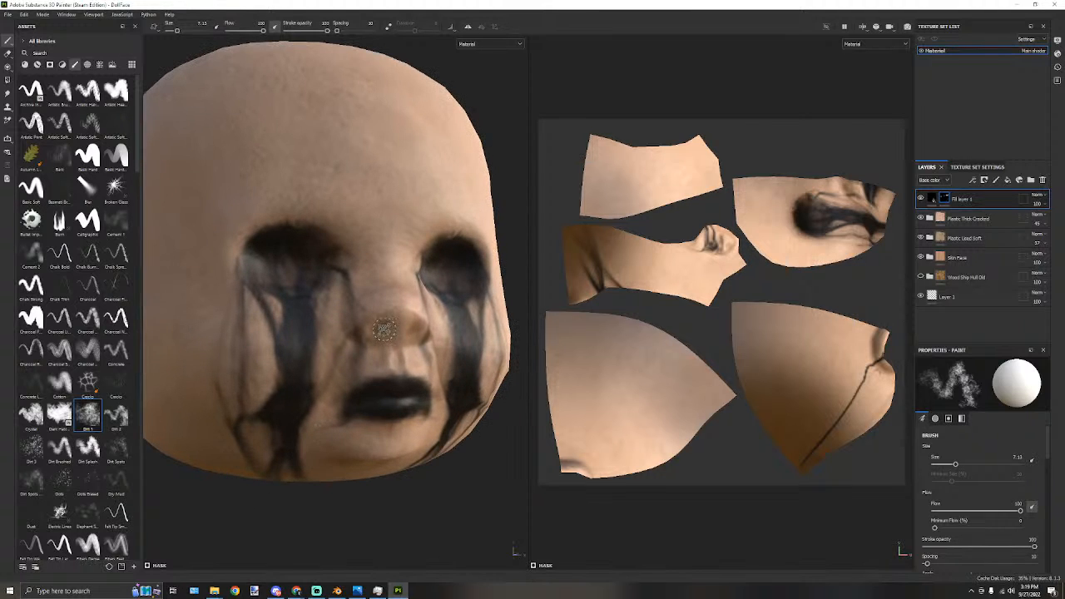
pyautogui.scroll(5, 348, 454)
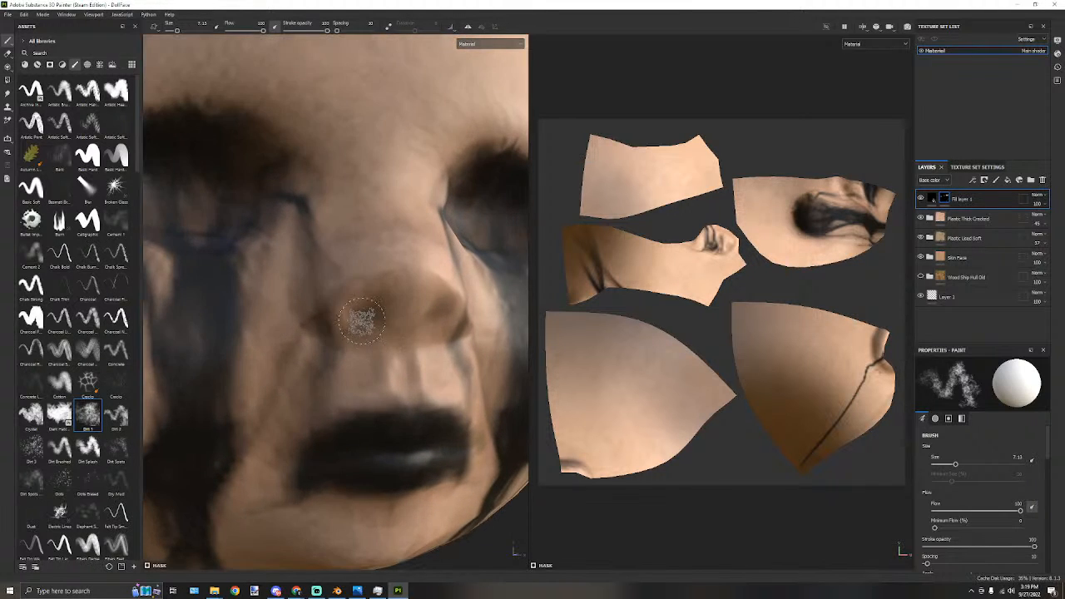
pyautogui.scroll(-8, 348, 336)
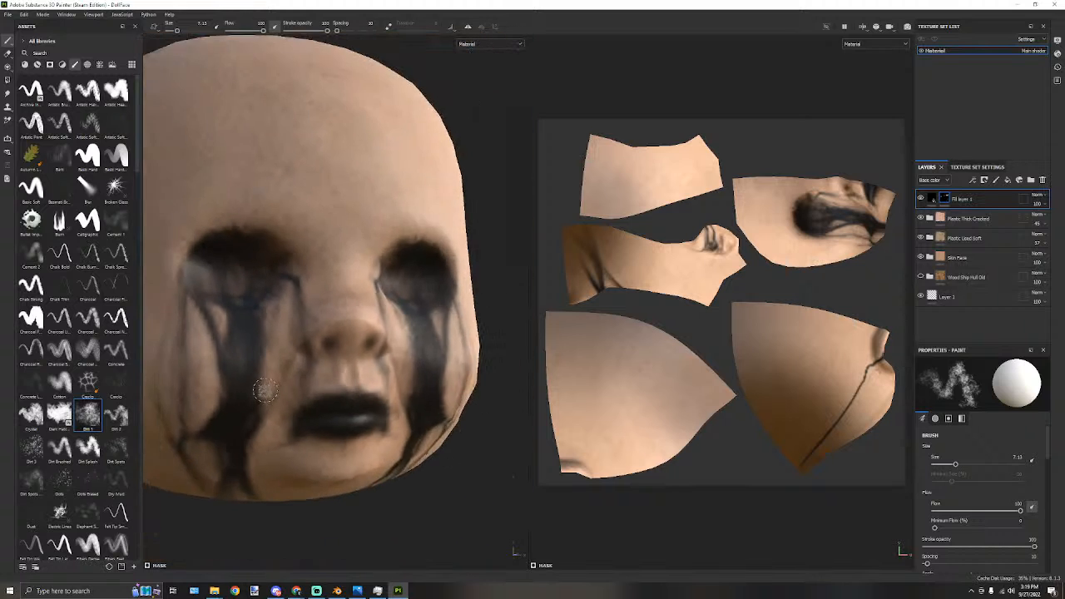
pyautogui.keyDown('alt'); pyautogui.moveTo(348, 336); pyautogui.dragTo(396, 458); pyautogui.keyUp('alt')
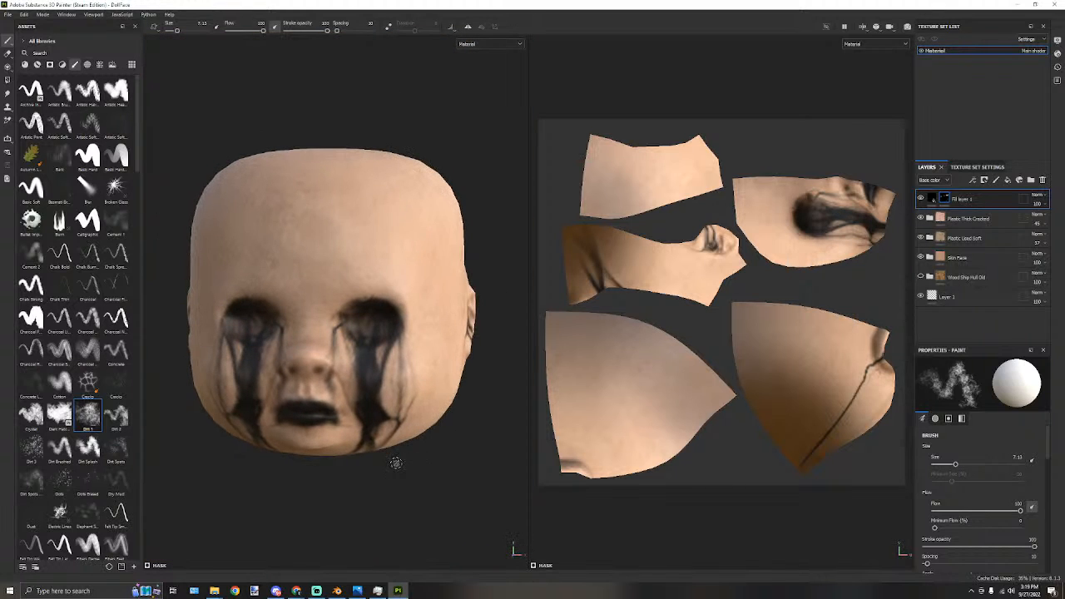
# Enlarge the Dirt 1 brush and paint black soot into the eye sockets and around their rims.
pyautogui.keyDown('alt'); pyautogui.moveTo(340, 488); pyautogui.dragTo(337, 445); pyautogui.keyUp('alt')
pyautogui.keyDown('alt'); pyautogui.moveTo(337, 425); pyautogui.dragTo(350, 503, button='middle'); pyautogui.keyUp('alt')
pyautogui.scroll(3, 319, 406)
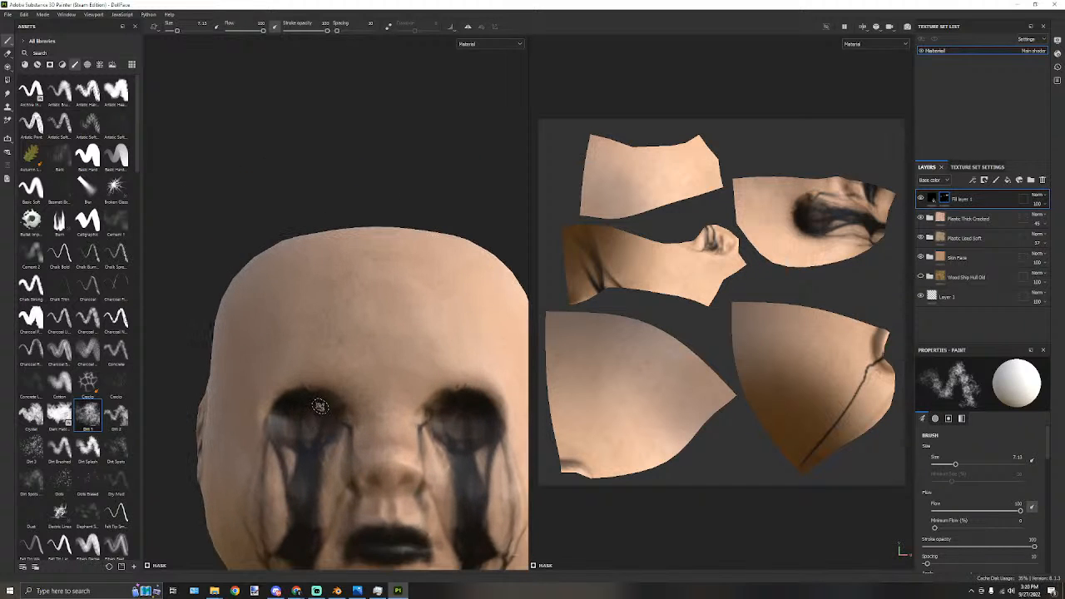
pyautogui.keyDown('ctrl'); pyautogui.moveTo(315, 397); pyautogui.dragTo(342, 389, button='right'); pyautogui.keyUp('ctrl')
pyautogui.moveTo(343, 389)
pyautogui.mouseDown()
pyautogui.moveTo(296, 390)
pyautogui.moveTo(275, 408)
pyautogui.moveTo(258, 379)
pyautogui.moveTo(315, 426)
pyautogui.mouseUp()
pyautogui.keyDown('ctrl'); pyautogui.moveTo(316, 426); pyautogui.dragTo(329, 417, button='right'); pyautogui.keyUp('ctrl')
pyautogui.moveTo(328, 416)
pyautogui.mouseDown()
pyautogui.moveTo(317, 384)
pyautogui.moveTo(286, 411)
pyautogui.mouseUp()
# Extend the black soot smudges outward from the eyes over the brows and toward the temples.
pyautogui.scroll(-3, 285, 408)
pyautogui.scroll(2, 333, 374)
pyautogui.keyDown('alt'); pyautogui.moveTo(392, 340); pyautogui.dragTo(410, 394); pyautogui.keyUp('alt')
pyautogui.moveTo(268, 436)
pyautogui.mouseDown()
pyautogui.moveTo(290, 447)
pyautogui.moveTo(322, 399)
pyautogui.moveTo(310, 392)
pyautogui.moveTo(259, 406)
pyautogui.moveTo(252, 383)
pyautogui.mouseUp()
pyautogui.scroll(-3, 215, 451)
pyautogui.keyDown('alt'); pyautogui.moveTo(253, 474); pyautogui.dragTo(222, 441); pyautogui.keyUp('alt')
pyautogui.keyDown('alt'); pyautogui.moveTo(258, 443); pyautogui.dragTo(270, 328, button='middle'); pyautogui.keyUp('alt')
pyautogui.keyDown('alt'); pyautogui.moveTo(248, 438); pyautogui.dragTo(282, 481); pyautogui.keyUp('alt')
pyautogui.scroll(2, 282, 481)
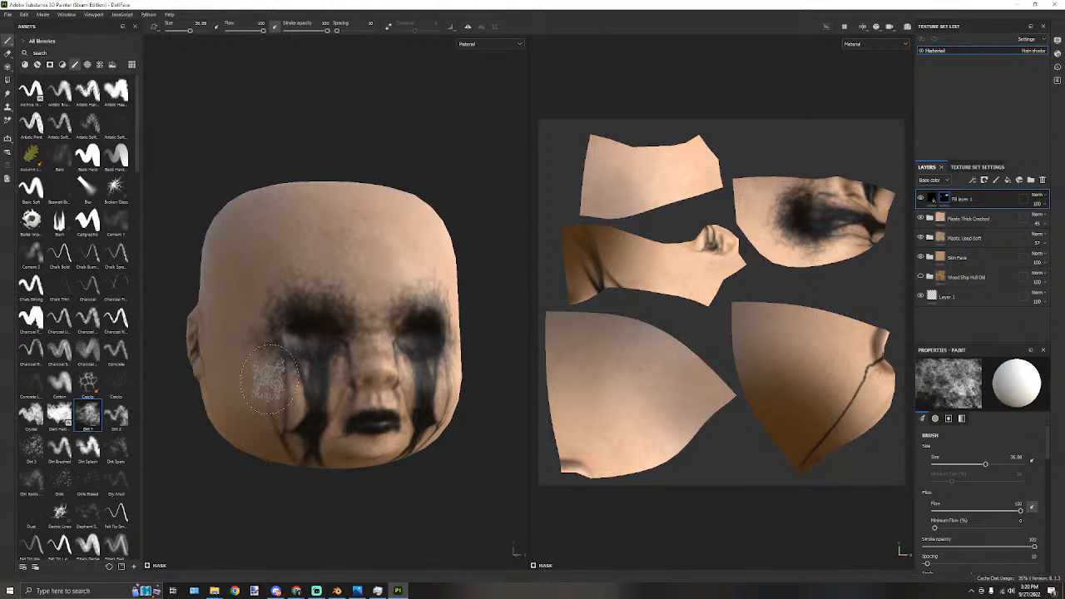
pyautogui.moveTo(267, 327)
pyautogui.mouseDown()
pyautogui.moveTo(270, 297)
pyautogui.moveTo(251, 350)
pyautogui.mouseUp()
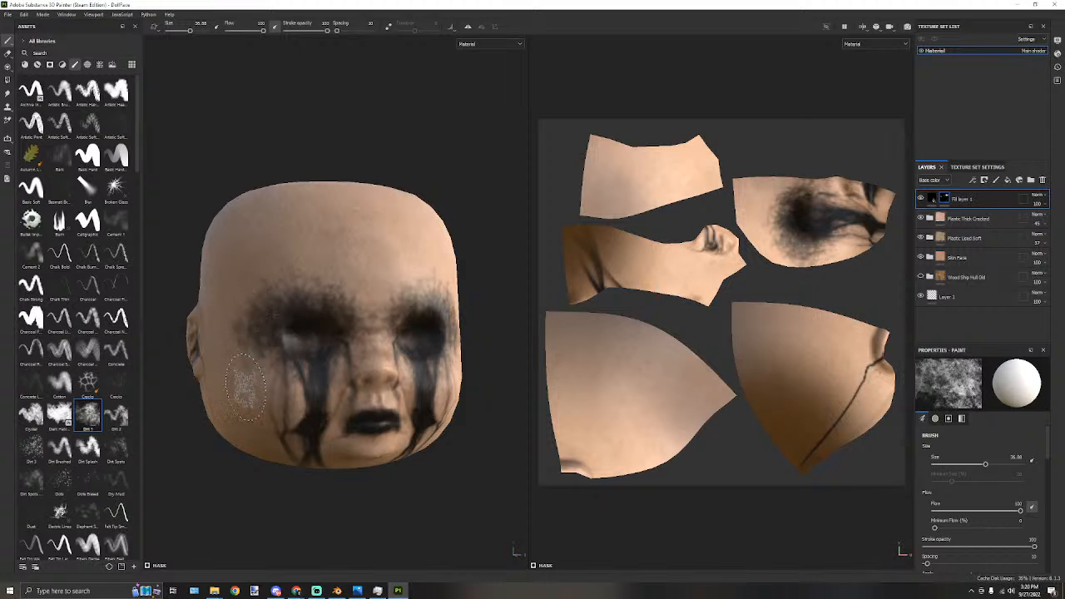
# Try the Glazed Patio and Studio 02 environment maps on the doll head, and apply Studio 03.
pyautogui.scroll(-2, 240, 420)
pyautogui.moveTo(377, 518)
pyautogui.keyDown('alt'); pyautogui.mouseDown()
pyautogui.moveTo(362, 505)
pyautogui.moveTo(283, 499)
pyautogui.moveTo(335, 503)
pyautogui.moveTo(326, 405)
pyautogui.mouseUp(); pyautogui.keyUp('alt')
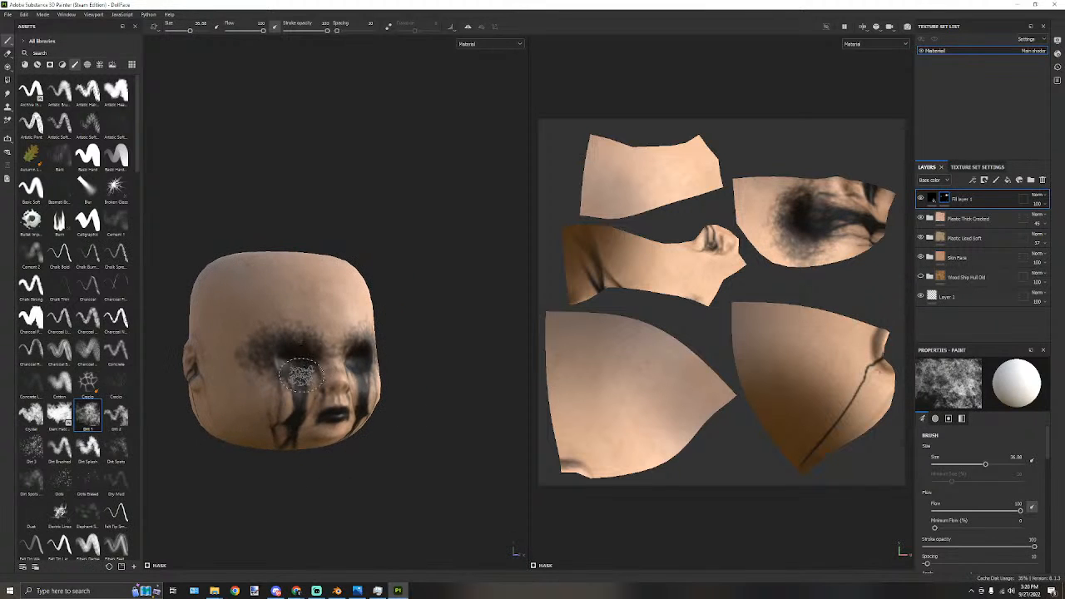
pyautogui.moveTo(325, 504)
pyautogui.keyDown('alt'); pyautogui.mouseDown()
pyautogui.moveTo(311, 540)
pyautogui.moveTo(212, 523)
pyautogui.moveTo(162, 490)
pyautogui.moveTo(209, 402)
pyautogui.moveTo(283, 453)
pyautogui.moveTo(278, 496)
pyautogui.mouseUp(); pyautogui.keyUp('alt')
pyautogui.click(112, 64)
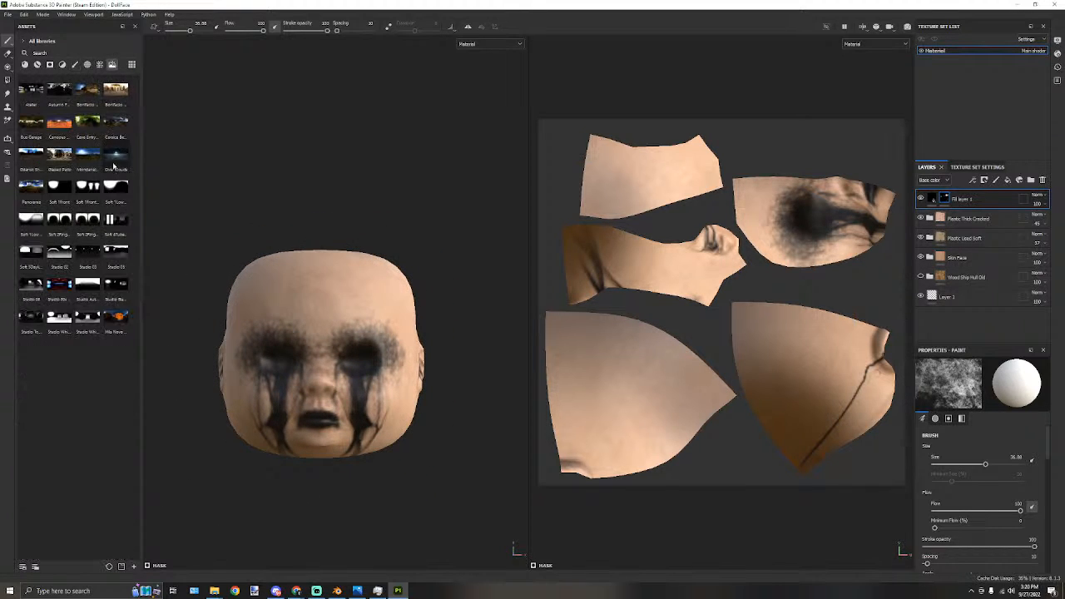
pyautogui.moveTo(153, 93); pyautogui.dragTo(260, 96)
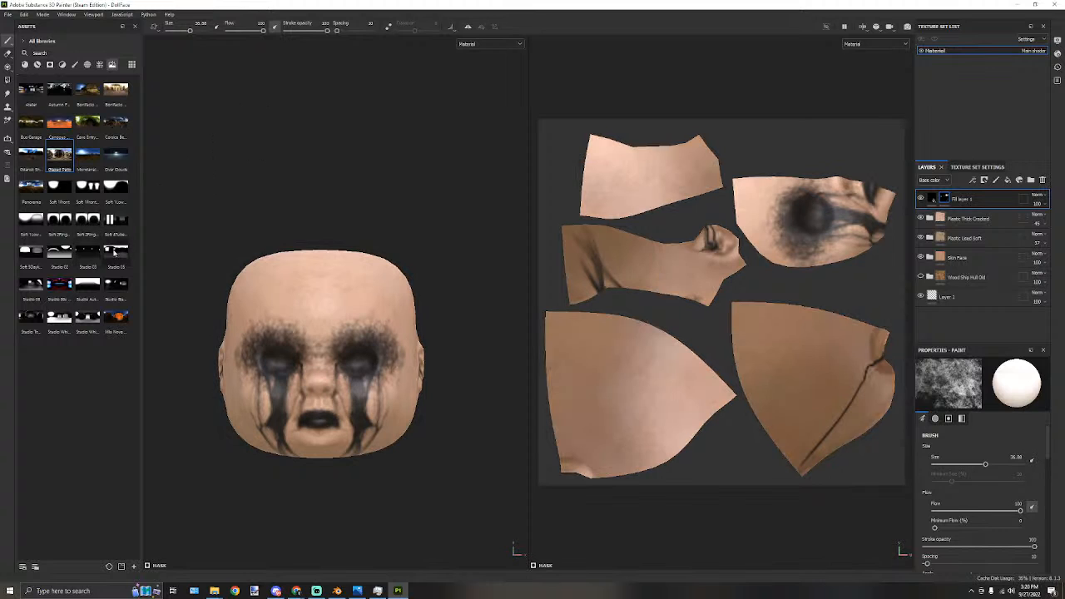
pyautogui.moveTo(62, 263); pyautogui.dragTo(303, 159)
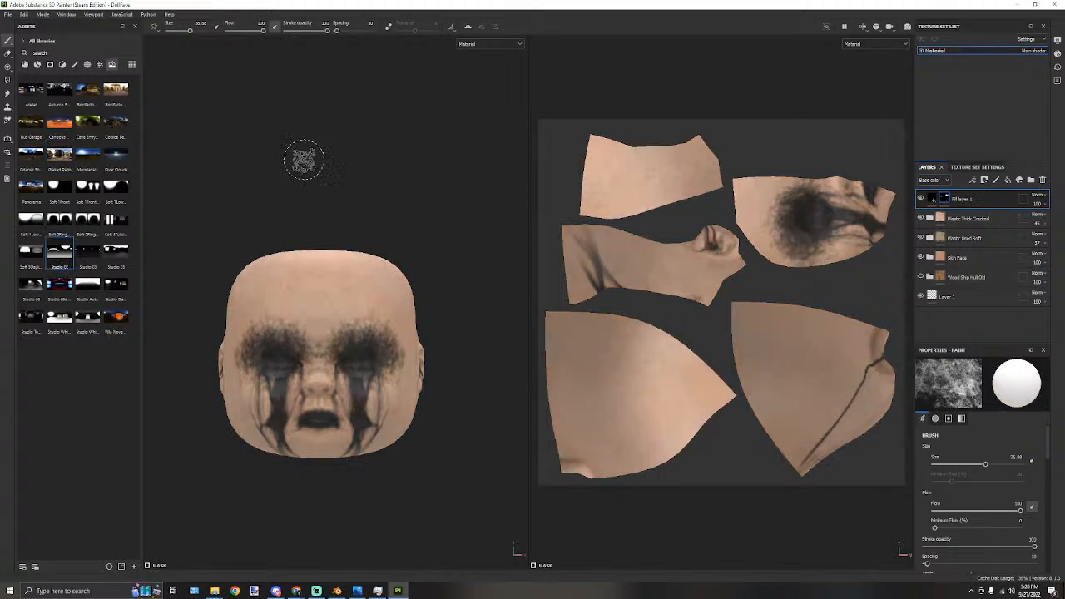
pyautogui.moveTo(115, 253); pyautogui.dragTo(275, 148)
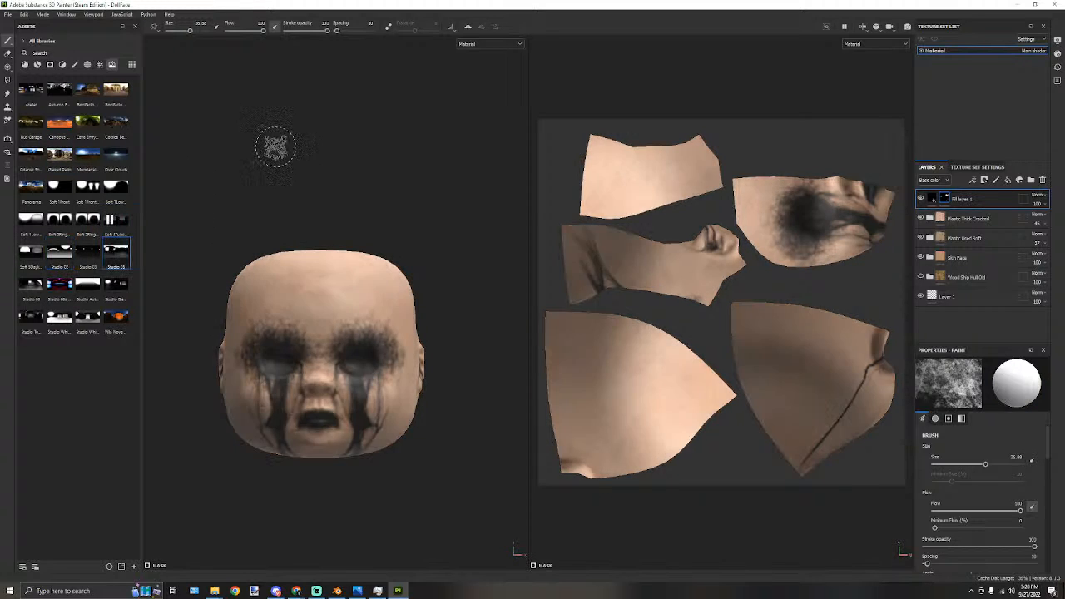
# Try a white studio environment map on the head, and switch back to Studio 03.
pyautogui.keyDown('alt'); pyautogui.moveTo(387, 162); pyautogui.dragTo(399, 184); pyautogui.keyUp('alt')
pyautogui.keyDown('alt'); pyautogui.moveTo(395, 211); pyautogui.dragTo(397, 171); pyautogui.keyUp('alt')
pyautogui.moveTo(88, 316); pyautogui.dragTo(304, 159)
pyautogui.moveTo(116, 251); pyautogui.dragTo(297, 207)
# Rotate the environment lighting around the doll head.
pyautogui.moveTo(399, 136)
pyautogui.keyDown('alt'); pyautogui.mouseDown()
pyautogui.moveTo(305, 142)
pyautogui.moveTo(340, 136)
pyautogui.mouseUp(); pyautogui.keyUp('alt')
pyautogui.hotkey('ctrl', 'z')
pyautogui.hotkey('ctrl', 'z')
pyautogui.hotkey('ctrl', 'z')
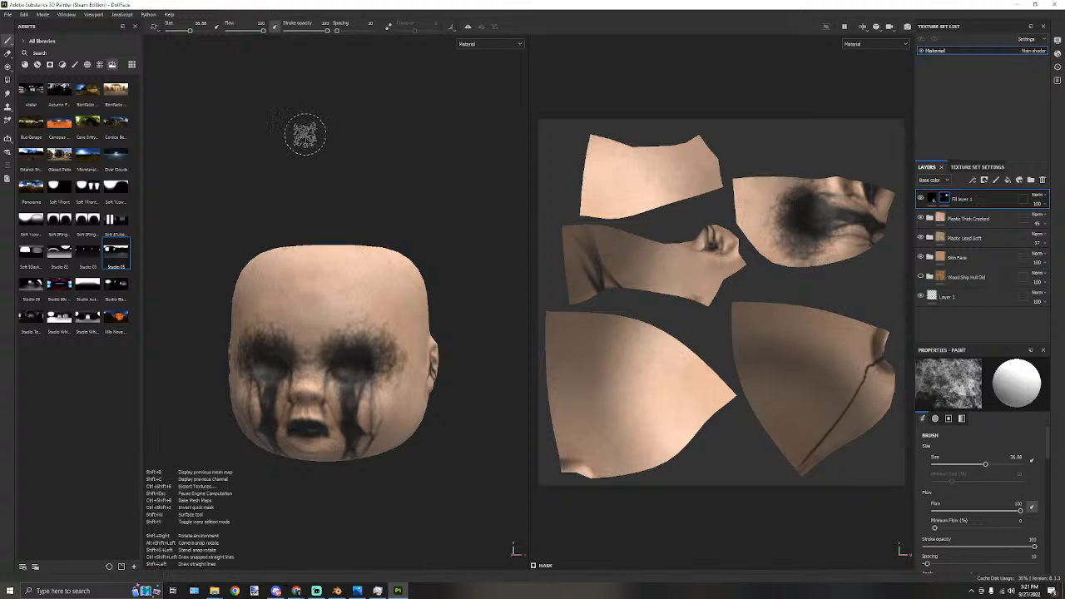
pyautogui.keyDown('shift'); pyautogui.moveTo(317, 134); pyautogui.dragTo(285, 136, button='right'); pyautogui.keyUp('shift')
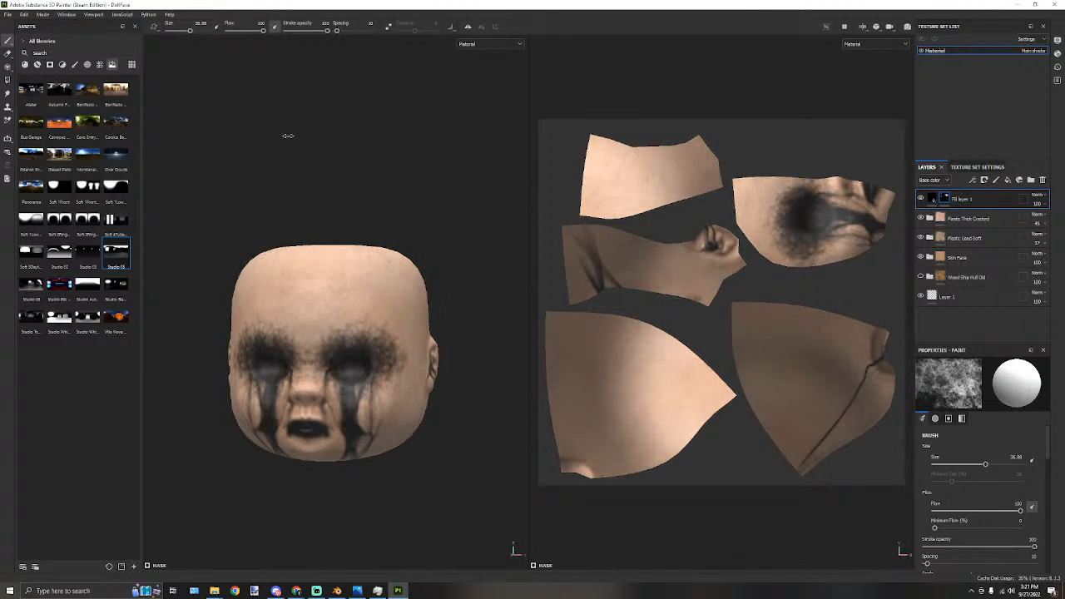
# Save the doll head texturing project.
pyautogui.keyDown('alt'); pyautogui.moveTo(285, 150); pyautogui.dragTo(278, 177); pyautogui.keyUp('alt')
pyautogui.scroll(2, 336, 191)
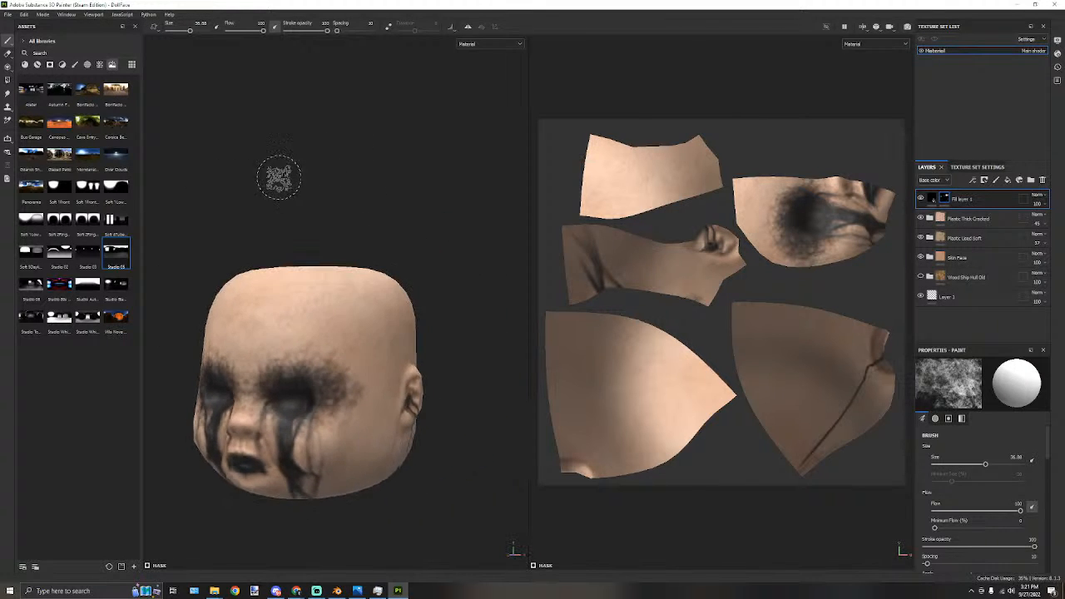
pyautogui.keyDown('alt'); pyautogui.moveTo(279, 178); pyautogui.dragTo(327, 179, button='middle'); pyautogui.keyUp('alt')
pyautogui.click(7, 15)
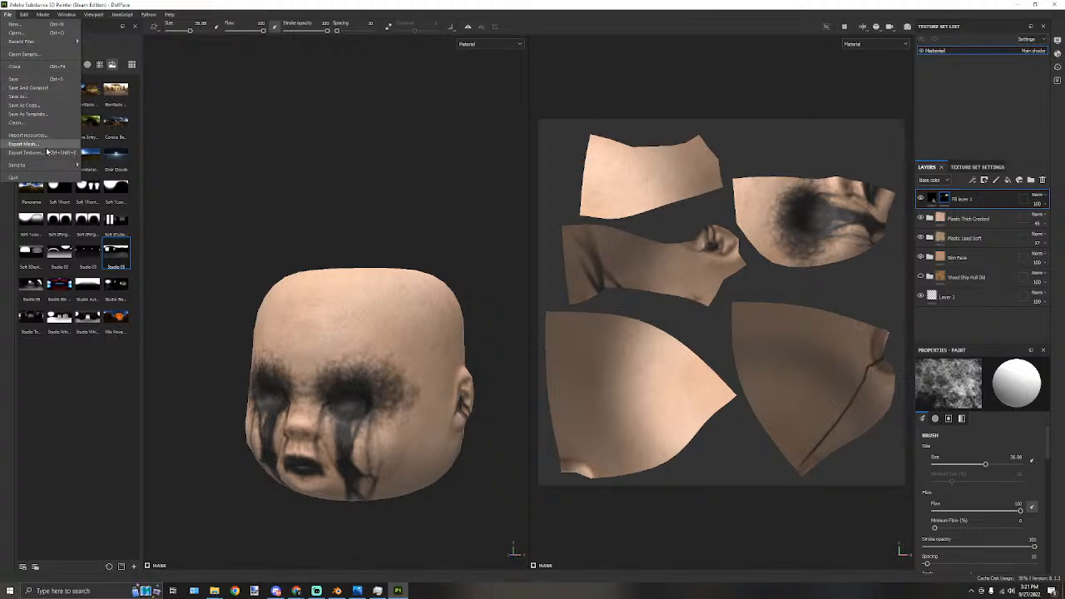
pyautogui.click(26, 79)
# Export the textures with the Roblox Combined Texture output template into the UGC/DollFace folder.
pyautogui.click(8, 15)
pyautogui.click(23, 156)
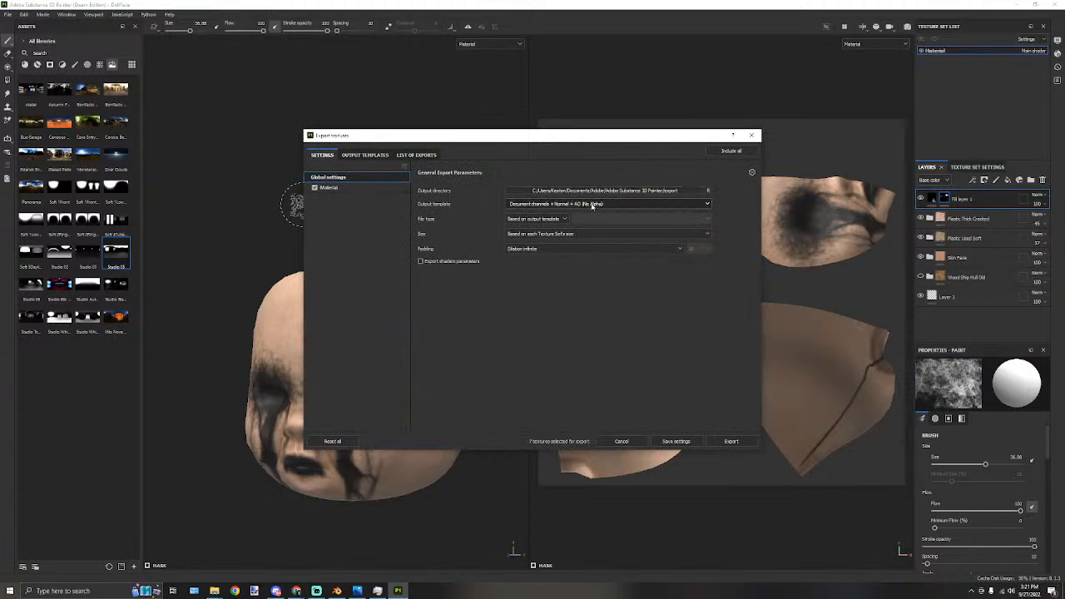
pyautogui.click(592, 206)
pyautogui.click(544, 286)
pyautogui.click(626, 191)
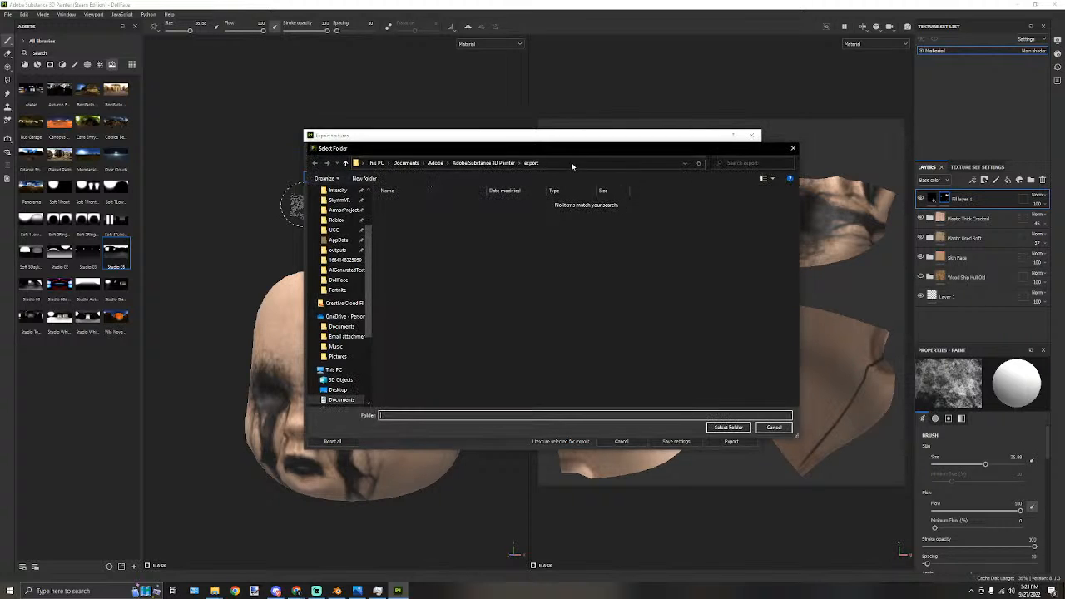
pyautogui.moveTo(565, 153); pyautogui.dragTo(1064, 196)
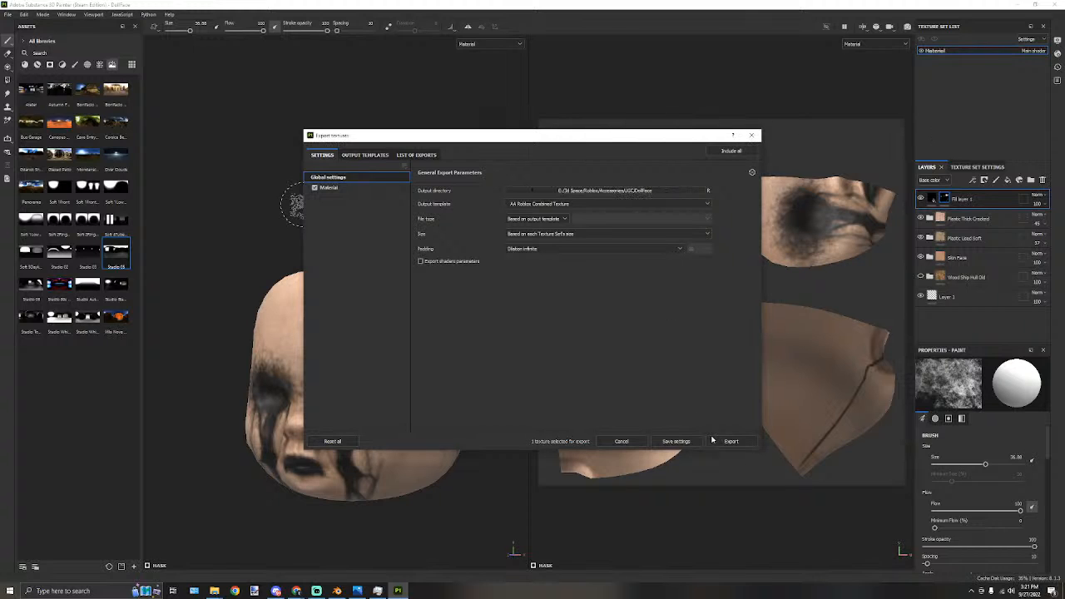
pyautogui.click(730, 441)
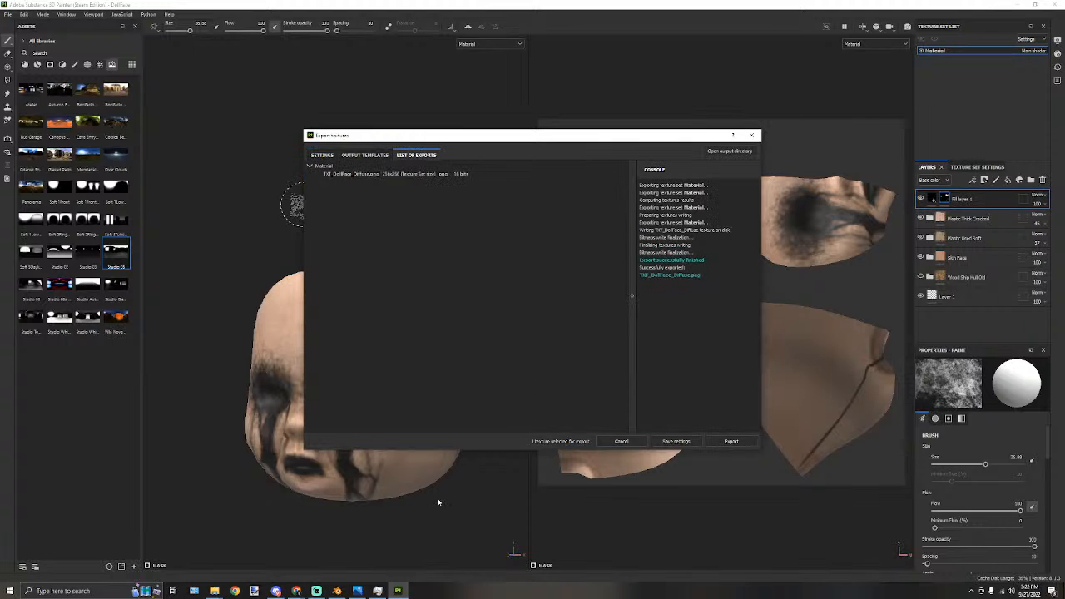
# Switch to Blender and make the doll head's shared material a single-user copy.
pyautogui.click(336, 590)
pyautogui.moveTo(389, 338); pyautogui.dragTo(551, 185, button='middle')
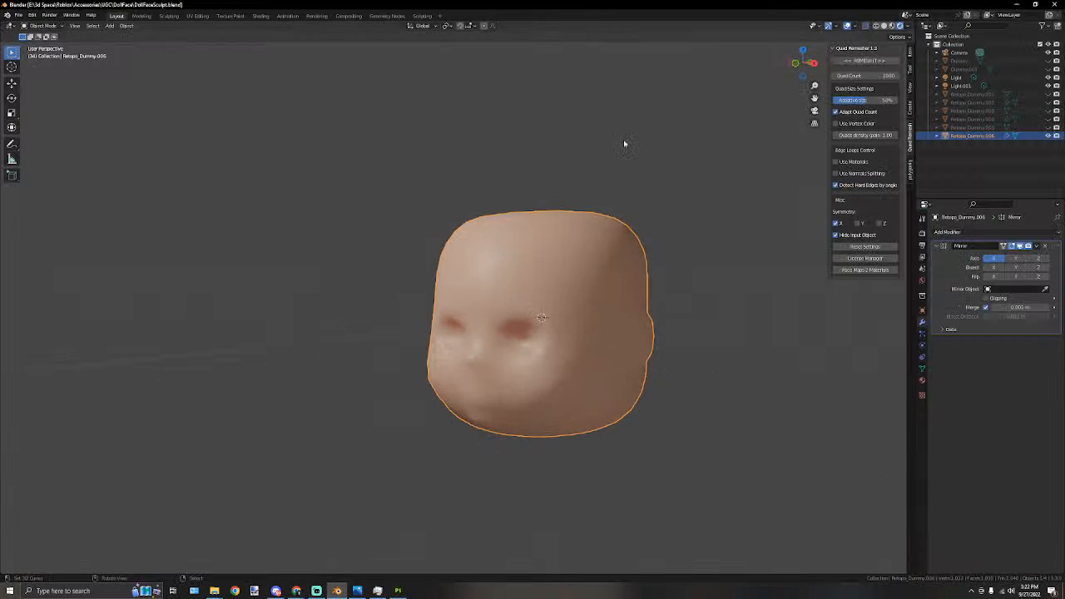
pyautogui.click(261, 16)
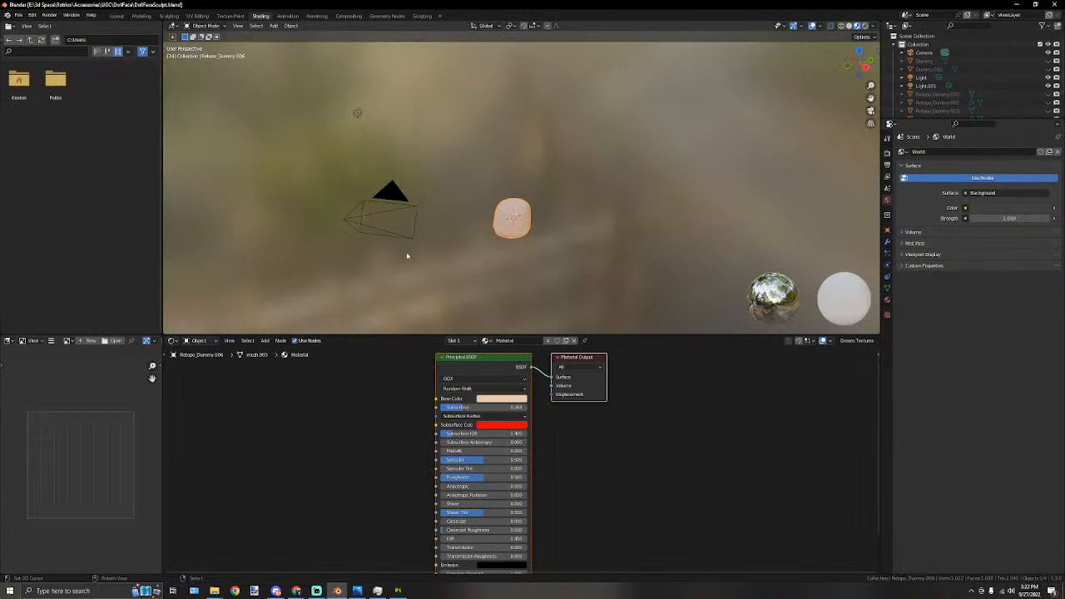
pyautogui.moveTo(357, 381); pyautogui.dragTo(424, 426, button='middle')
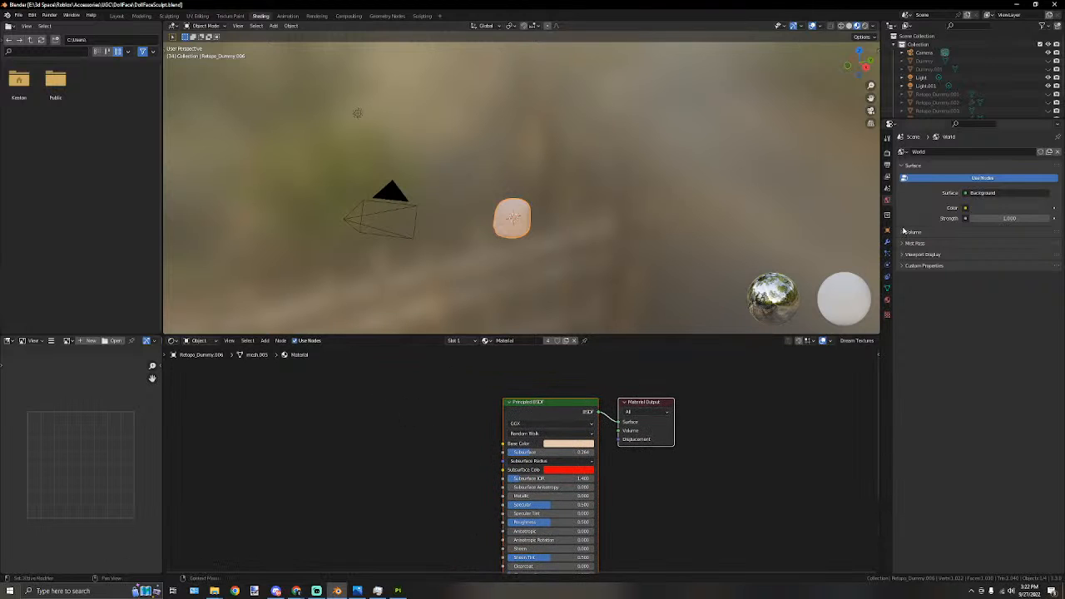
pyautogui.click(116, 16)
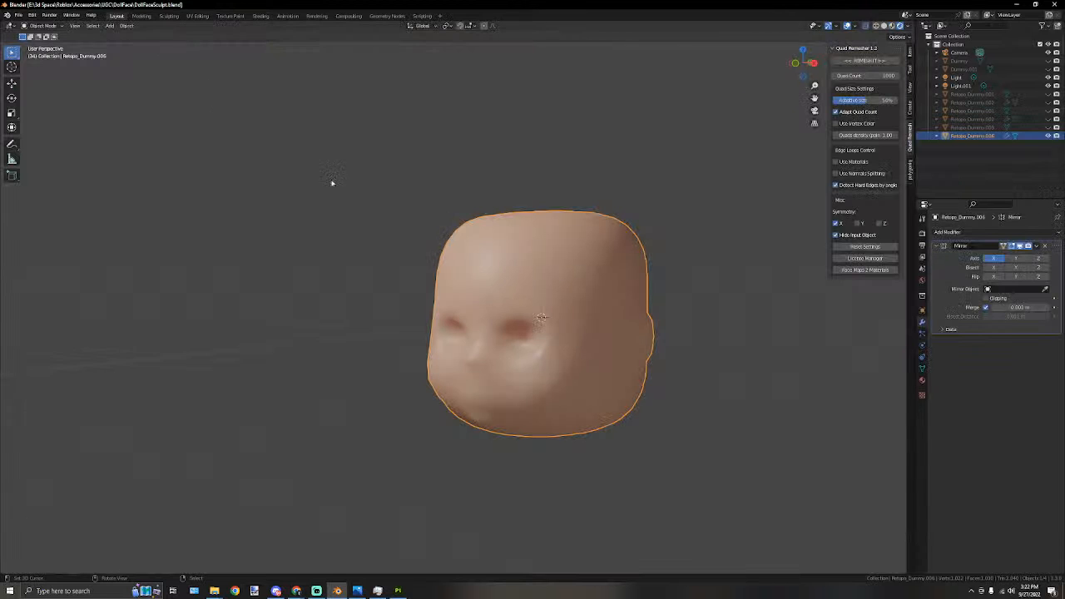
pyautogui.click(922, 381)
pyautogui.click(1033, 267)
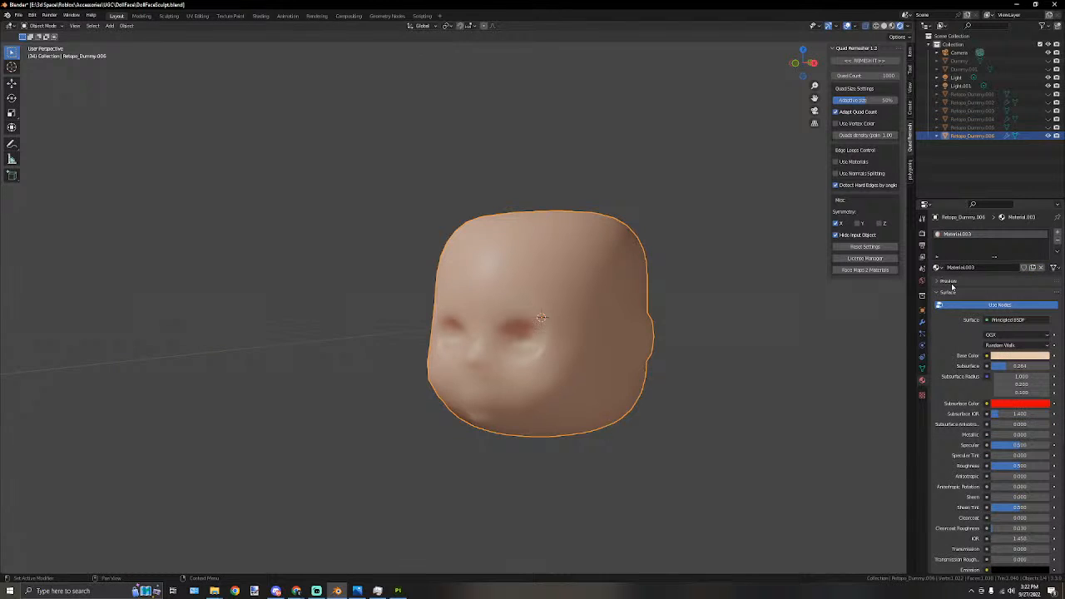
# In the Shading workspace, set the head material's Subsurface value to 0.
pyautogui.click(260, 16)
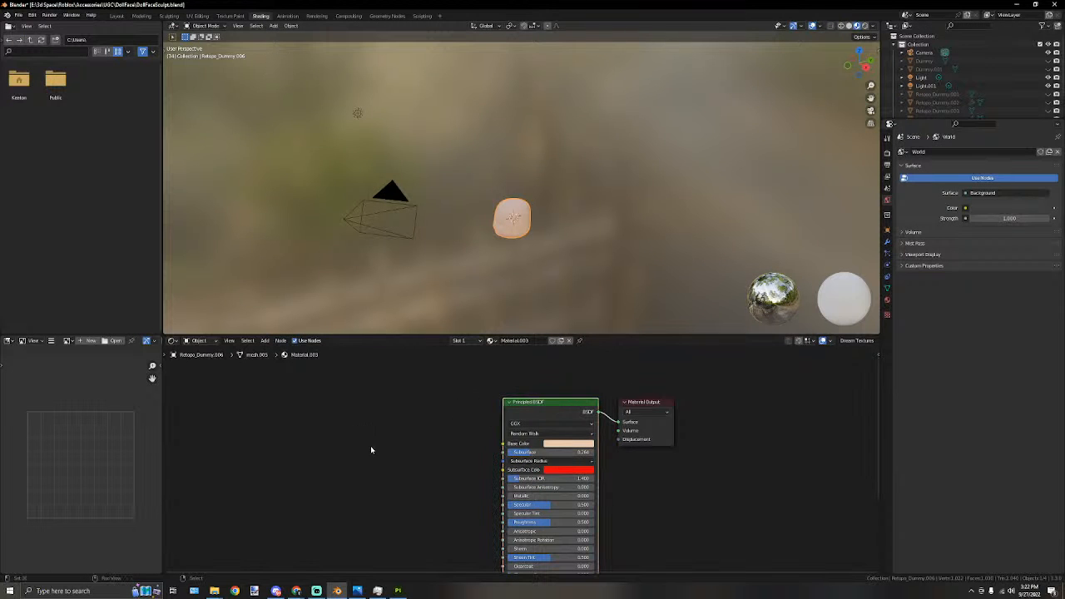
pyautogui.moveTo(369, 449); pyautogui.dragTo(411, 423, button='middle')
pyautogui.moveTo(576, 428); pyautogui.dragTo(442, 427)
pyautogui.moveTo(443, 427); pyautogui.dragTo(485, 414, button='middle')
# Bring TXT_DollFace_Diffuse from the DollFace folder into the head's shader as an image texture and connect its colour to Base Color.
pyautogui.moveTo(210, 593)
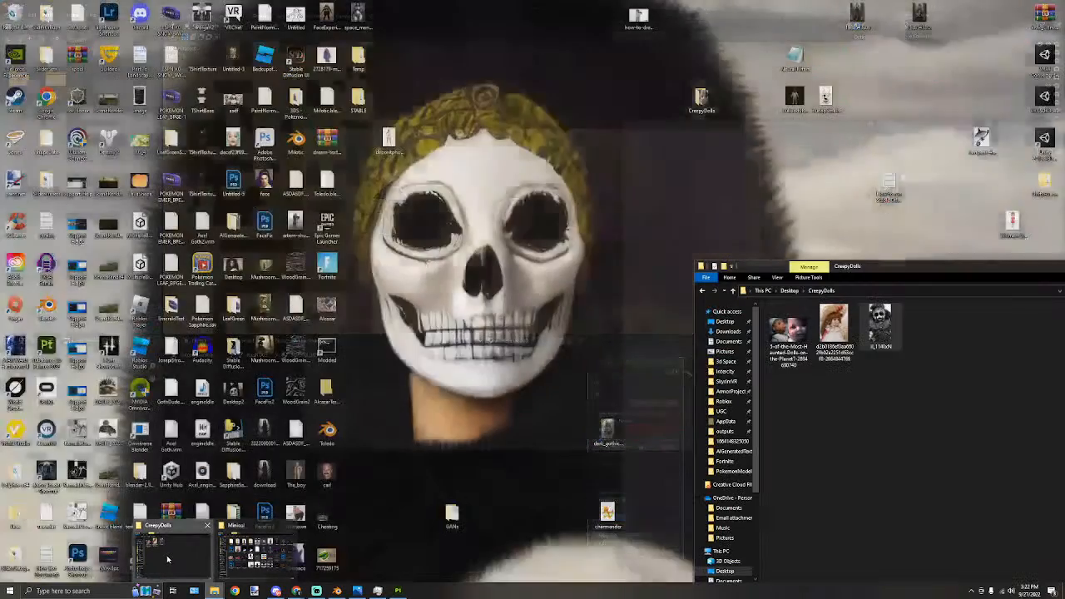
pyautogui.click(171, 559)
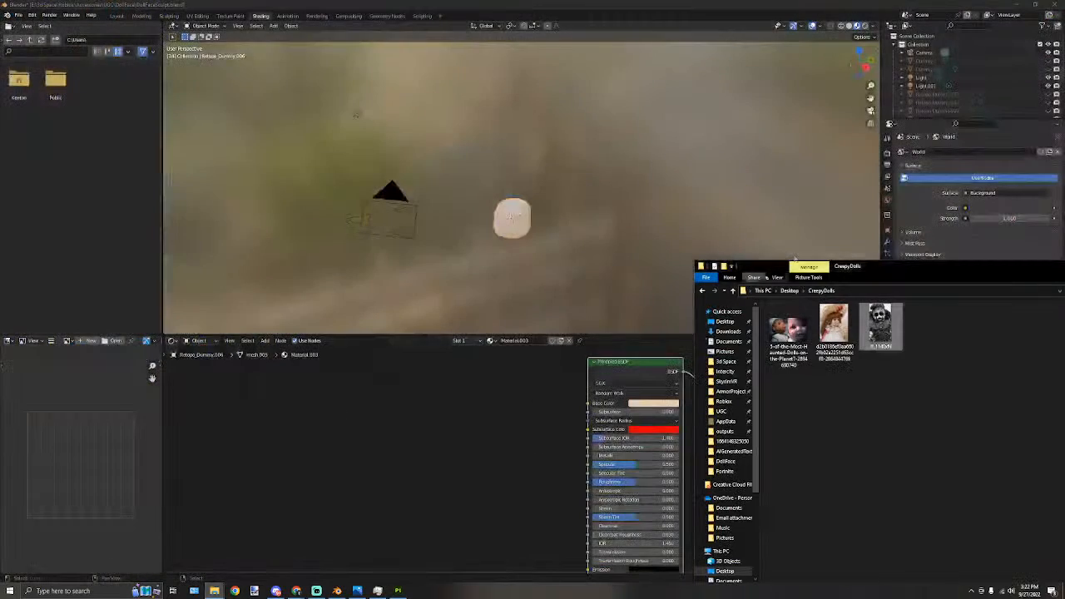
pyautogui.moveTo(885, 268); pyautogui.dragTo(636, 230)
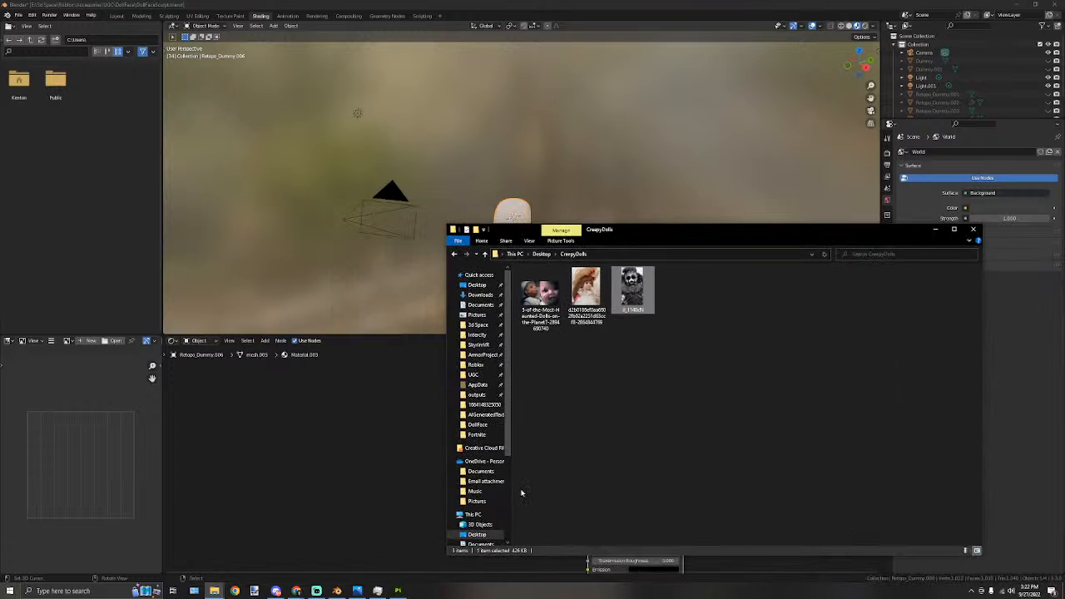
pyautogui.scroll(-1, 474, 410)
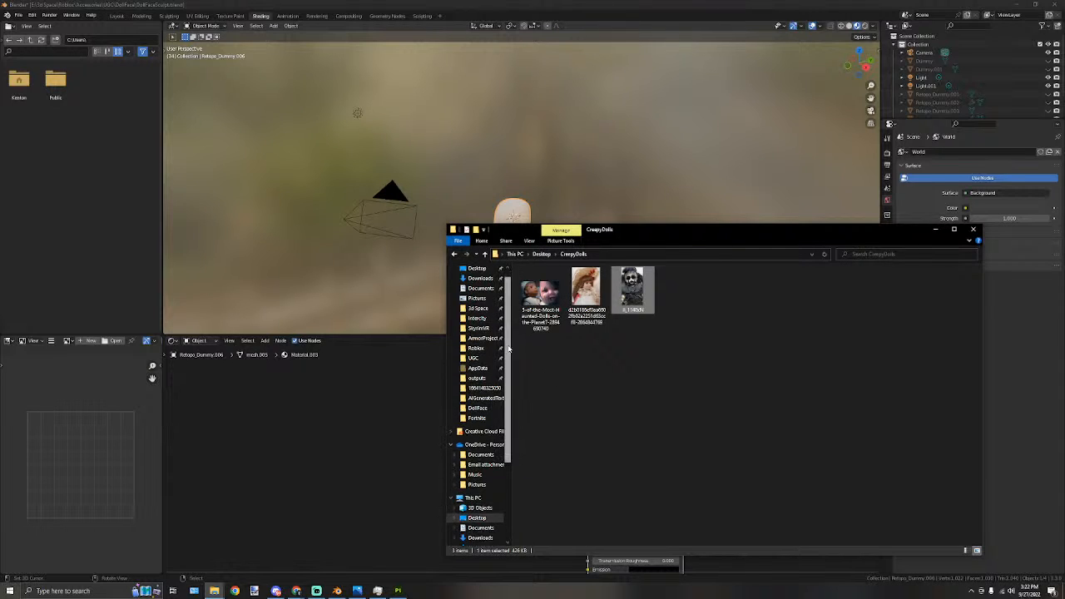
pyautogui.click(474, 408)
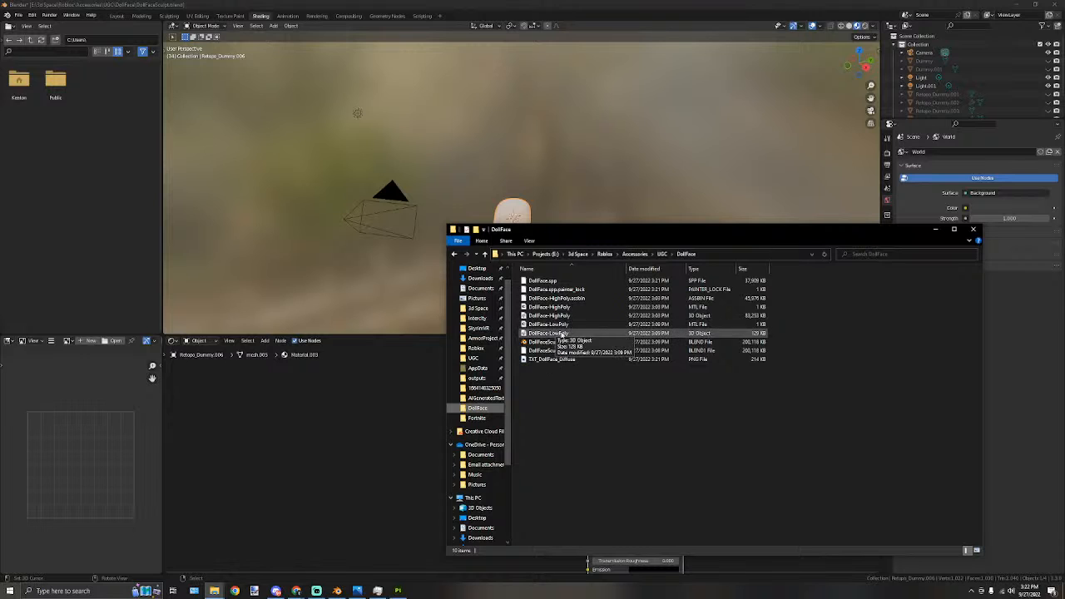
pyautogui.moveTo(552, 359); pyautogui.dragTo(587, 403)
# Change the material preview lighting around the textured head to a different environment HDRI.
pyautogui.scroll(4, 566, 194)
pyautogui.scroll(4, 544, 234)
pyautogui.moveTo(567, 197)
pyautogui.mouseDown(button='middle')
pyautogui.moveTo(545, 231)
pyautogui.moveTo(508, 111)
pyautogui.moveTo(542, 208)
pyautogui.moveTo(464, 205)
pyautogui.moveTo(602, 197)
pyautogui.moveTo(532, 204)
pyautogui.moveTo(519, 188)
pyautogui.moveTo(549, 208)
pyautogui.moveTo(604, 204)
pyautogui.moveTo(416, 201)
pyautogui.moveTo(480, 200)
pyautogui.mouseUp(button='middle')
pyautogui.scroll(3, 510, 110)
pyautogui.click(872, 26)
pyautogui.click(860, 96)
pyautogui.click(894, 124)
# Examine the textured doll head from the front and side, both up close and from a distance.
pyautogui.scroll(-3, 566, 190)
pyautogui.scroll(-2, 604, 204)
pyautogui.scroll(4, 412, 202)
pyautogui.scroll(-2, 480, 199)
pyautogui.scroll(-2, 480, 200)
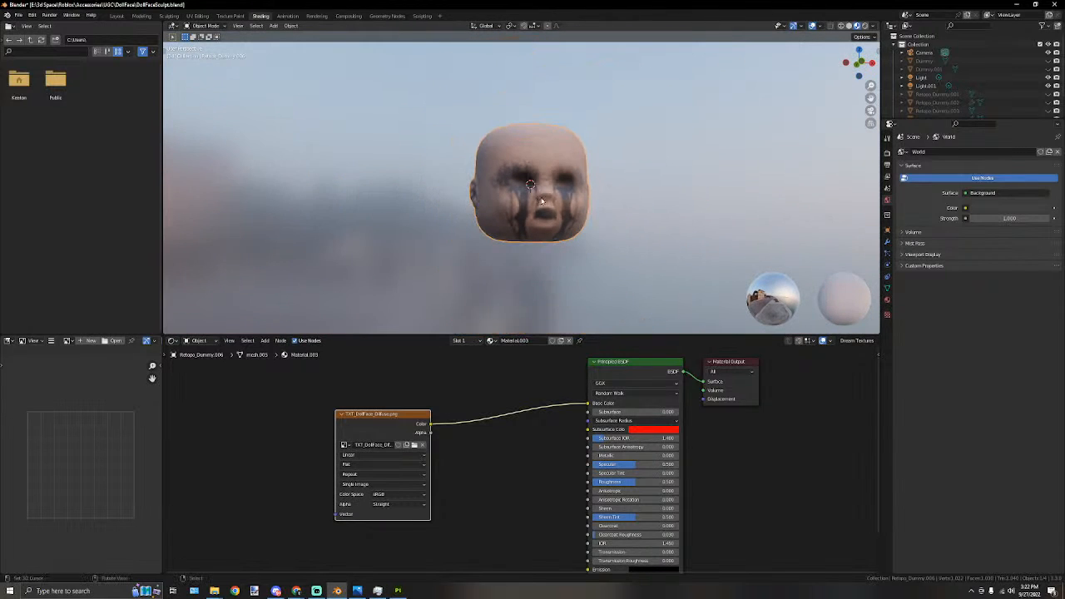
pyautogui.moveTo(615, 201); pyautogui.dragTo(565, 210, button='middle')
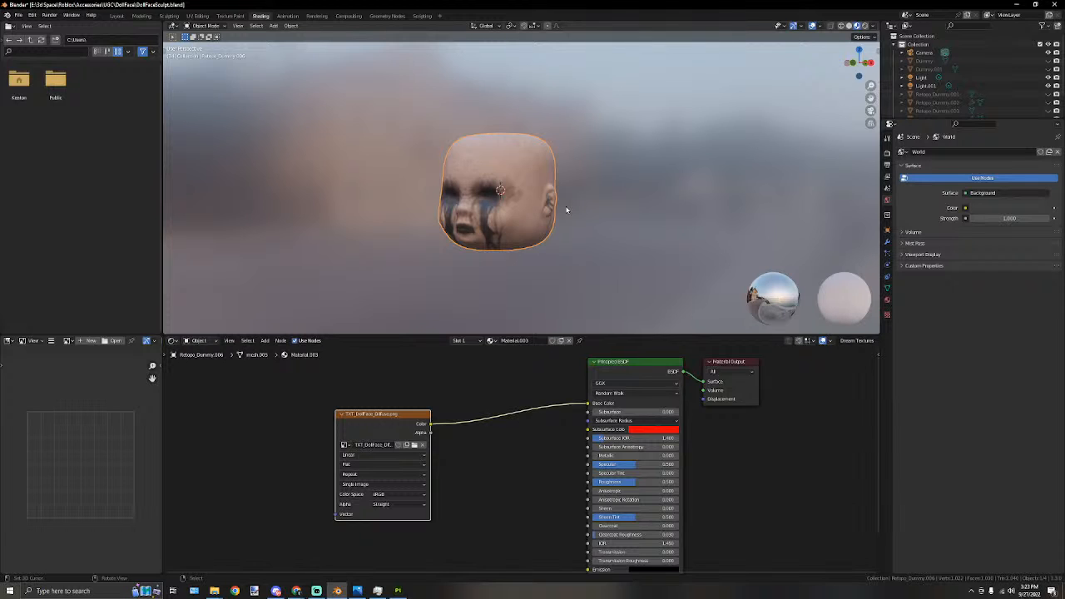
pyautogui.scroll(5, 564, 212)
pyautogui.moveTo(505, 193)
pyautogui.mouseDown(button='middle')
pyautogui.moveTo(539, 185)
pyautogui.moveTo(614, 211)
pyautogui.moveTo(503, 204)
pyautogui.mouseUp(button='middle')
pyautogui.scroll(-5, 542, 188)
pyautogui.scroll(3, 614, 210)
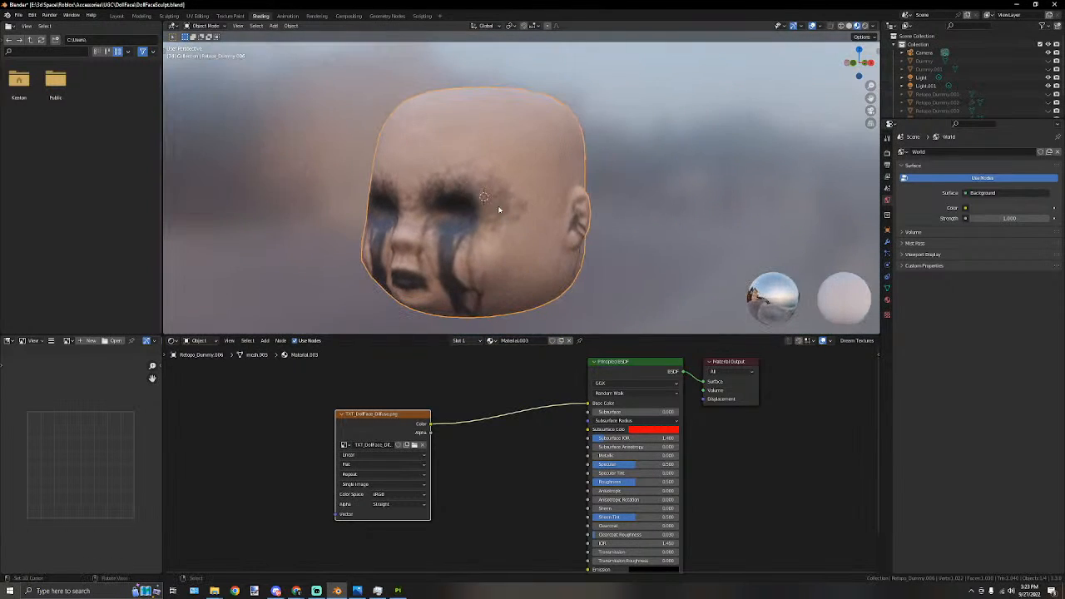
# Switch back to Substance 3D Painter, close the texture export window, and hide Fill layer 1 with the black paint.
pyautogui.click(398, 591)
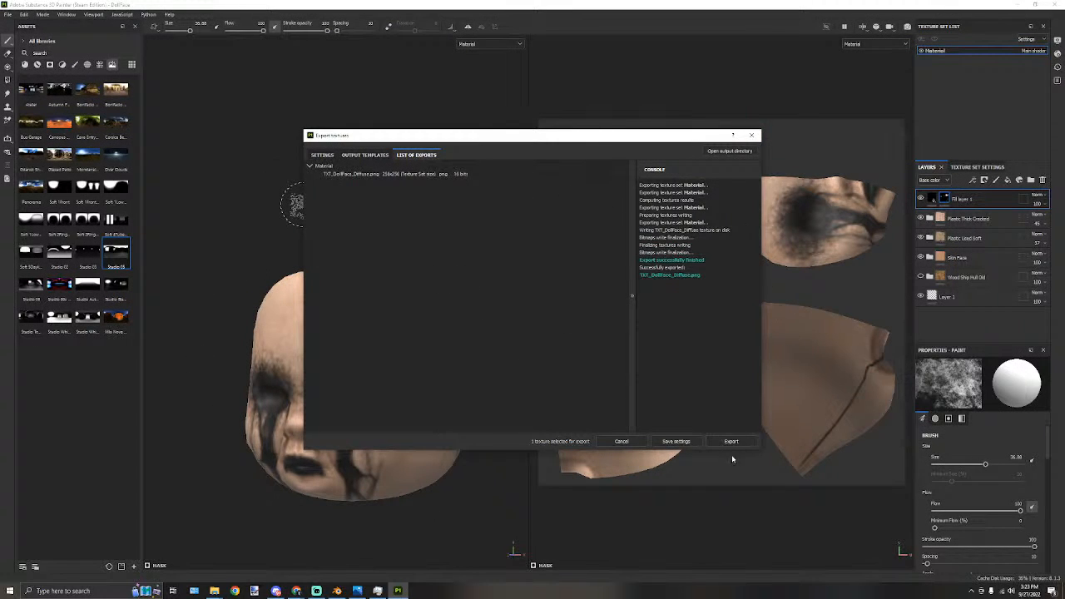
pyautogui.click(753, 136)
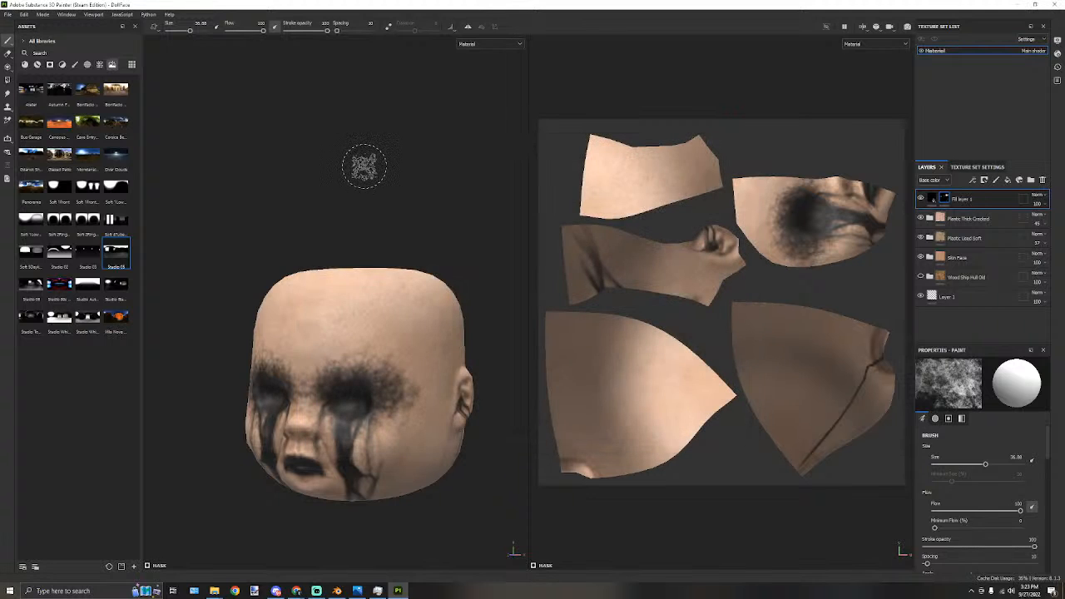
pyautogui.scroll(4, 349, 166)
pyautogui.keyDown('alt'); pyautogui.moveTo(319, 198); pyautogui.dragTo(362, 187); pyautogui.keyUp('alt')
pyautogui.click(920, 198)
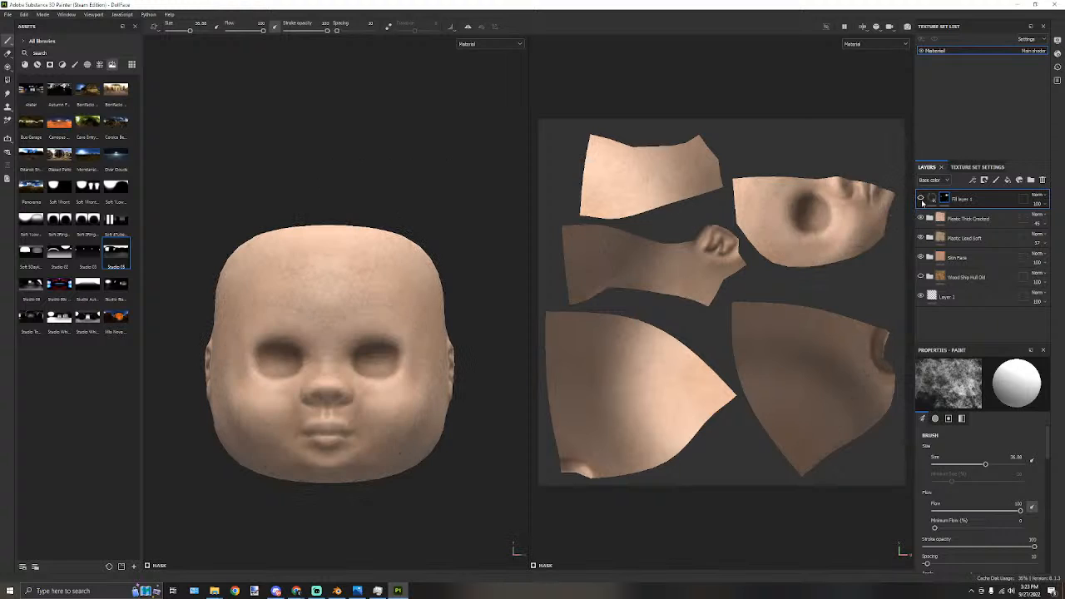
pyautogui.keyDown('alt'); pyautogui.moveTo(446, 144); pyautogui.dragTo(417, 147); pyautogui.keyUp('alt')
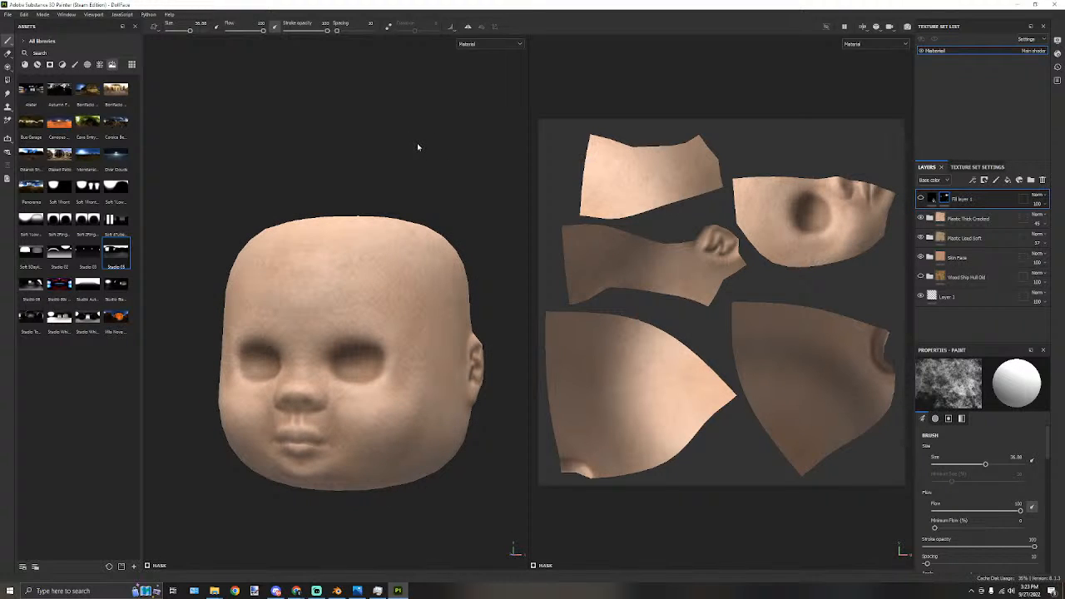
# Switch to Blender, examine the exported black paint on the doll's face up close, and return to Substance 3D Painter.
pyautogui.click(338, 593)
pyautogui.scroll(1, 544, 226)
pyautogui.moveTo(544, 225)
pyautogui.mouseDown(button='middle')
pyautogui.moveTo(557, 188)
pyautogui.moveTo(571, 182)
pyautogui.moveTo(547, 202)
pyautogui.moveTo(506, 199)
pyautogui.moveTo(620, 206)
pyautogui.moveTo(605, 180)
pyautogui.moveTo(541, 166)
pyautogui.moveTo(566, 161)
pyautogui.moveTo(587, 209)
pyautogui.moveTo(637, 182)
pyautogui.moveTo(635, 166)
pyautogui.moveTo(508, 130)
pyautogui.mouseUp(button='middle')
pyautogui.scroll(1, 573, 185)
pyautogui.scroll(-2, 494, 197)
pyautogui.scroll(-2, 594, 179)
pyautogui.scroll(2, 548, 181)
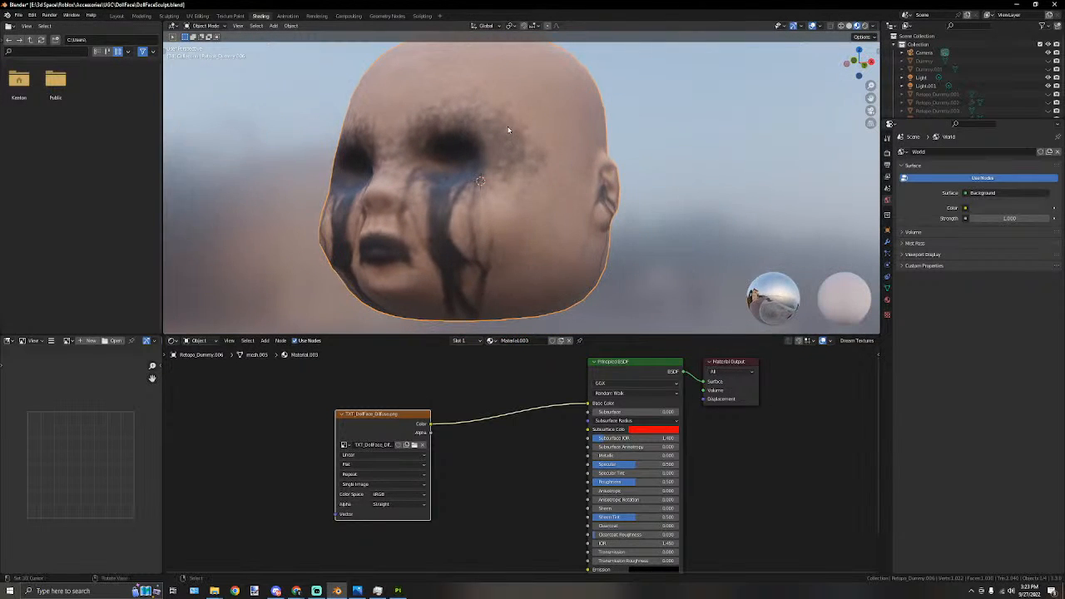
pyautogui.click(1015, 7)
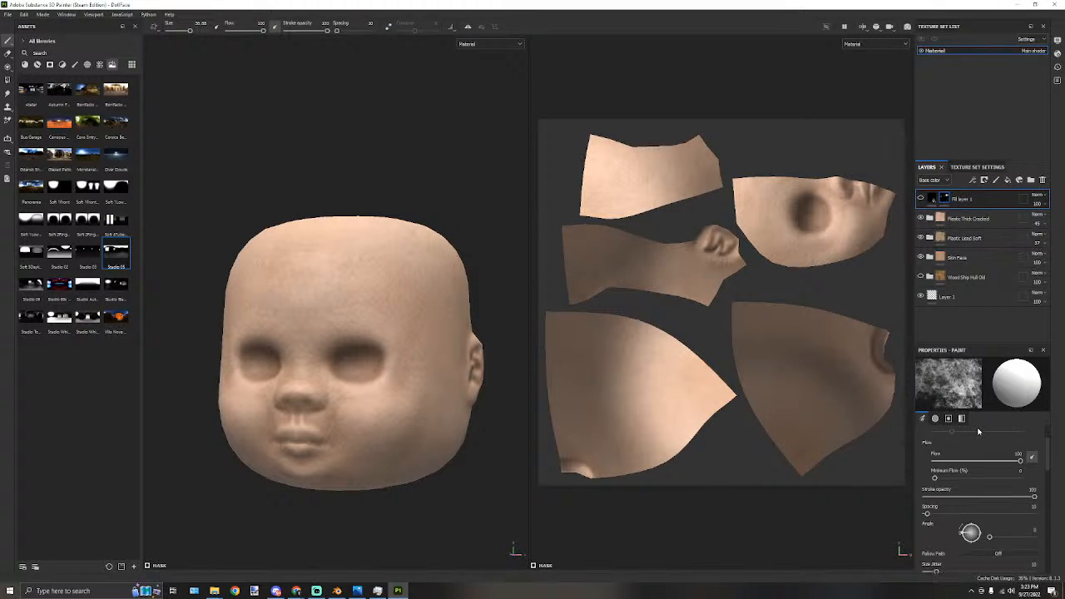
# Add a new fill layer above the hidden Fill layer 1.
pyautogui.click(984, 179)
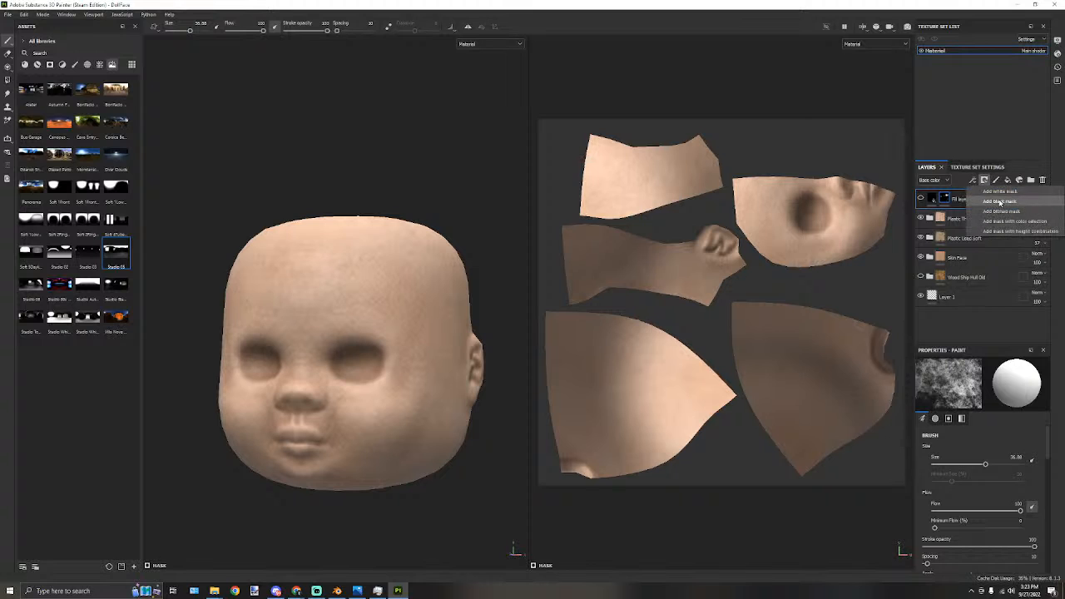
pyautogui.click(998, 202)
pyautogui.click(1007, 180)
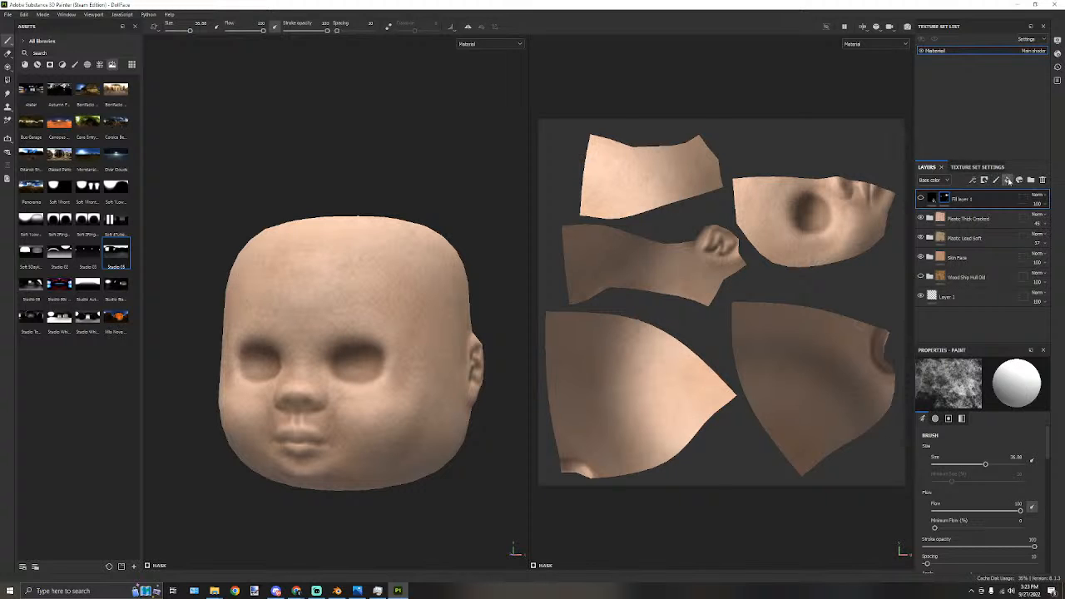
pyautogui.scroll(-1, 348, 309)
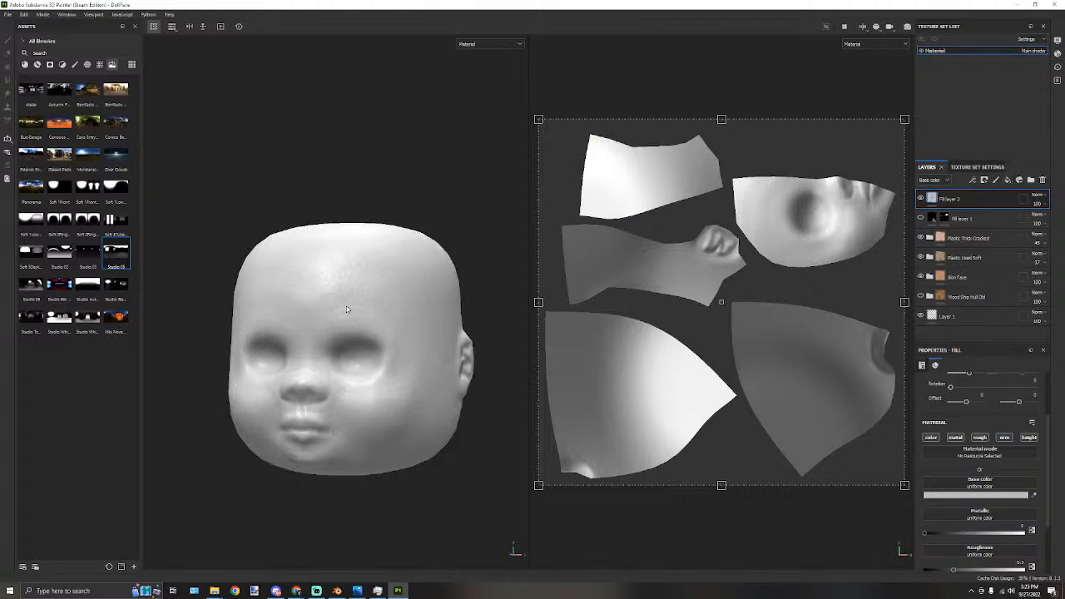
pyautogui.keyDown('alt'); pyautogui.moveTo(279, 427); pyautogui.dragTo(625, 473); pyautogui.keyUp('alt')
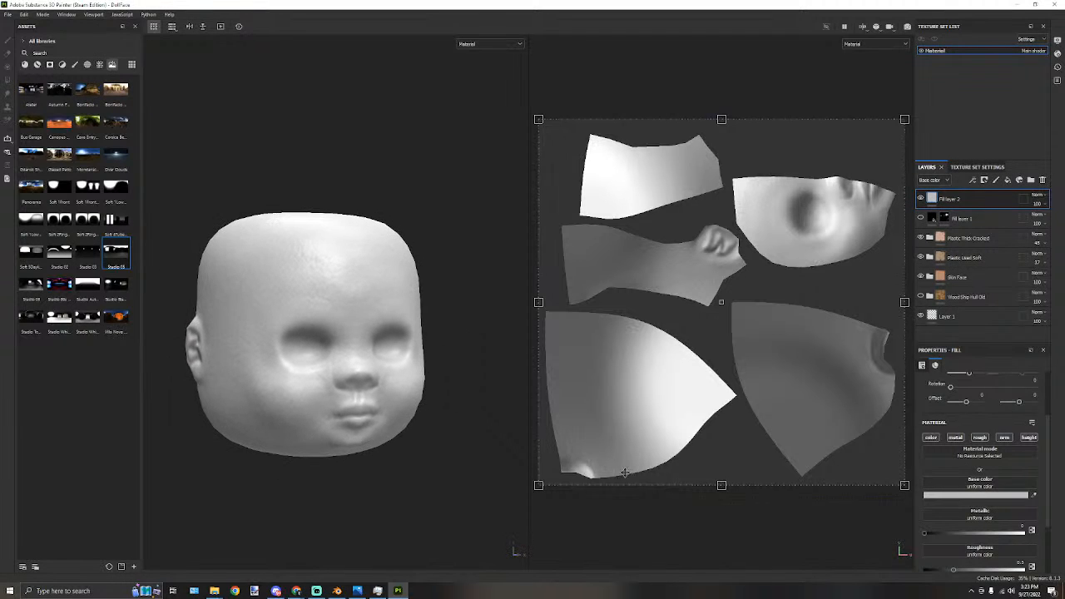
pyautogui.click(957, 495)
pyautogui.click(854, 456)
pyautogui.moveTo(799, 430); pyautogui.dragTo(769, 469)
pyautogui.click(950, 421)
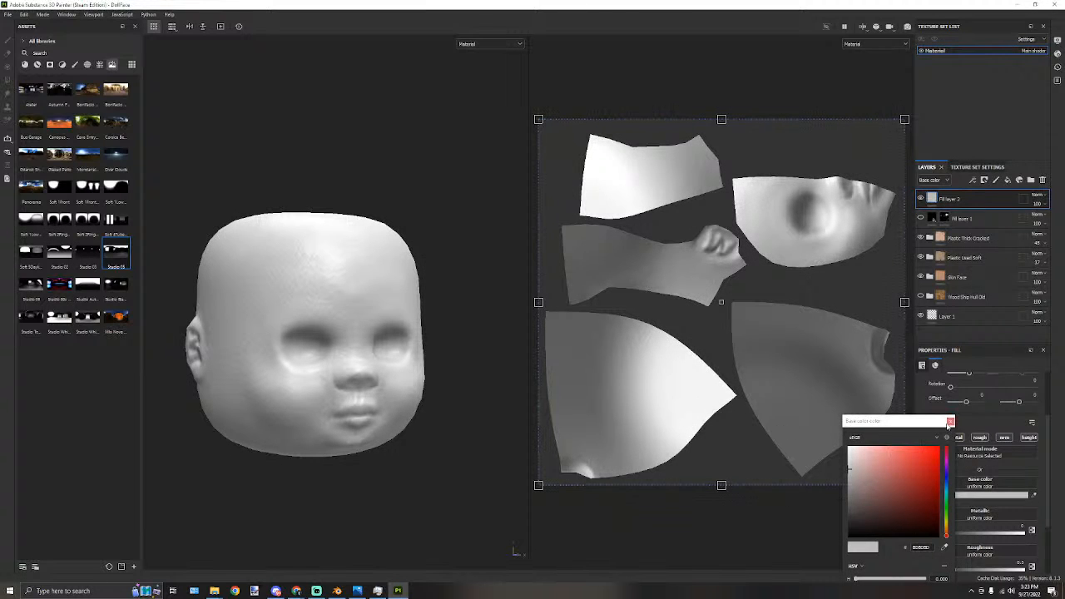
# Add a black mask to the new light grey fill layer.
pyautogui.keyDown('alt'); pyautogui.moveTo(344, 392); pyautogui.dragTo(287, 344); pyautogui.keyUp('alt')
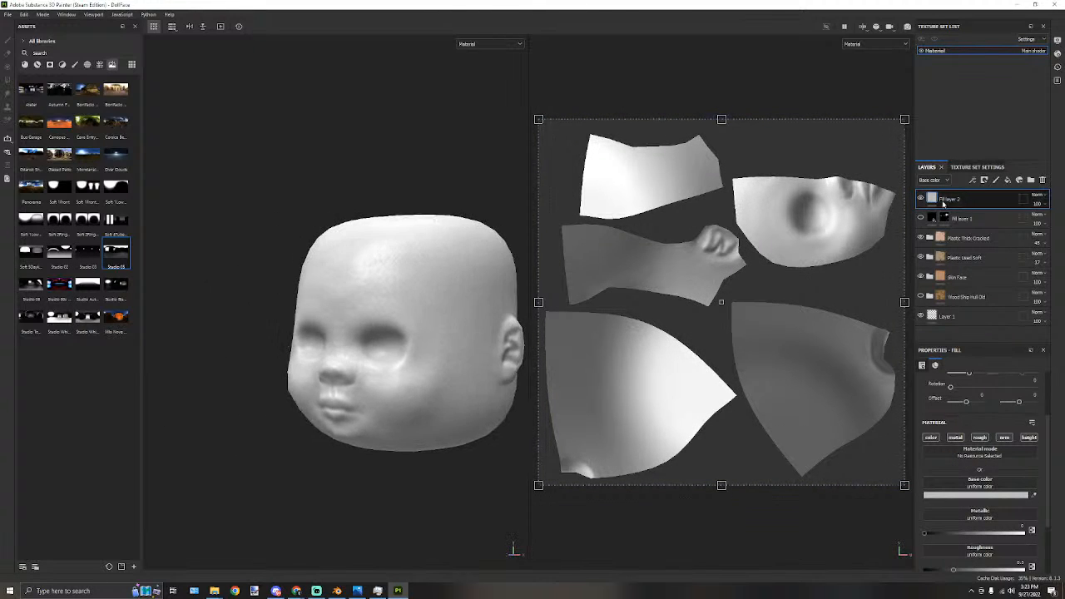
pyautogui.click(984, 179)
pyautogui.click(982, 218)
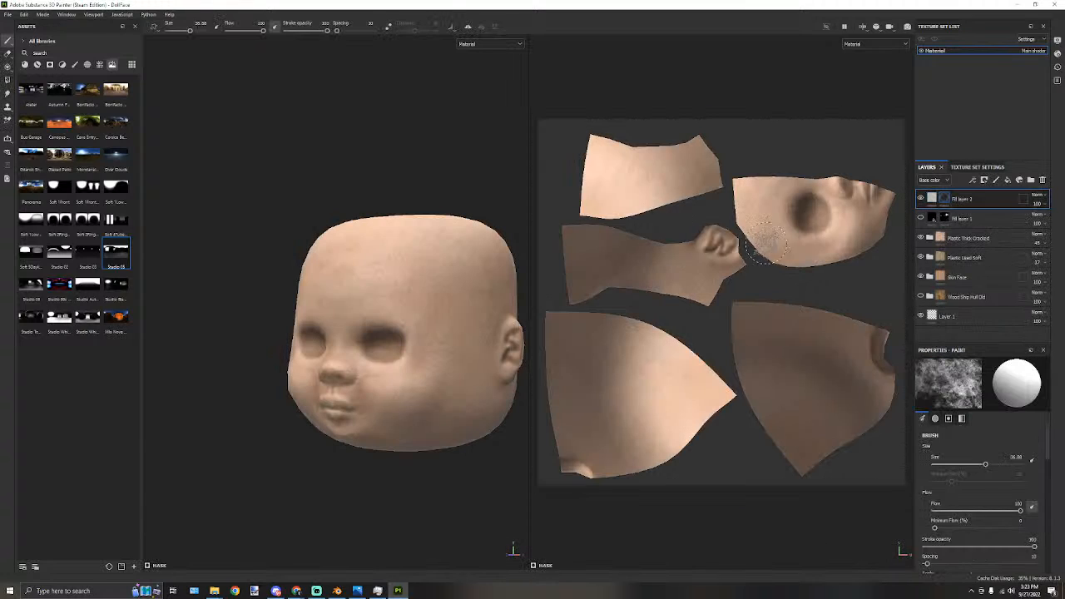
# Reduce the brush size and paint the pale fill into the mask across the brow and around the eyes.
pyautogui.moveTo(375, 302)
pyautogui.keyDown('alt'); pyautogui.mouseDown()
pyautogui.moveTo(344, 304)
pyautogui.moveTo(344, 356)
pyautogui.moveTo(374, 312)
pyautogui.moveTo(305, 333)
pyautogui.moveTo(341, 308)
pyautogui.moveTo(275, 304)
pyautogui.moveTo(260, 349)
pyautogui.mouseUp(); pyautogui.keyUp('alt')
pyautogui.hotkey('ctrl', 'z')
pyautogui.scroll(3, 280, 309)
pyautogui.press('[')
pyautogui.moveTo(283, 307)
pyautogui.mouseDown()
pyautogui.moveTo(262, 331)
pyautogui.moveTo(259, 374)
pyautogui.moveTo(295, 409)
pyautogui.moveTo(333, 403)
pyautogui.moveTo(379, 347)
pyautogui.mouseUp()
# Reduce the brush size to 20 and paint the pale fill over the cheeks, around the mouth and across the chin.
pyautogui.press('[')
pyautogui.press('[')
pyautogui.moveTo(304, 431)
pyautogui.mouseDown()
pyautogui.moveTo(273, 416)
pyautogui.moveTo(303, 459)
pyautogui.mouseUp()
pyautogui.press('[')
pyautogui.press('[')
pyautogui.moveTo(331, 442); pyautogui.dragTo(429, 447)
pyautogui.moveTo(356, 442)
pyautogui.mouseDown()
pyautogui.moveTo(334, 463)
pyautogui.moveTo(341, 494)
pyautogui.moveTo(389, 497)
pyautogui.moveTo(349, 487)
pyautogui.mouseUp()
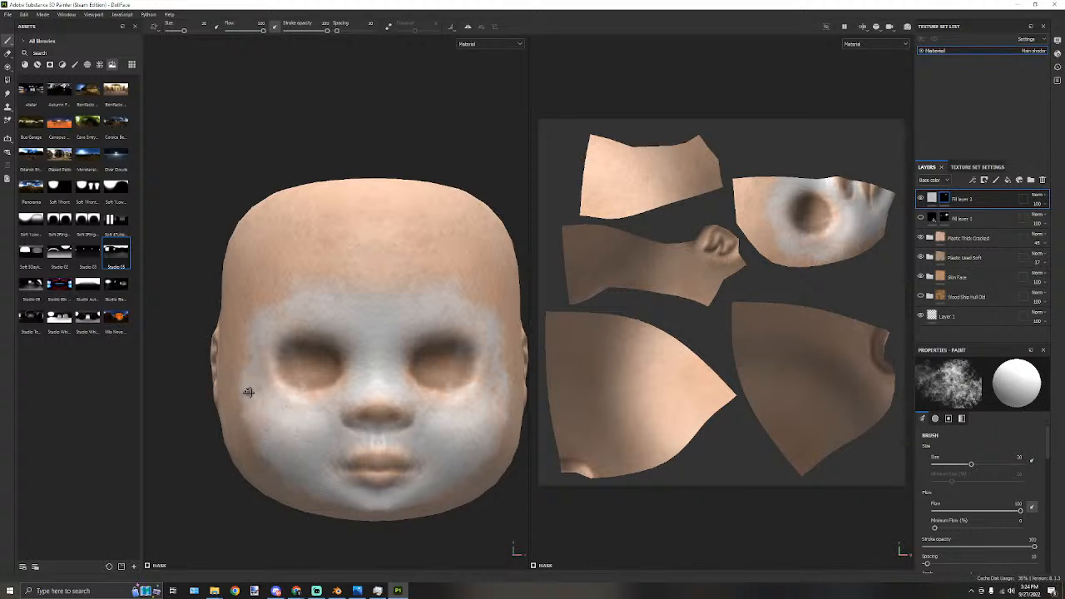
pyautogui.keyDown('alt'); pyautogui.moveTo(247, 391); pyautogui.dragTo(319, 397); pyautogui.keyUp('alt')
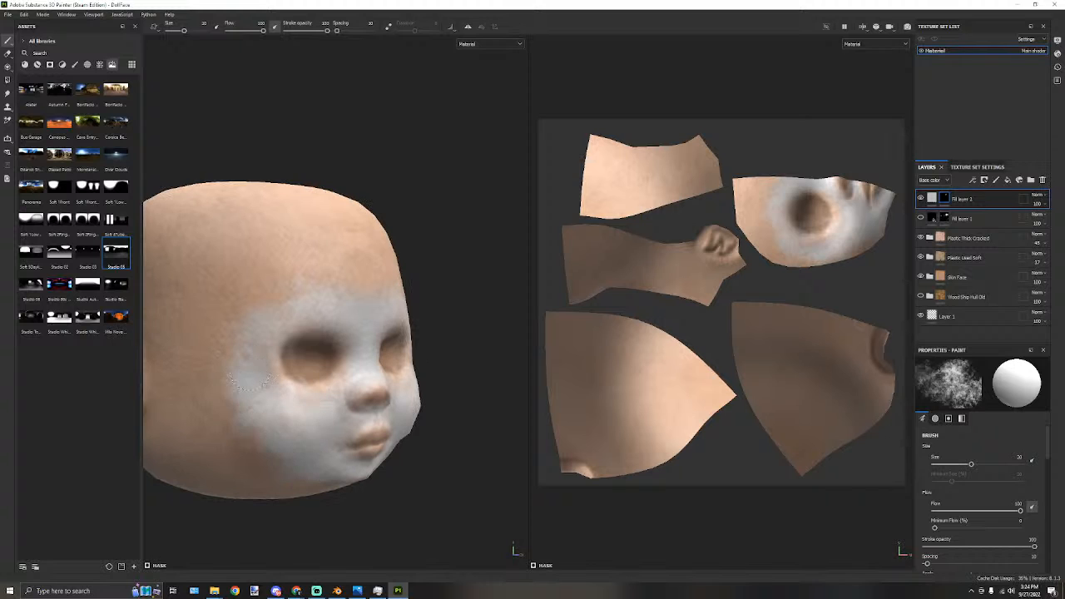
pyautogui.keyDown('alt'); pyautogui.moveTo(446, 341); pyautogui.dragTo(349, 328); pyautogui.keyUp('alt')
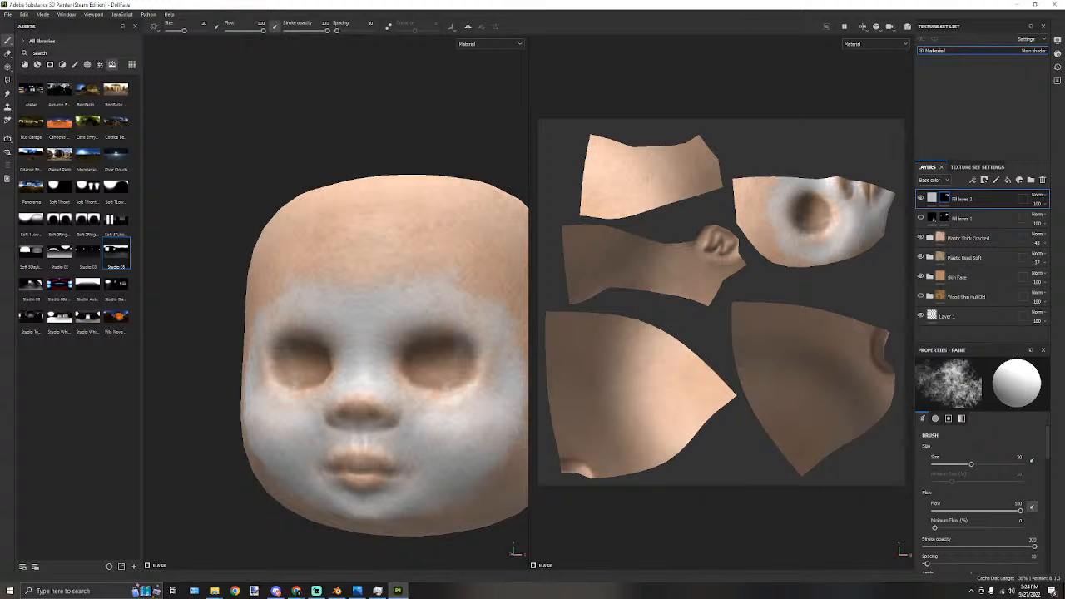
# Enlarge the brush and paint the pale fill up over the forehead and out to the temples.
pyautogui.moveTo(362, 258)
pyautogui.keyDown('alt'); pyautogui.mouseDown()
pyautogui.moveTo(280, 208)
pyautogui.moveTo(361, 231)
pyautogui.moveTo(326, 236)
pyautogui.moveTo(291, 272)
pyautogui.mouseUp(); pyautogui.keyUp('alt')
pyautogui.moveTo(291, 272)
pyautogui.keyDown('ctrl'); pyautogui.mouseDown(button='right')
pyautogui.moveTo(311, 290)
pyautogui.moveTo(268, 309)
pyautogui.moveTo(279, 304)
pyautogui.mouseUp(button='right'); pyautogui.keyUp('ctrl')
pyautogui.moveTo(280, 304)
pyautogui.mouseDown()
pyautogui.moveTo(350, 296)
pyautogui.moveTo(275, 270)
pyautogui.moveTo(432, 283)
pyautogui.moveTo(285, 255)
pyautogui.mouseUp()
pyautogui.moveTo(344, 332)
pyautogui.keyDown('alt'); pyautogui.mouseDown()
pyautogui.moveTo(320, 350)
pyautogui.moveTo(337, 341)
pyautogui.moveTo(325, 366)
pyautogui.moveTo(330, 404)
pyautogui.mouseUp(); pyautogui.keyUp('alt')
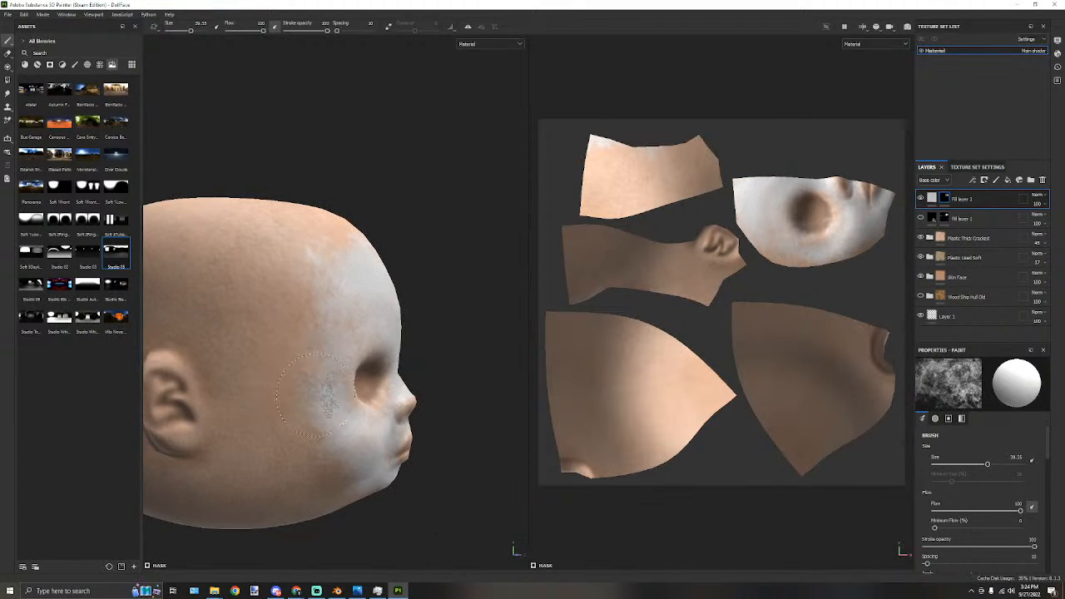
pyautogui.keyDown('alt'); pyautogui.moveTo(376, 520); pyautogui.dragTo(331, 499); pyautogui.keyUp('alt')
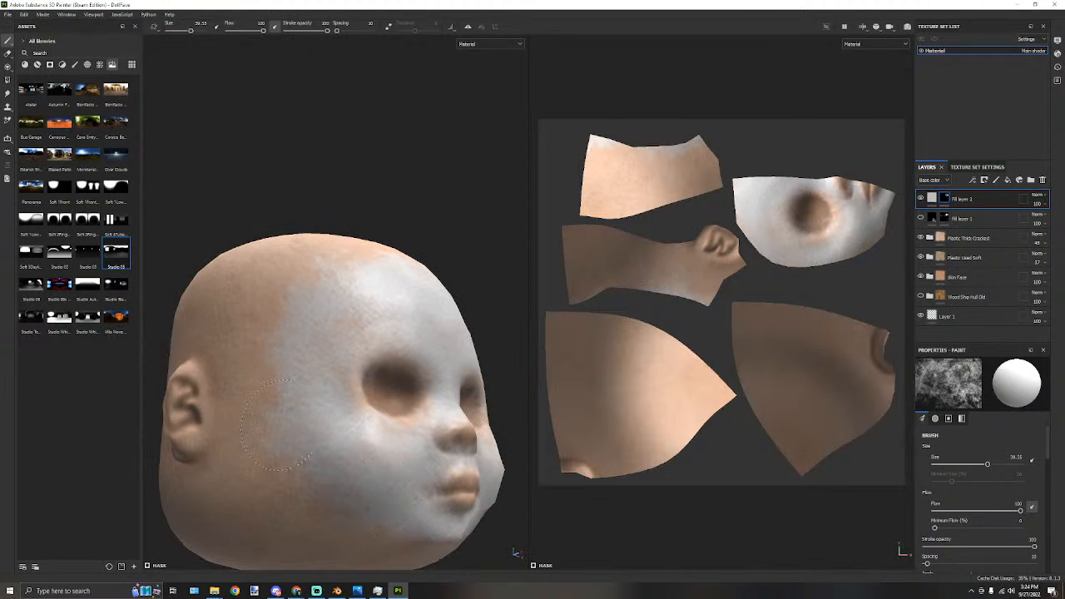
# Extend the pale paint along both sides of the face and up to the top of the forehead.
pyautogui.moveTo(333, 317)
pyautogui.keyDown('alt'); pyautogui.mouseDown()
pyautogui.moveTo(350, 261)
pyautogui.moveTo(461, 400)
pyautogui.moveTo(382, 325)
pyautogui.mouseUp(); pyautogui.keyUp('alt')
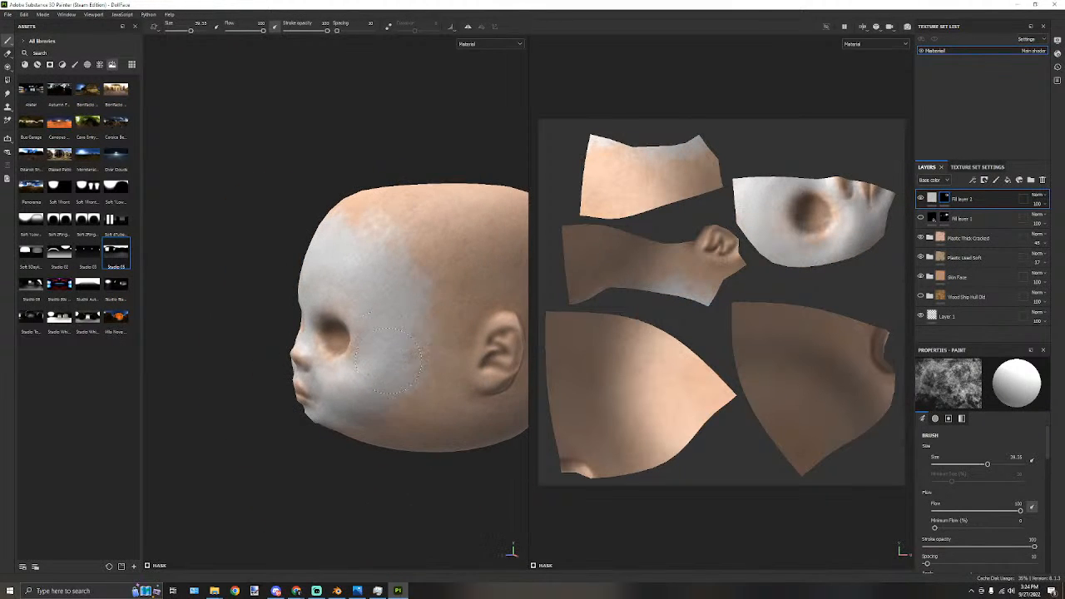
pyautogui.keyDown('alt'); pyautogui.moveTo(349, 257); pyautogui.dragTo(328, 304); pyautogui.keyUp('alt')
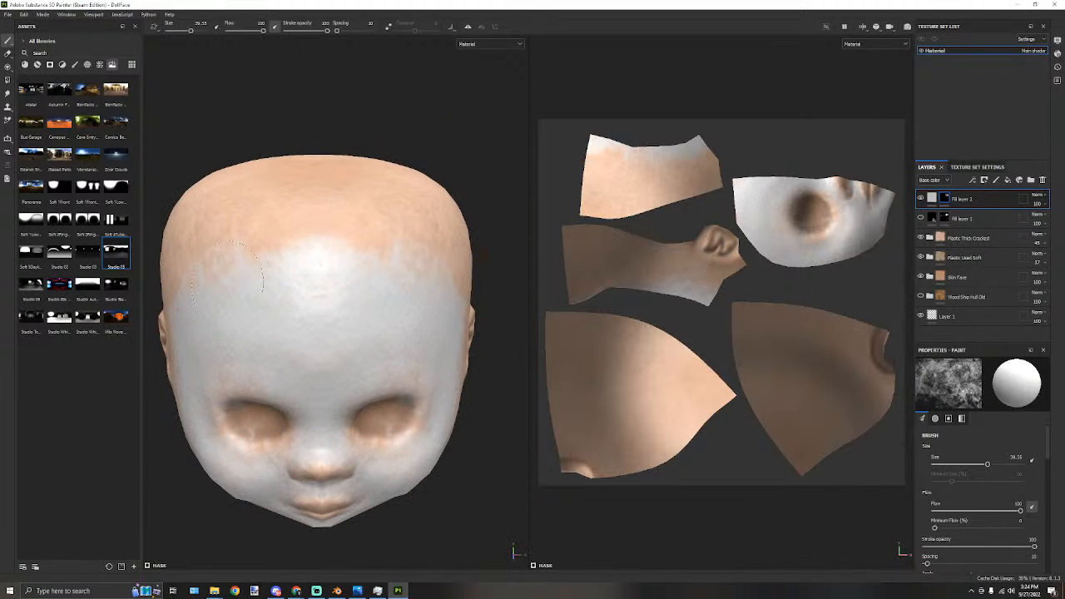
pyautogui.keyDown('alt'); pyautogui.moveTo(225, 321); pyautogui.dragTo(279, 337); pyautogui.keyUp('alt')
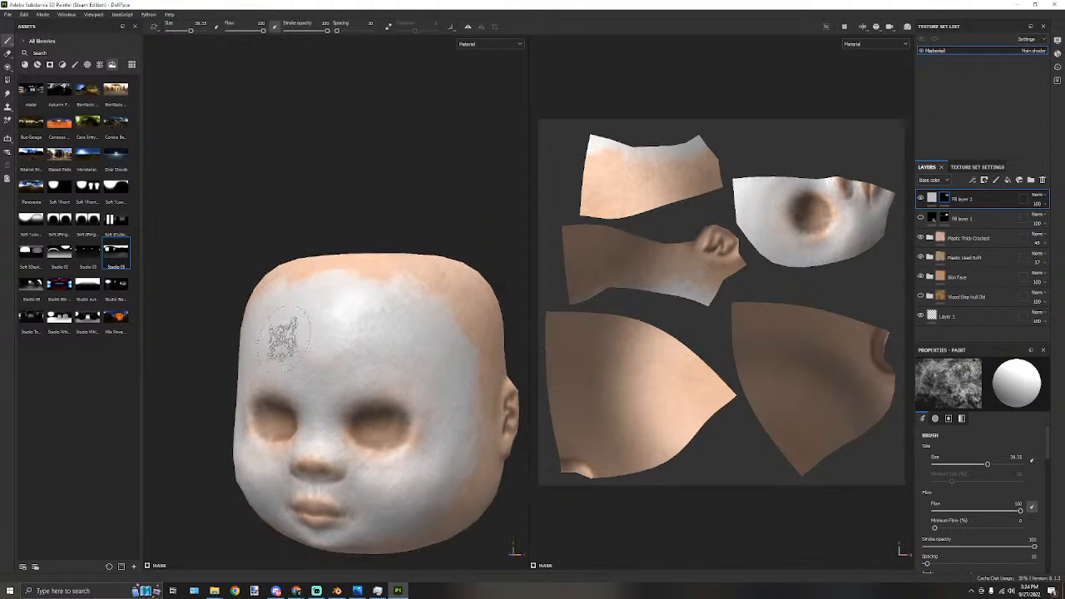
pyautogui.keyDown('alt'); pyautogui.moveTo(280, 342); pyautogui.dragTo(328, 267, button='middle'); pyautogui.keyUp('alt')
pyautogui.scroll(3, 328, 266)
pyautogui.keyDown('alt'); pyautogui.moveTo(279, 328); pyautogui.dragTo(368, 385); pyautogui.keyUp('alt')
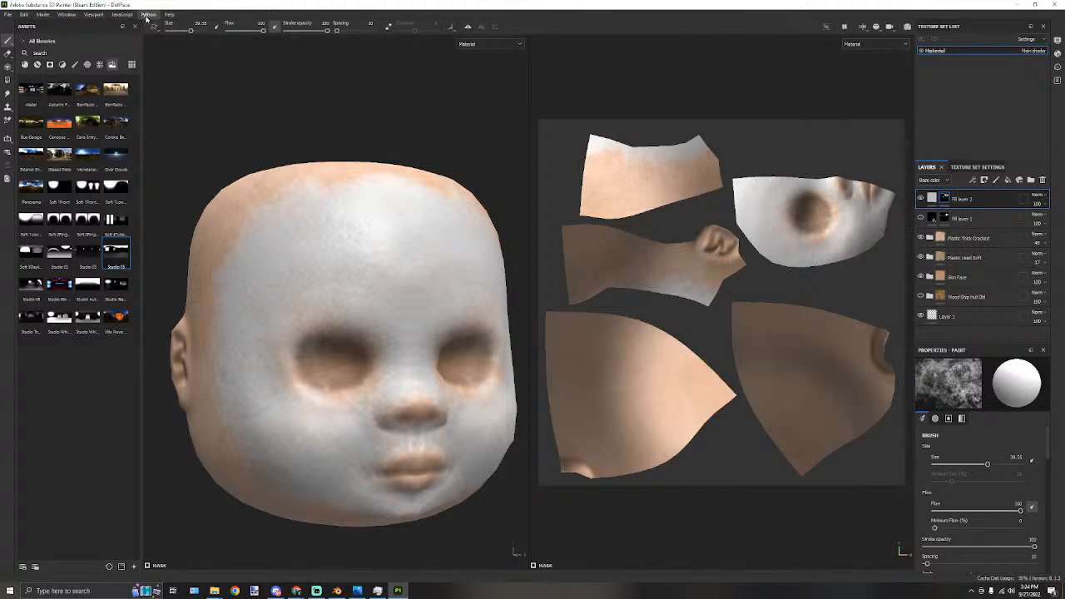
# Add a new fill layer on top of the stack and set its base color to dark red.
pyautogui.click(1008, 179)
pyautogui.click(947, 497)
pyautogui.moveTo(926, 471); pyautogui.dragTo(932, 492)
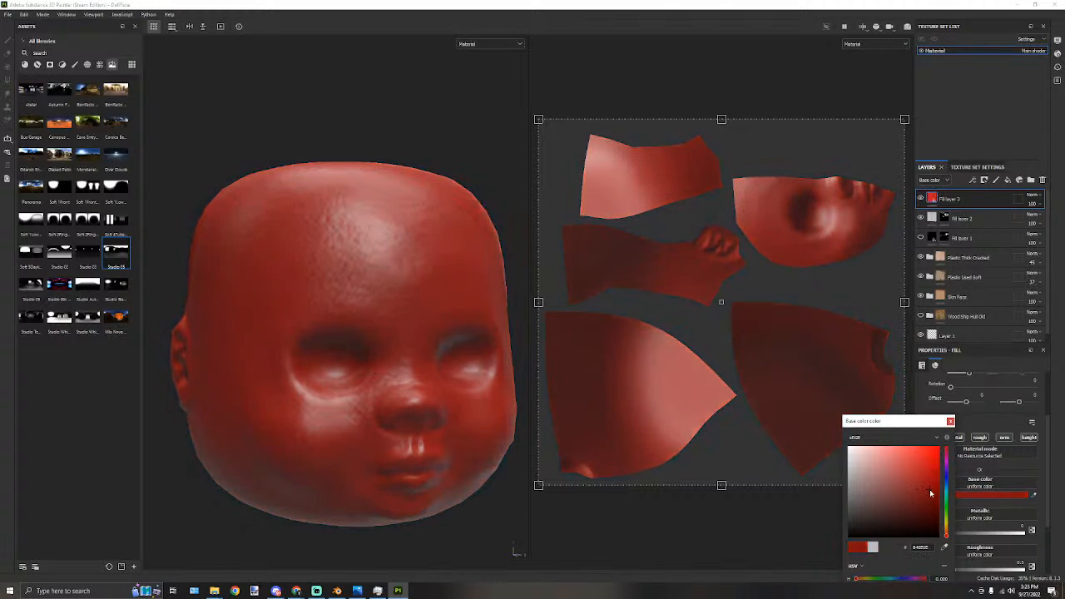
pyautogui.click(950, 421)
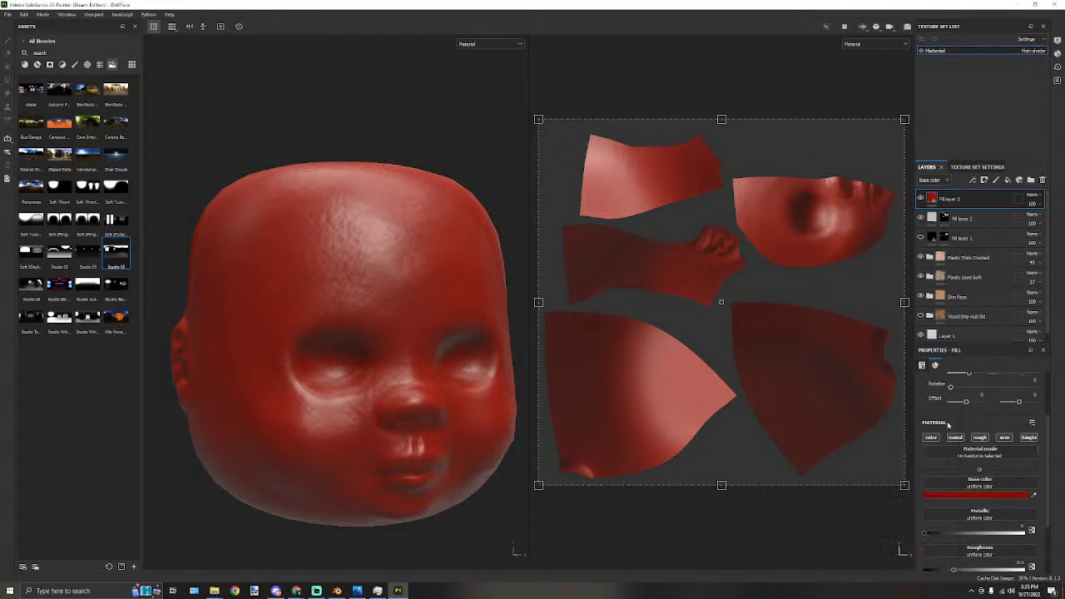
# Set the Height channel blending mode of Fill layer 3 and Fill layer 2 to Normal.
pyautogui.rightClick(932, 198)
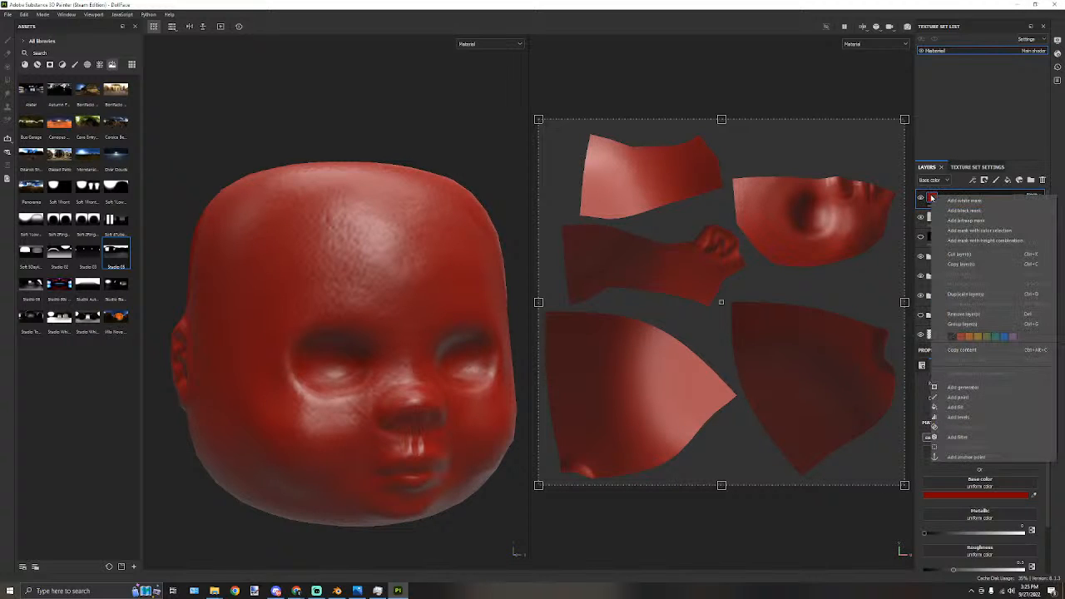
pyautogui.click(959, 189)
pyautogui.click(933, 180)
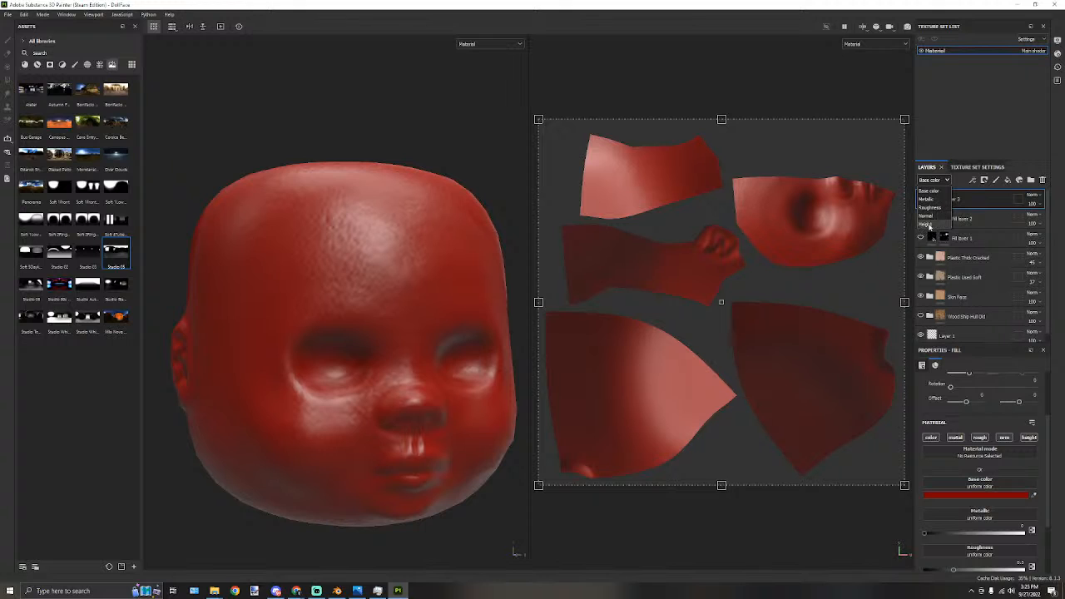
pyautogui.click(928, 225)
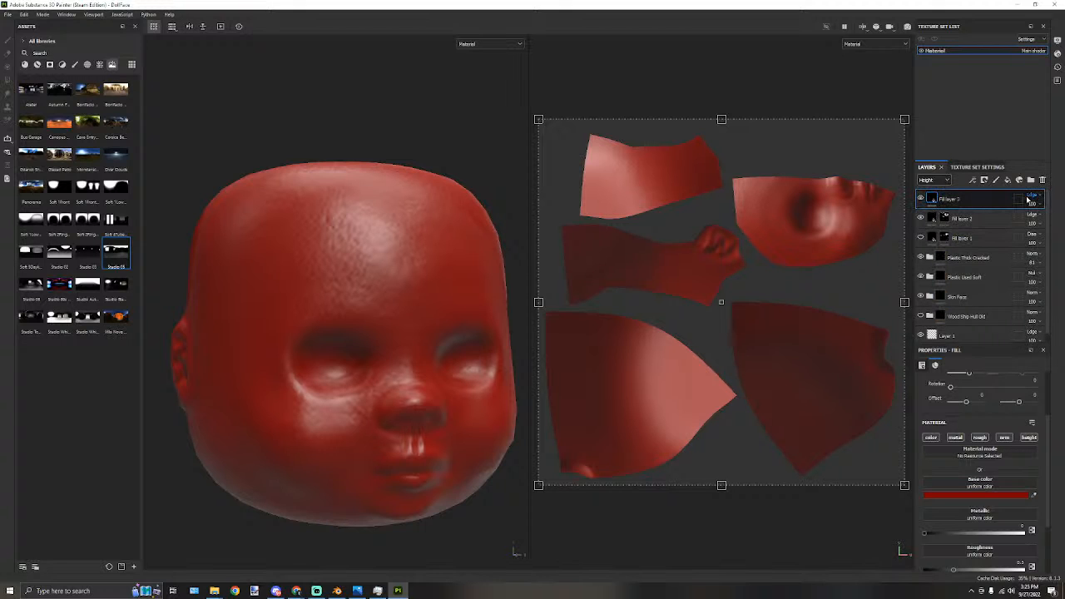
pyautogui.click(1040, 196)
pyautogui.click(1024, 205)
pyautogui.click(1037, 215)
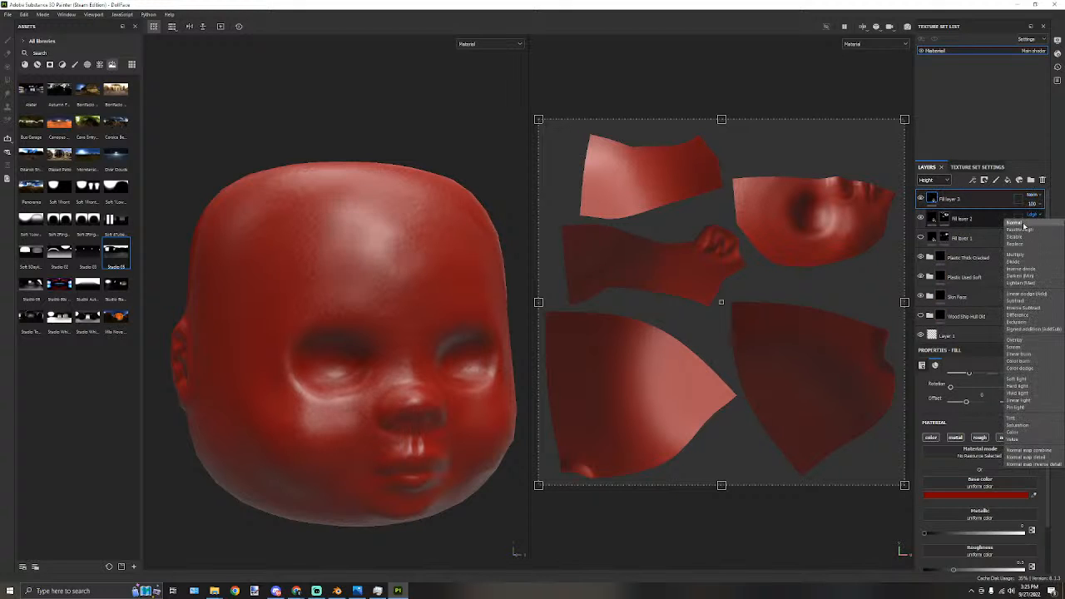
pyautogui.click(1025, 224)
# Set the Roughness channel blending mode of Fill layer 3 and Fill layer 2 to Normal.
pyautogui.click(946, 181)
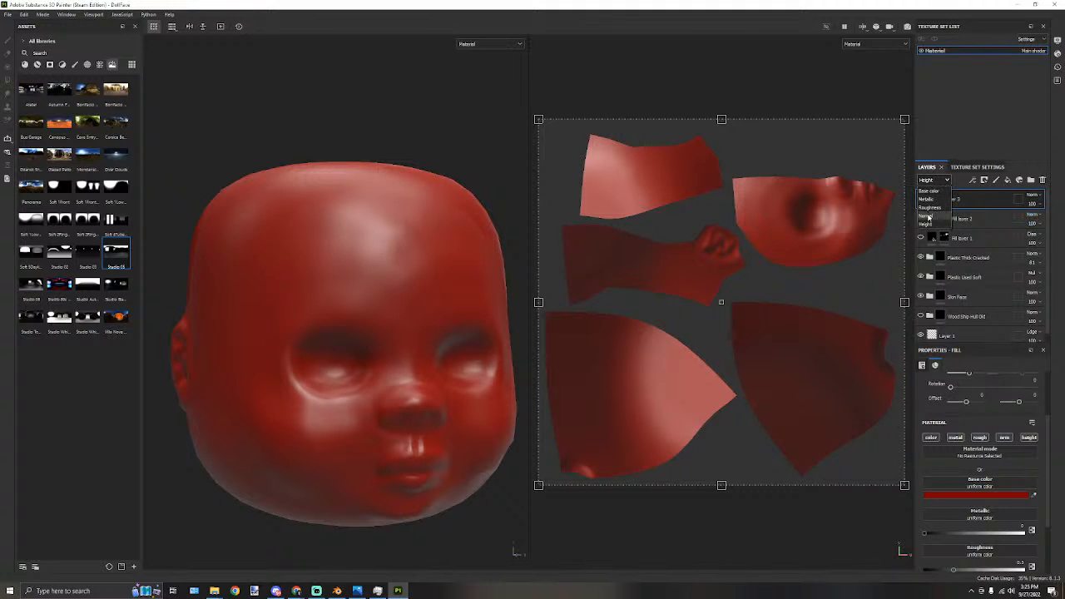
pyautogui.click(929, 208)
pyautogui.click(1032, 196)
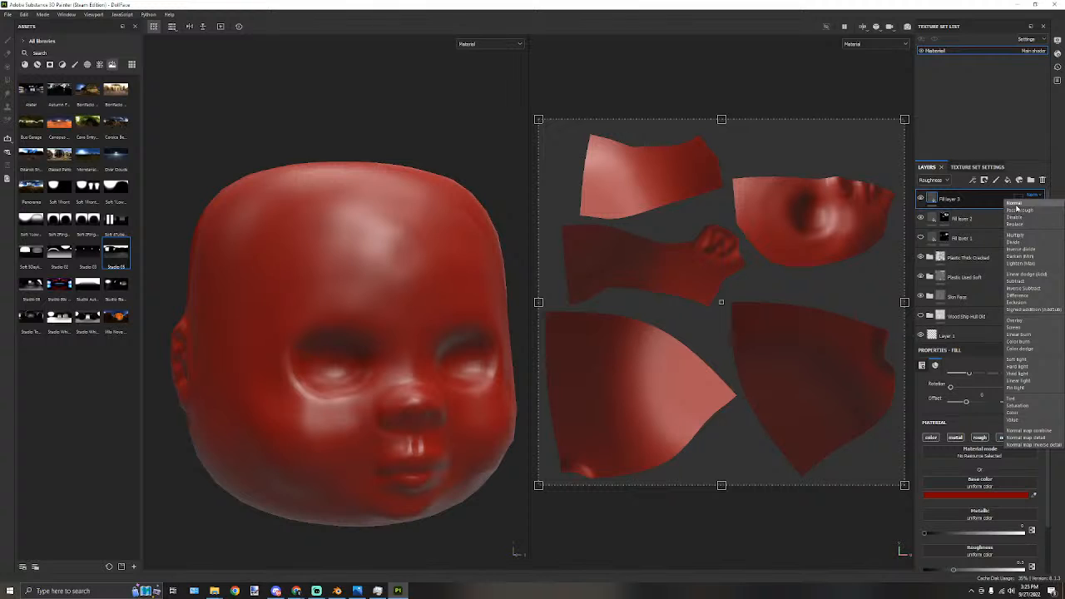
pyautogui.click(1016, 203)
pyautogui.click(1031, 214)
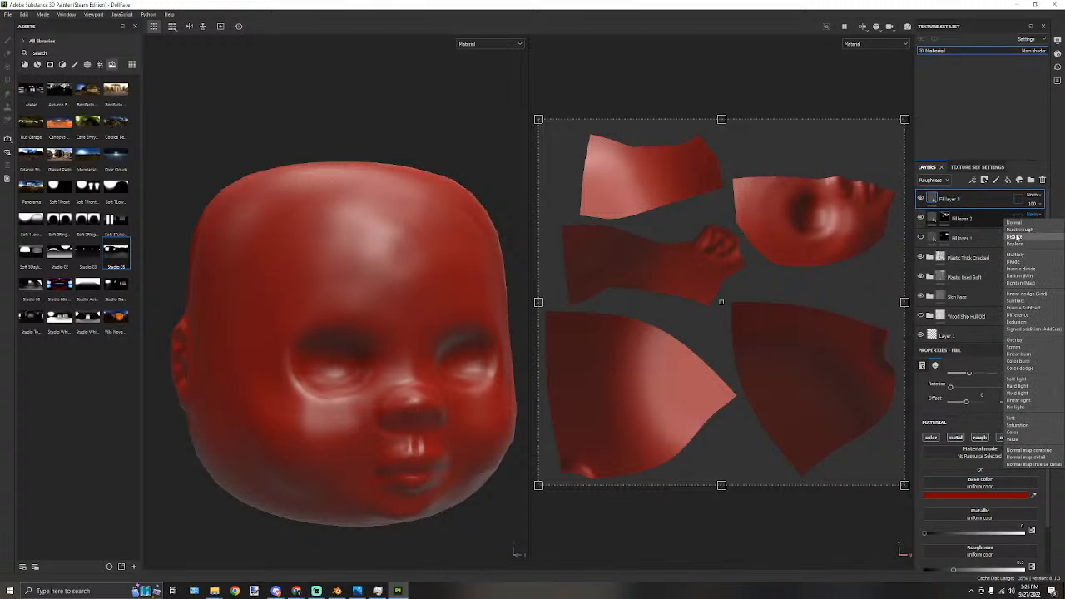
pyautogui.click(1010, 223)
# Set the Metallic channel blending mode of Fill layer 3 and Fill layer 2 to Disable.
pyautogui.click(945, 181)
pyautogui.click(930, 200)
pyautogui.click(934, 179)
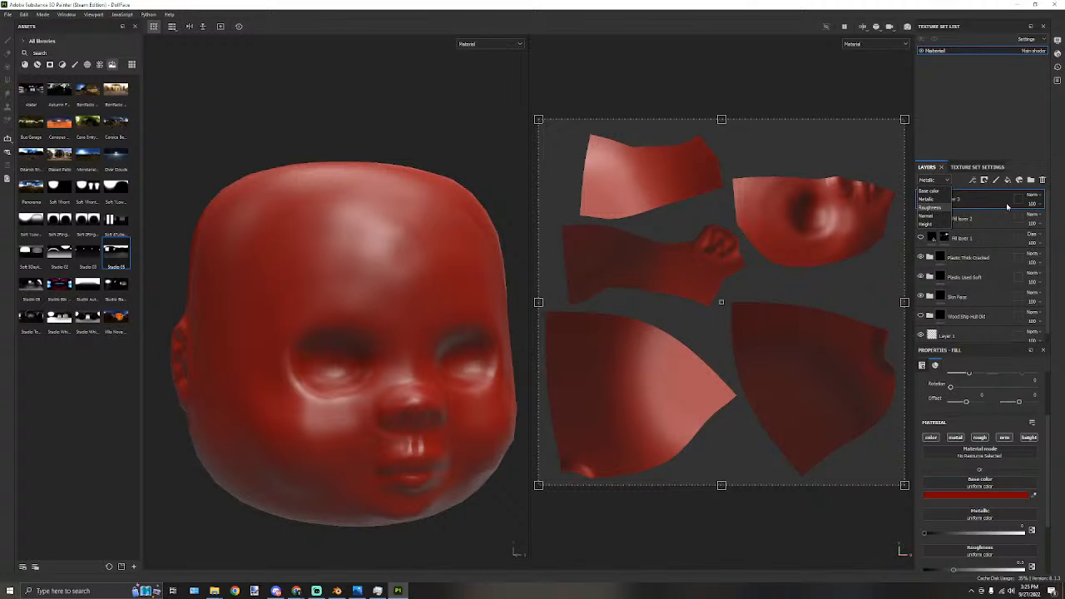
pyautogui.click(964, 180)
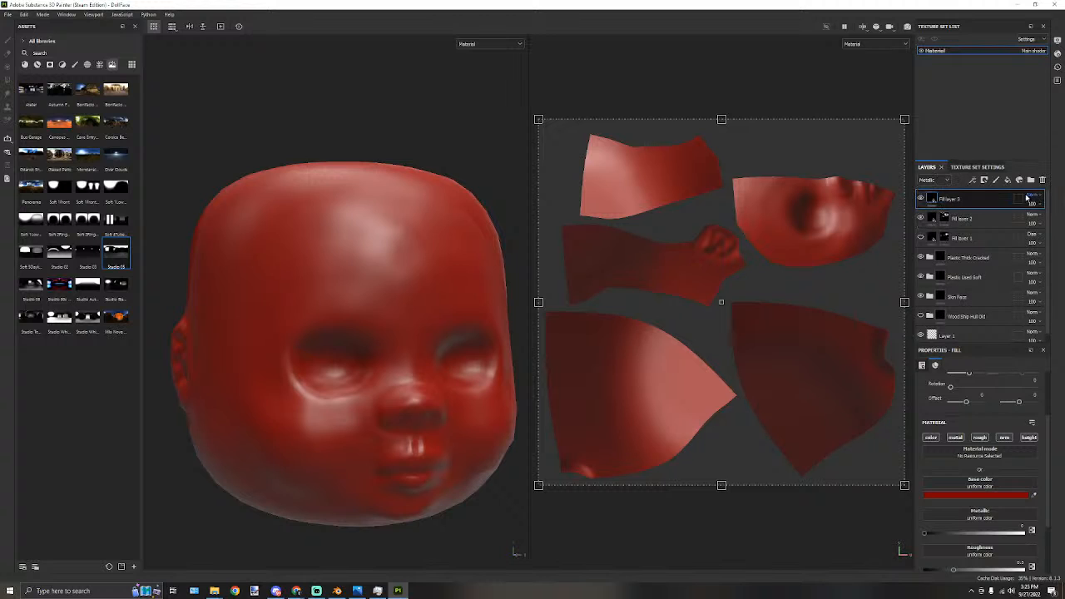
pyautogui.click(1032, 195)
pyautogui.click(1031, 217)
pyautogui.click(1032, 218)
pyautogui.click(1031, 236)
# Set the Height channel blending mode of Fill layer 3 and Fill layer 2 to Disable.
pyautogui.click(939, 180)
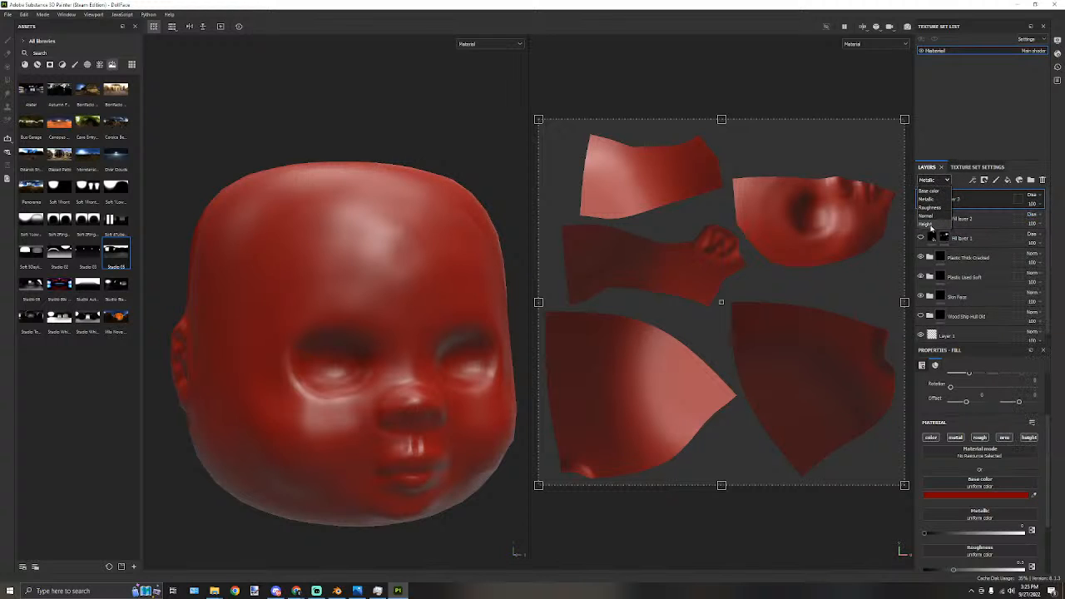
pyautogui.click(926, 210)
pyautogui.click(1033, 196)
pyautogui.click(1014, 217)
pyautogui.click(1032, 214)
pyautogui.click(1019, 238)
# Set the Roughness channel blending mode of Fill layer 3 and Fill layer 2 to Disable.
pyautogui.click(935, 180)
pyautogui.click(930, 217)
pyautogui.click(935, 181)
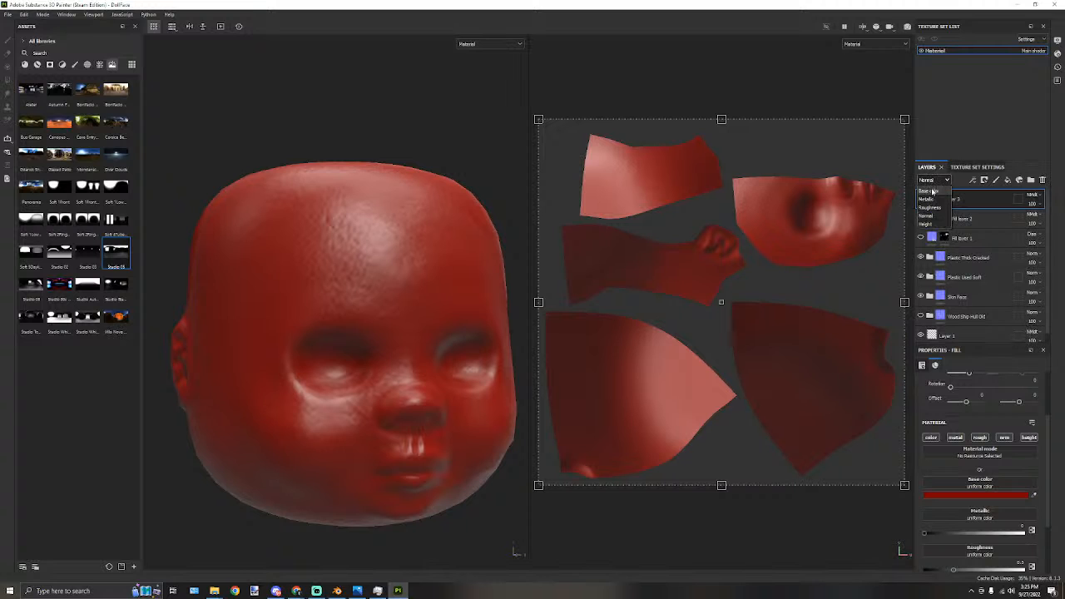
pyautogui.click(930, 204)
pyautogui.click(1032, 196)
pyautogui.click(1018, 217)
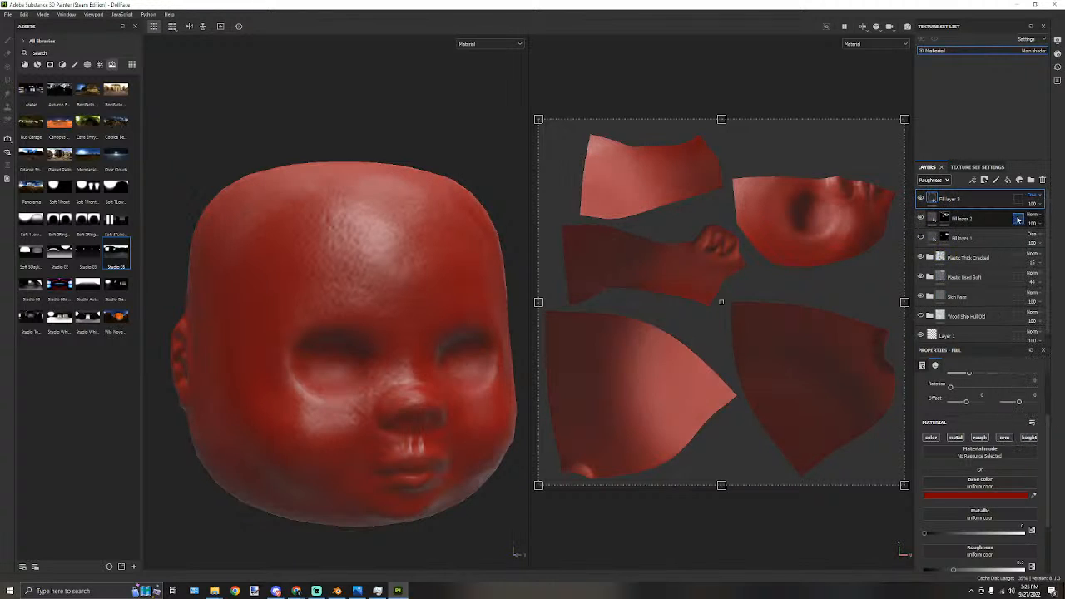
pyautogui.click(1032, 214)
pyautogui.click(1019, 238)
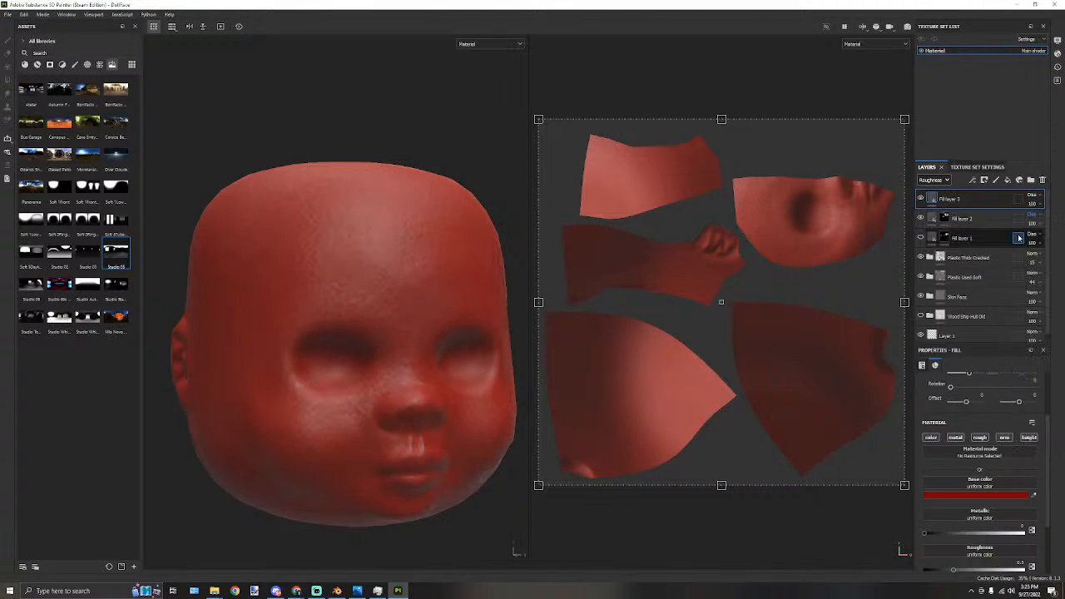
# Return the layer stack to the Base color channel and duplicate the dark red Fill layer 3.
pyautogui.click(940, 181)
pyautogui.click(929, 191)
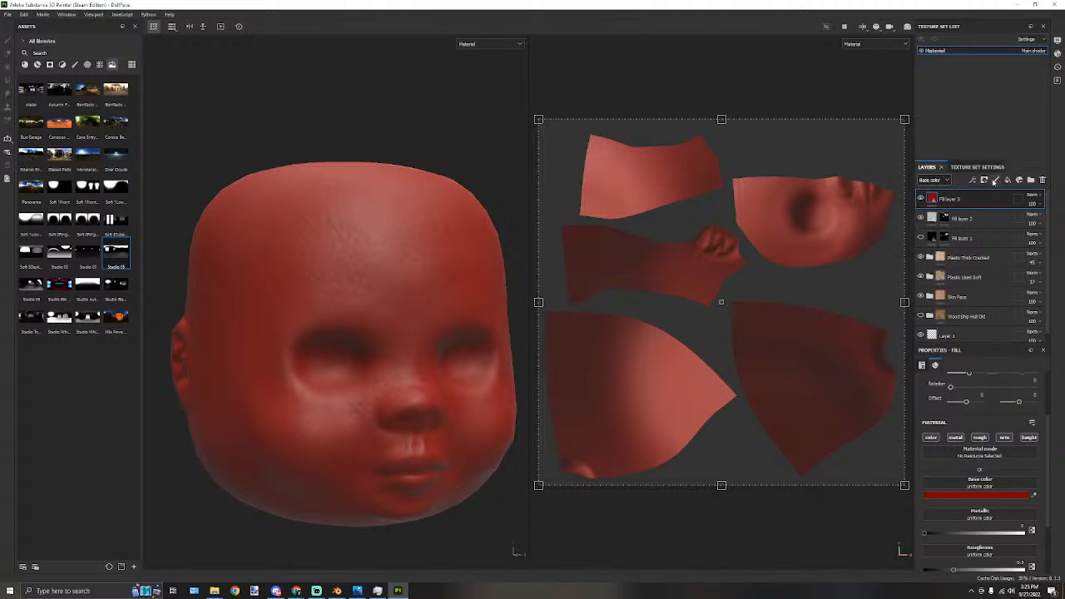
pyautogui.rightClick(965, 199)
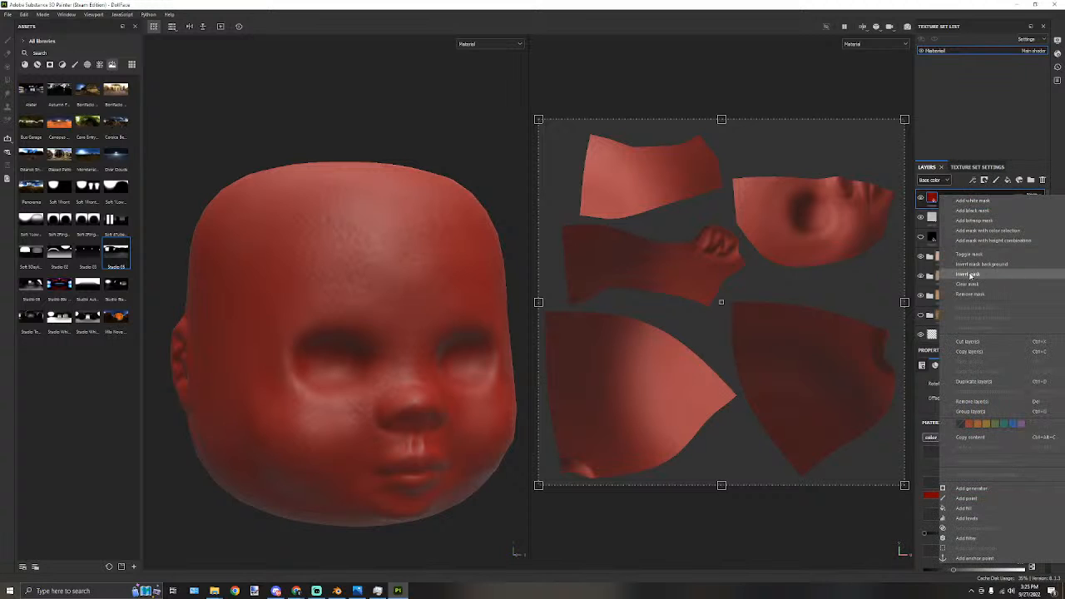
pyautogui.click(974, 382)
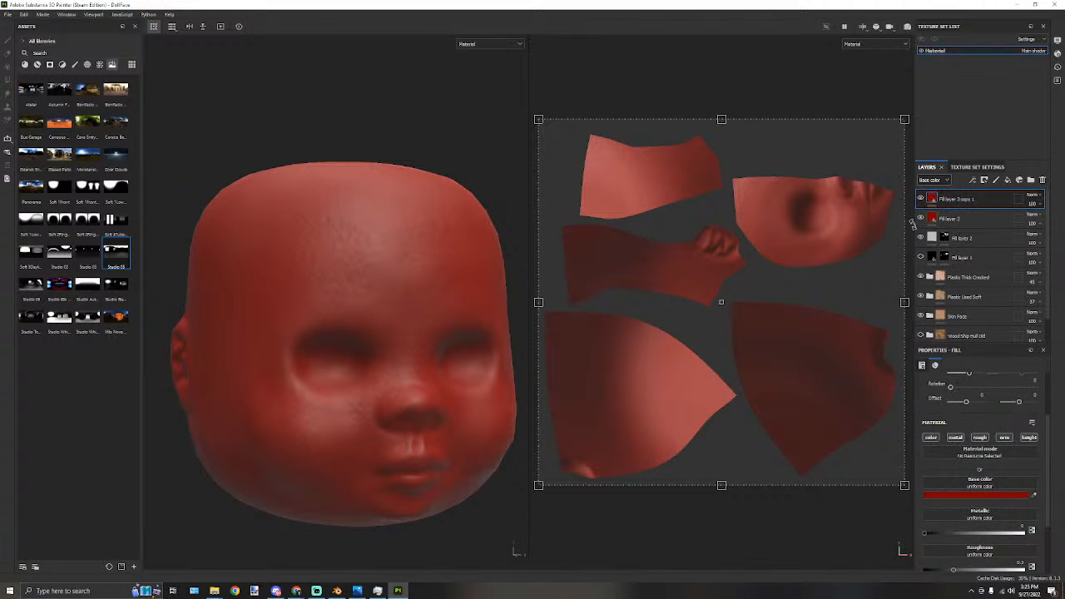
# Add a black mask to the red Fill layer 3 and another to its copy.
pyautogui.click(985, 182)
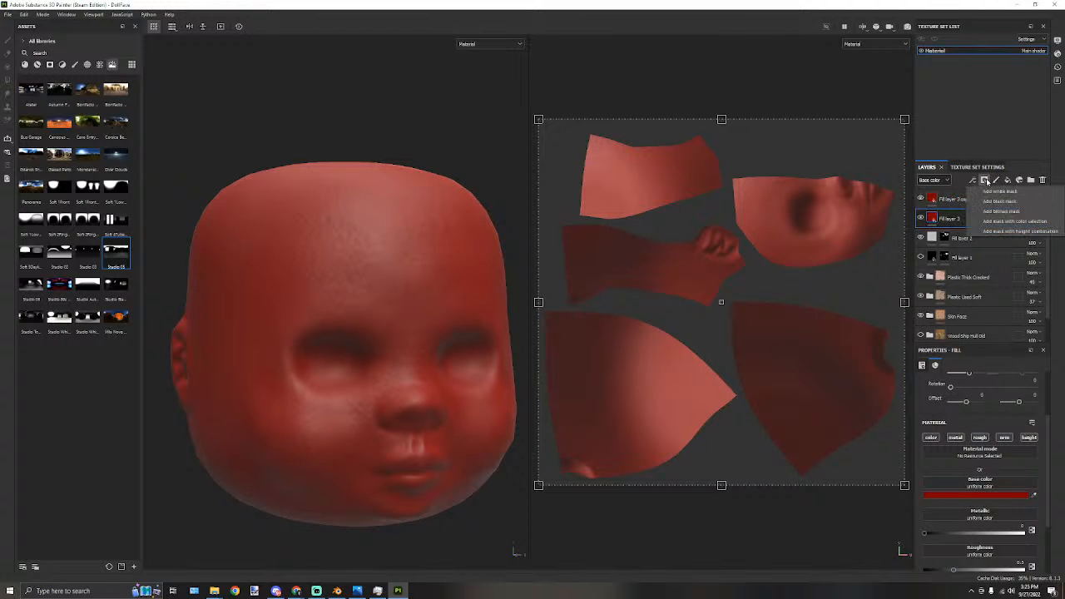
pyautogui.click(995, 202)
pyautogui.click(957, 201)
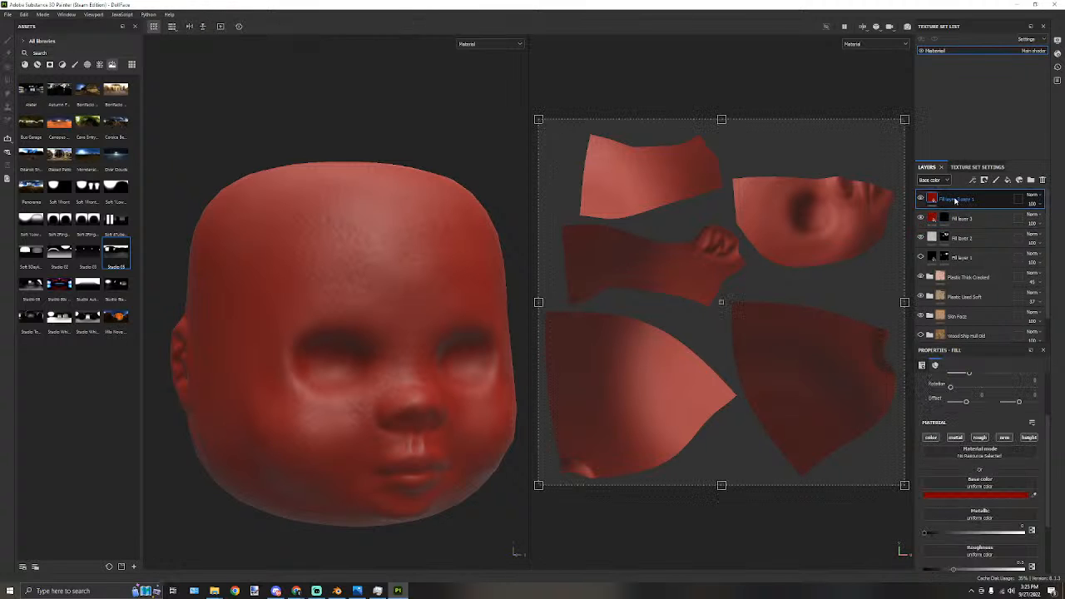
pyautogui.click(985, 181)
pyautogui.click(995, 202)
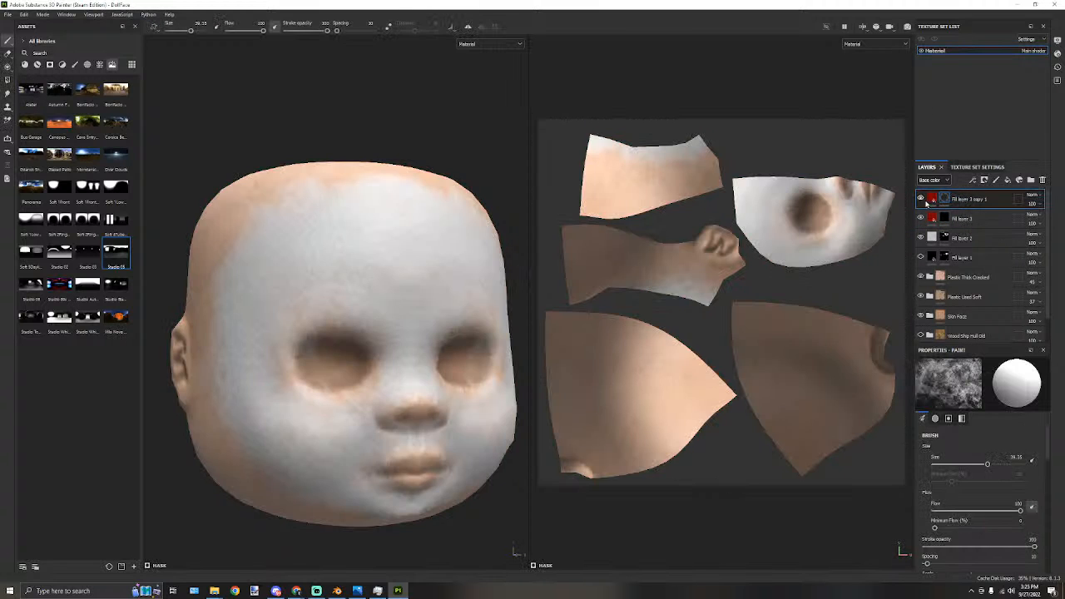
# Select the mask of Fill layer 3 and choose the pressure-sensitive Basic Hard brush for painting it.
pyautogui.click(947, 218)
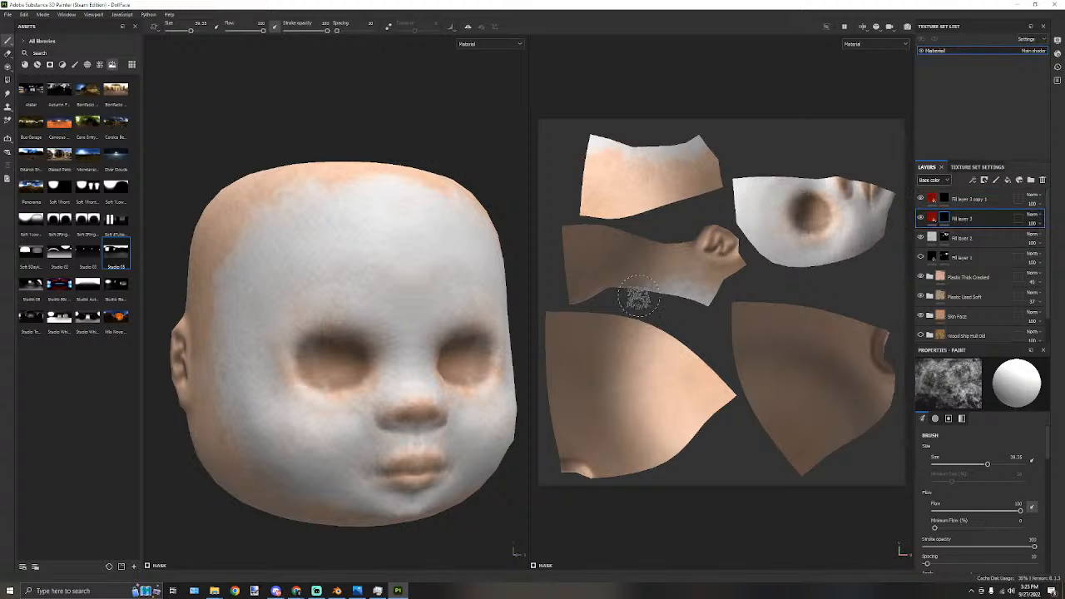
pyautogui.keyDown('alt'); pyautogui.moveTo(449, 335); pyautogui.dragTo(368, 306); pyautogui.keyUp('alt')
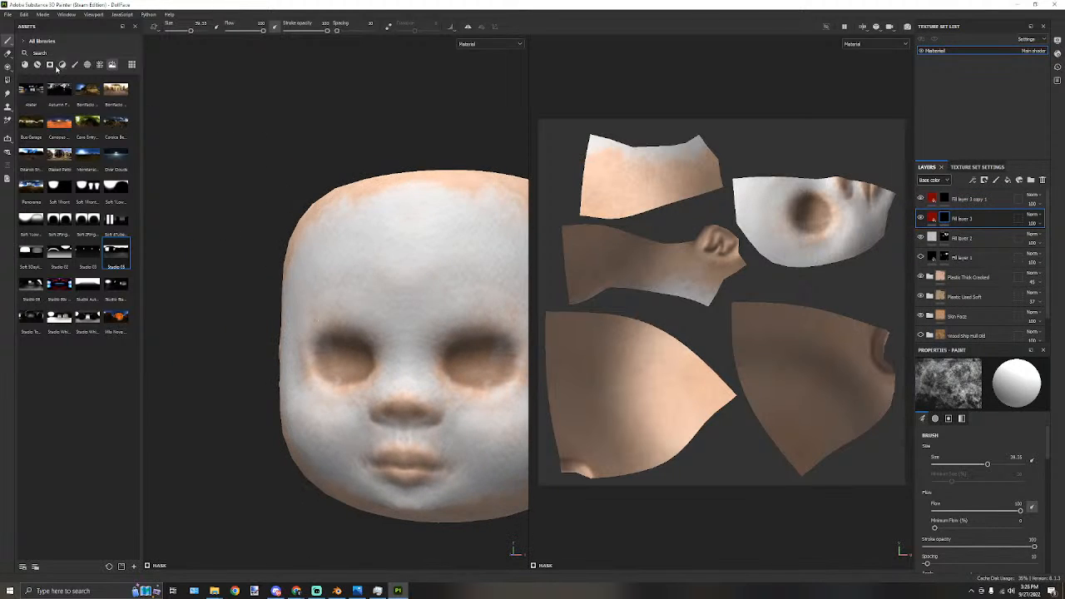
pyautogui.click(74, 64)
pyautogui.click(116, 155)
pyautogui.moveTo(191, 209)
pyautogui.keyDown('alt'); pyautogui.mouseDown()
pyautogui.moveTo(253, 284)
pyautogui.moveTo(358, 293)
pyautogui.mouseUp(); pyautogui.keyUp('alt')
pyautogui.keyDown('alt'); pyautogui.moveTo(358, 293); pyautogui.dragTo(358, 247, button='middle'); pyautogui.keyUp('alt')
pyautogui.scroll(1, 403, 418)
pyautogui.keyDown('alt'); pyautogui.moveTo(401, 417); pyautogui.dragTo(395, 382, button='middle'); pyautogui.keyUp('alt')
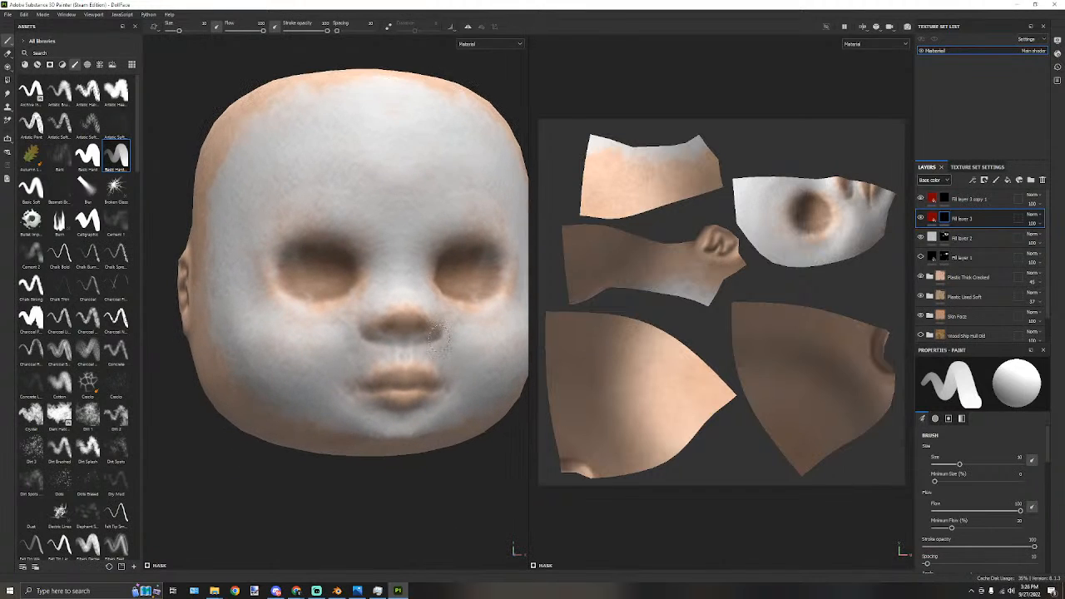
# Shrink the brush, lower the stroke opacity to 52, and paint the doll's lips red.
pyautogui.scroll(3, 395, 382)
pyautogui.moveTo(395, 382); pyautogui.dragTo(382, 387)
pyautogui.hotkey('ctrl', 'z')
pyautogui.keyDown('ctrl'); pyautogui.moveTo(387, 388); pyautogui.dragTo(372, 386, button='right'); pyautogui.keyUp('ctrl')
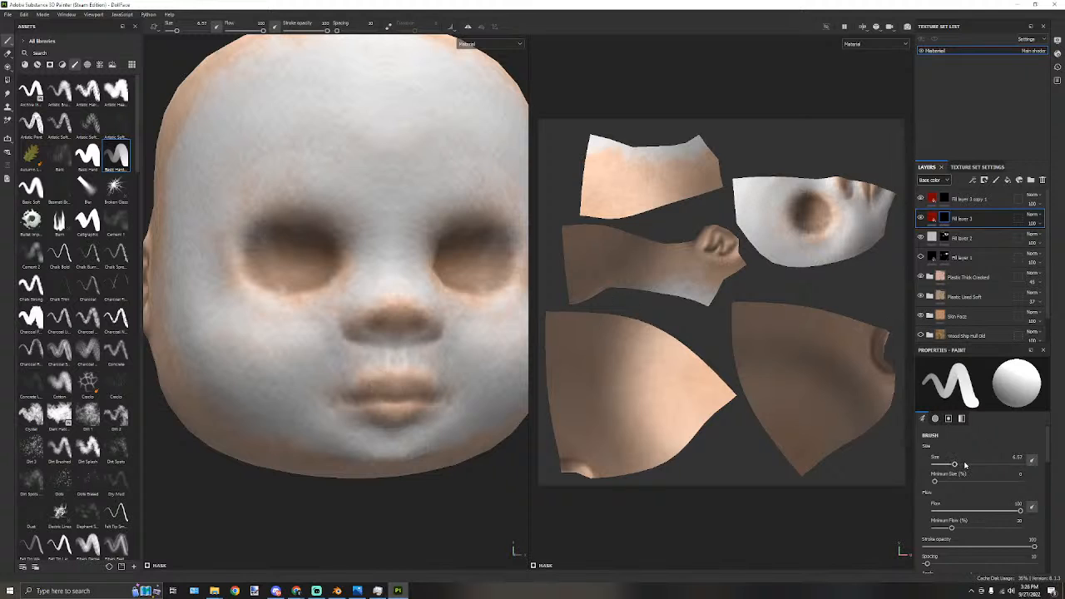
pyautogui.scroll(-3, 966, 466)
pyautogui.moveTo(1035, 473); pyautogui.dragTo(959, 472)
pyautogui.moveTo(351, 397)
pyautogui.mouseDown()
pyautogui.moveTo(393, 382)
pyautogui.moveTo(350, 397)
pyautogui.moveTo(384, 390)
pyautogui.moveTo(418, 404)
pyautogui.moveTo(404, 409)
pyautogui.mouseUp()
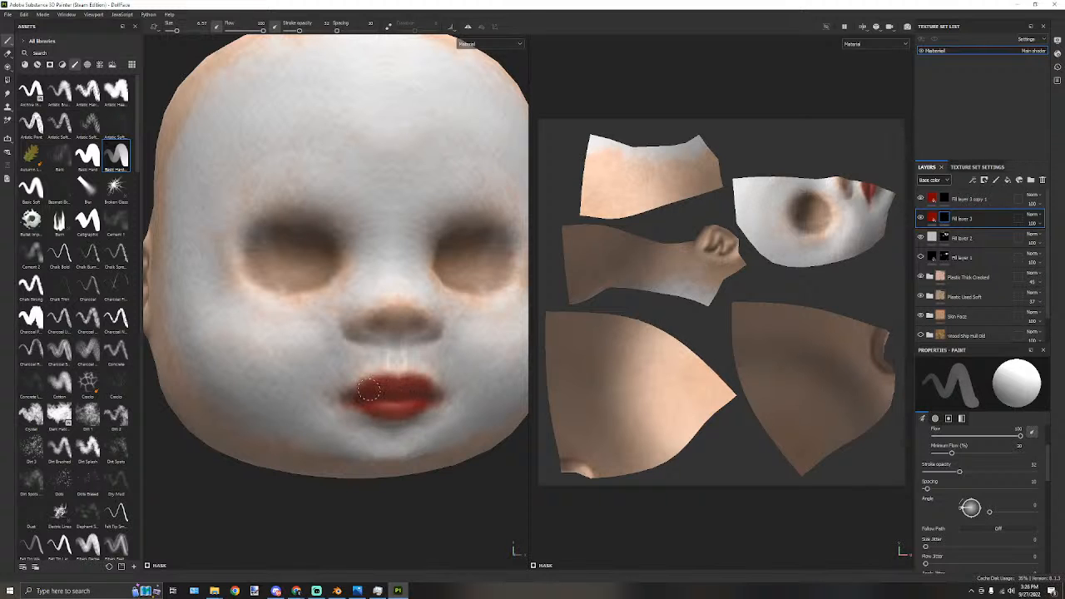
# Bring up the clown photo in the browser and examine the face makeup up close as reference.
pyautogui.scroll(-2, 361, 435)
pyautogui.scroll(1, 384, 408)
pyautogui.keyDown('alt'); pyautogui.moveTo(422, 371); pyautogui.dragTo(445, 372); pyautogui.keyUp('alt')
pyautogui.scroll(1, 372, 414)
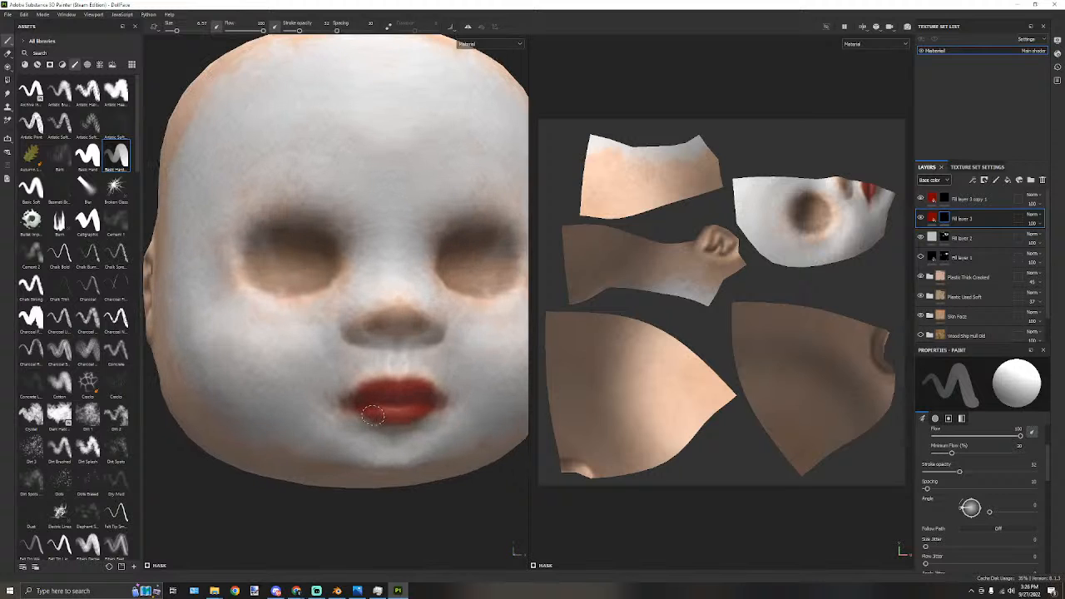
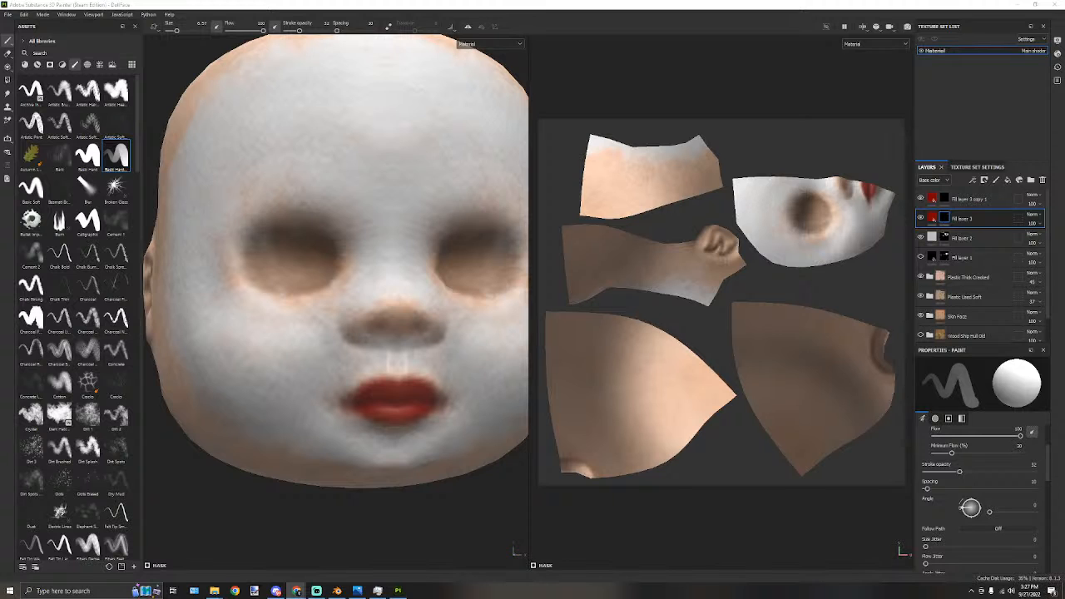
pyautogui.moveTo(1064, 125); pyautogui.dragTo(755, 99)
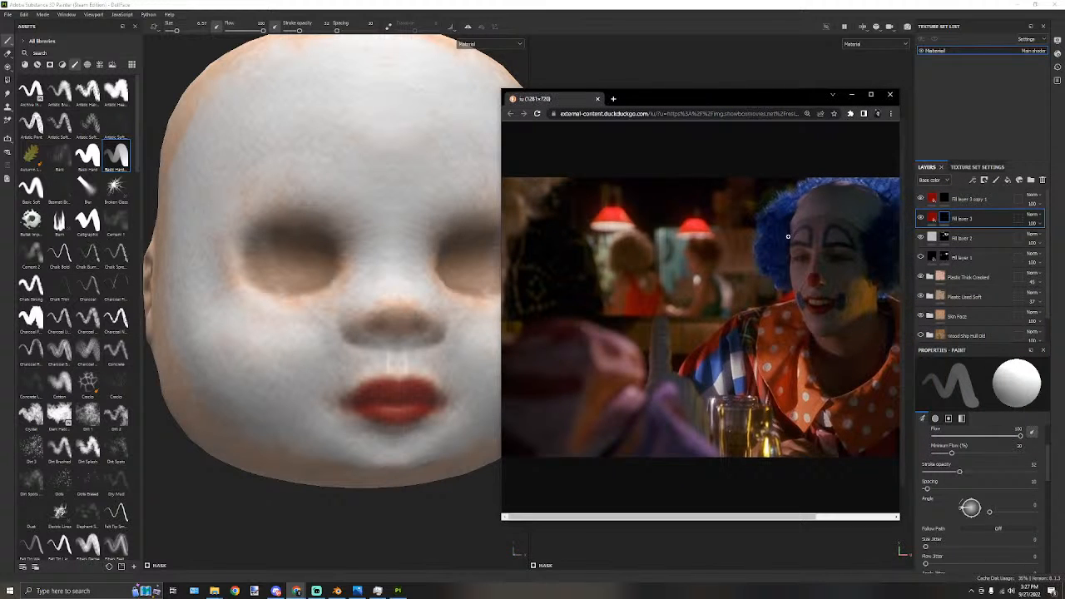
pyautogui.click(851, 296)
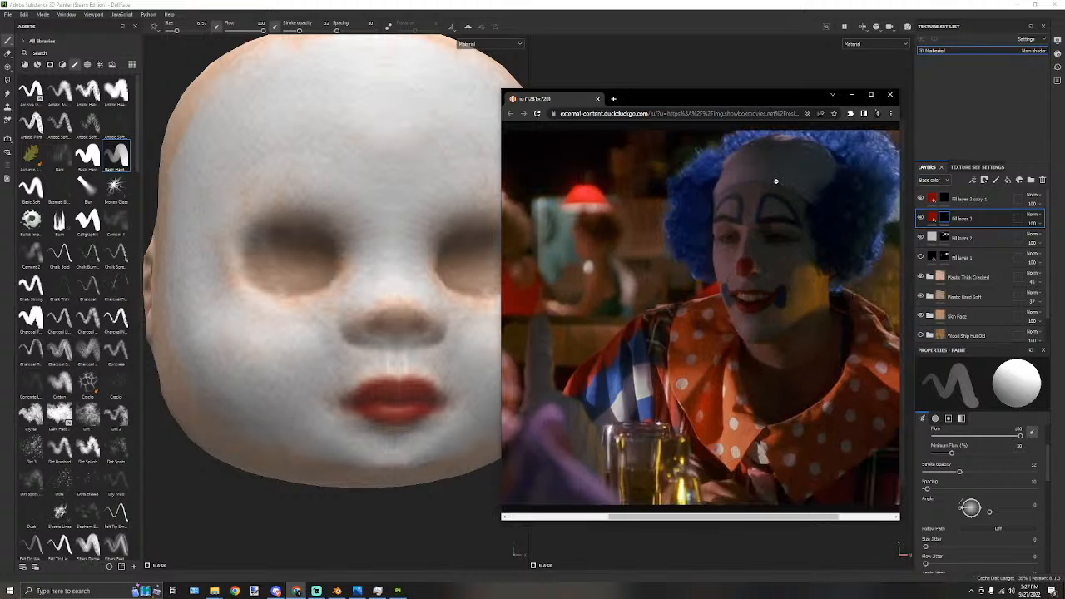
pyautogui.moveTo(700, 104)
pyautogui.mouseDown()
pyautogui.moveTo(865, 150)
pyautogui.moveTo(847, 129)
pyautogui.moveTo(1064, 133)
pyautogui.mouseUp()
# Enlarge the brush and paint the tip of the doll's nose red as a round clown nose.
pyautogui.moveTo(387, 303); pyautogui.dragTo(396, 308)
pyautogui.press(']')
pyautogui.press(']')
pyautogui.press(']')
pyautogui.press(']')
pyautogui.press(']')
pyautogui.press(']')
pyautogui.press(']')
pyautogui.press(']')
pyautogui.press(']')
pyautogui.press(']')
pyautogui.press(']')
pyautogui.press(']')
pyautogui.click(398, 308)
pyautogui.press('[')
pyautogui.press('[')
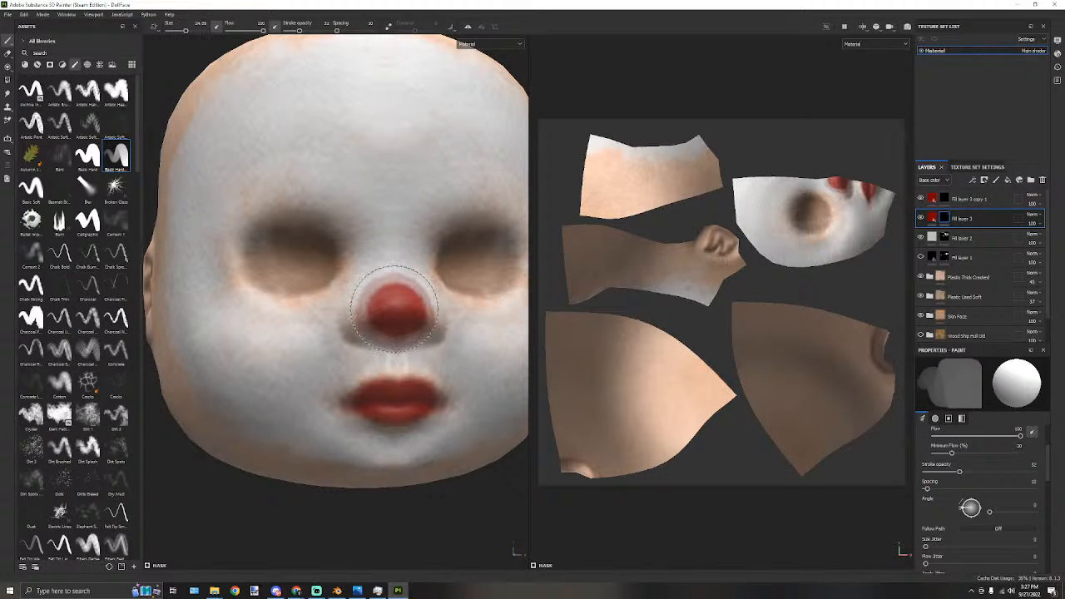
pyautogui.press(']')
pyautogui.click(394, 308)
pyautogui.press(']')
pyautogui.click(394, 309)
pyautogui.press(']')
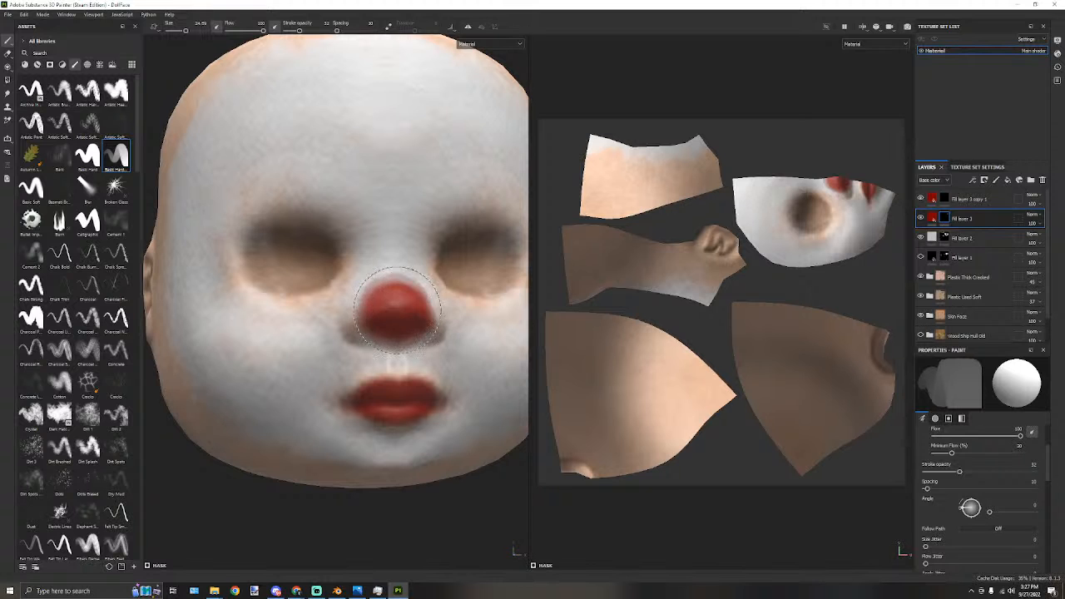
# Change the base color of Fill layer 3 copy 1 to dark blue and select its mask for painting.
pyautogui.scroll(-3, 420, 212)
pyautogui.scroll(3, 420, 212)
pyautogui.keyDown('alt'); pyautogui.moveTo(447, 200); pyautogui.dragTo(385, 246); pyautogui.keyUp('alt')
pyautogui.keyDown('alt'); pyautogui.moveTo(320, 258); pyautogui.dragTo(372, 257, button='middle'); pyautogui.keyUp('alt')
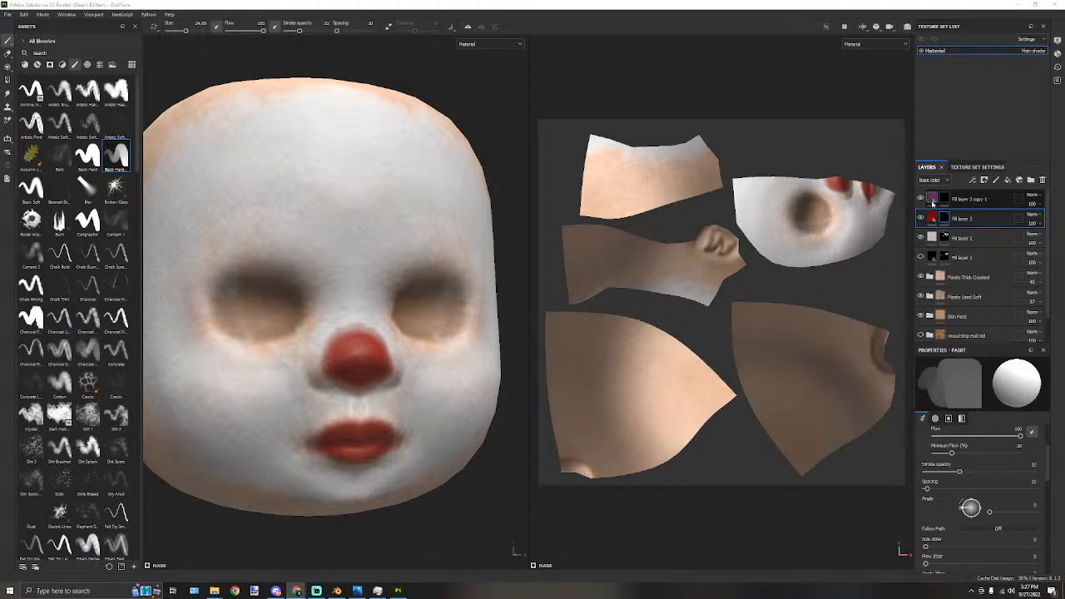
pyautogui.click(965, 199)
pyautogui.click(965, 495)
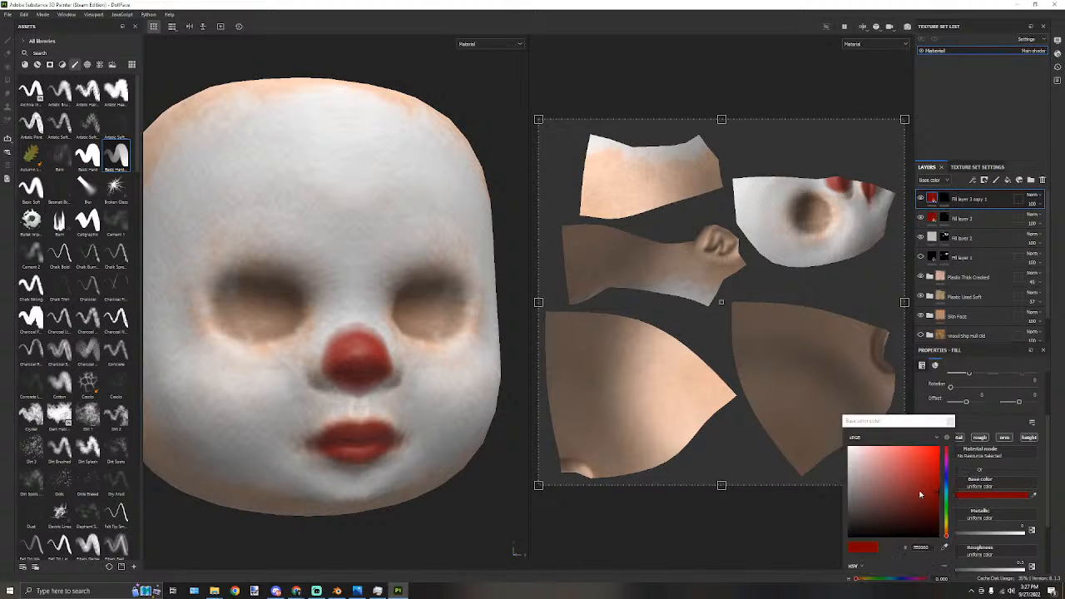
pyautogui.click(947, 479)
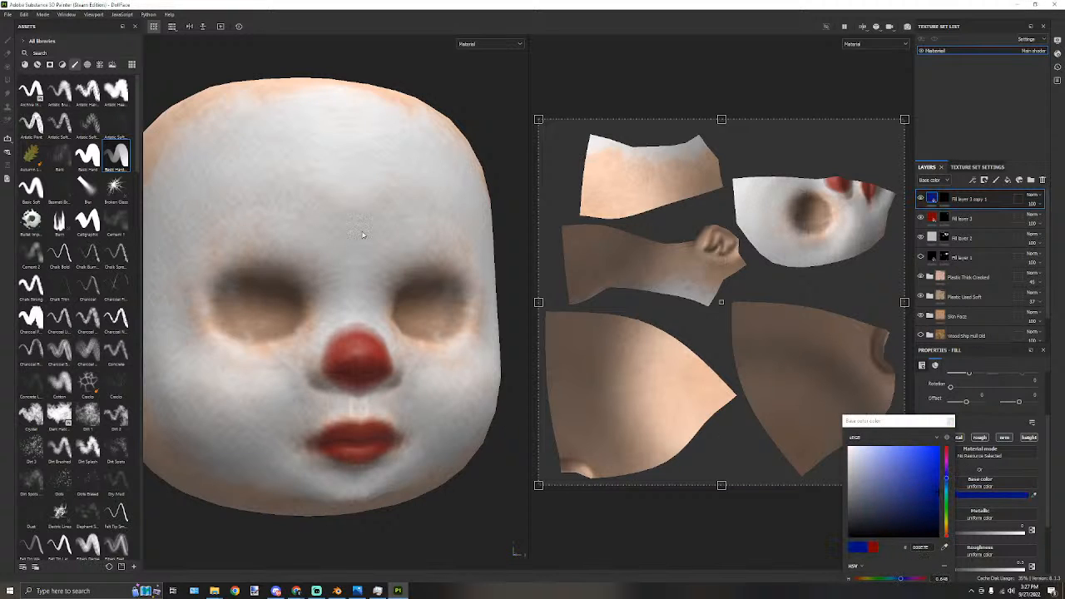
pyautogui.keyDown('alt'); pyautogui.moveTo(414, 210); pyautogui.dragTo(382, 210); pyautogui.keyUp('alt')
pyautogui.click(455, 368)
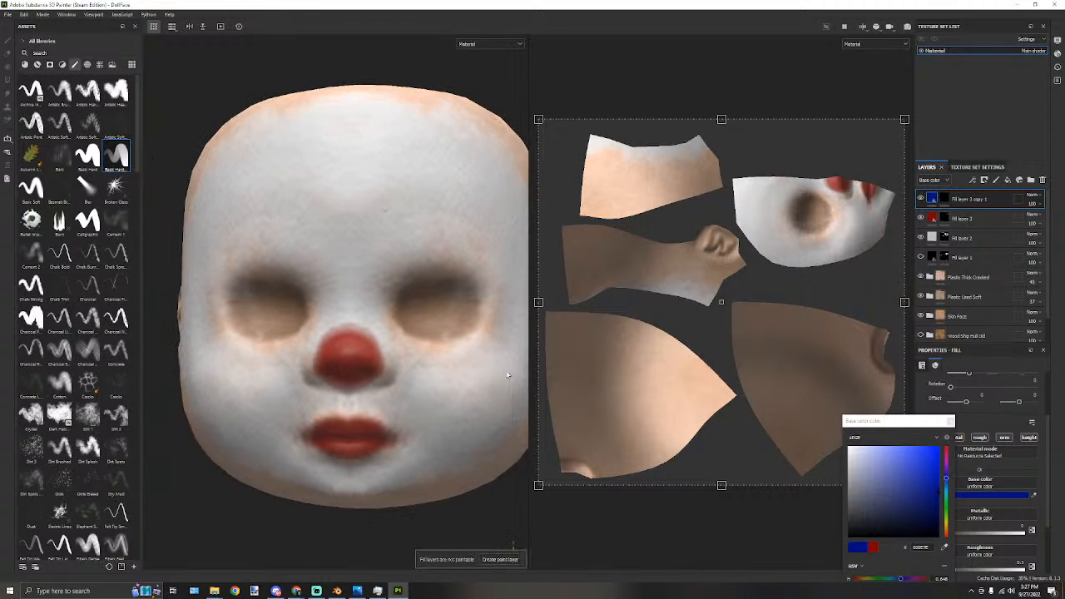
pyautogui.click(950, 421)
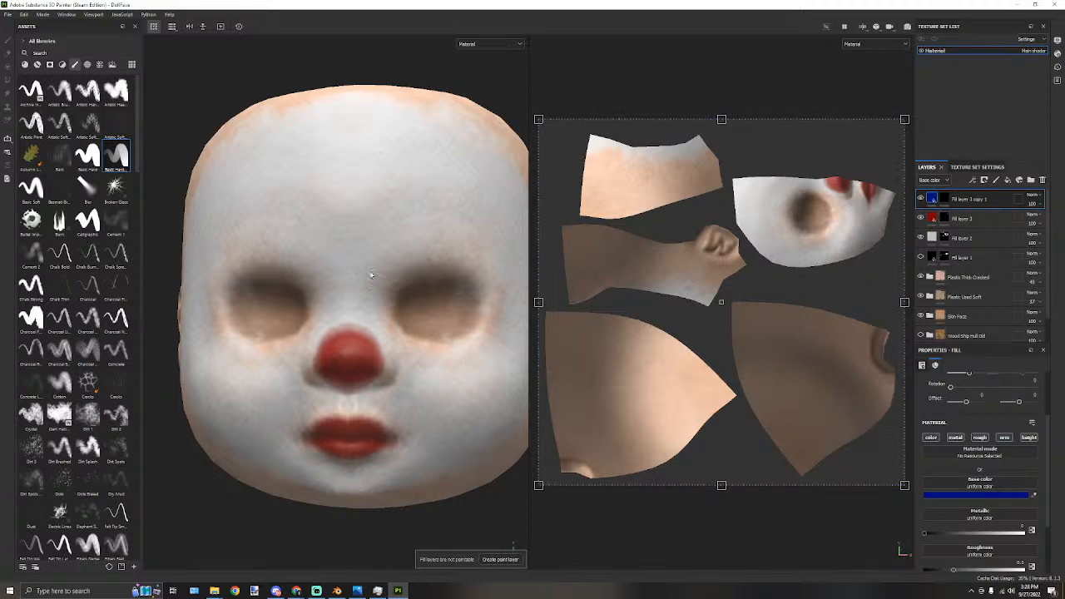
pyautogui.click(944, 199)
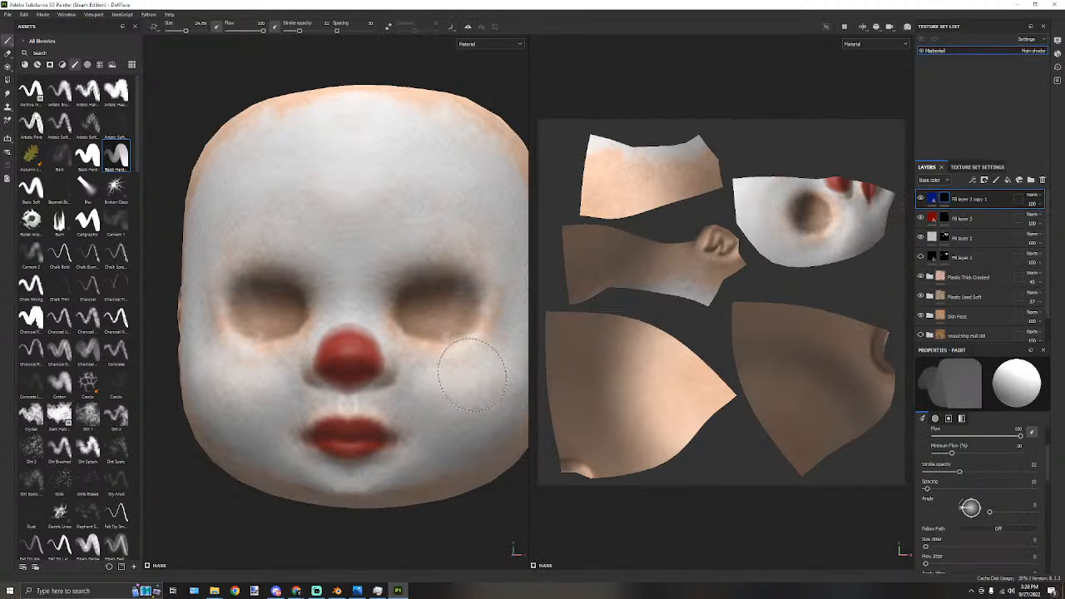
# Shrink the brush and paint small blue triangle outlines on the cheeks beneath both eyes.
pyautogui.keyDown('ctrl'); pyautogui.moveTo(442, 365); pyautogui.dragTo(405, 363, button='right'); pyautogui.keyUp('ctrl')
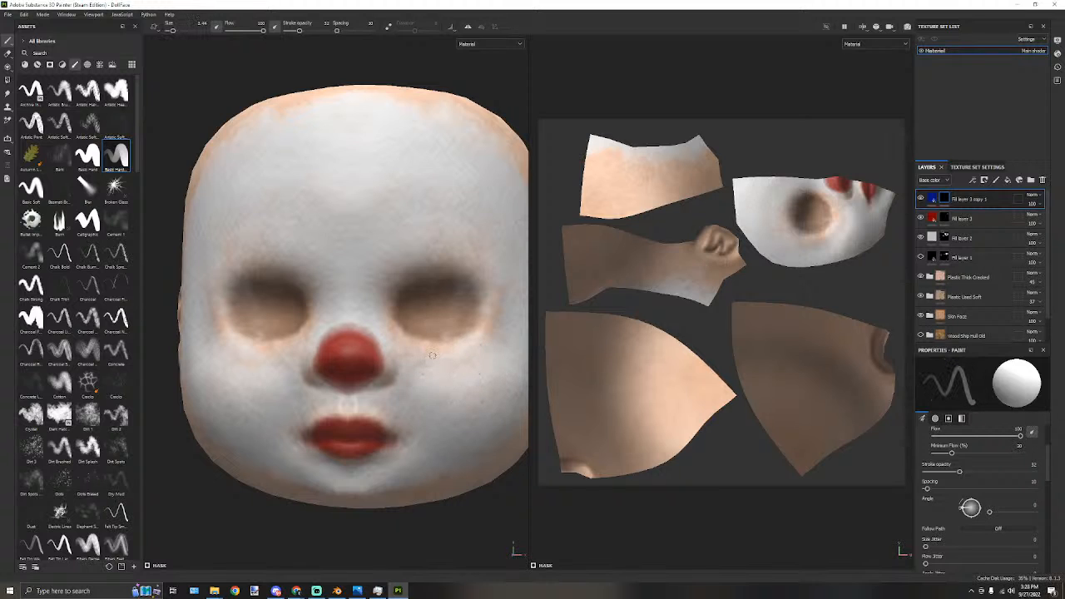
pyautogui.keyDown('ctrl'); pyautogui.moveTo(437, 361); pyautogui.dragTo(438, 360, button='right'); pyautogui.keyUp('ctrl')
pyautogui.moveTo(435, 357)
pyautogui.mouseDown()
pyautogui.moveTo(449, 380)
pyautogui.moveTo(432, 360)
pyautogui.moveTo(474, 351)
pyautogui.mouseUp()
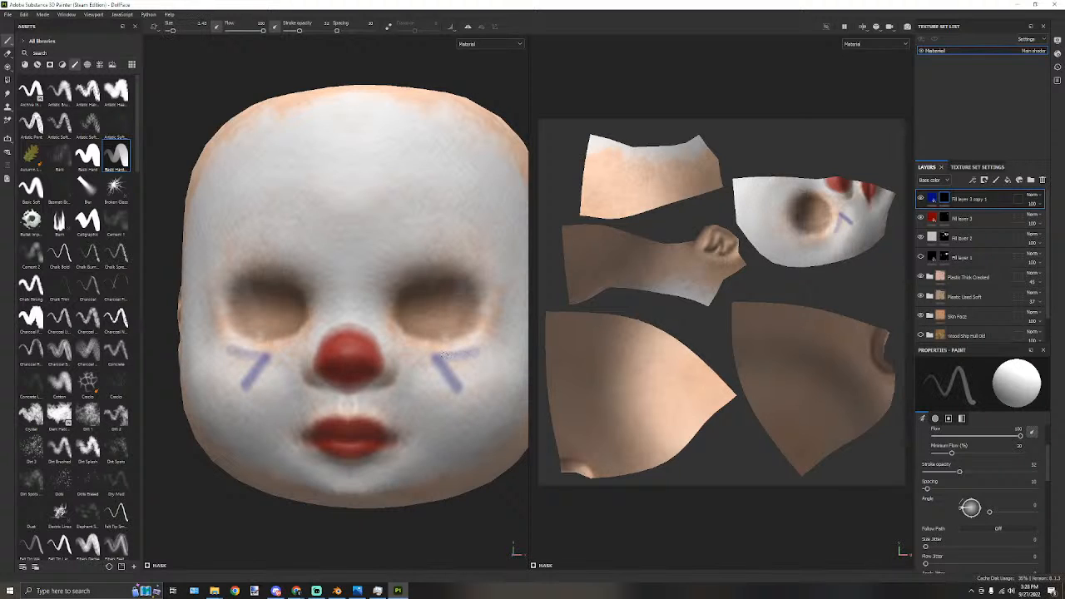
pyautogui.moveTo(472, 353)
pyautogui.mouseDown()
pyautogui.moveTo(442, 358)
pyautogui.moveTo(458, 384)
pyautogui.mouseUp()
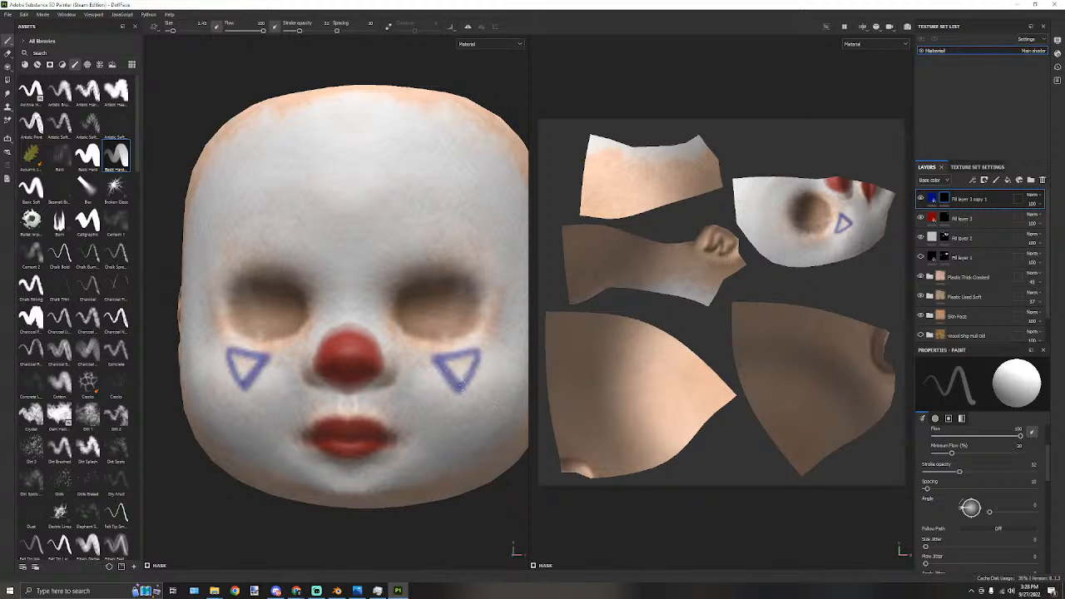
# Try painting curved blue eyebrows above the eyes with a larger brush, and undo the stroke.
pyautogui.scroll(-5, 460, 380)
pyautogui.scroll(4, 455, 375)
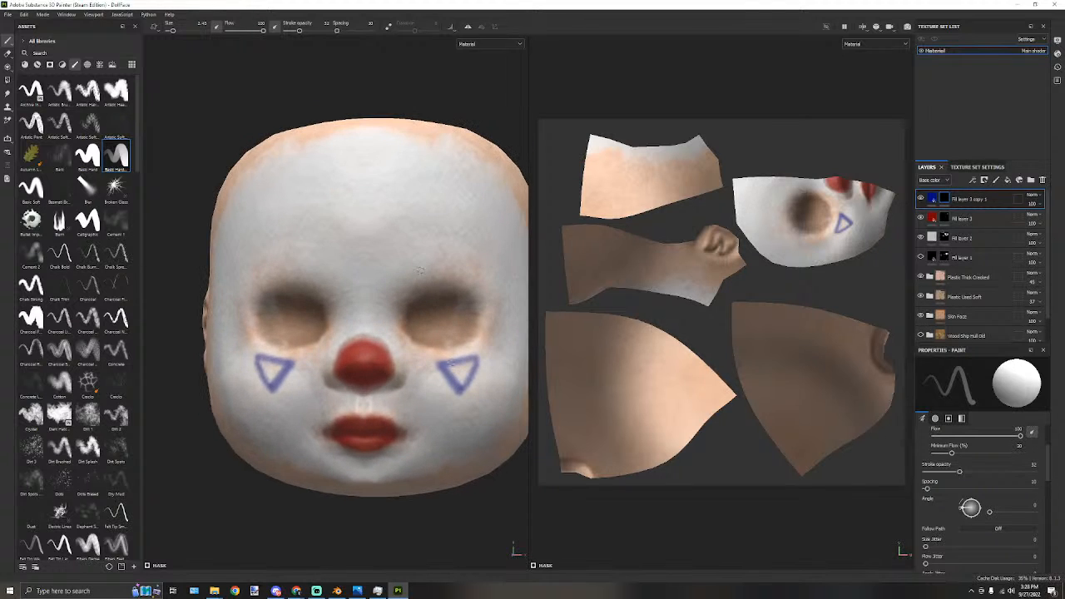
pyautogui.press(']')
pyautogui.press(']')
pyautogui.press(']')
pyautogui.press(']')
pyautogui.moveTo(395, 272)
pyautogui.mouseDown()
pyautogui.moveTo(407, 254)
pyautogui.moveTo(443, 246)
pyautogui.mouseUp()
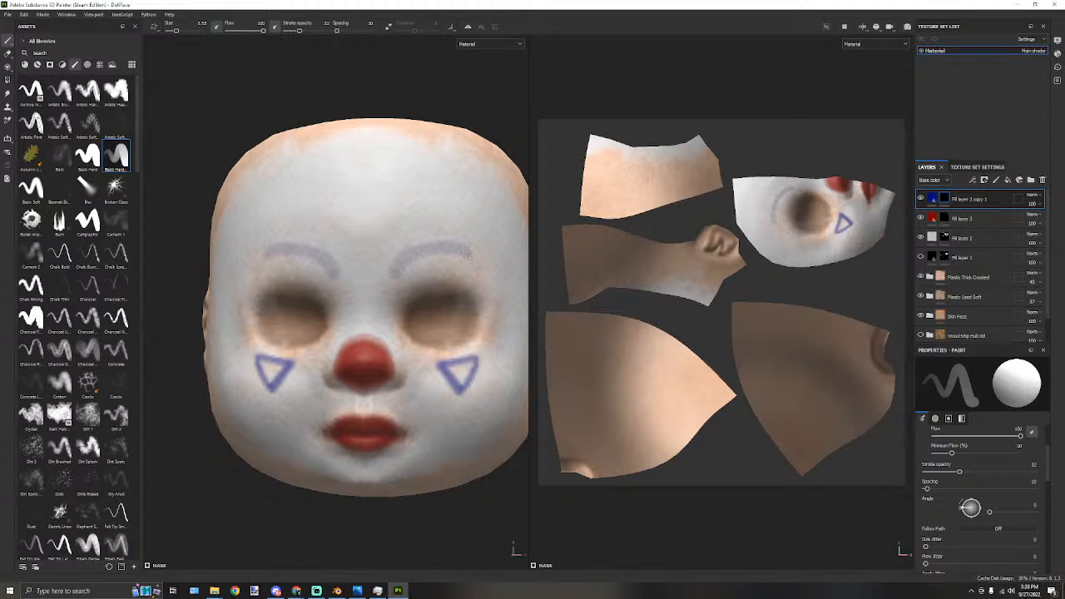
pyautogui.hotkey('ctrl', 'z')
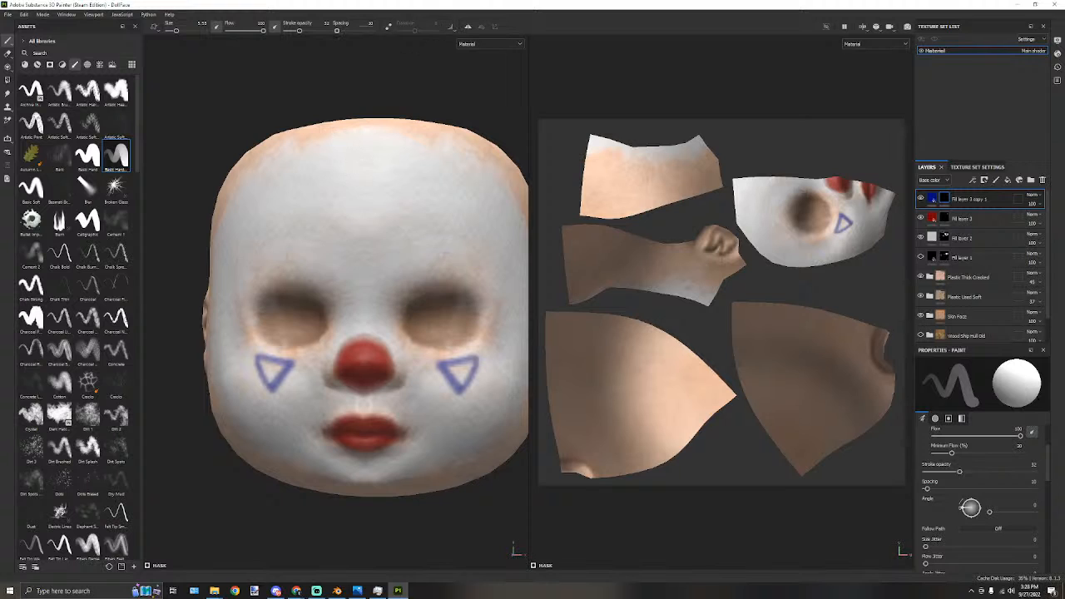
# Turn on Lazy Mouse stroke smoothing and try painting the blue eyebrows with it, undoing each attempt.
pyautogui.click(388, 27)
pyautogui.moveTo(399, 252)
pyautogui.mouseDown()
pyautogui.moveTo(416, 241)
pyautogui.moveTo(463, 242)
pyautogui.moveTo(494, 256)
pyautogui.mouseUp()
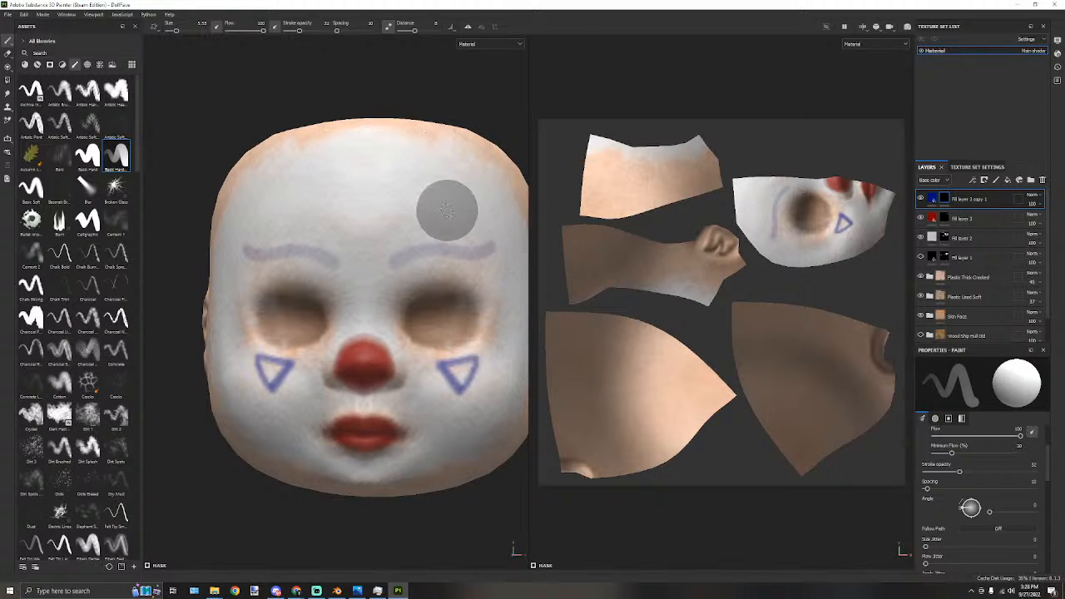
pyautogui.hotkey('ctrl', 'z')
pyautogui.moveTo(398, 254)
pyautogui.mouseDown()
pyautogui.moveTo(399, 242)
pyautogui.moveTo(459, 218)
pyautogui.moveTo(483, 243)
pyautogui.mouseUp()
pyautogui.hotkey('ctrl', 'z')
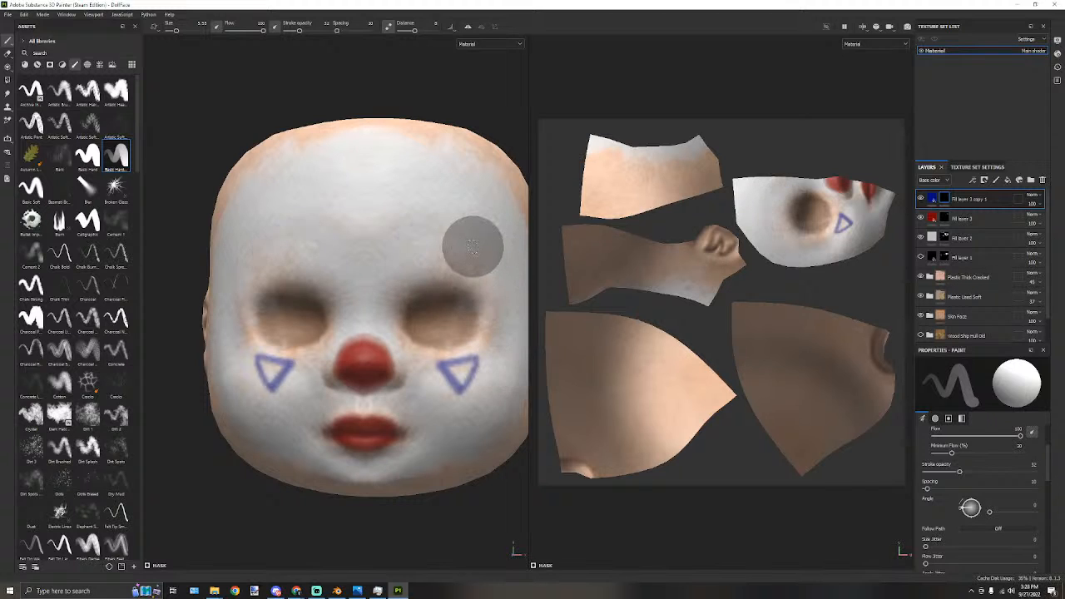
# Undo all the blue triangle strokes beneath the eyes.
pyautogui.hotkey('ctrl', 'z')
pyautogui.hotkey('ctrl', 'z')
pyautogui.hotkey('ctrl', 'z')
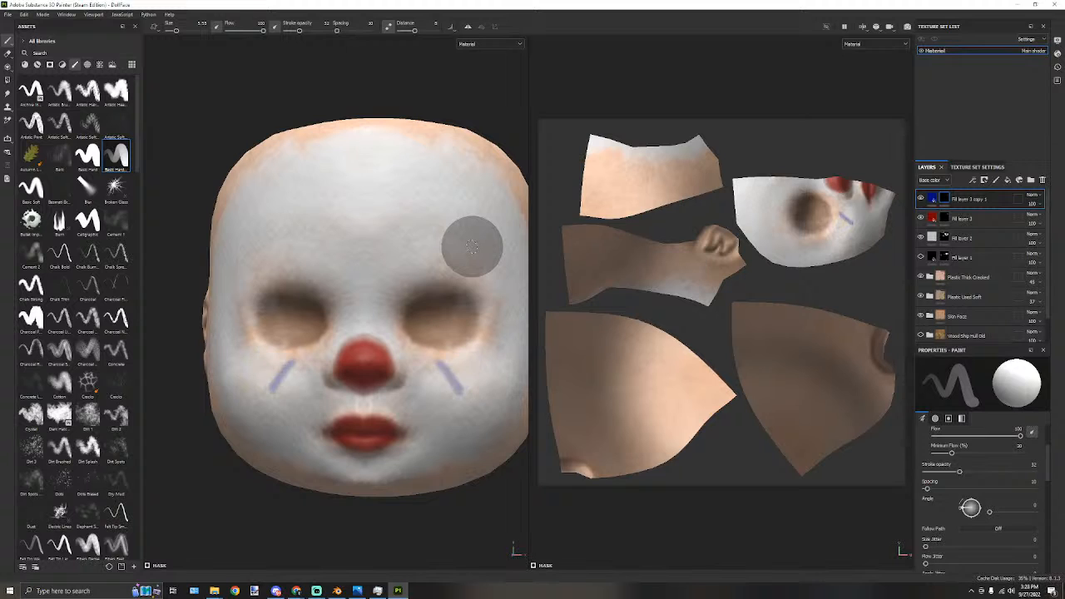
pyautogui.hotkey('ctrl', 'z')
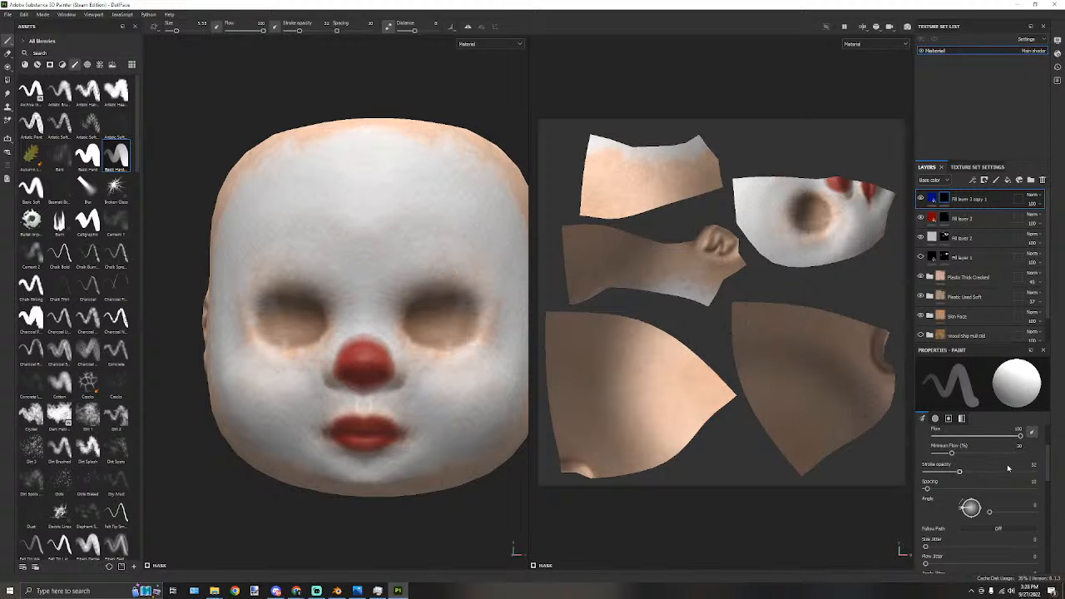
# Raise the stroke opacity to 87 and paint high-arched blue eyebrows above both eyes, redoing the first attempt.
pyautogui.moveTo(959, 472); pyautogui.dragTo(1020, 472)
pyautogui.moveTo(379, 262)
pyautogui.mouseDown()
pyautogui.moveTo(394, 238)
pyautogui.moveTo(456, 212)
pyautogui.moveTo(487, 231)
pyautogui.moveTo(494, 261)
pyautogui.mouseUp()
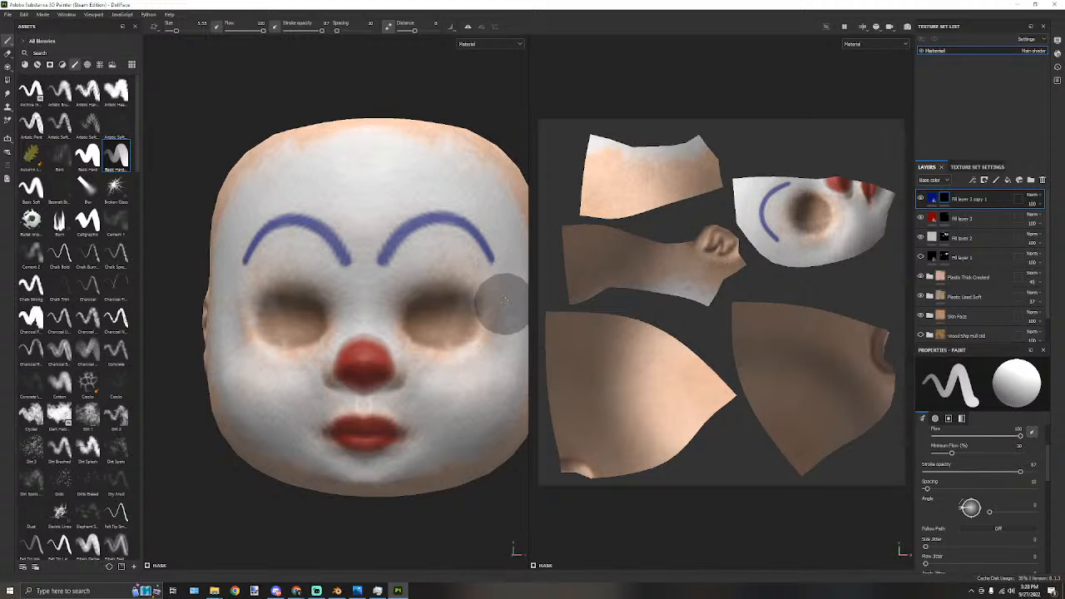
pyautogui.hotkey('ctrl', 'z')
pyautogui.click(408, 264)
pyautogui.moveTo(413, 248); pyautogui.dragTo(511, 250)
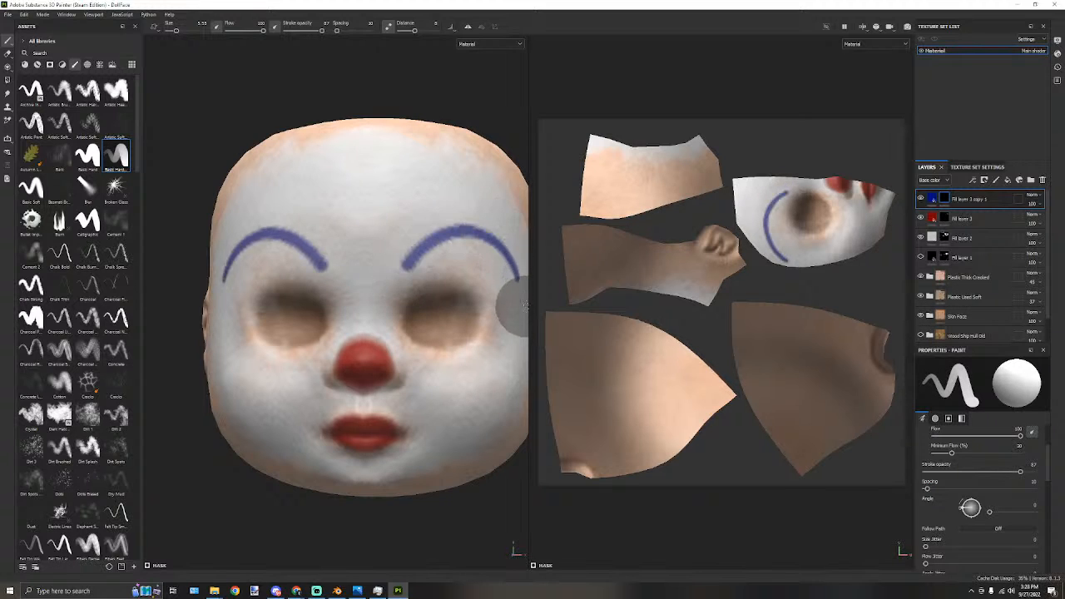
# Try painting blue marks beside the mouth corners and along the upper lip, and undo them.
pyautogui.moveTo(435, 408)
pyautogui.keyDown('alt'); pyautogui.mouseDown()
pyautogui.moveTo(447, 417)
pyautogui.moveTo(391, 412)
pyautogui.mouseUp(); pyautogui.keyUp('alt')
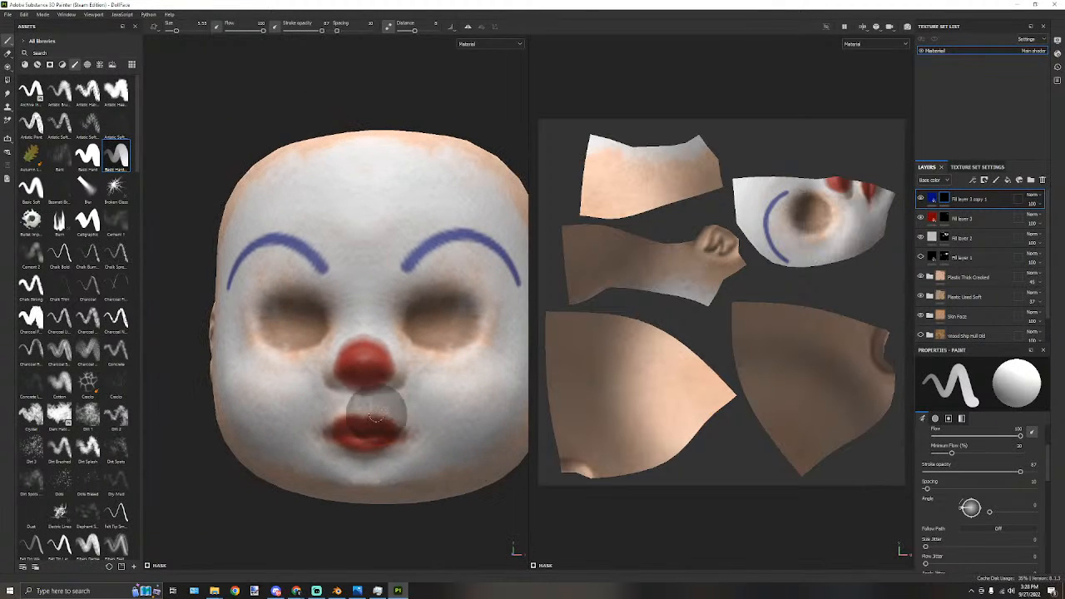
pyautogui.moveTo(330, 436); pyautogui.dragTo(291, 426)
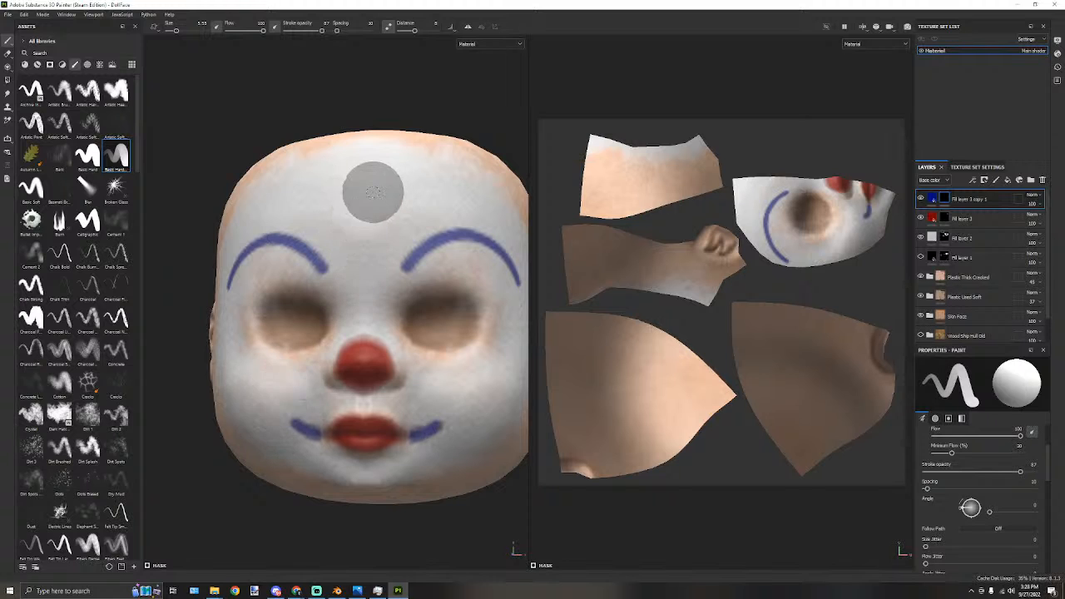
pyautogui.moveTo(320, 432)
pyautogui.mouseDown()
pyautogui.moveTo(339, 408)
pyautogui.moveTo(388, 412)
pyautogui.moveTo(401, 419)
pyautogui.moveTo(391, 439)
pyautogui.mouseUp()
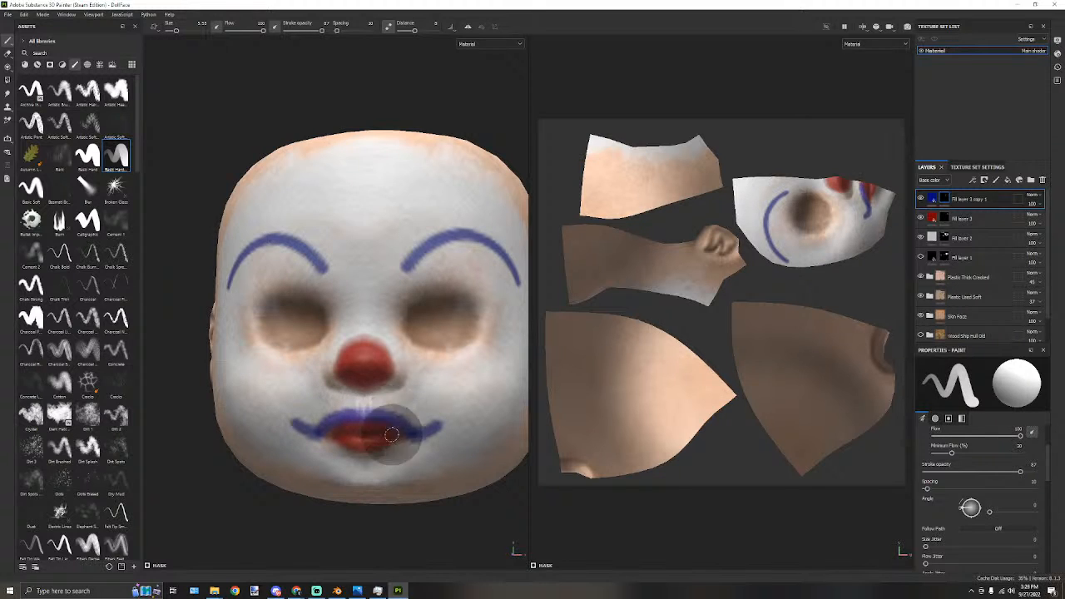
pyautogui.hotkey('ctrl', 'z')
pyautogui.hotkey('ctrl', 'z')
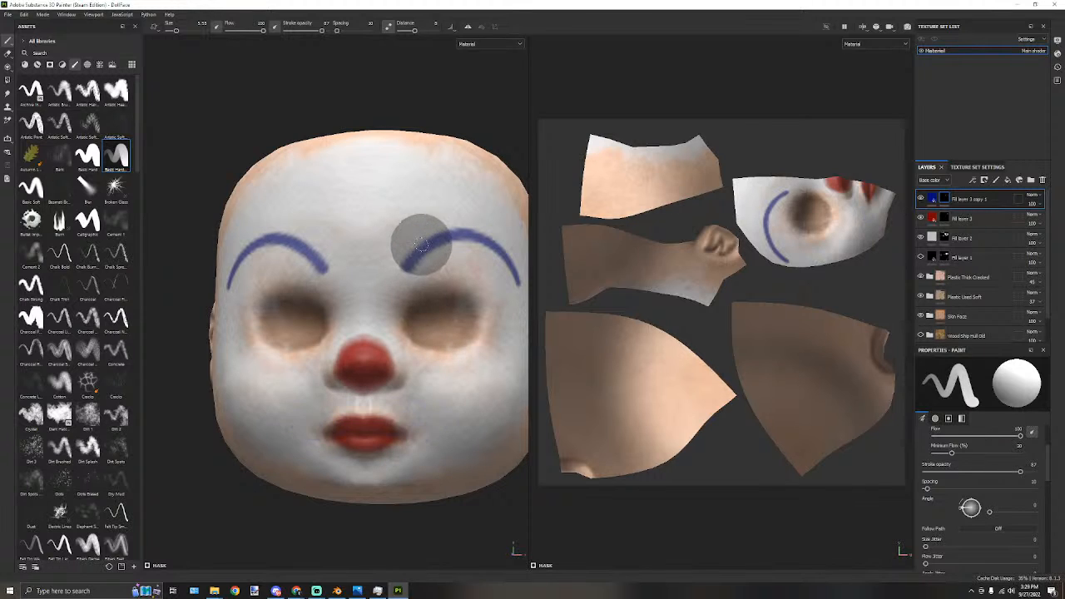
# Try several longer blue smile lines curving from the mouth corners up the cheeks, undoing each one.
pyautogui.moveTo(324, 433); pyautogui.dragTo(264, 407)
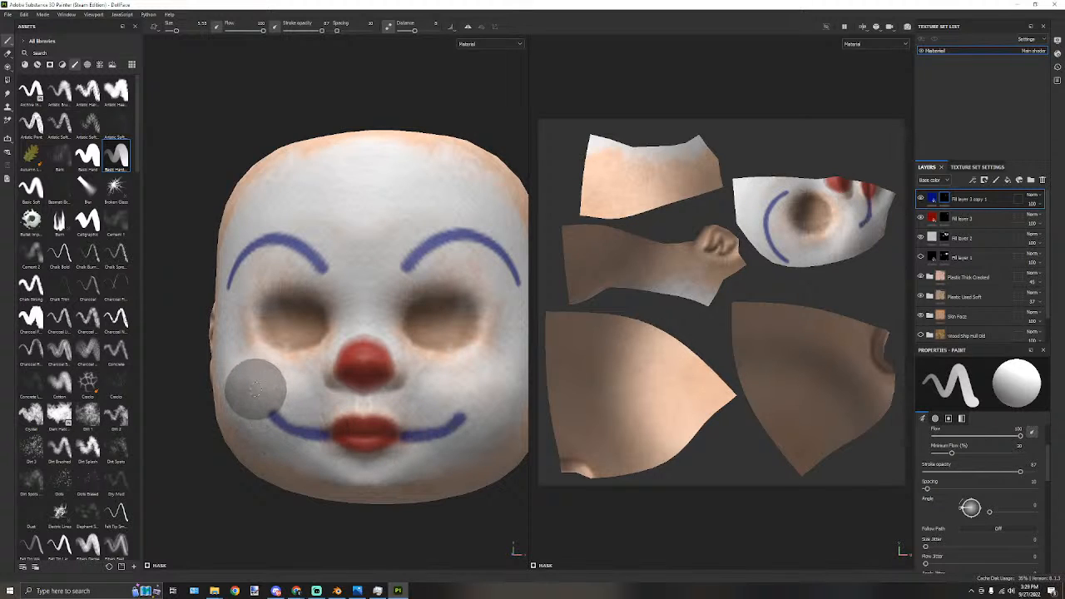
pyautogui.hotkey('ctrl', 'z')
pyautogui.moveTo(329, 433)
pyautogui.mouseDown()
pyautogui.moveTo(267, 407)
pyautogui.moveTo(275, 356)
pyautogui.mouseUp()
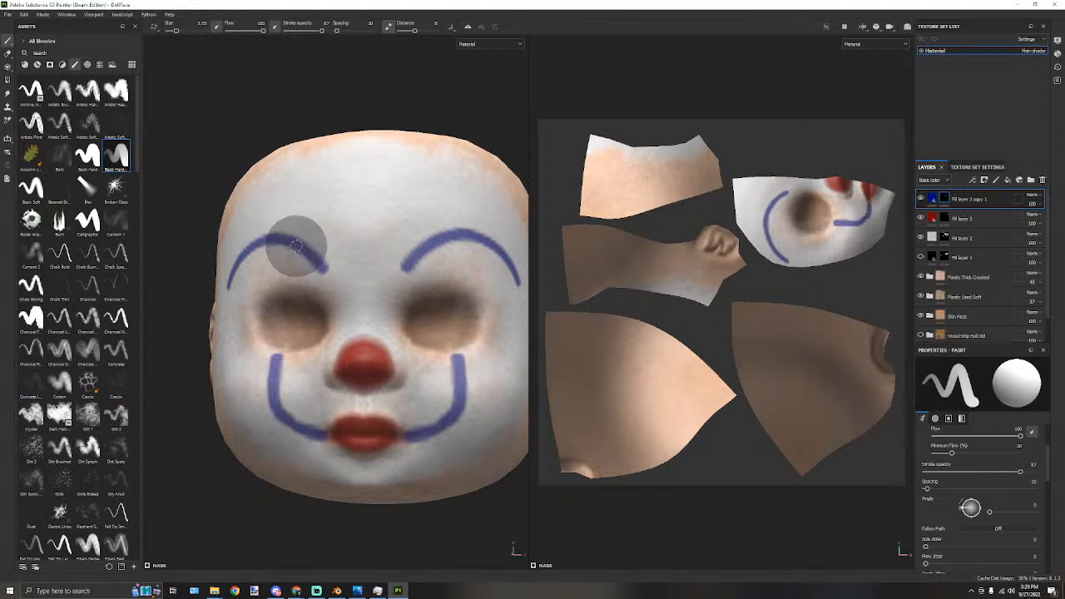
pyautogui.moveTo(329, 205)
pyautogui.keyDown('alt'); pyautogui.mouseDown()
pyautogui.moveTo(400, 218)
pyautogui.moveTo(343, 203)
pyautogui.mouseUp(); pyautogui.keyUp('alt')
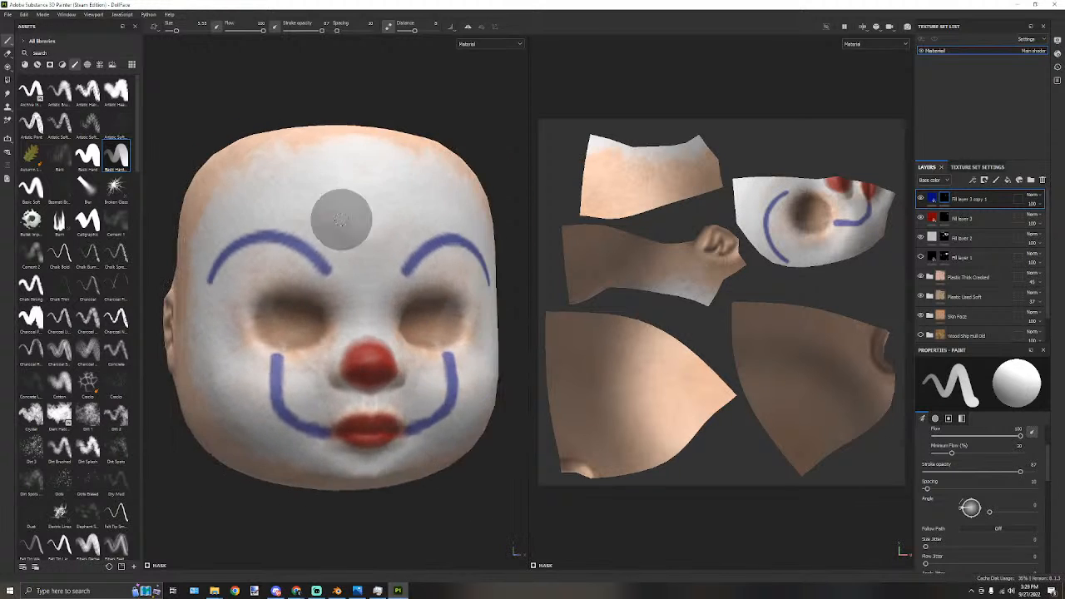
pyautogui.hotkey('ctrl', 'z')
pyautogui.moveTo(325, 435)
pyautogui.mouseDown()
pyautogui.moveTo(285, 423)
pyautogui.moveTo(223, 364)
pyautogui.mouseUp()
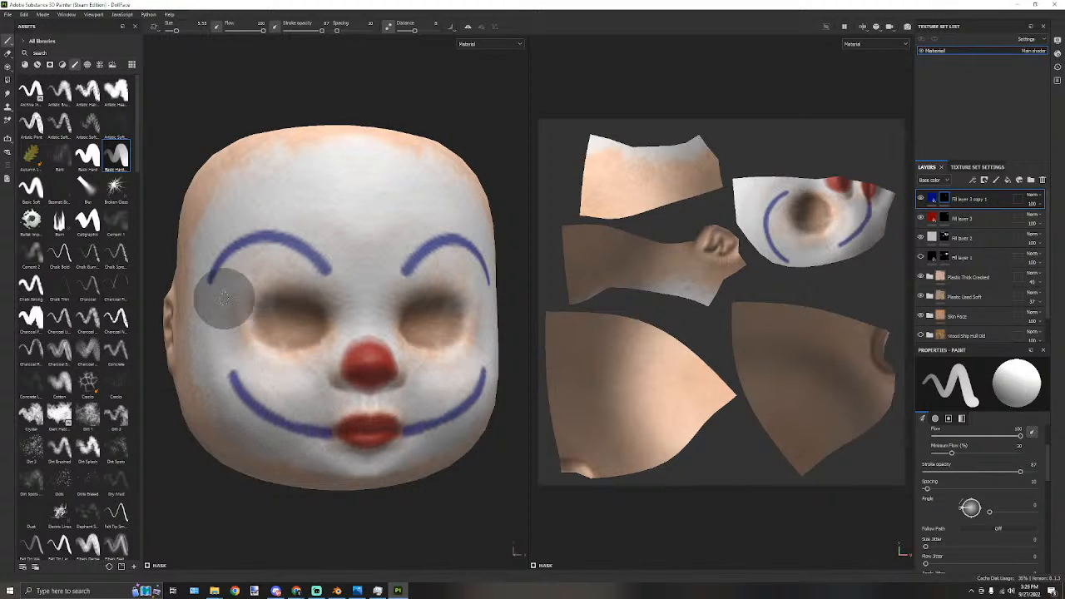
pyautogui.hotkey('ctrl', 'z')
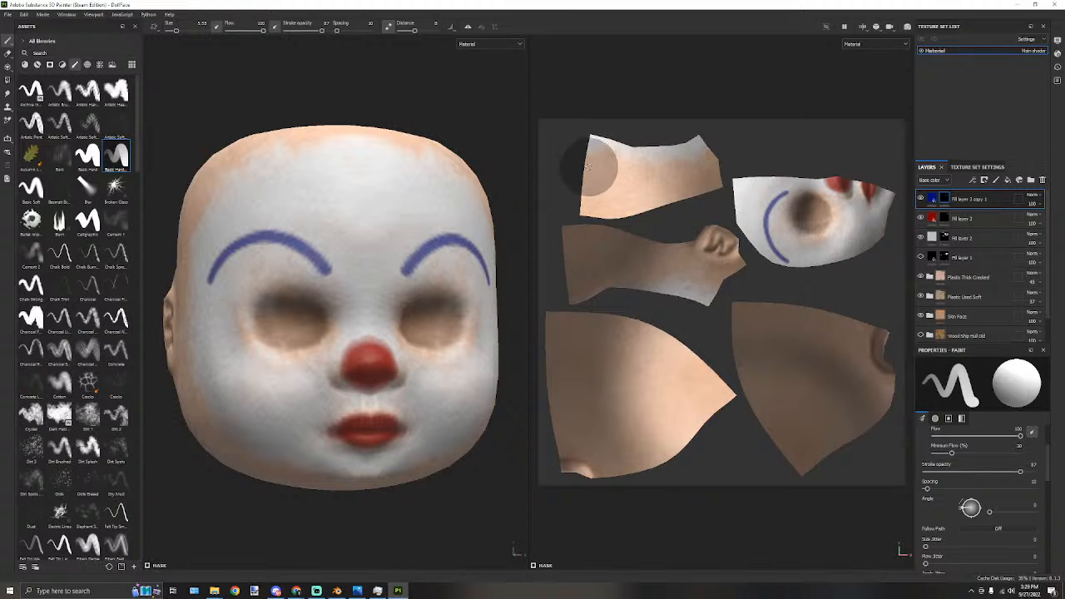
# Paint short blue smile lines curling up from both corners of the mouth.
pyautogui.moveTo(332, 429)
pyautogui.mouseDown()
pyautogui.moveTo(286, 434)
pyautogui.moveTo(281, 416)
pyautogui.mouseUp()
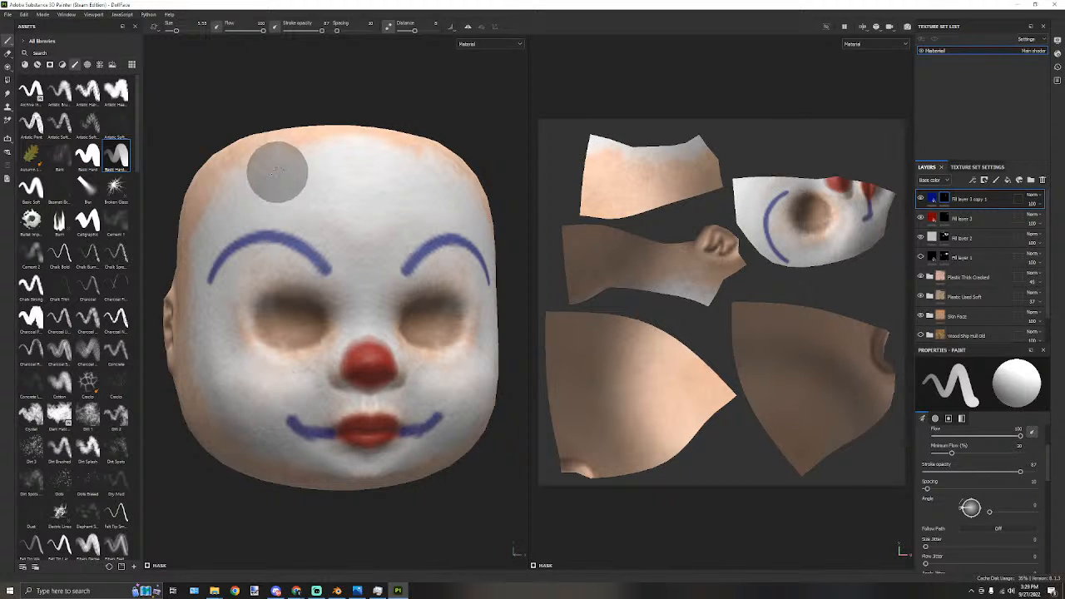
pyautogui.scroll(-1, 449, 181)
pyautogui.moveTo(494, 150)
pyautogui.keyDown('alt'); pyautogui.mouseDown()
pyautogui.moveTo(364, 143)
pyautogui.moveTo(507, 161)
pyautogui.moveTo(462, 158)
pyautogui.mouseUp(); pyautogui.keyUp('alt')
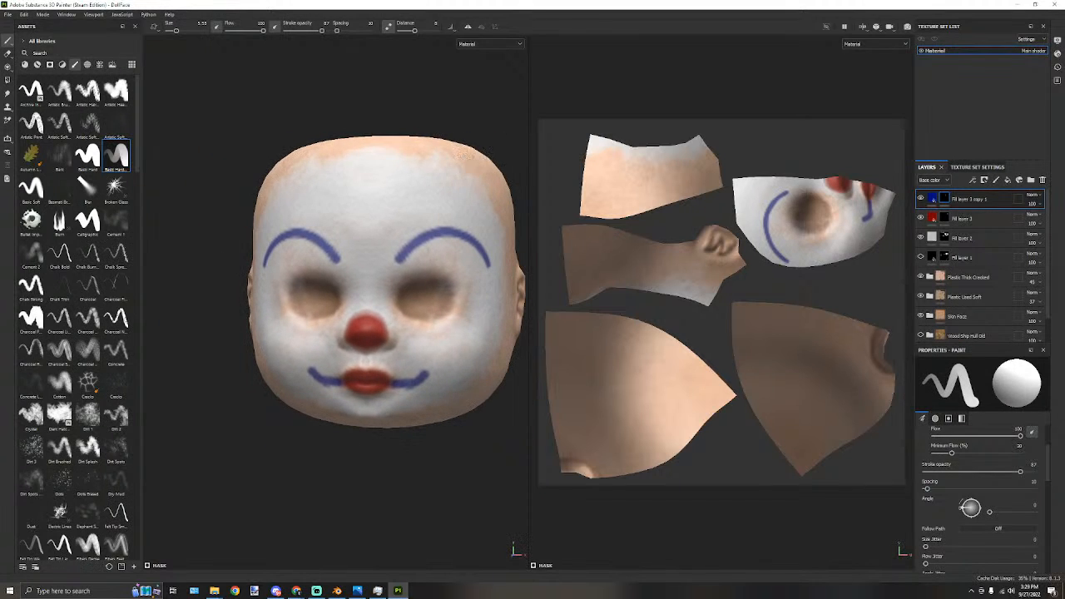
# Paint soft red blush on the cheeks in the red fill layer's mask with an enlarged Cement 1 brush.
pyautogui.click(932, 217)
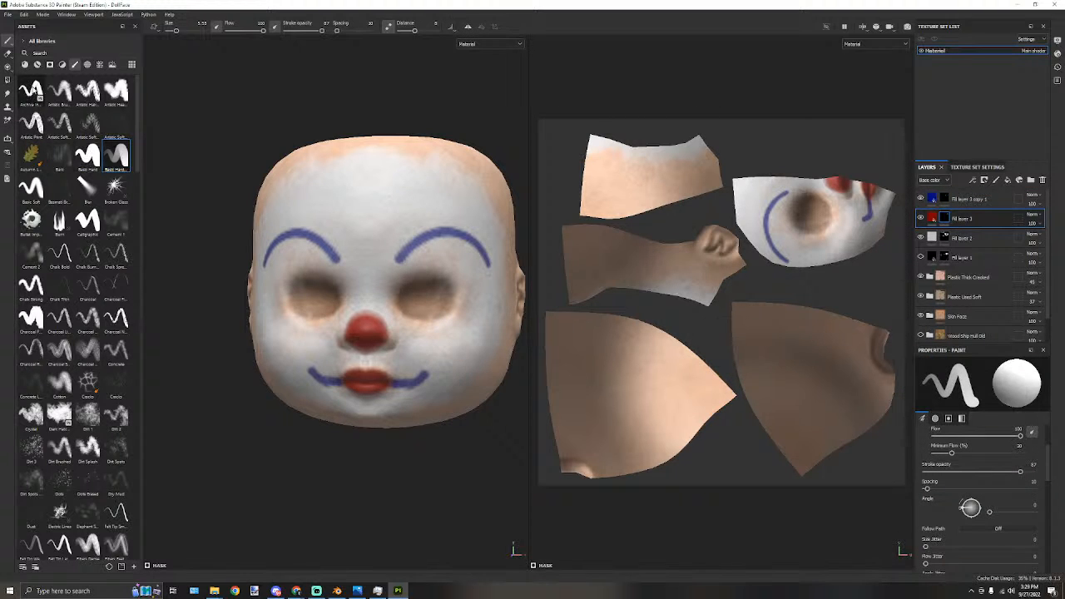
pyautogui.moveTo(30, 253)
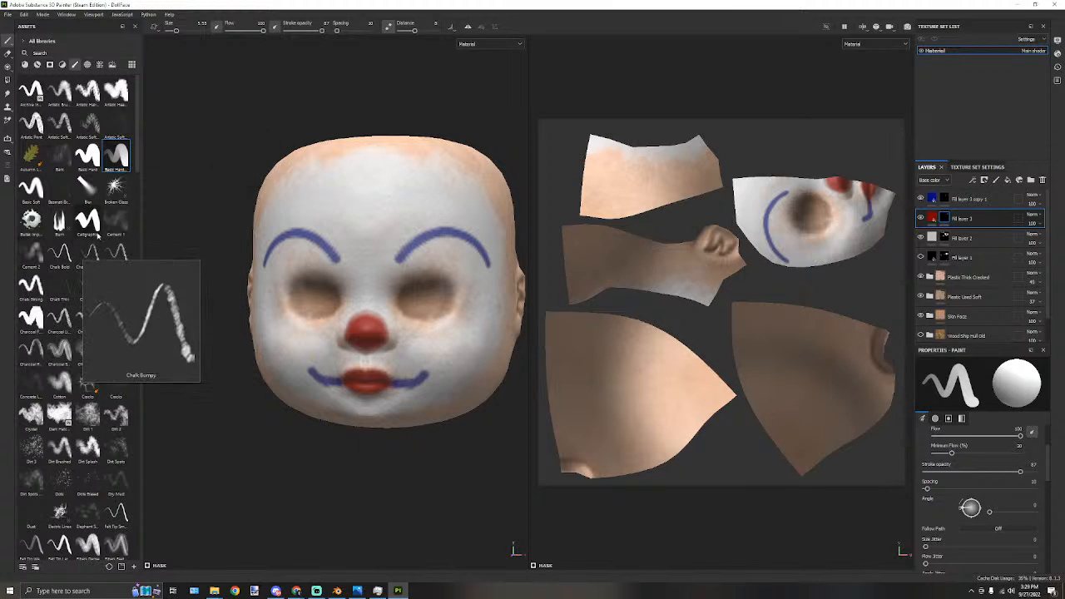
pyautogui.click(112, 219)
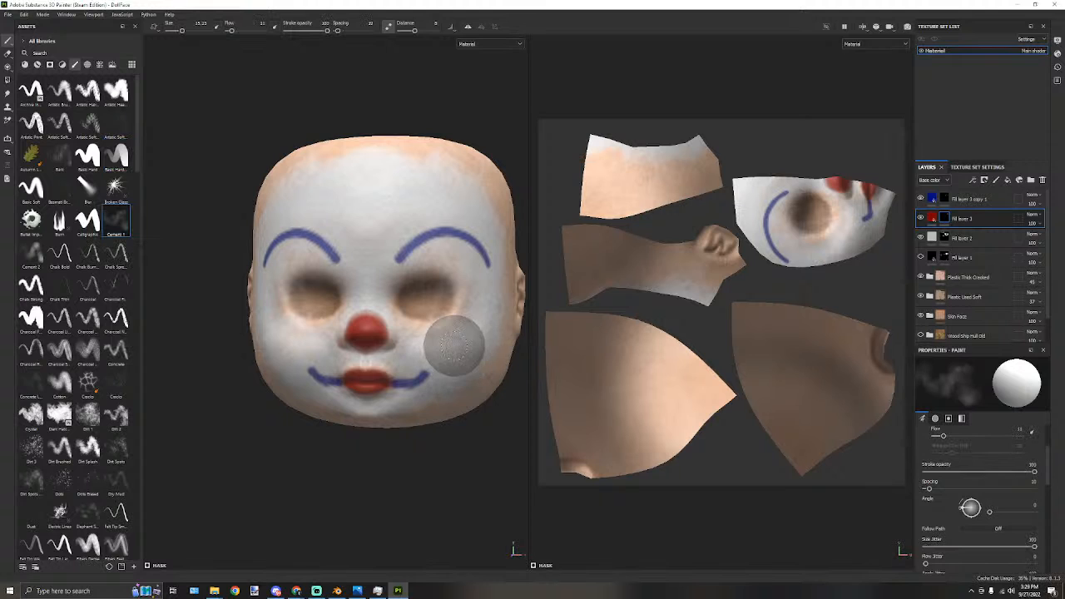
pyautogui.press(']')
pyautogui.press(']')
pyautogui.press(']')
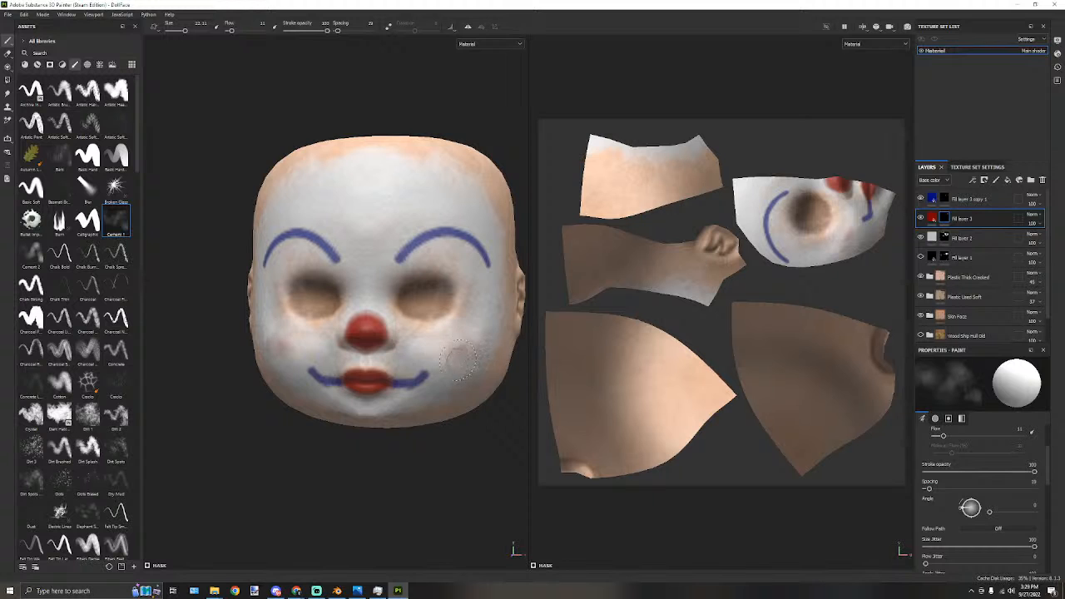
pyautogui.scroll(2, 450, 353)
pyautogui.keyDown('alt'); pyautogui.moveTo(490, 297); pyautogui.dragTo(415, 293); pyautogui.keyUp('alt')
pyautogui.moveTo(473, 332); pyautogui.dragTo(443, 340)
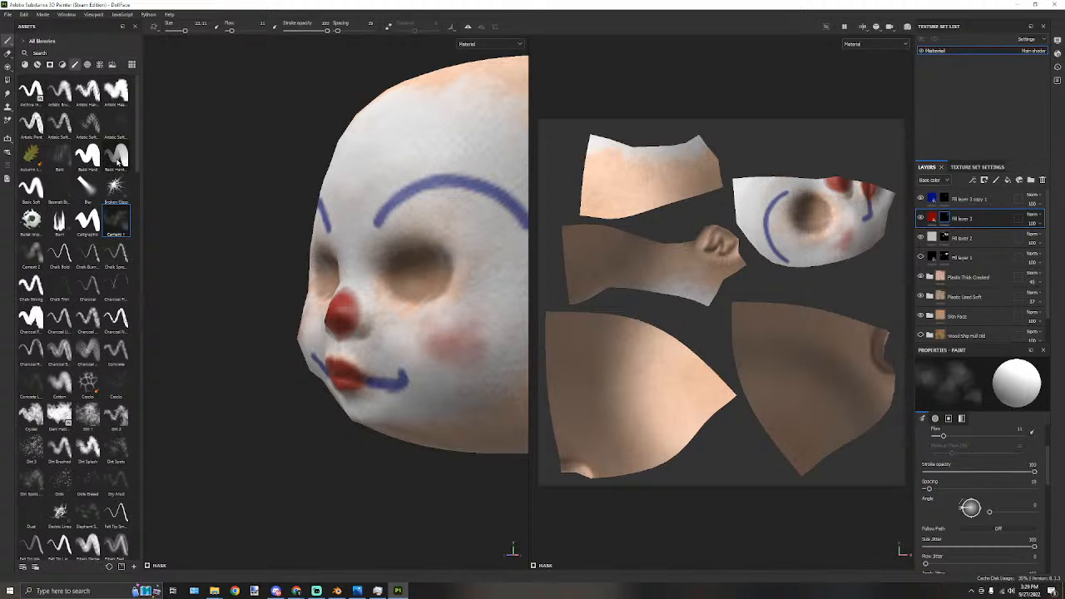
# Build up the round cheek blush with an enlarged Basic Hard brush at a flow of 12.
pyautogui.click(115, 155)
pyautogui.click(458, 326)
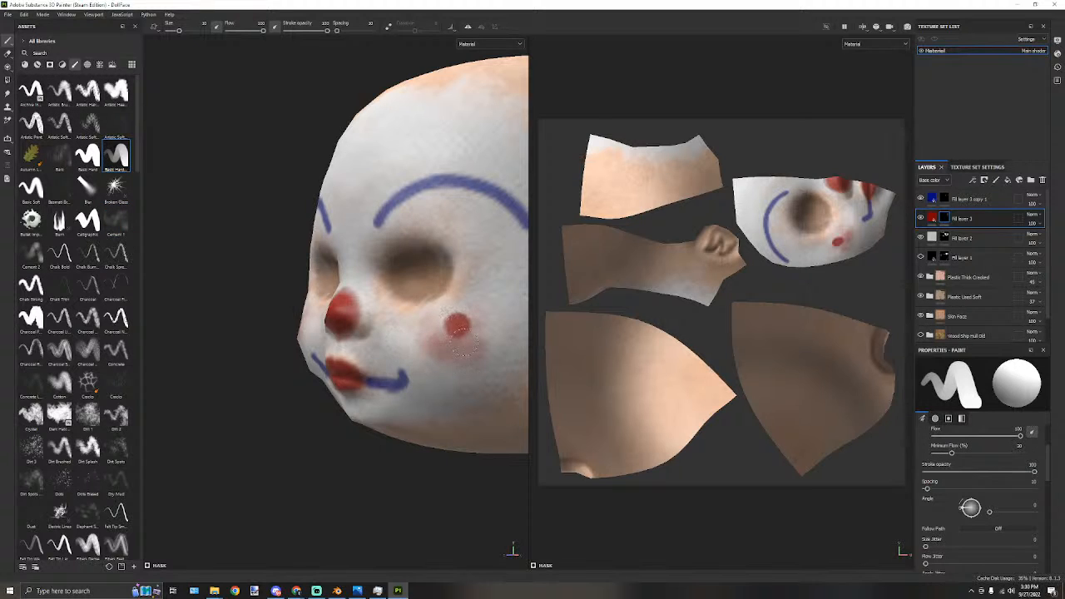
pyautogui.moveTo(1018, 437); pyautogui.dragTo(943, 438)
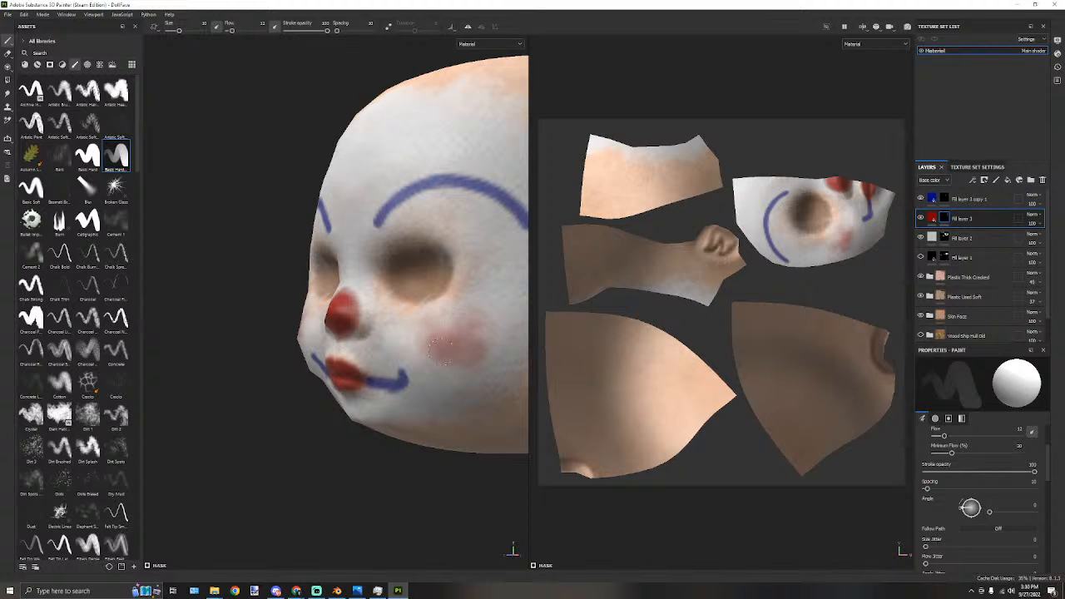
pyautogui.keyDown('alt'); pyautogui.moveTo(423, 349); pyautogui.dragTo(391, 366); pyautogui.keyUp('alt')
pyautogui.scroll(5, 391, 366)
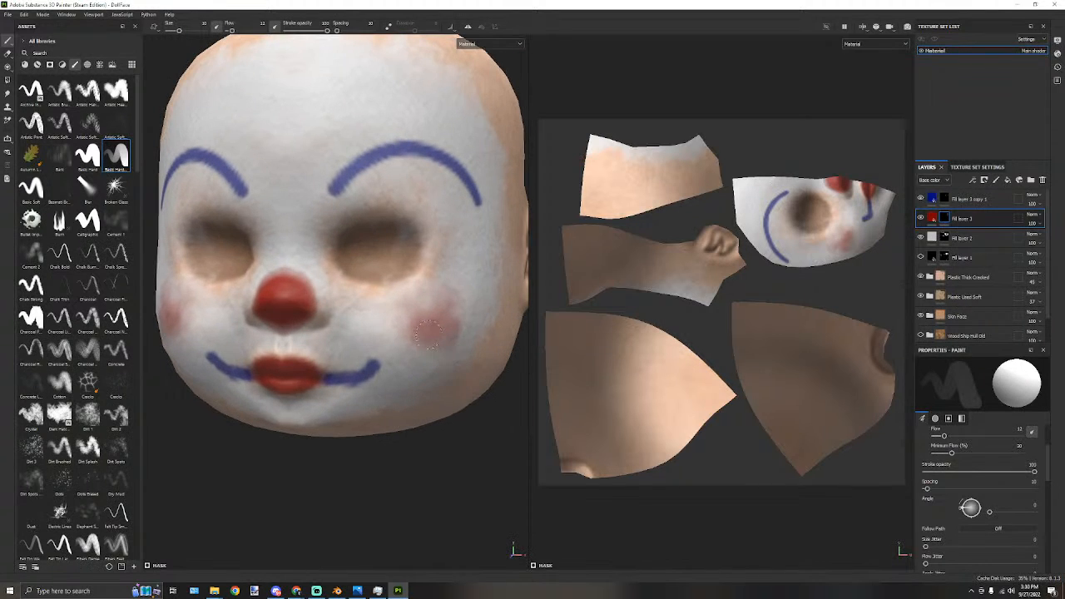
pyautogui.press(']')
pyautogui.press(']')
pyautogui.press(']')
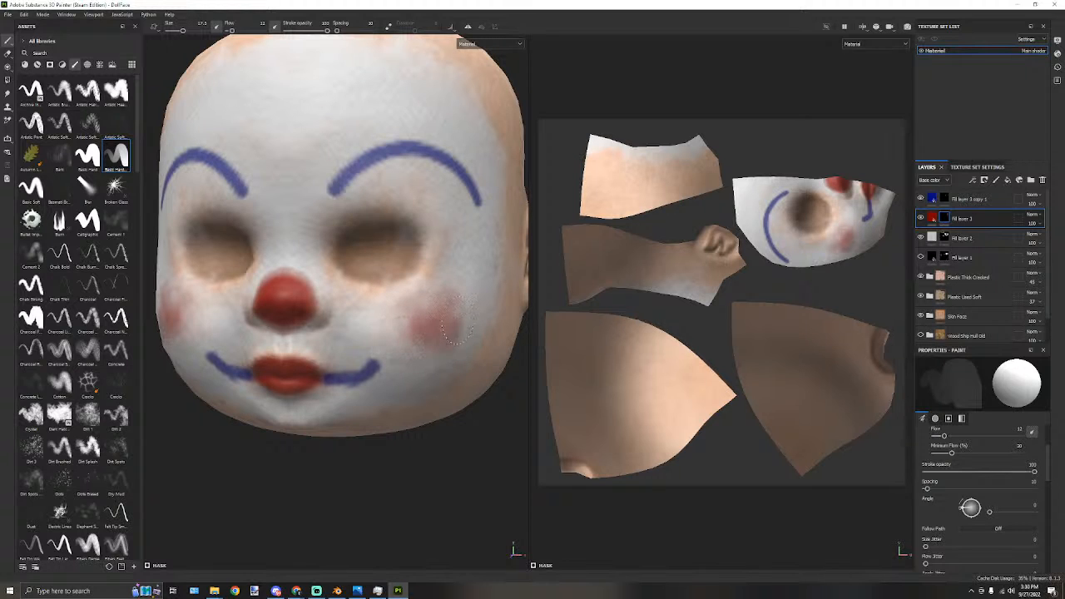
pyautogui.keyDown('alt'); pyautogui.moveTo(433, 306); pyautogui.dragTo(306, 408); pyautogui.keyUp('alt')
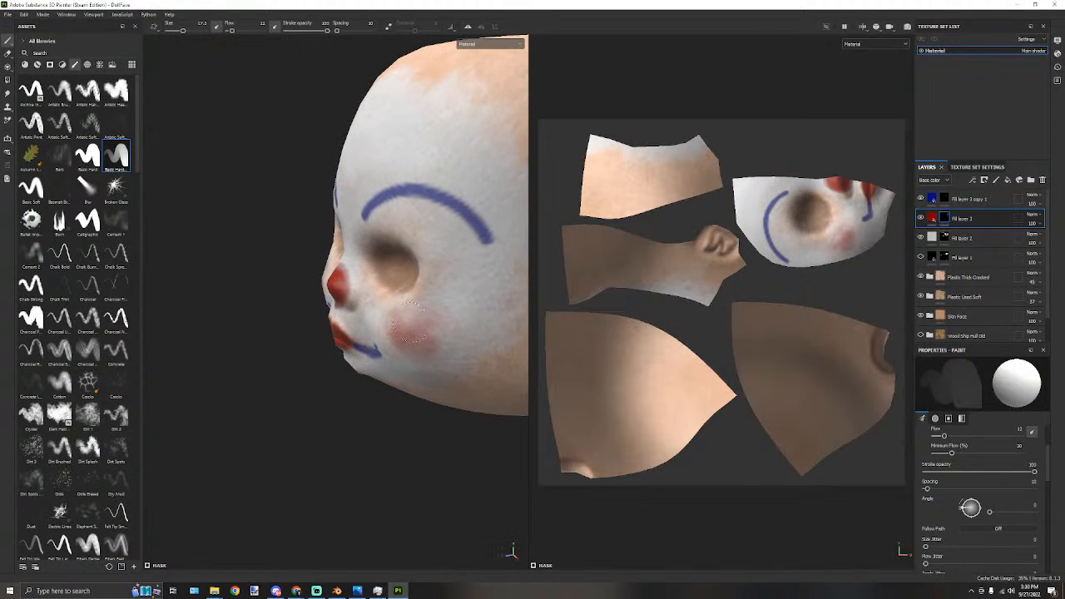
pyautogui.keyDown('alt'); pyautogui.moveTo(432, 332); pyautogui.dragTo(465, 284); pyautogui.keyUp('alt')
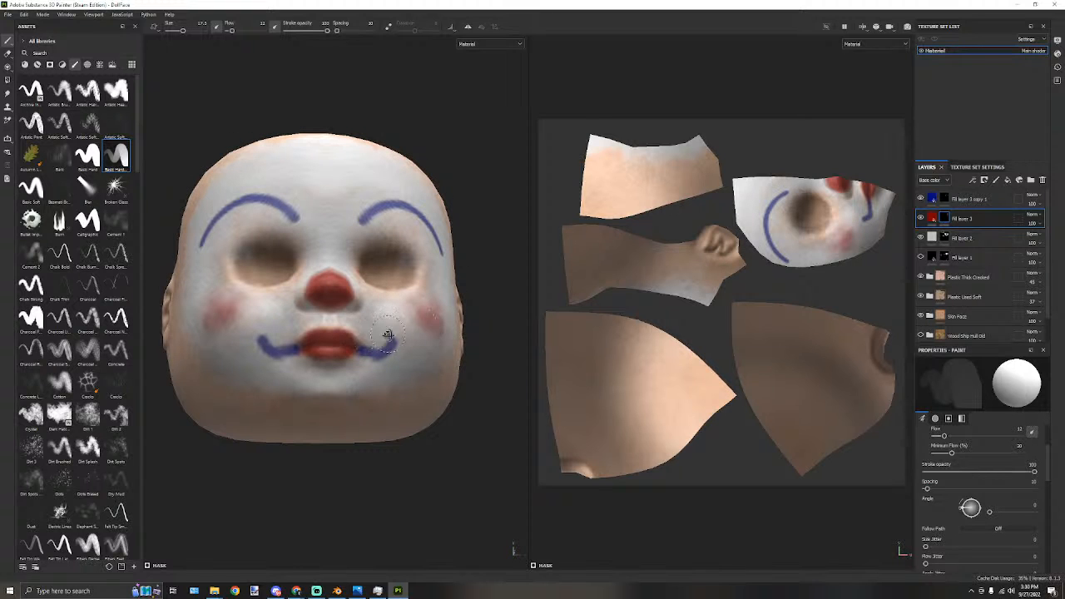
pyautogui.keyDown('alt'); pyautogui.moveTo(387, 328); pyautogui.dragTo(304, 366); pyautogui.keyUp('alt')
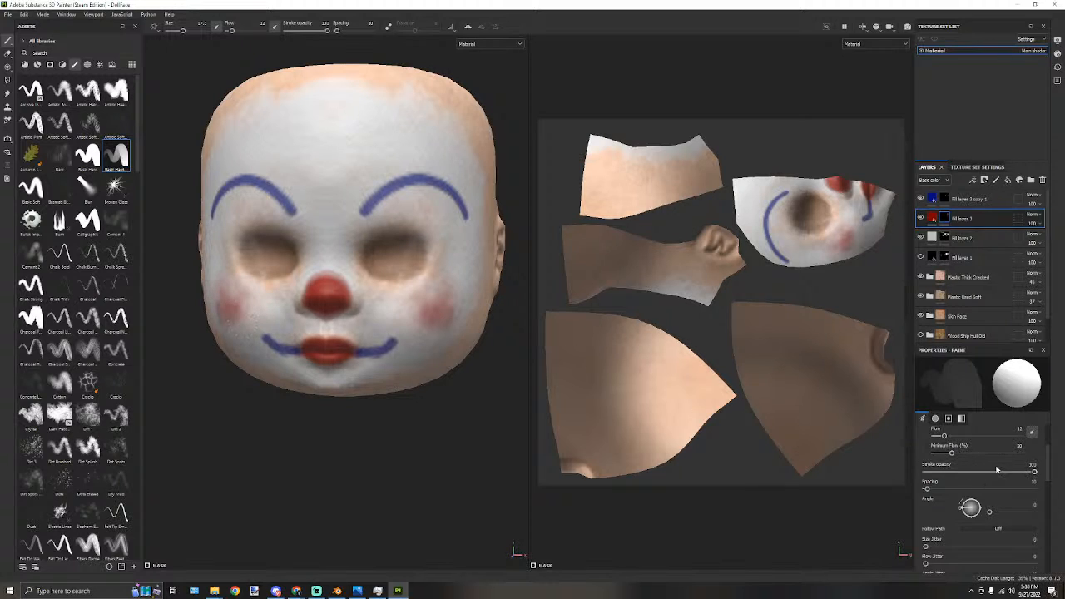
# Raise the brush flow to 35, try a heavier blush stroke on the cheek, and look through the brush's alpha settings.
pyautogui.scroll(1, 981, 466)
pyautogui.scroll(1, 947, 444)
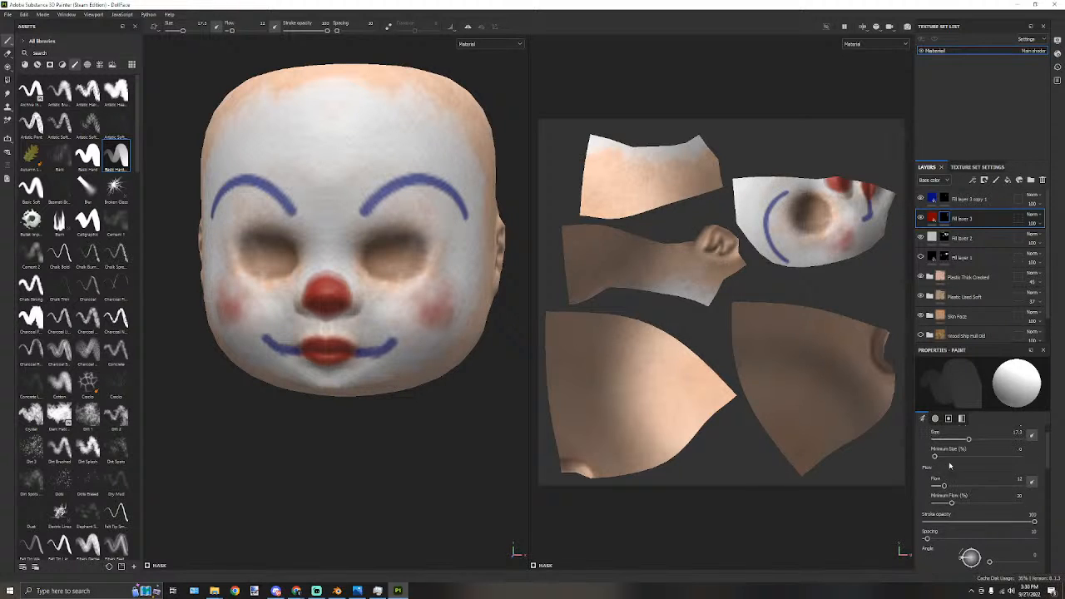
pyautogui.moveTo(946, 486); pyautogui.dragTo(964, 487)
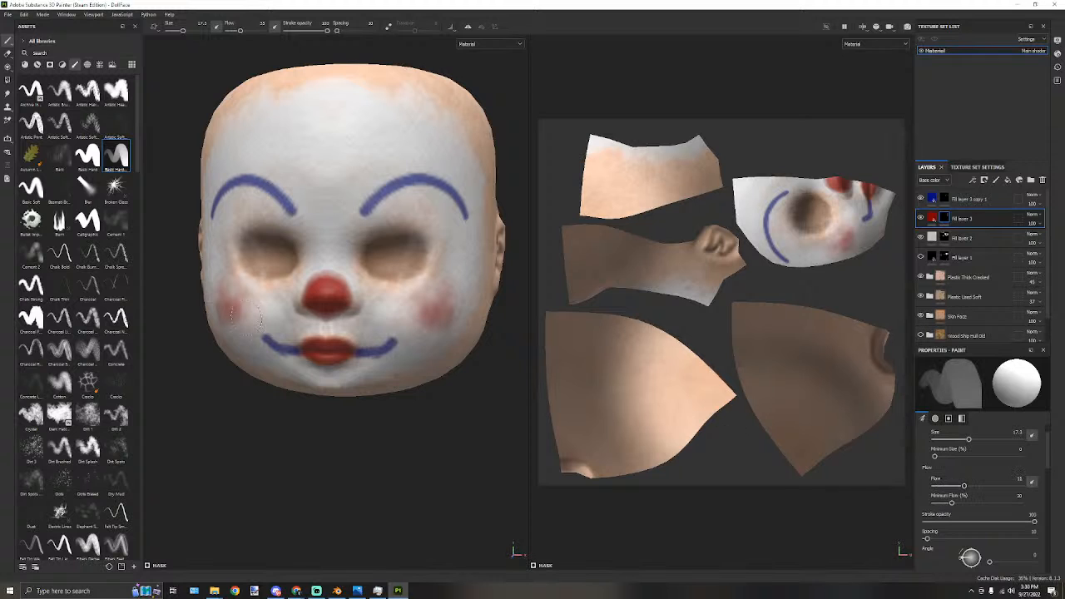
pyautogui.moveTo(248, 318); pyautogui.dragTo(240, 318)
pyautogui.moveTo(274, 401)
pyautogui.keyDown('alt'); pyautogui.mouseDown()
pyautogui.moveTo(262, 397)
pyautogui.moveTo(273, 397)
pyautogui.mouseUp(); pyautogui.keyUp('alt')
pyautogui.scroll(-6, 958, 487)
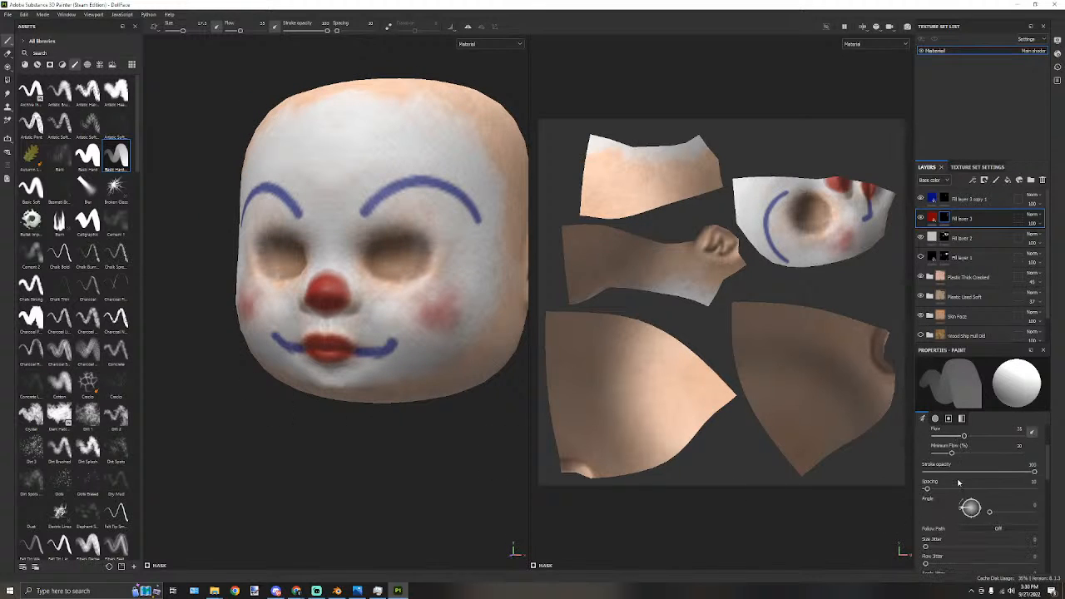
pyautogui.scroll(-5, 962, 485)
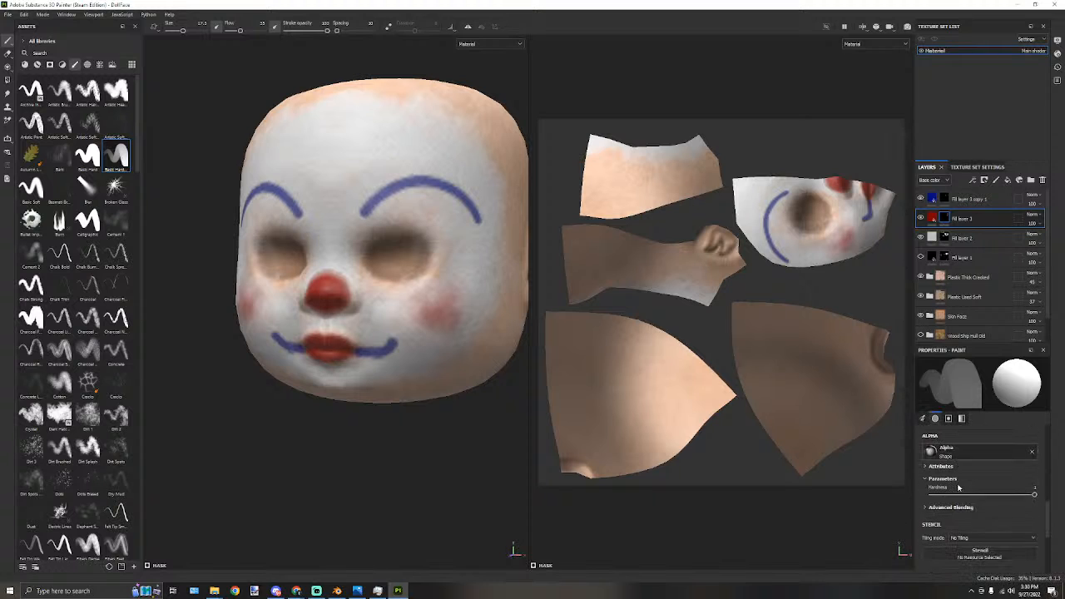
pyautogui.scroll(10, 988, 480)
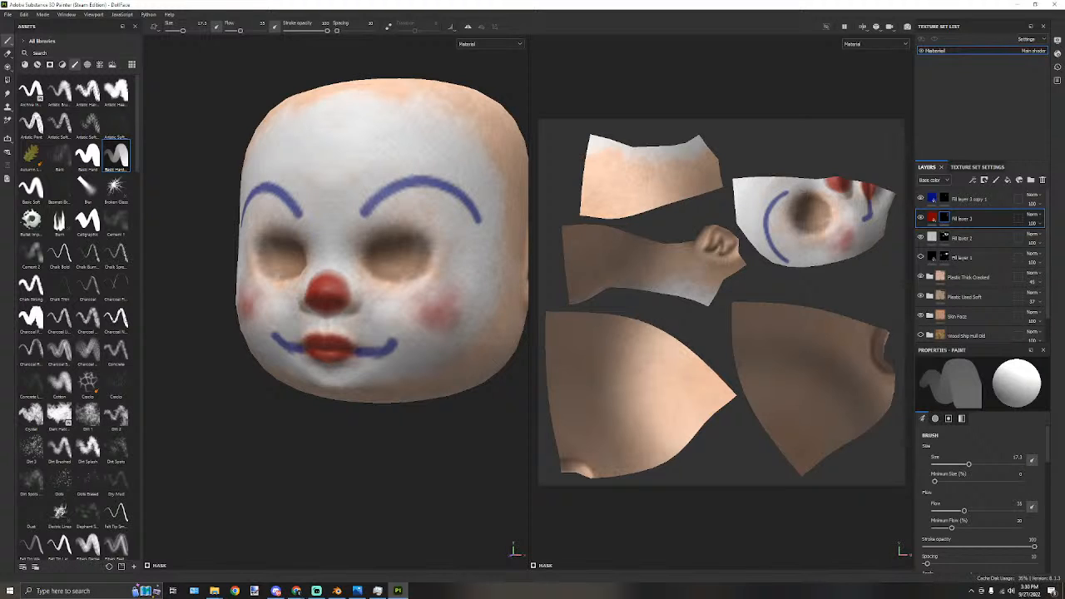
# Preview the black smudges around the eyes by showing the black fill layer and hiding it again.
pyautogui.moveTo(347, 184)
pyautogui.keyDown('alt'); pyautogui.mouseDown()
pyautogui.moveTo(316, 159)
pyautogui.moveTo(385, 152)
pyautogui.moveTo(366, 174)
pyautogui.moveTo(449, 204)
pyautogui.moveTo(373, 205)
pyautogui.moveTo(352, 219)
pyautogui.moveTo(353, 188)
pyautogui.mouseUp(); pyautogui.keyUp('alt')
pyautogui.scroll(3, 345, 198)
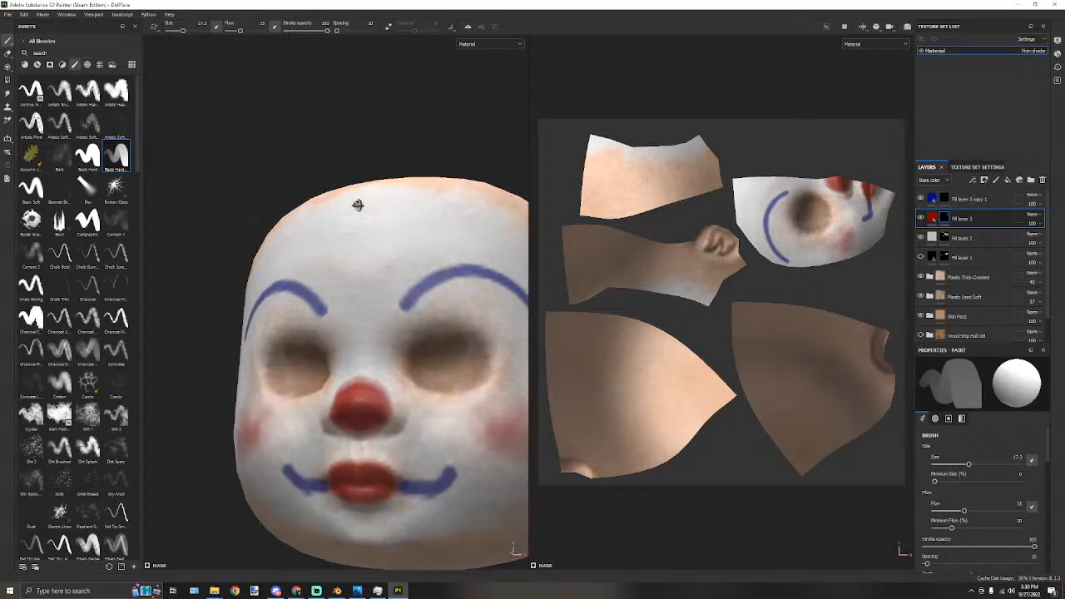
pyautogui.scroll(1, 366, 218)
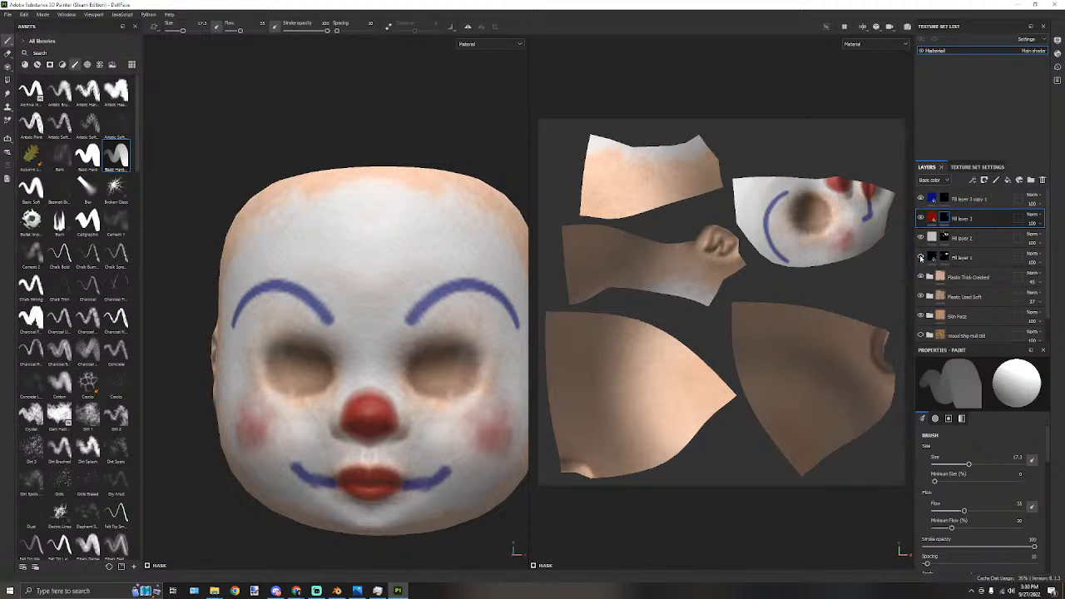
pyautogui.click(920, 258)
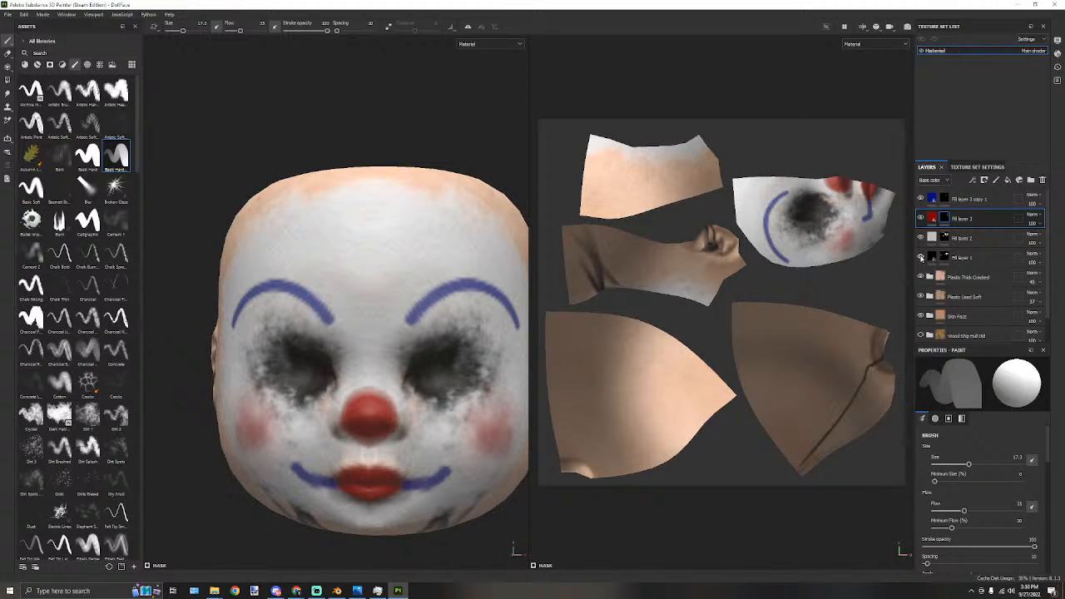
pyautogui.click(920, 258)
# Try stronger red dabs on the cheeks, including larger ones with an enlarged brush, and undo each attempt.
pyautogui.scroll(-2, 427, 238)
pyautogui.keyDown('alt'); pyautogui.moveTo(428, 238); pyautogui.dragTo(475, 247); pyautogui.keyUp('alt')
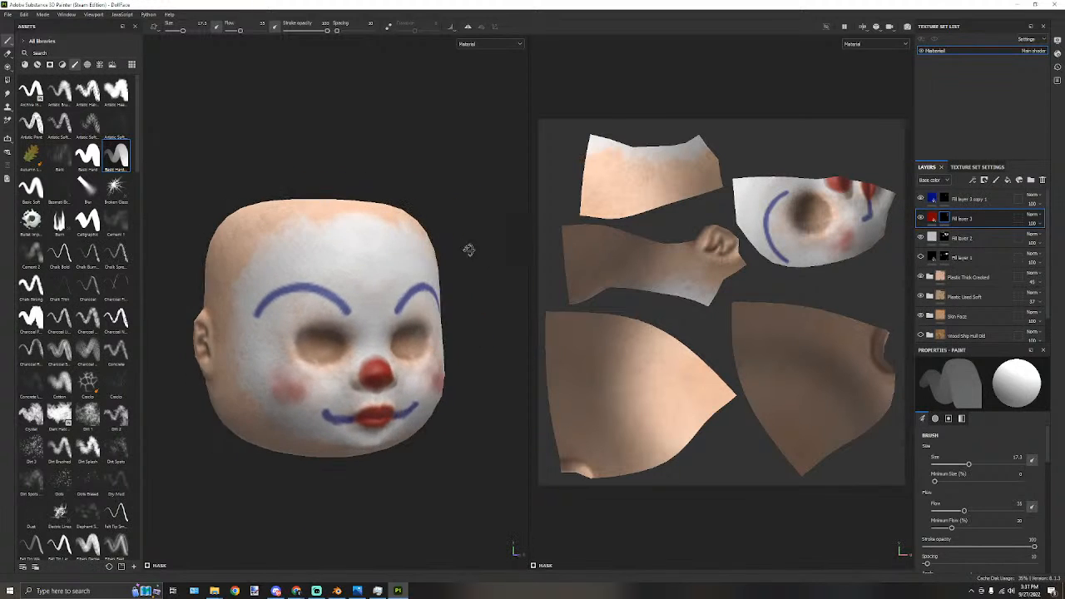
pyautogui.moveTo(277, 397); pyautogui.dragTo(301, 392)
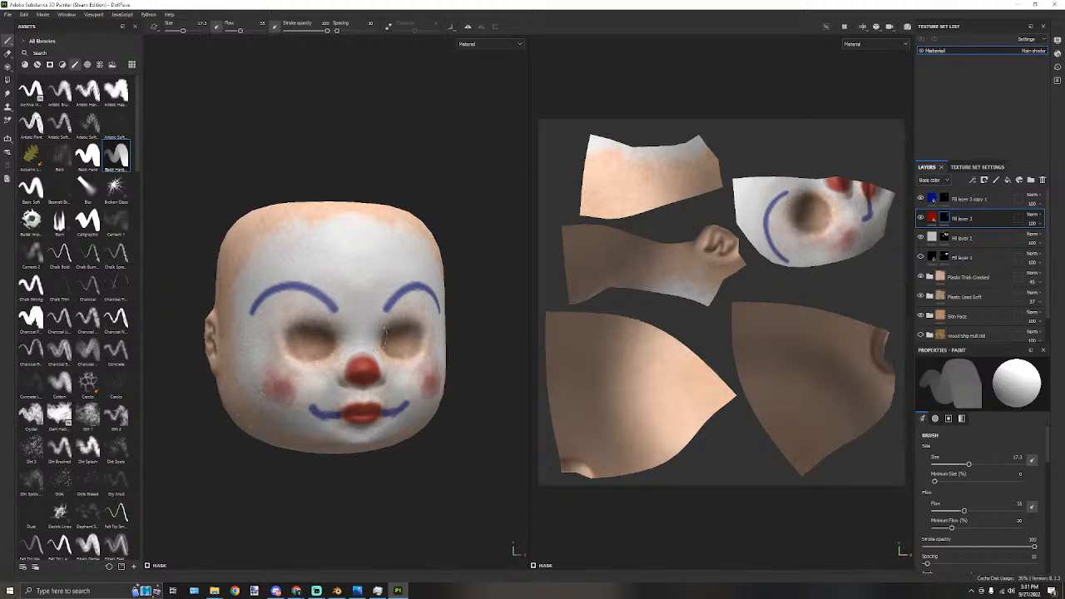
pyautogui.hotkey('ctrl', 'z')
pyautogui.keyDown('alt'); pyautogui.moveTo(420, 296); pyautogui.dragTo(371, 312); pyautogui.keyUp('alt')
pyautogui.scroll(2, 332, 356)
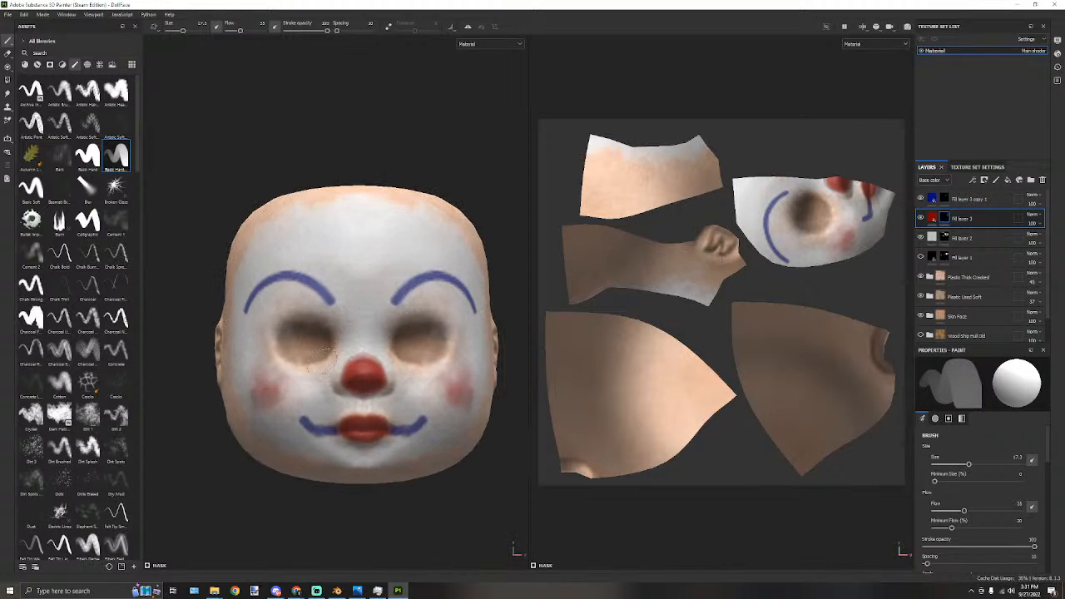
pyautogui.keyDown('ctrl'); pyautogui.moveTo(274, 390); pyautogui.dragTo(291, 391, button='right'); pyautogui.keyUp('ctrl')
pyautogui.click(272, 396)
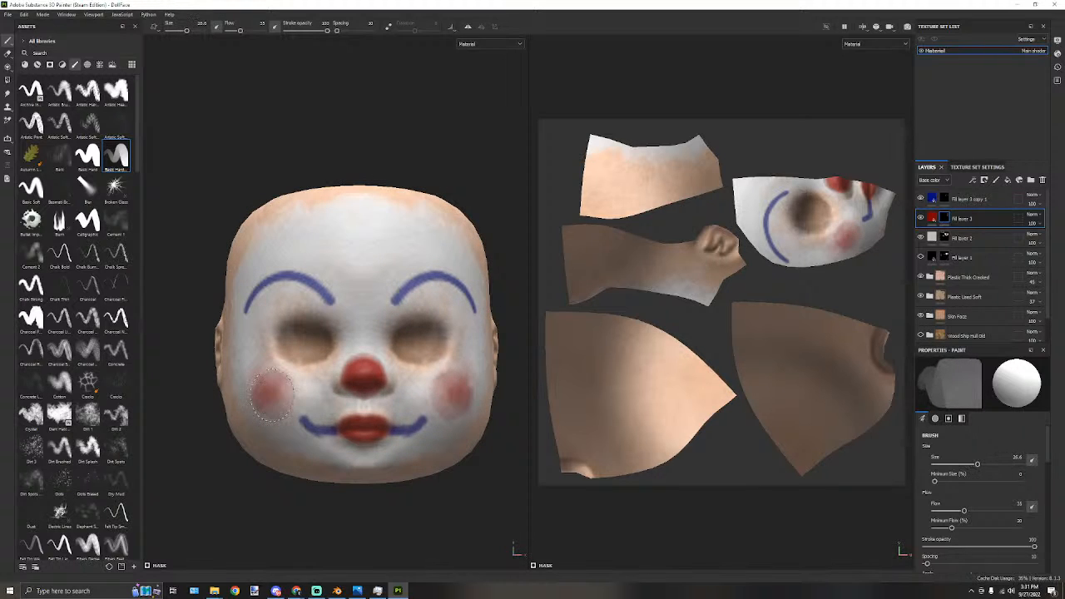
pyautogui.hotkey('ctrl', 'z')
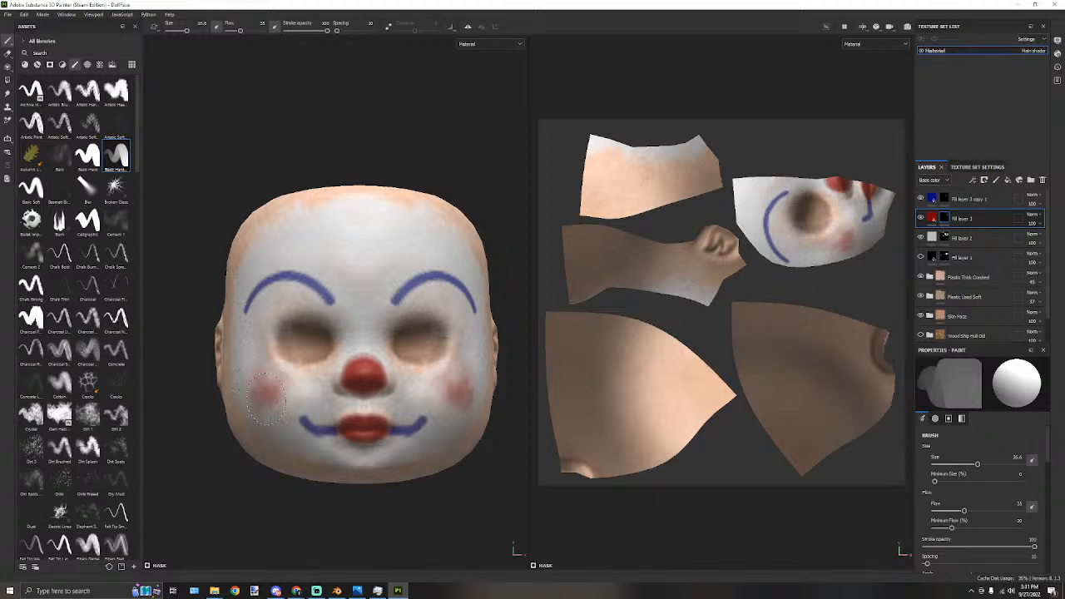
pyautogui.click(273, 394)
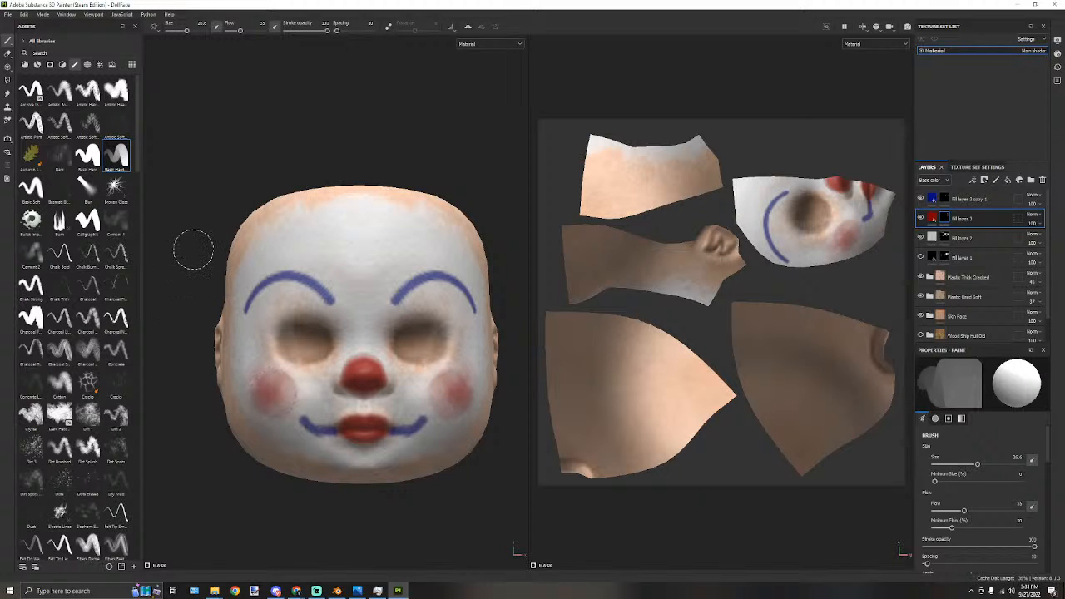
pyautogui.hotkey('ctrl', 'z')
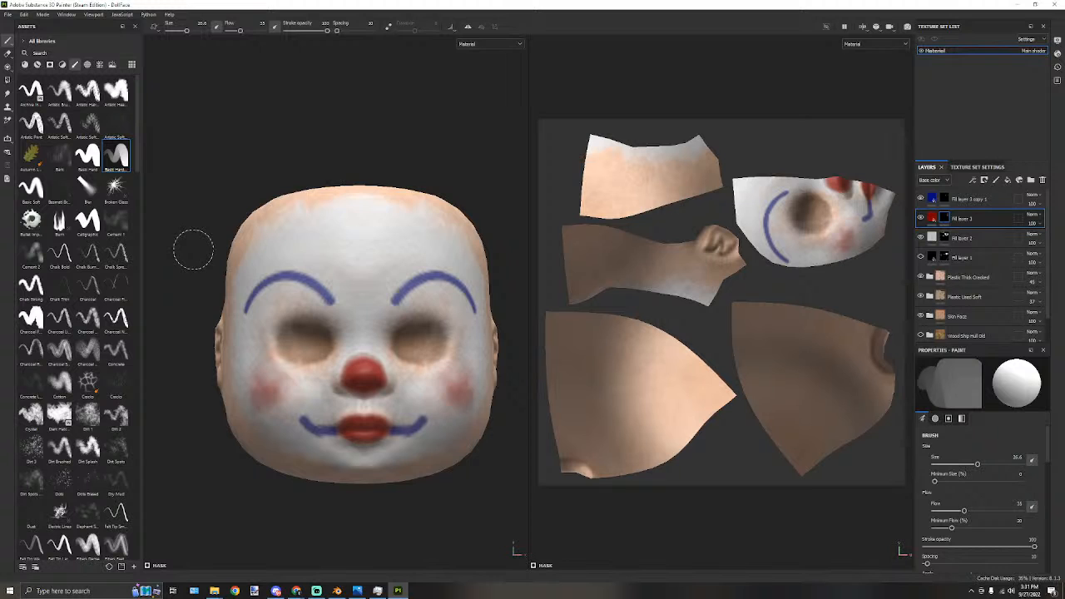
# Switch to the faint Artistic Soft brush and paint fuller, softly blended red blush over both cheeks.
pyautogui.moveTo(414, 199)
pyautogui.keyDown('alt'); pyautogui.mouseDown()
pyautogui.moveTo(298, 185)
pyautogui.moveTo(399, 193)
pyautogui.mouseUp(); pyautogui.keyUp('alt')
pyautogui.click(117, 219)
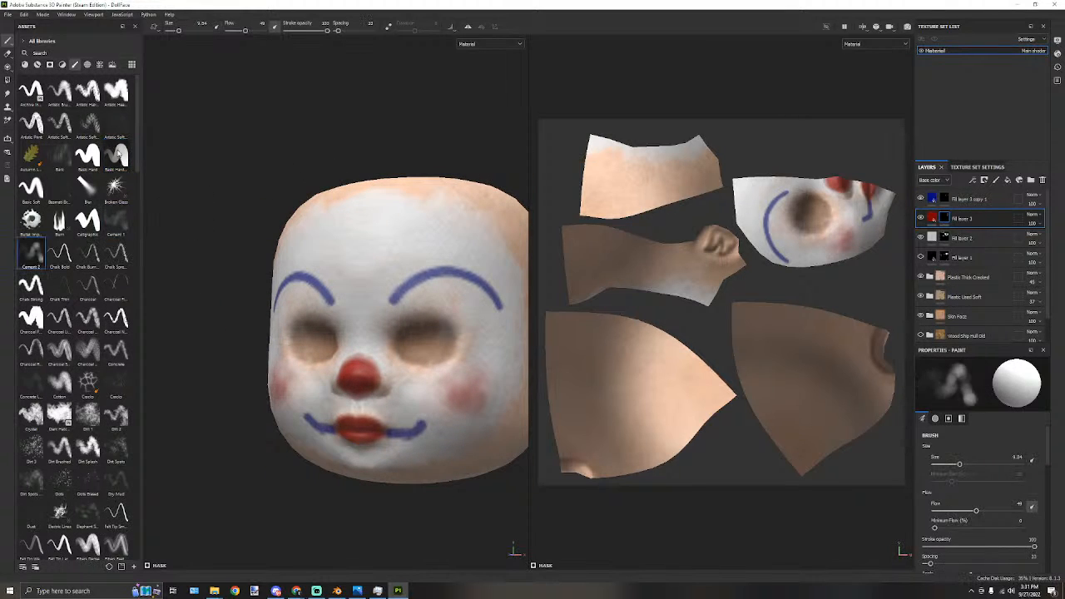
pyautogui.click(116, 125)
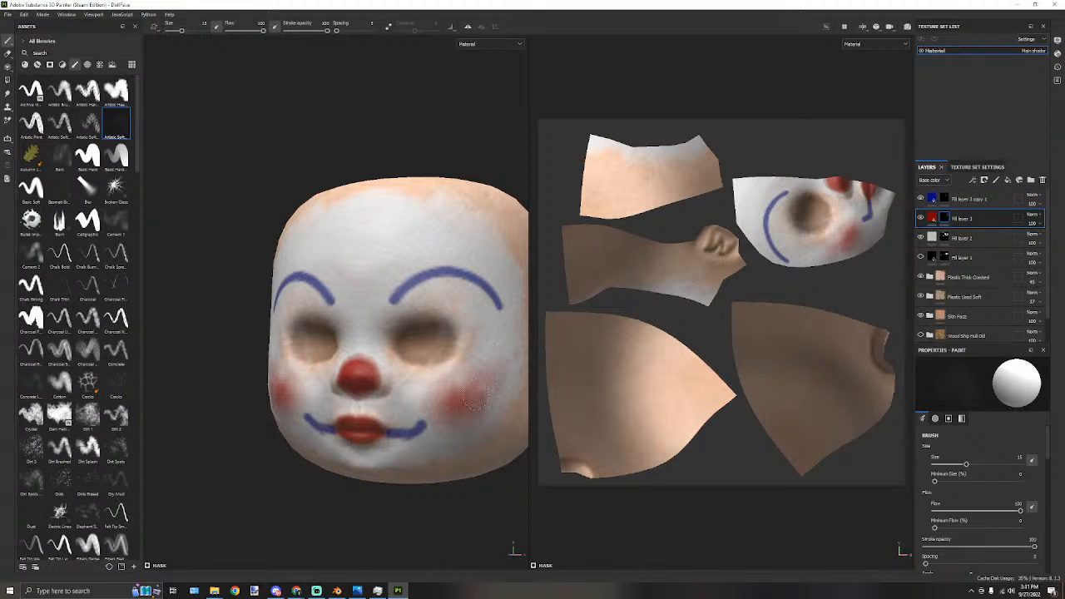
pyautogui.keyDown('alt'); pyautogui.moveTo(313, 456); pyautogui.dragTo(252, 406); pyautogui.keyUp('alt')
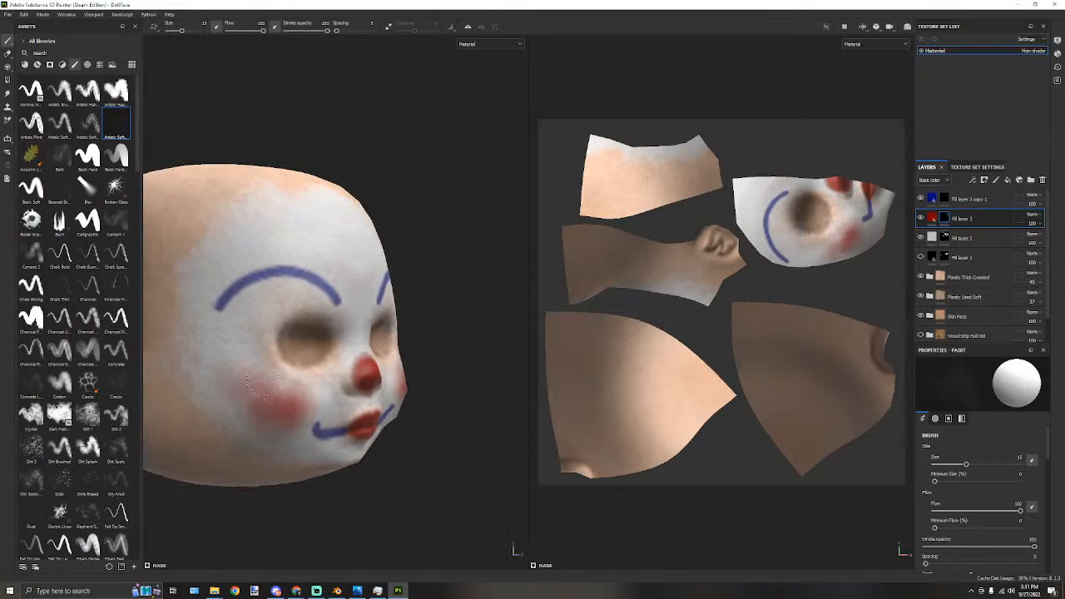
pyautogui.keyDown('alt'); pyautogui.moveTo(454, 423); pyautogui.dragTo(358, 407); pyautogui.keyUp('alt')
pyautogui.keyDown('alt'); pyautogui.moveTo(326, 402); pyautogui.dragTo(387, 347, button='middle'); pyautogui.keyUp('alt')
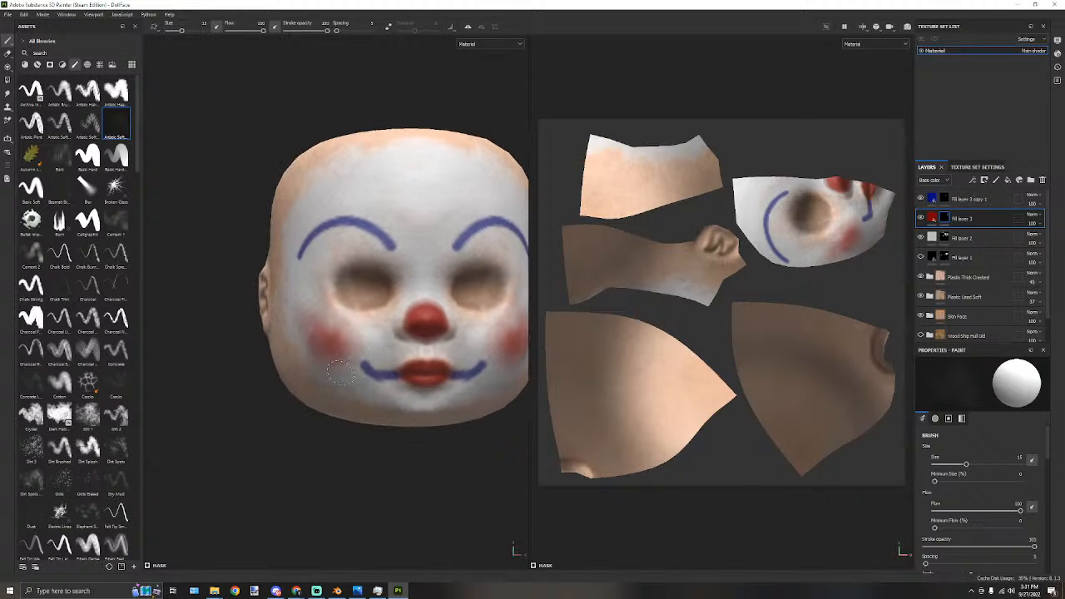
pyautogui.scroll(2, 341, 371)
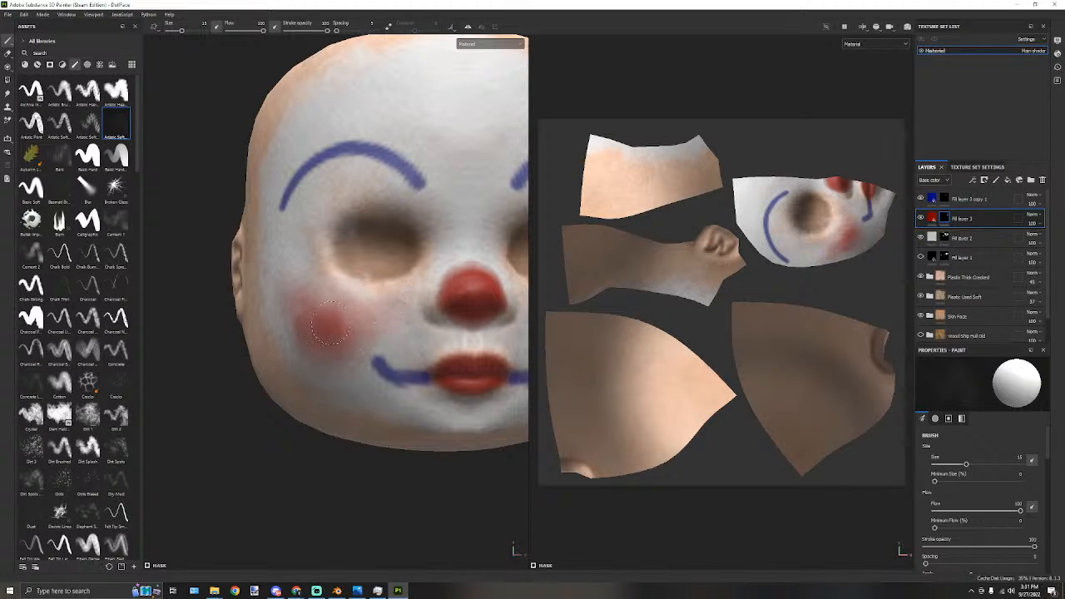
# Examine the cheek blush from both sides of the head and from a distance.
pyautogui.scroll(-2, 356, 348)
pyautogui.keyDown('alt'); pyautogui.moveTo(466, 435); pyautogui.dragTo(259, 440); pyautogui.keyUp('alt')
pyautogui.keyDown('alt'); pyautogui.moveTo(260, 439); pyautogui.dragTo(269, 461, button='middle'); pyautogui.keyUp('alt')
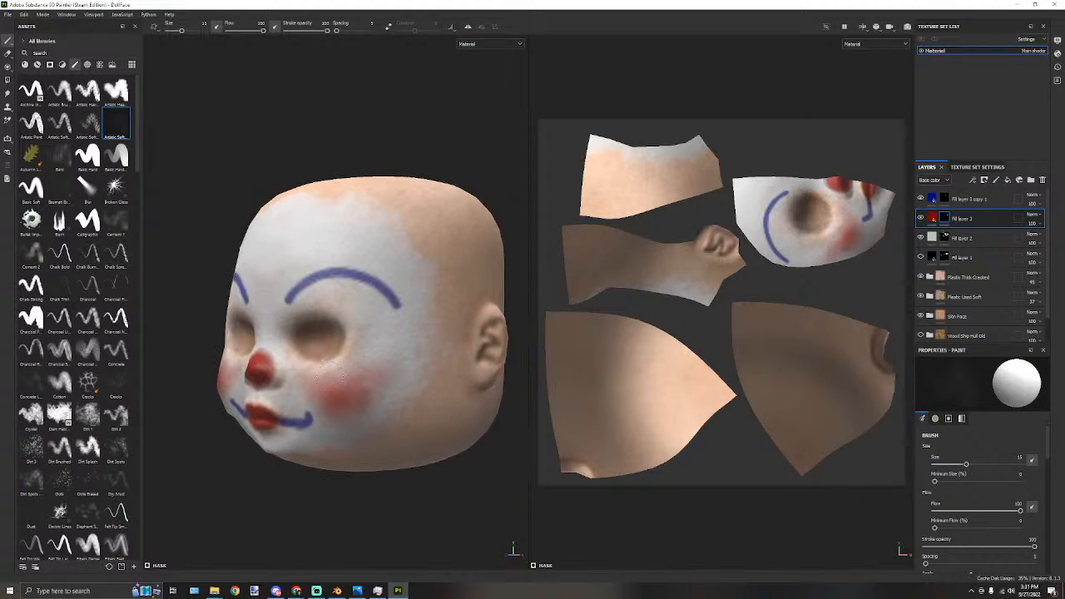
pyautogui.keyDown('alt'); pyautogui.moveTo(326, 460); pyautogui.dragTo(464, 447); pyautogui.keyUp('alt')
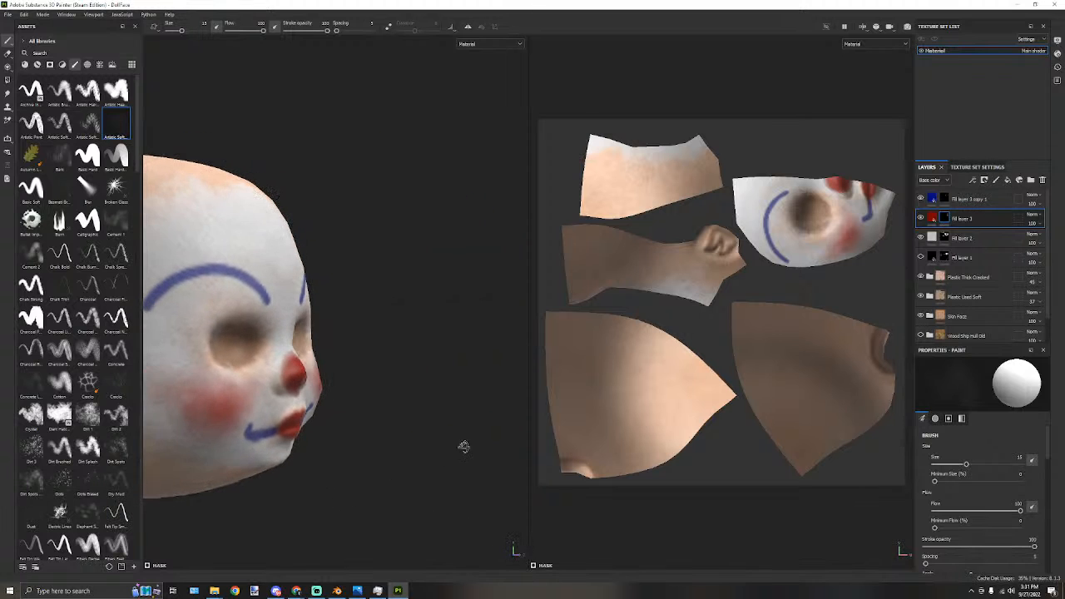
pyautogui.keyDown('alt'); pyautogui.moveTo(256, 437); pyautogui.dragTo(395, 398, button='middle'); pyautogui.keyUp('alt')
pyautogui.keyDown('alt'); pyautogui.moveTo(395, 397); pyautogui.dragTo(421, 408); pyautogui.keyUp('alt')
pyautogui.scroll(-4, 375, 420)
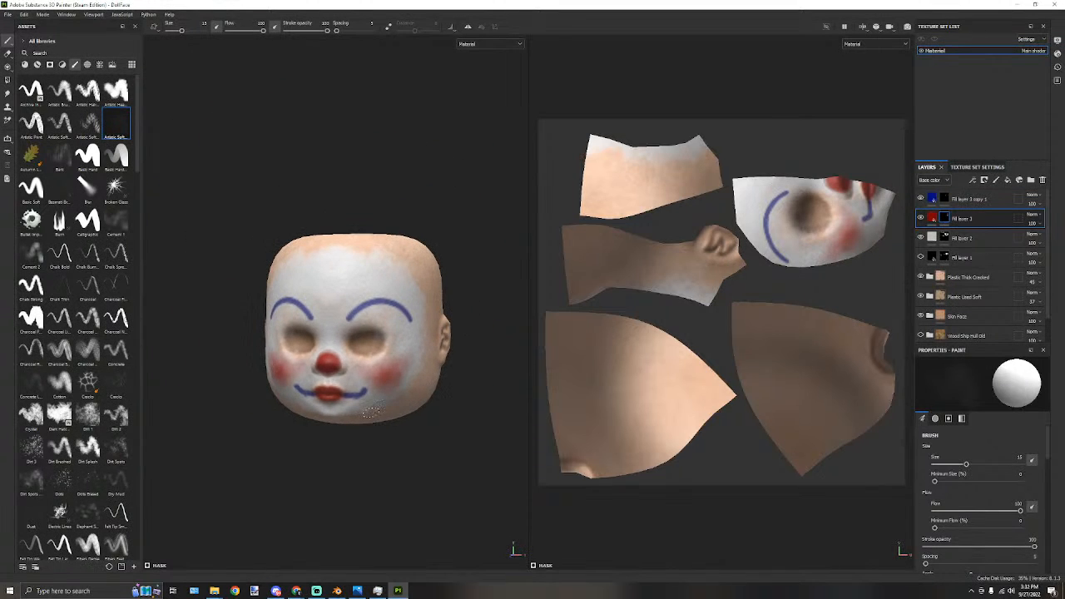
# Try adding thinner blue arches above both eyebrows on the blue layer with a small Basic Hard brush and Lazy Mouse, and undo them.
pyautogui.moveTo(368, 429)
pyautogui.keyDown('alt'); pyautogui.mouseDown()
pyautogui.moveTo(375, 404)
pyautogui.moveTo(370, 420)
pyautogui.mouseUp(); pyautogui.keyUp('alt')
pyautogui.scroll(3, 371, 329)
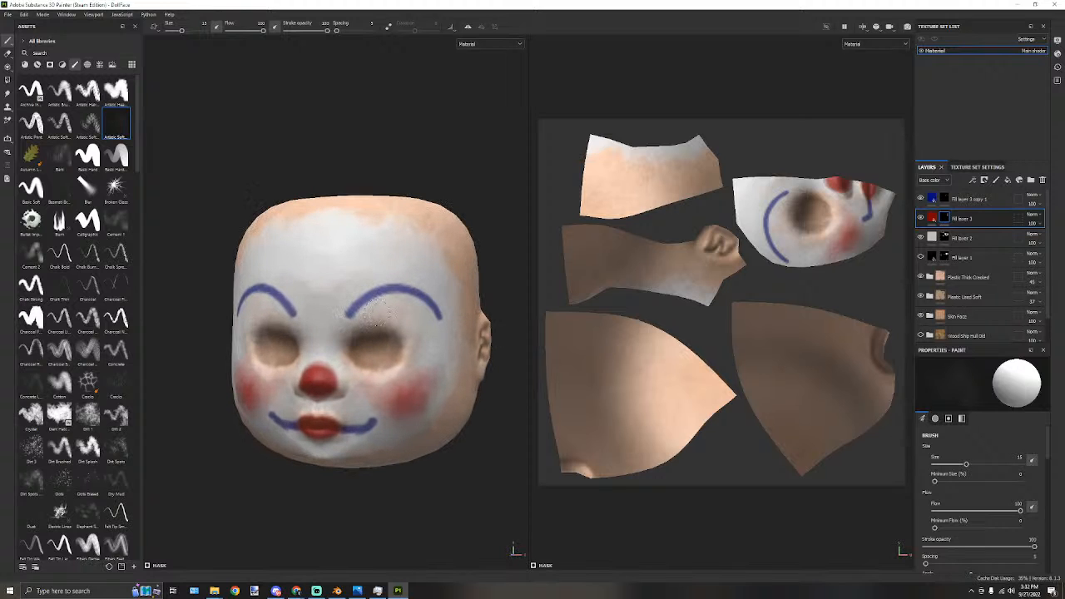
pyautogui.click(965, 199)
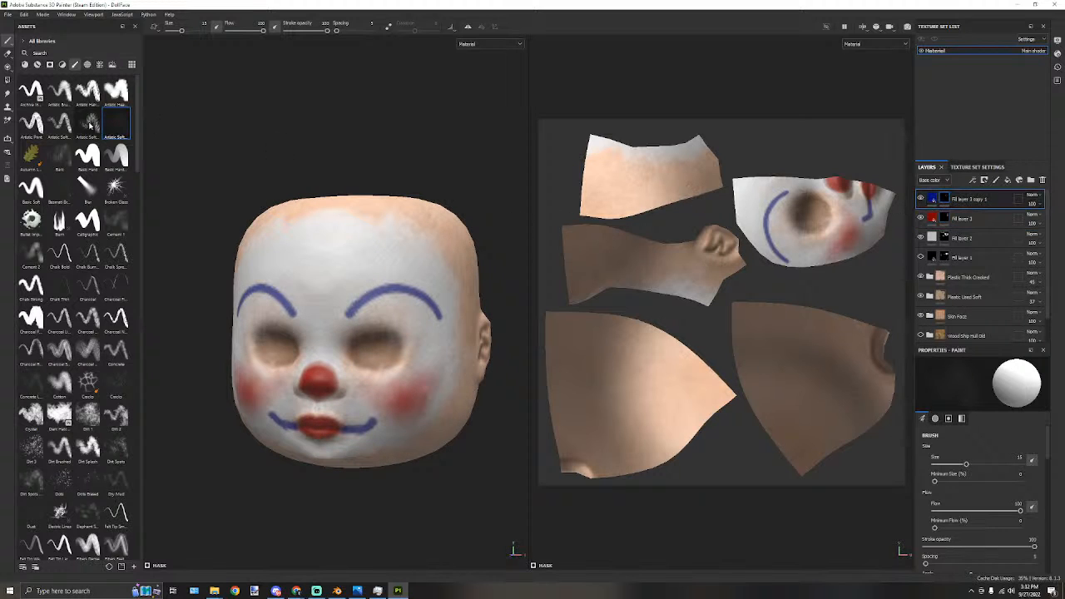
pyautogui.click(91, 157)
pyautogui.scroll(2, 354, 270)
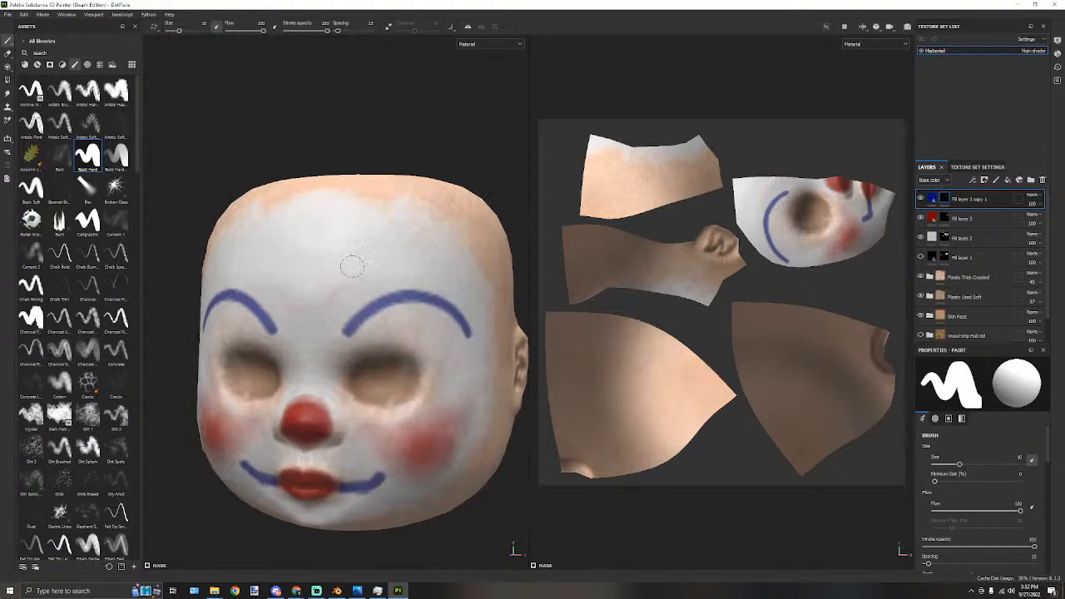
pyautogui.click(389, 27)
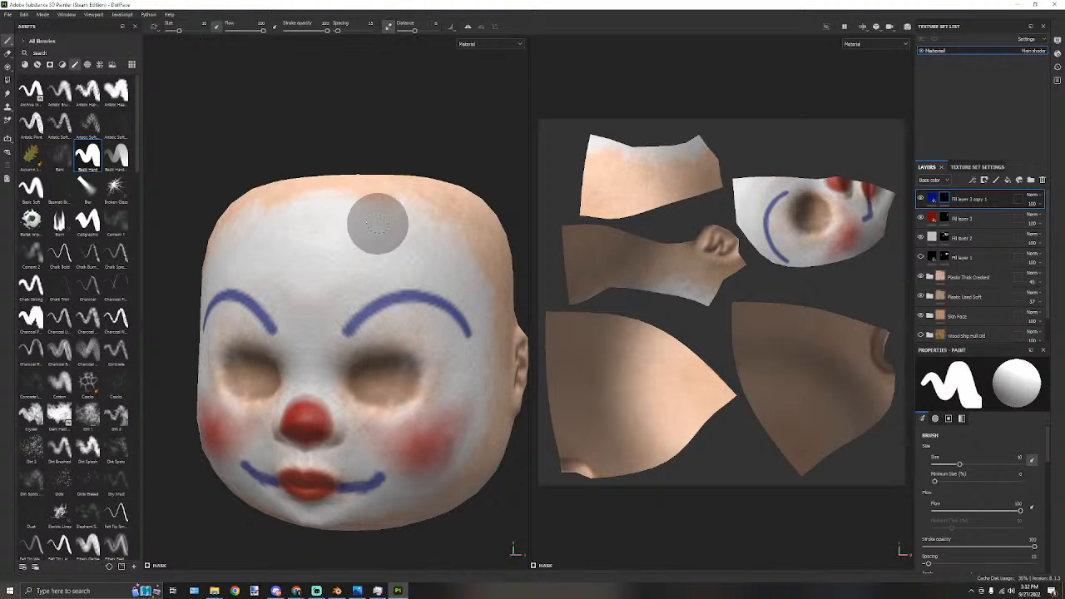
pyautogui.keyDown('ctrl'); pyautogui.moveTo(353, 334); pyautogui.dragTo(344, 323, button='right'); pyautogui.keyUp('ctrl')
pyautogui.moveTo(346, 333)
pyautogui.mouseDown()
pyautogui.moveTo(350, 283)
pyautogui.moveTo(379, 247)
pyautogui.moveTo(432, 241)
pyautogui.moveTo(469, 334)
pyautogui.mouseUp()
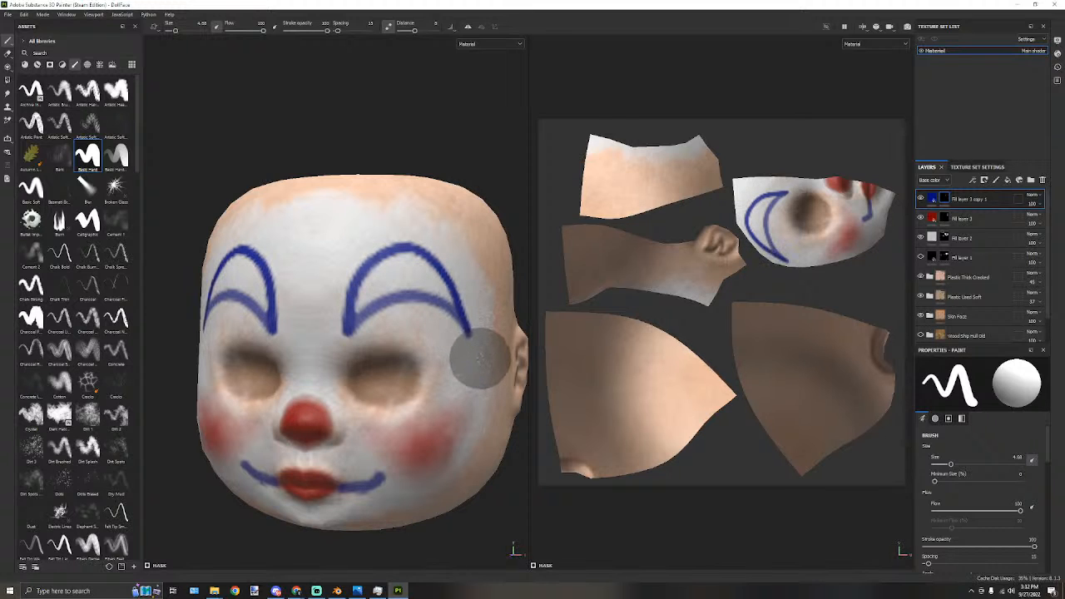
pyautogui.scroll(-3, 341, 140)
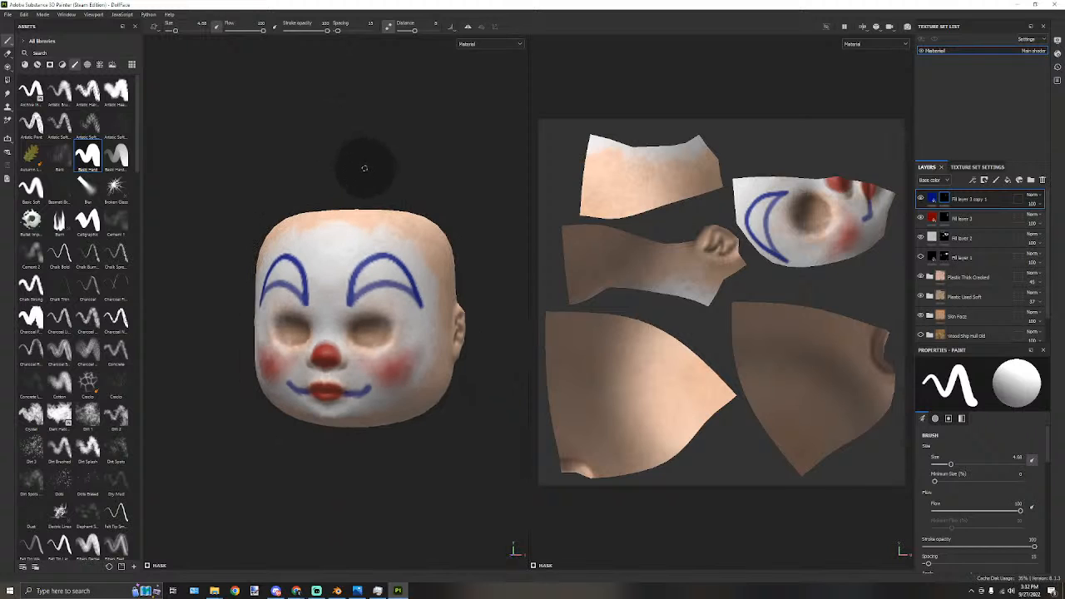
pyautogui.moveTo(316, 190)
pyautogui.keyDown('alt'); pyautogui.mouseDown()
pyautogui.moveTo(385, 184)
pyautogui.moveTo(325, 187)
pyautogui.mouseUp(); pyautogui.keyUp('alt')
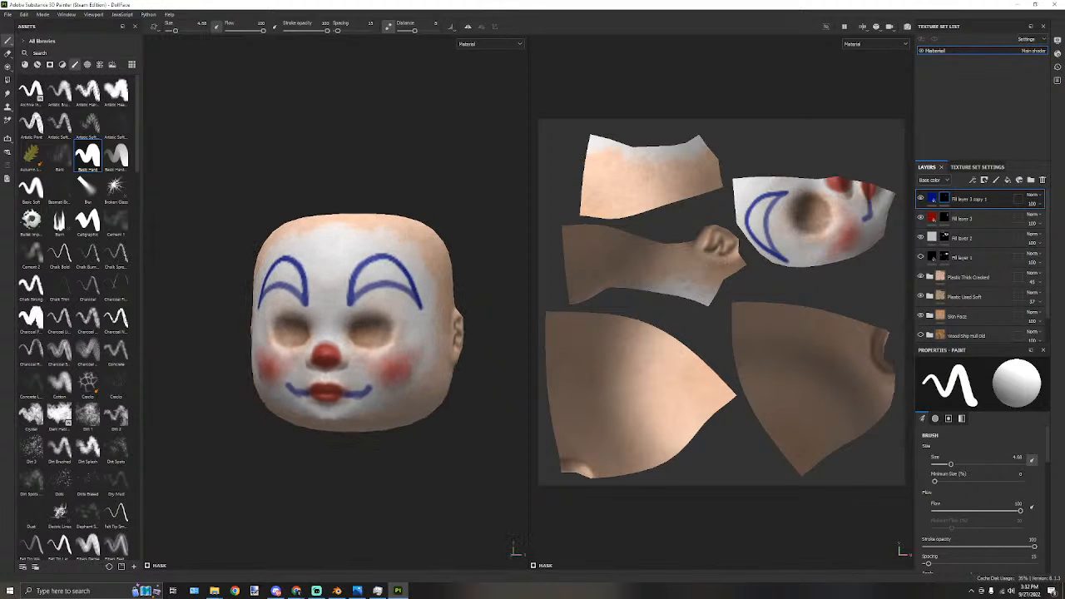
pyautogui.scroll(3, 369, 408)
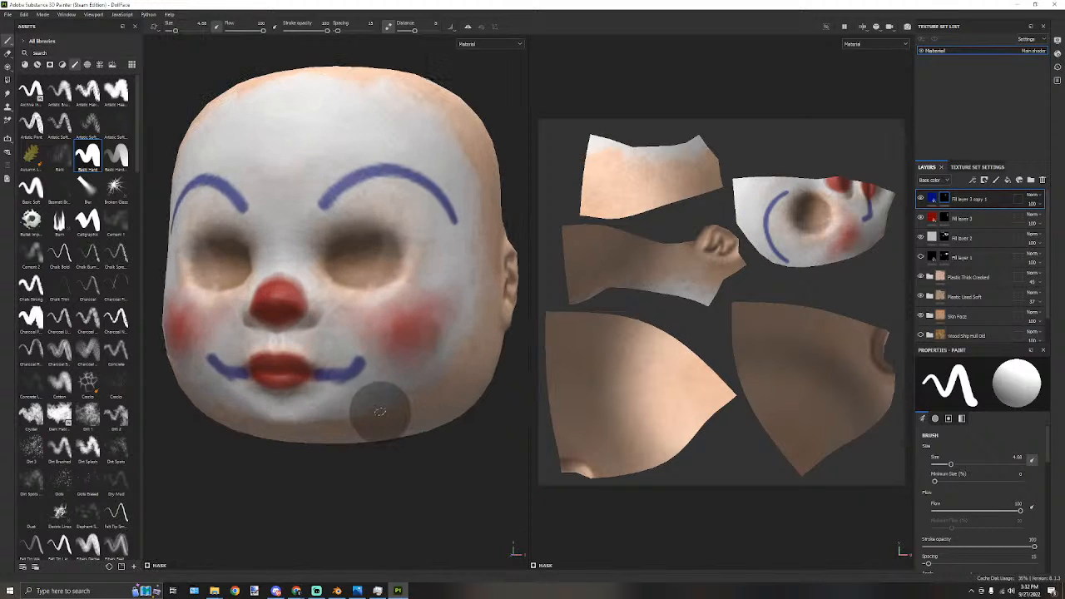
# Erase around the ends of the blue smile lines so they taper to thin tips, and check the face from several angles.
pyautogui.moveTo(380, 412)
pyautogui.keyDown('alt'); pyautogui.mouseDown()
pyautogui.moveTo(358, 408)
pyautogui.moveTo(383, 426)
pyautogui.mouseUp(); pyautogui.keyUp('alt')
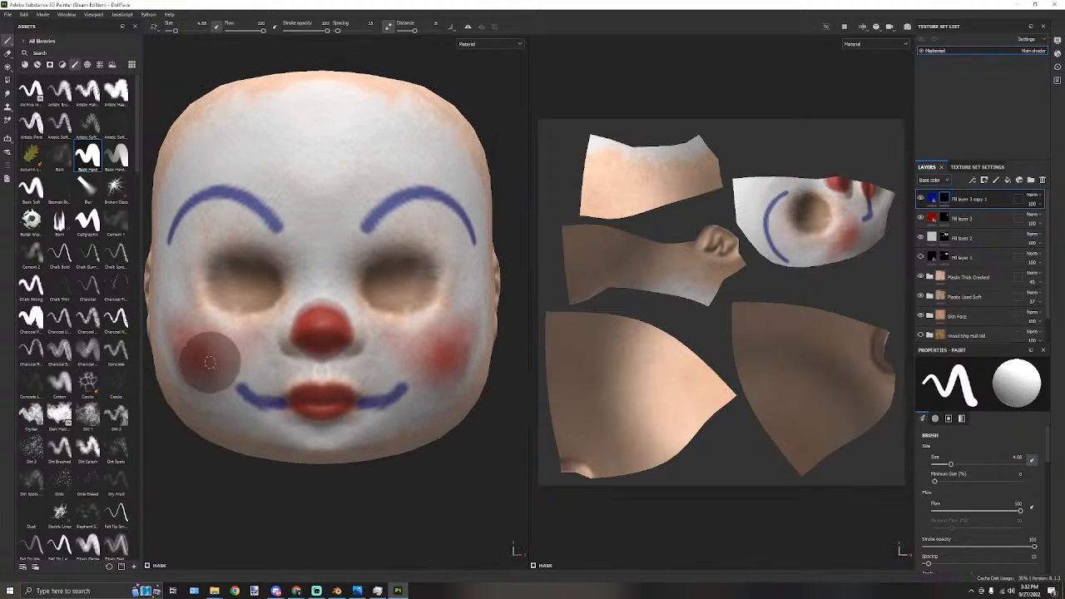
pyautogui.click(7, 53)
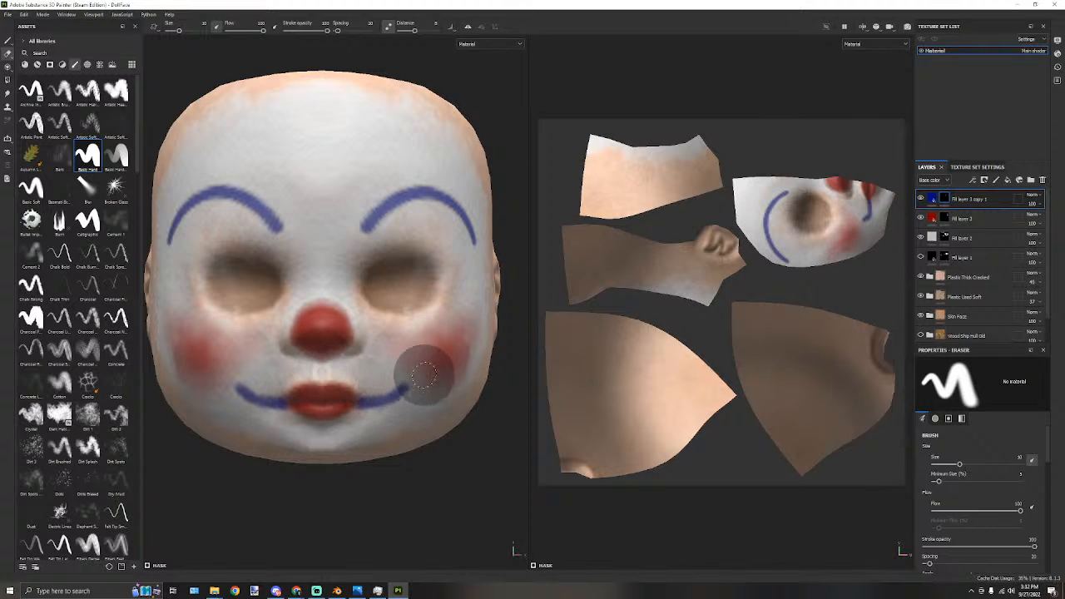
pyautogui.moveTo(457, 332)
pyautogui.keyDown('alt'); pyautogui.mouseDown()
pyautogui.moveTo(425, 308)
pyautogui.moveTo(452, 250)
pyautogui.mouseUp(); pyautogui.keyUp('alt')
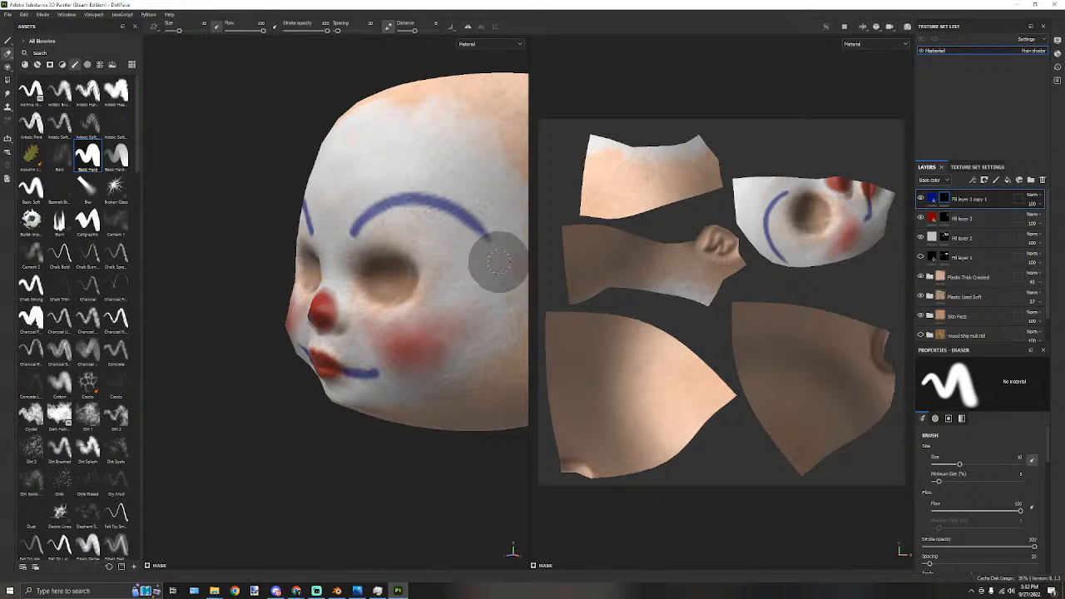
pyautogui.keyDown('alt'); pyautogui.moveTo(308, 171); pyautogui.dragTo(407, 169); pyautogui.keyUp('alt')
pyautogui.scroll(-6, 413, 242)
pyautogui.keyDown('alt'); pyautogui.moveTo(425, 300); pyautogui.dragTo(466, 308); pyautogui.keyUp('alt')
pyautogui.keyDown('alt'); pyautogui.moveTo(401, 339); pyautogui.dragTo(396, 426, button='middle'); pyautogui.keyUp('alt')
pyautogui.scroll(4, 428, 373)
pyautogui.keyDown('alt'); pyautogui.moveTo(413, 442); pyautogui.dragTo(379, 423); pyautogui.keyUp('alt')
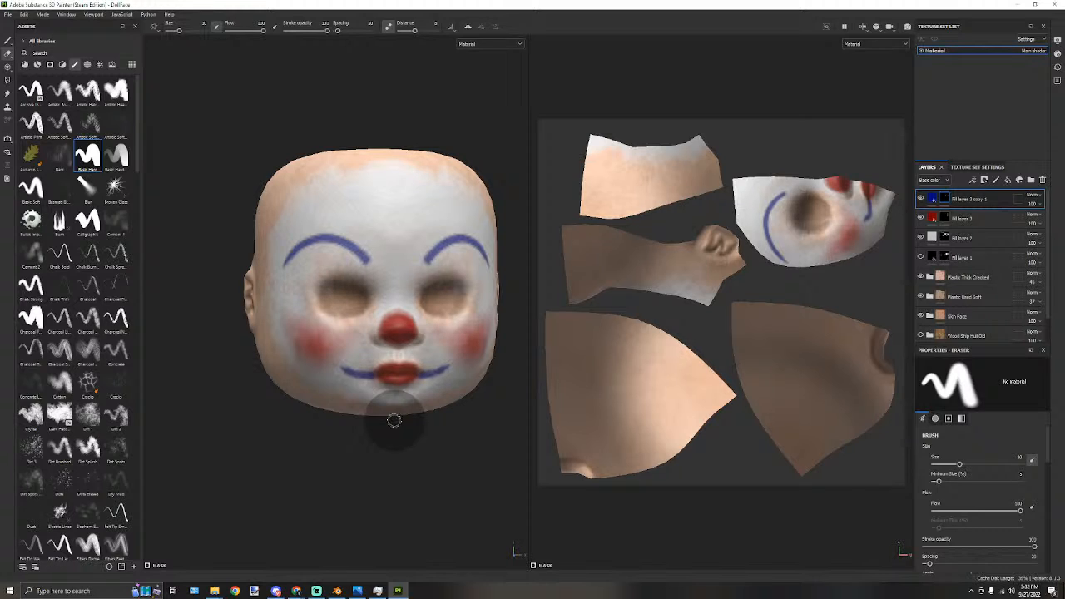
pyautogui.click(8, 15)
pyautogui.click(27, 153)
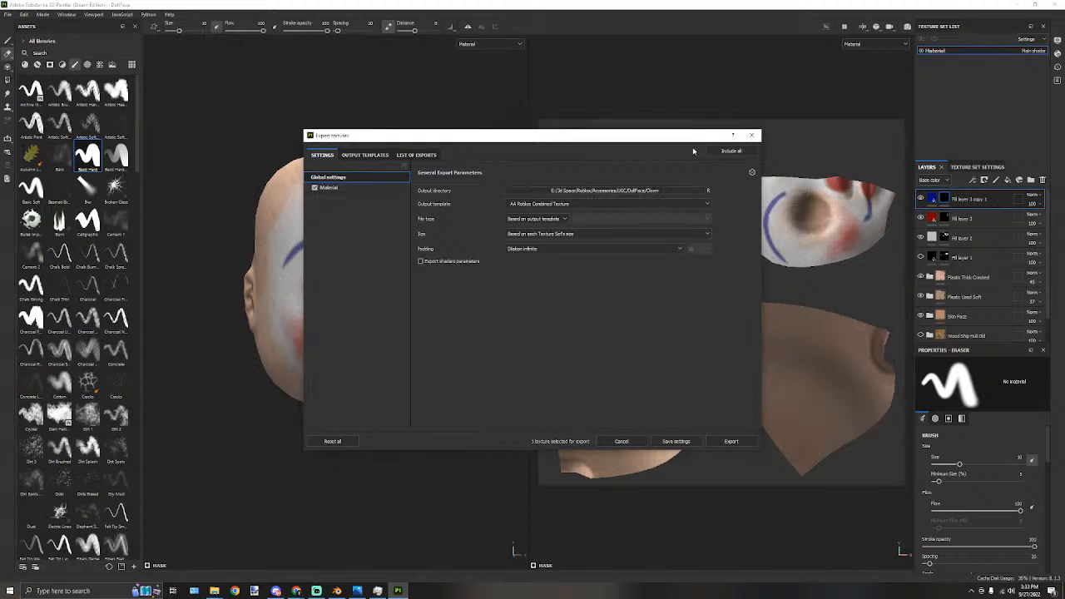
pyautogui.click(751, 134)
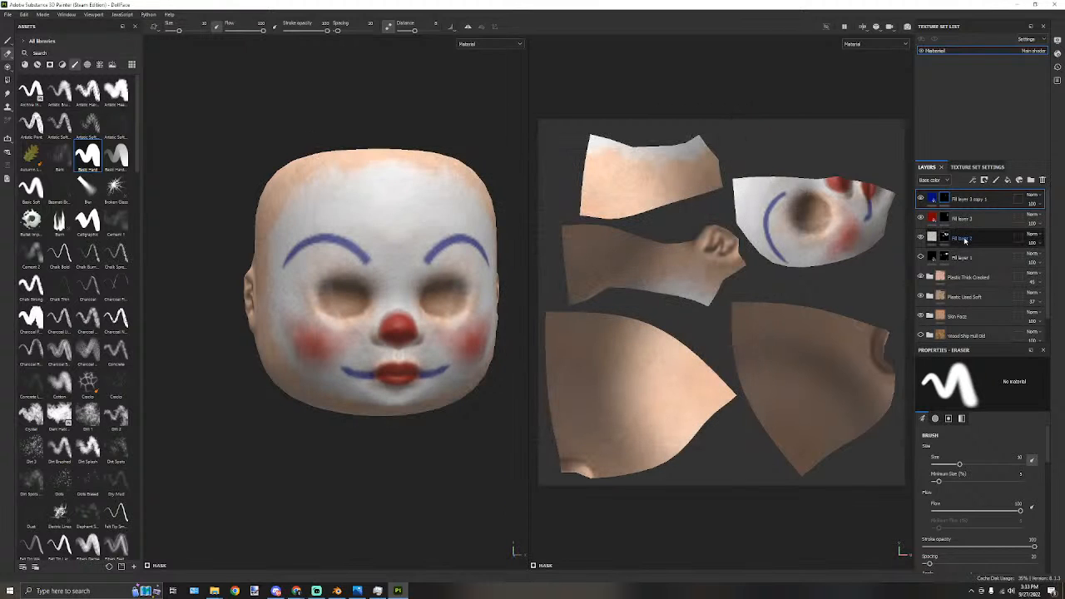
# Group the blue, red and white clown fill layers in a new folder, collapse it and save the project.
pyautogui.click(1030, 180)
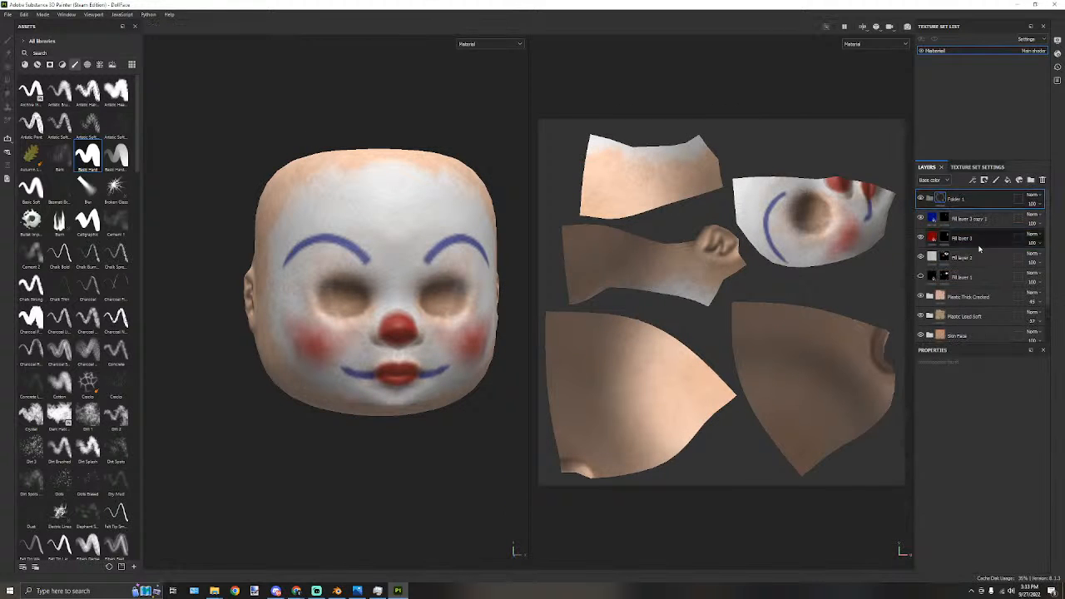
pyautogui.click(968, 219)
pyautogui.keyDown('shift'); pyautogui.click(965, 257); pyautogui.keyUp('shift')
pyautogui.moveTo(968, 220); pyautogui.dragTo(963, 201)
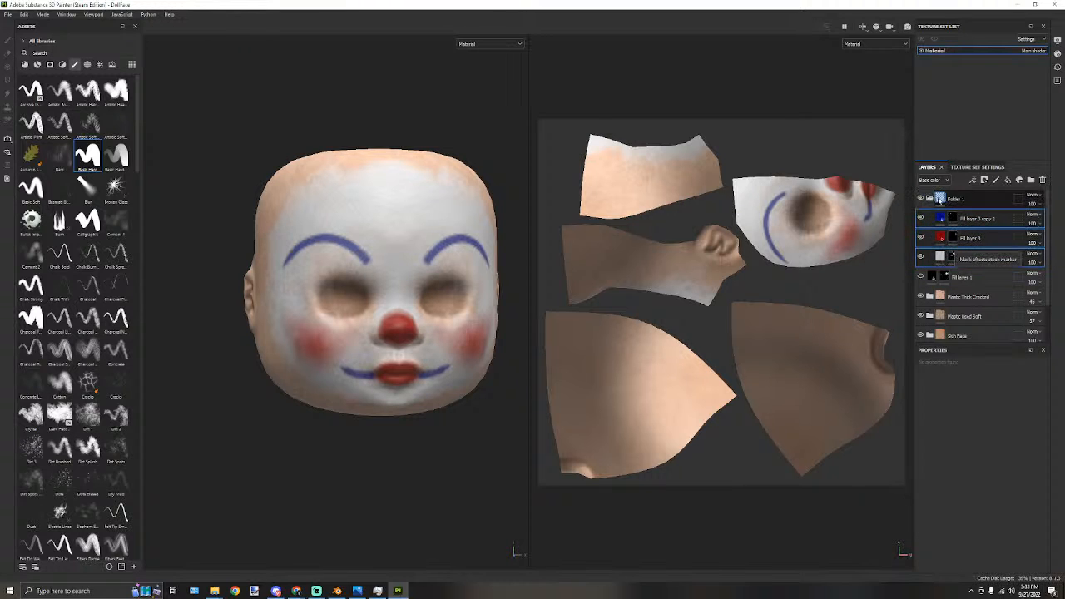
pyautogui.click(929, 198)
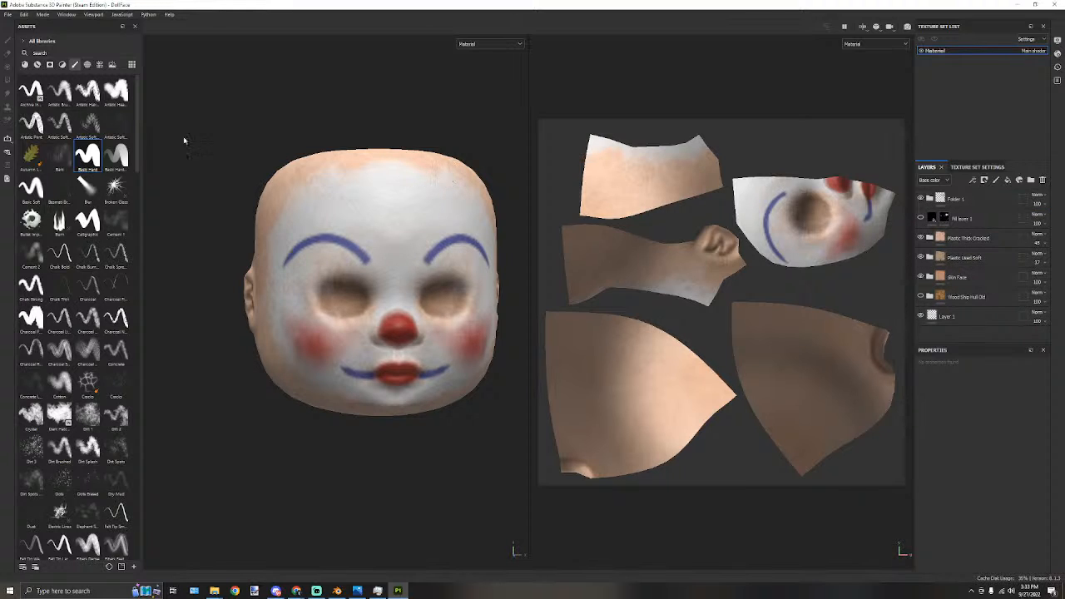
pyautogui.click(7, 14)
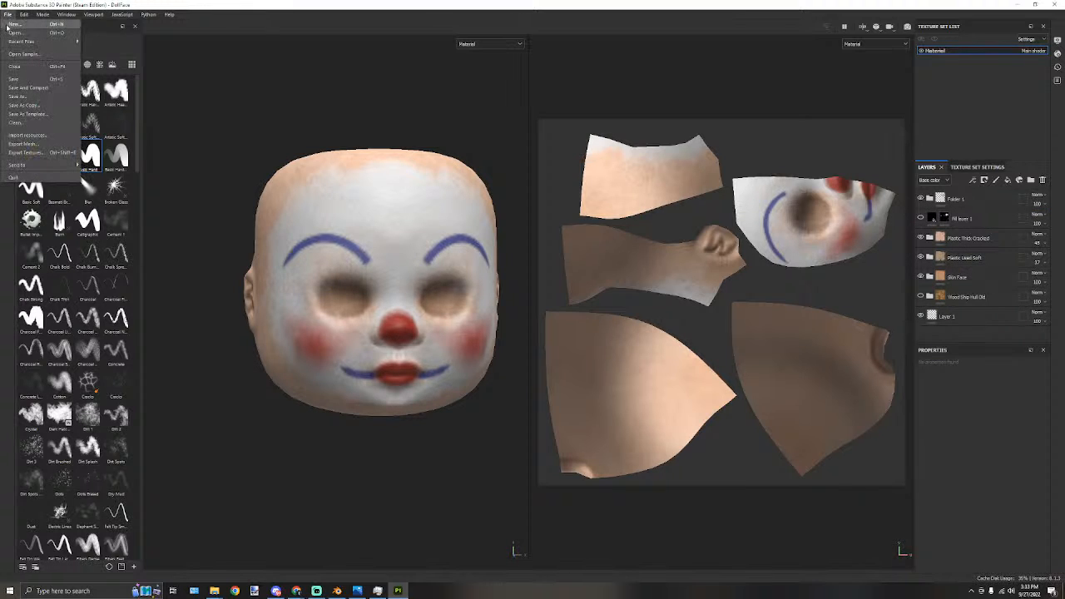
pyautogui.click(22, 79)
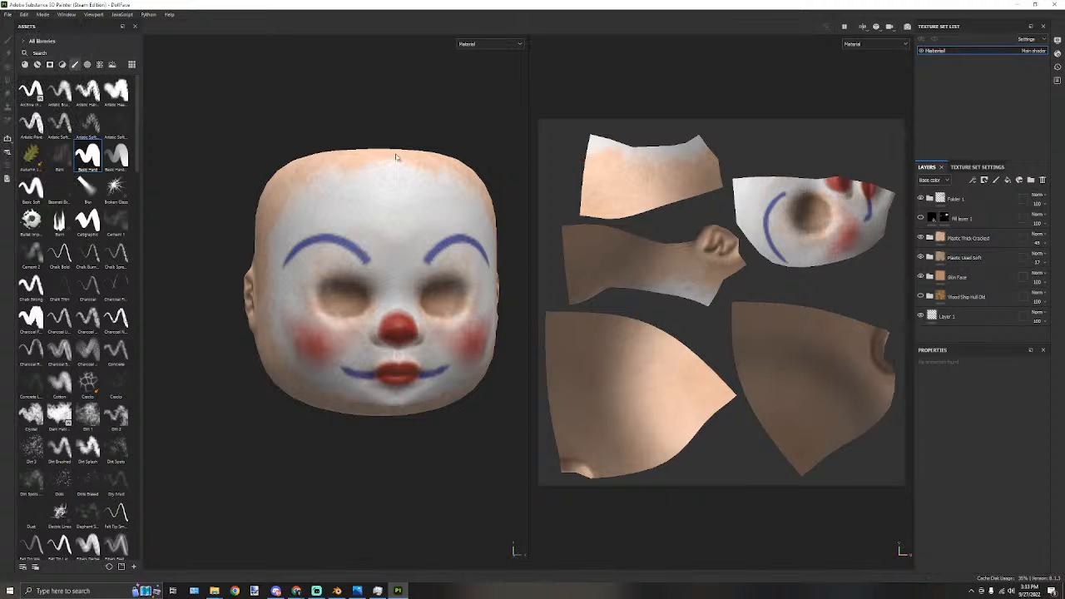
# Compare the plain doll, black-smudged and clown variants by toggling the visibility of the black fill layer and the clown folder.
pyautogui.click(921, 218)
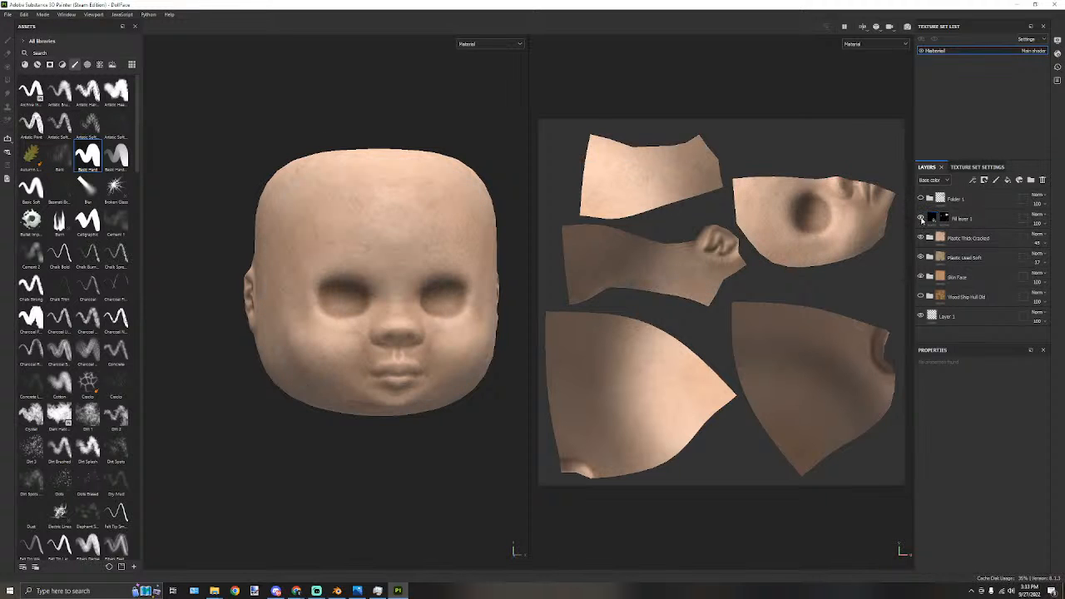
pyautogui.click(920, 218)
pyautogui.click(920, 218)
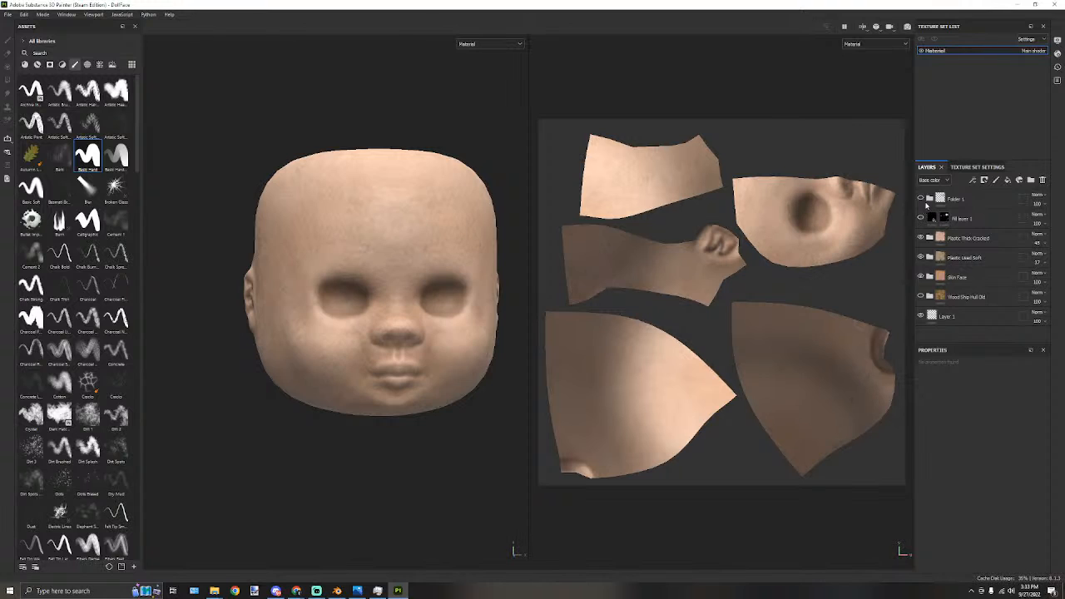
pyautogui.click(920, 198)
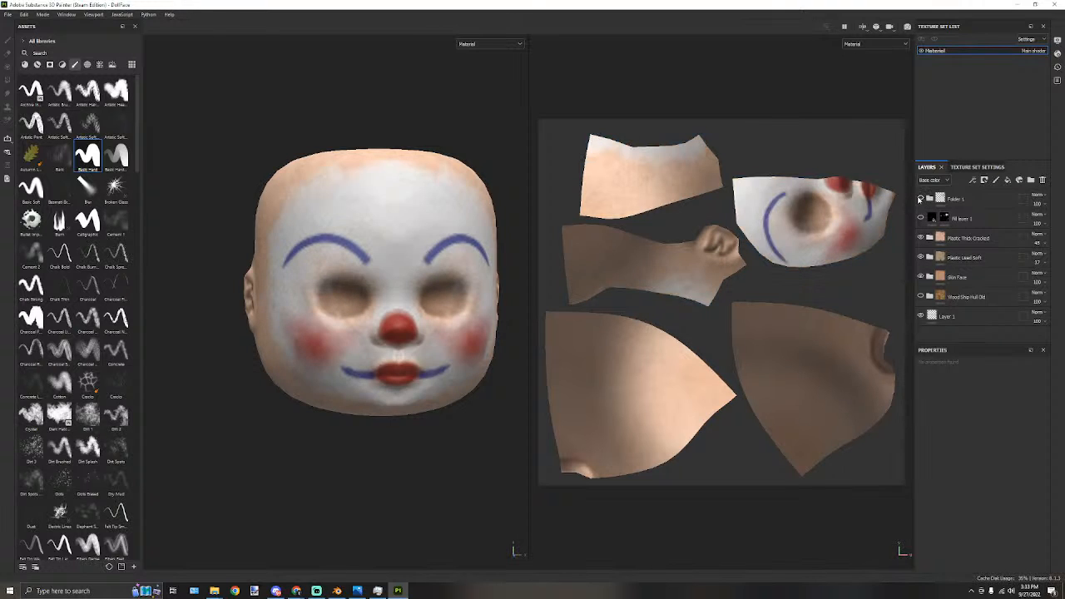
pyautogui.click(920, 198)
pyautogui.click(920, 218)
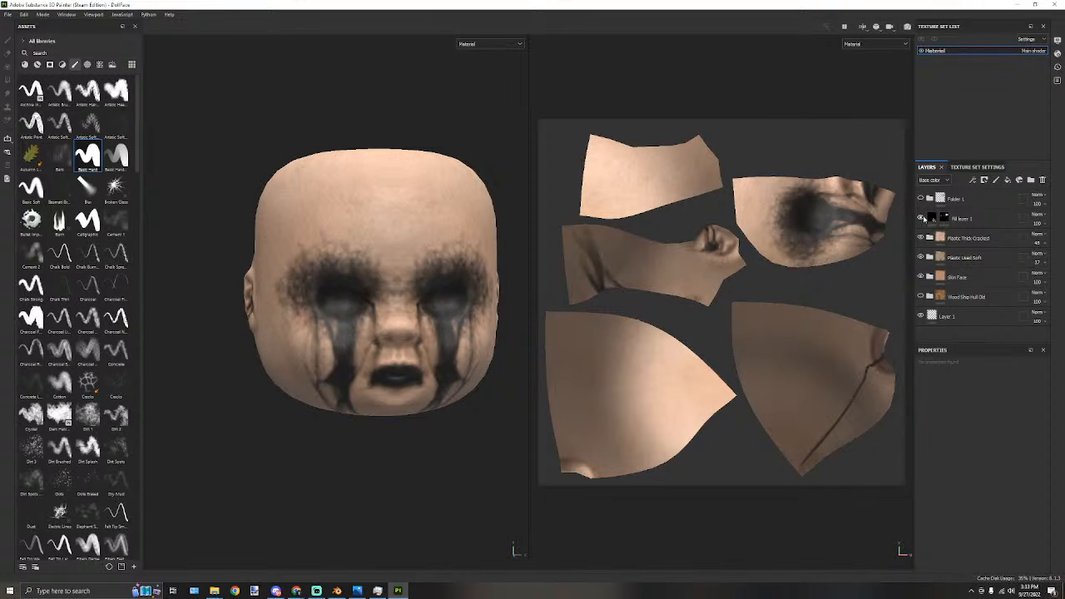
pyautogui.click(920, 218)
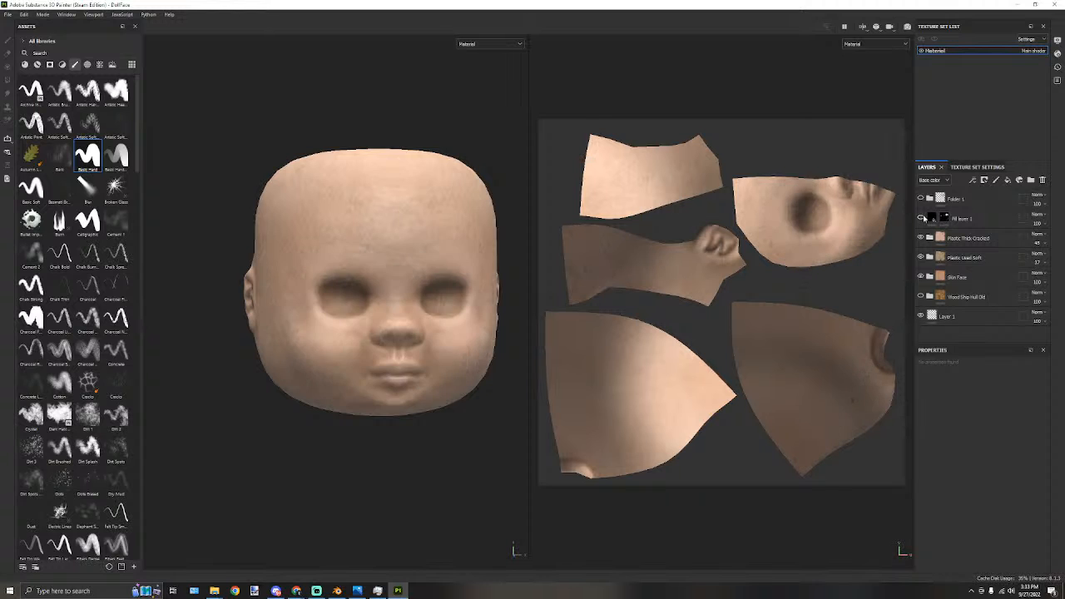
pyautogui.click(921, 198)
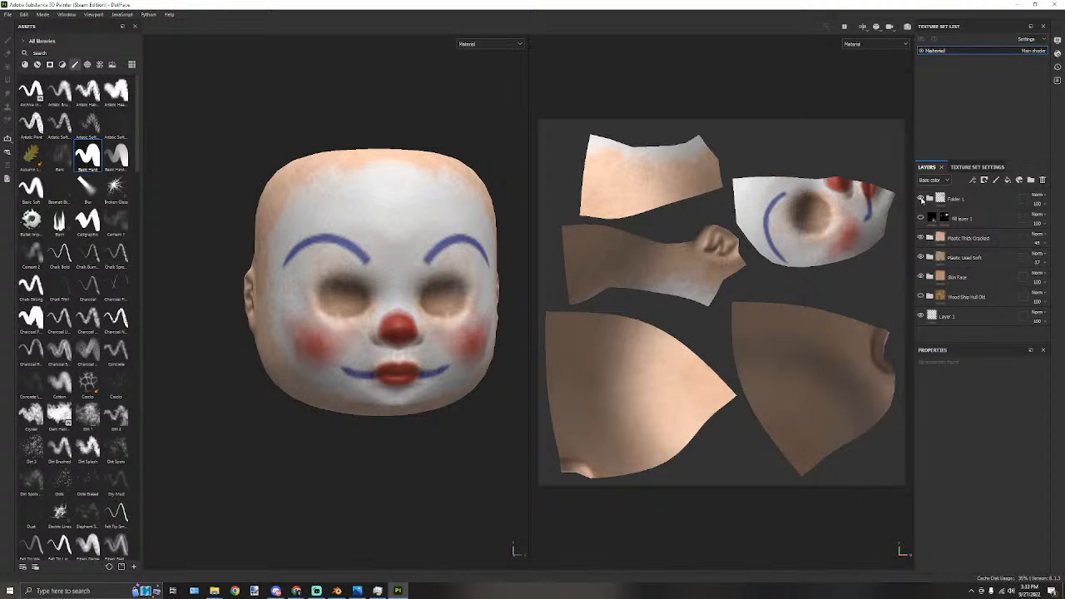
# Hide the clown folder, duplicate its red fill layer and move the copy out above the folder.
pyautogui.click(920, 198)
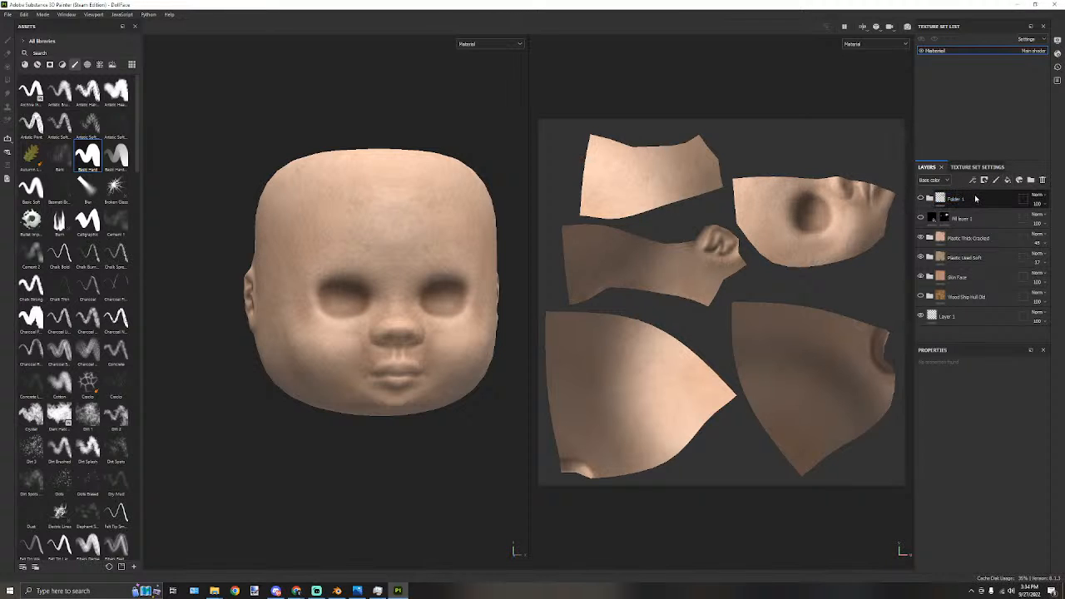
pyautogui.click(930, 198)
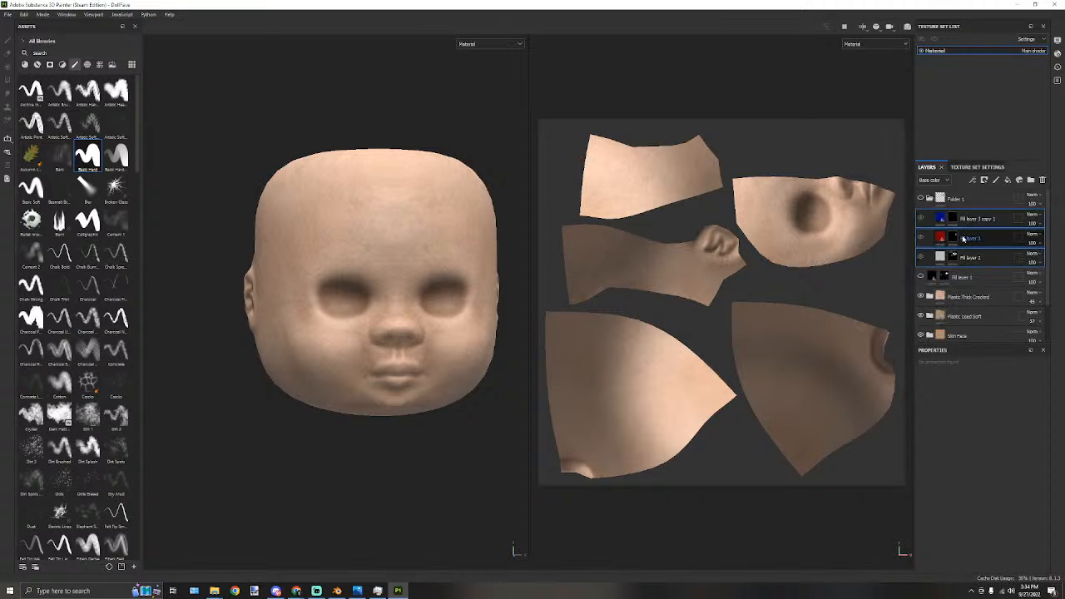
pyautogui.click(986, 239)
pyautogui.rightClick(986, 238)
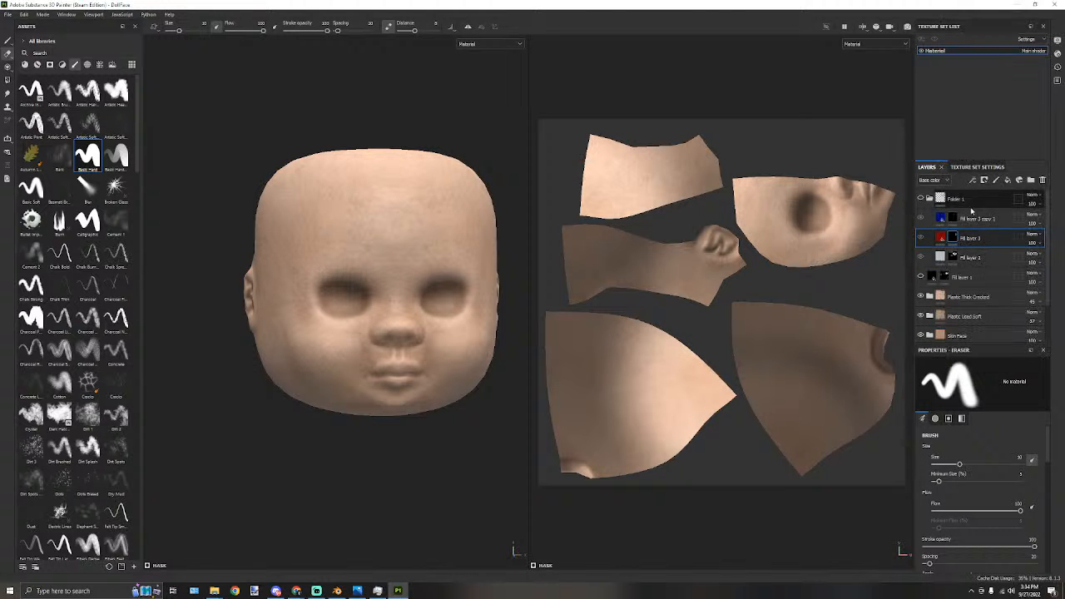
pyautogui.click(930, 198)
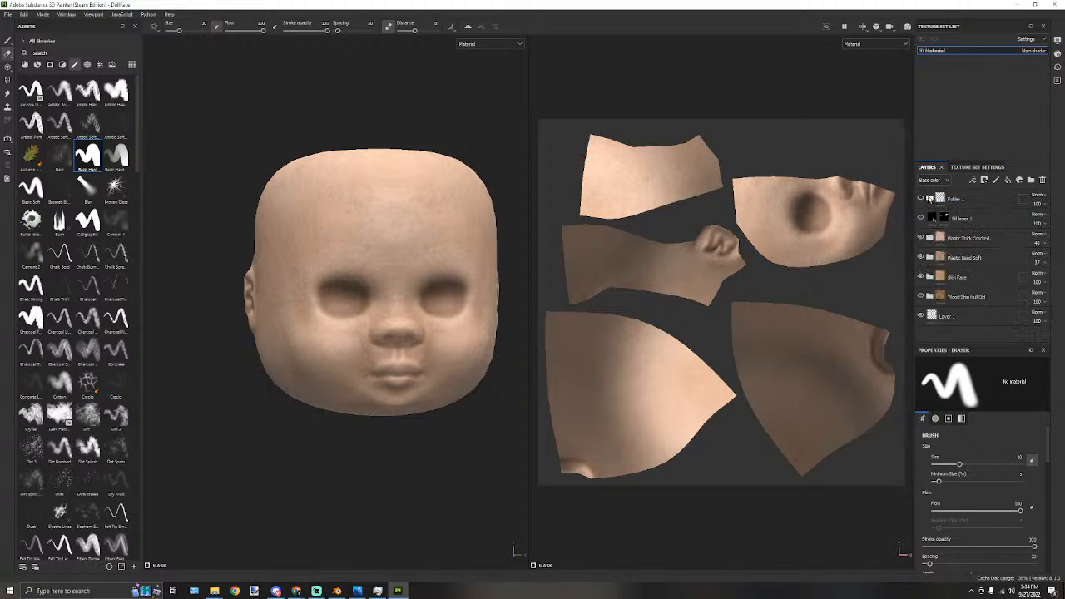
pyautogui.click(930, 198)
pyautogui.click(970, 238)
pyautogui.rightClick(971, 238)
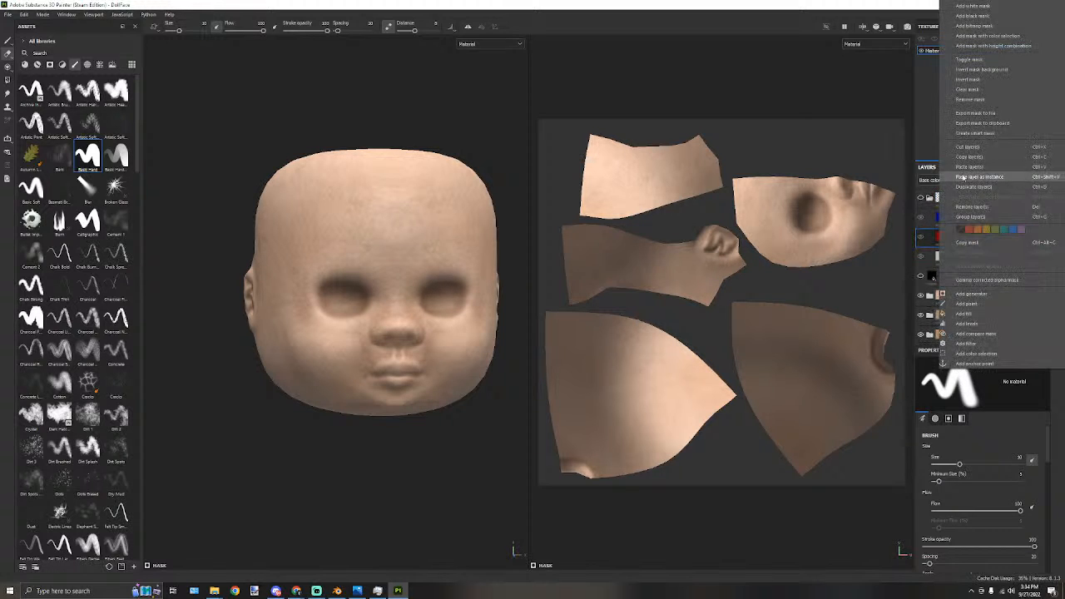
pyautogui.click(975, 187)
pyautogui.moveTo(967, 238); pyautogui.dragTo(934, 199)
pyautogui.click(929, 218)
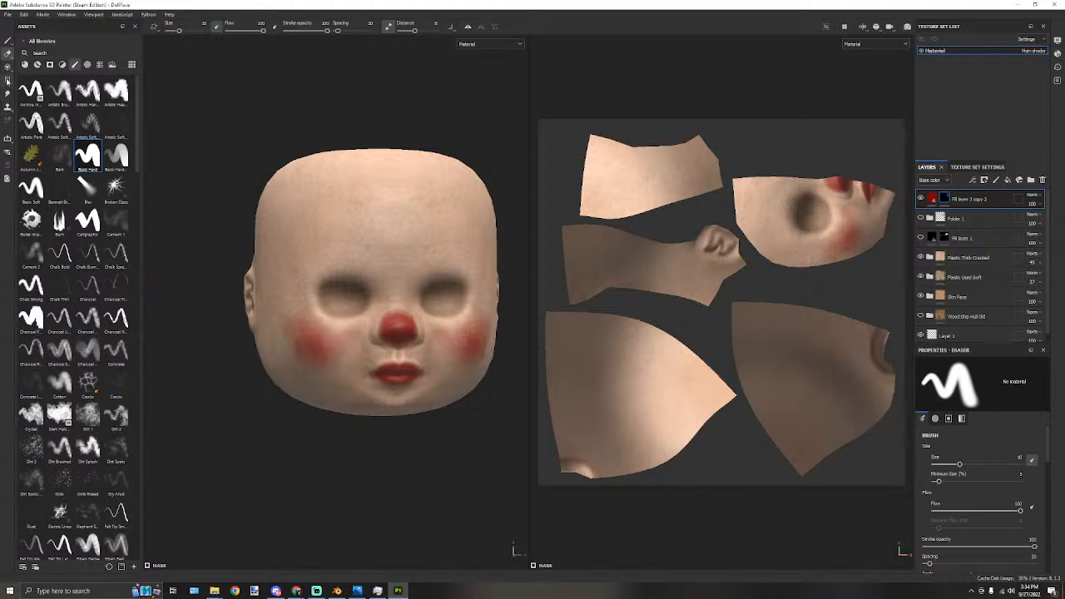
# Erase the red nose paint from the duplicated red layer with an enlarged eraser and Lazy Mouse off, keeping the lips and cheeks.
pyautogui.click(7, 40)
pyautogui.click(7, 53)
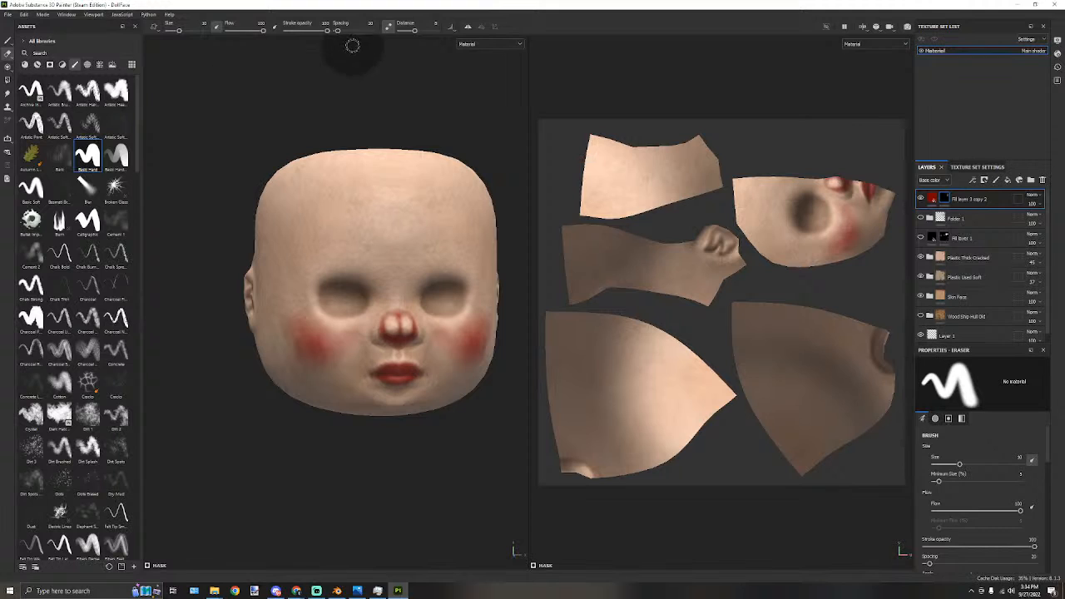
pyautogui.click(387, 27)
pyautogui.moveTo(397, 320)
pyautogui.mouseDown()
pyautogui.moveTo(396, 364)
pyautogui.moveTo(372, 366)
pyautogui.mouseUp()
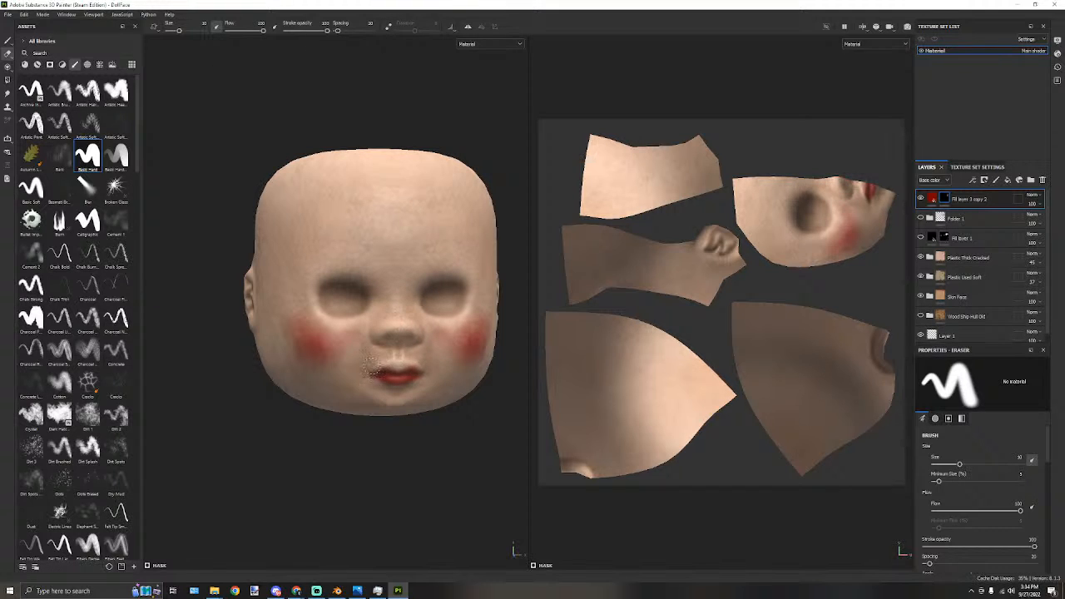
pyautogui.hotkey('ctrl', 'z')
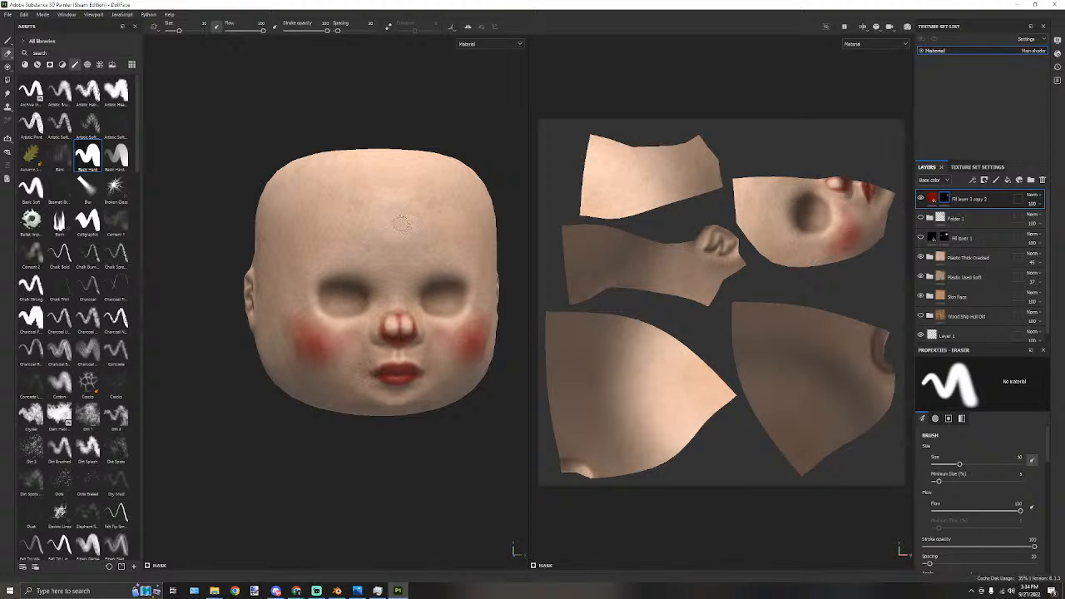
pyautogui.keyDown('ctrl'); pyautogui.moveTo(397, 334); pyautogui.dragTo(412, 335, button='right'); pyautogui.keyUp('ctrl')
pyautogui.moveTo(394, 335); pyautogui.dragTo(398, 337)
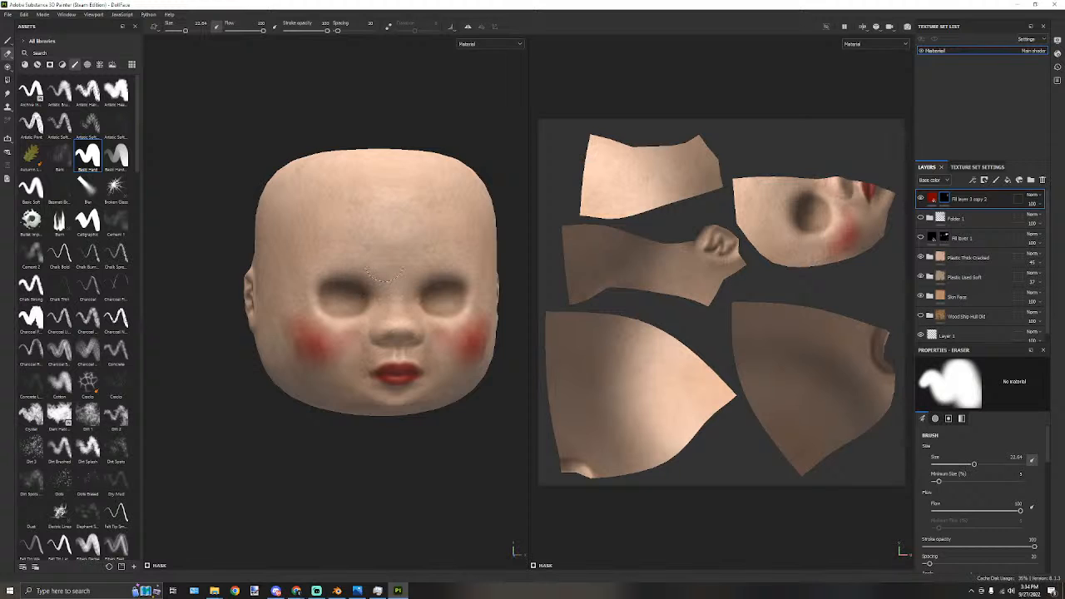
# Soften the cheek blush and lips on the duplicated red layer's mask using the Artistic Soft brush as eraser, size about 42.
pyautogui.scroll(2, 383, 263)
pyautogui.keyDown('alt'); pyautogui.moveTo(438, 261); pyautogui.dragTo(360, 270); pyautogui.keyUp('alt')
pyautogui.click(931, 199)
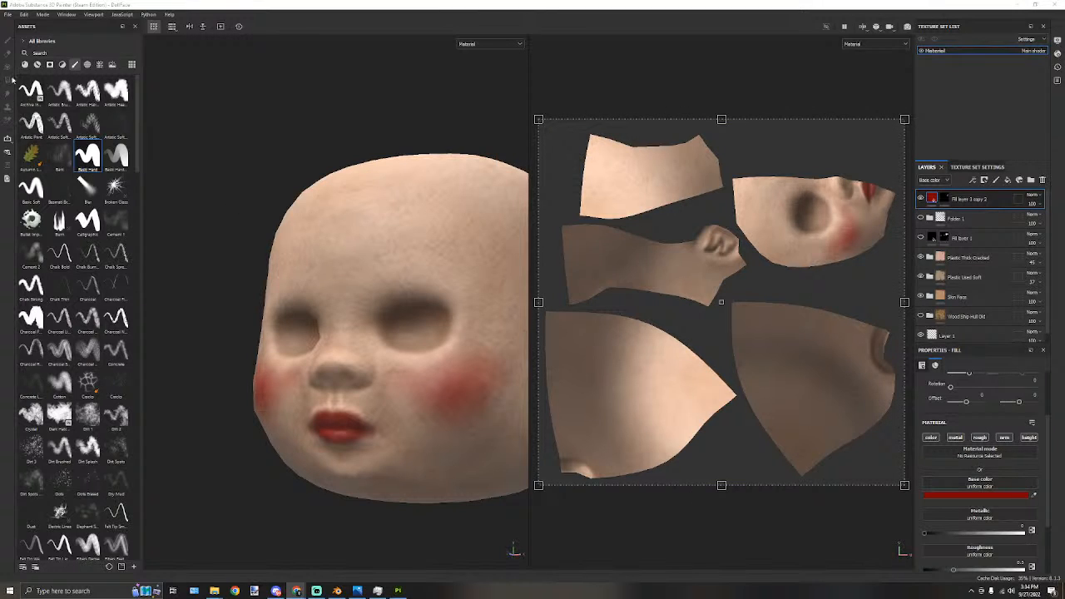
pyautogui.click(119, 159)
pyautogui.click(112, 126)
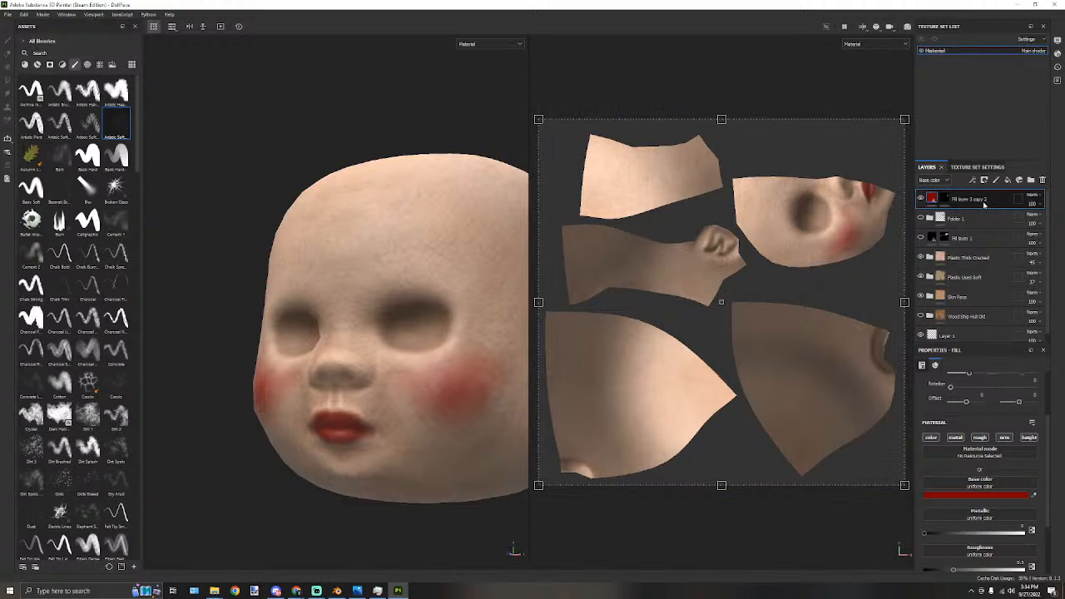
pyautogui.click(945, 199)
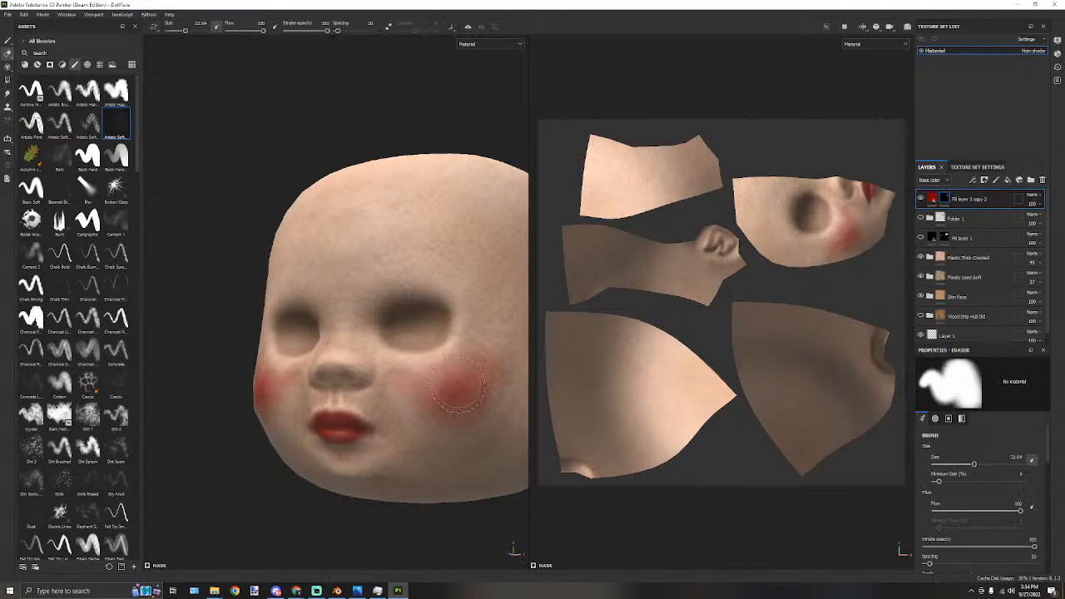
pyautogui.click(122, 125)
pyautogui.keyDown('ctrl'); pyautogui.moveTo(456, 381); pyautogui.dragTo(491, 381, button='right'); pyautogui.keyUp('ctrl')
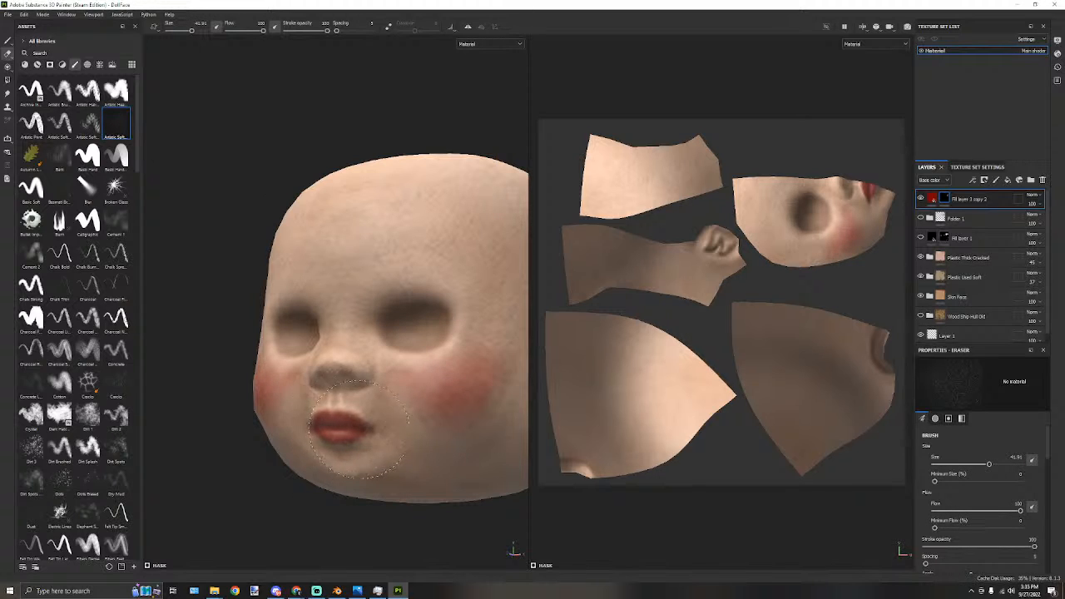
# Fade the red lips and both cheeks further with the soft eraser at a size of about 32.
pyautogui.keyDown('ctrl'); pyautogui.moveTo(389, 432); pyautogui.dragTo(369, 432, button='right'); pyautogui.keyUp('ctrl')
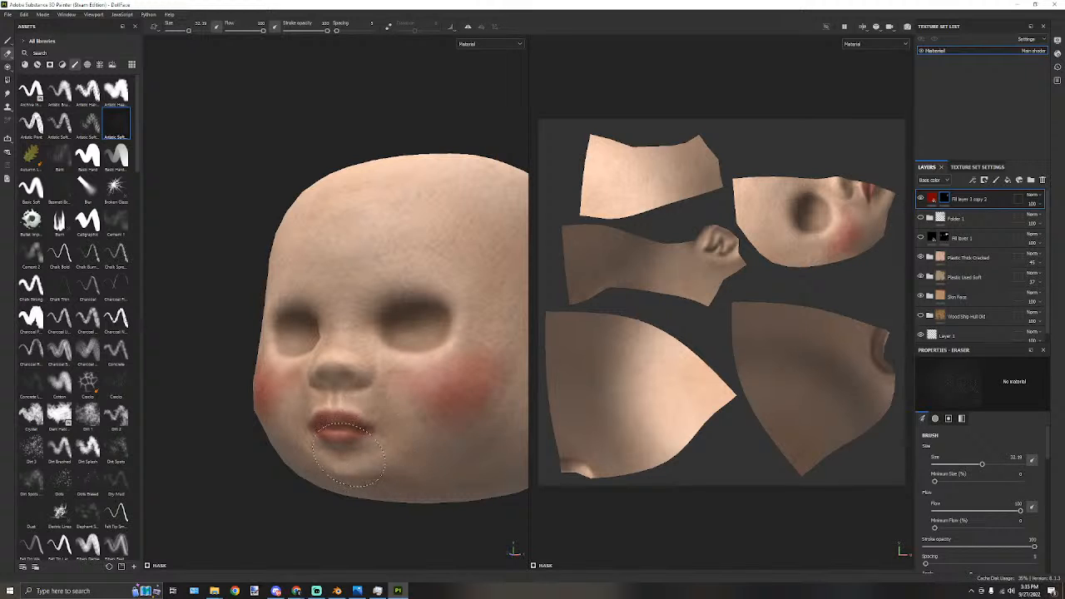
pyautogui.scroll(-3, 376, 370)
pyautogui.keyDown('alt'); pyautogui.moveTo(257, 249); pyautogui.dragTo(317, 296); pyautogui.keyUp('alt')
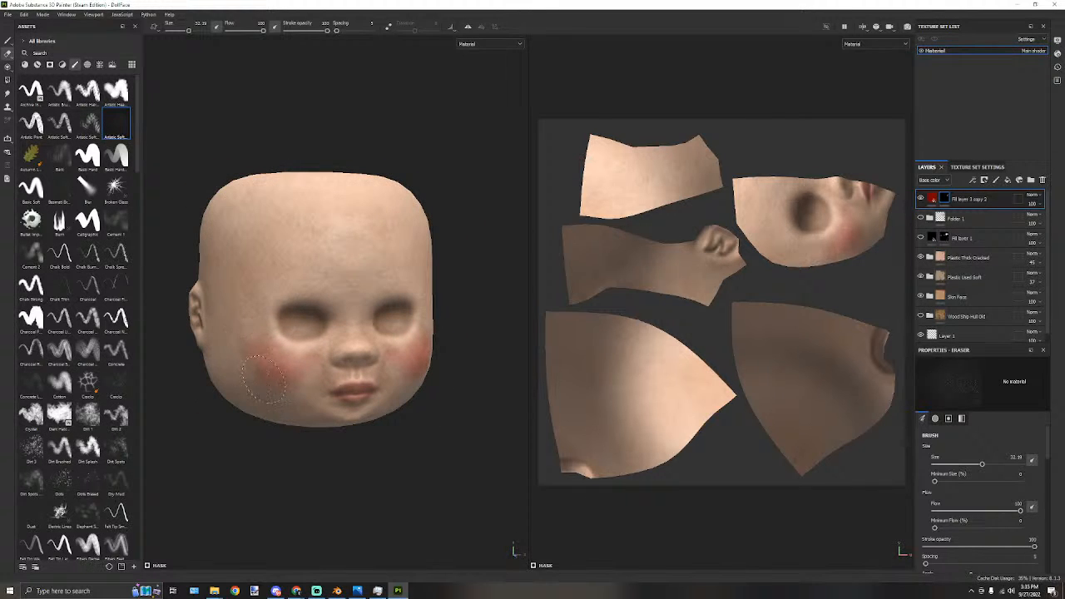
pyautogui.moveTo(438, 403)
pyautogui.keyDown('alt'); pyautogui.mouseDown()
pyautogui.moveTo(405, 395)
pyautogui.moveTo(383, 327)
pyautogui.moveTo(396, 386)
pyautogui.mouseUp(); pyautogui.keyUp('alt')
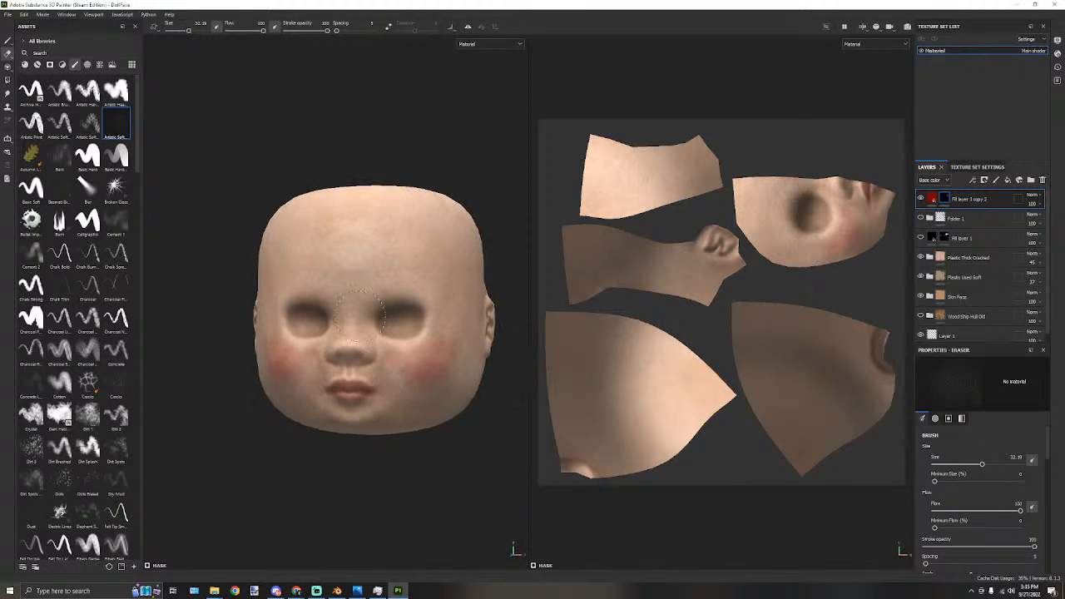
pyautogui.keyDown('alt'); pyautogui.moveTo(349, 323); pyautogui.dragTo(359, 349, button='middle'); pyautogui.keyUp('alt')
pyautogui.scroll(3, 359, 349)
pyautogui.keyDown('alt'); pyautogui.moveTo(349, 349); pyautogui.dragTo(382, 328); pyautogui.keyUp('alt')
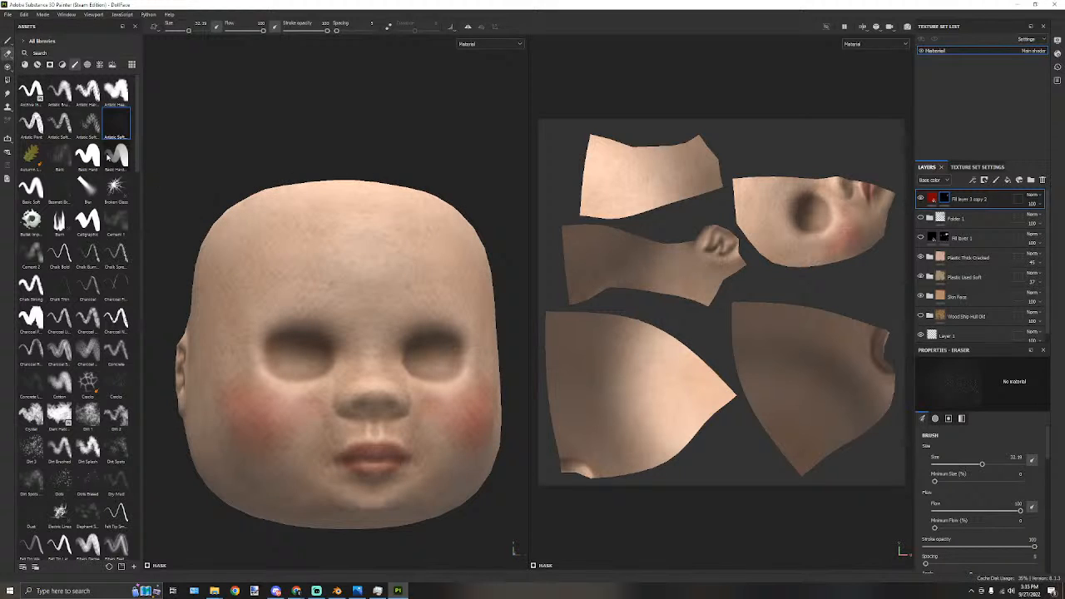
pyautogui.click(118, 162)
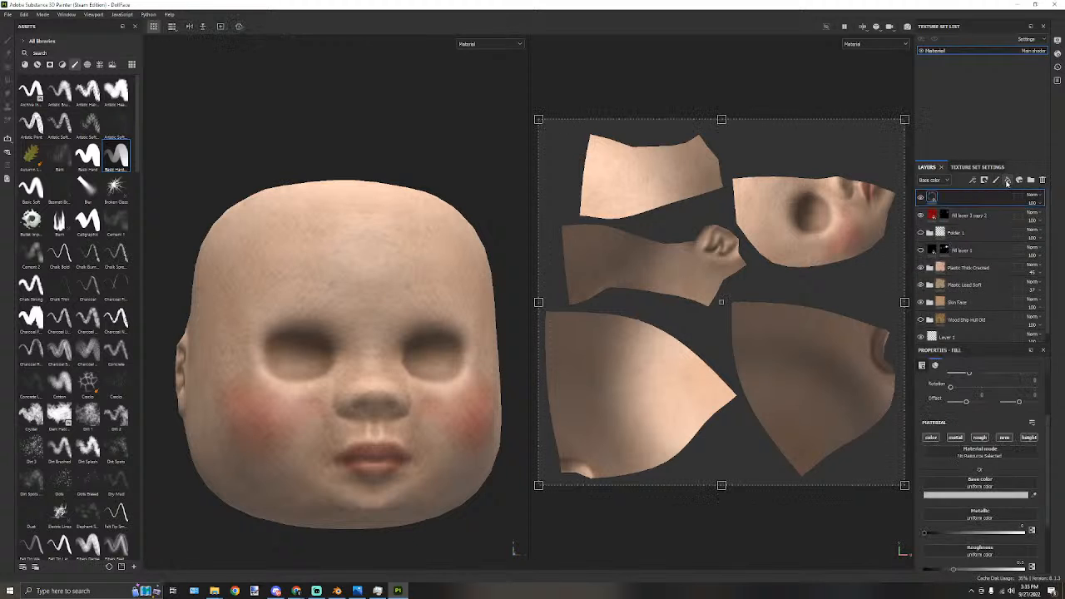
pyautogui.click(998, 181)
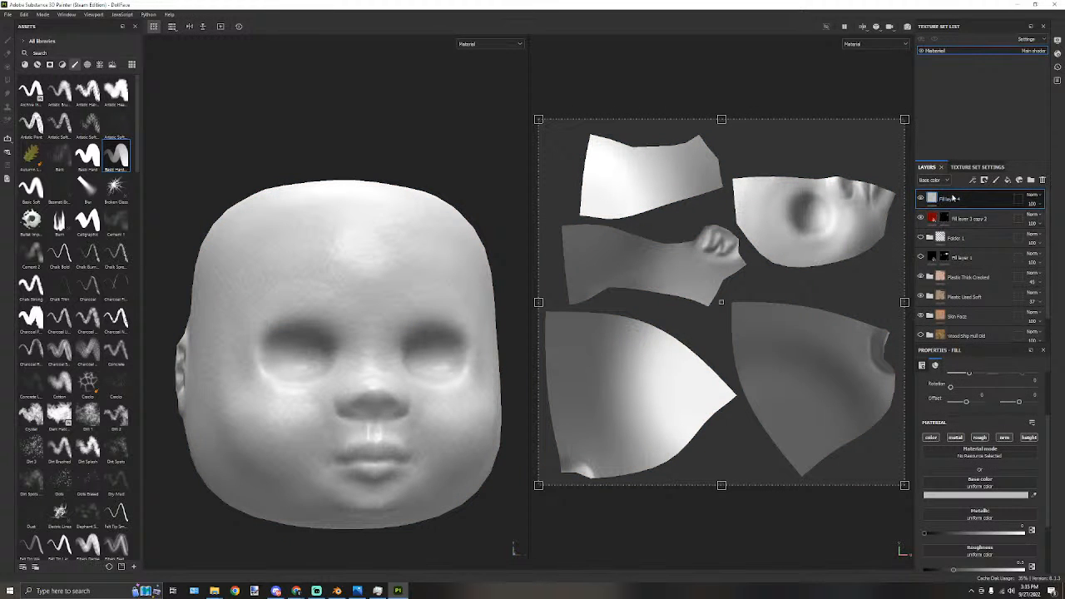
pyautogui.hotkey('ctrl', 'z')
# Duplicate the softened red fill layer and clear the mask of the copy.
pyautogui.rightClick(965, 198)
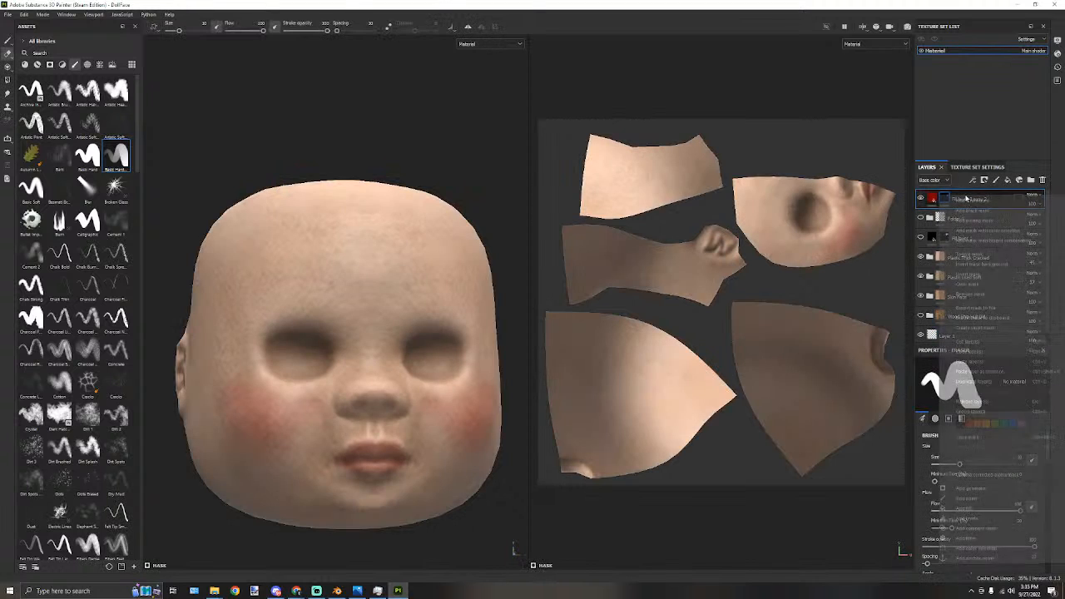
pyautogui.click(970, 380)
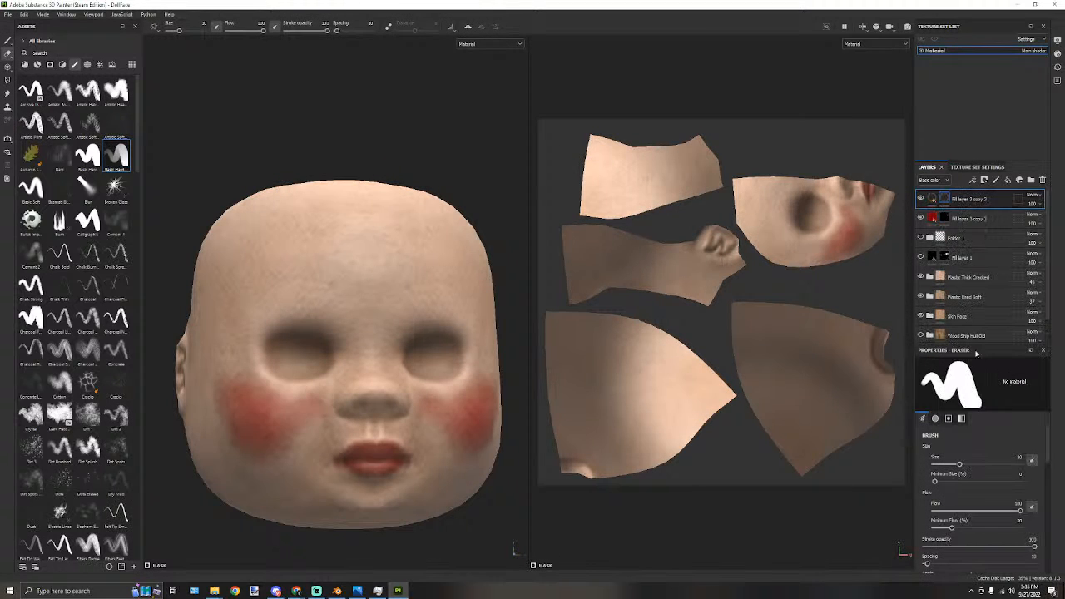
pyautogui.rightClick(949, 200)
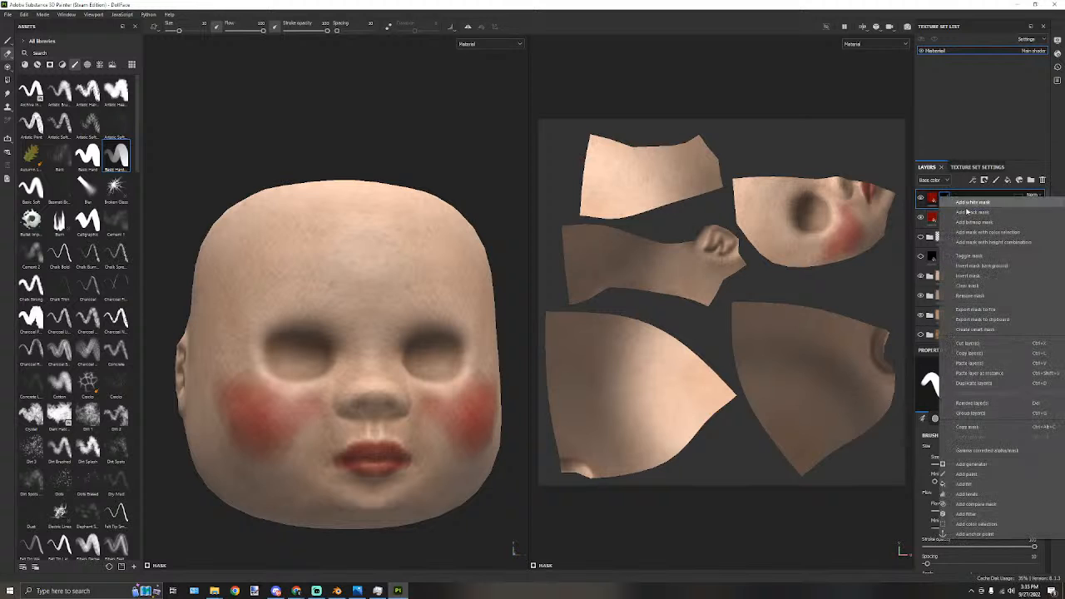
pyautogui.click(969, 289)
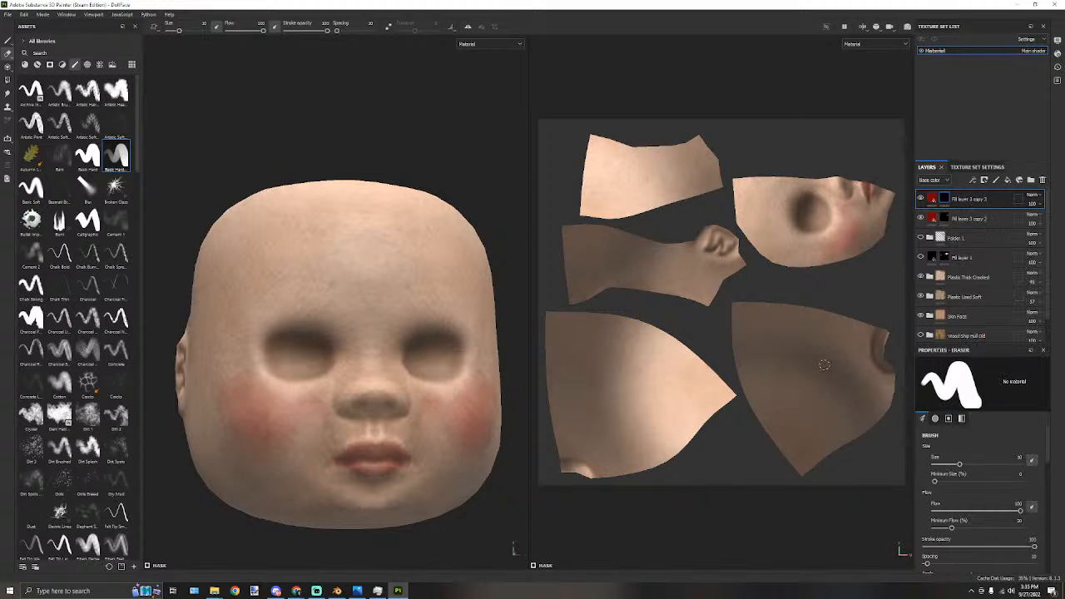
# Set the base color of the new fill layer copy to black.
pyautogui.click(932, 199)
pyautogui.click(940, 497)
pyautogui.click(937, 536)
pyautogui.click(950, 422)
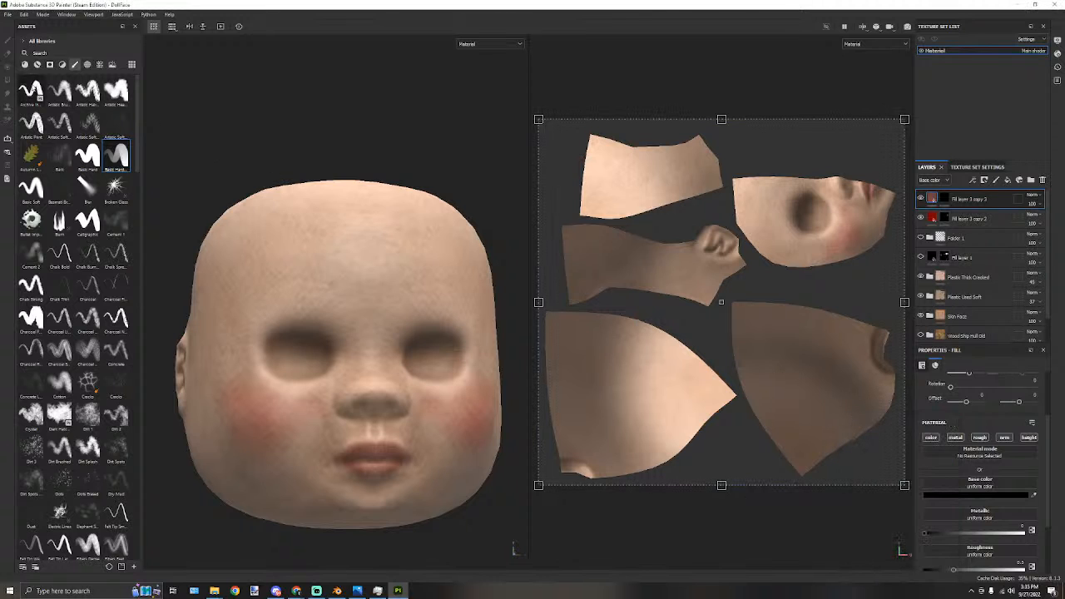
# Make the black fill layer's mask active and reduce the eraser size to about 4.7 for detail around the eye sockets.
pyautogui.scroll(2, 250, 249)
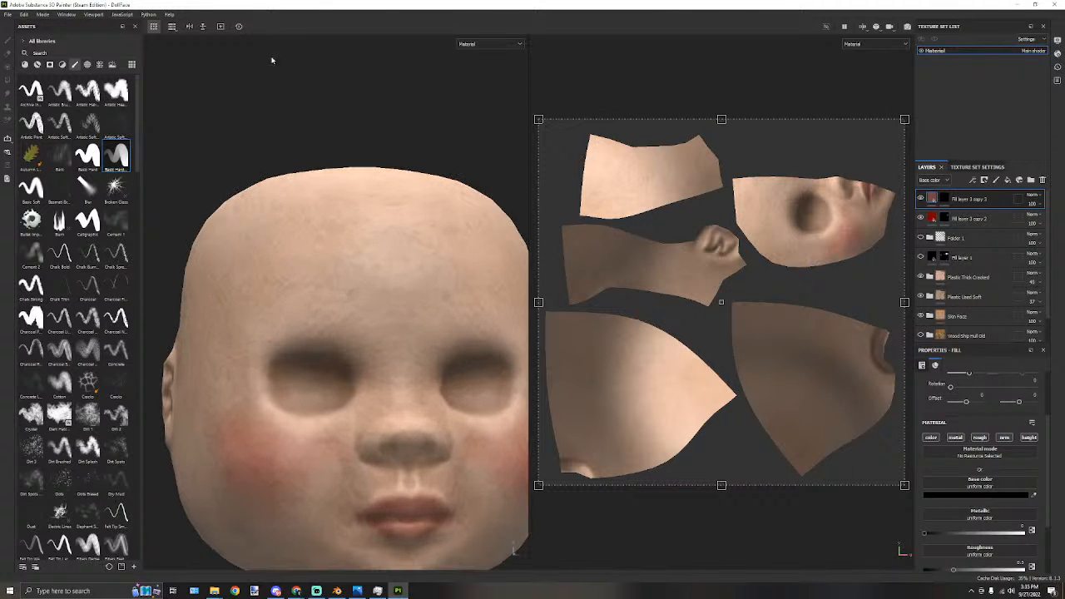
pyautogui.click(415, 161)
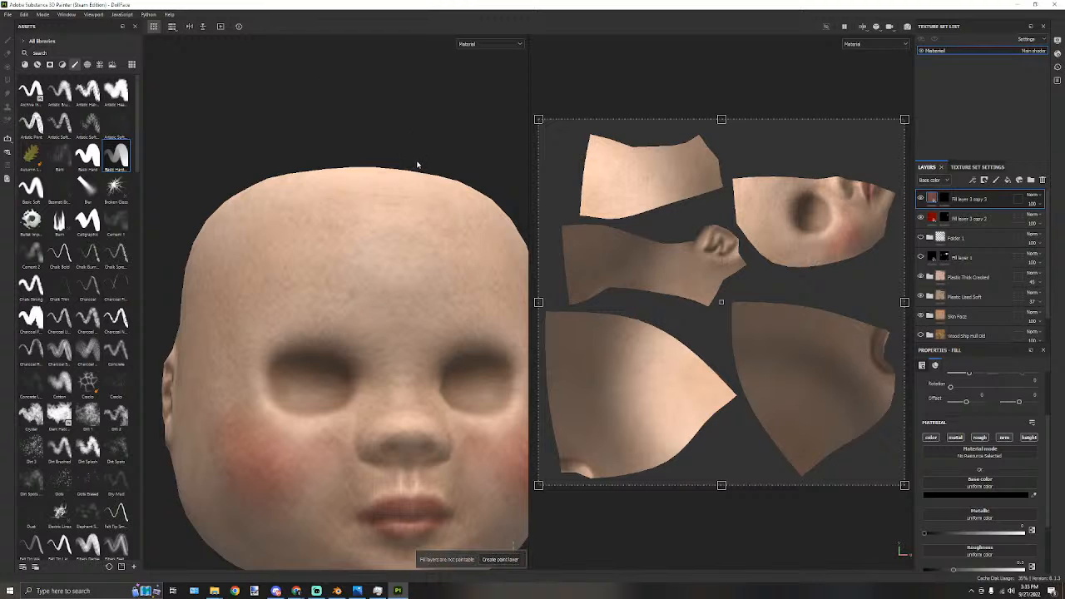
pyautogui.scroll(1, 366, 363)
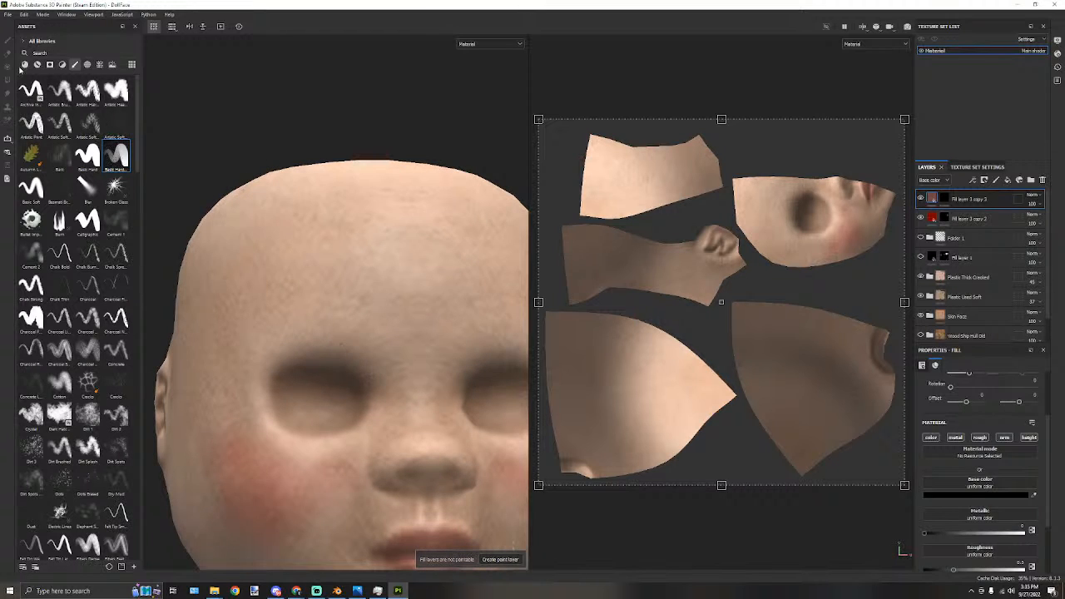
pyautogui.click(944, 199)
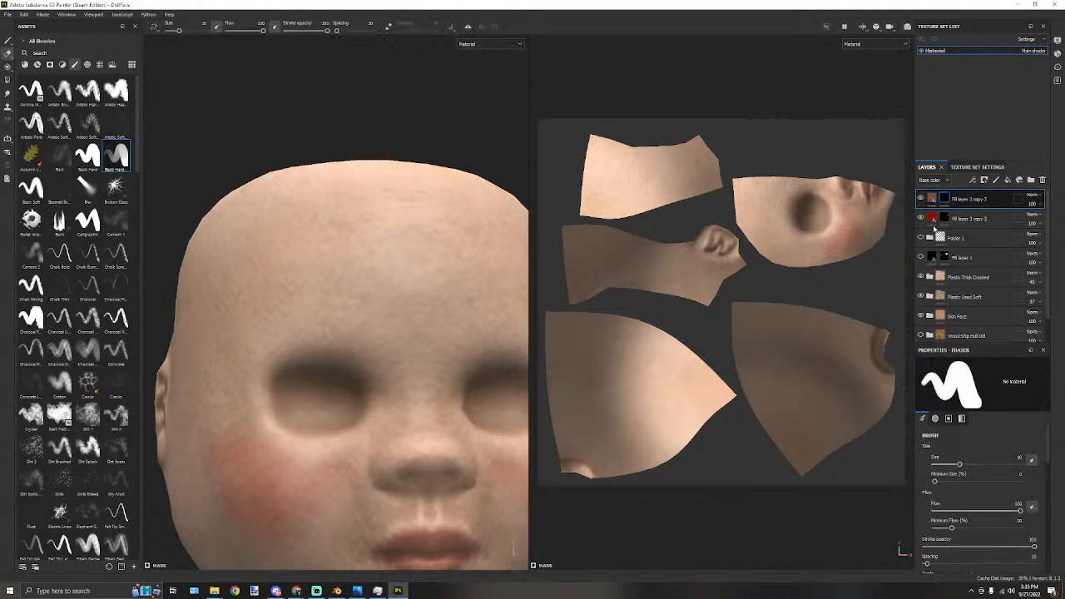
pyautogui.click(933, 199)
pyautogui.click(944, 200)
pyautogui.keyDown('ctrl'); pyautogui.moveTo(334, 373); pyautogui.dragTo(273, 375, button='right'); pyautogui.keyUp('ctrl')
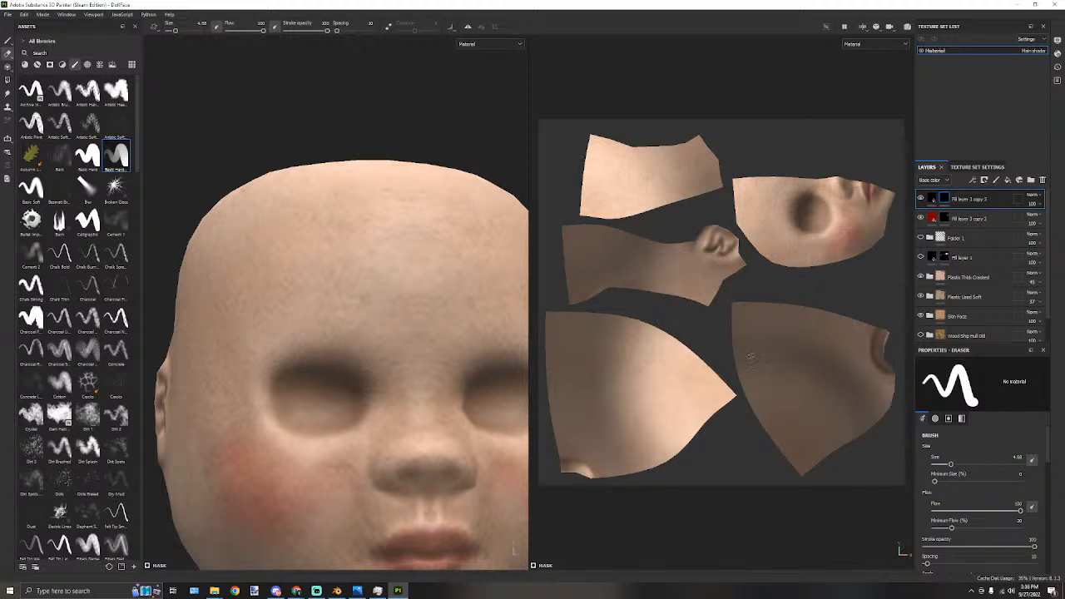
pyautogui.scroll(-2, 973, 487)
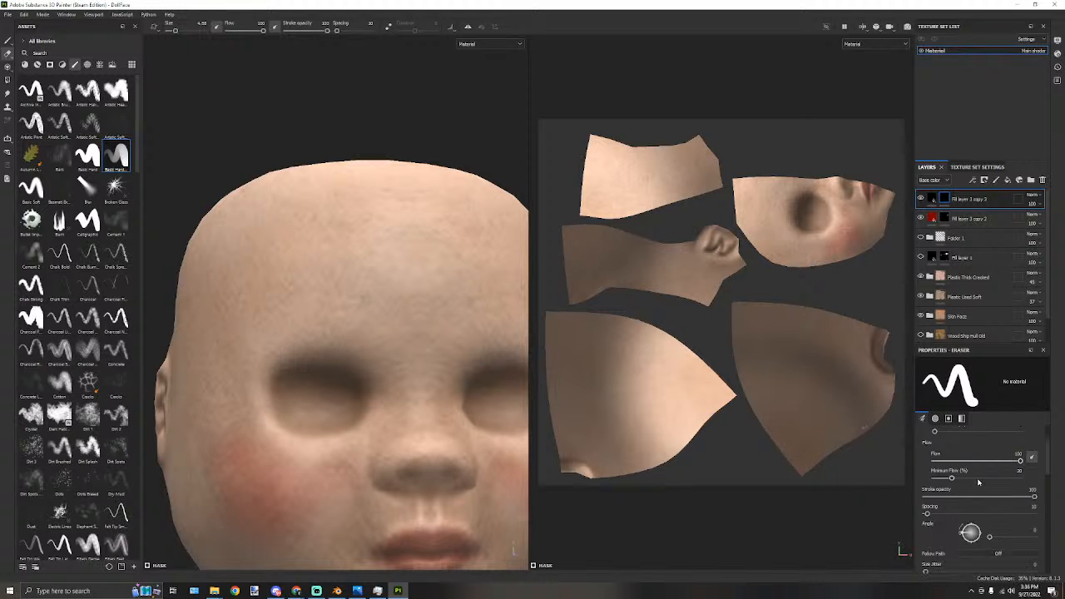
pyautogui.scroll(-6, 1011, 483)
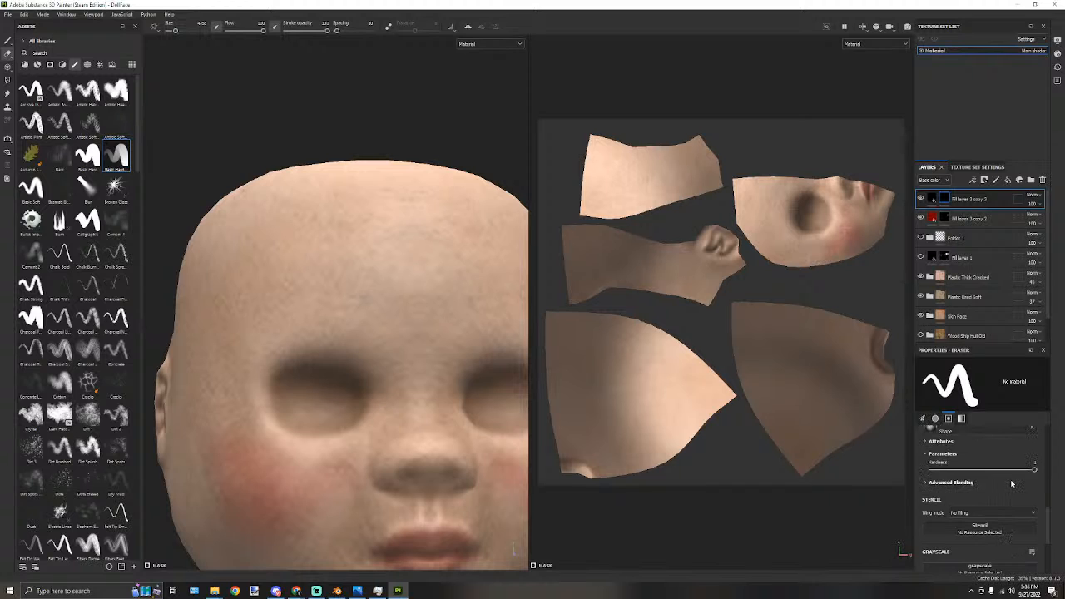
pyautogui.scroll(-3, 1012, 483)
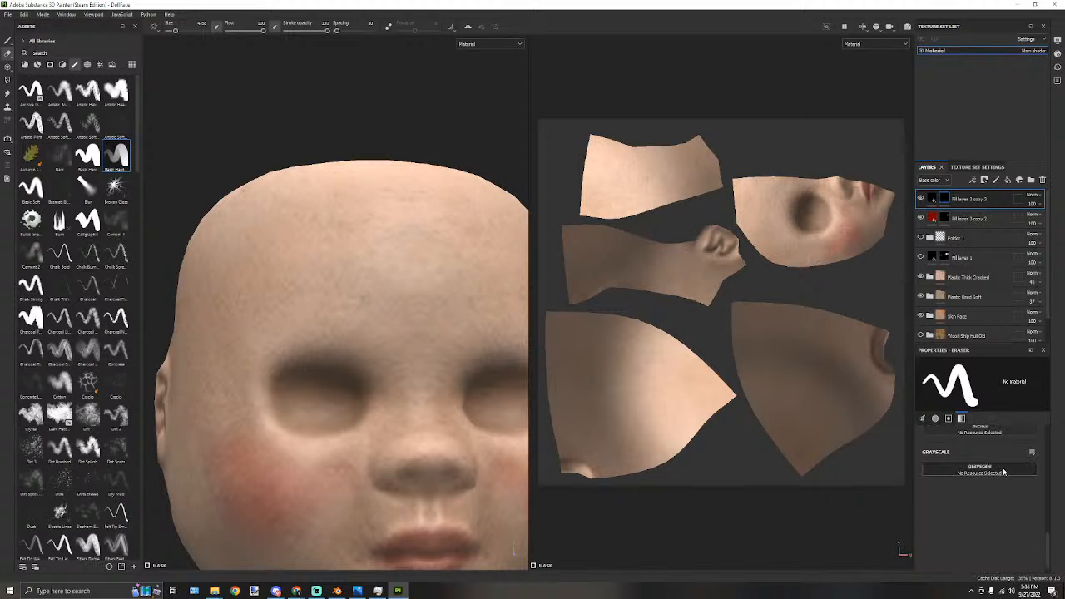
pyautogui.click(1003, 471)
pyautogui.click(1007, 458)
pyautogui.click(999, 469)
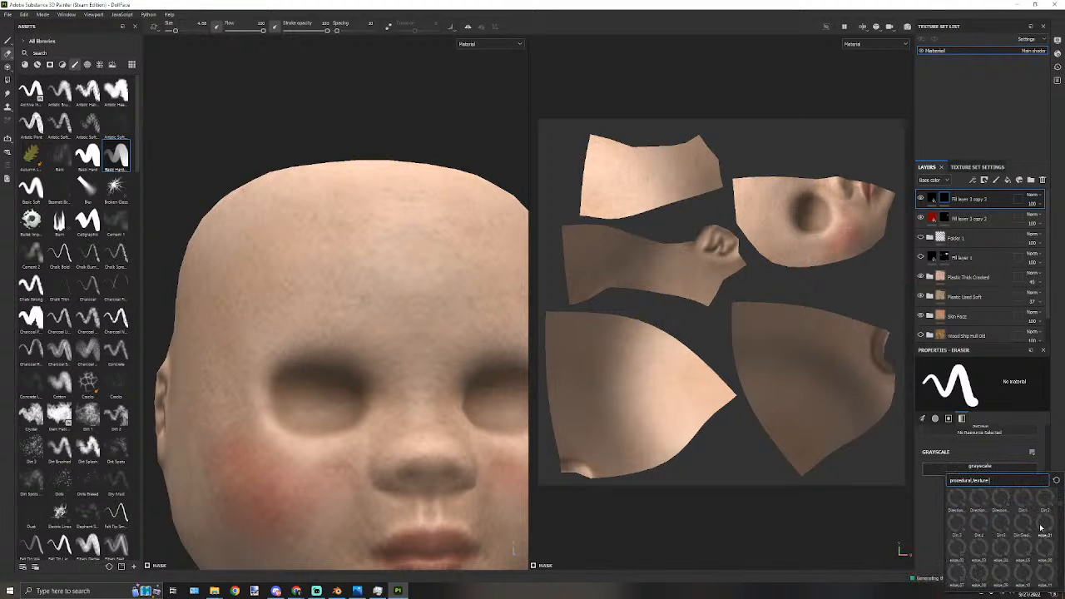
pyautogui.moveTo(1061, 508); pyautogui.dragTo(1064, 488)
# Switch from erasing to painting on the black layer's mask, undo a trial stroke over the eye socket and shrink the brush.
pyautogui.click(8, 41)
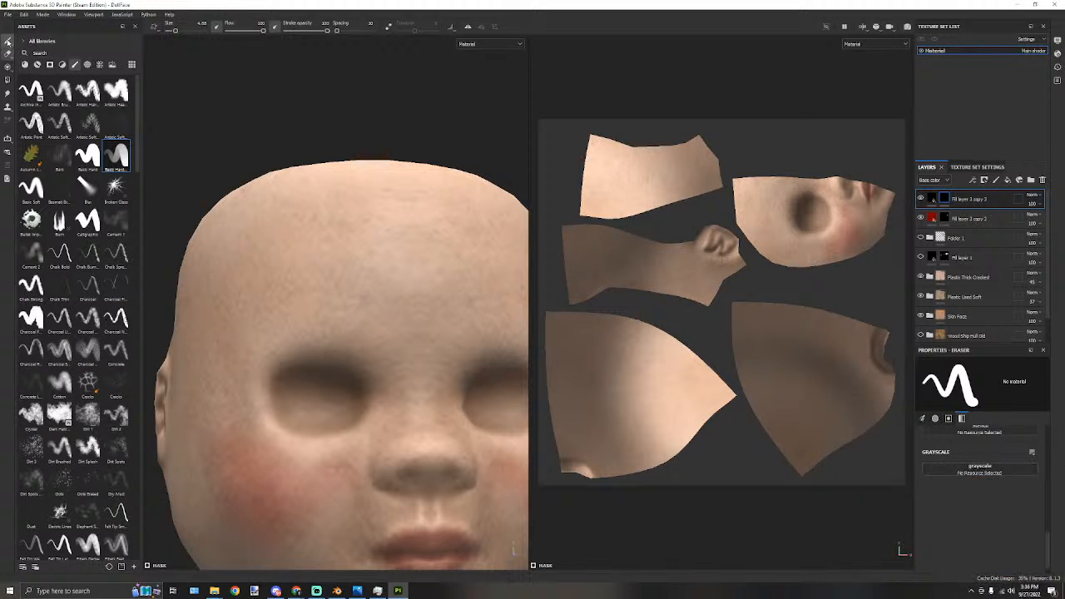
pyautogui.moveTo(368, 376)
pyautogui.mouseDown()
pyautogui.moveTo(326, 353)
pyautogui.moveTo(277, 358)
pyautogui.mouseUp()
pyautogui.hotkey('ctrl', 'z')
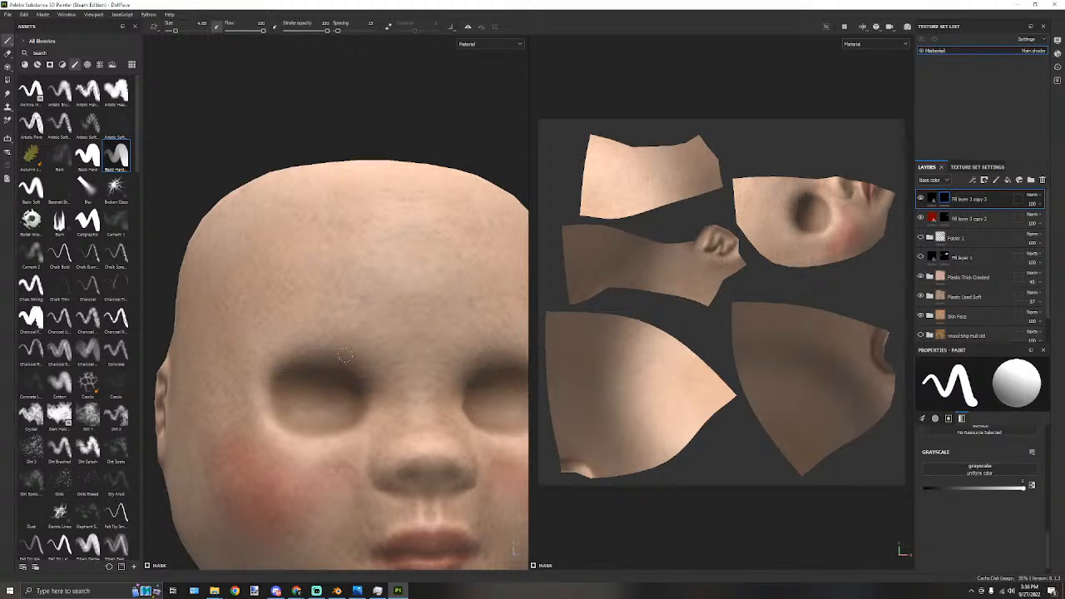
pyautogui.press('[')
pyautogui.press('[')
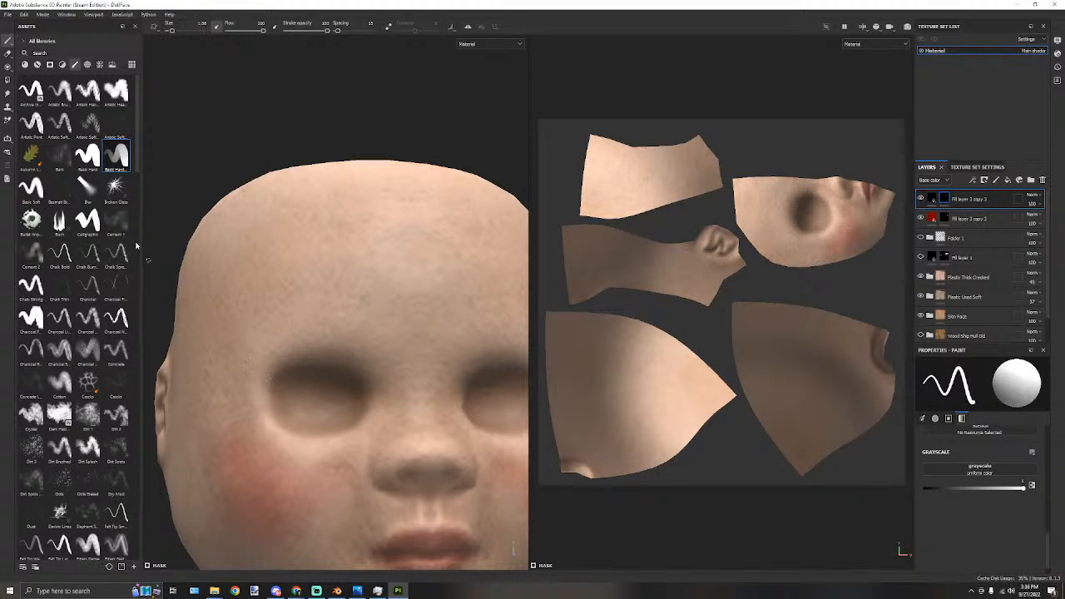
# Try a stroke along the upper edge of the eye socket with a rough artistic brush and undo it.
pyautogui.click(117, 90)
pyautogui.moveTo(259, 379)
pyautogui.mouseDown()
pyautogui.moveTo(293, 360)
pyautogui.moveTo(349, 356)
pyautogui.moveTo(366, 375)
pyautogui.mouseUp()
pyautogui.hotkey('ctrl', 'z')
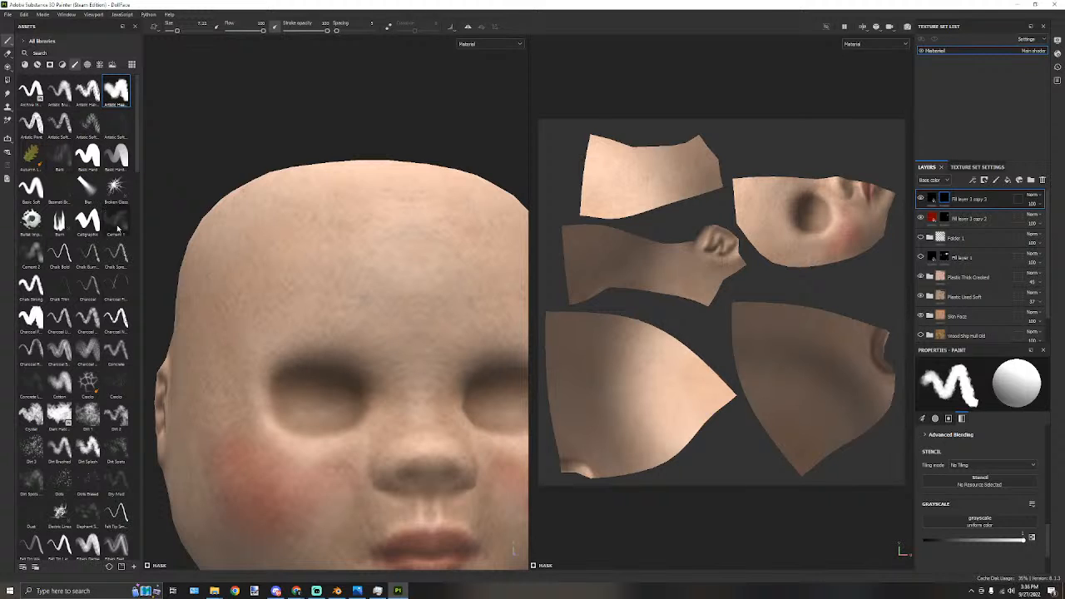
# Paint a thin black line along the upper rim of both eye sockets with the Artistic Brush preset, size about 4.3, redoing unsatisfactory strokes.
pyautogui.click(60, 97)
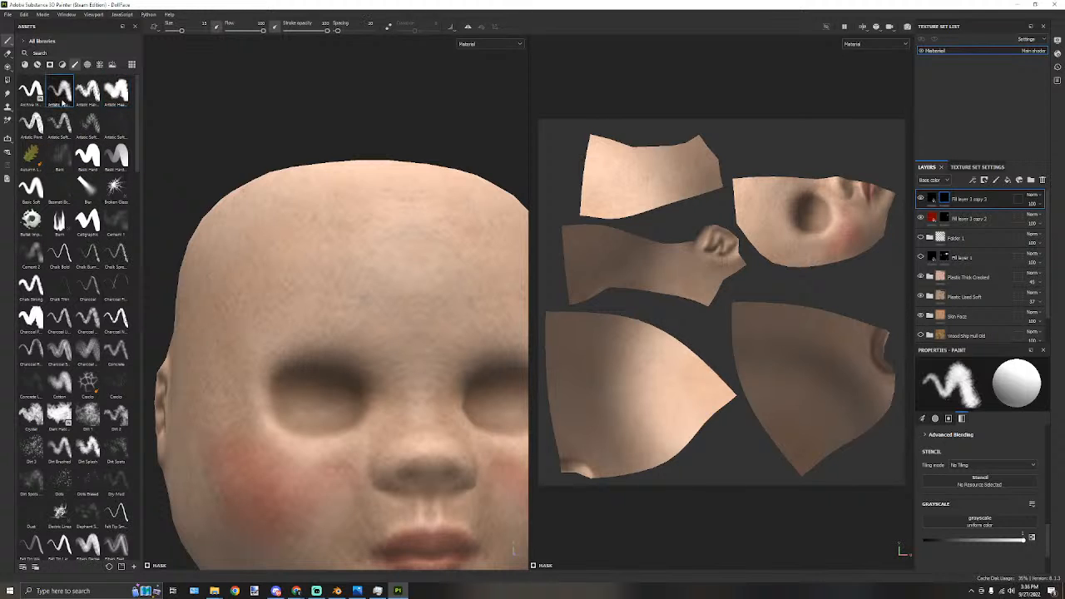
pyautogui.moveTo(268, 367)
pyautogui.mouseDown()
pyautogui.moveTo(353, 358)
pyautogui.moveTo(358, 369)
pyautogui.mouseUp()
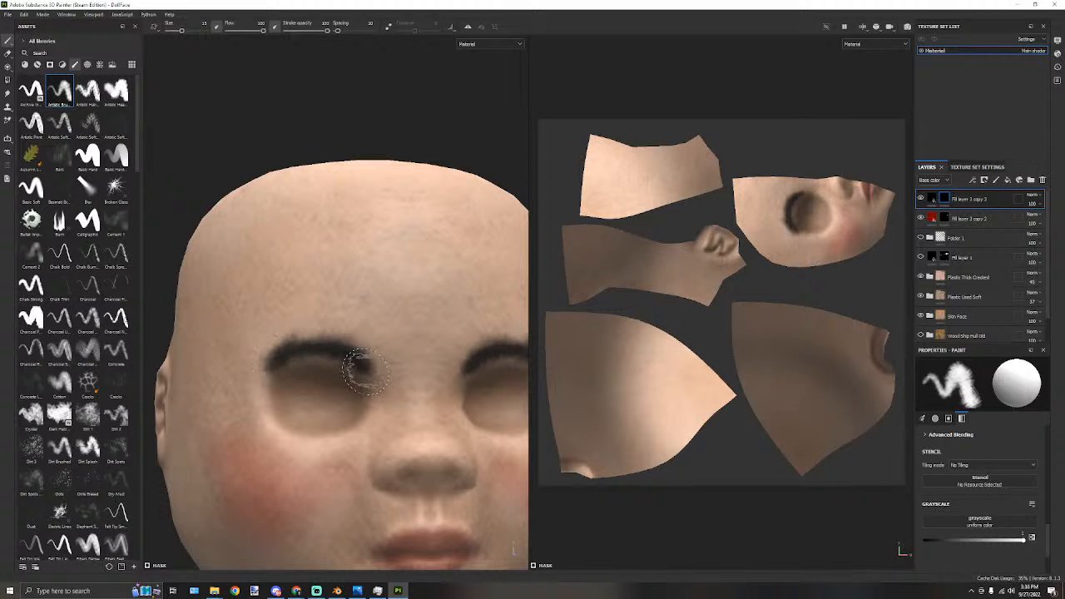
pyautogui.hotkey('ctrl', 'z')
pyautogui.keyDown('ctrl'); pyautogui.moveTo(296, 370); pyautogui.dragTo(266, 374, button='right'); pyautogui.keyUp('ctrl')
pyautogui.moveTo(268, 372)
pyautogui.mouseDown()
pyautogui.moveTo(323, 357)
pyautogui.moveTo(350, 364)
pyautogui.mouseUp()
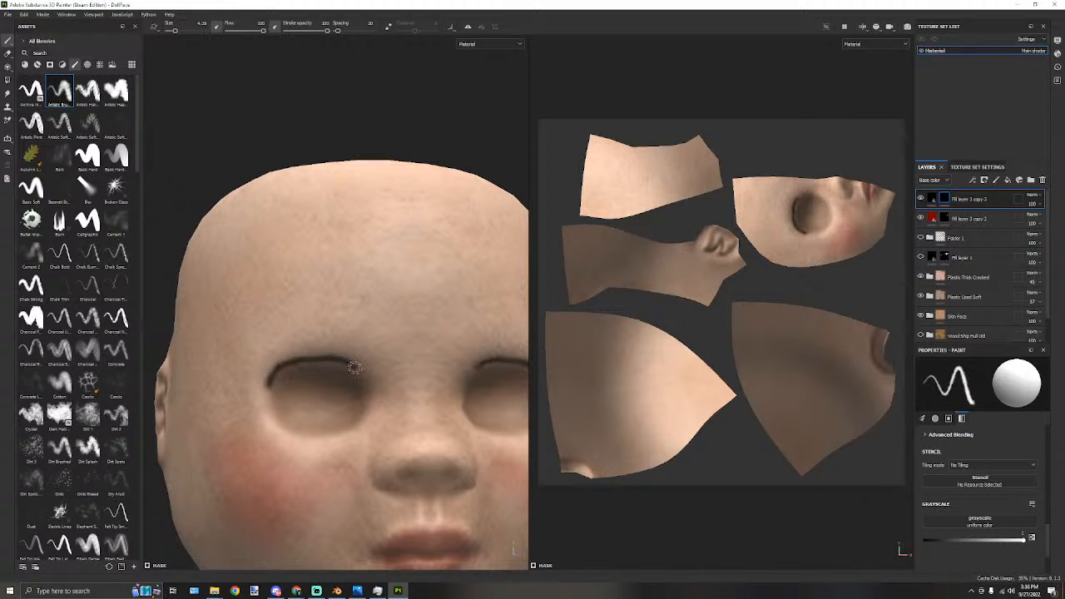
pyautogui.hotkey('ctrl', 'z')
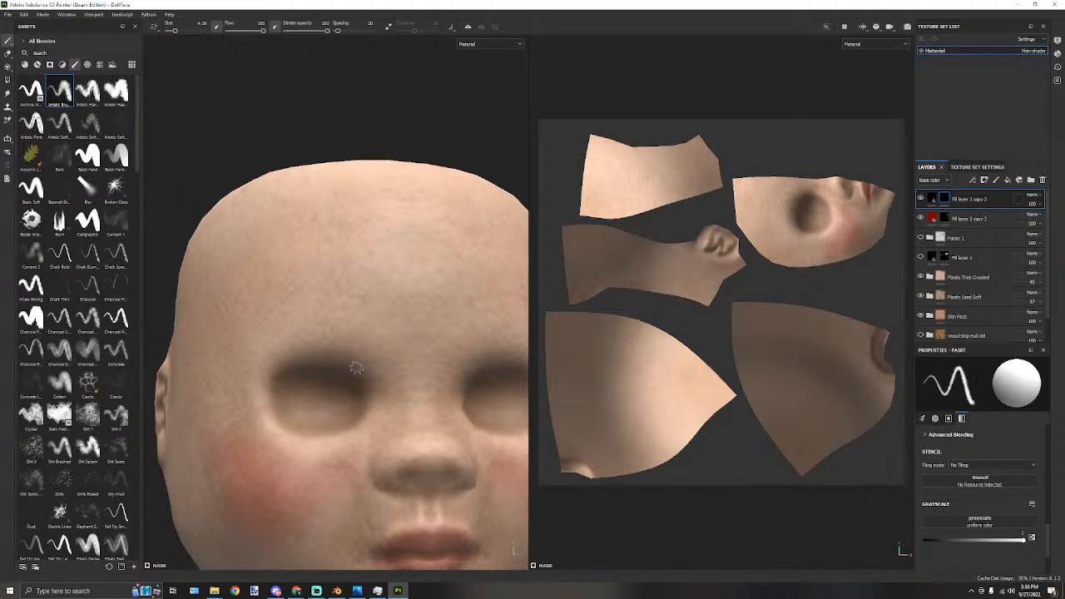
pyautogui.moveTo(366, 389)
pyautogui.mouseDown()
pyautogui.moveTo(346, 364)
pyautogui.moveTo(323, 360)
pyautogui.moveTo(277, 374)
pyautogui.moveTo(310, 358)
pyautogui.moveTo(339, 359)
pyautogui.moveTo(359, 378)
pyautogui.mouseUp()
pyautogui.hotkey('ctrl', 'z')
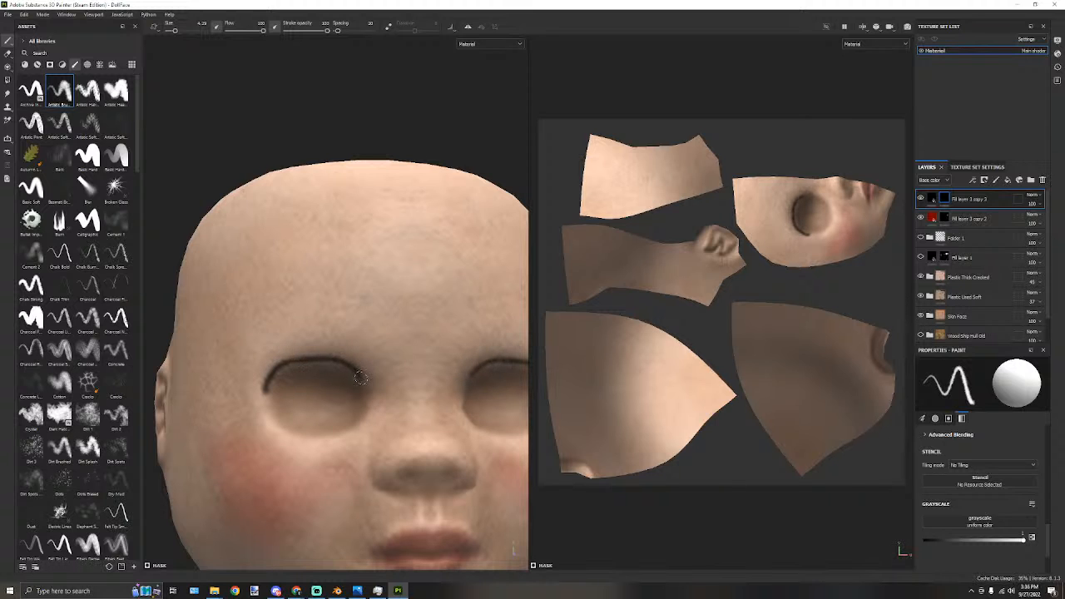
pyautogui.scroll(-3, 289, 341)
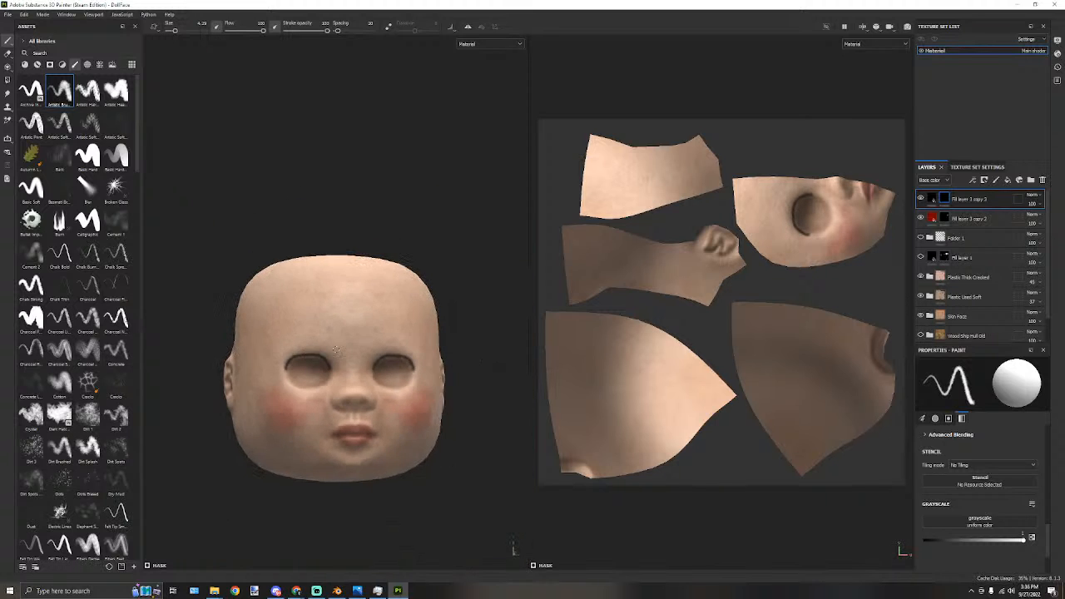
pyautogui.scroll(5, 266, 345)
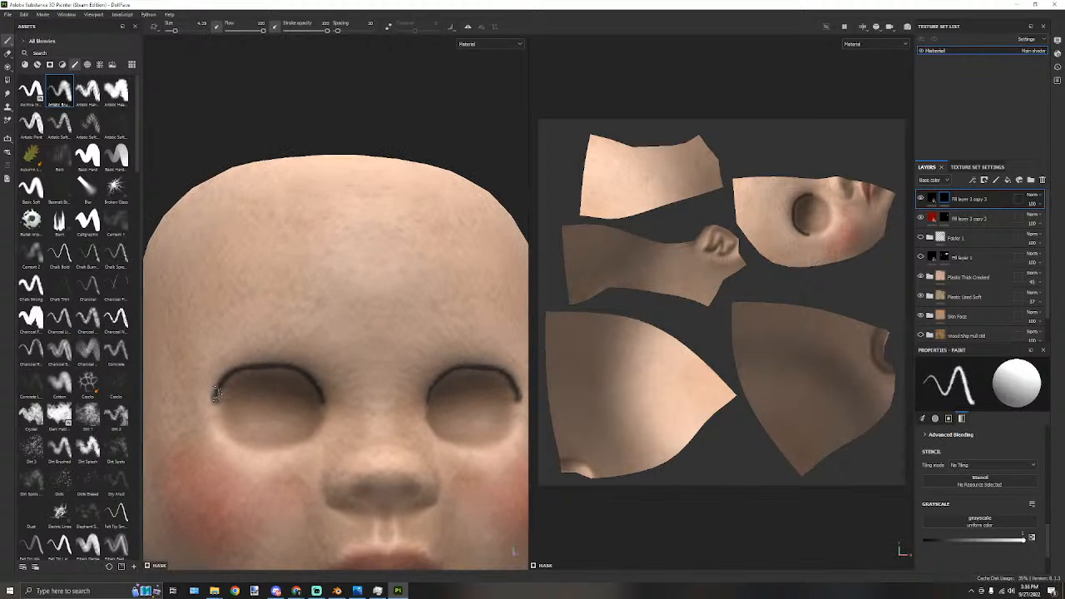
# Paint a row of short black lashes fanning out from the upper rim of both eye sockets.
pyautogui.moveTo(212, 391)
pyautogui.mouseDown()
pyautogui.moveTo(197, 387)
pyautogui.moveTo(202, 372)
pyautogui.moveTo(216, 356)
pyautogui.moveTo(236, 358)
pyautogui.moveTo(232, 349)
pyautogui.moveTo(288, 348)
pyautogui.moveTo(308, 364)
pyautogui.moveTo(311, 355)
pyautogui.moveTo(319, 371)
pyautogui.mouseUp()
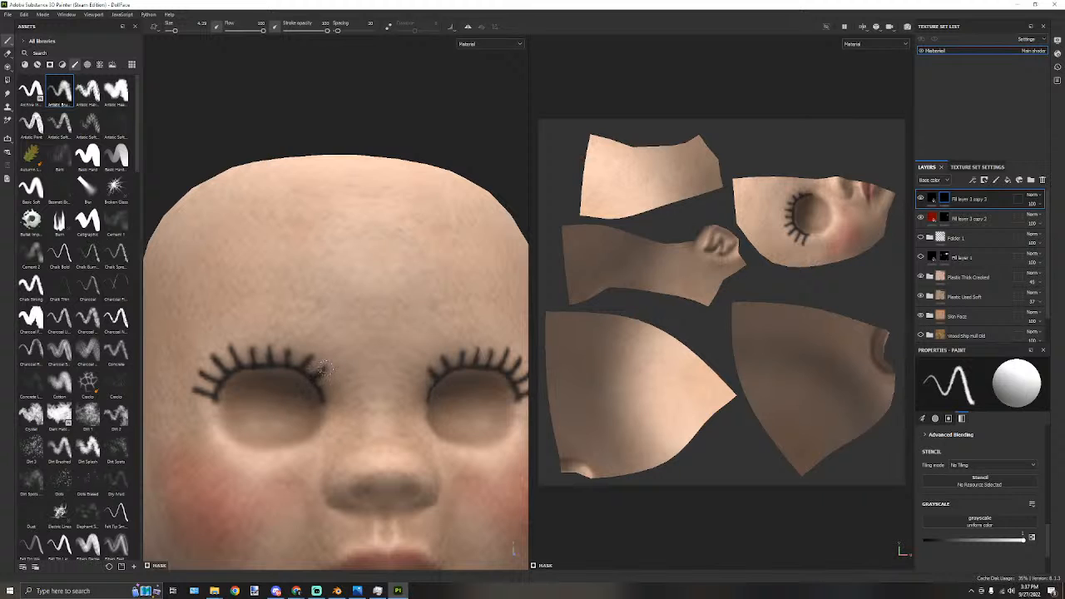
pyautogui.scroll(-3, 402, 333)
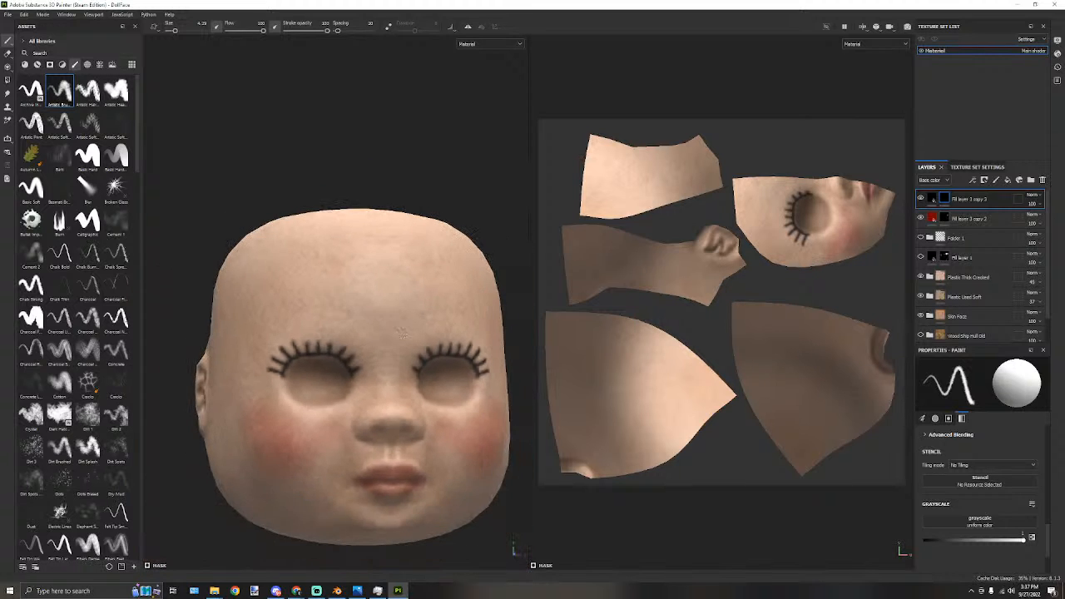
# Thicken the black lash line along the upper rim and outer corner of the eye sockets.
pyautogui.scroll(-2, 402, 333)
pyautogui.moveTo(450, 241)
pyautogui.keyDown('alt'); pyautogui.mouseDown()
pyautogui.moveTo(451, 287)
pyautogui.moveTo(537, 231)
pyautogui.moveTo(452, 222)
pyautogui.mouseUp(); pyautogui.keyUp('alt')
pyautogui.scroll(6, 370, 384)
pyautogui.moveTo(360, 376)
pyautogui.mouseDown()
pyautogui.moveTo(359, 356)
pyautogui.moveTo(388, 356)
pyautogui.mouseUp()
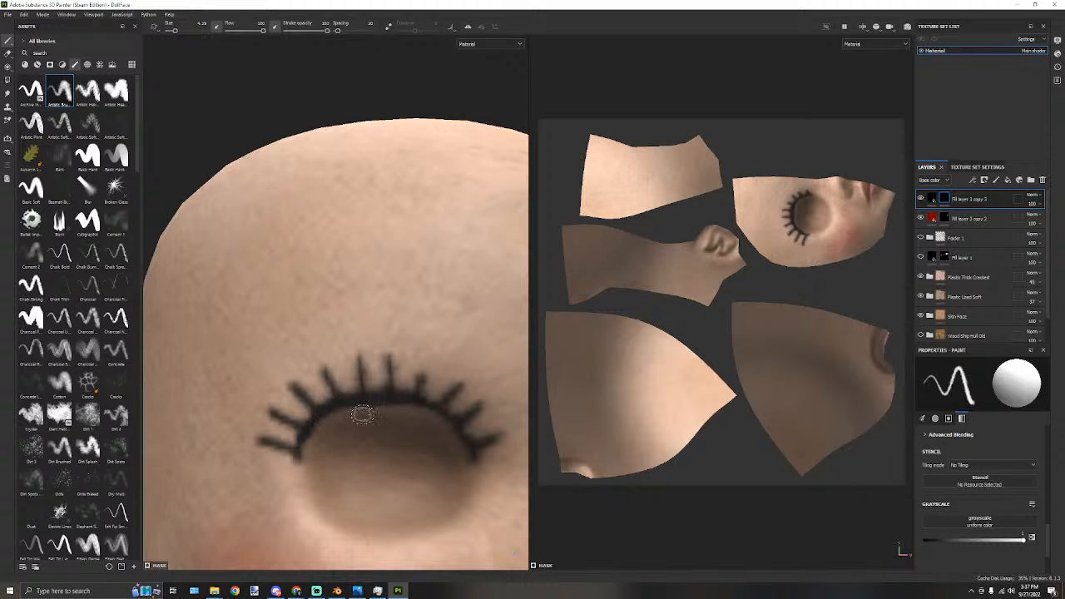
pyautogui.scroll(-8, 362, 414)
pyautogui.keyDown('alt'); pyautogui.moveTo(438, 335); pyautogui.dragTo(388, 387); pyautogui.keyUp('alt')
pyautogui.scroll(8, 387, 387)
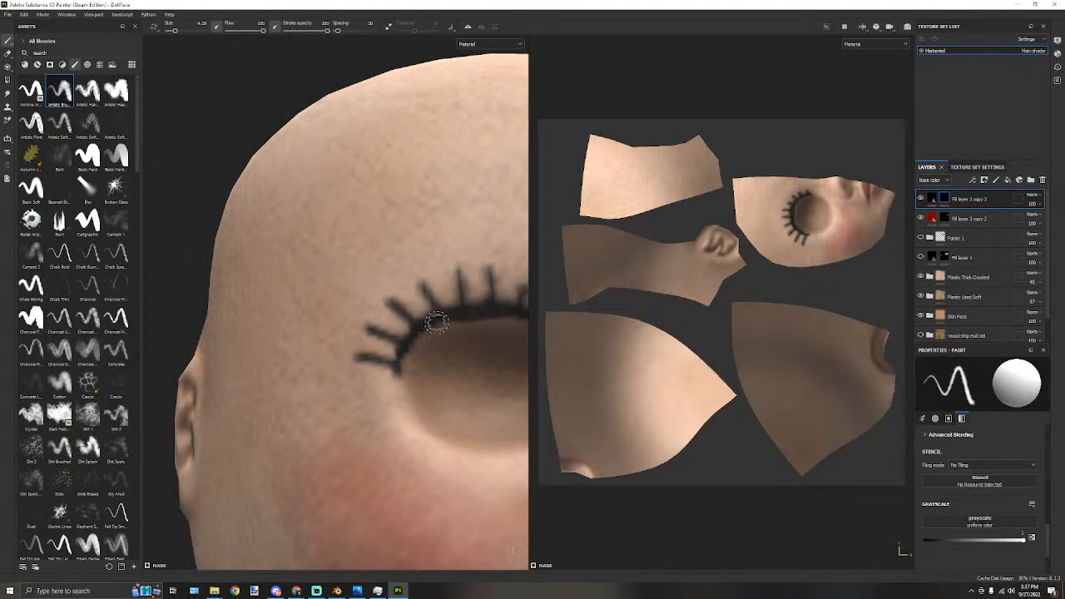
pyautogui.moveTo(400, 363)
pyautogui.mouseDown()
pyautogui.moveTo(411, 339)
pyautogui.moveTo(460, 320)
pyautogui.mouseUp()
pyautogui.scroll(-3, 434, 354)
pyautogui.scroll(-6, 434, 354)
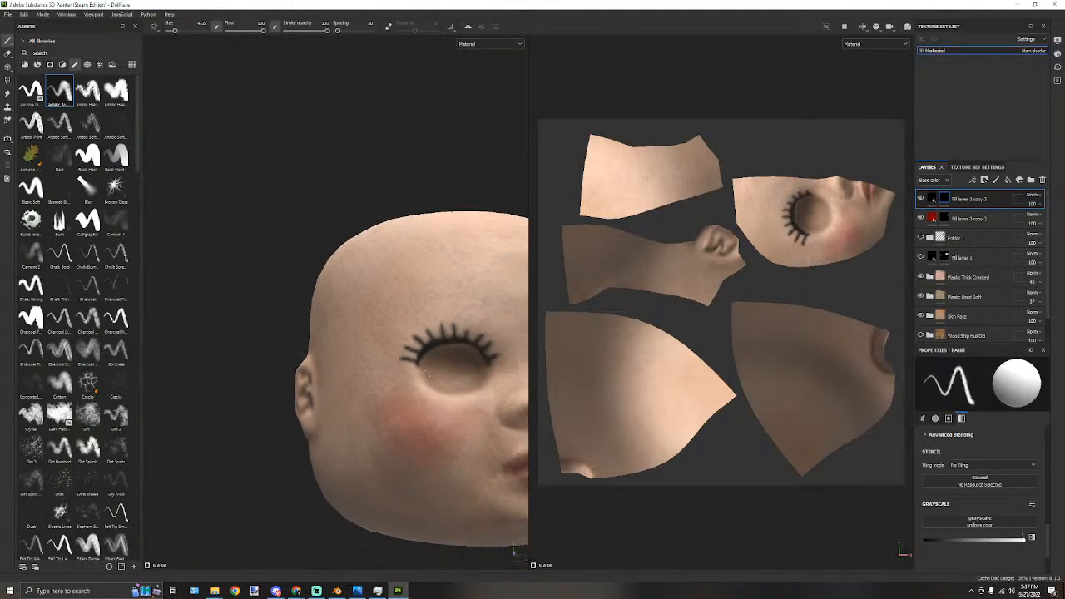
# Examine the painted lashes, blush and lips on the doll head from the front and from both sides.
pyautogui.keyDown('alt'); pyautogui.moveTo(463, 480); pyautogui.dragTo(380, 463); pyautogui.keyUp('alt')
pyautogui.scroll(4, 459, 354)
pyautogui.scroll(4, 459, 354)
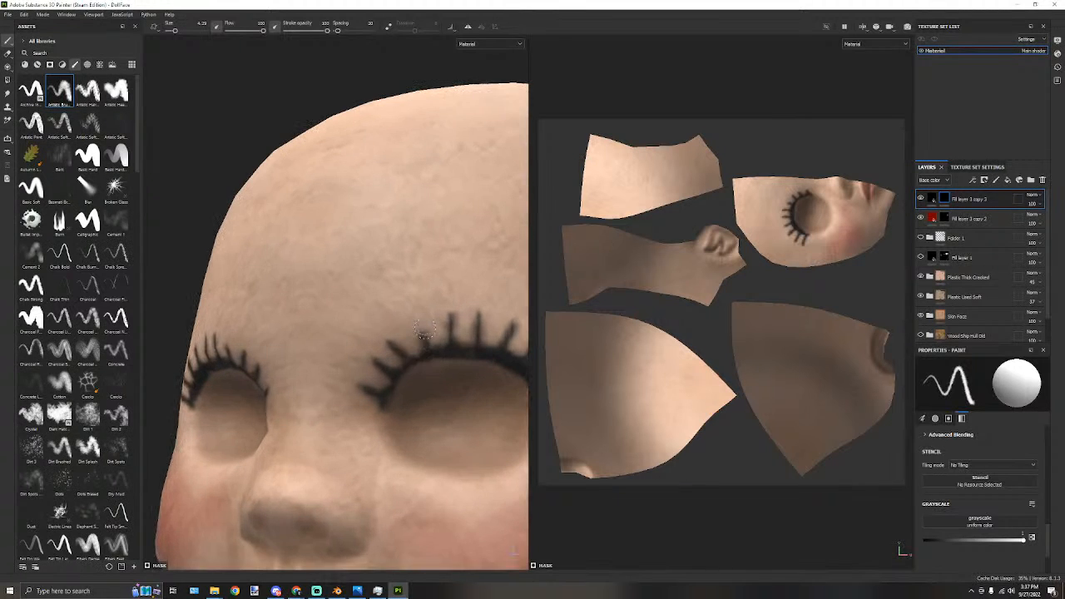
pyautogui.scroll(-4, 402, 382)
pyautogui.keyDown('alt'); pyautogui.moveTo(378, 432); pyautogui.dragTo(392, 446); pyautogui.keyUp('alt')
pyautogui.keyDown('alt'); pyautogui.moveTo(391, 450); pyautogui.dragTo(333, 369, button='middle'); pyautogui.keyUp('alt')
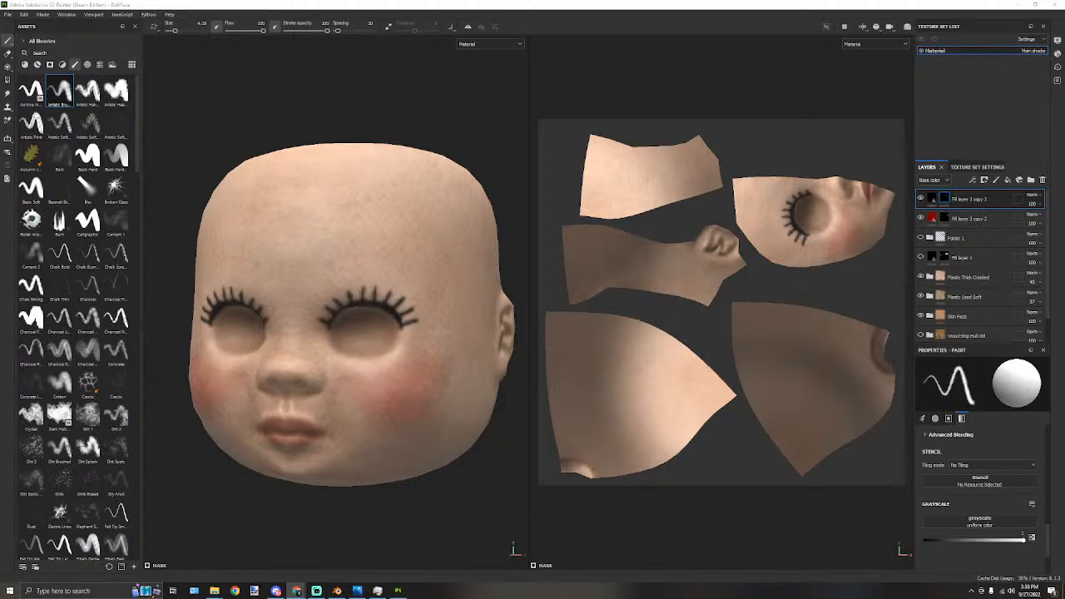
pyautogui.scroll(-3, 328, 264)
pyautogui.scroll(2, 324, 215)
pyautogui.keyDown('alt'); pyautogui.moveTo(306, 188); pyautogui.dragTo(370, 223); pyautogui.keyUp('alt')
pyautogui.keyDown('alt'); pyautogui.moveTo(371, 223); pyautogui.dragTo(375, 229, button='middle'); pyautogui.keyUp('alt')
pyautogui.keyDown('alt'); pyautogui.moveTo(411, 280); pyautogui.dragTo(388, 284); pyautogui.keyUp('alt')
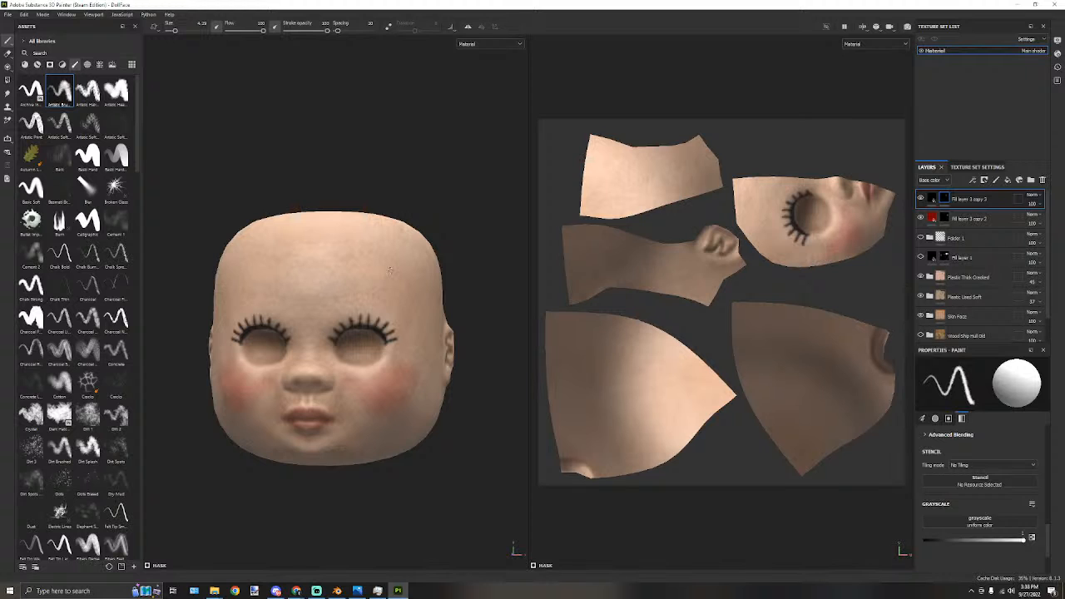
pyautogui.keyDown('alt'); pyautogui.moveTo(392, 270); pyautogui.dragTo(328, 267); pyautogui.keyUp('alt')
pyautogui.scroll(3, 326, 265)
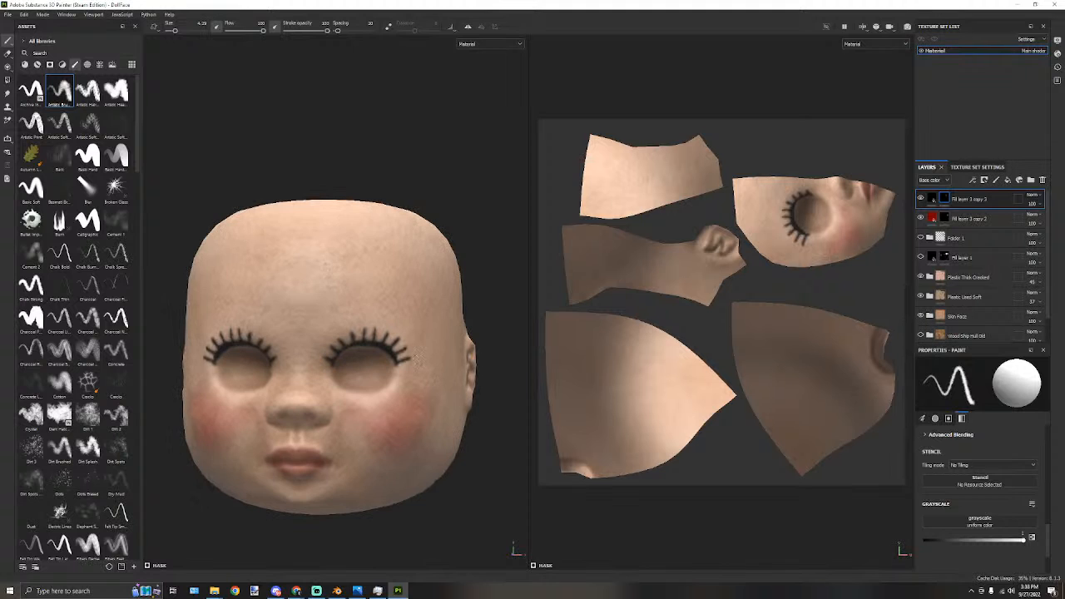
pyautogui.scroll(3, 414, 358)
pyautogui.keyDown('alt'); pyautogui.moveTo(381, 341); pyautogui.dragTo(393, 338); pyautogui.keyUp('alt')
pyautogui.scroll(-4, 391, 338)
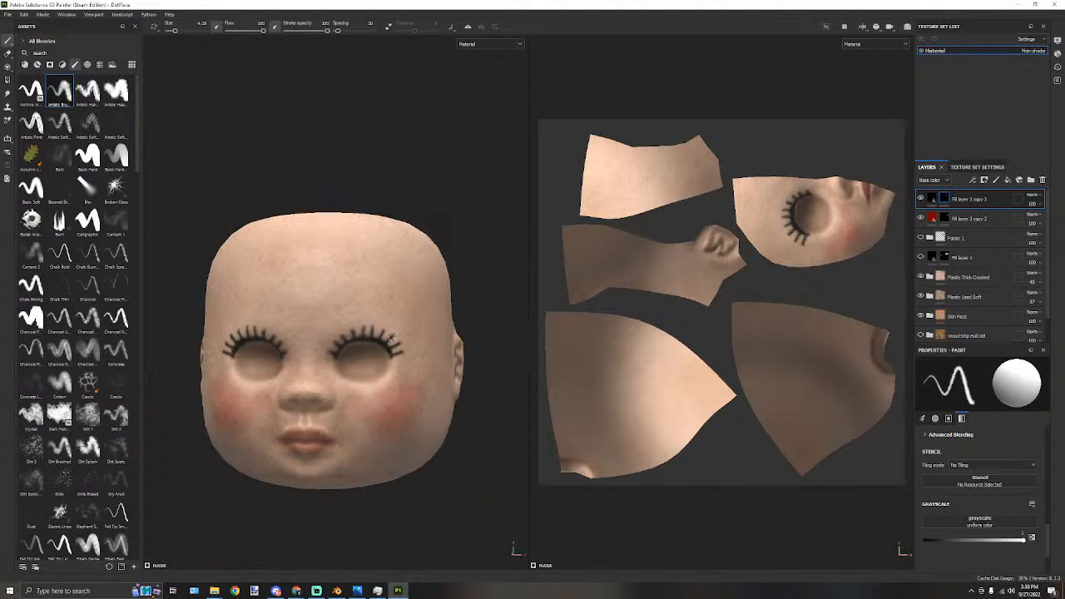
pyautogui.scroll(3, 391, 337)
pyautogui.scroll(-1, 390, 337)
pyautogui.keyDown('alt'); pyautogui.moveTo(440, 215); pyautogui.dragTo(395, 332); pyautogui.keyUp('alt')
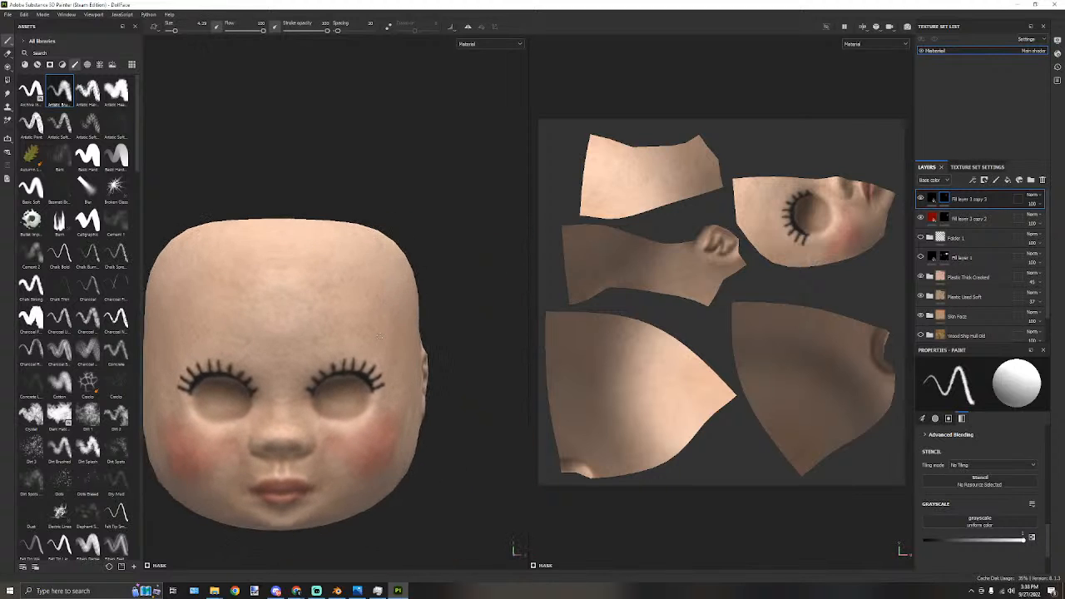
pyautogui.scroll(3, 299, 348)
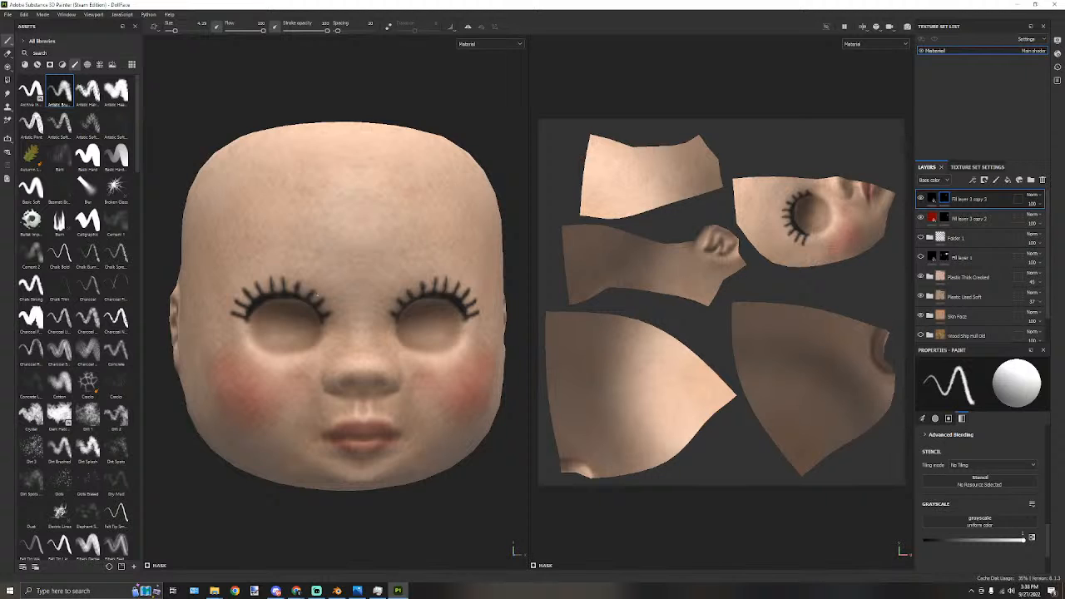
pyautogui.scroll(-4, 420, 191)
pyautogui.scroll(3, 415, 192)
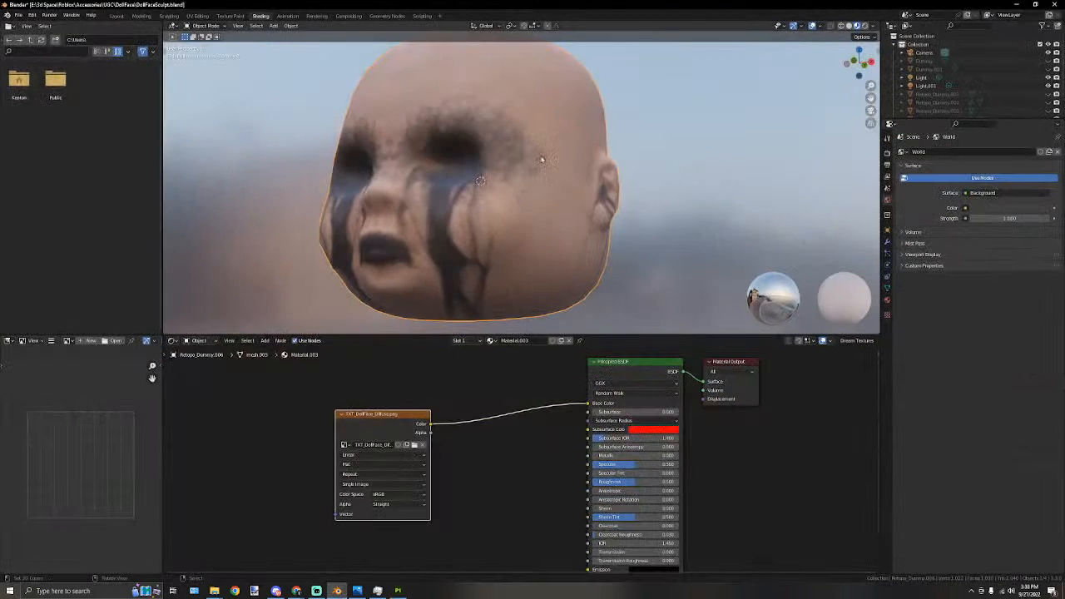
# In Blender, examine the black-smudged doll head from both sides and from different distances.
pyautogui.scroll(-5, 540, 159)
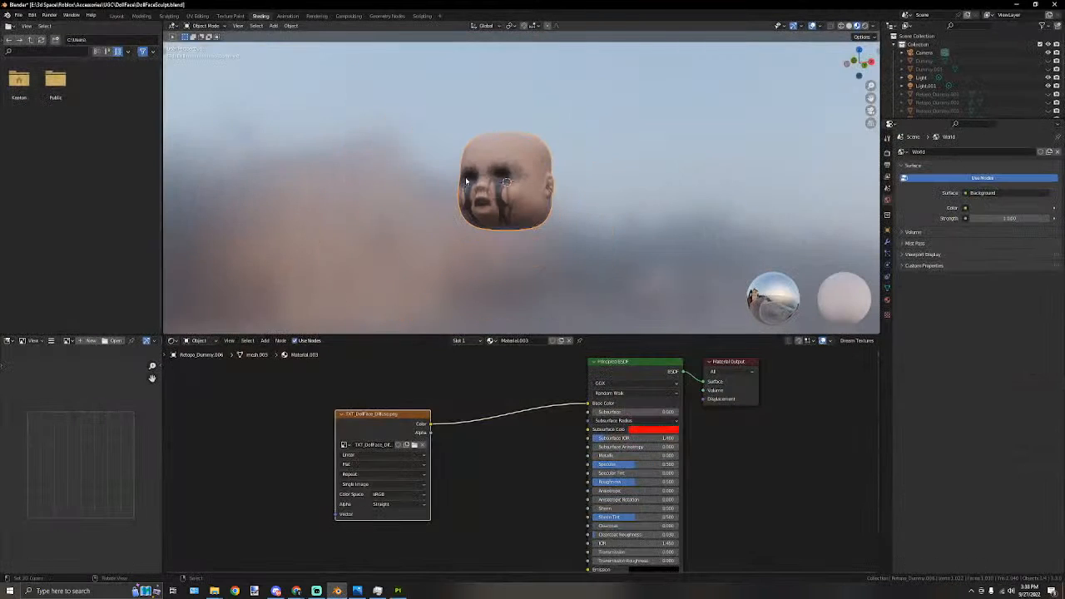
pyautogui.scroll(3, 466, 175)
pyautogui.moveTo(327, 170); pyautogui.dragTo(395, 186, button='middle')
pyautogui.moveTo(582, 207); pyautogui.dragTo(519, 207, button='middle')
pyautogui.scroll(2, 555, 197)
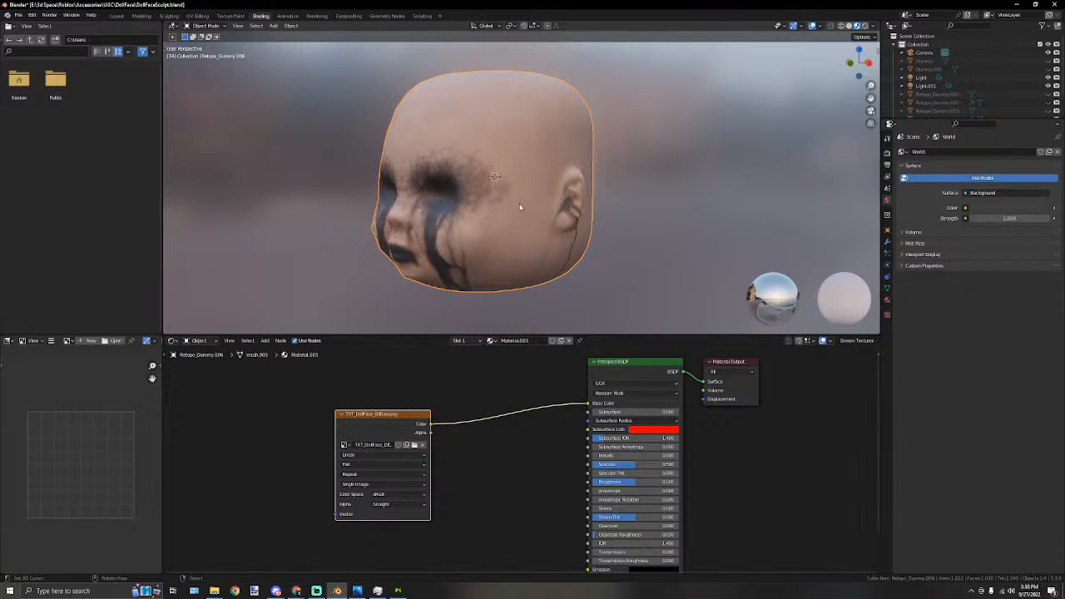
pyautogui.moveTo(431, 194); pyautogui.dragTo(491, 196, button='middle')
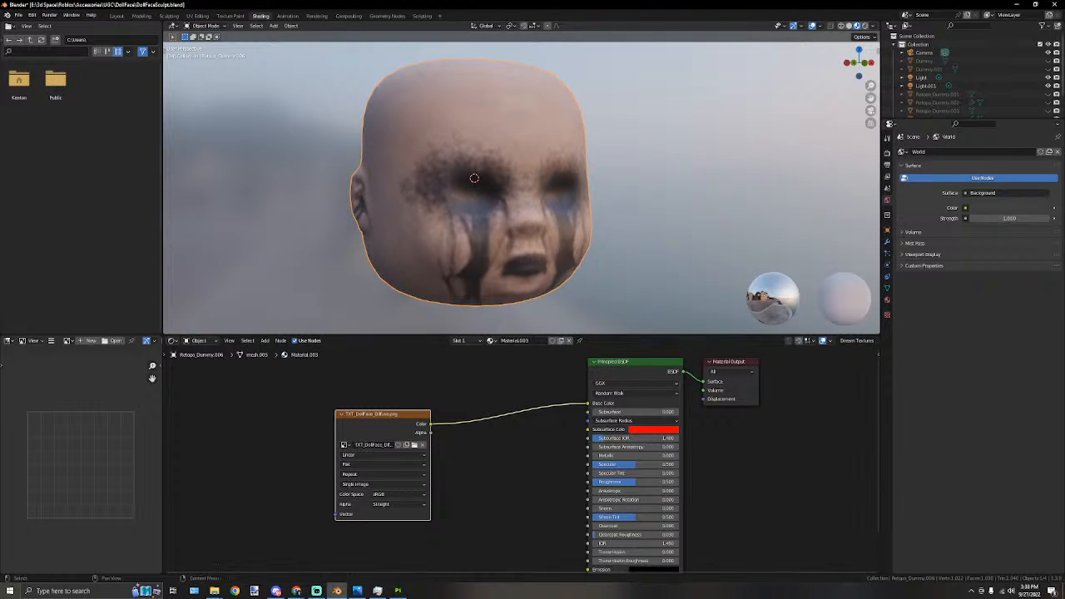